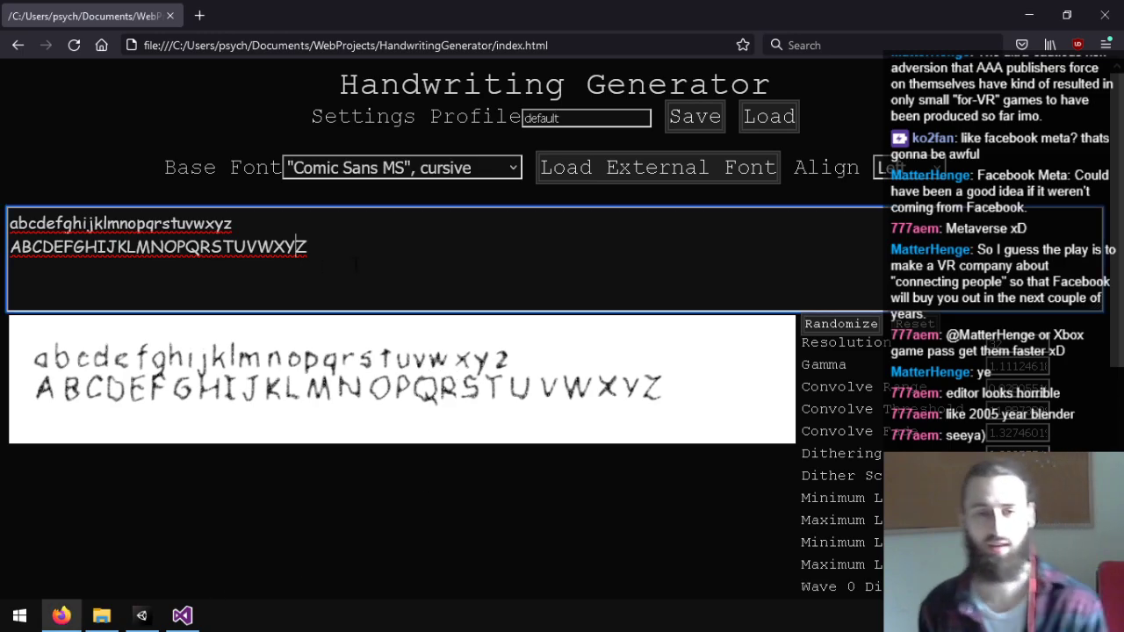
# Step: Switch to the Unity editor and examine the paper on the table up close in the scene
pyautogui.click(141, 615)
pyautogui.press('w')
pyautogui.moveTo(648, 274); pyautogui.dragTo(682, 412, button='right')
pyautogui.click(694, 342)
pyautogui.moveTo(694, 342); pyautogui.dragTo(694, 297, button='right')
pyautogui.press('w')
pyautogui.press('s')
pyautogui.press('w')
pyautogui.press('s')
pyautogui.press('w')
pyautogui.press('s')
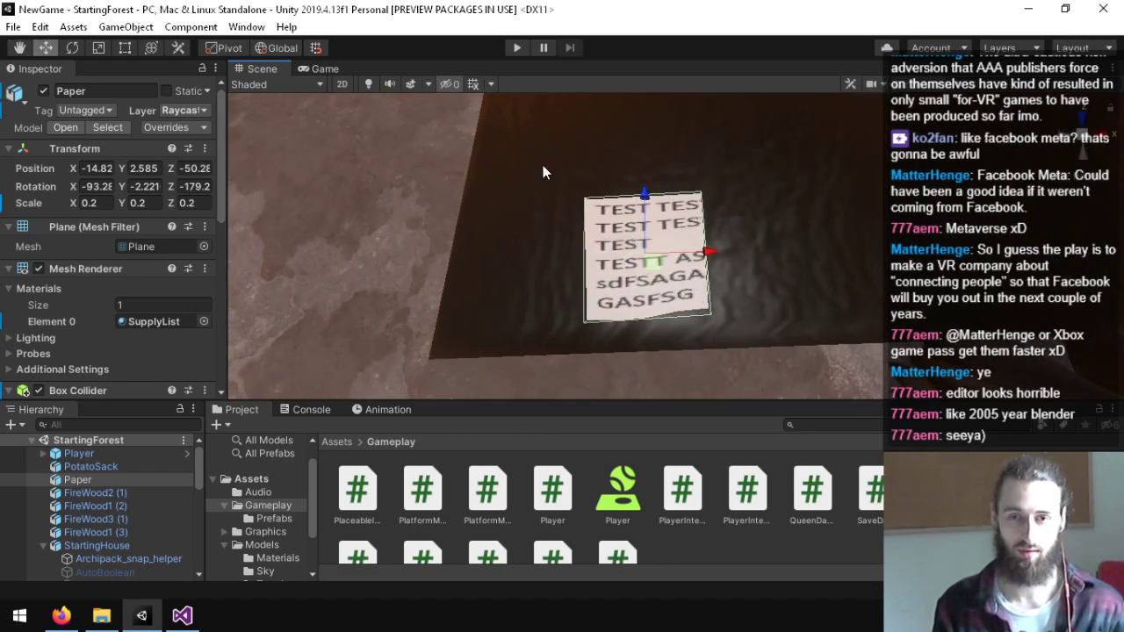
# Step: Play-test the scene by picking up the paper from the table to check how it is held, and stop the test
pyautogui.click(517, 48)
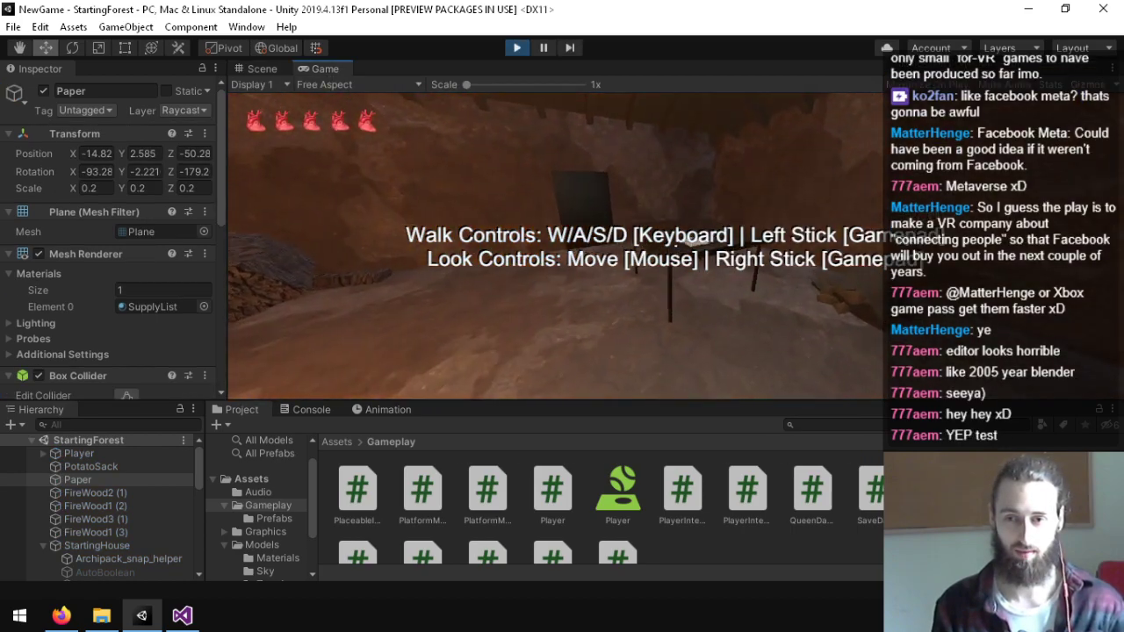
pyautogui.press('w')
pyautogui.press('e')
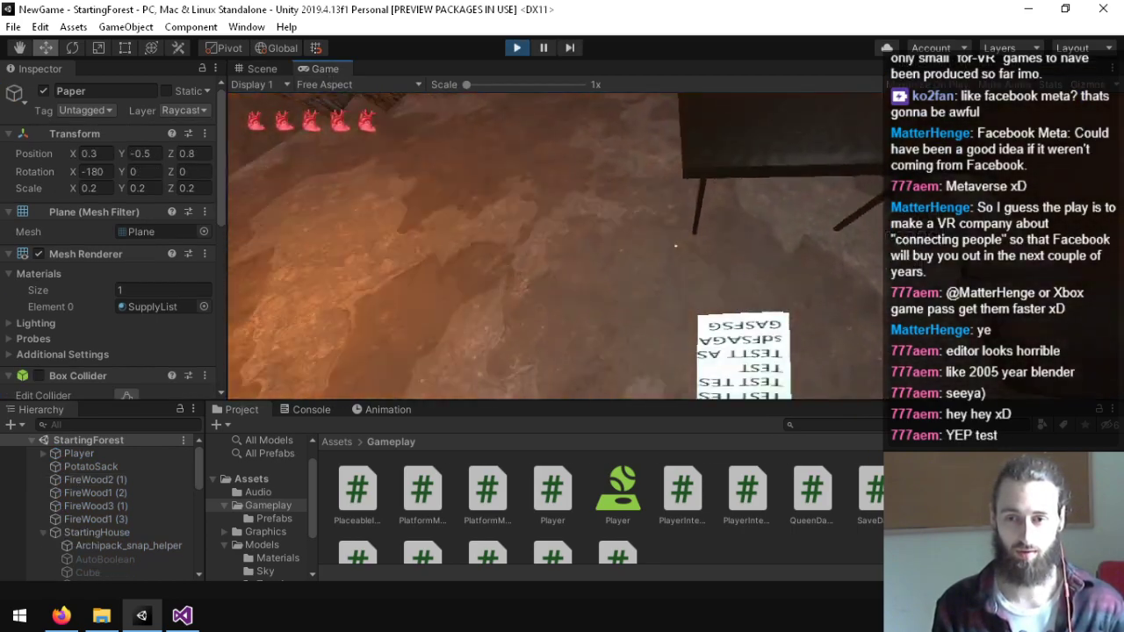
pyautogui.press('w')
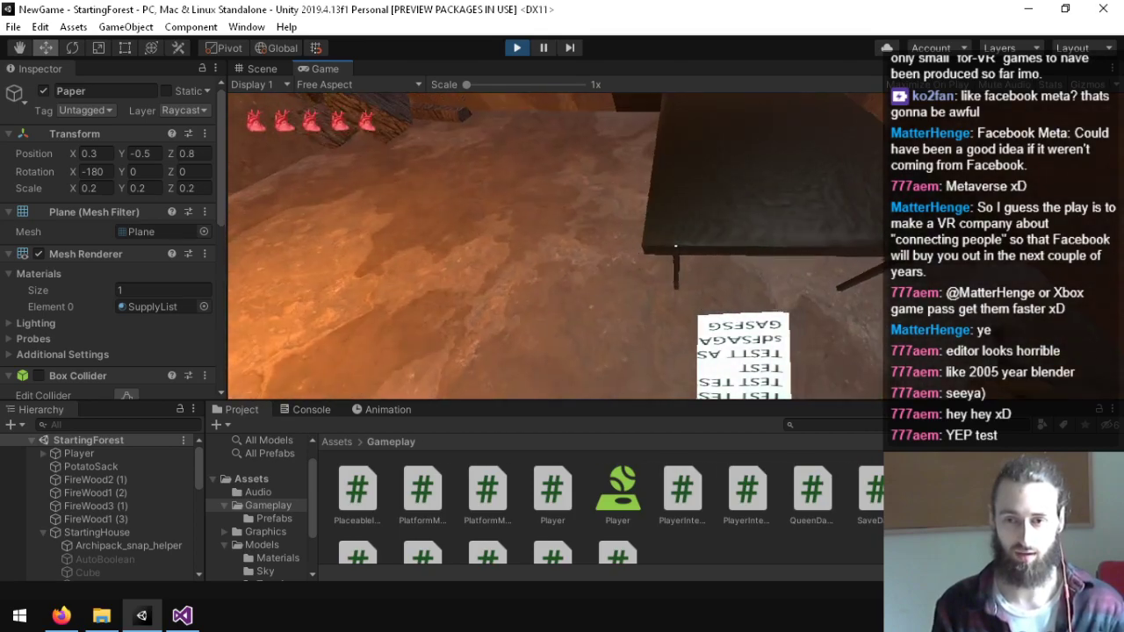
pyautogui.hotkey('ctrl', 'p')
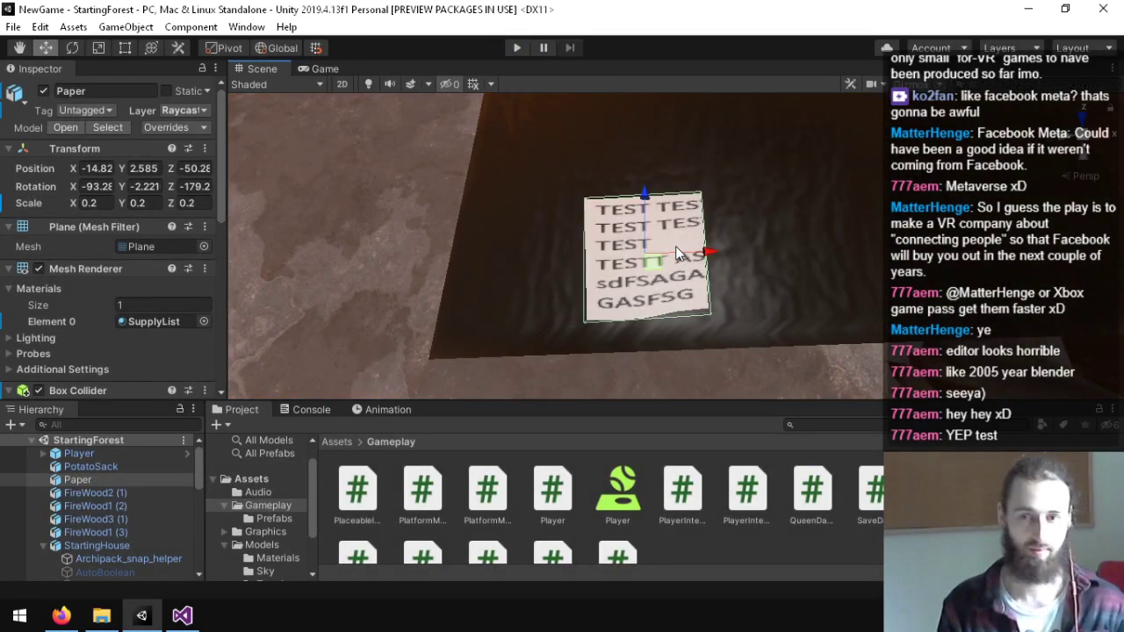
# Step: Set the Z value of the paper's Hold Rotation to 180 in its Holdable Item script and save the scene
pyautogui.scroll(-10, 676, 245)
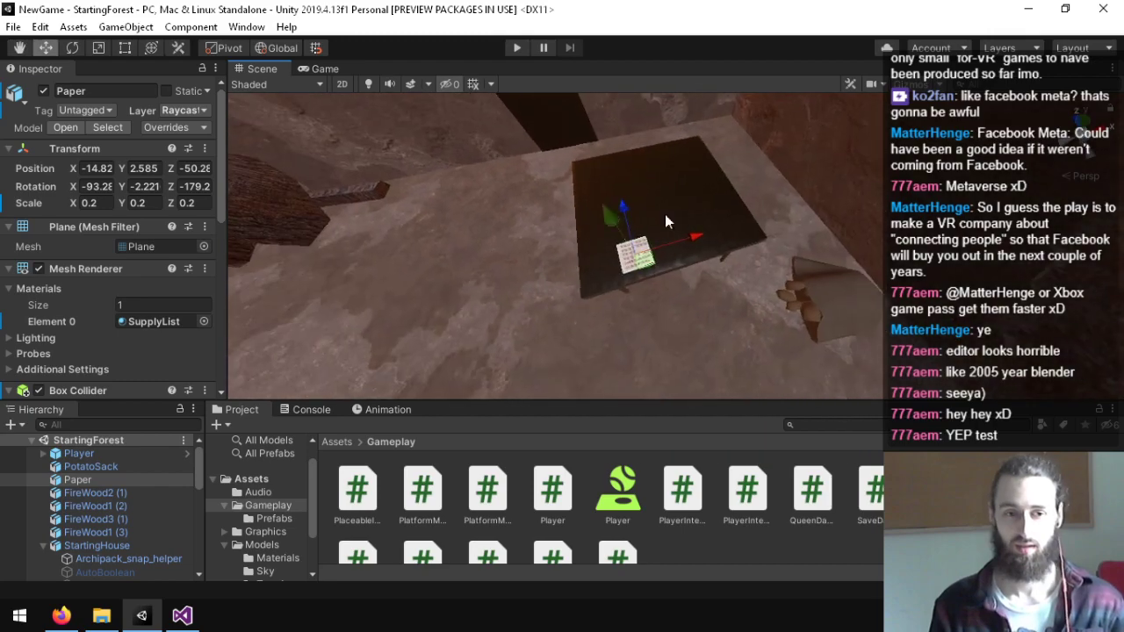
pyautogui.scroll(-6, 52, 263)
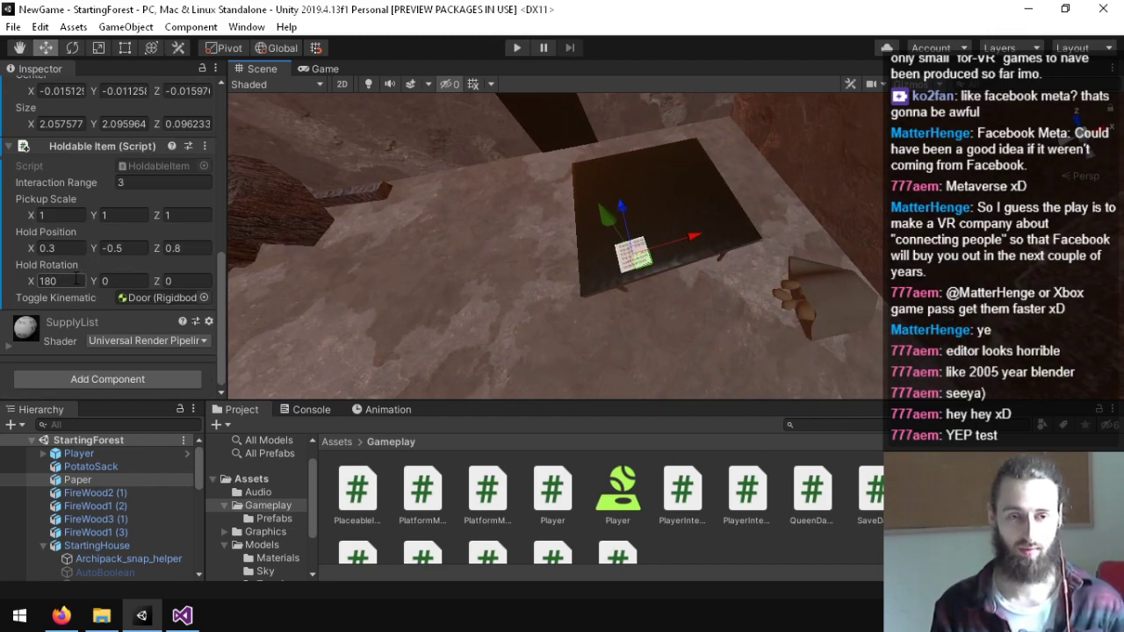
pyautogui.click(187, 282)
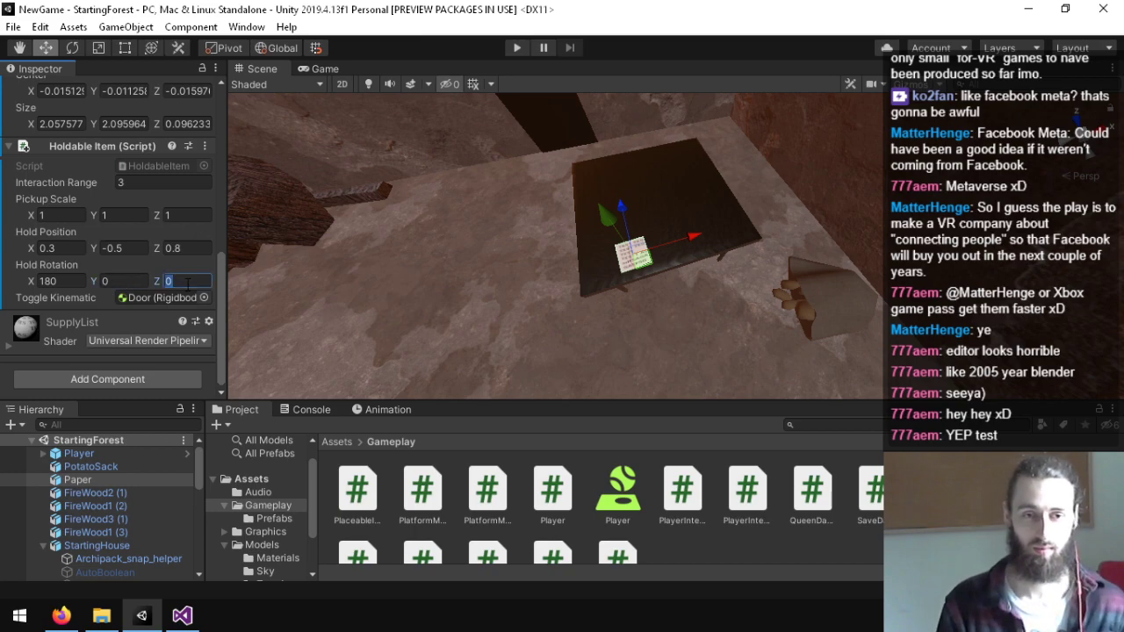
pyautogui.write('18')
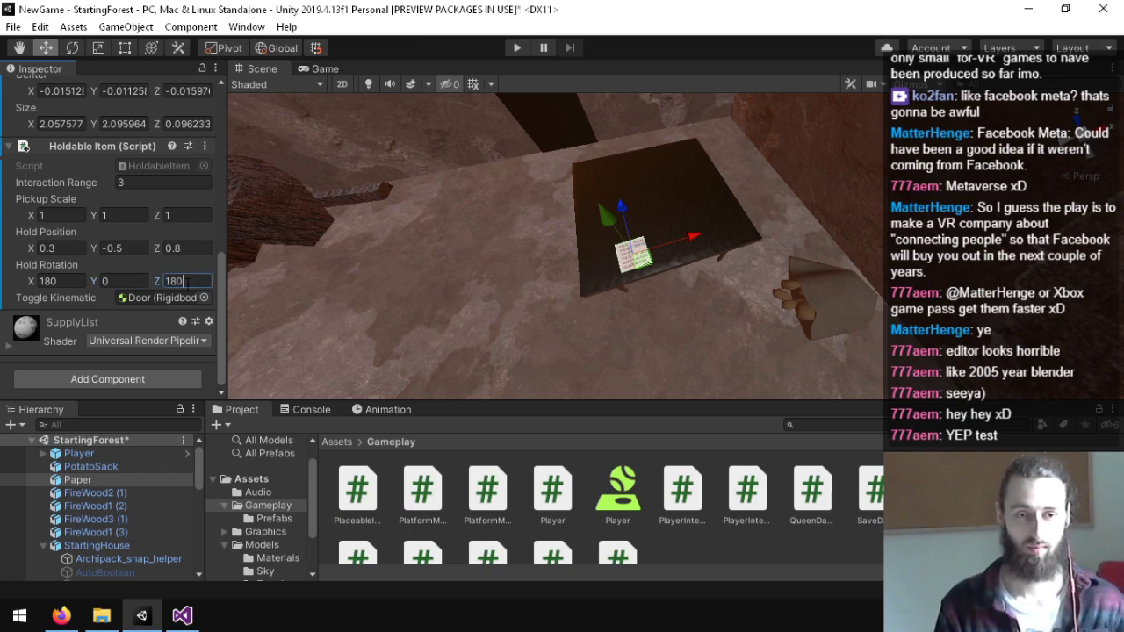
pyautogui.write('0')
pyautogui.hotkey('ctrl', 's')
# Step: Play-test again, pick up the paper to check its orientation in hand, and stop the test
pyautogui.click(515, 49)
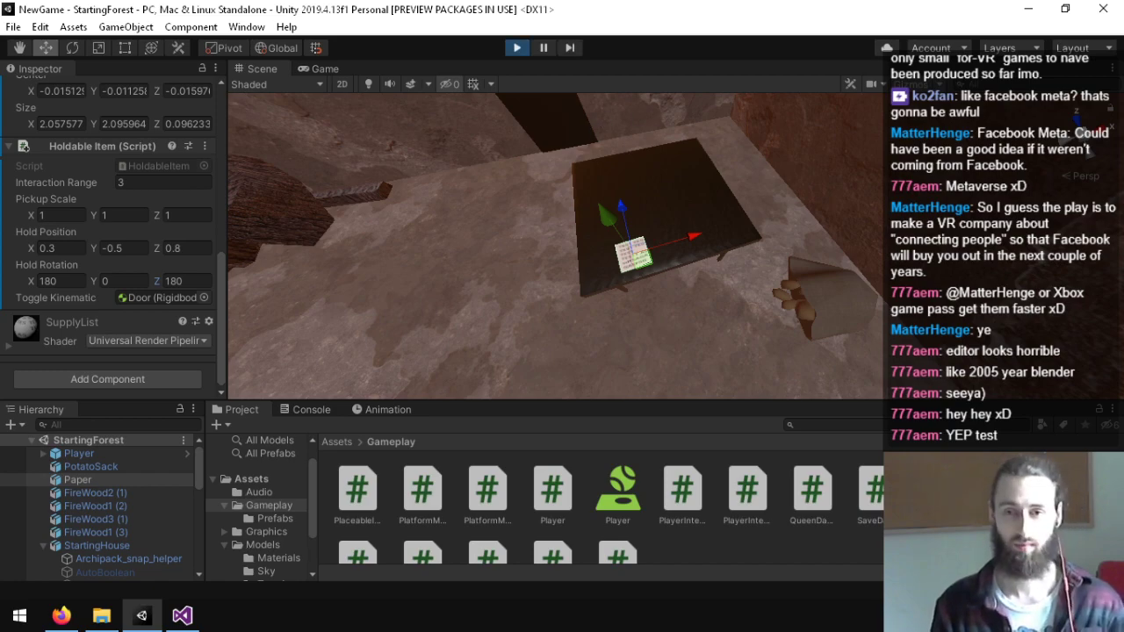
pyautogui.press('w')
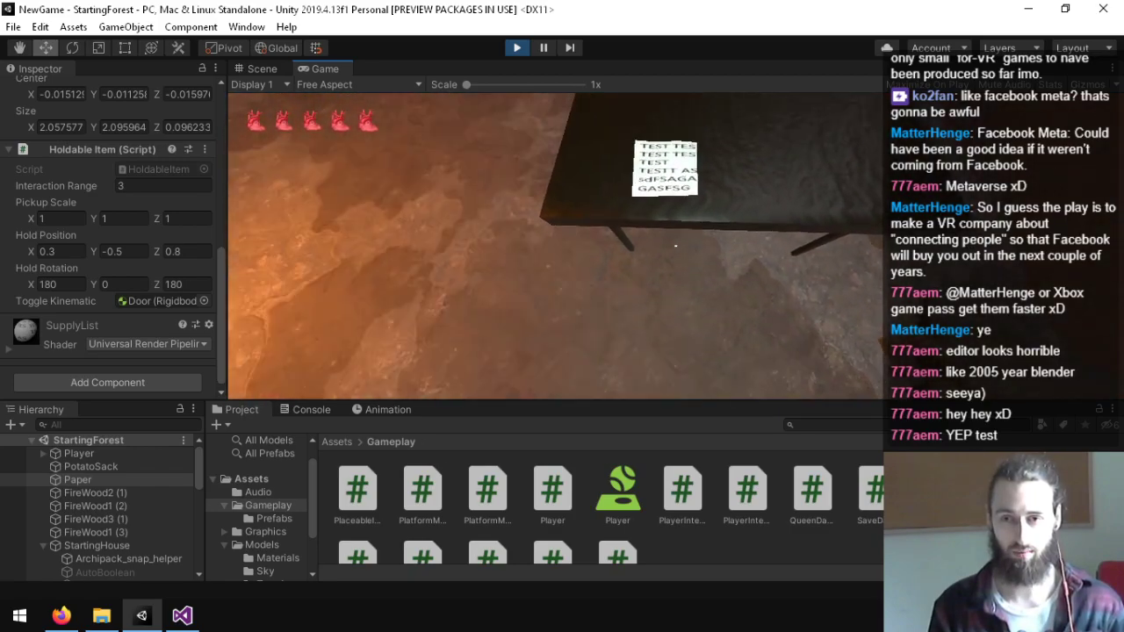
pyautogui.press('e')
pyautogui.press('w')
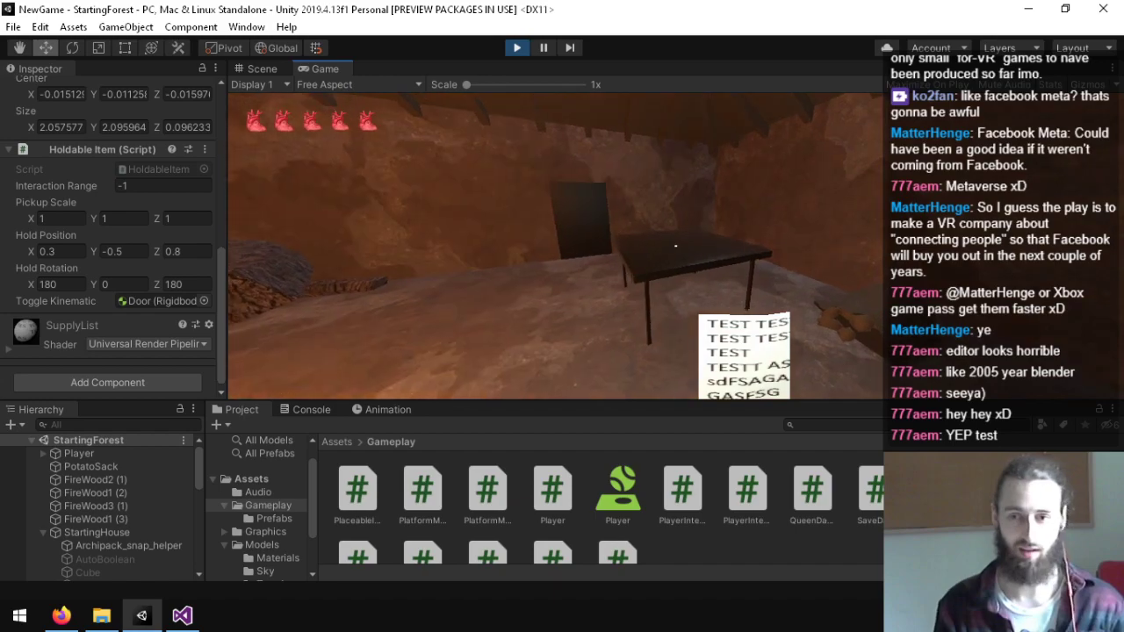
pyautogui.hotkey('ctrl', 'p')
# Step: Switch to the Handwriting Generator in Firefox, name the settings profile Hopton, and save it as Hopton.json
pyautogui.hotkey('alt', 'Tab')
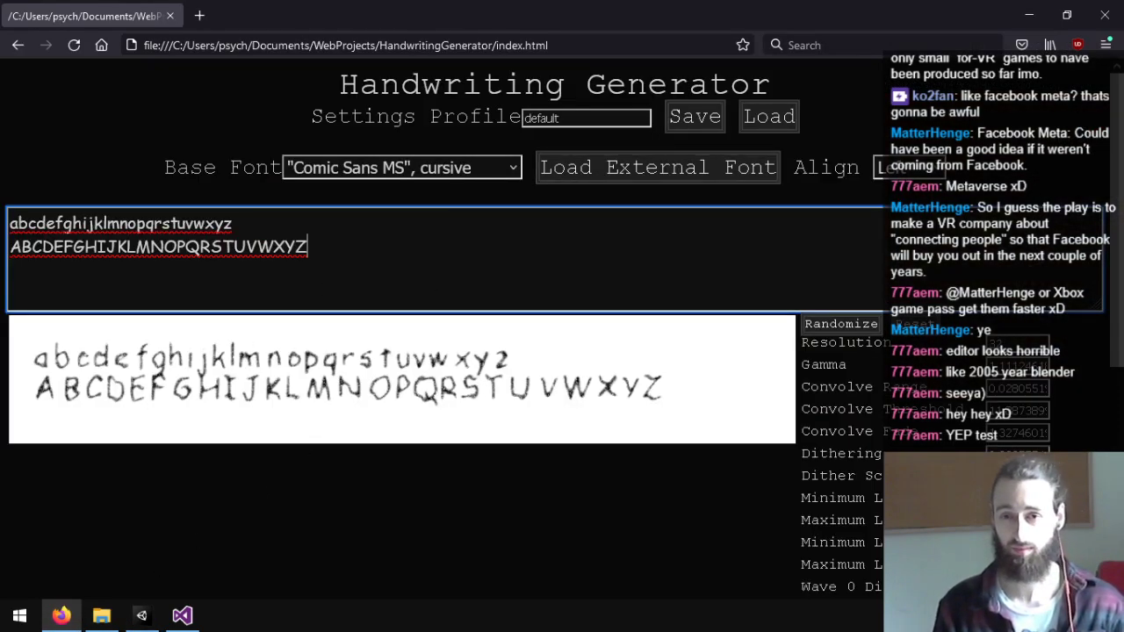
pyautogui.click(580, 118)
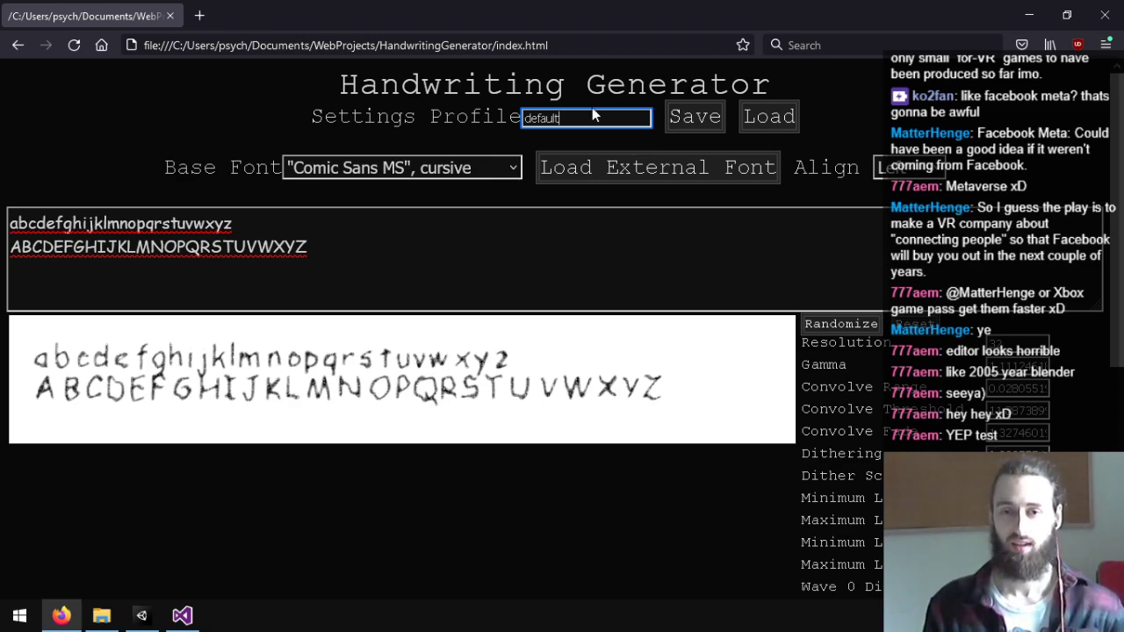
pyautogui.hotkey('ctrl', 'a')
pyautogui.write('H')
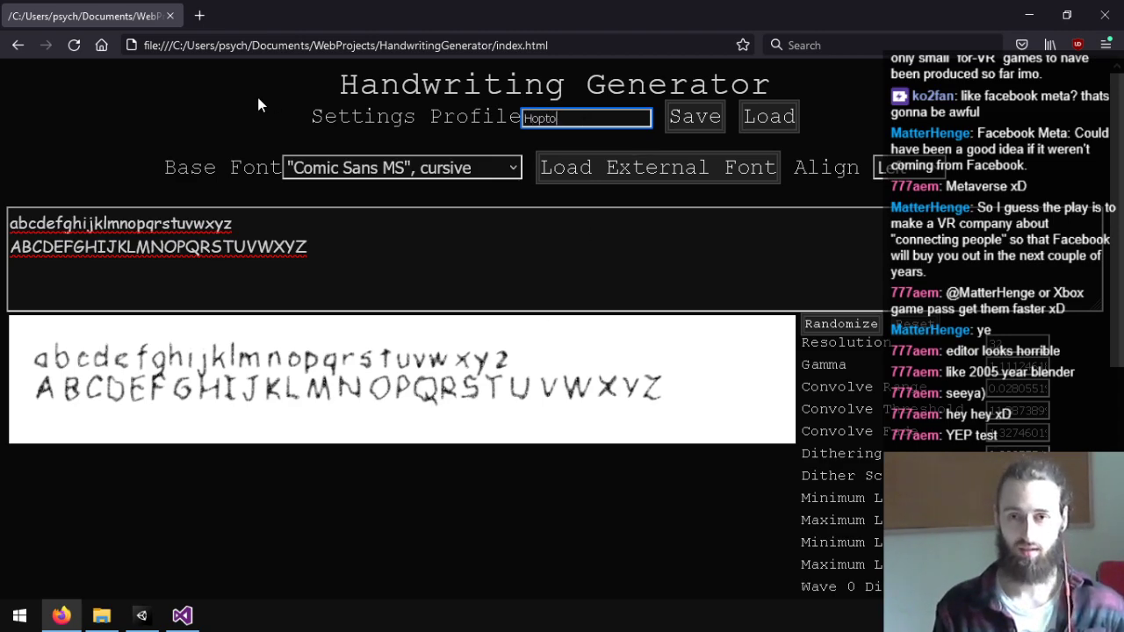
pyautogui.click(689, 127)
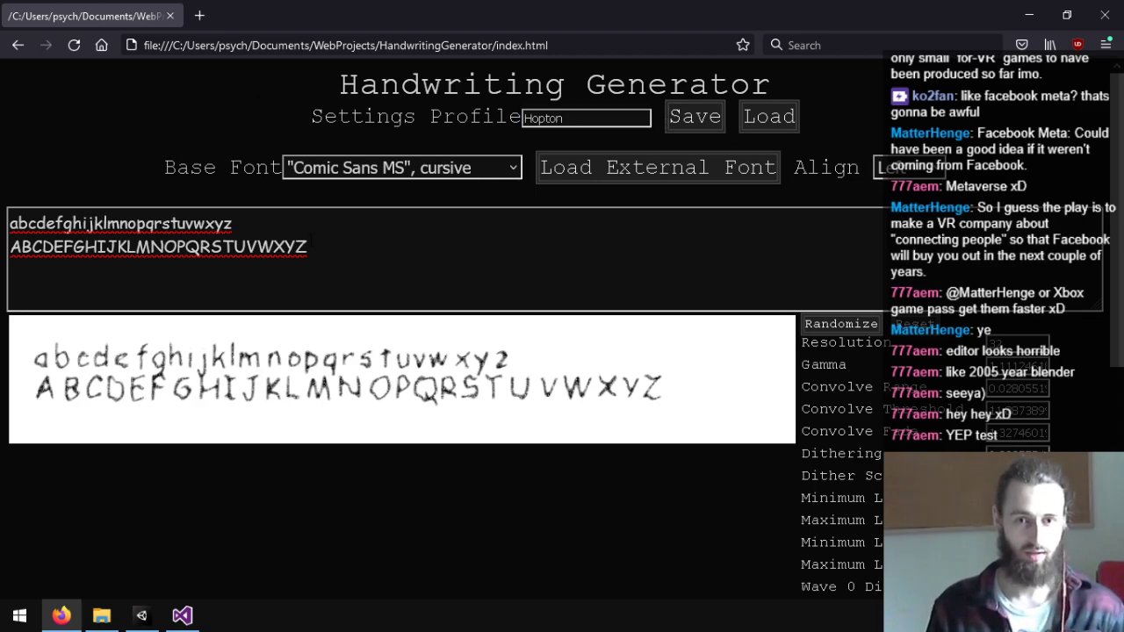
pyautogui.click(701, 128)
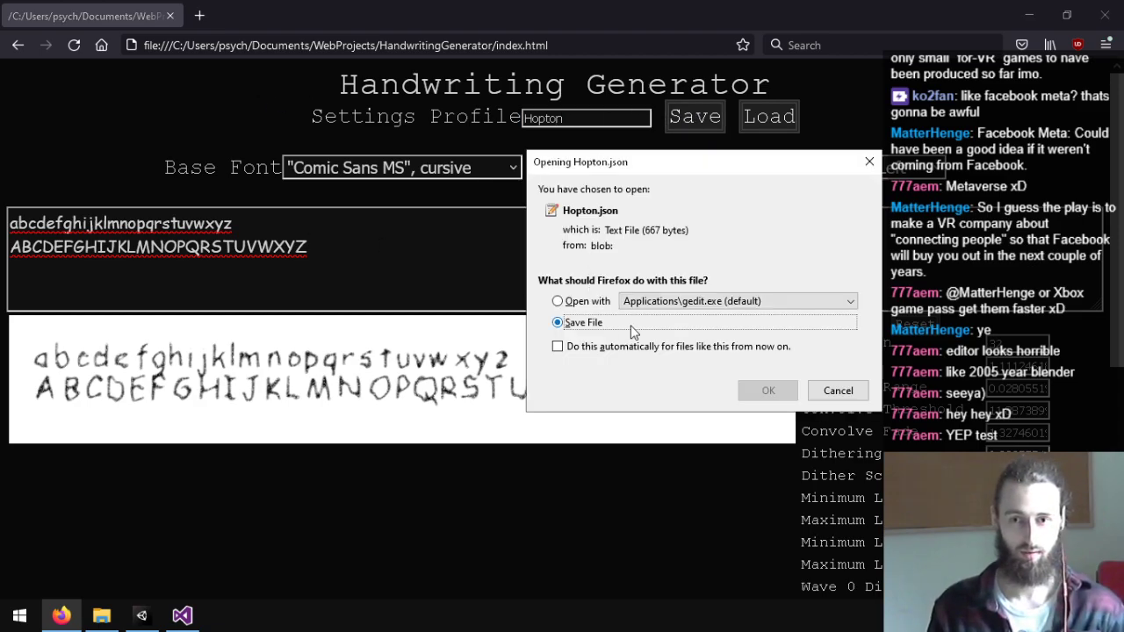
pyautogui.click(769, 390)
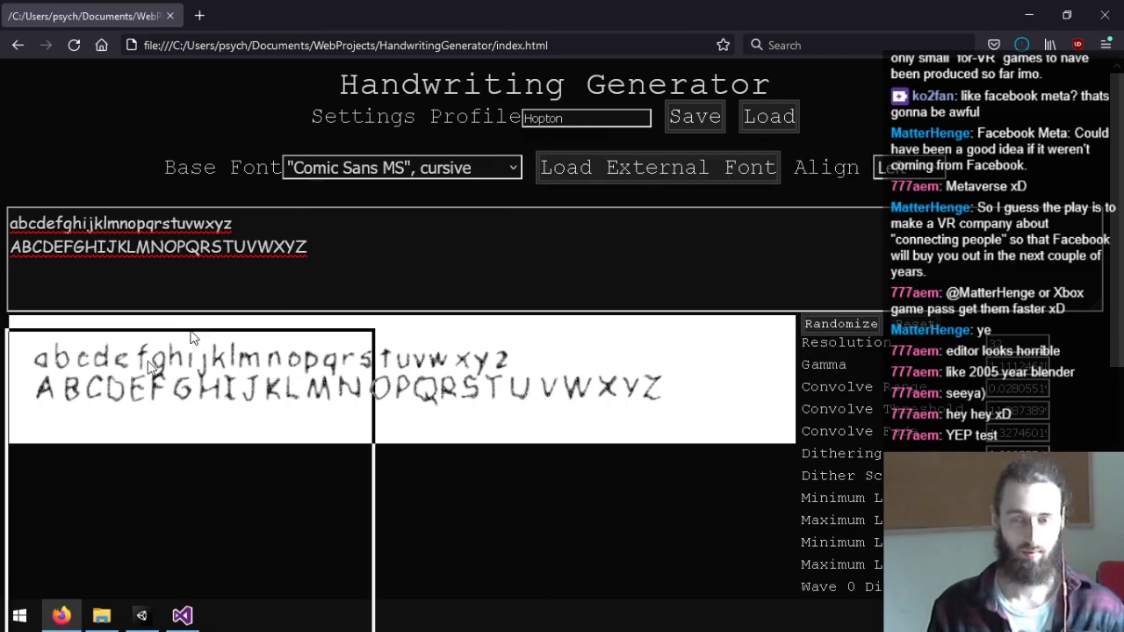
# Step: Open the Unity project's folder in File Explorer and place the saved Hopton.json in its IAssets folder
pyautogui.click(142, 615)
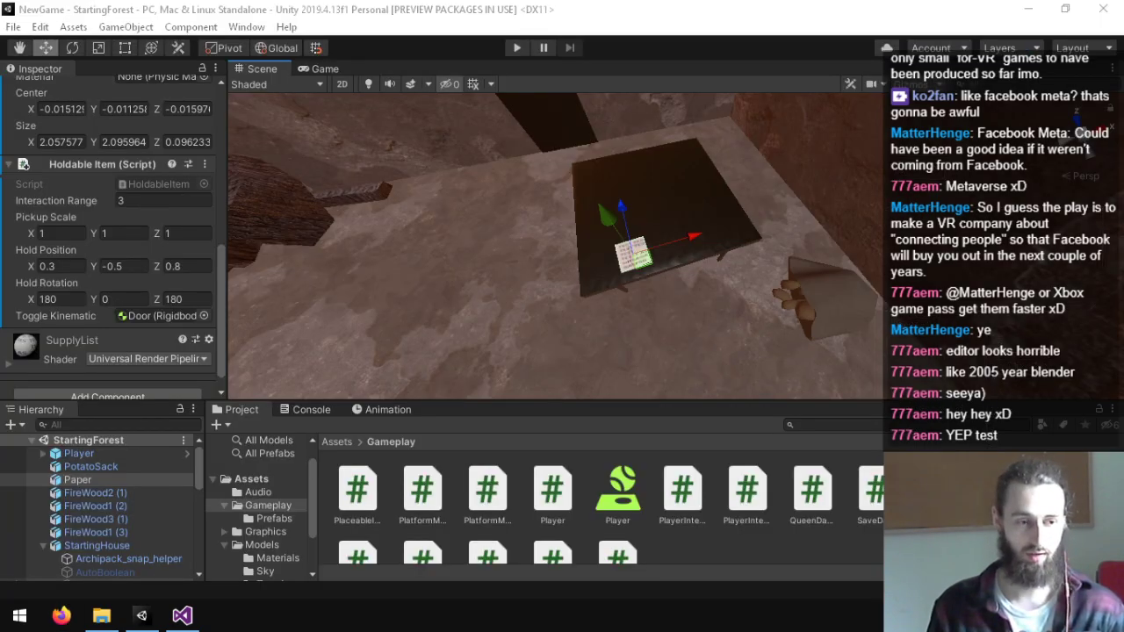
pyautogui.rightClick(743, 548)
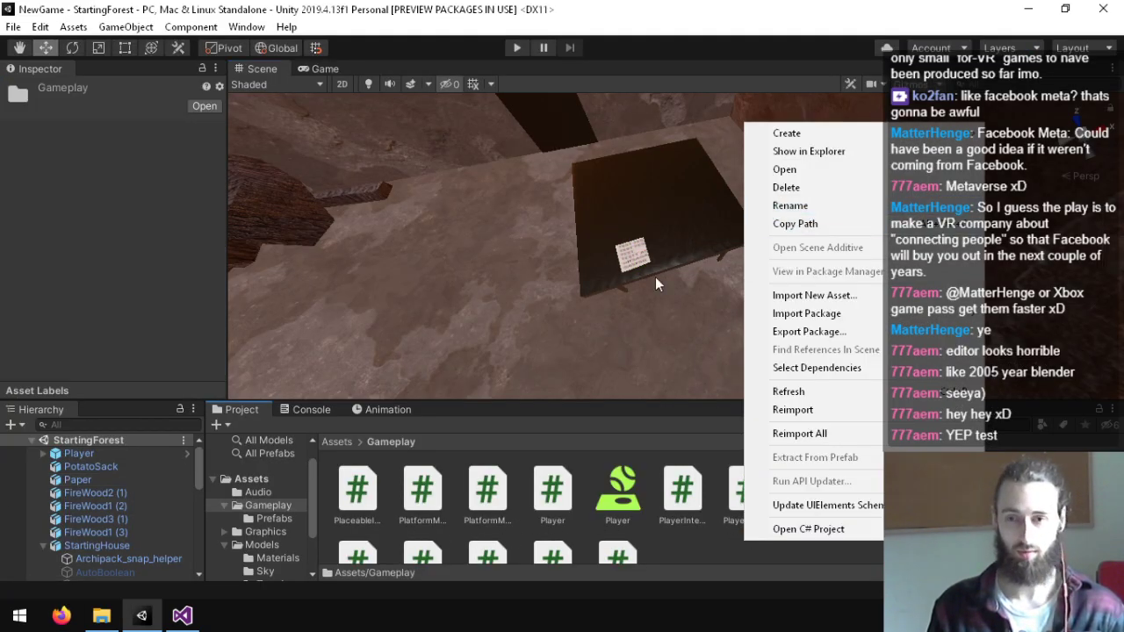
pyautogui.click(808, 151)
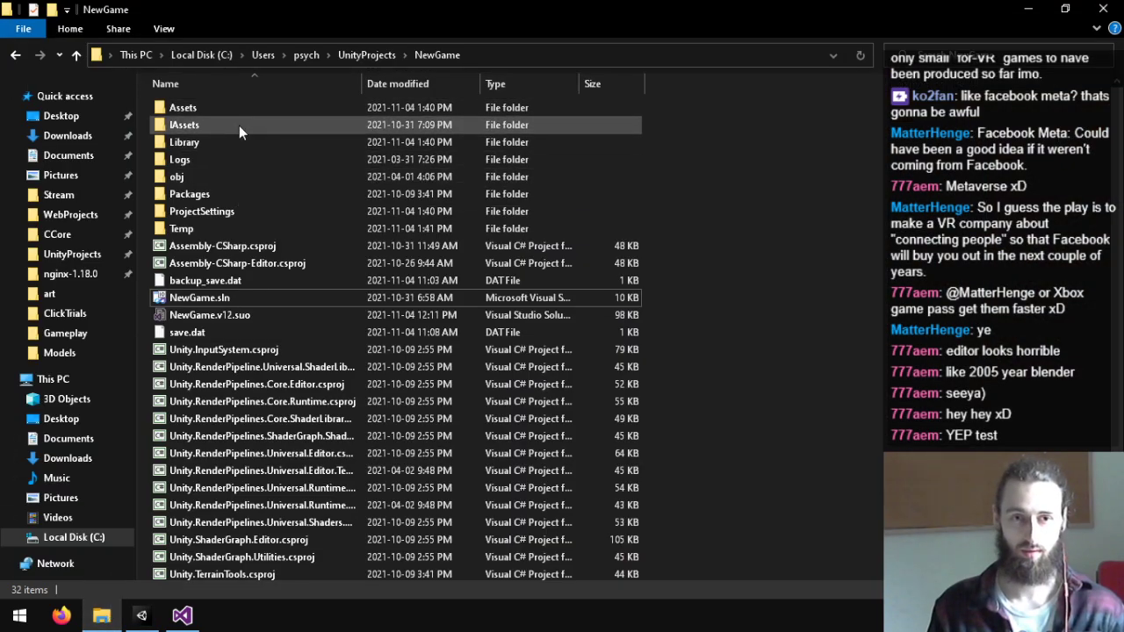
pyautogui.doubleClick(239, 126)
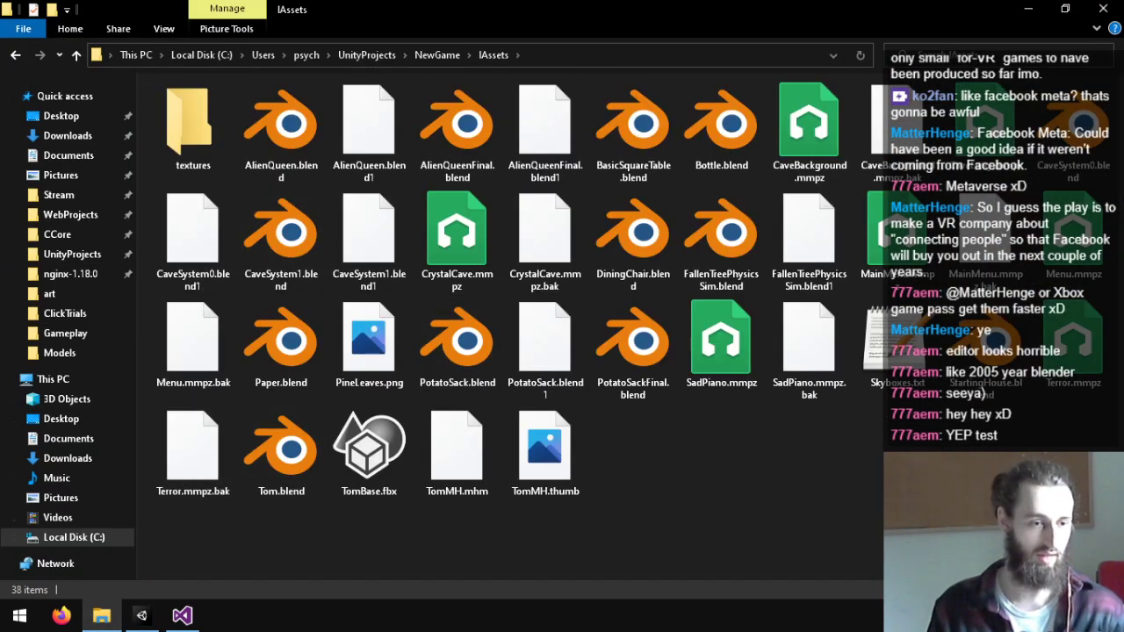
pyautogui.moveTo(509, 457); pyautogui.dragTo(825, 475)
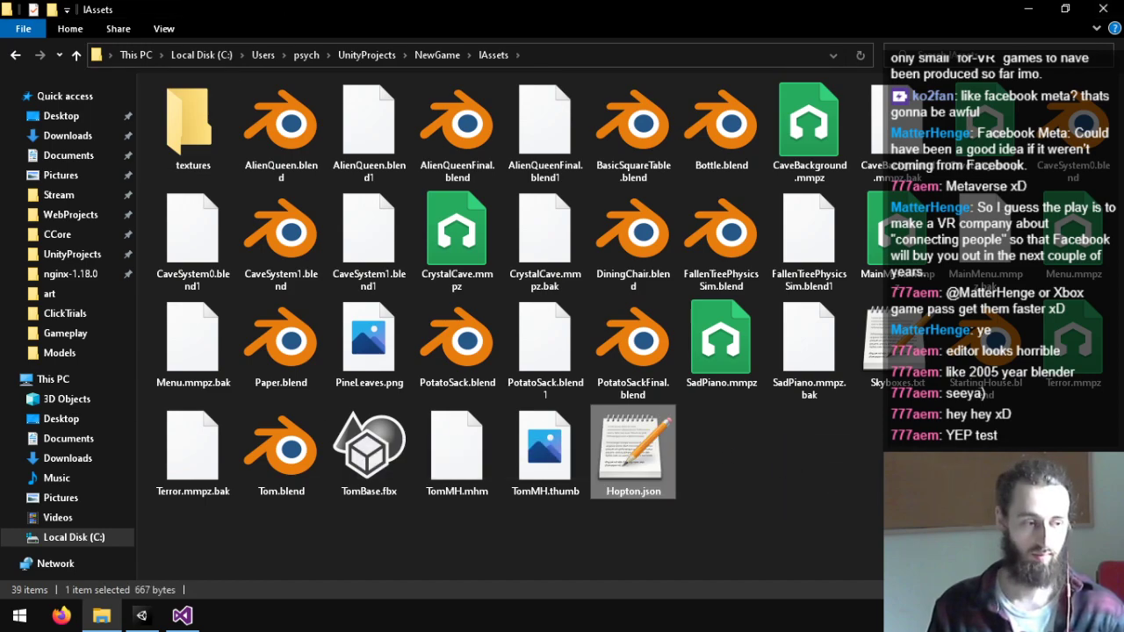
pyautogui.moveTo(416, 631); pyautogui.dragTo(724, 2)
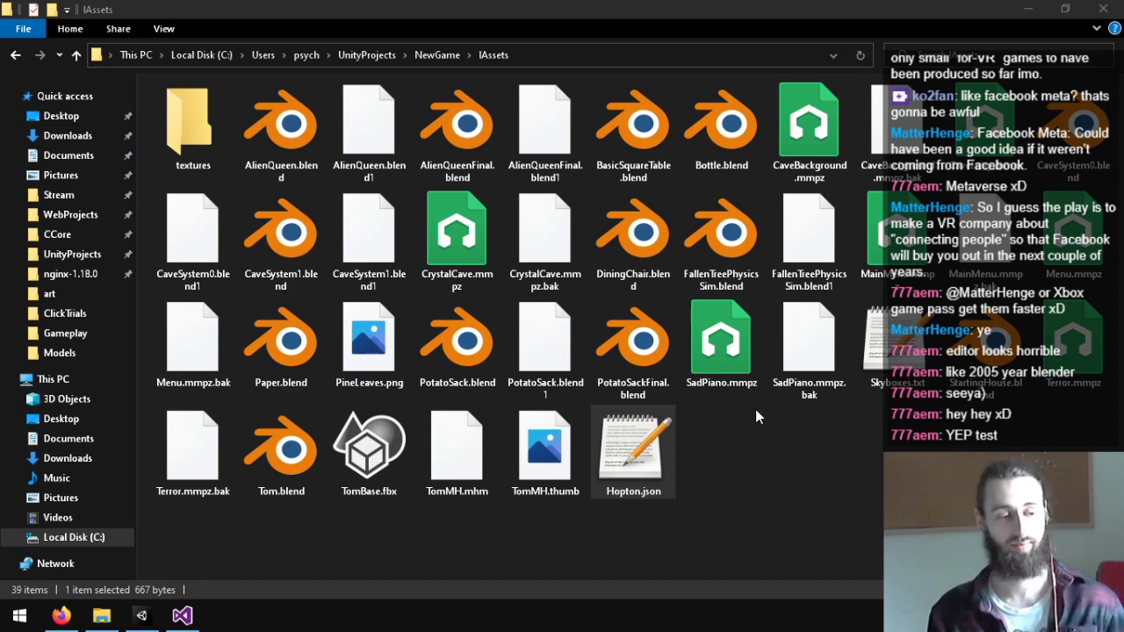
# Step: Return to the Handwriting Generator in Firefox and replace the alphabet sample text with the heading "Supply List"
pyautogui.click(60, 617)
pyautogui.write('S')
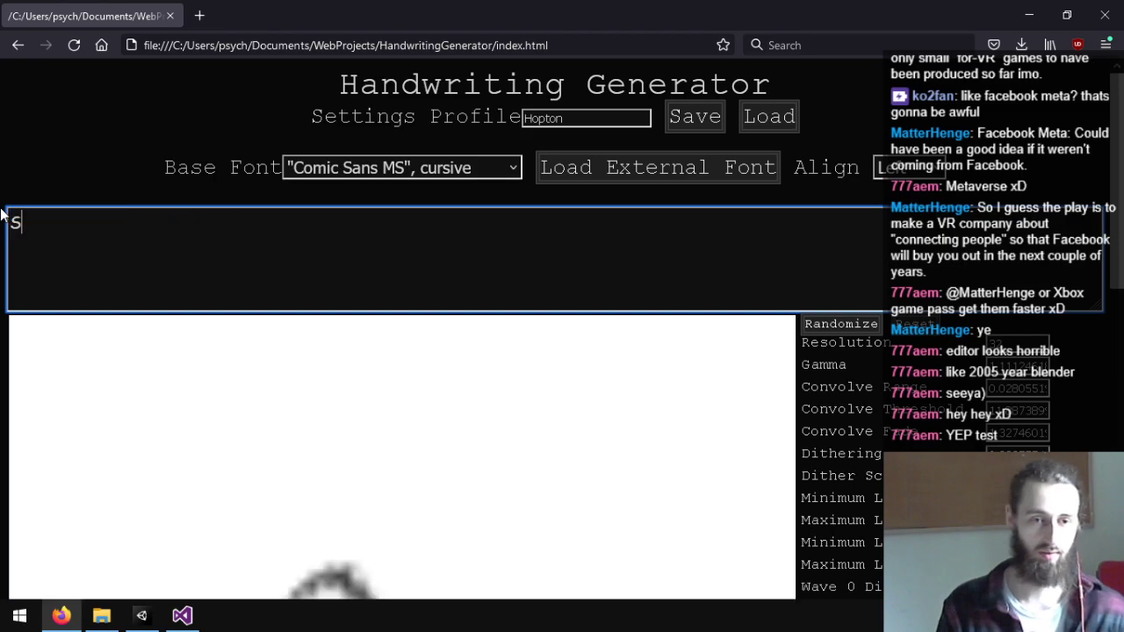
pyautogui.write('upply List')
pyautogui.press('Return')
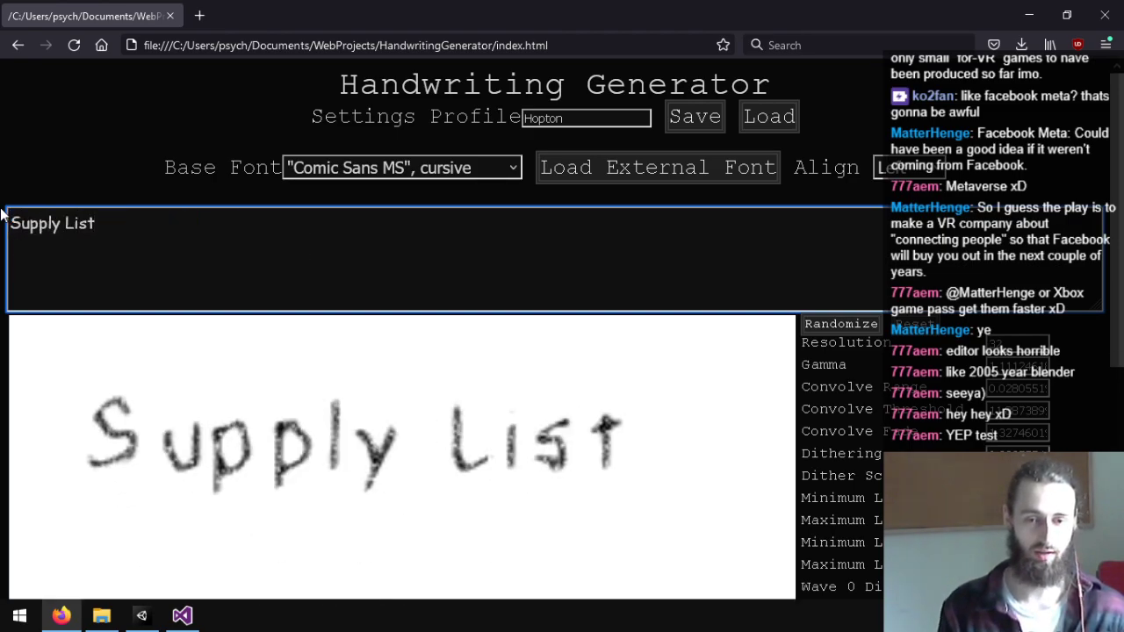
# Step: Add three "-Vodka" lines below the "Supply List" heading
pyautogui.scroll(-4, 402, 360)
pyautogui.scroll(2, 406, 360)
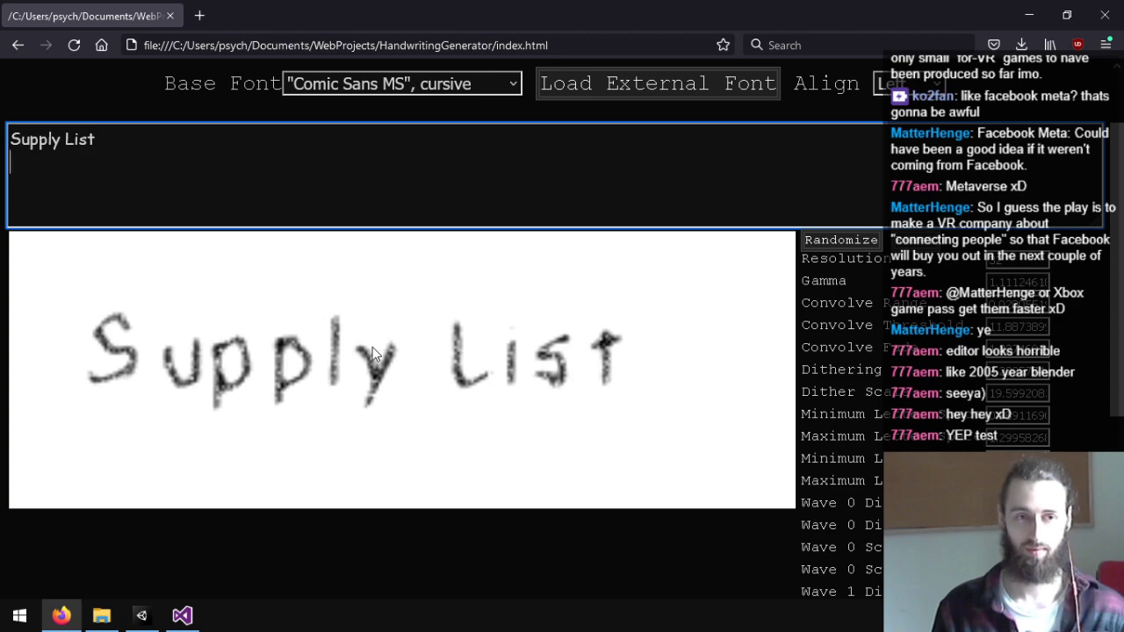
pyautogui.write('-Vodka')
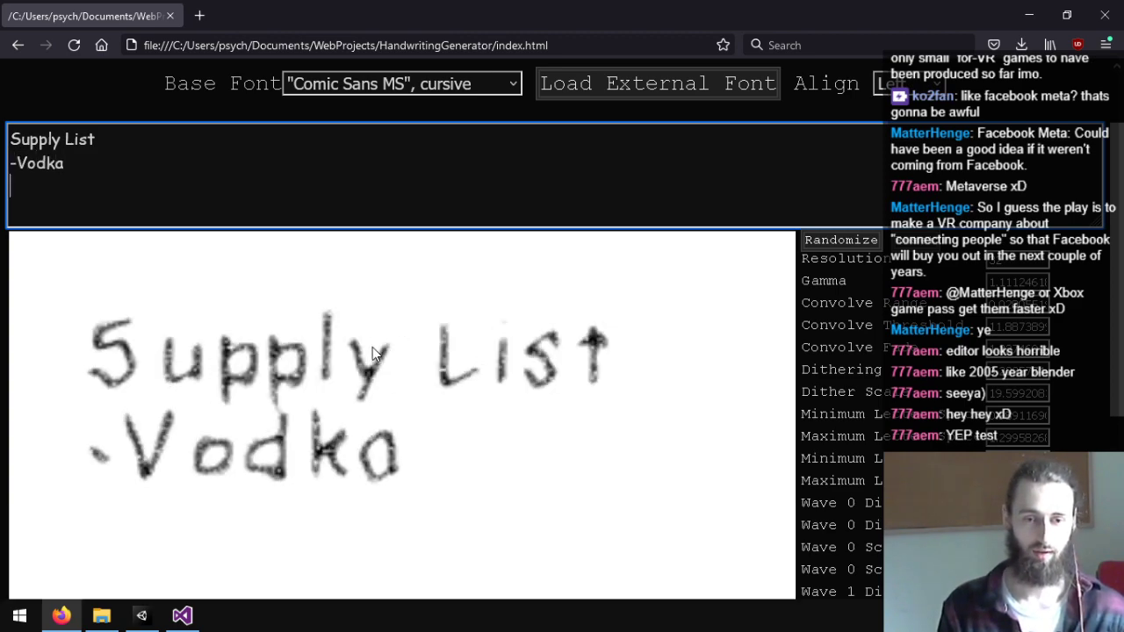
pyautogui.press('Return')
pyautogui.write('-Vodka')
pyautogui.press('Return')
pyautogui.write('-Vodka')
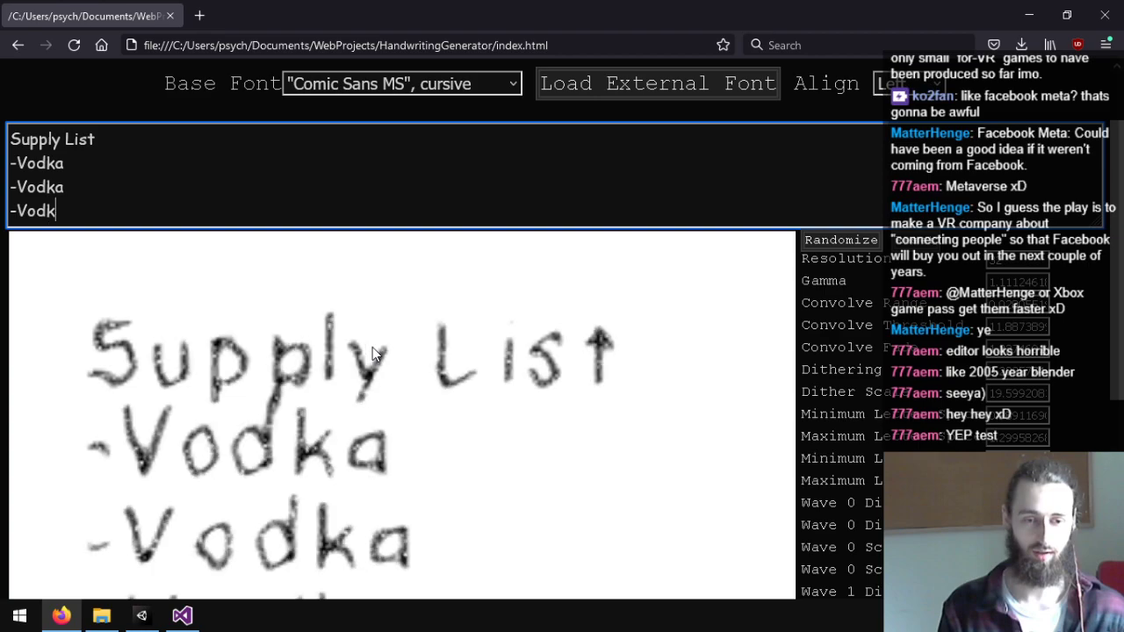
# Step: Add "-Potatoes" as the final item below the three vodka lines
pyautogui.scroll(-3, 479, 424)
pyautogui.scroll(2, 479, 424)
pyautogui.press('Return')
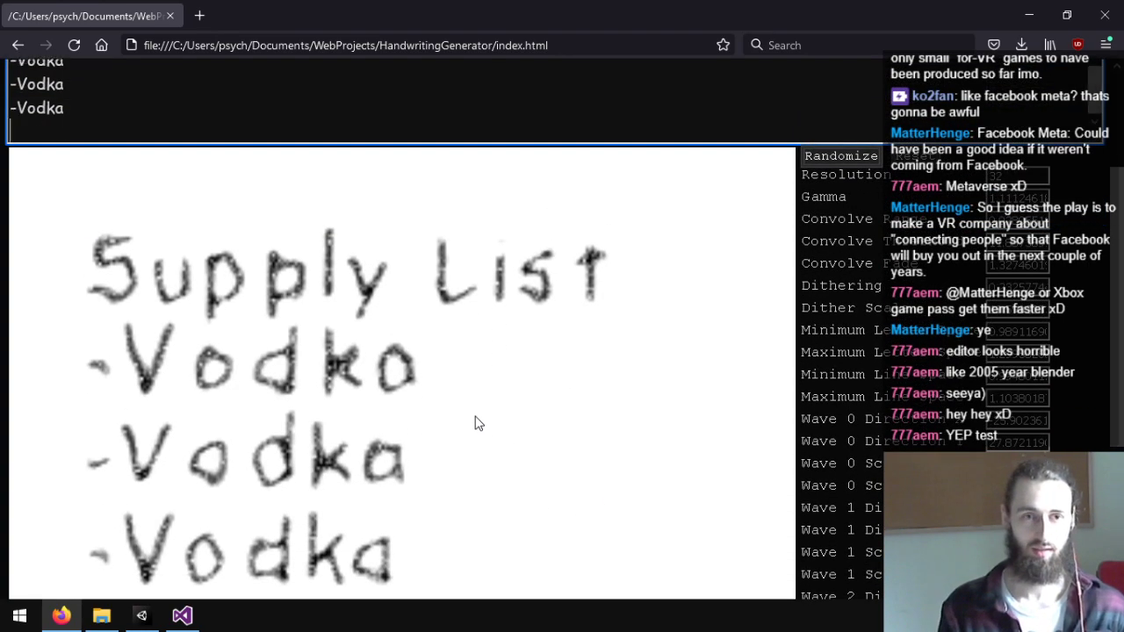
pyautogui.write('-Vodka')
pyautogui.press('Return')
pyautogui.write('-Vodka')
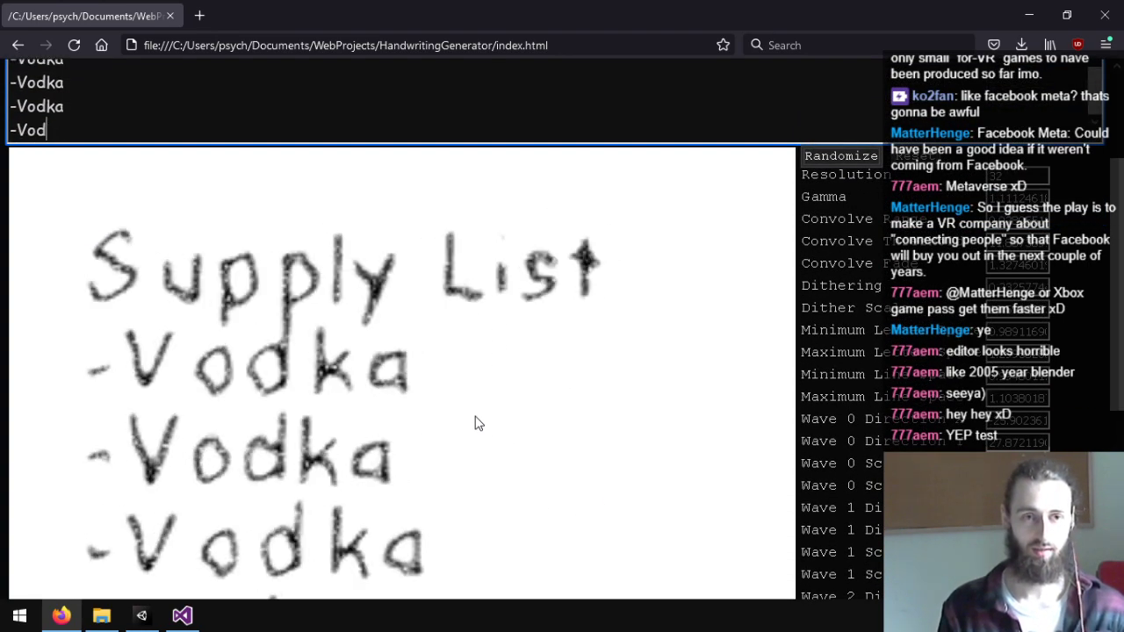
pyautogui.press('Return')
pyautogui.write('-')
pyautogui.press('BackSpace')
pyautogui.write('-Potatoes')
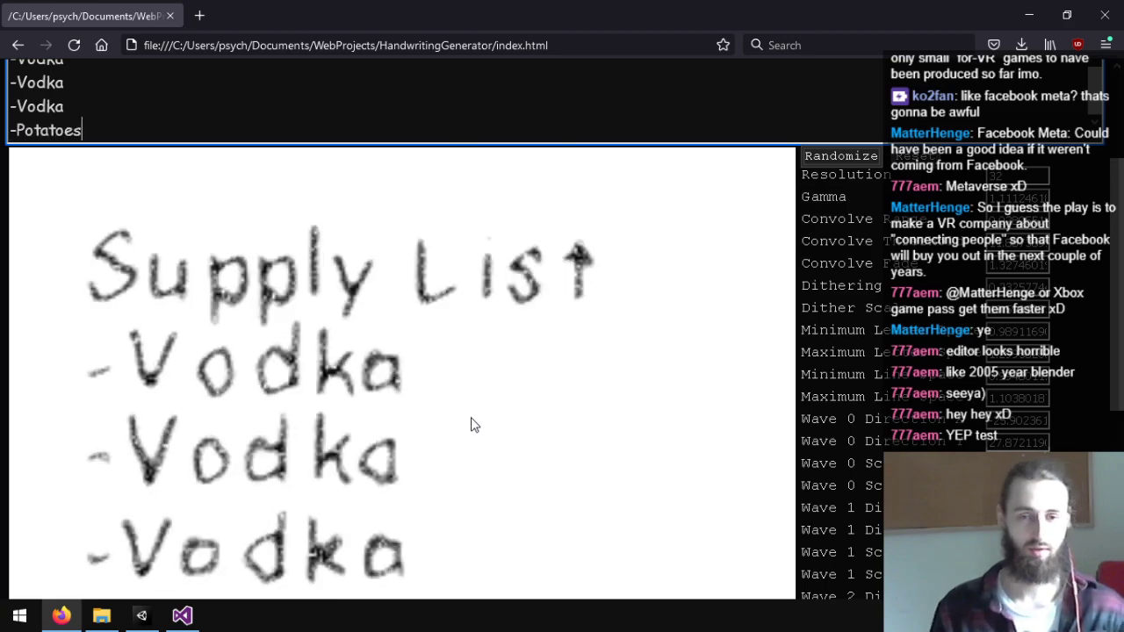
# Step: Start saving the handwritten supply list image and browse the NewGame project's Assets\Models folder for the existing texture
pyautogui.scroll(-3, 466, 413)
pyautogui.scroll(4, 451, 397)
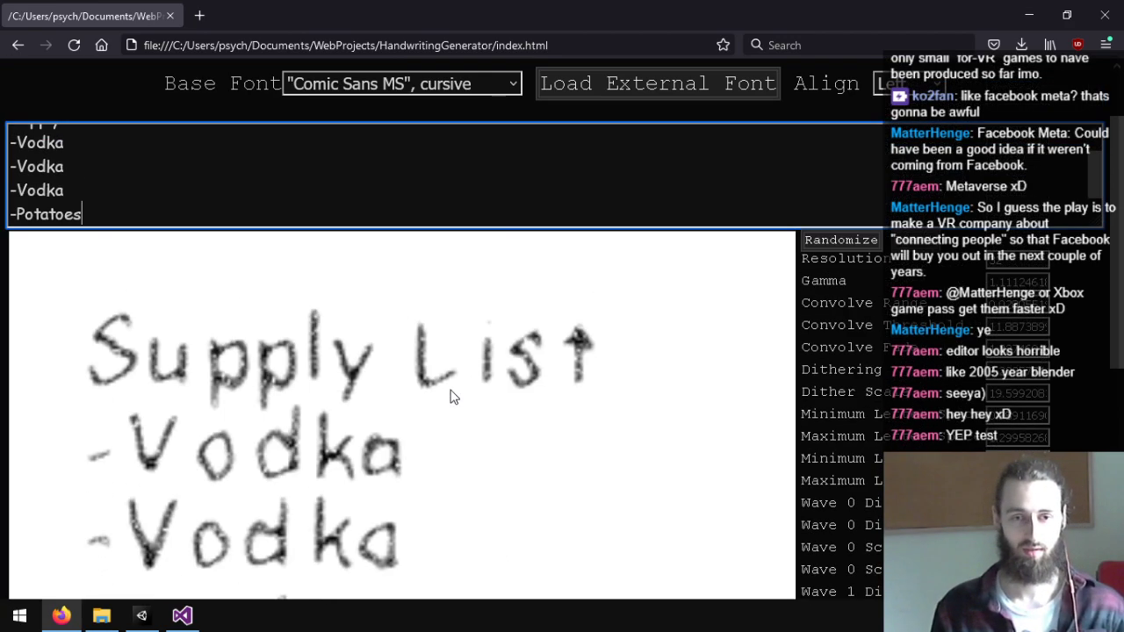
pyautogui.scroll(-4, 451, 397)
pyautogui.scroll(1, 381, 370)
pyautogui.scroll(4, 379, 369)
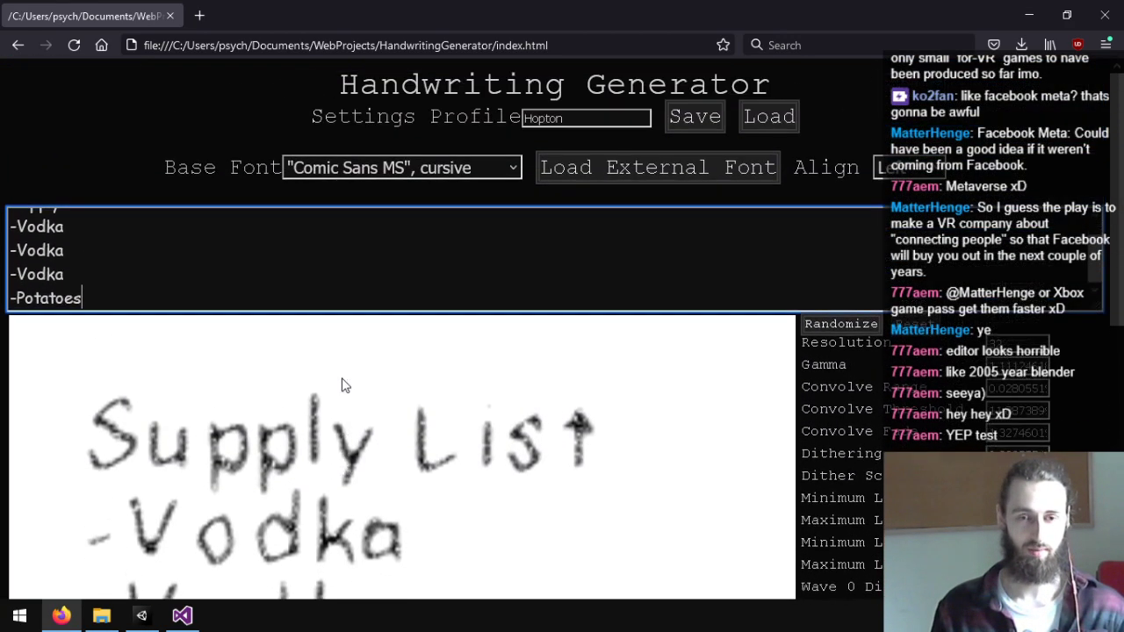
pyautogui.scroll(-4, 319, 370)
pyautogui.rightClick(305, 308)
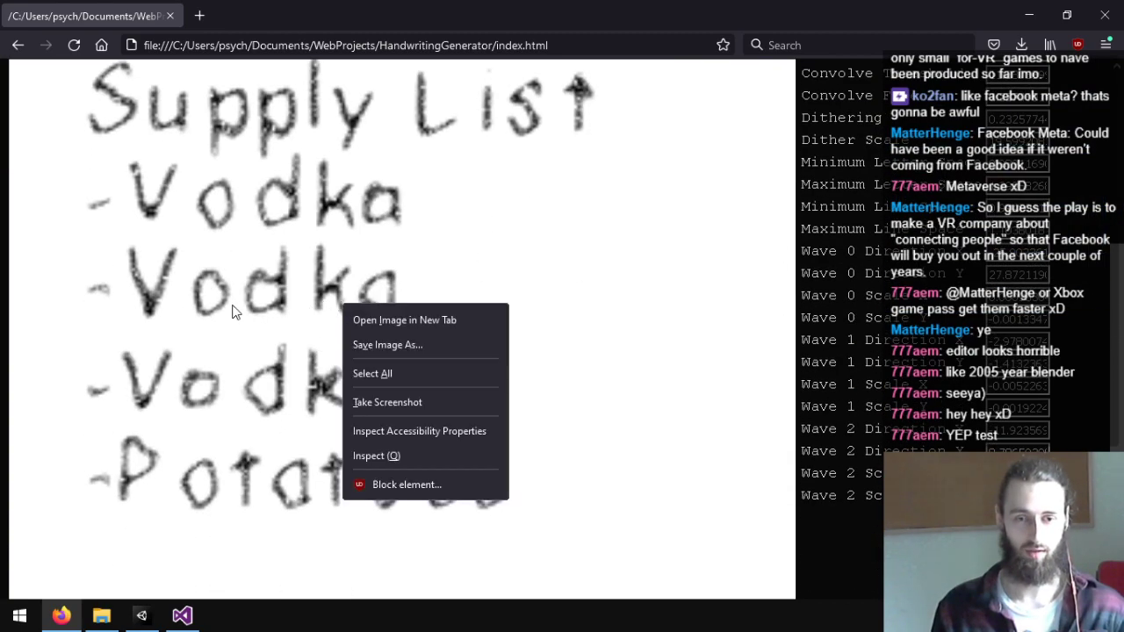
pyautogui.click(387, 346)
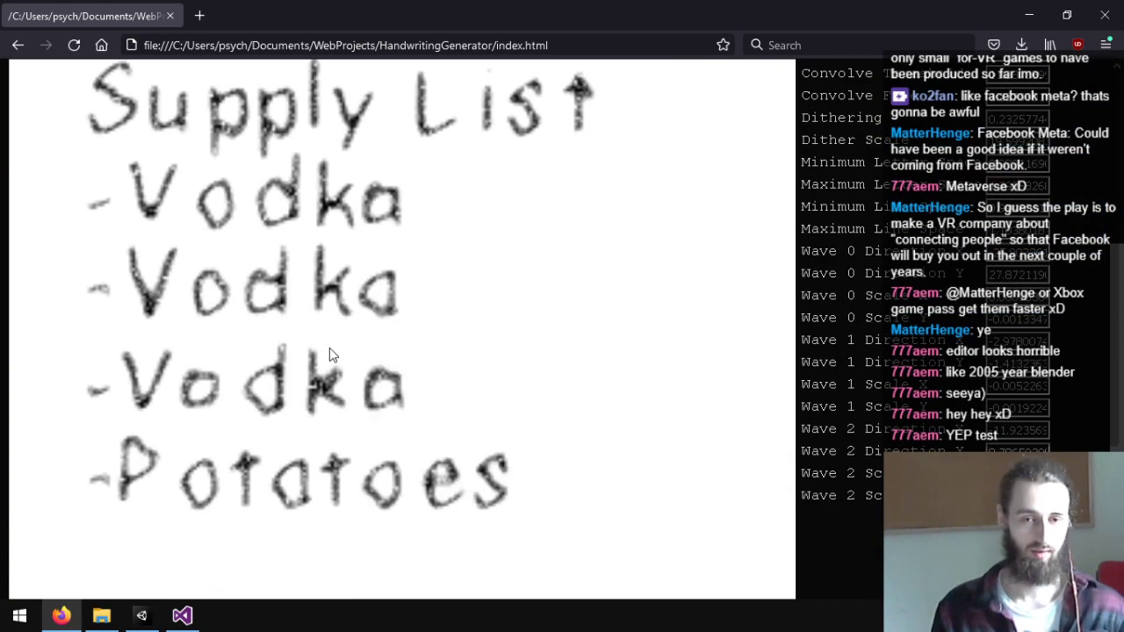
pyautogui.click(378, 42)
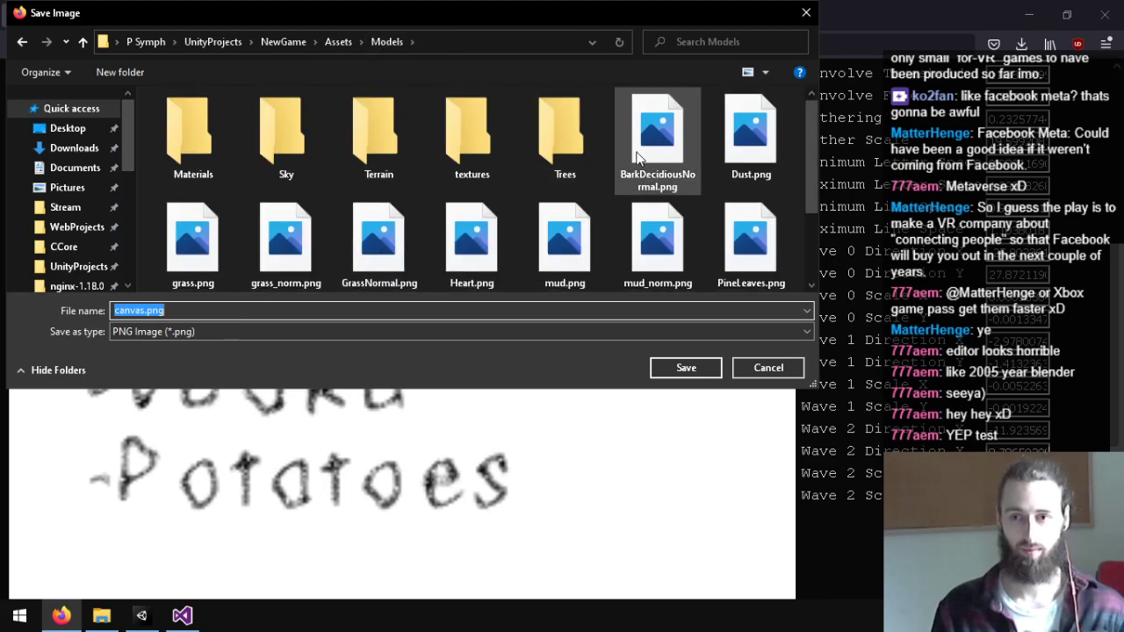
pyautogui.click(613, 161)
pyautogui.press('t')
pyautogui.scroll(-2, 619, 158)
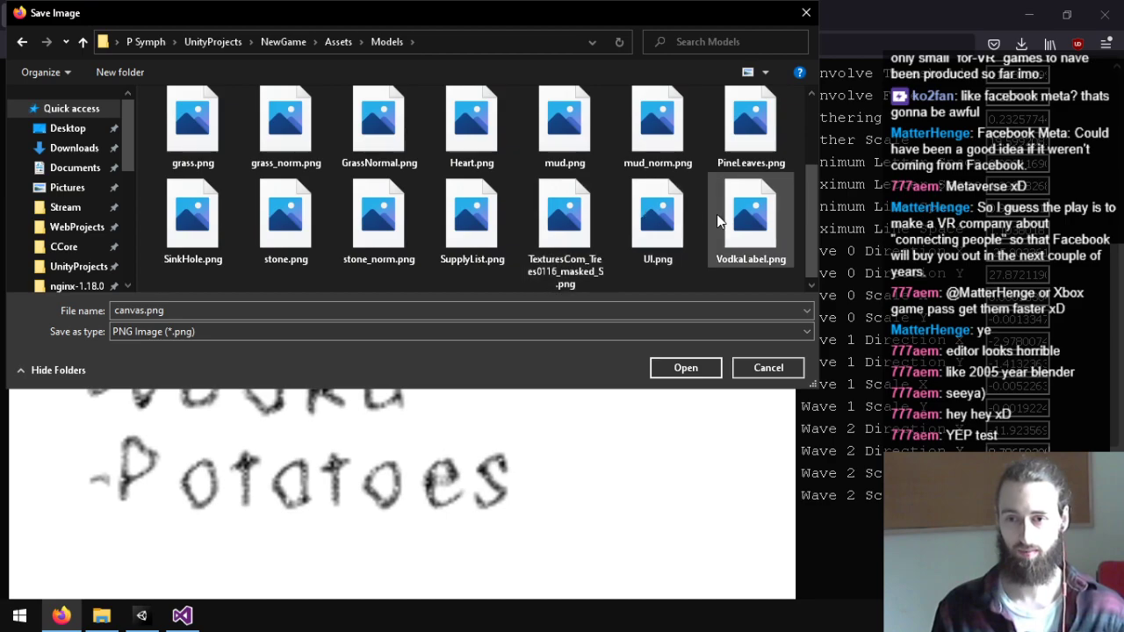
pyautogui.scroll(2, 697, 162)
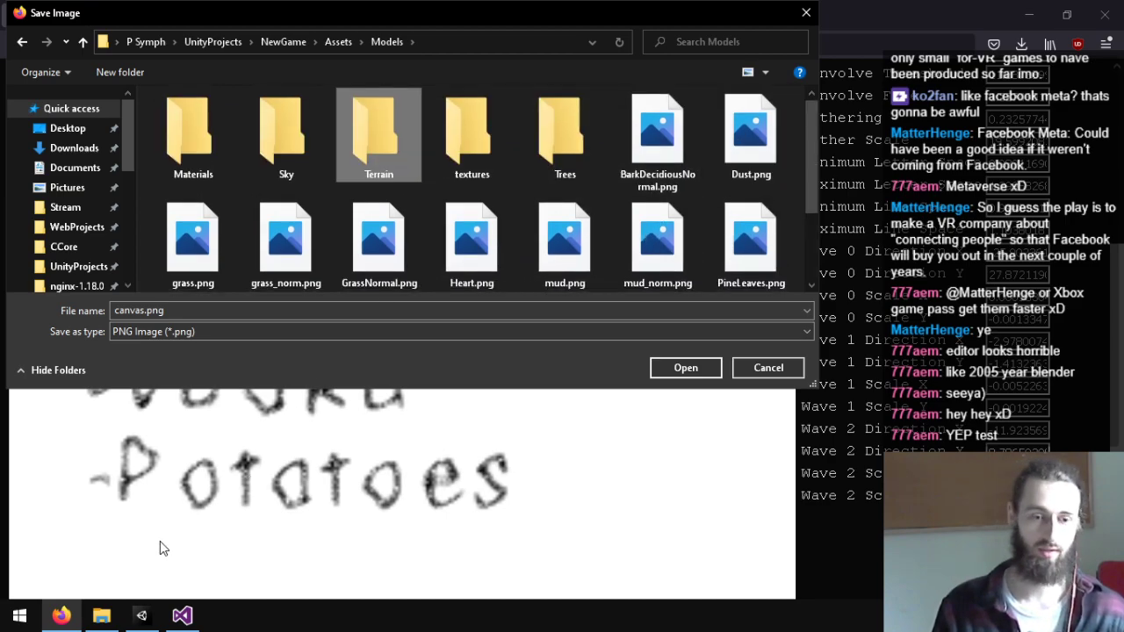
# Step: Switch to Unity and locate the base map texture used by the Paper object's SupplyList material
pyautogui.click(141, 614)
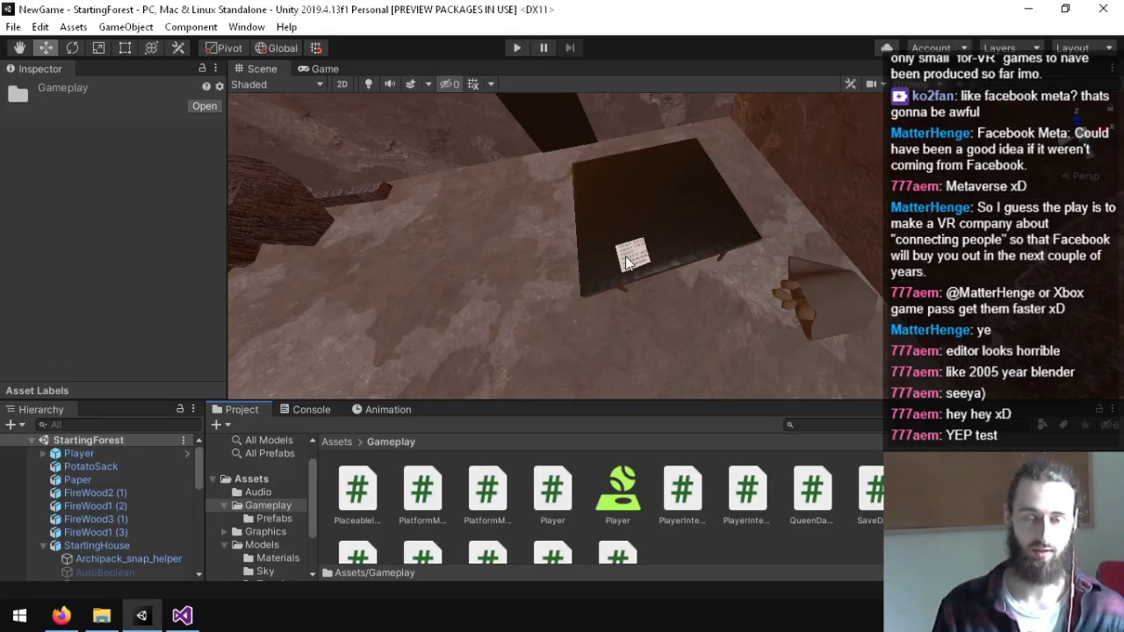
pyautogui.click(637, 266)
pyautogui.click(141, 322)
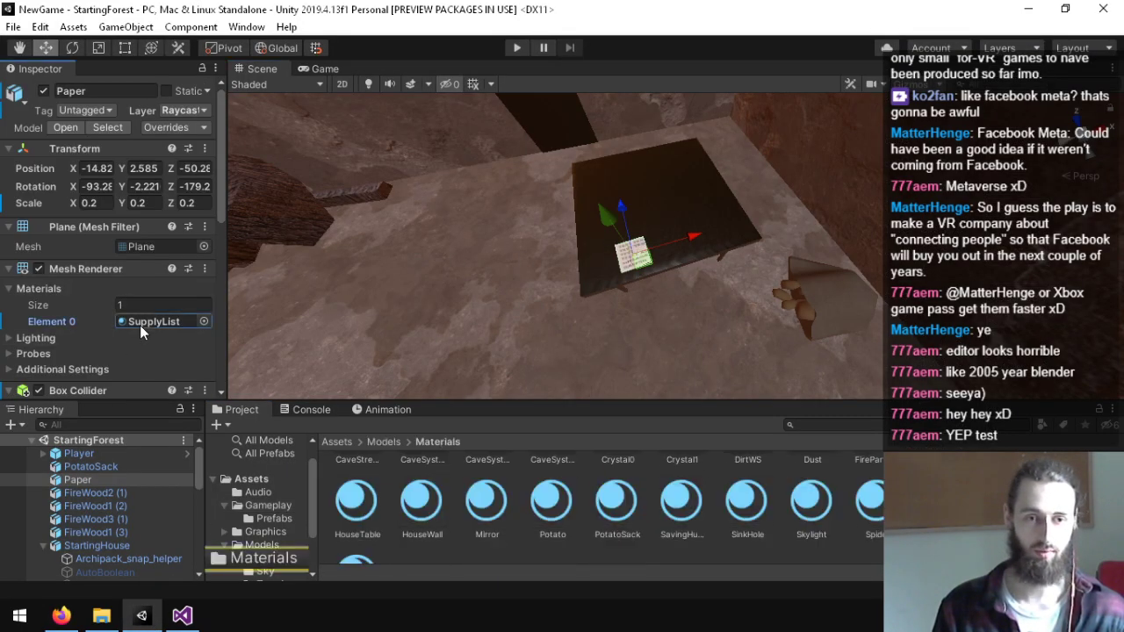
pyautogui.doubleClick(140, 321)
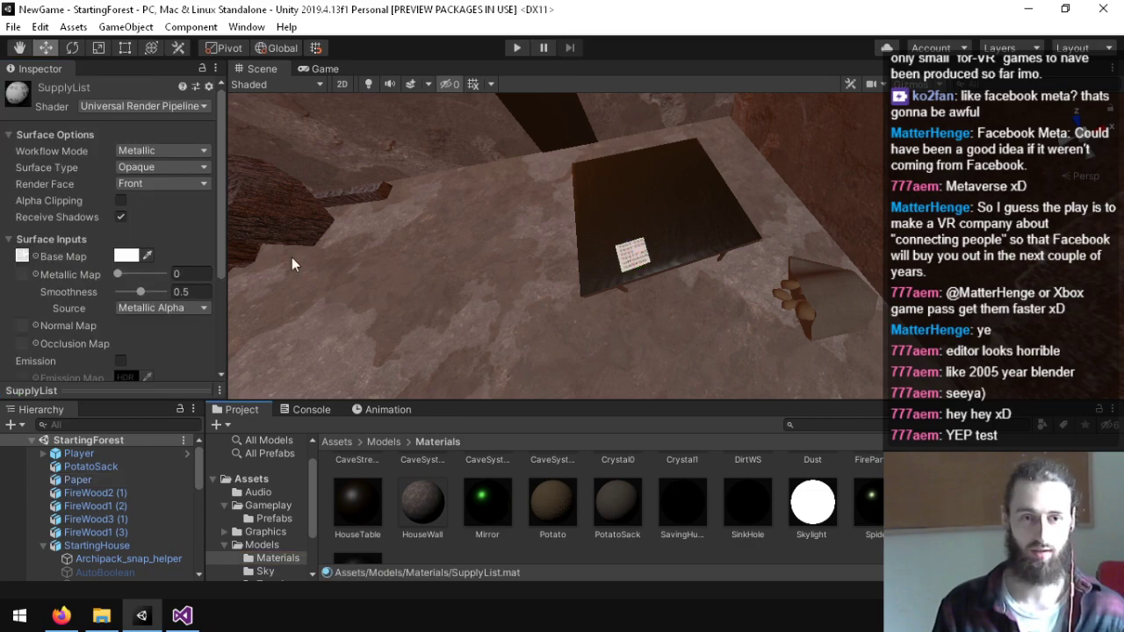
pyautogui.click(23, 257)
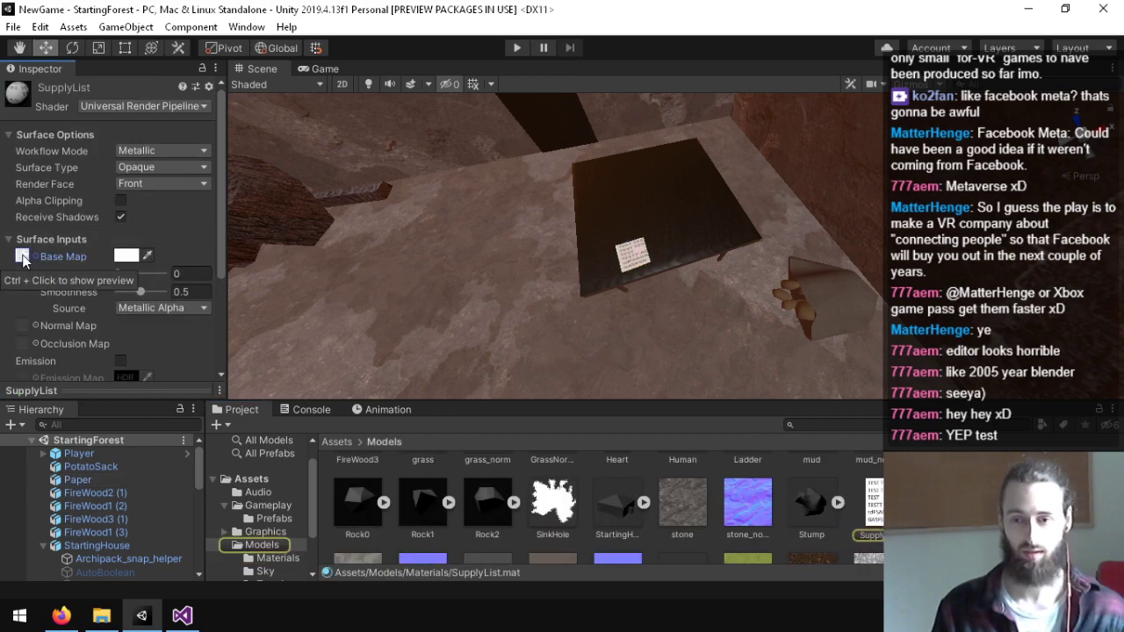
pyautogui.click(871, 525)
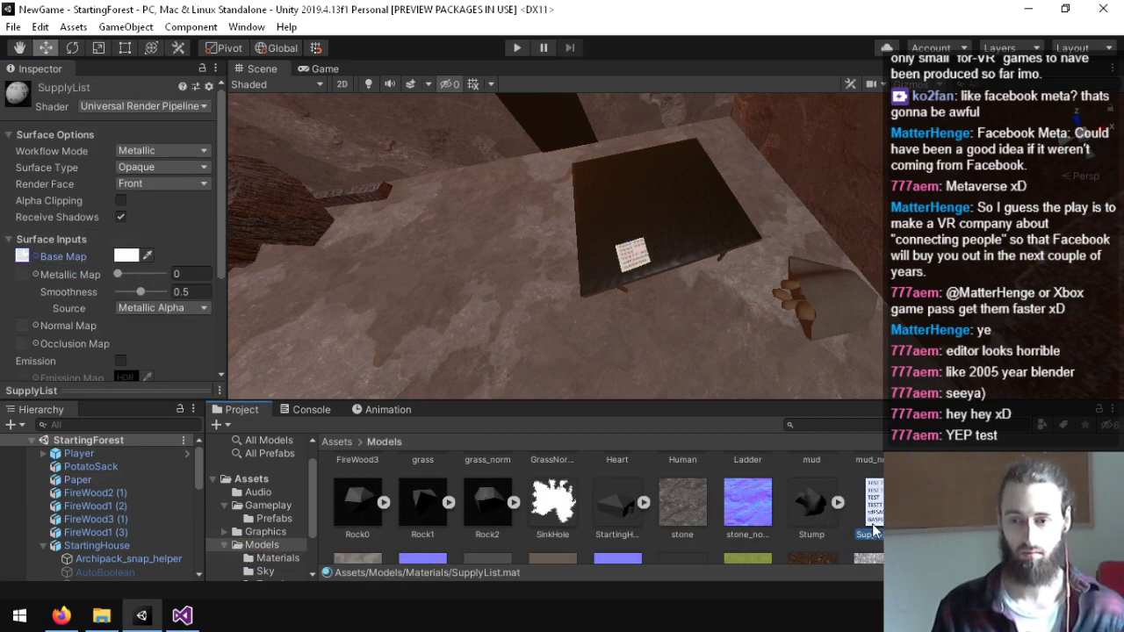
# Step: Return to the save dialog in Firefox and save the image as SupplyList.png, replacing the existing file
pyautogui.click(61, 615)
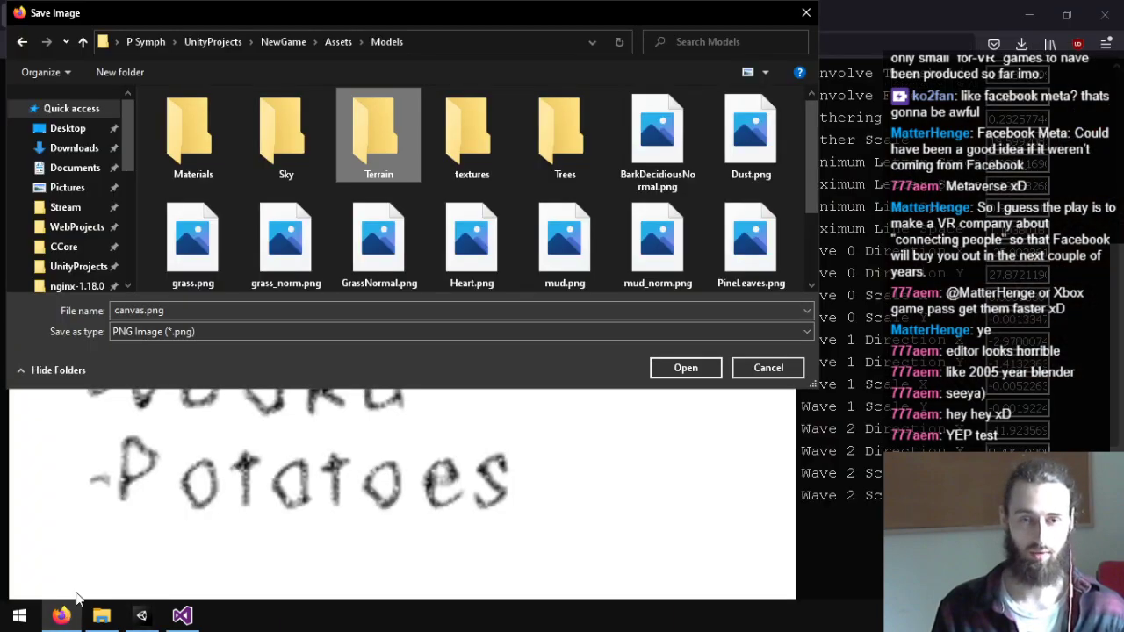
pyautogui.click(367, 270)
pyautogui.write('su')
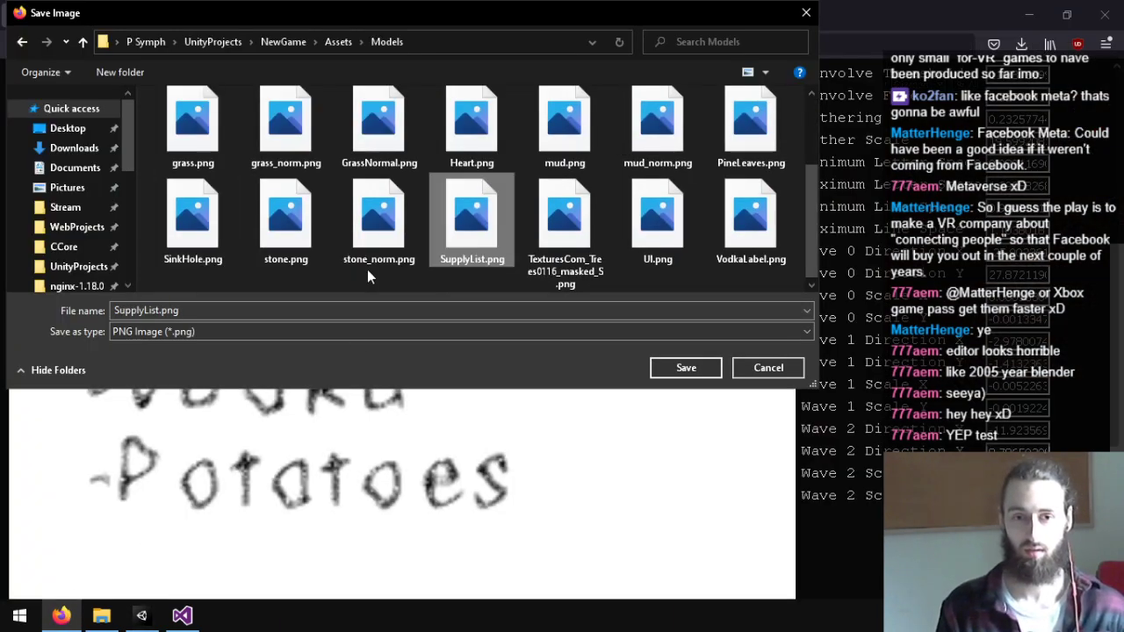
pyautogui.press('Return')
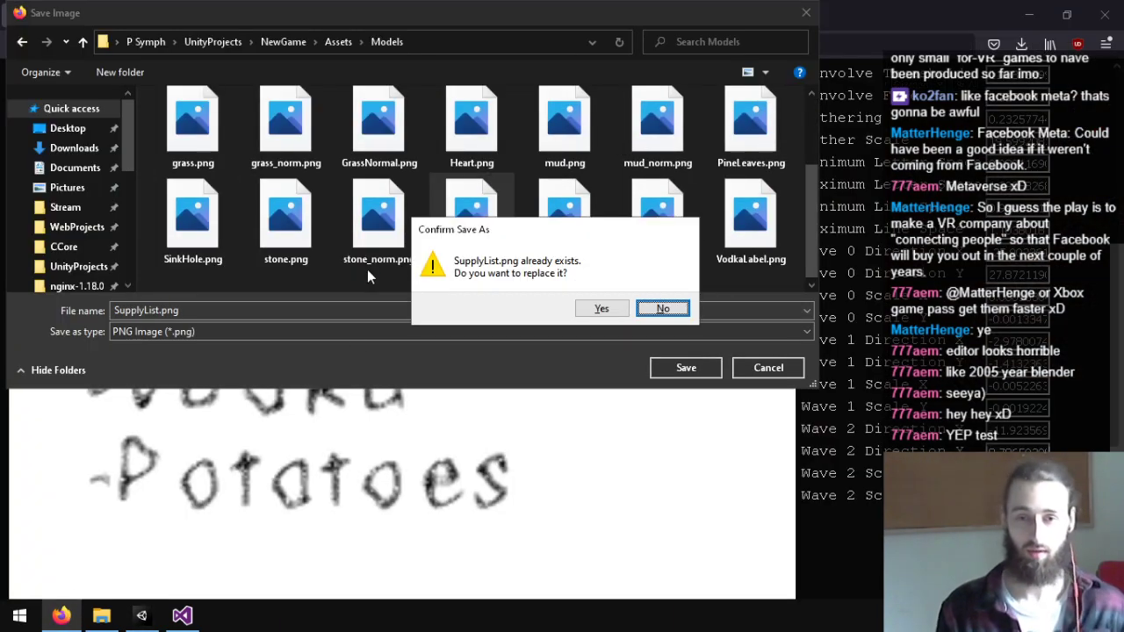
pyautogui.click(596, 310)
# Step: Switch back to Unity and set the Paper's Hold Position to Y -0.3 and Z 0.4 in its Holdable Item script
pyautogui.click(142, 615)
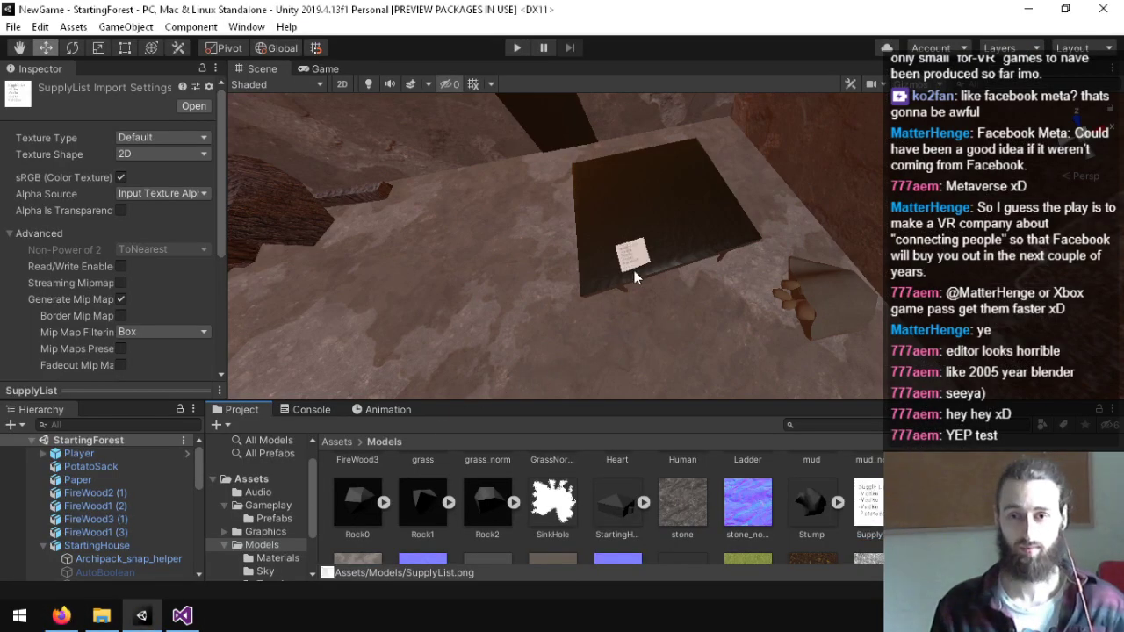
pyautogui.moveTo(637, 277); pyautogui.dragTo(459, 89, button='right')
pyautogui.press('w')
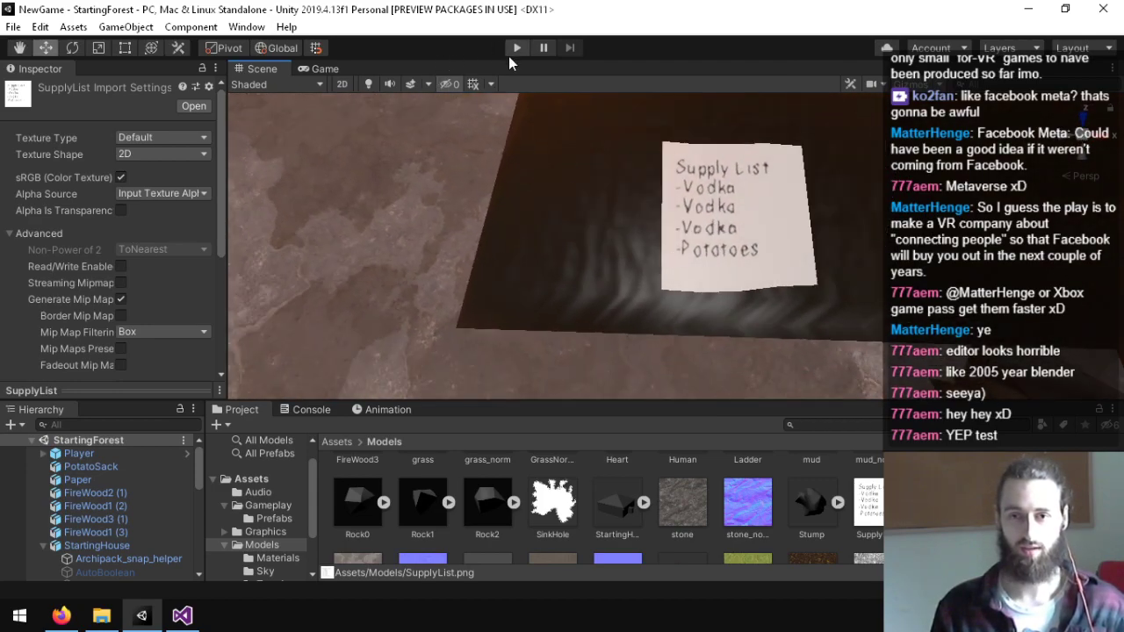
pyautogui.click(674, 159)
pyautogui.moveTo(706, 191); pyautogui.dragTo(659, 196, button='right')
pyautogui.scroll(-10, 80, 263)
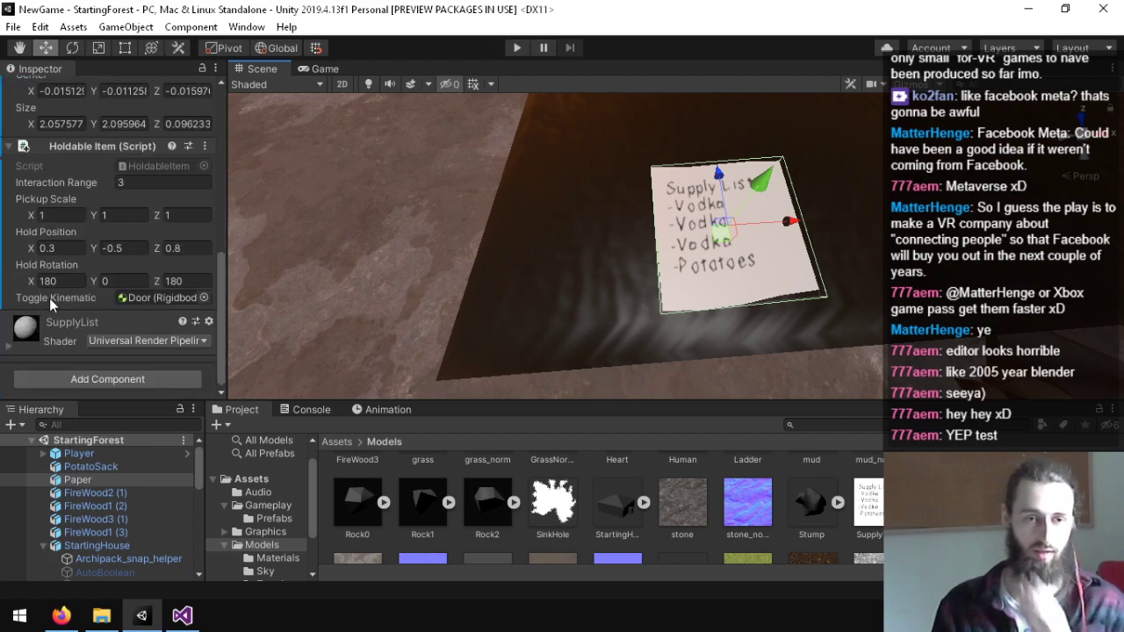
pyautogui.click(71, 215)
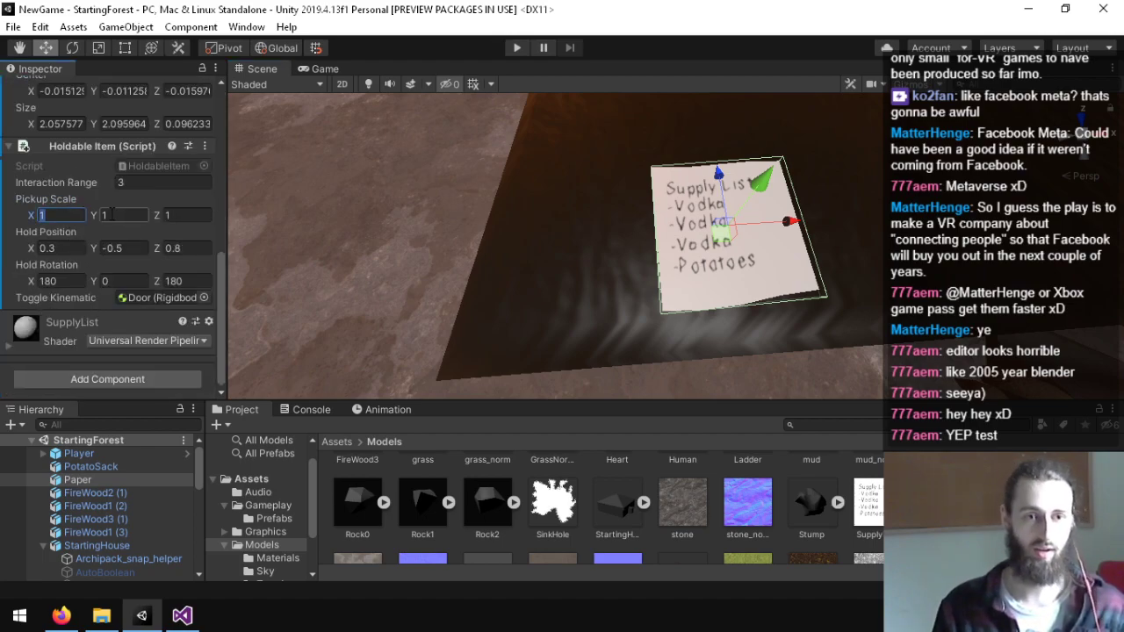
pyautogui.click(180, 250)
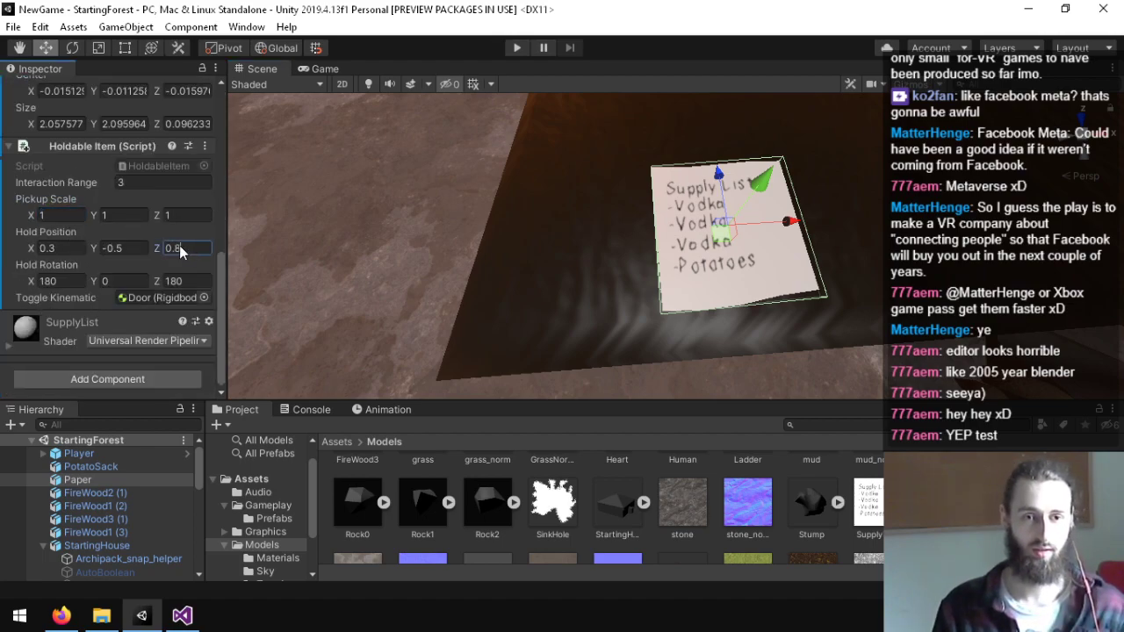
pyautogui.press('BackSpace')
pyautogui.write('4')
pyautogui.click(120, 249)
pyautogui.press('BackSpace')
pyautogui.write('3')
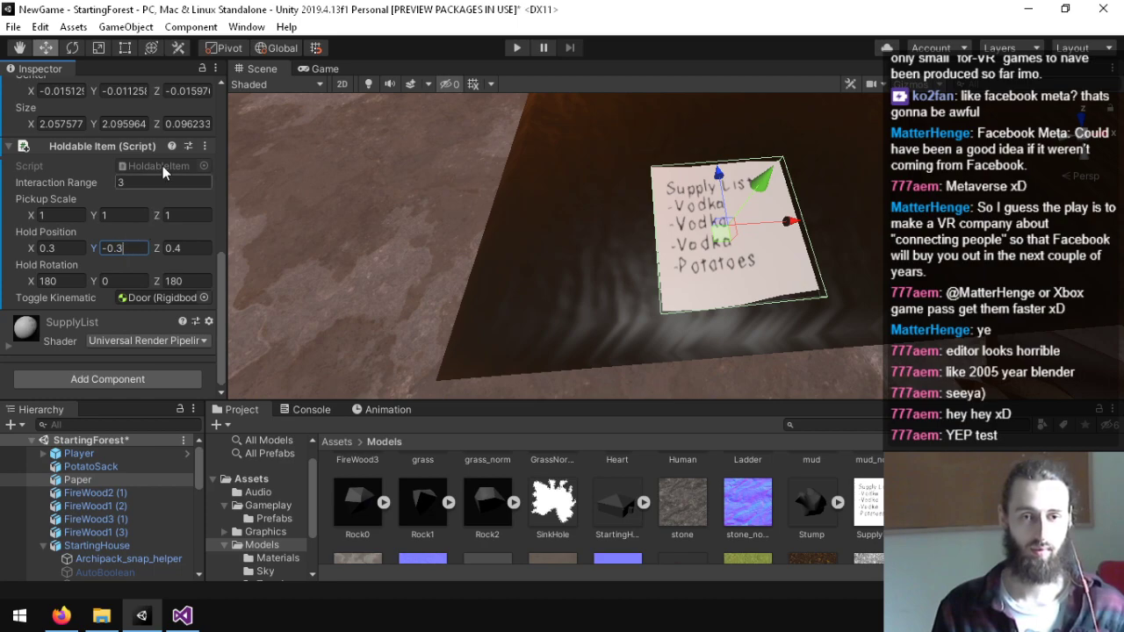
# Step: Play-test the game by walking to the table, picking up the supply list and checking how it is held
pyautogui.click(516, 48)
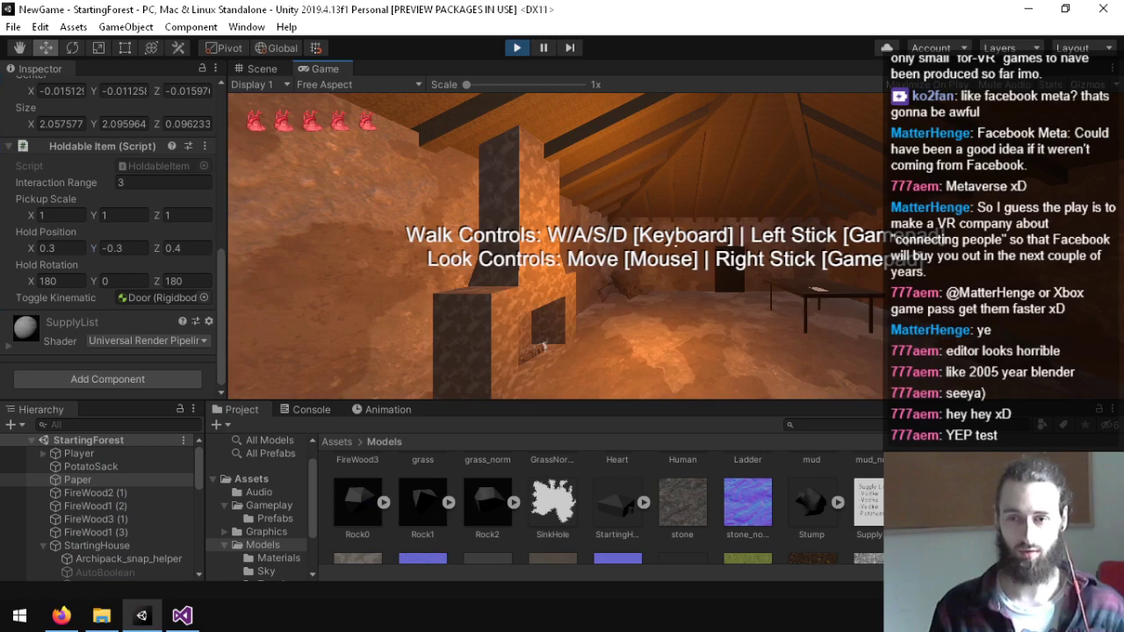
pyautogui.press('w')
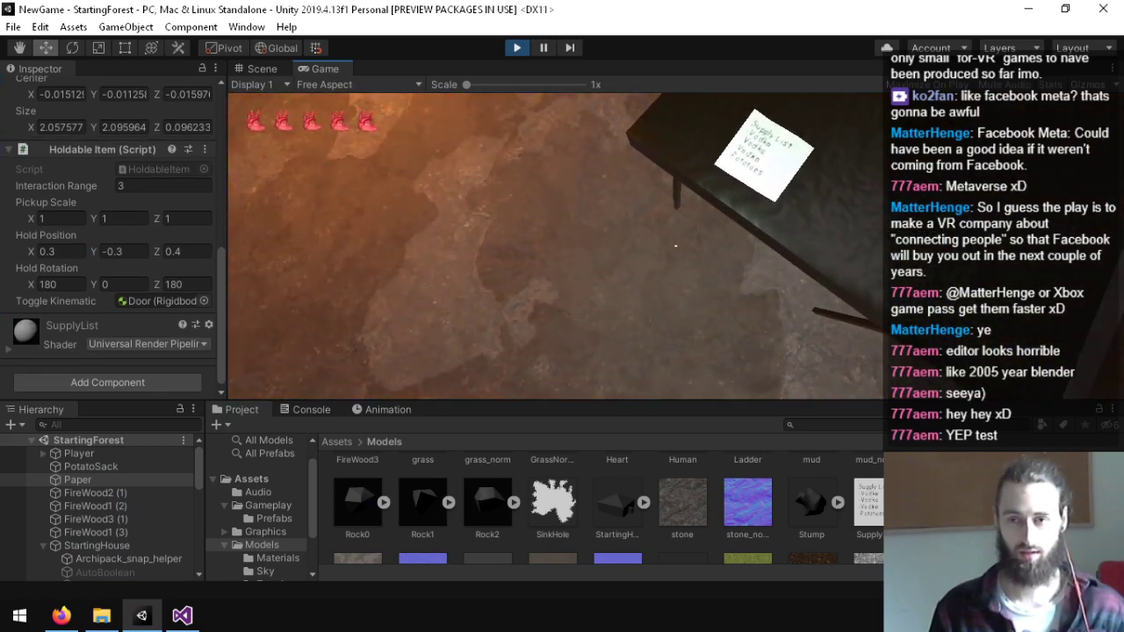
pyautogui.press('space')
pyautogui.press('w')
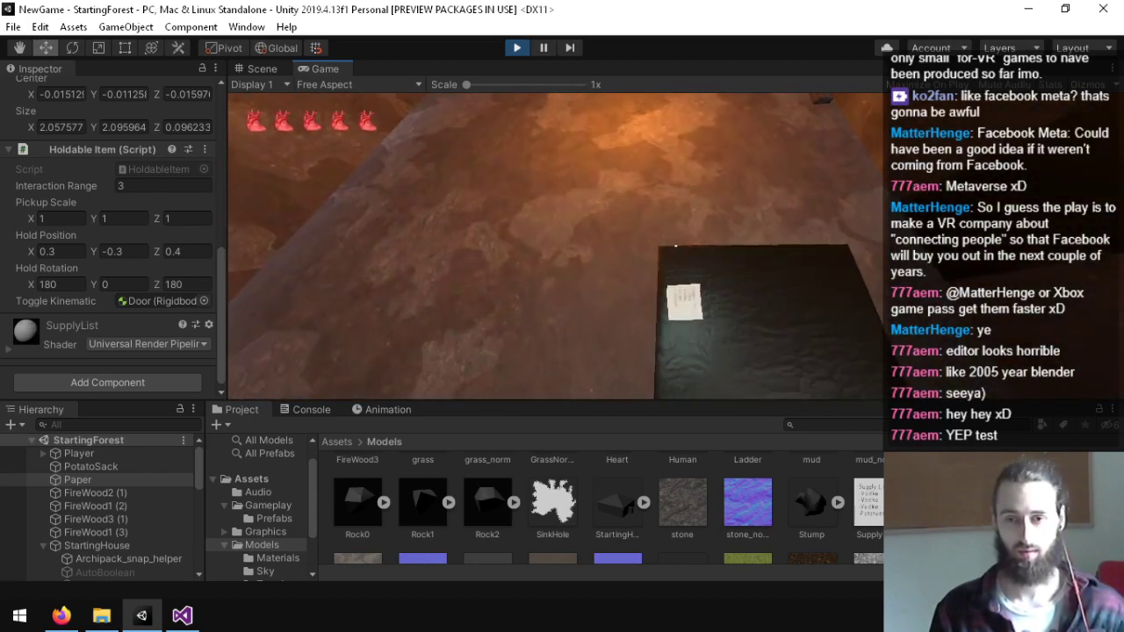
pyautogui.click(674, 246)
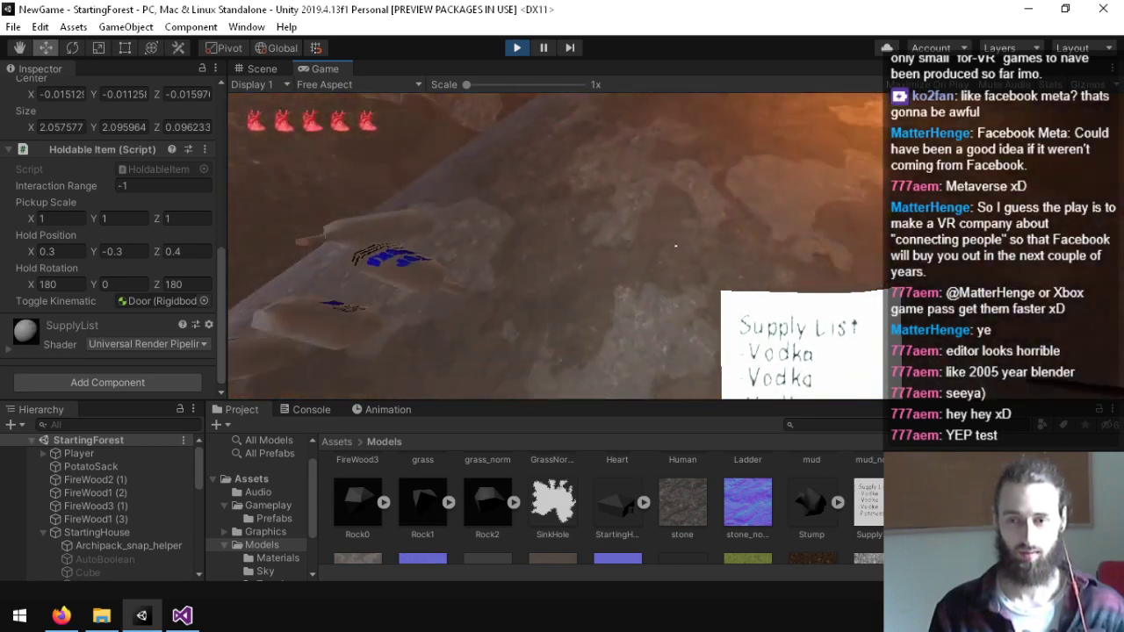
pyautogui.press('super')
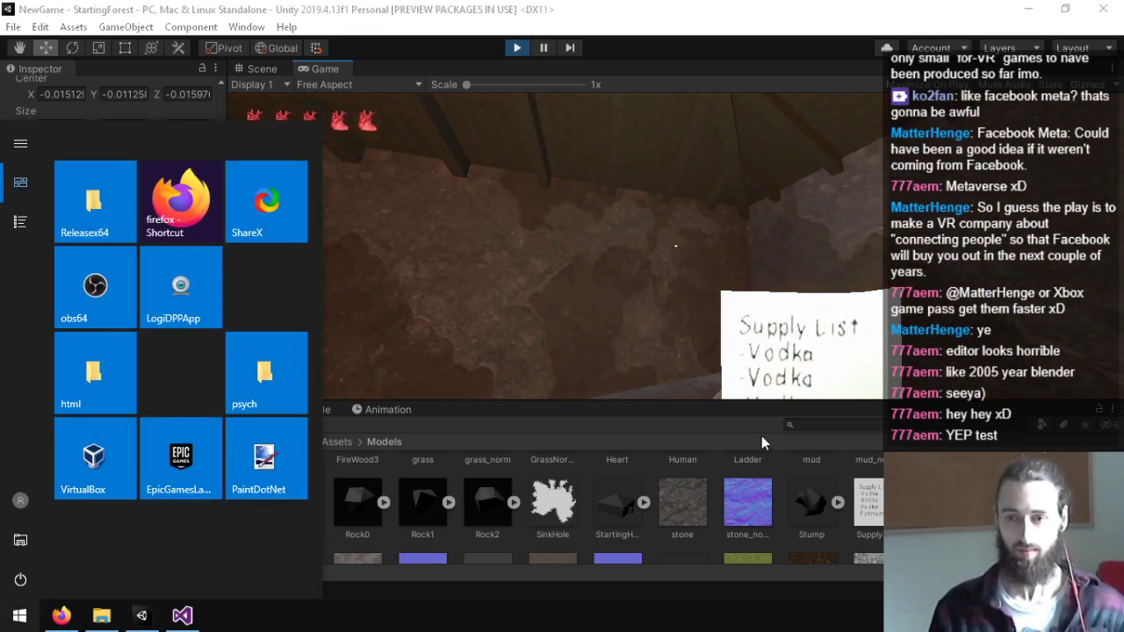
pyautogui.click(694, 426)
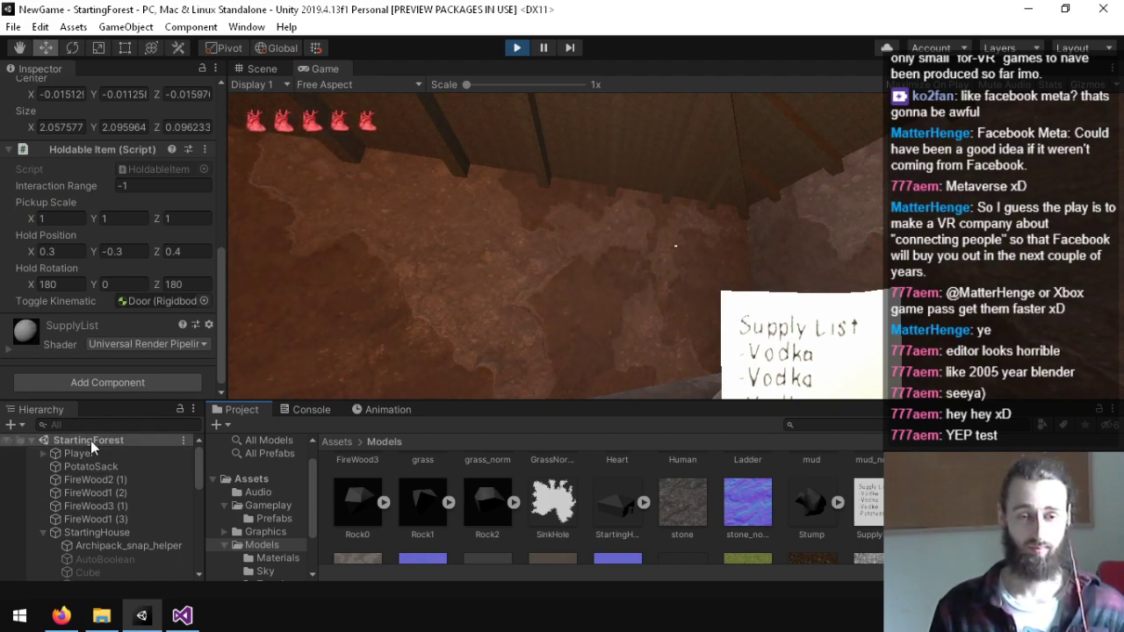
# Step: Raise the held Paper under Main Camera to a Y position of about -0.16 in the running game
pyautogui.click(43, 453)
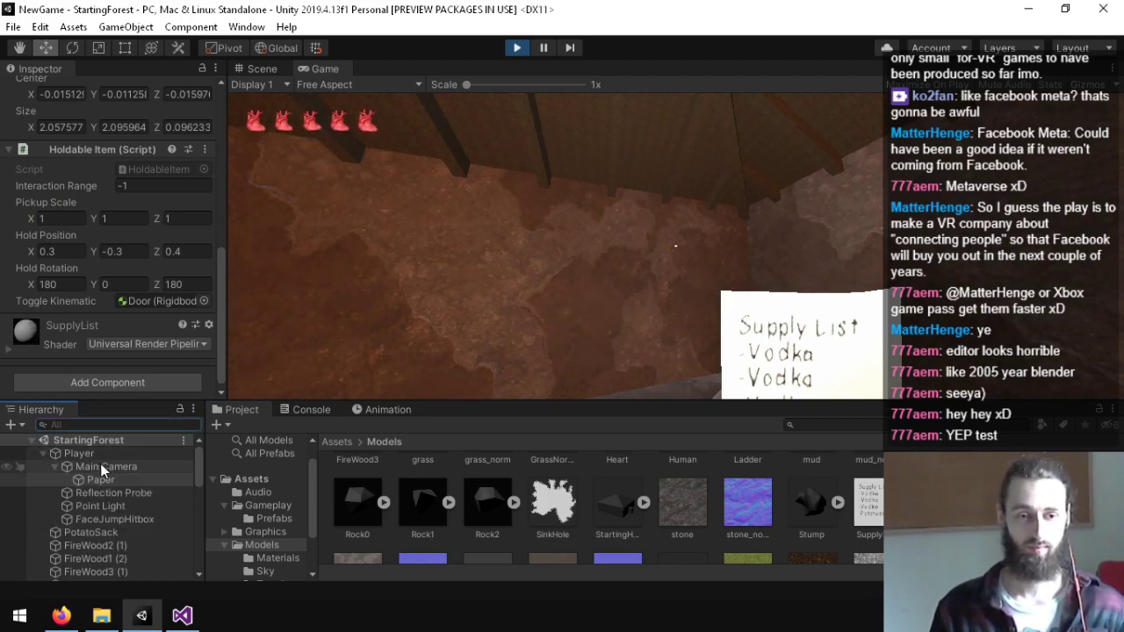
pyautogui.scroll(10, 97, 231)
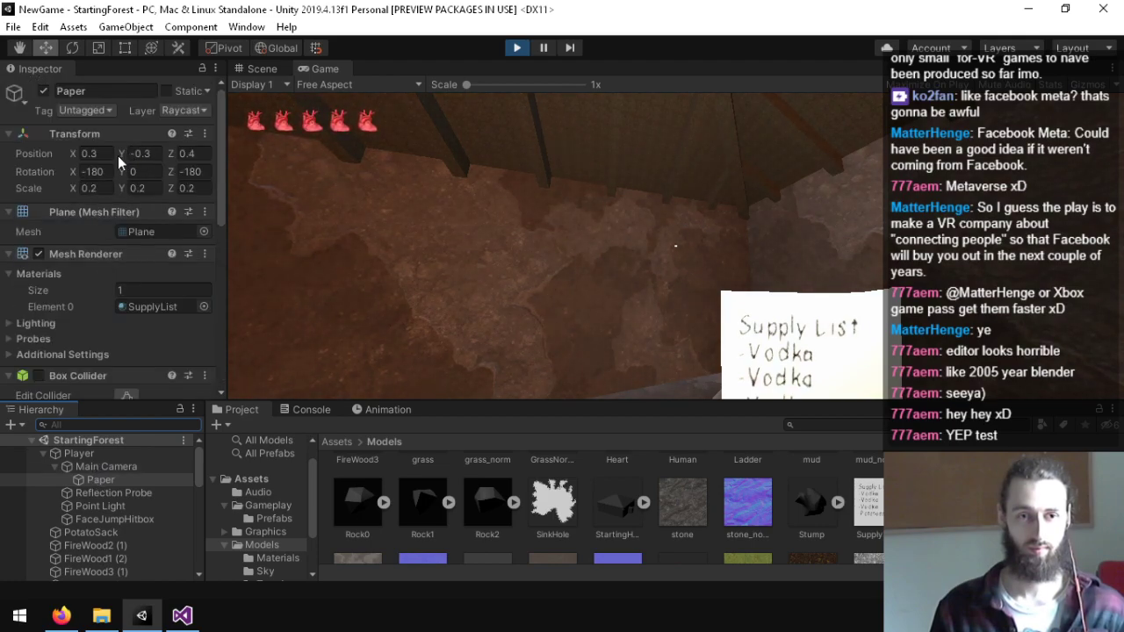
pyautogui.moveTo(119, 154)
pyautogui.mouseDown()
pyautogui.moveTo(146, 154)
pyautogui.moveTo(130, 156)
pyautogui.mouseUp()
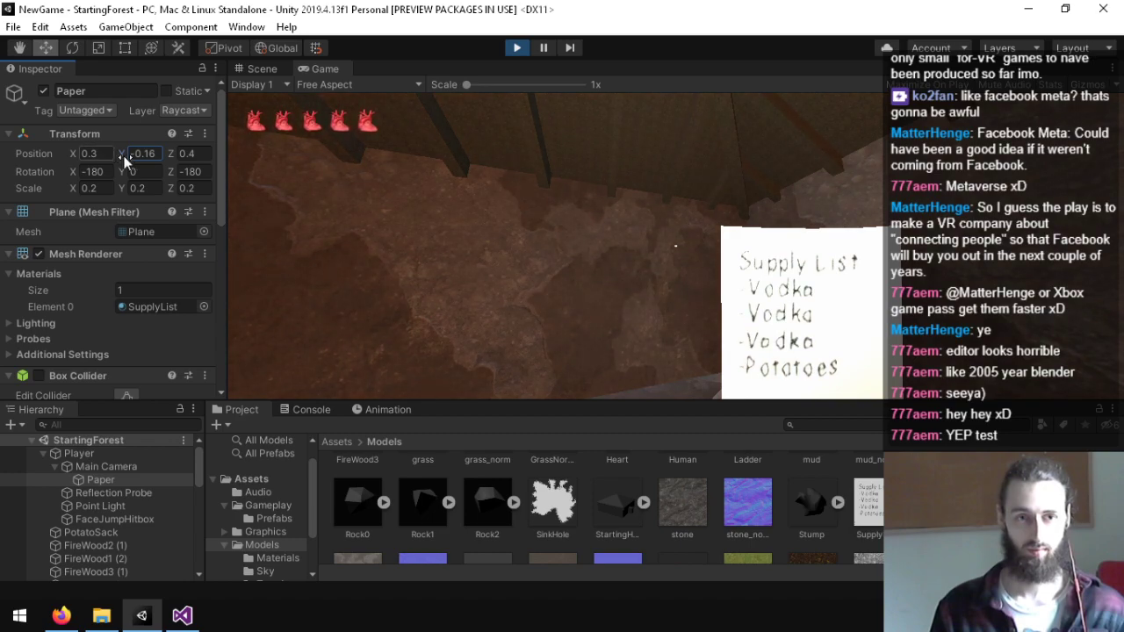
# Step: Stop the play test, set the Paper's Hold Position Y to -0.15 and save the scene
pyautogui.click(517, 47)
pyautogui.scroll(-5, 77, 278)
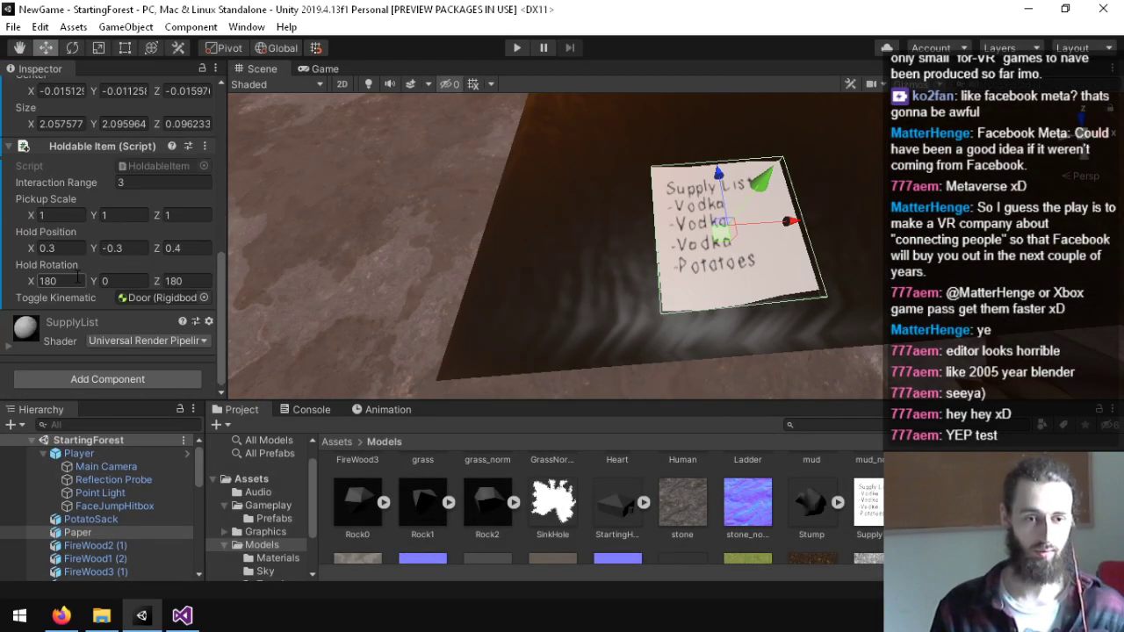
pyautogui.click(127, 249)
pyautogui.write('-')
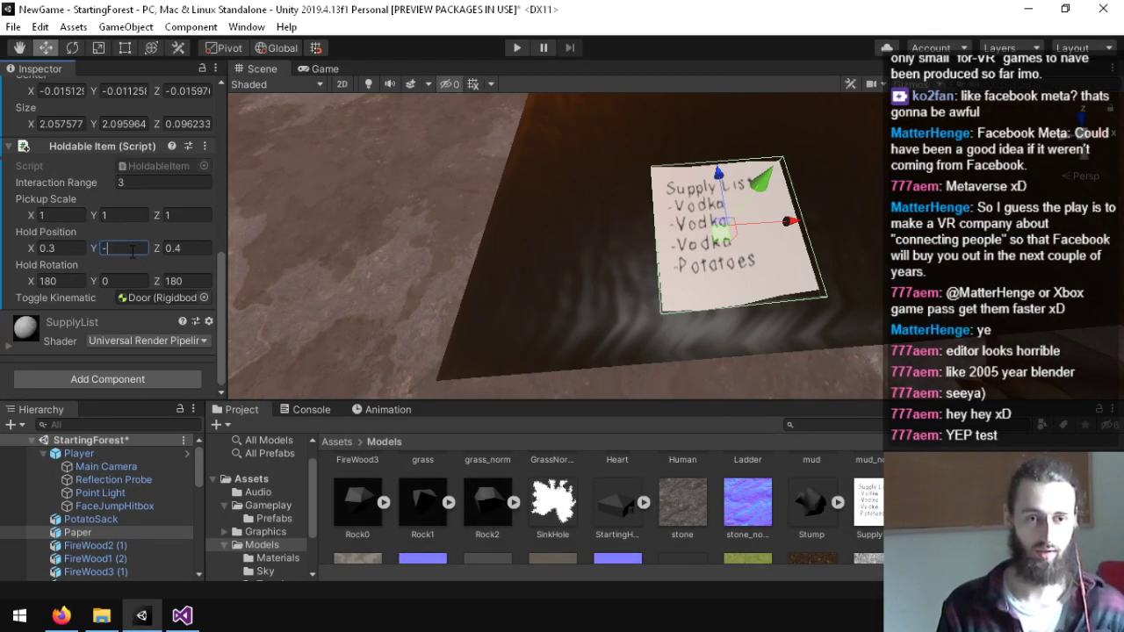
pyautogui.hotkey('ctrl', 's')
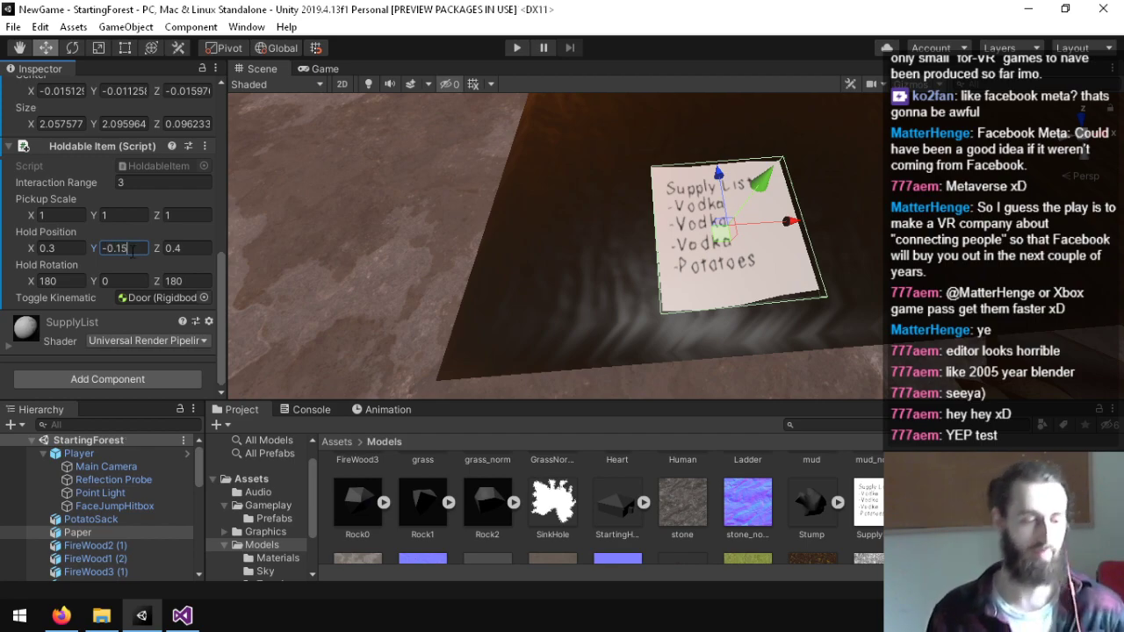
pyautogui.moveTo(415, 239); pyautogui.dragTo(550, 229, button='right')
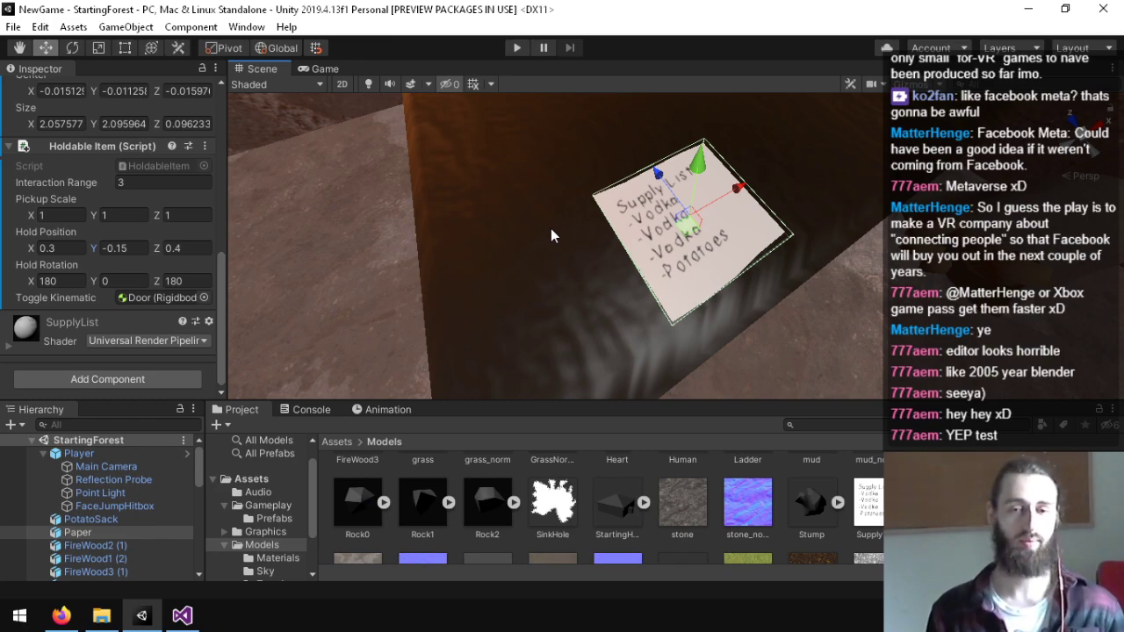
pyautogui.keyDown('alt'); pyautogui.moveTo(551, 228); pyautogui.dragTo(407, 196); pyautogui.keyUp('alt')
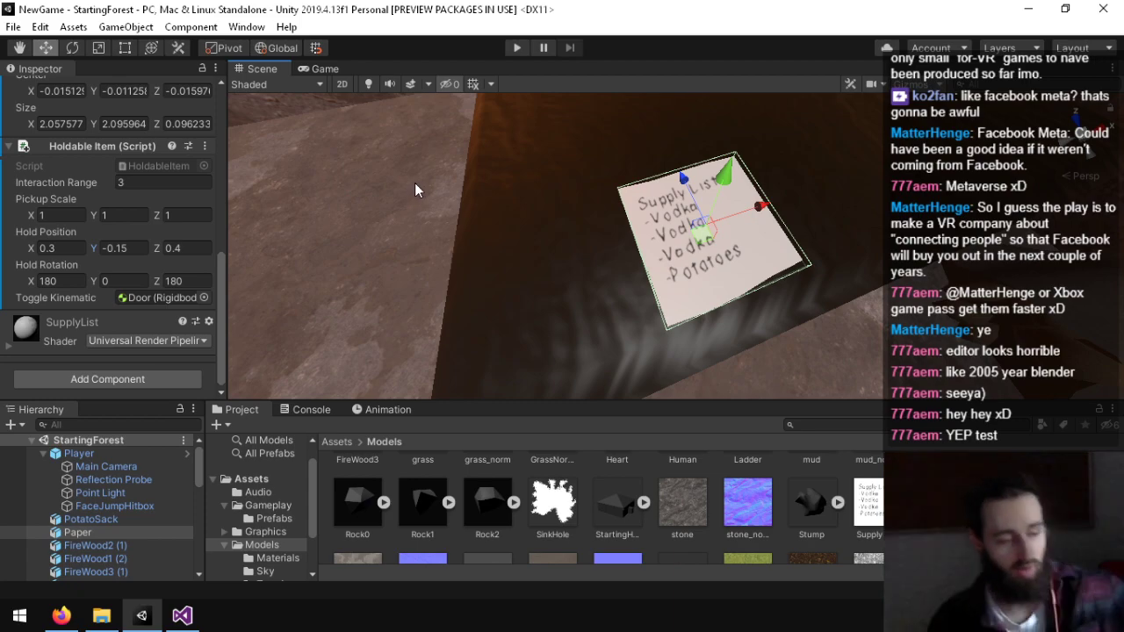
pyautogui.moveTo(469, 251); pyautogui.dragTo(665, 176, button='right')
pyautogui.press('s')
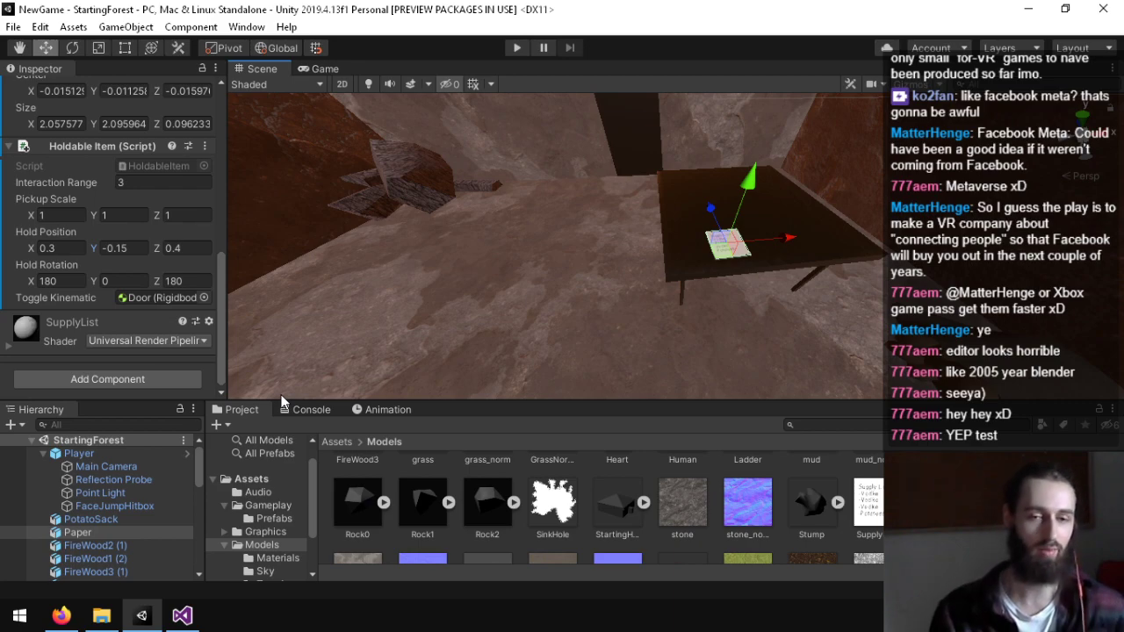
pyautogui.moveTo(553, 328); pyautogui.dragTo(467, 222, button='right')
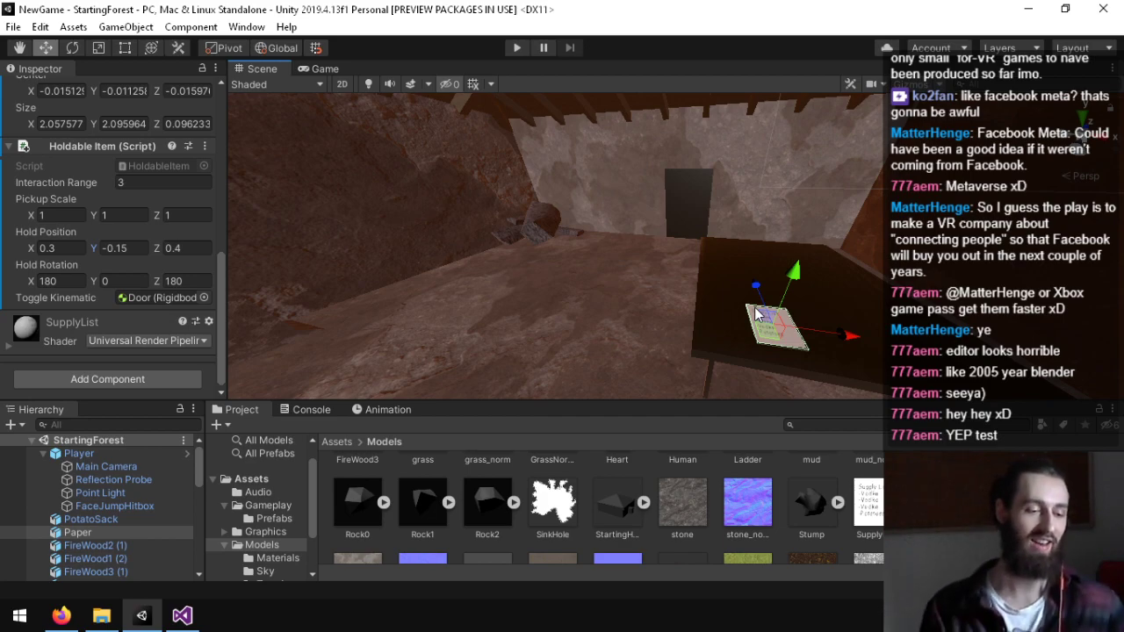
pyautogui.moveTo(625, 254); pyautogui.dragTo(496, 525, button='right')
pyautogui.press('w')
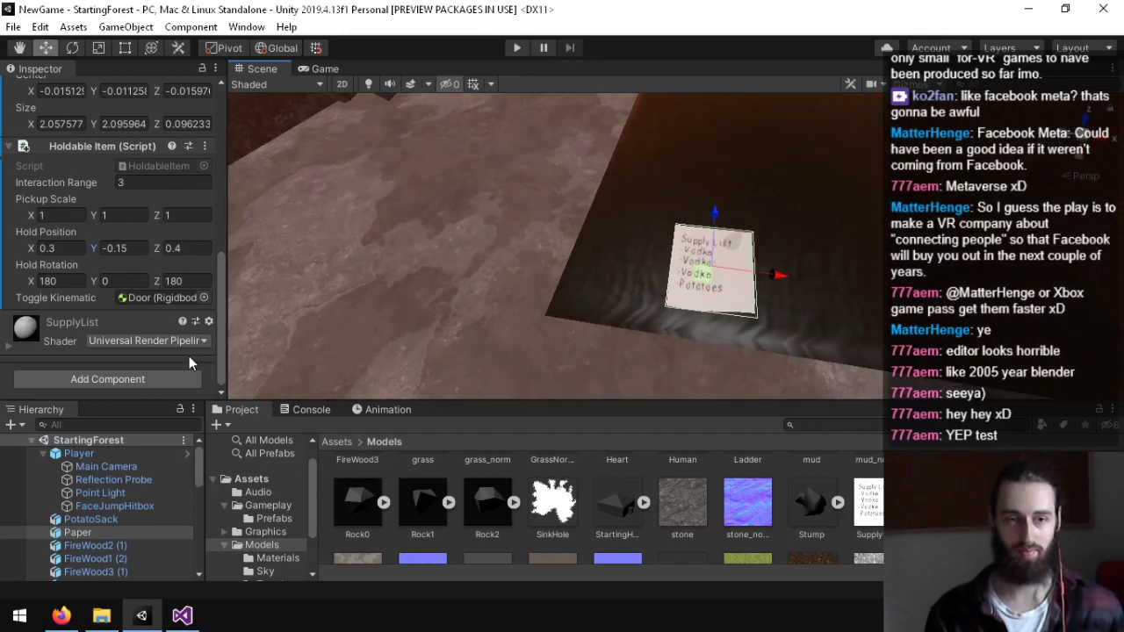
# Step: Check the SupplyList texture's import settings, and open the SupplyList material from the Models/Materials folder for editing
pyautogui.click(868, 505)
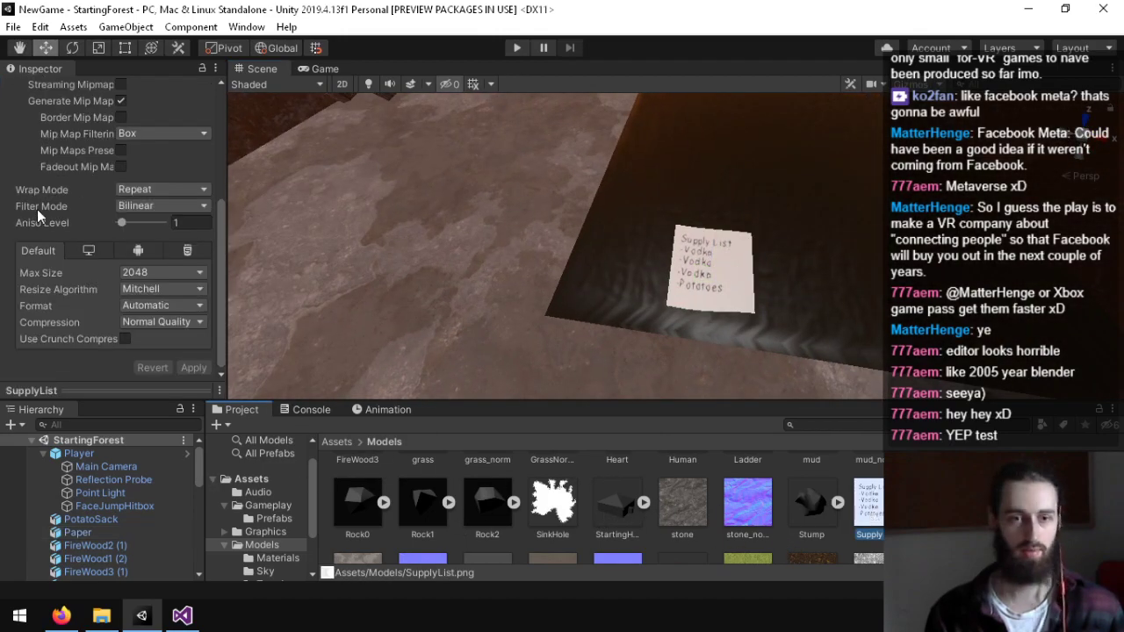
pyautogui.scroll(5, 50, 277)
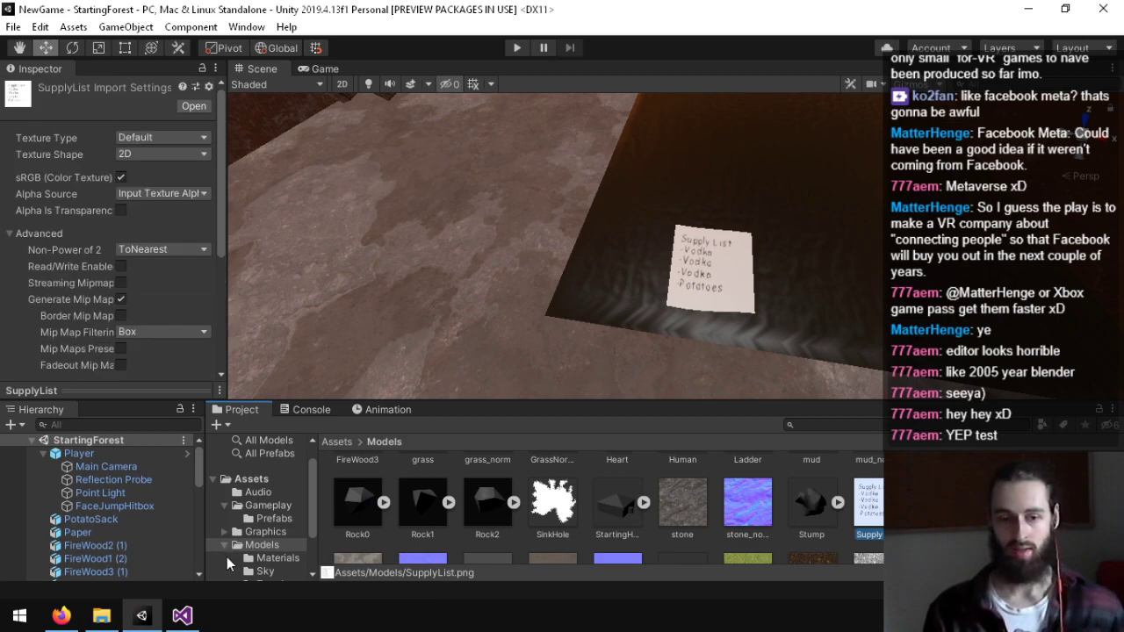
pyautogui.click(264, 558)
pyautogui.scroll(2, 767, 511)
pyautogui.scroll(-1, 940, 505)
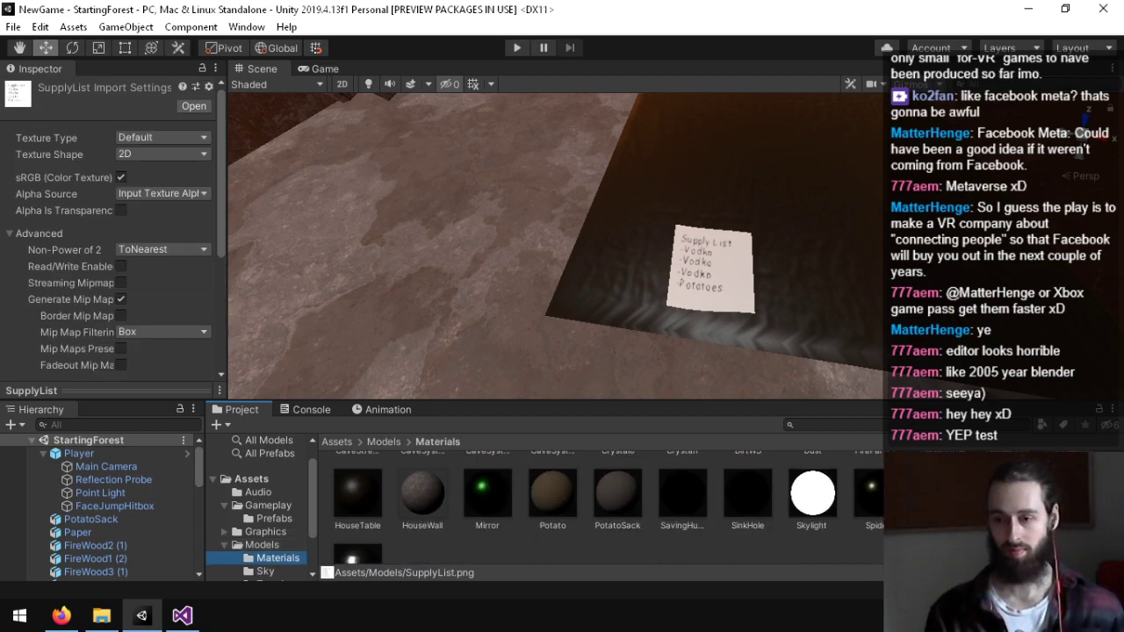
pyautogui.click(942, 497)
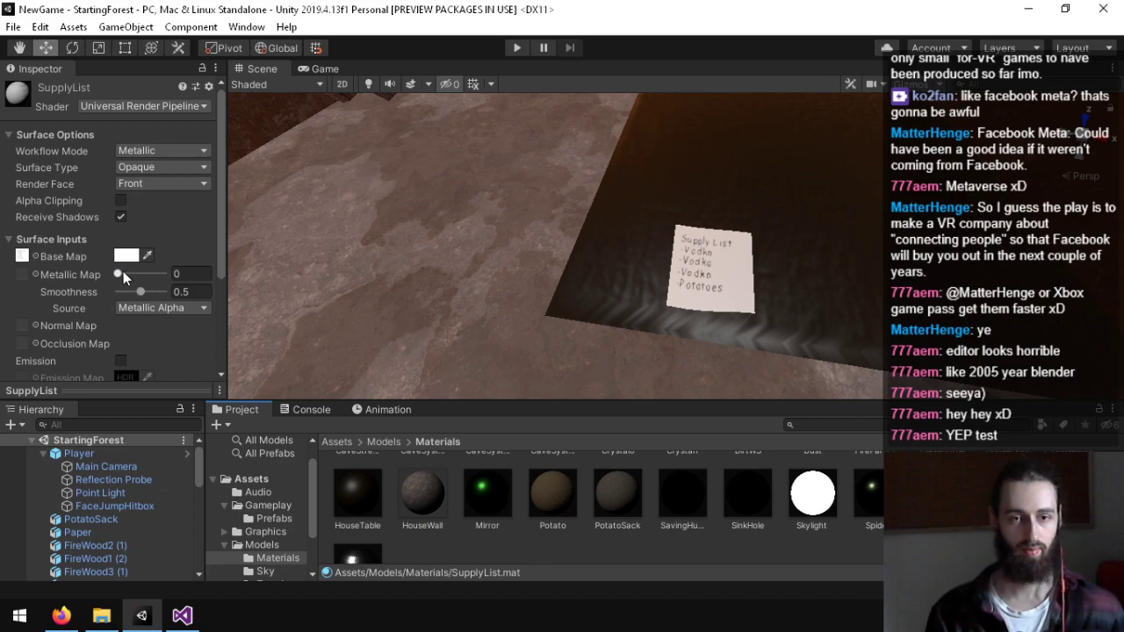
pyautogui.moveTo(141, 291)
pyautogui.mouseDown()
pyautogui.moveTo(127, 295)
pyautogui.moveTo(145, 294)
pyautogui.mouseUp()
pyautogui.moveTo(544, 211); pyautogui.dragTo(543, 306, button='right')
pyautogui.press('w')
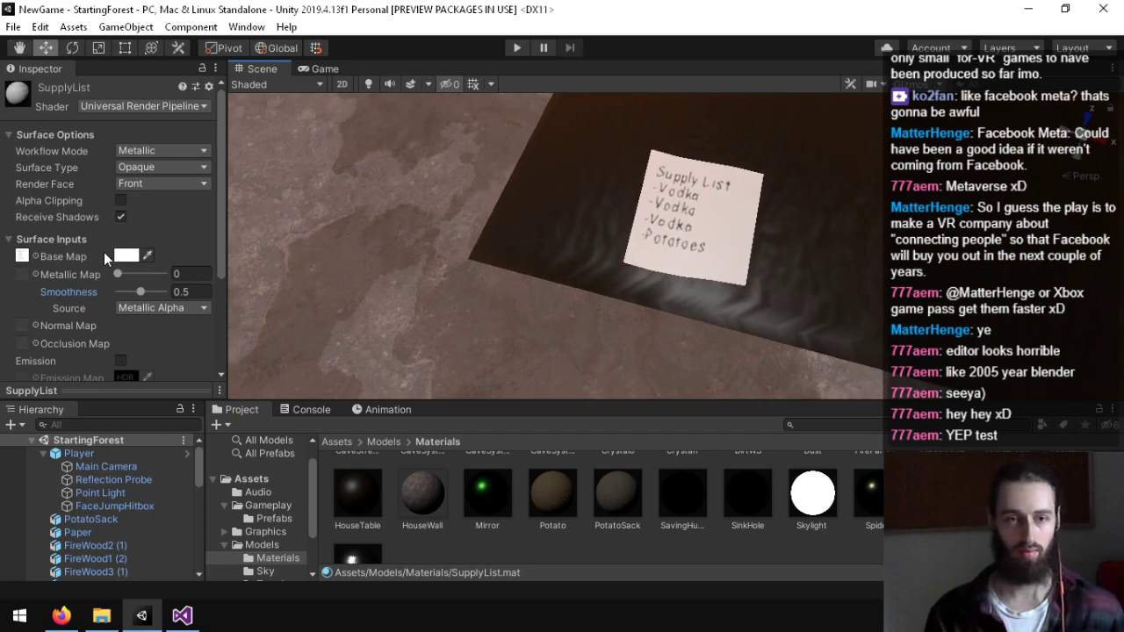
# Step: Tint the SupplyList material's Base Map a pale cream color and set its Smoothness to 0.22
pyautogui.click(128, 256)
pyautogui.moveTo(406, 203); pyautogui.dragTo(285, 196)
pyautogui.click(458, 150)
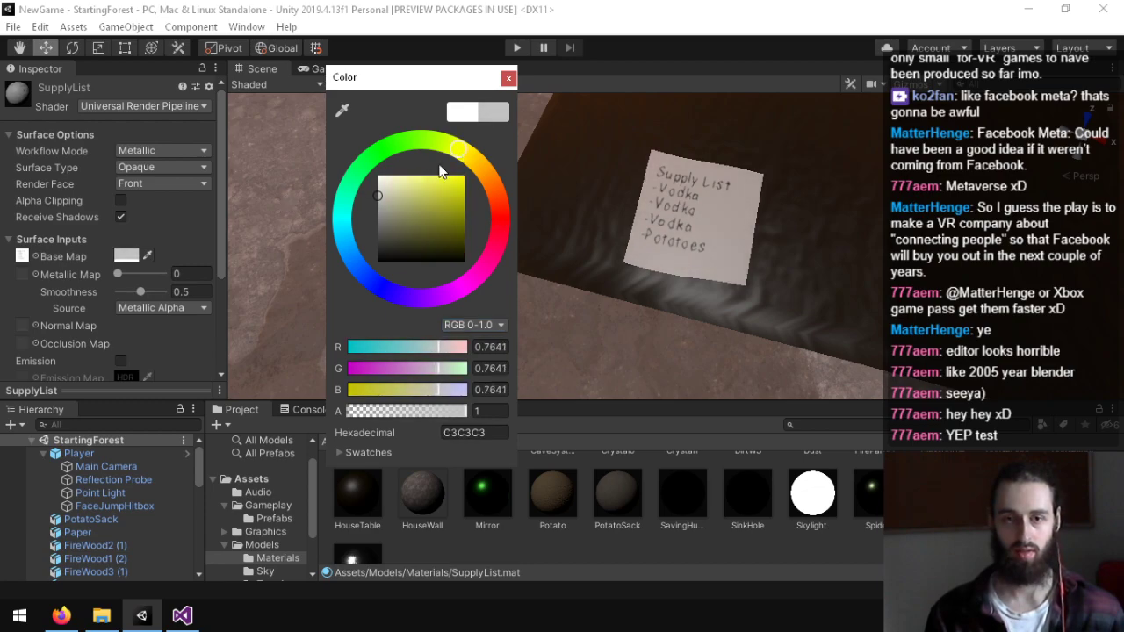
pyautogui.moveTo(413, 187); pyautogui.dragTo(388, 187)
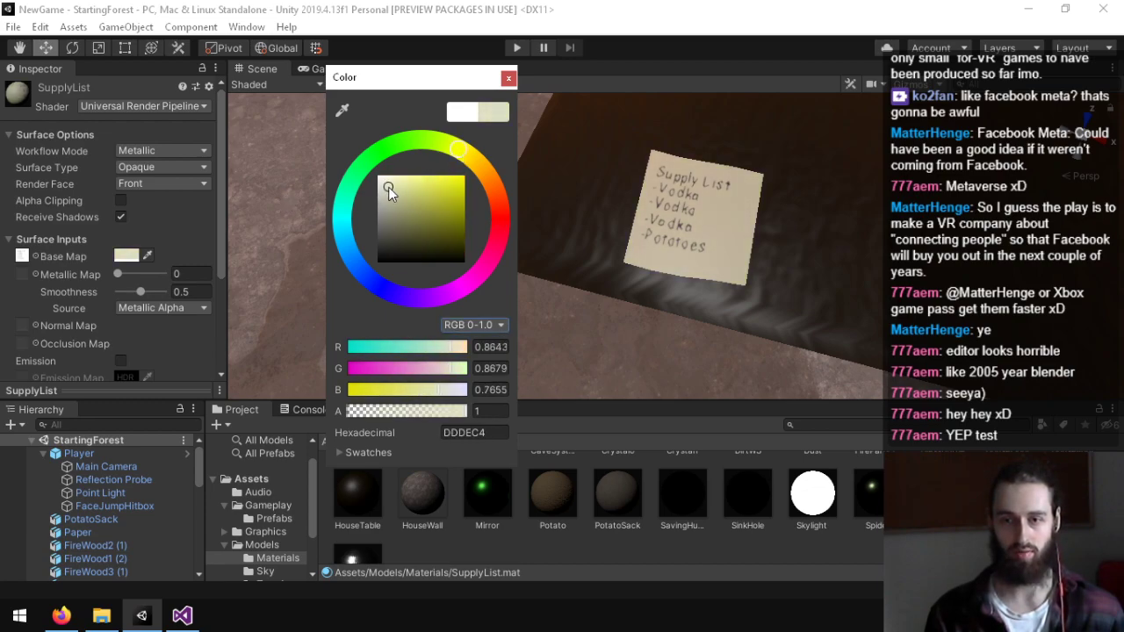
pyautogui.moveTo(422, 144); pyautogui.dragTo(469, 154)
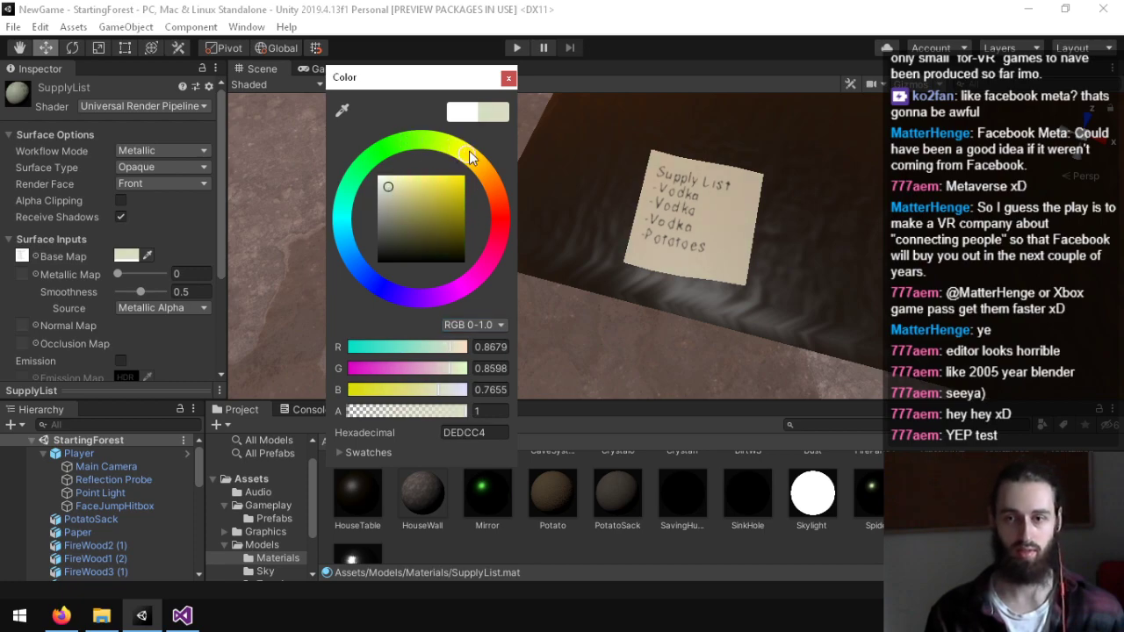
pyautogui.click(509, 79)
pyautogui.moveTo(141, 290)
pyautogui.mouseDown()
pyautogui.moveTo(118, 295)
pyautogui.moveTo(218, 291)
pyautogui.moveTo(121, 294)
pyautogui.moveTo(132, 292)
pyautogui.mouseUp()
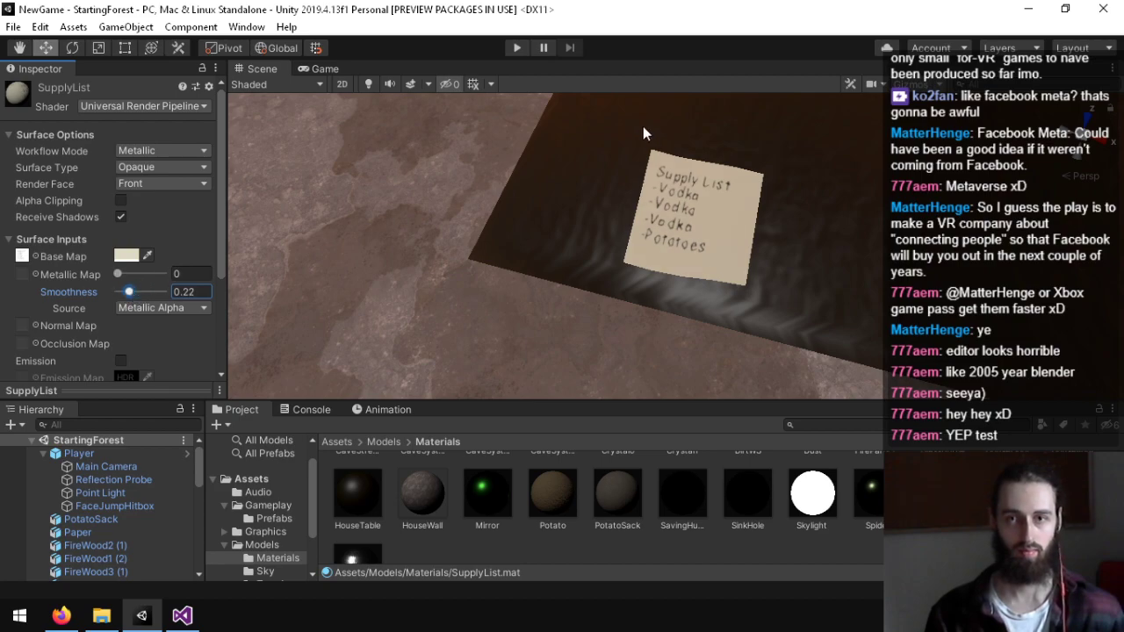
# Step: Play-test the game by picking up the supply list from the table and checking how the tinted paper looks when held
pyautogui.click(515, 48)
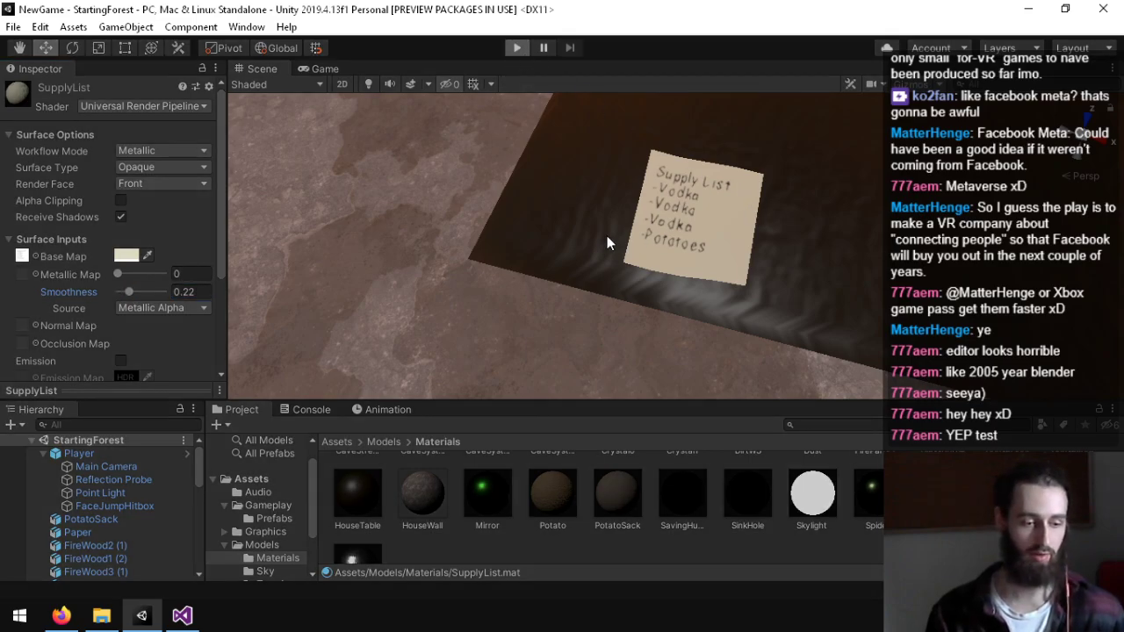
pyautogui.hotkey('ctrl', 'p')
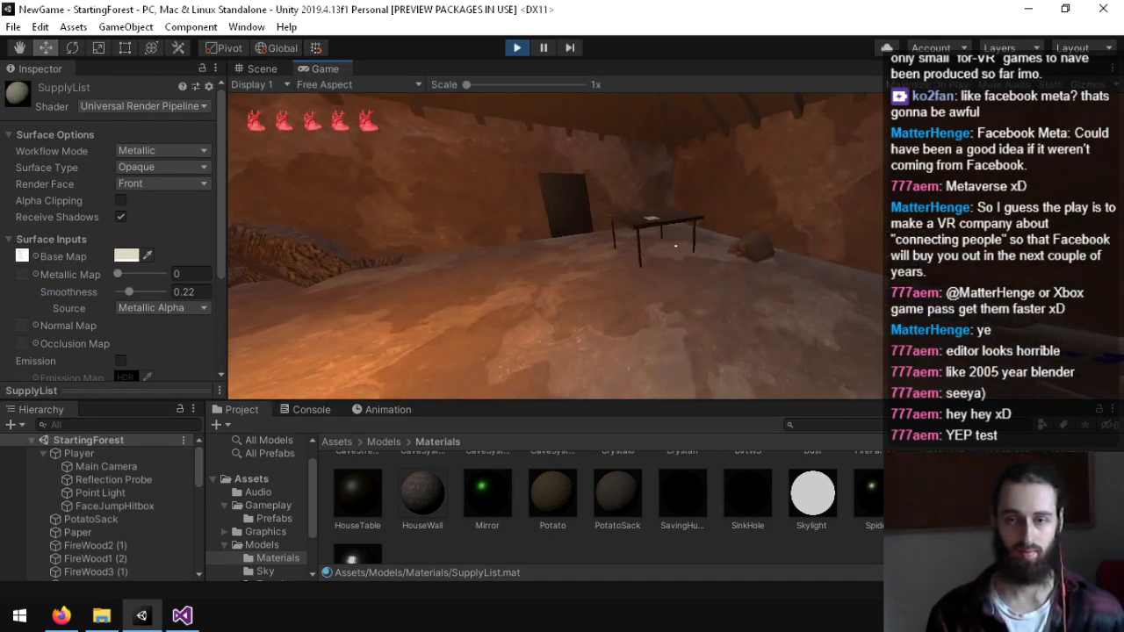
pyautogui.press('w')
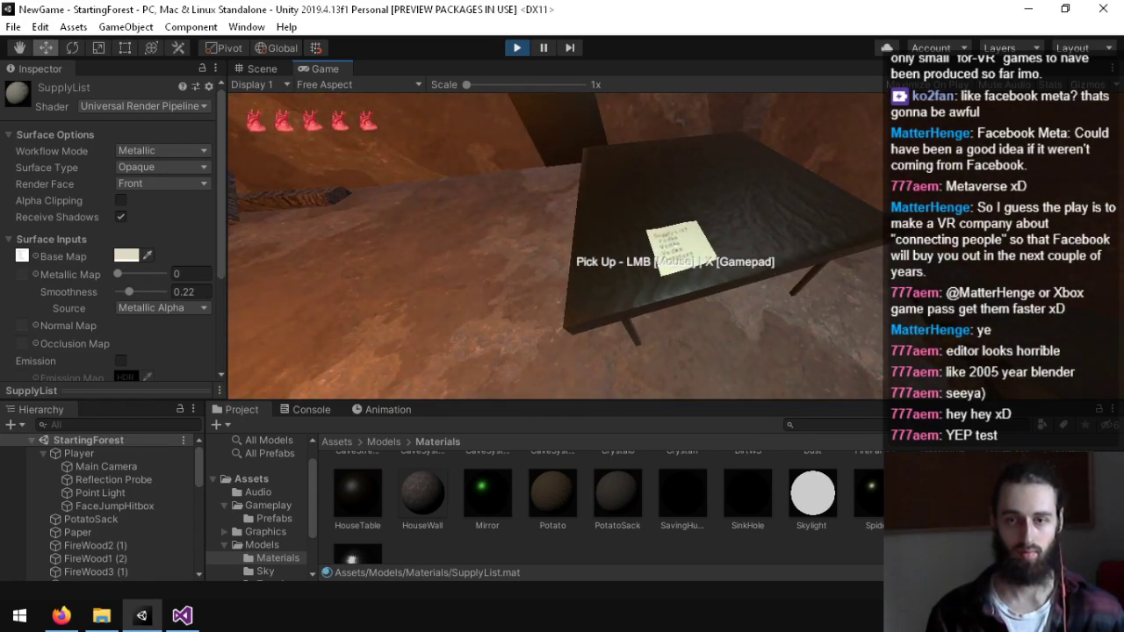
pyautogui.click(676, 246)
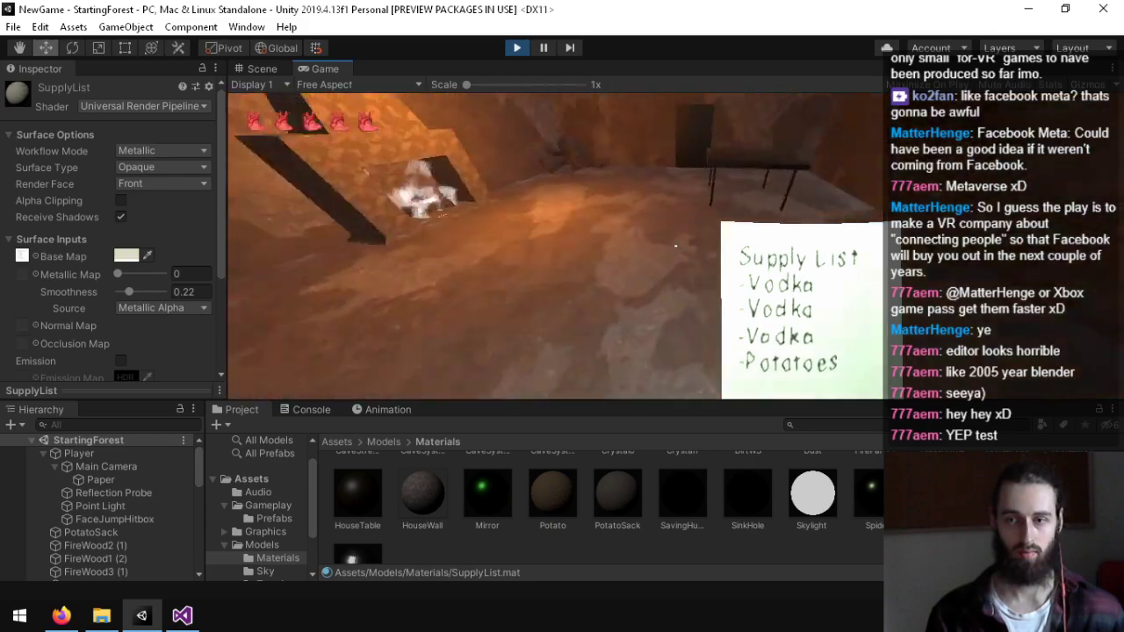
pyautogui.press('w')
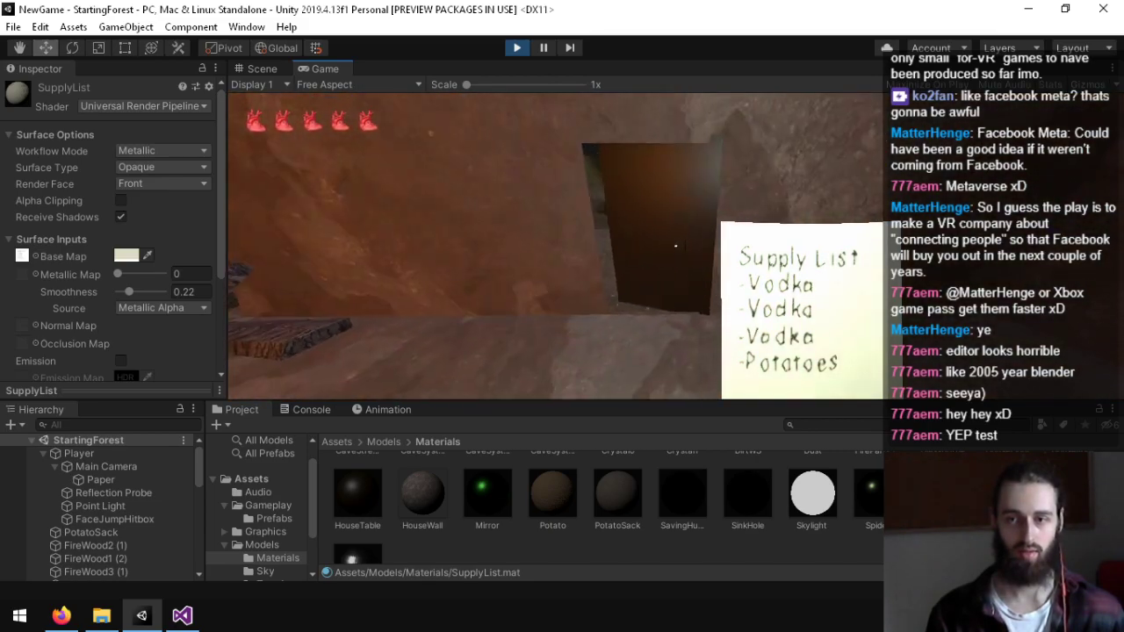
pyautogui.press('super')
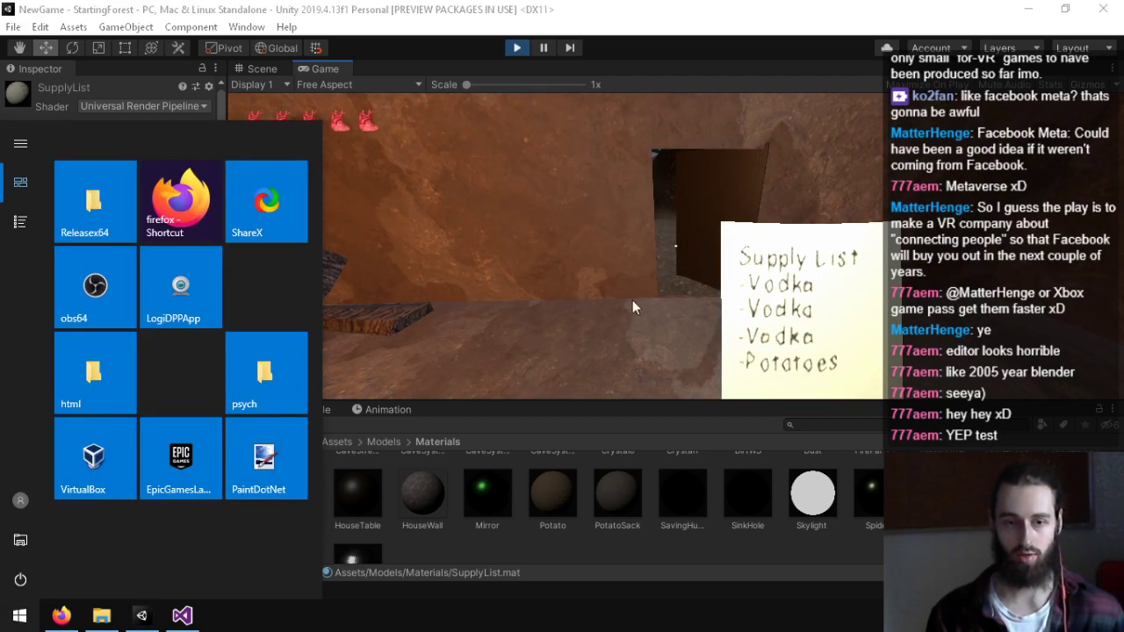
pyautogui.click(628, 421)
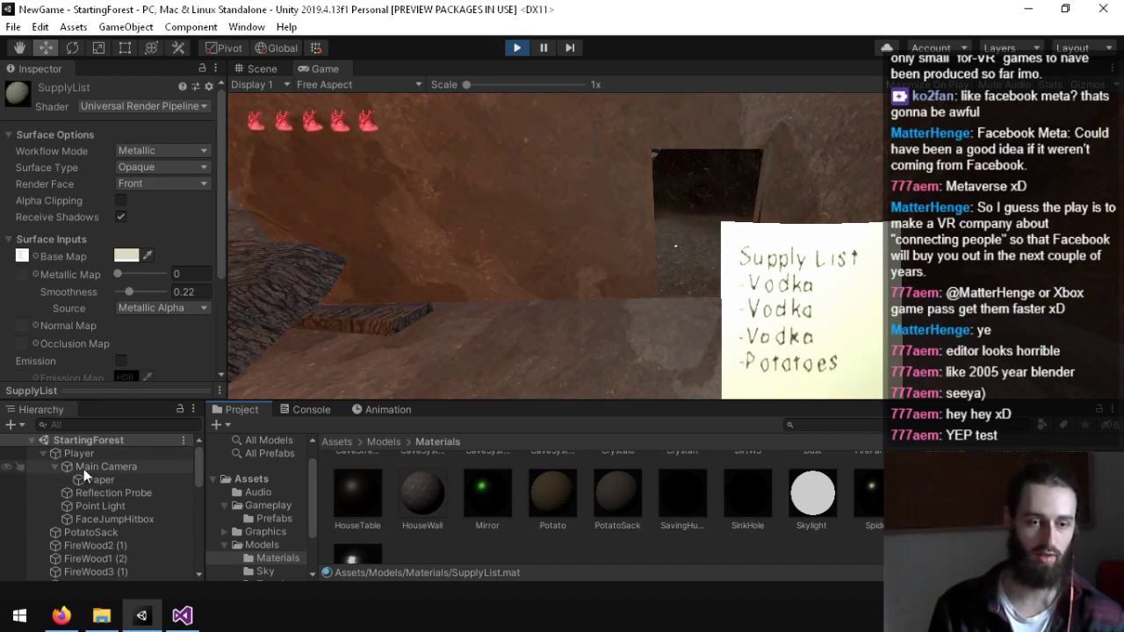
# Step: Inspect the Main Camera's rendering settings and its available anti-aliasing options in the running game
pyautogui.click(85, 467)
pyautogui.scroll(-5, 18, 332)
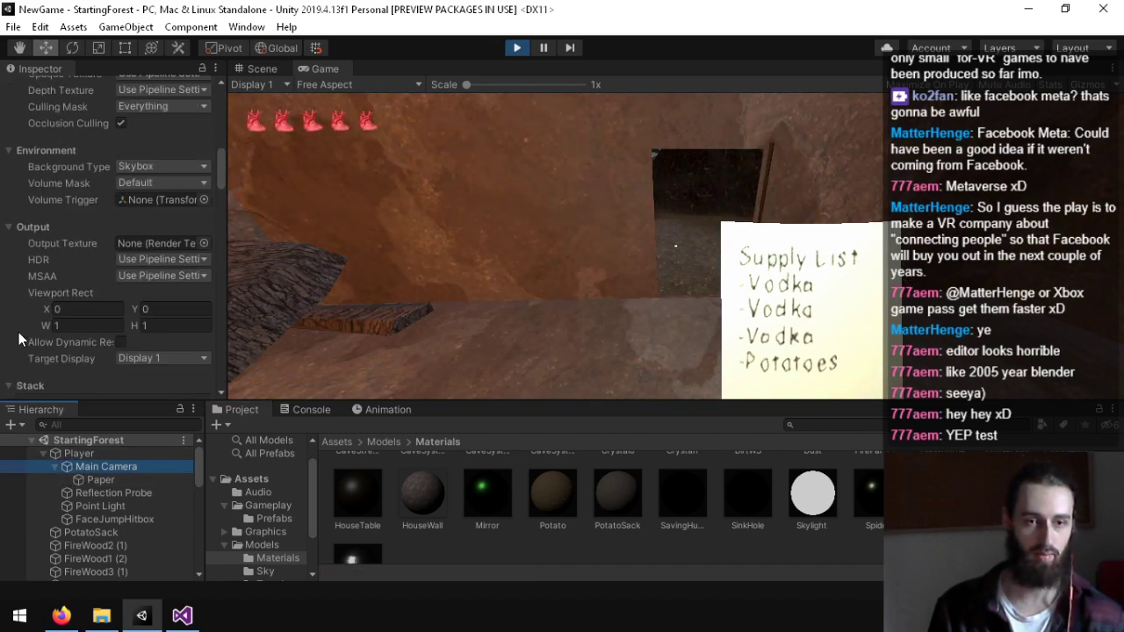
pyautogui.scroll(6, 18, 332)
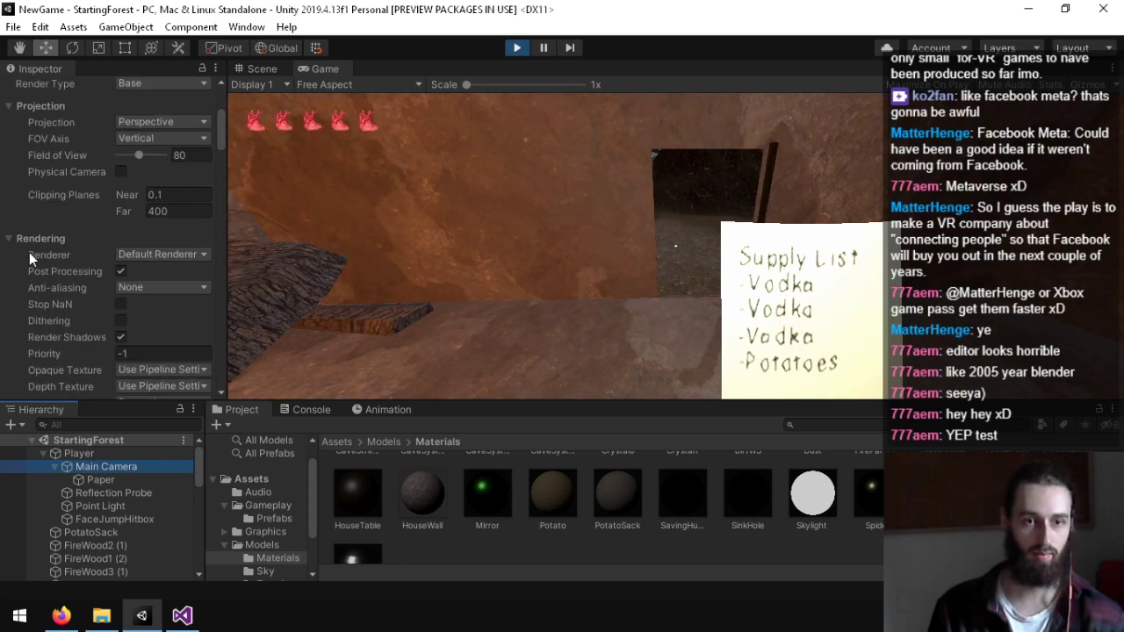
pyautogui.click(126, 287)
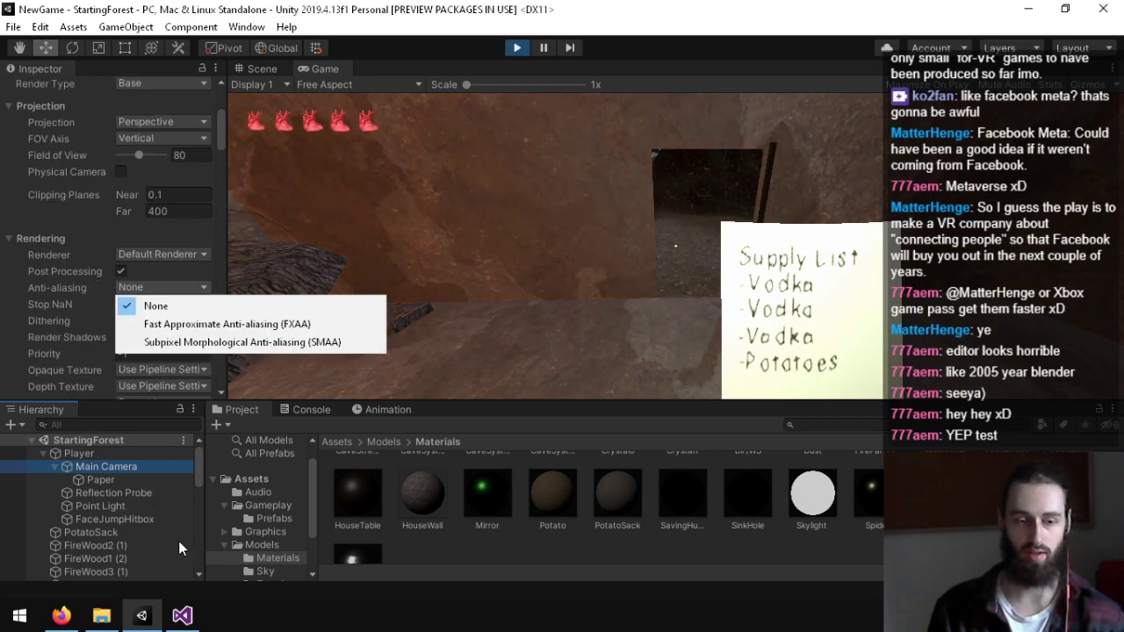
pyautogui.click(288, 412)
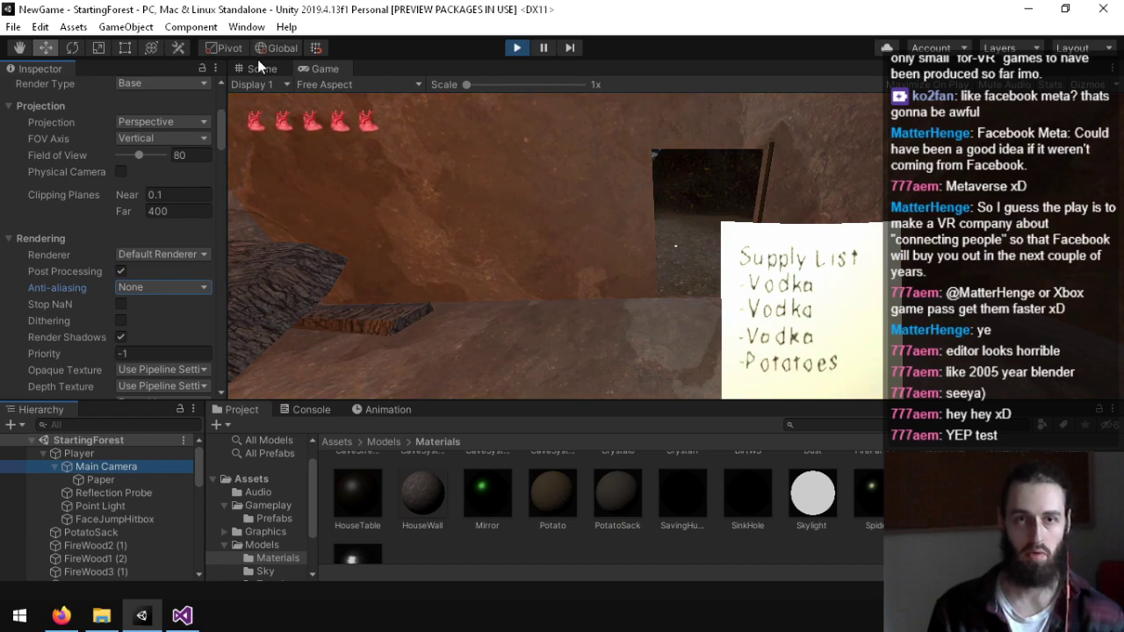
# Step: Open the C# Developer Console and replace the sample code inside main() with a Debug.Log of the anti-aliasing setting in Save.Data
pyautogui.click(246, 27)
pyautogui.moveTo(298, 200)
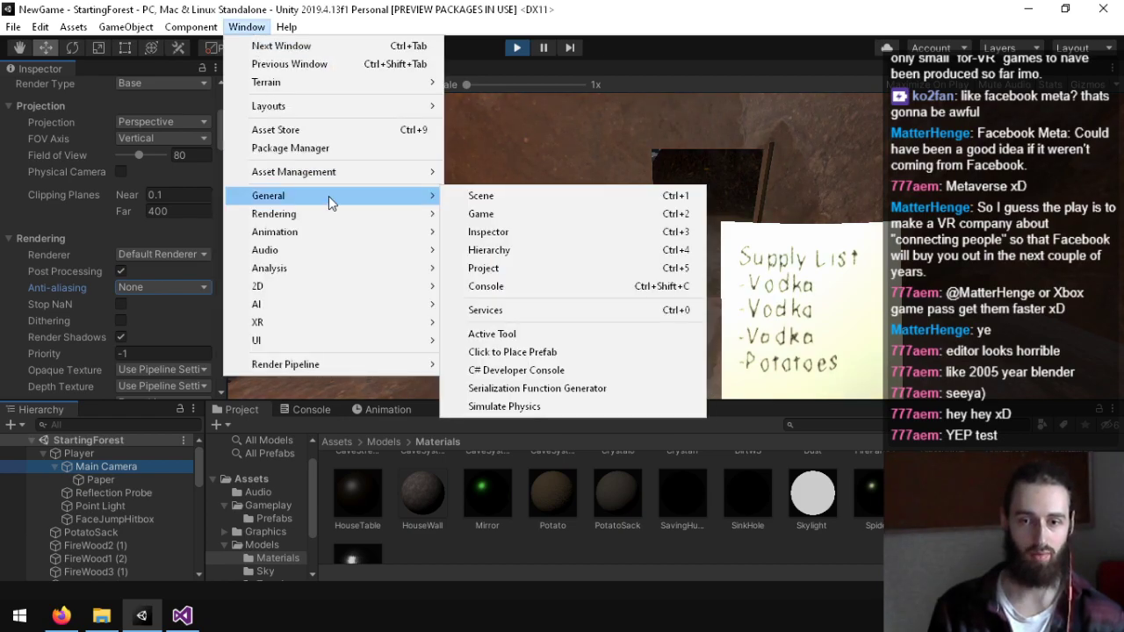
pyautogui.click(569, 372)
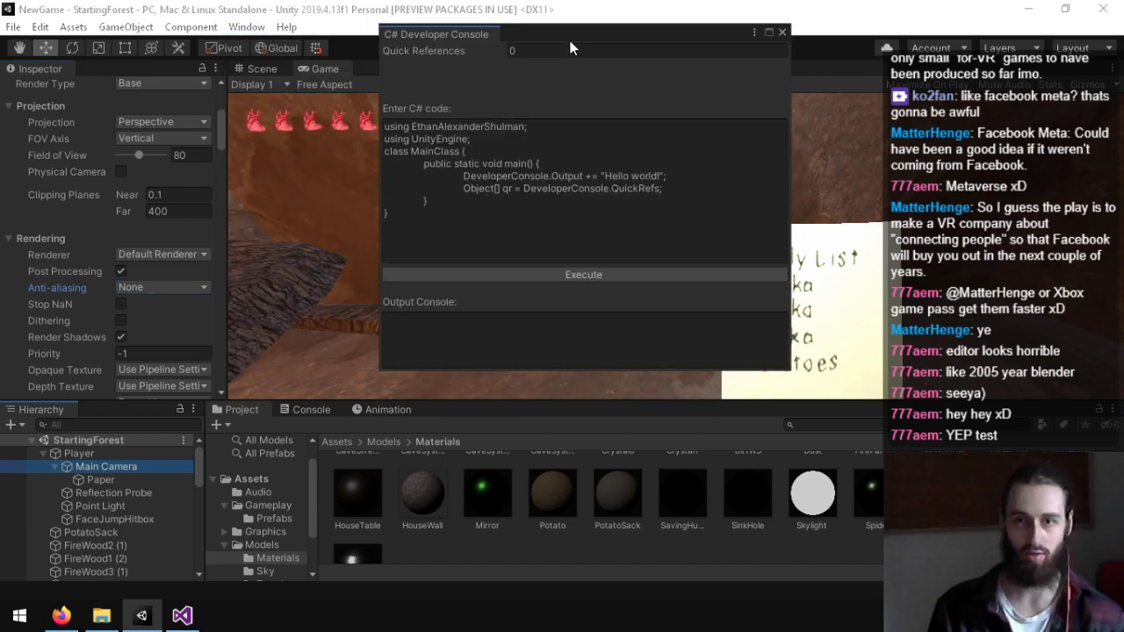
pyautogui.moveTo(570, 42); pyautogui.dragTo(857, 27)
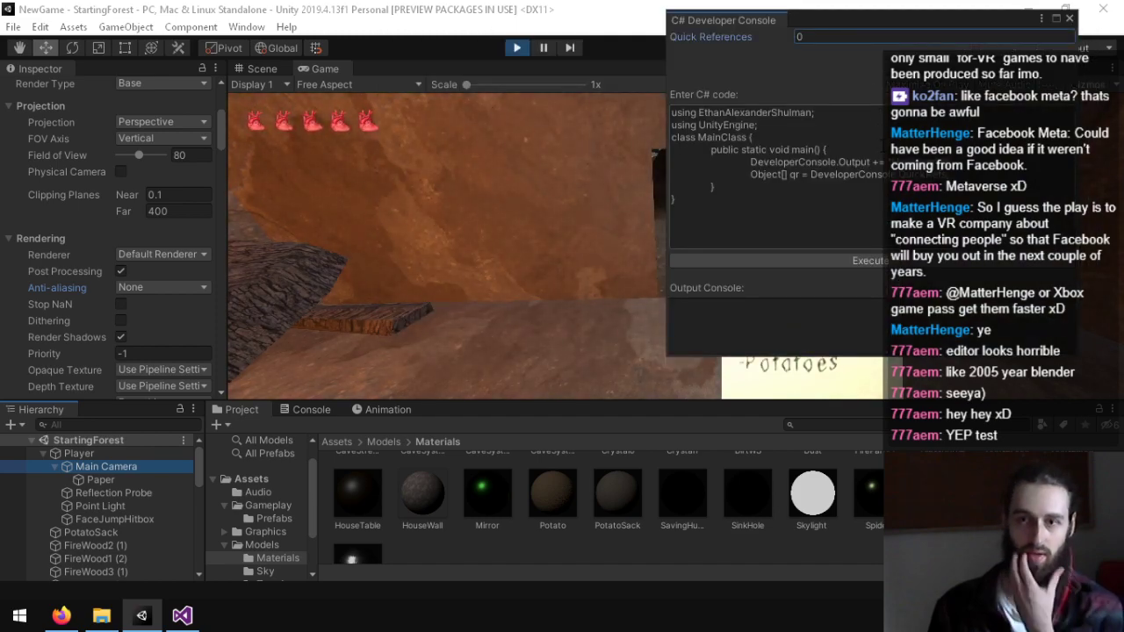
pyautogui.moveTo(950, 176); pyautogui.dragTo(866, 164)
pyautogui.moveTo(742, 169)
pyautogui.mouseDown()
pyautogui.moveTo(762, 170)
pyautogui.moveTo(748, 173)
pyautogui.mouseUp()
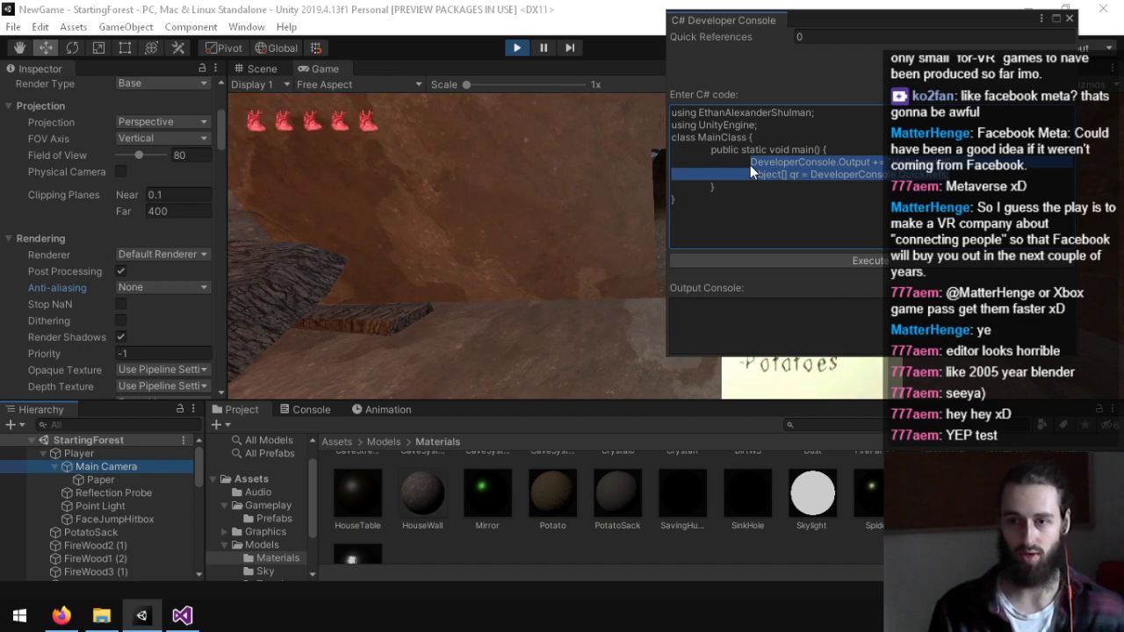
pyautogui.write('Debug.Log')
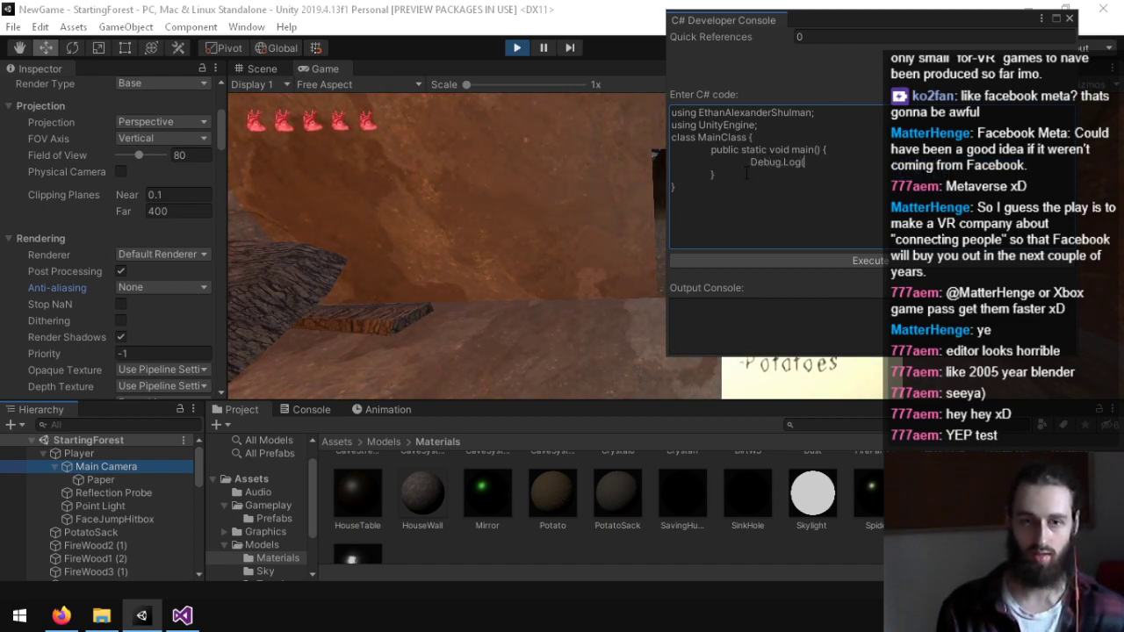
pyautogui.write('(Save.Data')
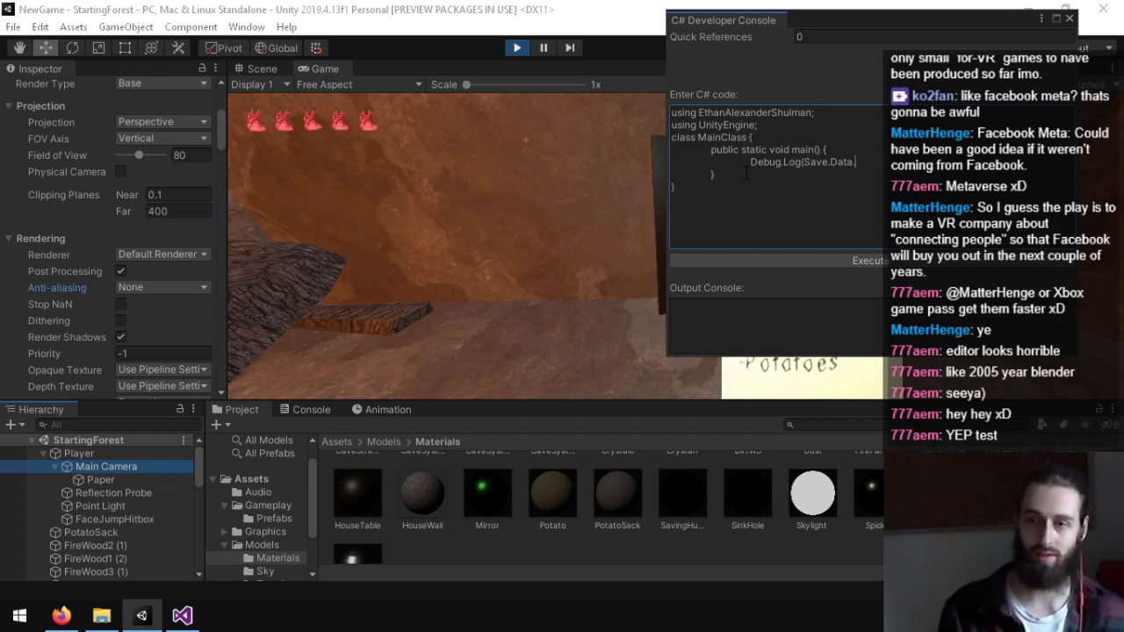
pyautogui.write('.an);')
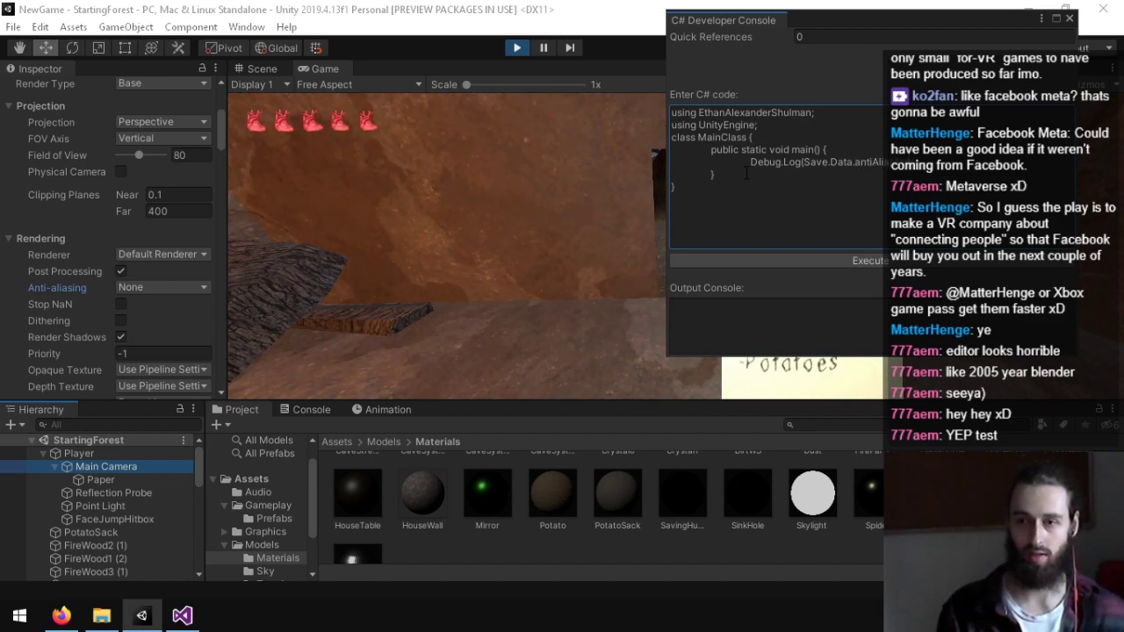
# Step: Execute the logging code, read its output in the Console and close the C# Developer Console
pyautogui.click(867, 261)
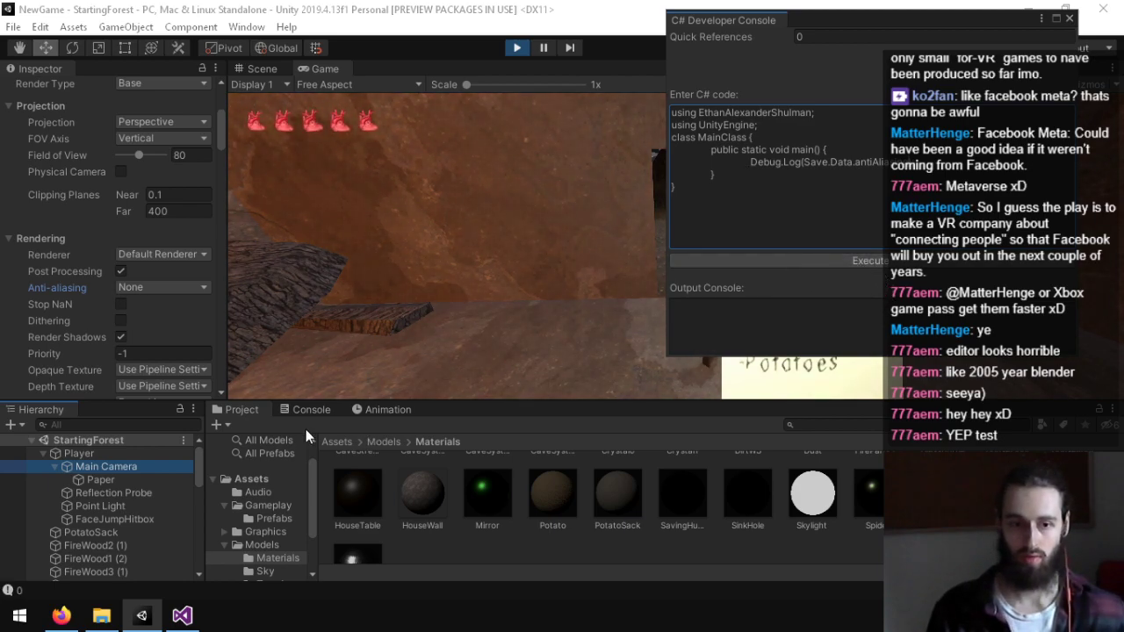
pyautogui.click(307, 411)
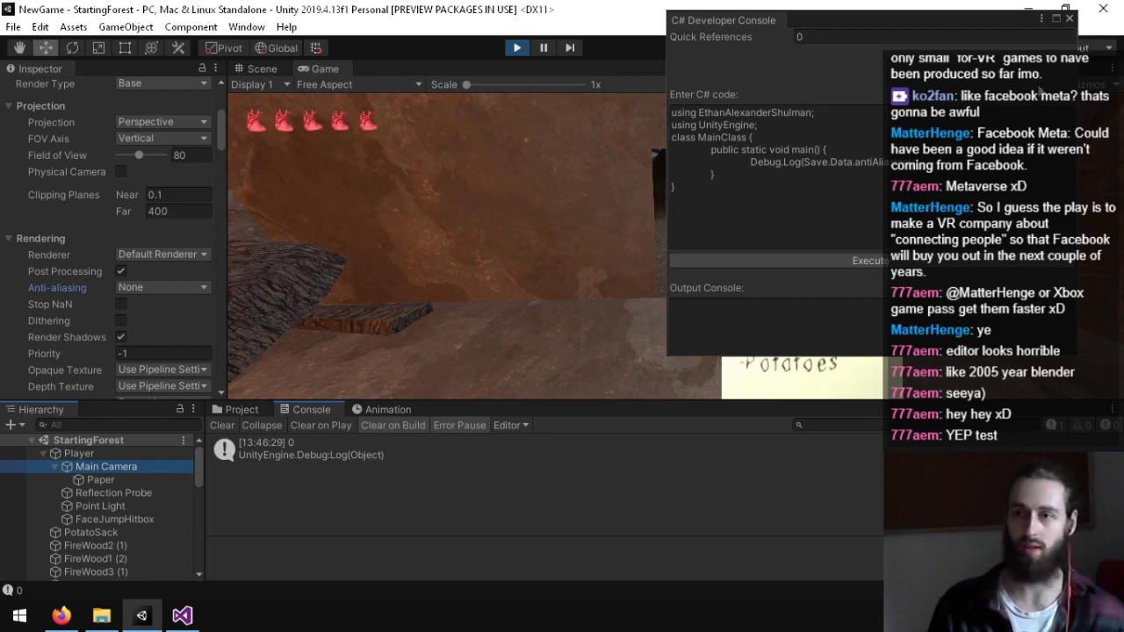
pyautogui.click(1070, 19)
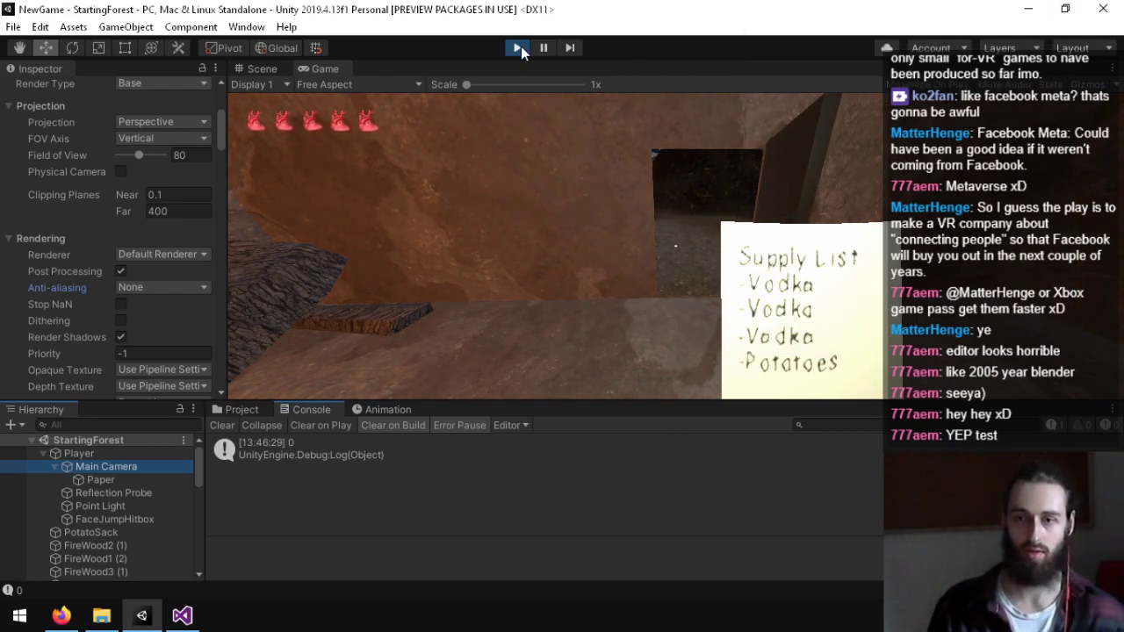
# Step: Open save.dat from the NewGame project folder in Firefox and check its stored antiAliasing value
pyautogui.click(101, 615)
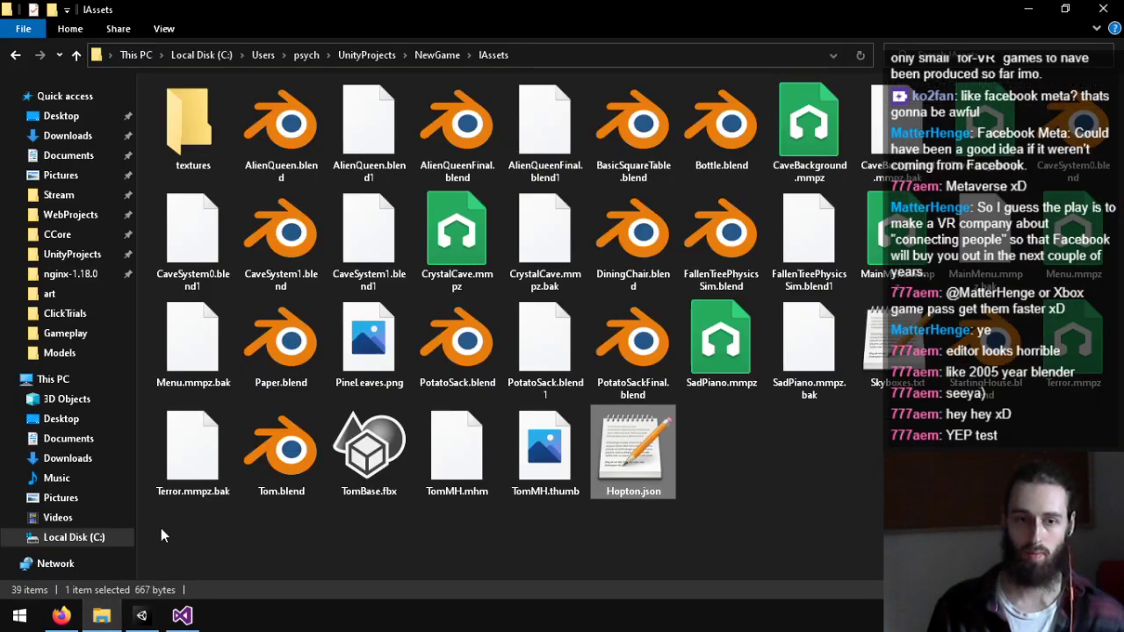
pyautogui.click(430, 56)
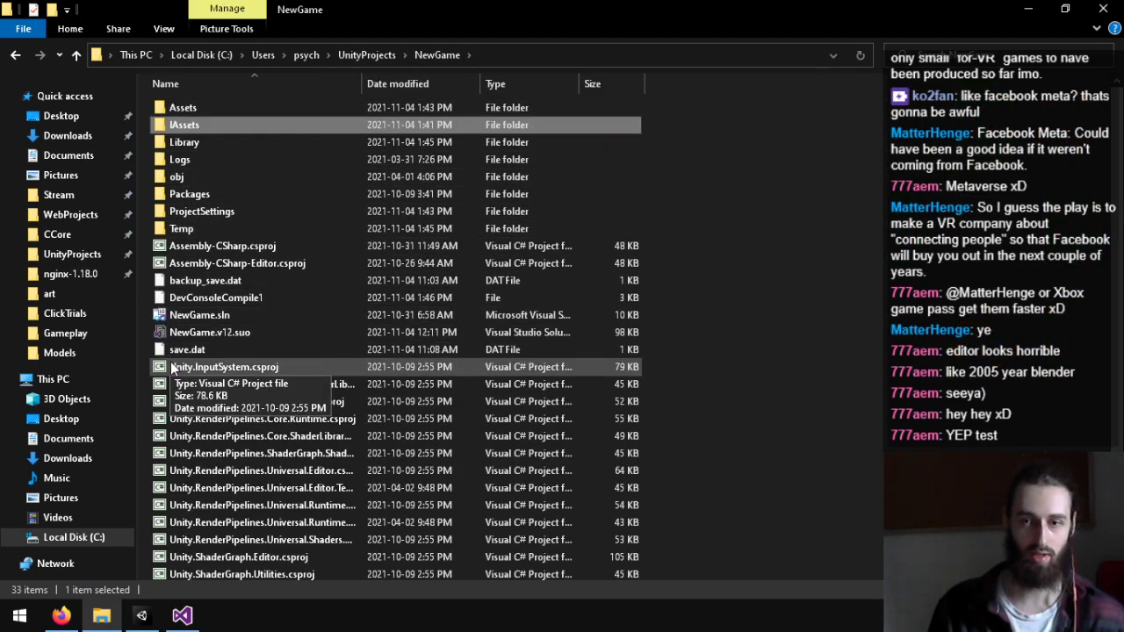
pyautogui.moveTo(187, 349); pyautogui.dragTo(413, 16)
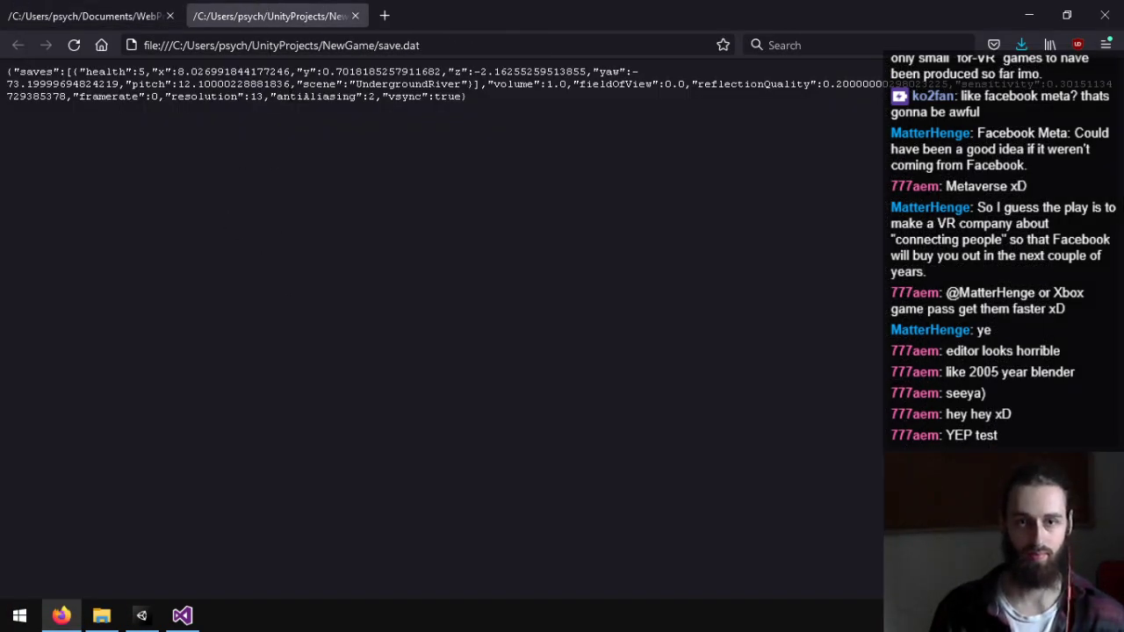
pyautogui.moveTo(276, 97); pyautogui.dragTo(376, 97)
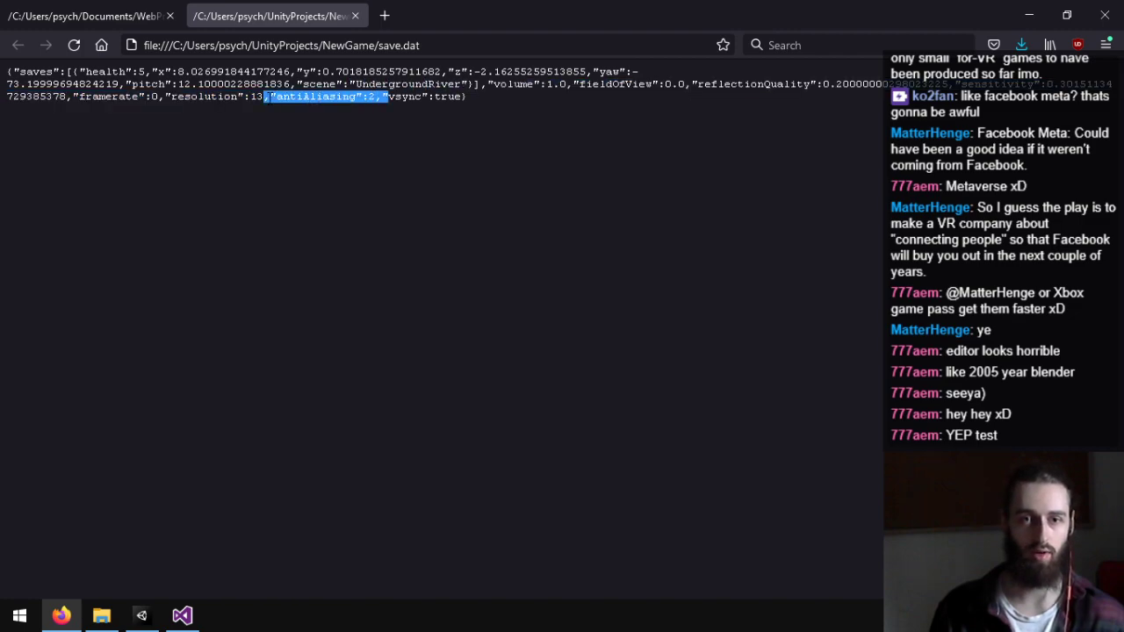
pyautogui.click(305, 96)
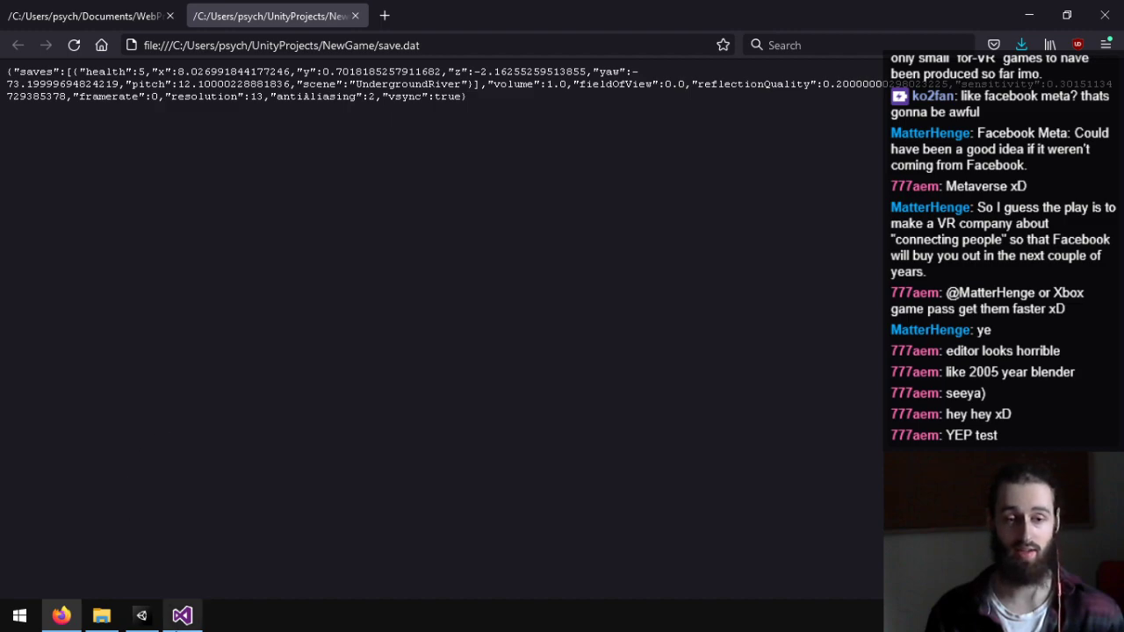
# Step: Find the Apply Settings script attached to the Main Camera and open ApplySettings.cs from the Gameplay assets folder in Visual Studio
pyautogui.click(182, 615)
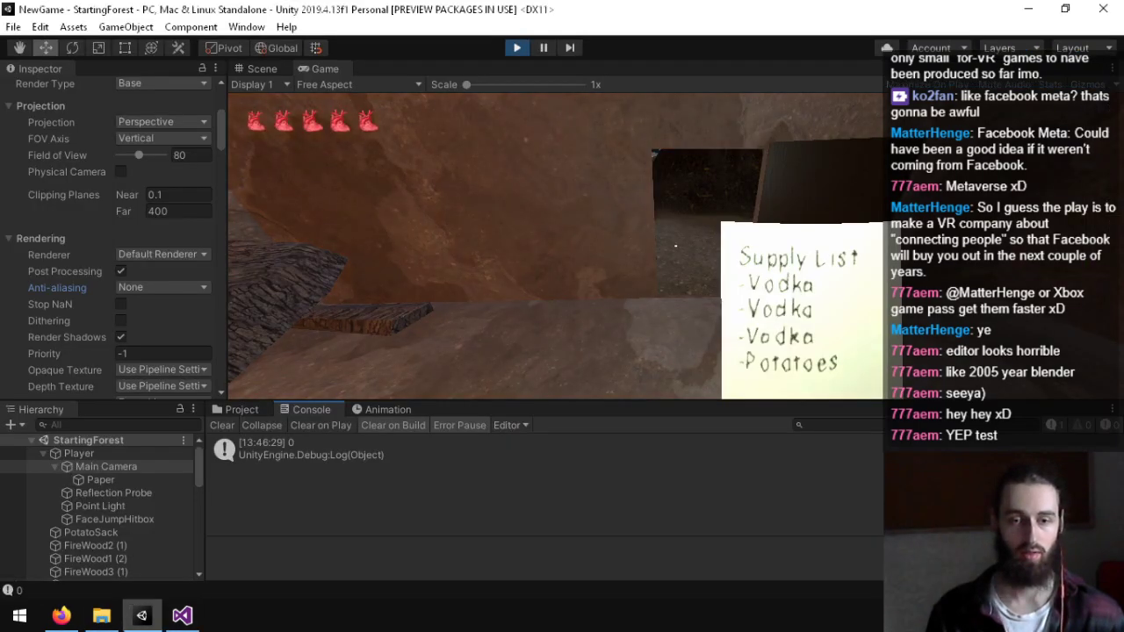
pyautogui.click(141, 615)
pyautogui.click(238, 410)
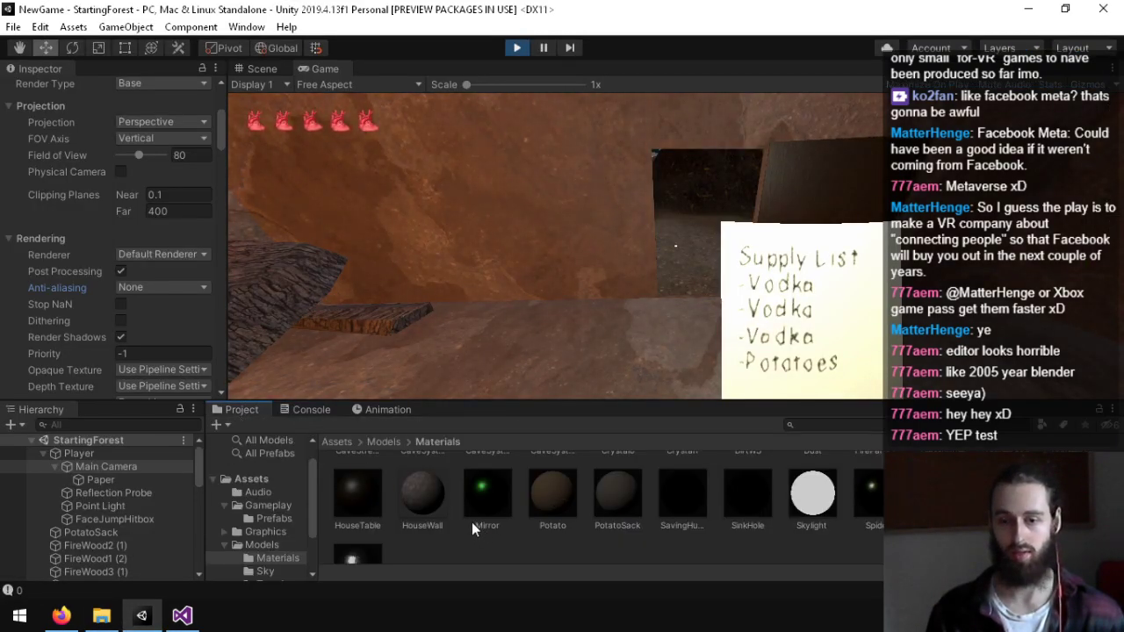
pyautogui.scroll(-2, 273, 535)
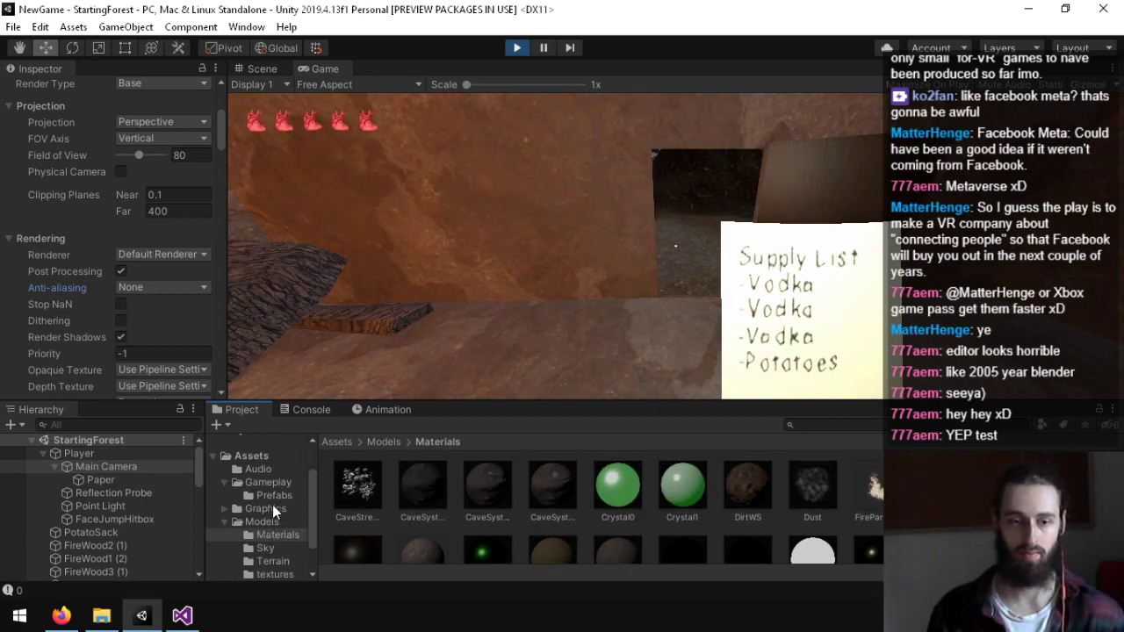
pyautogui.click(272, 483)
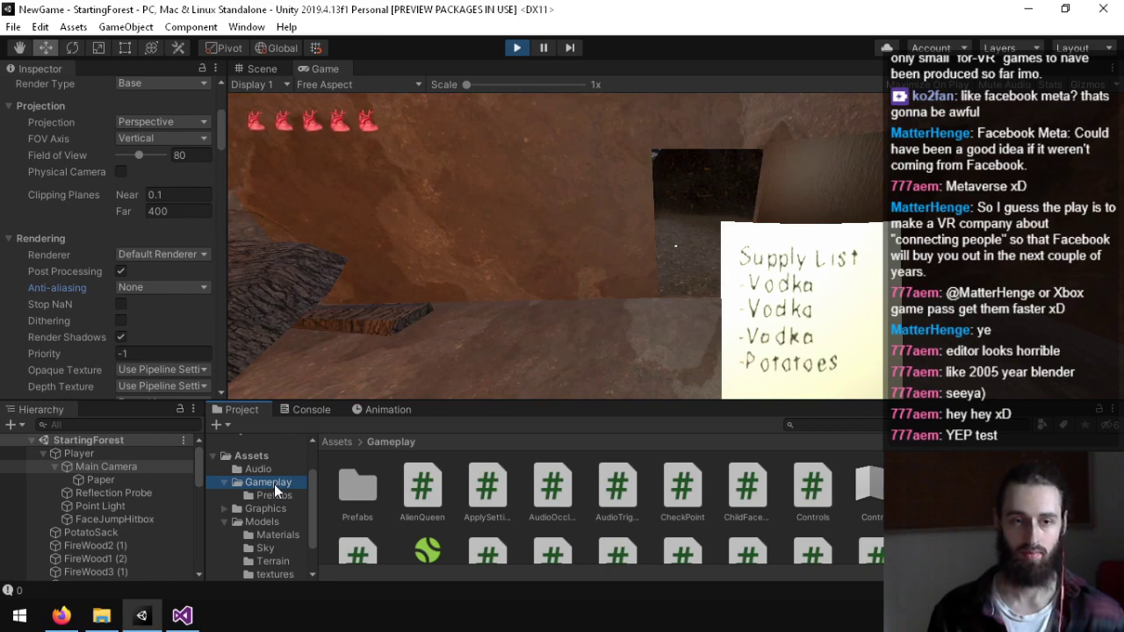
pyautogui.click(182, 617)
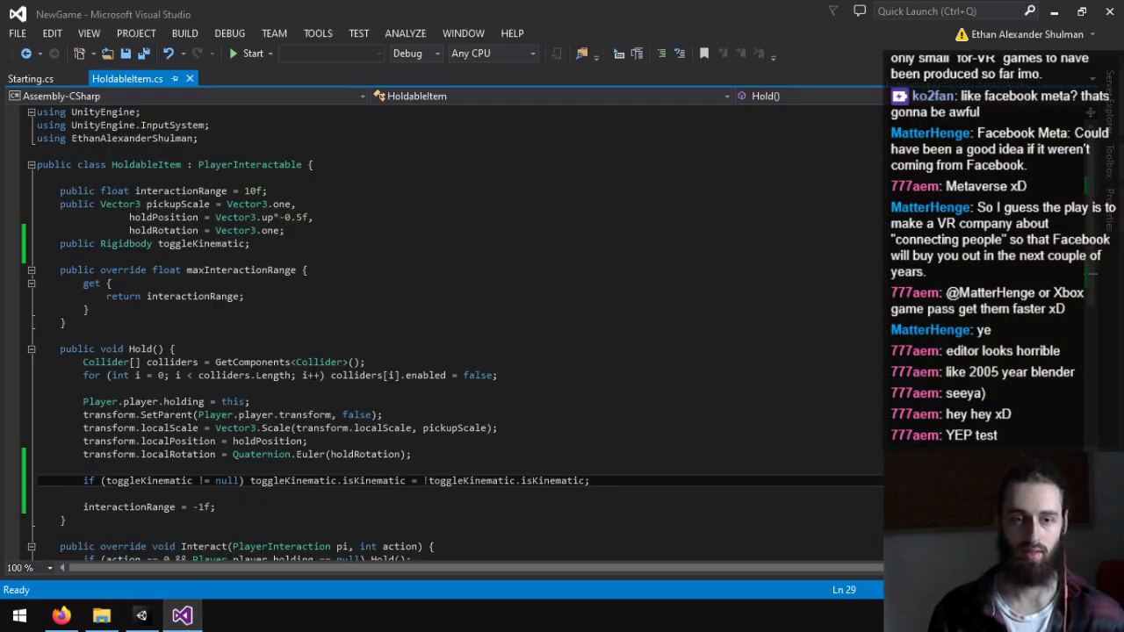
pyautogui.click(157, 617)
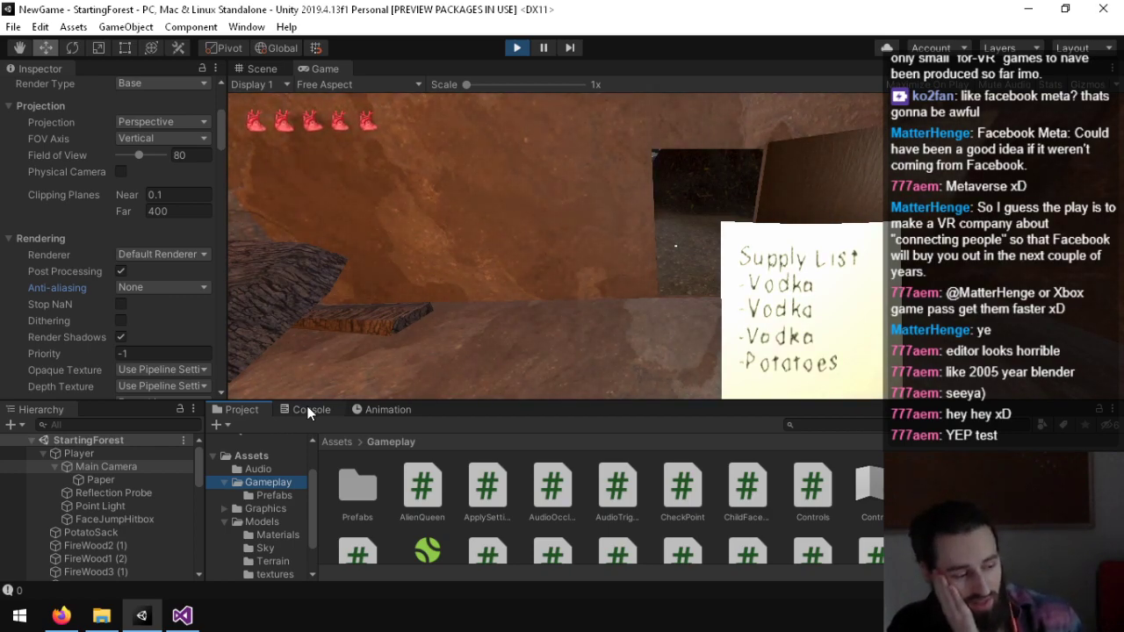
pyautogui.scroll(-15, 22, 295)
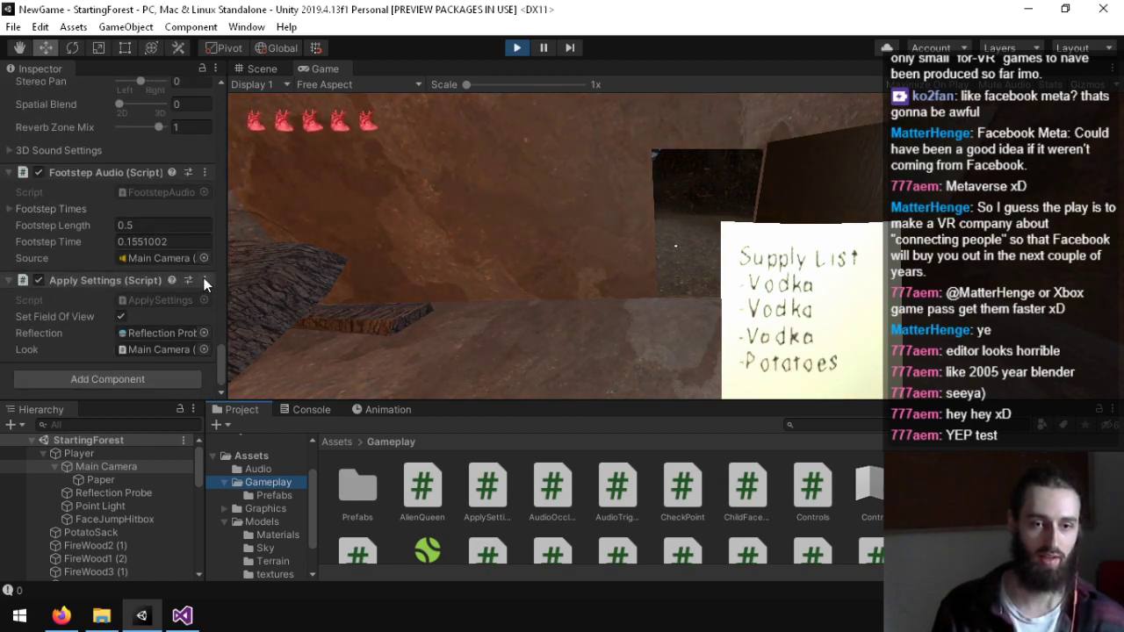
pyautogui.doubleClick(490, 492)
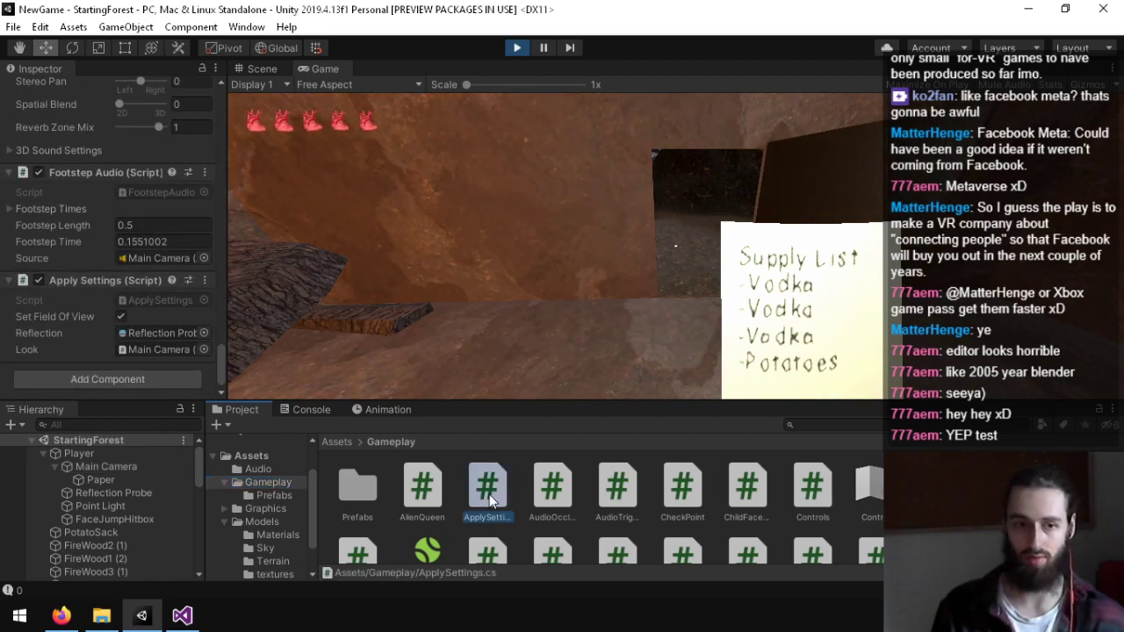
# Step: Read through ApplySettings.cs, checking how All() and OnEnable() apply the saved settings
pyautogui.scroll(-16, 334, 309)
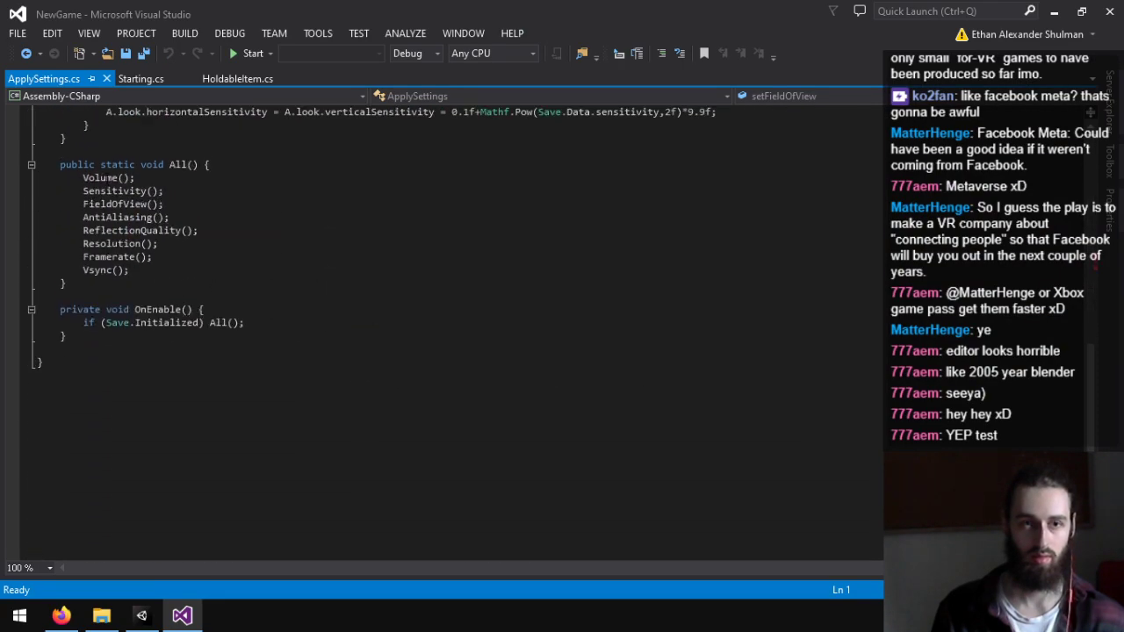
pyautogui.click(250, 327)
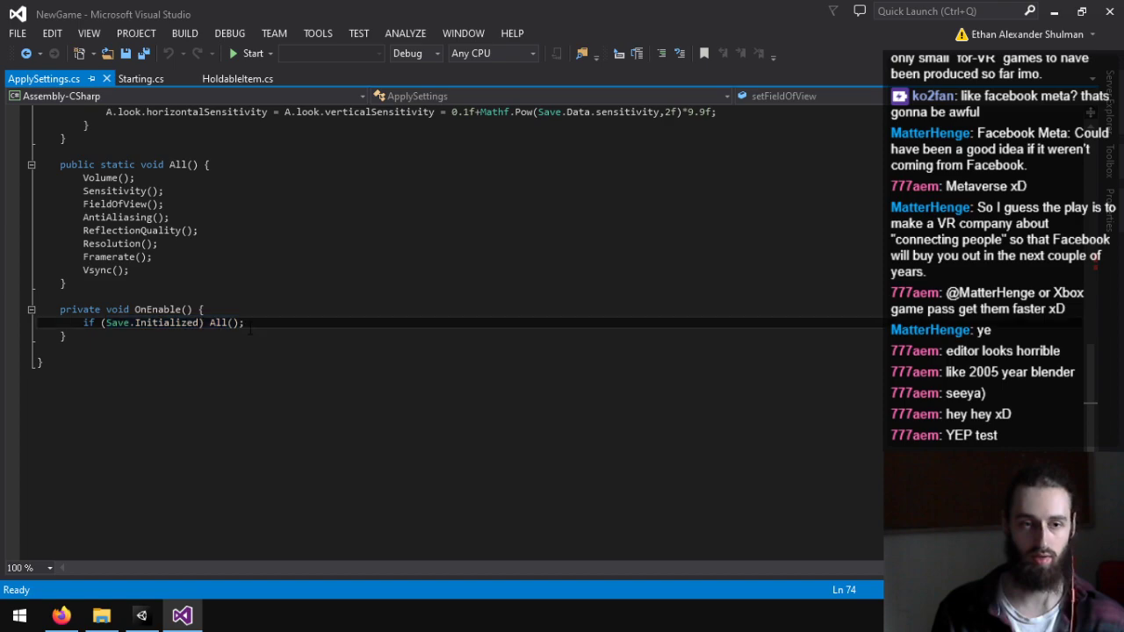
pyautogui.scroll(16, 321, 272)
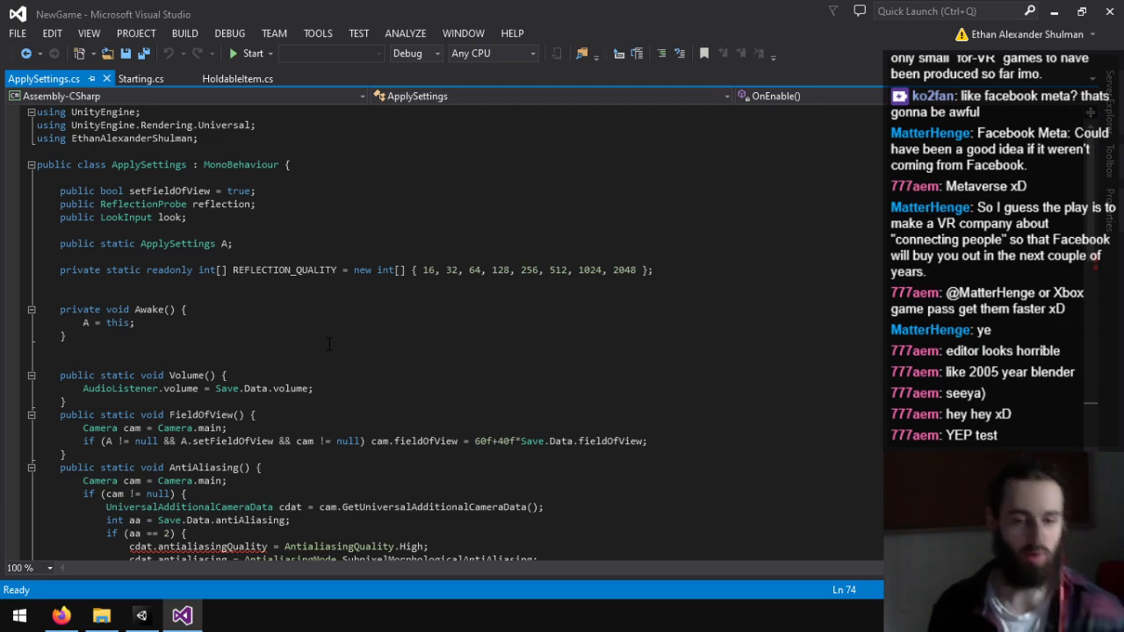
# Step: Switch back to Unity, stop the running game and clear the Console log
pyautogui.click(141, 615)
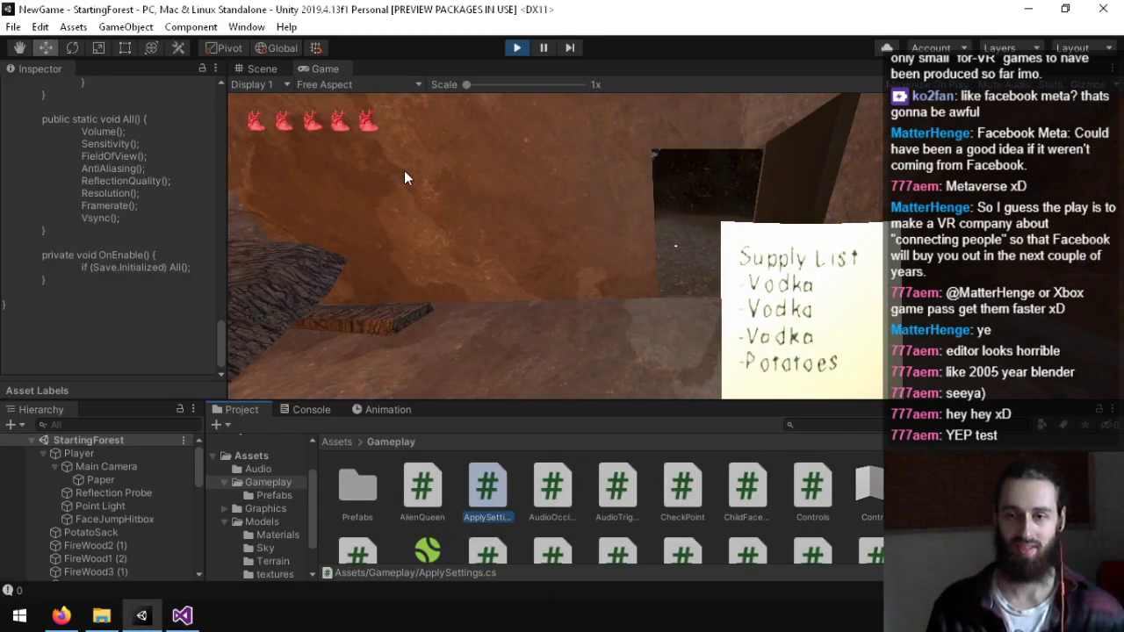
pyautogui.click(516, 48)
pyautogui.click(286, 412)
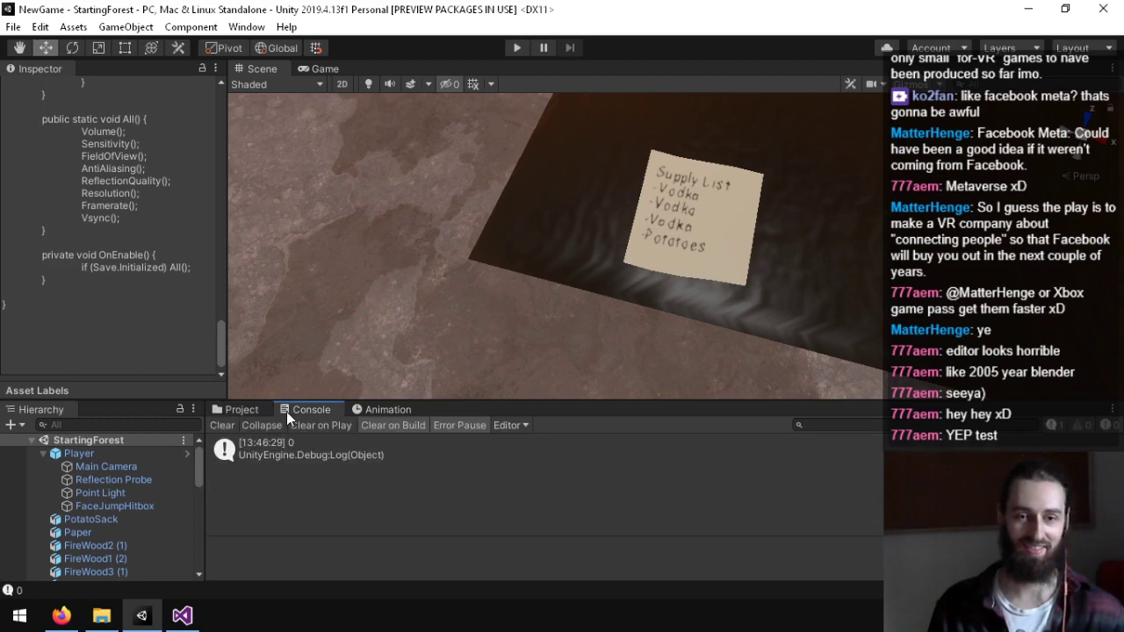
pyautogui.click(222, 425)
pyautogui.click(246, 27)
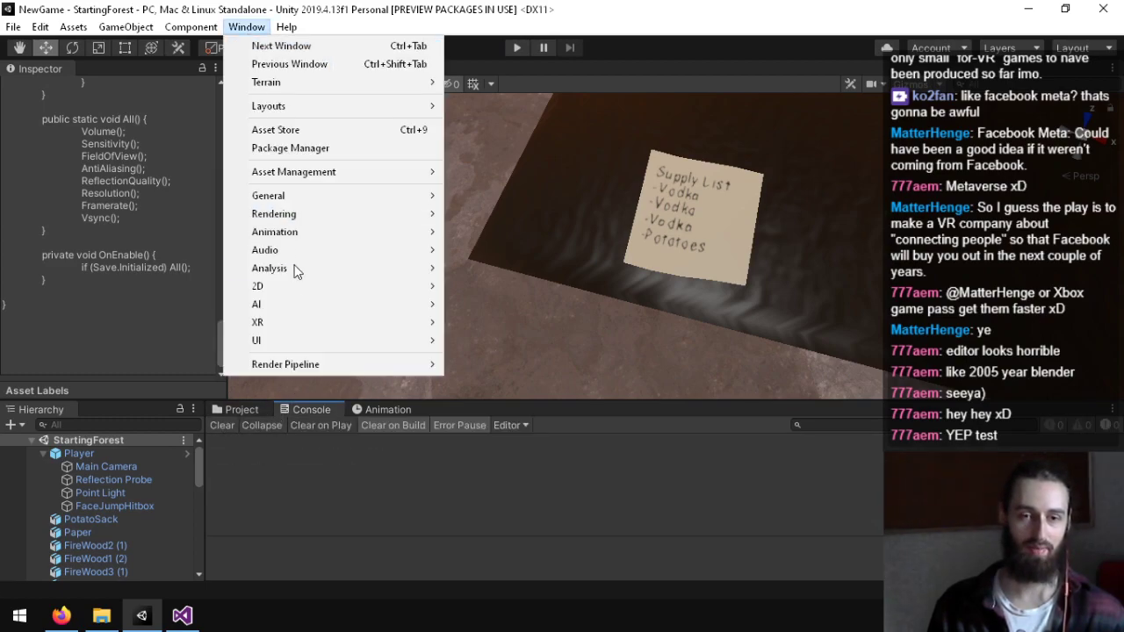
pyautogui.moveTo(326, 210)
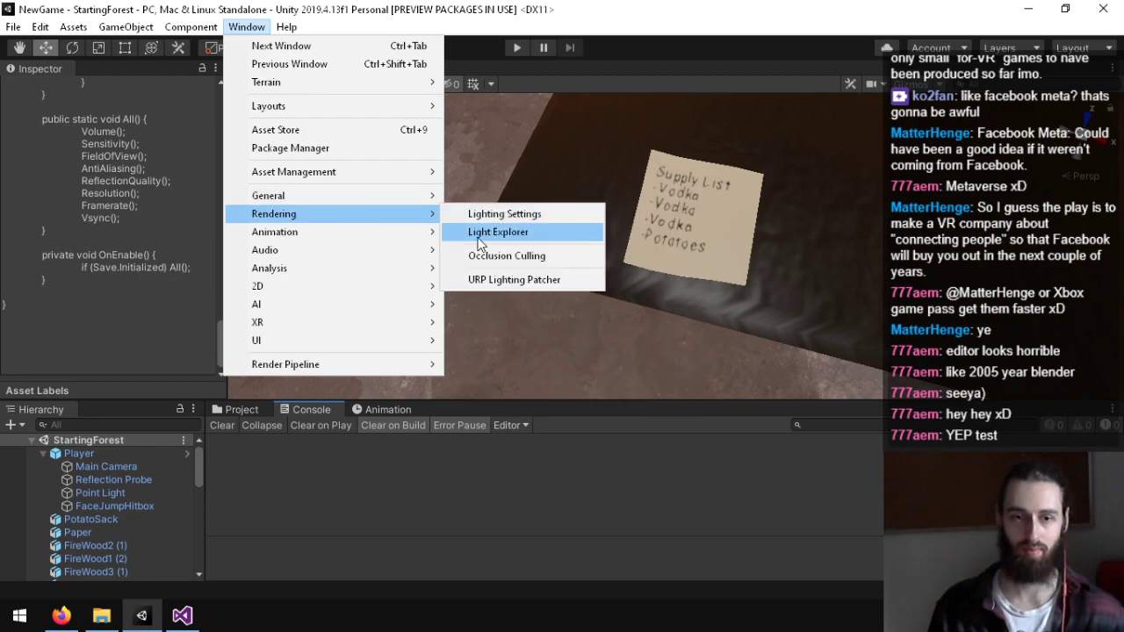
pyautogui.moveTo(387, 195)
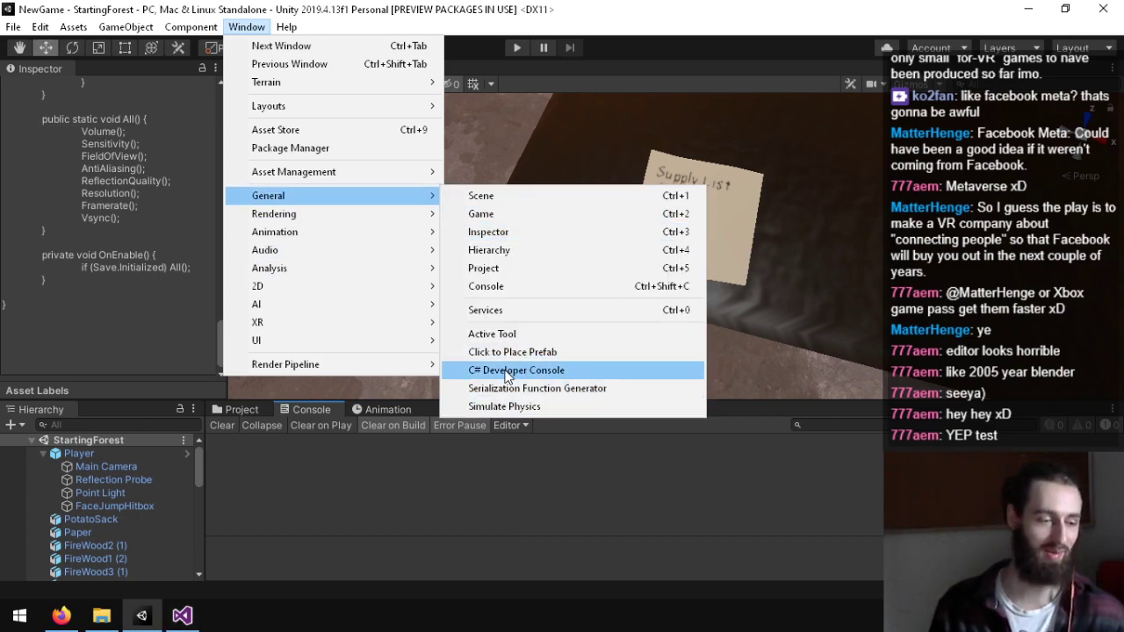
pyautogui.click(382, 485)
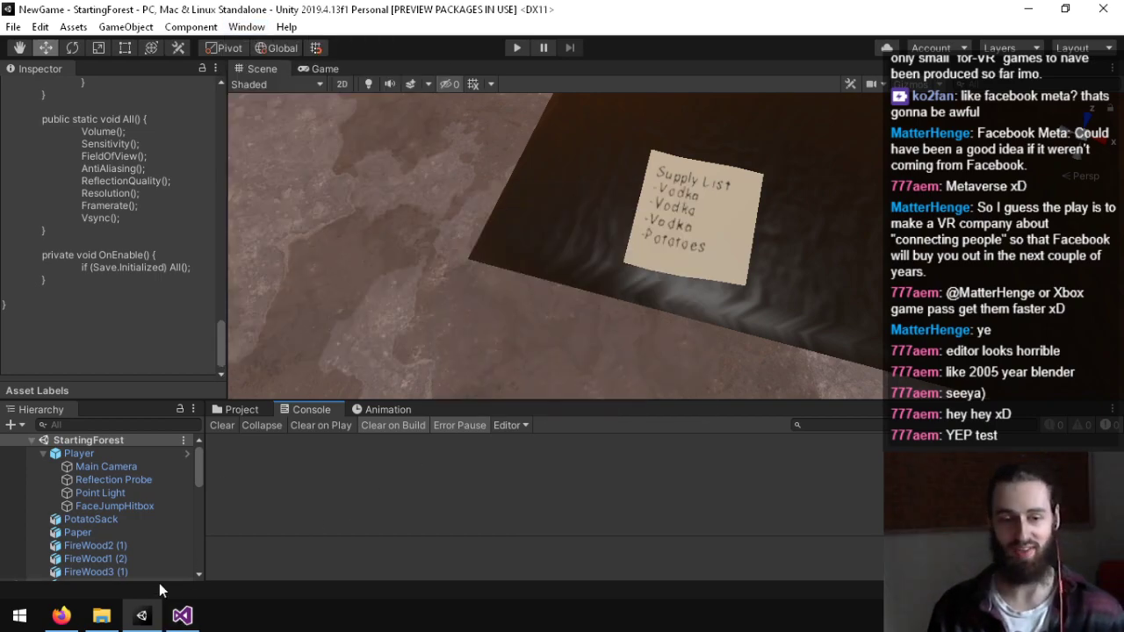
# Step: Review the AntiAliasing() and All() methods in ApplySettings.cs, then glance at Starting.cs and the save.dat contents
pyautogui.click(182, 616)
pyautogui.scroll(-14, 439, 333)
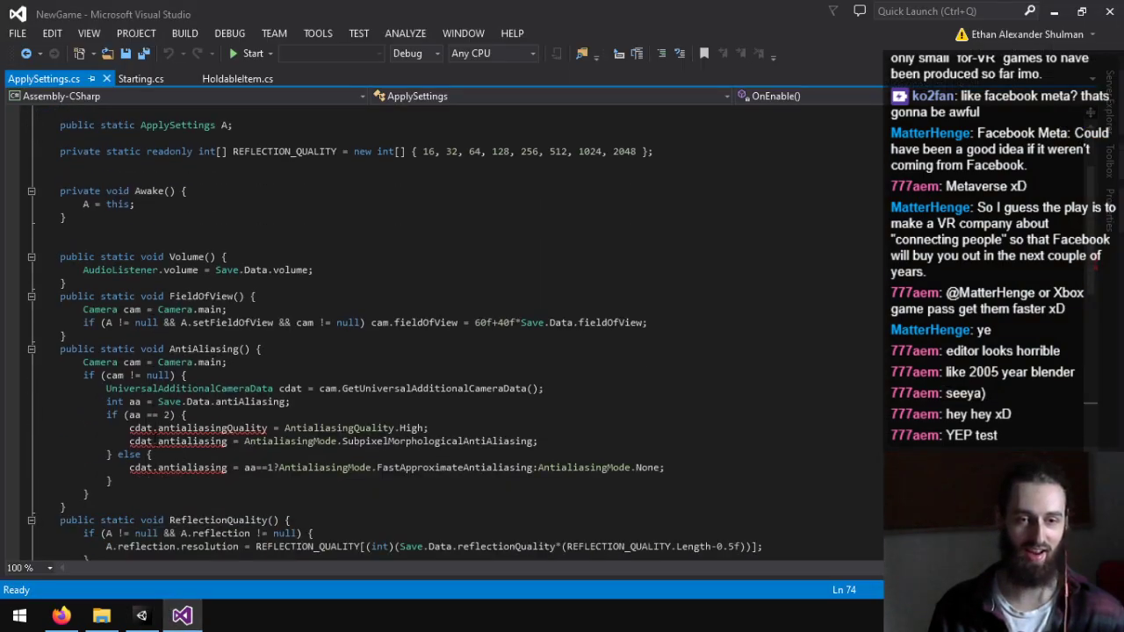
pyautogui.scroll(-1, 167, 393)
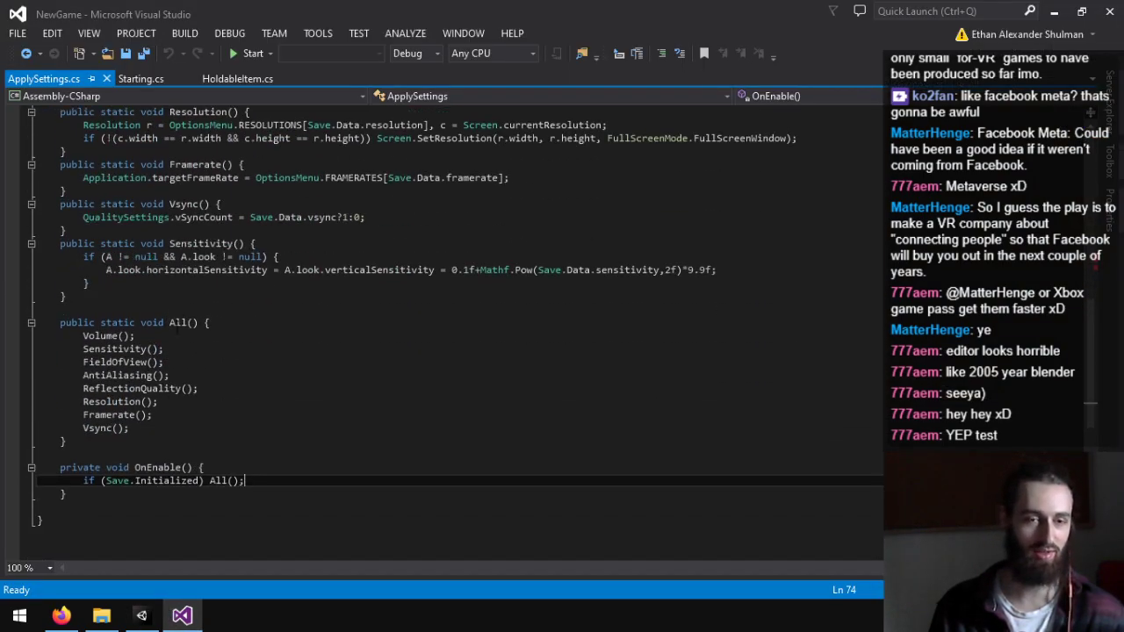
pyautogui.click(138, 78)
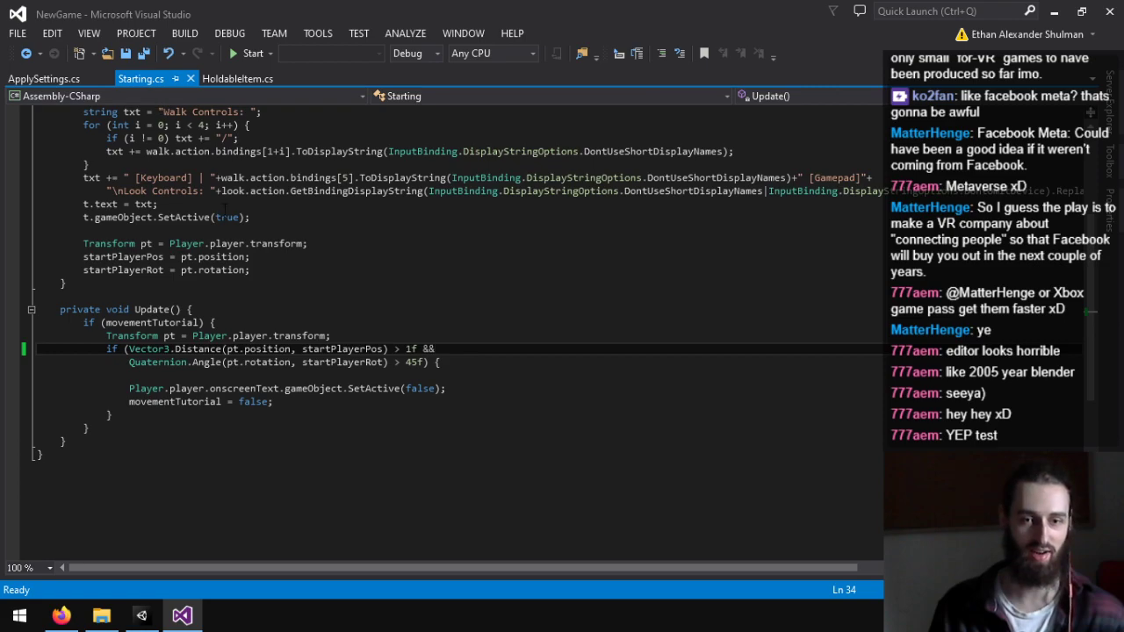
pyautogui.hotkey('alt', 'Tab')
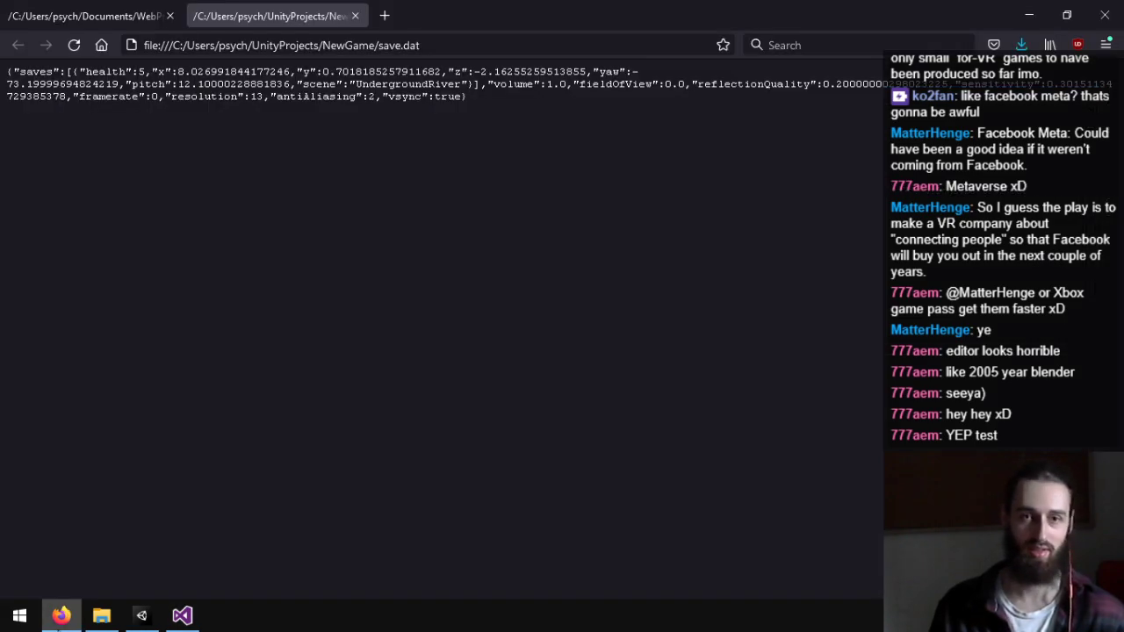
# Step: Return to Unity, select the Main Camera under Player and compare the scene view with scene lighting on and off
pyautogui.click(142, 615)
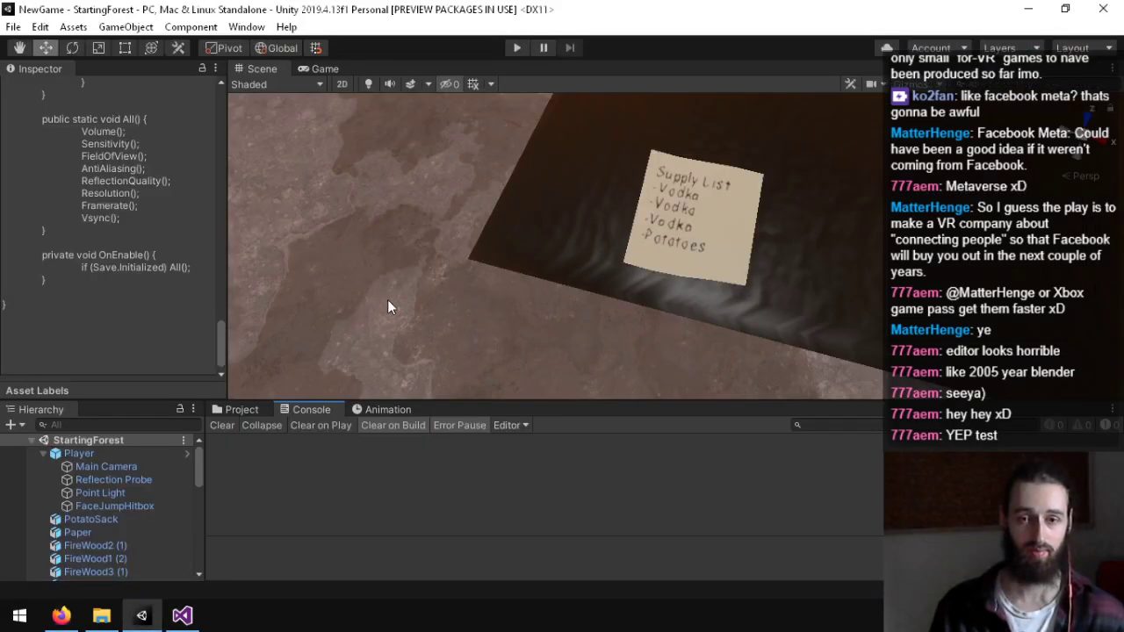
pyautogui.moveTo(218, 73); pyautogui.dragTo(100, 314, button='right')
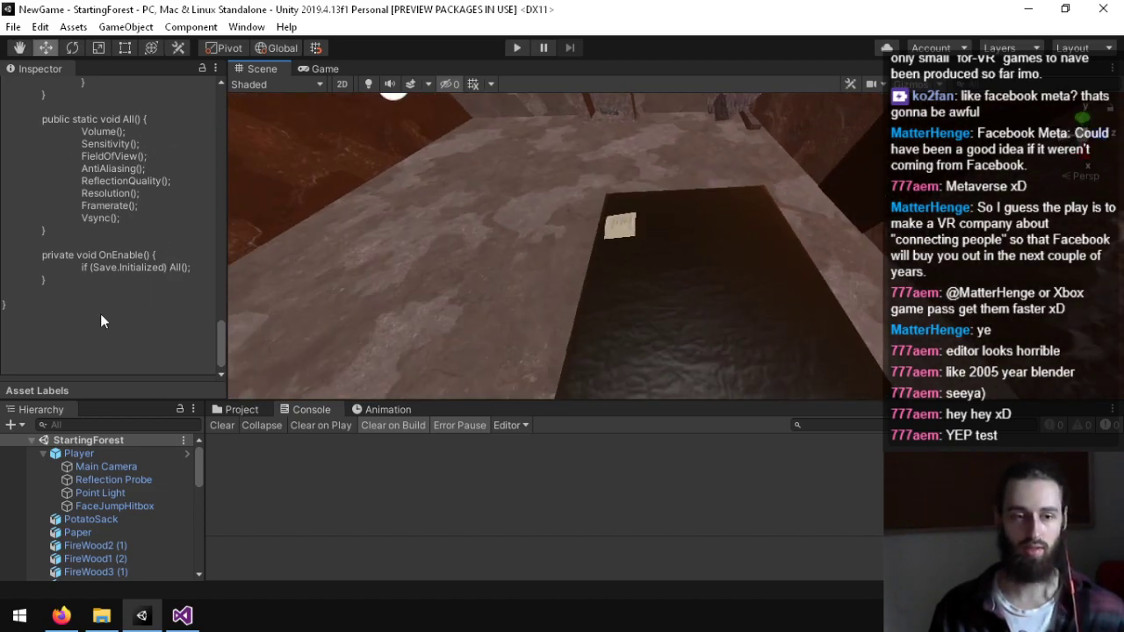
pyautogui.click(103, 467)
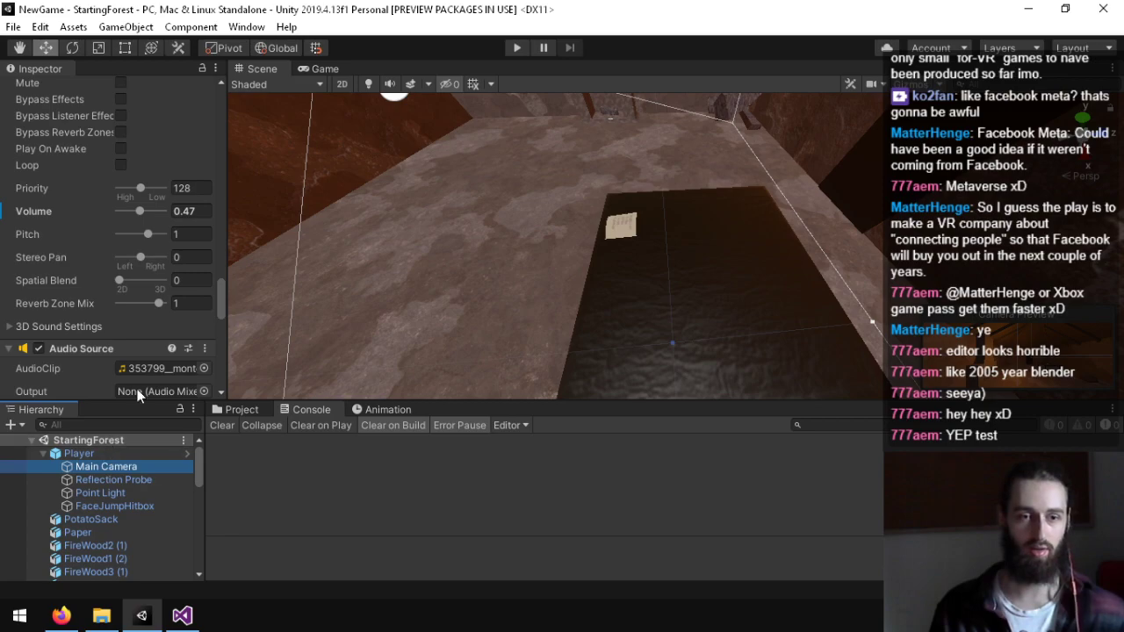
pyautogui.click(372, 86)
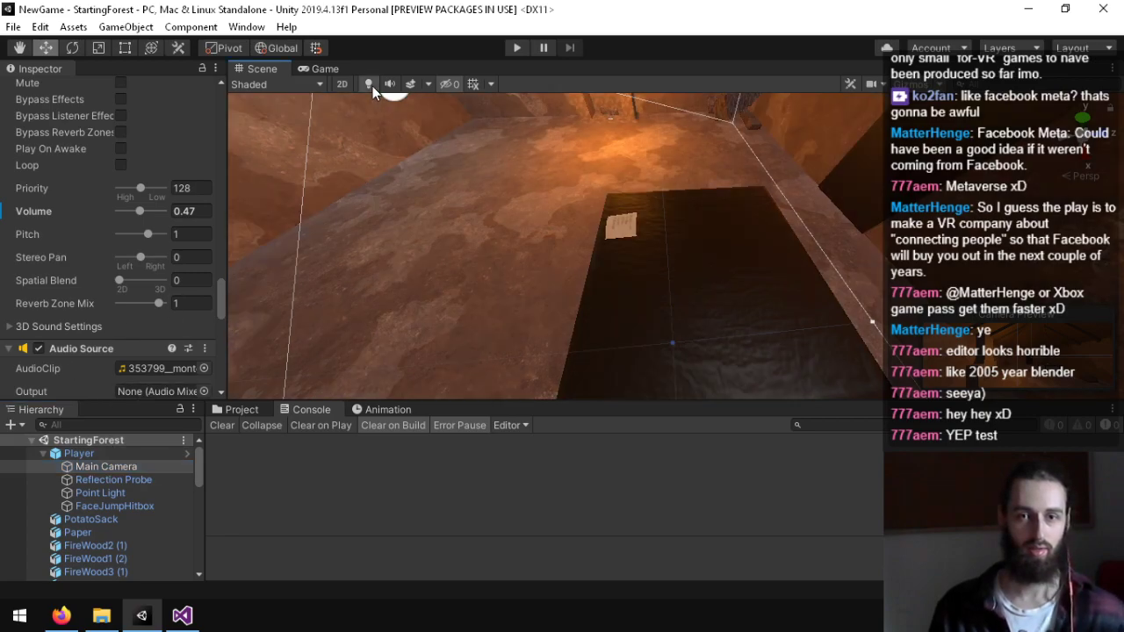
pyautogui.click(373, 86)
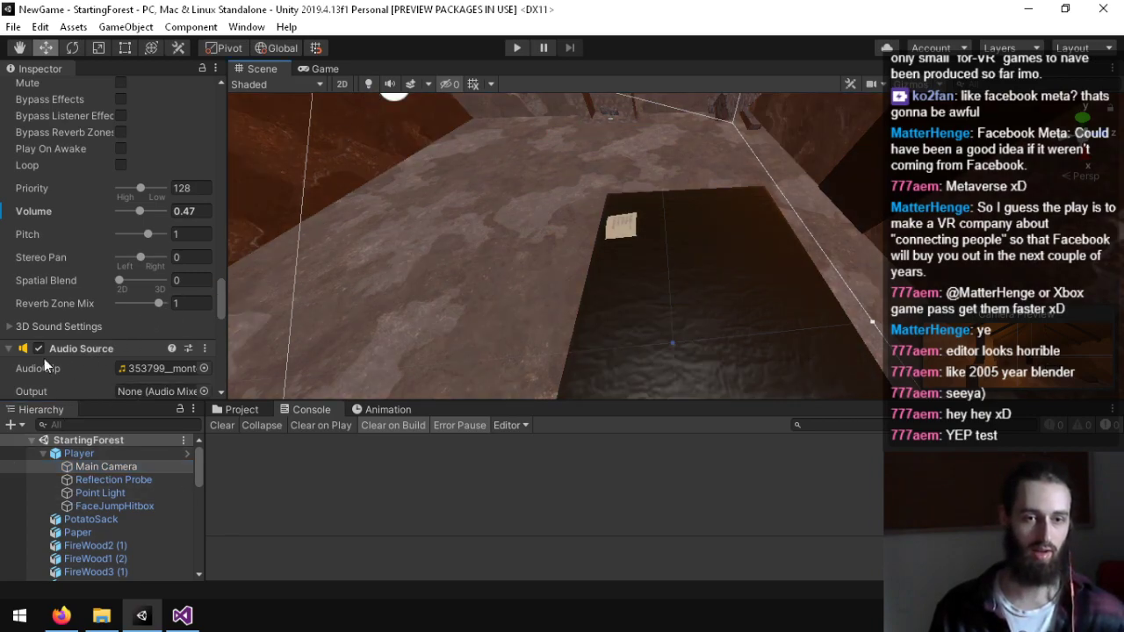
# Step: Examine the Main Camera's script components in the Inspector, including Apply Settings, Look Input and Player
pyautogui.scroll(-5, 41, 304)
pyautogui.scroll(-3, 43, 322)
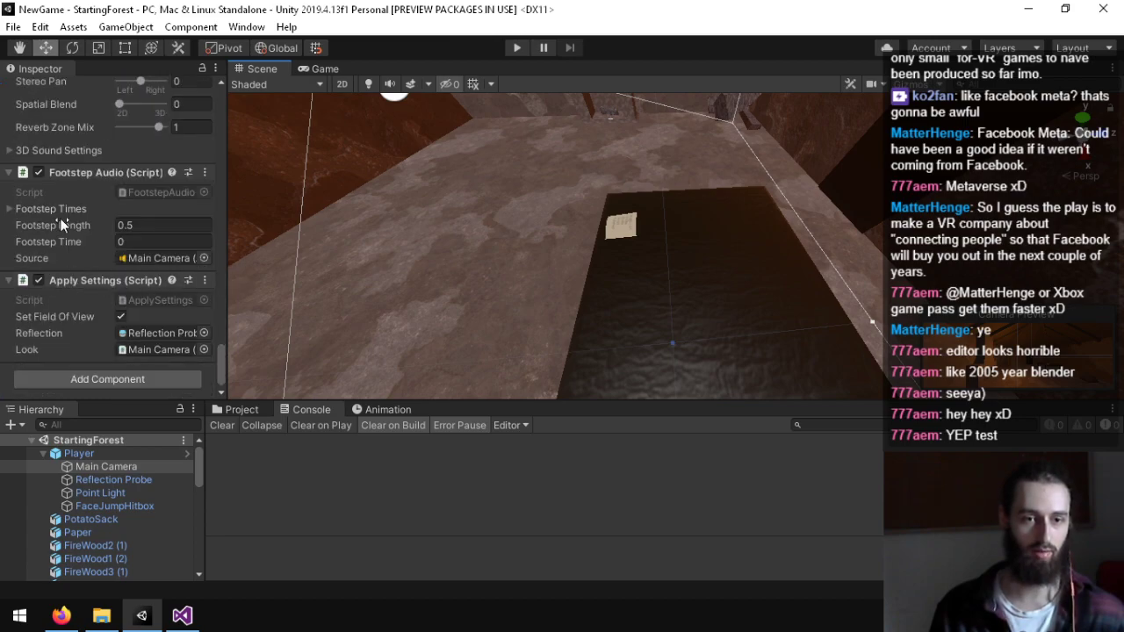
pyautogui.scroll(8, 83, 295)
pyautogui.scroll(-8, 70, 284)
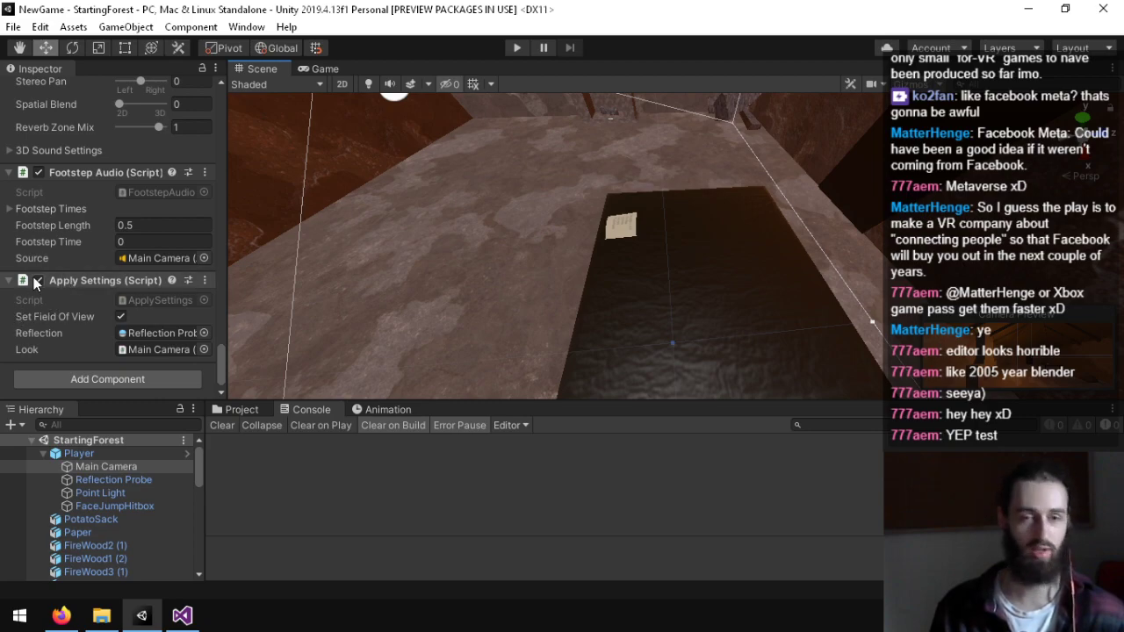
pyautogui.scroll(15, 43, 254)
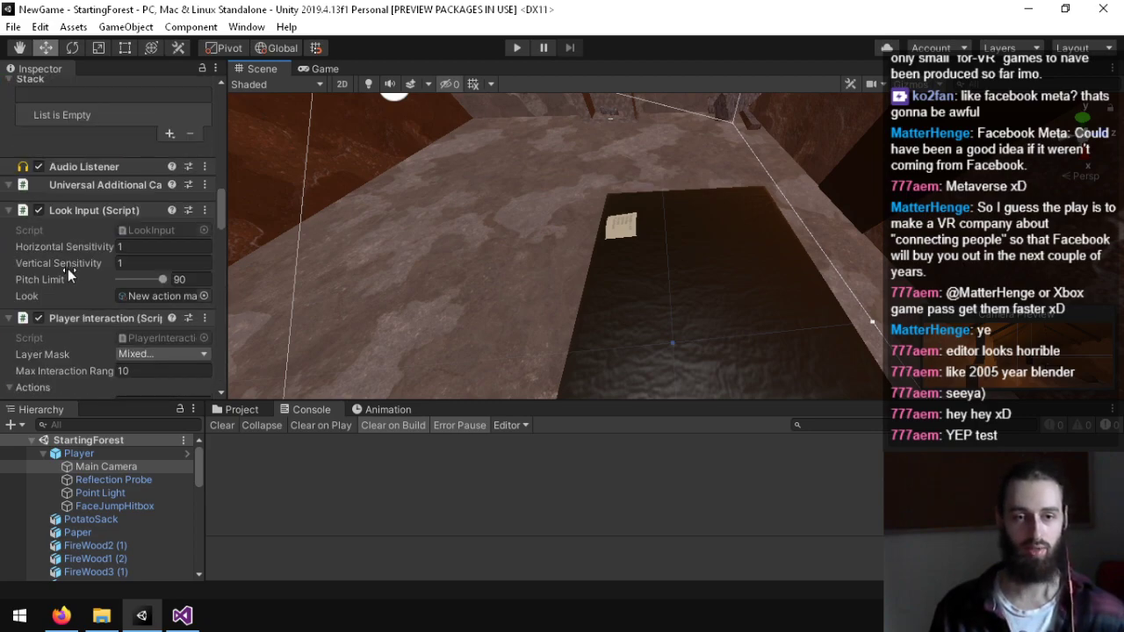
pyautogui.scroll(-4, 67, 269)
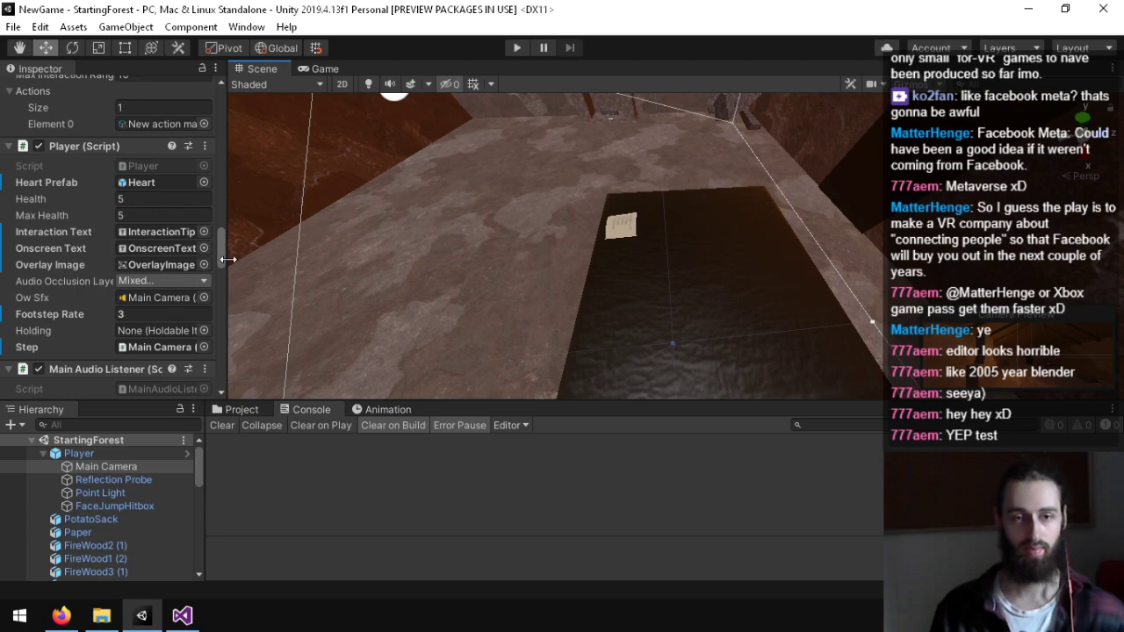
# Step: Look back through the Main Camera's components in the Inspector, from Footstep Audio up to the Camera's projection and anti-aliasing settings
pyautogui.scroll(12, 219, 259)
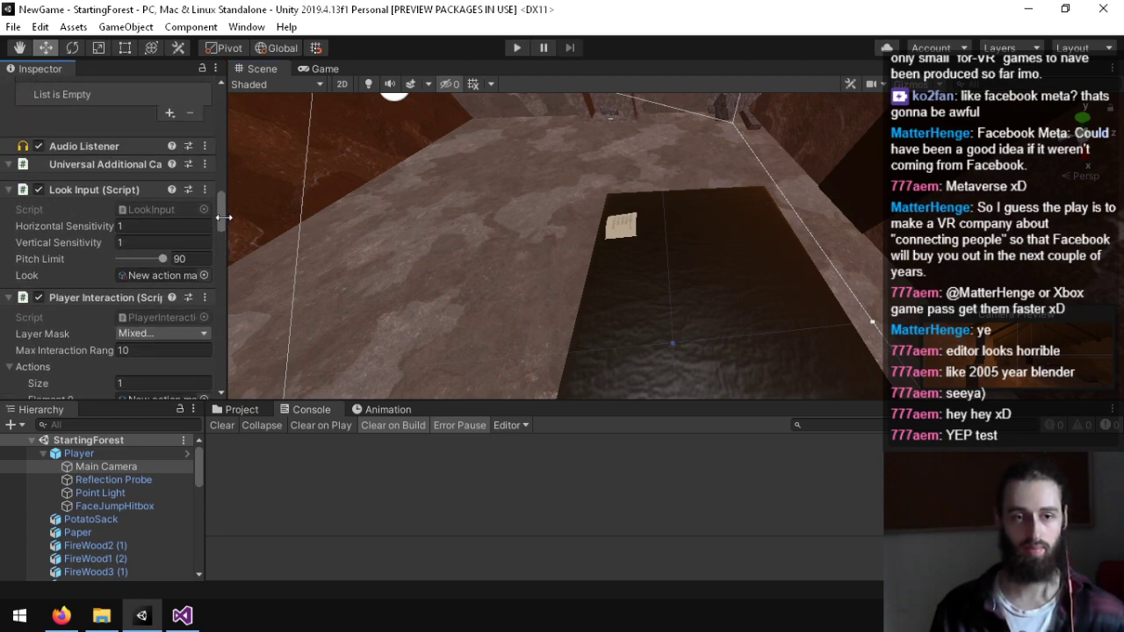
pyautogui.scroll(10, 231, 180)
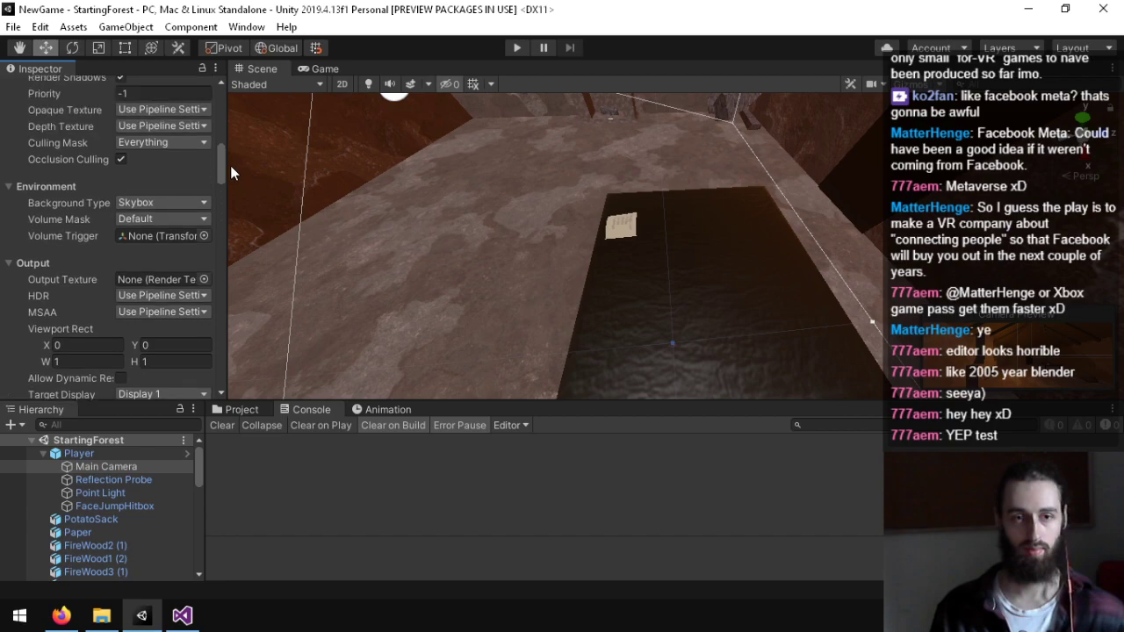
pyautogui.moveTo(230, 146); pyautogui.dragTo(228, 247)
pyautogui.scroll(-10, 221, 263)
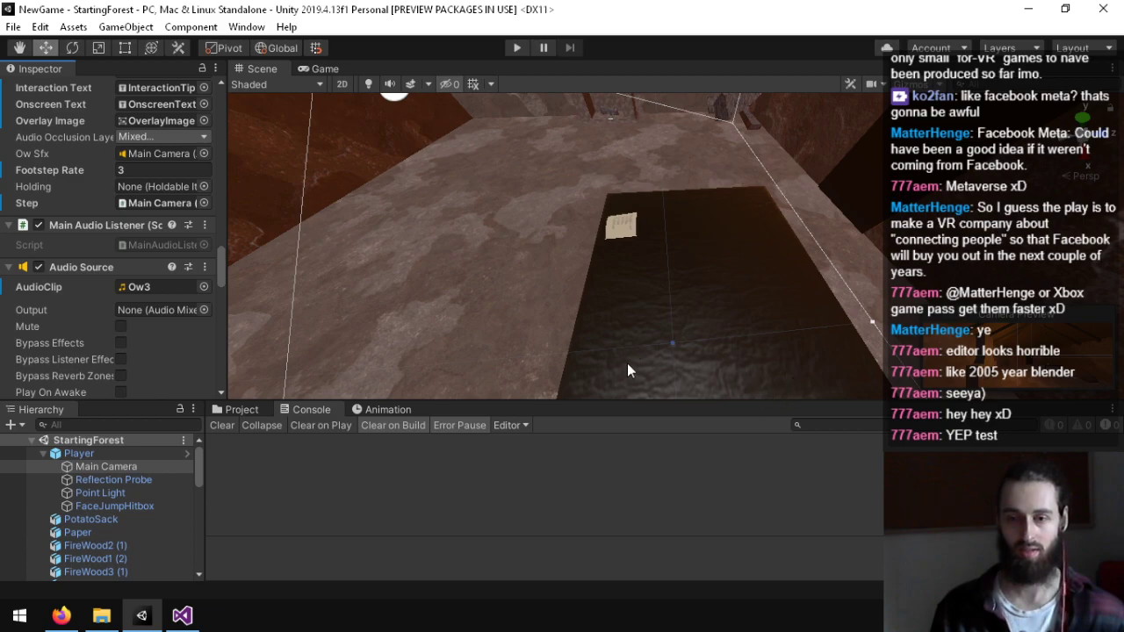
pyautogui.scroll(-10, 61, 228)
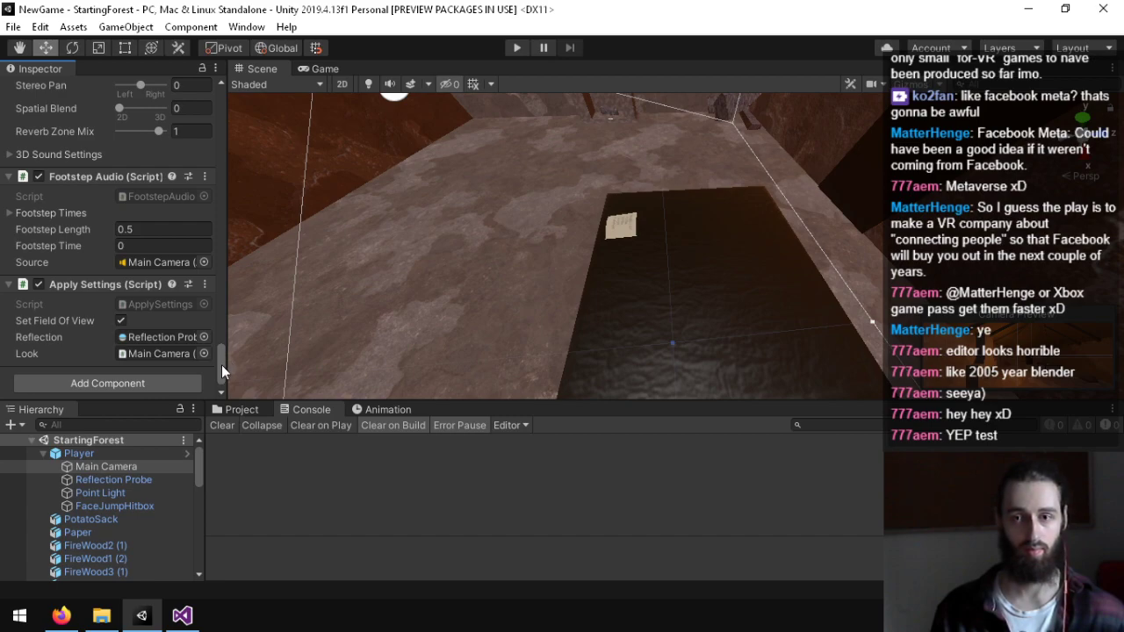
pyautogui.moveTo(221, 364); pyautogui.dragTo(228, 249)
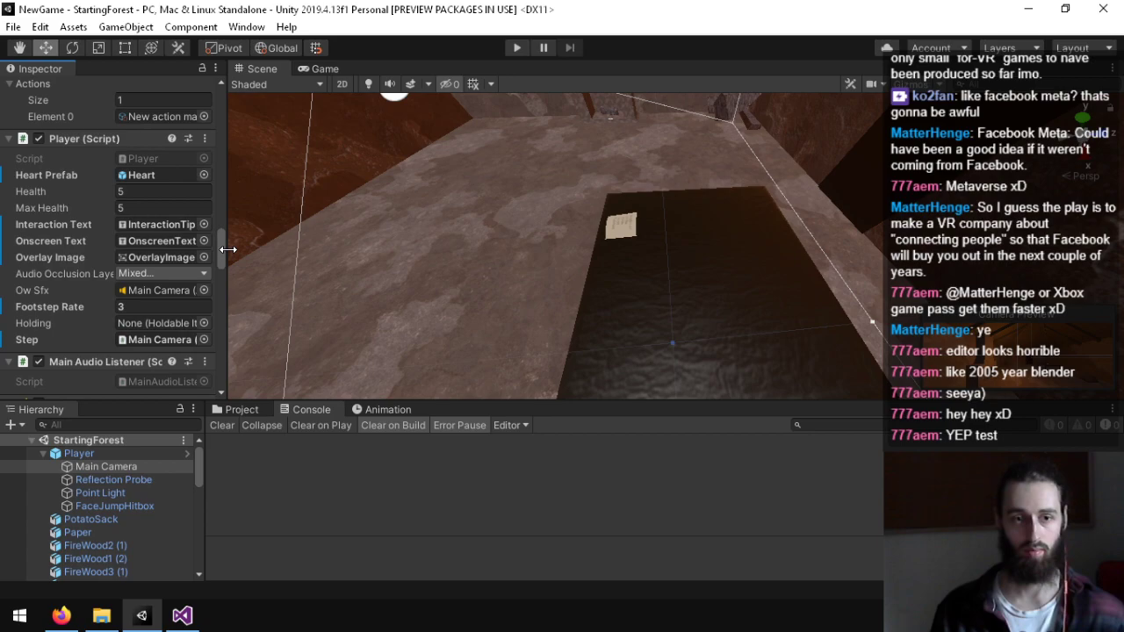
pyautogui.moveTo(227, 249); pyautogui.dragTo(242, 229)
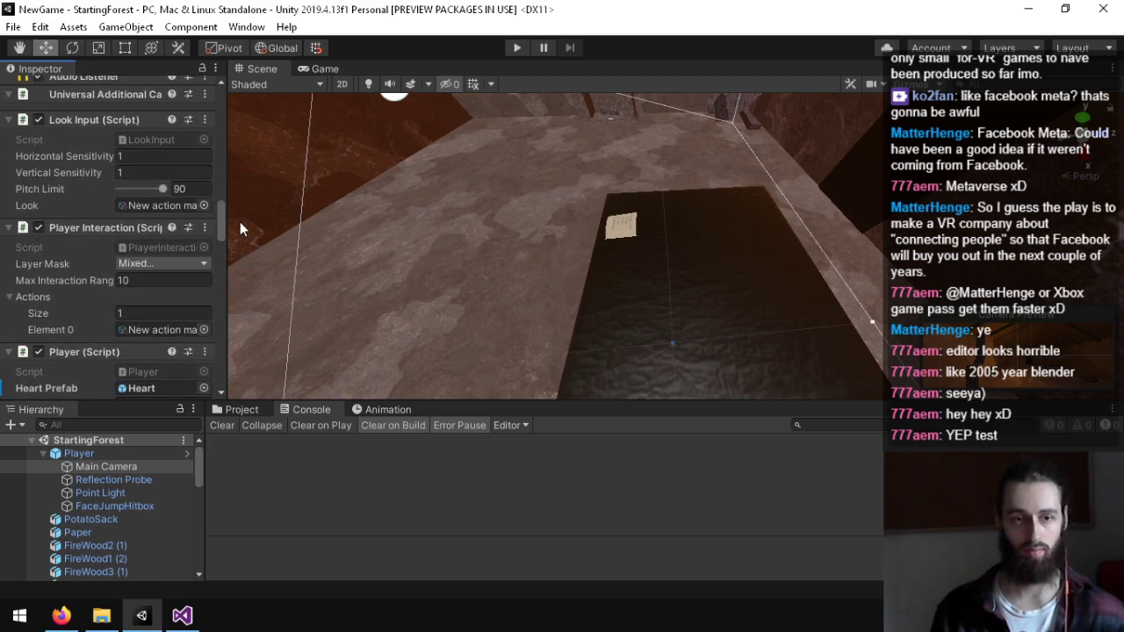
pyautogui.moveTo(222, 209); pyautogui.dragTo(242, 109)
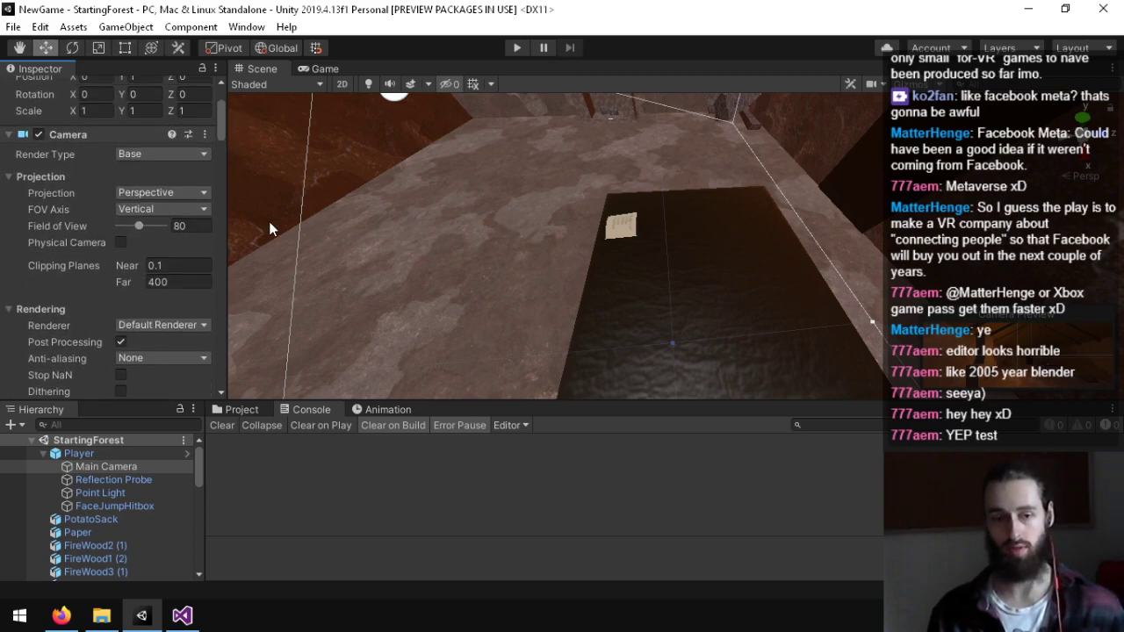
# Step: Deactivate the Point Light under Player and save the StartingForest scene
pyautogui.click(126, 495)
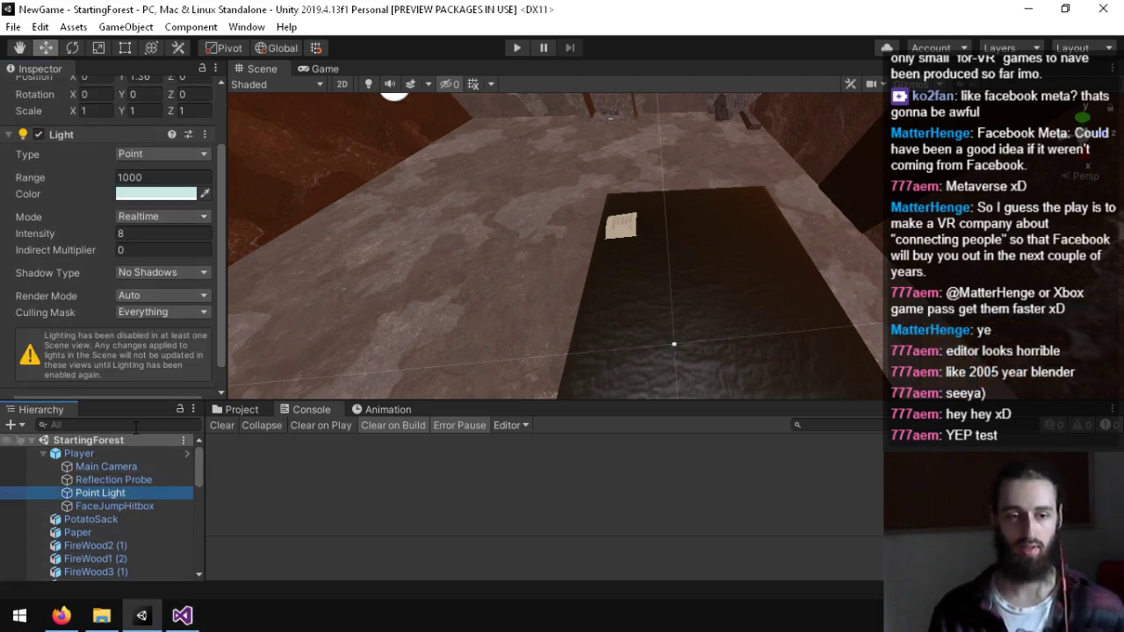
pyautogui.scroll(3, 64, 180)
pyautogui.click(47, 95)
pyautogui.moveTo(527, 230); pyautogui.dragTo(690, 227, button='right')
pyautogui.hotkey('ctrl', 's')
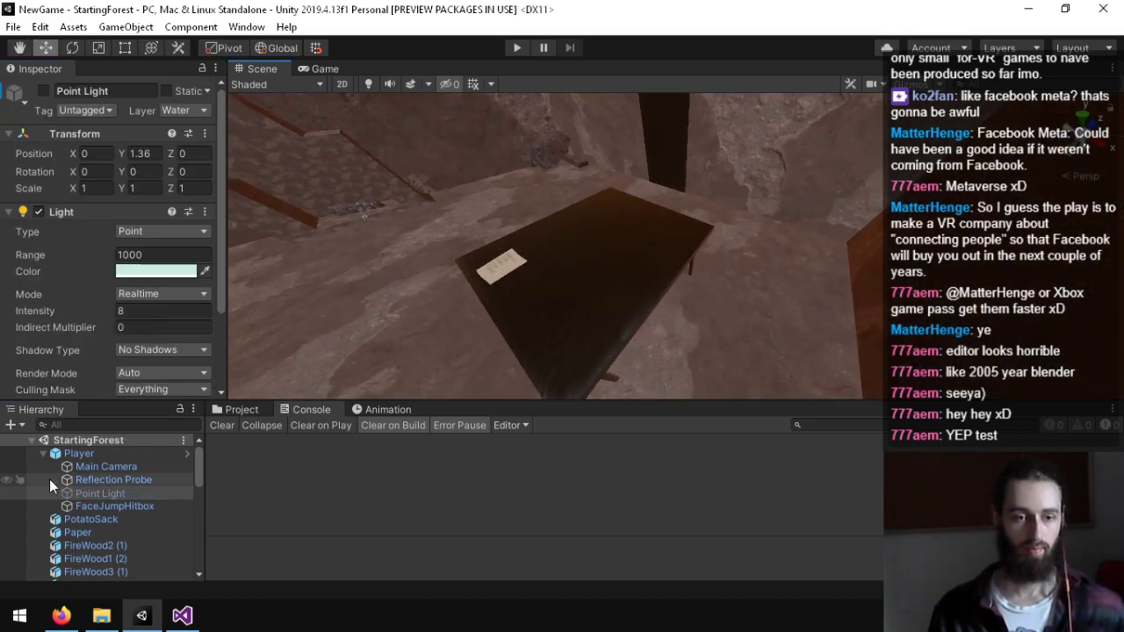
# Step: Try to delete FaceJumpHitbox from the Player prefab instance, cancel the prefab prompt and deactivate the object instead
pyautogui.click(107, 505)
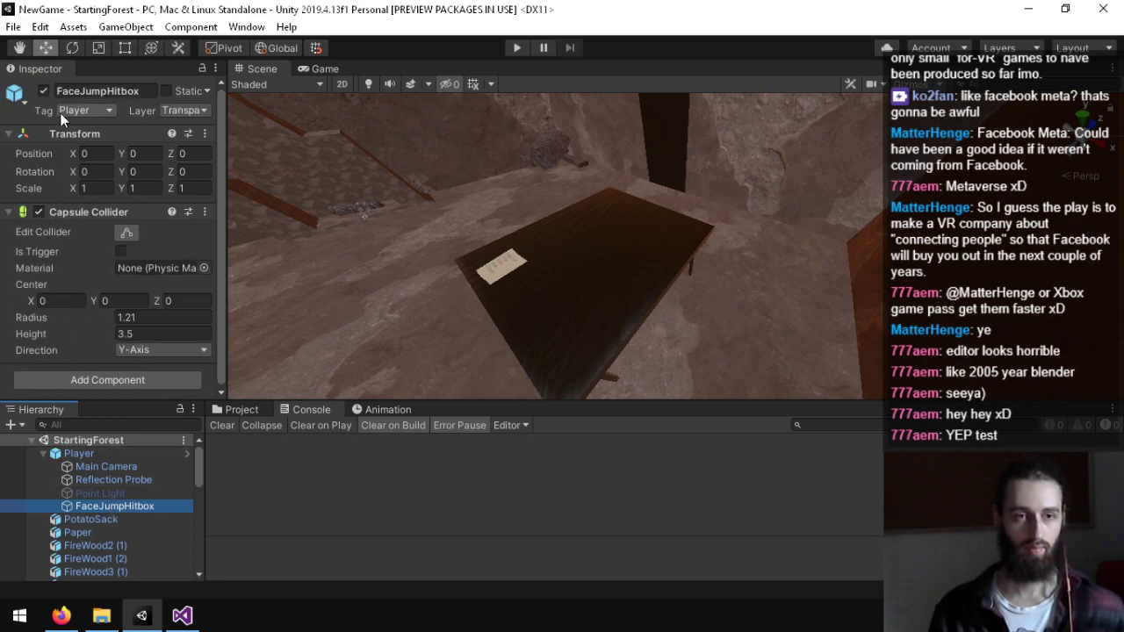
pyautogui.press('Delete')
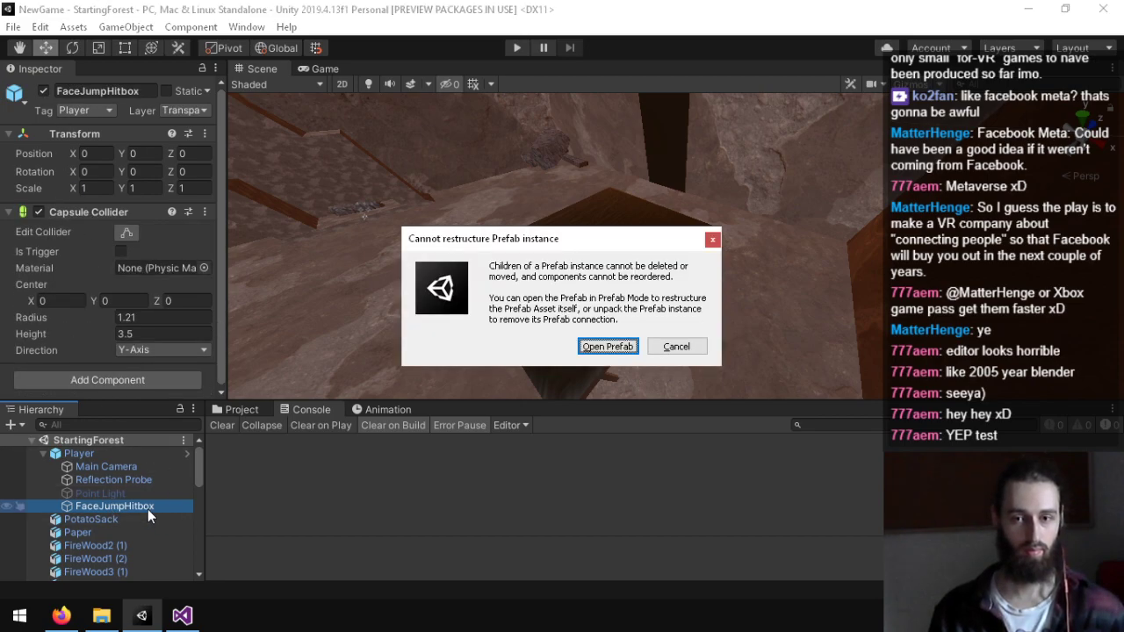
pyautogui.click(692, 346)
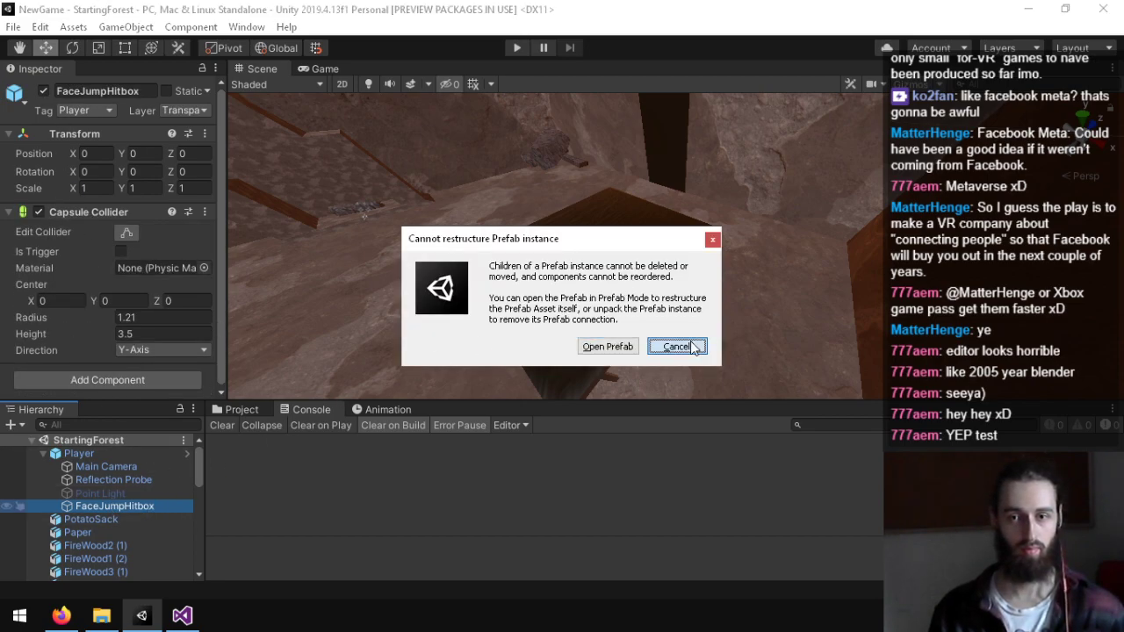
pyautogui.click(43, 91)
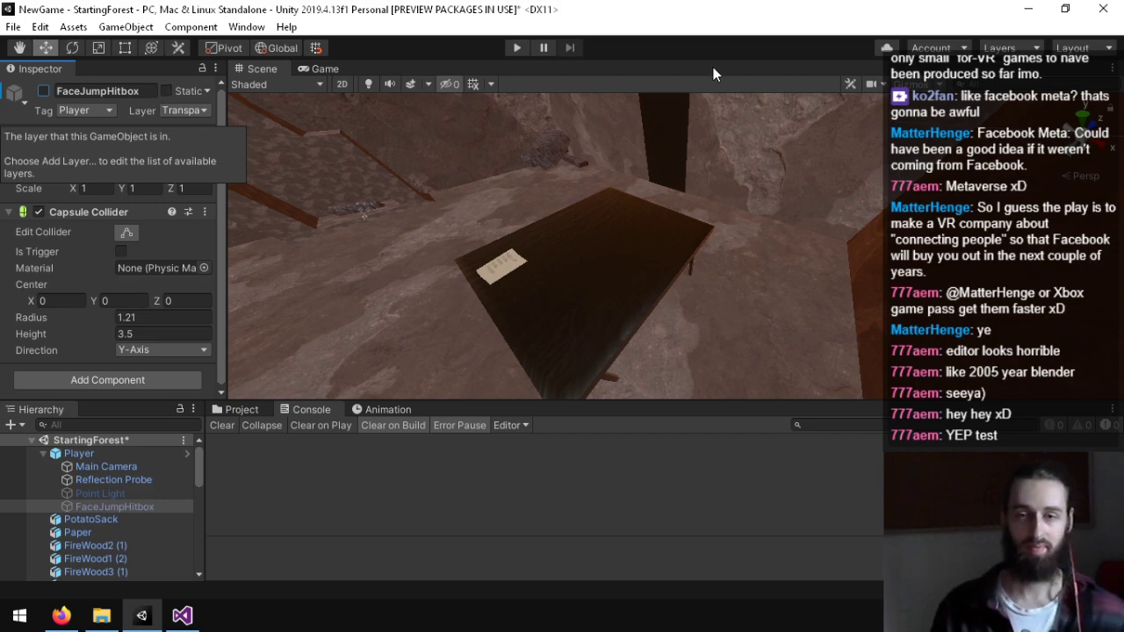
pyautogui.moveTo(615, 176); pyautogui.dragTo(356, 334, button='right')
# Step: Open Notepad and start a letter with a "Dear Mr" salutation and the recipient's surname, followed by a blank line
pyautogui.click(20, 616)
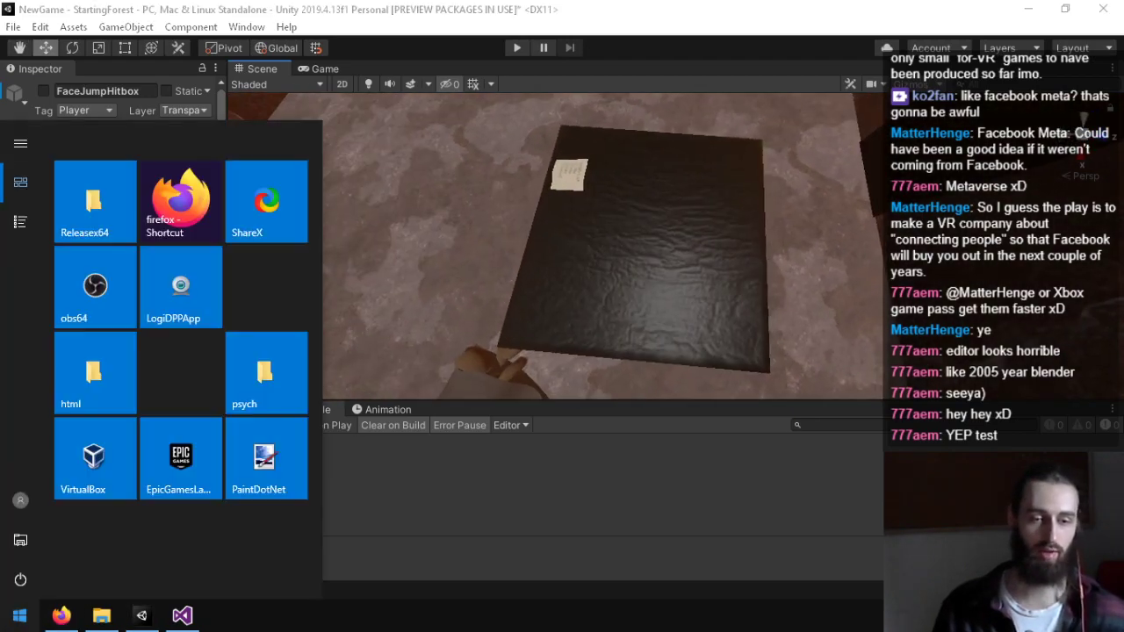
pyautogui.write('not')
pyautogui.press('Return')
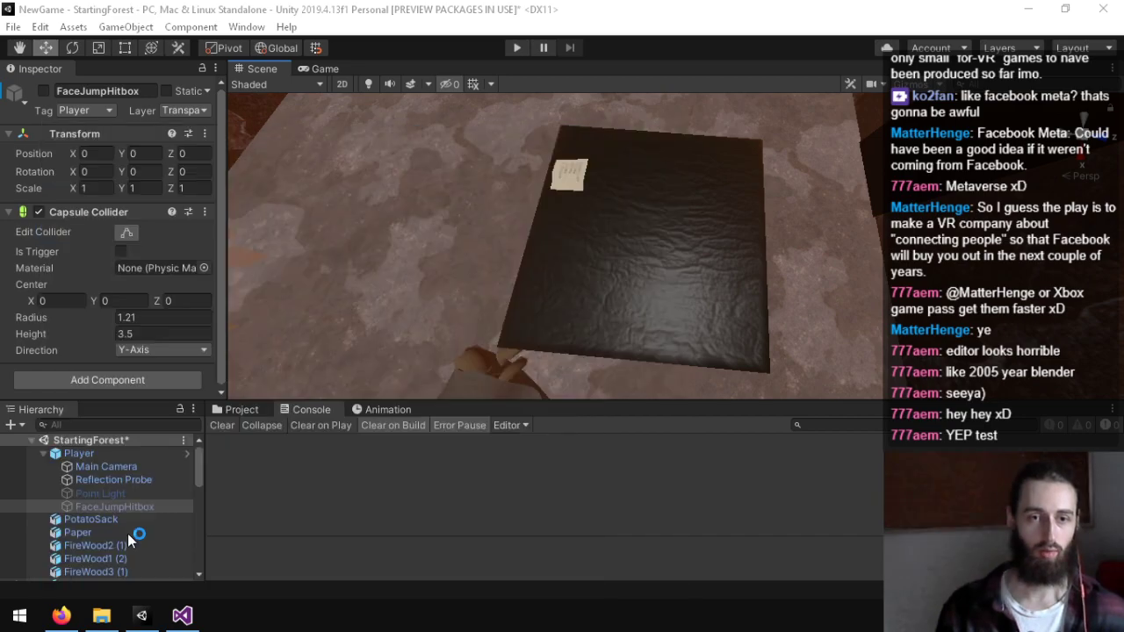
pyautogui.write('De')
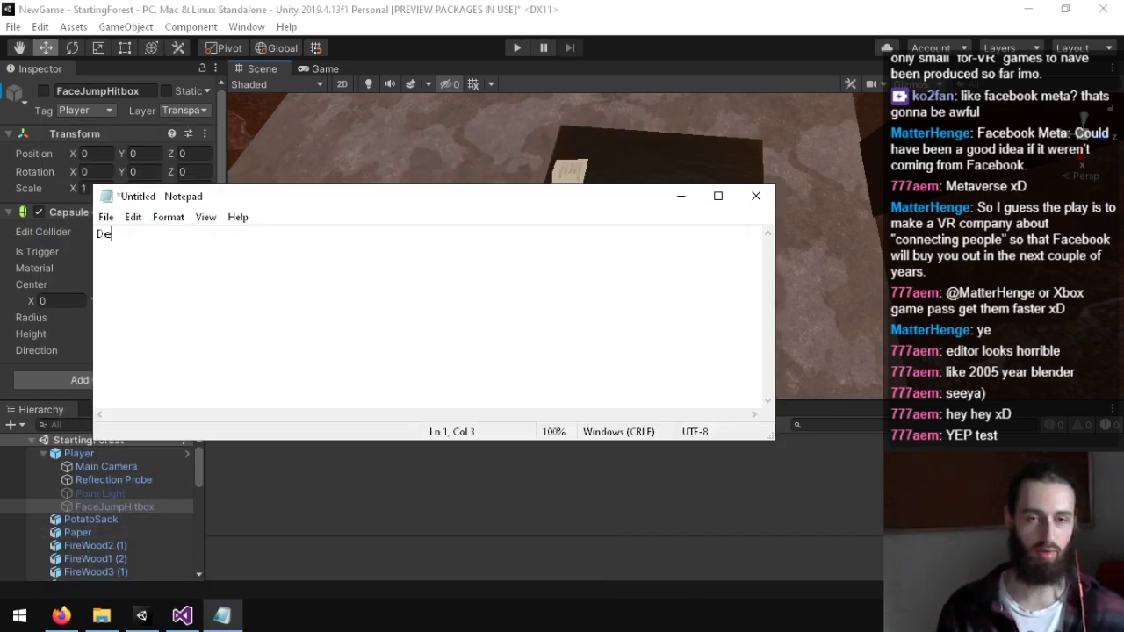
pyautogui.write('ar Mr Hopton,')
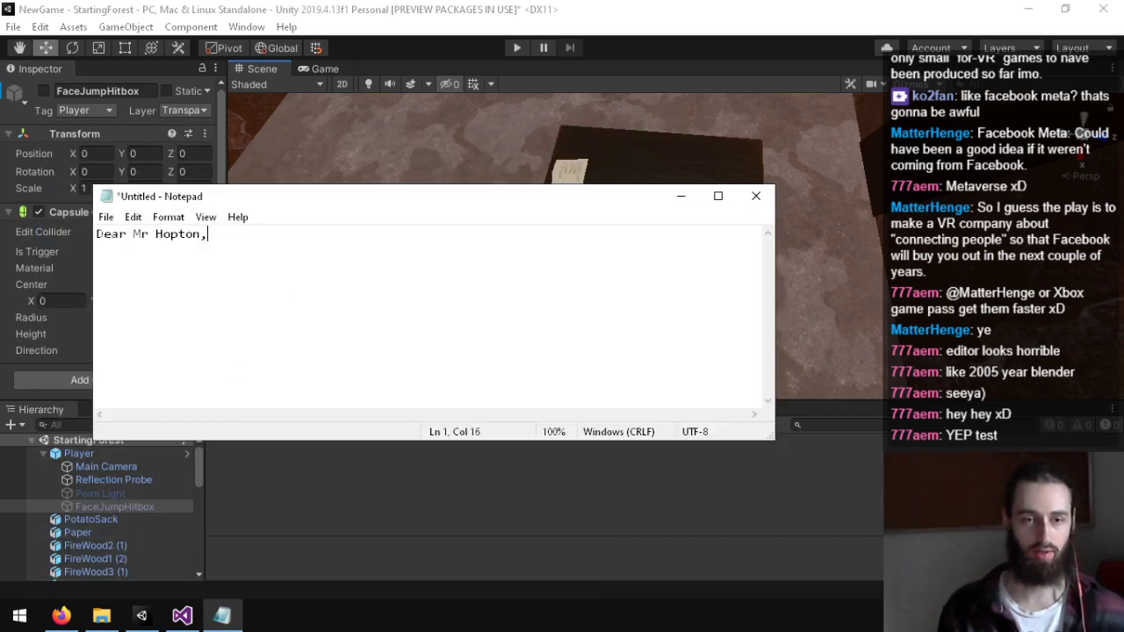
pyautogui.press('Return')
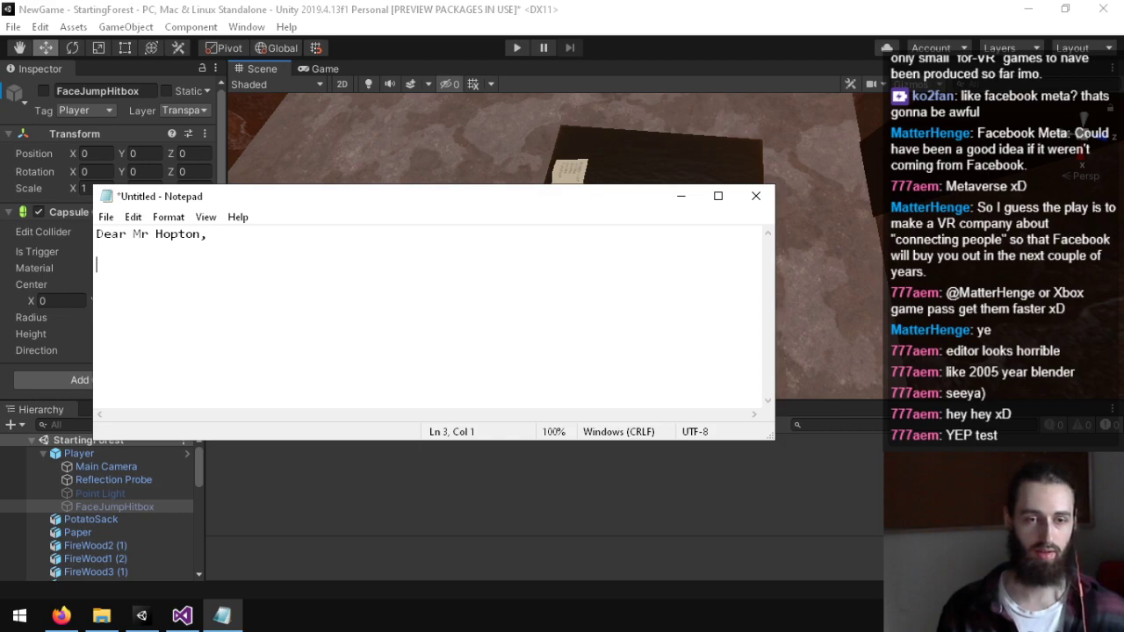
# Step: Look over the save.dat page in Firefox and the table with the paper in Unity's scene view
pyautogui.moveTo(60, 615)
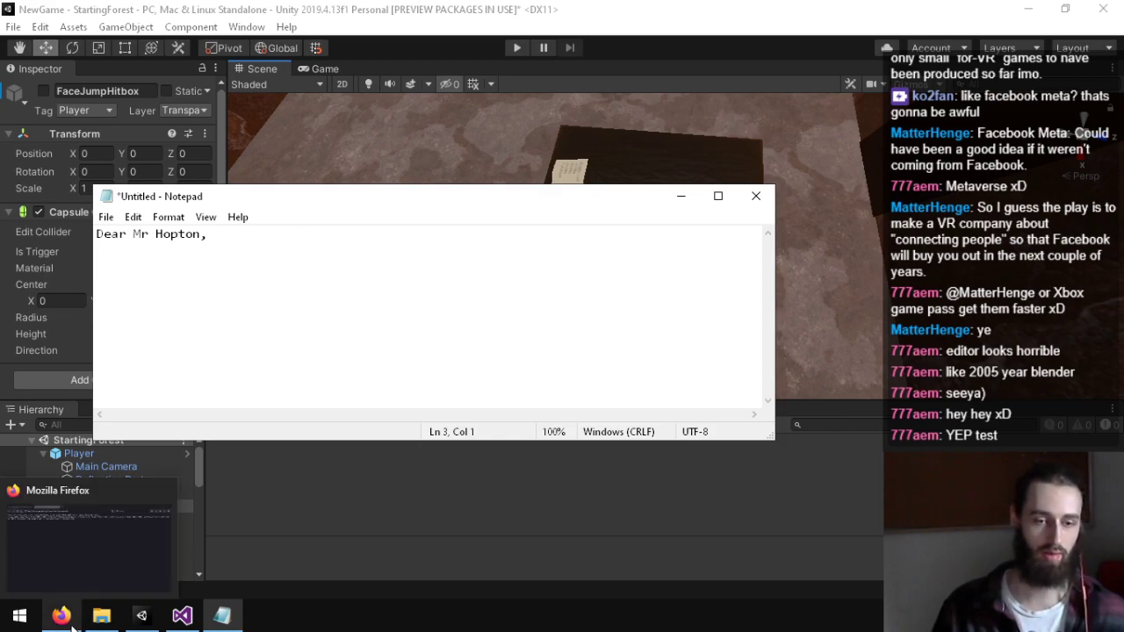
pyautogui.click(75, 545)
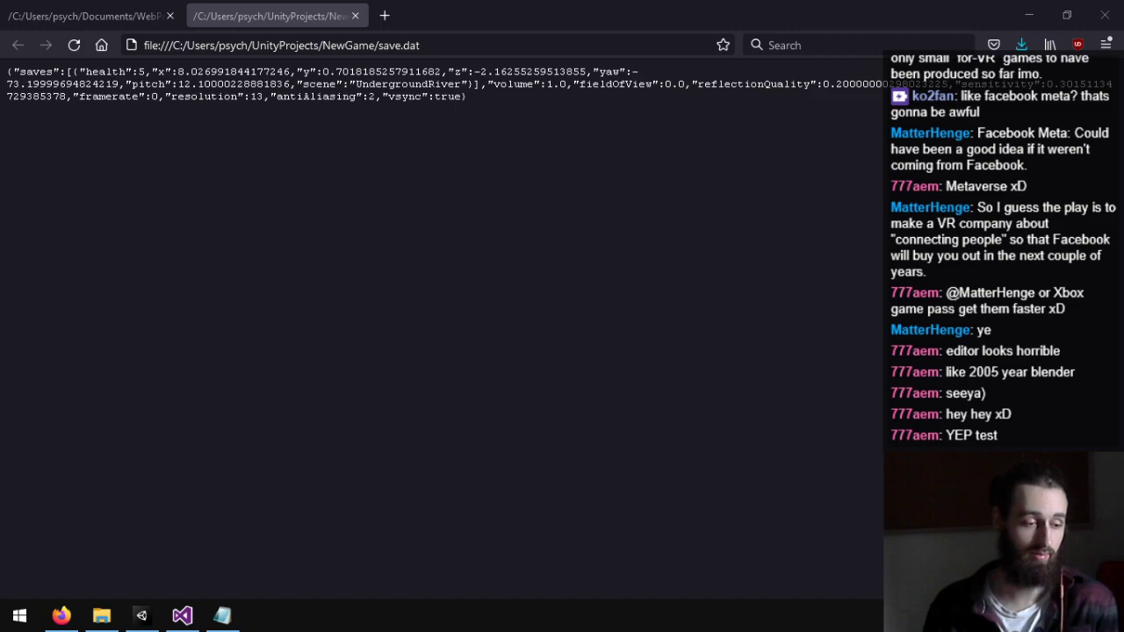
pyautogui.click(222, 616)
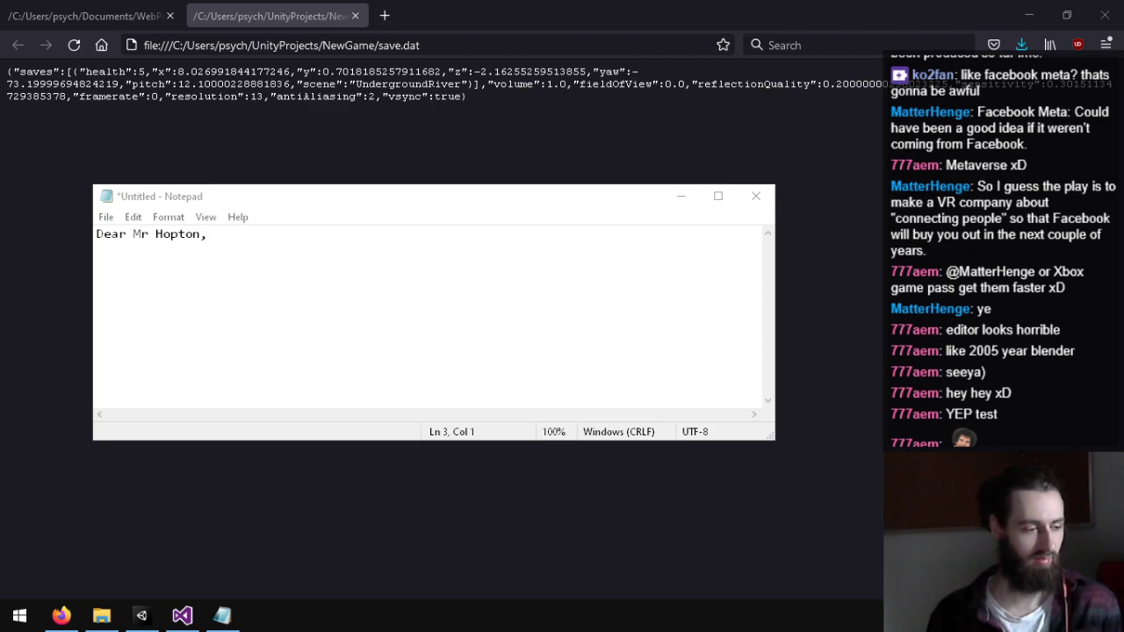
pyautogui.click(560, 311)
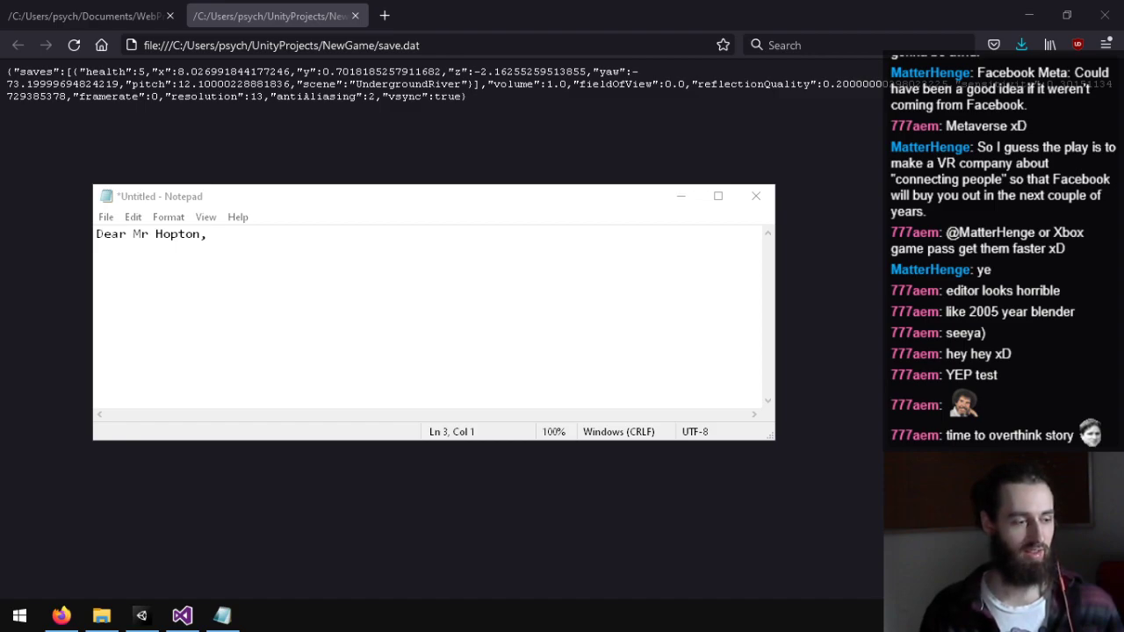
pyautogui.click(140, 616)
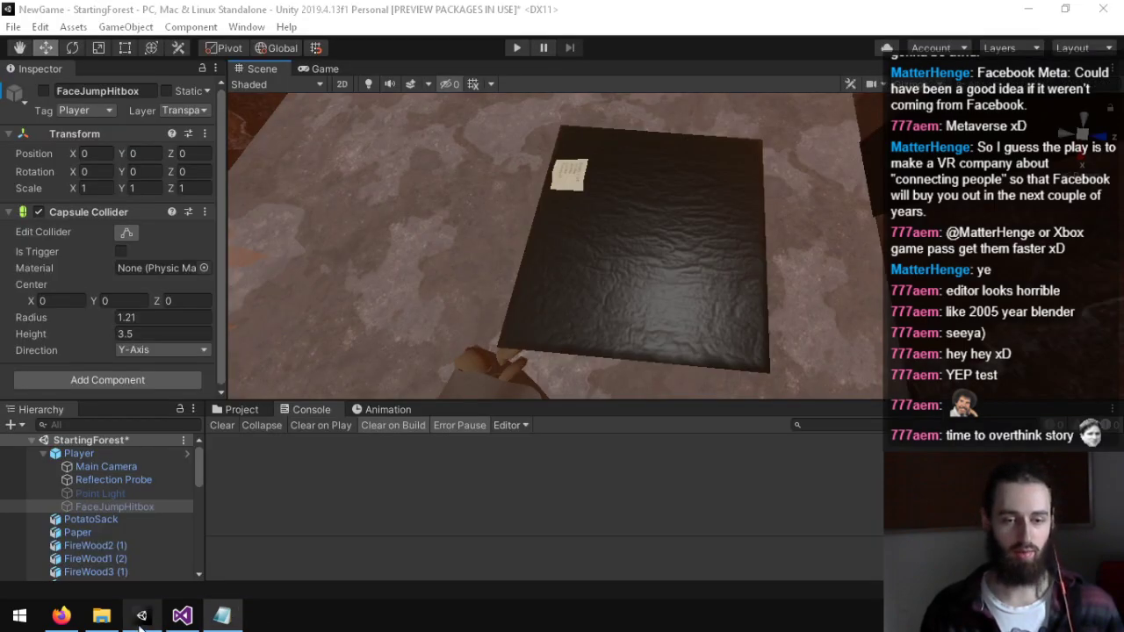
pyautogui.moveTo(592, 249); pyautogui.dragTo(929, 236, button='right')
pyautogui.moveTo(703, 193); pyautogui.dragTo(765, 256, button='right')
pyautogui.click(60, 616)
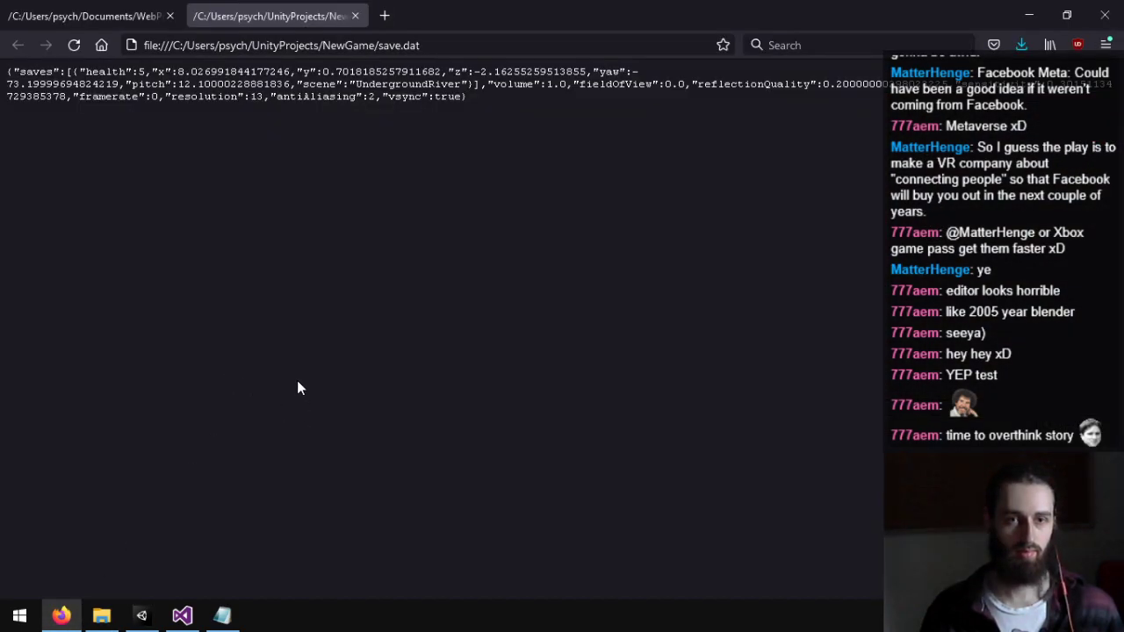
pyautogui.hotkey('ctrl', 'Tab')
pyautogui.hotkey('ctrl', 'Tab')
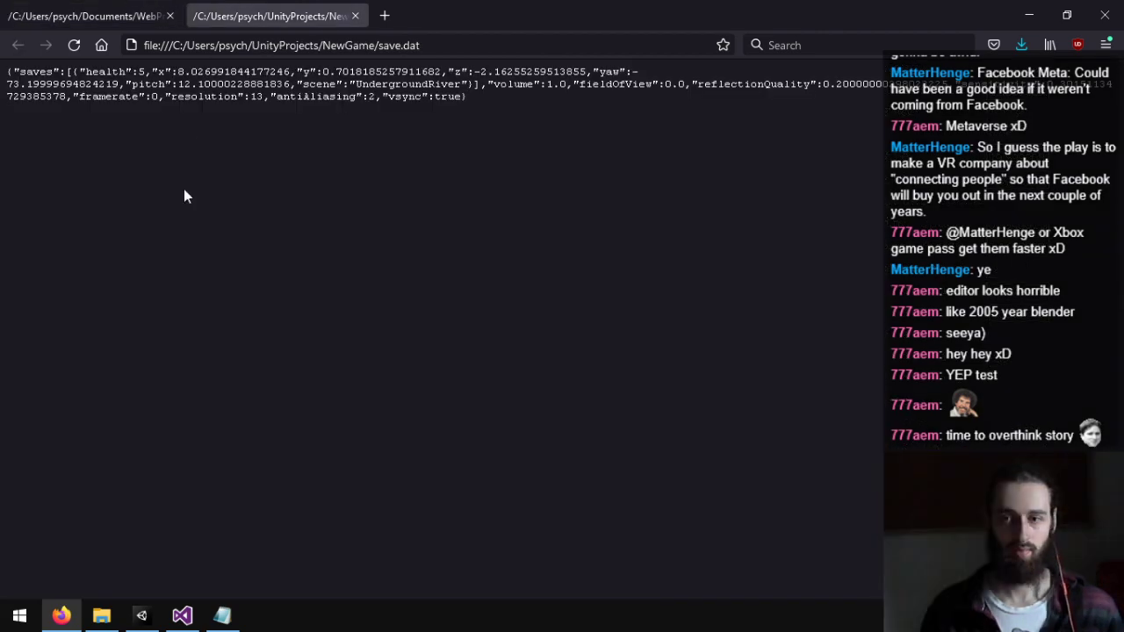
pyautogui.click(182, 616)
pyautogui.click(182, 615)
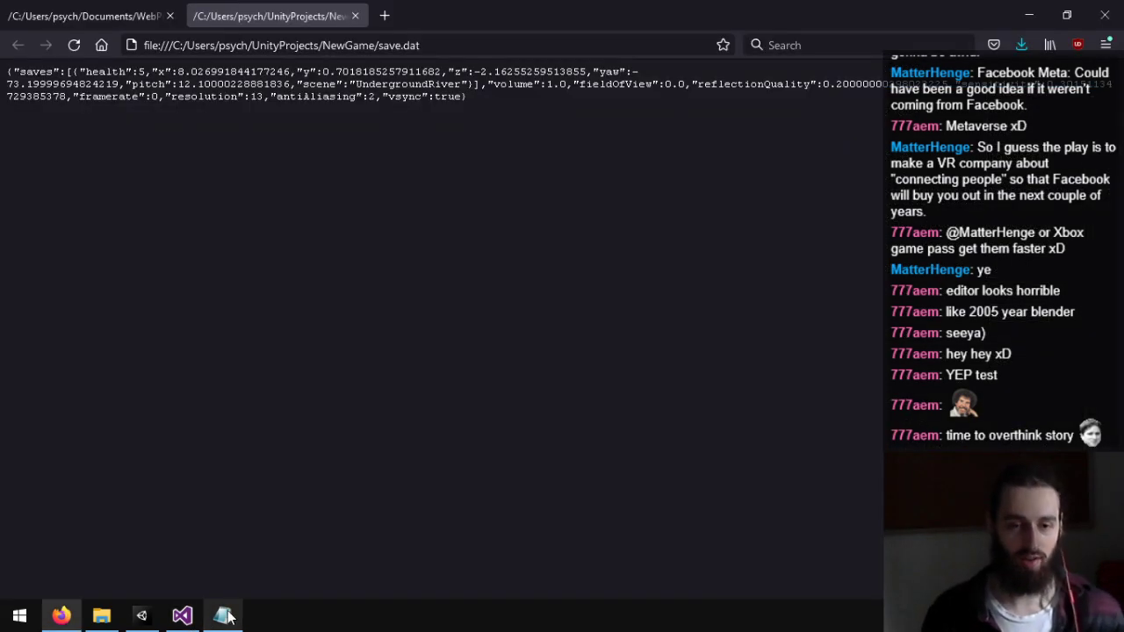
# Step: Return to the Notepad letter and begin its body with "We are concerned to hear about you reclude"
pyautogui.click(222, 616)
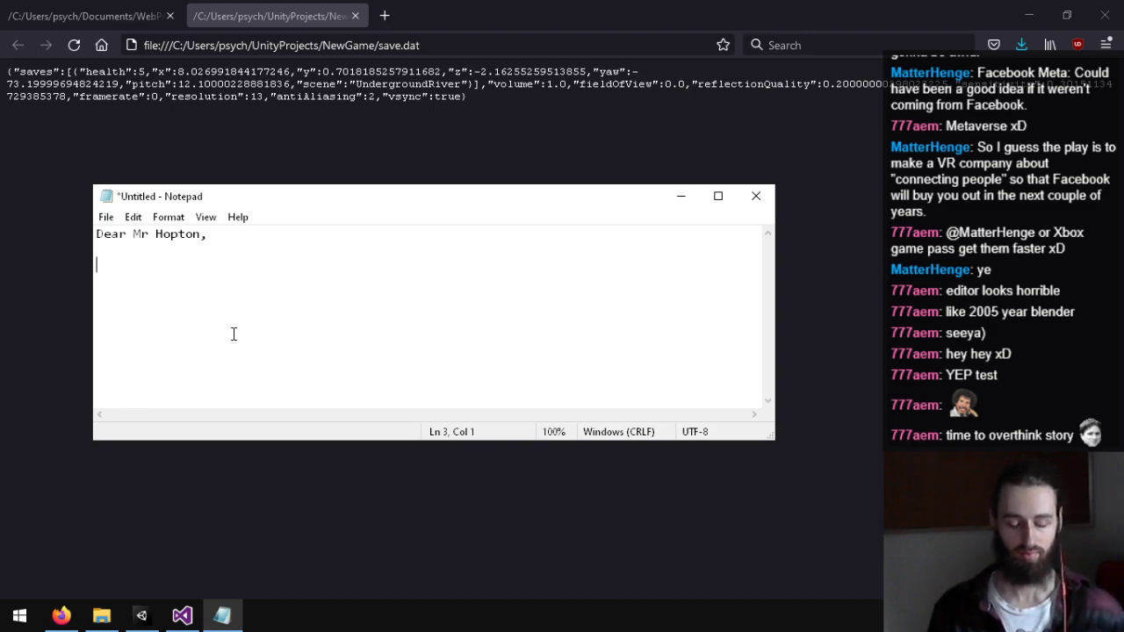
pyautogui.write('We are ')
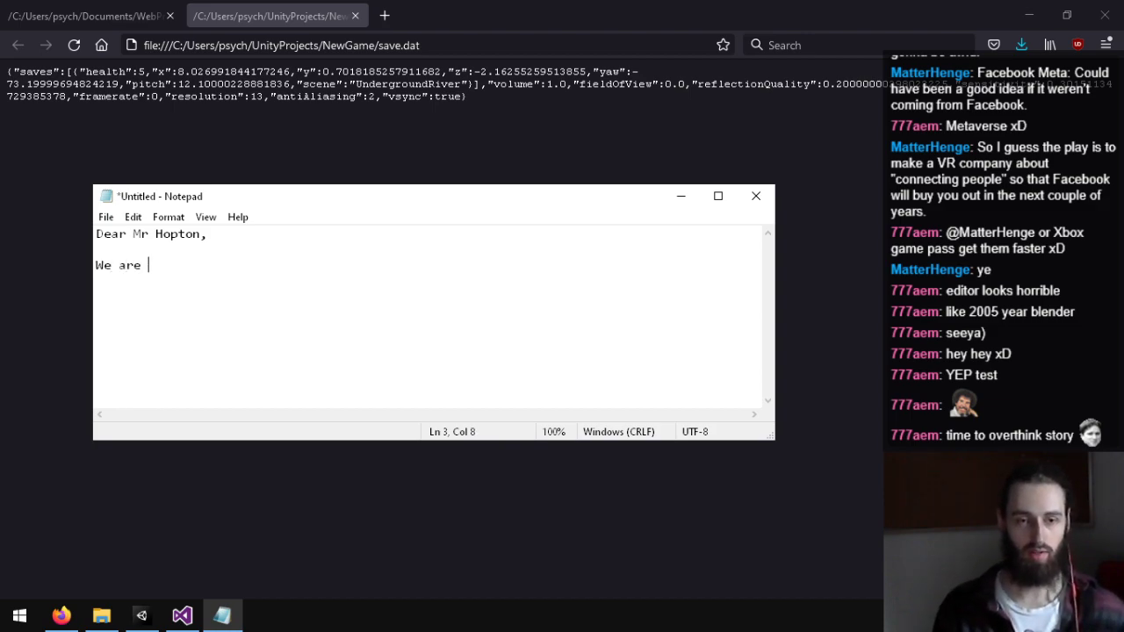
pyautogui.write('concerned to hear')
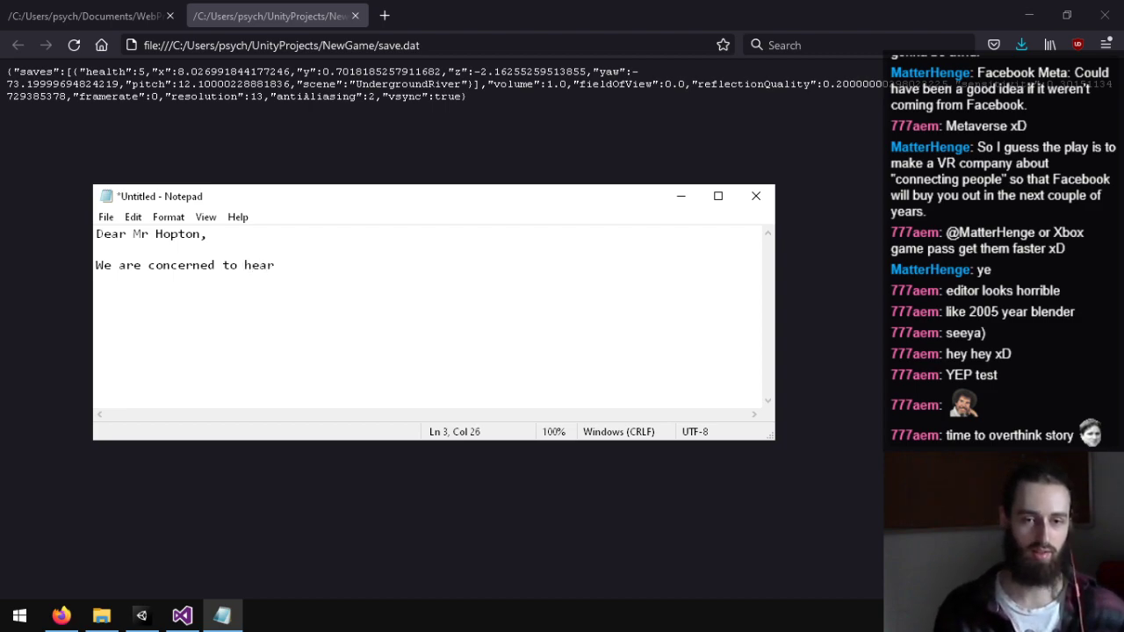
pyautogui.write('about you re')
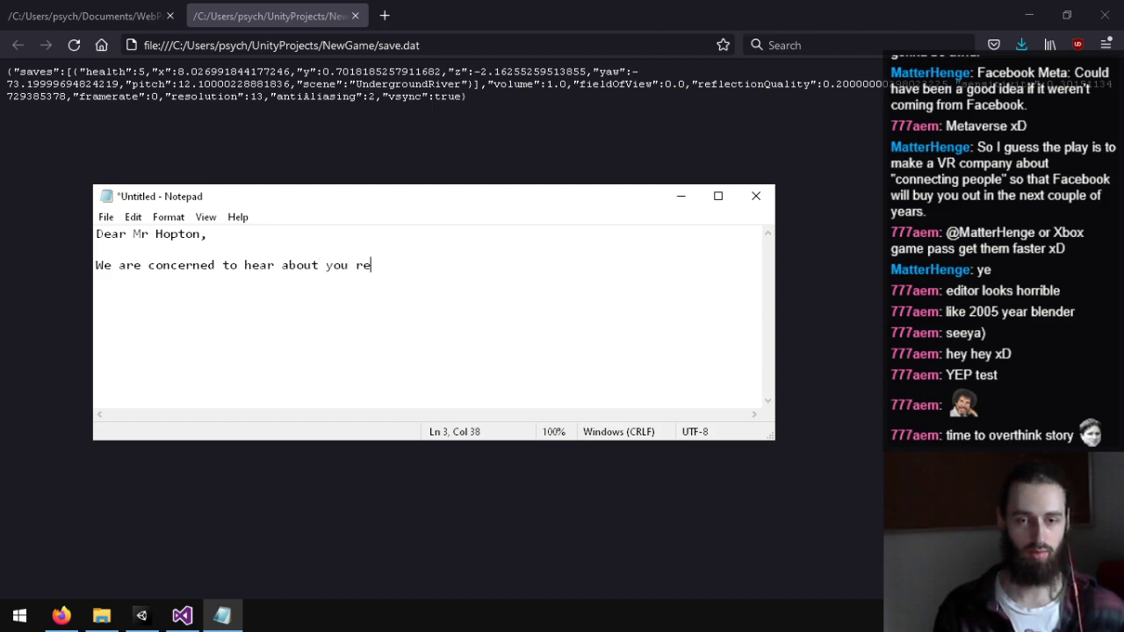
pyautogui.write('clude')
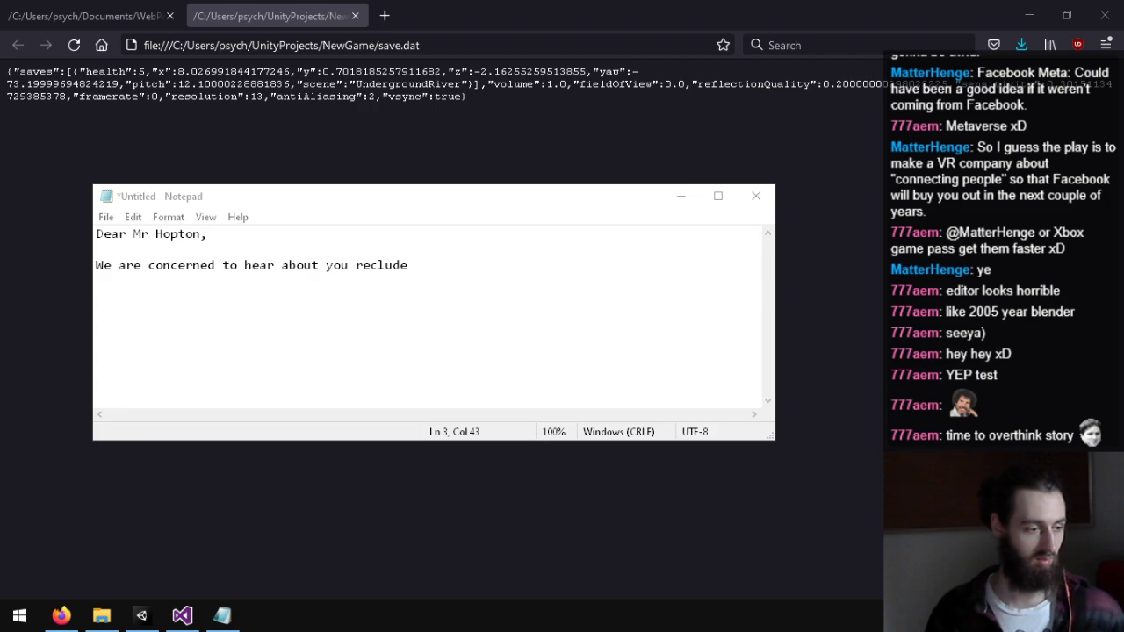
# Step: Replace "about you reclude" in the Notepad letter with "secluding yourself off with"
pyautogui.hotkey('alt', 'Tab')
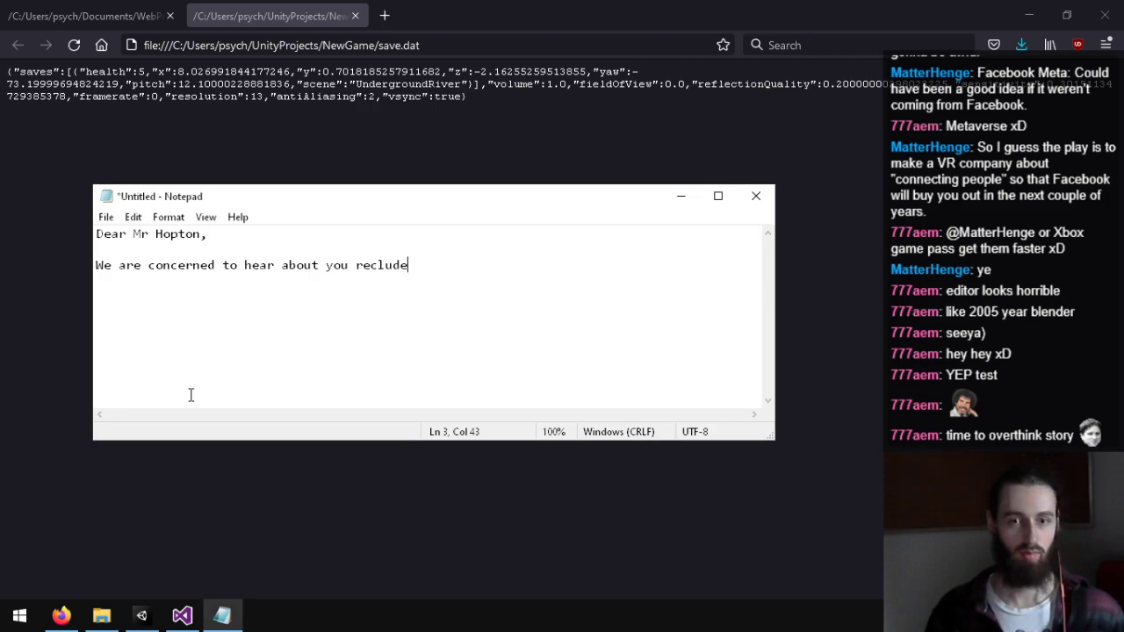
pyautogui.moveTo(409, 265); pyautogui.dragTo(276, 272)
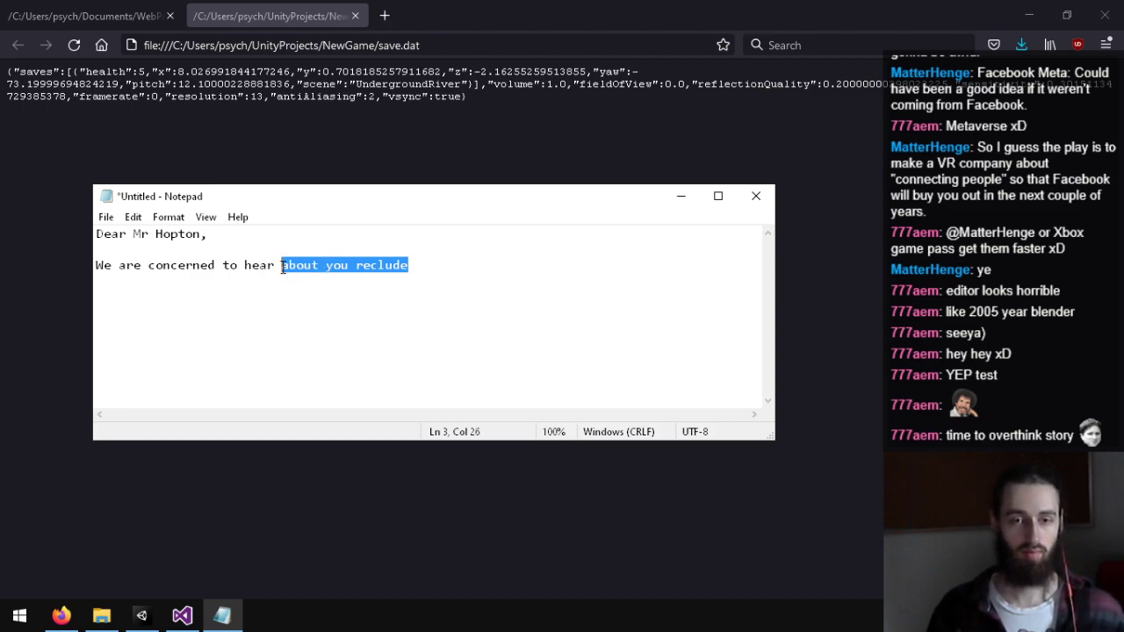
pyautogui.write('sedcl')
pyautogui.press('BackSpace')
pyautogui.press('BackSpace')
pyautogui.press('BackSpace')
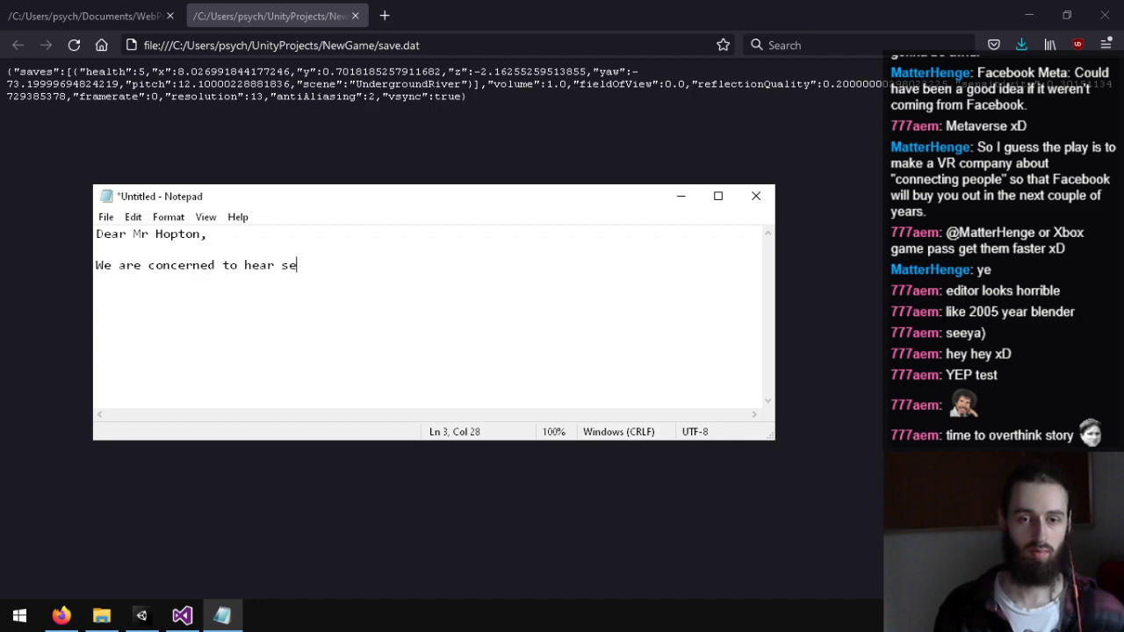
pyautogui.write('cluding yourself off with')
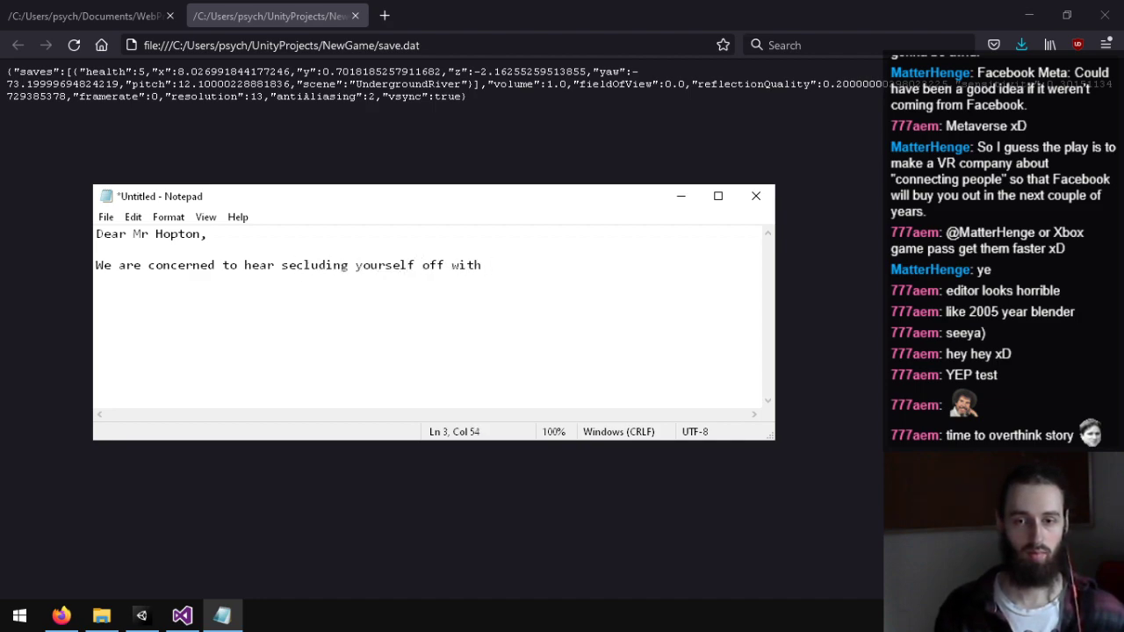
# Step: Replace the trailing "with" so the letter's opening sentence ends "off in the middle of nowhere."
pyautogui.press('BackSpace')
pyautogui.press('BackSpace')
pyautogui.press('BackSpace')
pyautogui.press('BackSpace')
pyautogui.press('BackSpace')
pyautogui.press('BackSpace')
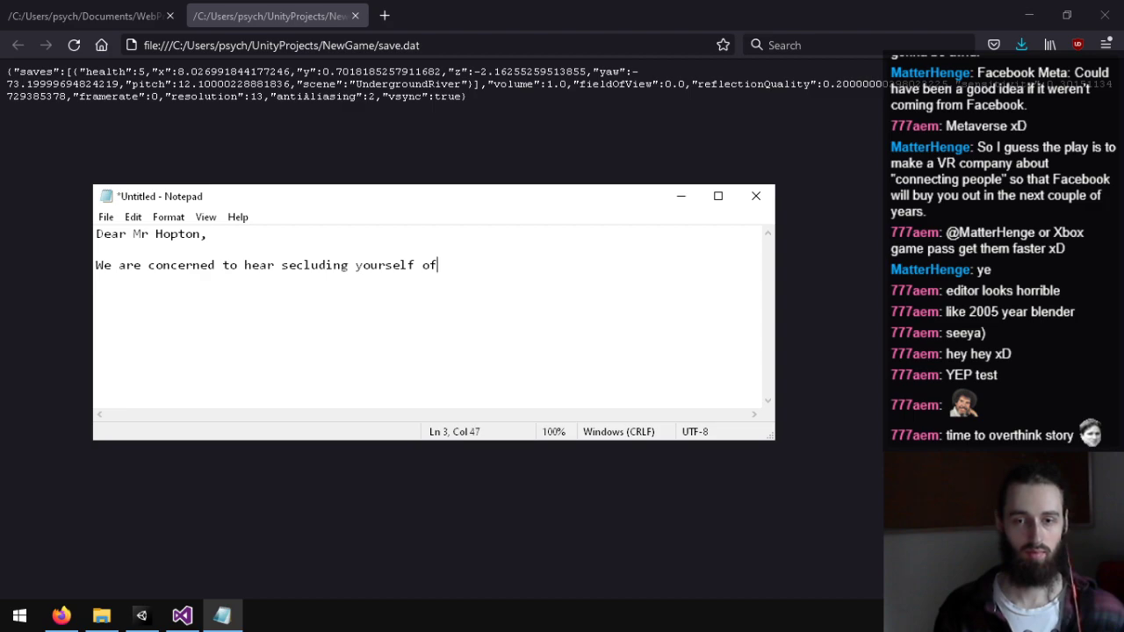
pyautogui.write('f ')
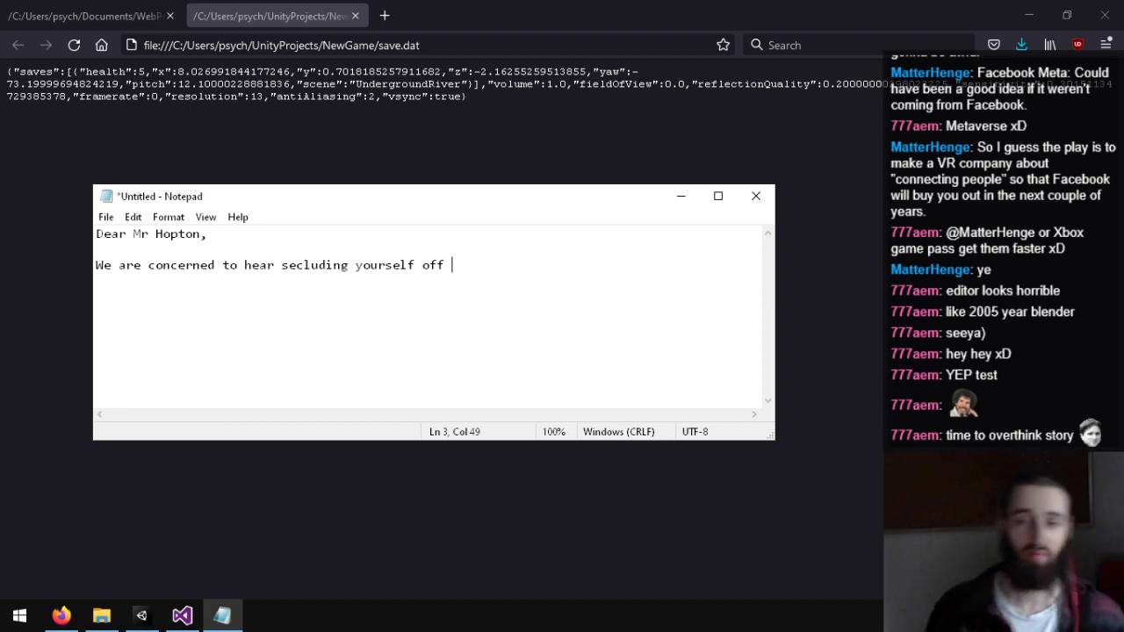
pyautogui.write('in the middle of nowhere')
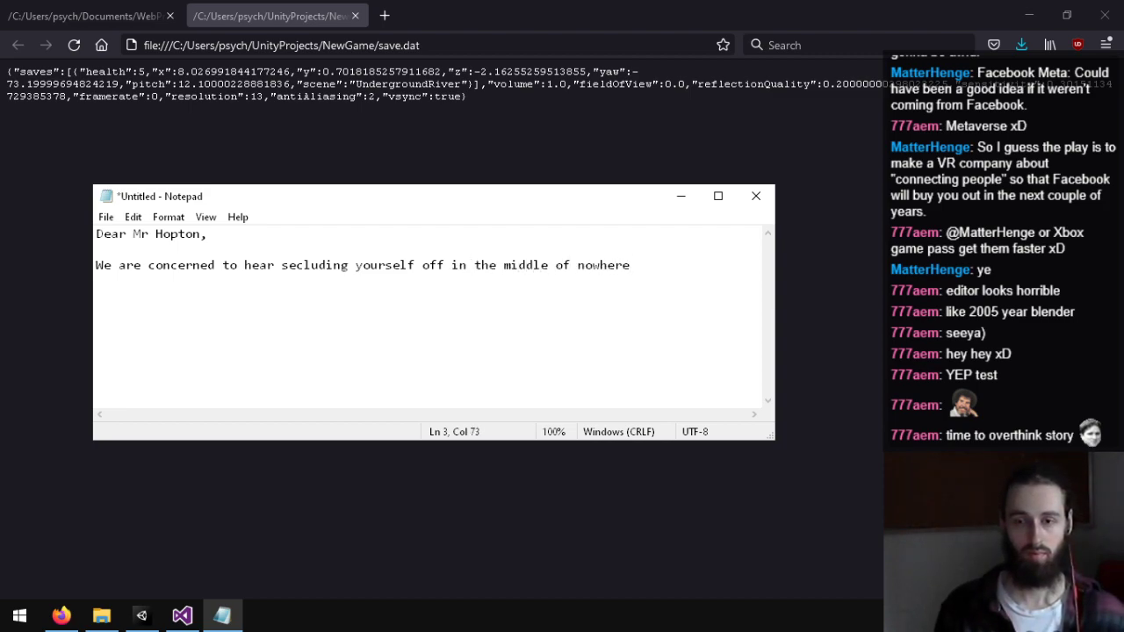
pyautogui.write('. Lite')
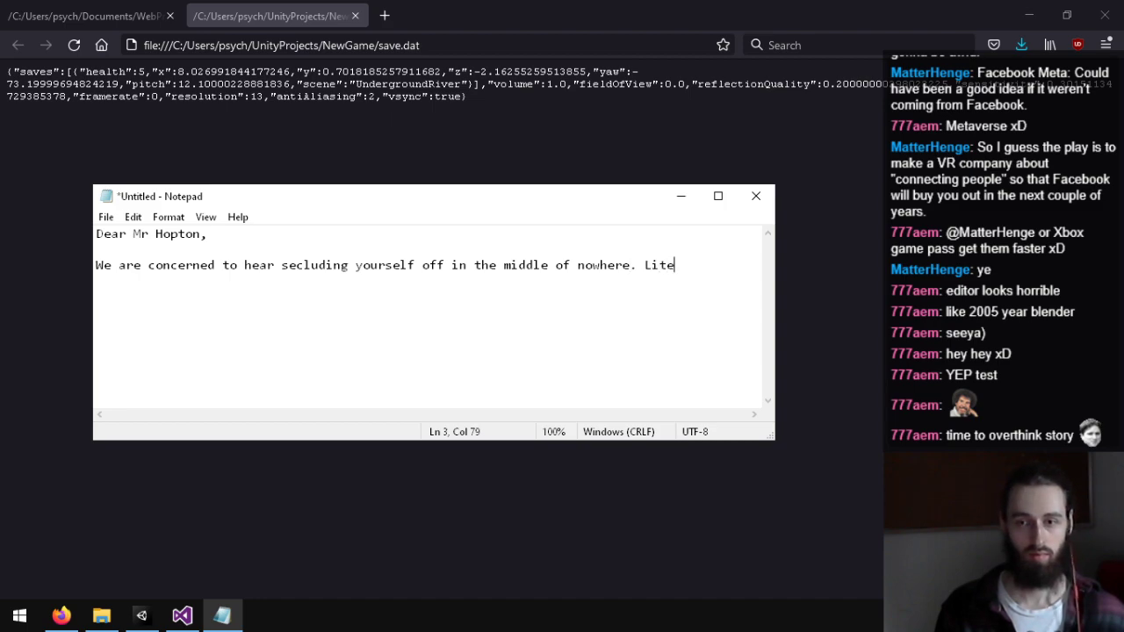
pyautogui.press('BackSpace')
pyautogui.press('BackSpace')
pyautogui.press('BackSpace')
pyautogui.press('BackSpace')
# Step: Add the sentence "Seriously do you know how hard it was to get this letter to you."
pyautogui.write('Serious')
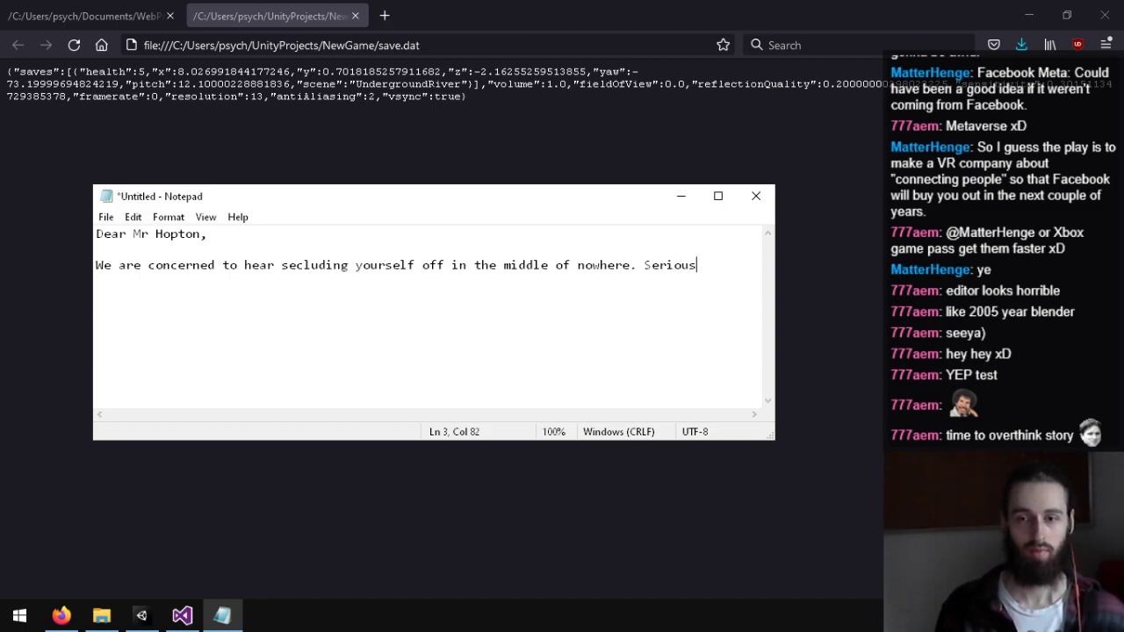
pyautogui.write('ly do you know ho')
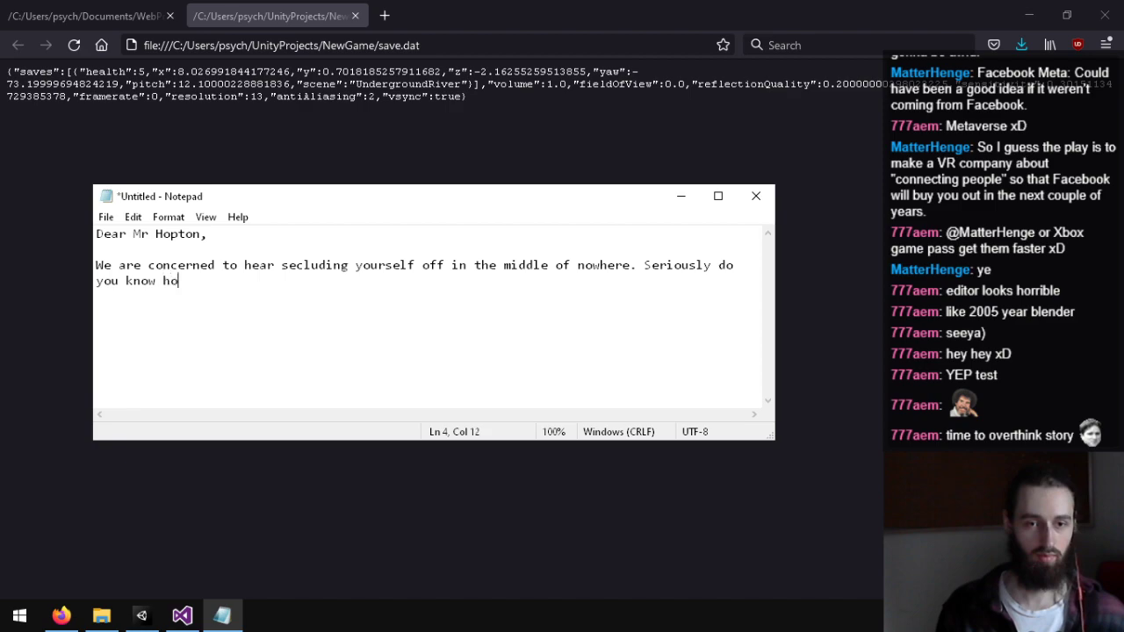
pyautogui.write('w hard it was to ')
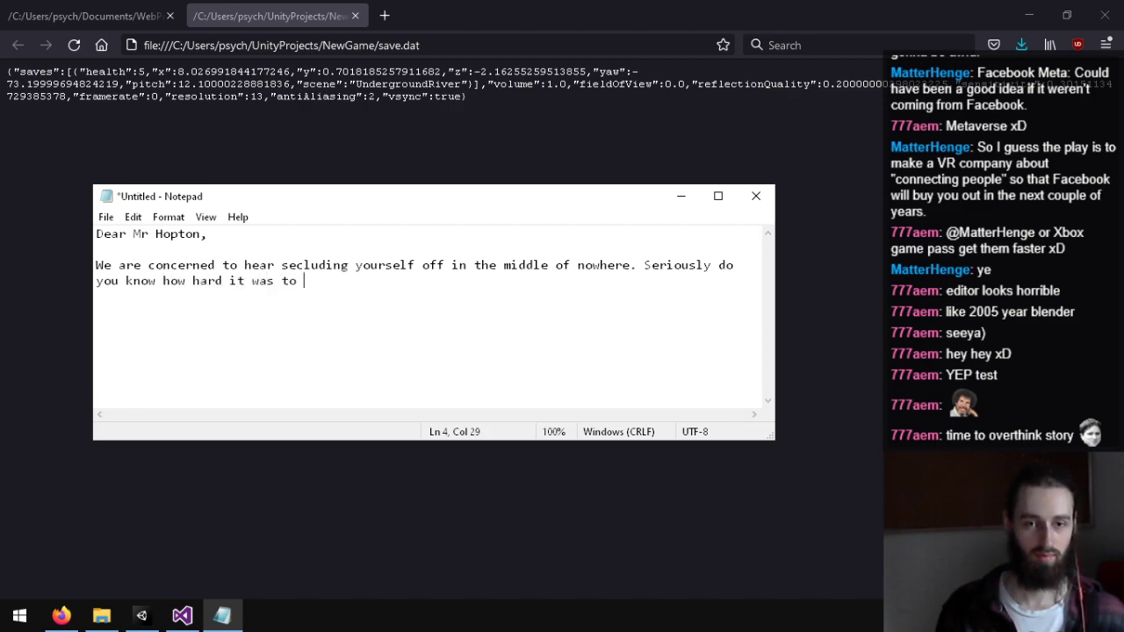
pyautogui.write('get th')
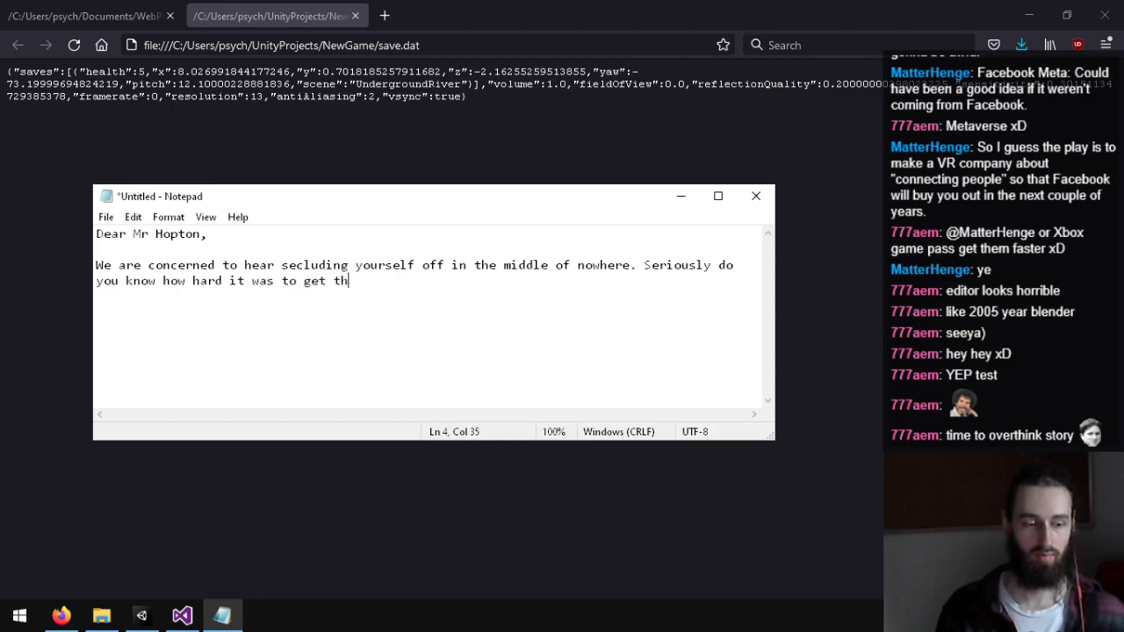
pyautogui.write('is letter to you.')
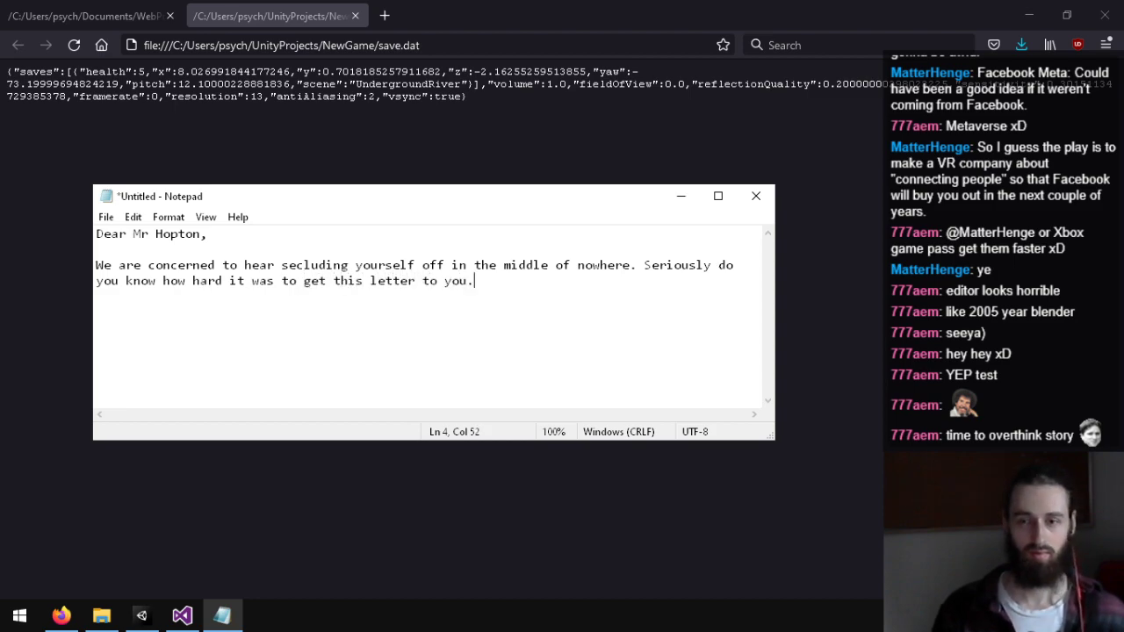
# Step: Delete the sentence beginning with "Seriously" from the letter
pyautogui.click(639, 267)
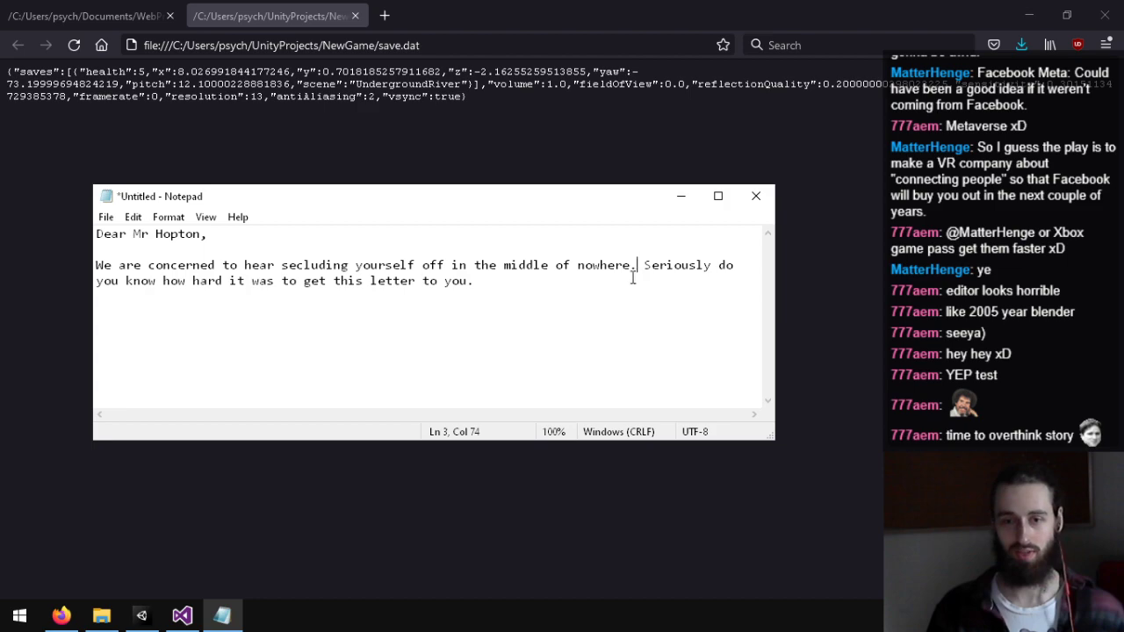
pyautogui.hotkey('ctrl', 'End')
pyautogui.keyDown('shift'); pyautogui.click(639, 267); pyautogui.keyUp('shift')
pyautogui.press('BackSpace')
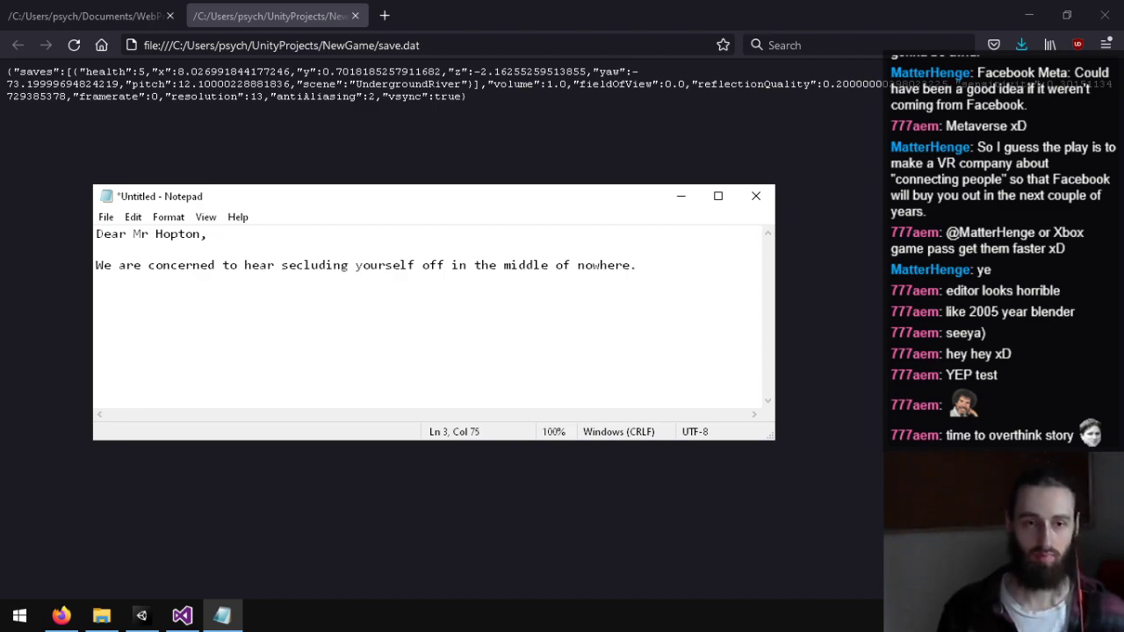
# Step: Try replacing "We are" at the start of the letter's body with "I am"
pyautogui.moveTo(113, 267); pyautogui.dragTo(73, 276)
pyautogui.click(173, 276)
pyautogui.moveTo(673, 279); pyautogui.dragTo(1, 289)
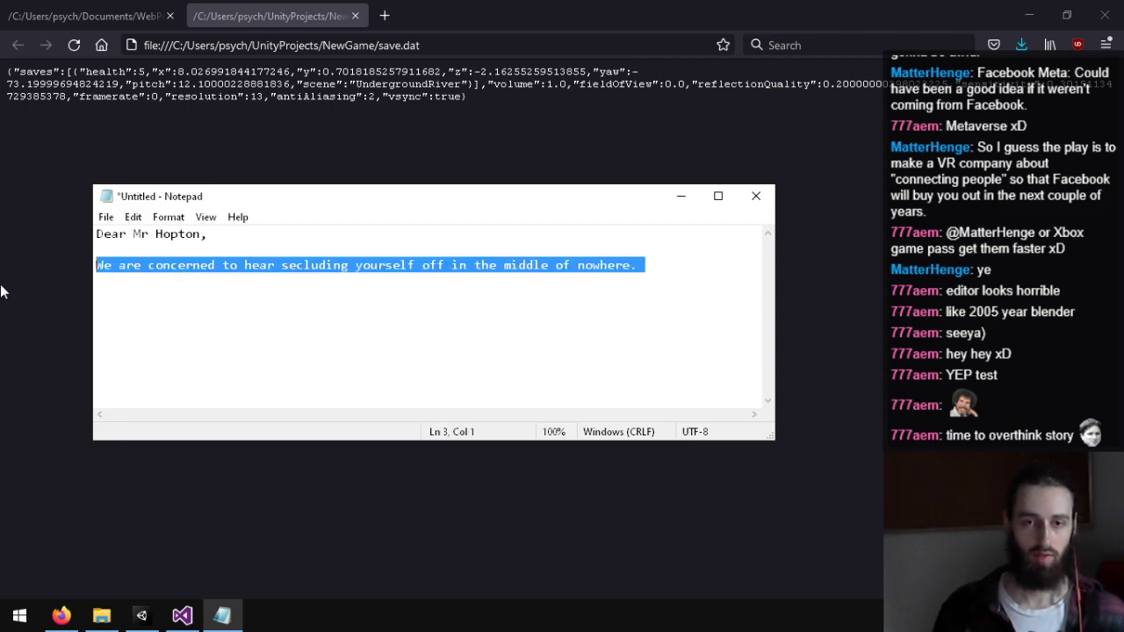
pyautogui.click(238, 292)
pyautogui.moveTo(144, 267); pyautogui.dragTo(2, 274)
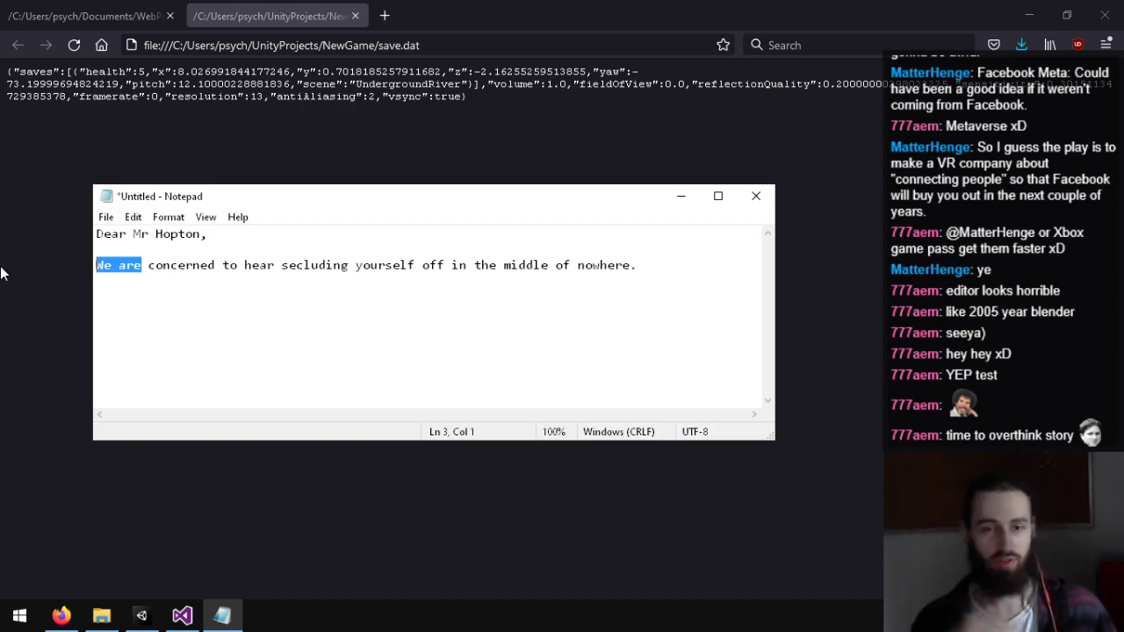
pyautogui.press('BackSpace')
pyautogui.write('I am')
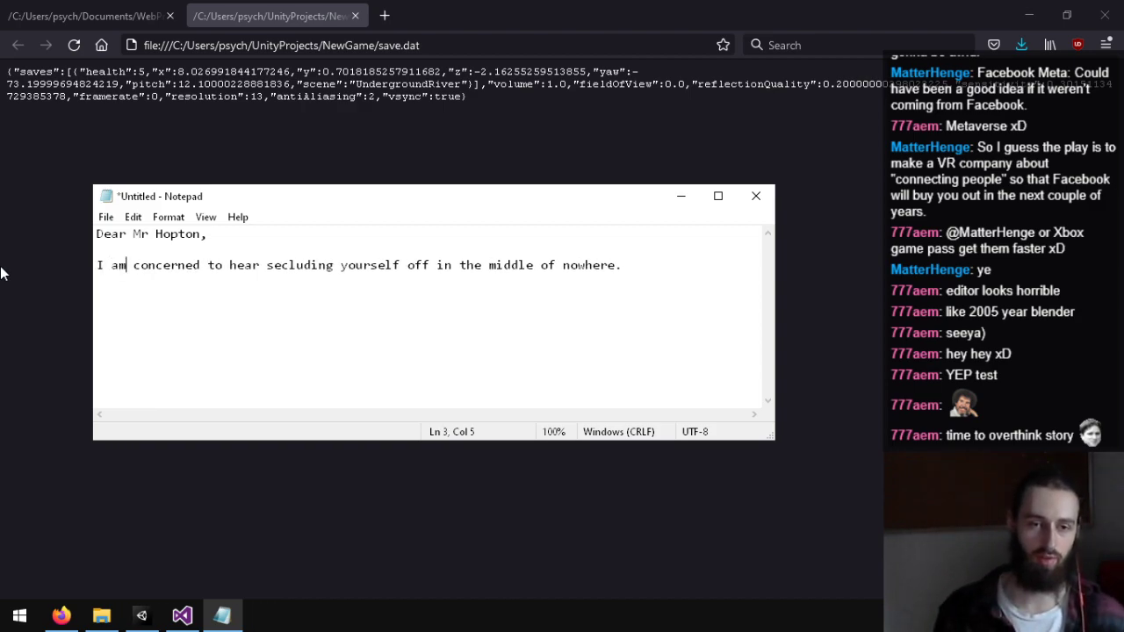
# Step: Change the opening words of the letter's body back to "We are"
pyautogui.press('BackSpace')
pyautogui.press('BackSpace')
pyautogui.press('BackSpace')
pyautogui.press('BackSpace')
pyautogui.write('W')
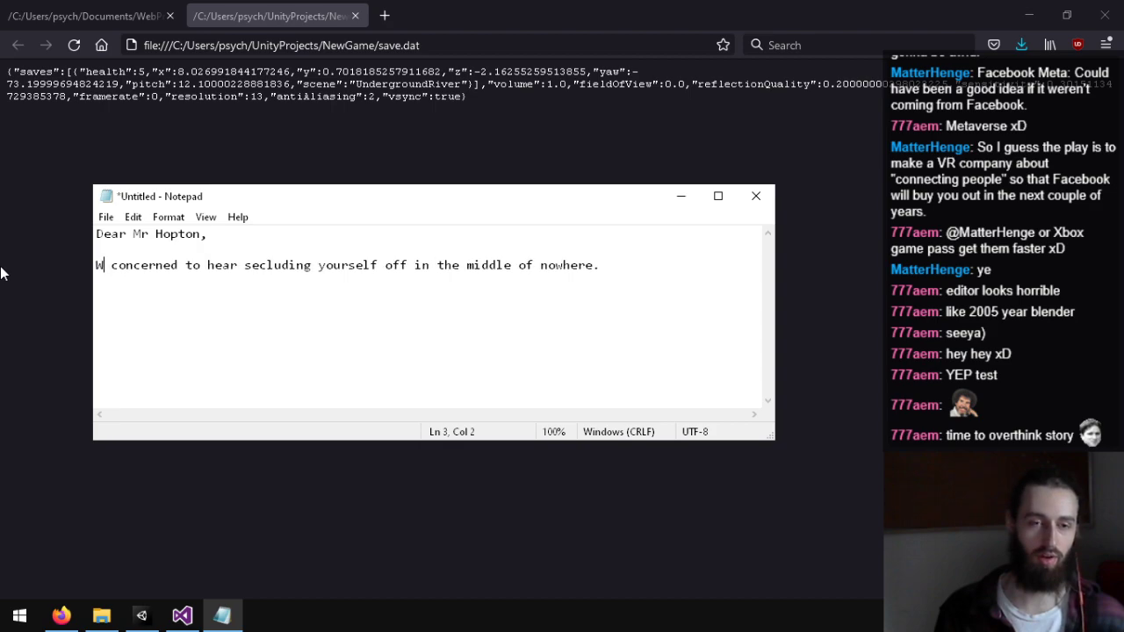
pyautogui.write('e are')
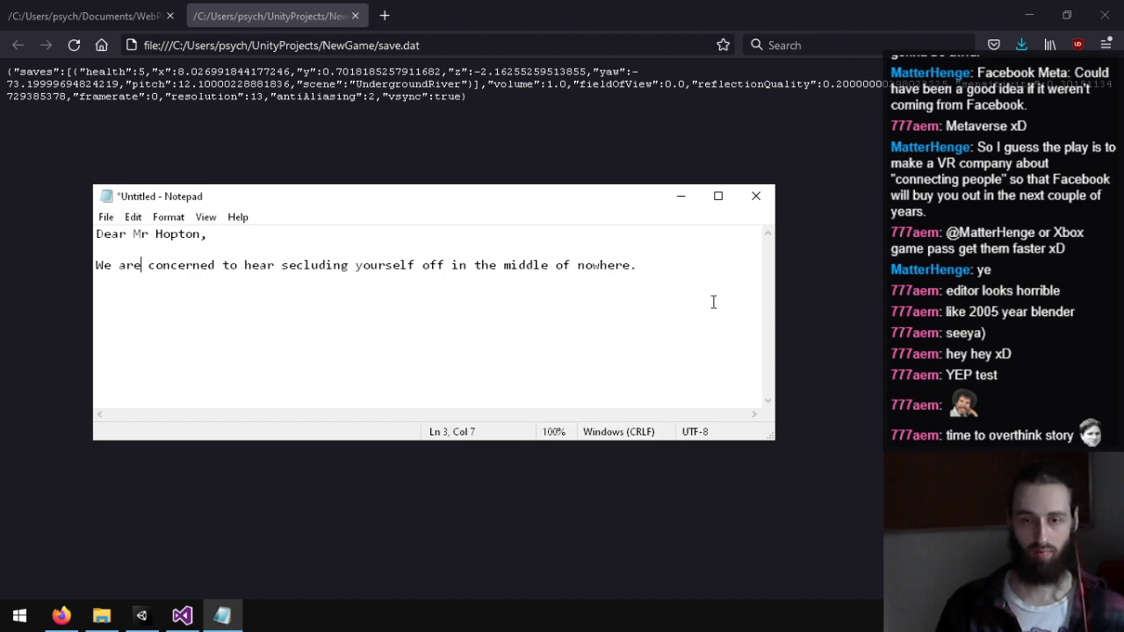
# Step: Insert "your" before "secluding" in the letter's body sentence
pyautogui.moveTo(699, 288); pyautogui.dragTo(273, 271)
pyautogui.click(273, 271)
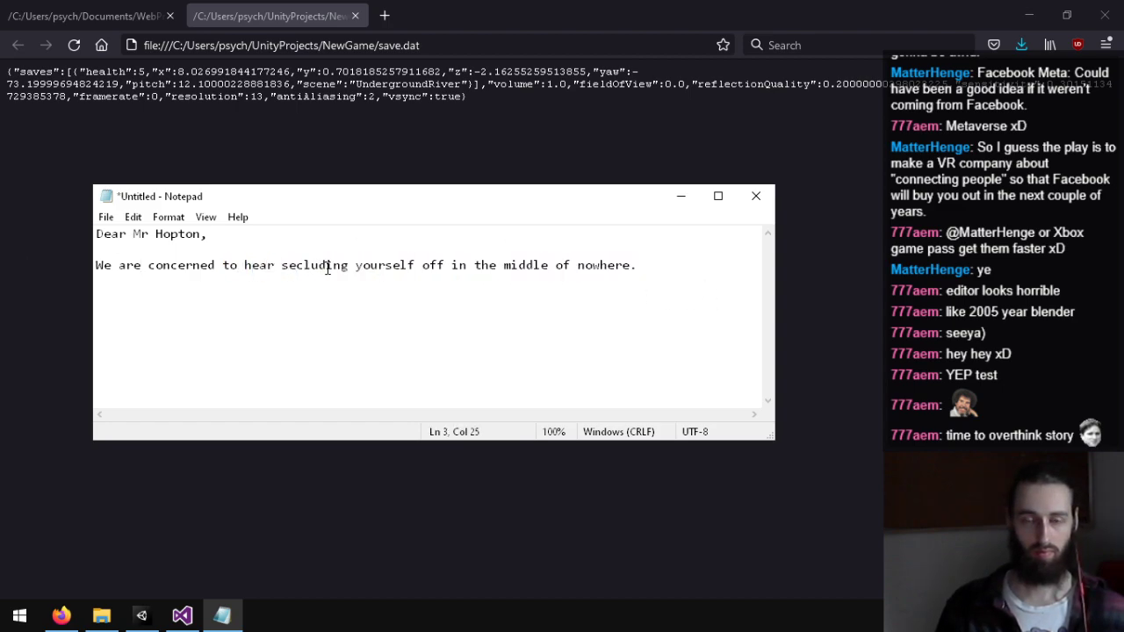
pyautogui.write('your')
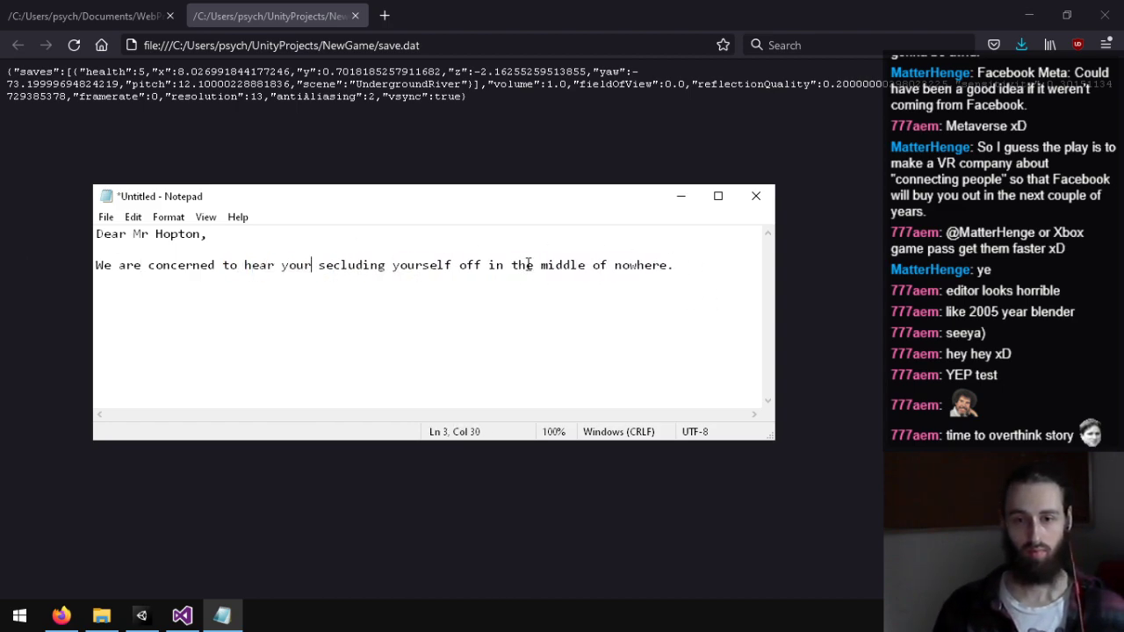
pyautogui.click(744, 297)
pyautogui.press('BackSpace')
pyautogui.press('Return')
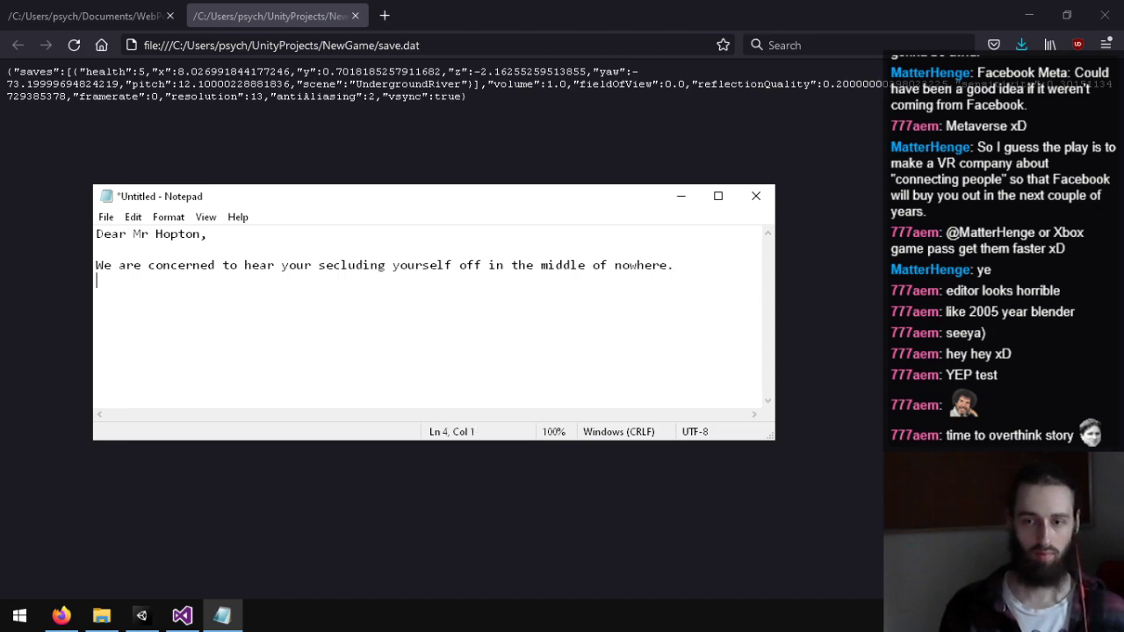
pyautogui.write('He')
pyautogui.press('BackSpace')
pyautogui.press('BackSpace')
pyautogui.press('BackSpace')
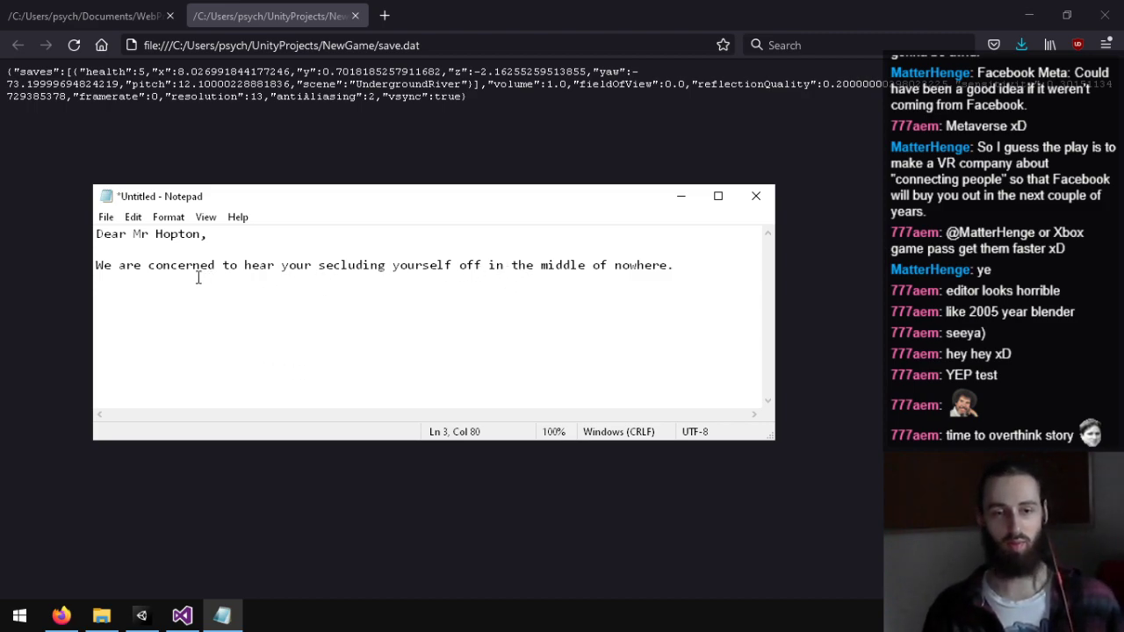
pyautogui.moveTo(178, 268); pyautogui.dragTo(96, 268)
pyautogui.click(312, 267)
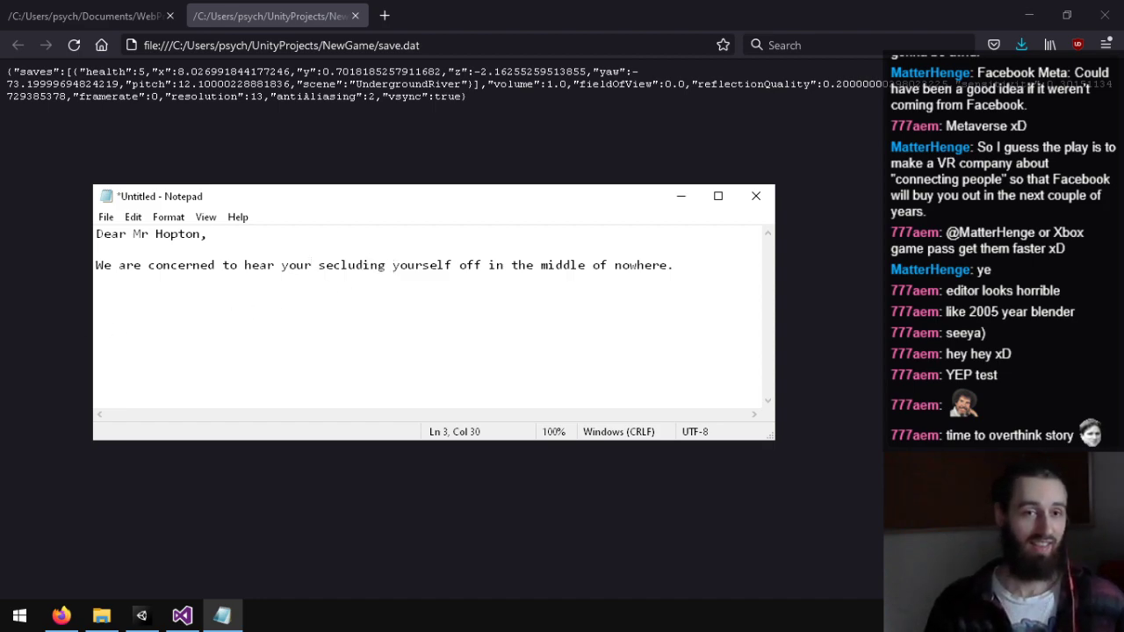
pyautogui.hotkey('alt', 'Tab')
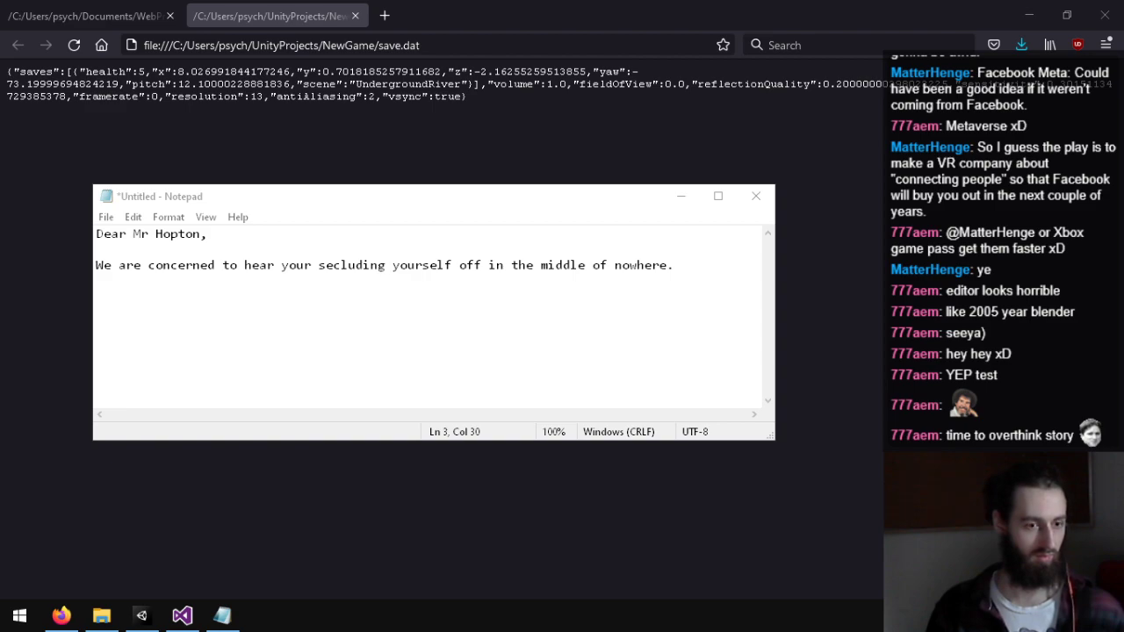
pyautogui.hotkey('alt', 'Tab')
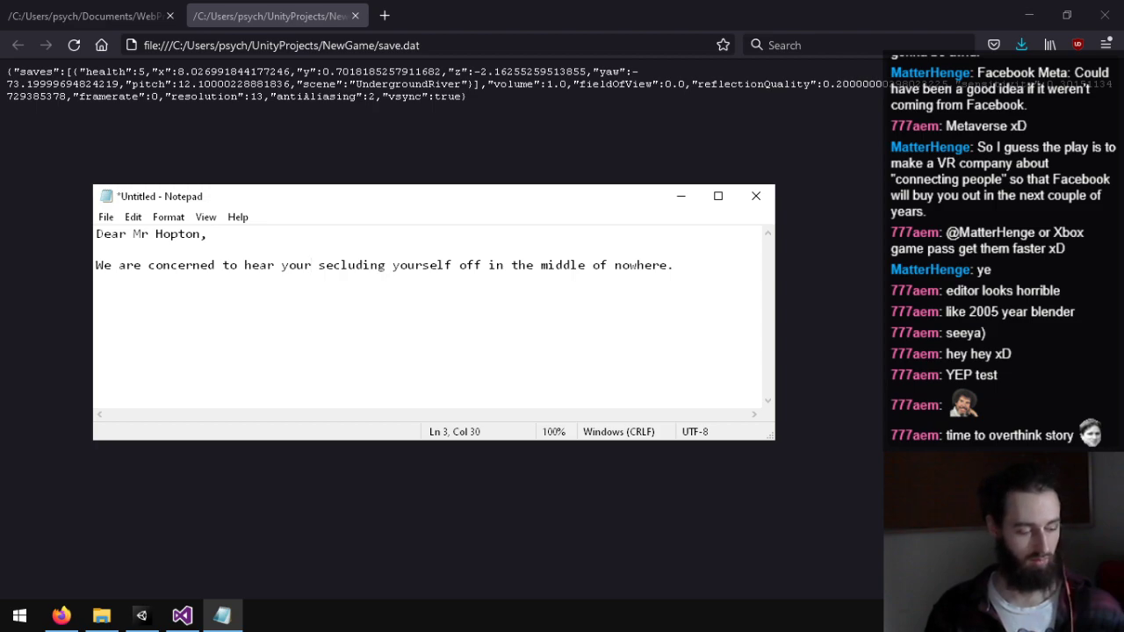
pyautogui.hotkey('alt', 'Tab')
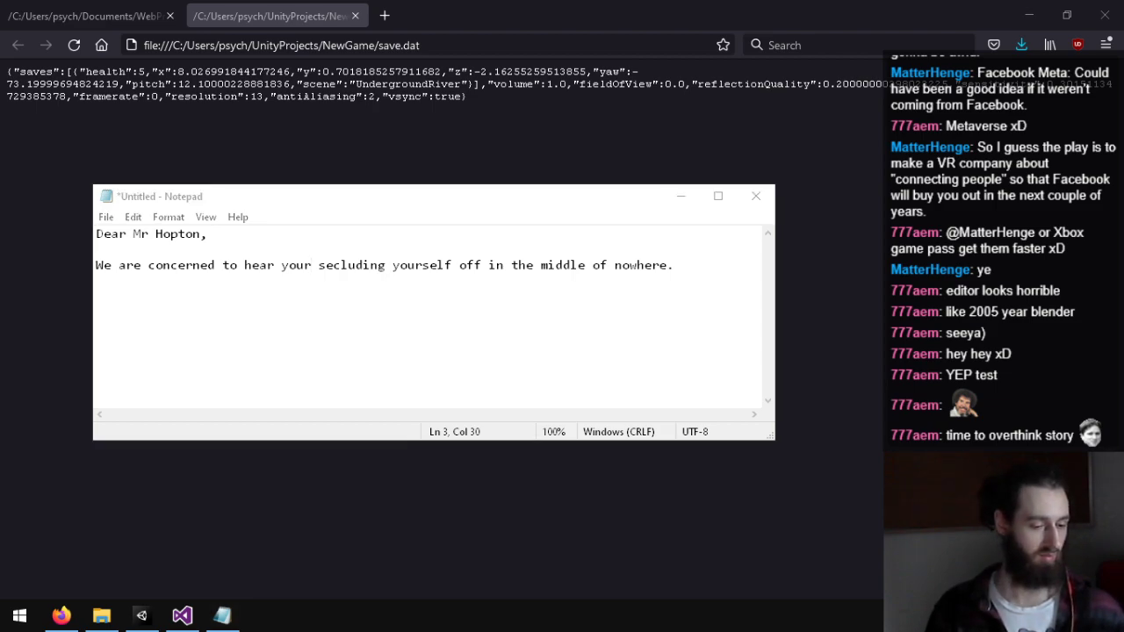
pyautogui.hotkey('alt', 'Tab')
pyautogui.hotkey('alt', 'Tab')
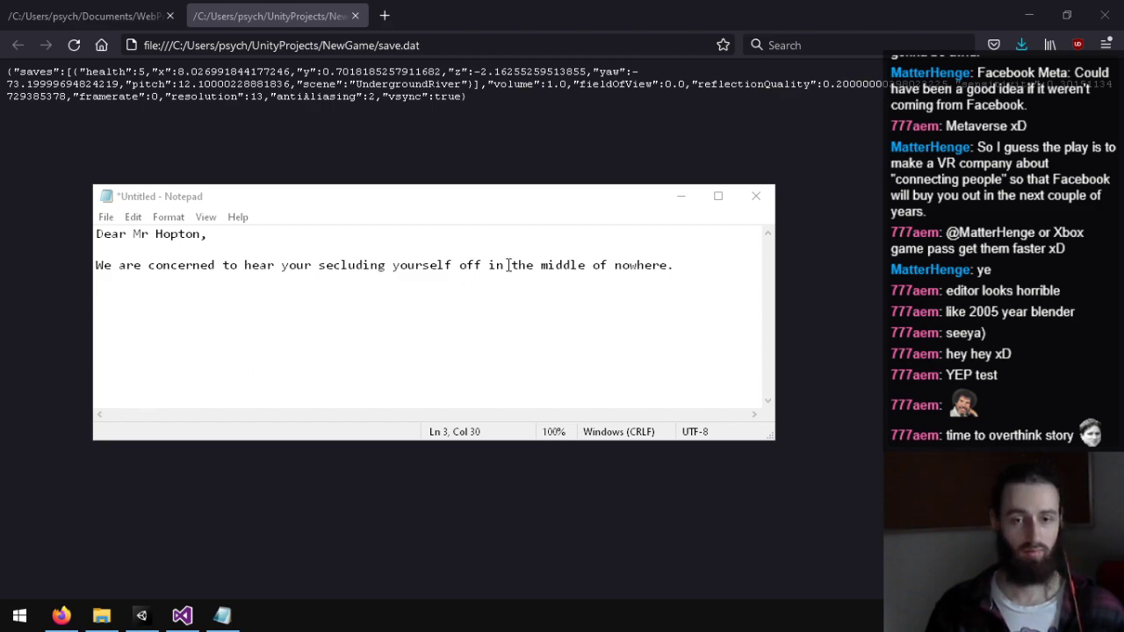
# Step: Add a line above the letter's body sentence reading "I am deeply sorry to hear about the death of your wife,"
pyautogui.click(682, 266)
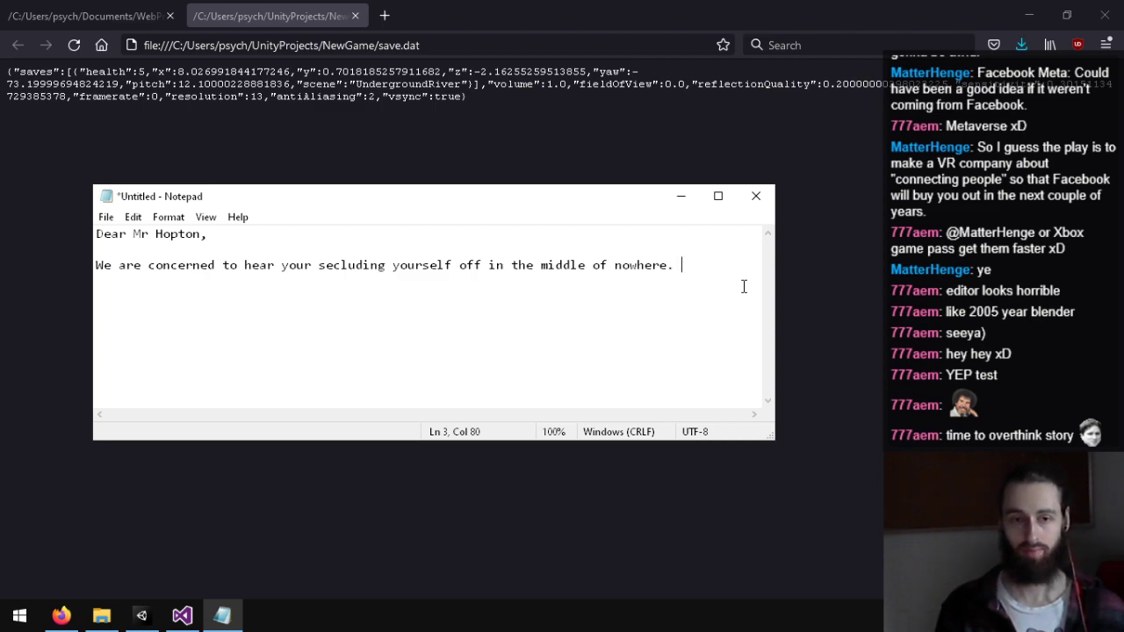
pyautogui.press('Home')
pyautogui.press('Return')
pyautogui.press('Up')
pyautogui.write('I am')
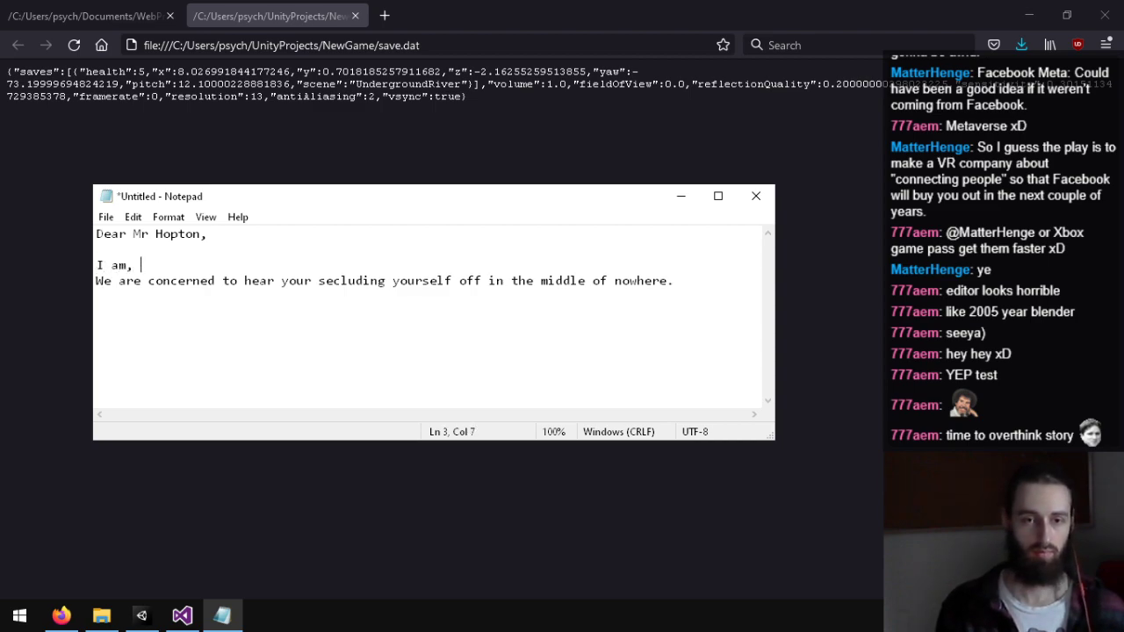
pyautogui.write(' deeply sorry')
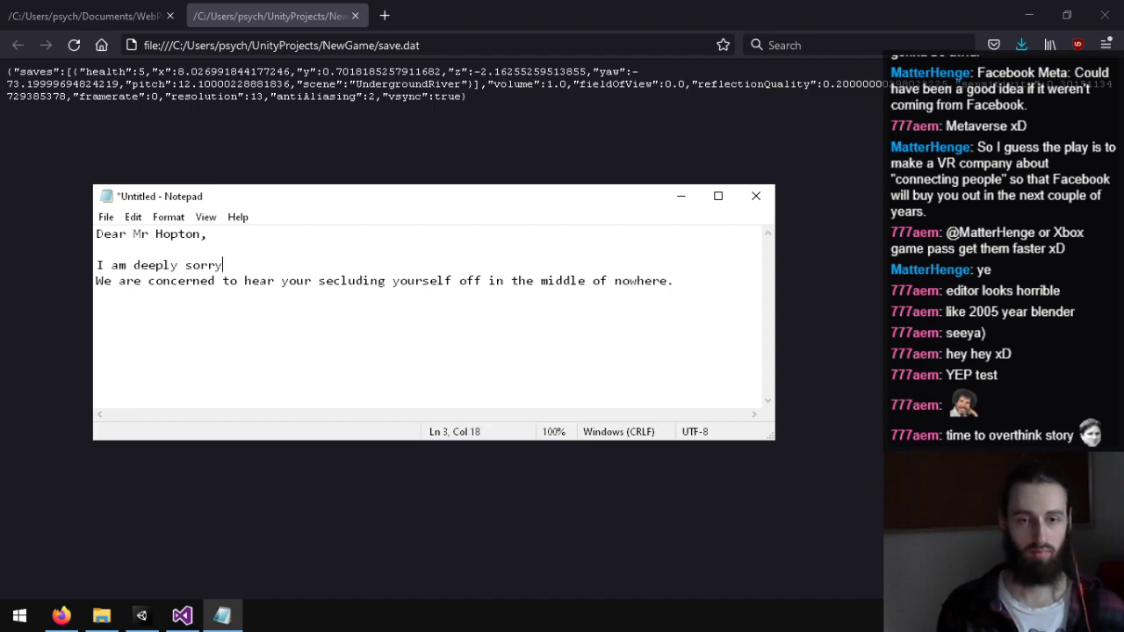
pyautogui.write(' to hear about the d')
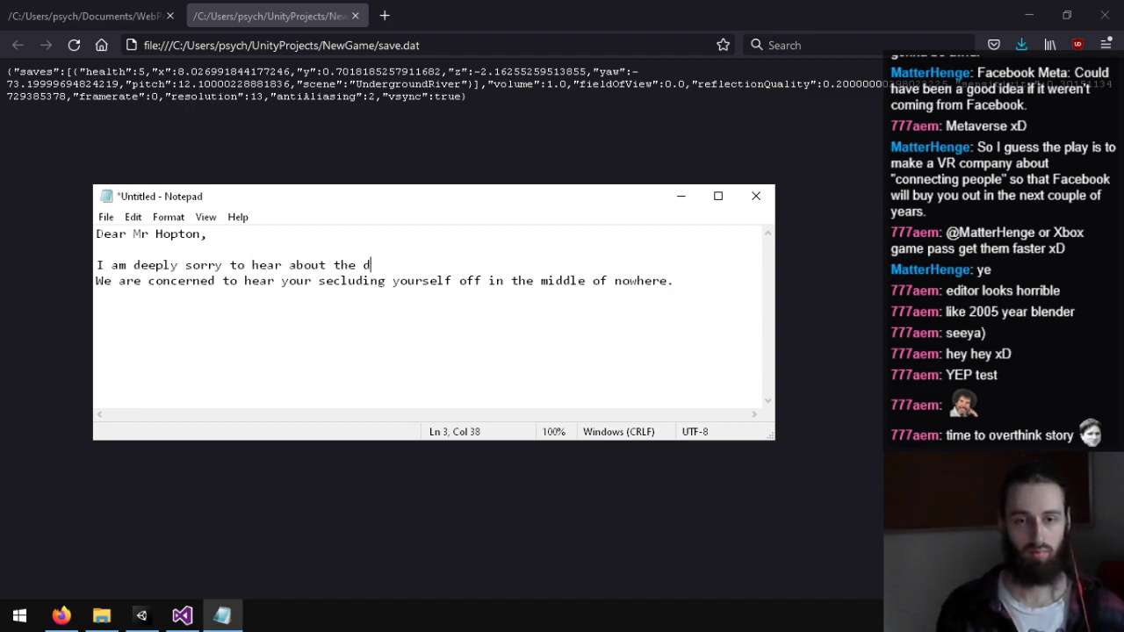
pyautogui.write('eath of your wife,')
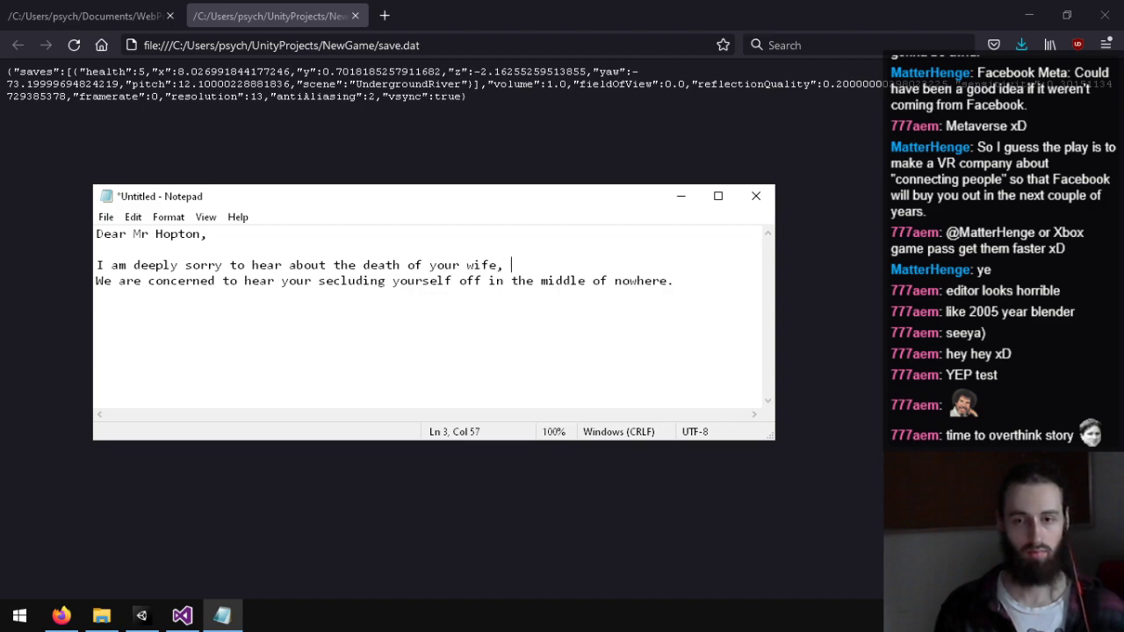
# Step: Try continuing the new line after "wife" with "and" instead of the comma
pyautogui.press('BackSpace')
pyautogui.press('BackSpace')
pyautogui.write('and fami')
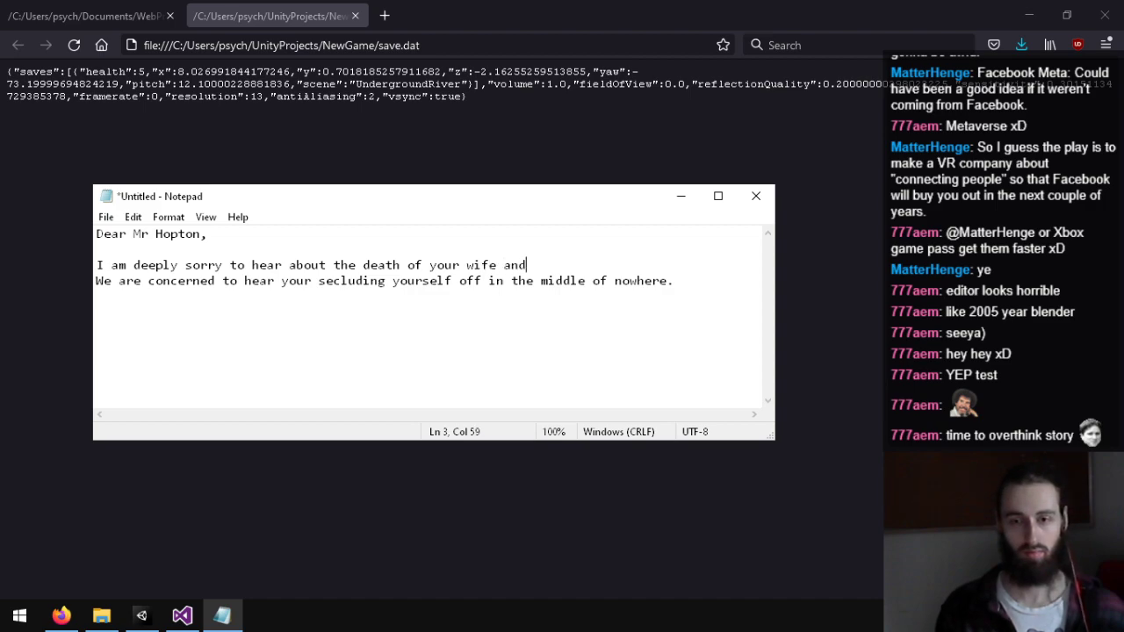
pyautogui.press('BackSpace')
pyautogui.press('BackSpace')
pyautogui.press('BackSpace')
pyautogui.press('BackSpace')
pyautogui.press('BackSpace')
pyautogui.press('BackSpace')
pyautogui.press('BackSpace')
pyautogui.press('BackSpace')
pyautogui.write('..')
pyautogui.press('BackSpace')
pyautogui.press('BackSpace')
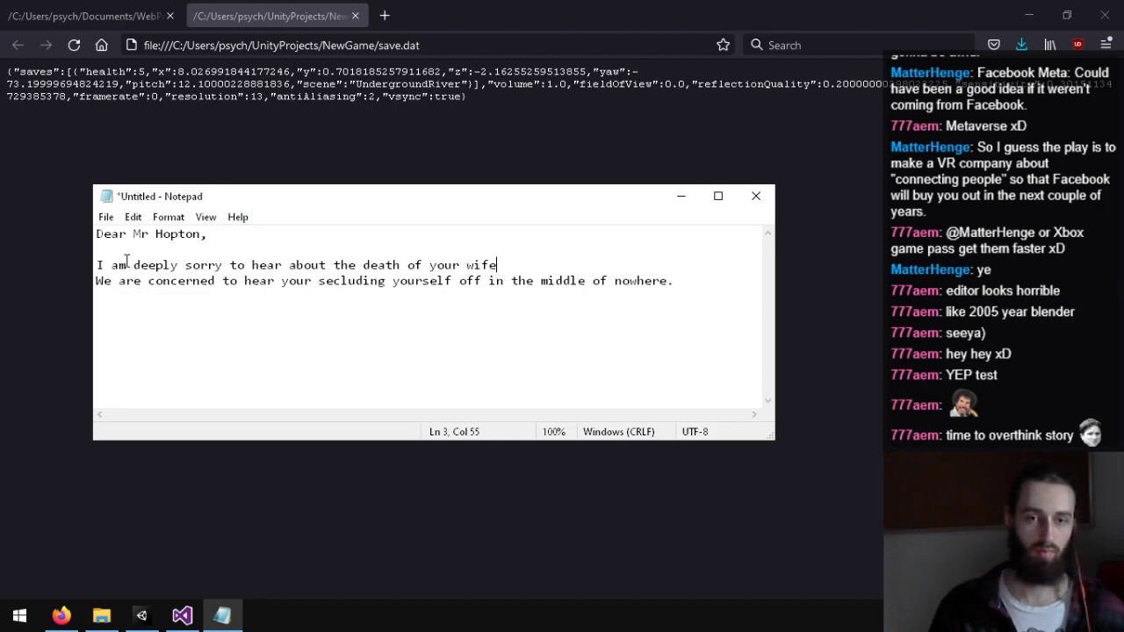
# Step: Delete the word "sorry" from the letter's new opening line, keeping "deeply"
pyautogui.moveTo(230, 265); pyautogui.dragTo(291, 270)
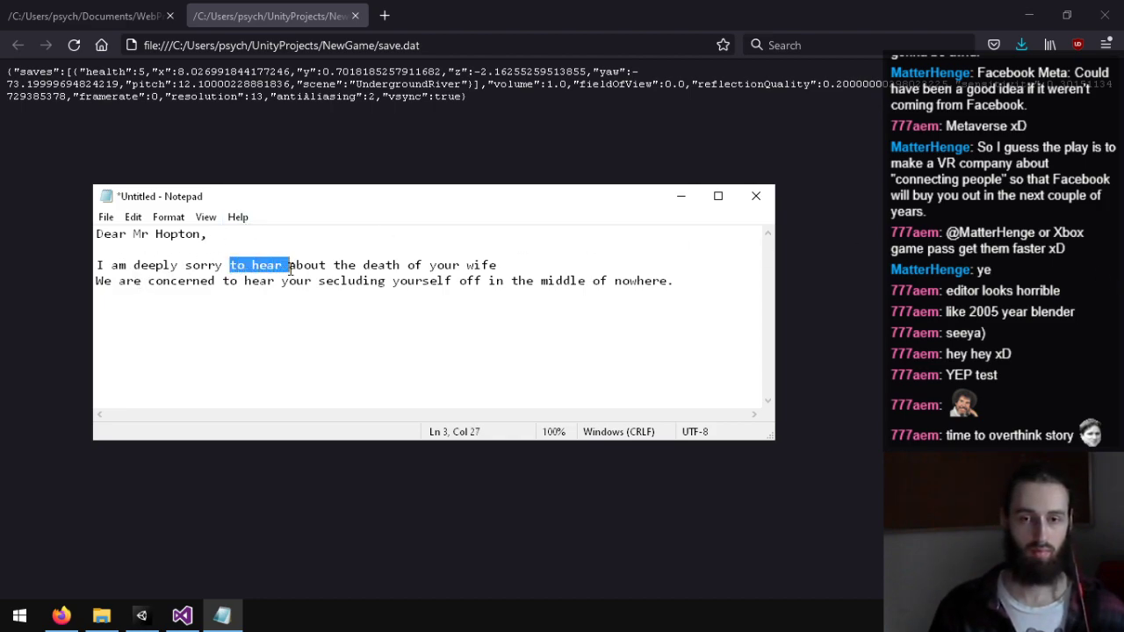
pyautogui.click(288, 266)
pyautogui.moveTo(223, 265)
pyautogui.mouseDown()
pyautogui.moveTo(163, 265)
pyautogui.moveTo(246, 264)
pyautogui.moveTo(222, 265)
pyautogui.mouseUp()
pyautogui.click(184, 266)
pyautogui.click(223, 264)
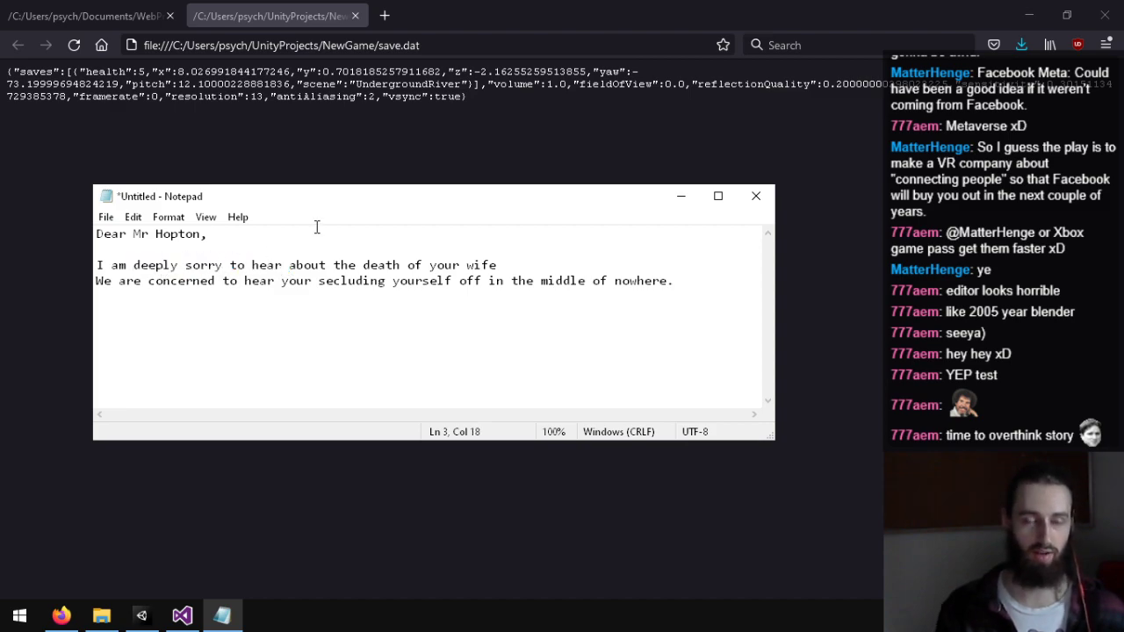
pyautogui.press('BackSpace')
pyautogui.press('BackSpace')
pyautogui.press('BackSpace')
pyautogui.press('BackSpace')
pyautogui.press('BackSpace')
pyautogui.press('BackSpace')
pyautogui.press('BackSpace')
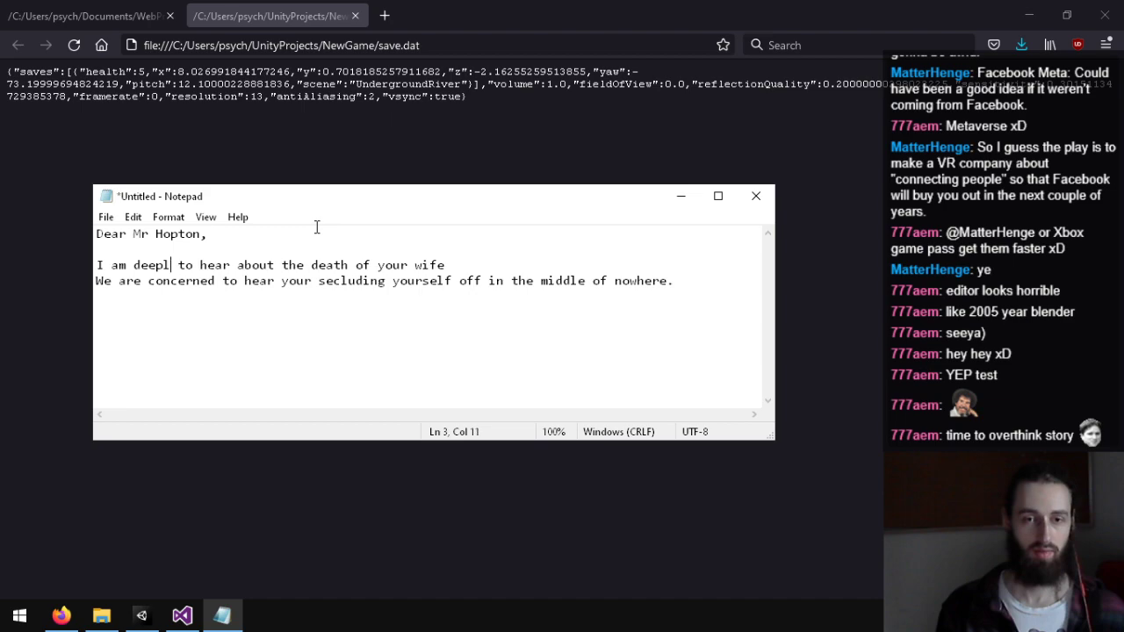
pyautogui.press('BackSpace')
pyautogui.write('y')
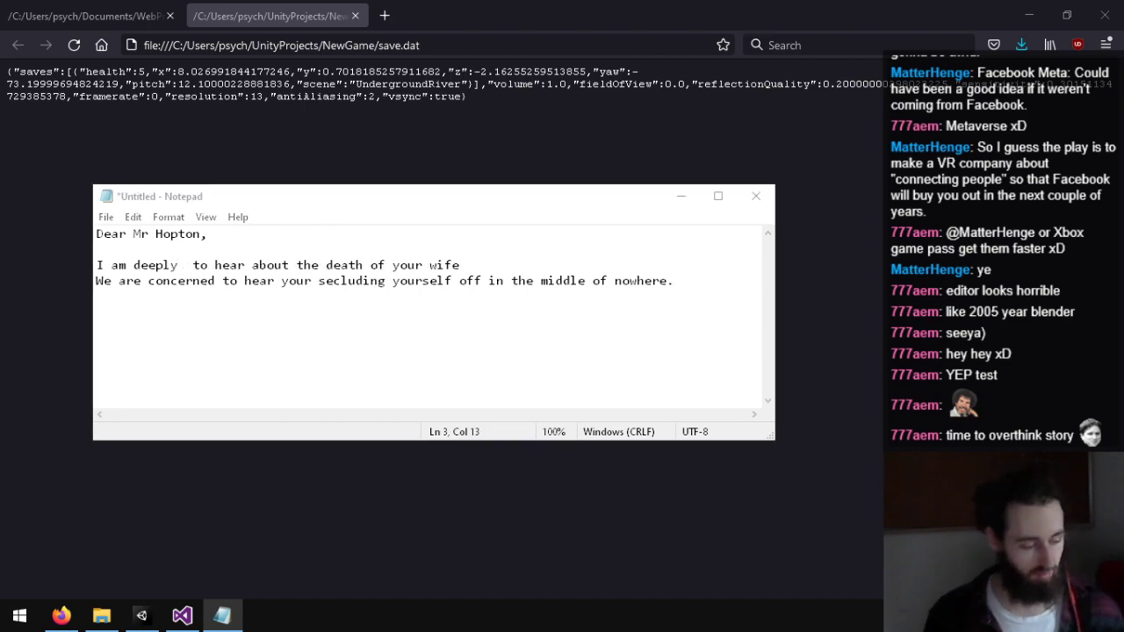
# Step: Replace "am deeply" in the opening line with "send my deepest condolences"
pyautogui.hotkey('alt', 'Tab')
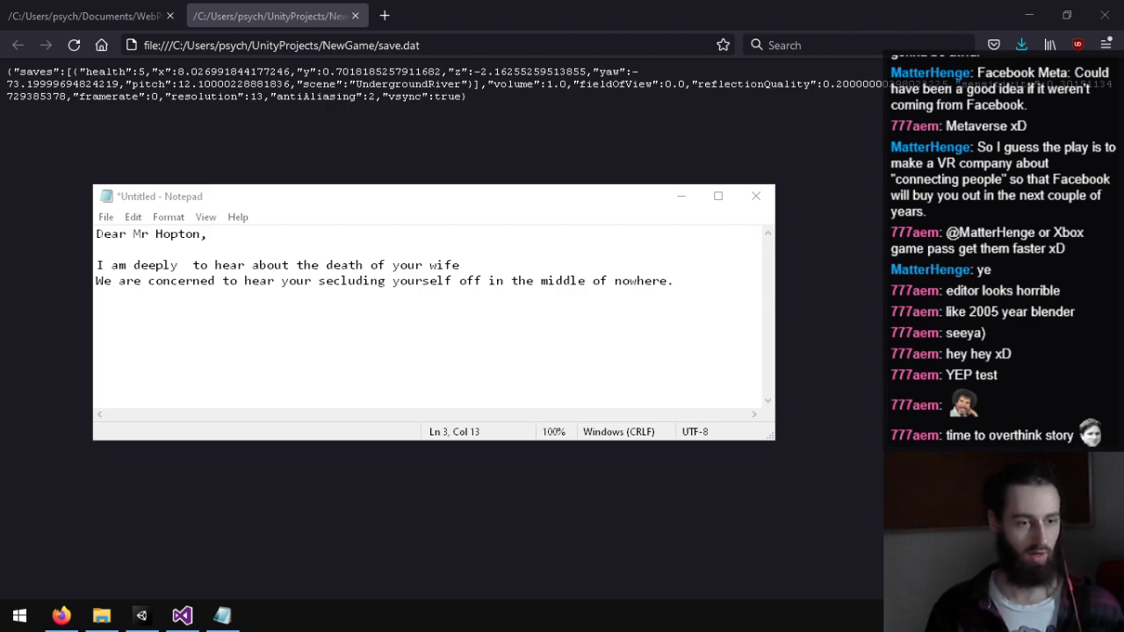
pyautogui.hotkey('alt', 'Tab')
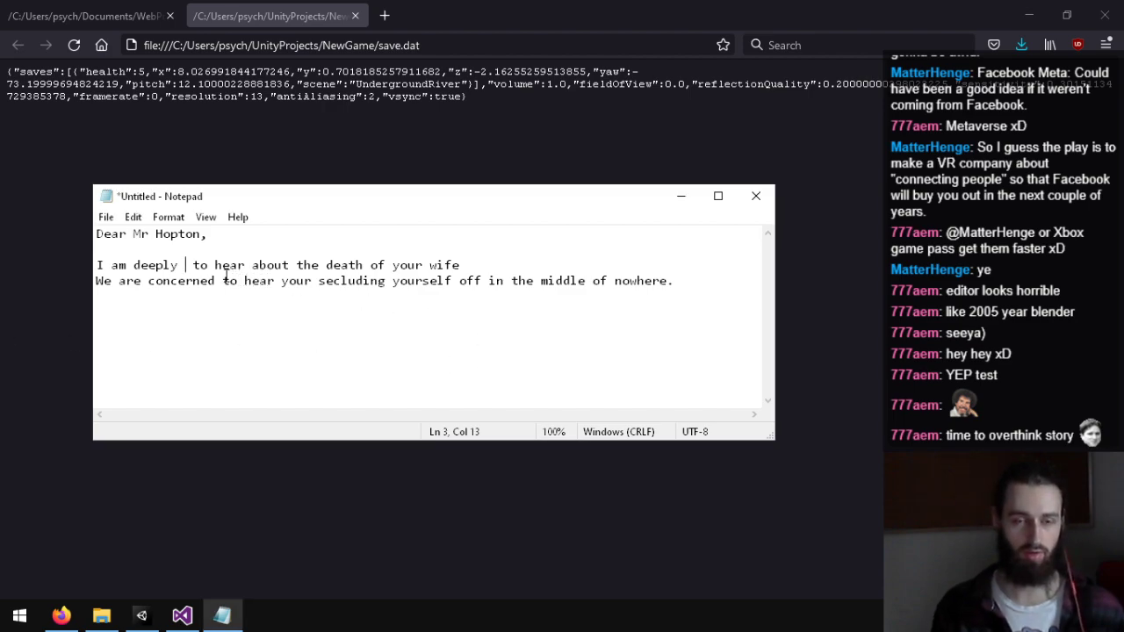
pyautogui.press('BackSpace')
pyautogui.press('BackSpace')
pyautogui.press('BackSpace')
pyautogui.press('BackSpace')
pyautogui.press('BackSpace')
pyautogui.press('BackSpace')
pyautogui.press('BackSpace')
pyautogui.press('BackSpace')
pyautogui.press('BackSpace')
pyautogui.press('BackSpace')
pyautogui.write('send my deepest ')
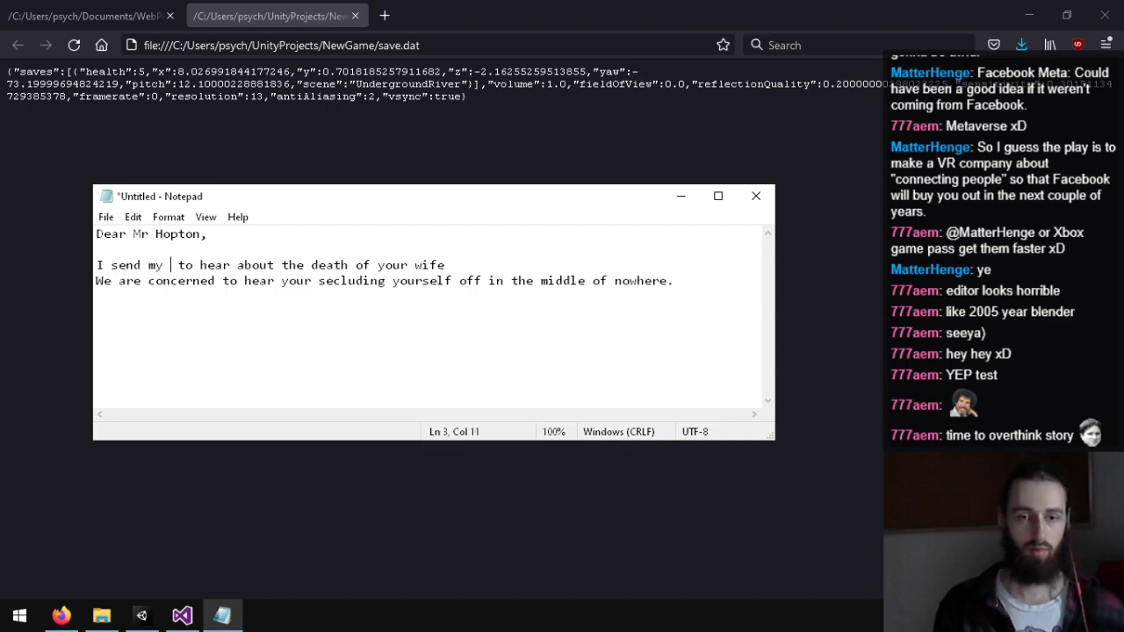
pyautogui.write('condolences')
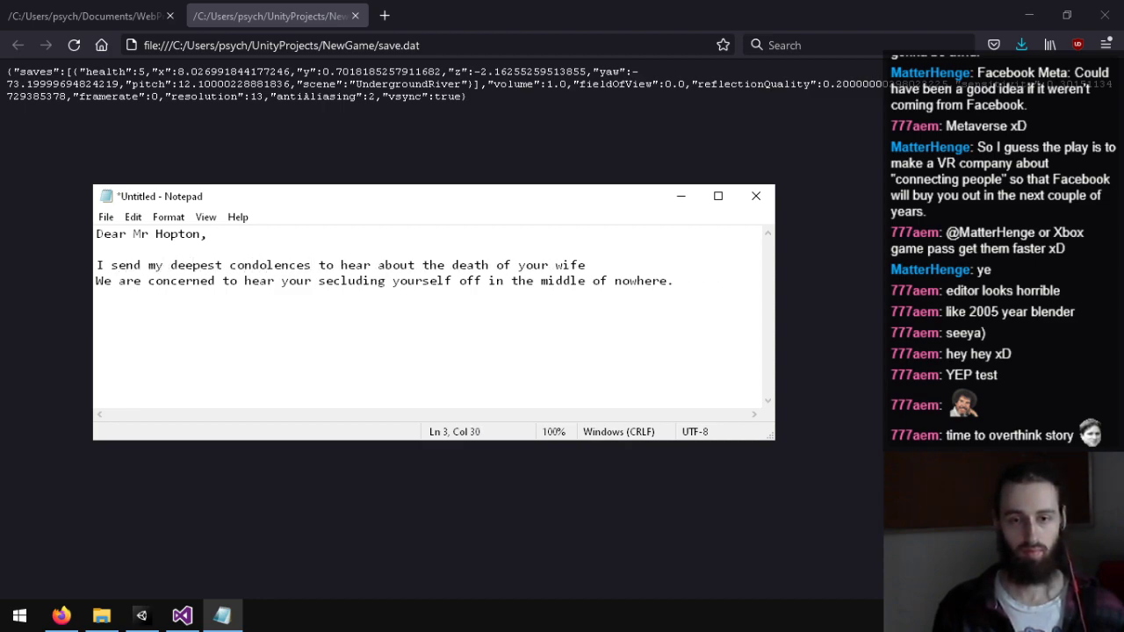
# Step: Delete "to hear about" following "condolences" in the opening line
pyautogui.press('Delete')
pyautogui.press('Delete')
pyautogui.press('Delete')
pyautogui.press('Delete')
pyautogui.press('Delete')
pyautogui.press('Delete')
pyautogui.press('Delete')
pyautogui.press('Delete')
pyautogui.press('Delete')
pyautogui.press('Delete')
pyautogui.press('Delete')
pyautogui.press('Delete')
pyautogui.press('Delete')
pyautogui.press('Delete')
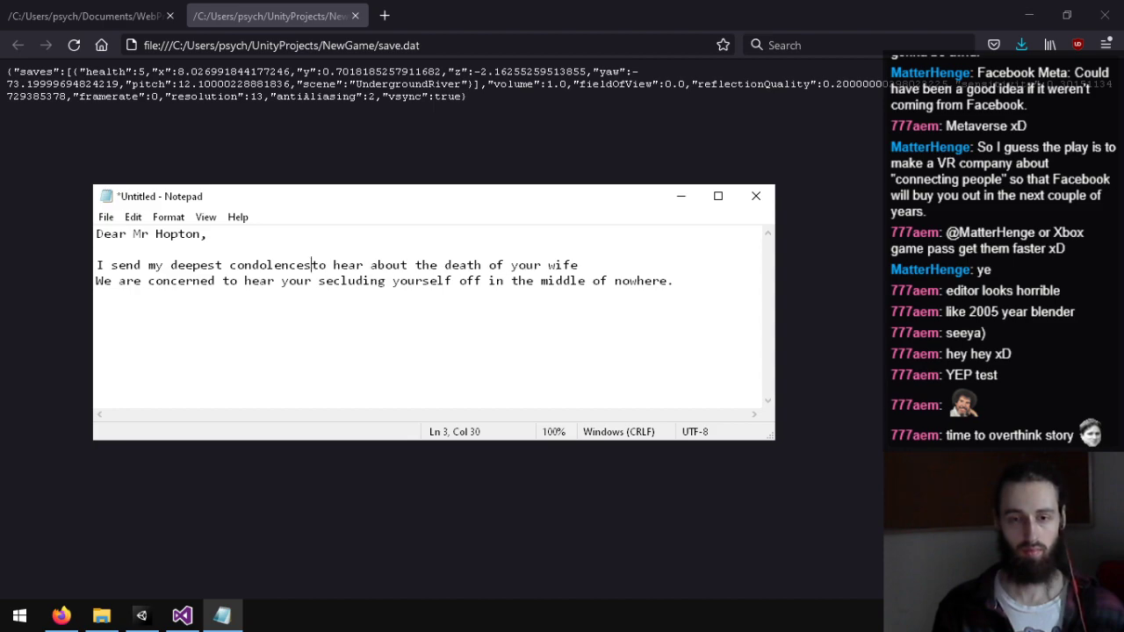
# Step: Try continuing after "condolences" with ", it was" and "it made"
pyautogui.write(', it was')
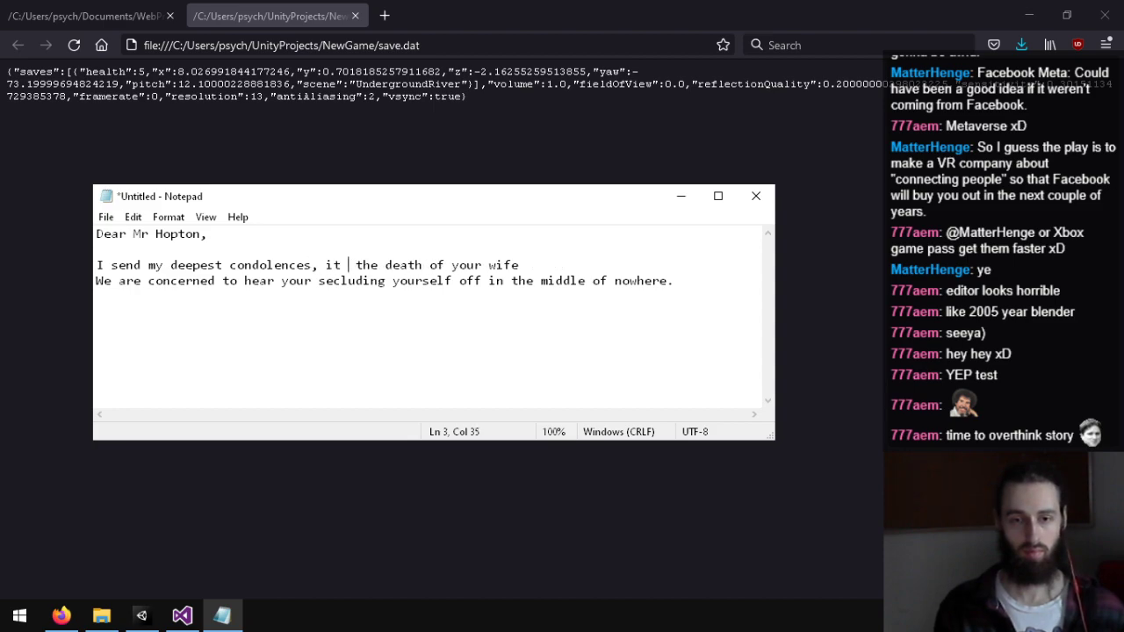
pyautogui.press('BackSpace')
pyautogui.press('BackSpace')
pyautogui.press('BackSpace')
pyautogui.press('BackSpace')
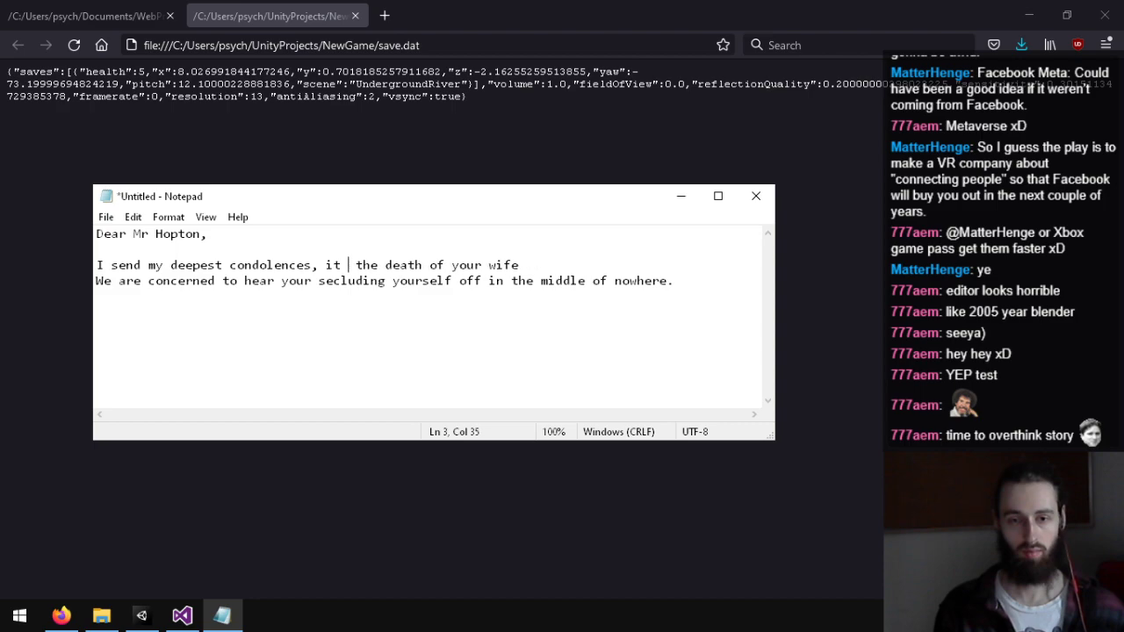
pyautogui.write('made')
pyautogui.press('BackSpace')
pyautogui.press('BackSpace')
pyautogui.press('BackSpace')
pyautogui.press('BackSpace')
pyautogui.press('BackSpace')
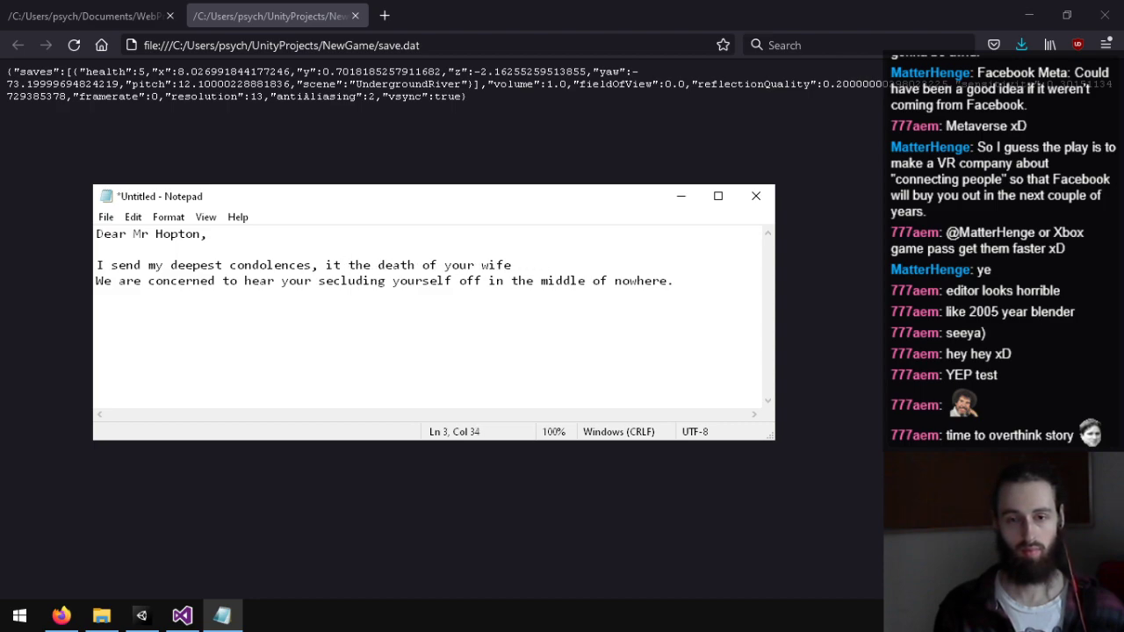
pyautogui.press('BackSpace')
pyautogui.press('BackSpace')
pyautogui.write('it ma')
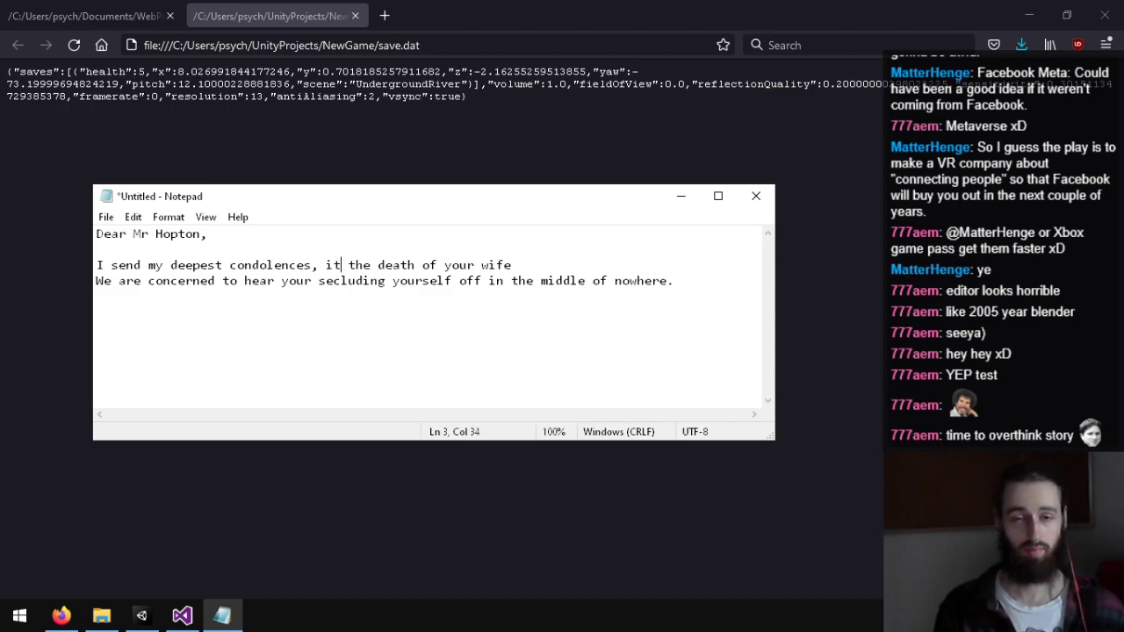
pyautogui.press('BackSpace')
pyautogui.write('de')
pyautogui.press('BackSpace')
pyautogui.press('BackSpace')
pyautogui.press('BackSpace')
pyautogui.press('BackSpace')
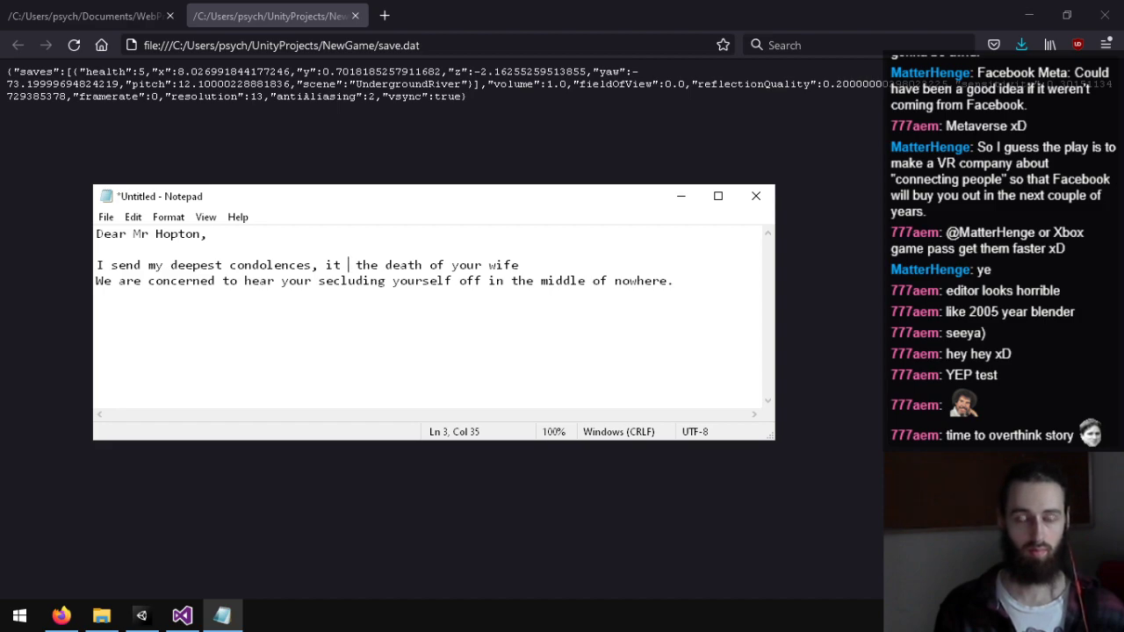
pyautogui.press('BackSpace')
pyautogui.press('BackSpace')
pyautogui.press('BackSpace')
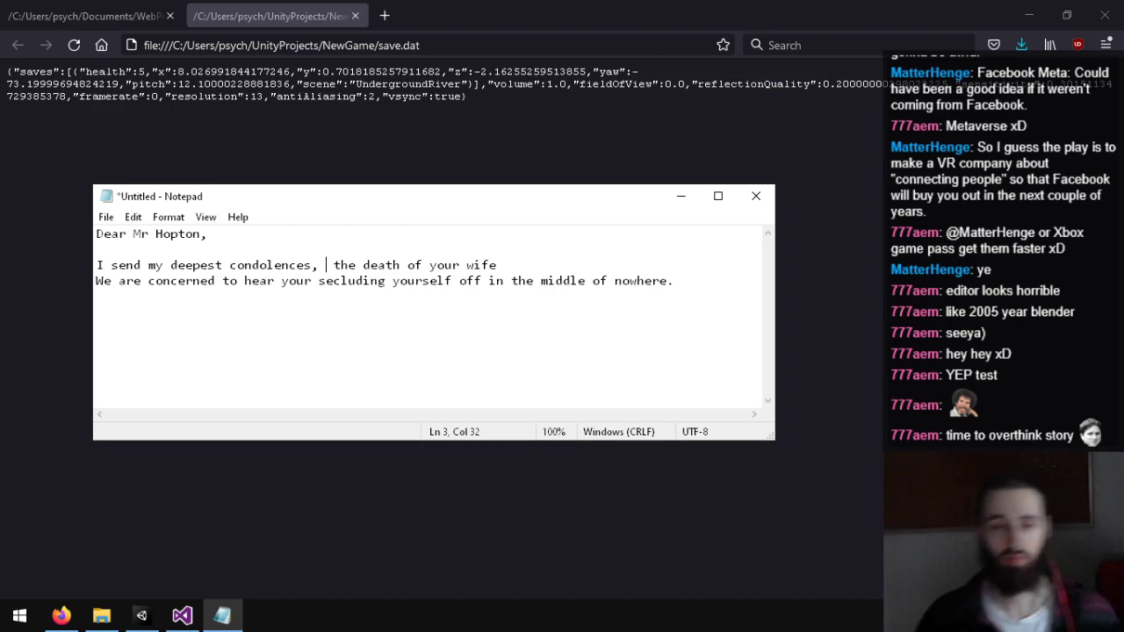
# Step: Replace the comma after "condolences" with the word "about" before "the death of your wife"
pyautogui.press('BackSpace')
pyautogui.press('BackSpace')
pyautogui.write('about')
pyautogui.press('Right')
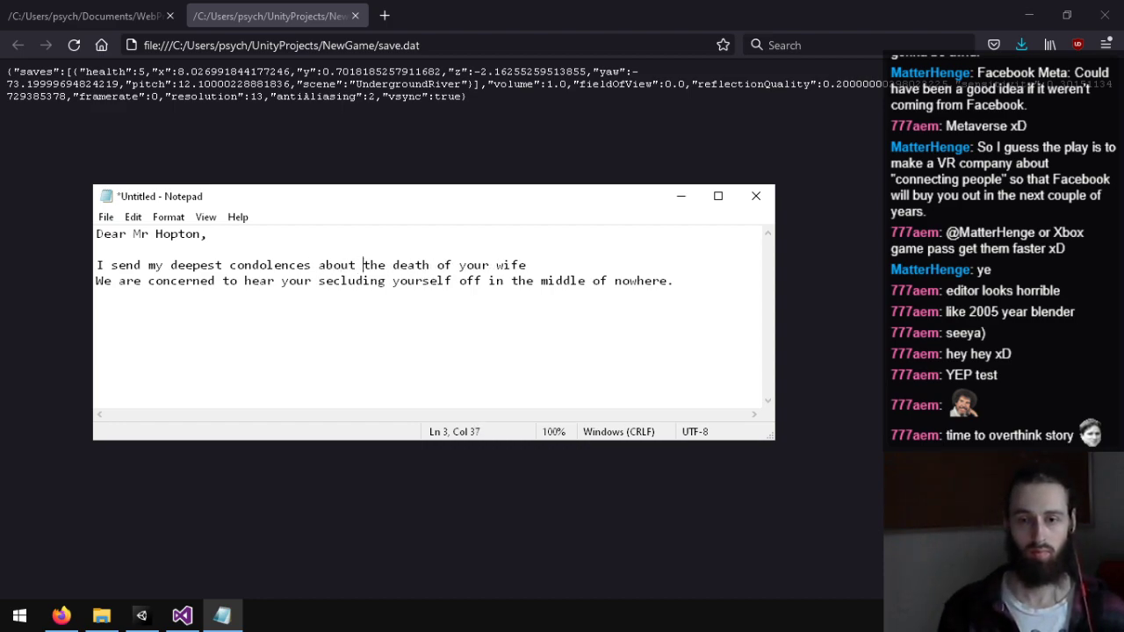
# Step: Try extending the opening sentence after "wife" with ", losing a loved one"
pyautogui.press('Right')
pyautogui.press('Right')
pyautogui.press('Right')
pyautogui.press('Right')
pyautogui.press('Right')
pyautogui.press('Right')
pyautogui.press('Right')
pyautogui.press('Right')
pyautogui.press('Right')
pyautogui.press('Right')
pyautogui.press('Right')
pyautogui.press('Right')
pyautogui.press('Right')
pyautogui.press('Right')
pyautogui.press('Right')
pyautogui.press('Right')
pyautogui.press('Right')
pyautogui.press('Right')
pyautogui.press('Right')
pyautogui.press('Right')
pyautogui.press('Left')
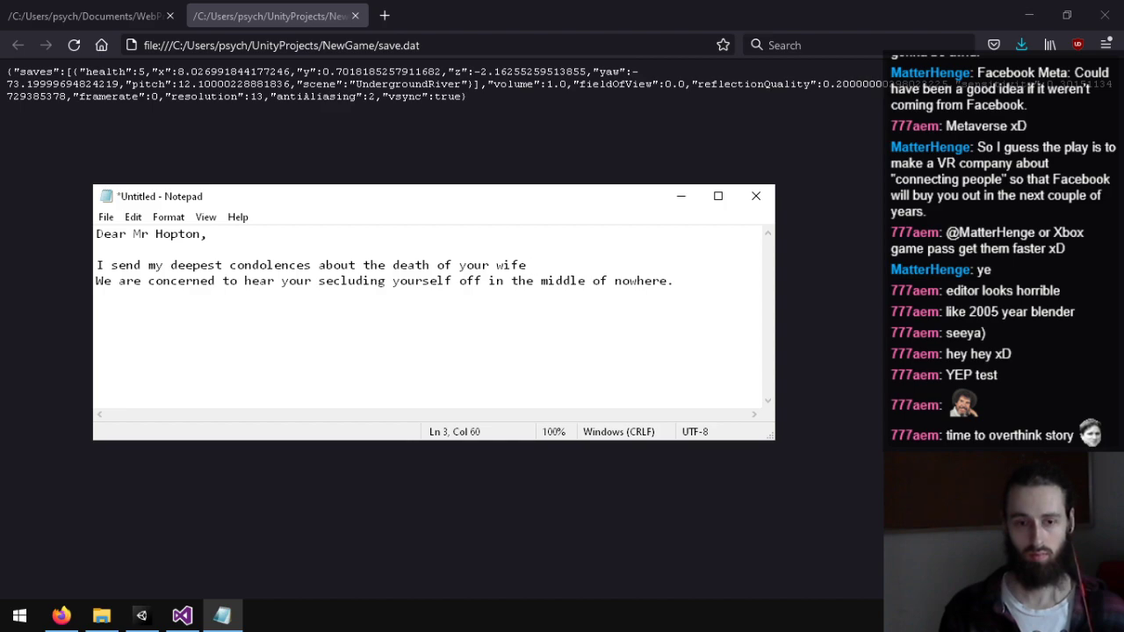
pyautogui.write(', ta')
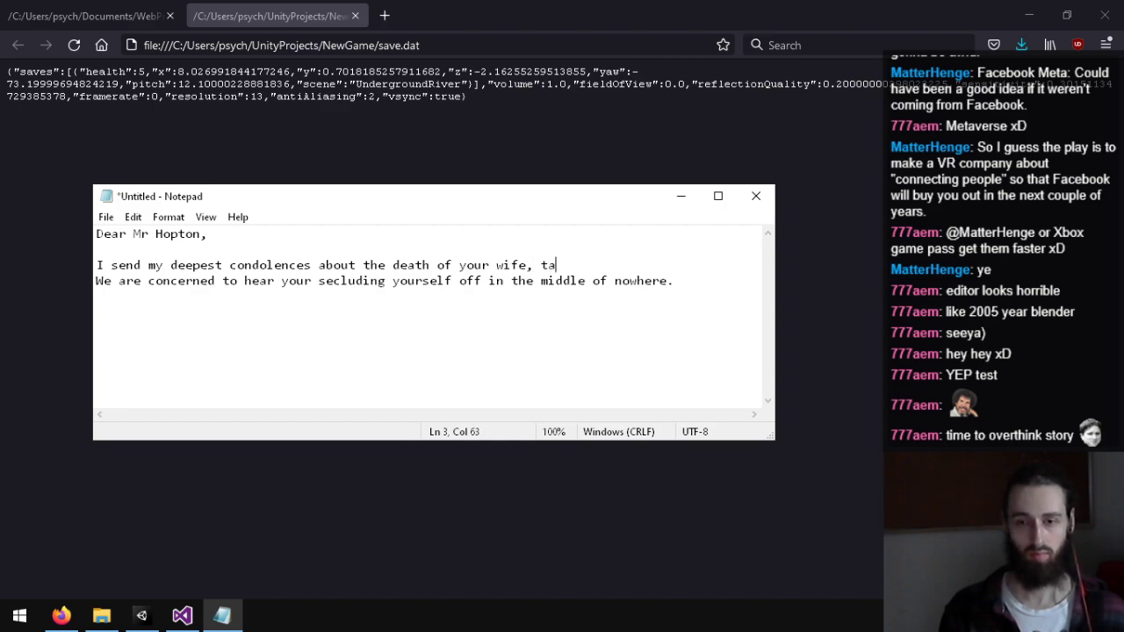
pyautogui.press('BackSpace')
pyautogui.press('BackSpace')
pyautogui.write('losing a love')
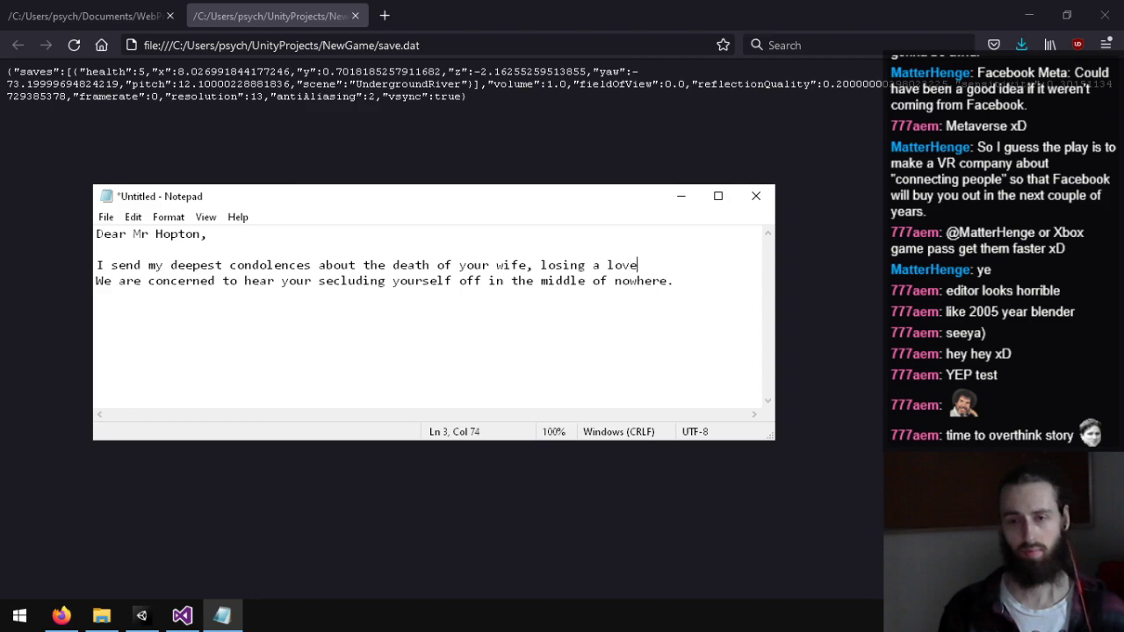
pyautogui.write('d one')
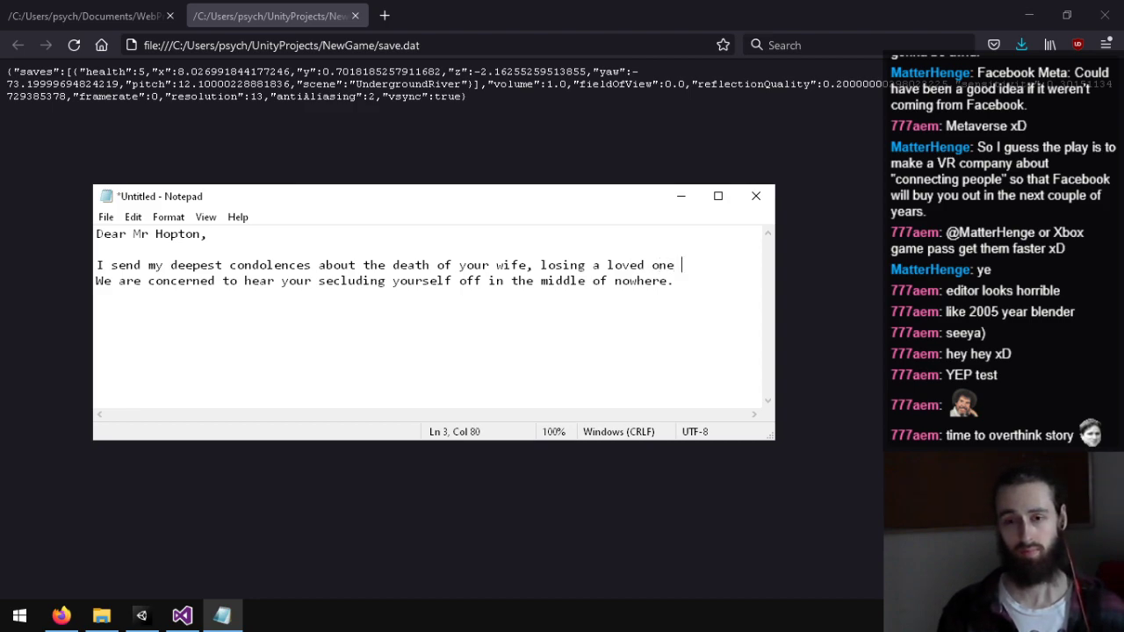
pyautogui.press('BackSpace')
pyautogui.press('BackSpace')
pyautogui.press('BackSpace')
pyautogui.press('BackSpace')
pyautogui.press('BackSpace')
pyautogui.press('BackSpace')
pyautogui.press('BackSpace')
pyautogui.press('BackSpace')
pyautogui.press('BackSpace')
pyautogui.press('BackSpace')
pyautogui.press('BackSpace')
pyautogui.press('BackSpace')
pyautogui.press('BackSpace')
pyautogui.press('BackSpace')
pyautogui.press('BackSpace')
pyautogui.press('BackSpace')
pyautogui.press('BackSpace')
pyautogui.press('BackSpace')
pyautogui.press('BackSpace')
pyautogui.press('BackSpace')
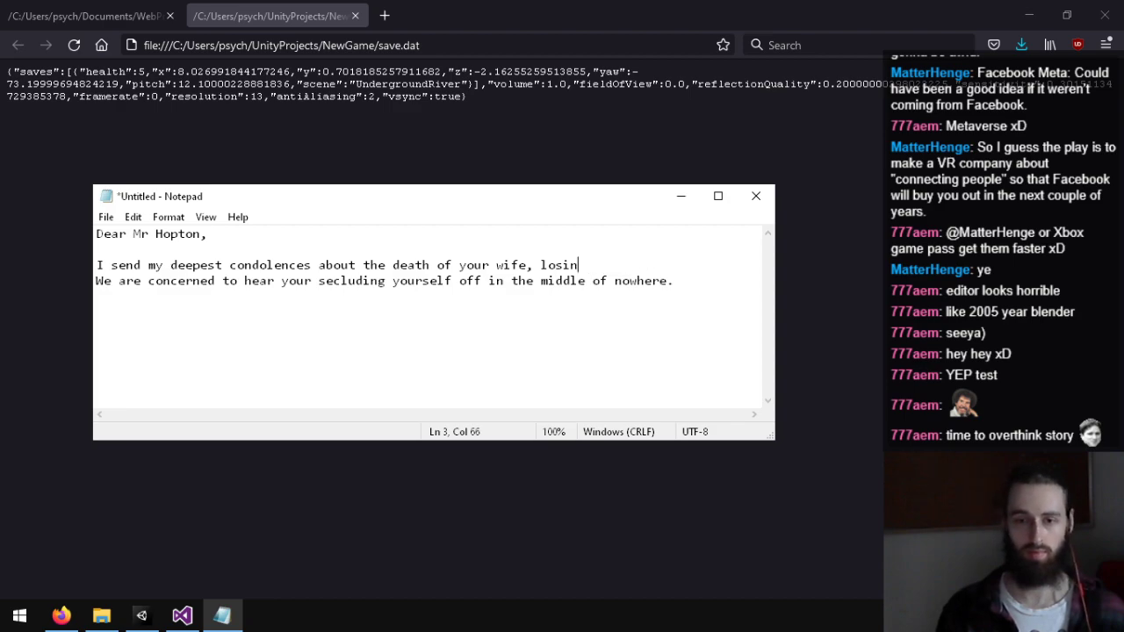
# Step: End the opening sentence with a full stop after "wife" and join the "We are concerned" sentence onto the same line
pyautogui.write('.')
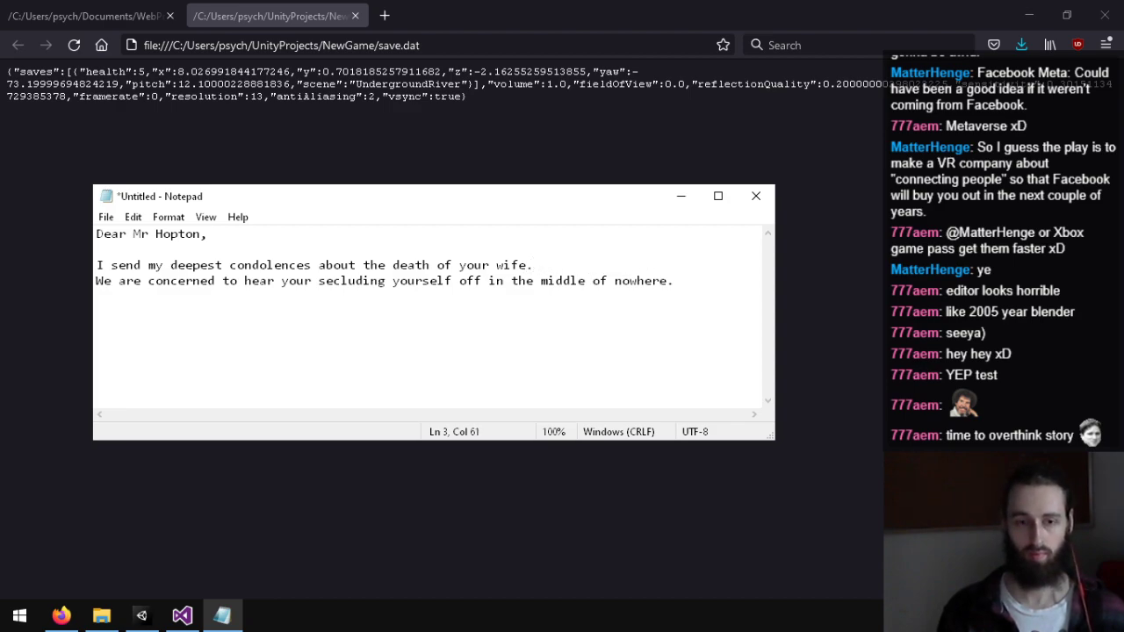
pyautogui.click(96, 281)
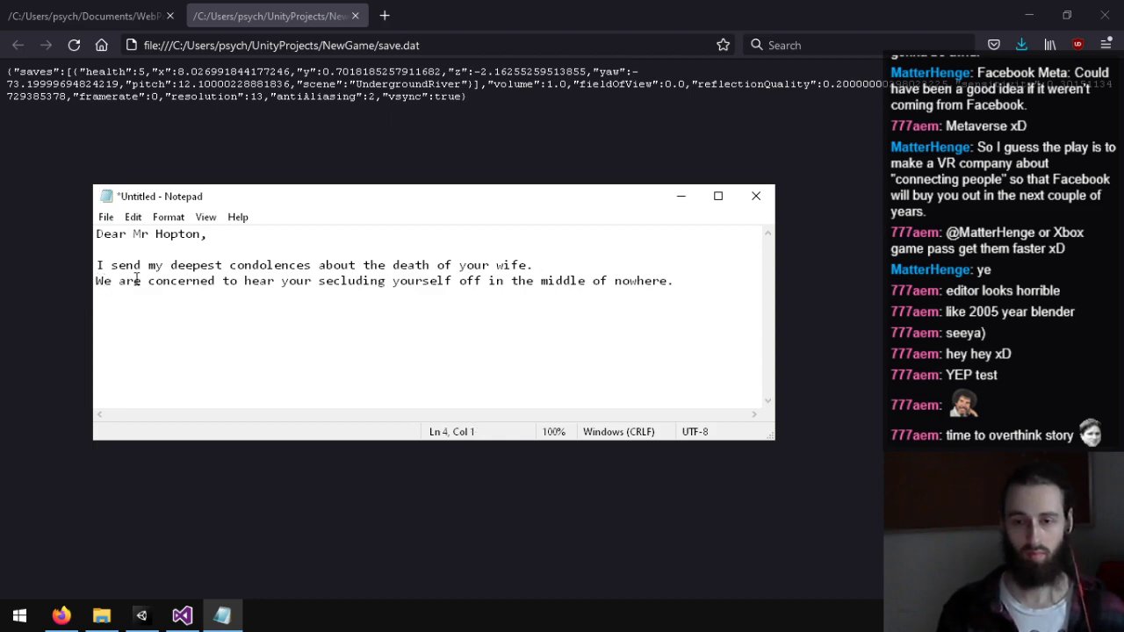
pyautogui.press('BackSpace')
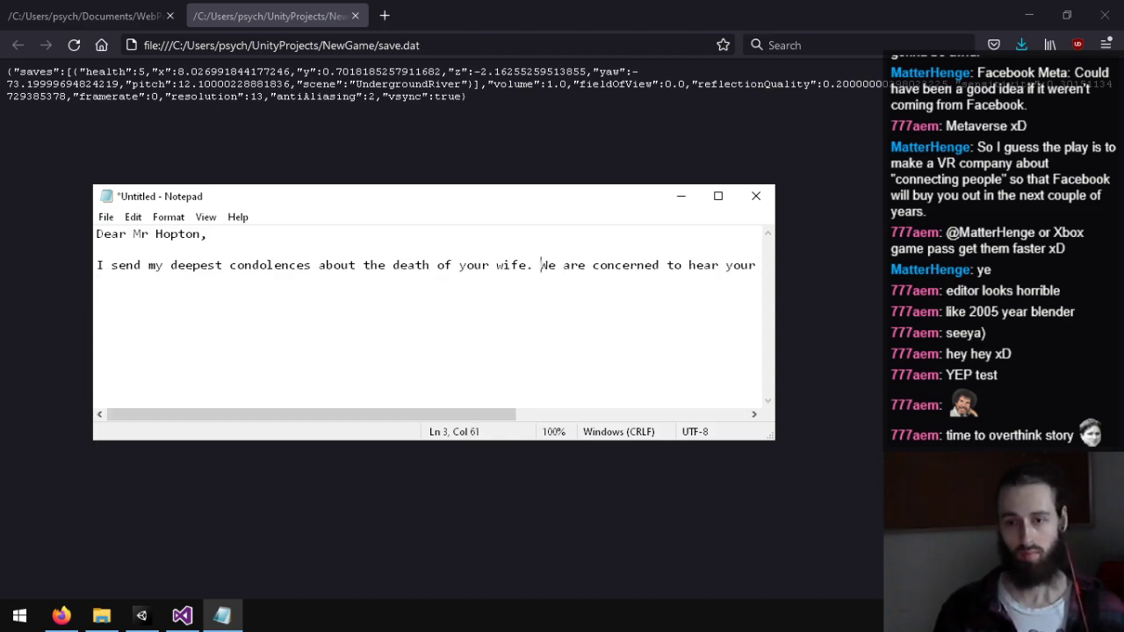
# Step: Replace "are" with "were more" before "concerned" in the letter's second sentence
pyautogui.press('Right')
pyautogui.press('Delete')
pyautogui.press('Delete')
pyautogui.press('Delete')
pyautogui.press('Delete')
pyautogui.write('were more')
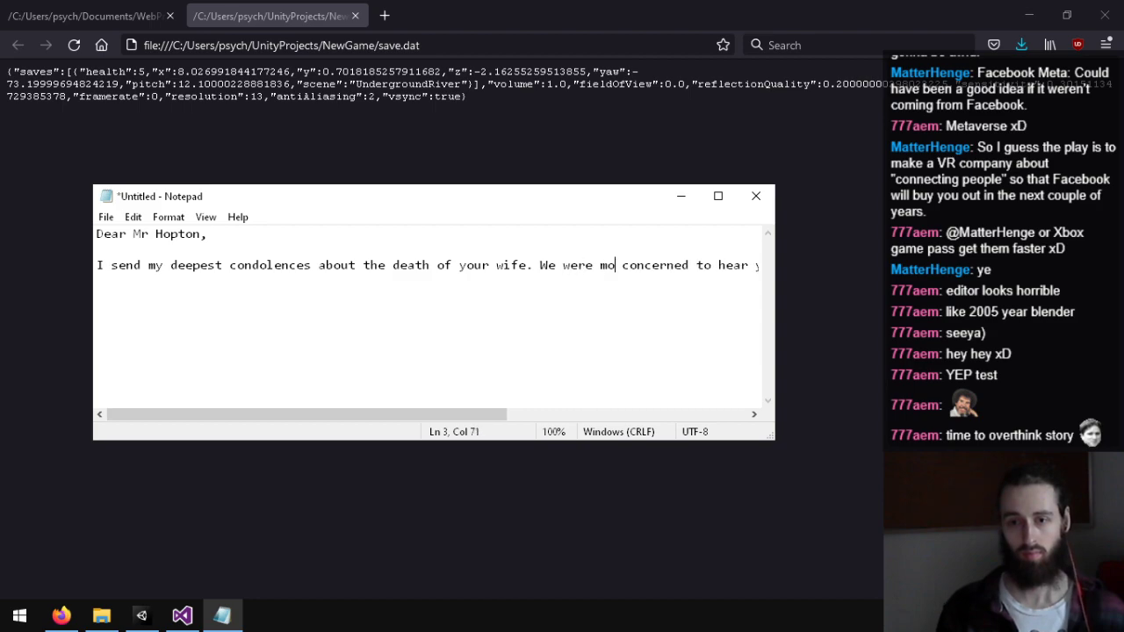
# Step: Break the letter's second sentence onto a new line before "hear your secluding"
pyautogui.press('Right')
pyautogui.press('Right')
pyautogui.press('Right')
pyautogui.press('Right')
pyautogui.press('Right')
pyautogui.press('Right')
pyautogui.press('Right')
pyautogui.press('Right')
pyautogui.press('Right')
pyautogui.press('Right')
pyautogui.press('Right')
pyautogui.press('Right')
pyautogui.press('Right')
pyautogui.press('Right')
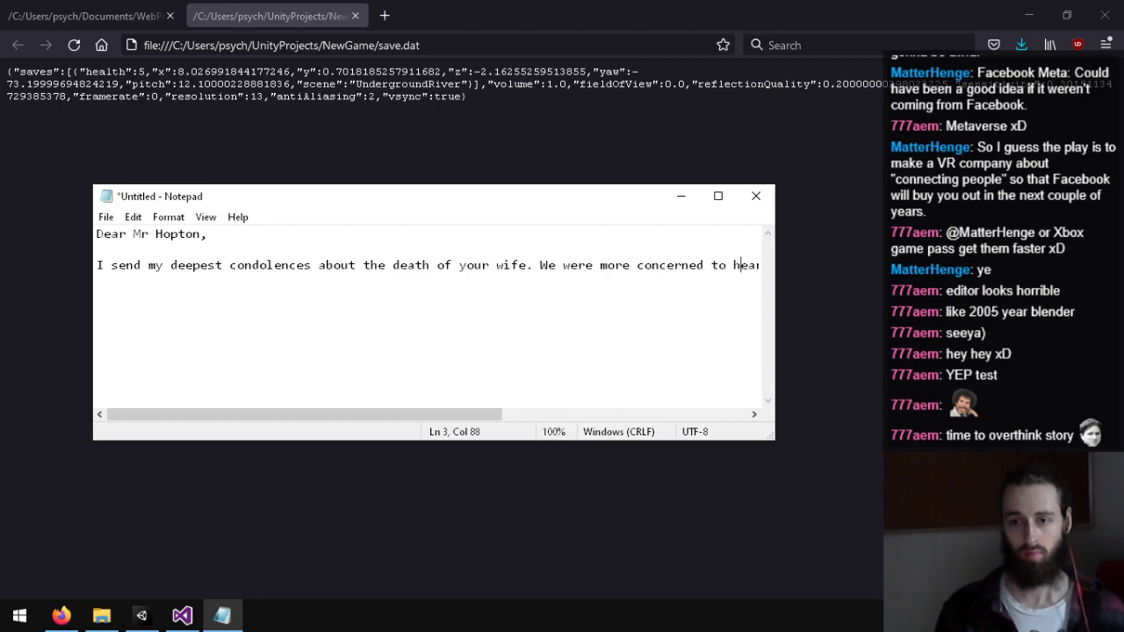
pyautogui.press('Left')
pyautogui.press('BackSpace')
pyautogui.press('Return')
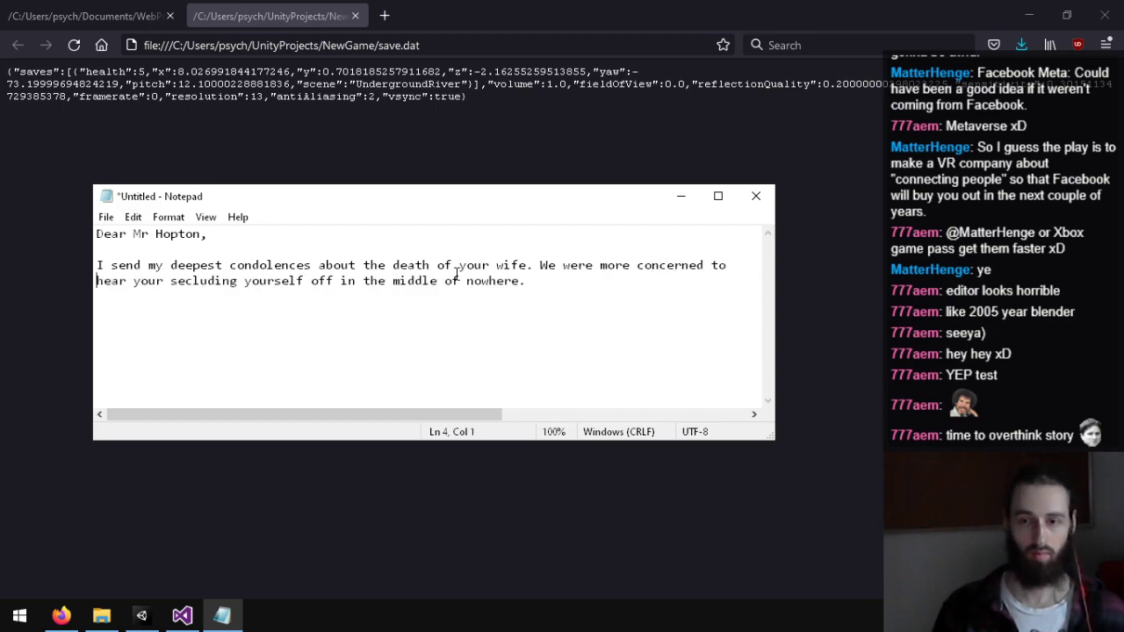
# Step: Reword "We were more concerned" to "I was even more concerned" in the letter's second sentence
pyautogui.moveTo(635, 267); pyautogui.dragTo(595, 268)
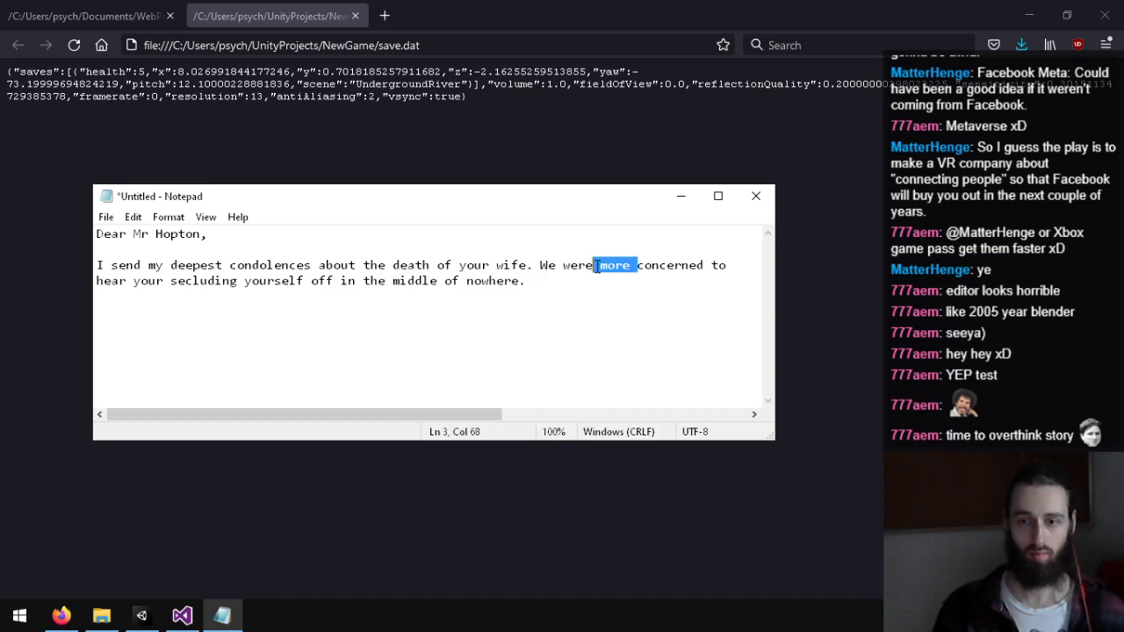
pyautogui.click(594, 267)
pyautogui.write('even')
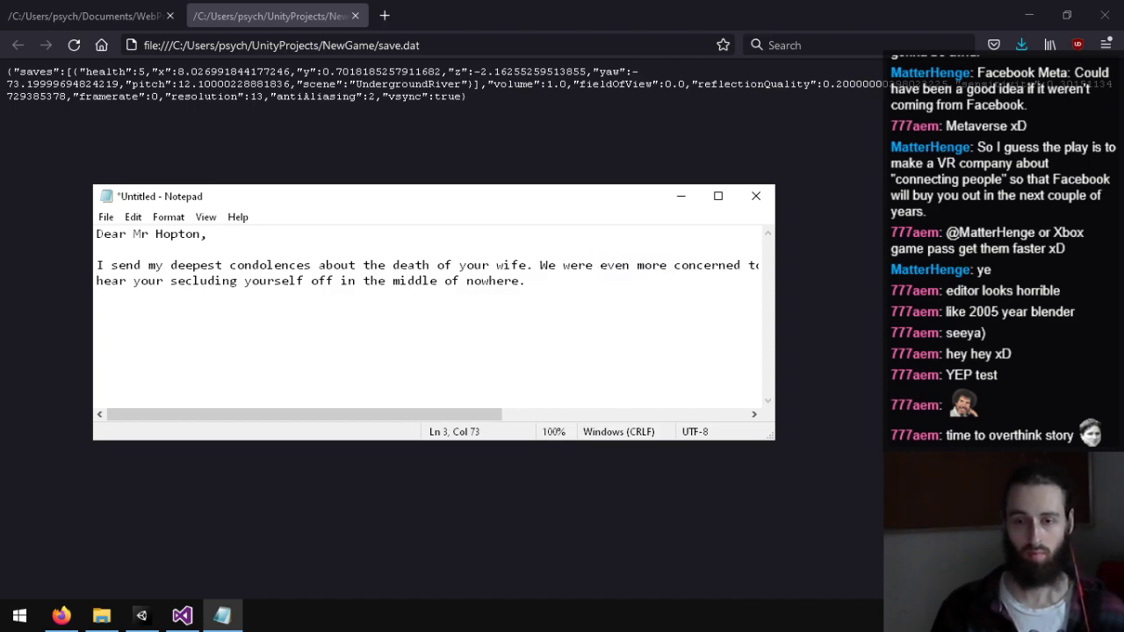
pyautogui.moveTo(631, 267); pyautogui.dragTo(562, 266)
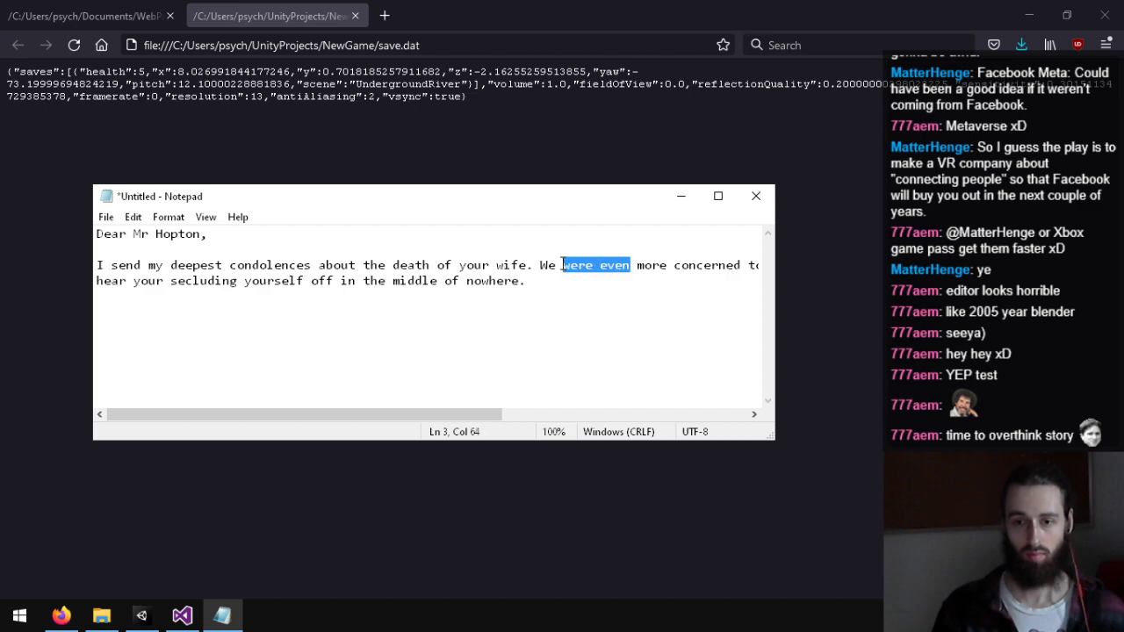
pyautogui.press('BackSpace')
pyautogui.press('BackSpace')
pyautogui.press('BackSpace')
pyautogui.press('BackSpace')
pyautogui.write('I was eve')
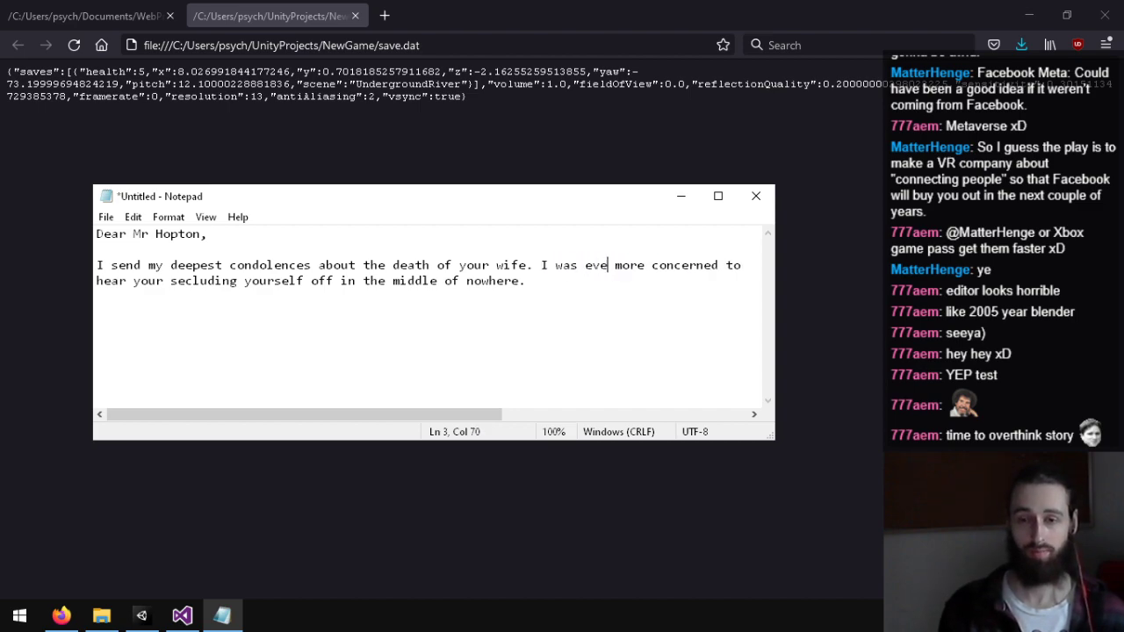
pyautogui.write('n')
# Step: Start a new sentence after "nowhere." reading "I understand losing a love one"
pyautogui.click(176, 282)
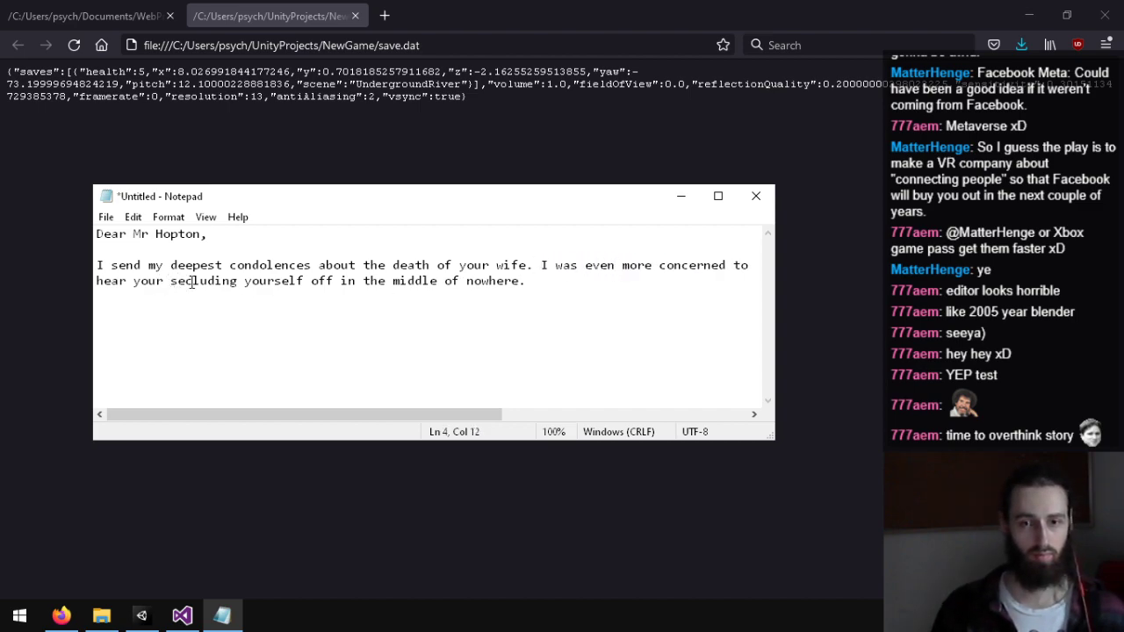
pyautogui.click(537, 286)
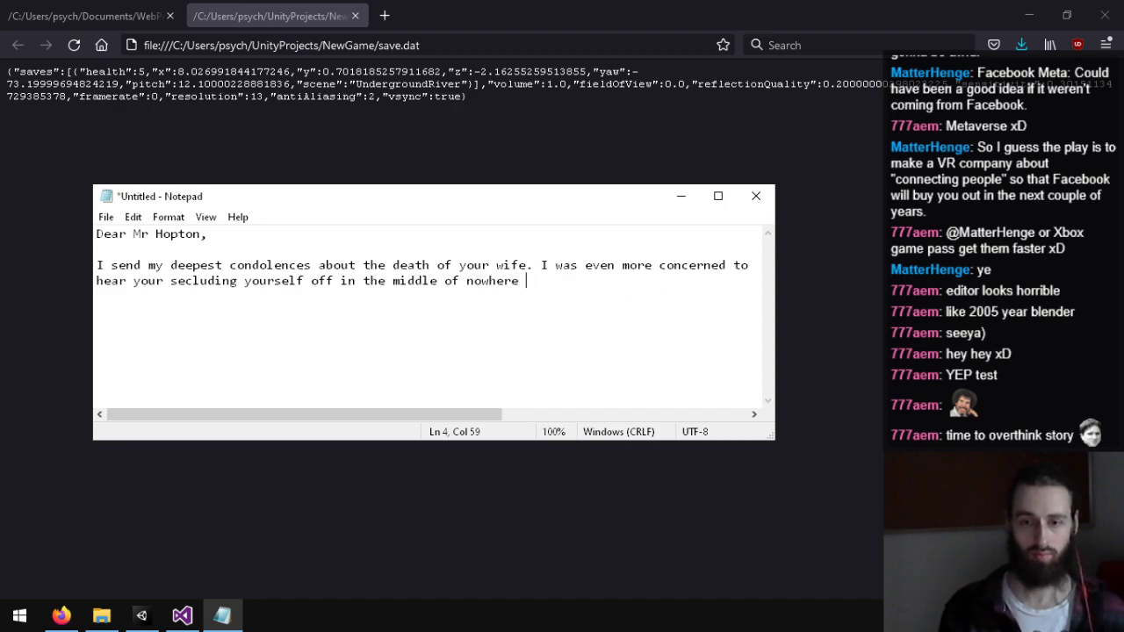
pyautogui.write('I unders')
pyautogui.press('BackSpace')
pyautogui.press('BackSpace')
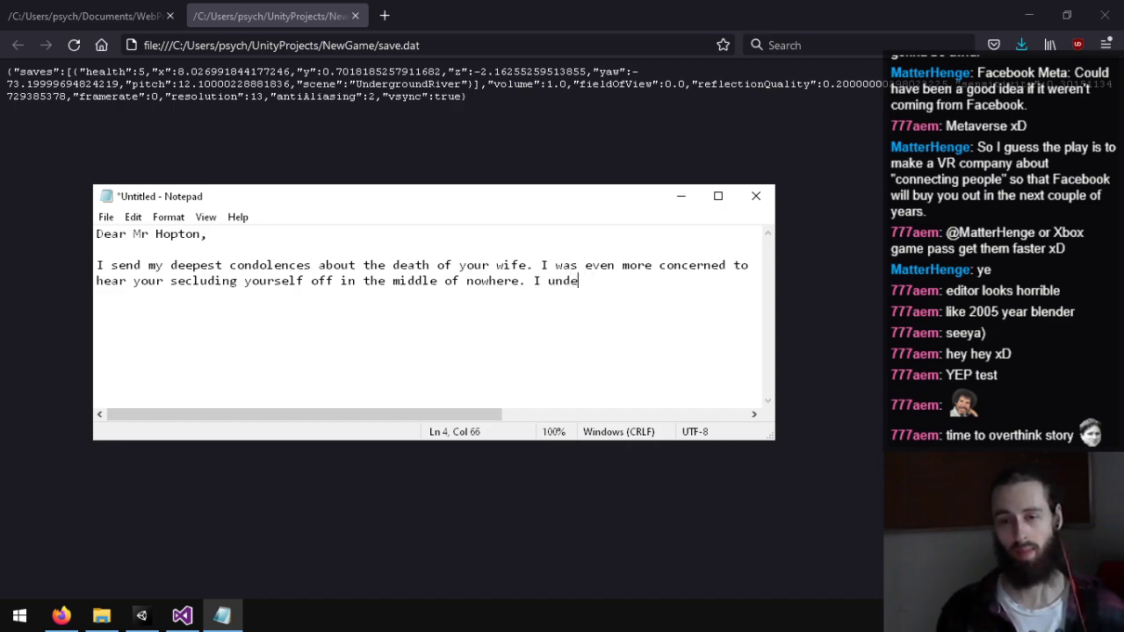
pyautogui.write('stan')
pyautogui.press('BackSpace')
pyautogui.press('BackSpace')
pyautogui.press('BackSpace')
pyautogui.press('BackSpace')
pyautogui.write('rsta')
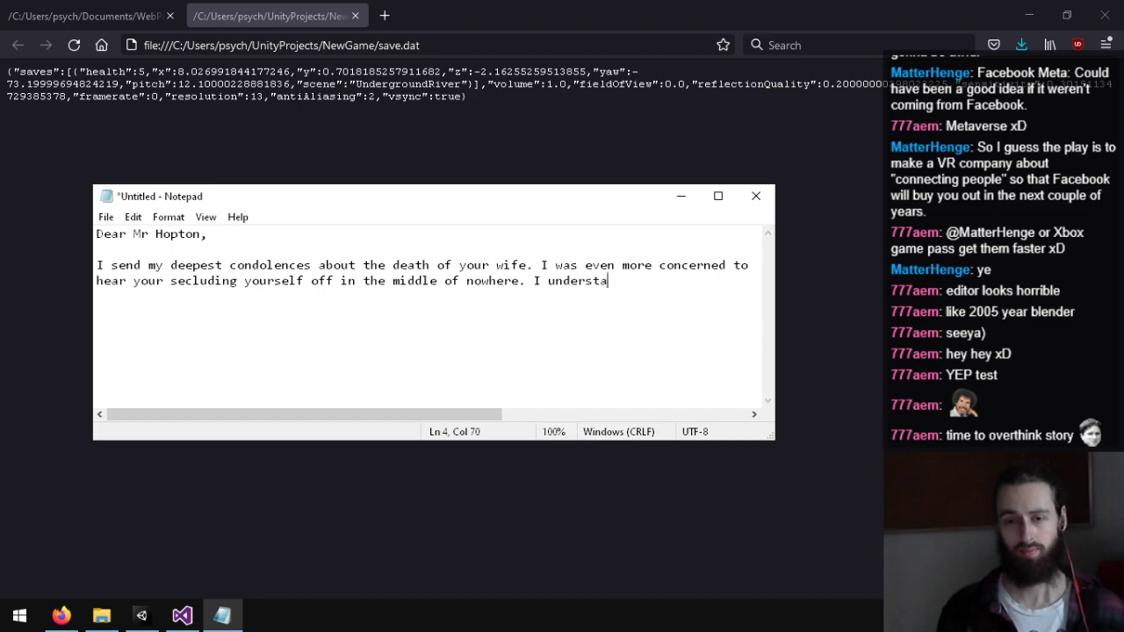
pyautogui.write('nd losing a love one ca')
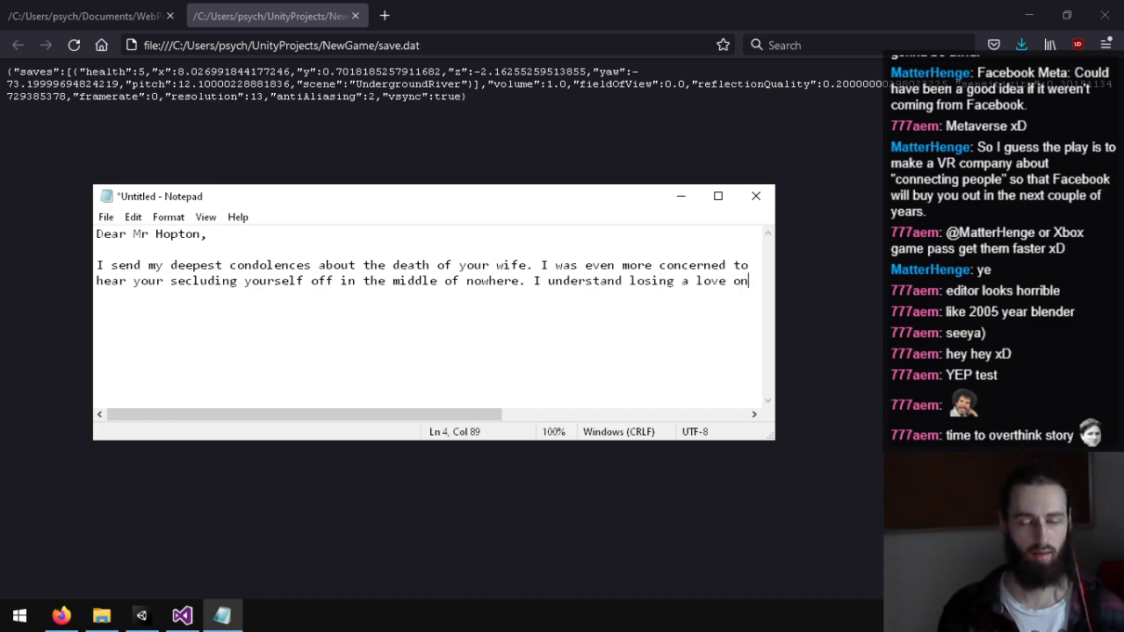
# Step: Wrap the new sentence onto a fresh line after "love" and continue it with "one can be"
pyautogui.press('BackSpace')
pyautogui.press('BackSpace')
pyautogui.press('BackSpace')
pyautogui.press('BackSpace')
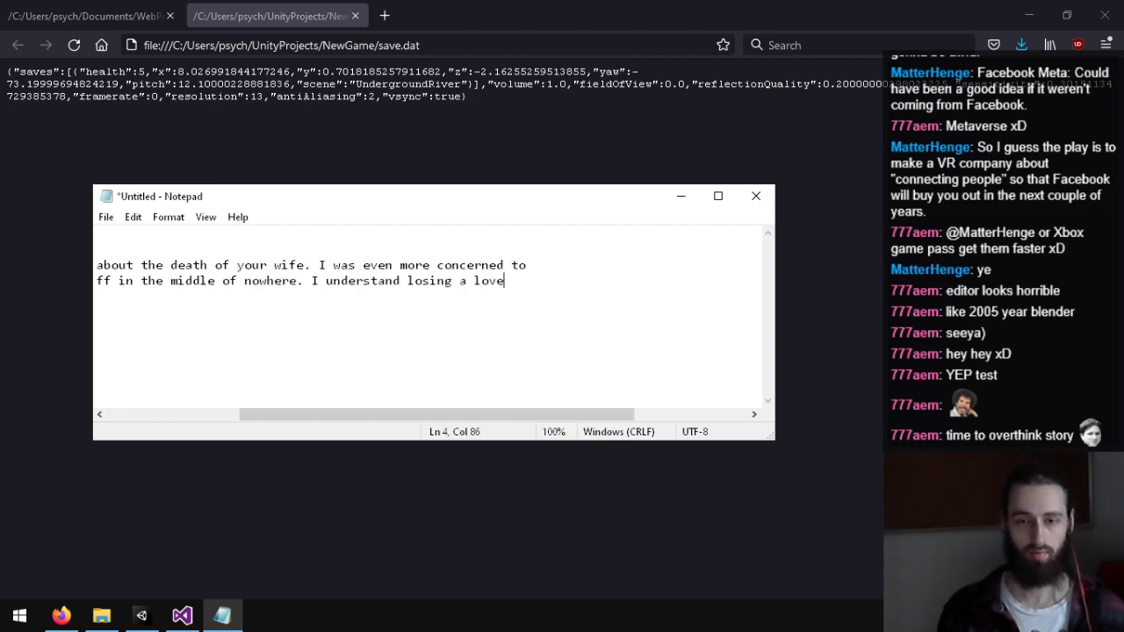
pyautogui.press('Return')
pyautogui.write('one can')
pyautogui.press('BackSpace')
pyautogui.write('be')
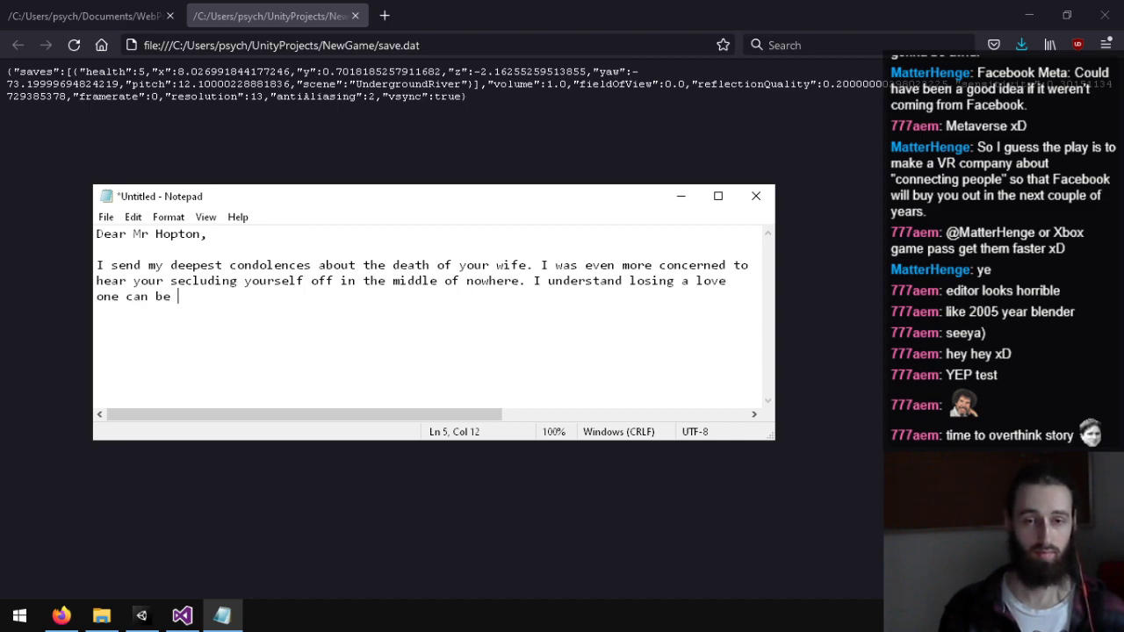
# Step: Leave a blank gap after "can be" for a missing word and continue the sentence with "but"
pyautogui.write('.. but')
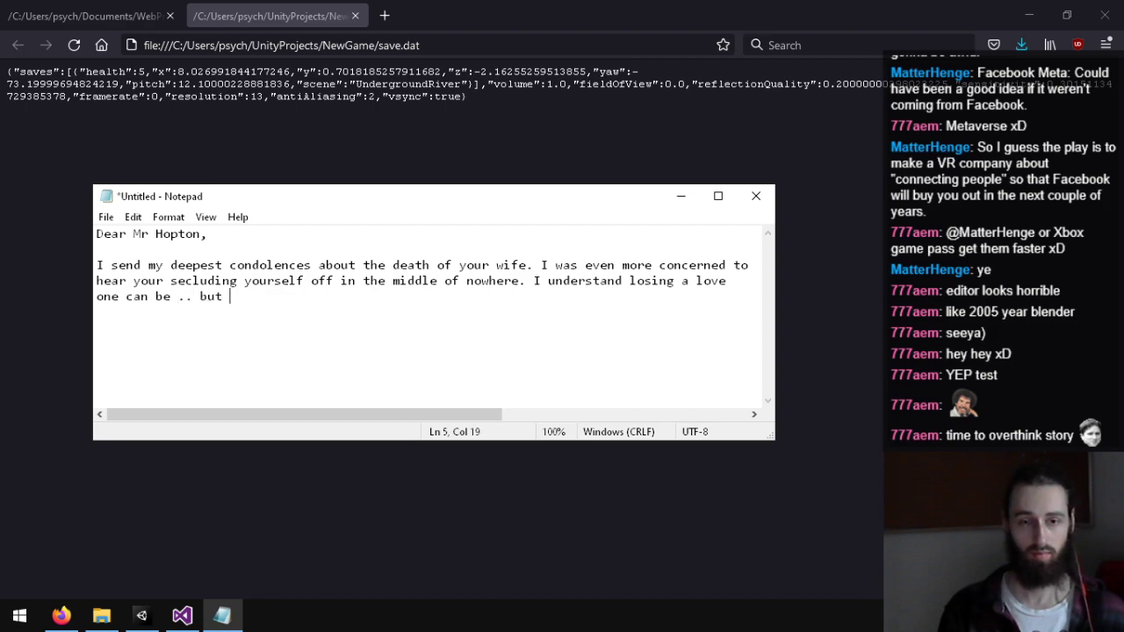
pyautogui.press('BackSpace')
pyautogui.press('BackSpace')
pyautogui.press('BackSpace')
pyautogui.press('BackSpace')
pyautogui.press('BackSpace')
pyautogui.press('BackSpace')
pyautogui.write('b')
pyautogui.press('BackSpace')
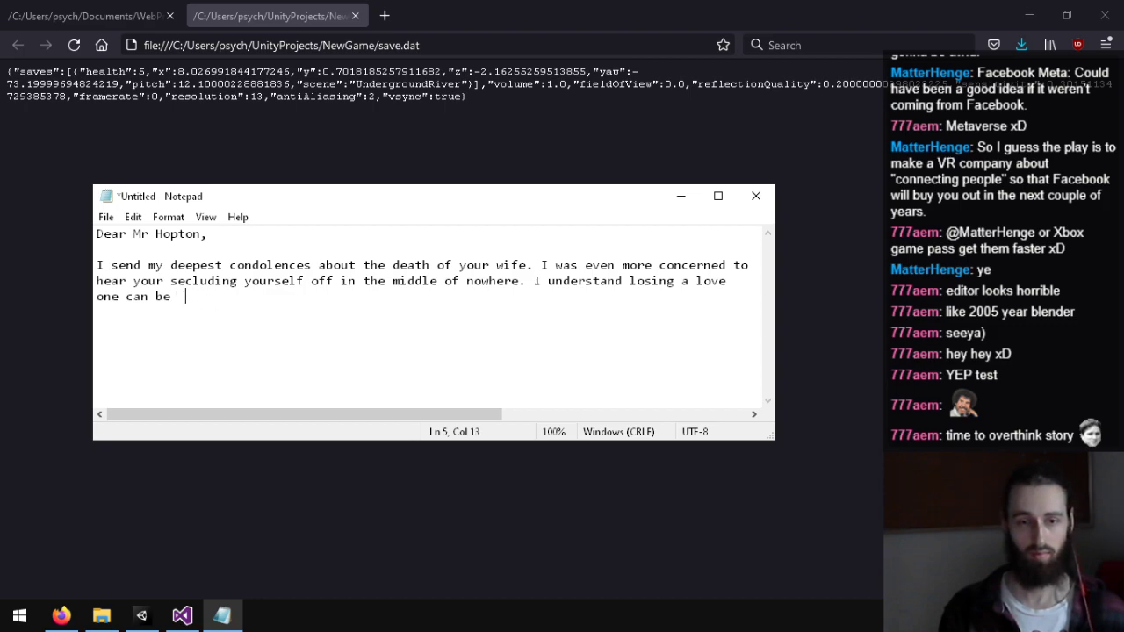
pyautogui.write('but')
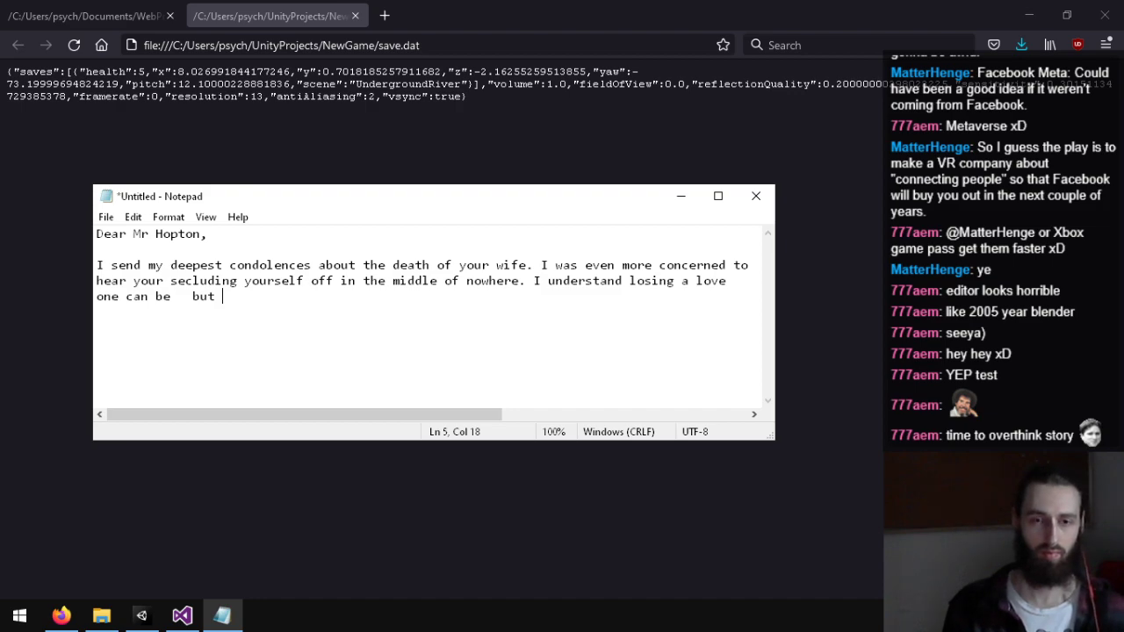
# Step: Try continuing the sentence after "but" with "cutting off all of your", then with "cutting off all your"
pyautogui.write('cutting of')
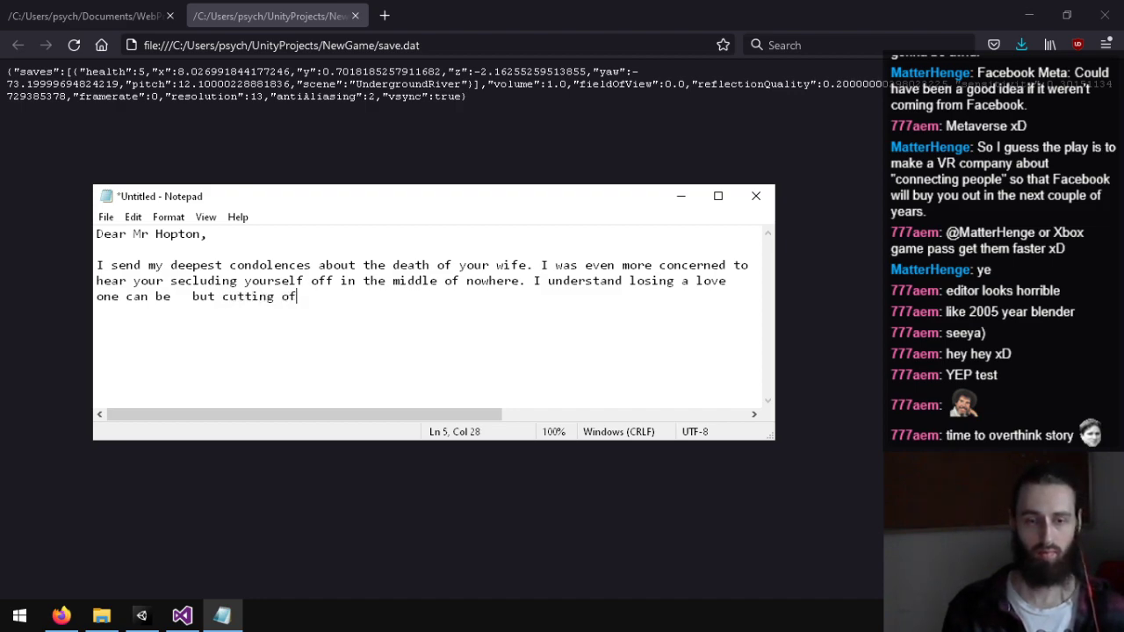
pyautogui.write('f all of your')
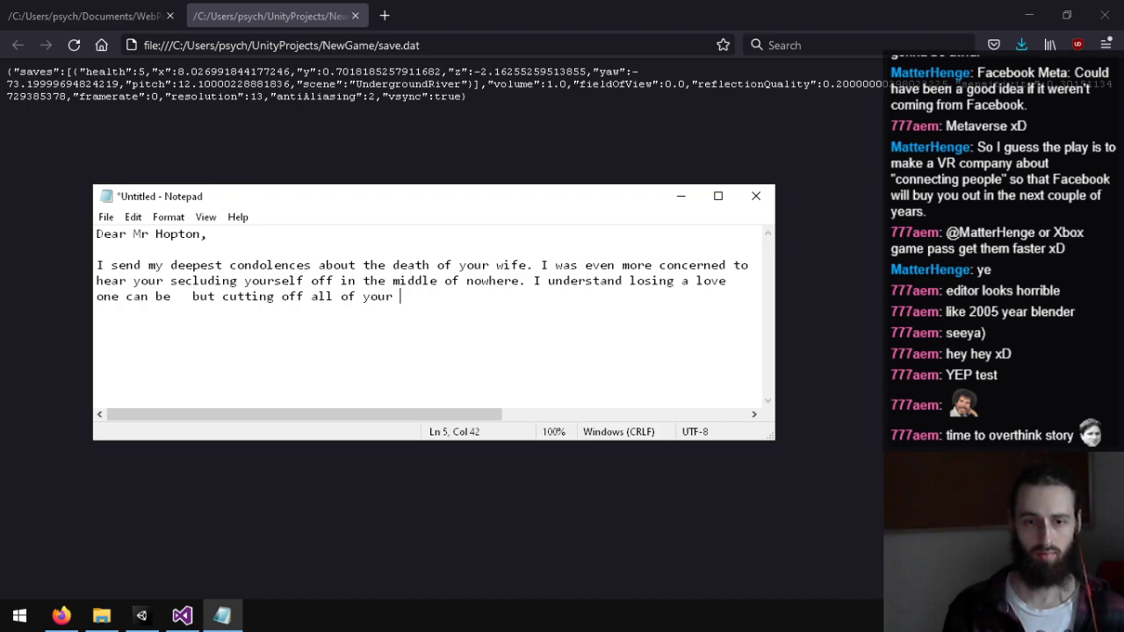
pyautogui.press('BackSpace')
pyautogui.press('BackSpace')
pyautogui.press('BackSpace')
pyautogui.press('BackSpace')
pyautogui.press('BackSpace')
pyautogui.press('BackSpace')
pyautogui.press('BackSpace')
pyautogui.press('BackSpace')
pyautogui.press('BackSpace')
pyautogui.press('BackSpace')
pyautogui.press('BackSpace')
pyautogui.write('all your s')
pyautogui.press('BackSpace')
pyautogui.press('BackSpace')
pyautogui.press('BackSpace')
pyautogui.press('BackSpace')
pyautogui.press('BackSpace')
pyautogui.press('BackSpace')
pyautogui.press('BackSpace')
pyautogui.press('BackSpace')
pyautogui.press('BackSpace')
pyautogui.press('BackSpace')
pyautogui.press('BackSpace')
pyautogui.press('BackSpace')
pyautogui.press('BackSpace')
pyautogui.press('BackSpace')
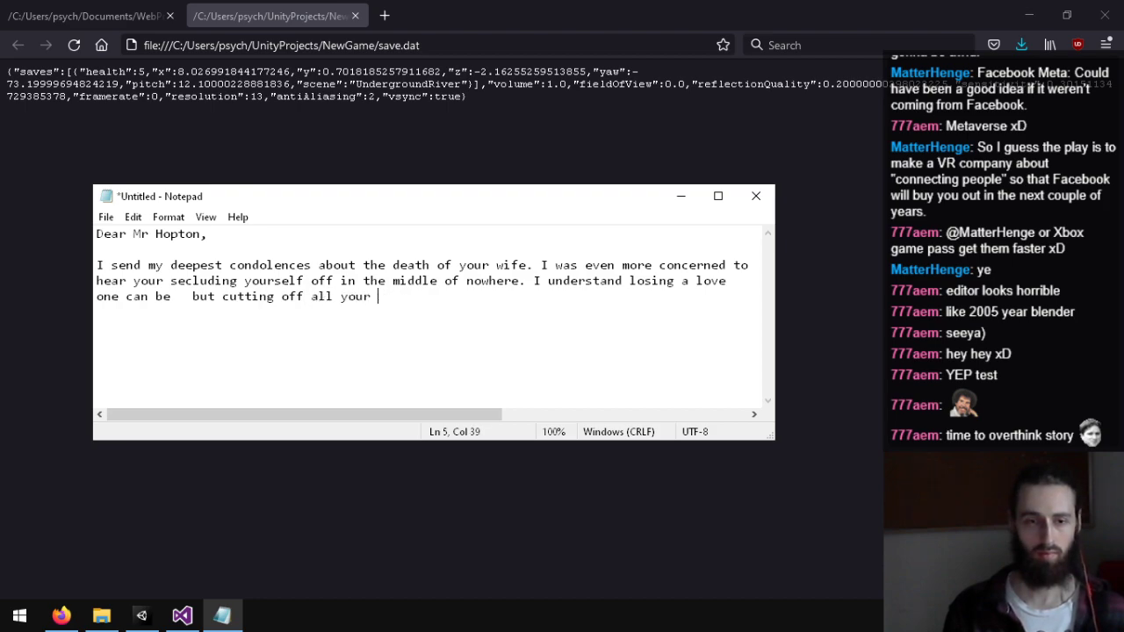
# Step: Try ending the sentence with "out all of your friends." after "cutting"
pyautogui.write('out all ')
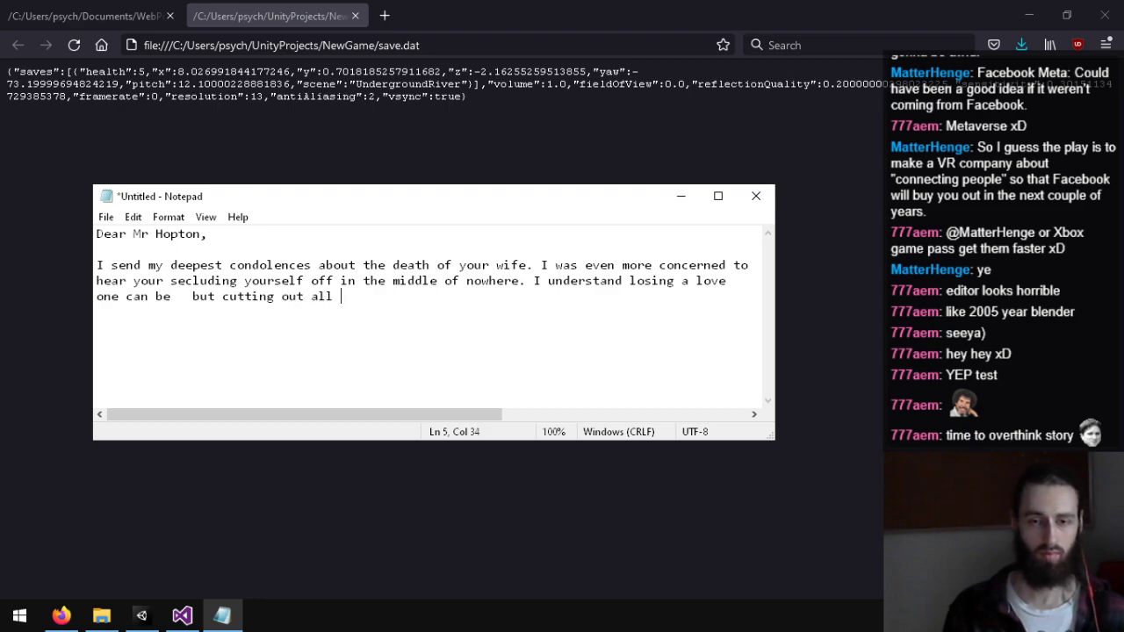
pyautogui.write('of your friends')
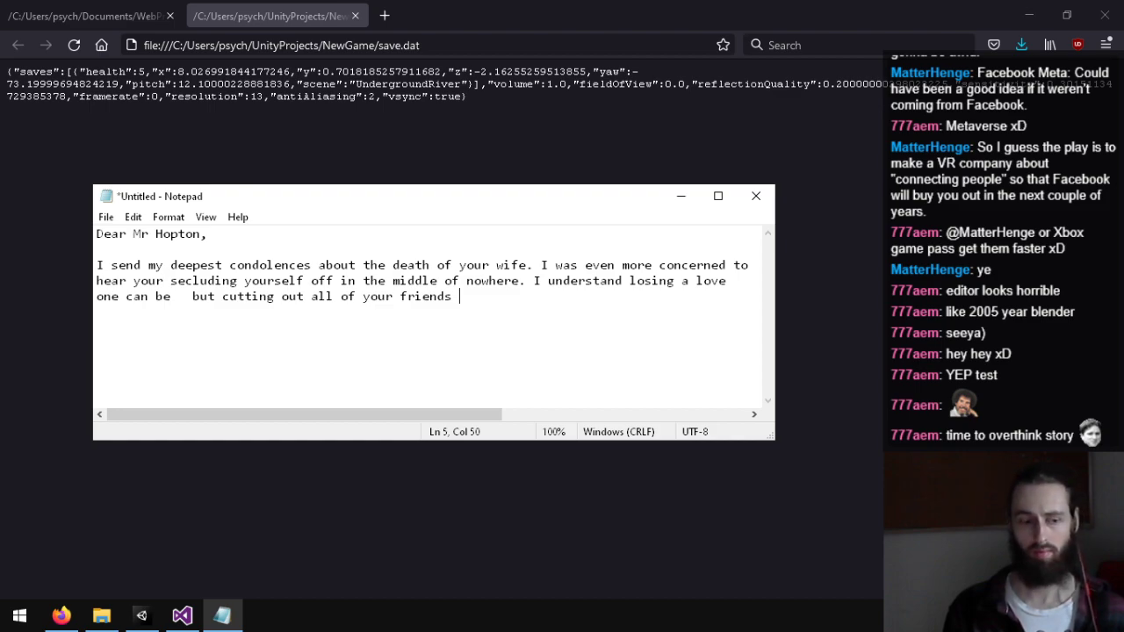
pyautogui.write('is')
pyautogui.press('BackSpace')
pyautogui.press('BackSpace')
pyautogui.press('BackSpace')
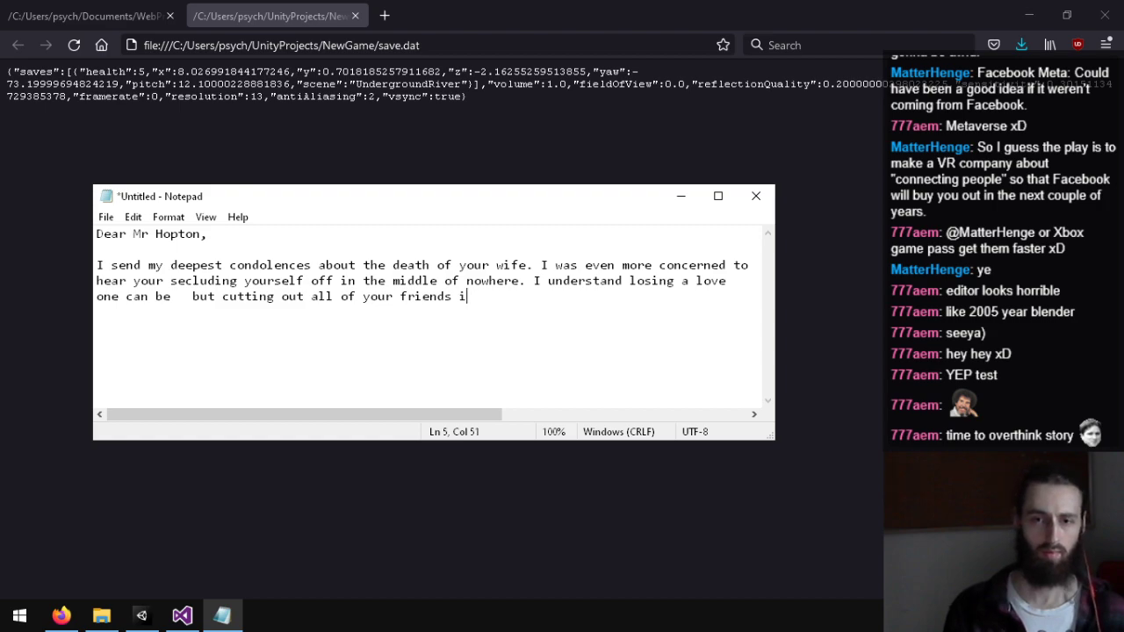
pyautogui.write('.')
# Step: Fill the gap between "can be" and "but" with the word "hard"
pyautogui.press('Left')
pyautogui.press('Left')
pyautogui.press('Left')
pyautogui.press('Left')
pyautogui.press('Left')
pyautogui.press('Left')
pyautogui.press('Left')
pyautogui.press('Left')
pyautogui.press('Left')
pyautogui.press('Left')
pyautogui.press('Left')
pyautogui.press('Left')
pyautogui.press('Left')
pyautogui.press('Left')
pyautogui.press('Left')
pyautogui.press('Left')
pyautogui.press('Left')
pyautogui.press('Left')
pyautogui.press('Left')
pyautogui.press('Left')
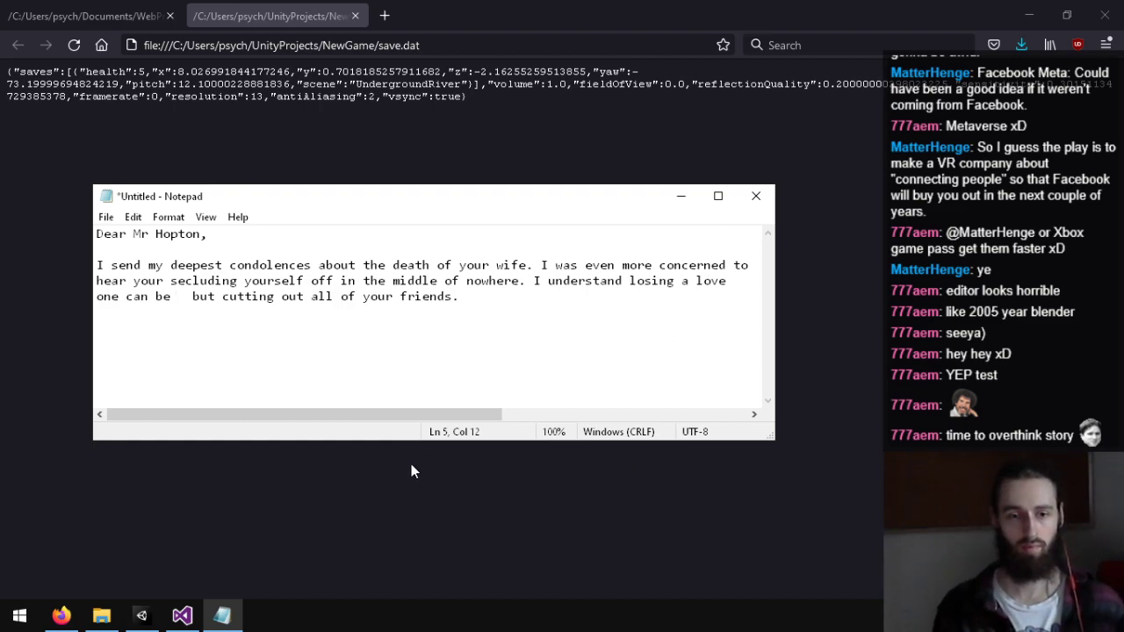
pyautogui.write('hard')
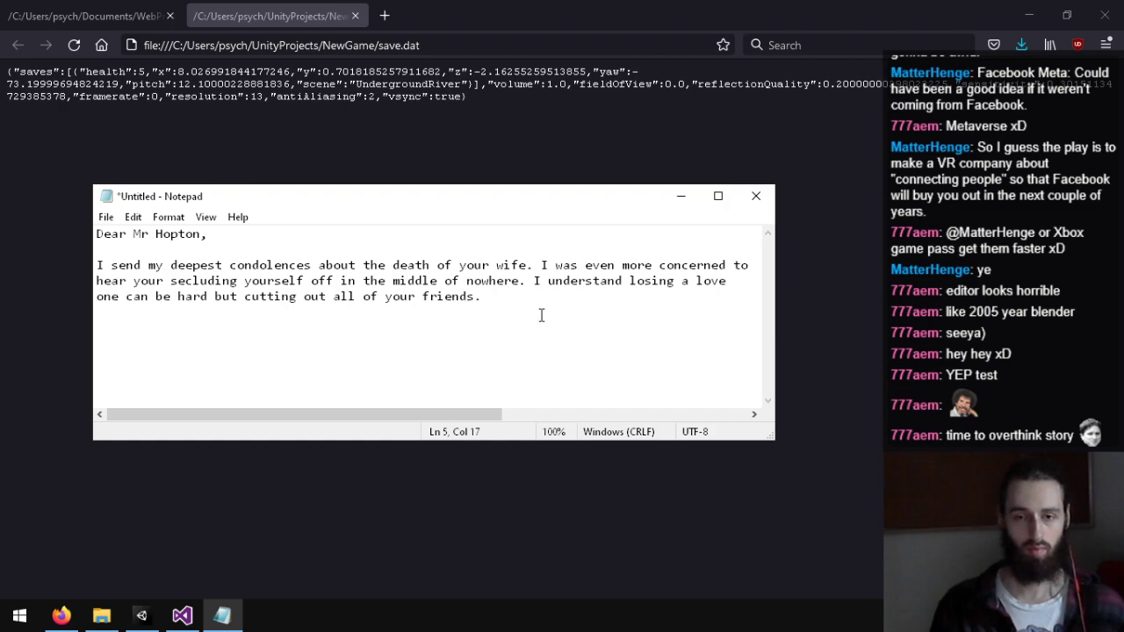
# Step: Replace "cutting out all of your friends." with "leaving all your" after "but"
pyautogui.moveTo(481, 297); pyautogui.dragTo(650, 321)
pyautogui.click(249, 298)
pyautogui.press('BackSpace')
pyautogui.press('BackSpace')
pyautogui.write('l')
pyautogui.press('BackSpace')
pyautogui.write('leaving all your')
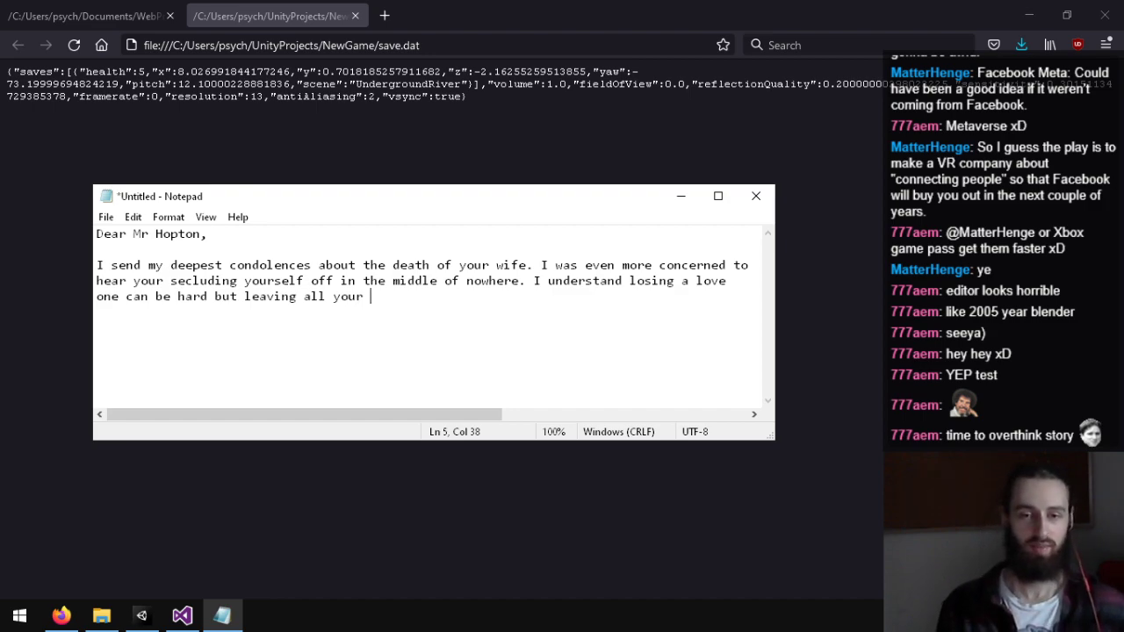
# Step: Finish the sentence after "leaving all your" with "work in the middle of the season."
pyautogui.press('Return')
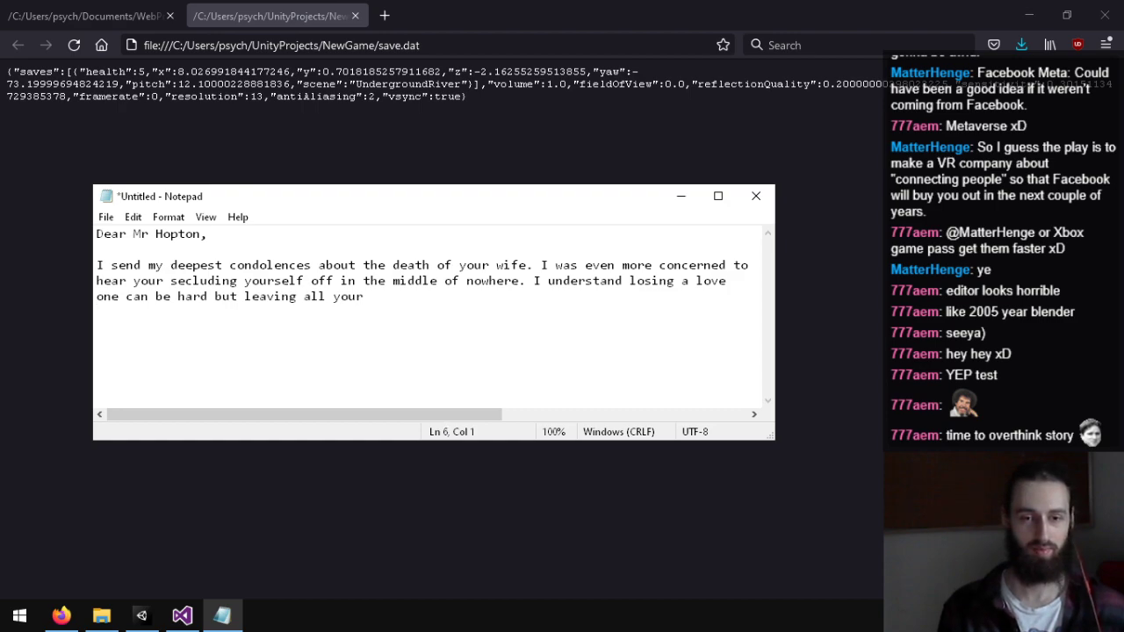
pyautogui.press('BackSpace')
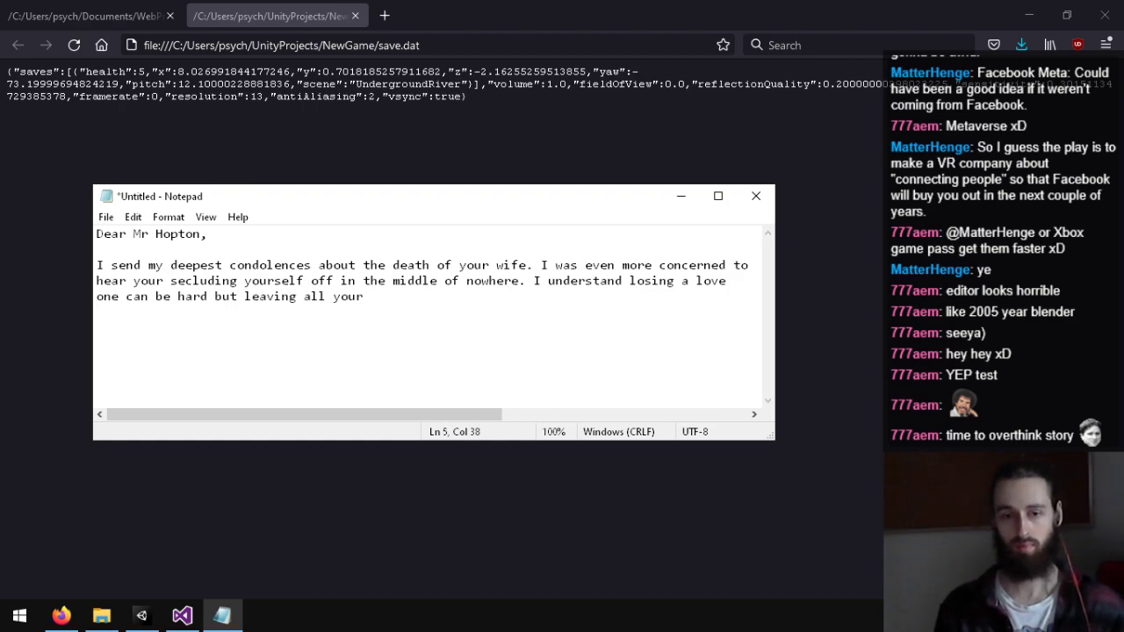
pyautogui.write('work ')
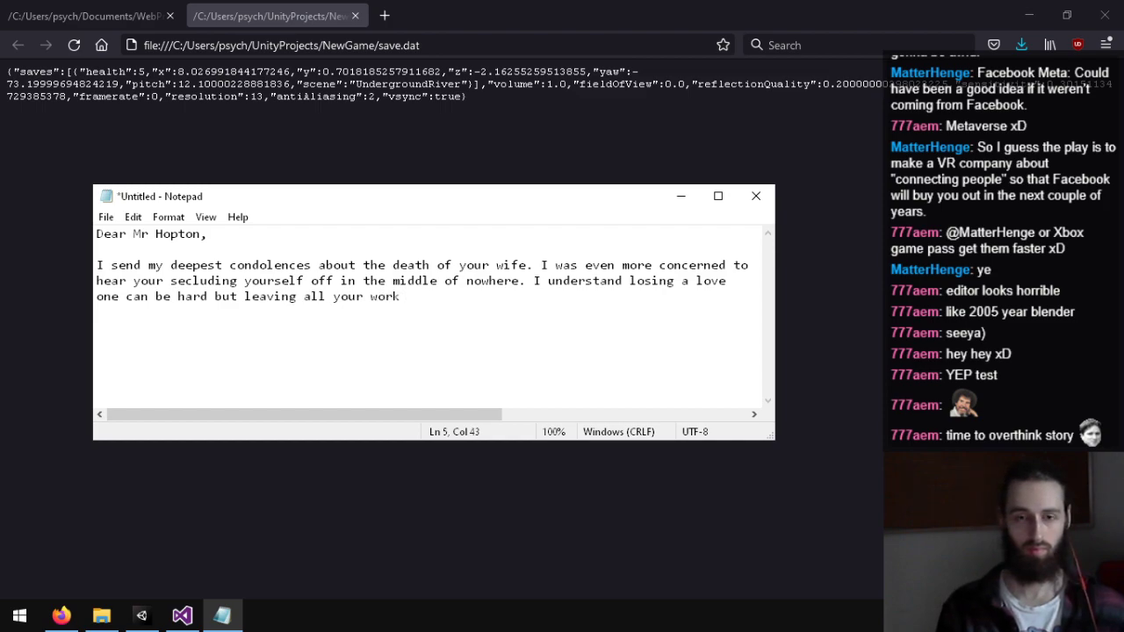
pyautogui.write('in the middle of sea')
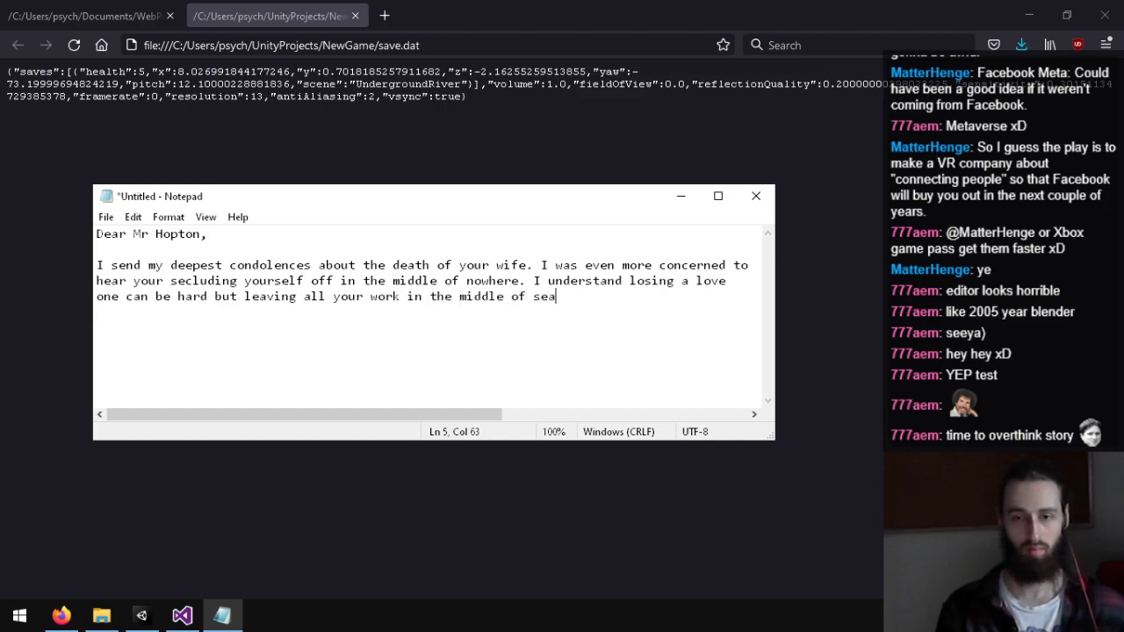
pyautogui.write('son')
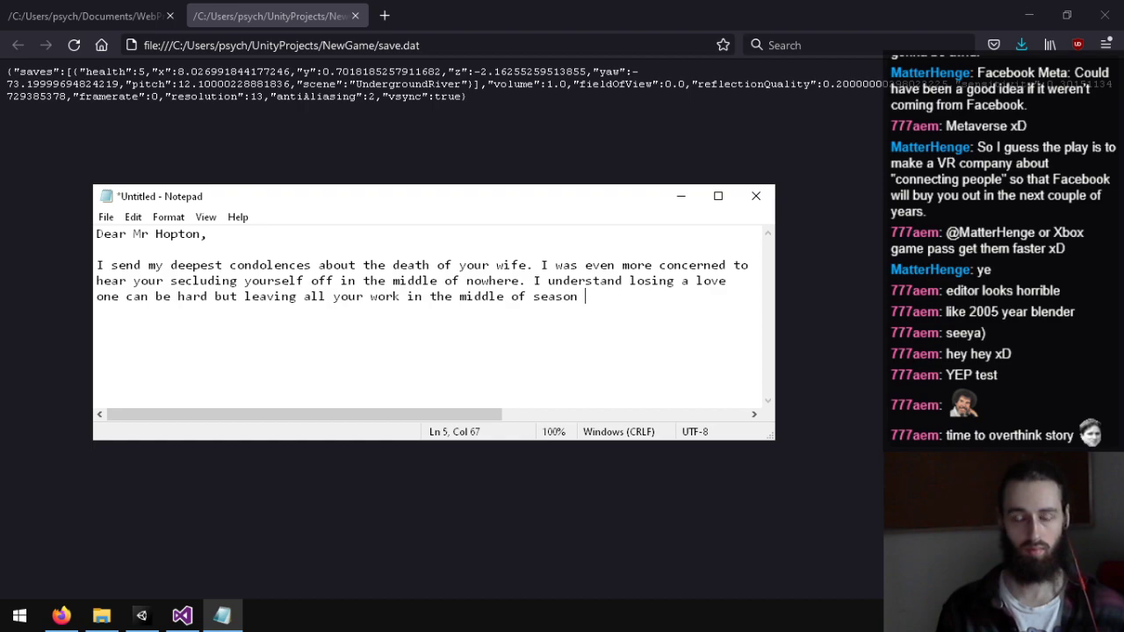
pyautogui.press('BackSpace')
pyautogui.press('BackSpace')
pyautogui.press('BackSpace')
pyautogui.press('BackSpace')
pyautogui.press('BackSpace')
pyautogui.press('BackSpace')
pyautogui.press('BackSpace')
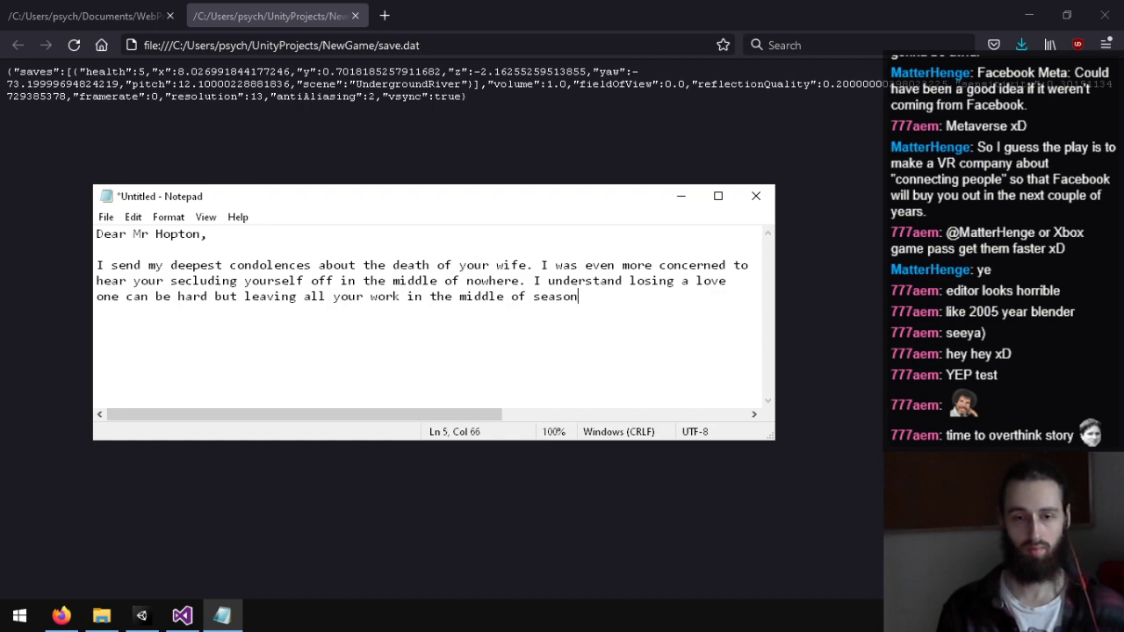
pyautogui.write('the seaso')
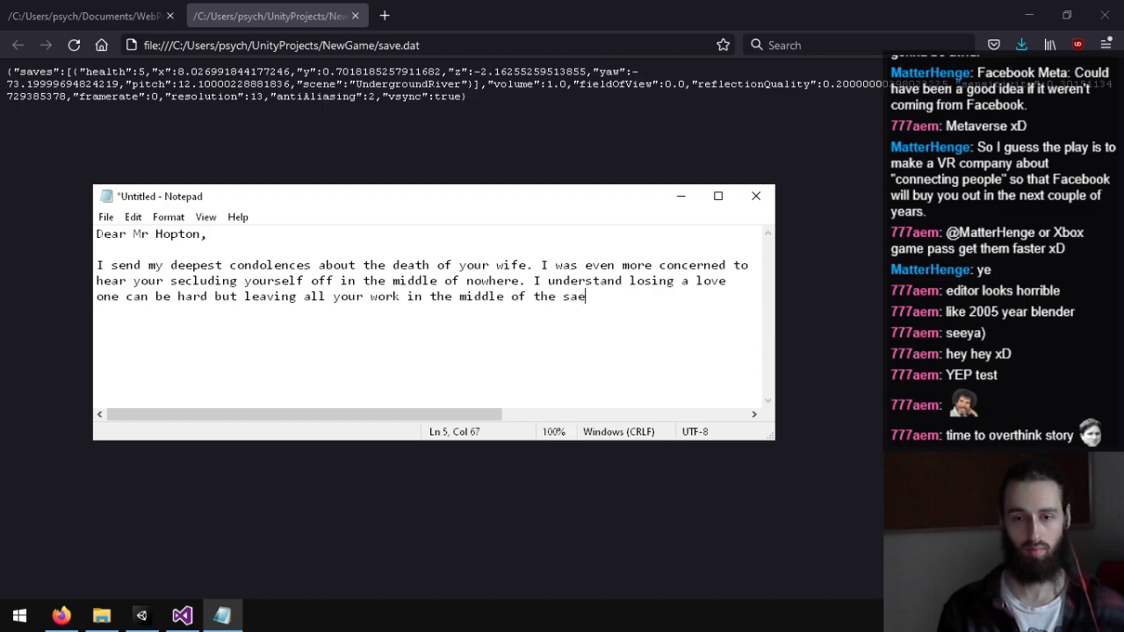
pyautogui.press('BackSpace')
pyautogui.press('BackSpace')
pyautogui.press('BackSpace')
pyautogui.write('ason.')
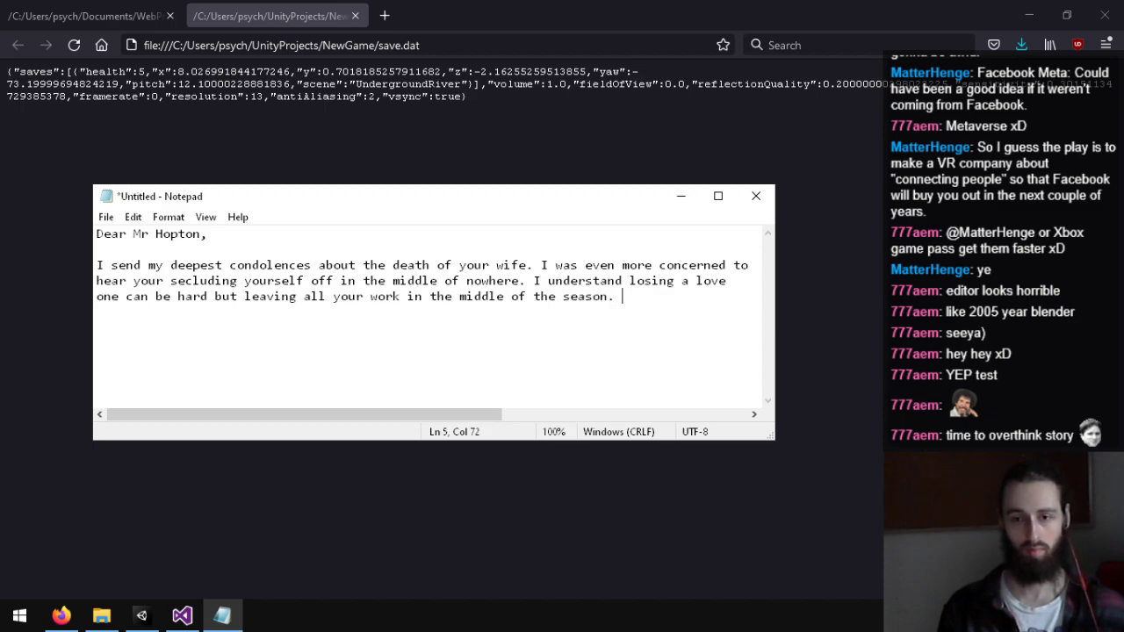
# Step: Cut the letter's last sentence back so that it ends with "but leaving"
pyautogui.press('BackSpace')
pyautogui.press('BackSpace')
pyautogui.press('BackSpace')
pyautogui.press('BackSpace')
pyautogui.press('BackSpace')
pyautogui.press('BackSpace')
pyautogui.press('BackSpace')
pyautogui.press('BackSpace')
pyautogui.press('BackSpace')
pyautogui.press('BackSpace')
pyautogui.press('BackSpace')
pyautogui.press('BackSpace')
pyautogui.press('BackSpace')
pyautogui.press('BackSpace')
pyautogui.press('BackSpace')
pyautogui.press('BackSpace')
pyautogui.press('BackSpace')
pyautogui.press('BackSpace')
pyautogui.press('BackSpace')
pyautogui.press('BackSpace')
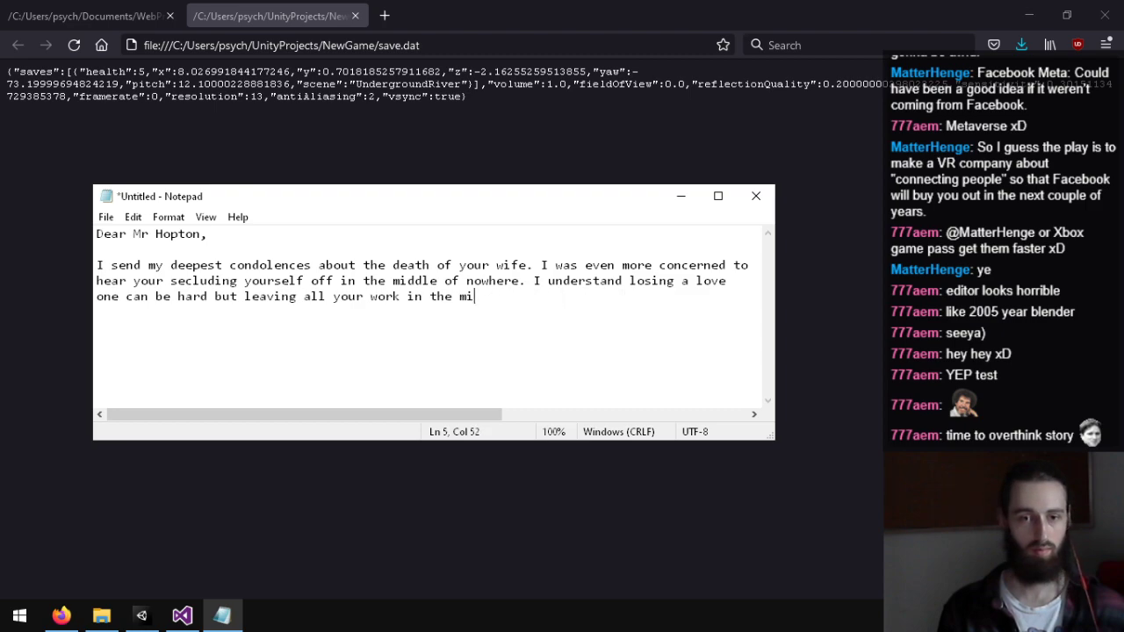
pyautogui.press('BackSpace')
pyautogui.press('BackSpace')
pyautogui.press('BackSpace')
pyautogui.press('BackSpace')
pyautogui.press('BackSpace')
pyautogui.press('BackSpace')
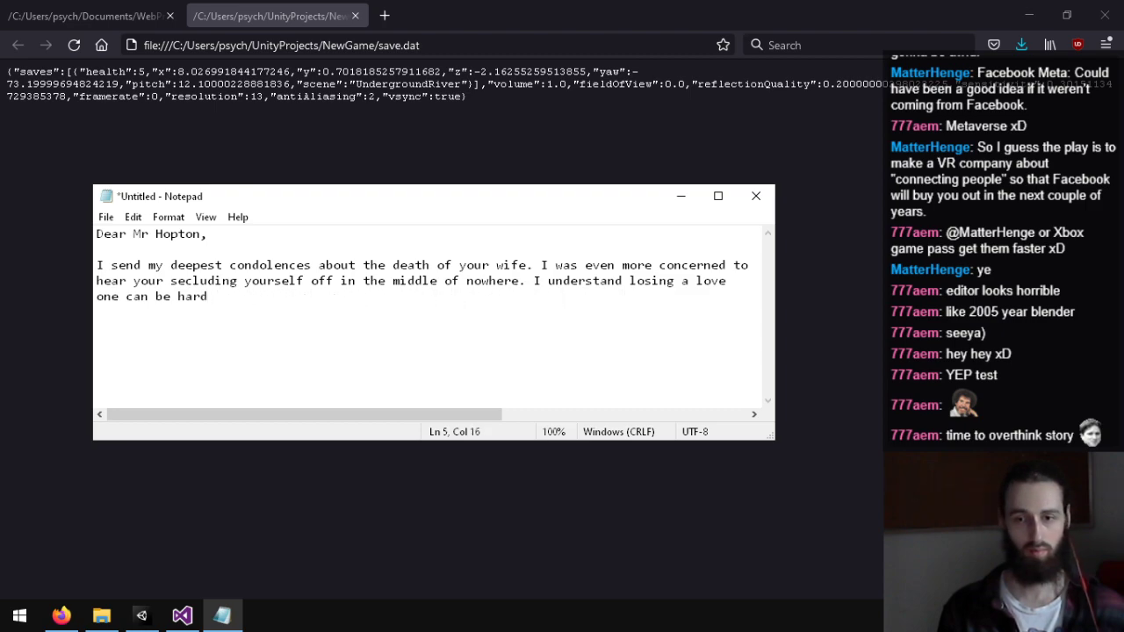
pyautogui.write('but leaving')
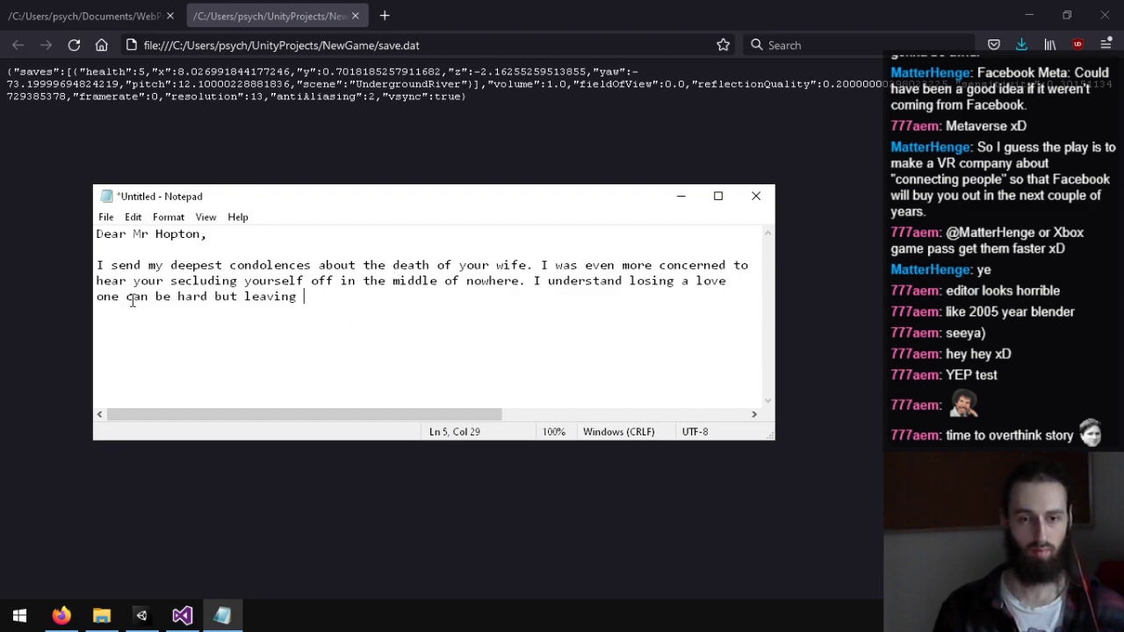
# Step: Insert the word "resignation" after "hear your" in the second sentence
pyautogui.click(164, 281)
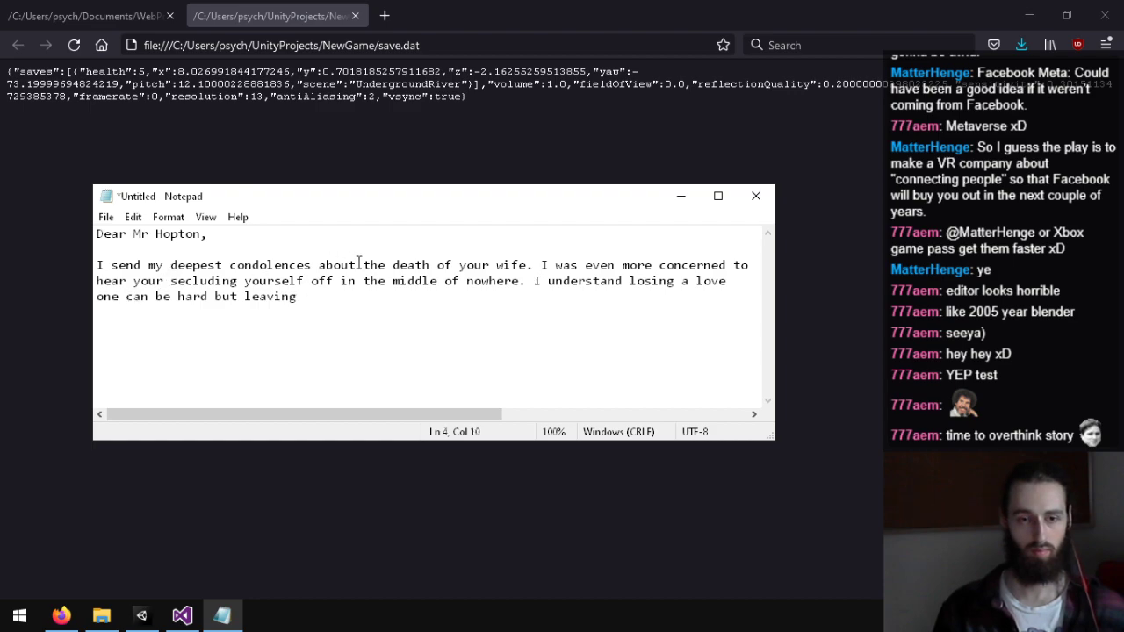
pyautogui.write('resignatio')
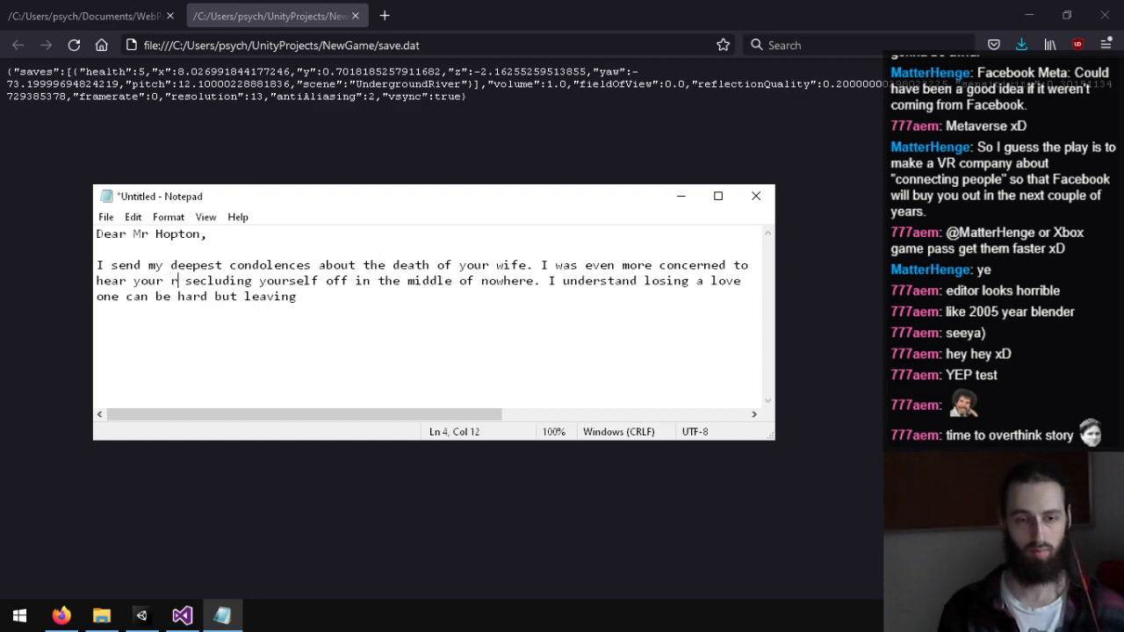
pyautogui.write('n')
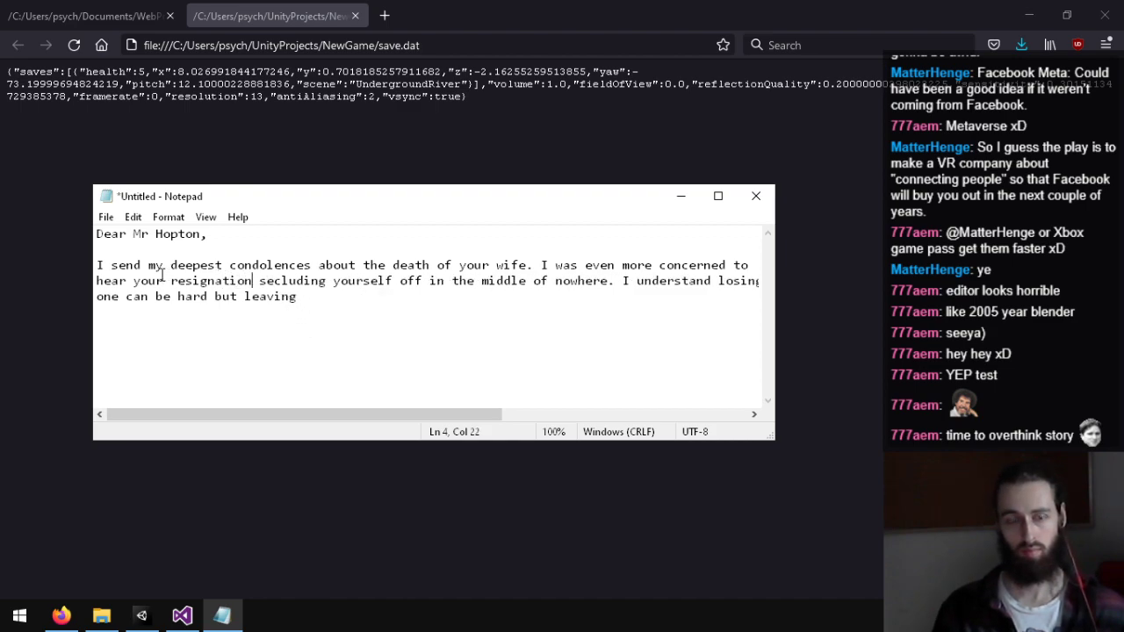
# Step: Replace "to hear your resignation" with "about my resignation" on the line below "I was even more concerned"
pyautogui.moveTo(252, 282); pyautogui.dragTo(44, 276)
pyautogui.press('BackSpace')
pyautogui.press('BackSpace')
pyautogui.press('BackSpace')
pyautogui.press('BackSpace')
pyautogui.press('Return')
pyautogui.write('about my resign')
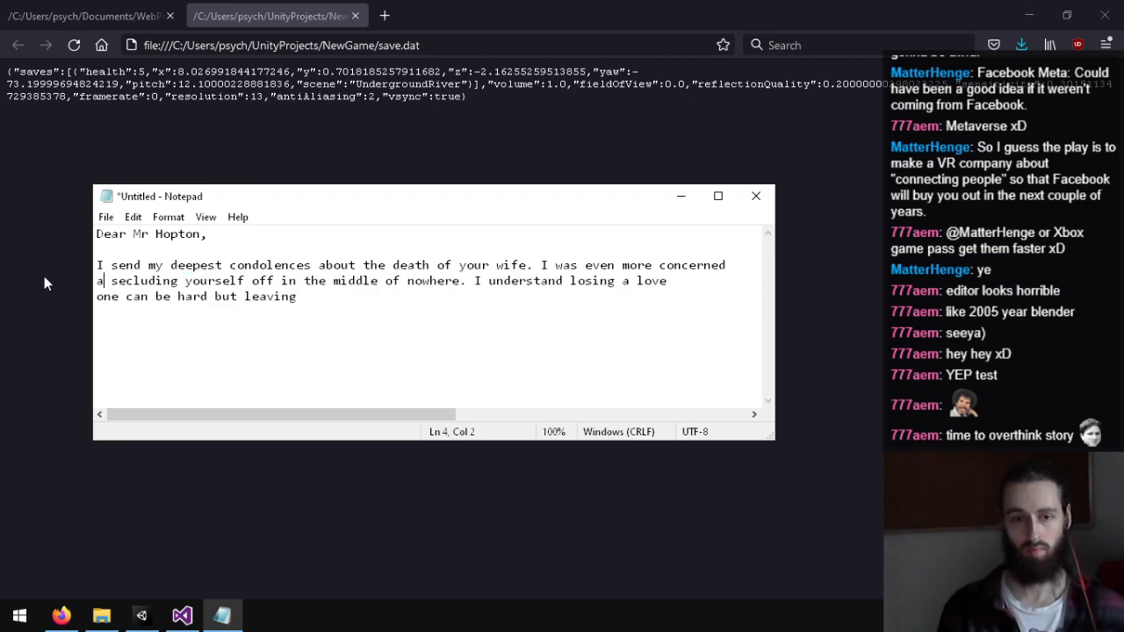
pyautogui.write('ation')
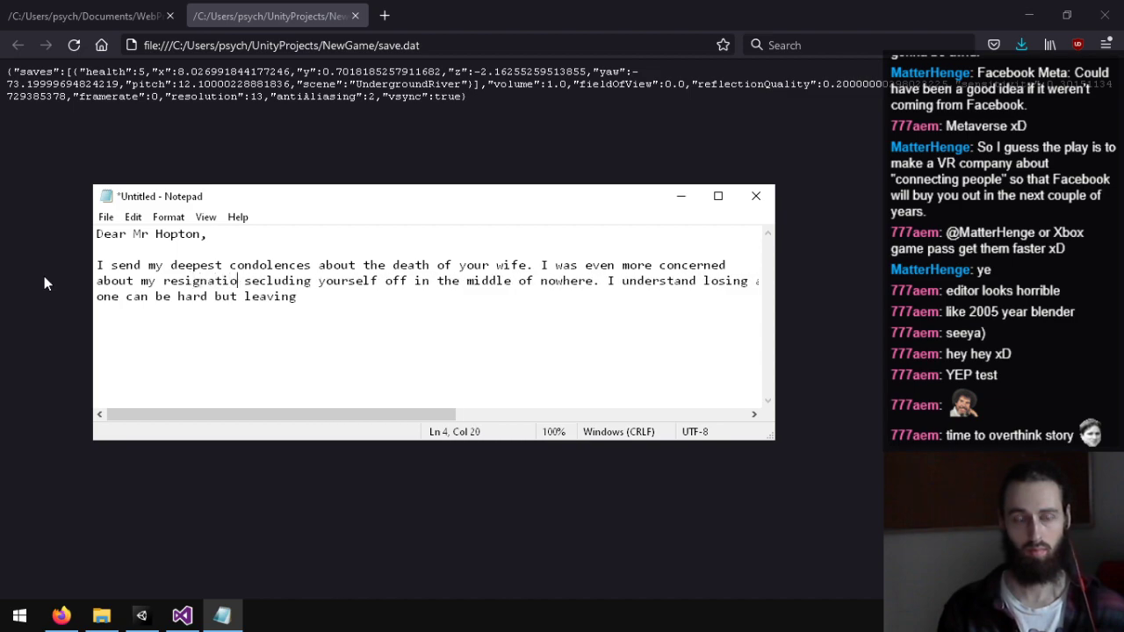
# Step: Replace "my resignation" with "your" after "about"
pyautogui.press('BackSpace')
pyautogui.press('BackSpace')
pyautogui.press('BackSpace')
pyautogui.press('BackSpace')
pyautogui.press('BackSpace')
pyautogui.press('BackSpace')
pyautogui.press('BackSpace')
pyautogui.press('BackSpace')
pyautogui.press('BackSpace')
pyautogui.press('BackSpace')
pyautogui.press('BackSpace')
pyautogui.press('BackSpace')
pyautogui.press('BackSpace')
pyautogui.press('BackSpace')
pyautogui.write('y')
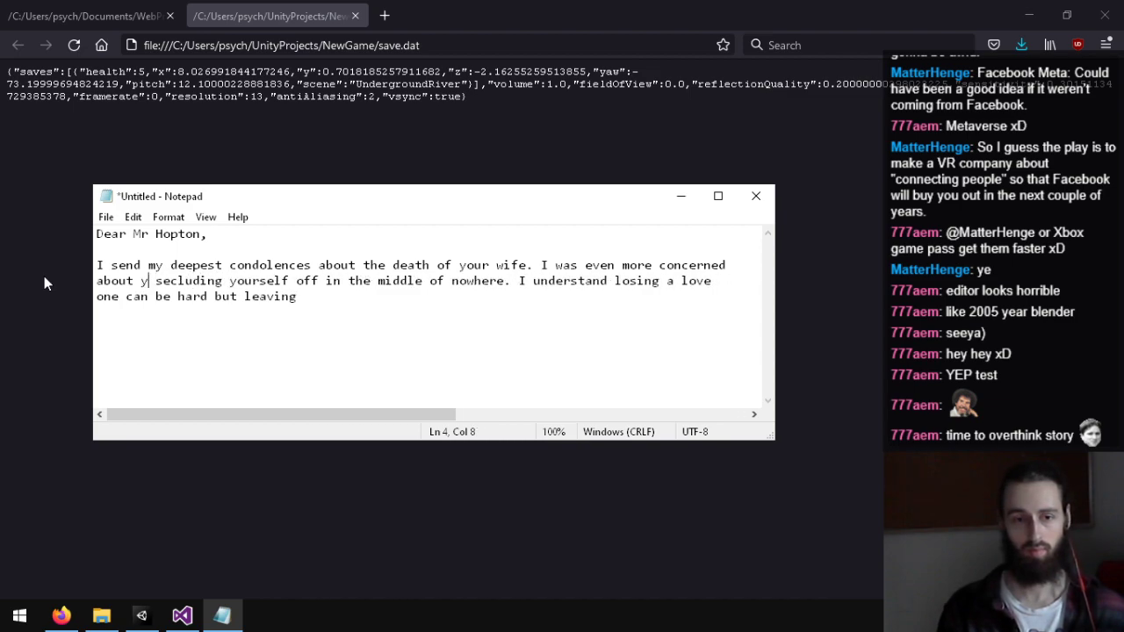
pyautogui.write('our')
# Step: Delete "about your" and the unfinished sentence start "I was even more concerned" after "your wife."
pyautogui.press('BackSpace')
pyautogui.press('BackSpace')
pyautogui.press('BackSpace')
pyautogui.press('BackSpace')
pyautogui.press('BackSpace')
pyautogui.press('BackSpace')
pyautogui.press('BackSpace')
pyautogui.press('BackSpace')
pyautogui.press('BackSpace')
pyautogui.press('BackSpace')
pyautogui.press('BackSpace')
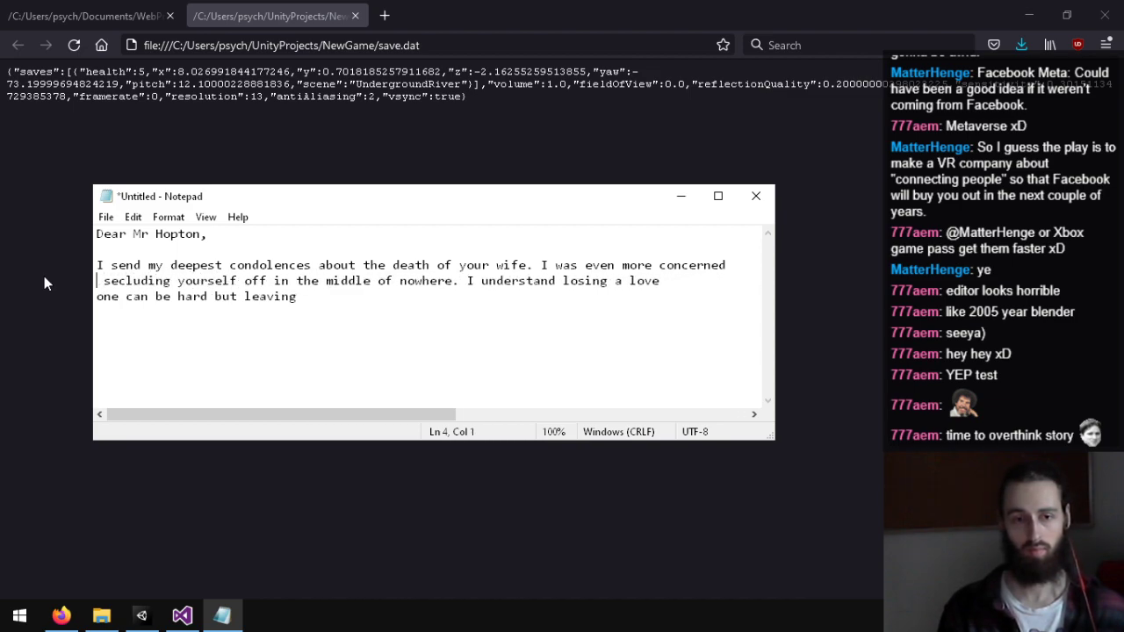
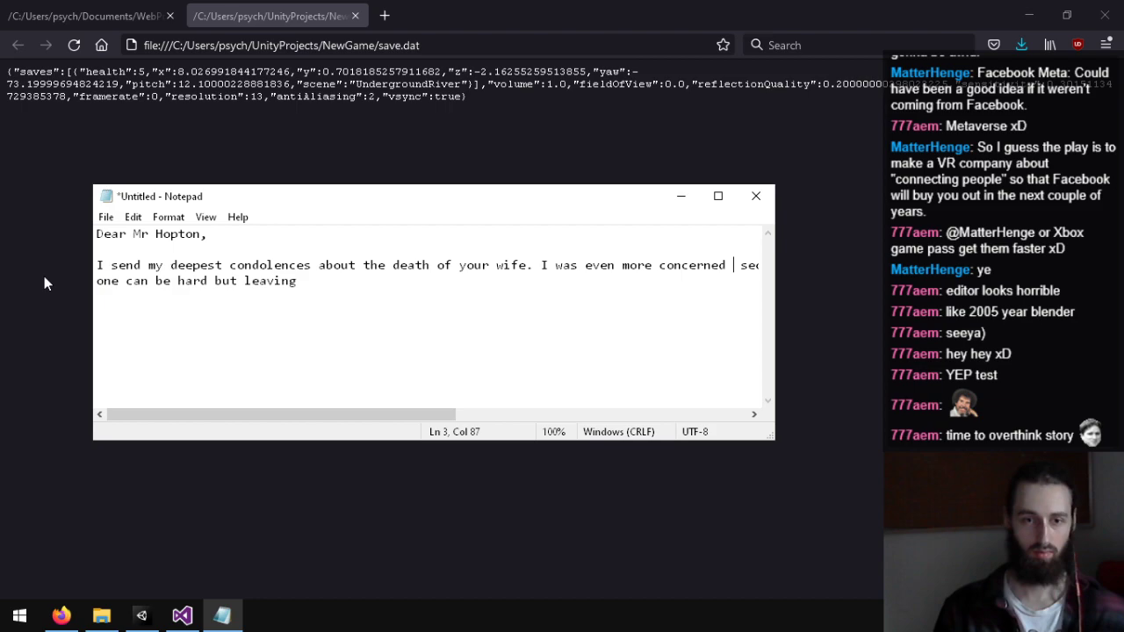
pyautogui.press('BackSpace')
pyautogui.press('BackSpace')
pyautogui.press('BackSpace')
pyautogui.press('BackSpace')
pyautogui.press('BackSpace')
pyautogui.press('BackSpace')
pyautogui.press('BackSpace')
pyautogui.press('BackSpace')
pyautogui.press('BackSpace')
pyautogui.press('BackSpace')
pyautogui.press('BackSpace')
pyautogui.press('BackSpace')
pyautogui.press('BackSpace')
pyautogui.press('BackSpace')
pyautogui.press('BackSpace')
pyautogui.press('BackSpace')
pyautogui.press('BackSpace')
pyautogui.press('BackSpace')
pyautogui.press('BackSpace')
pyautogui.press('BackSpace')
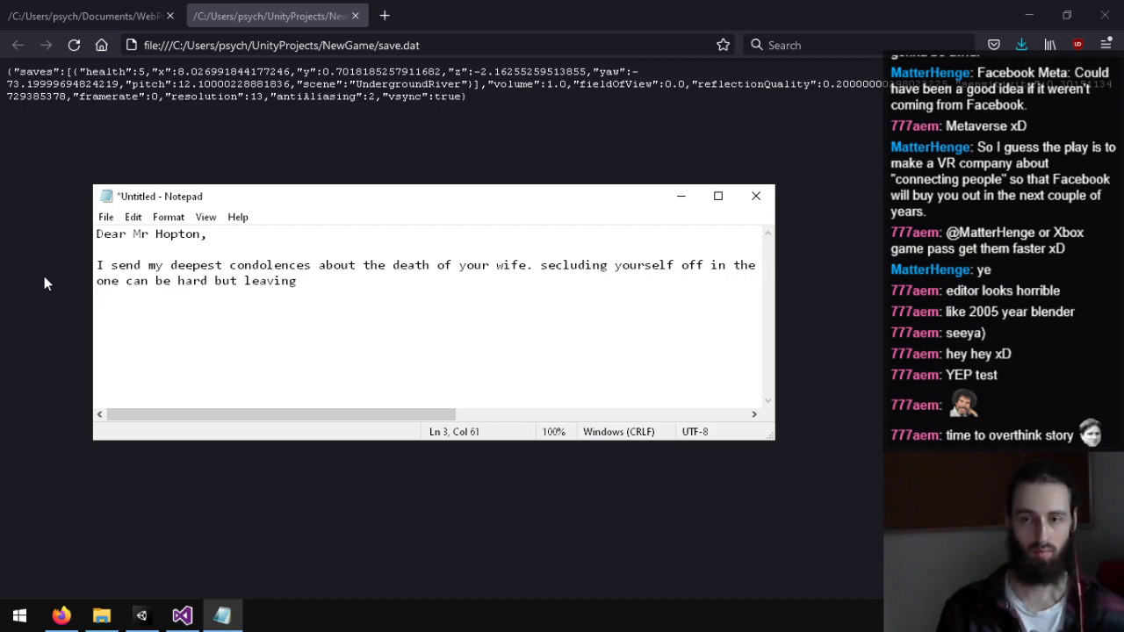
# Step: Separate the text starting with "secluding yourself" from the first sentence with a blank line and return to the end of that sentence
pyautogui.press('Return')
pyautogui.press('Return')
pyautogui.press('Delete')
pyautogui.press('Up')
pyautogui.press('Up')
pyautogui.press('End')
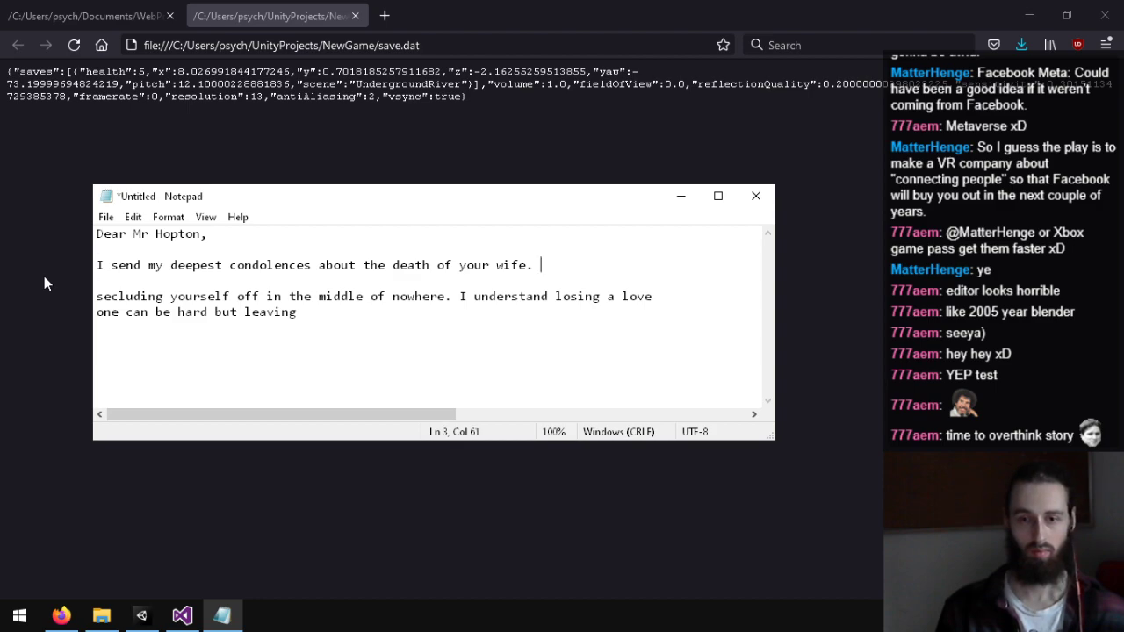
# Step: Continue the first paragraph with "I understand losing a love one can be hard", breaking the line after "love"
pyautogui.write('I')
pyautogui.write(' understand ')
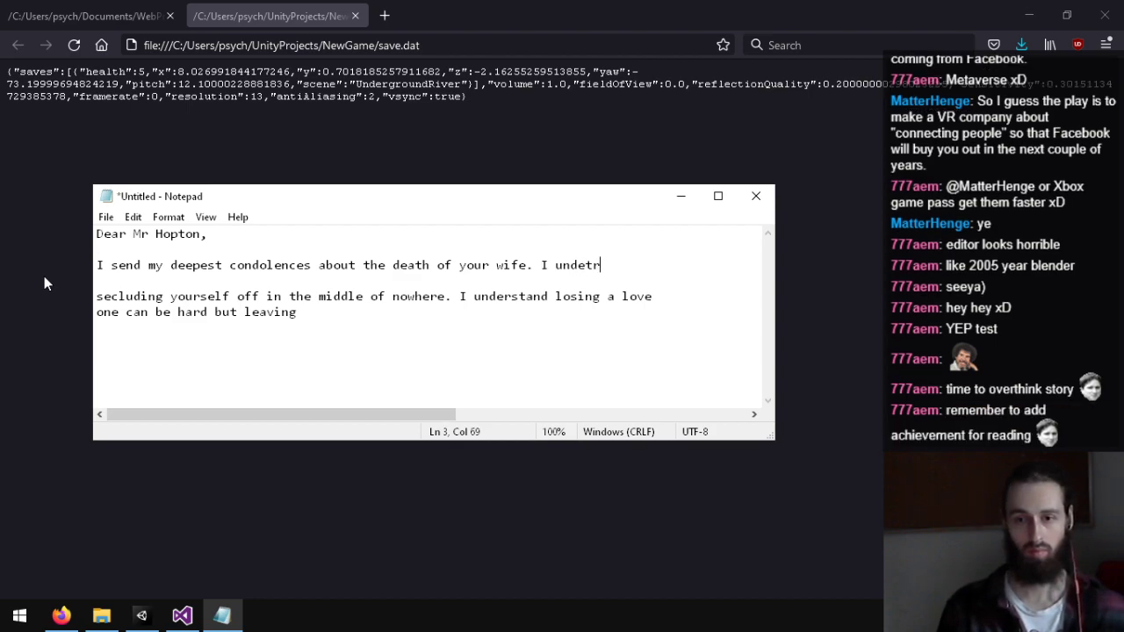
pyautogui.write('losing a love')
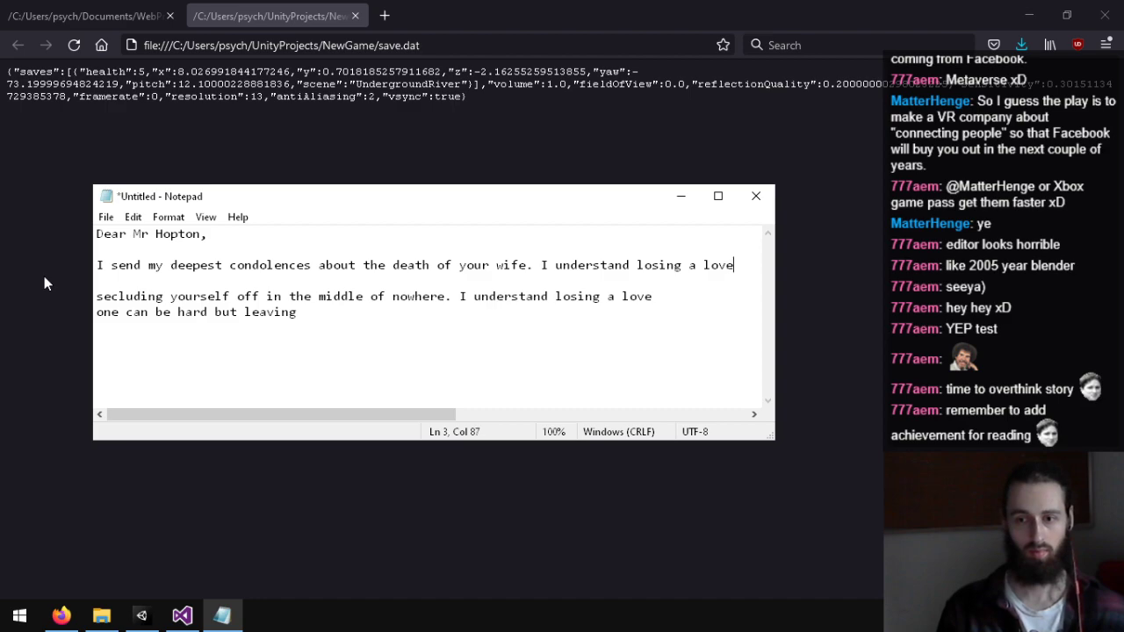
pyautogui.press('Return')
pyautogui.write('one can be hard')
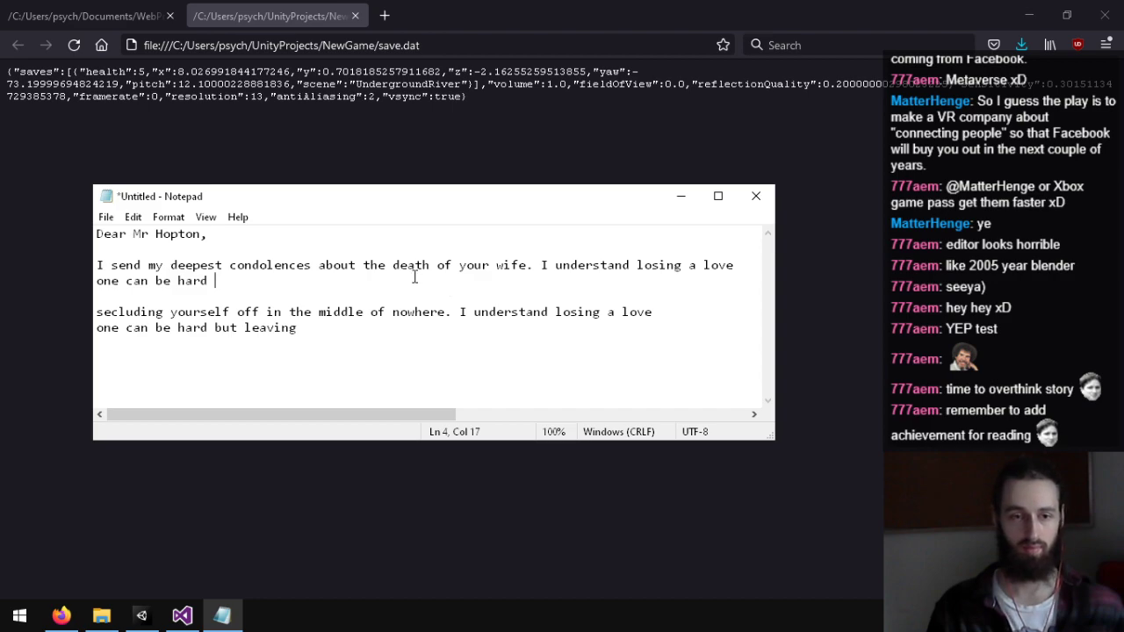
# Step: Finish the sentence after "can be hard" with "but please we need your skills back at the company."
pyautogui.write('but please we ')
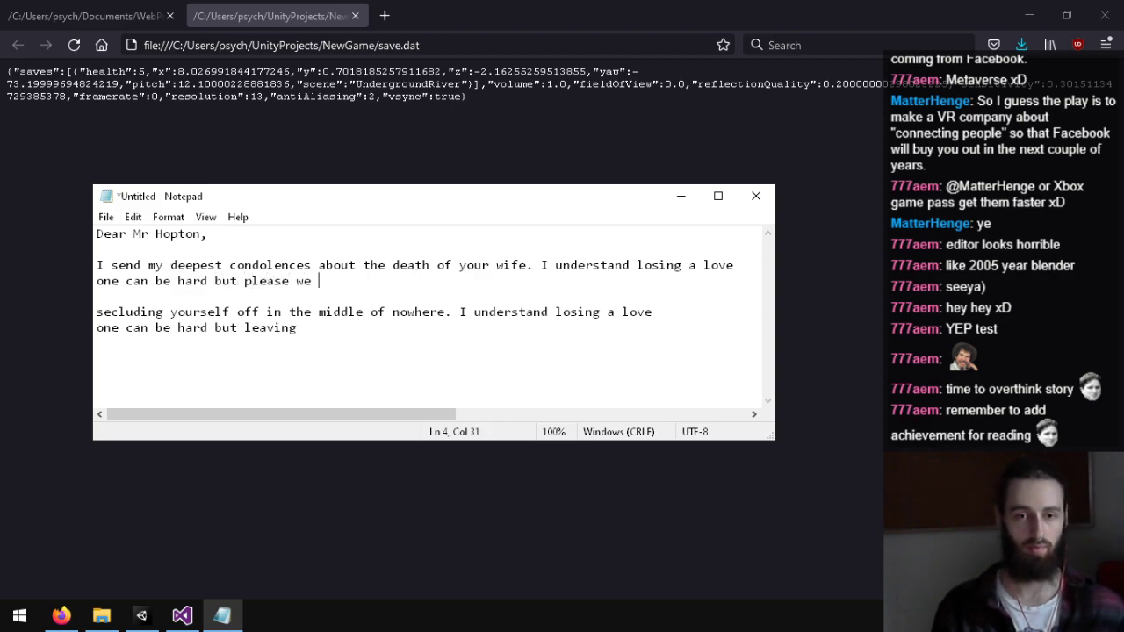
pyautogui.write('need your')
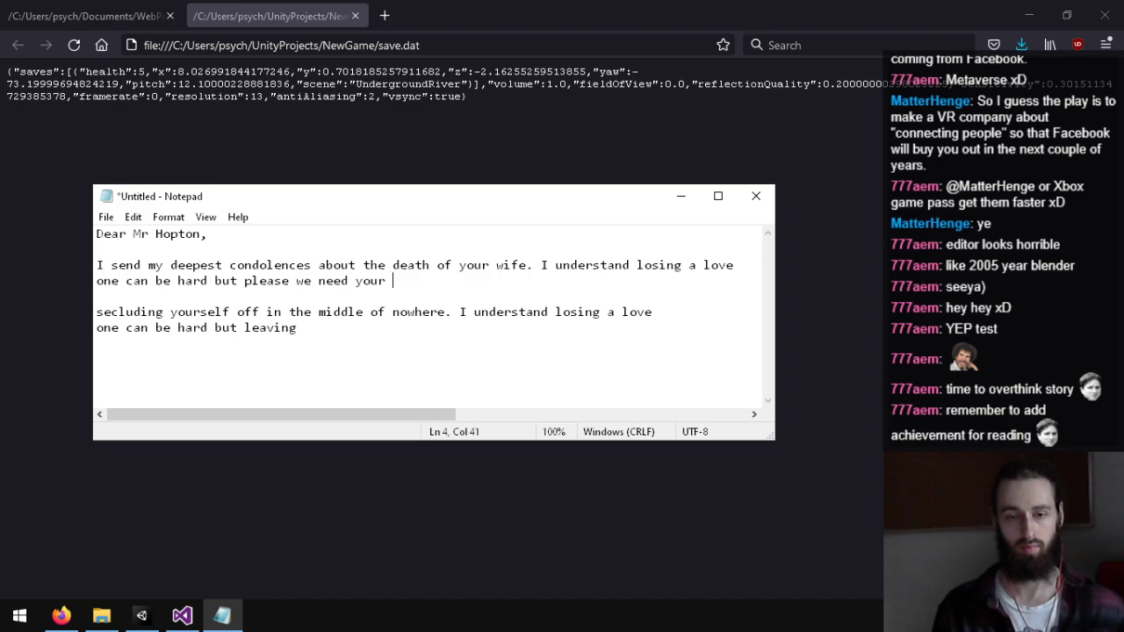
pyautogui.write('skills back at the')
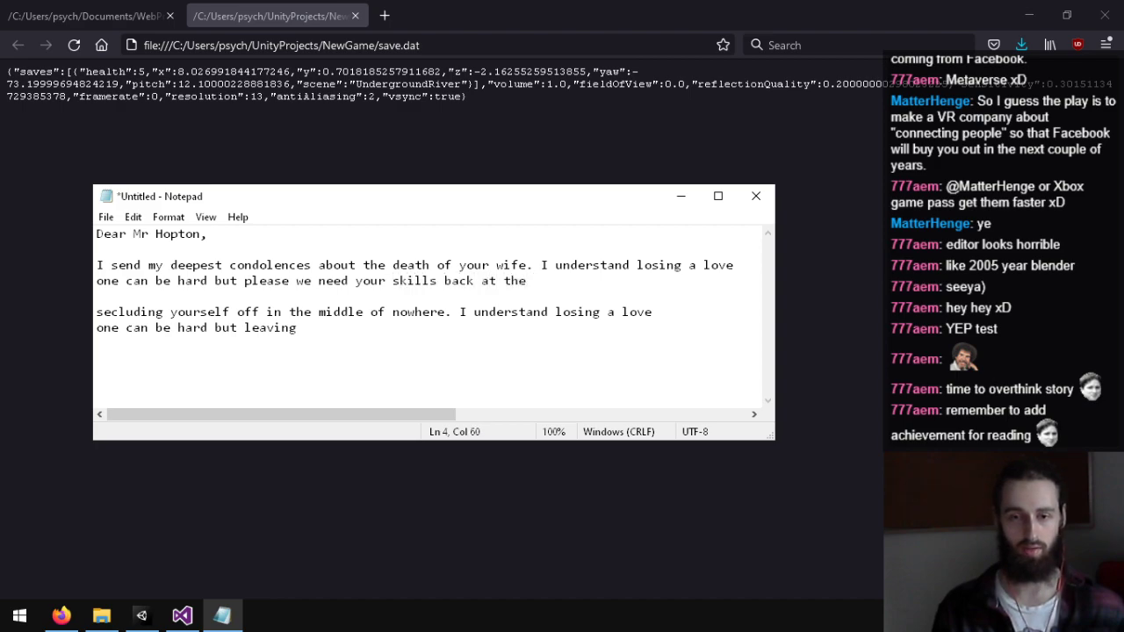
pyautogui.write('company.')
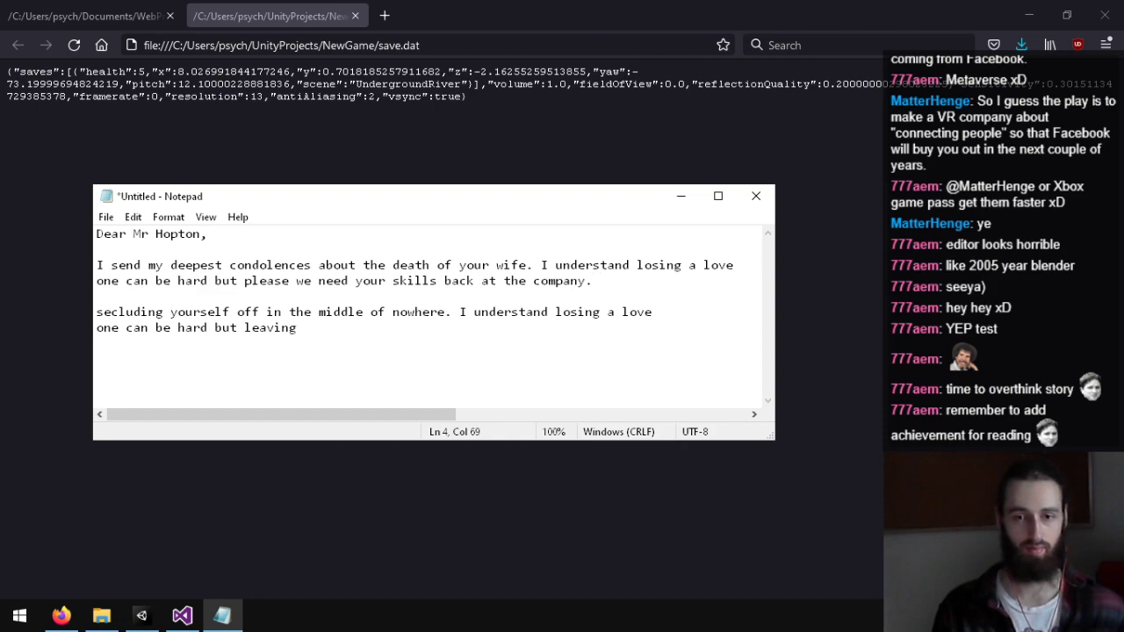
# Step: Add the sentence "Secluding yourself in the middle of nowhere helps nobody but yourself.", breaking the line after "Secluding yourself"
pyautogui.write('Secluding yourself')
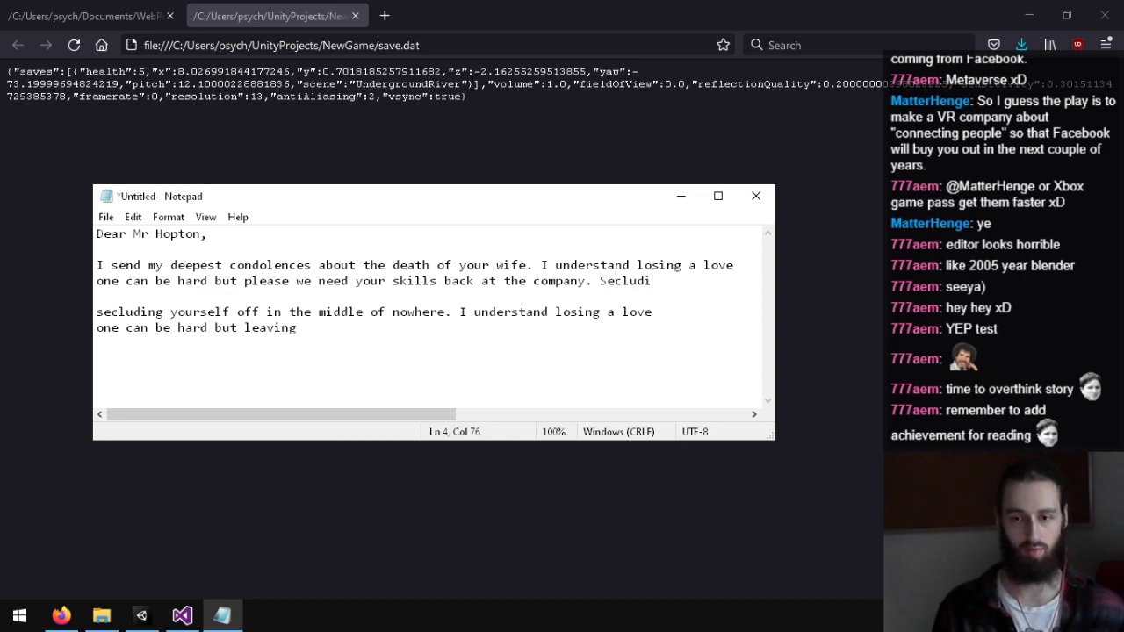
pyautogui.press('Return')
pyautogui.write('in the m')
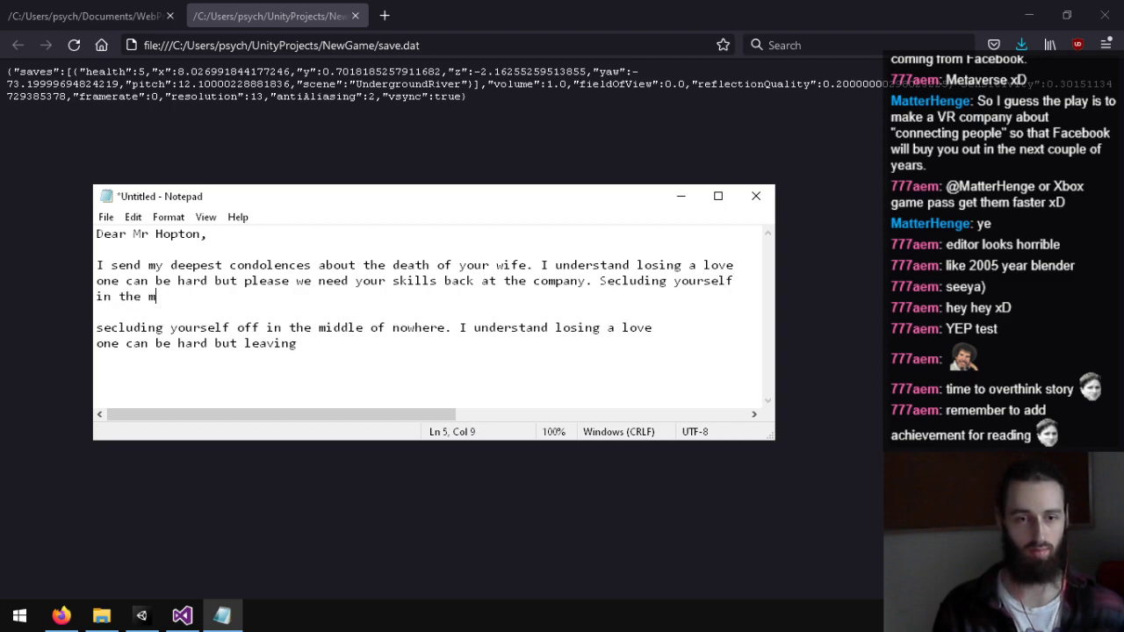
pyautogui.write('iddle of nowhere hel')
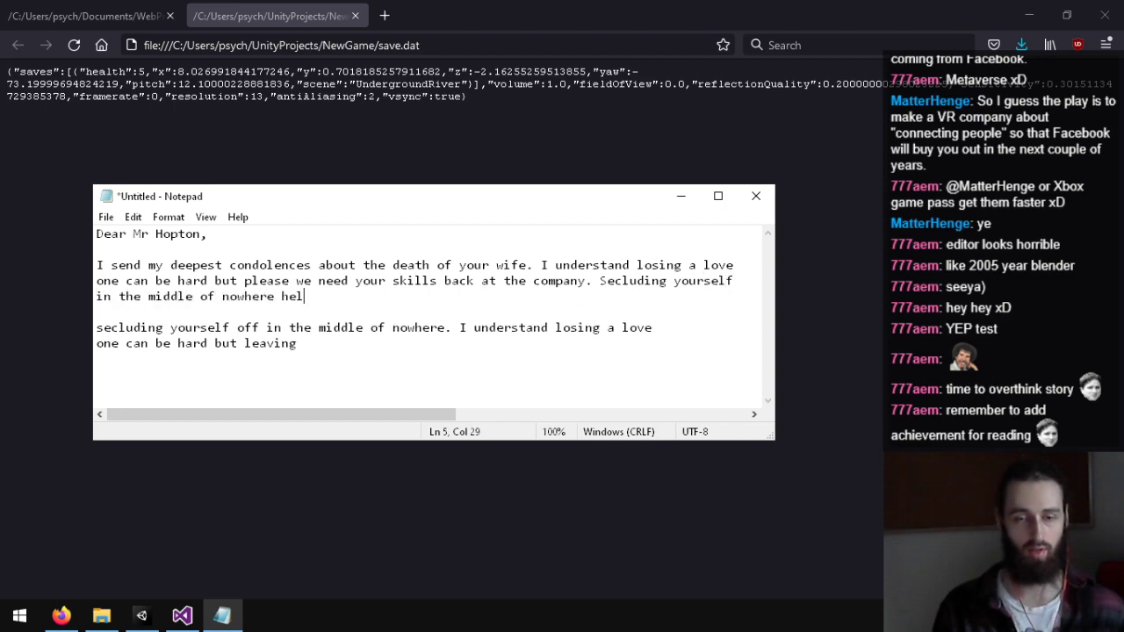
pyautogui.write('ps nobody but yourself.')
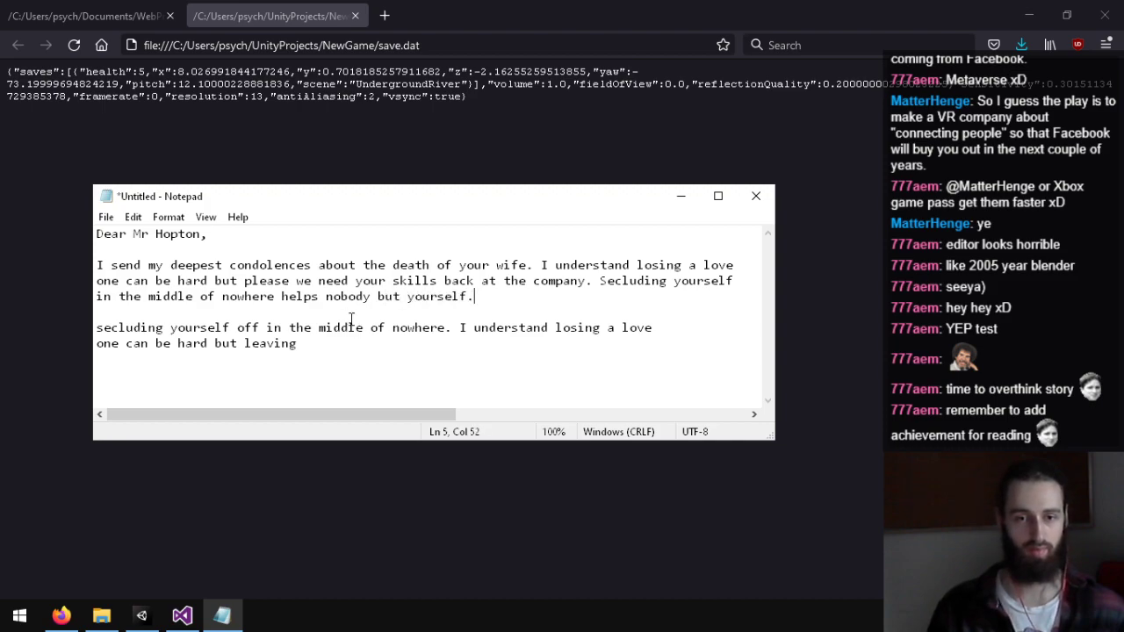
# Step: Replace the leftover old paragraph with a closing line reading "Sincerely" and the sender's name
pyautogui.moveTo(332, 365); pyautogui.dragTo(100, 327)
pyautogui.press('Delete')
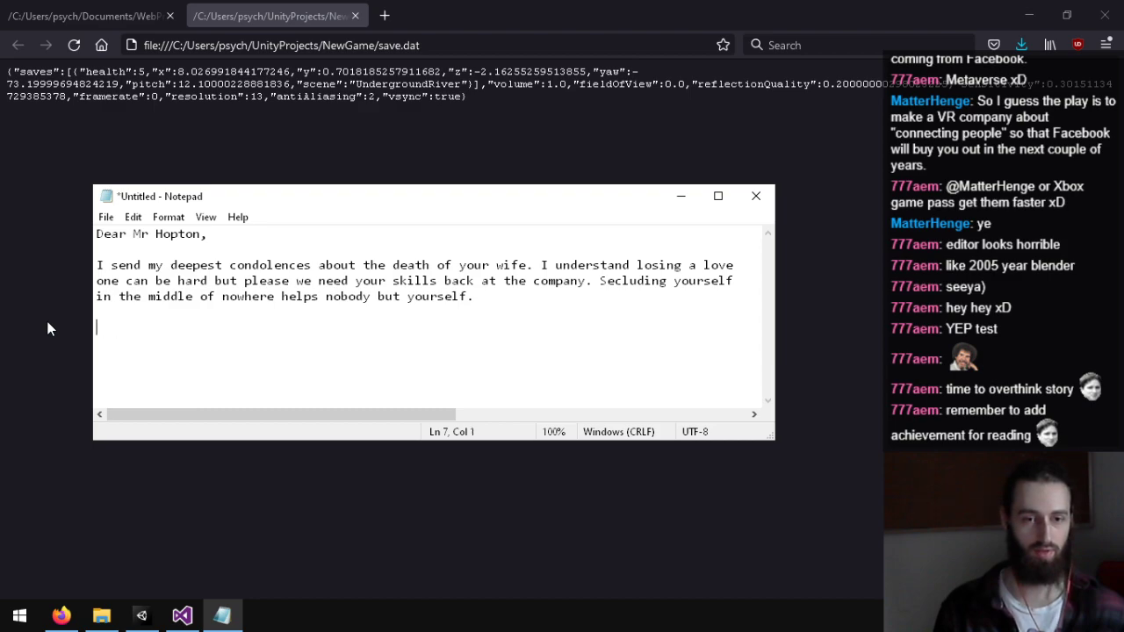
pyautogui.write('Sincerely M')
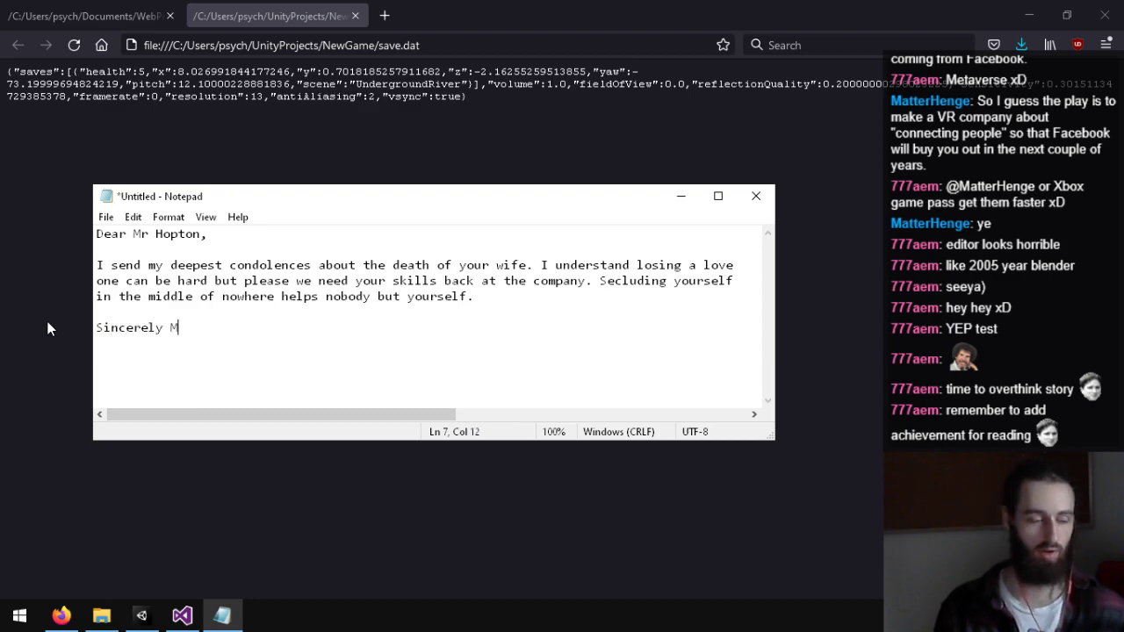
pyautogui.write('onteg')
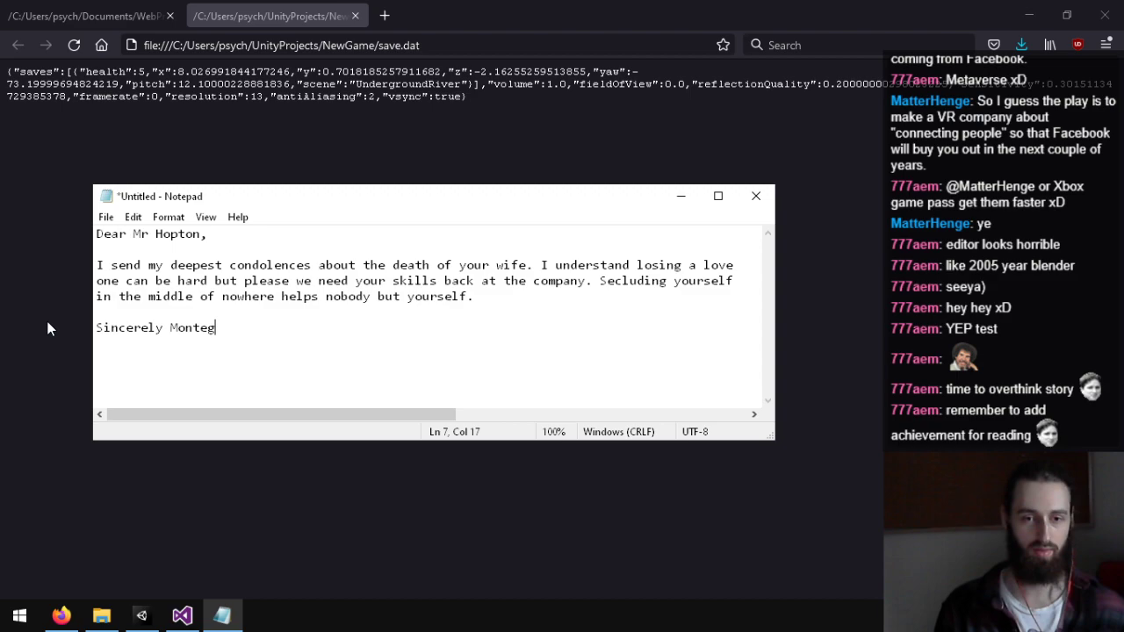
pyautogui.write('omery')
pyautogui.press('BackSpace')
pyautogui.press('BackSpace')
pyautogui.press('BackSpace')
pyautogui.press('BackSpace')
pyautogui.press('BackSpace')
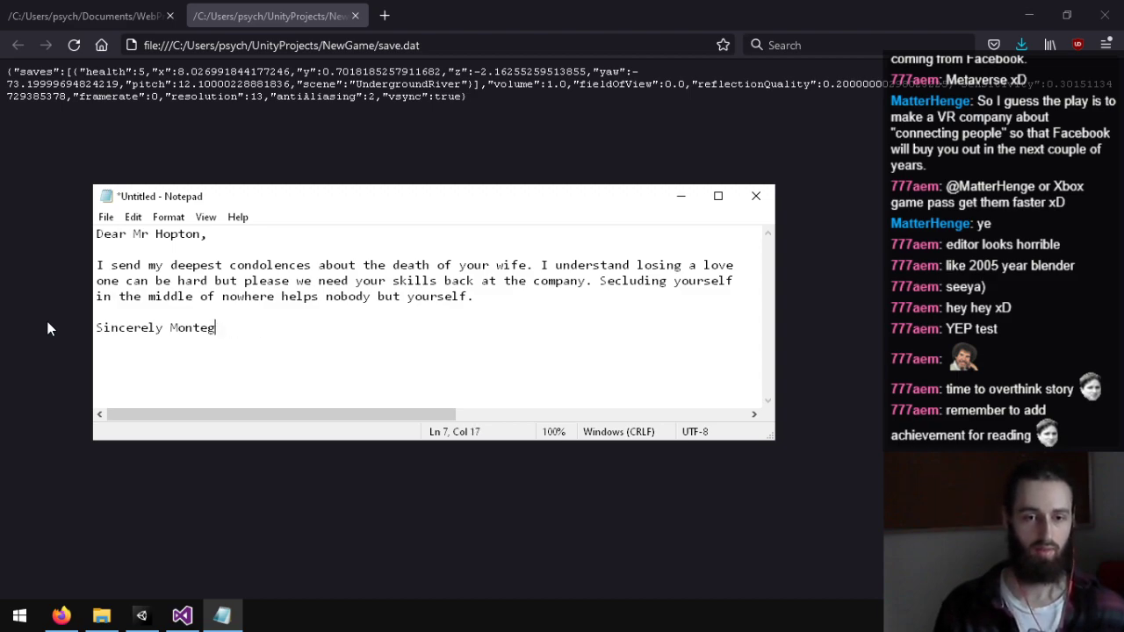
pyautogui.write('omery')
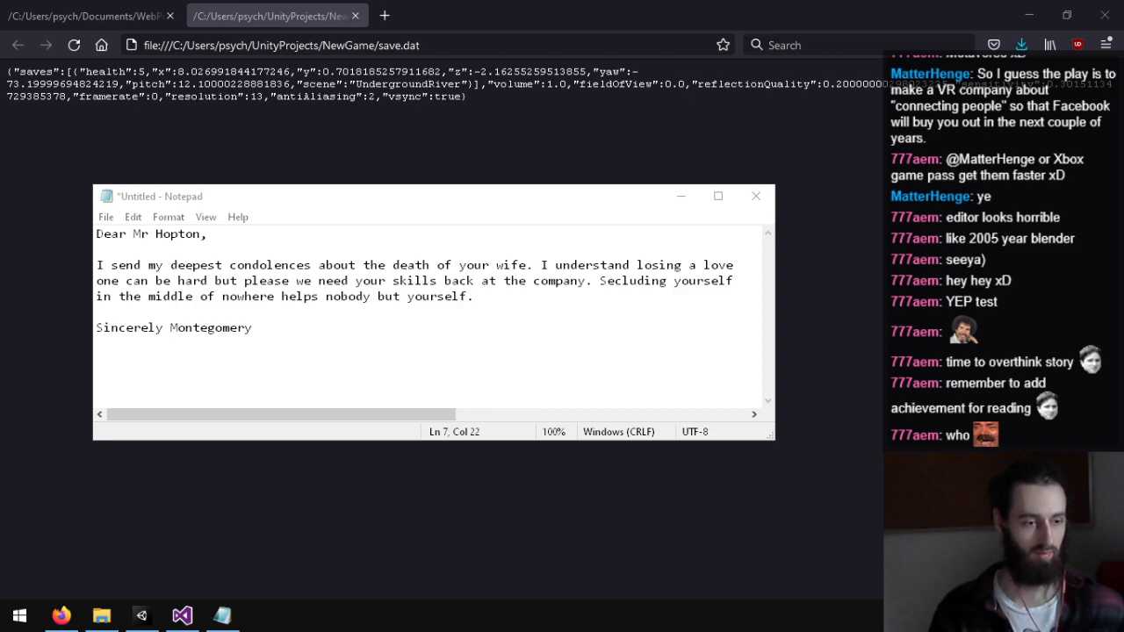
# Step: Correct the spelling of the sender's name in the closing line and capitalise its first letter
pyautogui.hotkey('alt', 'Tab')
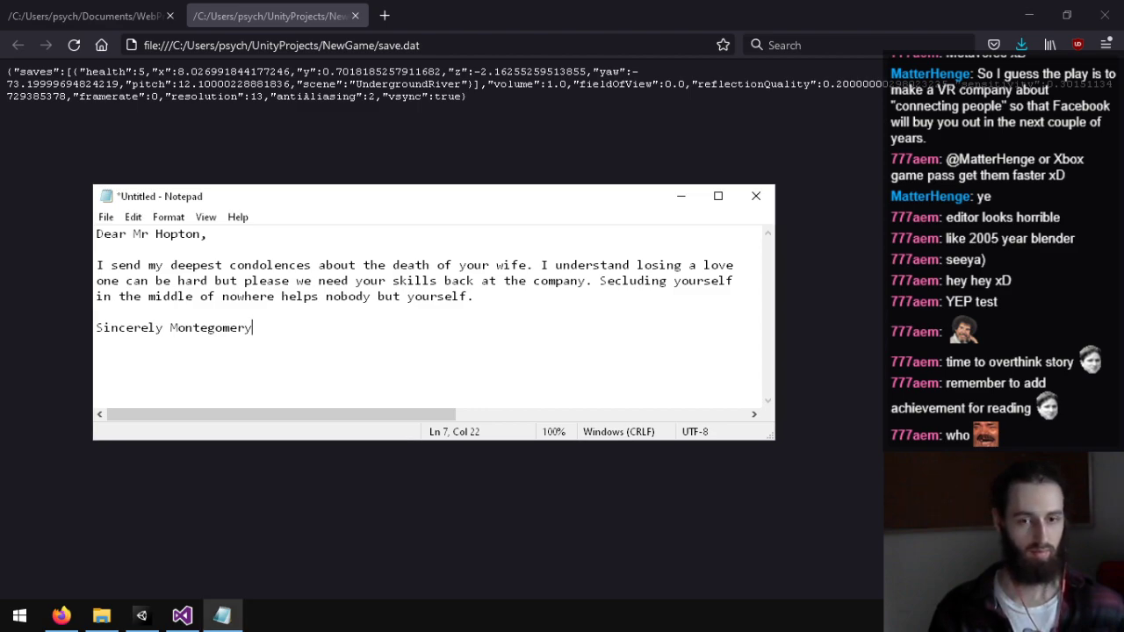
pyautogui.doubleClick(202, 326)
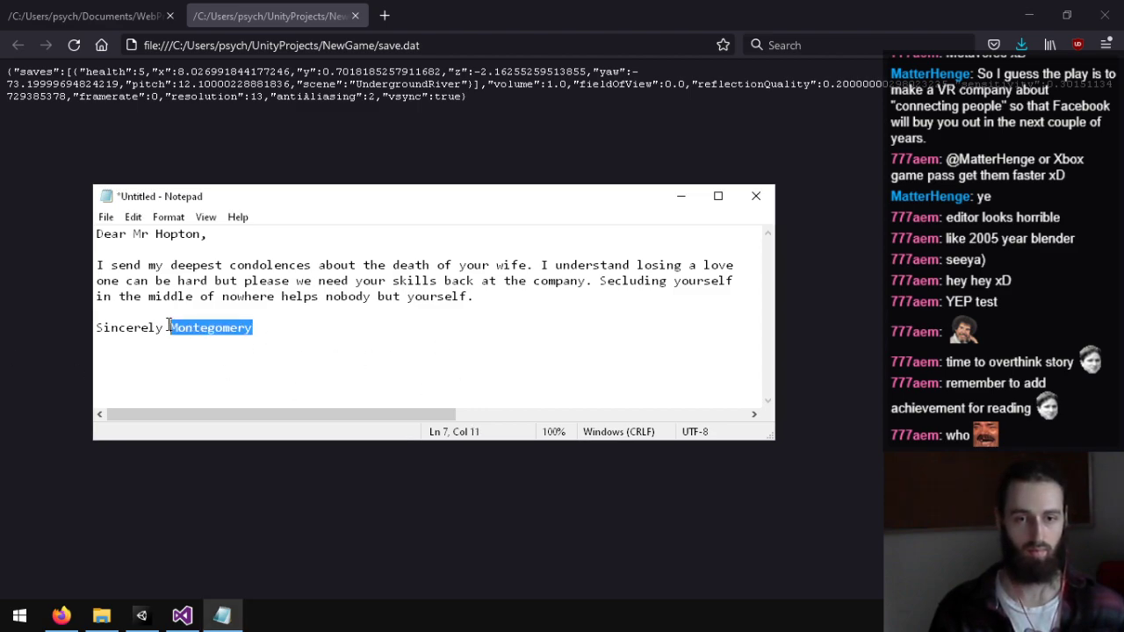
pyautogui.write('montgomery')
pyautogui.moveTo(186, 328); pyautogui.dragTo(178, 328)
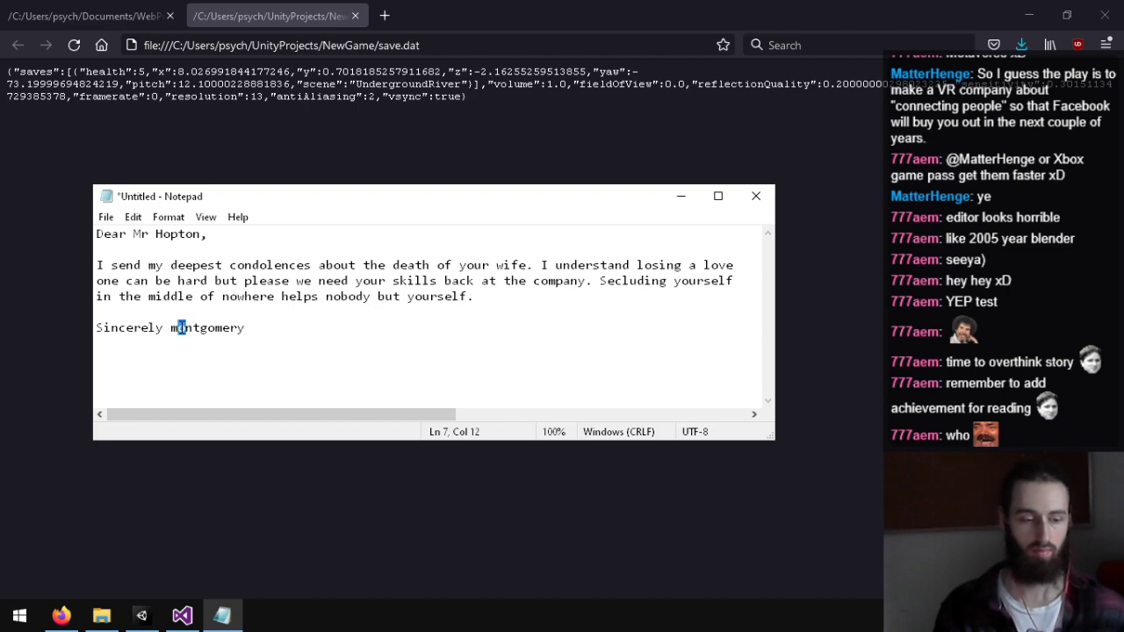
pyautogui.press('BackSpace')
pyautogui.press('BackSpace')
pyautogui.write('Mo')
pyautogui.hotkey('ctrl', 's')
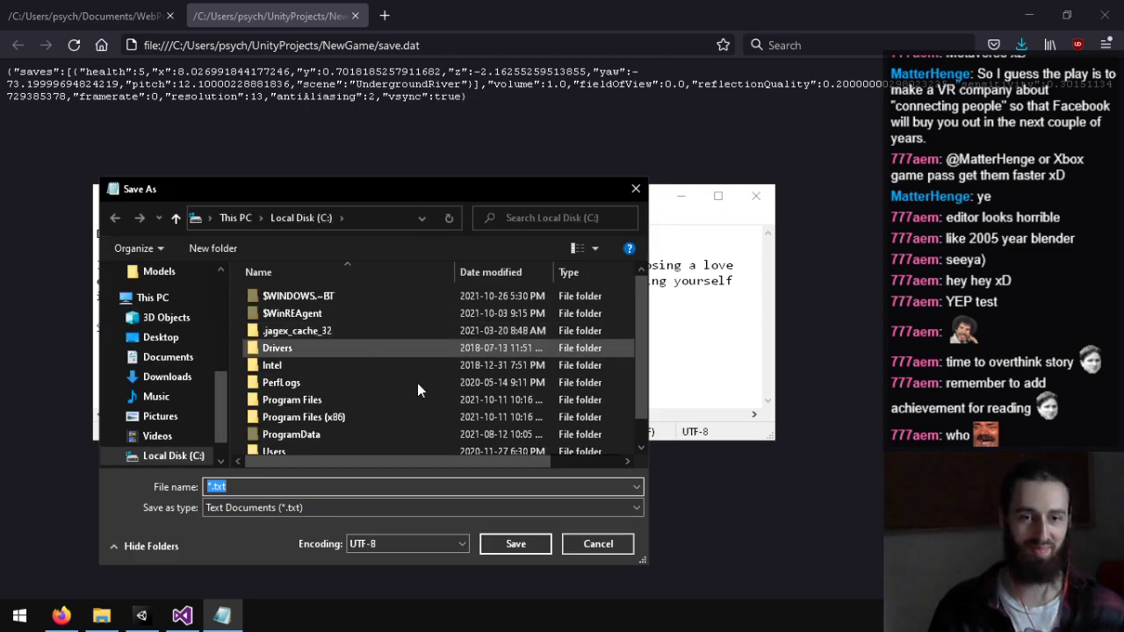
pyautogui.click(598, 544)
# Step: Add a comma after "Sincerely" in the closing line
pyautogui.press('Left')
pyautogui.press('Left')
pyautogui.press('Left')
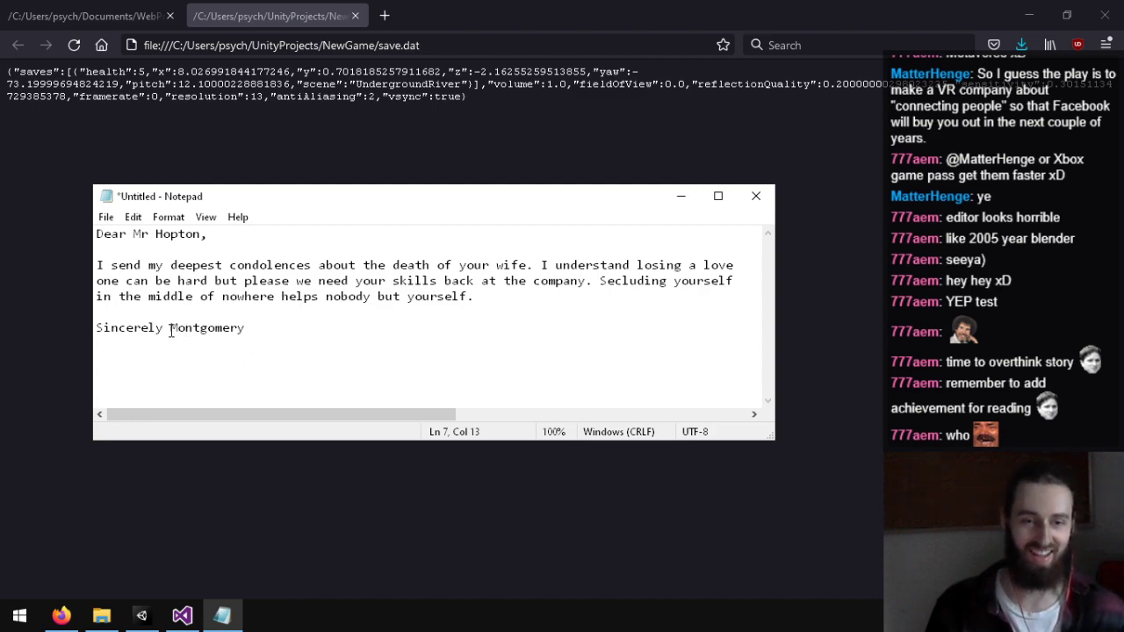
pyautogui.write(',')
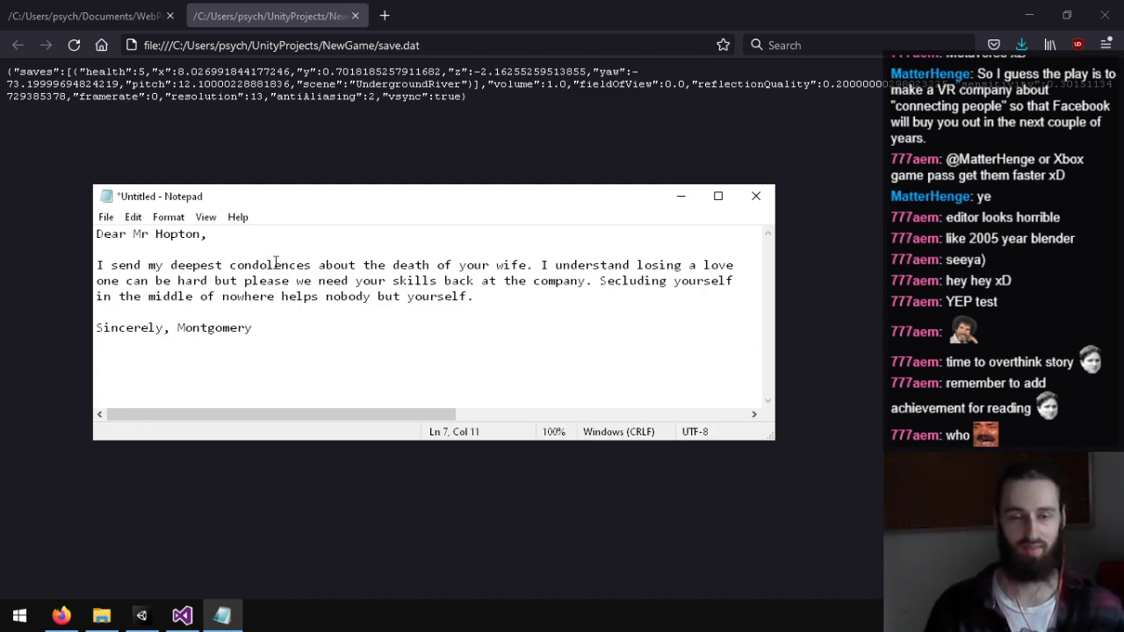
# Step: Remove the commas after the greeting name and after "Sincerely", then copy the entire letter
pyautogui.press('BackSpace')
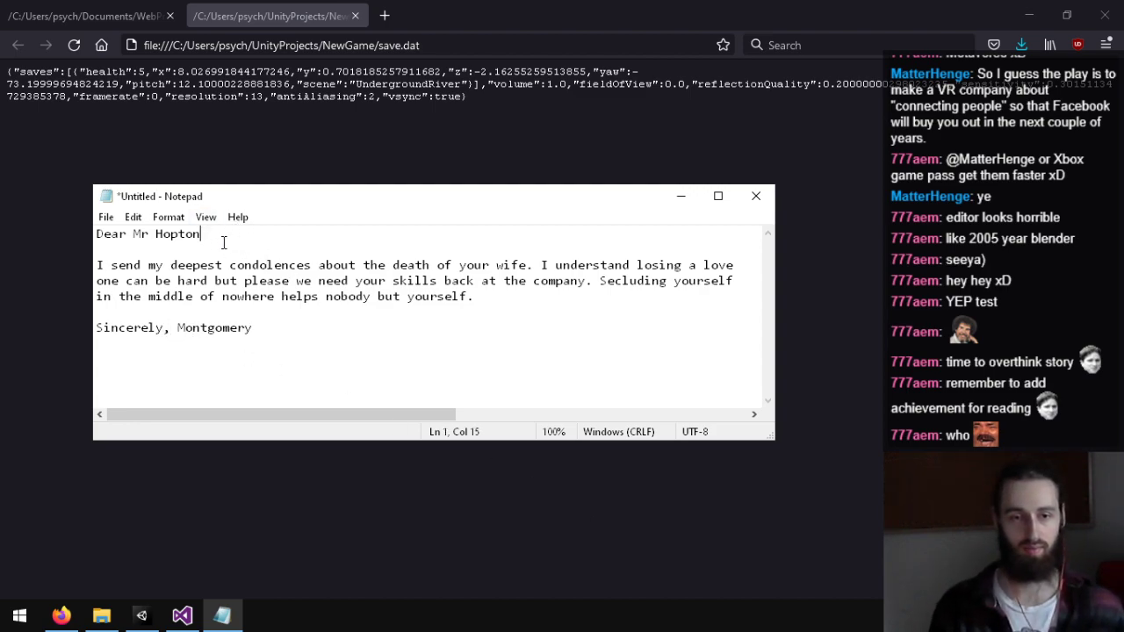
pyautogui.press('BackSpace')
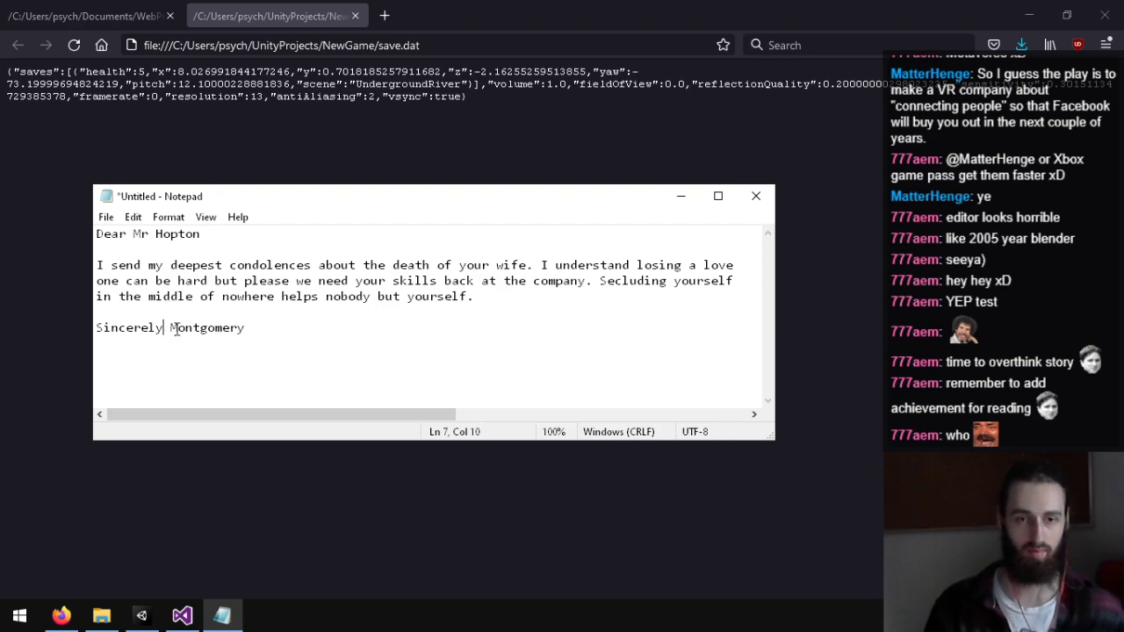
pyautogui.hotkey('ctrl', 'a')
pyautogui.hotkey('ctrl', 'c')
pyautogui.moveTo(411, 321); pyautogui.dragTo(94, 309)
pyautogui.click(267, 365)
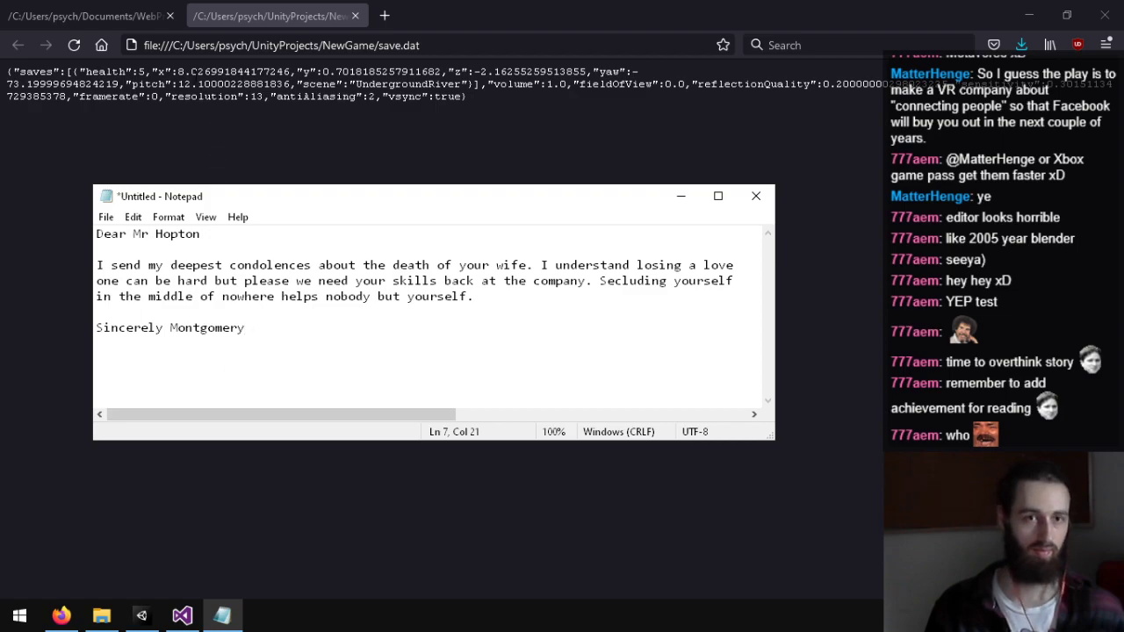
# Step: Switch to the Handwriting Generator page in Firefox and replace the whole supply list text with the copied letter
pyautogui.click(88, 15)
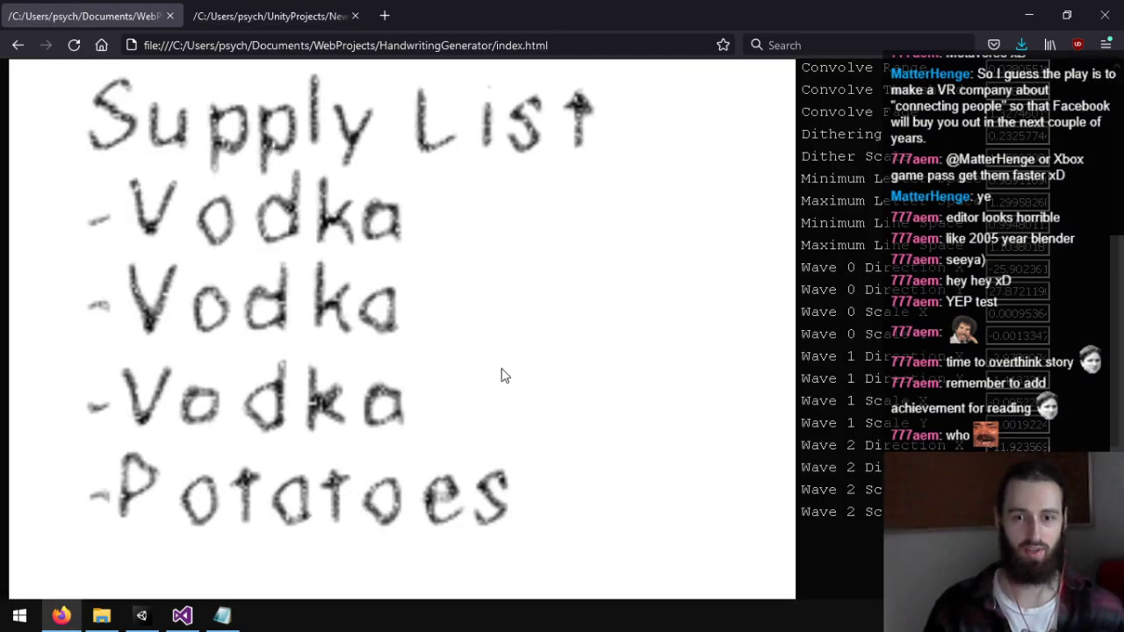
pyautogui.scroll(5, 501, 372)
pyautogui.scroll(-1, 271, 298)
pyautogui.click(193, 278)
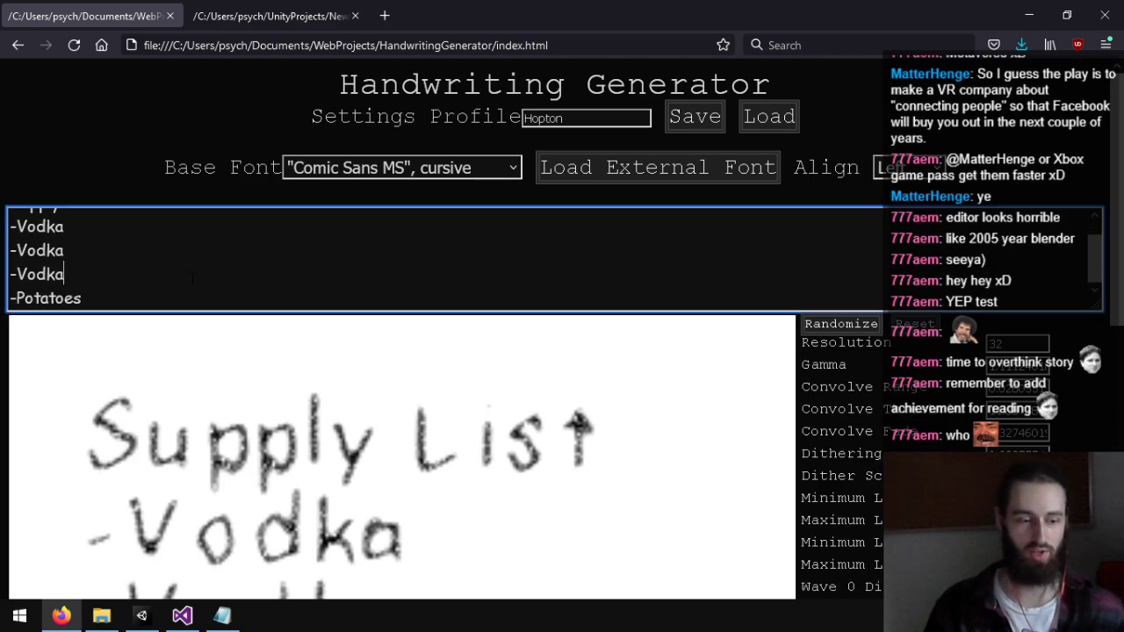
pyautogui.hotkey('ctrl', 'a')
pyautogui.hotkey('ctrl', 'v')
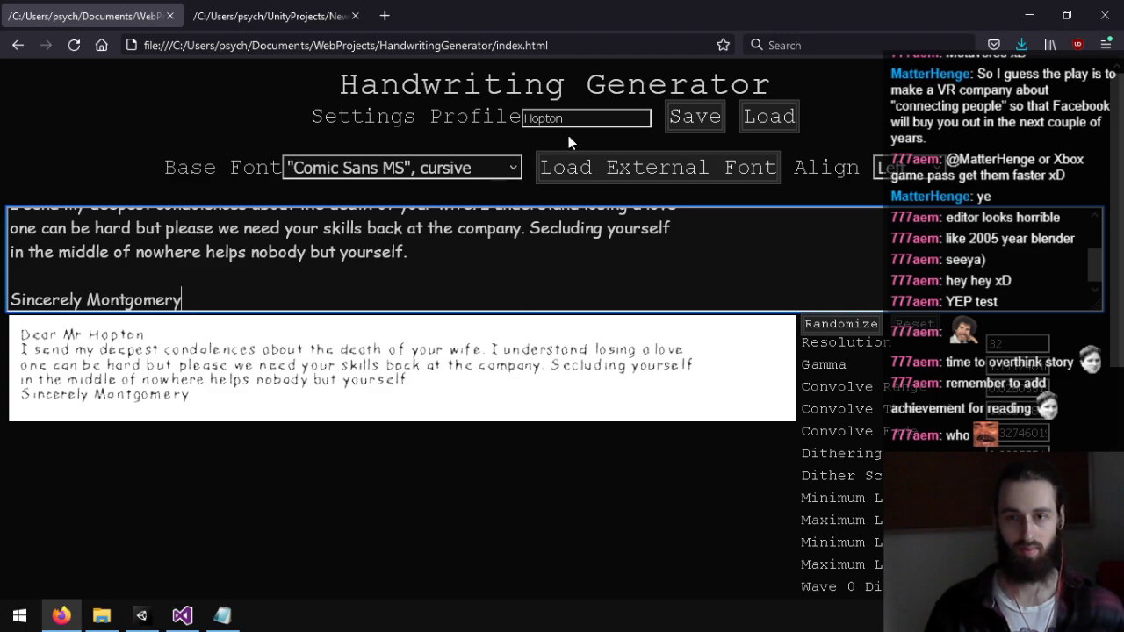
pyautogui.scroll(1, 422, 263)
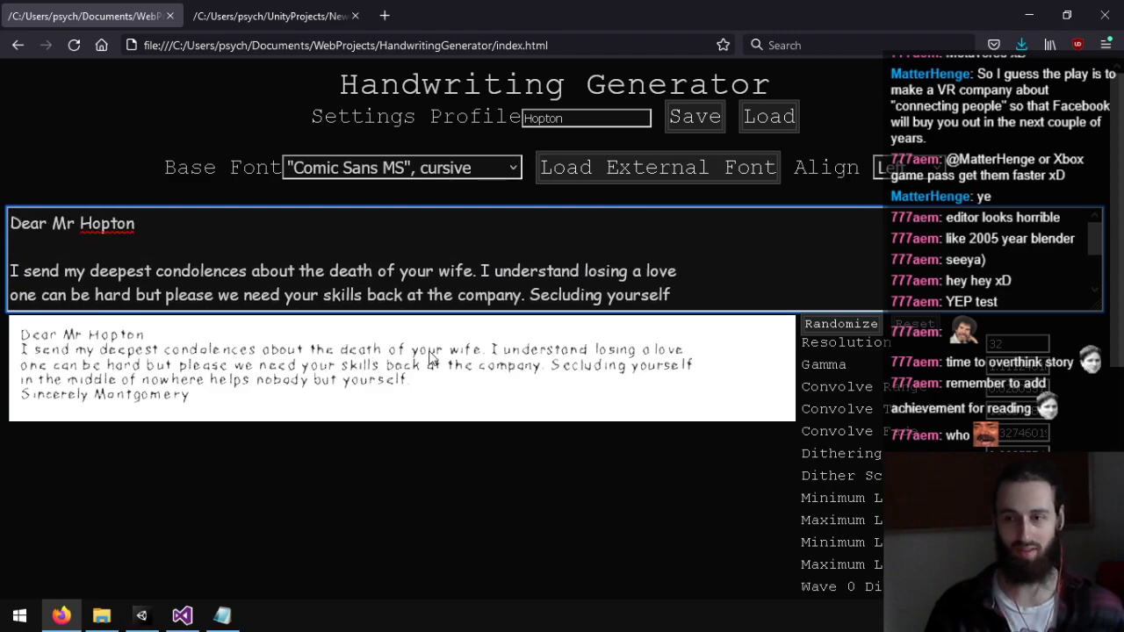
# Step: Randomize the handwriting style twice and save the settings as a JSON profile named after the letter's sender
pyautogui.click(816, 327)
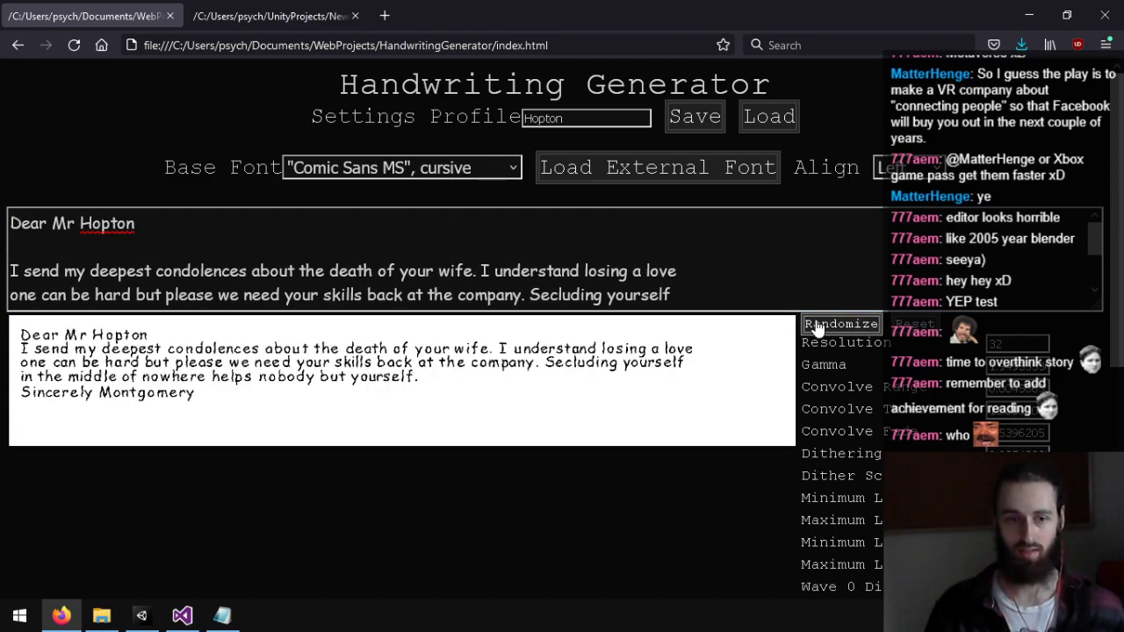
pyautogui.click(817, 327)
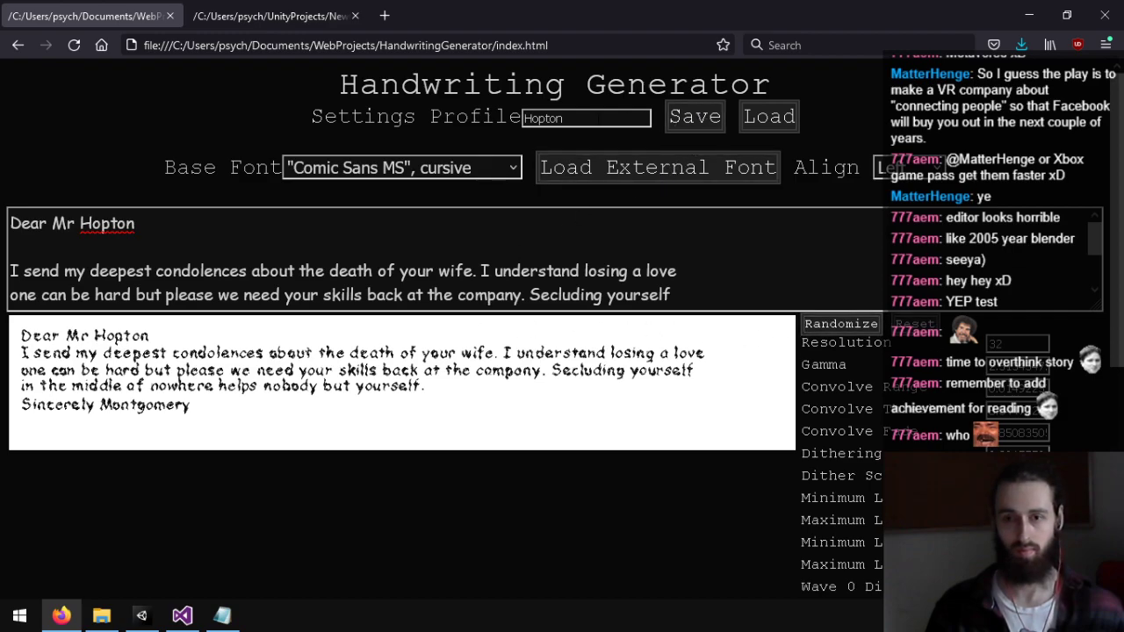
pyautogui.doubleClick(545, 118)
pyautogui.write('Montg')
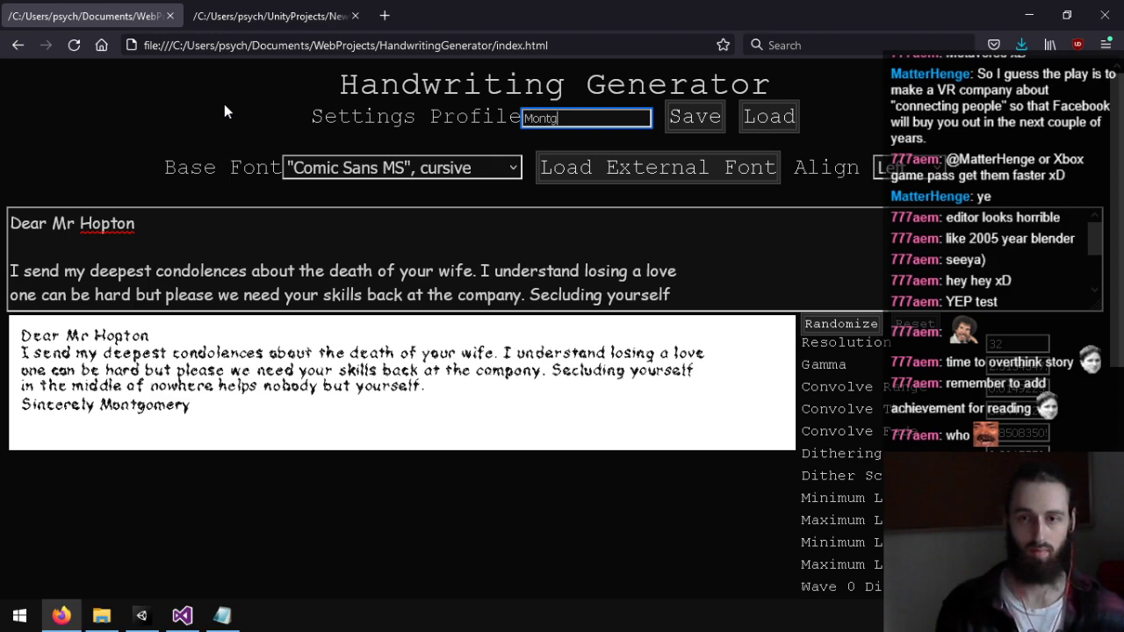
pyautogui.write('omery')
pyautogui.click(685, 116)
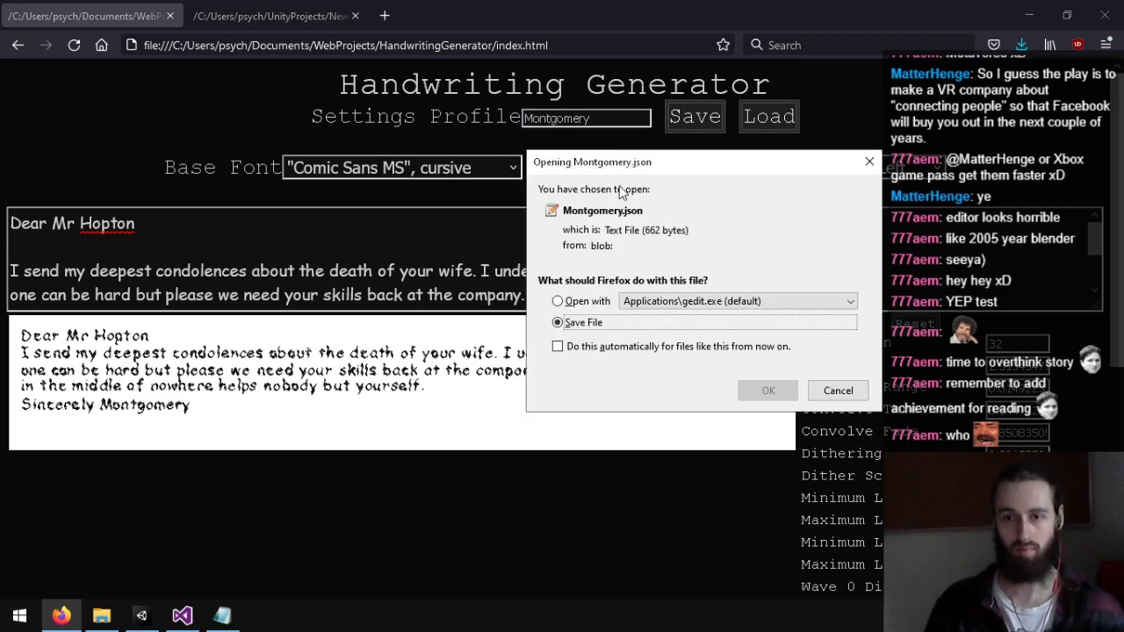
pyautogui.click(769, 390)
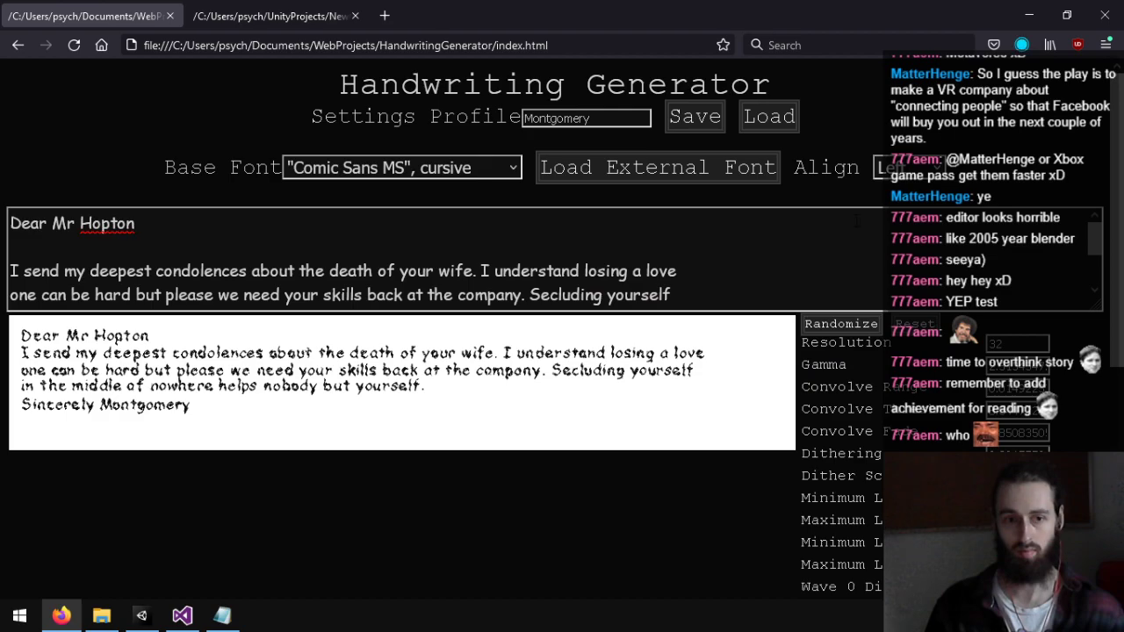
# Step: Put the downloaded profile JSON into the NewGame project's IAssets folder and select it in File Explorer
pyautogui.click(1020, 47)
pyautogui.moveTo(720, 81); pyautogui.dragTo(230, 125)
pyautogui.click(101, 614)
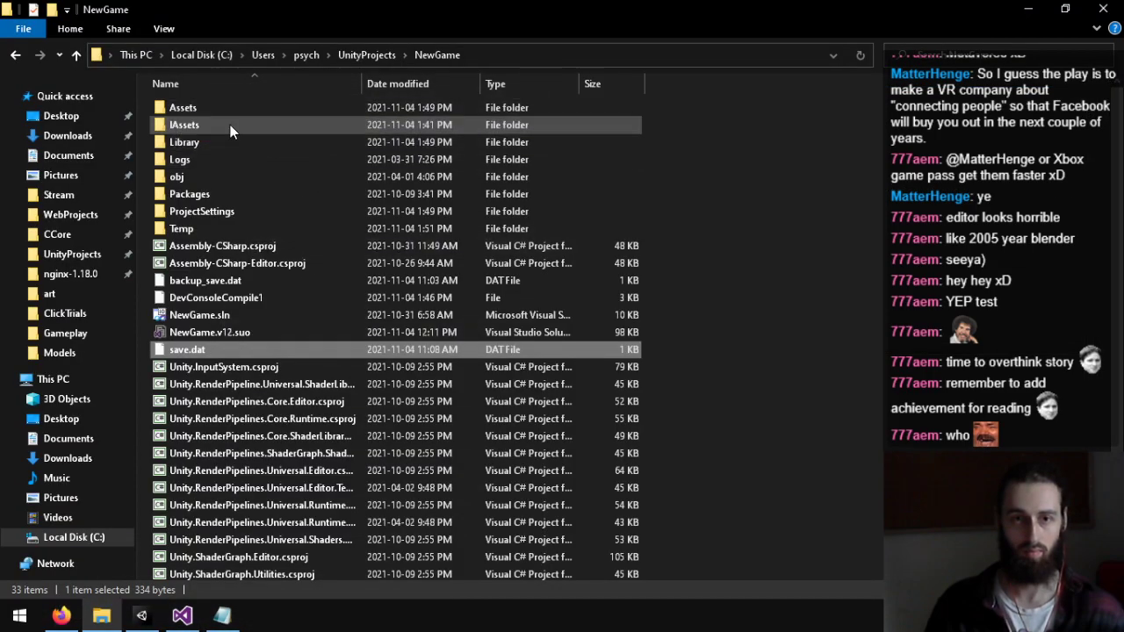
pyautogui.doubleClick(230, 125)
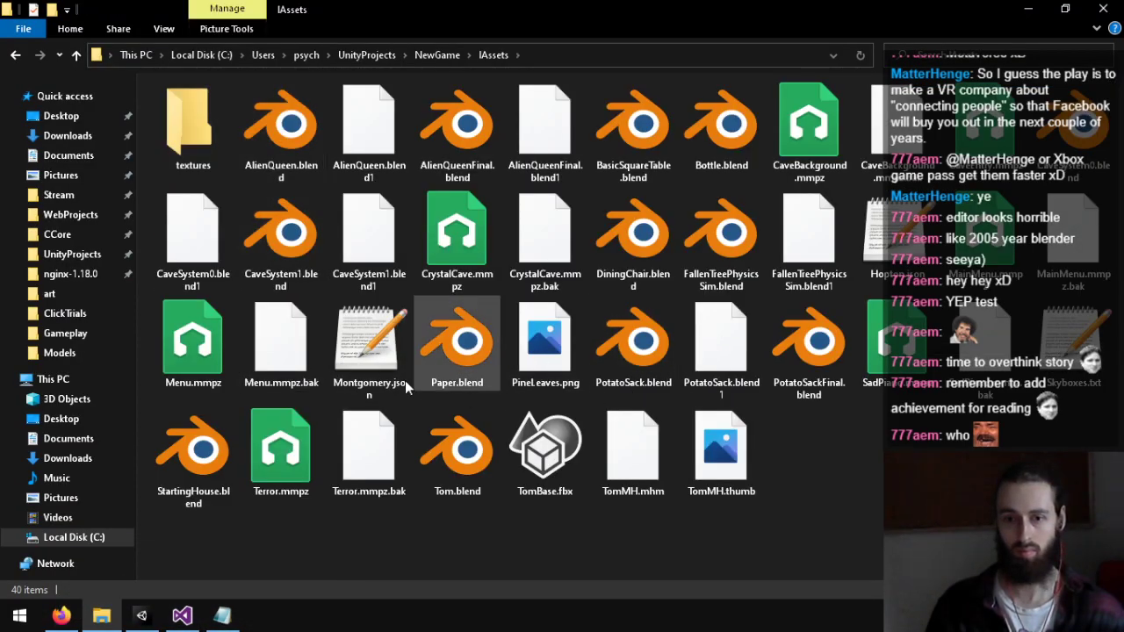
pyautogui.click(342, 353)
# Step: Return to the Handwriting Generator and save the letter image as a PNG in Assets/Models, named with the sender's name plus "Letter"
pyautogui.click(60, 615)
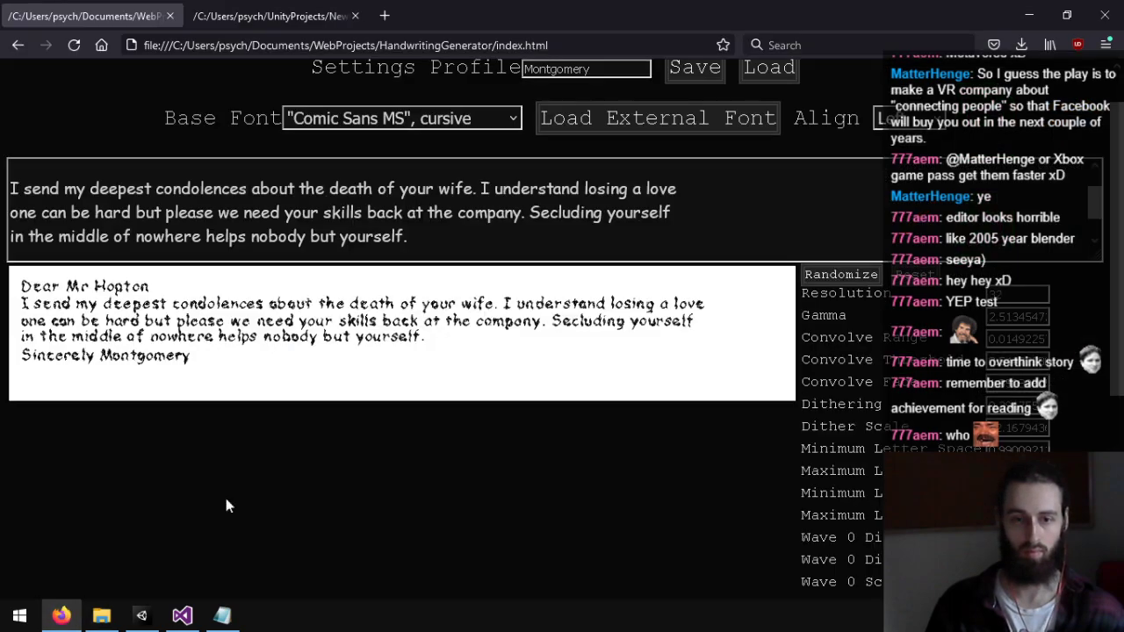
pyautogui.rightClick(276, 325)
pyautogui.click(327, 365)
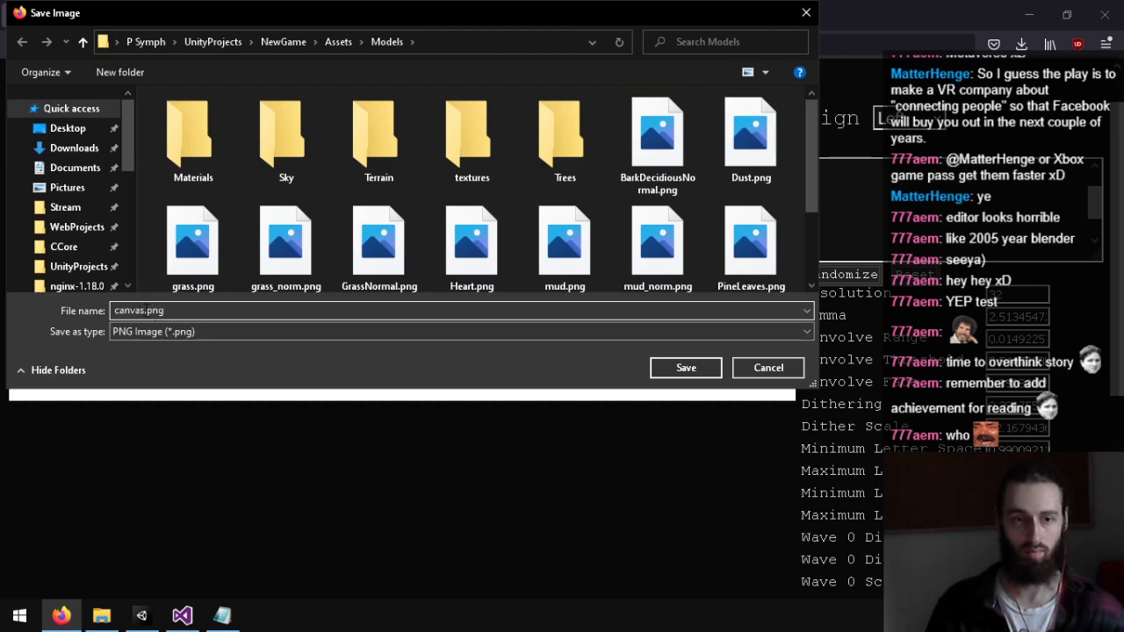
pyautogui.write('Montgomery')
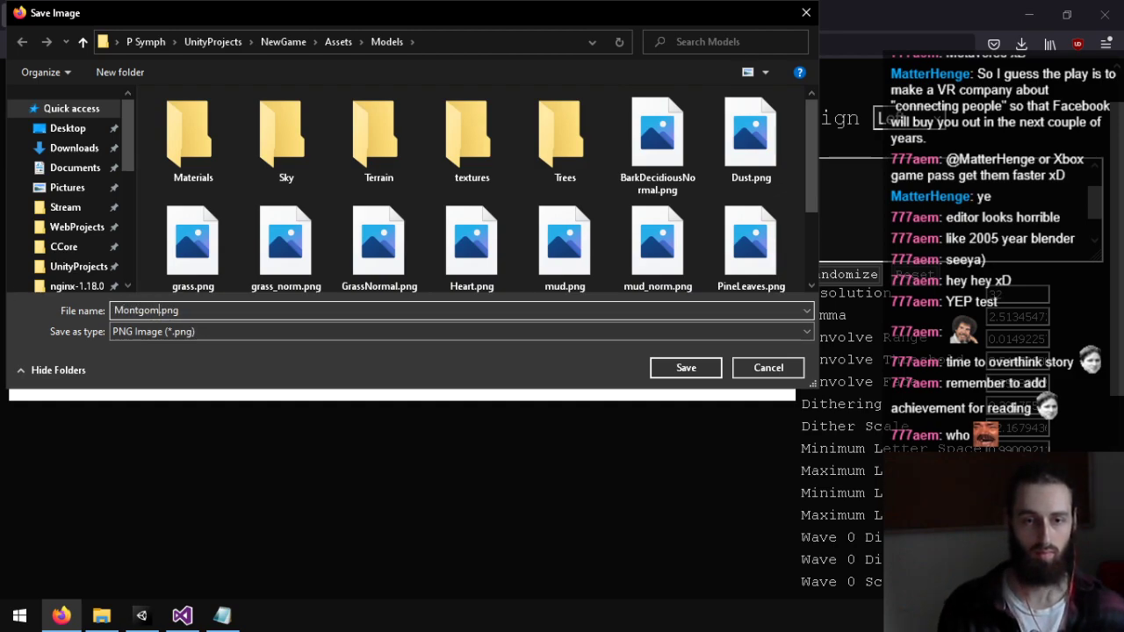
pyautogui.write('Letter')
pyautogui.press('Return')
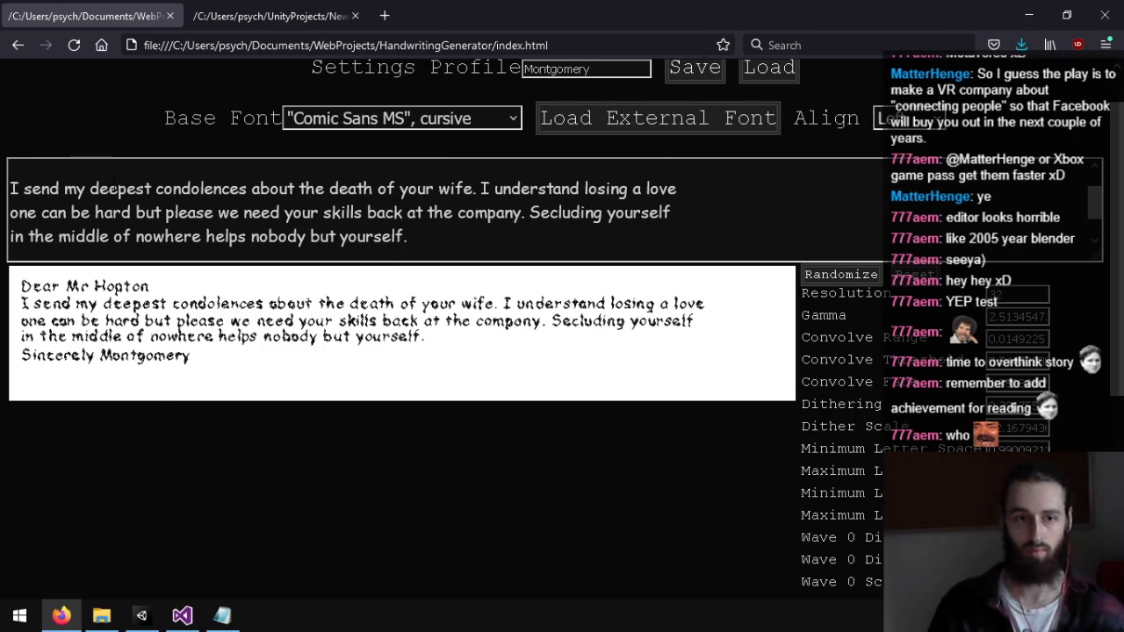
# Step: Put a space on the blank line below the greeting and remove the one on the blank line above the closing
pyautogui.scroll(1, 97, 167)
pyautogui.click(98, 197)
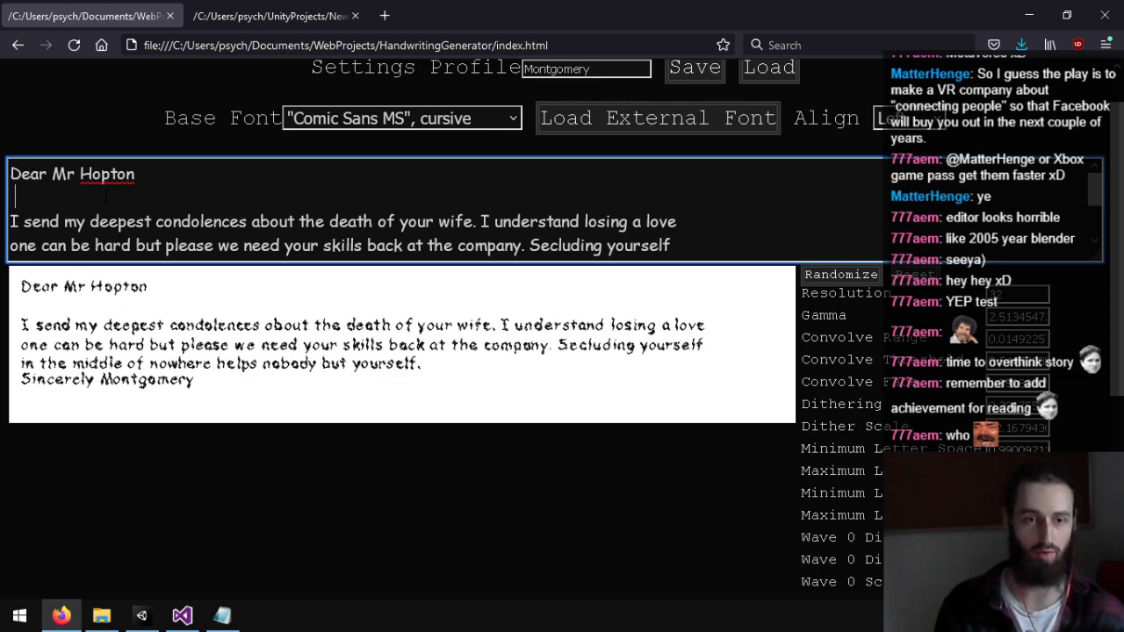
pyautogui.scroll(-1, 105, 194)
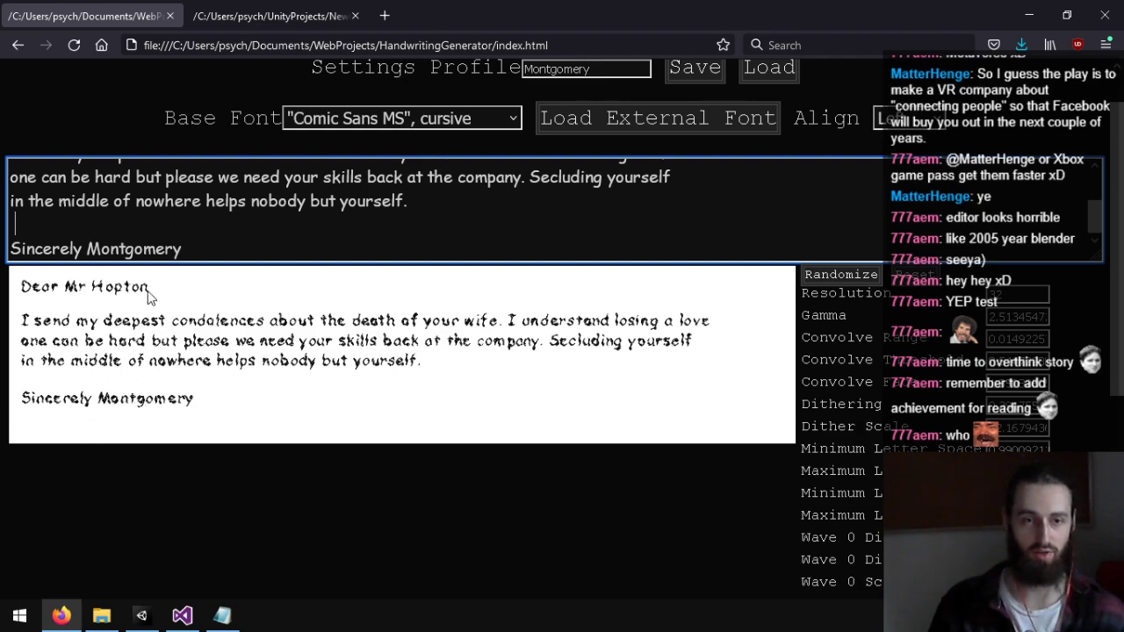
pyautogui.press('BackSpace')
pyautogui.scroll(1, 148, 297)
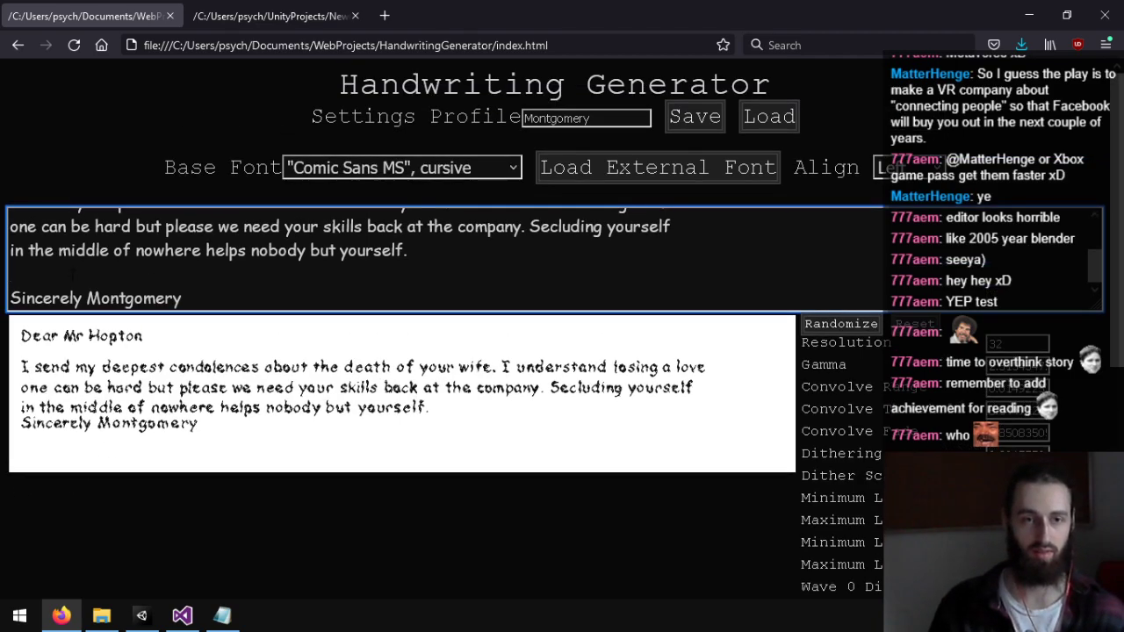
pyautogui.scroll(2, 73, 275)
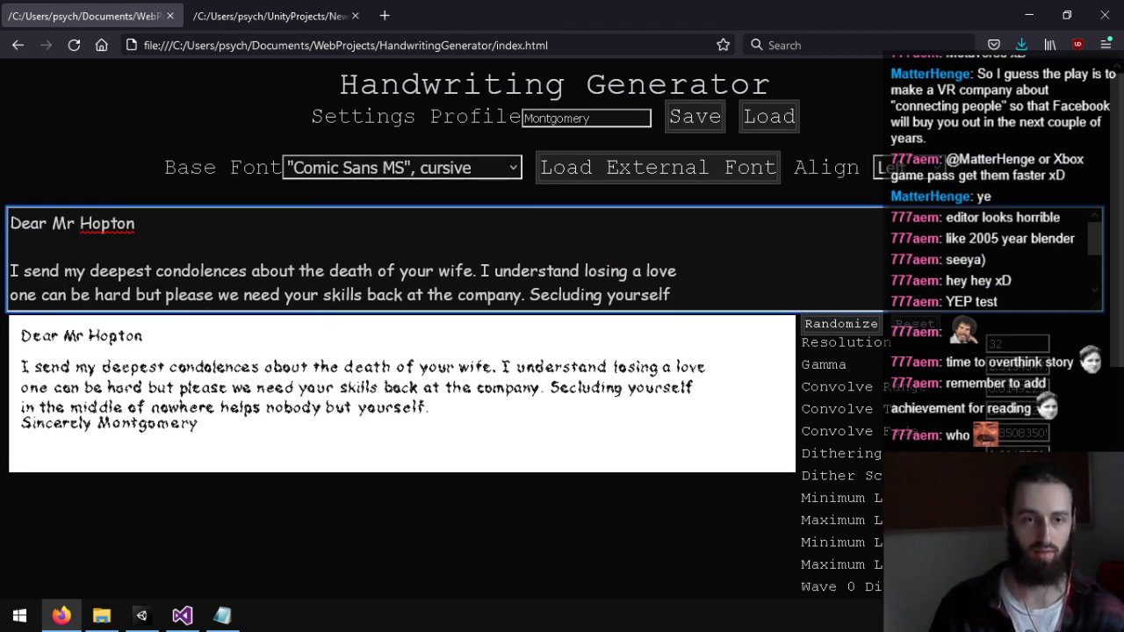
# Step: Switch to the Unity editor and open the Models/Materials folder among the project's assets
pyautogui.click(1032, 9)
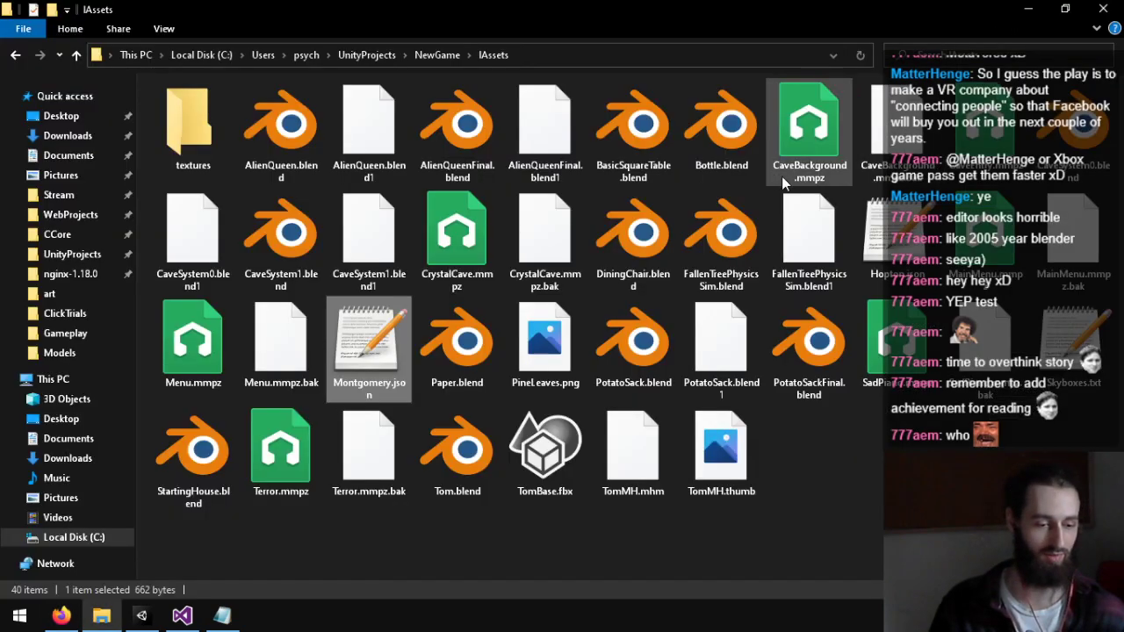
pyautogui.click(1026, 8)
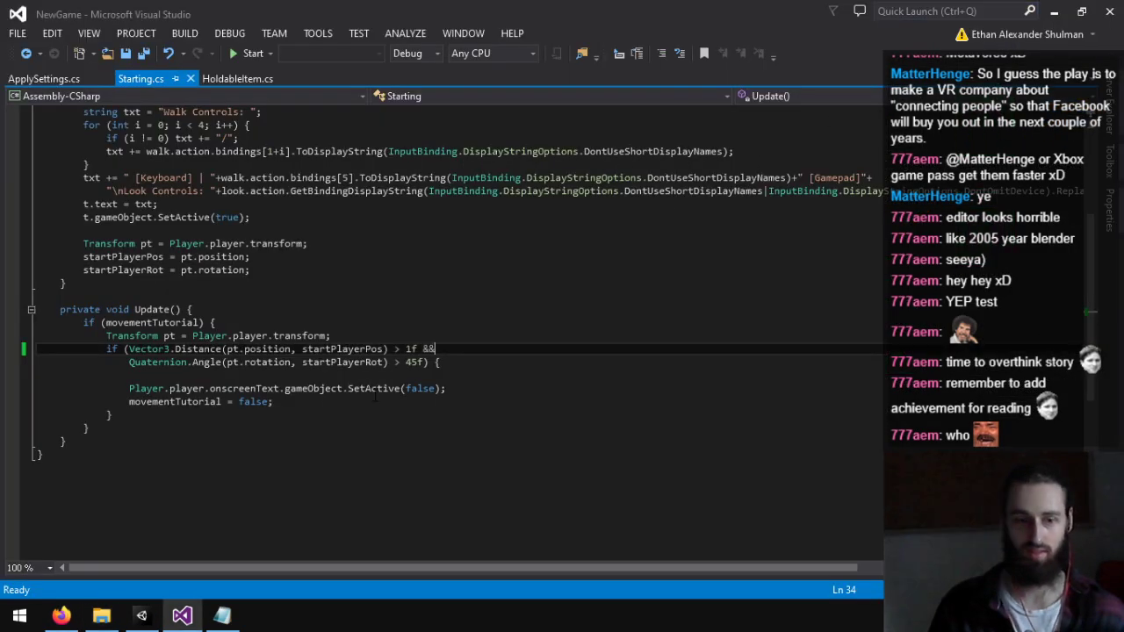
pyautogui.click(142, 616)
pyautogui.moveTo(631, 252); pyautogui.dragTo(351, 290, button='right')
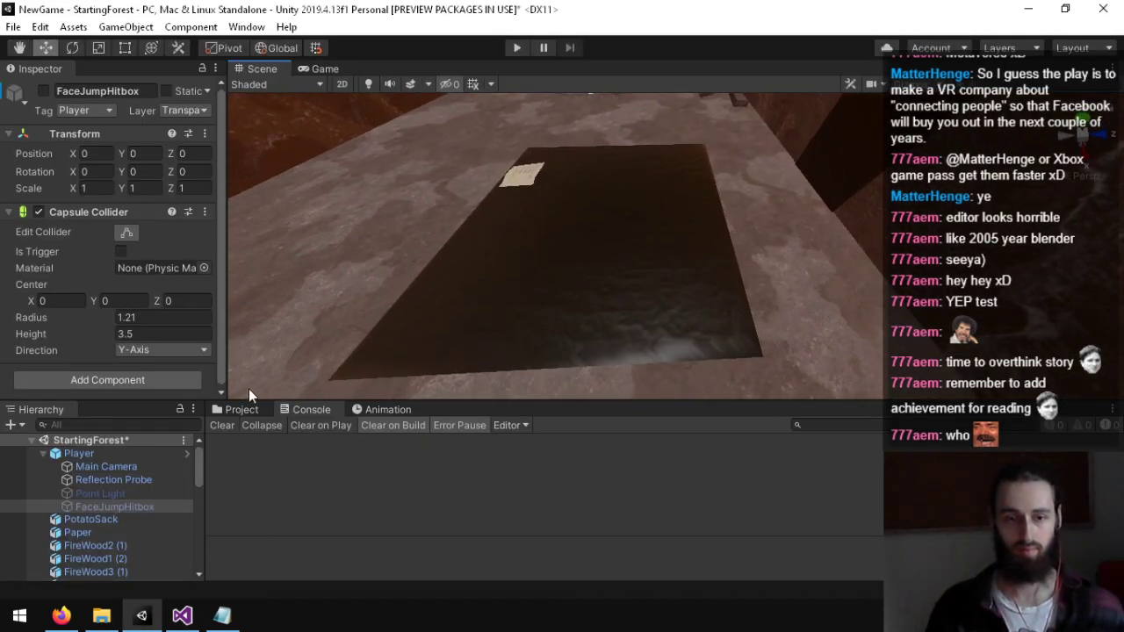
pyautogui.click(230, 410)
pyautogui.scroll(-1, 480, 527)
pyautogui.scroll(-1, 479, 527)
pyautogui.click(295, 535)
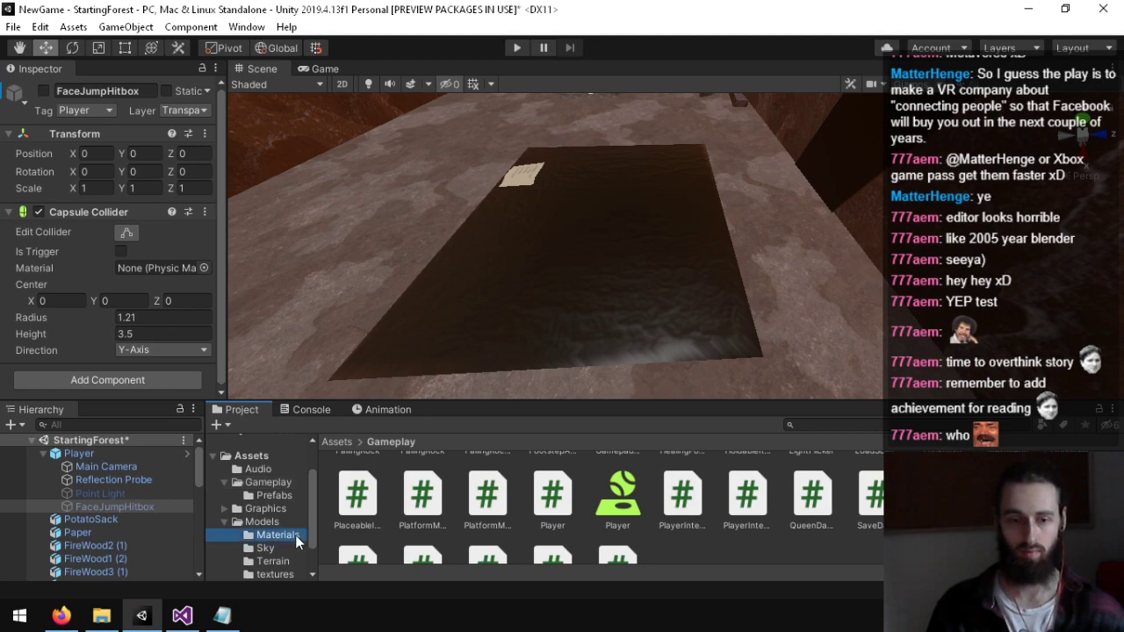
# Step: Find the SupplyList material in the Materials folder and leave it selected for inspection
pyautogui.scroll(-3, 556, 509)
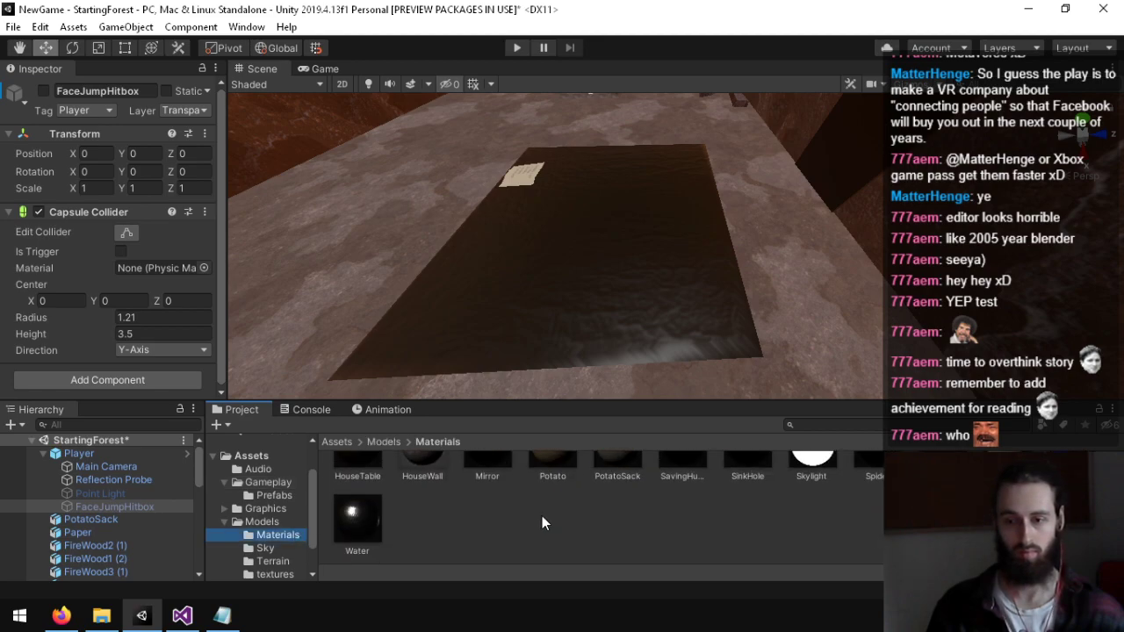
pyautogui.scroll(3, 542, 518)
pyautogui.scroll(-3, 659, 518)
pyautogui.scroll(3, 746, 523)
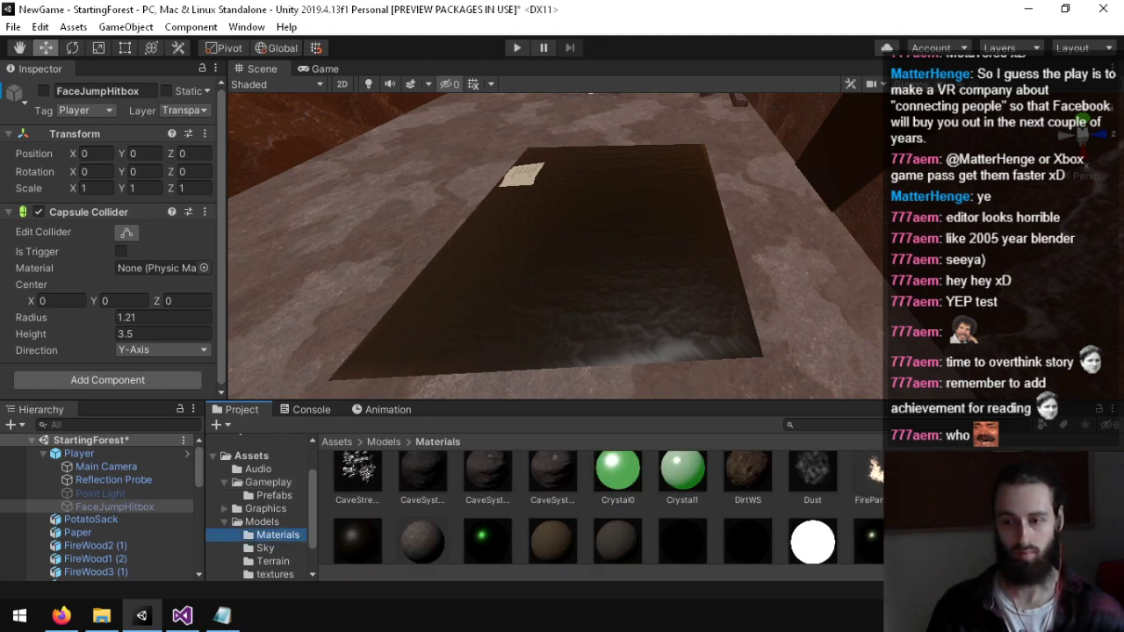
pyautogui.rightClick(944, 535)
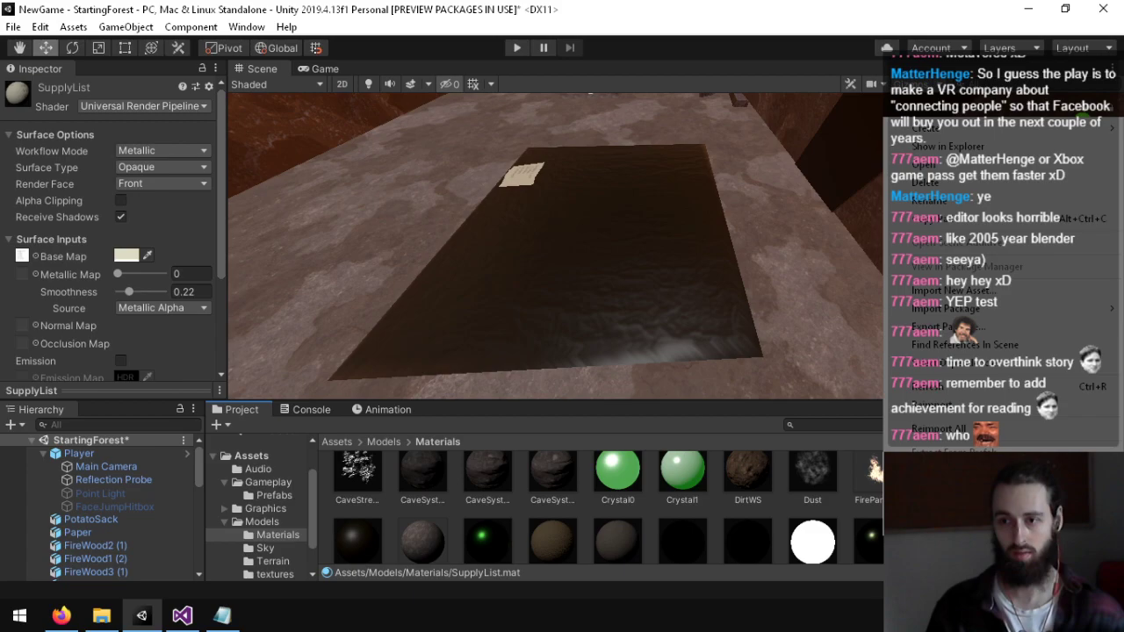
pyautogui.press('Escape')
pyautogui.scroll(-2, 930, 523)
pyautogui.click(832, 543)
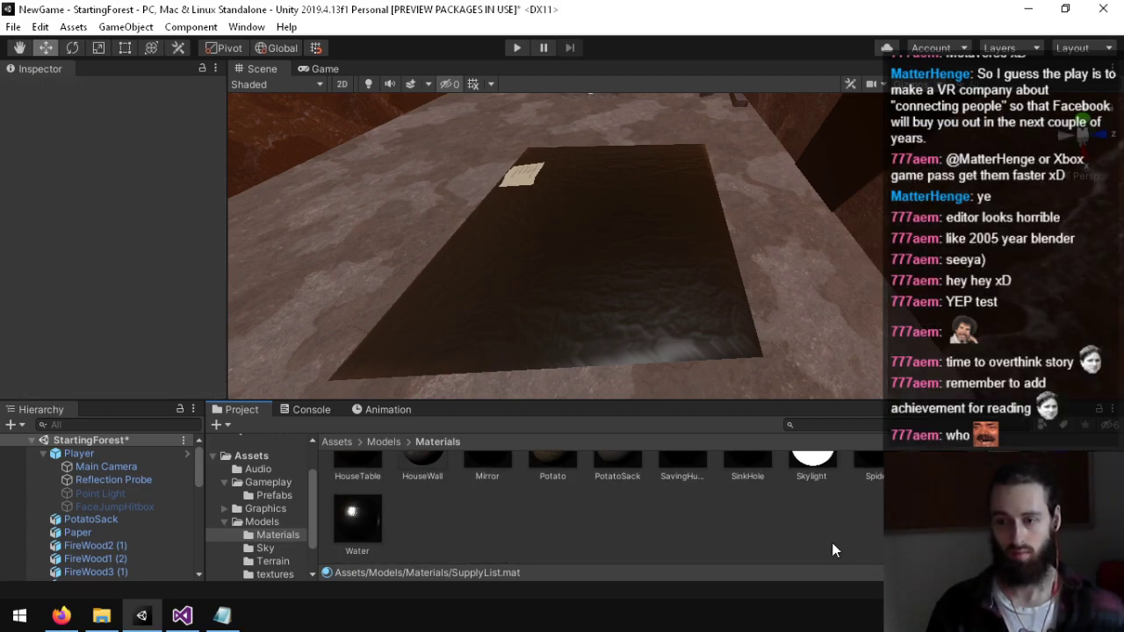
pyautogui.scroll(1, 831, 543)
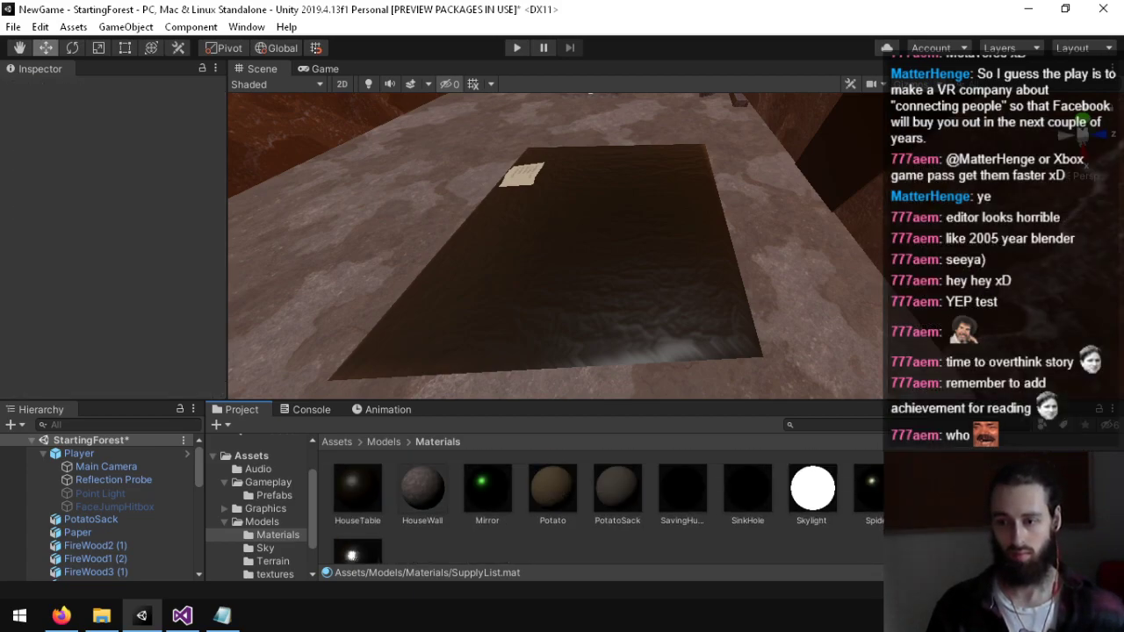
pyautogui.hotkey('ctrl', 'z')
pyautogui.hotkey('ctrl', 'z')
pyautogui.scroll(-4, 790, 521)
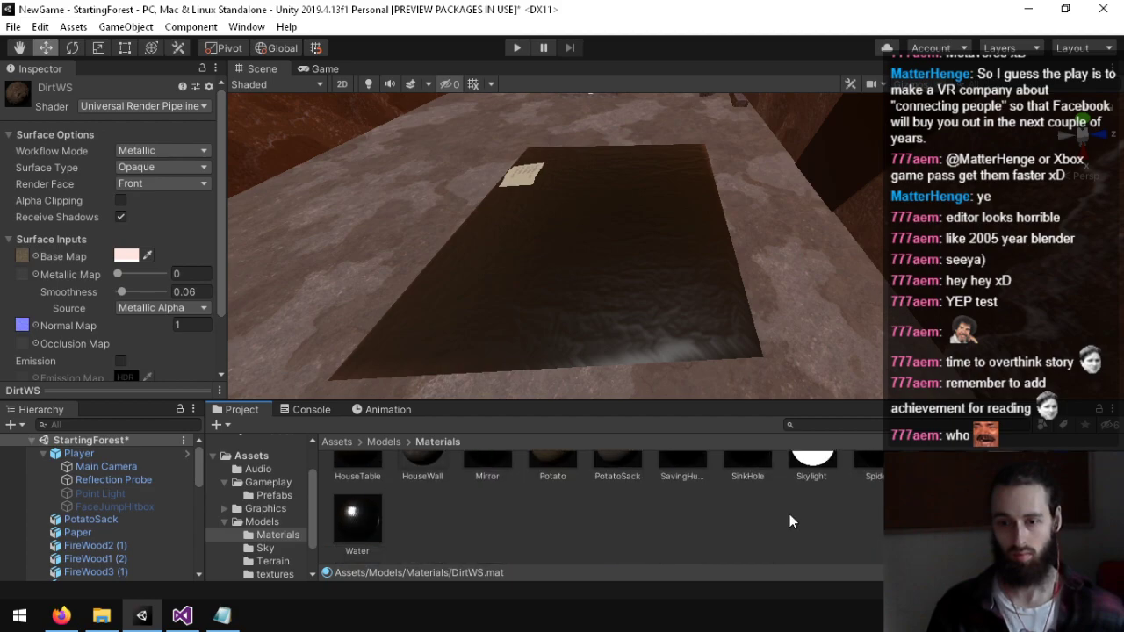
pyautogui.hotkey('ctrl', 'y')
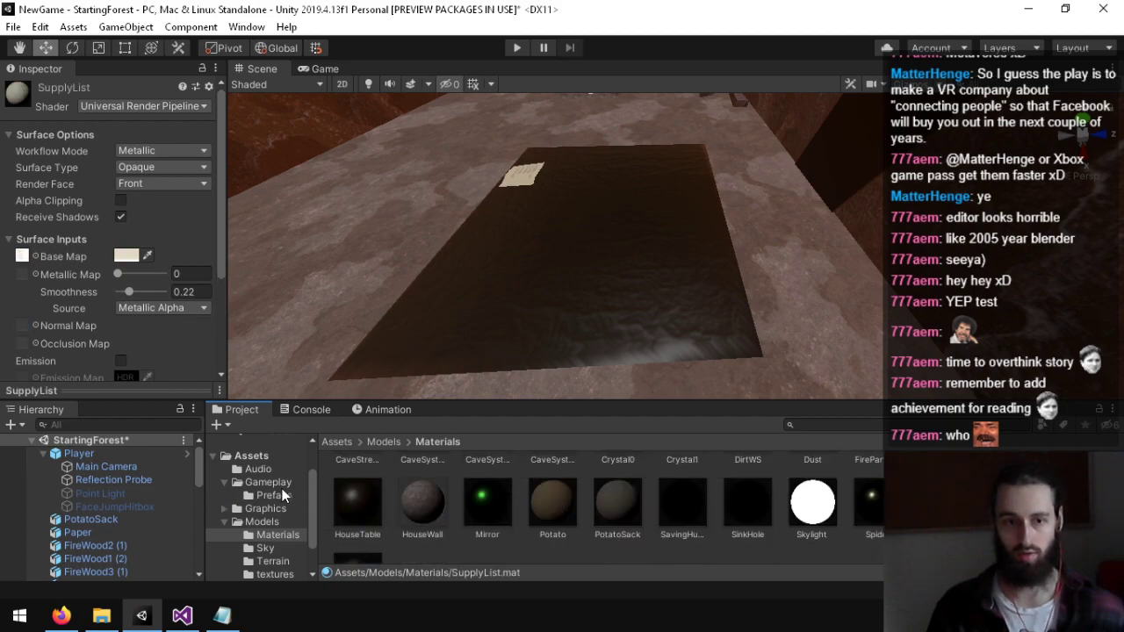
pyautogui.scroll(-5, 150, 504)
pyautogui.scroll(5, 149, 503)
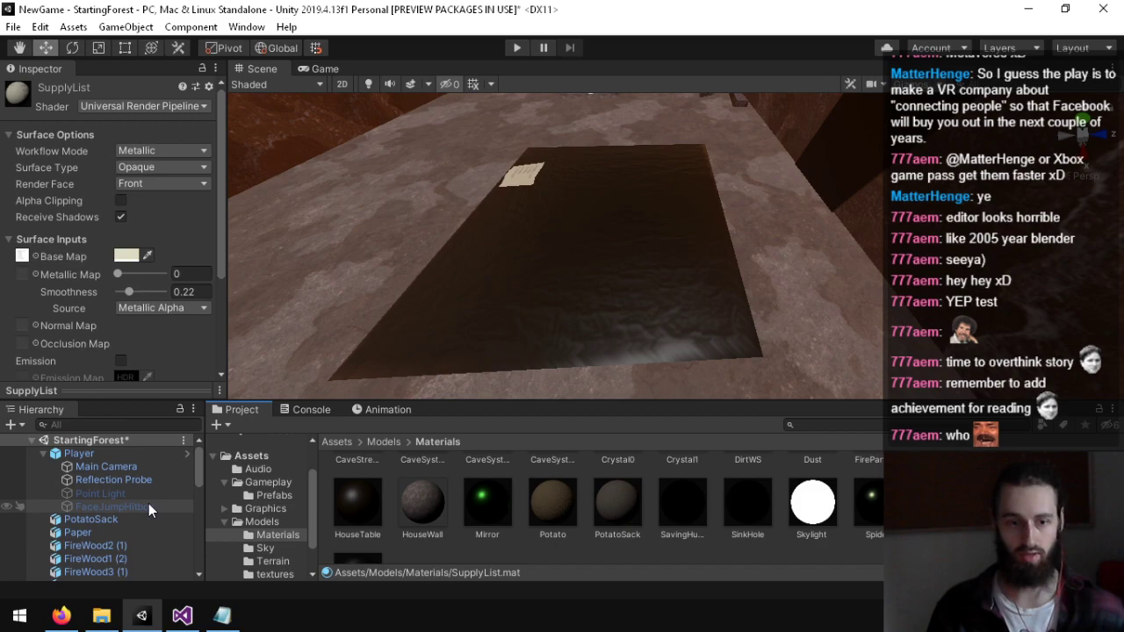
pyautogui.scroll(-8, 127, 498)
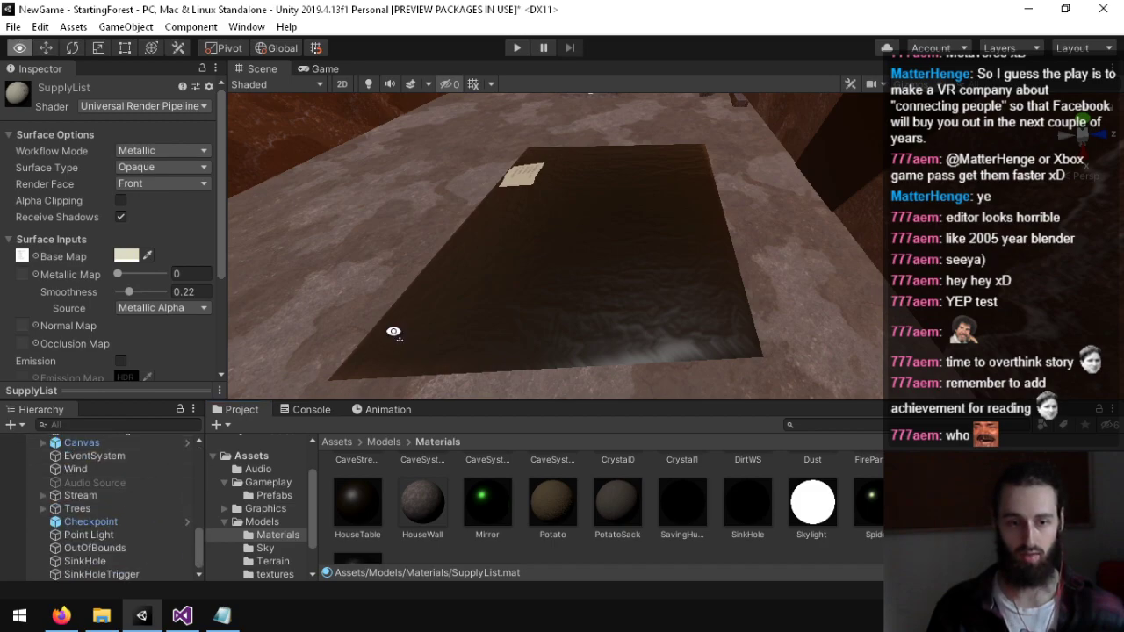
pyautogui.keyDown('alt'); pyautogui.moveTo(389, 328); pyautogui.dragTo(637, 307); pyautogui.keyUp('alt')
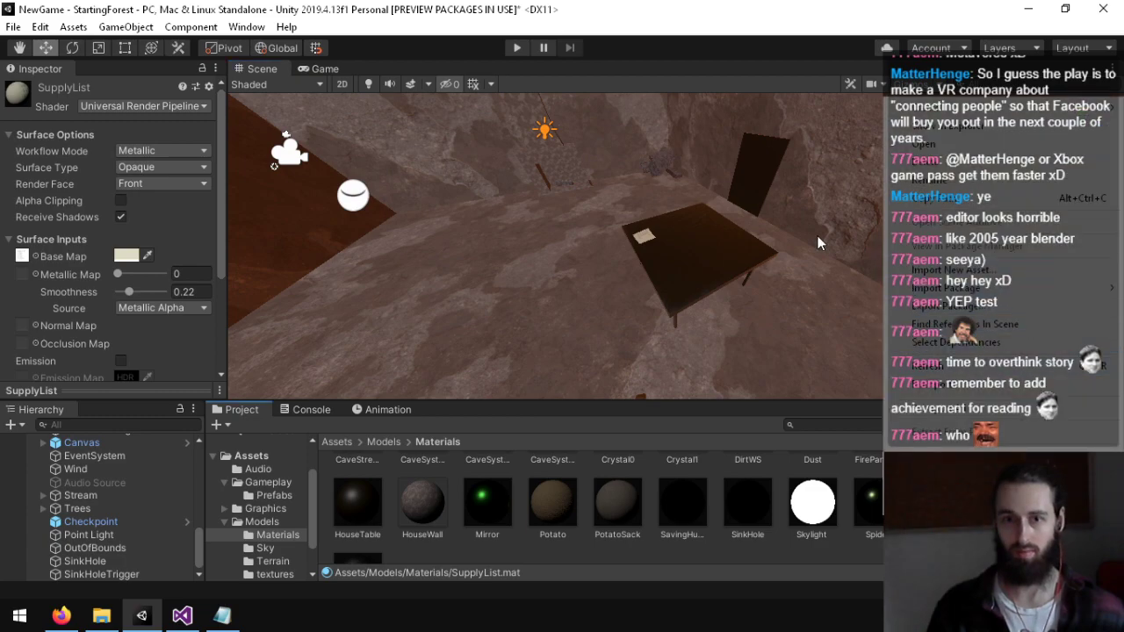
pyautogui.click(41, 27)
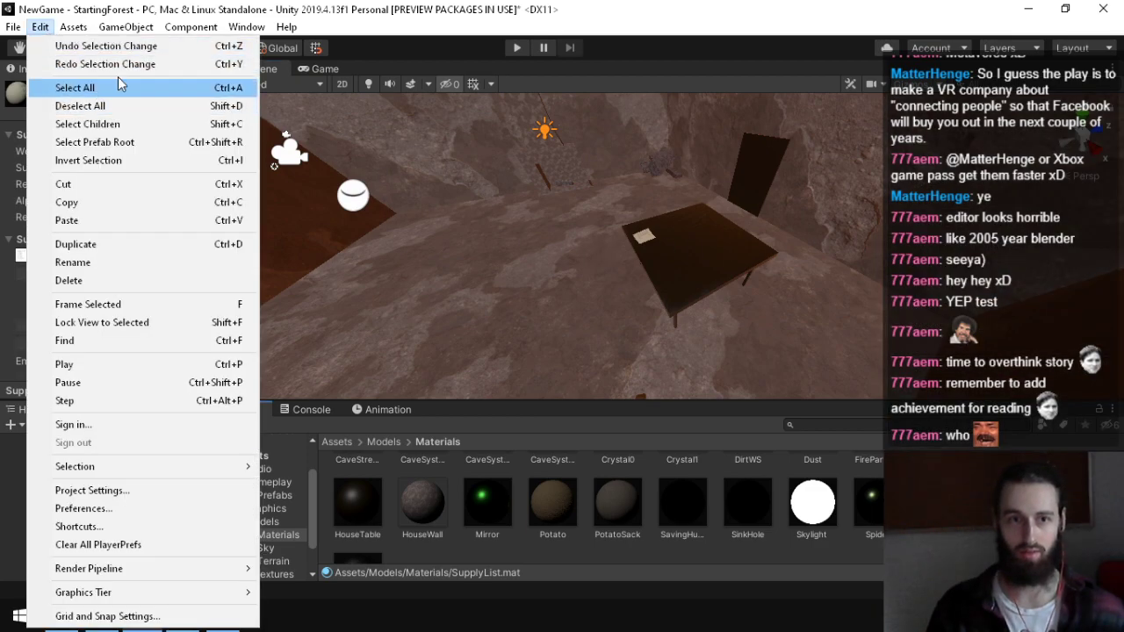
pyautogui.press('Escape')
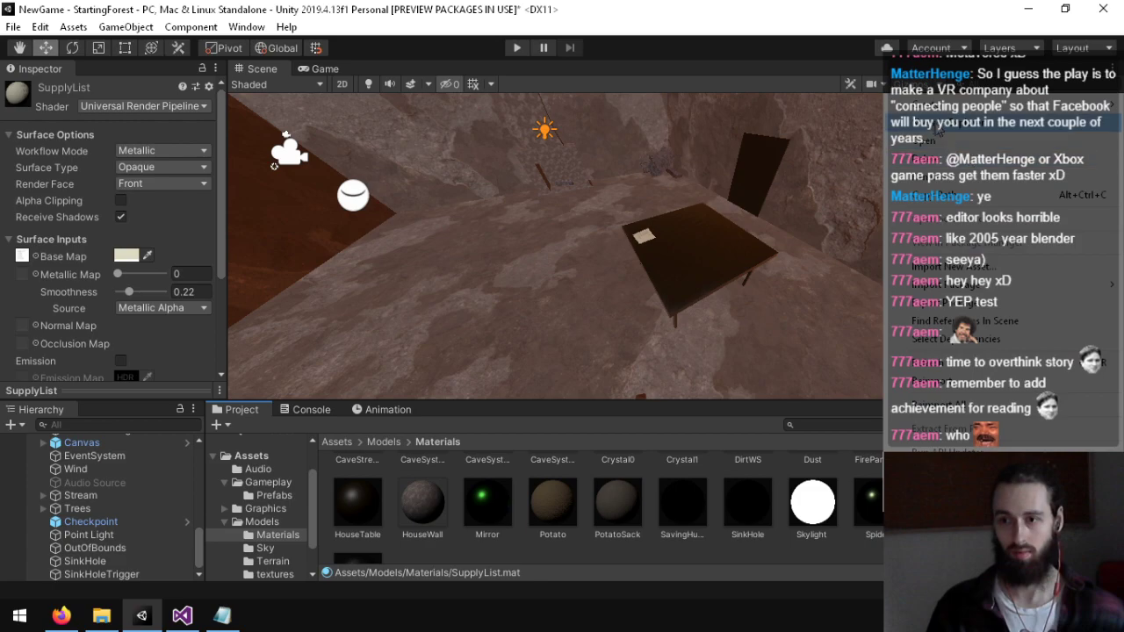
# Step: Switch to File Explorer, duplicate SupplyList.mat, rename the copy with the sender's name plus "Letter", and return to Unity
pyautogui.hotkey('alt', 'Tab')
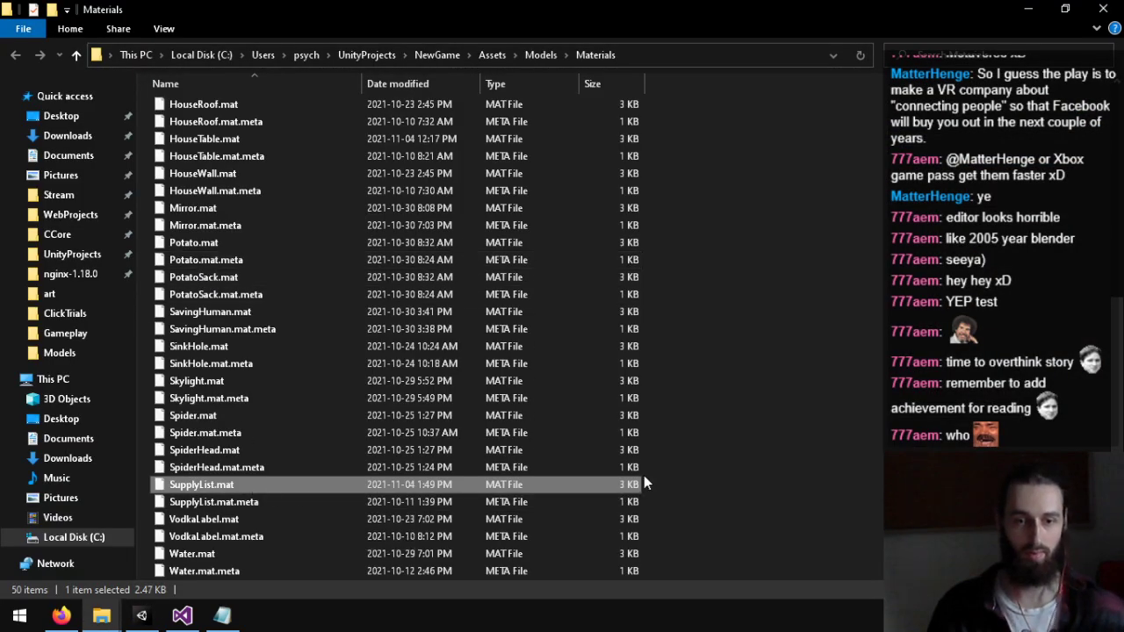
pyautogui.hotkey('ctrl', 'c')
pyautogui.hotkey('ctrl', 'v')
pyautogui.rightClick(198, 472)
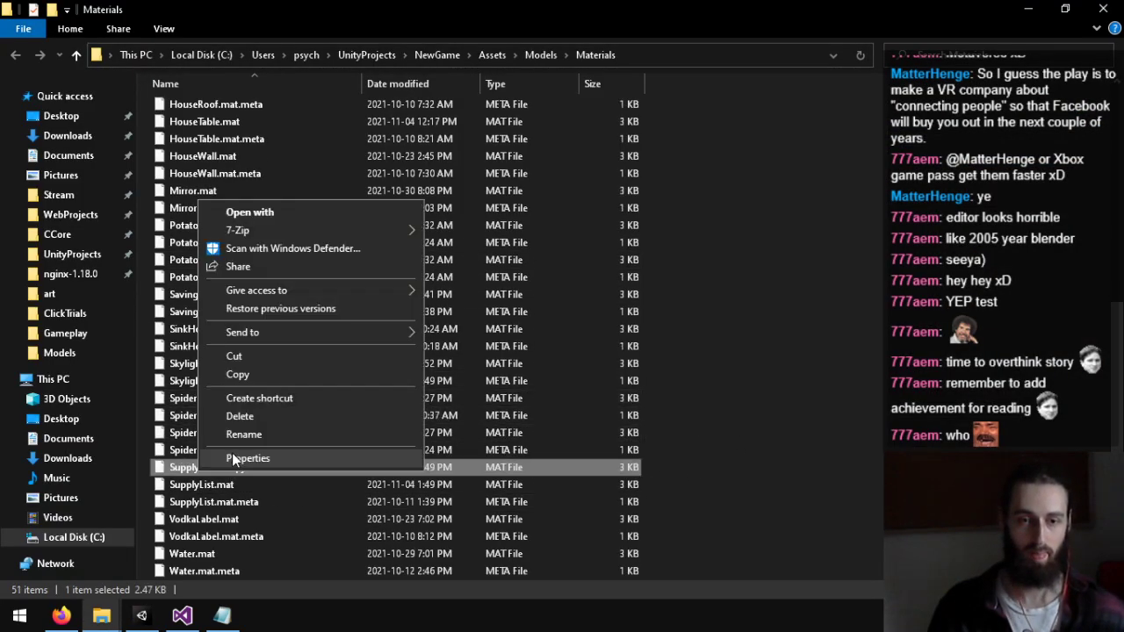
pyautogui.click(243, 435)
pyautogui.write('Montgomery')
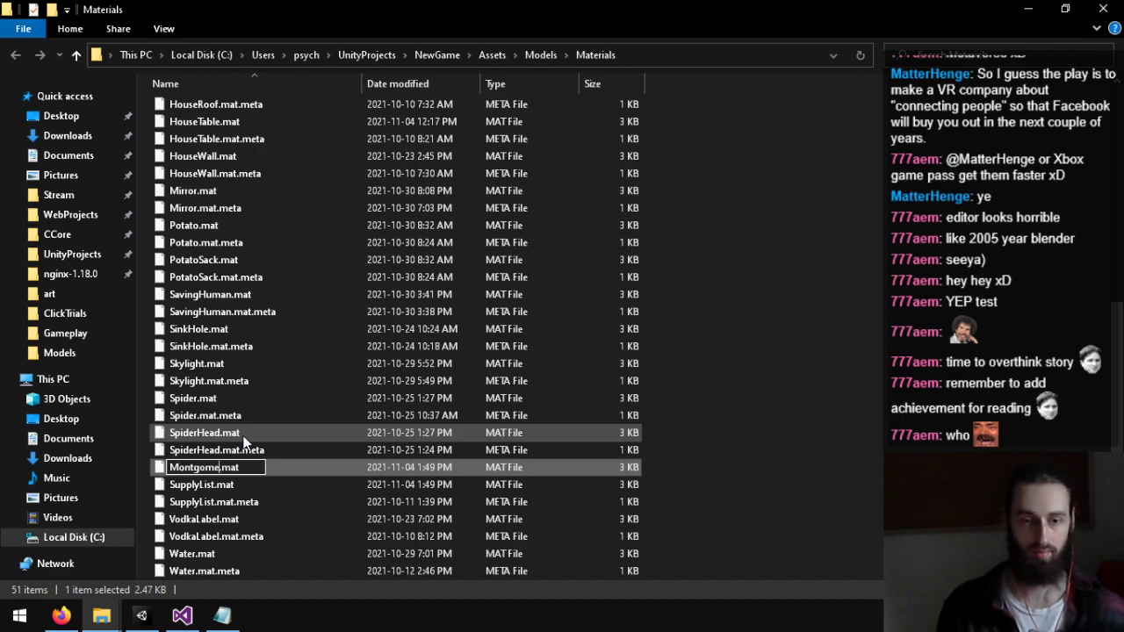
pyautogui.write('Letter')
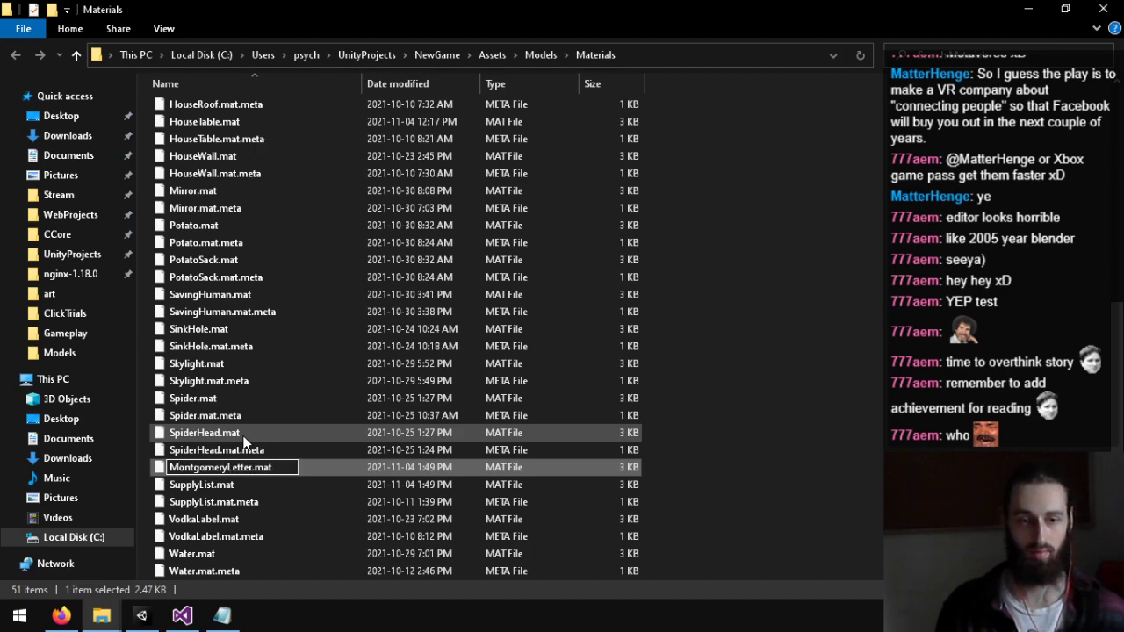
pyautogui.press('Return')
pyautogui.click(1028, 9)
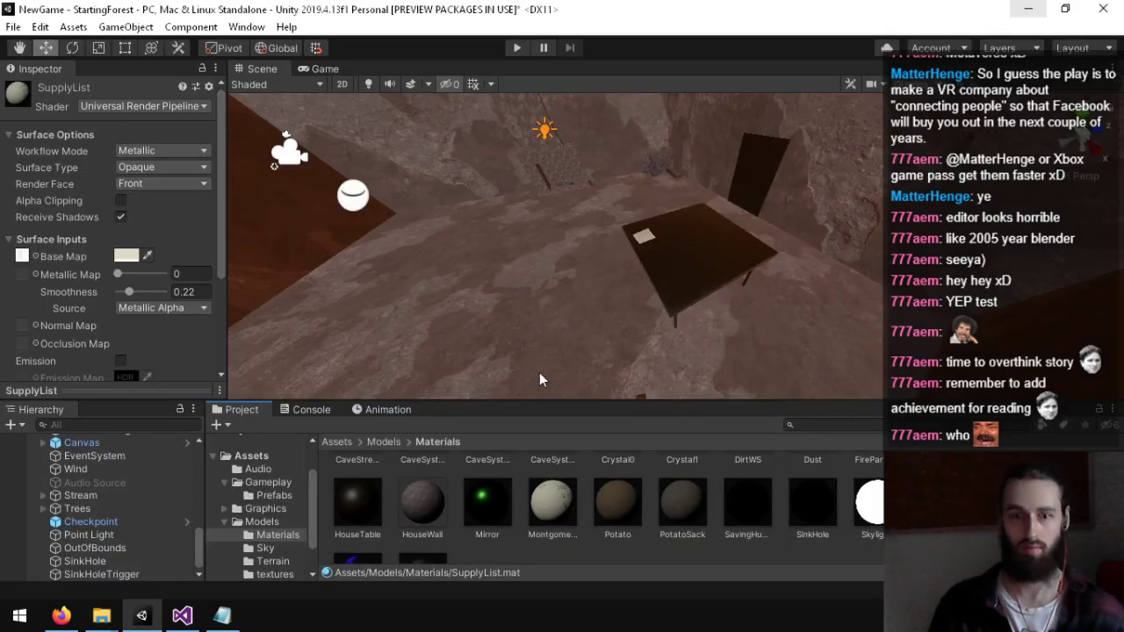
# Step: Duplicate the Paper object in the StartingForest scene and name the copy Letter
pyautogui.moveTo(571, 243); pyautogui.dragTo(688, 173, button='right')
pyautogui.moveTo(673, 248); pyautogui.dragTo(700, 235, button='right')
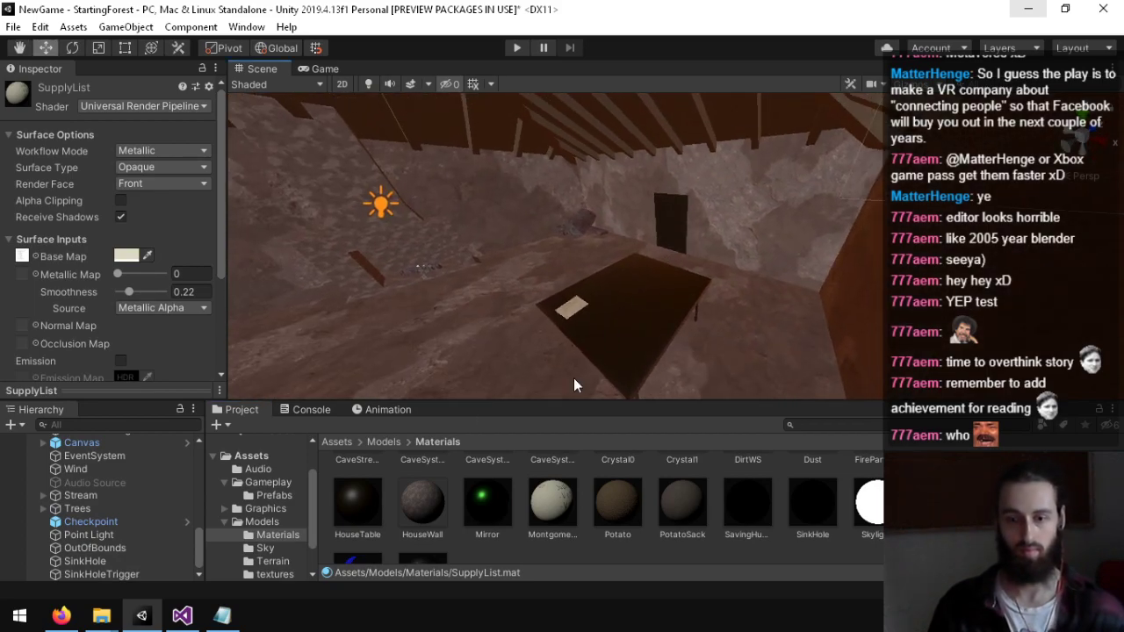
pyautogui.scroll(8, 102, 520)
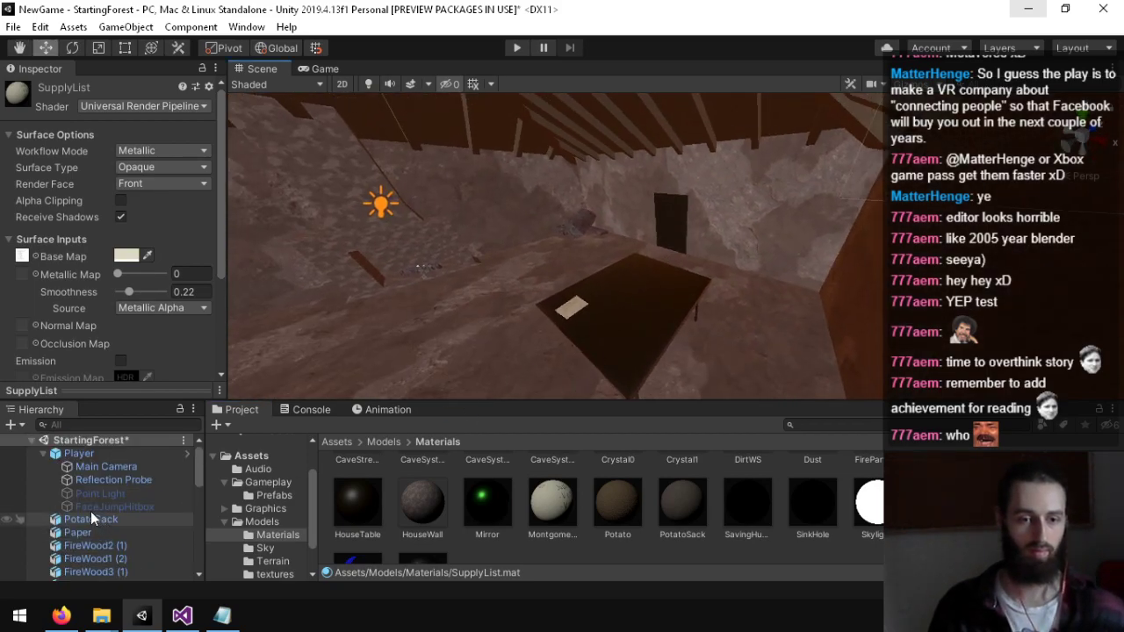
pyautogui.click(43, 453)
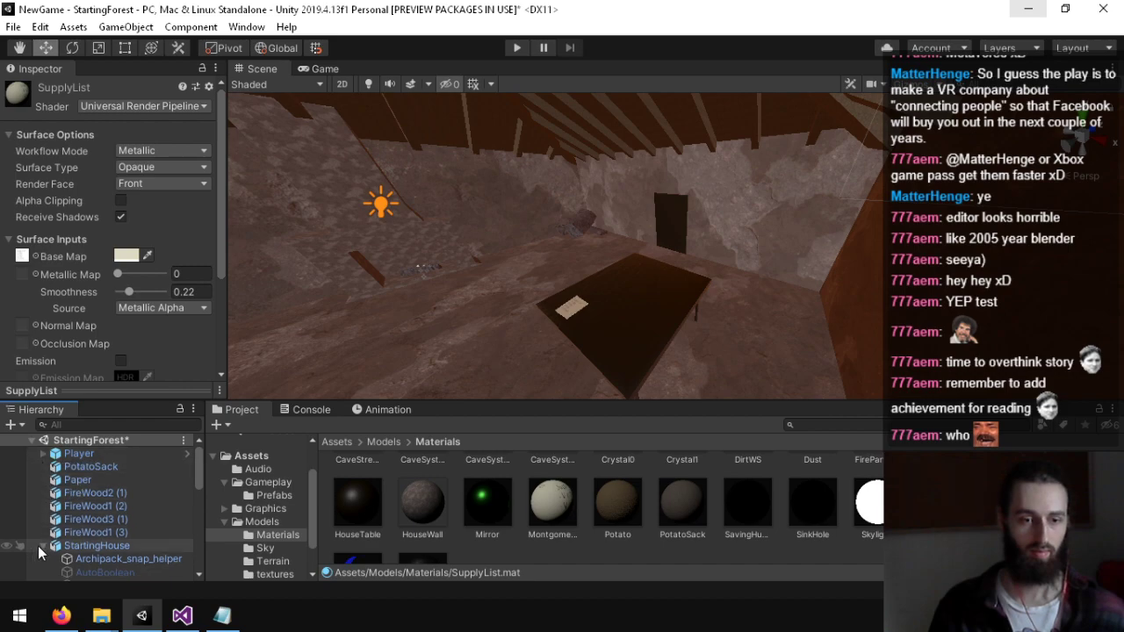
pyautogui.scroll(-5, 62, 557)
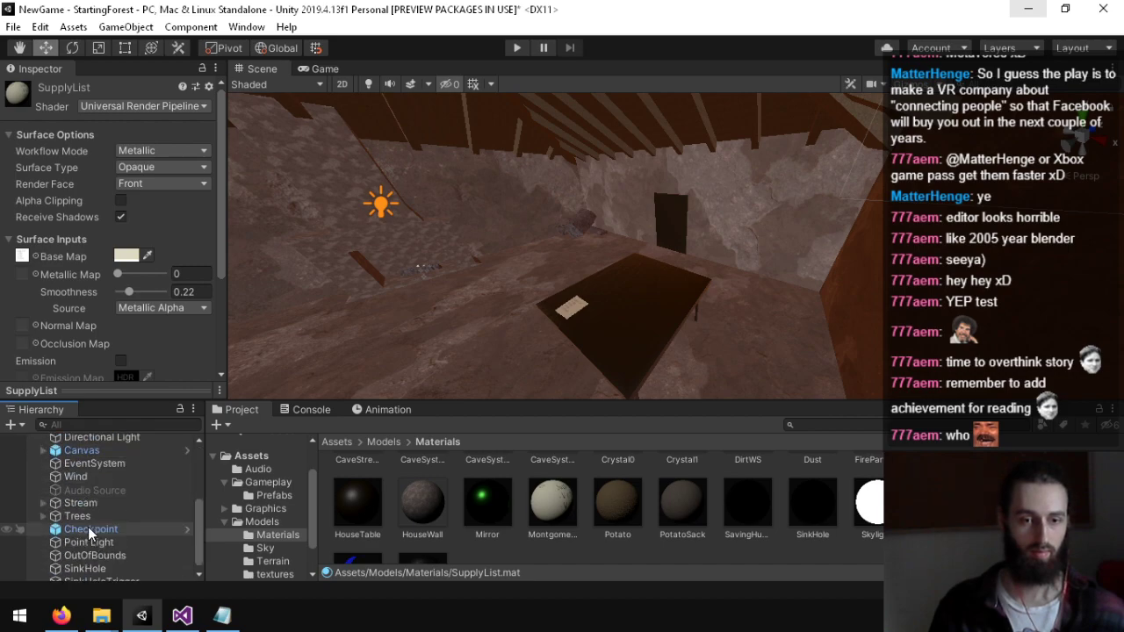
pyautogui.scroll(4, 115, 531)
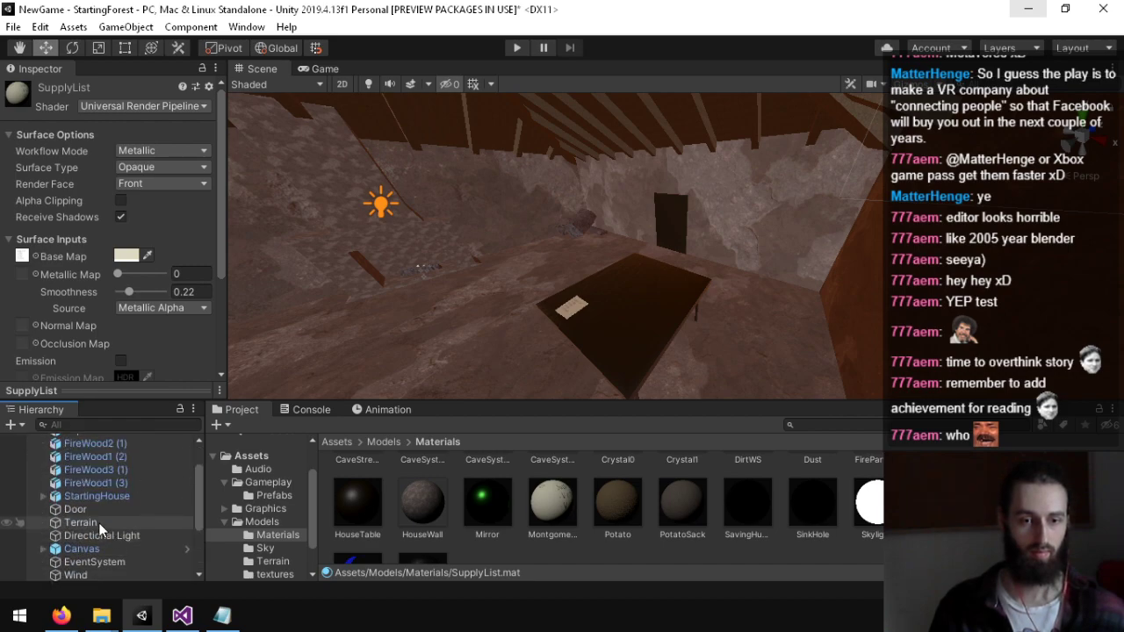
pyautogui.scroll(-2, 92, 519)
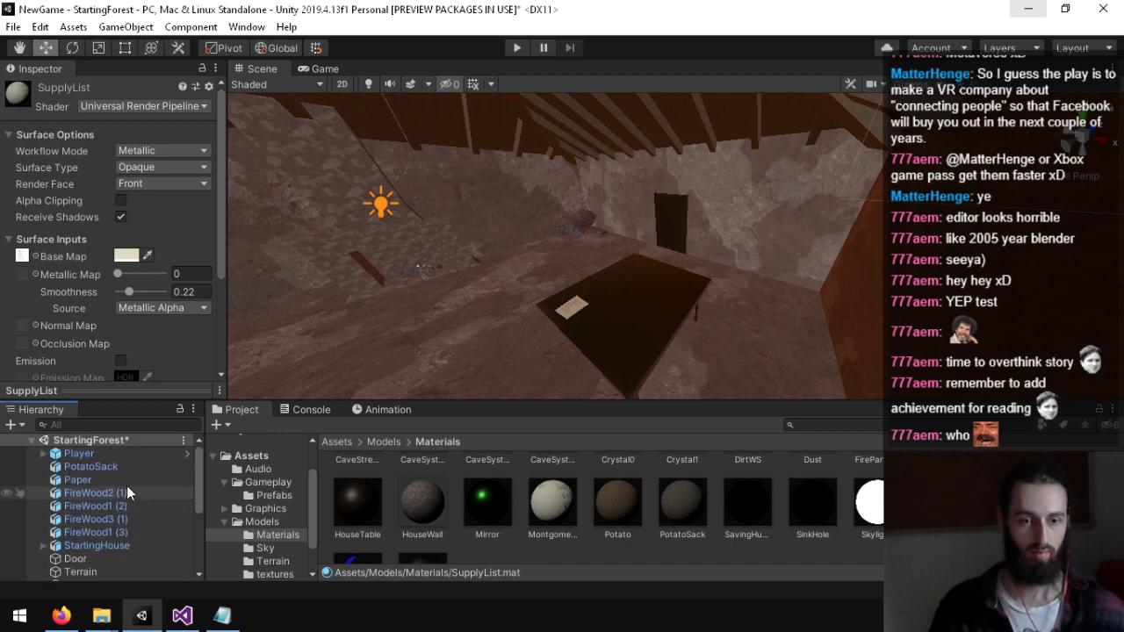
pyautogui.click(92, 481)
pyautogui.keyDown('alt'); pyautogui.moveTo(640, 223); pyautogui.dragTo(437, 317); pyautogui.keyUp('alt')
pyautogui.hotkey('ctrl', 'd')
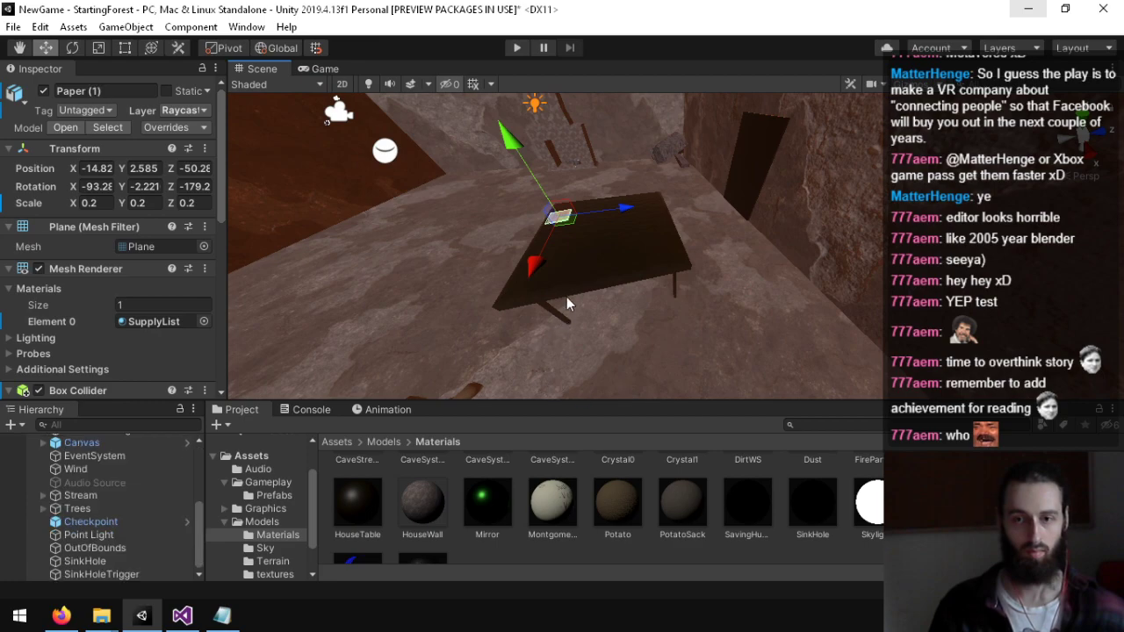
pyautogui.click(103, 91)
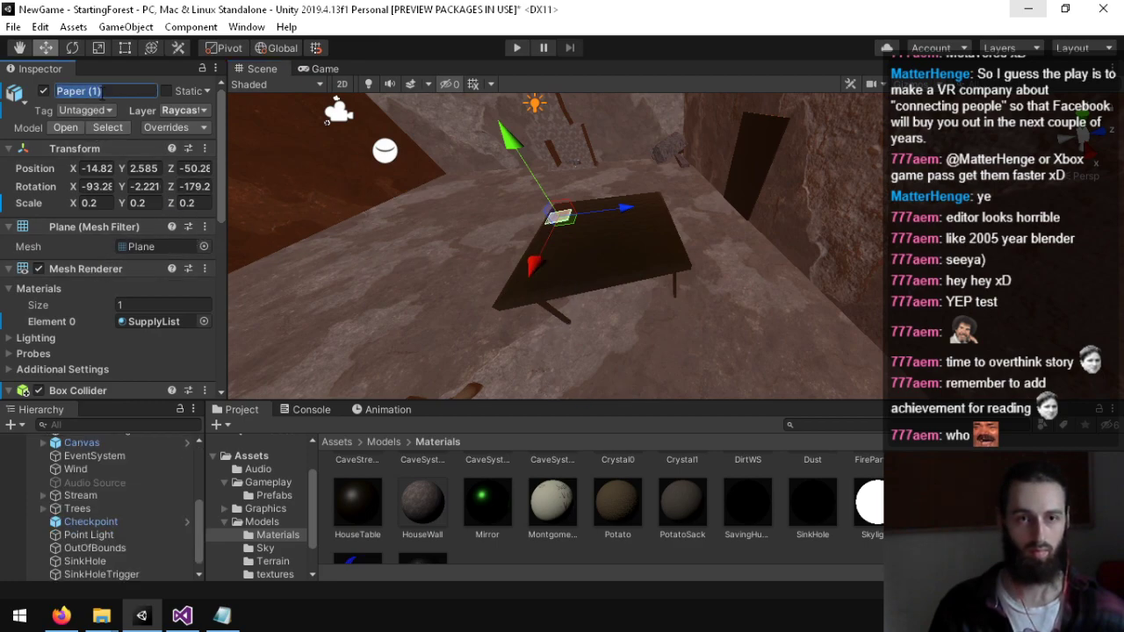
pyautogui.write('Letter')
# Step: Move the Letter to the table's other end, about X -13.3 and Z -49.3, and rotate it to about -93° on Y
pyautogui.scroll(-6, 93, 297)
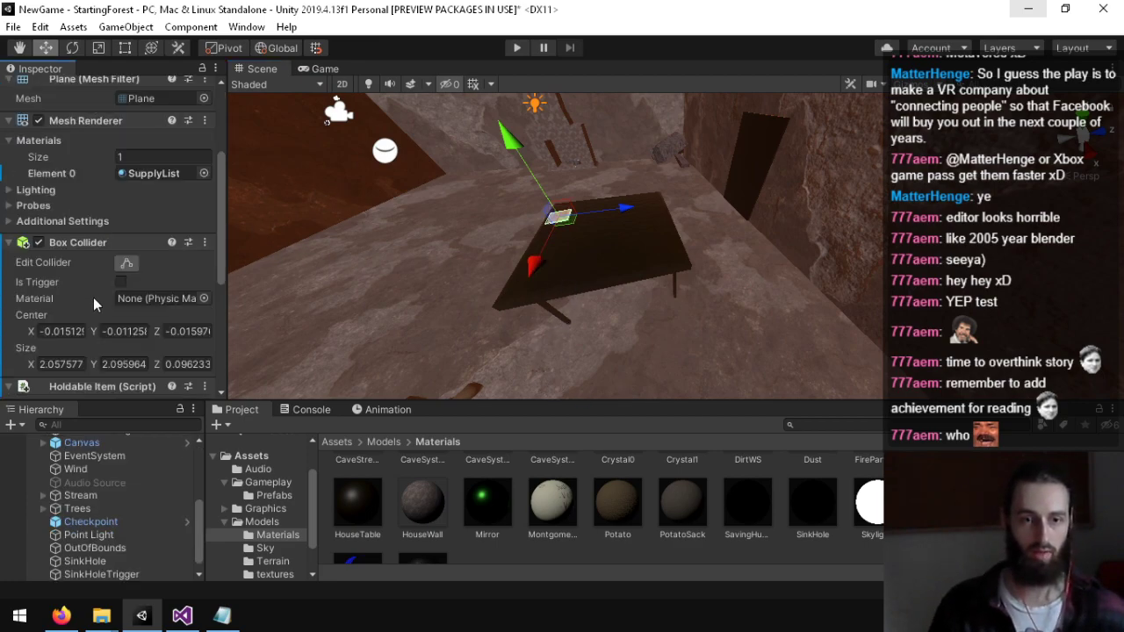
pyautogui.moveTo(562, 244); pyautogui.dragTo(530, 302)
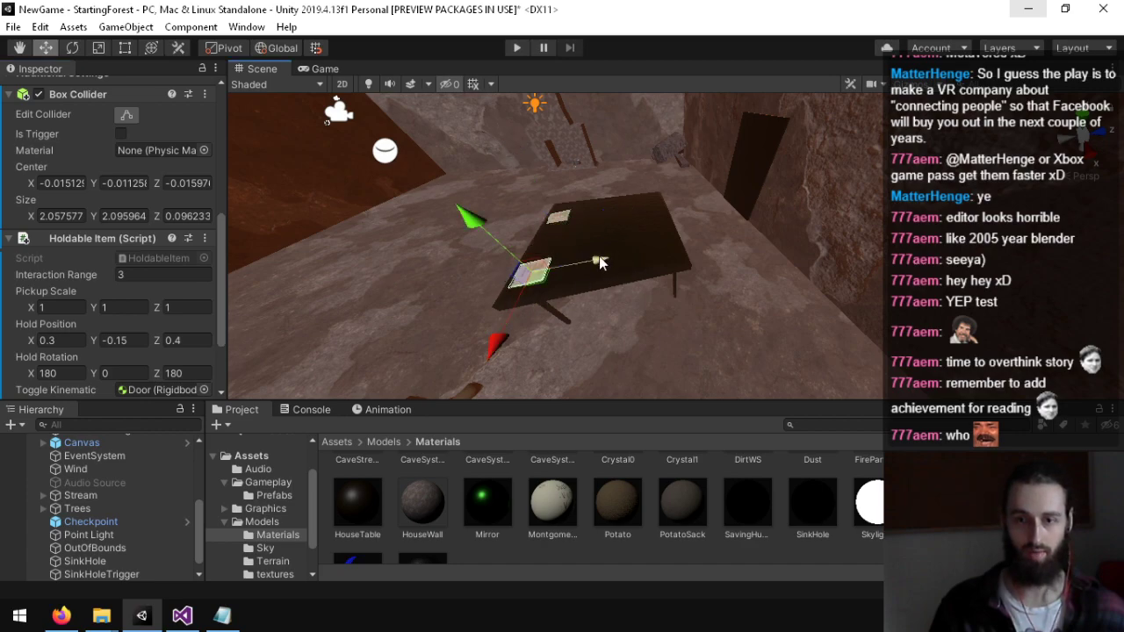
pyautogui.moveTo(600, 261); pyautogui.dragTo(670, 247)
pyautogui.press('e')
pyautogui.moveTo(612, 324); pyautogui.dragTo(820, 139)
pyautogui.press('w')
pyautogui.moveTo(744, 172); pyautogui.dragTo(661, 264, button='right')
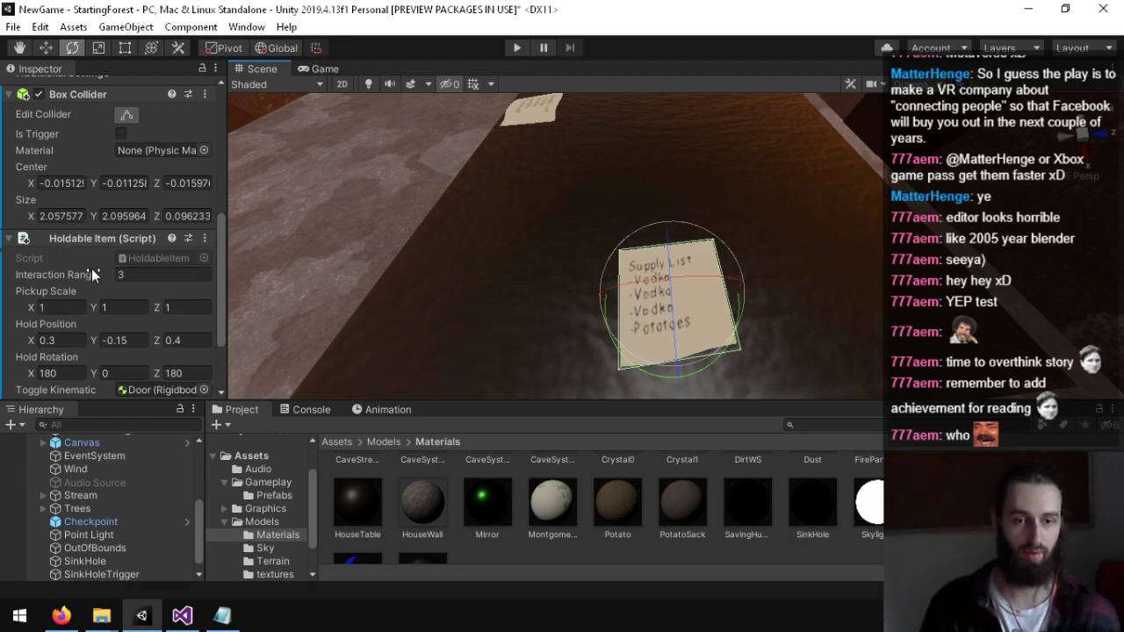
# Step: Assign the new letter material to Element 0 of the Letter object's Mesh Renderer
pyautogui.scroll(4, 89, 272)
pyautogui.scroll(-5, 80, 300)
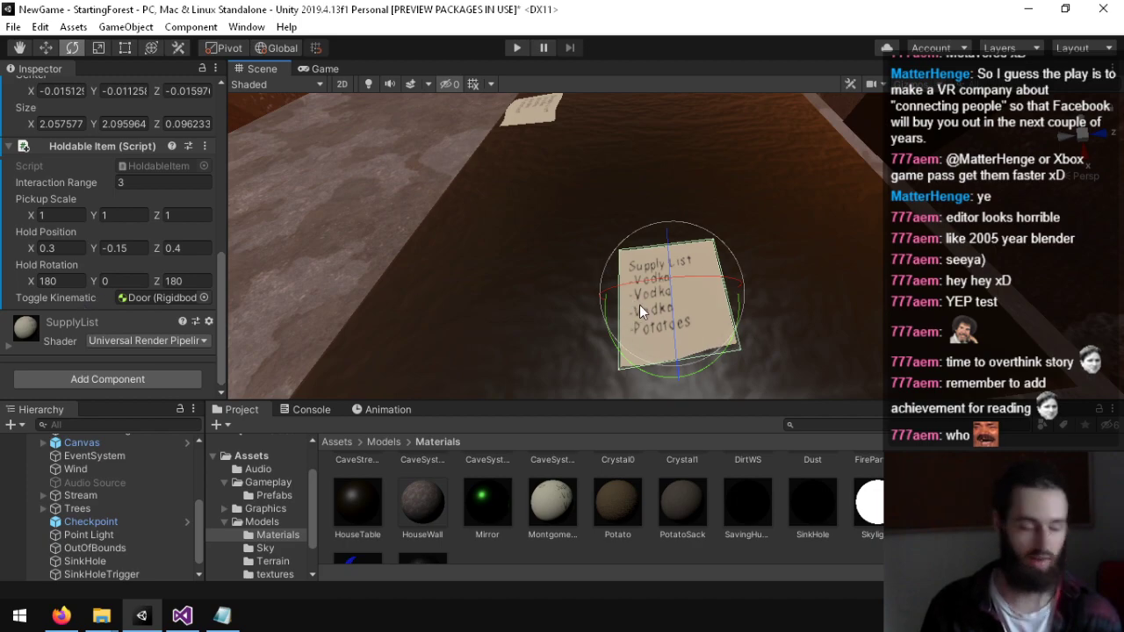
pyautogui.keyDown('alt'); pyautogui.moveTo(699, 302); pyautogui.dragTo(612, 148); pyautogui.keyUp('alt')
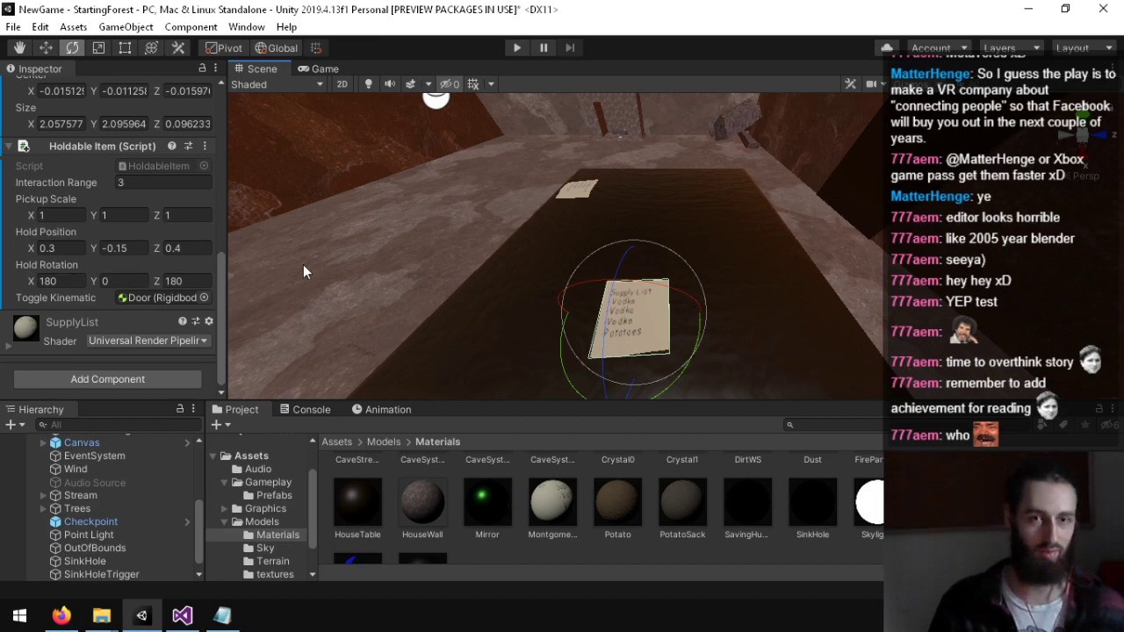
pyautogui.keyDown('alt'); pyautogui.moveTo(303, 264); pyautogui.dragTo(398, 306); pyautogui.keyUp('alt')
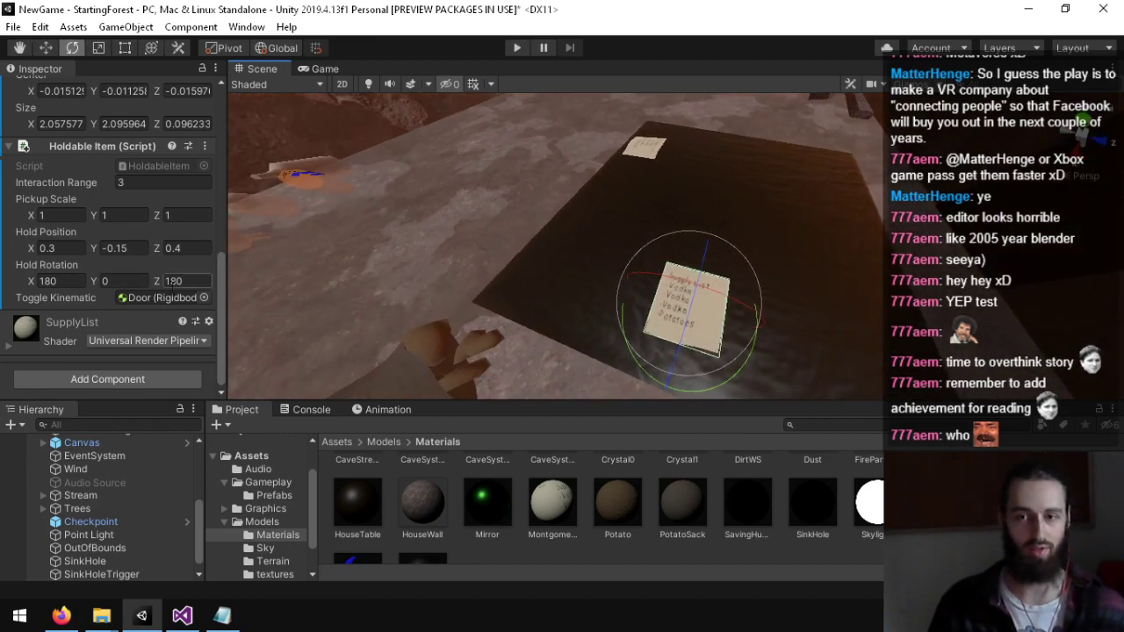
pyautogui.scroll(10, 83, 269)
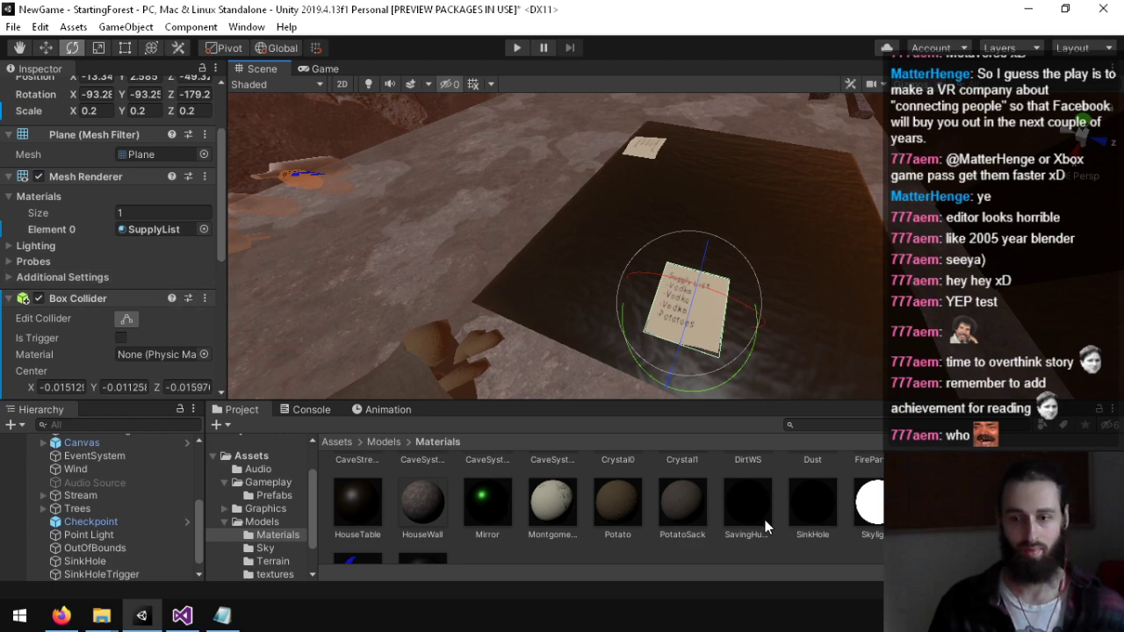
pyautogui.scroll(-2, 764, 527)
pyautogui.scroll(2, 635, 498)
pyautogui.moveTo(553, 496); pyautogui.dragTo(154, 232)
pyautogui.keyDown('alt'); pyautogui.moveTo(482, 228); pyautogui.dragTo(421, 260); pyautogui.keyUp('alt')
# Step: Select the letter material for inspection and look through the Models folder for the letter image
pyautogui.click(550, 520)
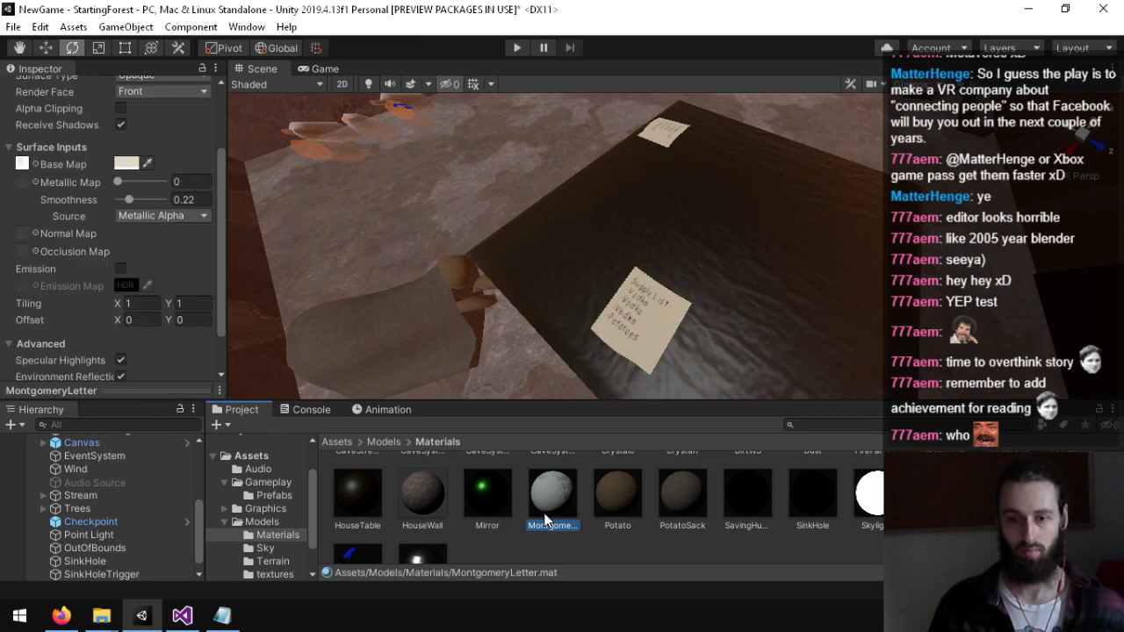
pyautogui.click(261, 522)
pyautogui.scroll(1, 646, 514)
pyautogui.scroll(-1, 761, 519)
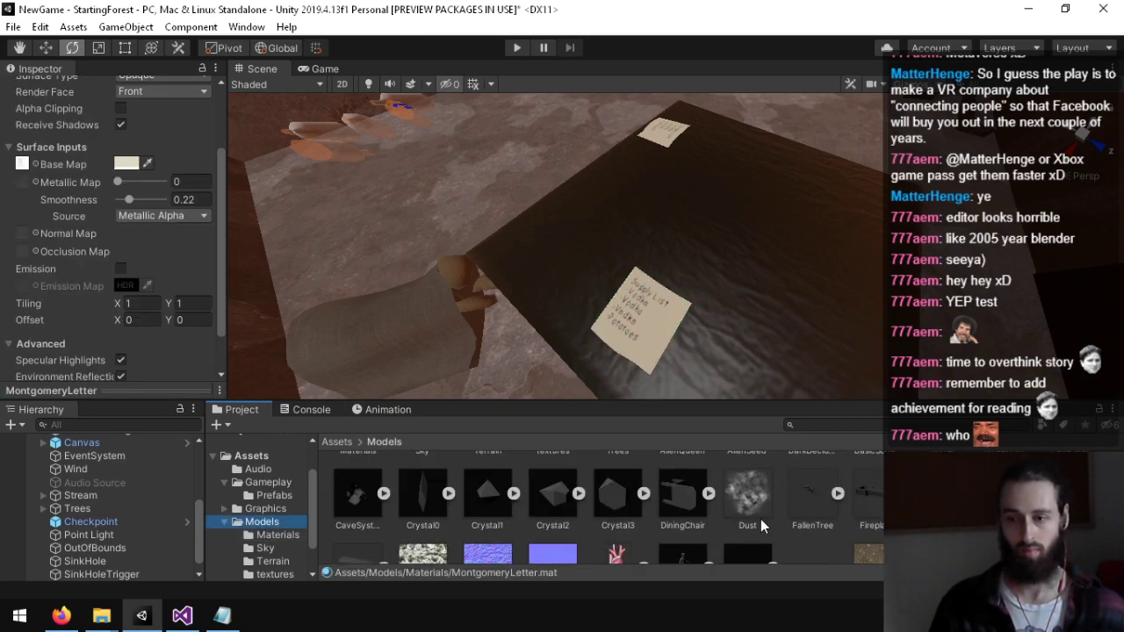
pyautogui.scroll(1, 773, 515)
pyautogui.scroll(-1, 798, 506)
pyautogui.scroll(1, 864, 513)
pyautogui.scroll(-2, 815, 499)
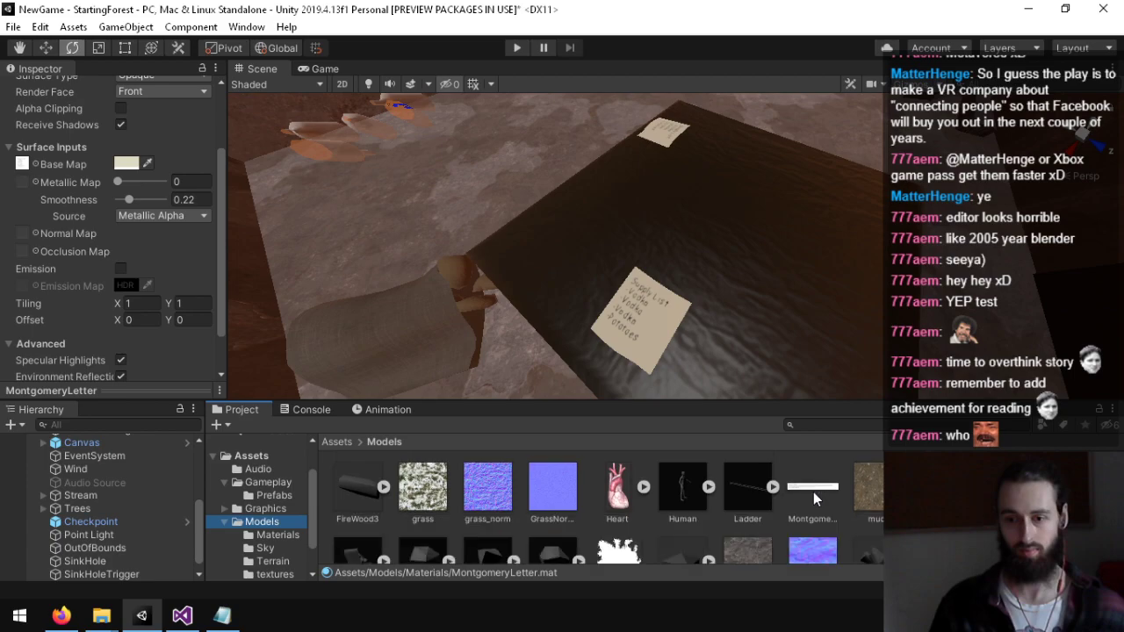
pyautogui.scroll(-4, 814, 497)
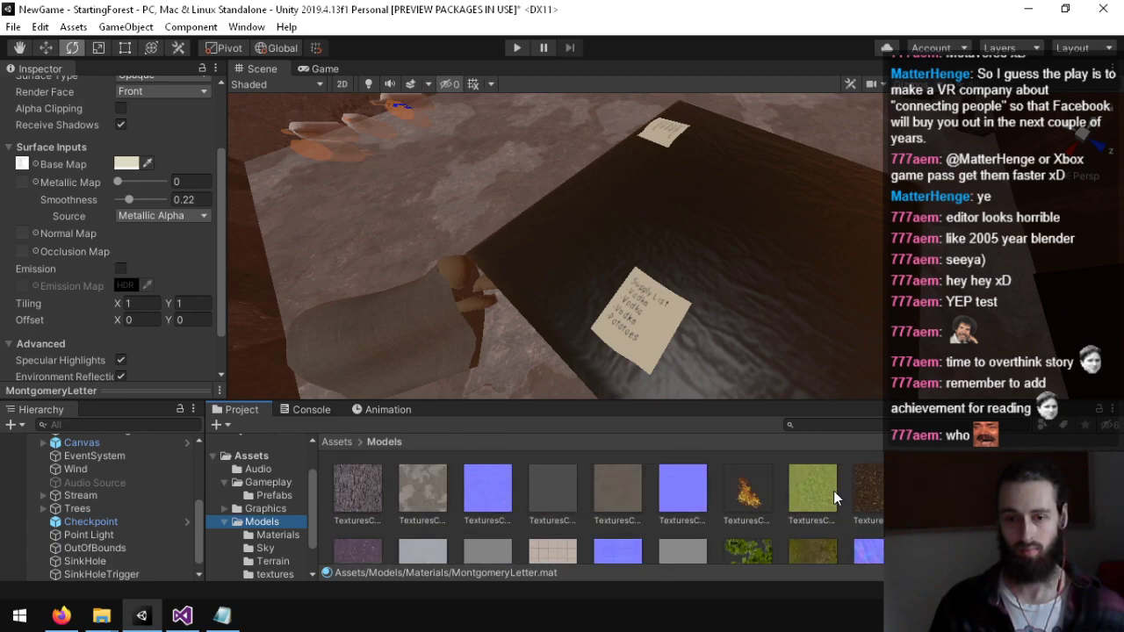
pyautogui.scroll(3, 832, 498)
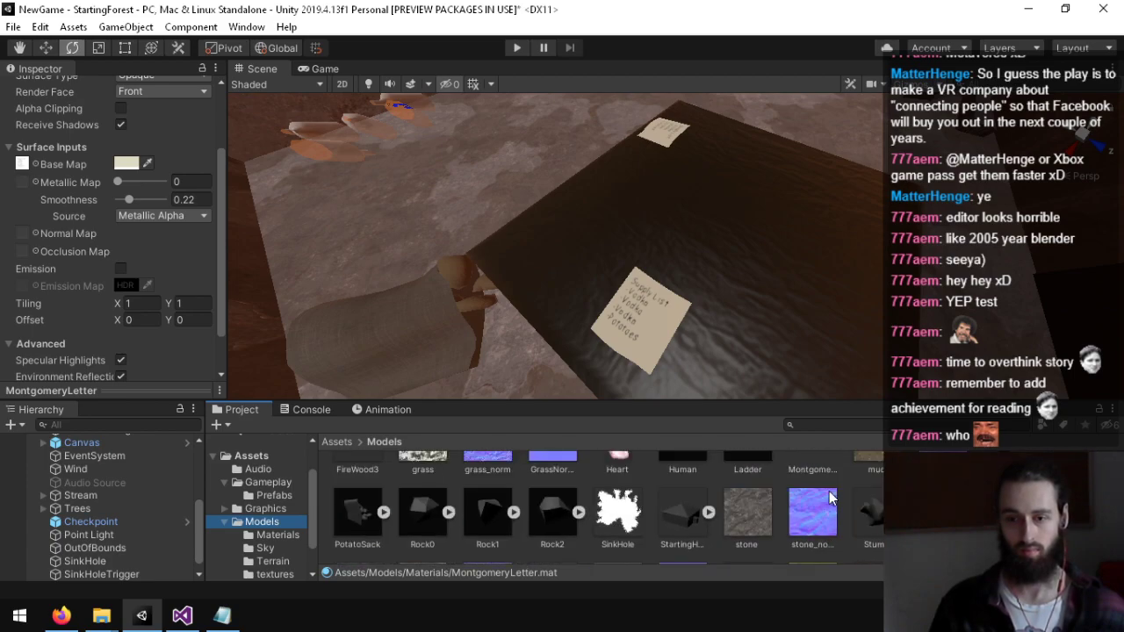
pyautogui.scroll(3, 829, 492)
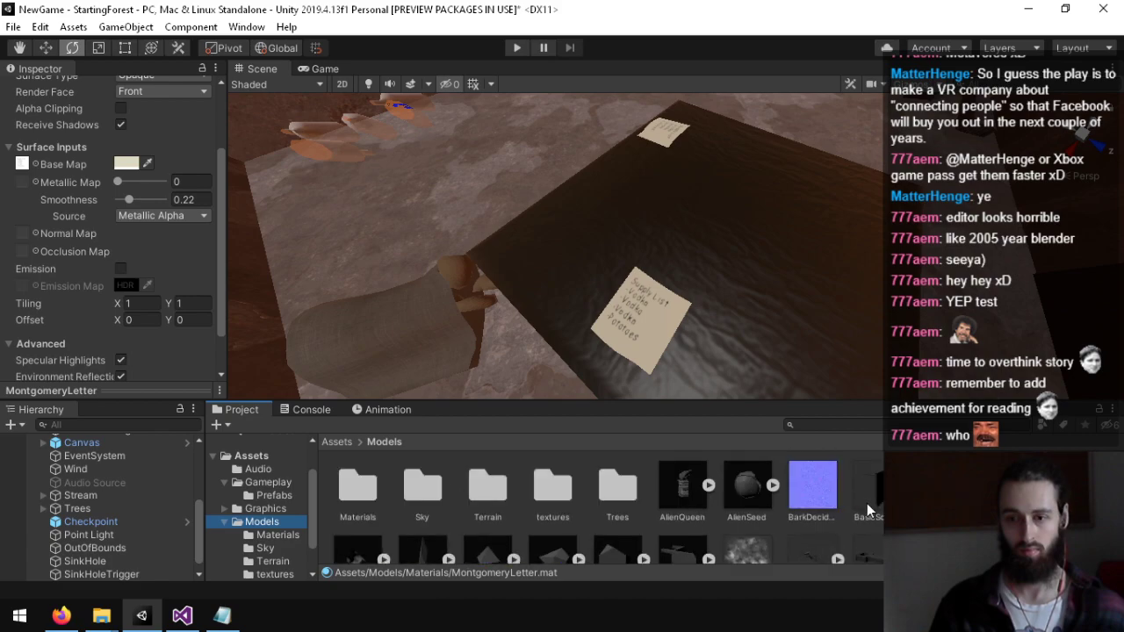
pyautogui.scroll(-5, 866, 504)
pyautogui.scroll(3, 867, 504)
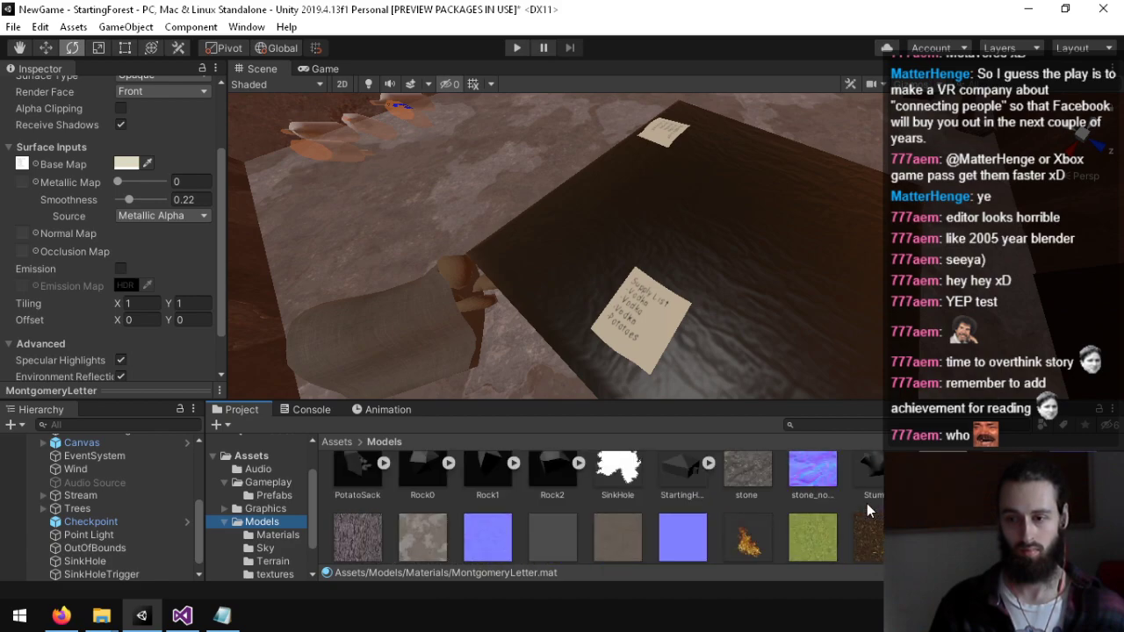
pyautogui.scroll(-1, 871, 494)
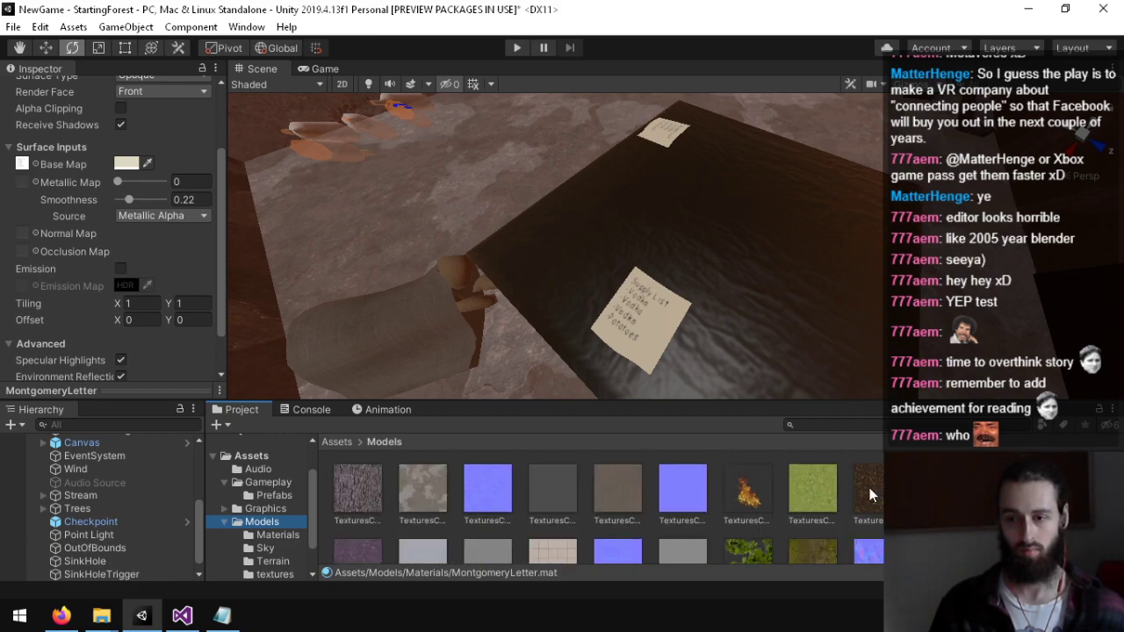
pyautogui.scroll(-1, 606, 505)
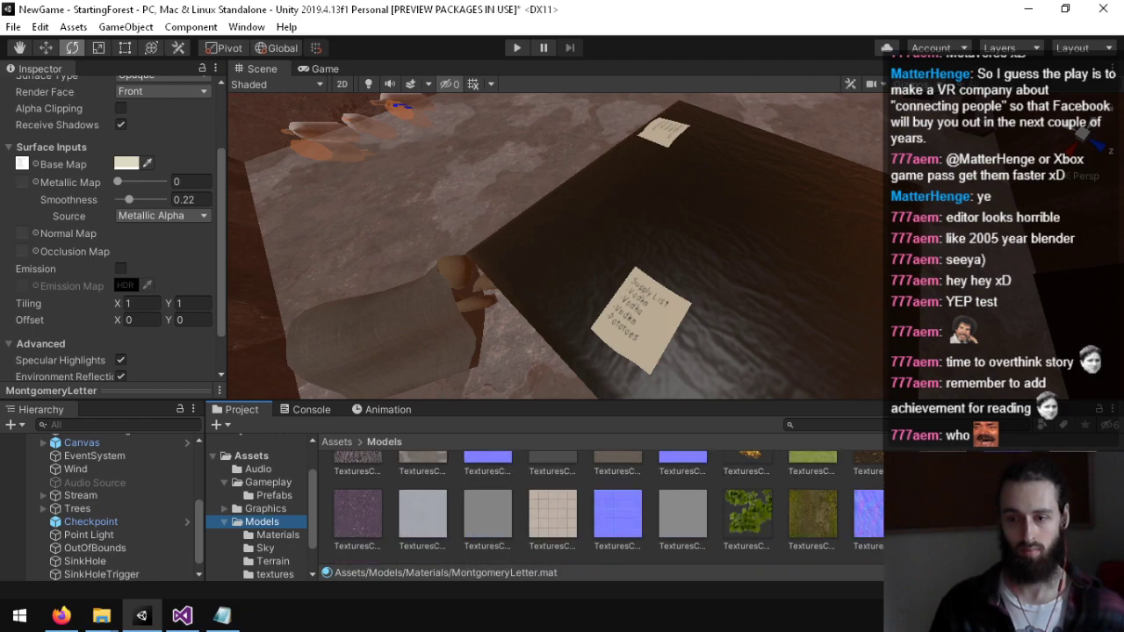
pyautogui.scroll(5, 780, 515)
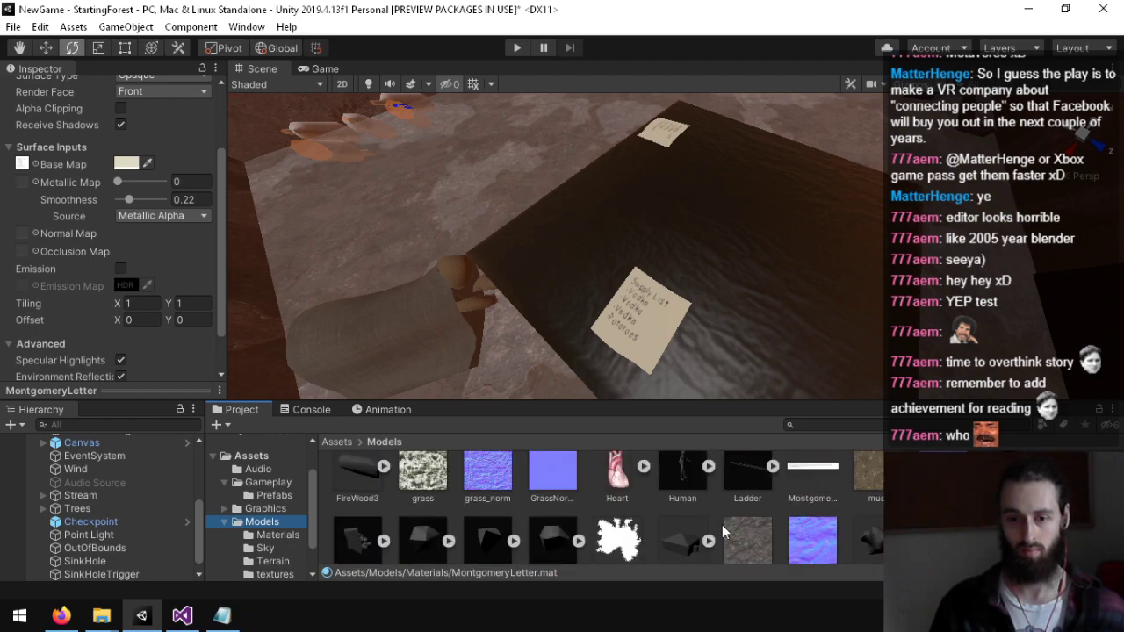
# Step: Enlarge the asset browser area and search the project assets for "mont"
pyautogui.moveTo(487, 401); pyautogui.dragTo(513, 318)
pyautogui.click(817, 313)
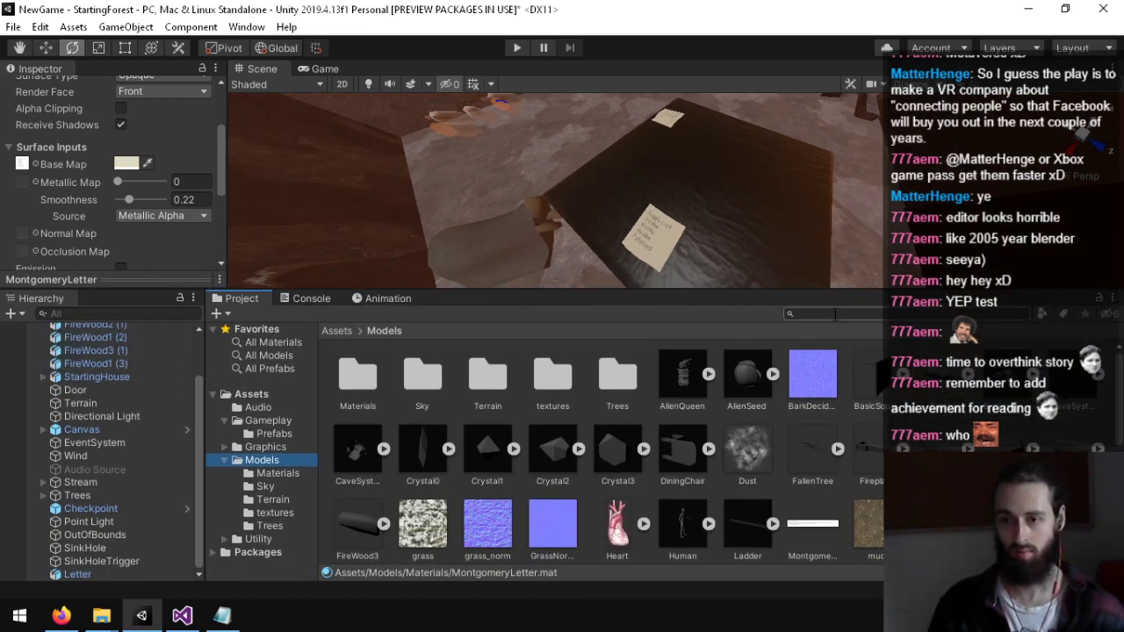
pyautogui.write('mont')
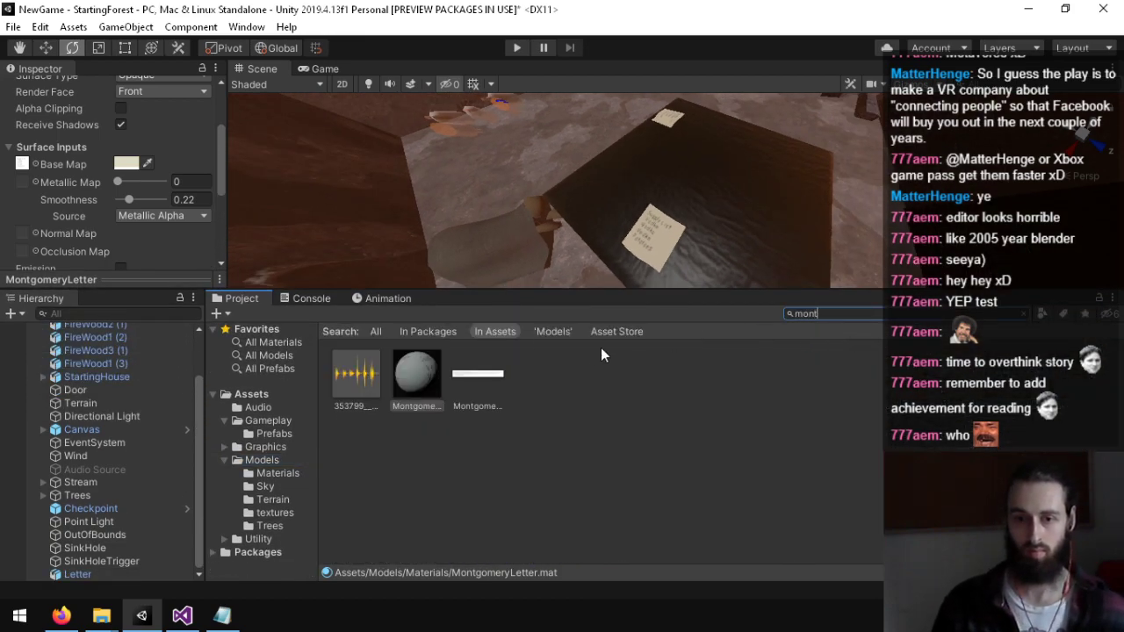
# Step: Check the MontgomeryLetter image's import settings, then inspect the SupplyList material in the Materials folder for comparison
pyautogui.click(481, 380)
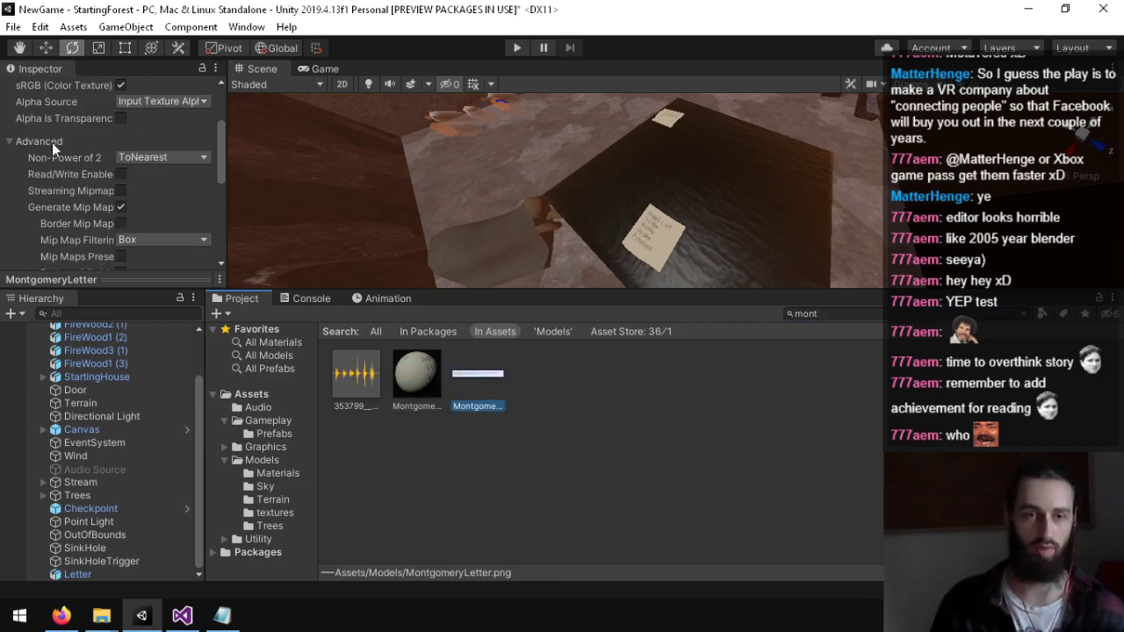
pyautogui.scroll(3, 55, 202)
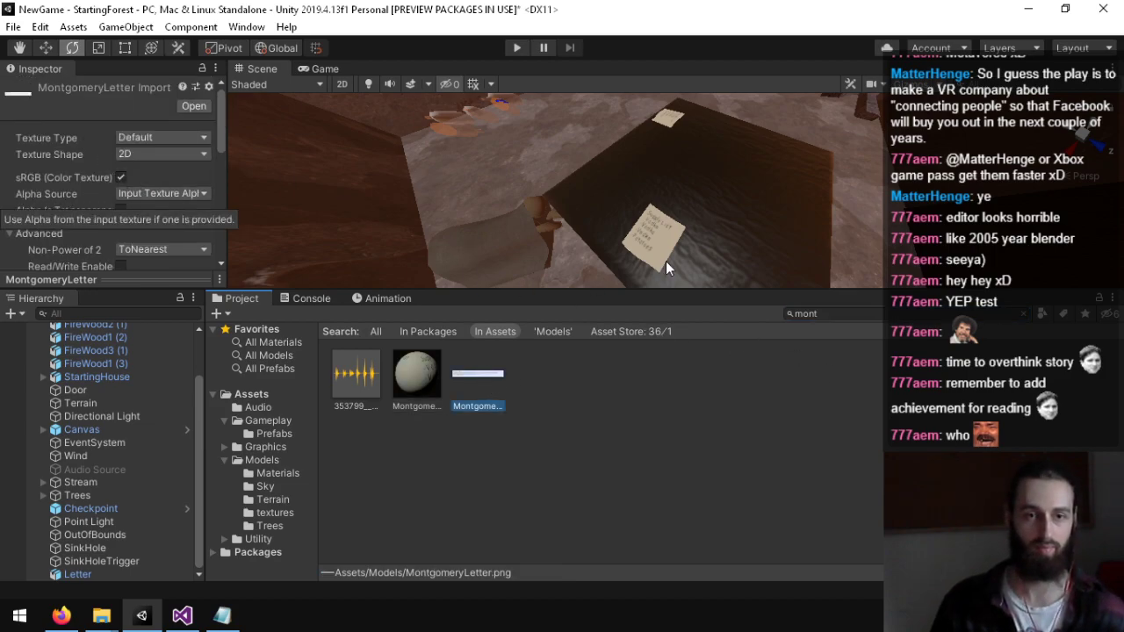
pyautogui.click(1024, 314)
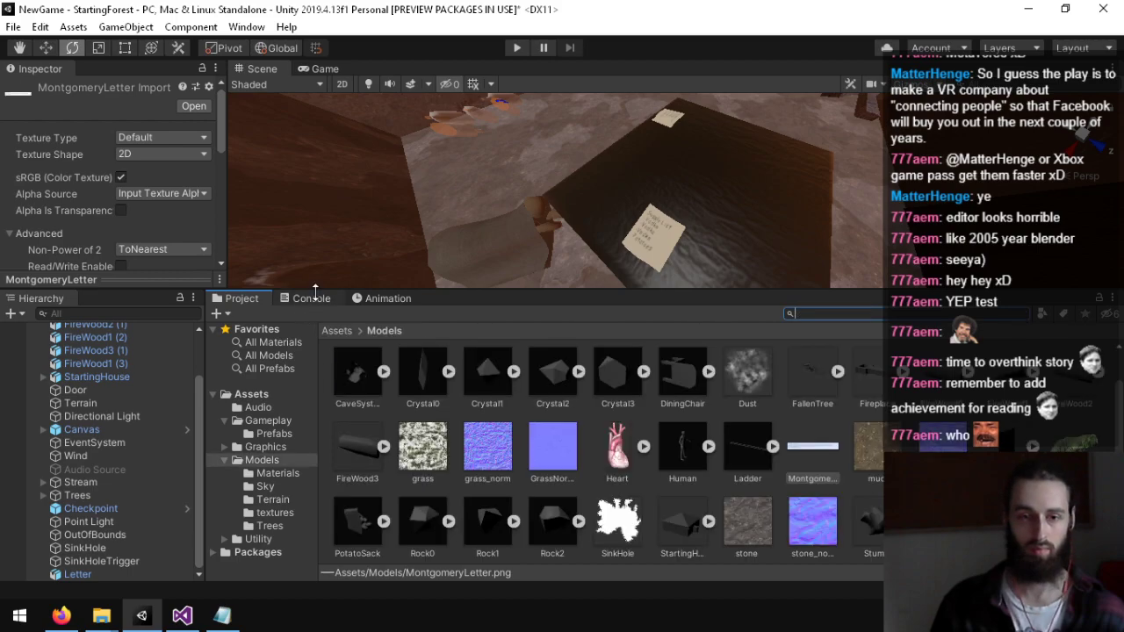
pyautogui.moveTo(316, 290); pyautogui.dragTo(312, 360)
pyautogui.click(268, 544)
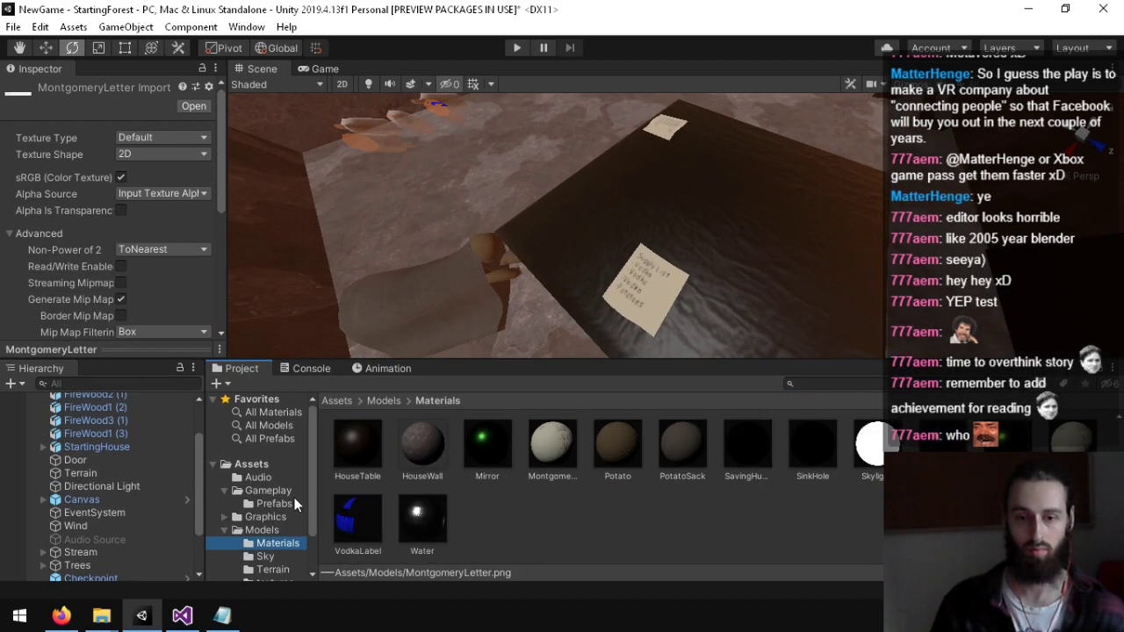
pyautogui.click(1072, 445)
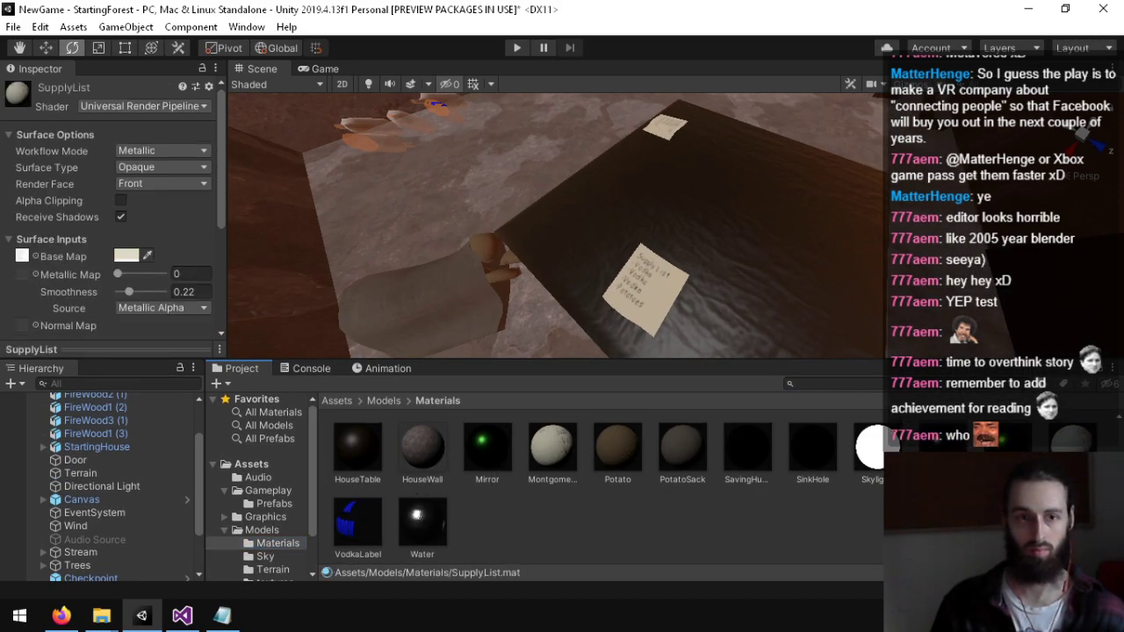
# Step: Assign the MontgomeryLetter image as the Base Map of the MontgomeryLetter material and check the letter on the table
pyautogui.click(538, 458)
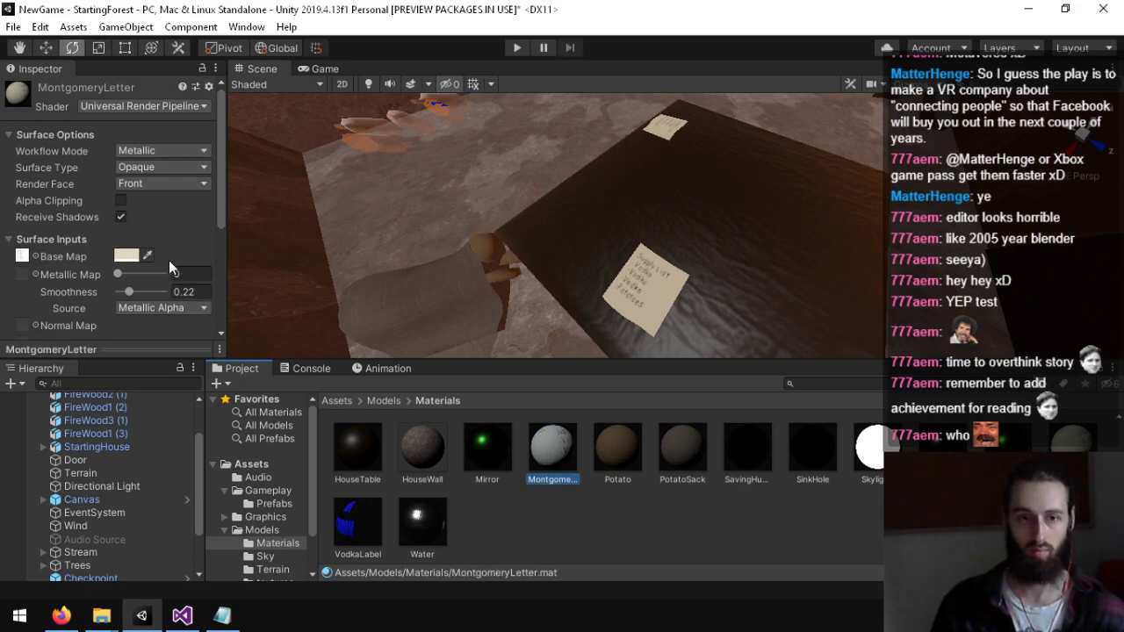
pyautogui.click(35, 256)
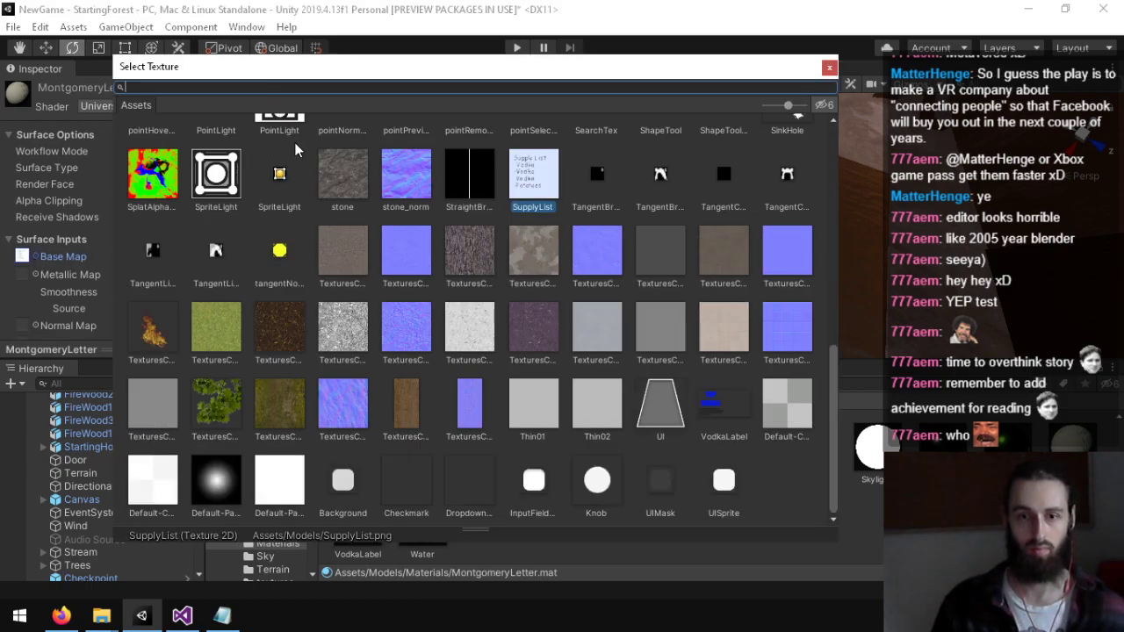
pyautogui.scroll(14, 447, 337)
pyautogui.scroll(-2, 527, 337)
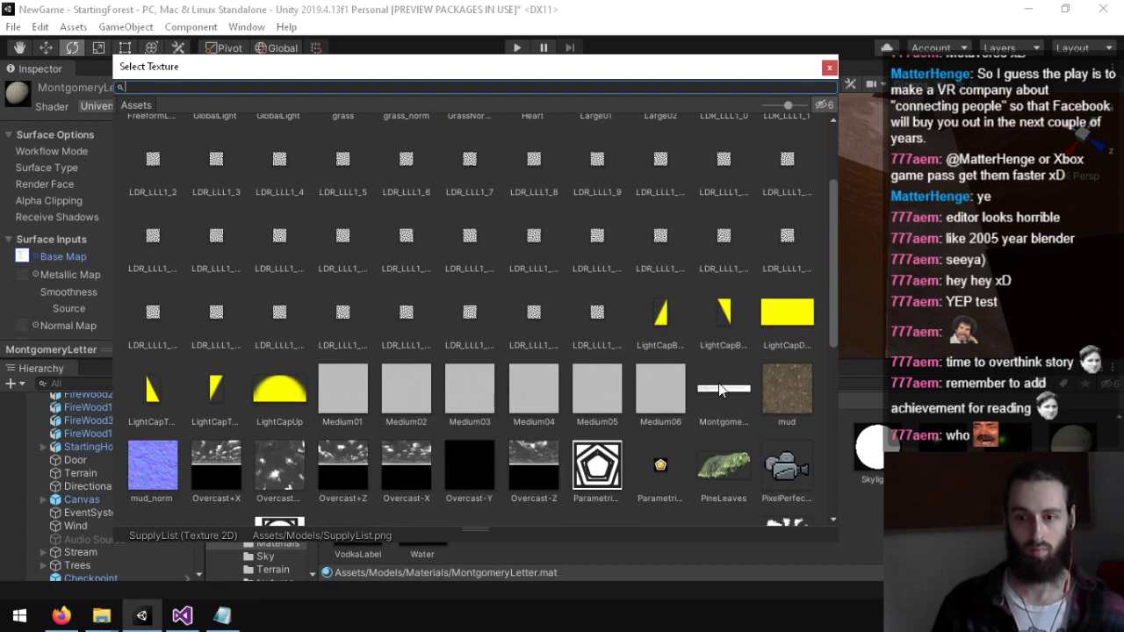
pyautogui.doubleClick(721, 389)
pyautogui.moveTo(524, 243); pyautogui.dragTo(614, 273, button='right')
pyautogui.moveTo(527, 259); pyautogui.dragTo(553, 282, button='right')
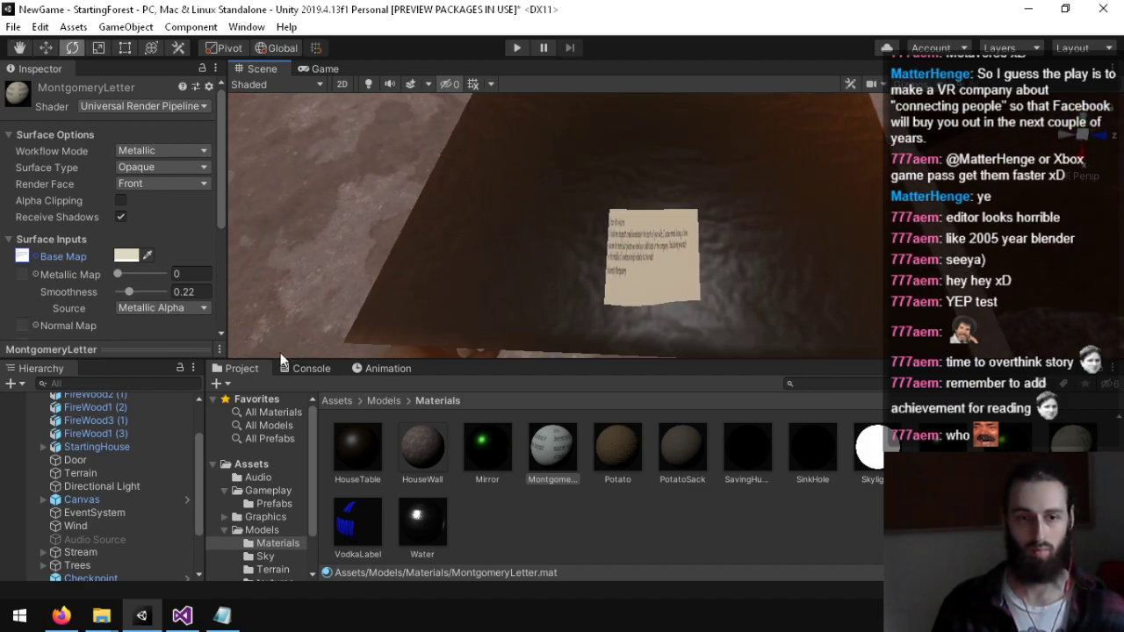
# Step: Preview the MontgomeryLetter material on different shapes, examine the text on the flat plane in an enlarged view, and close the preview
pyautogui.moveTo(84, 350); pyautogui.dragTo(83, 191)
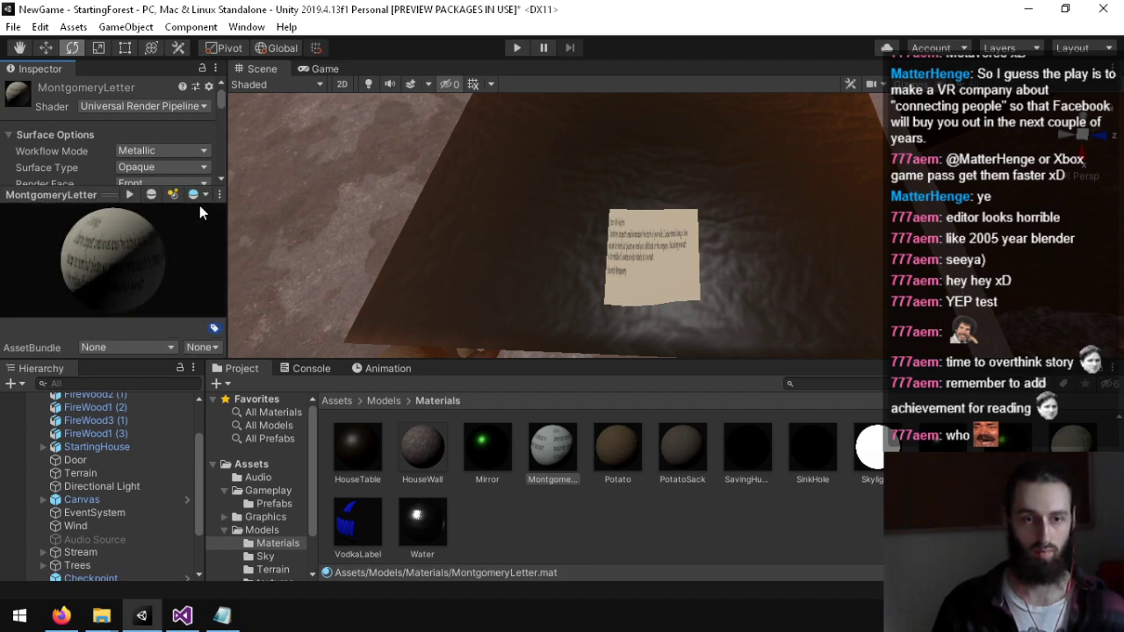
pyautogui.click(151, 195)
pyautogui.click(151, 195)
pyautogui.click(151, 195)
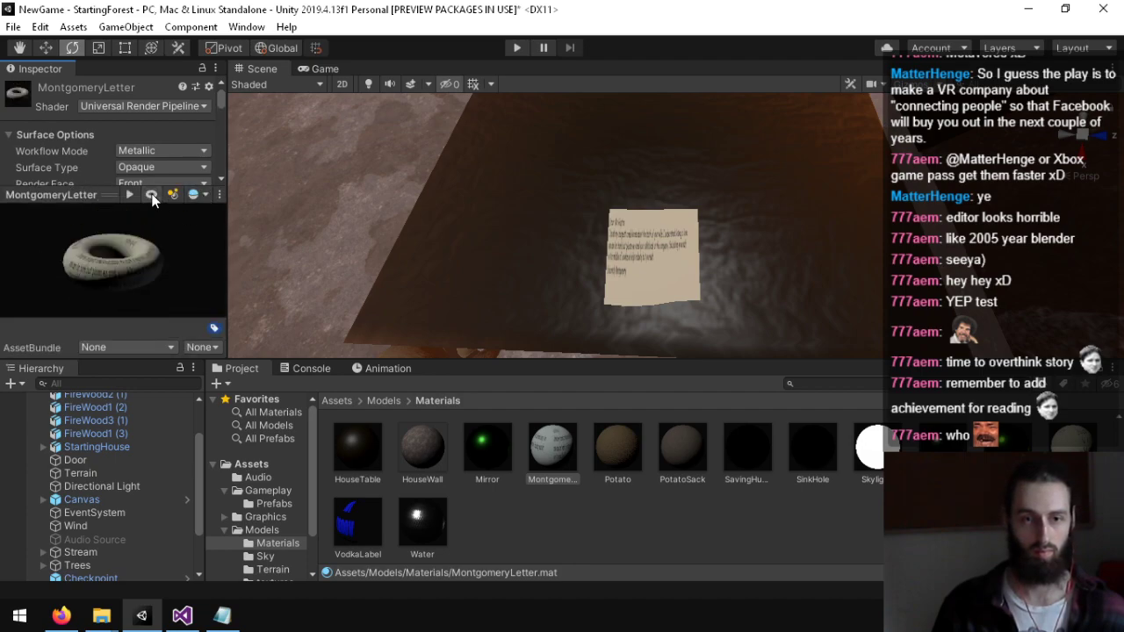
pyautogui.click(151, 195)
pyautogui.moveTo(125, 259); pyautogui.dragTo(402, 238)
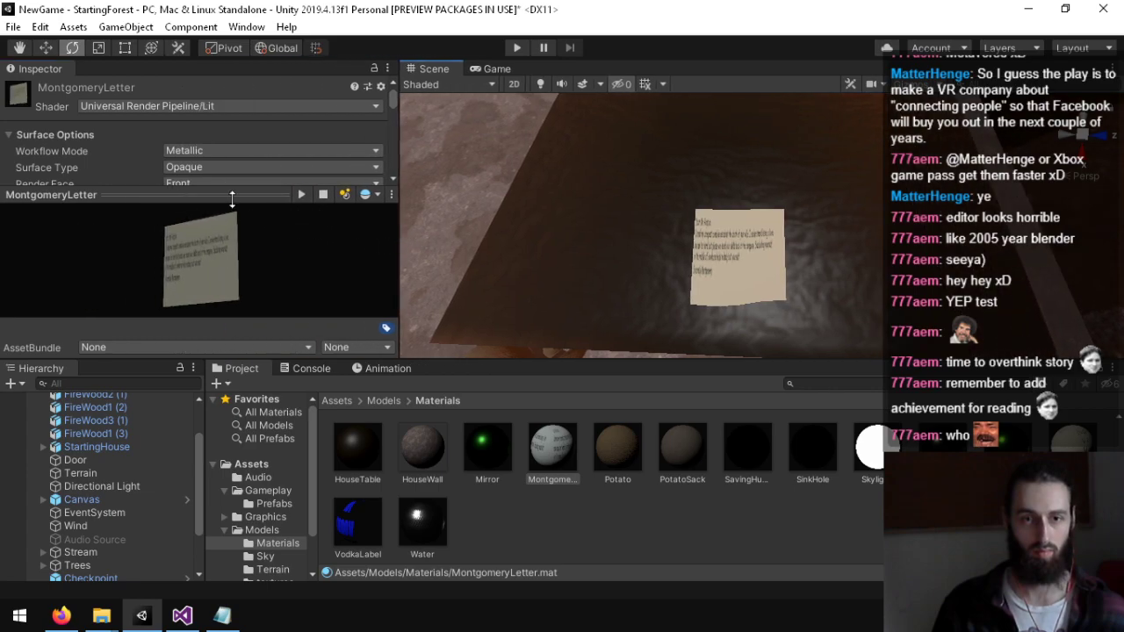
pyautogui.moveTo(233, 194); pyautogui.dragTo(232, 174)
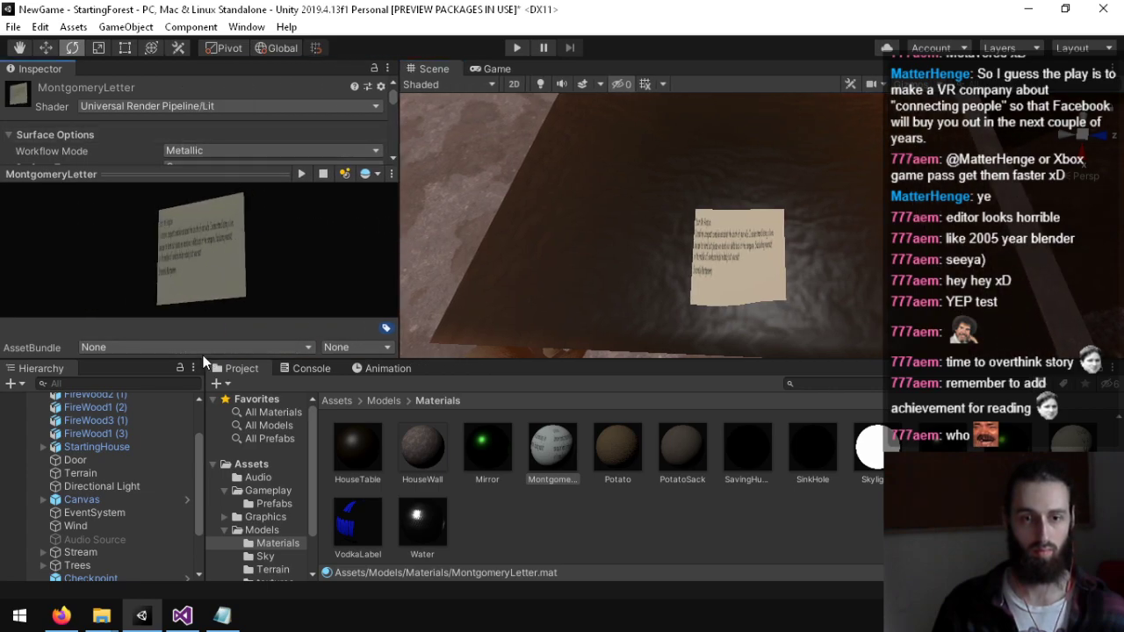
pyautogui.click(310, 368)
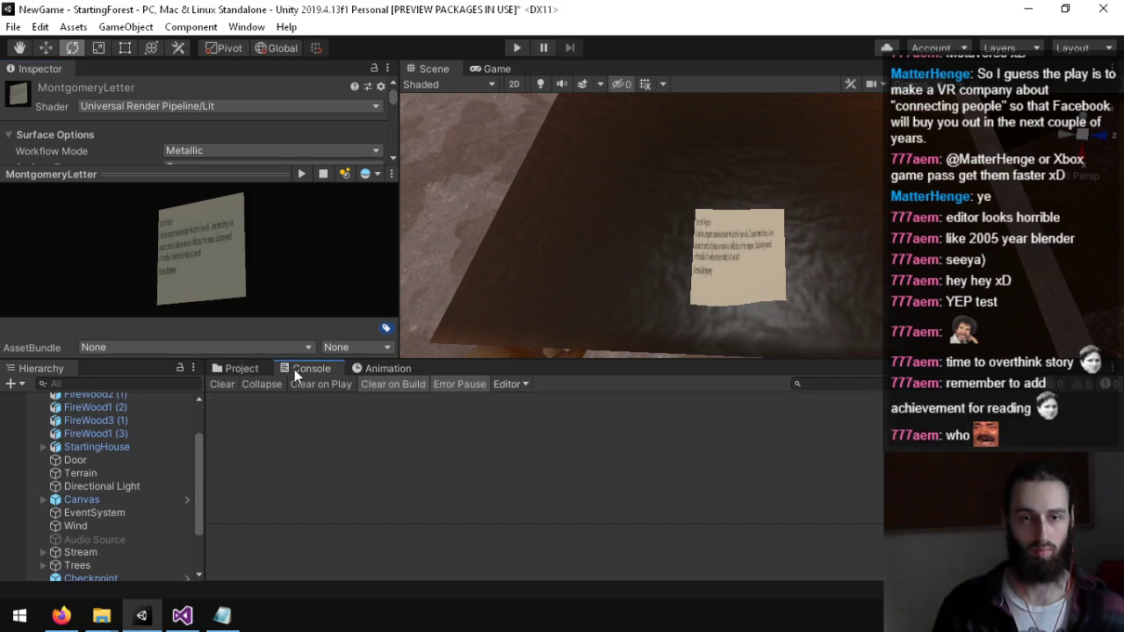
pyautogui.moveTo(300, 356); pyautogui.dragTo(299, 397)
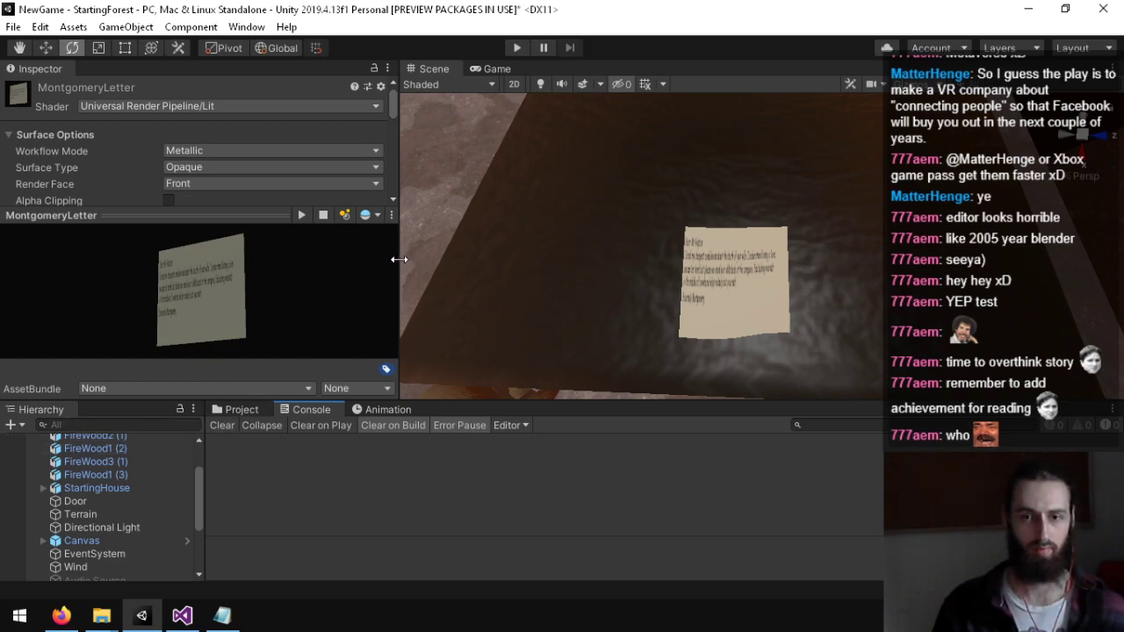
pyautogui.moveTo(397, 259); pyautogui.dragTo(61, 267)
pyautogui.click(94, 215)
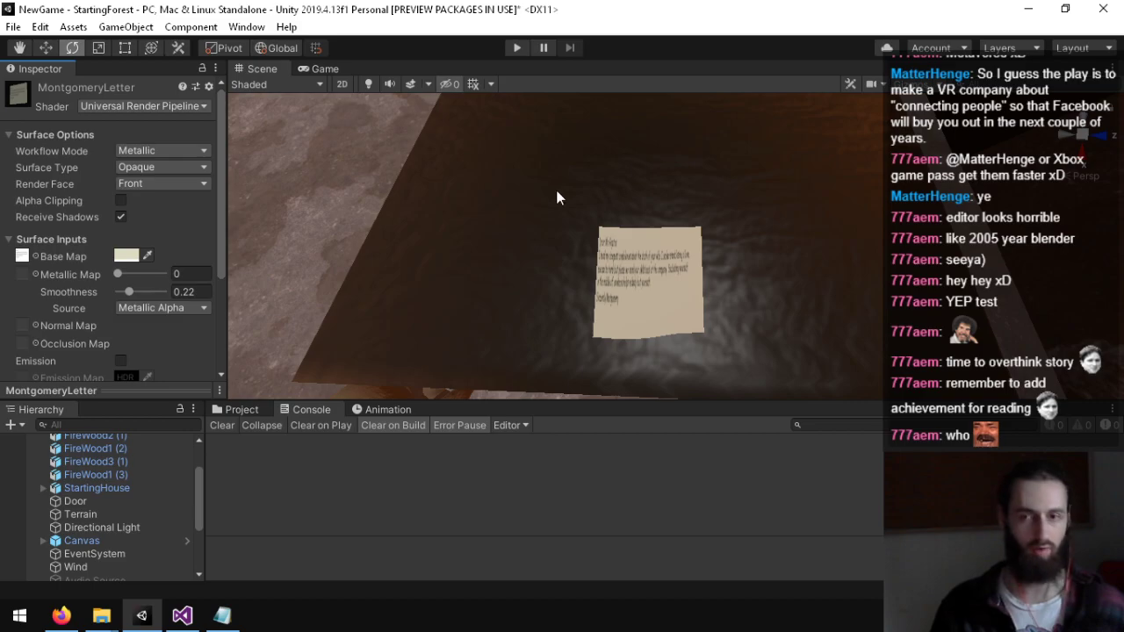
# Step: Select the supply list paper on the table and open the SupplyList material assigned to its Mesh Renderer
pyautogui.moveTo(557, 191); pyautogui.dragTo(817, 187, button='right')
pyautogui.click(705, 191)
pyautogui.moveTo(704, 191); pyautogui.dragTo(757, 158, button='right')
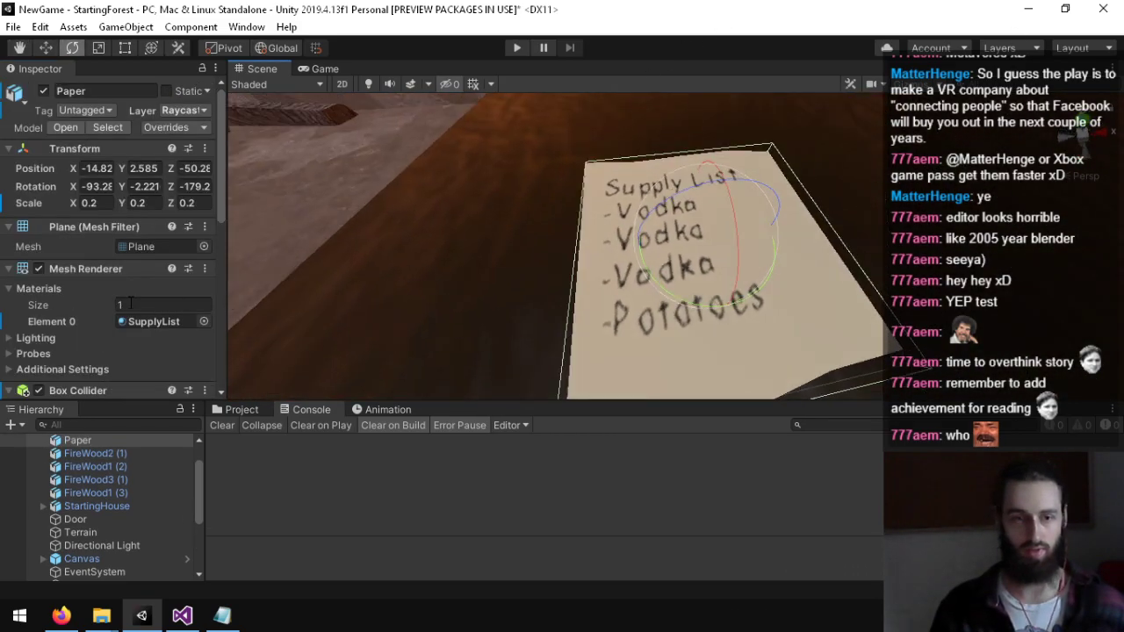
pyautogui.click(156, 322)
pyautogui.click(243, 410)
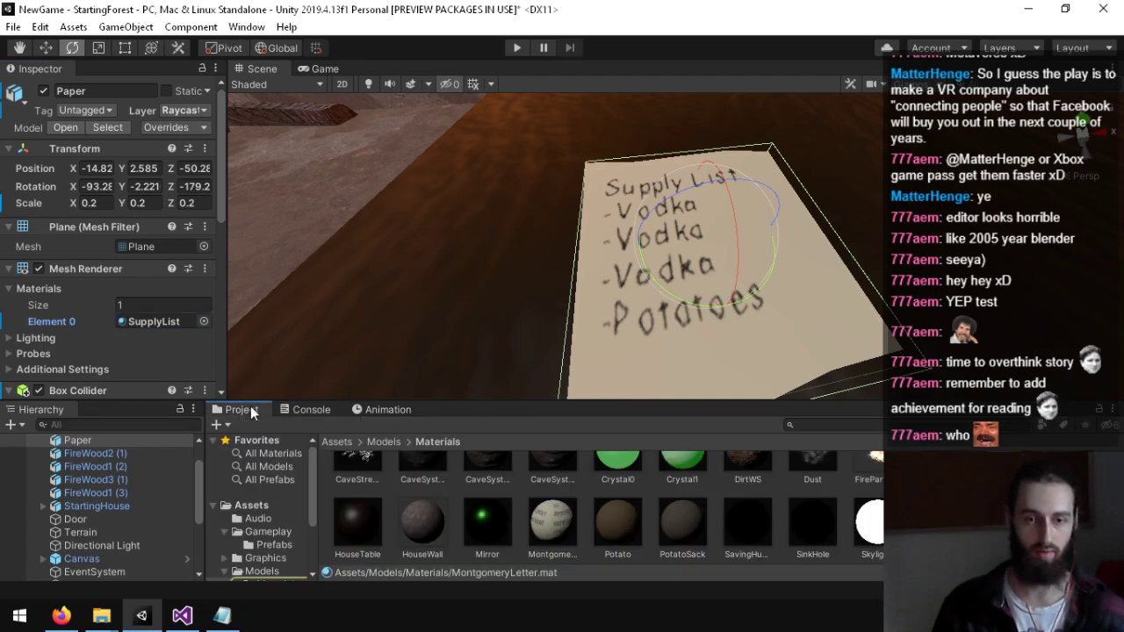
pyautogui.doubleClick(154, 322)
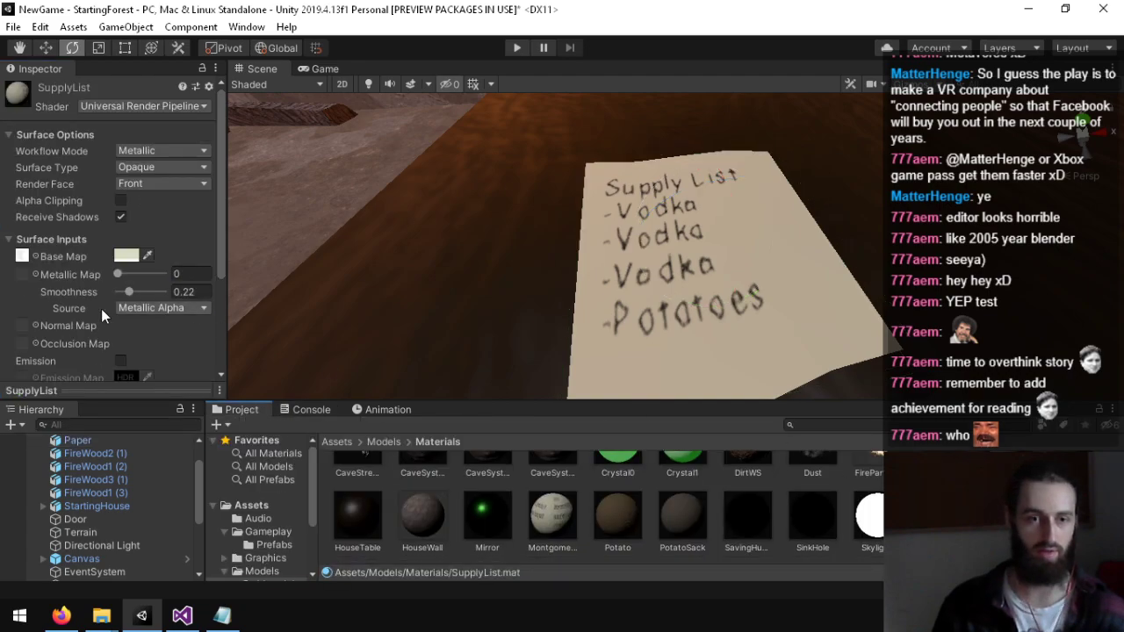
# Step: Try BarkDecidiousNormal as the SupplyList material's Normal Map and replace it with grass_norm
pyautogui.click(35, 326)
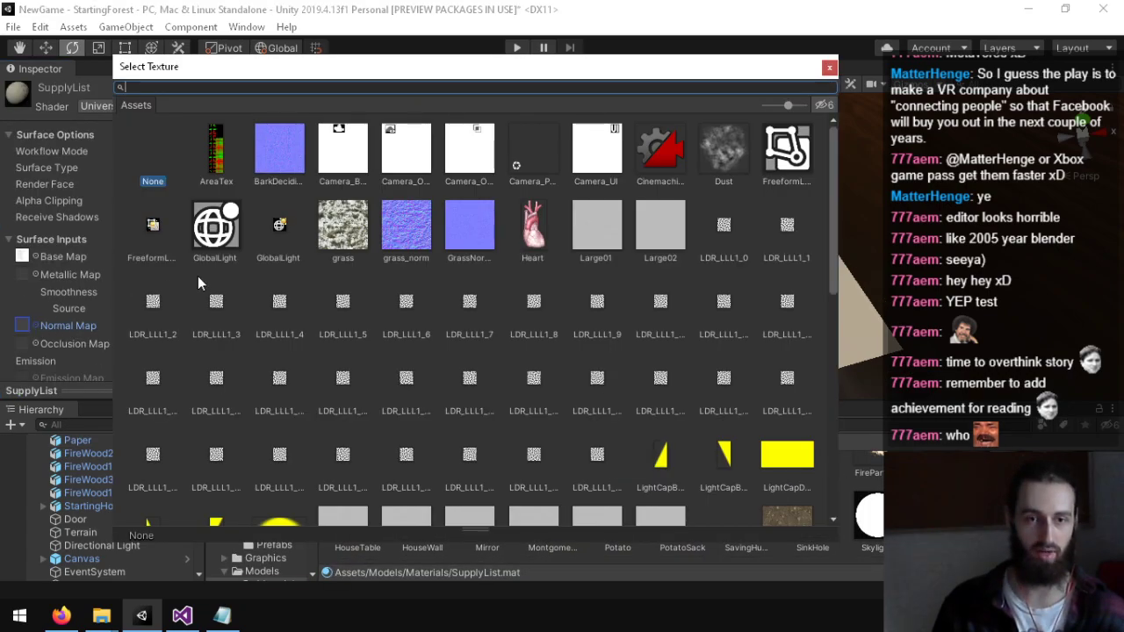
pyautogui.doubleClick(276, 154)
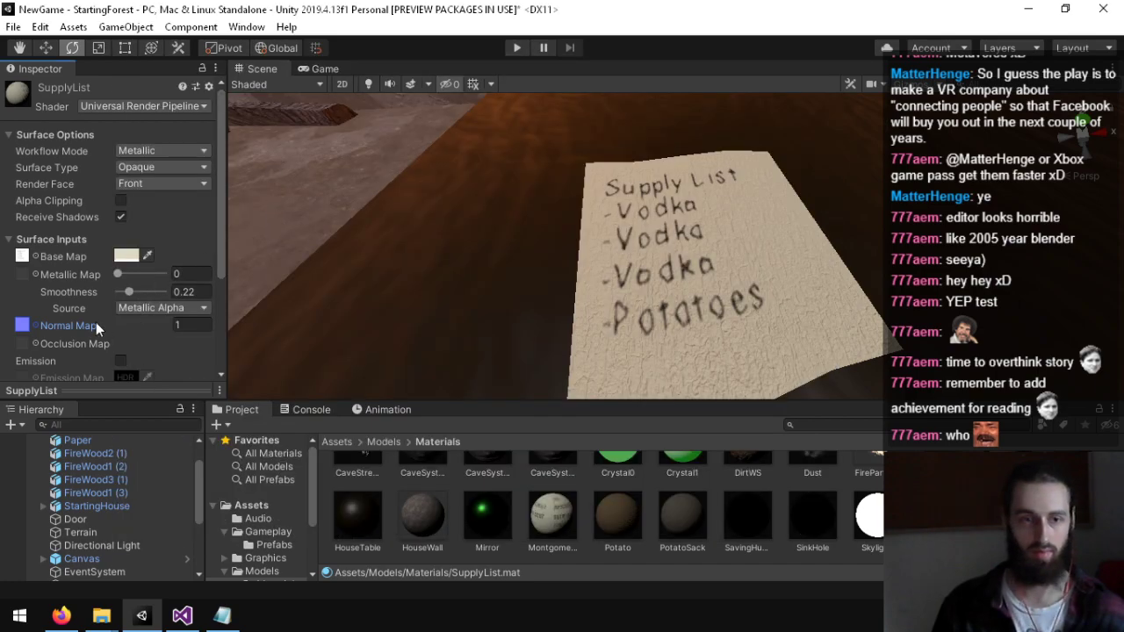
pyautogui.click(35, 326)
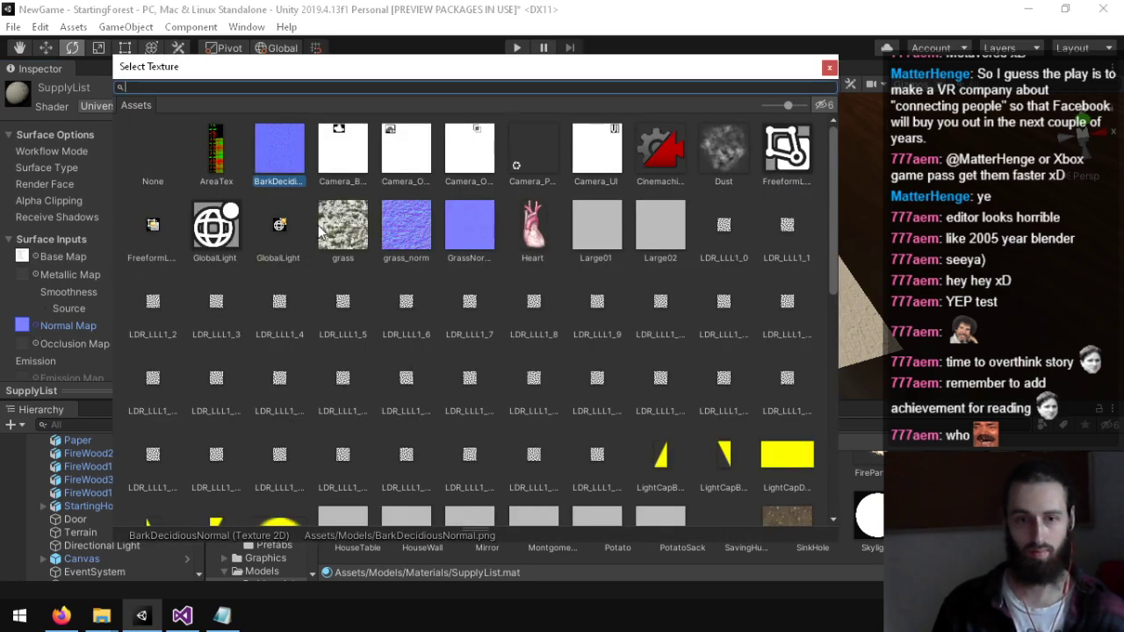
pyautogui.doubleClick(394, 227)
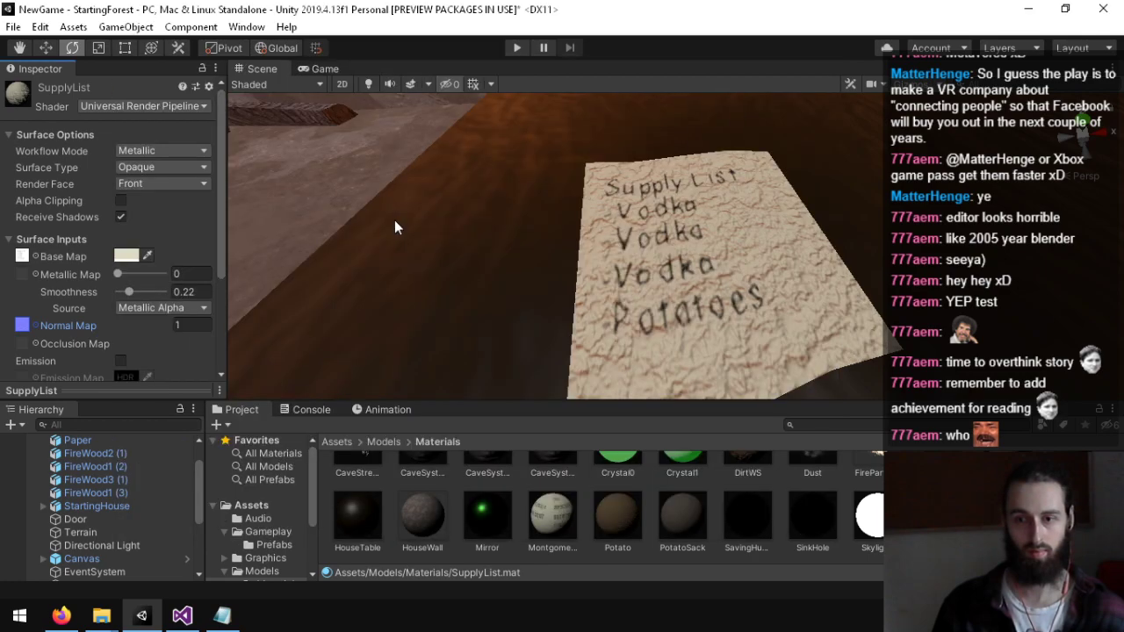
# Step: Try an X tiling of 4 on the SupplyList material and undo the tiling change
pyautogui.scroll(-4, 106, 351)
pyautogui.click(140, 256)
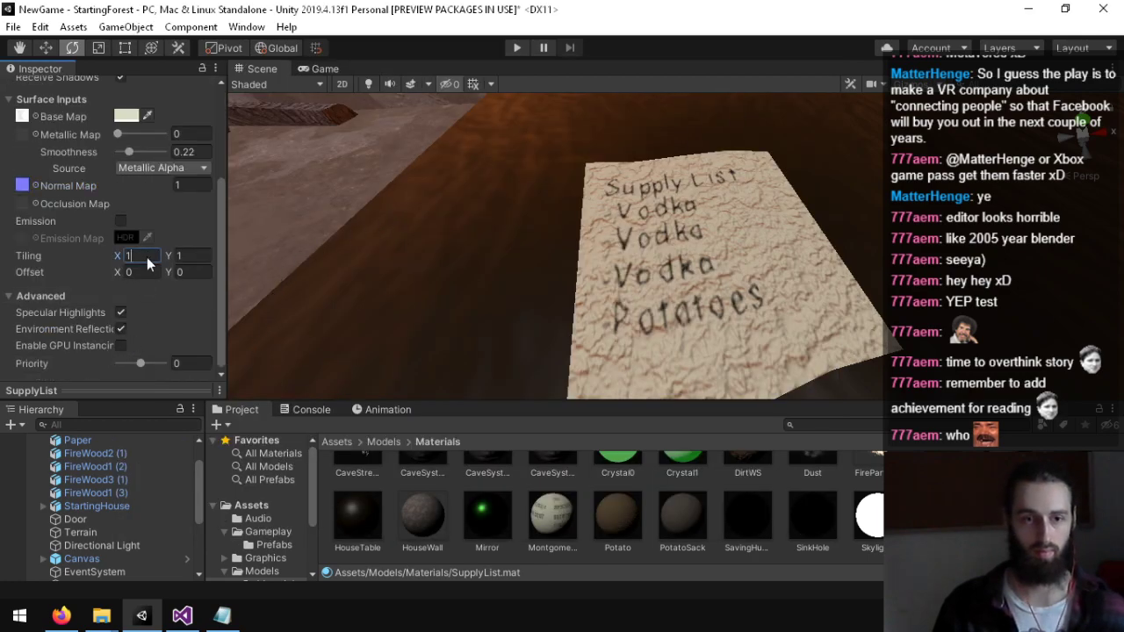
pyautogui.write('4')
pyautogui.click(191, 255)
pyautogui.write('4')
pyautogui.hotkey('ctrl', 'z')
pyautogui.hotkey('ctrl', 'z')
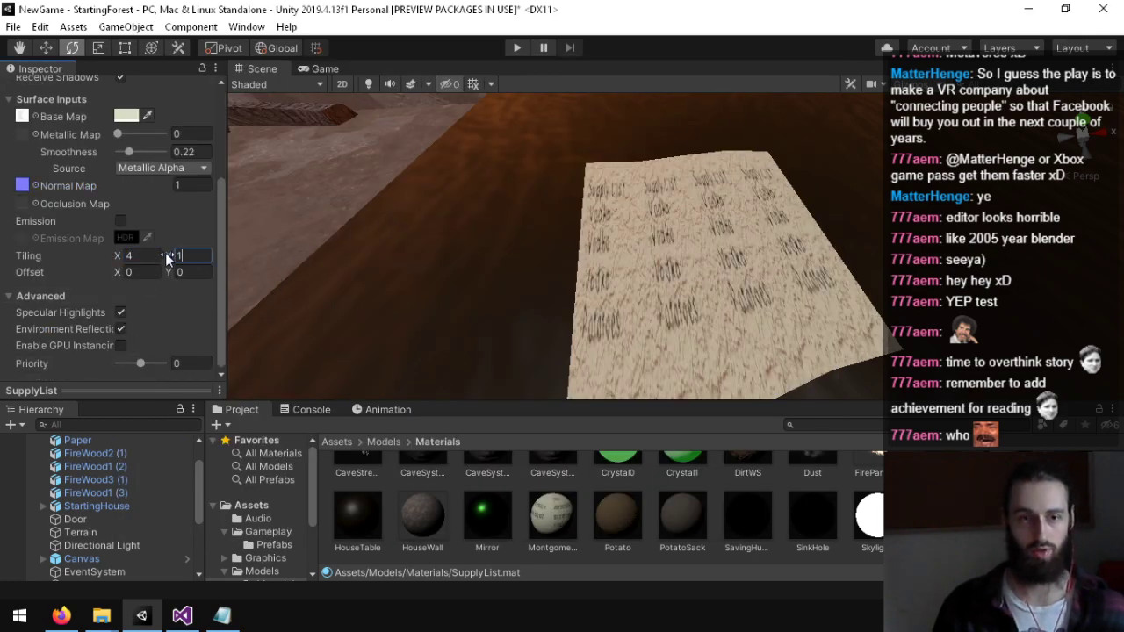
# Step: Set the SupplyList material's Normal Map strength to 0.1 after trying 0.32, and check the paper surface up close
pyautogui.click(191, 185)
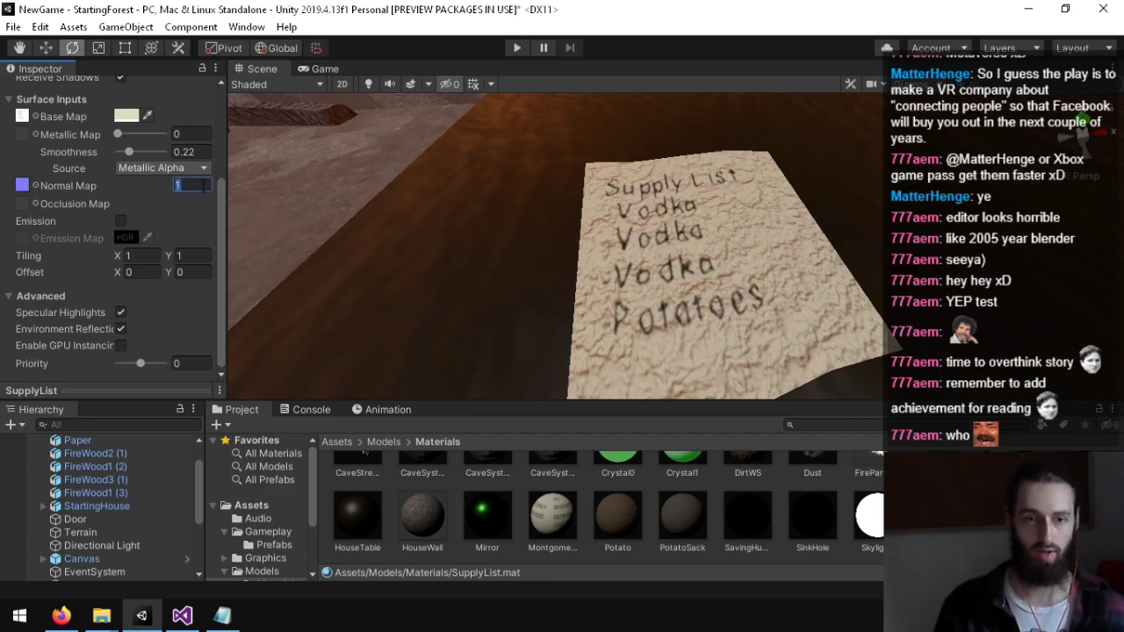
pyautogui.write('0.32')
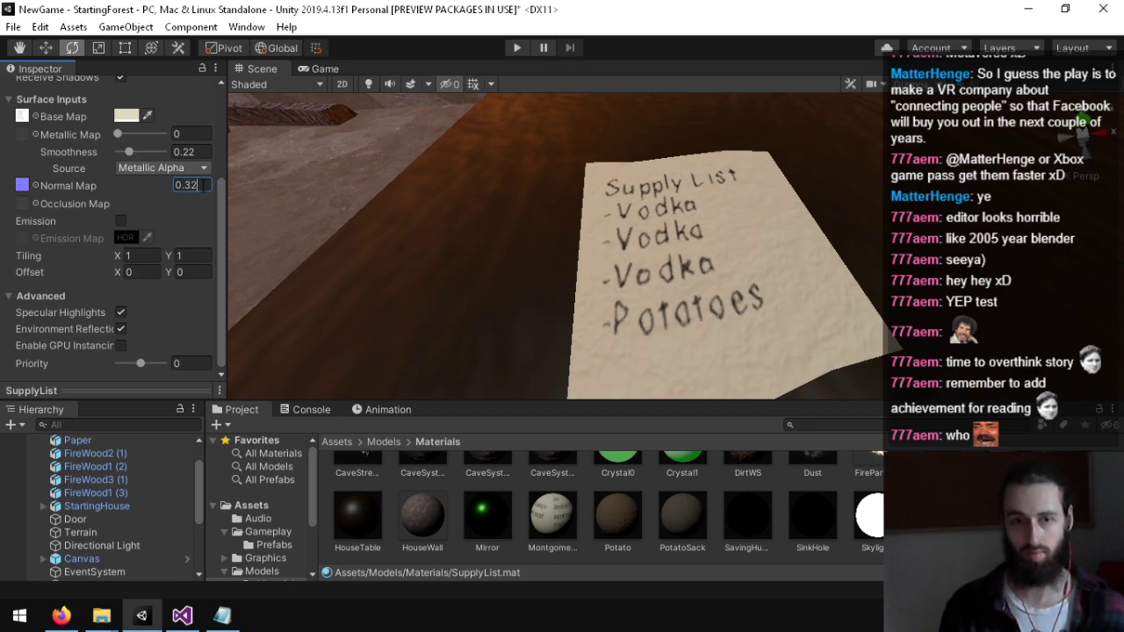
pyautogui.press('BackSpace')
pyautogui.press('BackSpace')
pyautogui.write('1')
pyautogui.scroll(5, 544, 330)
pyautogui.keyDown('alt'); pyautogui.moveTo(560, 359); pyautogui.dragTo(172, 393); pyautogui.keyUp('alt')
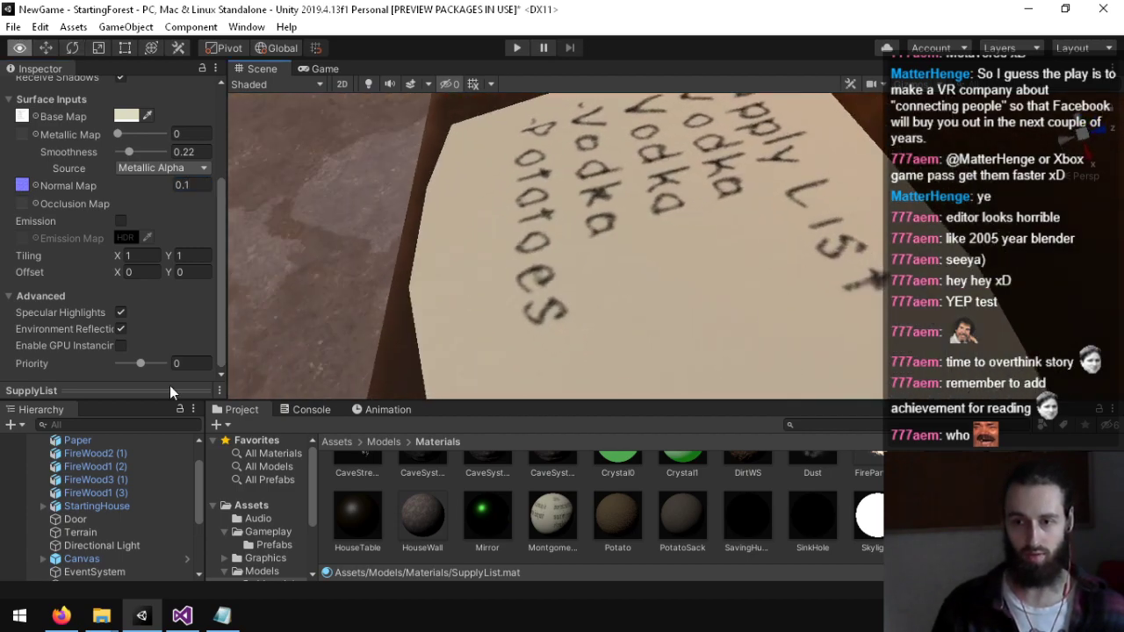
pyautogui.moveTo(169, 385); pyautogui.dragTo(499, 291, button='right')
pyautogui.press('w')
pyautogui.press('s')
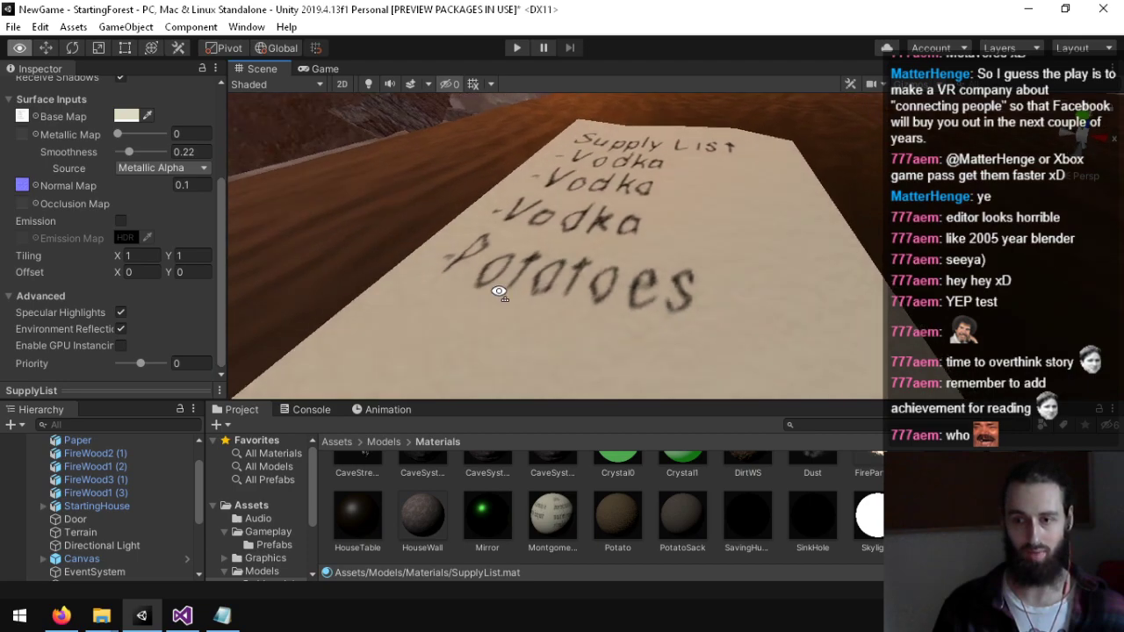
pyautogui.keyDown('alt'); pyautogui.moveTo(499, 292); pyautogui.dragTo(307, 149); pyautogui.keyUp('alt')
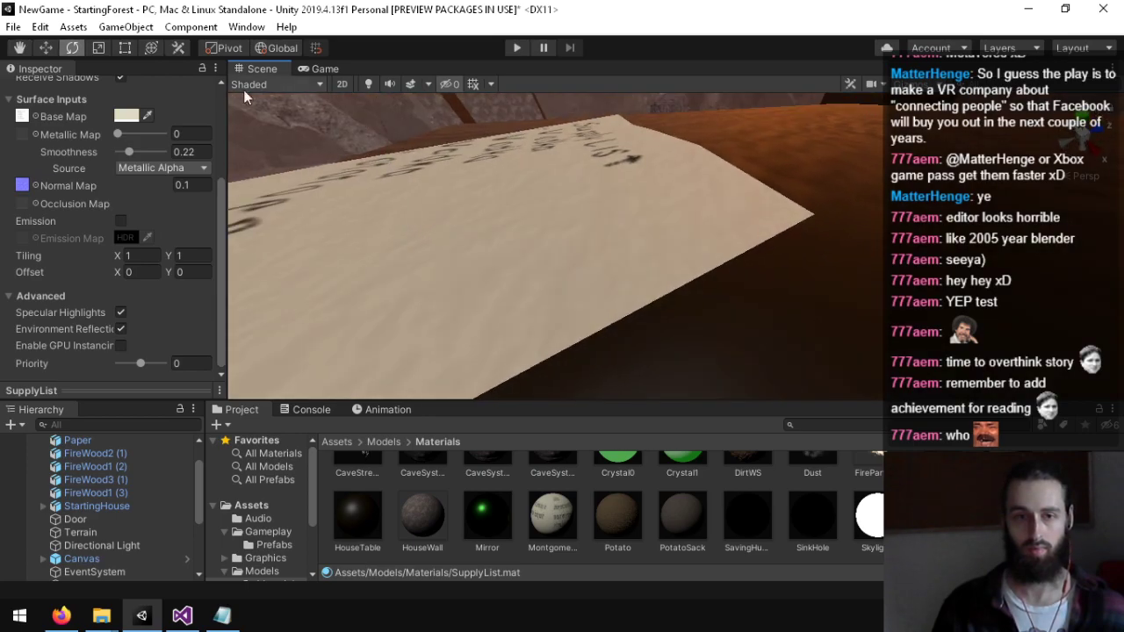
# Step: Darken the base map colour of the SupplyList material to the grey-beige A4A391
pyautogui.click(126, 116)
pyautogui.moveTo(437, 157); pyautogui.dragTo(467, 148)
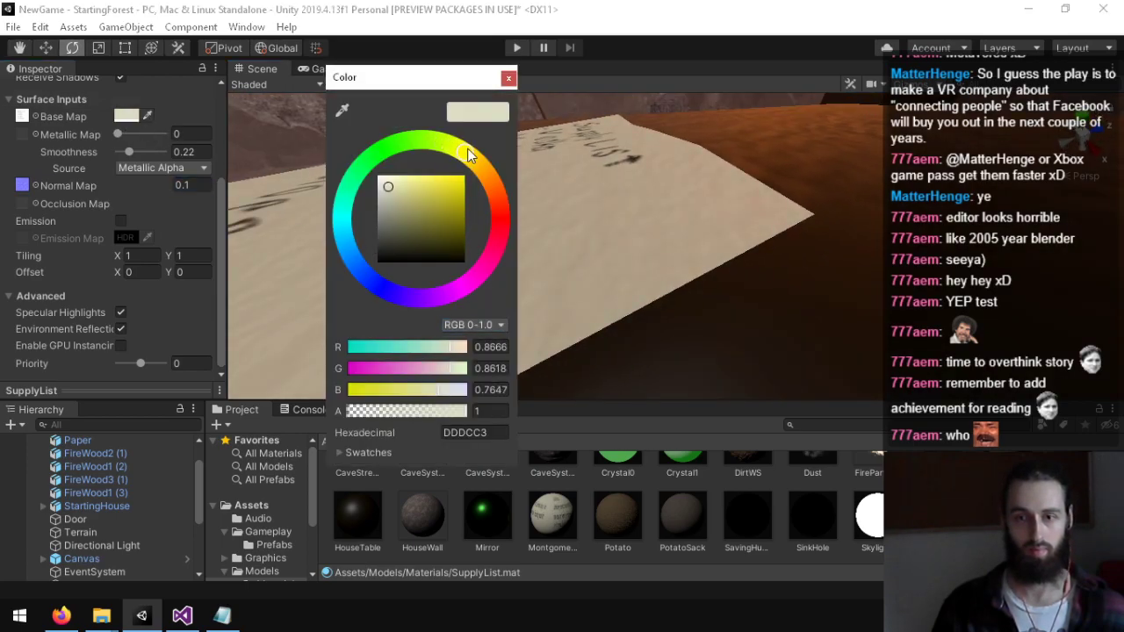
pyautogui.press('Escape')
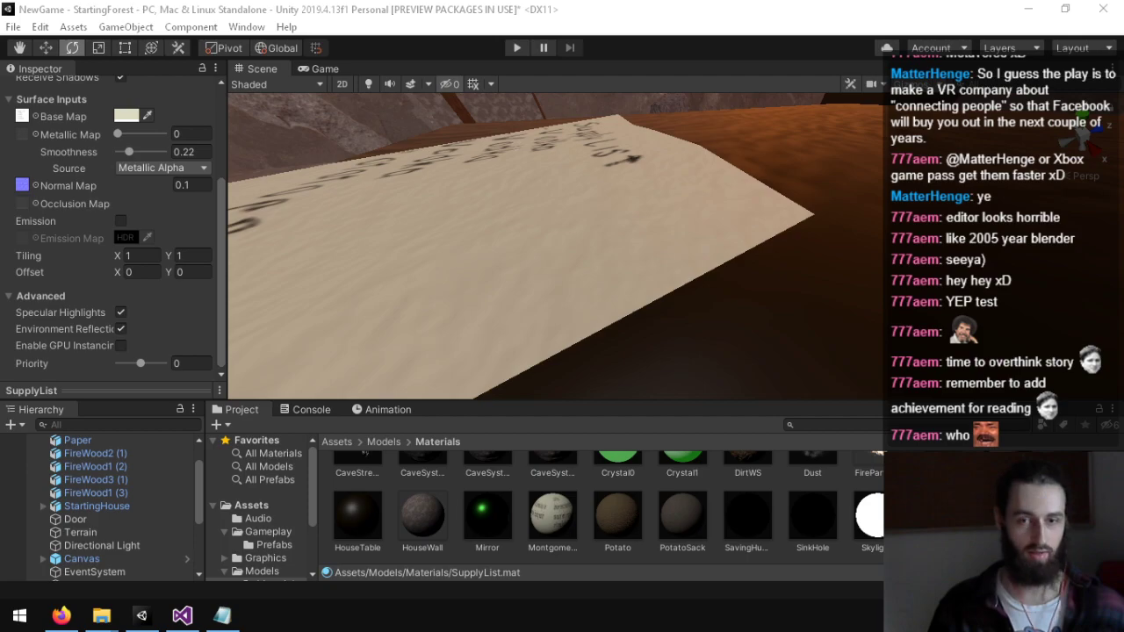
pyautogui.click(234, 312)
pyautogui.click(127, 116)
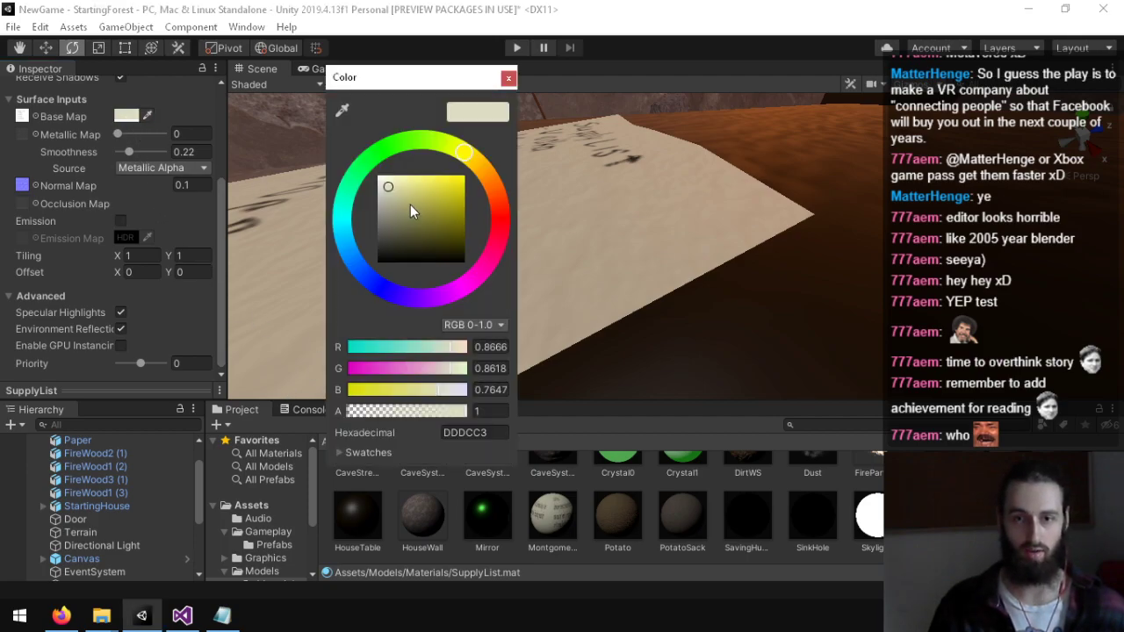
pyautogui.moveTo(411, 205)
pyautogui.mouseDown()
pyautogui.moveTo(381, 194)
pyautogui.moveTo(388, 207)
pyautogui.mouseUp()
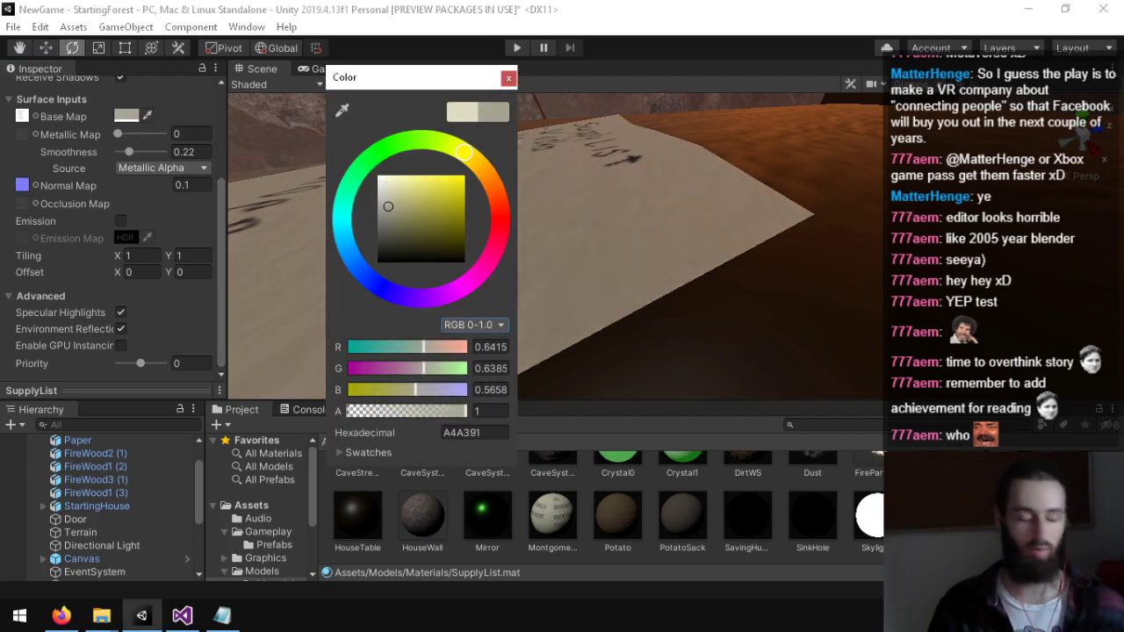
pyautogui.click(507, 77)
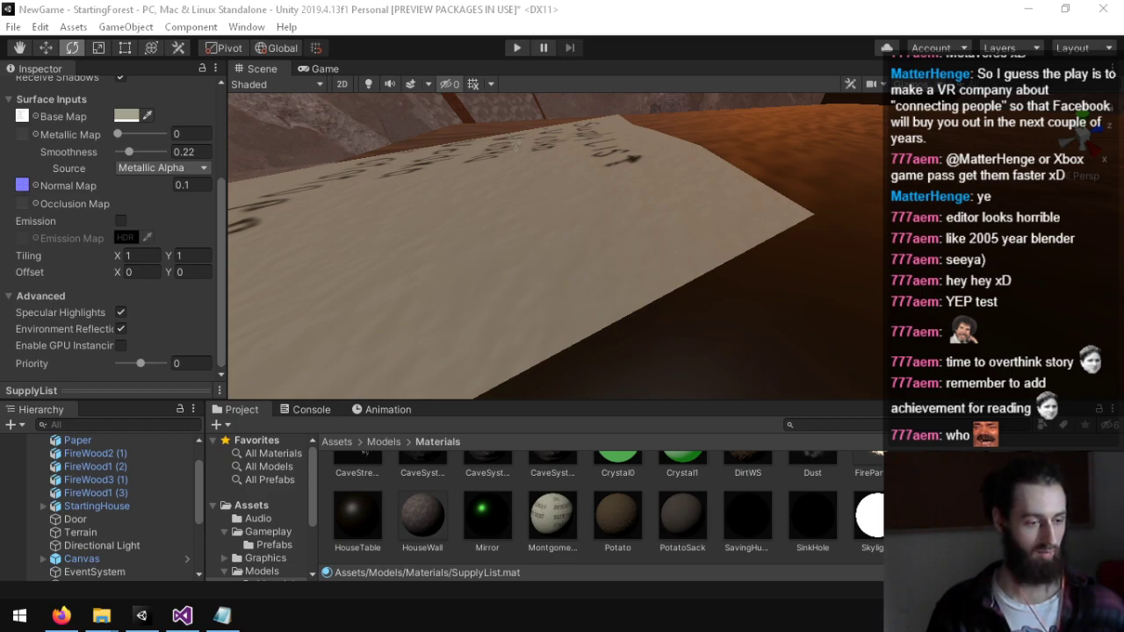
pyautogui.press('Escape')
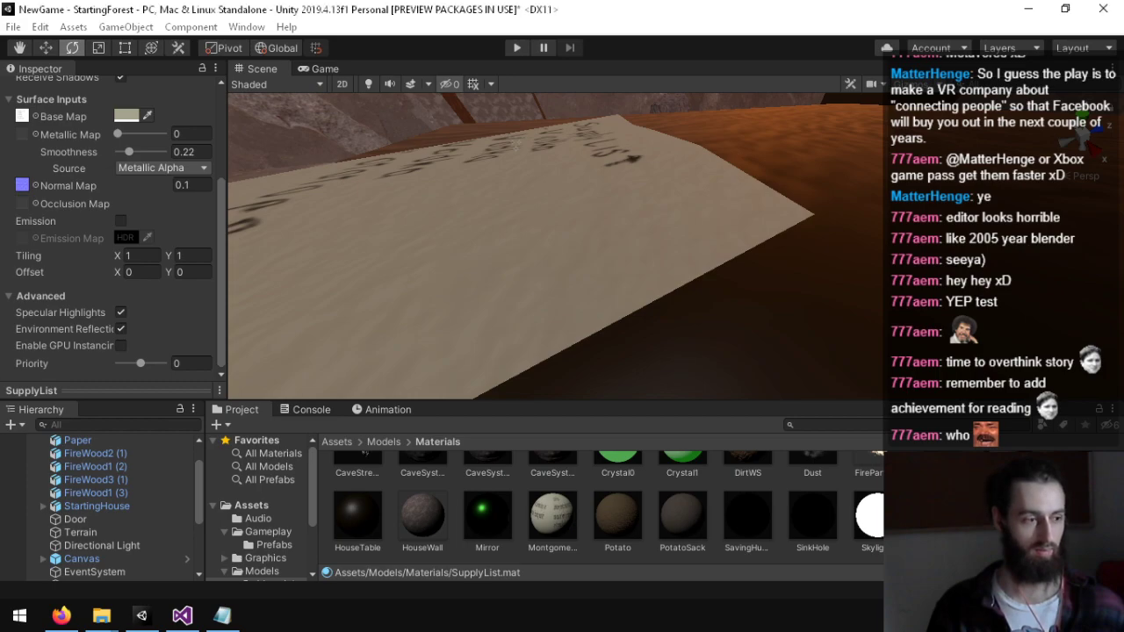
# Step: Shift the SupplyList material's base map colour to the yellowish parchment tone C8BF85
pyautogui.moveTo(534, 248); pyautogui.dragTo(584, 299, button='right')
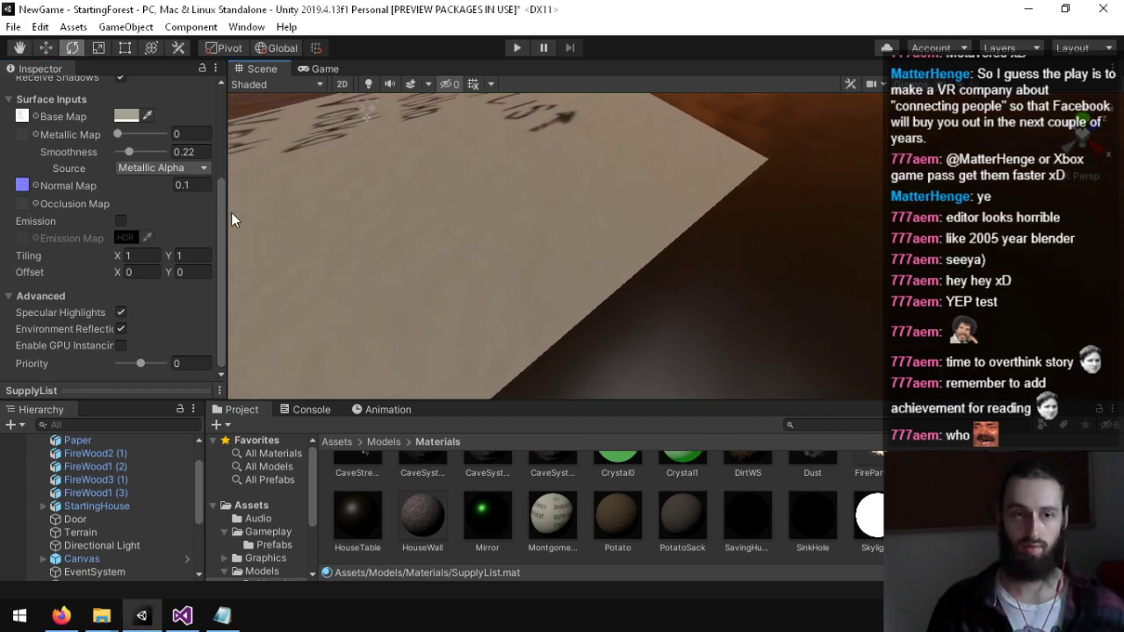
pyautogui.click(126, 116)
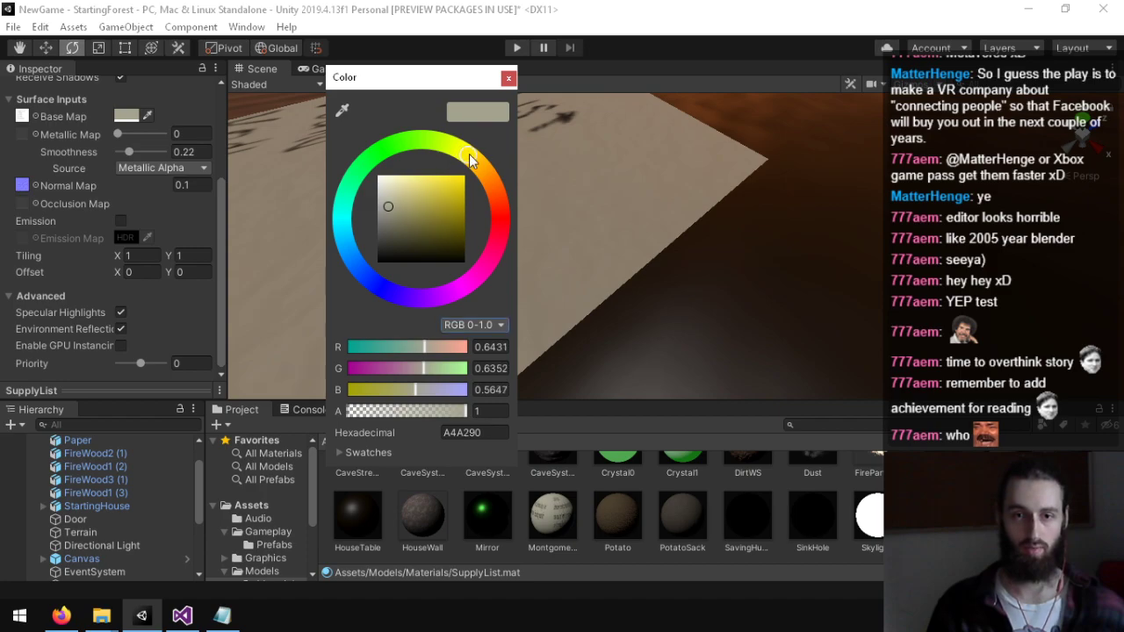
pyautogui.moveTo(467, 151); pyautogui.dragTo(475, 157)
pyautogui.moveTo(392, 230)
pyautogui.mouseDown()
pyautogui.moveTo(412, 227)
pyautogui.moveTo(400, 198)
pyautogui.moveTo(410, 198)
pyautogui.moveTo(399, 199)
pyautogui.moveTo(404, 210)
pyautogui.moveTo(413, 199)
pyautogui.moveTo(402, 196)
pyautogui.mouseUp()
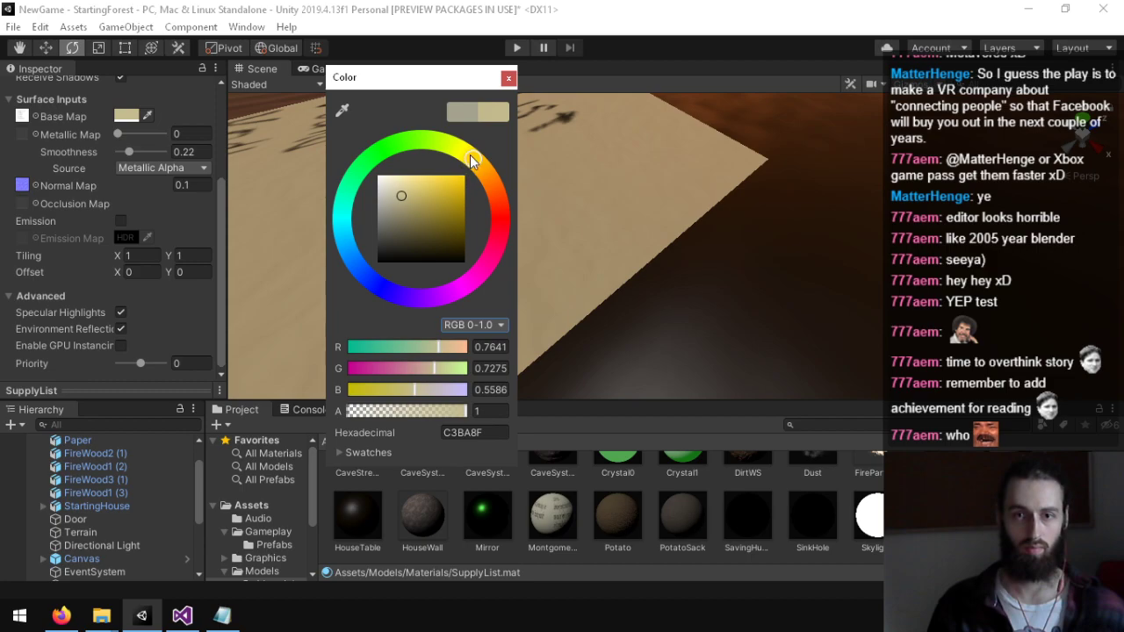
pyautogui.moveTo(472, 157)
pyautogui.mouseDown()
pyautogui.moveTo(496, 158)
pyautogui.moveTo(483, 140)
pyautogui.mouseUp()
pyautogui.click(417, 191)
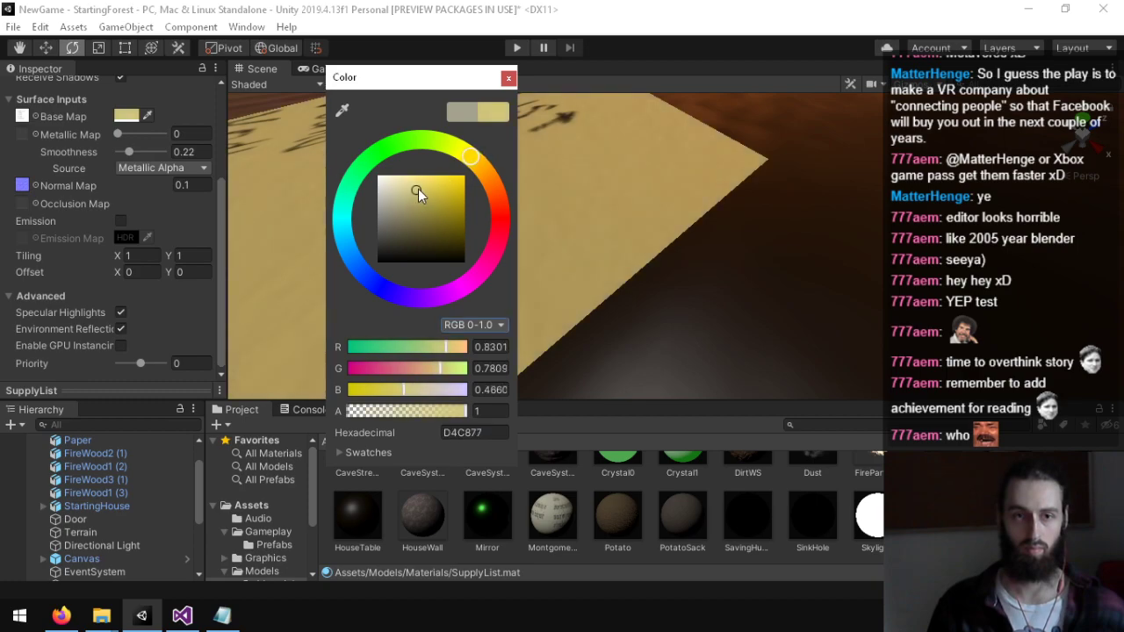
pyautogui.moveTo(418, 189); pyautogui.dragTo(408, 194)
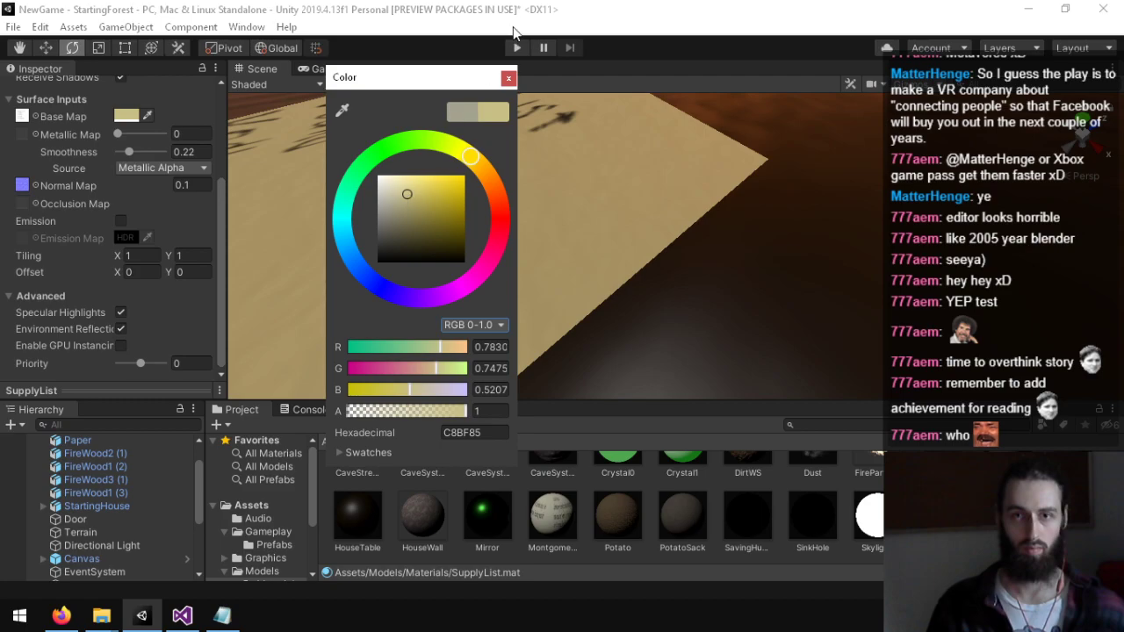
pyautogui.click(509, 77)
# Step: Copy the SupplyList base map colour and paste it into the base map colour of the letter's MontgomeryLetter material
pyautogui.press('s')
pyautogui.moveTo(615, 171); pyautogui.dragTo(615, 145, button='right')
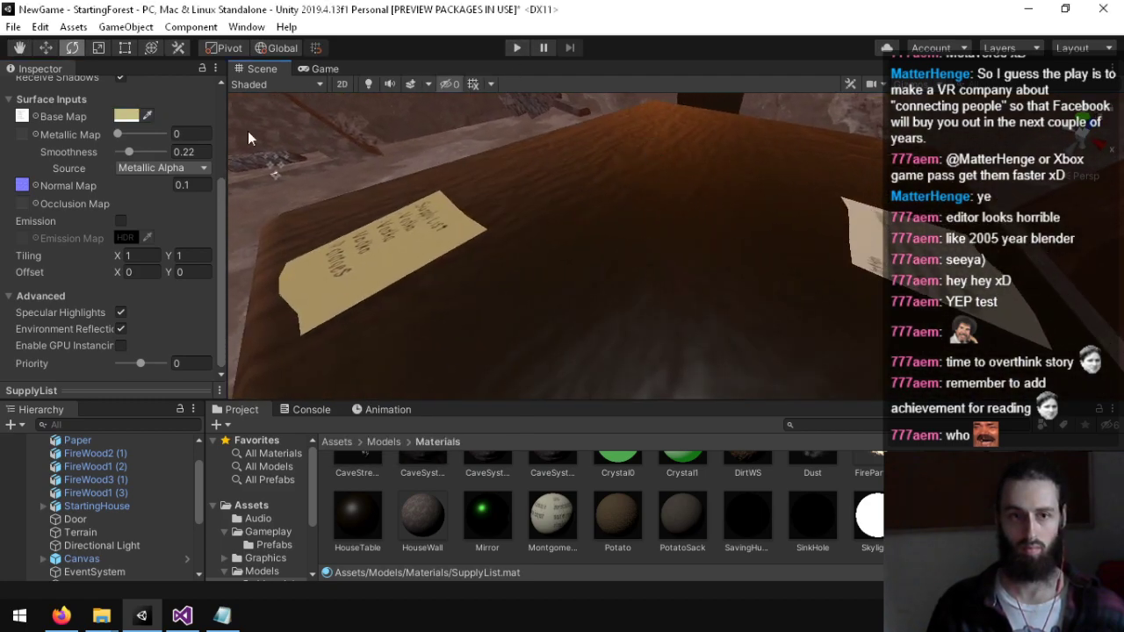
pyautogui.rightClick(128, 117)
pyautogui.click(150, 135)
pyautogui.moveTo(492, 202); pyautogui.dragTo(703, 215, button='right')
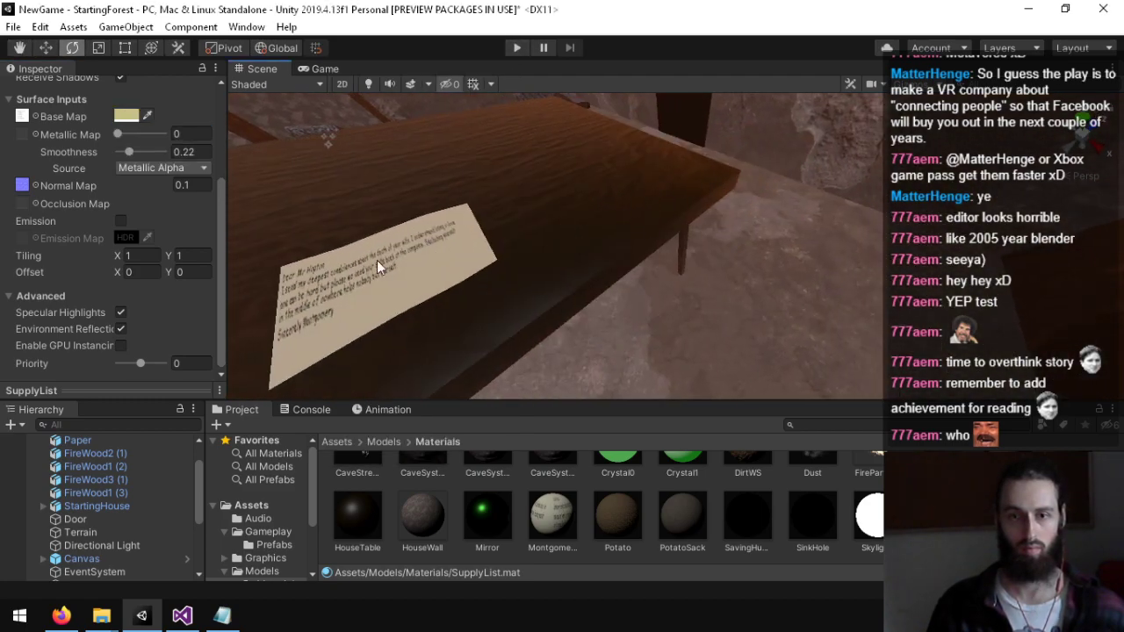
pyautogui.click(377, 262)
pyautogui.moveTo(544, 256); pyautogui.dragTo(491, 255, button='right')
pyautogui.press('s')
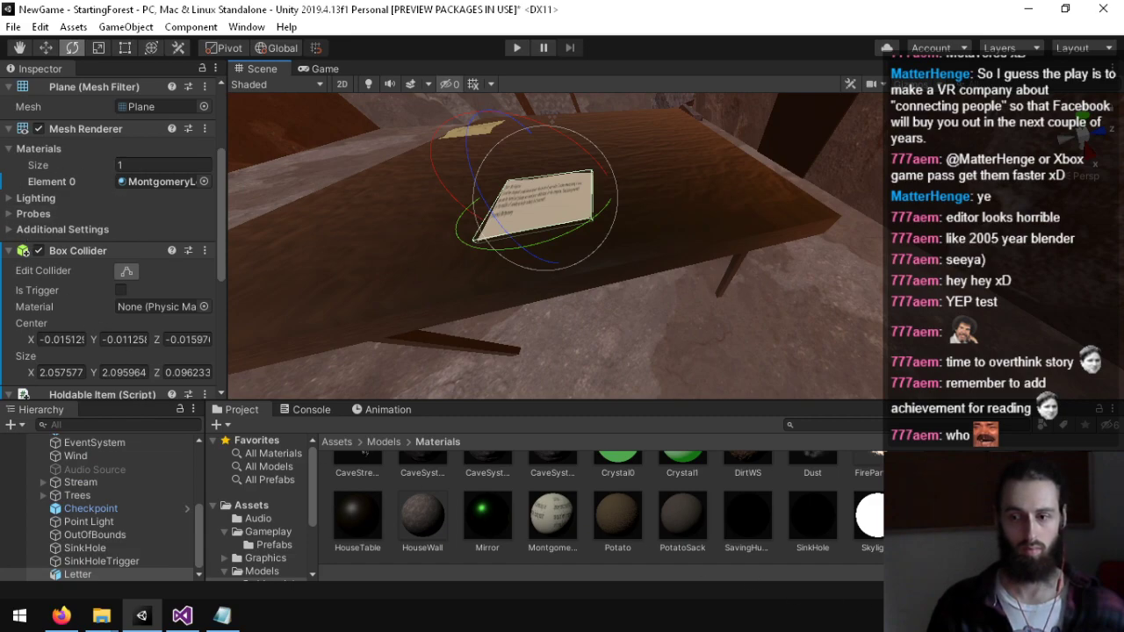
pyautogui.scroll(1, 743, 530)
pyautogui.scroll(-3, 743, 529)
pyautogui.scroll(-5, 94, 385)
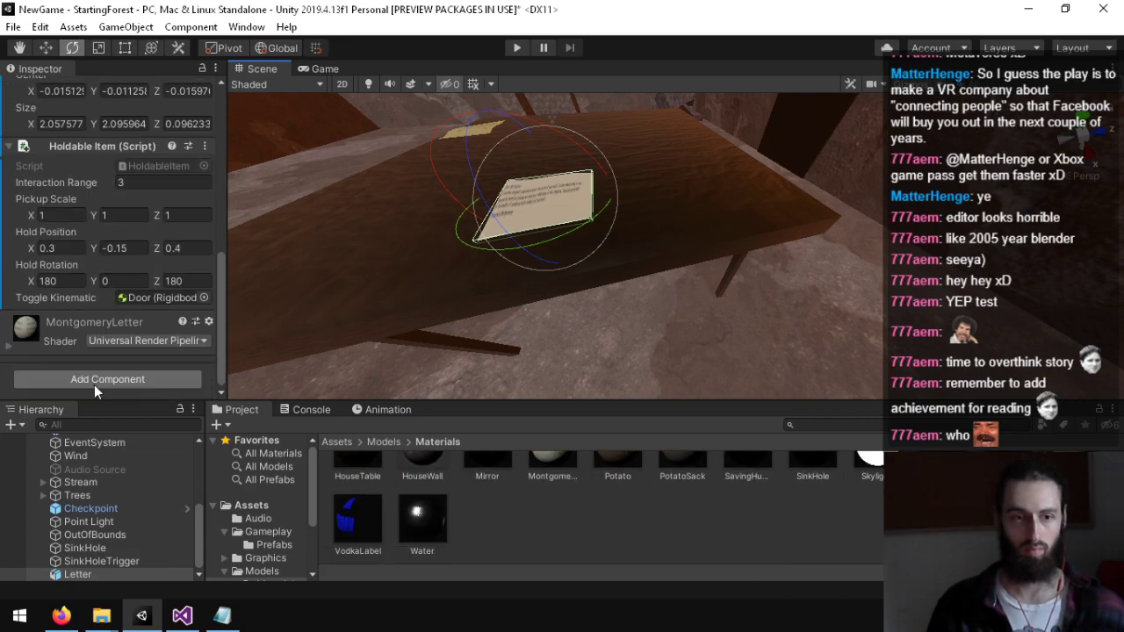
pyautogui.click(97, 350)
pyautogui.scroll(-10, 75, 312)
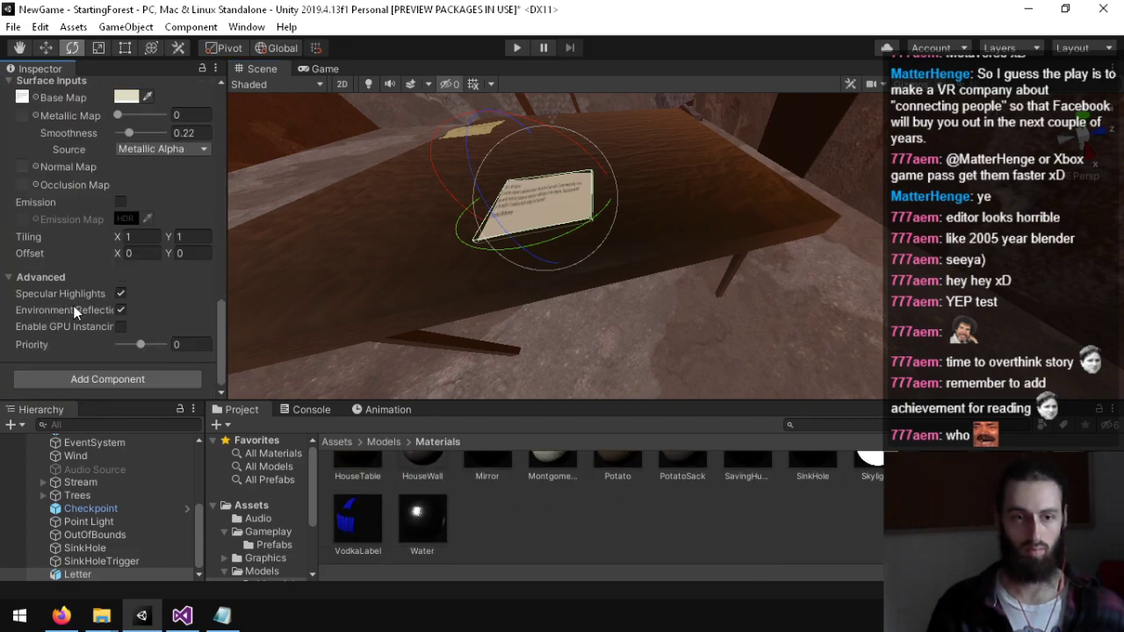
pyautogui.rightClick(116, 101)
pyautogui.click(157, 134)
# Step: Raise the blue channel of the MontgomeryLetter base map colour slightly for a less yellow beige, checking the letter up close
pyautogui.keyDown('alt'); pyautogui.moveTo(650, 210); pyautogui.dragTo(673, 627); pyautogui.keyUp('alt')
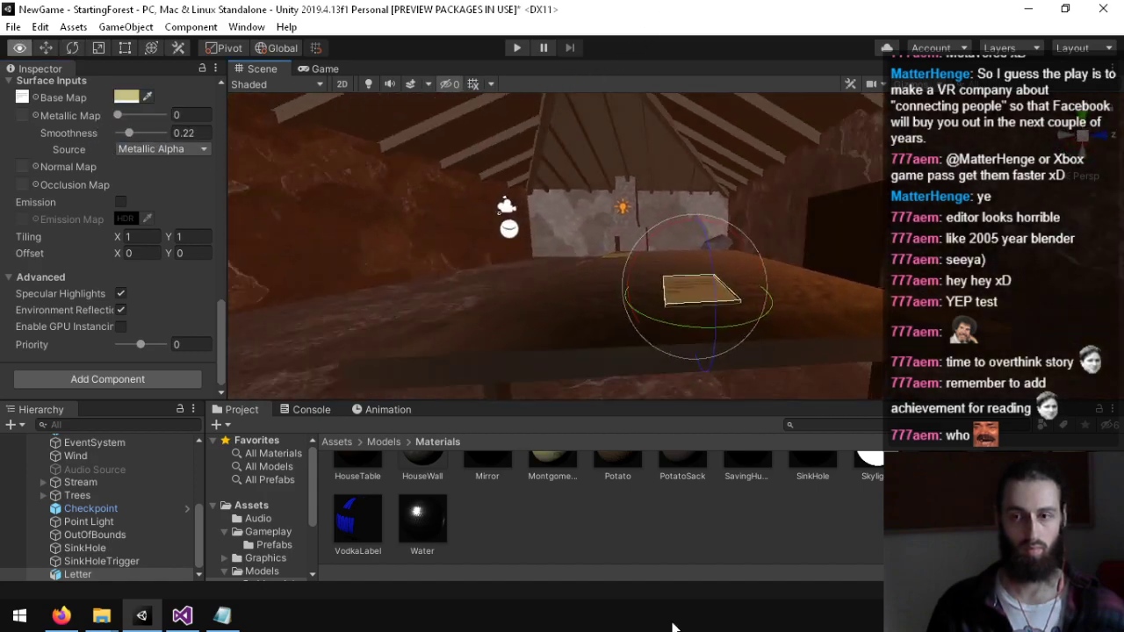
pyautogui.moveTo(673, 627); pyautogui.dragTo(660, 326, button='right')
pyautogui.press('w')
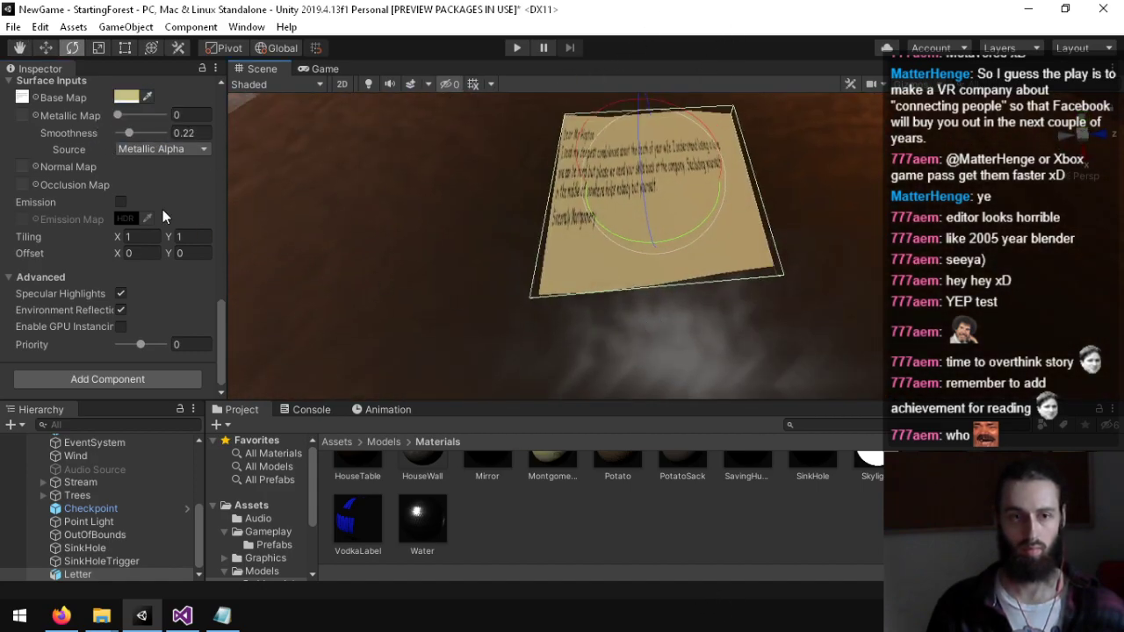
pyautogui.click(126, 96)
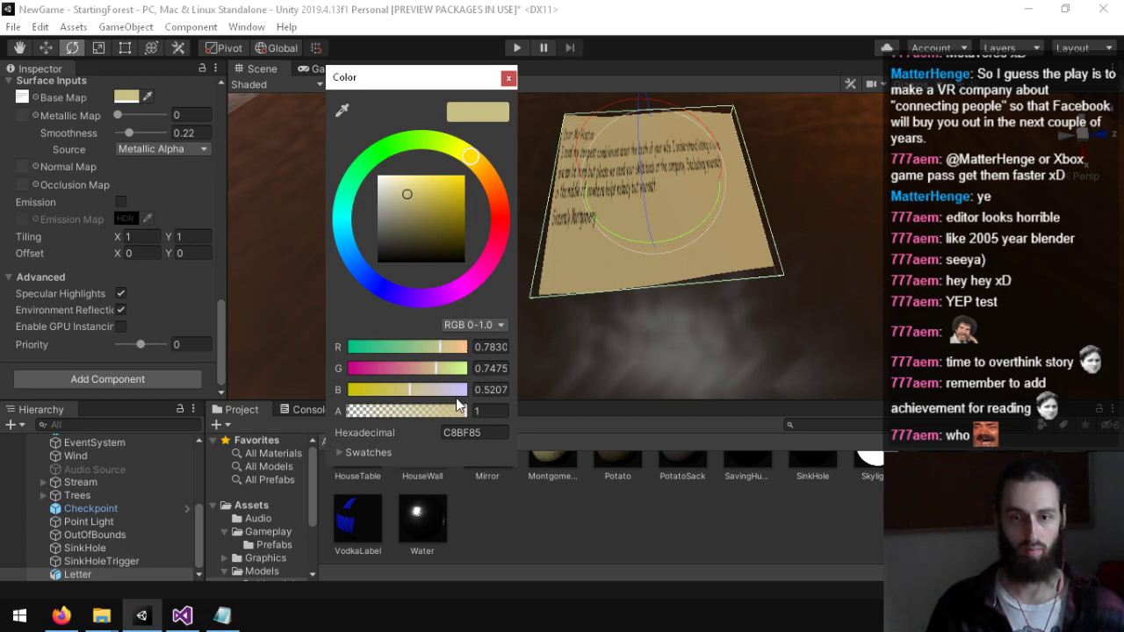
pyautogui.moveTo(407, 391); pyautogui.dragTo(423, 389)
pyautogui.click(709, 250)
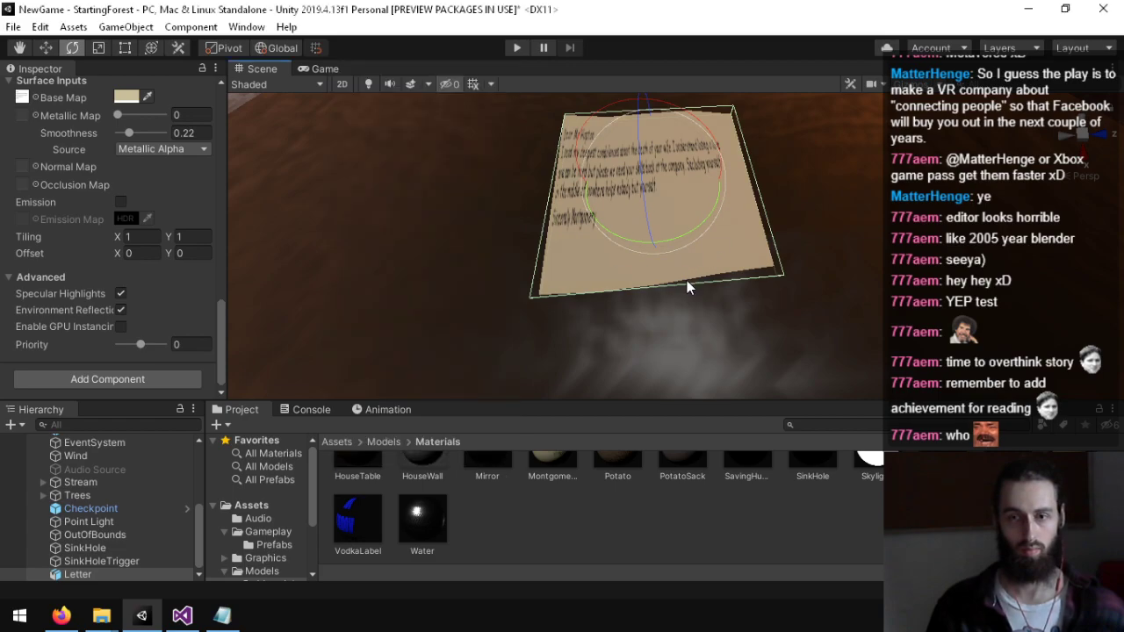
pyautogui.moveTo(687, 282); pyautogui.dragTo(712, 258, button='right')
pyautogui.press('s')
pyautogui.press('w')
pyautogui.press('s')
pyautogui.press('w')
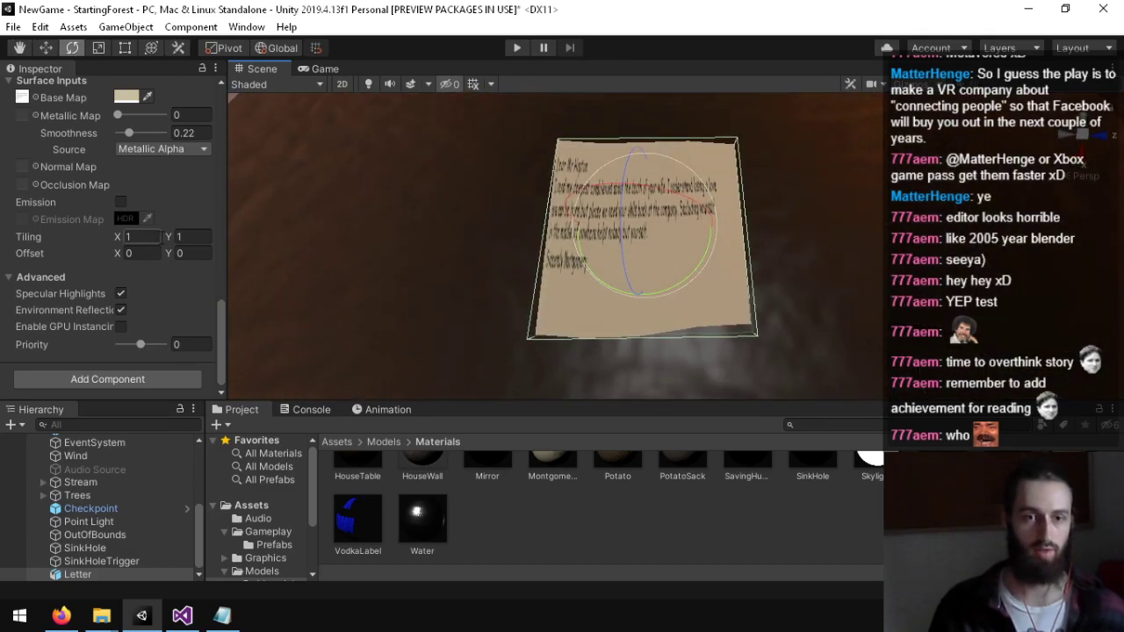
# Step: Set the Y tiling of the MontgomeryLetter material to 1.6
pyautogui.scroll(10, 134, 232)
pyautogui.scroll(-10, 79, 303)
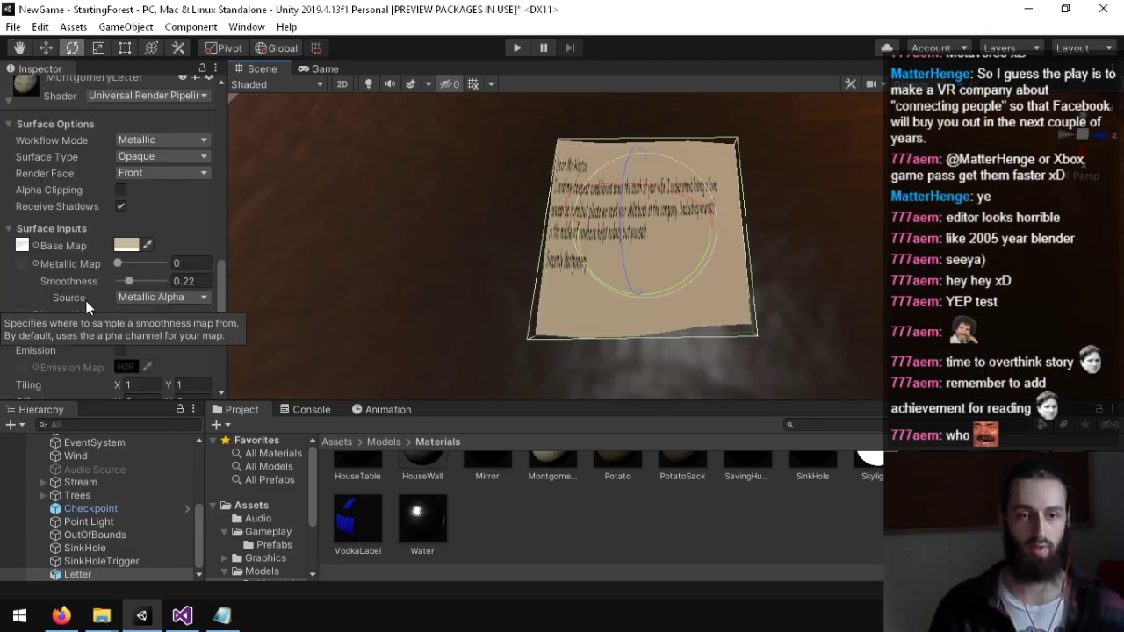
pyautogui.scroll(1, 506, 485)
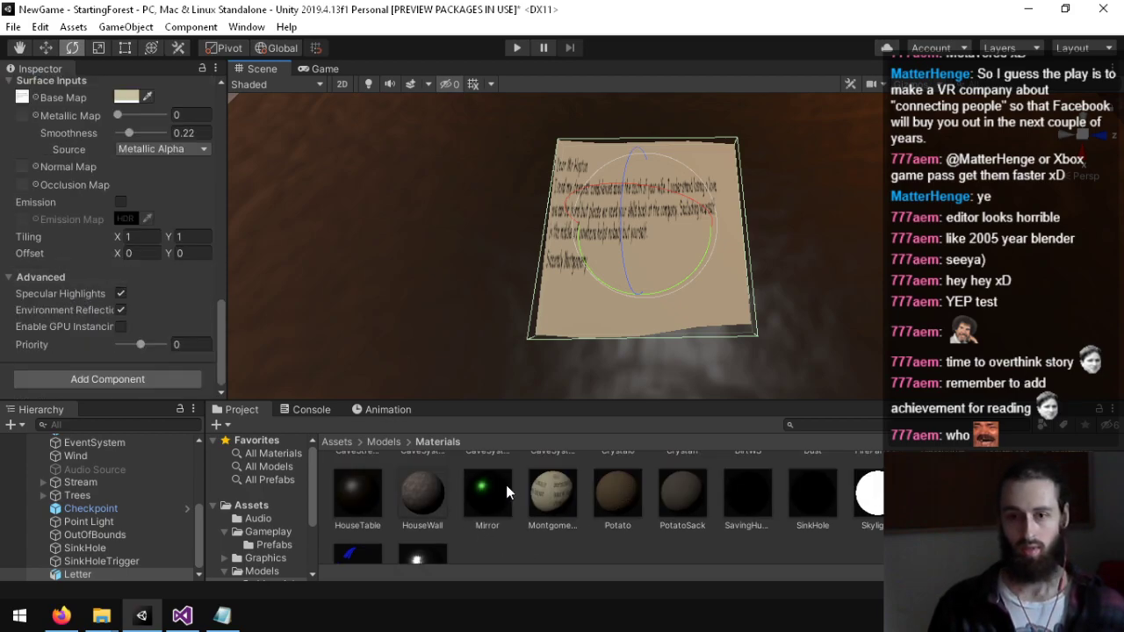
pyautogui.click(192, 237)
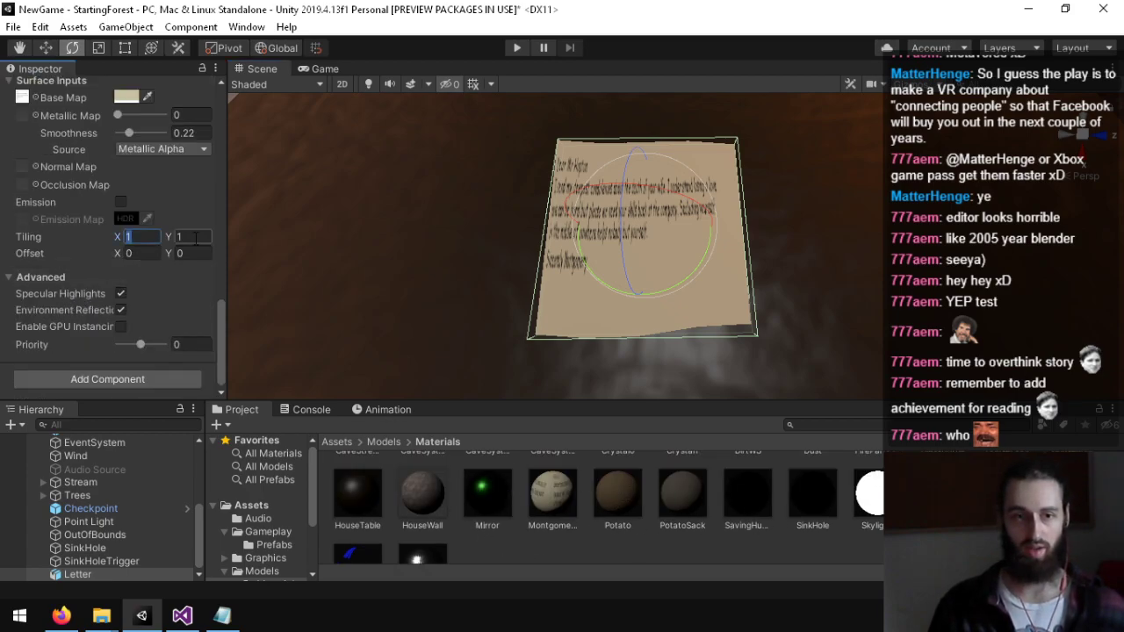
pyautogui.write('1.6')
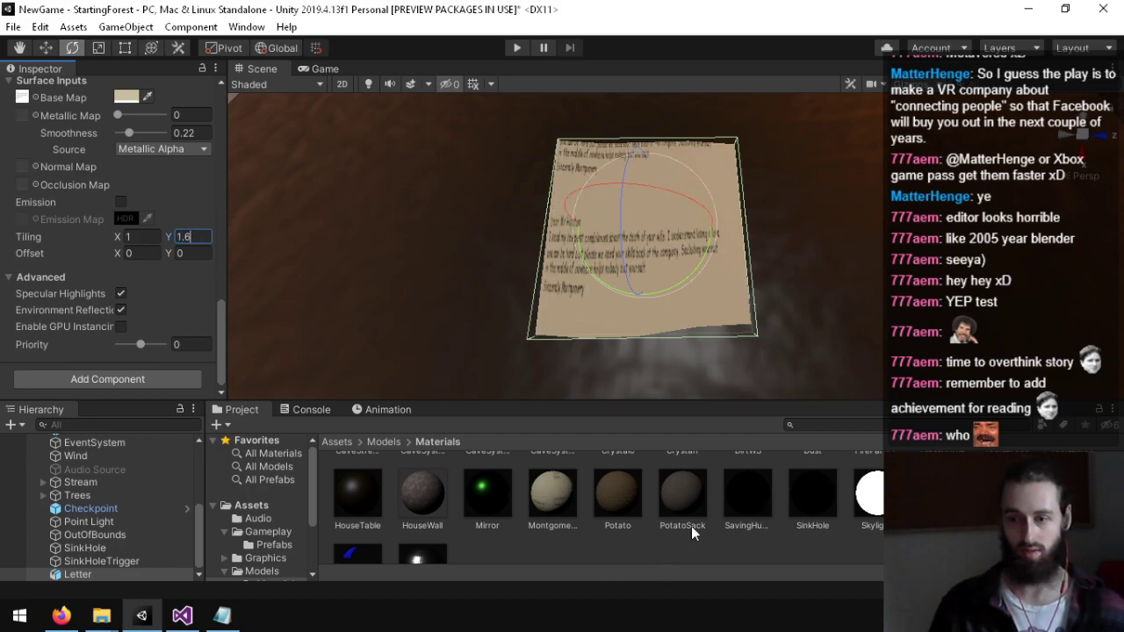
# Step: Set the wrap mode of the MontgomeryLetter.png texture in the Models folder to Clamp and apply the import change
pyautogui.scroll(-1, 698, 523)
pyautogui.click(562, 497)
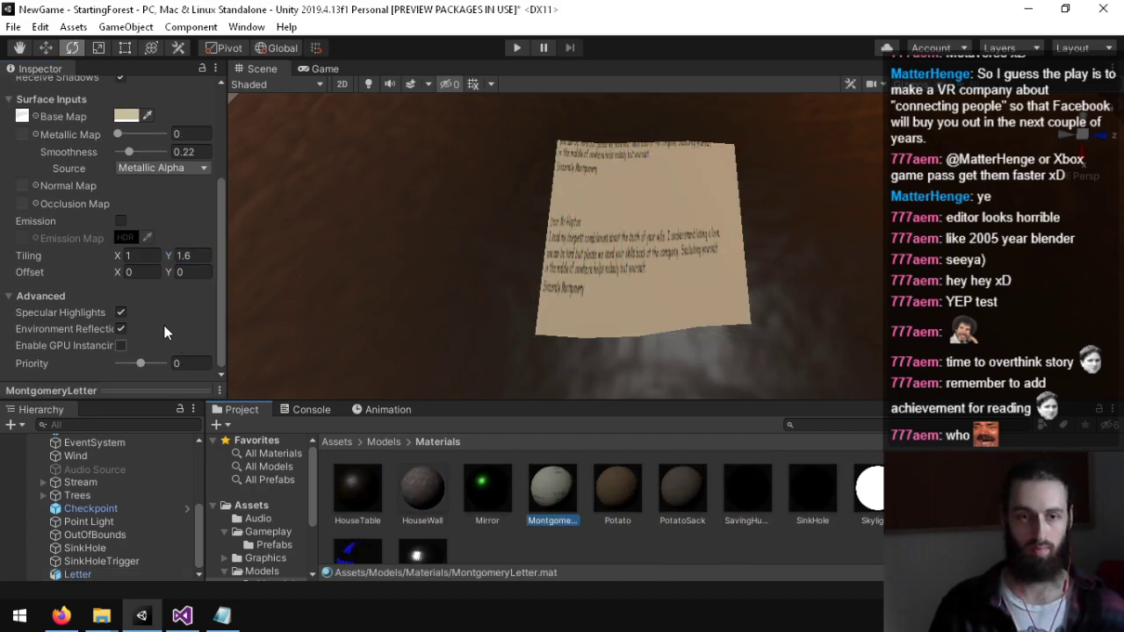
pyautogui.scroll(-3, 266, 541)
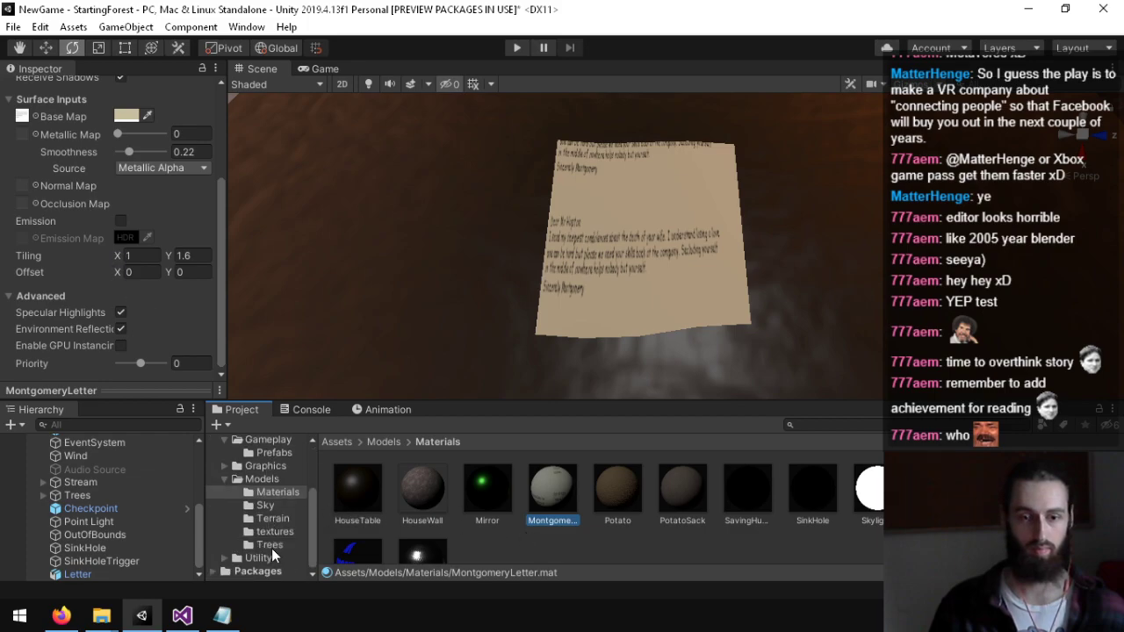
pyautogui.click(266, 480)
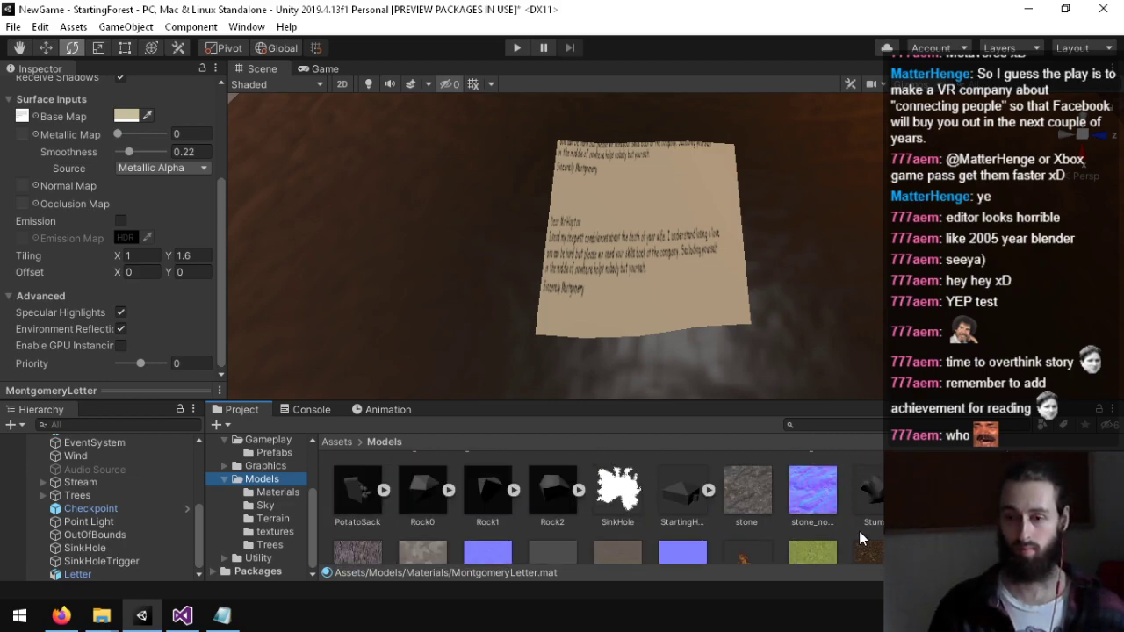
pyautogui.scroll(3, 755, 527)
pyautogui.click(793, 522)
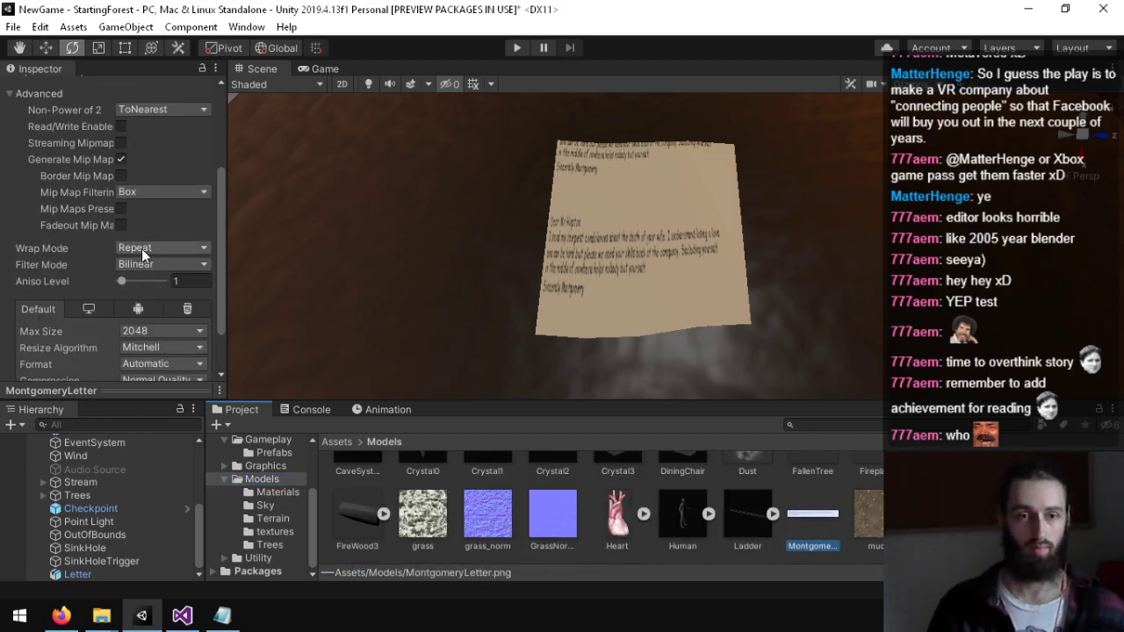
pyautogui.click(145, 251)
pyautogui.click(140, 279)
pyautogui.scroll(-3, 17, 255)
pyautogui.click(192, 368)
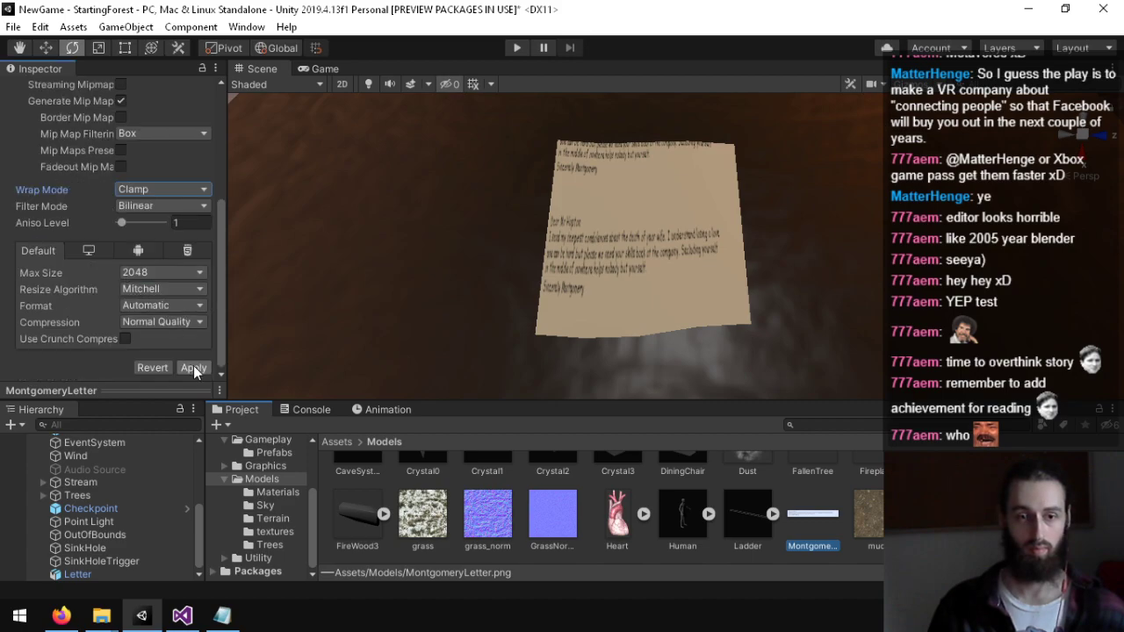
# Step: Set the Y tiling of the MontgomeryLetter material in the Materials folder to 0.94
pyautogui.click(77, 574)
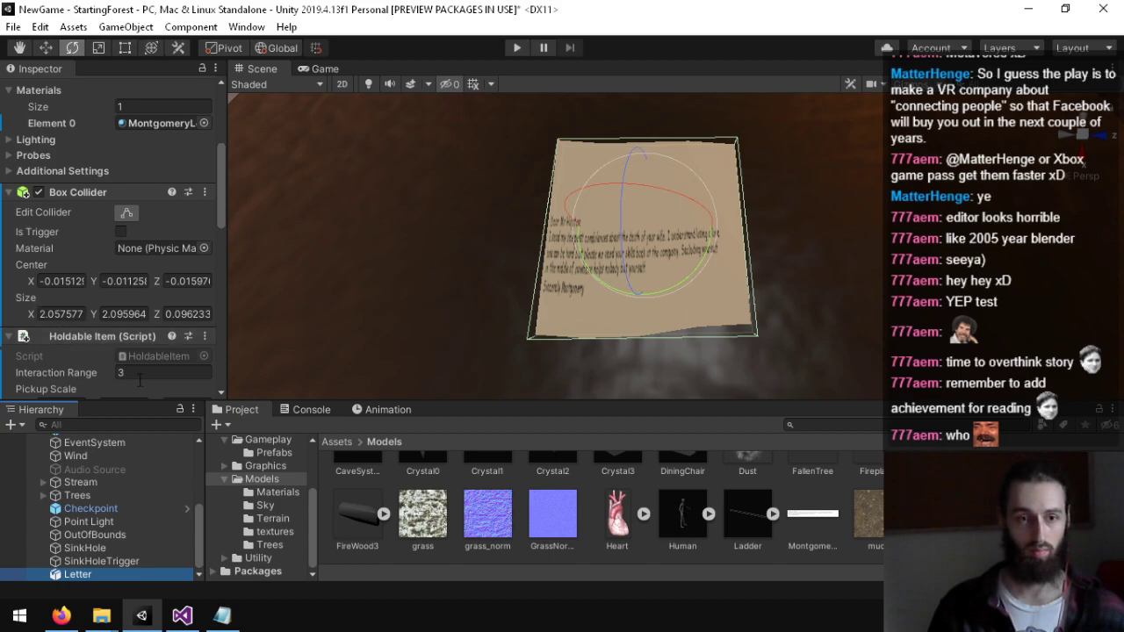
pyautogui.scroll(-5, 851, 530)
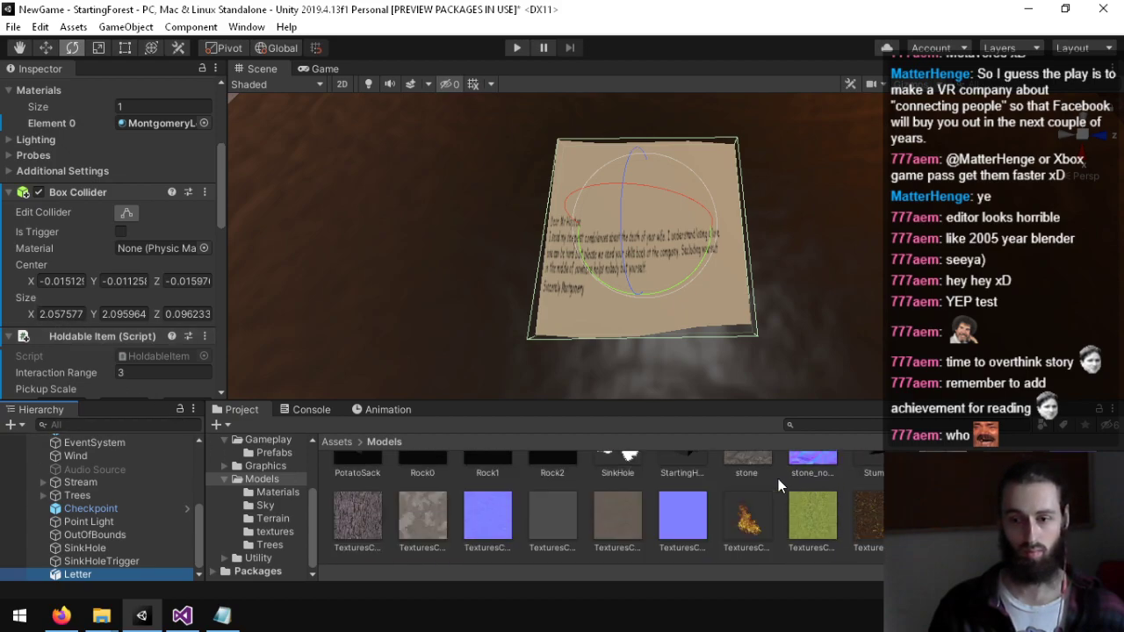
pyautogui.click(299, 497)
pyautogui.scroll(1, 872, 520)
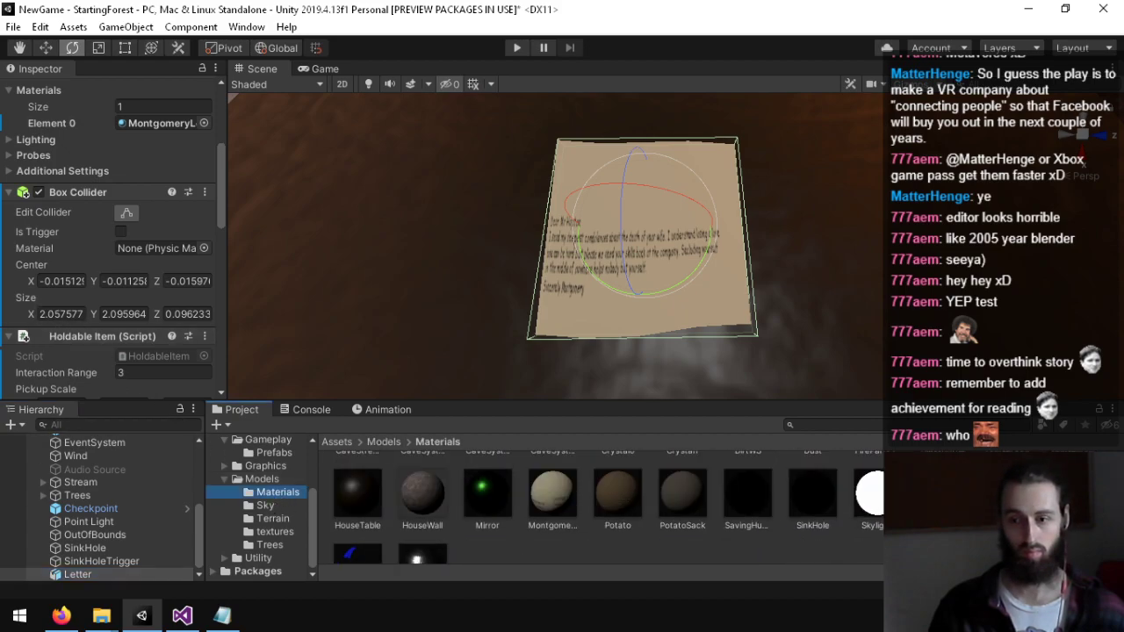
pyautogui.click(944, 497)
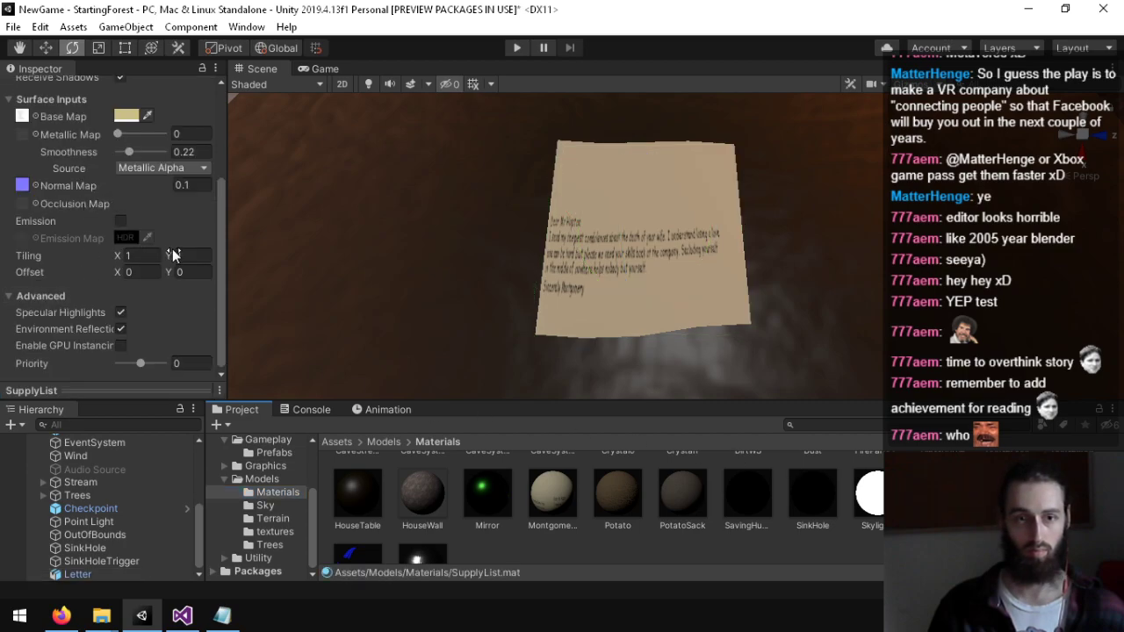
pyautogui.scroll(1, 615, 505)
pyautogui.click(553, 509)
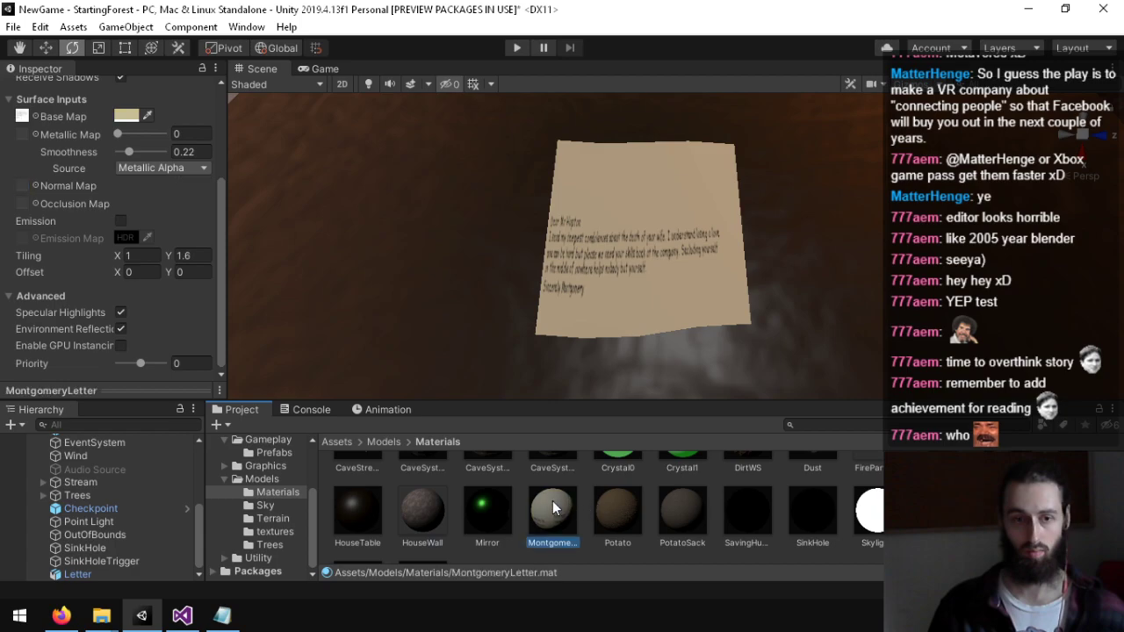
pyautogui.moveTo(168, 260); pyautogui.dragTo(145, 261)
# Step: Look over the table with the papers in the house and inspect the letter's text up close
pyautogui.moveTo(671, 255); pyautogui.dragTo(763, 598, button='right')
pyautogui.scroll(-6, 725, 138)
pyautogui.scroll(-2, 766, 575)
pyautogui.scroll(-6, 669, 315)
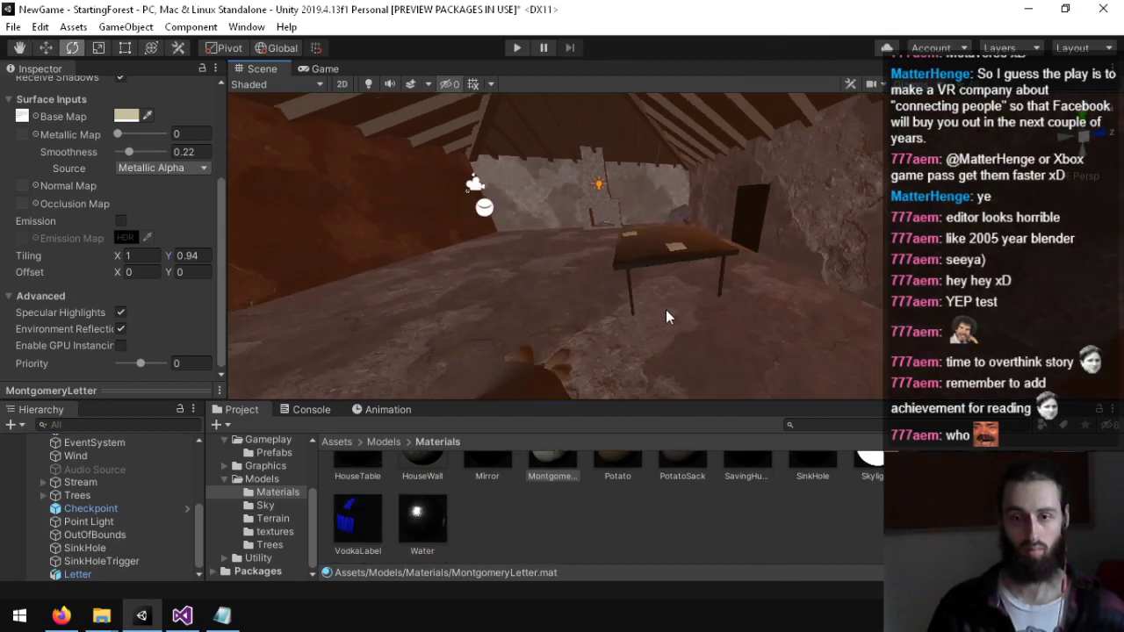
pyautogui.scroll(6, 678, 297)
pyautogui.scroll(-10, 652, 377)
pyautogui.moveTo(691, 291); pyautogui.dragTo(625, 581, button='right')
pyautogui.scroll(-2, 668, 313)
pyautogui.scroll(-3, 677, 436)
pyautogui.press('w')
pyautogui.press('s')
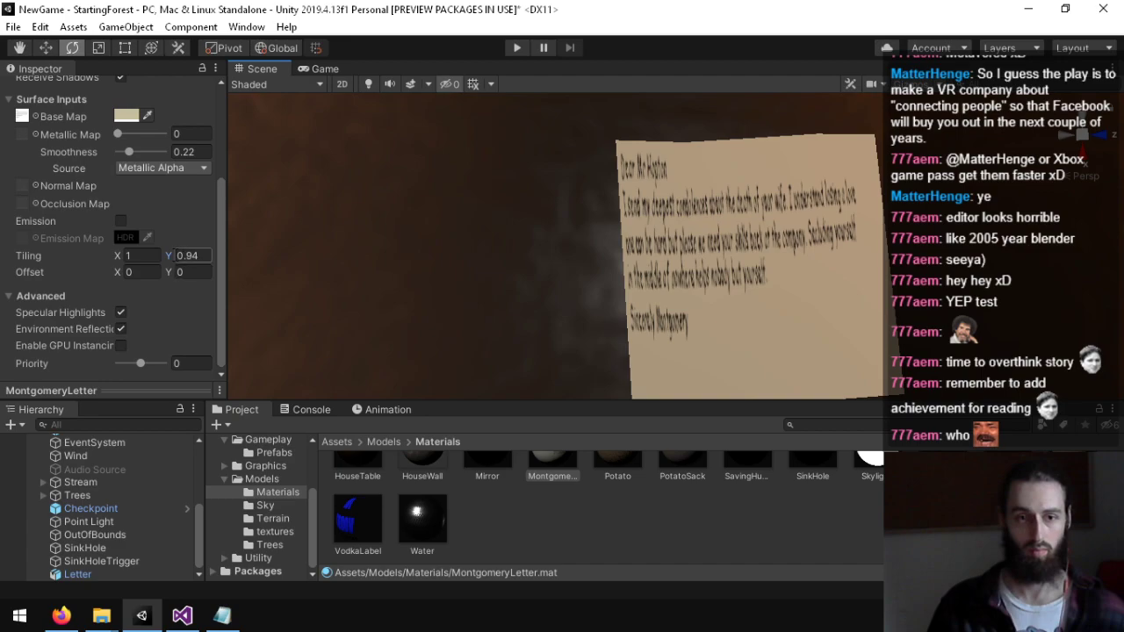
# Step: Set the MontgomeryLetter material's Y tiling to 2 and its Y offset to -0.3, checking the text on the letter
pyautogui.moveTo(169, 259)
pyautogui.mouseDown()
pyautogui.moveTo(158, 258)
pyautogui.moveTo(183, 265)
pyautogui.mouseUp()
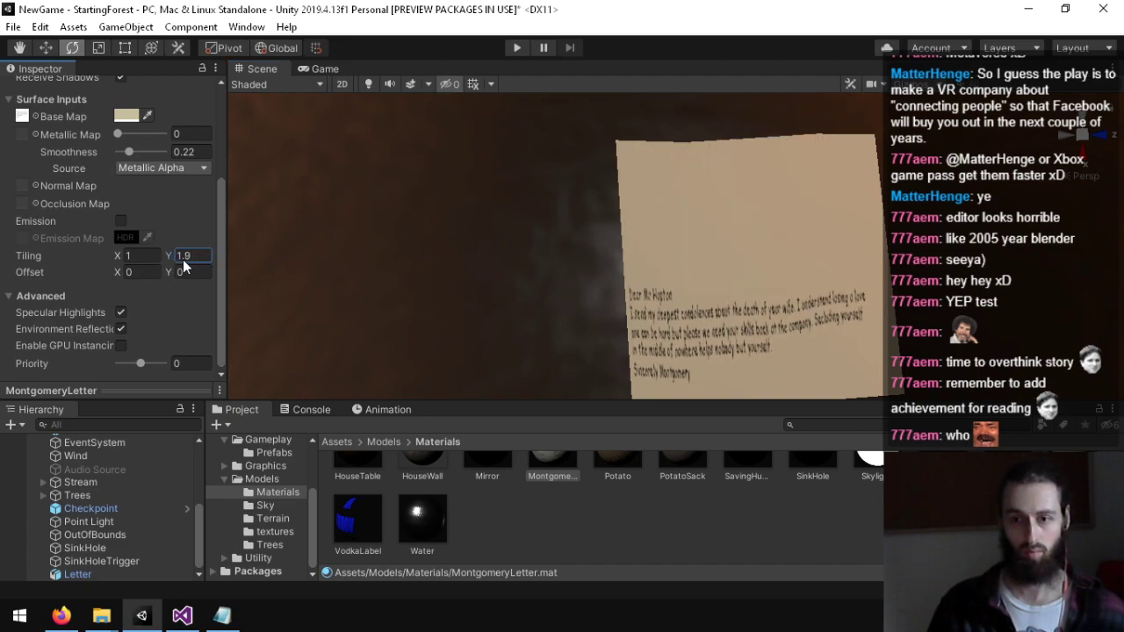
pyautogui.moveTo(545, 283)
pyautogui.mouseDown(button='right')
pyautogui.moveTo(482, 281)
pyautogui.moveTo(537, 254)
pyautogui.moveTo(529, 282)
pyautogui.mouseUp(button='right')
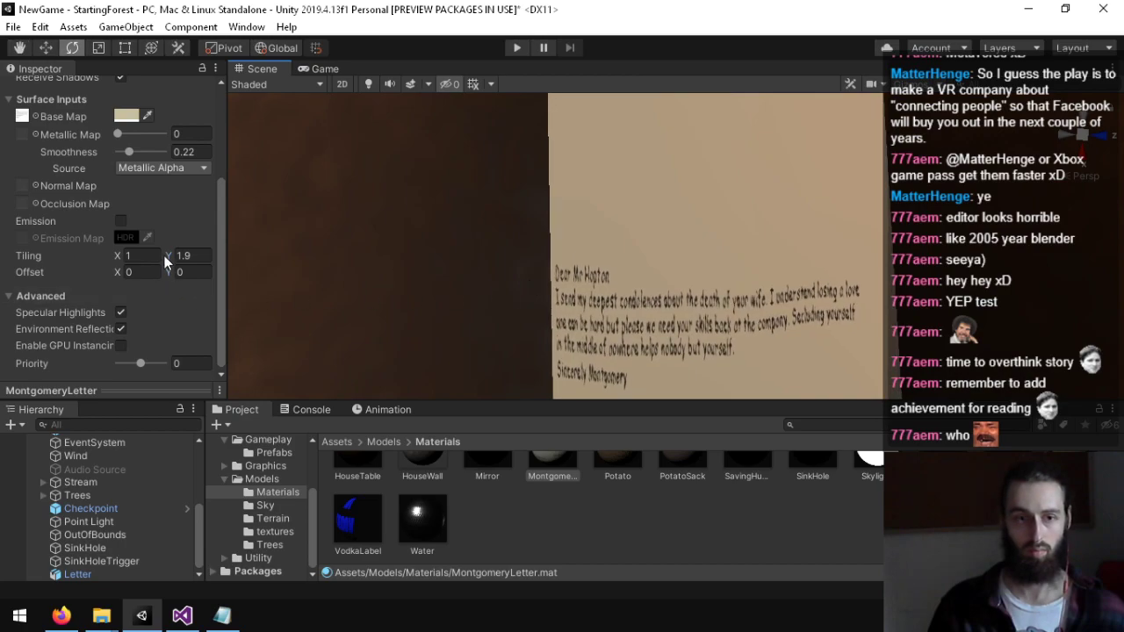
pyautogui.moveTo(172, 255); pyautogui.dragTo(164, 266)
pyautogui.moveTo(346, 287); pyautogui.dragTo(384, 287, button='right')
pyautogui.click(201, 255)
pyautogui.write('2')
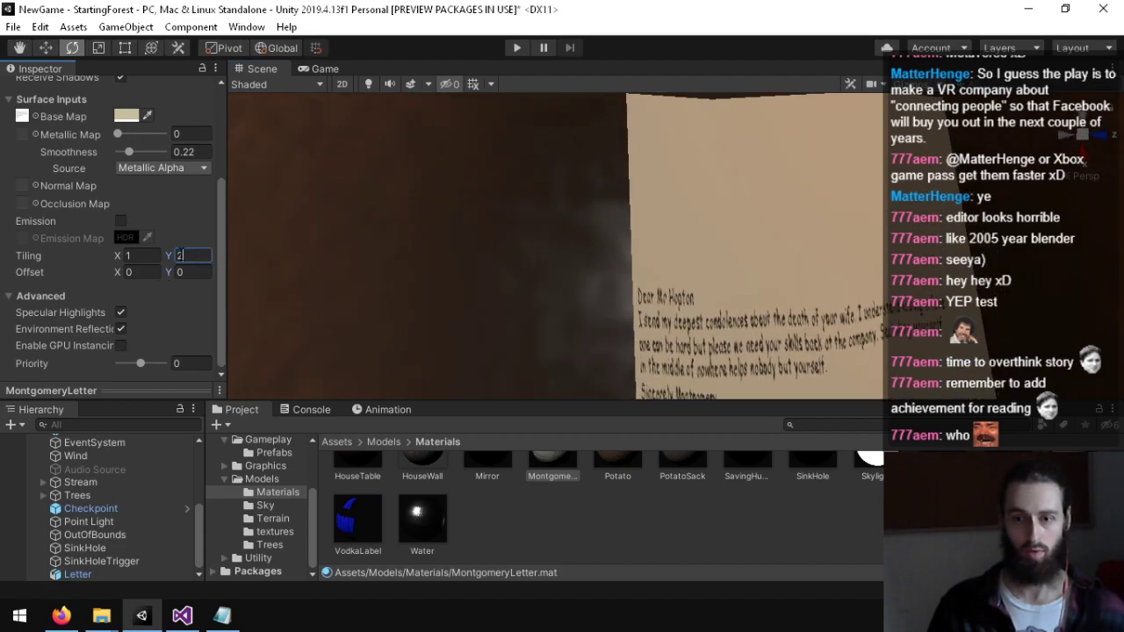
pyautogui.moveTo(582, 301)
pyautogui.mouseDown(button='right')
pyautogui.moveTo(603, 274)
pyautogui.moveTo(673, 259)
pyautogui.moveTo(569, 335)
pyautogui.moveTo(571, 299)
pyautogui.mouseUp(button='right')
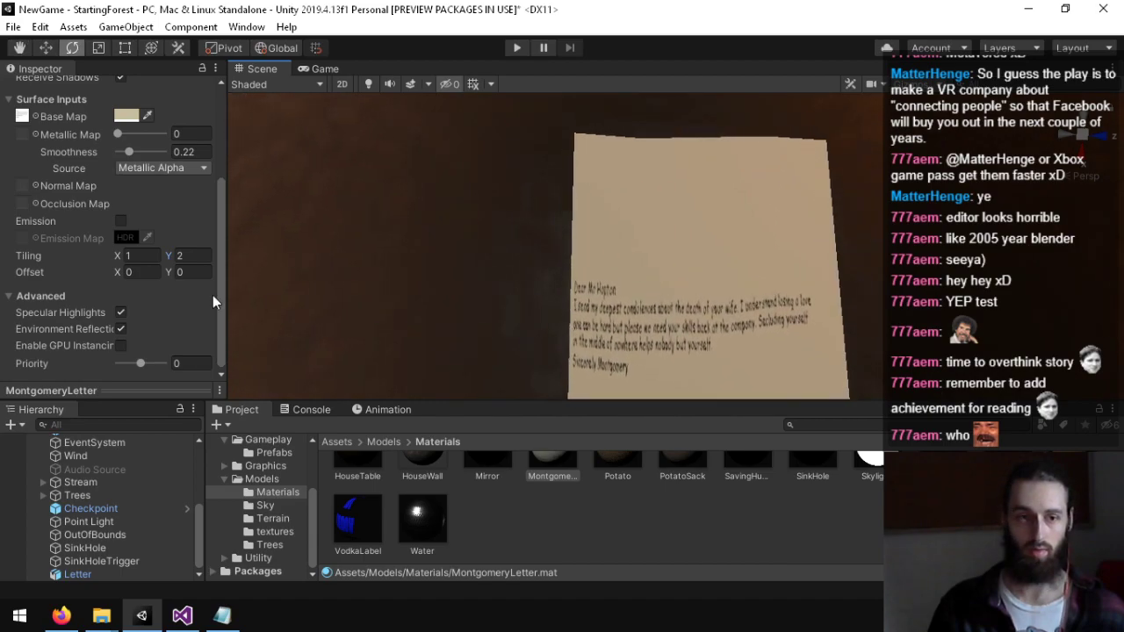
pyautogui.moveTo(175, 272)
pyautogui.mouseDown()
pyautogui.moveTo(184, 276)
pyautogui.moveTo(171, 280)
pyautogui.mouseUp()
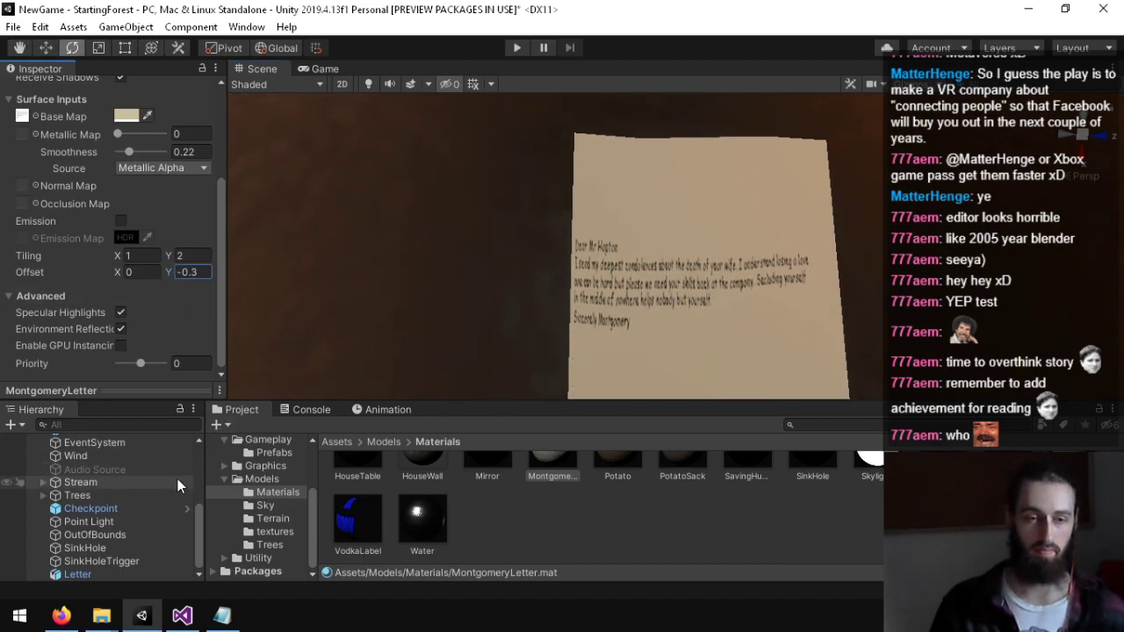
# Step: Set the Y scale of the Letter object to 0.12
pyautogui.click(101, 574)
pyautogui.scroll(10, 98, 541)
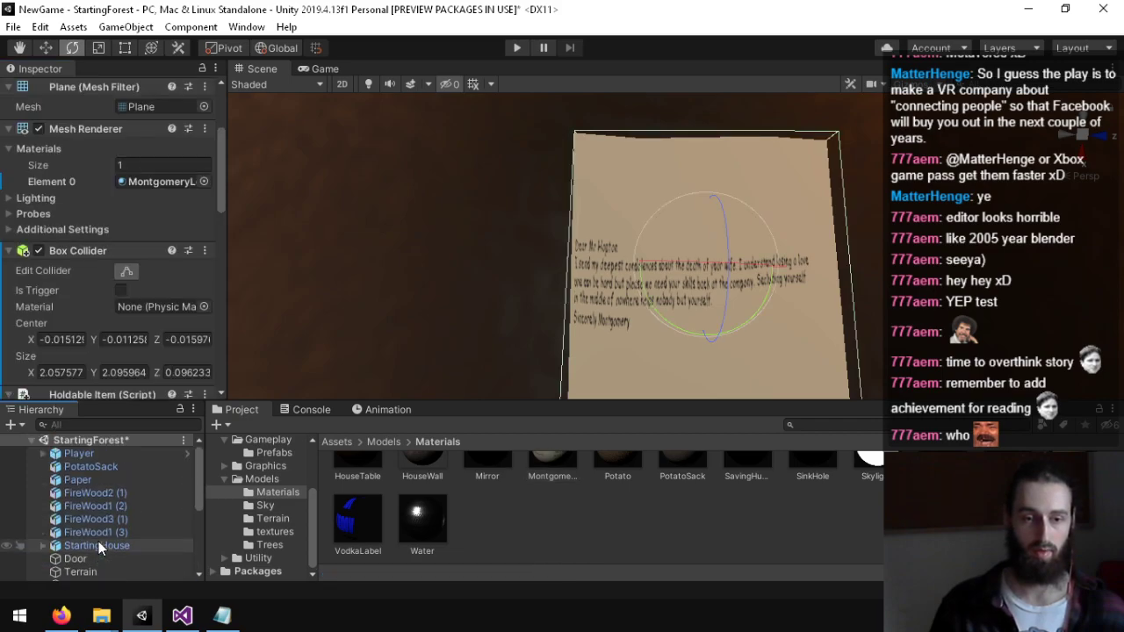
pyautogui.scroll(5, 101, 167)
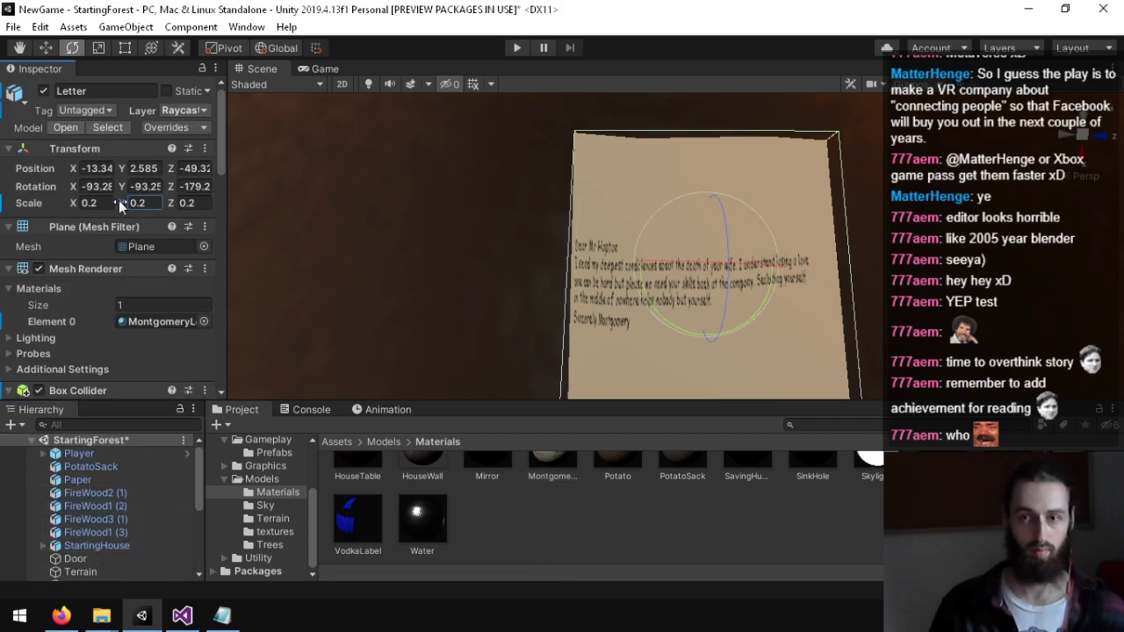
pyautogui.moveTo(118, 200)
pyautogui.mouseDown()
pyautogui.moveTo(105, 207)
pyautogui.moveTo(118, 214)
pyautogui.mouseUp()
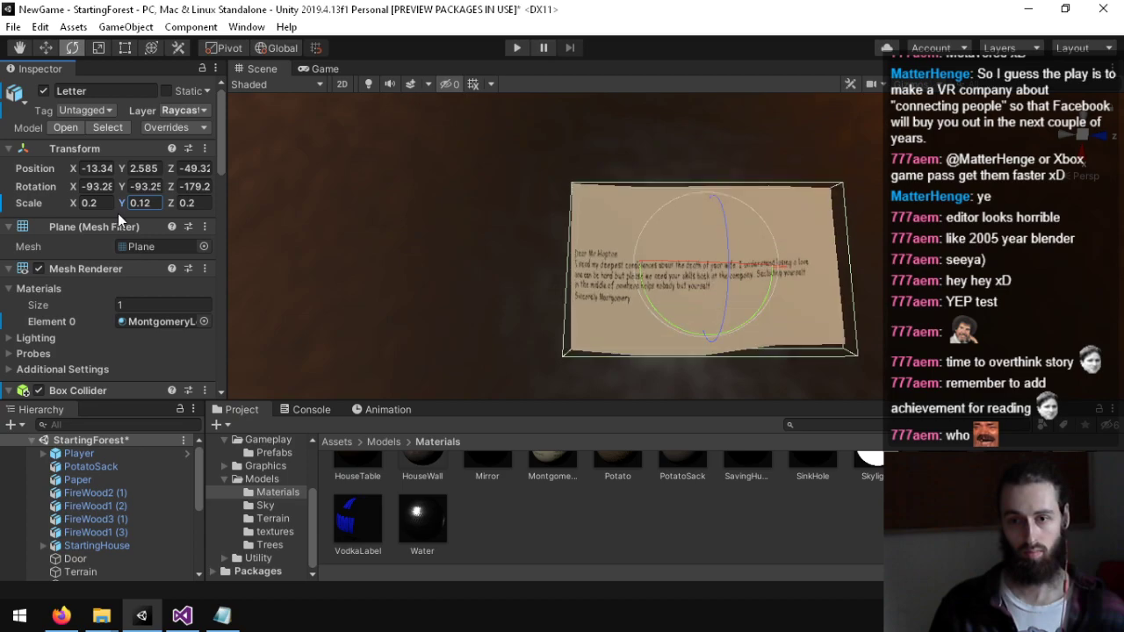
pyautogui.scroll(-5, 84, 520)
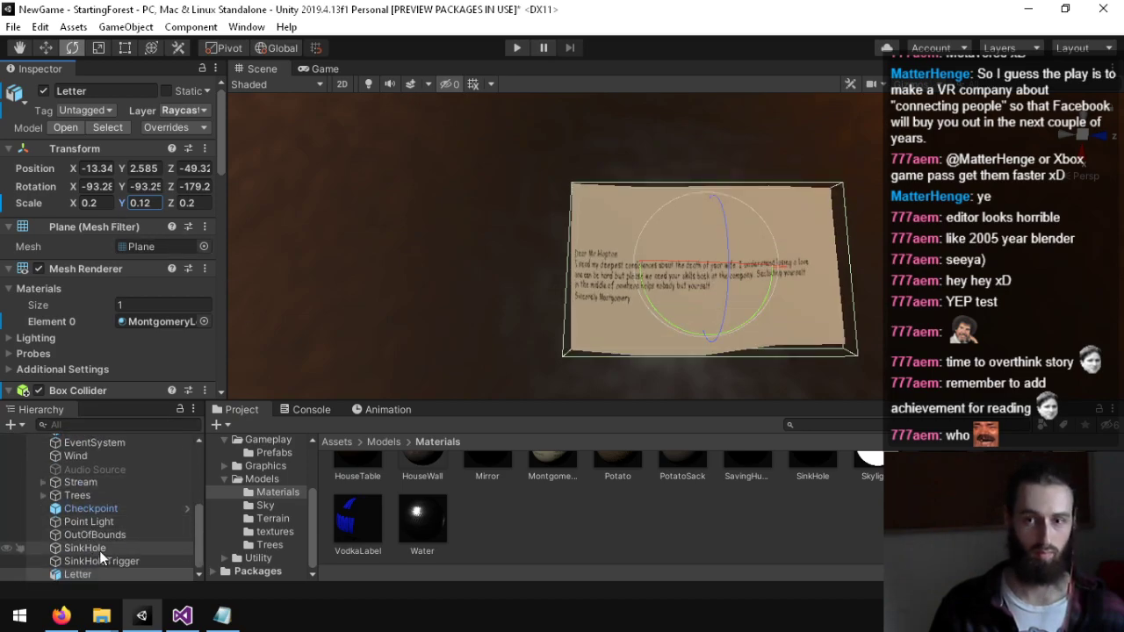
pyautogui.scroll(5, 721, 527)
# Step: Set the MontgomeryLetter material's Y tiling to 1.21 and its Y offset to 0
pyautogui.click(551, 551)
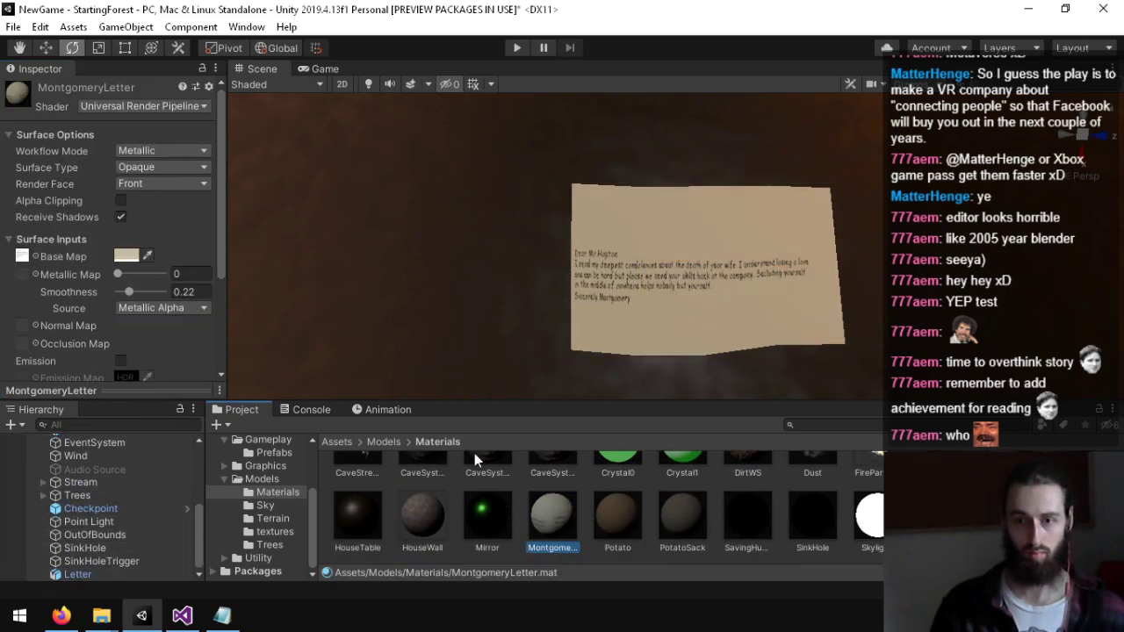
pyautogui.keyDown('alt'); pyautogui.moveTo(615, 332); pyautogui.dragTo(531, 320); pyautogui.keyUp('alt')
pyautogui.press('s')
pyautogui.moveTo(532, 298); pyautogui.dragTo(543, 249, button='right')
pyautogui.keyDown('alt'); pyautogui.moveTo(544, 249); pyautogui.dragTo(542, 321); pyautogui.keyUp('alt')
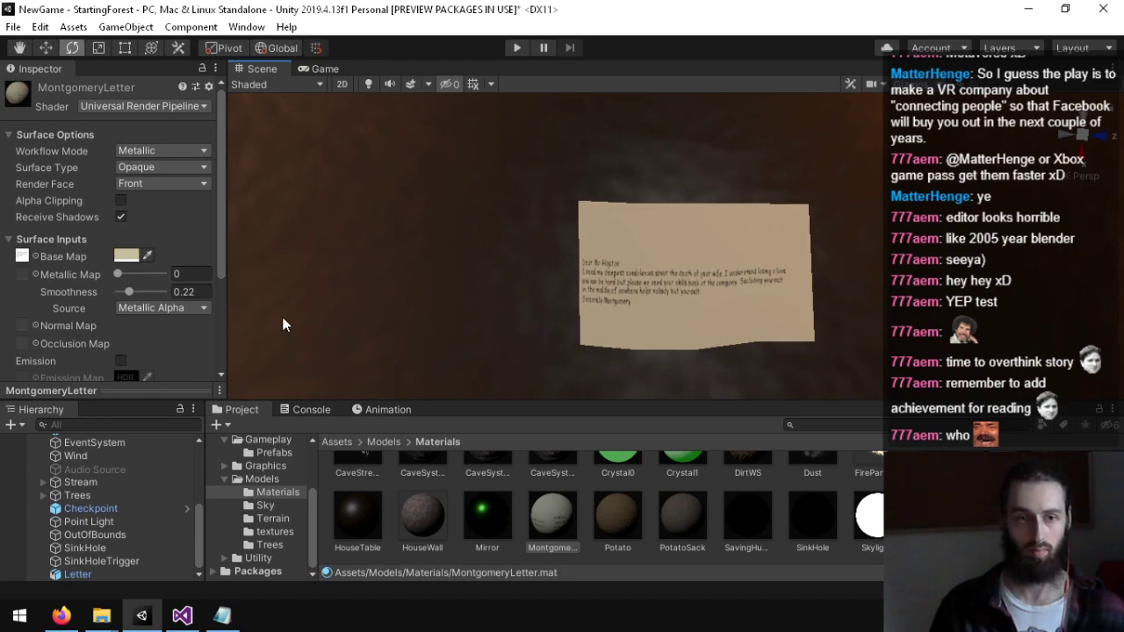
pyautogui.scroll(-3, 97, 281)
pyautogui.click(178, 272)
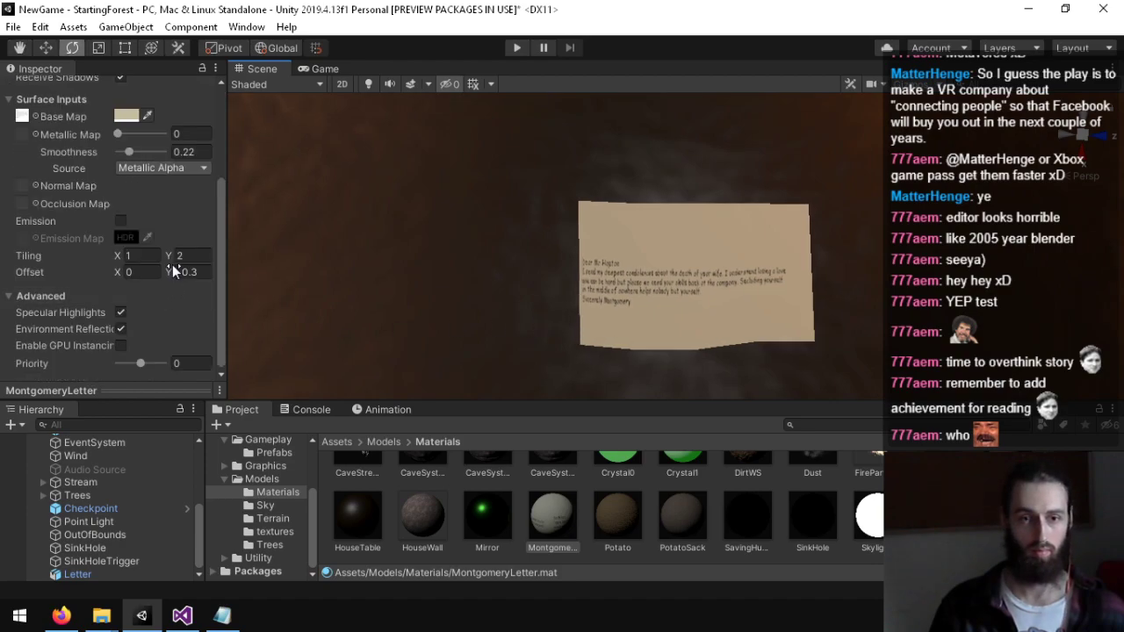
pyautogui.moveTo(183, 257); pyautogui.dragTo(155, 278)
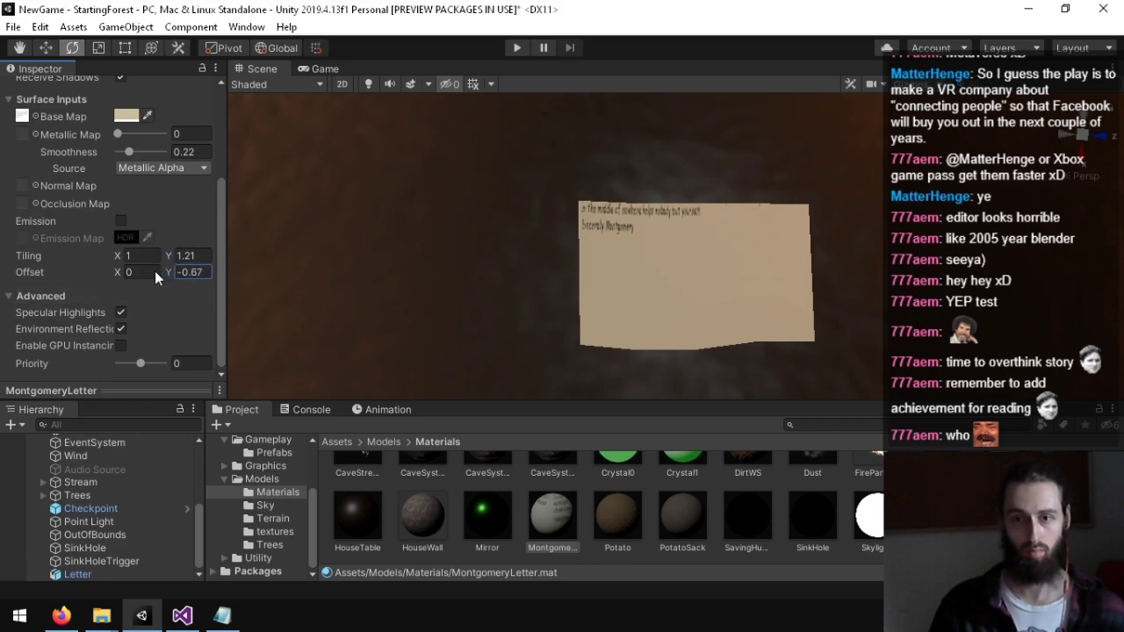
pyautogui.press('w')
pyautogui.moveTo(481, 271); pyautogui.dragTo(531, 270, button='right')
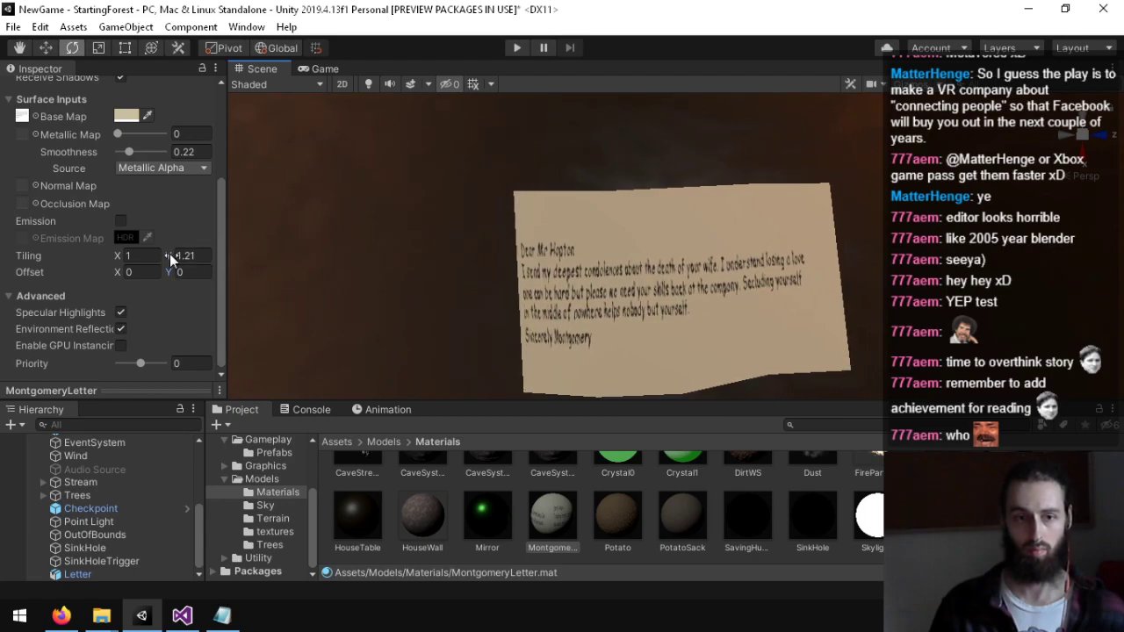
# Step: Set the Y tiling of the MontgomeryLetter material to 1 and check the letter's text up close
pyautogui.moveTo(170, 254)
pyautogui.mouseDown()
pyautogui.moveTo(157, 252)
pyautogui.moveTo(169, 251)
pyautogui.mouseUp()
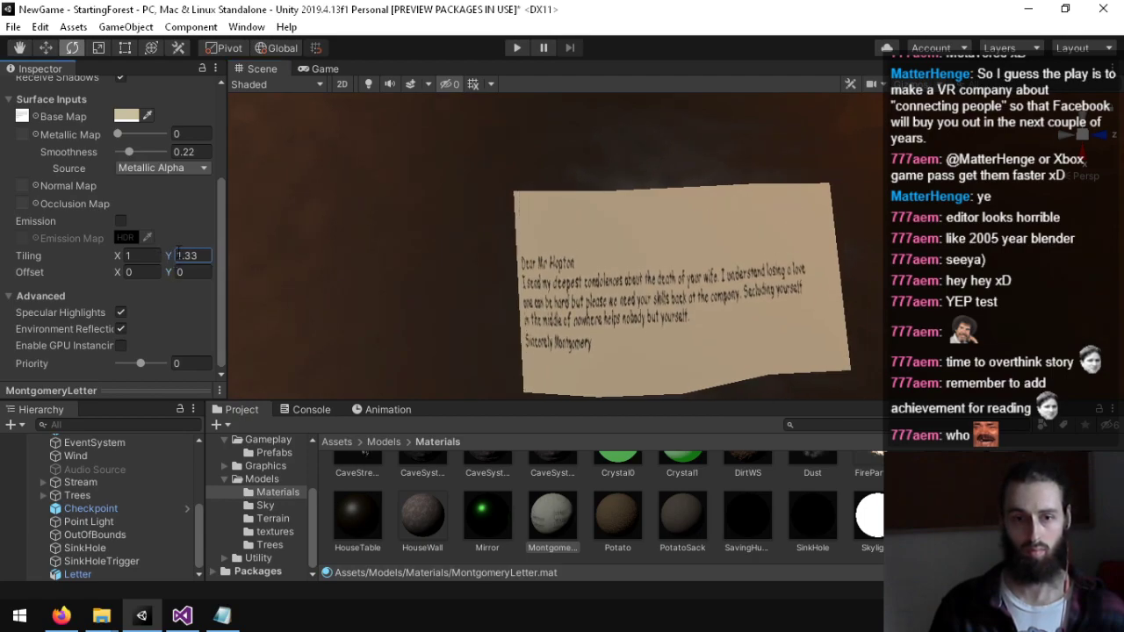
pyautogui.click(180, 256)
pyautogui.write('1')
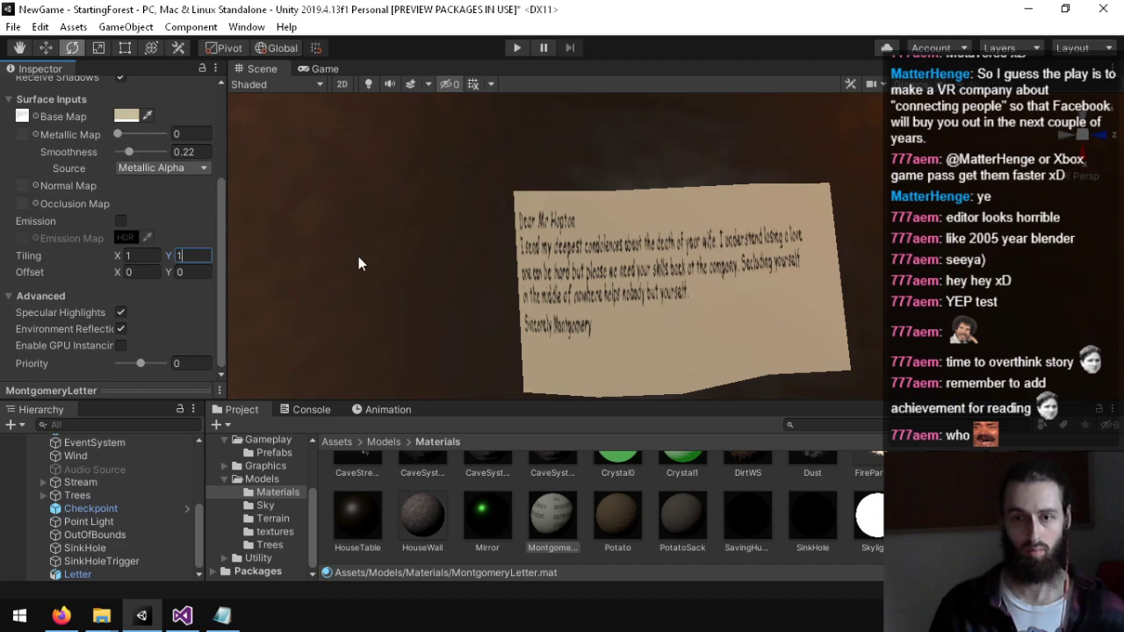
pyautogui.moveTo(359, 263); pyautogui.dragTo(558, 262, button='right')
pyautogui.press('s')
pyautogui.press('w')
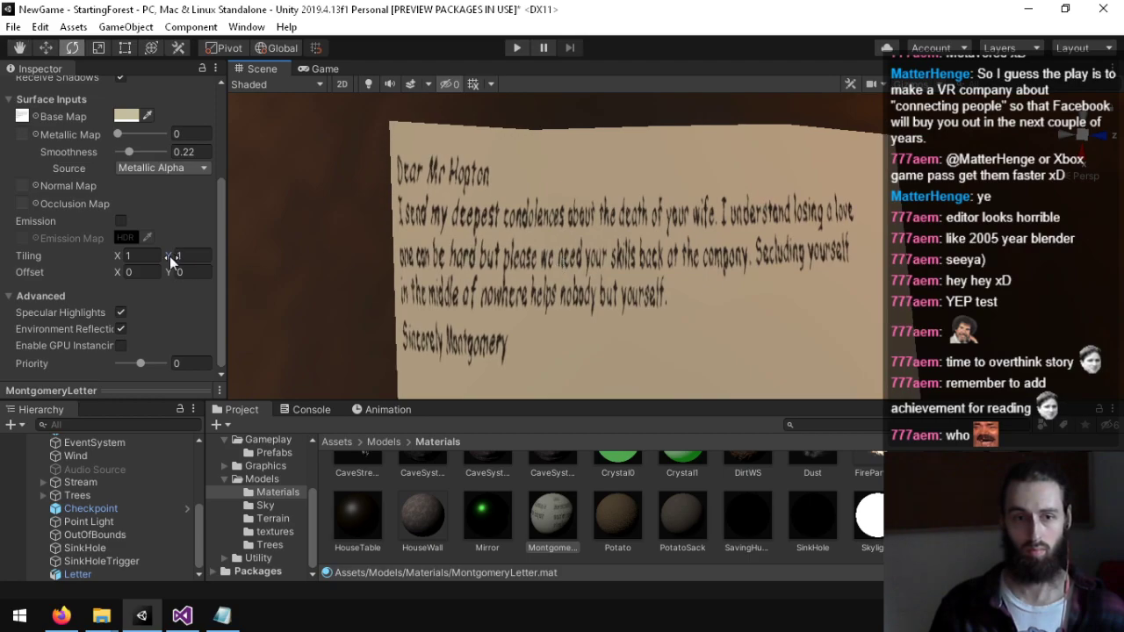
# Step: Set the MontgomeryLetter material's Y tiling to 1.57 and its Y offset to -0.13, viewing the letter from farther away
pyautogui.moveTo(170, 257); pyautogui.dragTo(191, 257)
pyautogui.moveTo(456, 255)
pyautogui.mouseDown(button='right')
pyautogui.moveTo(369, 299)
pyautogui.moveTo(469, 241)
pyautogui.moveTo(478, 250)
pyautogui.mouseUp(button='right')
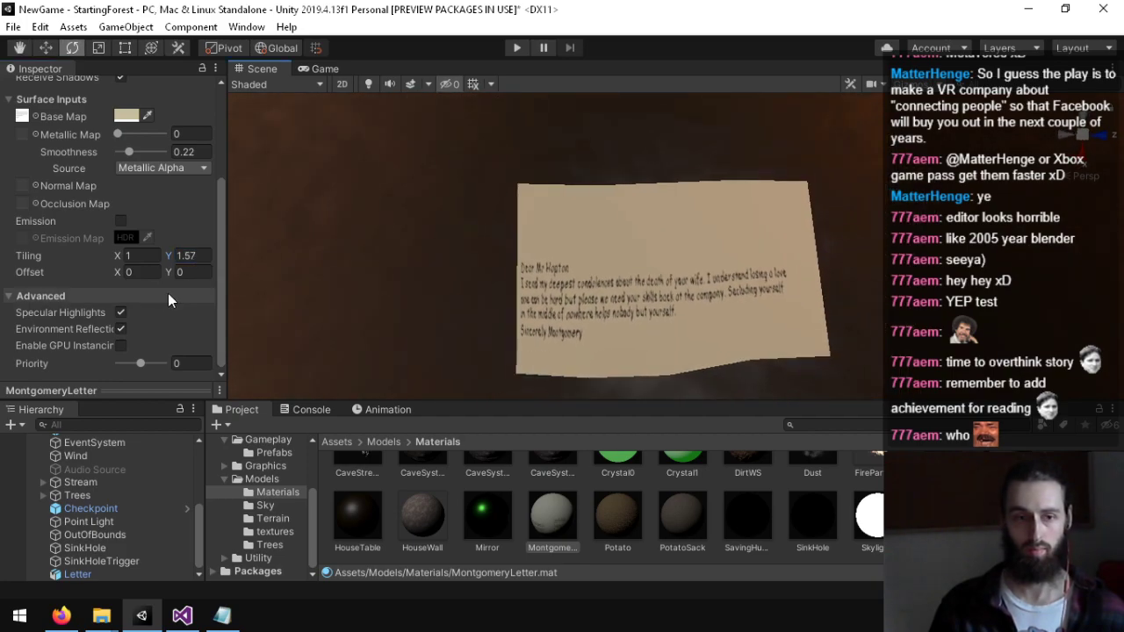
pyautogui.moveTo(171, 266)
pyautogui.mouseDown()
pyautogui.moveTo(184, 270)
pyautogui.moveTo(173, 273)
pyautogui.mouseUp()
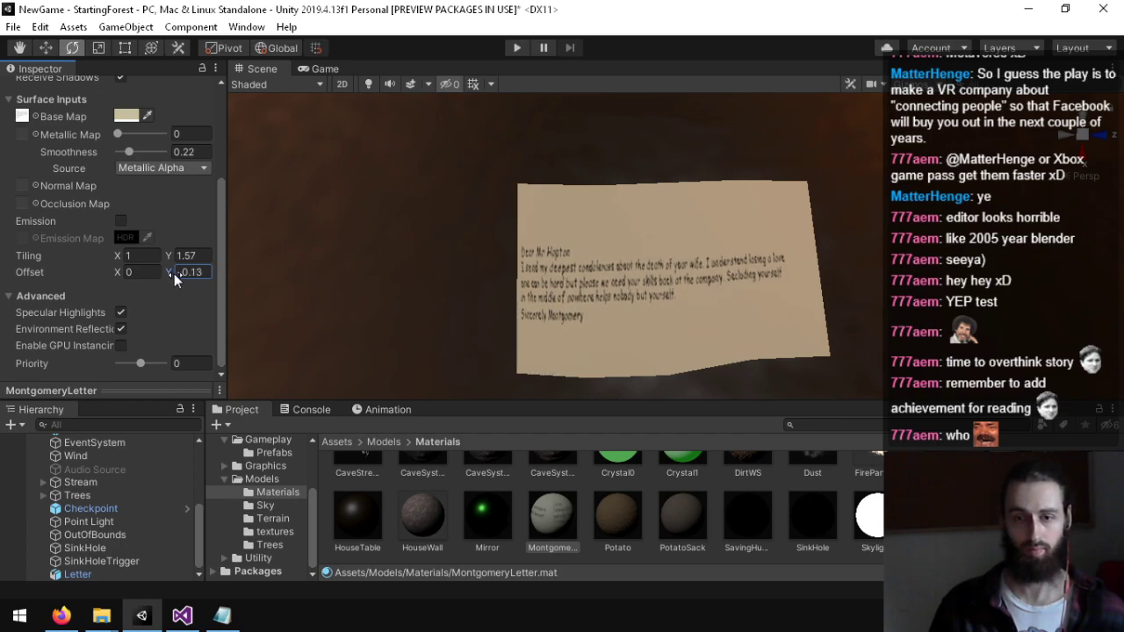
pyautogui.moveTo(440, 254); pyautogui.dragTo(516, 188, button='right')
pyautogui.press('w')
pyautogui.press('s')
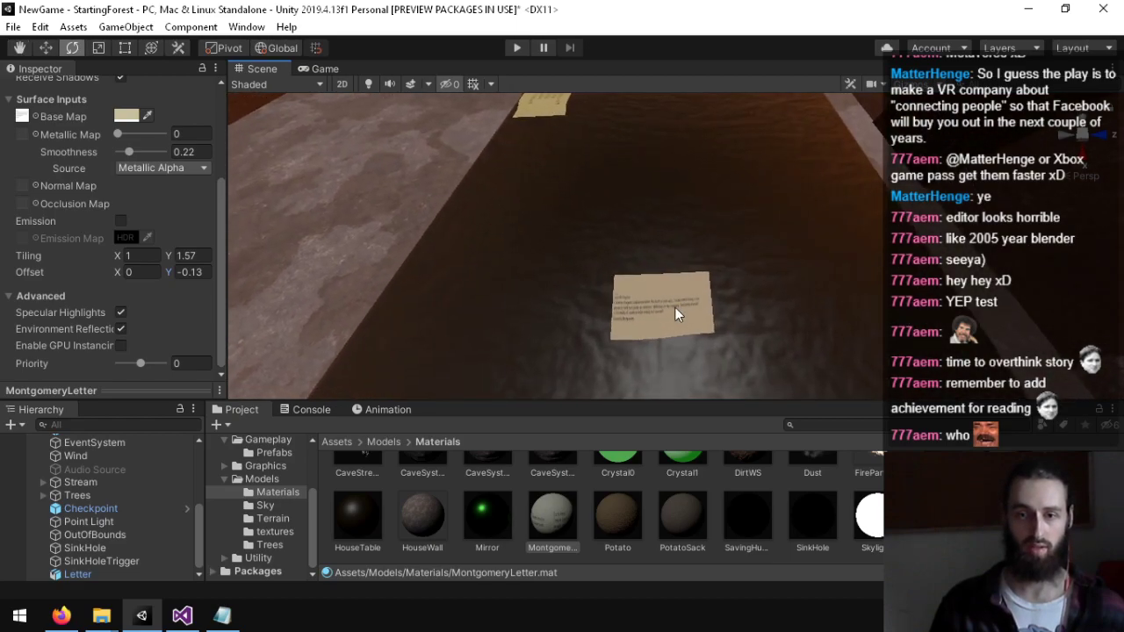
# Step: Scale the Letter object to X 0.4, Y 0.33 and Z 0.4 and inspect it on the table
pyautogui.click(674, 307)
pyautogui.scroll(3, 81, 273)
pyautogui.click(103, 204)
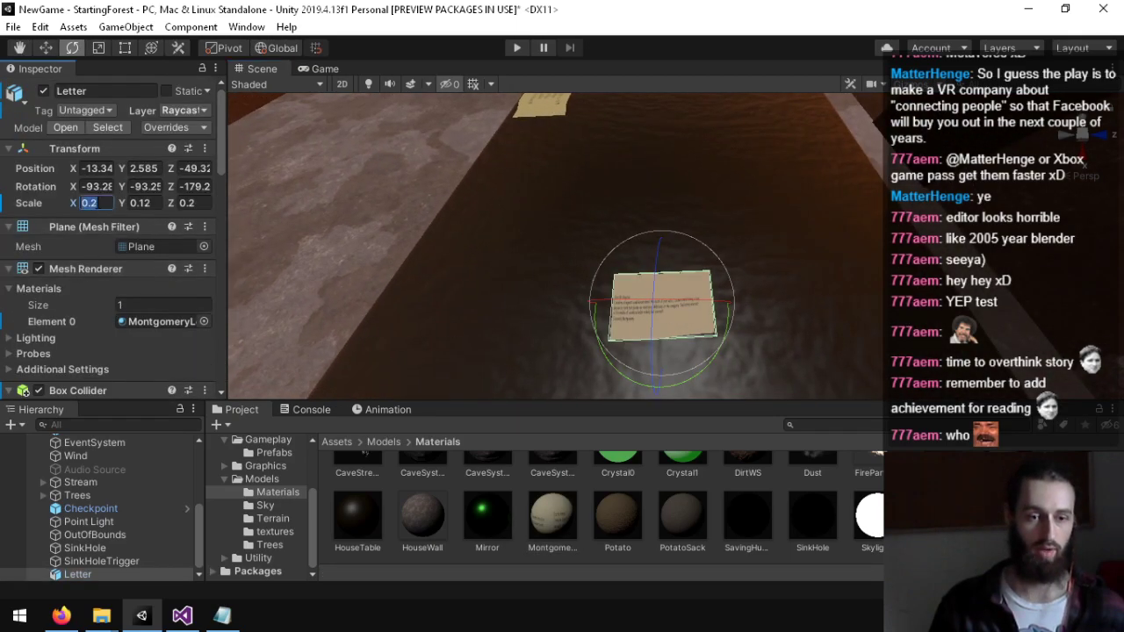
pyautogui.write('0.4')
pyautogui.press('Tab')
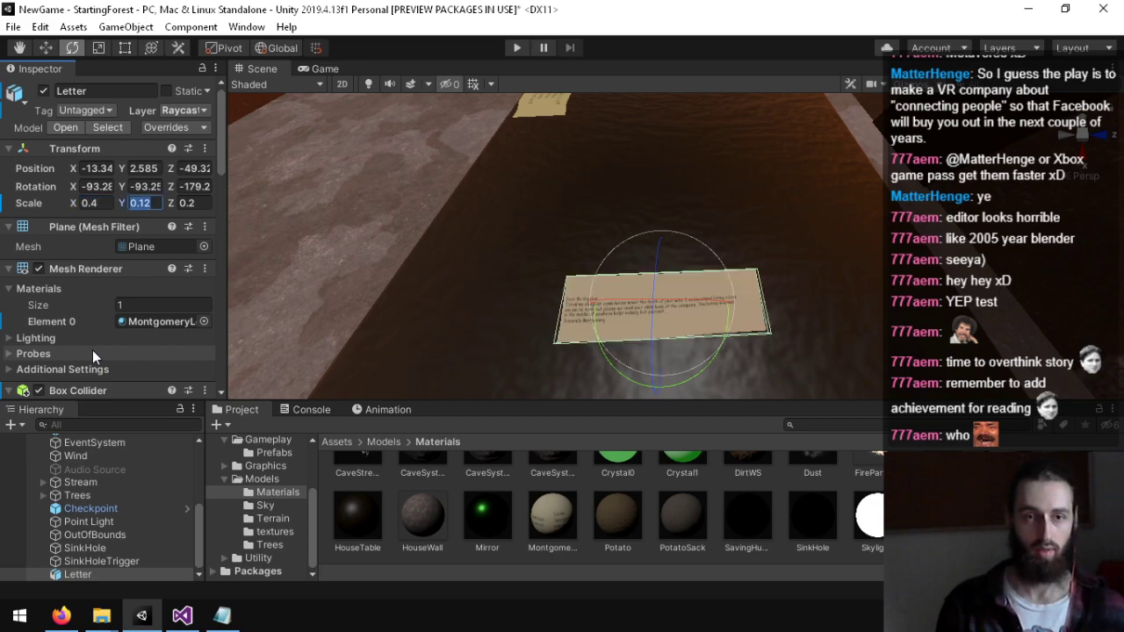
pyautogui.write('0.33')
pyautogui.press('Tab')
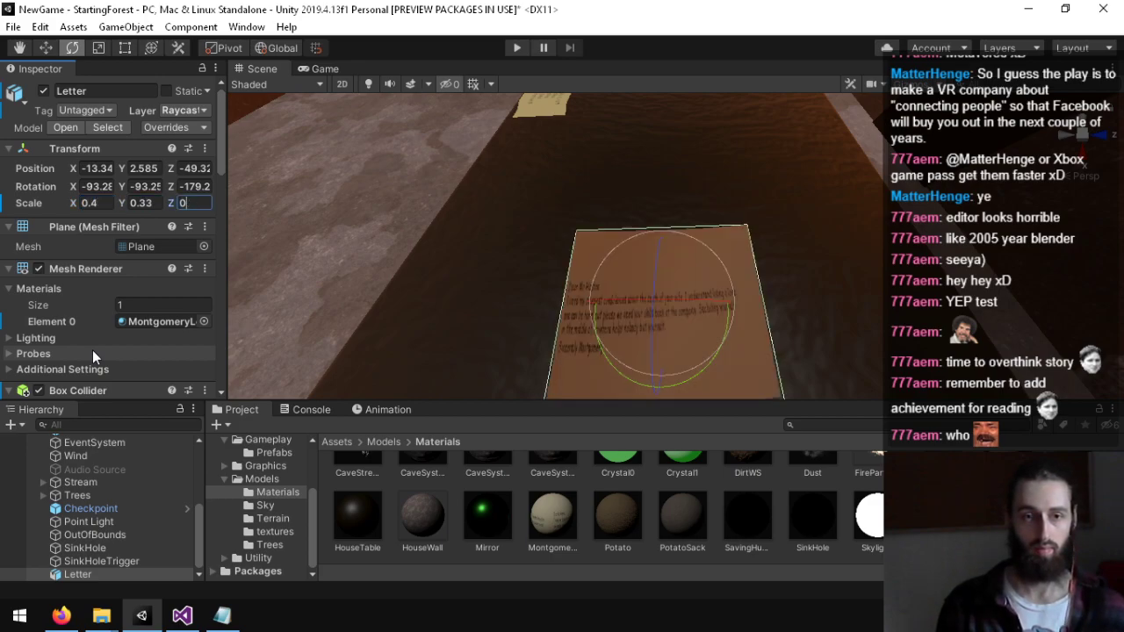
pyautogui.write('0.4')
pyautogui.keyDown('alt'); pyautogui.moveTo(725, 263); pyautogui.dragTo(736, 291); pyautogui.keyUp('alt')
pyautogui.press('w')
pyautogui.moveTo(737, 289); pyautogui.dragTo(722, 323, button='right')
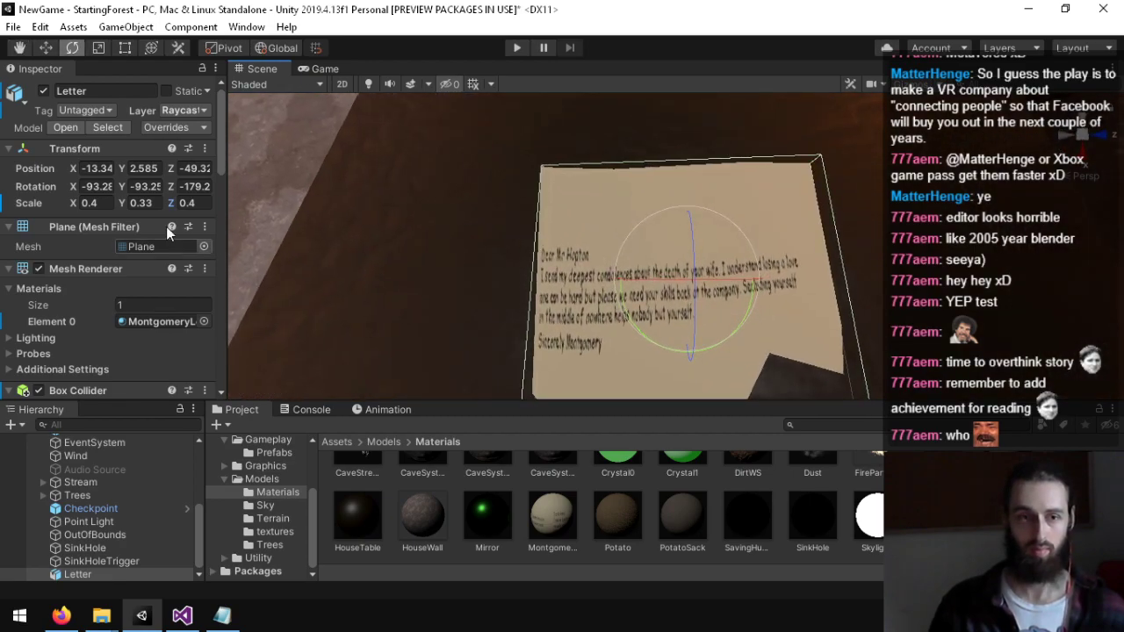
# Step: Set the Y scale of the Letter object to 0.27
pyautogui.click(119, 204)
pyautogui.write('0.3')
pyautogui.press('BackSpace')
pyautogui.write('27')
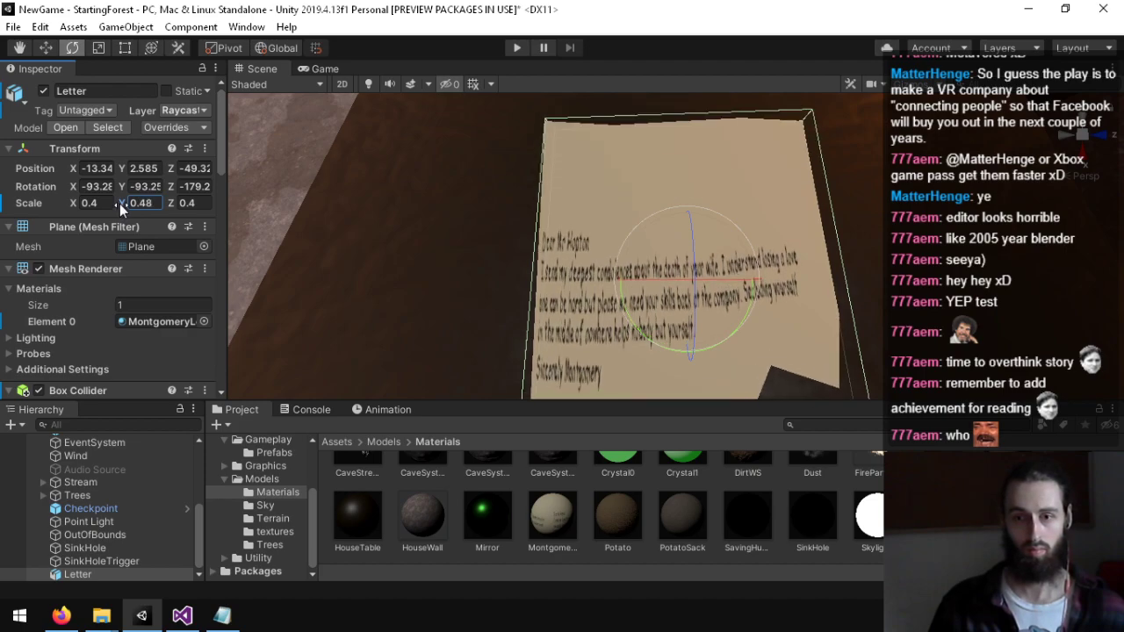
# Step: Raise the Letter object on the table to a Y position of 2.6
pyautogui.moveTo(734, 231)
pyautogui.mouseDown(button='right')
pyautogui.moveTo(691, 243)
pyautogui.moveTo(771, 281)
pyautogui.moveTo(468, 268)
pyautogui.moveTo(745, 271)
pyautogui.moveTo(310, 108)
pyautogui.moveTo(332, 603)
pyautogui.moveTo(381, 60)
pyautogui.moveTo(748, 216)
pyautogui.mouseUp(button='right')
pyautogui.press('w')
pyautogui.scroll(-3, 602, 219)
pyautogui.scroll(2, 597, 220)
pyautogui.press('s')
pyautogui.scroll(-1, 309, 108)
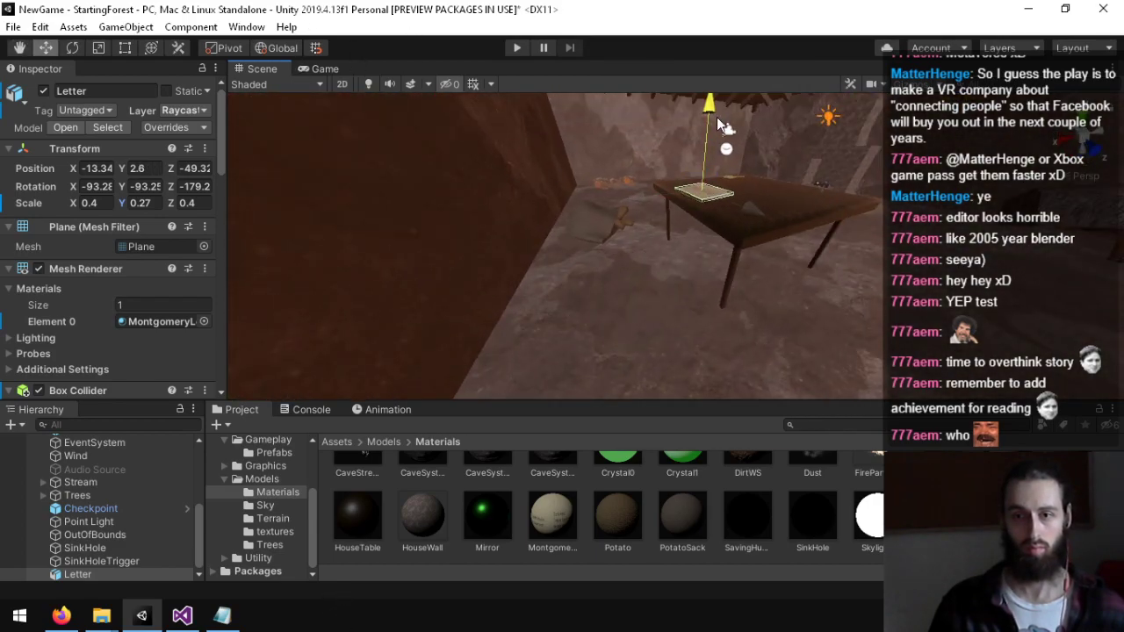
# Step: Check the letter's placement on the table from several sides and run the game to test it
pyautogui.moveTo(717, 117); pyautogui.dragTo(911, 310, button='right')
pyautogui.press('w')
pyautogui.press('s')
pyautogui.press('w')
pyautogui.moveTo(869, 613); pyautogui.dragTo(884, 616, button='right')
pyautogui.press('a')
pyautogui.moveTo(728, 106); pyautogui.dragTo(1009, 284, button='right')
pyautogui.press('s')
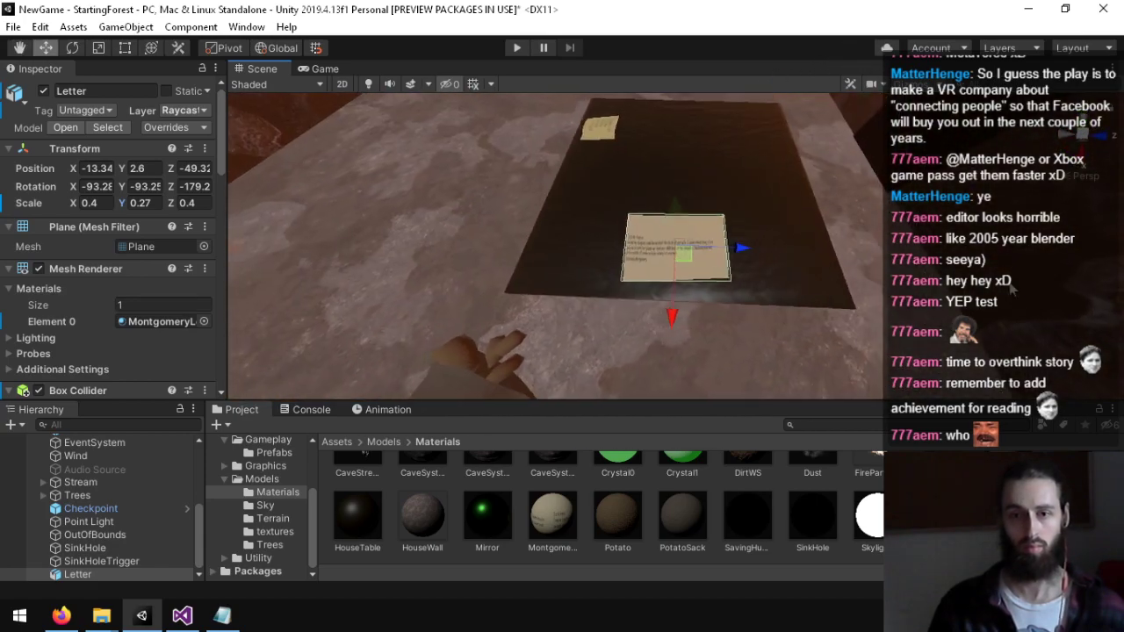
pyautogui.click(518, 48)
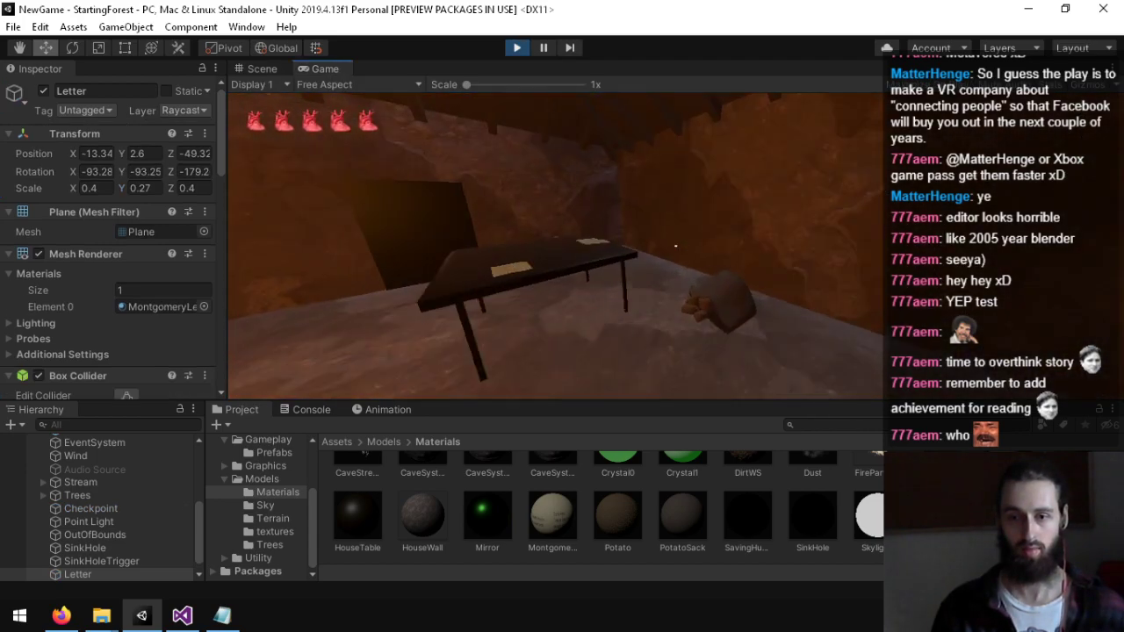
# Step: Walk up to the table in the running game, view the letter up close, and stop the test
pyautogui.press('w')
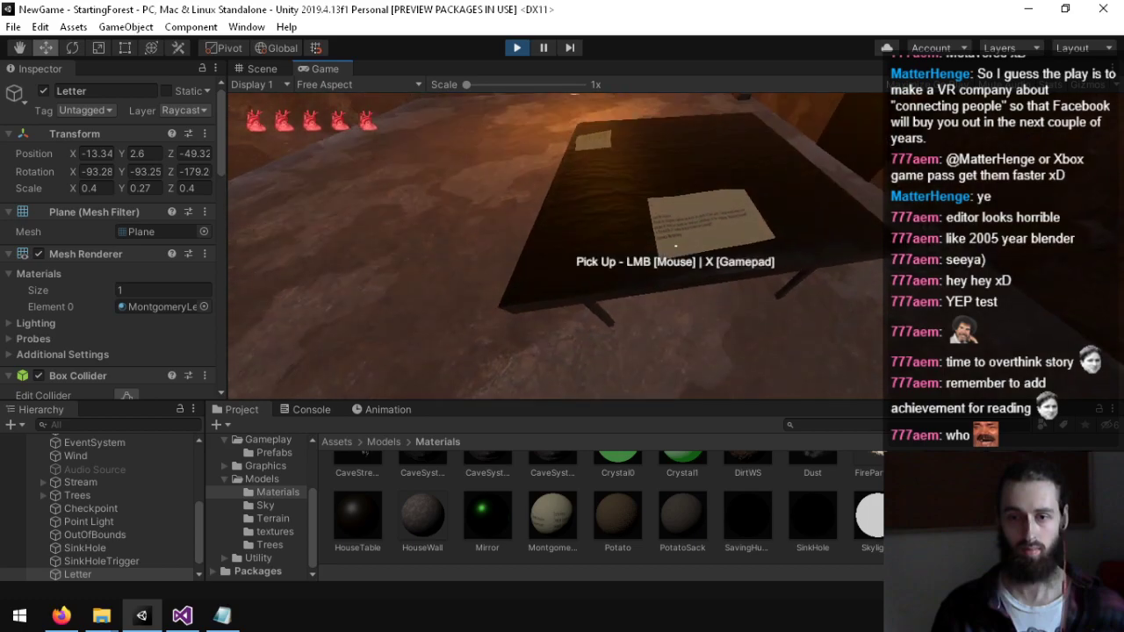
pyautogui.press('s')
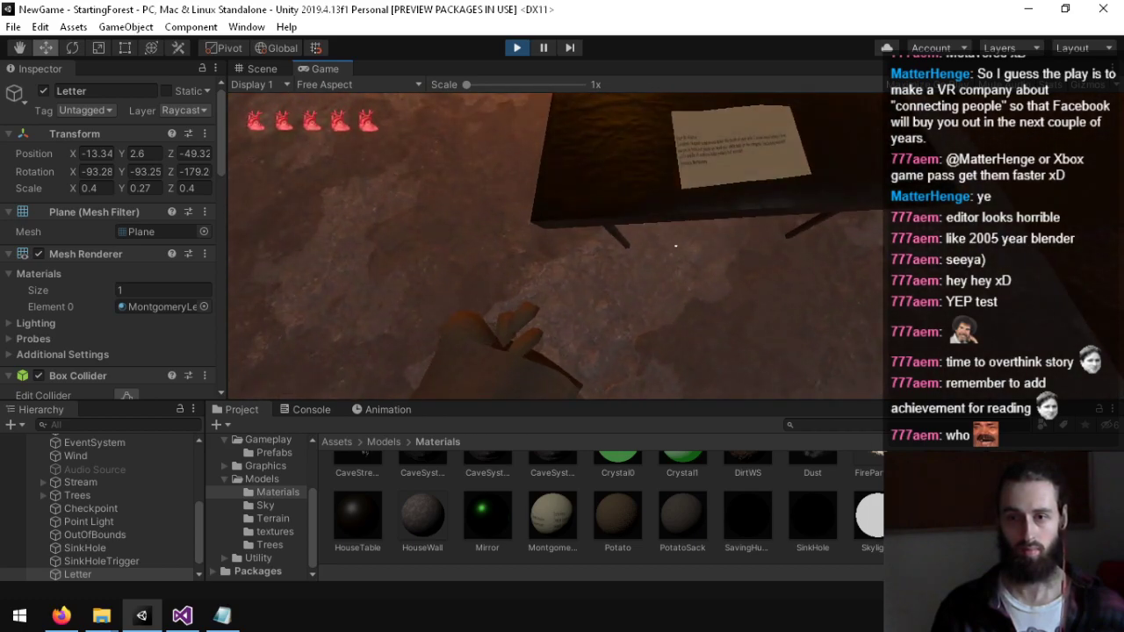
pyautogui.press('w')
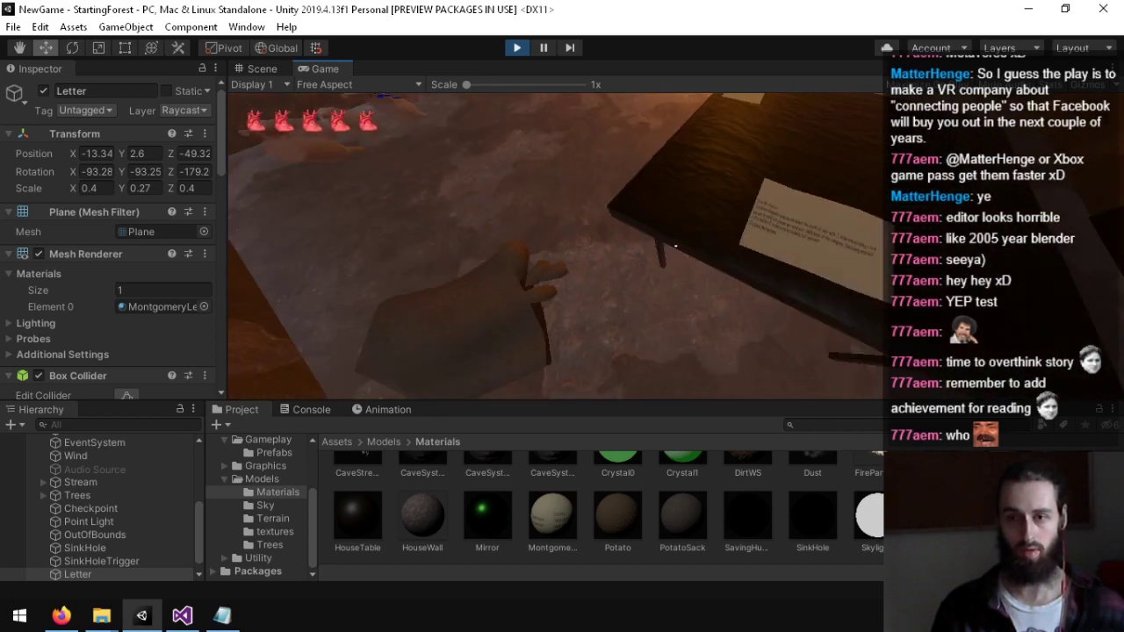
pyautogui.hotkey('ctrl', 'p')
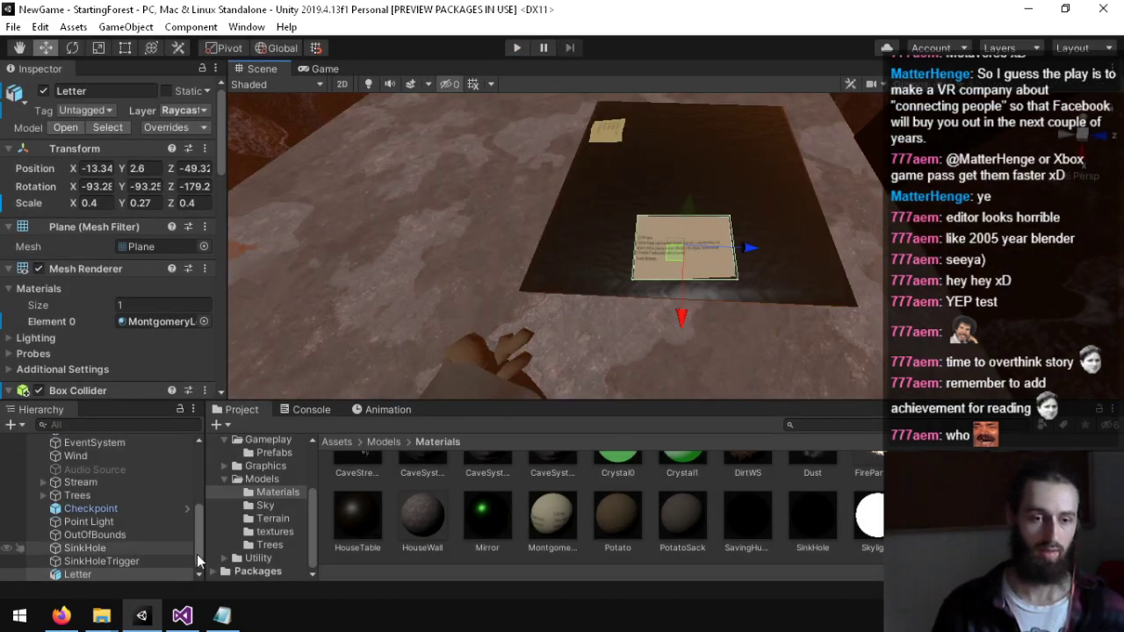
# Step: Review the Letter's Holdable Item and material settings and examine how the paper sits on the table
pyautogui.scroll(-10, 82, 306)
pyautogui.scroll(5, 103, 326)
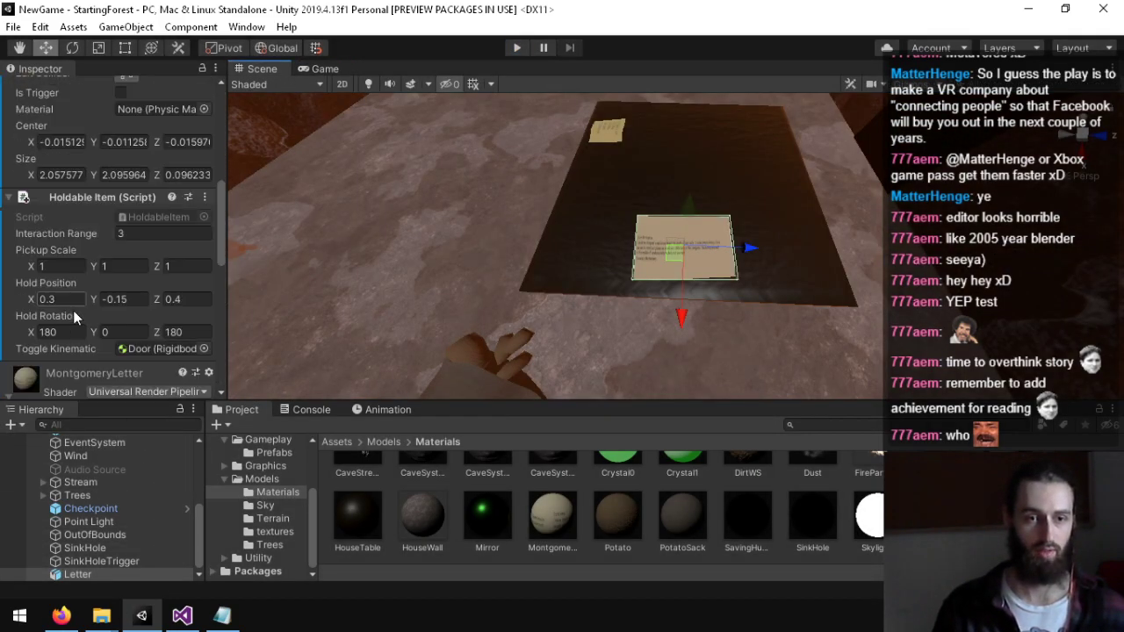
pyautogui.scroll(-8, 70, 317)
pyautogui.moveTo(486, 293); pyautogui.dragTo(221, 76, button='right')
pyautogui.press('d')
pyautogui.press('w')
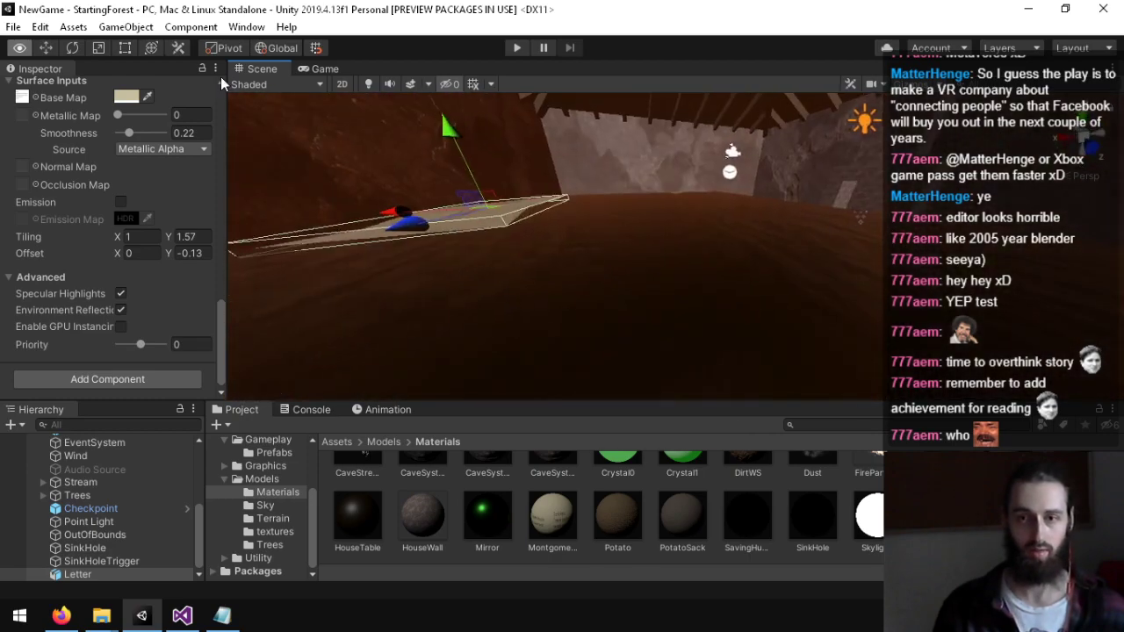
pyautogui.keyDown('alt'); pyautogui.moveTo(221, 77); pyautogui.dragTo(237, 131); pyautogui.keyUp('alt')
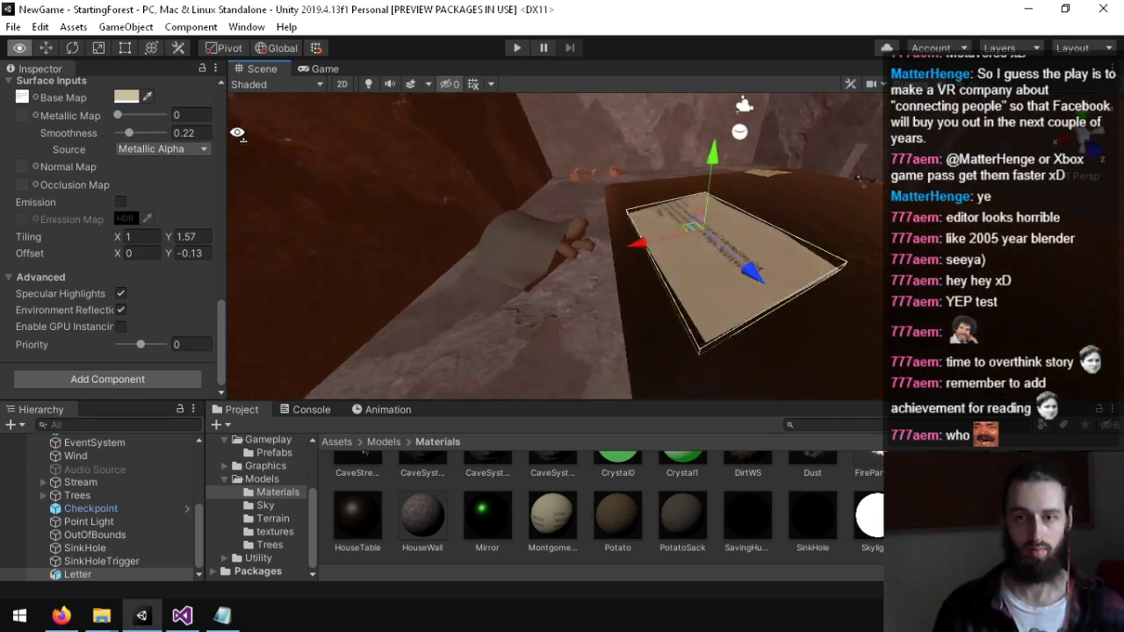
pyautogui.press('w')
pyautogui.moveTo(237, 131); pyautogui.dragTo(234, 72, button='right')
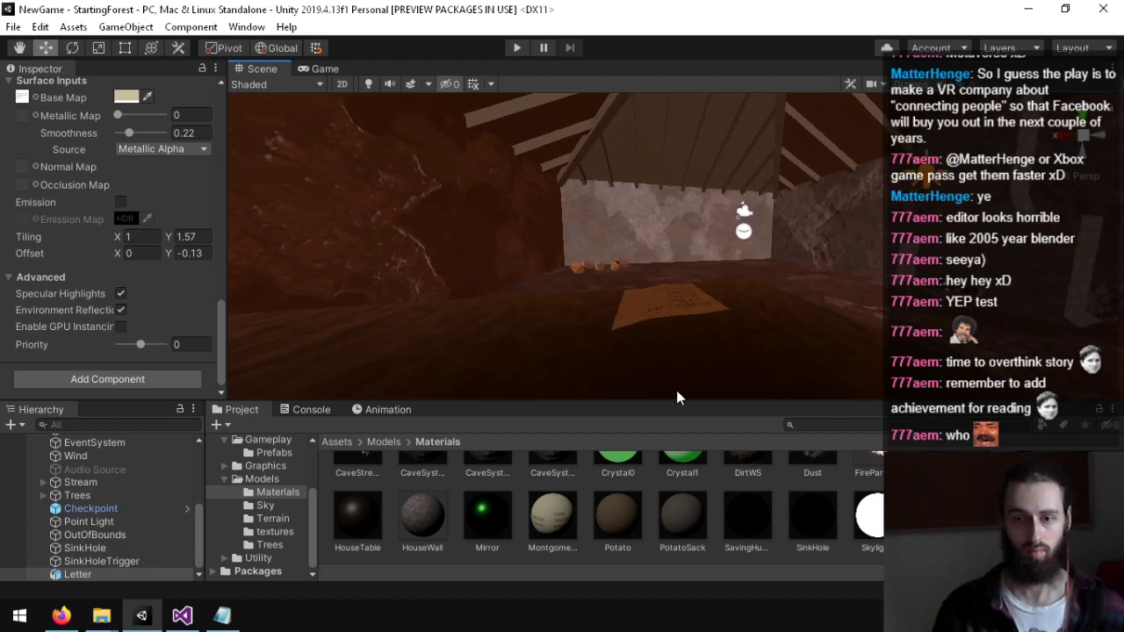
# Step: Select the house table and examine its Box Collider bounds around the tabletop
pyautogui.click(658, 322)
pyautogui.click(646, 309)
pyautogui.moveTo(575, 309); pyautogui.dragTo(861, 337, button='right')
pyautogui.press('a')
pyautogui.keyDown('alt'); pyautogui.moveTo(861, 336); pyautogui.dragTo(808, 333); pyautogui.keyUp('alt')
pyautogui.click(808, 334)
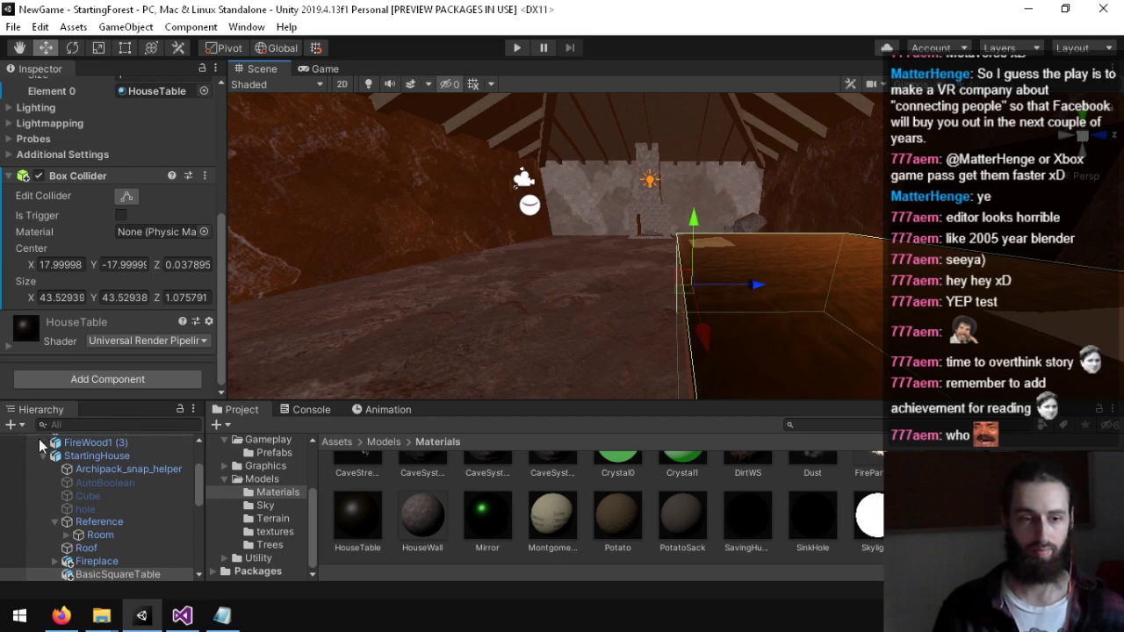
pyautogui.scroll(-3, 86, 536)
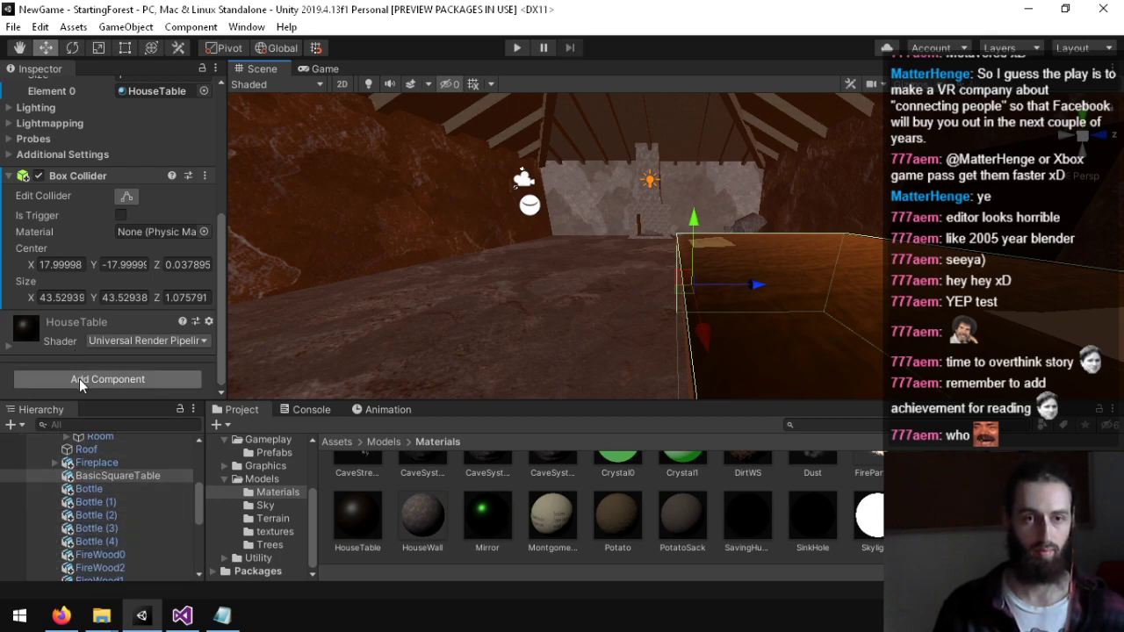
pyautogui.press('a')
pyautogui.moveTo(437, 304); pyautogui.dragTo(637, 316, button='right')
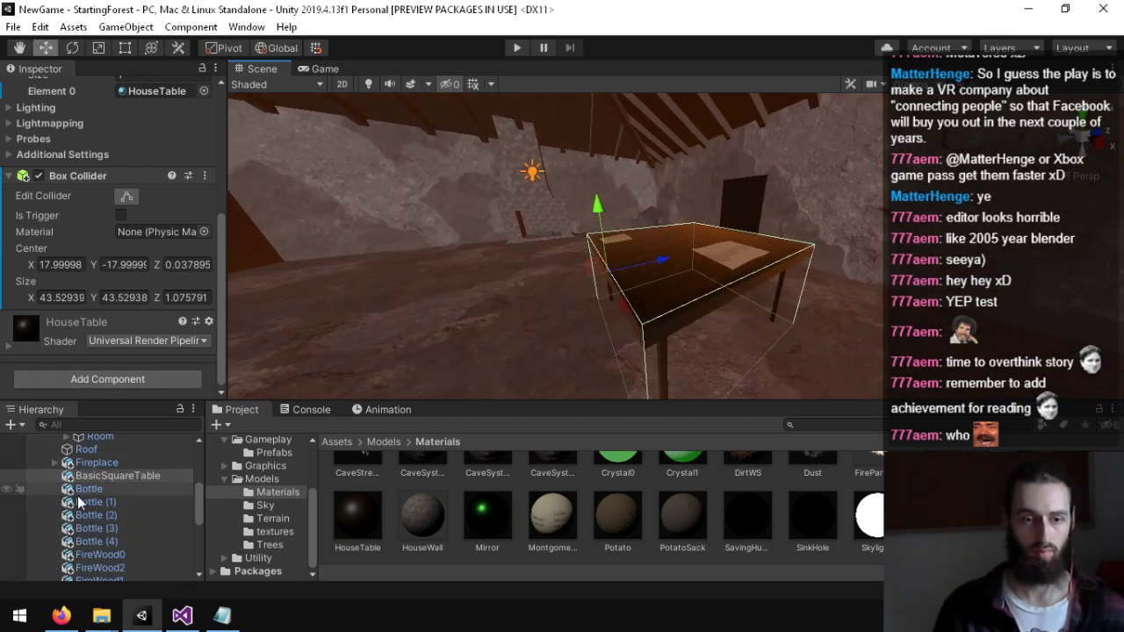
# Step: Create a 3D cube in the scene at the table beside the letter
pyautogui.scroll(-10, 86, 519)
pyautogui.click(96, 573)
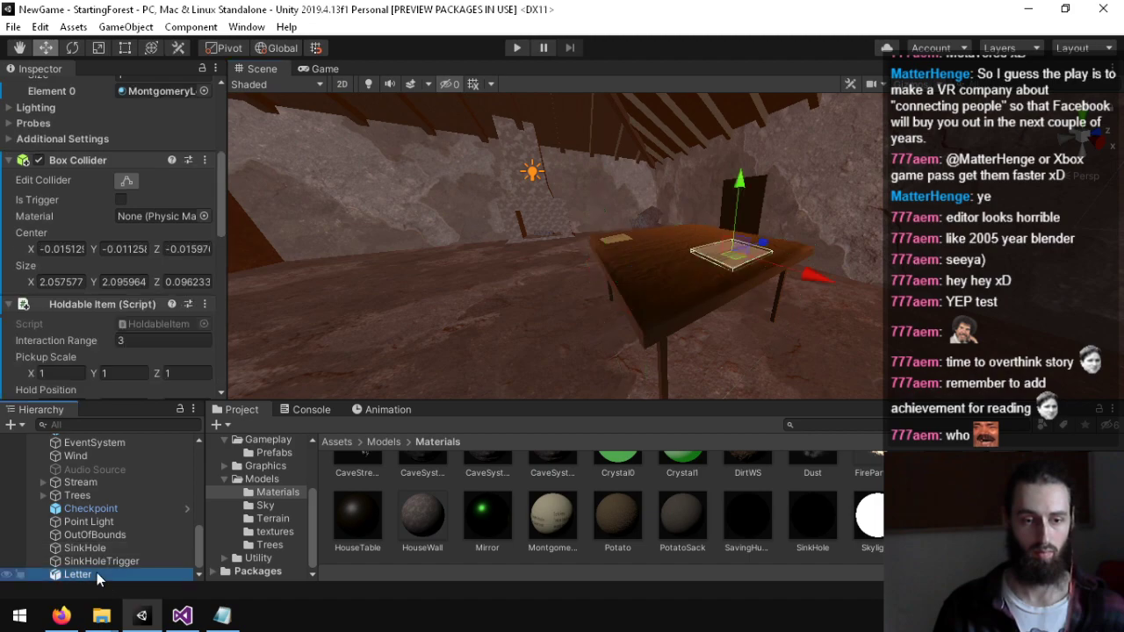
pyautogui.click(14, 425)
pyautogui.moveTo(82, 281)
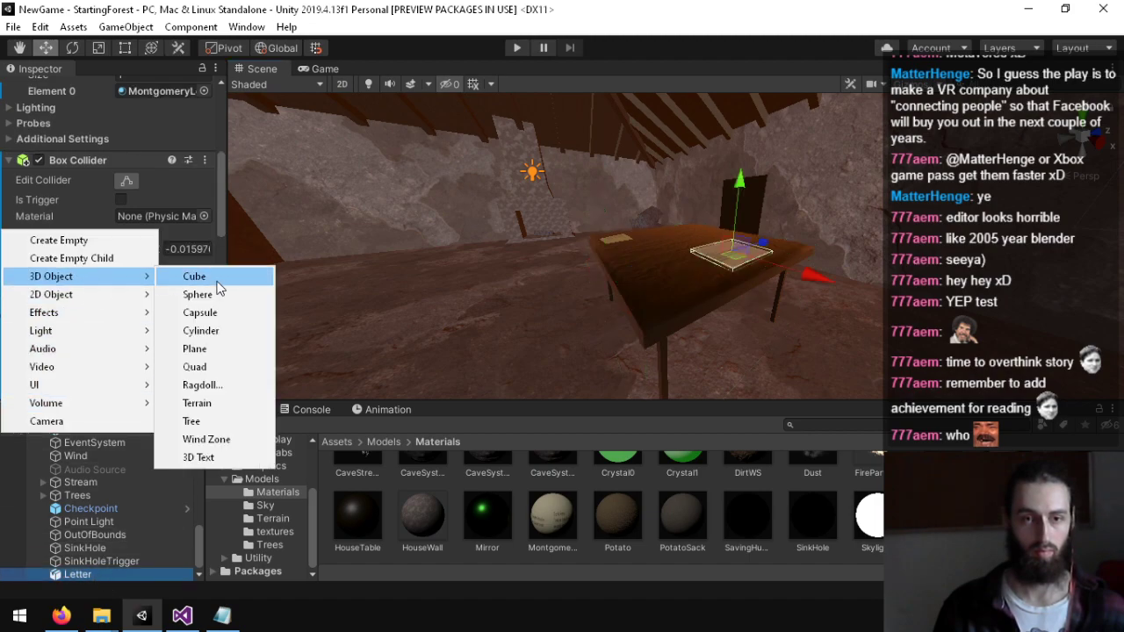
pyautogui.click(221, 279)
pyautogui.moveTo(595, 299); pyautogui.dragTo(458, 288, button='right')
pyautogui.scroll(5, 84, 260)
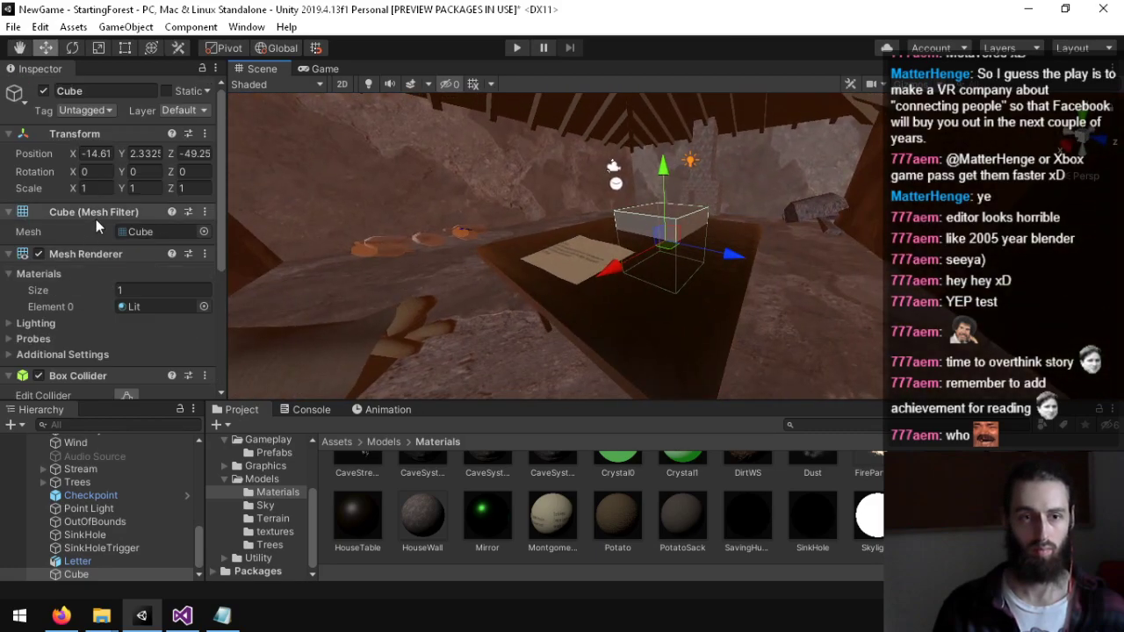
# Step: Remove the Mesh Filter and Mesh Renderer from the Cube, keeping only its Box Collider
pyautogui.rightClick(96, 219)
pyautogui.click(107, 252)
pyautogui.rightClick(95, 220)
pyautogui.click(107, 252)
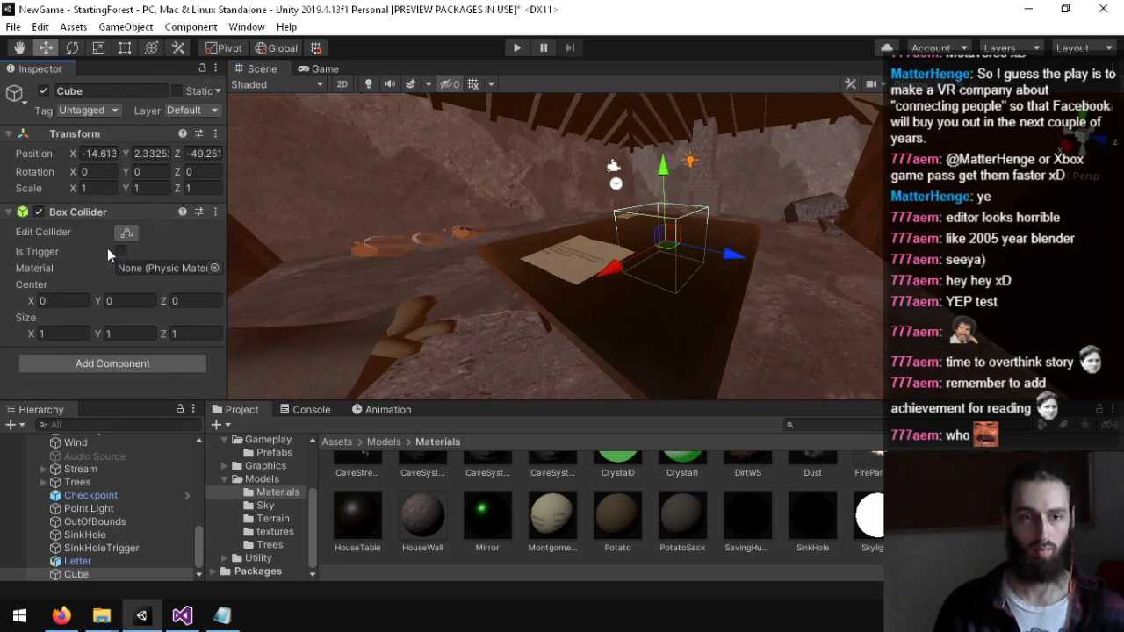
# Step: Add the Placeable Item script to the Cube and assign Letter as both its Required Item and Place Transform
pyautogui.click(116, 362)
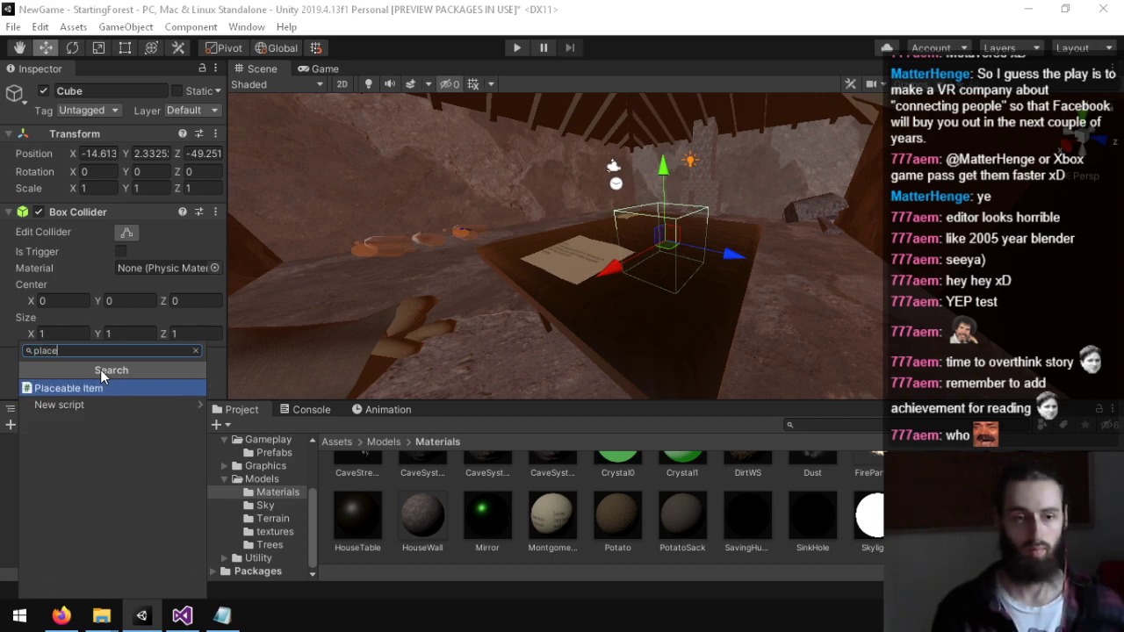
pyautogui.press('Return')
pyautogui.scroll(-3, 106, 365)
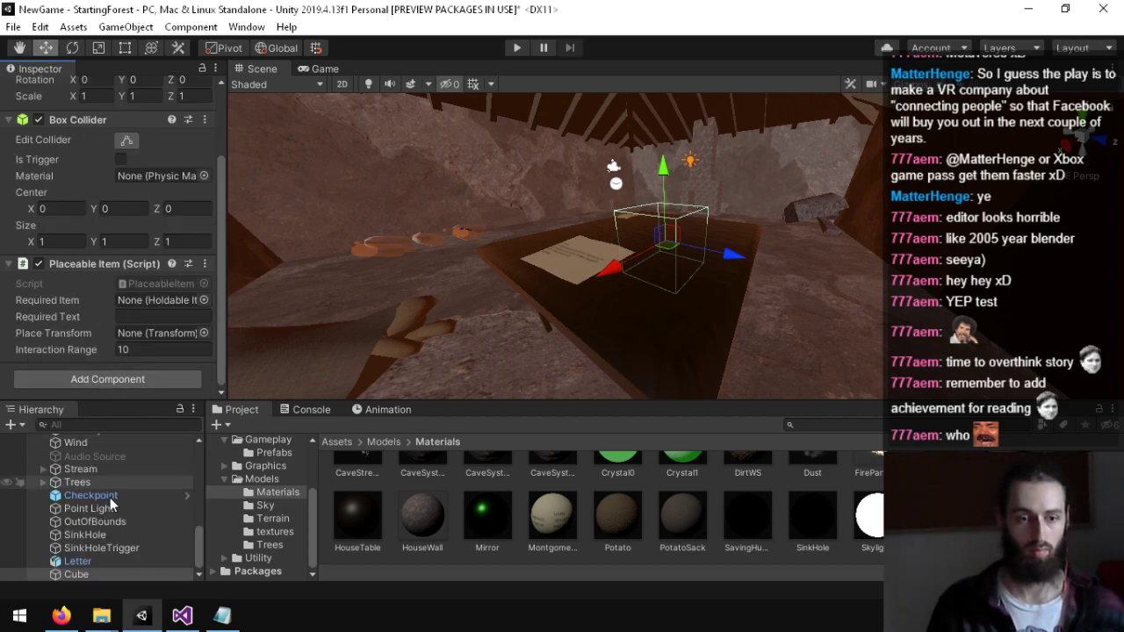
pyautogui.moveTo(79, 561); pyautogui.dragTo(141, 309)
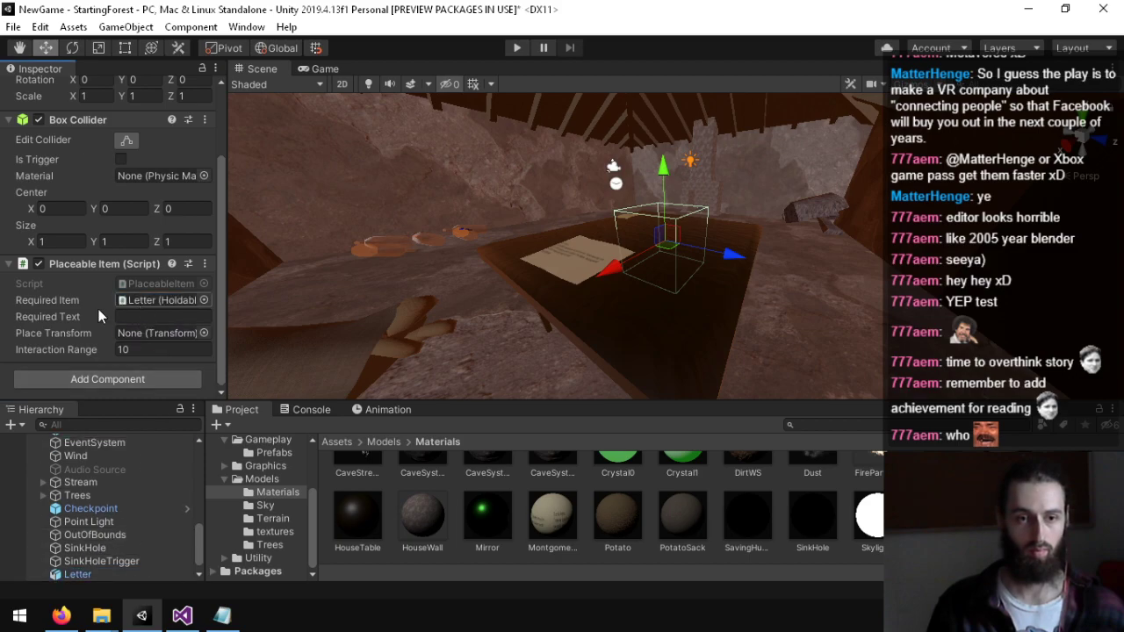
pyautogui.scroll(-1, 116, 511)
pyautogui.scroll(1, 118, 580)
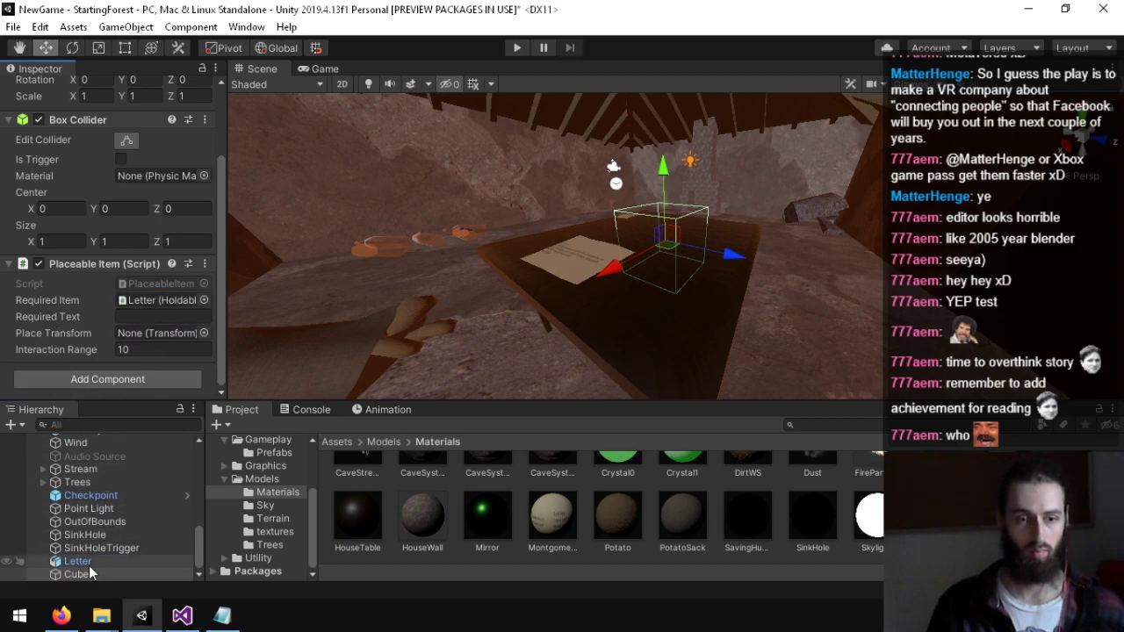
pyautogui.moveTo(87, 574); pyautogui.dragTo(185, 362)
pyautogui.scroll(-1, 115, 529)
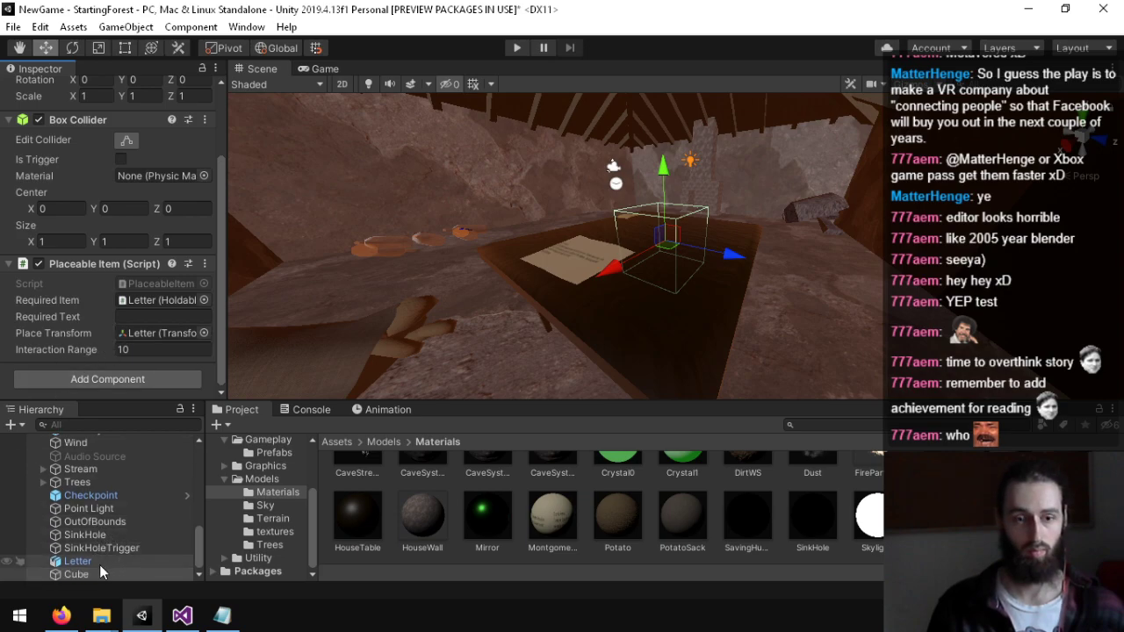
# Step: Duplicate the Letter object and nest the copy under the Cube
pyautogui.click(99, 565)
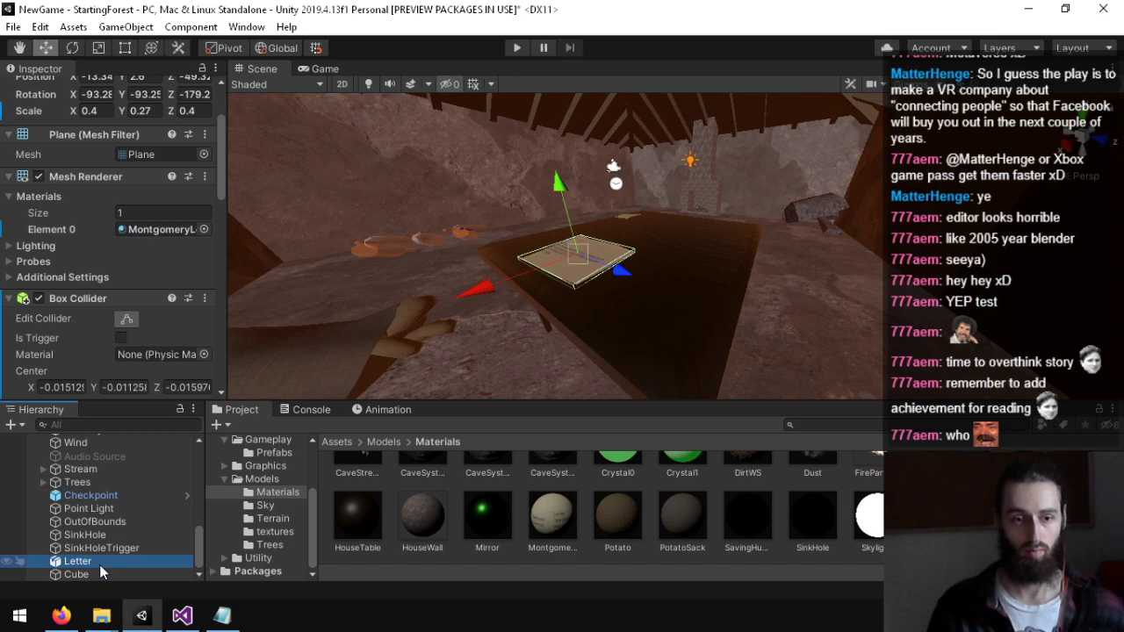
pyautogui.keyDown('ctrl'); pyautogui.click(99, 565); pyautogui.keyUp('ctrl')
pyautogui.click(96, 562)
pyautogui.hotkey('ctrl', 'd')
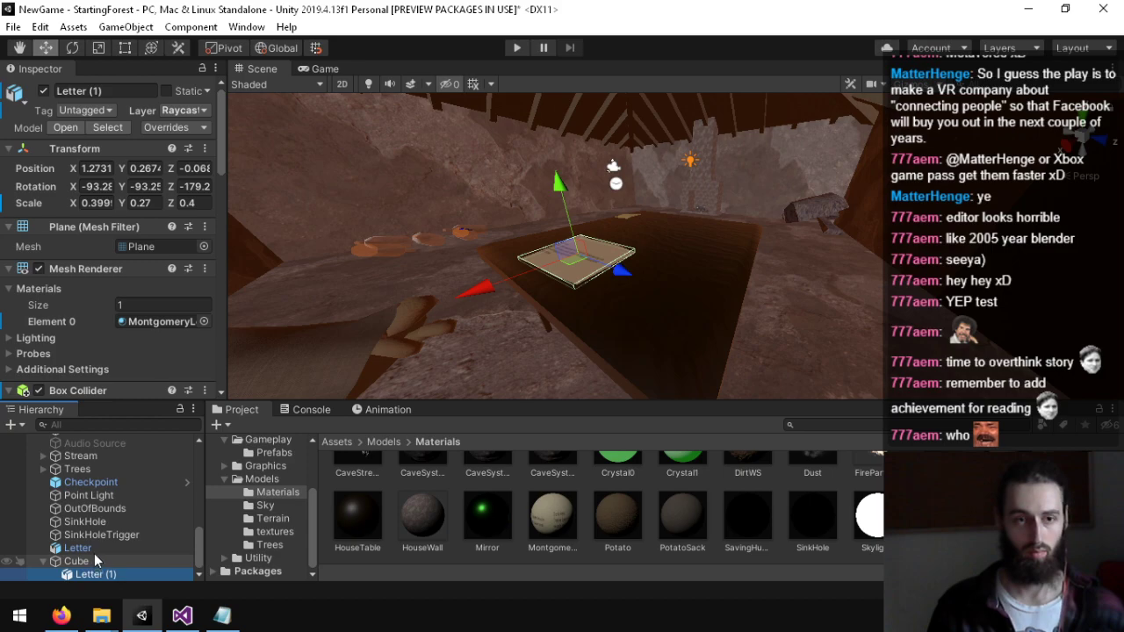
# Step: Strip the Letter copy down to its Transform by removing the Mesh Renderer, Mesh Filter, Box Collider and Holdable Item components
pyautogui.rightClick(97, 269)
pyautogui.click(140, 319)
pyautogui.rightClick(112, 231)
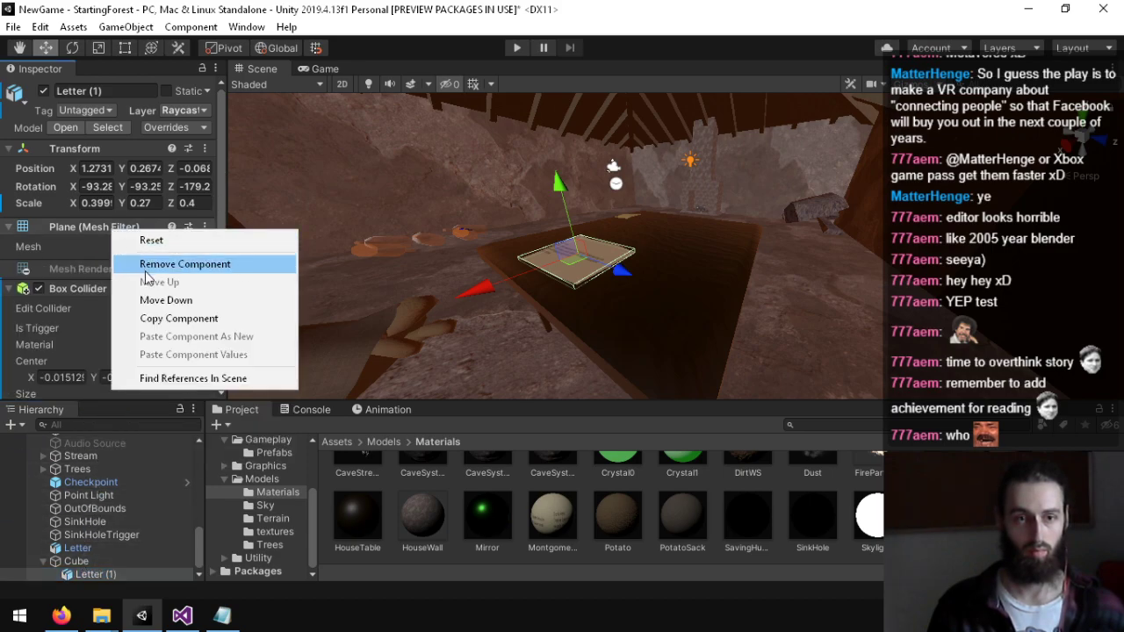
pyautogui.click(149, 263)
pyautogui.rightClick(75, 266)
pyautogui.click(146, 319)
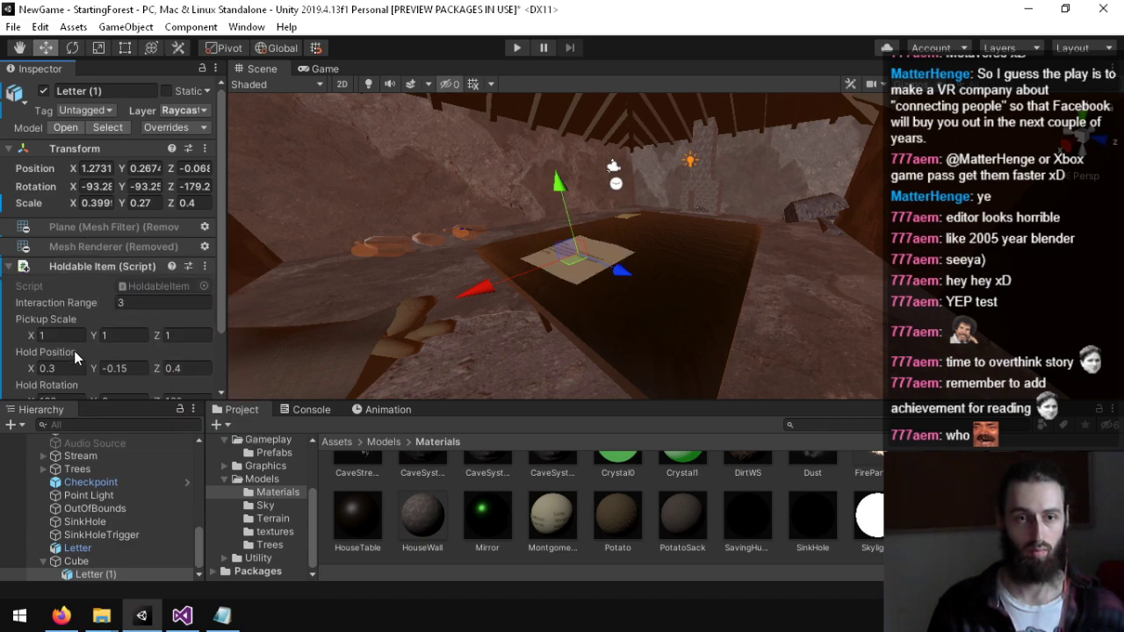
pyautogui.scroll(-2, 66, 376)
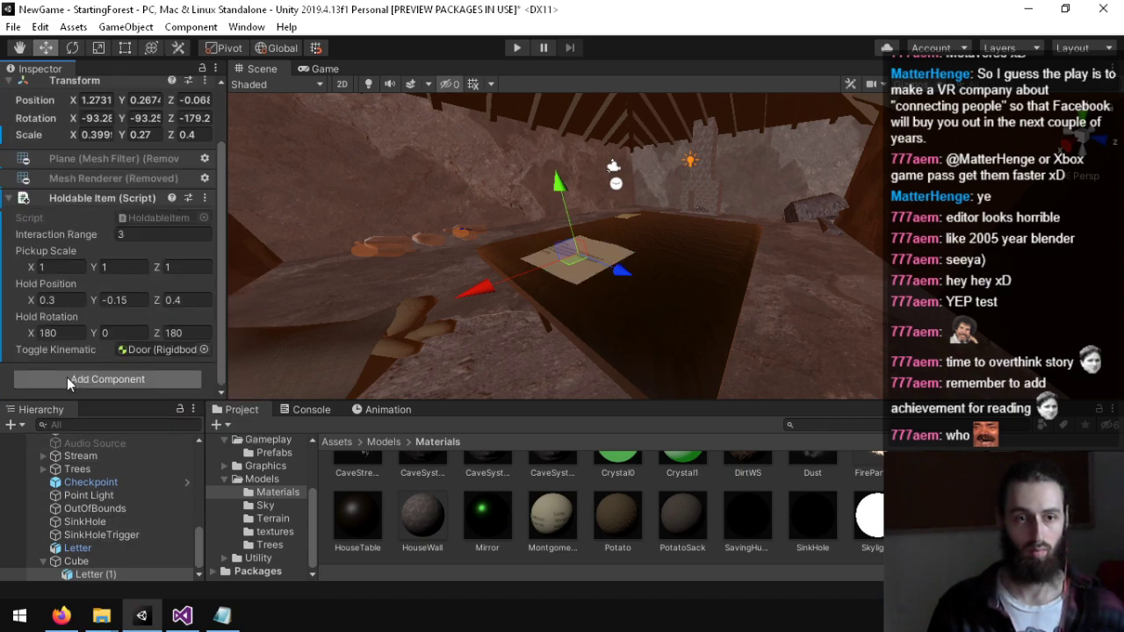
pyautogui.rightClick(93, 198)
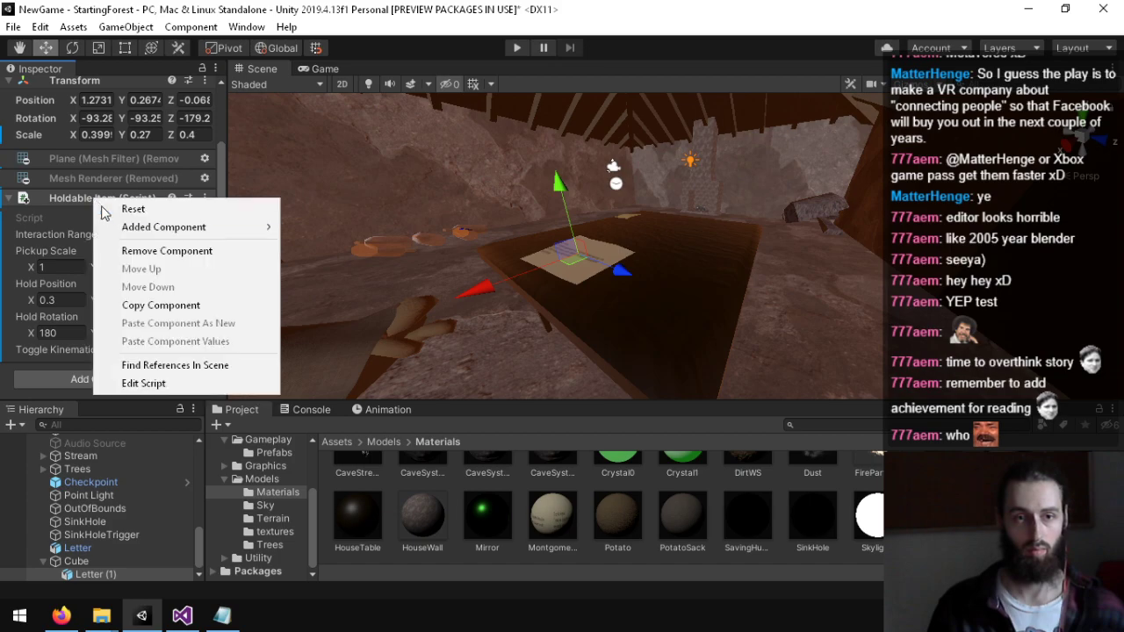
pyautogui.click(165, 249)
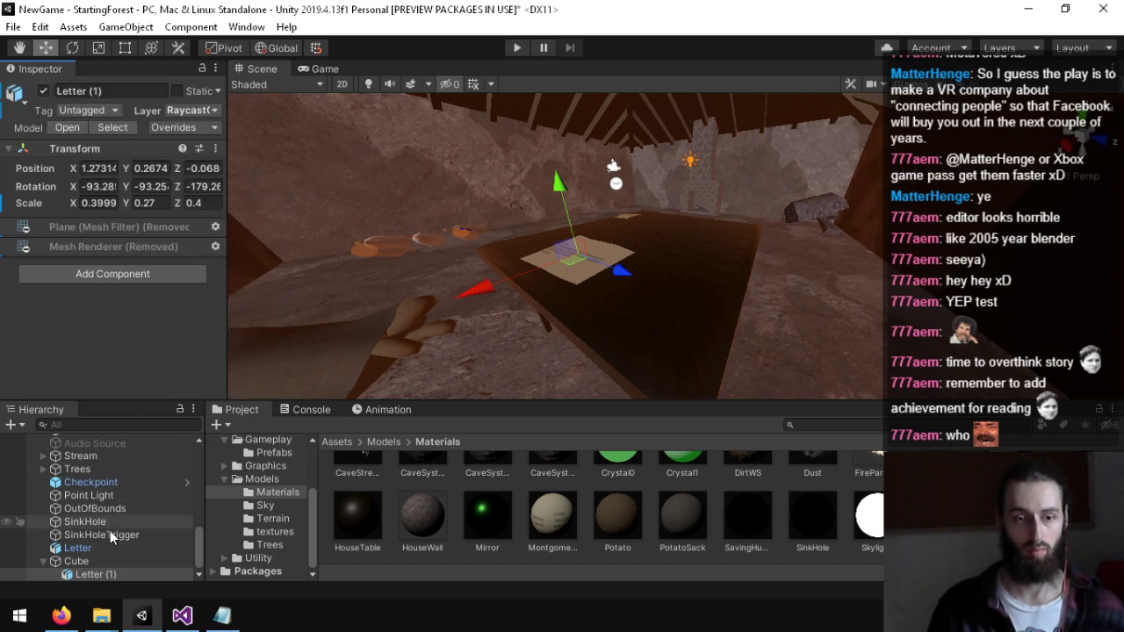
# Step: Browse the Gameplay Prefabs folder and review the original Letter's prefab options and overrides
pyautogui.click(77, 562)
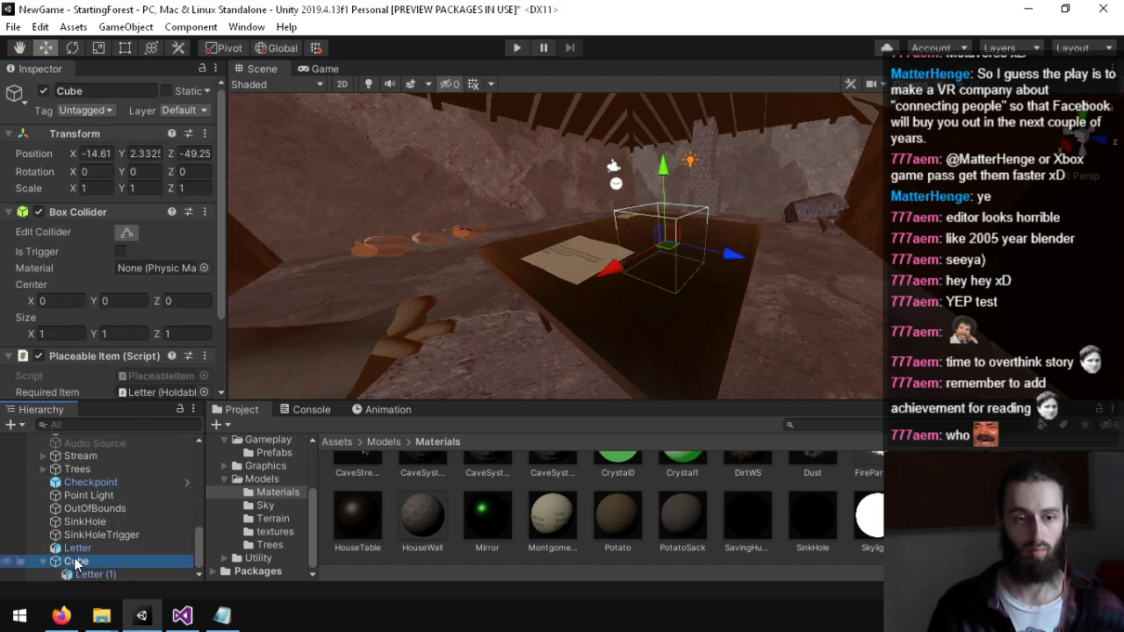
pyautogui.click(266, 466)
pyautogui.click(275, 452)
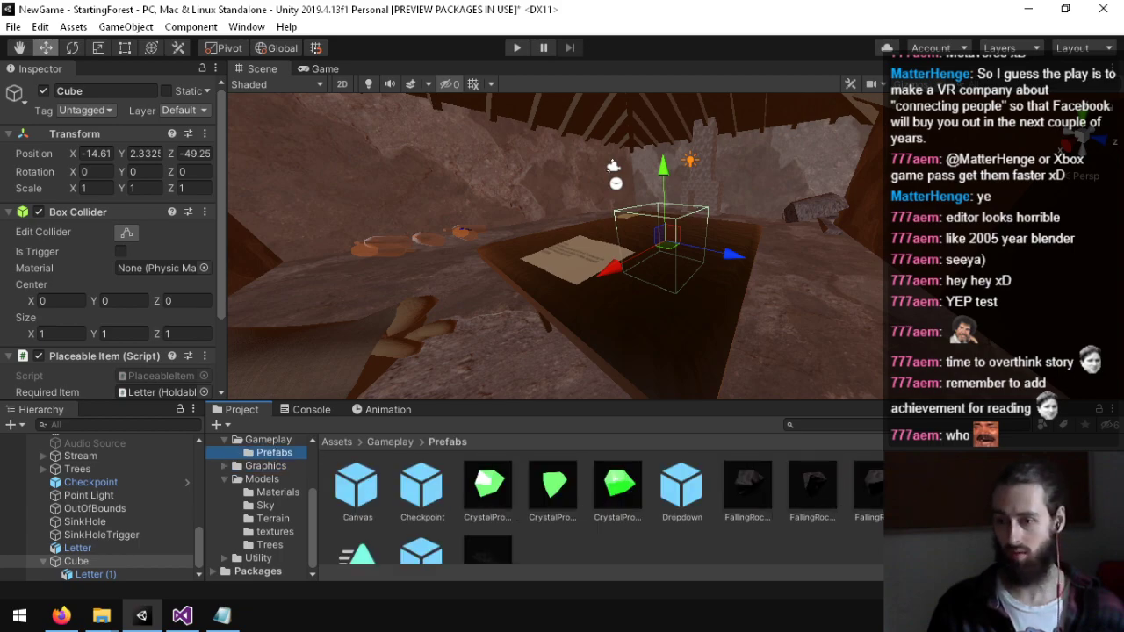
pyautogui.scroll(-2, 830, 489)
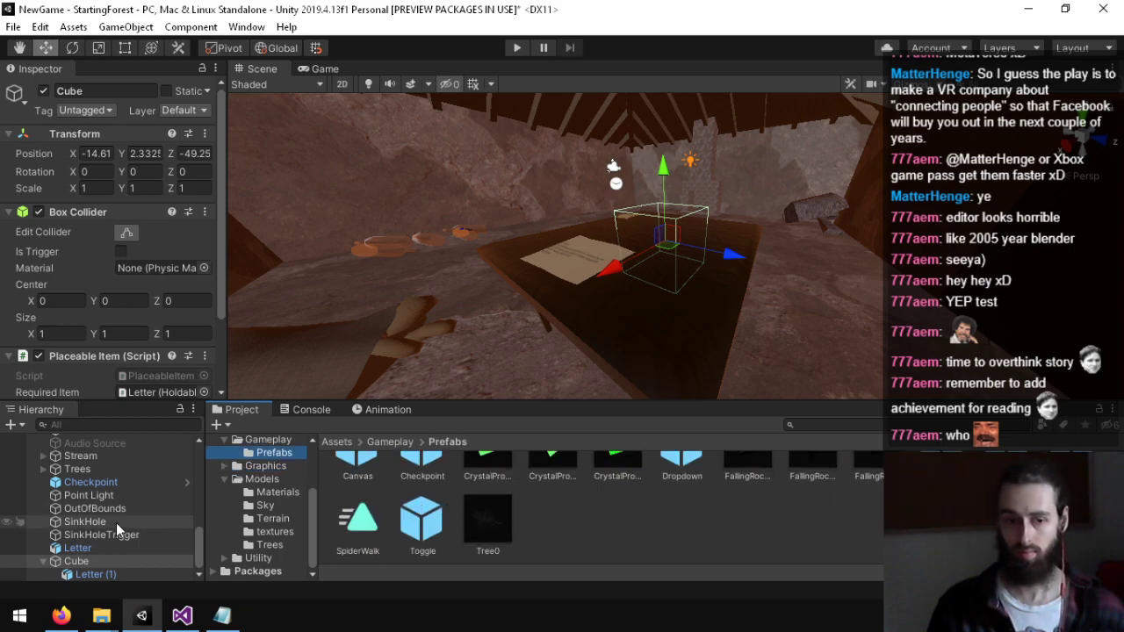
pyautogui.click(79, 548)
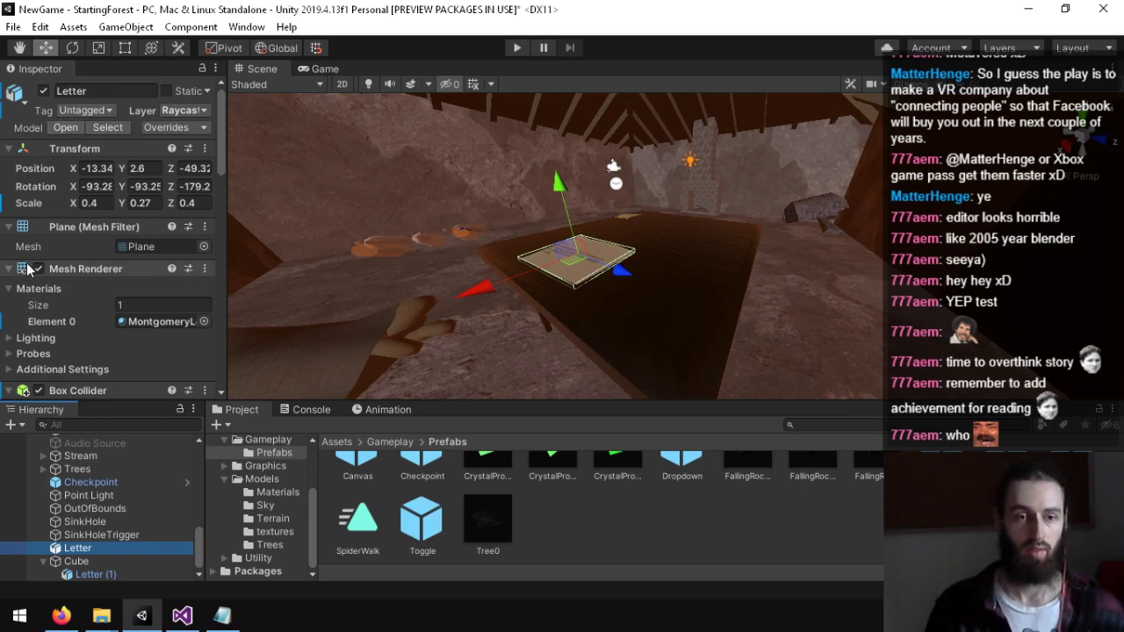
pyautogui.rightClick(92, 550)
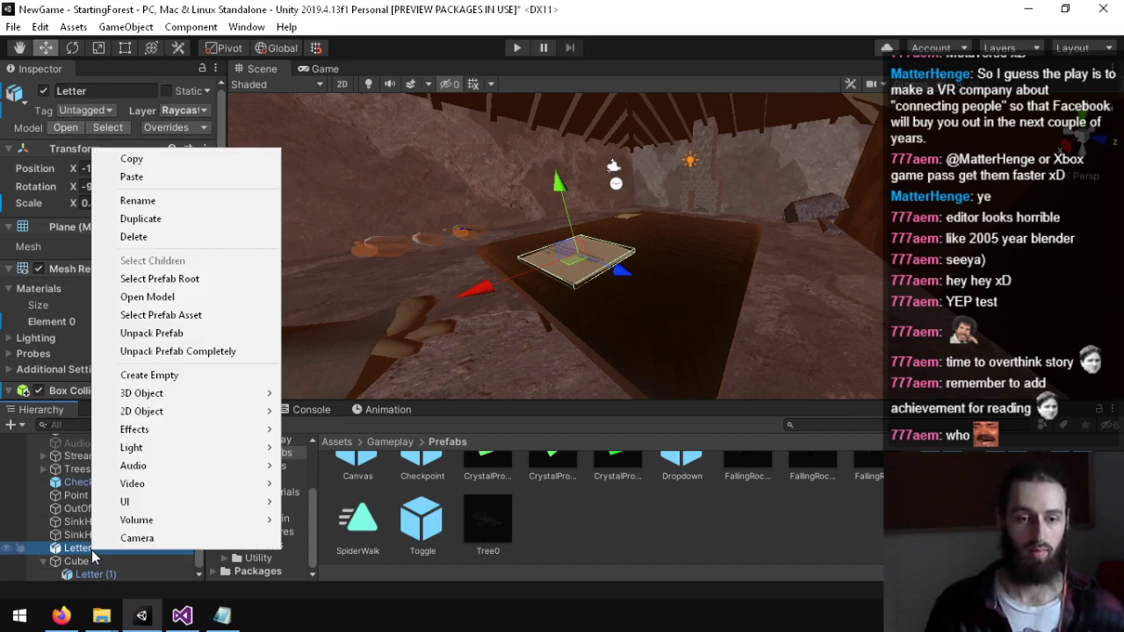
pyautogui.click(205, 127)
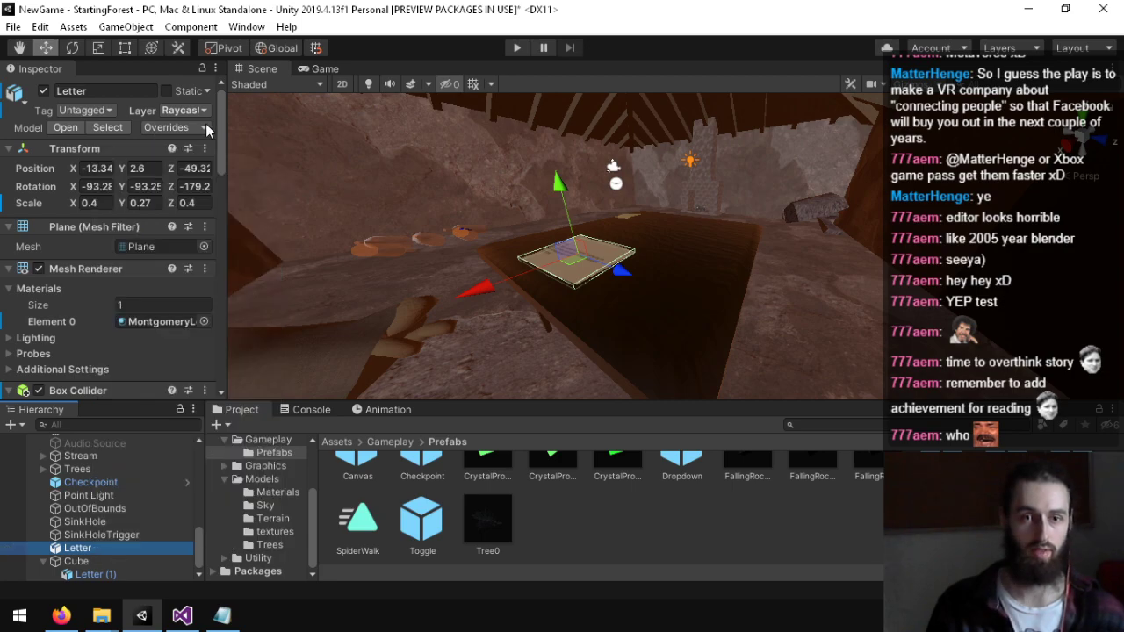
pyautogui.click(204, 125)
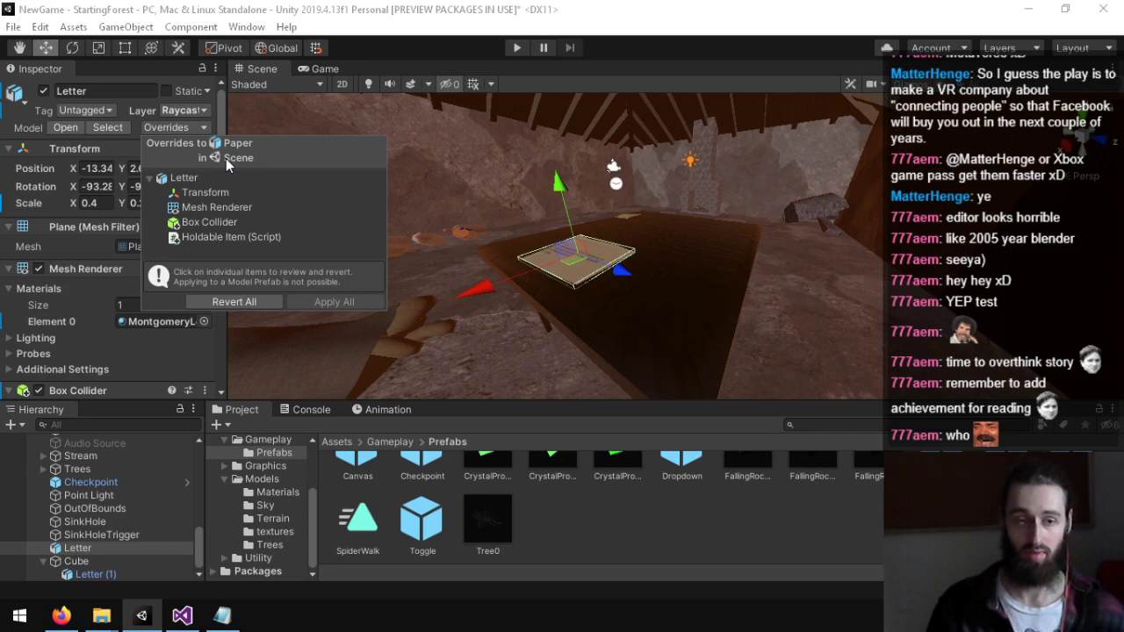
pyautogui.click(688, 608)
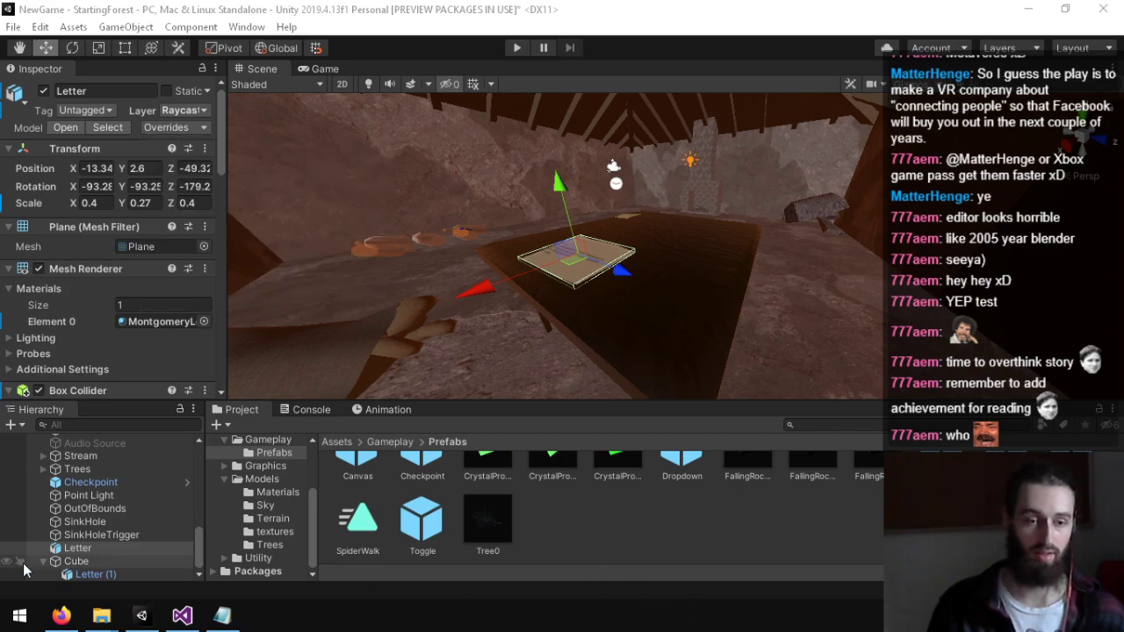
# Step: Rename the Cube as LetterPlace and set its layer to RaycastOnly, including its child objects
pyautogui.click(43, 562)
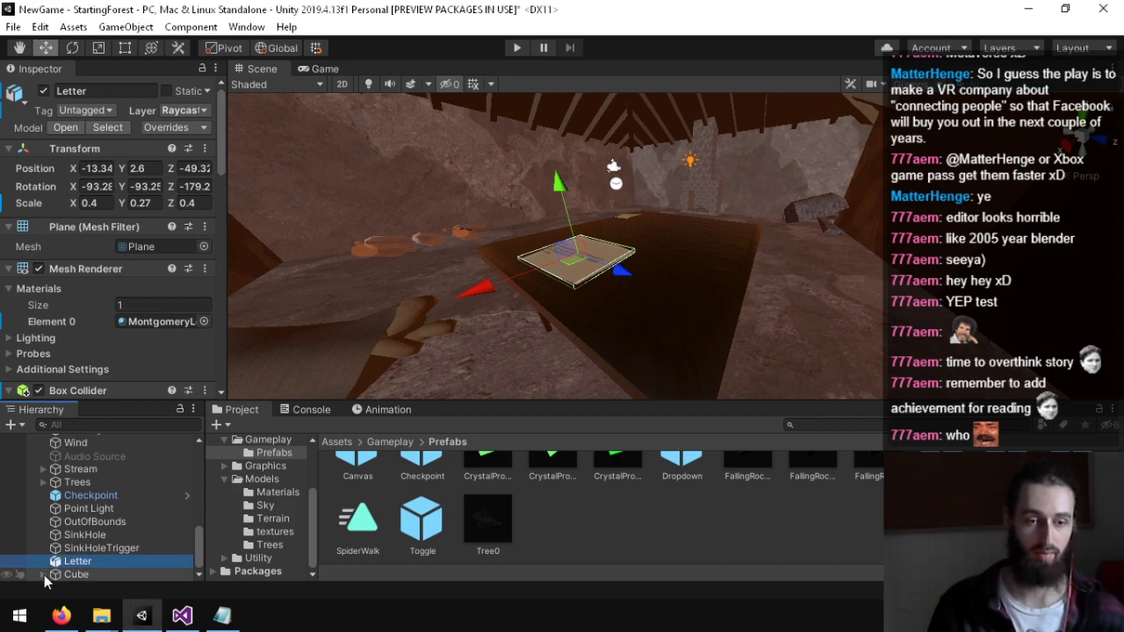
pyautogui.click(43, 575)
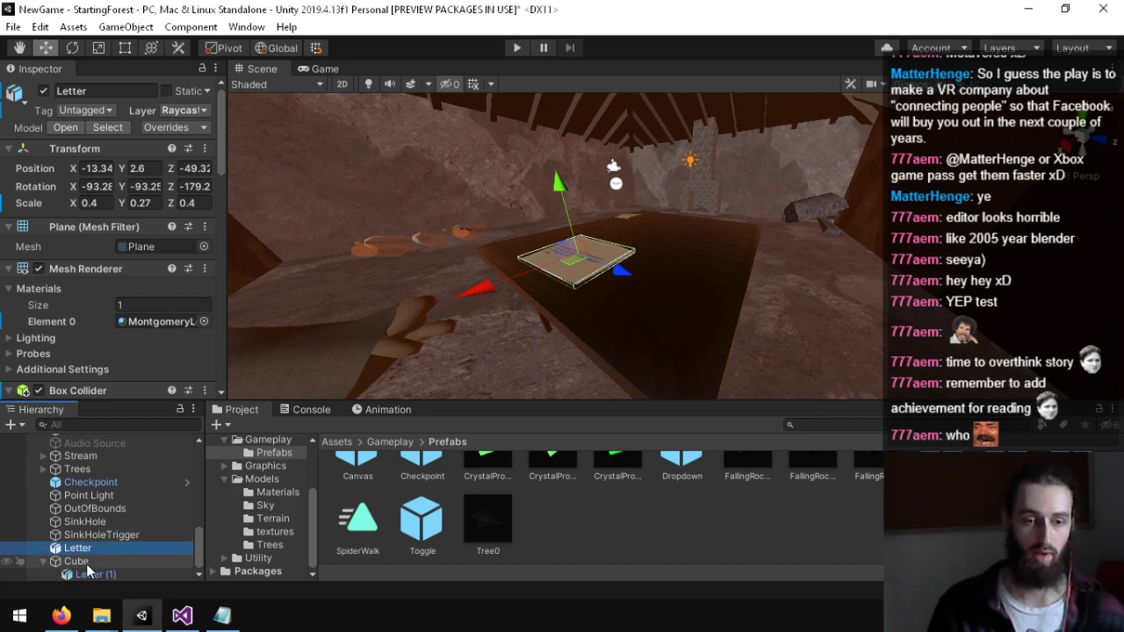
pyautogui.click(85, 562)
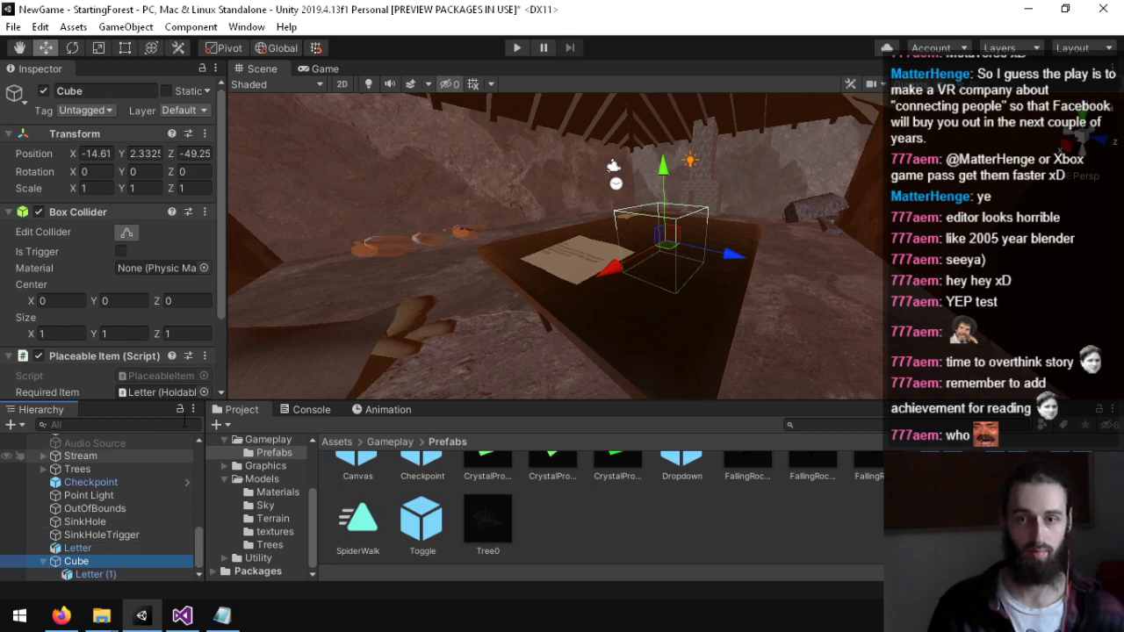
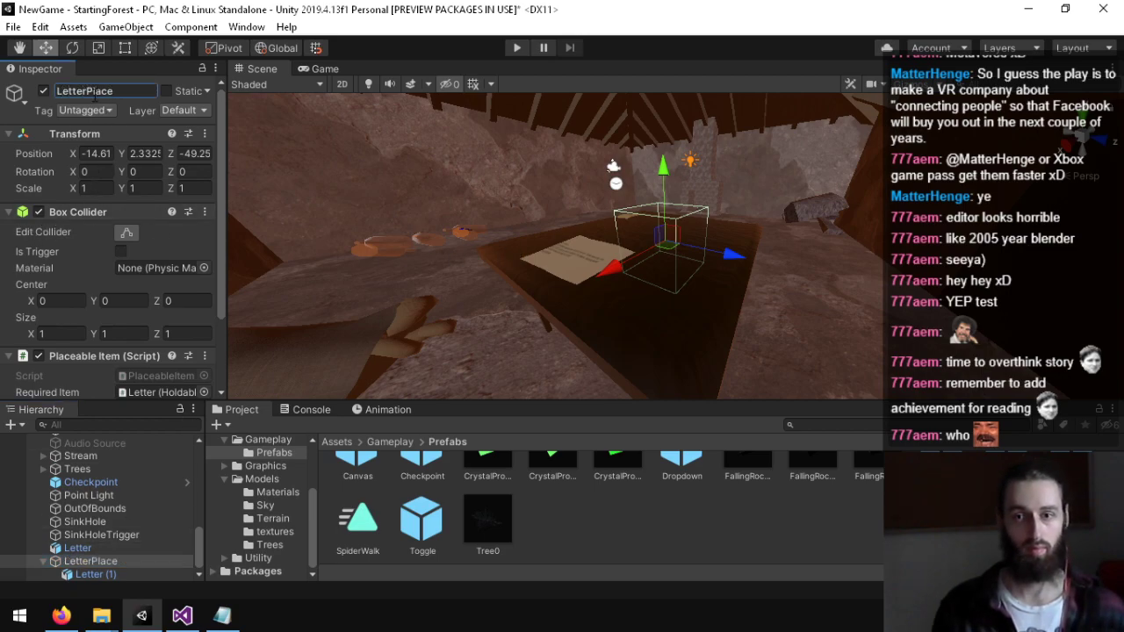
pyautogui.moveTo(563, 130); pyautogui.dragTo(229, 189, button='right')
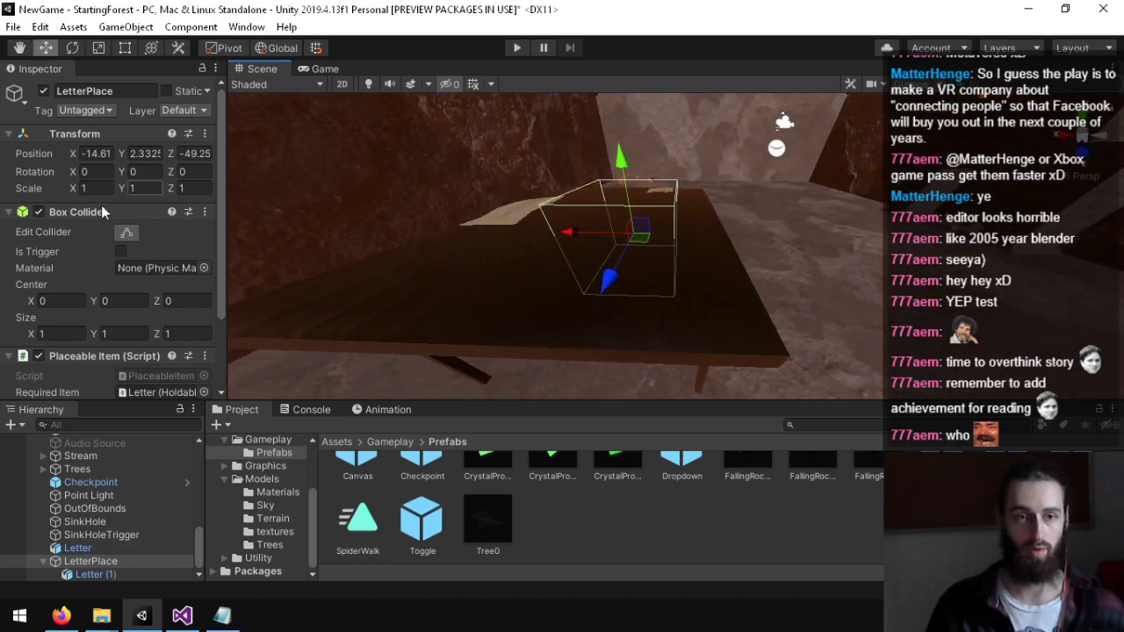
pyautogui.click(191, 110)
pyautogui.click(211, 219)
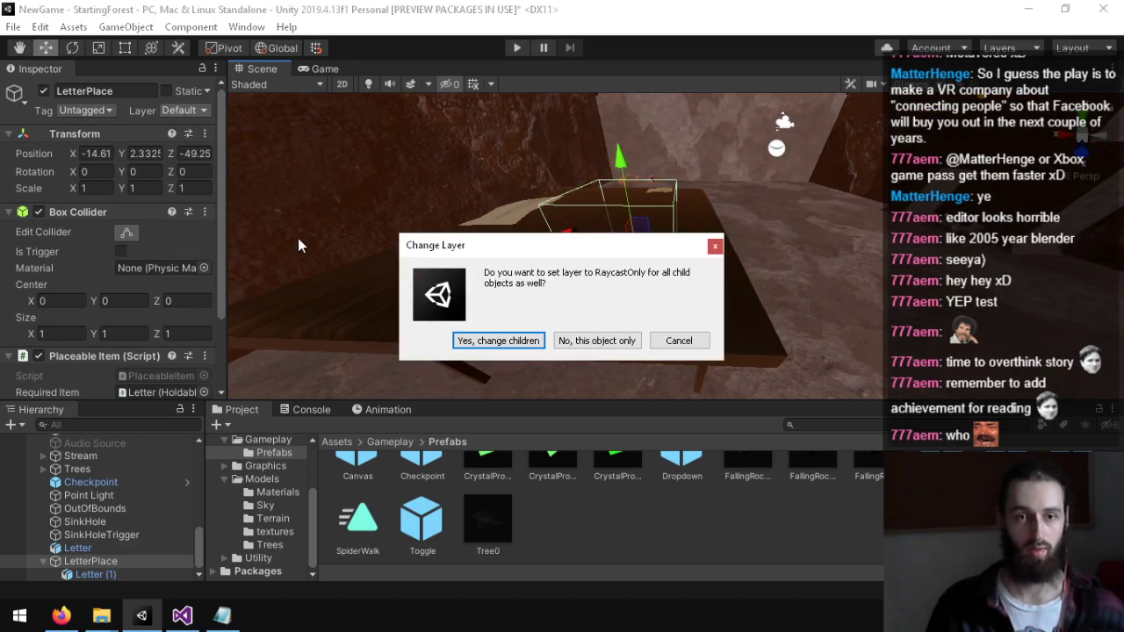
pyautogui.click(521, 346)
# Step: Flatten LetterPlace to a Y scale of 0.05 and set its Y position to 2.54, level with the tabletop
pyautogui.moveTo(546, 248); pyautogui.dragTo(610, 209, button='right')
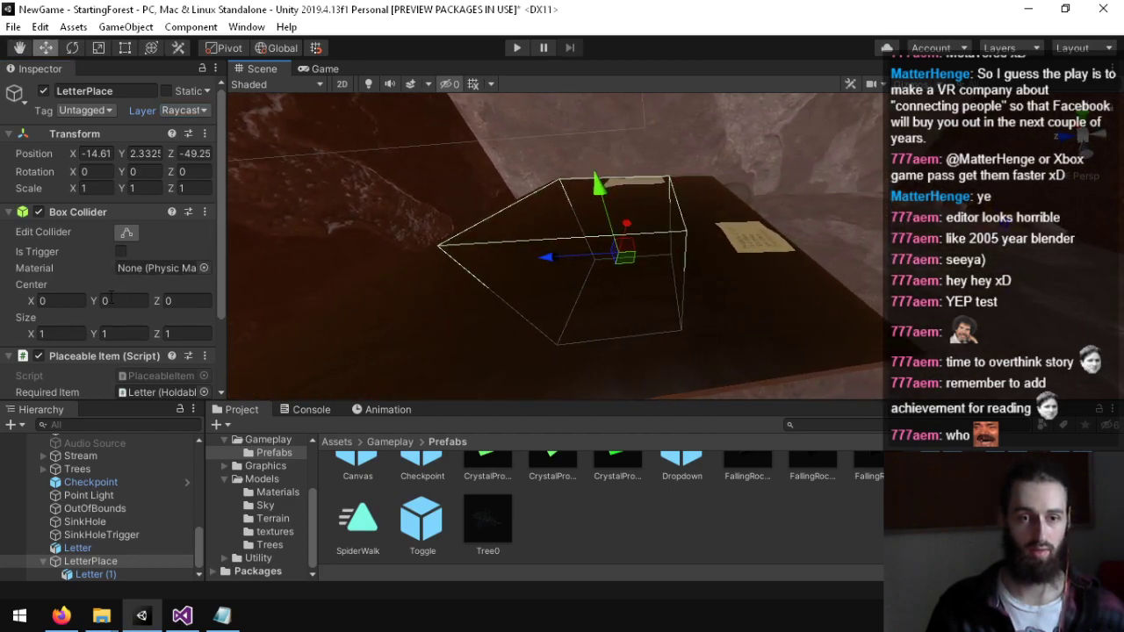
pyautogui.moveTo(121, 191)
pyautogui.mouseDown()
pyautogui.moveTo(103, 190)
pyautogui.moveTo(133, 158)
pyautogui.moveTo(101, 185)
pyautogui.moveTo(120, 187)
pyautogui.mouseUp()
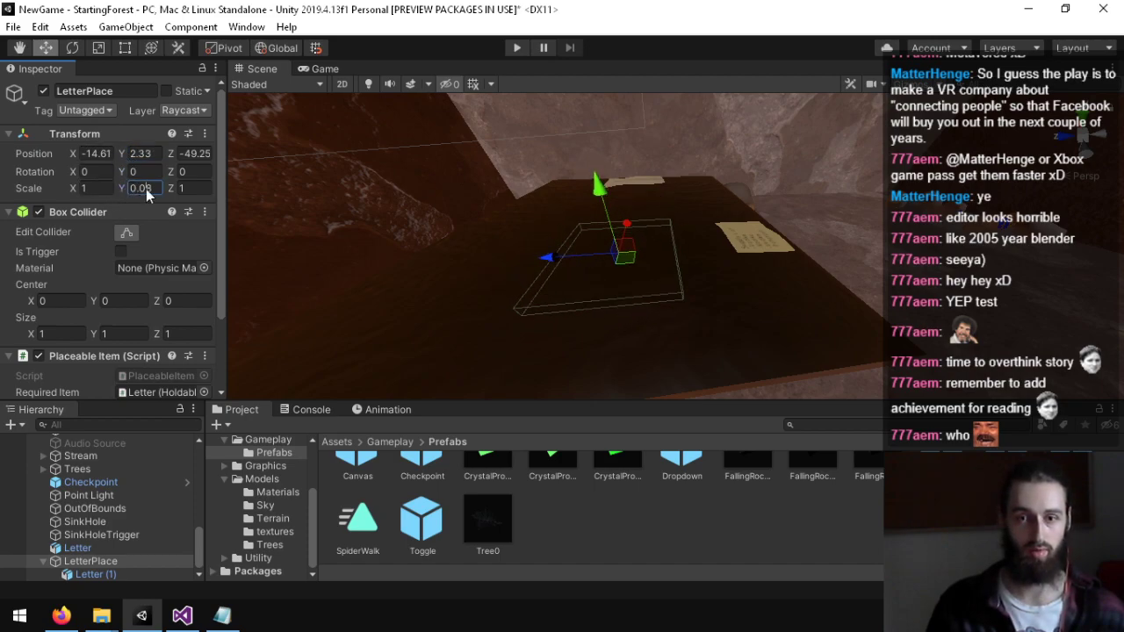
pyautogui.write('0.03')
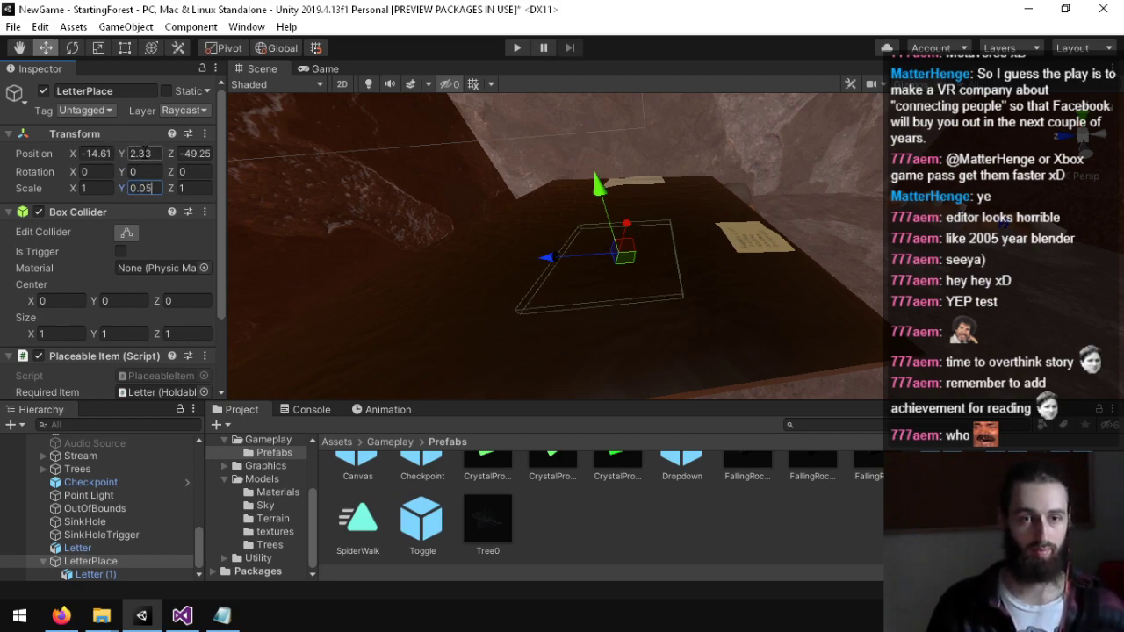
pyautogui.write('2')
pyautogui.click(155, 153)
pyautogui.write('2')
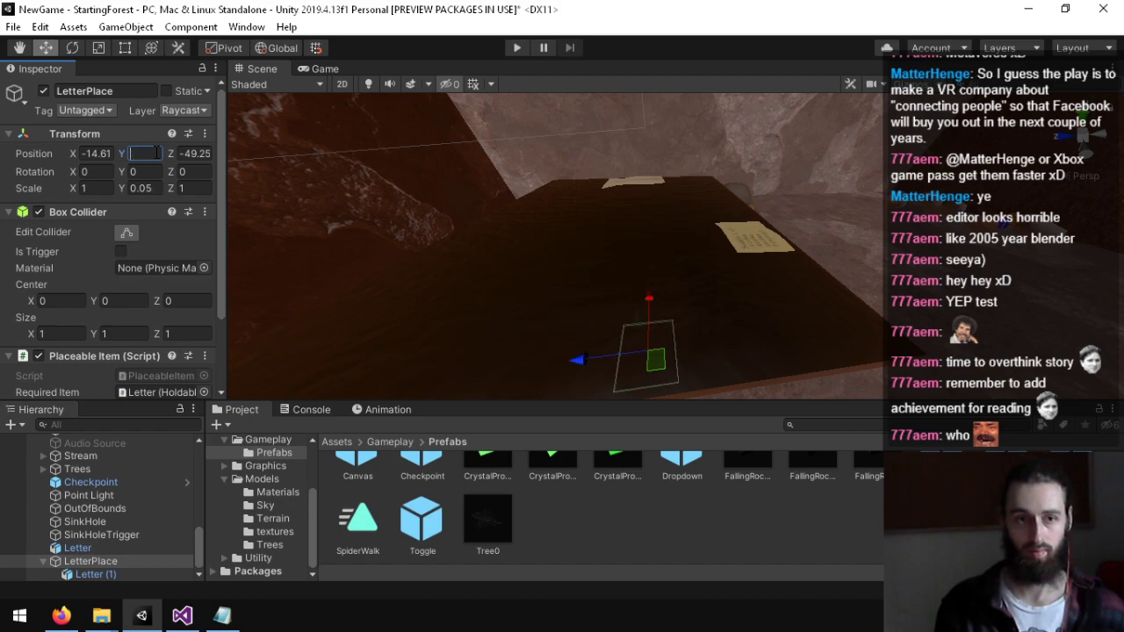
pyautogui.write('.6')
pyautogui.press('BackSpace')
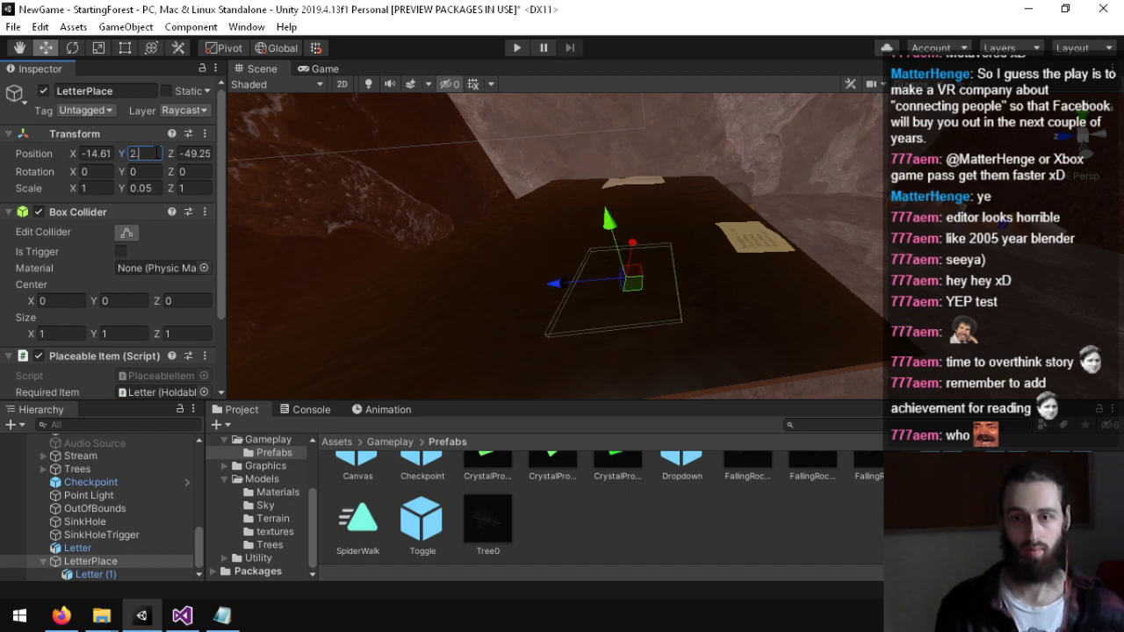
pyautogui.write('55')
pyautogui.press('BackSpace')
pyautogui.write('4')
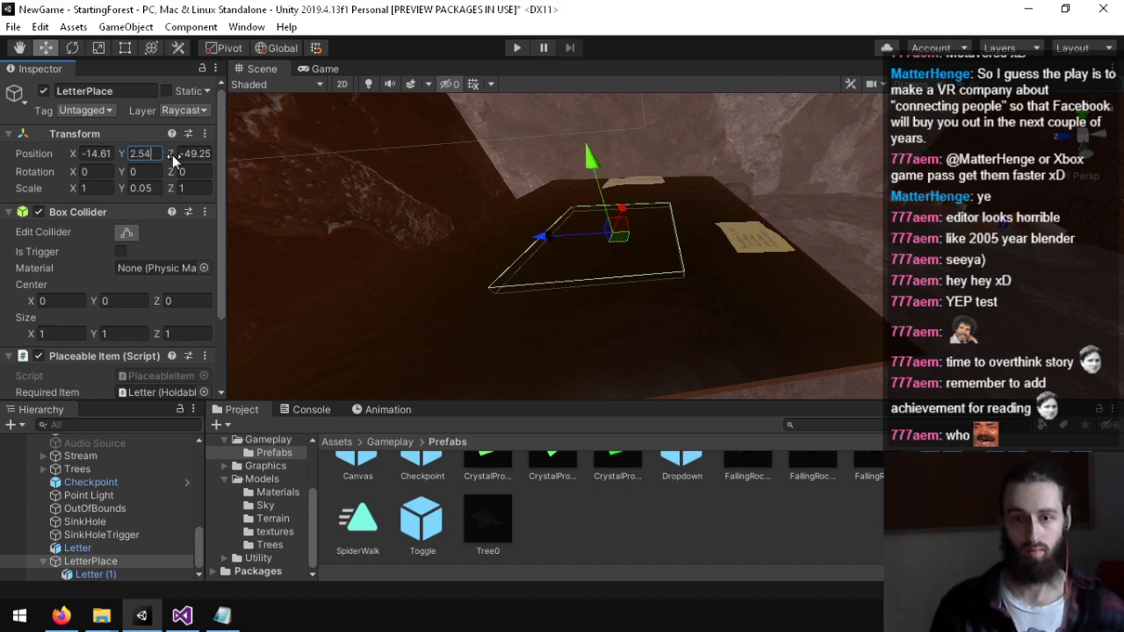
# Step: Set LetterPlace's X and Z scale to 3 and move it along X to -14.25 so it covers the table
pyautogui.press('d')
pyautogui.moveTo(849, 213); pyautogui.dragTo(672, 195, button='right')
pyautogui.keyDown('alt'); pyautogui.moveTo(676, 202); pyautogui.dragTo(105, 189); pyautogui.keyUp('alt')
pyautogui.click(100, 185)
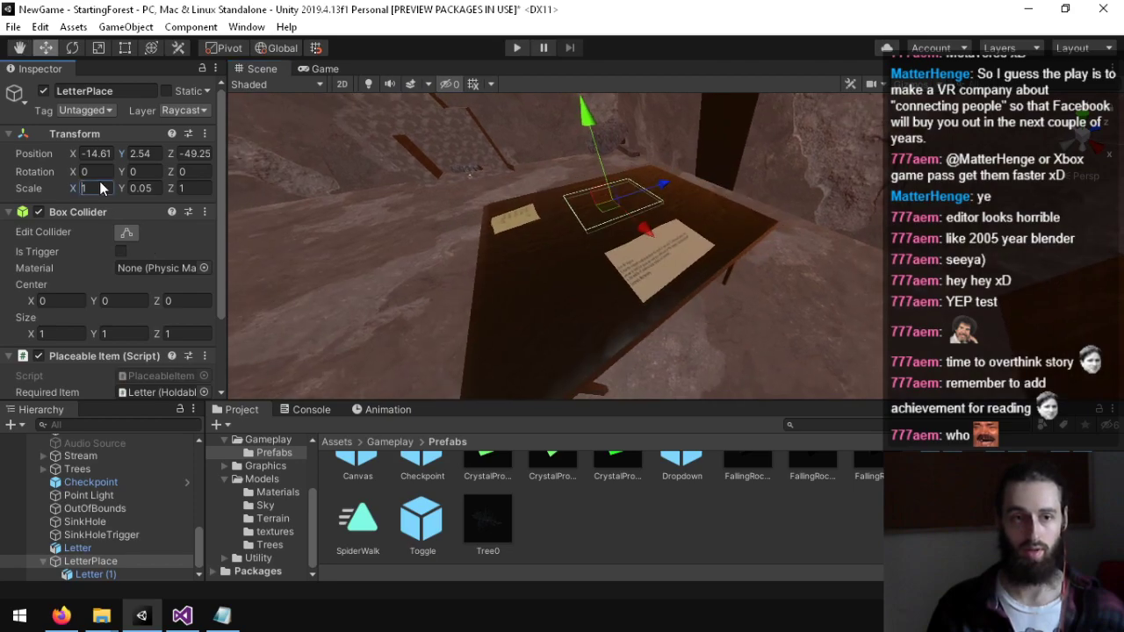
pyautogui.write('3')
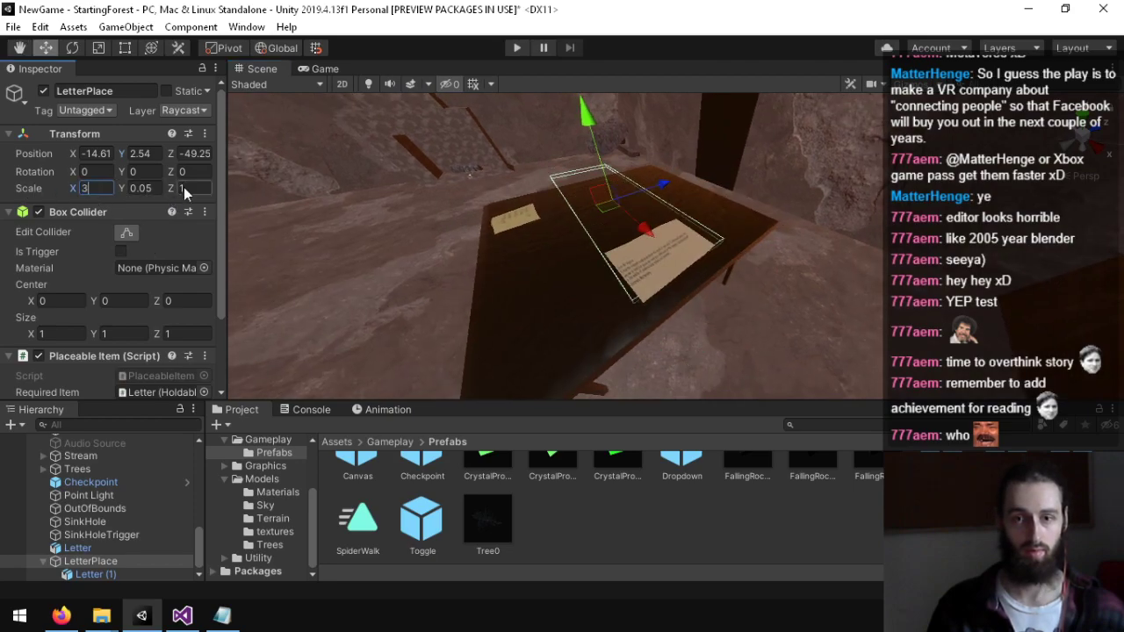
pyautogui.click(184, 187)
pyautogui.write('3')
pyautogui.keyDown('alt'); pyautogui.moveTo(395, 201); pyautogui.dragTo(721, 230); pyautogui.keyUp('alt')
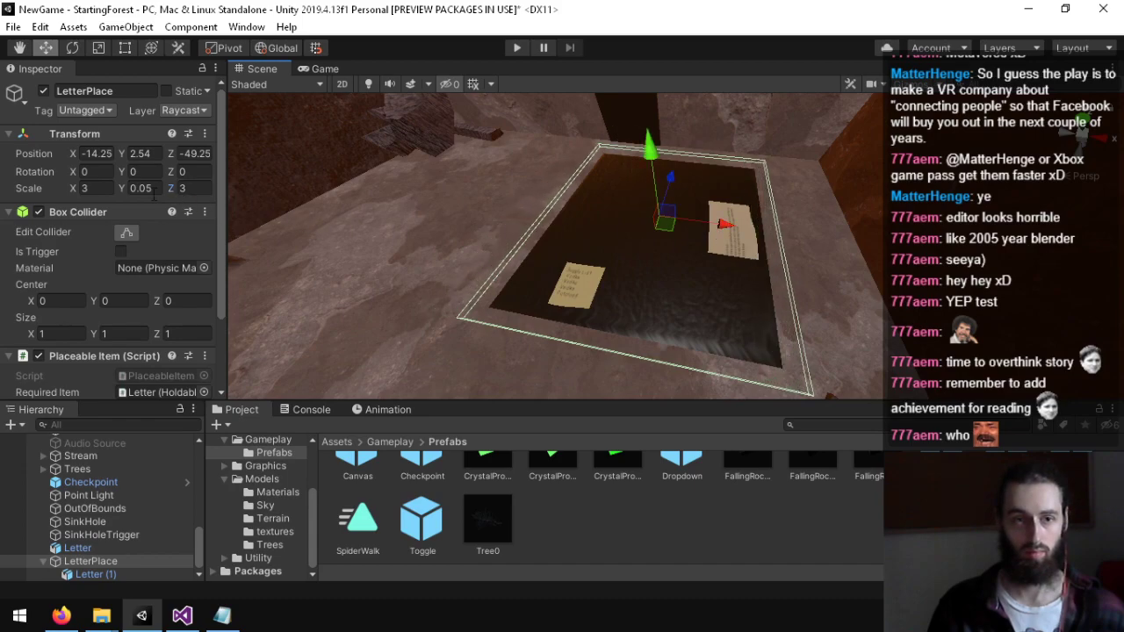
# Step: Set LetterPlace's X scale to 2.7 and Z scale to 2.76, and compare it with the BasicSquareTable object
pyautogui.write('2.7')
pyautogui.press('Tab')
pyautogui.press('Tab')
pyautogui.write('2.76')
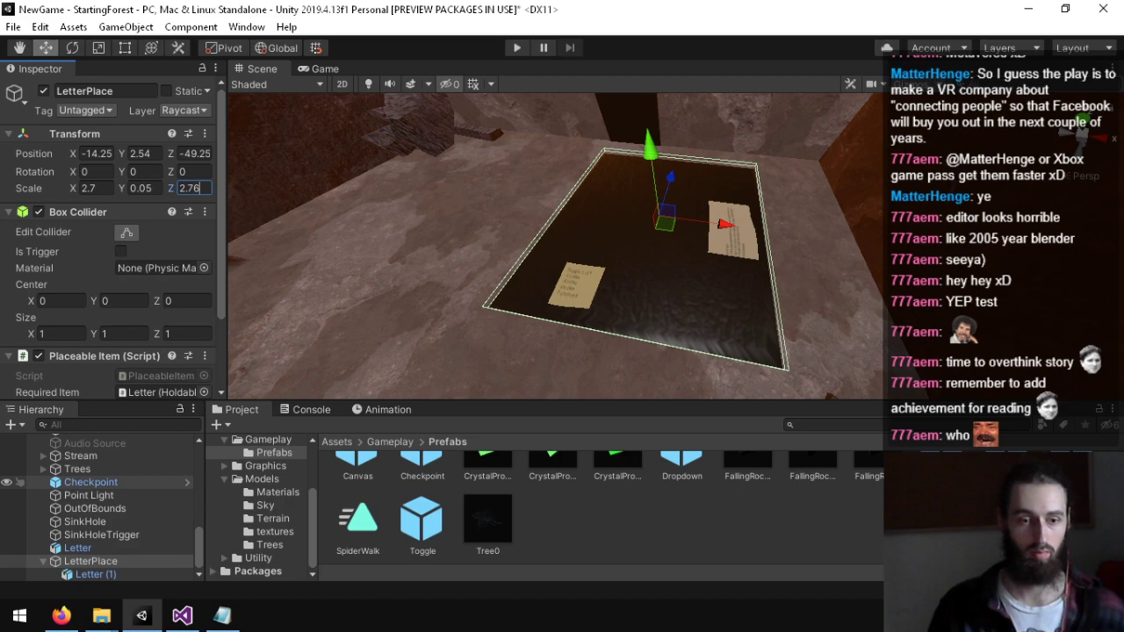
pyautogui.scroll(10, 111, 536)
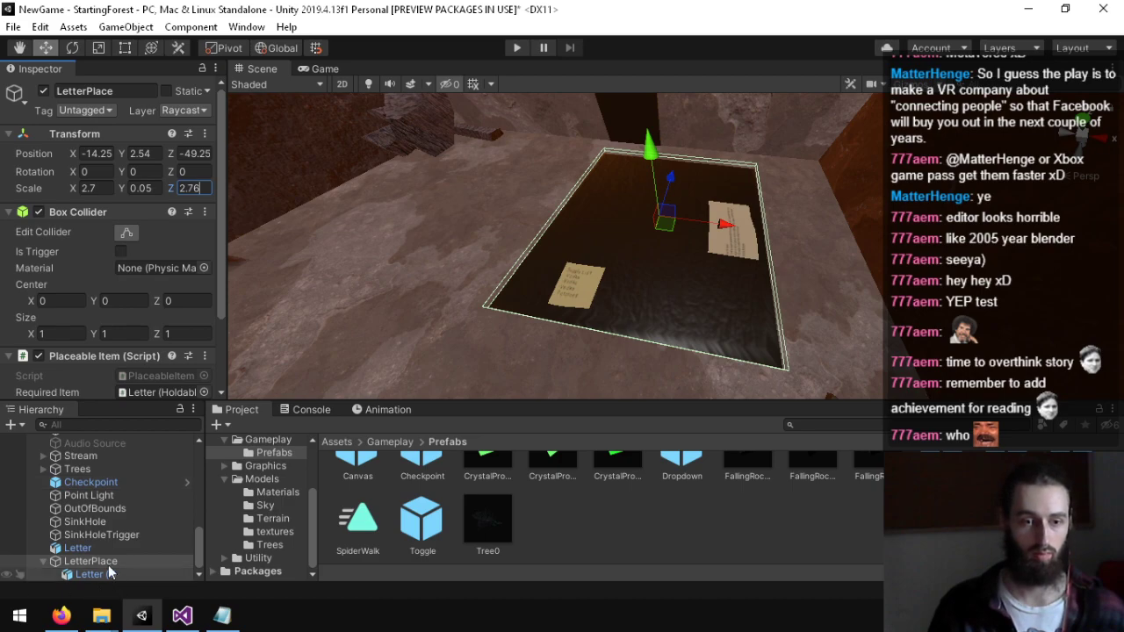
pyautogui.click(137, 466)
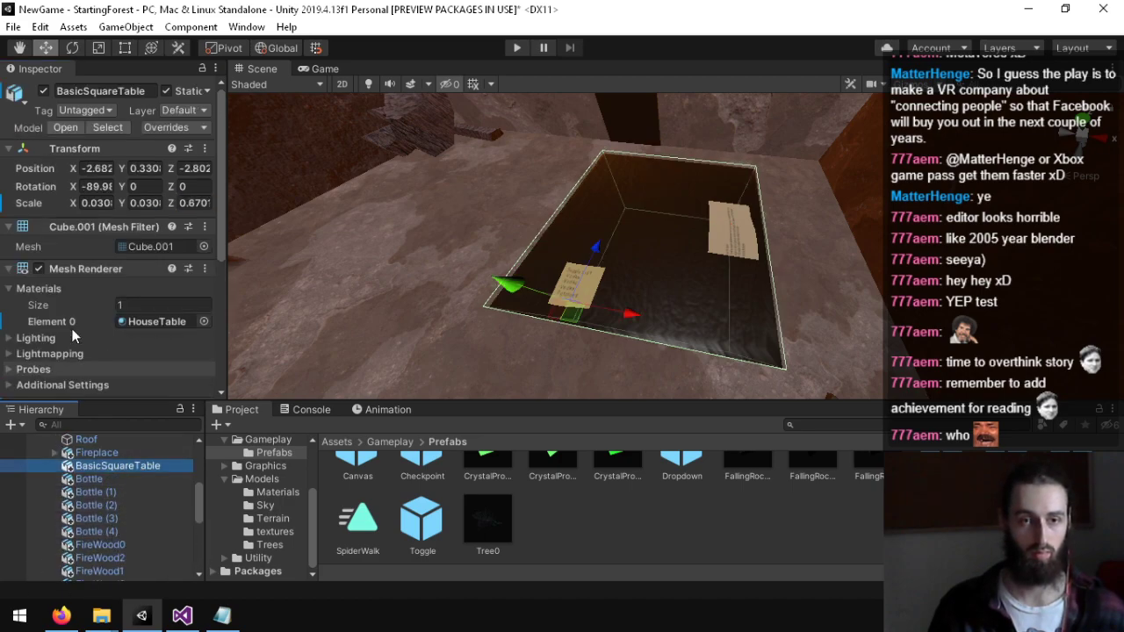
pyautogui.scroll(-10, 138, 506)
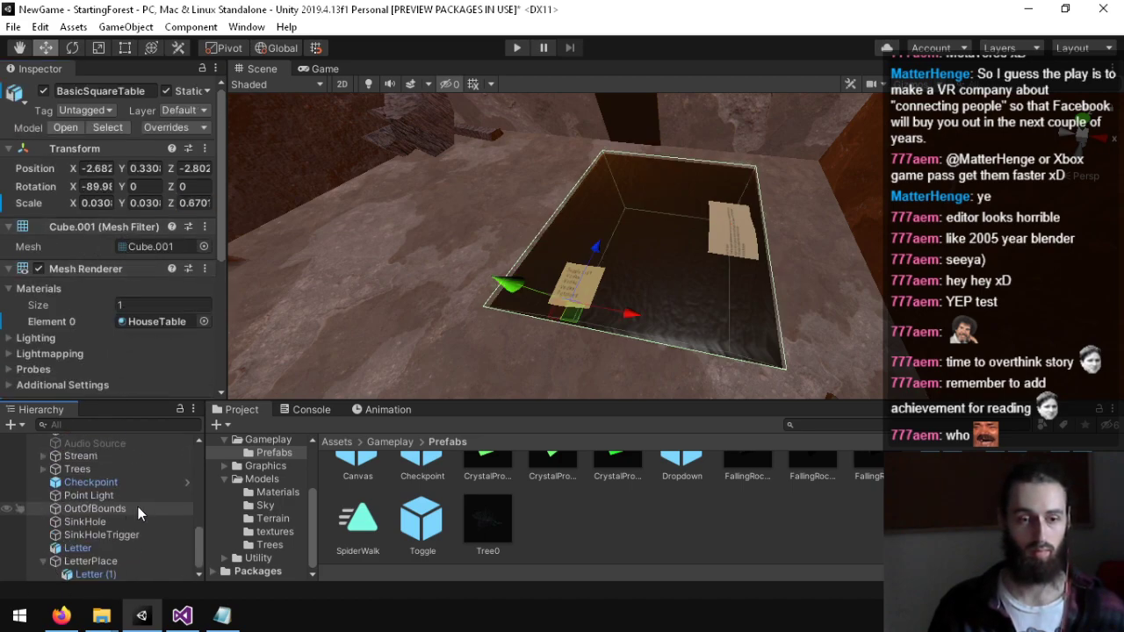
pyautogui.click(95, 574)
pyautogui.click(129, 557)
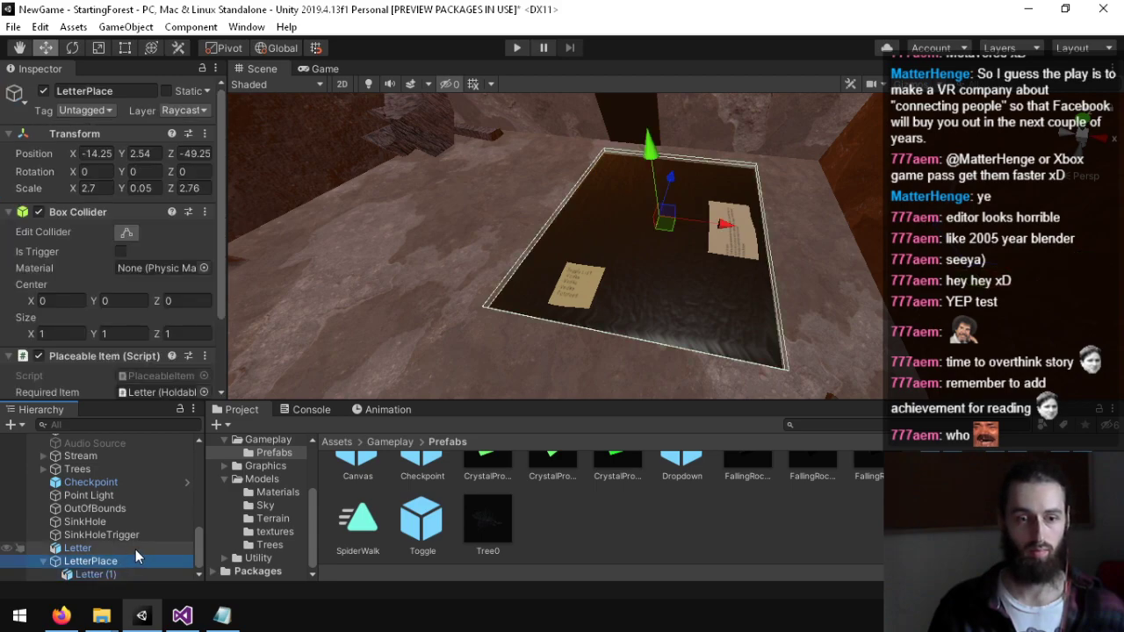
# Step: Set LetterPlace's X and Z scale to 2.5 and the Placeable Item's Interaction Range to 4
pyautogui.write('2.6')
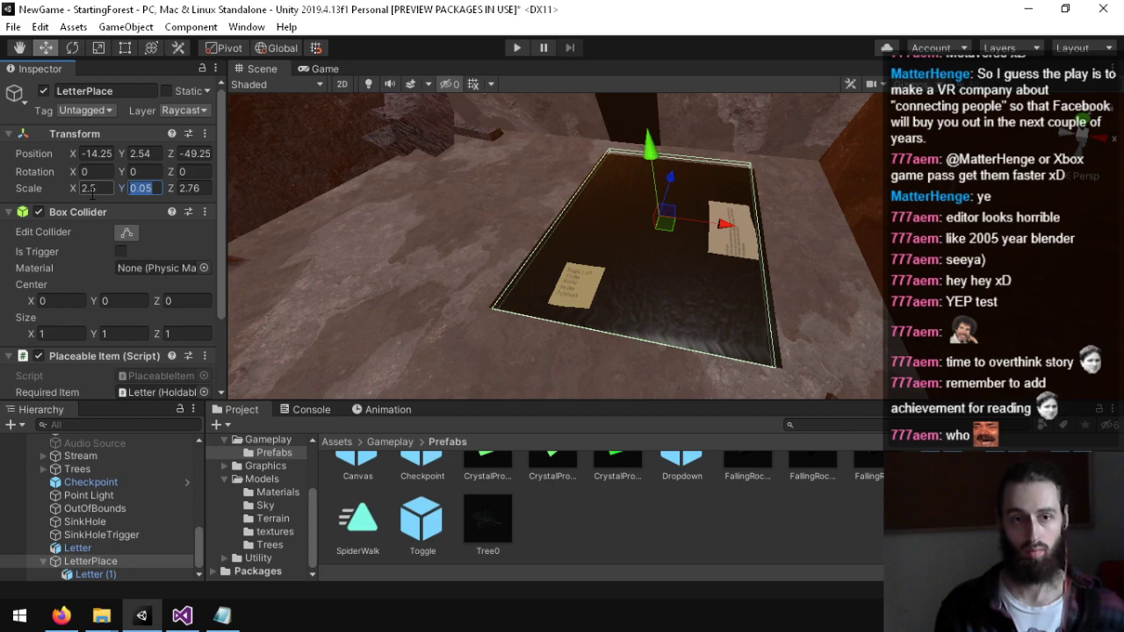
pyautogui.press('Tab')
pyautogui.write('2.5')
pyautogui.moveTo(598, 196); pyautogui.dragTo(475, 177, button='right')
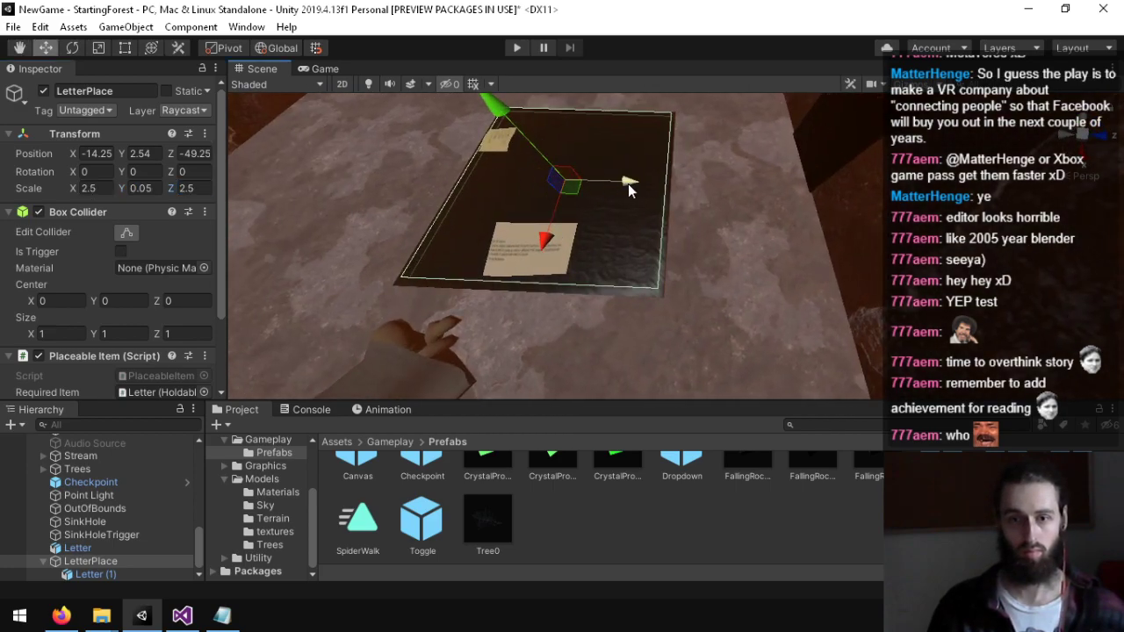
pyautogui.moveTo(628, 184); pyautogui.dragTo(248, 242, button='right')
pyautogui.scroll(-3, 46, 322)
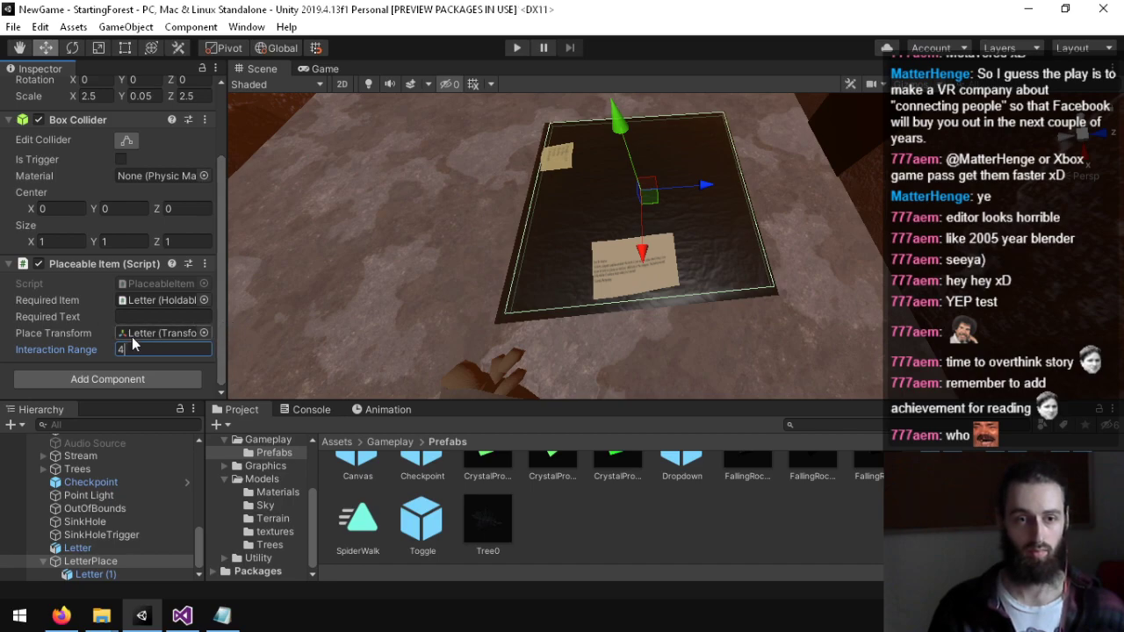
# Step: Set Toggle Kinematic to None in the Holdable Item script of the original Letter
pyautogui.click(104, 573)
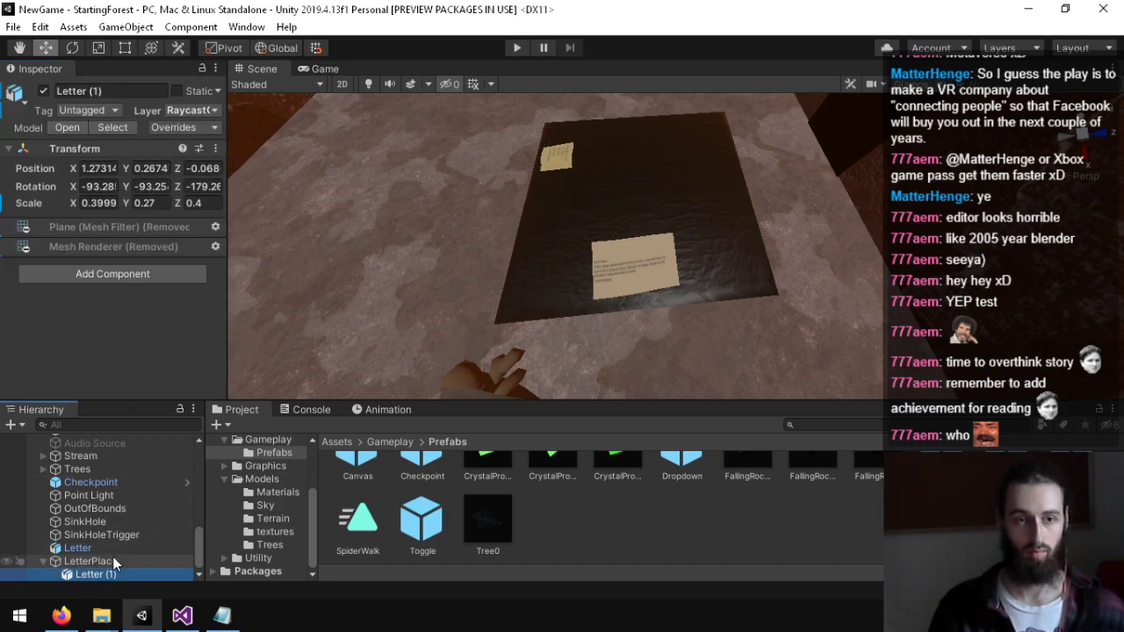
pyautogui.click(115, 561)
pyautogui.click(89, 549)
pyautogui.scroll(-10, 53, 334)
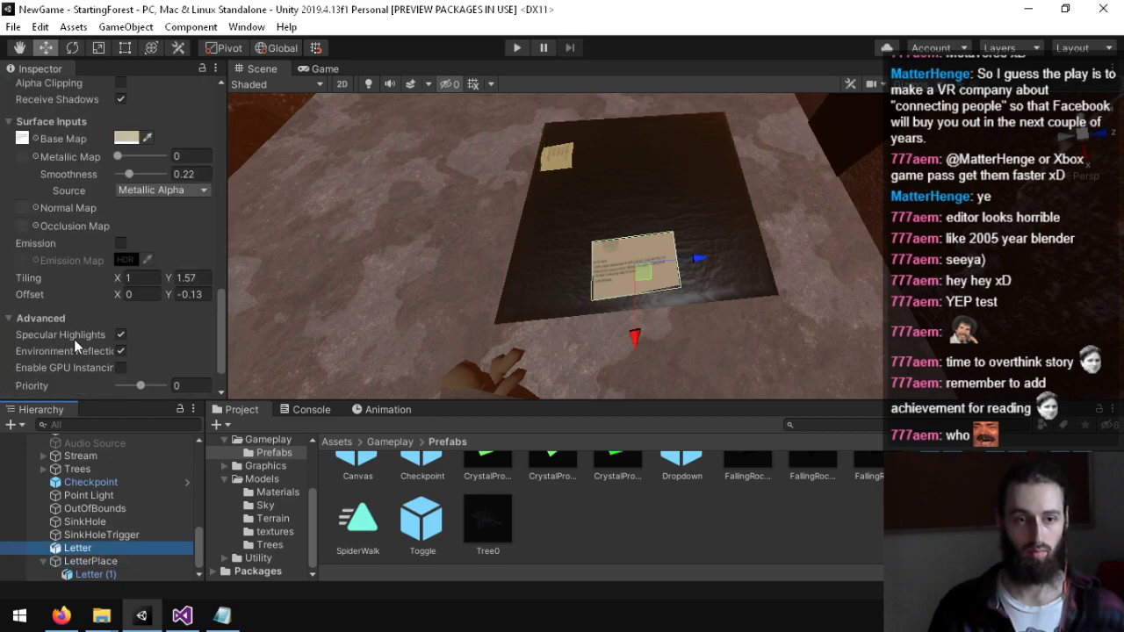
pyautogui.scroll(8, 59, 339)
pyautogui.scroll(-3, 80, 322)
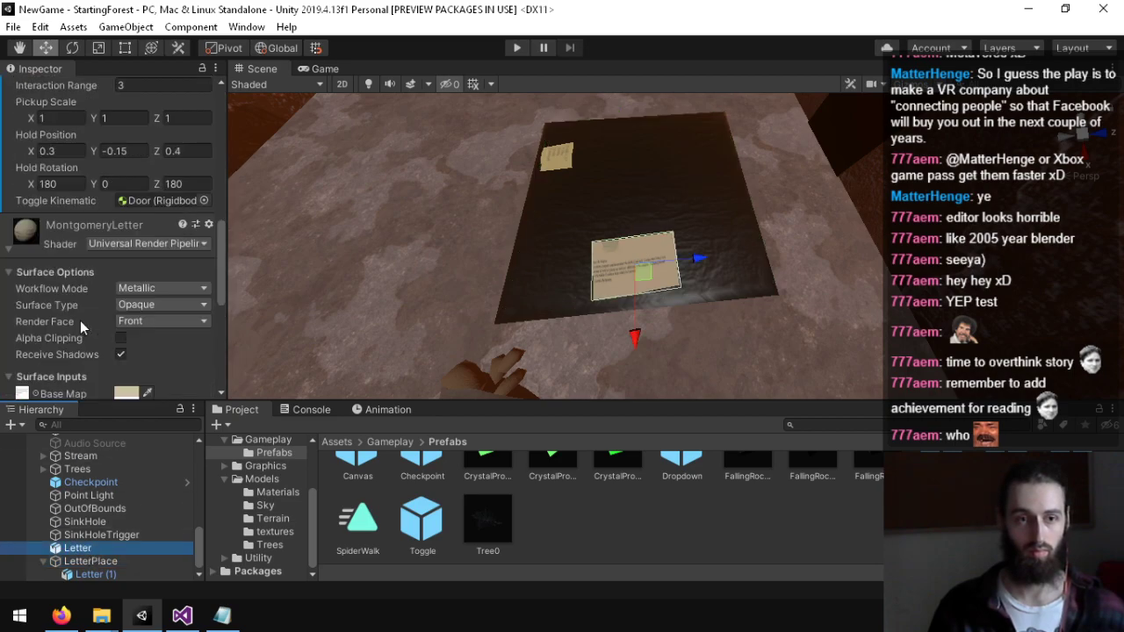
pyautogui.scroll(3, 53, 263)
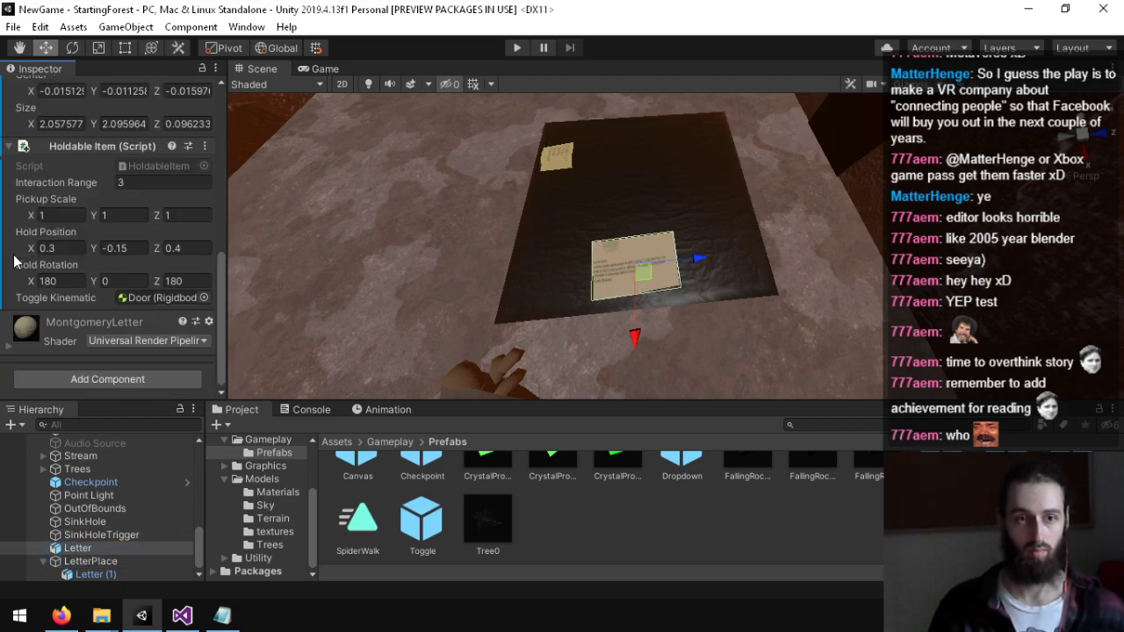
pyautogui.click(202, 298)
pyautogui.doubleClick(161, 122)
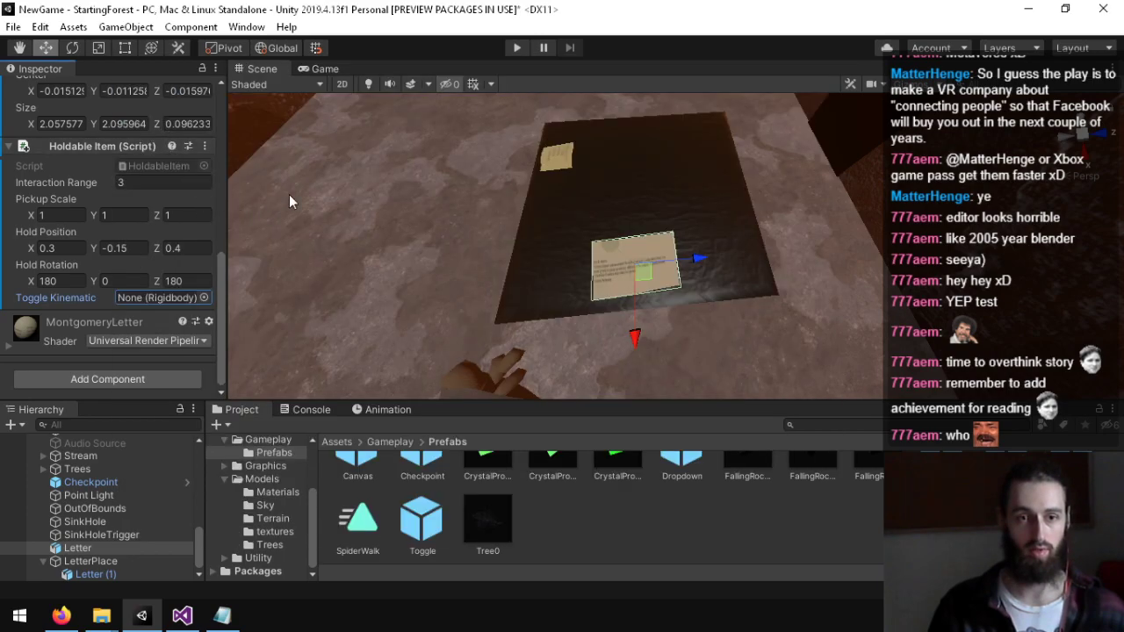
# Step: Run the scene, walk to the table and try to pick up the letter
pyautogui.click(513, 47)
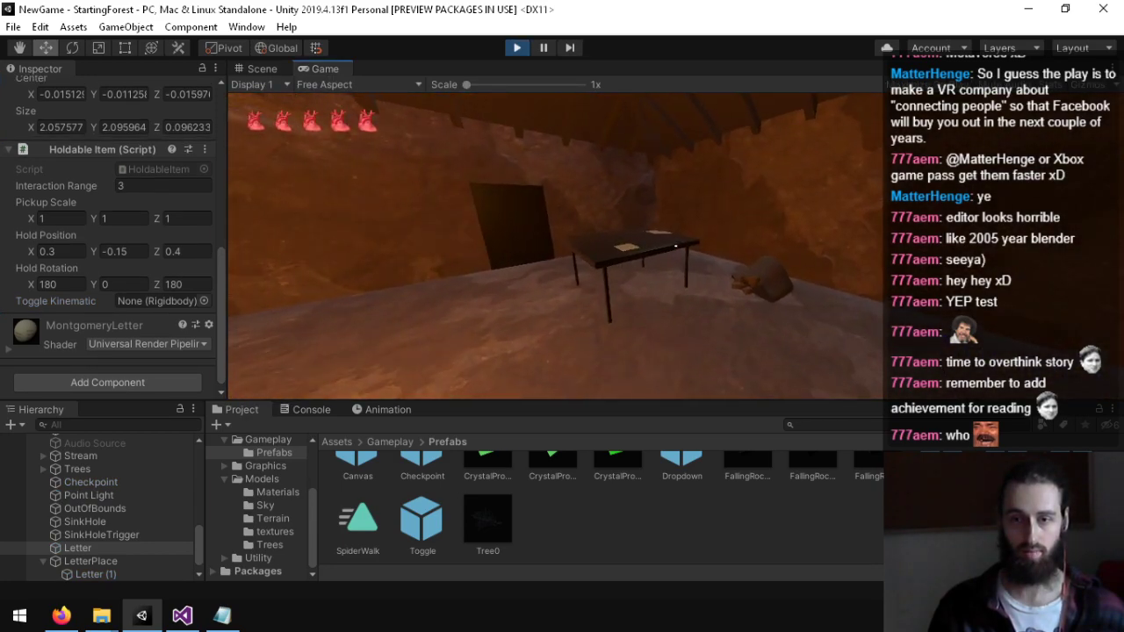
pyautogui.press('w')
pyautogui.press('d')
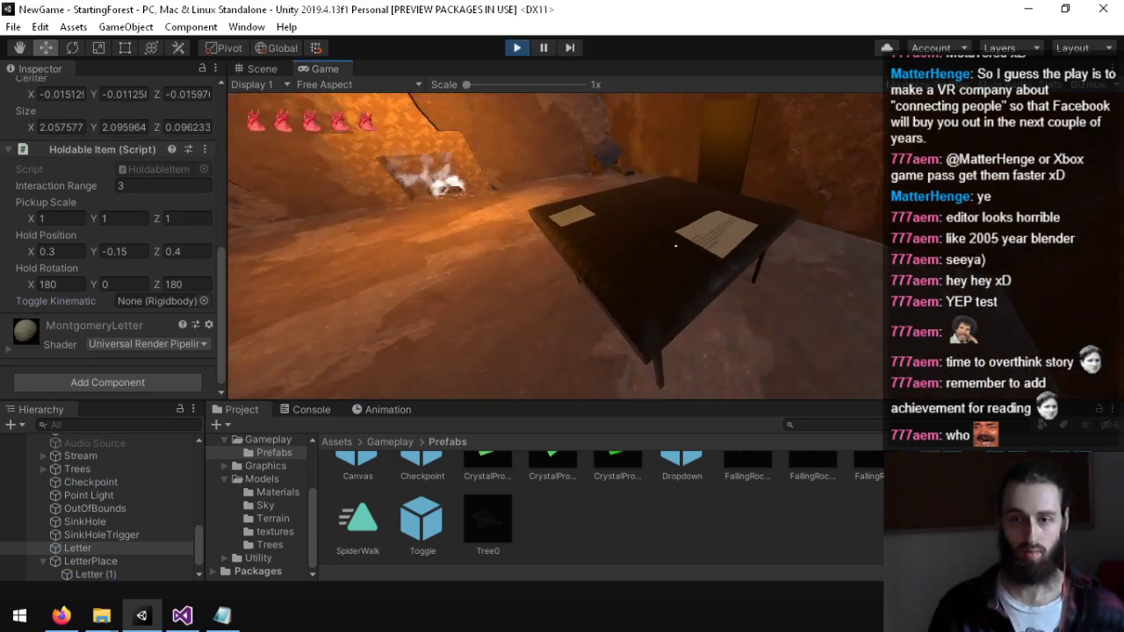
pyautogui.press('e')
# Step: Release the cursor from the running game and inspect the Letter (1) and Letter objects
pyautogui.press('super')
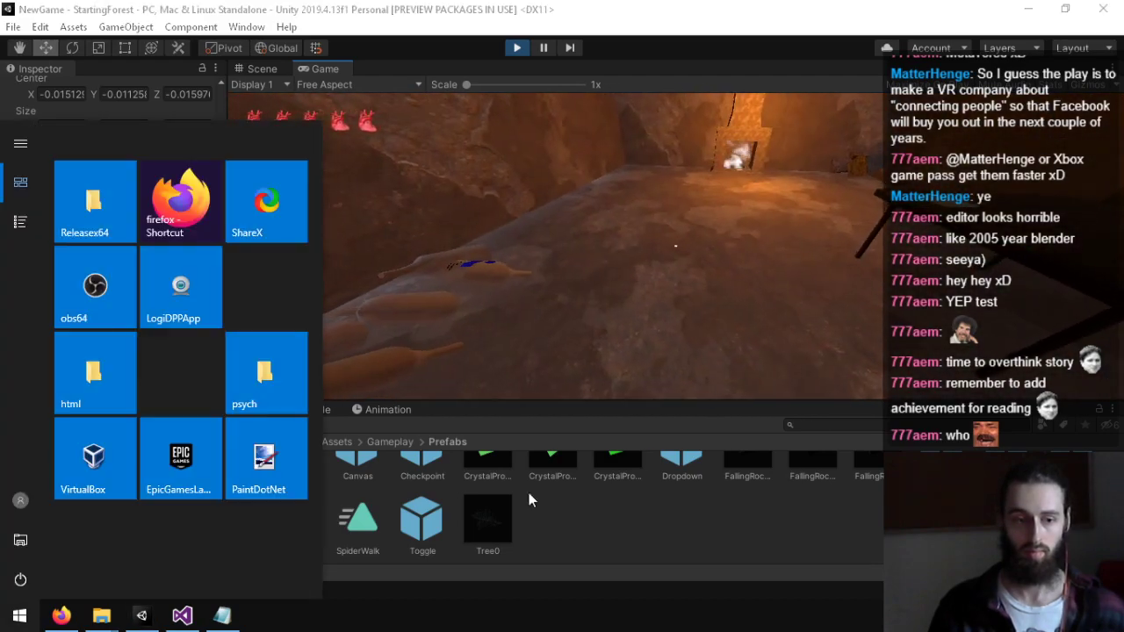
pyautogui.click(576, 540)
pyautogui.scroll(-2, 68, 529)
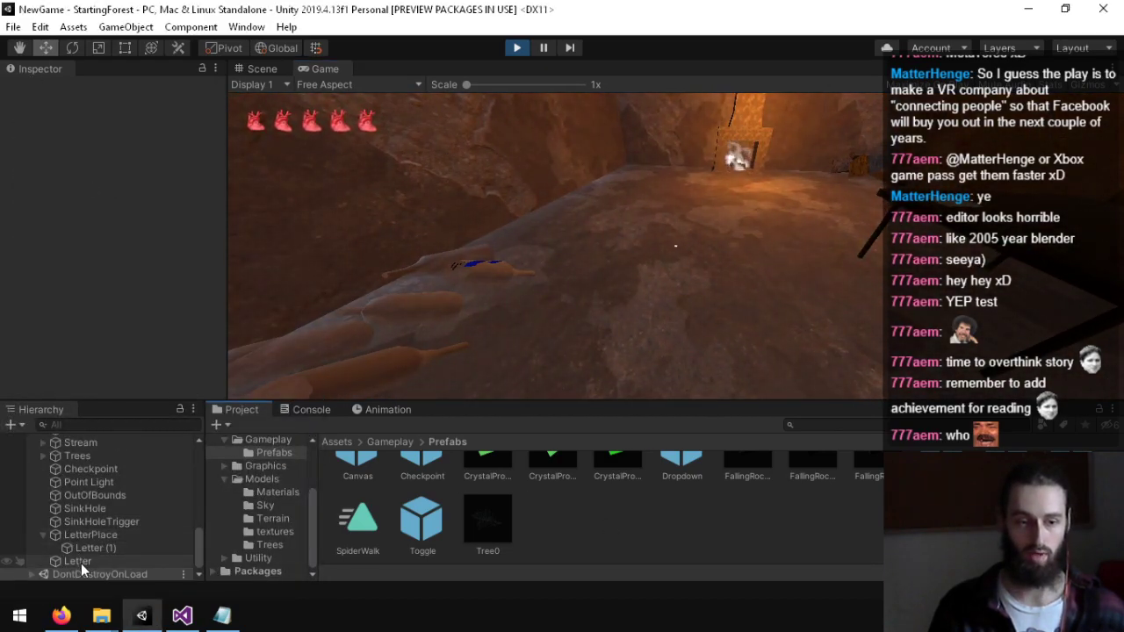
pyautogui.click(89, 547)
pyautogui.click(81, 561)
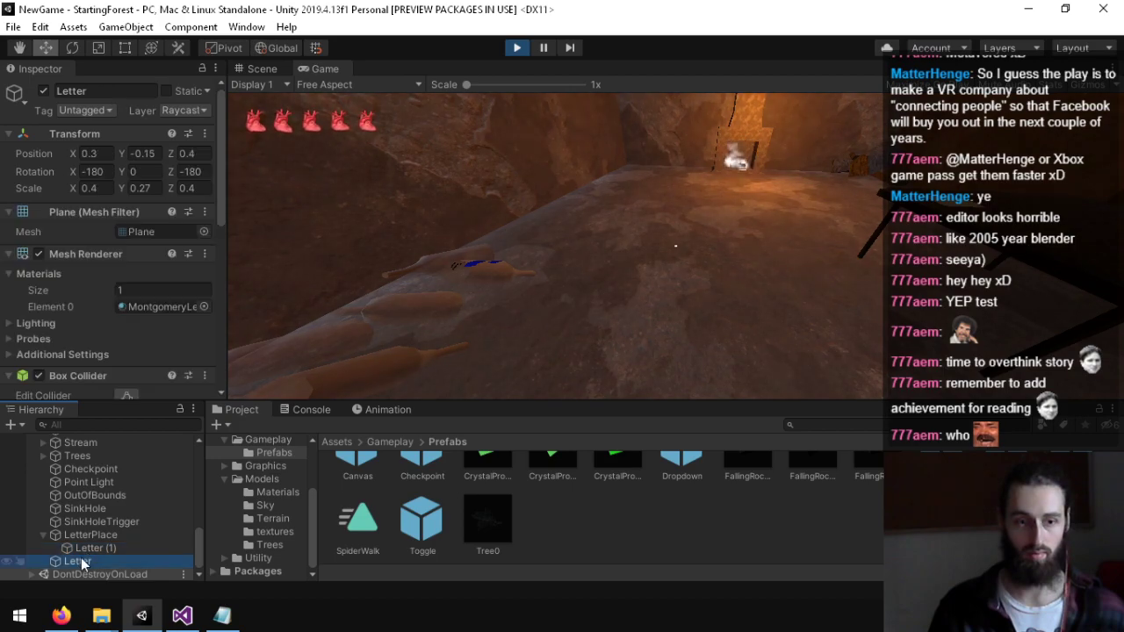
# Step: Walk back to the table in the running game and check the Letter's Holdable Item values
pyautogui.click(666, 188)
pyautogui.press('w')
pyautogui.press('d')
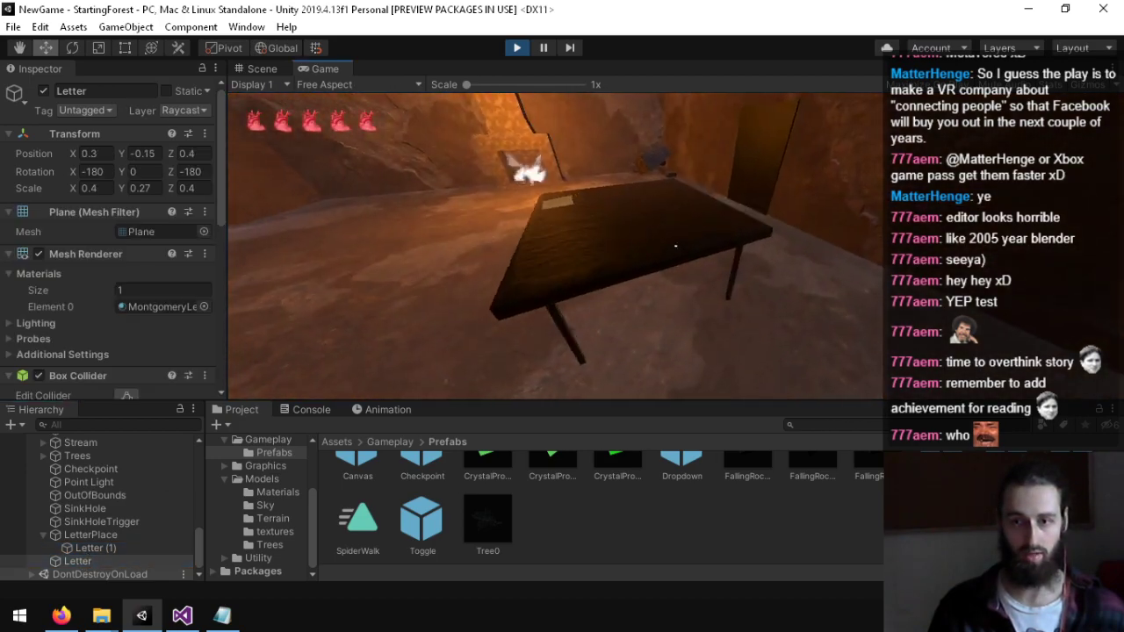
pyautogui.press('super')
pyautogui.click(545, 557)
pyautogui.scroll(-6, 87, 297)
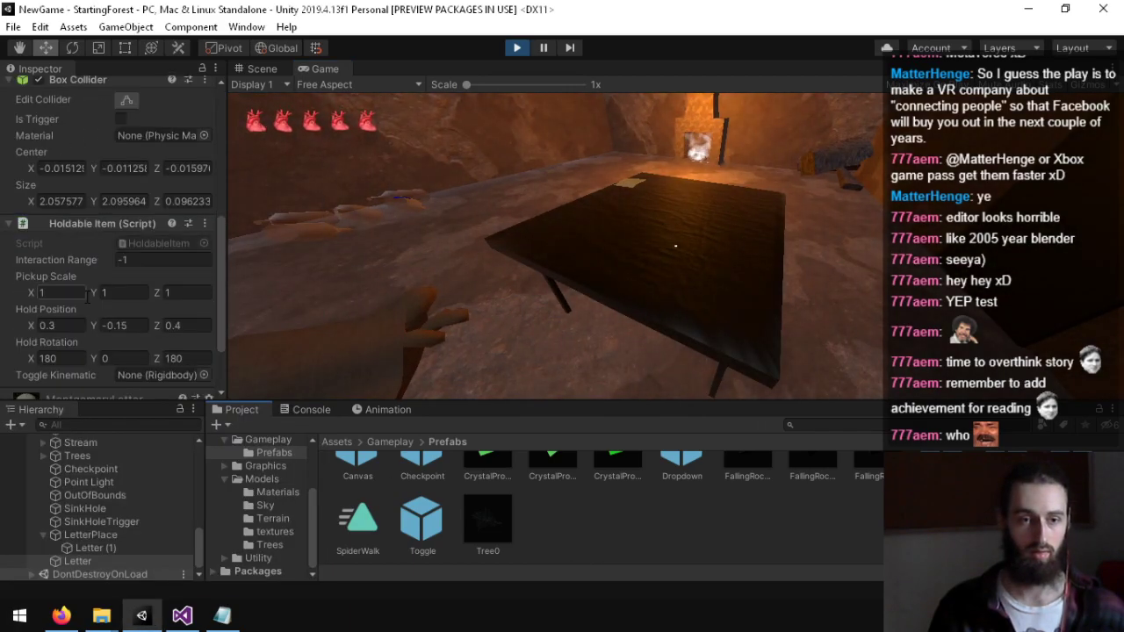
# Step: Inspect the Letter's components in the running scene and look through the Player's child objects
pyautogui.click(81, 560)
pyautogui.scroll(5, 91, 316)
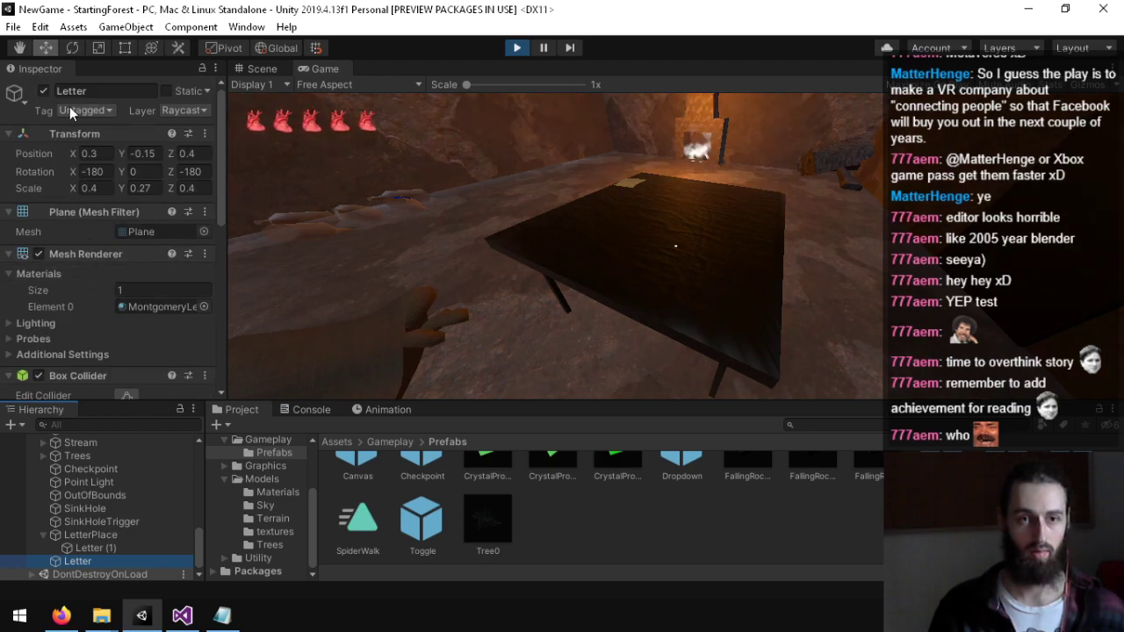
pyautogui.click(305, 409)
pyautogui.click(244, 409)
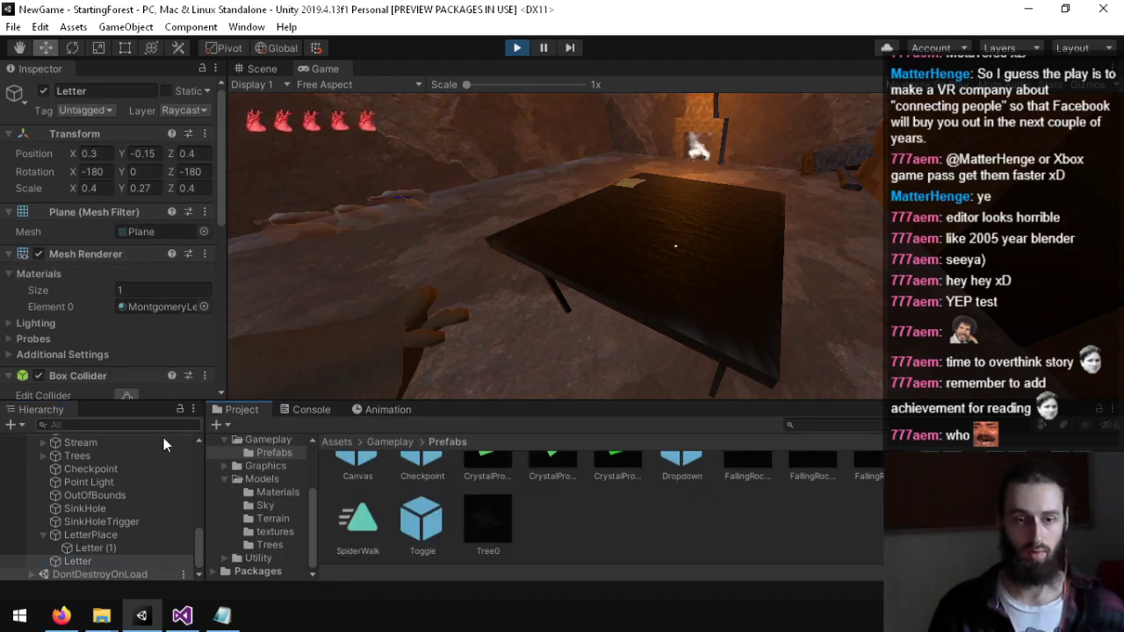
pyautogui.scroll(6, 104, 479)
pyautogui.click(41, 453)
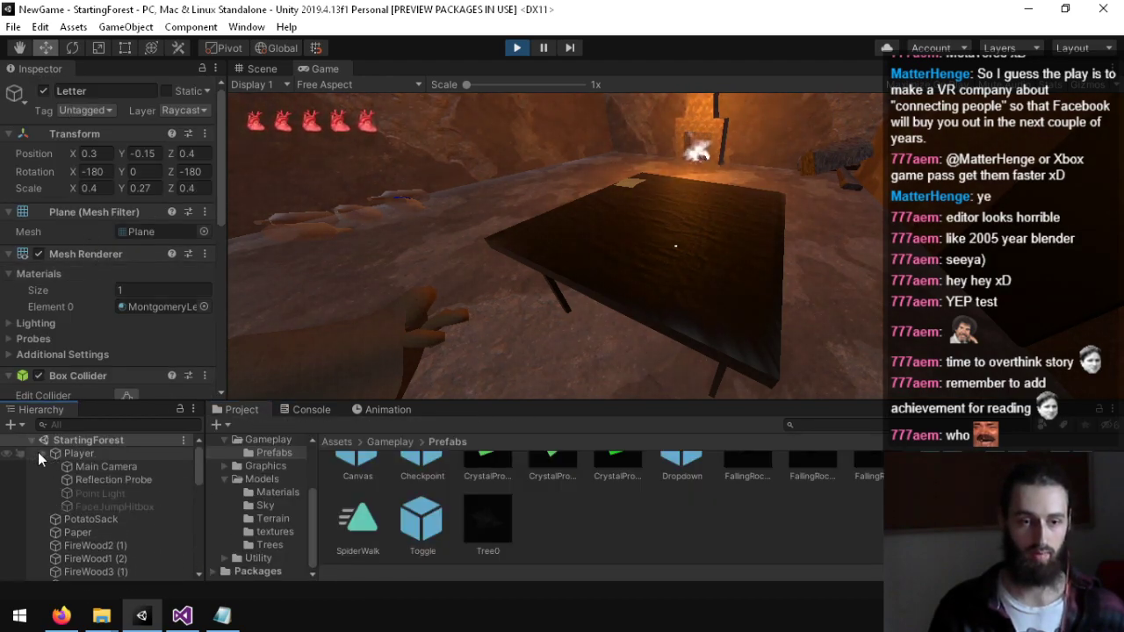
pyautogui.scroll(-10, 118, 500)
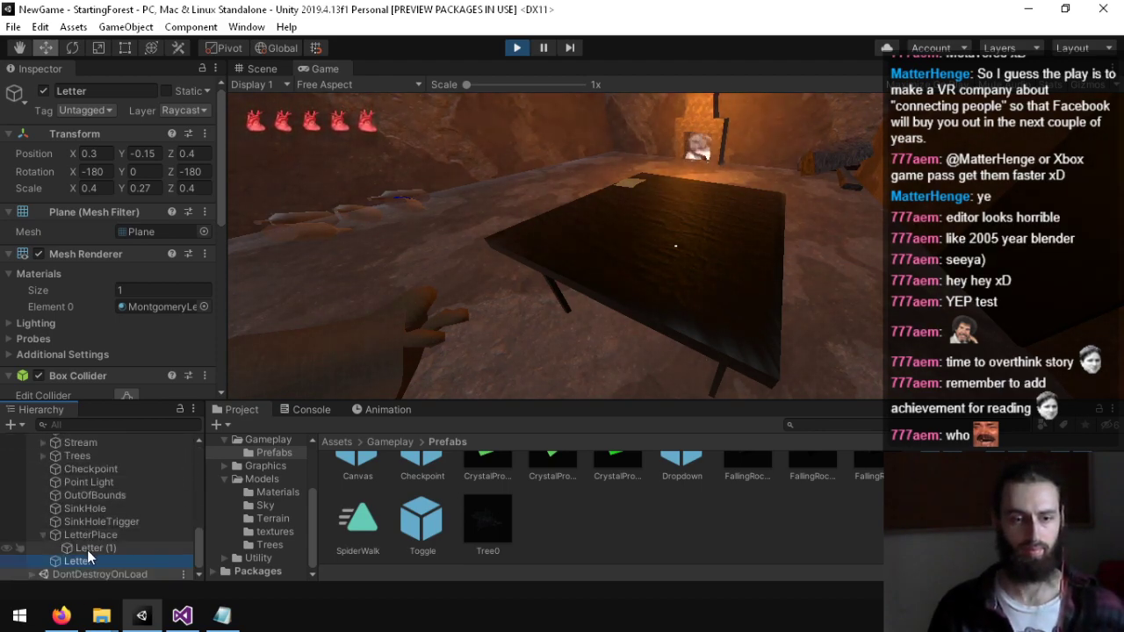
# Step: Locate the Letter in the Scene view, look over the table, and check Letter (1)'s Transform while the scene runs
pyautogui.click(256, 68)
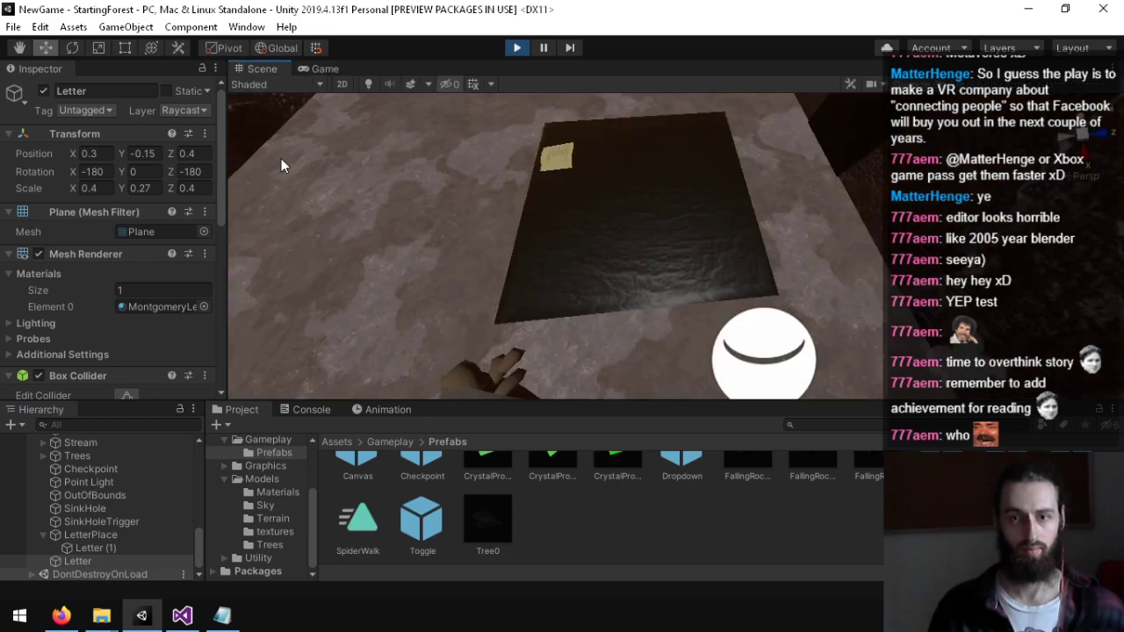
pyautogui.doubleClick(88, 561)
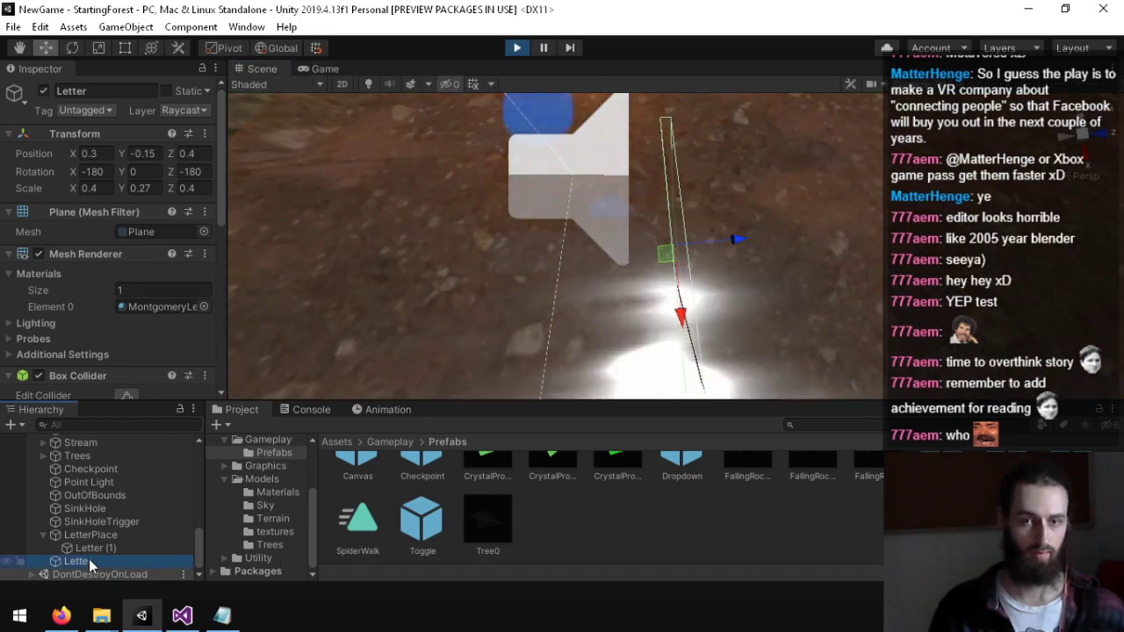
pyautogui.moveTo(534, 255); pyautogui.dragTo(167, 491, button='right')
pyautogui.press('s')
pyautogui.press('w')
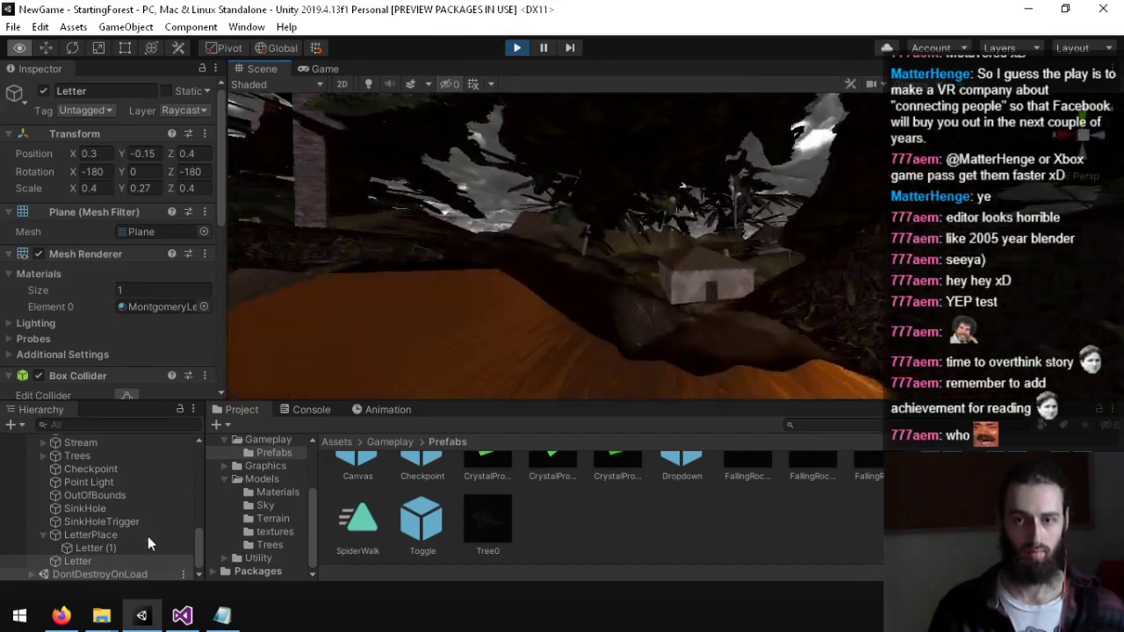
pyautogui.moveTo(151, 582); pyautogui.dragTo(509, 122, button='right')
pyautogui.press('s')
pyautogui.press('d')
pyautogui.press('w')
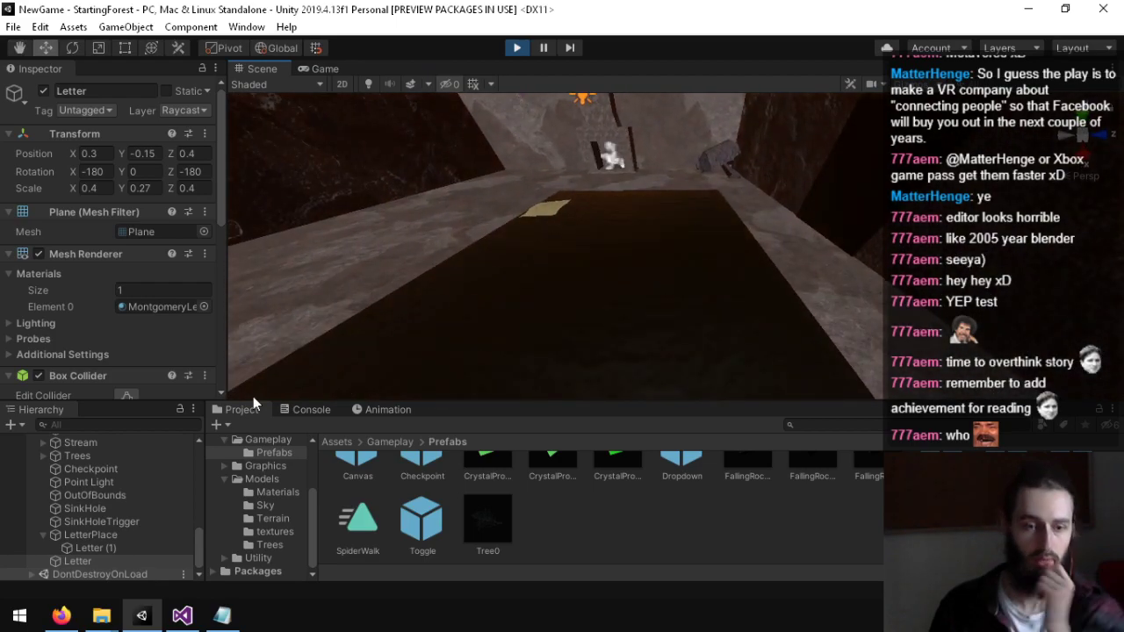
pyautogui.click(110, 550)
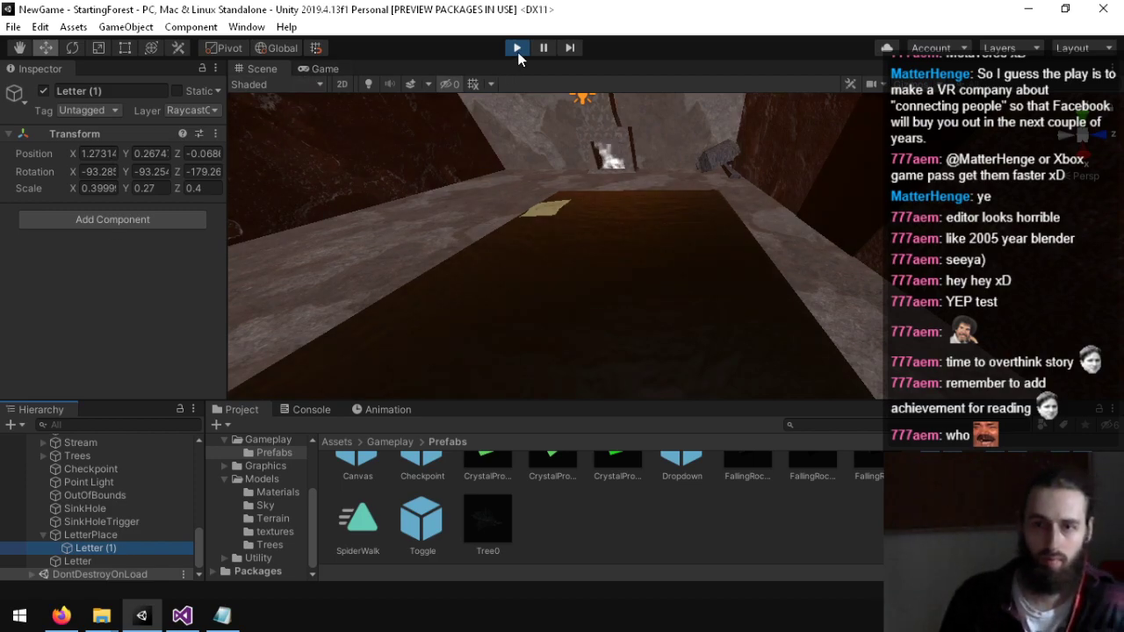
# Step: Stop the running scene, restore the Game view's docking, and select the Letter on the table in the Scene view
pyautogui.moveTo(317, 68); pyautogui.dragTo(247, 94)
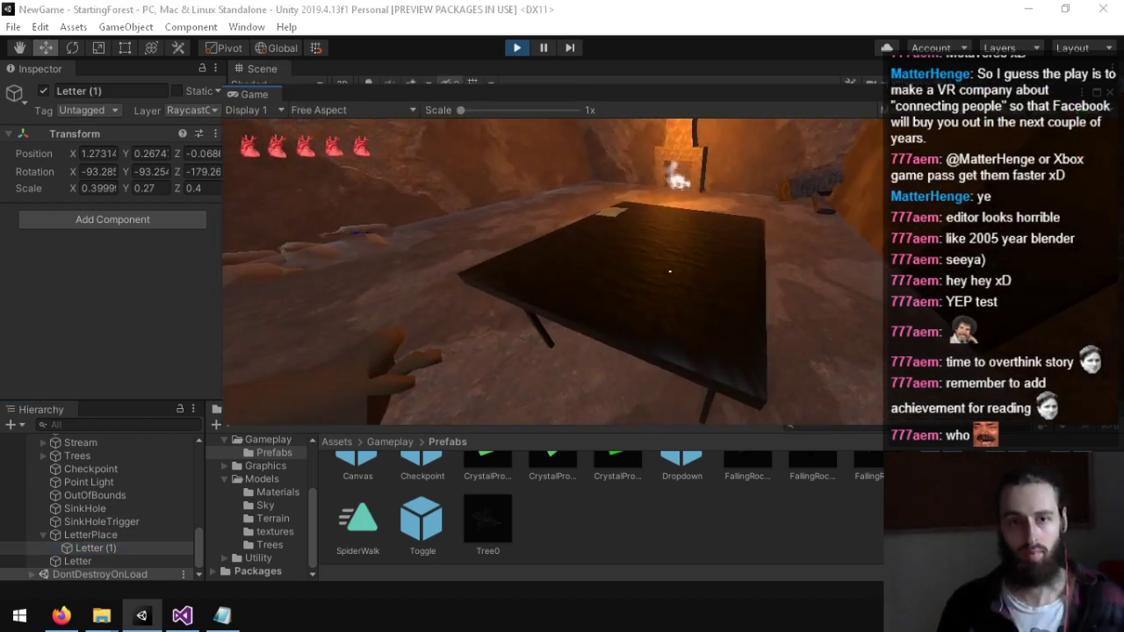
pyautogui.hotkey('ctrl', 'p')
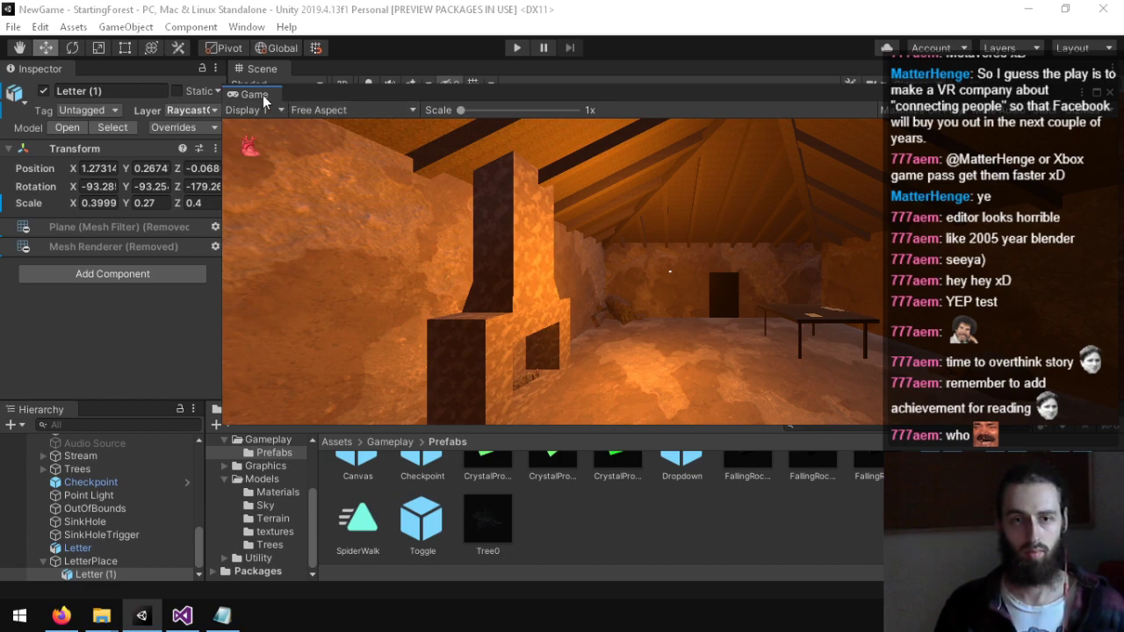
pyautogui.moveTo(264, 96); pyautogui.dragTo(314, 68)
pyautogui.click(267, 66)
pyautogui.moveTo(562, 228); pyautogui.dragTo(650, 288, button='right')
pyautogui.click(521, 317)
pyautogui.press('s')
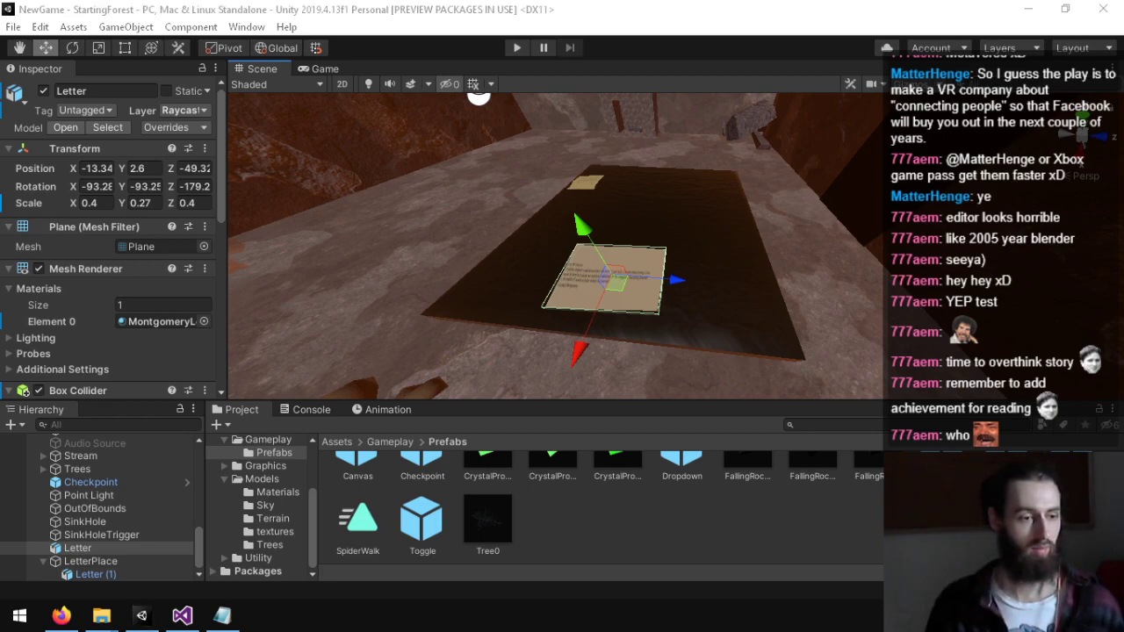
# Step: Examine the Letter's Holdable Item settings and where Letter (1) sits relative to the table
pyautogui.scroll(-8, 101, 348)
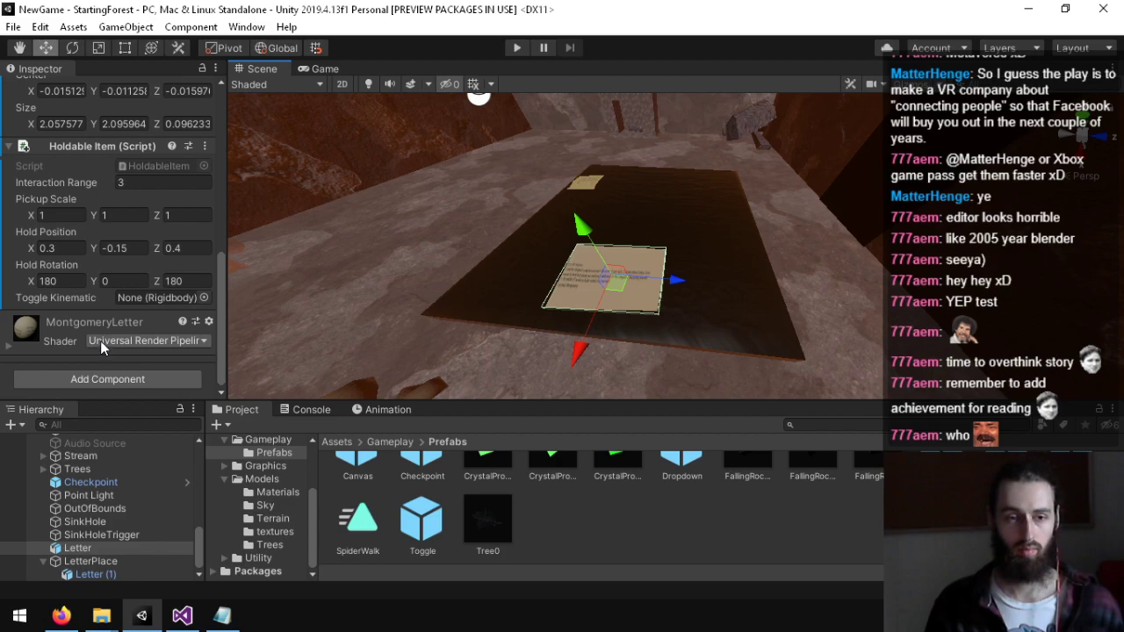
pyautogui.keyDown('alt'); pyautogui.moveTo(547, 296); pyautogui.dragTo(575, 273); pyautogui.keyUp('alt')
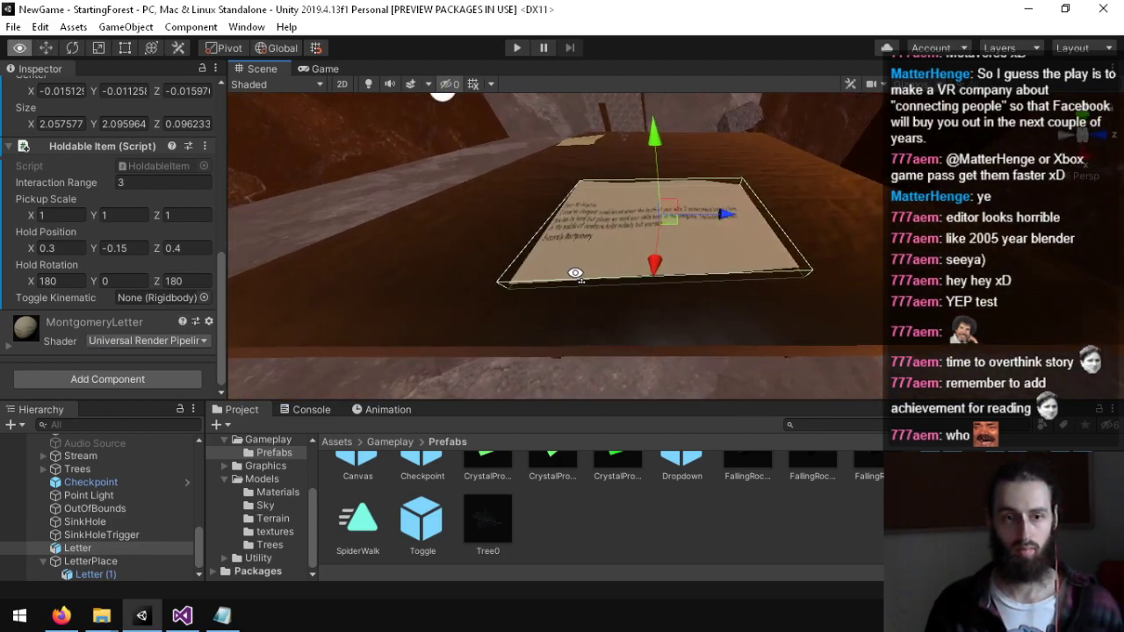
pyautogui.click(72, 574)
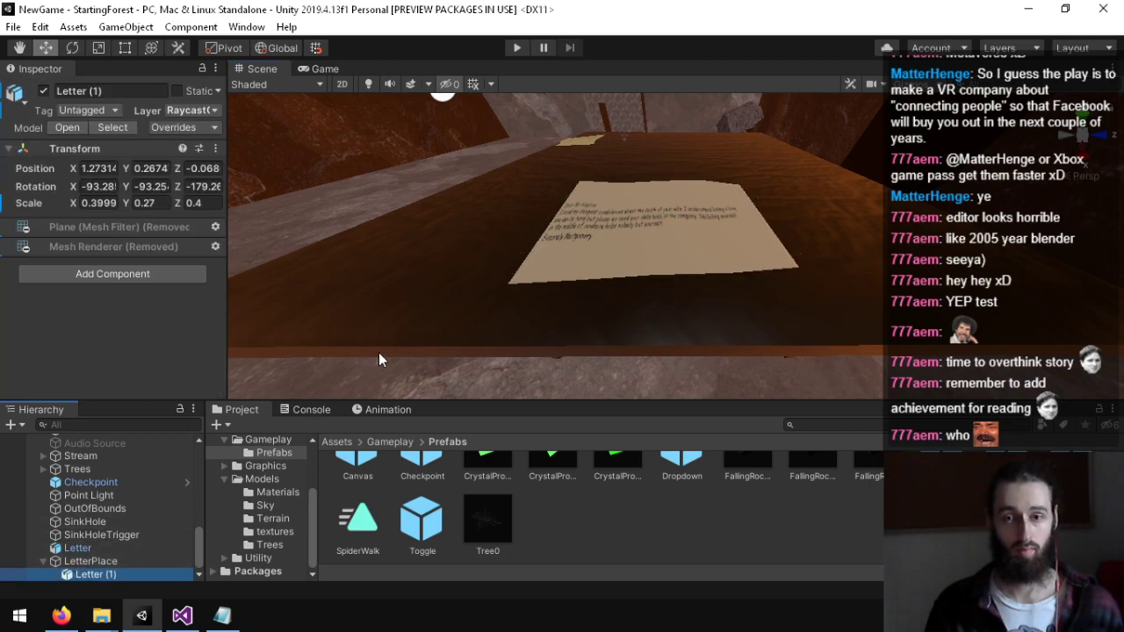
pyautogui.moveTo(379, 352); pyautogui.dragTo(481, 384, button='right')
pyautogui.keyDown('alt'); pyautogui.moveTo(482, 384); pyautogui.dragTo(676, 301); pyautogui.keyUp('alt')
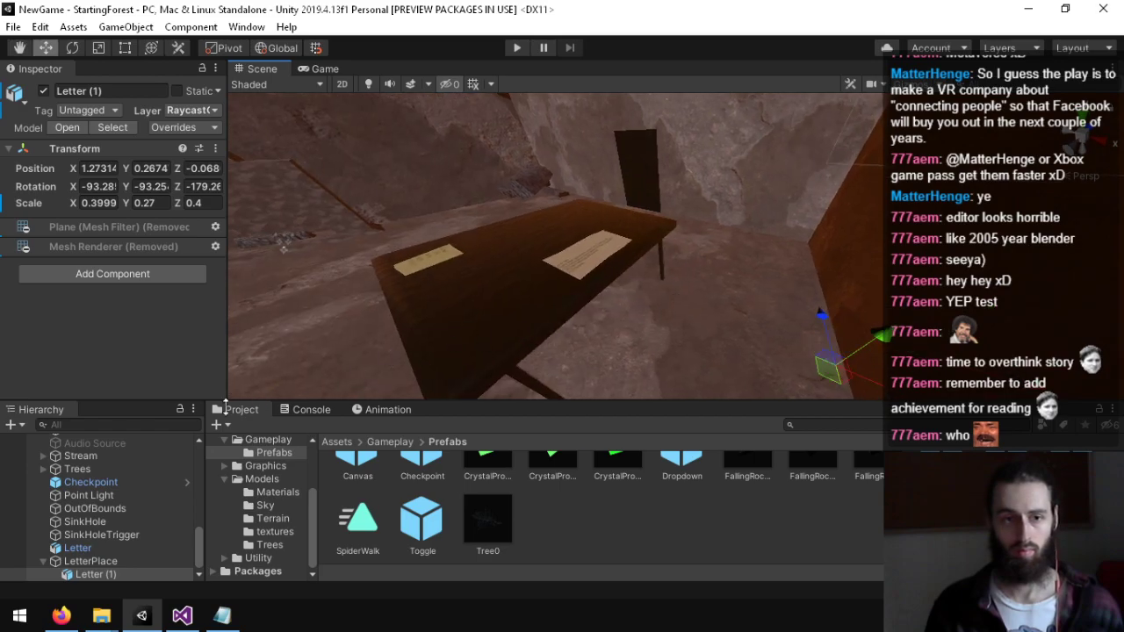
pyautogui.keyDown('alt'); pyautogui.moveTo(524, 321); pyautogui.dragTo(389, 307); pyautogui.keyUp('alt')
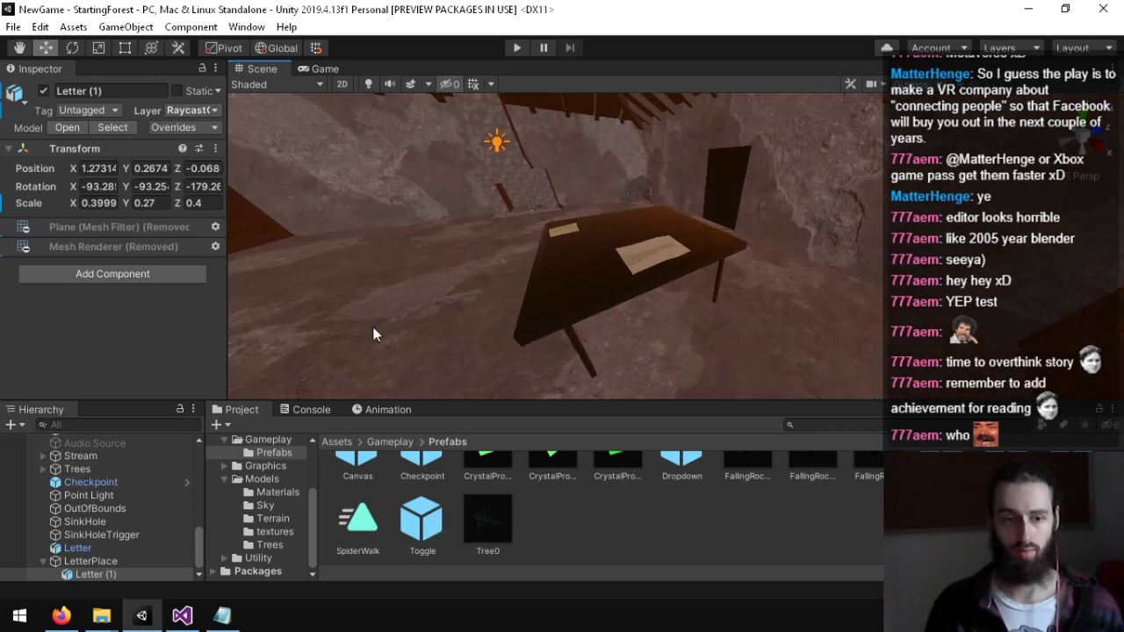
# Step: Copy the Letter's Transform component values onto Letter (1) under LetterPlace and view where it lands
pyautogui.click(77, 548)
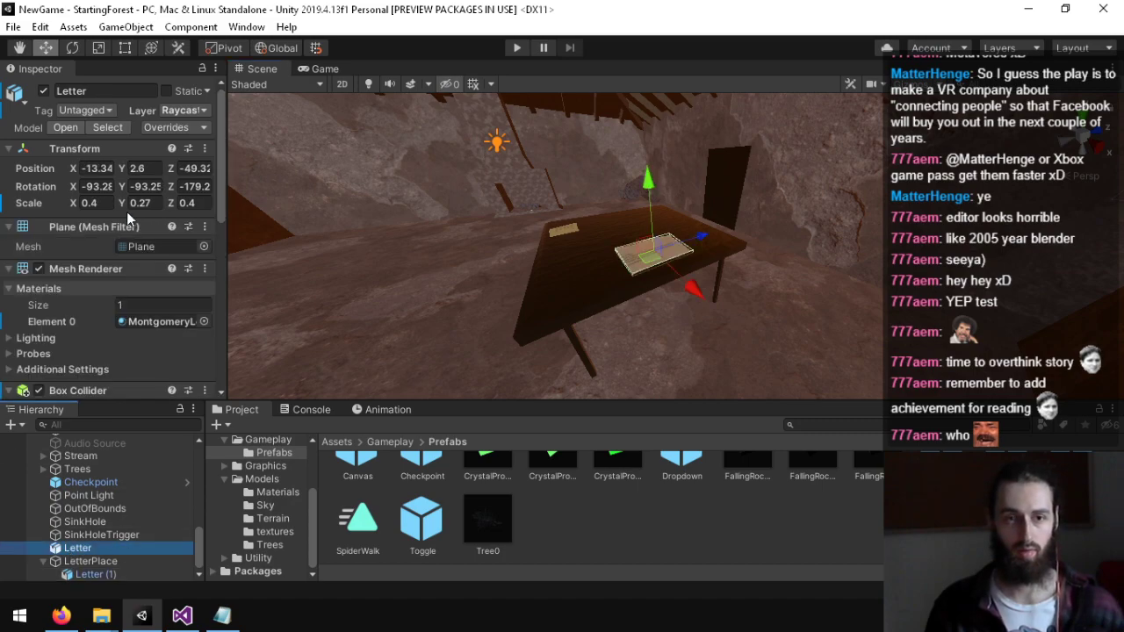
pyautogui.click(204, 149)
pyautogui.click(267, 242)
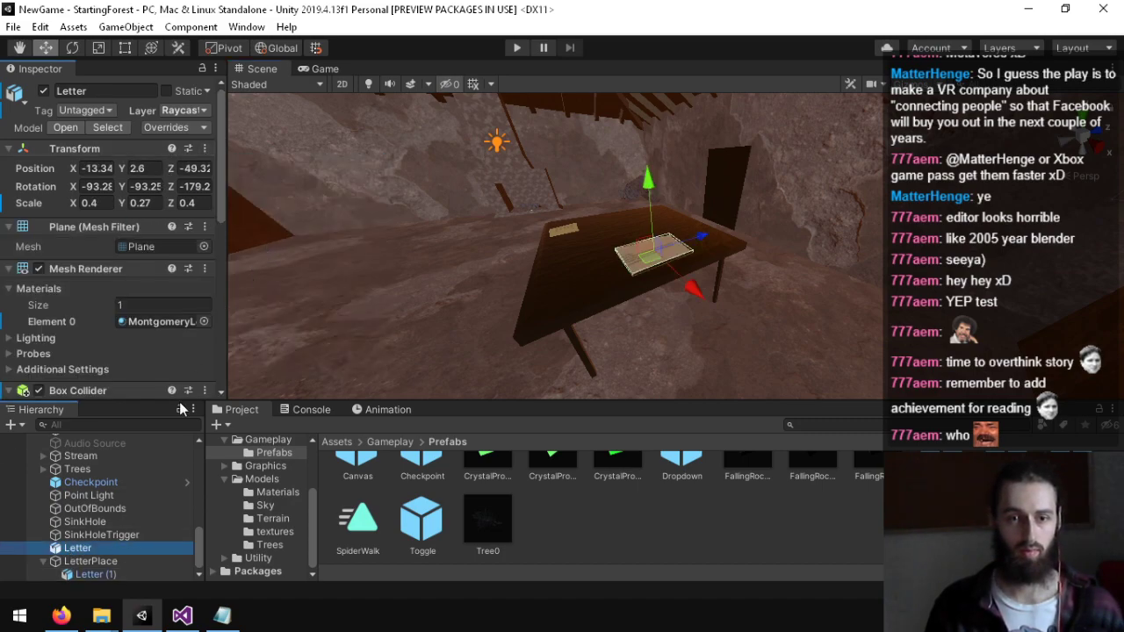
pyautogui.click(106, 574)
pyautogui.click(215, 149)
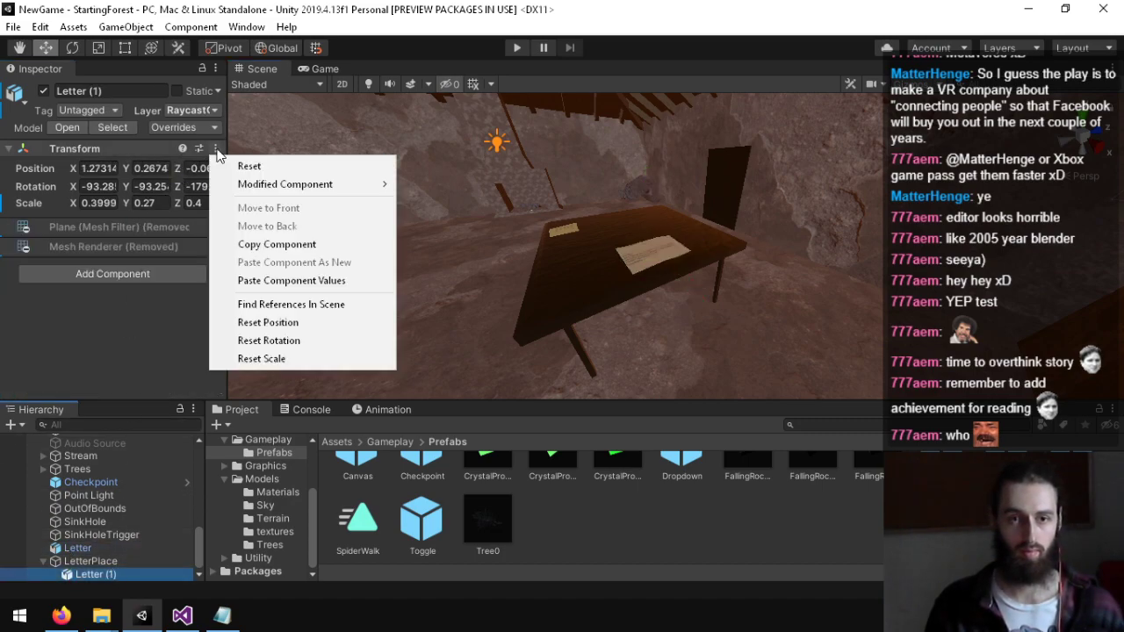
pyautogui.click(291, 280)
pyautogui.press('f')
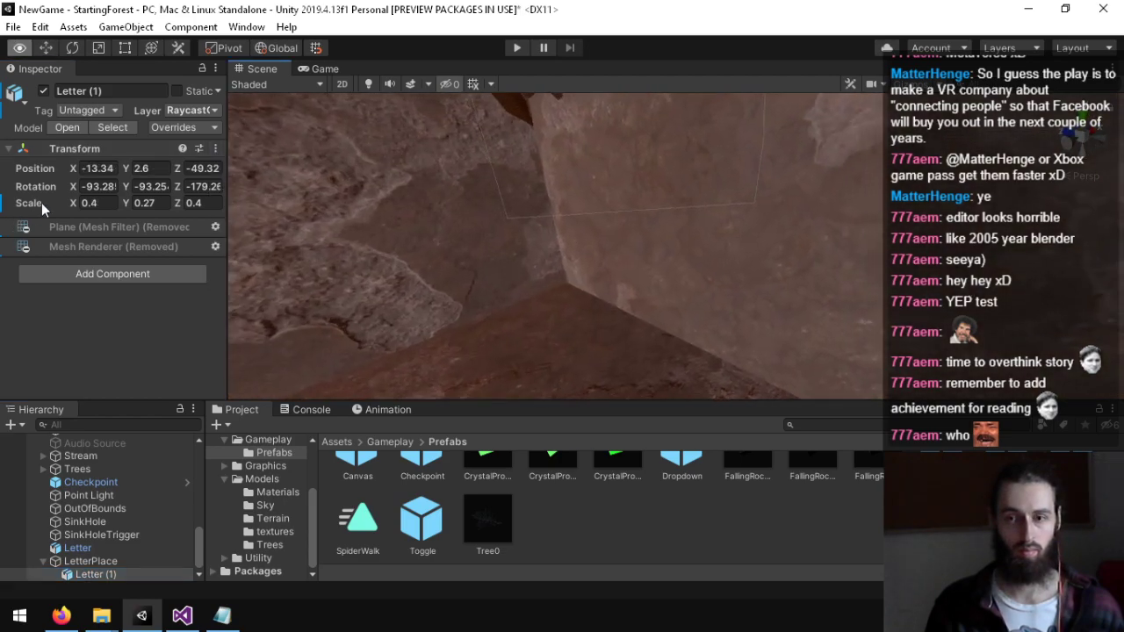
pyautogui.moveTo(41, 202); pyautogui.dragTo(643, 227, button='right')
pyautogui.click(215, 149)
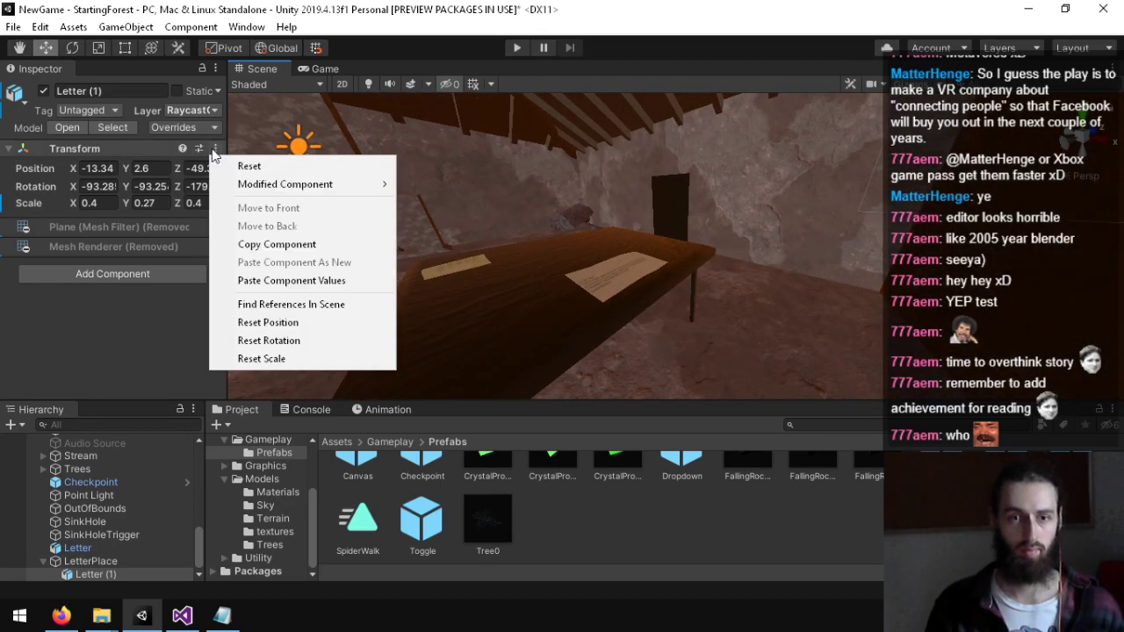
pyautogui.moveTo(285, 188)
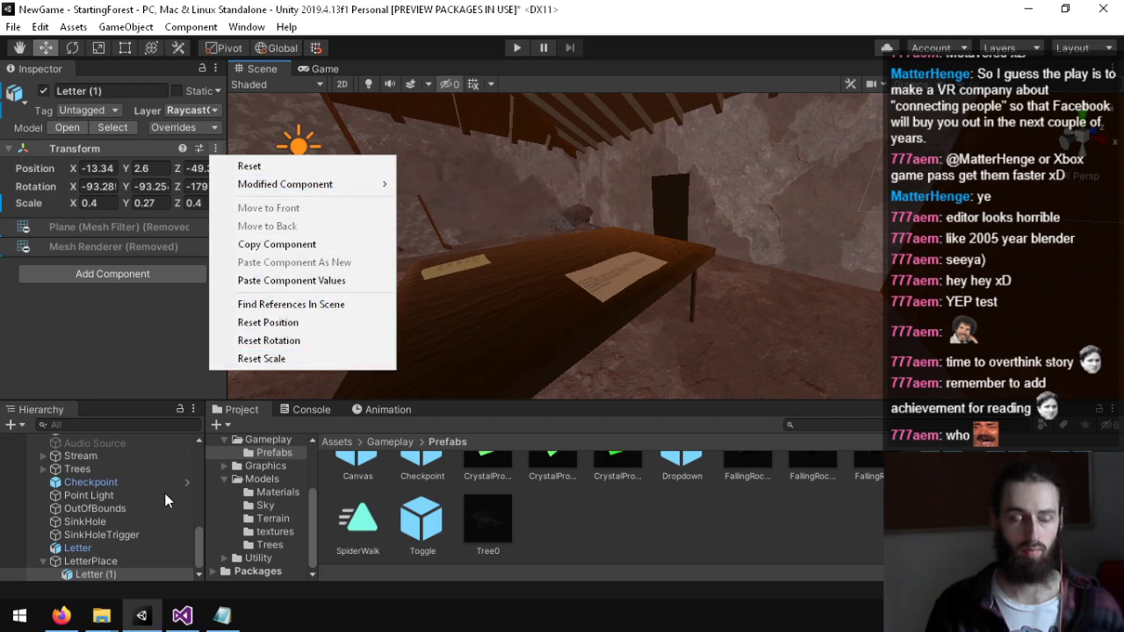
pyautogui.click(102, 560)
# Step: Duplicate the Letter, nest the copy under LetterPlace, and delete the old Letter (1) there
pyautogui.click(95, 548)
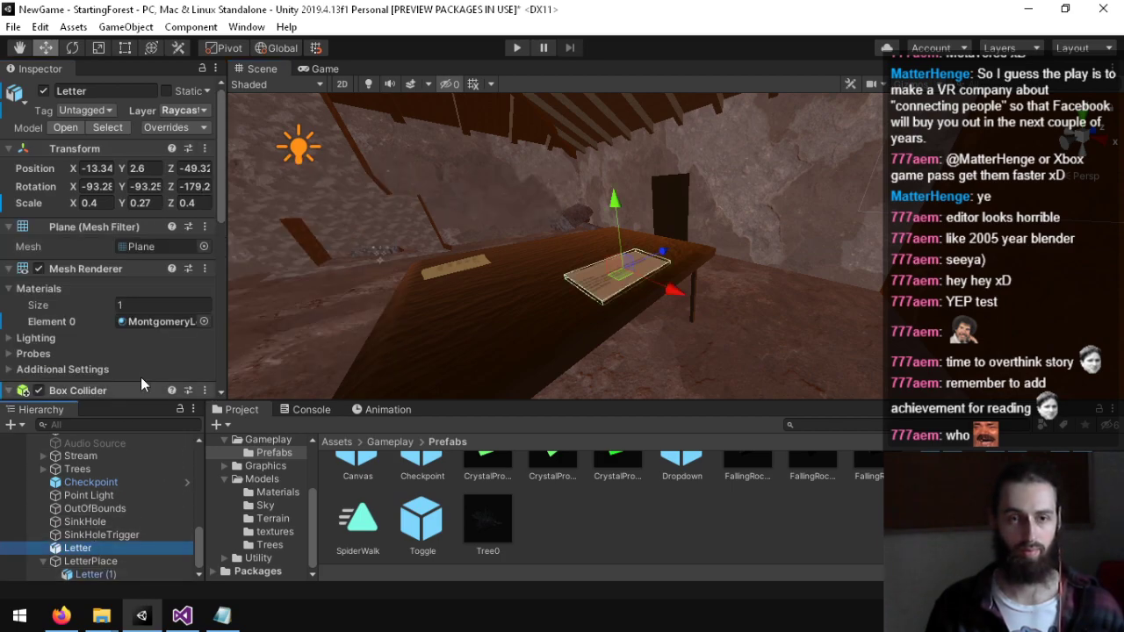
pyautogui.hotkey('ctrl', 'd')
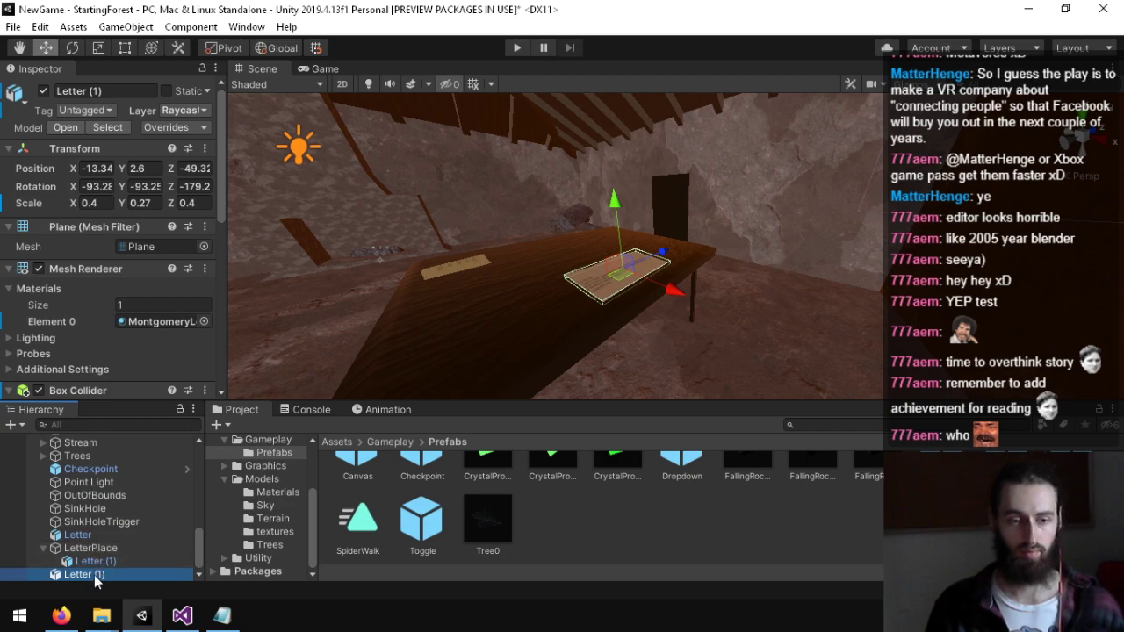
pyautogui.moveTo(105, 556); pyautogui.dragTo(105, 556)
pyautogui.click(120, 577)
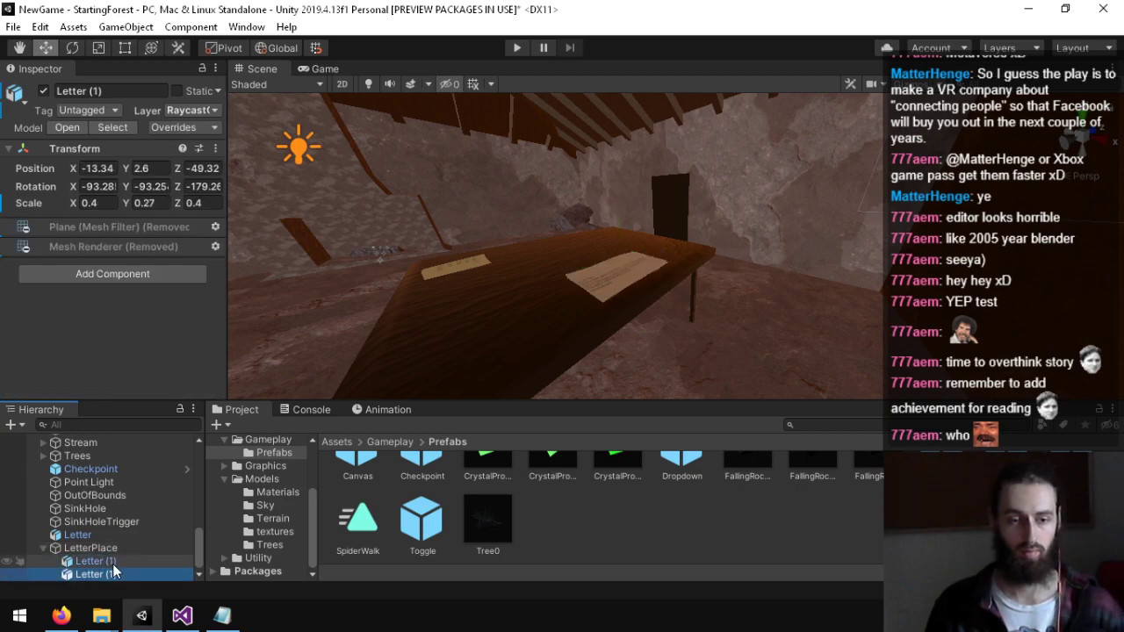
pyautogui.press('Delete')
# Step: Remove the Mesh Renderer, Mesh Filter, Box Collider and Holdable Item components from the new Letter (1) under LetterPlace
pyautogui.click(105, 575)
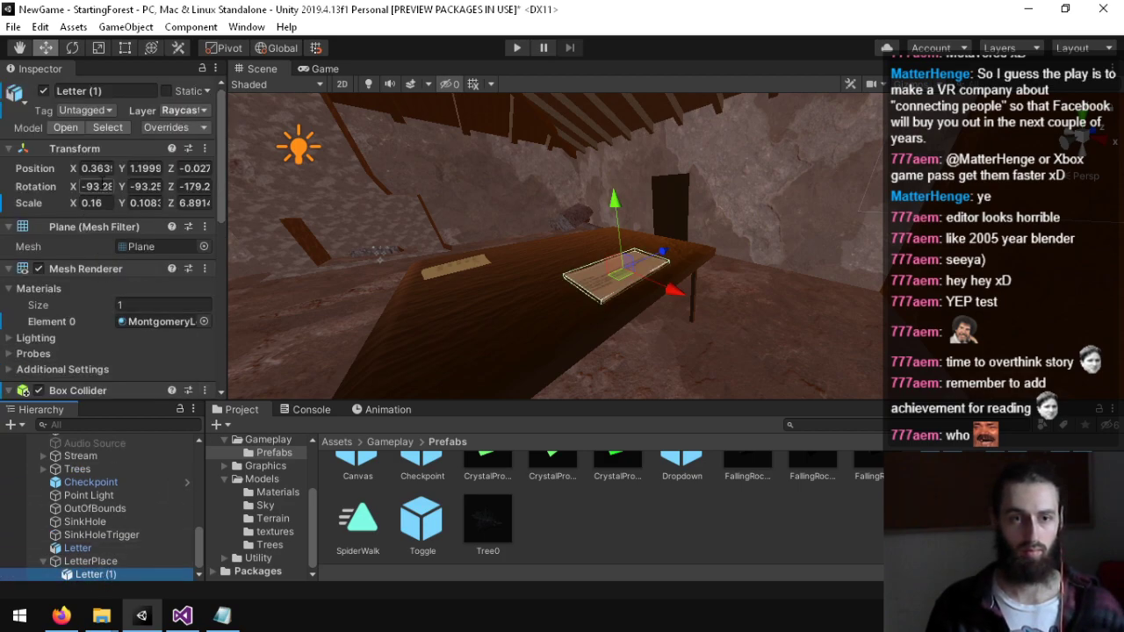
pyautogui.rightClick(83, 269)
pyautogui.click(136, 355)
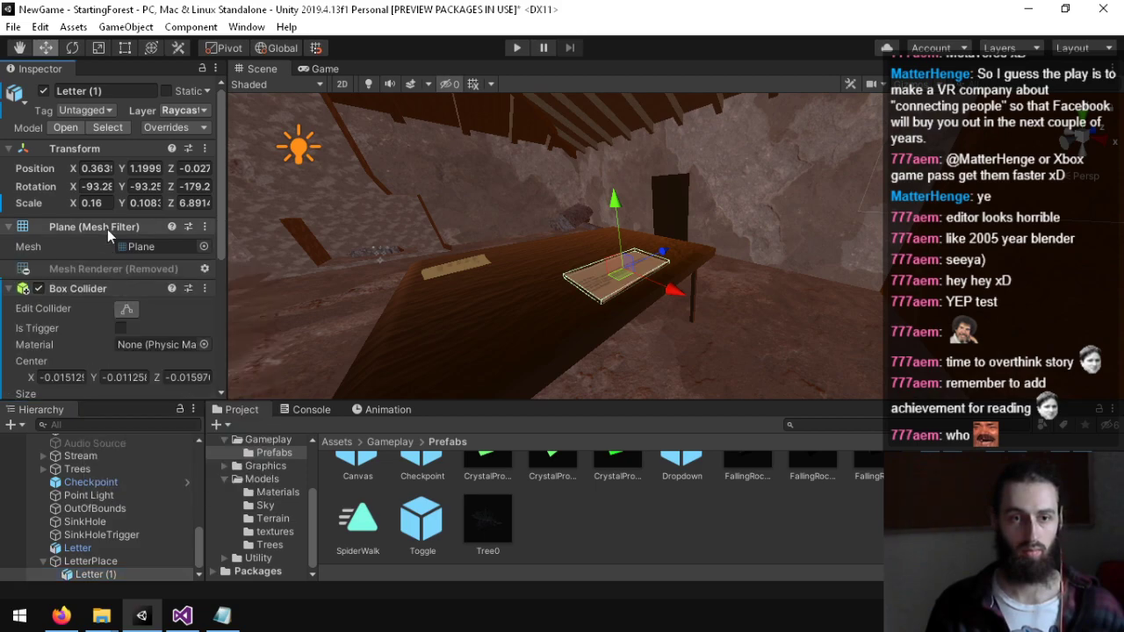
pyautogui.rightClick(108, 230)
pyautogui.click(149, 314)
pyautogui.rightClick(90, 266)
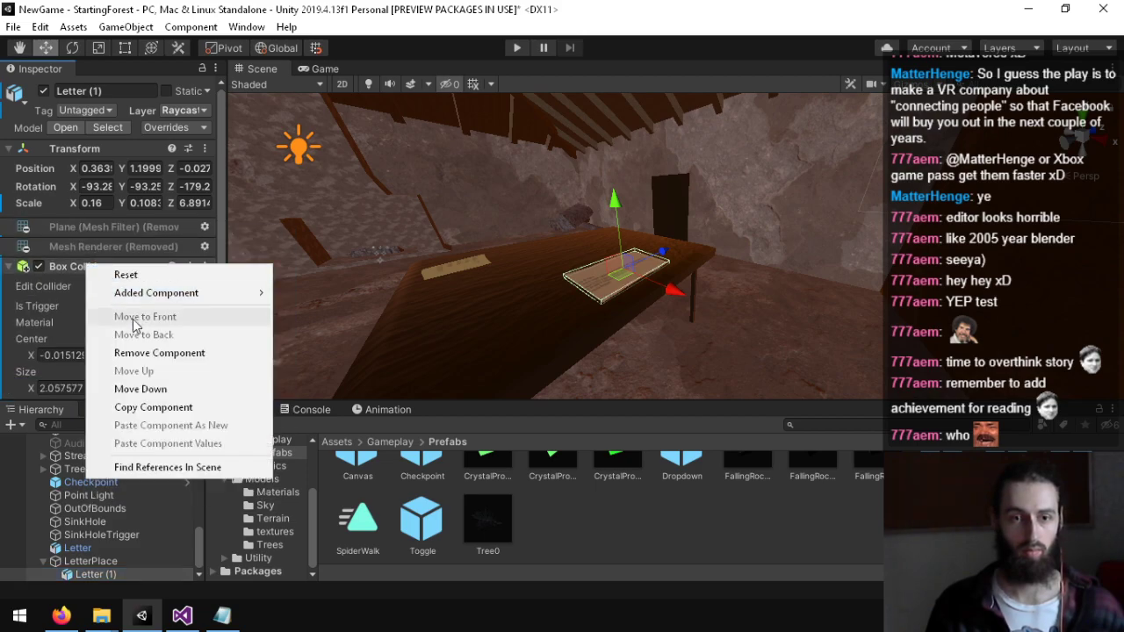
pyautogui.click(136, 353)
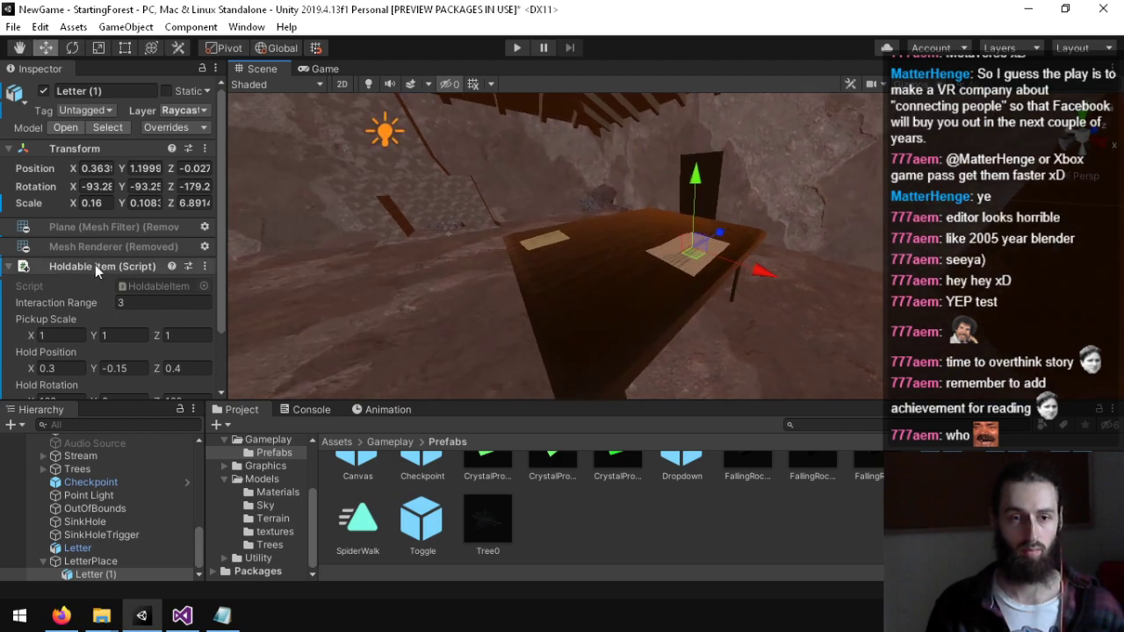
pyautogui.rightClick(95, 265)
pyautogui.click(141, 351)
# Step: Assign Letter (1) as the Place Transform in LetterPlace's Placeable Item script and run the scene
pyautogui.moveTo(554, 219); pyautogui.dragTo(216, 387, button='right')
pyautogui.click(87, 561)
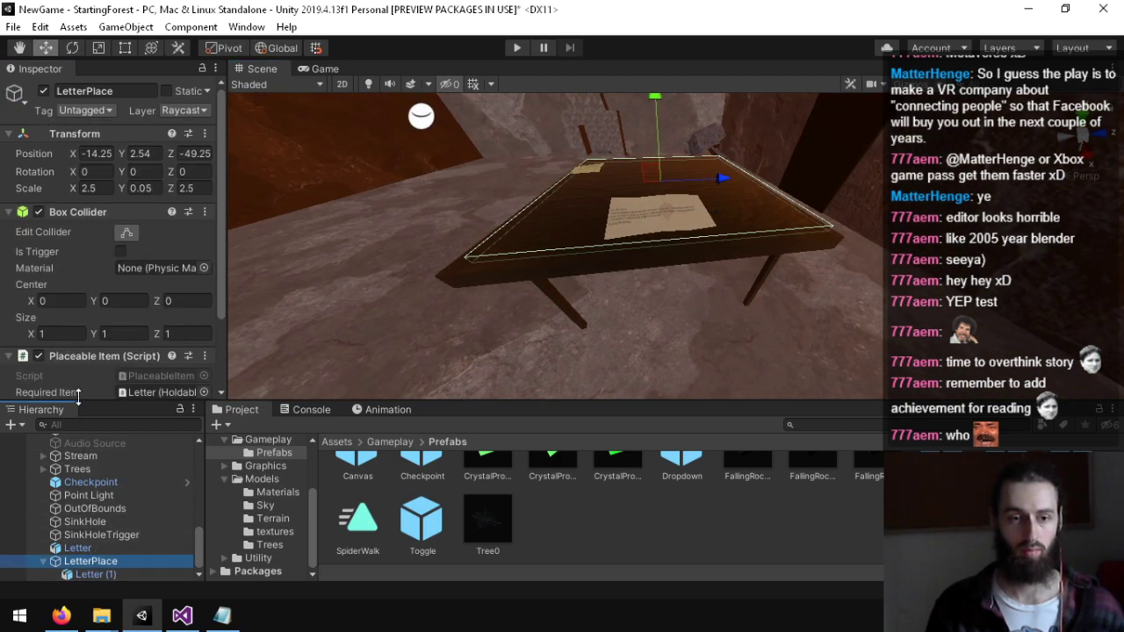
pyautogui.scroll(-3, 68, 342)
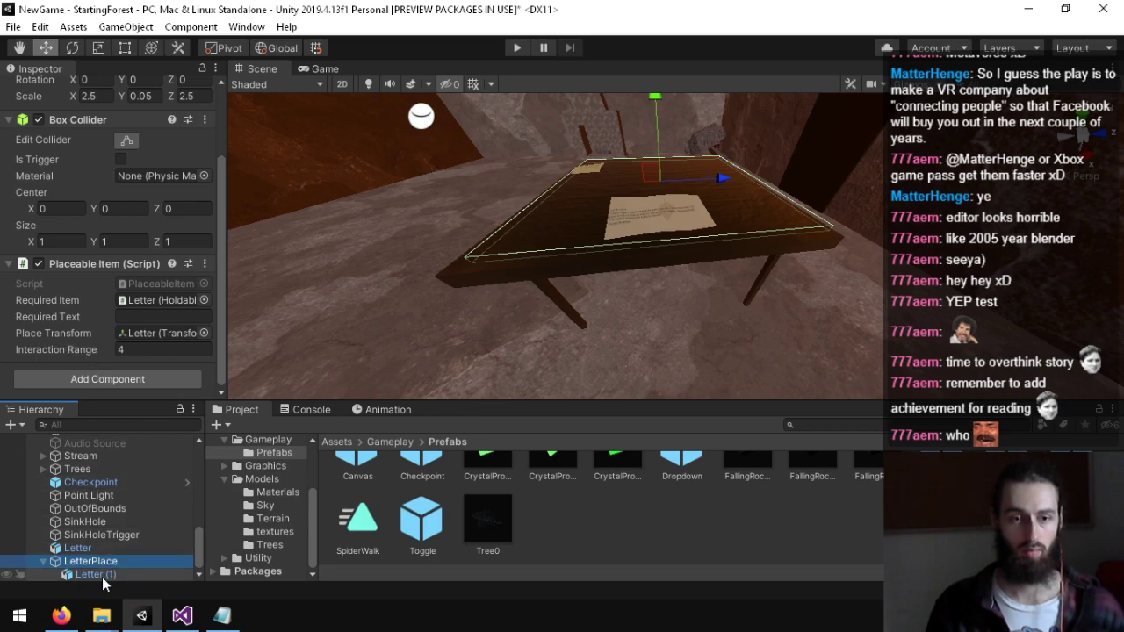
pyautogui.moveTo(101, 577); pyautogui.dragTo(135, 360)
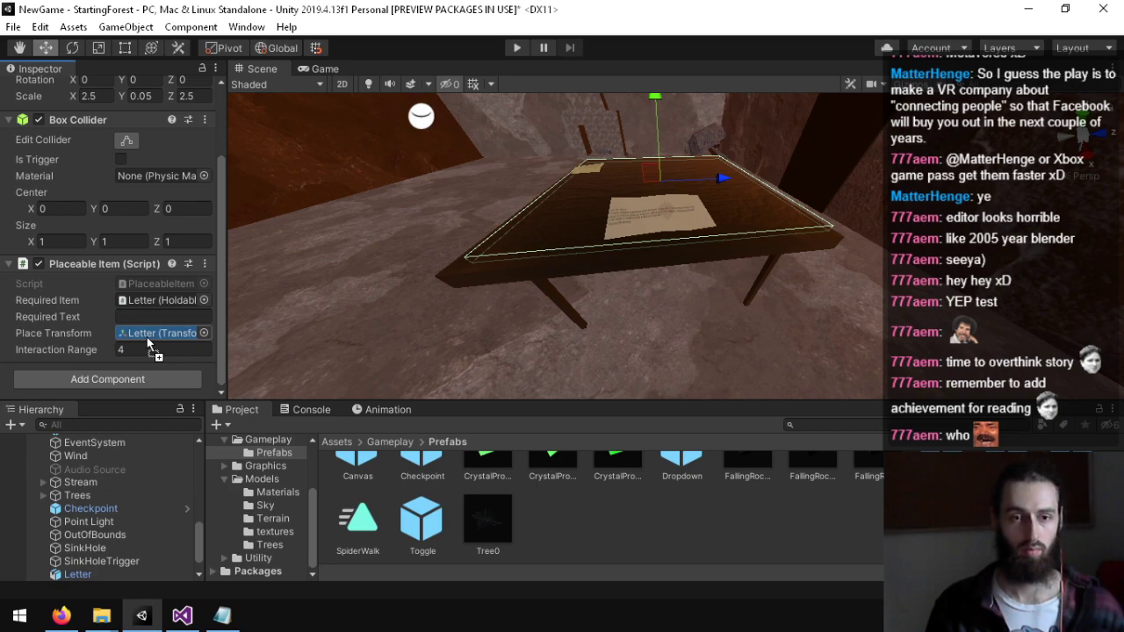
pyautogui.moveTo(147, 337); pyautogui.dragTo(147, 338)
pyautogui.click(146, 338)
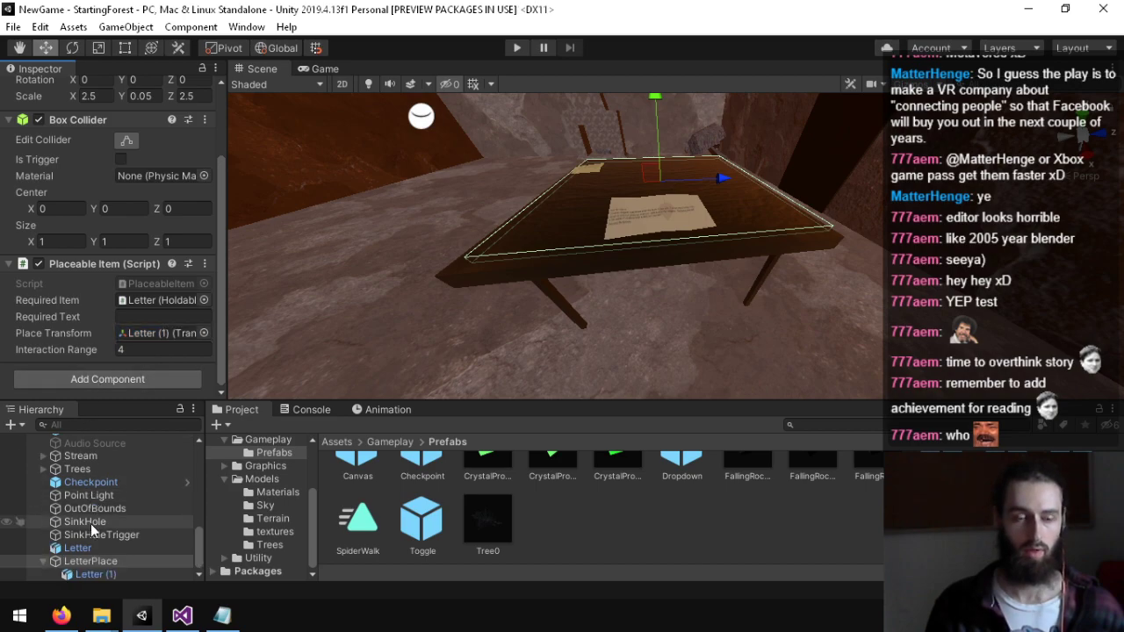
pyautogui.click(517, 49)
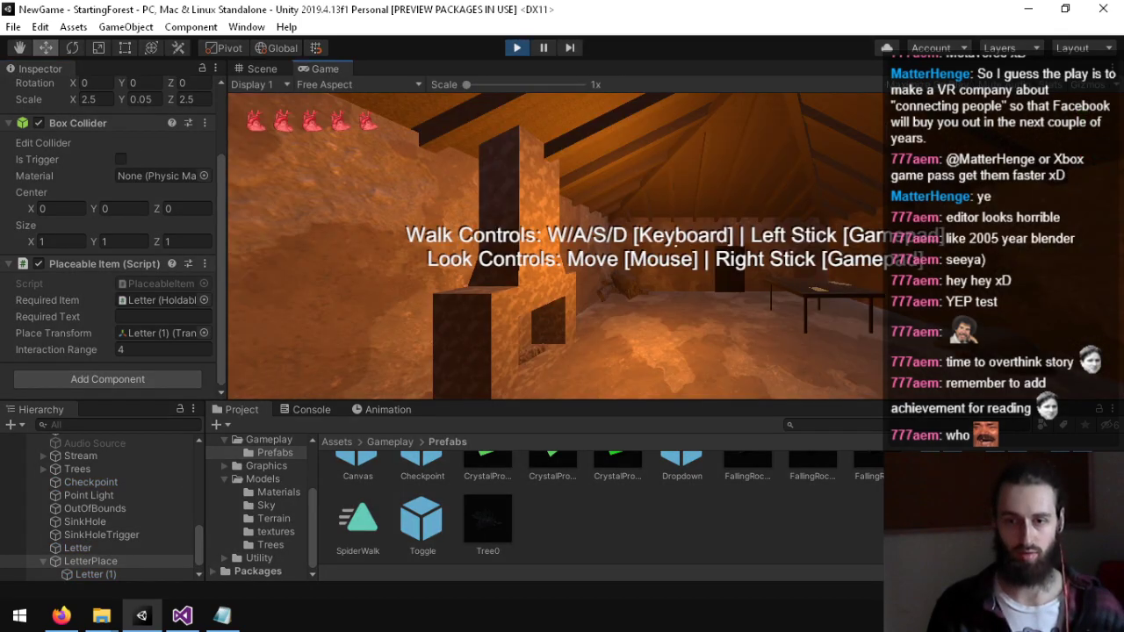
# Step: Test picking up the letter and placing it back on the table in the running scene, and stop the run
pyautogui.press('w')
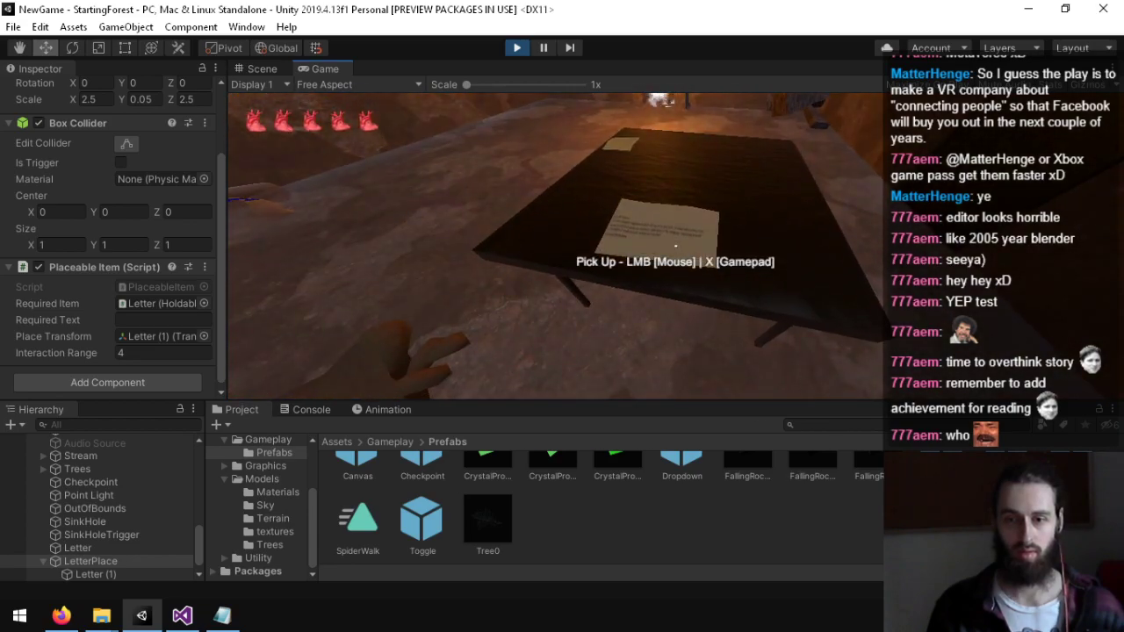
pyautogui.click(675, 246)
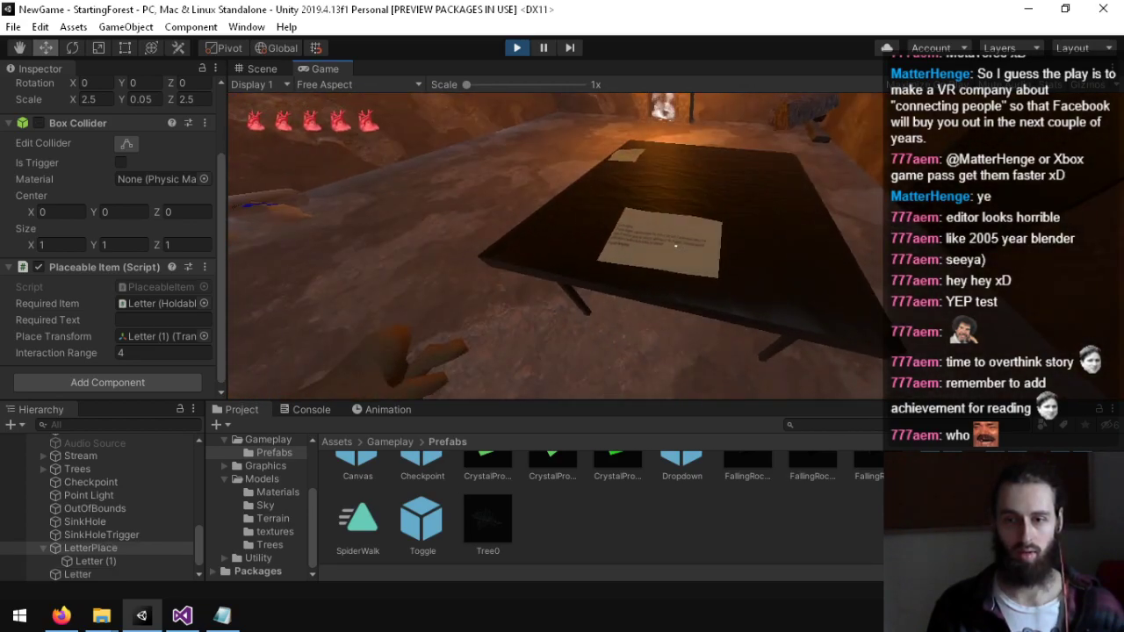
pyautogui.press('s')
pyautogui.press('d')
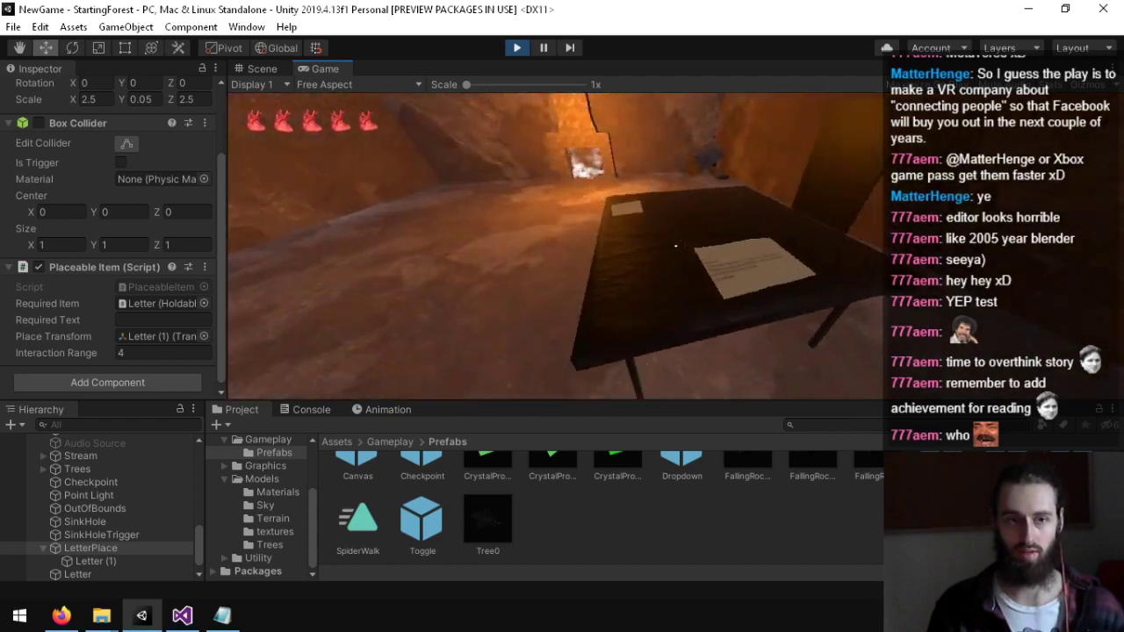
pyautogui.hotkey('ctrl', 'p')
pyautogui.hotkey('ctrl', 'p')
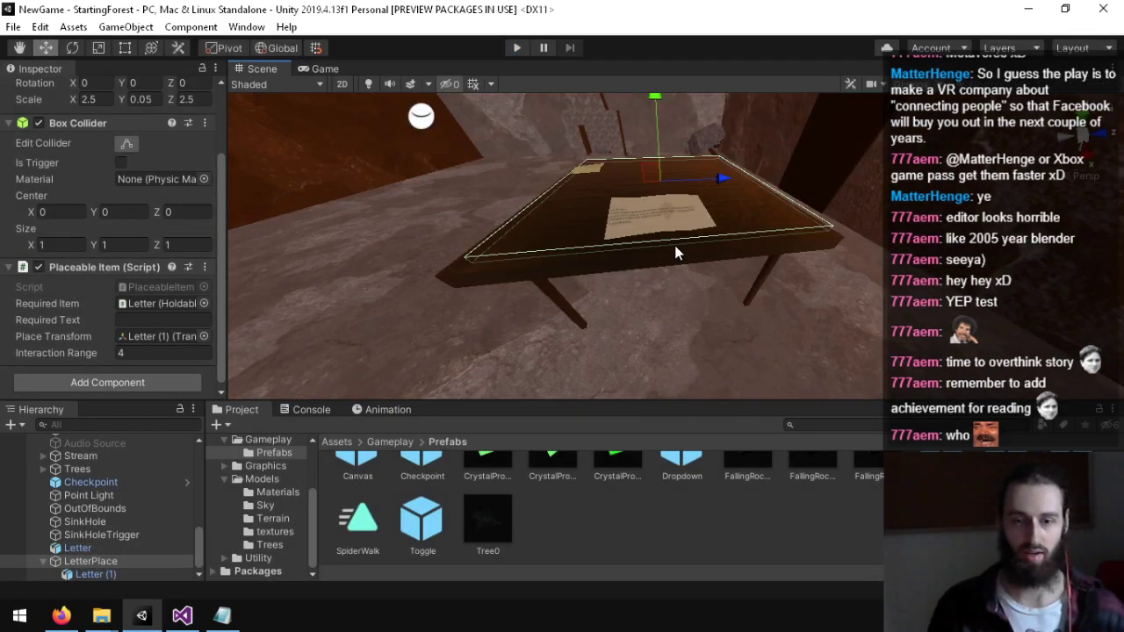
# Step: Open the PlaceableItem script from the Assets/Gameplay folder in Visual Studio
pyautogui.scroll(3, 268, 492)
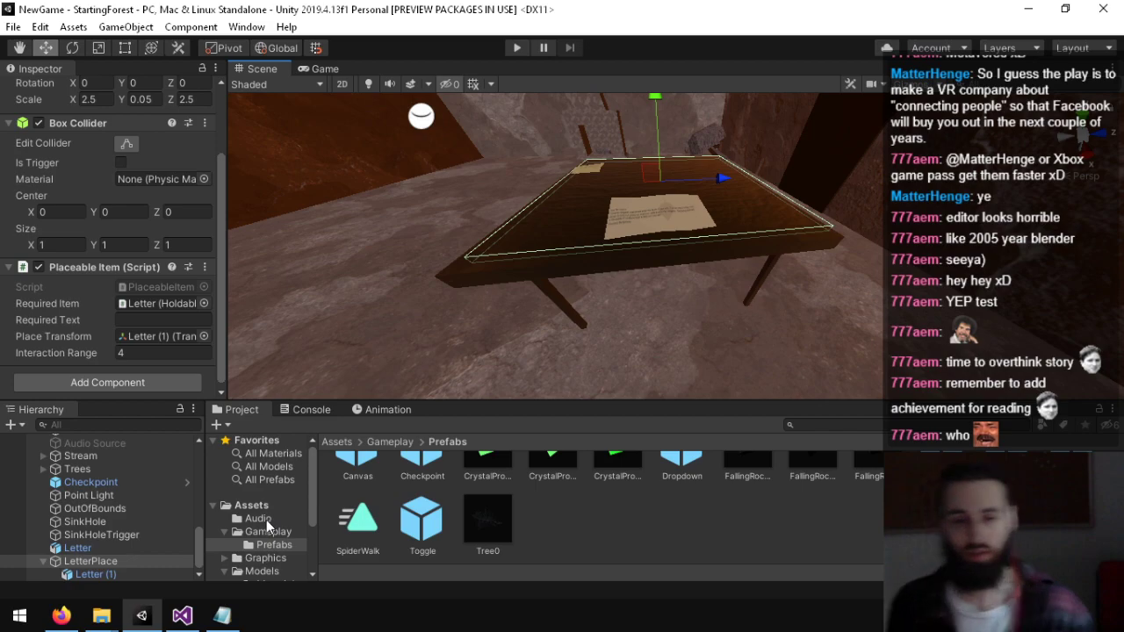
pyautogui.click(275, 507)
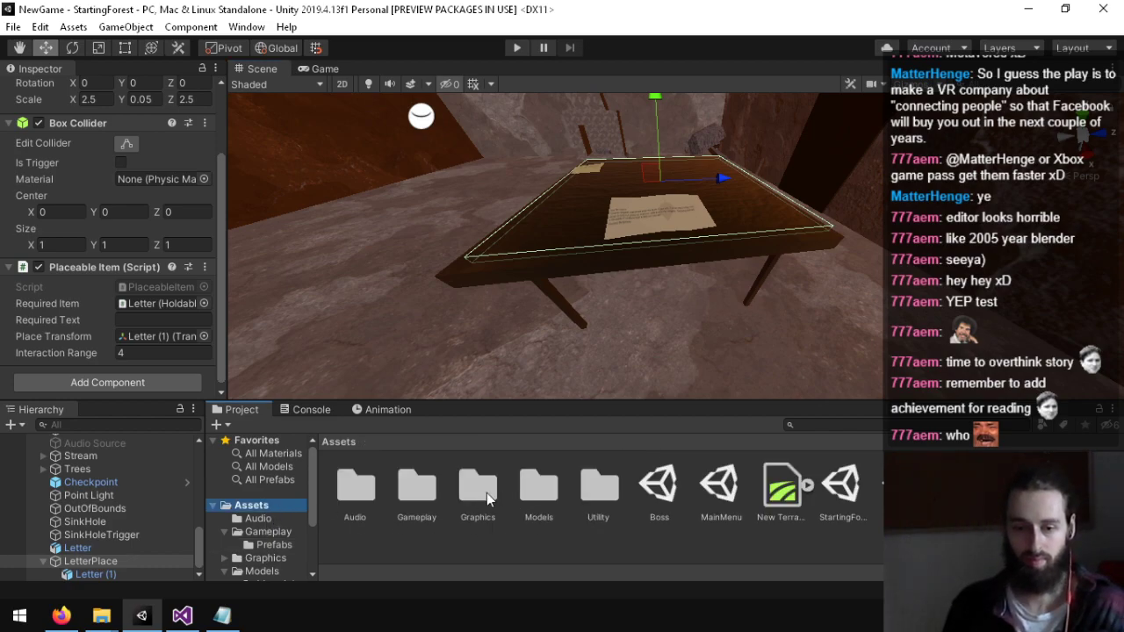
pyautogui.doubleClick(409, 492)
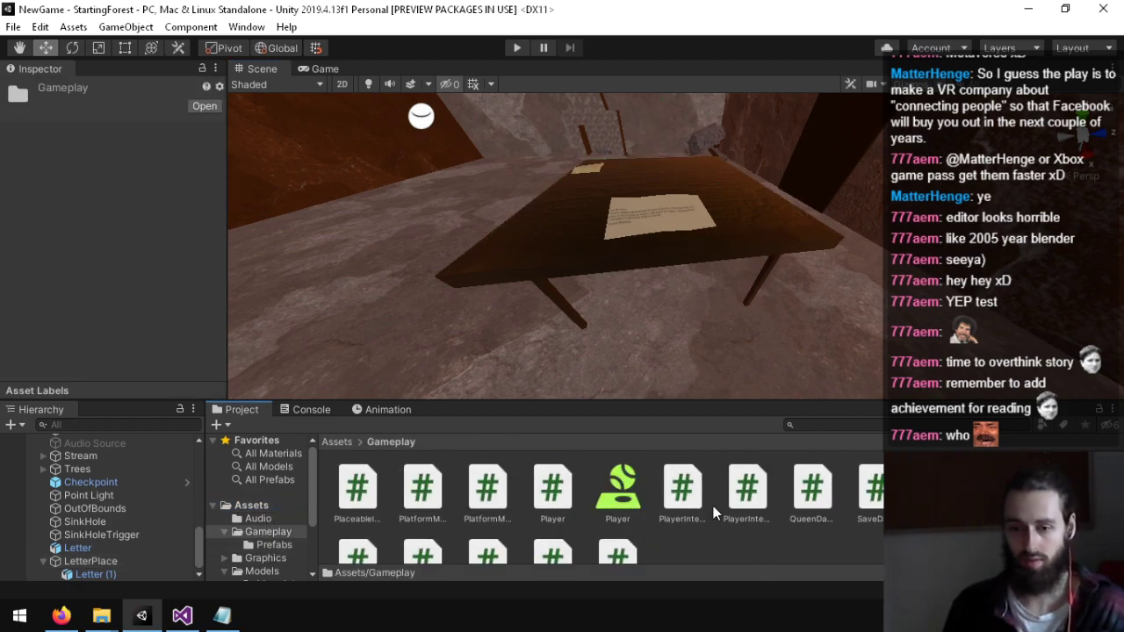
pyautogui.scroll(-1, 791, 493)
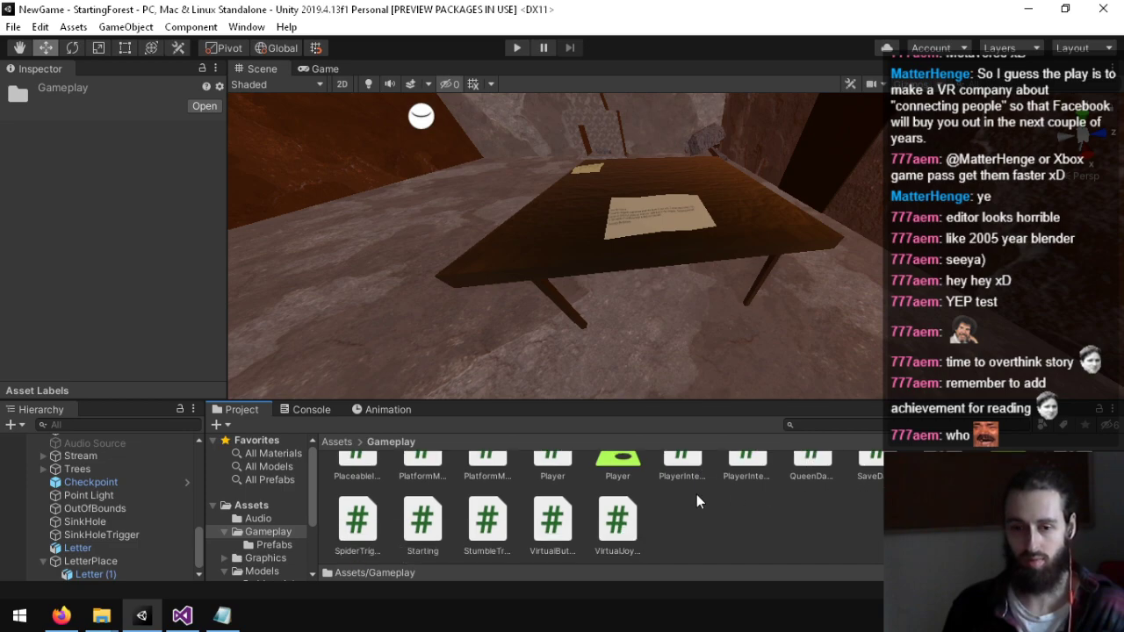
pyautogui.scroll(1, 688, 509)
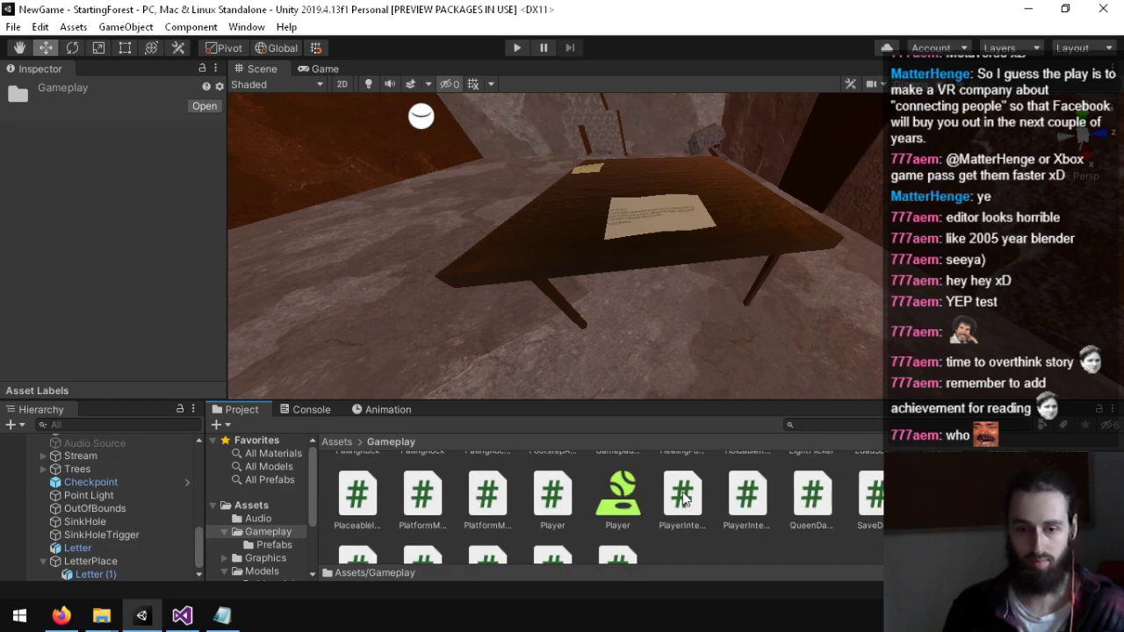
pyautogui.doubleClick(687, 505)
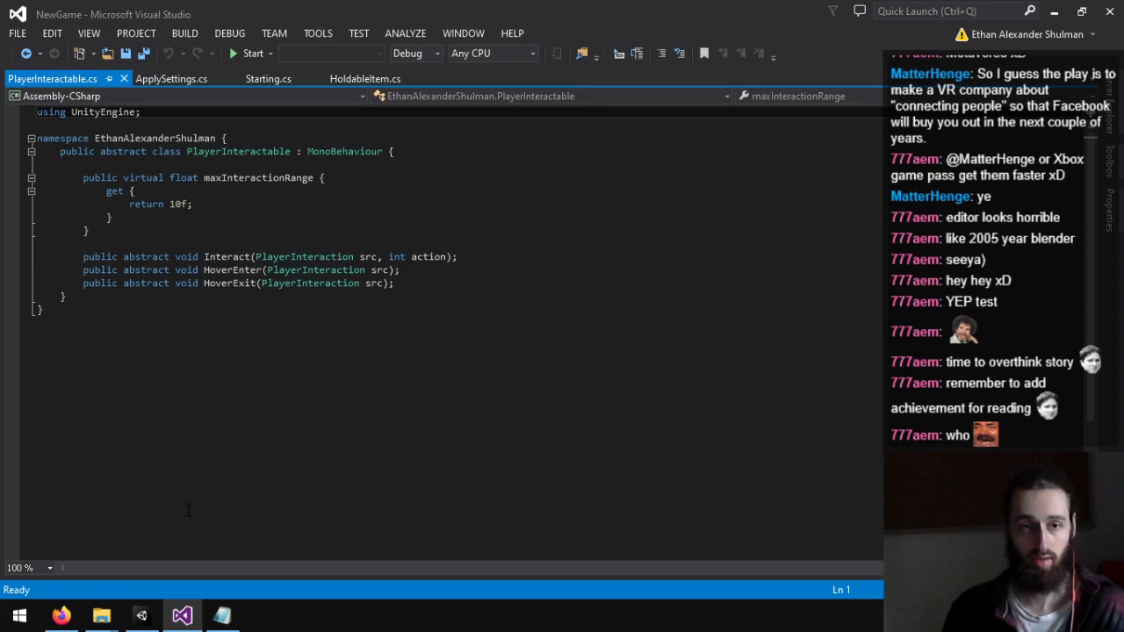
pyautogui.click(173, 620)
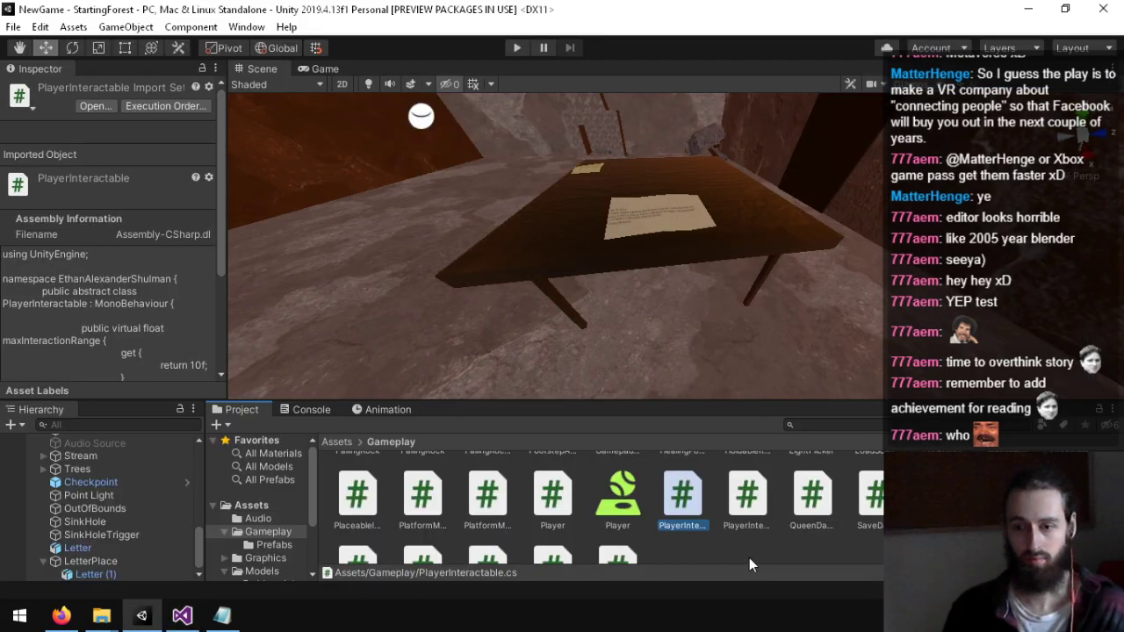
pyautogui.doubleClick(378, 499)
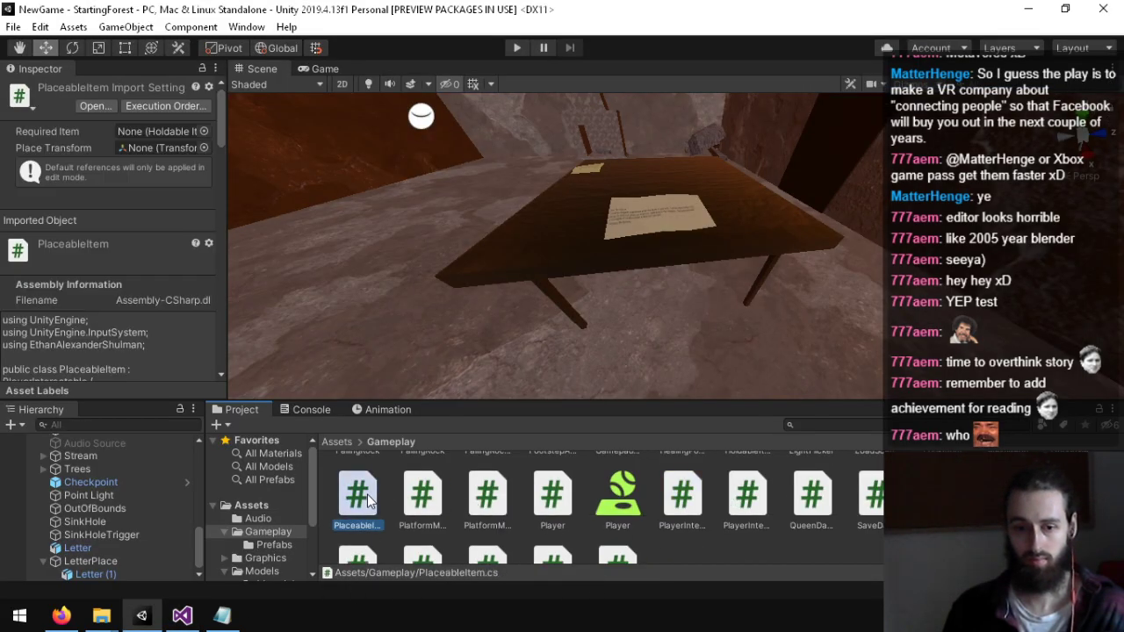
# Step: Examine how the Interact method in PlaceableItem.cs places the item and toggles the colliders
pyautogui.scroll(-12, 281, 404)
pyautogui.scroll(4, 281, 404)
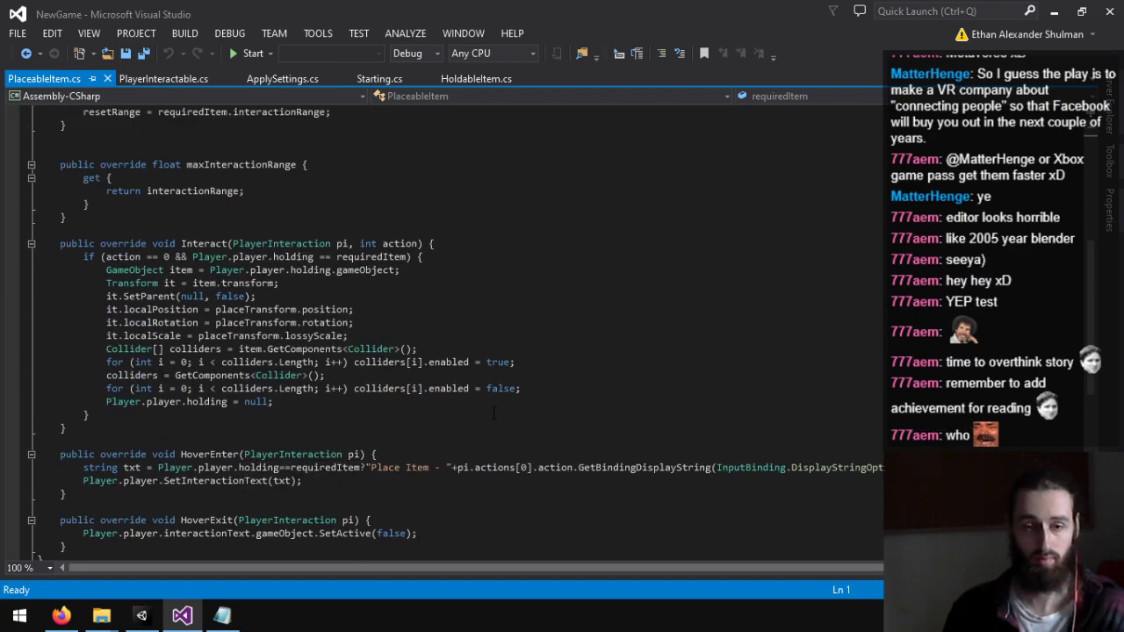
pyautogui.click(559, 388)
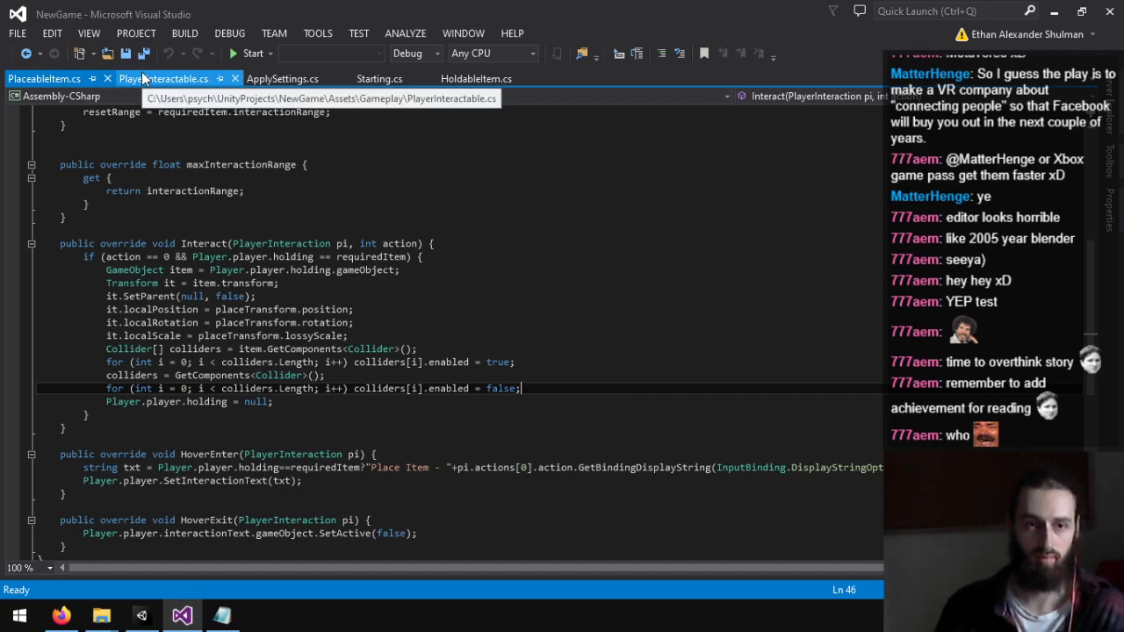
pyautogui.scroll(4, 418, 436)
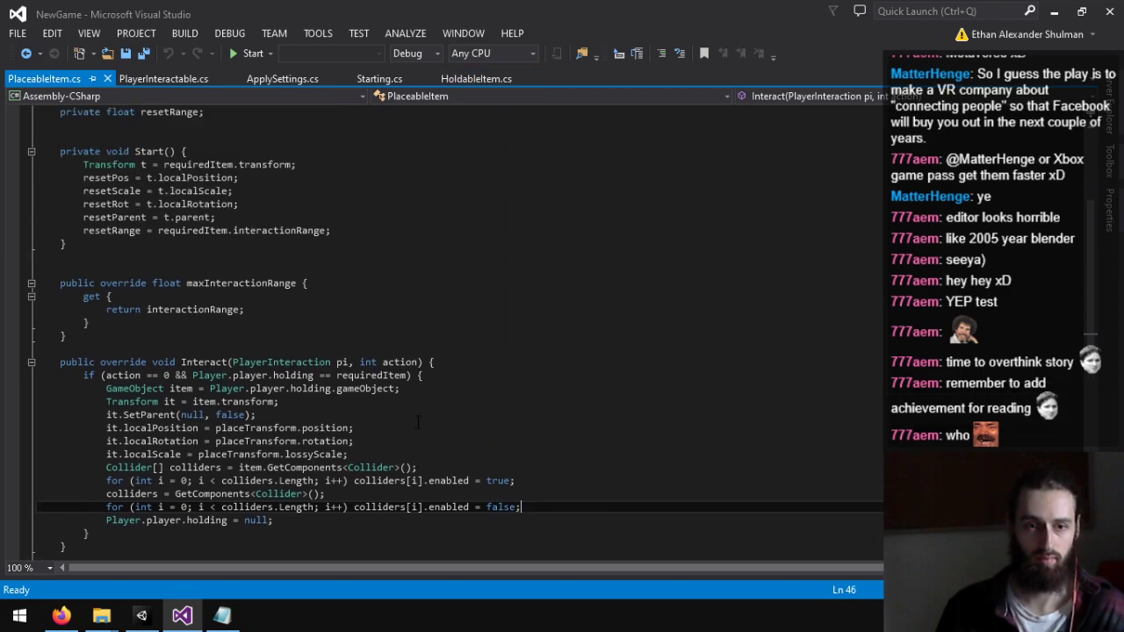
pyautogui.scroll(-3, 418, 437)
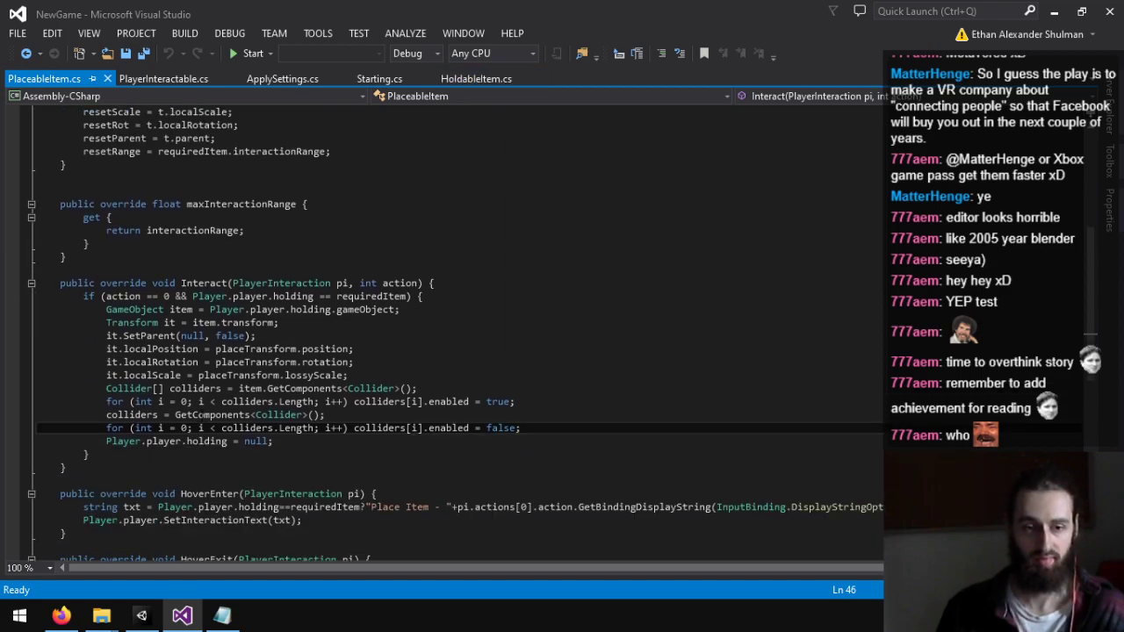
pyautogui.click(540, 416)
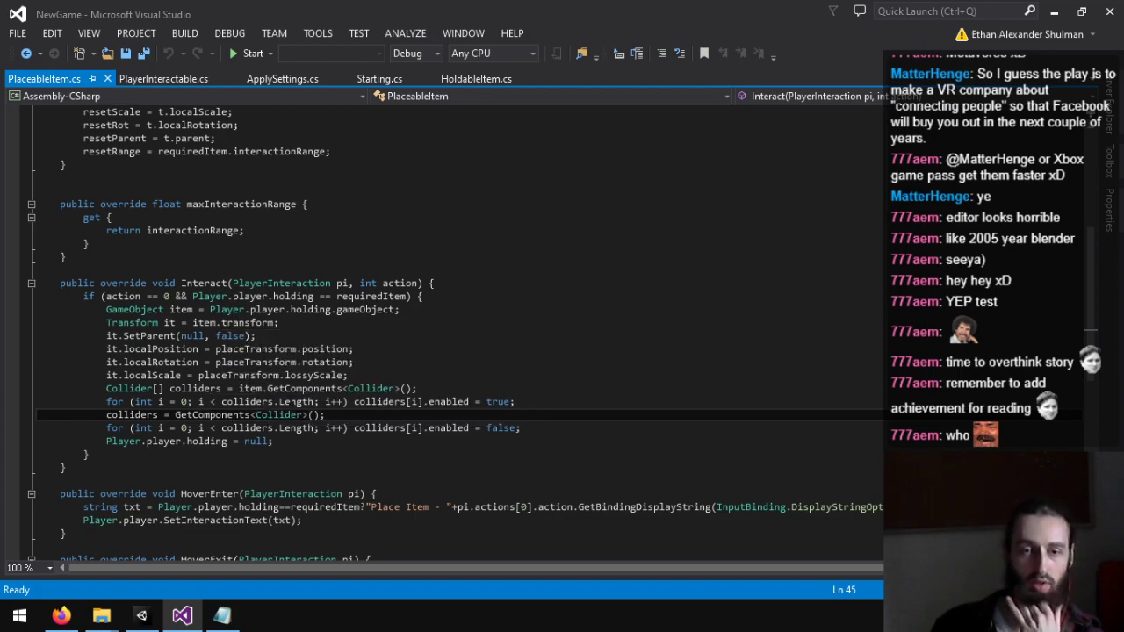
# Step: Check the Letter's Holdable Item settings in Unity and the interactionRange assignment in the Hold method of HoldableItem.cs
pyautogui.click(141, 615)
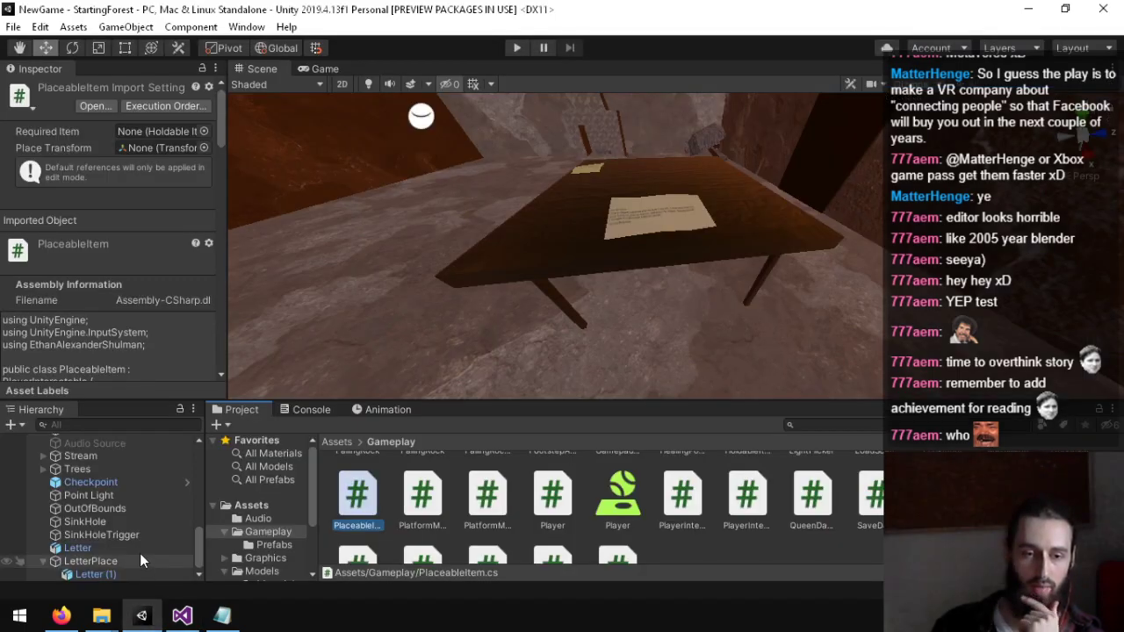
pyautogui.click(98, 546)
pyautogui.scroll(-4, 46, 307)
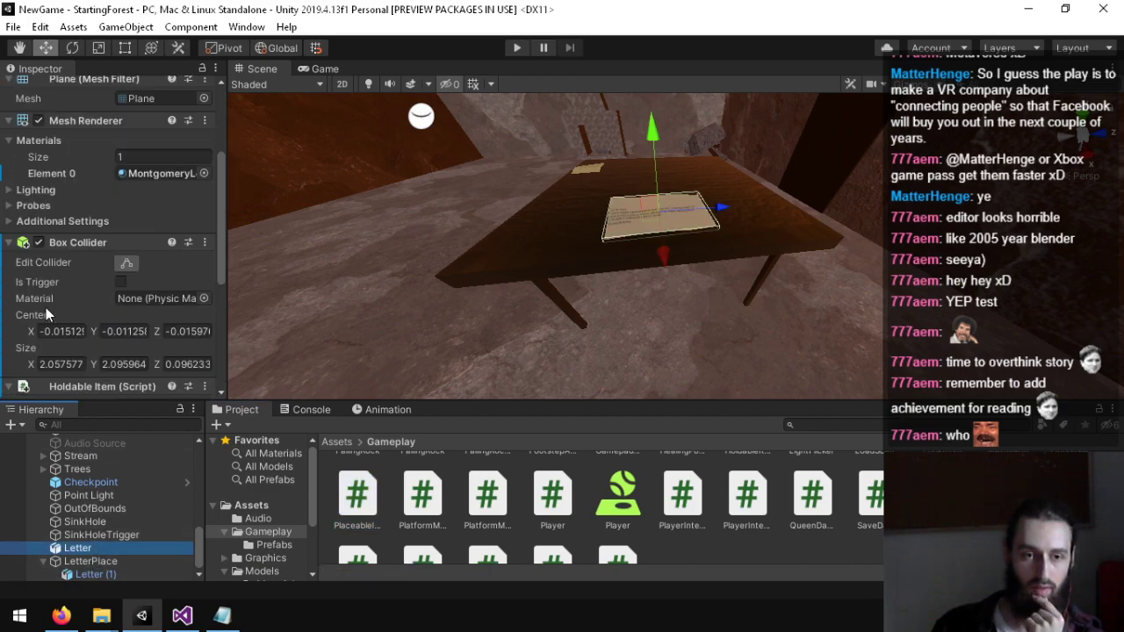
pyautogui.scroll(-4, 46, 309)
pyautogui.scroll(-3, 40, 285)
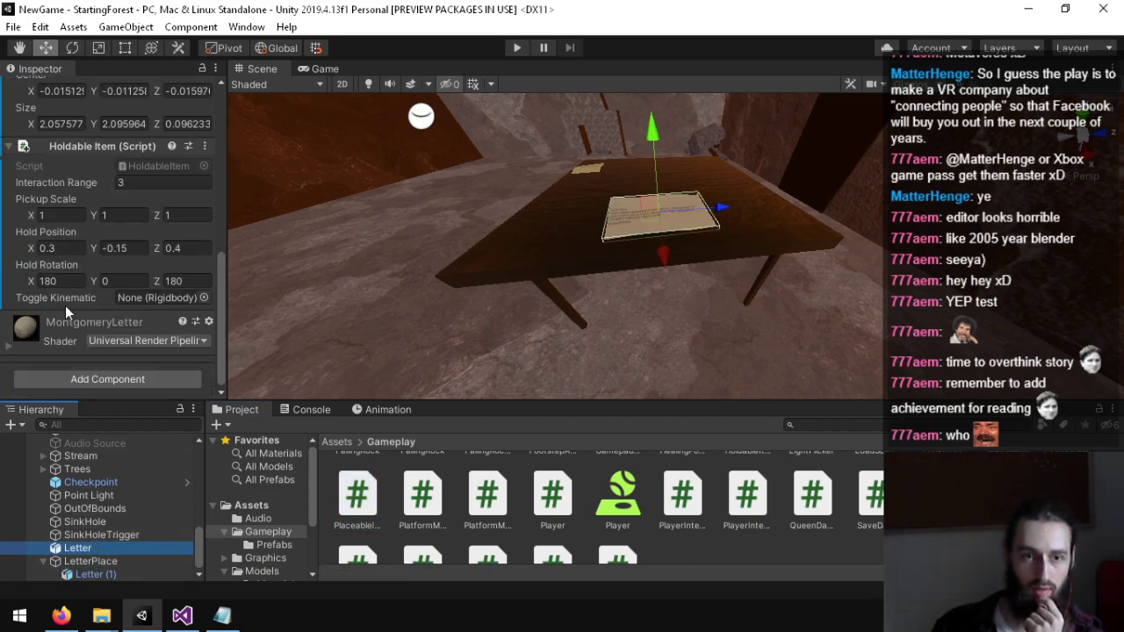
pyautogui.hotkey('alt', 'Tab')
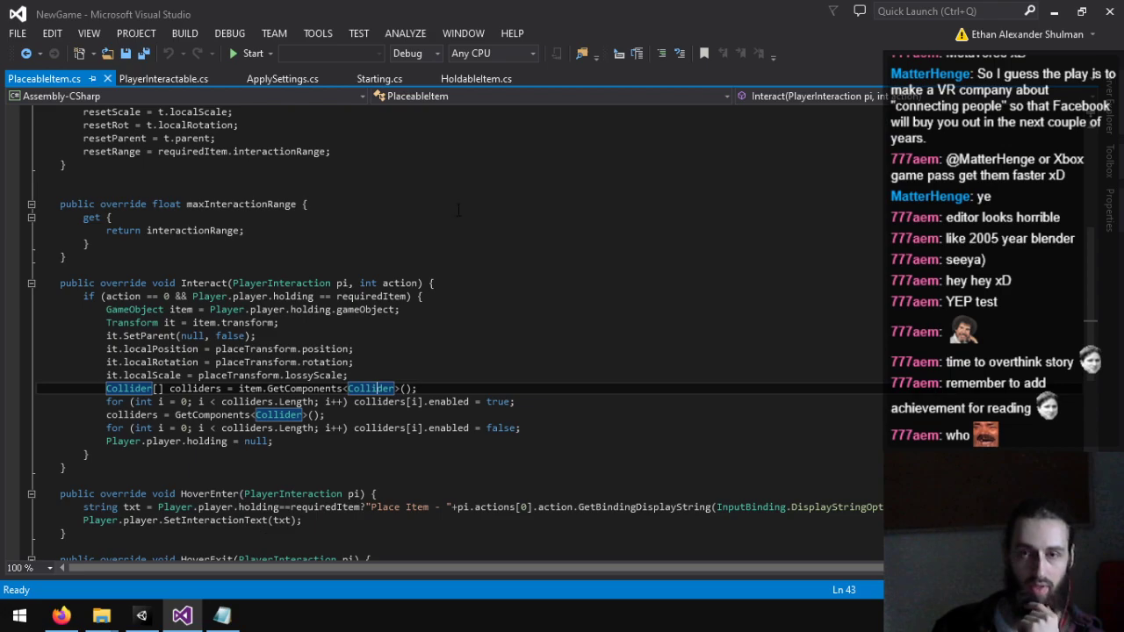
pyautogui.click(463, 79)
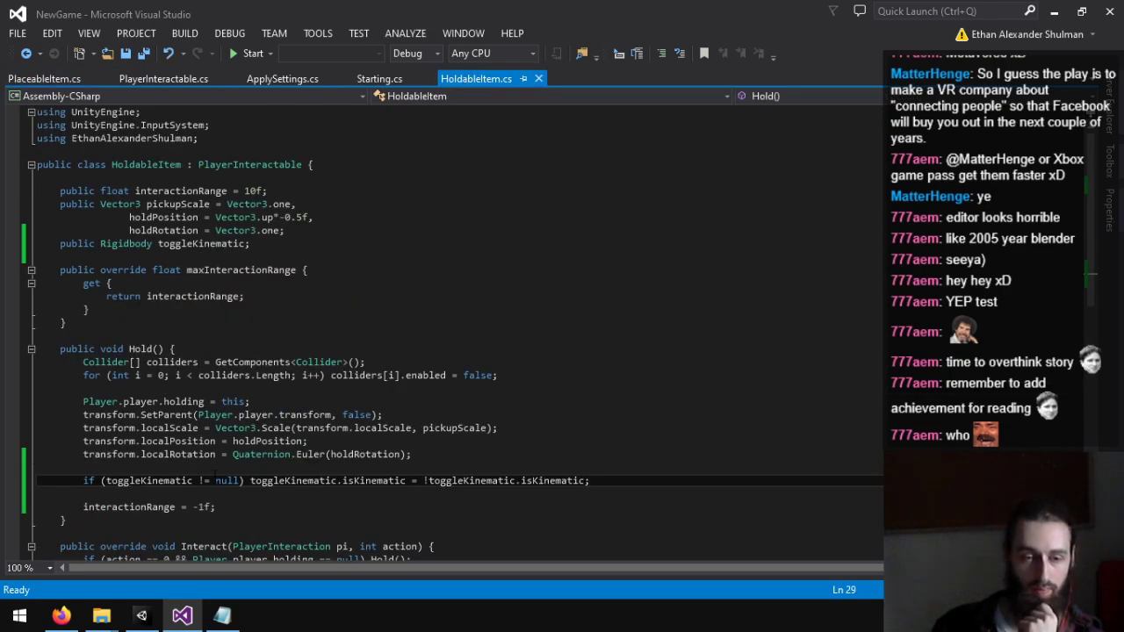
pyautogui.moveTo(224, 507); pyautogui.dragTo(270, 514)
pyautogui.click(84, 508)
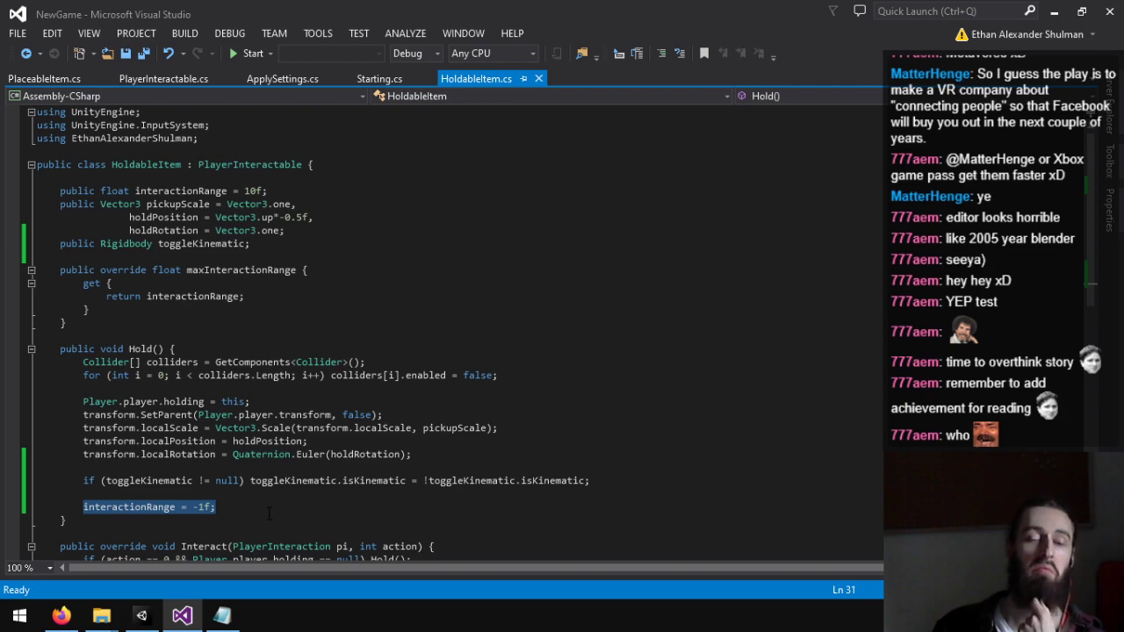
# Step: Declare "public bool resets = false;" below toggleKinematic in HoldableItem.cs and save the script
pyautogui.click(349, 245)
pyautogui.press('Return')
pyautogui.write('public bo')
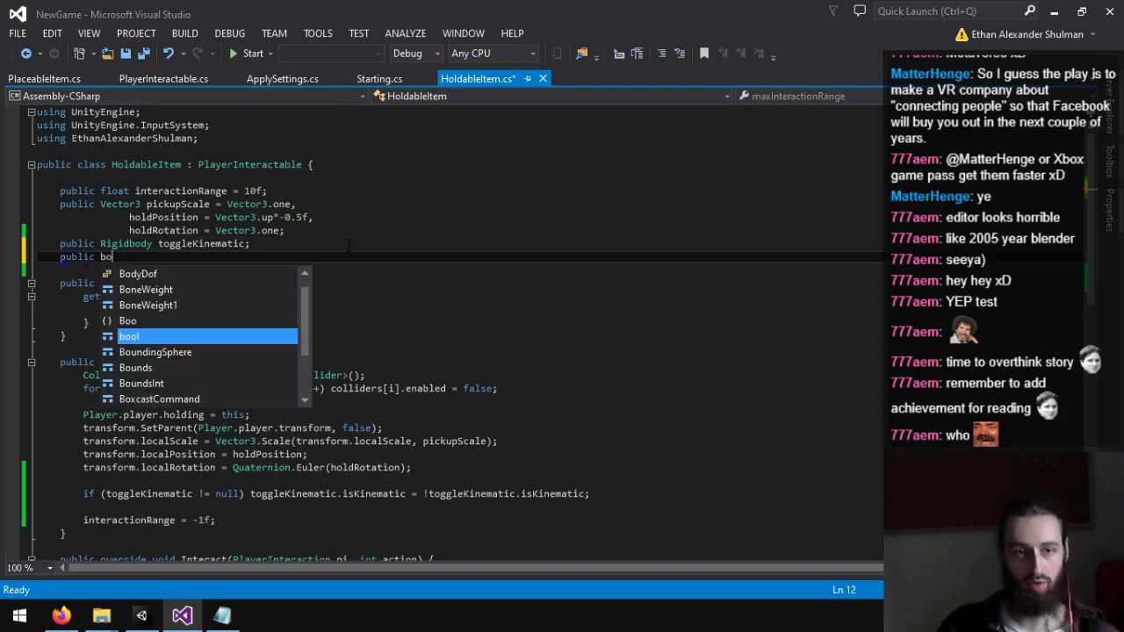
pyautogui.write("ol resets = false;sealed;'")
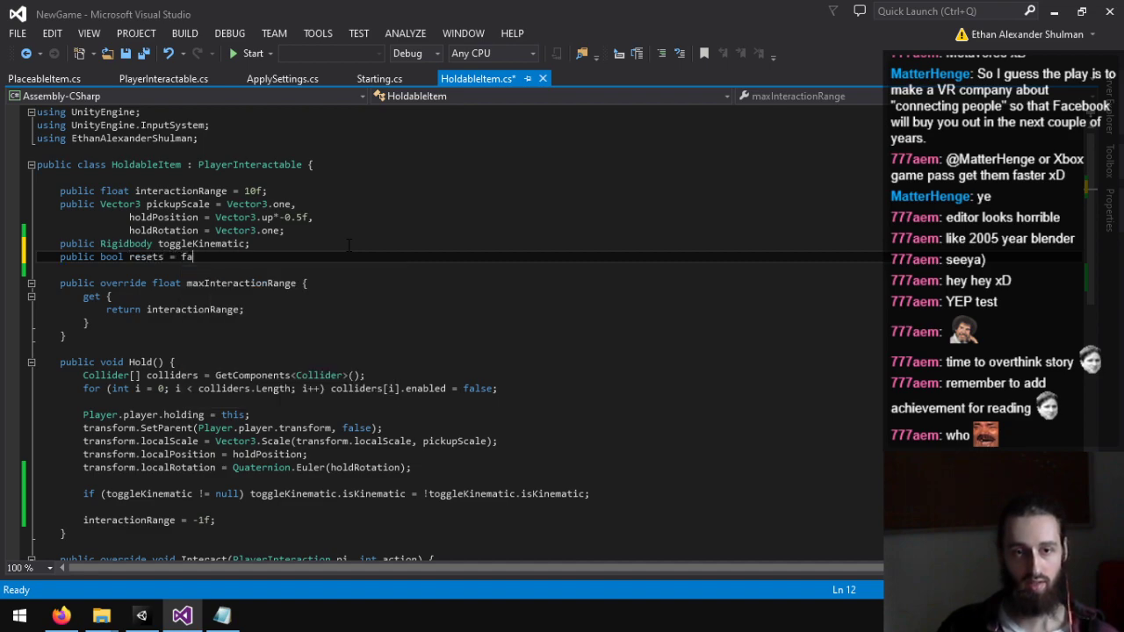
pyautogui.press('BackSpace')
pyautogui.press('BackSpace')
pyautogui.press('BackSpace')
pyautogui.press('BackSpace')
pyautogui.press('BackSpace')
pyautogui.press('BackSpace')
pyautogui.press('BackSpace')
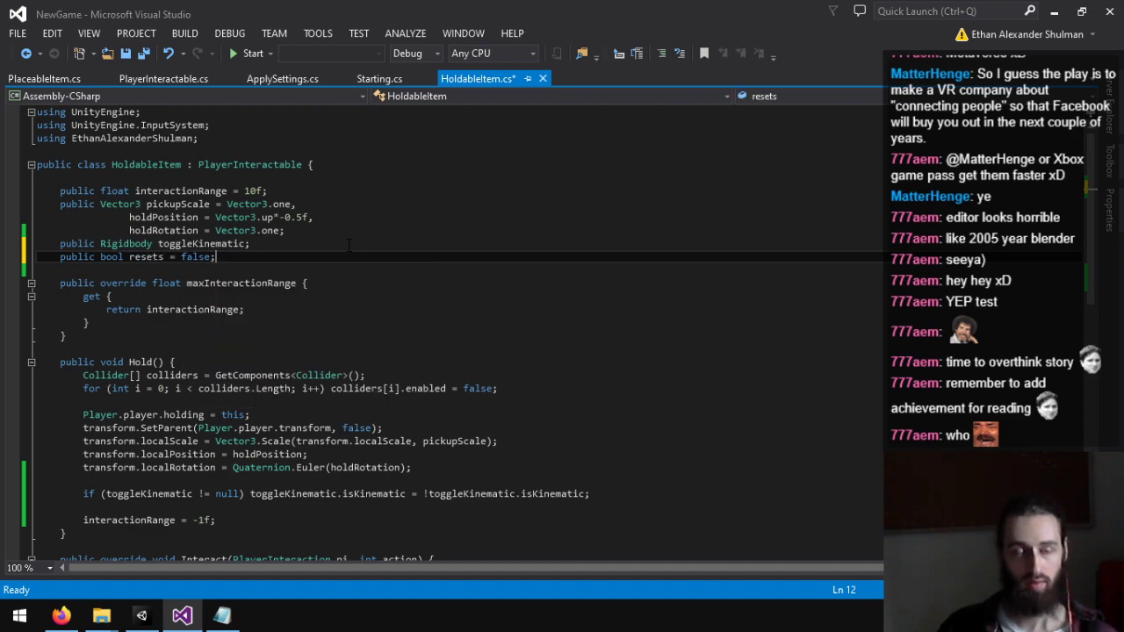
pyautogui.hotkey('ctrl', 's')
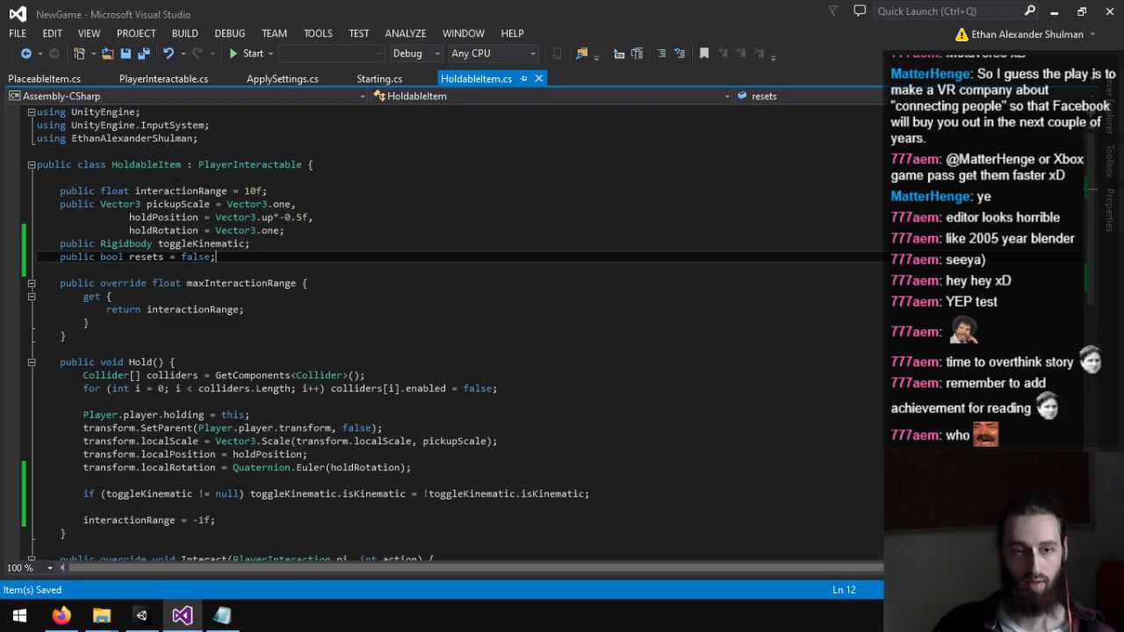
# Step: Return to PlaceableItem.cs and insert an empty line below the localScale assignment in the Interact method
pyautogui.click(132, 80)
pyautogui.click(43, 79)
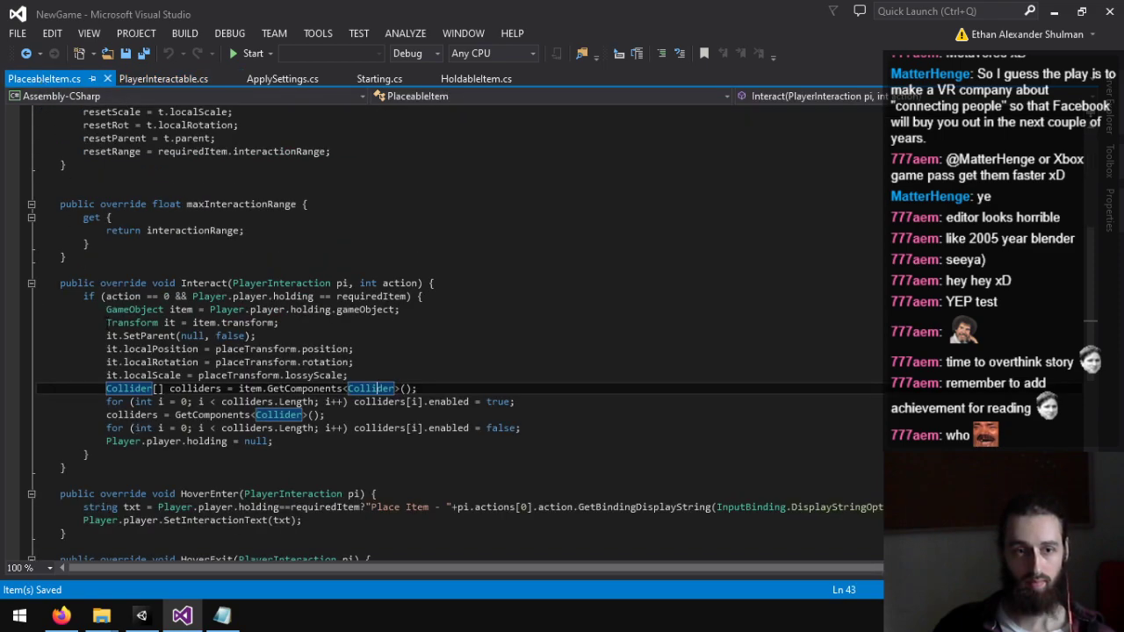
pyautogui.click(572, 401)
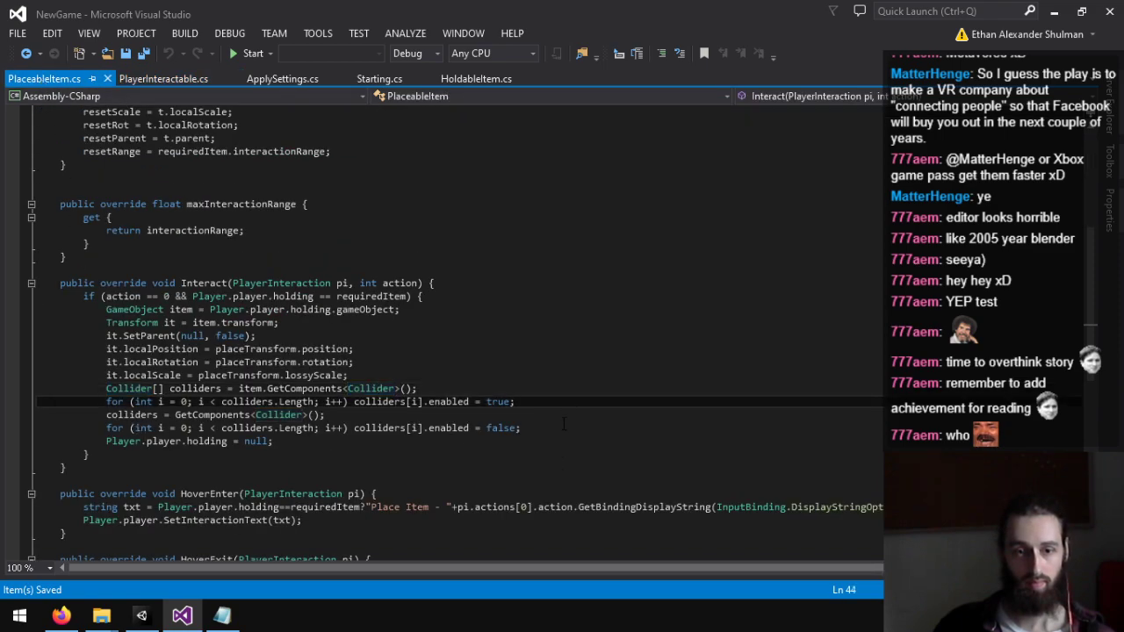
pyautogui.click(510, 375)
pyautogui.press('Return')
pyautogui.write('if')
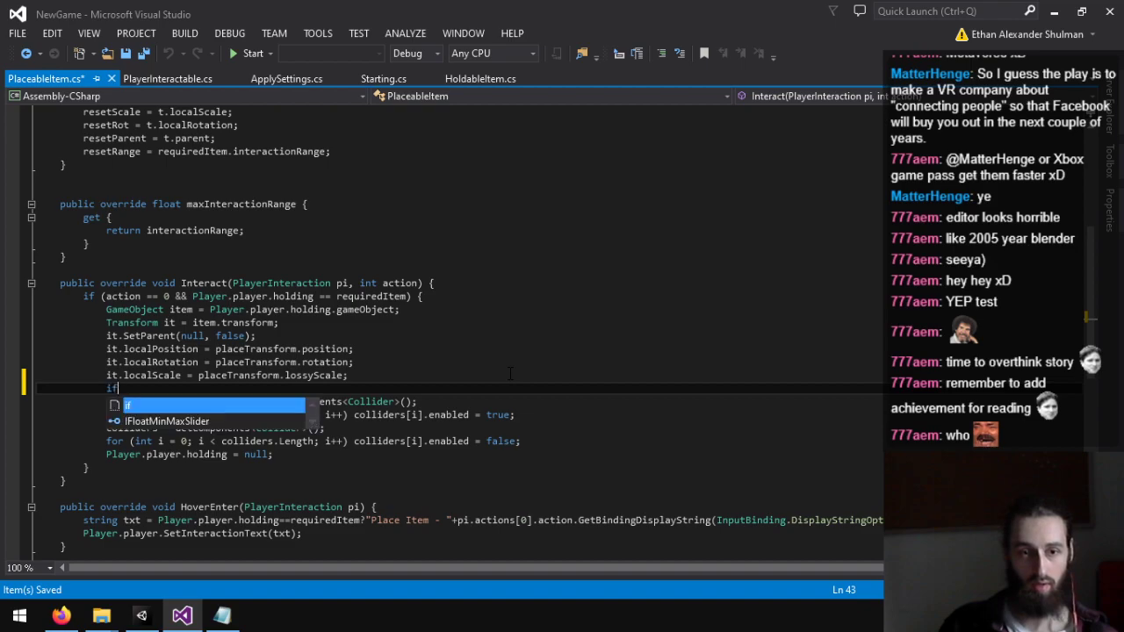
pyautogui.write(' (item.rese')
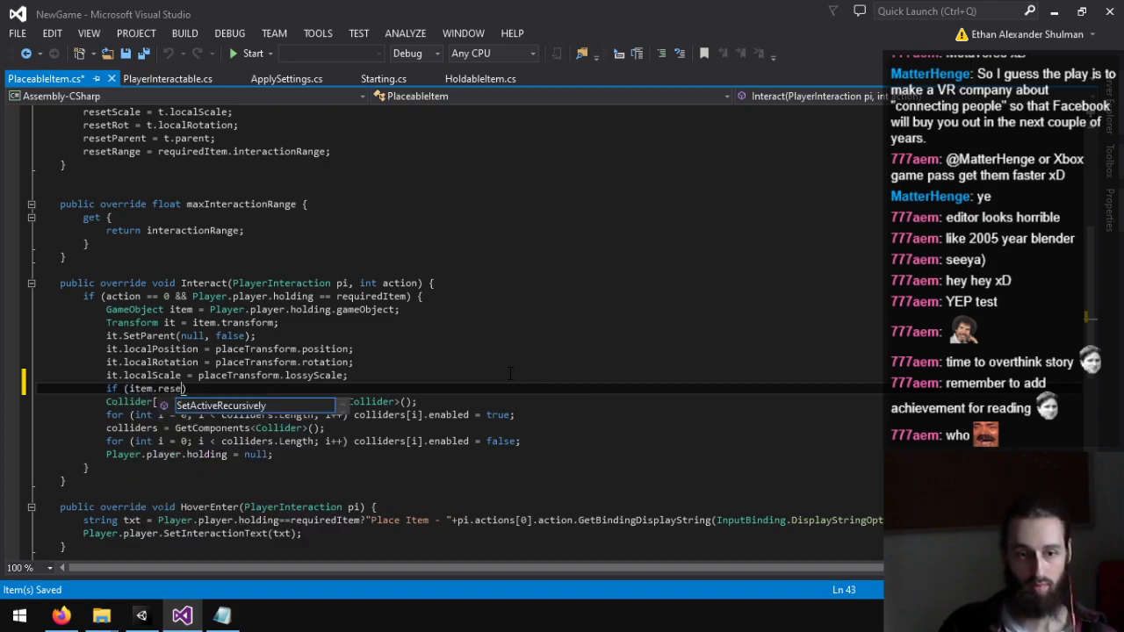
pyautogui.press('BackSpace')
pyautogui.press('BackSpace')
pyautogui.press('BackSpace')
pyautogui.press('BackSpace')
pyautogui.press('BackSpace')
pyautogui.press('BackSpace')
pyautogui.press('BackSpace')
pyautogui.press('BackSpace')
pyautogui.press('BackSpace')
pyautogui.press('BackSpace')
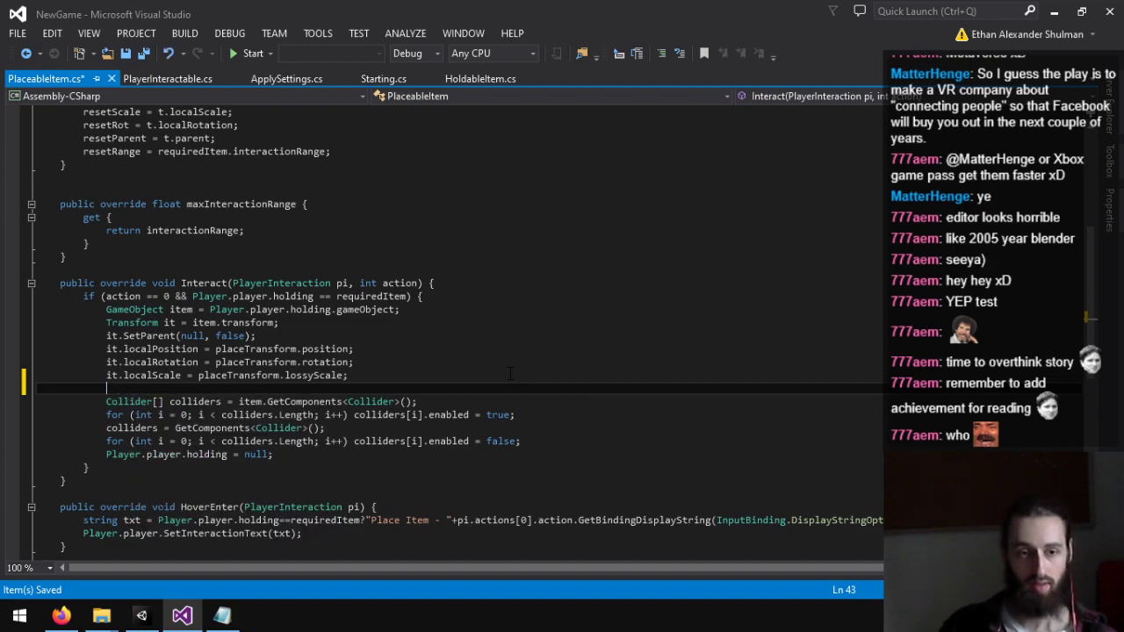
# Step: Review the reset fields and Start method in PlaceableItem.cs and return to the Interact method
pyautogui.scroll(7, 511, 375)
pyautogui.scroll(-2, 360, 401)
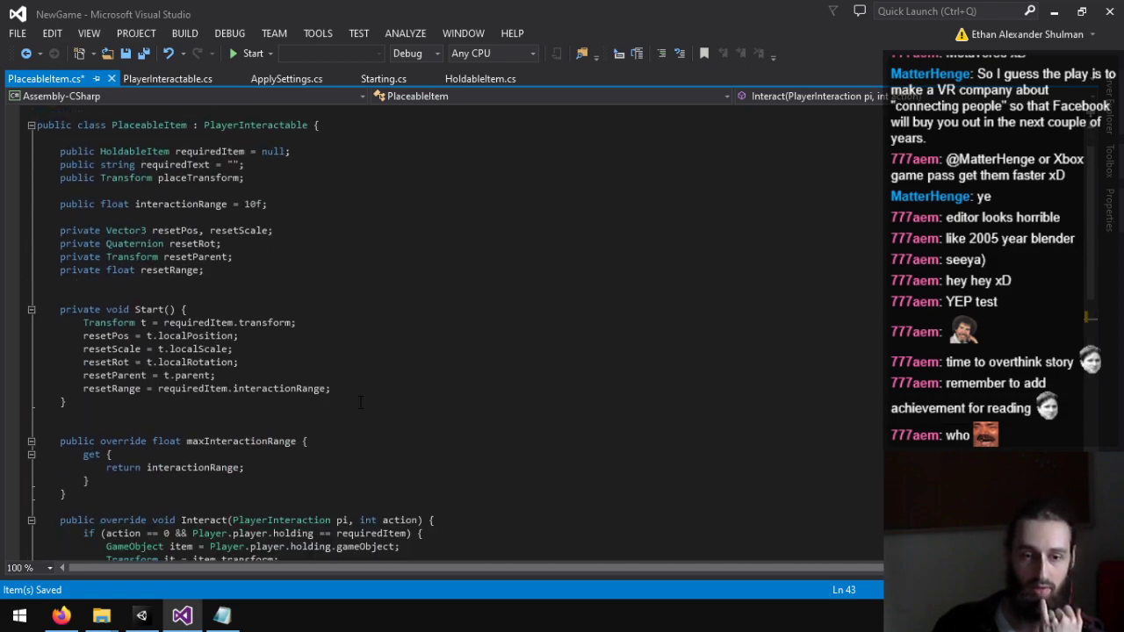
pyautogui.scroll(2, 360, 401)
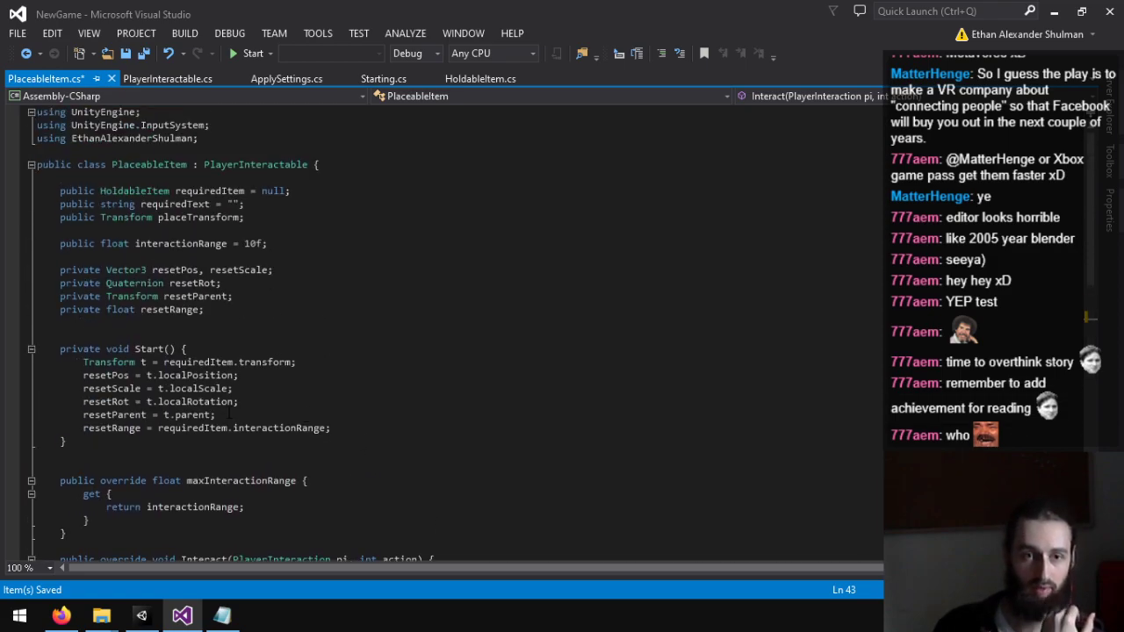
pyautogui.scroll(-8, 439, 334)
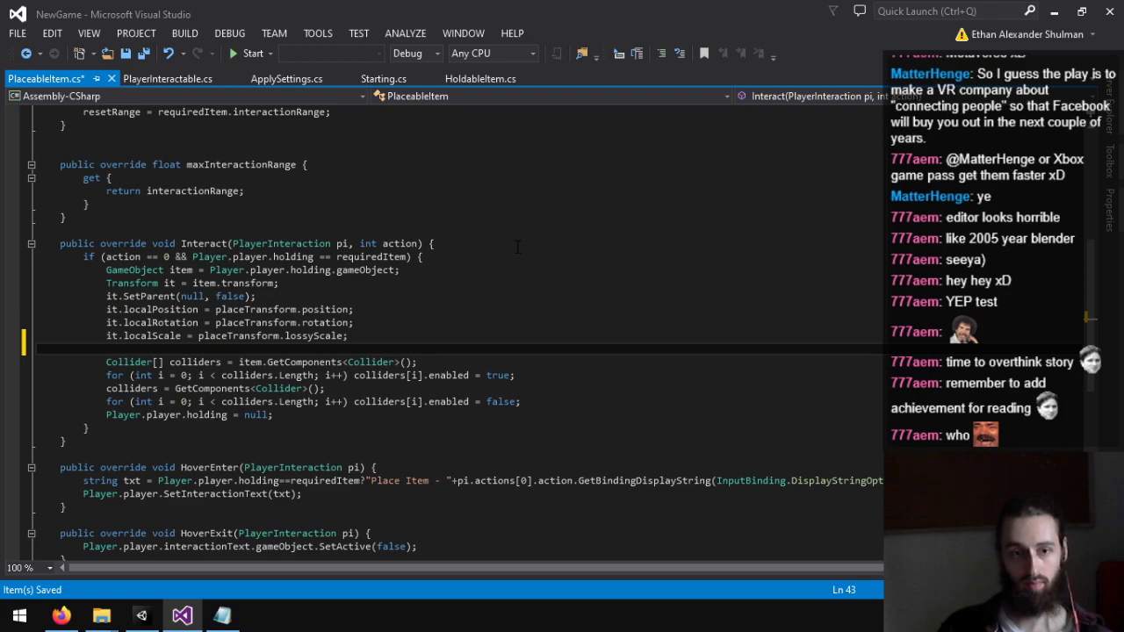
# Step: Begin a conditional below the localScale assignment in Interact: "if (requiredItem.resets) requiredItem.interactionRange ="
pyautogui.write('if (requiredItem.')
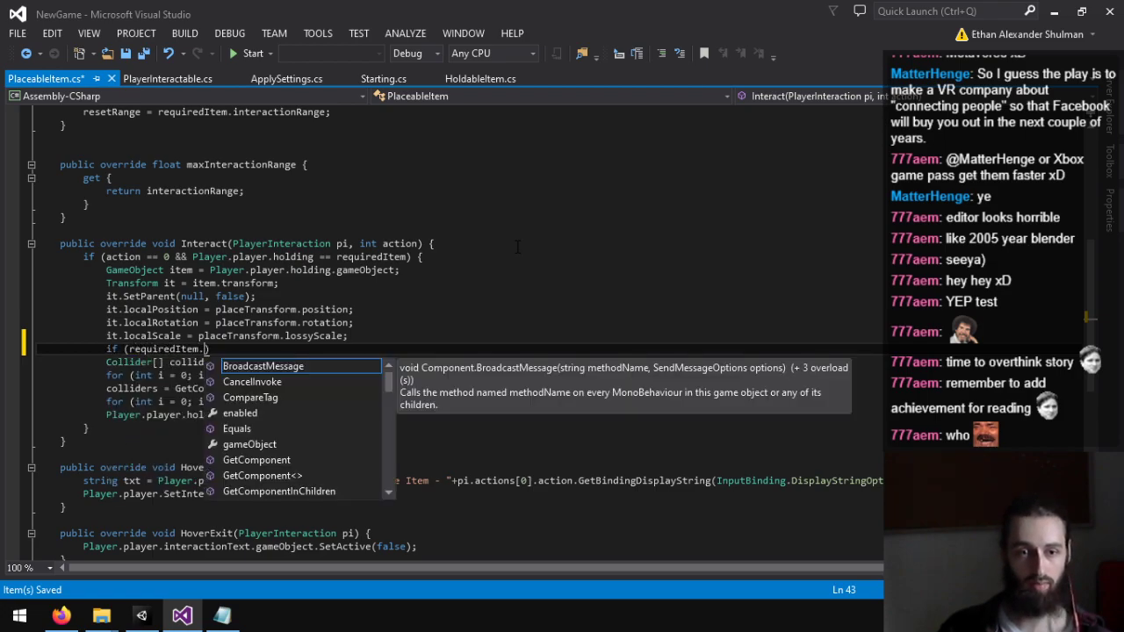
pyautogui.write('resets')
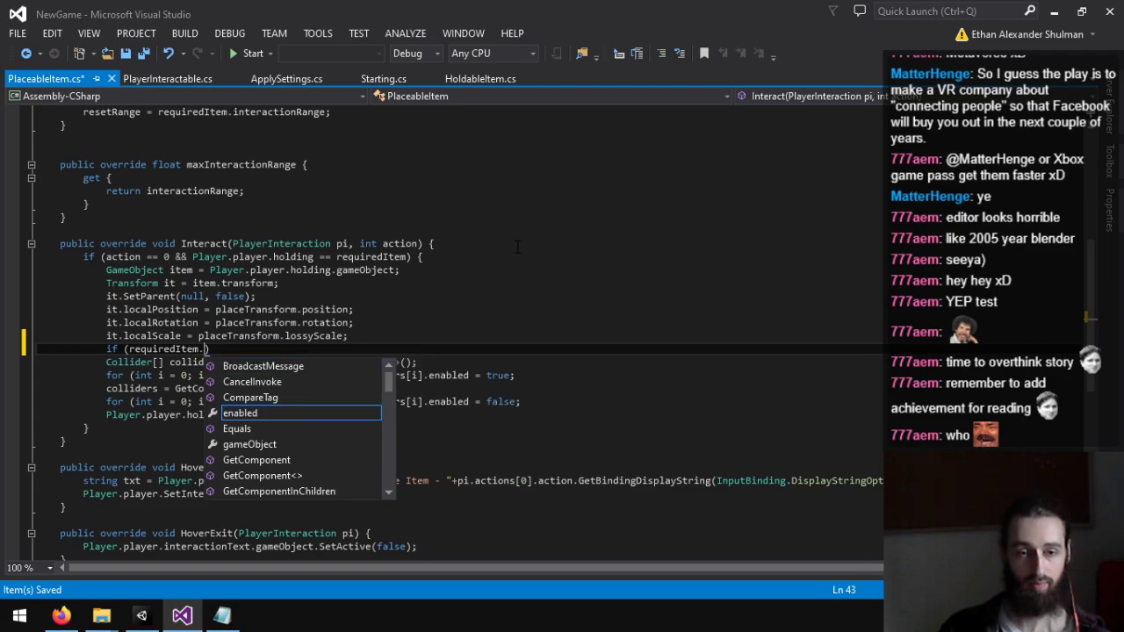
pyautogui.write(') ')
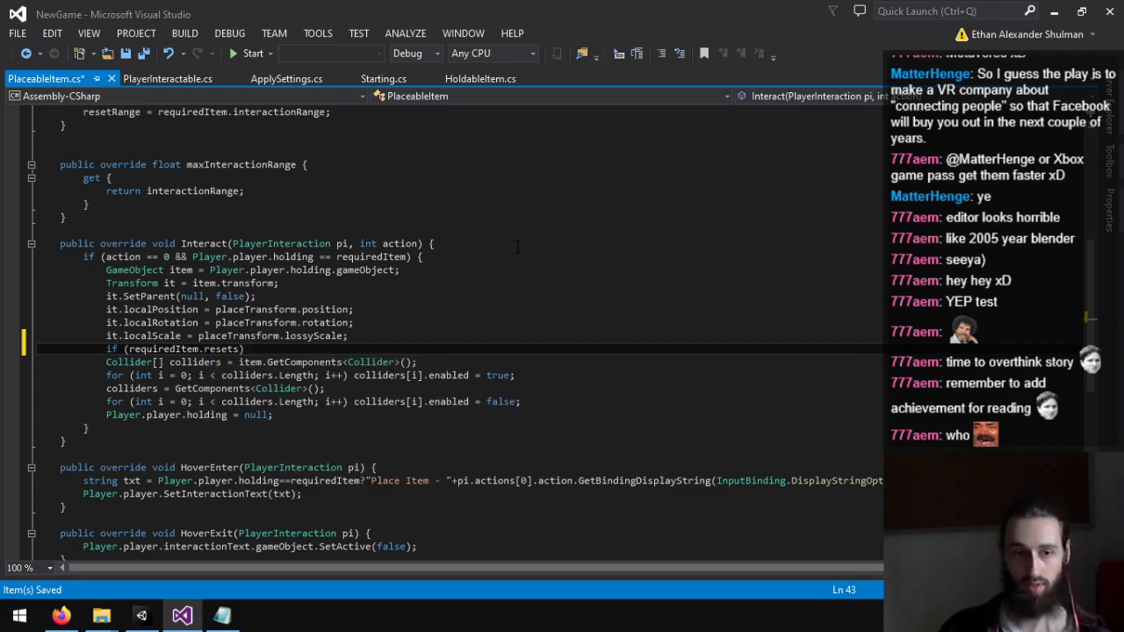
pyautogui.write('requir')
pyautogui.press('Tab')
pyautogui.write('.')
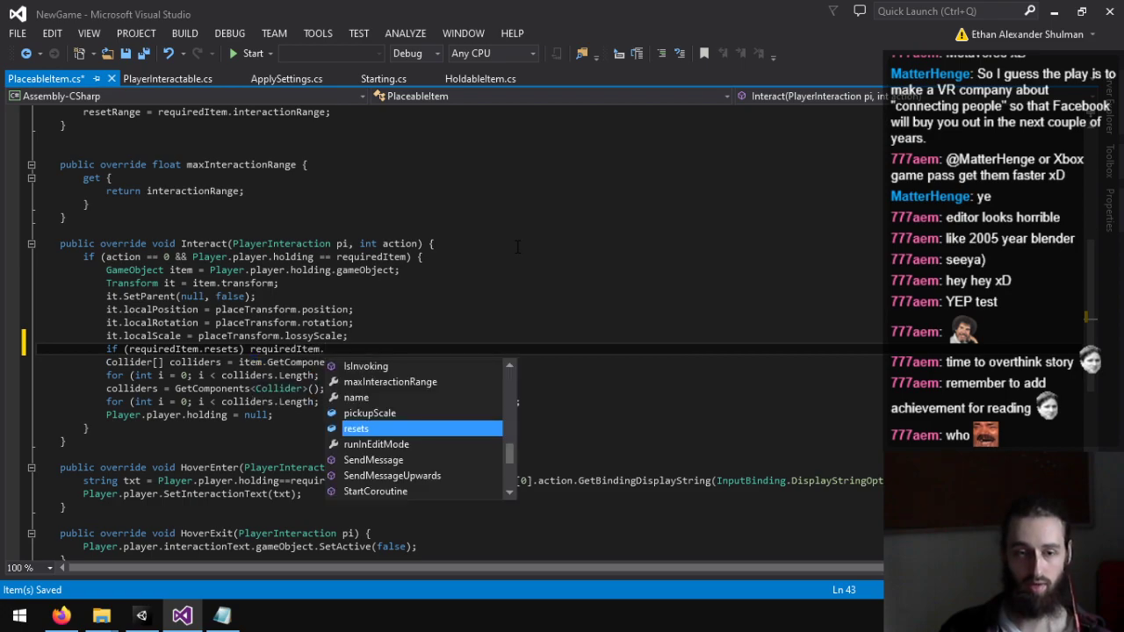
pyautogui.write('int')
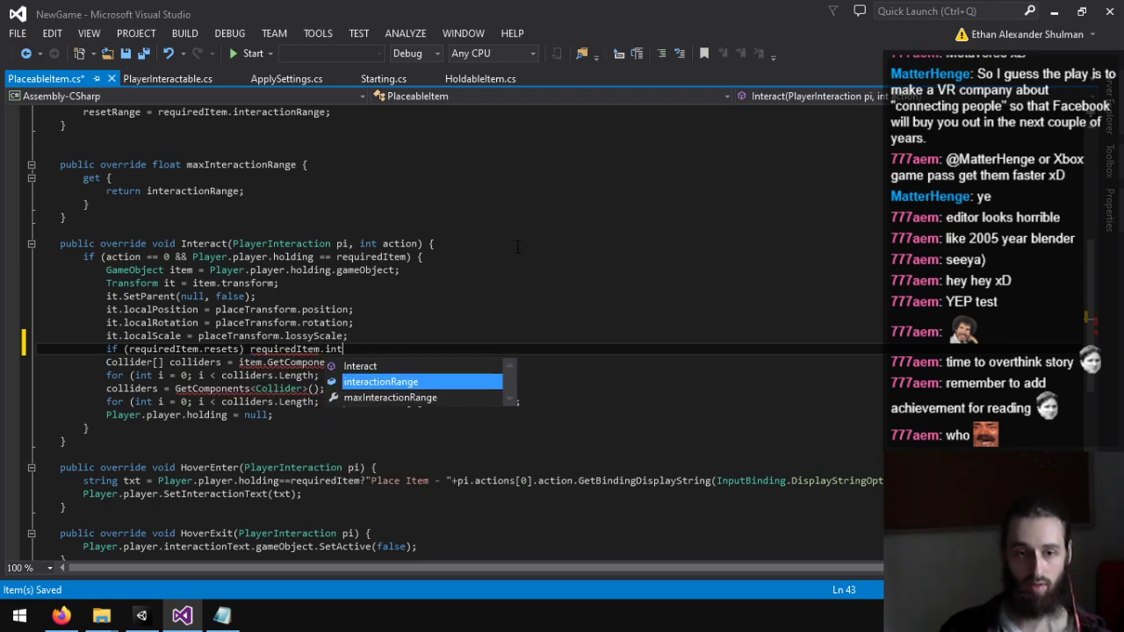
pyautogui.write('eractionRange =')
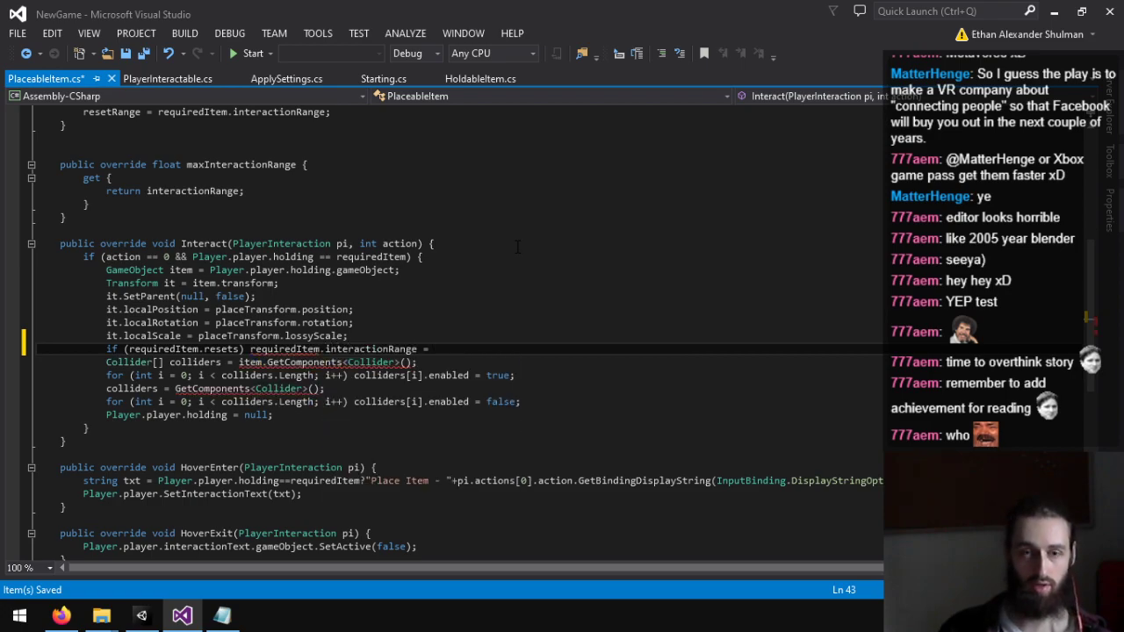
# Step: In HoldableItem.cs, extend the resets bool declaration with "interactable = true"
pyautogui.click(488, 81)
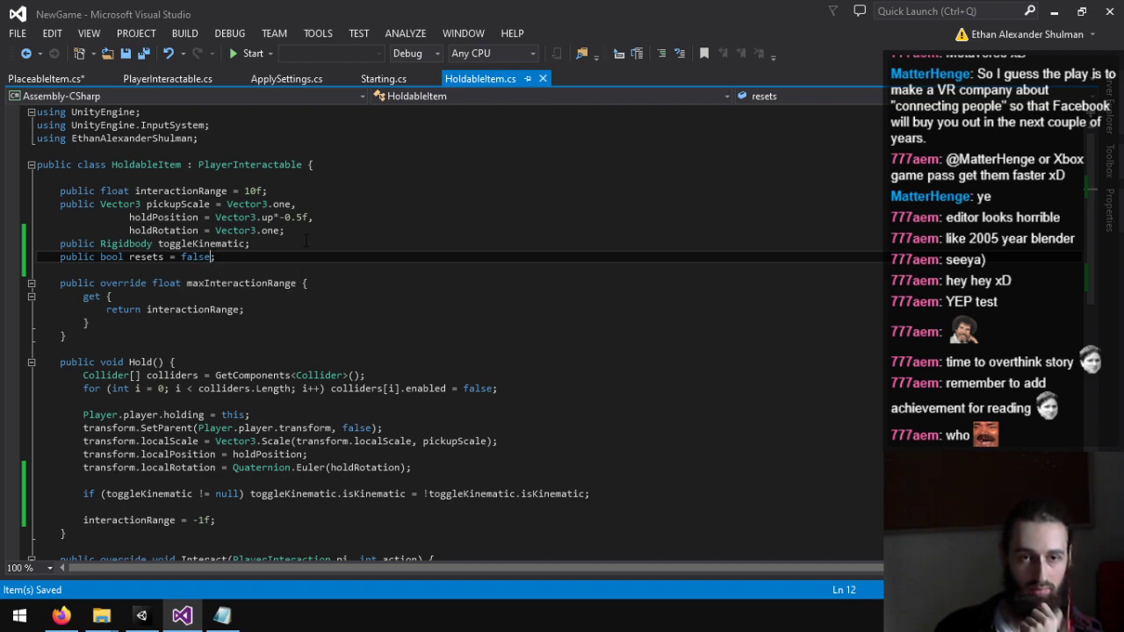
pyautogui.write(', interactable')
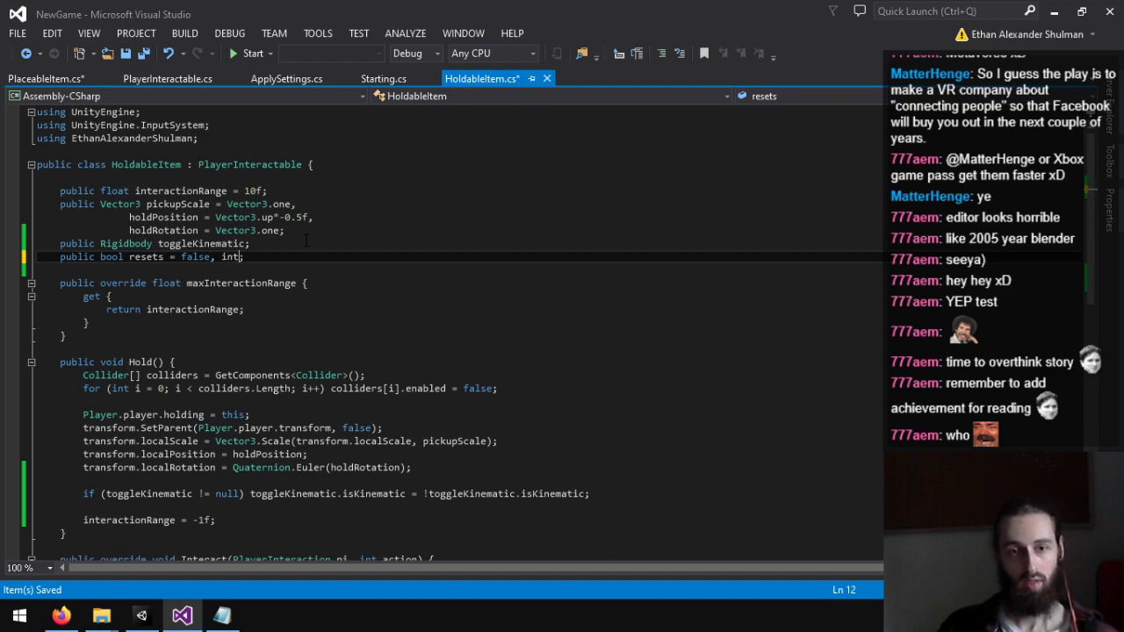
pyautogui.write(' = true')
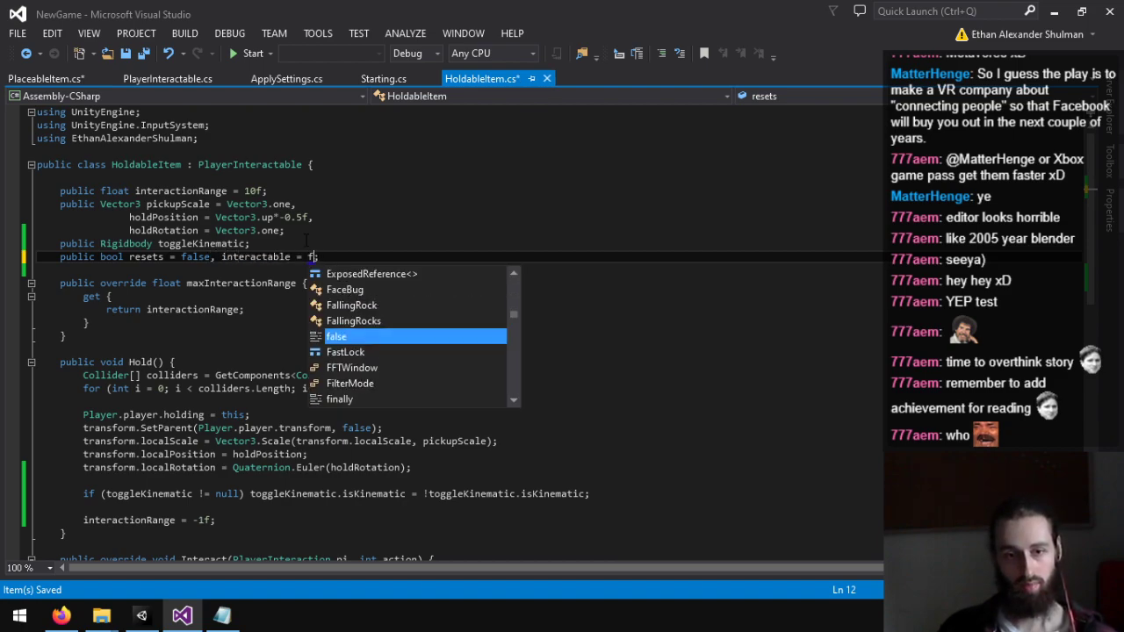
pyautogui.write(';')
# Step: Make the maxInteractionRange getter return "interactable?interactionRange:-1f"
pyautogui.click(142, 309)
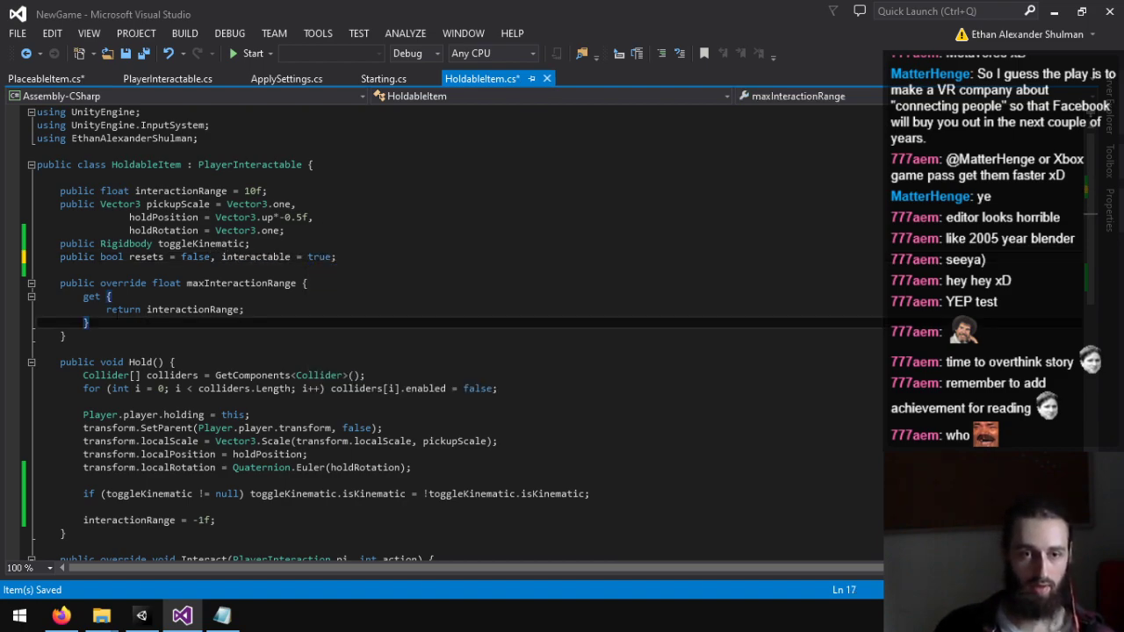
pyautogui.write('interactable')
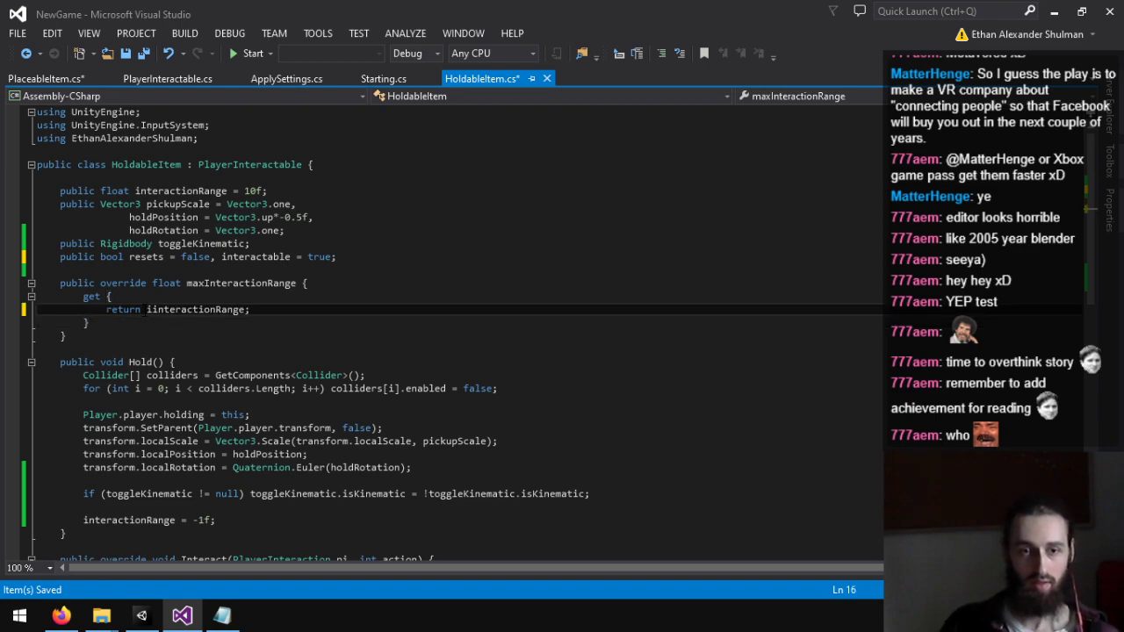
pyautogui.write('?interactionRange')
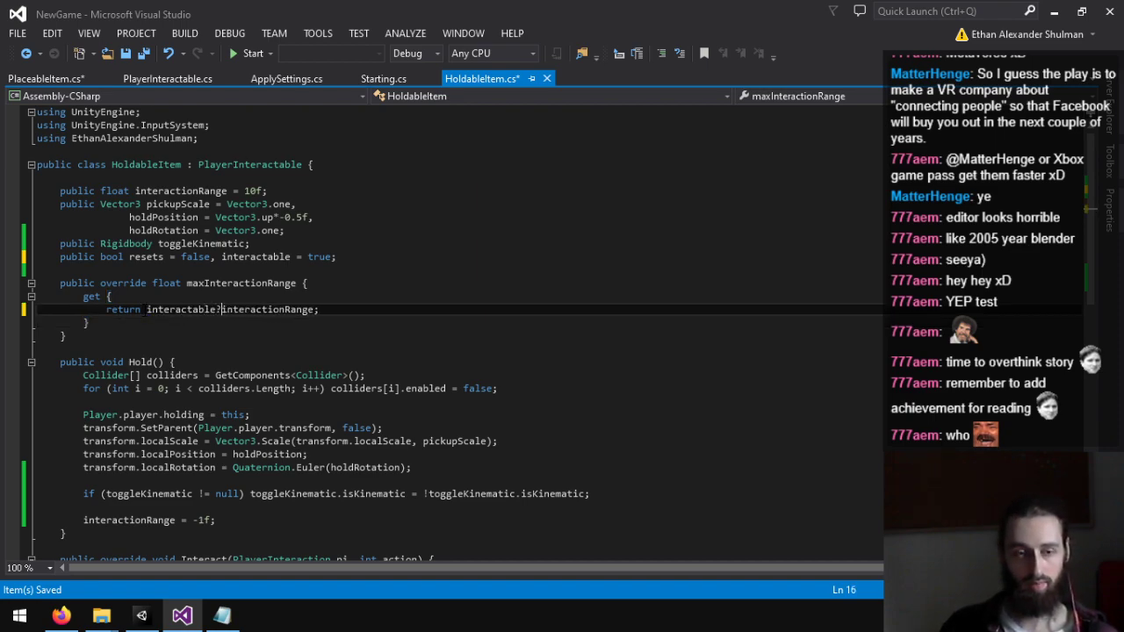
pyautogui.write(':')
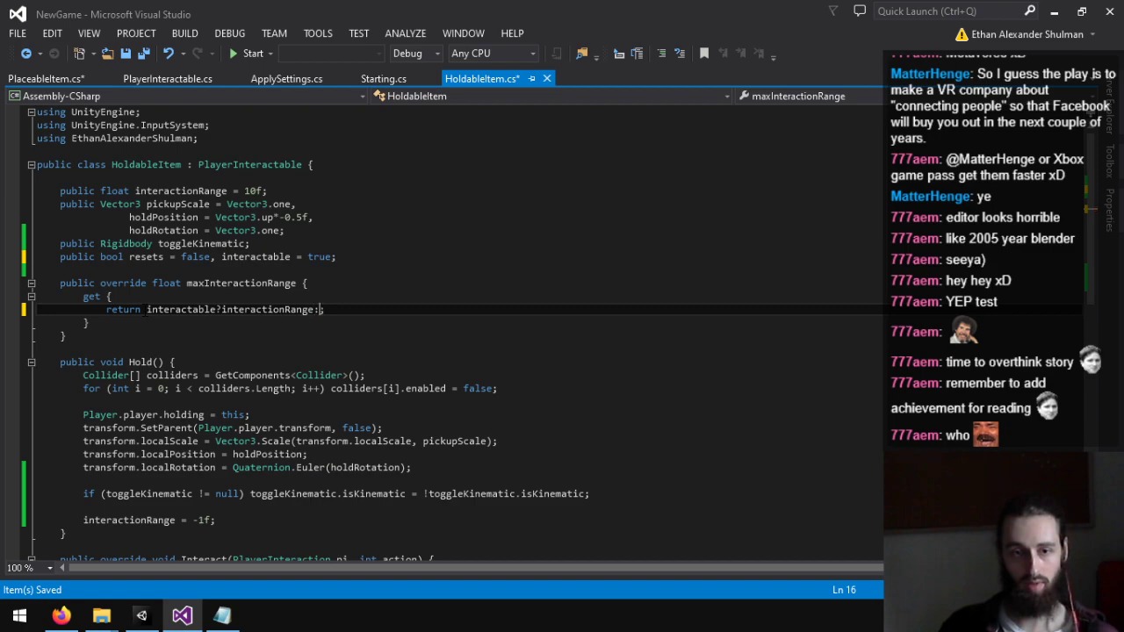
pyautogui.write('-1f')
# Step: Replace the interactionRange assignment at the end of the Hold method with "interactable = false;" and save the script
pyautogui.doubleClick(131, 520)
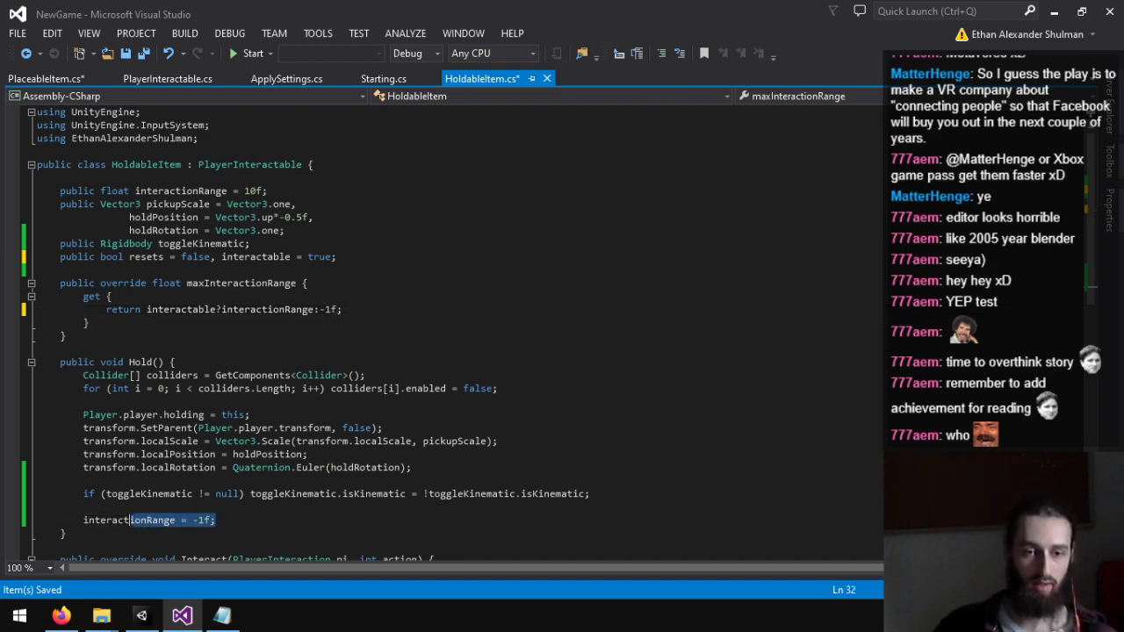
pyautogui.write('interactab')
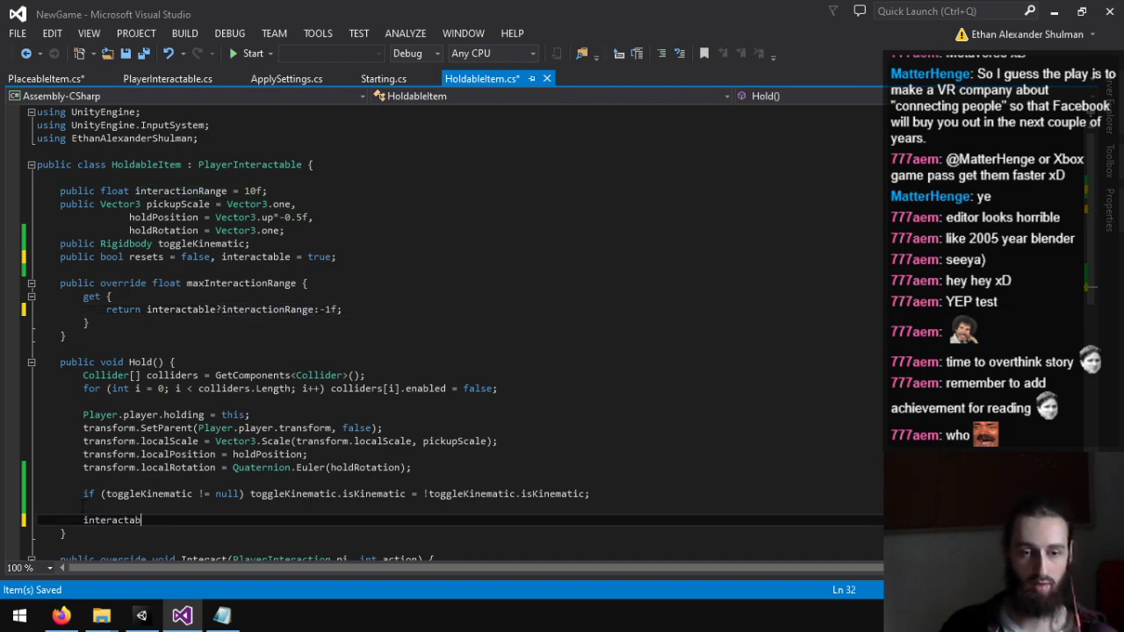
pyautogui.write('le = false;')
pyautogui.hotkey('ctrl', 's')
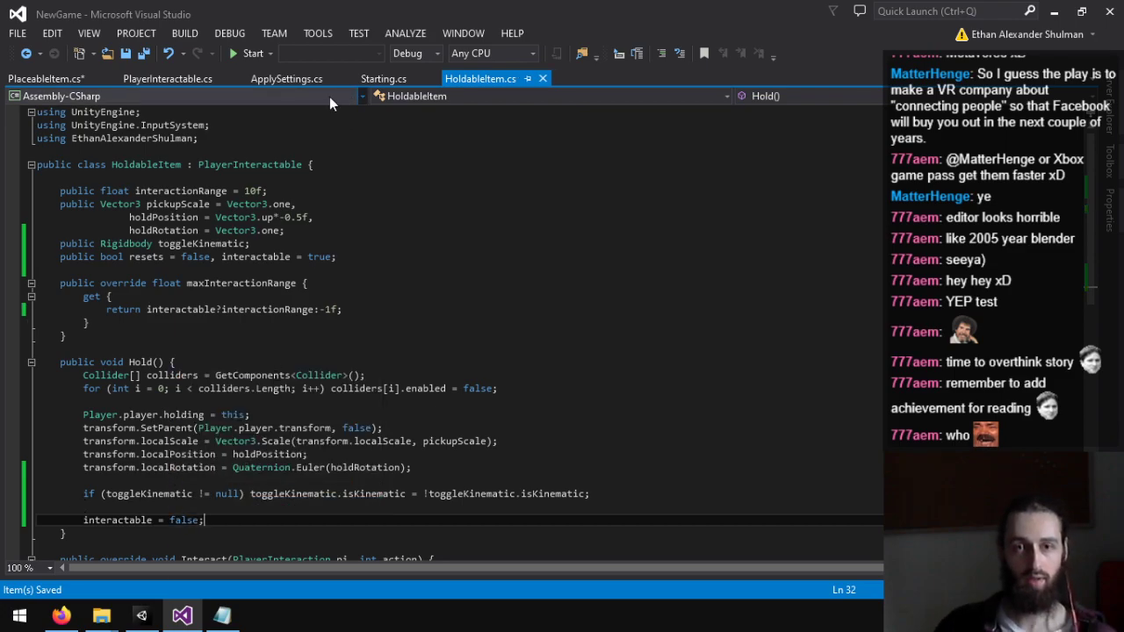
# Step: In PlaceableItem.cs, complete the resets condition with "requiredItem.interactable = true;" instead of the interactionRange assignment and save the script
pyautogui.click(39, 79)
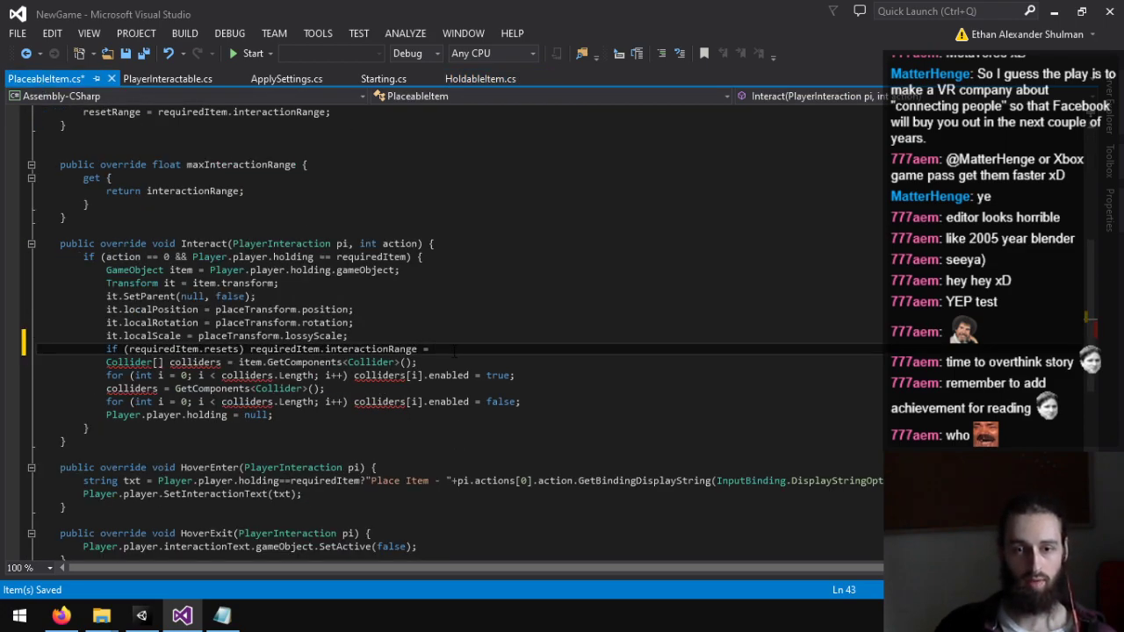
pyautogui.moveTo(454, 352); pyautogui.dragTo(323, 351)
pyautogui.write('in')
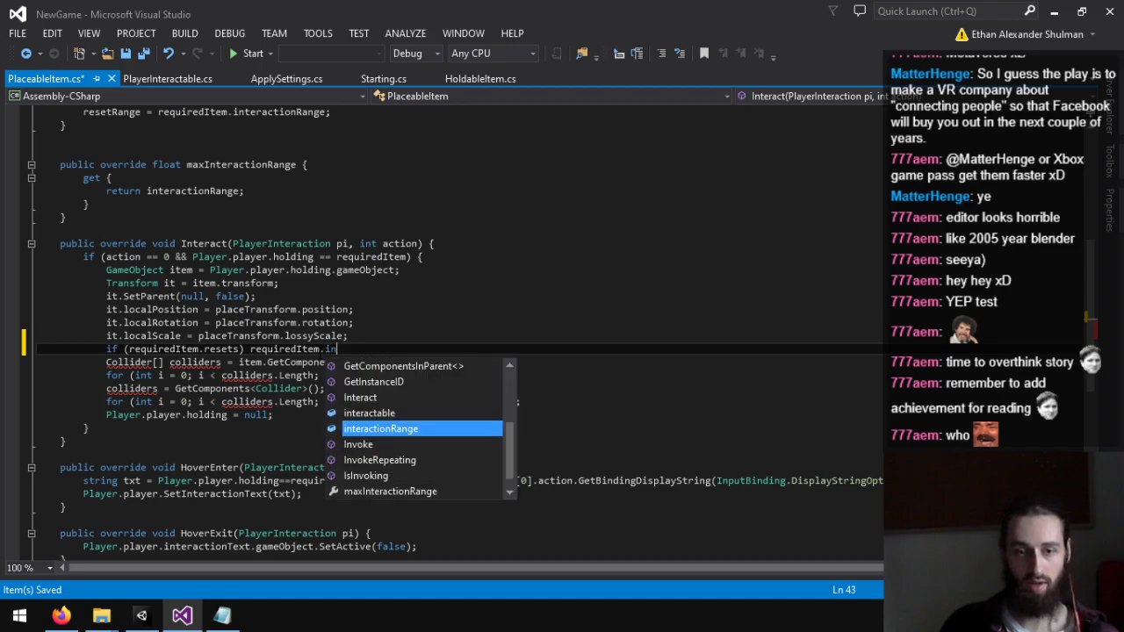
pyautogui.write('teractable = true')
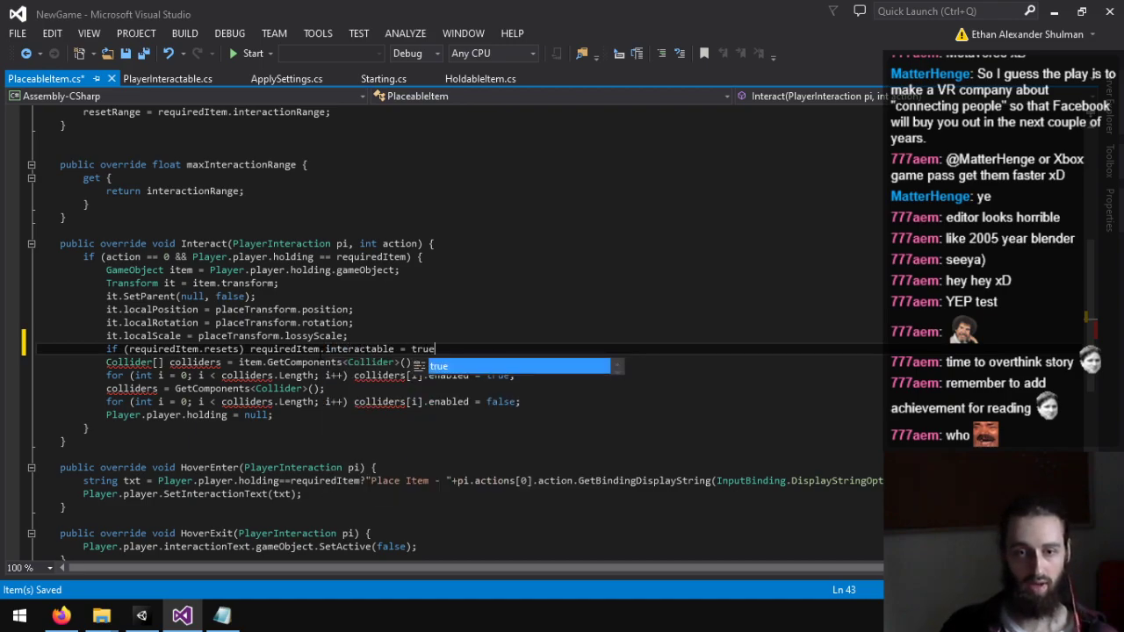
pyautogui.write(';')
pyautogui.hotkey('ctrl', 's')
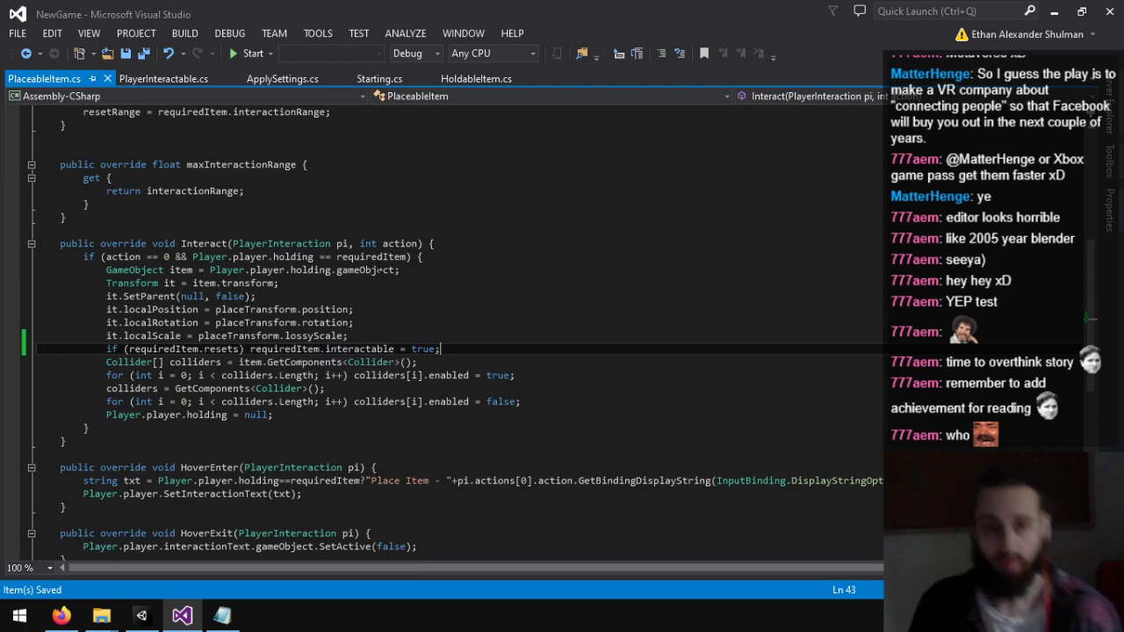
# Step: Check the Letter's Holdable Item settings in Unity, then examine PlayerInteractable.cs and the Update method of PlayerInteraction.cs
pyautogui.click(140, 614)
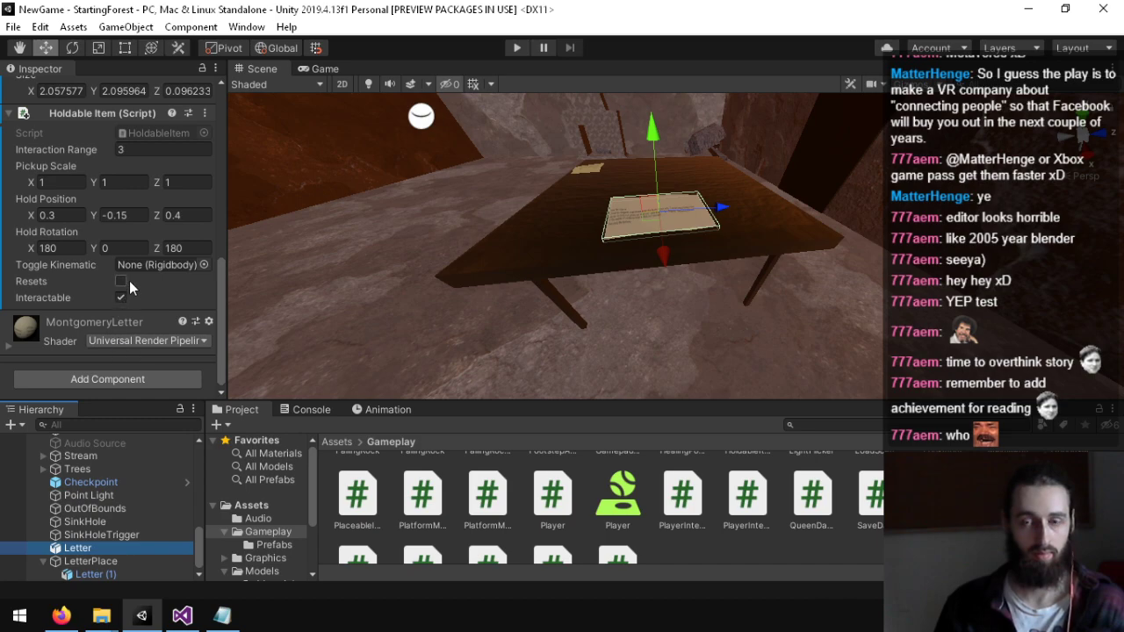
pyautogui.click(181, 616)
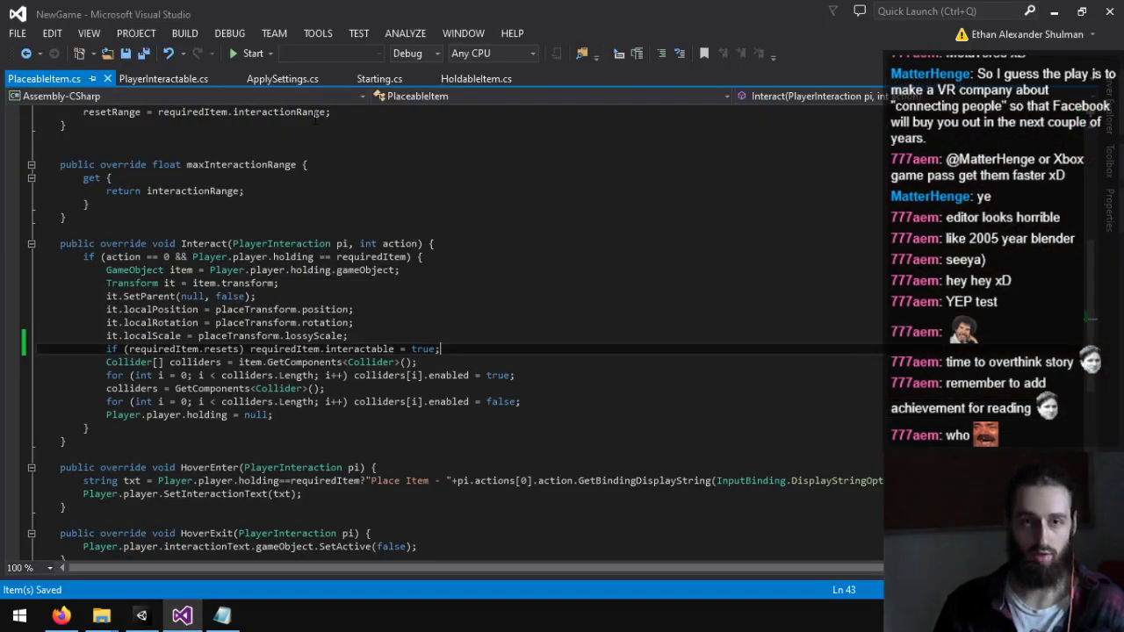
pyautogui.click(136, 80)
pyautogui.scroll(-1, 158, 325)
pyautogui.scroll(1, 167, 439)
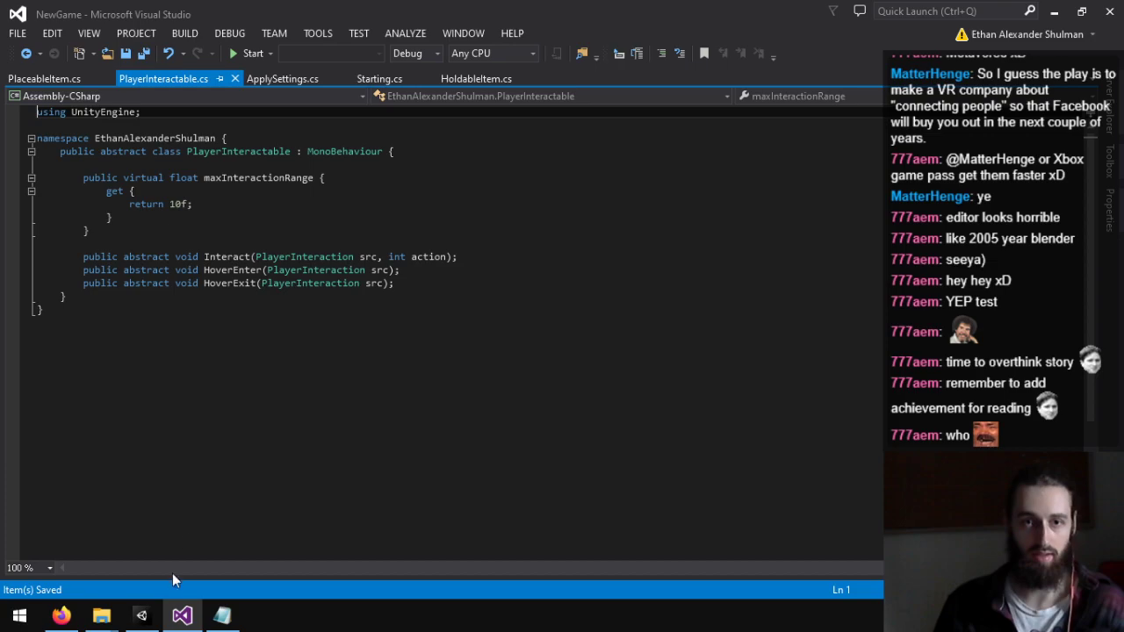
pyautogui.click(142, 615)
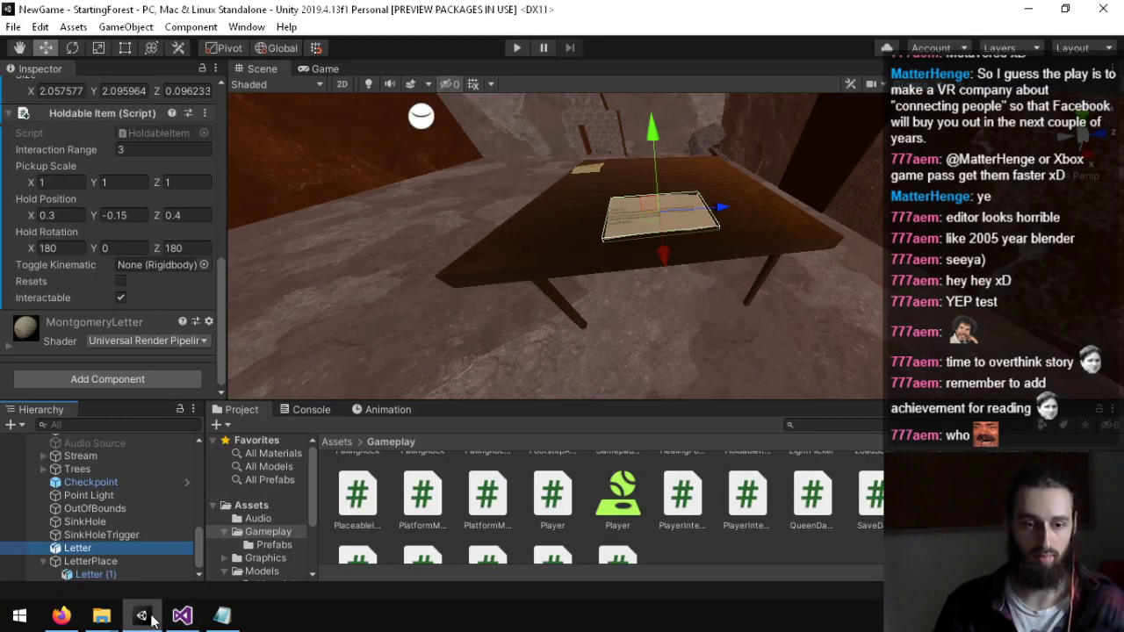
pyautogui.doubleClick(746, 497)
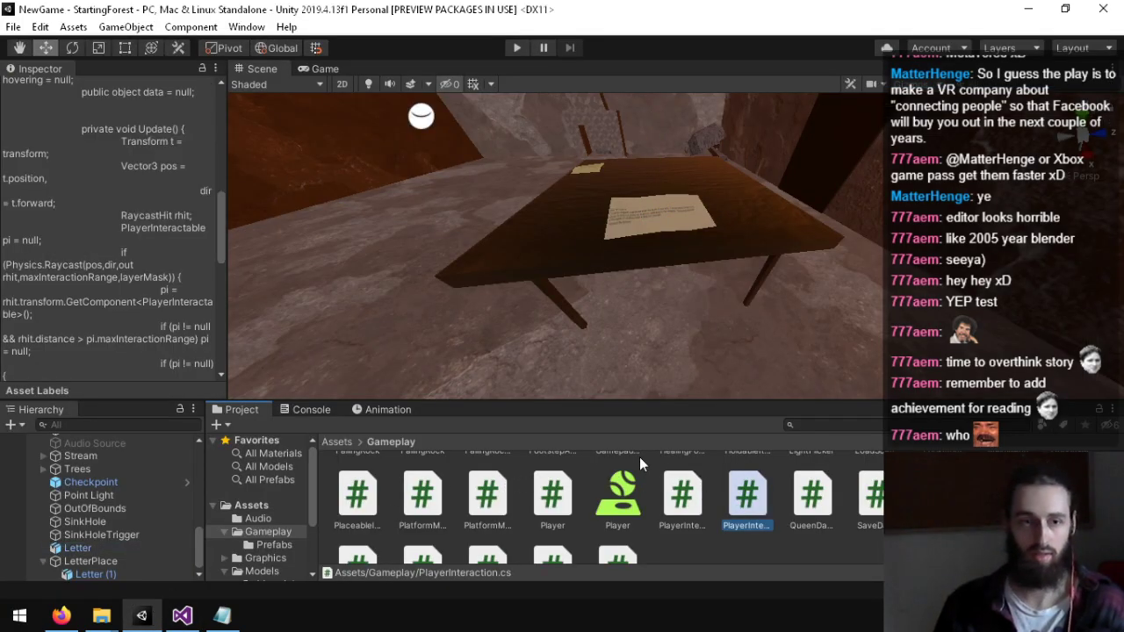
pyautogui.scroll(-6, 358, 439)
pyautogui.scroll(2, 356, 431)
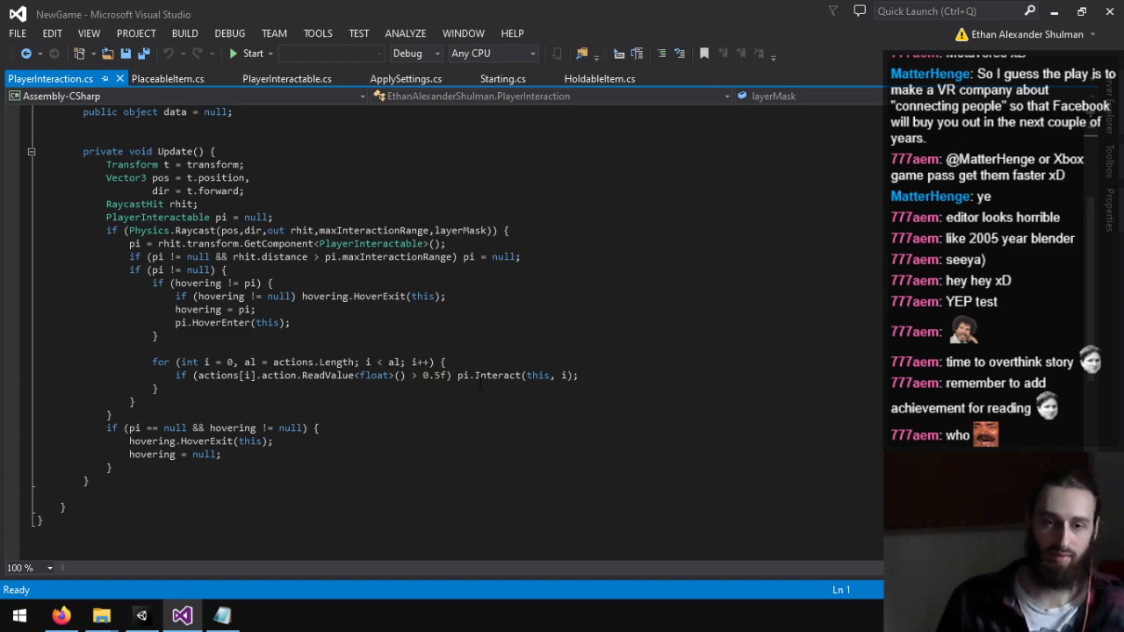
pyautogui.click(451, 375)
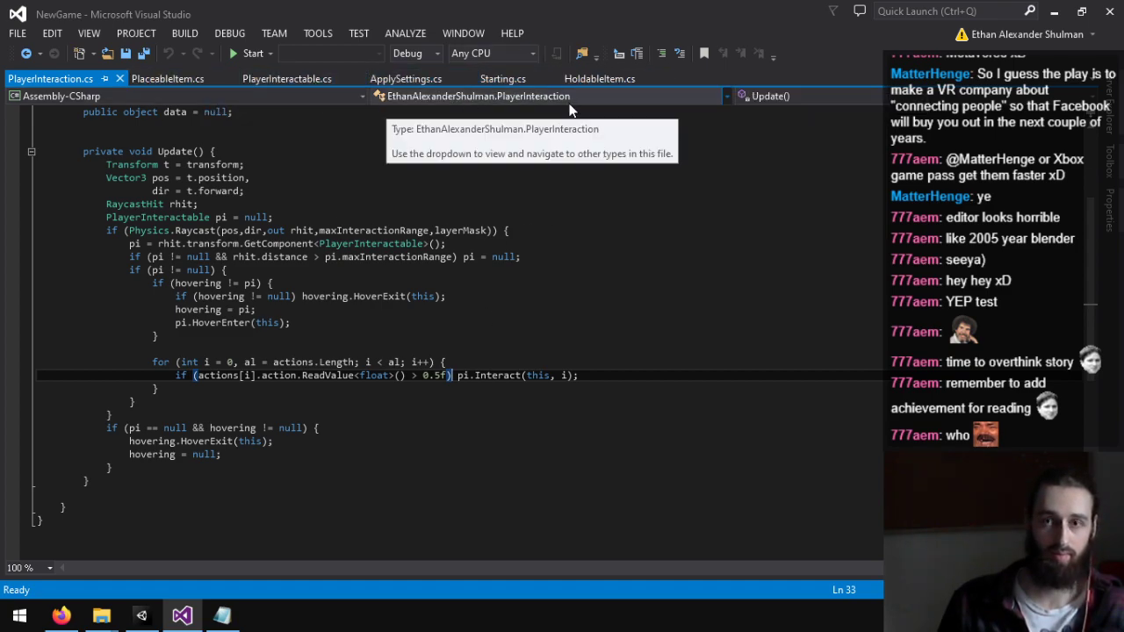
# Step: In HoldableItem.cs, add "cooldownTime = 0f" to the public float declaration of interactionRange
pyautogui.click(600, 78)
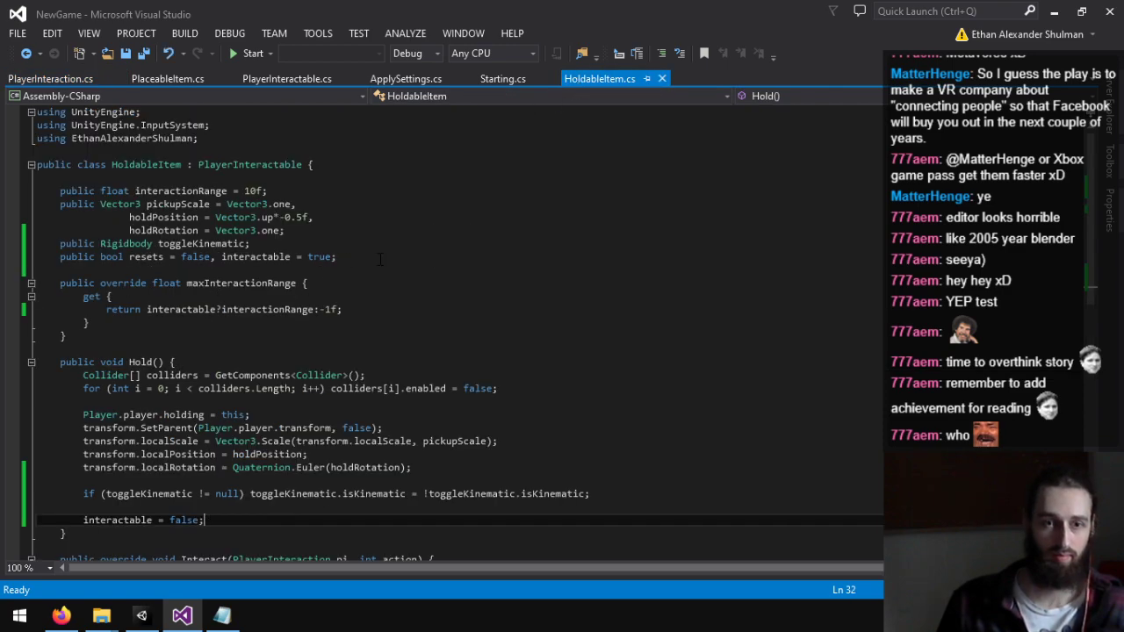
pyautogui.click(381, 258)
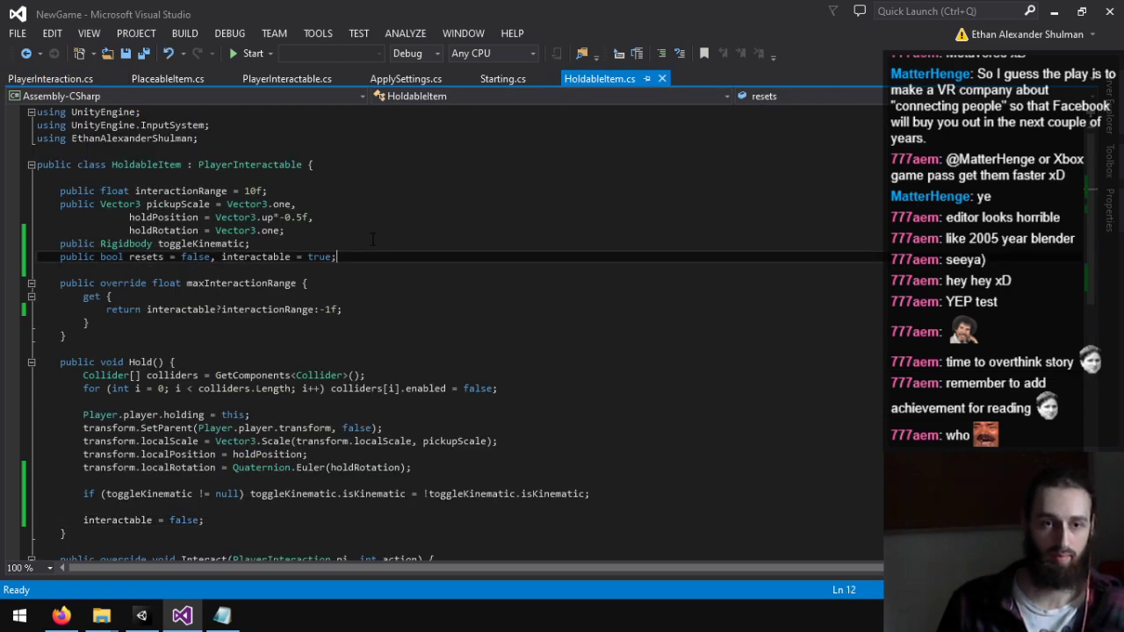
pyautogui.click(359, 191)
pyautogui.press('Left')
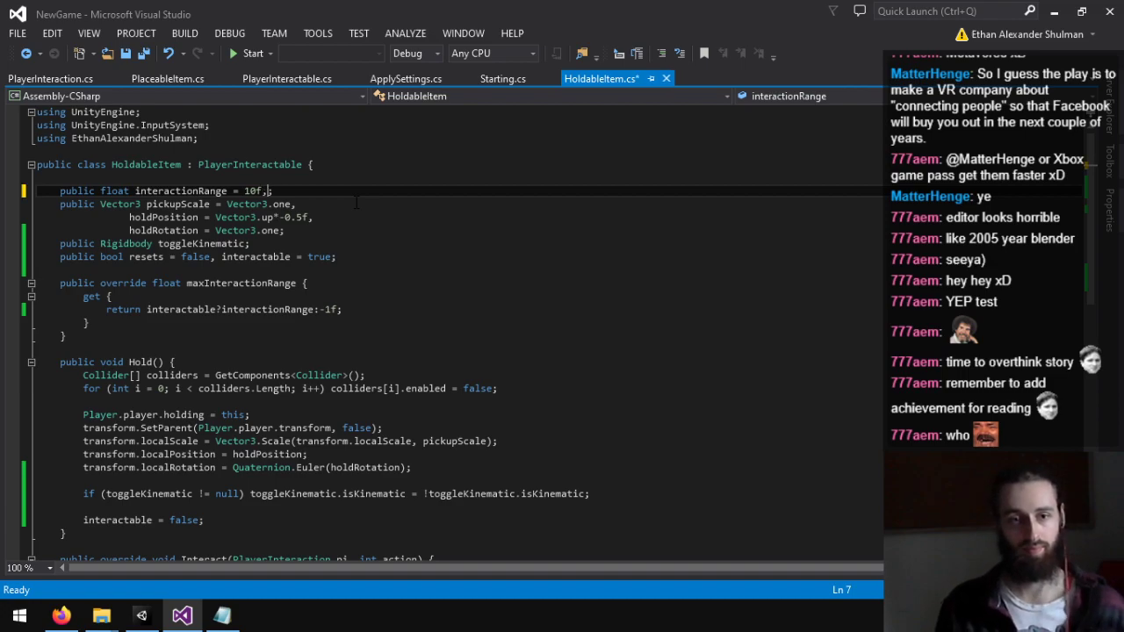
pyautogui.write(', cooldownTime = 0f')
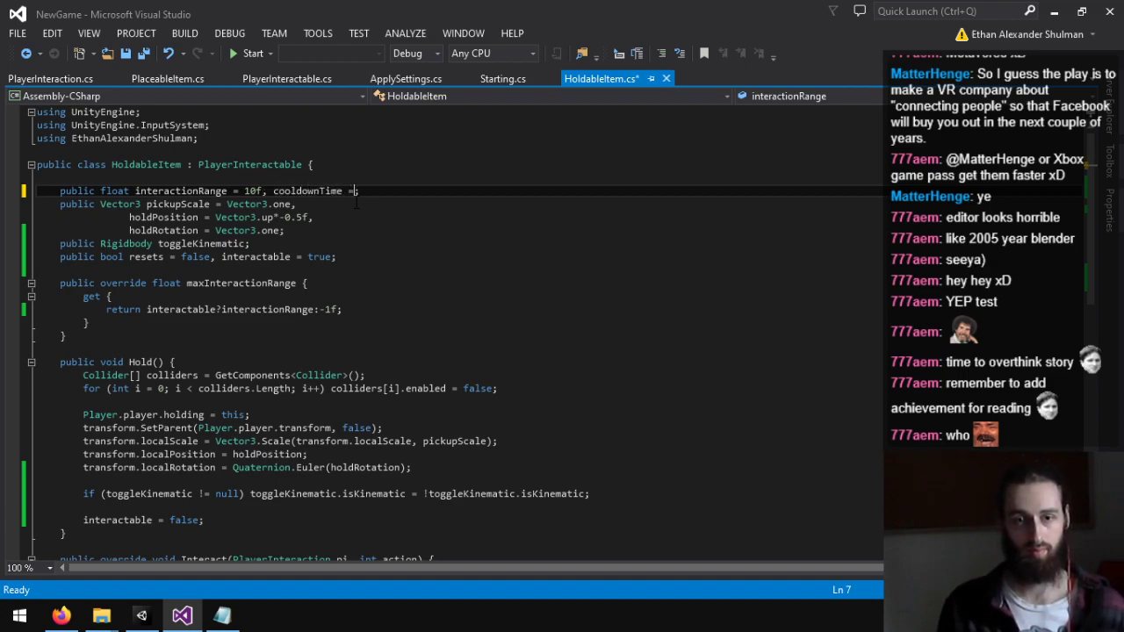
pyautogui.click(385, 247)
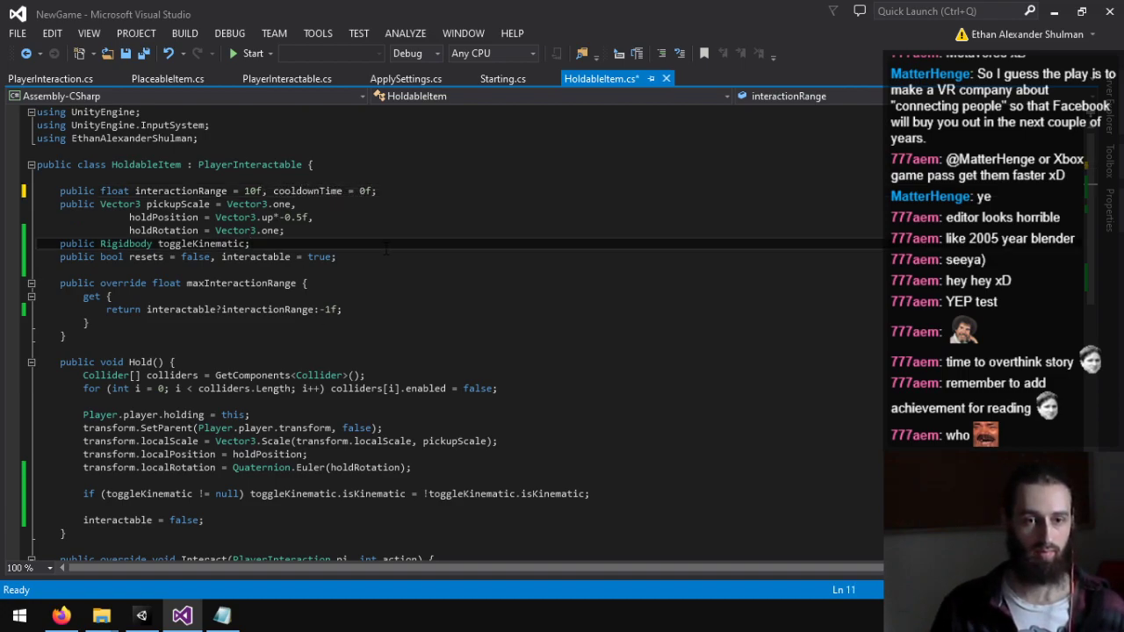
pyautogui.press('Down')
pyautogui.press('End')
pyautogui.press('Return')
pyautogui.write('p')
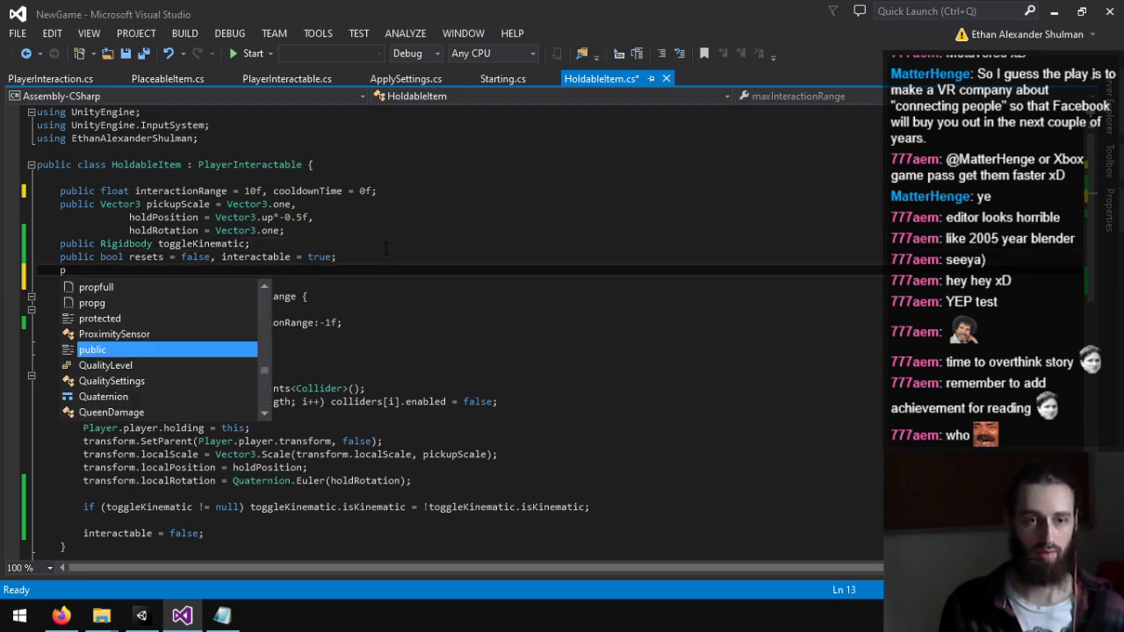
pyautogui.write('ublic i')
pyautogui.press('BackSpace')
pyautogui.press('BackSpace')
pyautogui.press('BackSpace')
pyautogui.press('BackSpace')
pyautogui.press('BackSpace')
pyautogui.press('BackSpace')
pyautogui.press('BackSpace')
pyautogui.press('BackSpace')
pyautogui.press('BackSpace')
pyautogui.press('BackSpace')
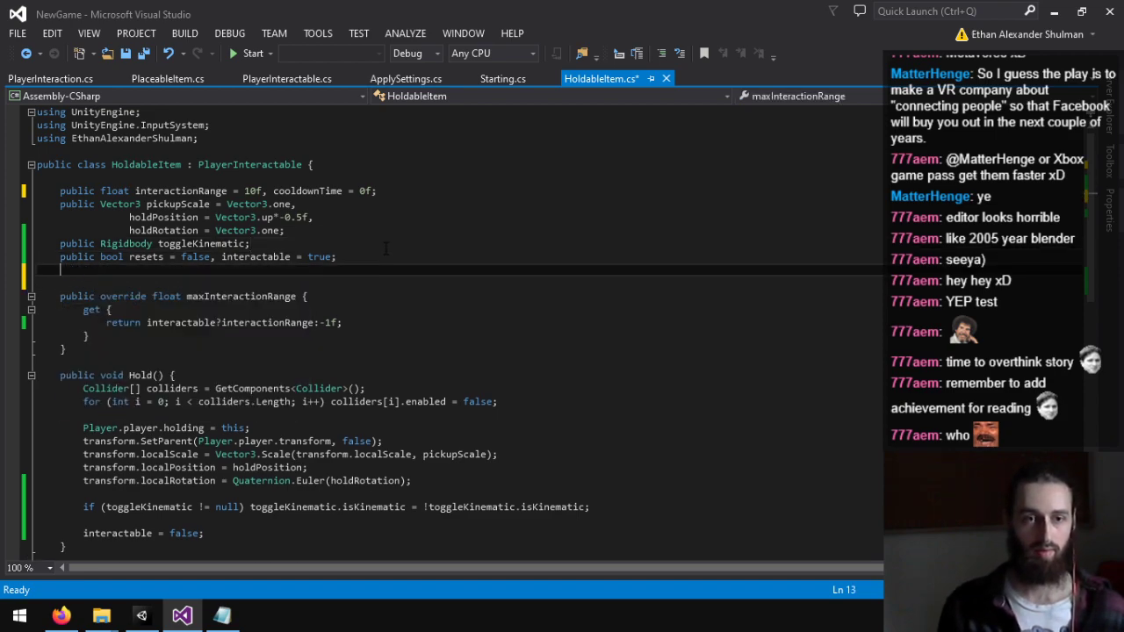
pyautogui.click(430, 191)
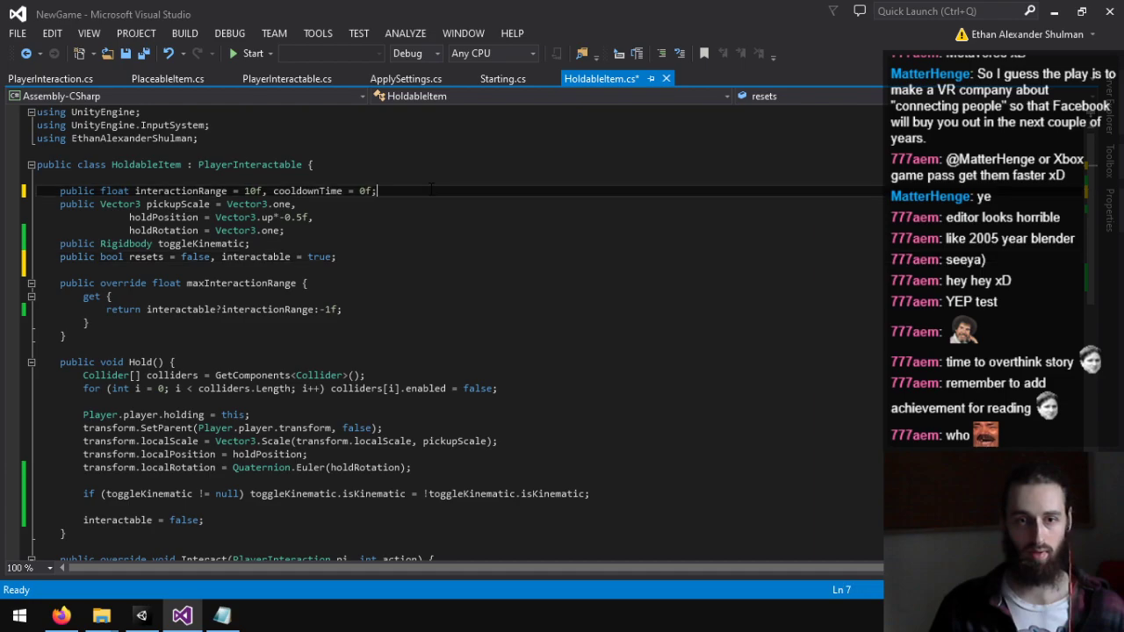
# Step: Below the resets and interactable declaration, add a [HideInInspector] field declared as "public float interactionTime = 0f;"
pyautogui.click(361, 256)
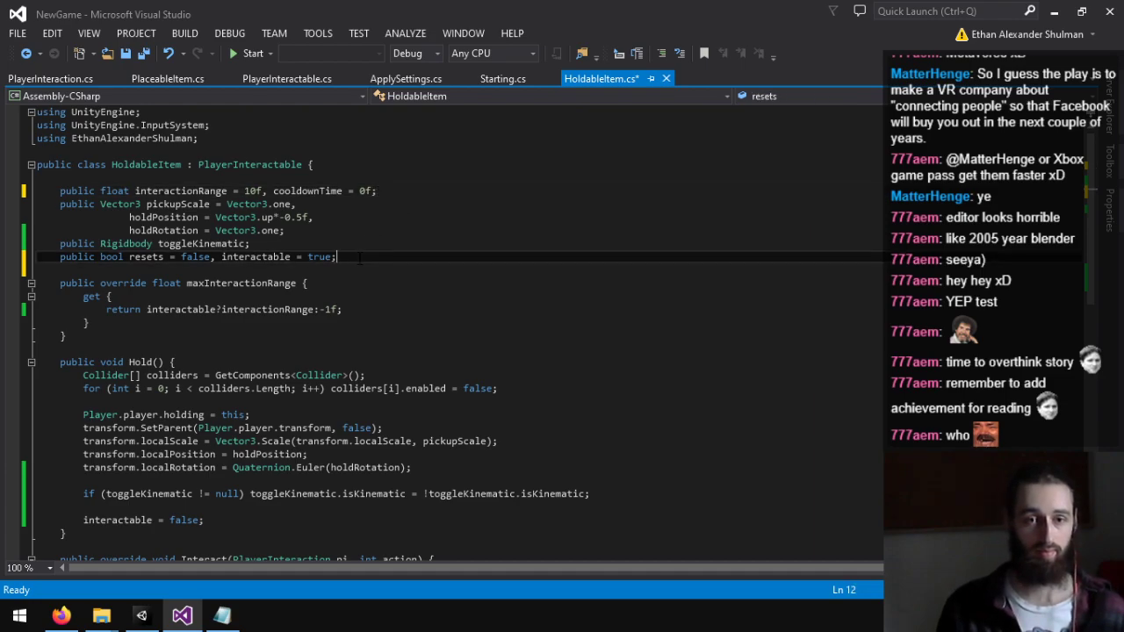
pyautogui.press('Return')
pyautogui.press('Return')
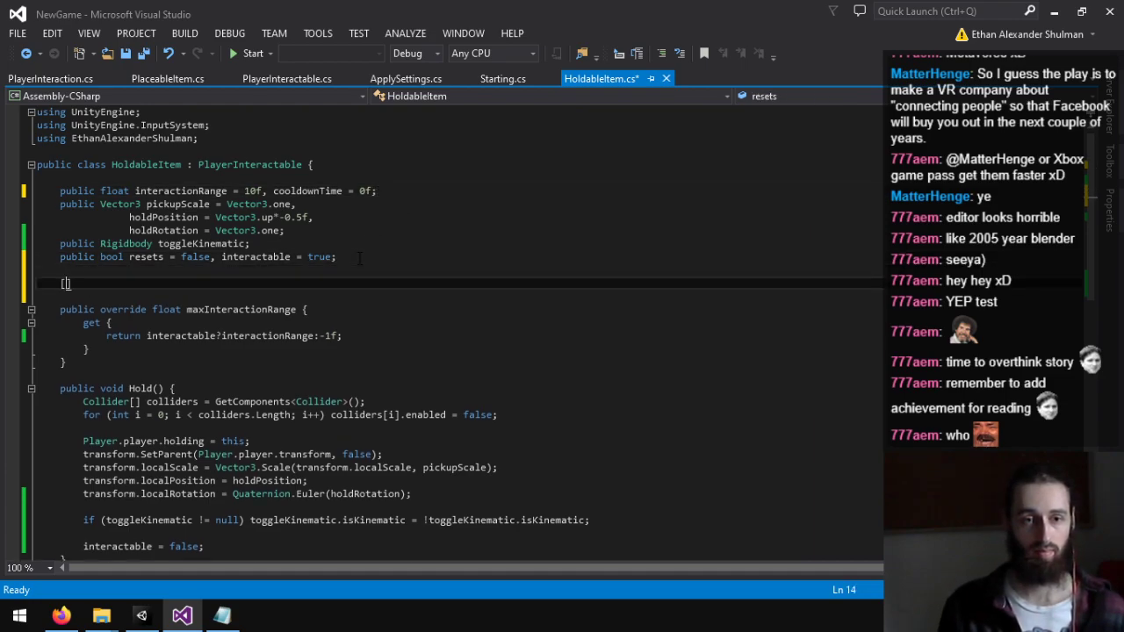
pyautogui.write('[HideInInspector]')
pyautogui.press('Return')
pyautogui.write('pu')
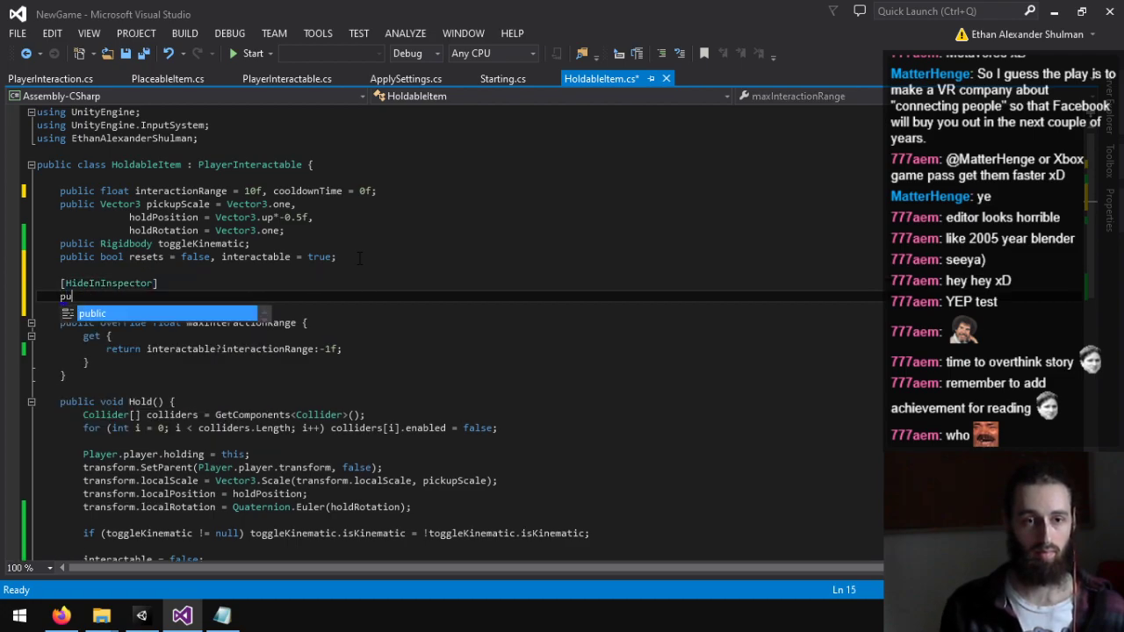
pyautogui.write('blic f')
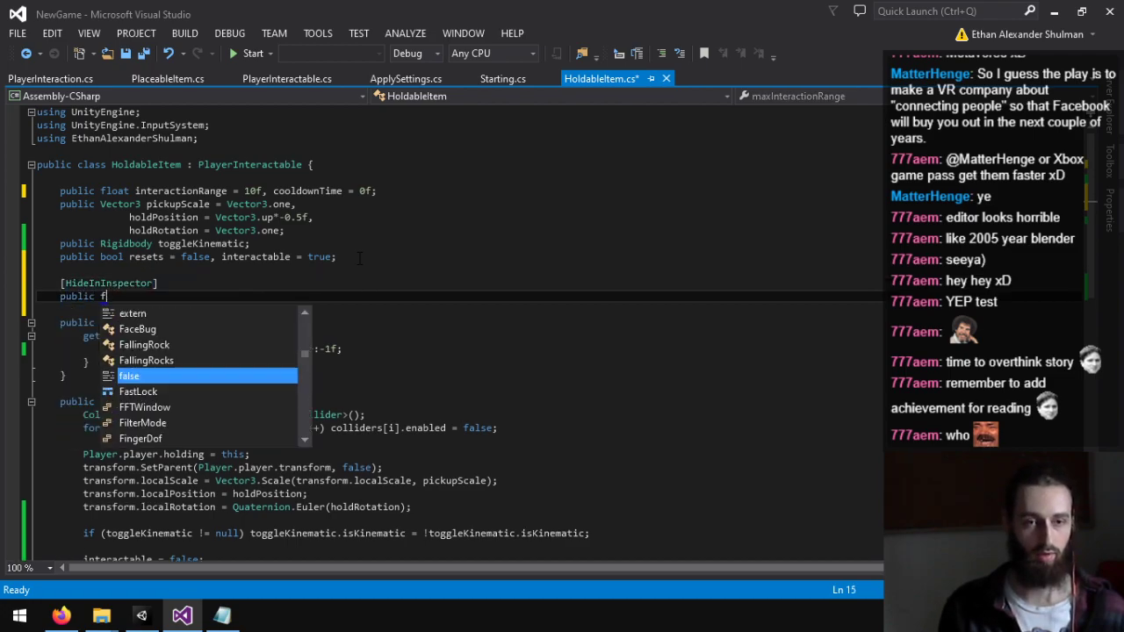
pyautogui.write('iloat interaction')
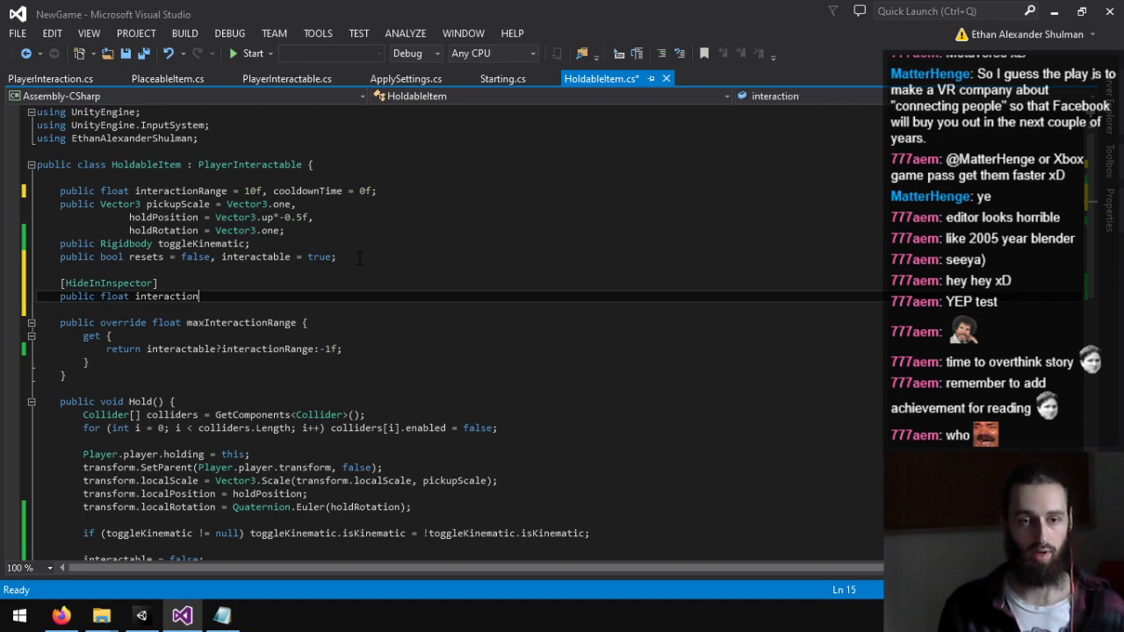
pyautogui.write('Time = 0f;')
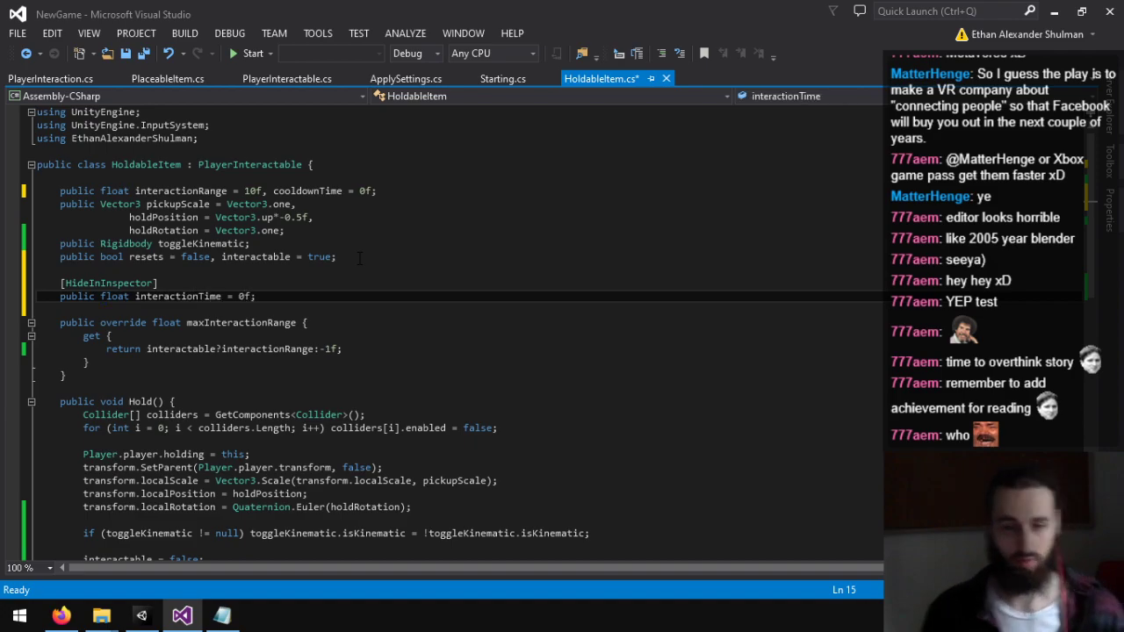
# Step: In the Hold method, insert "interactionTime = Time.time;" above the "interactable = false;" line and save the script
pyautogui.scroll(-3, 359, 257)
pyautogui.click(216, 441)
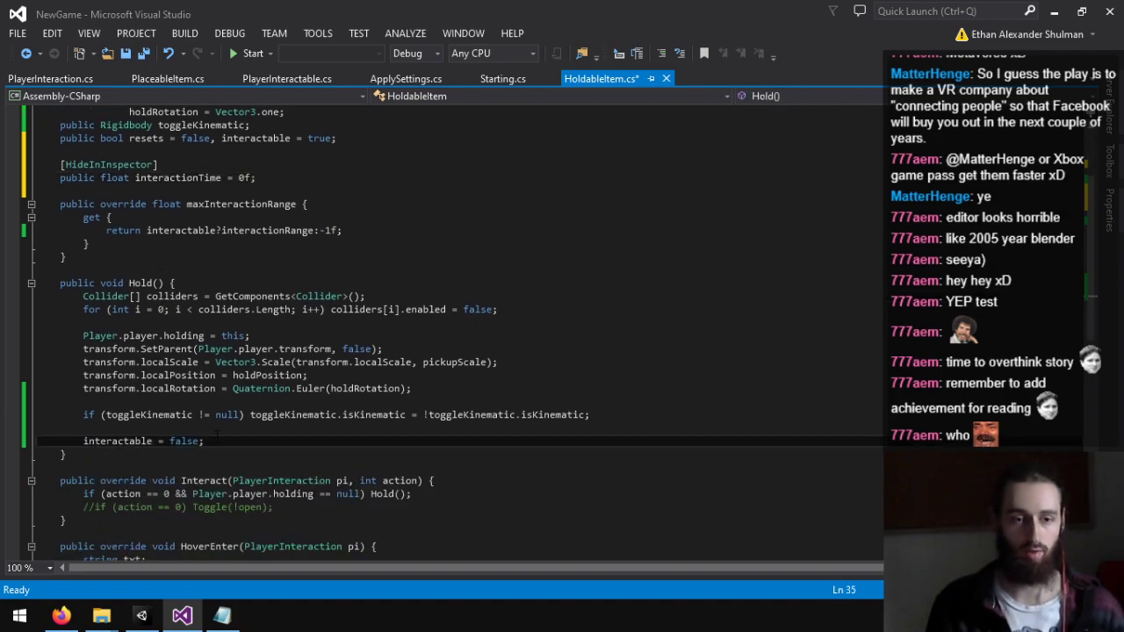
pyautogui.press('Up')
pyautogui.press('Return')
pyautogui.write('inte')
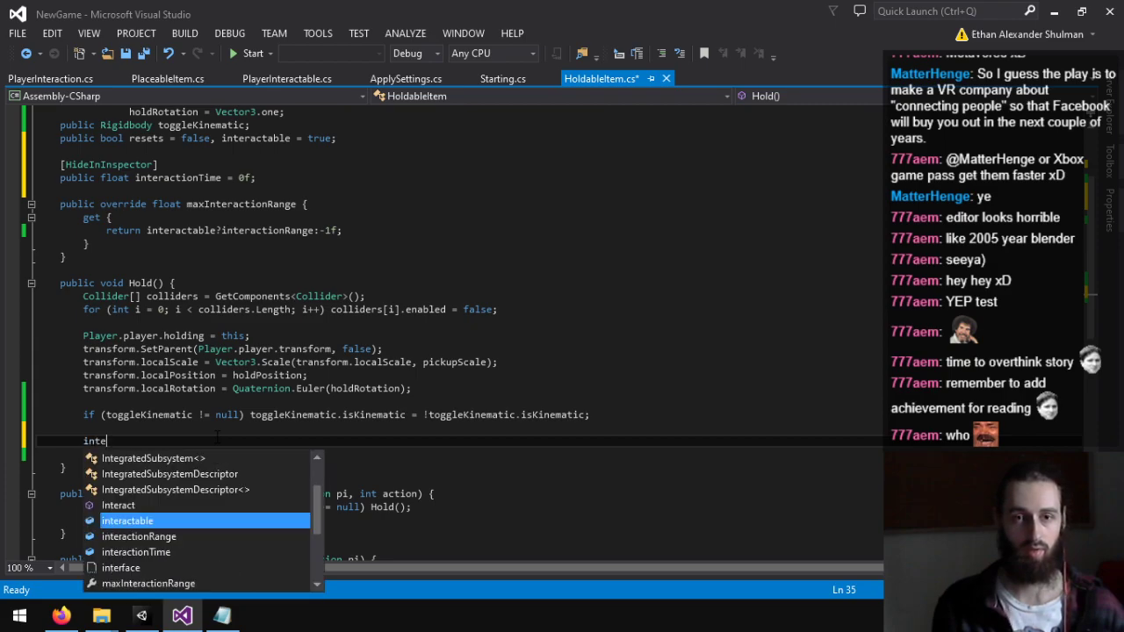
pyautogui.write('ractionTime')
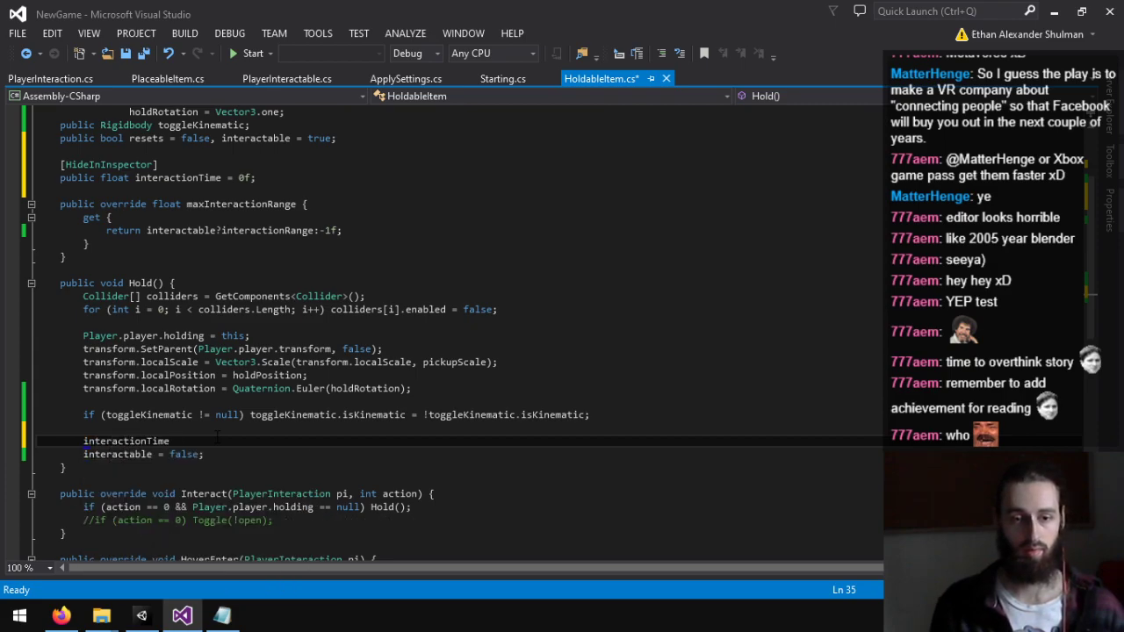
pyautogui.write(' = Time.time;')
pyautogui.hotkey('ctrl', 's')
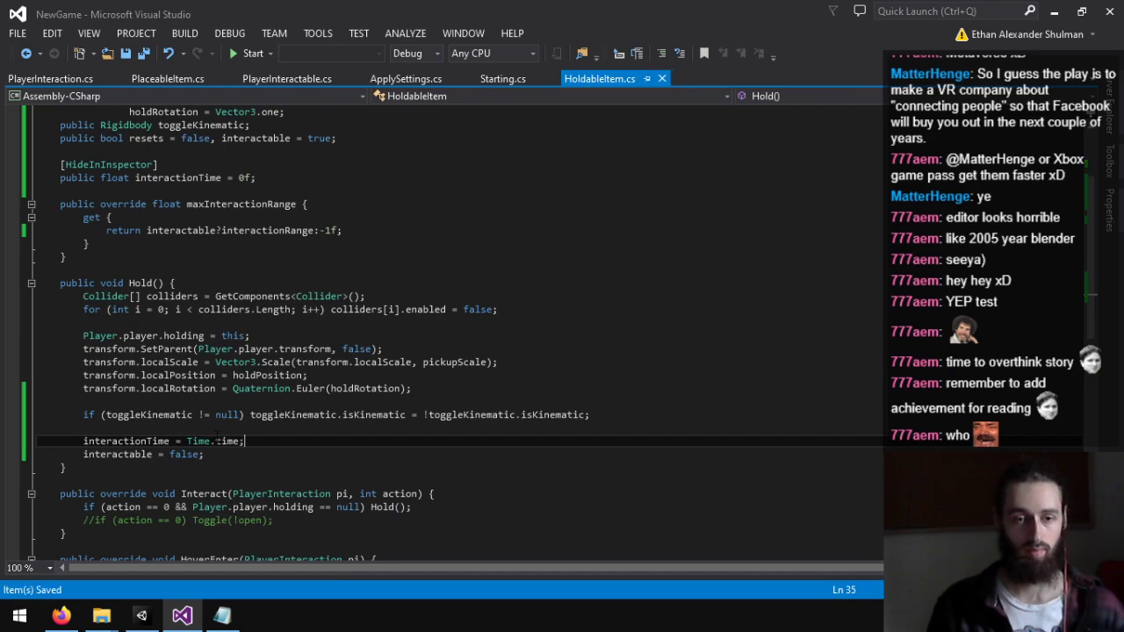
# Step: In the Interact method of HoldableItem.cs, start extending the if condition after the null check with "&& Time.time-"
pyautogui.scroll(-1, 218, 437)
pyautogui.scroll(-4, 224, 404)
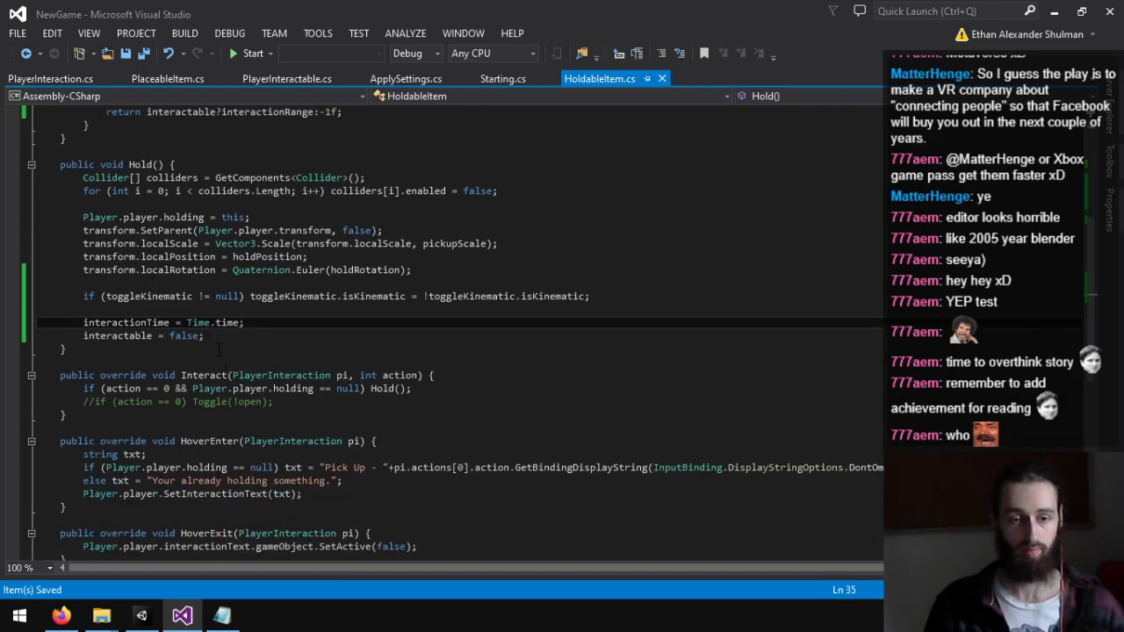
pyautogui.scroll(2, 263, 342)
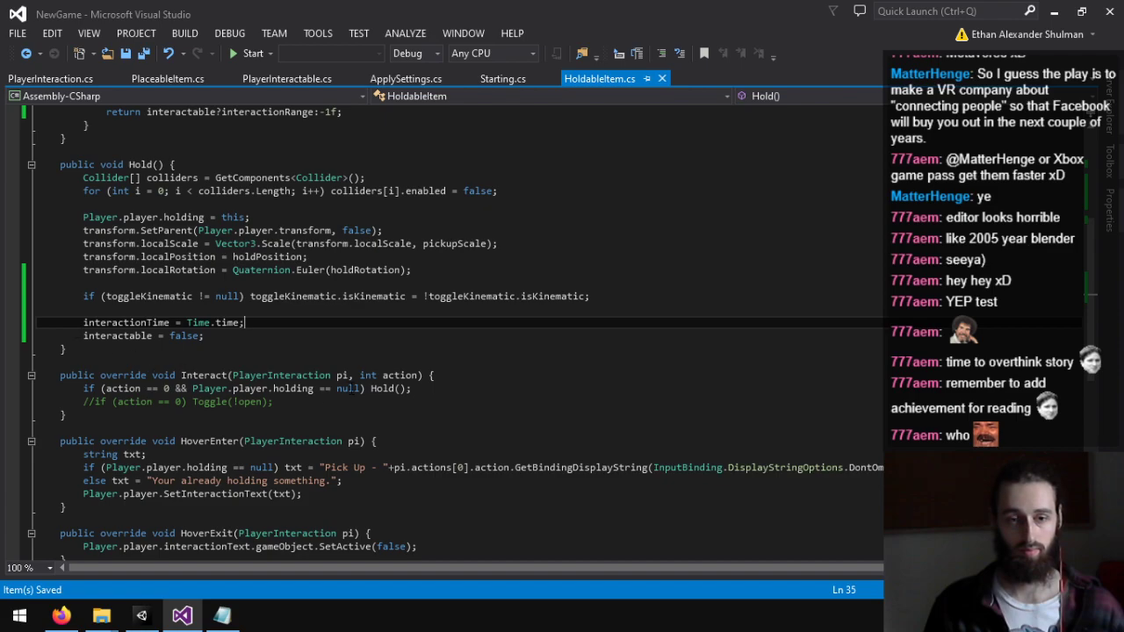
pyautogui.click(357, 389)
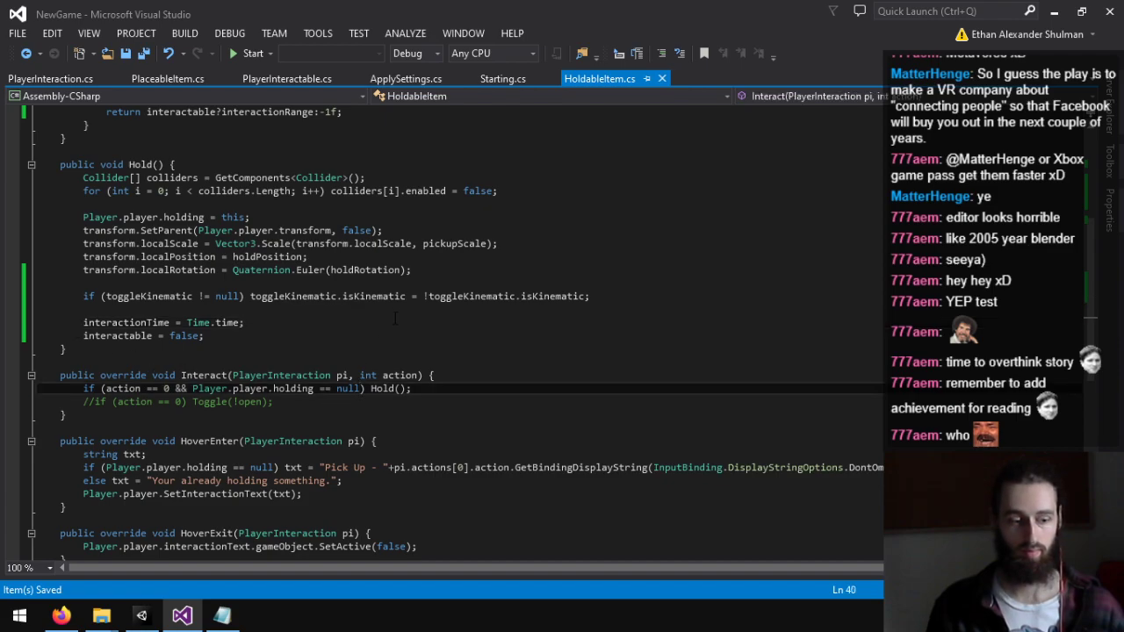
pyautogui.write('&& ')
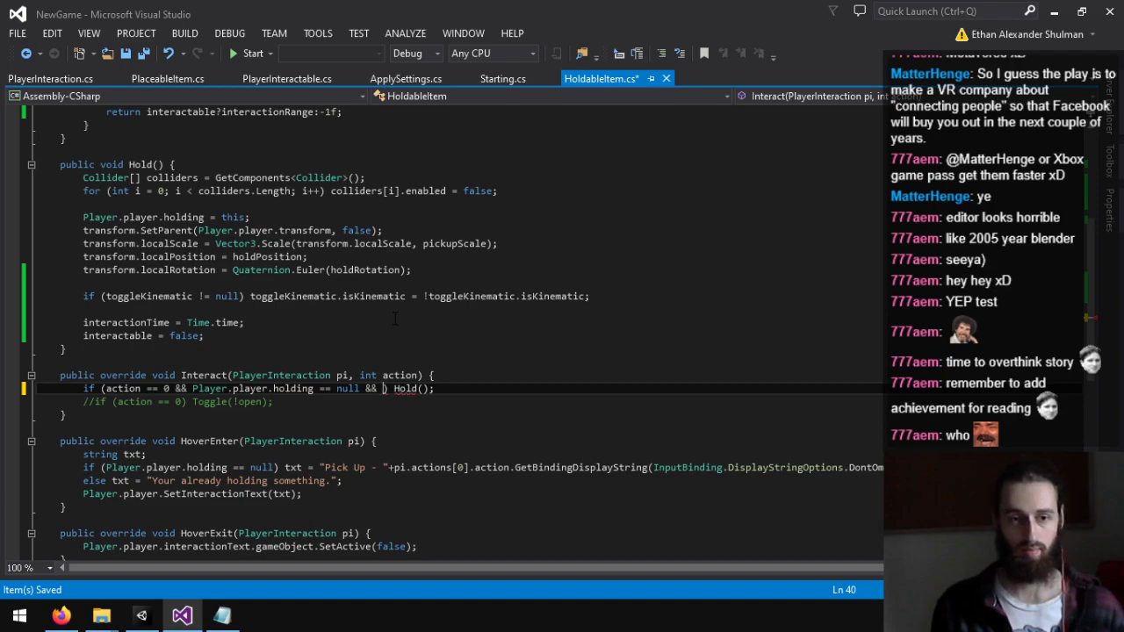
pyautogui.write('Time.time-int')
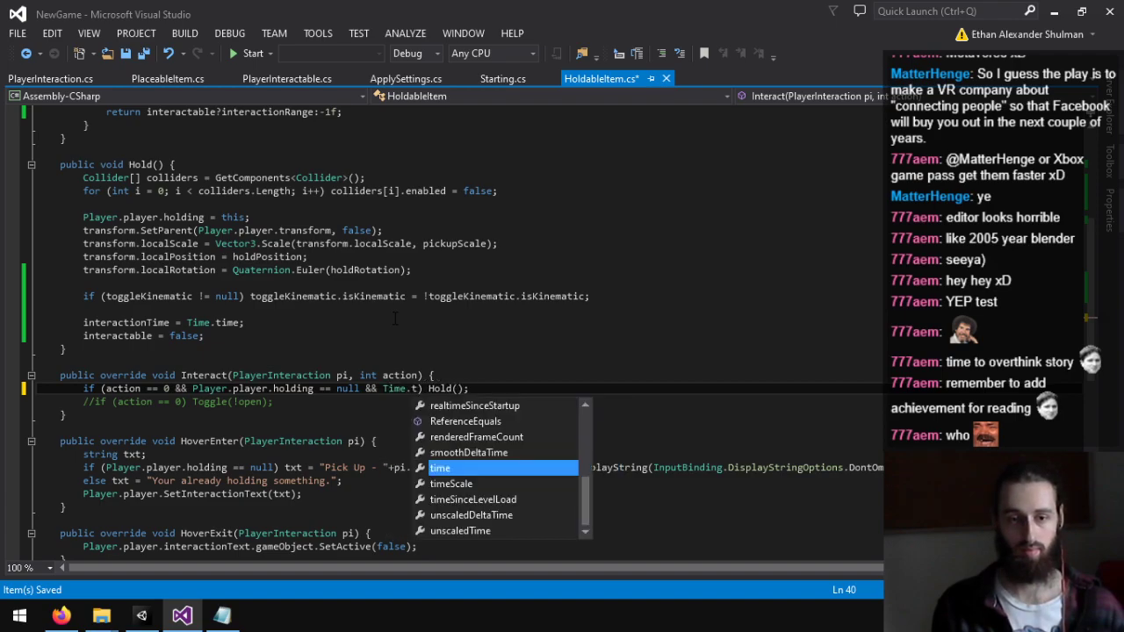
pyautogui.write('erac')
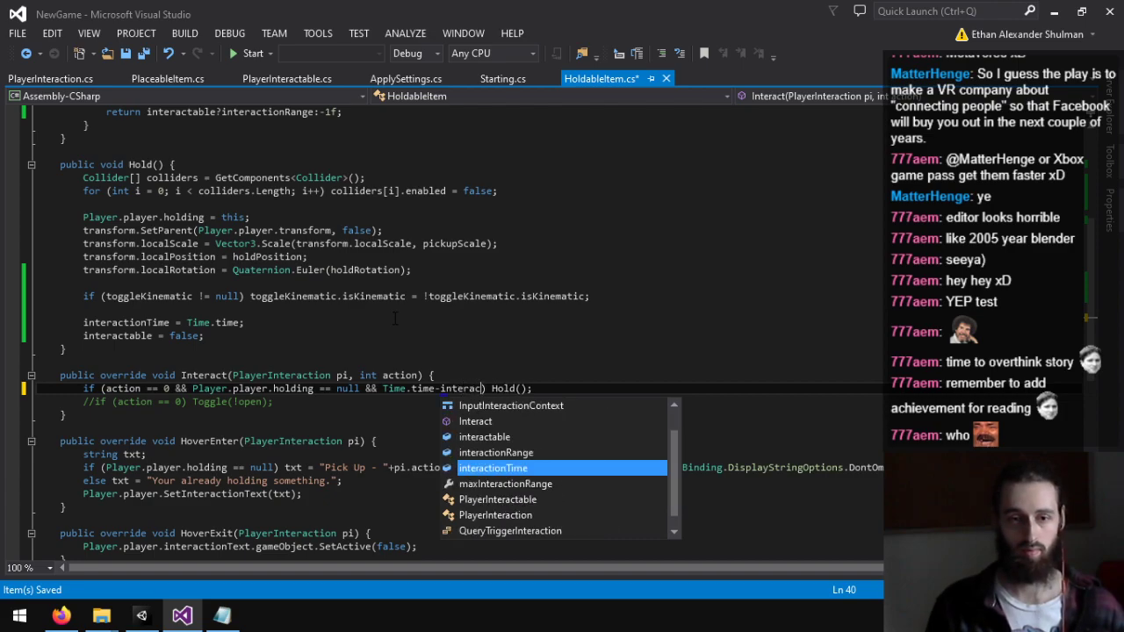
pyautogui.click(211, 161)
pyautogui.press('Return')
pyautogui.press('Return')
pyautogui.press('Up')
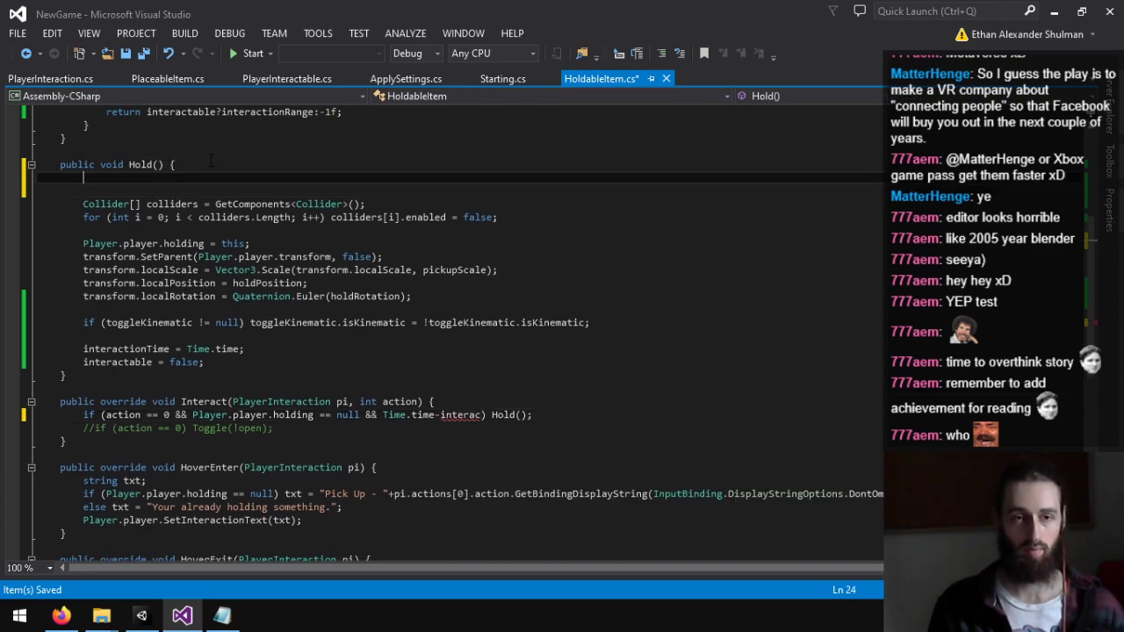
pyautogui.write('fl')
pyautogui.press('BackSpace')
pyautogui.press('BackSpace')
pyautogui.press('BackSpace')
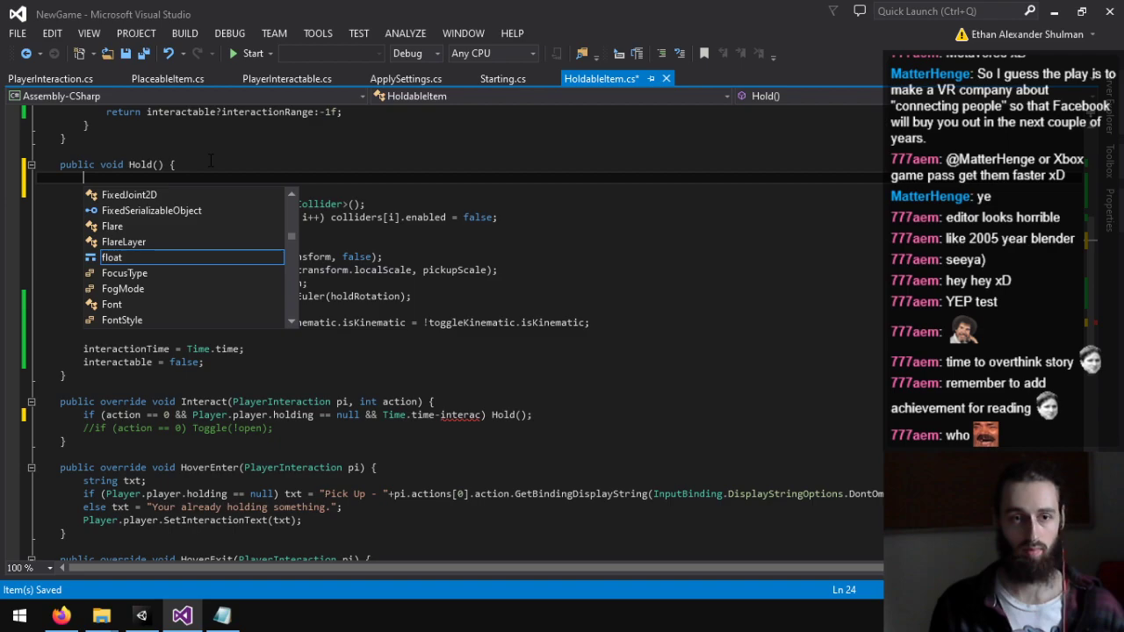
pyautogui.press('Down')
pyautogui.press('BackSpace')
pyautogui.press('BackSpace')
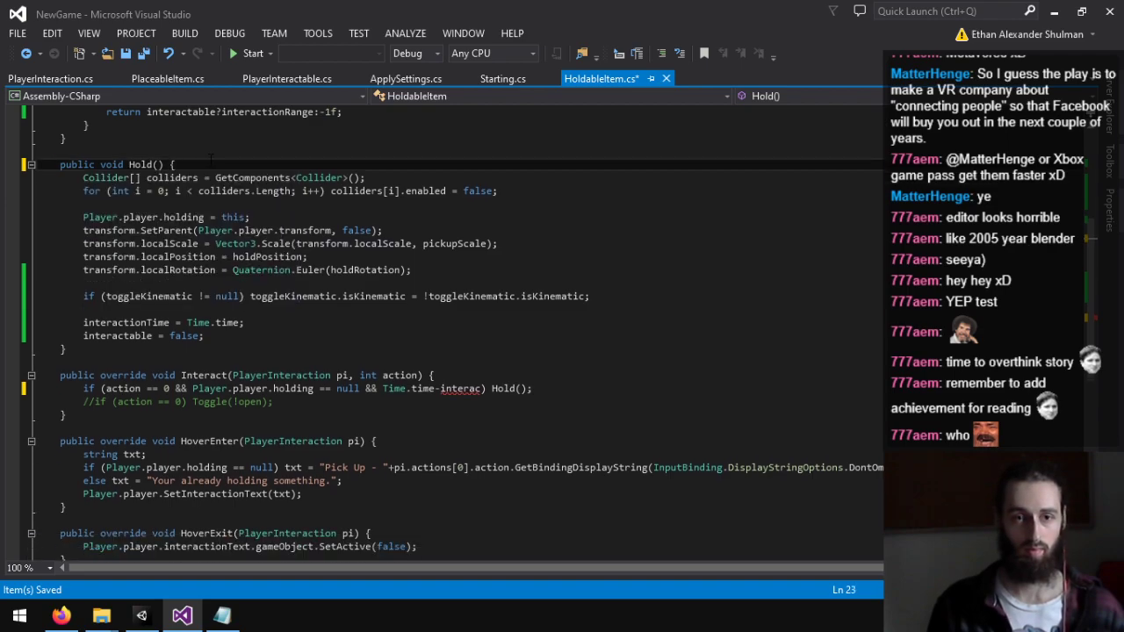
# Step: Complete the time check in the Interact condition as "Time.time-interactionTime > cooldownTime" and save HoldableItem.cs
pyautogui.click(484, 389)
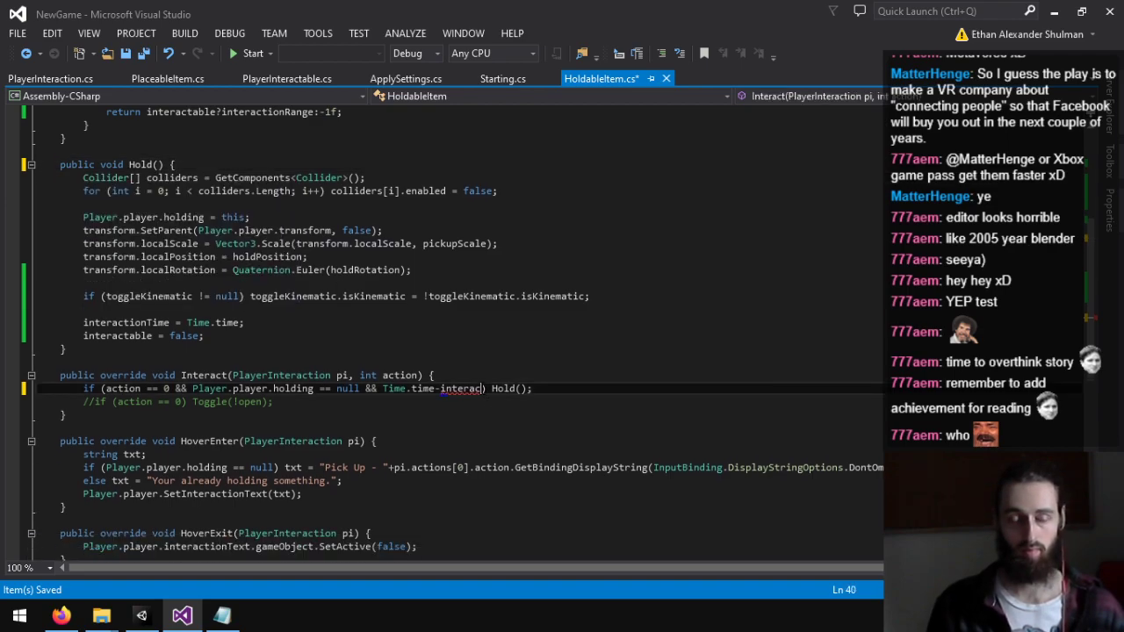
pyautogui.press('BackSpace')
pyautogui.press('BackSpace')
pyautogui.press('BackSpace')
pyautogui.press('BackSpace')
pyautogui.press('BackSpace')
pyautogui.press('BackSpace')
pyautogui.press('BackSpace')
pyautogui.press('BackSpace')
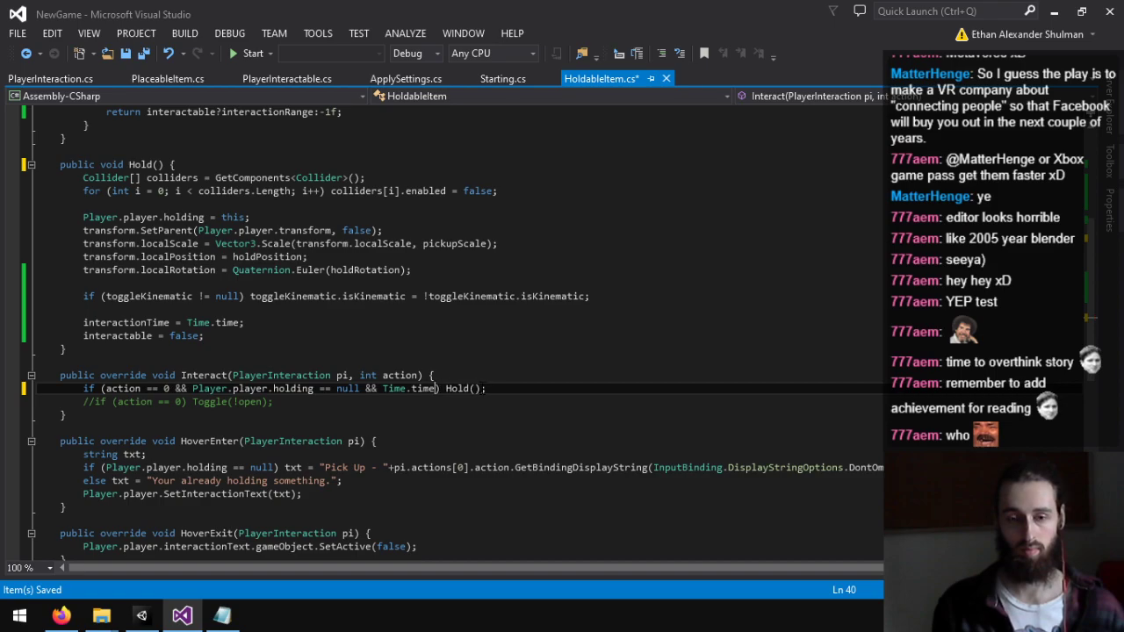
pyautogui.write('-interactionTime ')
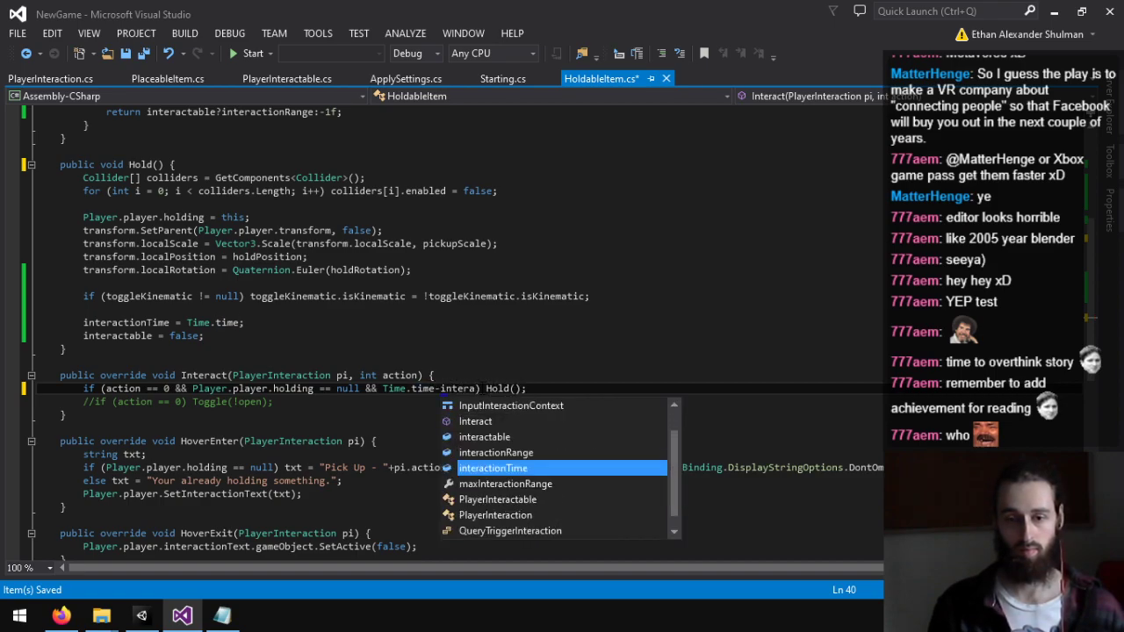
pyautogui.write('>')
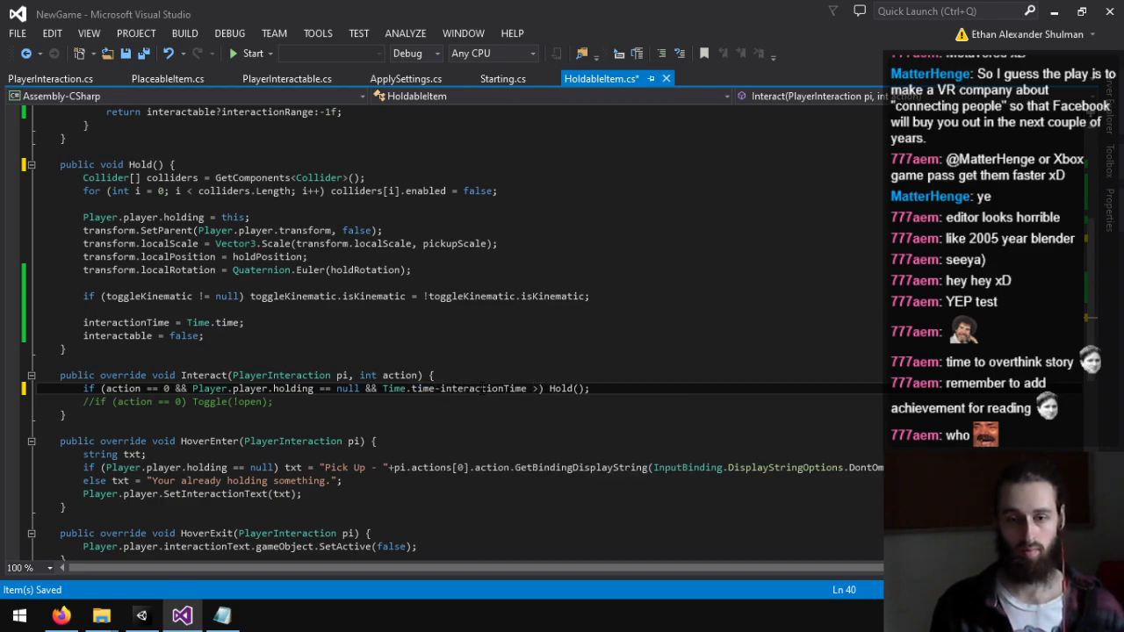
pyautogui.write(' cooldownTime')
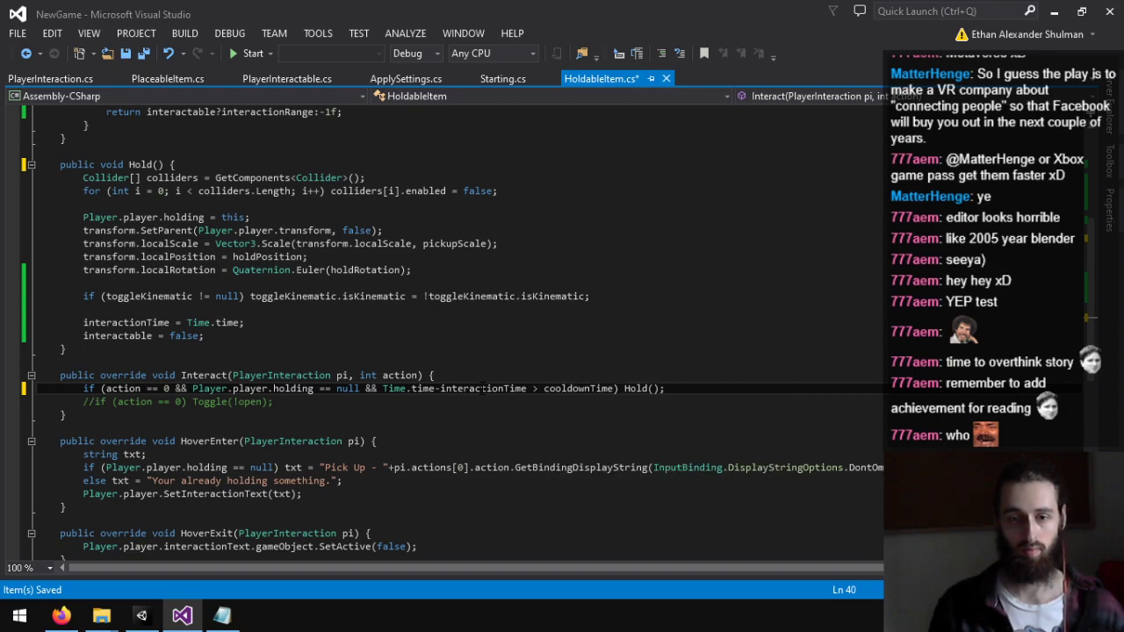
pyautogui.hotkey('ctrl', 's')
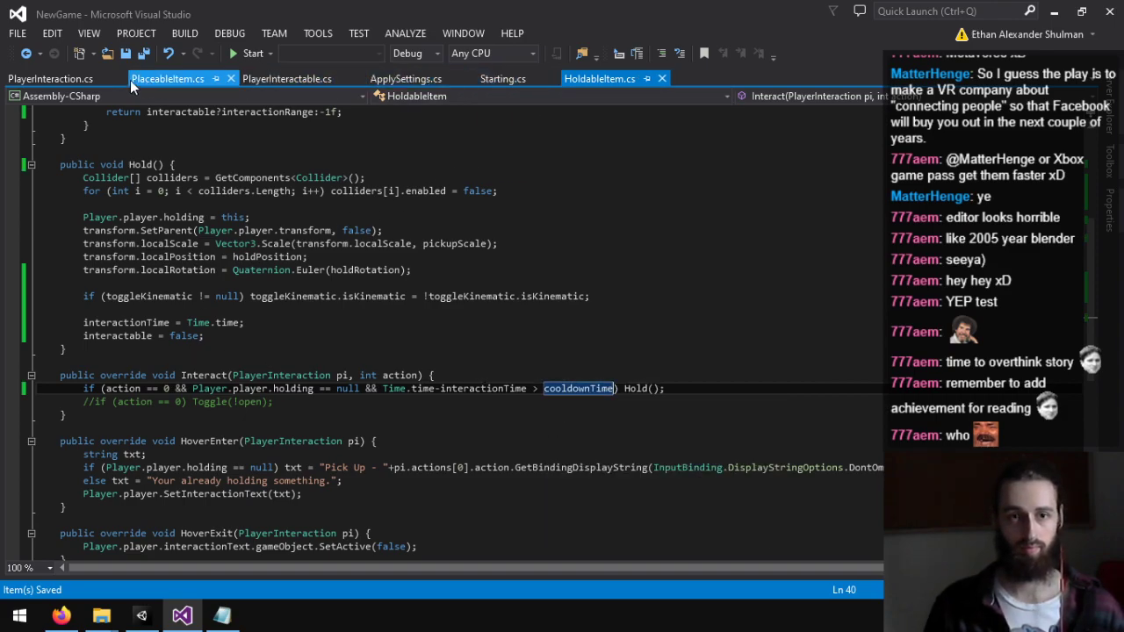
# Step: In PlaceableItem.cs, extend the if condition of the Interact method with "&& Time.time-requiredItem"
pyautogui.click(144, 79)
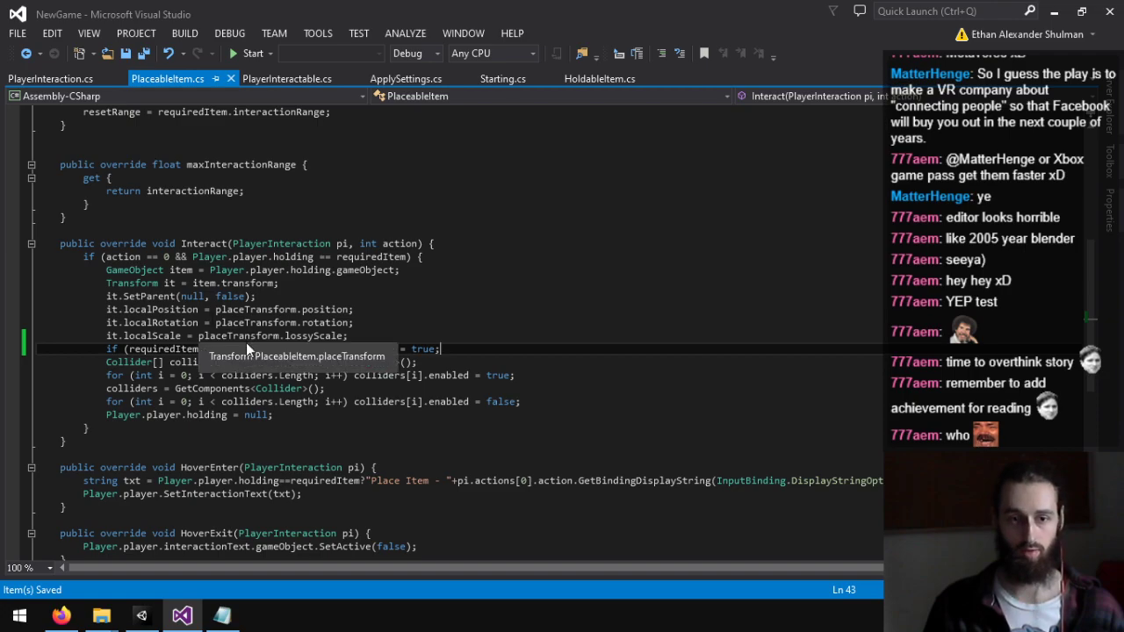
pyautogui.click(467, 256)
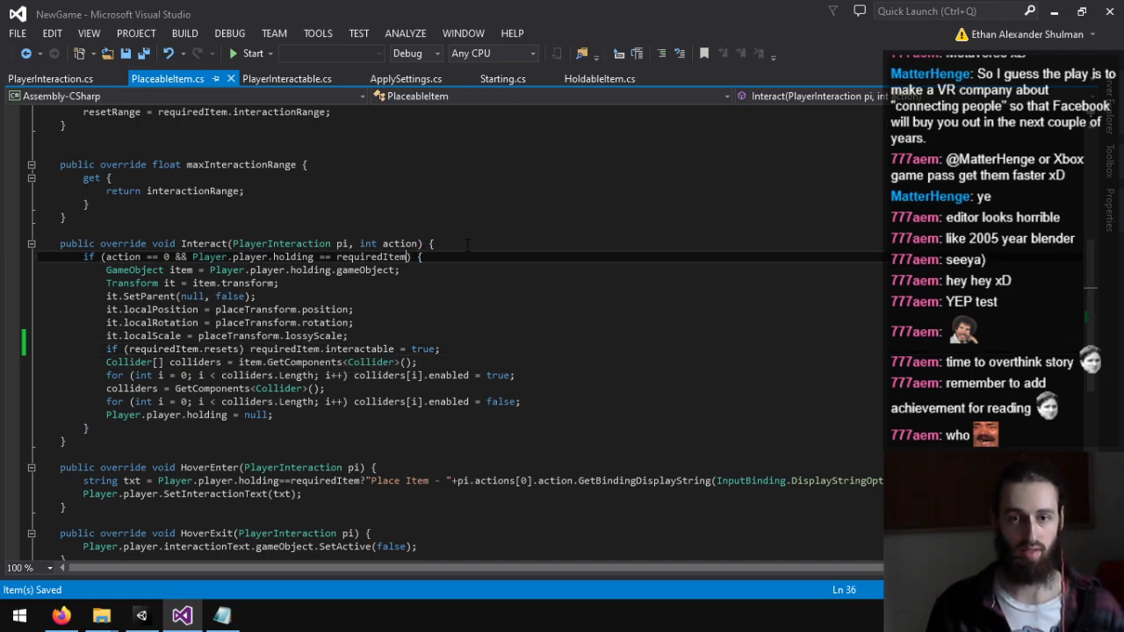
pyautogui.write('&& requi')
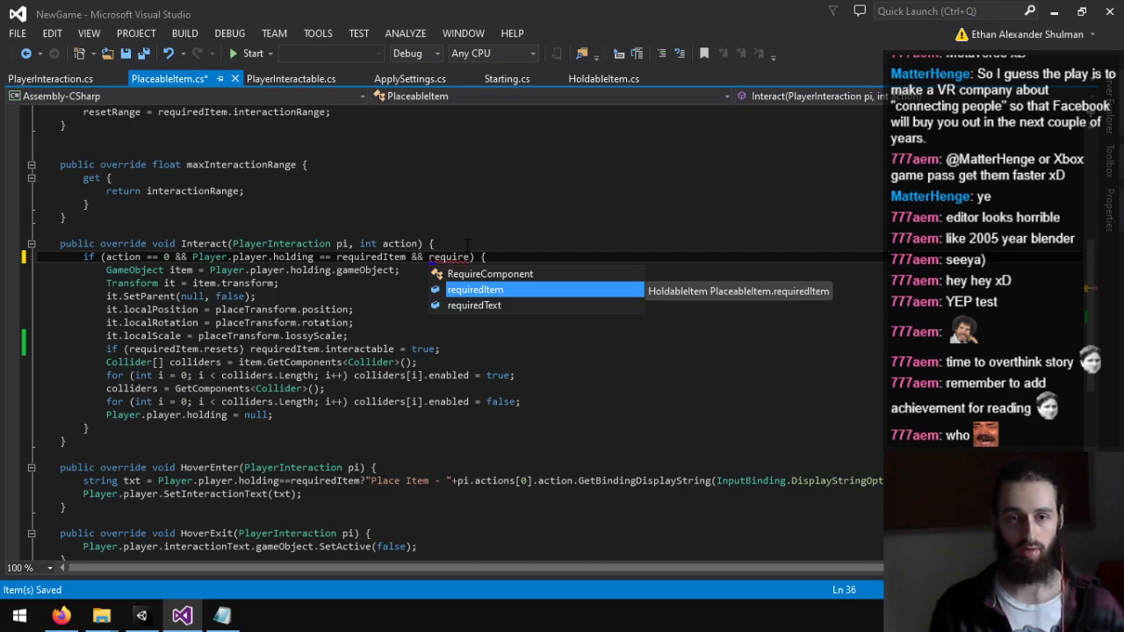
pyautogui.write('re')
pyautogui.press('Tab')
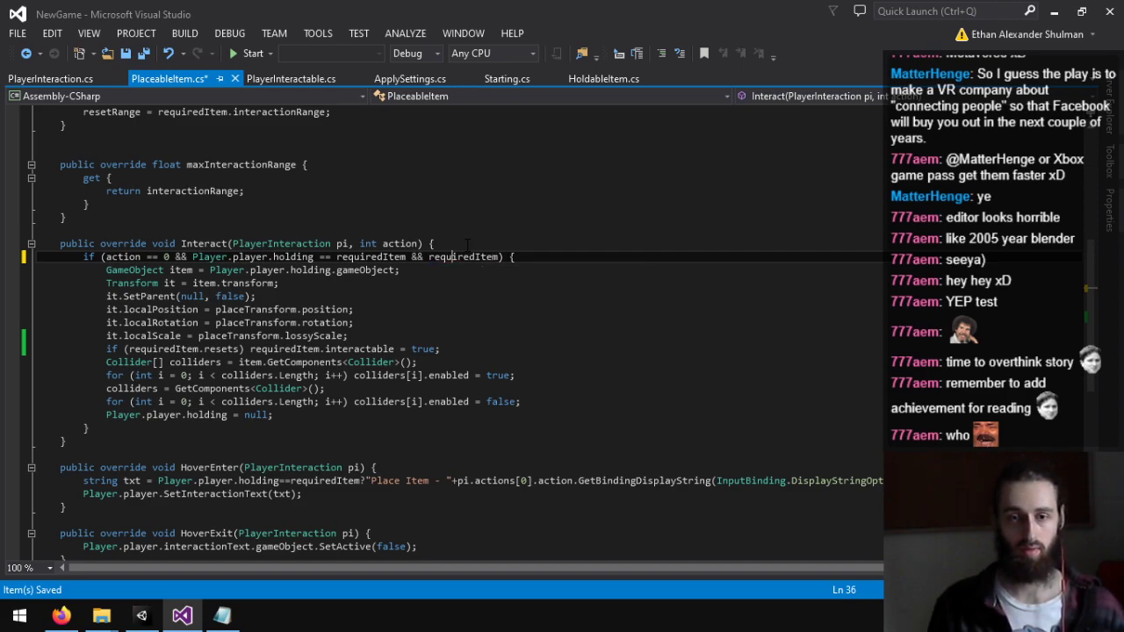
pyautogui.hotkey('ctrl', 'Left')
pyautogui.write('Time.time-requiredItem')
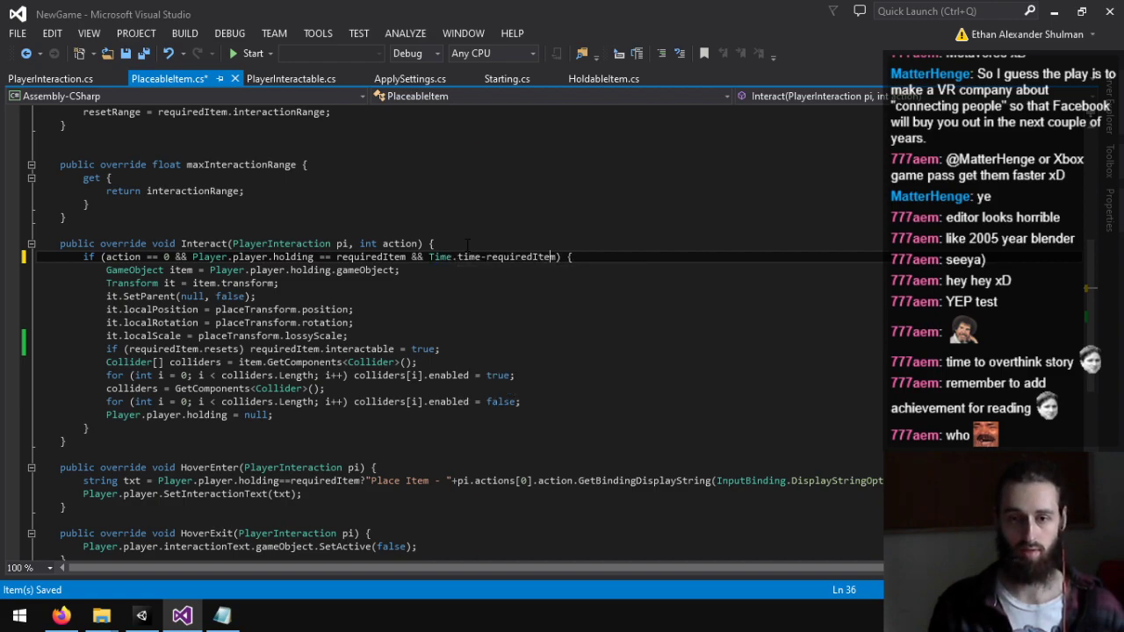
pyautogui.write('.interactable/')
pyautogui.press('BackSpace')
pyautogui.press('BackSpace')
pyautogui.press('BackSpace')
pyautogui.press('BackSpace')
pyautogui.press('BackSpace')
pyautogui.press('BackSpace')
pyautogui.press('BackSpace')
pyautogui.press('BackSpace')
pyautogui.press('BackSpace')
pyautogui.press('BackSpace')
pyautogui.press('BackSpace')
pyautogui.press('BackSpace')
pyautogui.press('BackSpace')
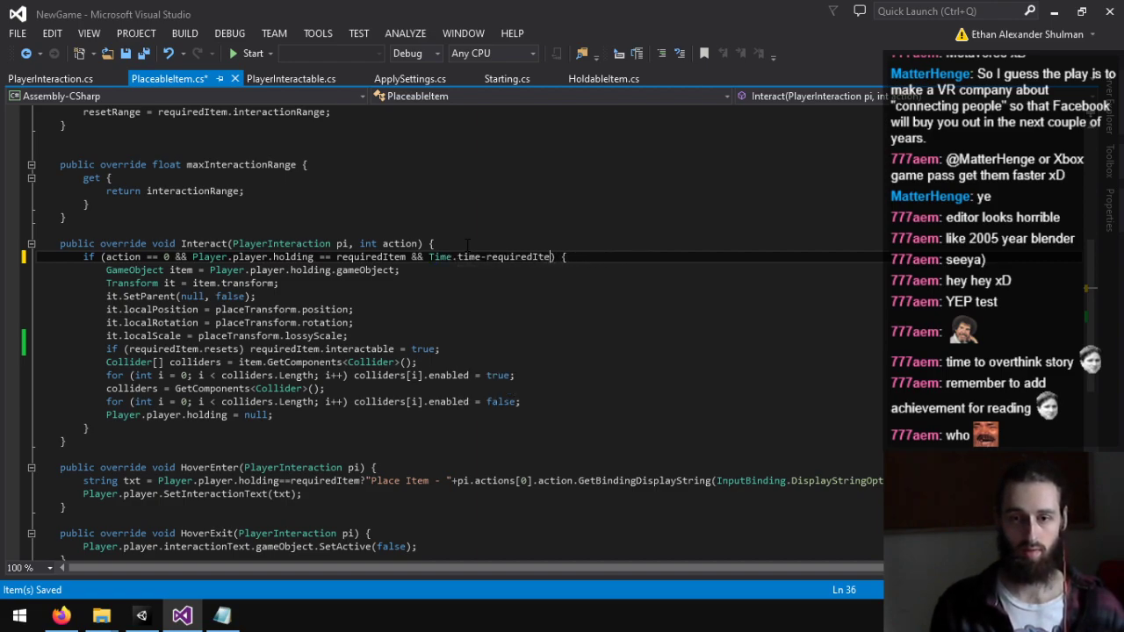
# Step: Complete the time check in PlaceableItem's Interact condition as "Time.time-requiredItem.interactionTime > requiredItem.cooldownTime"
pyautogui.write('m.interactionTime')
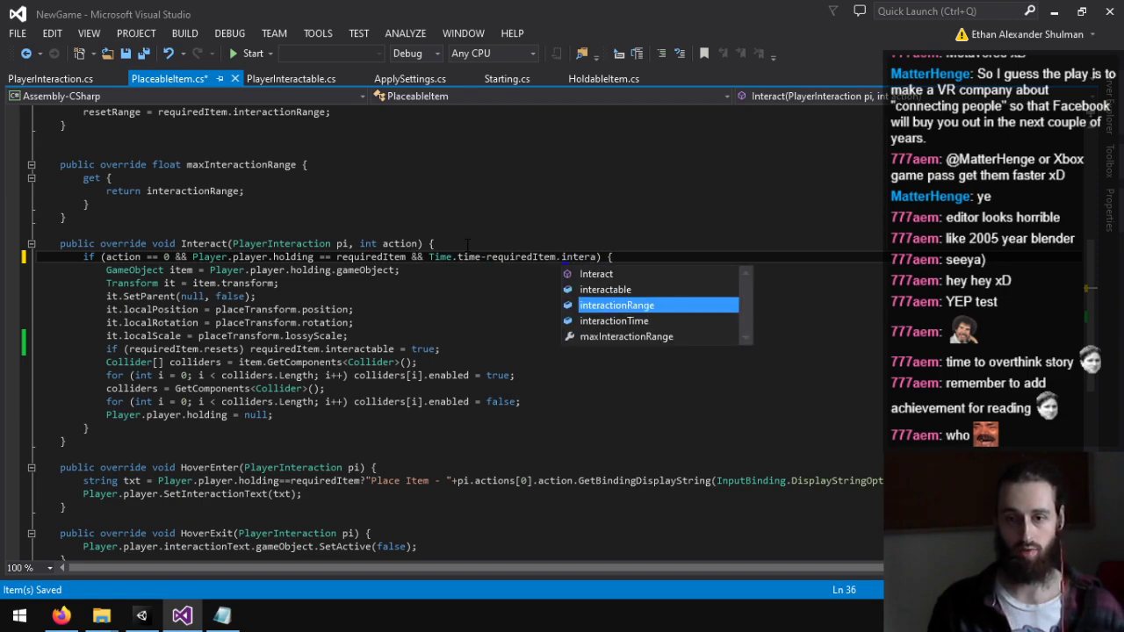
pyautogui.write(' > requir')
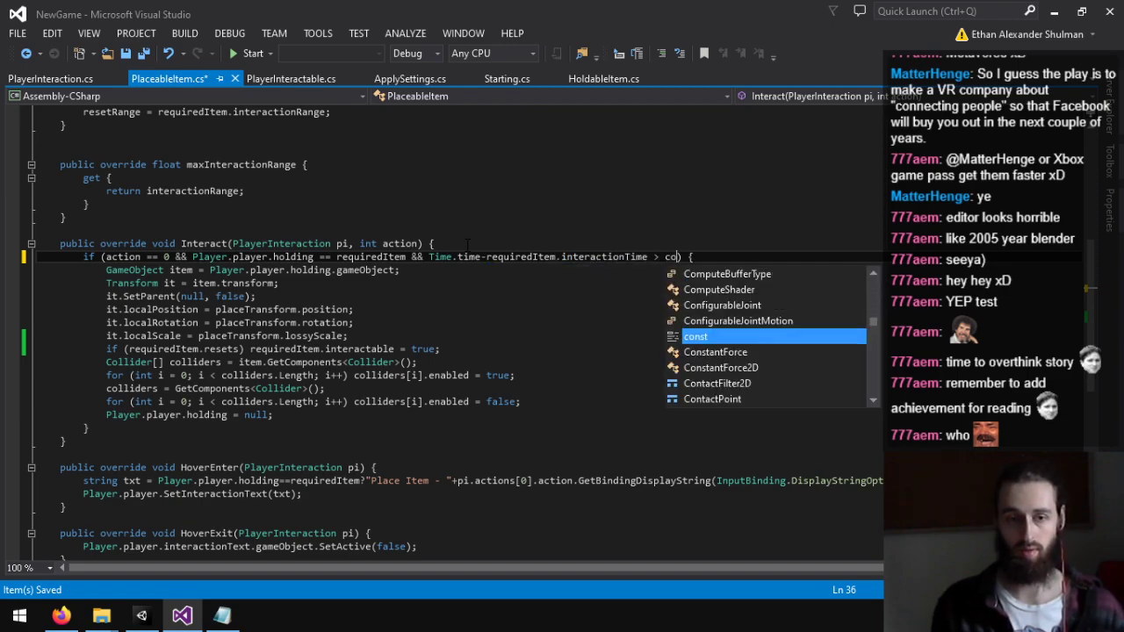
pyautogui.write('edItem.cooldownTime')
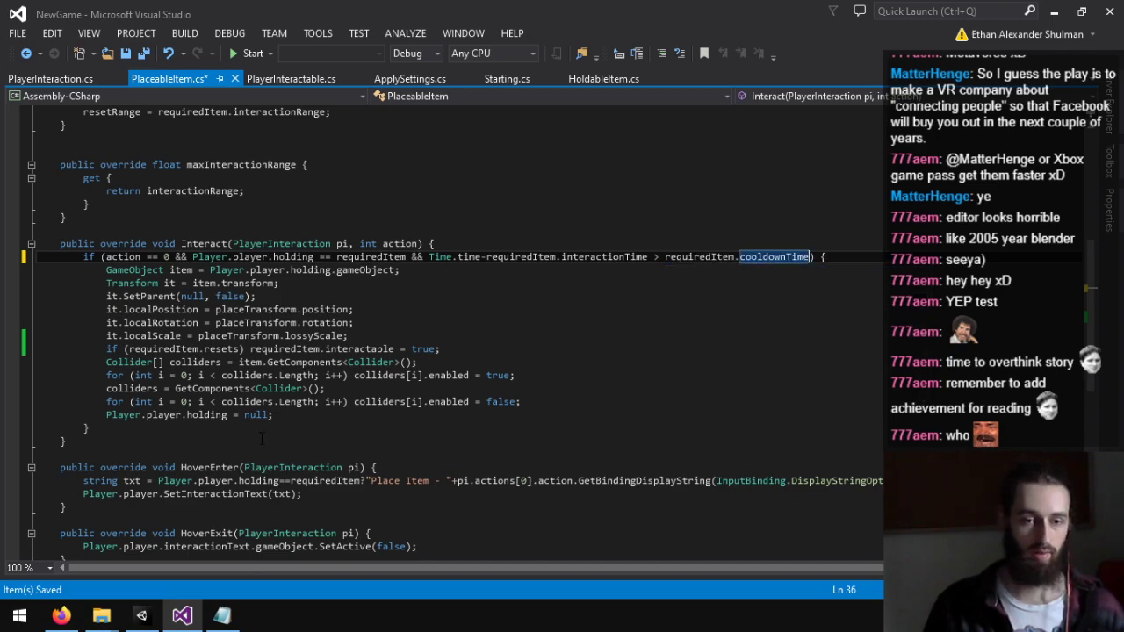
# Step: In PlaceableItem's Interact method, turn the requiredItem.resets if statement into a braced block containing the interactable assignment and an empty line
pyautogui.click(302, 419)
pyautogui.click(485, 349)
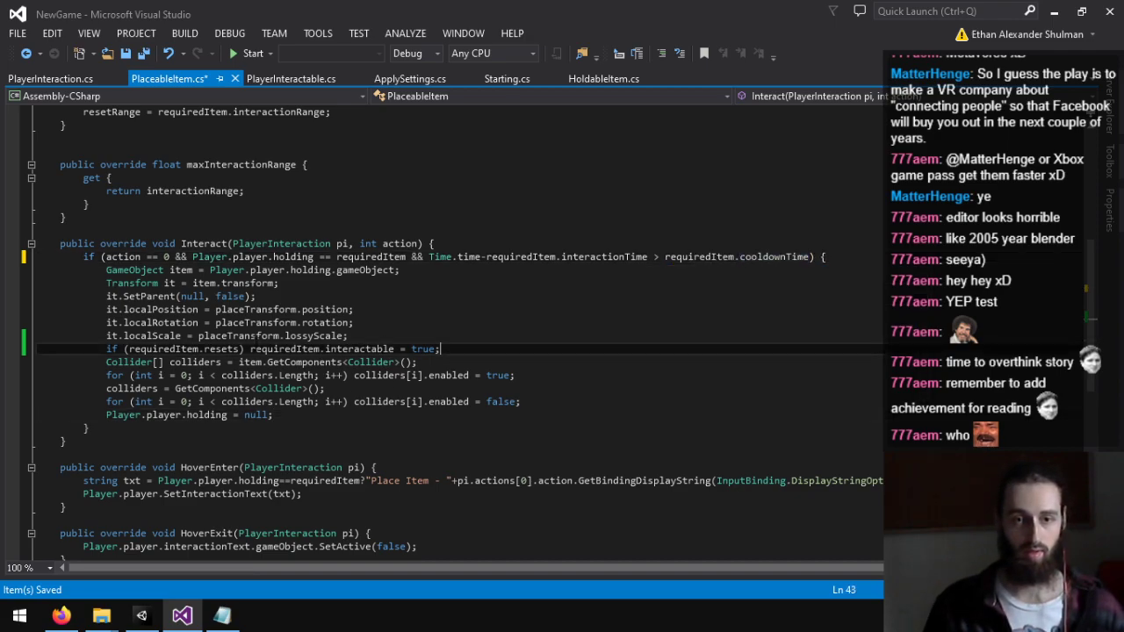
pyautogui.press('Return')
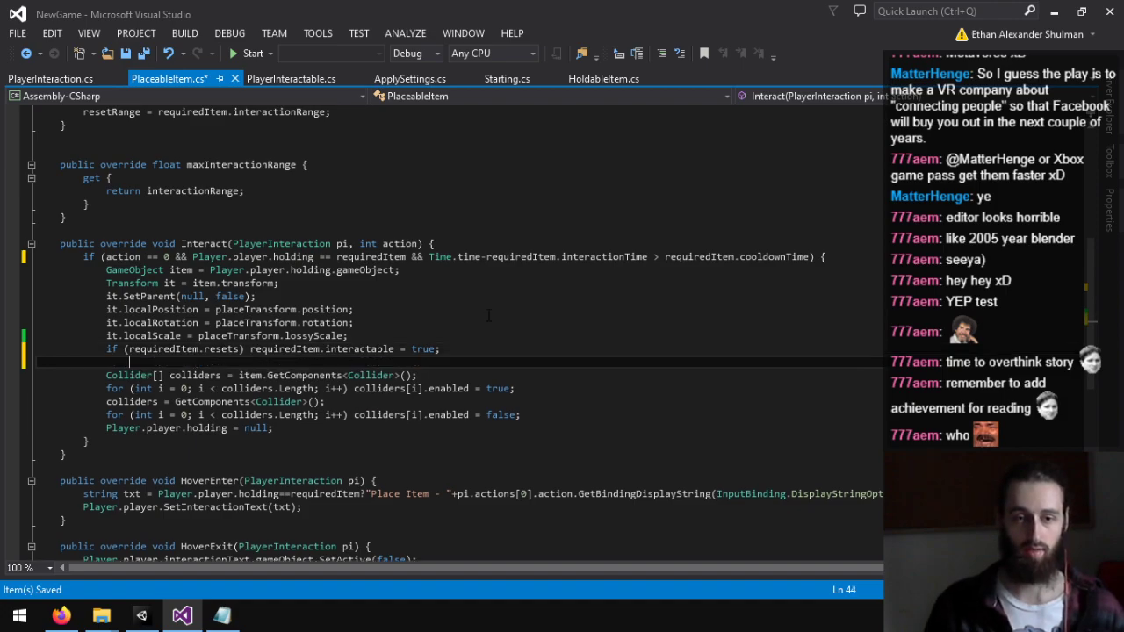
pyautogui.press('Up')
pyautogui.write('{')
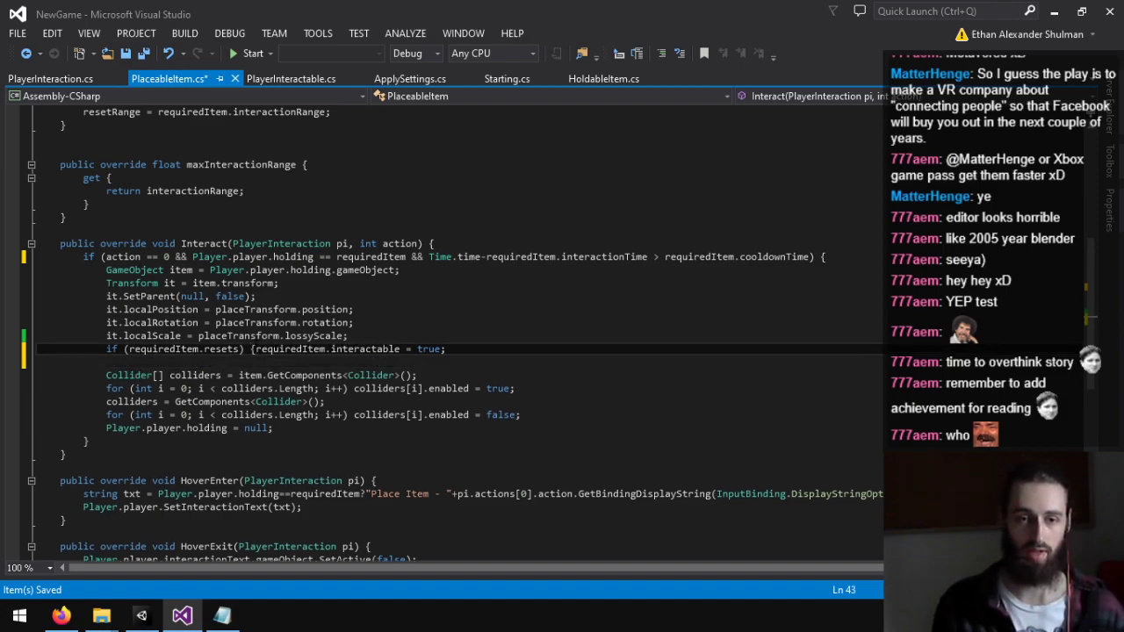
pyautogui.press('Return')
pyautogui.press('Down')
pyautogui.write('}')
pyautogui.press('Return')
pyautogui.press('Up')
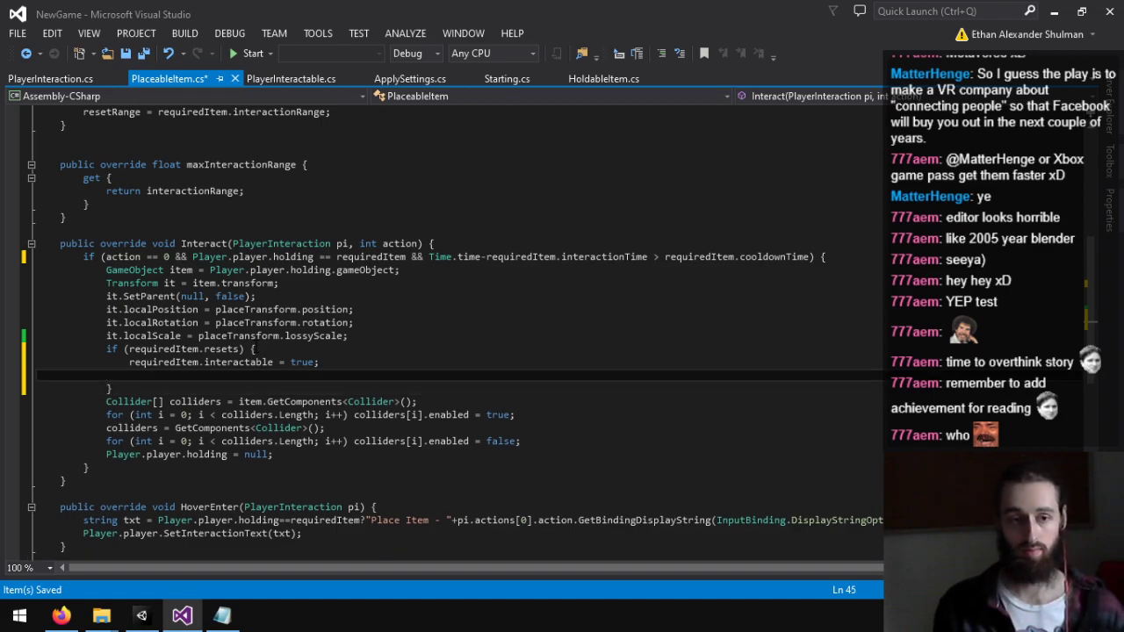
# Step: Add "requiredItem.interactionTime = Time.time;" inside the resets block and save PlaceableItem.cs
pyautogui.write('rqe')
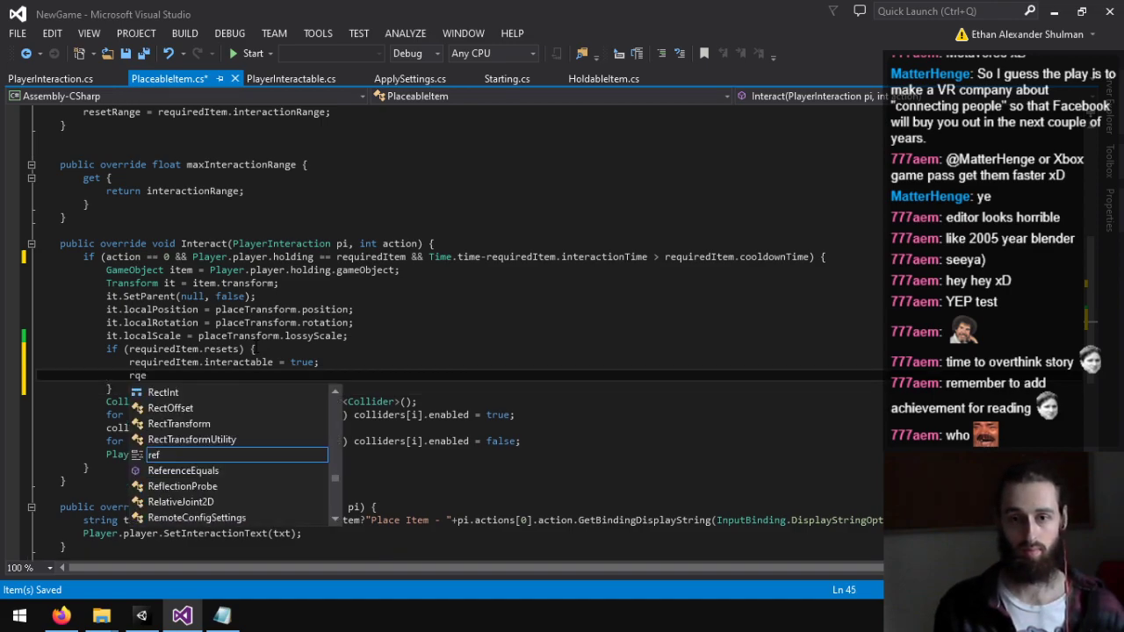
pyautogui.write('u')
pyautogui.press('BackSpace')
pyautogui.press('BackSpace')
pyautogui.press('BackSpace')
pyautogui.write('equir')
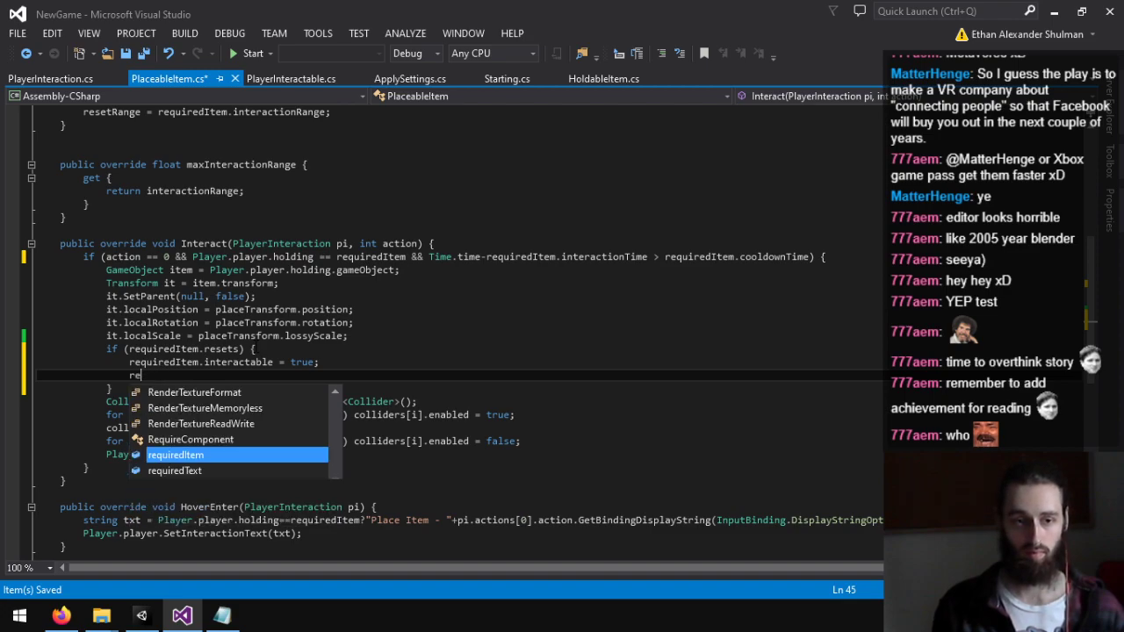
pyautogui.write('edItem.')
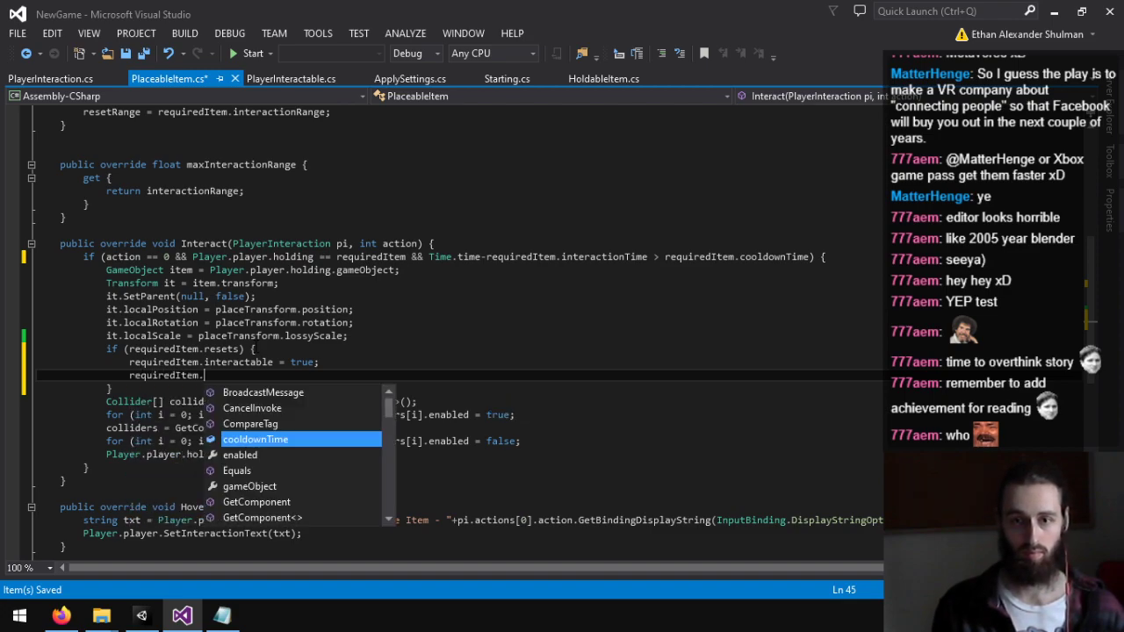
pyautogui.write('inter')
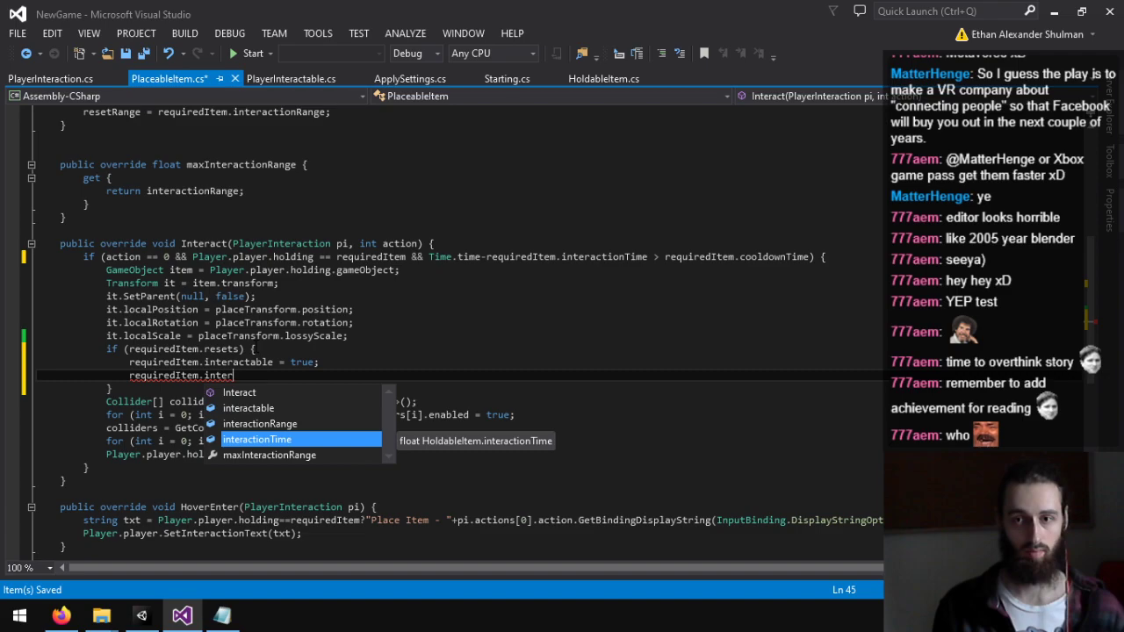
pyautogui.write('actionTime = Time.time;')
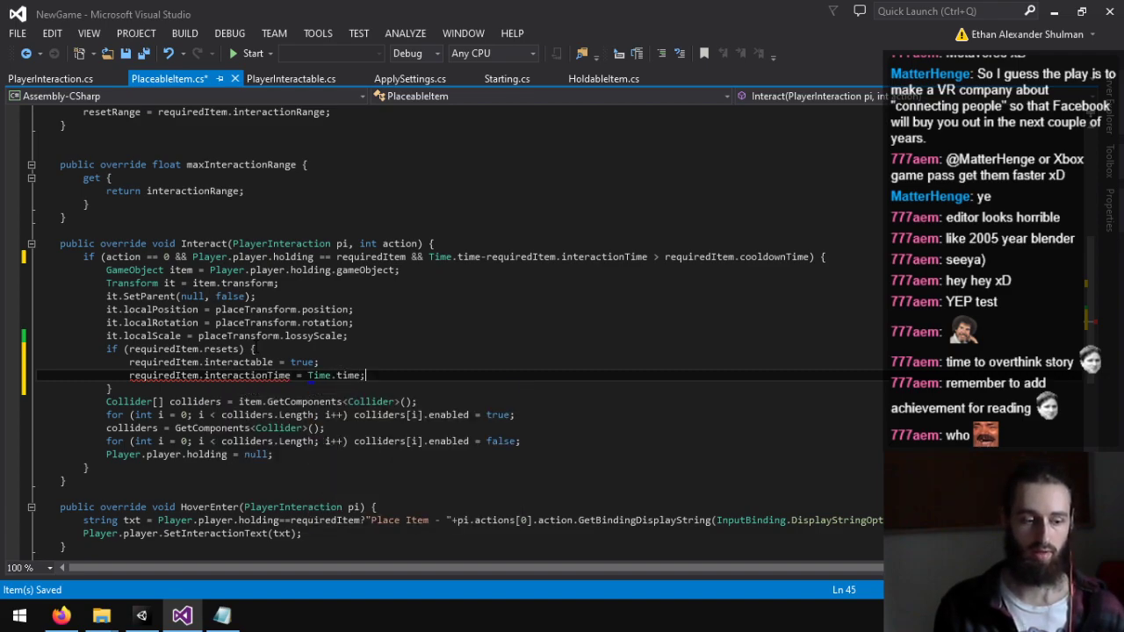
pyautogui.hotkey('ctrl', 's')
# Step: Move the whole requiredItem.resets block to the start of the outer if body in Interact, above the GameObject item line
pyautogui.moveTo(170, 401); pyautogui.dragTo(9, 335)
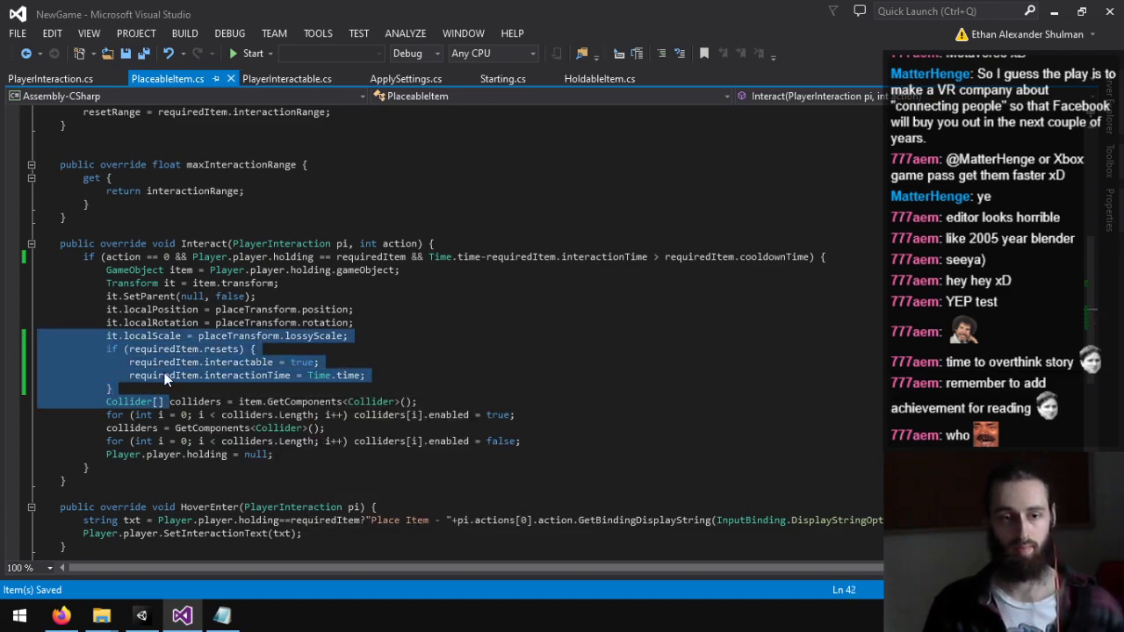
pyautogui.moveTo(164, 388); pyautogui.dragTo(19, 346)
pyautogui.hotkey('ctrl', 'c')
pyautogui.press('BackSpace')
pyautogui.press('BackSpace')
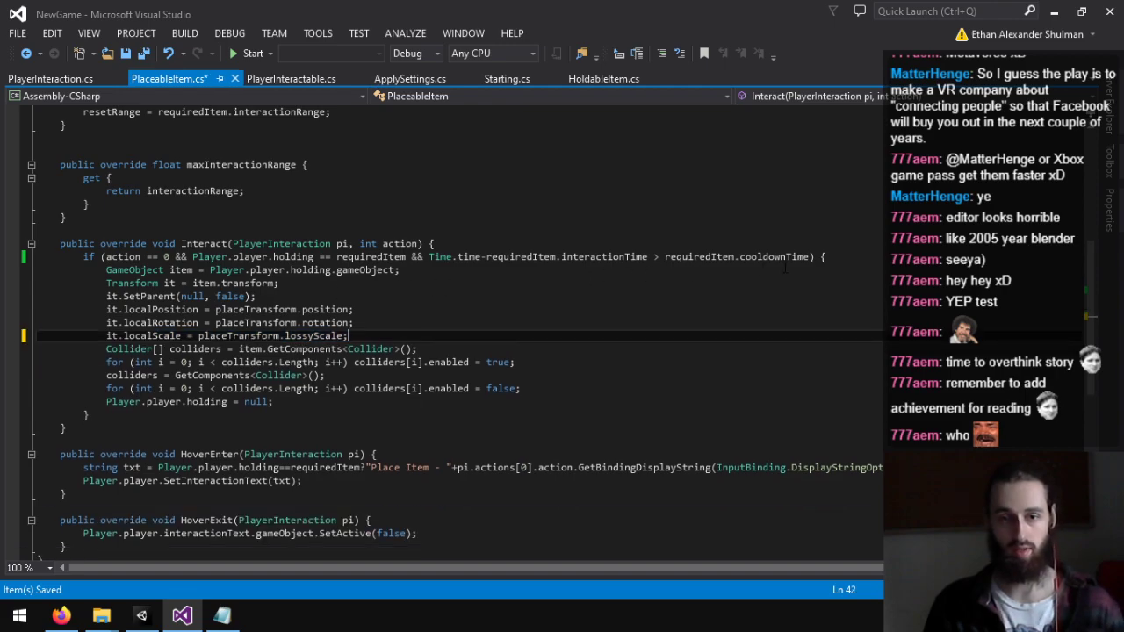
pyautogui.click(785, 261)
pyautogui.press('Return')
pyautogui.hotkey('ctrl', 'v')
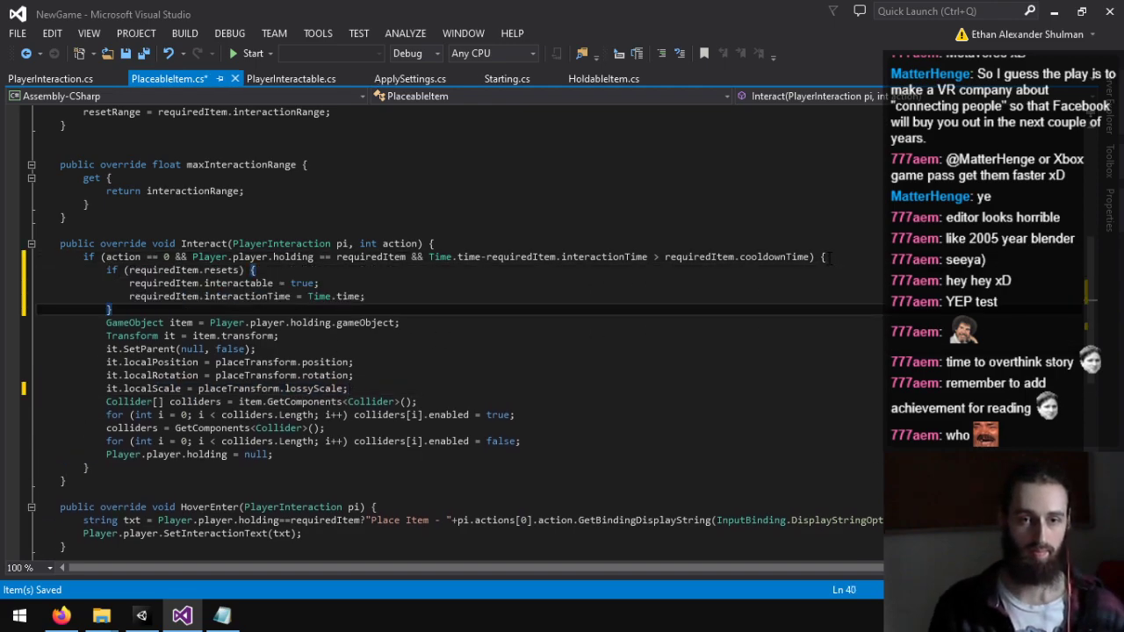
# Step: Move the "&& Time.time-requiredItem.interactionTime > requiredItem.cooldownTime" check from the outer Interact condition to a new first line inside the resets block
pyautogui.click(407, 257)
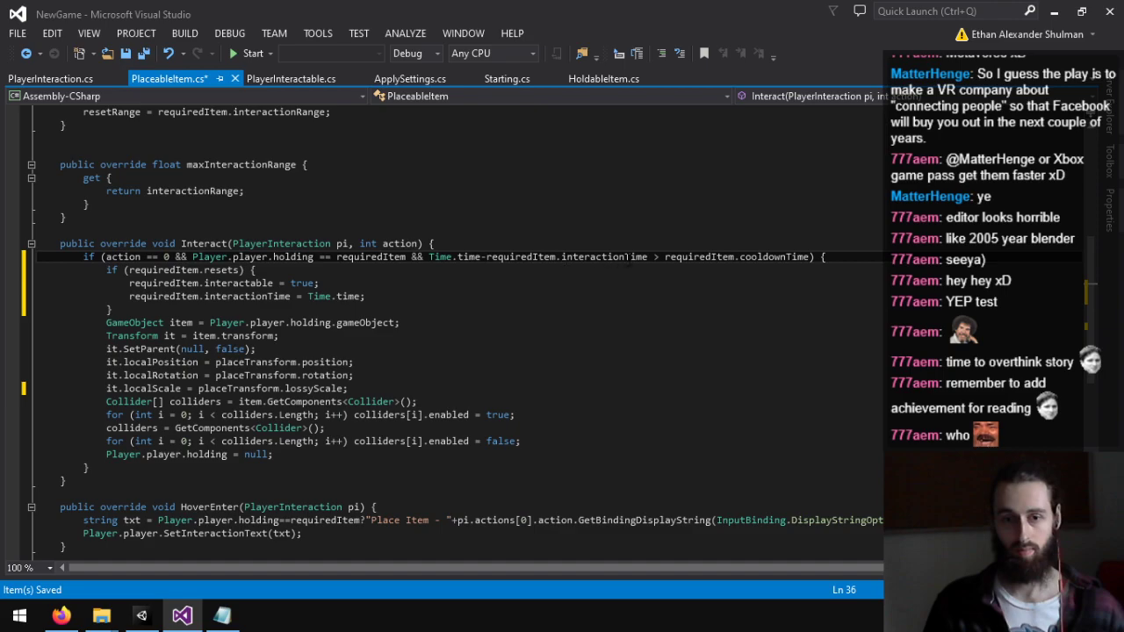
pyautogui.moveTo(407, 257); pyautogui.dragTo(809, 256)
pyautogui.hotkey('ctrl', 'c')
pyautogui.press('BackSpace')
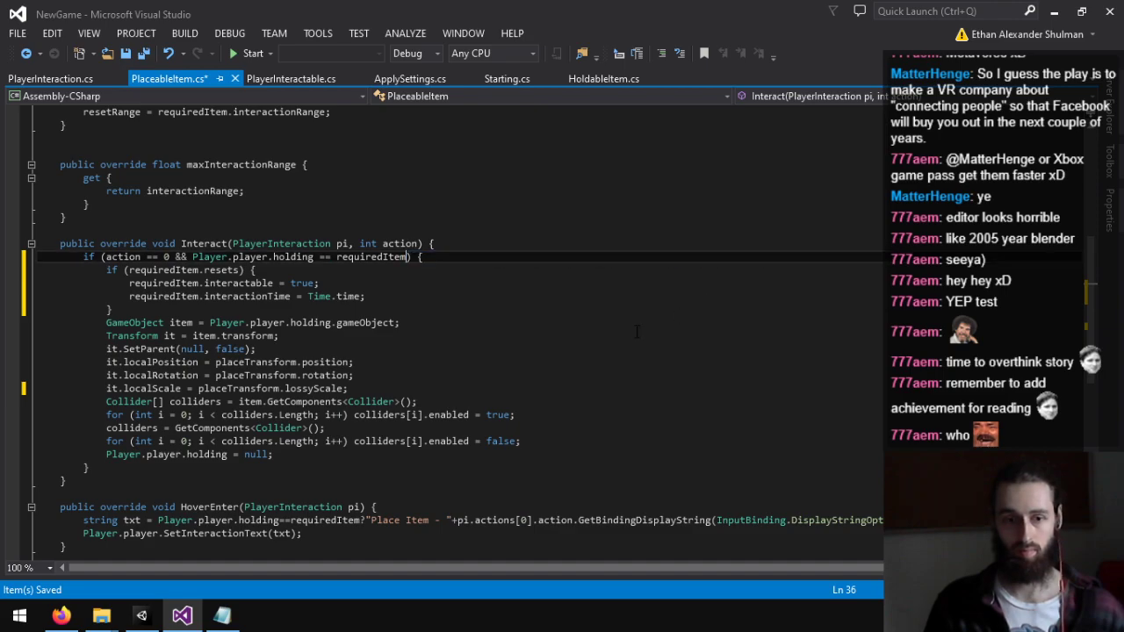
pyautogui.scroll(-4, 465, 316)
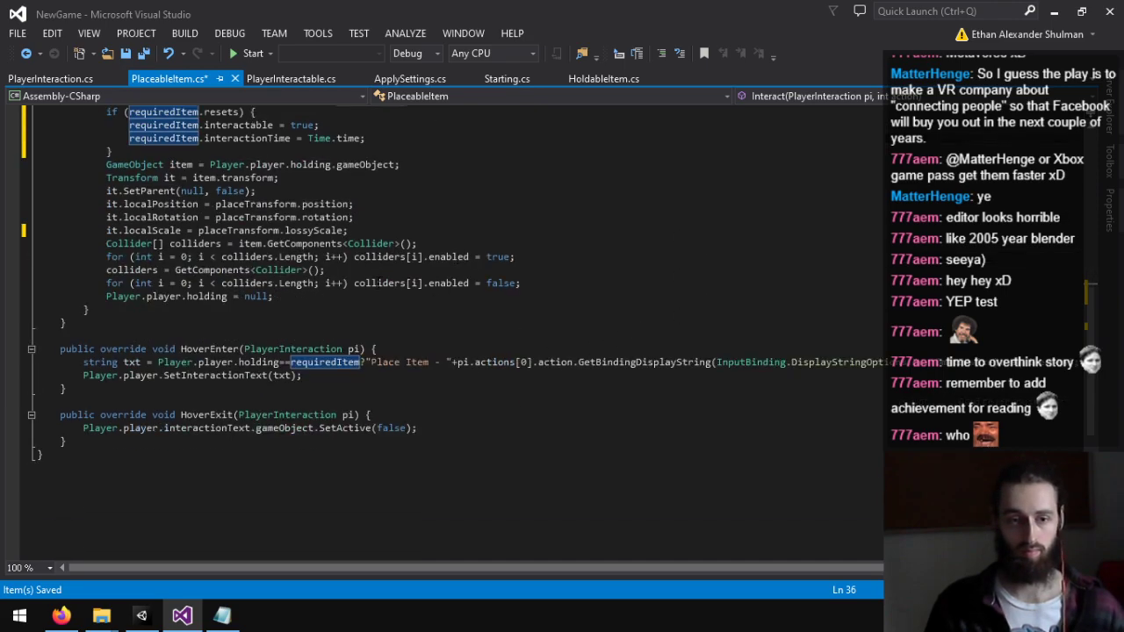
pyautogui.scroll(4, 365, 283)
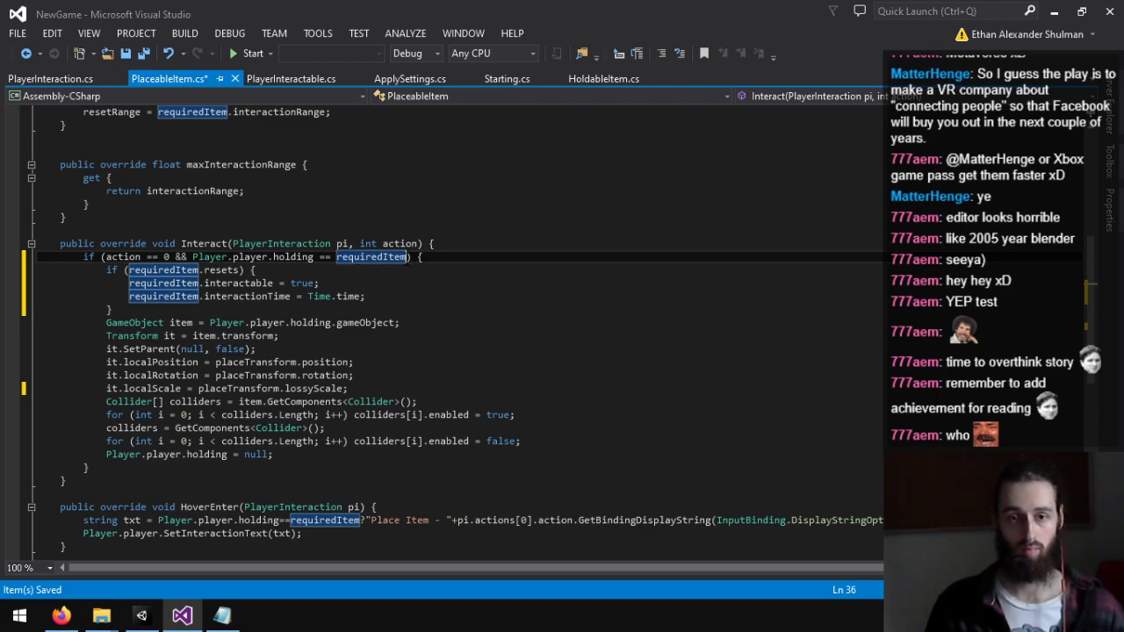
pyautogui.click(328, 270)
pyautogui.press('Return')
pyautogui.hotkey('ctrl', 'v')
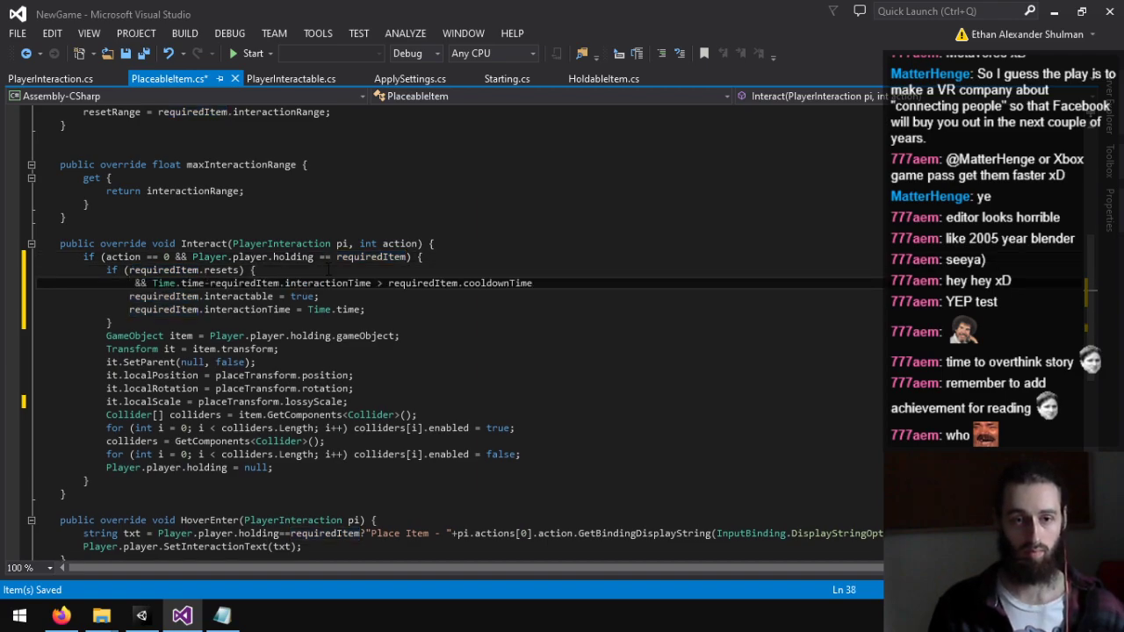
# Step: Replace the leading "&&" of the moved time check with "if (" and align the line with the block's indentation
pyautogui.click(144, 281)
pyautogui.press('BackSpace')
pyautogui.press('BackSpace')
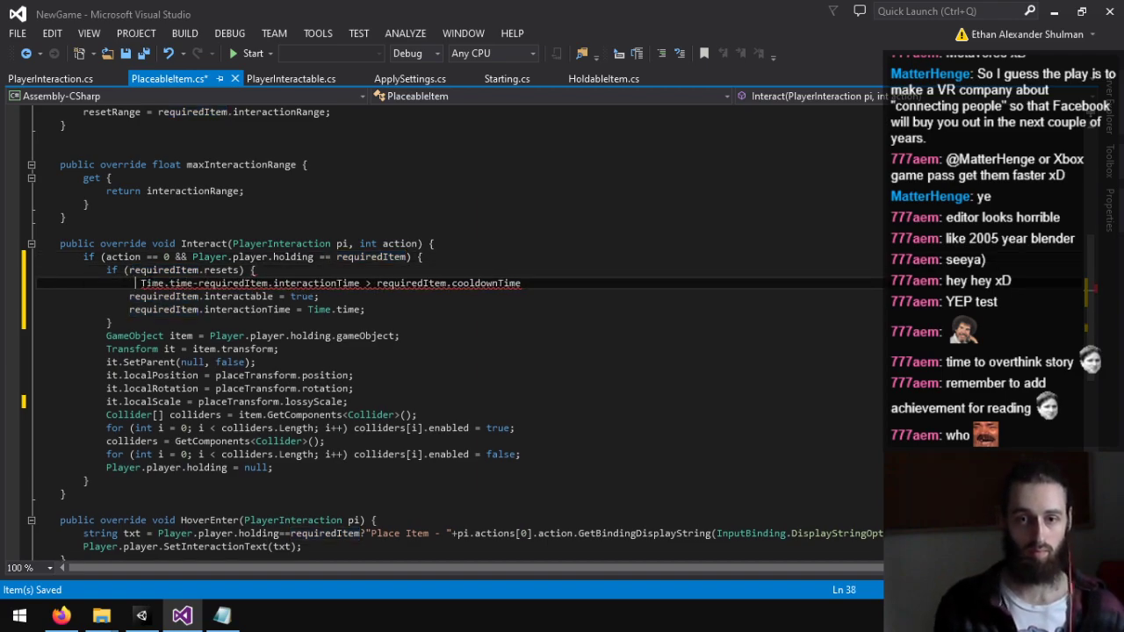
pyautogui.write('if')
pyautogui.press('BackSpace')
pyautogui.press('Delete')
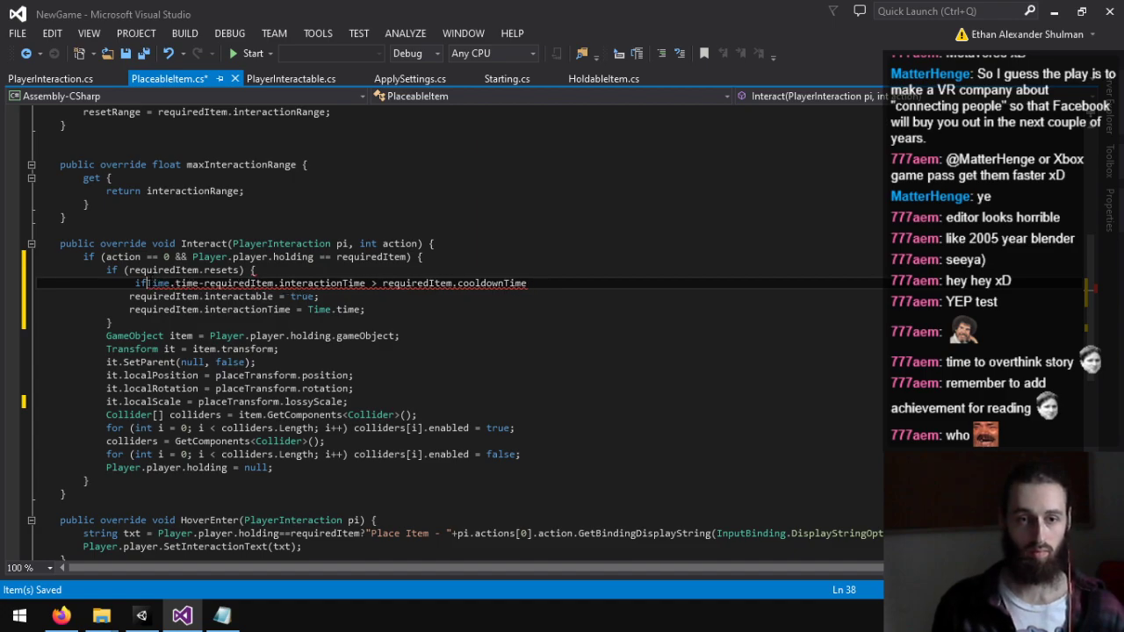
pyautogui.write('(')
pyautogui.press('Left')
pyautogui.press('Left')
pyautogui.press('Left')
pyautogui.press('Left')
pyautogui.press('BackSpace')
pyautogui.press('Down')
pyautogui.press('Left')
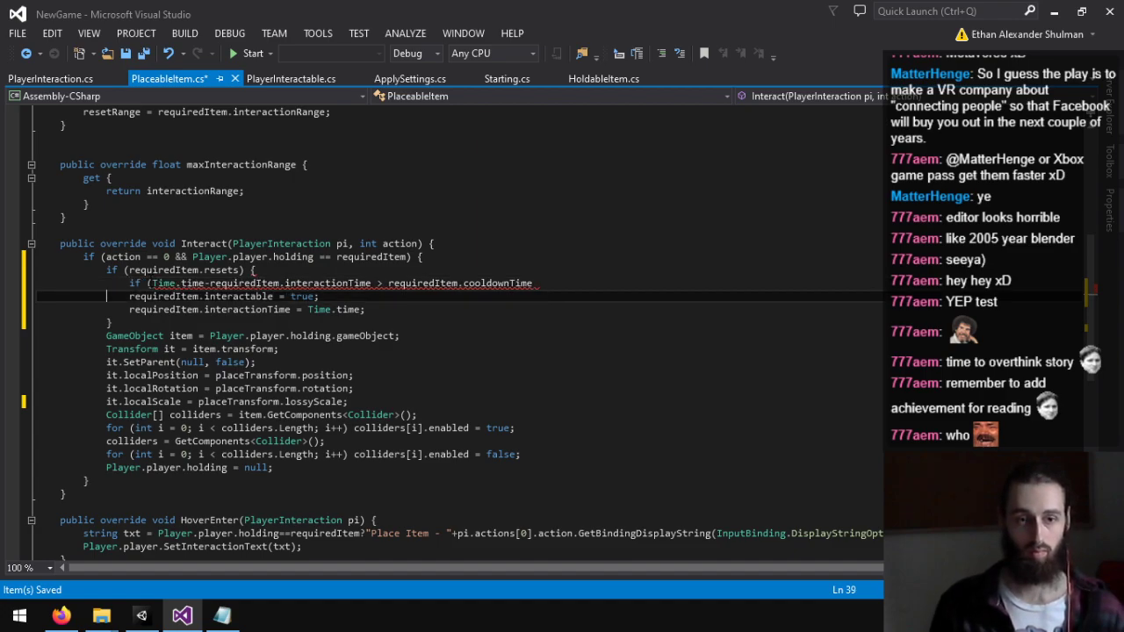
# Step: Finish the time check with ") return;", change its comparison to "<" and save PlaceableItem.cs
pyautogui.press('Up')
pyautogui.press('End')
pyautogui.write(') return;')
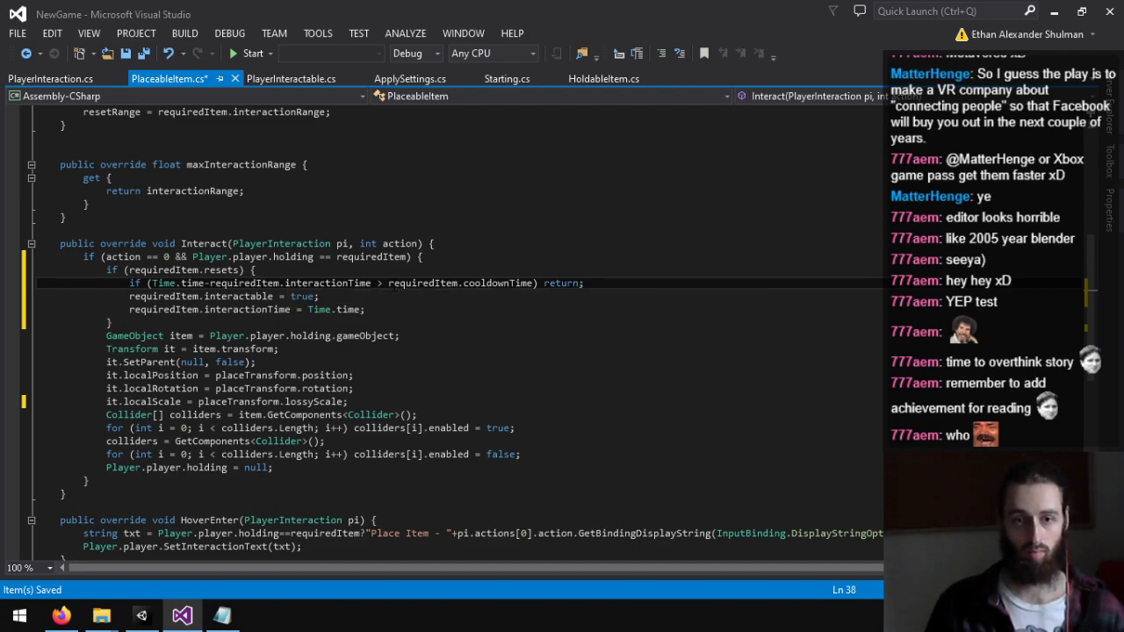
pyautogui.click(384, 283)
pyautogui.press('BackSpace')
pyautogui.write('<')
pyautogui.hotkey('ctrl', 's')
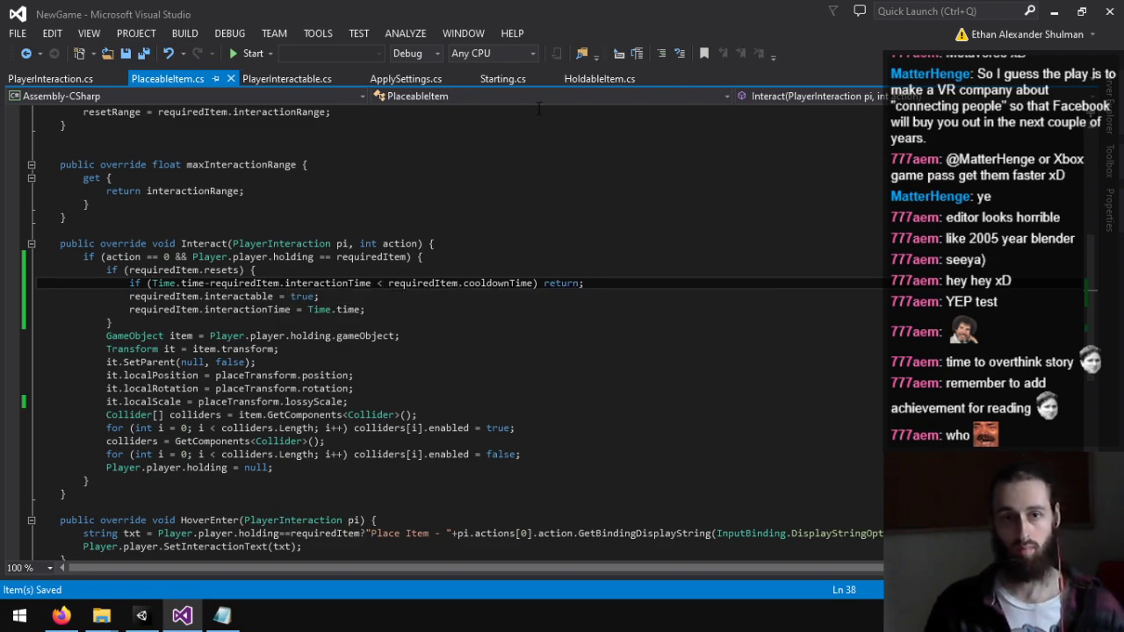
# Step: Switch to Unity, enable Resets on the Letter's Holdable Item component, set its Cooldown Time to 1 and save the scene
pyautogui.click(620, 80)
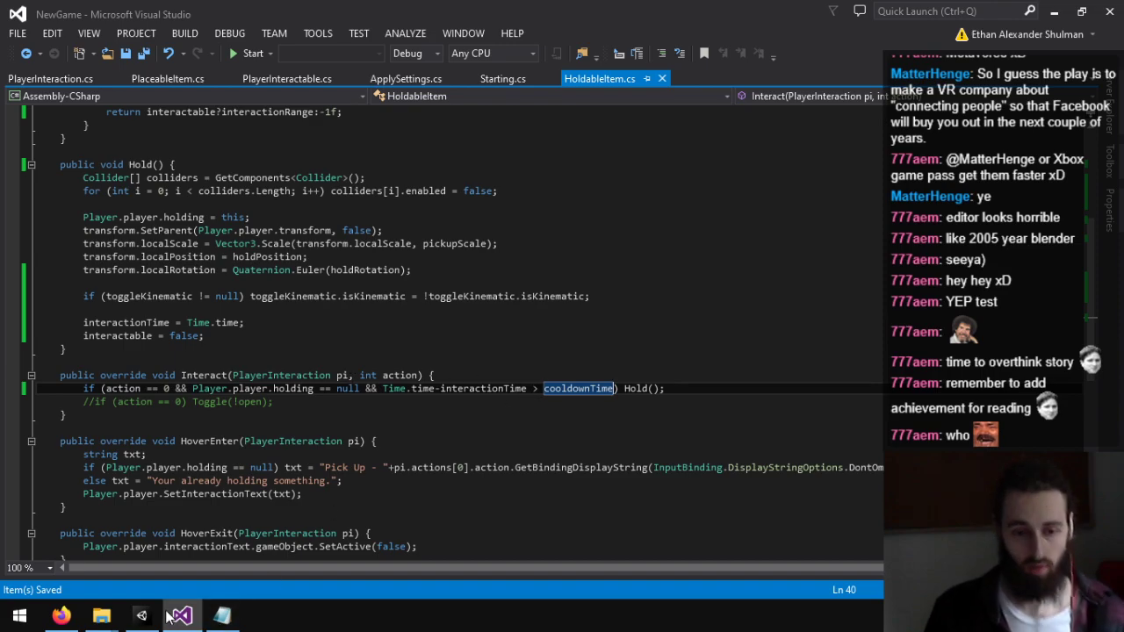
pyautogui.click(141, 615)
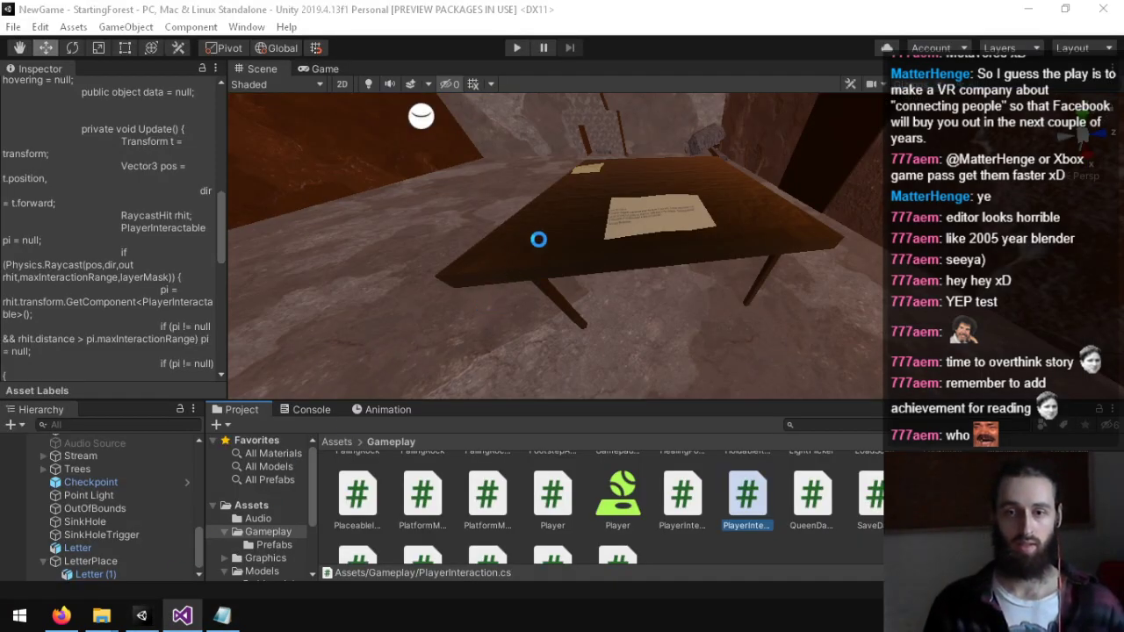
pyautogui.click(94, 547)
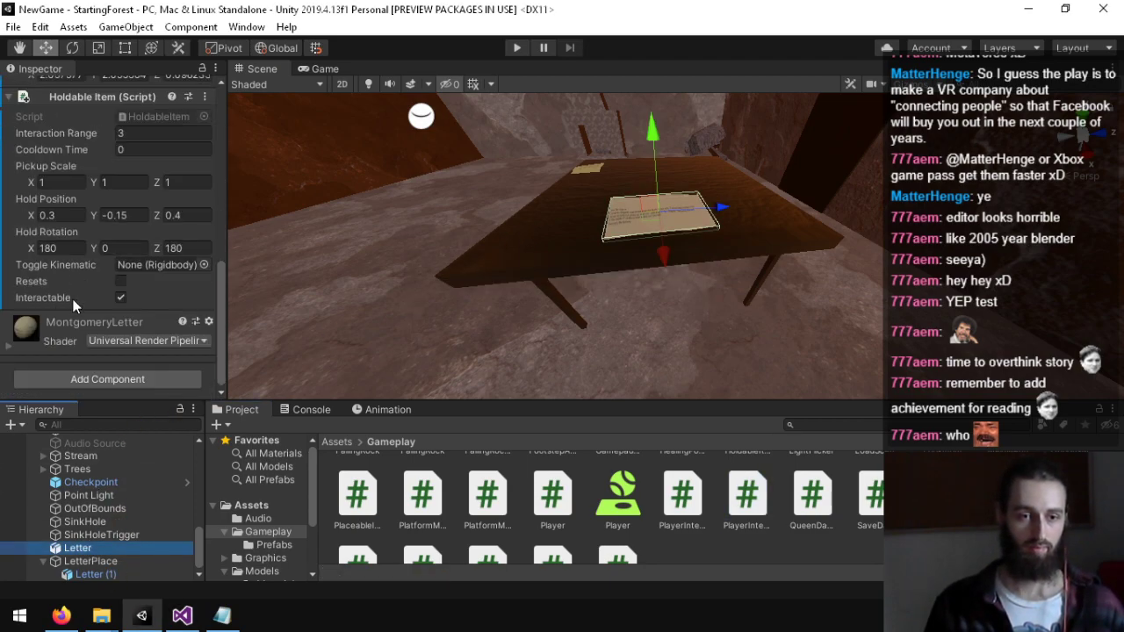
pyautogui.click(68, 279)
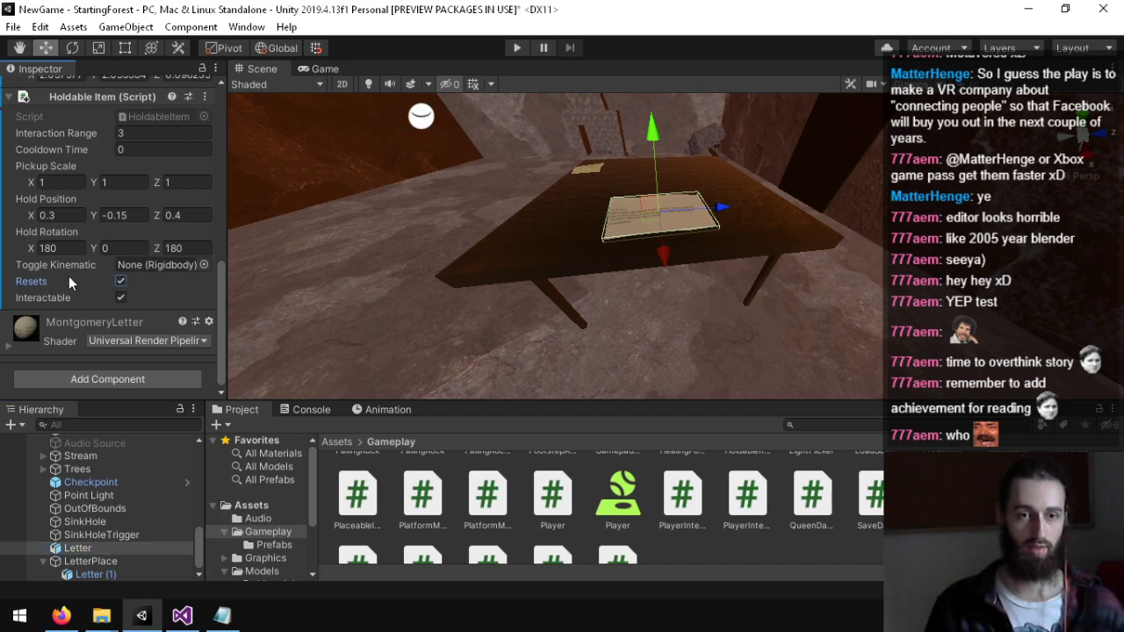
pyautogui.hotkey('ctrl', 's')
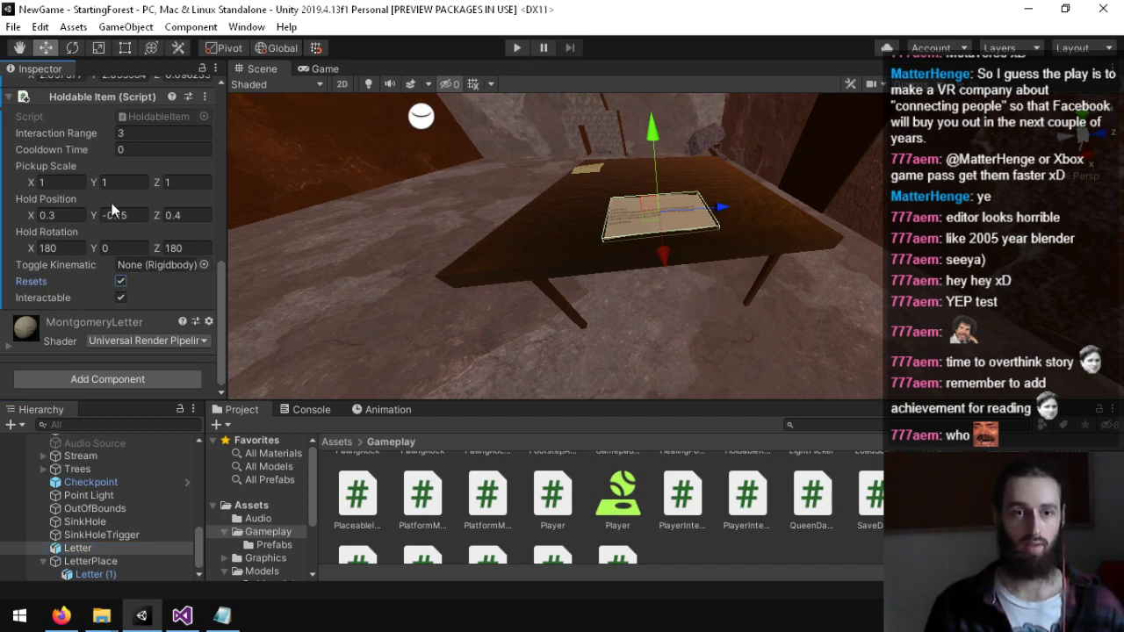
pyautogui.click(156, 149)
pyautogui.write('1')
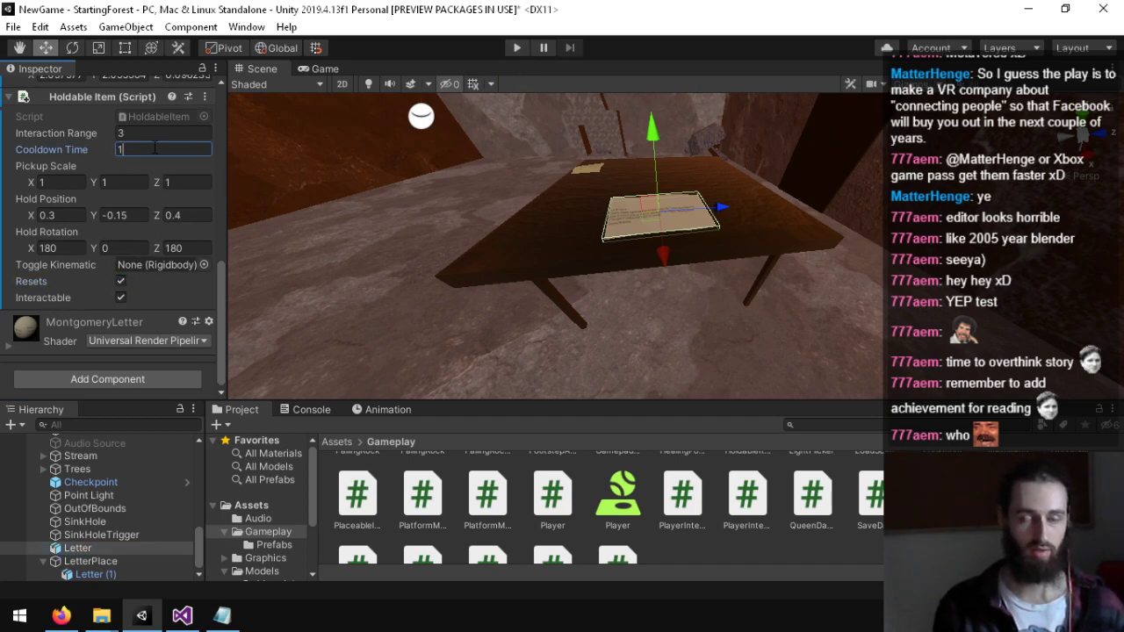
pyautogui.hotkey('ctrl', 's')
# Step: Play-test the scene by picking up the letter, placing it back on the table and picking it up again
pyautogui.click(517, 48)
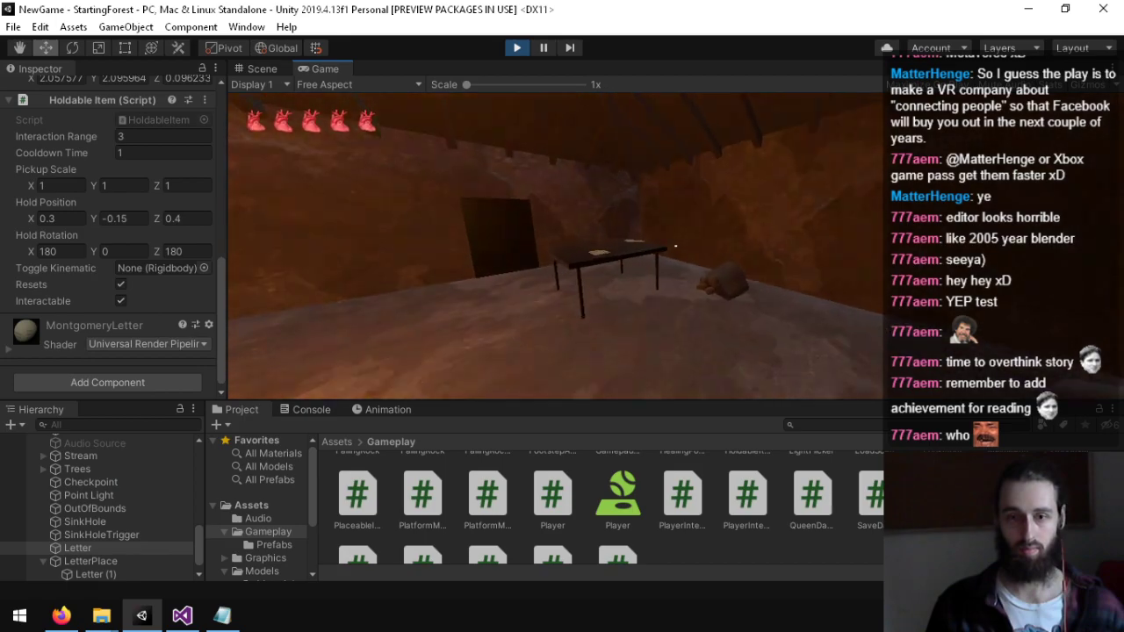
pyautogui.press('w')
pyautogui.click(675, 246)
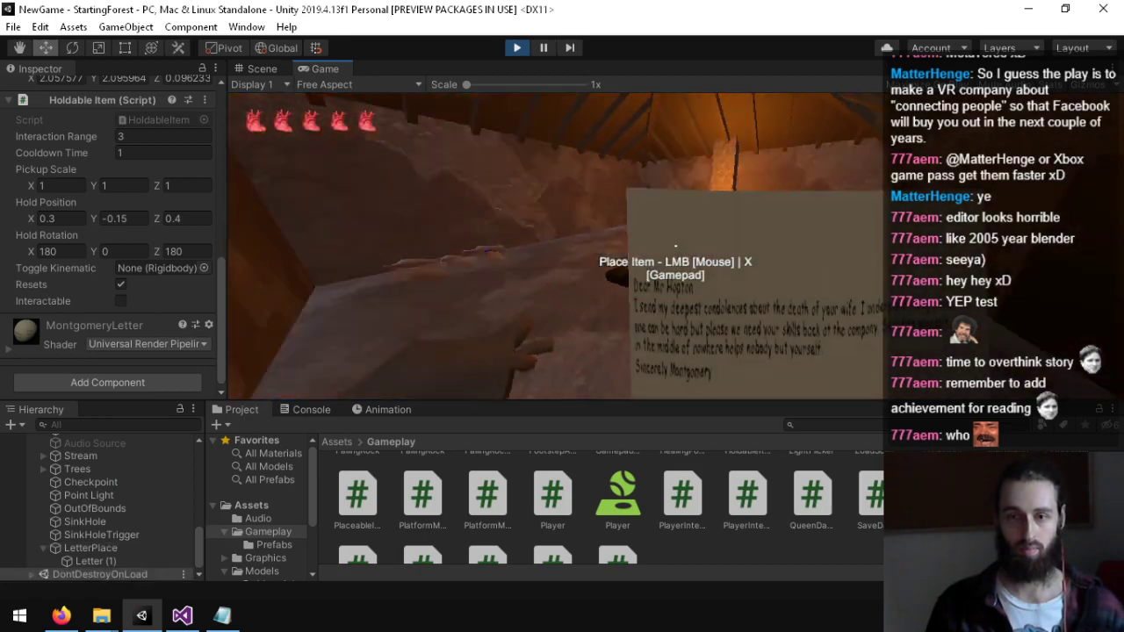
pyautogui.press('w')
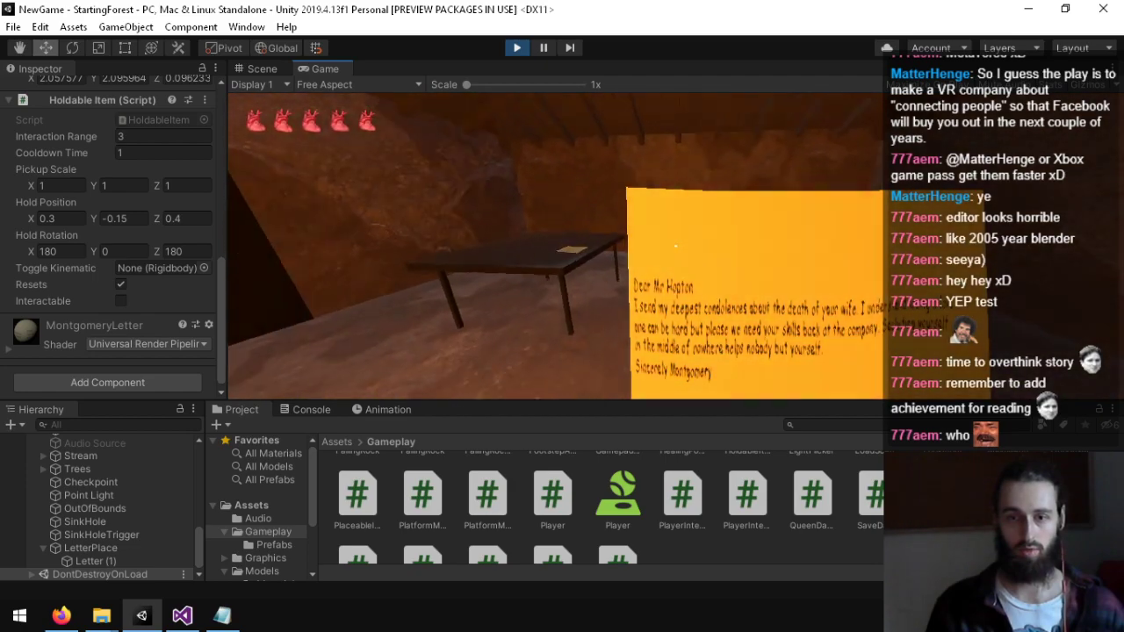
pyautogui.press('w')
pyautogui.press('s')
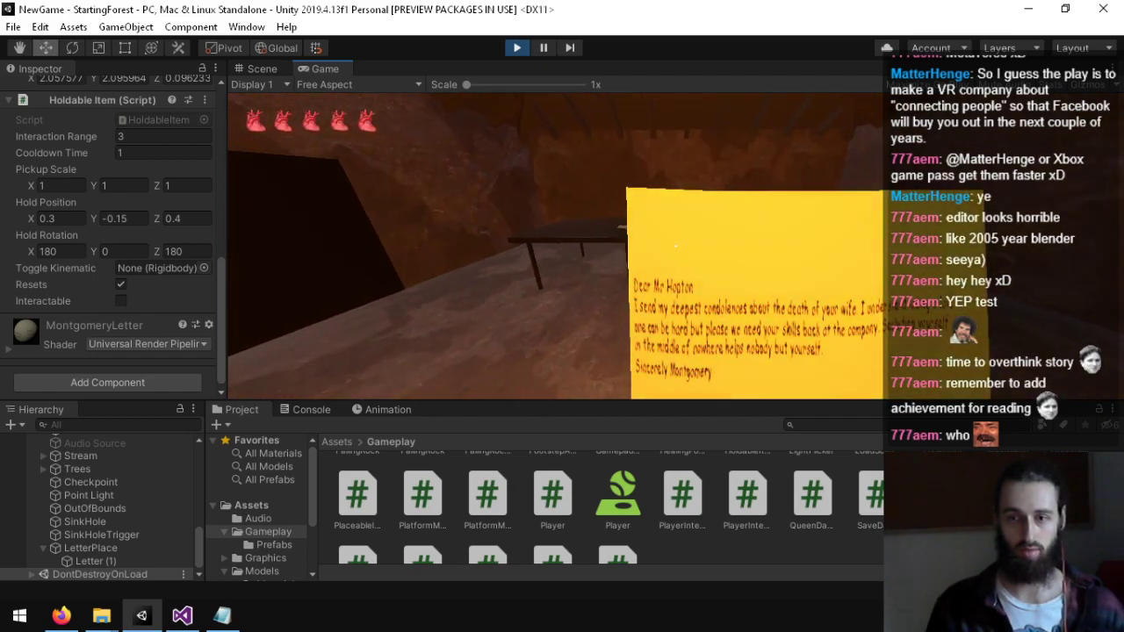
pyautogui.press('w')
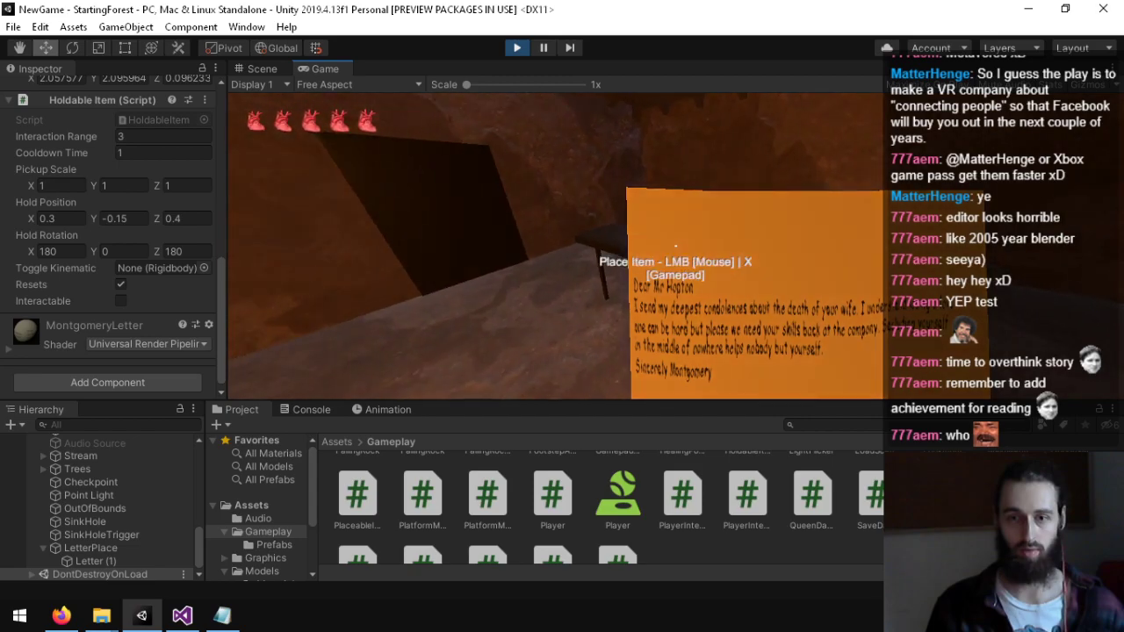
pyautogui.click(676, 249)
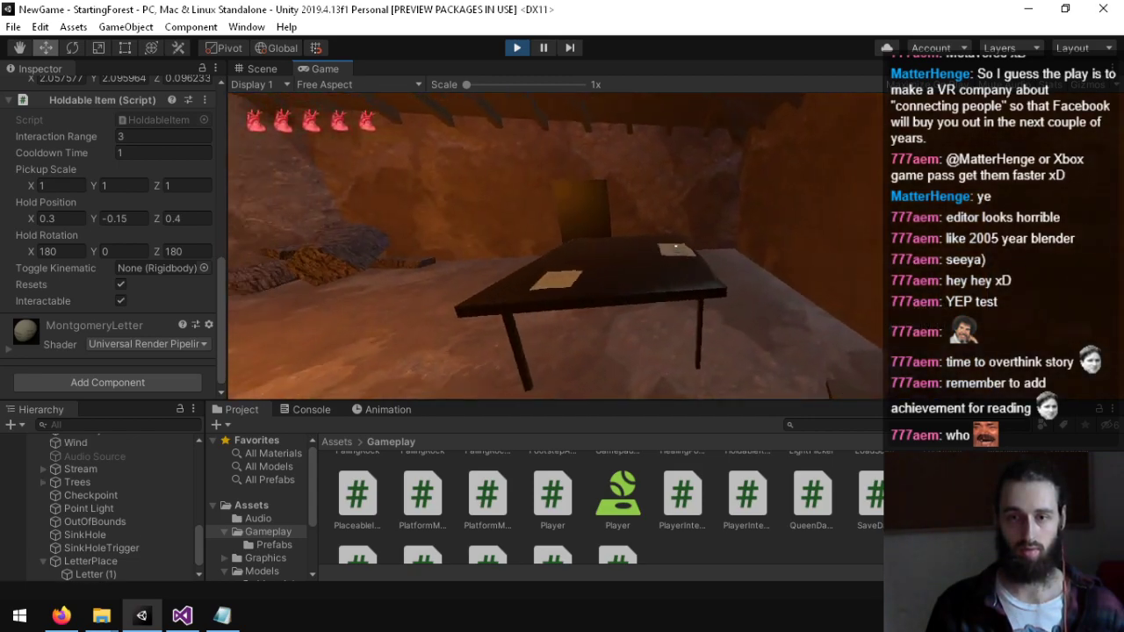
pyautogui.click(675, 248)
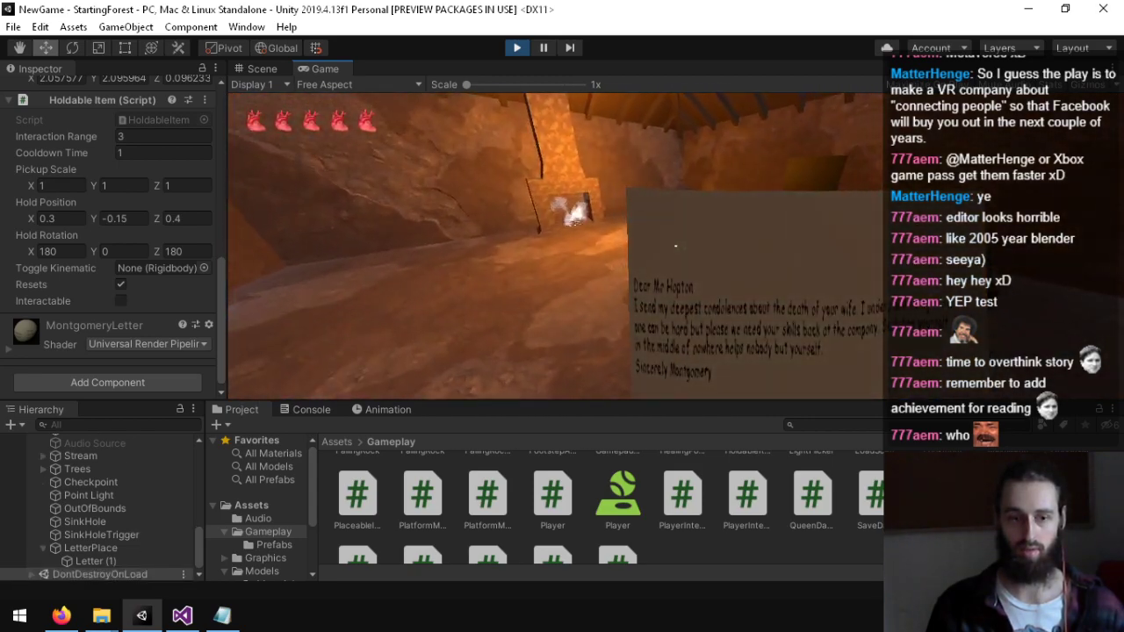
# Step: Walk around the room while holding the letter, and stop the play test
pyautogui.press('w')
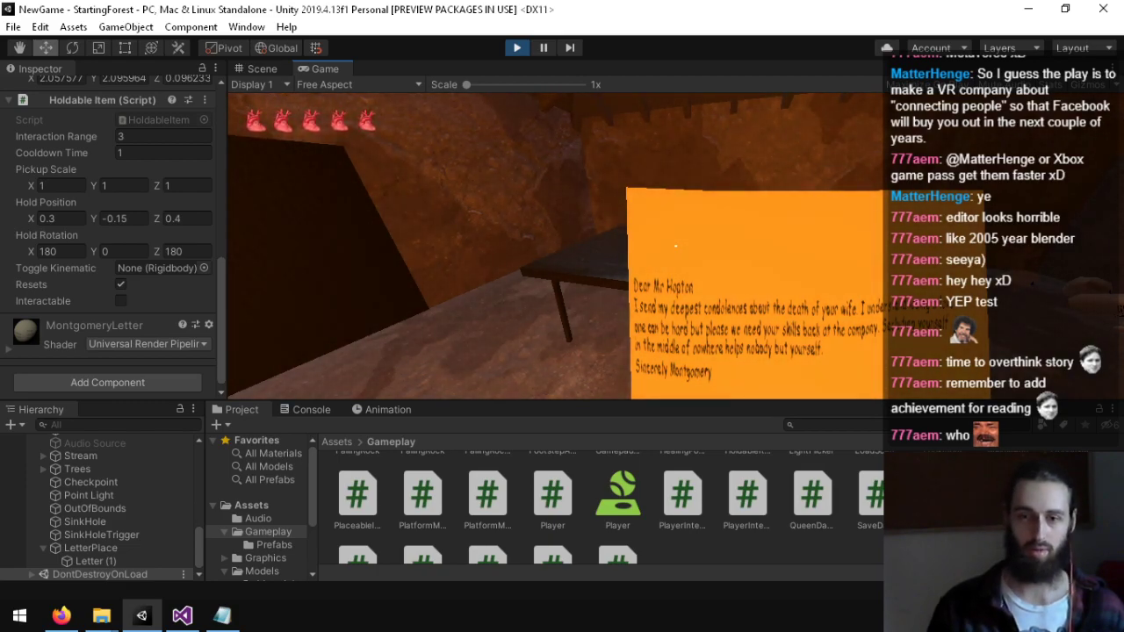
pyautogui.press('w')
pyautogui.press('w')
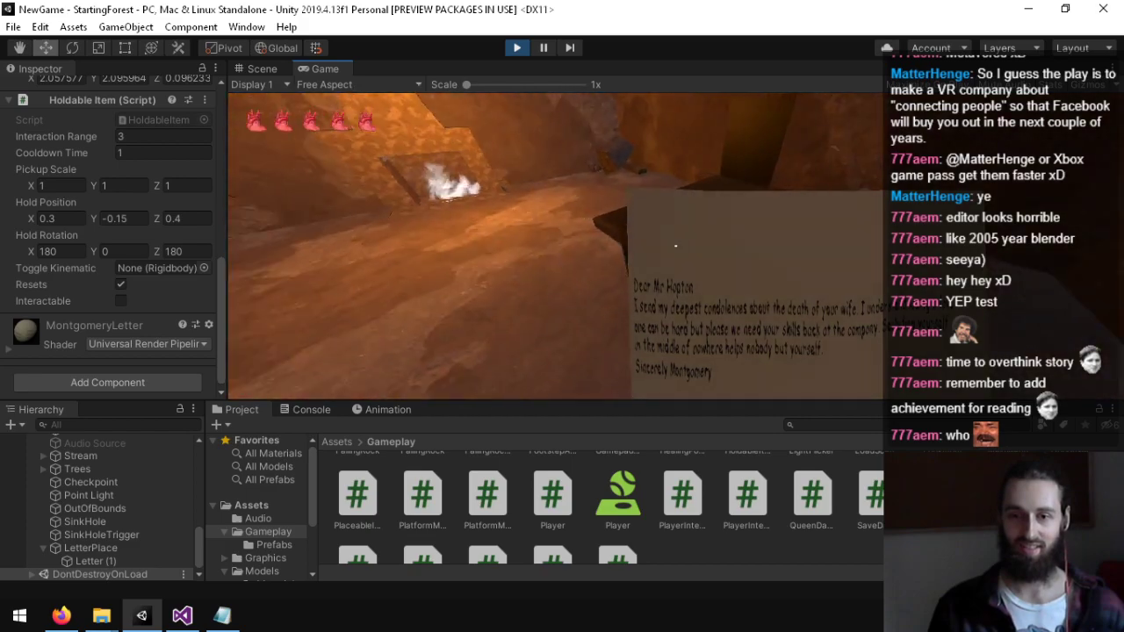
pyautogui.hotkey('ctrl', 'p')
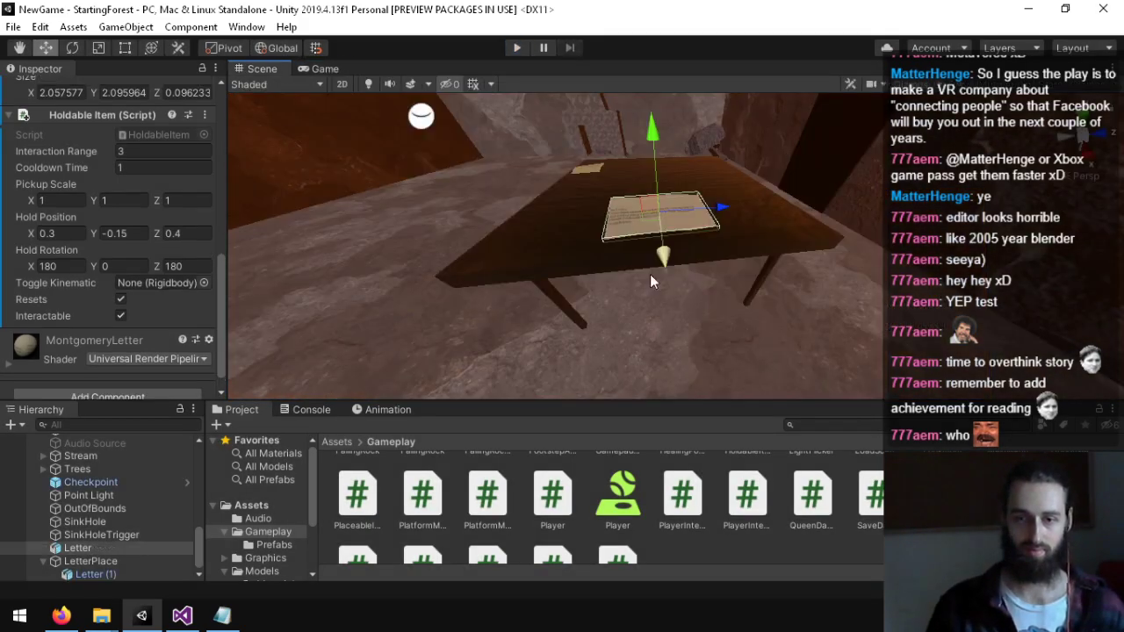
# Step: Switch to Visual Studio, look over the Interact code in HoldableItem.cs and bring up the Interact method in PlaceableItem.cs
pyautogui.click(181, 616)
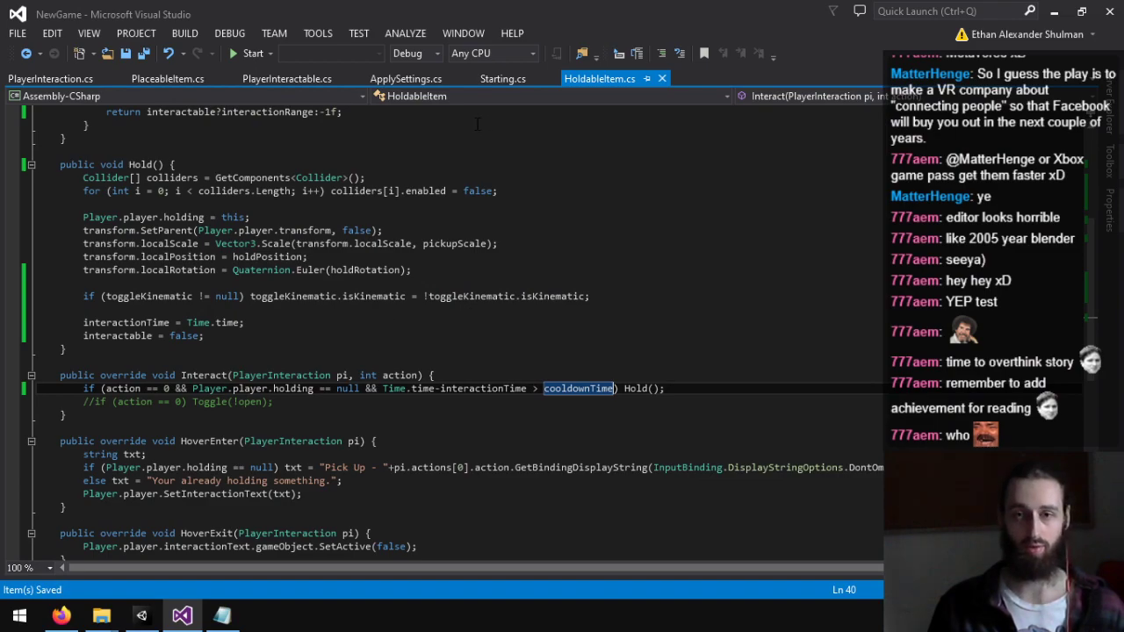
pyautogui.scroll(6, 477, 124)
pyautogui.scroll(-4, 354, 279)
pyautogui.click(138, 79)
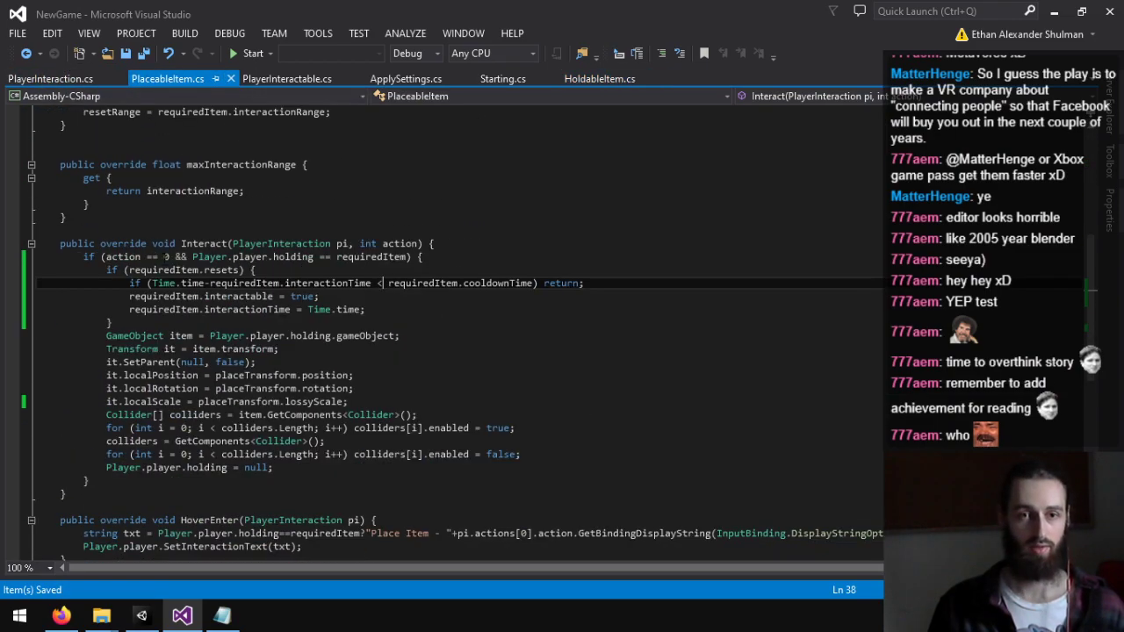
pyautogui.scroll(4, 457, 334)
pyautogui.scroll(-5, 456, 334)
pyautogui.click(393, 388)
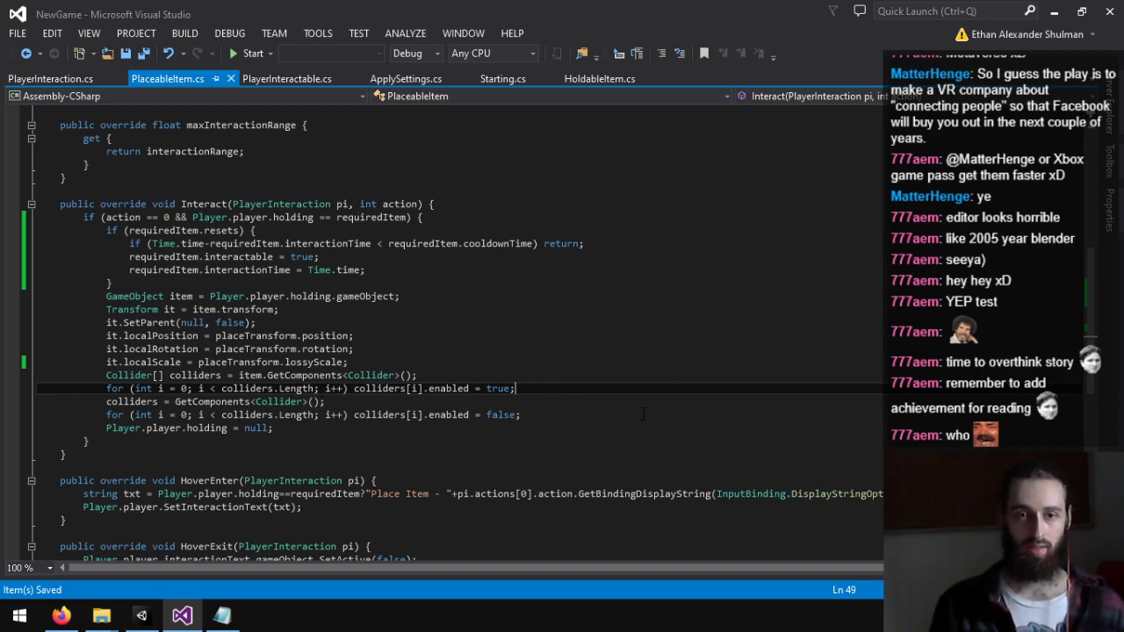
pyautogui.press('Return')
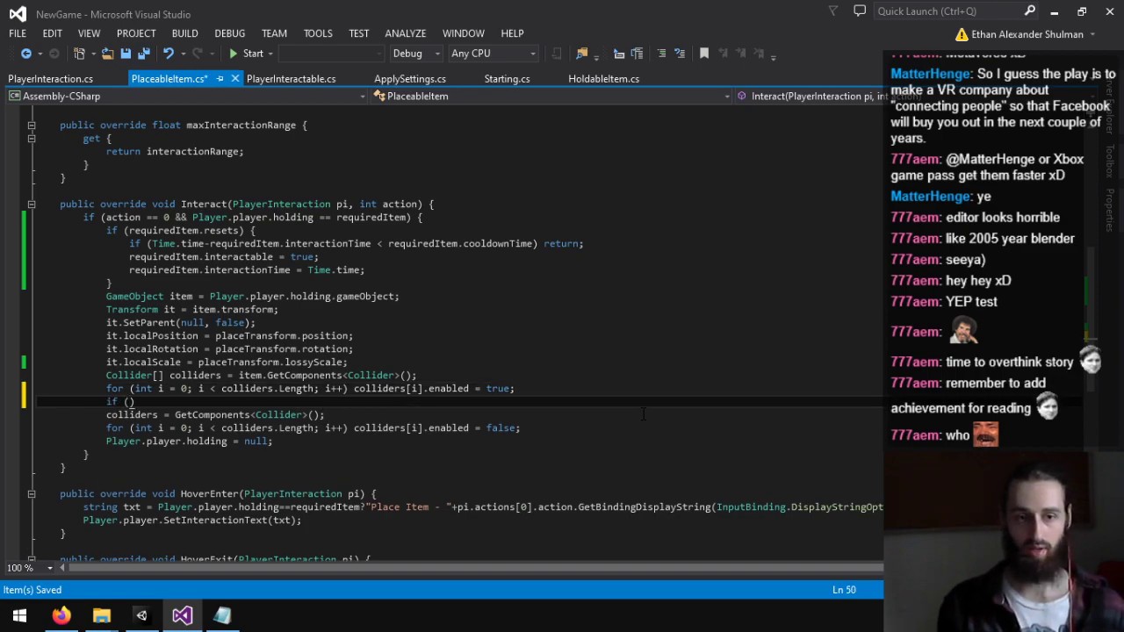
pyautogui.write('if (requ')
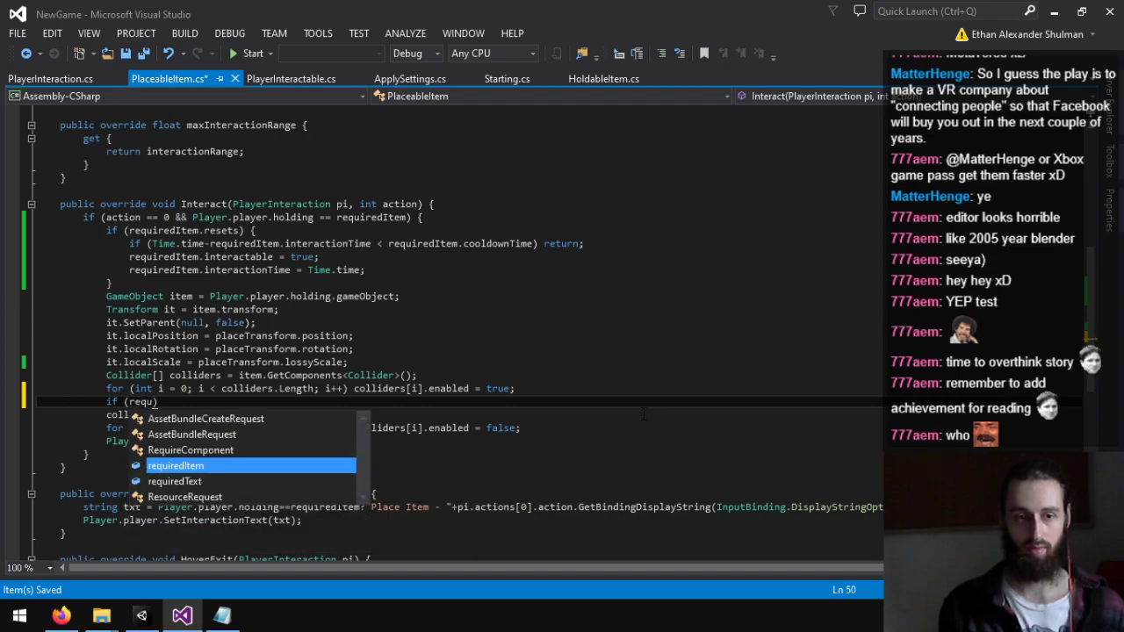
pyautogui.press('BackSpace')
pyautogui.press('BackSpace')
pyautogui.press('BackSpace')
pyautogui.press('BackSpace')
pyautogui.press('BackSpace')
pyautogui.press('BackSpace')
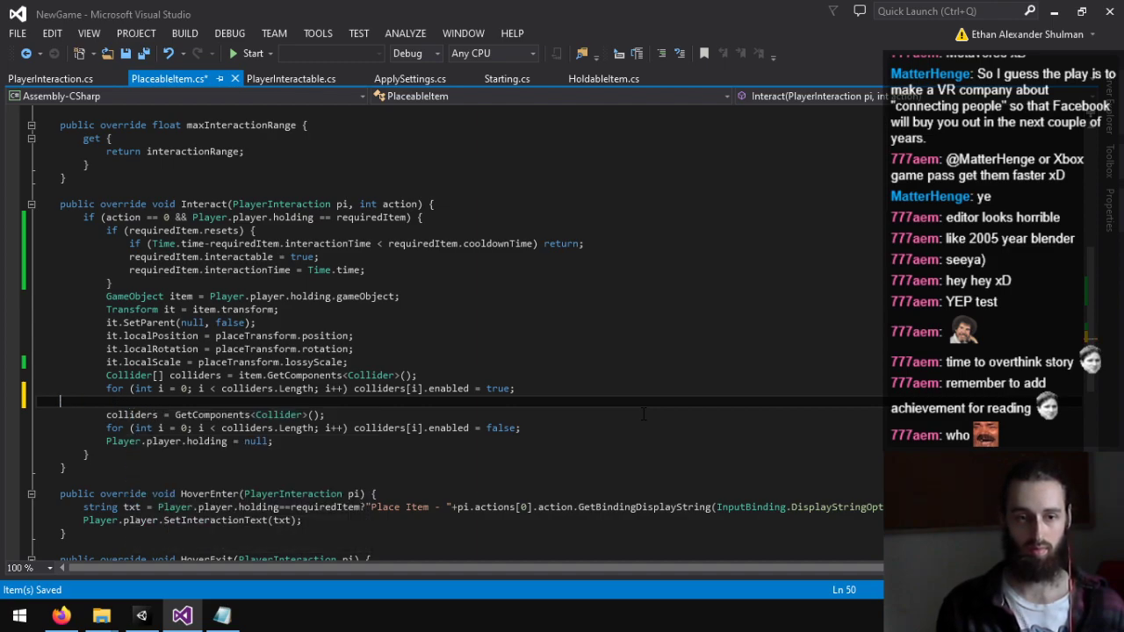
pyautogui.press('BackSpace')
# Step: Move the two lines that disable the placeable's own colliders into an else block of the requiredItem.resets check, save and recompile in Unity
pyautogui.moveTo(550, 413); pyautogui.dragTo(59, 388)
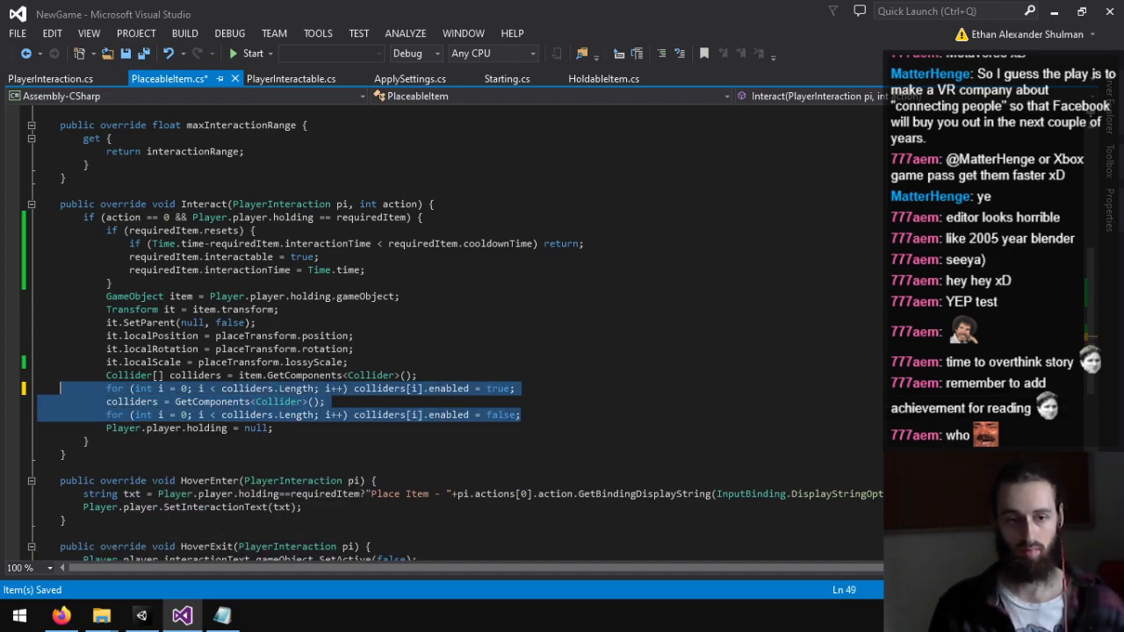
pyautogui.hotkey('ctrl', 'x')
pyautogui.press('BackSpace')
pyautogui.click(156, 283)
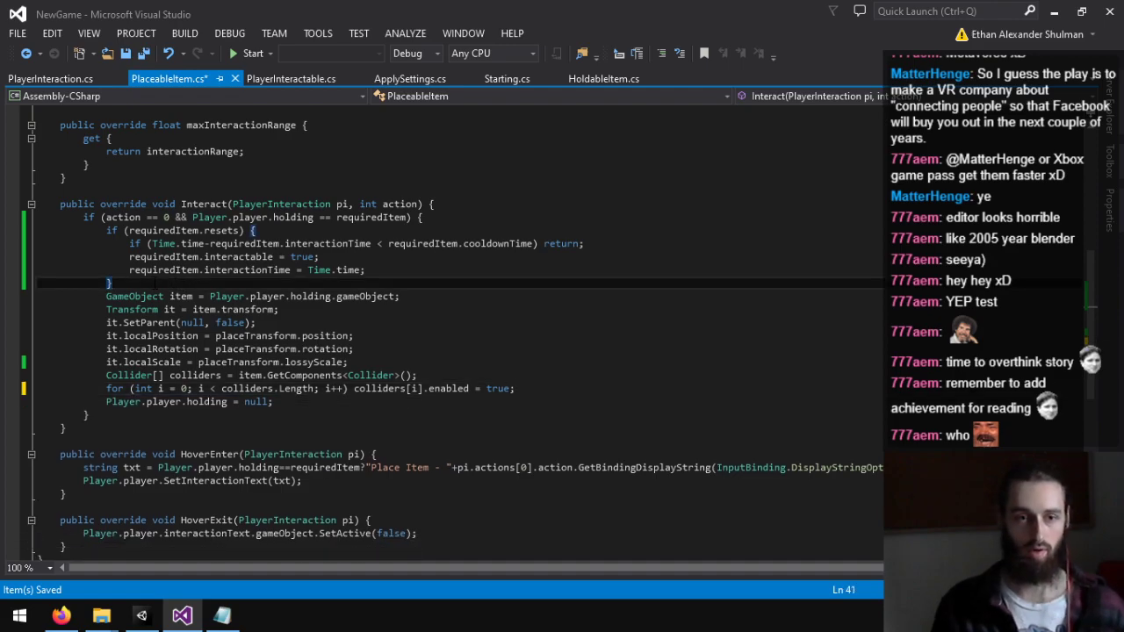
pyautogui.write('else {')
pyautogui.press('Return')
pyautogui.hotkey('ctrl', 'v')
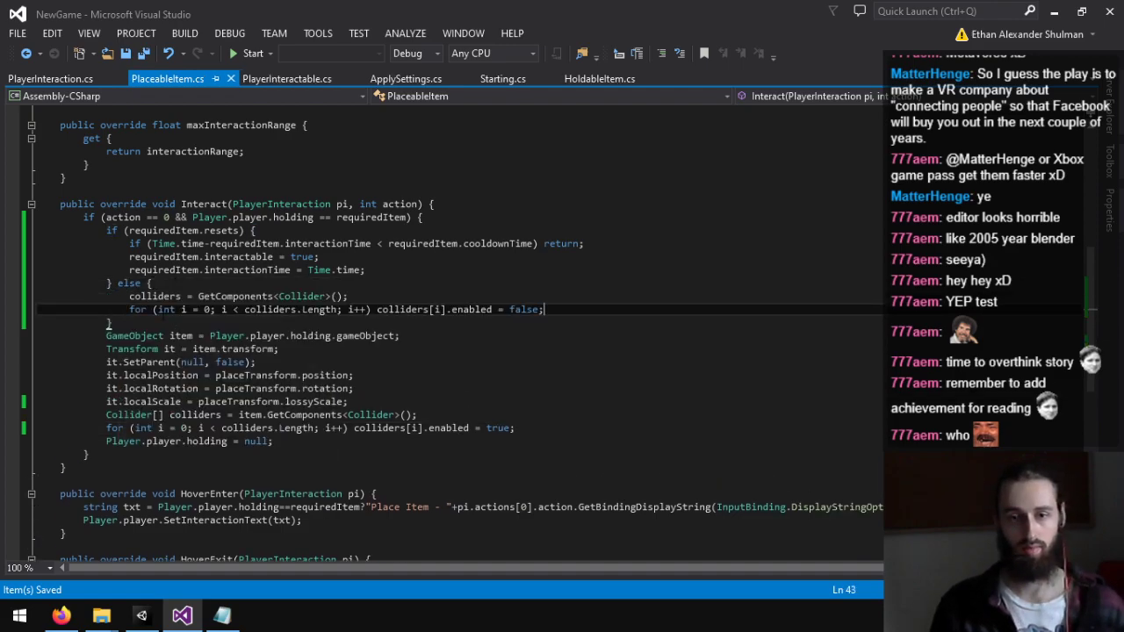
pyautogui.click(146, 618)
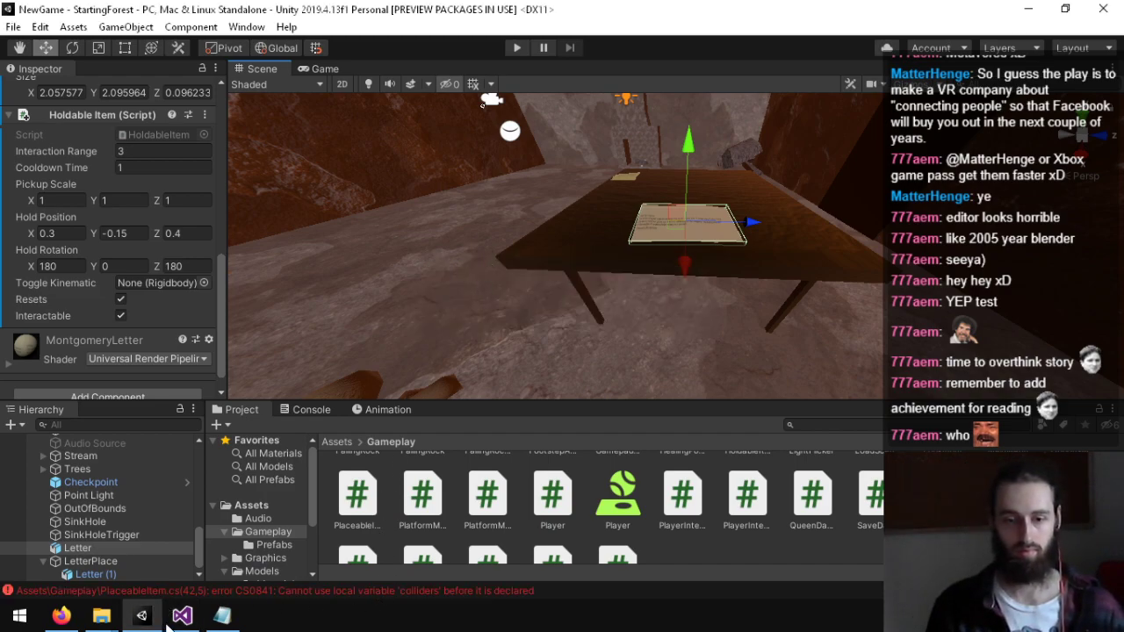
# Step: Back in Visual Studio, move the Collider[] type from the item's colliders assignment to the assignment in the else block
pyautogui.click(180, 617)
pyautogui.click(130, 297)
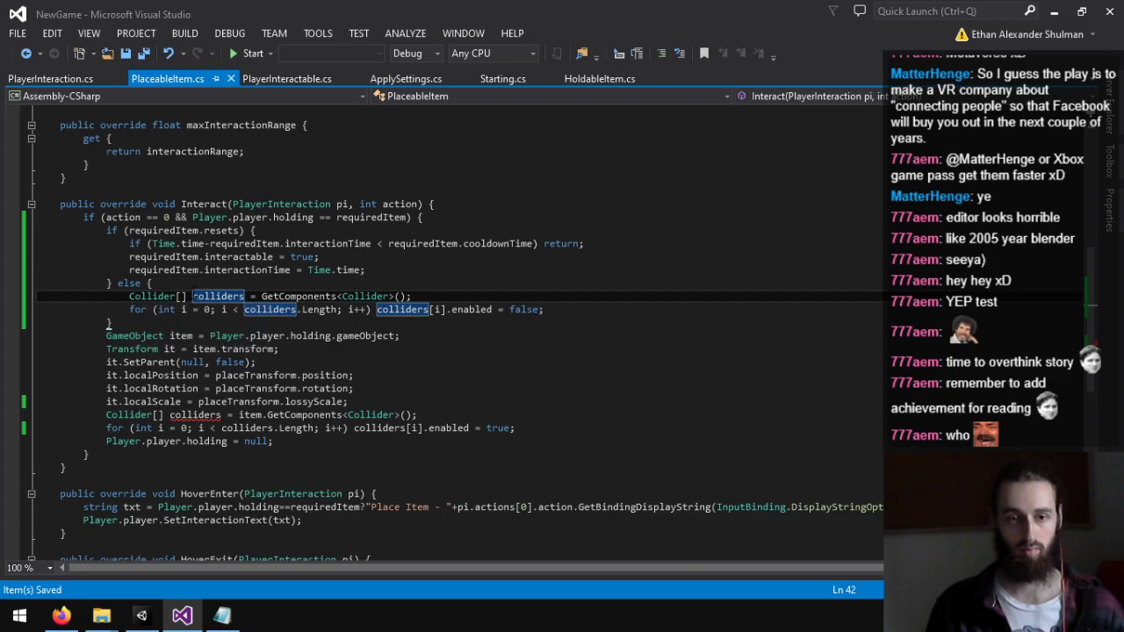
pyautogui.click(169, 415)
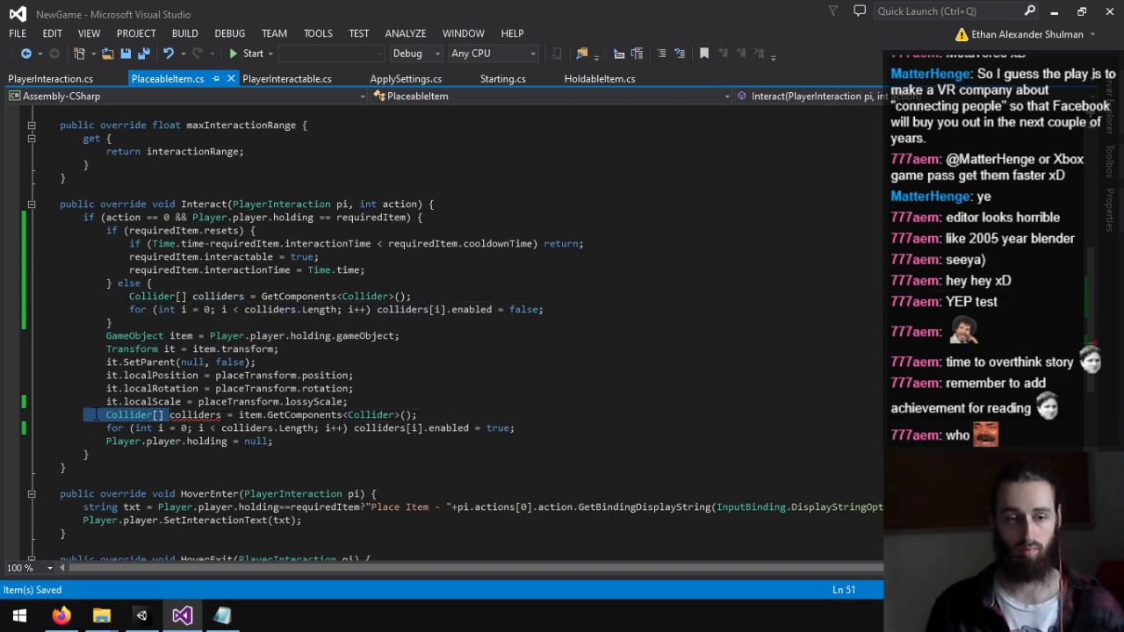
pyautogui.moveTo(95, 415); pyautogui.dragTo(106, 415)
pyautogui.press('BackSpace')
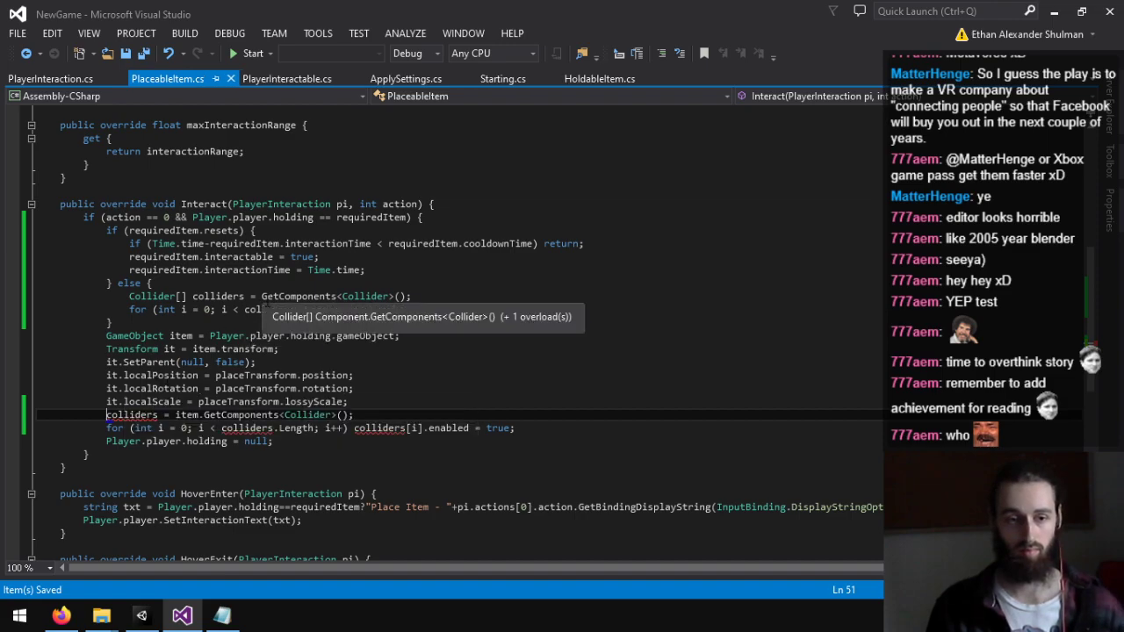
# Step: Declare "Collider[] colliders;" above the resets check, remove the type from the else block's assignment, save and switch to Unity
pyautogui.click(174, 296)
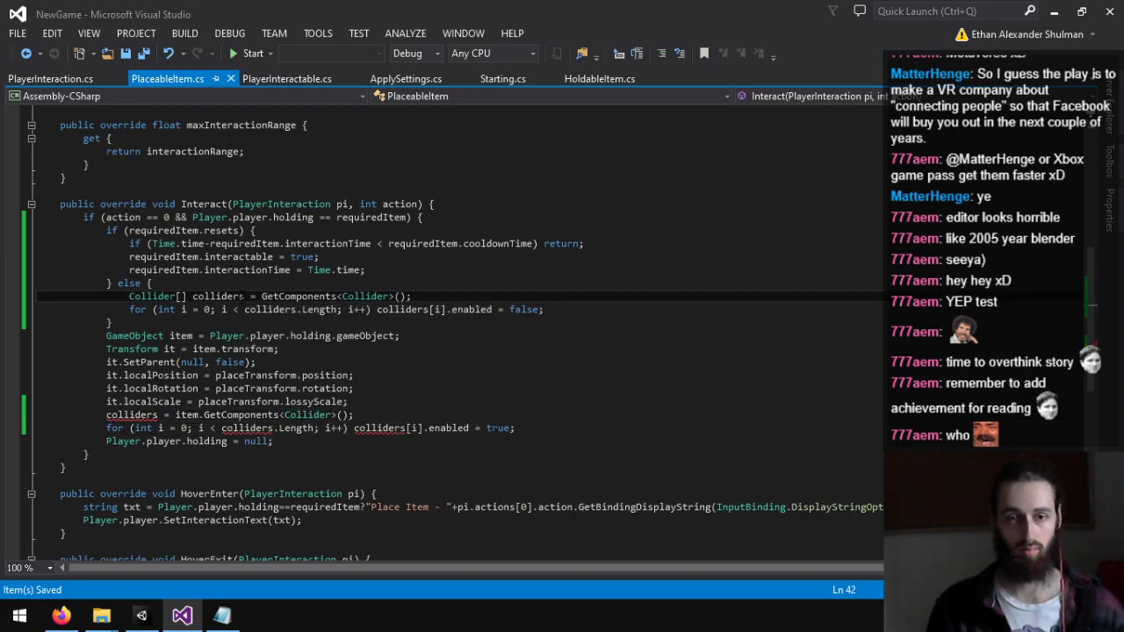
pyautogui.hotkey('ctrl', 'c')
pyautogui.click(468, 218)
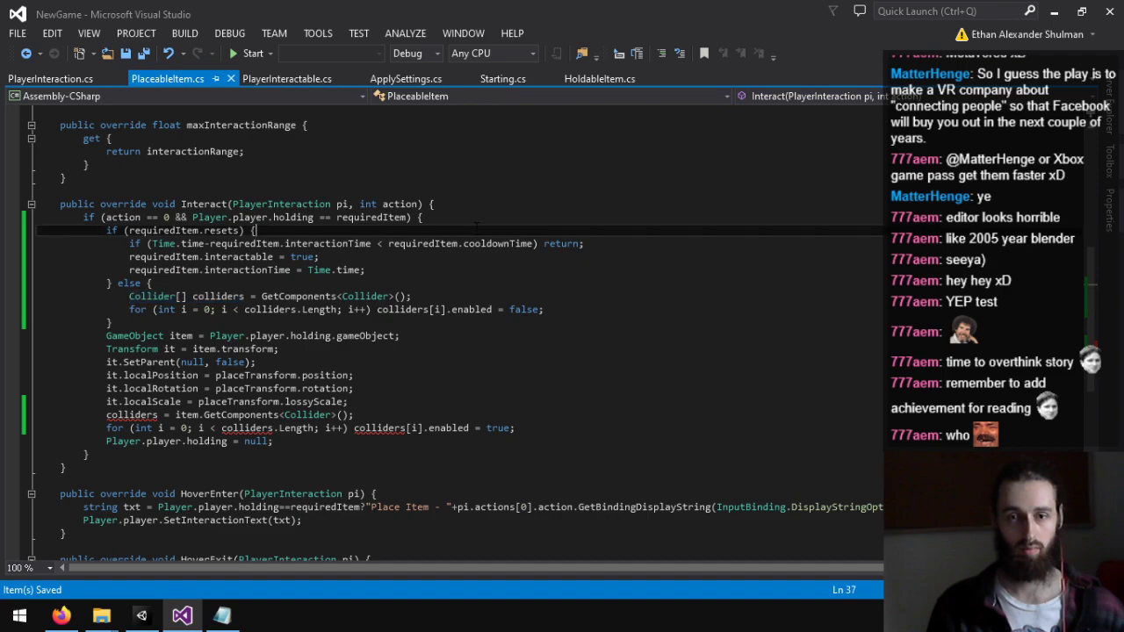
pyautogui.press('Return')
pyautogui.hotkey('ctrl', 'v')
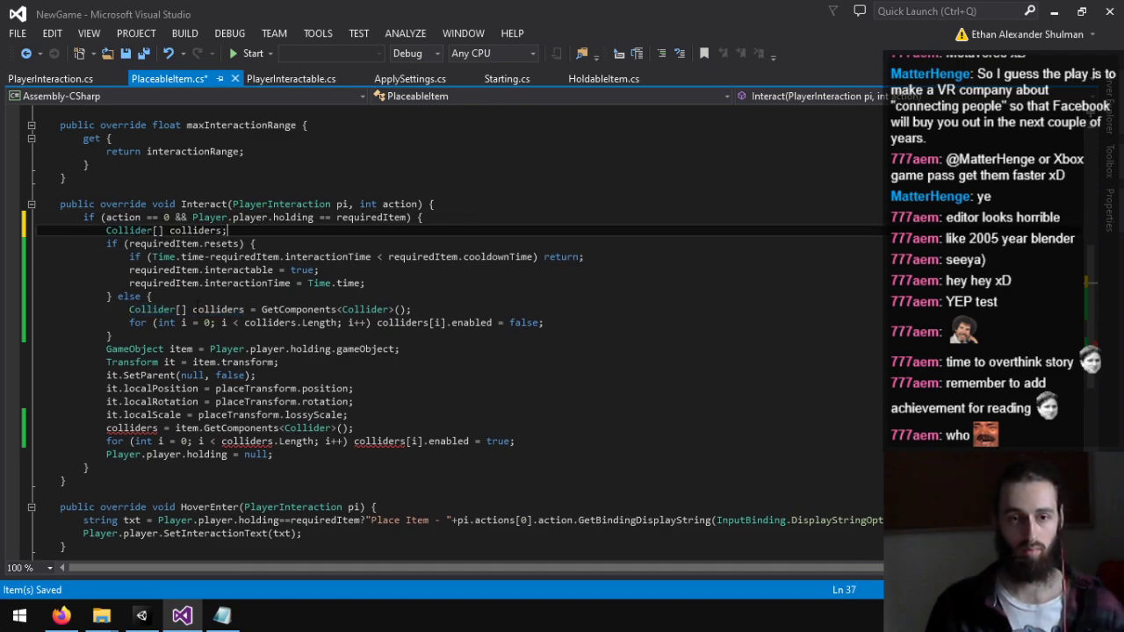
pyautogui.click(193, 310)
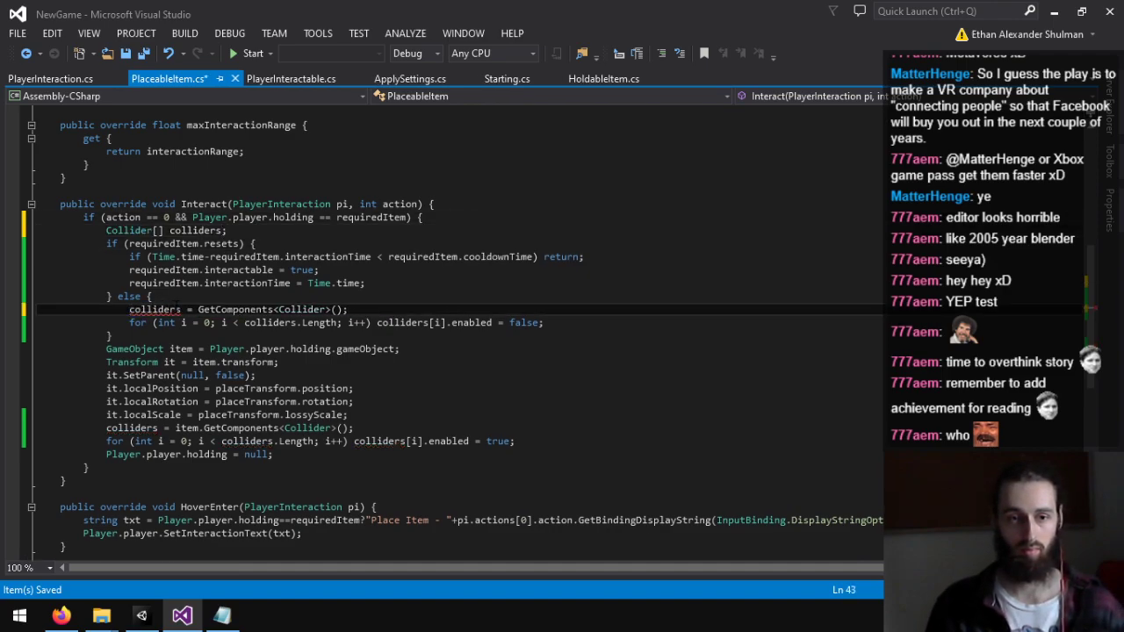
pyautogui.click(141, 616)
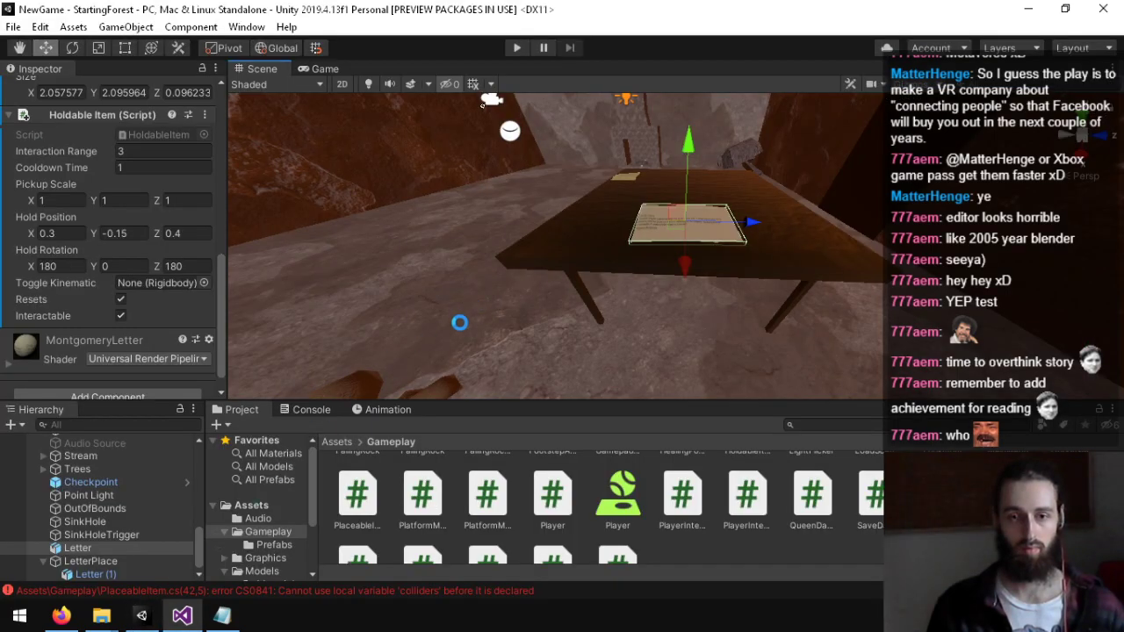
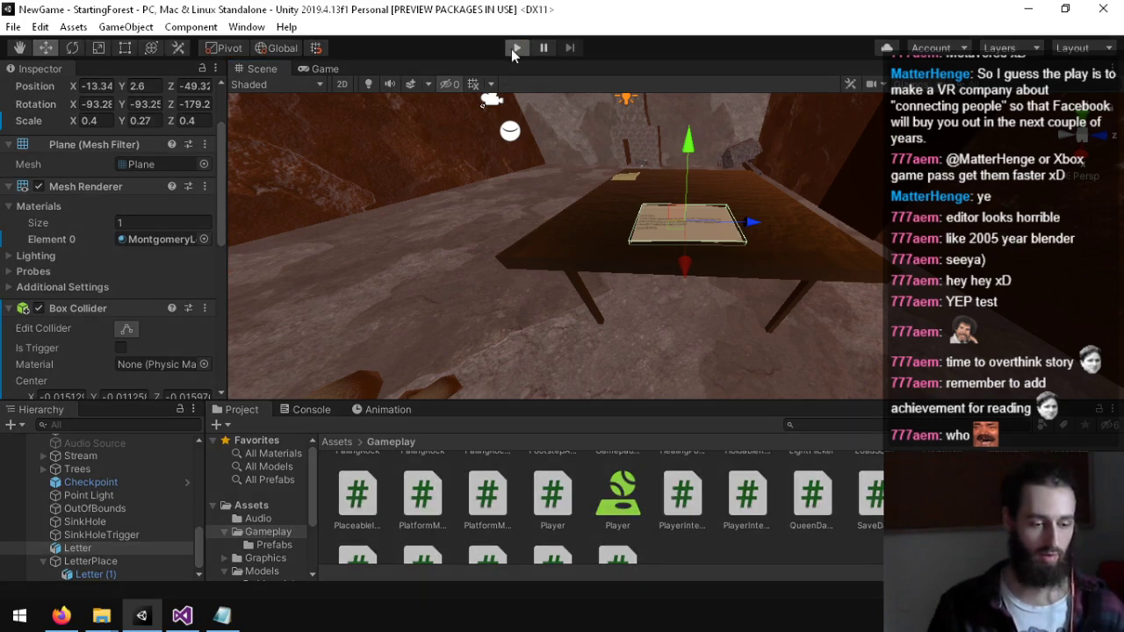
# Step: Play-test the scene by repeatedly picking up the letter and placing it back on the table from different sides
pyautogui.click(515, 49)
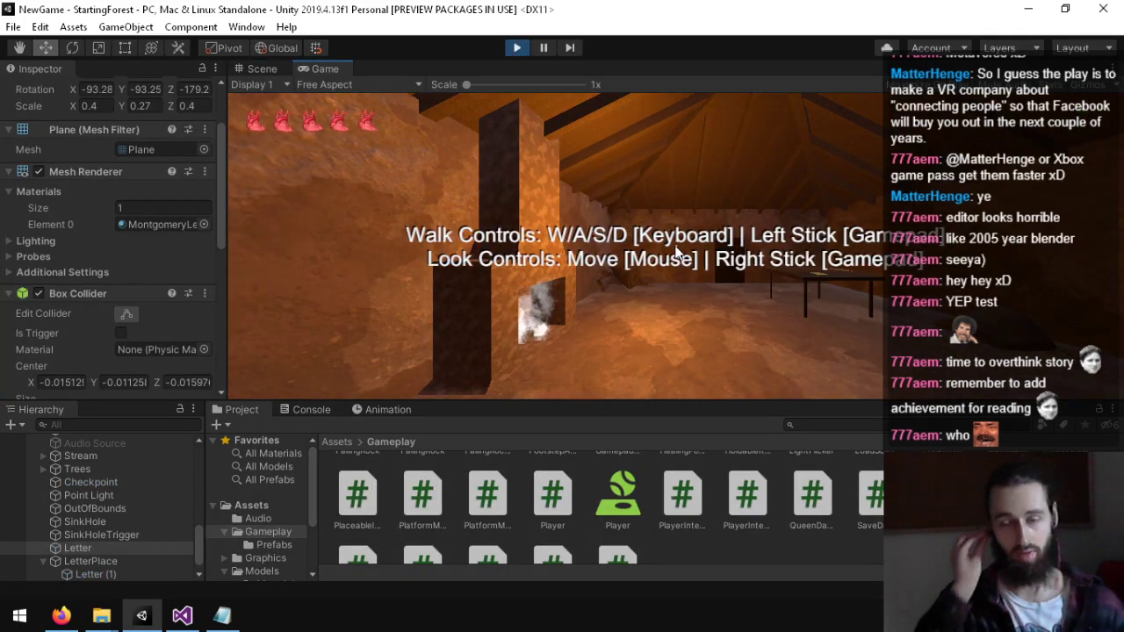
pyautogui.press('w')
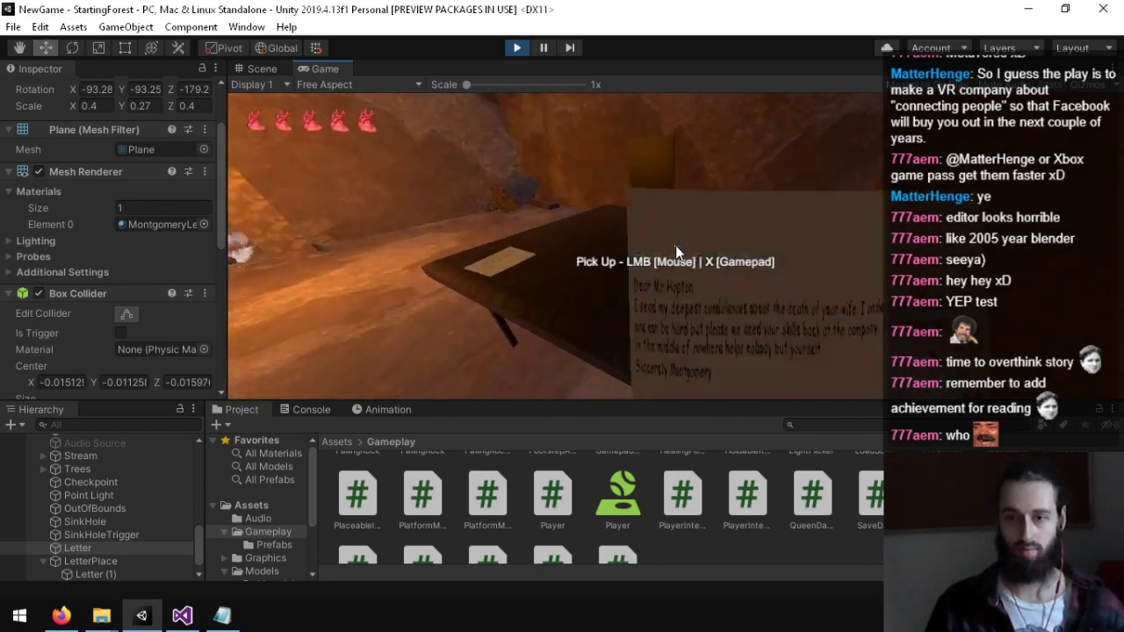
pyautogui.click(676, 245)
pyautogui.click(676, 245)
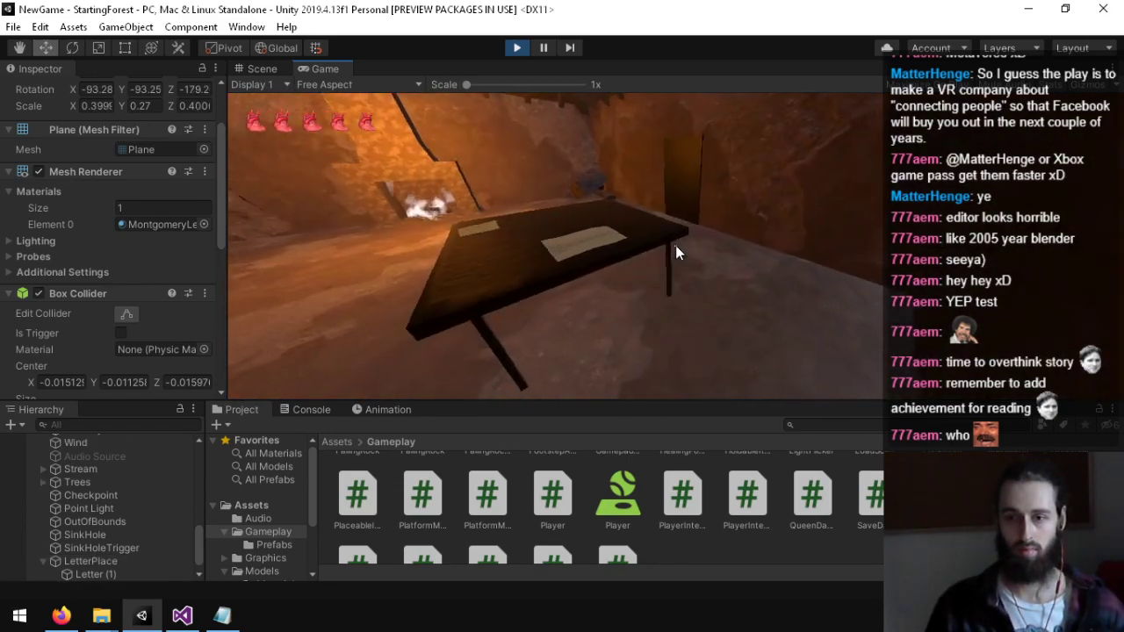
pyautogui.press('s')
pyautogui.click(675, 245)
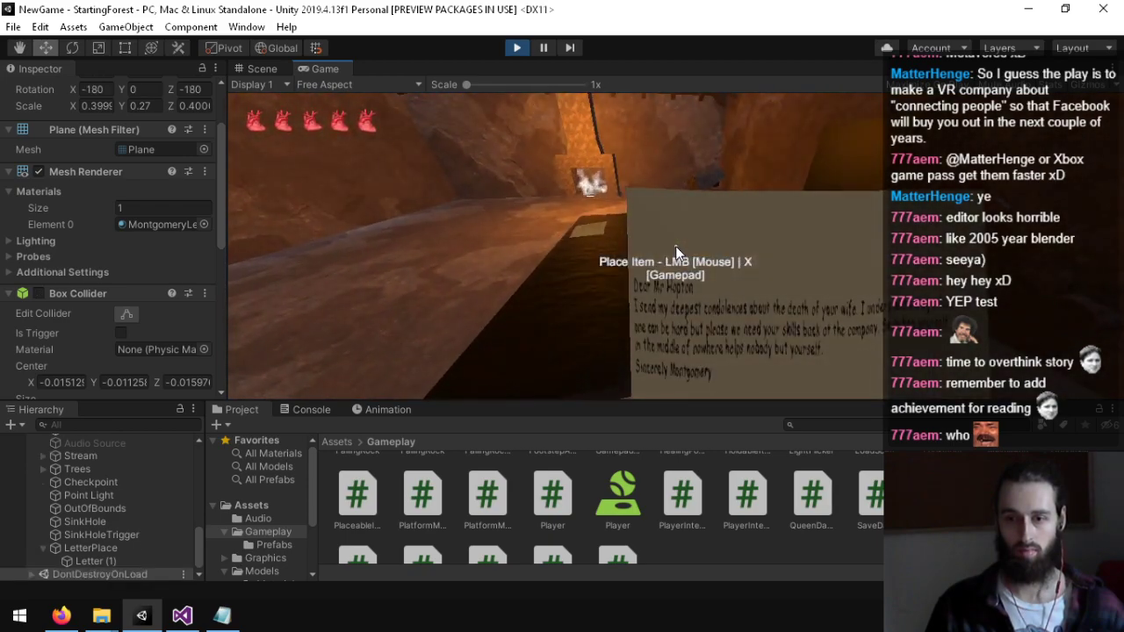
pyautogui.click(676, 245)
pyautogui.press('w')
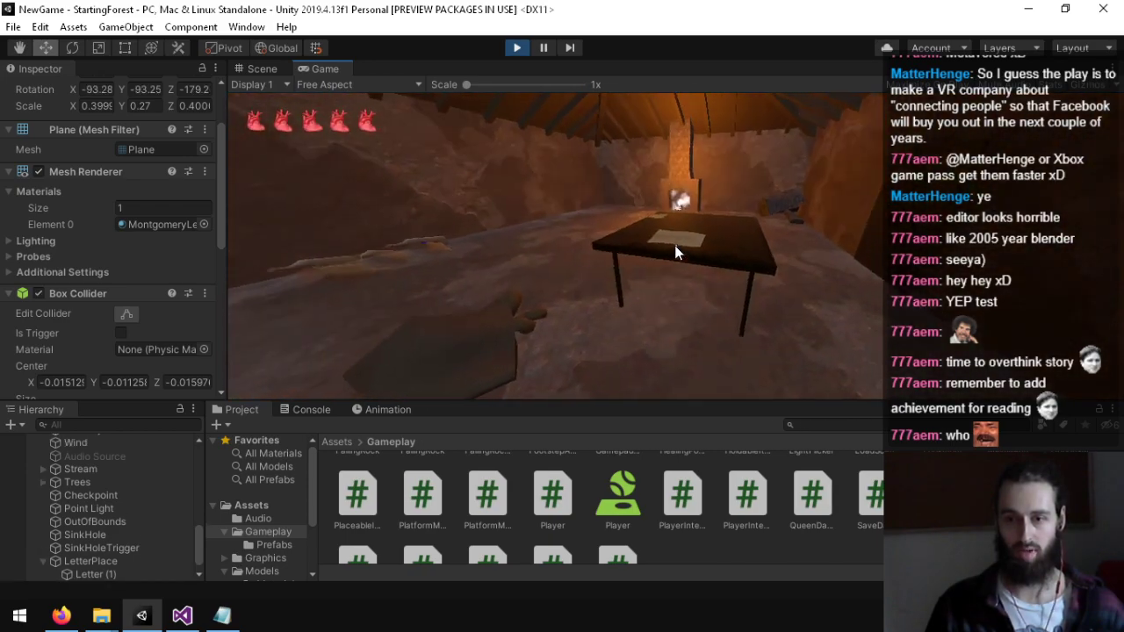
pyautogui.click(675, 245)
pyautogui.click(675, 245)
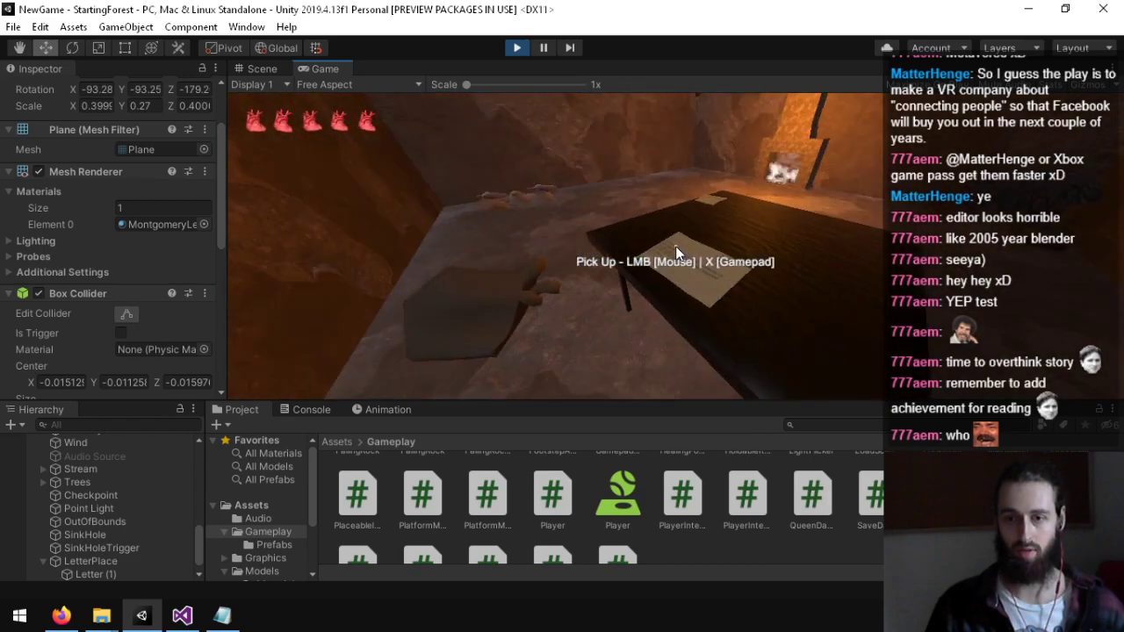
pyautogui.click(675, 245)
pyautogui.click(676, 245)
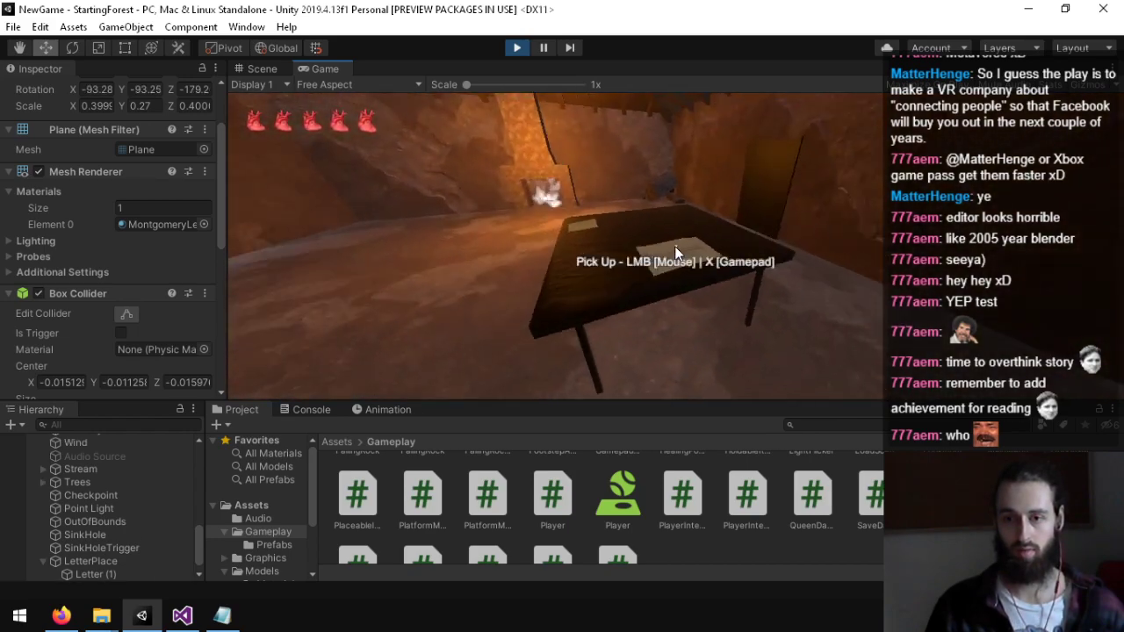
pyautogui.click(676, 245)
pyautogui.click(676, 245)
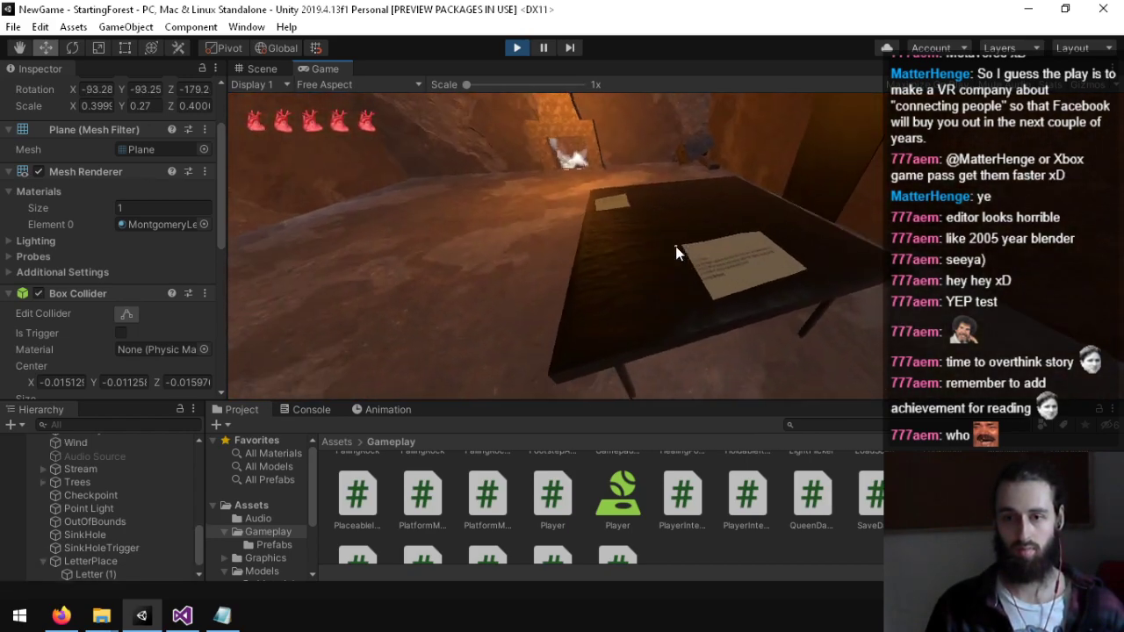
# Step: Pick up the Supply List note in the play test and try to place it back on the table
pyautogui.press('w')
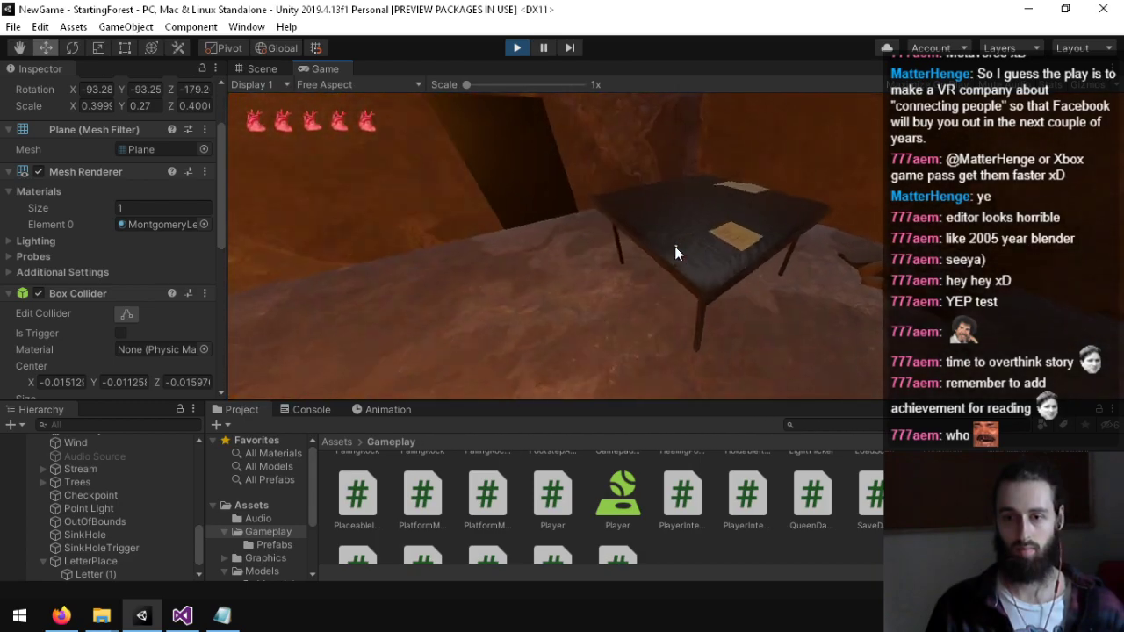
pyautogui.click(676, 248)
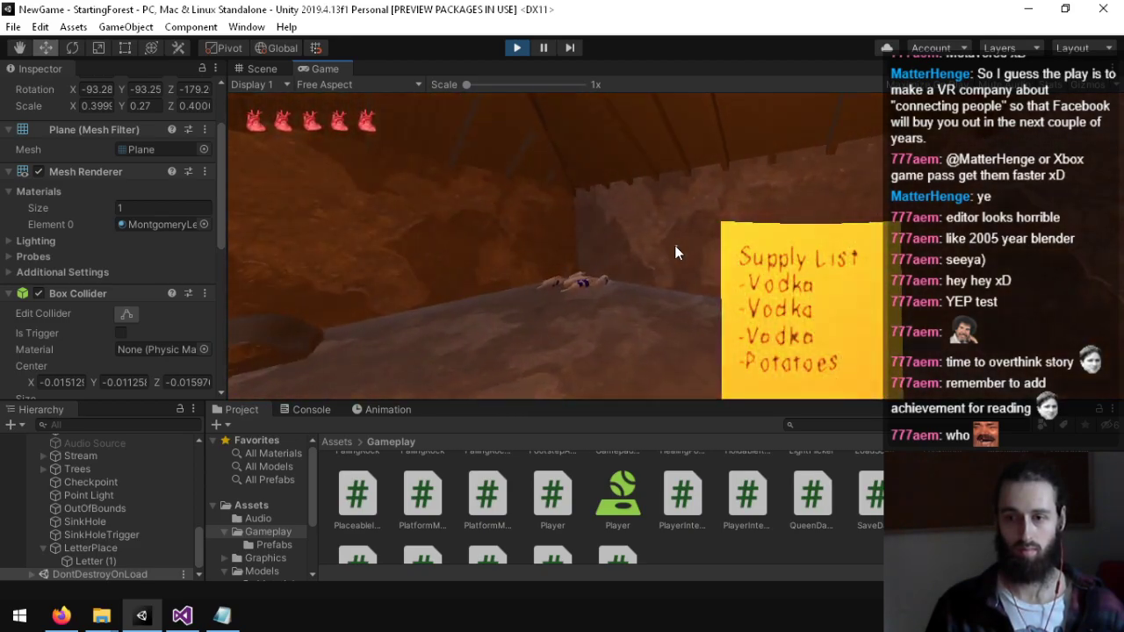
pyautogui.press('w')
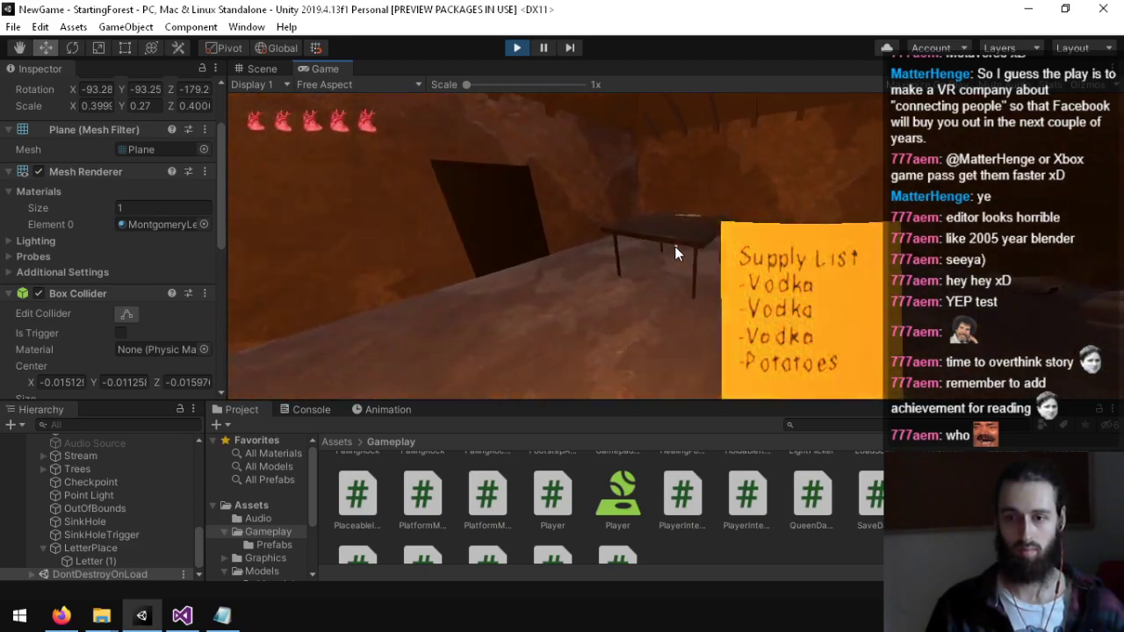
pyautogui.press('w')
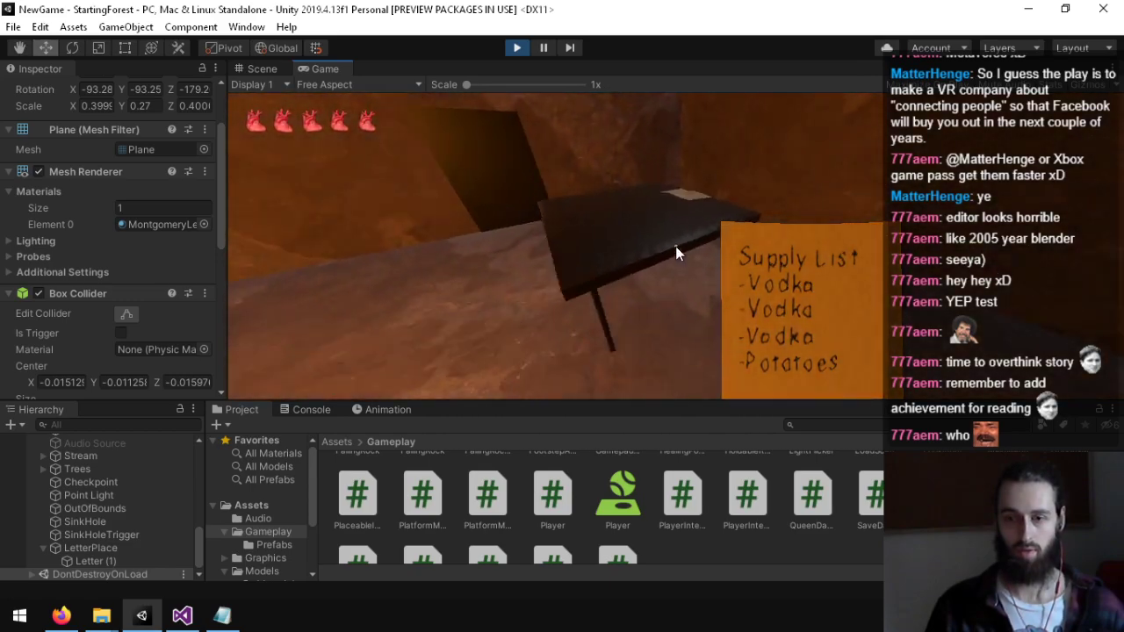
pyautogui.click(675, 245)
pyautogui.press('d')
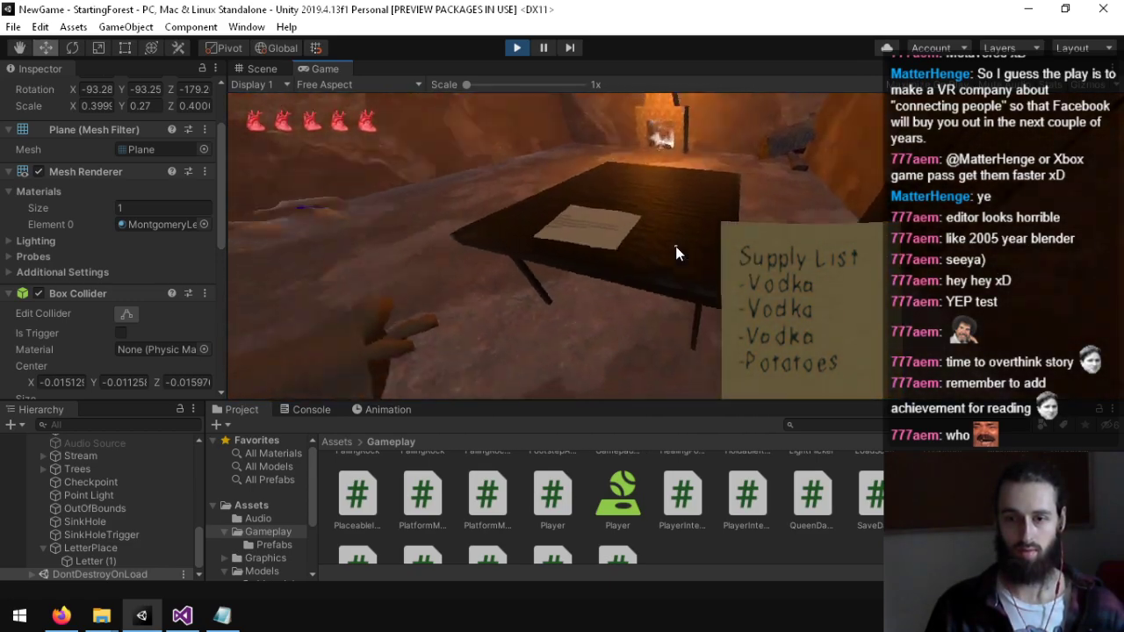
# Step: Try to pick up the letter from the table in the play test while still holding the Supply List note
pyautogui.press('a')
pyautogui.press('w')
pyautogui.click(674, 246)
pyautogui.click(675, 246)
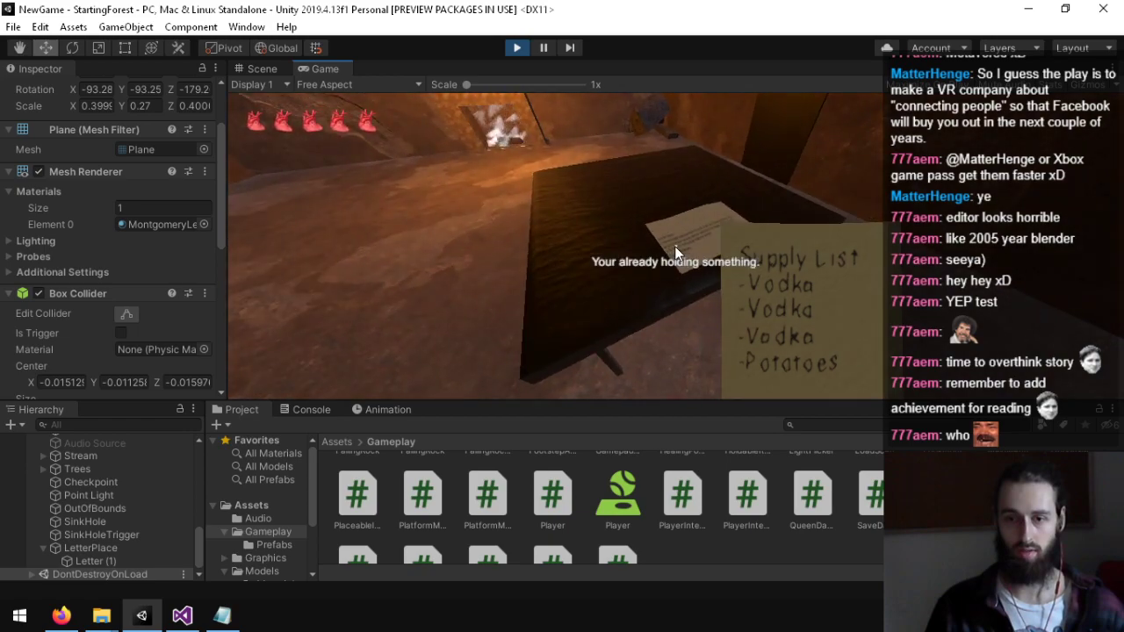
pyautogui.press('d')
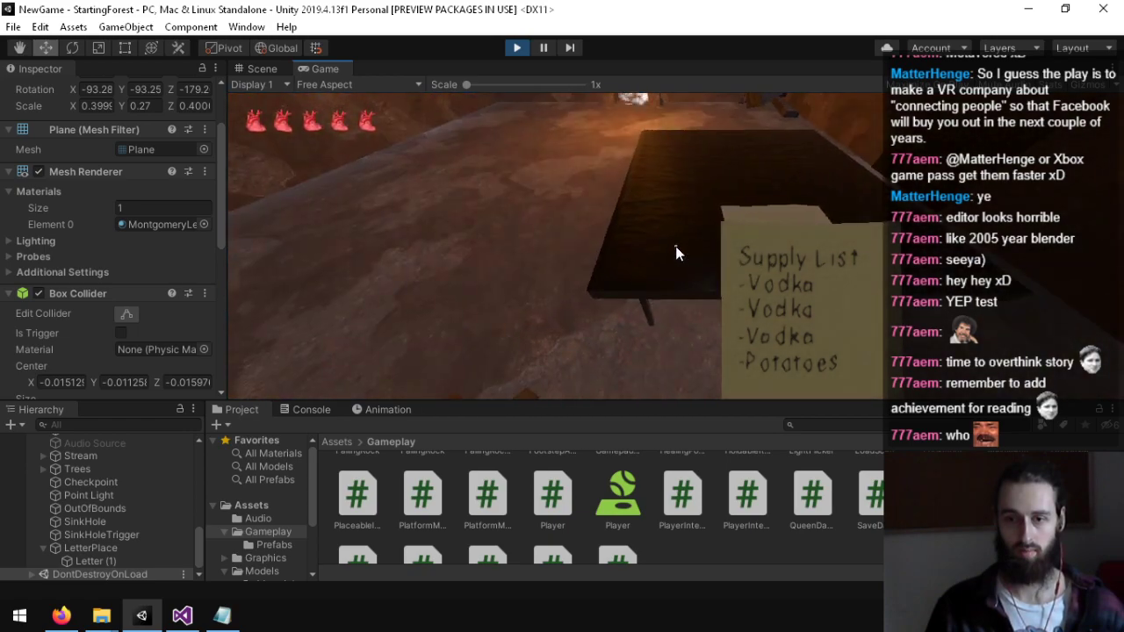
# Step: Carry the Supply List note out of the house and across the terrain into the UndergroundRiver level
pyautogui.press('a')
pyautogui.press('s')
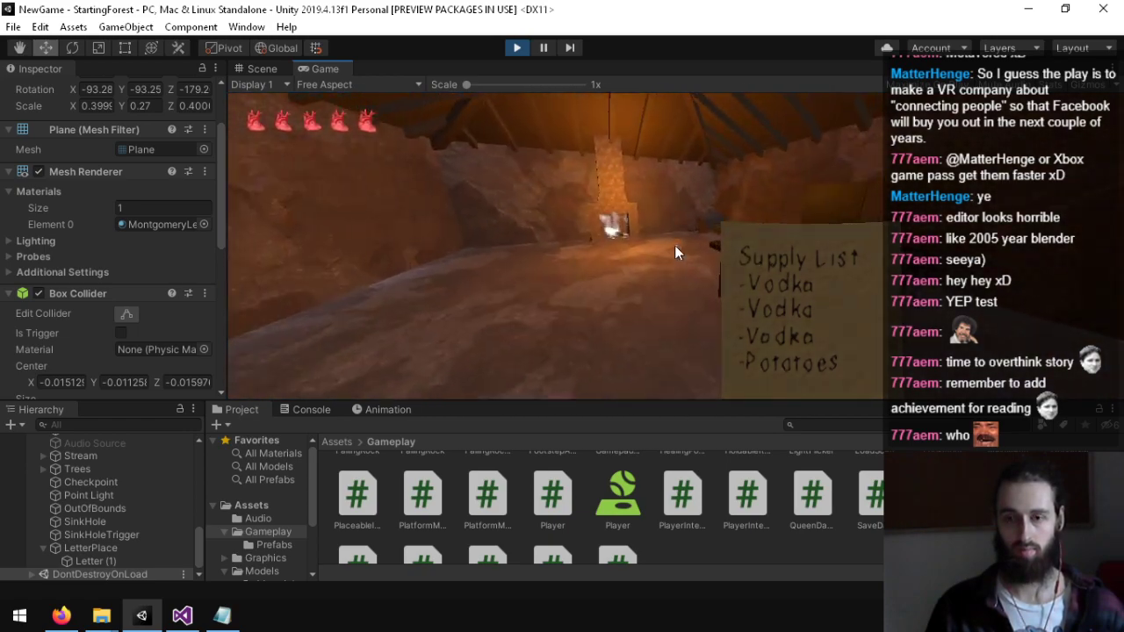
pyautogui.press('w')
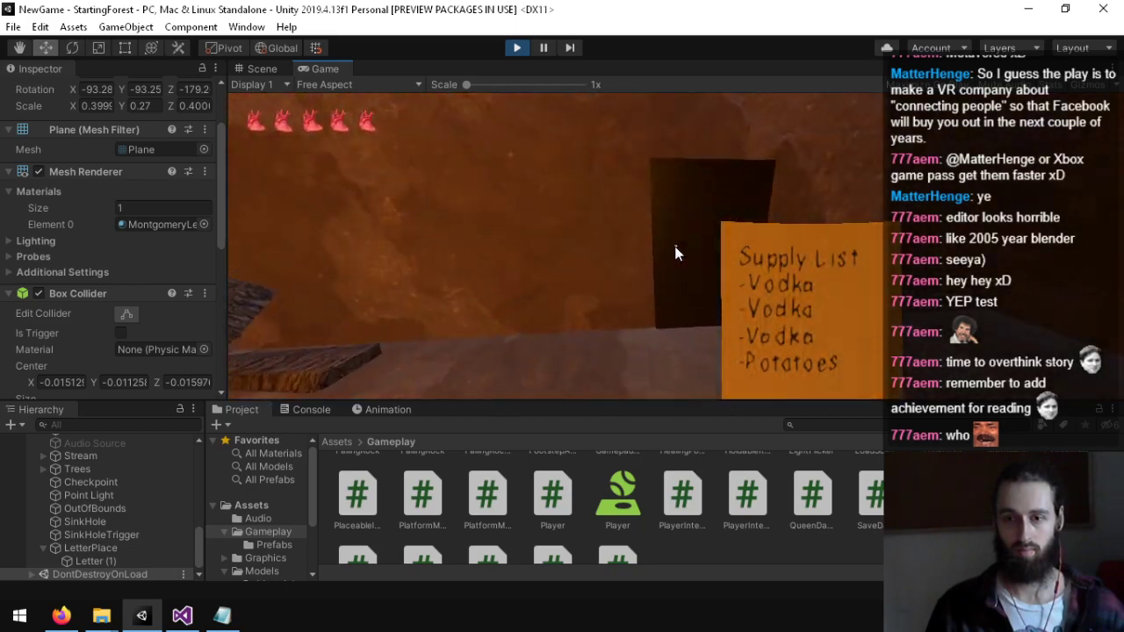
pyautogui.press('w')
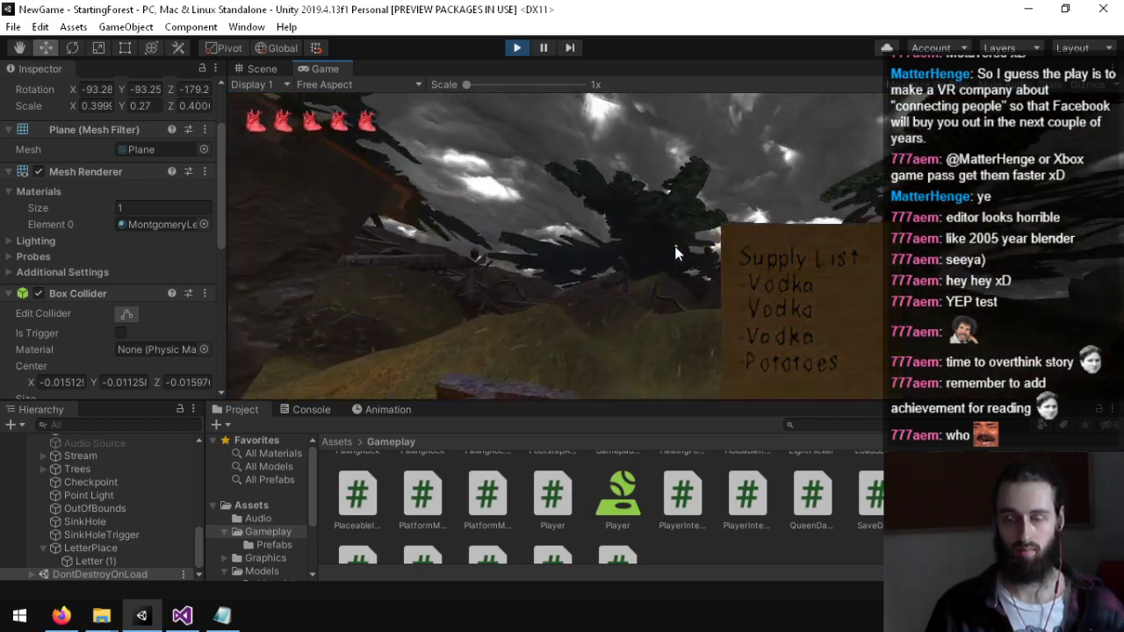
pyautogui.press('w')
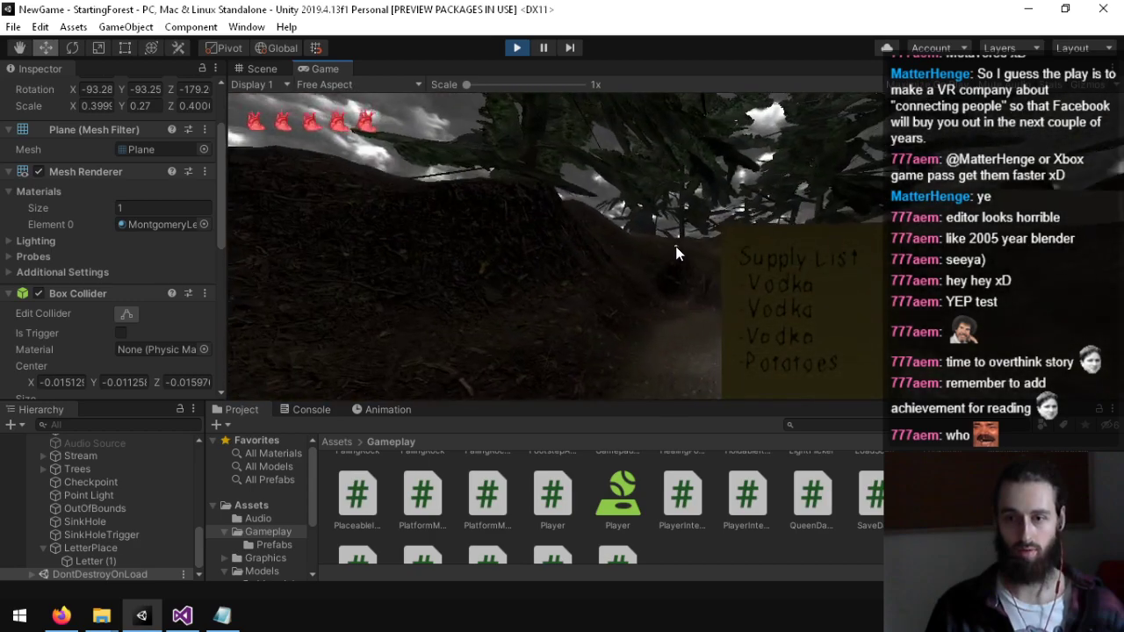
pyautogui.press('w')
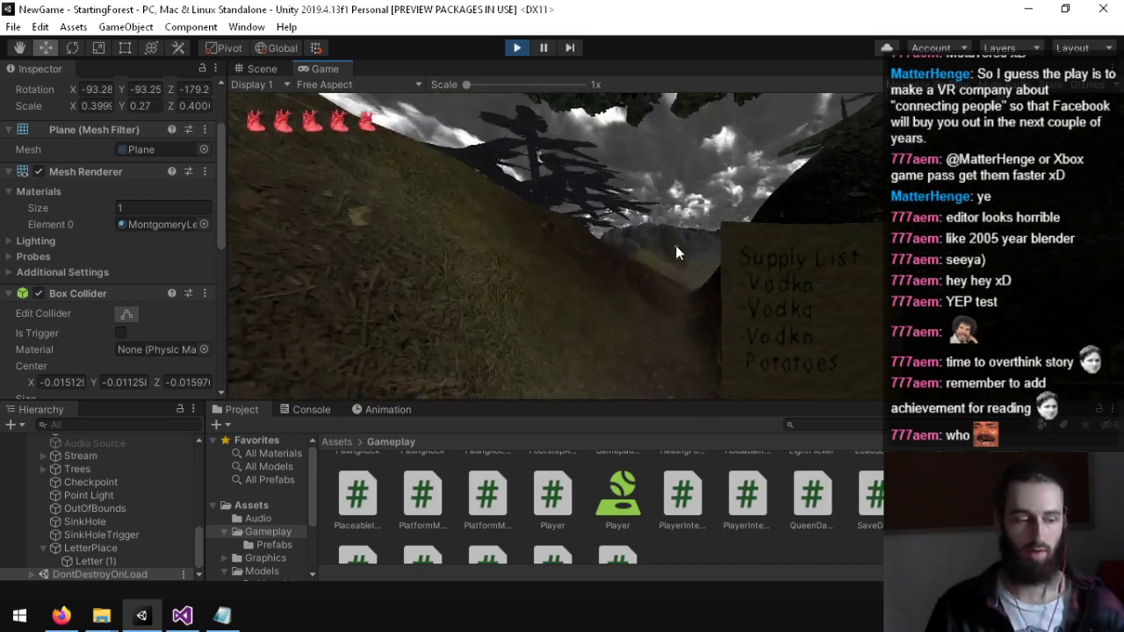
pyautogui.press('w')
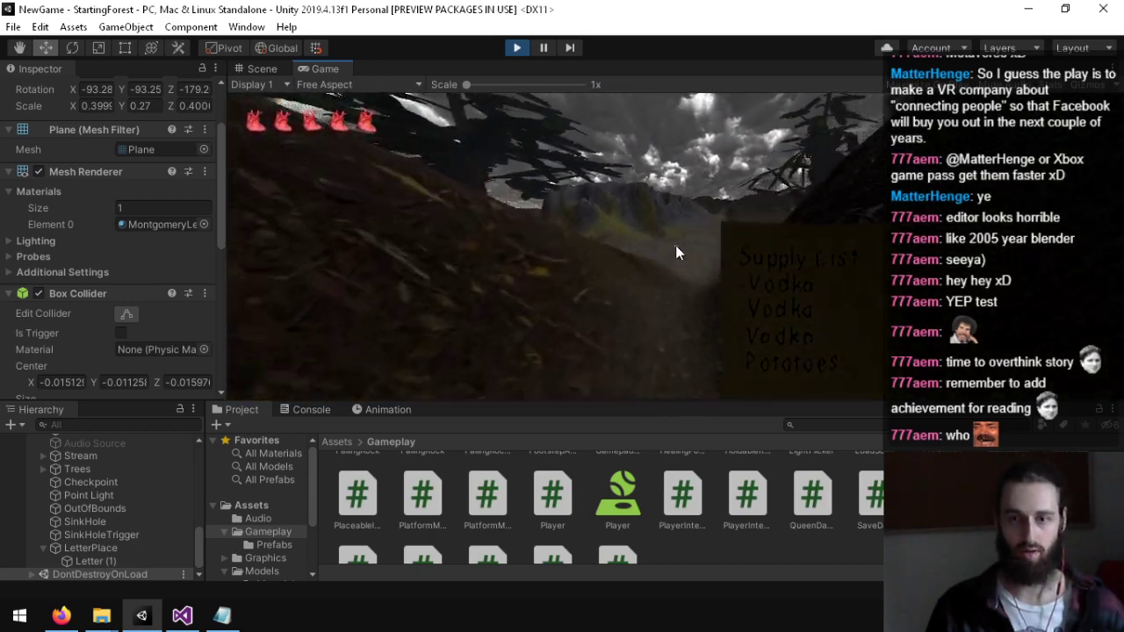
pyautogui.press('w')
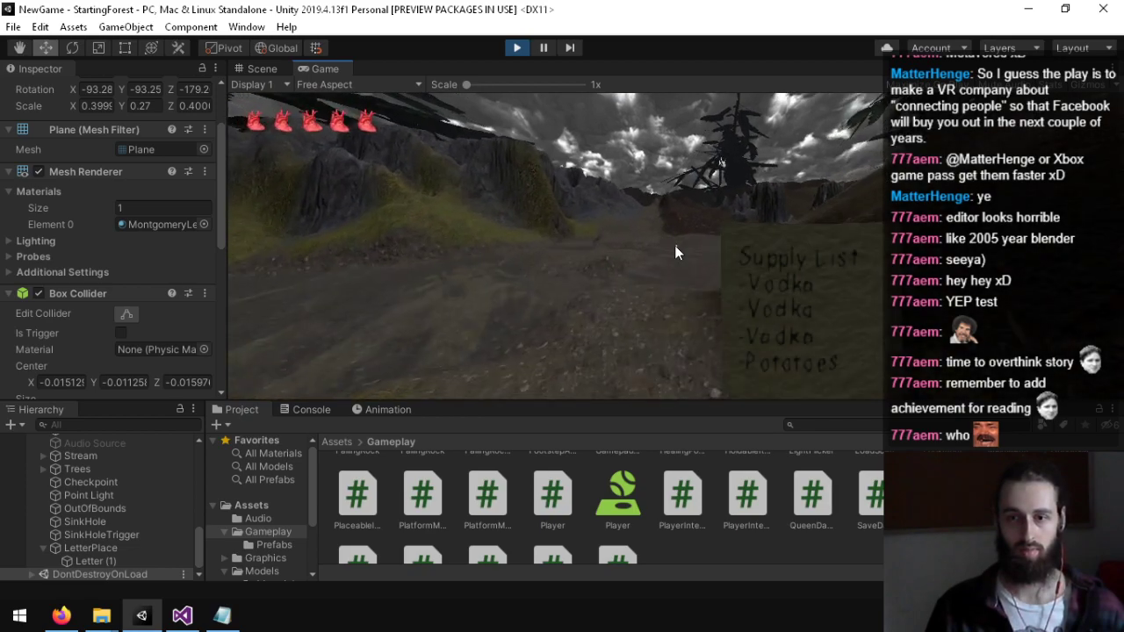
pyautogui.press('w')
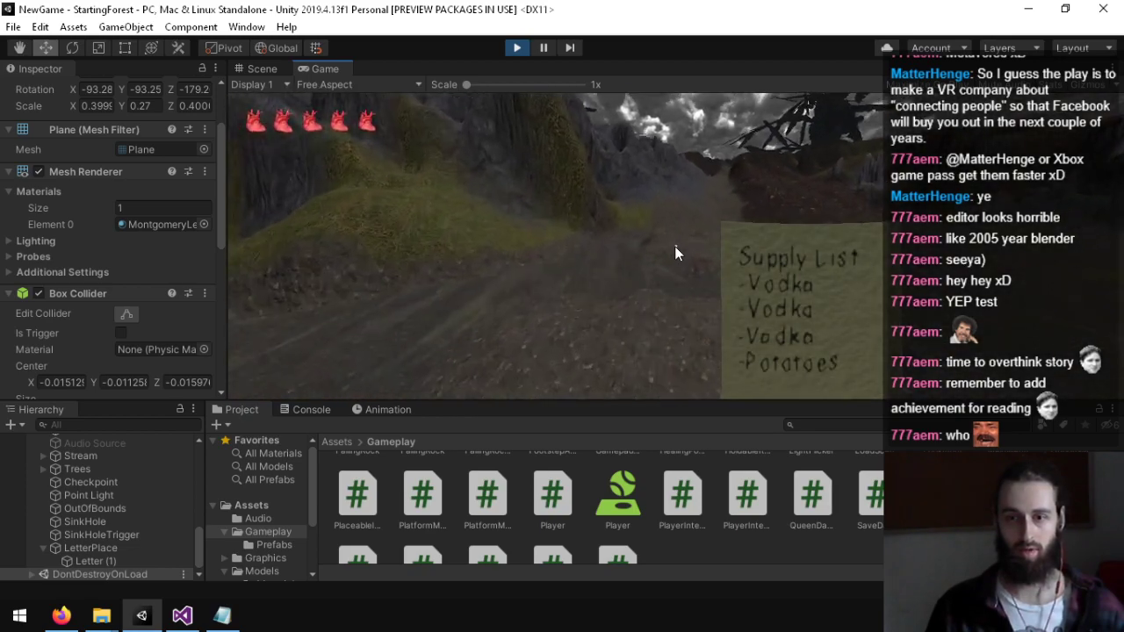
pyautogui.press('w')
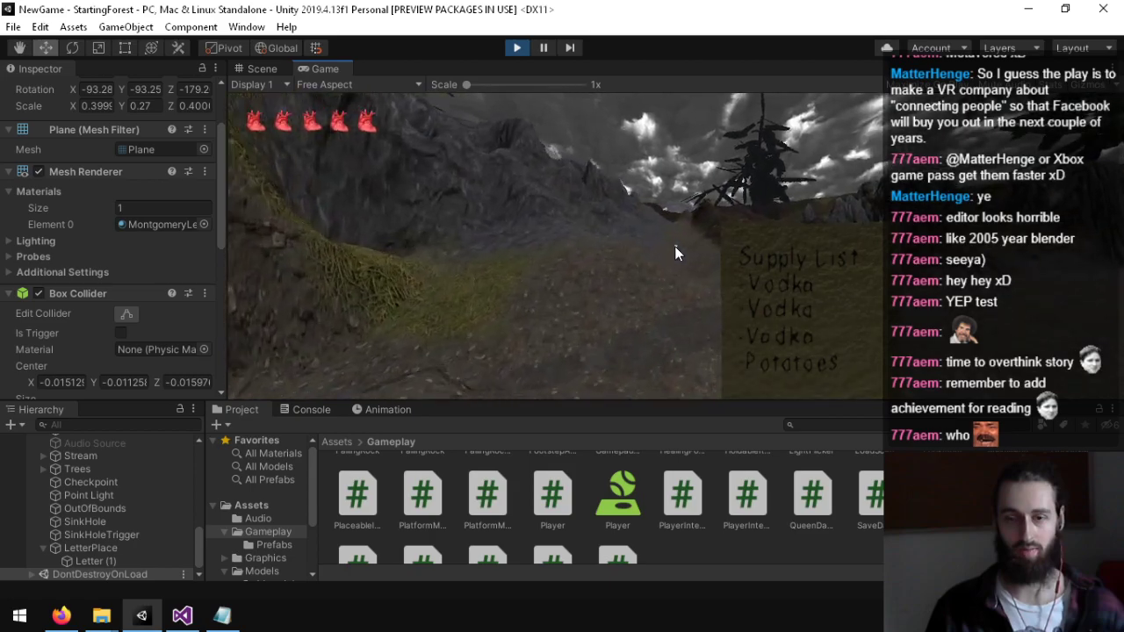
pyautogui.press('w')
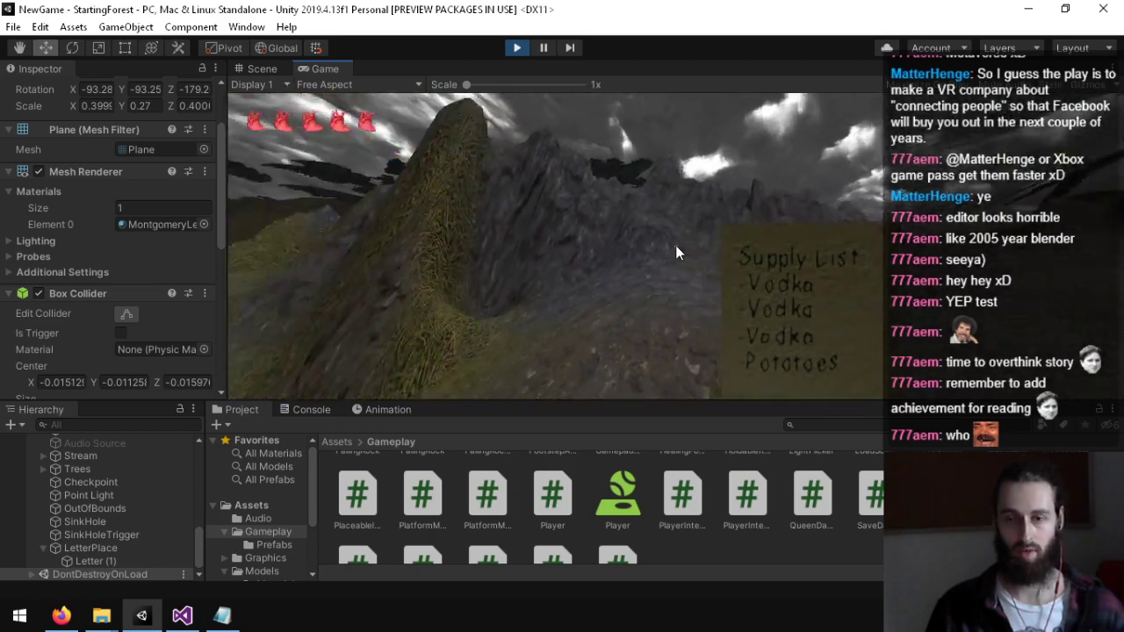
pyautogui.press('w')
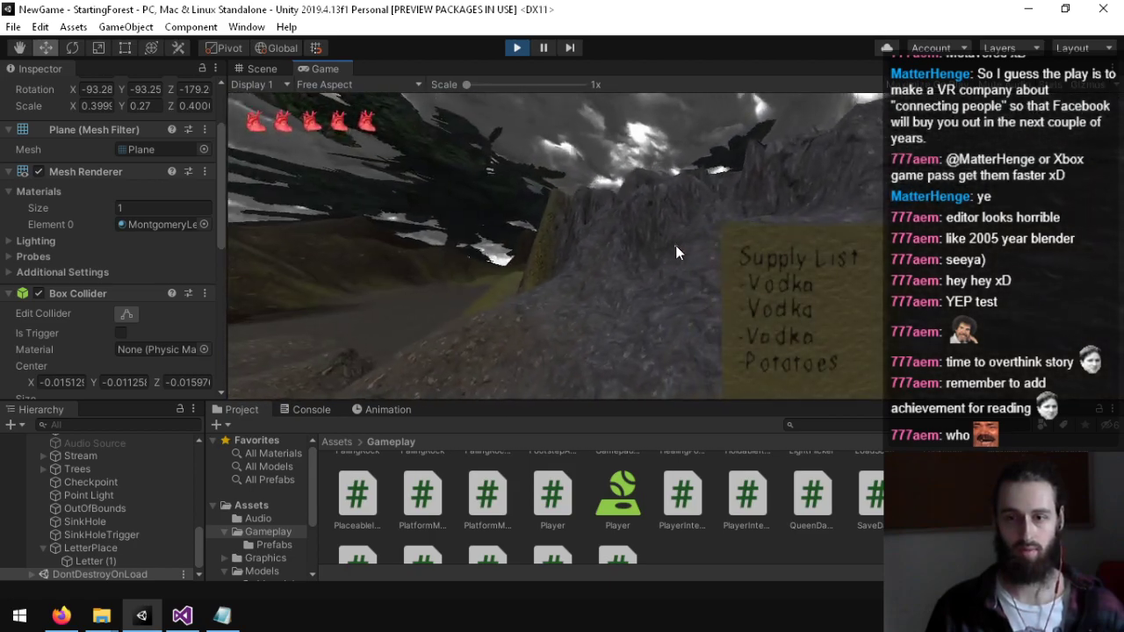
pyautogui.press('w')
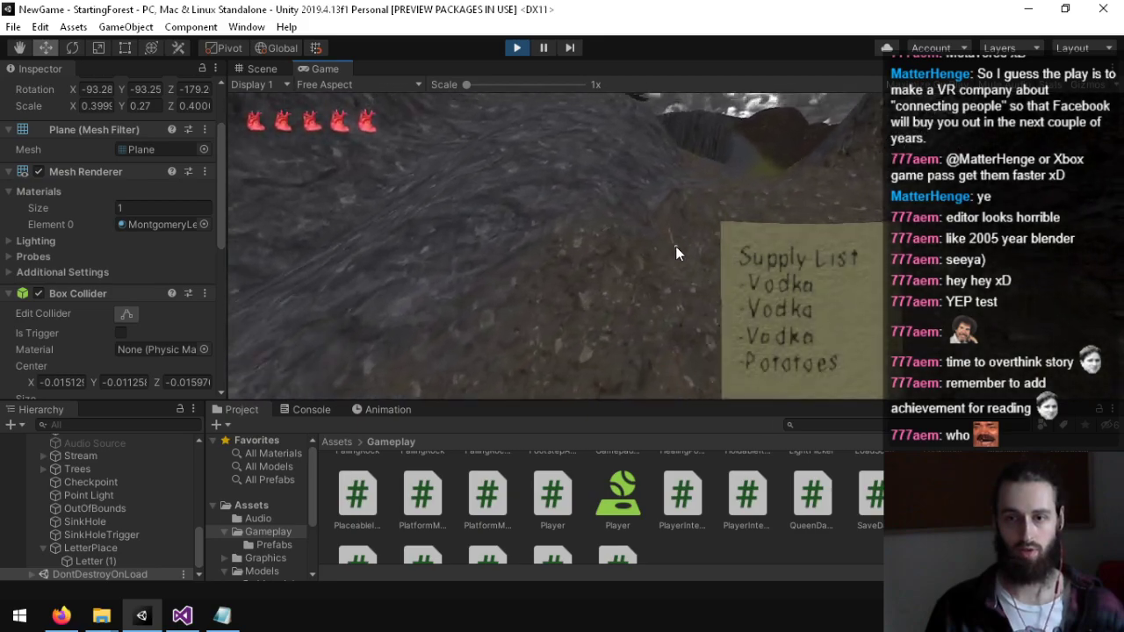
pyautogui.press('w')
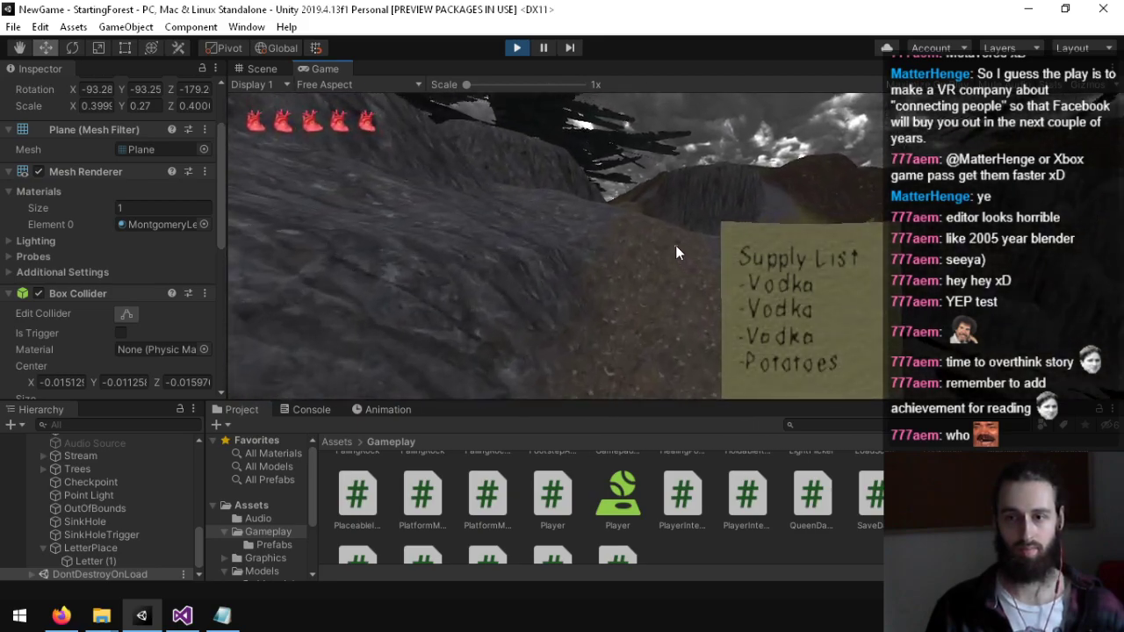
pyautogui.press('w')
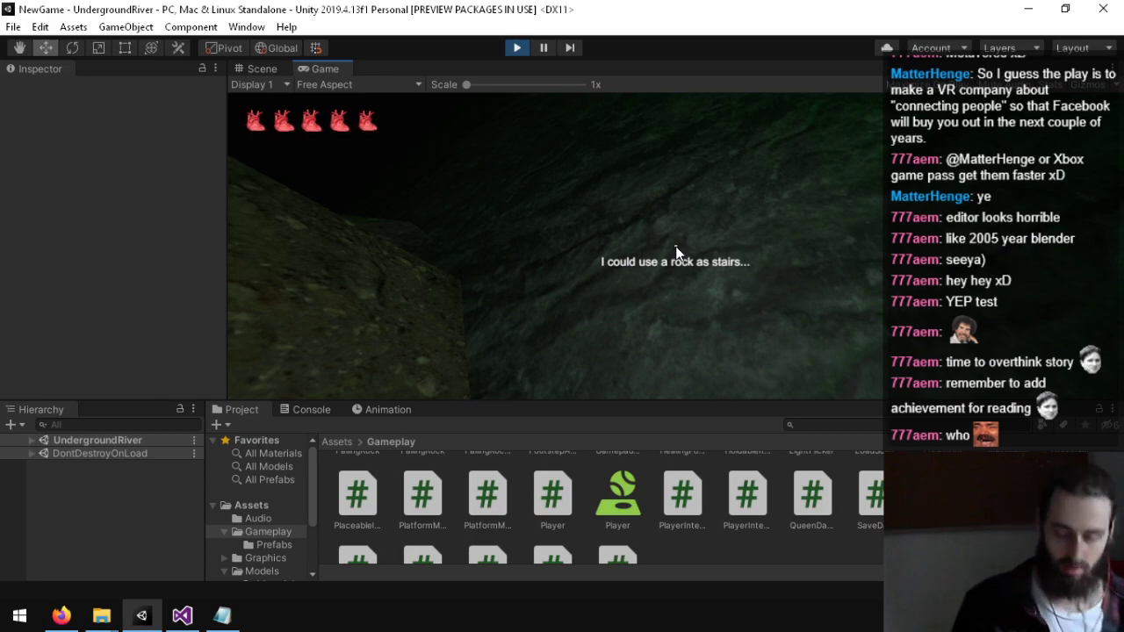
# Step: Restart the play test in the StartingForest scene and walk around the house interior past the fireplace and table
pyautogui.hotkey('ctrl', 'p')
pyautogui.press('w')
pyautogui.moveTo(375, 613); pyautogui.dragTo(921, 153, button='right')
pyautogui.click(514, 47)
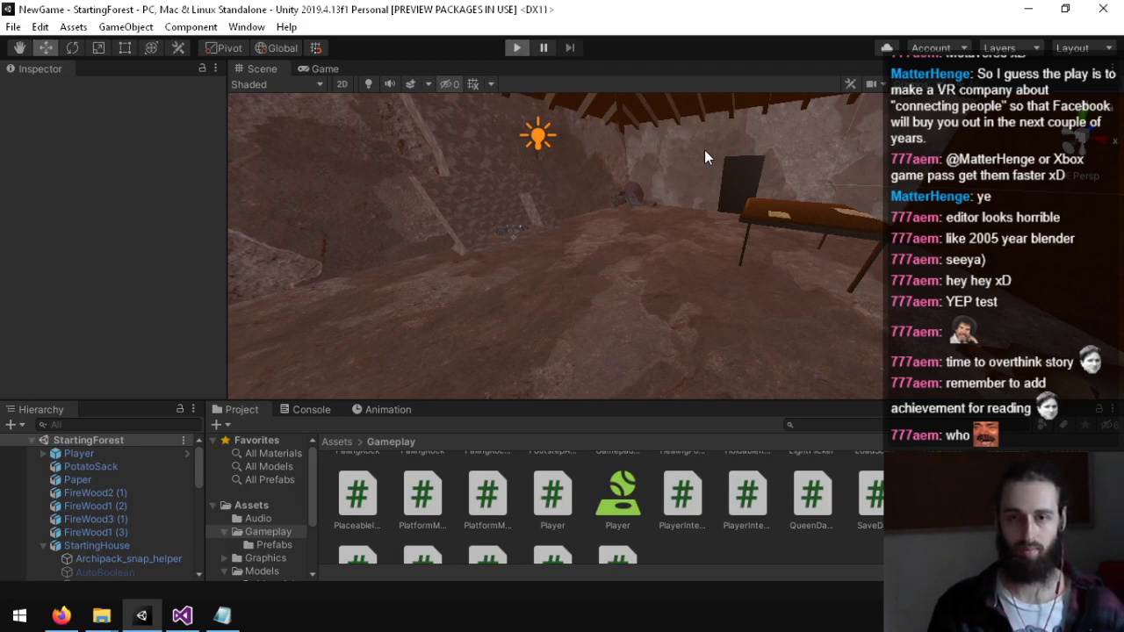
pyautogui.press('w')
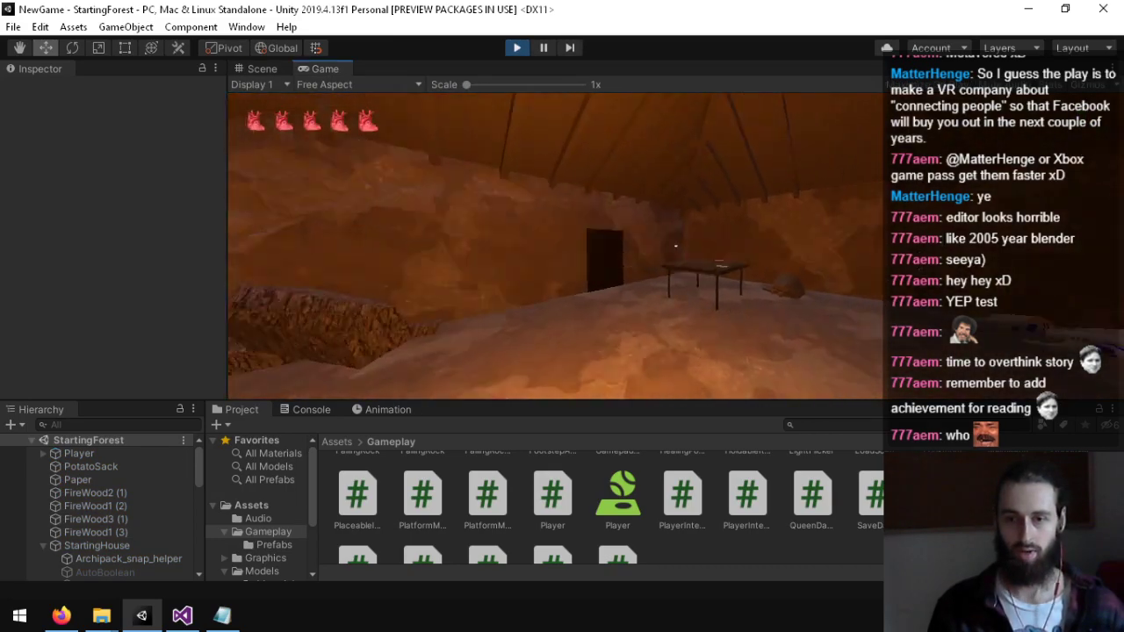
pyautogui.press('w')
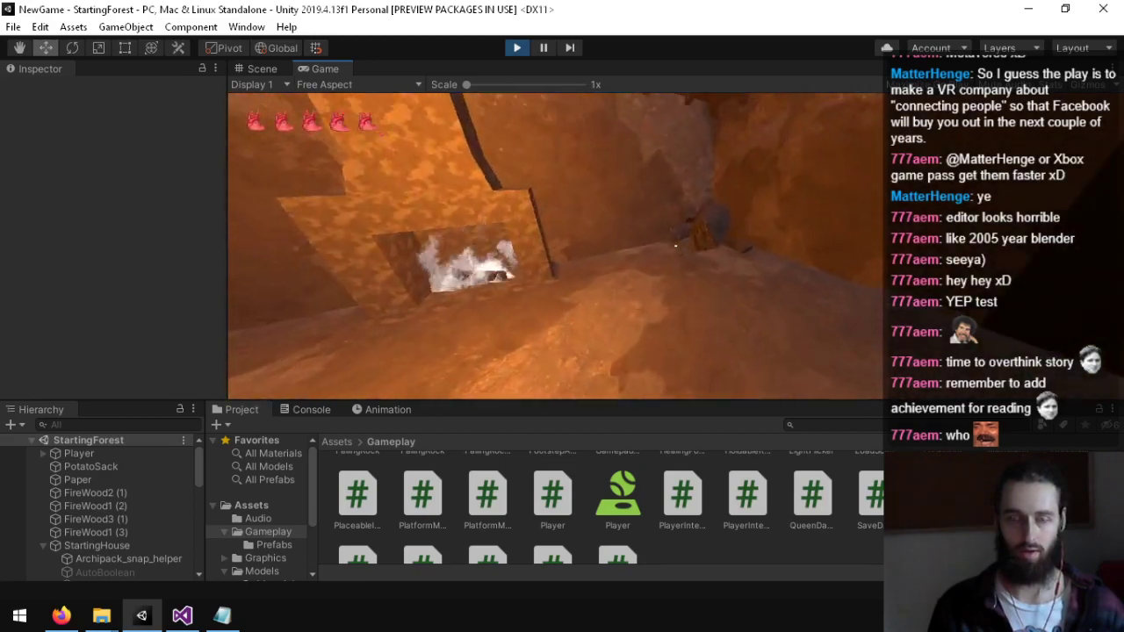
pyautogui.press('w')
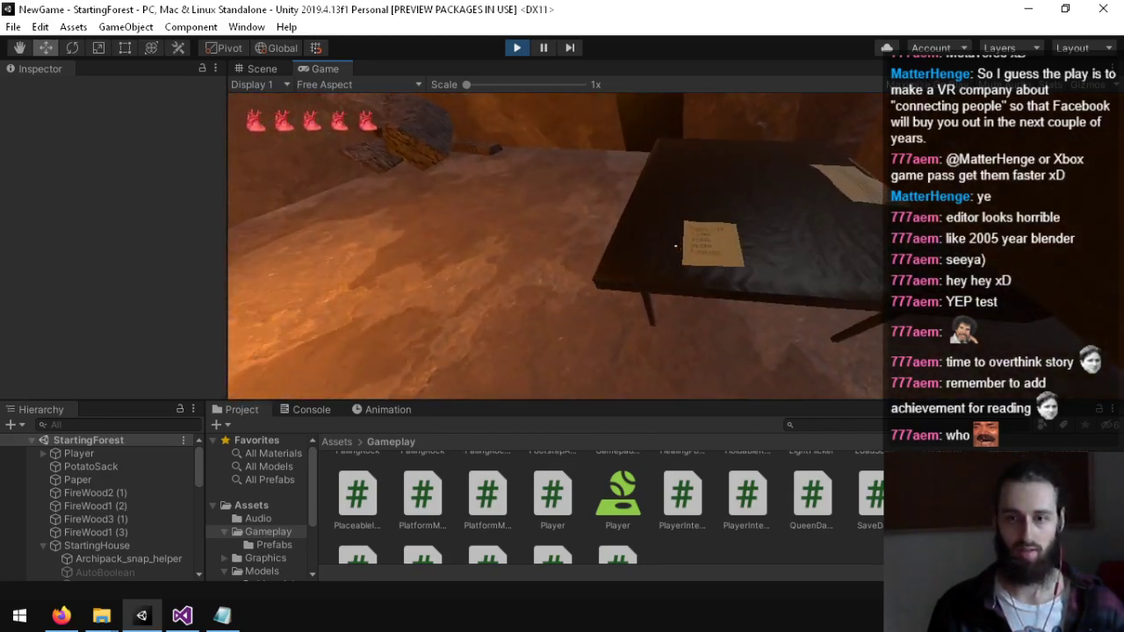
pyautogui.press('w')
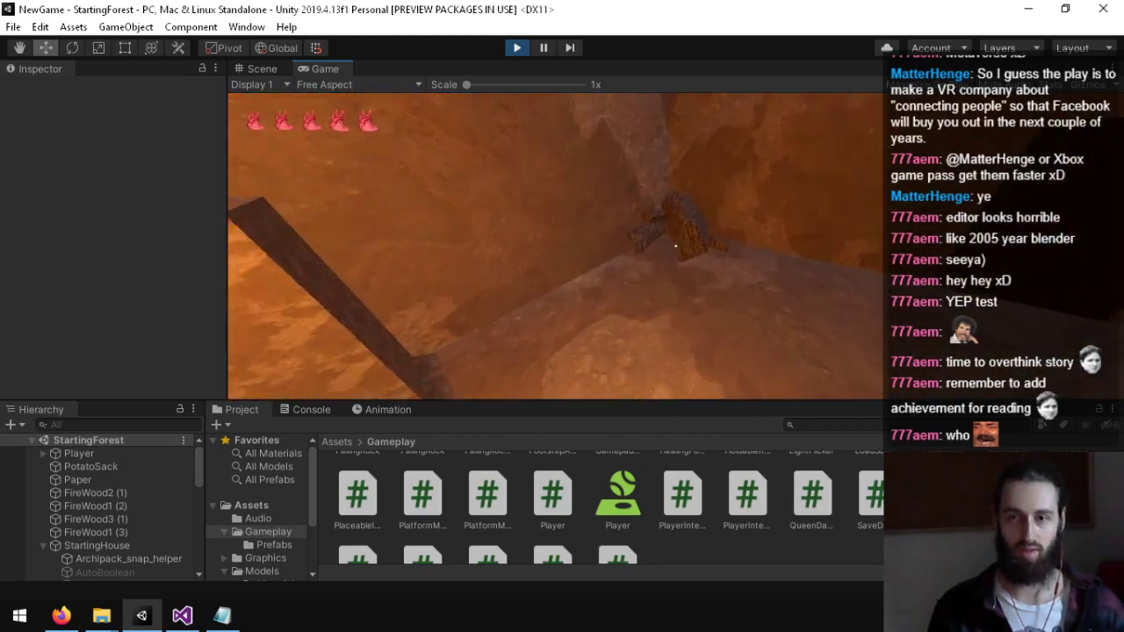
pyautogui.press('w')
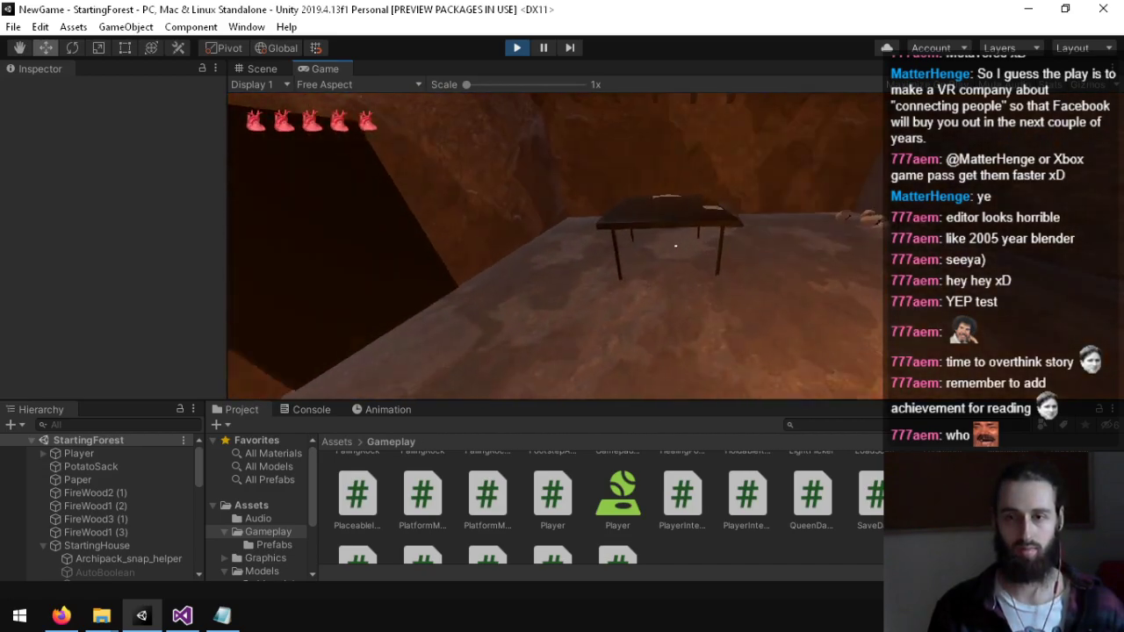
pyautogui.press('w')
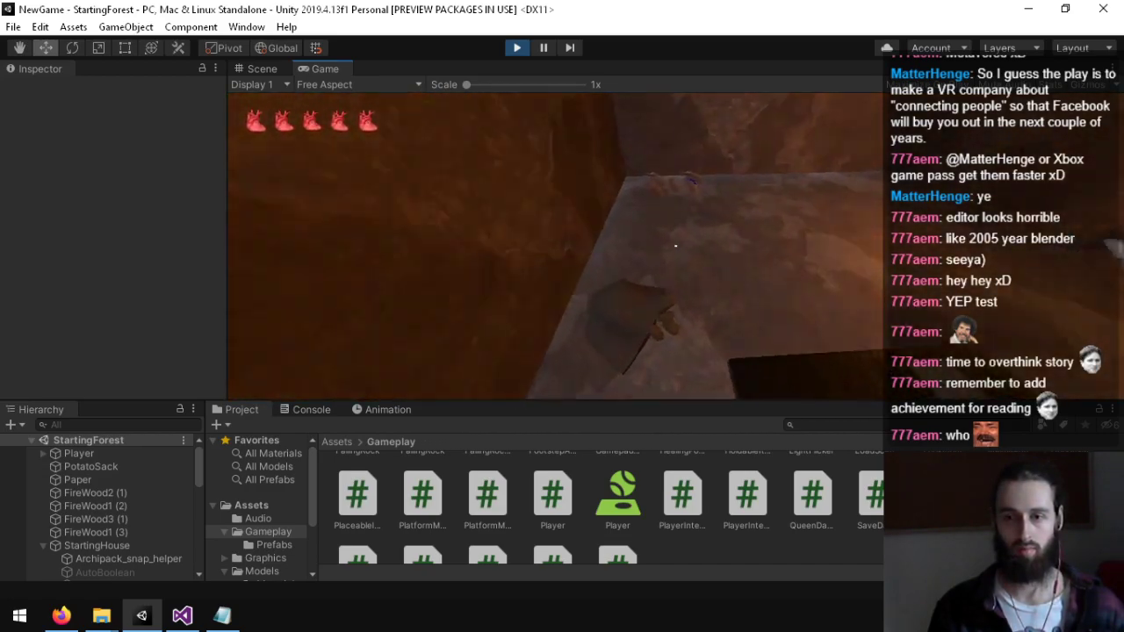
# Step: Move and jump around the table in the house to check player movement in the play test
pyautogui.press('s')
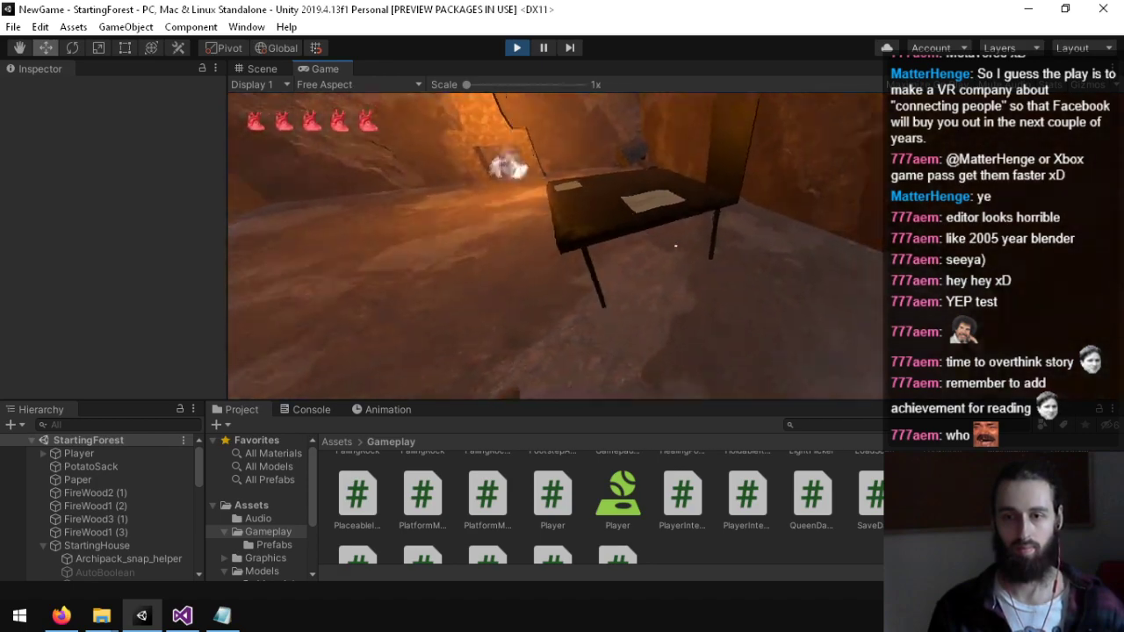
pyautogui.press('w')
pyautogui.press('space')
pyautogui.press('w')
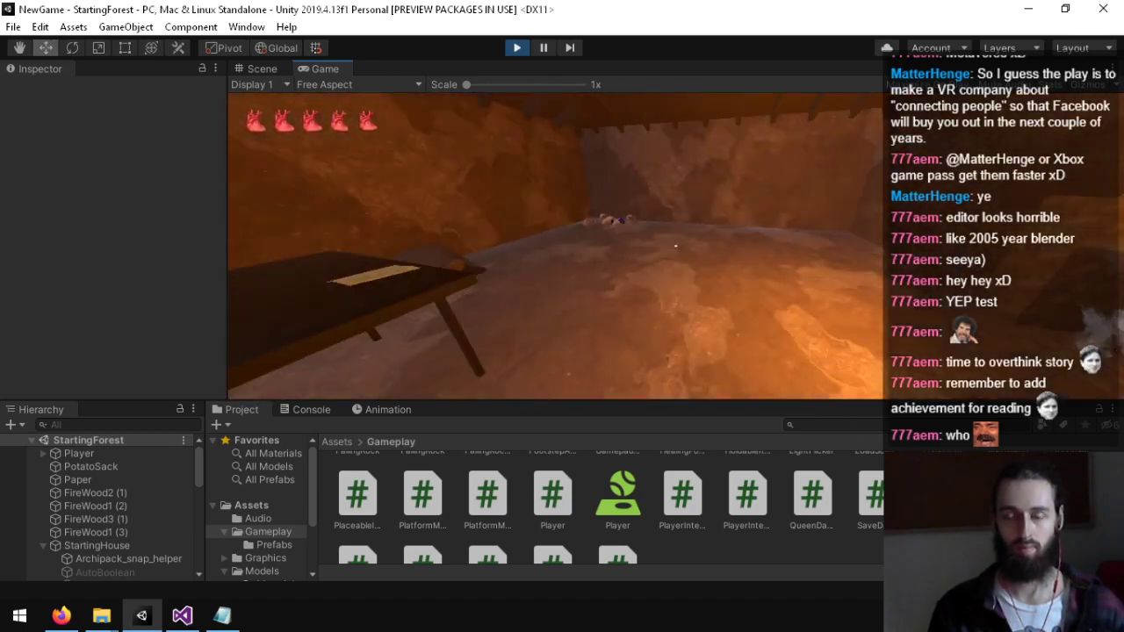
pyautogui.press('space')
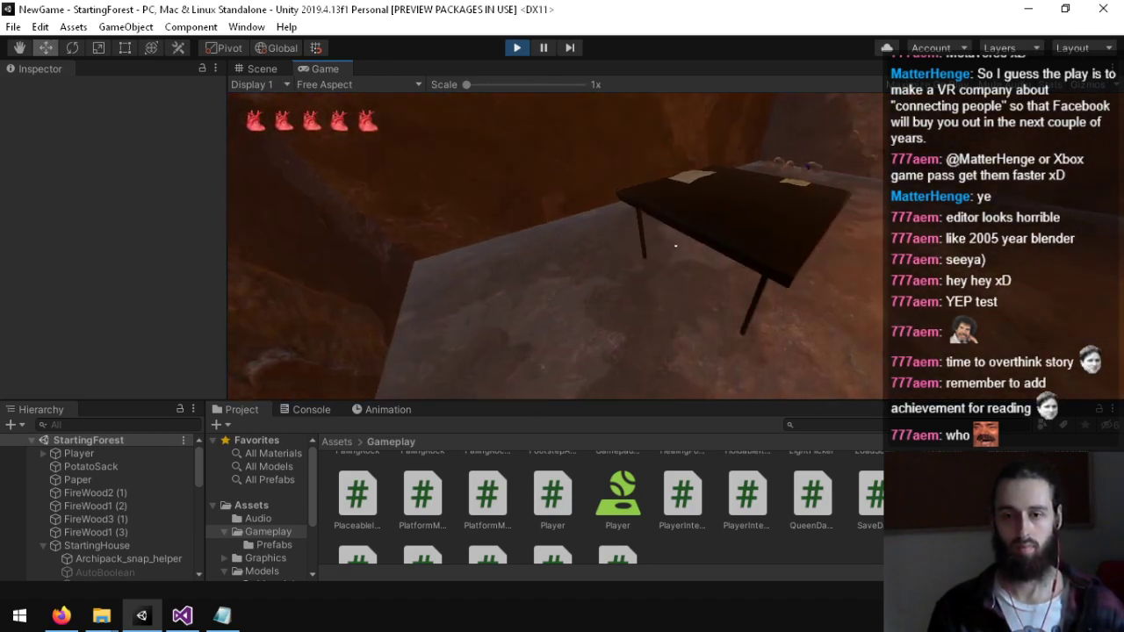
pyautogui.press('w')
pyautogui.press('space')
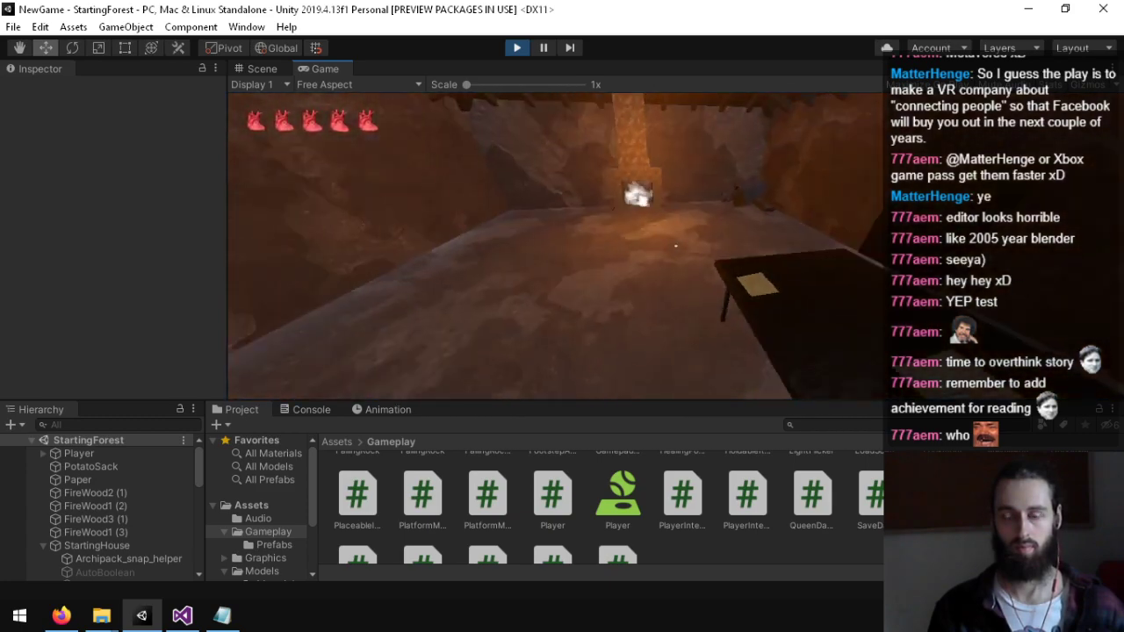
pyautogui.press('s')
pyautogui.press('w')
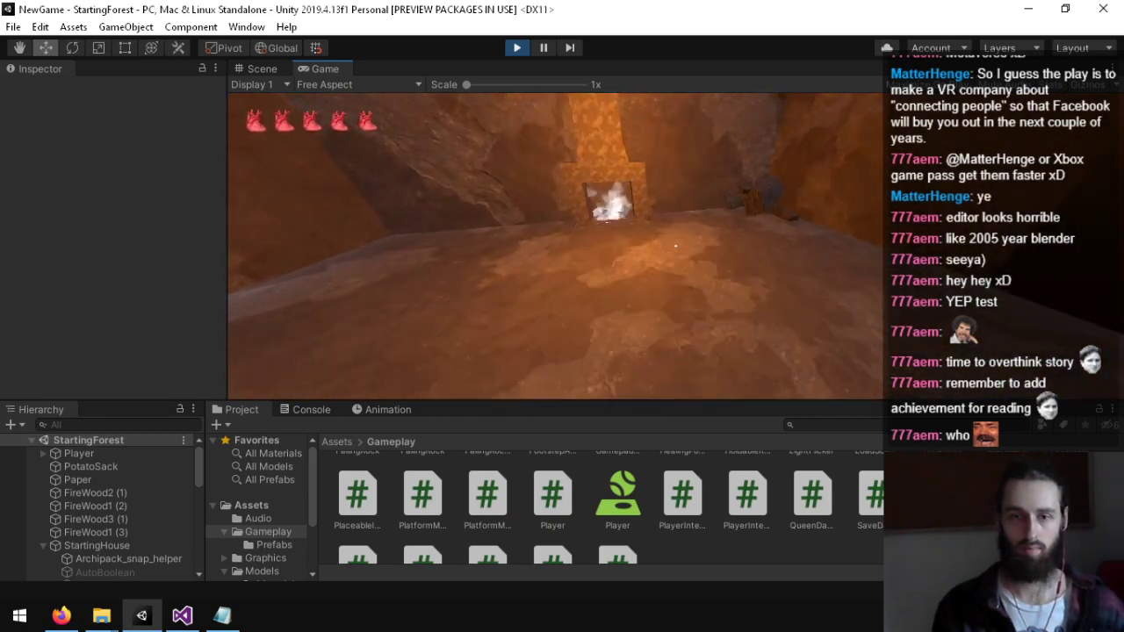
# Step: Stop the play test and select the black SinkHole quad in the terrain of the StartingForest scene
pyautogui.hotkey('ctrl', 'p')
pyautogui.moveTo(604, 252); pyautogui.dragTo(654, 413, button='right')
pyautogui.press('s')
pyautogui.press('w')
pyautogui.press('s')
pyautogui.scroll(5, 482, 325)
pyautogui.scroll(4, 500, 259)
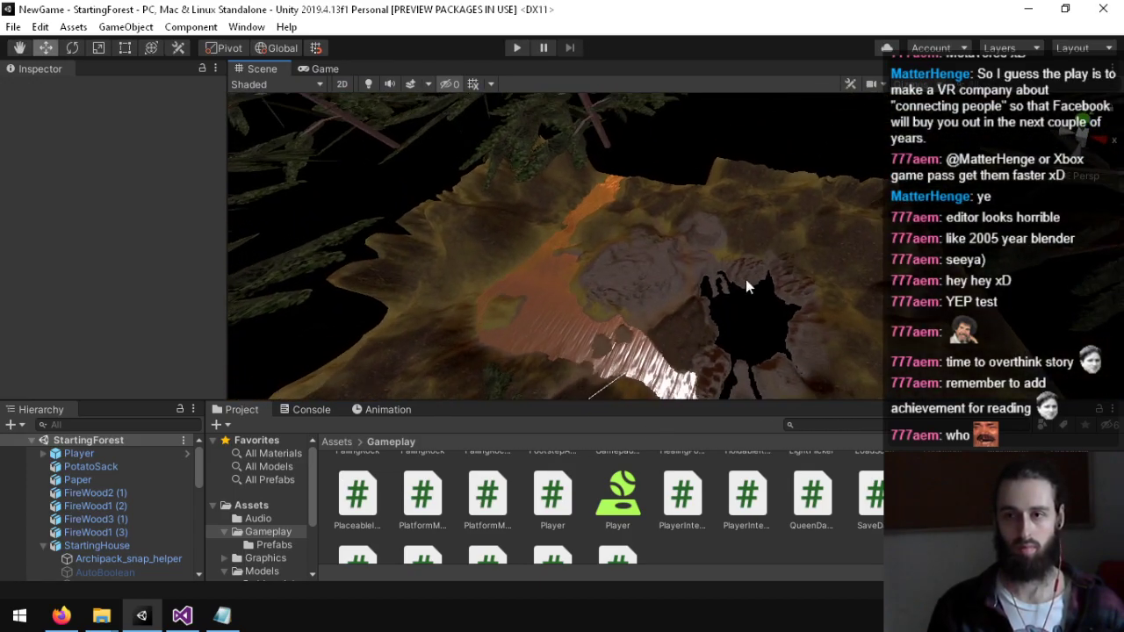
pyautogui.click(881, 85)
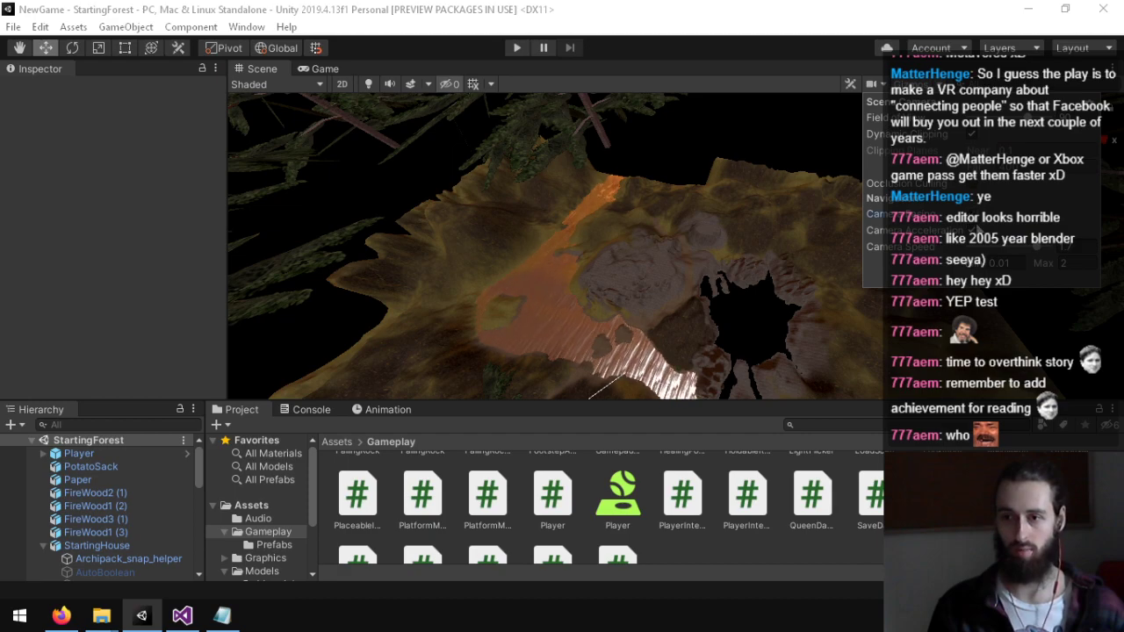
pyautogui.moveTo(701, 220); pyautogui.dragTo(571, 272, button='right')
pyautogui.scroll(3, 647, 185)
pyautogui.click(600, 290)
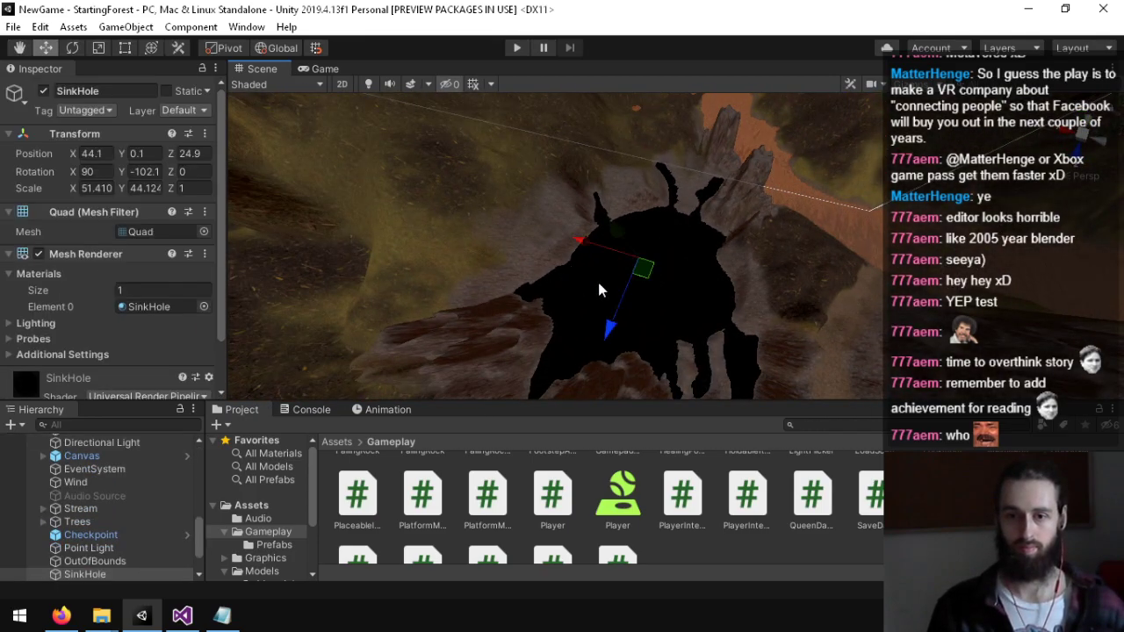
# Step: Toggle the SinkHole object off and back on to compare the hole with and without it from different angles
pyautogui.click(49, 90)
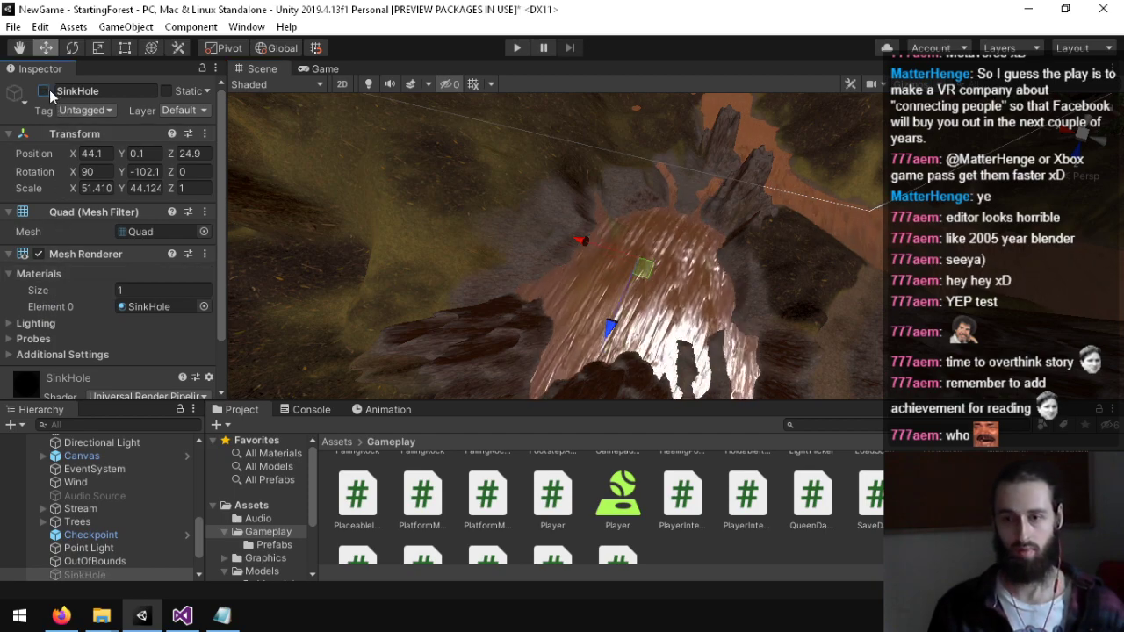
pyautogui.click(49, 89)
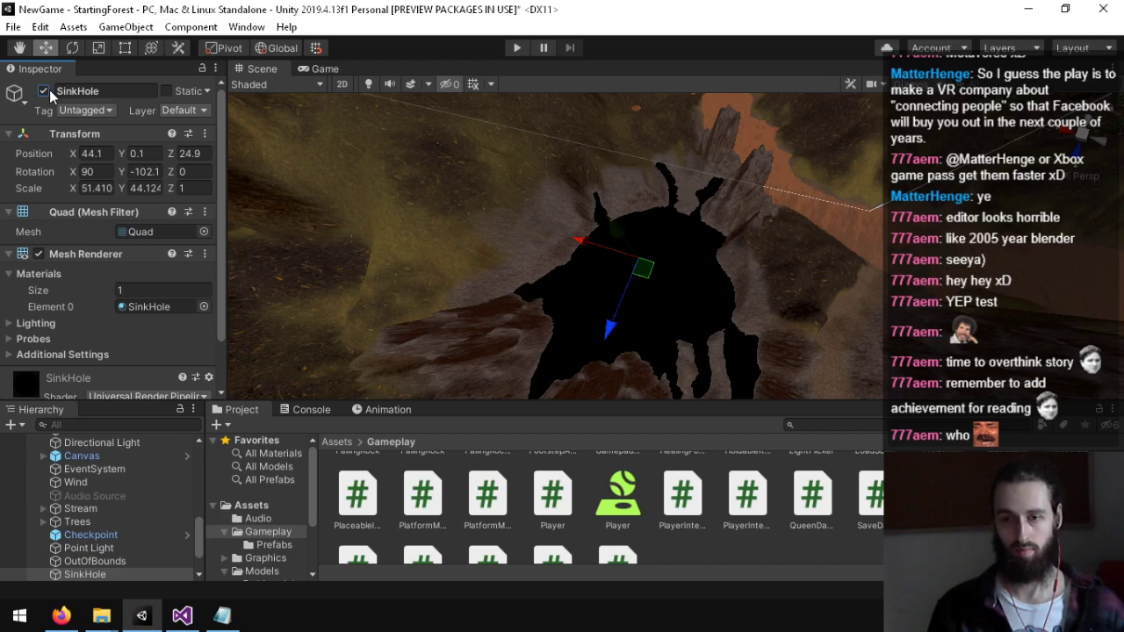
pyautogui.click(49, 90)
pyautogui.moveTo(434, 298); pyautogui.dragTo(747, 255, button='right')
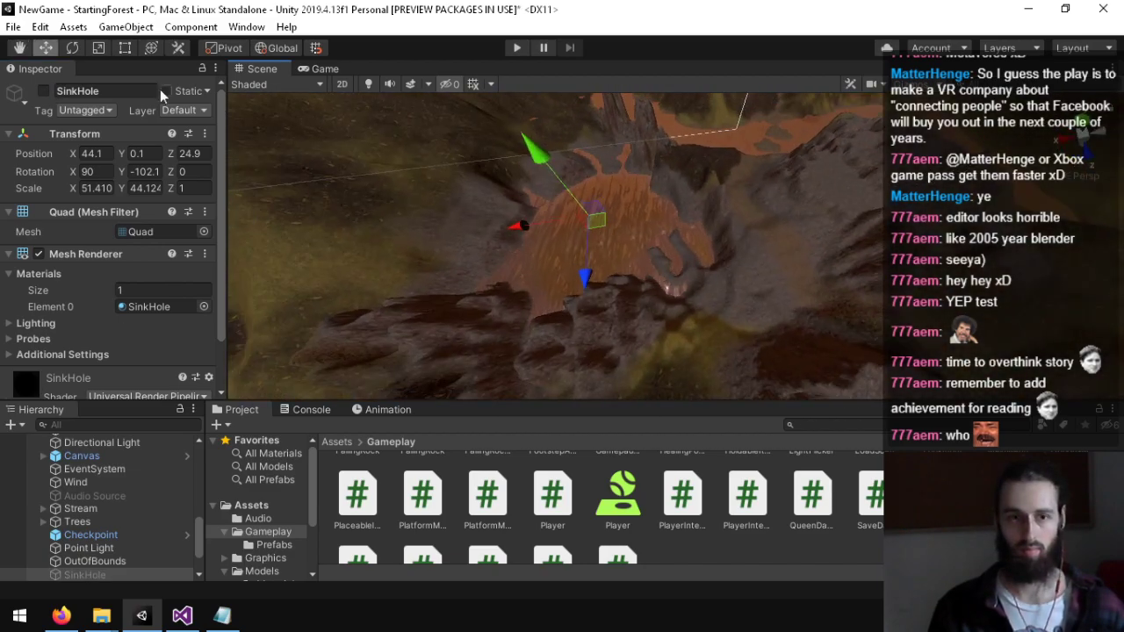
pyautogui.click(43, 90)
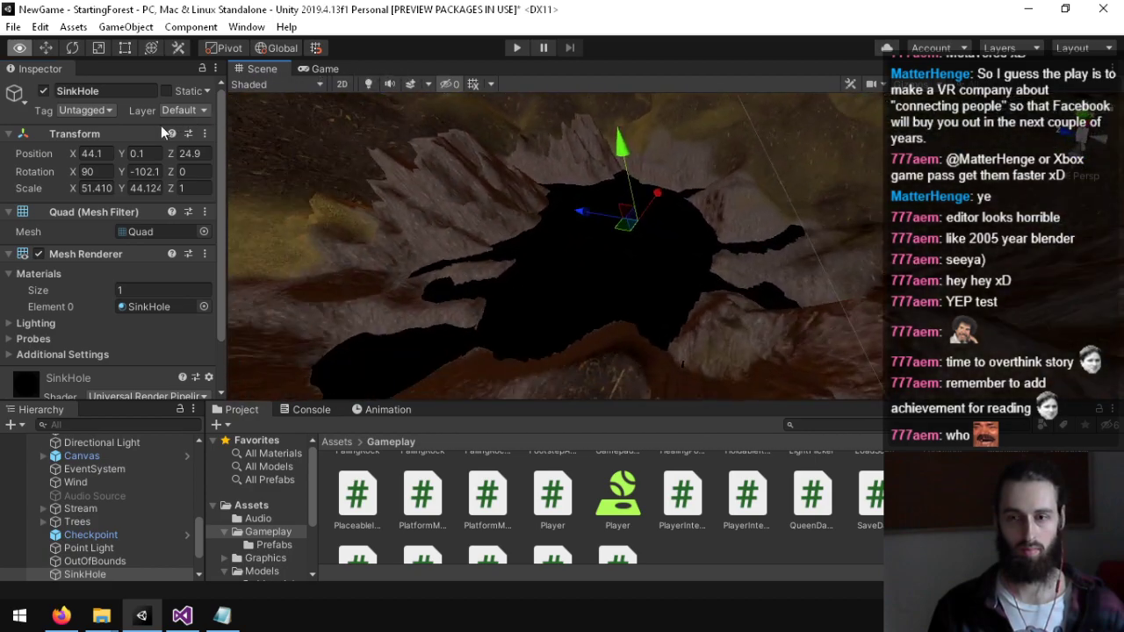
# Step: View the sinkhole from above, show the project's root Assets folder, and collapse LetterPlace in the hierarchy
pyautogui.moveTo(161, 125); pyautogui.dragTo(786, 299, button='right')
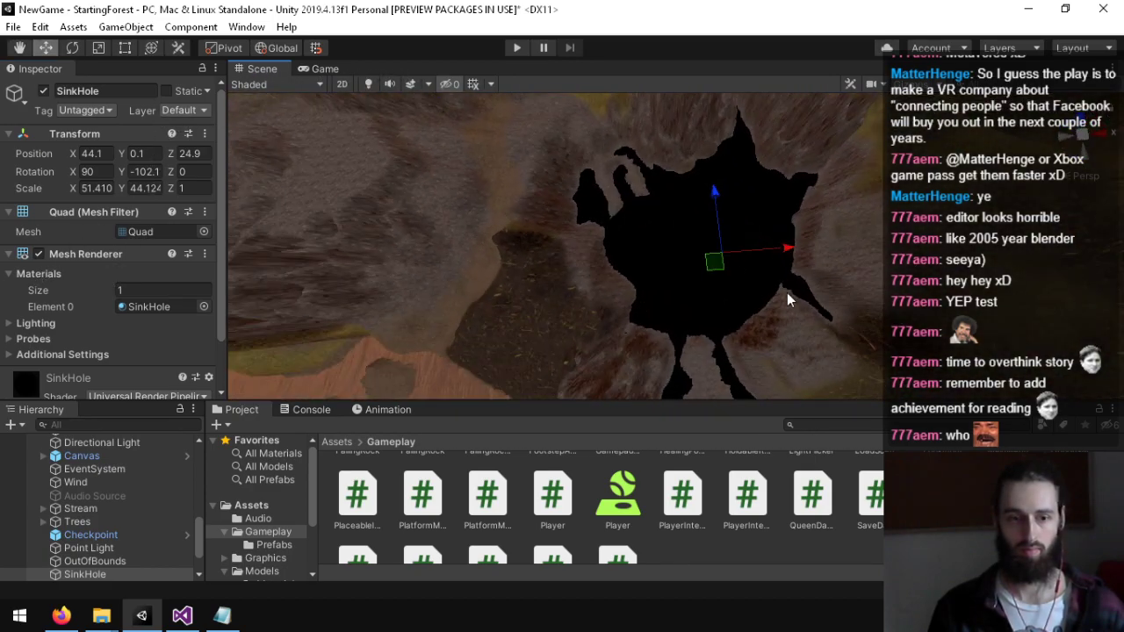
pyautogui.click(252, 505)
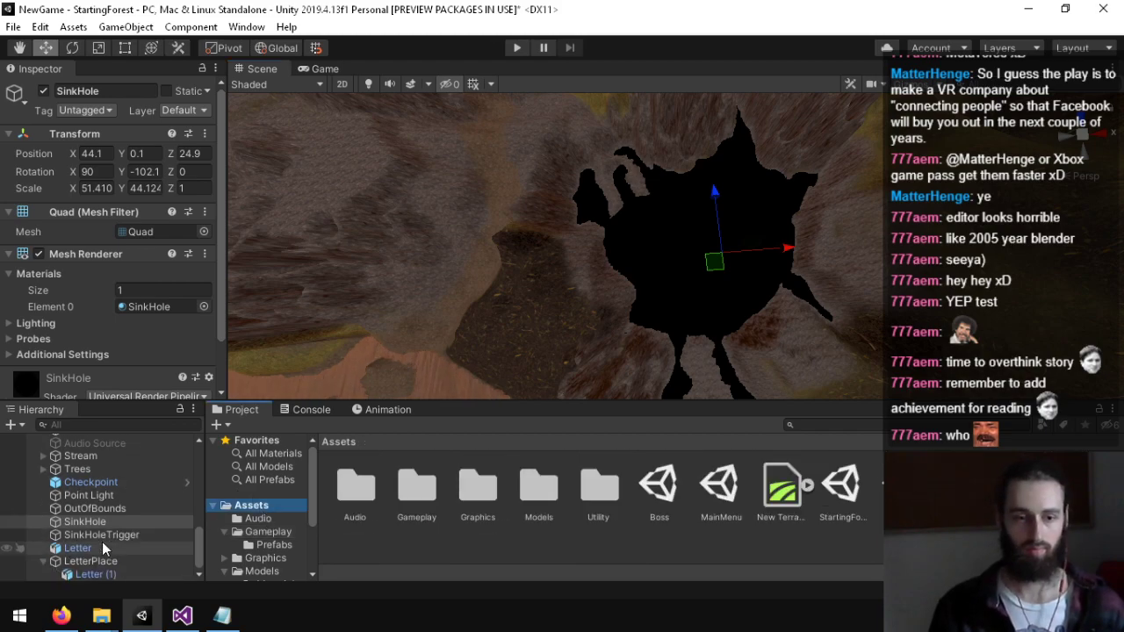
pyautogui.click(48, 564)
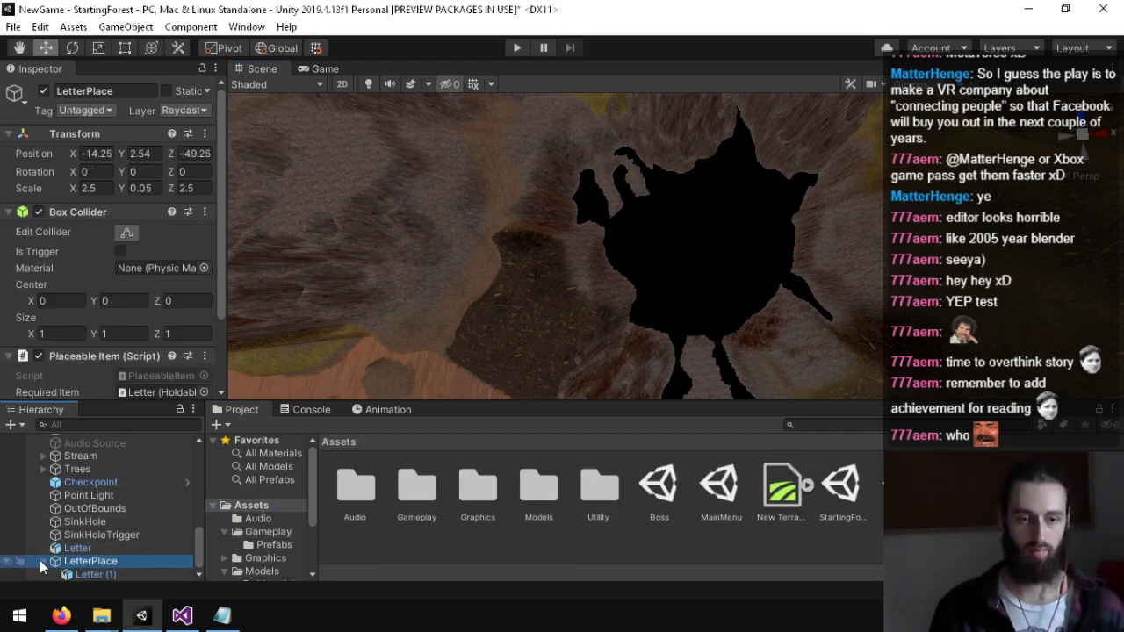
pyautogui.click(40, 560)
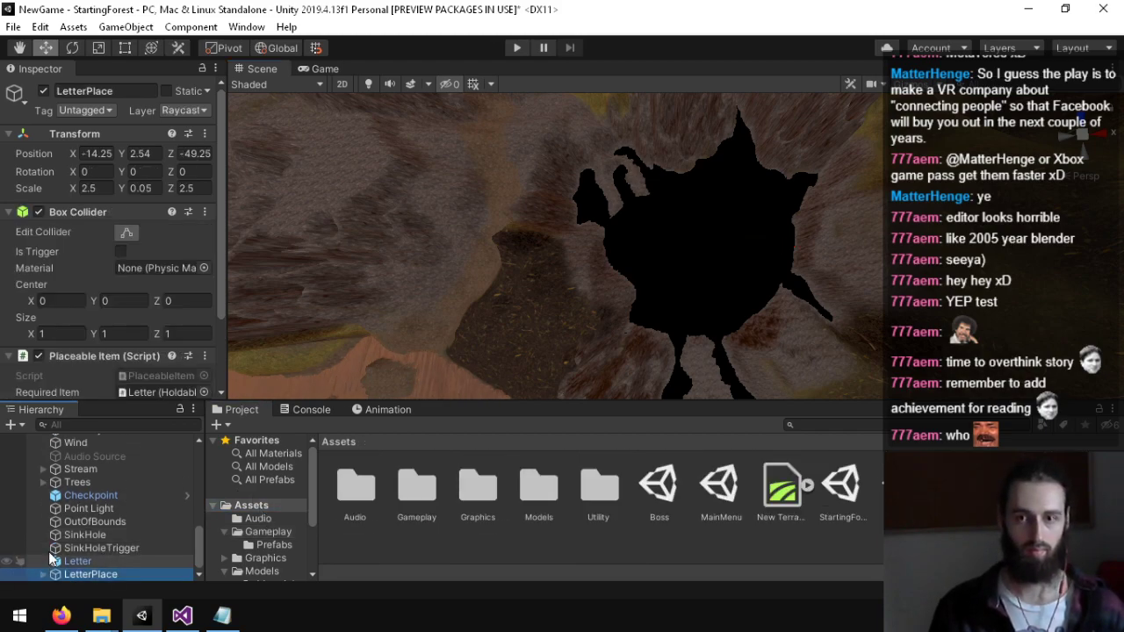
# Step: Create a Particle System effect, mark it static and place it directly above SinkHole in the hierarchy
pyautogui.click(97, 535)
pyautogui.click(21, 425)
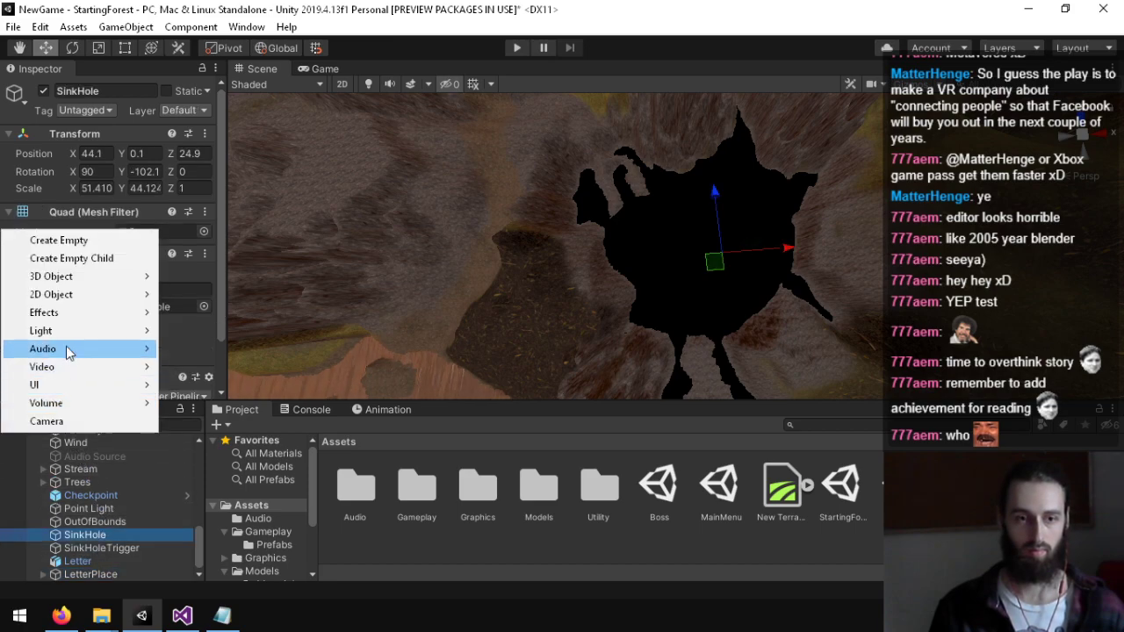
pyautogui.moveTo(130, 316)
pyautogui.click(226, 312)
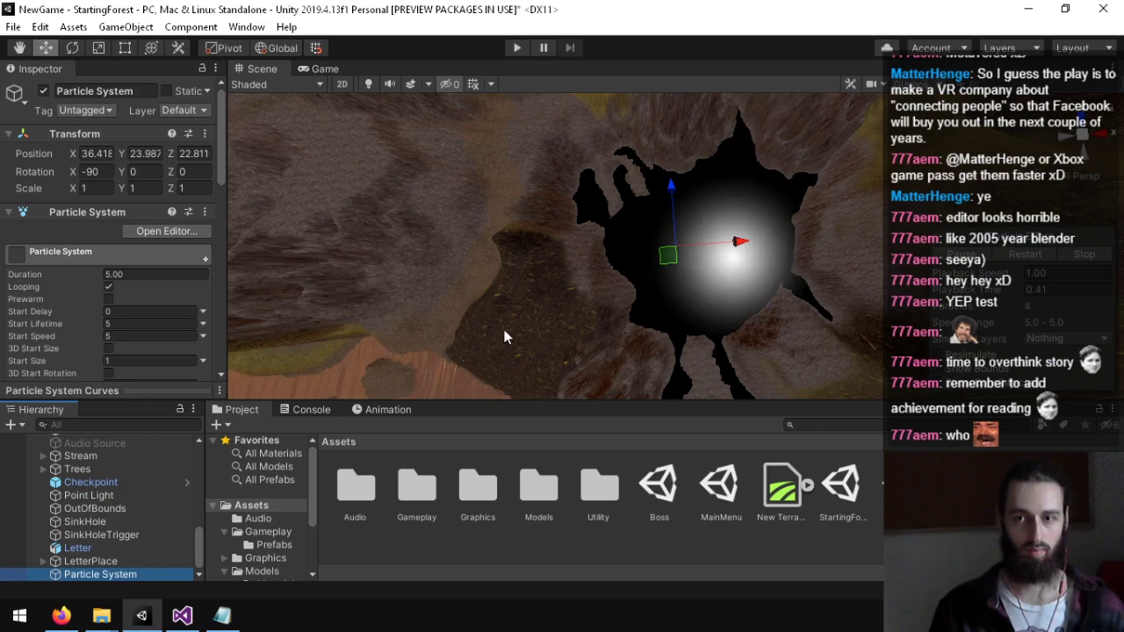
pyautogui.moveTo(111, 571); pyautogui.dragTo(88, 535)
pyautogui.click(169, 88)
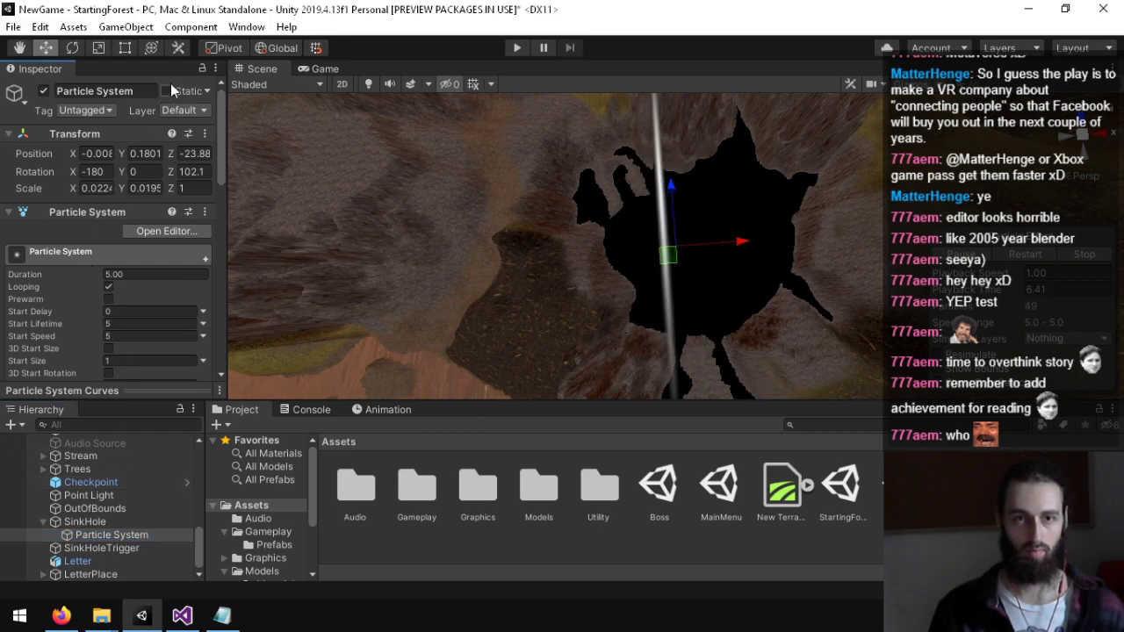
pyautogui.moveTo(439, 151); pyautogui.dragTo(731, 141, button='right')
pyautogui.moveTo(81, 534); pyautogui.dragTo(94, 516)
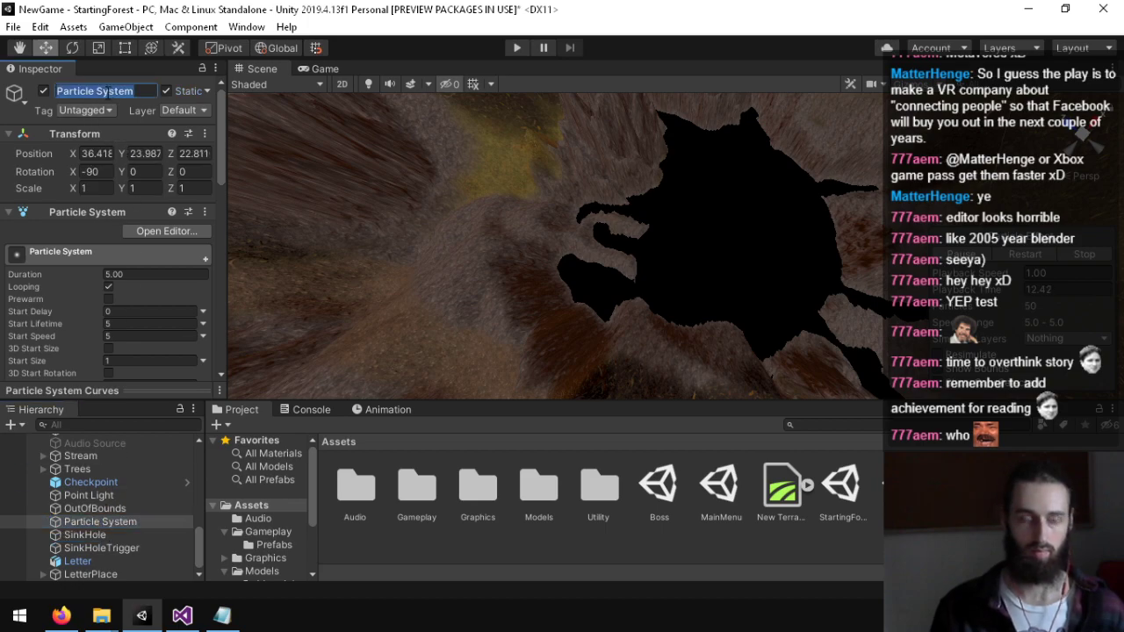
# Step: Rename the new particle system SinkHoleParticles and lower it to Y position -2.9 in the sinkhole
pyautogui.write('SinkHole')
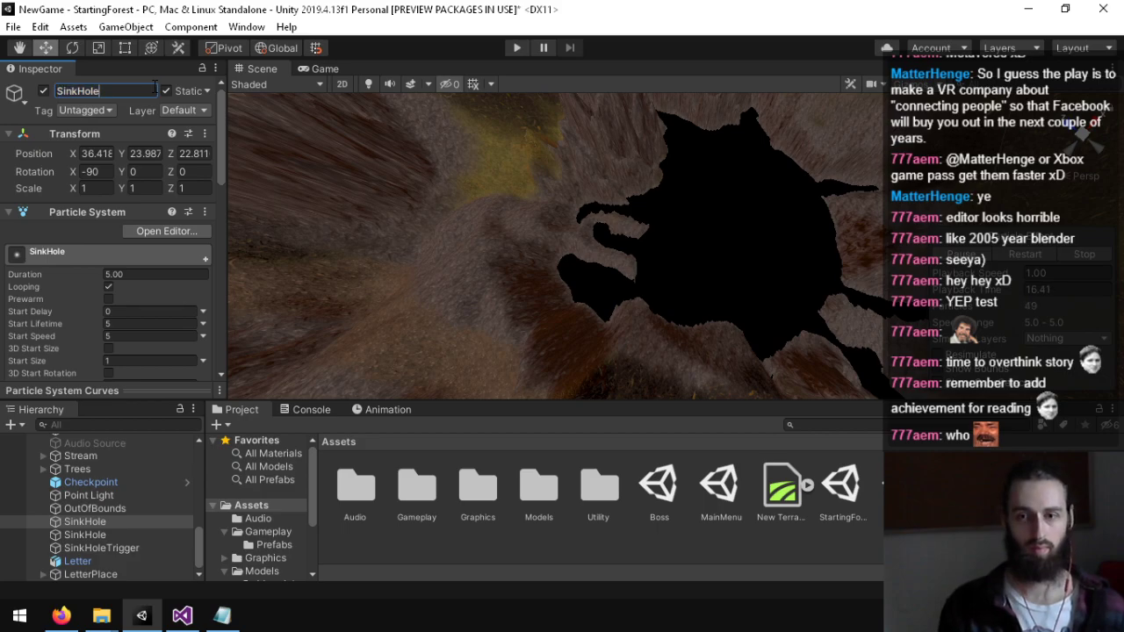
pyautogui.moveTo(519, 232); pyautogui.dragTo(507, 532, button='right')
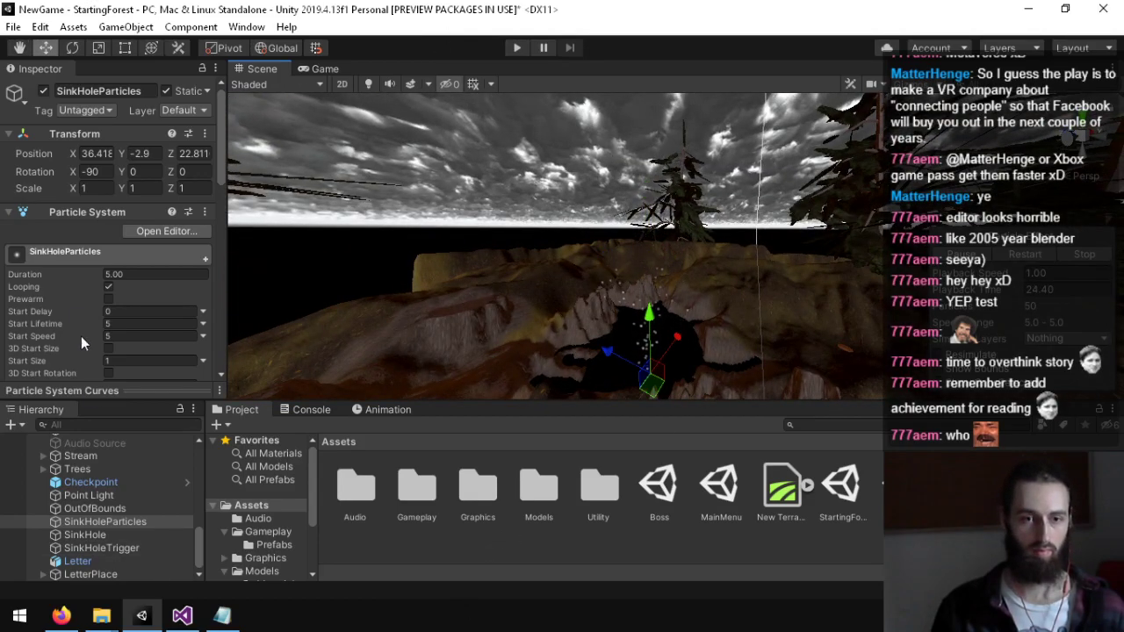
# Step: Look over the Renderer settings of SinkHoleParticles and delete the object from the scene
pyautogui.scroll(-10, 79, 338)
pyautogui.click(52, 274)
pyautogui.scroll(-5, 79, 276)
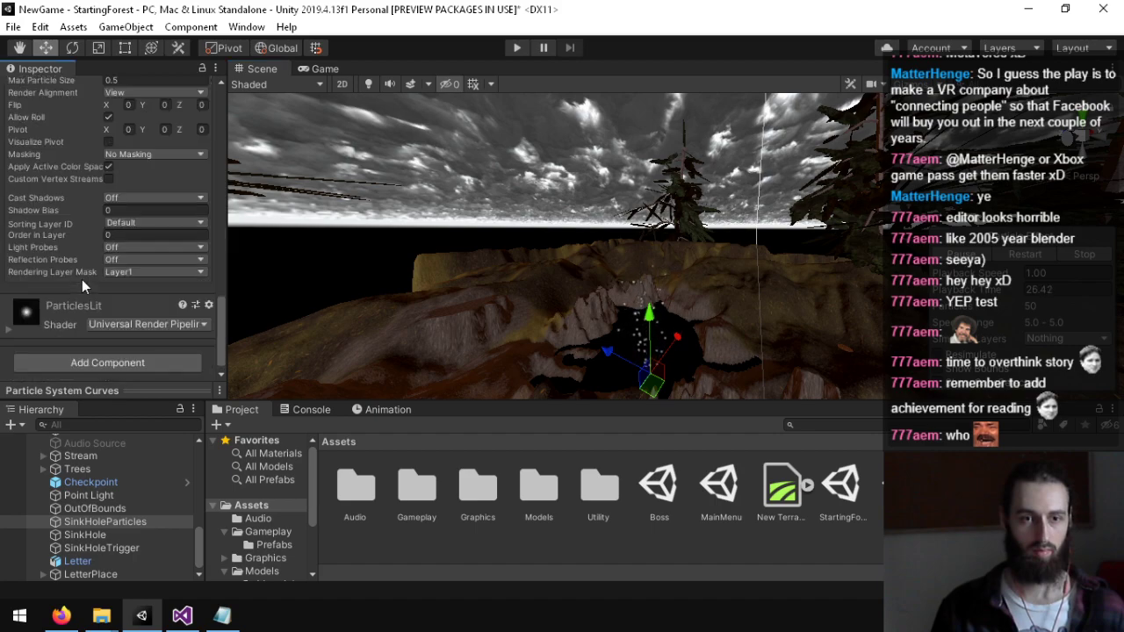
pyautogui.click(274, 544)
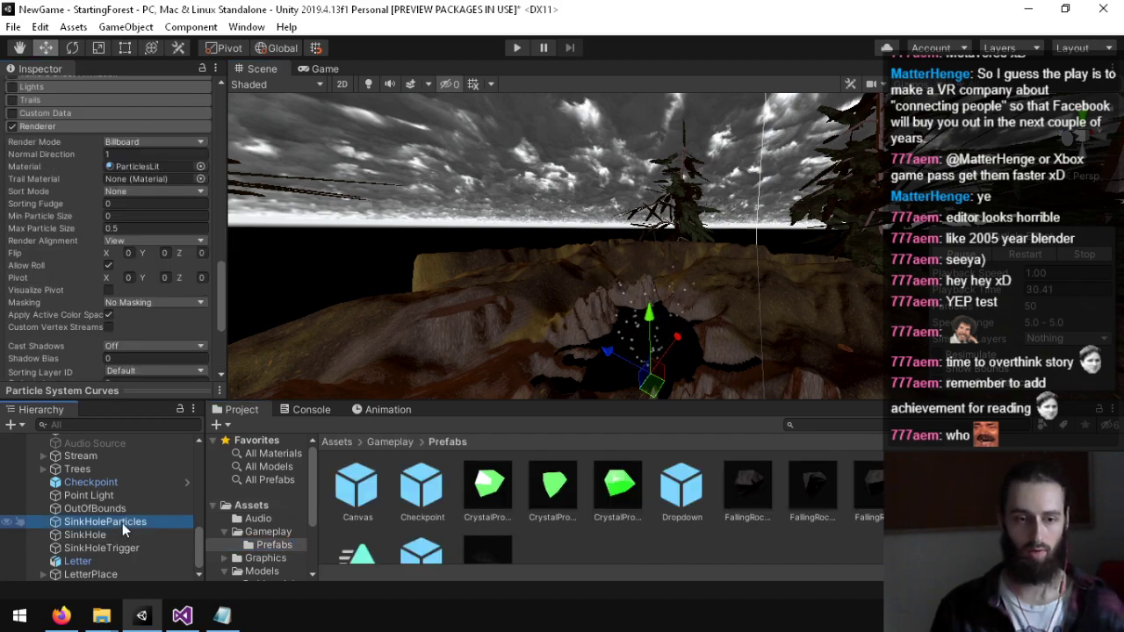
pyautogui.press('Delete')
# Step: Copy the WaterStream particle object from the UndergroundRiver scene and paste it into the StartingForest scene
pyautogui.click(260, 531)
pyautogui.click(267, 506)
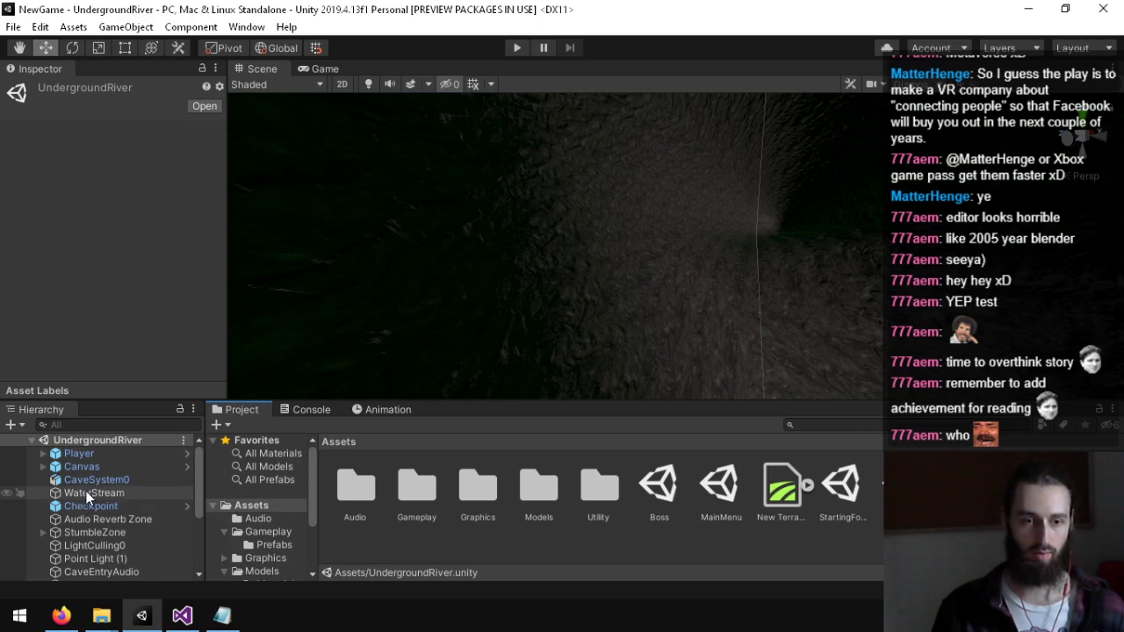
pyautogui.click(562, 546)
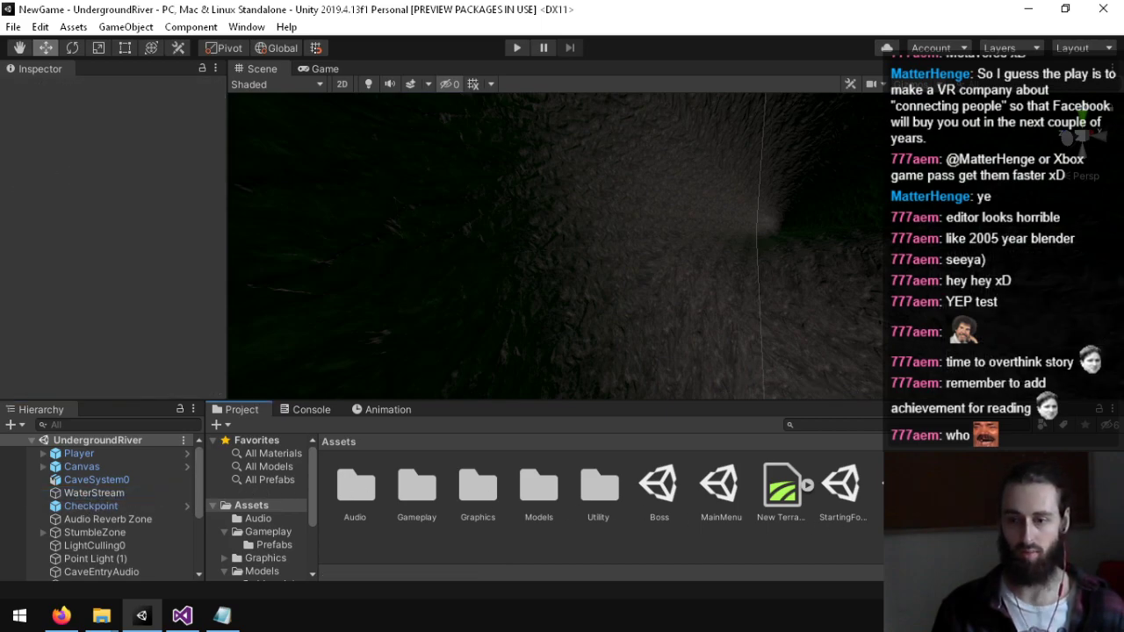
pyautogui.doubleClick(817, 493)
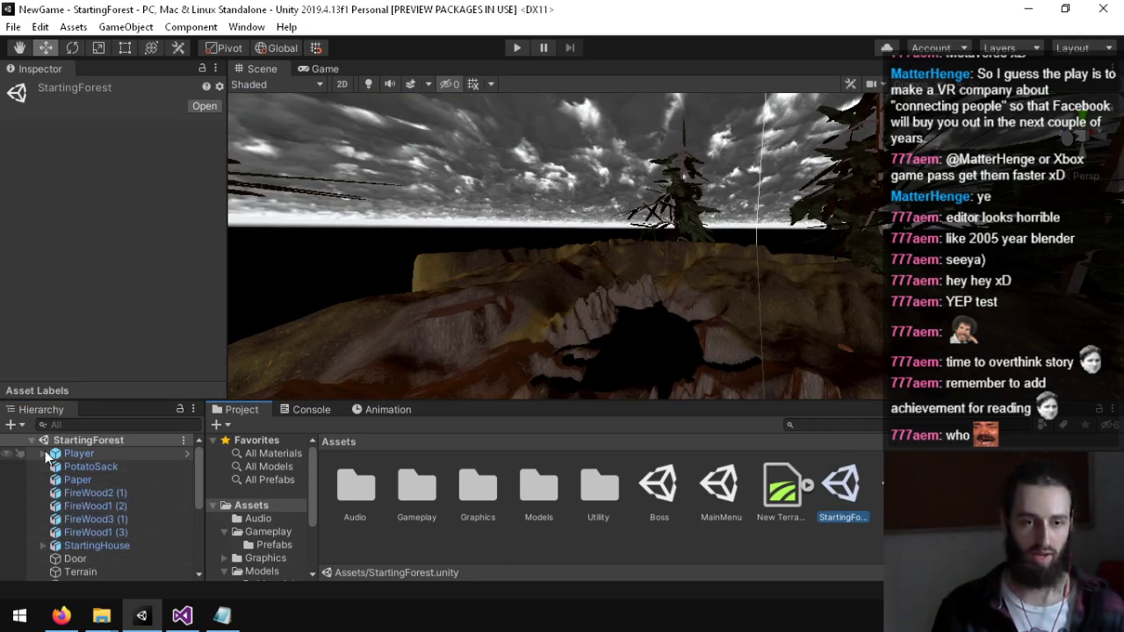
pyautogui.click(82, 437)
pyautogui.hotkey('ctrl', 'v')
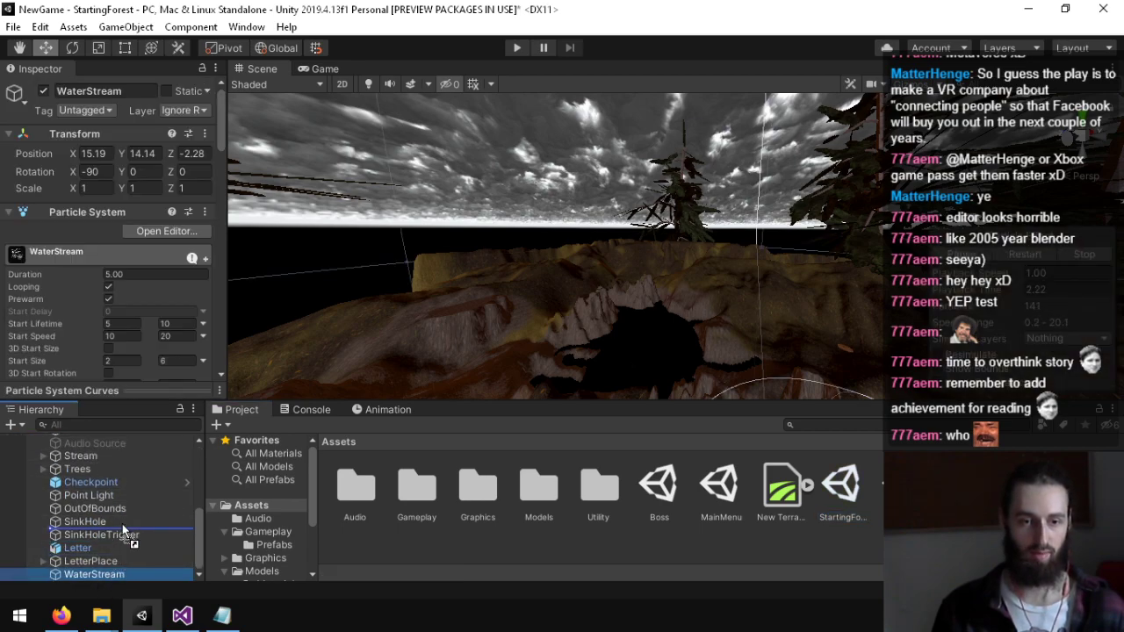
# Step: Place the WaterStream object directly above SinkHole in the scene hierarchy and rename it SinkHoleParticles
pyautogui.moveTo(123, 529)
pyautogui.mouseDown()
pyautogui.moveTo(127, 485)
pyautogui.moveTo(127, 518)
pyautogui.moveTo(118, 517)
pyautogui.mouseUp()
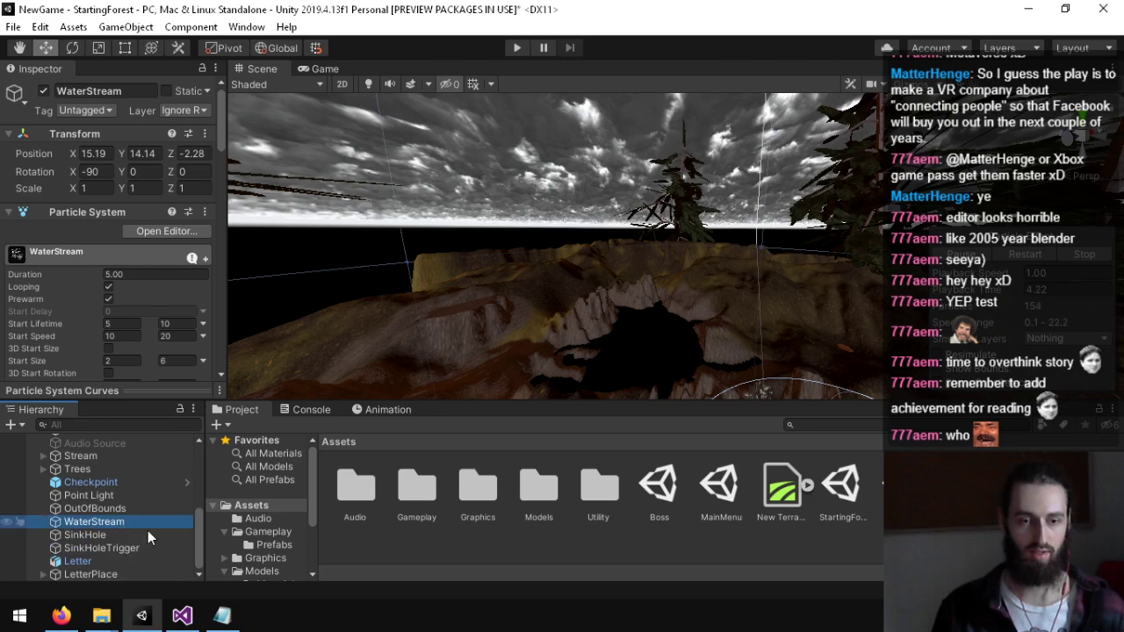
pyautogui.moveTo(721, 309); pyautogui.dragTo(863, 384, button='right')
pyautogui.press('w')
pyautogui.click(133, 93)
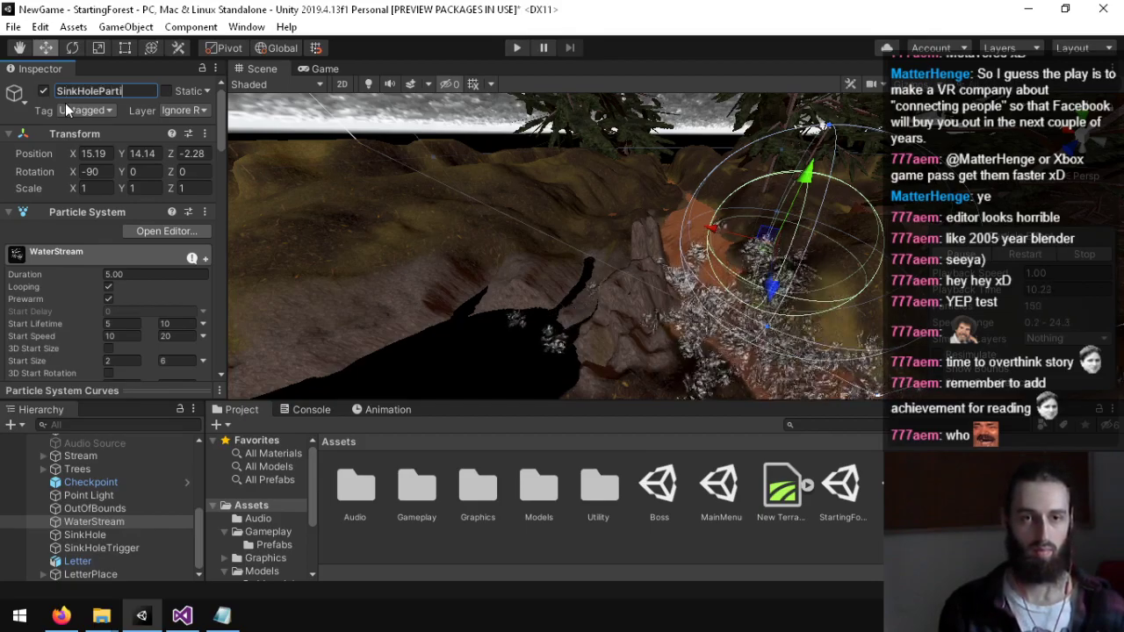
# Step: Move SinkHoleParticles over the sinkhole opening, to about X 43.22, Y 7.6, Z 24
pyautogui.moveTo(829, 201); pyautogui.dragTo(821, 252, button='right')
pyautogui.moveTo(710, 175); pyautogui.dragTo(527, 183)
pyautogui.moveTo(527, 181); pyautogui.dragTo(587, 211, button='right')
pyautogui.moveTo(583, 207); pyautogui.dragTo(513, 194)
pyautogui.moveTo(493, 141); pyautogui.dragTo(513, 185)
pyautogui.moveTo(735, 220); pyautogui.dragTo(286, 261, button='right')
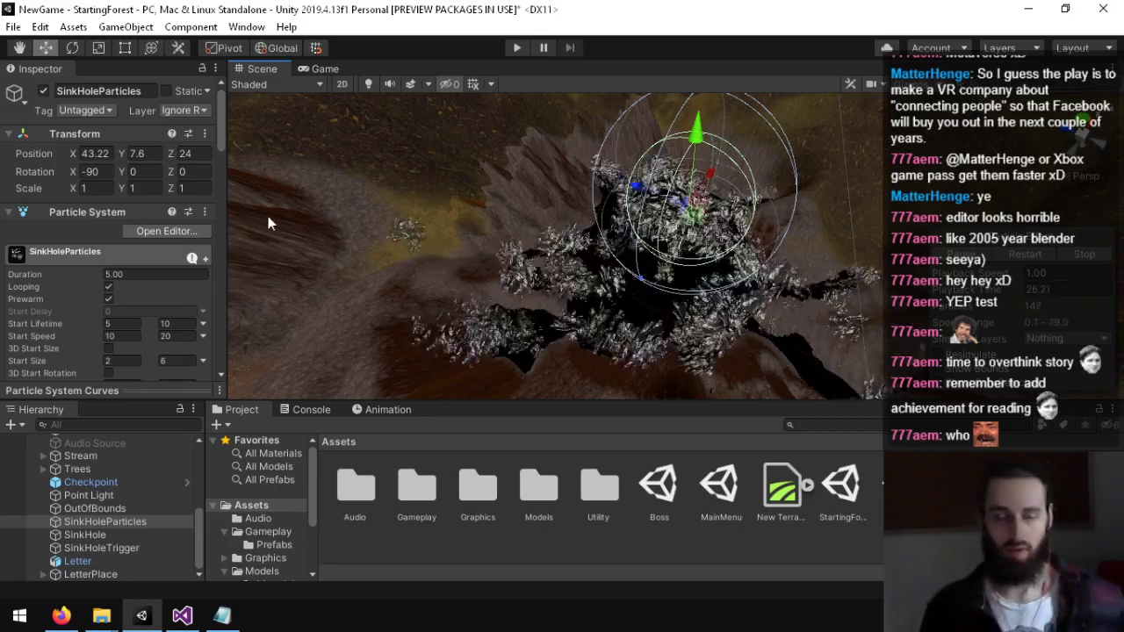
pyautogui.moveTo(565, 241); pyautogui.dragTo(690, 186, button='right')
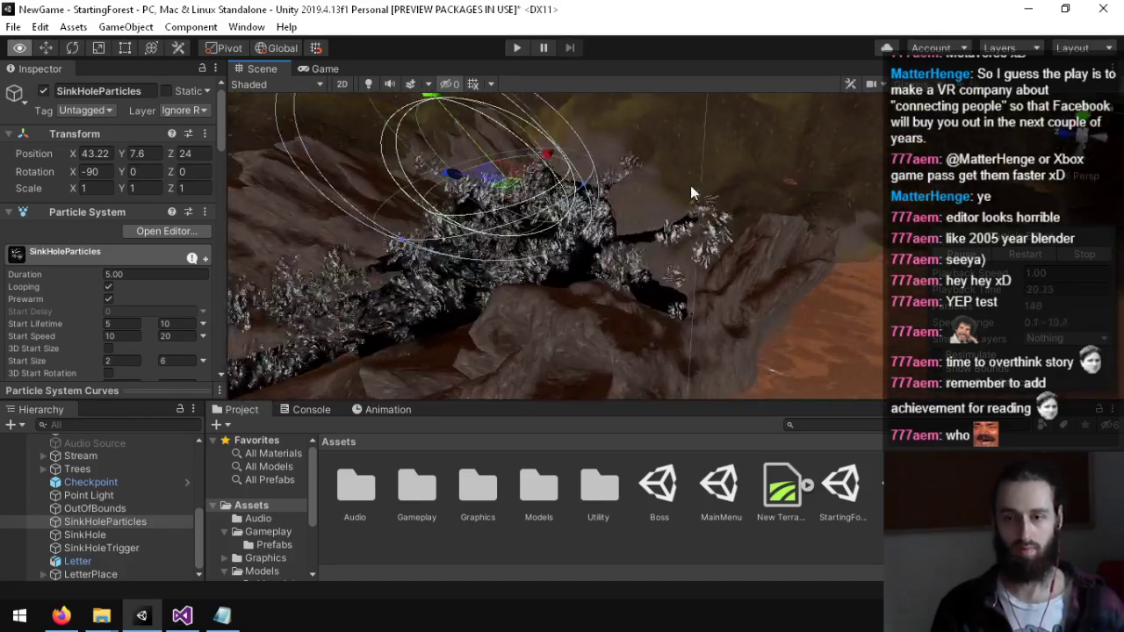
pyautogui.moveTo(529, 150); pyautogui.dragTo(585, 188)
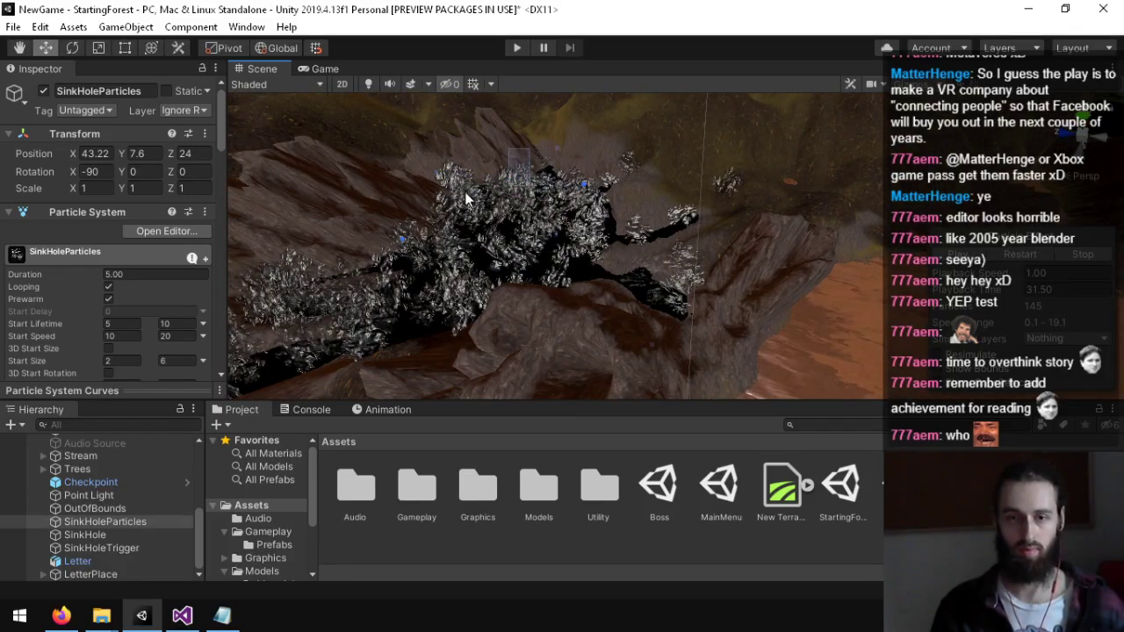
pyautogui.moveTo(466, 200); pyautogui.dragTo(455, 206)
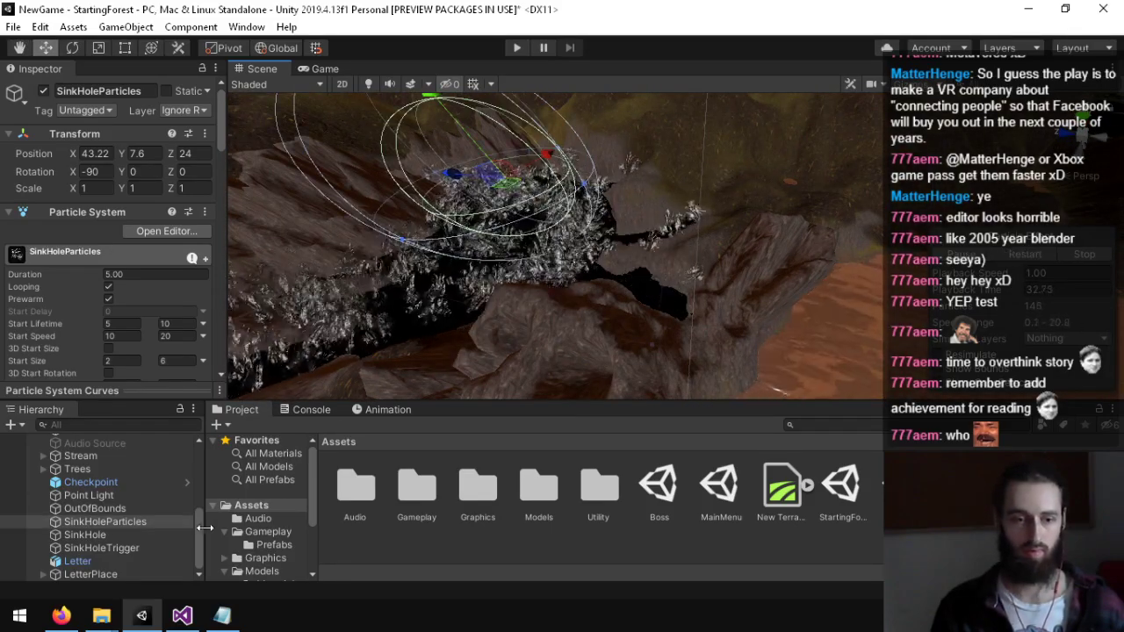
# Step: Disable the Collision module of the SinkHoleParticles particle system
pyautogui.click(120, 522)
pyautogui.scroll(-10, 45, 304)
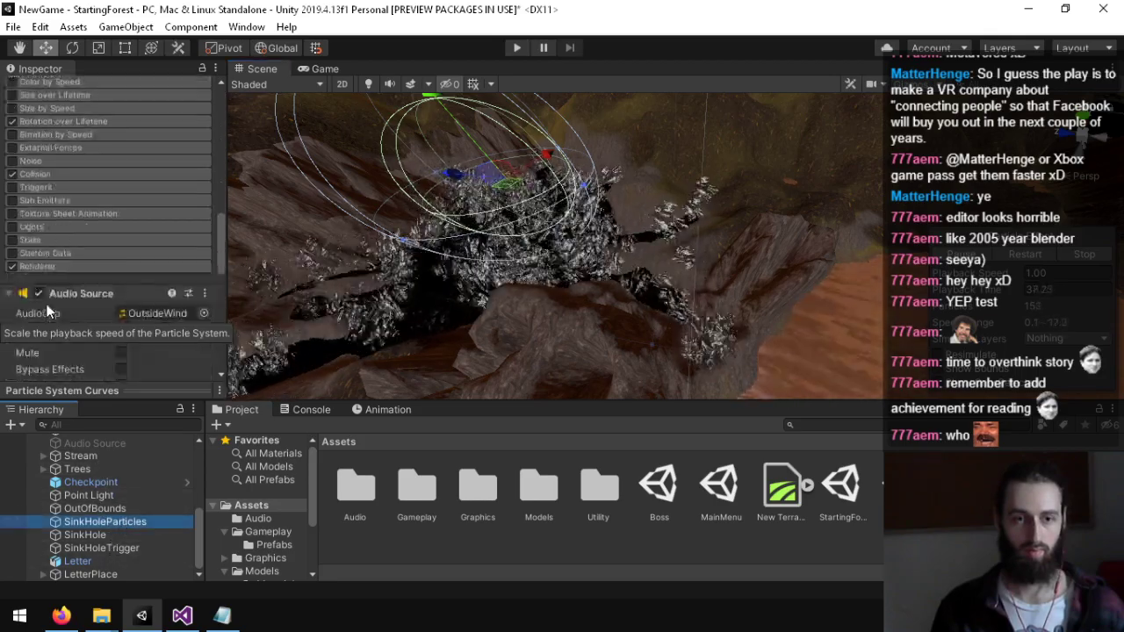
pyautogui.scroll(3, 44, 294)
pyautogui.click(14, 322)
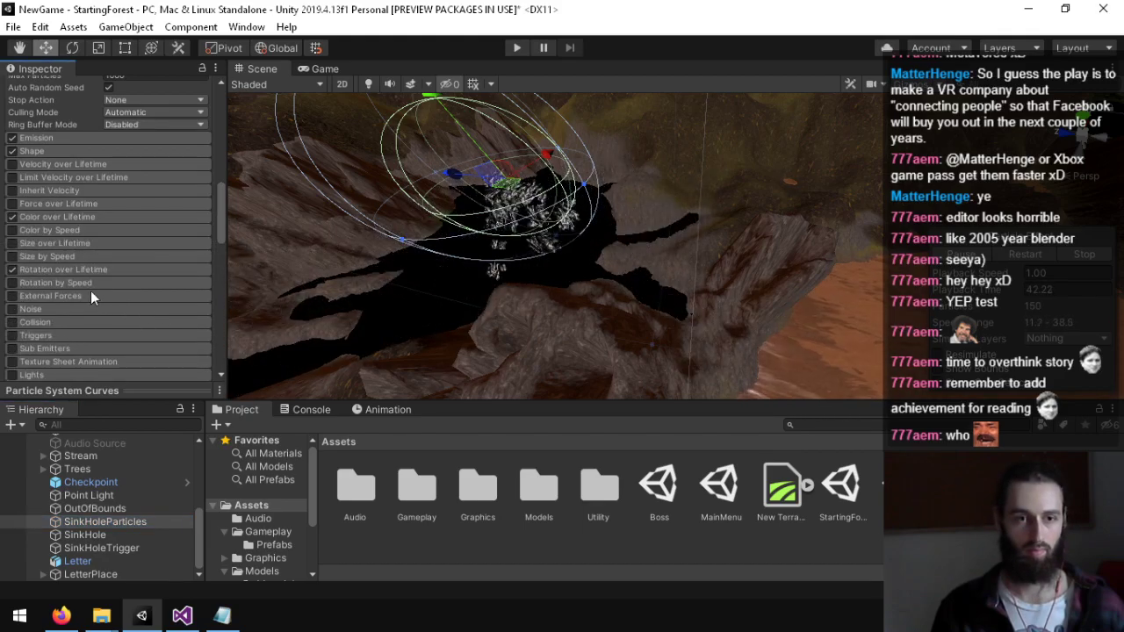
# Step: Change the particle system's emission shape to Sphere, keeping the arc mode at Random
pyautogui.click(45, 149)
pyautogui.click(46, 148)
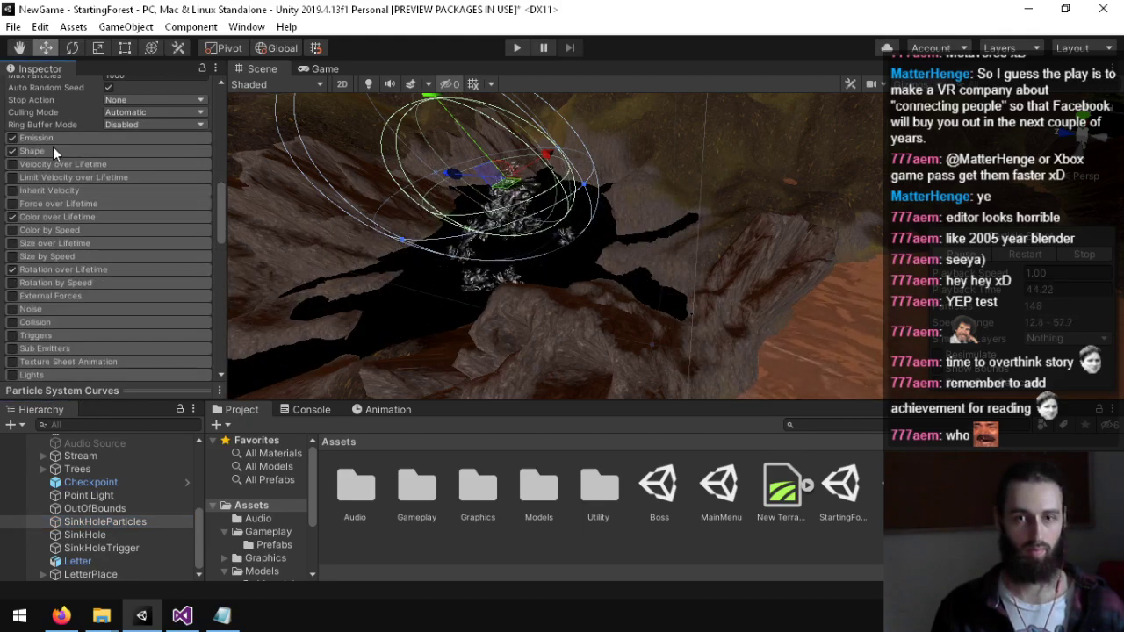
pyautogui.click(52, 148)
pyautogui.click(139, 167)
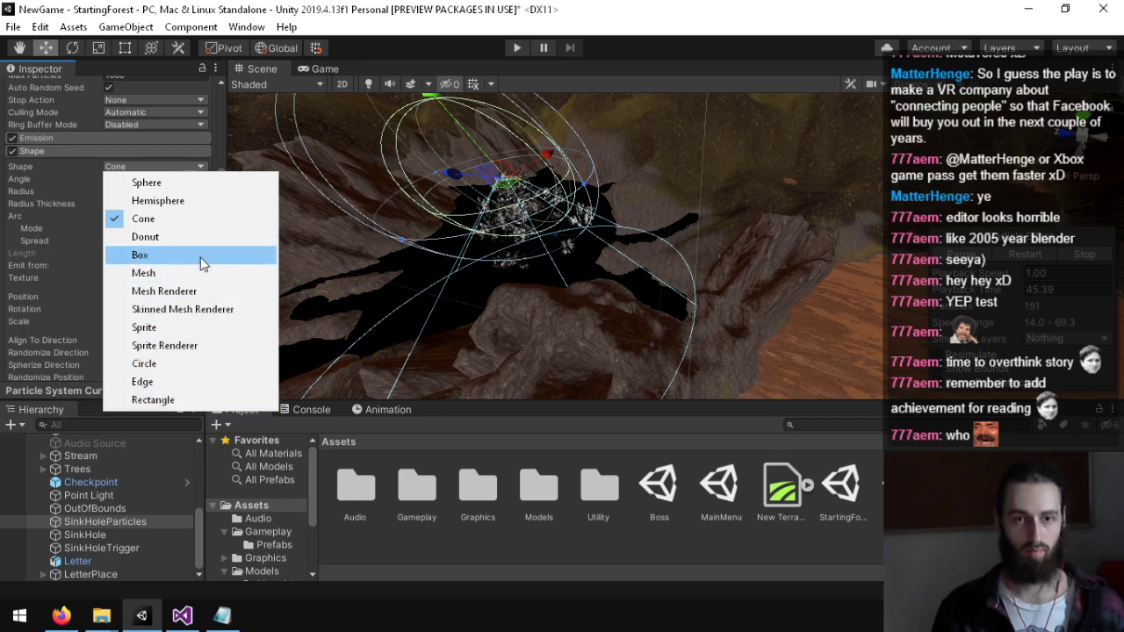
pyautogui.click(200, 183)
pyautogui.keyDown('alt'); pyautogui.moveTo(457, 193); pyautogui.dragTo(481, 187); pyautogui.keyUp('alt')
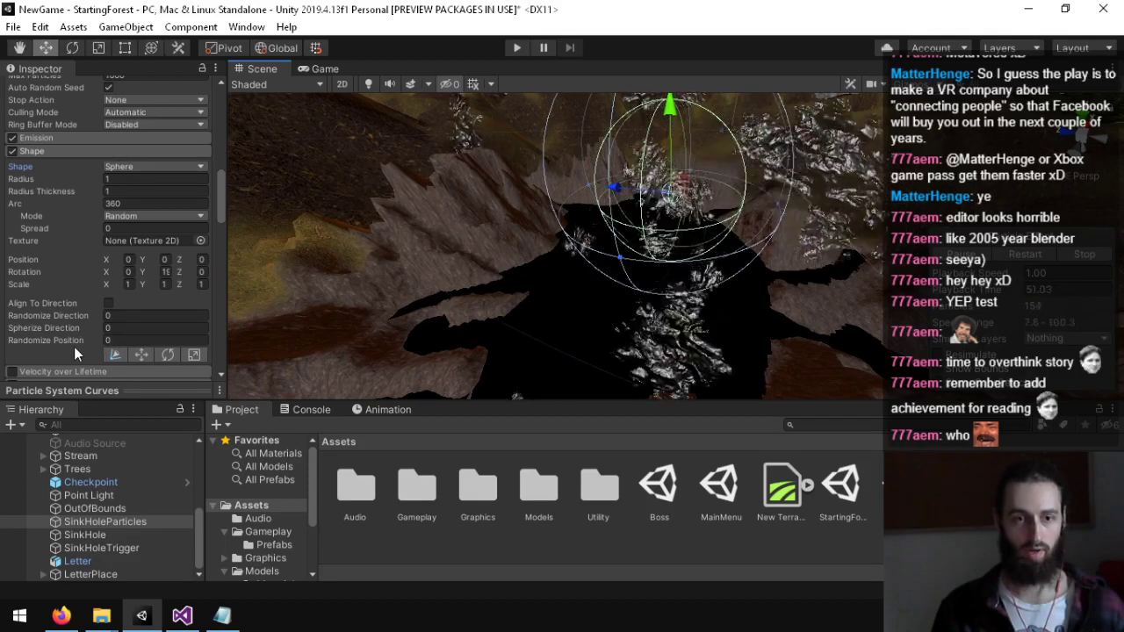
pyautogui.click(125, 215)
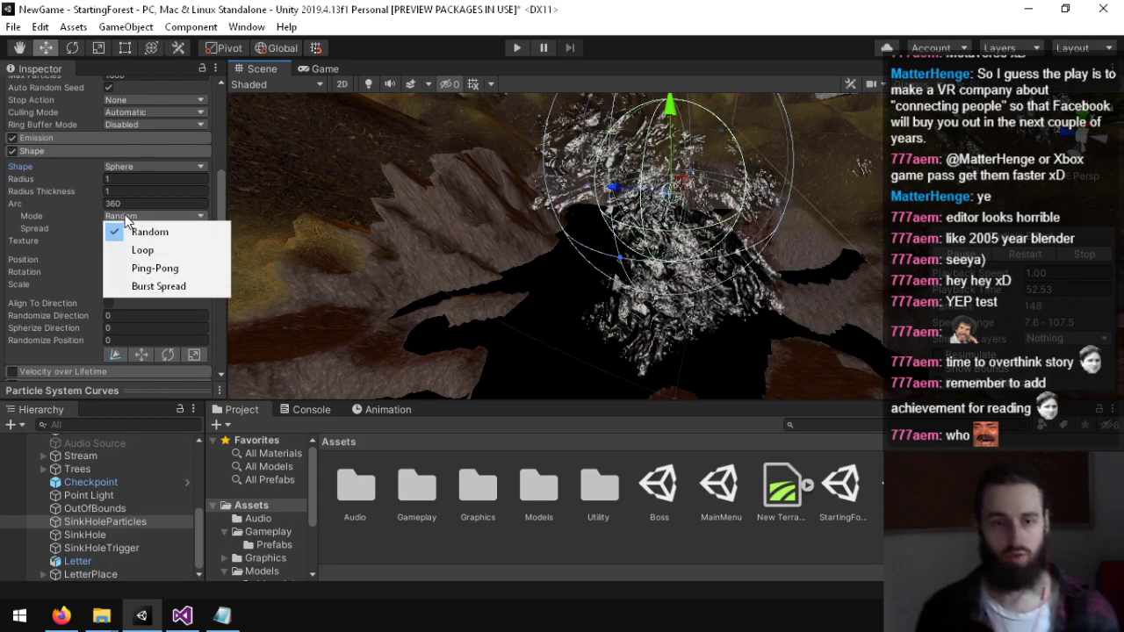
pyautogui.click(140, 230)
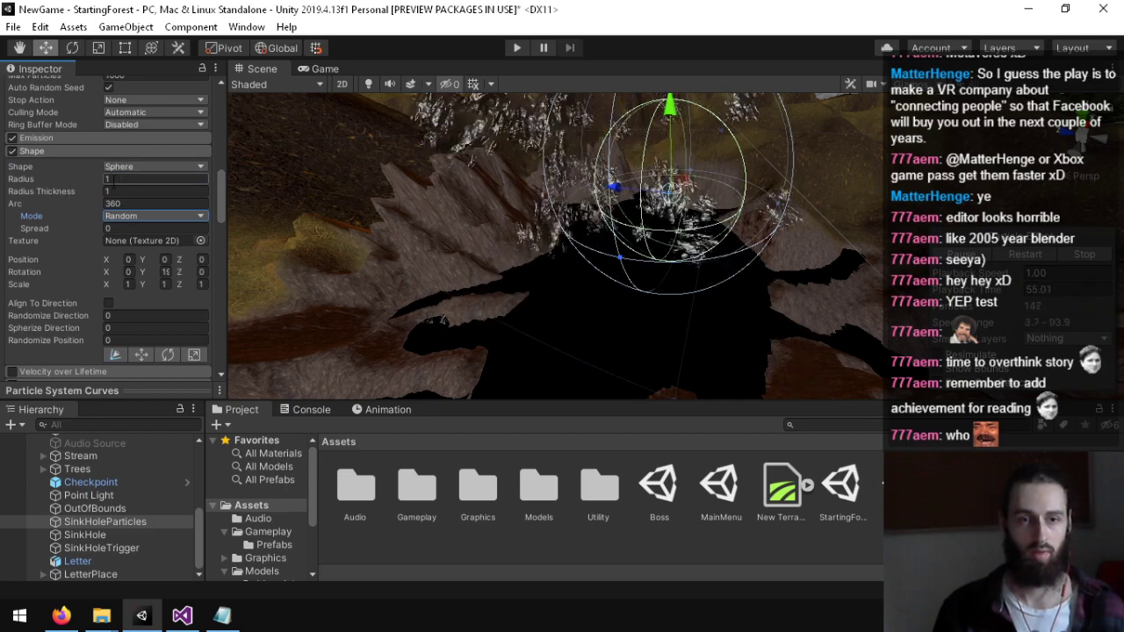
# Step: Set the sphere emitter's radius to 4 and try a radius thickness of 4
pyautogui.click(146, 179)
pyautogui.write('4')
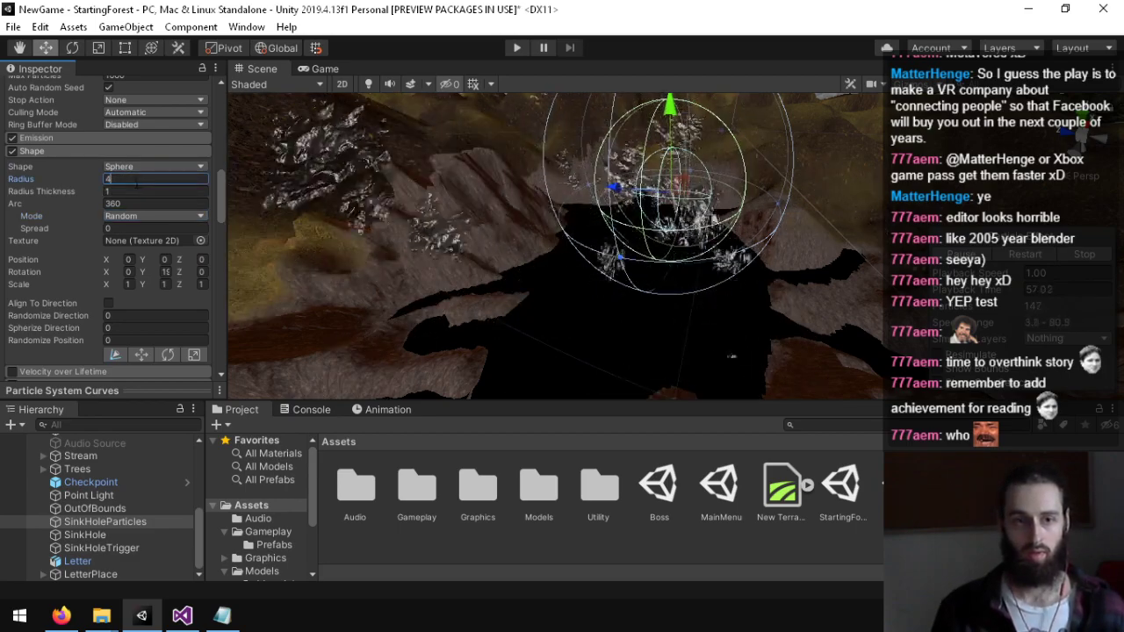
pyautogui.click(130, 191)
pyautogui.write('4')
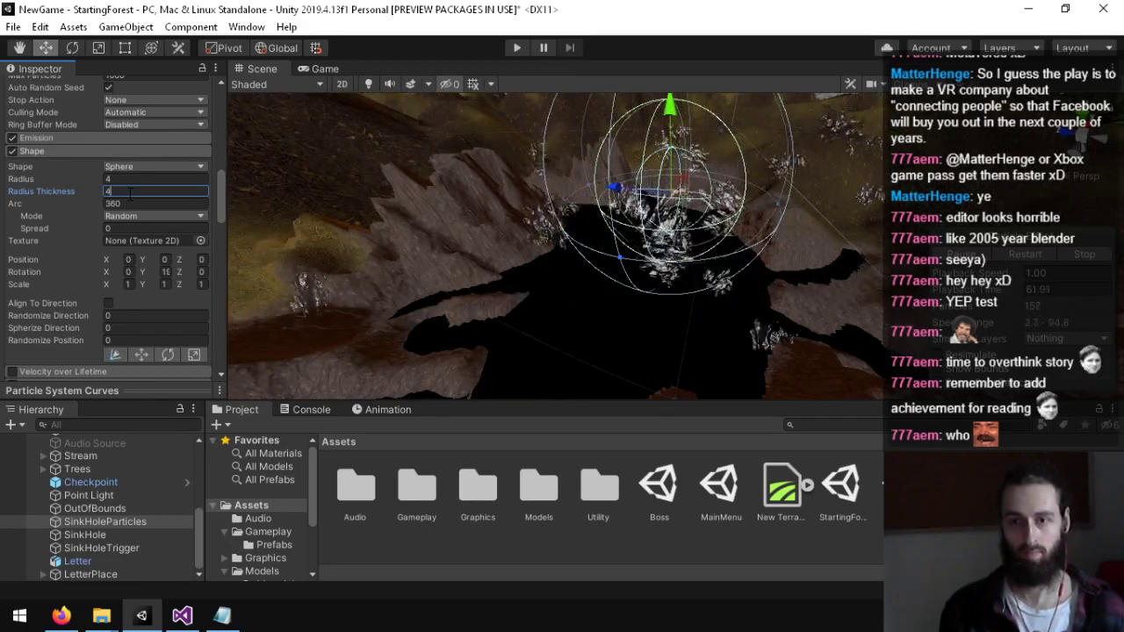
pyautogui.keyDown('alt'); pyautogui.moveTo(751, 140); pyautogui.dragTo(743, 189); pyautogui.keyUp('alt')
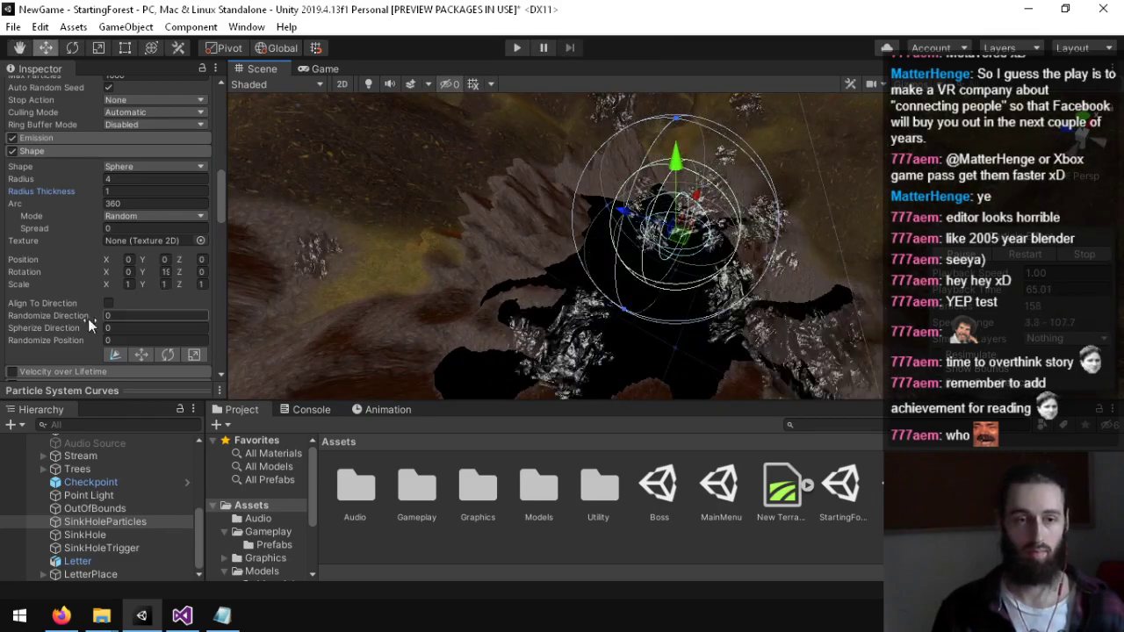
# Step: Enlarge the sphere emitter's radius to 12.67 and view the particles around the sinkhole without the emitter selected
pyautogui.scroll(12, 59, 259)
pyautogui.scroll(-20, 66, 271)
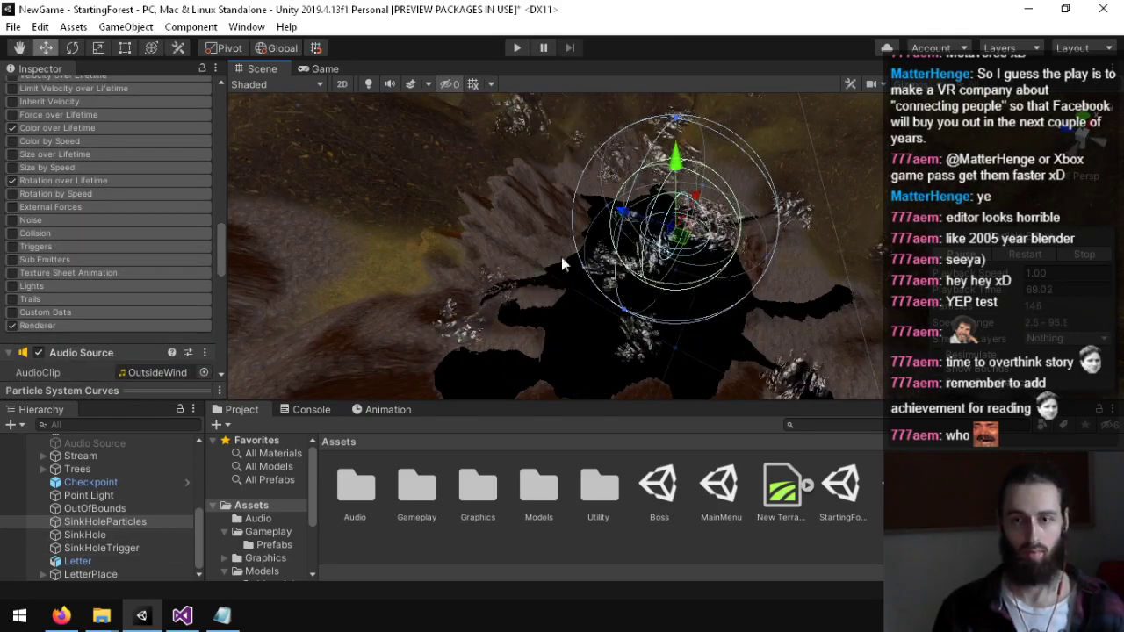
pyautogui.scroll(3, 92, 316)
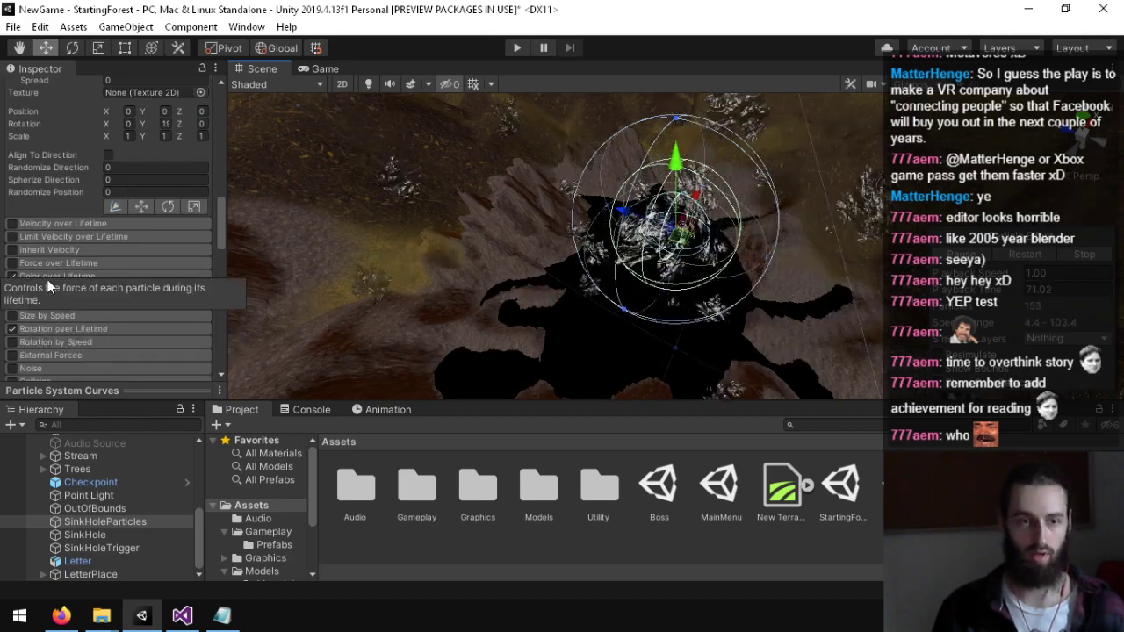
pyautogui.scroll(8, 68, 282)
pyautogui.scroll(-5, 65, 286)
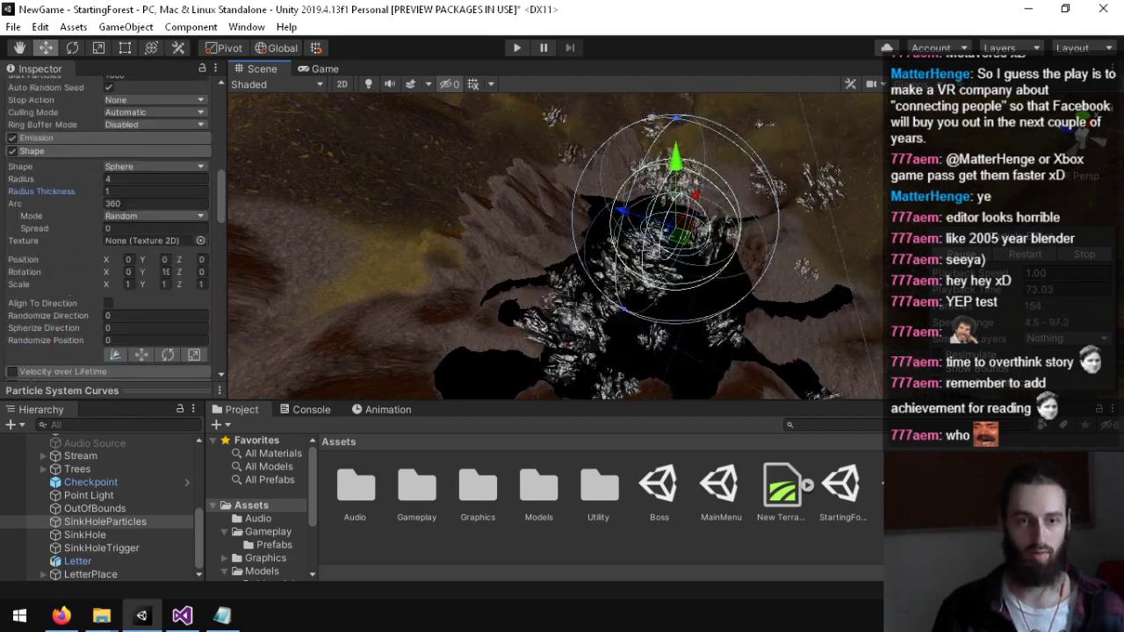
pyautogui.moveTo(61, 178); pyautogui.dragTo(312, 186)
pyautogui.moveTo(628, 213); pyautogui.dragTo(848, 166, button='right')
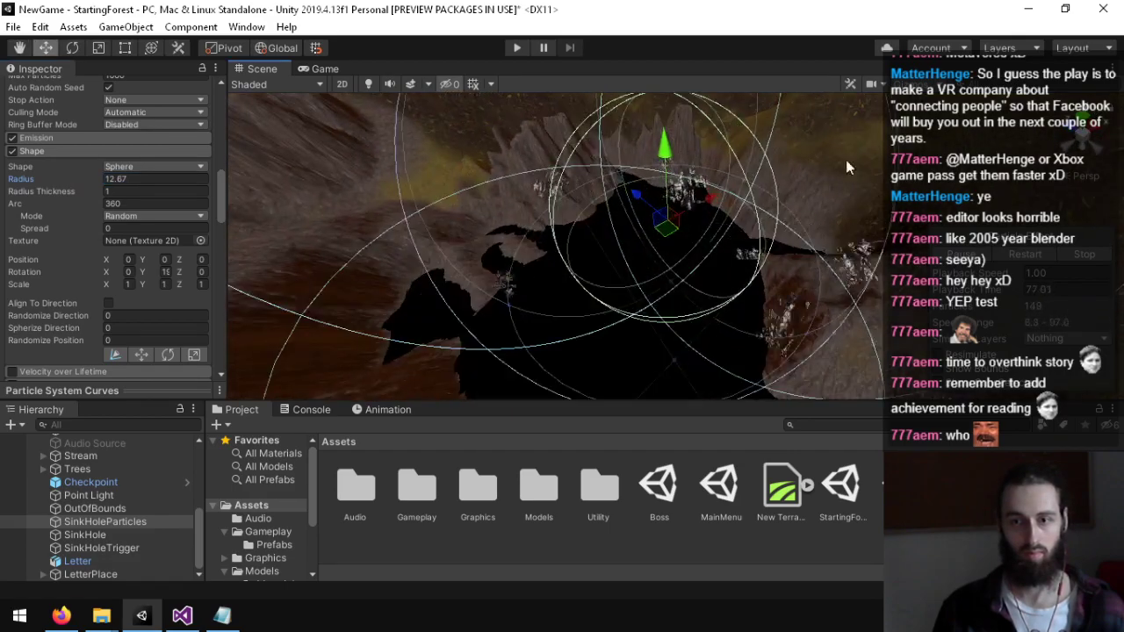
pyautogui.click(1102, 176)
pyautogui.press('s')
pyautogui.moveTo(769, 188); pyautogui.dragTo(772, 186, button='right')
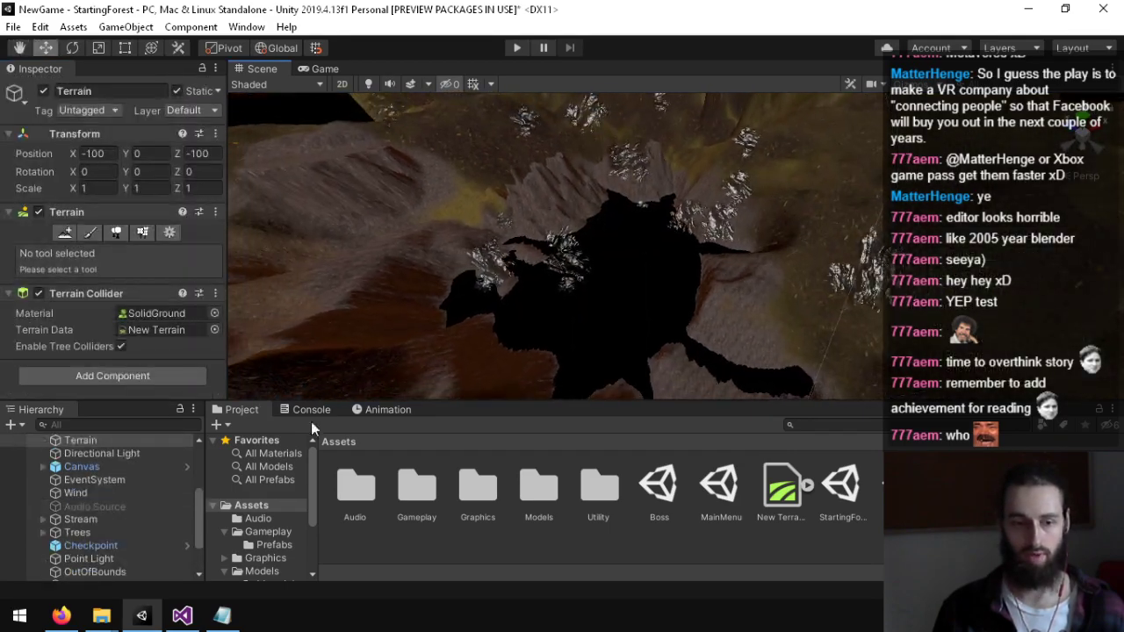
# Step: Remove the Audio Source and Sphere Collider components from SinkHoleParticles
pyautogui.scroll(-2, 90, 517)
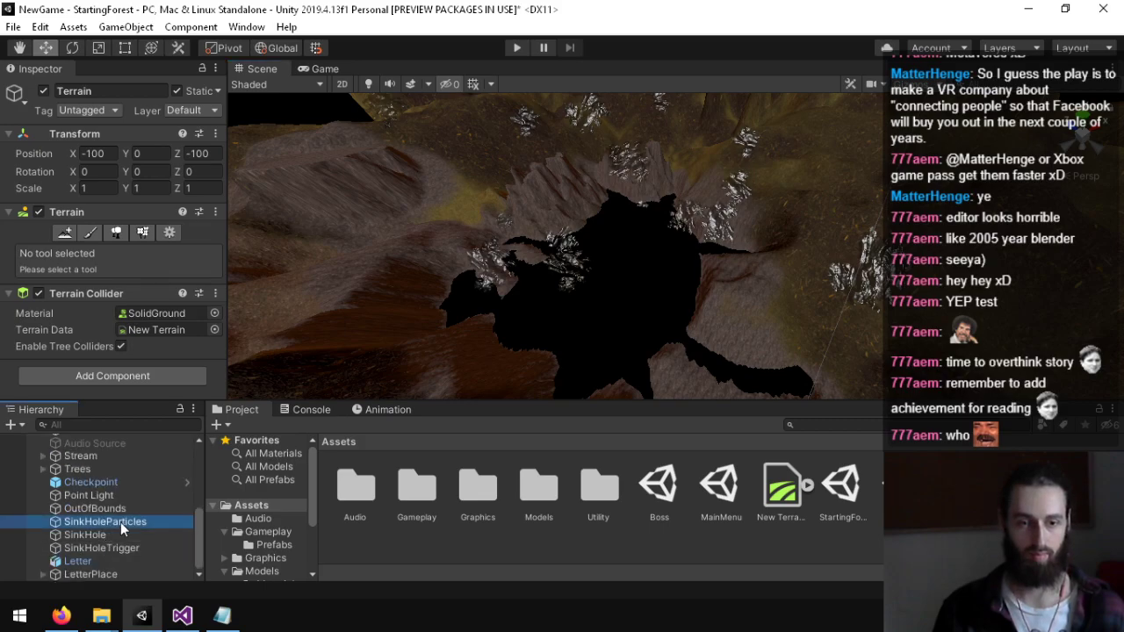
pyautogui.click(114, 522)
pyautogui.press('w')
pyautogui.moveTo(539, 207); pyautogui.dragTo(720, 200, button='right')
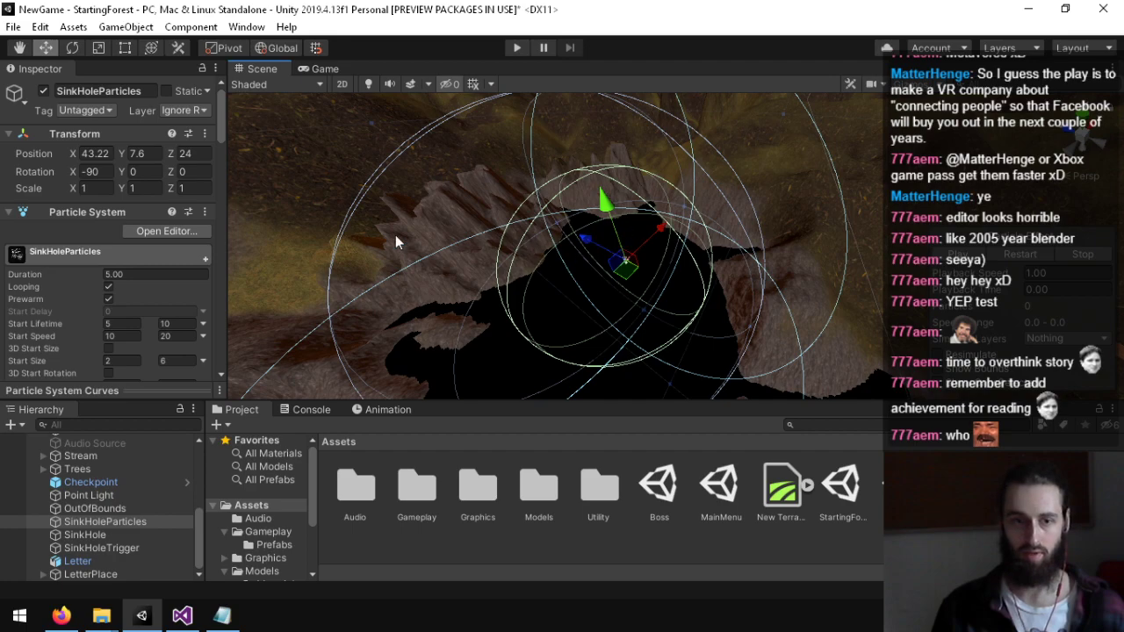
pyautogui.scroll(-6, 66, 288)
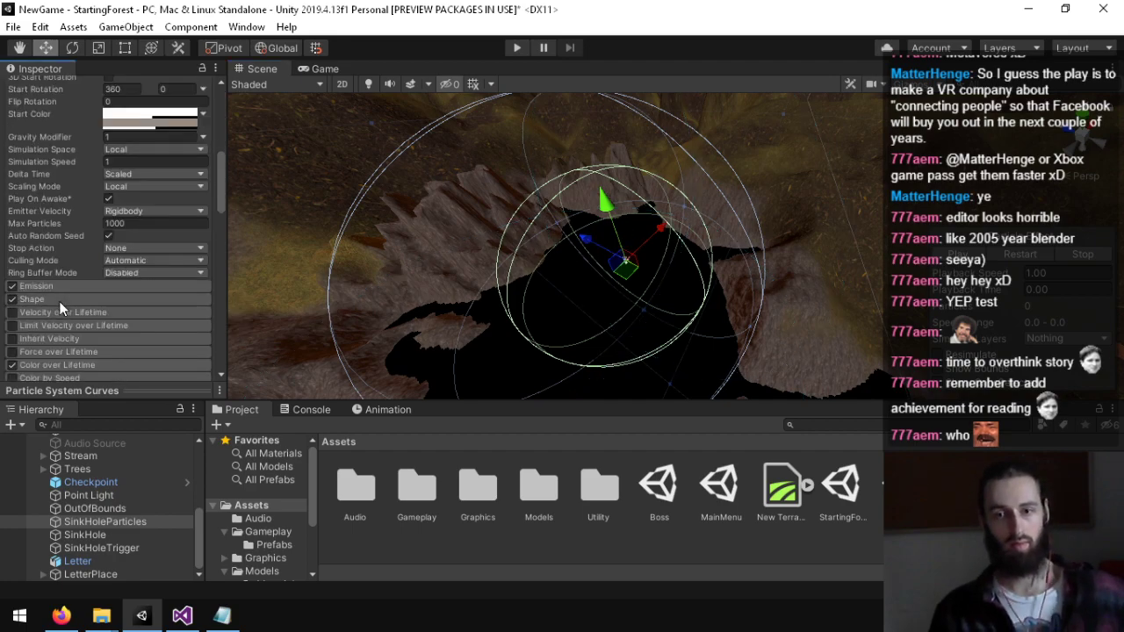
pyautogui.scroll(-5, 62, 308)
pyautogui.click(62, 265)
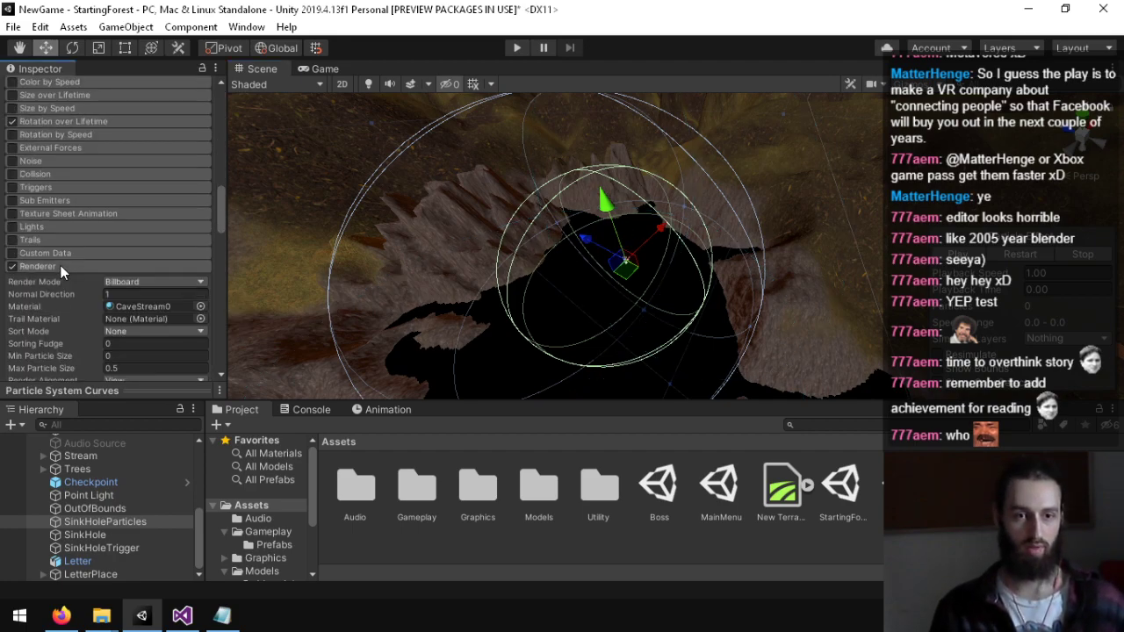
pyautogui.click(64, 268)
pyautogui.scroll(-4, 101, 279)
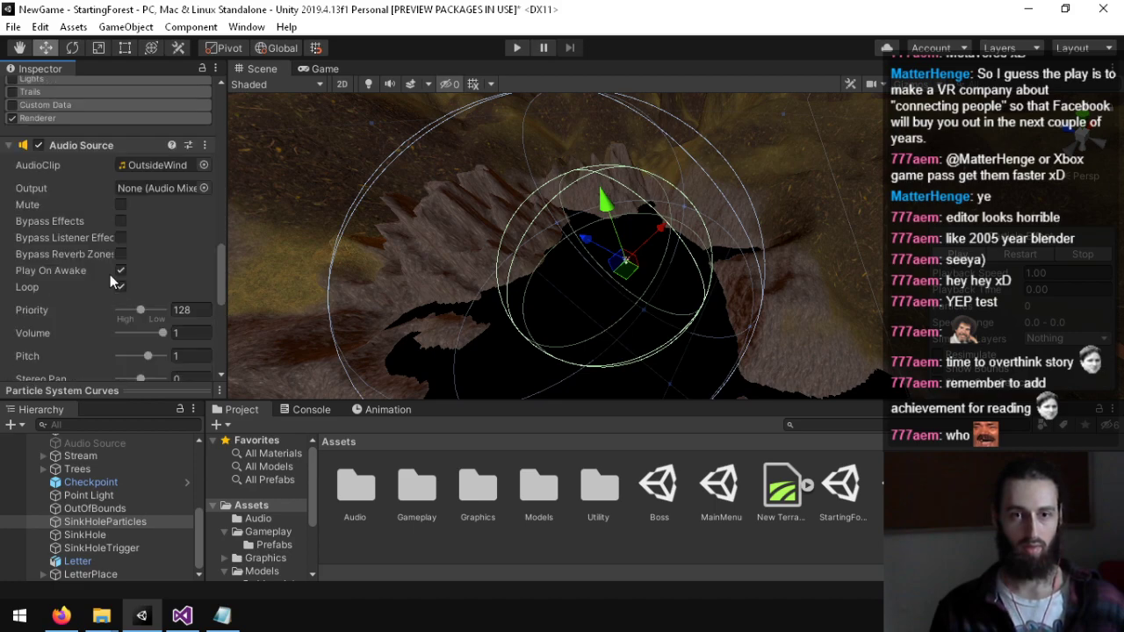
pyautogui.rightClick(109, 149)
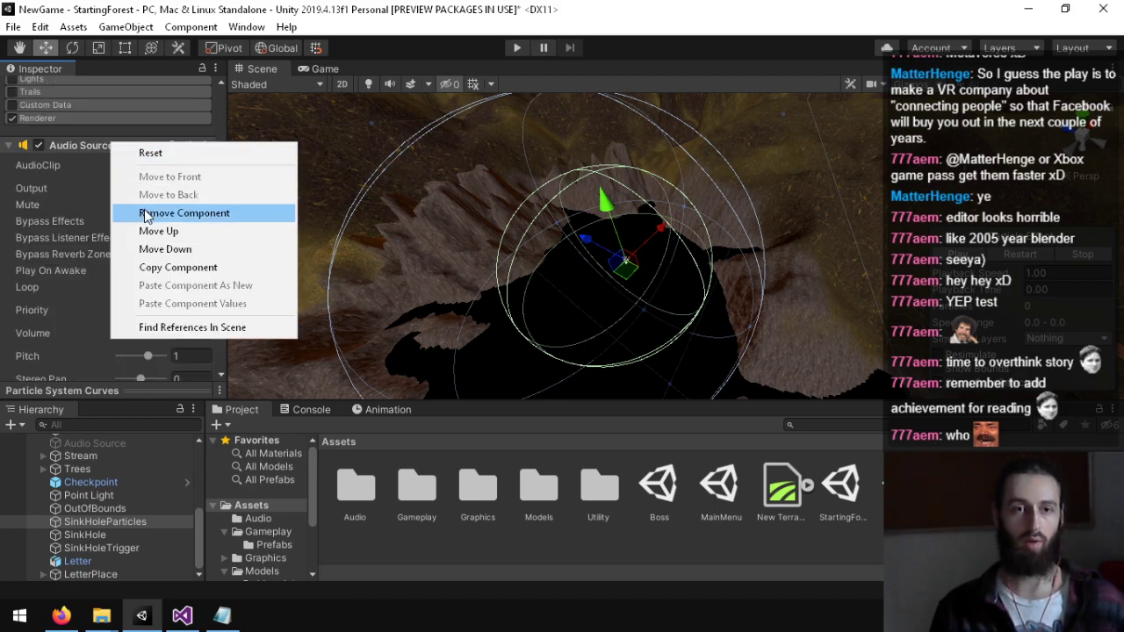
pyautogui.click(147, 213)
pyautogui.rightClick(115, 203)
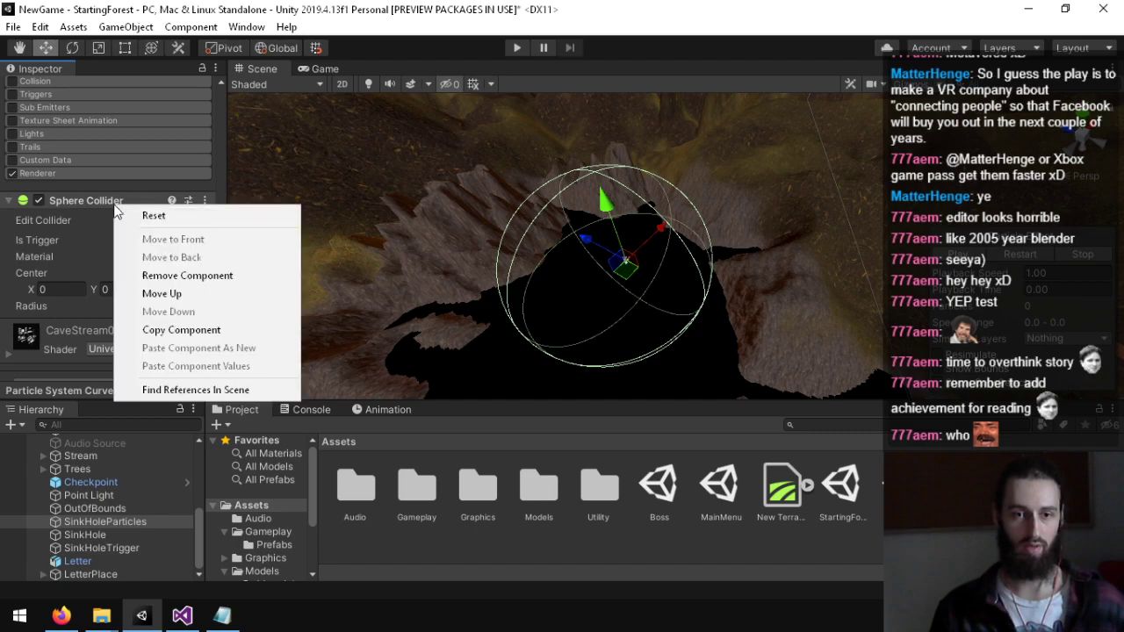
pyautogui.click(155, 276)
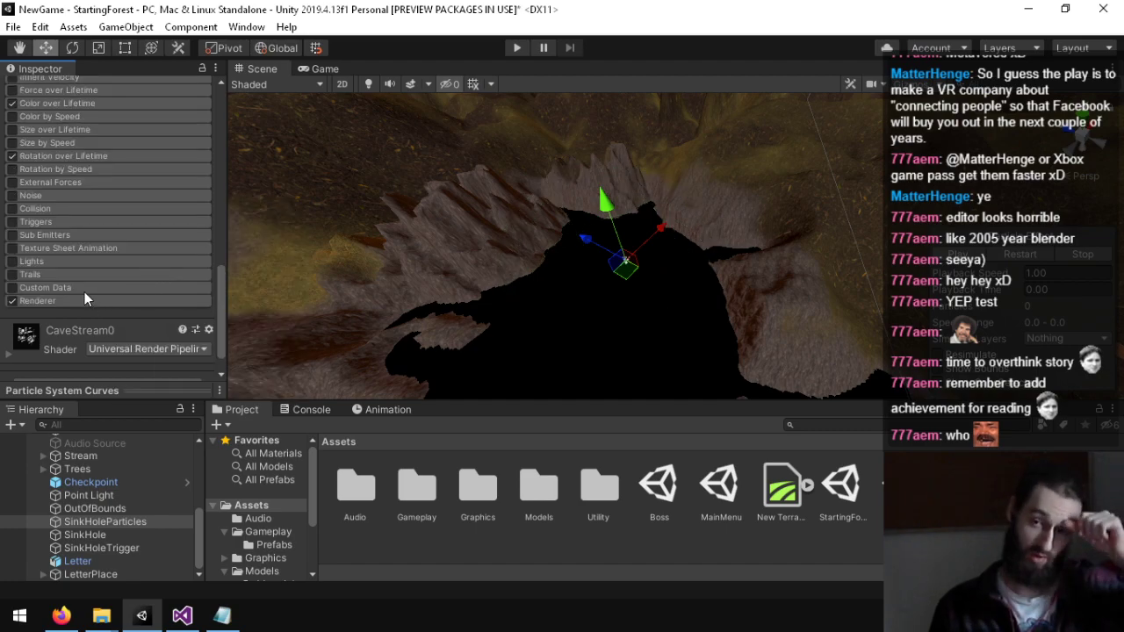
# Step: Play the SinkHoleParticles simulation and examine how the particles spread around the sinkhole
pyautogui.scroll(-1, 86, 299)
pyautogui.scroll(10, 83, 283)
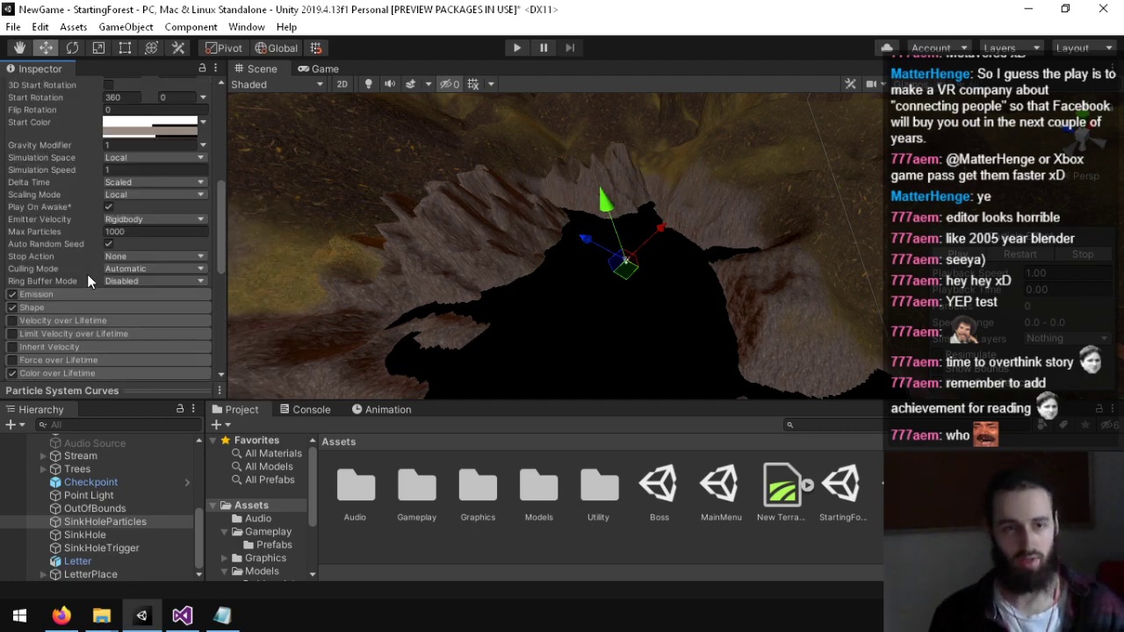
pyautogui.scroll(3, 101, 299)
pyautogui.scroll(-5, 104, 301)
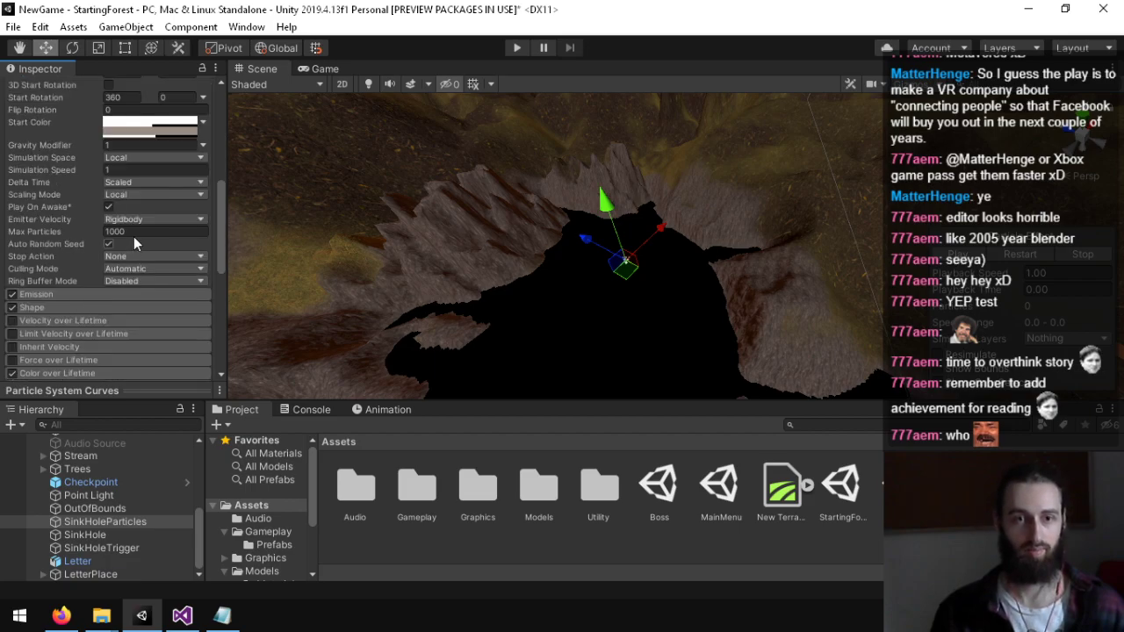
pyautogui.click(947, 255)
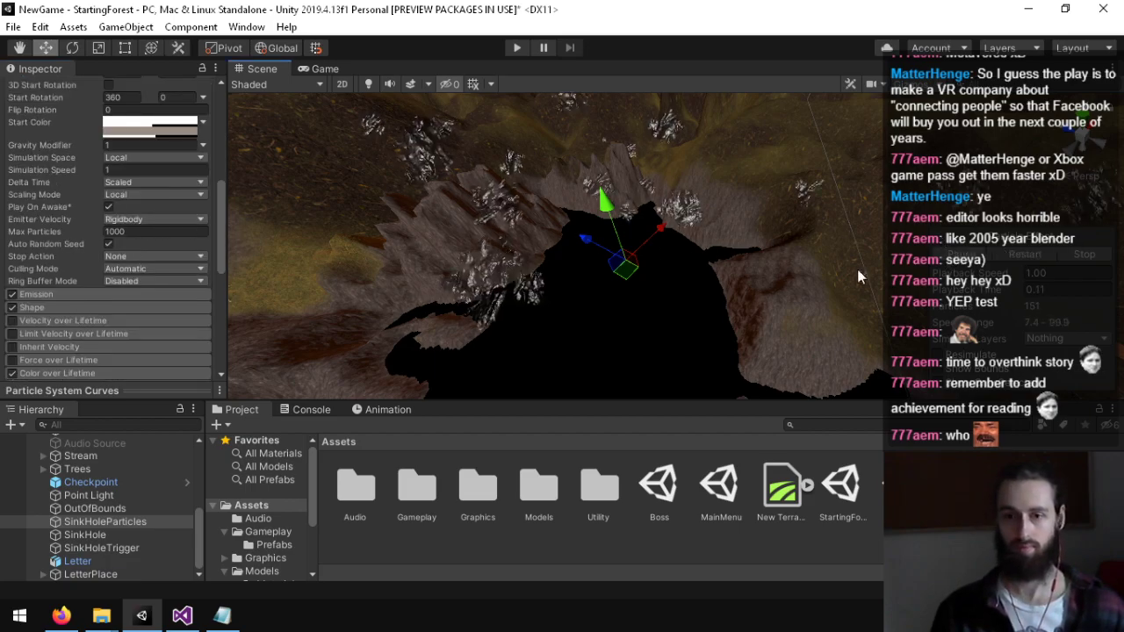
pyautogui.moveTo(573, 253); pyautogui.dragTo(360, 237, button='right')
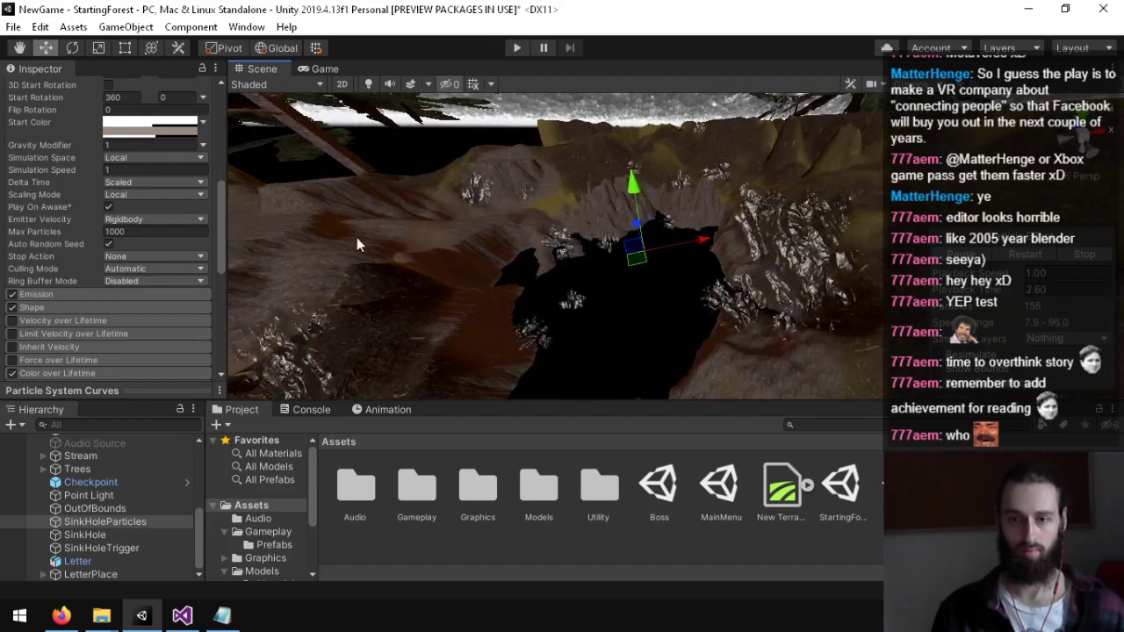
# Step: Set the sphere emitter's radius thickness to 0 in the Shape module
pyautogui.click(50, 305)
pyautogui.moveTo(562, 290); pyautogui.dragTo(713, 295, button='right')
pyautogui.click(161, 347)
pyautogui.write('0')
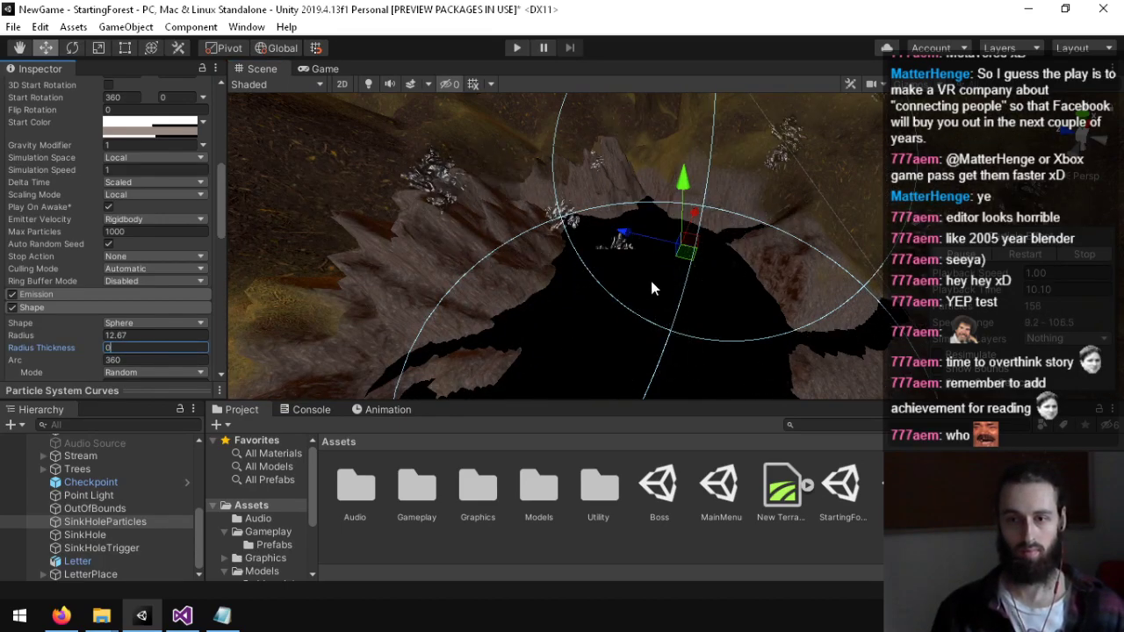
pyautogui.moveTo(652, 282); pyautogui.dragTo(422, 285, button='right')
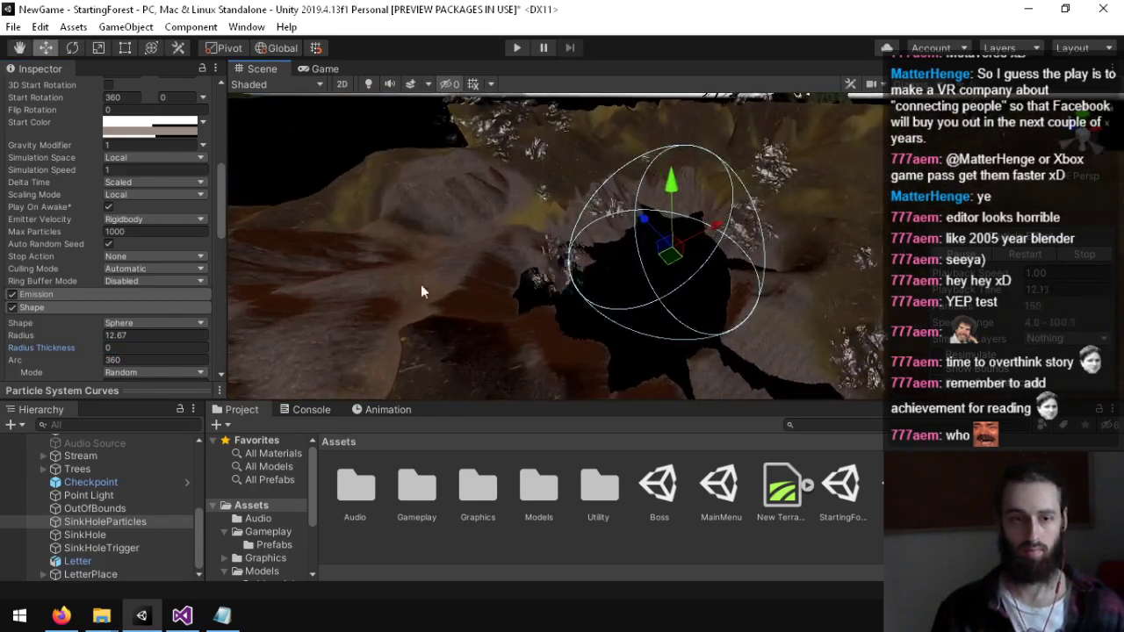
# Step: Set the sphere emitter's radius to 12 and the particles' start speed to a range of -20 to -10
pyautogui.scroll(-6, 58, 338)
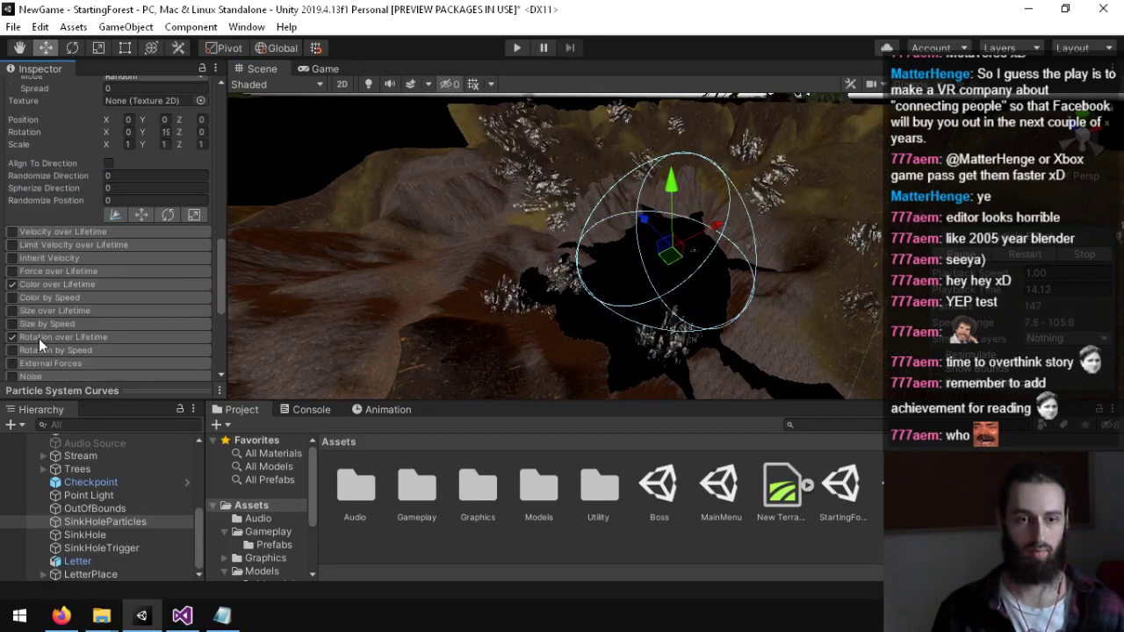
pyautogui.scroll(5, 38, 338)
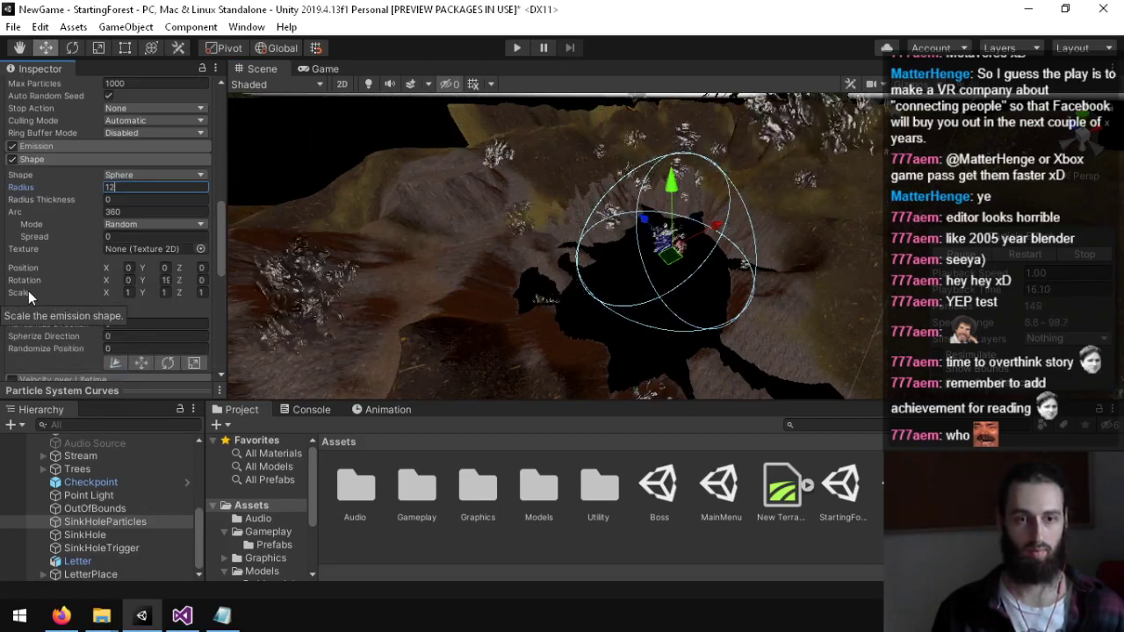
pyautogui.scroll(5, 39, 294)
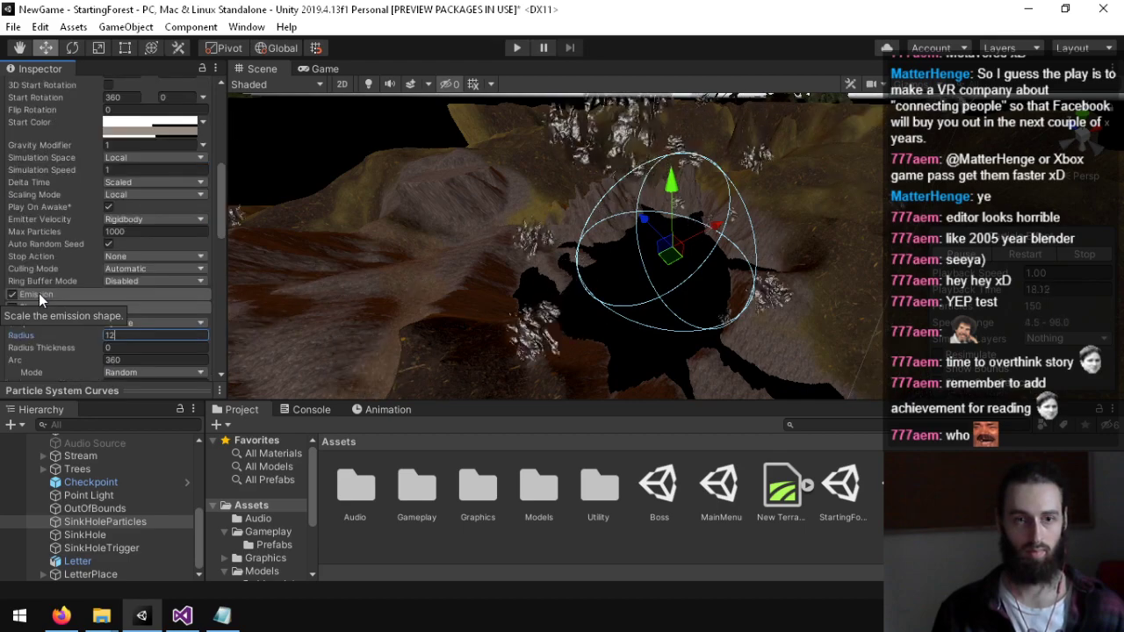
pyautogui.scroll(5, 44, 272)
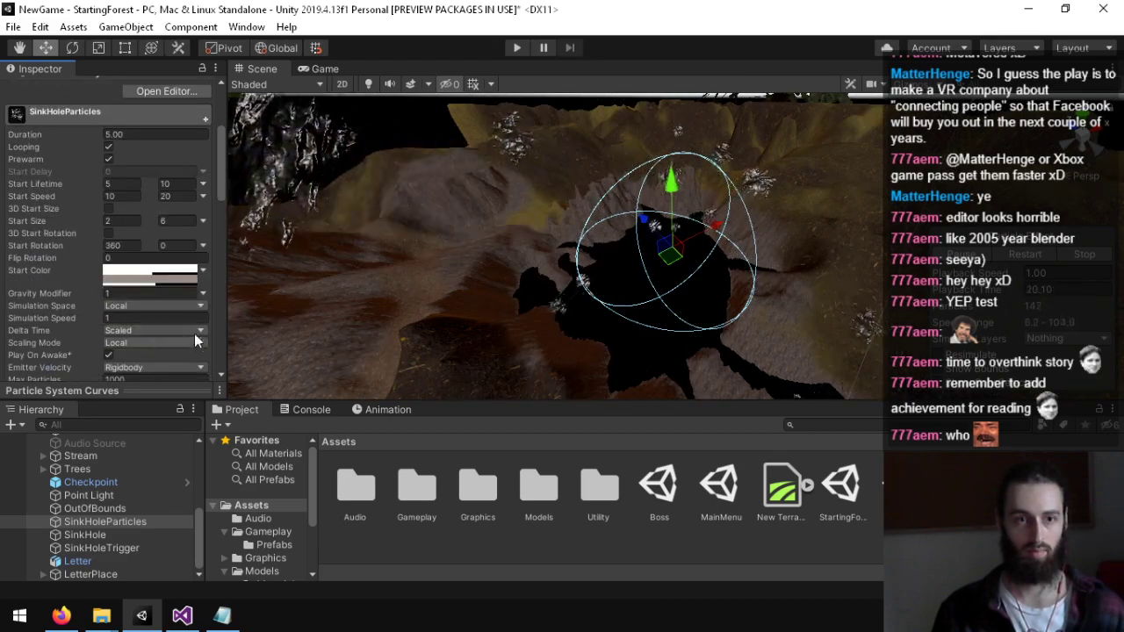
pyautogui.click(128, 195)
pyautogui.write('-20')
pyautogui.press('Tab')
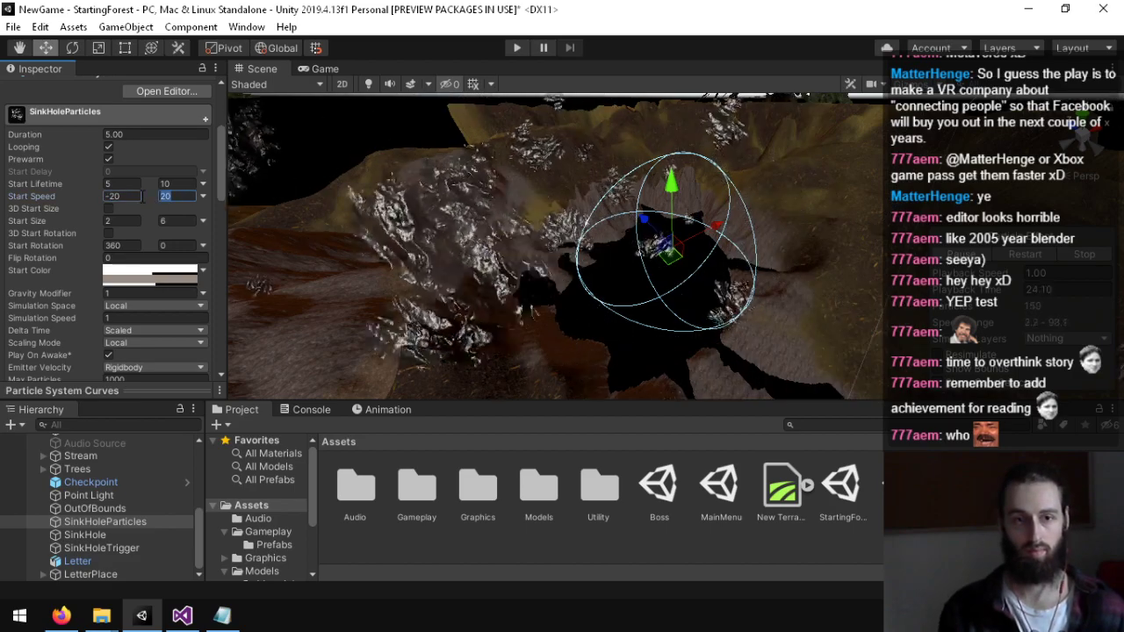
pyautogui.write('-10')
# Step: Move SinkHoleParticles over the centre of the sinkhole, to about X 43.22, Y 3.2, Z 30.4
pyautogui.moveTo(619, 210); pyautogui.dragTo(622, 213, button='right')
pyautogui.keyDown('alt'); pyautogui.moveTo(622, 213); pyautogui.dragTo(516, 213); pyautogui.keyUp('alt')
pyautogui.keyDown('alt'); pyautogui.moveTo(516, 213); pyautogui.dragTo(562, 219); pyautogui.keyUp('alt')
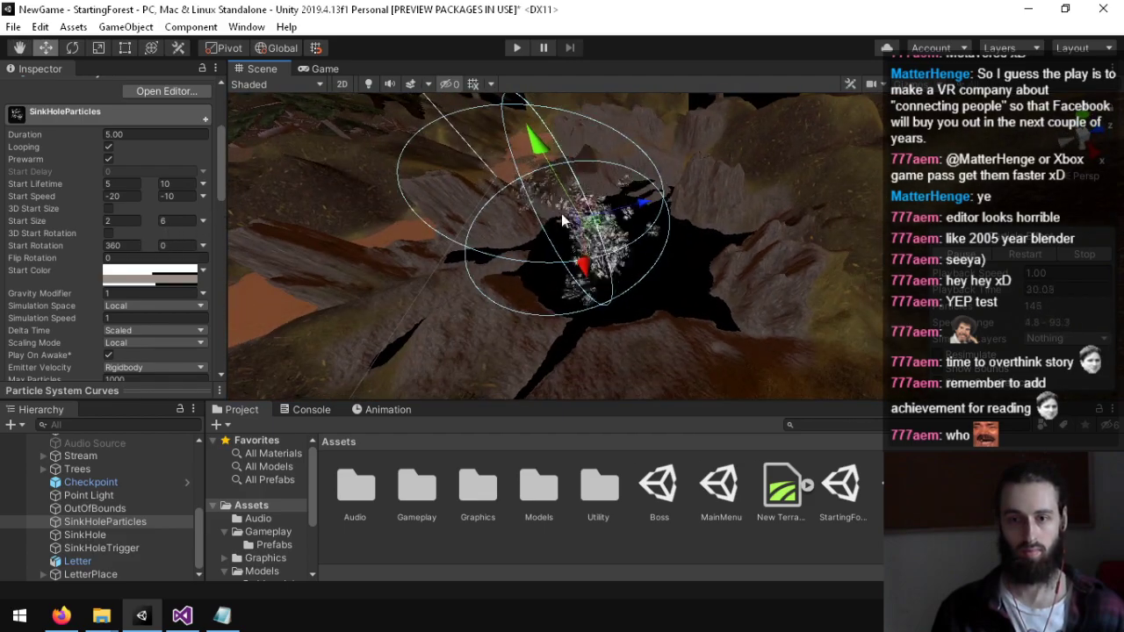
pyautogui.moveTo(642, 209); pyautogui.dragTo(687, 207)
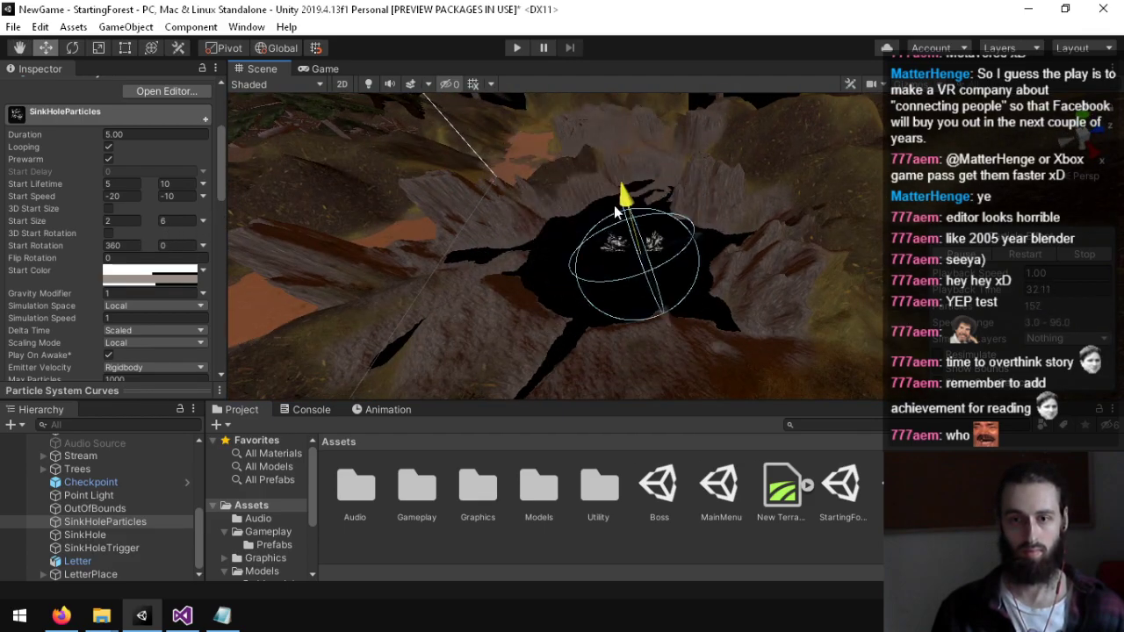
pyautogui.keyDown('alt'); pyautogui.moveTo(608, 171); pyautogui.dragTo(420, 165); pyautogui.keyUp('alt')
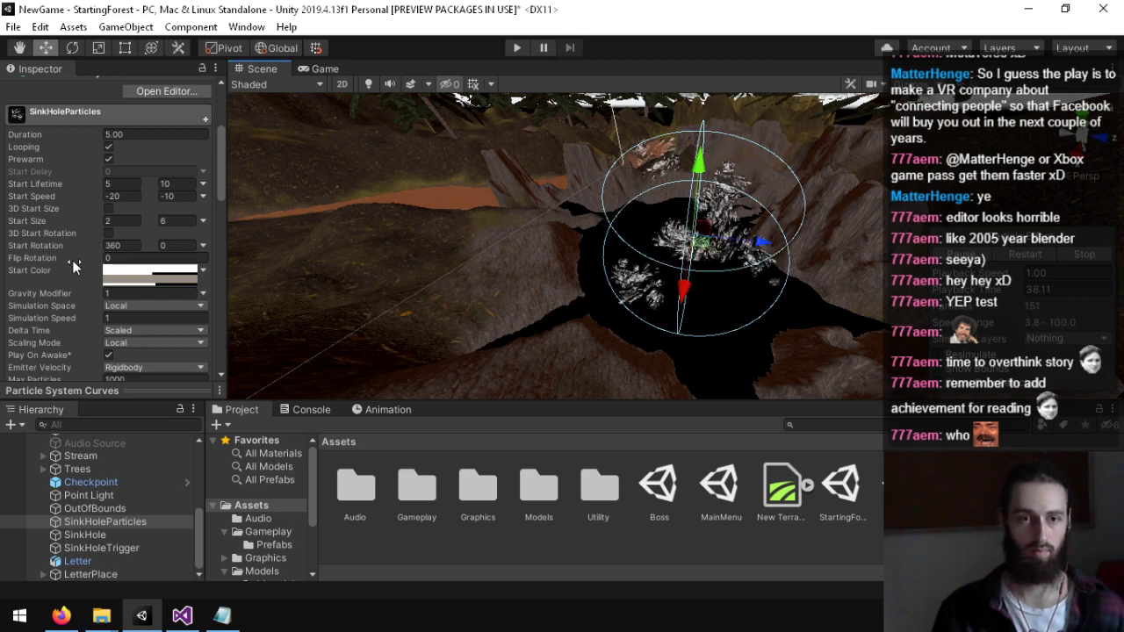
# Step: Enlarge the sphere emitter's radius to 18.92 so that it surrounds the sinkhole opening
pyautogui.scroll(-10, 75, 211)
pyautogui.scroll(4, 59, 208)
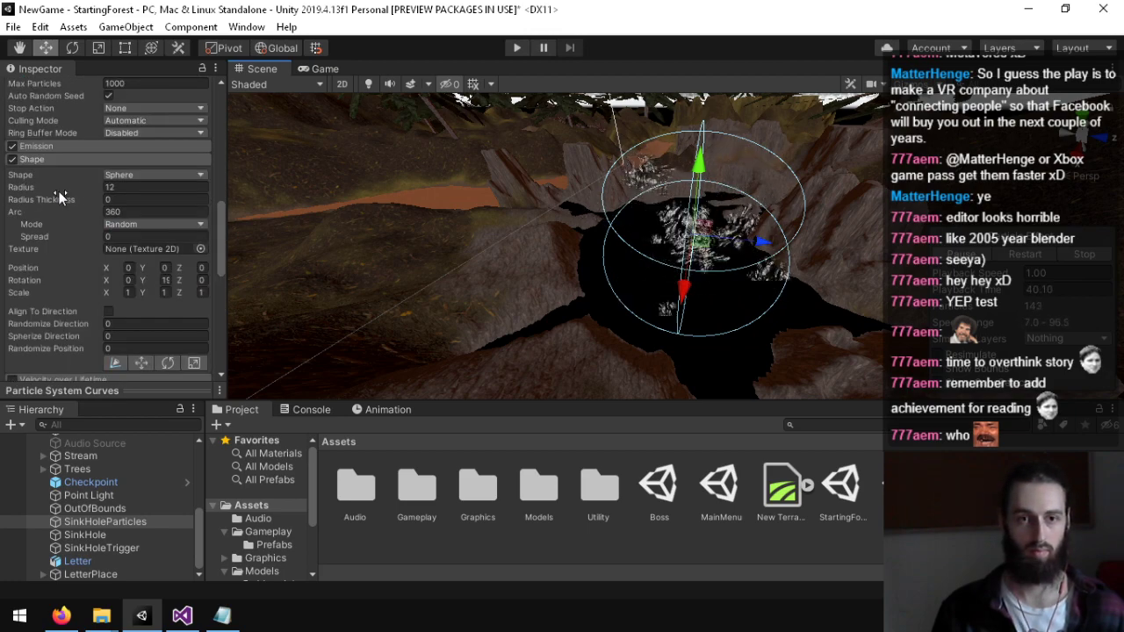
pyautogui.moveTo(47, 190); pyautogui.dragTo(178, 193)
pyautogui.keyDown('alt'); pyautogui.moveTo(421, 189); pyautogui.dragTo(811, 100); pyautogui.keyUp('alt')
pyautogui.moveTo(810, 100); pyautogui.dragTo(194, 186, button='right')
pyautogui.keyDown('alt'); pyautogui.moveTo(195, 192); pyautogui.dragTo(214, 132); pyautogui.keyUp('alt')
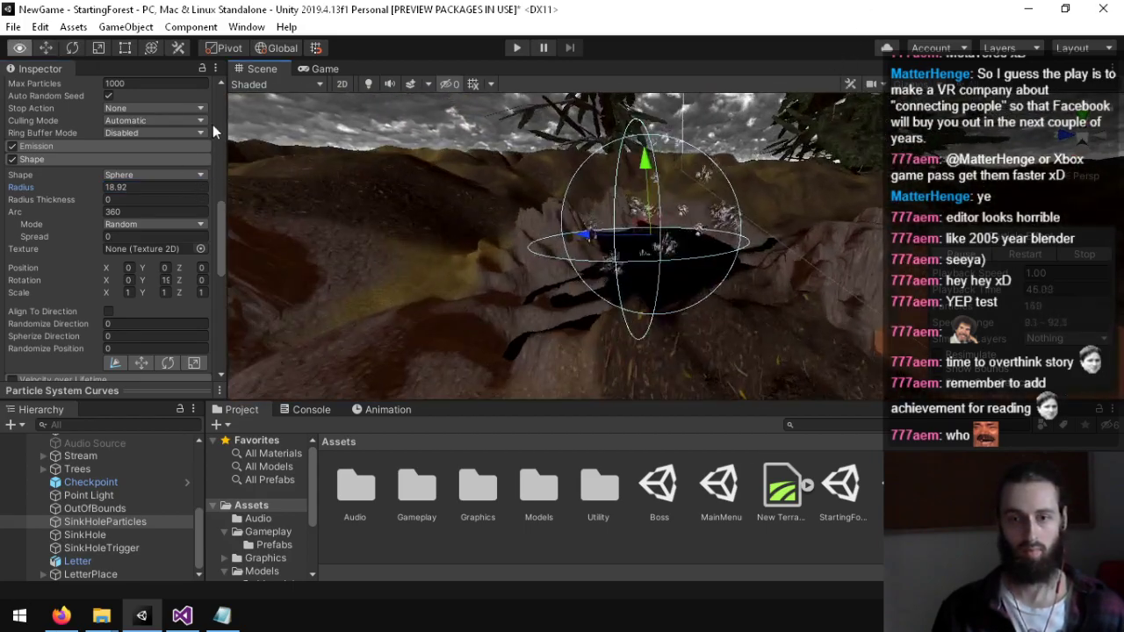
# Step: Change the emitter's shape from Sphere to Circle in the Shape module
pyautogui.click(117, 176)
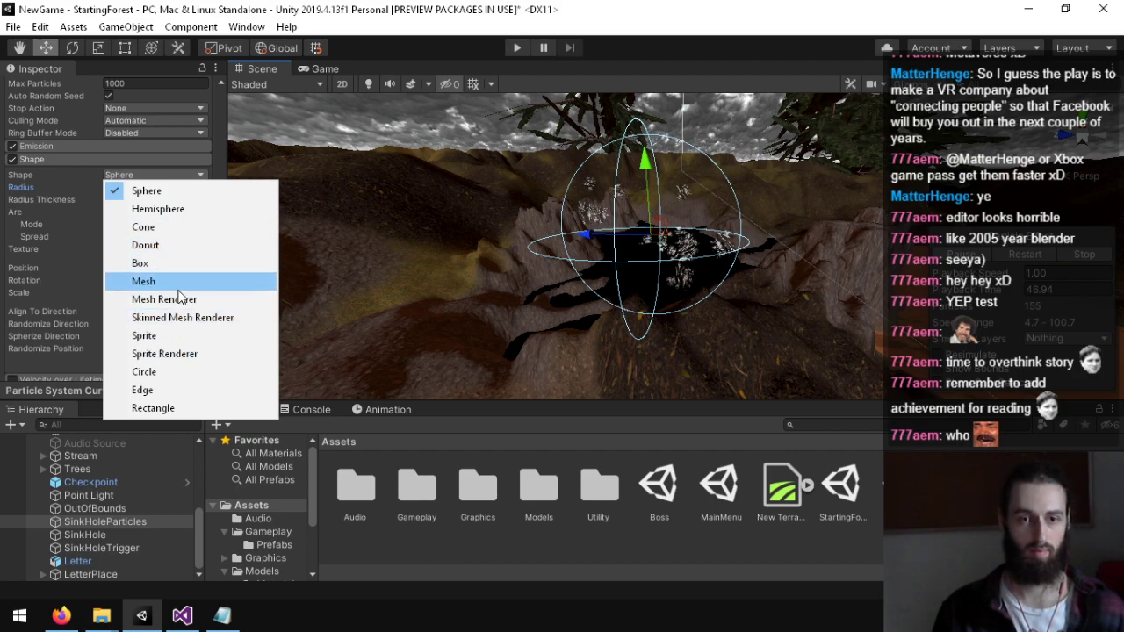
pyautogui.click(173, 376)
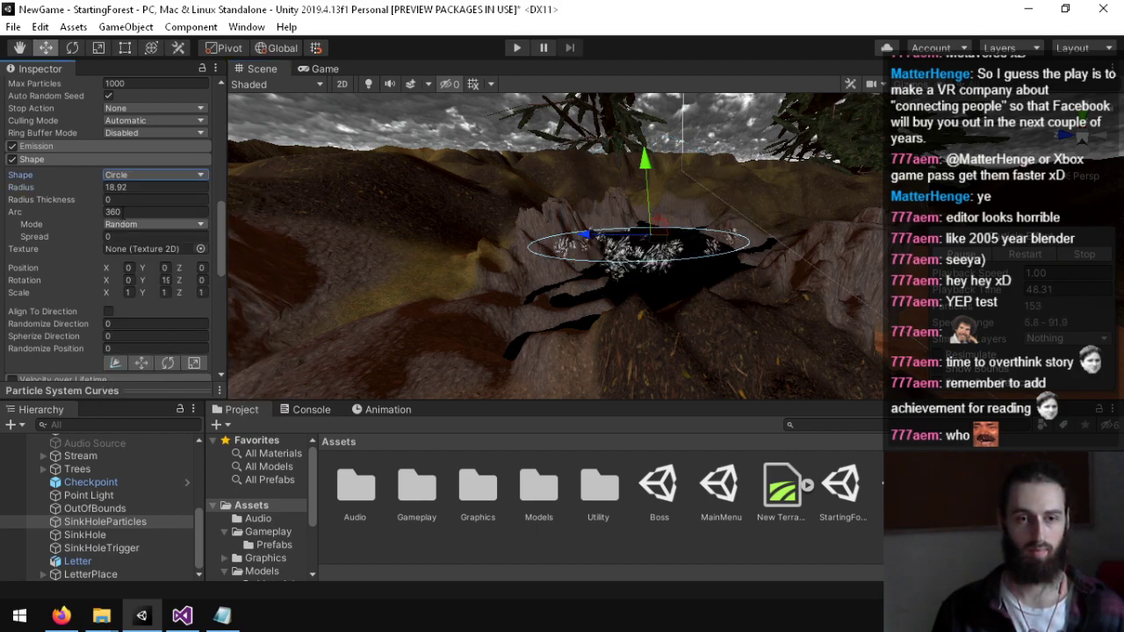
pyautogui.keyDown('alt'); pyautogui.moveTo(264, 368); pyautogui.dragTo(336, 395); pyautogui.keyUp('alt')
pyautogui.moveTo(336, 396); pyautogui.dragTo(244, 283, button='right')
# Step: Set the X rotation of SinkHoleParticles to 90 so the circular emitter lies flat over the sinkhole
pyautogui.scroll(12, 105, 263)
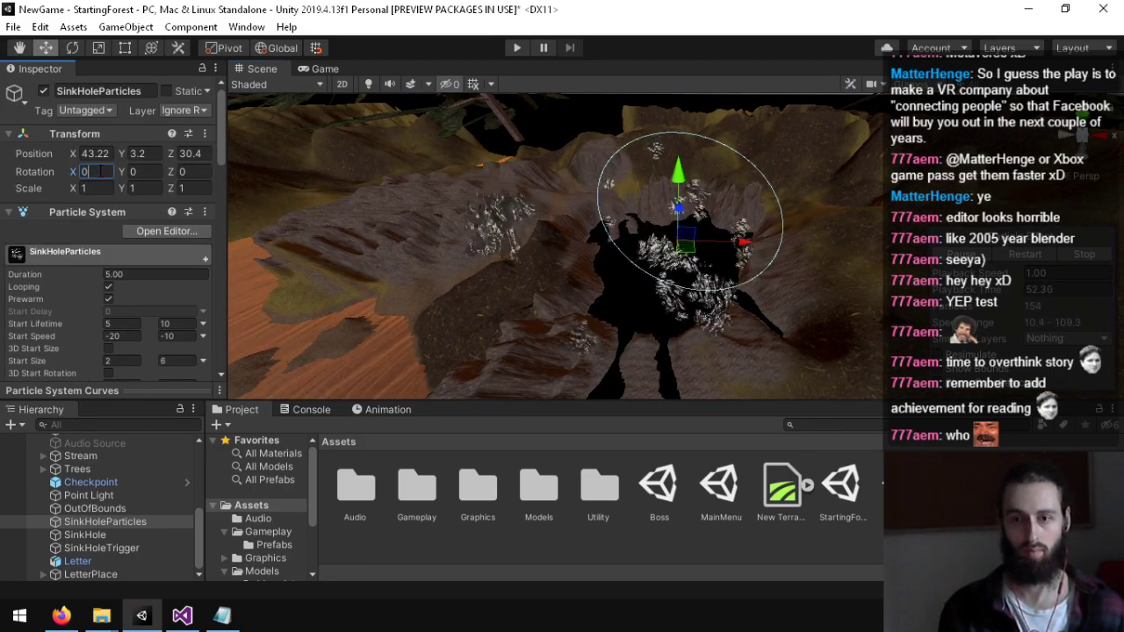
pyautogui.moveTo(773, 149); pyautogui.dragTo(33, 48, button='right')
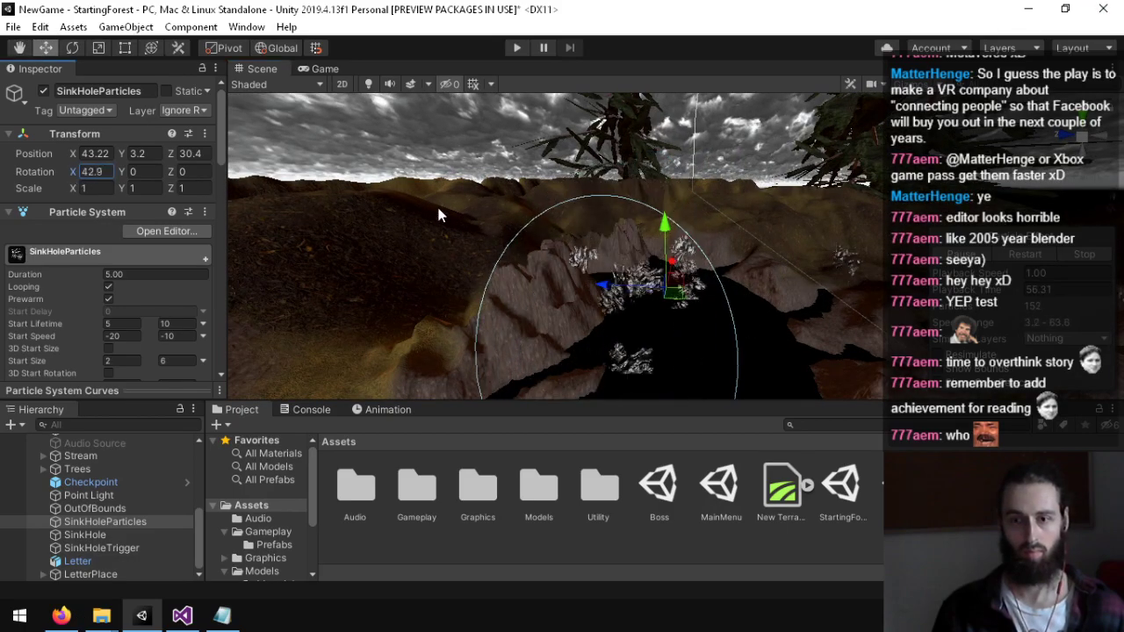
pyautogui.moveTo(736, 266); pyautogui.dragTo(746, 267)
pyautogui.moveTo(746, 267)
pyautogui.mouseDown(button='right')
pyautogui.moveTo(496, 432)
pyautogui.moveTo(255, 351)
pyautogui.moveTo(32, 238)
pyautogui.moveTo(1109, 218)
pyautogui.moveTo(1054, 211)
pyautogui.mouseUp(button='right')
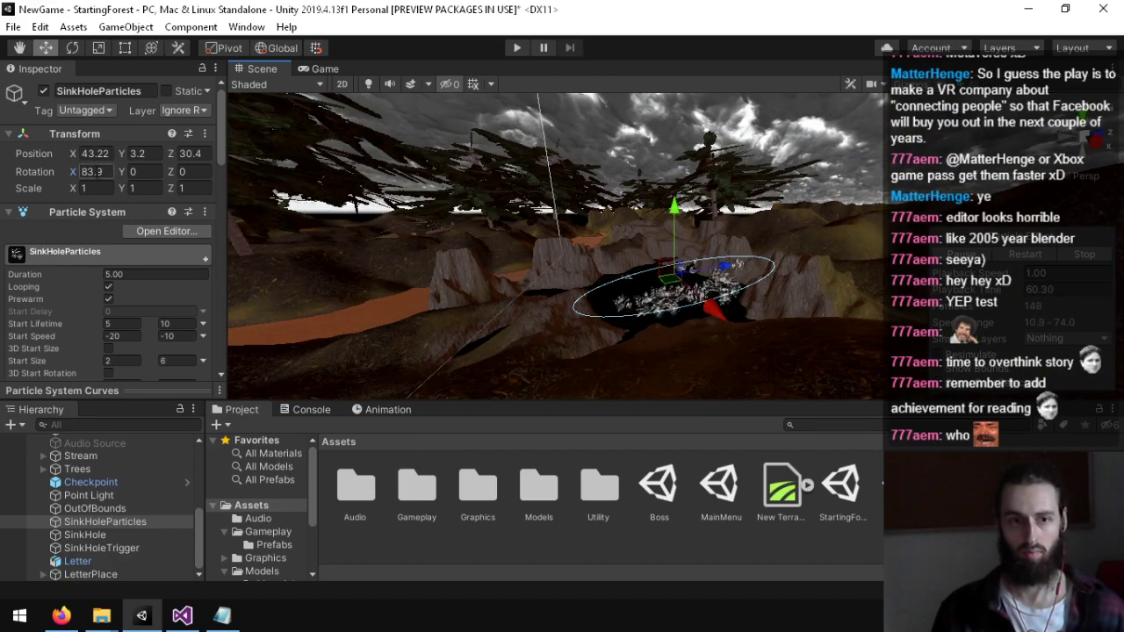
pyautogui.press('w')
pyautogui.moveTo(457, 175); pyautogui.dragTo(460, 229, button='right')
pyautogui.click(1081, 150)
pyautogui.rightClick(1083, 147)
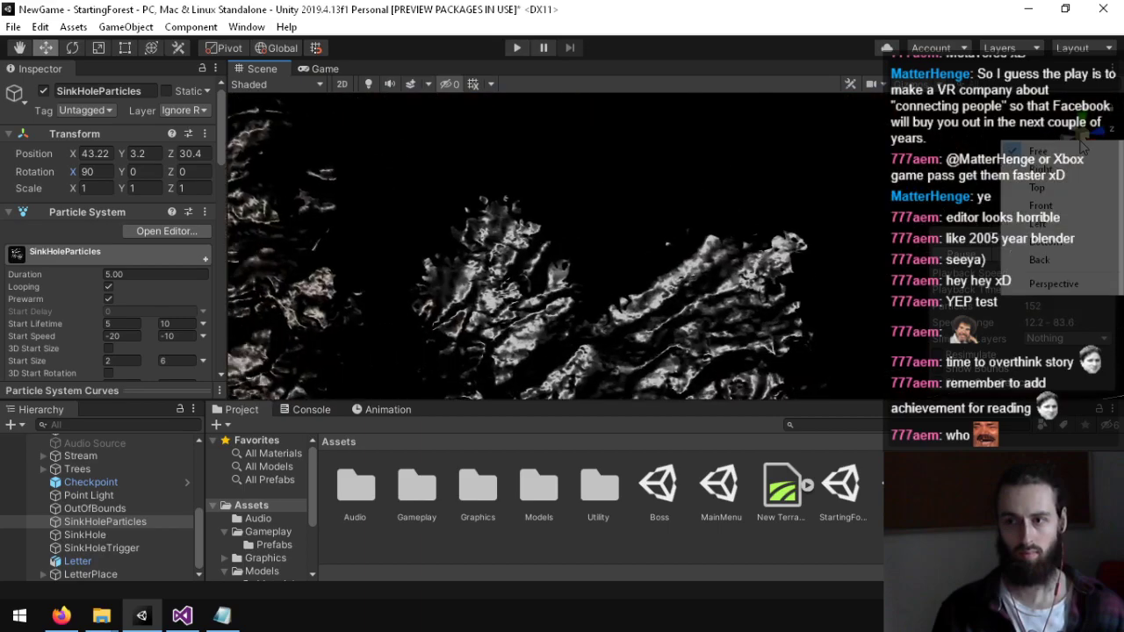
pyautogui.click(1060, 214)
pyautogui.moveTo(563, 207); pyautogui.dragTo(779, 70, button='right')
pyautogui.keyDown('alt'); pyautogui.moveTo(779, 75); pyautogui.dragTo(731, 232); pyautogui.keyUp('alt')
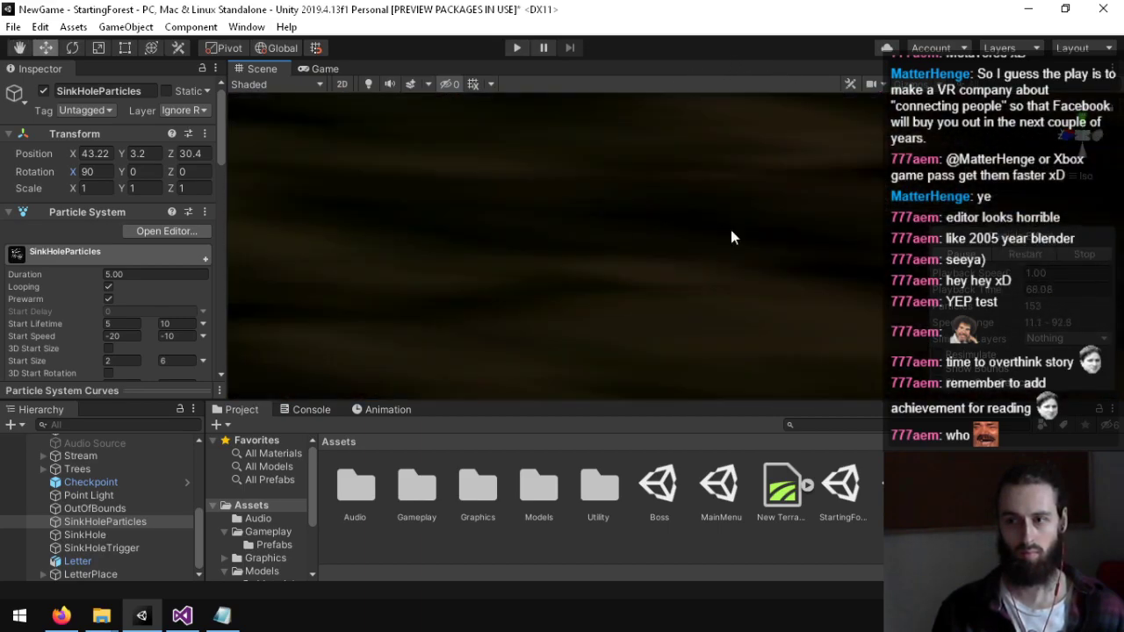
pyautogui.click(1076, 181)
# Step: Set the circle emitter's Y rotation to 0 in the Shape module
pyautogui.keyDown('alt'); pyautogui.moveTo(644, 185); pyautogui.dragTo(18, 224); pyautogui.keyUp('alt')
pyautogui.keyDown('alt'); pyautogui.moveTo(654, 309); pyautogui.dragTo(390, 311); pyautogui.keyUp('alt')
pyautogui.scroll(-10, 49, 316)
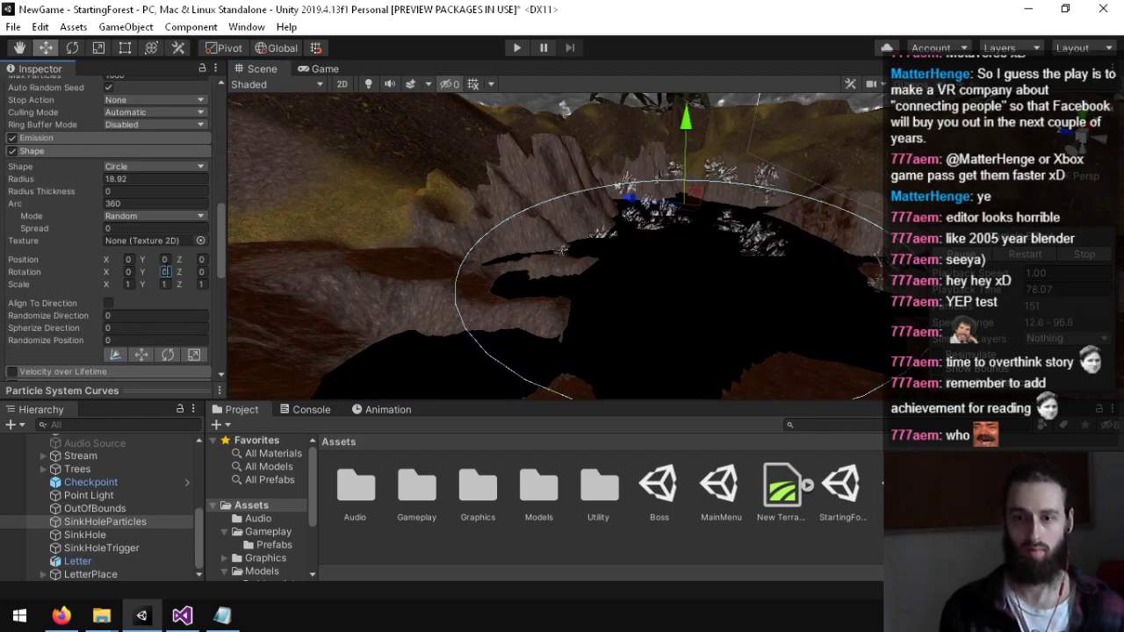
# Step: Shorten the particles' start lifetime to a range of 0.5 to 1
pyautogui.keyDown('alt'); pyautogui.moveTo(695, 237); pyautogui.dragTo(698, 337); pyautogui.keyUp('alt')
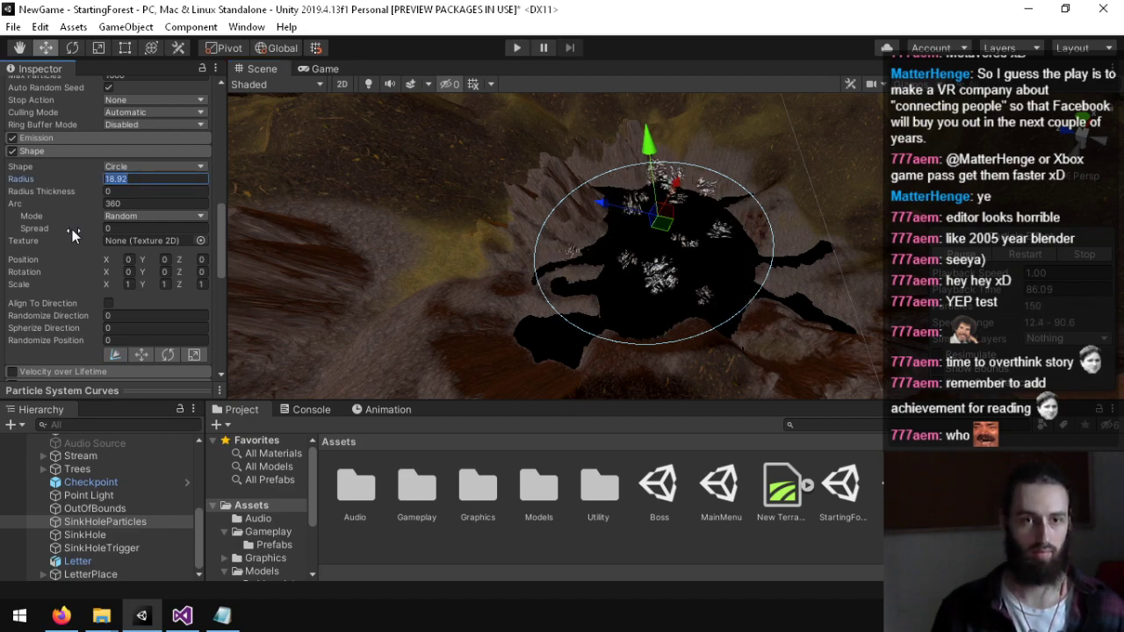
pyautogui.scroll(5, 61, 237)
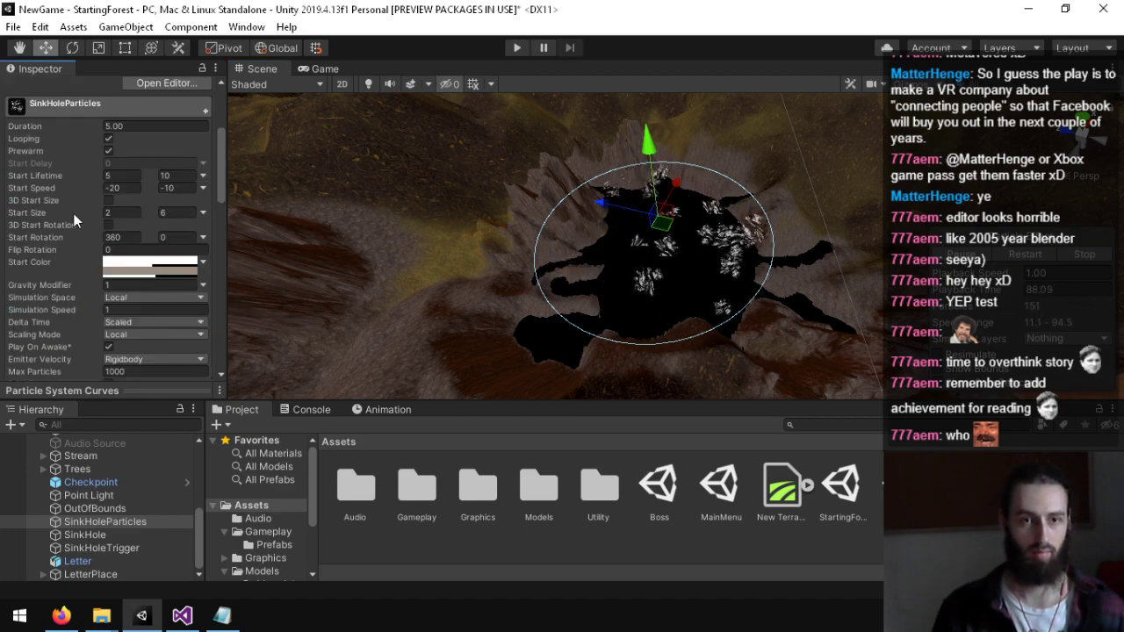
pyautogui.write('1')
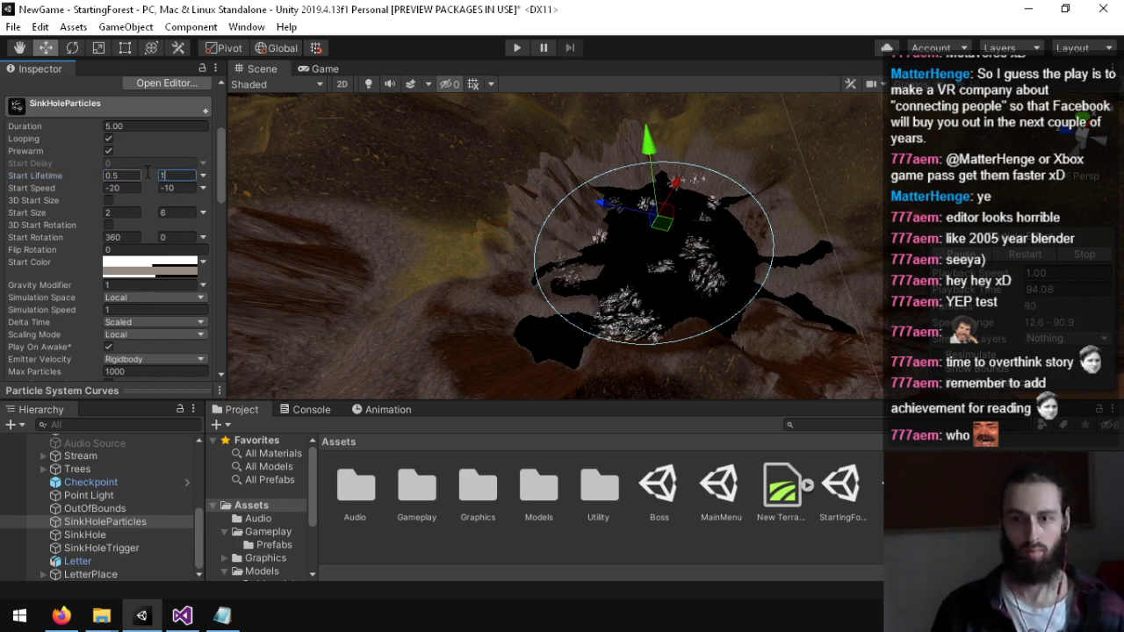
# Step: Enlarge the circle emitter's radius to 23.42 and set its radius thickness to 0.2
pyautogui.scroll(-6, 158, 333)
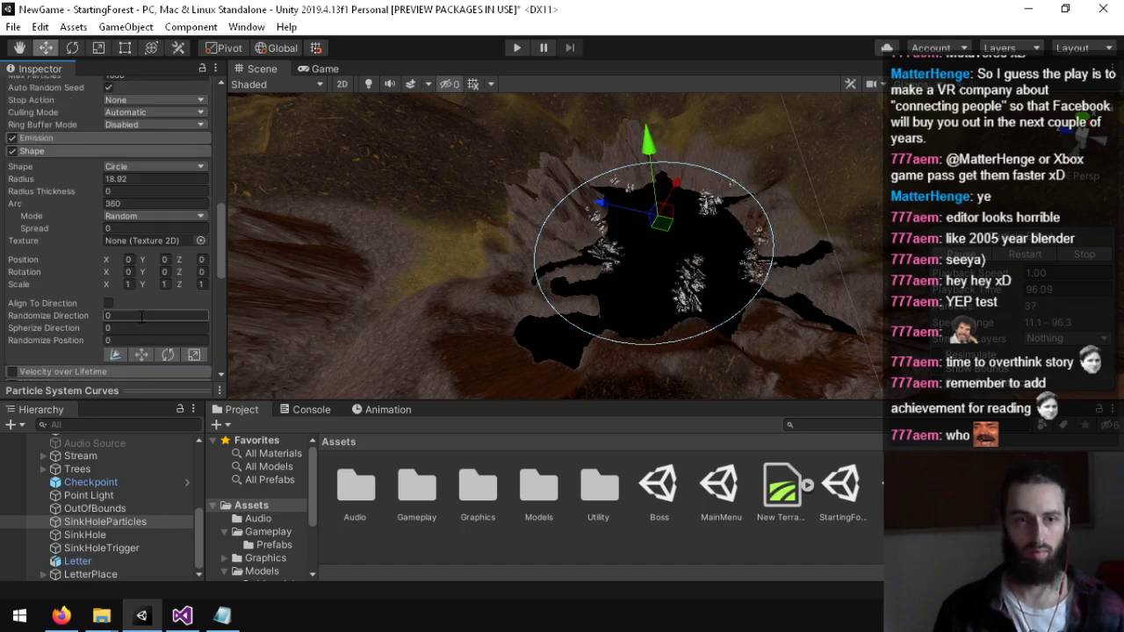
pyautogui.press('w')
pyautogui.moveTo(579, 277); pyautogui.dragTo(461, 129, button='right')
pyautogui.press('s')
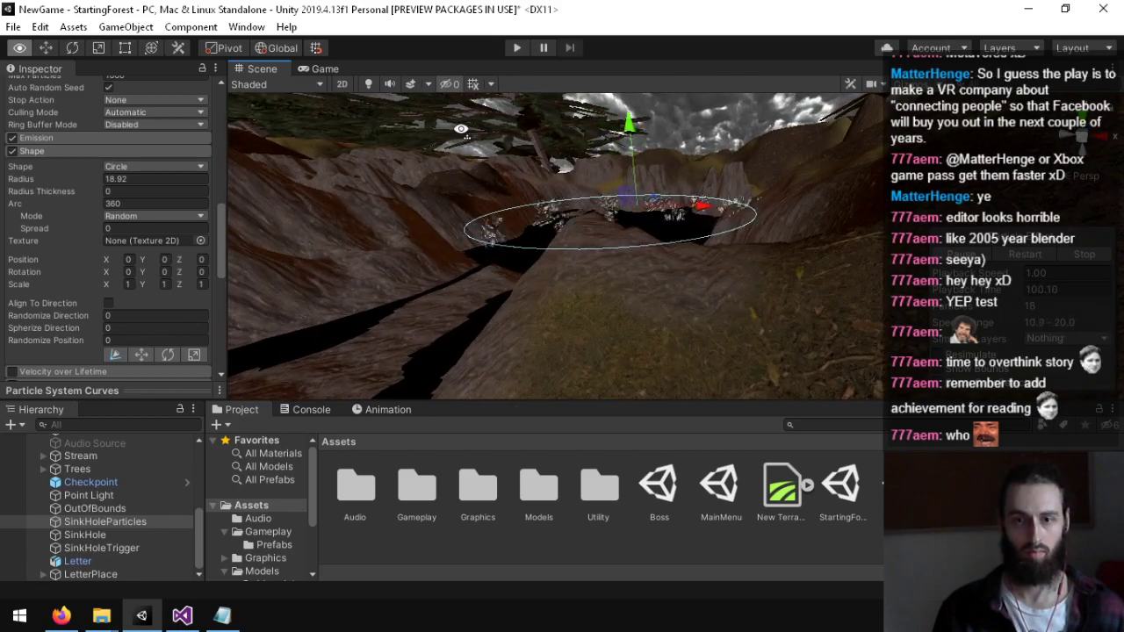
pyautogui.moveTo(625, 137); pyautogui.dragTo(400, 293, button='right')
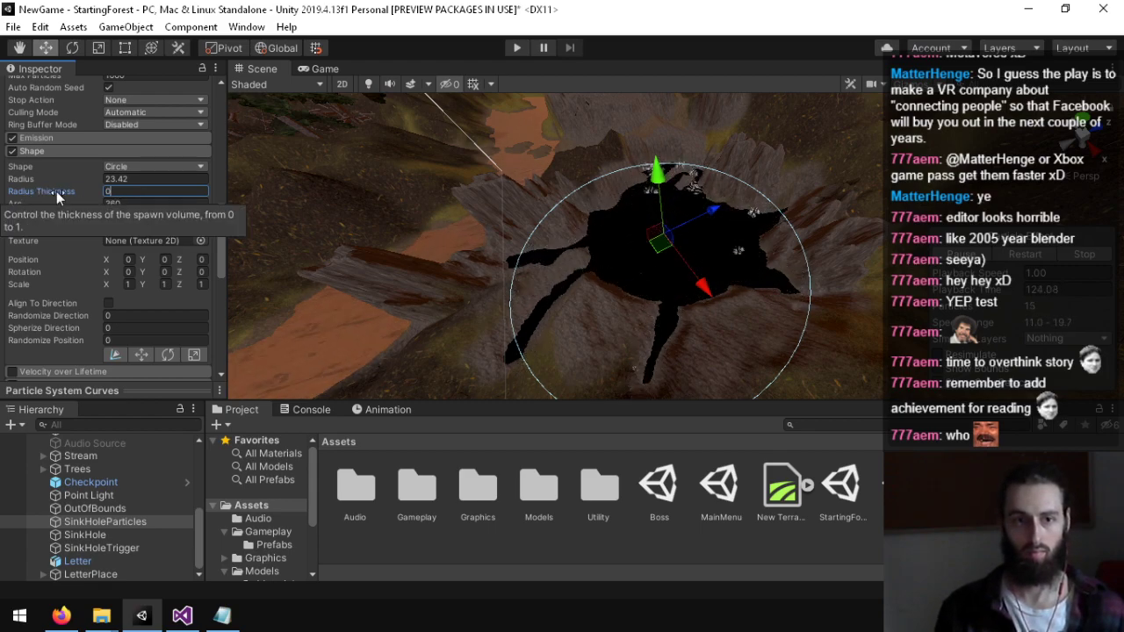
pyautogui.write('.2')
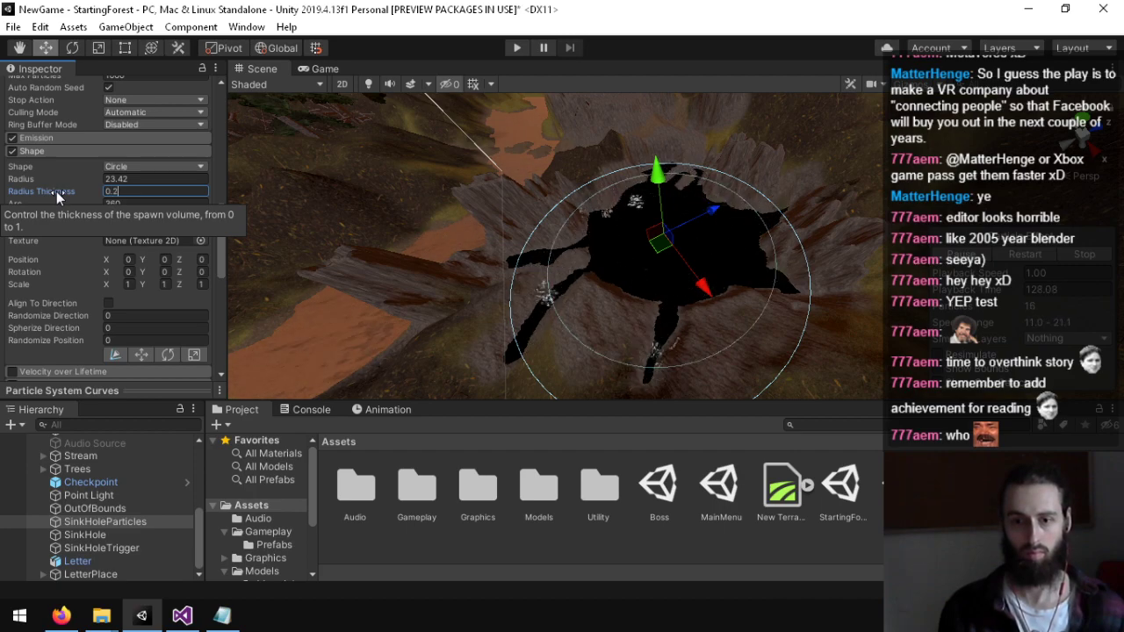
# Step: Set the emission rate over time to 100 and view the particles around the sinkhole
pyautogui.scroll(3, 56, 192)
pyautogui.click(32, 286)
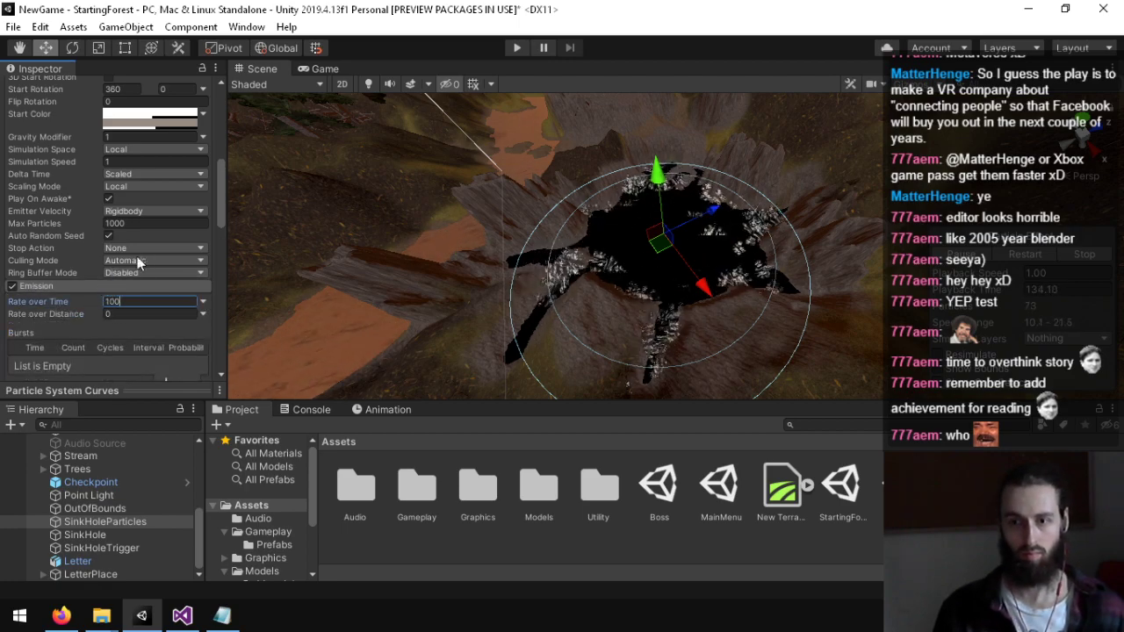
pyautogui.moveTo(613, 233); pyautogui.dragTo(5, 146, button='right')
pyautogui.press('w')
pyautogui.keyDown('alt'); pyautogui.moveTo(6, 151); pyautogui.dragTo(547, 31); pyautogui.keyUp('alt')
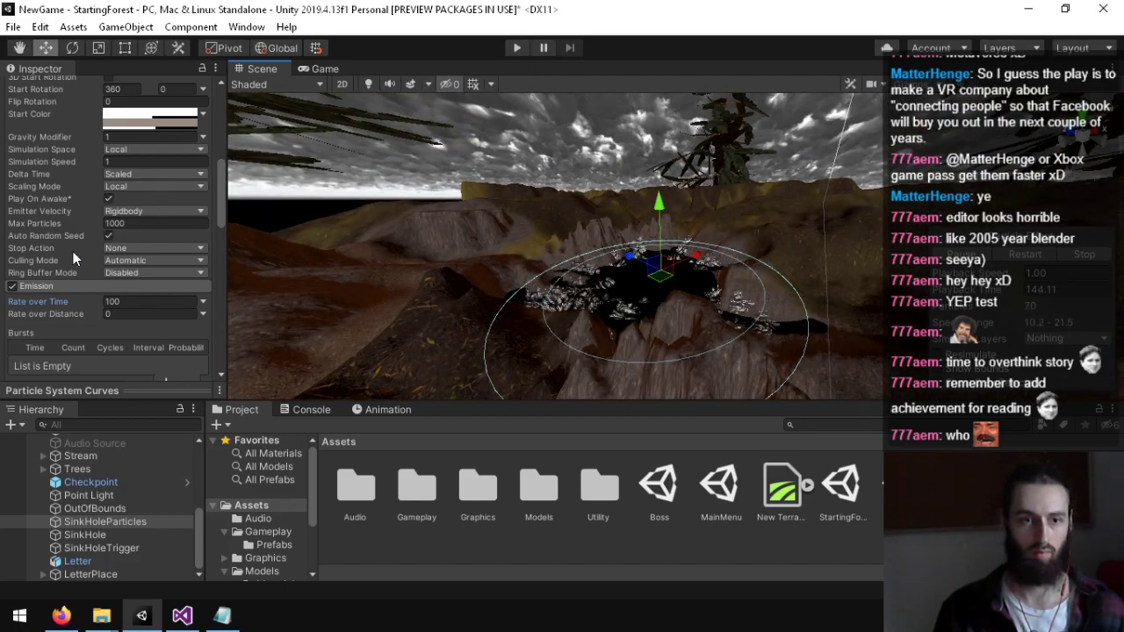
# Step: Set the gravity modifier of SinkHoleParticles to 0 and check the particle motion from above
pyautogui.click(61, 286)
pyautogui.click(35, 299)
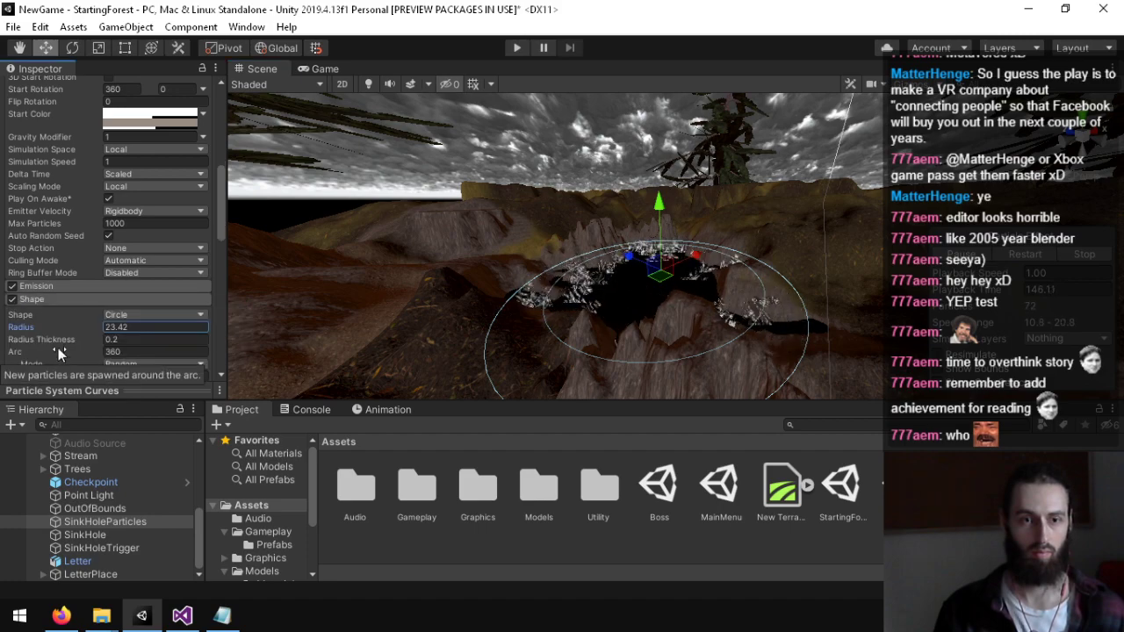
pyautogui.click(32, 300)
pyautogui.scroll(-3, 93, 296)
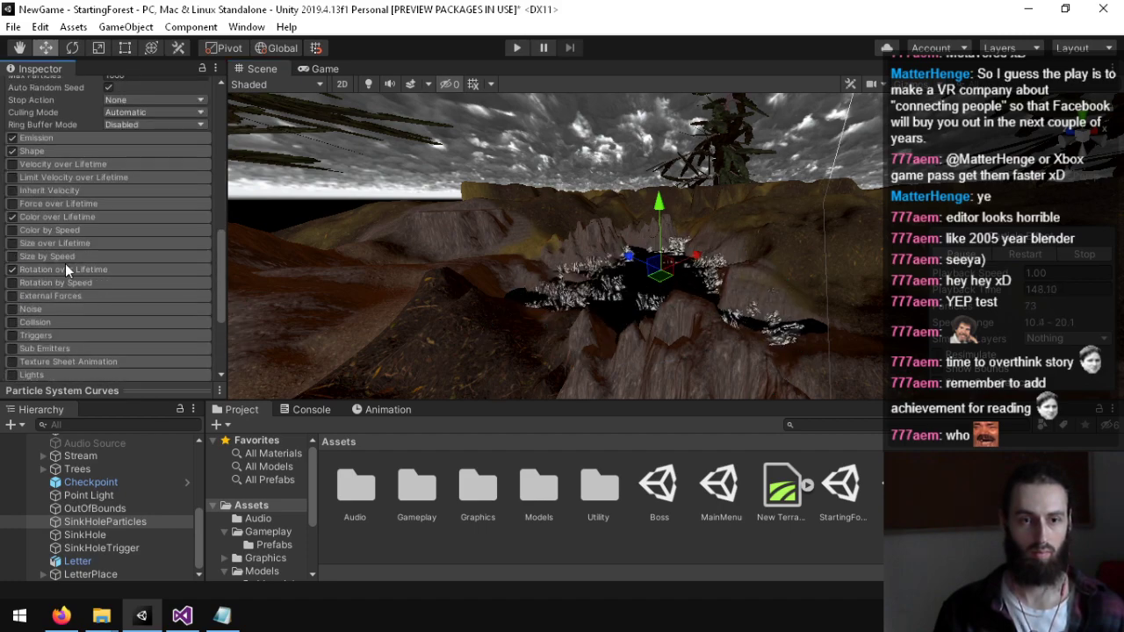
pyautogui.scroll(6, 118, 281)
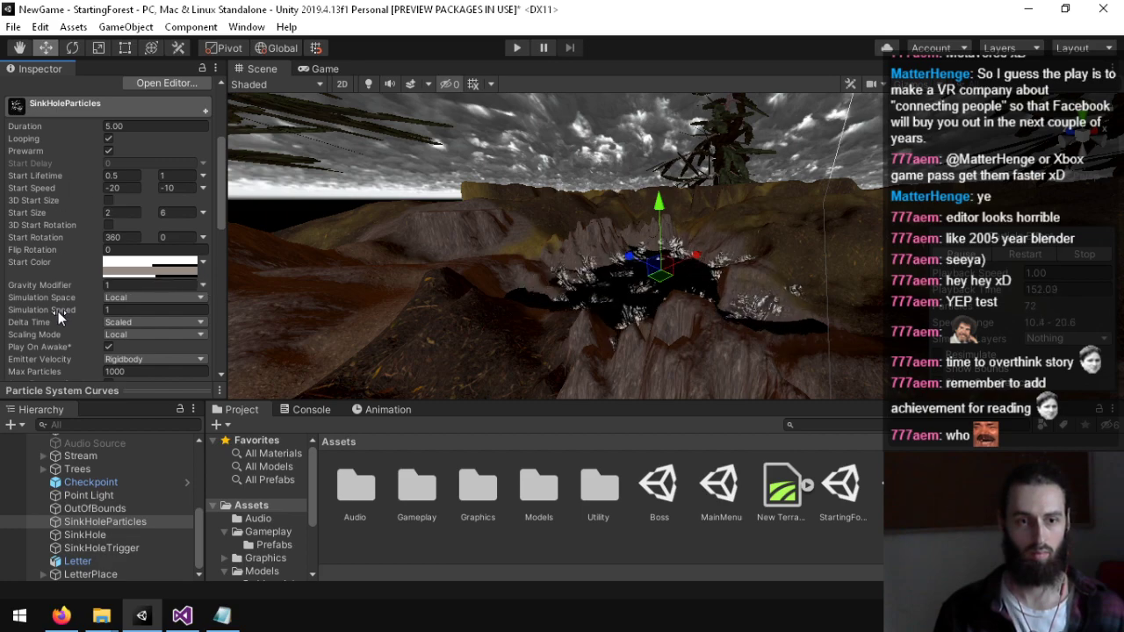
pyautogui.moveTo(526, 203); pyautogui.dragTo(383, 242, button='right')
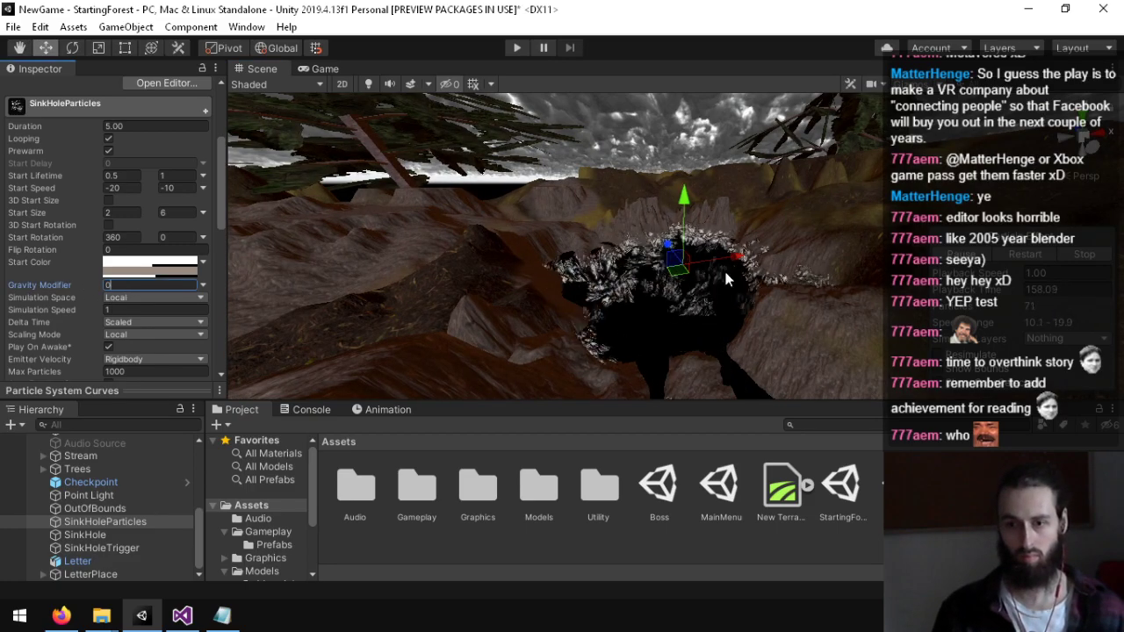
pyautogui.moveTo(724, 267); pyautogui.dragTo(392, 421, button='right')
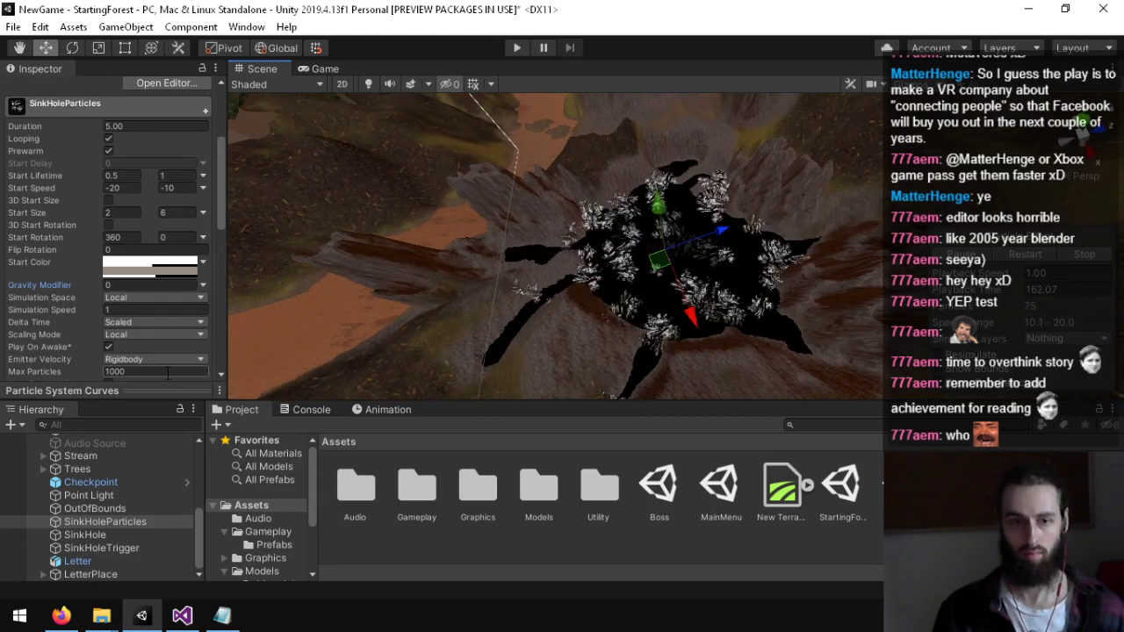
# Step: Raise the emission rate over time to 400 and view the denser particles from around the sinkhole
pyautogui.scroll(-5, 131, 343)
pyautogui.click(55, 285)
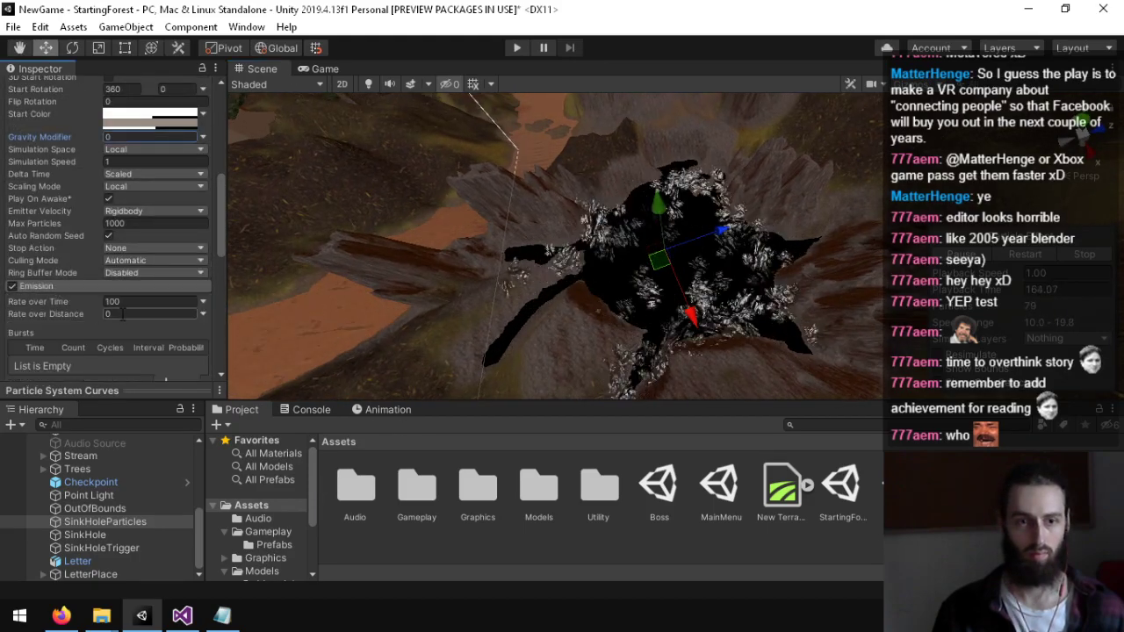
pyautogui.click(131, 301)
pyautogui.write('400')
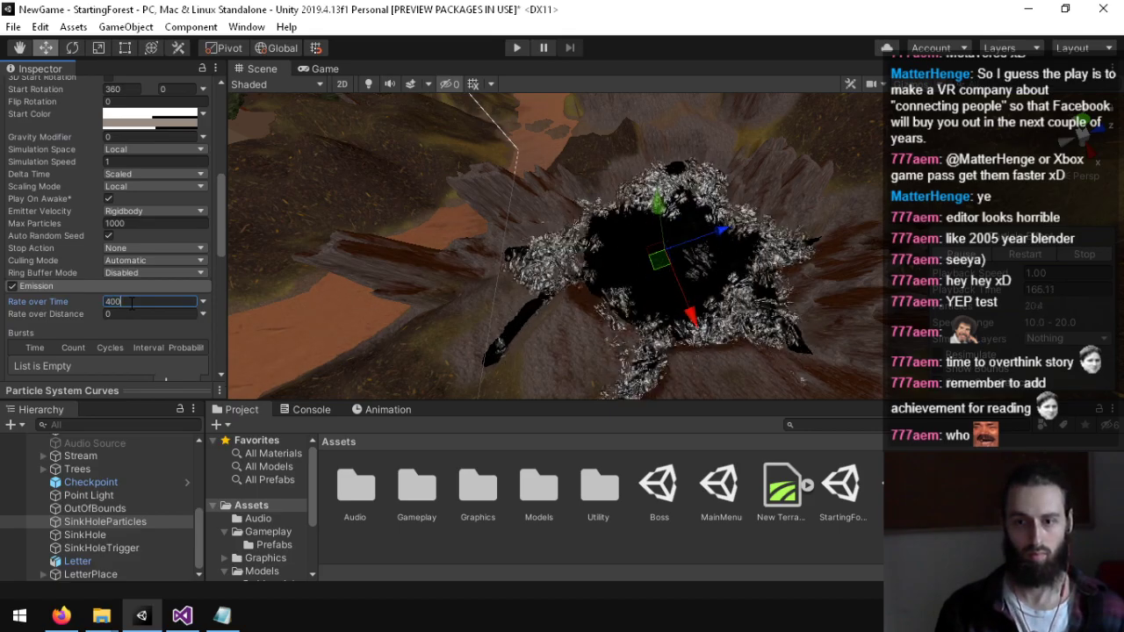
pyautogui.moveTo(775, 132); pyautogui.dragTo(892, 593, button='right')
pyautogui.press('w')
pyautogui.press('s')
pyautogui.press('w')
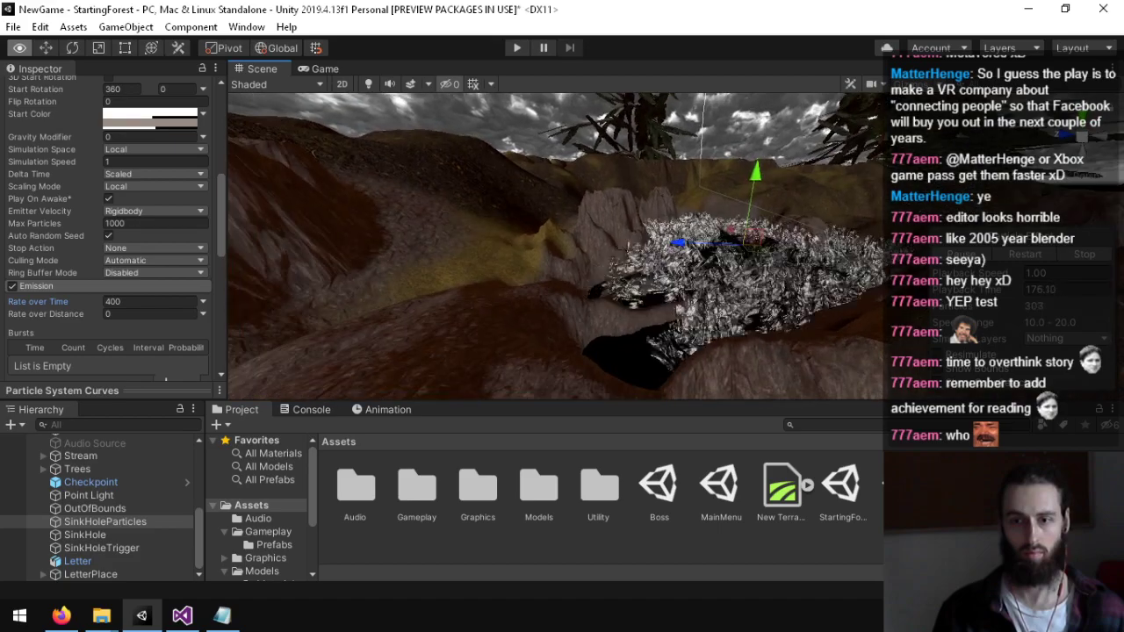
# Step: Set the circle emitter's radius thickness to 0 and check the particle ring from above the sinkhole
pyautogui.moveTo(810, 167); pyautogui.dragTo(379, 199, button='right')
pyautogui.scroll(-3, 66, 311)
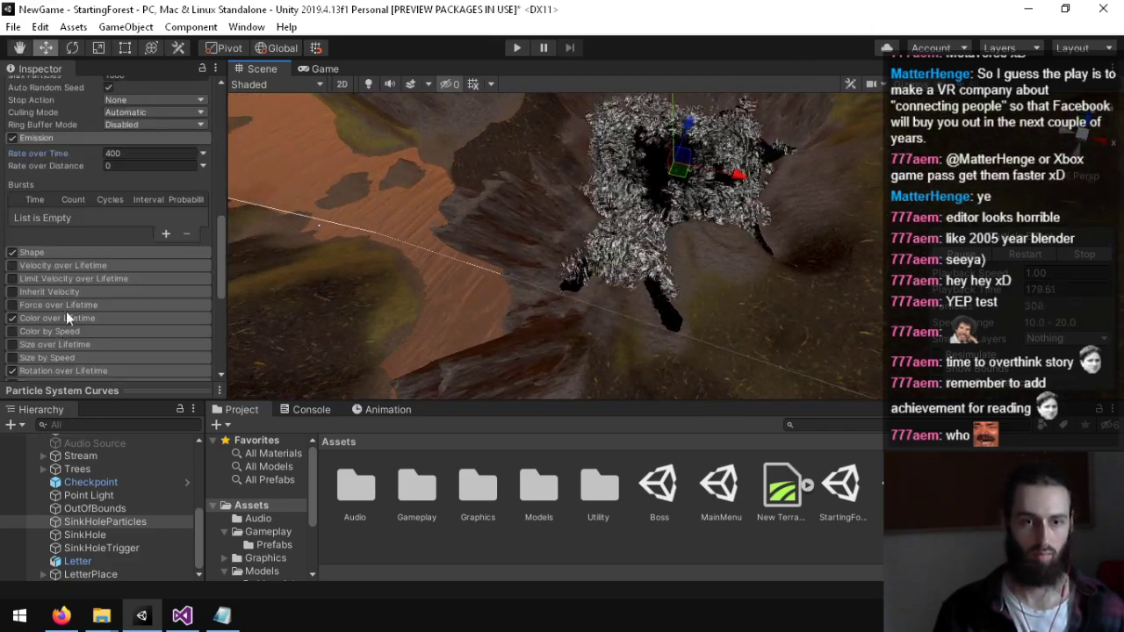
pyautogui.click(63, 251)
pyautogui.click(135, 293)
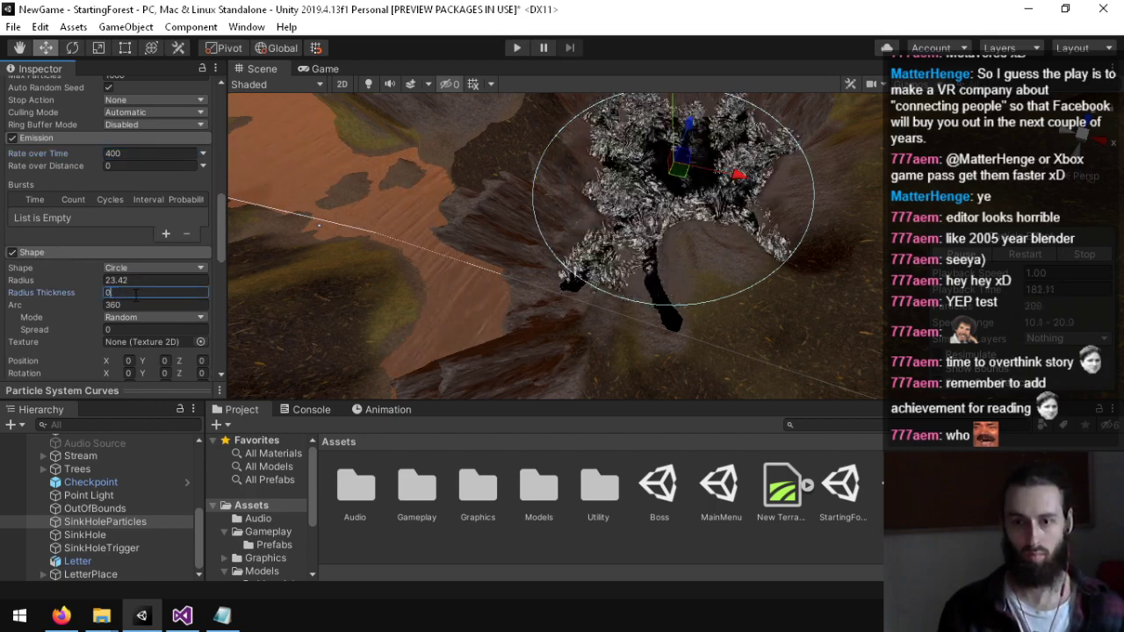
pyautogui.moveTo(582, 248); pyautogui.dragTo(369, 264, button='right')
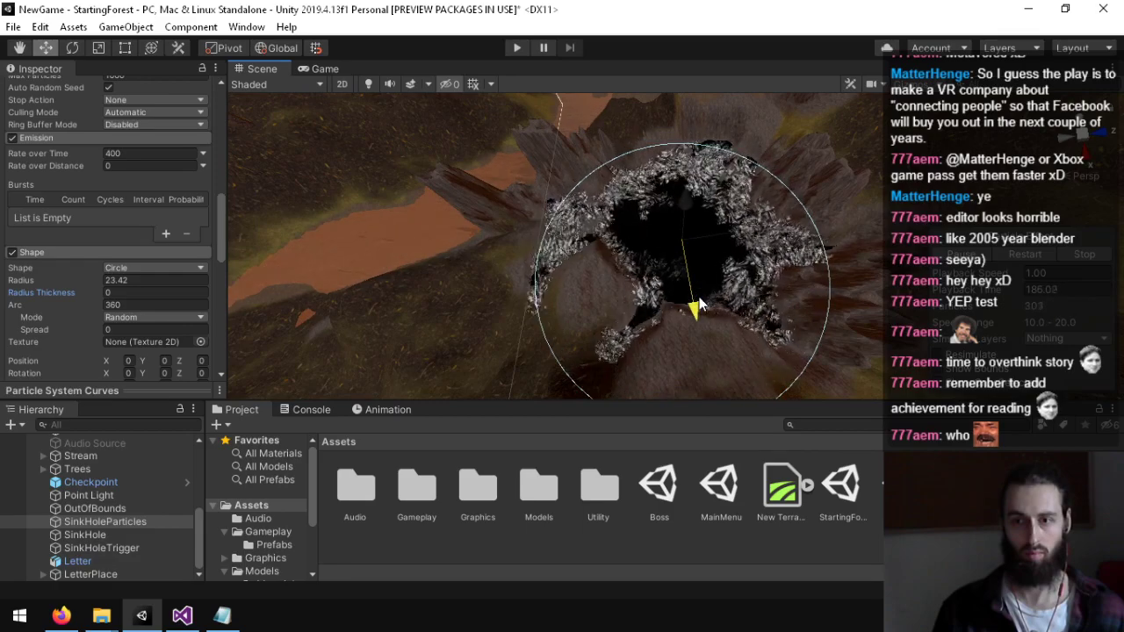
pyautogui.moveTo(712, 281); pyautogui.dragTo(328, 289, button='right')
pyautogui.press('d')
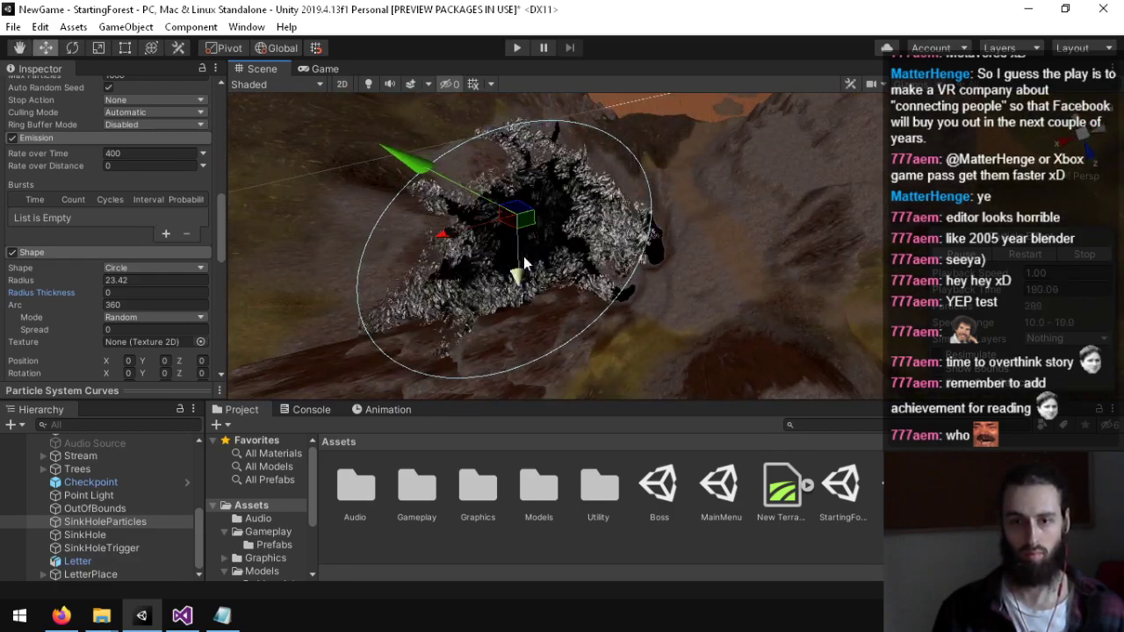
# Step: Shift SinkHoleParticles slightly along its Z axis so the emitter circle sits over the sinkhole
pyautogui.moveTo(521, 270); pyautogui.dragTo(528, 290)
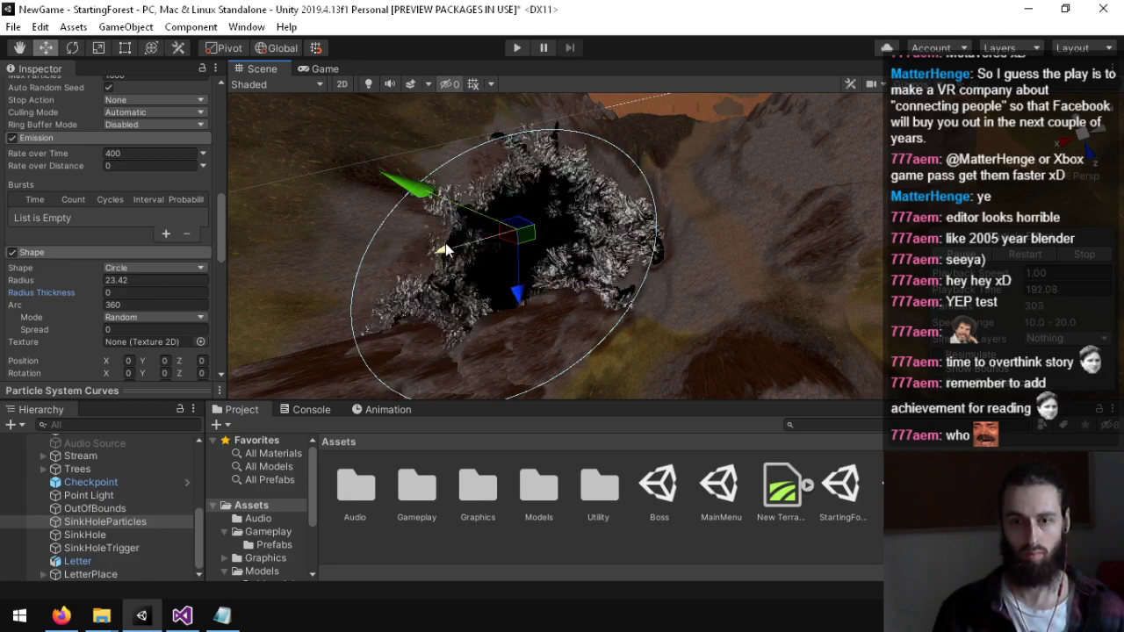
pyautogui.keyDown('alt'); pyautogui.moveTo(463, 245); pyautogui.dragTo(738, 226); pyautogui.keyUp('alt')
pyautogui.keyDown('alt'); pyautogui.scroll(5, 679, 116); pyautogui.keyUp('alt')
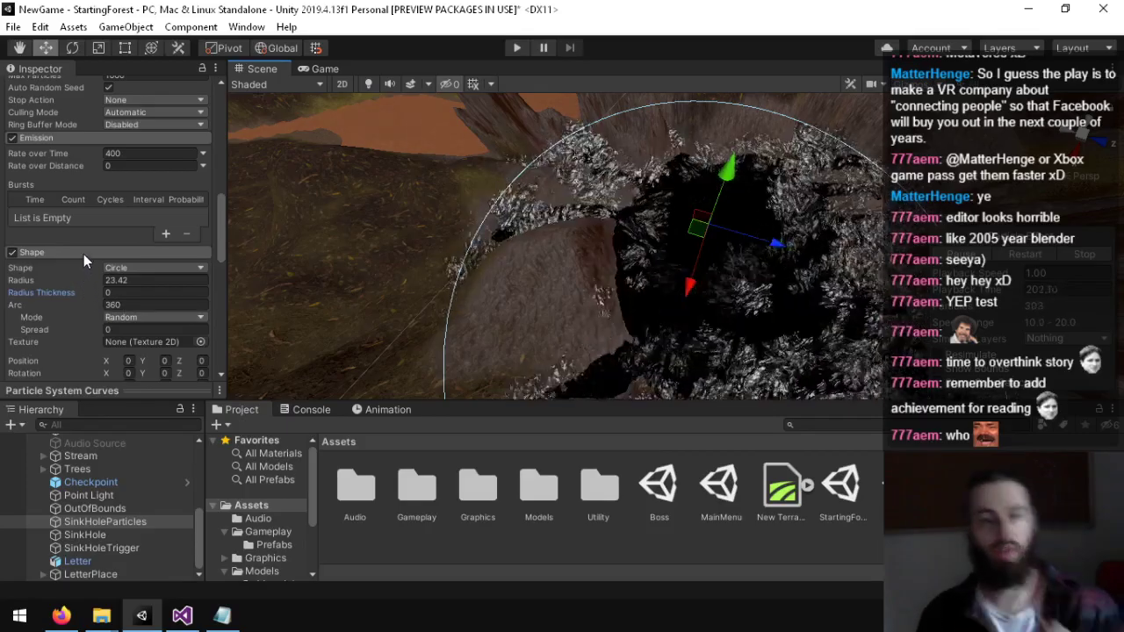
pyautogui.scroll(-3, 83, 257)
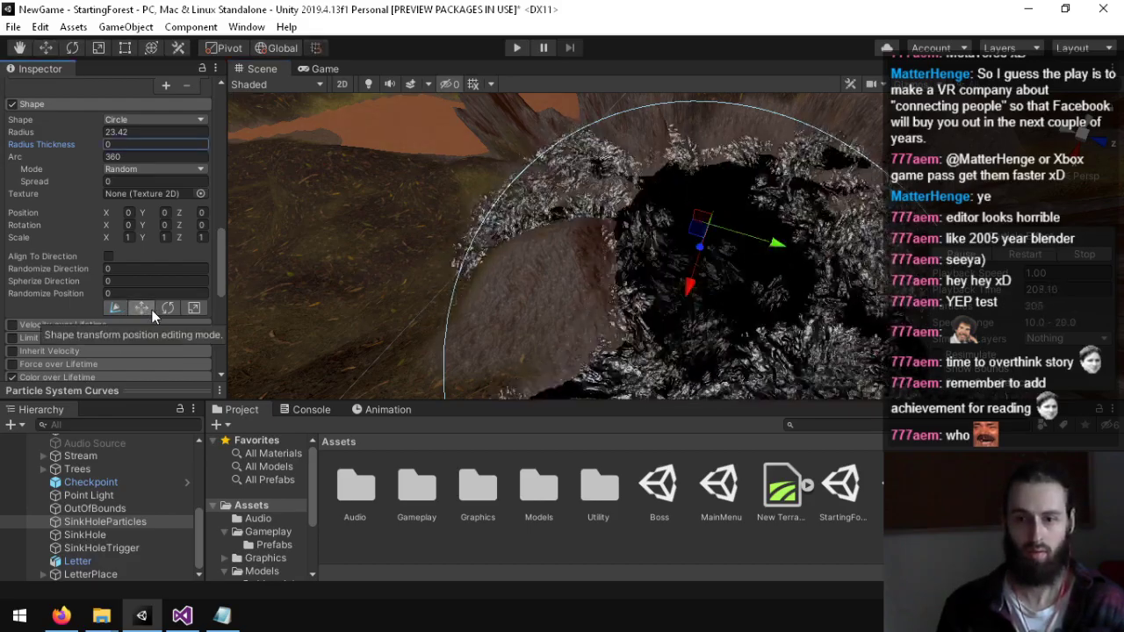
pyautogui.click(164, 307)
pyautogui.click(140, 308)
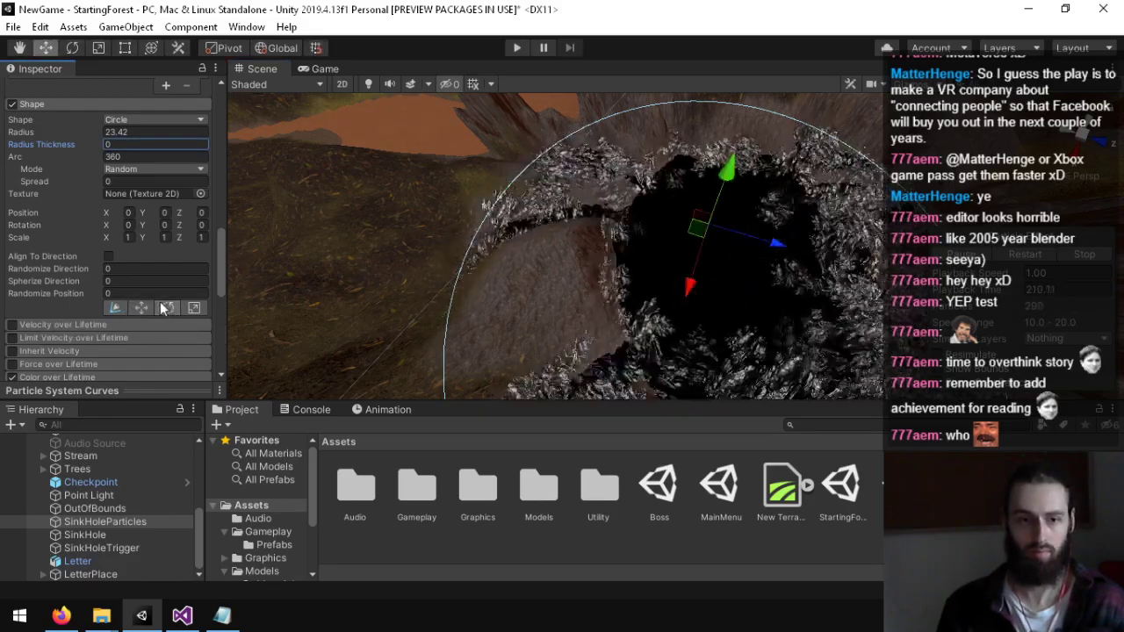
# Step: Deactivate the SinkHole object and view the particles without the black quad
pyautogui.moveTo(603, 272); pyautogui.dragTo(966, 562, button='right')
pyautogui.keyDown('alt'); pyautogui.moveTo(487, 283); pyautogui.dragTo(523, 278); pyautogui.keyUp('alt')
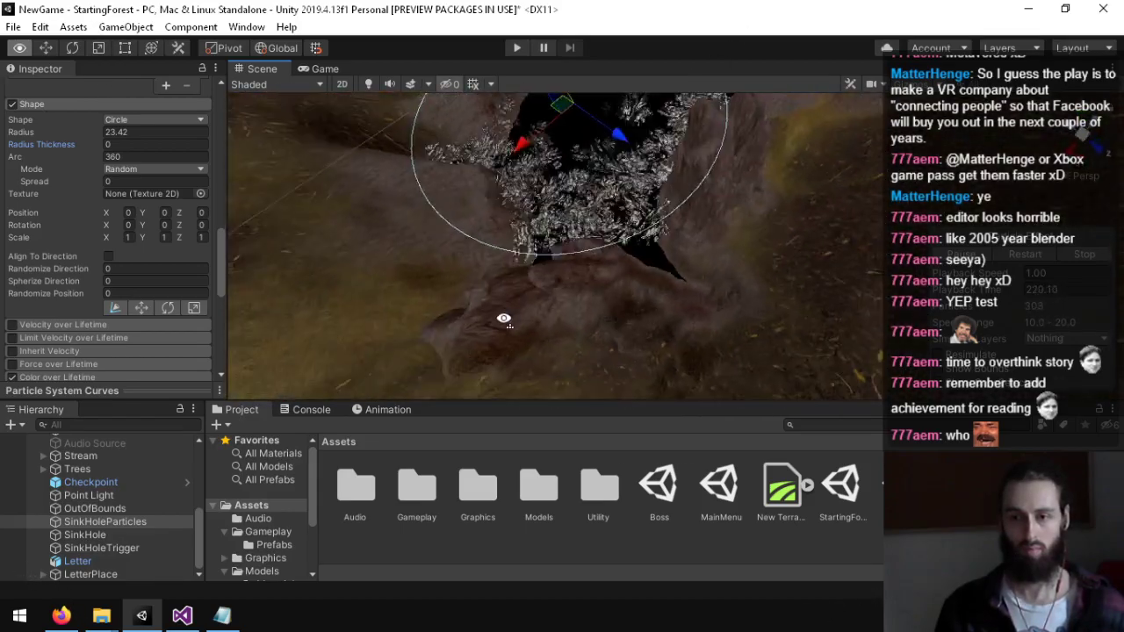
pyautogui.moveTo(154, 146); pyautogui.dragTo(184, 197, button='right')
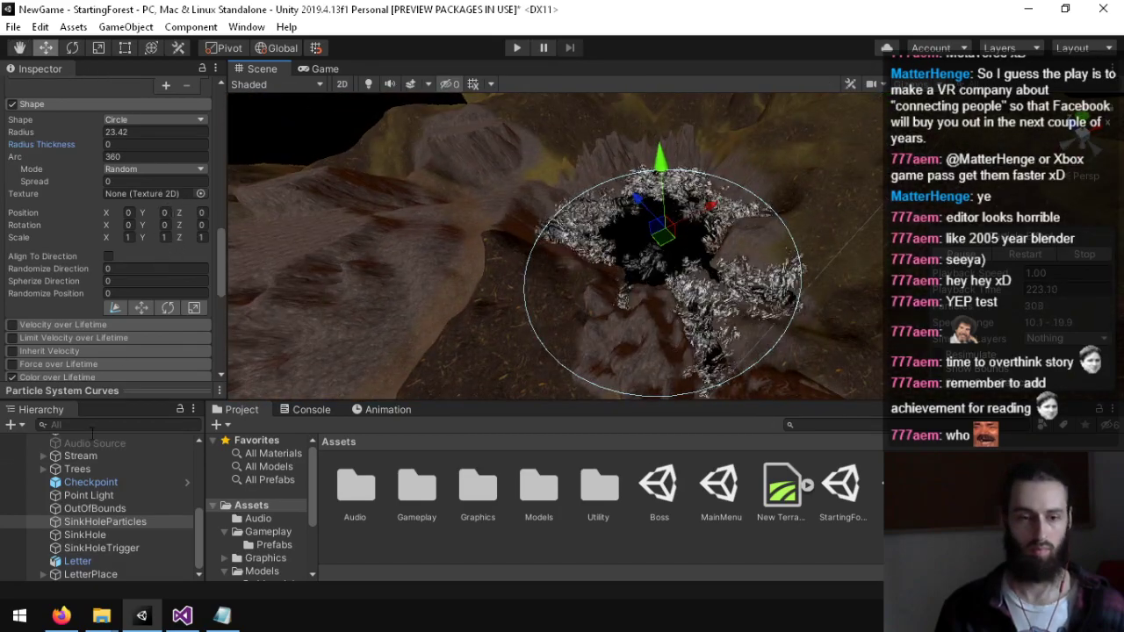
pyautogui.click(85, 535)
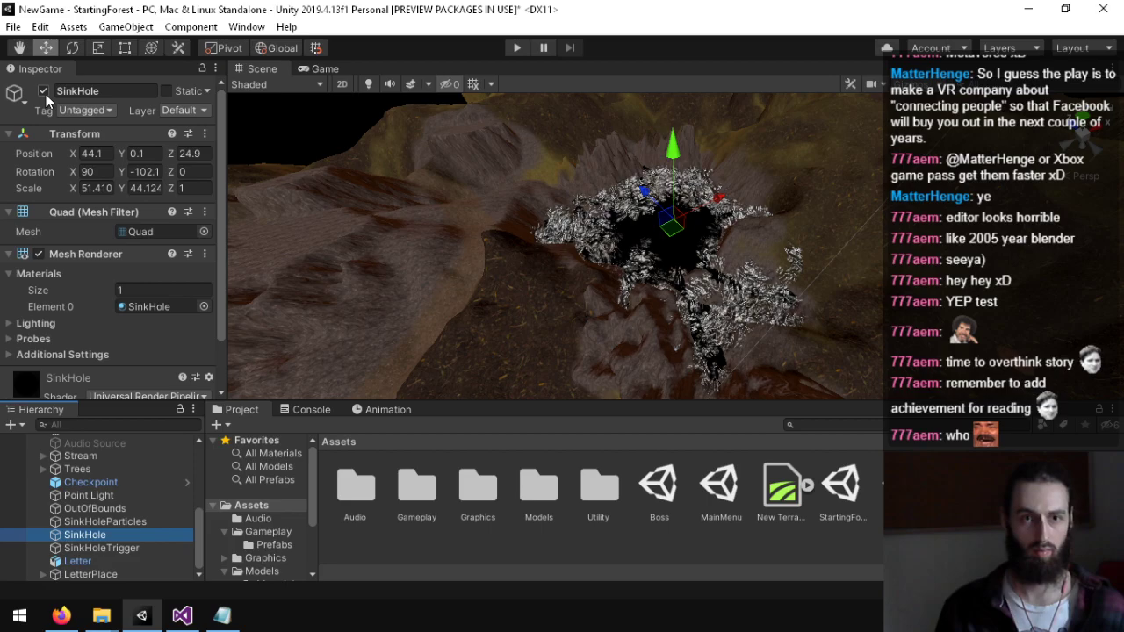
pyautogui.click(43, 91)
pyautogui.keyDown('alt'); pyautogui.moveTo(492, 213); pyautogui.dragTo(700, 208); pyautogui.keyUp('alt')
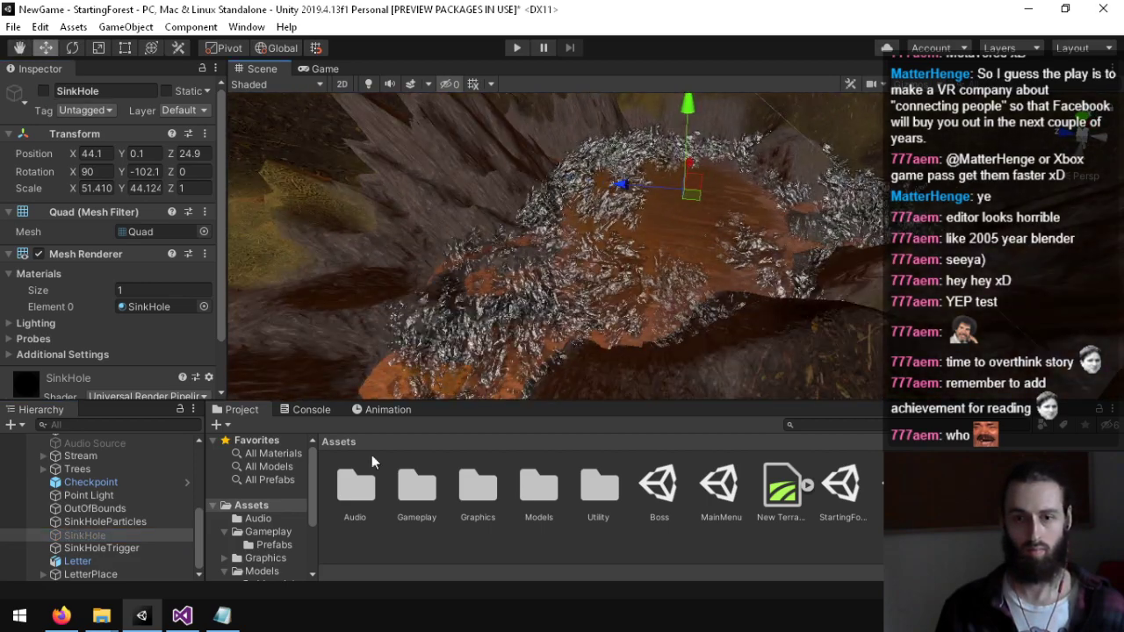
# Step: Set the alpha of both start colors of SinkHoleParticles to 1 and check the opaque particles in the scene
pyautogui.click(105, 520)
pyautogui.moveTo(482, 255); pyautogui.dragTo(480, 301, button='right')
pyautogui.press('s')
pyautogui.scroll(3, 478, 301)
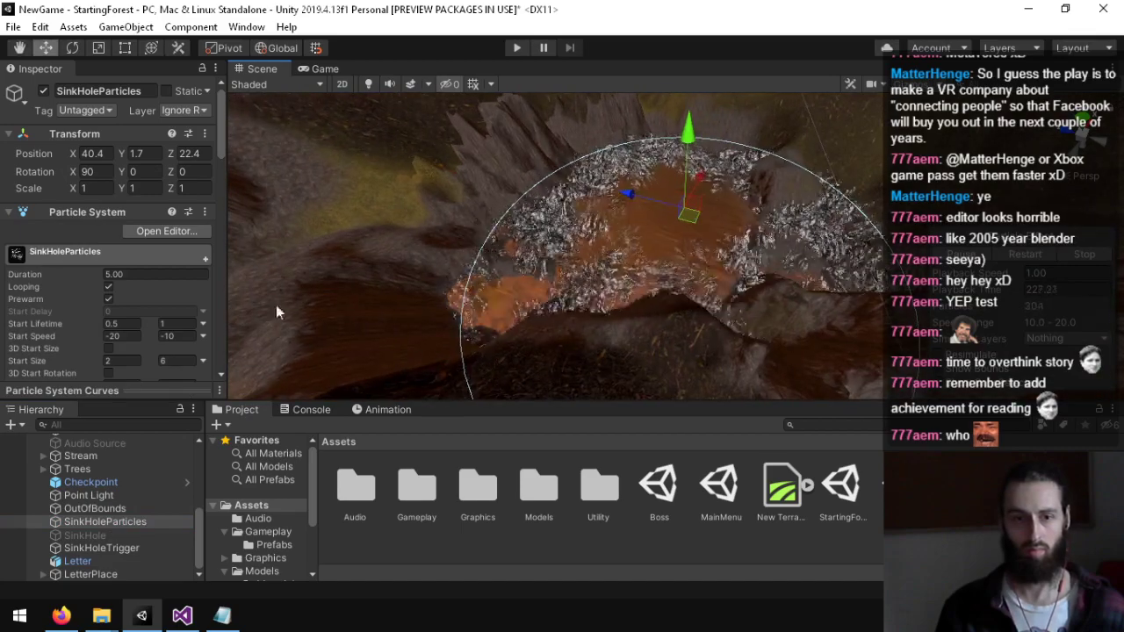
pyautogui.scroll(-4, 82, 299)
pyautogui.click(128, 265)
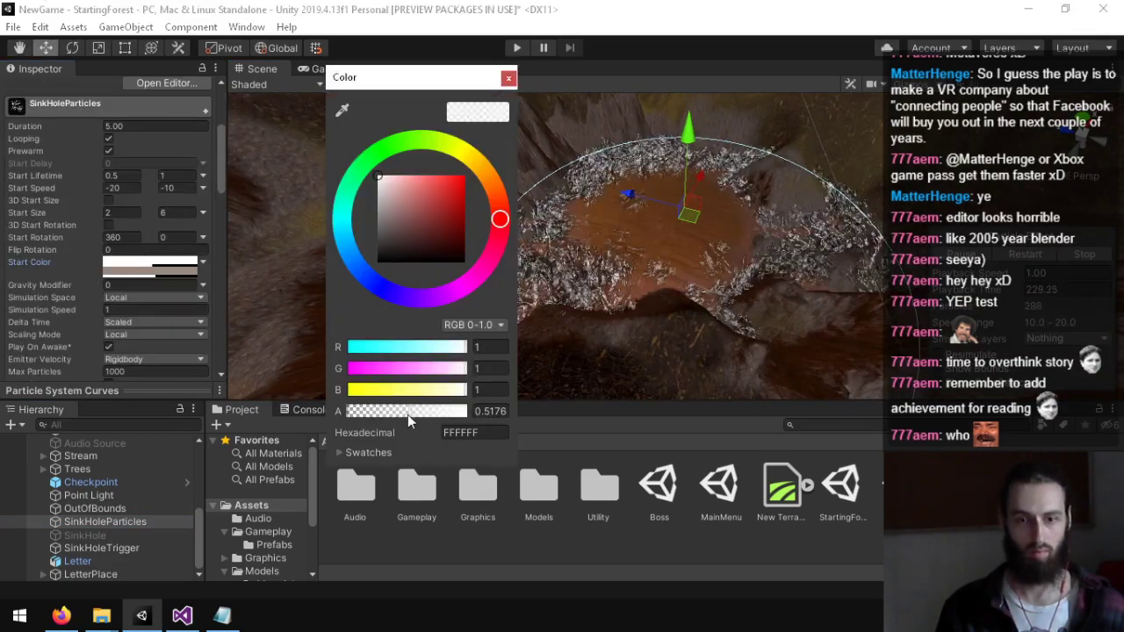
pyautogui.click(508, 78)
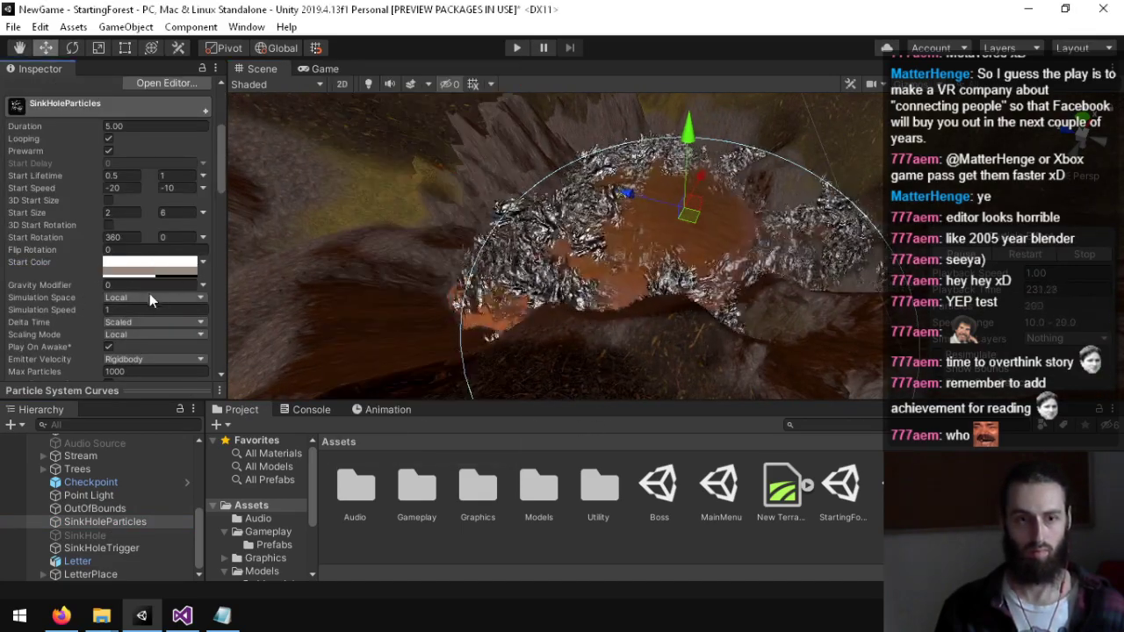
pyautogui.click(147, 267)
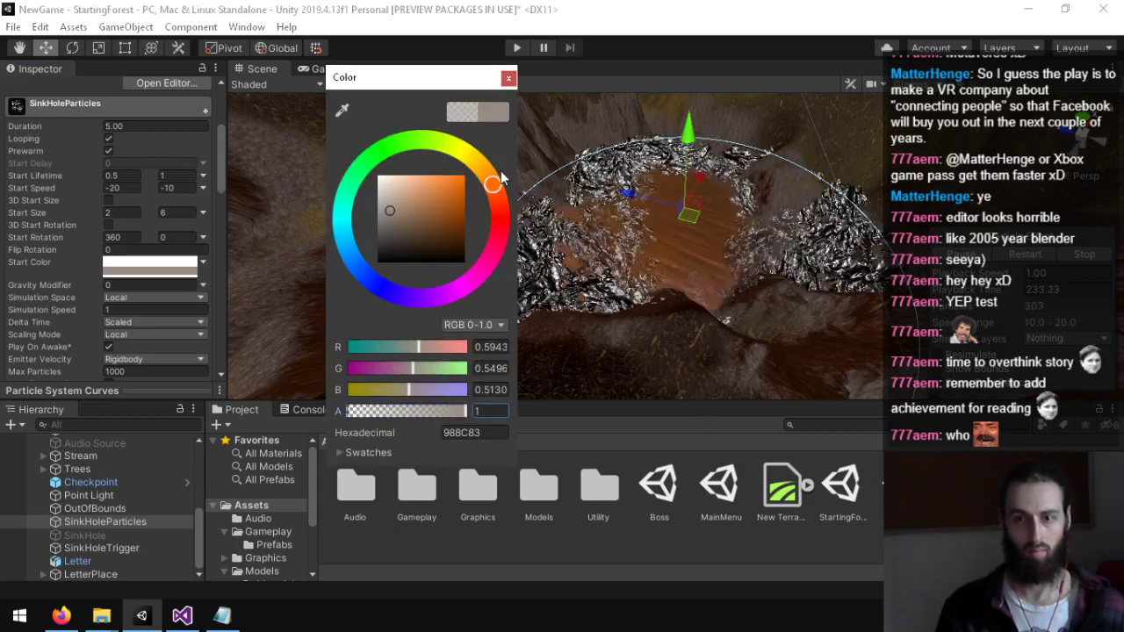
pyautogui.click(508, 79)
pyautogui.moveTo(445, 186); pyautogui.dragTo(456, 147, button='right')
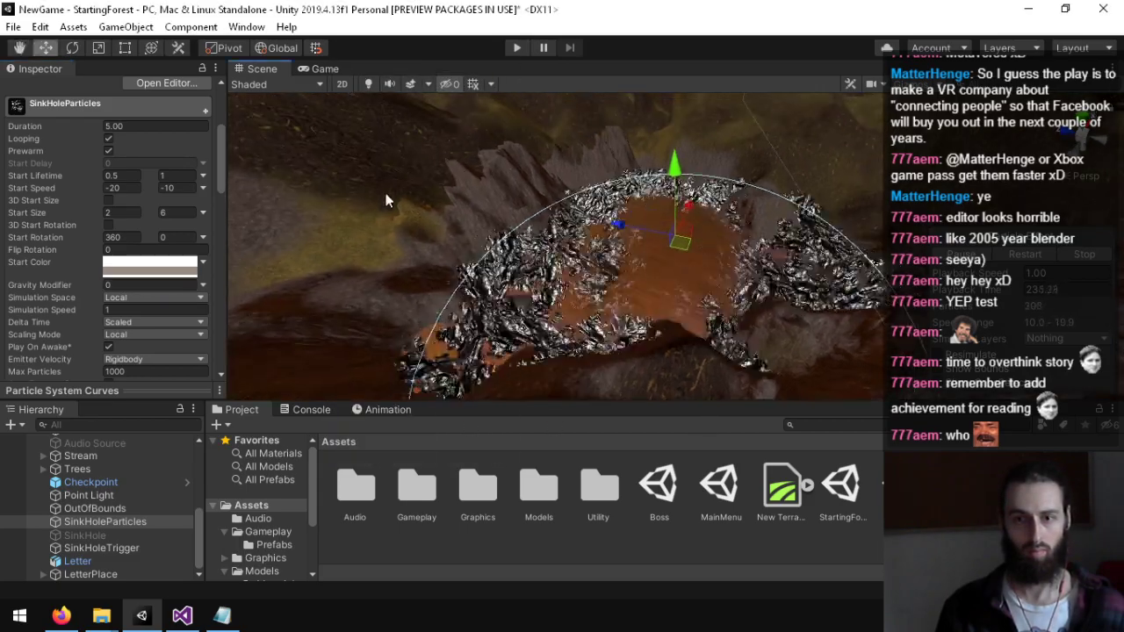
pyautogui.moveTo(556, 186); pyautogui.dragTo(550, 231, button='right')
pyautogui.keyDown('alt'); pyautogui.moveTo(551, 230); pyautogui.dragTo(477, 263); pyautogui.keyUp('alt')
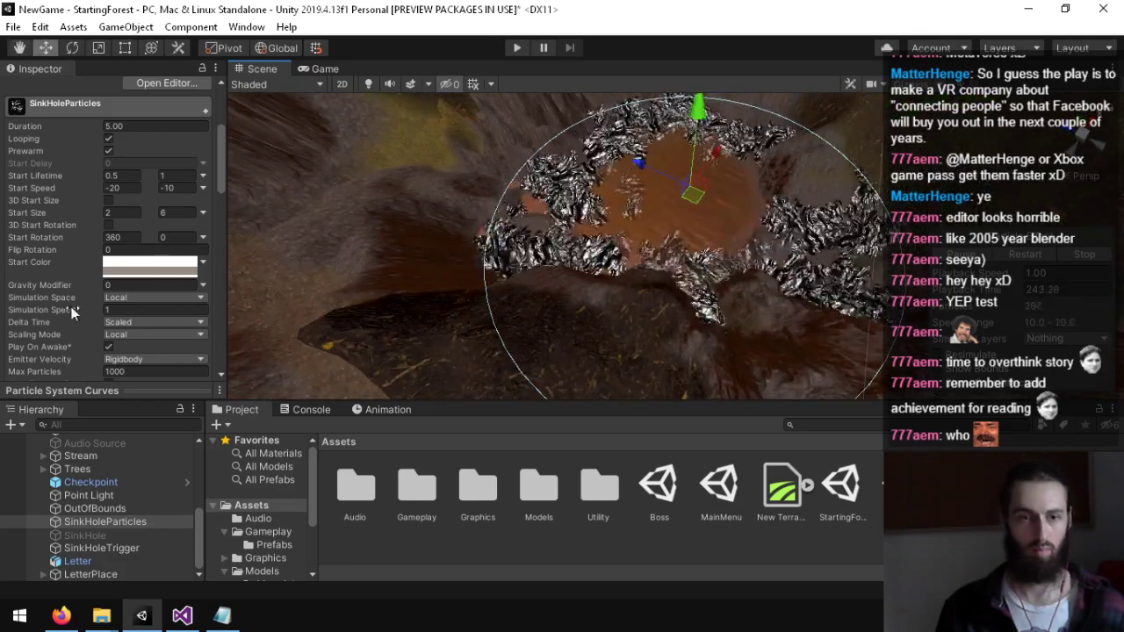
# Step: Try Edge as the emitter shape of SinkHoleParticles, then return it to Circle
pyautogui.scroll(-10, 71, 307)
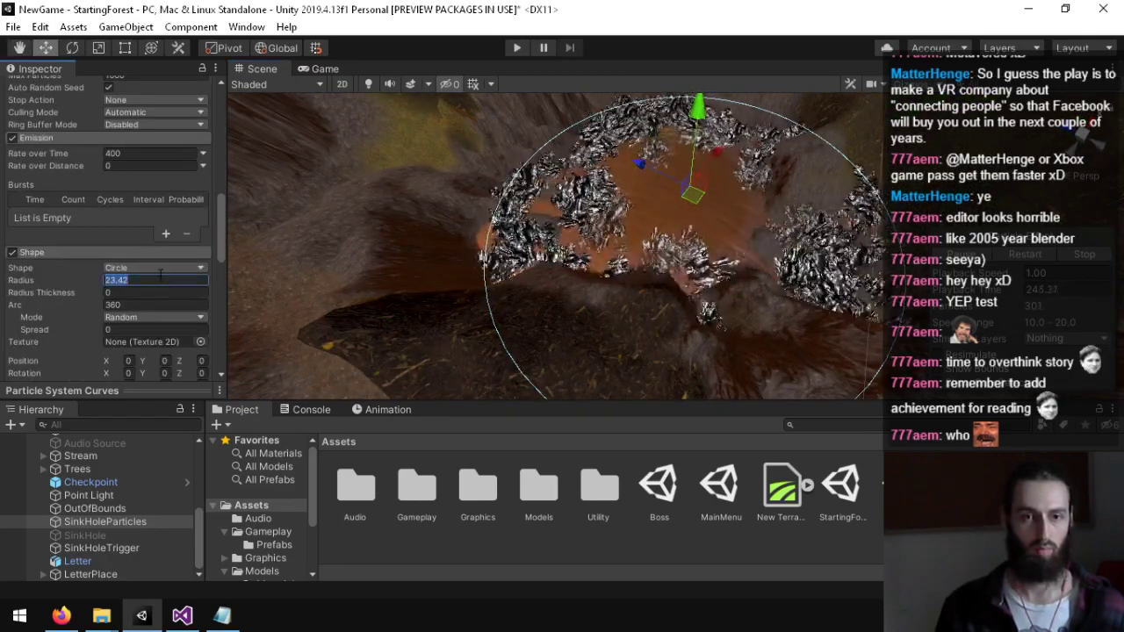
pyautogui.click(166, 268)
pyautogui.click(178, 483)
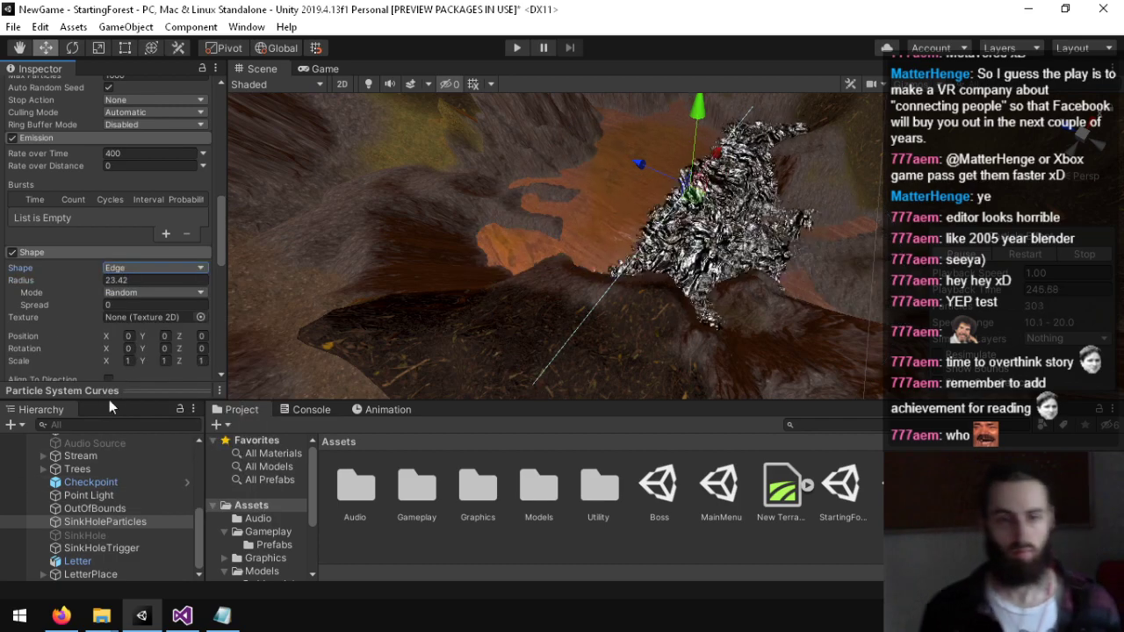
pyautogui.moveTo(606, 231)
pyautogui.keyDown('alt'); pyautogui.mouseDown()
pyautogui.moveTo(598, 233)
pyautogui.moveTo(695, 231)
pyautogui.moveTo(627, 226)
pyautogui.moveTo(580, 246)
pyautogui.moveTo(627, 226)
pyautogui.moveTo(455, 219)
pyautogui.moveTo(673, 218)
pyautogui.moveTo(612, 246)
pyautogui.mouseUp(); pyautogui.keyUp('alt')
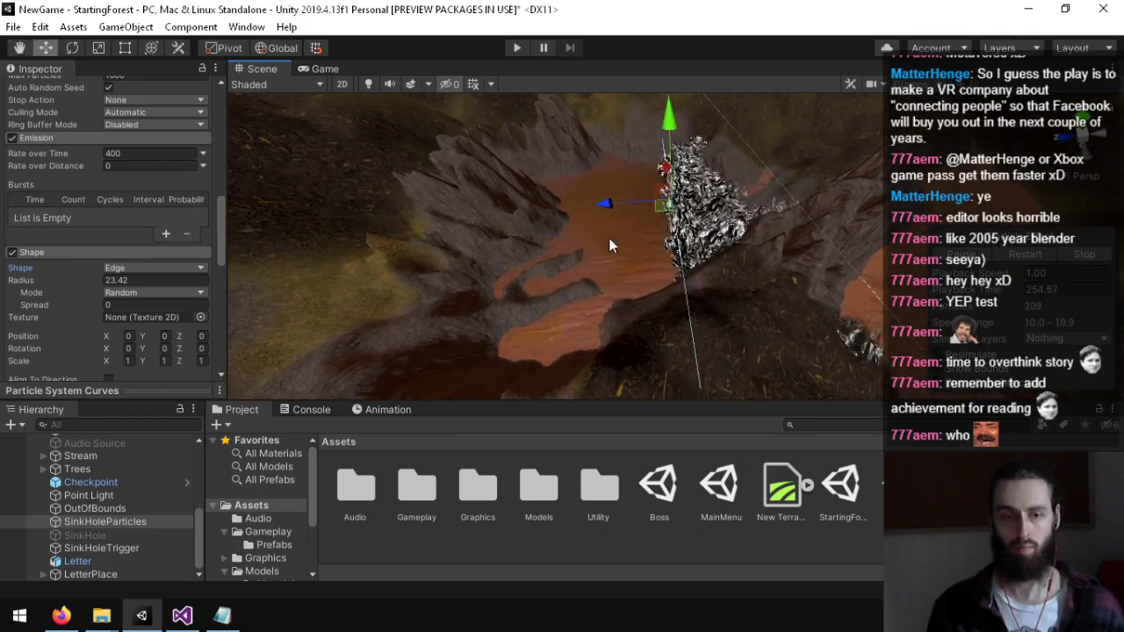
pyautogui.click(138, 268)
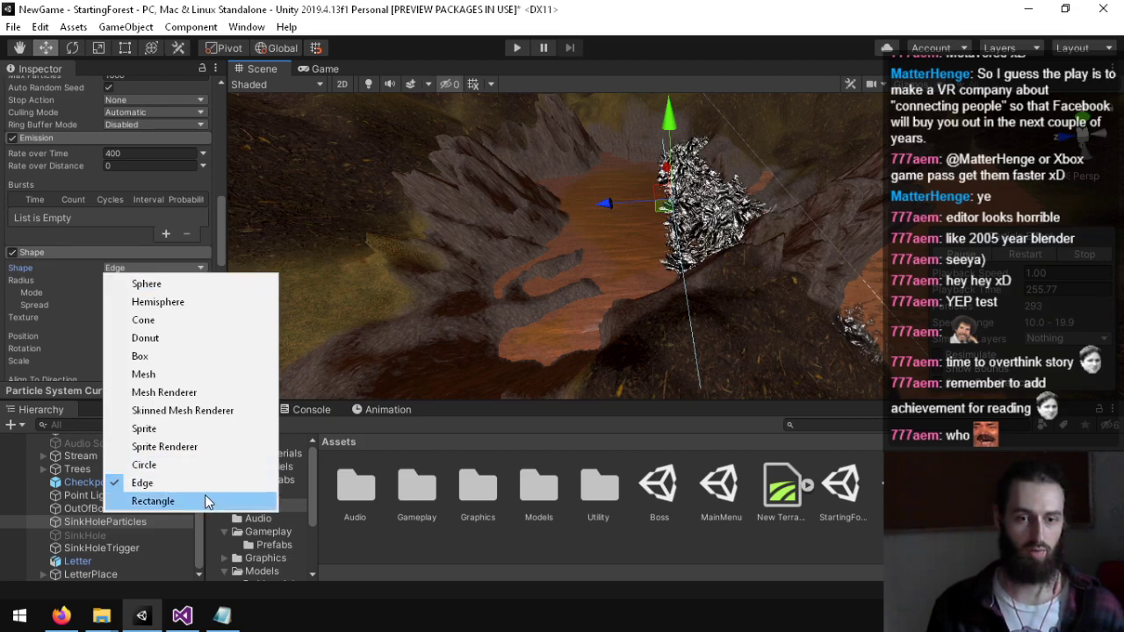
pyautogui.click(171, 465)
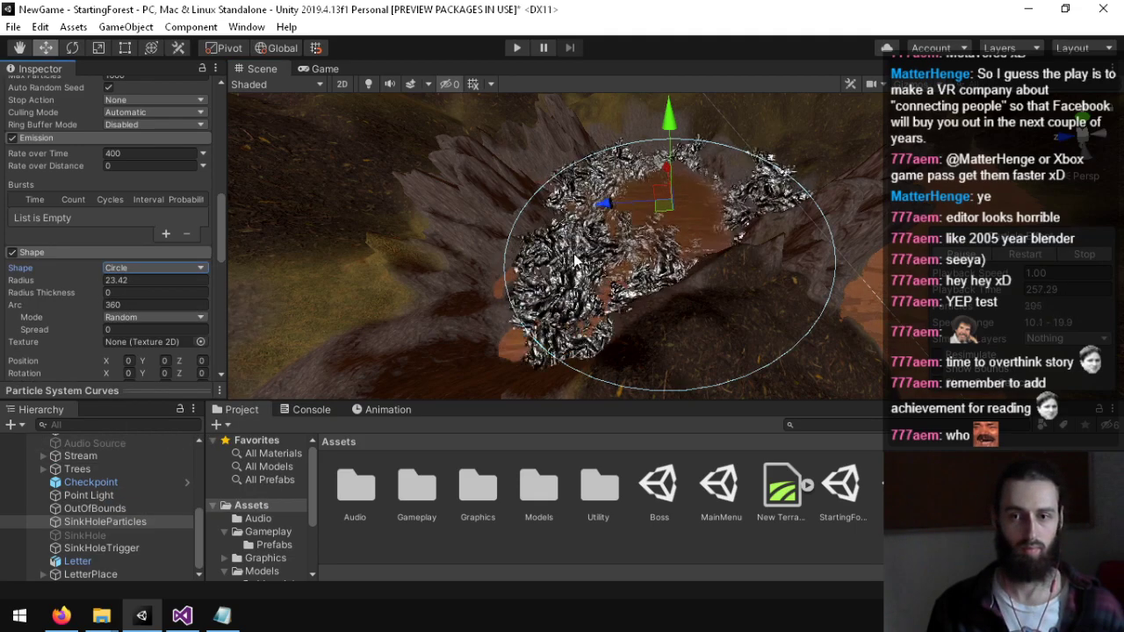
# Step: Set the circle emitter's radius thickness to 0.3 and enlarge its radius to 26.4
pyautogui.keyDown('alt'); pyautogui.moveTo(369, 290); pyautogui.dragTo(439, 284); pyautogui.keyUp('alt')
pyautogui.scroll(5, 64, 312)
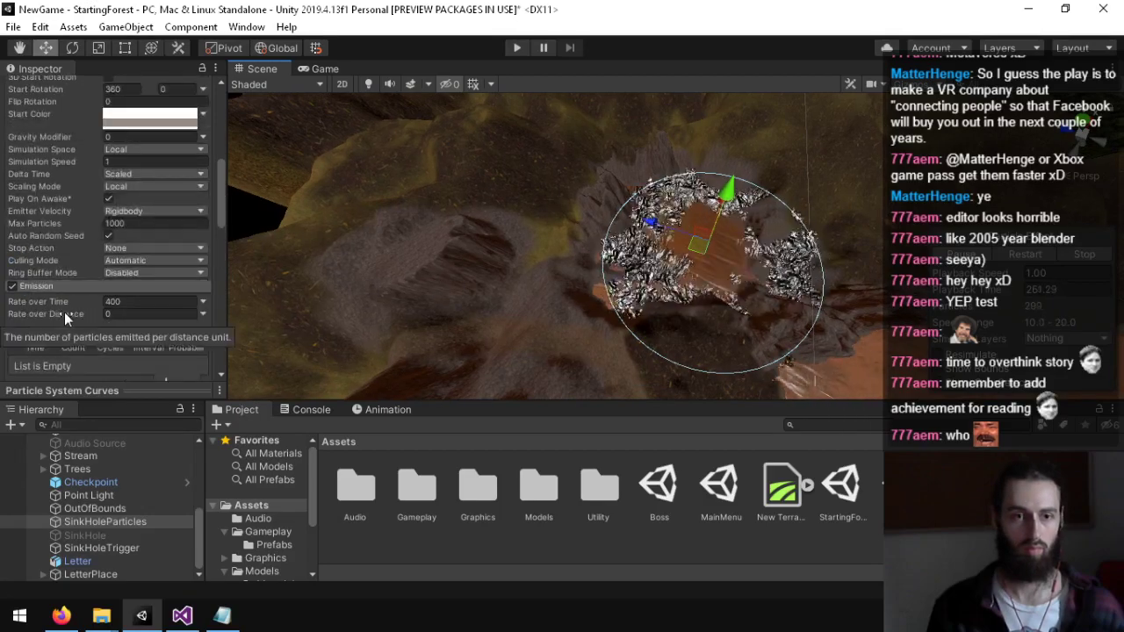
pyautogui.scroll(-5, 76, 291)
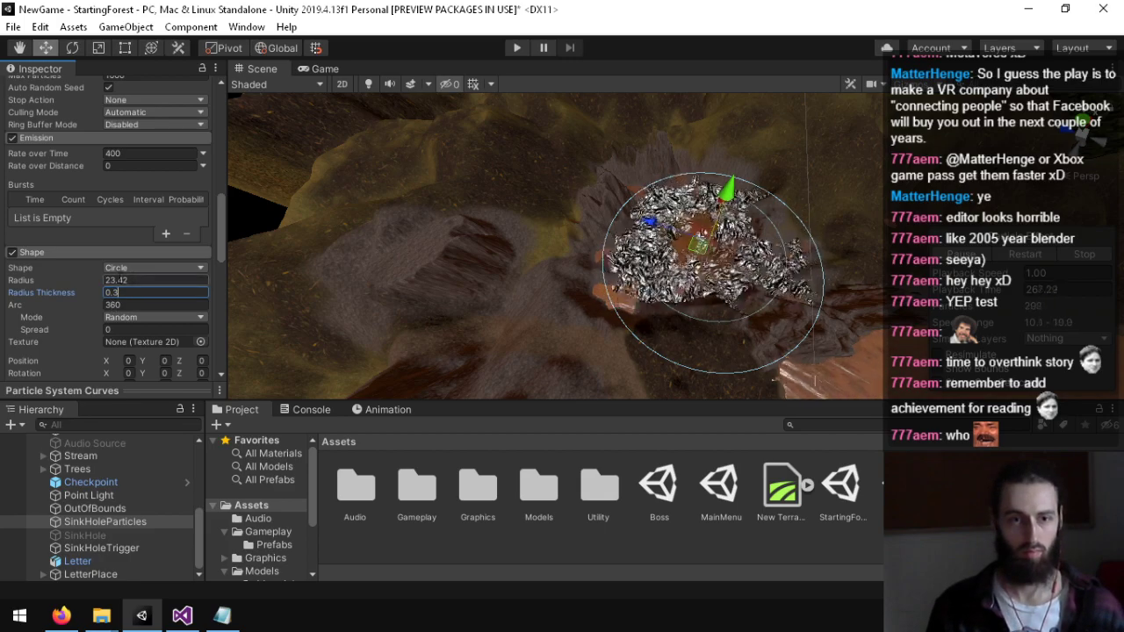
pyautogui.moveTo(76, 278); pyautogui.dragTo(97, 281)
pyautogui.keyDown('alt'); pyautogui.moveTo(274, 278); pyautogui.dragTo(527, 290); pyautogui.keyUp('alt')
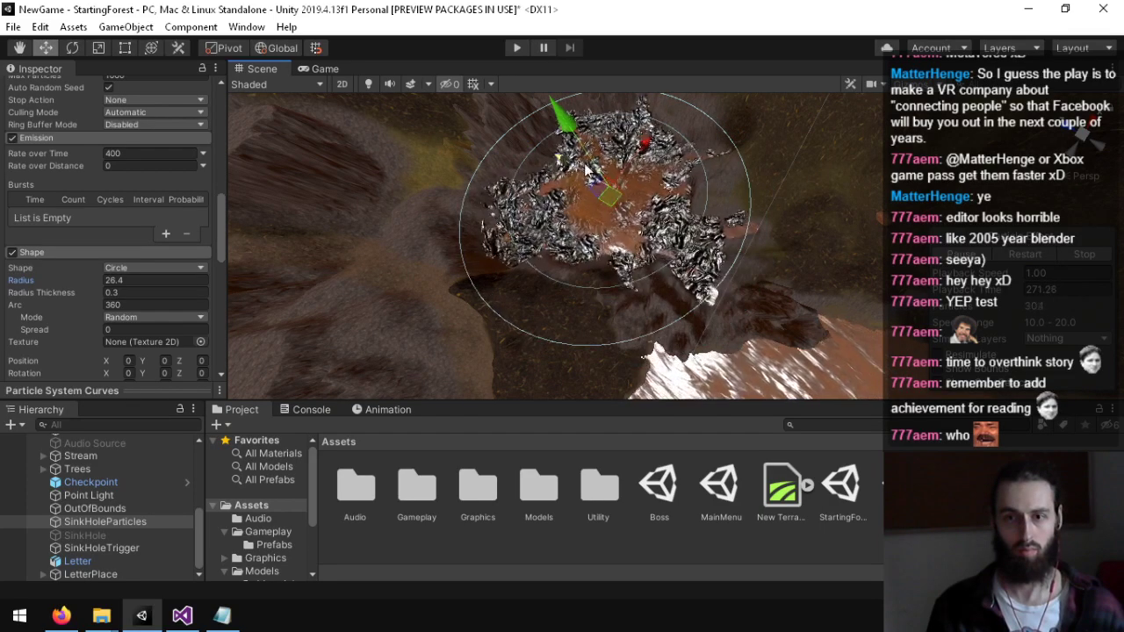
pyautogui.keyDown('alt'); pyautogui.moveTo(657, 139); pyautogui.dragTo(606, 179); pyautogui.keyUp('alt')
# Step: Set the random start size range of SinkHoleParticles to 5 and 10 and view the particles from several angles
pyautogui.scroll(10, 96, 292)
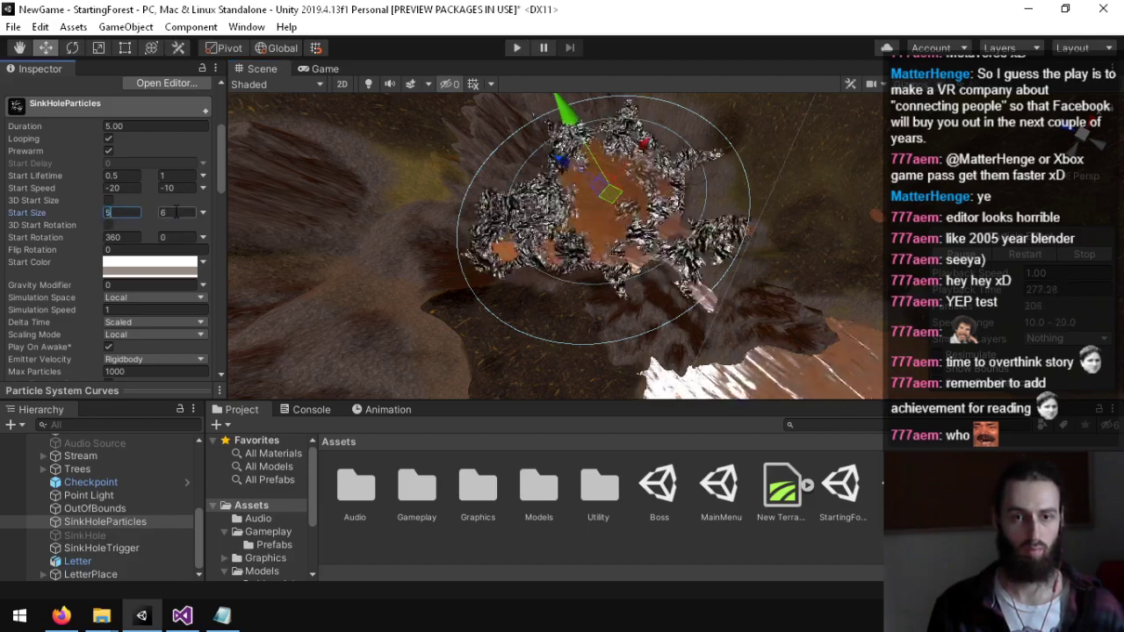
pyautogui.moveTo(694, 189); pyautogui.dragTo(834, 50, button='right')
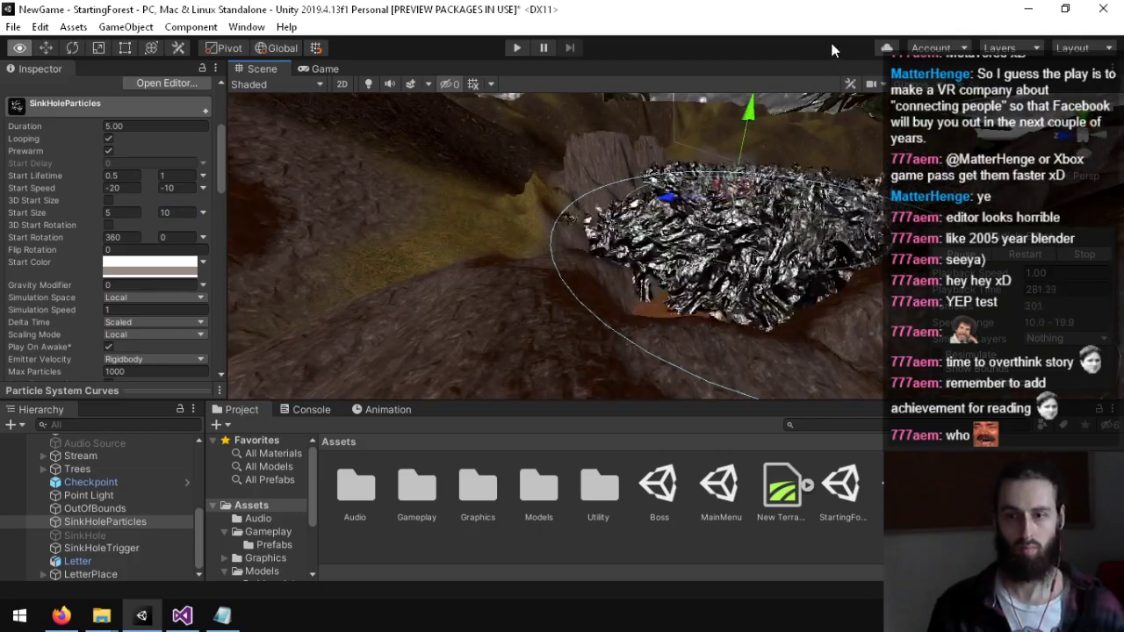
pyautogui.keyDown('alt'); pyautogui.moveTo(832, 50); pyautogui.dragTo(22, 218); pyautogui.keyUp('alt')
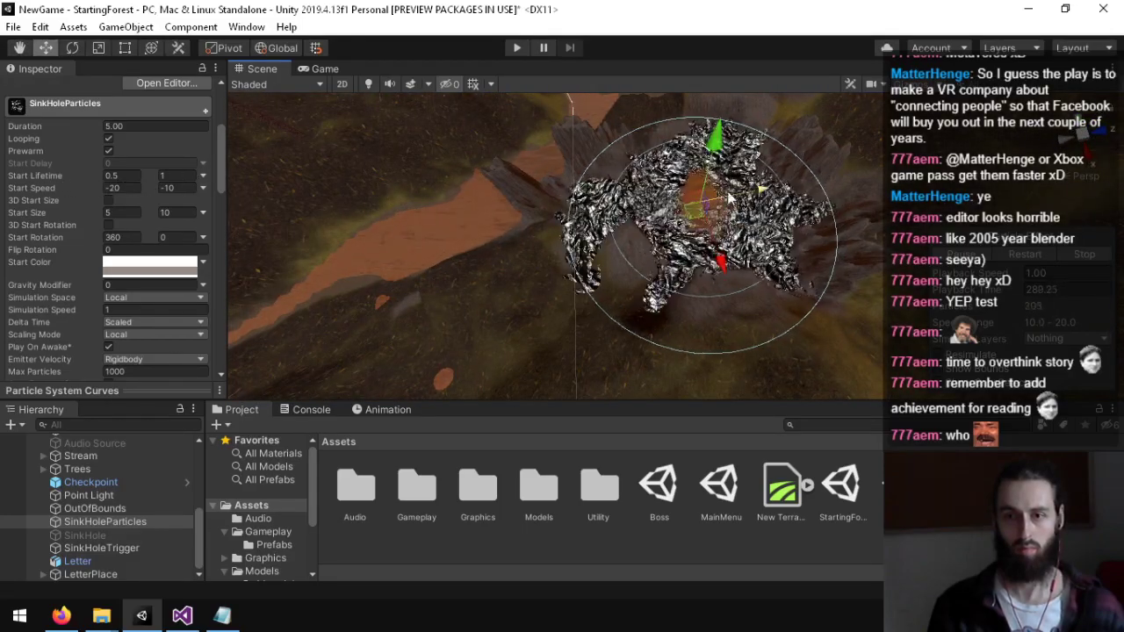
pyautogui.keyDown('alt'); pyautogui.moveTo(729, 199); pyautogui.dragTo(113, 193); pyautogui.keyUp('alt')
# Step: Collapse the Shape and Emission modules and enable Size over Lifetime so the particles shrink toward the centre
pyautogui.scroll(-8, 39, 308)
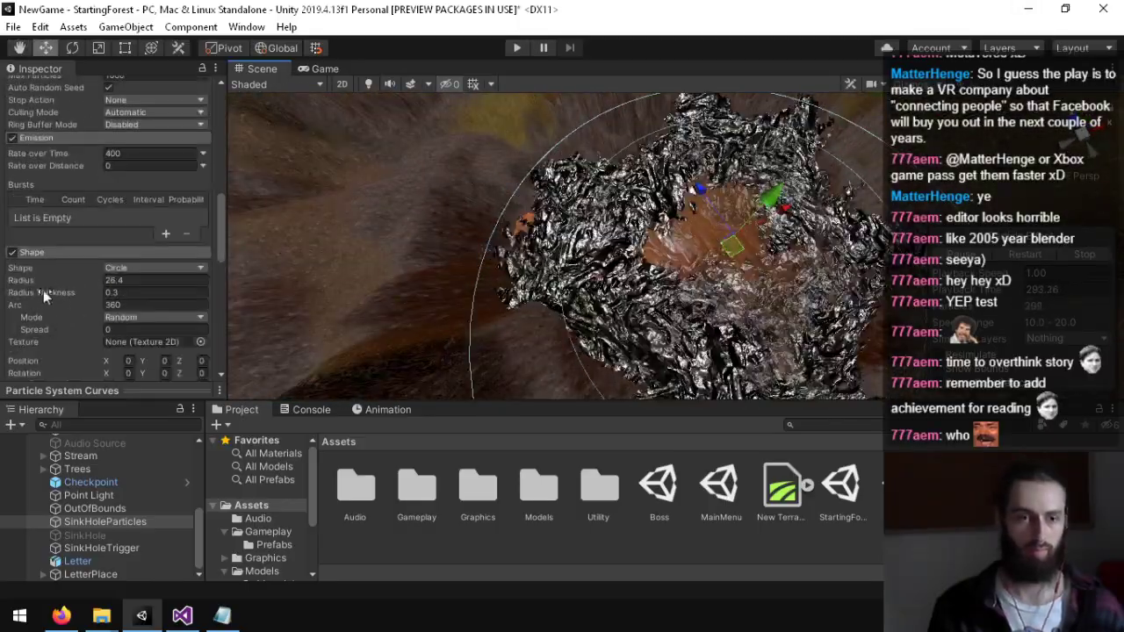
pyautogui.click(36, 250)
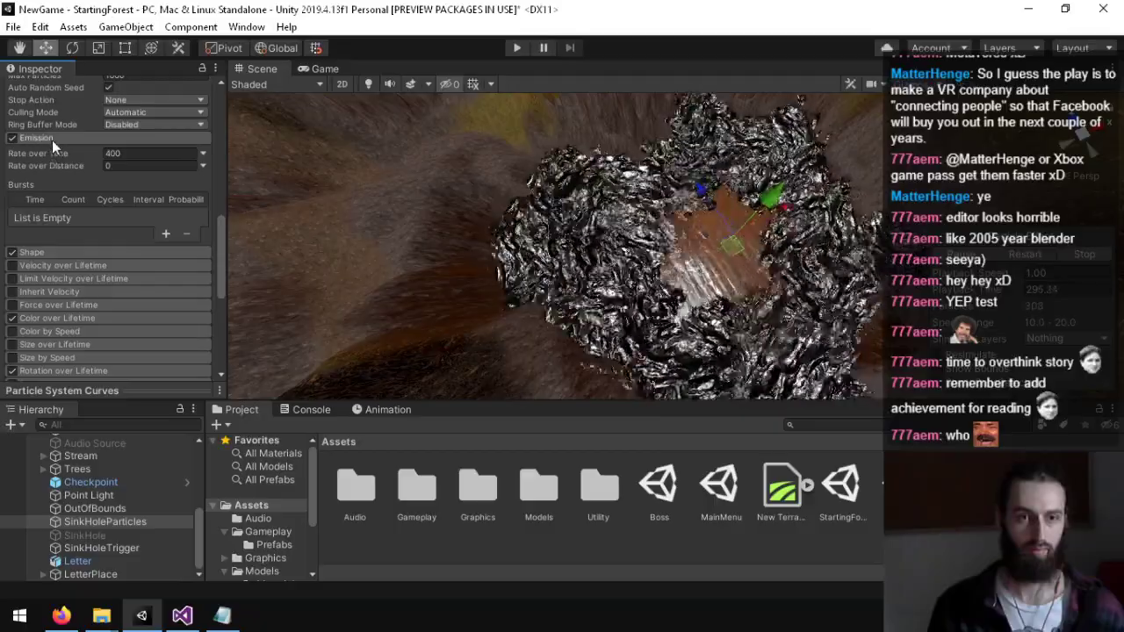
pyautogui.click(52, 140)
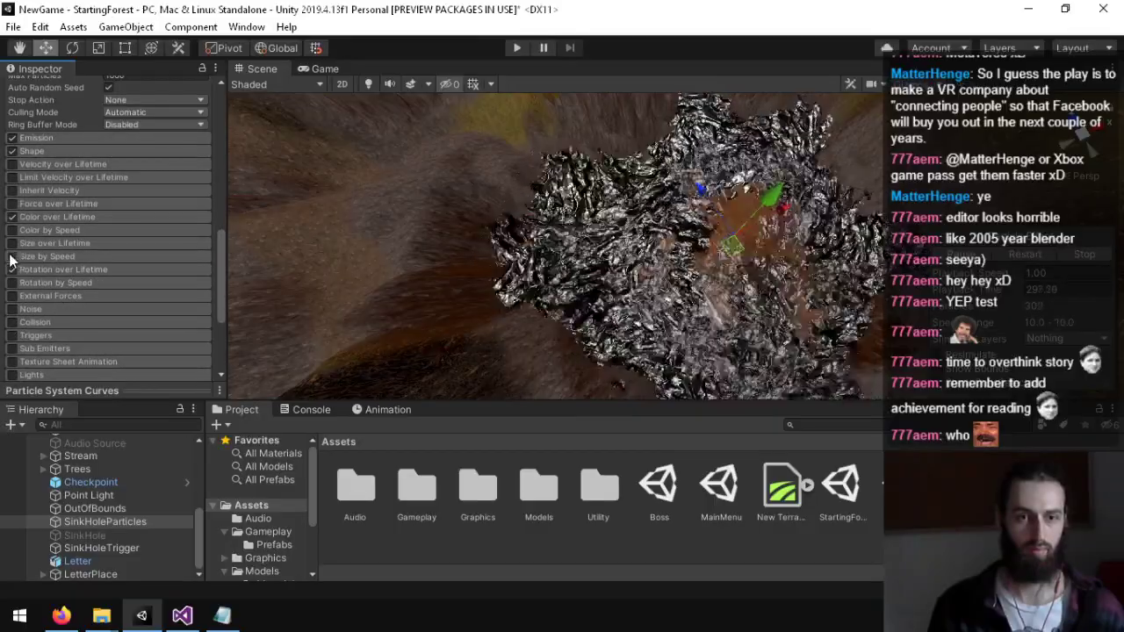
pyautogui.click(69, 246)
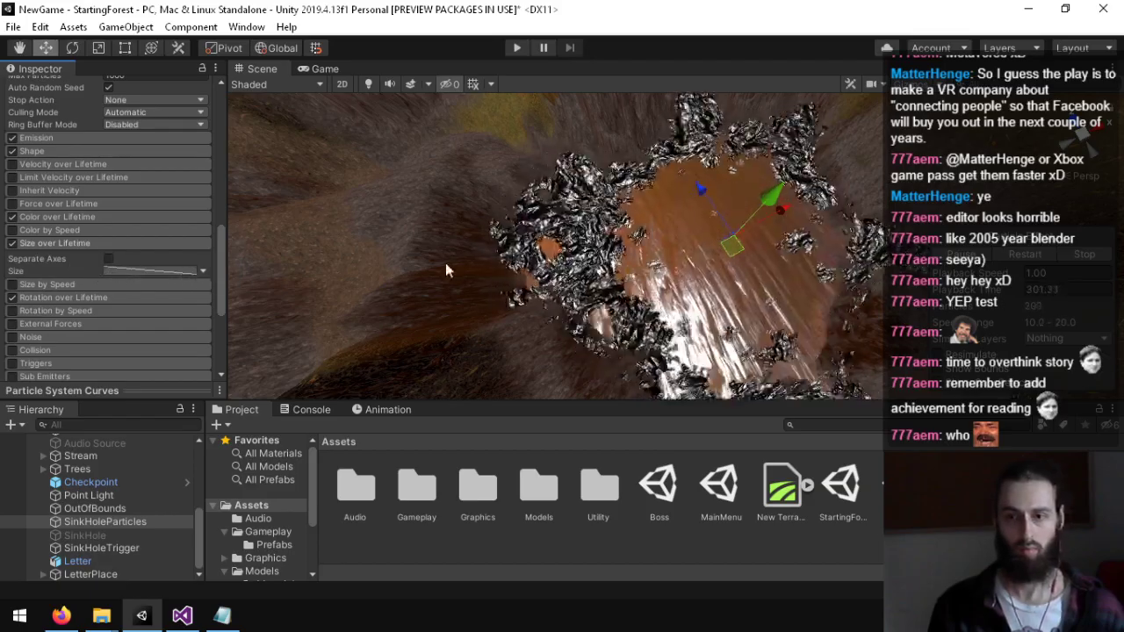
pyautogui.keyDown('alt'); pyautogui.moveTo(445, 270); pyautogui.dragTo(606, 161); pyautogui.keyUp('alt')
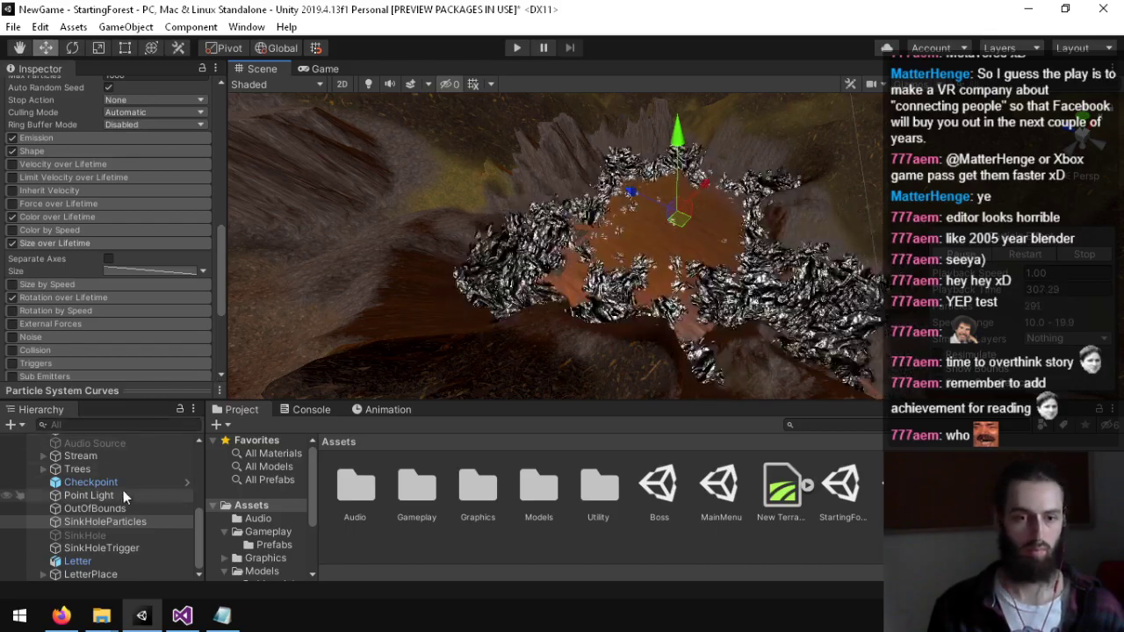
pyautogui.scroll(5, 104, 530)
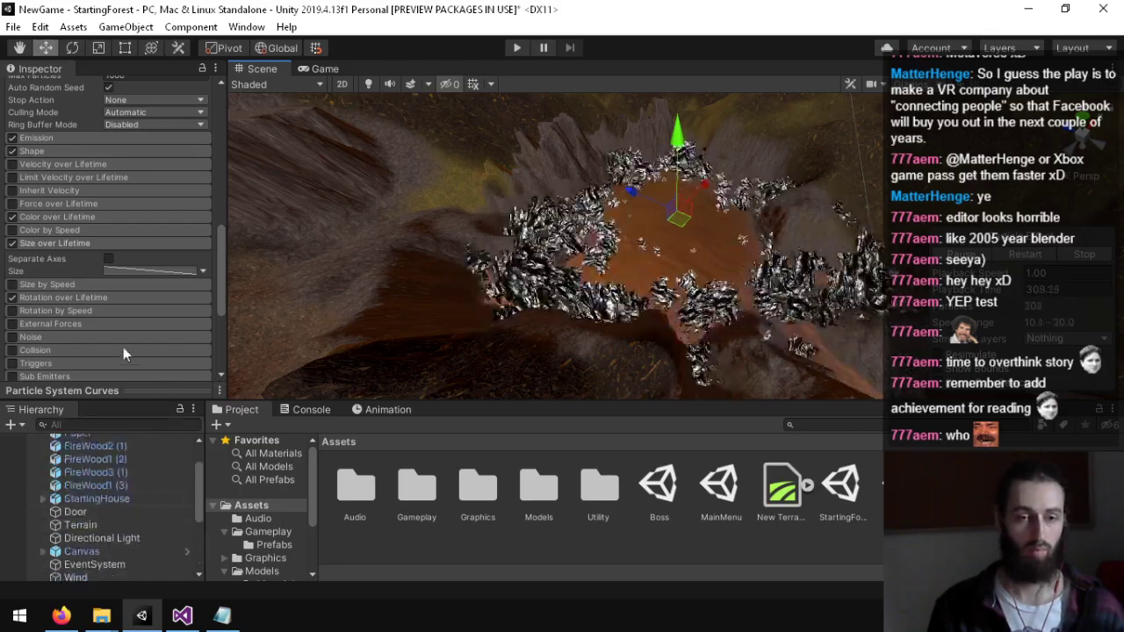
# Step: Lower the alpha of the white start color of SinkHoleParticles to 0.9019
pyautogui.scroll(10, 123, 346)
pyautogui.scroll(-3, 126, 306)
pyautogui.click(148, 270)
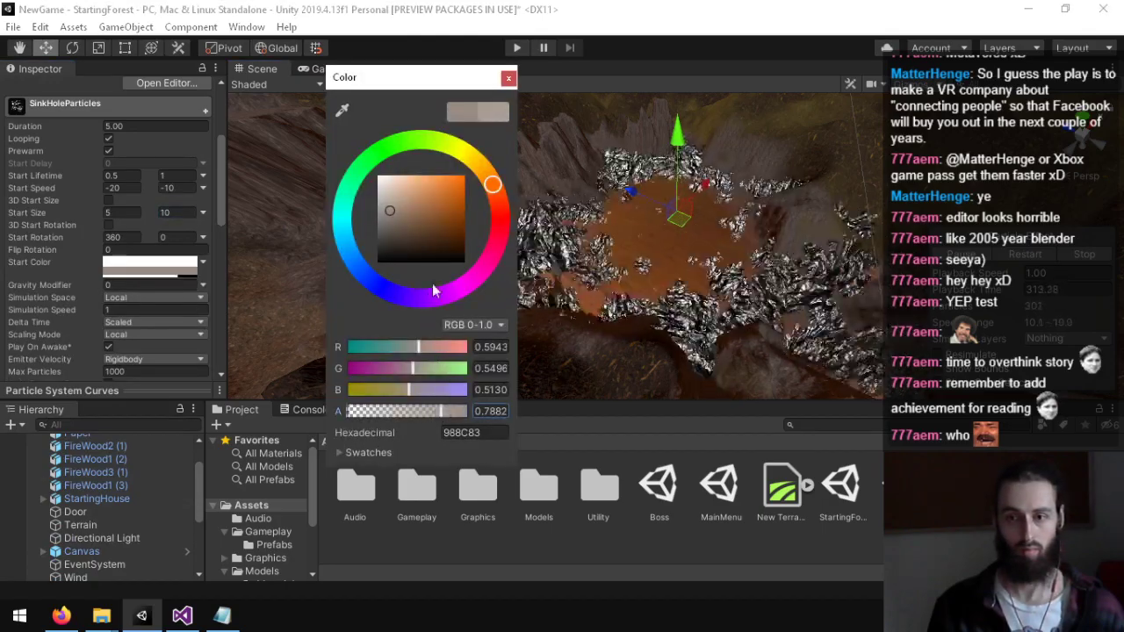
pyautogui.click(507, 80)
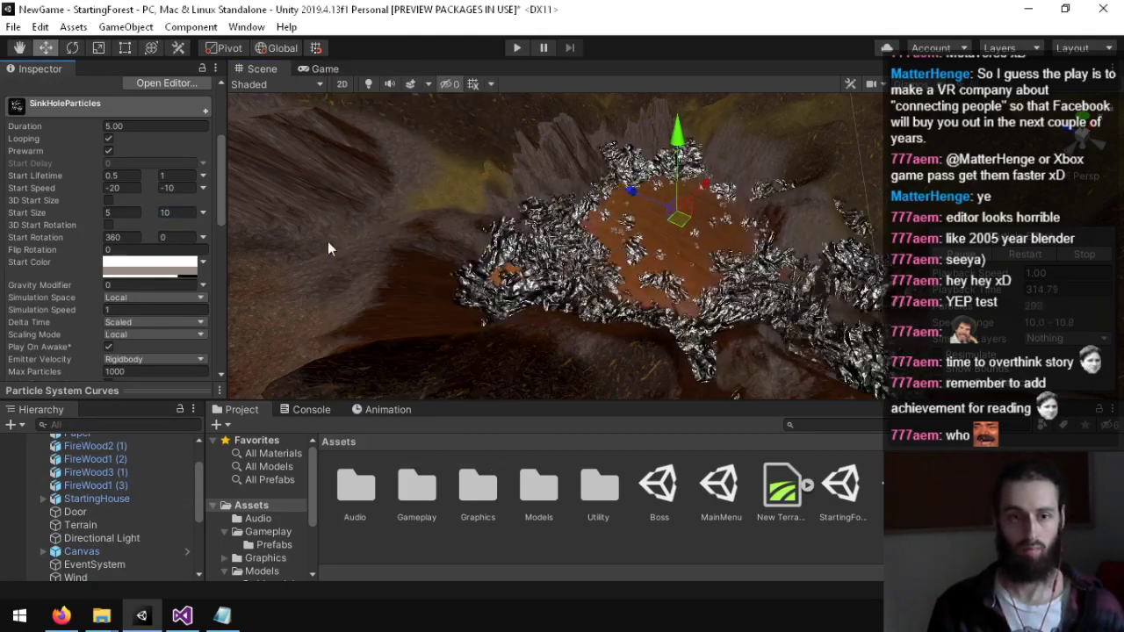
pyautogui.click(176, 266)
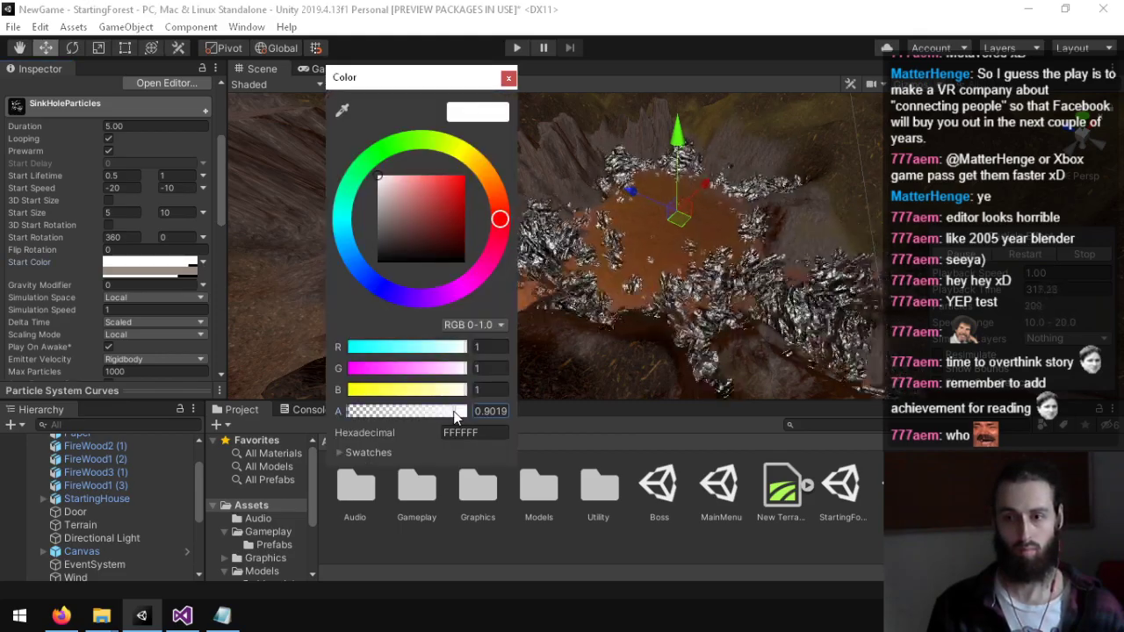
pyautogui.click(507, 78)
# Step: Set the Renderer module's Sort Mode of SinkHoleParticles to By Distance
pyautogui.scroll(-10, 57, 296)
pyautogui.click(51, 275)
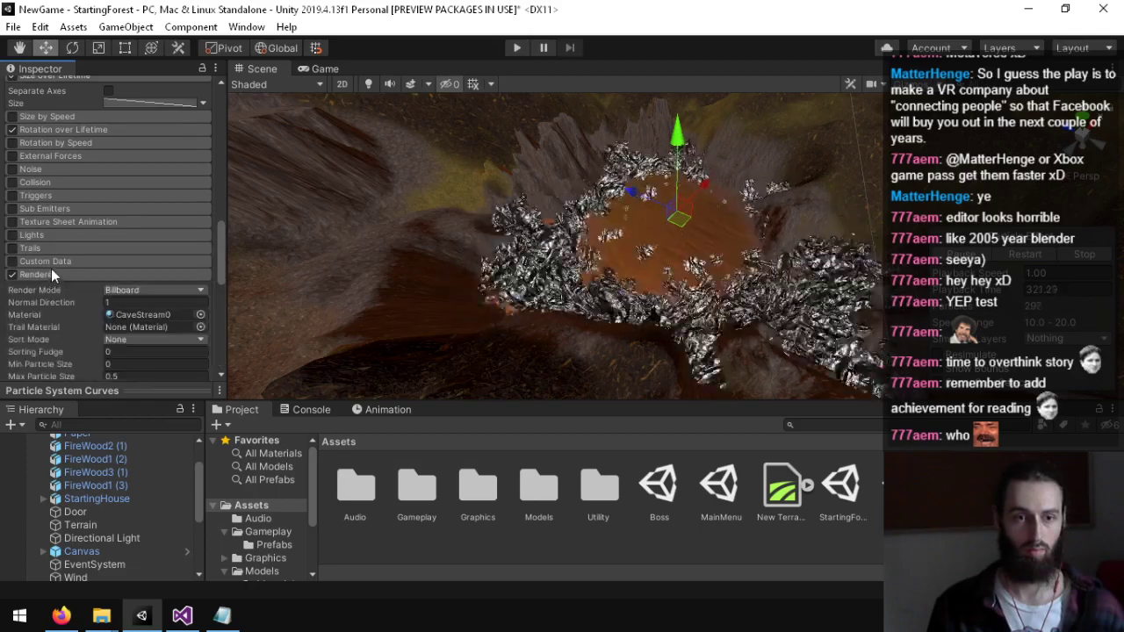
pyautogui.scroll(-3, 60, 301)
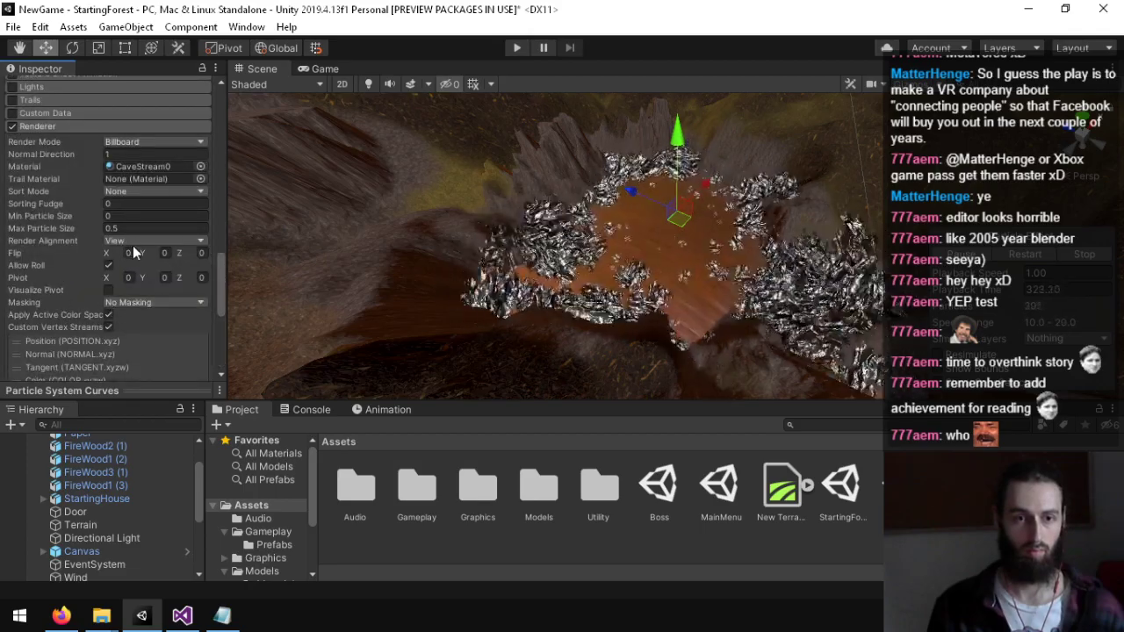
pyautogui.click(127, 190)
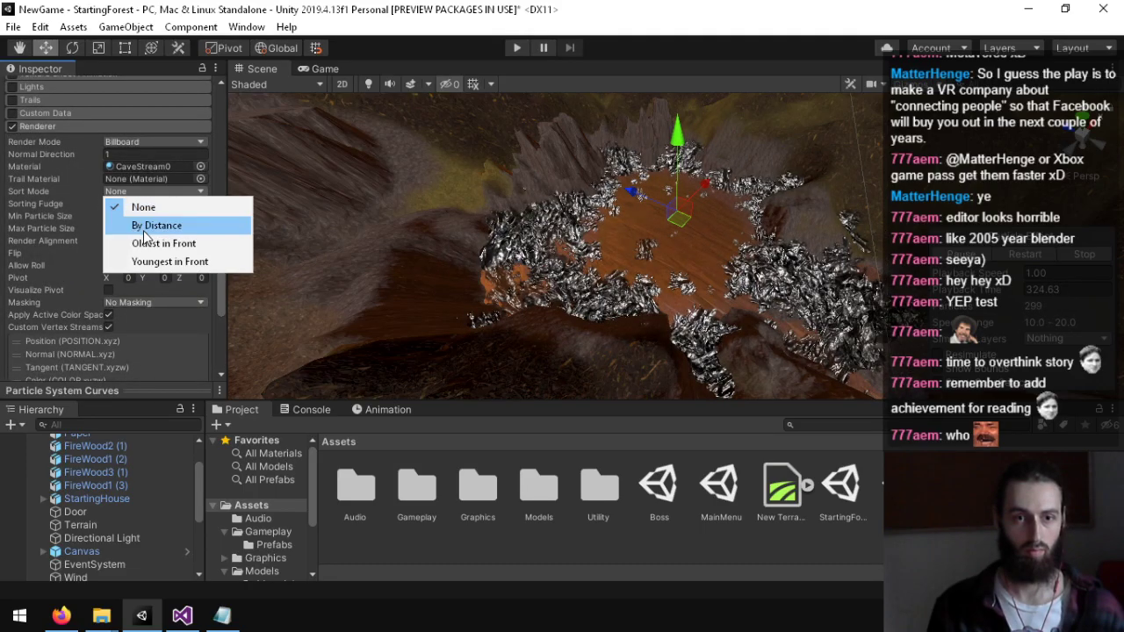
pyautogui.click(150, 226)
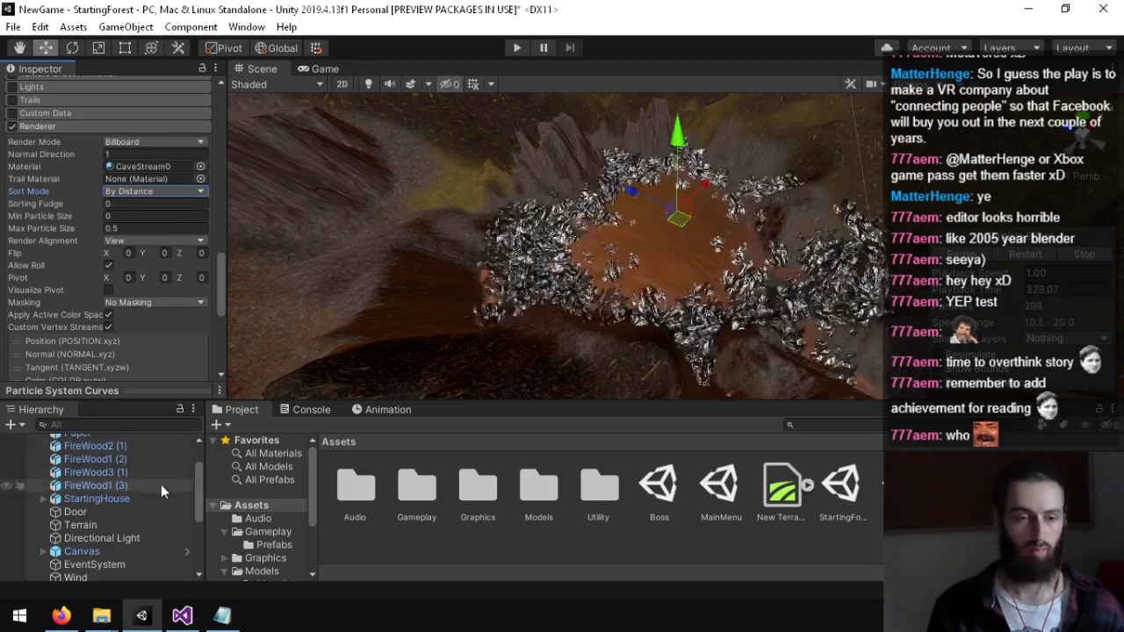
# Step: Activate the SinkHole quad, select SinkHoleParticles and examine the particles against the hole from several angles
pyautogui.click(91, 534)
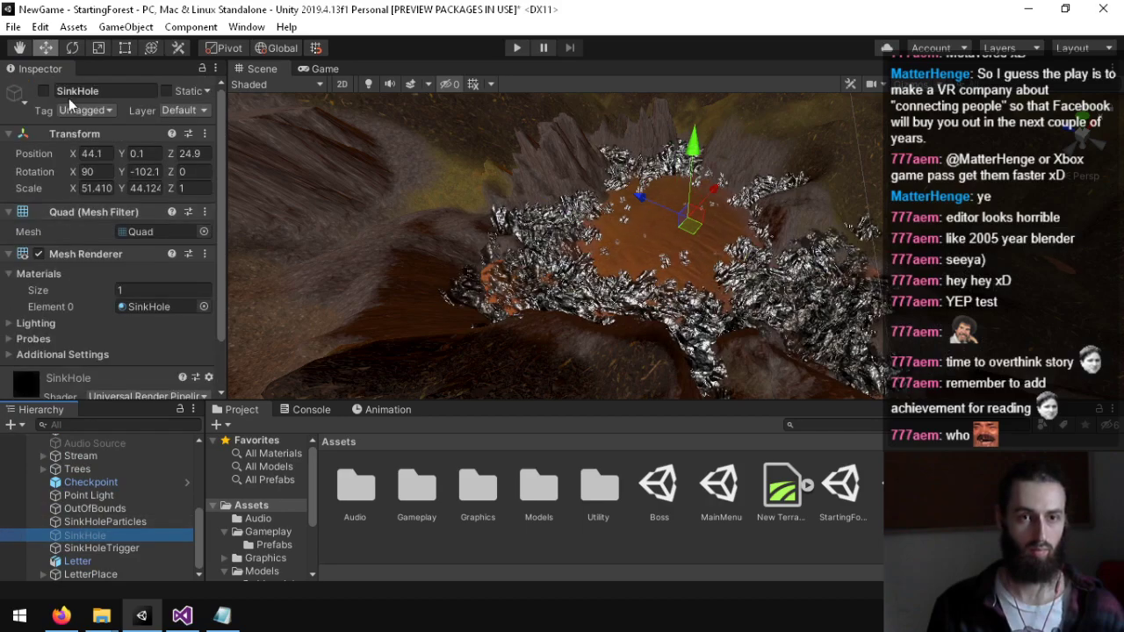
pyautogui.keyDown('alt'); pyautogui.moveTo(372, 180); pyautogui.dragTo(465, 124); pyautogui.keyUp('alt')
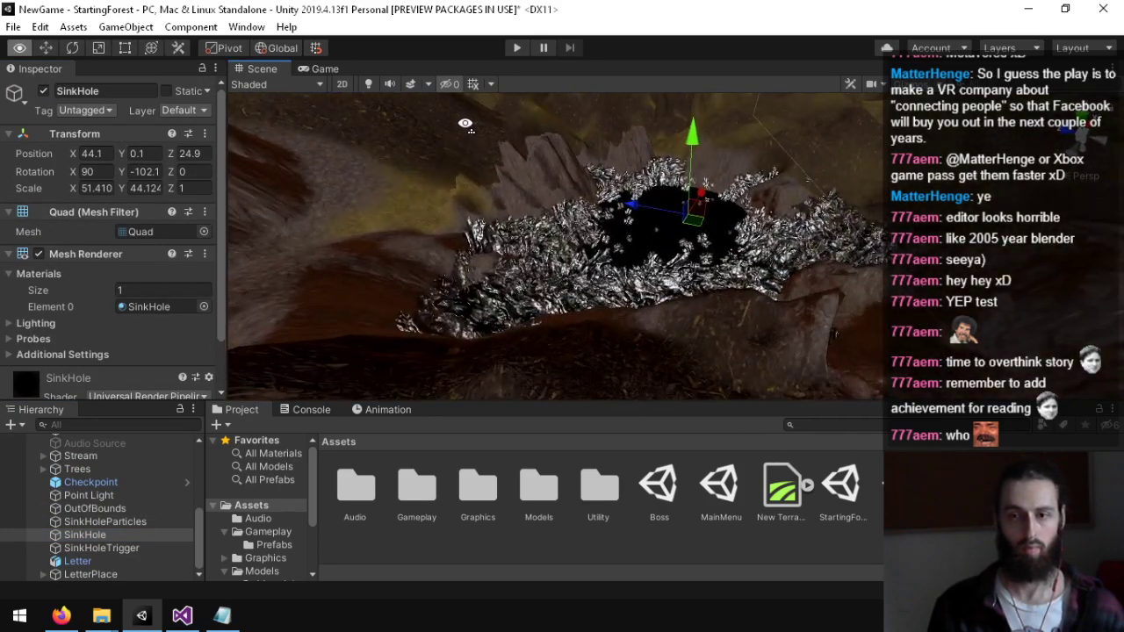
pyautogui.click(108, 524)
pyautogui.moveTo(615, 250); pyautogui.dragTo(805, 208, button='right')
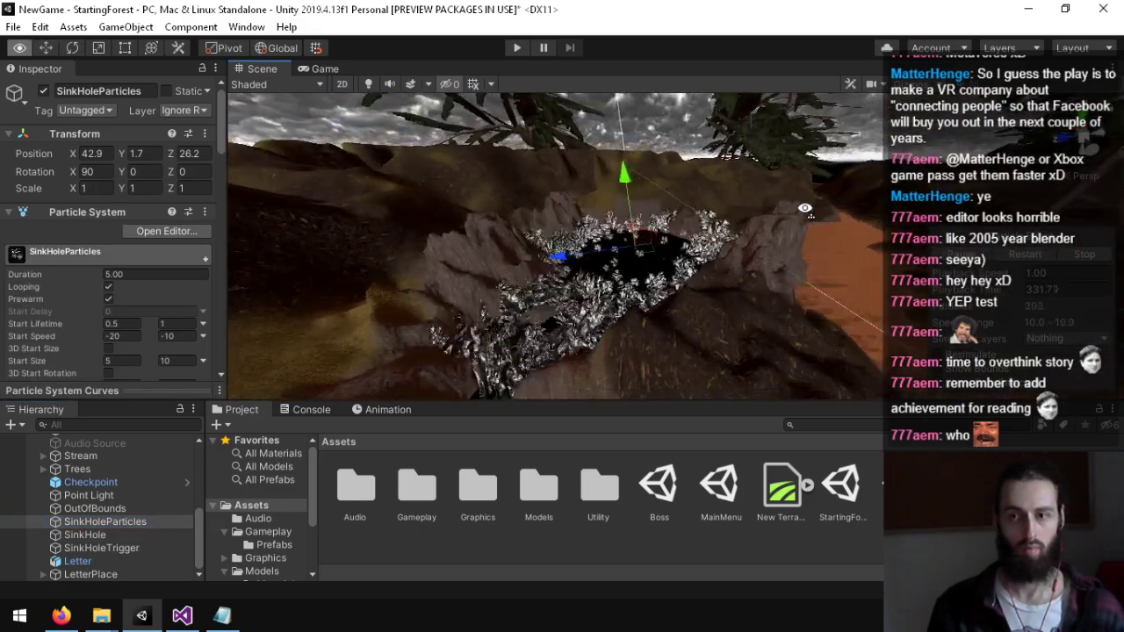
pyautogui.keyDown('alt'); pyautogui.moveTo(806, 209); pyautogui.dragTo(530, 246); pyautogui.keyUp('alt')
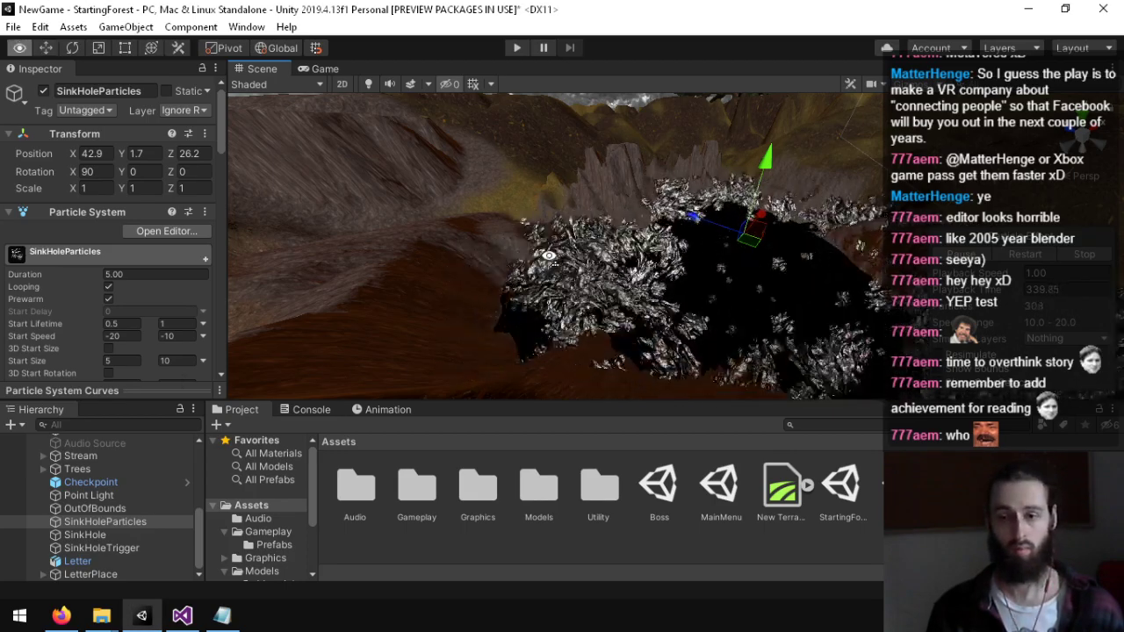
pyautogui.press('w')
pyautogui.moveTo(549, 255); pyautogui.dragTo(620, 367, button='right')
pyautogui.press('s')
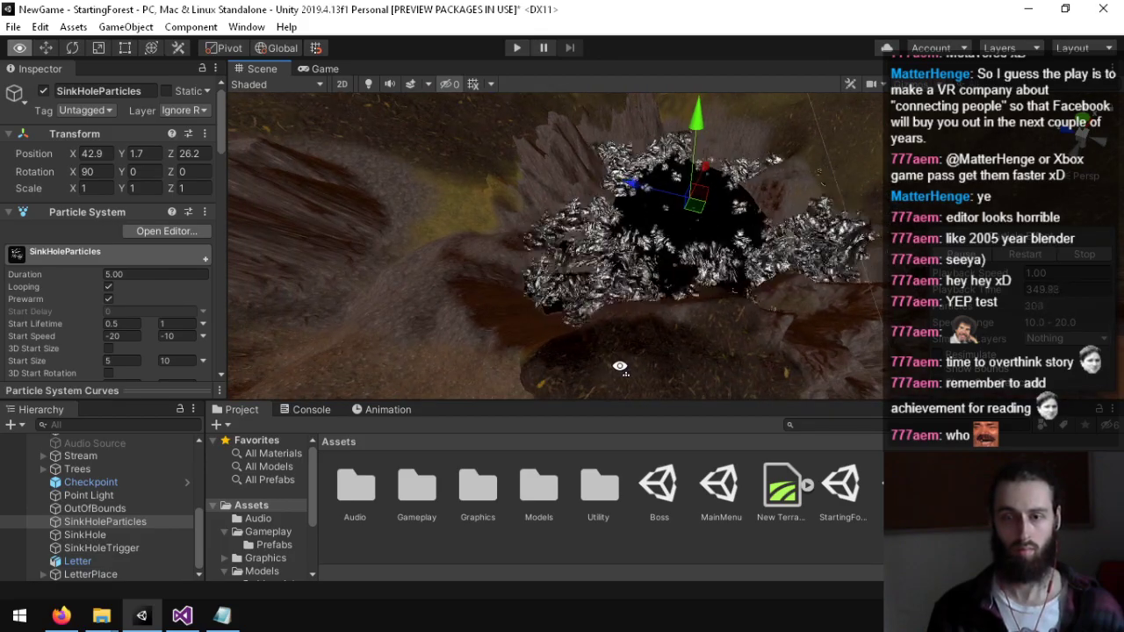
pyautogui.press('a')
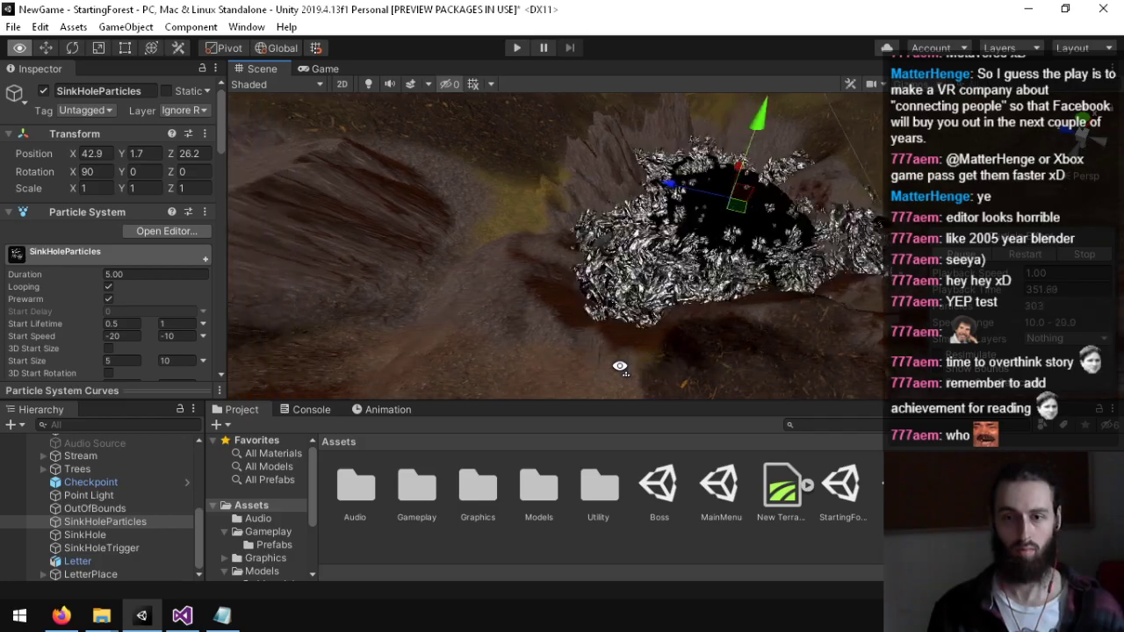
pyautogui.moveTo(620, 367); pyautogui.dragTo(623, 392, button='right')
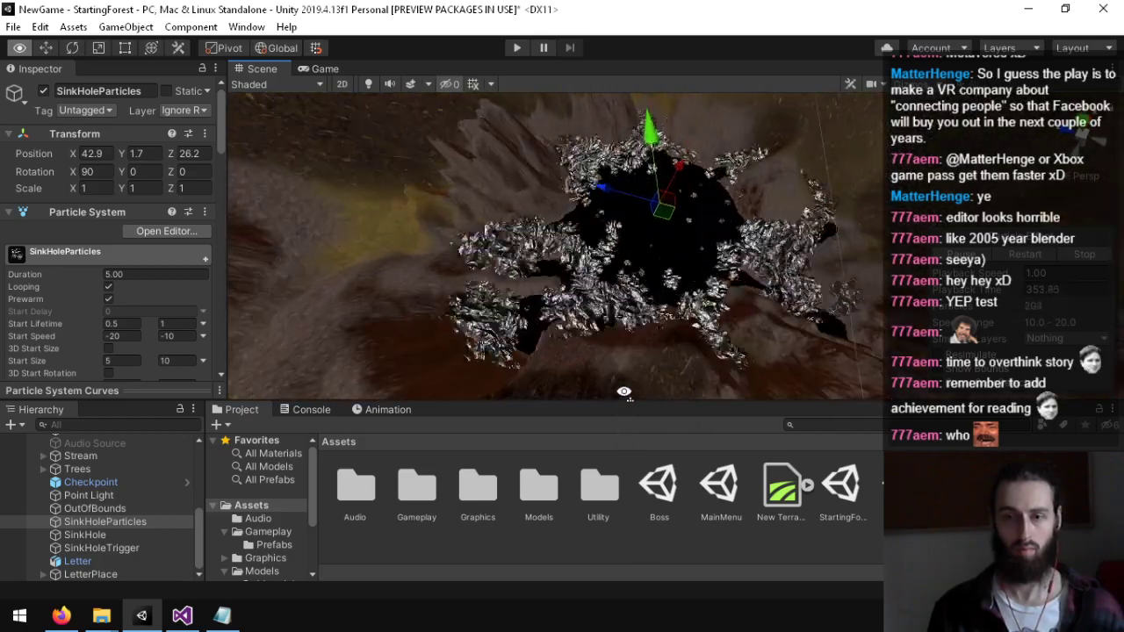
# Step: Raise SinkHoleParticles to about Y 4.6 and shift it to about X 44 over the hole
pyautogui.moveTo(653, 139)
pyautogui.mouseDown()
pyautogui.moveTo(650, 109)
pyautogui.moveTo(656, 125)
pyautogui.mouseUp()
pyautogui.moveTo(654, 126); pyautogui.dragTo(680, 180, button='right')
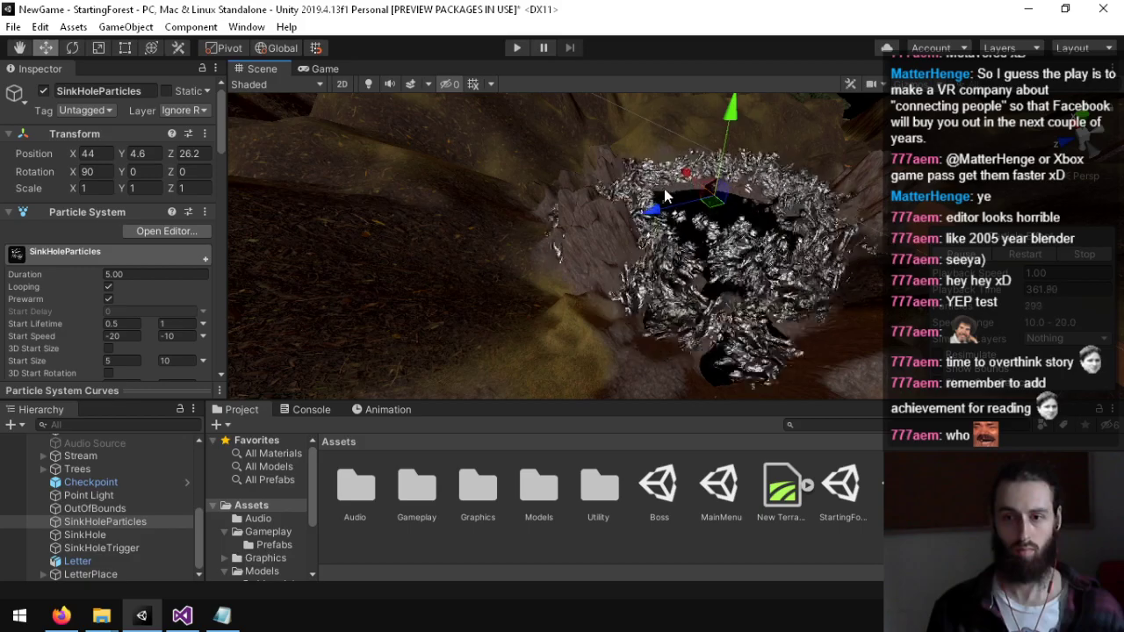
pyautogui.moveTo(656, 204); pyautogui.dragTo(657, 203)
# Step: Set the circle emitter's radius thickness to 0.1 and collapse the Shape module
pyautogui.scroll(-5, 50, 349)
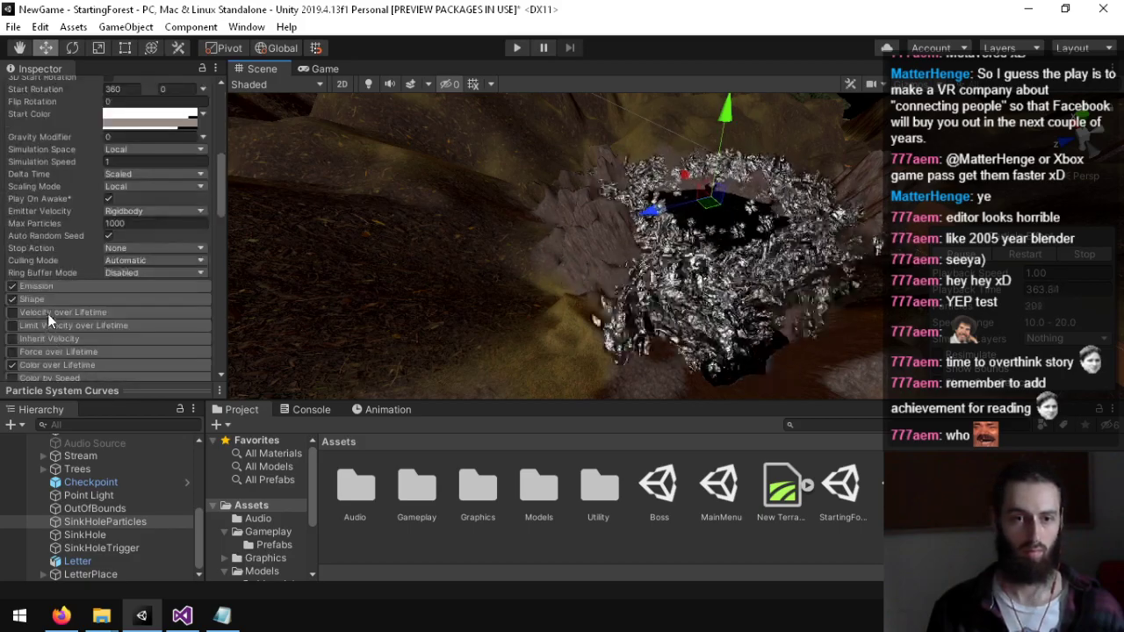
pyautogui.click(48, 287)
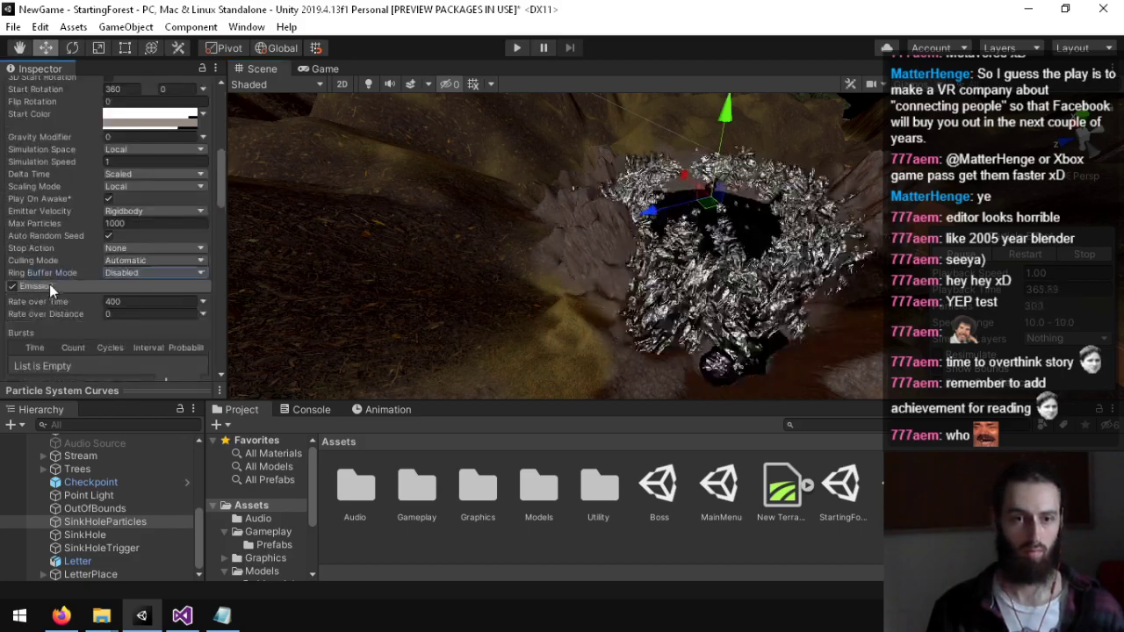
pyautogui.click(49, 283)
pyautogui.click(53, 299)
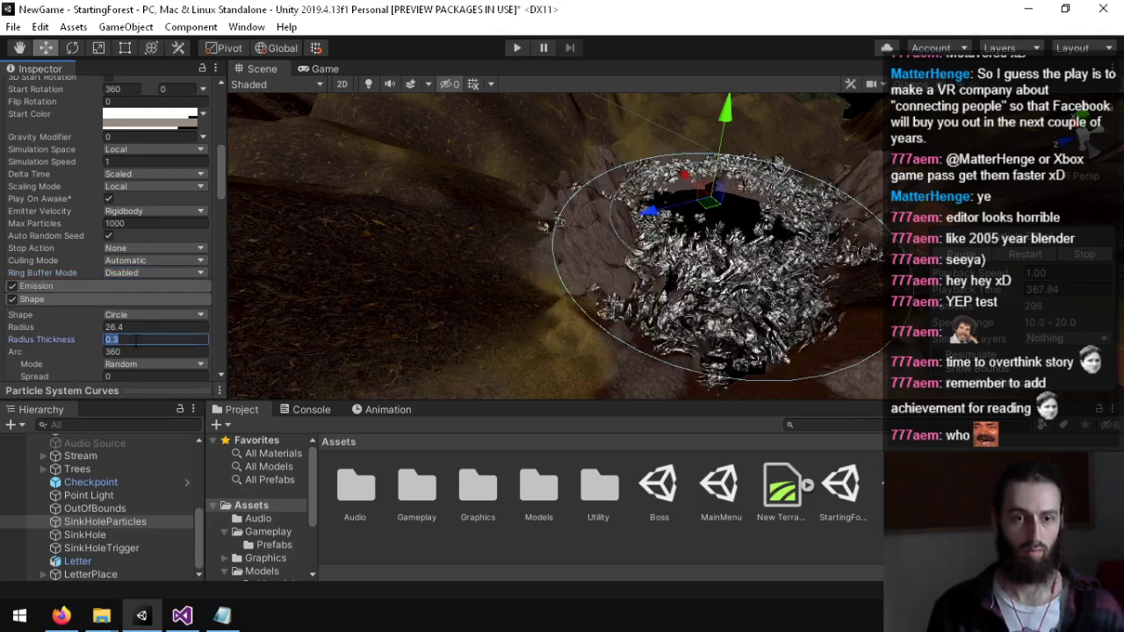
pyautogui.keyDown('alt'); pyautogui.moveTo(441, 364); pyautogui.dragTo(597, 342); pyautogui.keyUp('alt')
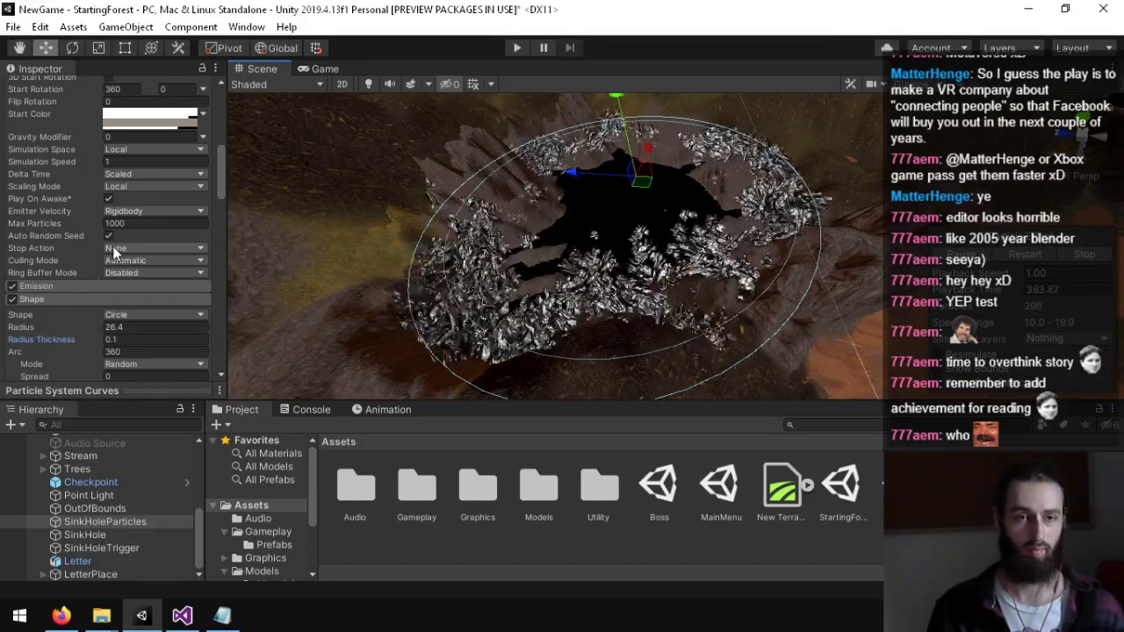
pyautogui.click(52, 299)
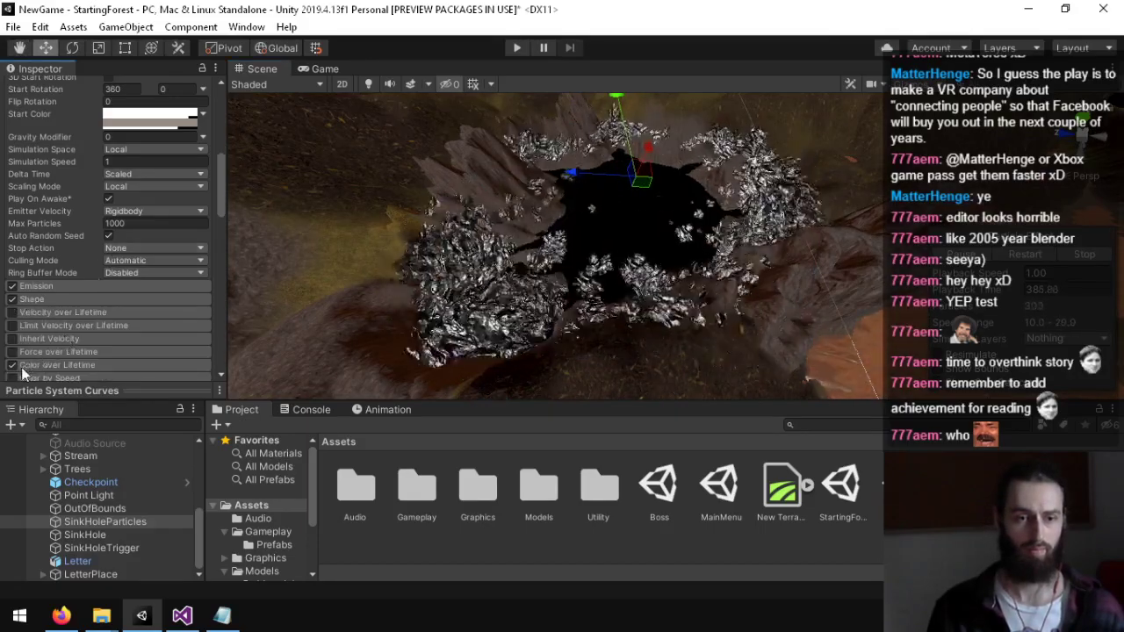
# Step: Disable Size over Lifetime on SinkHoleParticles, collapse the module and view the particles from another angle
pyautogui.scroll(-4, 48, 320)
pyautogui.click(20, 245)
pyautogui.click(12, 244)
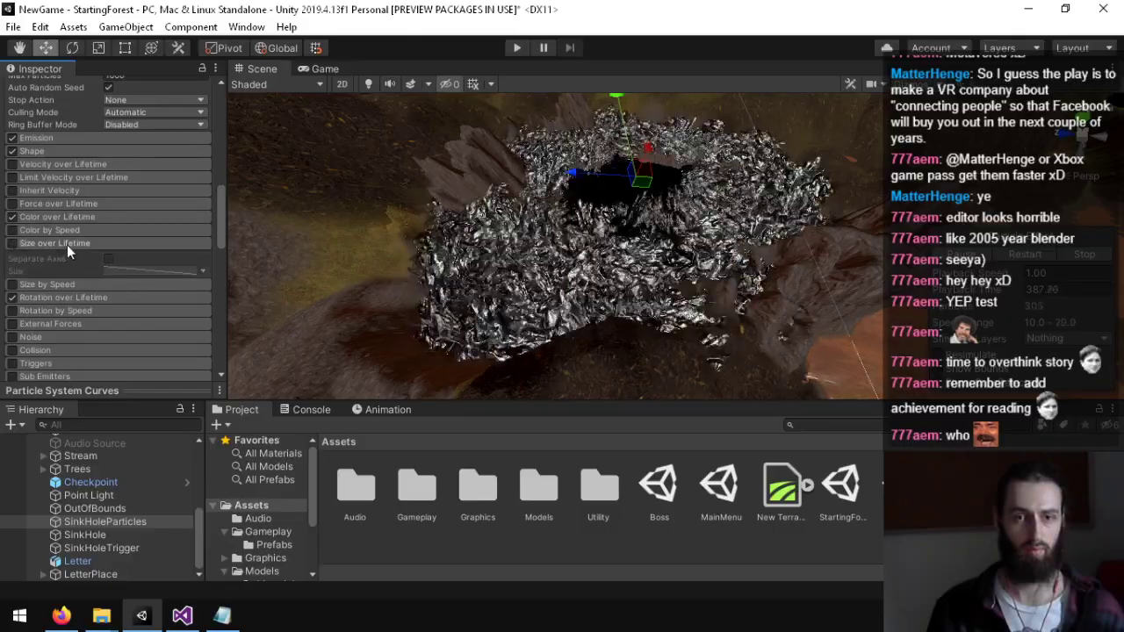
pyautogui.click(66, 244)
pyautogui.keyDown('alt'); pyautogui.moveTo(694, 194); pyautogui.dragTo(681, 114); pyautogui.keyUp('alt')
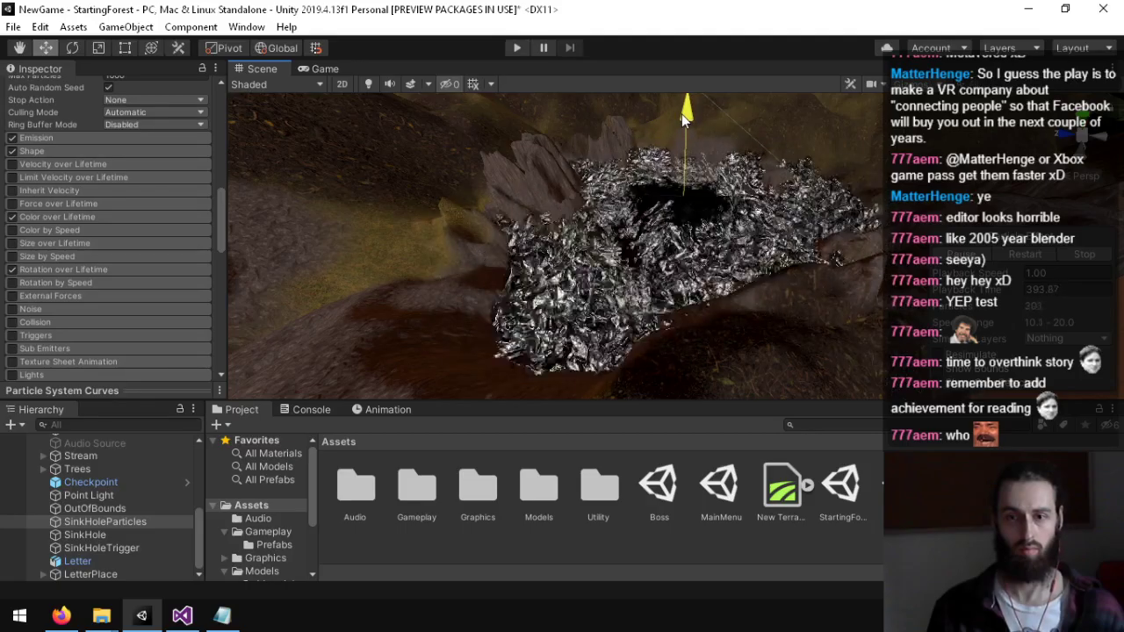
pyautogui.moveTo(681, 114); pyautogui.dragTo(567, 254, button='right')
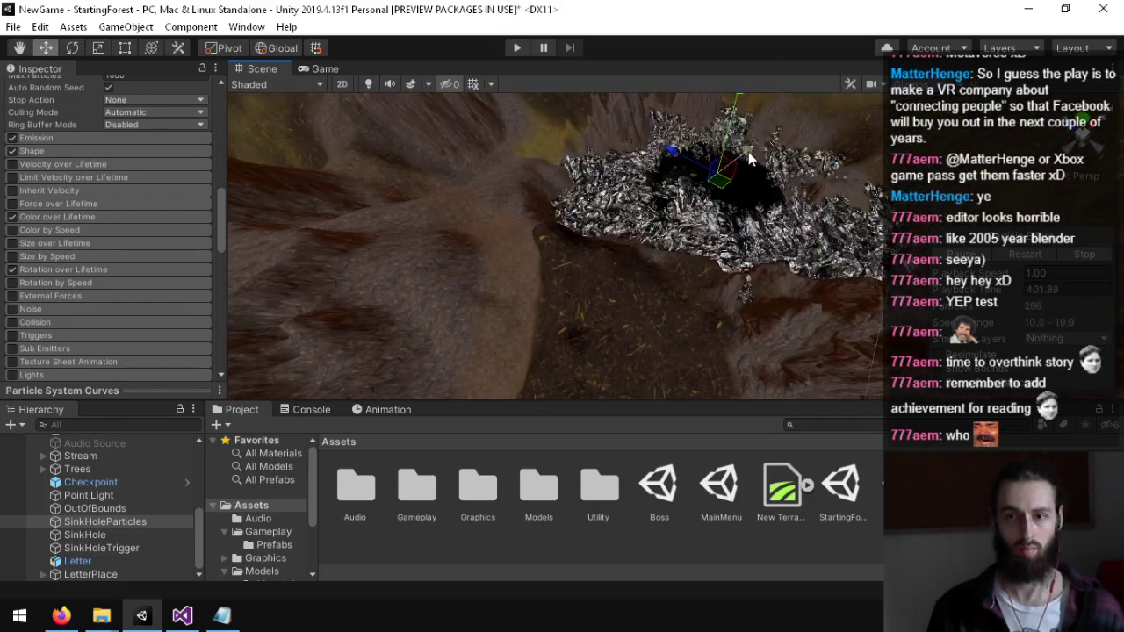
# Step: Select the Terrain object and activate its Paint Texture tool for the stone ground beside the stream
pyautogui.moveTo(742, 156); pyautogui.dragTo(890, 107, button='right')
pyautogui.moveTo(959, 80); pyautogui.dragTo(269, 147, button='right')
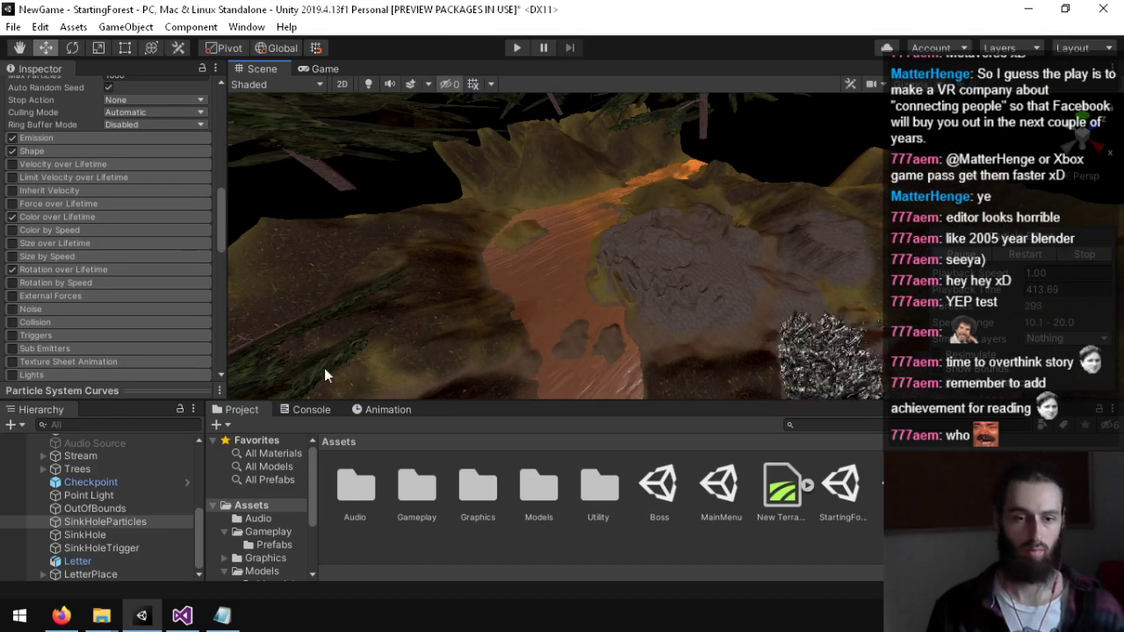
pyautogui.scroll(3, 96, 511)
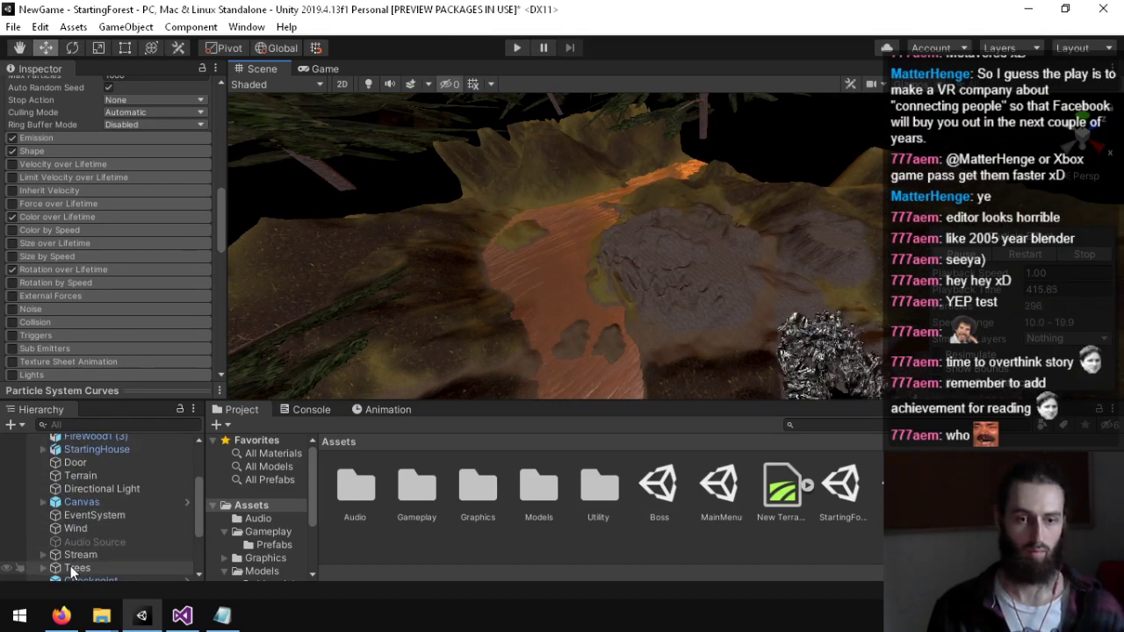
pyautogui.click(89, 476)
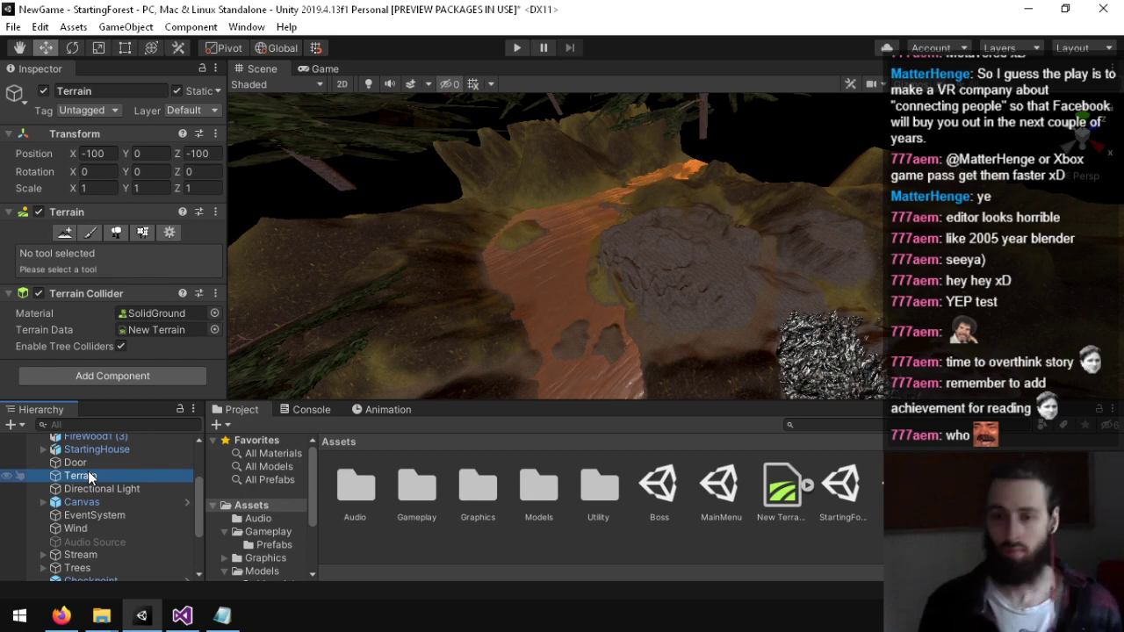
pyautogui.press('w')
pyautogui.moveTo(729, 320); pyautogui.dragTo(614, 279, button='right')
pyautogui.click(89, 231)
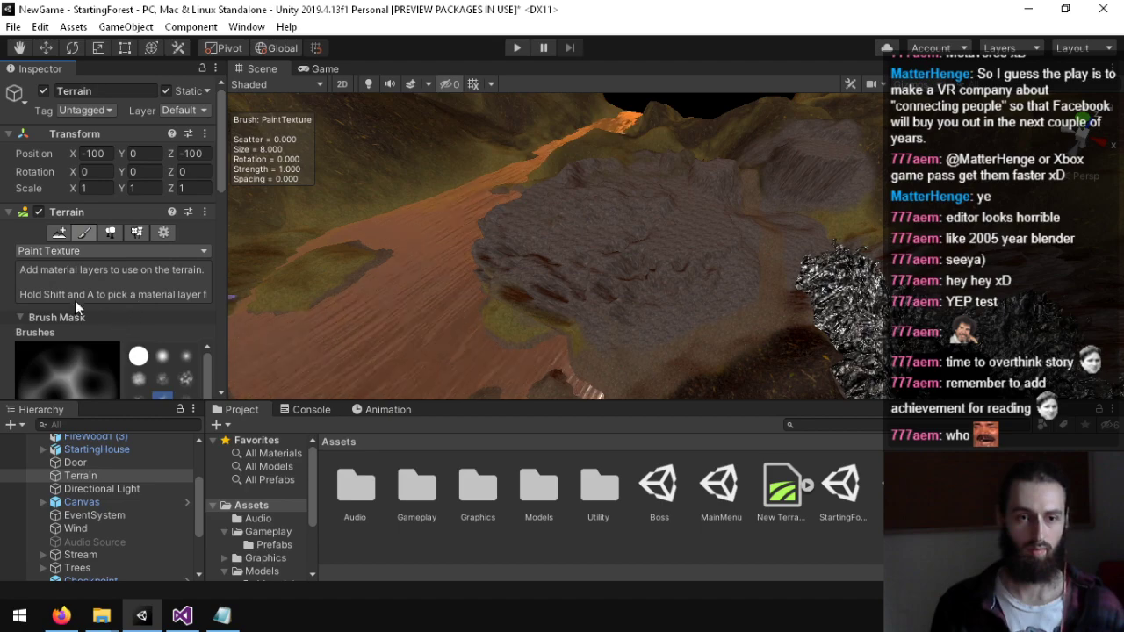
pyautogui.click(87, 251)
pyautogui.click(87, 251)
# Step: Paint the GroundLeaves layer over the stone ground between the stream and the sinkhole with brush size 8
pyautogui.scroll(-10, 61, 295)
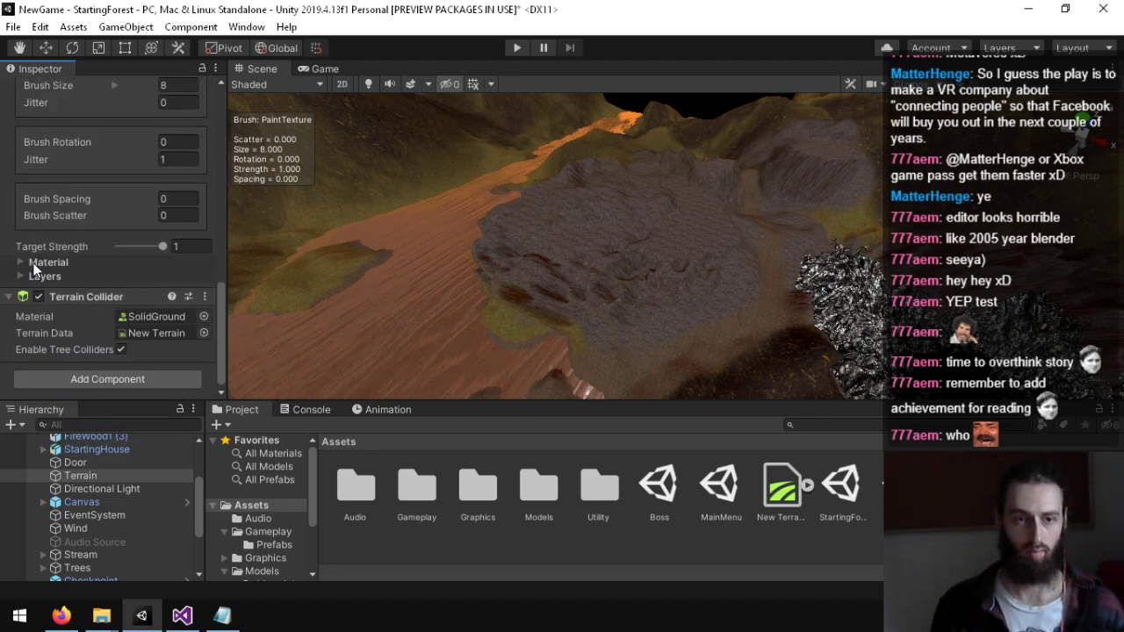
pyautogui.click(32, 263)
pyautogui.click(19, 265)
pyautogui.click(27, 276)
pyautogui.scroll(-6, 62, 276)
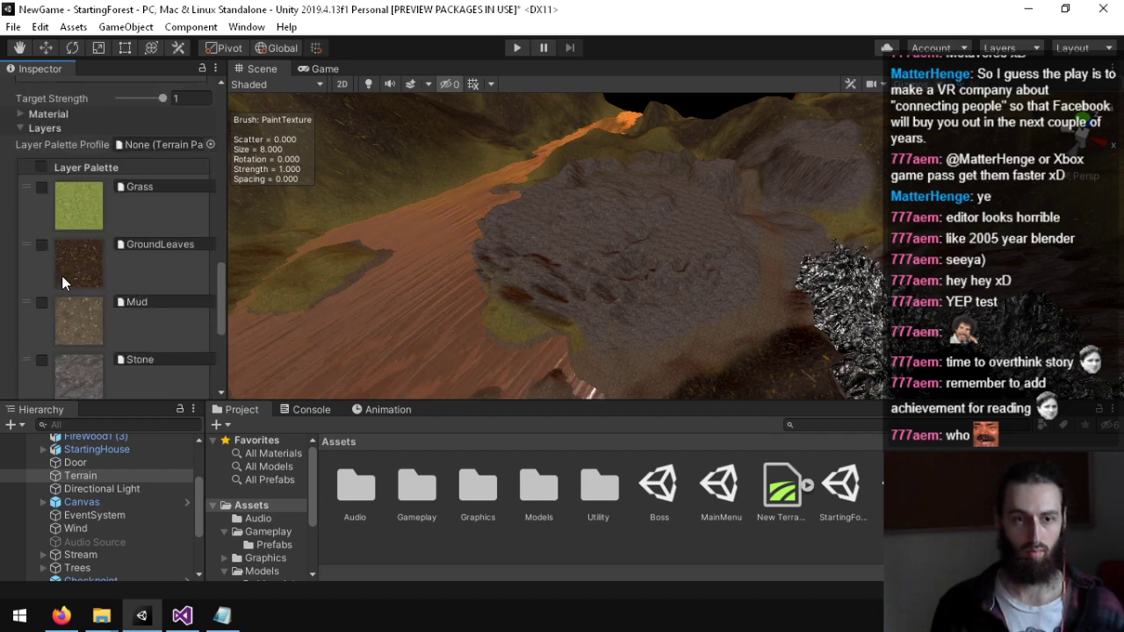
pyautogui.scroll(3, 116, 266)
pyautogui.click(137, 247)
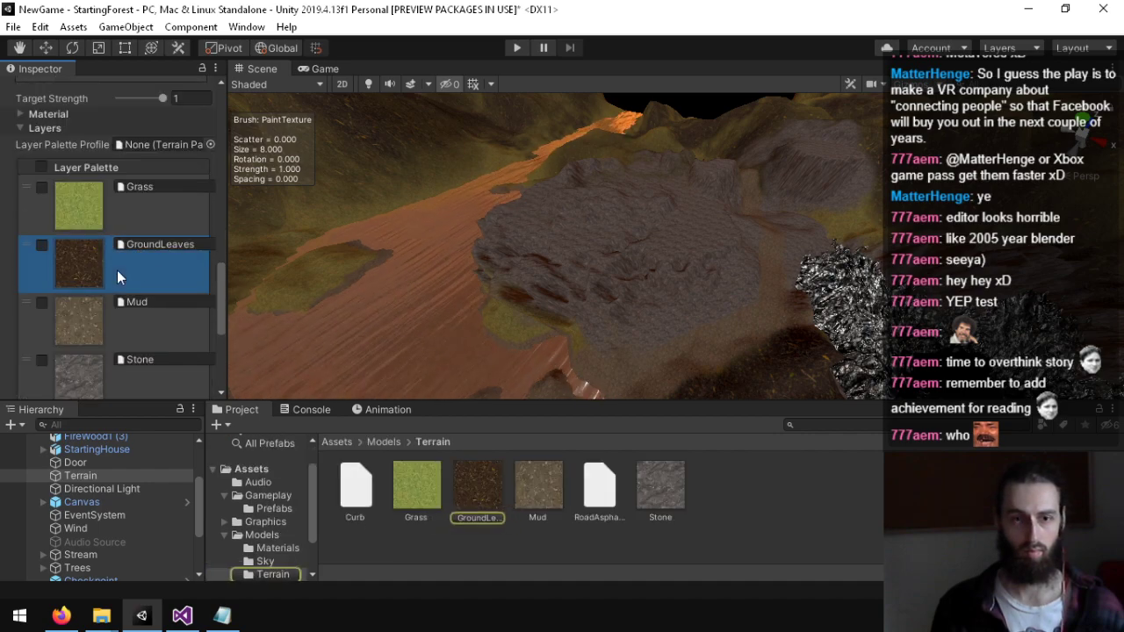
pyautogui.moveTo(650, 231); pyautogui.dragTo(675, 272, button='right')
pyautogui.moveTo(801, 203)
pyautogui.mouseDown()
pyautogui.moveTo(803, 232)
pyautogui.moveTo(720, 213)
pyautogui.moveTo(614, 211)
pyautogui.mouseUp()
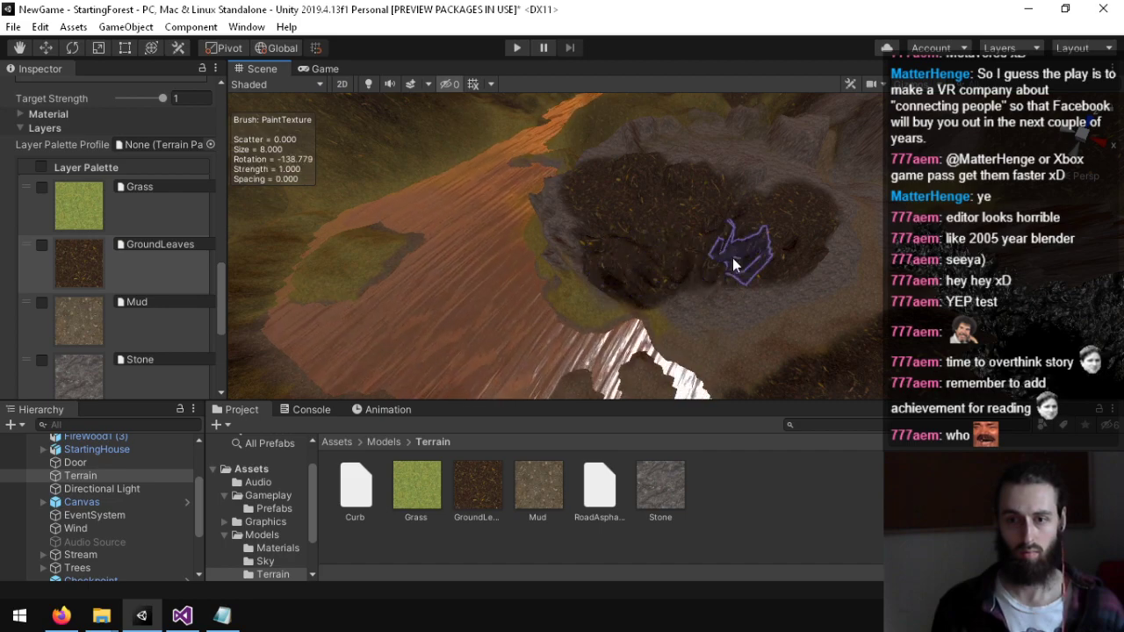
pyautogui.moveTo(715, 272)
pyautogui.mouseDown()
pyautogui.moveTo(691, 275)
pyautogui.moveTo(737, 281)
pyautogui.mouseUp()
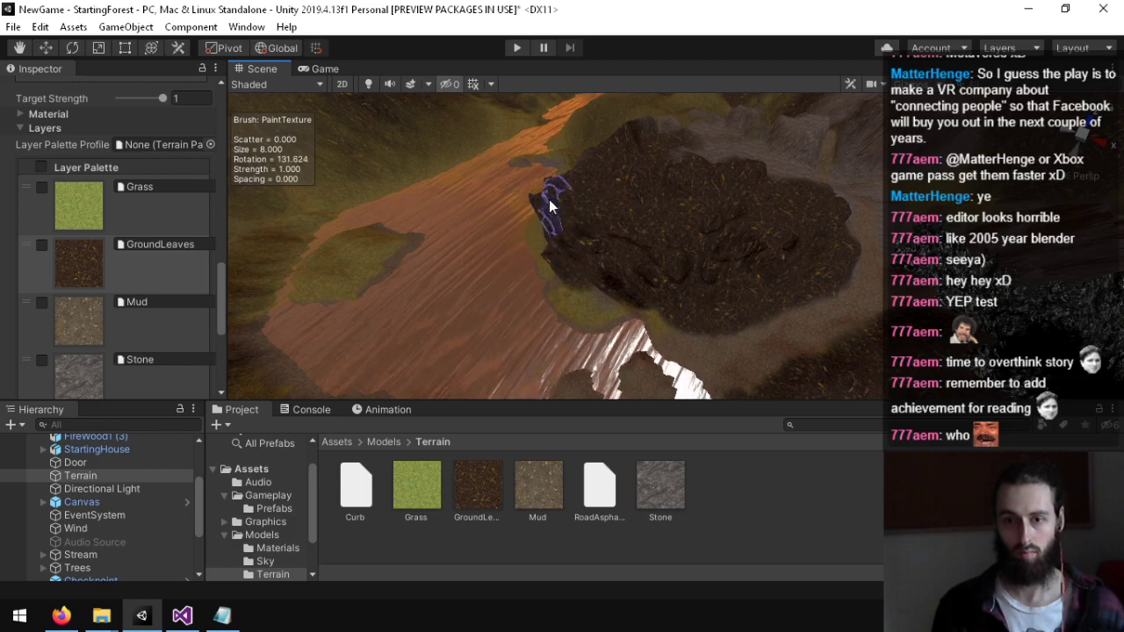
pyautogui.click(592, 261)
# Step: Remove the Stone layer from the terrain's layer palette and accept losing its splatmap data
pyautogui.press('w')
pyautogui.moveTo(680, 170)
pyautogui.mouseDown(button='right')
pyautogui.moveTo(764, 144)
pyautogui.moveTo(795, 154)
pyautogui.moveTo(834, 246)
pyautogui.moveTo(846, 227)
pyautogui.moveTo(812, 258)
pyautogui.mouseUp(button='right')
pyautogui.press('s')
pyautogui.press('w')
pyautogui.click(158, 263)
pyautogui.click(159, 387)
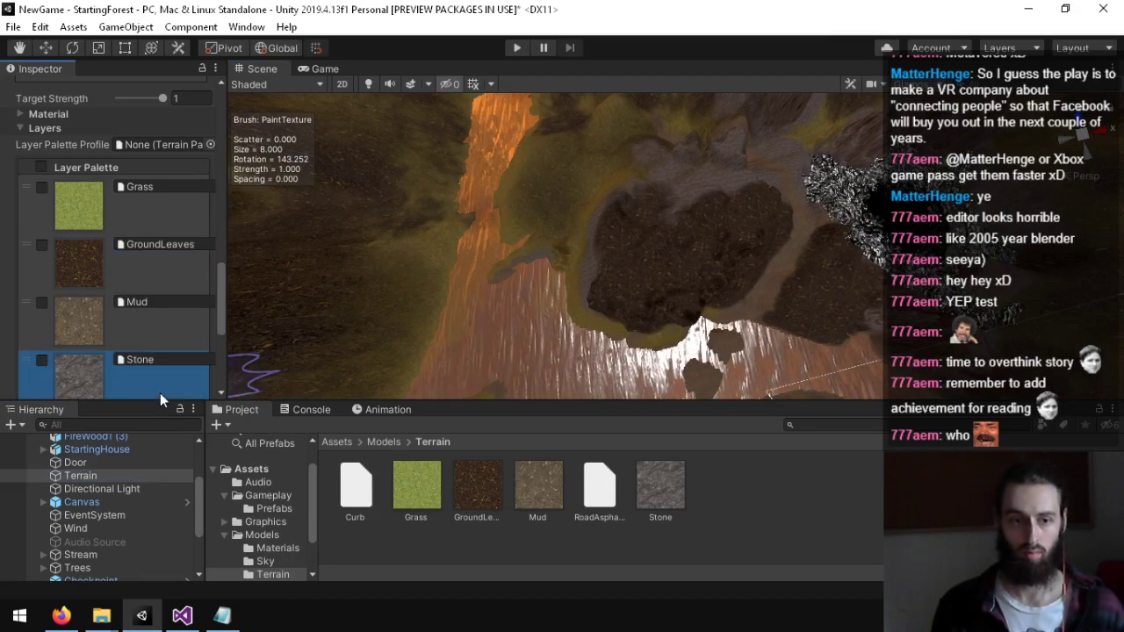
pyautogui.scroll(-3, 164, 383)
pyautogui.click(114, 225)
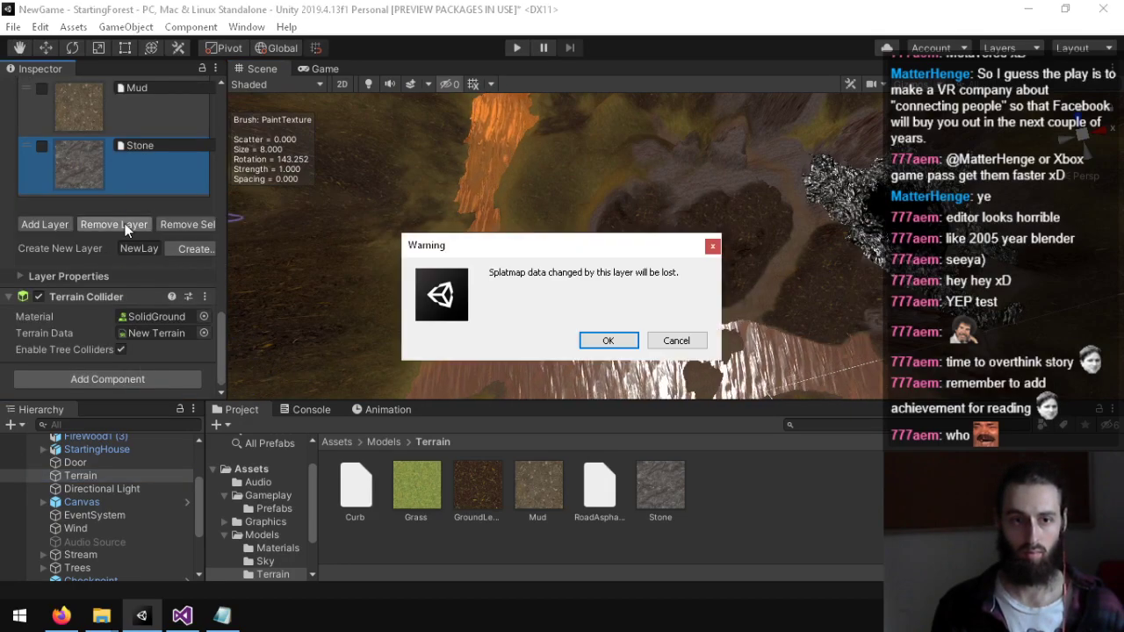
pyautogui.click(606, 342)
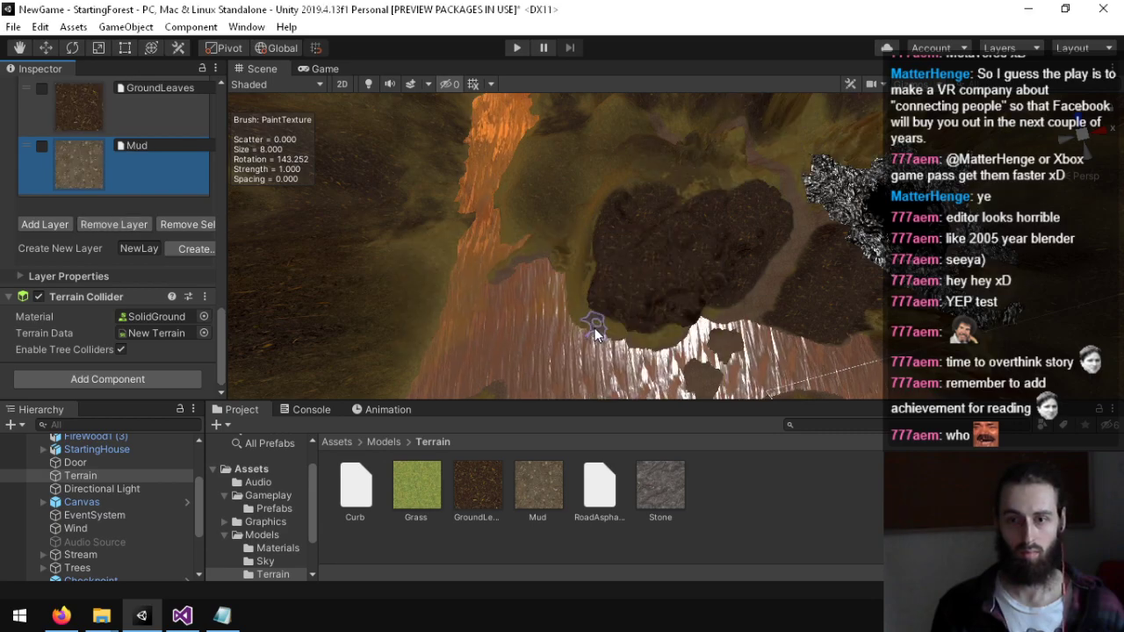
# Step: Paint the GroundLeaves layer at full strength over the upper edge of the dark mound beside the stream
pyautogui.moveTo(606, 347); pyautogui.dragTo(164, 162, button='right')
pyautogui.moveTo(119, 265)
pyautogui.mouseDown(button='right')
pyautogui.moveTo(63, 114)
pyautogui.moveTo(290, 79)
pyautogui.moveTo(603, 228)
pyautogui.moveTo(591, 246)
pyautogui.mouseUp(button='right')
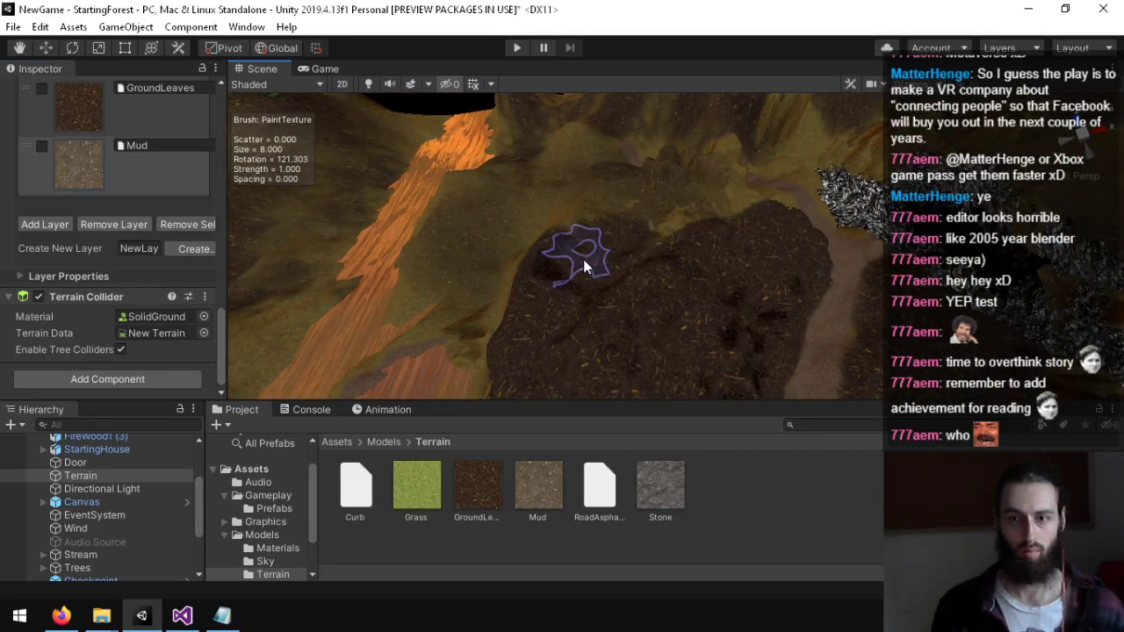
pyautogui.click(166, 119)
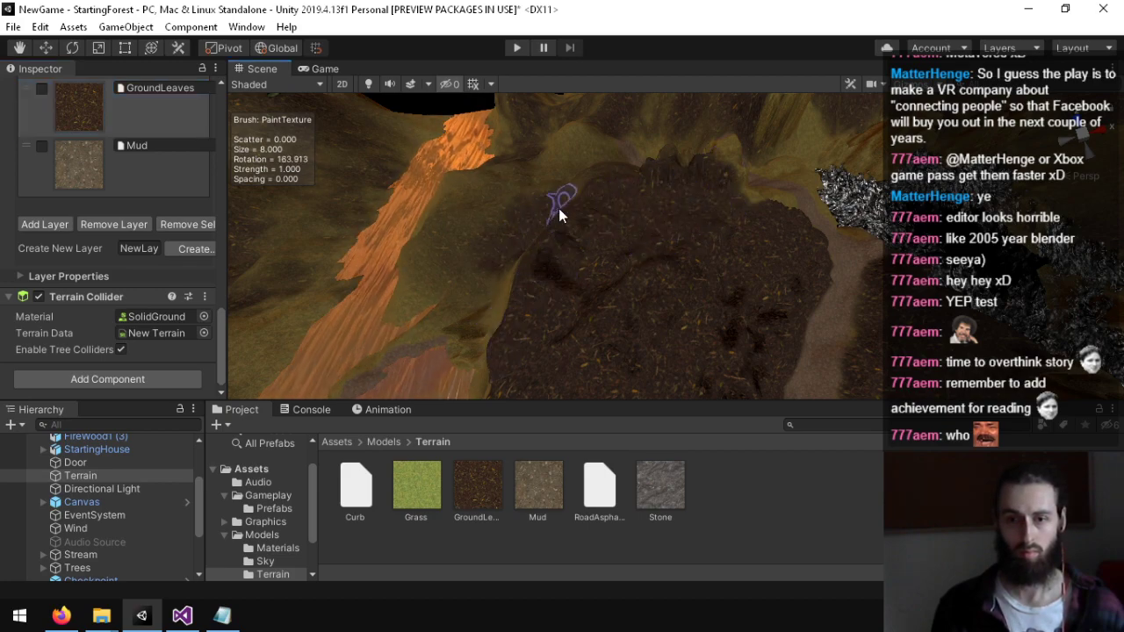
pyautogui.moveTo(611, 247); pyautogui.dragTo(613, 163, button='right')
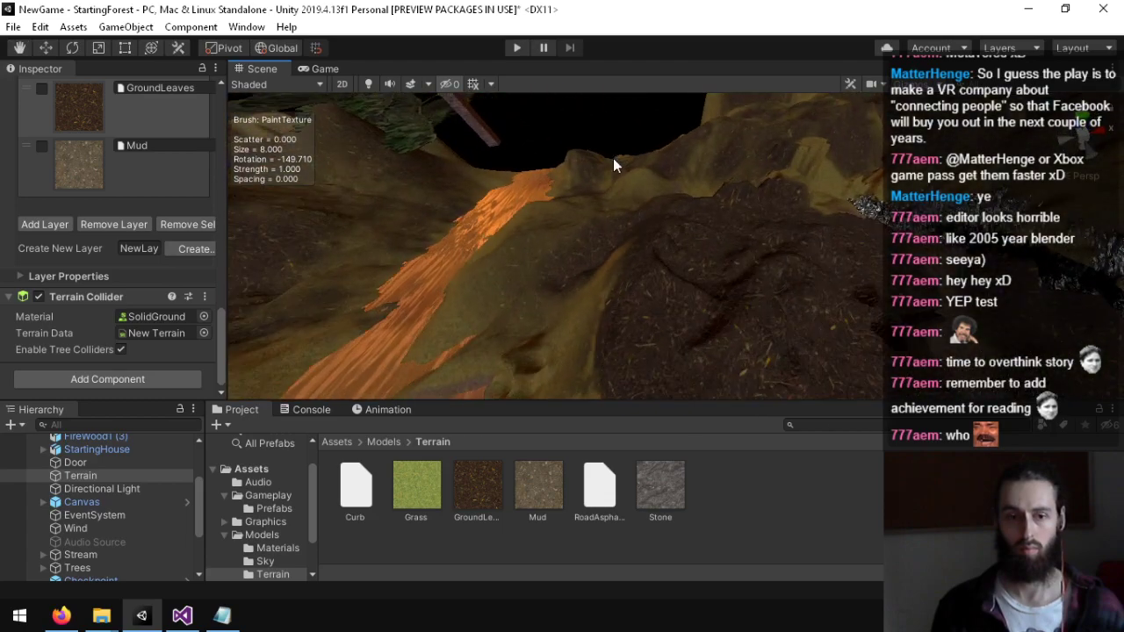
# Step: Set the brush strength to 0.02 and blend the Grass layer lightly over the leaf-covered mound beside the stream
pyautogui.scroll(5, 70, 277)
pyautogui.scroll(-5, 89, 322)
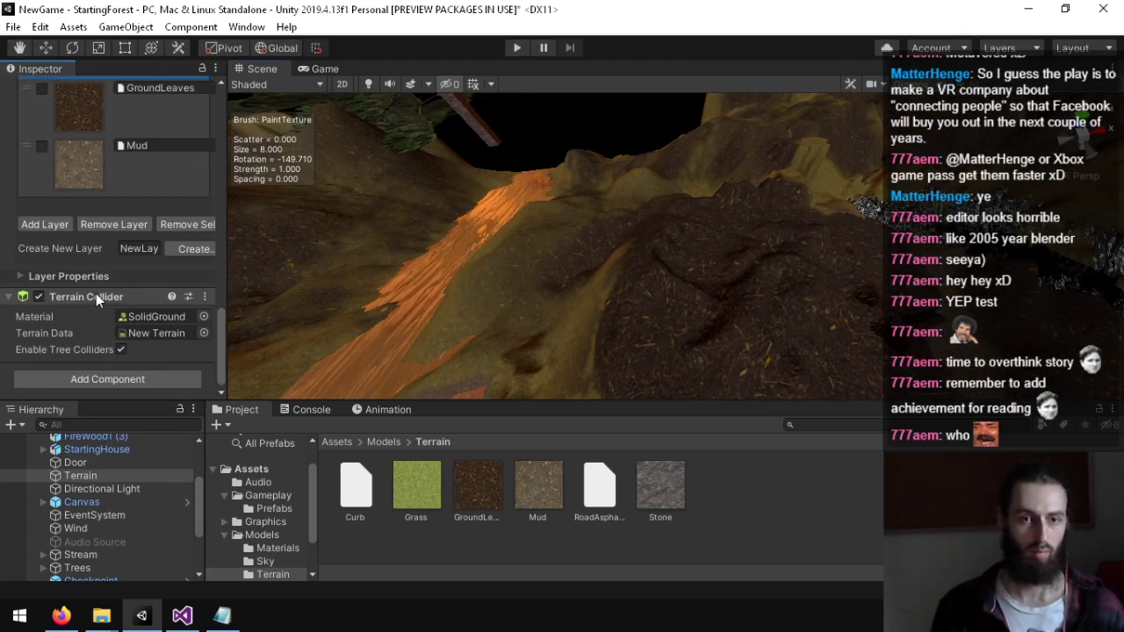
pyautogui.scroll(5, 96, 294)
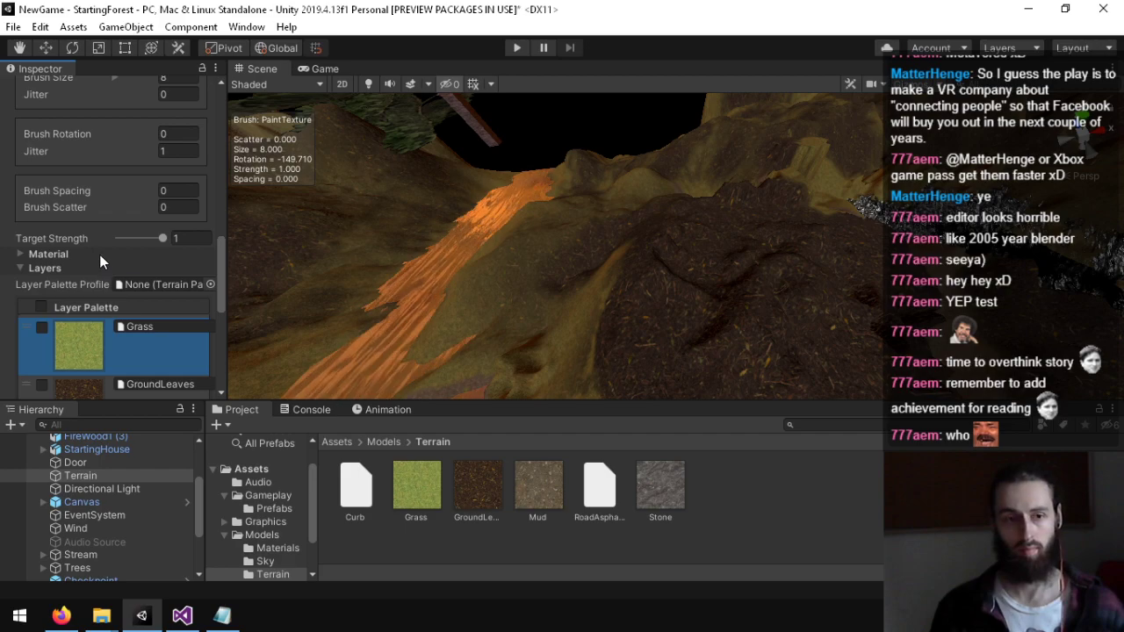
pyautogui.scroll(4, 99, 254)
pyautogui.click(175, 170)
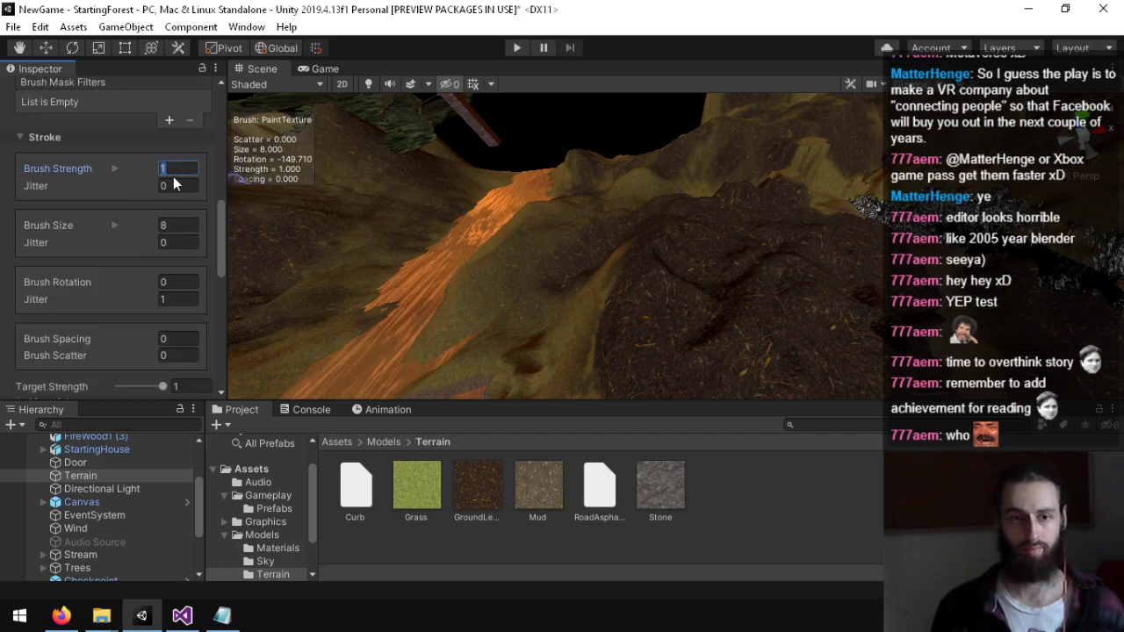
pyautogui.write('0.02')
pyautogui.click(770, 281)
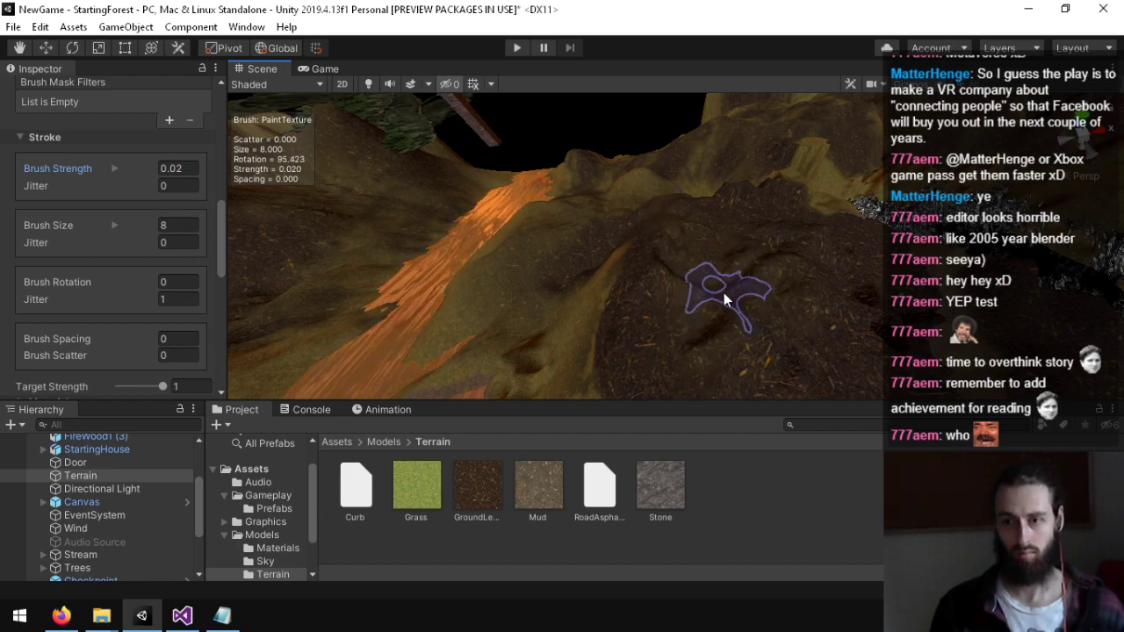
pyautogui.moveTo(697, 279); pyautogui.dragTo(794, 354, button='right')
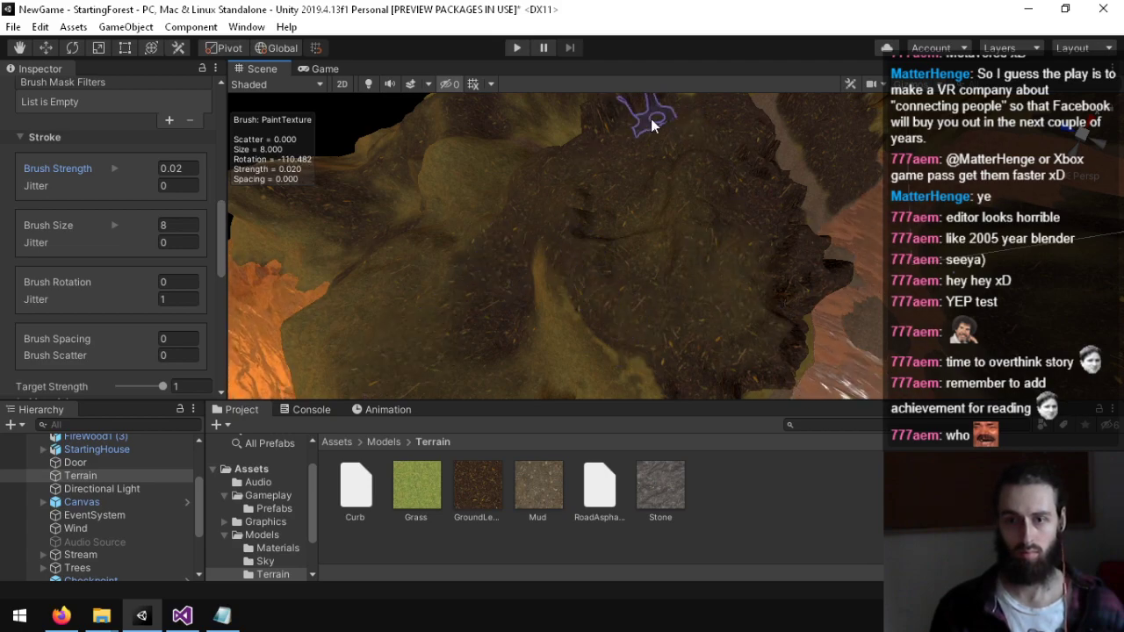
pyautogui.moveTo(651, 119)
pyautogui.mouseDown(button='right')
pyautogui.moveTo(577, 195)
pyautogui.moveTo(633, 215)
pyautogui.mouseUp(button='right')
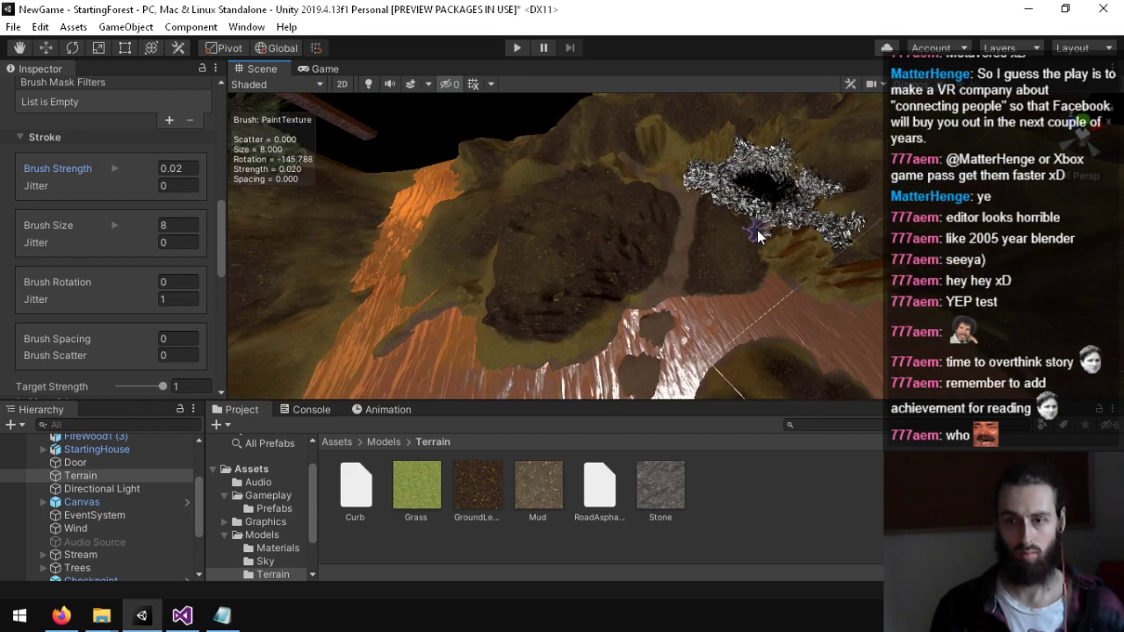
# Step: Paint the GroundLeaves layer faintly over the slope between the sinkhole and the stream
pyautogui.scroll(-5, 25, 254)
pyautogui.click(143, 120)
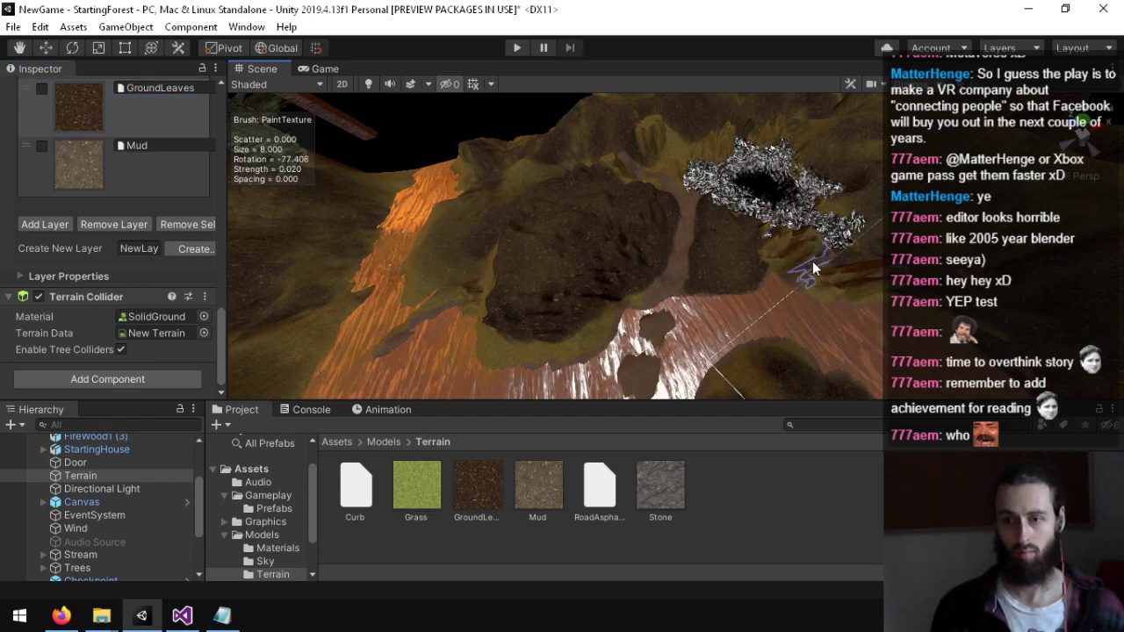
pyautogui.press('w')
pyautogui.moveTo(816, 268); pyautogui.dragTo(841, 269, button='right')
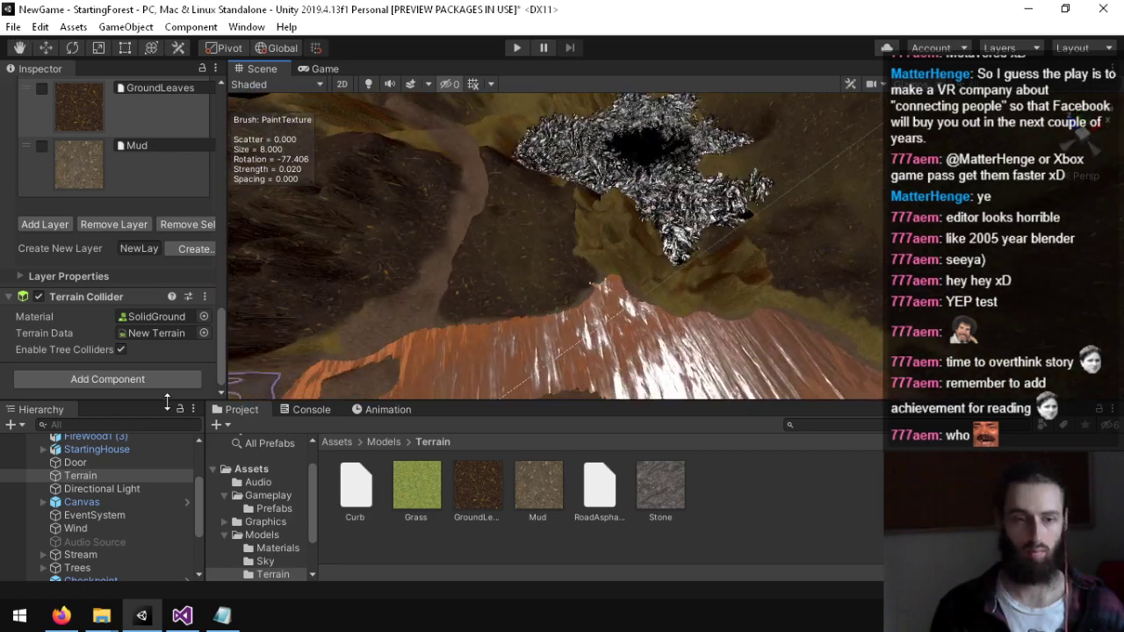
# Step: Switch the terrain tool to Smooth Height with the solid round brush builtin_brush_1
pyautogui.scroll(10, 79, 263)
pyautogui.click(79, 252)
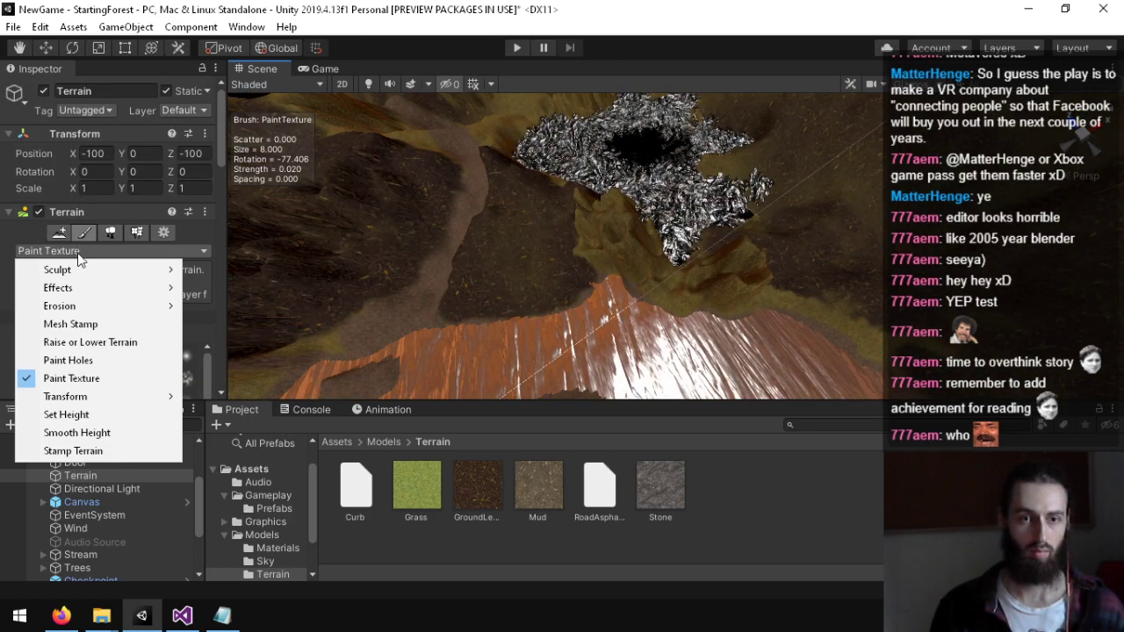
pyautogui.click(97, 342)
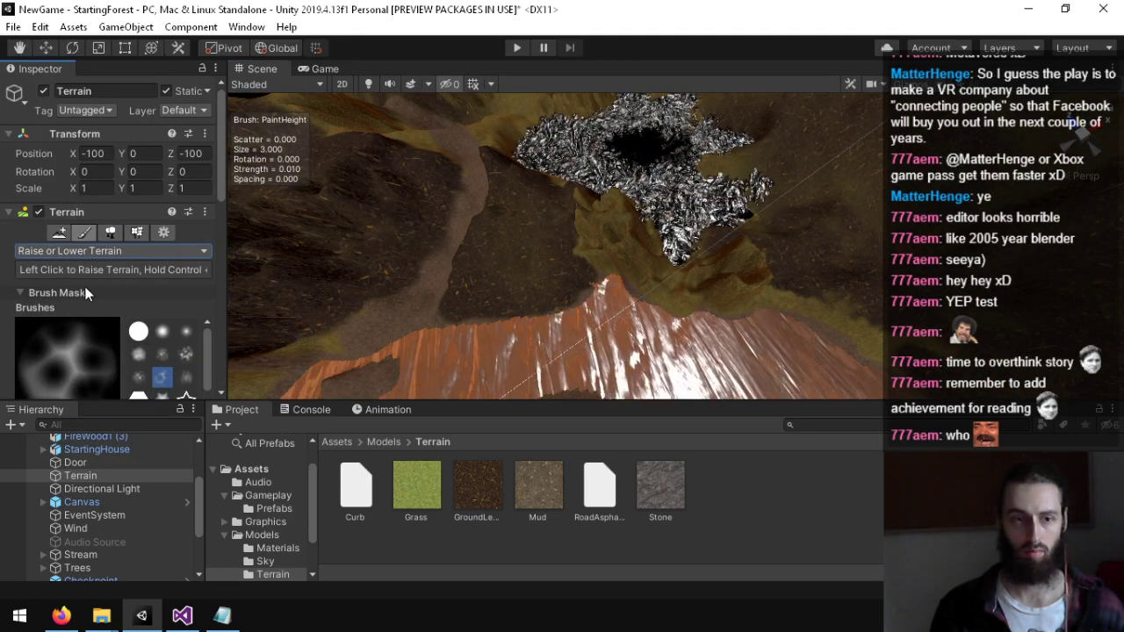
pyautogui.scroll(-5, 85, 294)
pyautogui.scroll(3, 68, 294)
pyautogui.click(87, 103)
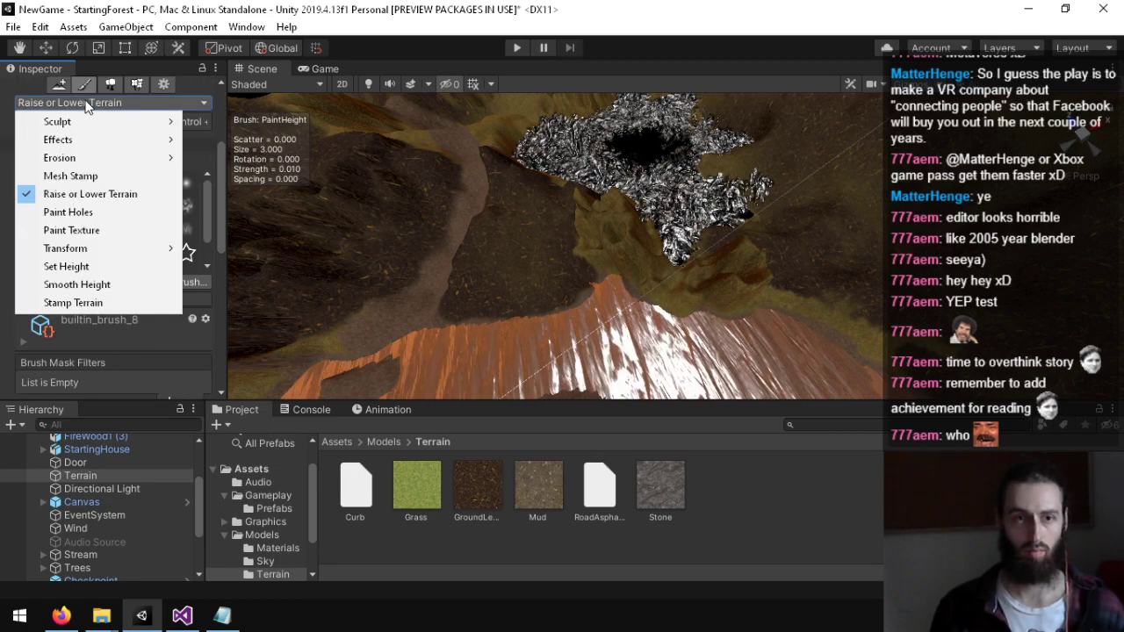
pyautogui.click(77, 284)
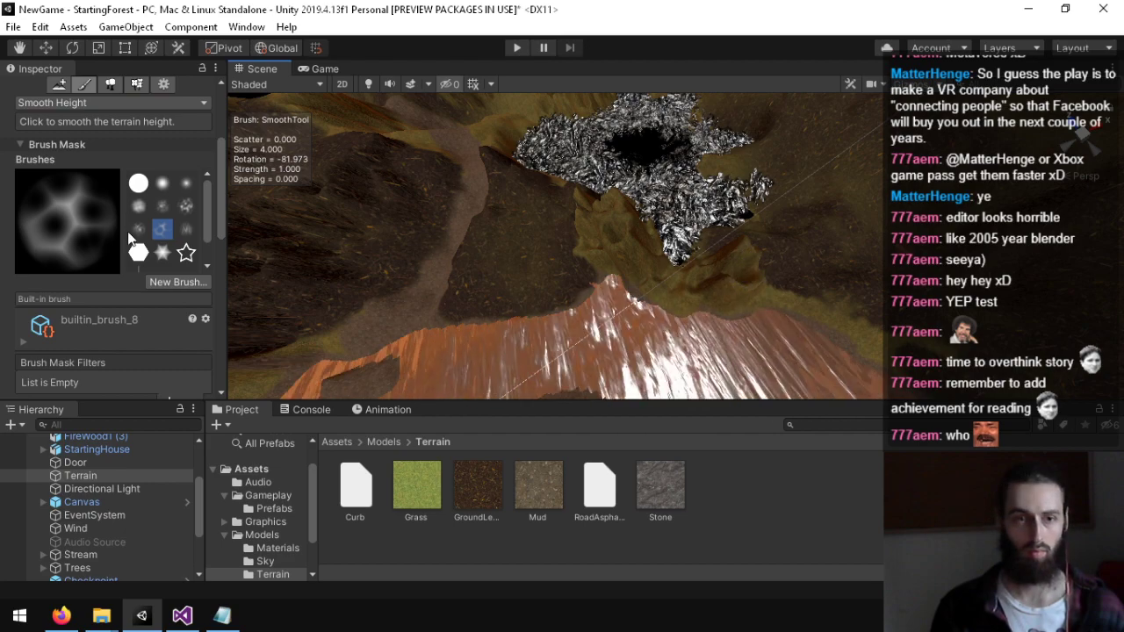
pyautogui.click(139, 184)
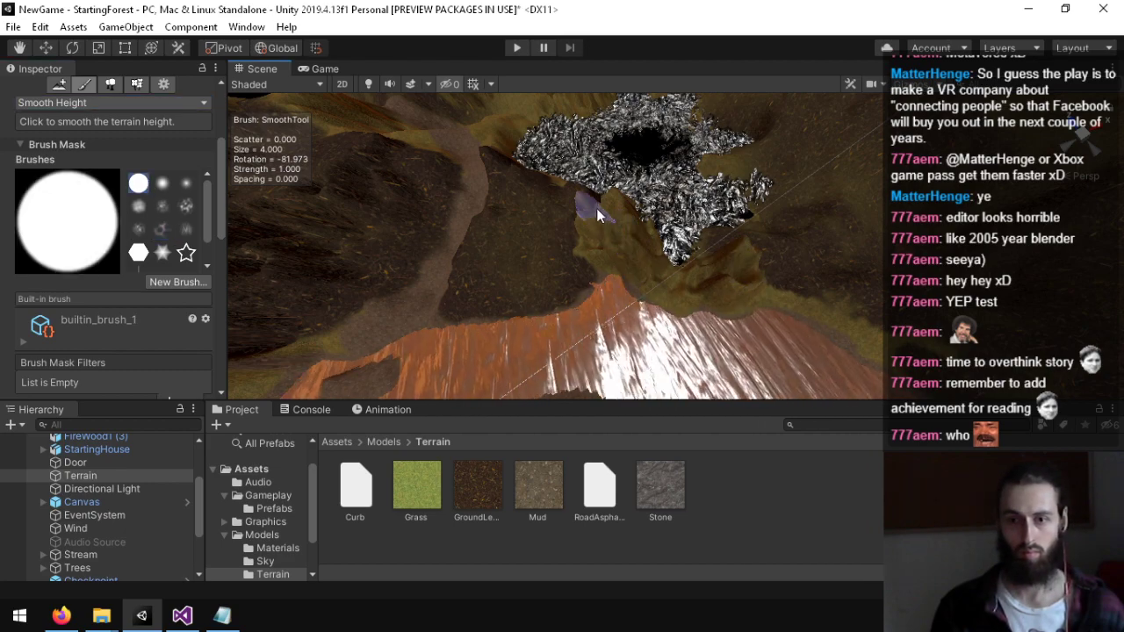
# Step: Set the smoothing brush size to 10 and smooth the jagged ridge between the sinkhole and the stream
pyautogui.scroll(-5, 86, 248)
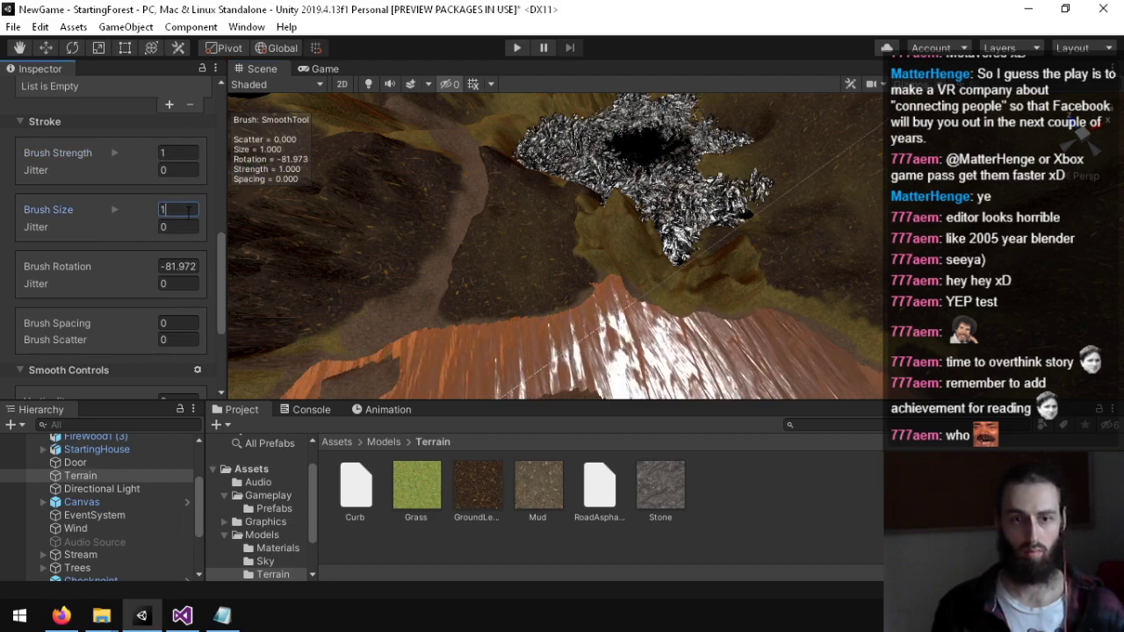
pyautogui.moveTo(612, 218)
pyautogui.mouseDown()
pyautogui.moveTo(723, 265)
pyautogui.moveTo(716, 273)
pyautogui.mouseUp()
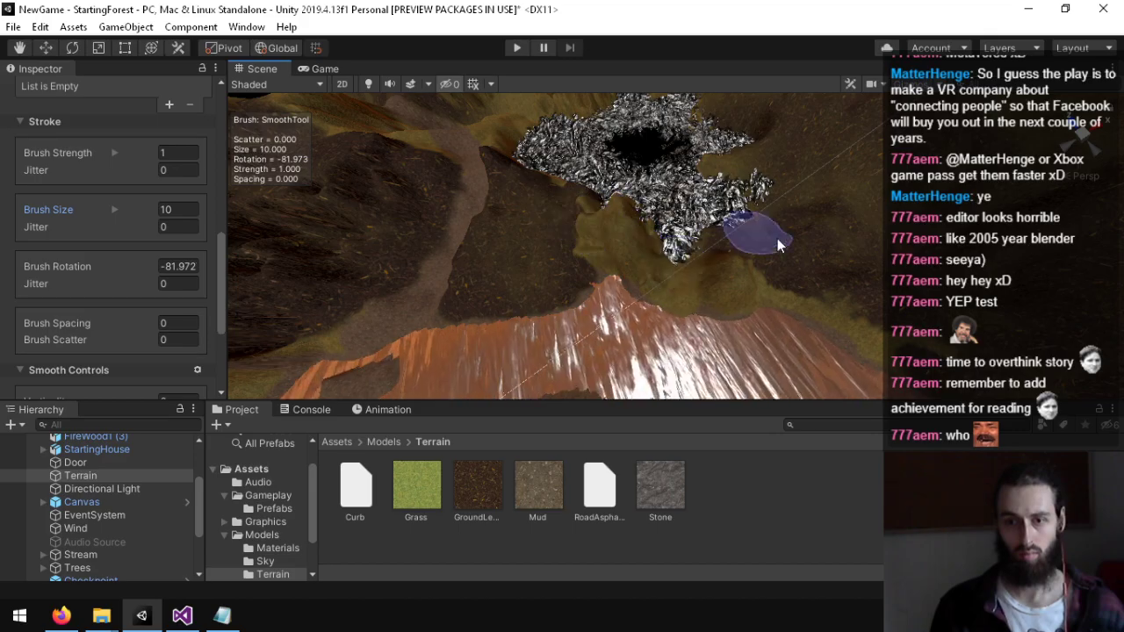
pyautogui.moveTo(778, 245)
pyautogui.mouseDown(button='right')
pyautogui.moveTo(494, 97)
pyautogui.moveTo(595, 264)
pyautogui.moveTo(712, 261)
pyautogui.moveTo(734, 212)
pyautogui.moveTo(870, 623)
pyautogui.moveTo(763, 256)
pyautogui.moveTo(788, 208)
pyautogui.moveTo(697, 216)
pyautogui.moveTo(370, 39)
pyautogui.moveTo(396, 602)
pyautogui.moveTo(515, 594)
pyautogui.moveTo(447, 618)
pyautogui.moveTo(351, 27)
pyautogui.moveTo(530, 62)
pyautogui.moveTo(497, 112)
pyautogui.moveTo(367, 178)
pyautogui.moveTo(296, 133)
pyautogui.moveTo(29, 57)
pyautogui.moveTo(321, 44)
pyautogui.moveTo(693, 609)
pyautogui.moveTo(680, 610)
pyautogui.moveTo(648, 19)
pyautogui.moveTo(614, 549)
pyautogui.moveTo(556, 123)
pyautogui.moveTo(574, 170)
pyautogui.moveTo(604, 195)
pyautogui.mouseUp(button='right')
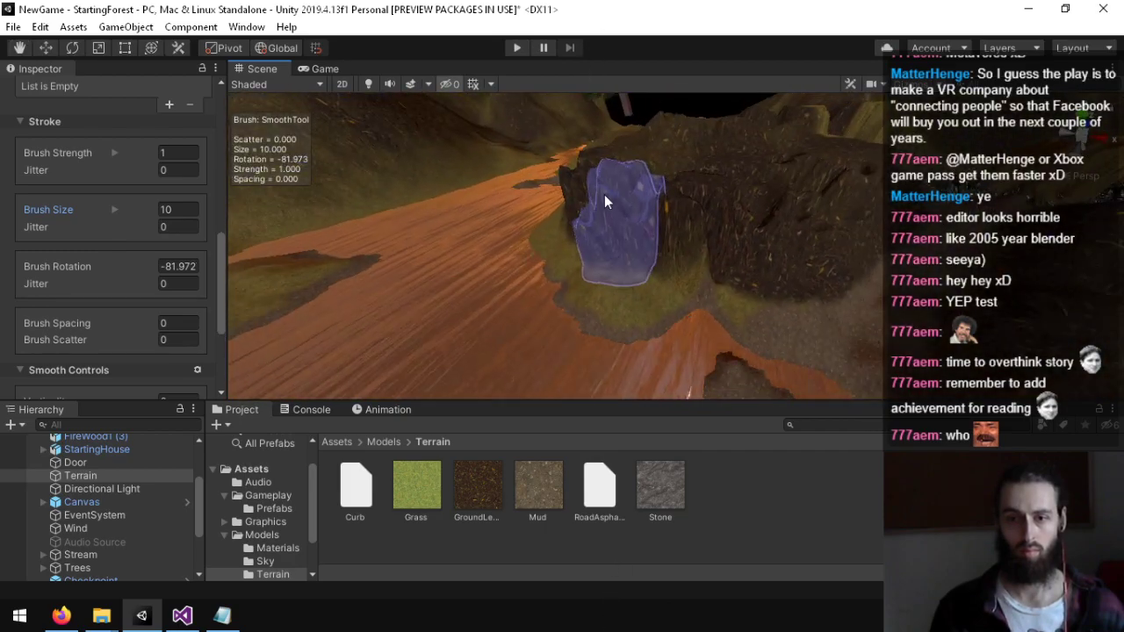
# Step: Smooth the steep sides of the leaf-covered mound at the stream's edge
pyautogui.moveTo(532, 172)
pyautogui.mouseDown(button='right')
pyautogui.moveTo(559, 163)
pyautogui.moveTo(567, 181)
pyautogui.moveTo(518, 208)
pyautogui.moveTo(568, 180)
pyautogui.moveTo(489, 75)
pyautogui.moveTo(416, 255)
pyautogui.mouseUp(button='right')
pyautogui.scroll(-4, 559, 163)
pyautogui.scroll(-5, 557, 167)
pyautogui.scroll(-3, 527, 197)
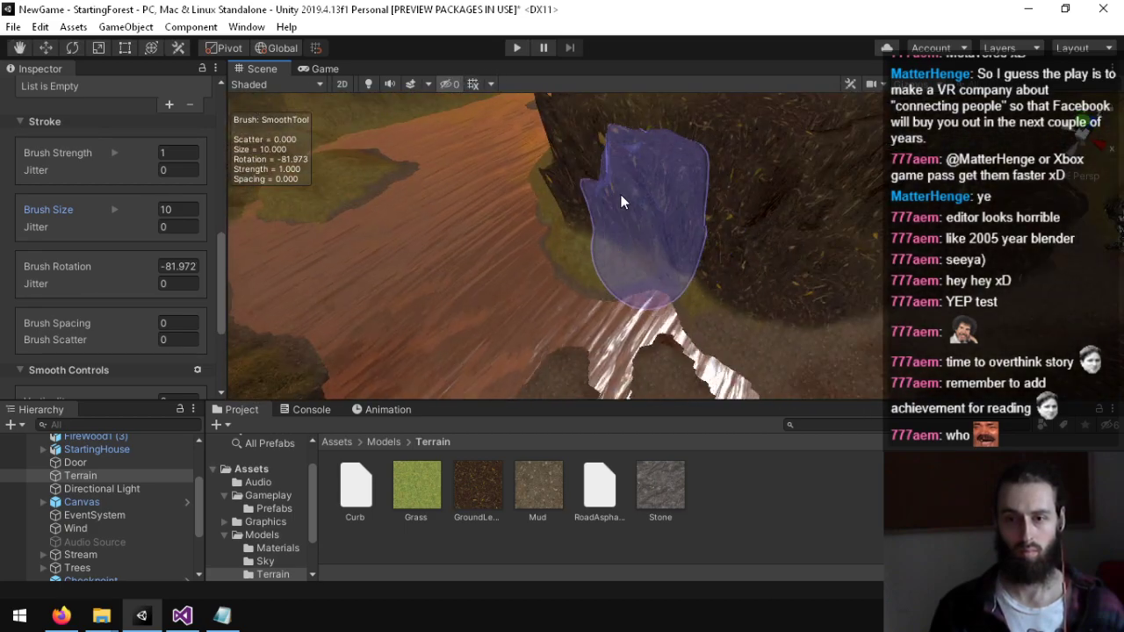
pyautogui.moveTo(773, 210)
pyautogui.mouseDown(button='right')
pyautogui.moveTo(754, 109)
pyautogui.moveTo(708, 108)
pyautogui.moveTo(676, 163)
pyautogui.moveTo(693, 196)
pyautogui.moveTo(724, 192)
pyautogui.mouseUp(button='right')
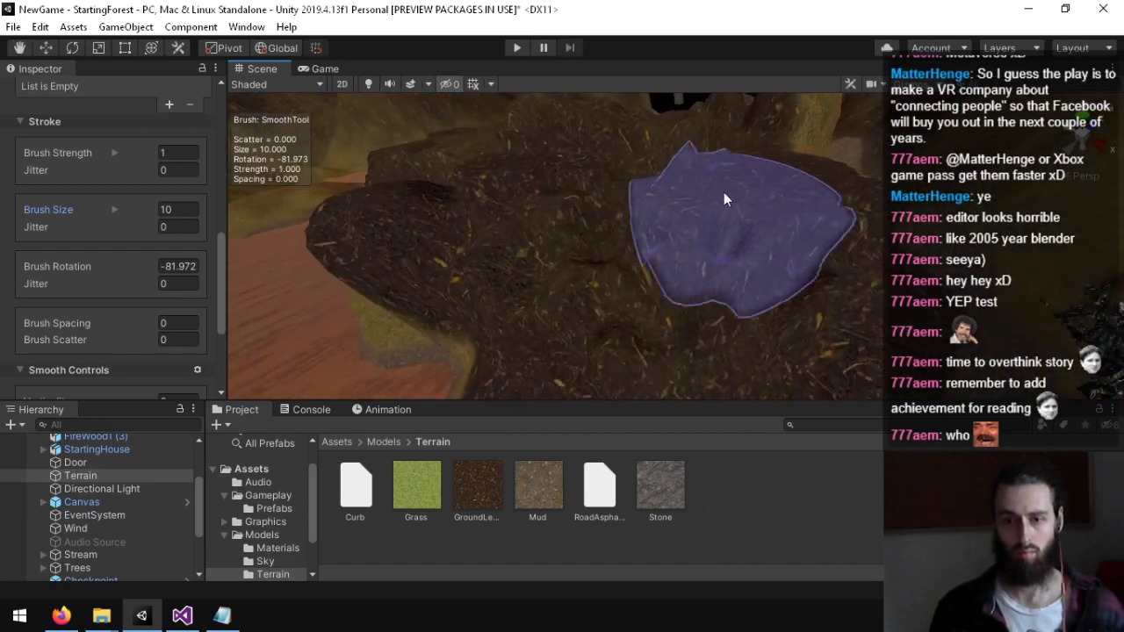
# Step: Duplicate Tree0 (2) from the Trees group and move the copy along Z to 30.84, onto the mound beside the stream
pyautogui.moveTo(700, 244)
pyautogui.mouseDown(button='right')
pyautogui.moveTo(613, 153)
pyautogui.moveTo(570, 186)
pyautogui.moveTo(652, 39)
pyautogui.mouseUp(button='right')
pyautogui.moveTo(759, 164); pyautogui.dragTo(562, 180, button='right')
pyautogui.scroll(-2, 30, 538)
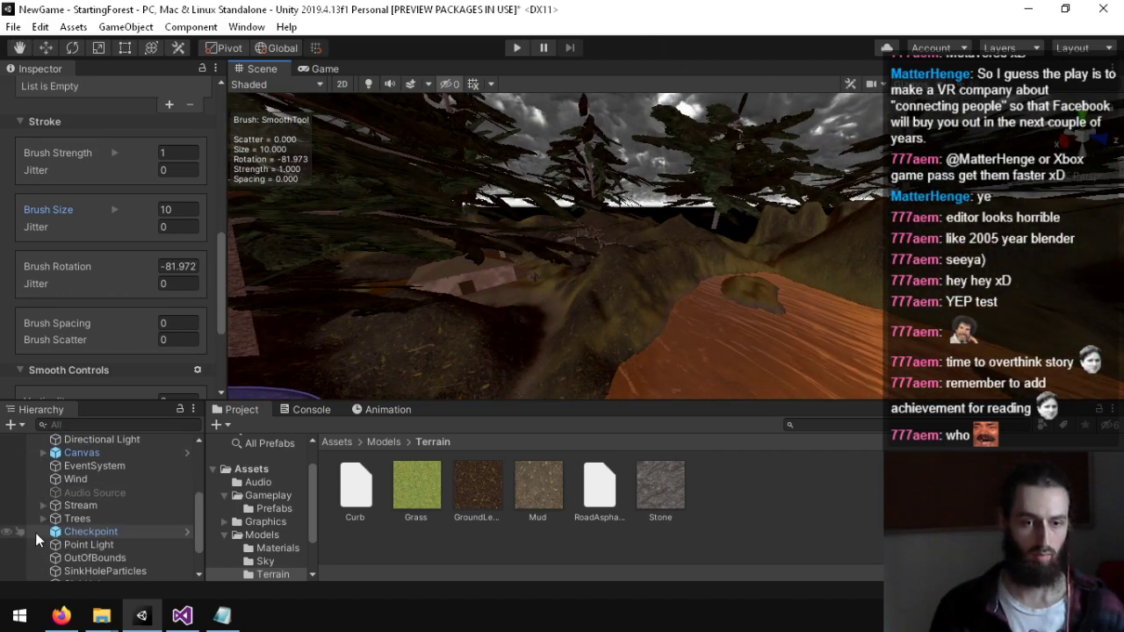
pyautogui.click(44, 519)
pyautogui.click(94, 545)
pyautogui.scroll(5, 12, 280)
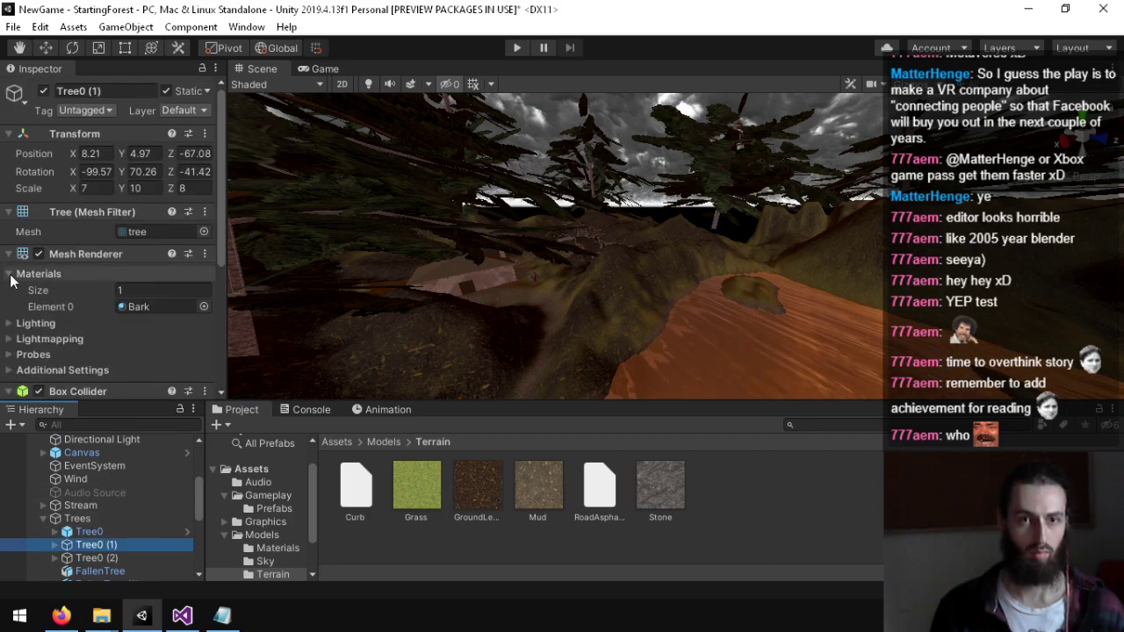
pyautogui.moveTo(492, 254); pyautogui.dragTo(560, 381, button='right')
pyautogui.doubleClick(121, 559)
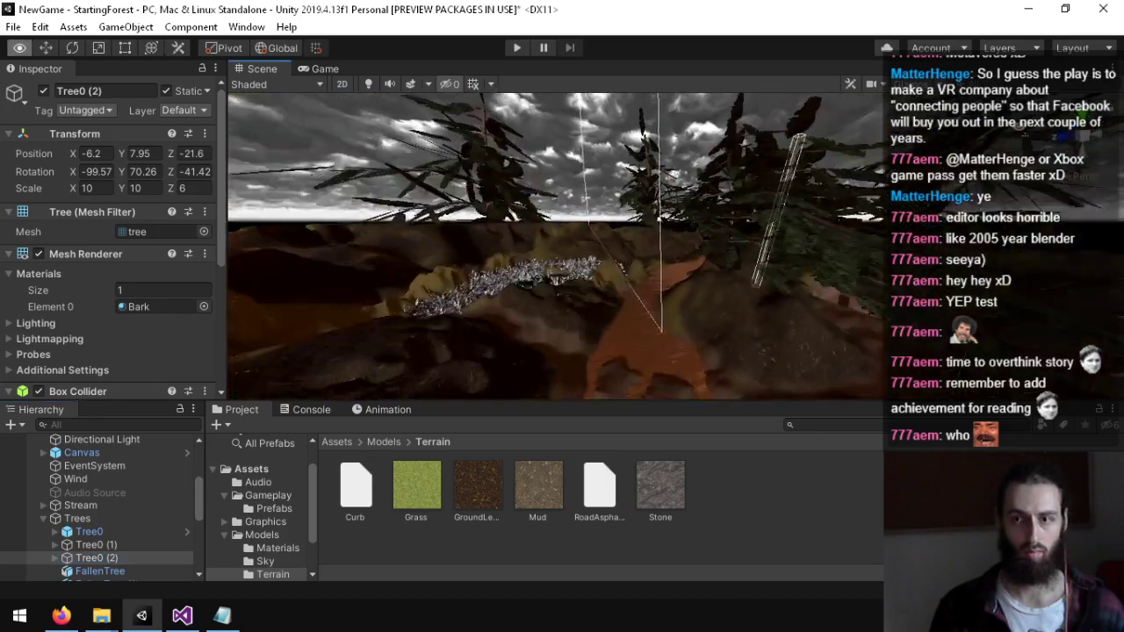
pyautogui.moveTo(193, 36); pyautogui.dragTo(724, 250, button='right')
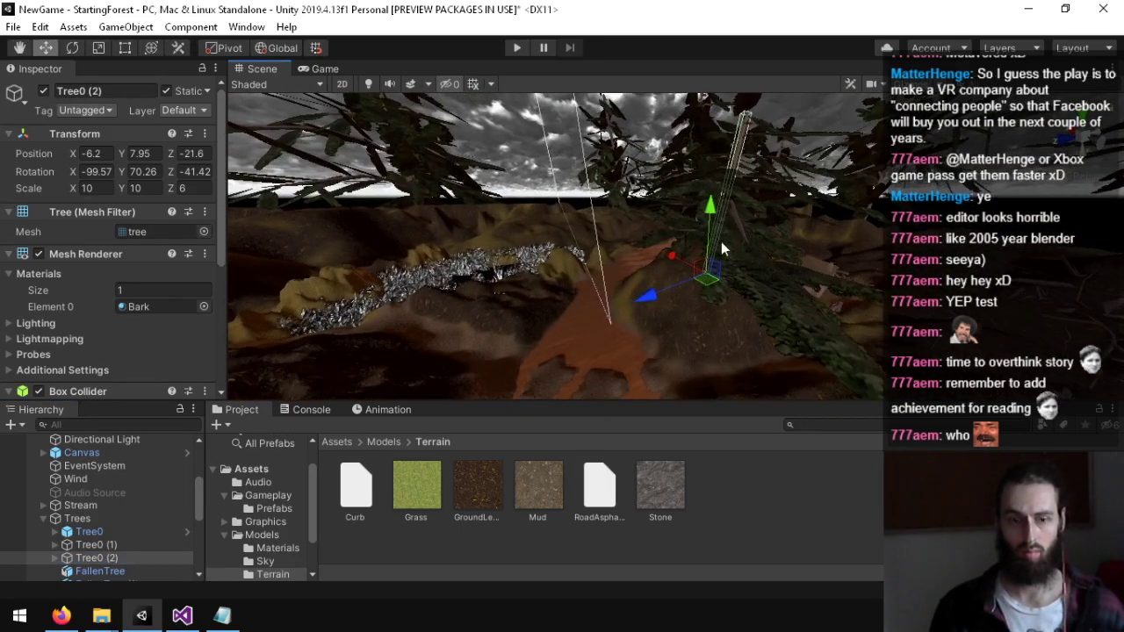
pyautogui.hotkey('ctrl', 'd')
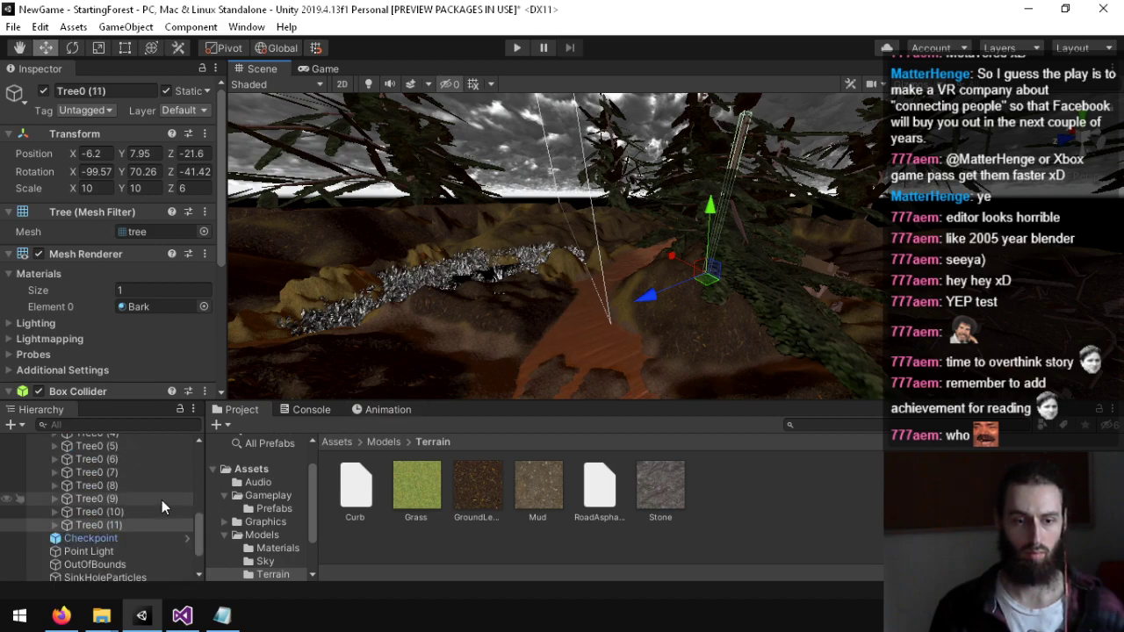
pyautogui.moveTo(650, 301); pyautogui.dragTo(488, 313)
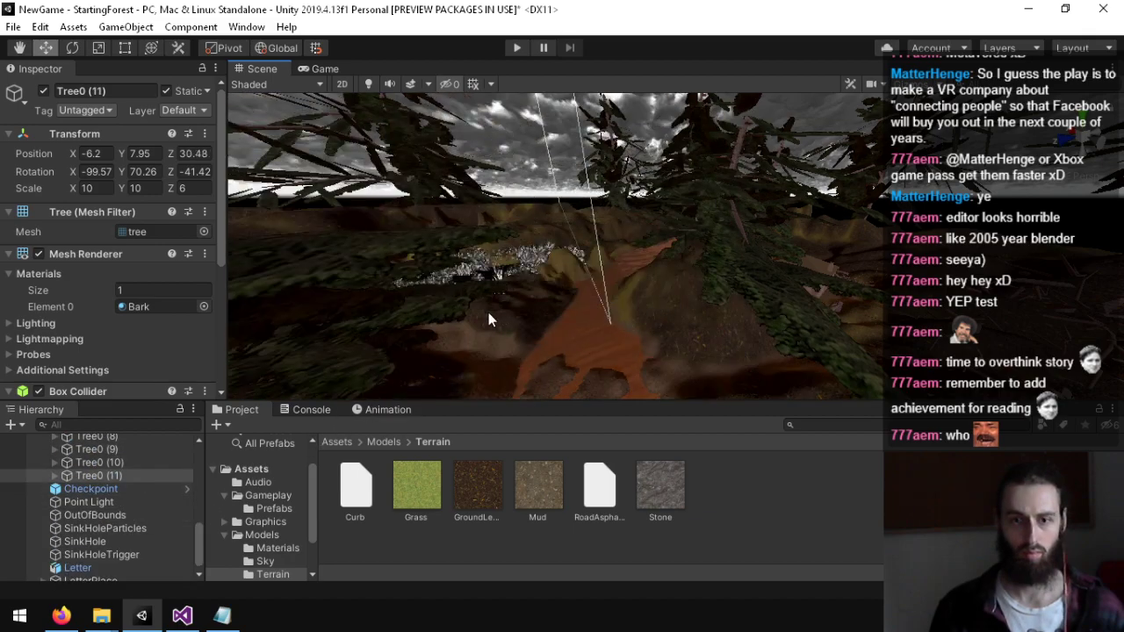
pyautogui.moveTo(488, 312); pyautogui.dragTo(998, 307, button='right')
# Step: Rotate the duplicated tree to about -101.3, -13.35, 102.78 so it differs from the original
pyautogui.press('e')
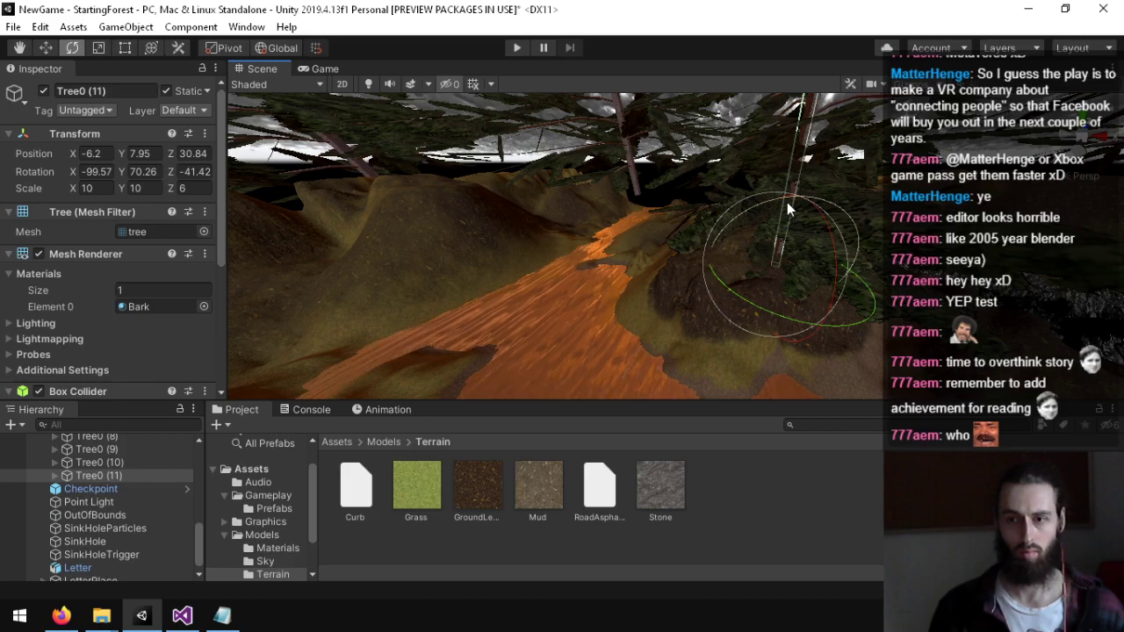
pyautogui.moveTo(788, 205); pyautogui.dragTo(857, 225)
pyautogui.moveTo(844, 285); pyautogui.dragTo(720, 299)
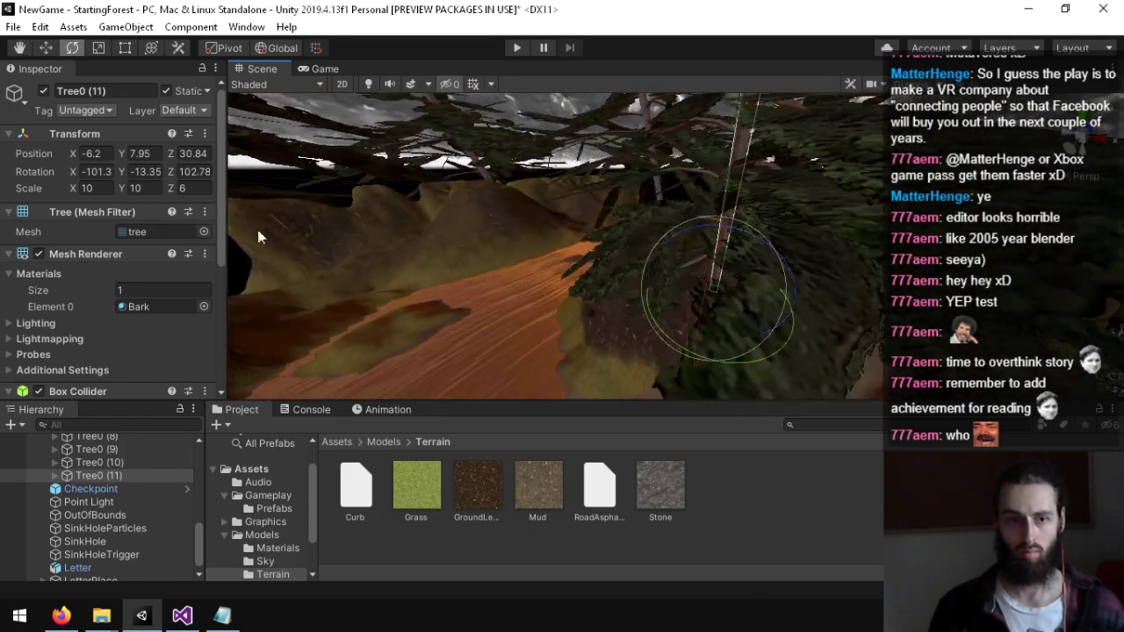
# Step: Try scaling the duplicated tree to X 8.84, Y 9.5 and Z 8.4
pyautogui.write('8.84')
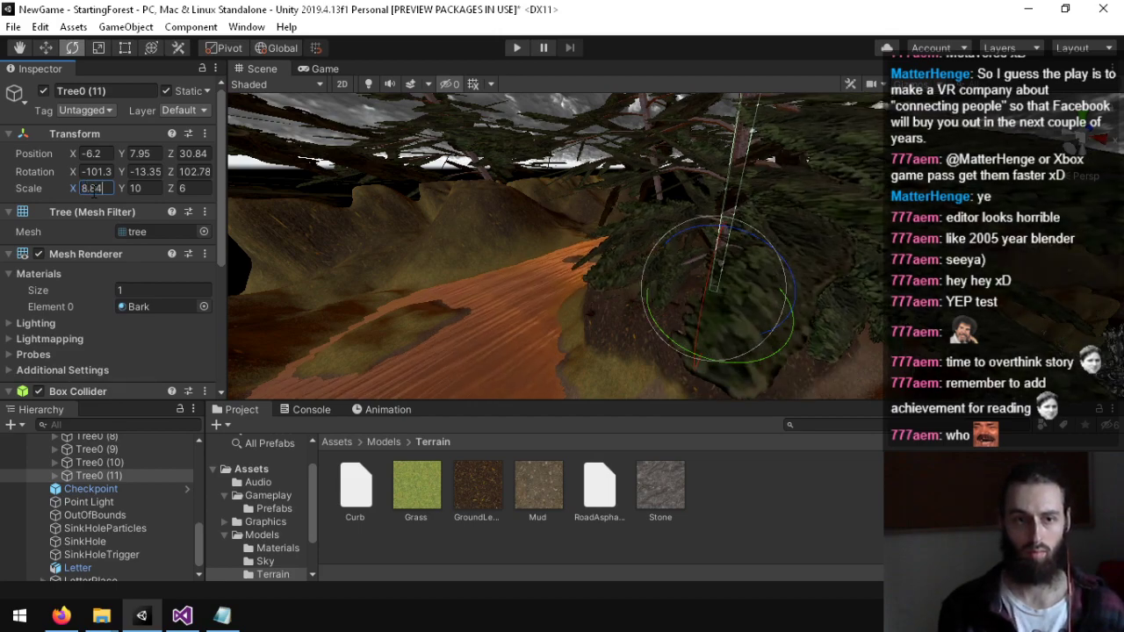
pyautogui.write('9.5')
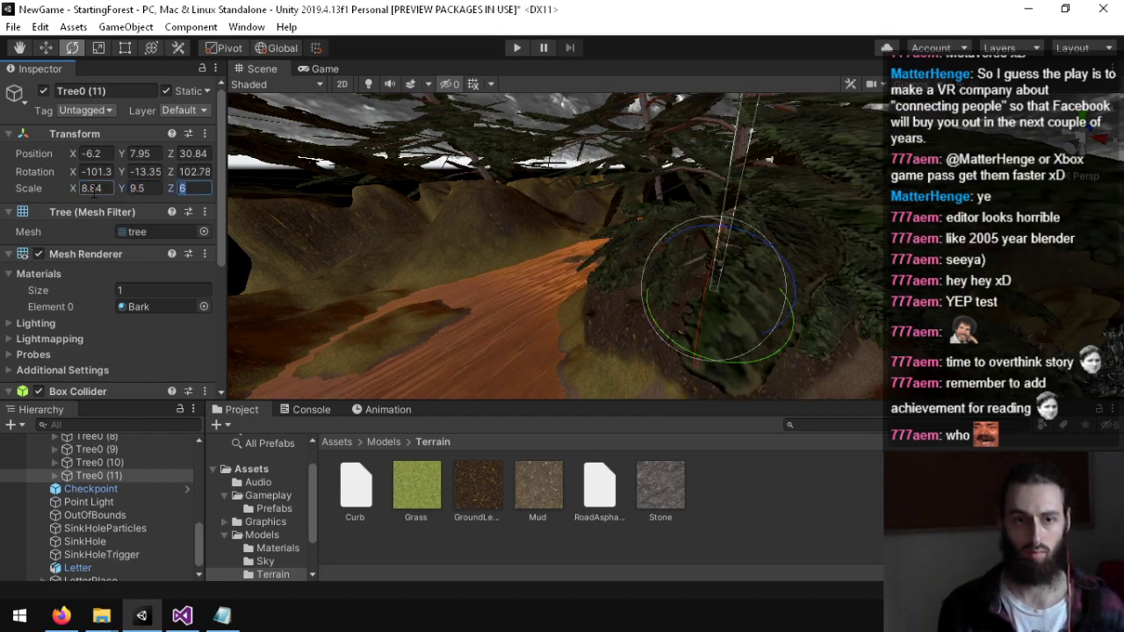
pyautogui.write('8.4')
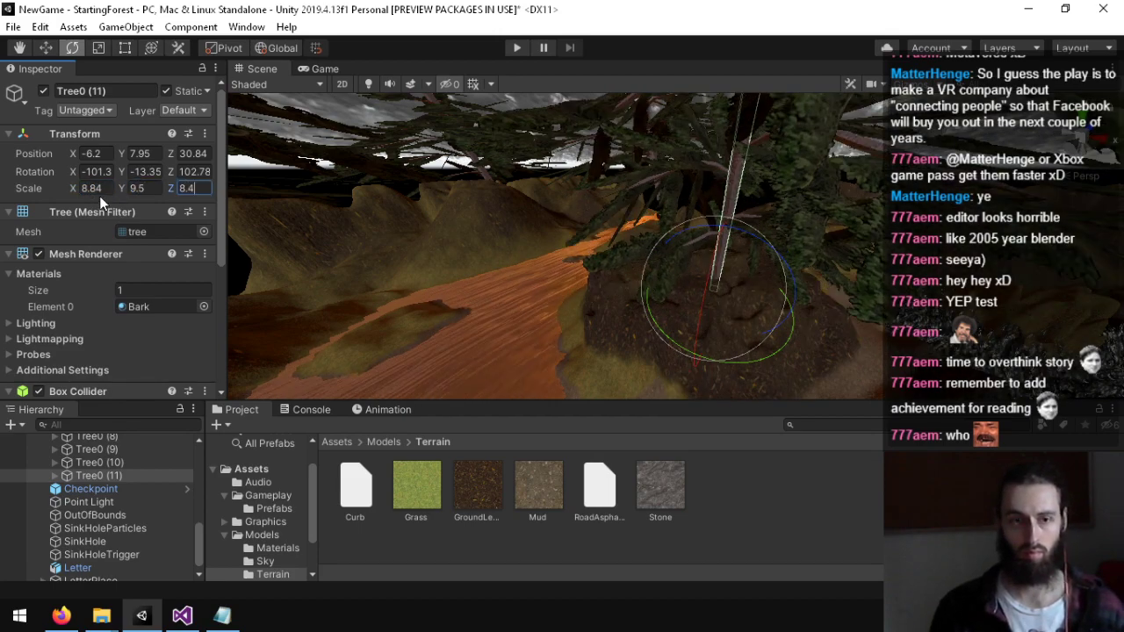
# Step: Set the duplicated tree's scale to X 6, Y 7 and Z 6
pyautogui.click(97, 190)
pyautogui.write('6')
pyautogui.press('Tab')
pyautogui.write('7')
pyautogui.press('Tab')
pyautogui.write('6')
pyautogui.moveTo(583, 186); pyautogui.dragTo(596, 182, button='right')
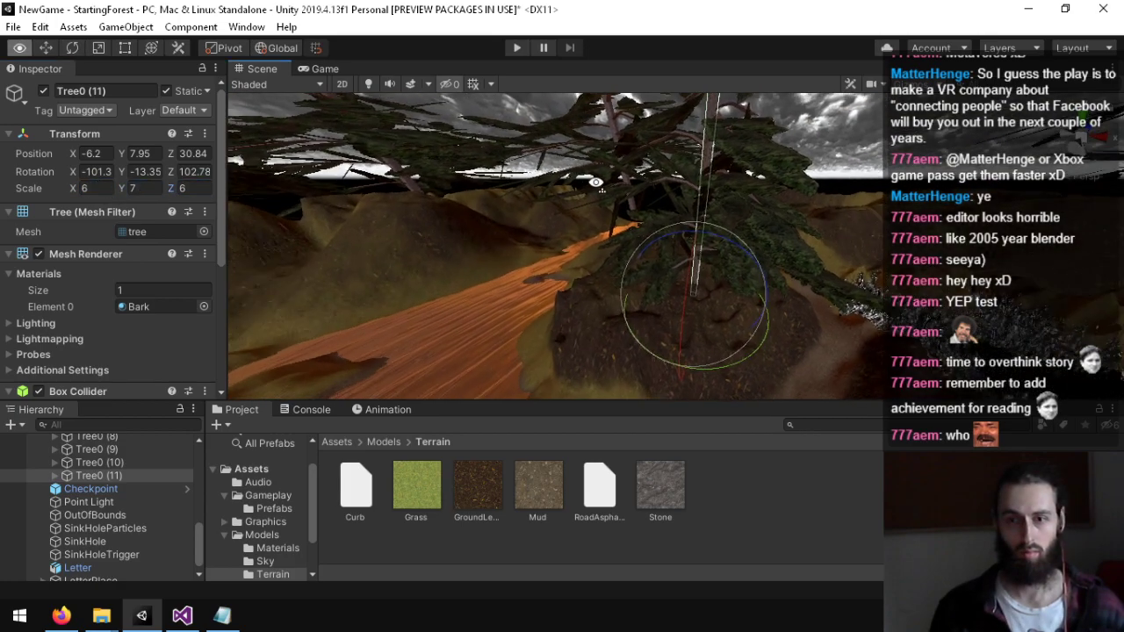
# Step: Move the duplicated tree to Z 37.1 and raise it to Y 10.92 so it stands on the mound
pyautogui.keyDown('alt'); pyautogui.moveTo(596, 182); pyautogui.dragTo(737, 274); pyautogui.keyUp('alt')
pyautogui.moveTo(736, 274); pyautogui.dragTo(661, 308, button='right')
pyautogui.moveTo(803, 269); pyautogui.dragTo(815, 257, button='right')
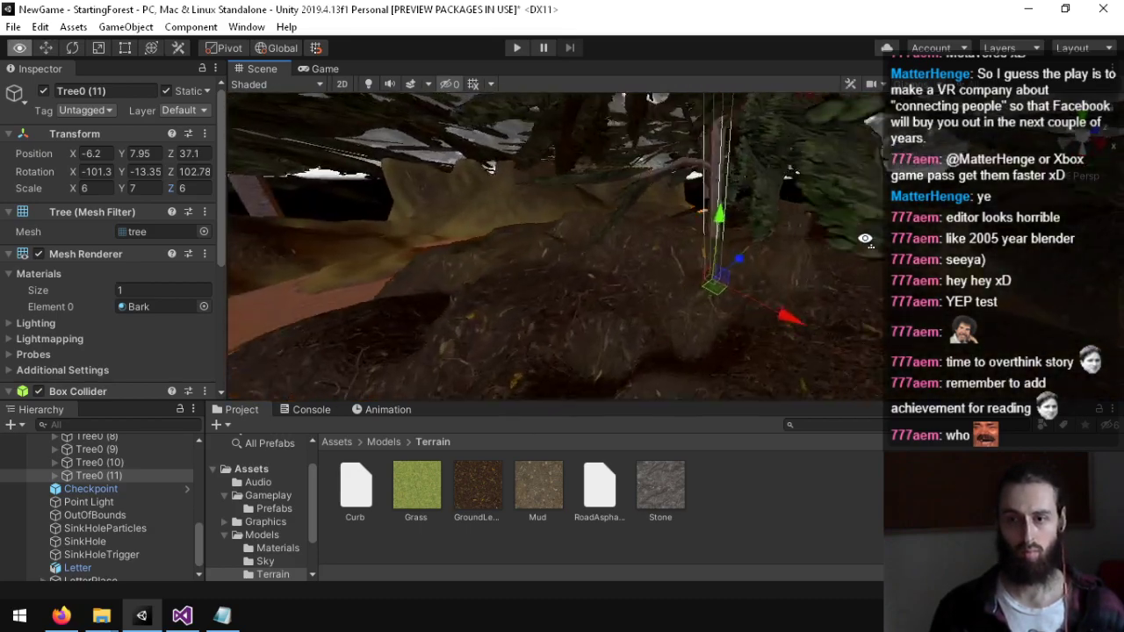
pyautogui.moveTo(724, 227); pyautogui.dragTo(722, 178)
pyautogui.moveTo(713, 195); pyautogui.dragTo(869, 580, button='right')
pyautogui.keyDown('alt'); pyautogui.moveTo(870, 586); pyautogui.dragTo(369, 443); pyautogui.keyUp('alt')
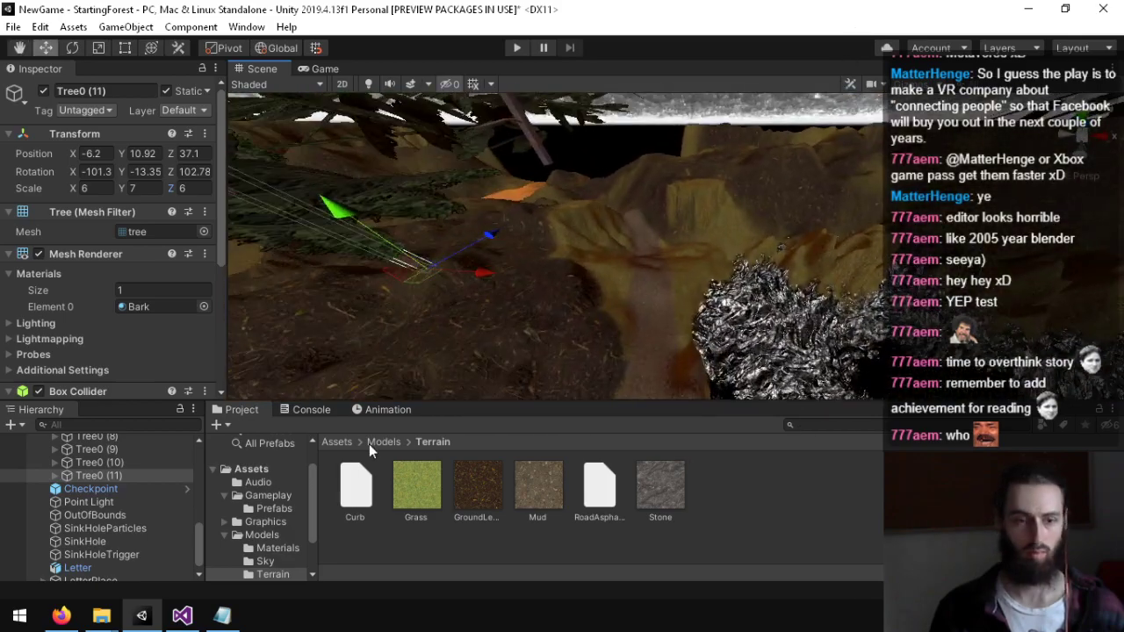
# Step: Duplicate FallenTree (2) and place the copy beside the path near the sinkhole, at about X 14.86, Y 5.25, Z 18.09
pyautogui.scroll(2, 88, 508)
pyautogui.click(119, 504)
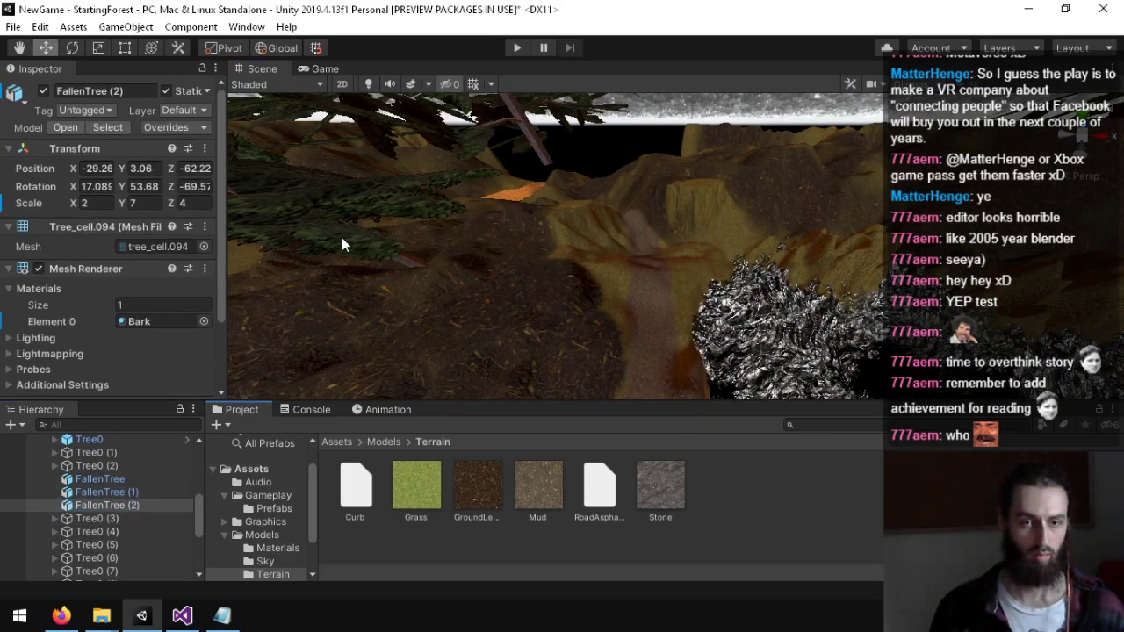
pyautogui.moveTo(471, 228); pyautogui.dragTo(922, 170, button='right')
pyautogui.press('w')
pyautogui.scroll(8, 1036, 79)
pyautogui.hotkey('ctrl', 'd')
pyautogui.moveTo(770, 236); pyautogui.dragTo(158, 233, button='right')
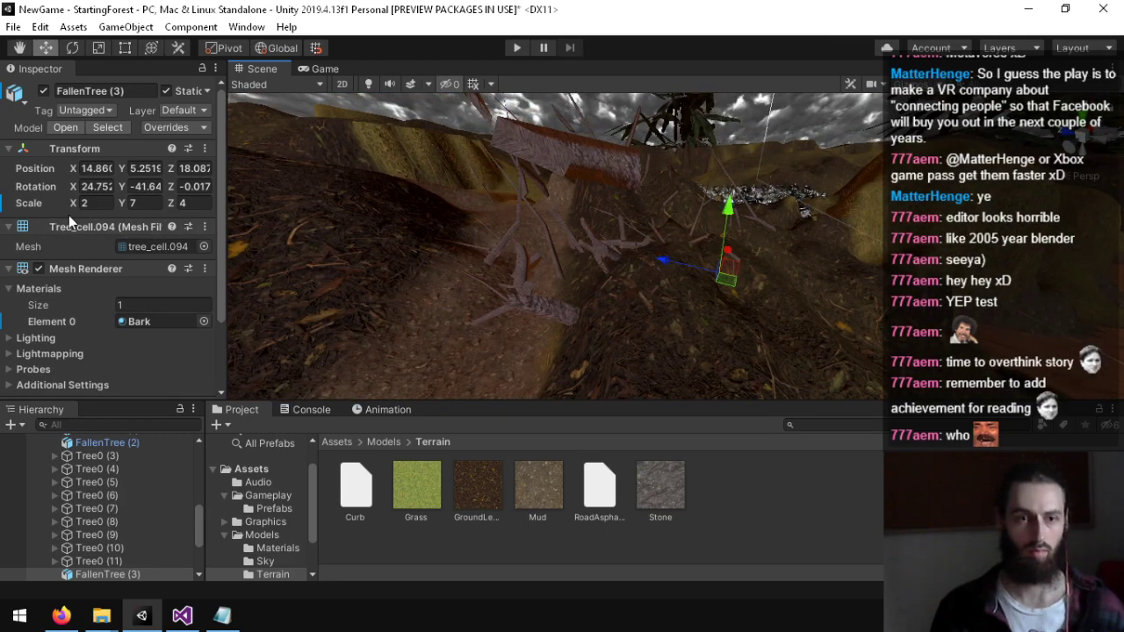
# Step: Rotate the duplicated fallen tree to about -13.07, -37.15, -63.25 and move it to X 17.55, Y 6.8, Z 16.04
pyautogui.moveTo(750, 253); pyautogui.dragTo(750, 199)
pyautogui.moveTo(790, 236); pyautogui.dragTo(668, 182)
pyautogui.press('w')
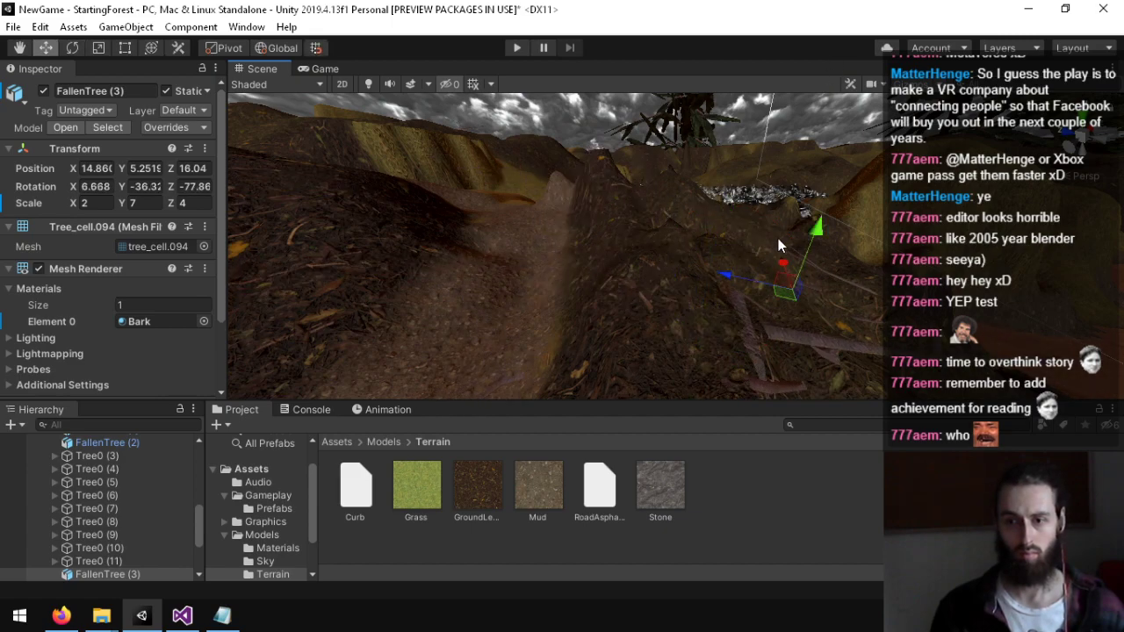
pyautogui.moveTo(815, 229); pyautogui.dragTo(820, 199)
pyautogui.press('e')
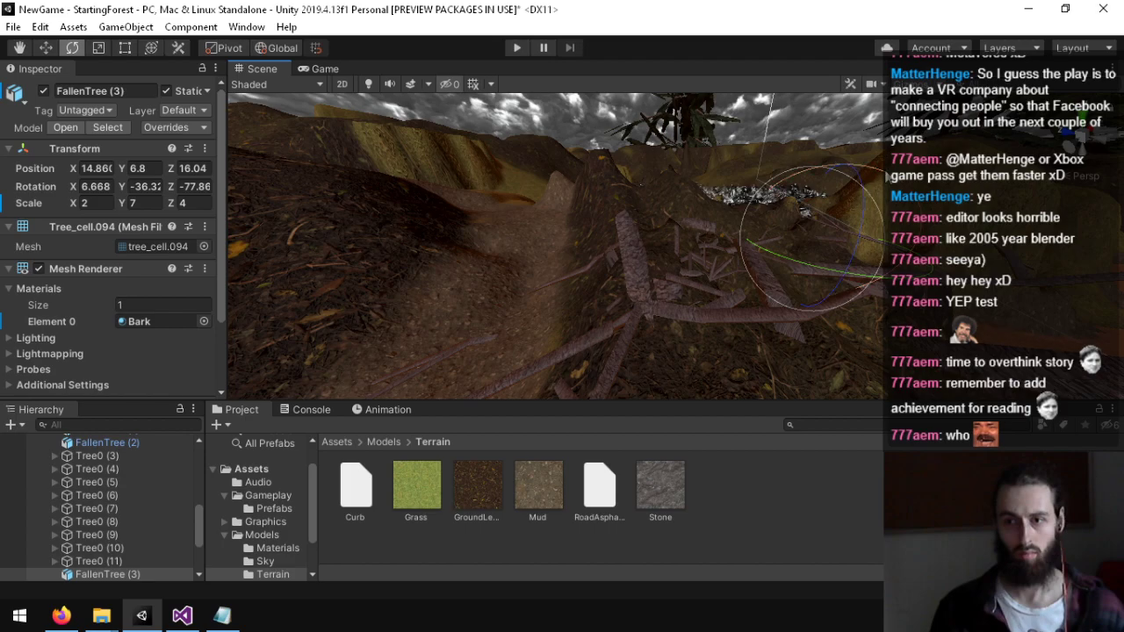
pyautogui.moveTo(887, 176); pyautogui.dragTo(958, 200)
pyautogui.keyDown('alt'); pyautogui.moveTo(813, 215); pyautogui.dragTo(520, 301); pyautogui.keyUp('alt')
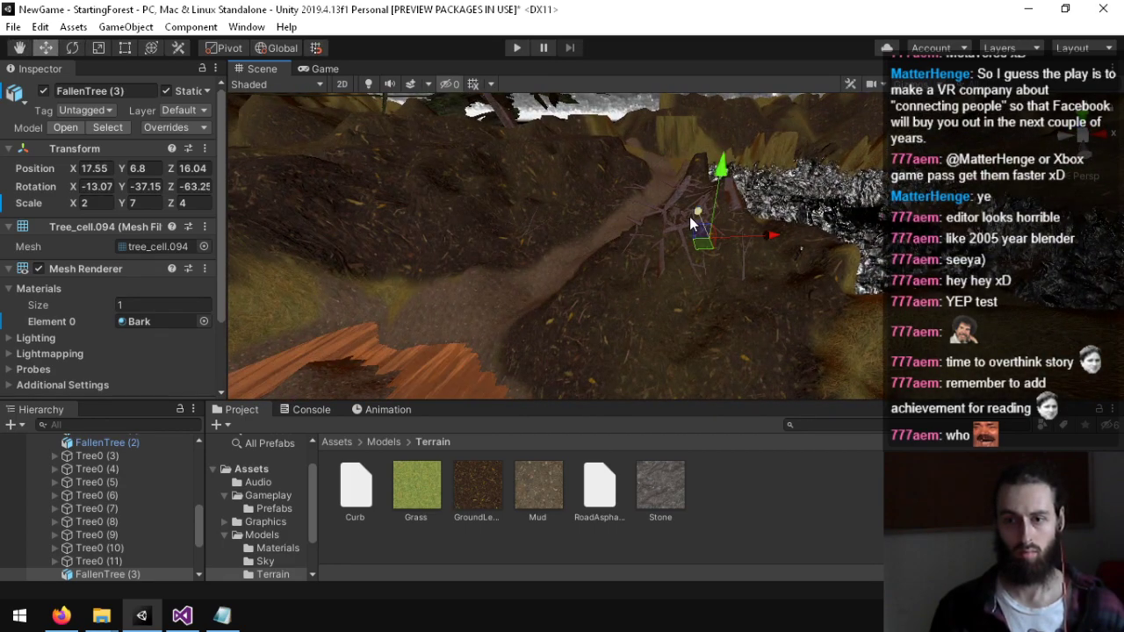
# Step: Turn the fallen tree to about -8.63, -38.25, -57.41 and lower it into the slope at X 20.54, Y 5.05, Z 14.21
pyautogui.moveTo(735, 214); pyautogui.dragTo(735, 215)
pyautogui.press('e')
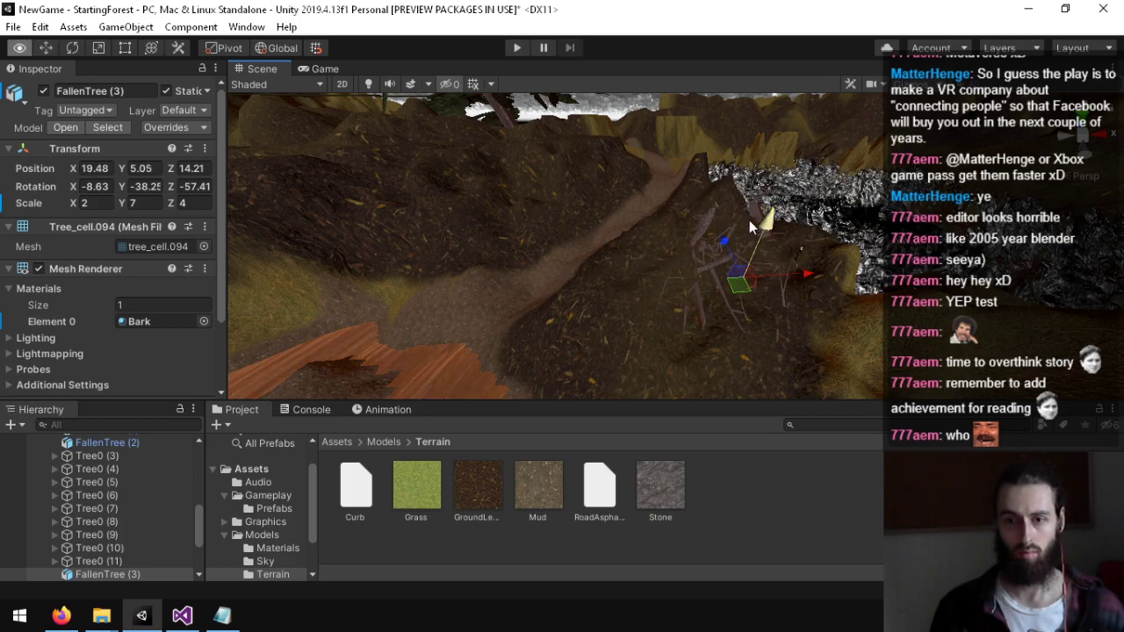
pyautogui.press('w')
pyautogui.moveTo(749, 220); pyautogui.dragTo(761, 264, button='right')
pyautogui.moveTo(751, 245); pyautogui.dragTo(787, 246)
pyautogui.moveTo(787, 246); pyautogui.dragTo(764, 101, button='right')
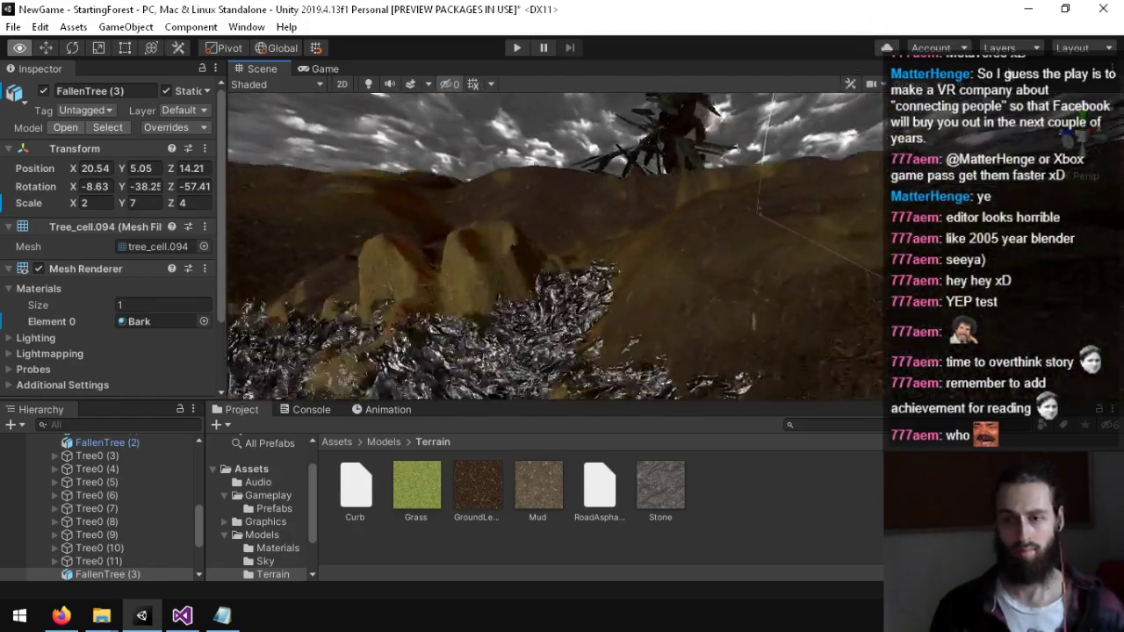
# Step: Smooth the jagged terrain ridge along the sinkhole's edge with the size 10 Smooth Height brush
pyautogui.moveTo(509, 91); pyautogui.dragTo(692, 234, button='right')
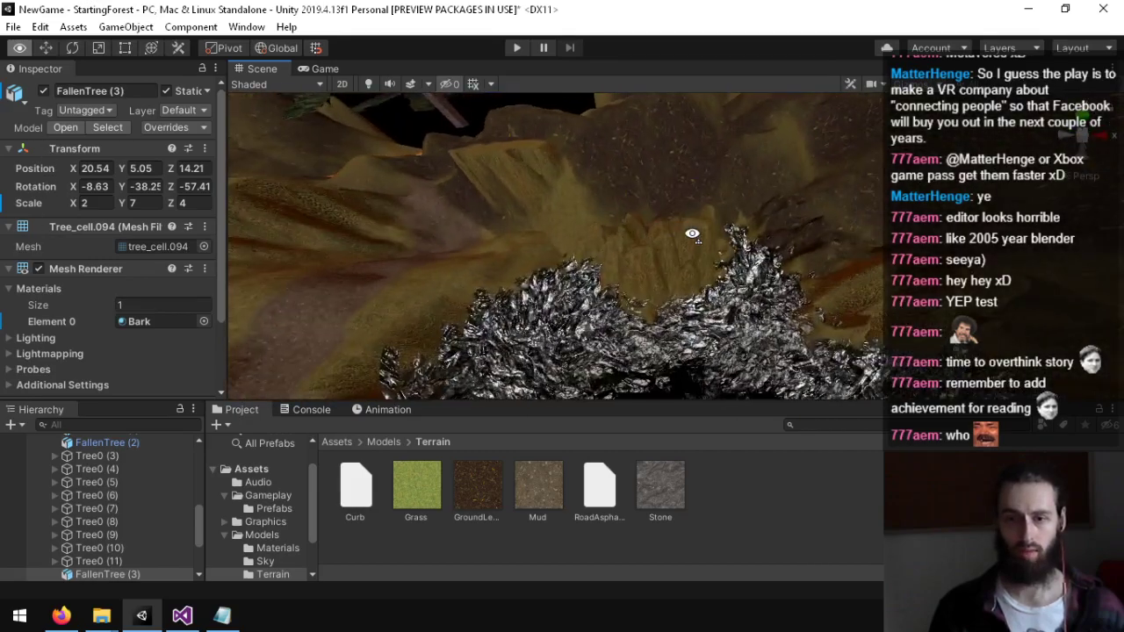
pyautogui.scroll(3, 132, 505)
pyautogui.scroll(3, 84, 487)
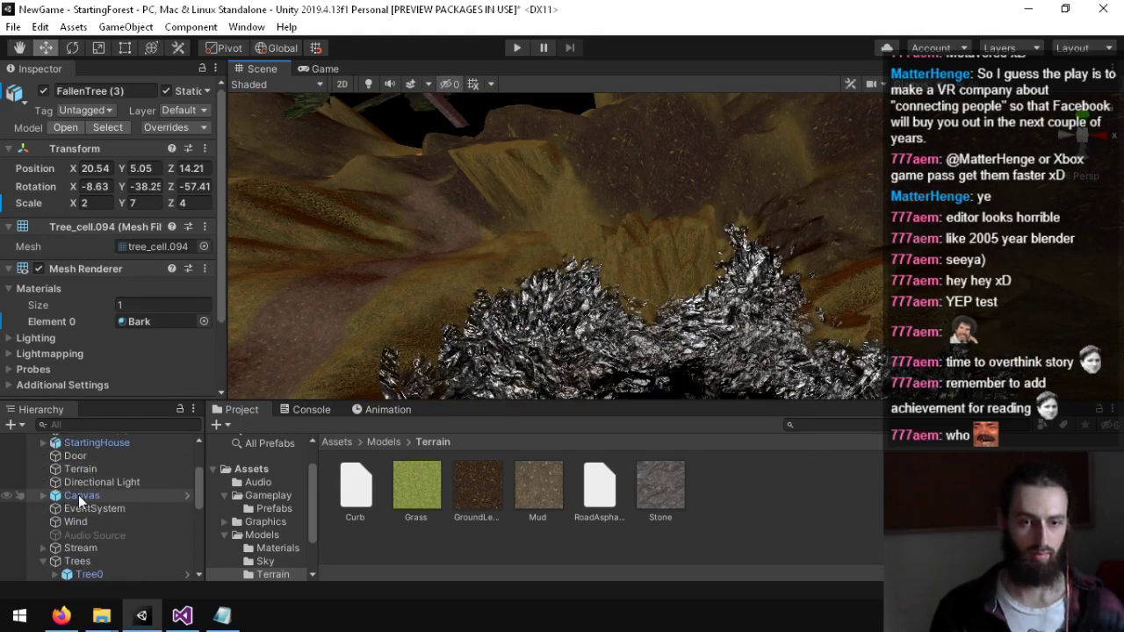
pyautogui.click(87, 471)
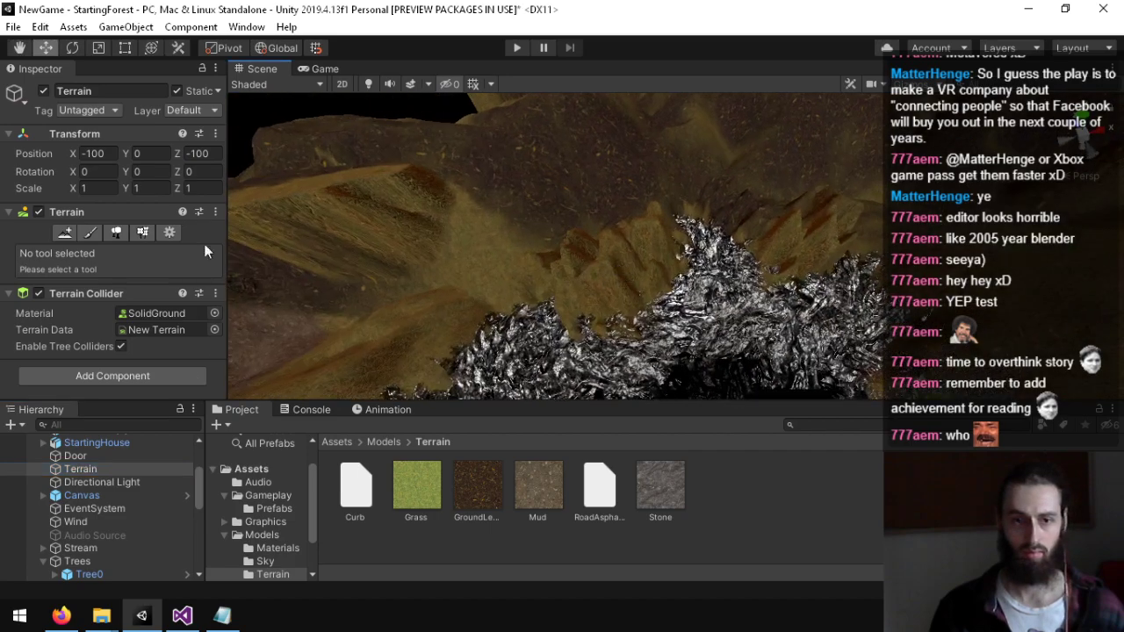
pyautogui.click(91, 233)
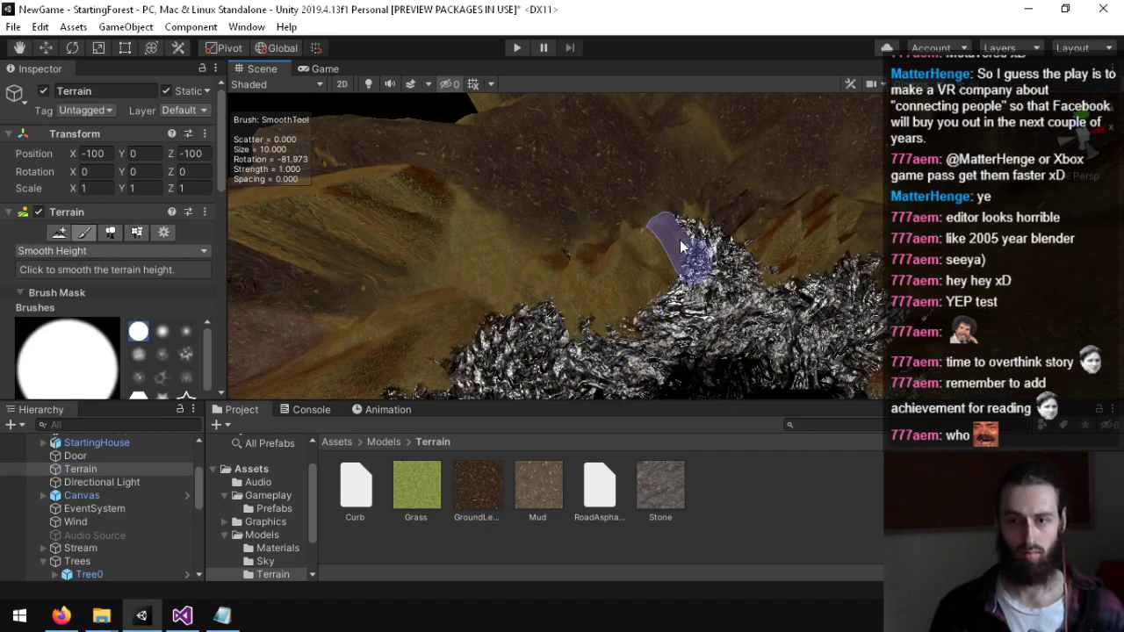
pyautogui.moveTo(762, 230)
pyautogui.mouseDown(button='right')
pyautogui.moveTo(665, 274)
pyautogui.moveTo(507, 250)
pyautogui.moveTo(497, 261)
pyautogui.moveTo(804, 313)
pyautogui.moveTo(835, 307)
pyautogui.moveTo(735, 326)
pyautogui.moveTo(615, 299)
pyautogui.mouseUp(button='right')
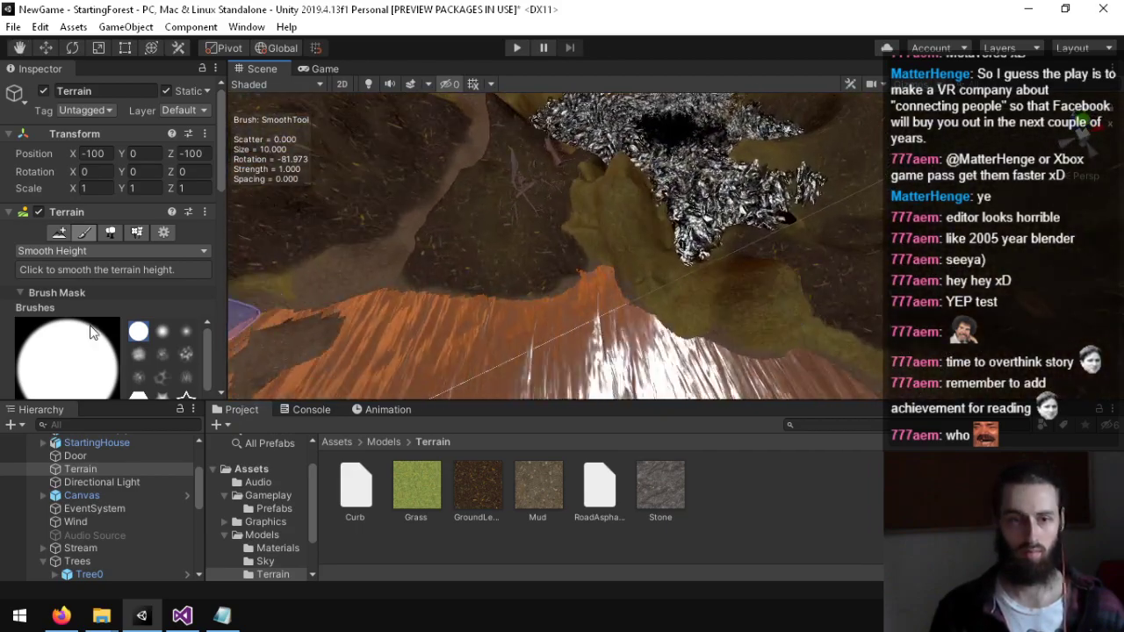
# Step: Raise the terrain between the stream and the sinkhole with the Raise or Lower Terrain brush, setting its size to 6
pyautogui.click(36, 252)
pyautogui.click(149, 339)
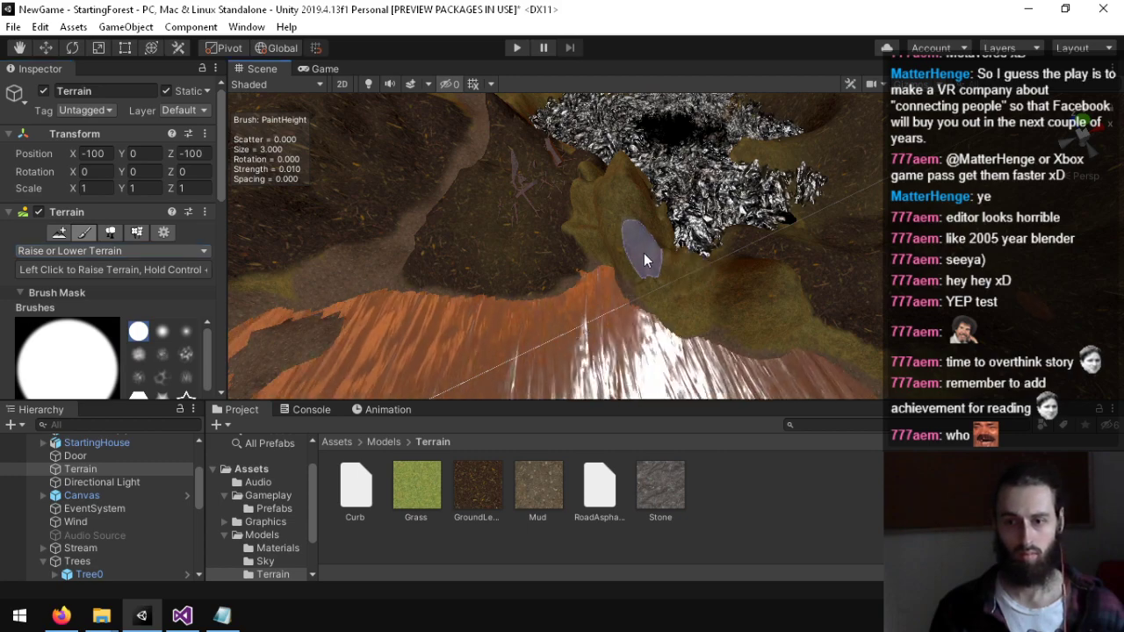
pyautogui.moveTo(708, 280)
pyautogui.mouseDown(button='right')
pyautogui.moveTo(665, 290)
pyautogui.moveTo(613, 276)
pyautogui.mouseUp(button='right')
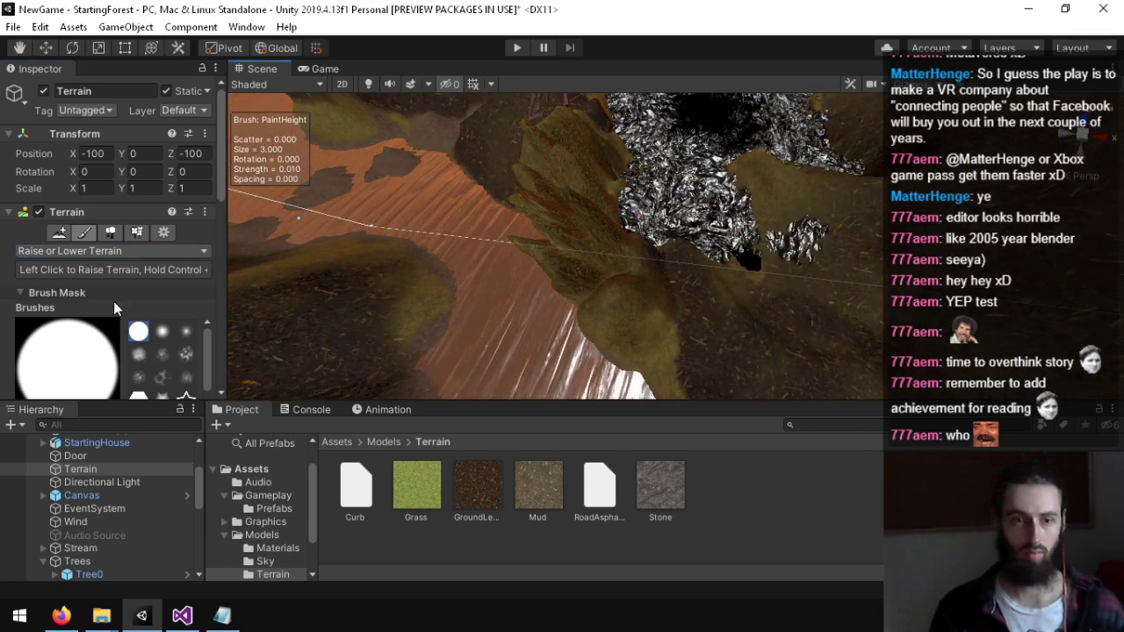
pyautogui.scroll(-5, 132, 294)
pyautogui.click(175, 357)
pyautogui.write('6')
pyautogui.moveTo(657, 267)
pyautogui.mouseDown(button='right')
pyautogui.moveTo(253, 270)
pyautogui.moveTo(650, 193)
pyautogui.moveTo(647, 213)
pyautogui.moveTo(584, 274)
pyautogui.moveTo(527, 220)
pyautogui.moveTo(618, 181)
pyautogui.moveTo(571, 160)
pyautogui.moveTo(581, 181)
pyautogui.moveTo(638, 206)
pyautogui.moveTo(66, 264)
pyautogui.moveTo(605, 306)
pyautogui.moveTo(665, 293)
pyautogui.mouseUp(button='right')
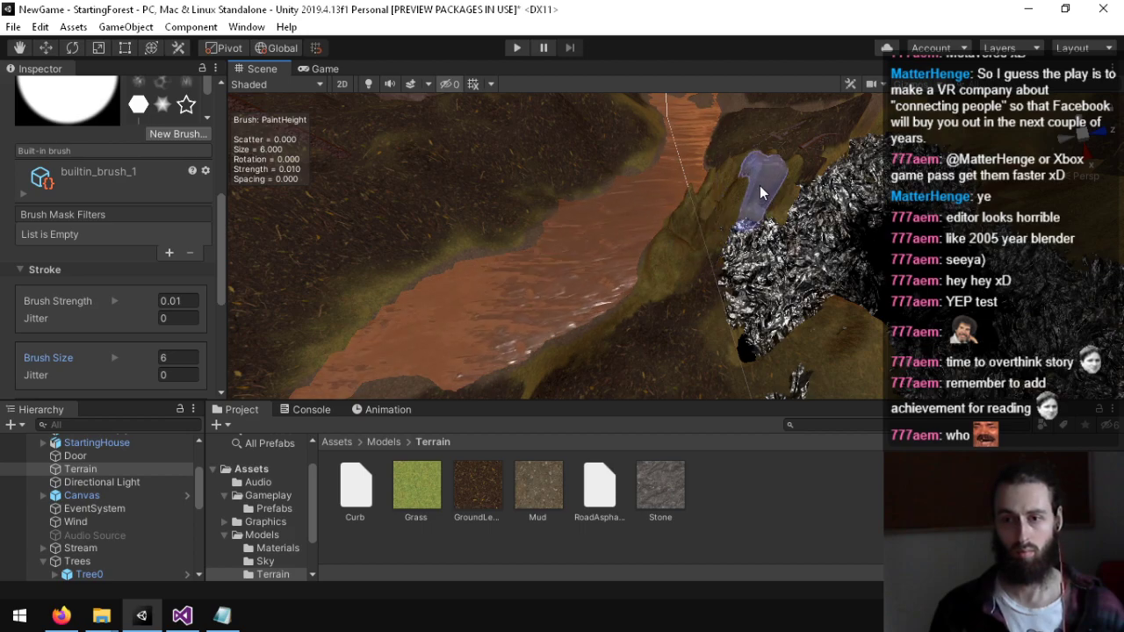
pyautogui.moveTo(760, 193); pyautogui.dragTo(488, 200, button='right')
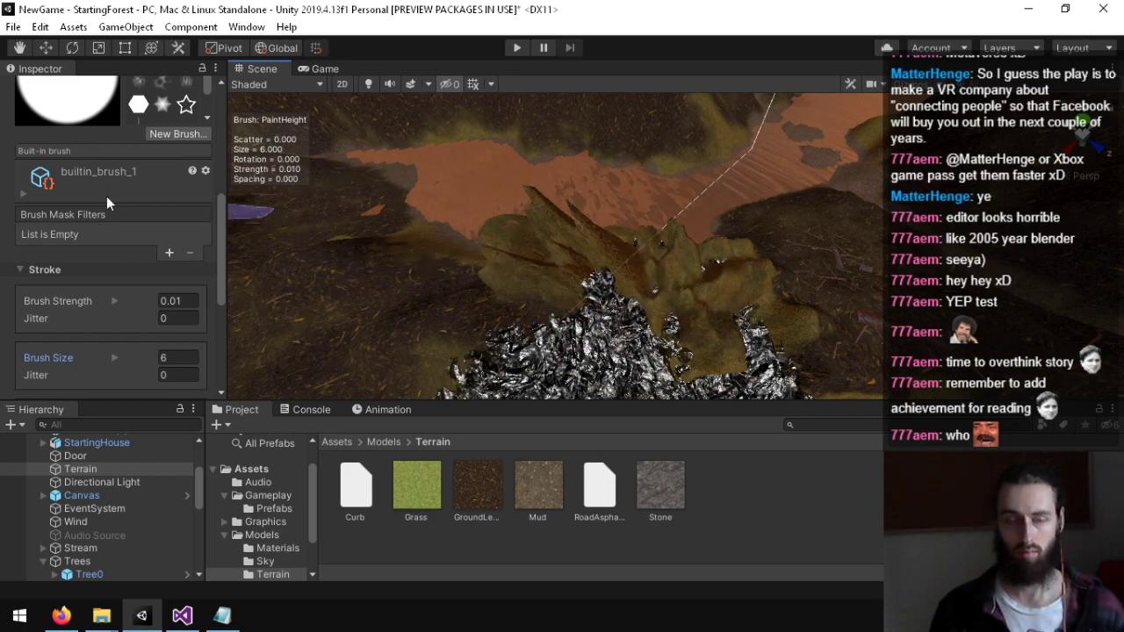
# Step: Level the spiky bank between the stream and the sinkhole with the size 8 Set Height brush
pyautogui.scroll(5, 107, 215)
pyautogui.click(93, 250)
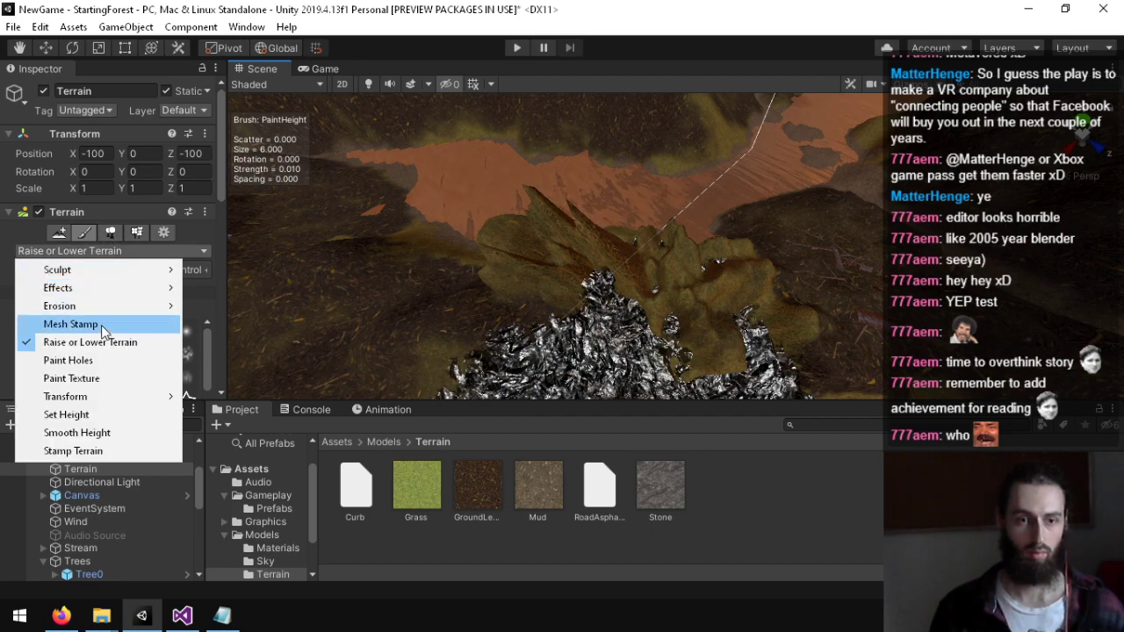
pyautogui.click(82, 415)
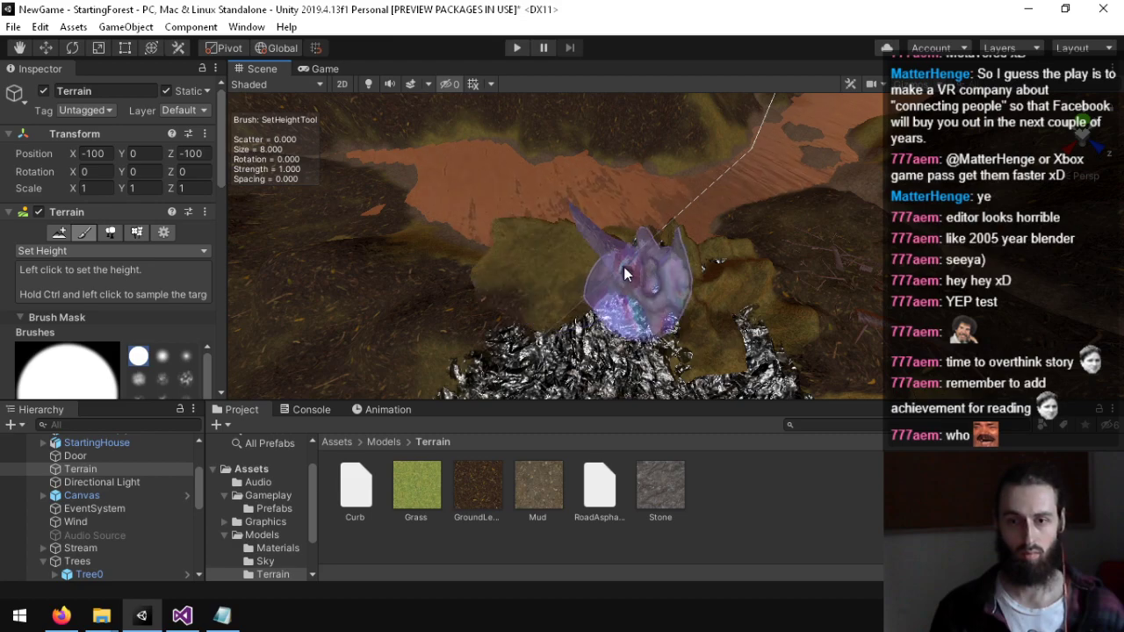
pyautogui.moveTo(738, 267)
pyautogui.keyDown('alt'); pyautogui.mouseDown()
pyautogui.moveTo(778, 213)
pyautogui.moveTo(984, 211)
pyautogui.moveTo(914, 232)
pyautogui.mouseUp(); pyautogui.keyUp('alt')
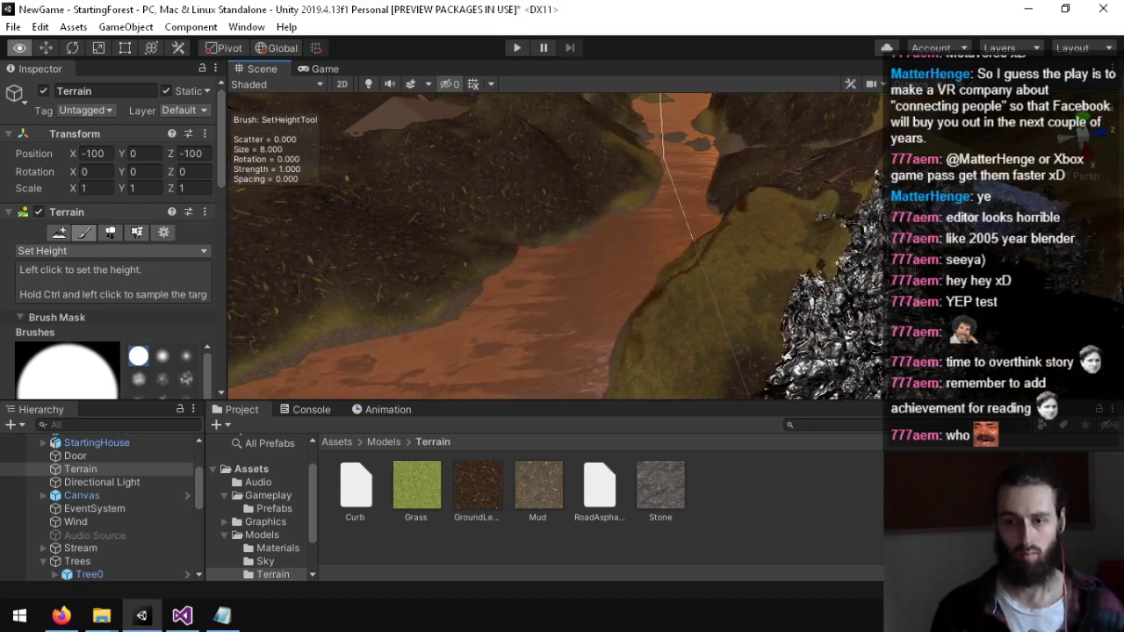
# Step: Erode the bank between the stream and the sinkhole with the size 10 Hydraulic Erosion brush at strength 0.1
pyautogui.click(83, 252)
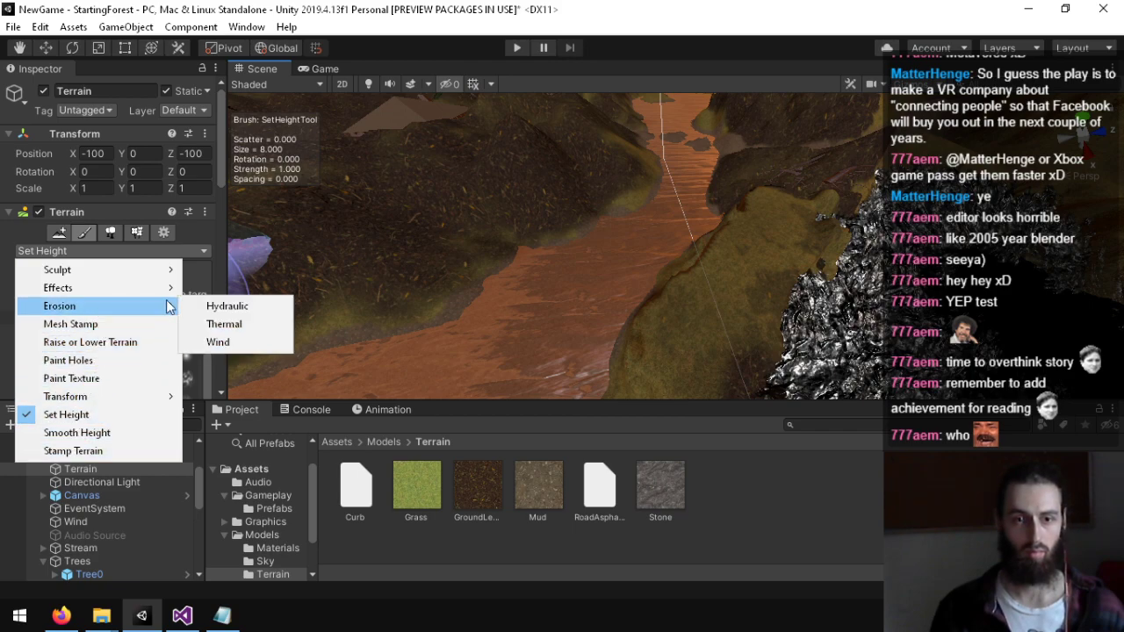
pyautogui.click(230, 309)
pyautogui.keyDown('alt'); pyautogui.moveTo(779, 302); pyautogui.dragTo(843, 318); pyautogui.keyUp('alt')
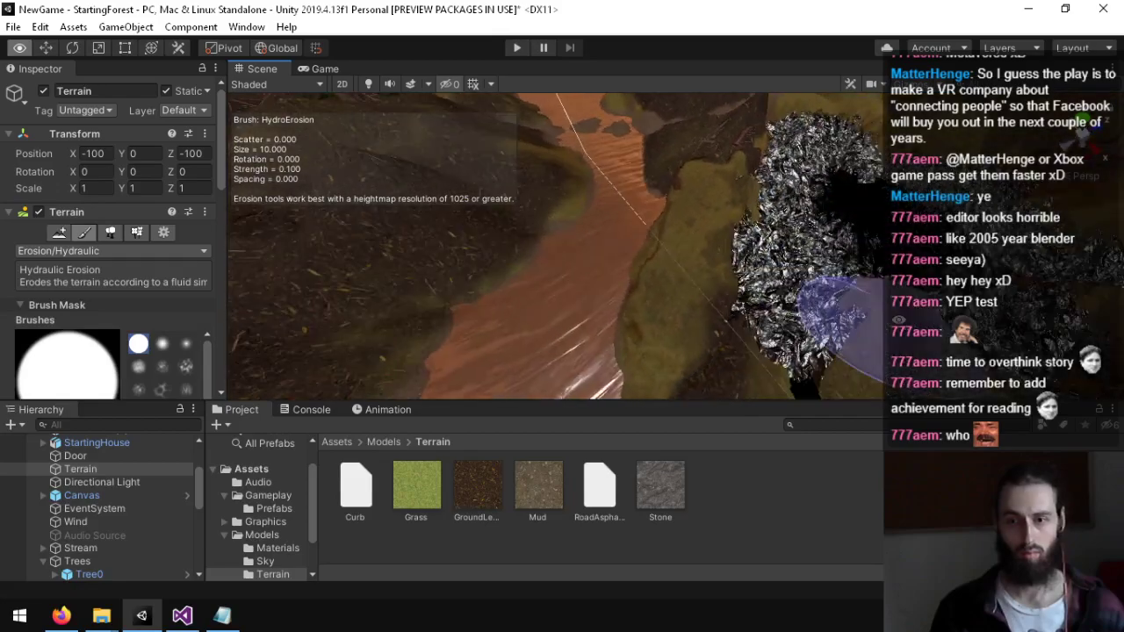
pyautogui.moveTo(633, 296)
pyautogui.mouseDown()
pyautogui.moveTo(684, 186)
pyautogui.moveTo(730, 221)
pyautogui.moveTo(698, 318)
pyautogui.mouseUp()
pyautogui.moveTo(697, 323)
pyautogui.mouseDown(button='right')
pyautogui.moveTo(819, 225)
pyautogui.moveTo(719, 195)
pyautogui.moveTo(598, 208)
pyautogui.moveTo(509, 193)
pyautogui.moveTo(597, 184)
pyautogui.moveTo(401, 150)
pyautogui.moveTo(228, 161)
pyautogui.moveTo(162, 241)
pyautogui.moveTo(223, 62)
pyautogui.moveTo(186, 68)
pyautogui.moveTo(303, 145)
pyautogui.moveTo(790, 550)
pyautogui.moveTo(437, 186)
pyautogui.moveTo(629, 78)
pyautogui.moveTo(640, 198)
pyautogui.moveTo(708, 203)
pyautogui.moveTo(685, 220)
pyautogui.moveTo(570, 167)
pyautogui.moveTo(517, 264)
pyautogui.moveTo(657, 202)
pyautogui.moveTo(552, 196)
pyautogui.moveTo(608, 214)
pyautogui.mouseUp(button='right')
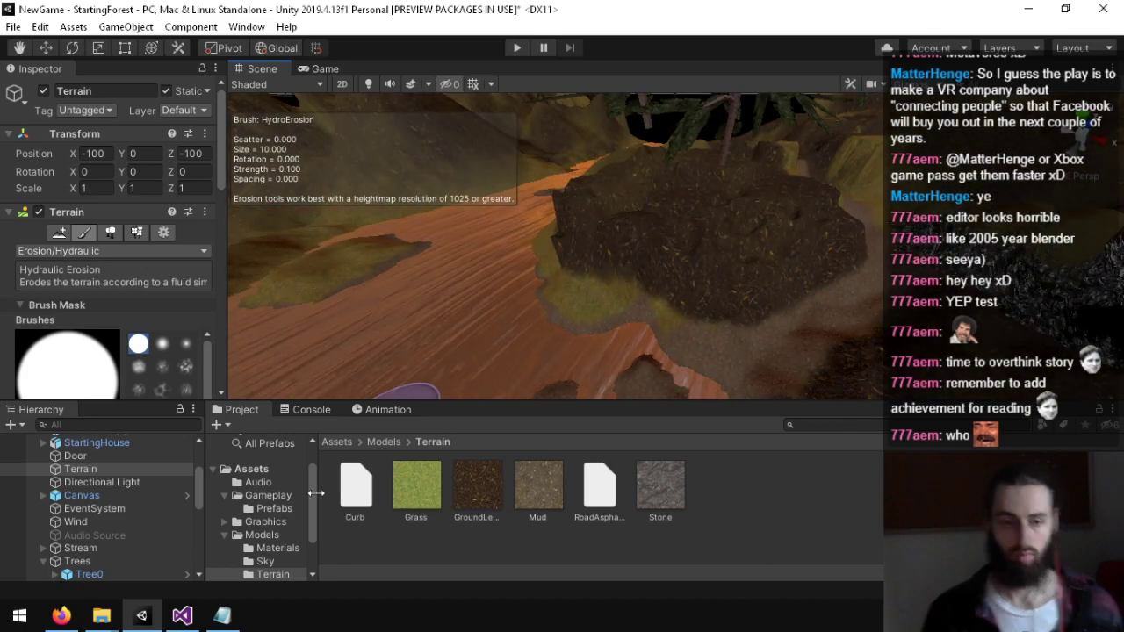
pyautogui.click(80, 253)
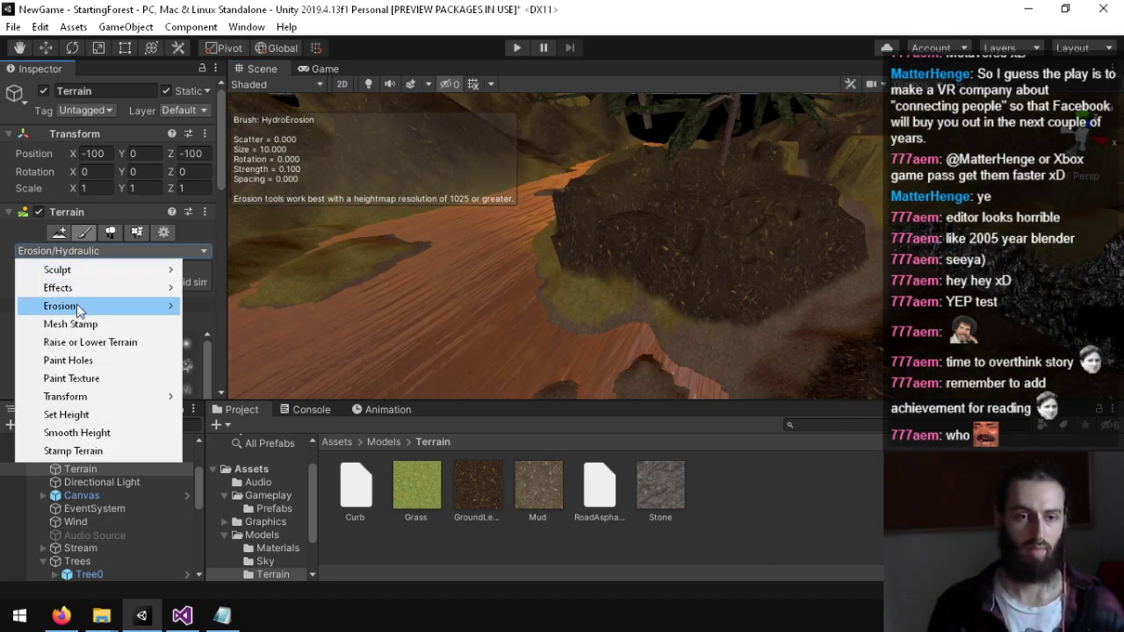
pyautogui.click(71, 378)
pyautogui.scroll(-10, 104, 320)
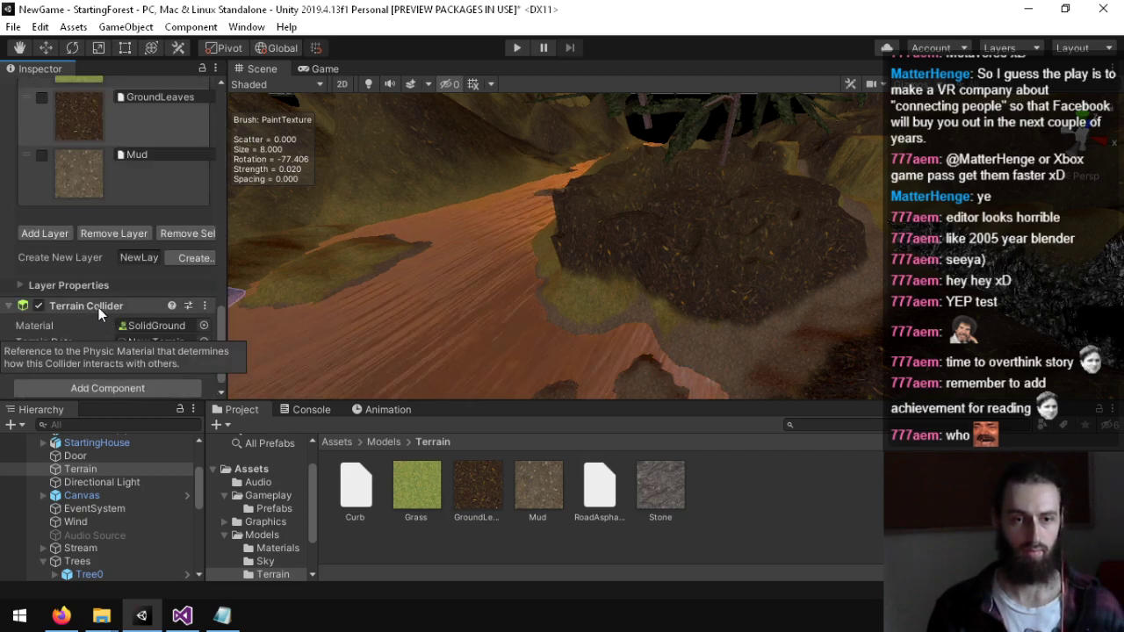
# Step: Switch terrain sculpting to Set Height for the foot of the leaf-covered mound and set the brush size to 3
pyautogui.press('w')
pyautogui.moveTo(501, 255)
pyautogui.mouseDown(button='right')
pyautogui.moveTo(529, 281)
pyautogui.moveTo(741, 246)
pyautogui.moveTo(697, 156)
pyautogui.moveTo(544, 581)
pyautogui.moveTo(459, 166)
pyautogui.moveTo(489, 163)
pyautogui.moveTo(603, 70)
pyautogui.moveTo(558, 230)
pyautogui.moveTo(676, 219)
pyautogui.moveTo(773, 114)
pyautogui.moveTo(852, 67)
pyautogui.moveTo(954, 29)
pyautogui.moveTo(188, 13)
pyautogui.moveTo(551, 628)
pyautogui.moveTo(724, 179)
pyautogui.moveTo(378, 189)
pyautogui.moveTo(483, 171)
pyautogui.moveTo(374, 182)
pyautogui.moveTo(248, 353)
pyautogui.moveTo(389, 290)
pyautogui.moveTo(427, 293)
pyautogui.moveTo(412, 290)
pyautogui.mouseUp(button='right')
pyautogui.scroll(5, 106, 262)
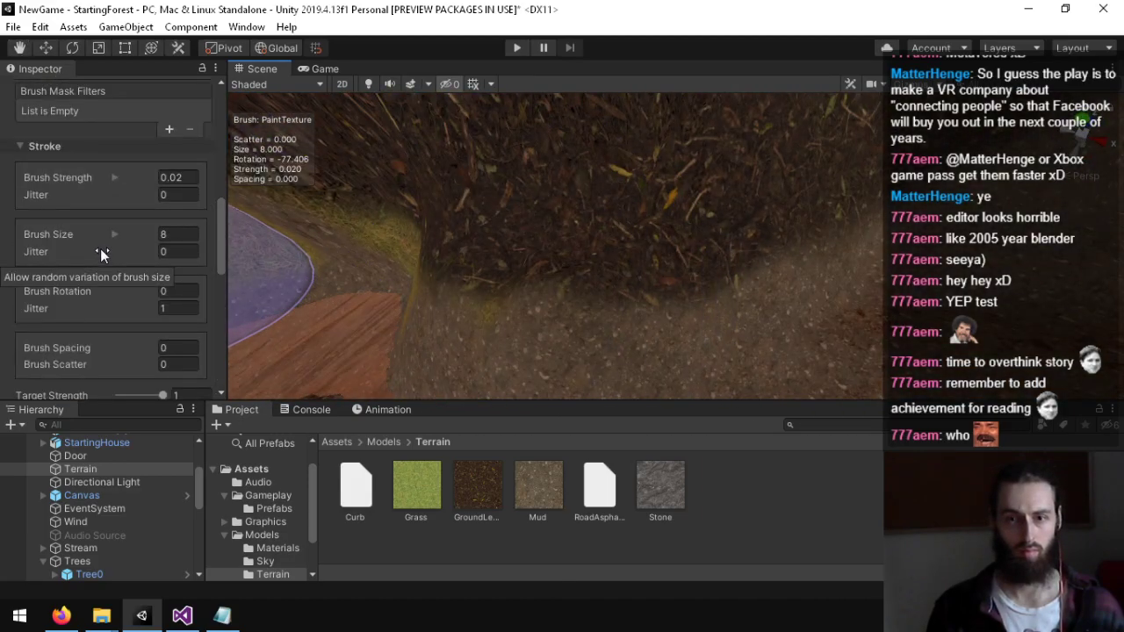
pyautogui.scroll(5, 100, 249)
pyautogui.scroll(3, 93, 172)
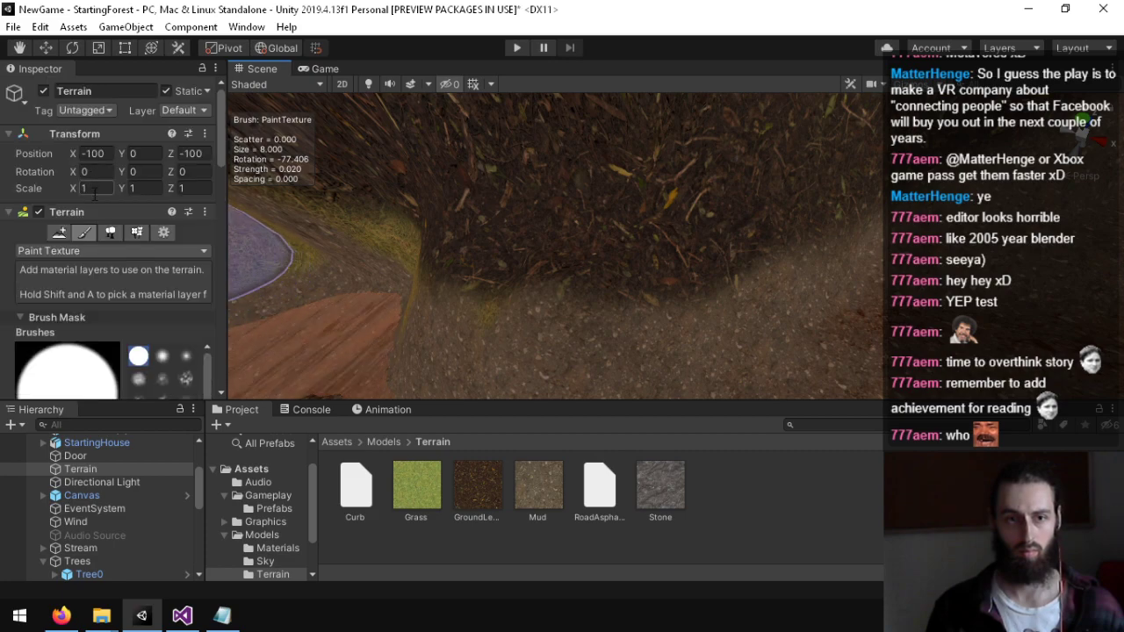
pyautogui.click(88, 251)
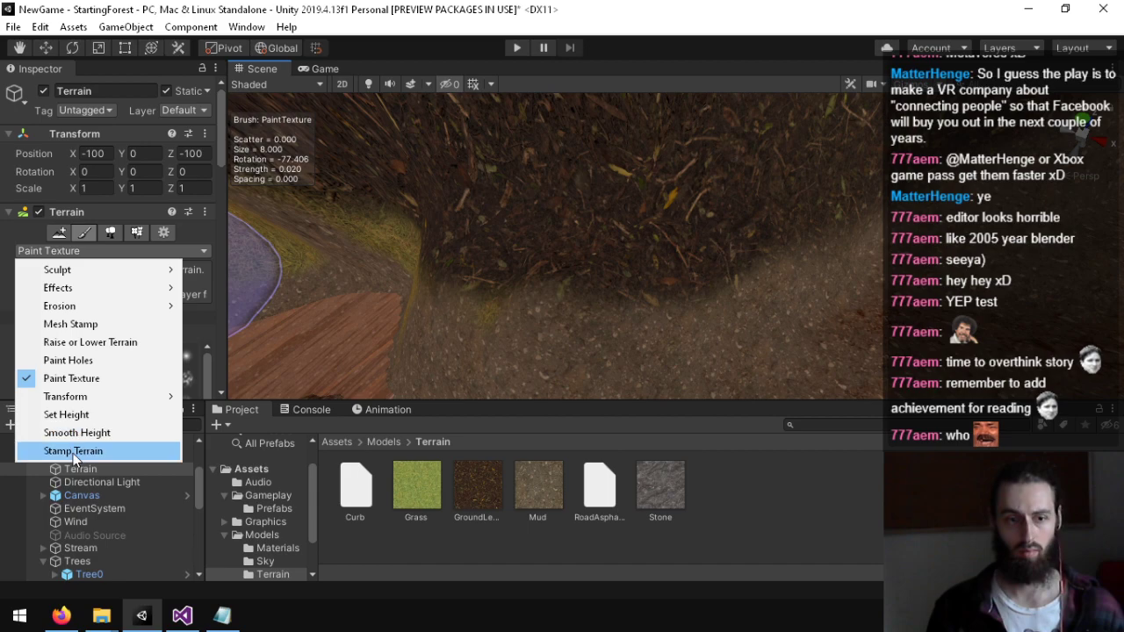
pyautogui.click(66, 415)
pyautogui.scroll(-8, 132, 321)
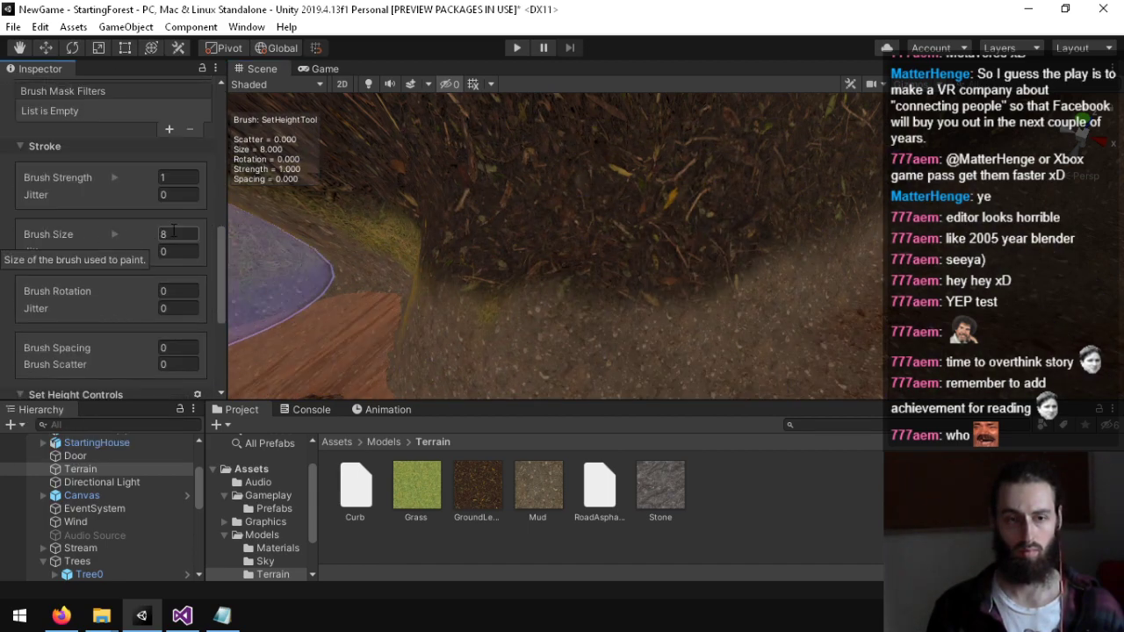
pyautogui.click(183, 234)
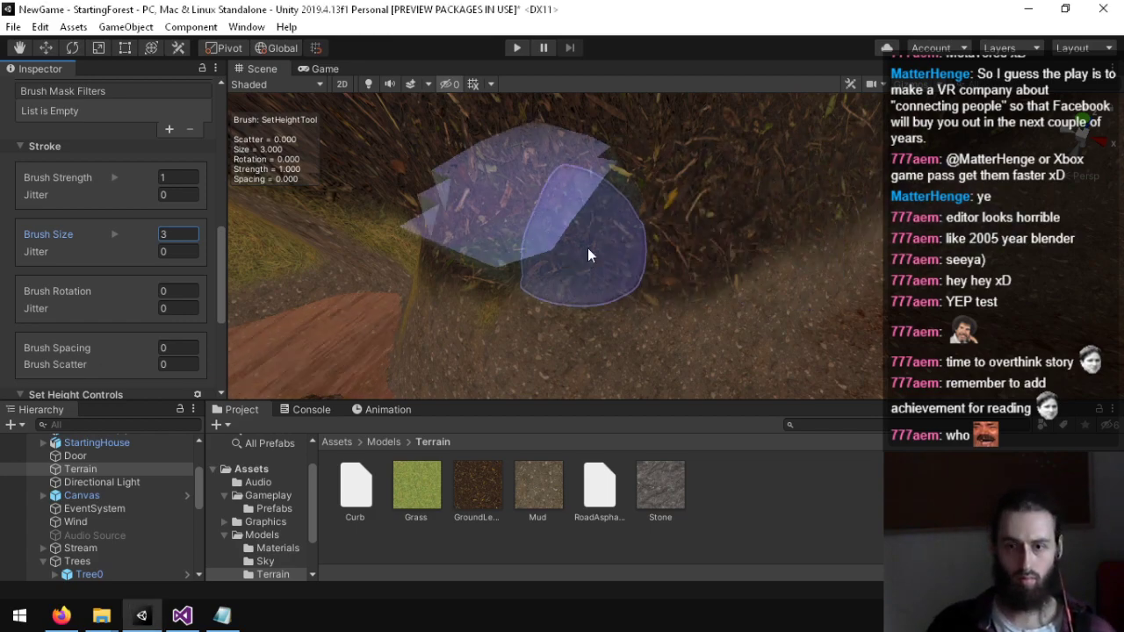
# Step: Adjust the Set Height brush size to about 3.22 over the mound's lower edge
pyautogui.click(582, 265)
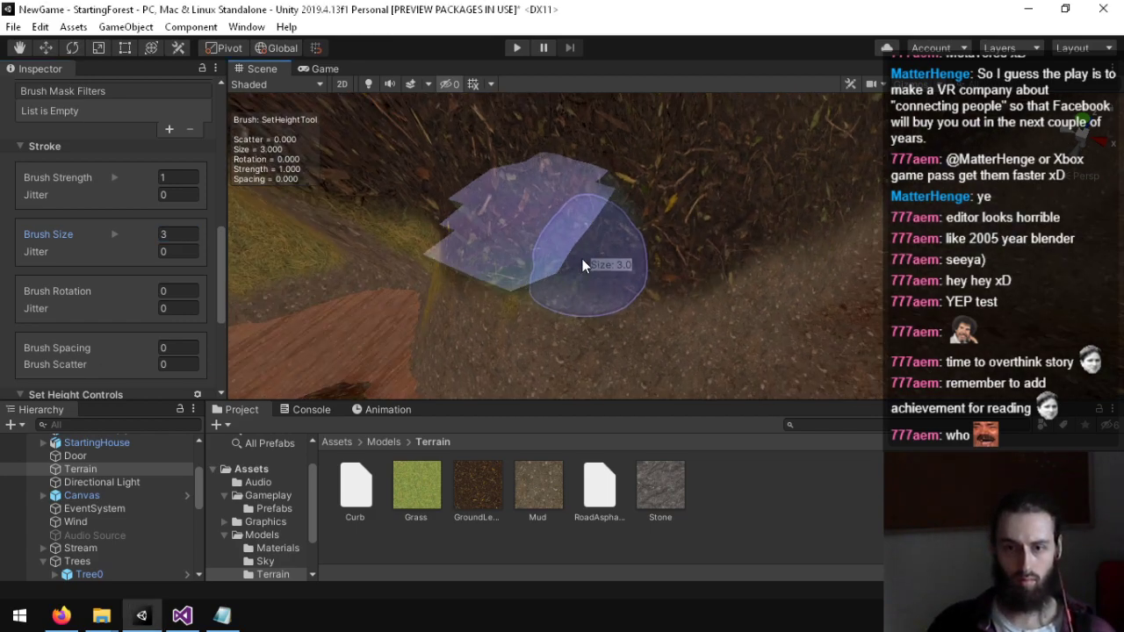
pyautogui.press('s')
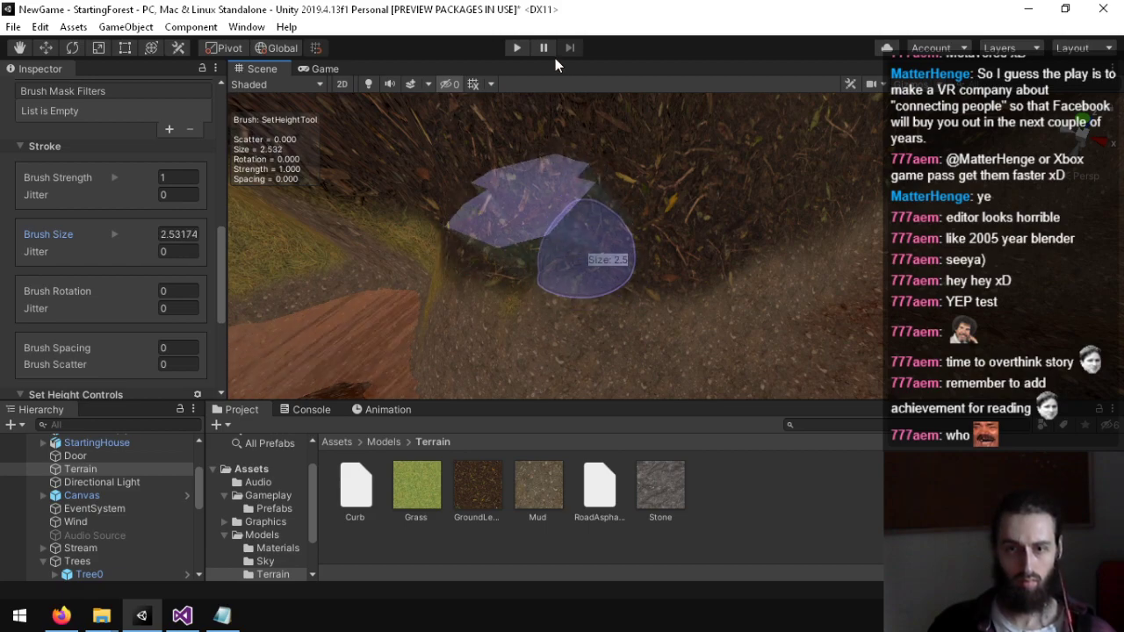
pyautogui.press('s')
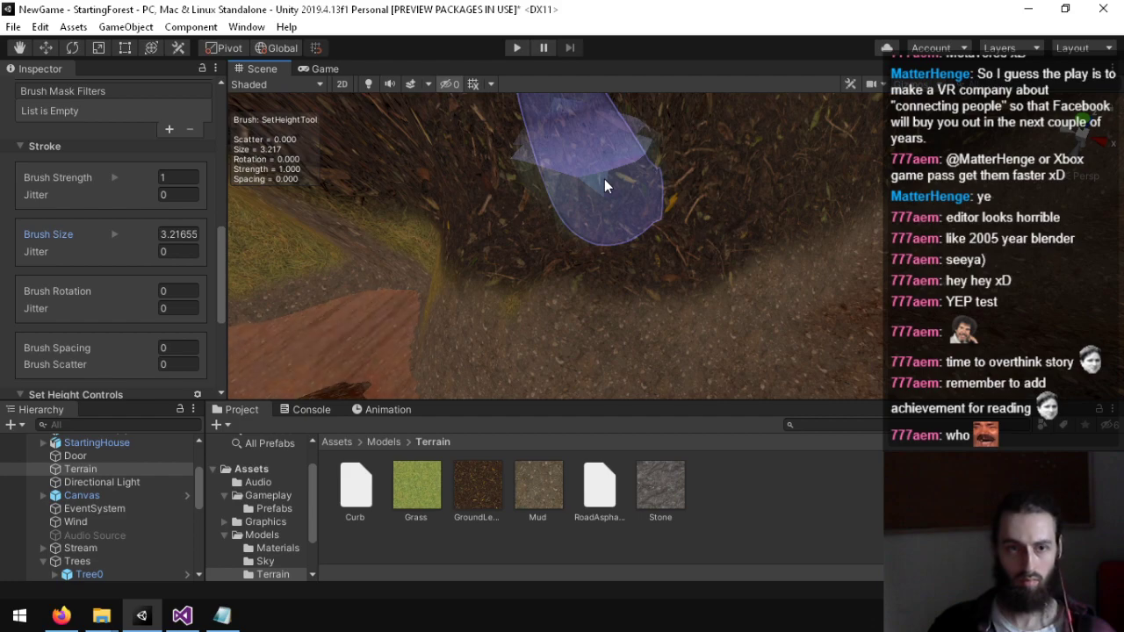
# Step: Switch to Firefox and check the brush shortcut keys in Unity's terrain tools manual, then return to the scene
pyautogui.click(59, 618)
pyautogui.click(59, 619)
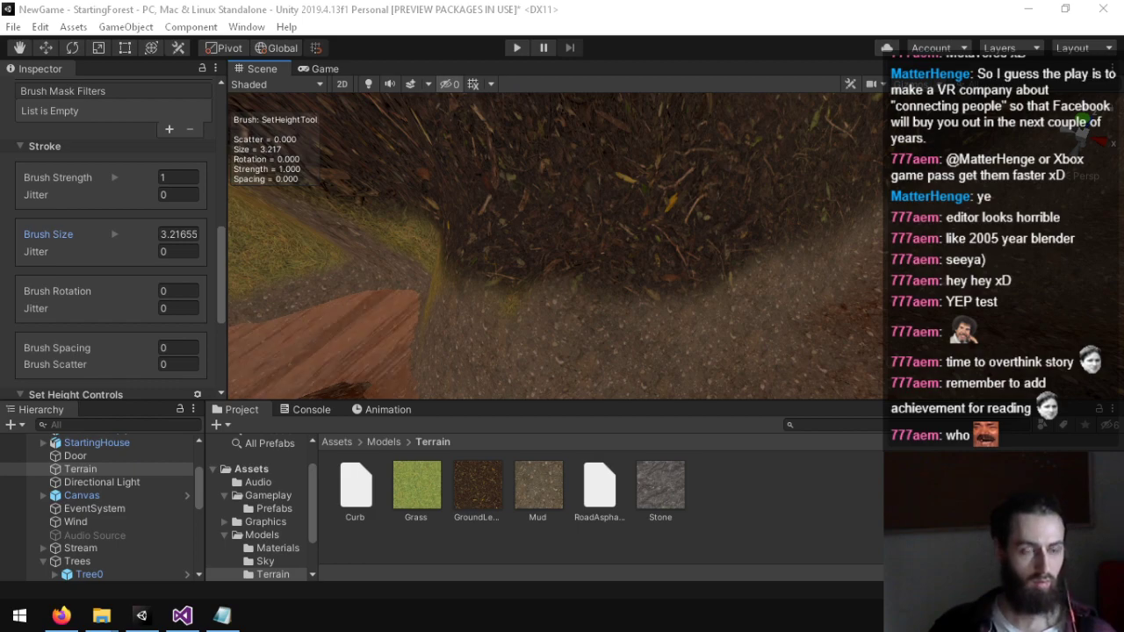
pyautogui.click(62, 616)
pyautogui.moveTo(702, 0); pyautogui.dragTo(694, 12)
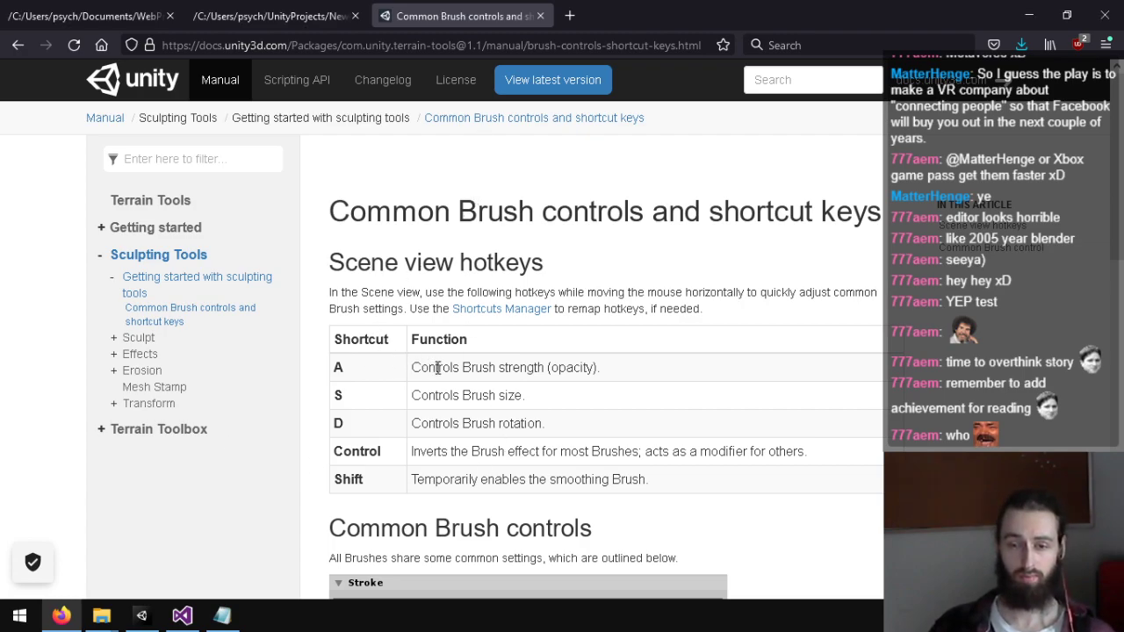
pyautogui.click(1029, 15)
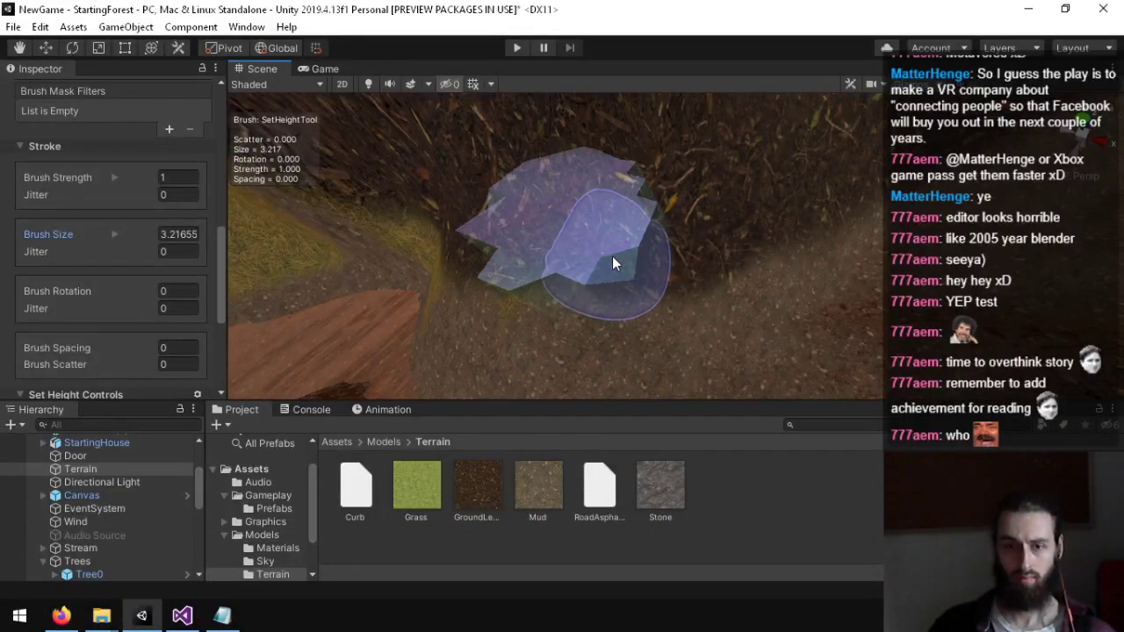
# Step: Adjust the Set Height brush to about 0.97 strength and about 1.28 size over the mound's lower edge
pyautogui.press('a')
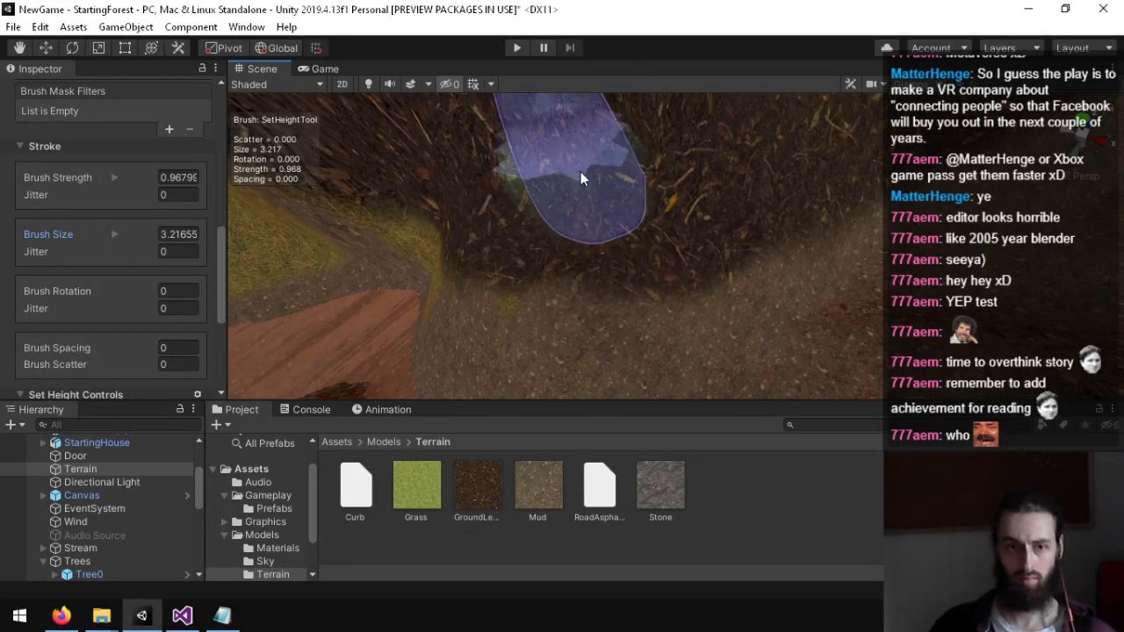
pyautogui.press('s')
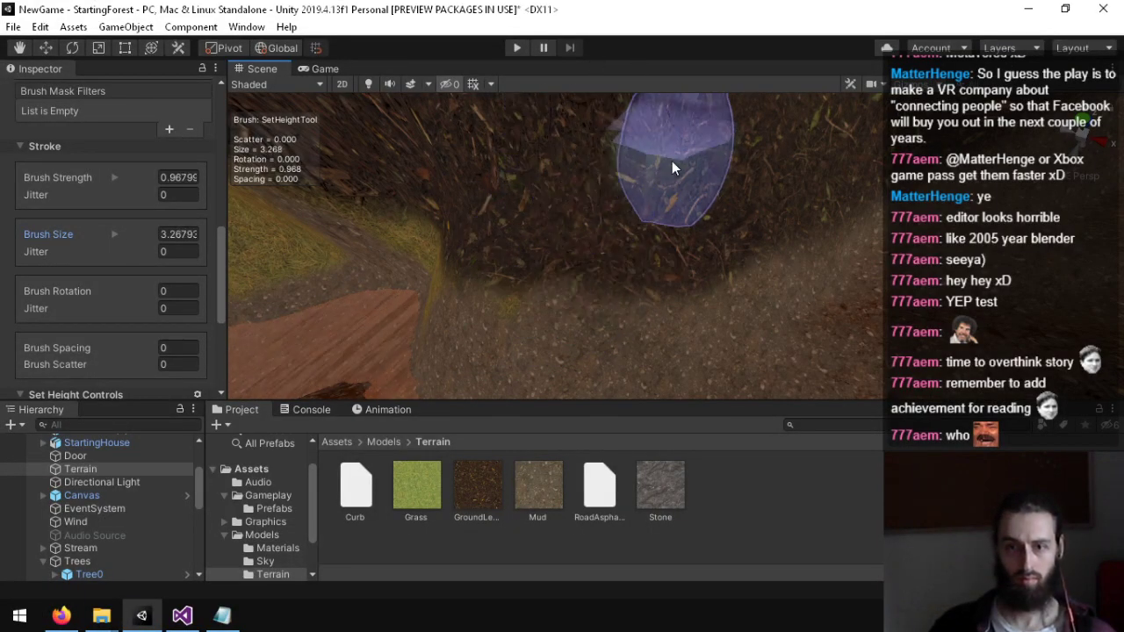
pyautogui.press('s')
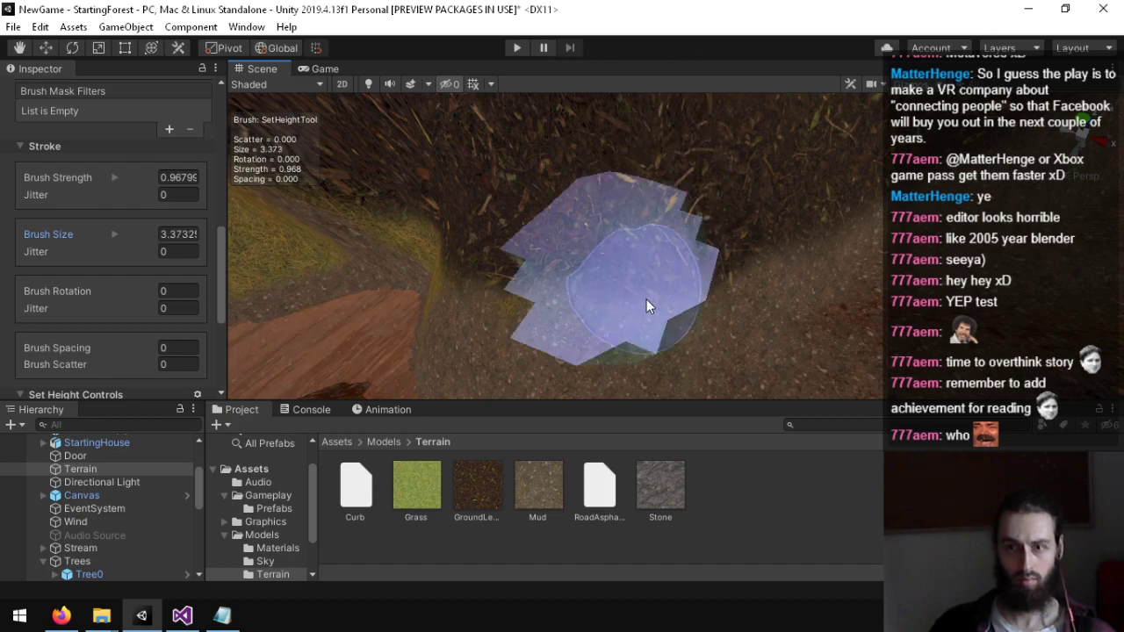
pyautogui.press('s')
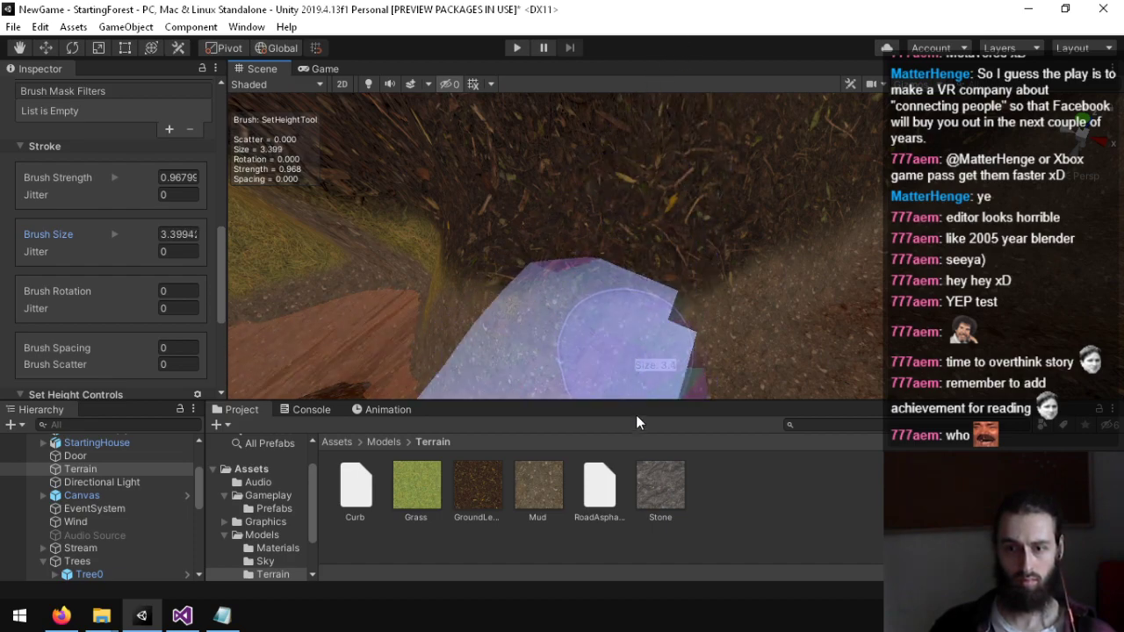
pyautogui.press('s')
pyautogui.moveTo(657, 274)
pyautogui.mouseDown()
pyautogui.moveTo(657, 349)
pyautogui.moveTo(579, 301)
pyautogui.moveTo(300, 332)
pyautogui.moveTo(341, 318)
pyautogui.moveTo(255, 343)
pyautogui.moveTo(445, 269)
pyautogui.moveTo(432, 279)
pyautogui.mouseUp()
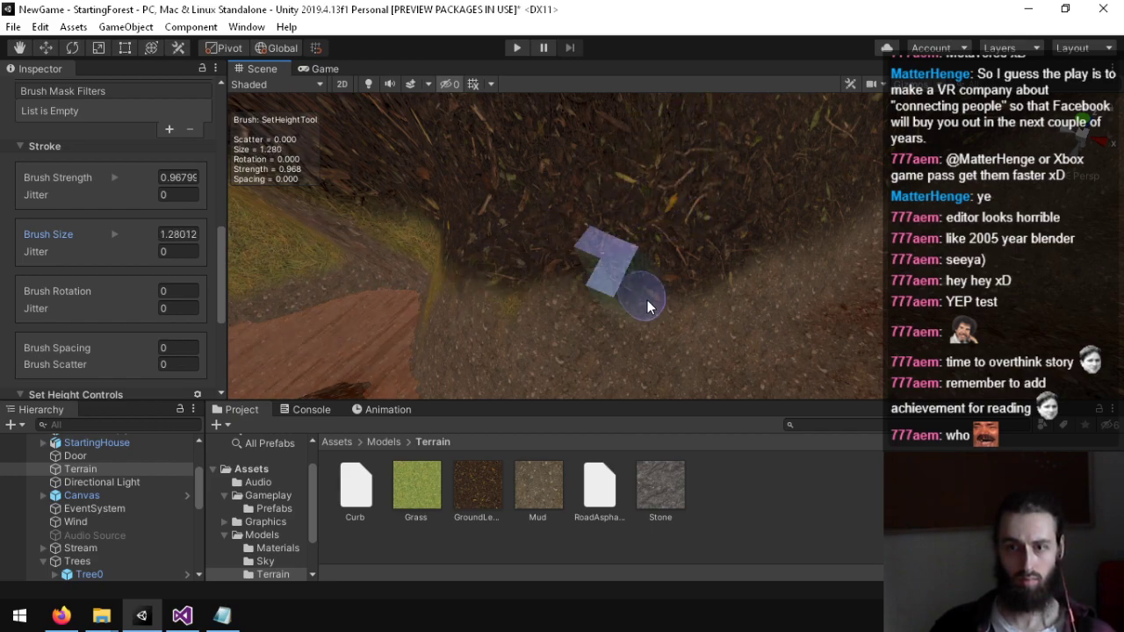
# Step: Reshape the ground at the foot of the leaf-covered mound with the Set Height brush, undoing the first stroke and repainting it
pyautogui.moveTo(702, 321)
pyautogui.mouseDown()
pyautogui.moveTo(597, 321)
pyautogui.moveTo(687, 325)
pyautogui.mouseUp()
pyautogui.hotkey('ctrl', 'z')
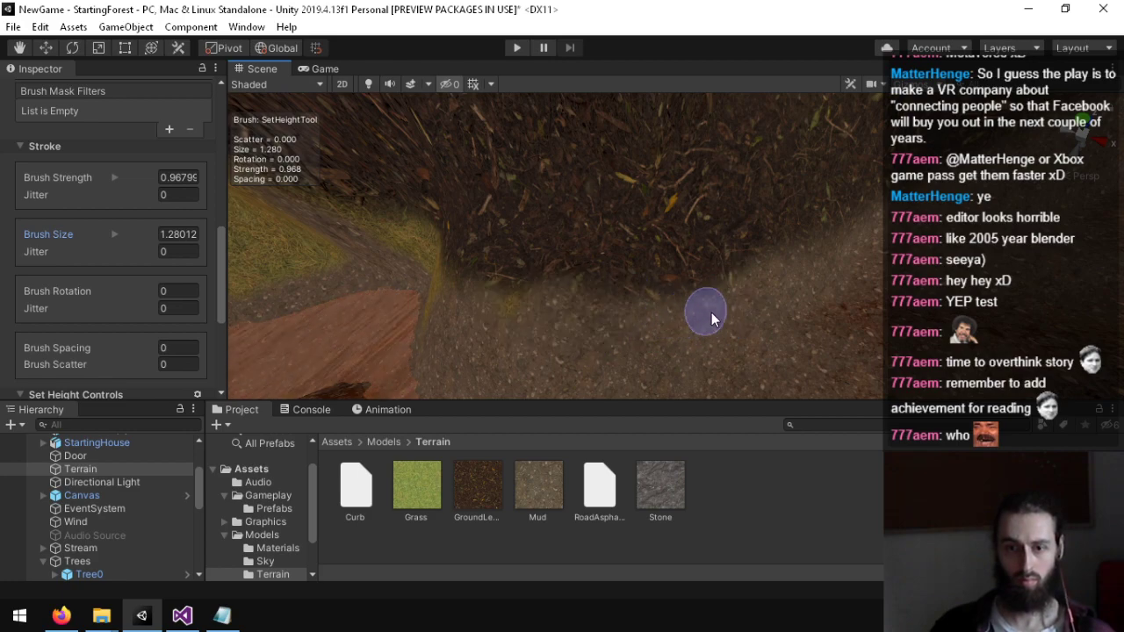
pyautogui.moveTo(699, 308)
pyautogui.mouseDown()
pyautogui.moveTo(469, 299)
pyautogui.moveTo(697, 295)
pyautogui.mouseUp()
pyautogui.moveTo(790, 229); pyautogui.dragTo(873, 166, button='right')
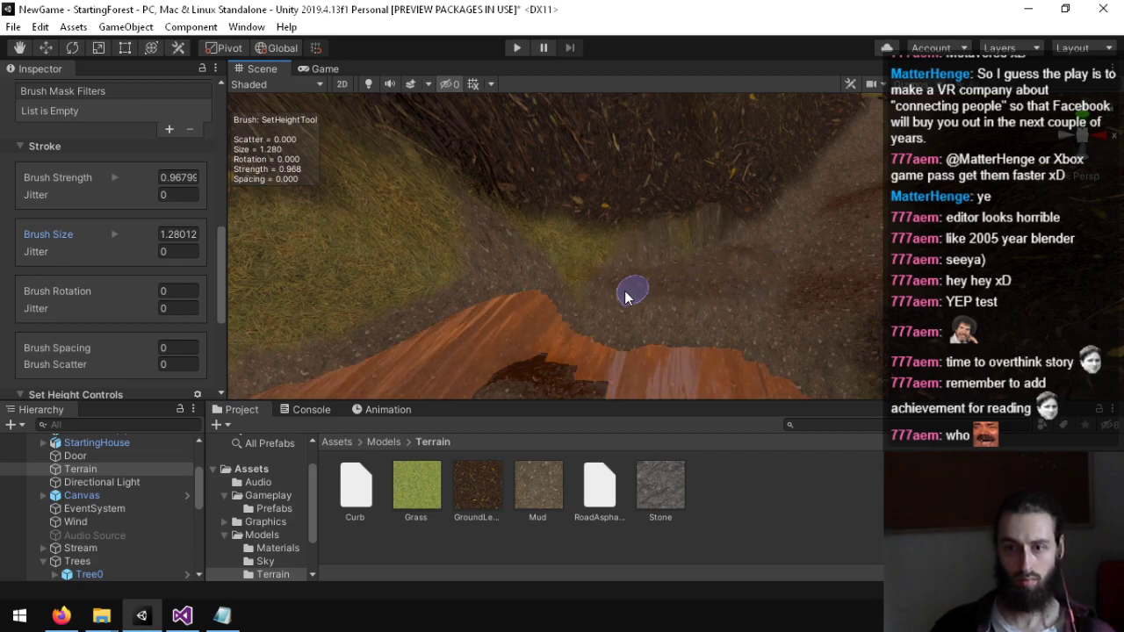
pyautogui.moveTo(633, 289); pyautogui.dragTo(760, 253, button='right')
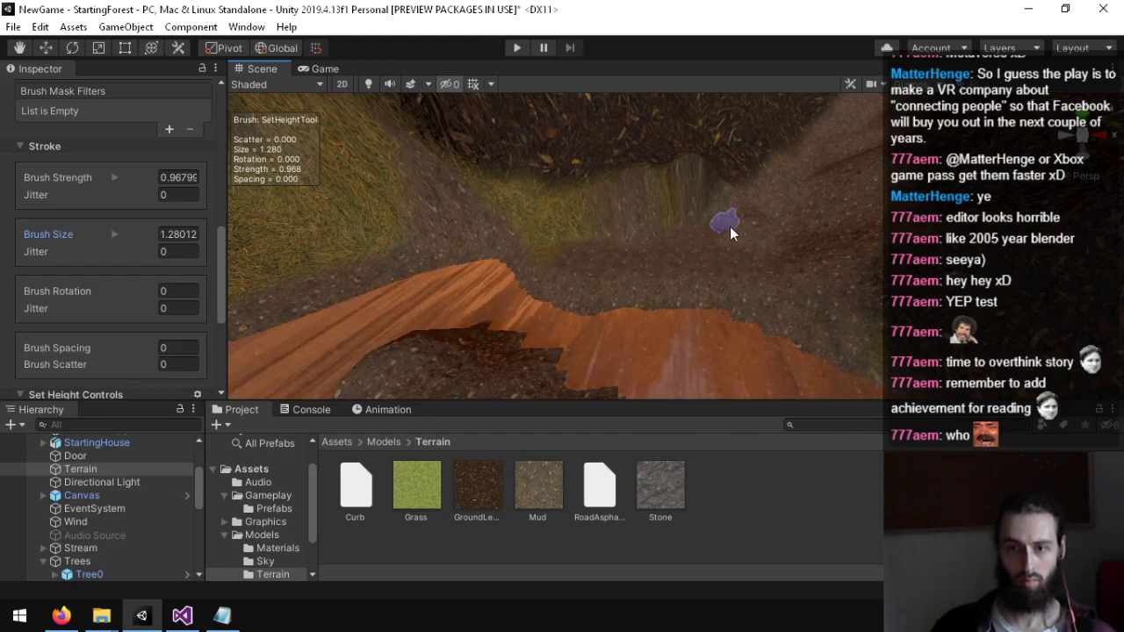
pyautogui.moveTo(796, 259); pyautogui.dragTo(793, 228, button='right')
# Step: Switch terrain sculpting to Smooth Height and reduce the brush size to about 2.97 for the mound's lower edge
pyautogui.scroll(10, 105, 246)
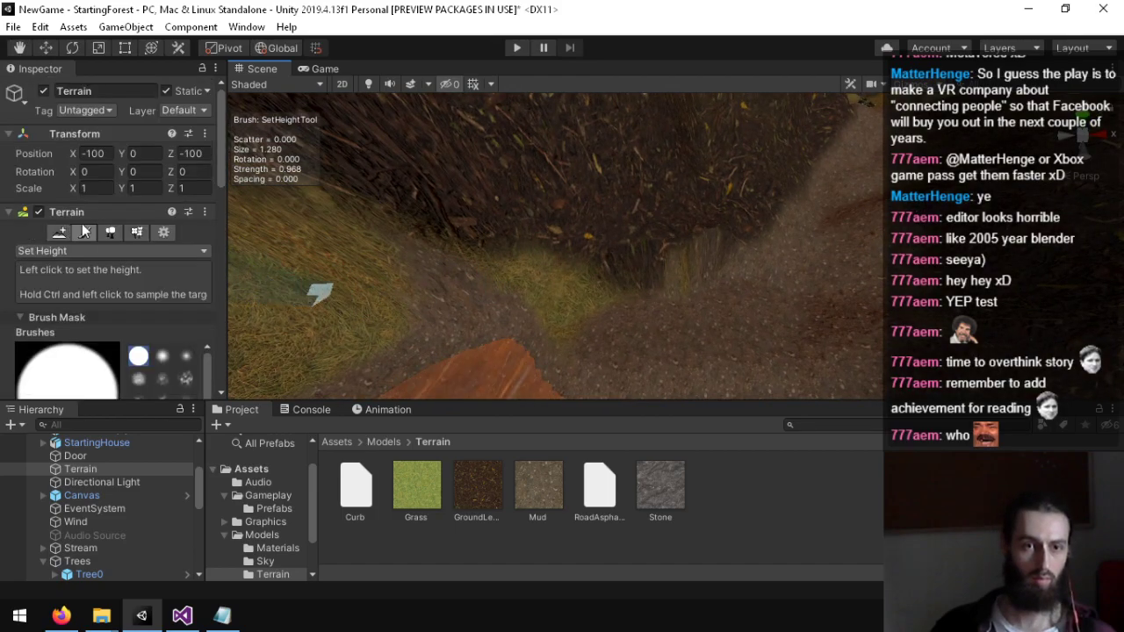
pyautogui.click(109, 250)
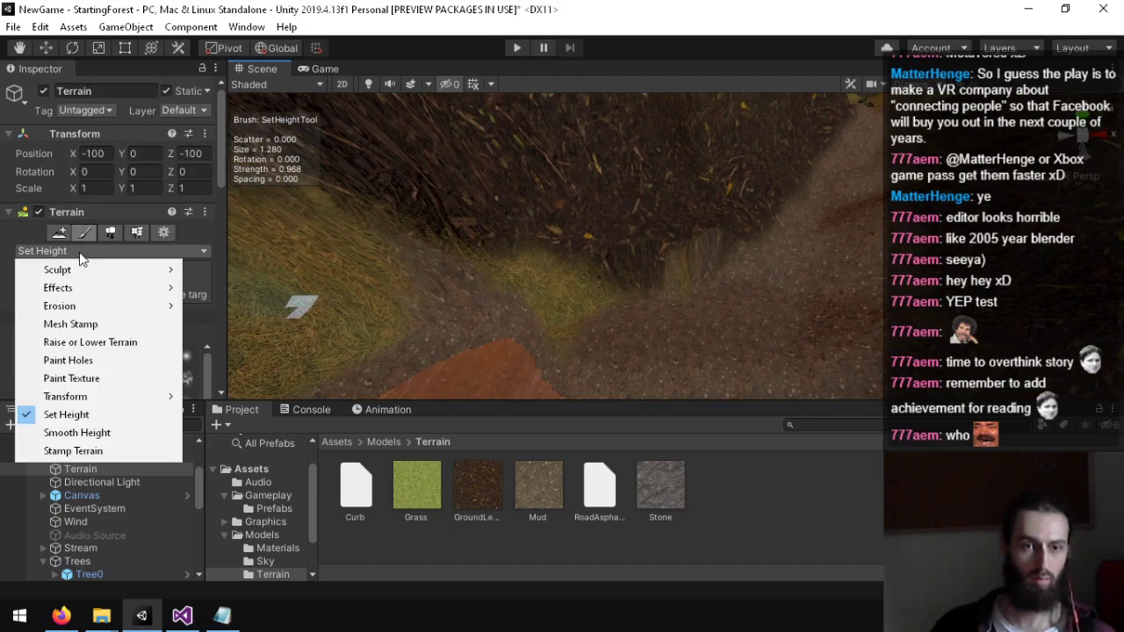
pyautogui.click(77, 433)
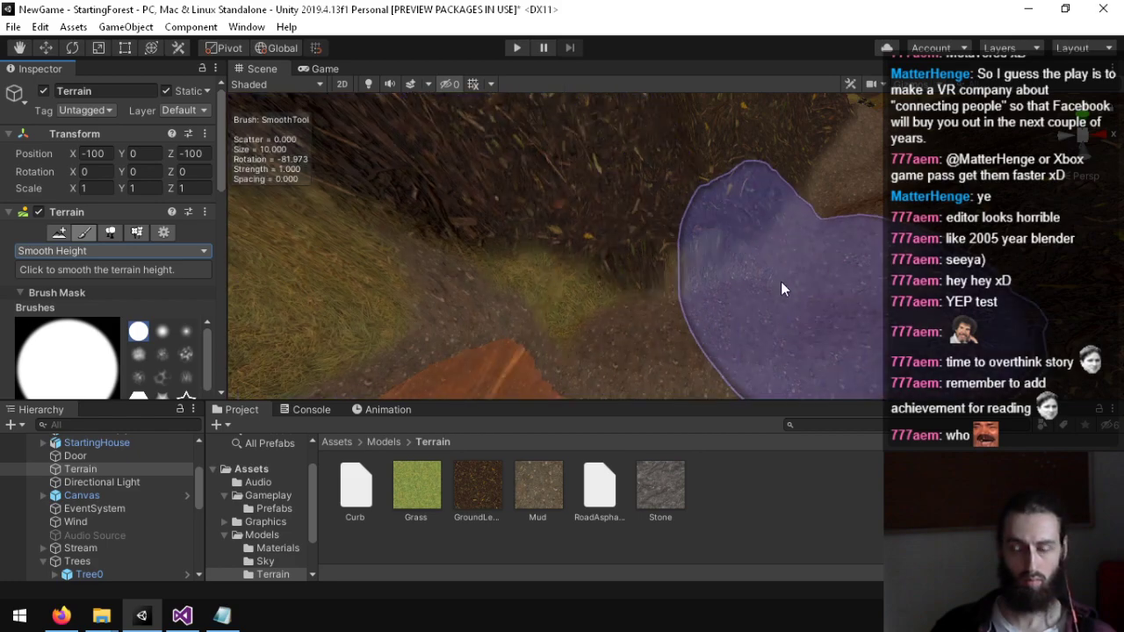
pyautogui.press('s')
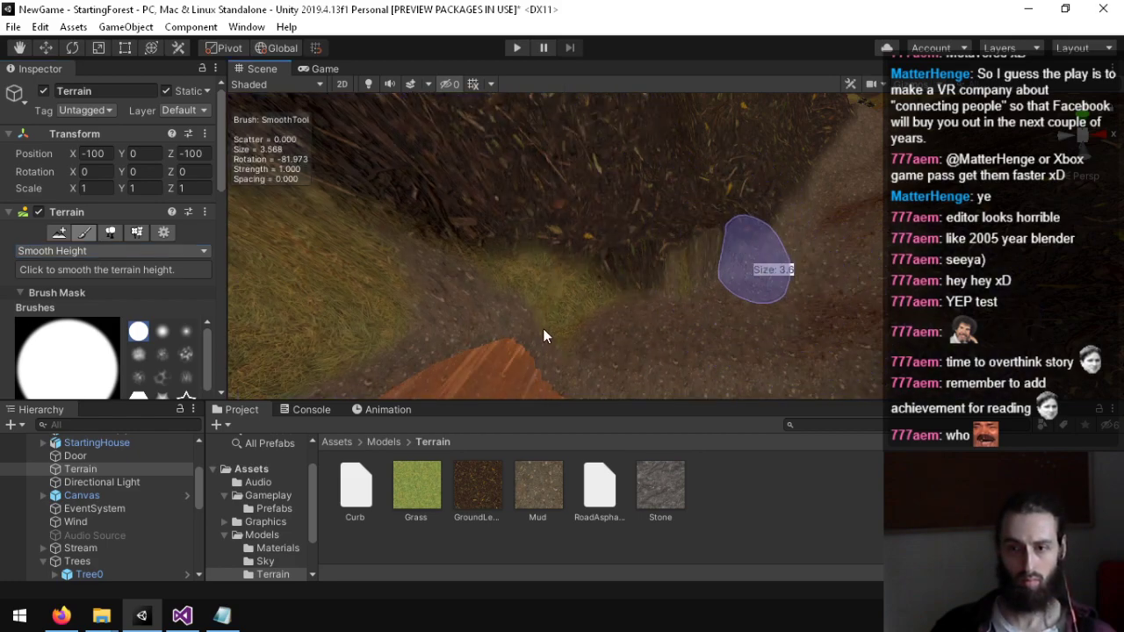
pyautogui.moveTo(839, 259)
pyautogui.mouseDown(button='right')
pyautogui.moveTo(756, 224)
pyautogui.moveTo(539, 194)
pyautogui.moveTo(600, 157)
pyautogui.moveTo(685, 138)
pyautogui.moveTo(442, 185)
pyautogui.moveTo(439, 252)
pyautogui.moveTo(415, 39)
pyautogui.moveTo(402, 175)
pyautogui.moveTo(515, 252)
pyautogui.mouseUp(button='right')
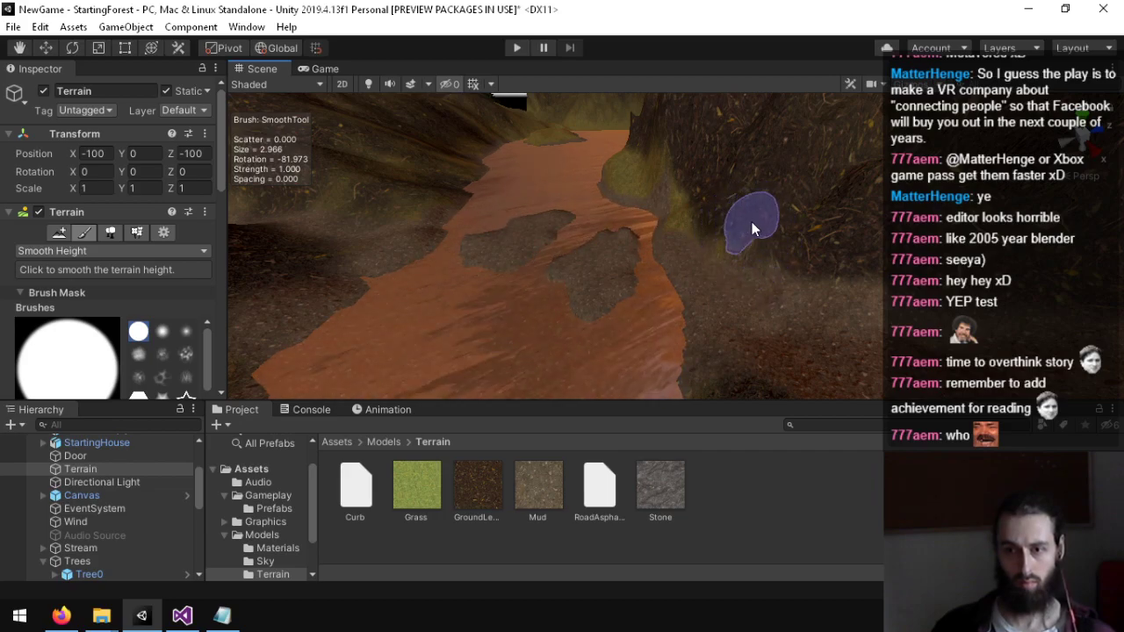
# Step: Set up Paint Texture with the GroundLeaves layer, brush size 3 and strength 0.1 for the grassy bank below the mound
pyautogui.moveTo(766, 236)
pyautogui.mouseDown(button='right')
pyautogui.moveTo(773, 145)
pyautogui.moveTo(786, 163)
pyautogui.moveTo(826, 171)
pyautogui.moveTo(966, 158)
pyautogui.moveTo(1036, 249)
pyautogui.moveTo(236, 219)
pyautogui.mouseUp(button='right')
pyautogui.press('w')
pyautogui.scroll(-1, 817, 167)
pyautogui.click(110, 250)
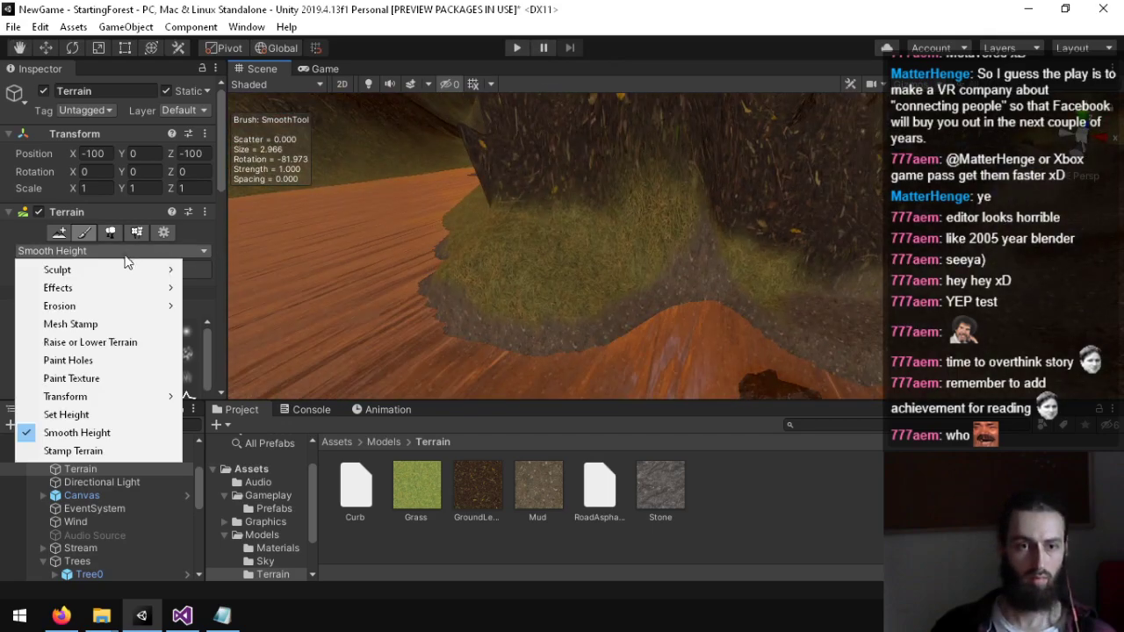
pyautogui.click(71, 379)
pyautogui.scroll(-5, 79, 321)
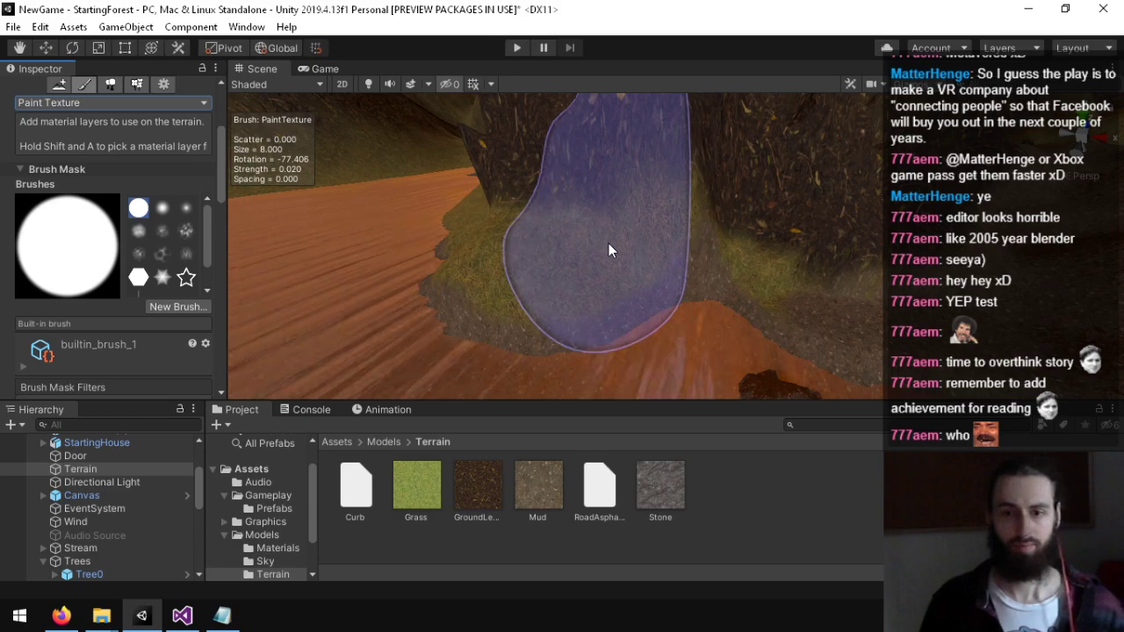
pyautogui.scroll(-8, 79, 331)
pyautogui.click(132, 260)
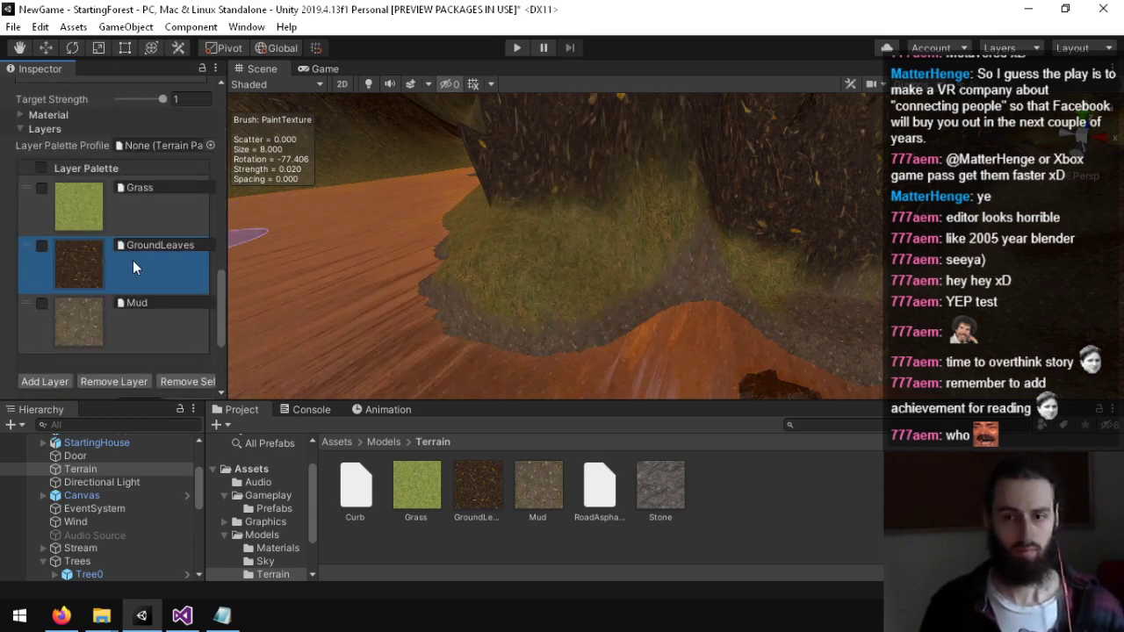
pyautogui.scroll(6, 121, 291)
pyautogui.click(176, 383)
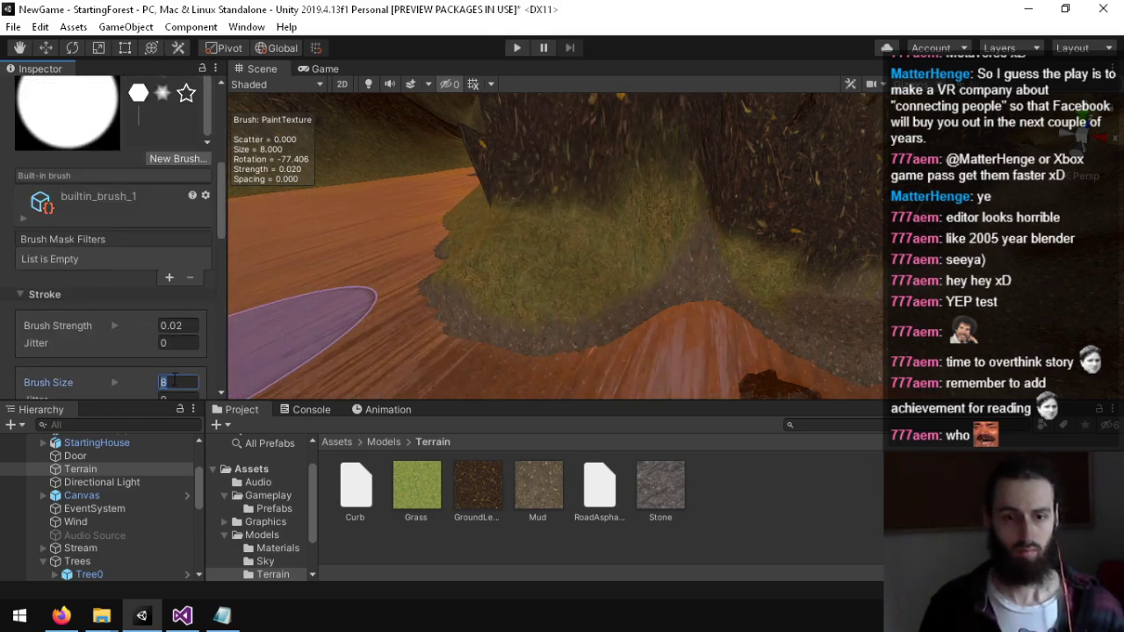
pyautogui.write('3')
pyautogui.click(180, 325)
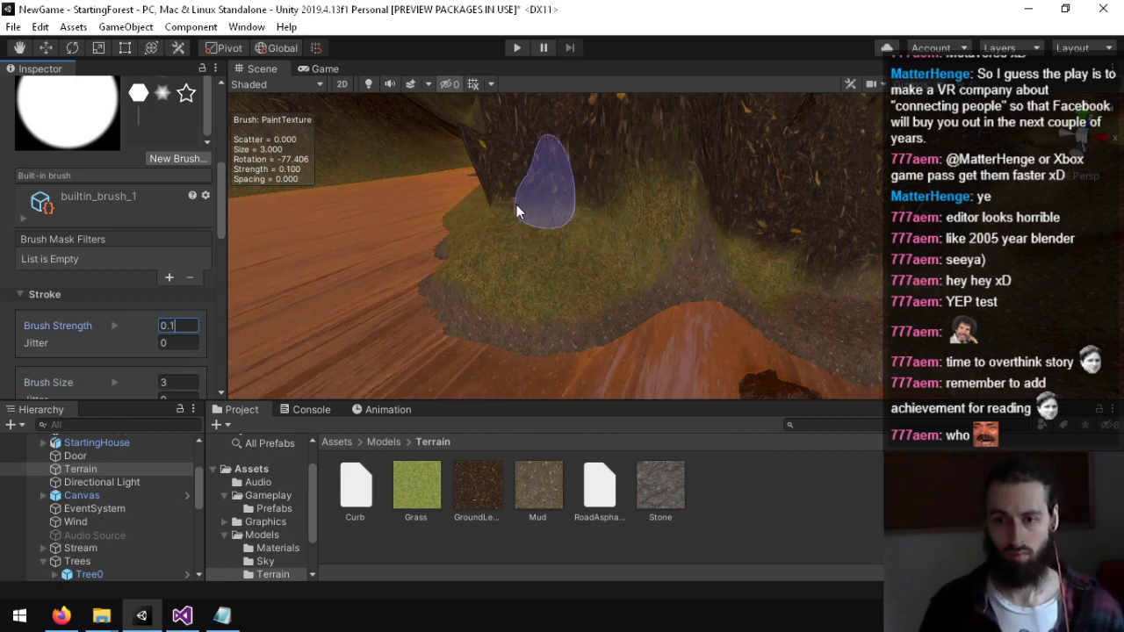
# Step: Reduce the GroundLeaves brush size to 1 and touch up the edge where the mound meets the grass
pyautogui.press('w')
pyautogui.moveTo(617, 239)
pyautogui.mouseDown(button='right')
pyautogui.moveTo(635, 156)
pyautogui.moveTo(652, 234)
pyautogui.moveTo(690, 229)
pyautogui.mouseUp(button='right')
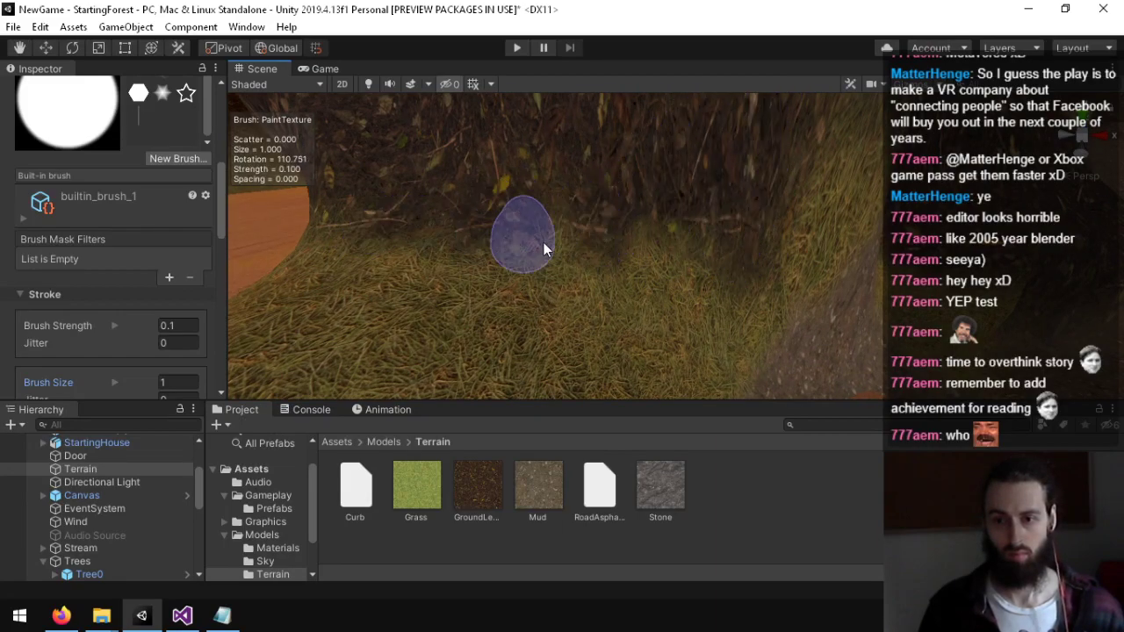
pyautogui.moveTo(723, 278)
pyautogui.mouseDown(button='right')
pyautogui.moveTo(571, 301)
pyautogui.moveTo(553, 246)
pyautogui.moveTo(665, 265)
pyautogui.mouseUp(button='right')
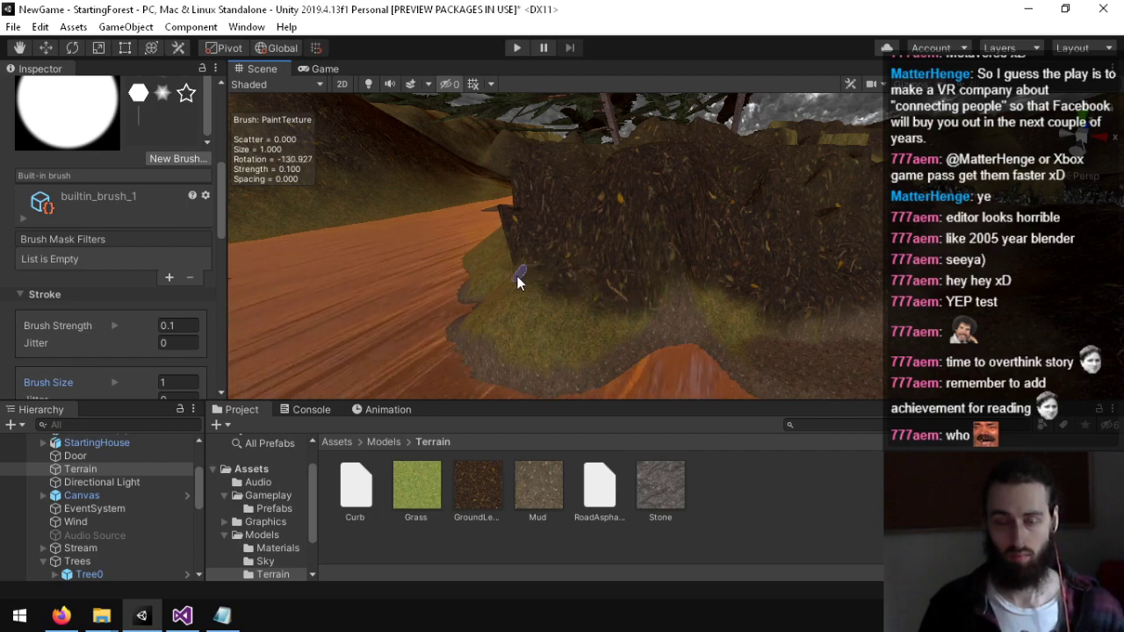
pyautogui.keyDown('alt'); pyautogui.moveTo(549, 270); pyautogui.dragTo(737, 294); pyautogui.keyUp('alt')
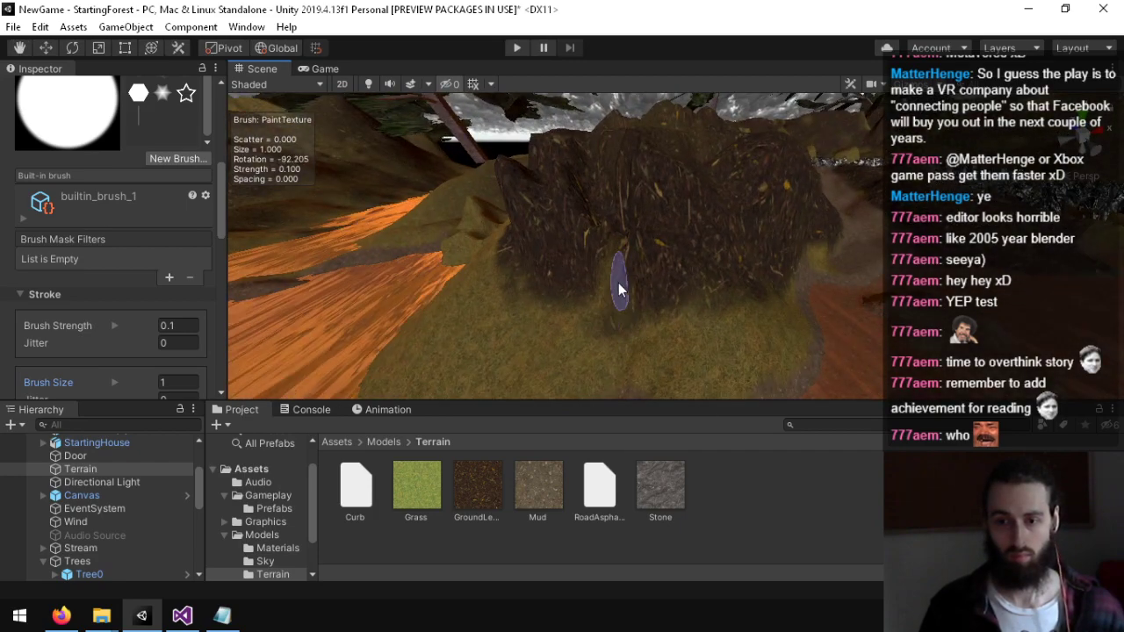
pyautogui.moveTo(533, 314); pyautogui.dragTo(505, 322, button='right')
pyautogui.press('w')
pyautogui.keyDown('alt'); pyautogui.moveTo(505, 323); pyautogui.dragTo(603, 316); pyautogui.keyUp('alt')
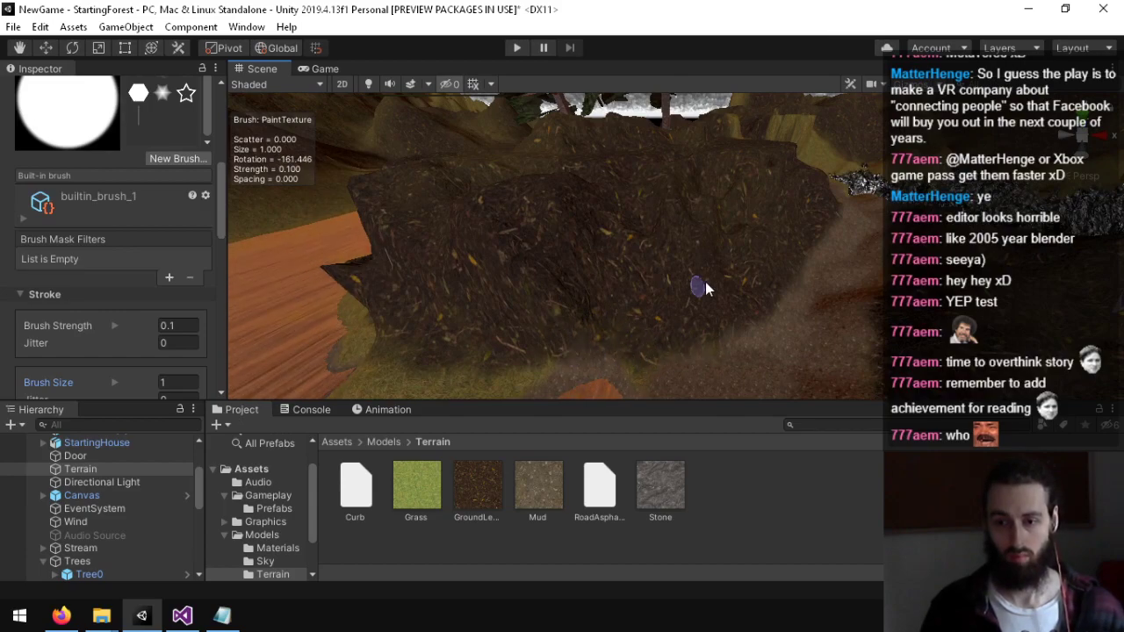
pyautogui.moveTo(705, 283); pyautogui.dragTo(680, 286, button='right')
pyautogui.press('w')
pyautogui.moveTo(593, 296); pyautogui.dragTo(674, 251, button='right')
# Step: Select the Mud layer as the terrain texture to paint with
pyautogui.scroll(-10, 113, 276)
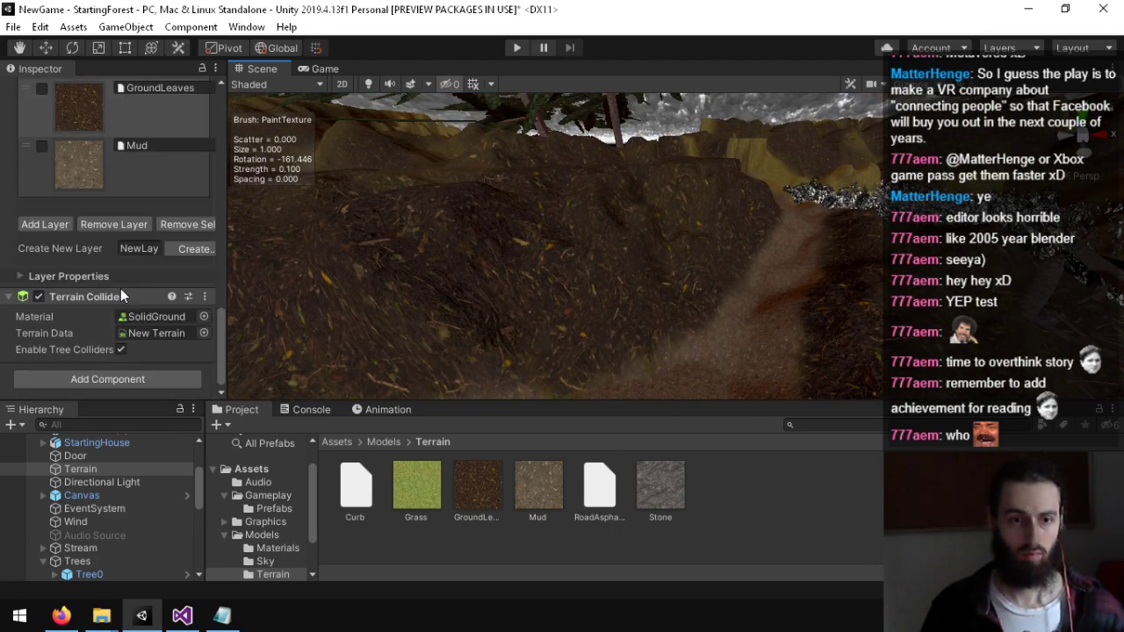
pyautogui.scroll(12, 128, 308)
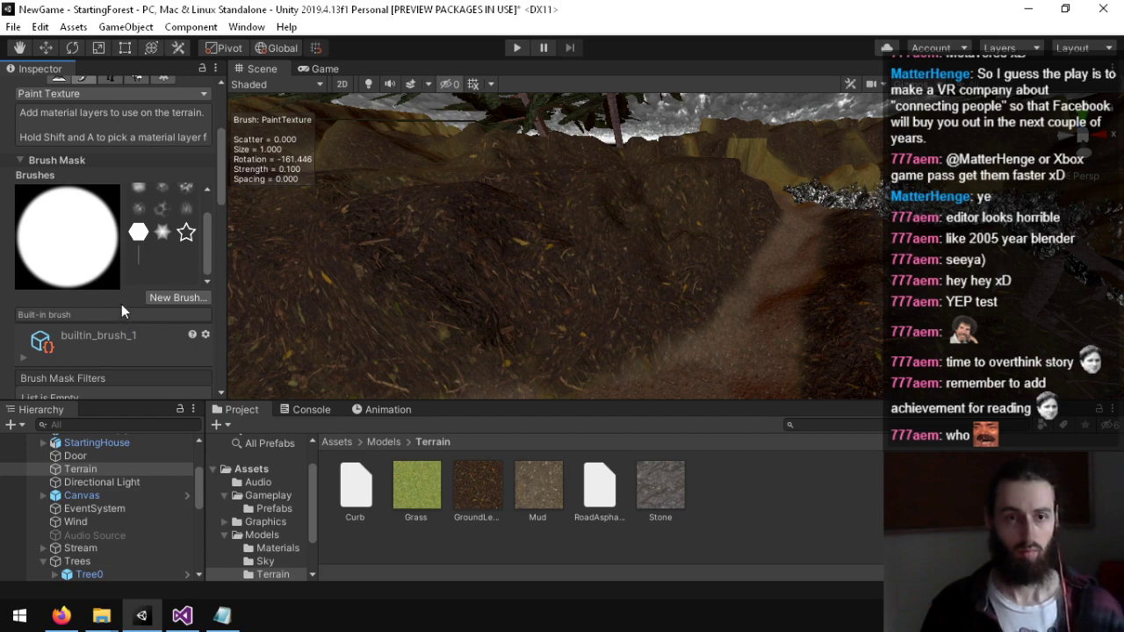
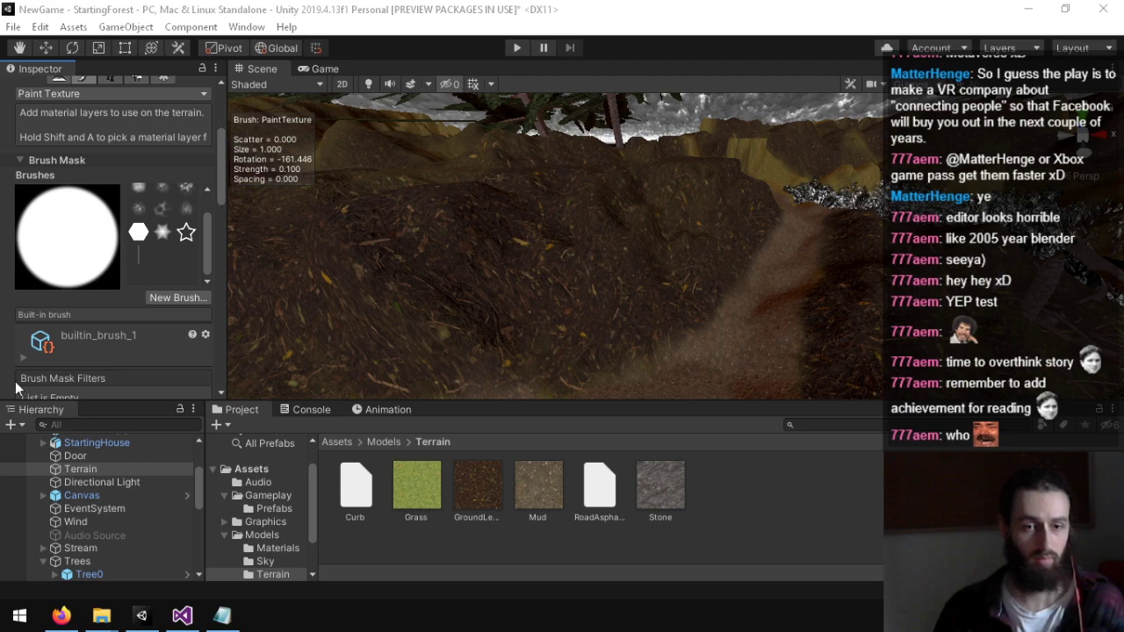
pyautogui.scroll(-5, 85, 333)
pyautogui.scroll(3, 107, 321)
pyautogui.click(106, 322)
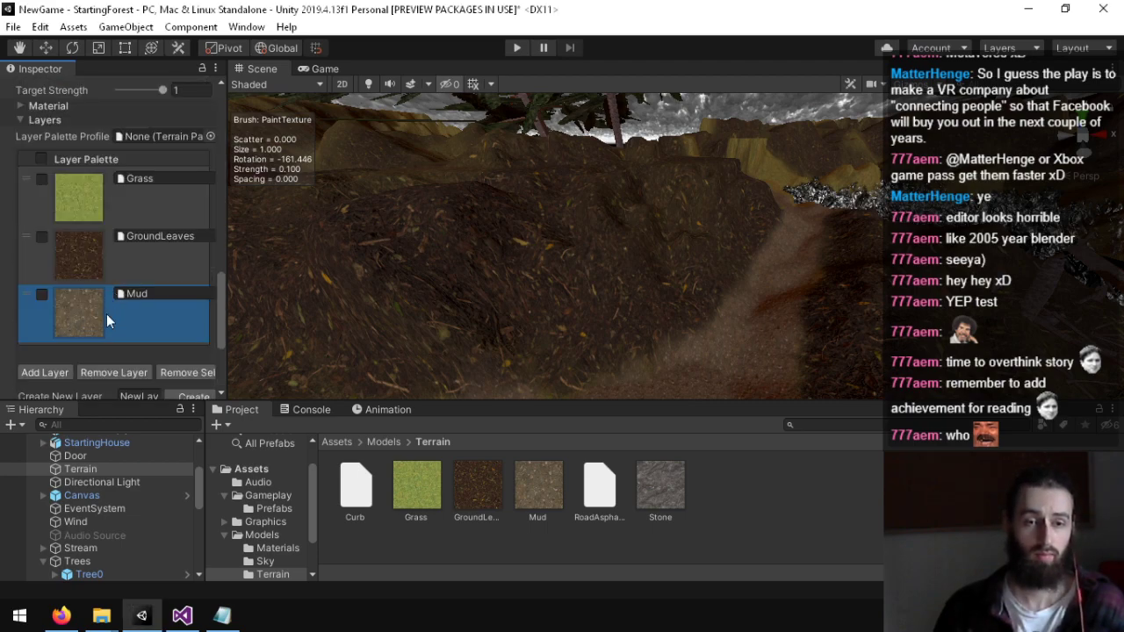
pyautogui.click(43, 179)
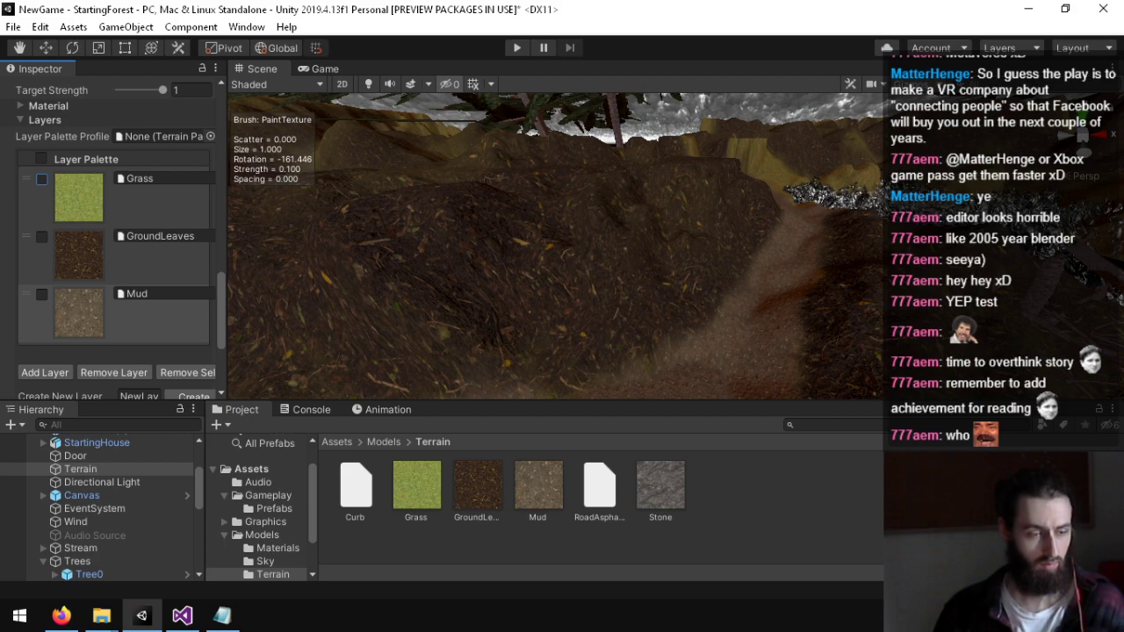
# Step: Choose the builtin_brush_7 mask for the texture brush and check its brush properties
pyautogui.scroll(10, 111, 323)
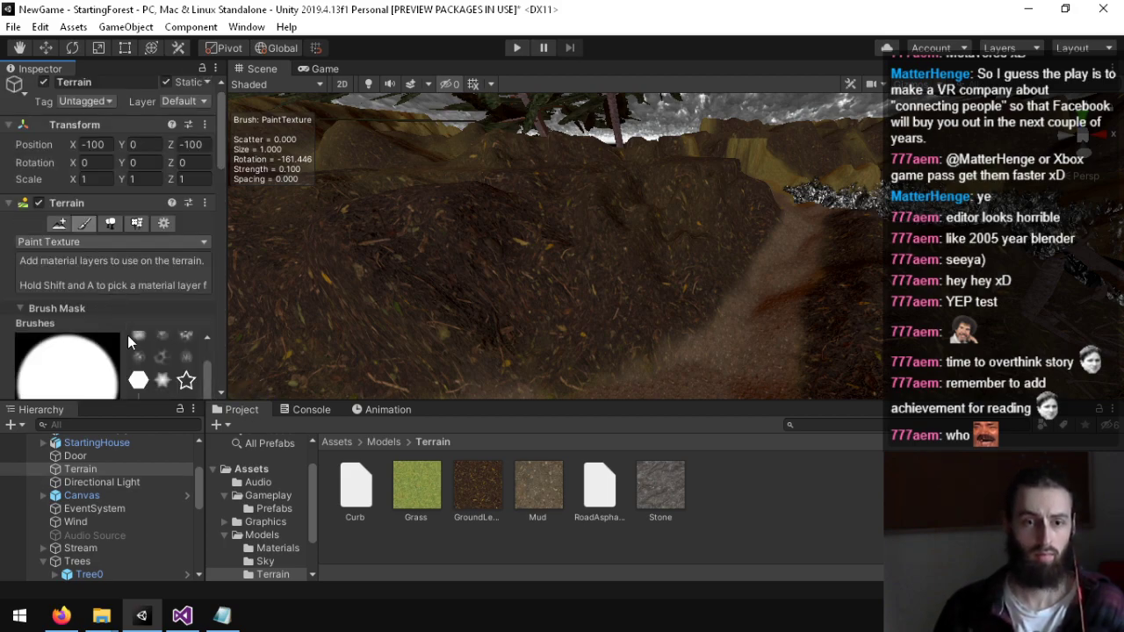
pyautogui.click(138, 357)
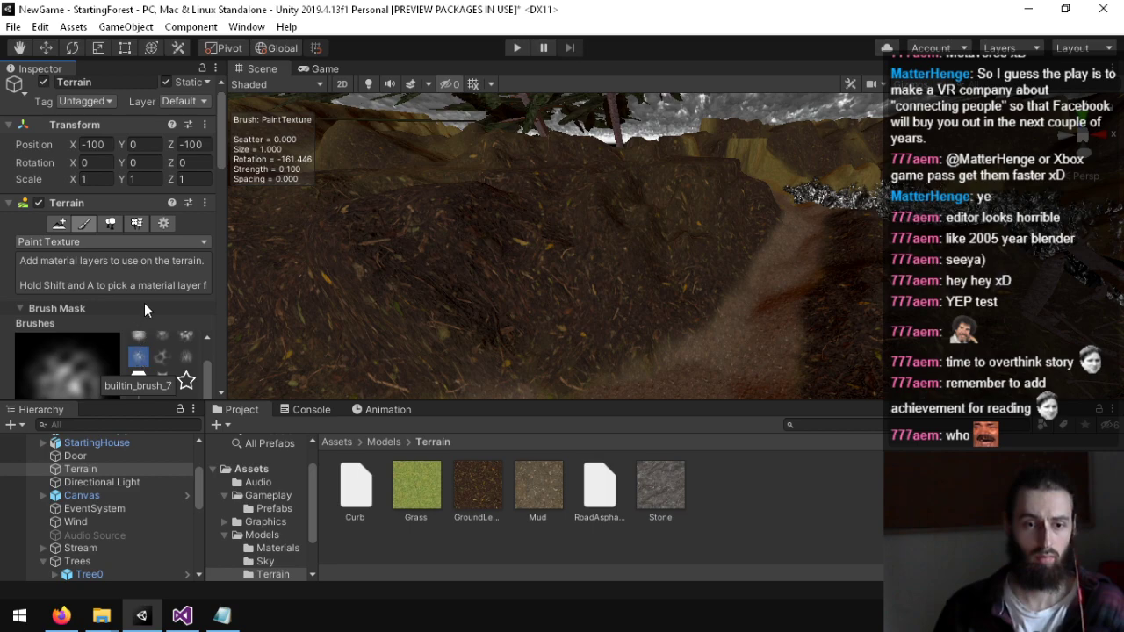
pyautogui.scroll(-6, 140, 307)
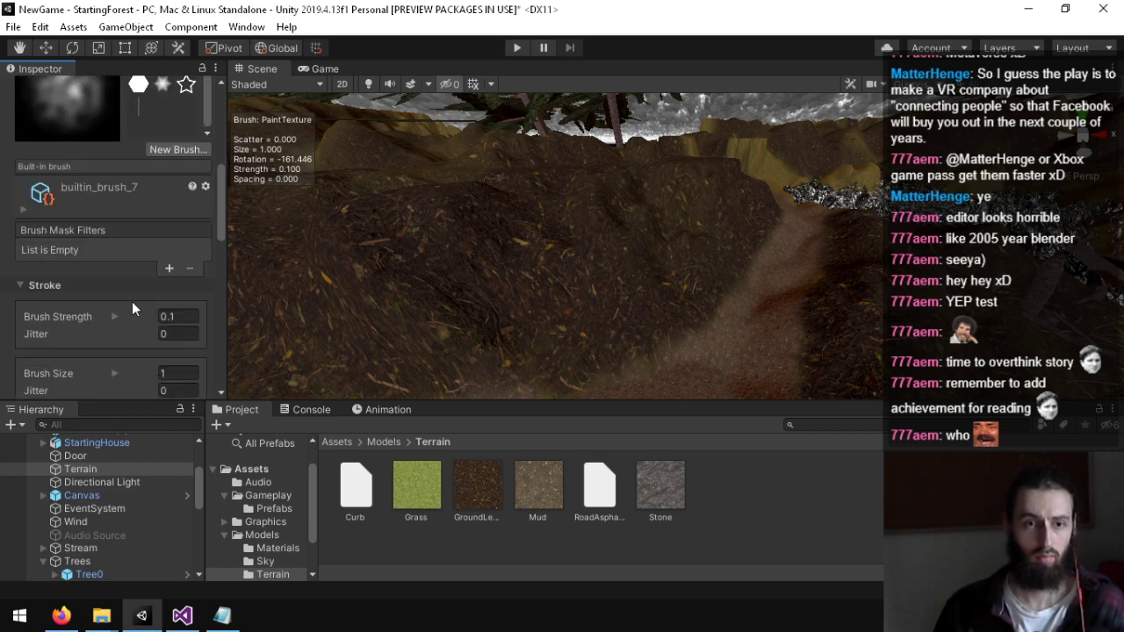
pyautogui.click(24, 211)
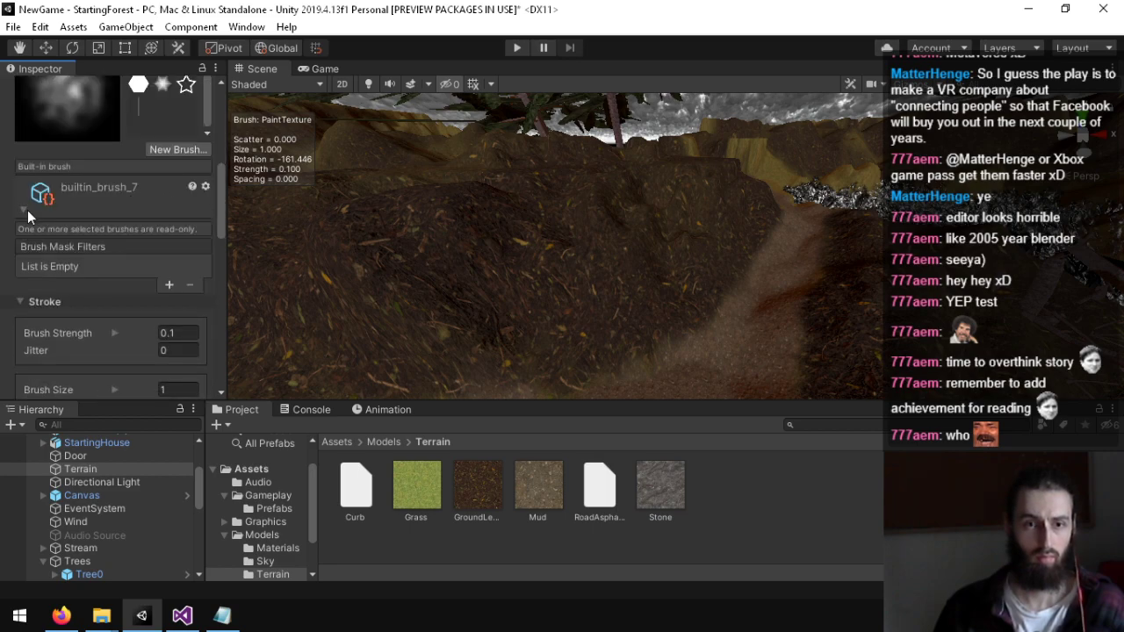
pyautogui.click(24, 211)
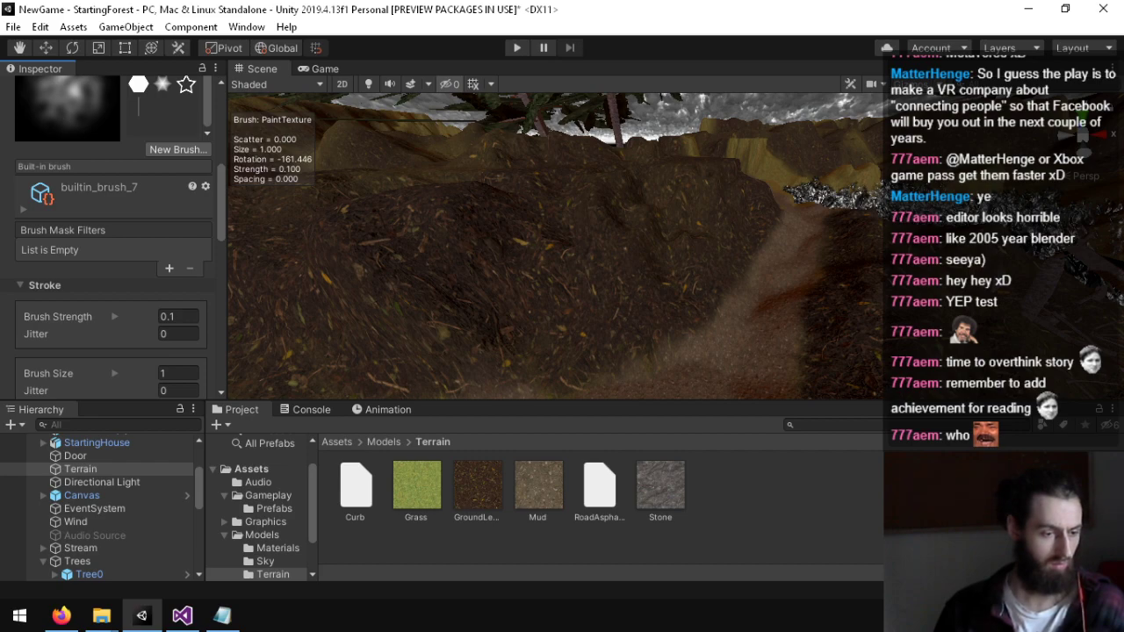
# Step: Choose the Straight brush mask for painting the Mud layer near the stream and mound
pyautogui.hotkey('alt', 'Tab')
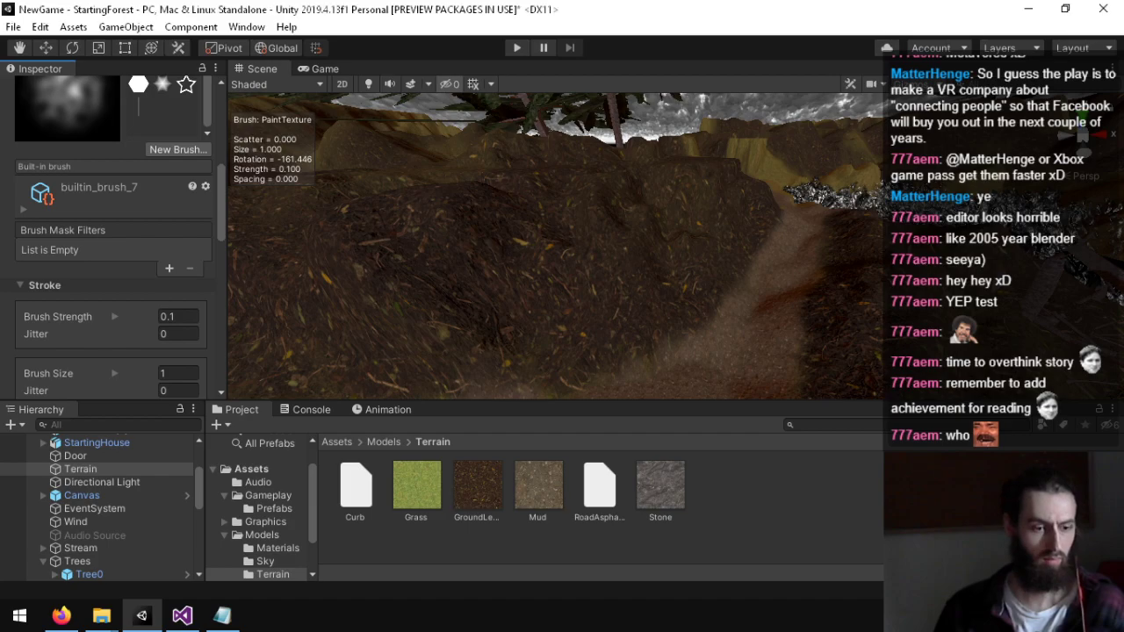
pyautogui.moveTo(439, 299); pyautogui.dragTo(135, 316, button='right')
pyautogui.press('w')
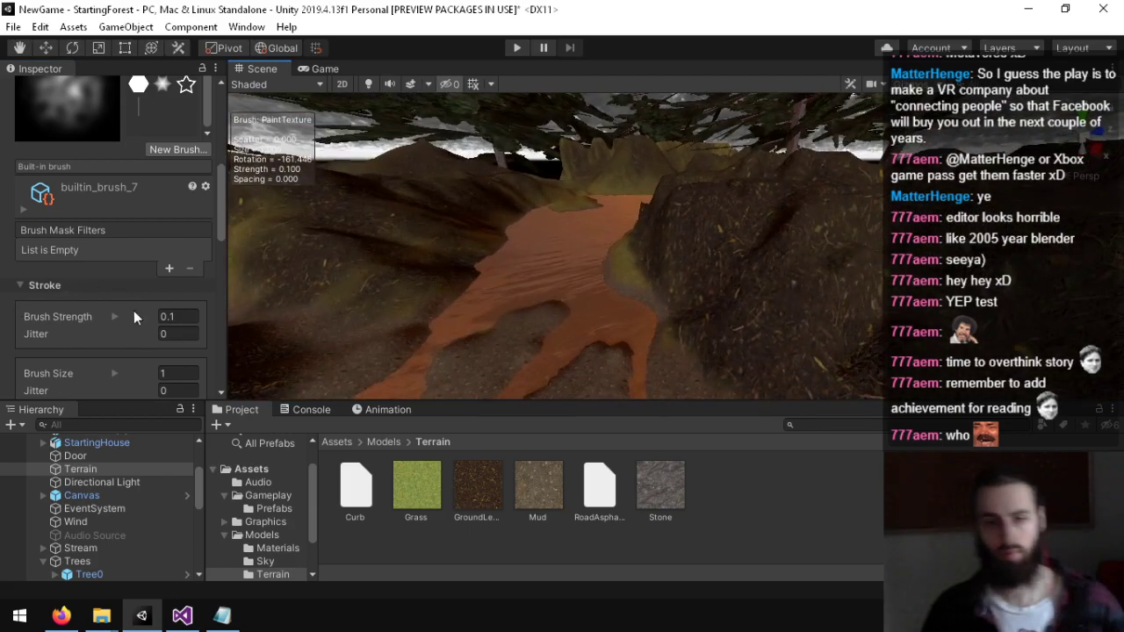
pyautogui.scroll(6, 117, 351)
pyautogui.scroll(-8, 115, 348)
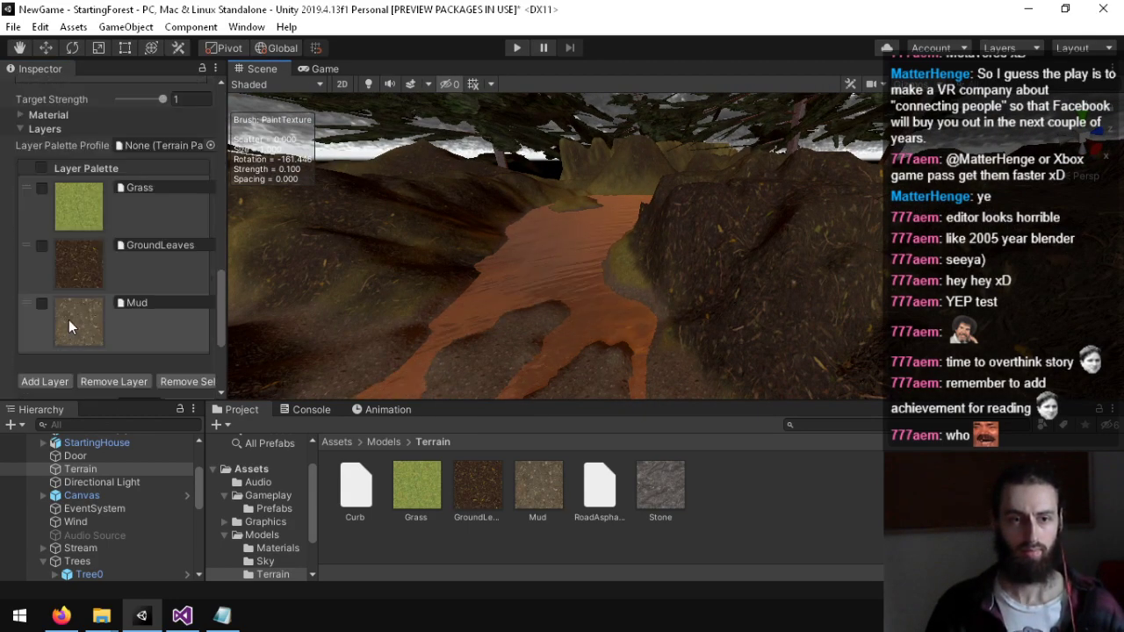
pyautogui.moveTo(321, 279); pyautogui.dragTo(613, 248, button='right')
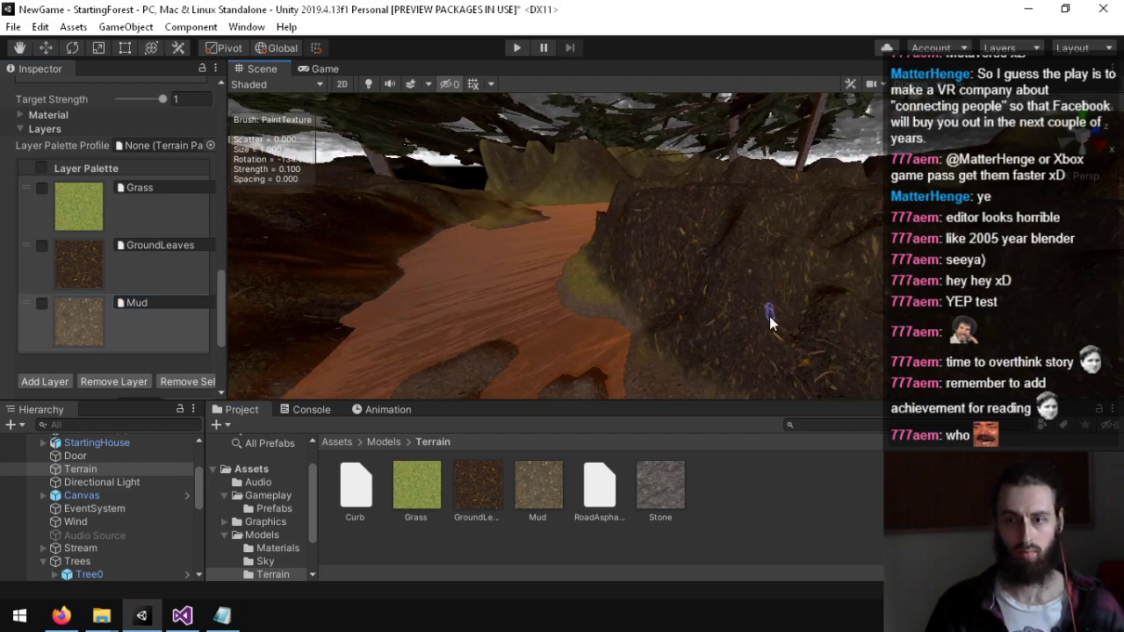
pyautogui.scroll(3, 115, 280)
pyautogui.scroll(-5, 115, 280)
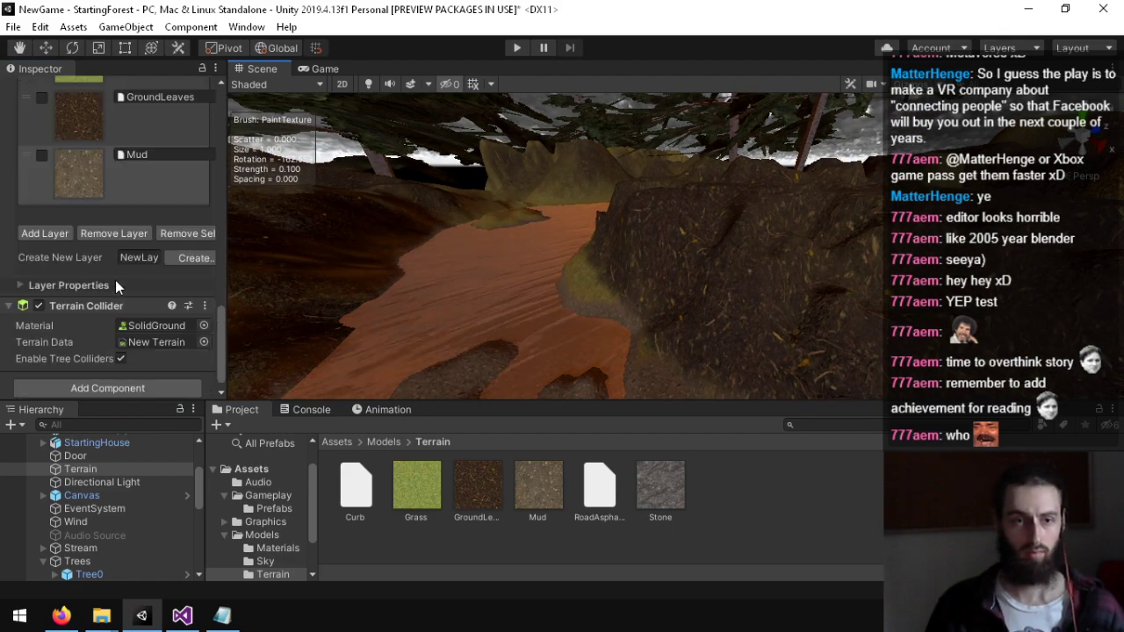
pyautogui.scroll(10, 115, 281)
pyautogui.click(139, 264)
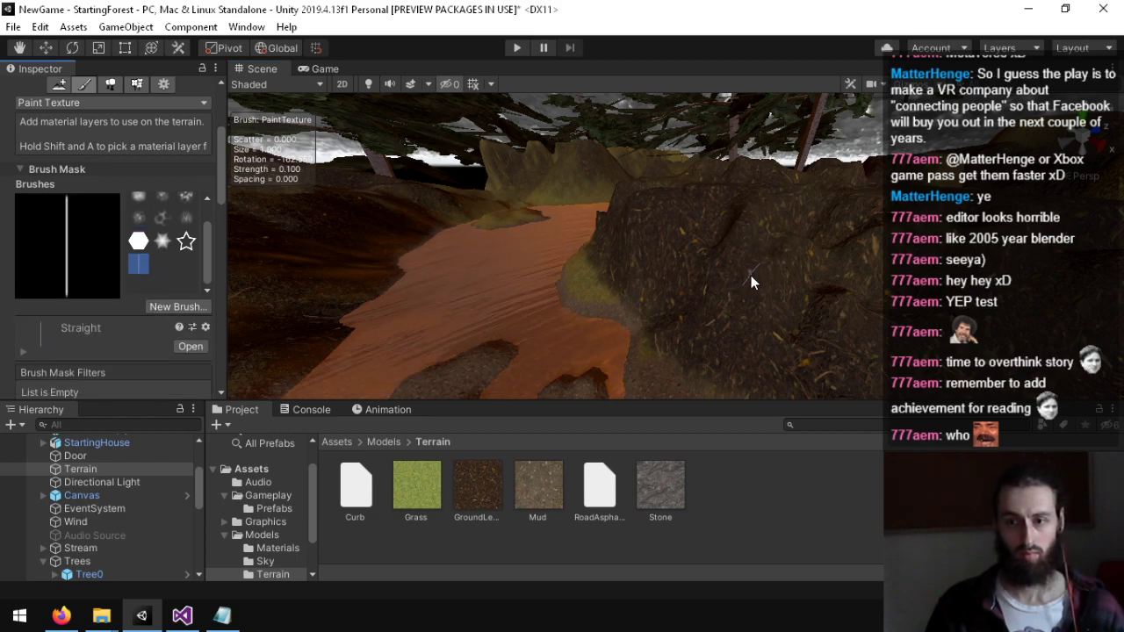
# Step: Set the Straight brush's rotation jitter to 1 and its size to 10, and try it over the grassy mound beside the stream
pyautogui.scroll(-10, 110, 243)
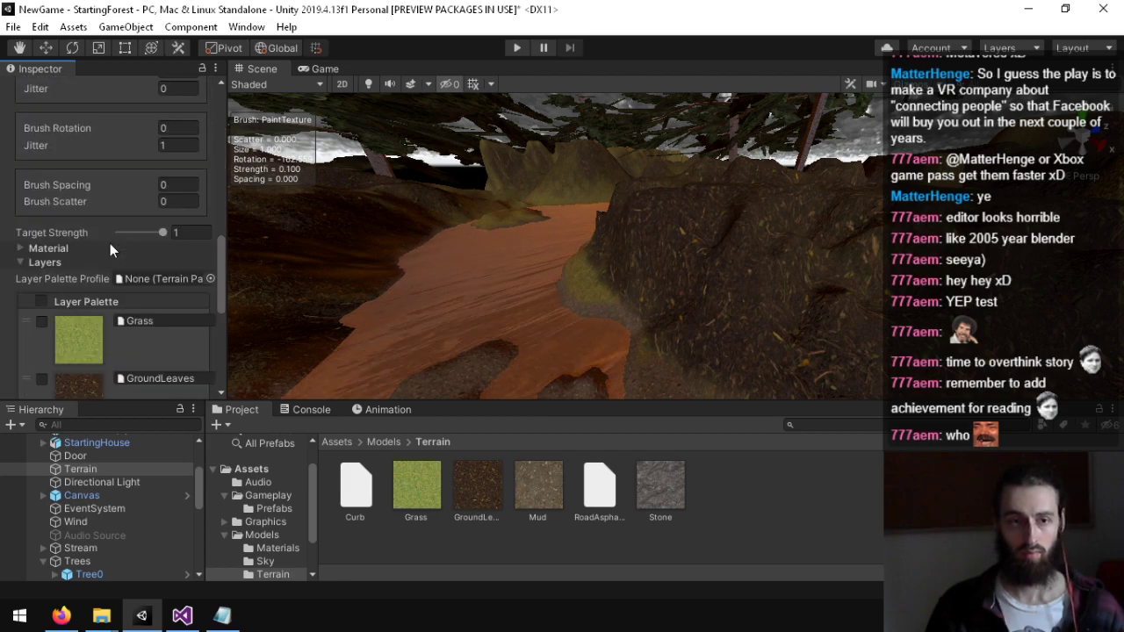
pyautogui.scroll(4, 106, 244)
pyautogui.click(178, 293)
pyautogui.write('1')
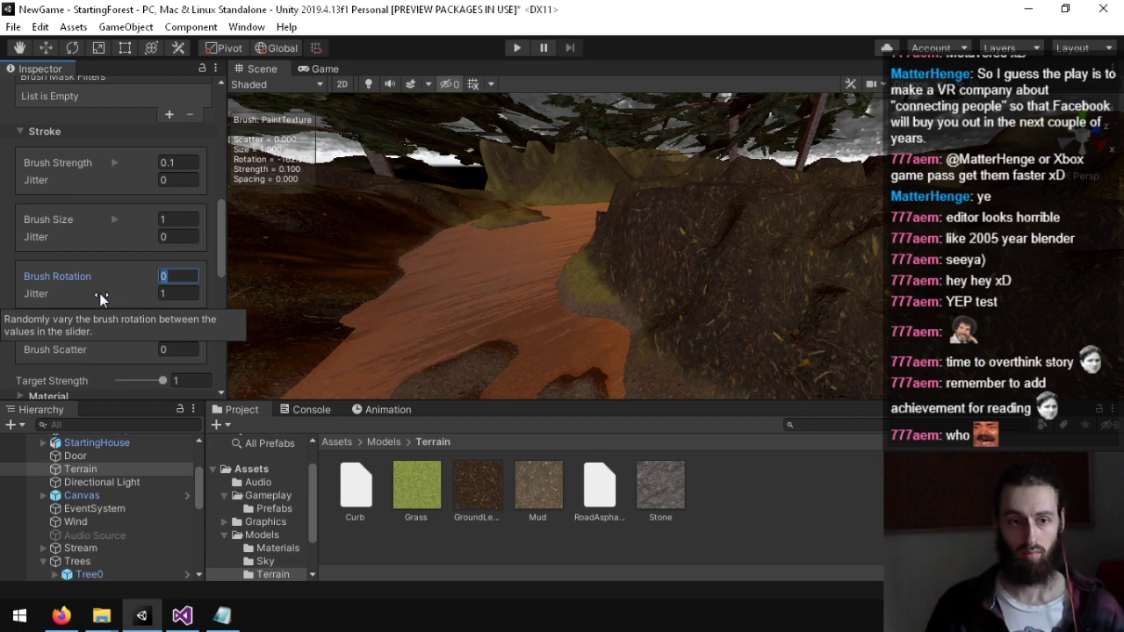
pyautogui.click(171, 294)
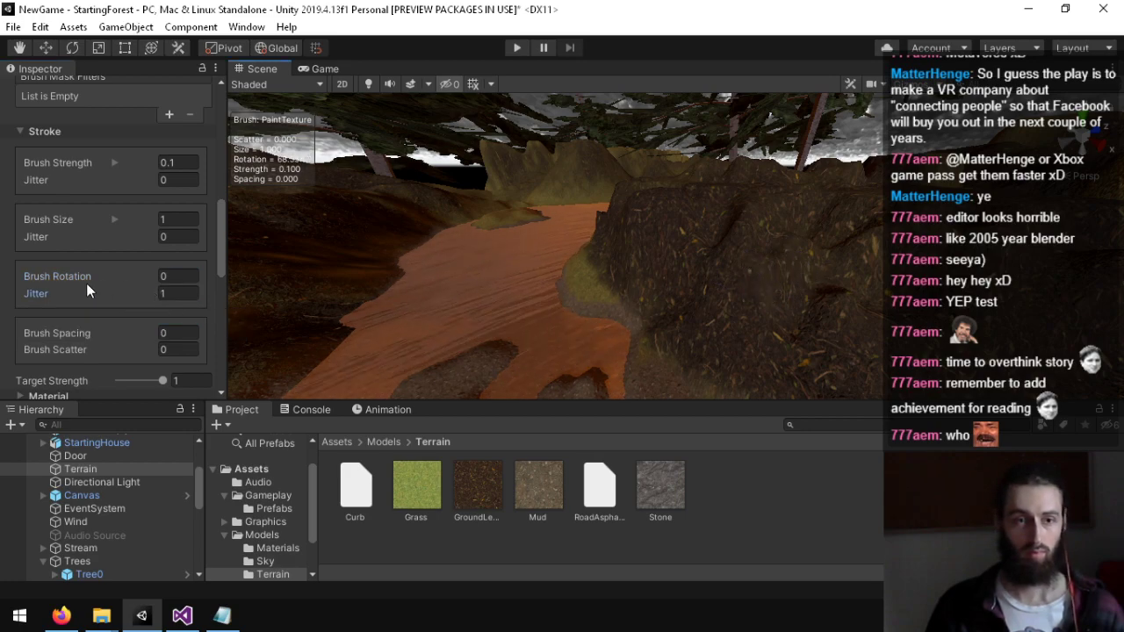
pyautogui.write('10')
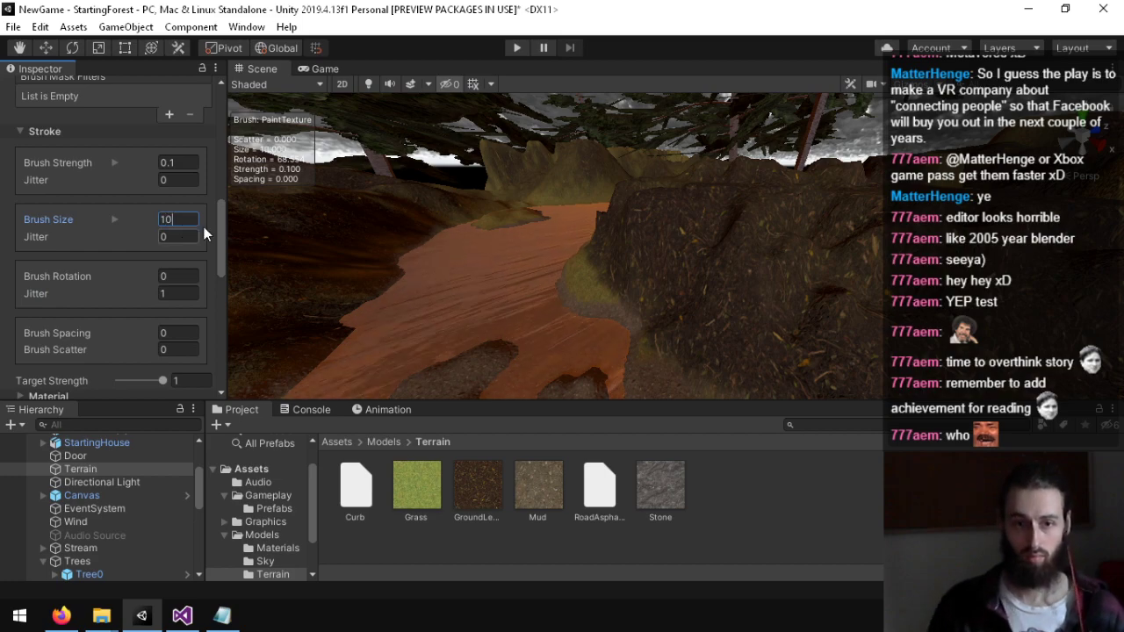
pyautogui.moveTo(795, 254); pyautogui.dragTo(682, 240, button='right')
pyautogui.moveTo(764, 241)
pyautogui.mouseDown(button='right')
pyautogui.moveTo(753, 233)
pyautogui.moveTo(846, 220)
pyautogui.moveTo(693, 246)
pyautogui.moveTo(438, 219)
pyautogui.moveTo(737, 273)
pyautogui.moveTo(521, 240)
pyautogui.moveTo(465, 294)
pyautogui.mouseUp(button='right')
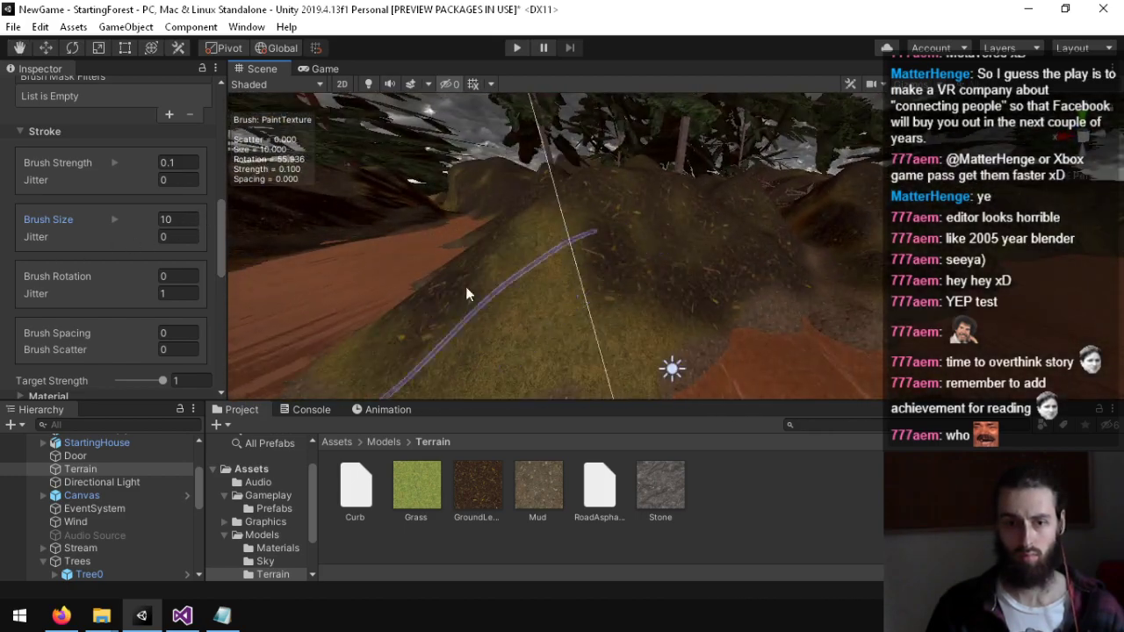
# Step: Reduce the Straight brush size to 5 and go over the grassy bank towards the sinkhole
pyautogui.write('5')
pyautogui.moveTo(334, 323)
pyautogui.mouseDown(button='right')
pyautogui.moveTo(209, 173)
pyautogui.moveTo(105, 167)
pyautogui.moveTo(858, 296)
pyautogui.moveTo(1063, 140)
pyautogui.mouseUp(button='right')
pyautogui.moveTo(729, 211); pyautogui.dragTo(716, 240, button='right')
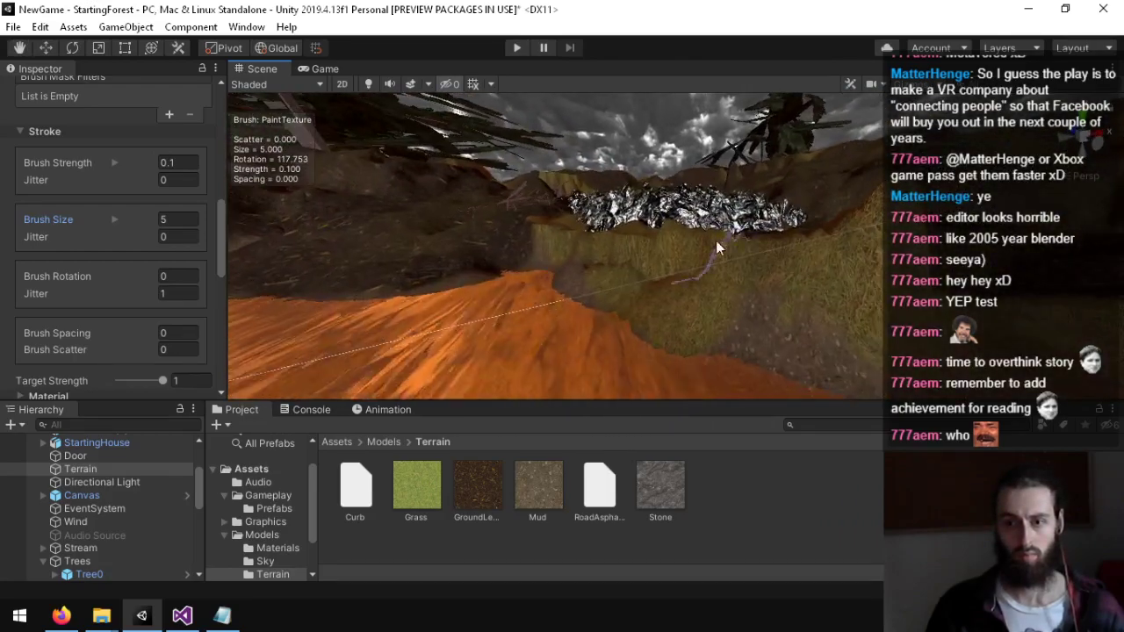
pyautogui.moveTo(813, 301)
pyautogui.mouseDown(button='right')
pyautogui.moveTo(923, 289)
pyautogui.moveTo(624, 289)
pyautogui.moveTo(585, 326)
pyautogui.moveTo(562, 413)
pyautogui.moveTo(484, 405)
pyautogui.moveTo(602, 446)
pyautogui.moveTo(710, 390)
pyautogui.mouseUp(button='right')
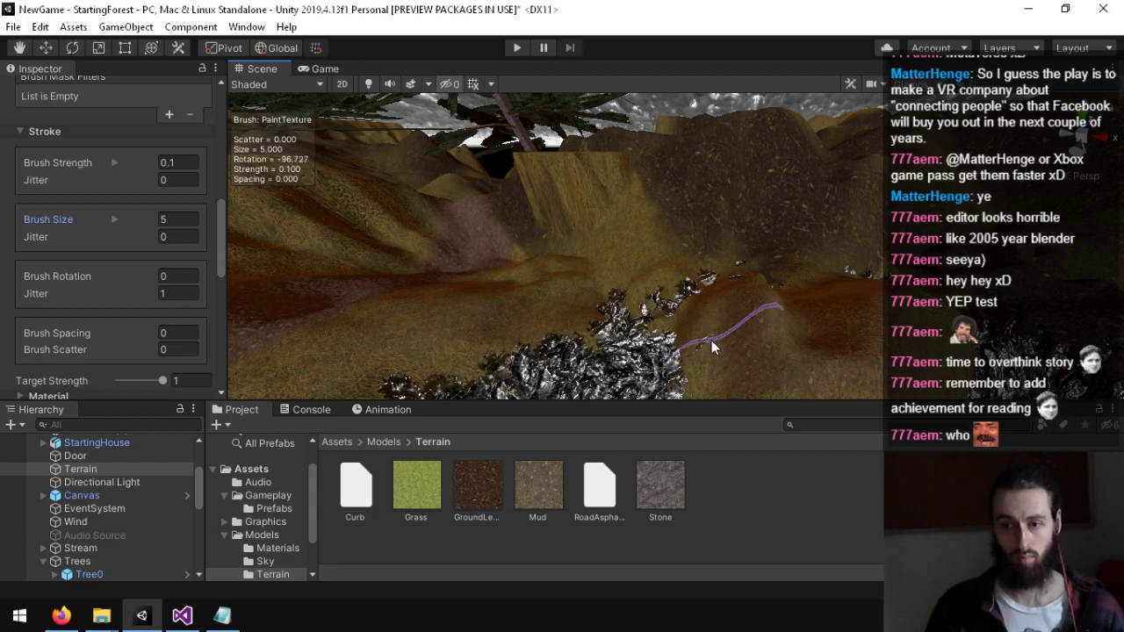
# Step: Reactivate Paint Texture on the Terrain and paint Mud over the small mound rising from the silvery ground
pyautogui.press('w')
pyautogui.moveTo(703, 274)
pyautogui.mouseDown(button='right')
pyautogui.moveTo(715, 270)
pyautogui.moveTo(757, 338)
pyautogui.moveTo(799, 332)
pyautogui.moveTo(705, 314)
pyautogui.moveTo(829, 254)
pyautogui.moveTo(844, 228)
pyautogui.moveTo(753, 233)
pyautogui.moveTo(733, 259)
pyautogui.mouseUp(button='right')
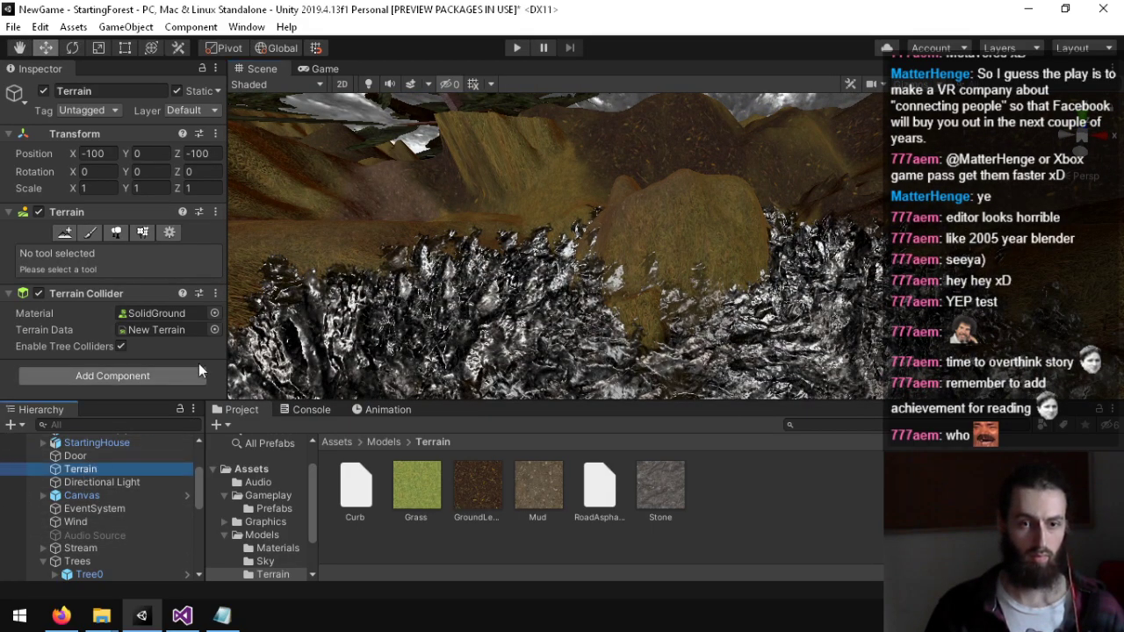
pyautogui.click(89, 233)
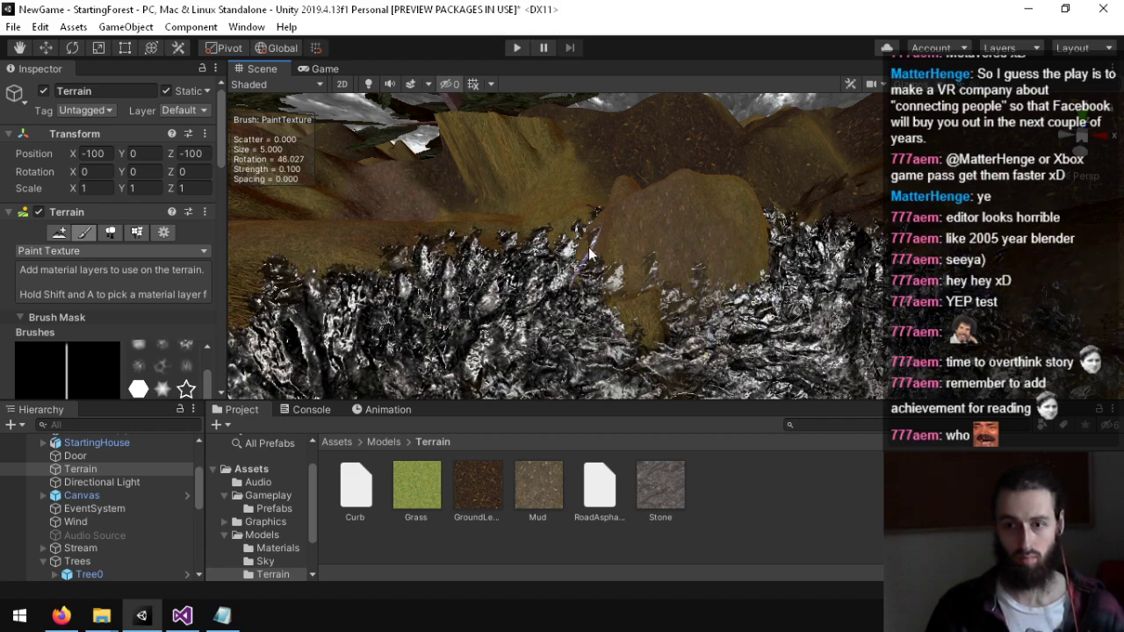
pyautogui.moveTo(312, 269); pyautogui.dragTo(201, 368, button='right')
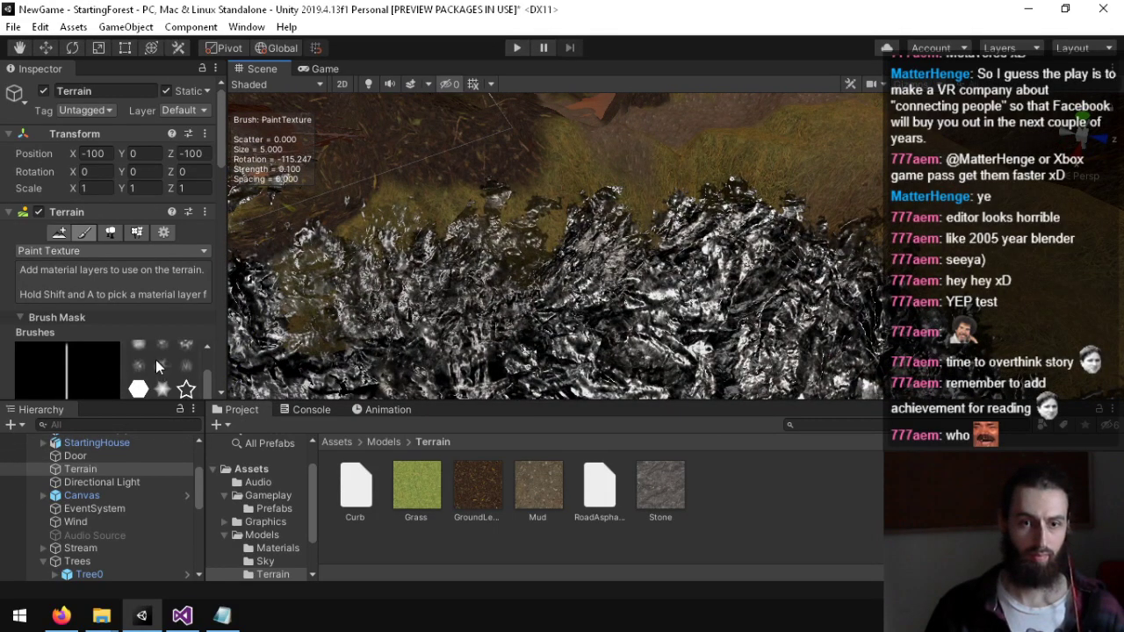
# Step: Switch to the hexagonal builtin_brush_10 mask and paint Mud over the grassy bank bordering the silvery ground around the sinkhole
pyautogui.click(139, 390)
pyautogui.scroll(-6, 108, 326)
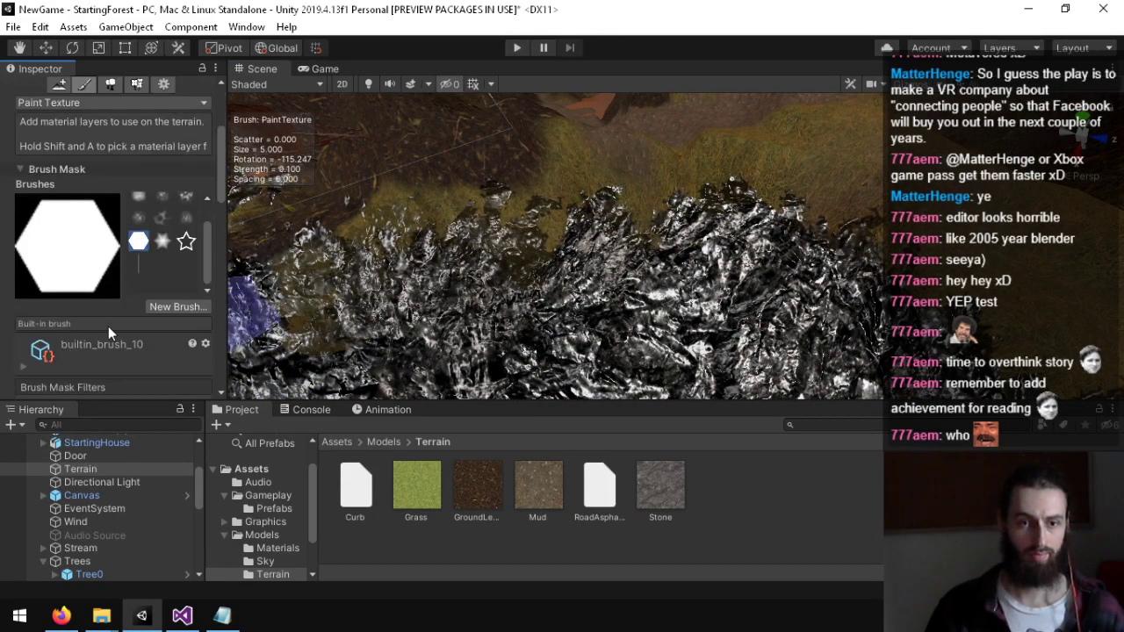
pyautogui.scroll(-4, 102, 302)
pyautogui.scroll(4, 95, 280)
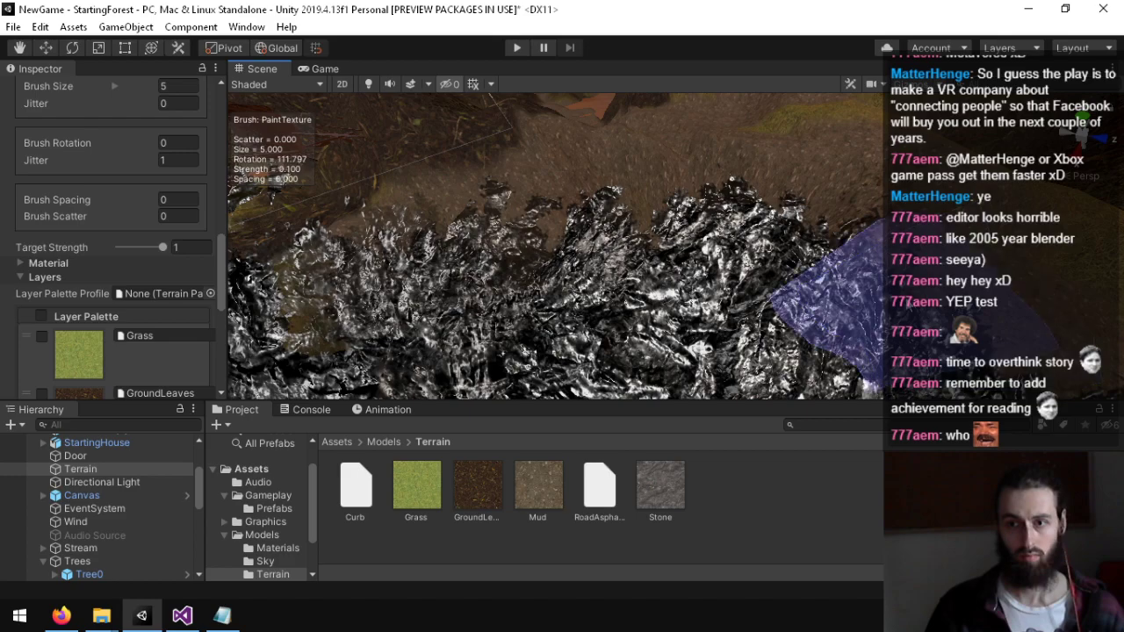
pyautogui.moveTo(773, 198)
pyautogui.keyDown('alt'); pyautogui.mouseDown()
pyautogui.moveTo(523, 230)
pyautogui.moveTo(522, 210)
pyautogui.moveTo(343, 238)
pyautogui.mouseUp(); pyautogui.keyUp('alt')
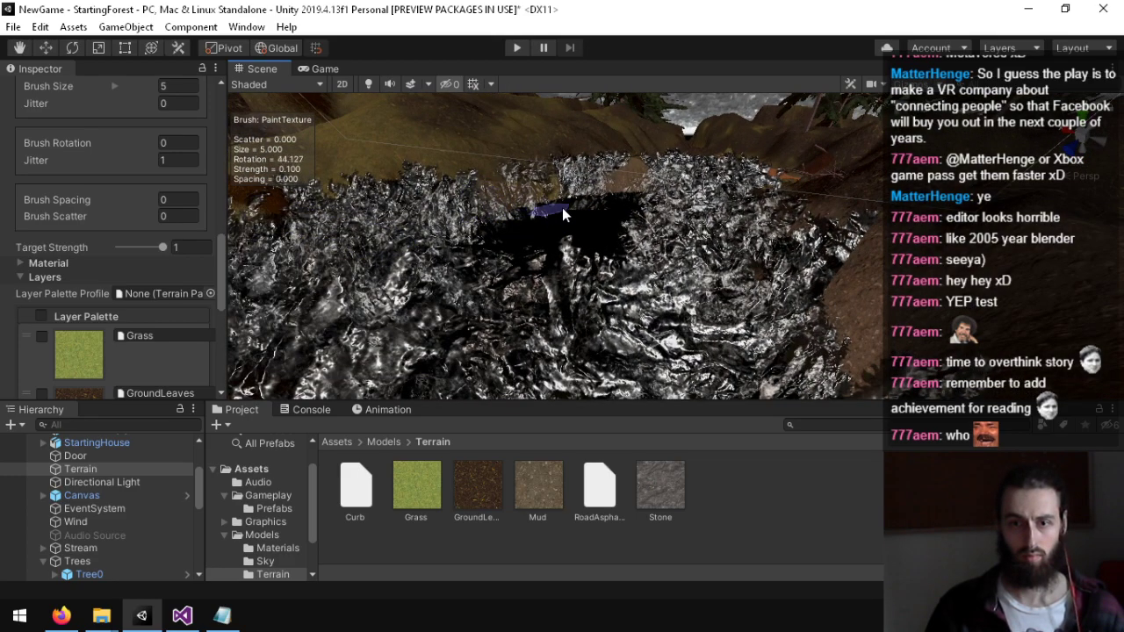
pyautogui.moveTo(559, 203); pyautogui.dragTo(389, 211, button='right')
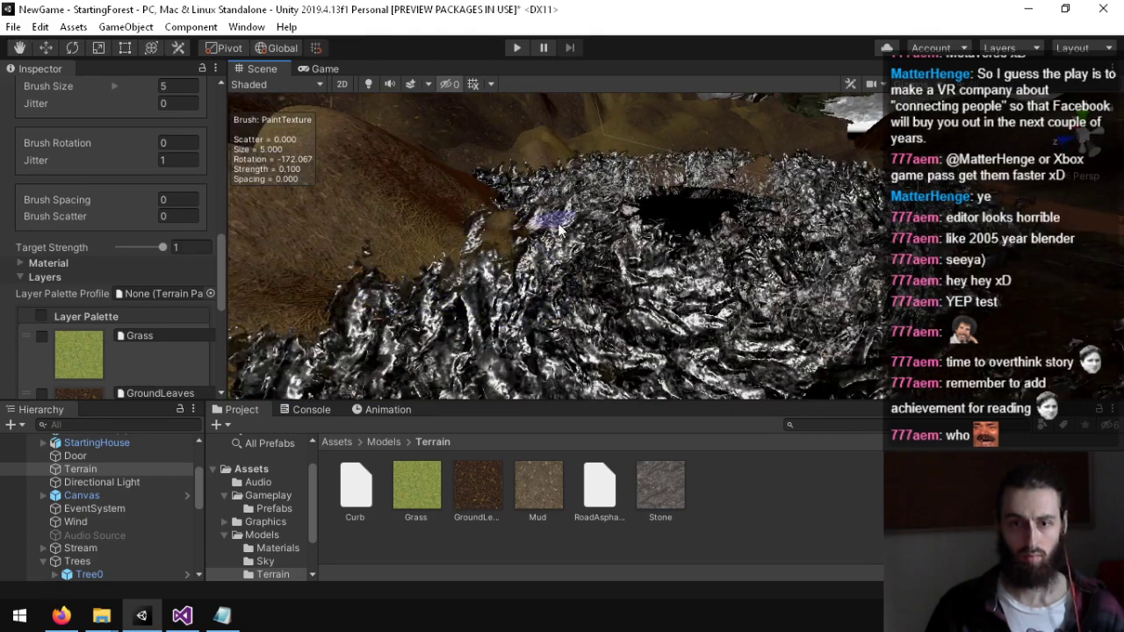
pyautogui.keyDown('alt'); pyautogui.moveTo(647, 199); pyautogui.dragTo(518, 81); pyautogui.keyUp('alt')
pyautogui.moveTo(518, 81); pyautogui.dragTo(1092, 19, button='right')
pyautogui.keyDown('alt'); pyautogui.moveTo(1093, 20); pyautogui.dragTo(1066, 31); pyautogui.keyUp('alt')
# Step: Start Play mode, pick up the Supply List from the table and walk out of the house
pyautogui.click(516, 48)
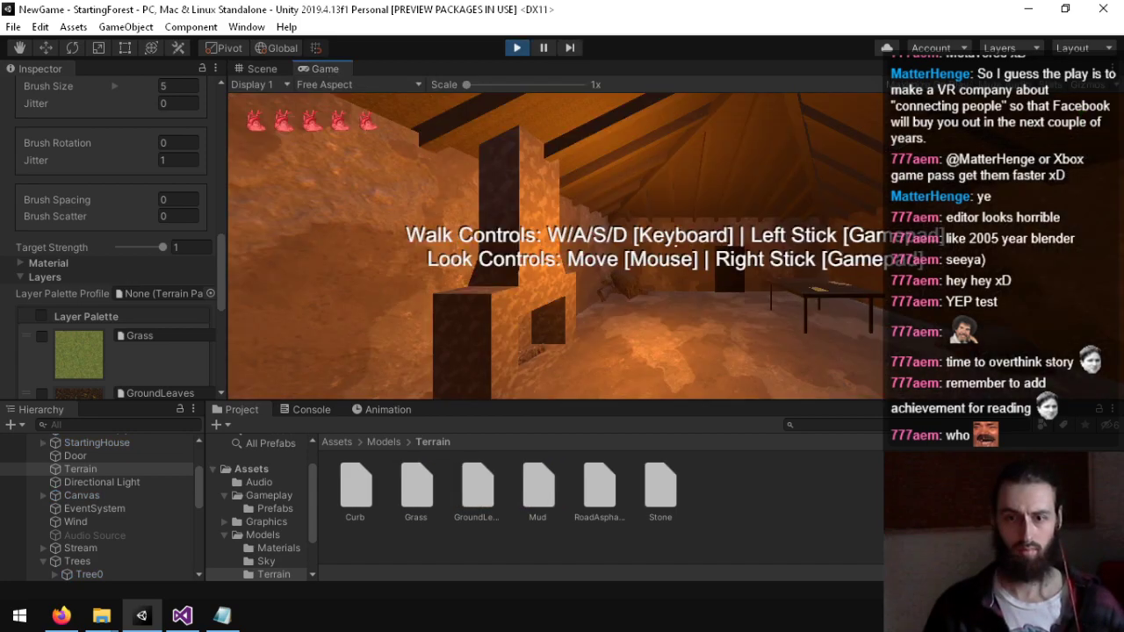
pyautogui.press('w')
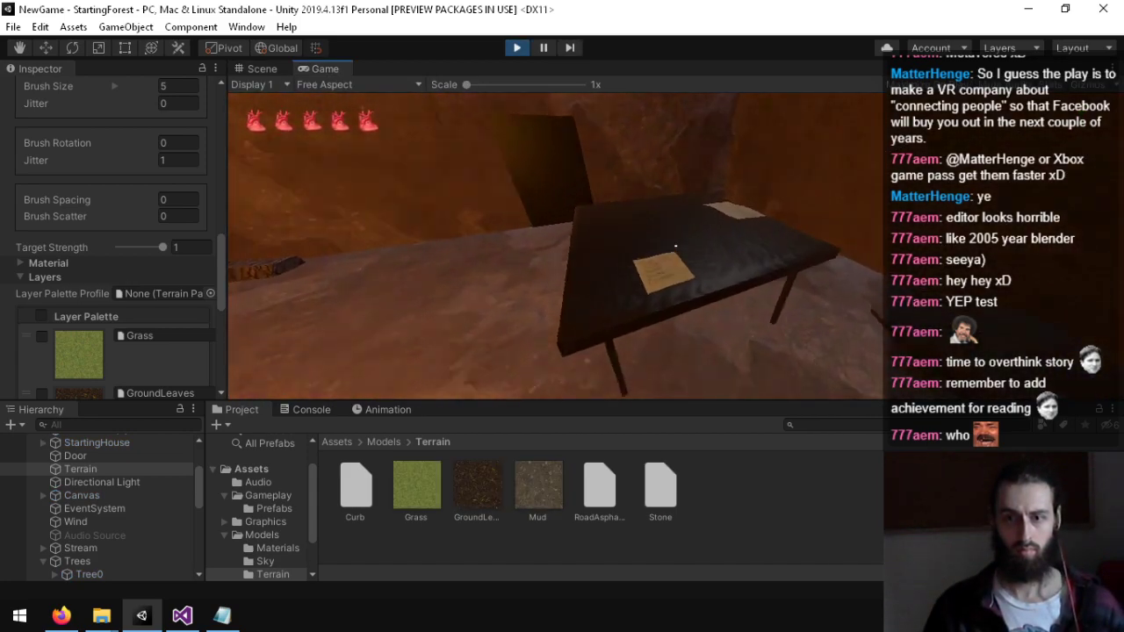
pyautogui.press('e')
pyautogui.press('w')
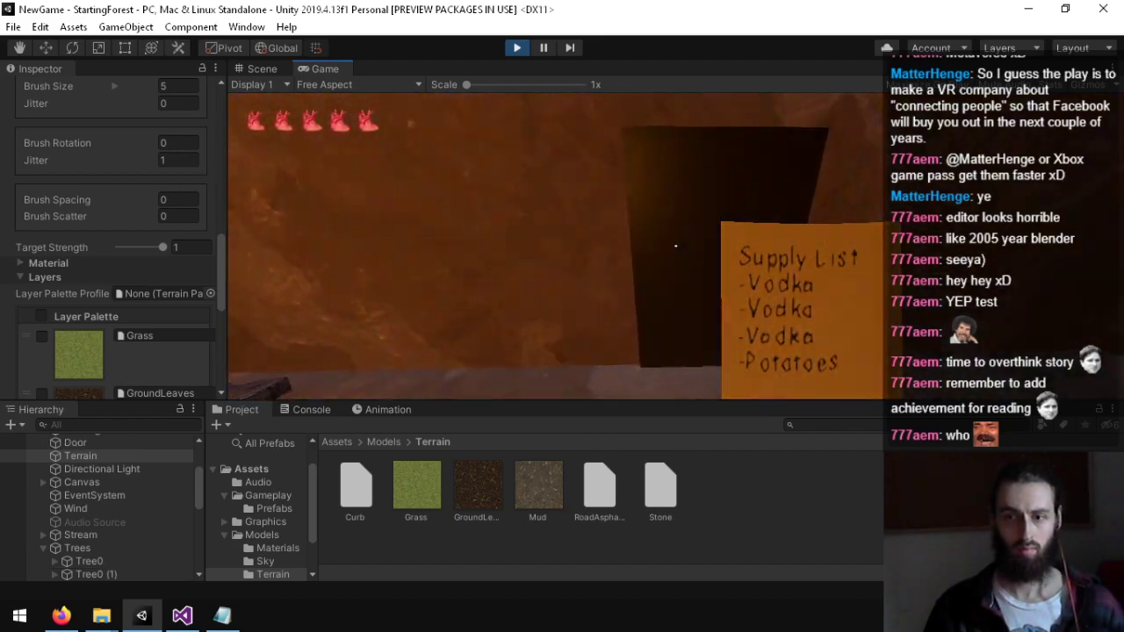
pyautogui.press('w')
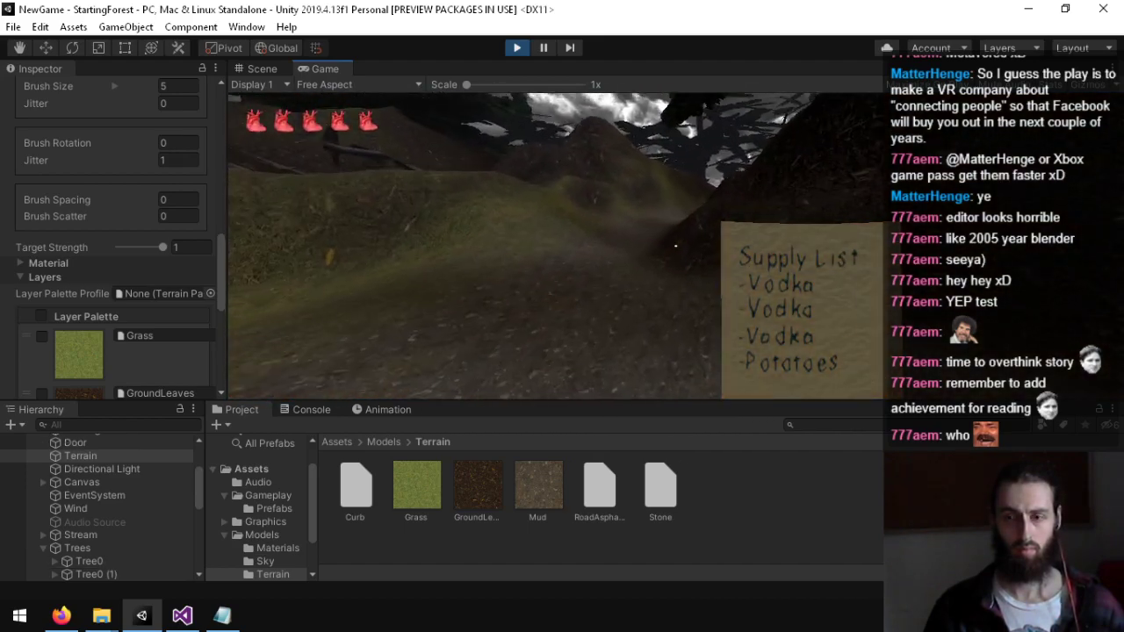
# Step: Playtest the route from the house through the grassy valley and across the silvery ground to the leafy hillside
pyautogui.press('w')
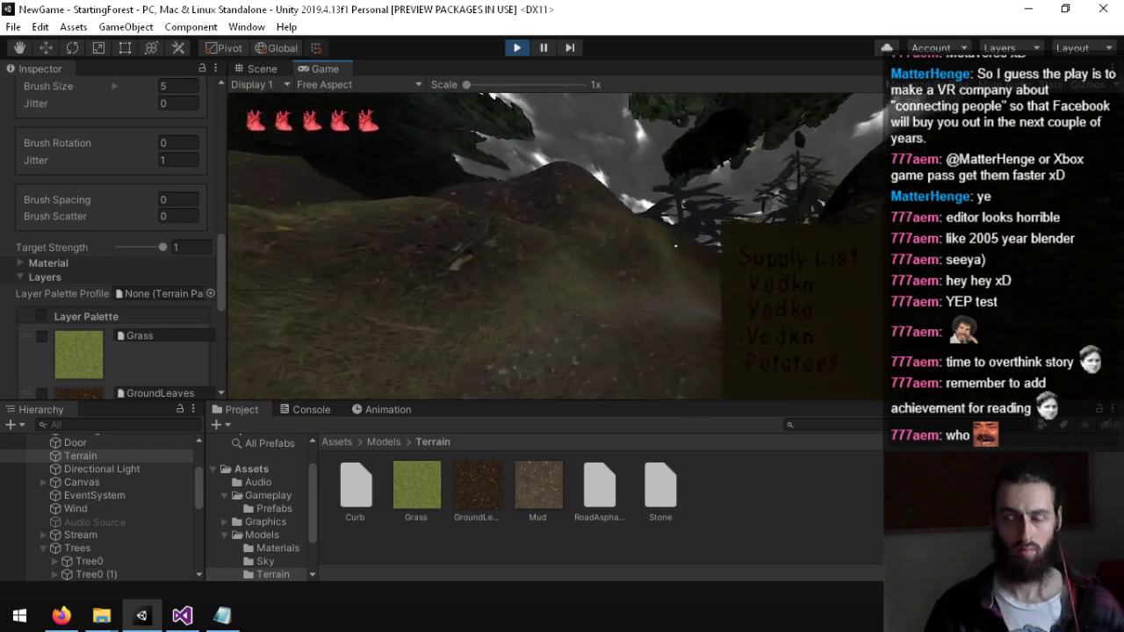
pyautogui.press('w')
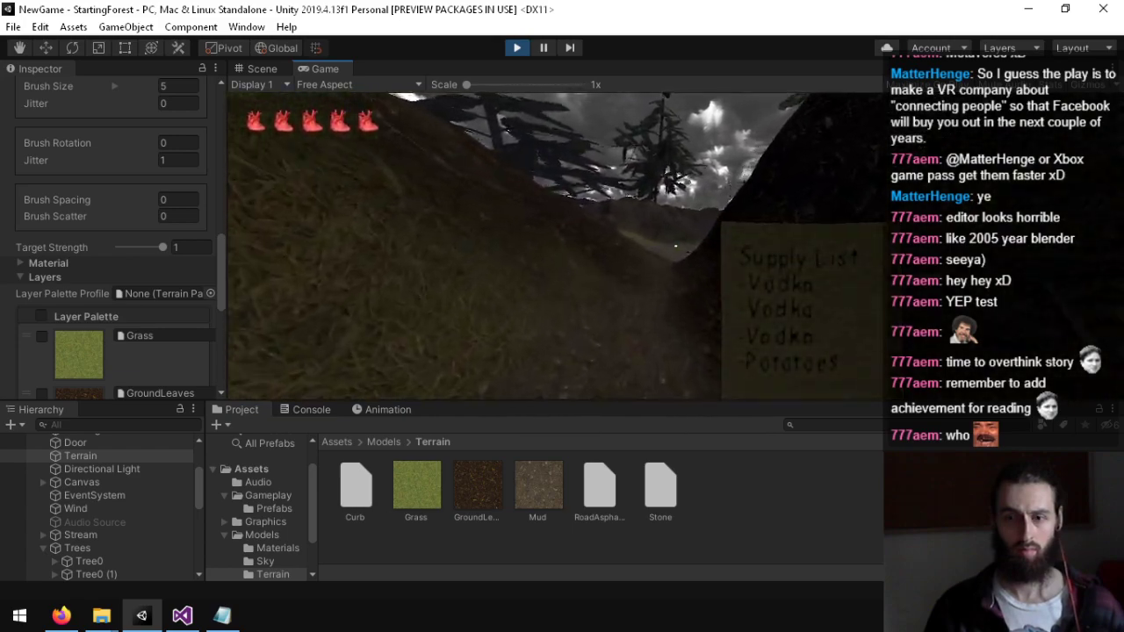
pyautogui.press('w')
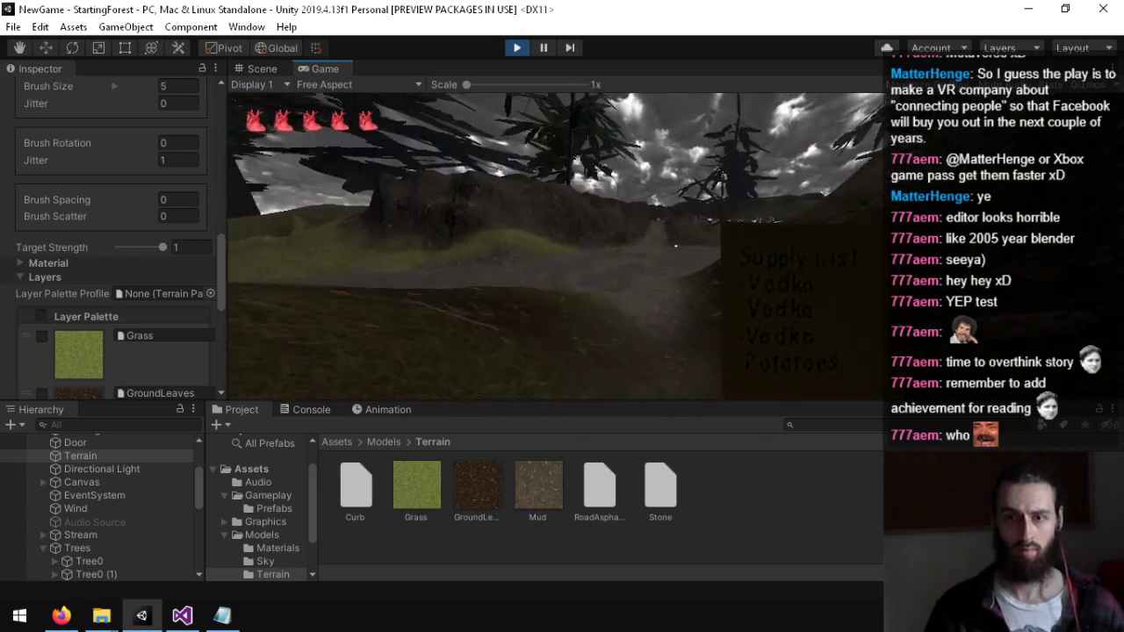
pyautogui.press('w')
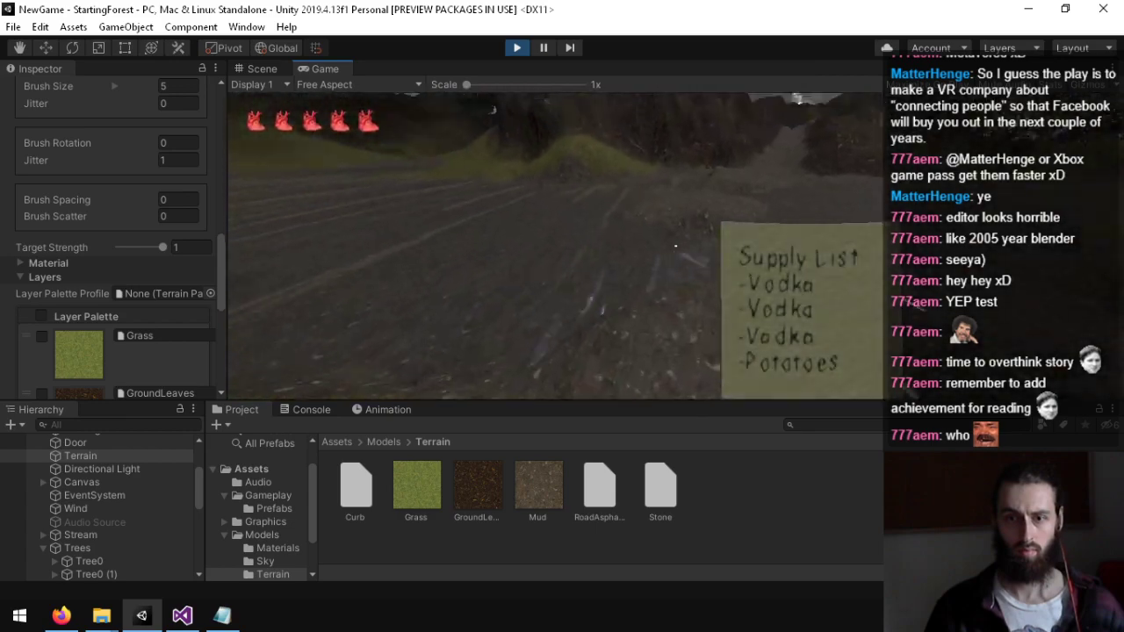
pyautogui.press('w')
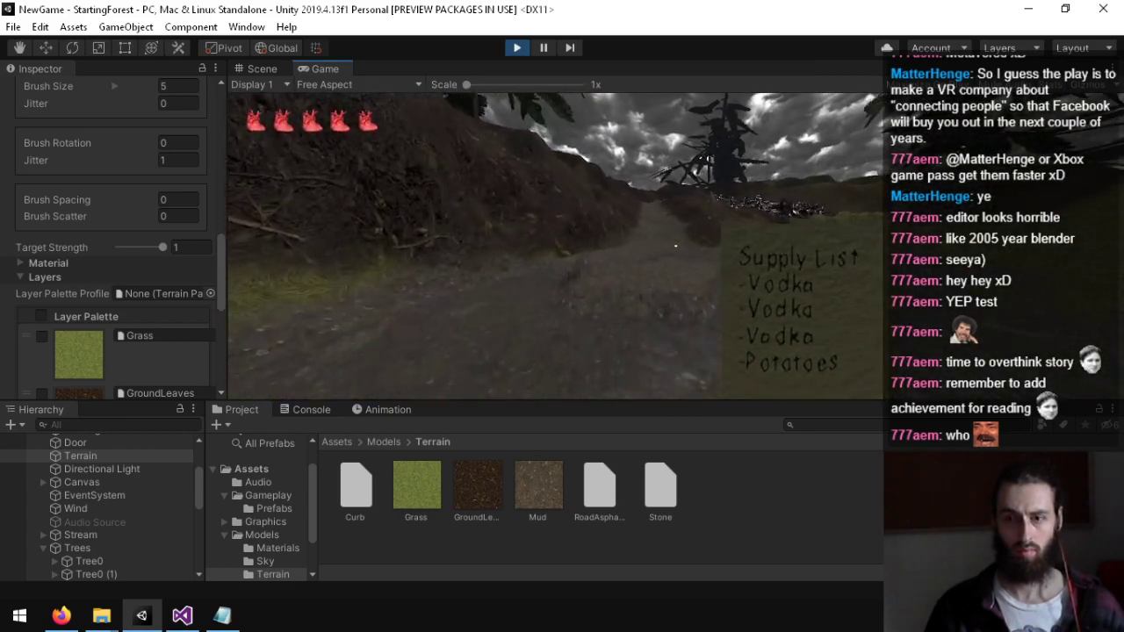
pyautogui.press('w')
pyautogui.press('w')
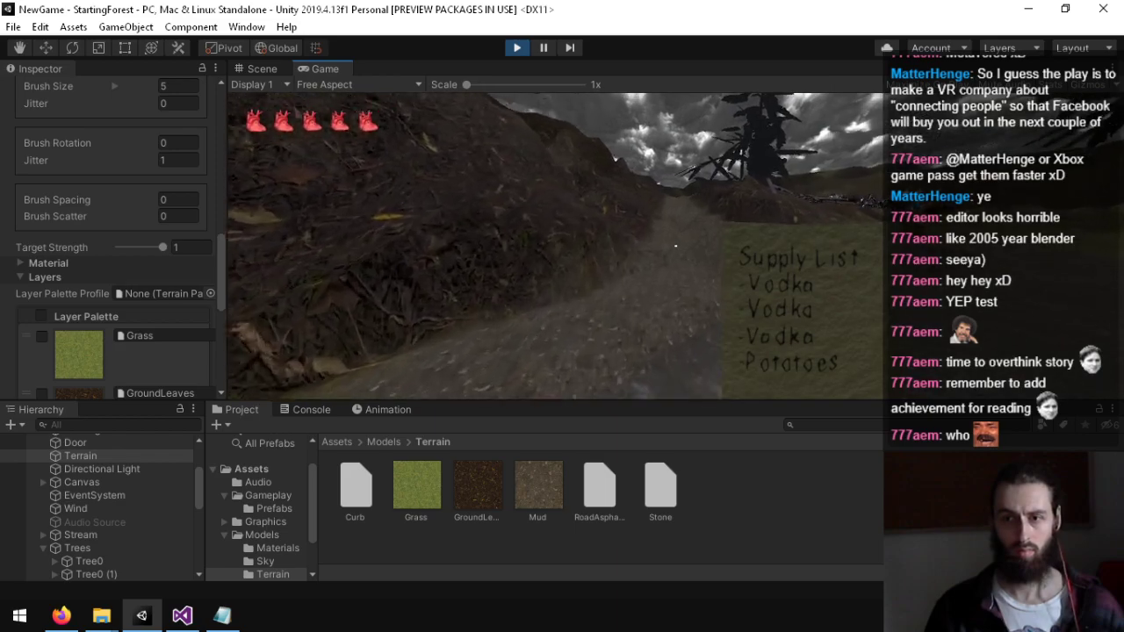
# Step: Retry crossing the silvery ground from the grass edge and walk onto the gravel path beside the leafy hillside
pyautogui.press('w')
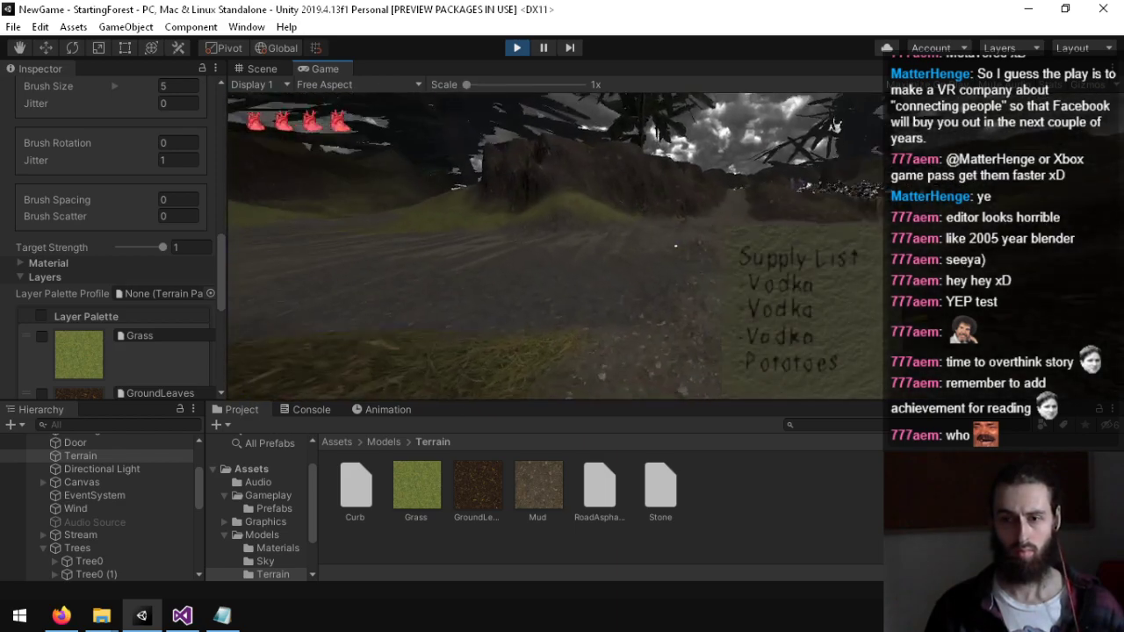
pyautogui.press('w')
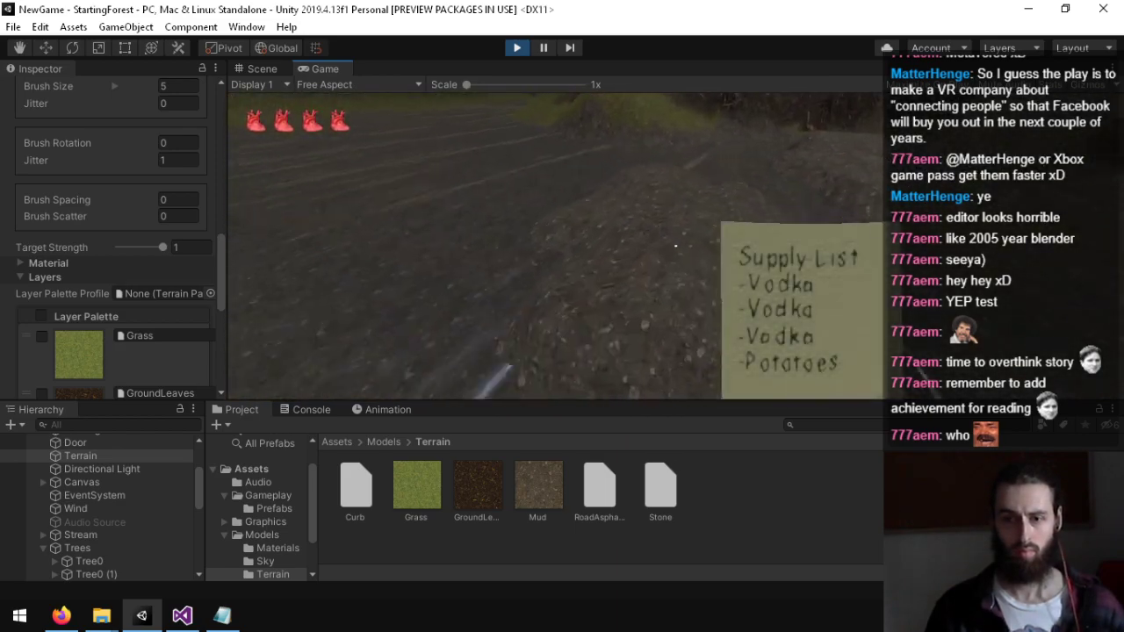
pyautogui.press('w')
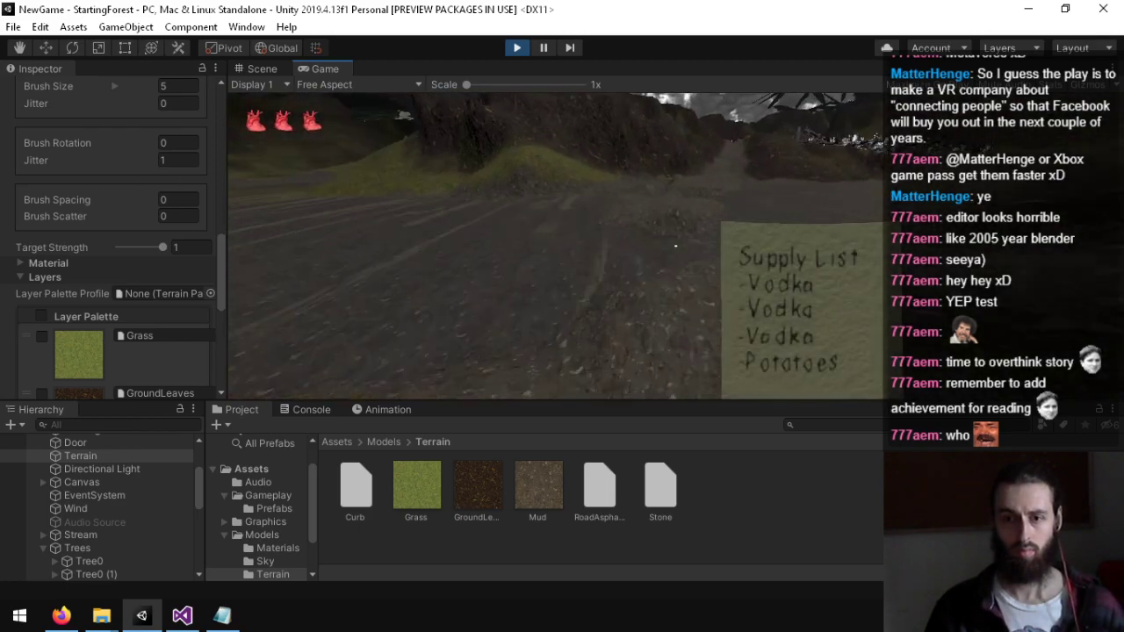
pyautogui.press('w')
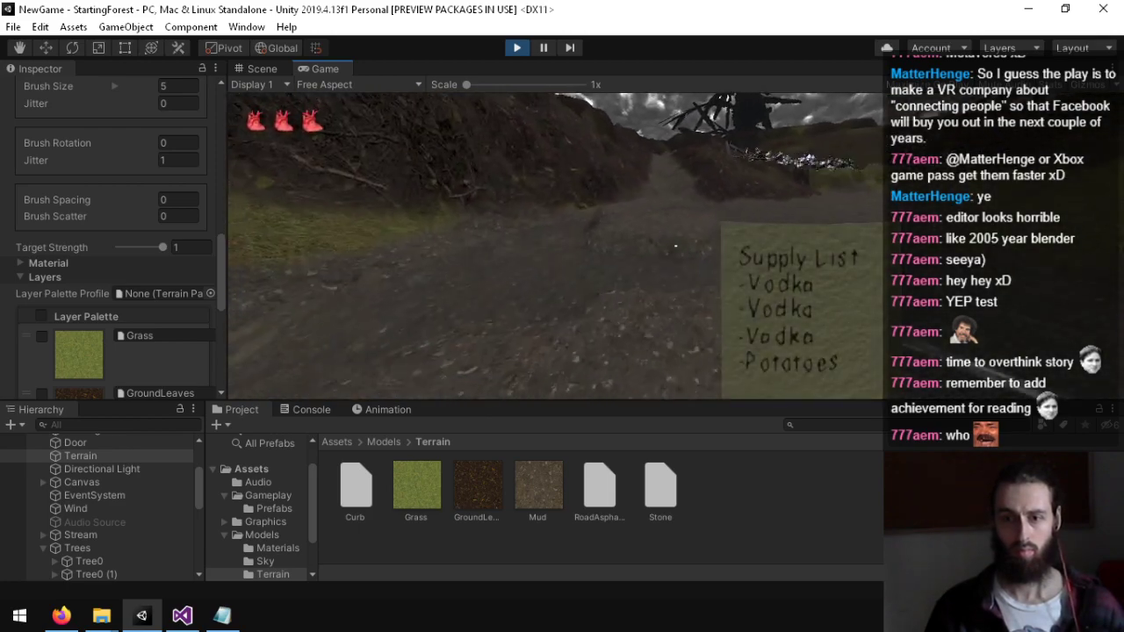
pyautogui.press('w')
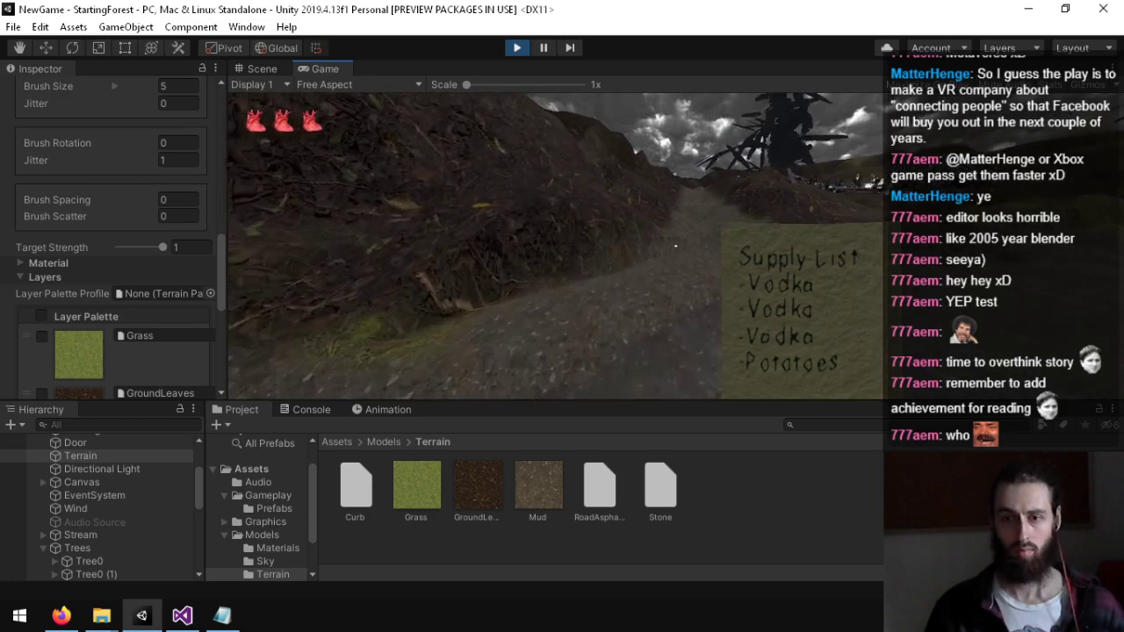
pyautogui.press('w')
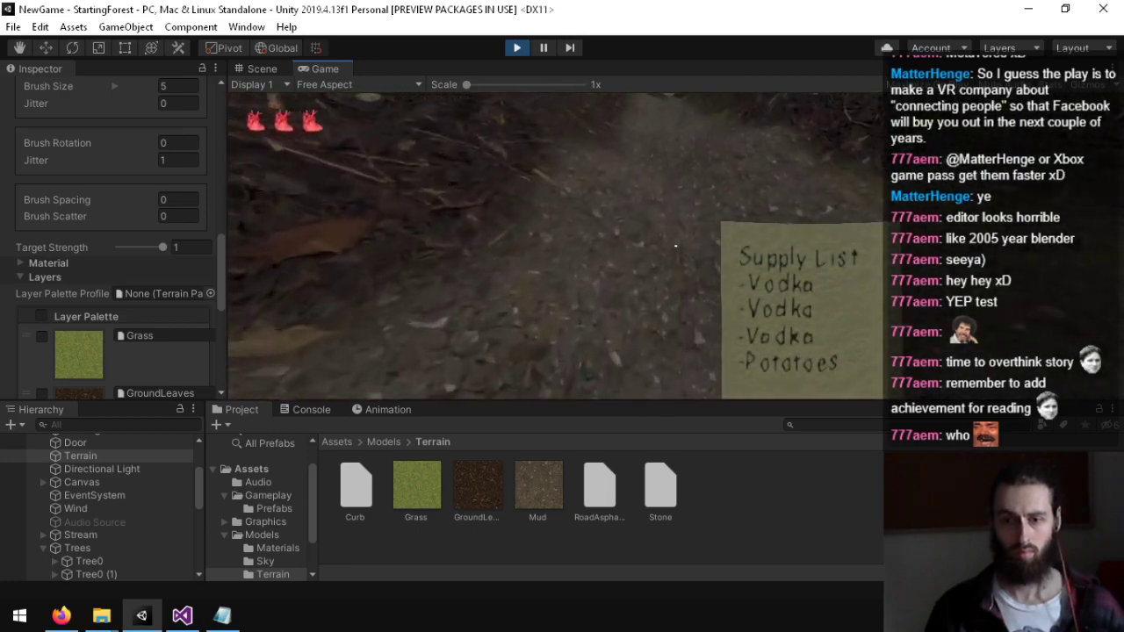
pyautogui.press('w')
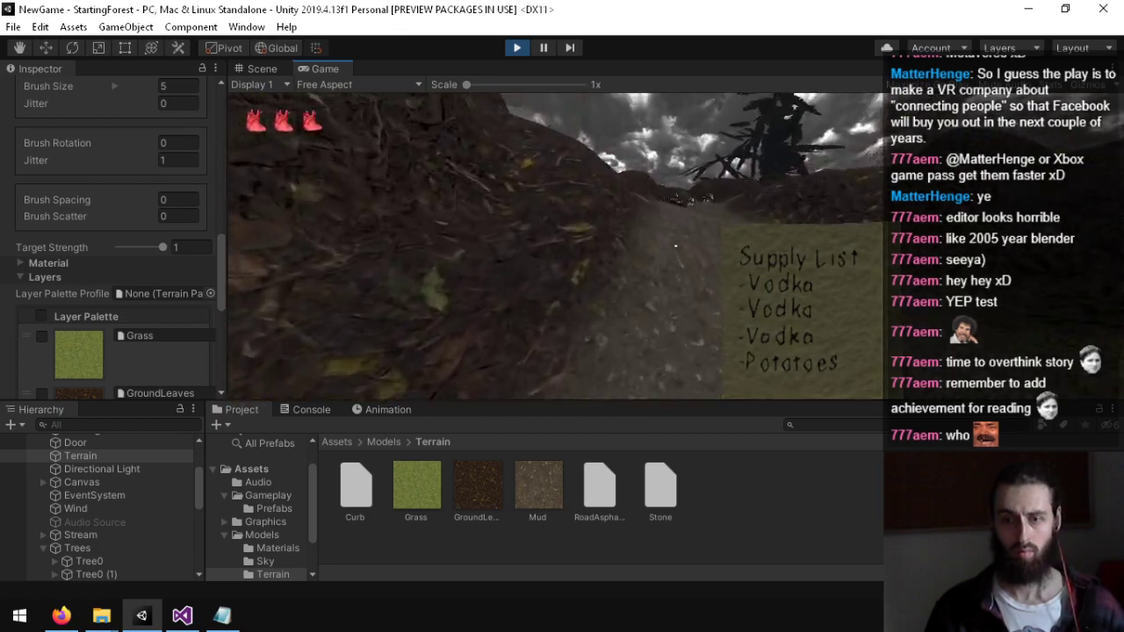
# Step: Follow the path past the stream and broken bridge, playtest through to the UndergroundRiver scene, and stop Play mode
pyautogui.press('w')
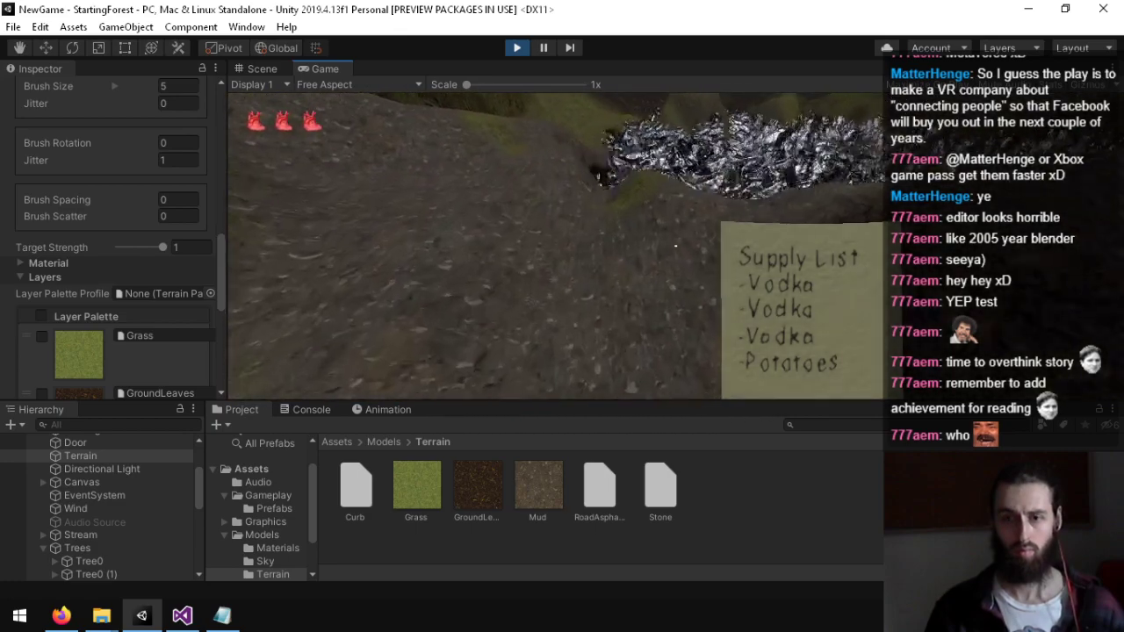
pyautogui.press('w')
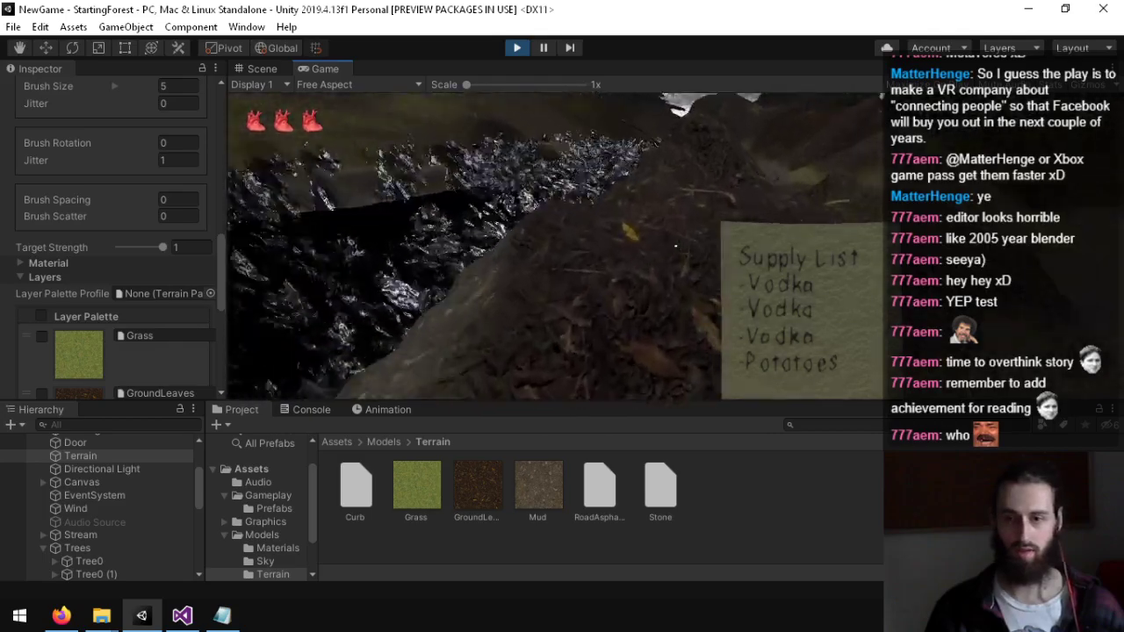
pyautogui.press('w')
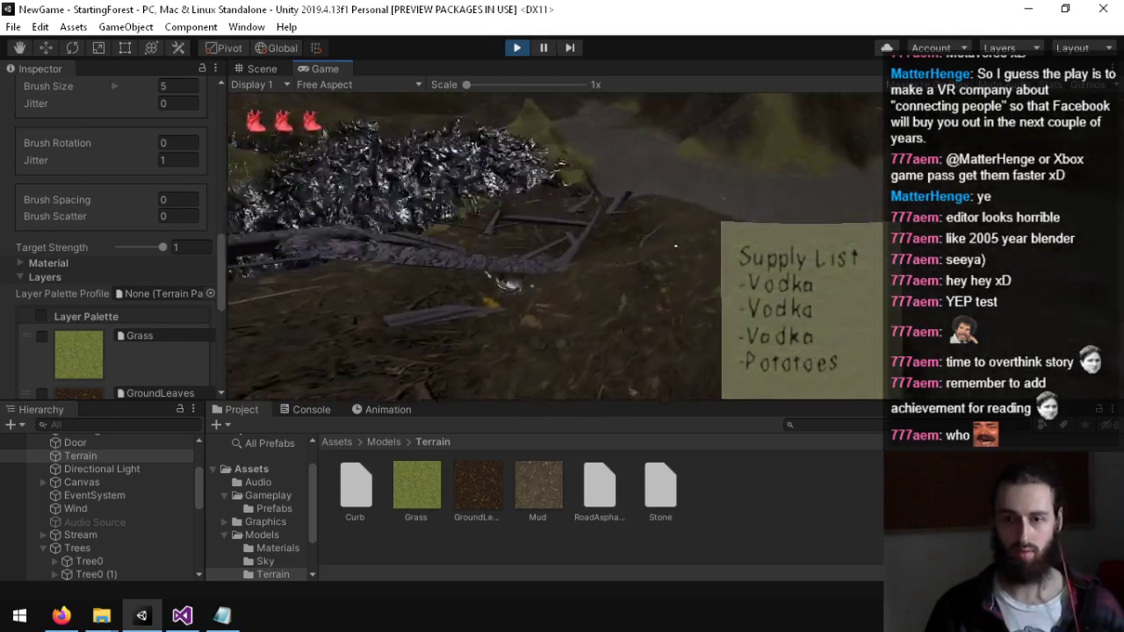
pyautogui.press('w')
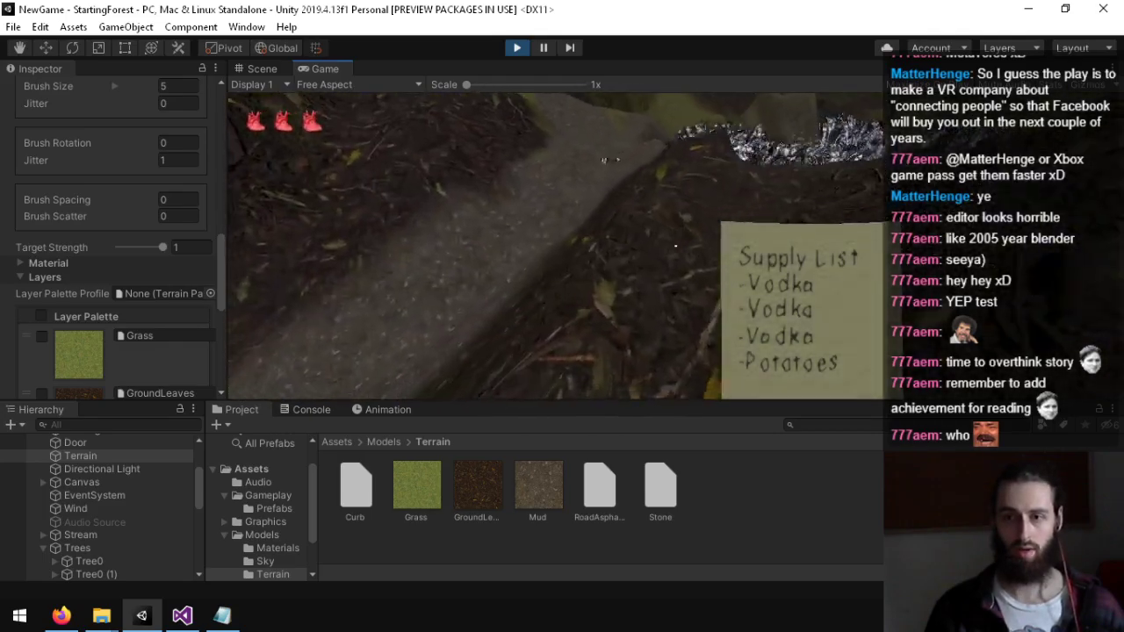
pyautogui.press('w')
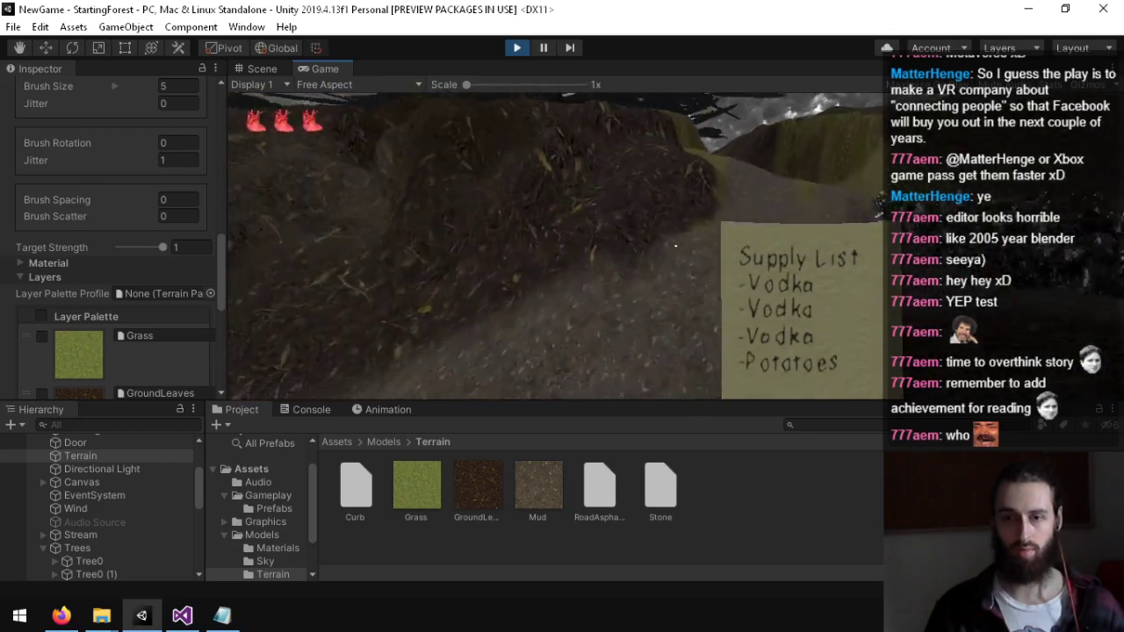
pyautogui.press('w')
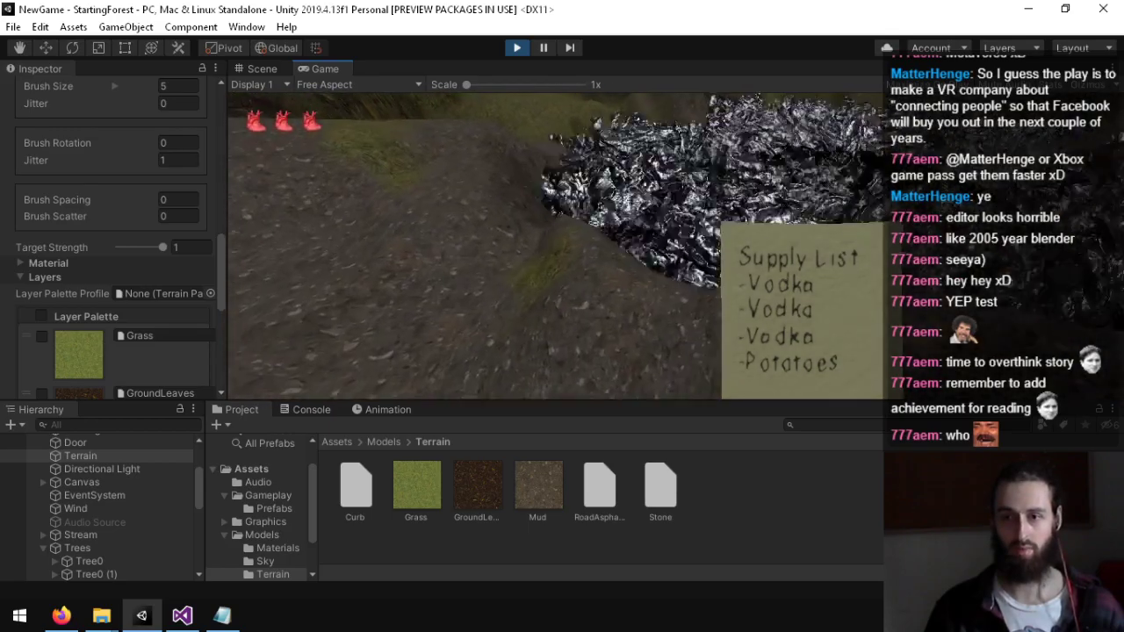
pyautogui.press('w')
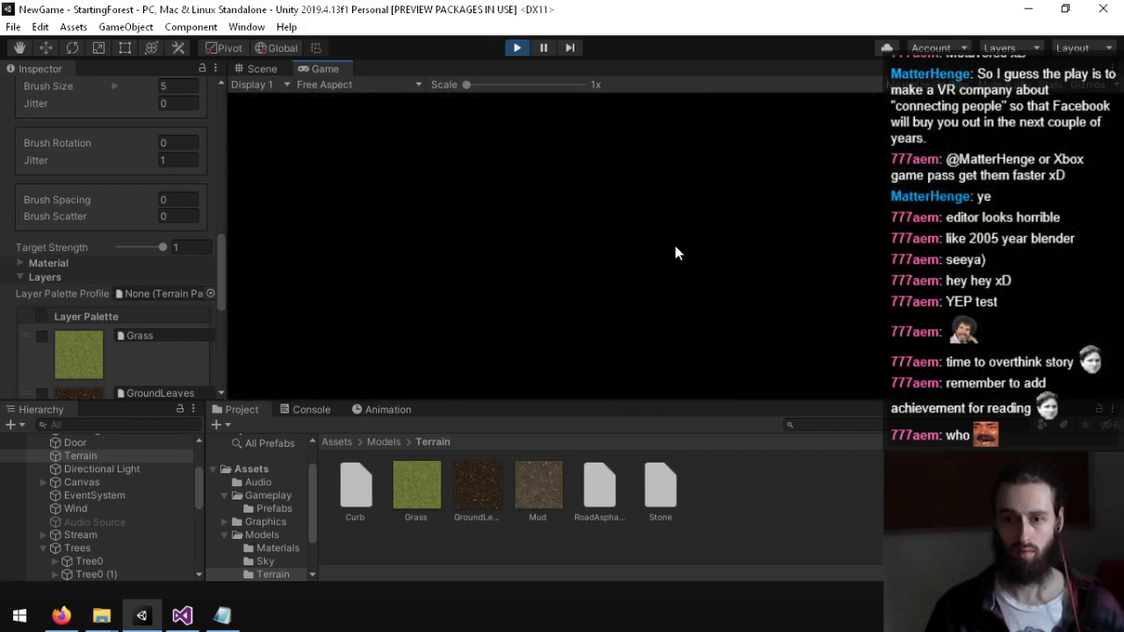
pyautogui.press('w')
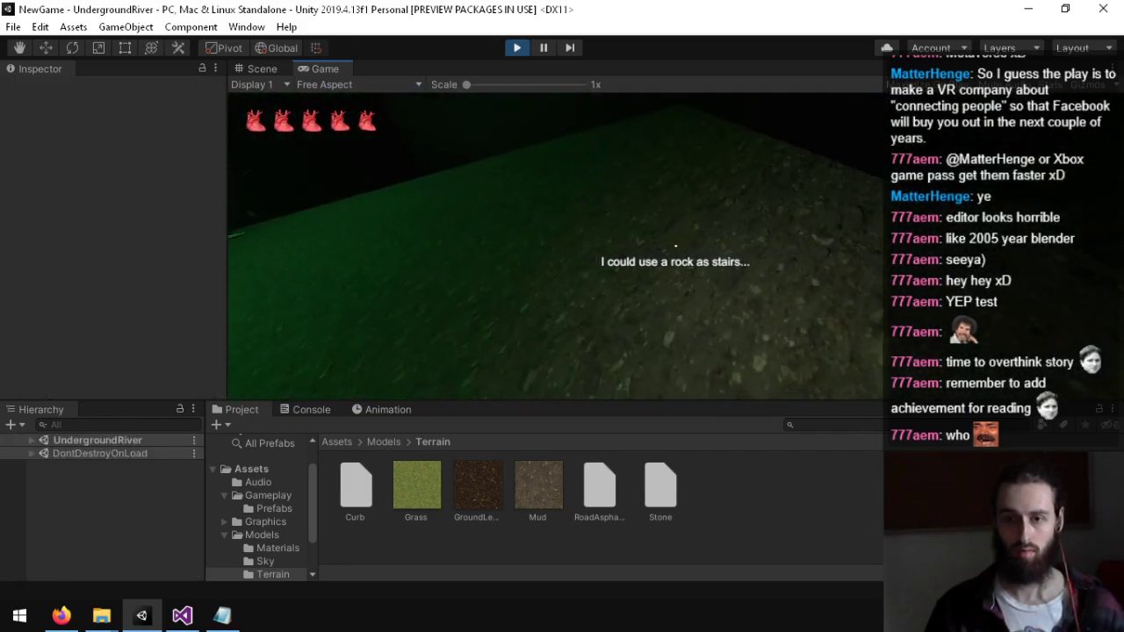
pyautogui.hotkey('ctrl', 'p')
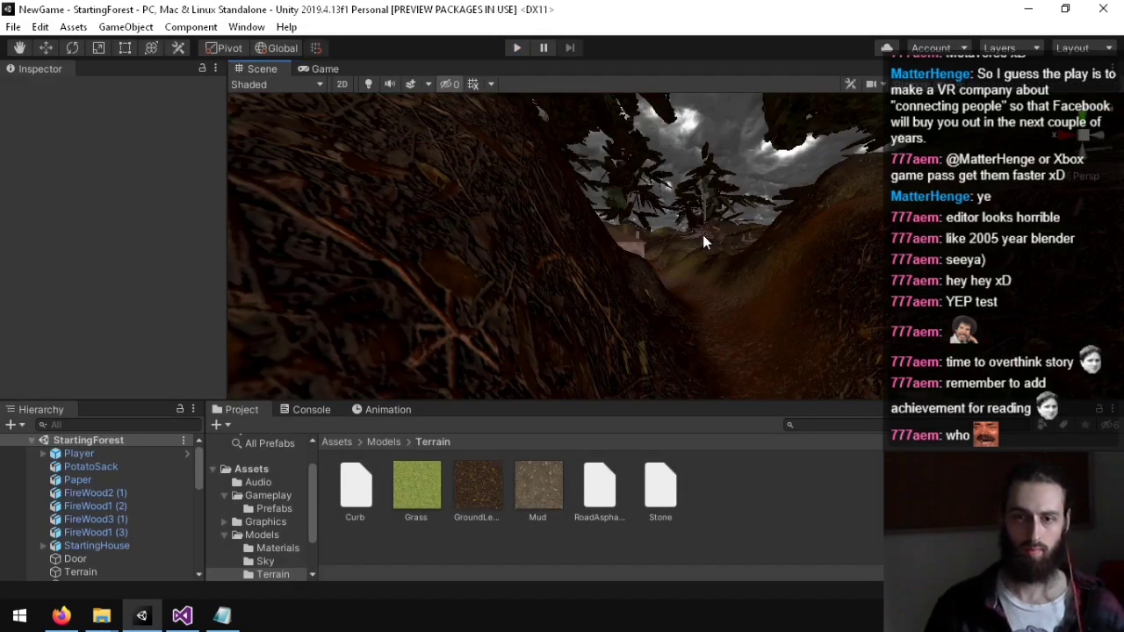
# Step: Select the OutOfBounds object and copy its last Box Collider component
pyautogui.moveTo(703, 235); pyautogui.dragTo(373, 333, button='right')
pyautogui.press('w')
pyautogui.scroll(-10, 168, 487)
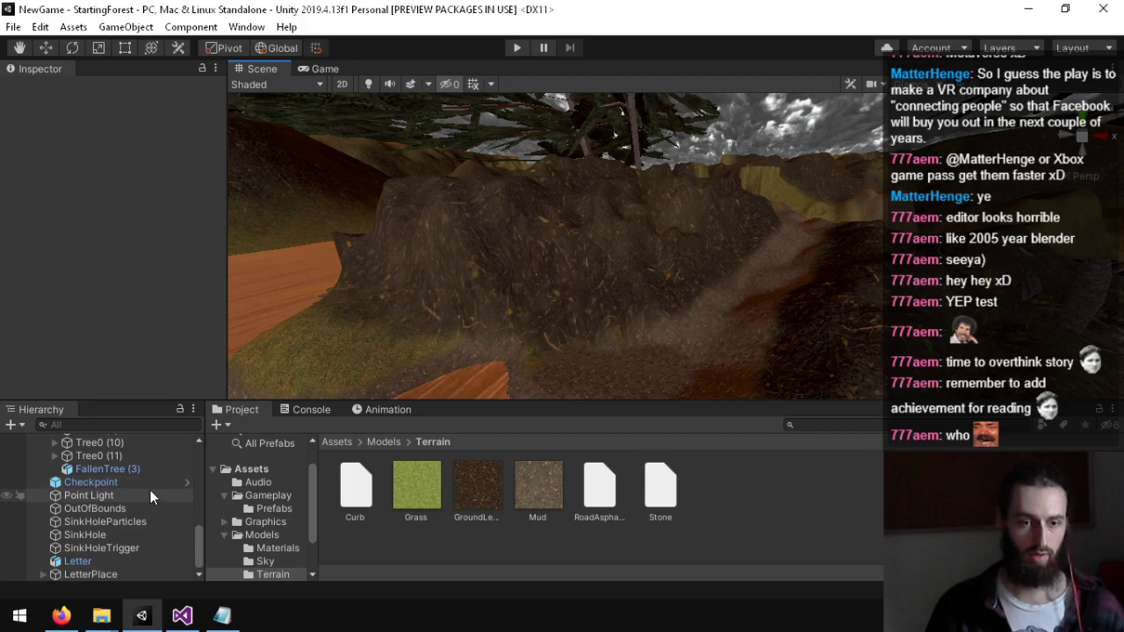
pyautogui.click(88, 509)
pyautogui.moveTo(489, 307); pyautogui.dragTo(670, 245, button='right')
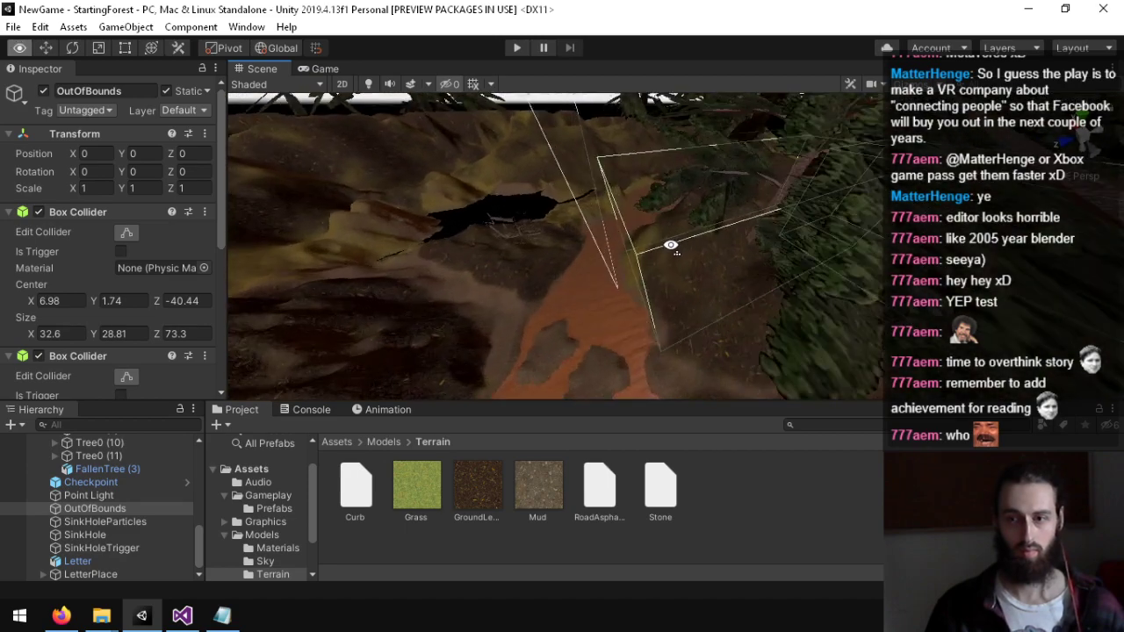
pyautogui.scroll(-5, 80, 356)
pyautogui.rightClick(94, 228)
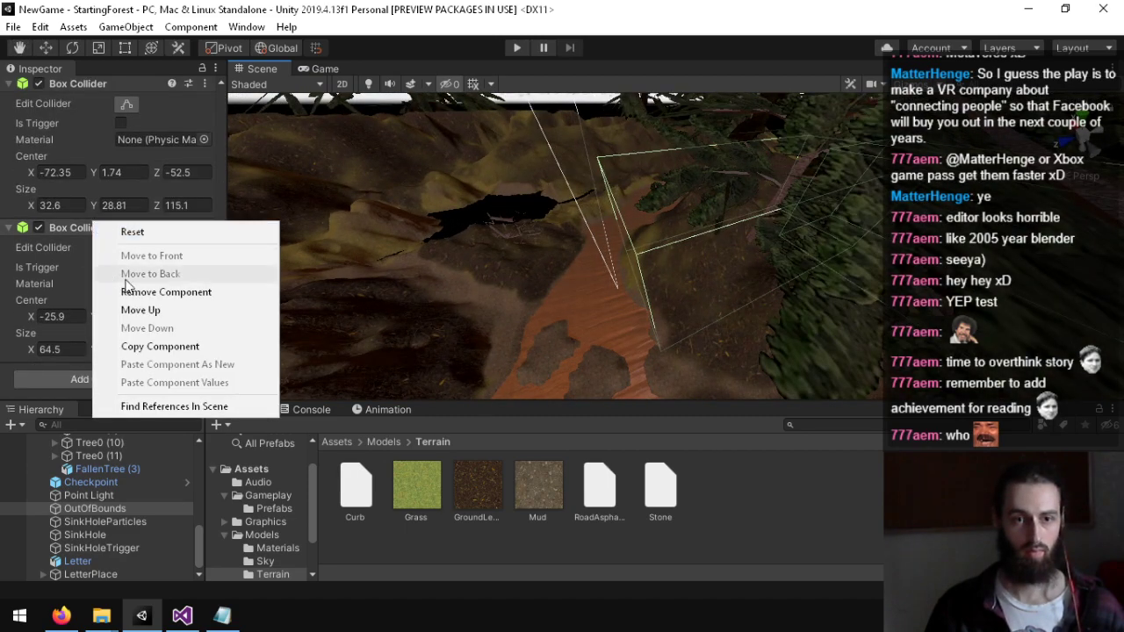
# Step: Collapse the three Box Colliders on OutOfBounds and paste the copied collider as a new component
pyautogui.click(8, 228)
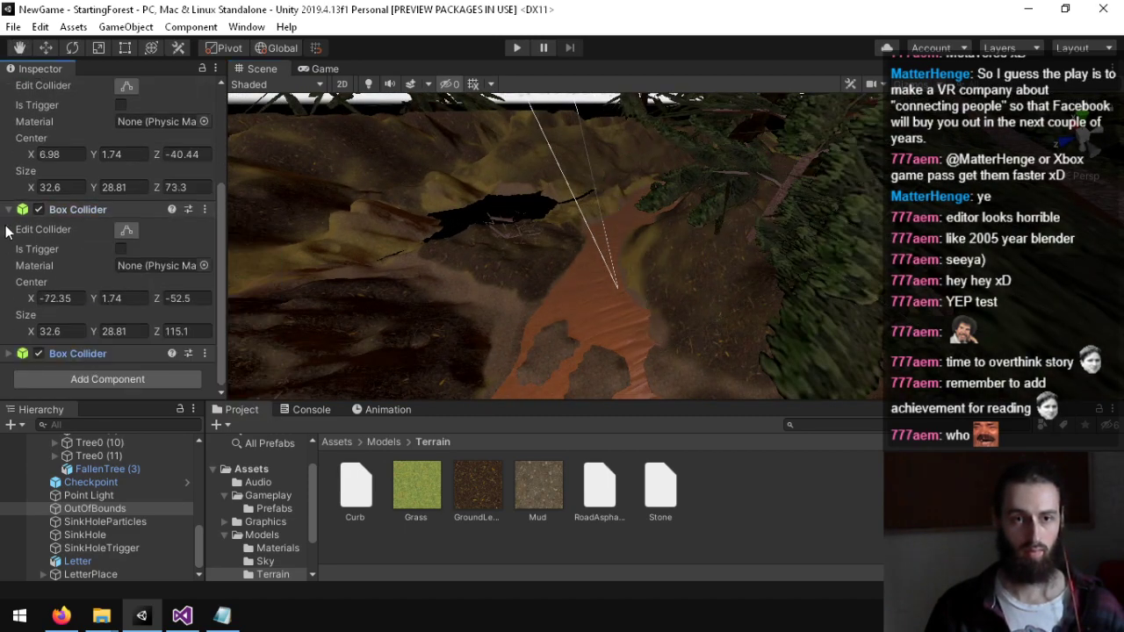
pyautogui.click(9, 209)
pyautogui.click(9, 192)
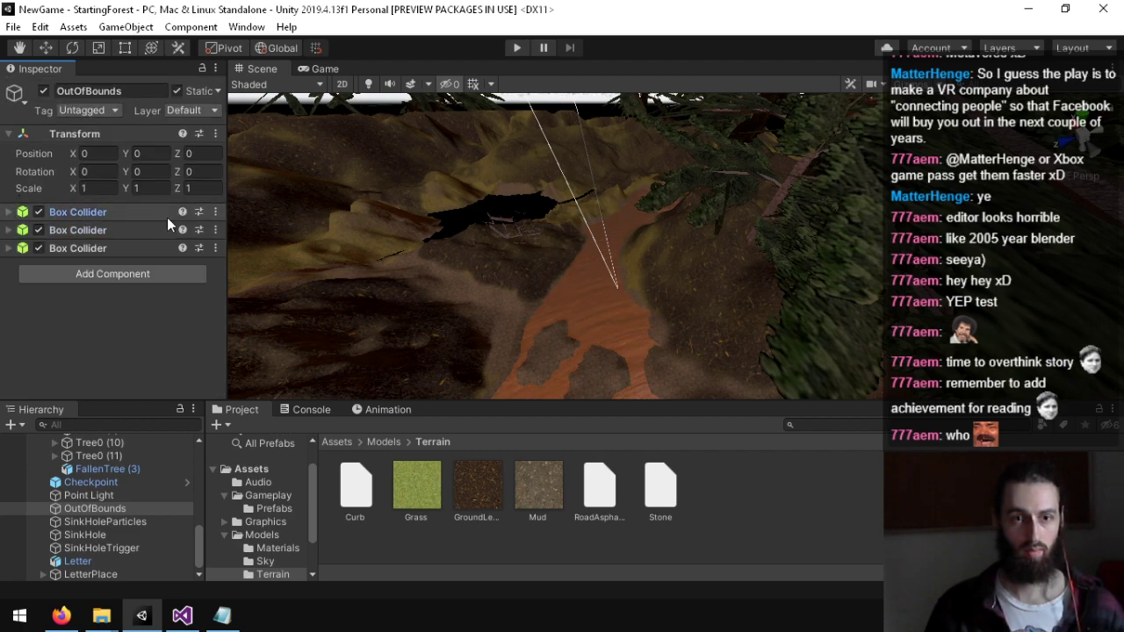
pyautogui.click(216, 251)
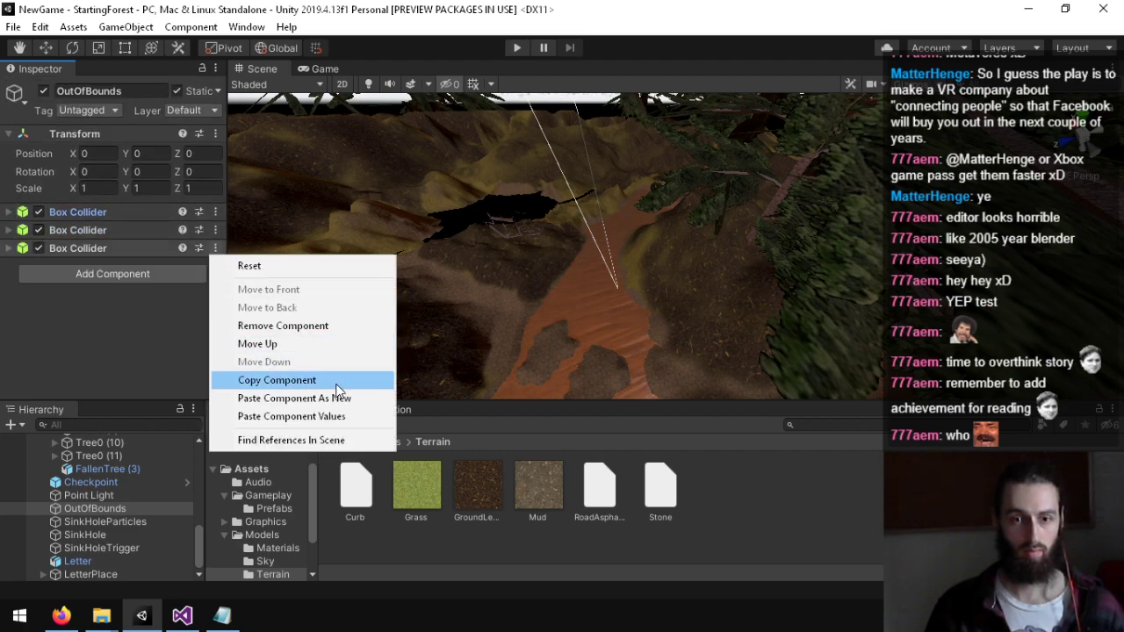
pyautogui.click(311, 398)
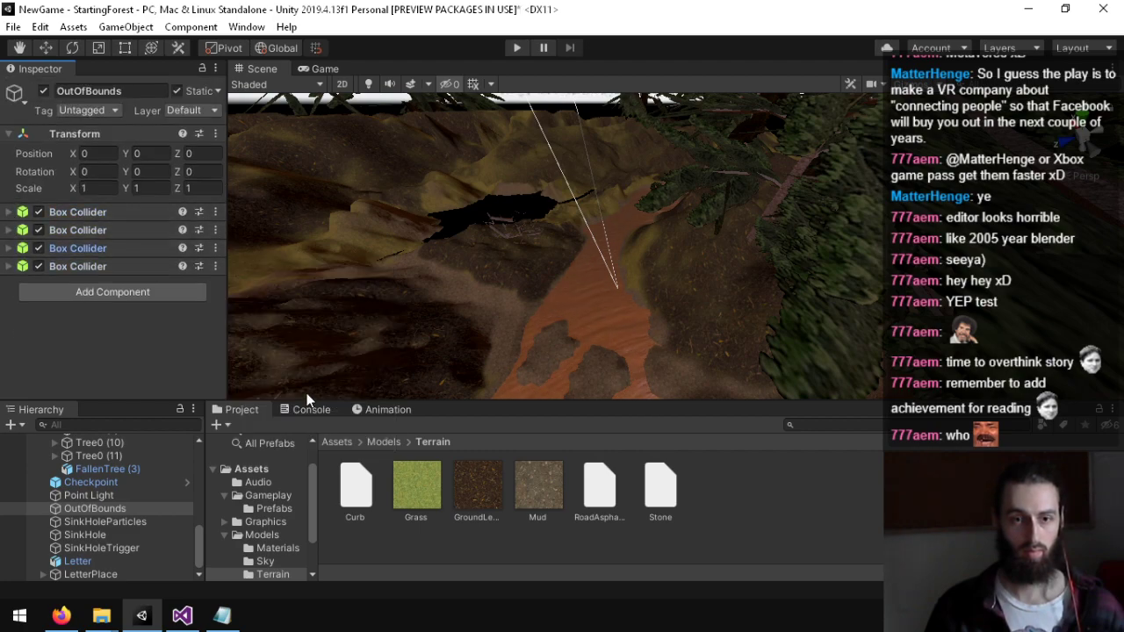
# Step: Move the new Box Collider towards the sinkhole by setting its center to X 12.1 and Z 27.5
pyautogui.click(9, 268)
pyautogui.scroll(-2, 158, 337)
pyautogui.moveTo(33, 316); pyautogui.dragTo(986, 322)
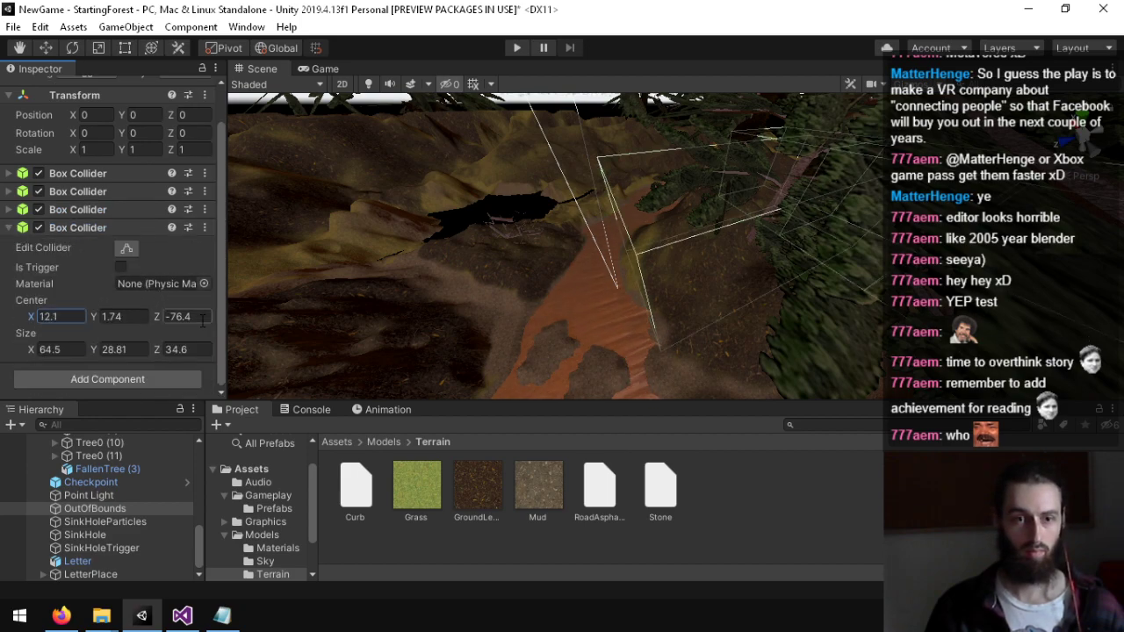
pyautogui.moveTo(156, 316); pyautogui.dragTo(676, 335)
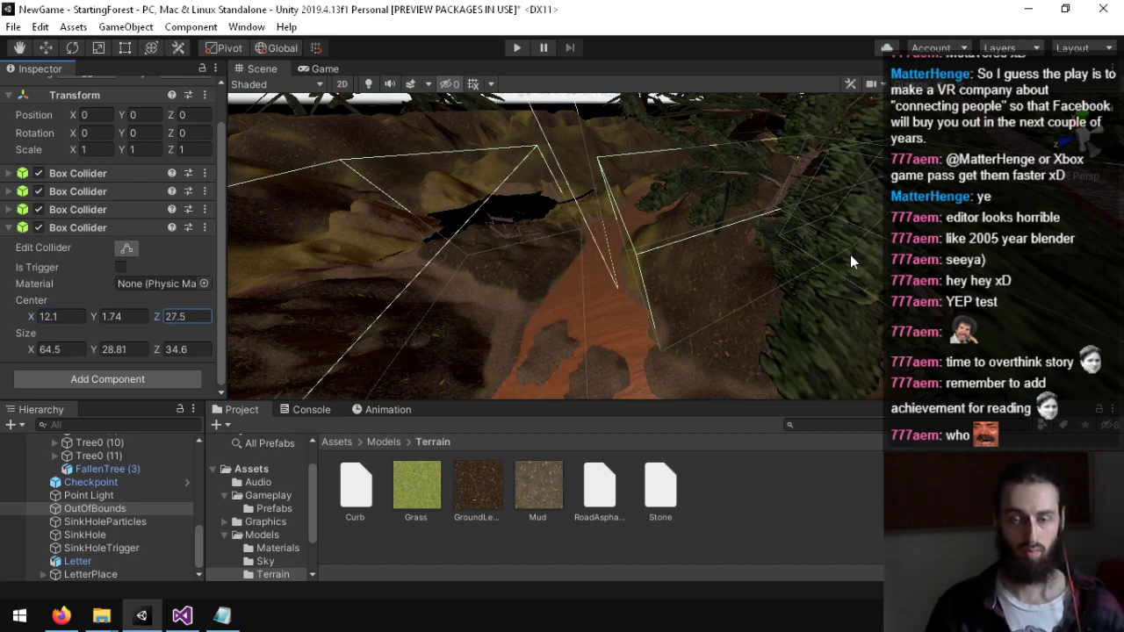
# Step: Set the new Box Collider's size to 20 in X and 20 in Z
pyautogui.moveTo(850, 255); pyautogui.dragTo(269, 297, button='right')
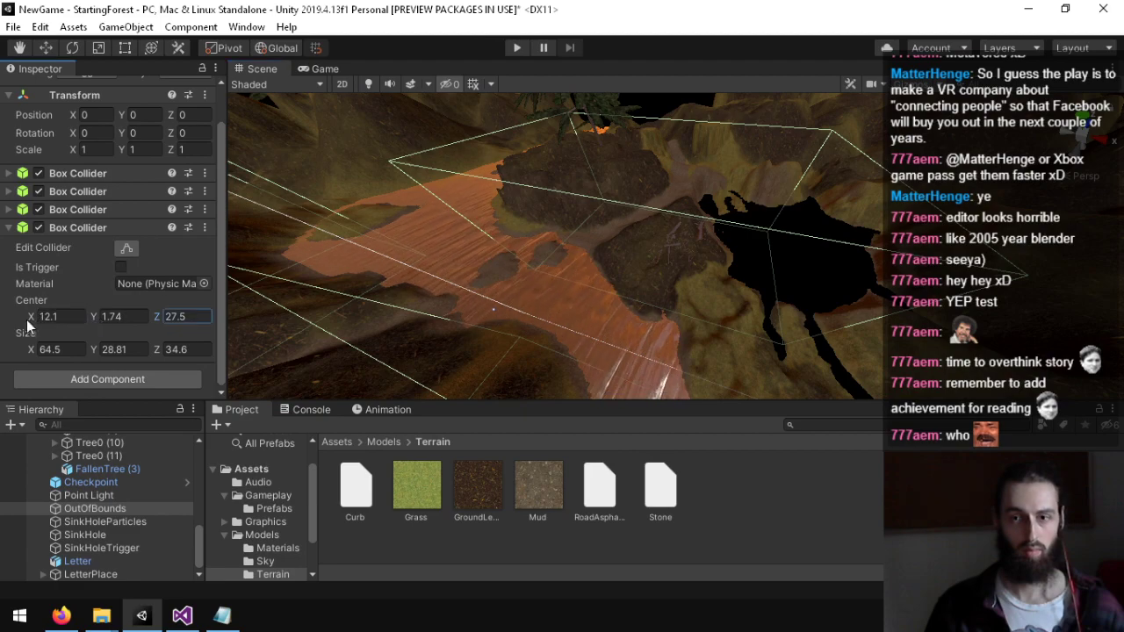
pyautogui.click(70, 349)
pyautogui.write('2')
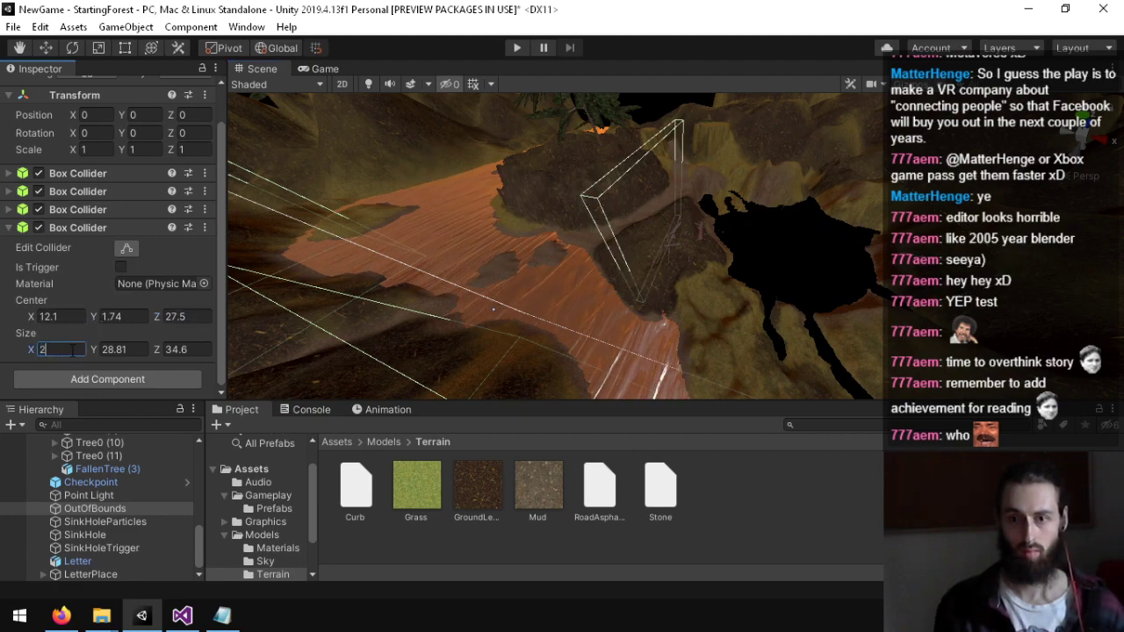
pyautogui.write('0')
pyautogui.press('Tab')
pyautogui.press('Tab')
pyautogui.write('20')
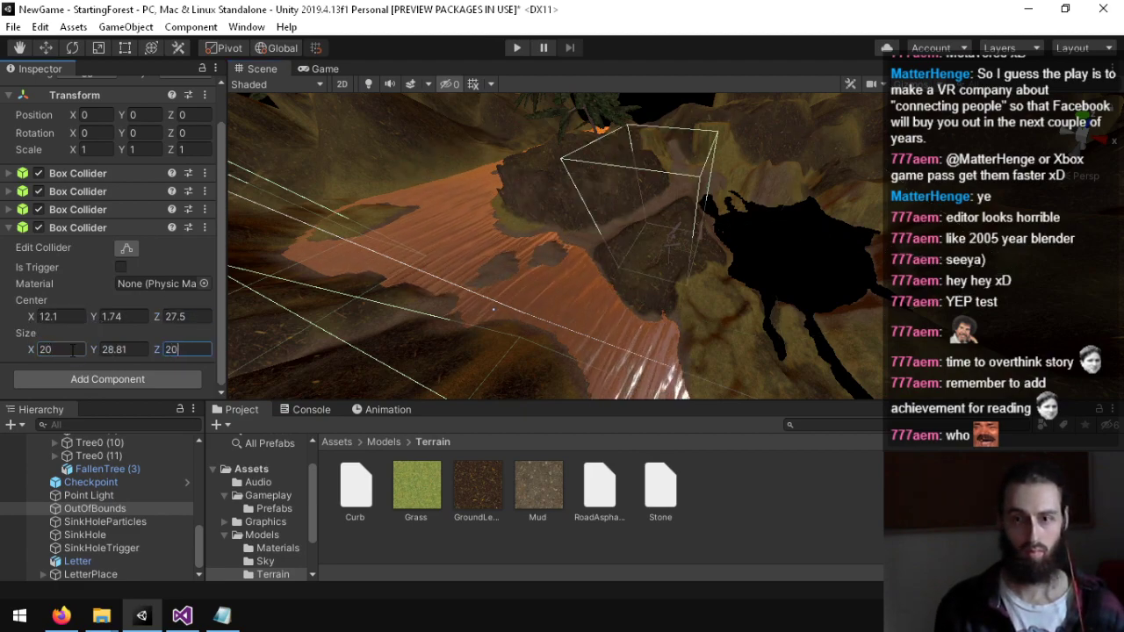
pyautogui.moveTo(543, 220); pyautogui.dragTo(317, 304, button='right')
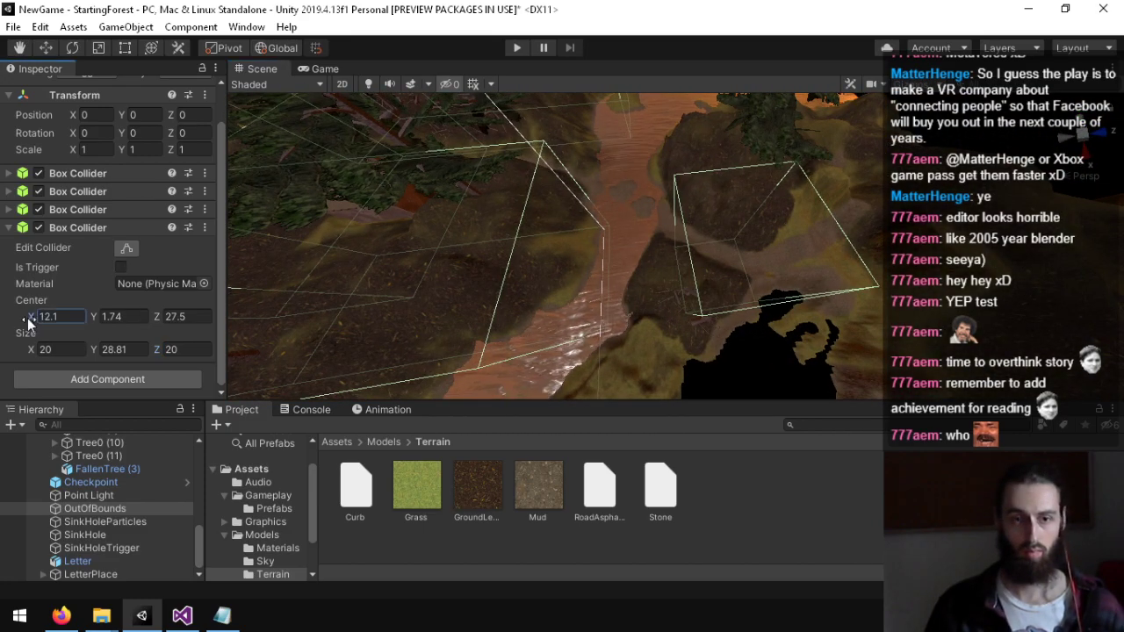
# Step: Move the new OutOfBounds Box Collider beside the sinkhole by setting its center to X 23.3 and Z 10.5
pyautogui.moveTo(27, 323); pyautogui.dragTo(1067, 325)
pyautogui.moveTo(76, 321); pyautogui.dragTo(61, 320)
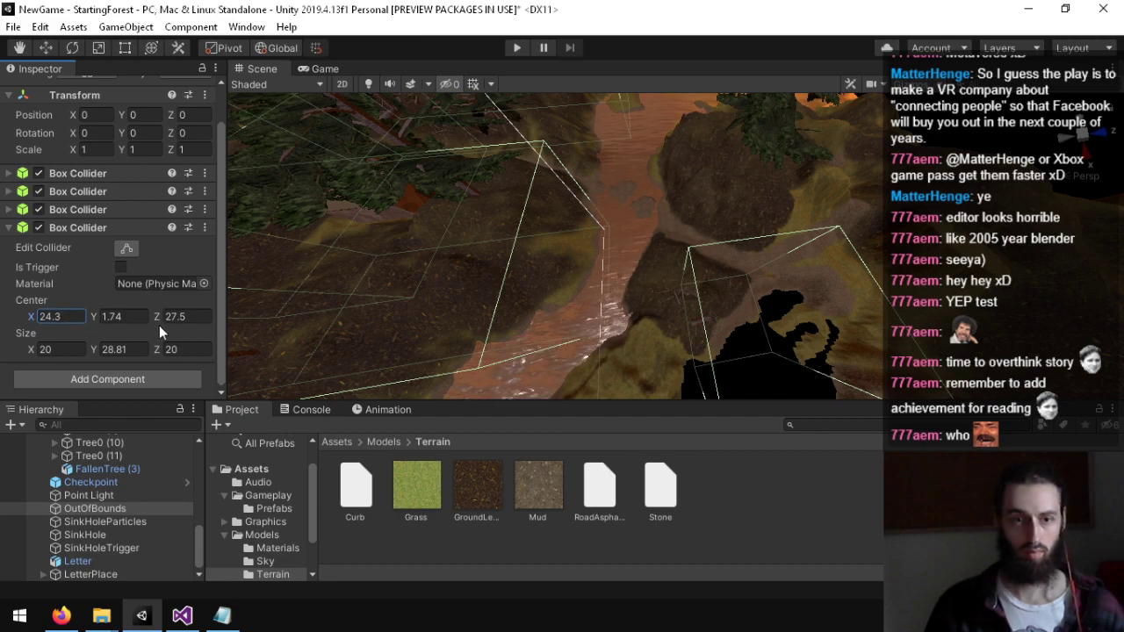
pyautogui.moveTo(156, 321); pyautogui.dragTo(68, 317)
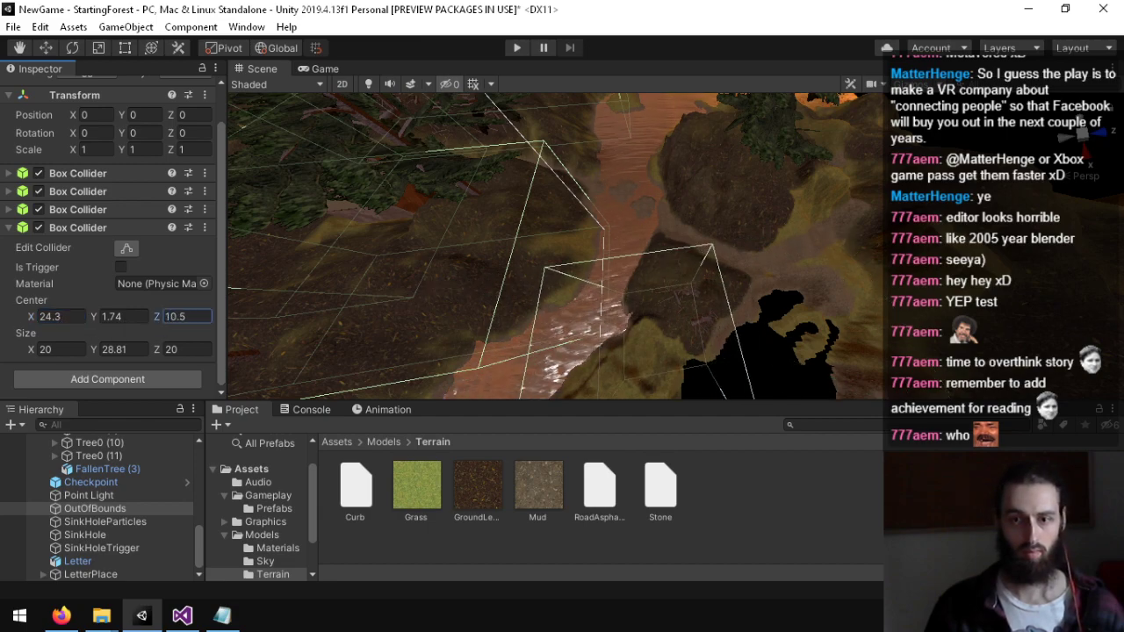
pyautogui.keyDown('alt'); pyautogui.moveTo(604, 276); pyautogui.dragTo(896, 287); pyautogui.keyUp('alt')
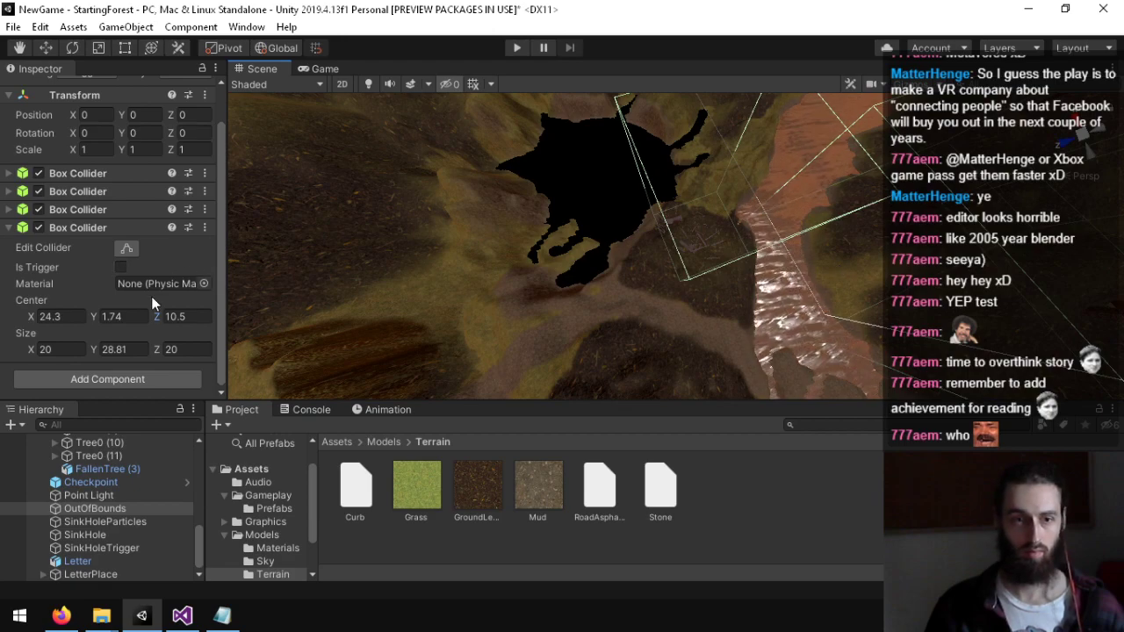
pyautogui.moveTo(46, 317); pyautogui.dragTo(27, 319)
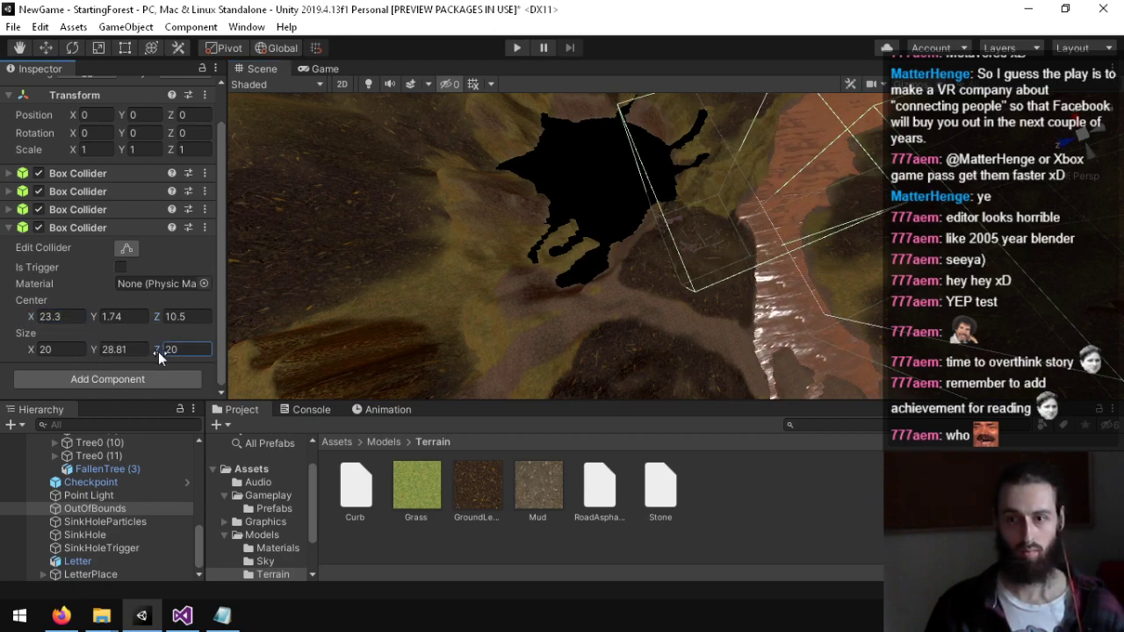
# Step: Lengthen the collider beside the sinkhole to 26.3 in Z and set its center Z to 9
pyautogui.moveTo(497, 219)
pyautogui.mouseDown(button='right')
pyautogui.moveTo(507, 214)
pyautogui.moveTo(480, 216)
pyautogui.mouseUp(button='right')
pyautogui.moveTo(157, 317)
pyautogui.mouseDown()
pyautogui.moveTo(170, 320)
pyautogui.moveTo(153, 317)
pyautogui.mouseUp()
pyautogui.moveTo(421, 206); pyautogui.dragTo(286, 264, button='right')
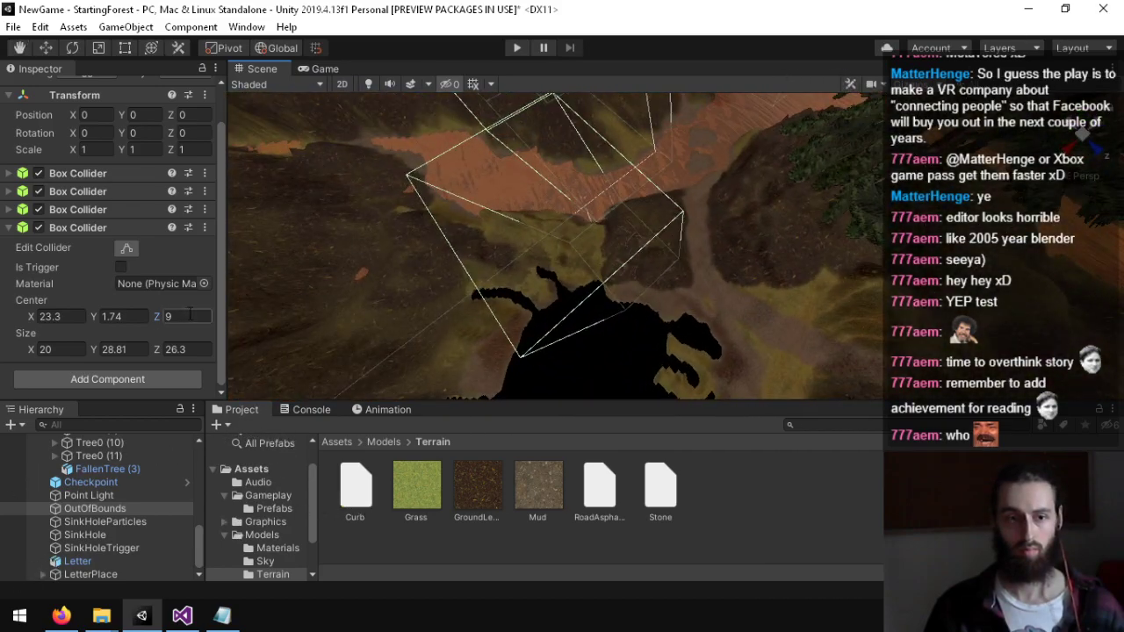
# Step: Paste the copied collider as a fifth Box Collider on OutOfBounds and collapse the other colliders
pyautogui.rightClick(194, 234)
pyautogui.click(277, 382)
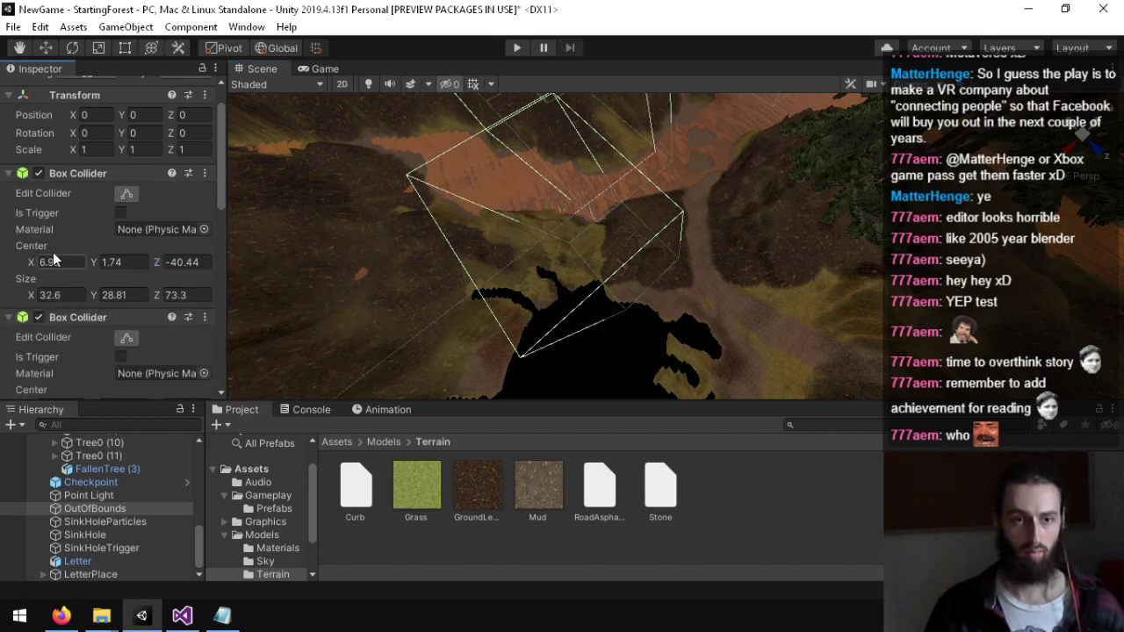
pyautogui.scroll(-10, 91, 222)
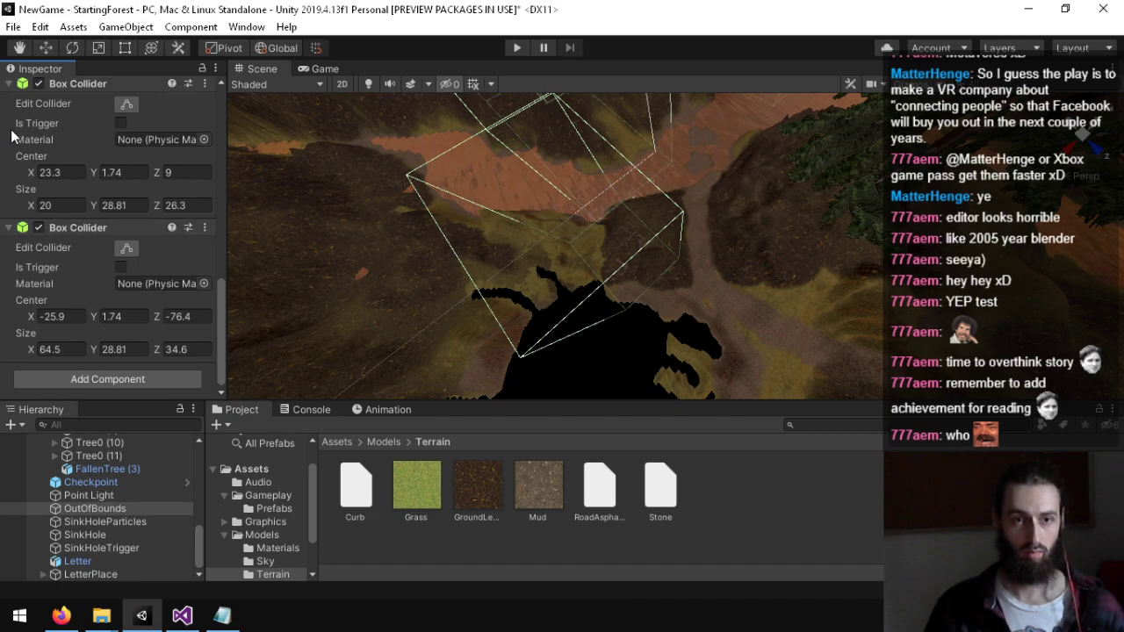
pyautogui.scroll(3, 28, 179)
pyautogui.scroll(4, 79, 257)
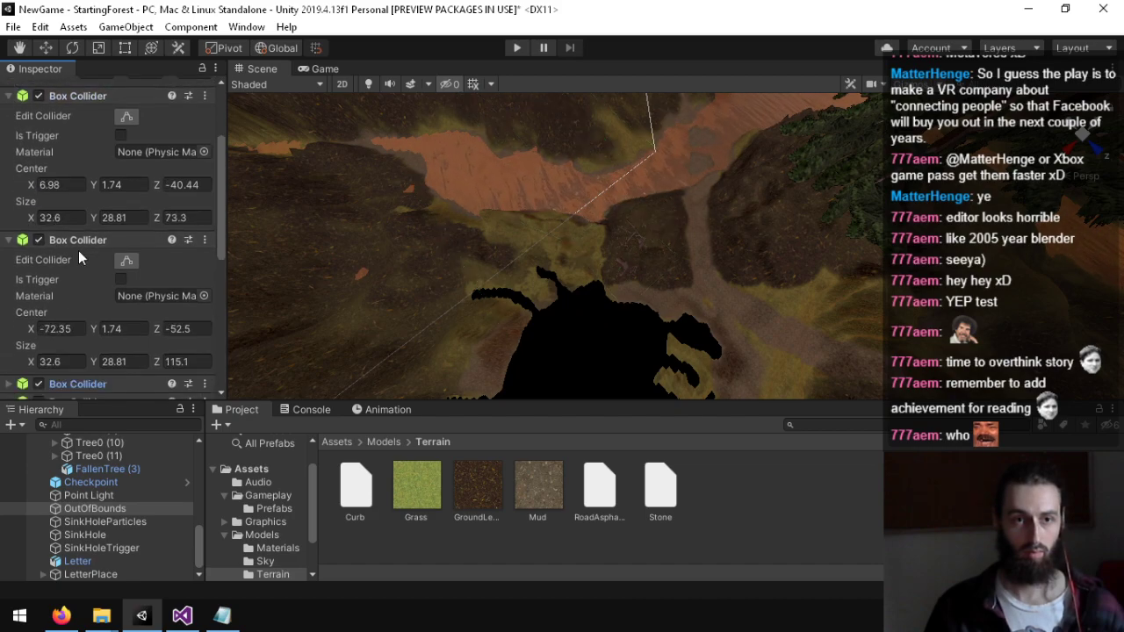
pyautogui.click(16, 245)
pyautogui.scroll(3, 14, 184)
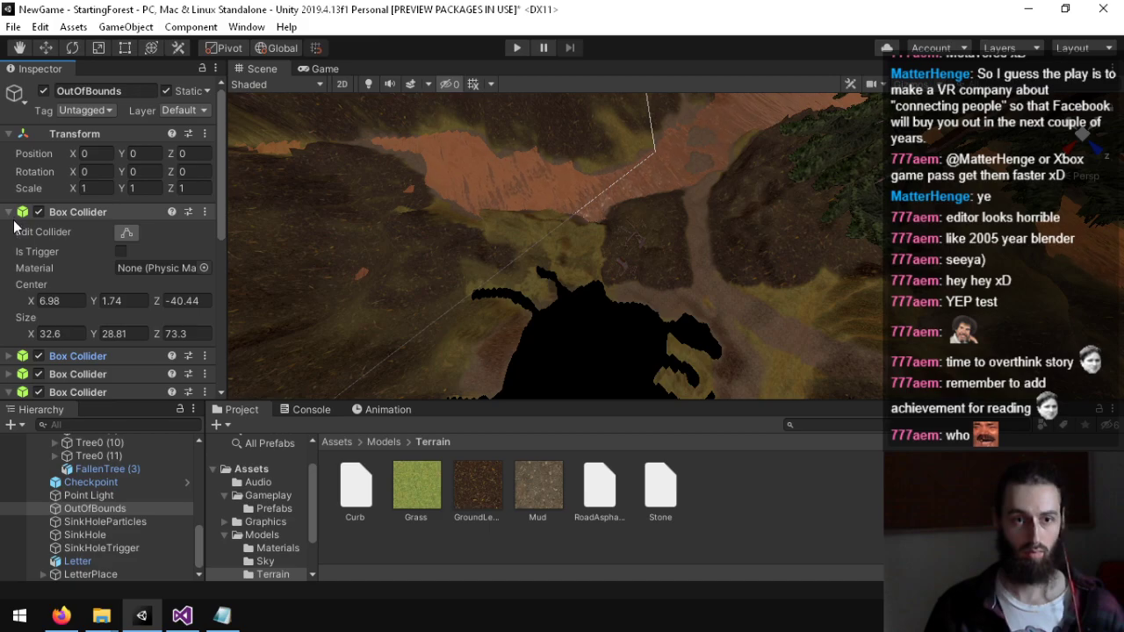
pyautogui.click(14, 211)
pyautogui.scroll(-4, 30, 253)
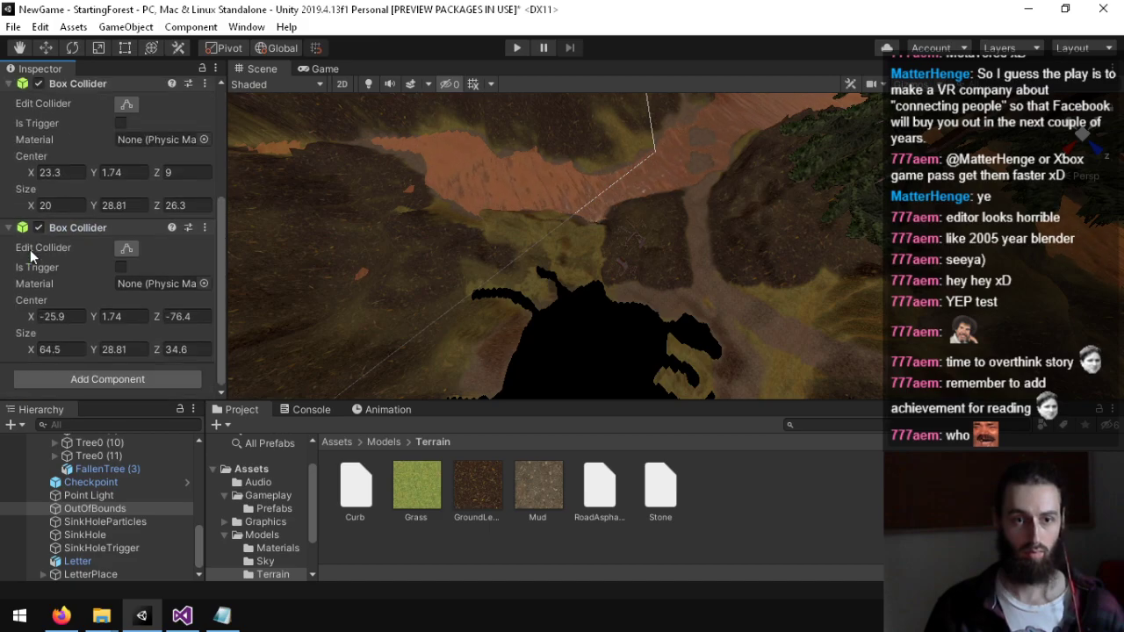
pyautogui.click(8, 84)
# Step: Try moving the pasted fifth Box Collider along X, and remove that component from OutOfBounds
pyautogui.moveTo(509, 195); pyautogui.dragTo(204, 109, button='right')
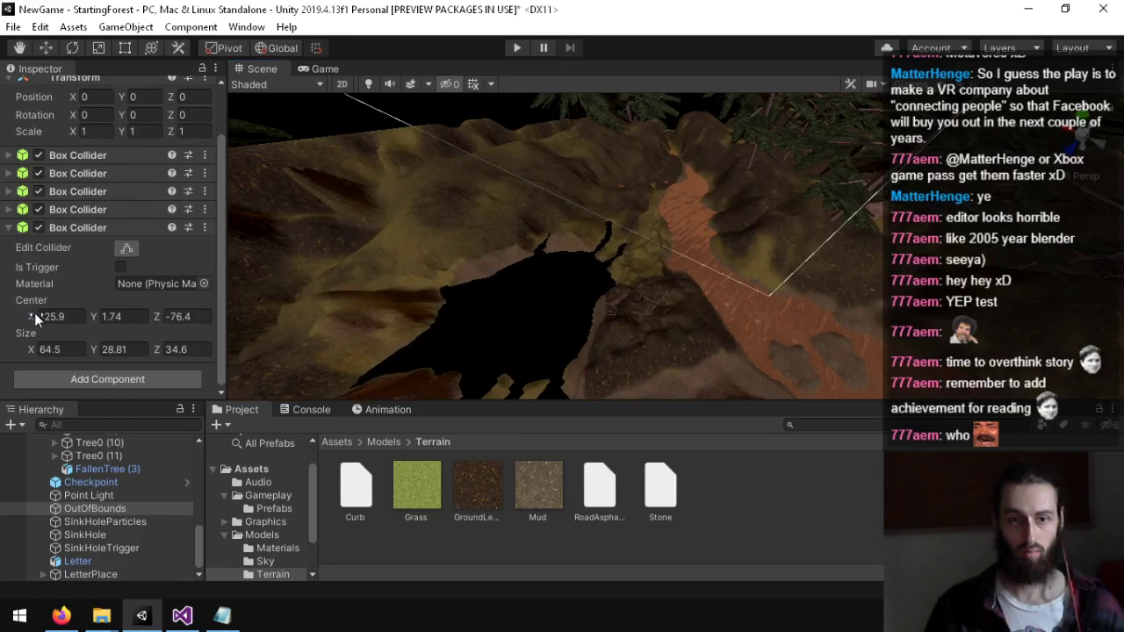
pyautogui.moveTo(1098, 226); pyautogui.dragTo(565, 242, button='right')
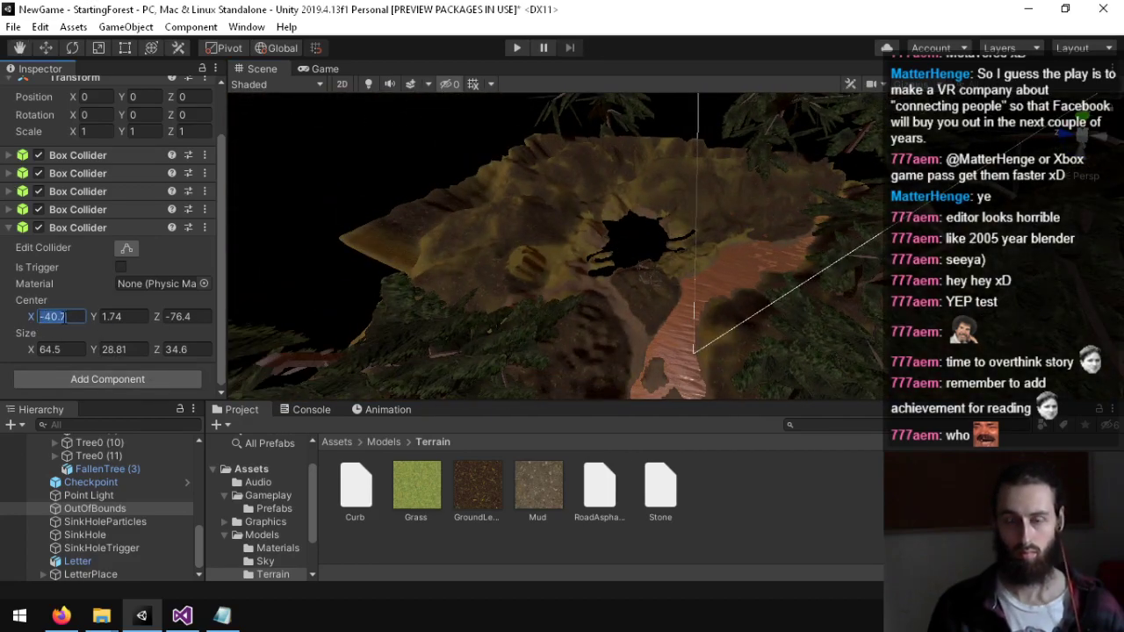
pyautogui.moveTo(279, 314); pyautogui.dragTo(283, 238, button='right')
pyautogui.scroll(2, 67, 274)
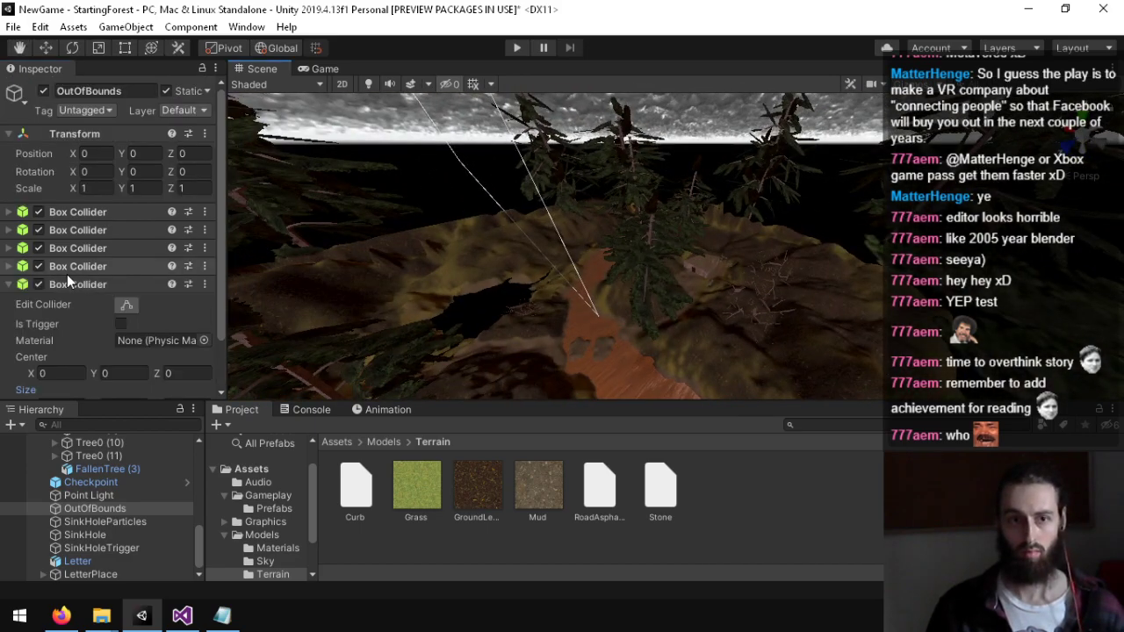
pyautogui.scroll(-2, 86, 281)
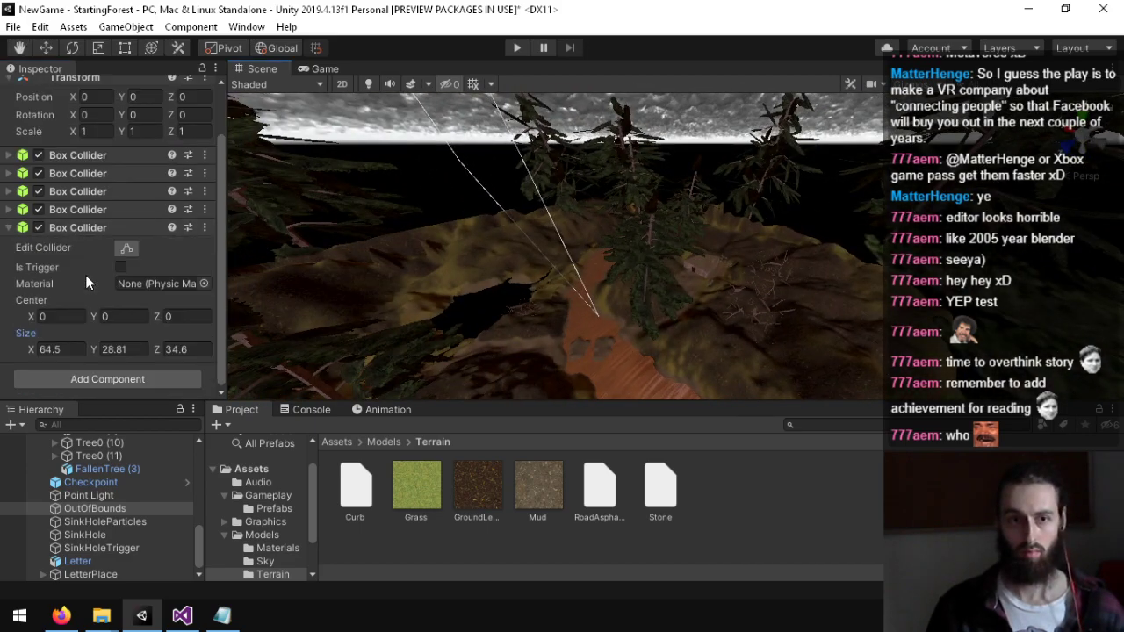
pyautogui.rightClick(42, 226)
pyautogui.click(130, 293)
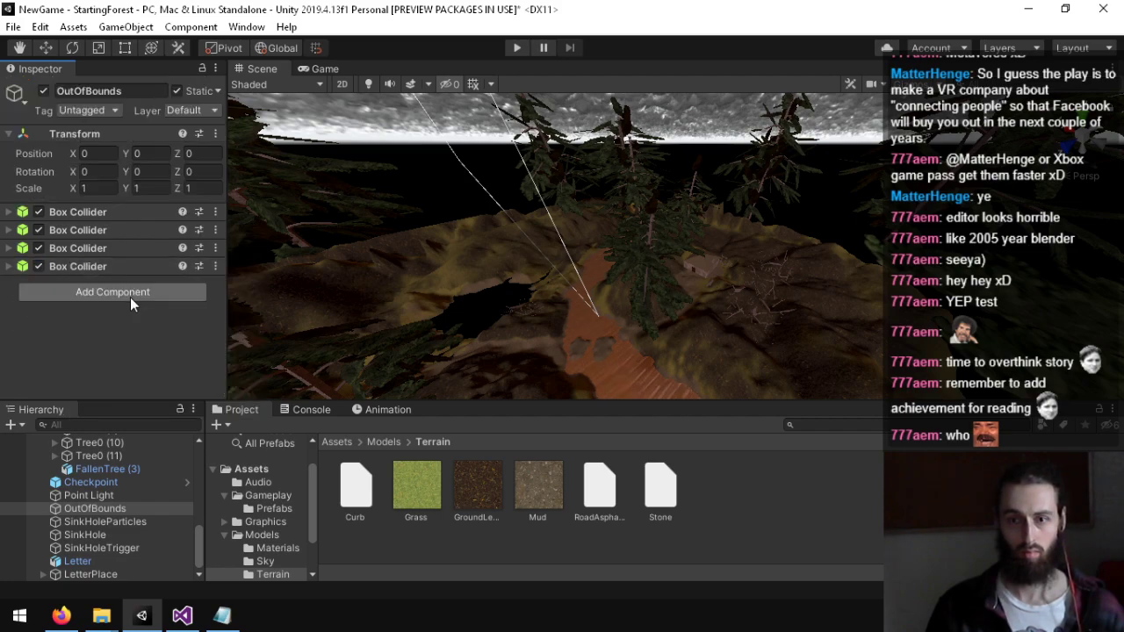
# Step: Paste the copied collider onto OutOfBounds again as a new component and expand its settings
pyautogui.click(10, 268)
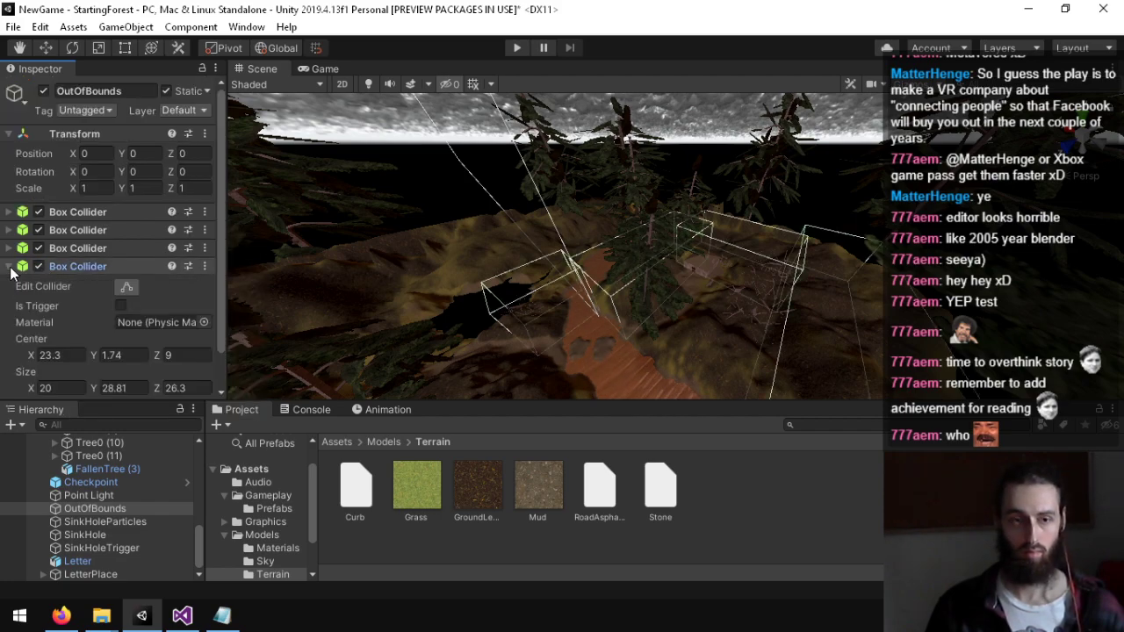
pyautogui.click(140, 267)
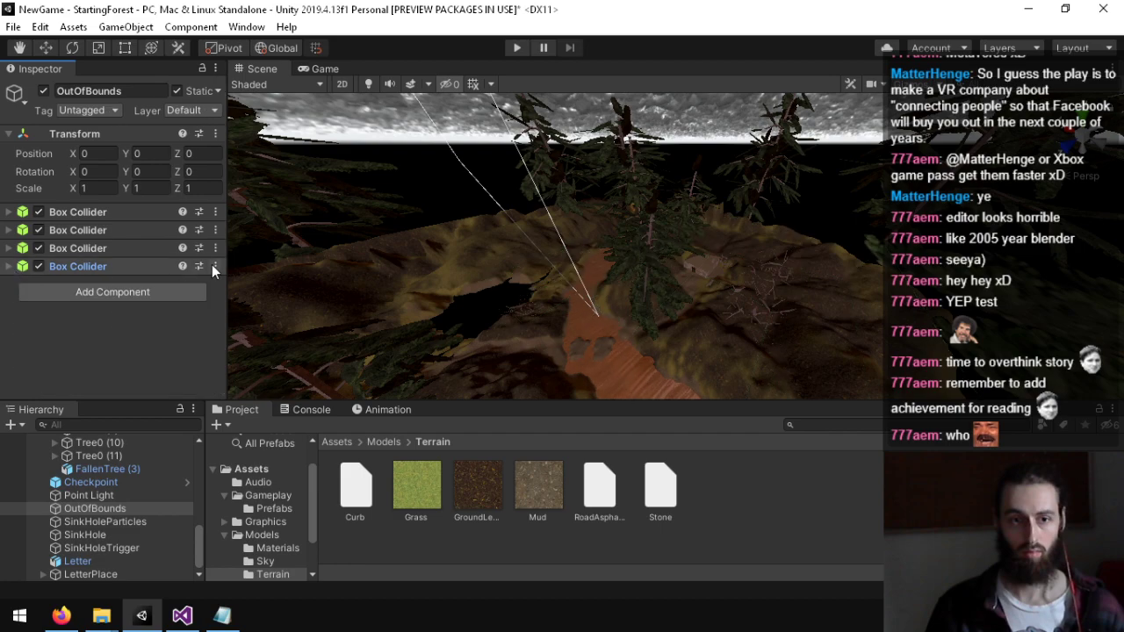
pyautogui.click(214, 267)
pyautogui.click(293, 419)
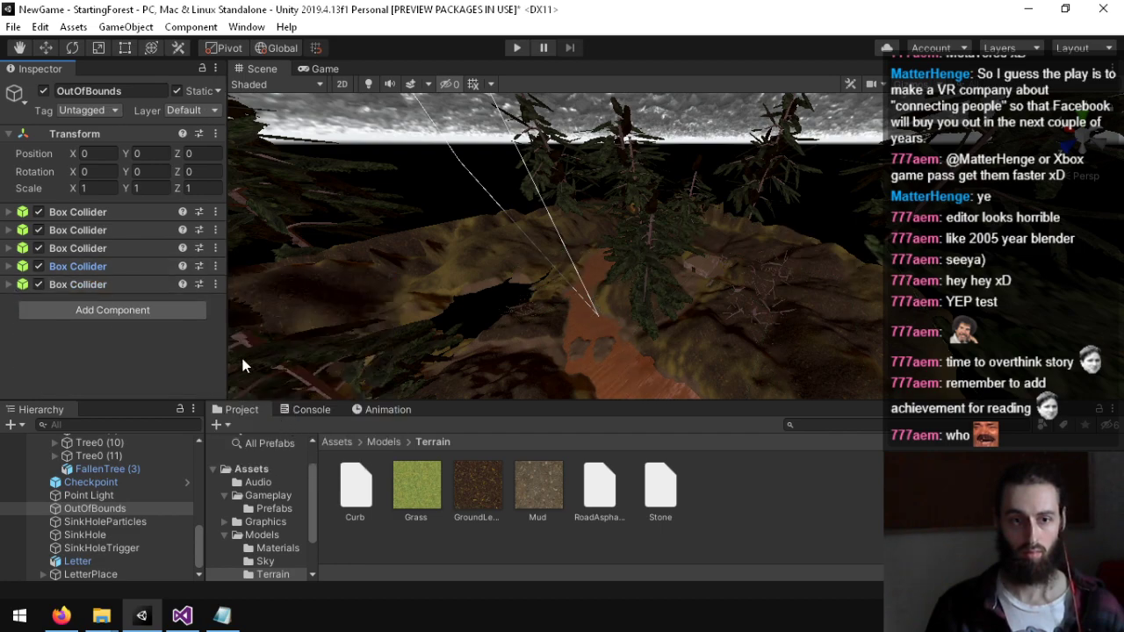
pyautogui.click(9, 288)
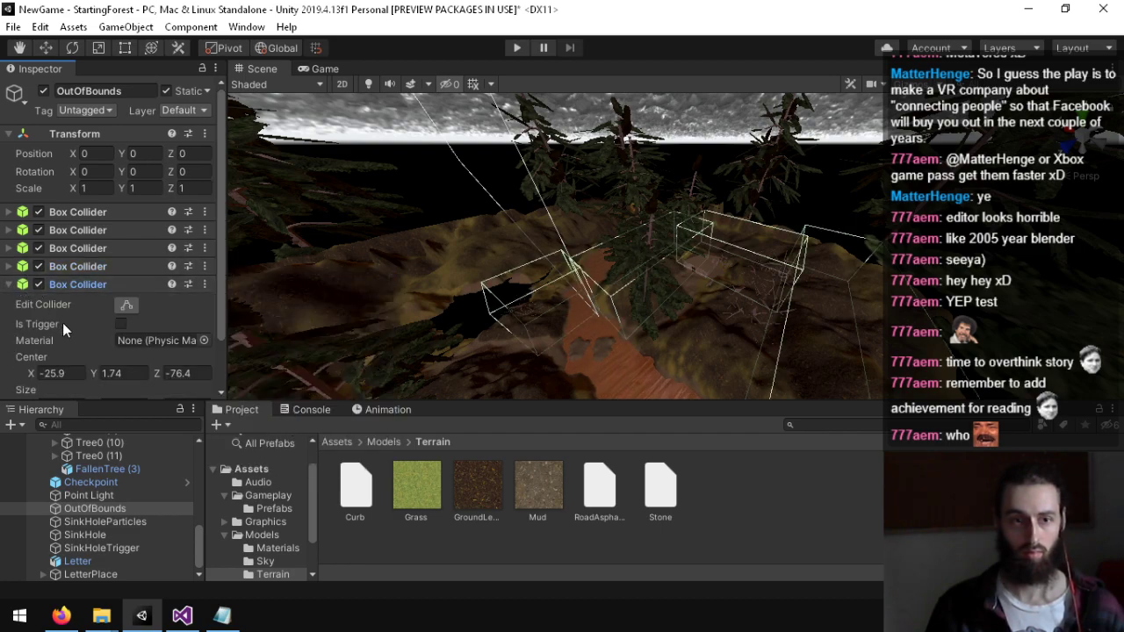
# Step: Set the pasted Box Collider's X size to 30 and its center to X -12.7 and Z 49.1
pyautogui.scroll(-2, 79, 320)
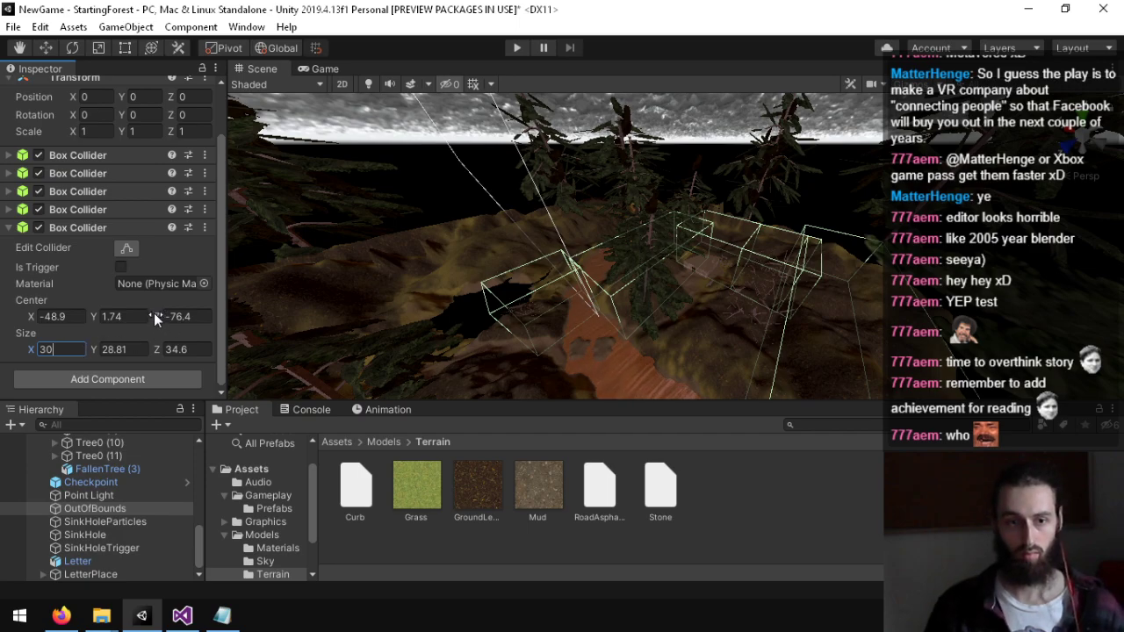
pyautogui.moveTo(156, 316); pyautogui.dragTo(487, 320)
pyautogui.moveTo(487, 320); pyautogui.dragTo(872, 301, button='right')
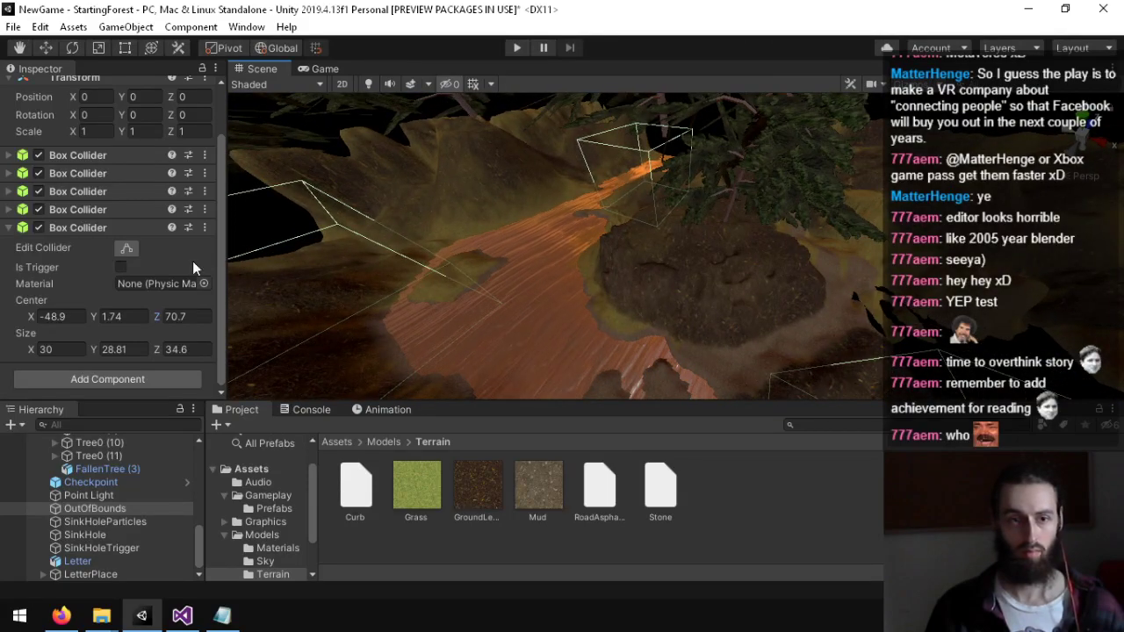
pyautogui.moveTo(157, 312); pyautogui.dragTo(85, 310)
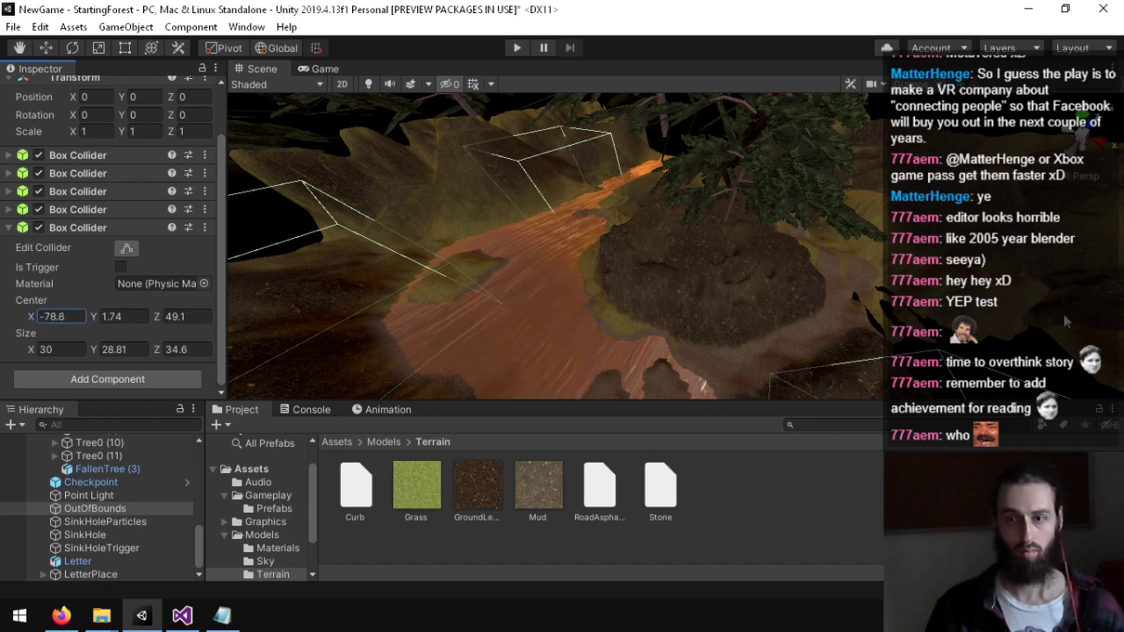
pyautogui.moveTo(1063, 315); pyautogui.dragTo(140, 327)
# Step: Shift the pasted Box Collider onto the hill beside the path with its center at X -27 and Z 31.9
pyautogui.moveTo(809, 240); pyautogui.dragTo(679, 292, button='right')
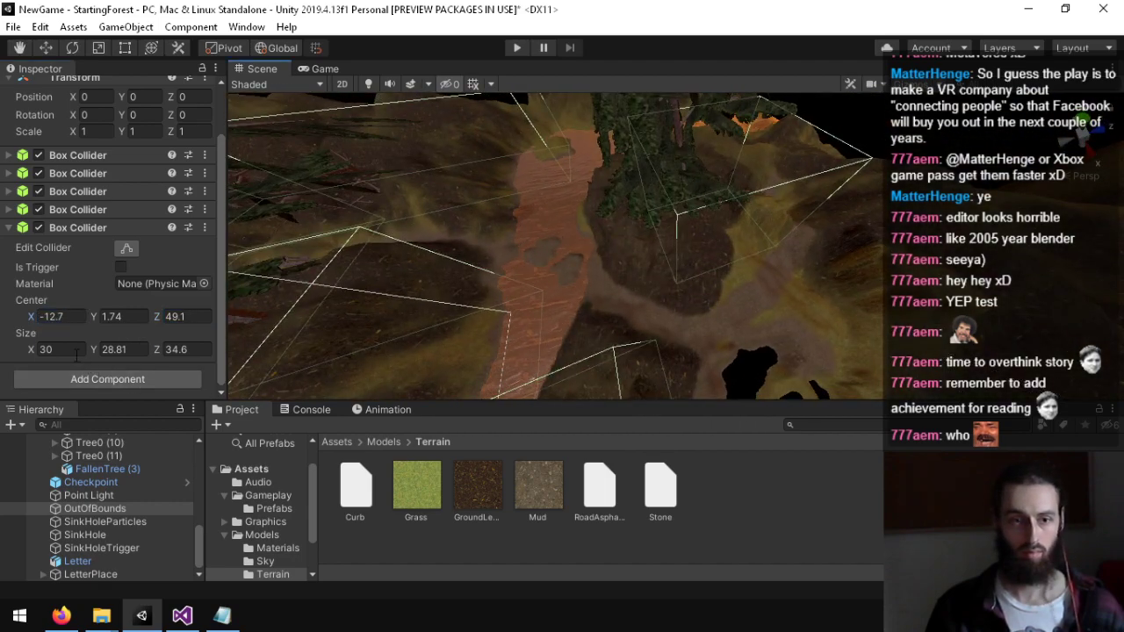
pyautogui.moveTo(160, 316); pyautogui.dragTo(116, 316)
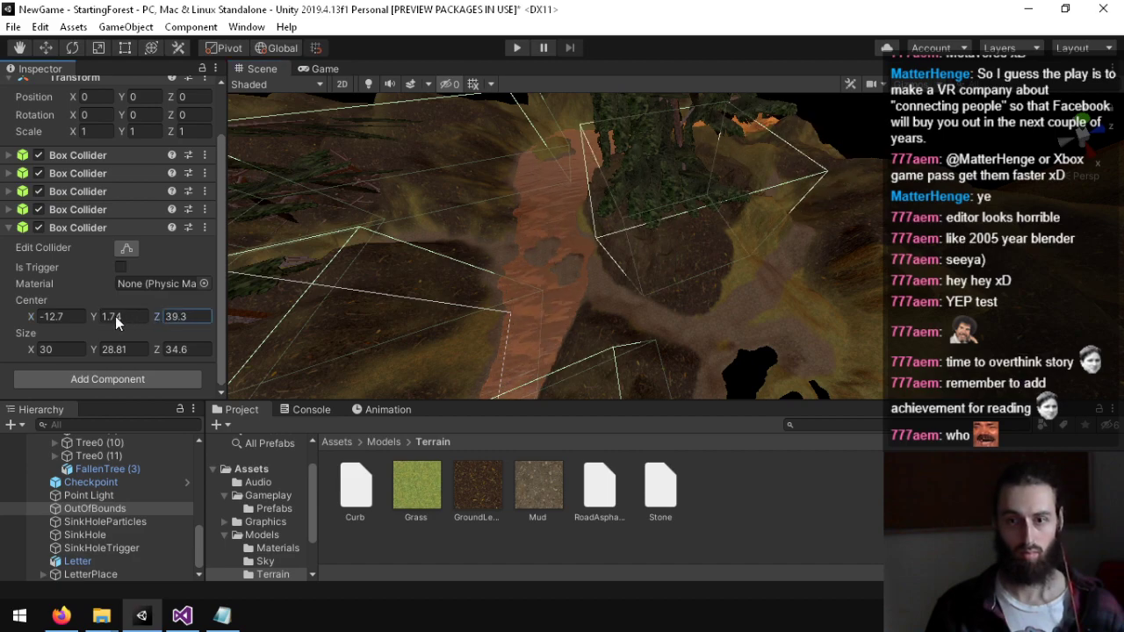
pyautogui.moveTo(548, 184); pyautogui.dragTo(742, 186, button='right')
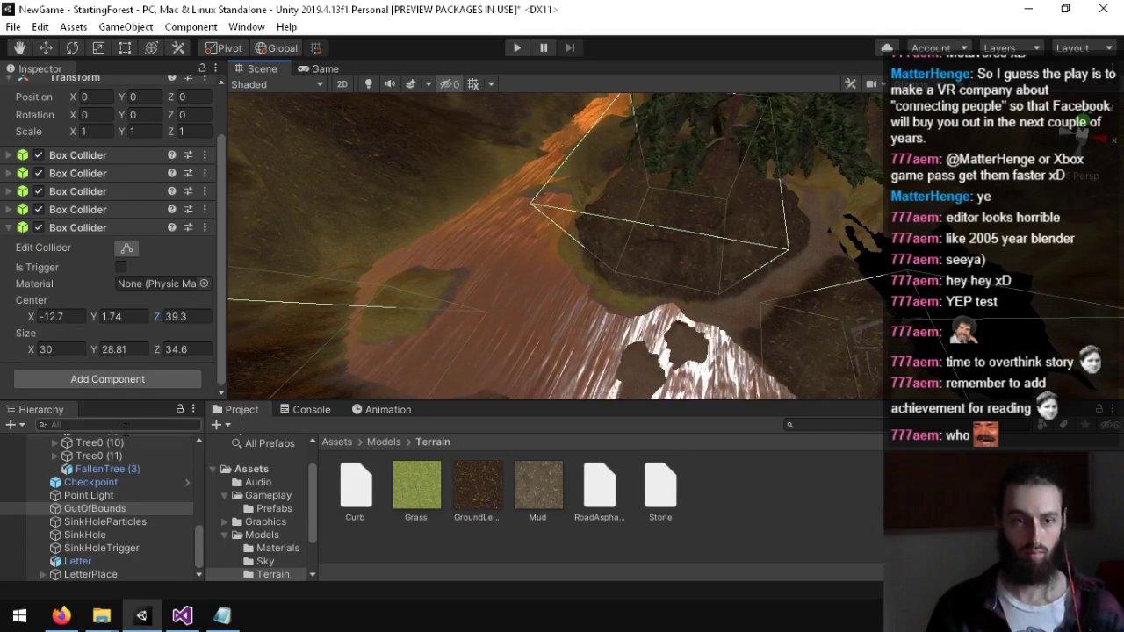
pyautogui.moveTo(33, 318); pyautogui.dragTo(1081, 325)
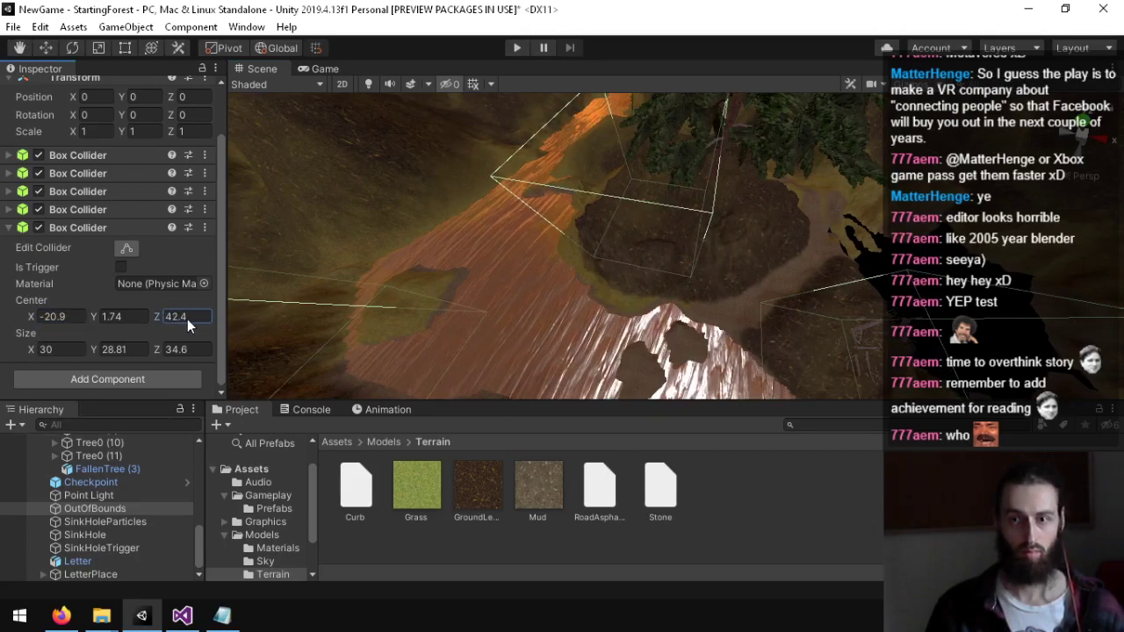
pyautogui.moveTo(465, 253); pyautogui.dragTo(632, 188, button='right')
pyautogui.moveTo(37, 318); pyautogui.dragTo(12, 318)
pyautogui.moveTo(606, 244); pyautogui.dragTo(620, 198, button='right')
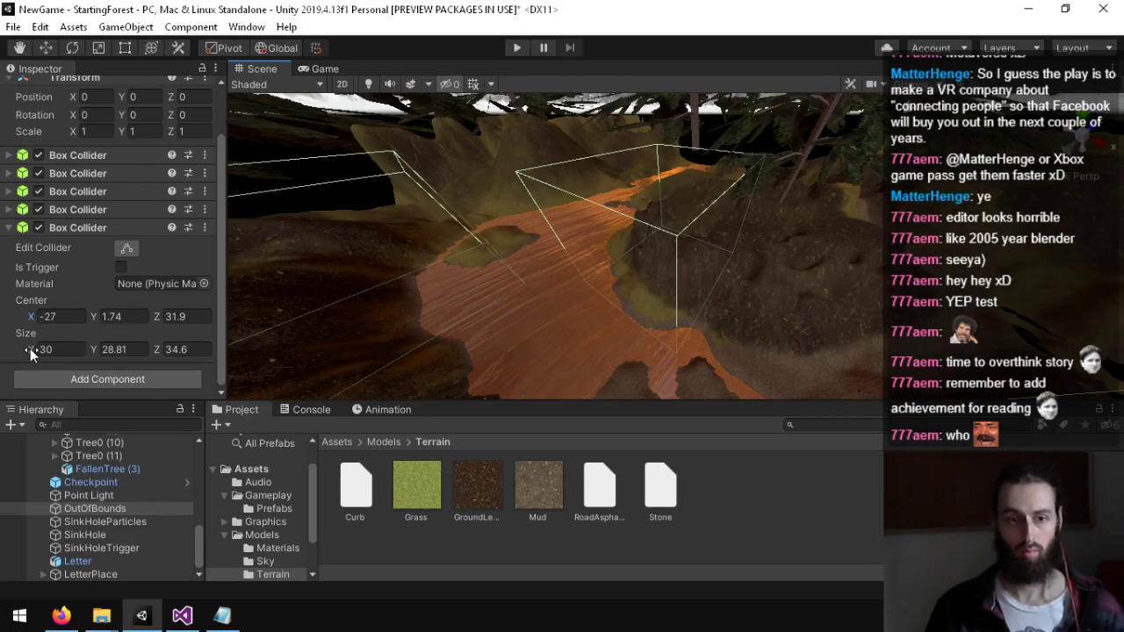
# Step: Lower the SinkHoleParticles object into the sinkhole to a Y position of -0.3
pyautogui.moveTo(363, 249); pyautogui.dragTo(931, 17, button='right')
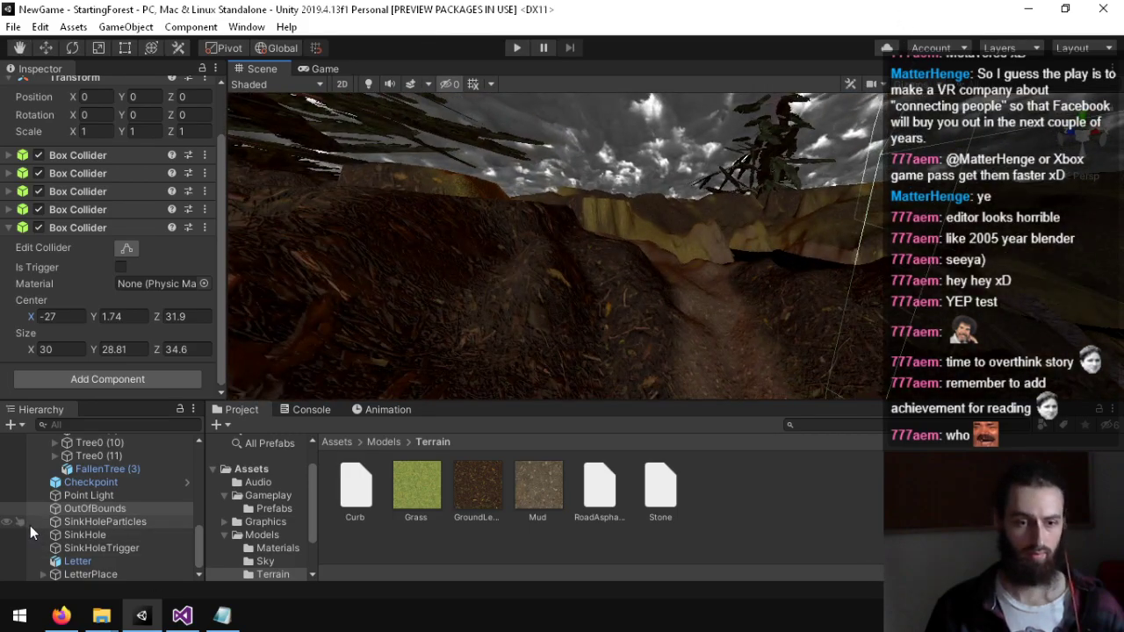
pyautogui.click(105, 522)
pyautogui.moveTo(772, 317); pyautogui.dragTo(733, 290, button='right')
pyautogui.press('w')
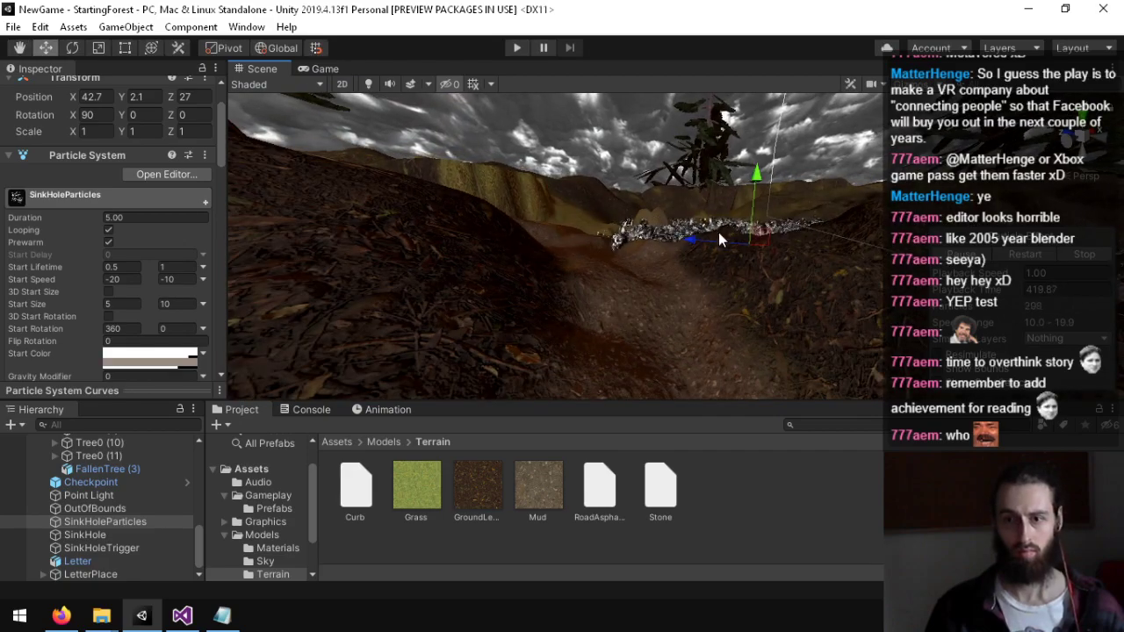
pyautogui.moveTo(760, 169); pyautogui.dragTo(760, 181)
pyautogui.moveTo(759, 182); pyautogui.dragTo(817, 369, button='right')
pyautogui.moveTo(908, 334); pyautogui.dragTo(640, 351, button='right')
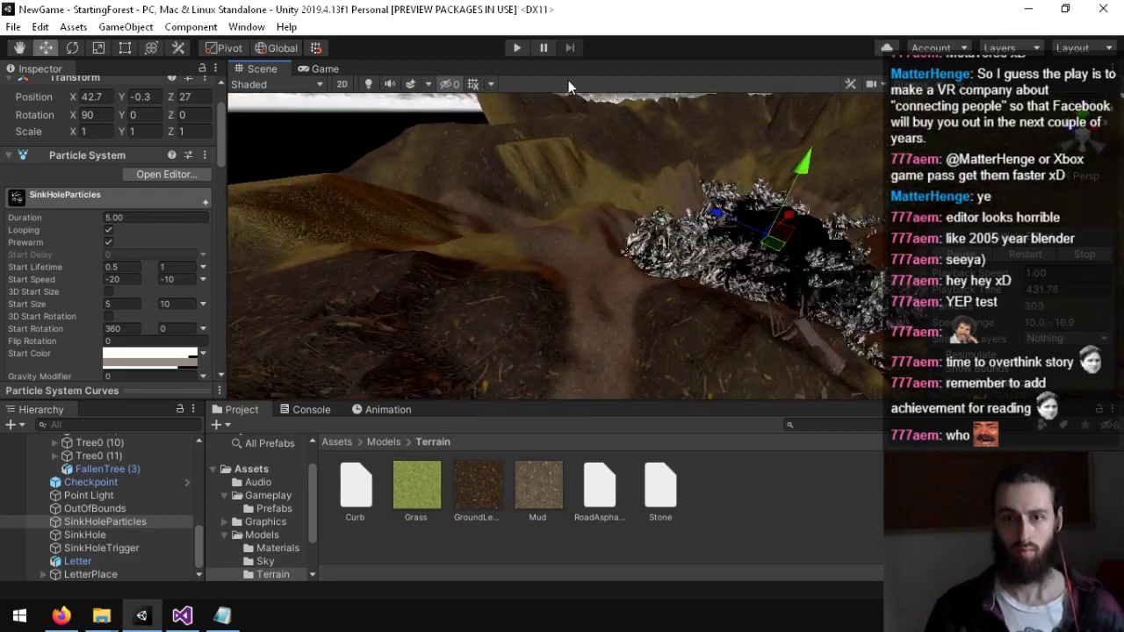
# Step: Playtest the scene by picking up the supply list note and walking up to the letter on the table
pyautogui.click(517, 48)
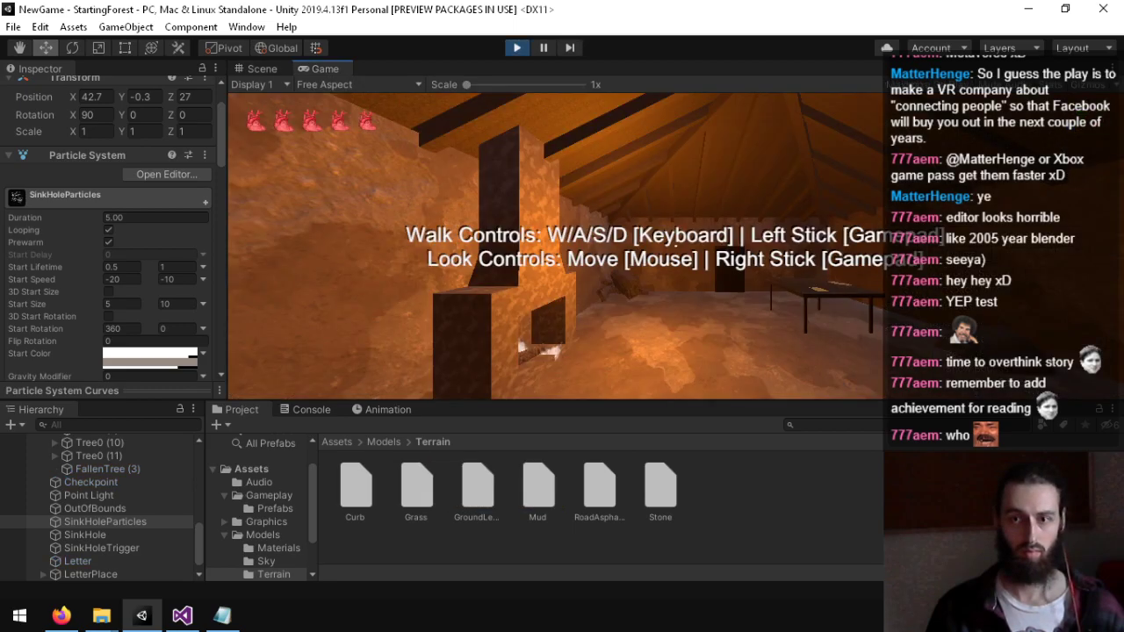
pyautogui.press('w')
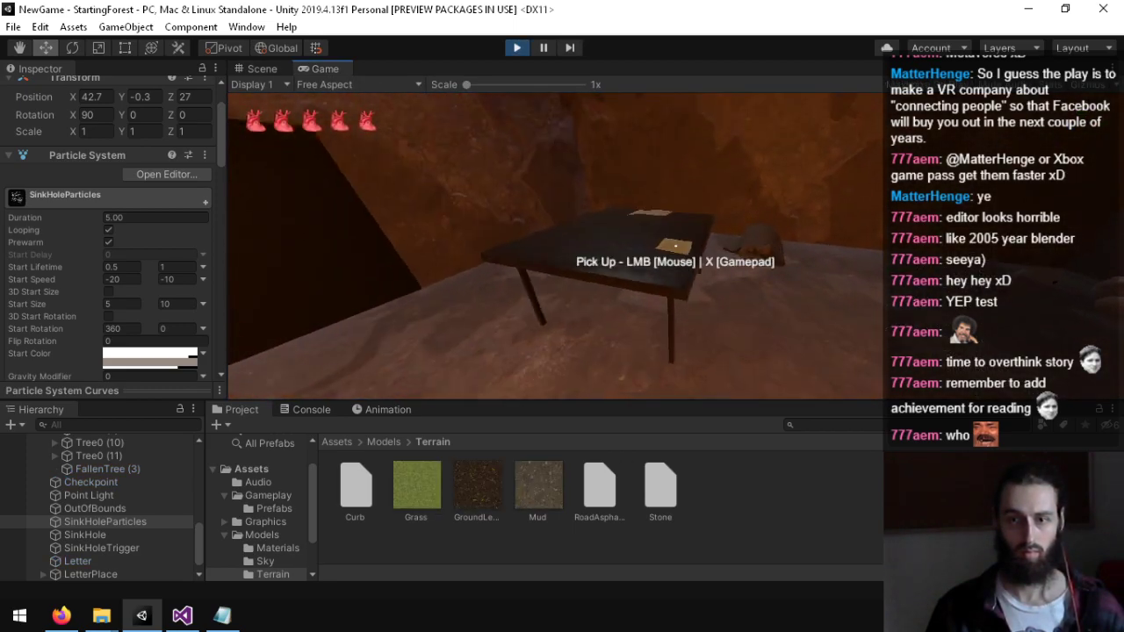
pyautogui.click(675, 246)
pyautogui.press('w')
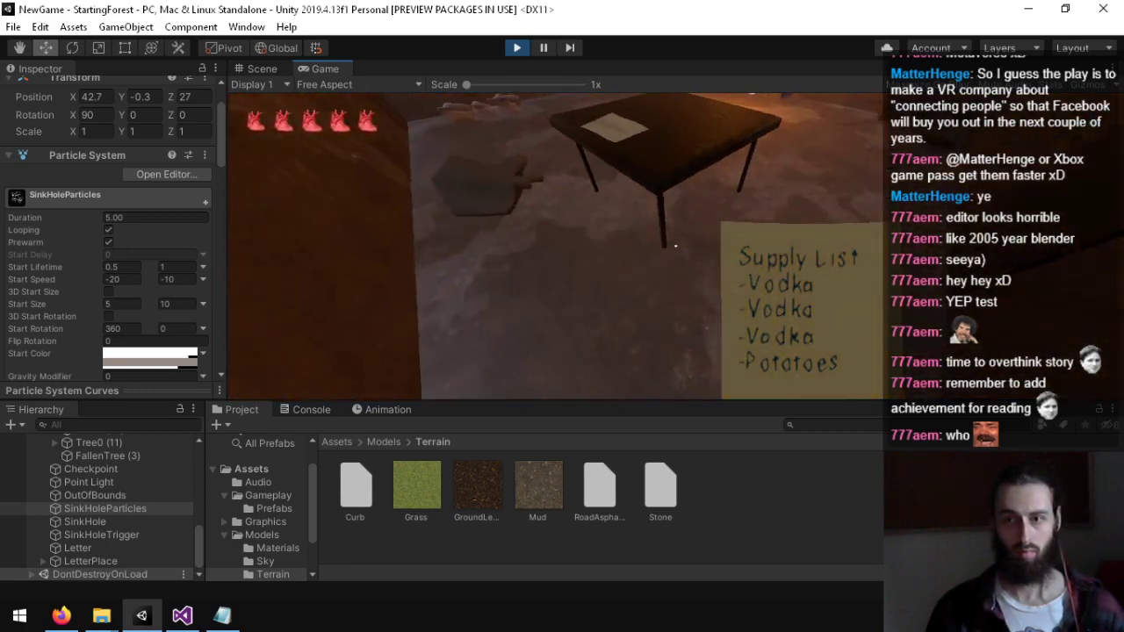
# Step: Release the game's cursor and select the MontgomeryLetter material in the Models/Materials folder
pyautogui.press('super')
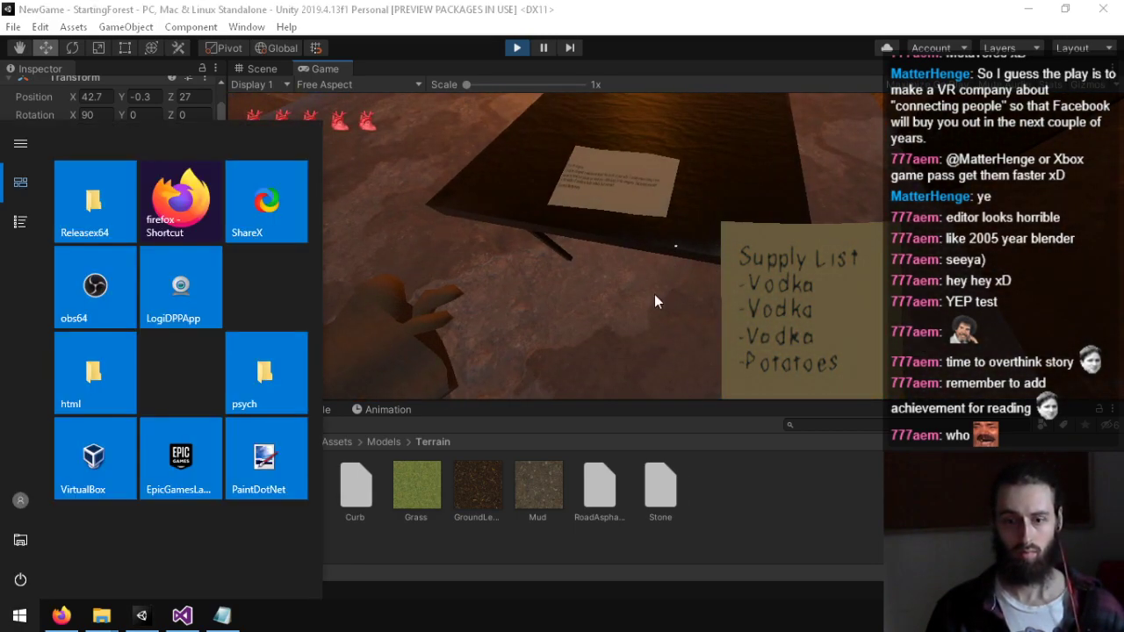
pyautogui.click(778, 525)
pyautogui.click(275, 549)
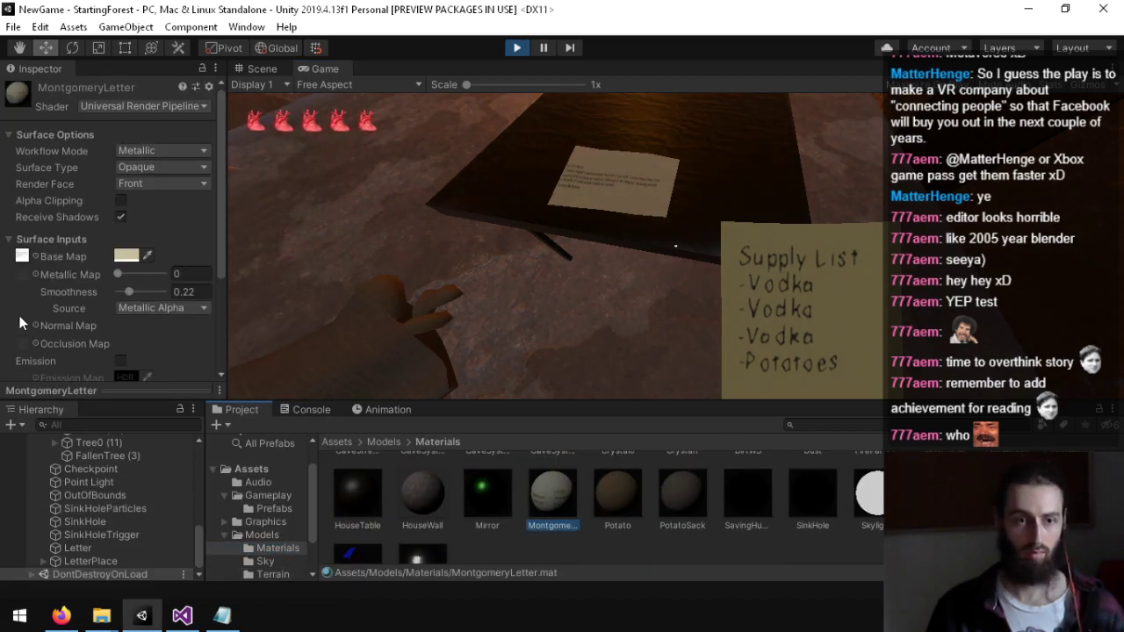
# Step: Assign the grass_norm texture as the MontgomeryLetter material's normal map with a strength of 0.1
pyautogui.click(35, 326)
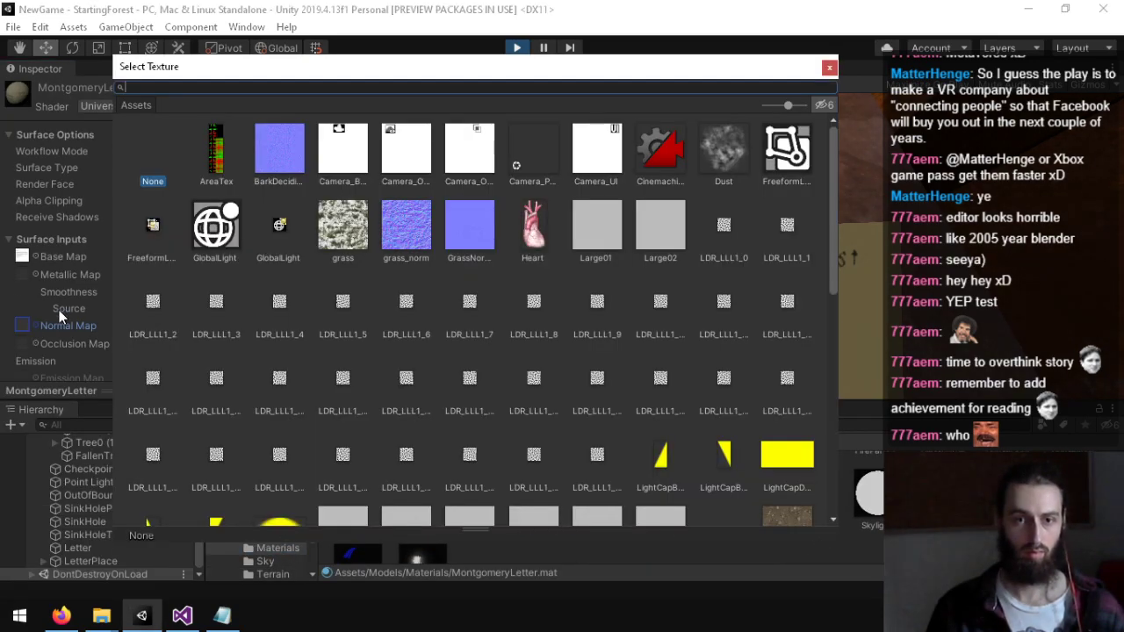
pyautogui.doubleClick(412, 214)
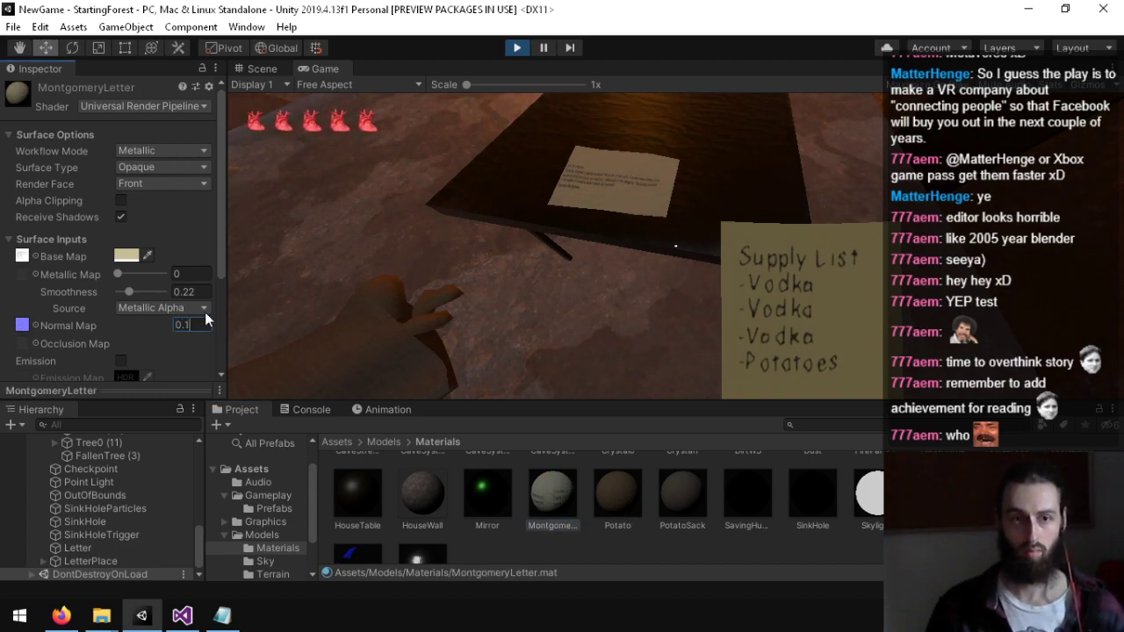
# Step: Resume the playtest by leaving the house and following the forest path to the stream and its rocks
pyautogui.click(583, 187)
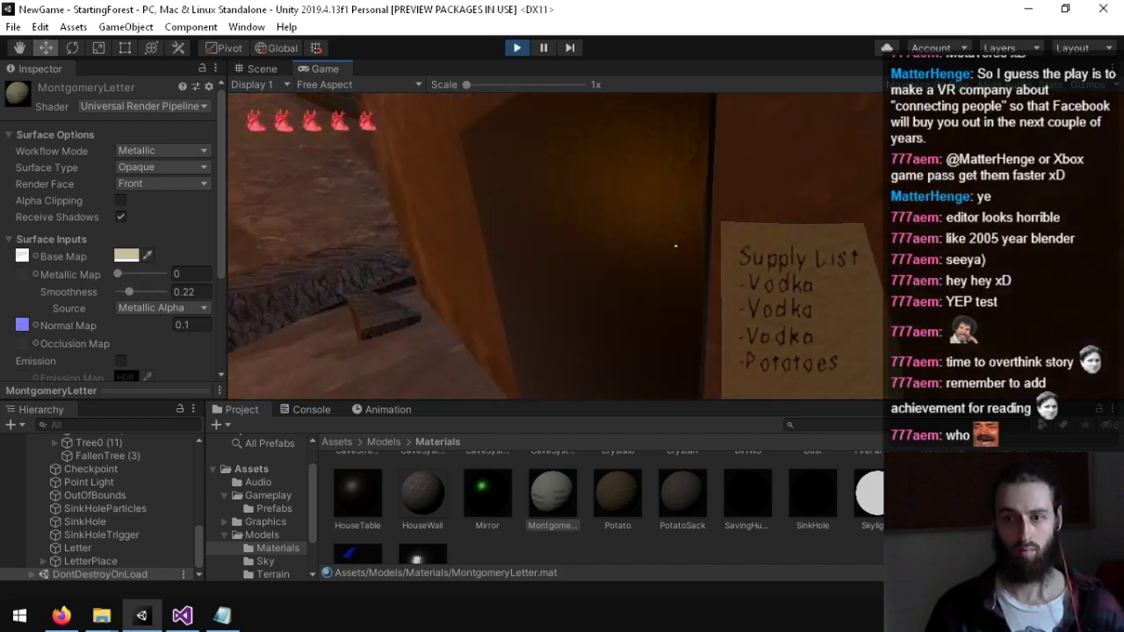
pyautogui.press('w')
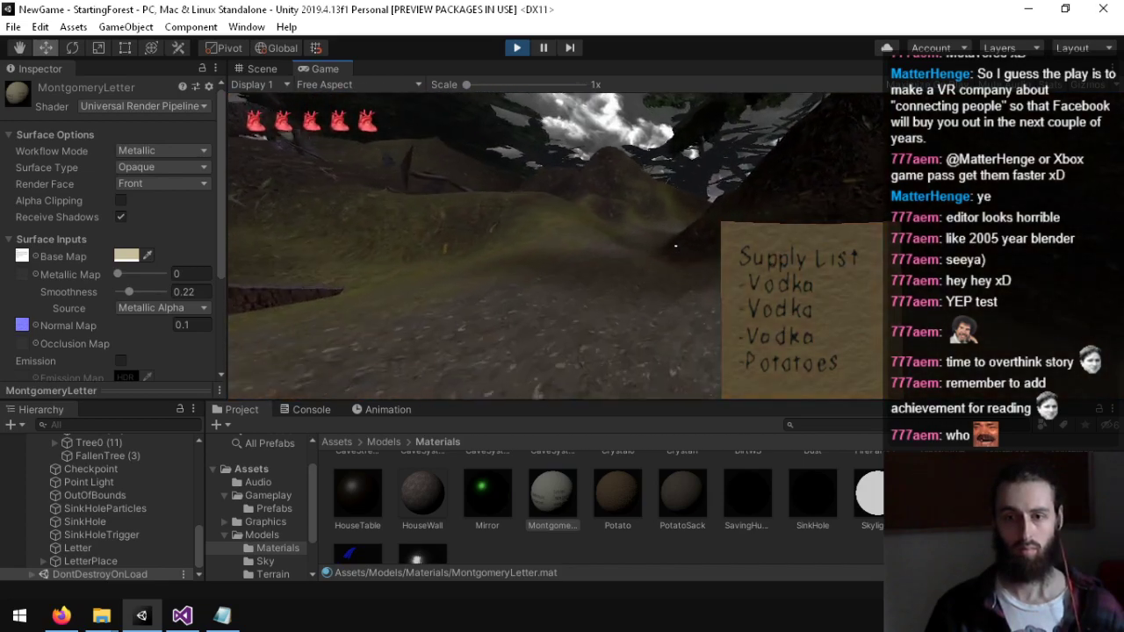
pyautogui.press('w')
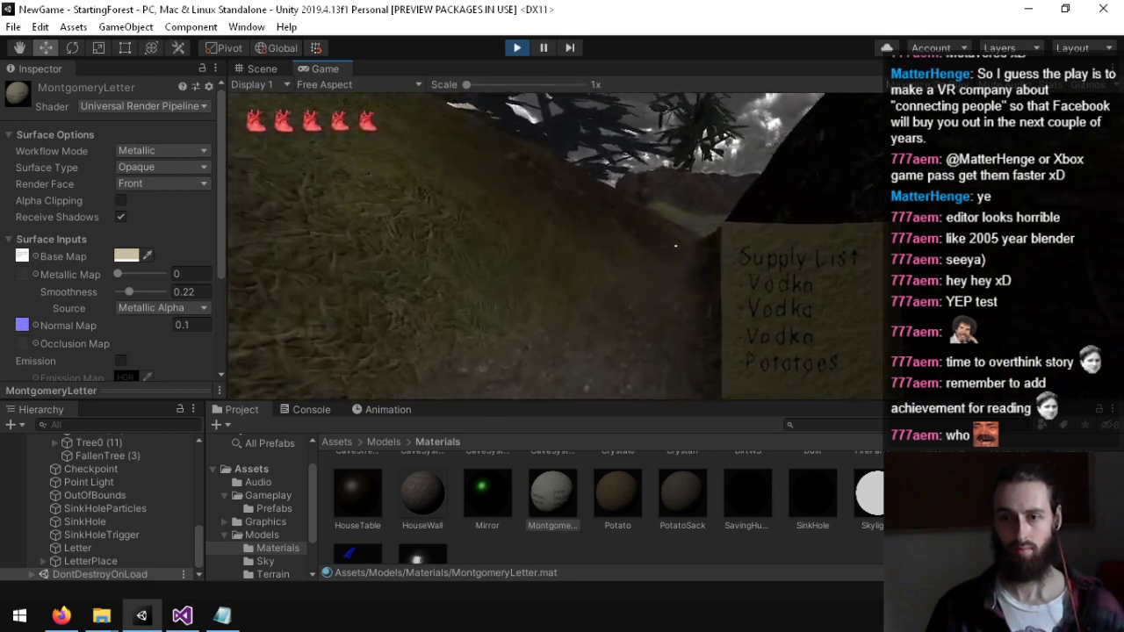
pyautogui.press('w')
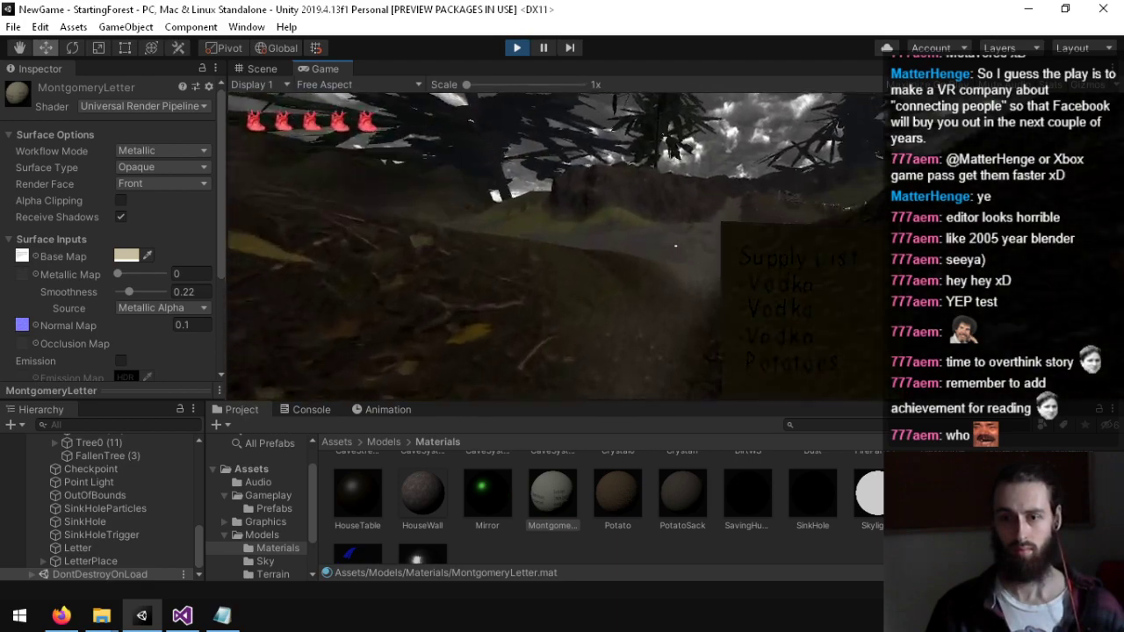
pyautogui.press('w')
pyautogui.press('w')
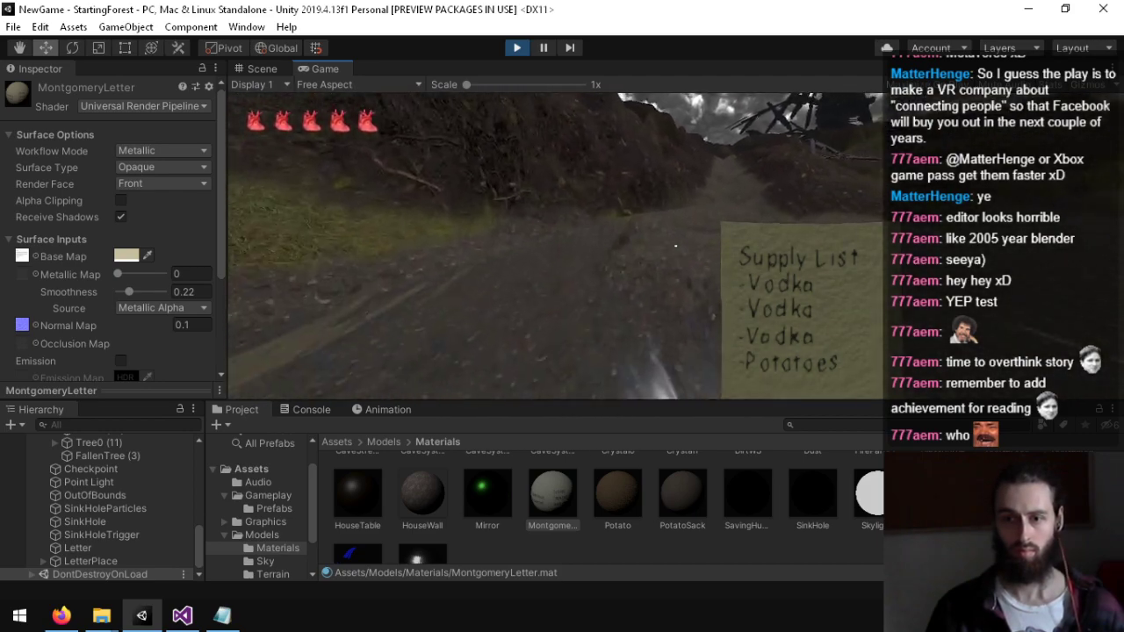
pyautogui.press('w')
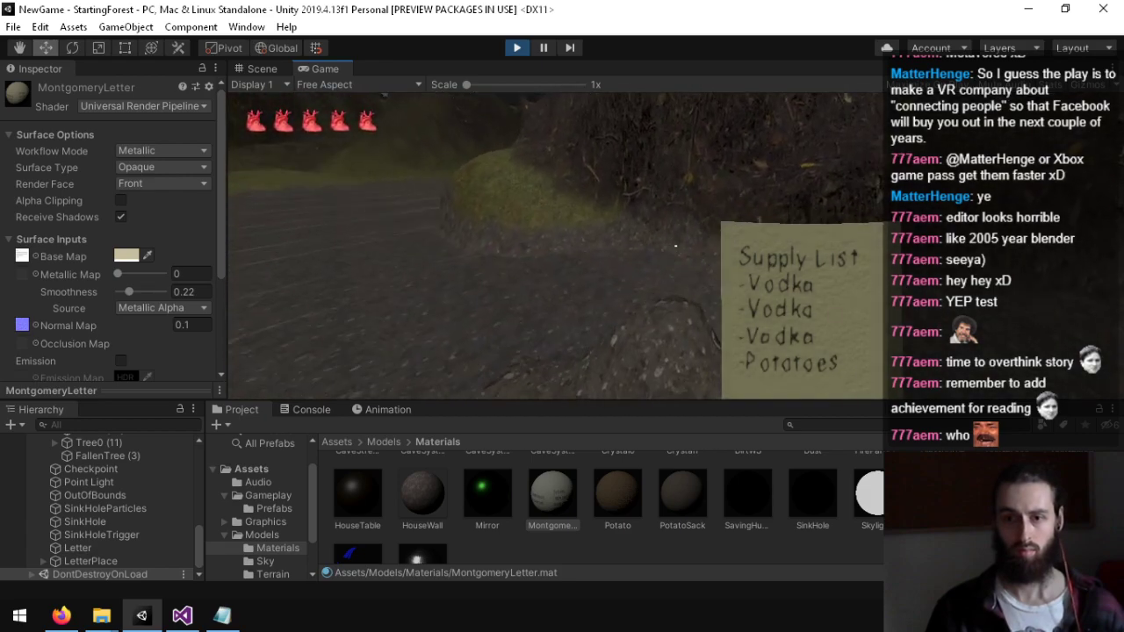
pyautogui.press('w')
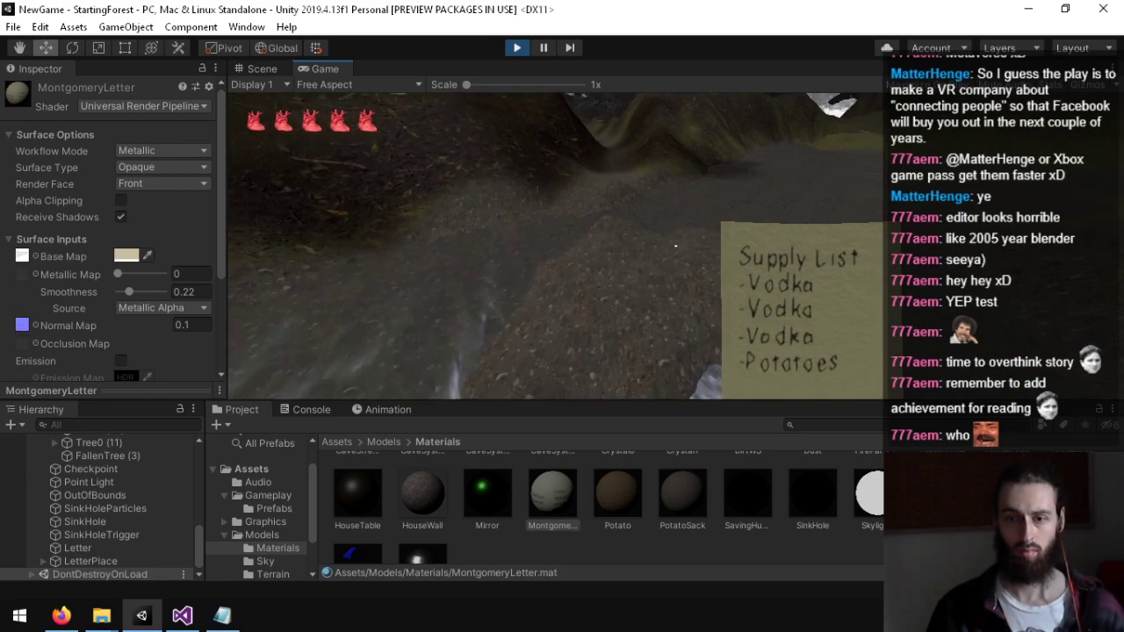
pyautogui.press('w')
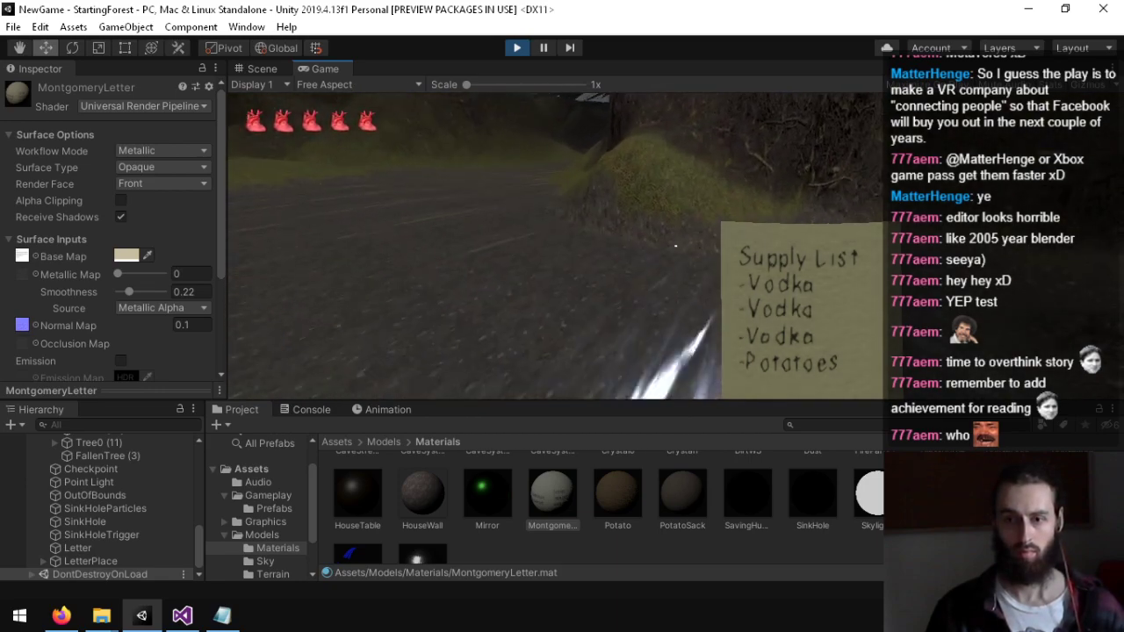
pyautogui.press('w')
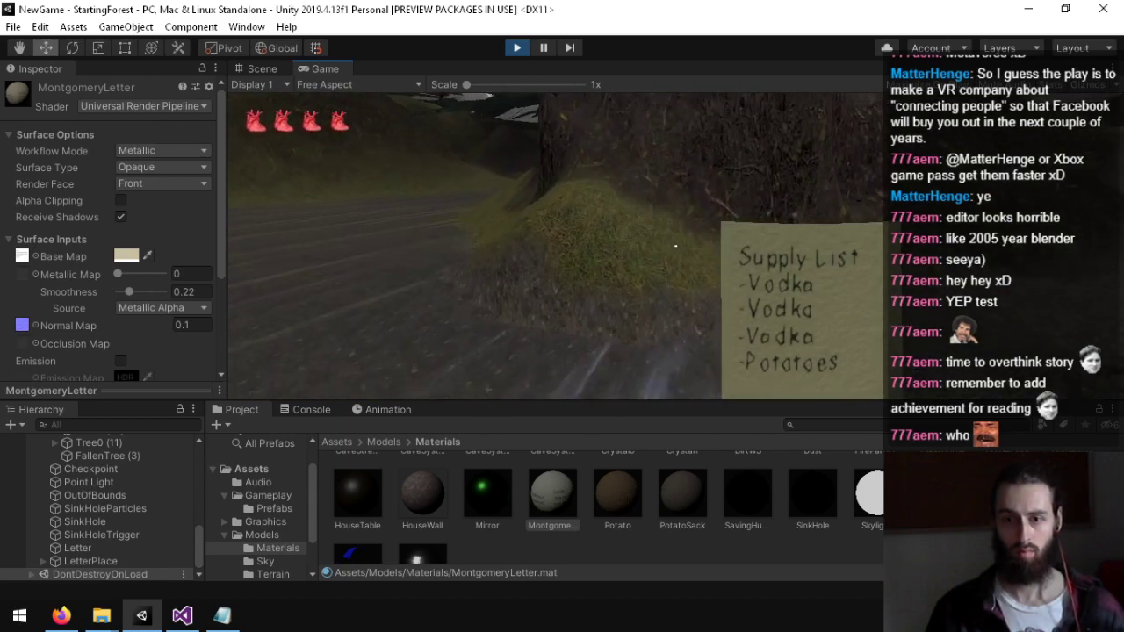
pyautogui.press('w')
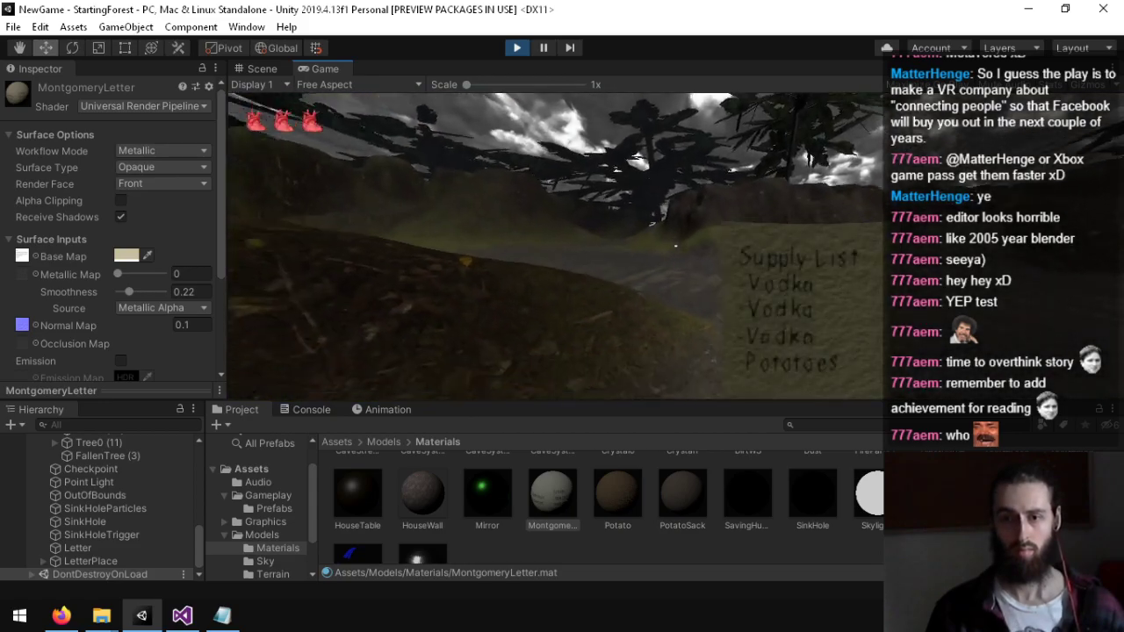
# Step: Playtest the steep leaf-covered hill beside the gravel path by walking against its slopes
pyautogui.press('w')
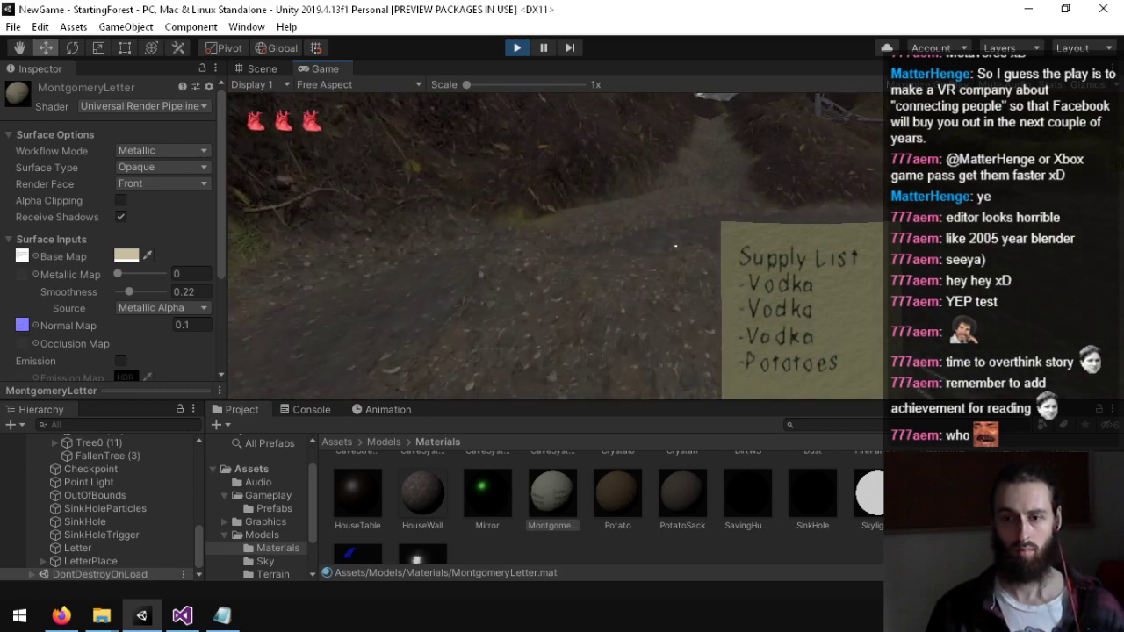
pyautogui.press('w')
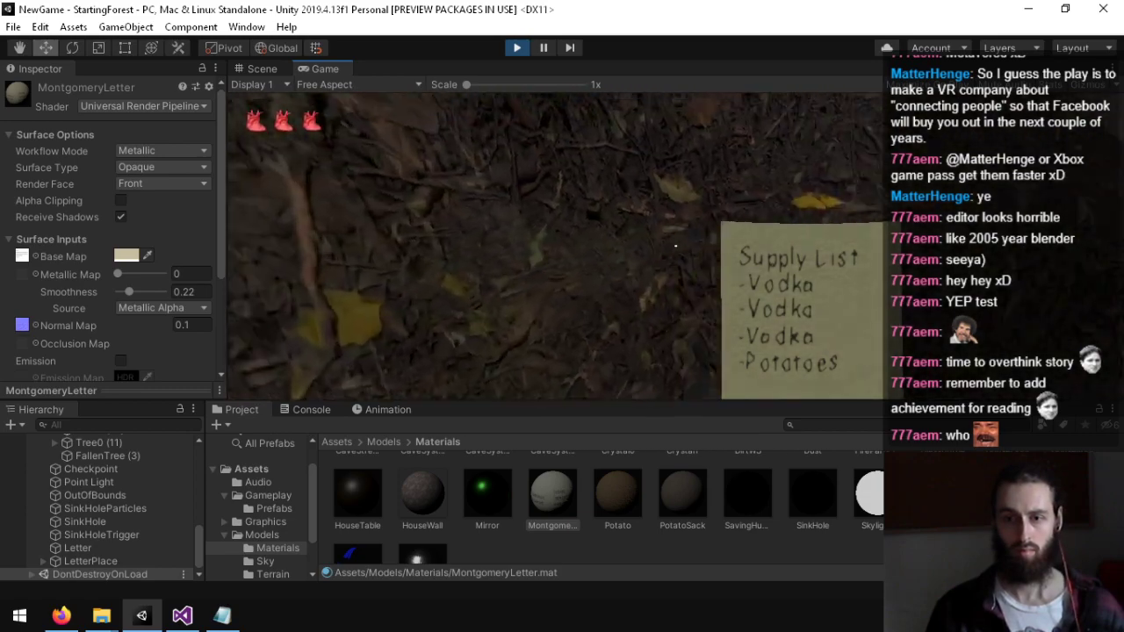
pyautogui.press('w')
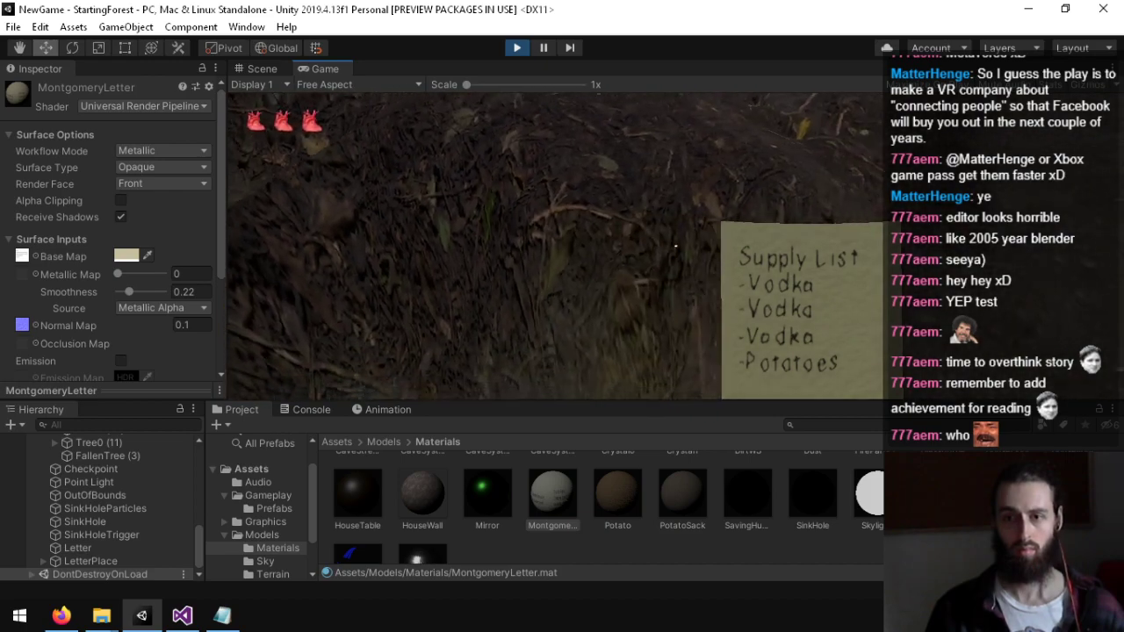
pyautogui.press('w')
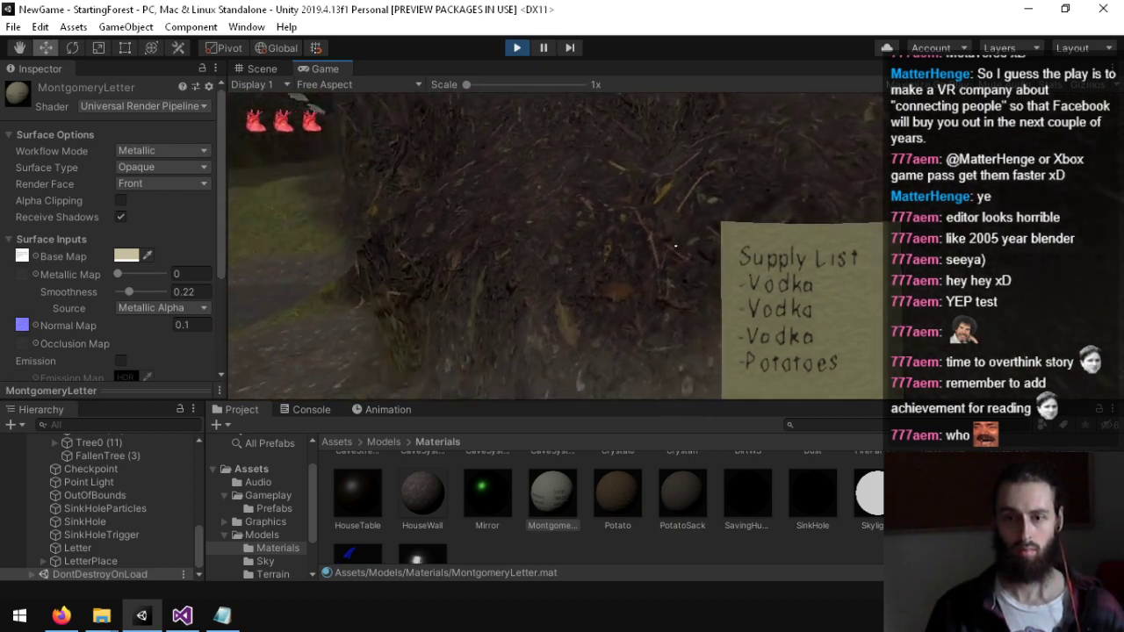
pyautogui.press('w')
pyautogui.press('w')
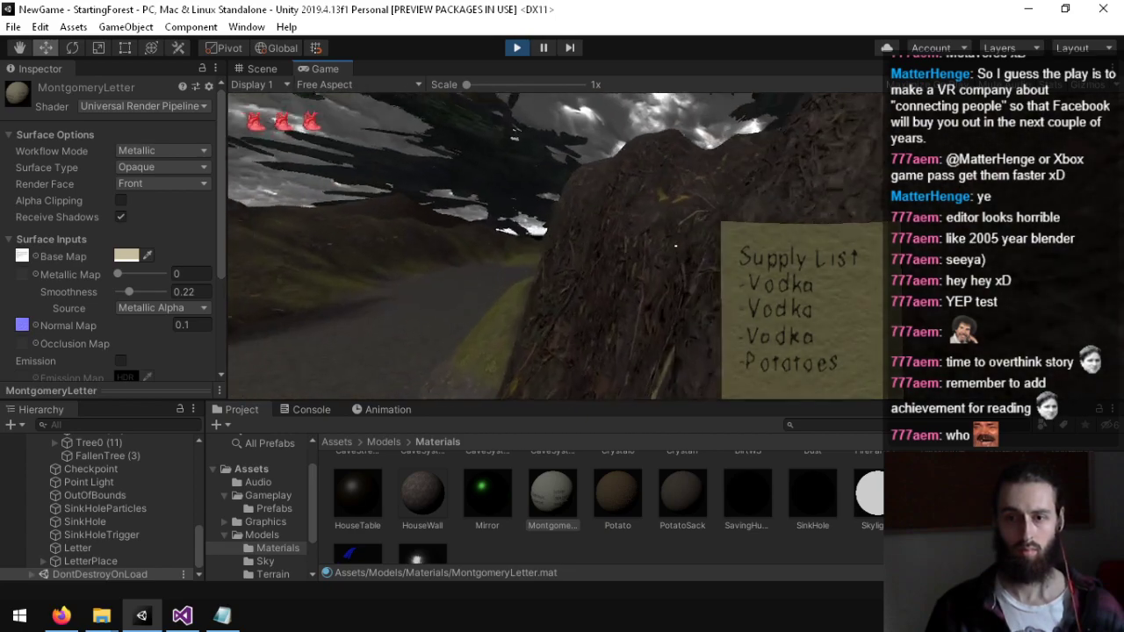
pyautogui.press('w')
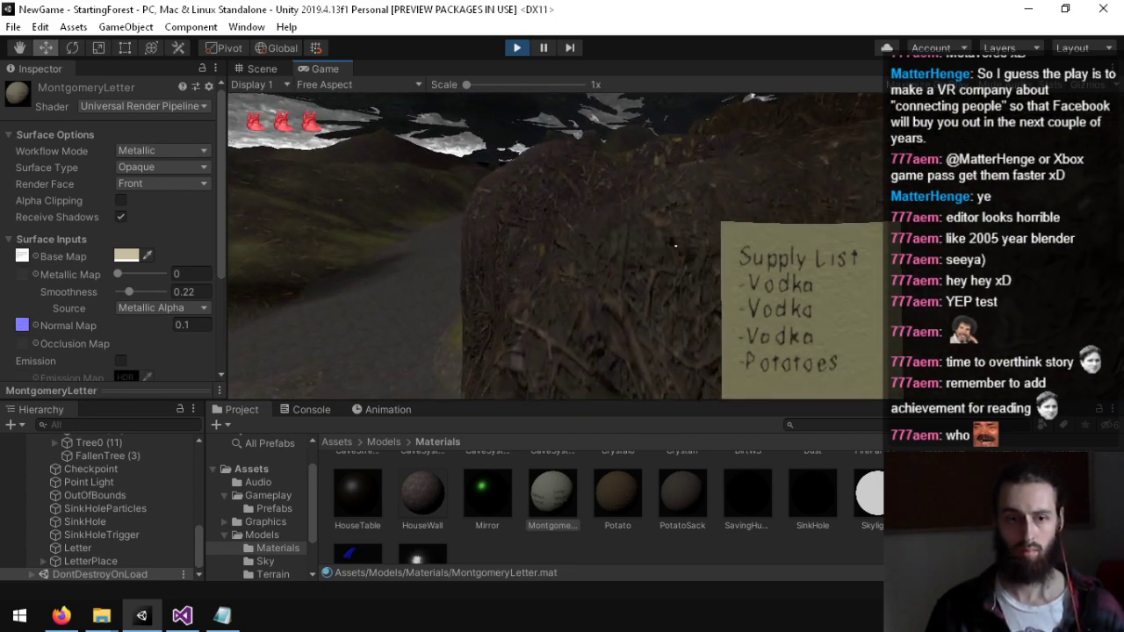
# Step: Release the game's cursor and inspect the Player's Rigidbody and Platform Movement settings
pyautogui.press('super')
pyautogui.click(541, 550)
pyautogui.scroll(10, 140, 532)
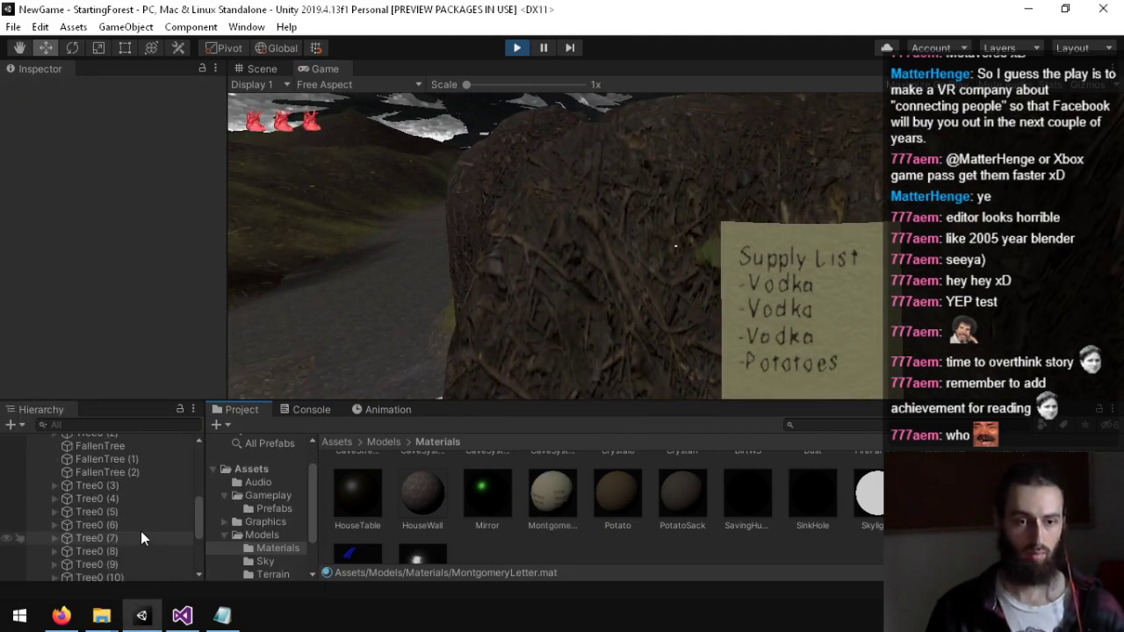
pyautogui.click(77, 453)
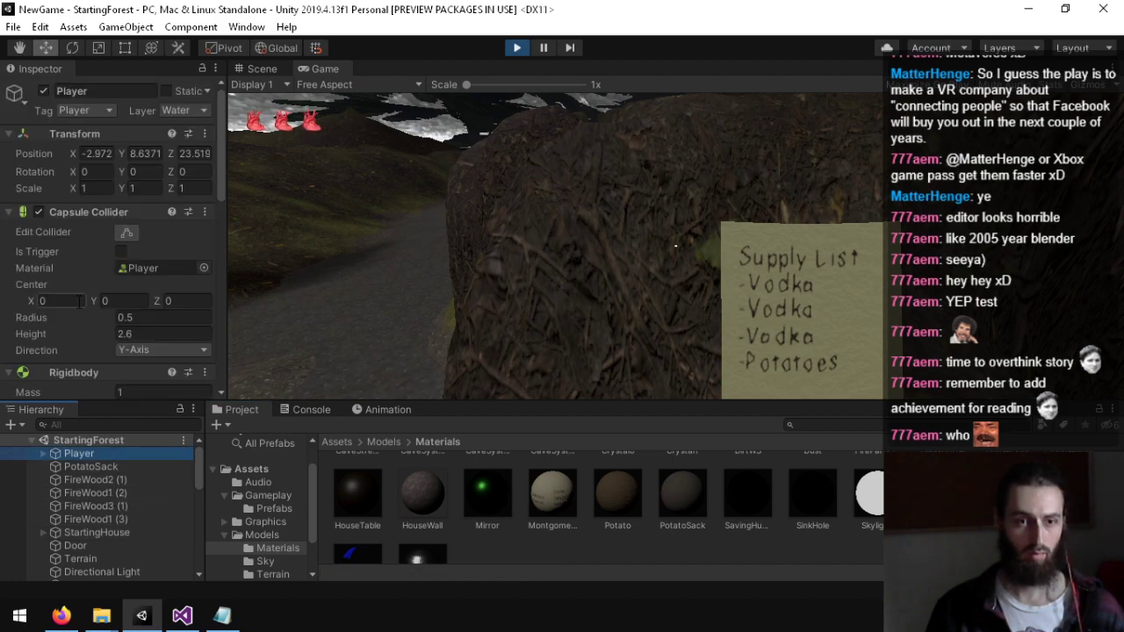
pyautogui.scroll(-3, 42, 277)
pyautogui.scroll(-10, 36, 275)
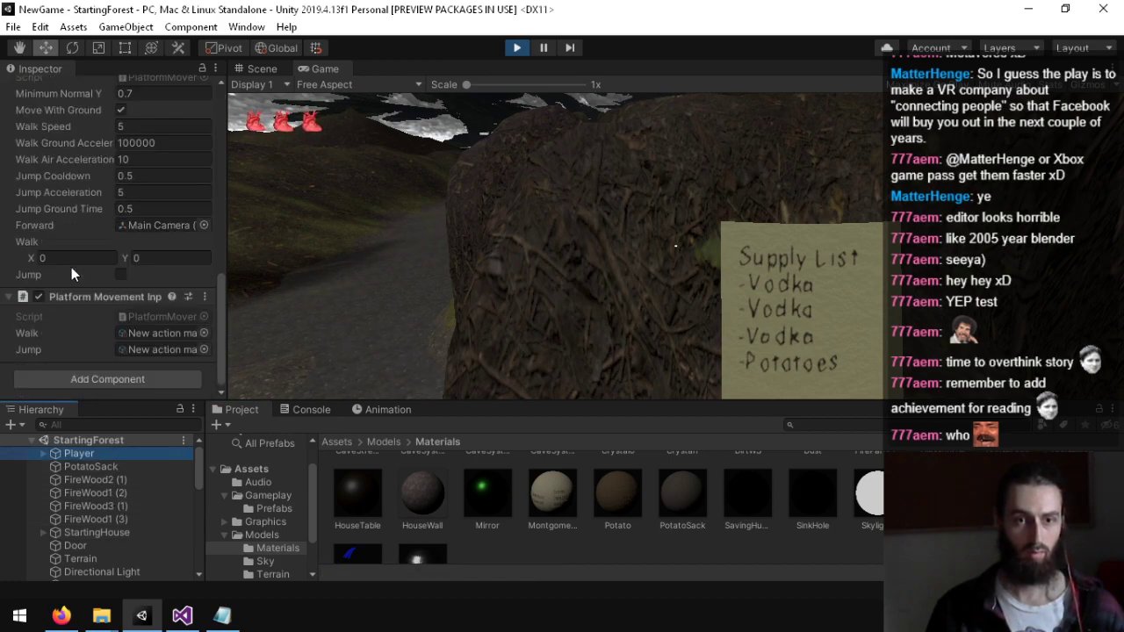
pyautogui.scroll(5, 55, 267)
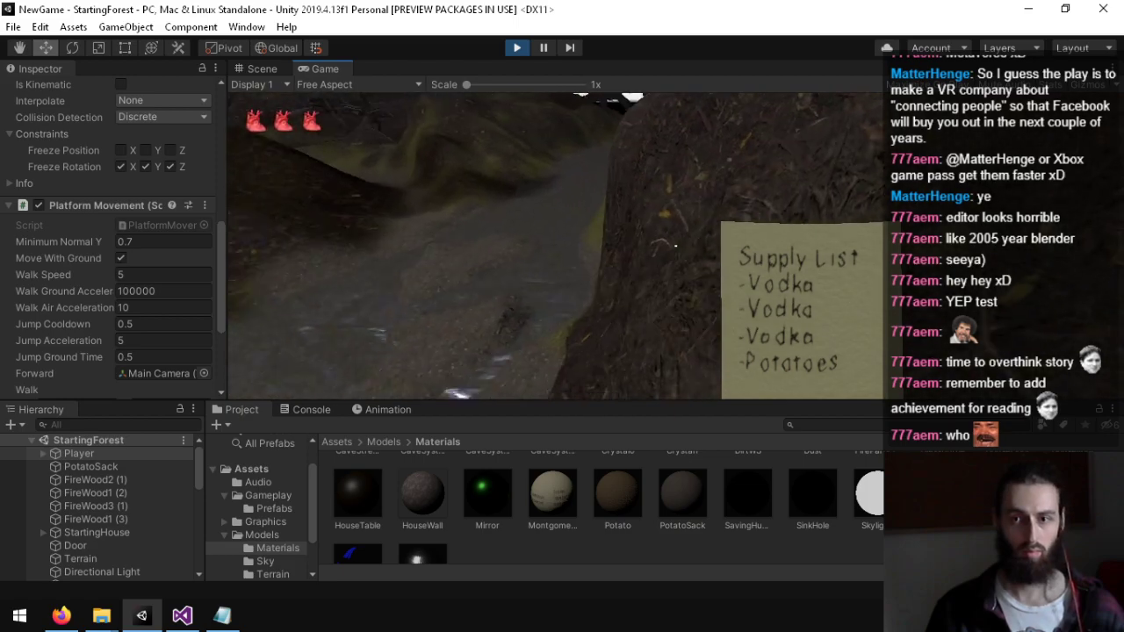
# Step: Continue the playtest over the leaf-covered hillside and end play mode
pyautogui.press('w')
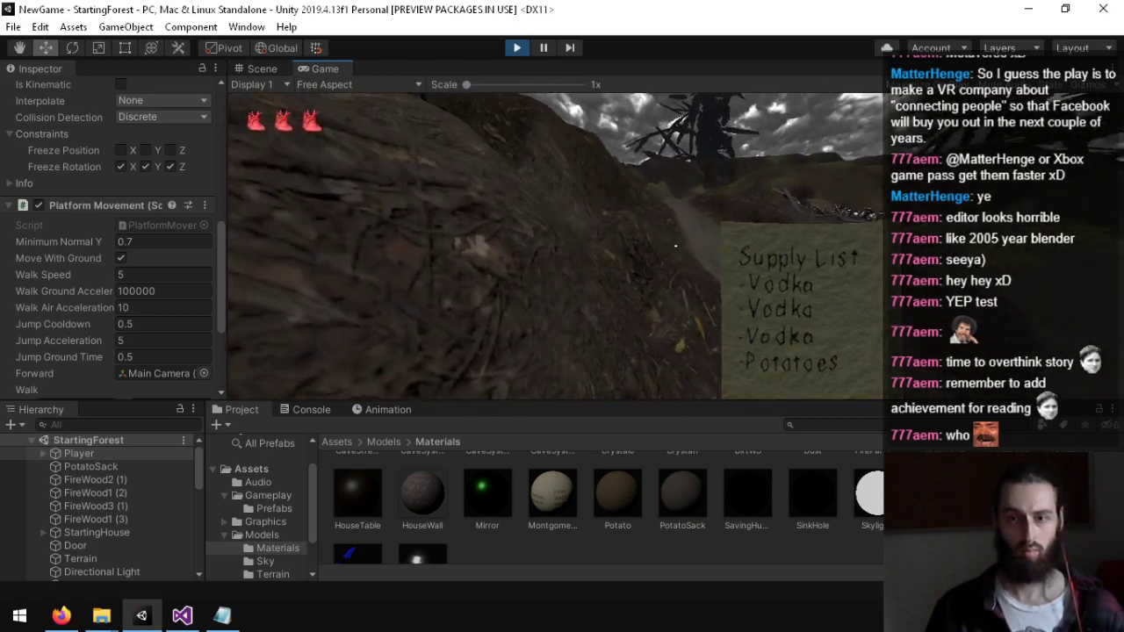
pyautogui.press('w')
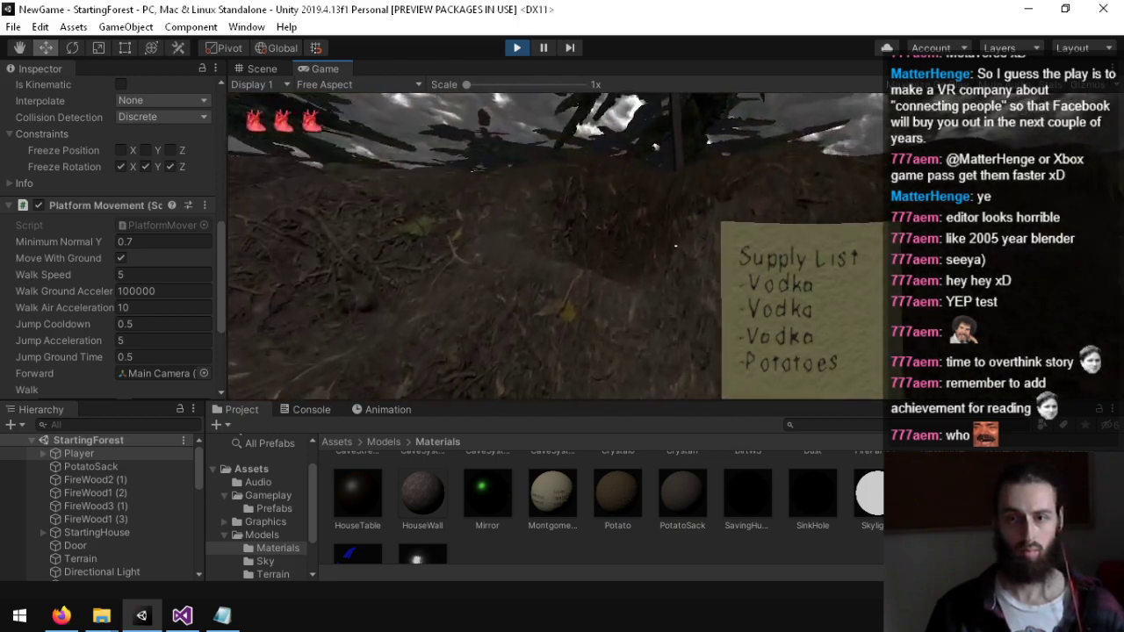
pyautogui.press('w')
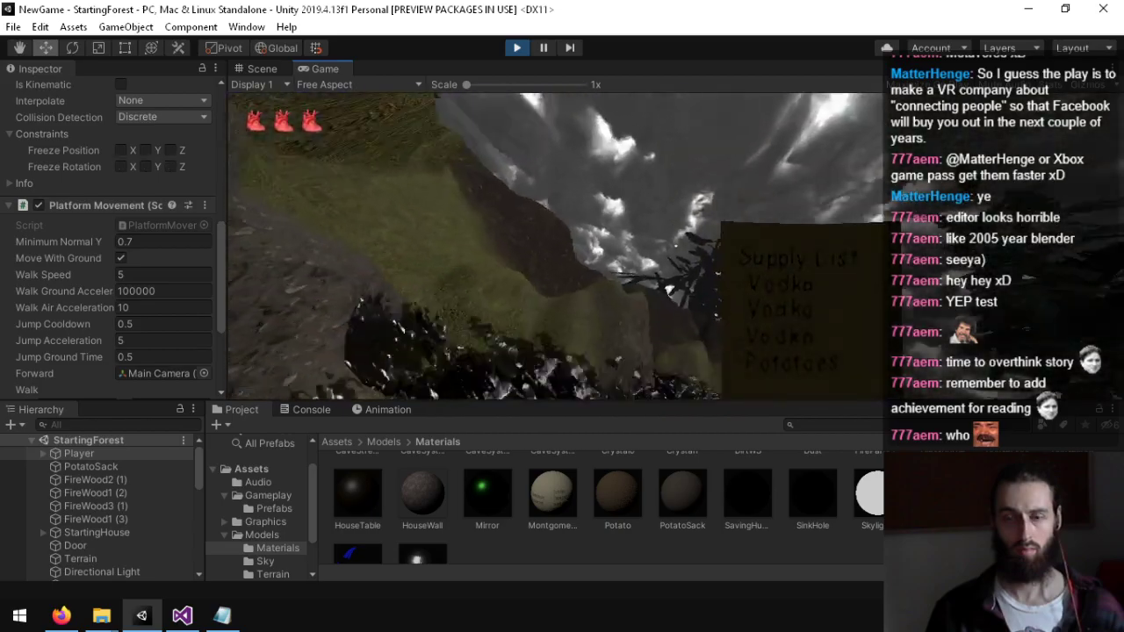
pyautogui.hotkey('ctrl', 'p')
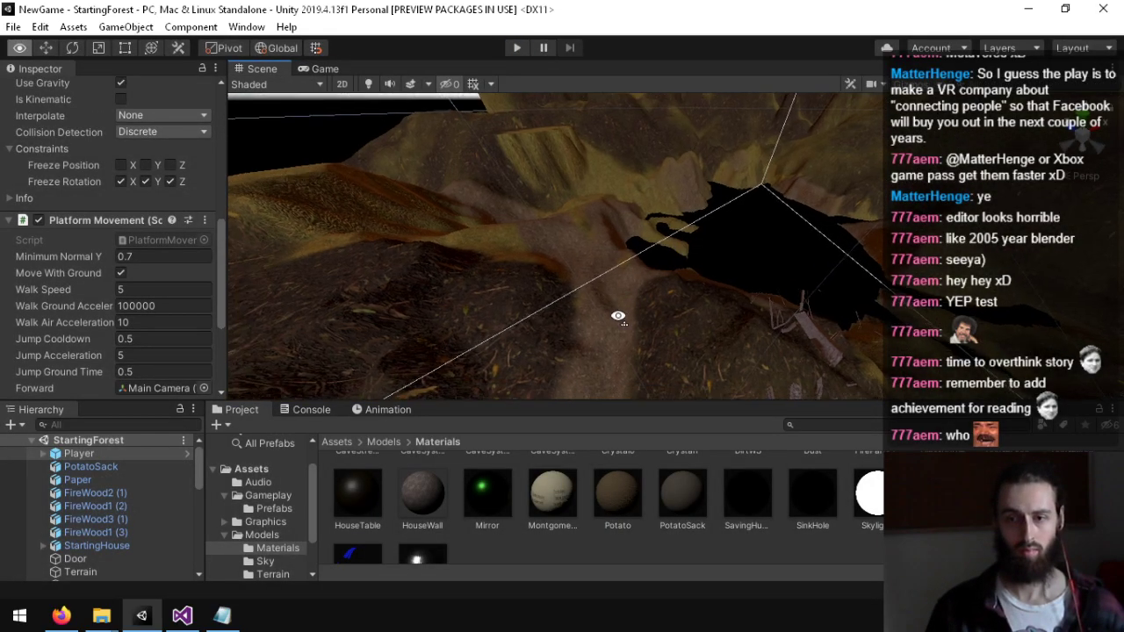
# Step: Select the Terrain object and switch its paint tool to Raise or Lower Terrain, checking the console
pyautogui.moveTo(786, 313); pyautogui.dragTo(908, 297, button='right')
pyautogui.moveTo(245, 338); pyautogui.dragTo(390, 412, button='right')
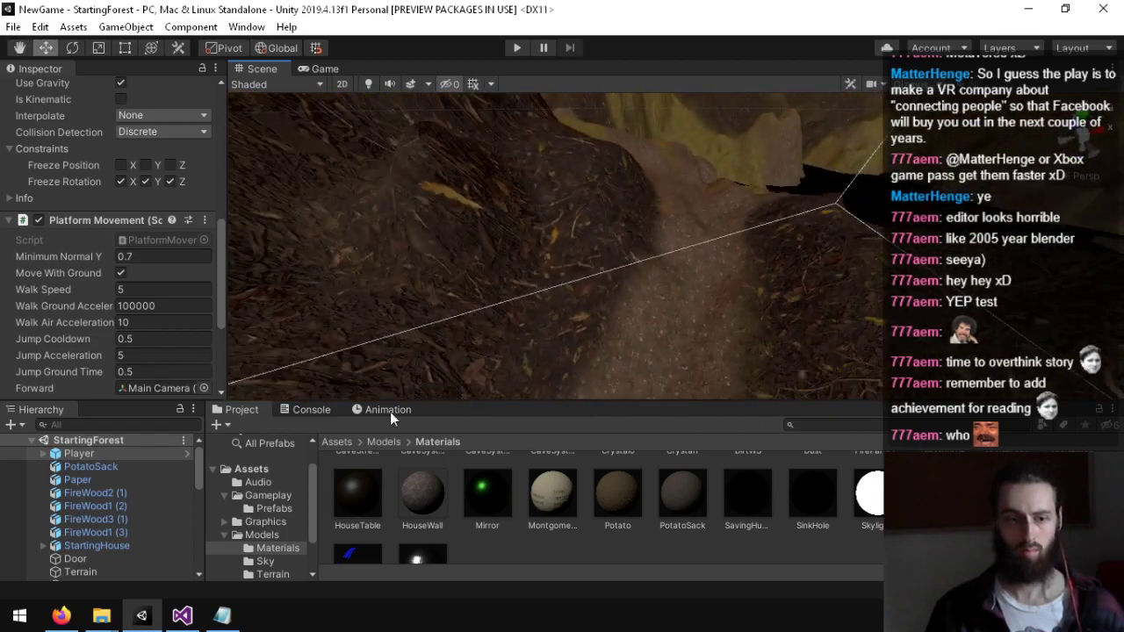
pyautogui.click(81, 572)
pyautogui.click(90, 232)
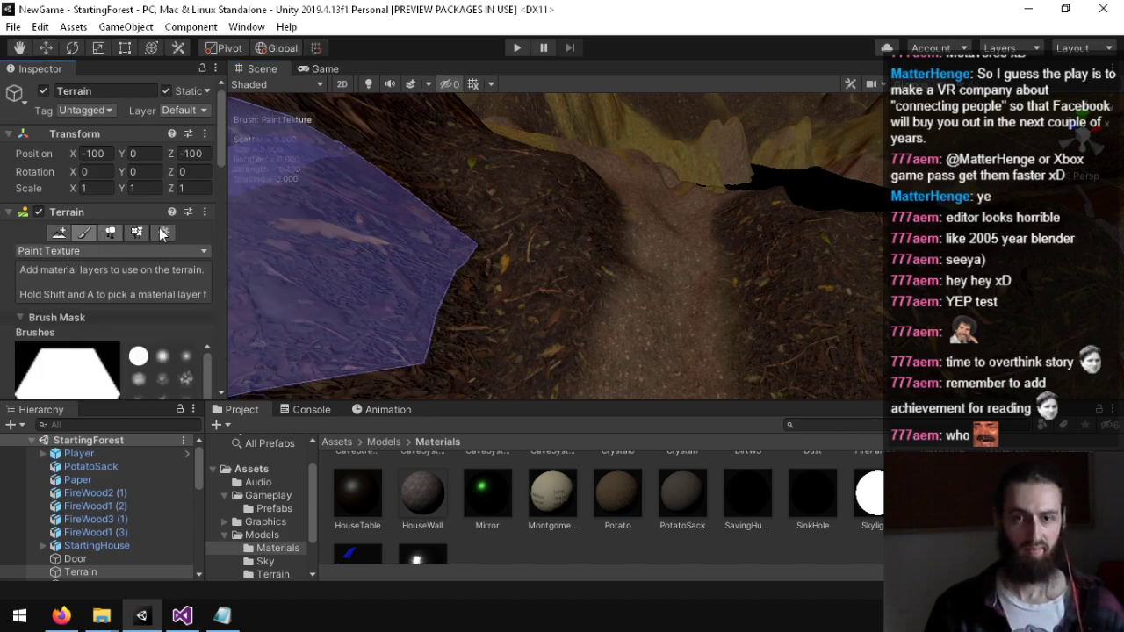
pyautogui.moveTo(338, 254)
pyautogui.mouseDown(button='right')
pyautogui.moveTo(489, 155)
pyautogui.moveTo(452, 620)
pyautogui.moveTo(368, 213)
pyautogui.moveTo(349, 176)
pyautogui.moveTo(427, 236)
pyautogui.moveTo(393, 279)
pyautogui.moveTo(200, 400)
pyautogui.moveTo(202, 438)
pyautogui.moveTo(289, 334)
pyautogui.moveTo(371, 314)
pyautogui.moveTo(290, 368)
pyautogui.moveTo(390, 380)
pyautogui.mouseUp(button='right')
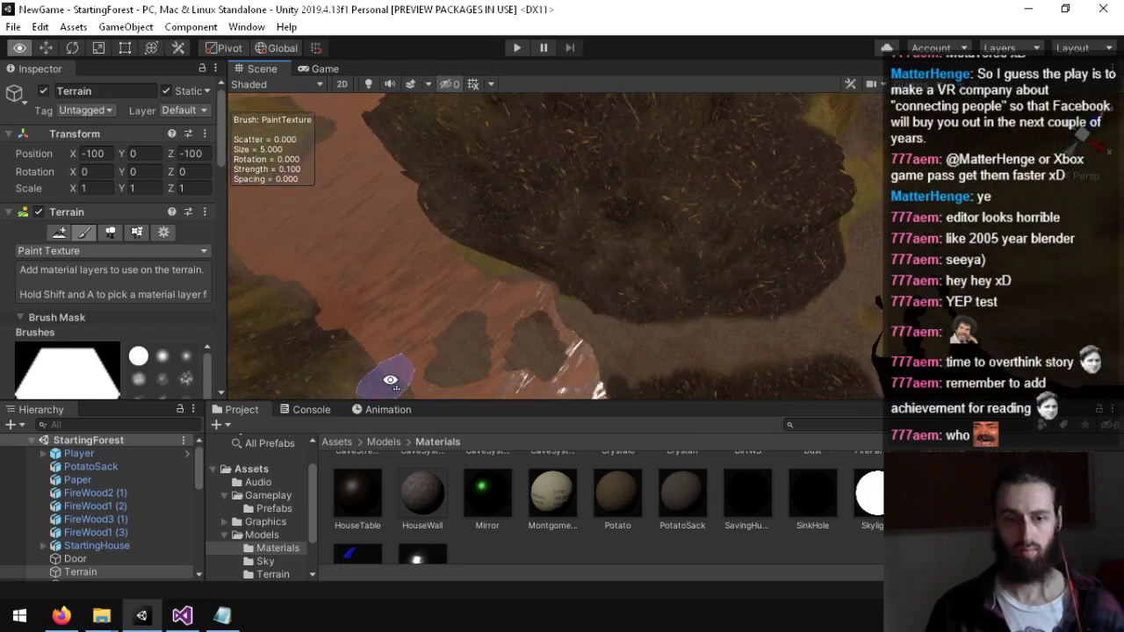
pyautogui.click(96, 250)
pyautogui.click(92, 344)
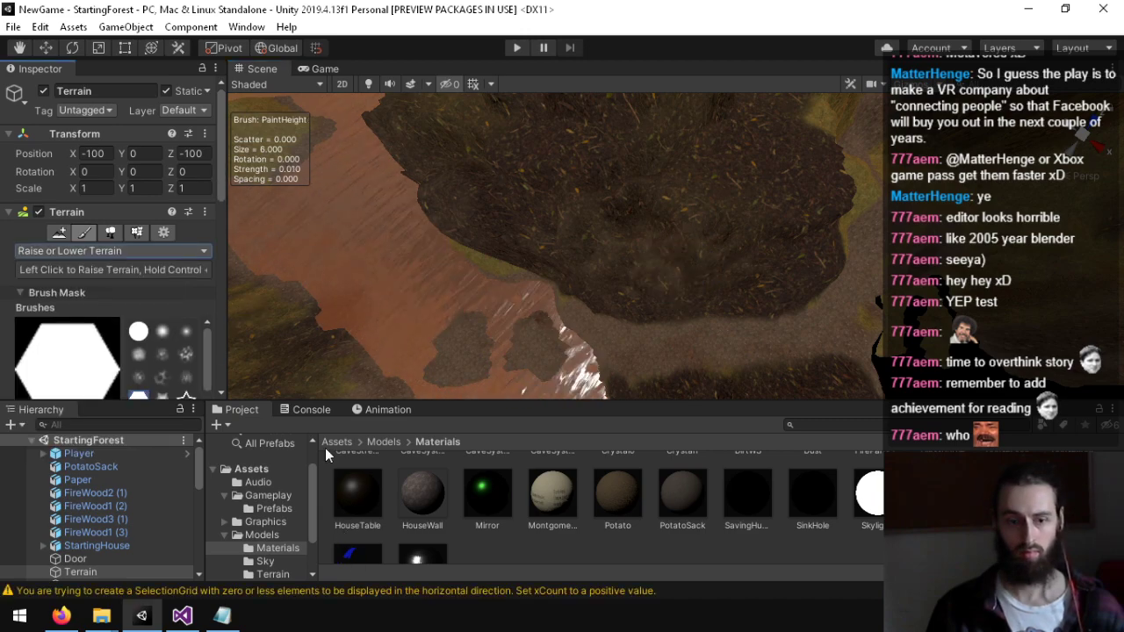
pyautogui.click(311, 410)
pyautogui.click(239, 410)
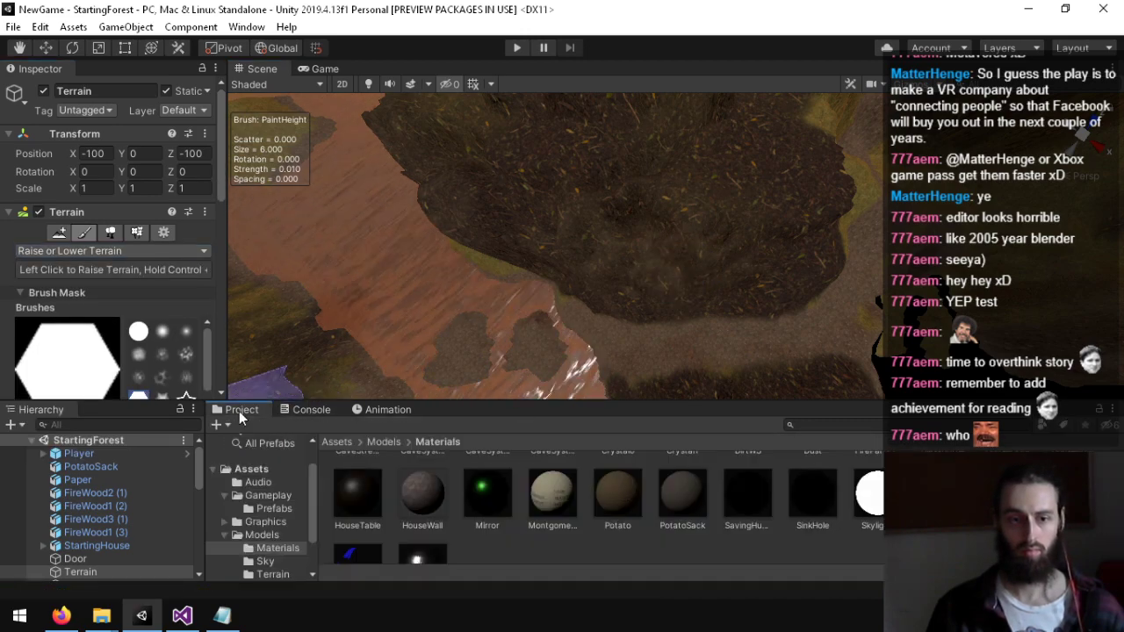
# Step: Try the Raise or Lower Terrain brush on the leaf-covered hill and set its strength to about 0.008
pyautogui.moveTo(730, 260)
pyautogui.mouseDown()
pyautogui.moveTo(779, 258)
pyautogui.moveTo(793, 228)
pyautogui.mouseUp()
pyautogui.moveTo(794, 228); pyautogui.dragTo(674, 198, button='right')
pyautogui.press('s')
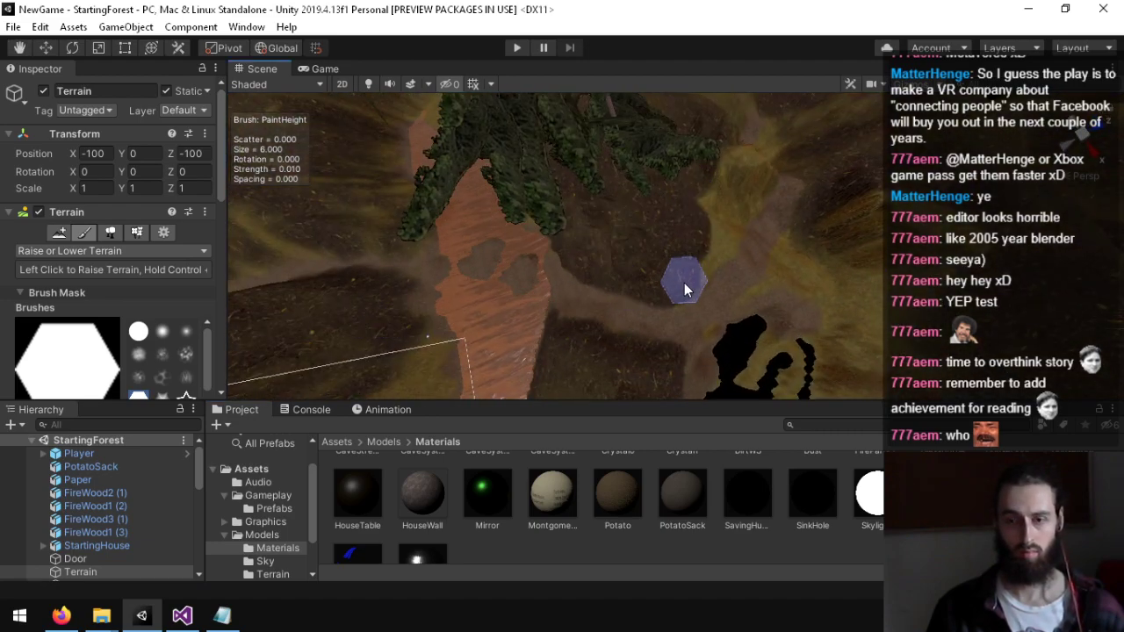
pyautogui.press('a')
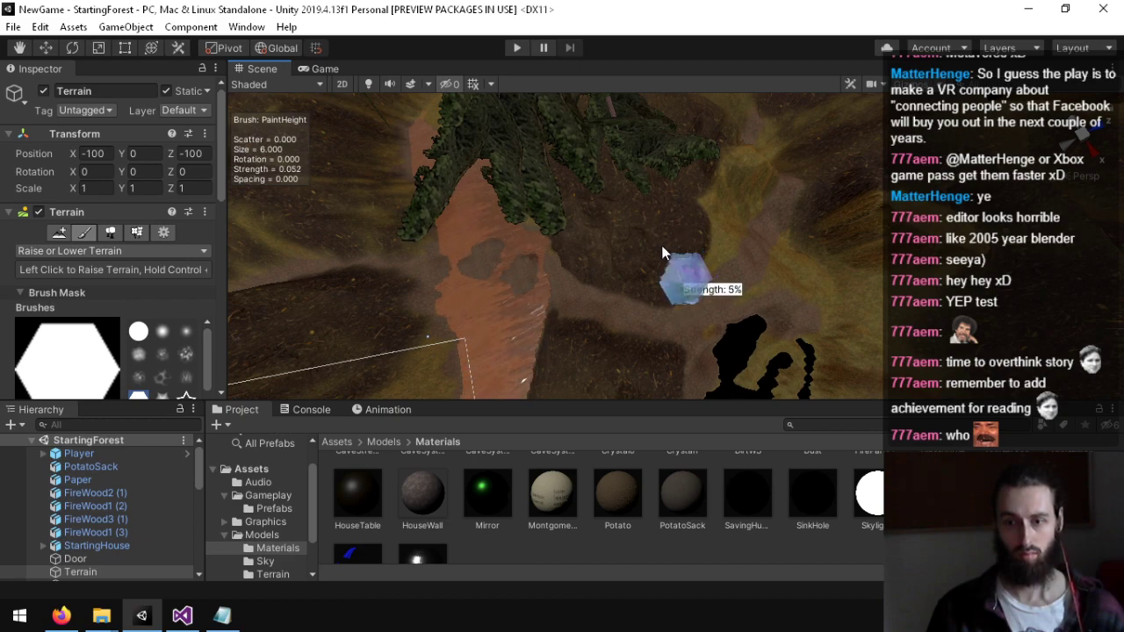
pyautogui.press('a')
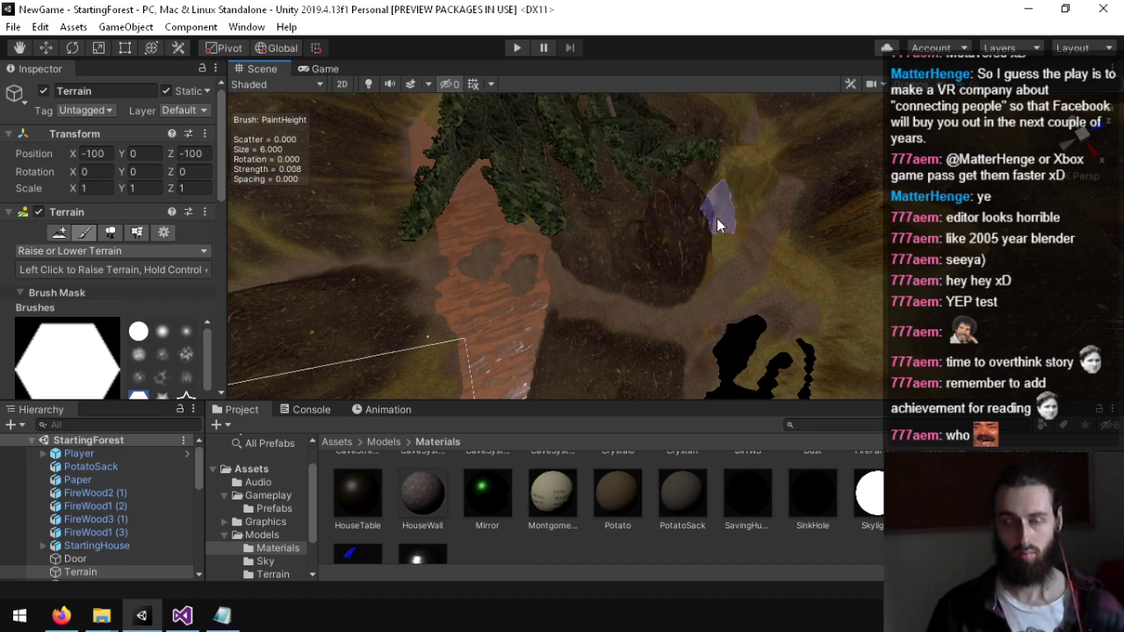
pyautogui.scroll(-5, 83, 353)
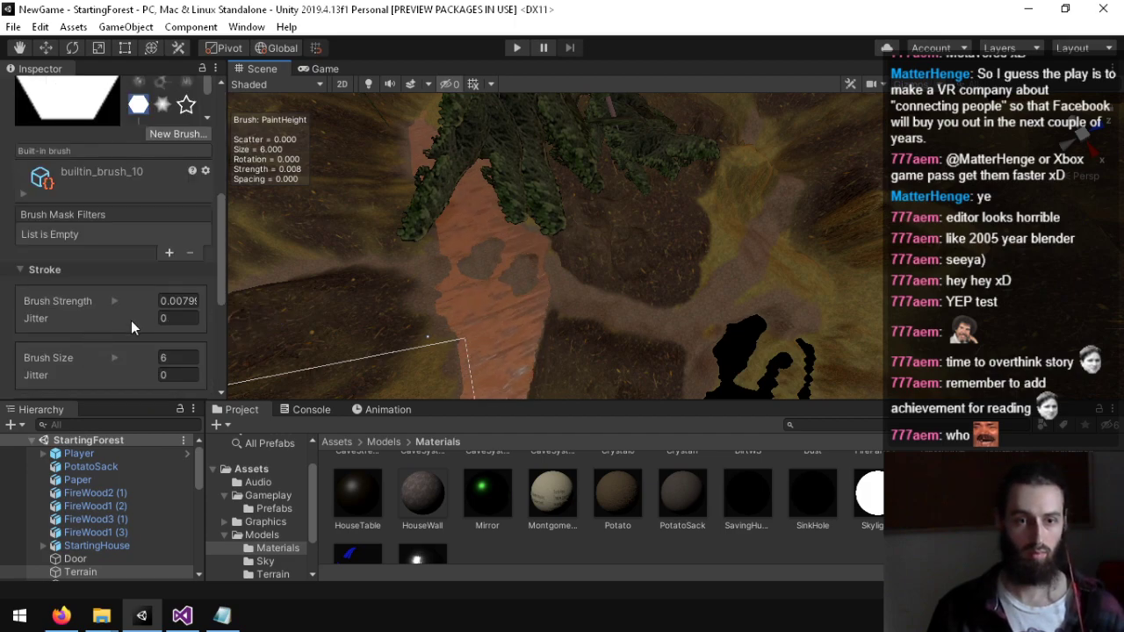
pyautogui.scroll(-4, 115, 314)
pyautogui.scroll(4, 120, 266)
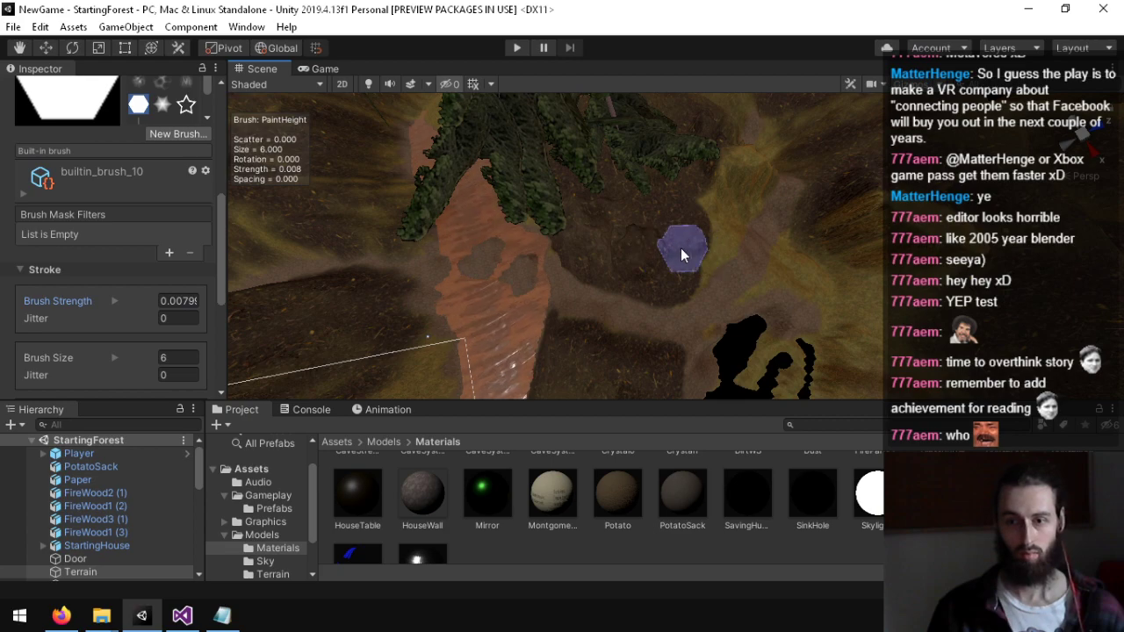
# Step: Examine the leaf-covered hill, the smaller mound across the gravel path and the ground around the black hole from several angles
pyautogui.moveTo(782, 226)
pyautogui.mouseDown(button='right')
pyautogui.moveTo(684, 216)
pyautogui.moveTo(770, 207)
pyautogui.mouseUp(button='right')
pyautogui.press('w')
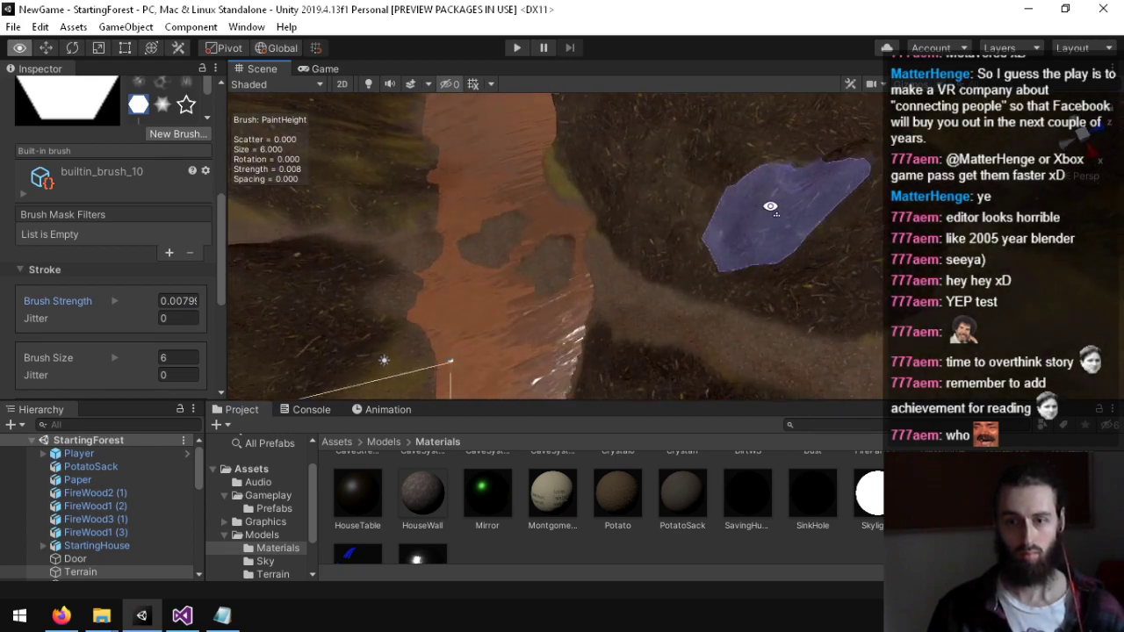
pyautogui.moveTo(753, 246)
pyautogui.mouseDown(button='right')
pyautogui.moveTo(799, 256)
pyautogui.moveTo(628, 256)
pyautogui.mouseUp(button='right')
pyautogui.press('d')
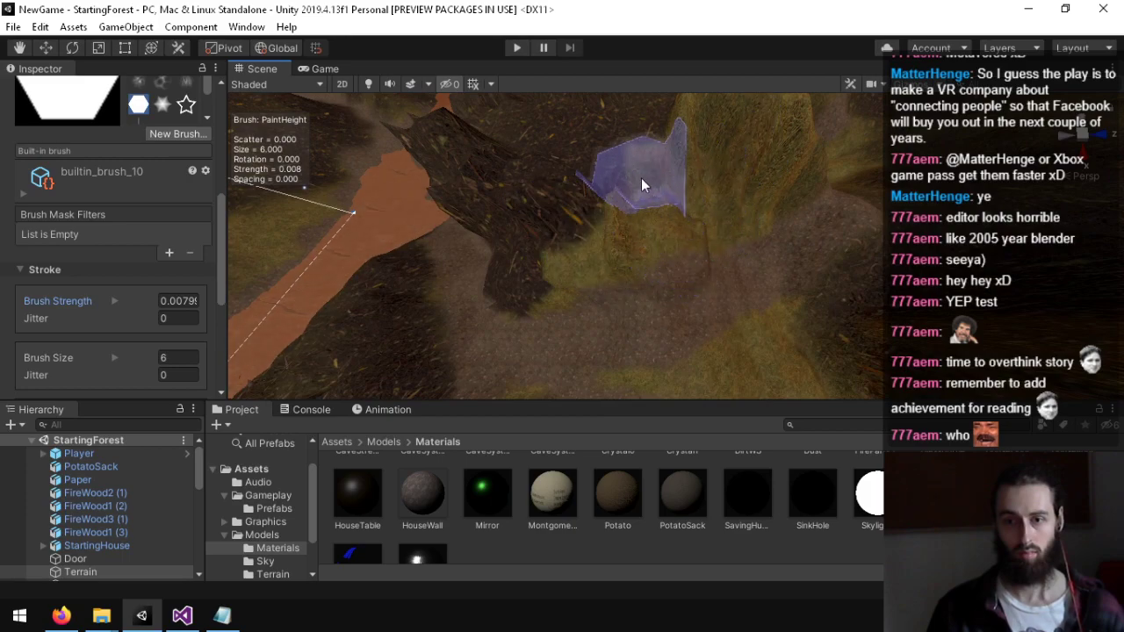
pyautogui.moveTo(642, 185); pyautogui.dragTo(605, 223, button='right')
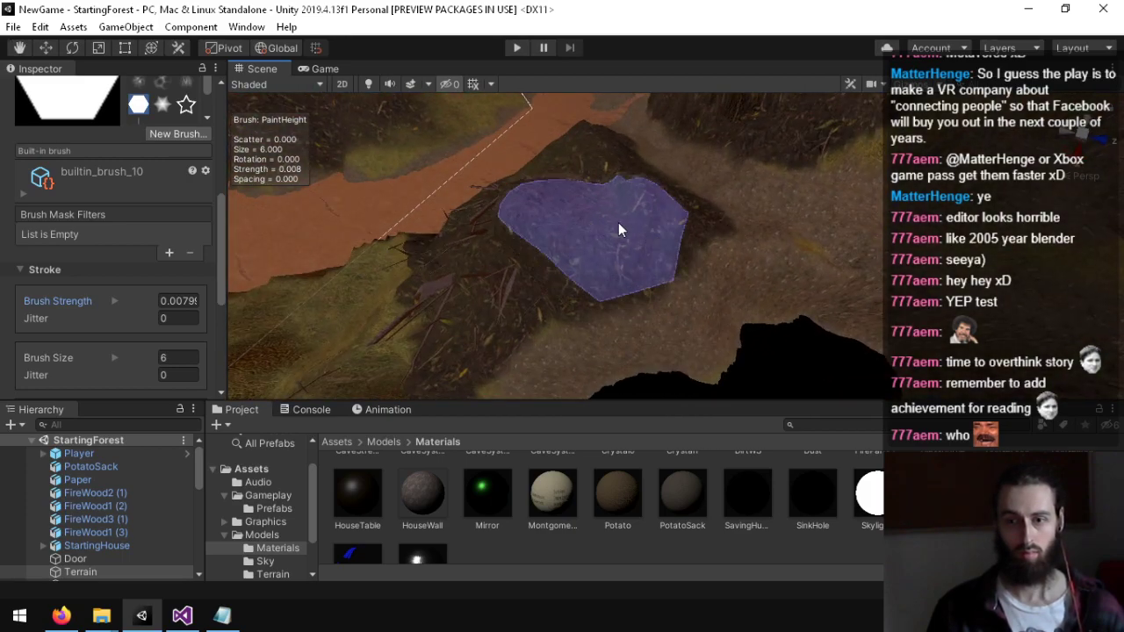
pyautogui.moveTo(703, 252)
pyautogui.mouseDown(button='right')
pyautogui.moveTo(706, 276)
pyautogui.moveTo(618, 291)
pyautogui.moveTo(377, 243)
pyautogui.moveTo(773, 263)
pyautogui.moveTo(742, 215)
pyautogui.mouseUp(button='right')
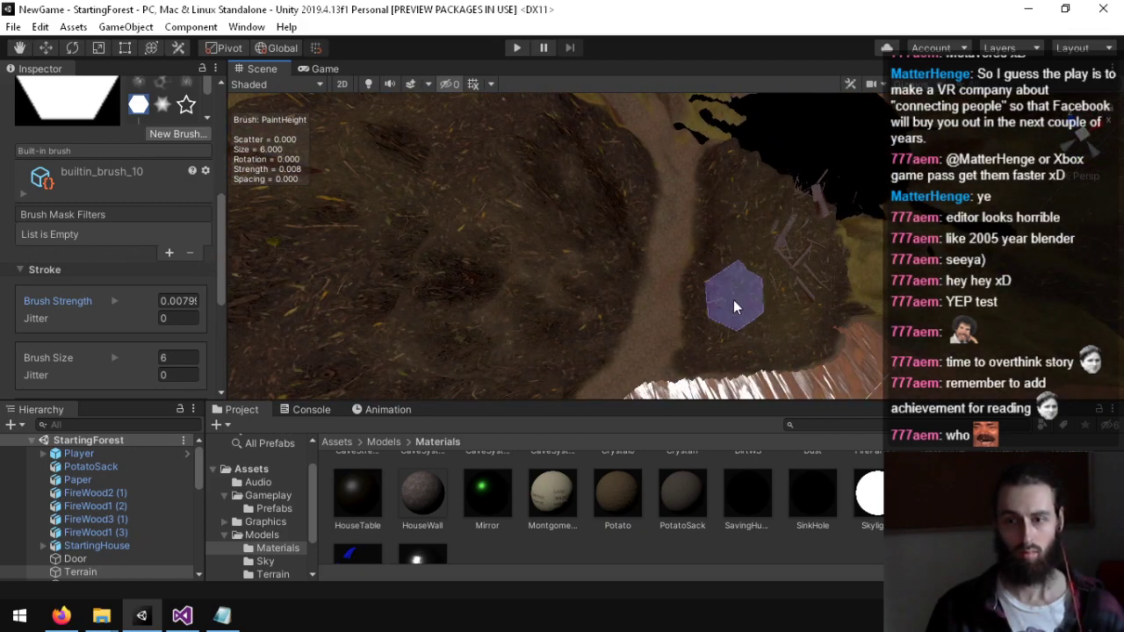
pyautogui.moveTo(728, 336)
pyautogui.mouseDown(button='right')
pyautogui.moveTo(741, 231)
pyautogui.moveTo(649, 265)
pyautogui.mouseUp(button='right')
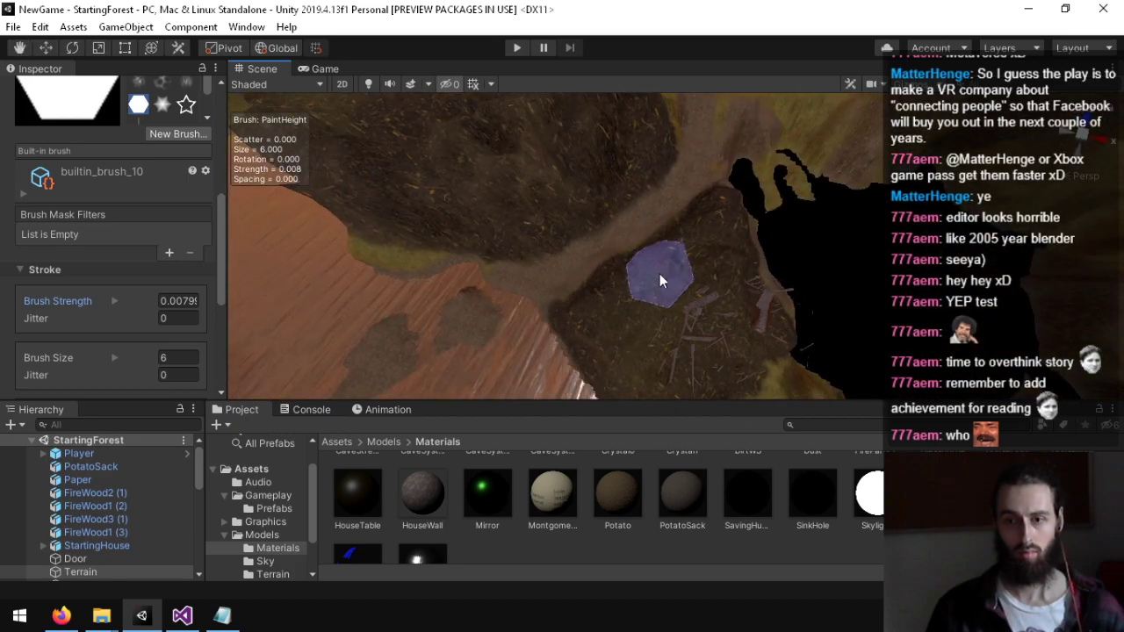
pyautogui.moveTo(656, 307); pyautogui.dragTo(896, 308, button='right')
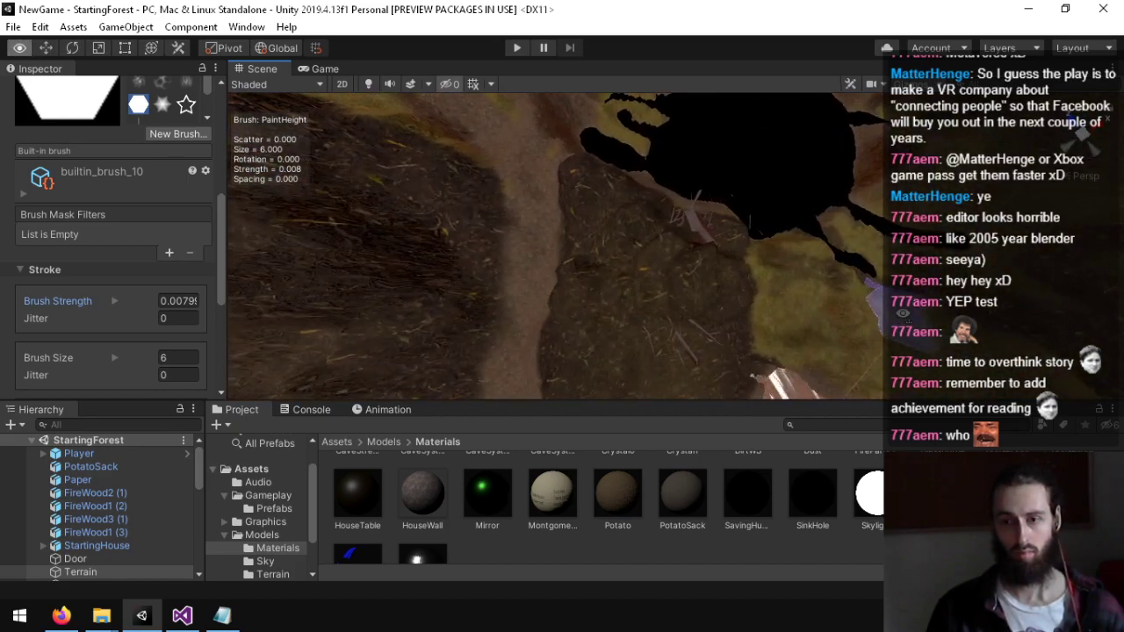
pyautogui.moveTo(773, 303)
pyautogui.mouseDown(button='right')
pyautogui.moveTo(673, 201)
pyautogui.moveTo(735, 228)
pyautogui.mouseUp(button='right')
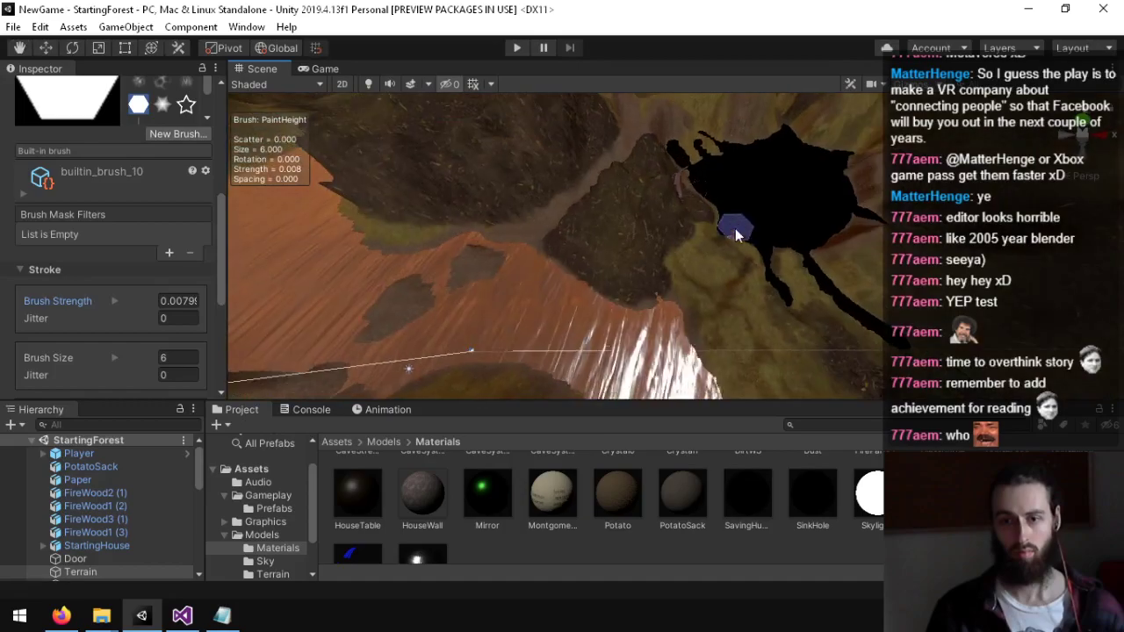
pyautogui.moveTo(779, 342)
pyautogui.mouseDown(button='right')
pyautogui.moveTo(624, 200)
pyautogui.moveTo(454, 208)
pyautogui.moveTo(176, 307)
pyautogui.moveTo(322, 175)
pyautogui.moveTo(794, 148)
pyautogui.moveTo(562, 79)
pyautogui.moveTo(368, 88)
pyautogui.moveTo(12, 71)
pyautogui.moveTo(947, 33)
pyautogui.moveTo(844, 255)
pyautogui.moveTo(785, 276)
pyautogui.moveTo(715, 251)
pyautogui.moveTo(441, 235)
pyautogui.moveTo(371, 216)
pyautogui.moveTo(417, 243)
pyautogui.moveTo(201, 235)
pyautogui.moveTo(588, 297)
pyautogui.mouseUp(button='right')
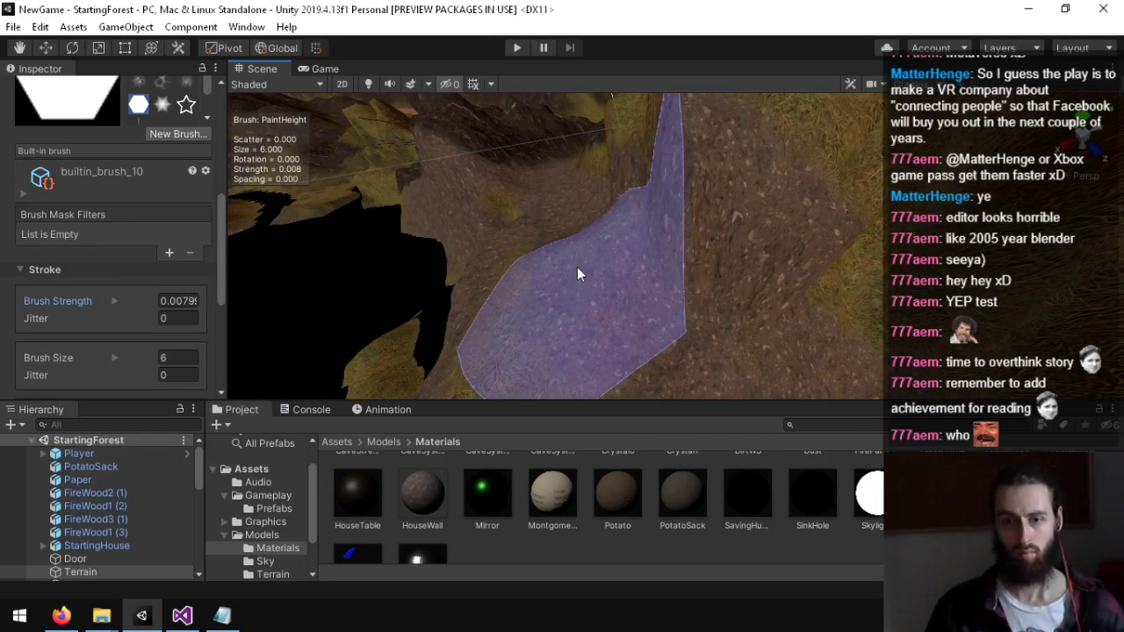
# Step: Use Smooth Height to even out the gravel path and the foot of the leaf-covered hill
pyautogui.scroll(5, 48, 281)
pyautogui.click(84, 250)
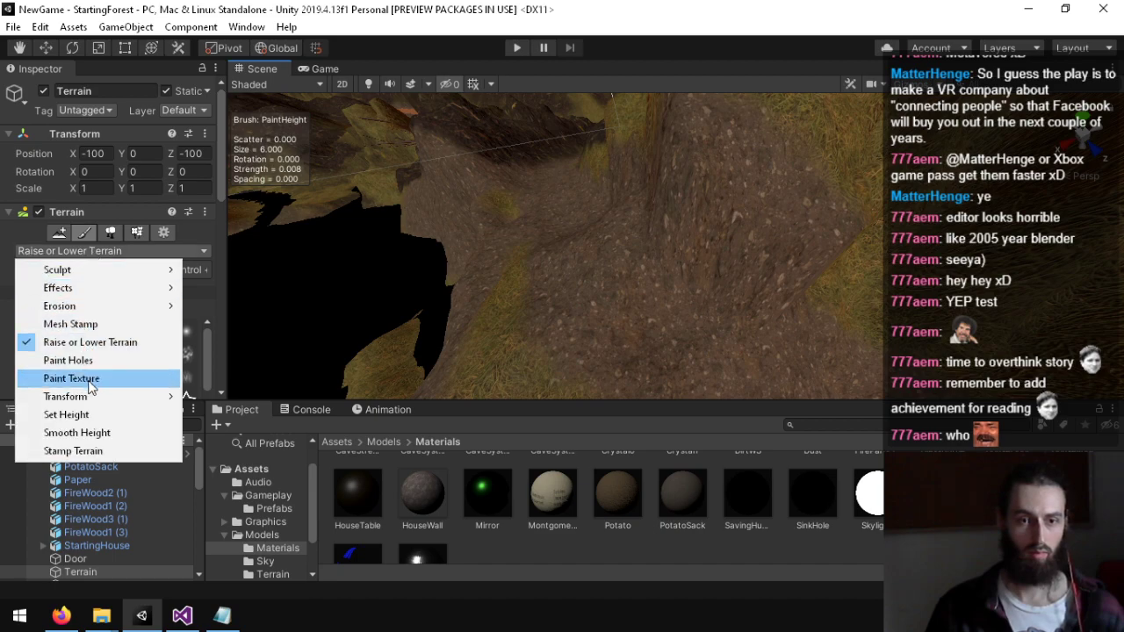
pyautogui.click(78, 433)
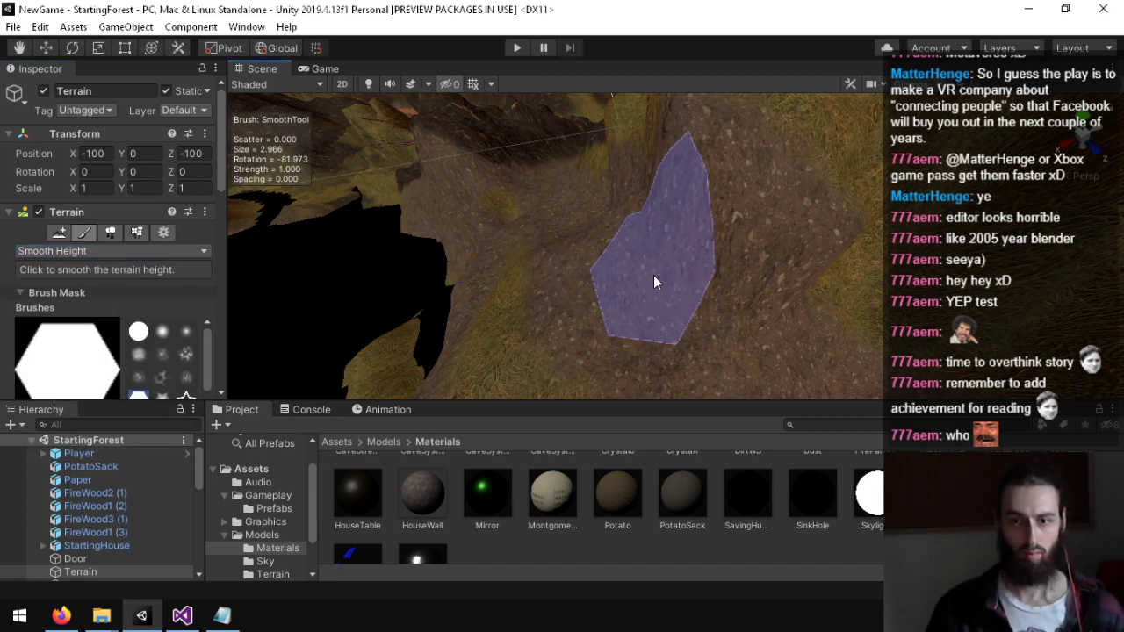
pyautogui.moveTo(576, 247); pyautogui.dragTo(687, 289, button='right')
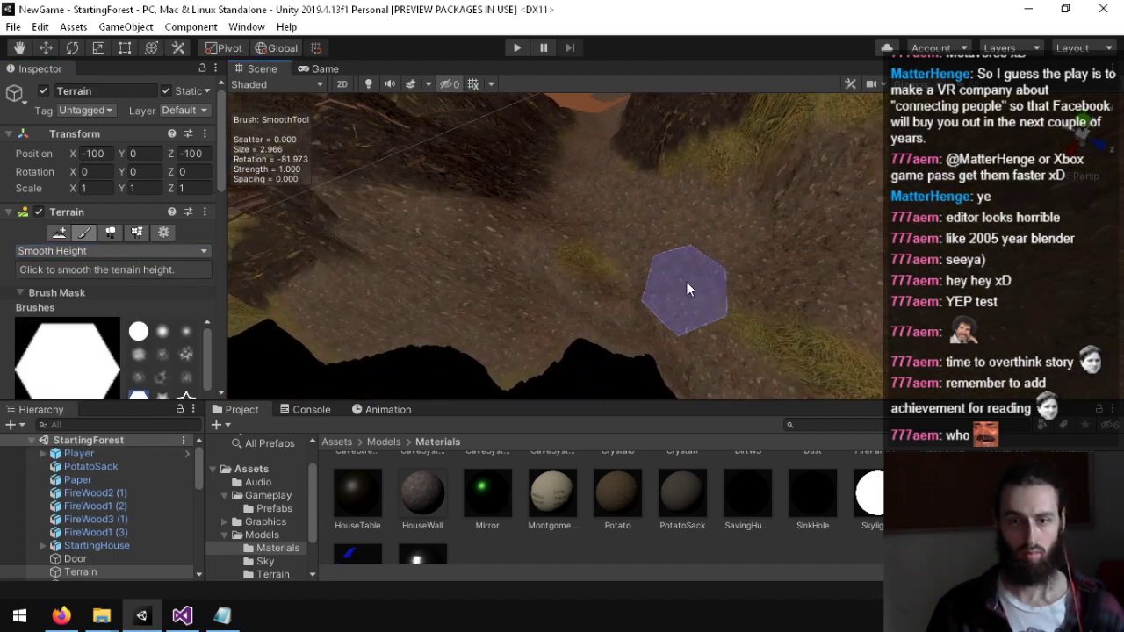
pyautogui.moveTo(648, 206); pyautogui.dragTo(966, 158, button='right')
pyautogui.press('w')
pyautogui.moveTo(790, 228); pyautogui.dragTo(694, 252, button='right')
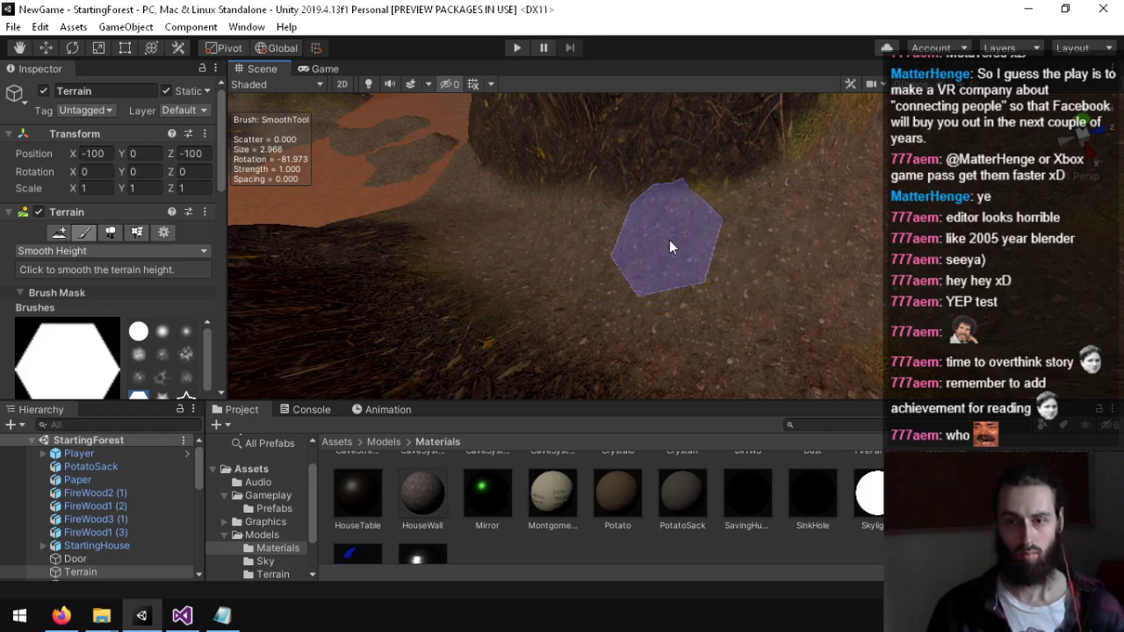
pyautogui.moveTo(673, 243)
pyautogui.mouseDown(button='right')
pyautogui.moveTo(663, 207)
pyautogui.moveTo(802, 196)
pyautogui.moveTo(801, 206)
pyautogui.moveTo(602, 241)
pyautogui.moveTo(687, 277)
pyautogui.moveTo(732, 246)
pyautogui.moveTo(778, 276)
pyautogui.mouseUp(button='right')
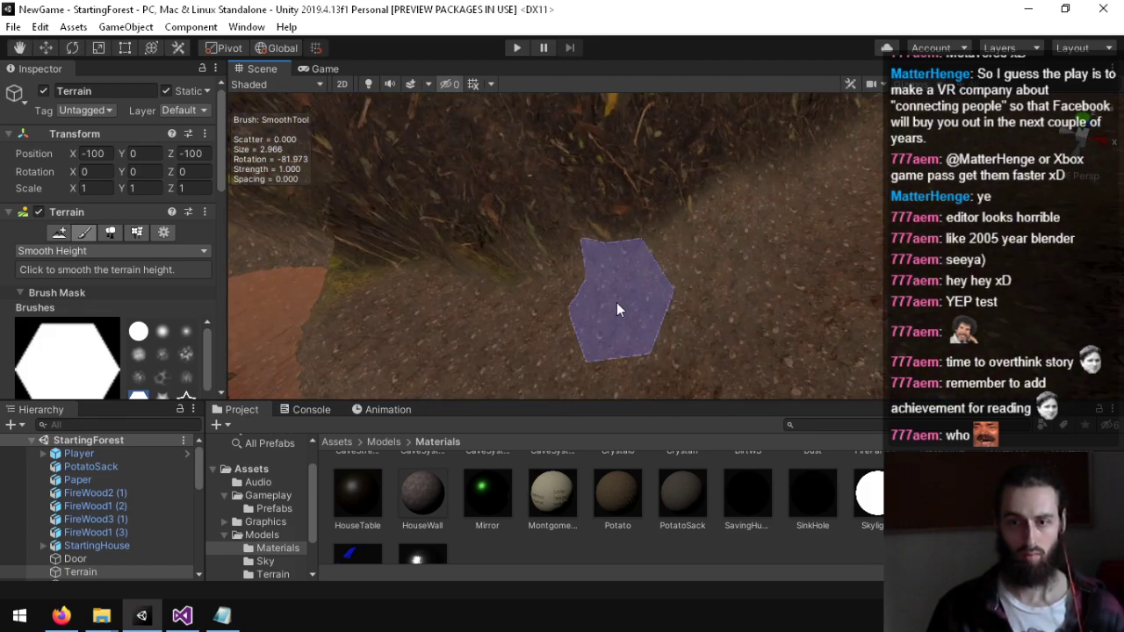
pyautogui.moveTo(618, 306)
pyautogui.mouseDown(button='right')
pyautogui.moveTo(806, 278)
pyautogui.moveTo(764, 206)
pyautogui.moveTo(729, 194)
pyautogui.moveTo(702, 211)
pyautogui.moveTo(569, 586)
pyautogui.moveTo(480, 603)
pyautogui.moveTo(682, 331)
pyautogui.moveTo(664, 352)
pyautogui.moveTo(683, 217)
pyautogui.mouseUp(button='right')
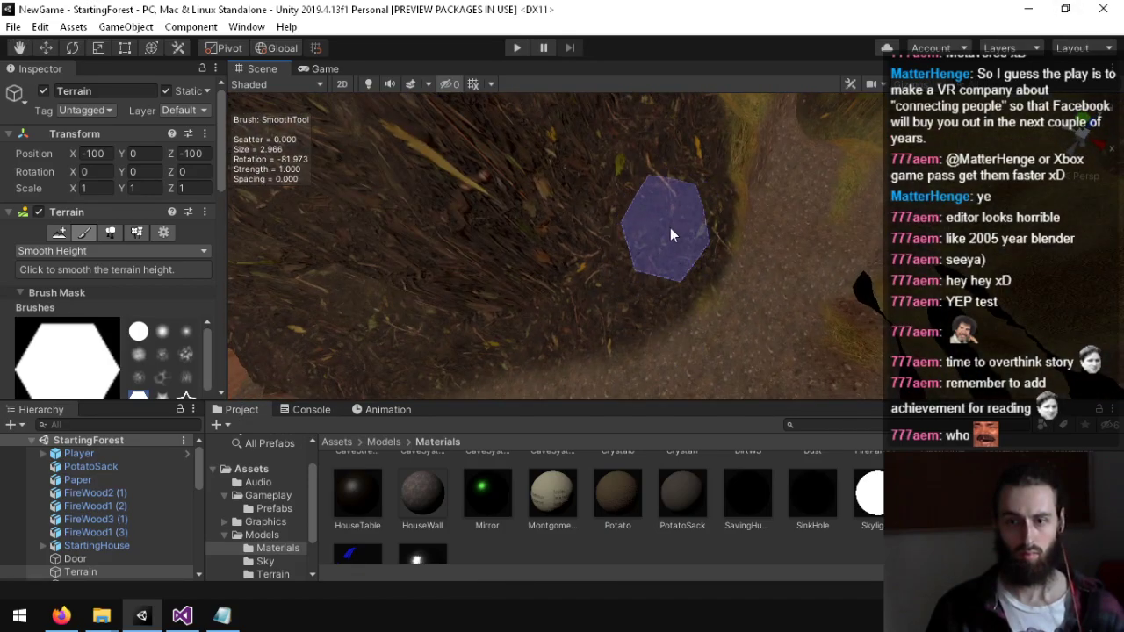
pyautogui.moveTo(753, 218); pyautogui.dragTo(723, 185, button='right')
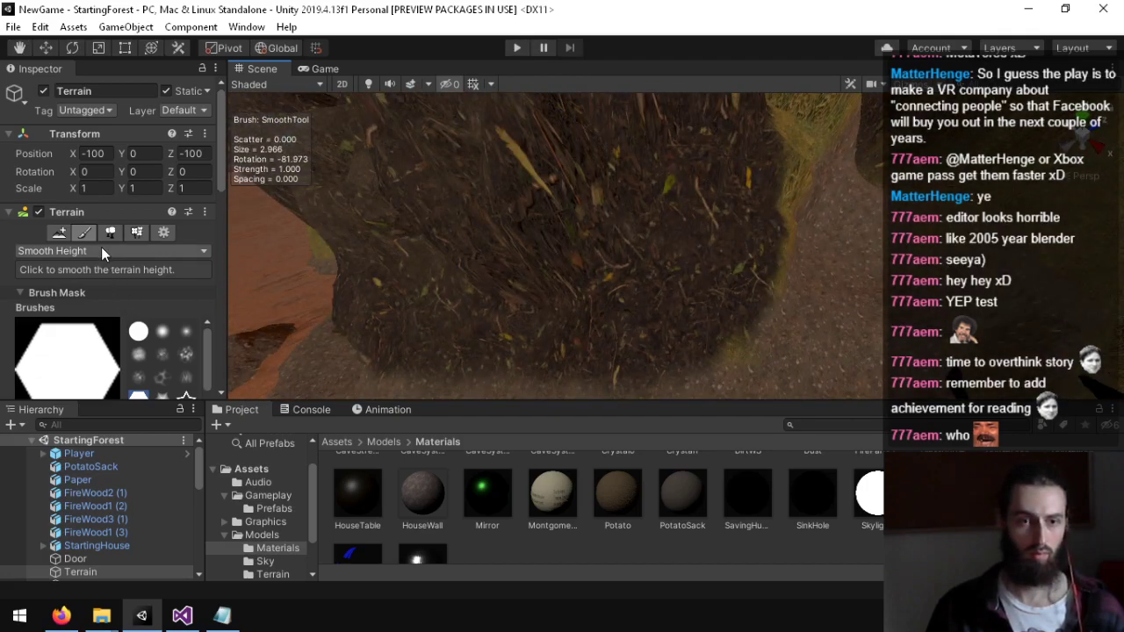
pyautogui.click(79, 251)
pyautogui.click(73, 342)
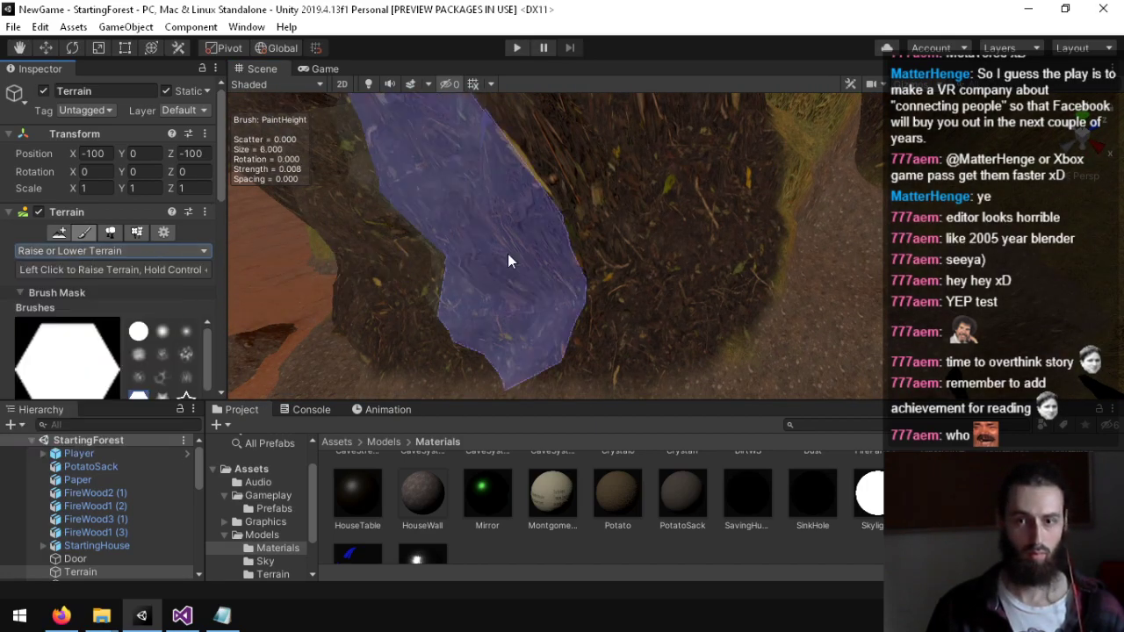
pyautogui.moveTo(510, 258); pyautogui.dragTo(633, 263, button='right')
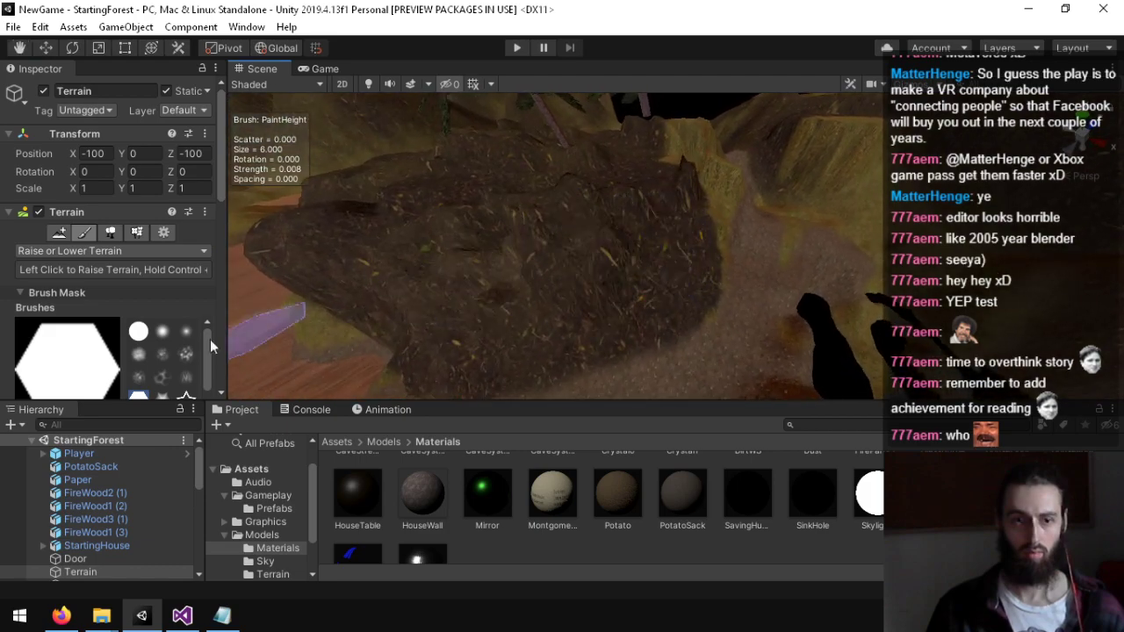
# Step: Use Set Height with a brush size of about 4.03 to level the top and path-side edge of the leaf-covered hill
pyautogui.click(93, 250)
pyautogui.click(89, 409)
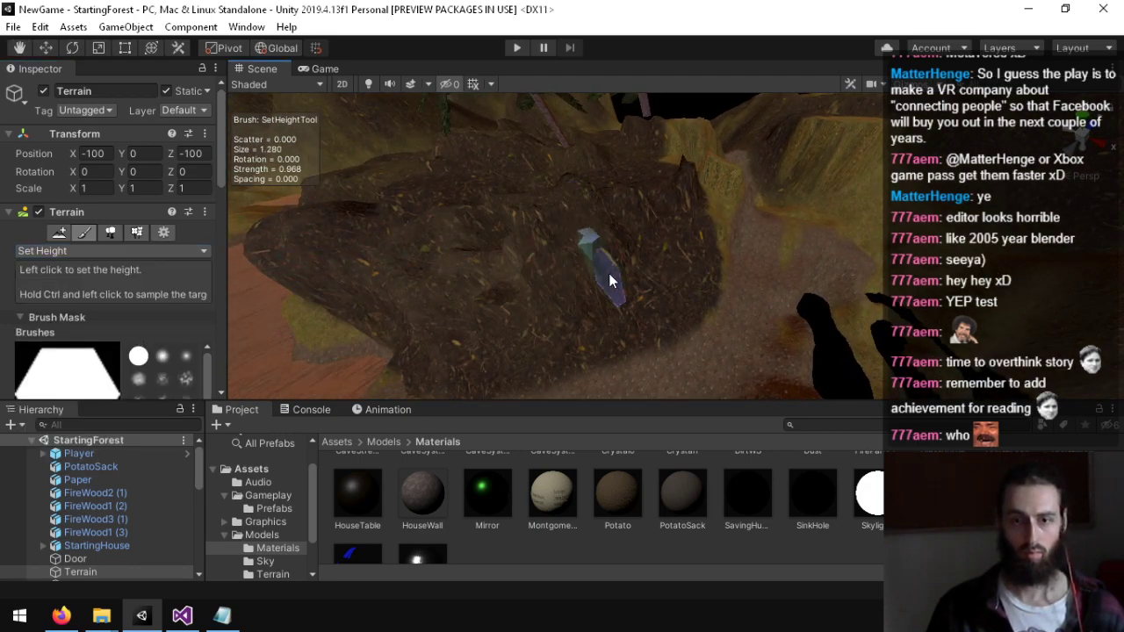
pyautogui.press('s')
pyautogui.moveTo(640, 256)
pyautogui.mouseDown()
pyautogui.moveTo(778, 175)
pyautogui.moveTo(848, 167)
pyautogui.mouseUp()
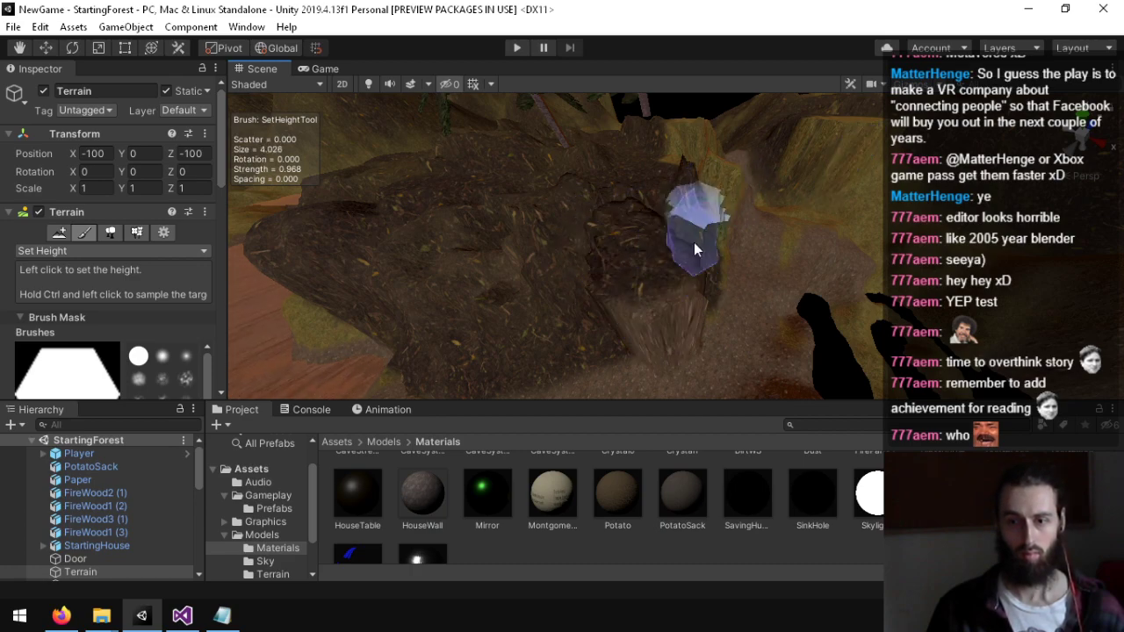
pyautogui.keyDown('alt'); pyautogui.moveTo(736, 239); pyautogui.dragTo(518, 290); pyautogui.keyUp('alt')
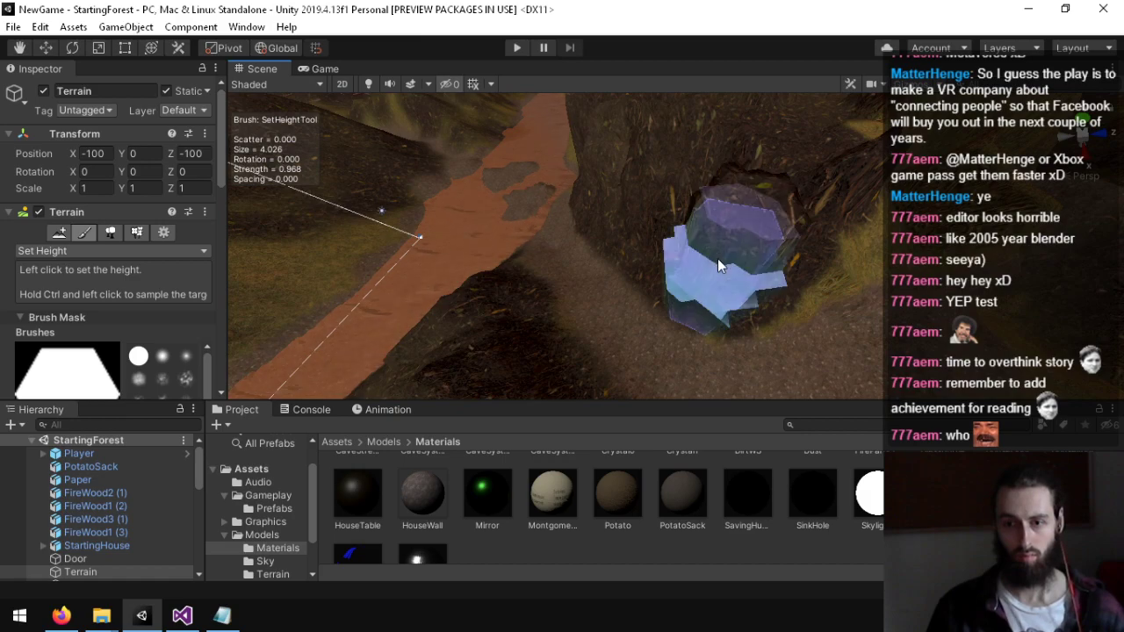
pyautogui.moveTo(718, 258)
pyautogui.mouseDown(button='right')
pyautogui.moveTo(659, 279)
pyautogui.moveTo(685, 277)
pyautogui.mouseUp(button='right')
pyautogui.moveTo(730, 241)
pyautogui.mouseDown(button='right')
pyautogui.moveTo(703, 222)
pyautogui.moveTo(594, 219)
pyautogui.moveTo(621, 192)
pyautogui.moveTo(661, 204)
pyautogui.moveTo(669, 230)
pyautogui.moveTo(647, 215)
pyautogui.moveTo(687, 188)
pyautogui.moveTo(714, 207)
pyautogui.moveTo(705, 218)
pyautogui.moveTo(703, 166)
pyautogui.moveTo(729, 204)
pyautogui.moveTo(698, 227)
pyautogui.moveTo(795, 249)
pyautogui.moveTo(635, 254)
pyautogui.moveTo(841, 201)
pyautogui.moveTo(409, 301)
pyautogui.moveTo(392, 293)
pyautogui.moveTo(862, 43)
pyautogui.moveTo(855, 617)
pyautogui.moveTo(542, 266)
pyautogui.moveTo(473, 274)
pyautogui.moveTo(465, 220)
pyautogui.mouseUp(button='right')
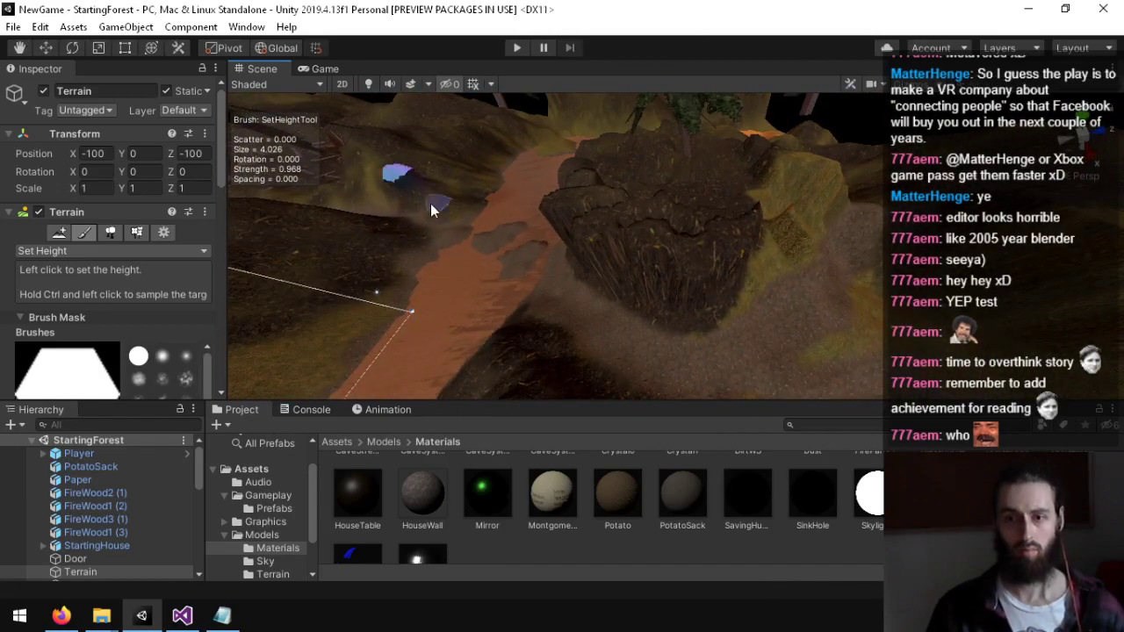
# Step: Switch the terrain paint tool to Hydraulic erosion for the leaf-covered hill
pyautogui.click(104, 252)
pyautogui.moveTo(106, 306)
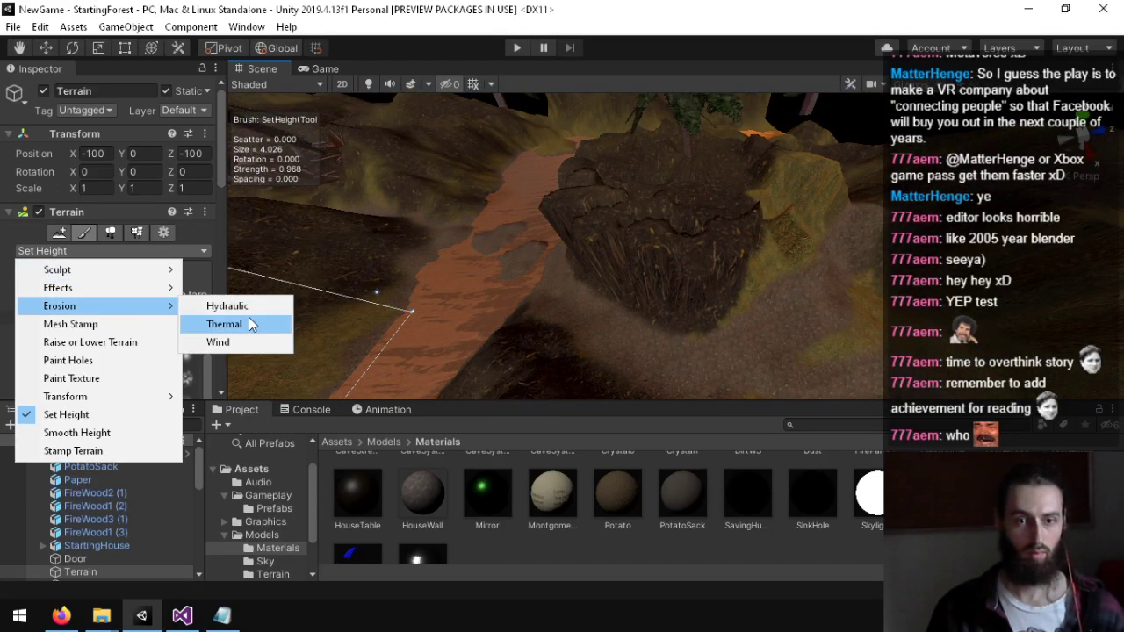
pyautogui.click(255, 307)
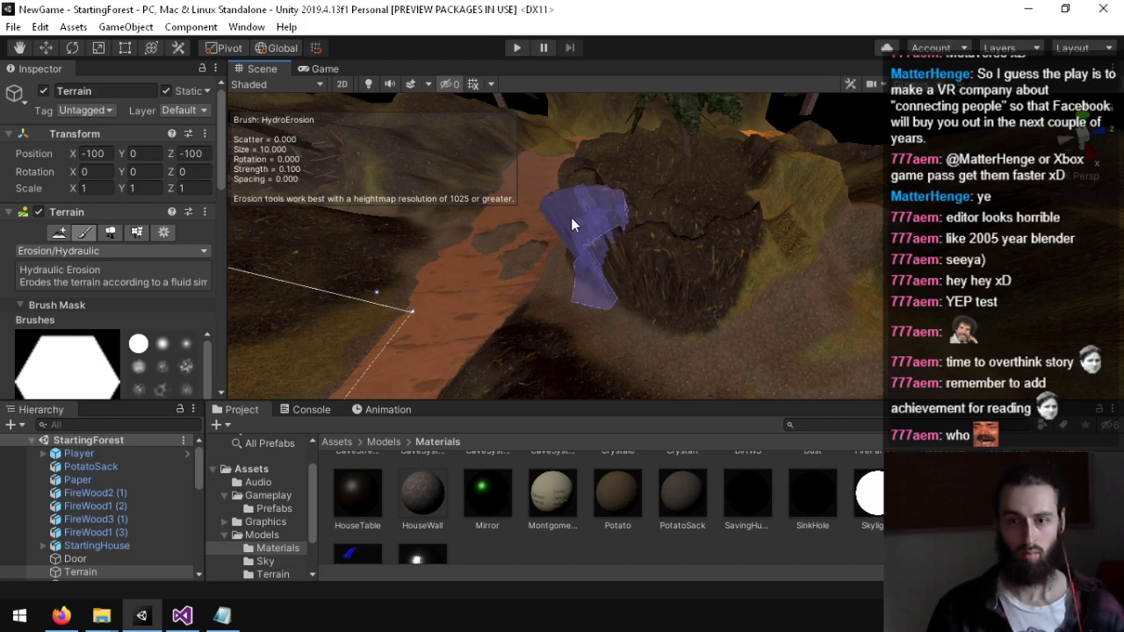
# Step: Switch the terrain tool to Paint Texture and choose the cell-patterned brush mask builtin_brush_8
pyautogui.moveTo(628, 269)
pyautogui.mouseDown(button='right')
pyautogui.moveTo(682, 193)
pyautogui.moveTo(708, 256)
pyautogui.moveTo(698, 298)
pyautogui.moveTo(848, 246)
pyautogui.moveTo(763, 253)
pyautogui.moveTo(738, 366)
pyautogui.moveTo(771, 307)
pyautogui.mouseUp(button='right')
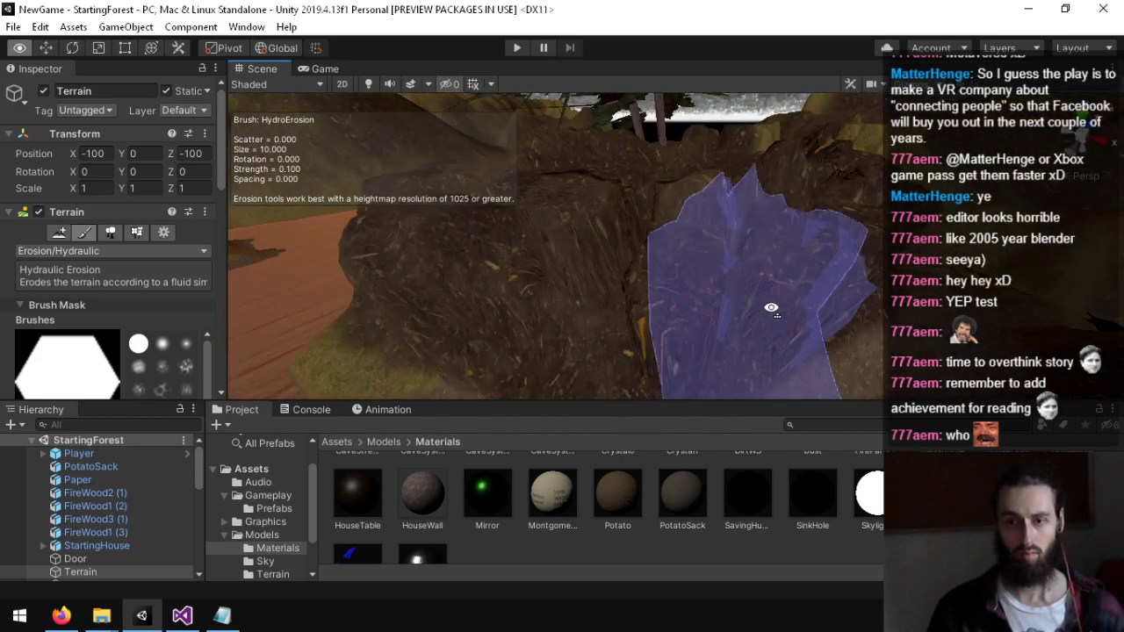
pyautogui.click(111, 252)
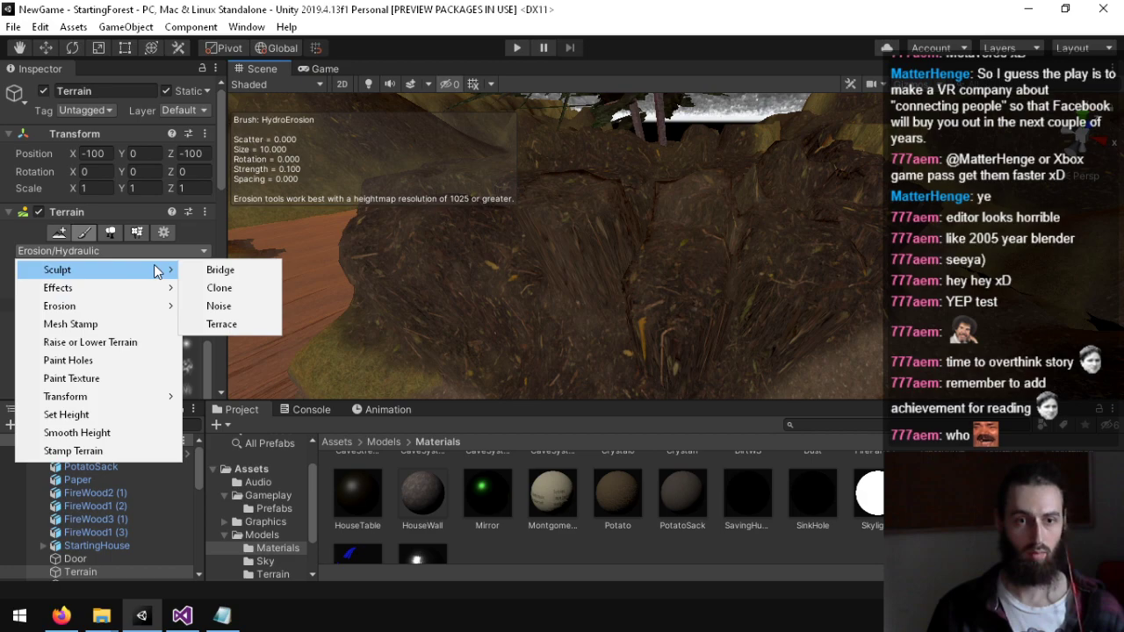
pyautogui.click(77, 387)
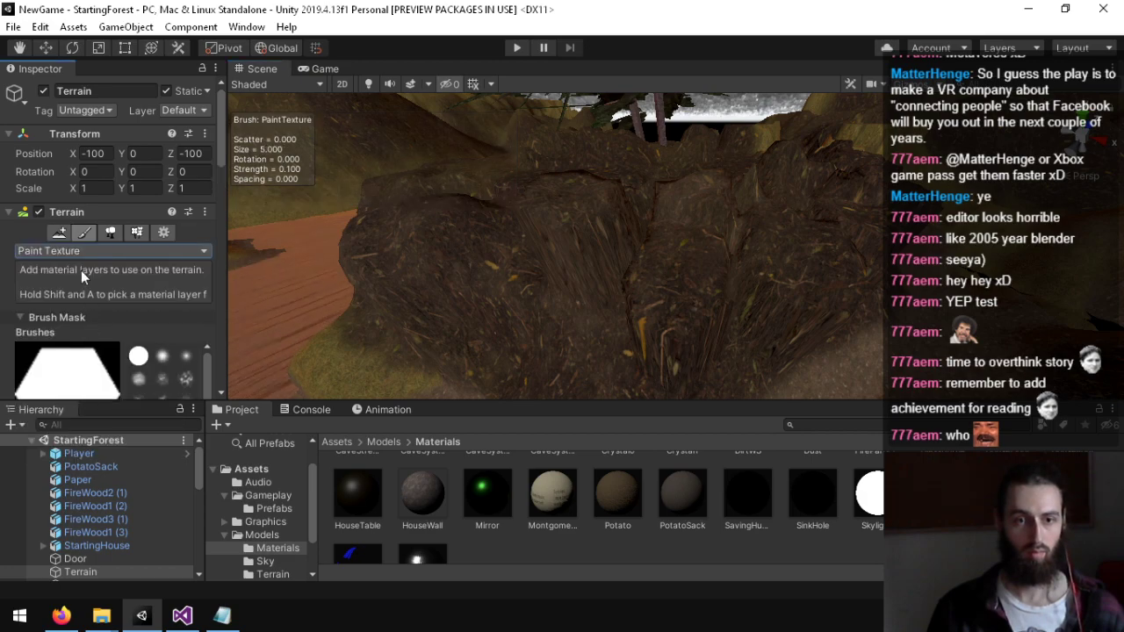
pyautogui.scroll(-5, 109, 257)
pyautogui.scroll(-5, 125, 287)
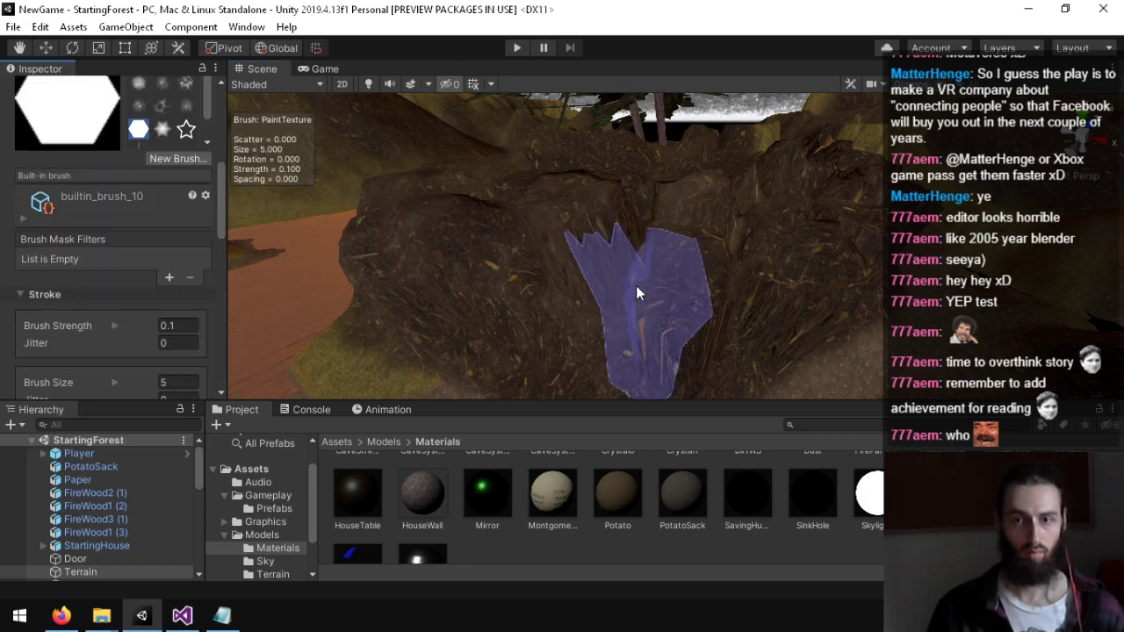
pyautogui.scroll(5, 158, 210)
pyautogui.scroll(-5, 123, 260)
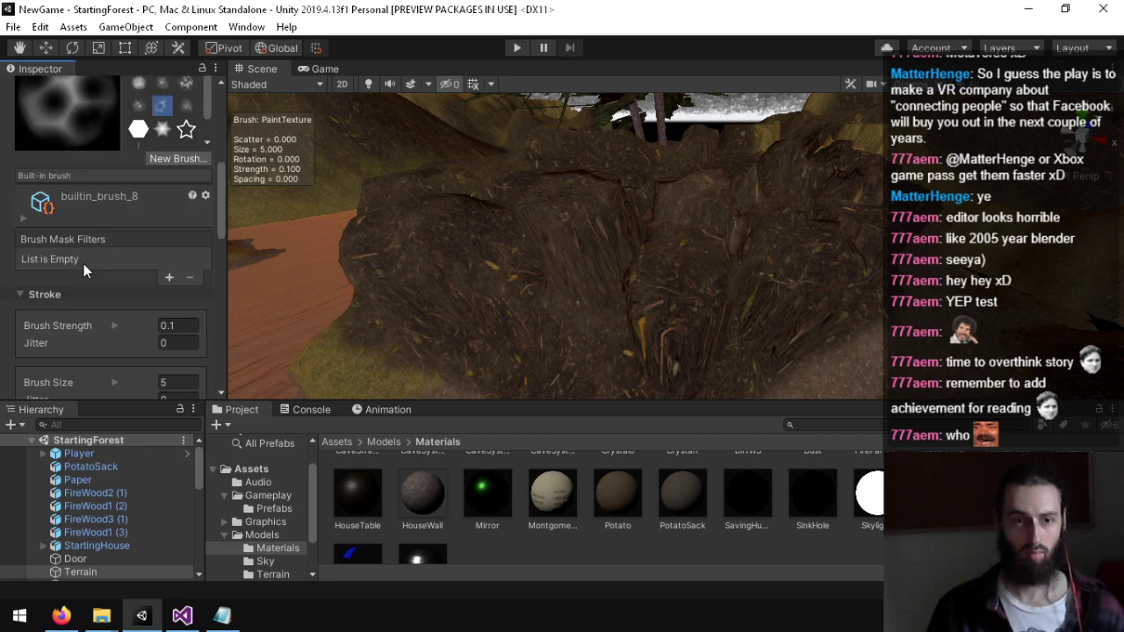
pyautogui.scroll(-2, 162, 322)
pyautogui.scroll(-4, 161, 322)
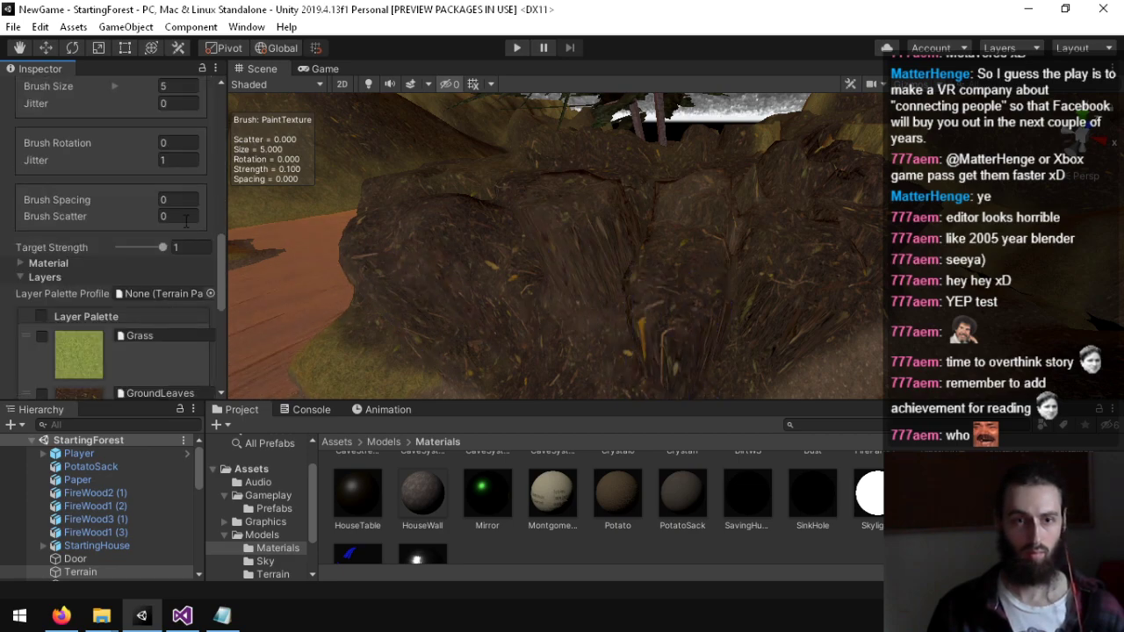
# Step: Set the texture brush size to 2 and its strength to 0.5
pyautogui.click(175, 91)
pyautogui.write('2')
pyautogui.moveTo(579, 255)
pyautogui.mouseDown(button='right')
pyautogui.moveTo(646, 284)
pyautogui.moveTo(413, 220)
pyautogui.mouseUp(button='right')
pyautogui.scroll(4, 172, 132)
pyautogui.click(183, 182)
pyautogui.moveTo(185, 185); pyautogui.dragTo(158, 209)
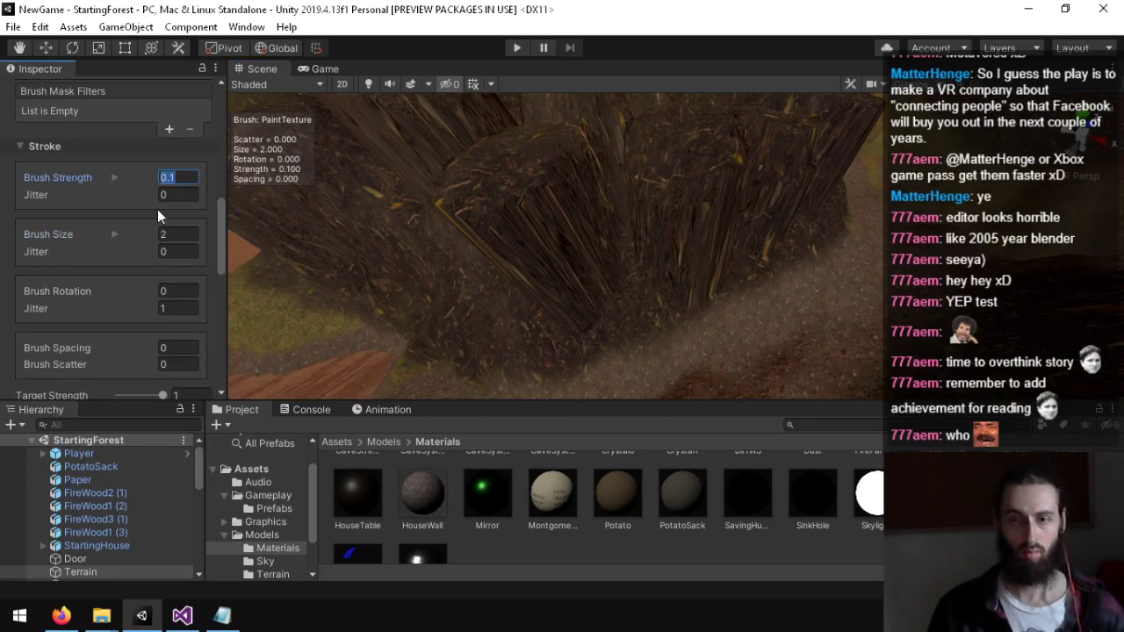
pyautogui.write('0.5')
pyautogui.moveTo(700, 292); pyautogui.dragTo(709, 301, button='right')
pyautogui.moveTo(708, 301)
pyautogui.keyDown('alt'); pyautogui.mouseDown()
pyautogui.moveTo(579, 211)
pyautogui.moveTo(551, 154)
pyautogui.moveTo(535, 191)
pyautogui.moveTo(597, 219)
pyautogui.moveTo(242, 225)
pyautogui.mouseUp(); pyautogui.keyUp('alt')
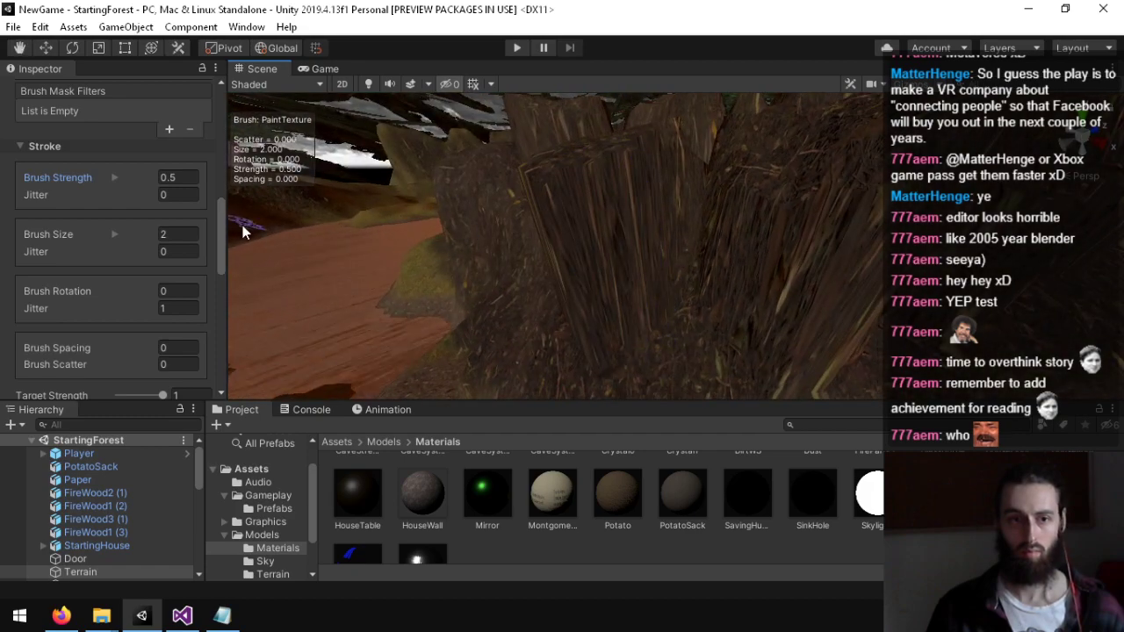
# Step: Reduce the texture brush size to 0.5
pyautogui.click(176, 234)
pyautogui.write('0.5')
pyautogui.press('Return')
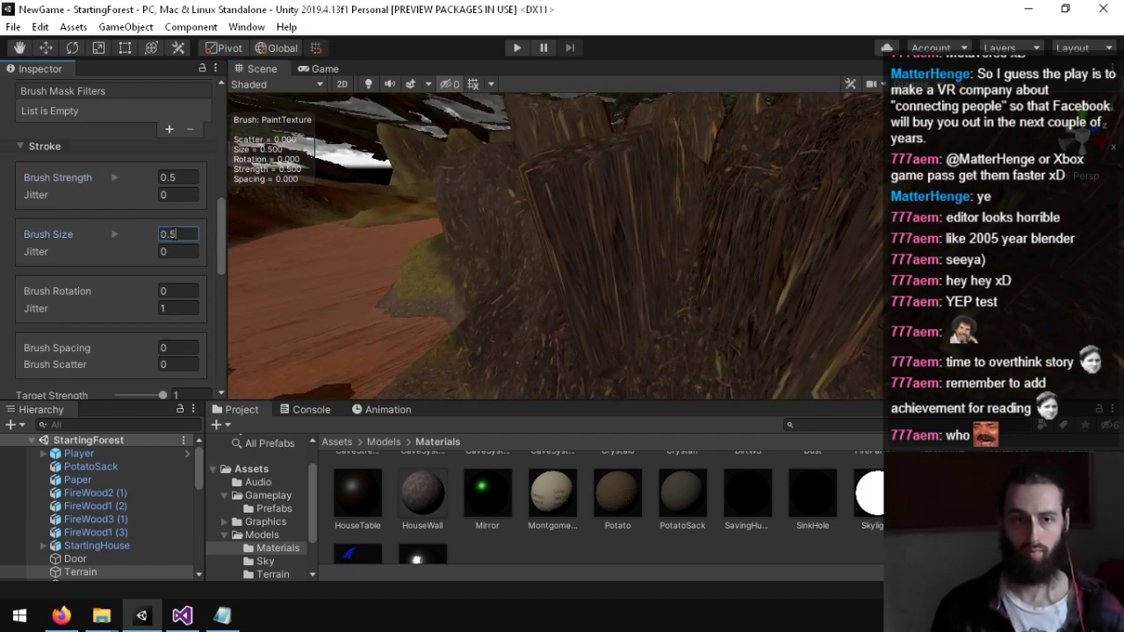
# Step: Paint the selected texture layer over the steep faces all around the rock mound between the stream and the gravel path
pyautogui.moveTo(583, 279)
pyautogui.keyDown('alt'); pyautogui.mouseDown()
pyautogui.moveTo(676, 228)
pyautogui.moveTo(752, 245)
pyautogui.mouseUp(); pyautogui.keyUp('alt')
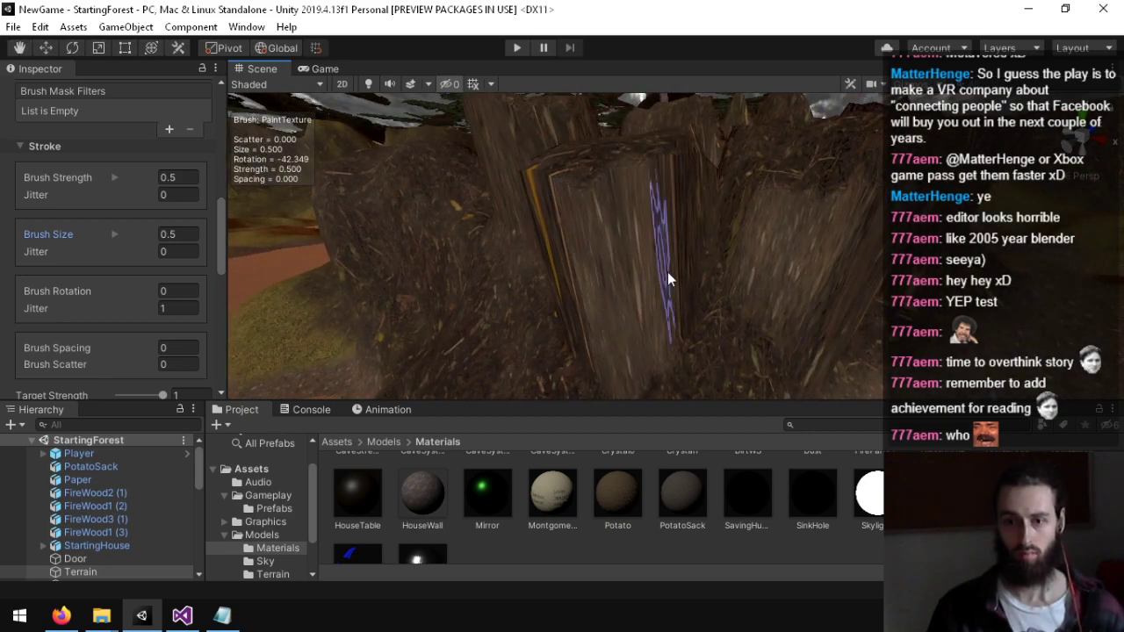
pyautogui.moveTo(685, 272)
pyautogui.keyDown('alt'); pyautogui.mouseDown()
pyautogui.moveTo(743, 263)
pyautogui.moveTo(778, 293)
pyautogui.mouseUp(); pyautogui.keyUp('alt')
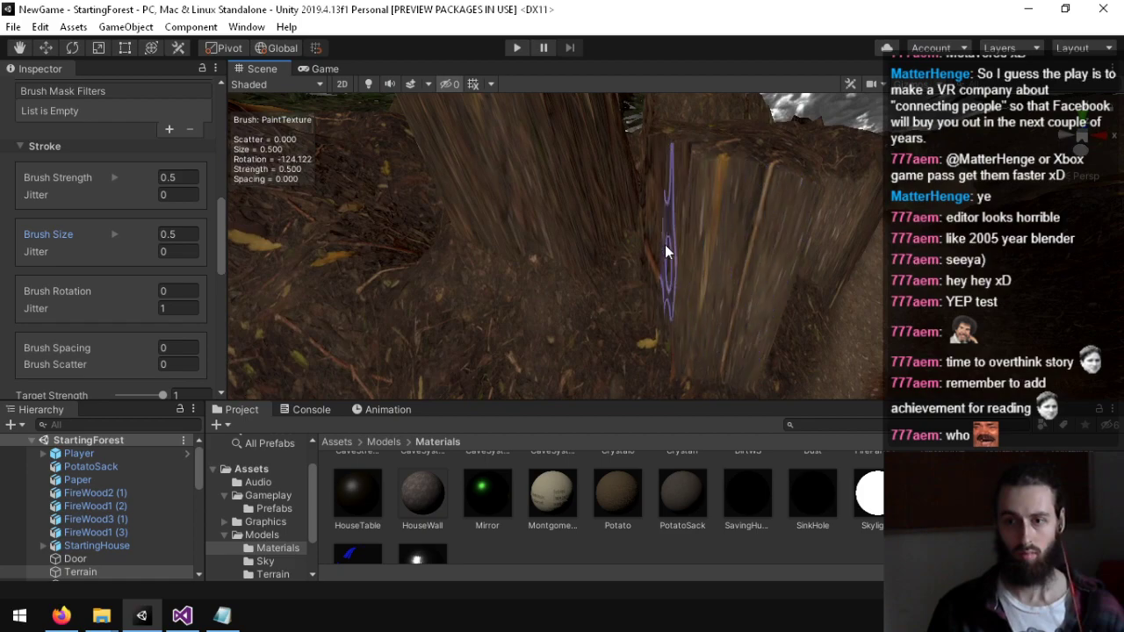
pyautogui.moveTo(688, 268)
pyautogui.keyDown('alt'); pyautogui.mouseDown()
pyautogui.moveTo(620, 293)
pyautogui.moveTo(475, 294)
pyautogui.mouseUp(); pyautogui.keyUp('alt')
pyautogui.moveTo(475, 294); pyautogui.dragTo(476, 294, button='right')
pyautogui.press('d')
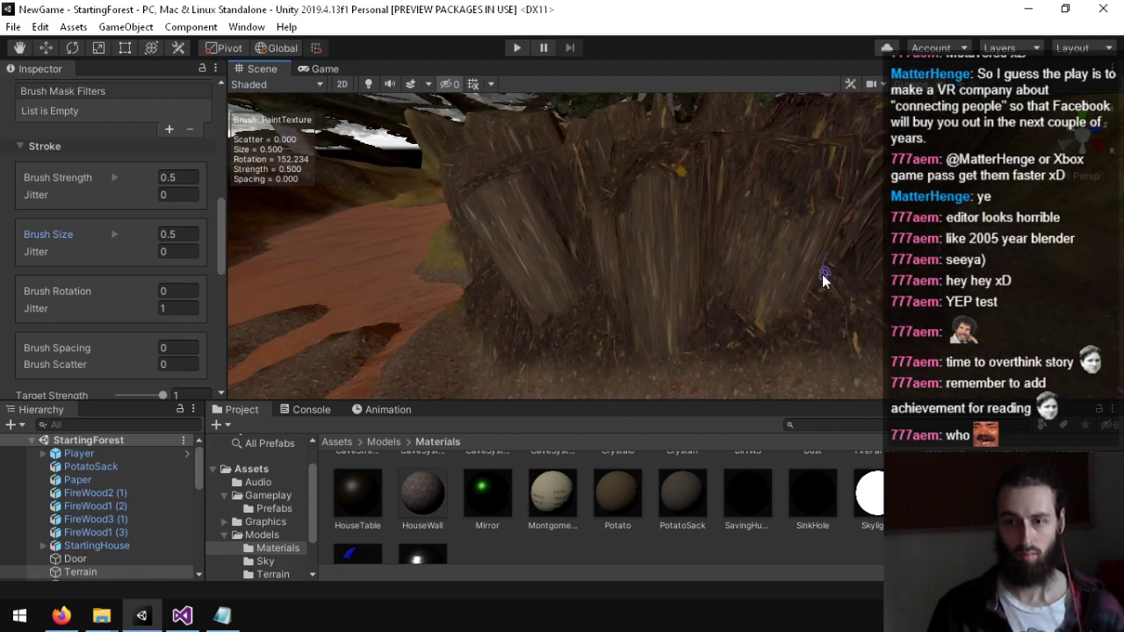
pyautogui.moveTo(804, 268)
pyautogui.keyDown('alt'); pyautogui.mouseDown()
pyautogui.moveTo(757, 254)
pyautogui.moveTo(726, 271)
pyautogui.mouseUp(); pyautogui.keyUp('alt')
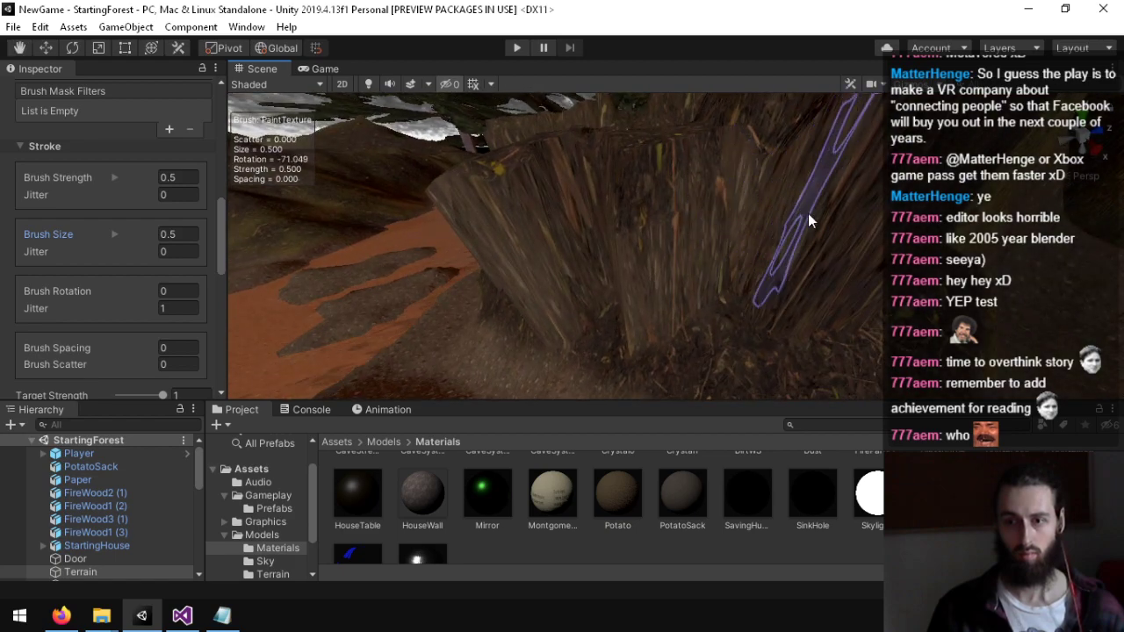
pyautogui.moveTo(866, 259)
pyautogui.keyDown('alt'); pyautogui.mouseDown()
pyautogui.moveTo(752, 283)
pyautogui.moveTo(668, 261)
pyautogui.mouseUp(); pyautogui.keyUp('alt')
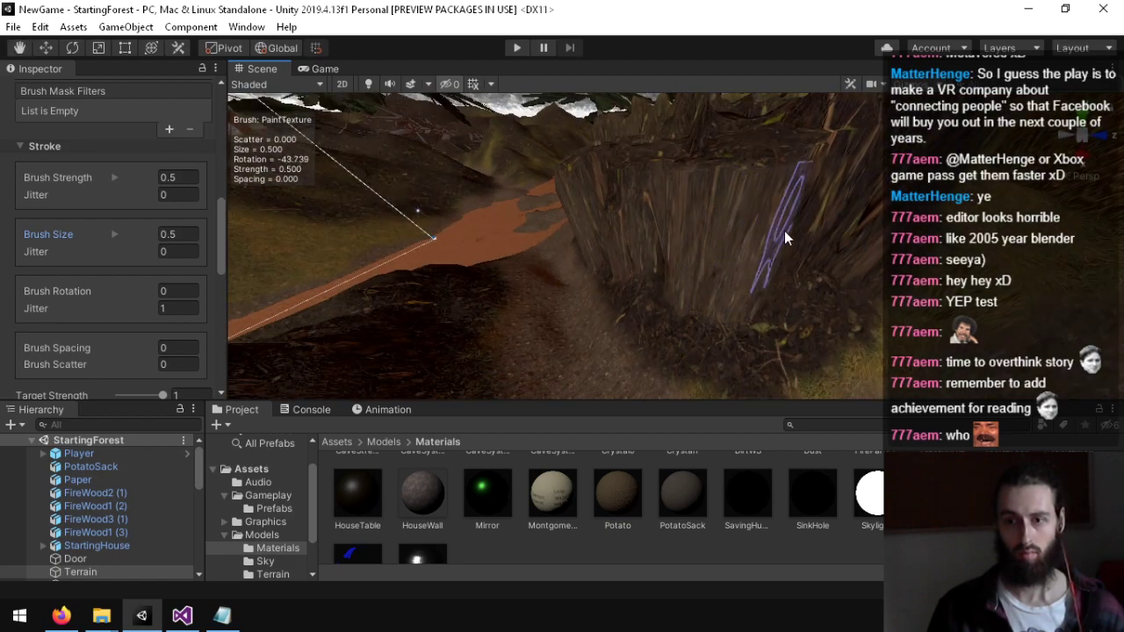
pyautogui.moveTo(784, 230)
pyautogui.keyDown('alt'); pyautogui.mouseDown()
pyautogui.moveTo(729, 263)
pyautogui.moveTo(747, 228)
pyautogui.mouseUp(); pyautogui.keyUp('alt')
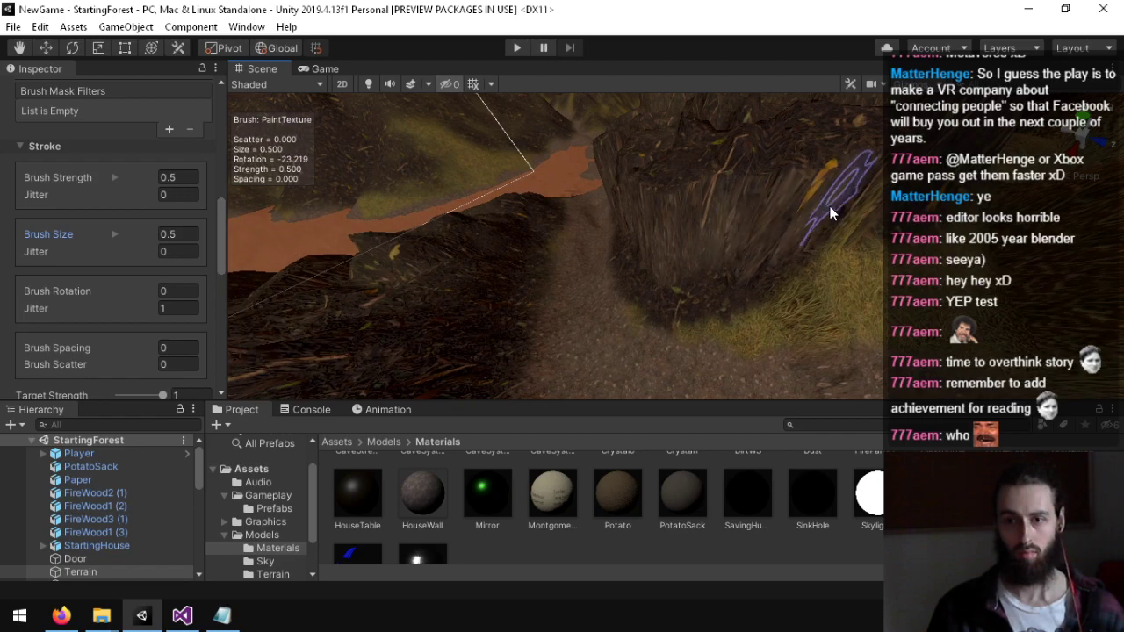
pyautogui.moveTo(828, 214)
pyautogui.keyDown('alt'); pyautogui.mouseDown()
pyautogui.moveTo(691, 271)
pyautogui.moveTo(720, 244)
pyautogui.mouseUp(); pyautogui.keyUp('alt')
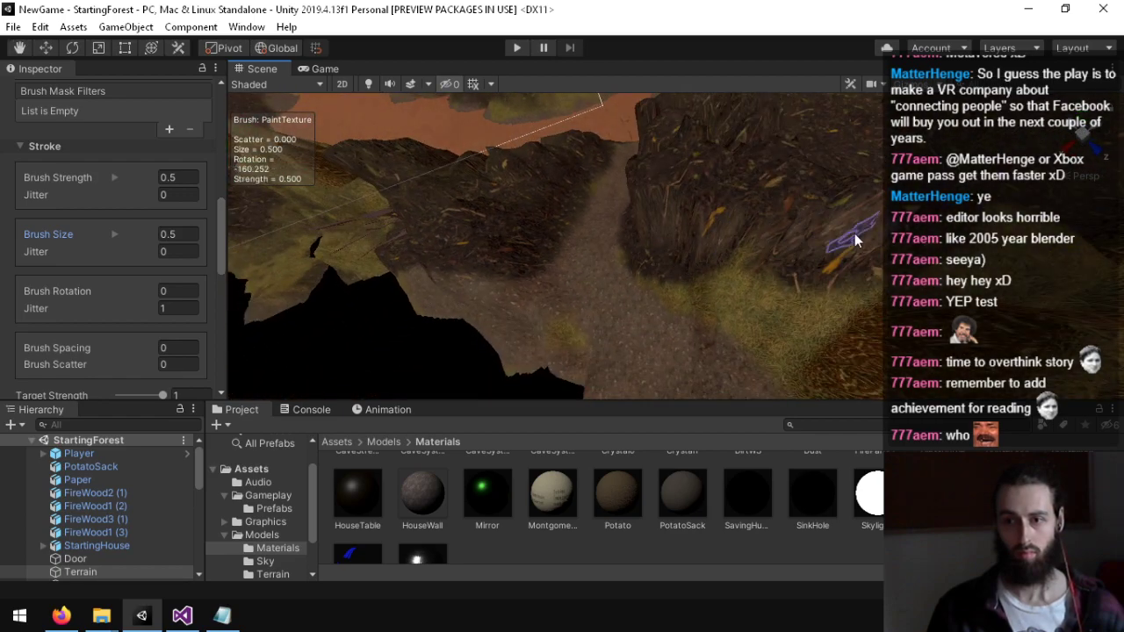
pyautogui.moveTo(726, 223)
pyautogui.keyDown('alt'); pyautogui.mouseDown()
pyautogui.moveTo(732, 201)
pyautogui.moveTo(720, 188)
pyautogui.moveTo(746, 176)
pyautogui.moveTo(745, 156)
pyautogui.moveTo(650, 158)
pyautogui.mouseUp(); pyautogui.keyUp('alt')
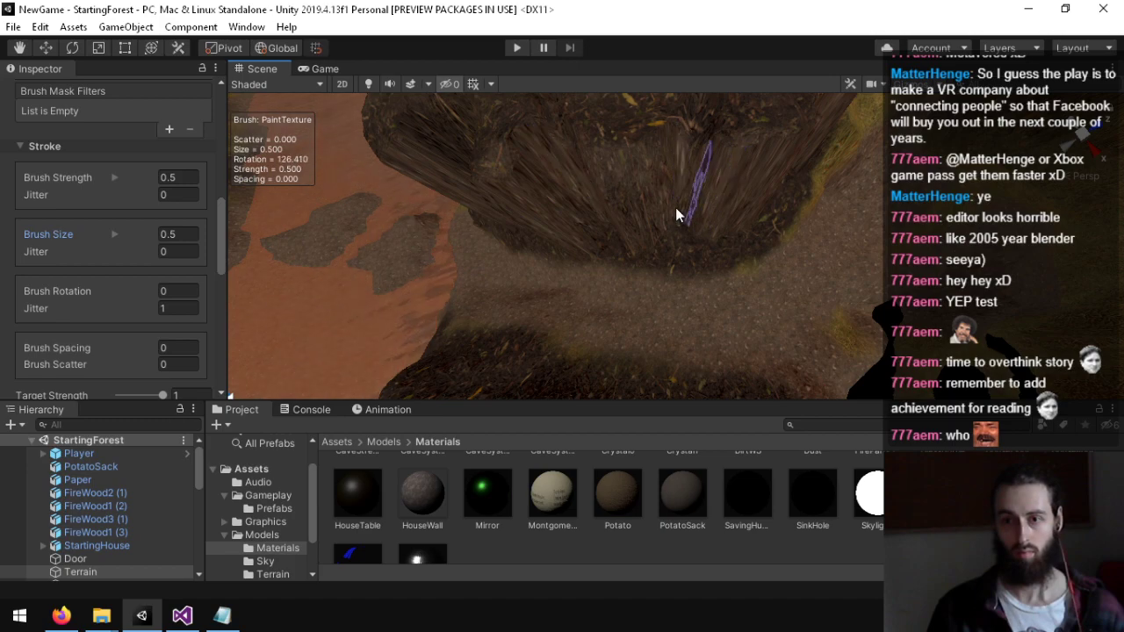
pyautogui.moveTo(675, 207)
pyautogui.keyDown('alt'); pyautogui.mouseDown()
pyautogui.moveTo(791, 146)
pyautogui.moveTo(592, 208)
pyautogui.moveTo(742, 126)
pyautogui.mouseUp(); pyautogui.keyUp('alt')
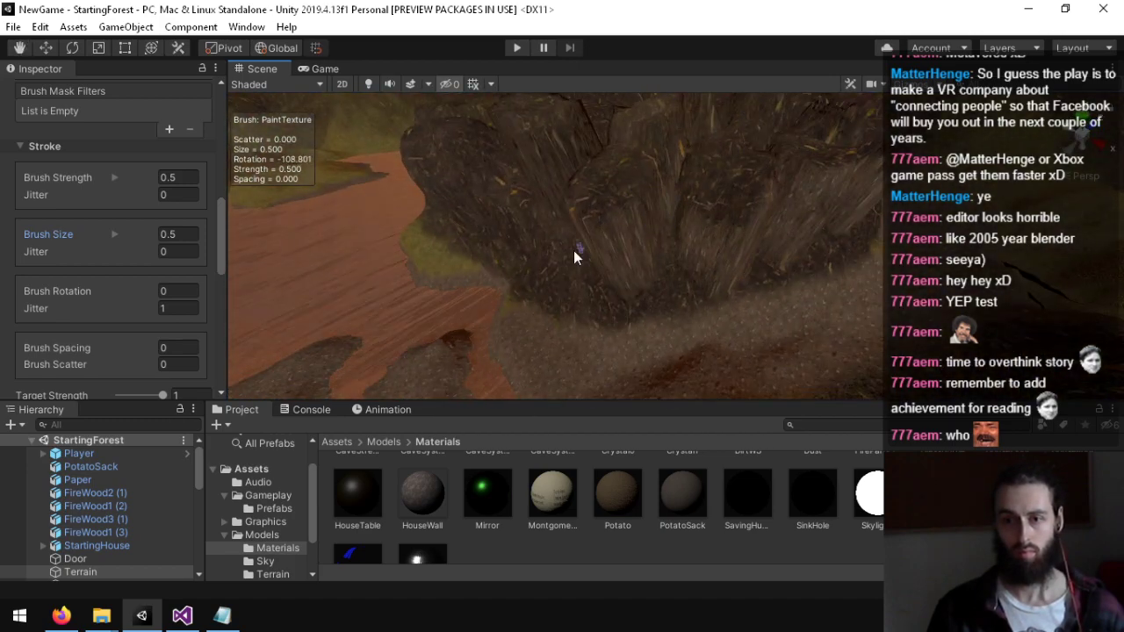
pyautogui.moveTo(574, 254)
pyautogui.keyDown('alt'); pyautogui.mouseDown()
pyautogui.moveTo(572, 213)
pyautogui.moveTo(665, 188)
pyautogui.moveTo(706, 216)
pyautogui.moveTo(687, 210)
pyautogui.mouseUp(); pyautogui.keyUp('alt')
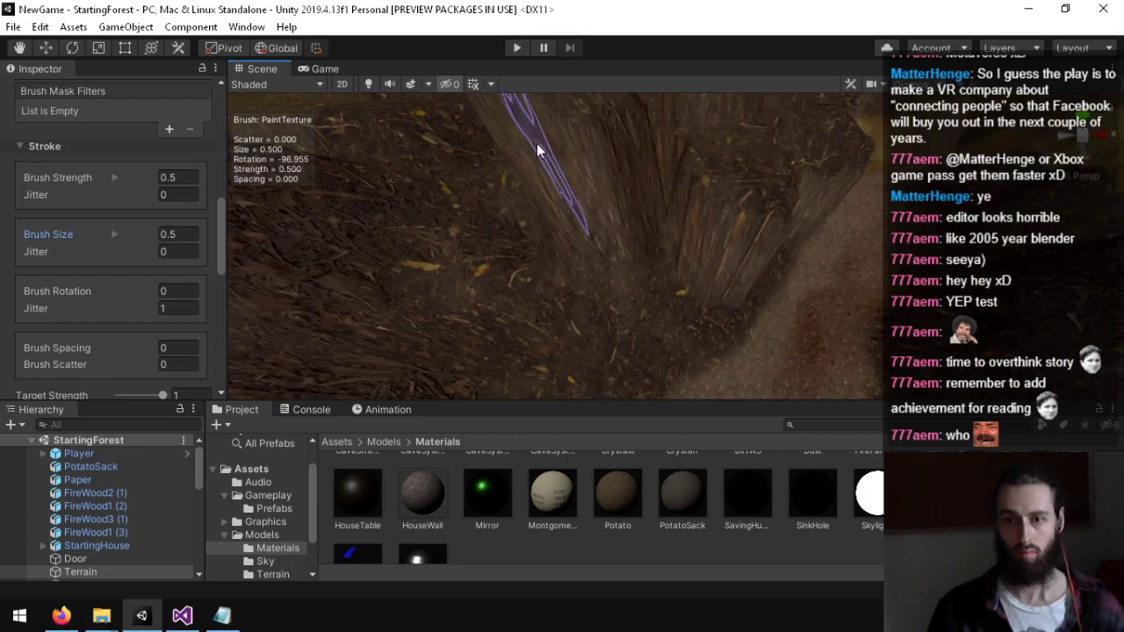
pyautogui.moveTo(536, 146)
pyautogui.keyDown('alt'); pyautogui.mouseDown()
pyautogui.moveTo(459, 211)
pyautogui.moveTo(246, 243)
pyautogui.moveTo(257, 167)
pyautogui.moveTo(285, 195)
pyautogui.mouseUp(); pyautogui.keyUp('alt')
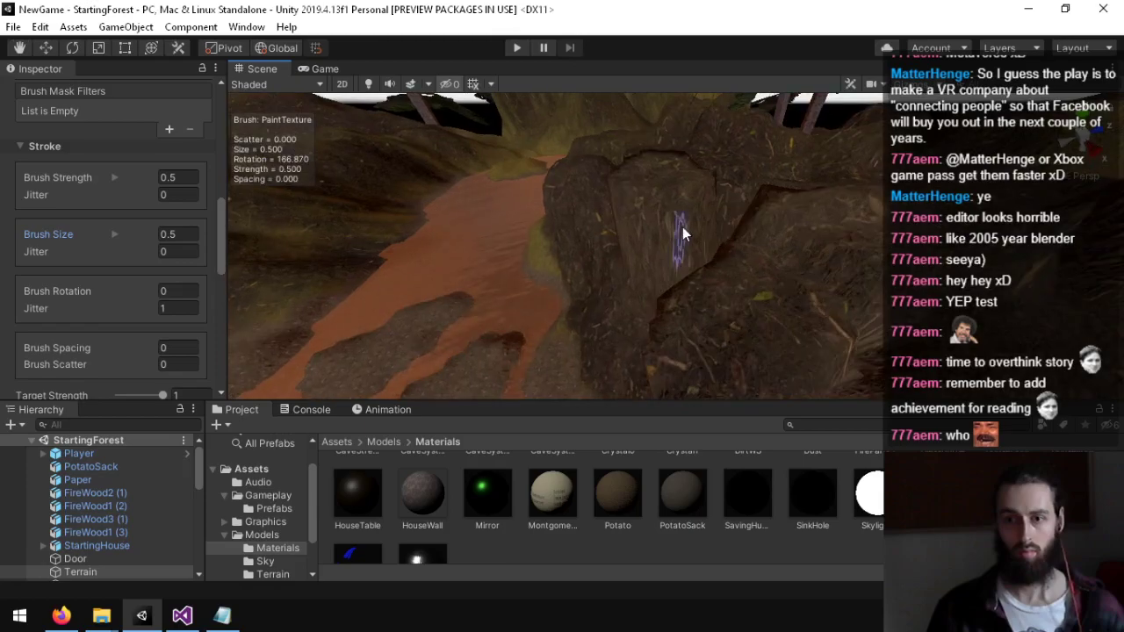
pyautogui.click(682, 231)
pyautogui.click(681, 240)
pyautogui.keyDown('alt'); pyautogui.moveTo(715, 238); pyautogui.dragTo(939, 220); pyautogui.keyUp('alt')
pyautogui.moveTo(940, 220); pyautogui.dragTo(935, 242, button='right')
pyautogui.moveTo(778, 286)
pyautogui.mouseDown()
pyautogui.moveTo(762, 247)
pyautogui.moveTo(762, 293)
pyautogui.moveTo(625, 329)
pyautogui.moveTo(384, 321)
pyautogui.moveTo(625, 251)
pyautogui.moveTo(539, 225)
pyautogui.moveTo(366, 261)
pyautogui.moveTo(489, 224)
pyautogui.moveTo(773, 231)
pyautogui.moveTo(730, 238)
pyautogui.moveTo(697, 202)
pyautogui.mouseUp()
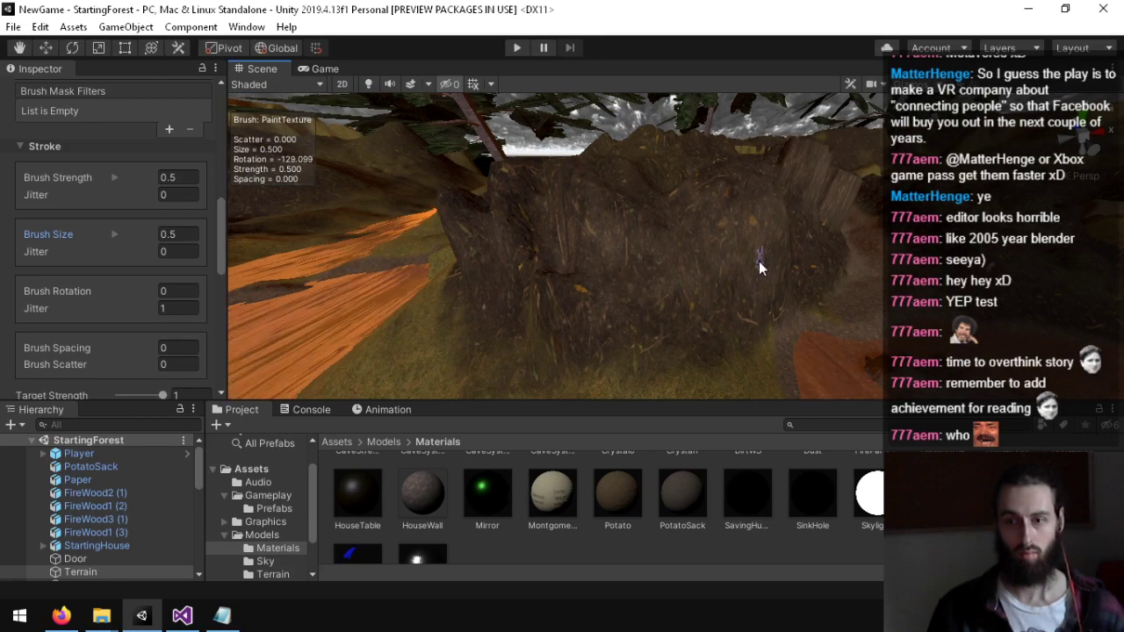
pyautogui.keyDown('alt'); pyautogui.moveTo(530, 261); pyautogui.dragTo(556, 263); pyautogui.keyUp('alt')
# Step: Find the SinkHoleTrigger object and move it along the gravel path beside the rock mound to Z 33.5
pyautogui.scroll(-3, 127, 540)
pyautogui.scroll(-5, 127, 540)
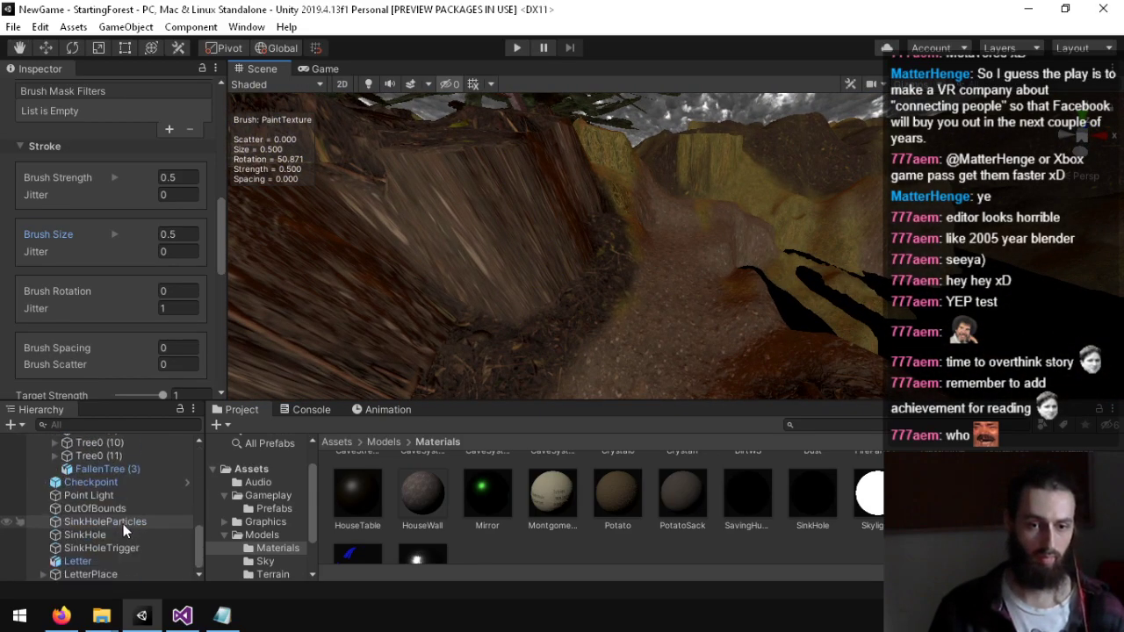
pyautogui.doubleClick(102, 548)
pyautogui.keyDown('alt'); pyautogui.moveTo(690, 283); pyautogui.dragTo(771, 275); pyautogui.keyUp('alt')
pyautogui.moveTo(771, 275); pyautogui.dragTo(306, 175, button='right')
pyautogui.keyDown('alt'); pyautogui.moveTo(305, 175); pyautogui.dragTo(576, 317); pyautogui.keyUp('alt')
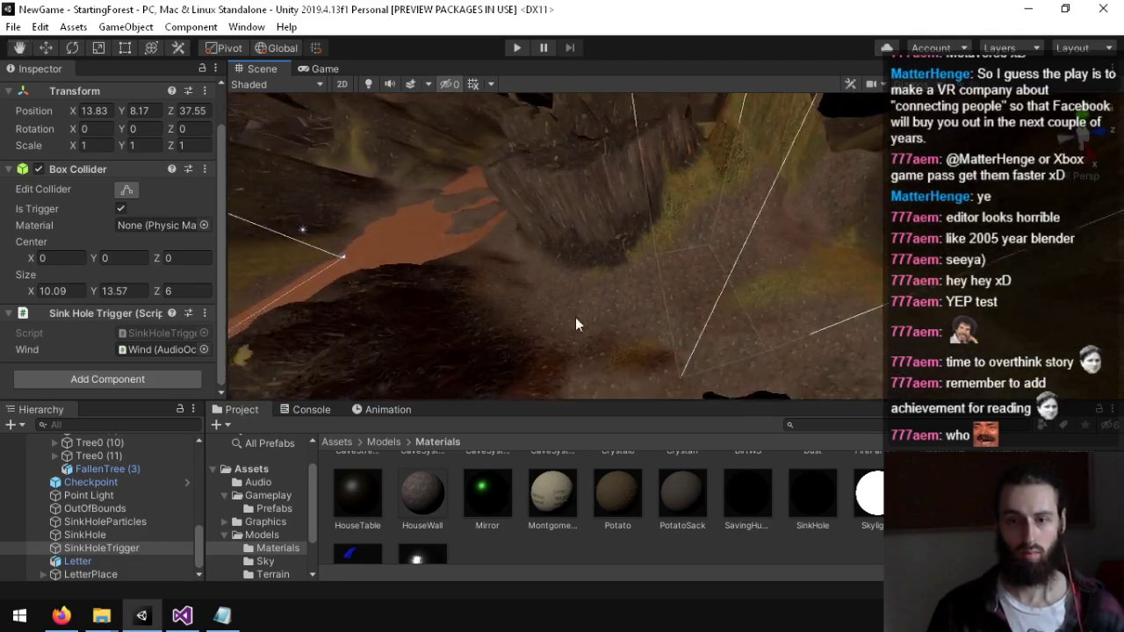
pyautogui.moveTo(780, 227); pyautogui.dragTo(760, 235)
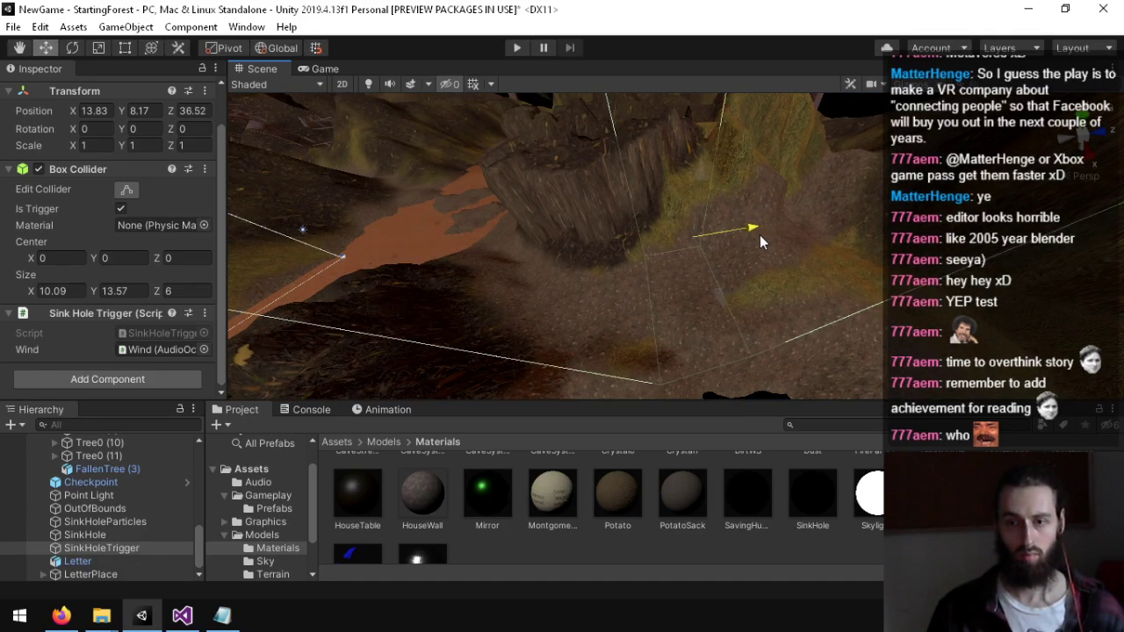
pyautogui.keyDown('alt'); pyautogui.moveTo(665, 316); pyautogui.dragTo(647, 180); pyautogui.keyUp('alt')
pyautogui.moveTo(648, 180); pyautogui.dragTo(40, 46, button='right')
pyautogui.press('w')
pyautogui.keyDown('alt'); pyautogui.moveTo(40, 46); pyautogui.dragTo(827, 311); pyautogui.keyUp('alt')
pyautogui.moveTo(827, 310); pyautogui.dragTo(670, 271, button='right')
pyautogui.moveTo(753, 175); pyautogui.dragTo(670, 205)
pyautogui.moveTo(671, 206); pyautogui.dragTo(631, 217, button='right')
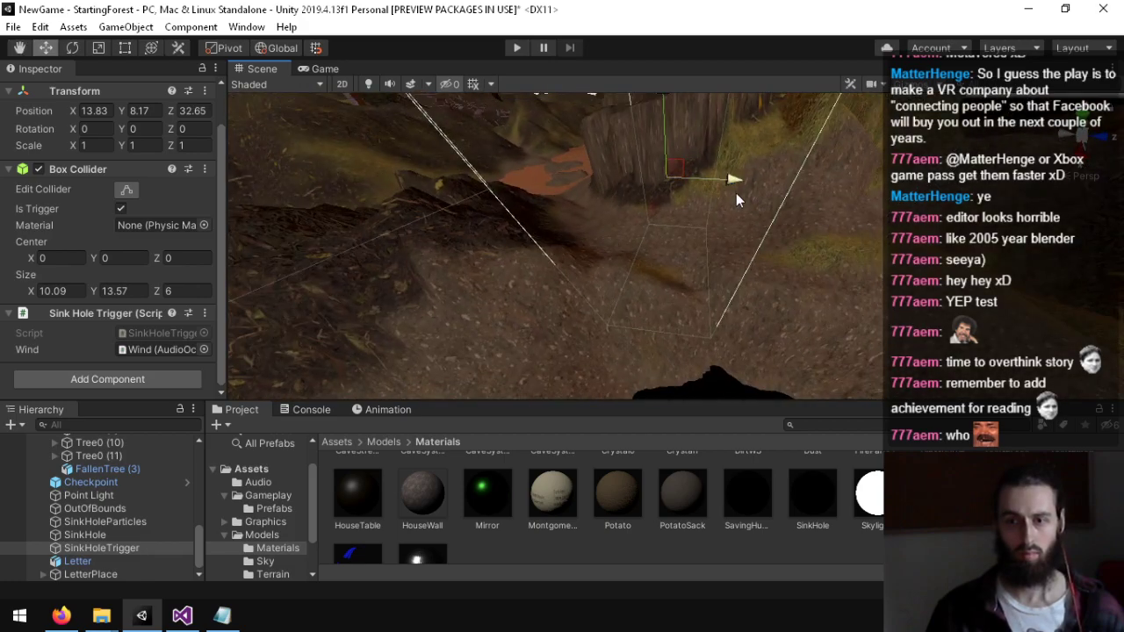
pyautogui.moveTo(736, 193); pyautogui.dragTo(754, 188)
pyautogui.moveTo(755, 188); pyautogui.dragTo(1045, 182, button='right')
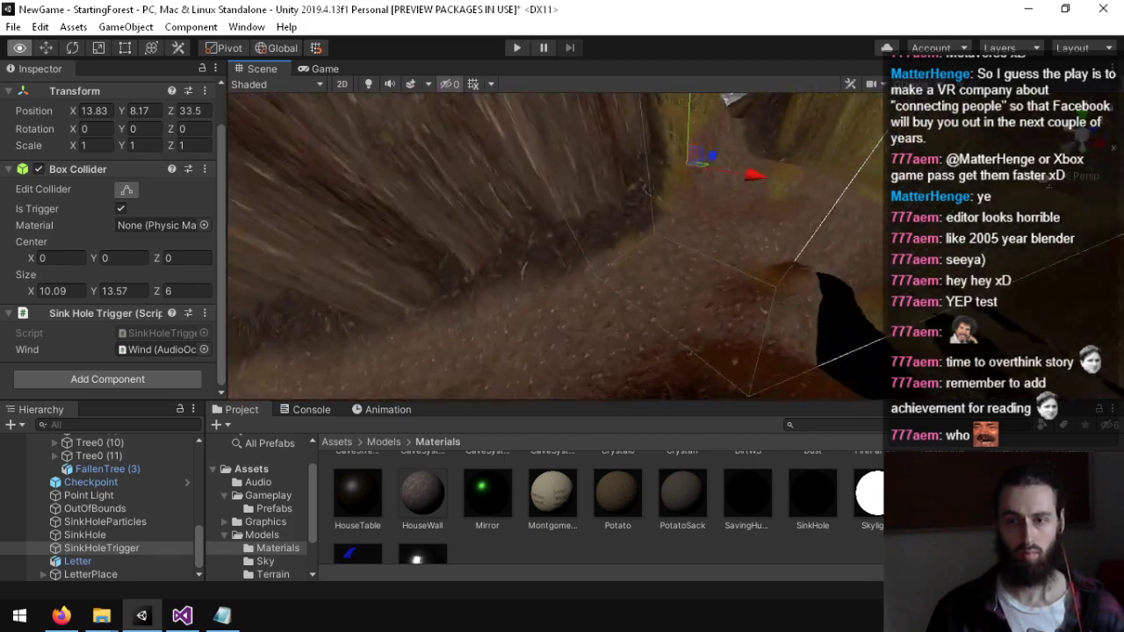
# Step: Narrow the SinkHoleTrigger to an X scale of about 0.73 and shift it to X 15.66
pyautogui.keyDown('alt'); pyautogui.moveTo(702, 230); pyautogui.dragTo(665, 243); pyautogui.keyUp('alt')
pyautogui.press('r')
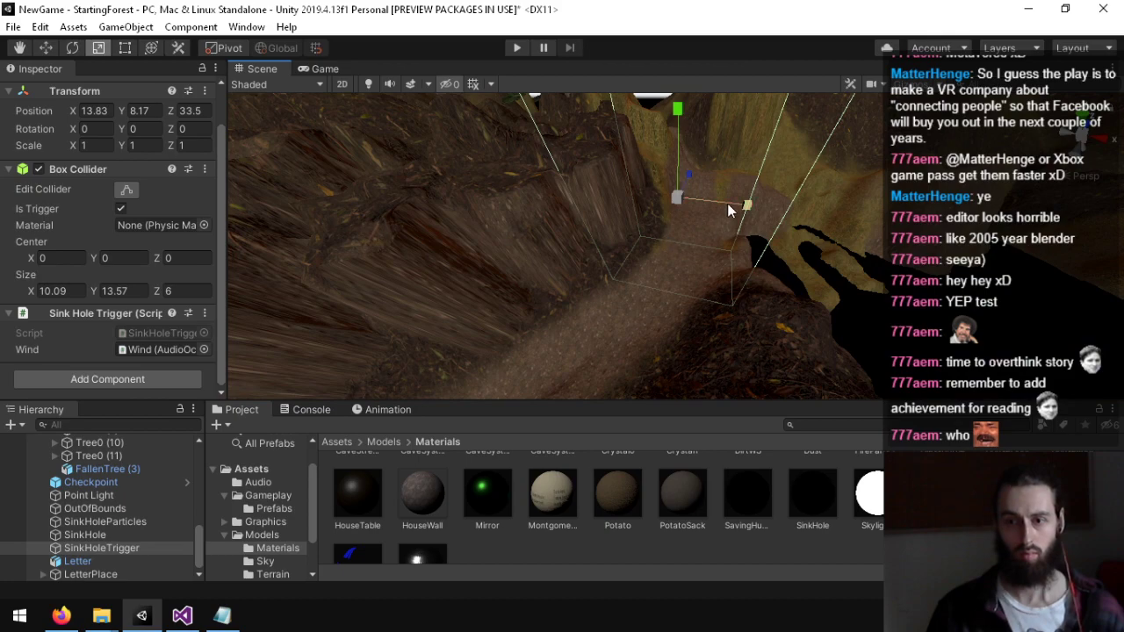
pyautogui.moveTo(728, 211); pyautogui.dragTo(781, 272)
pyautogui.press('w')
# Step: Select the Terrain object again, reactivate its Paint Texture tool and bring up the brush settings and layer palette
pyautogui.scroll(5, 103, 505)
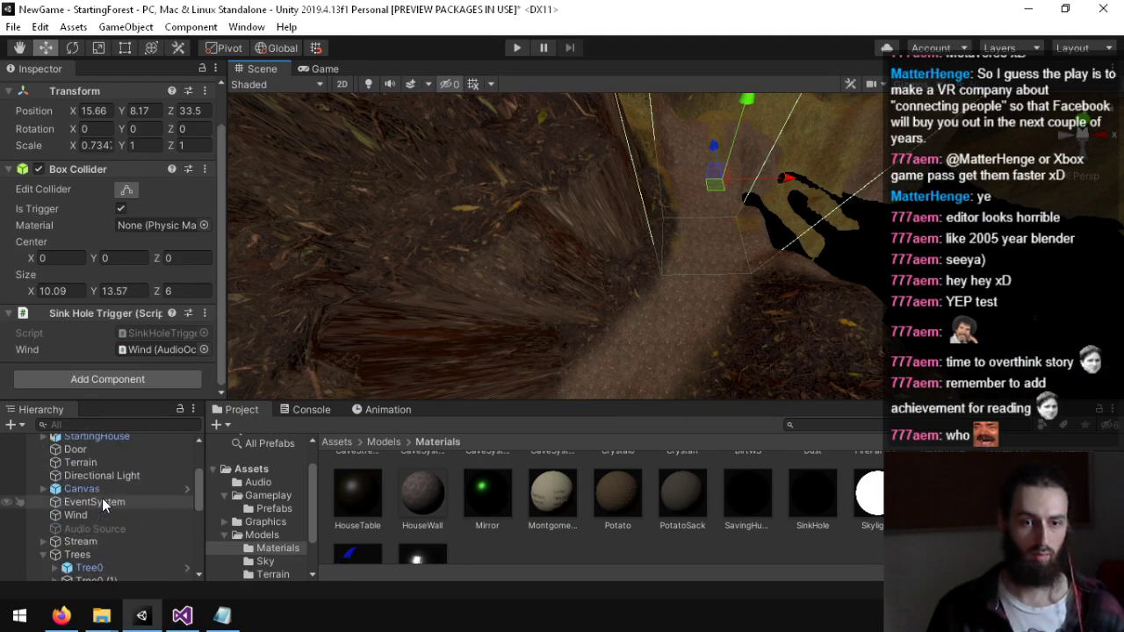
pyautogui.scroll(5, 102, 498)
pyautogui.scroll(-5, 108, 521)
pyautogui.click(100, 472)
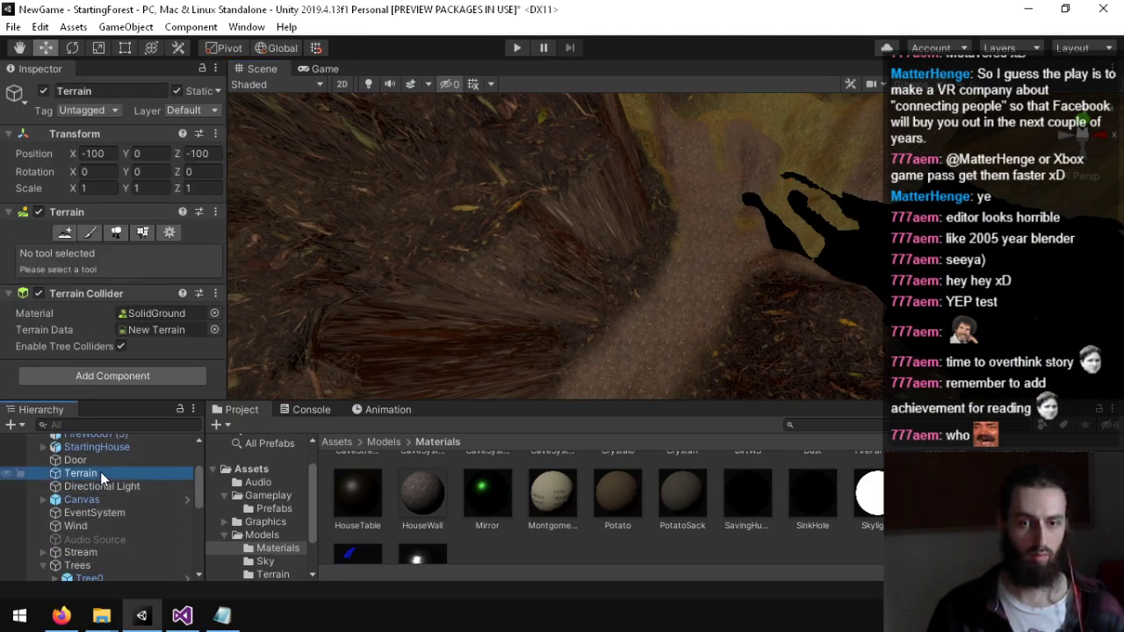
pyautogui.moveTo(535, 268); pyautogui.dragTo(317, 209, button='right')
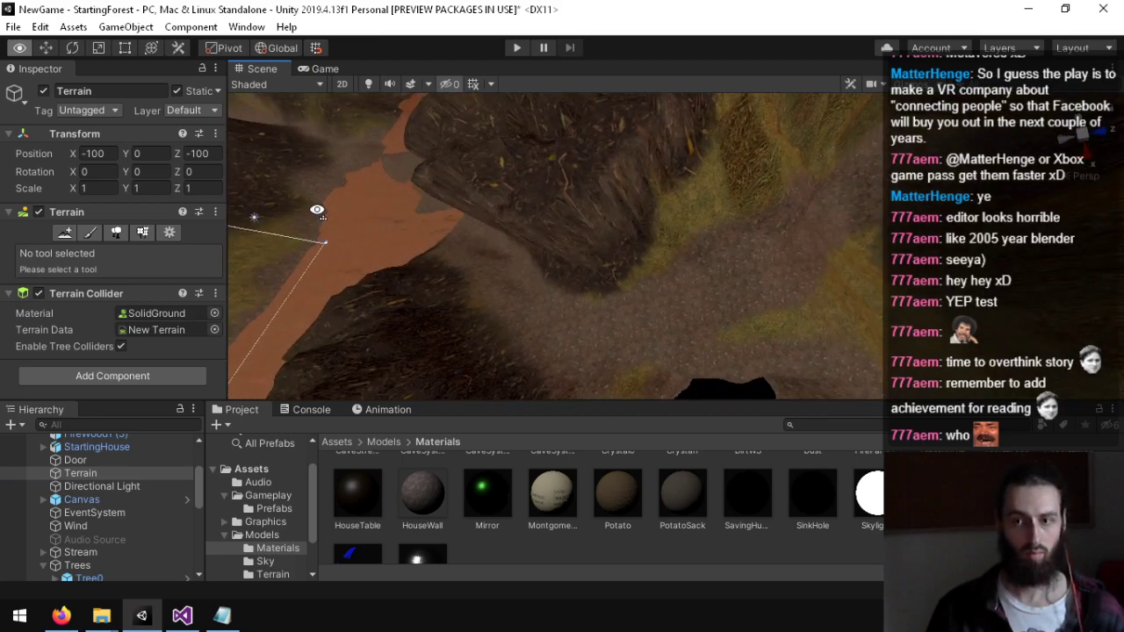
pyautogui.keyDown('alt'); pyautogui.moveTo(317, 211); pyautogui.dragTo(754, 58); pyautogui.keyUp('alt')
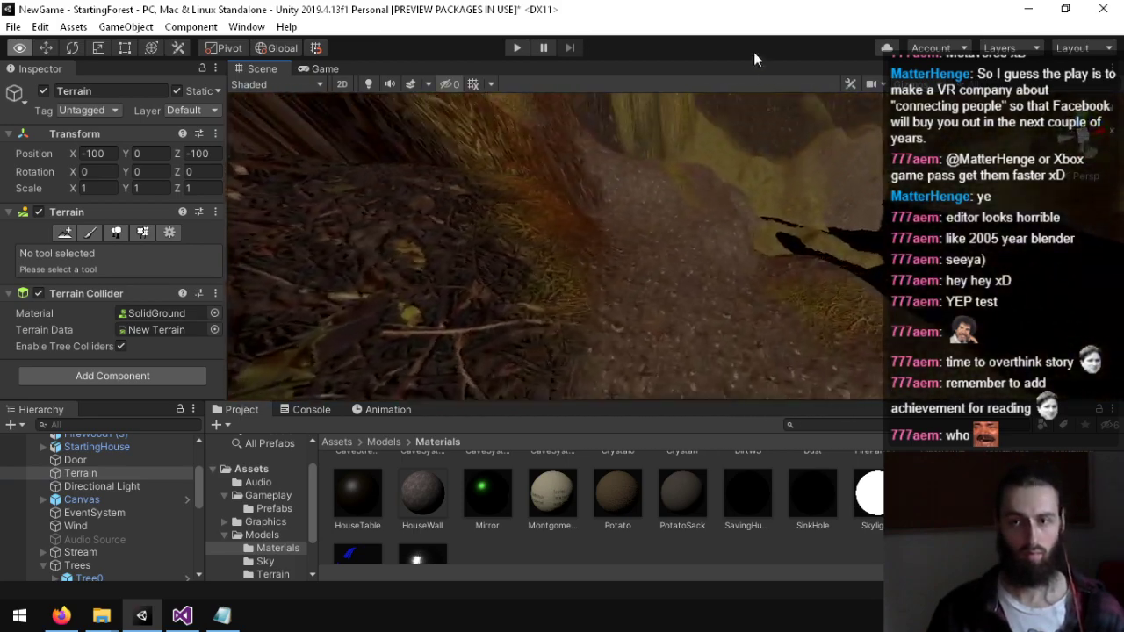
pyautogui.moveTo(753, 52); pyautogui.dragTo(621, 10, button='right')
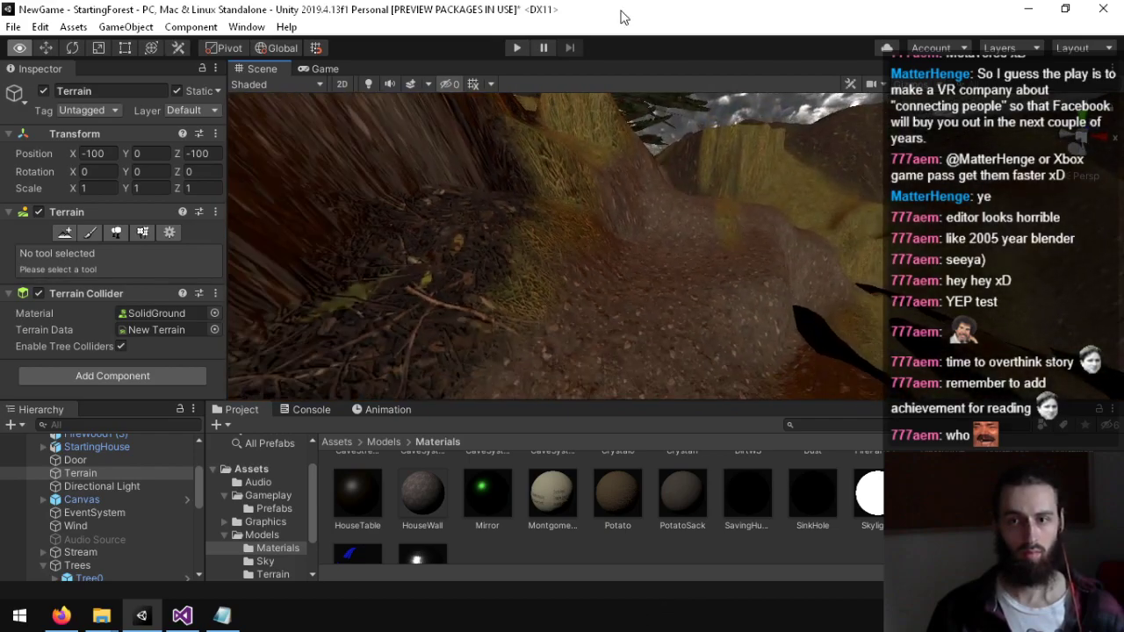
pyautogui.moveTo(621, 17)
pyautogui.keyDown('alt'); pyautogui.mouseDown()
pyautogui.moveTo(624, 586)
pyautogui.moveTo(371, 216)
pyautogui.moveTo(289, 135)
pyautogui.moveTo(241, 195)
pyautogui.mouseUp(); pyautogui.keyUp('alt')
pyautogui.click(91, 233)
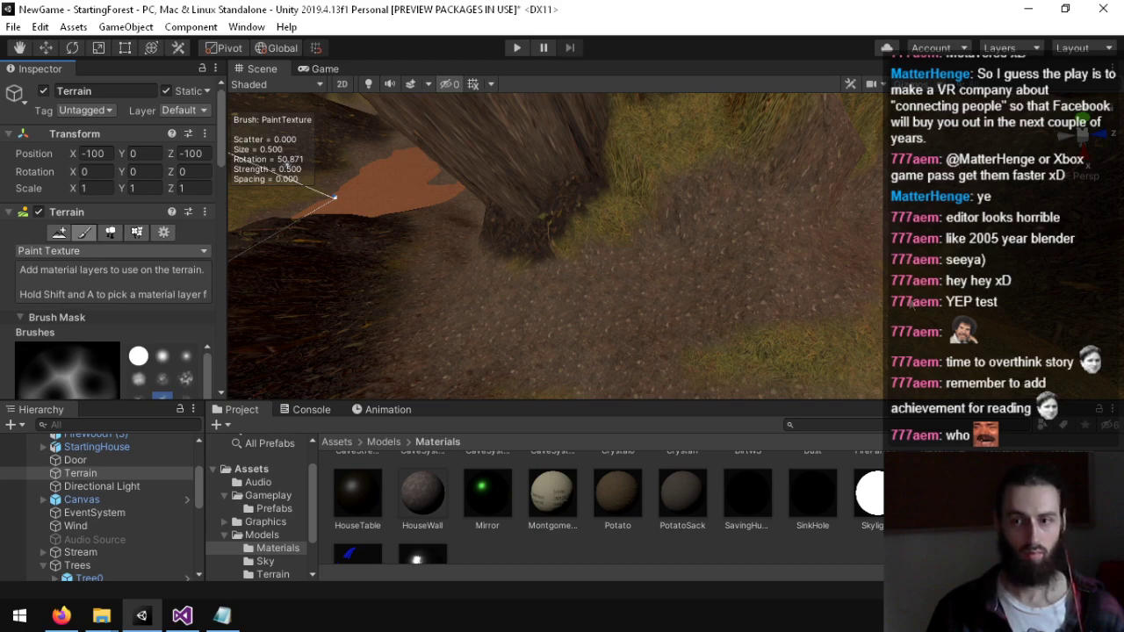
pyautogui.moveTo(810, 340); pyautogui.dragTo(846, 317, button='right')
pyautogui.scroll(-4, 161, 298)
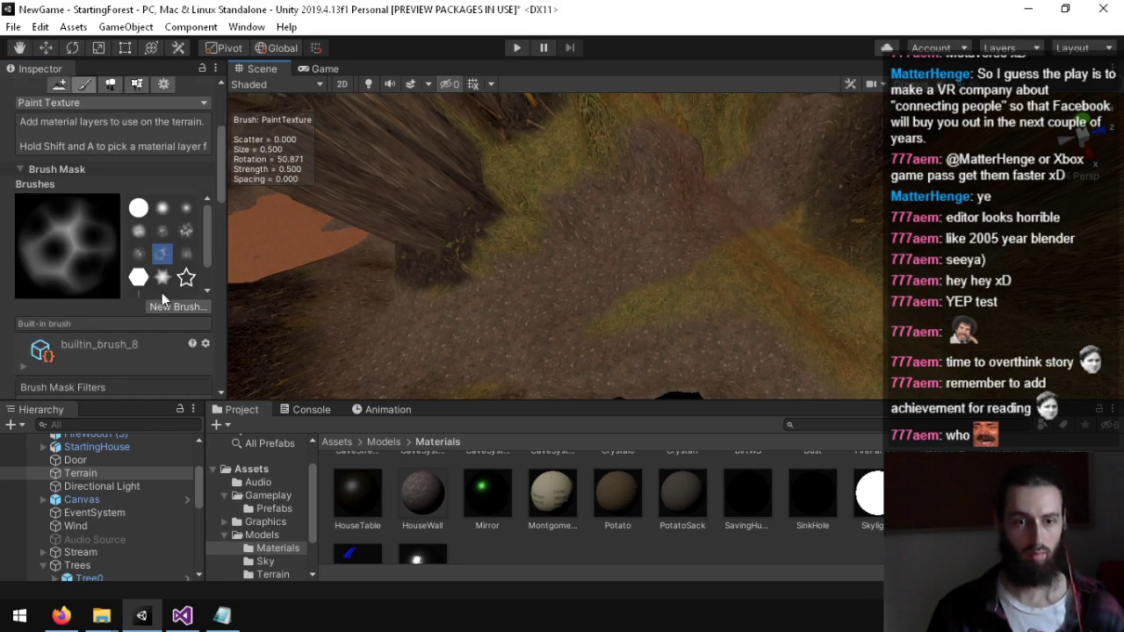
pyautogui.scroll(-5, 135, 281)
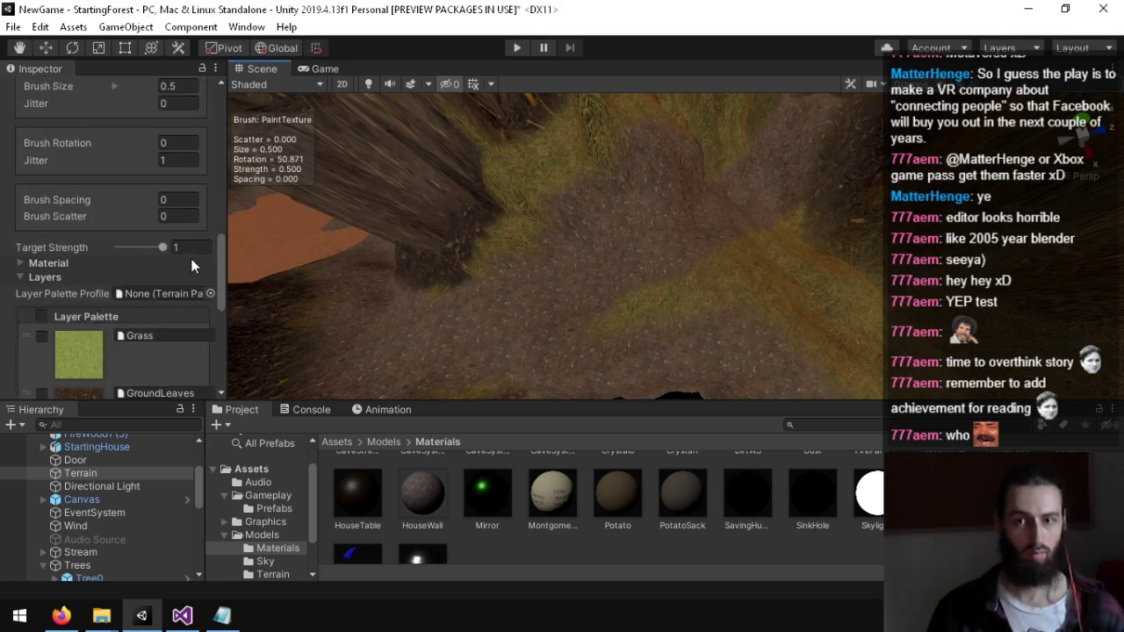
pyautogui.moveTo(476, 197)
pyautogui.mouseDown(button='right')
pyautogui.moveTo(492, 226)
pyautogui.moveTo(446, 235)
pyautogui.mouseUp(button='right')
pyautogui.scroll(5, 44, 261)
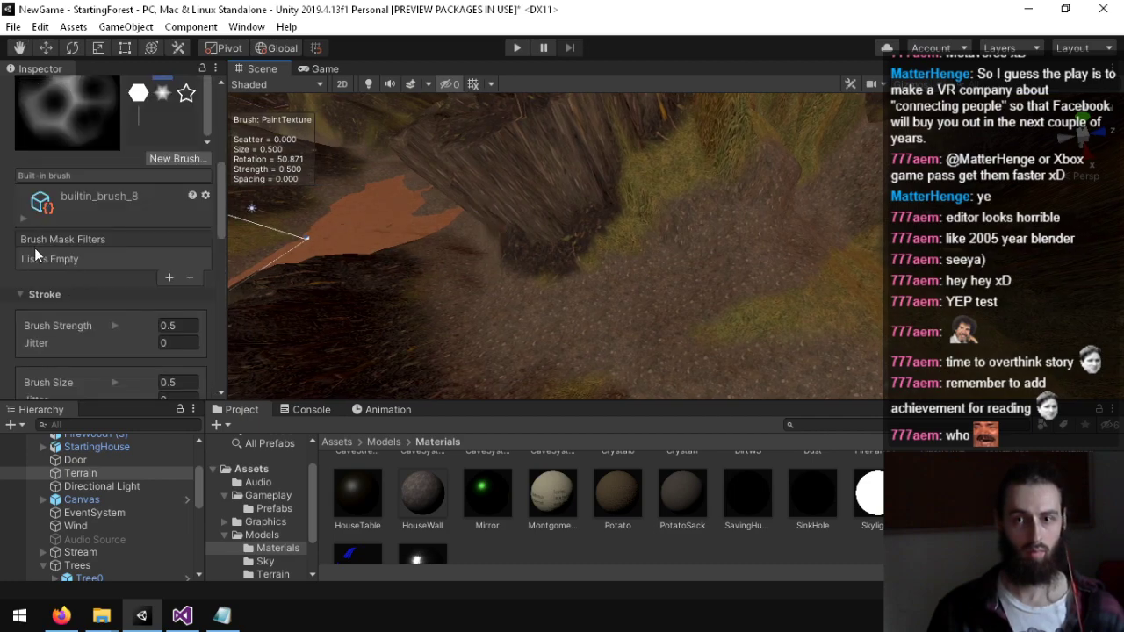
pyautogui.scroll(5, 47, 241)
pyautogui.click(73, 251)
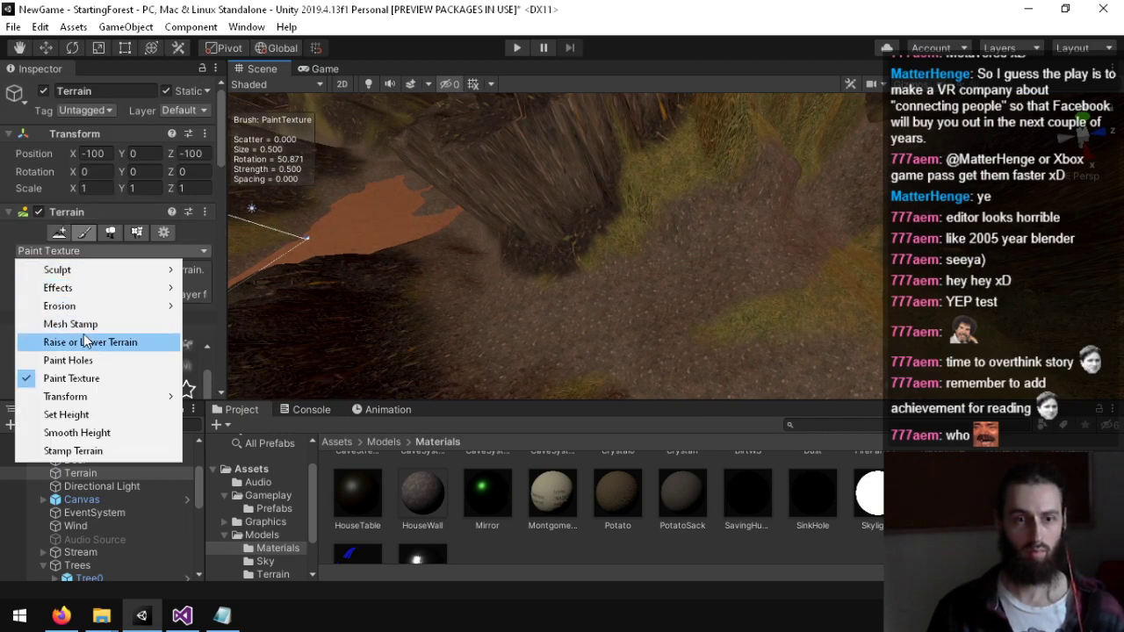
pyautogui.click(75, 343)
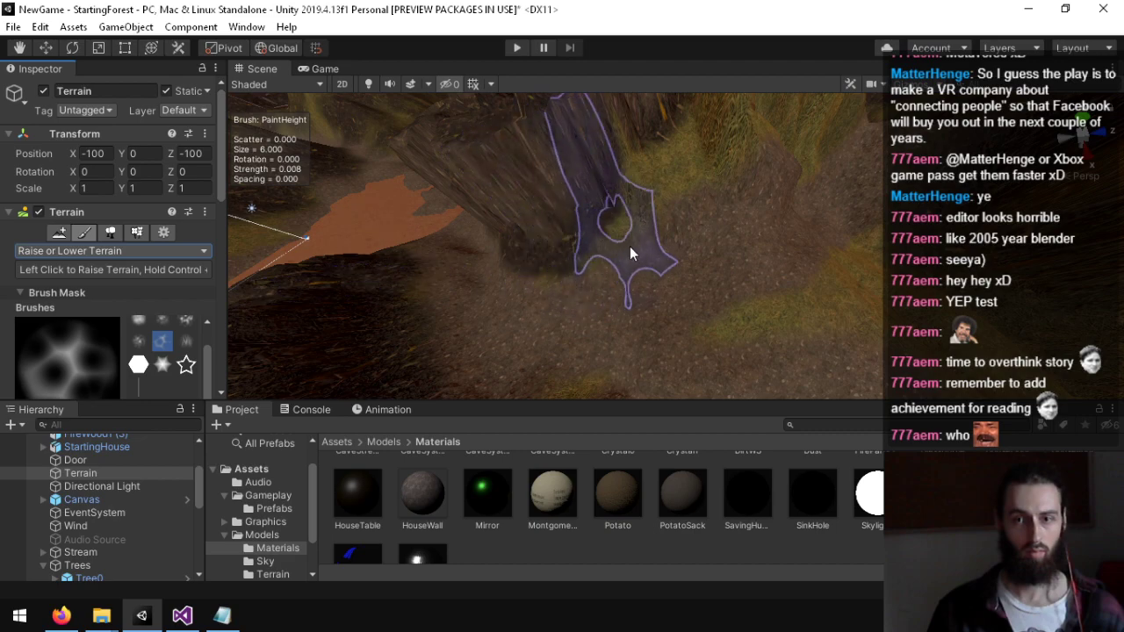
pyautogui.keyDown('alt'); pyautogui.moveTo(717, 217); pyautogui.dragTo(765, 176); pyautogui.keyUp('alt')
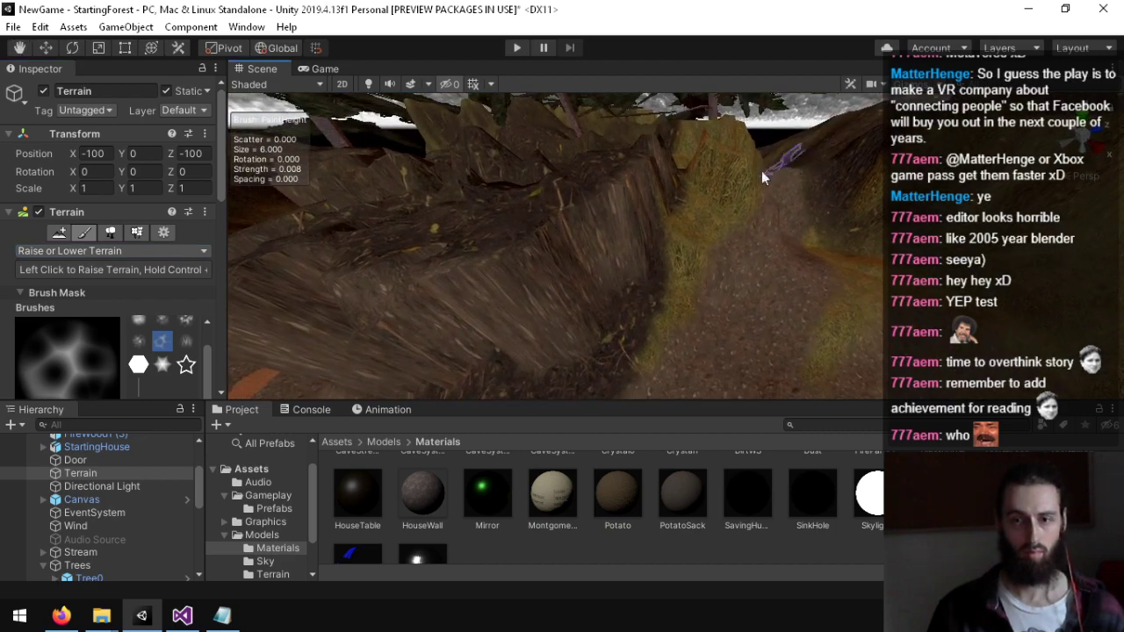
# Step: Activate the Terrain's Set Height tool and build up a jagged rock face where the mound meets the gravel path
pyautogui.click(38, 251)
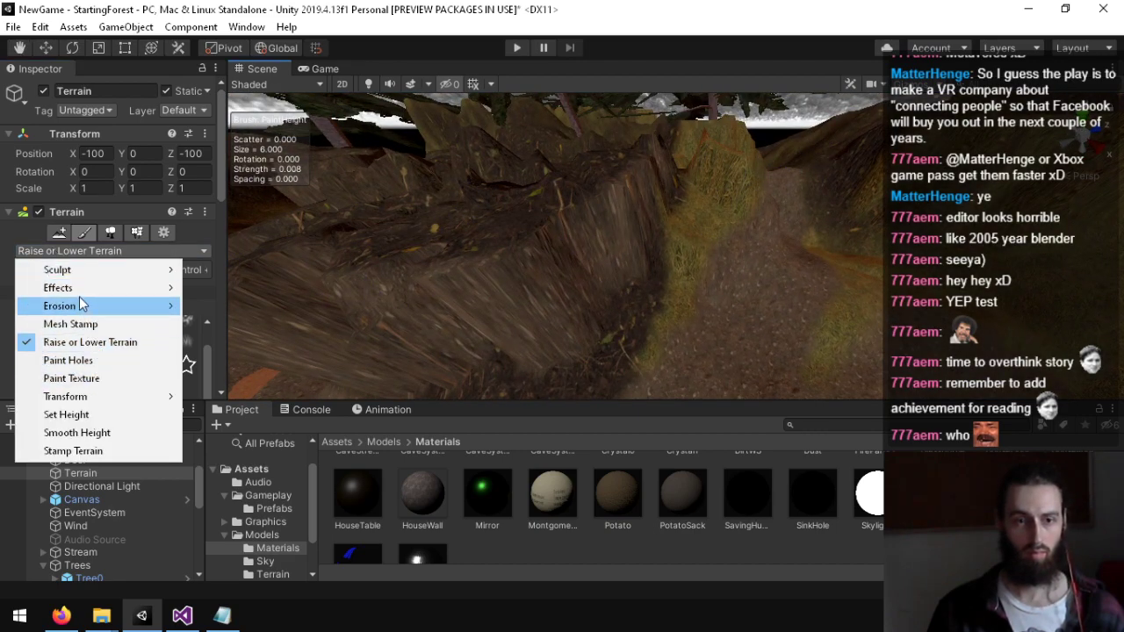
pyautogui.click(99, 414)
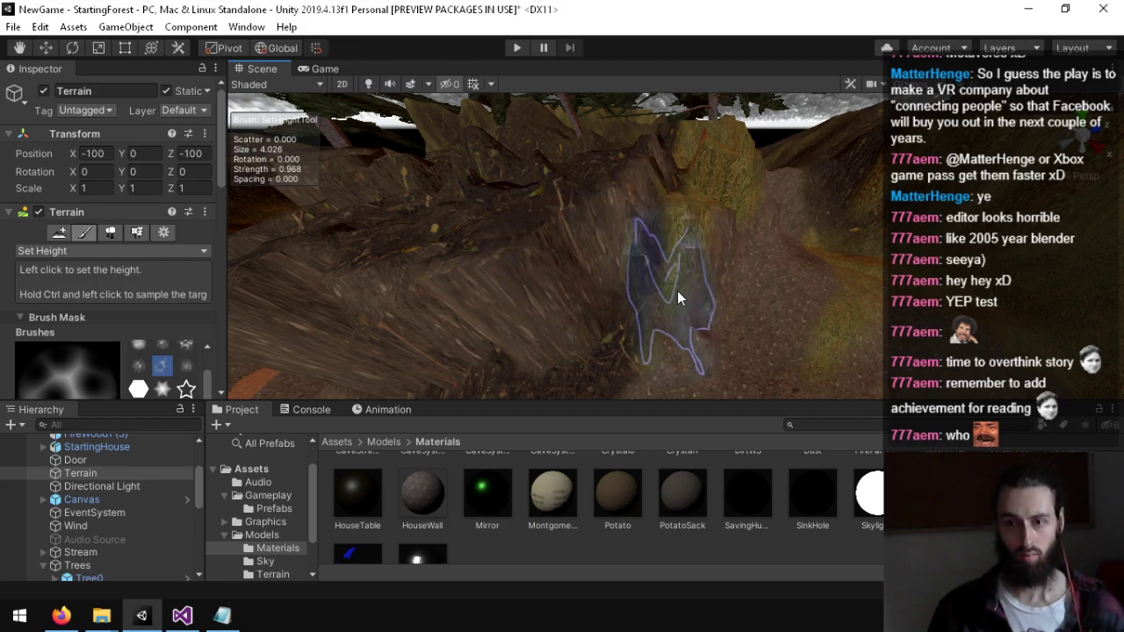
pyautogui.keyDown('alt'); pyautogui.moveTo(730, 262); pyautogui.dragTo(522, 274); pyautogui.keyUp('alt')
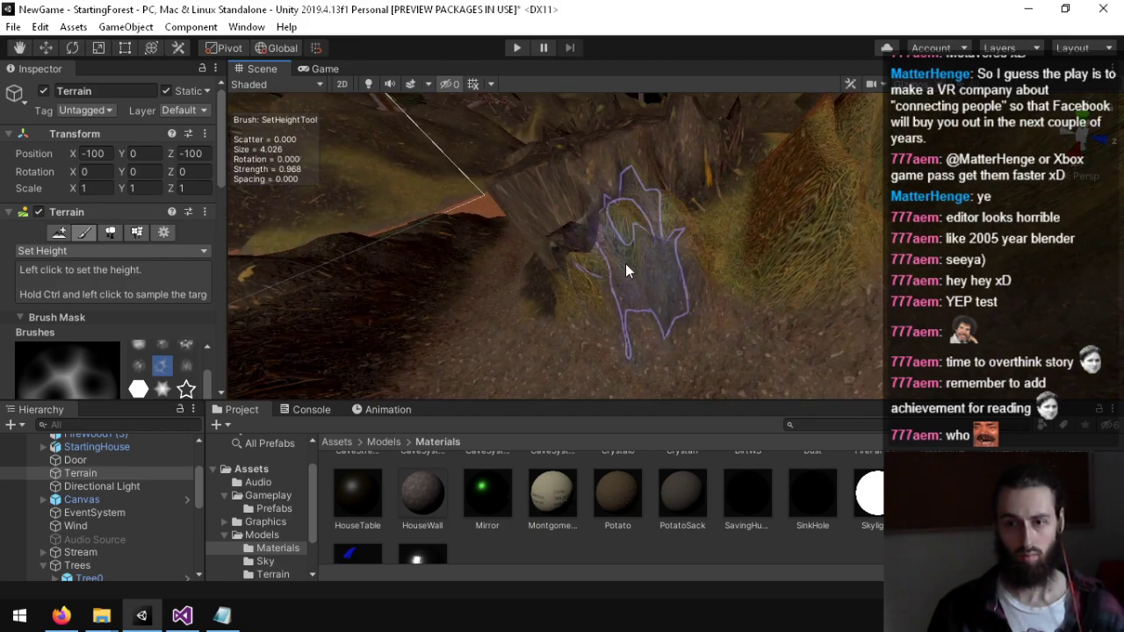
pyautogui.moveTo(625, 265)
pyautogui.keyDown('alt'); pyautogui.mouseDown()
pyautogui.moveTo(633, 356)
pyautogui.moveTo(845, 339)
pyautogui.mouseUp(); pyautogui.keyUp('alt')
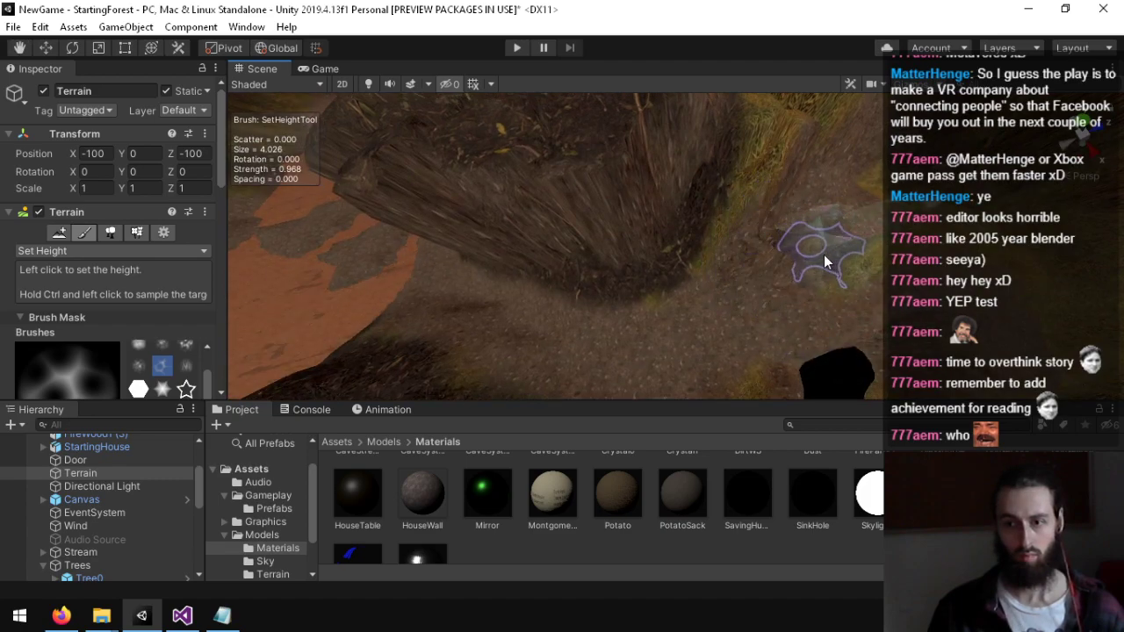
pyautogui.moveTo(681, 287)
pyautogui.mouseDown(button='right')
pyautogui.moveTo(865, 321)
pyautogui.moveTo(728, 296)
pyautogui.moveTo(592, 251)
pyautogui.mouseUp(button='right')
pyautogui.moveTo(691, 221)
pyautogui.mouseDown(button='right')
pyautogui.moveTo(595, 243)
pyautogui.moveTo(721, 237)
pyautogui.moveTo(766, 148)
pyautogui.moveTo(615, 211)
pyautogui.moveTo(733, 181)
pyautogui.moveTo(439, 298)
pyautogui.moveTo(756, 250)
pyautogui.moveTo(677, 201)
pyautogui.moveTo(778, 225)
pyautogui.moveTo(877, 269)
pyautogui.moveTo(865, 220)
pyautogui.moveTo(791, 211)
pyautogui.moveTo(359, 490)
pyautogui.moveTo(360, 442)
pyautogui.moveTo(344, 450)
pyautogui.moveTo(114, 46)
pyautogui.moveTo(1023, 10)
pyautogui.mouseUp(button='right')
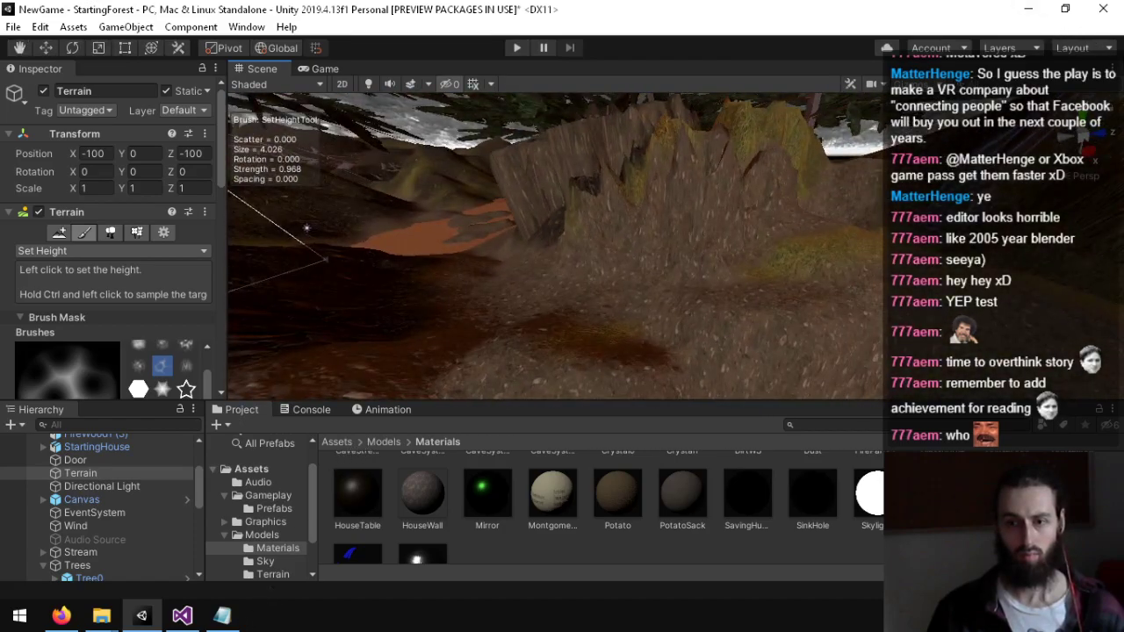
# Step: Start a playtest, walk to the table in the house, and pick up and put down the letter
pyautogui.click(511, 44)
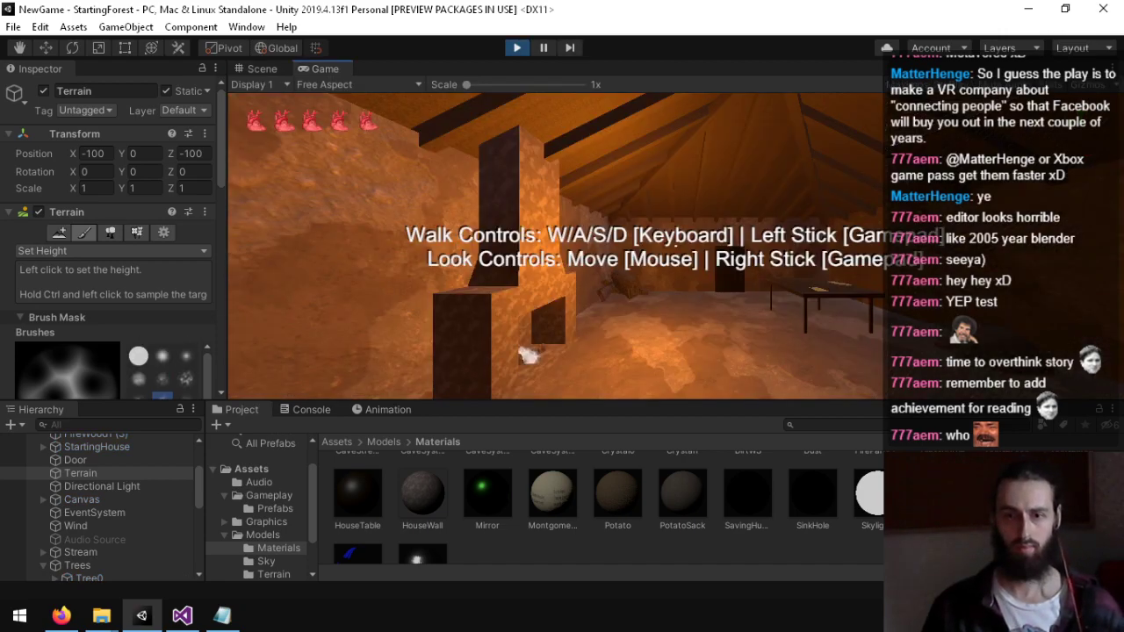
pyautogui.press('w')
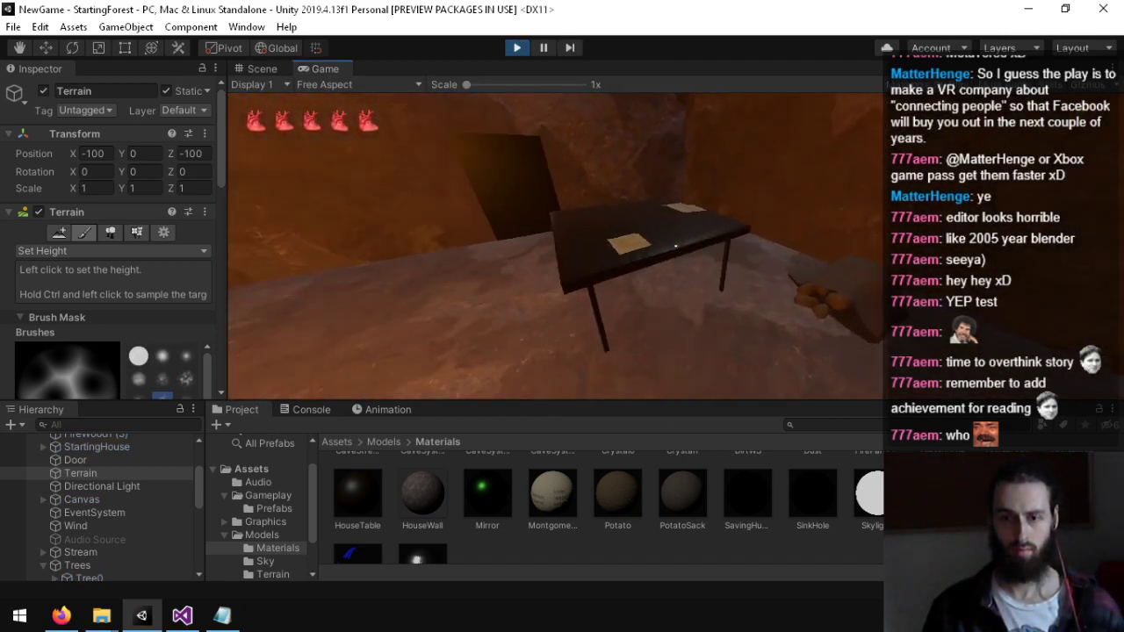
pyautogui.click(676, 246)
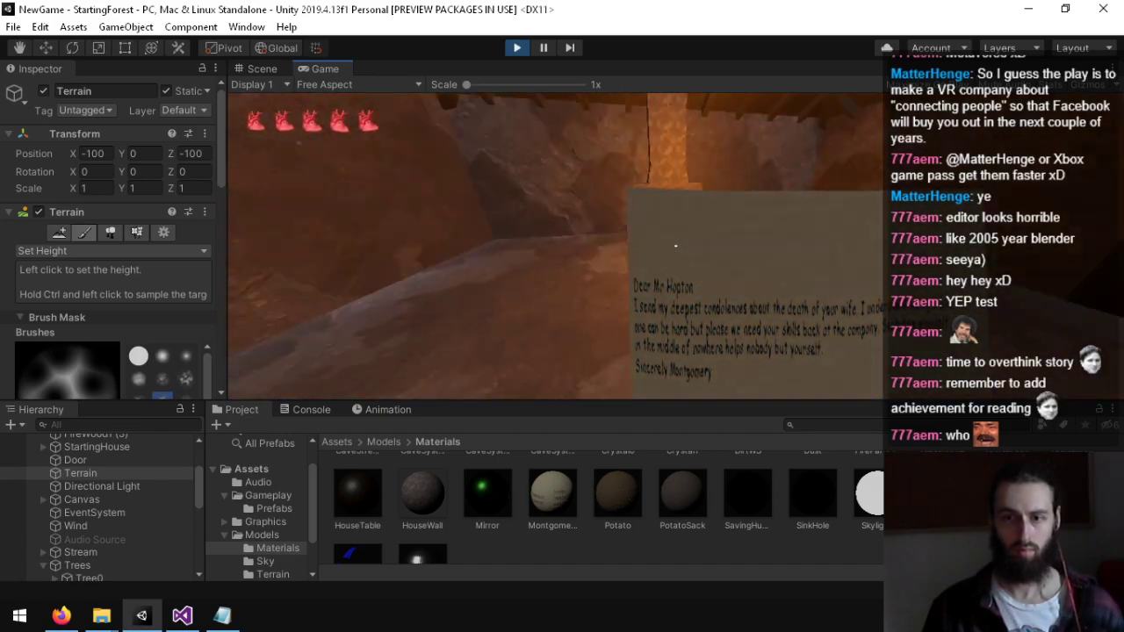
pyautogui.press('w')
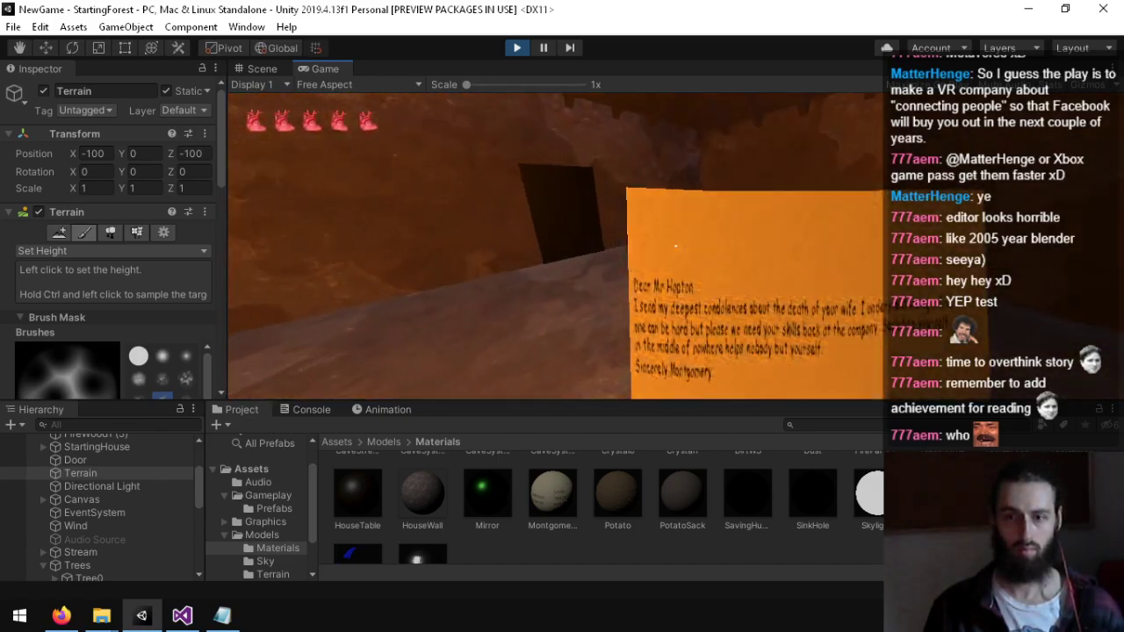
pyautogui.click(675, 246)
# Step: Pick up the supply list, carry it outside along the path towards the sinkhole, and end the playtest
pyautogui.press('s')
pyautogui.press('w')
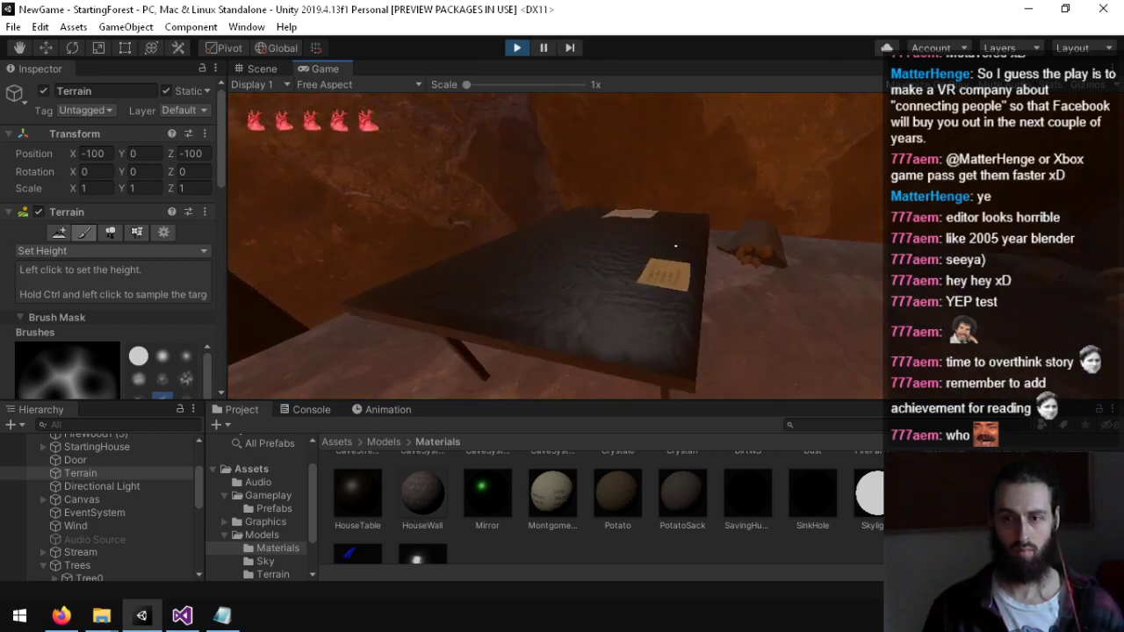
pyautogui.click(676, 246)
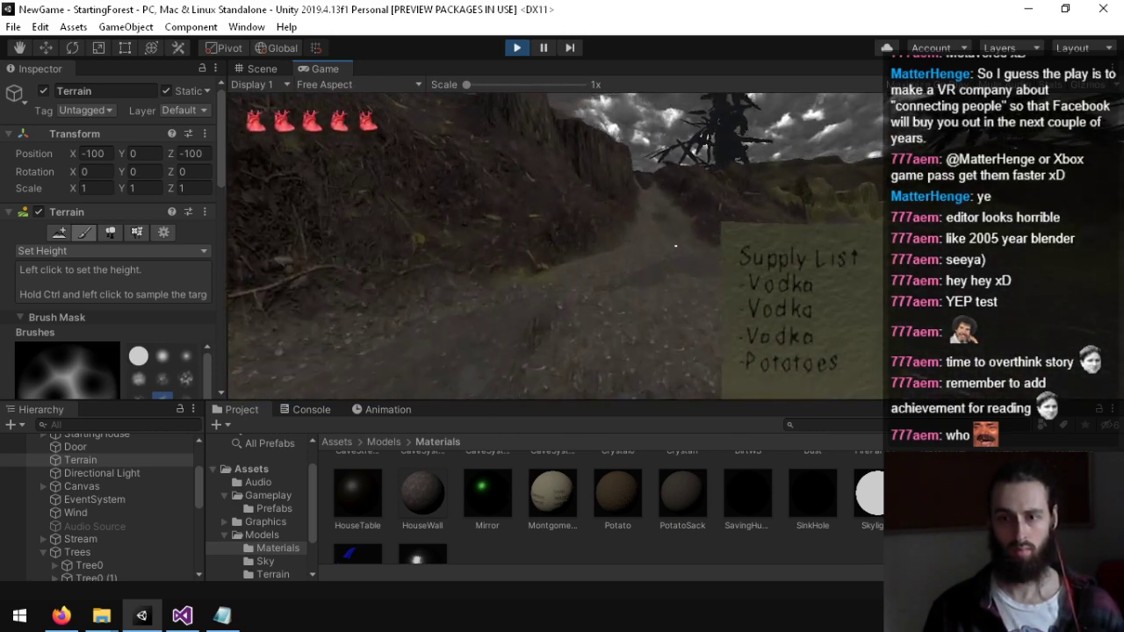
pyautogui.press('w')
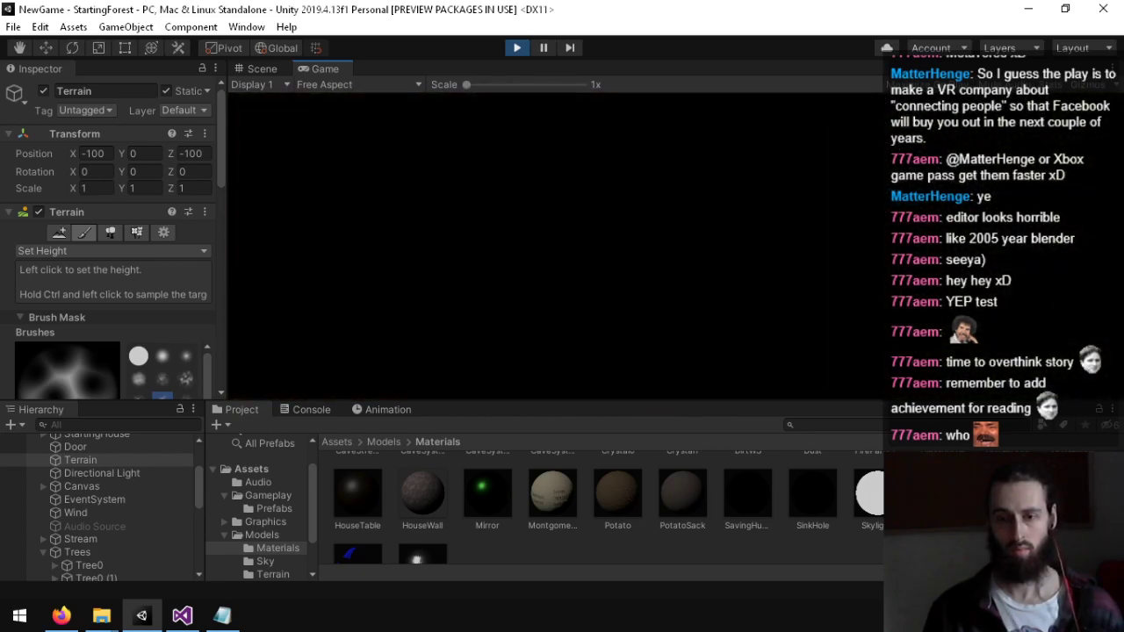
pyautogui.hotkey('ctrl', 'p')
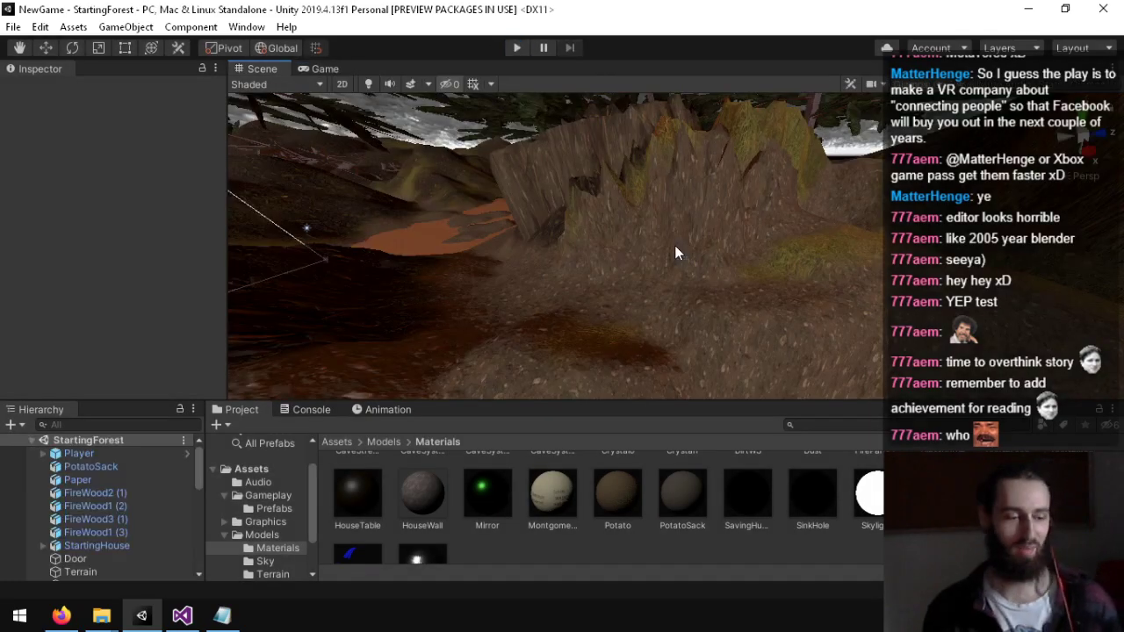
# Step: Move the Player beside the rock mound at X 12.593, Y 6.654, Z 27.752, with its rotation at 0 on all axes
pyautogui.moveTo(703, 212); pyautogui.dragTo(680, 215, button='right')
pyautogui.press('w')
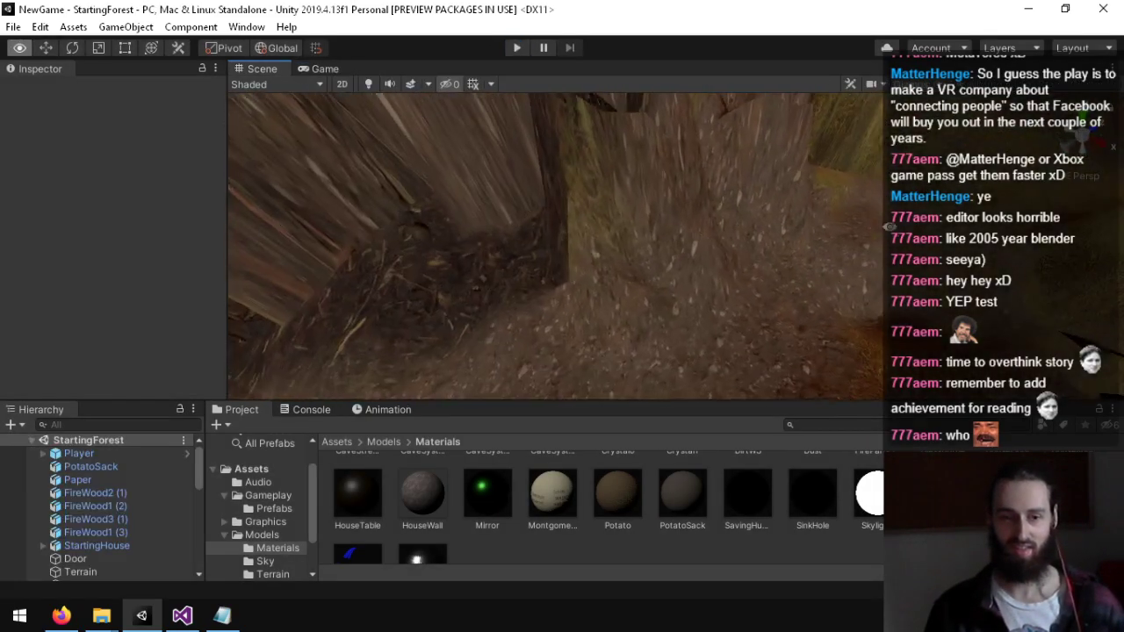
pyautogui.doubleClick(100, 455)
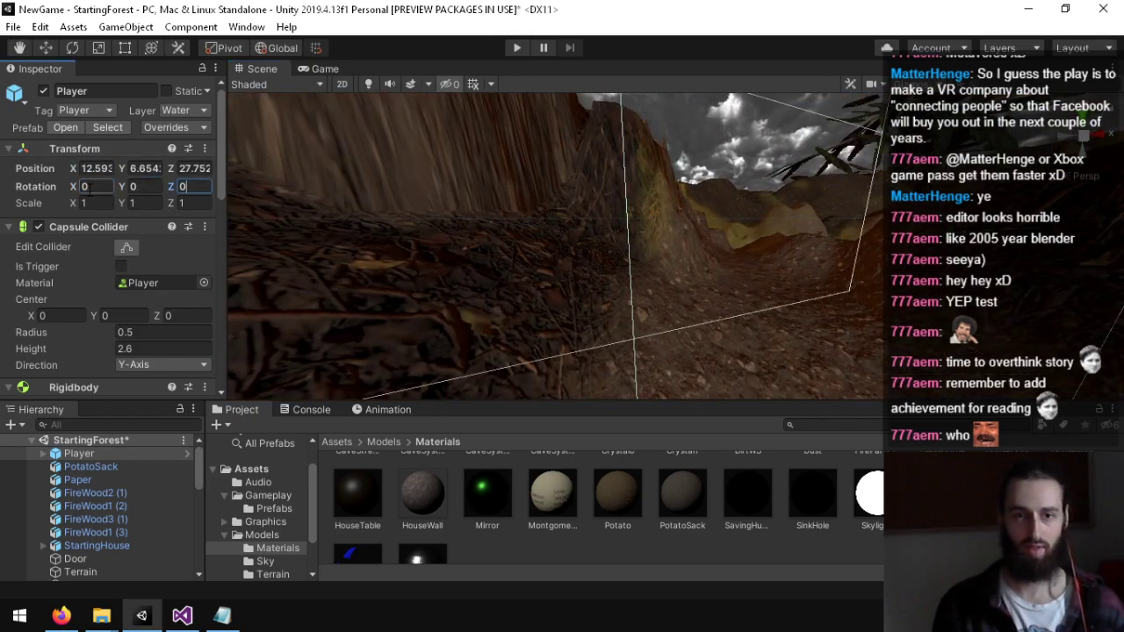
pyautogui.press('s')
pyautogui.moveTo(568, 187); pyautogui.dragTo(601, 237, button='right')
pyautogui.keyDown('alt'); pyautogui.moveTo(601, 242); pyautogui.dragTo(279, 234); pyautogui.keyUp('alt')
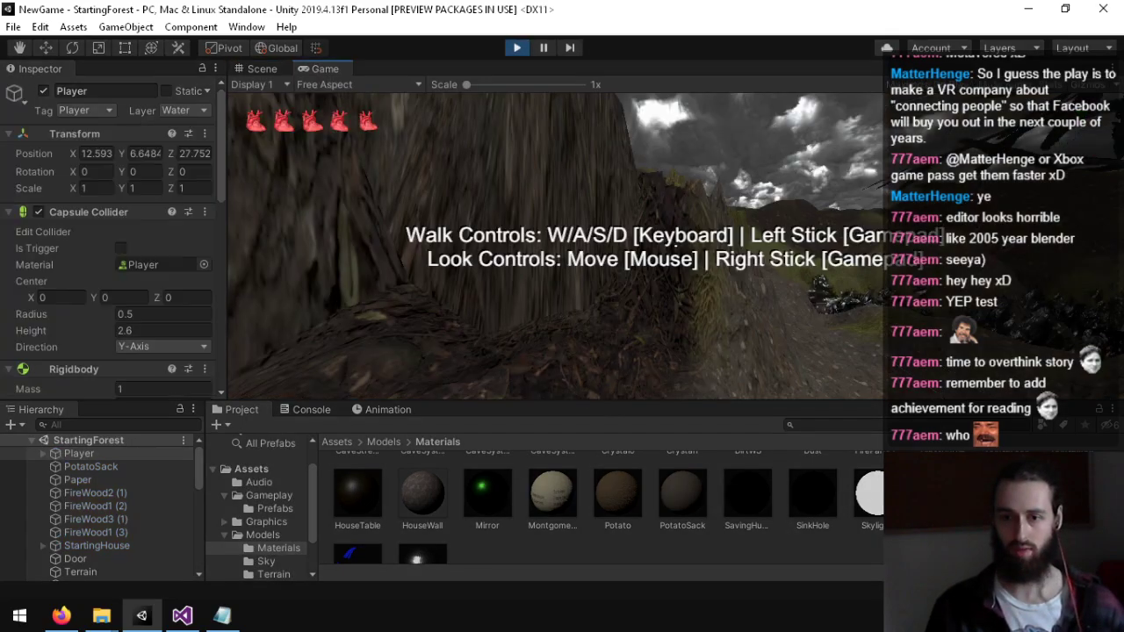
# Step: Playtest from the Player's new starting point, walking around the rock mound and up the slope, and stop the game
pyautogui.press('w')
pyautogui.press('w')
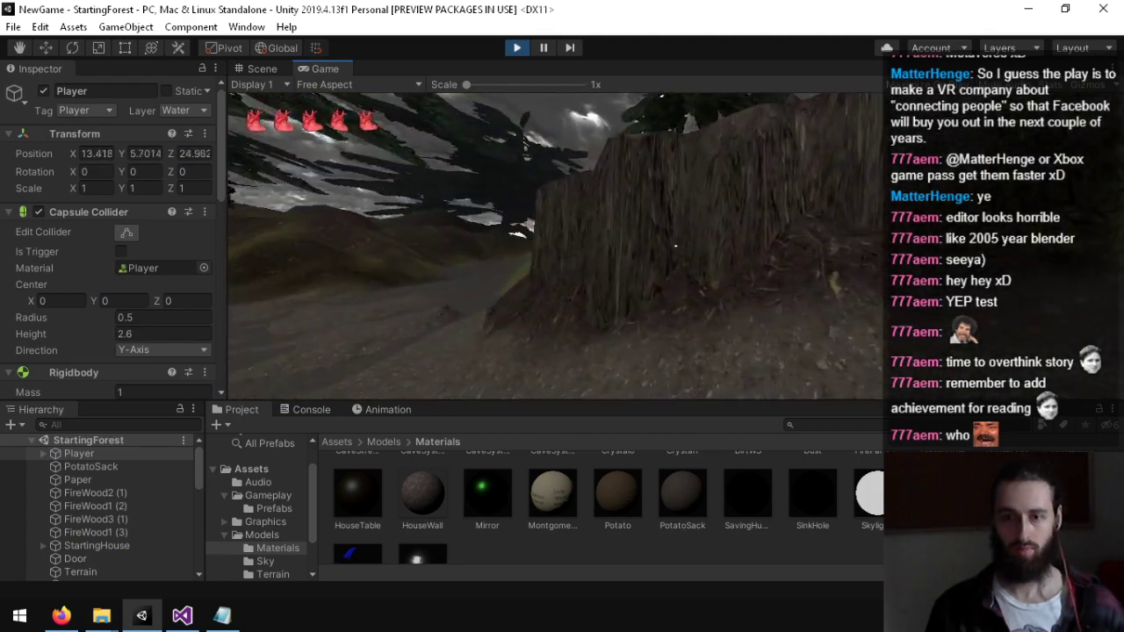
pyautogui.press('w')
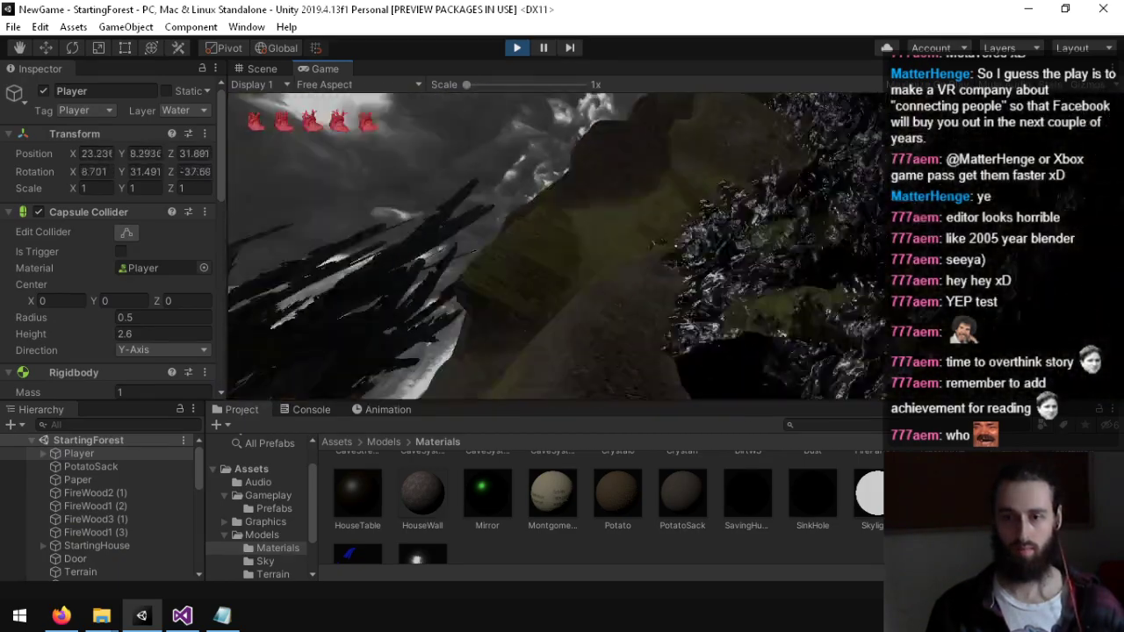
pyautogui.hotkey('ctrl', 'p')
# Step: Run the game again, test walking along and climbing the steep leaf-covered sides of the rock mound, and stop it
pyautogui.hotkey('ctrl', 'p')
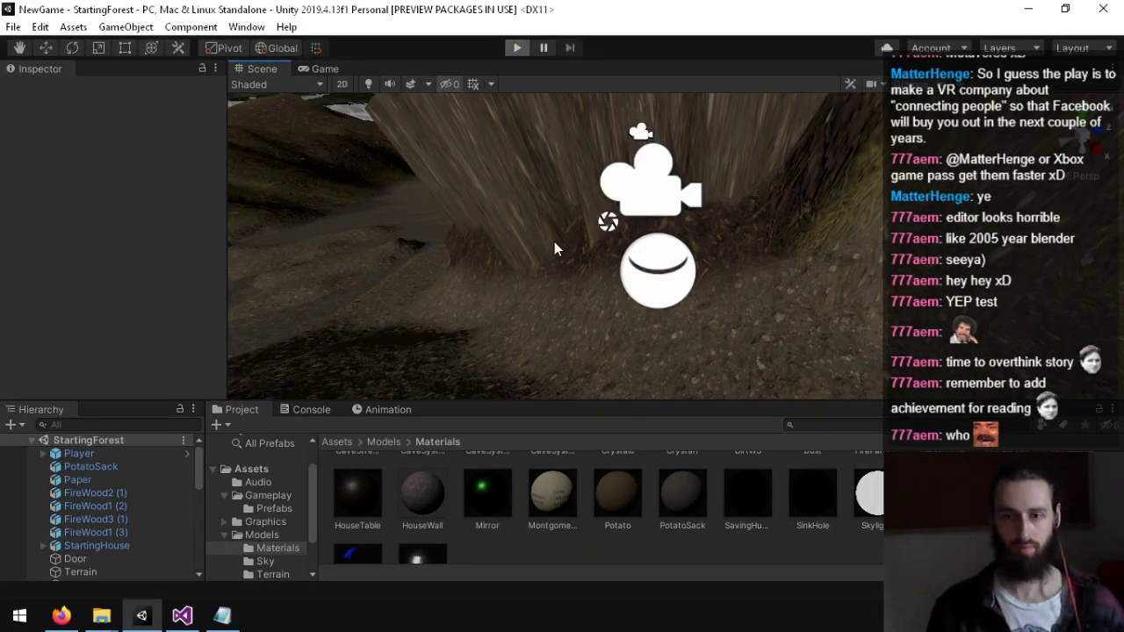
pyautogui.press('w')
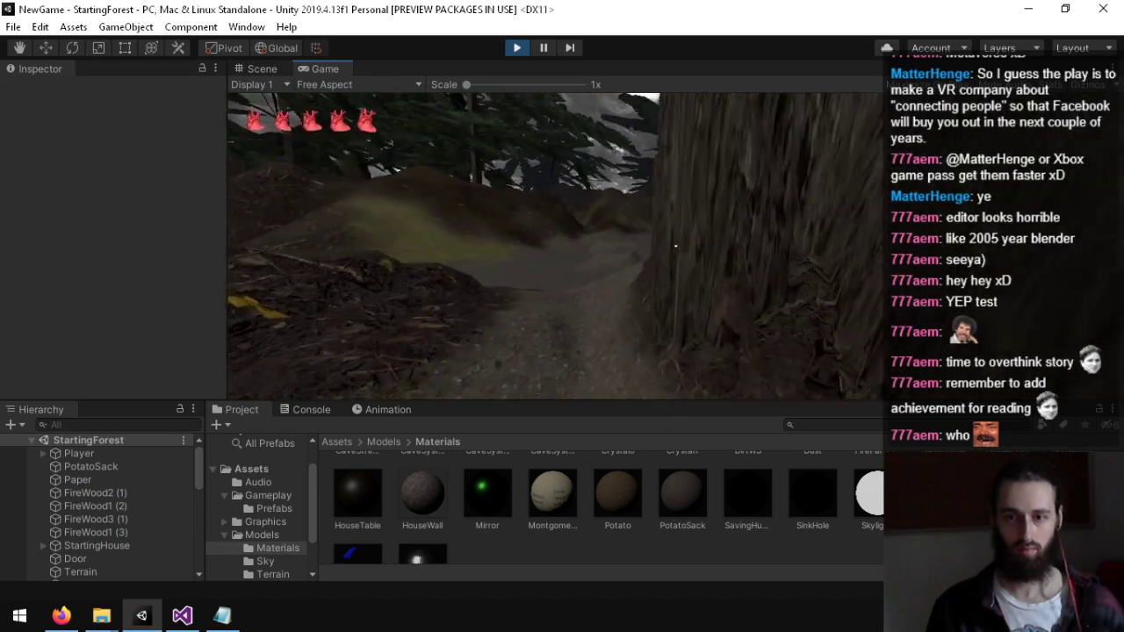
pyautogui.press('w')
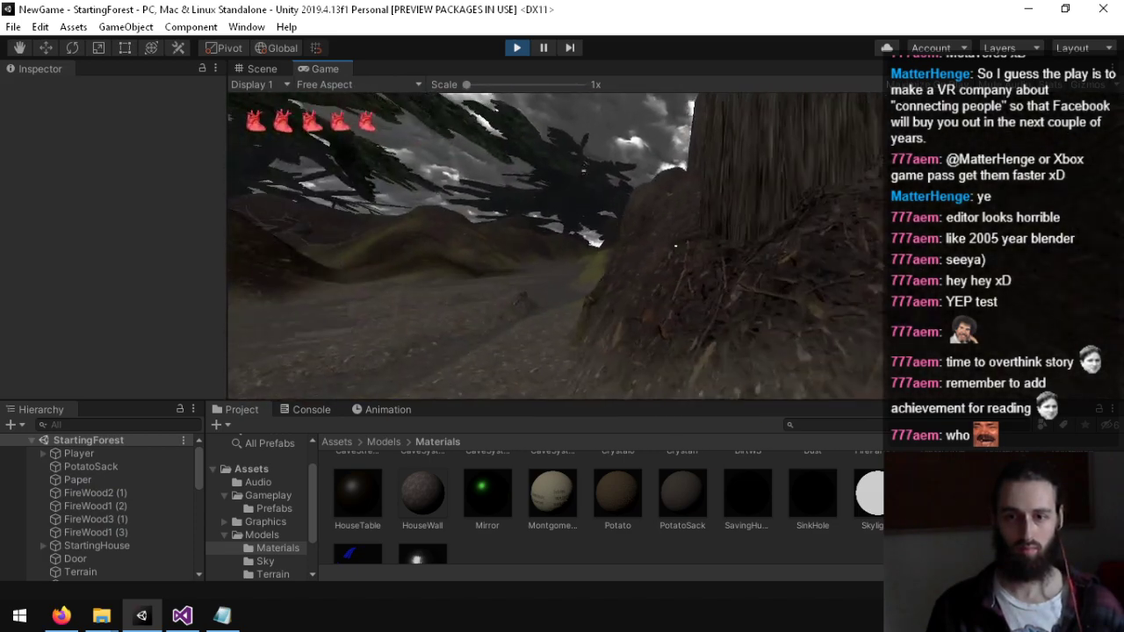
pyautogui.press('w')
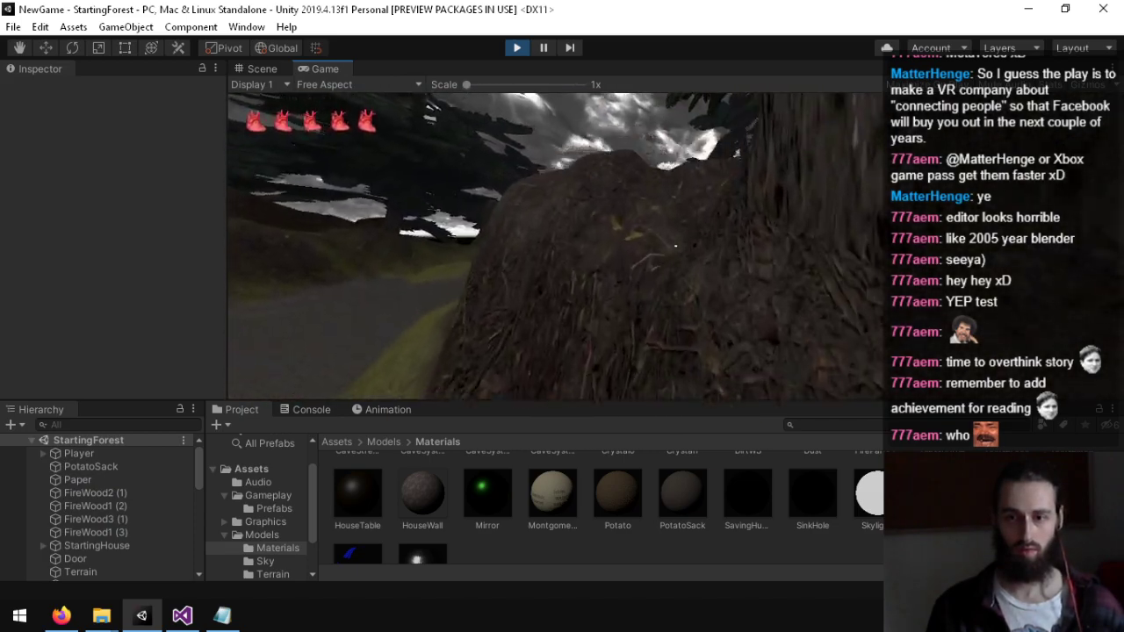
pyautogui.press('w')
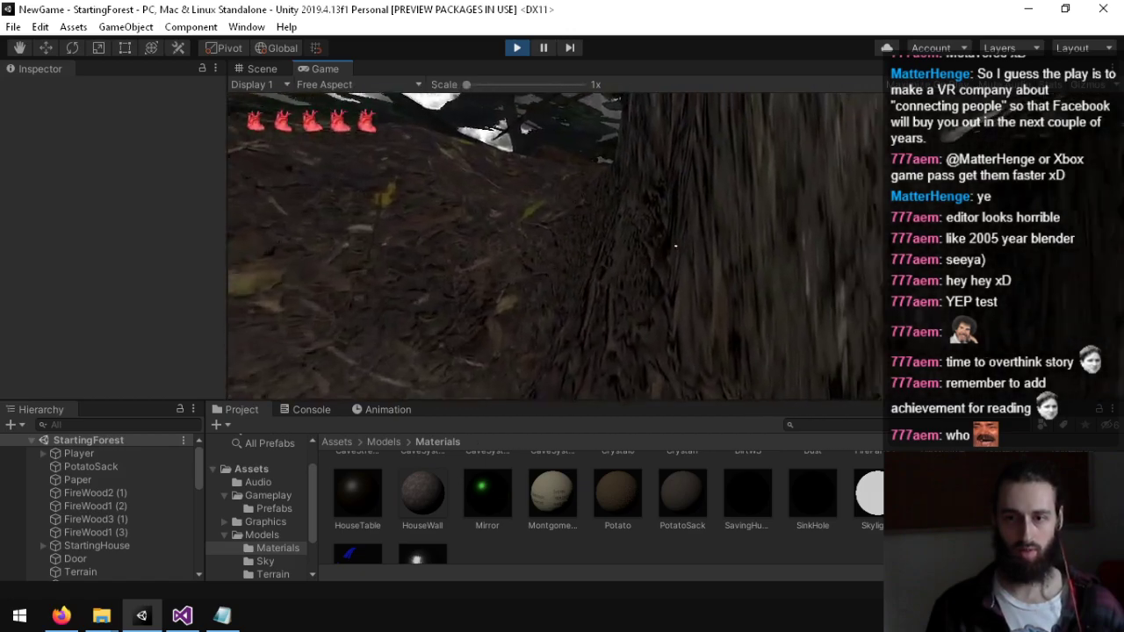
pyautogui.press('w')
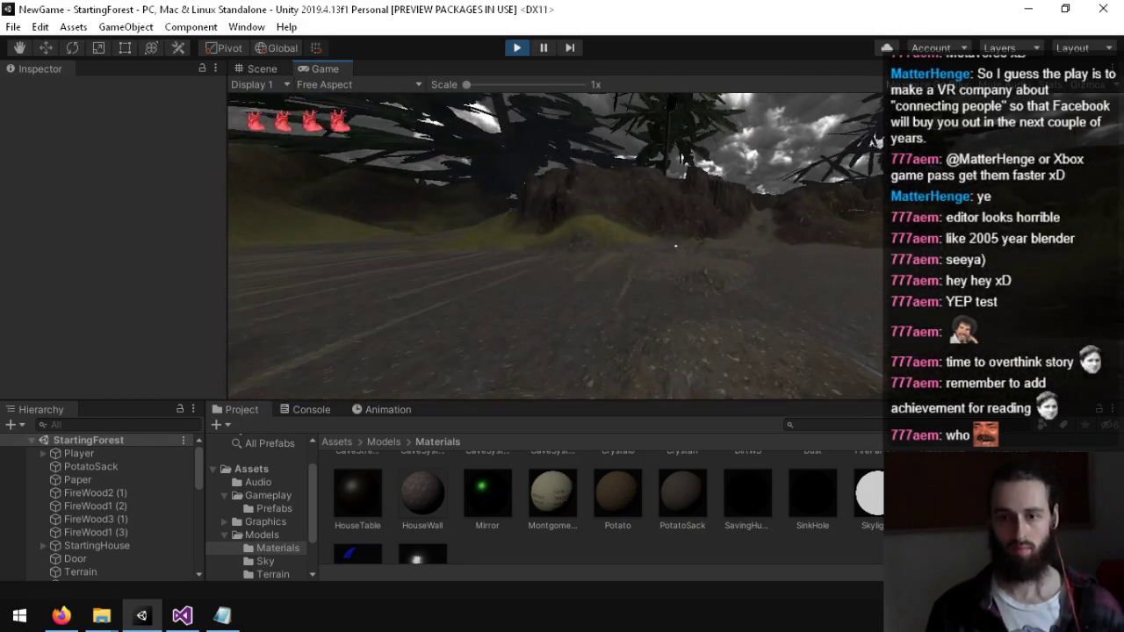
pyautogui.hotkey('ctrl', 'p')
# Step: Select the Terrain object again and switch its tool to Paint Texture, with the rock mound in view from above
pyautogui.moveTo(678, 254); pyautogui.dragTo(898, 238, button='right')
pyautogui.press('s')
pyautogui.moveTo(733, 296); pyautogui.dragTo(605, 352, button='right')
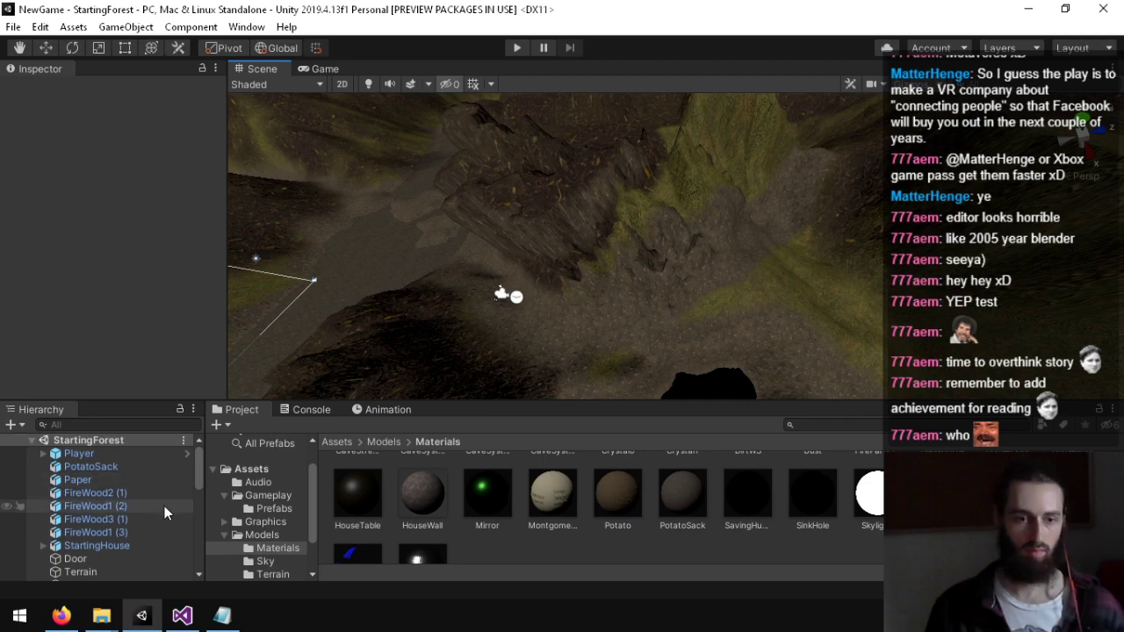
pyautogui.scroll(-2, 109, 505)
pyautogui.click(83, 522)
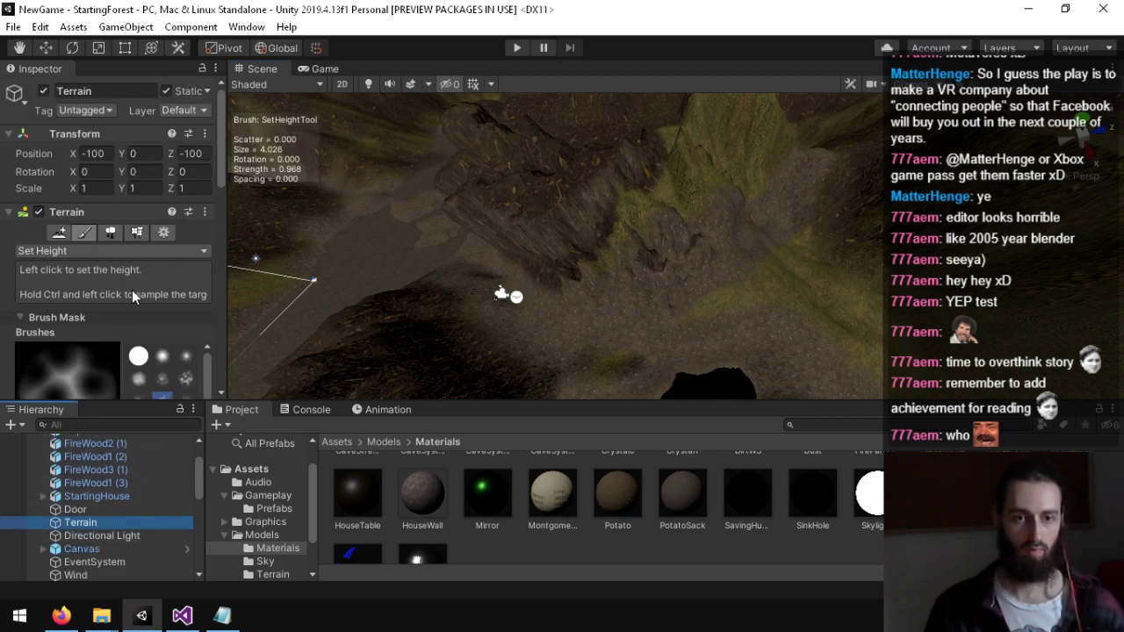
pyautogui.scroll(-5, 120, 273)
pyautogui.scroll(5, 92, 260)
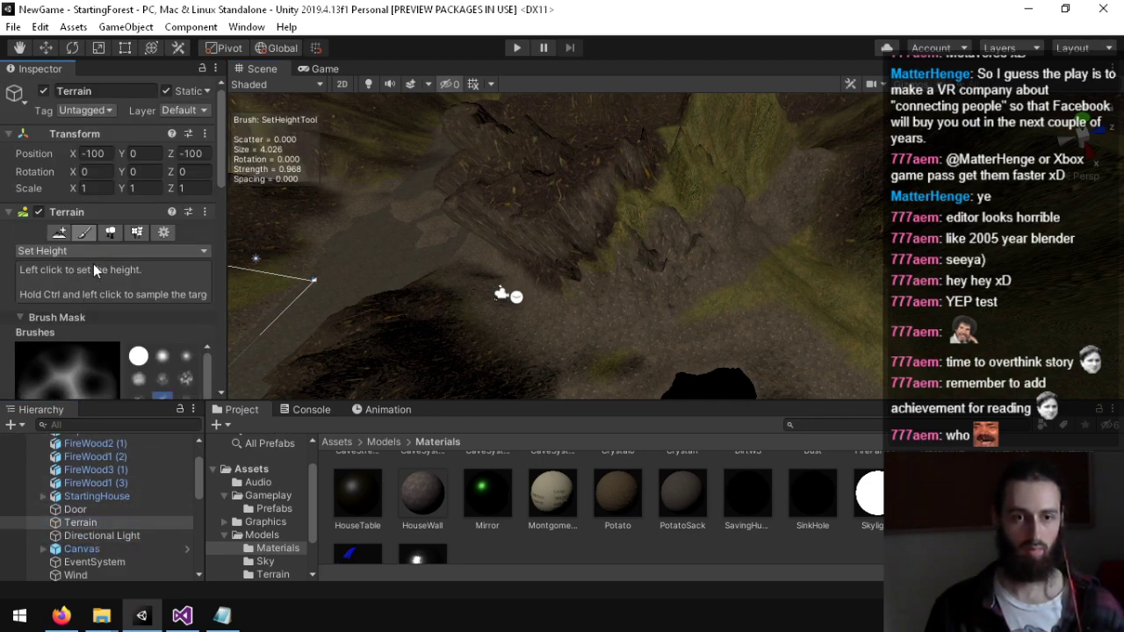
pyautogui.click(93, 251)
pyautogui.click(86, 381)
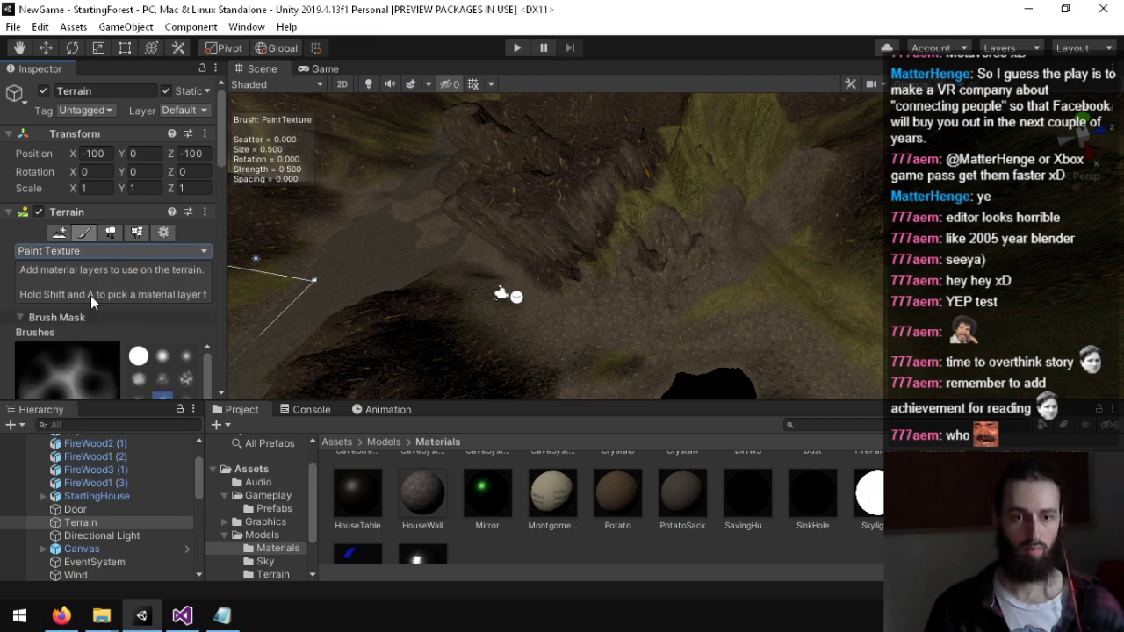
# Step: Paint the Mud layer over the leaf and grass patches at the base of the rock mound with brush size 2
pyautogui.scroll(-5, 92, 295)
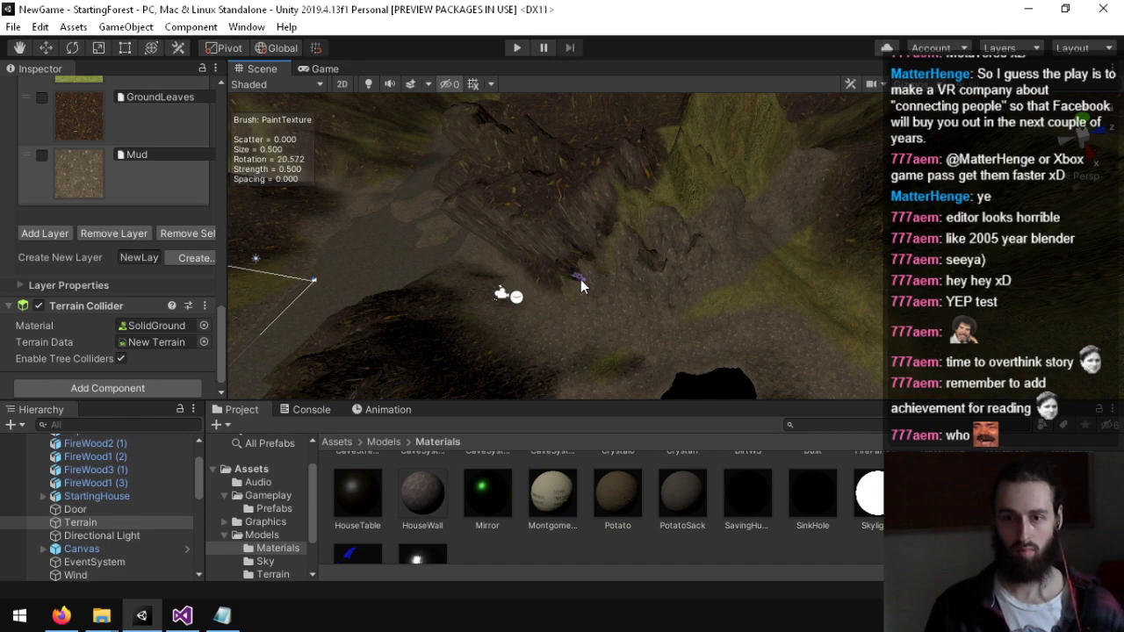
pyautogui.scroll(5, 103, 292)
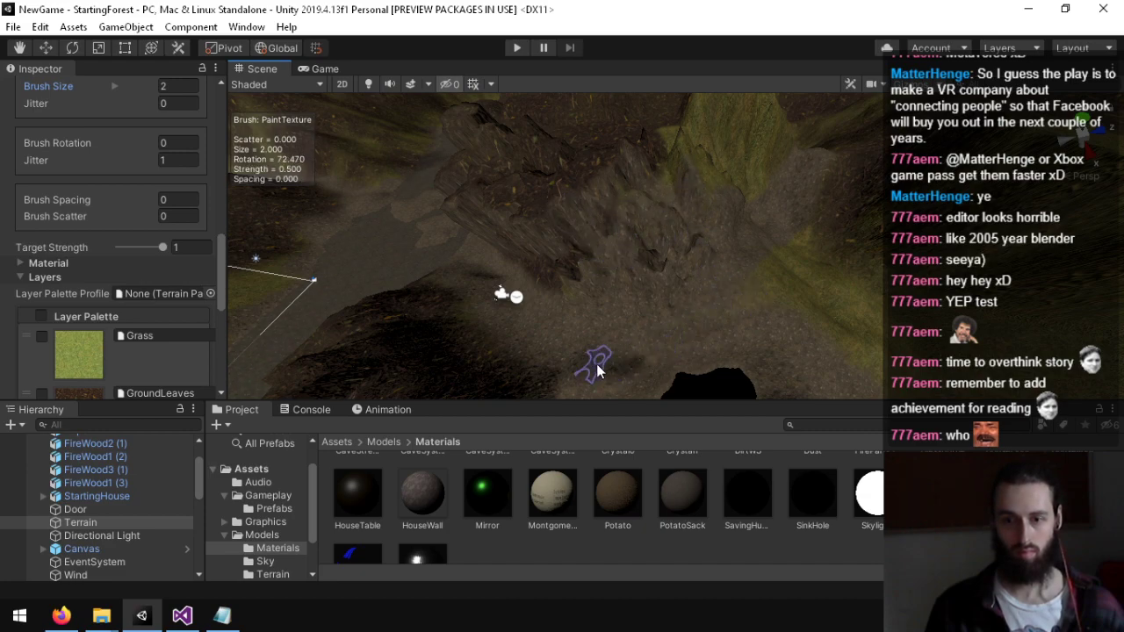
pyautogui.moveTo(777, 278)
pyautogui.mouseDown(button='right')
pyautogui.moveTo(931, 283)
pyautogui.moveTo(1054, 254)
pyautogui.moveTo(121, 290)
pyautogui.moveTo(456, 299)
pyautogui.moveTo(803, 289)
pyautogui.moveTo(853, 276)
pyautogui.mouseUp(button='right')
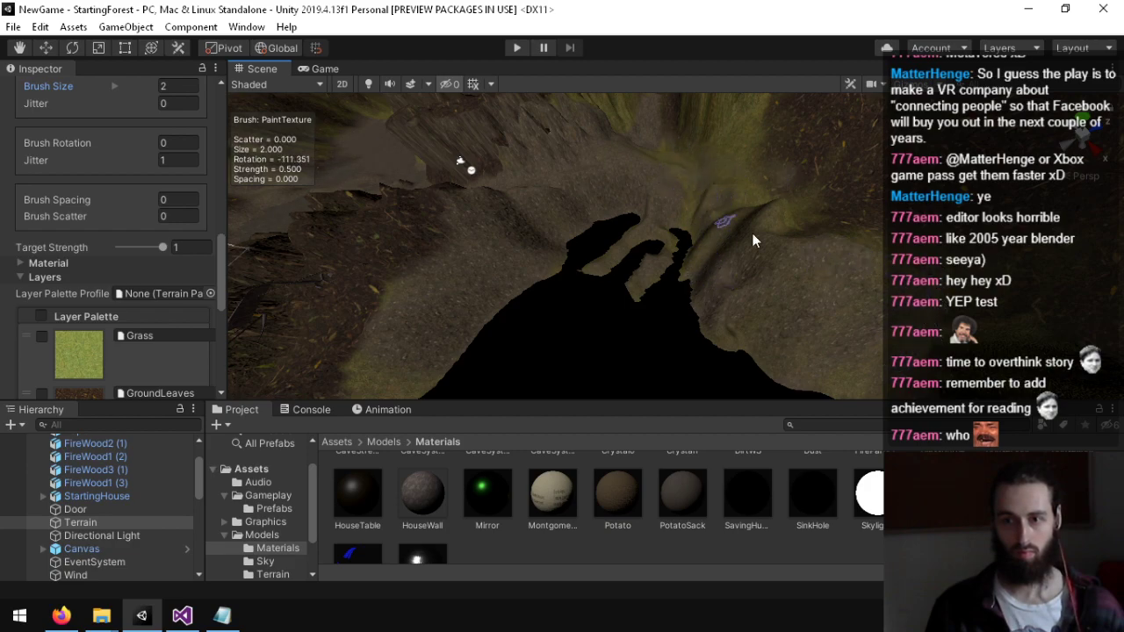
# Step: Switch the texture brush to the round builtin_brush_1 and set its strength to 1
pyautogui.scroll(10, 110, 258)
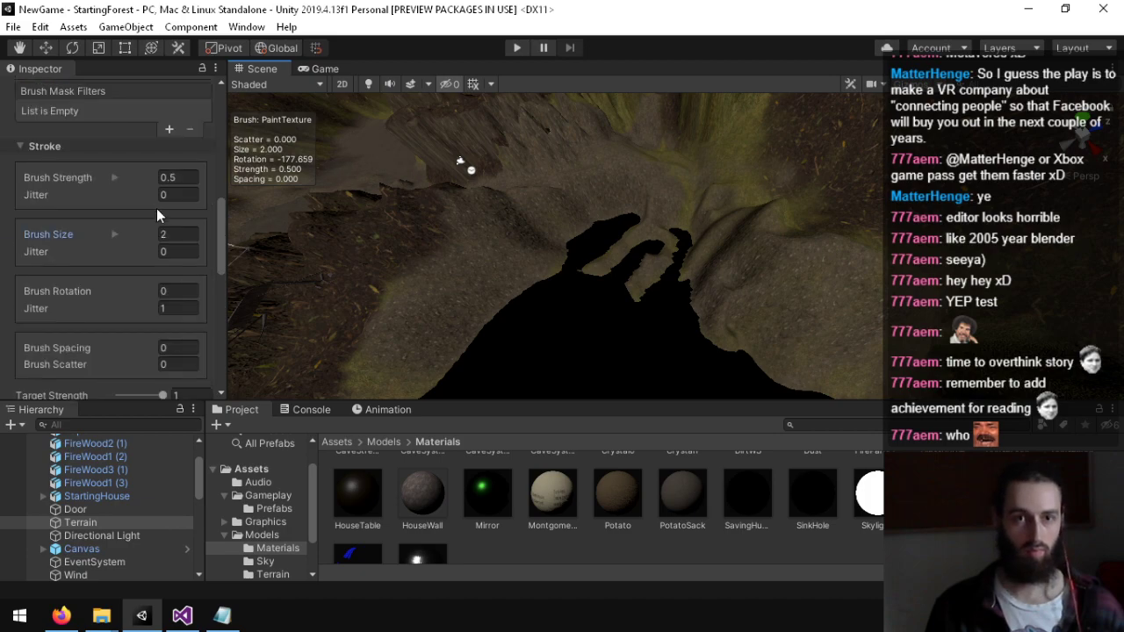
pyautogui.click(144, 211)
pyautogui.scroll(-4, 121, 280)
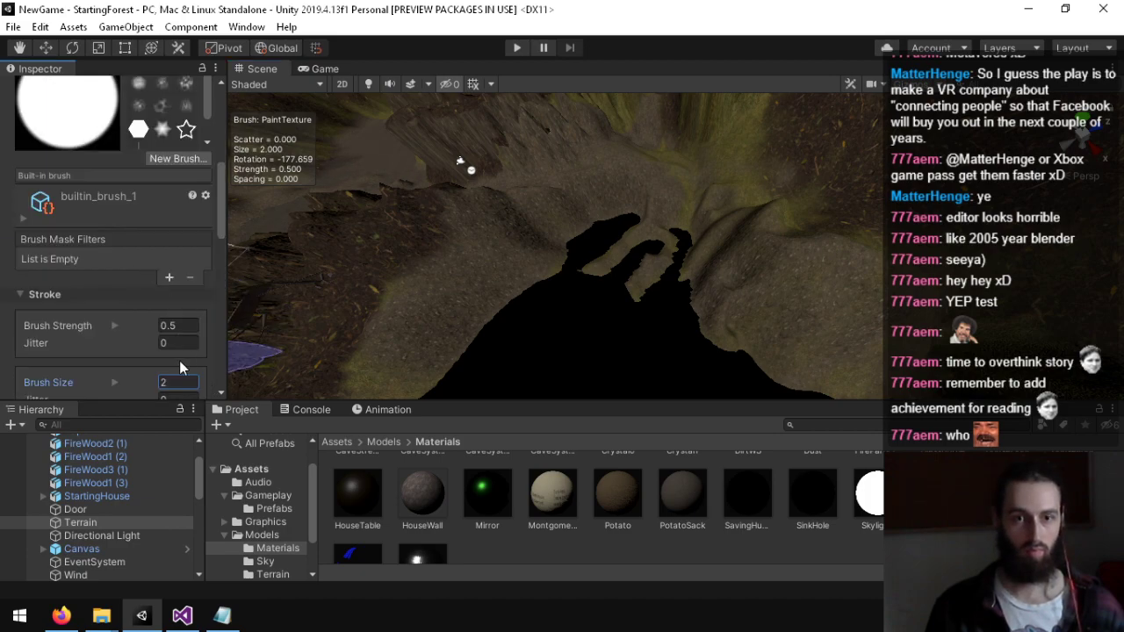
pyautogui.scroll(-1, 666, 209)
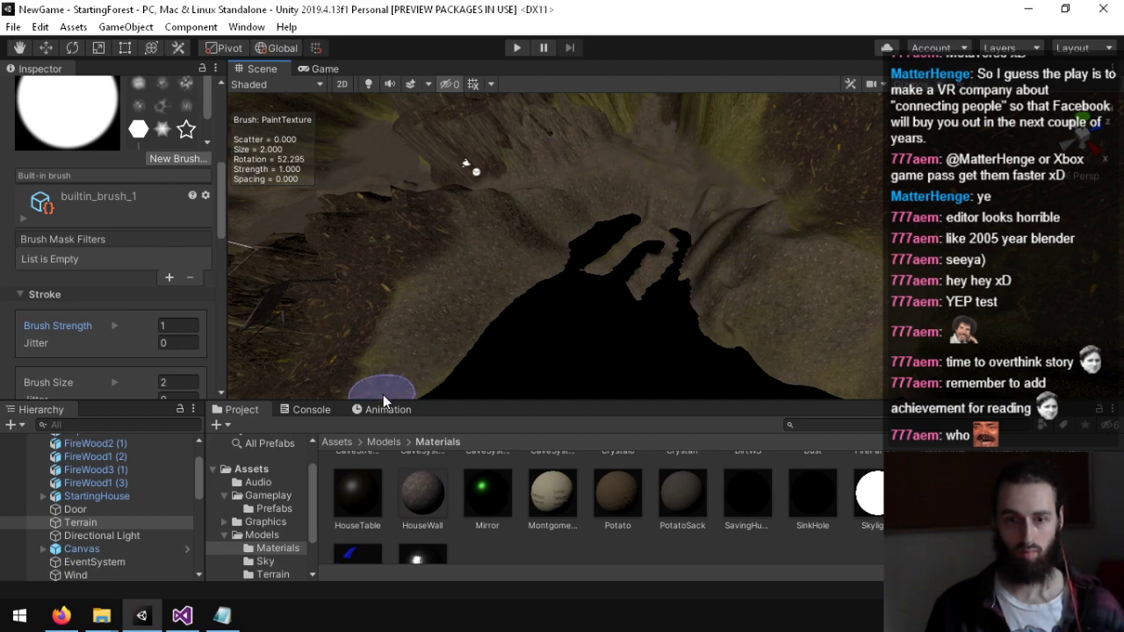
# Step: Paint the ground texture around the sinkhole rim and along the path beside the rock mound using the round size 2 brush
pyautogui.moveTo(428, 311); pyautogui.dragTo(734, 298, button='right')
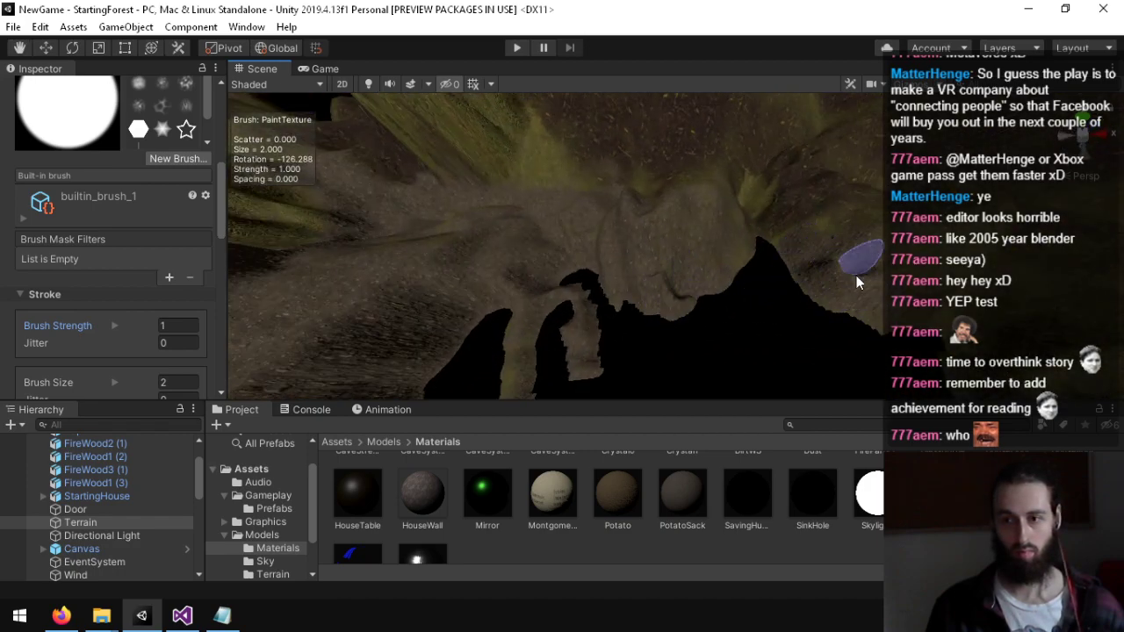
pyautogui.moveTo(738, 316); pyautogui.dragTo(875, 266, button='right')
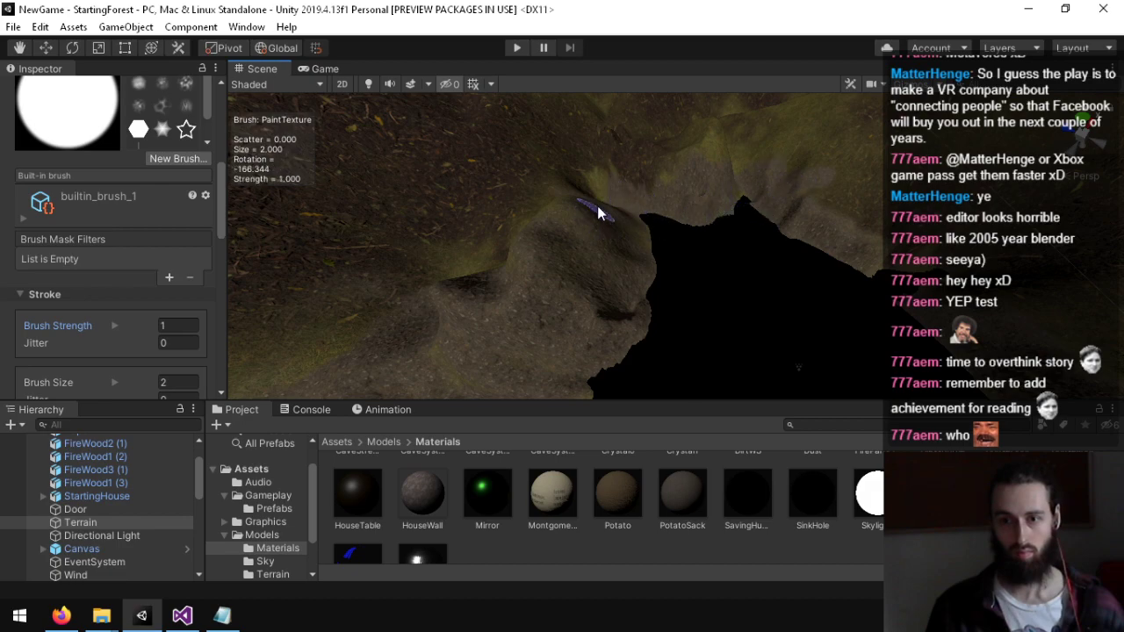
pyautogui.moveTo(565, 272)
pyautogui.mouseDown(button='right')
pyautogui.moveTo(786, 234)
pyautogui.moveTo(719, 238)
pyautogui.mouseUp(button='right')
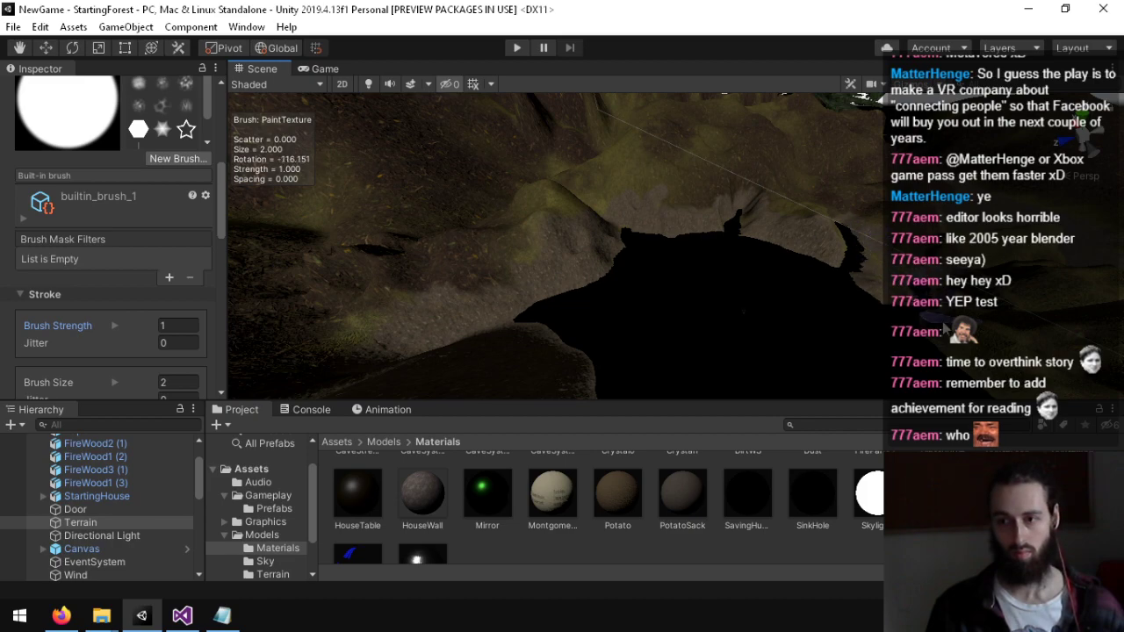
pyautogui.moveTo(949, 331); pyautogui.dragTo(1076, 295, button='right')
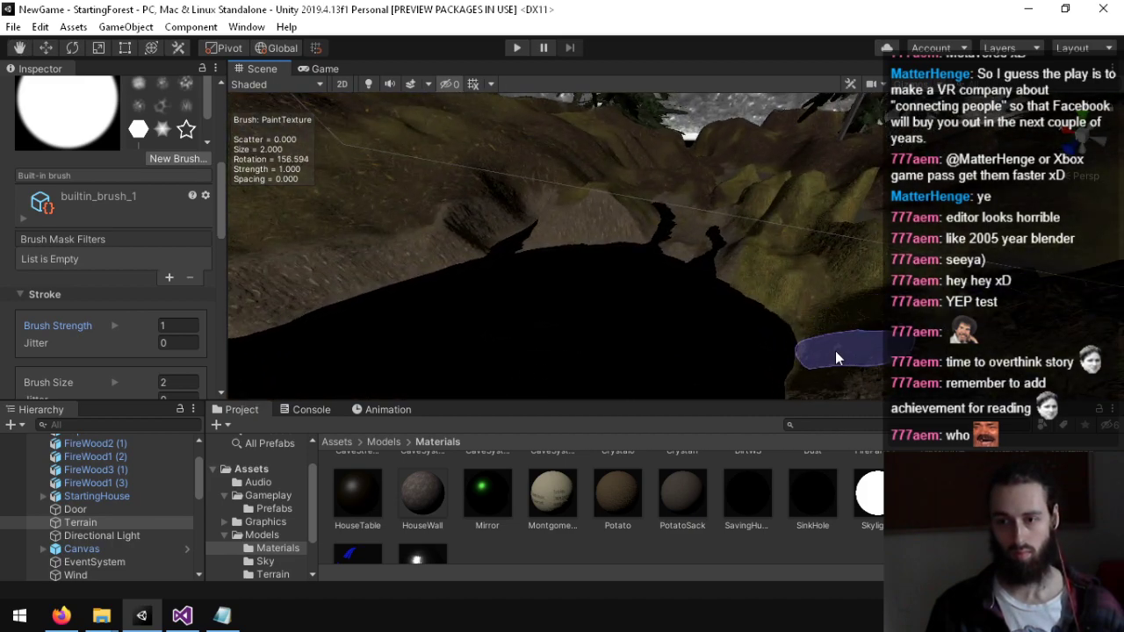
pyautogui.moveTo(732, 335); pyautogui.dragTo(323, 347, button='right')
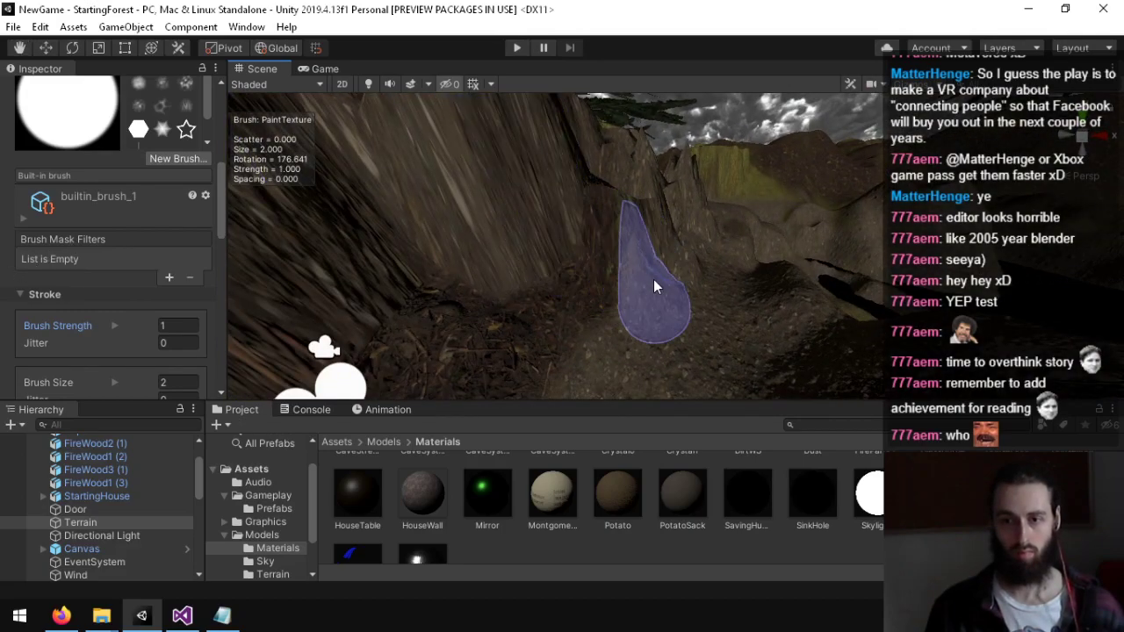
pyautogui.moveTo(663, 300); pyautogui.dragTo(663, 276)
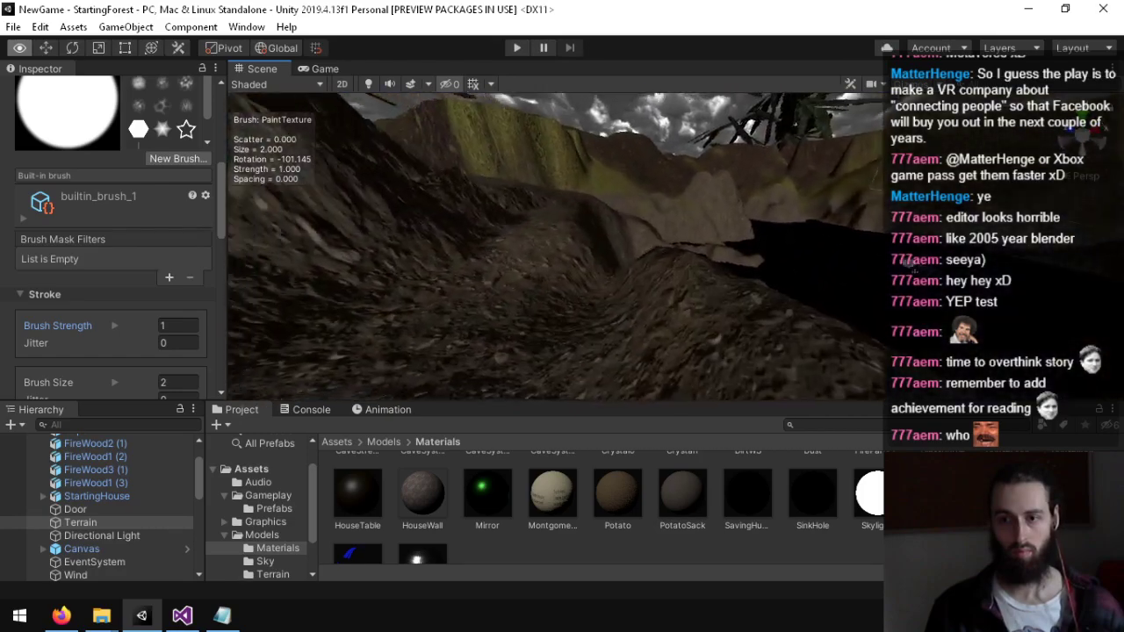
pyautogui.moveTo(171, 229); pyautogui.dragTo(730, 378, button='right')
pyautogui.press('w')
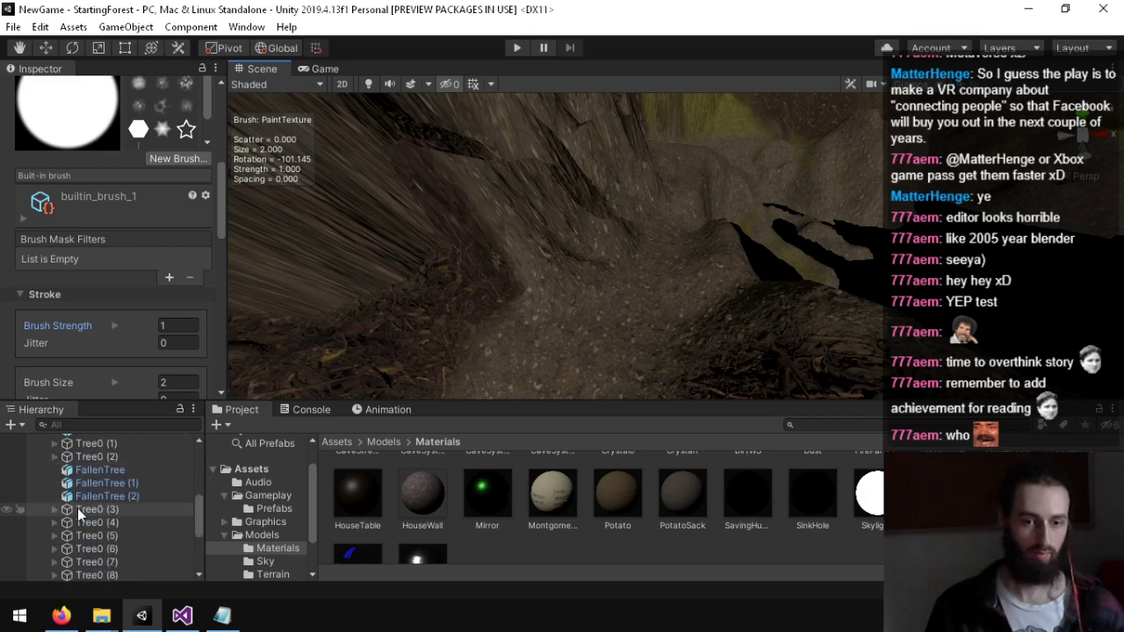
# Step: Select the SinkHoleTrigger, narrow its X scale to about 0.36 and move it to X 17.32 beside the sinkhole
pyautogui.click(130, 559)
pyautogui.moveTo(696, 232); pyautogui.dragTo(888, 275, button='right')
pyautogui.press('w')
pyautogui.press('d')
pyautogui.press('w')
pyautogui.moveTo(647, 285); pyautogui.dragTo(686, 261, button='right')
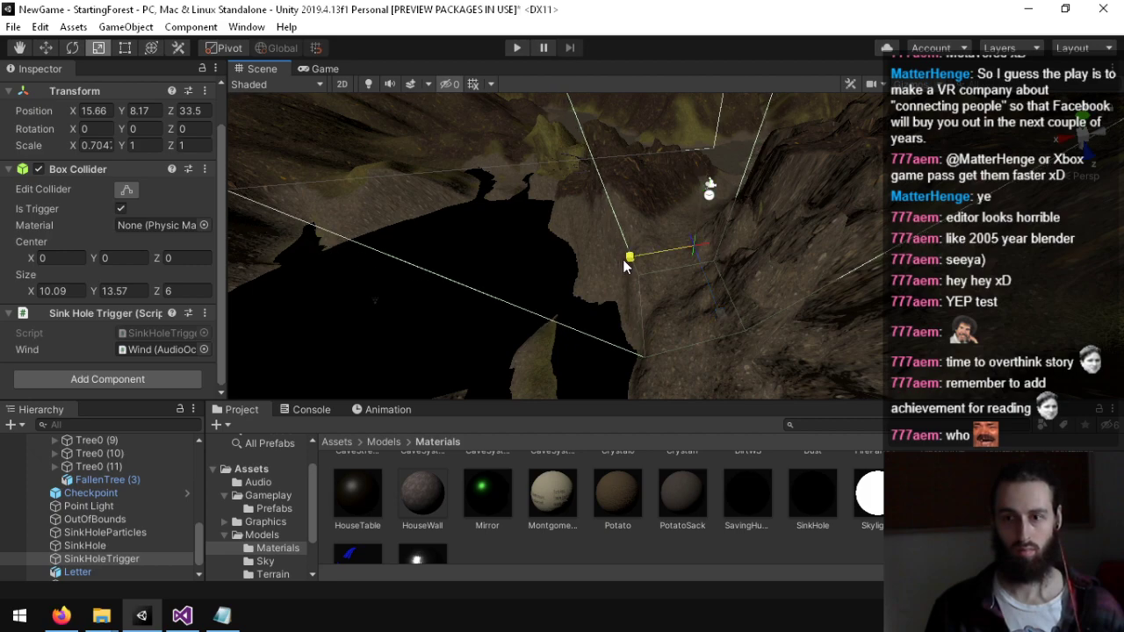
pyautogui.moveTo(619, 261); pyautogui.dragTo(616, 262)
pyautogui.moveTo(616, 263); pyautogui.dragTo(581, 330, button='right')
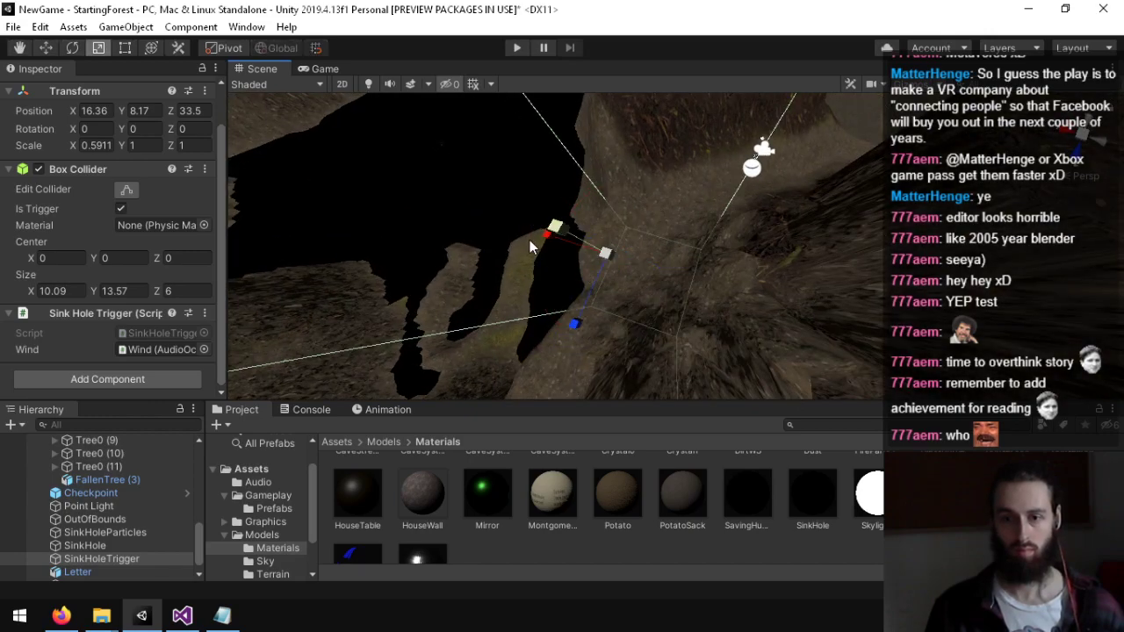
pyautogui.moveTo(588, 247); pyautogui.dragTo(627, 246, button='right')
pyautogui.moveTo(613, 257); pyautogui.dragTo(636, 260)
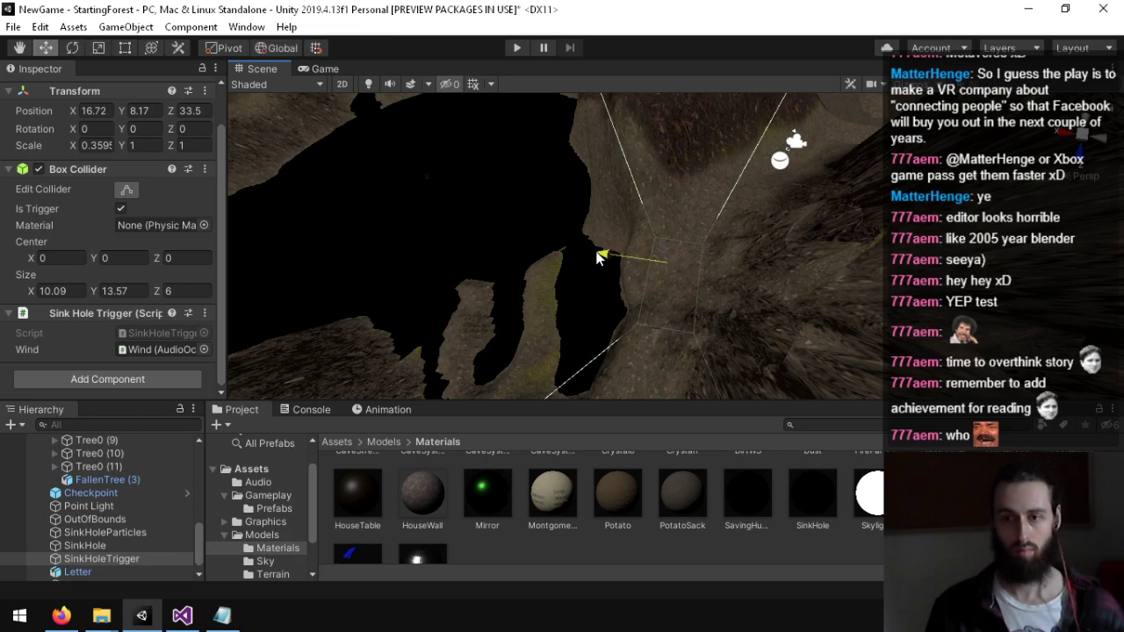
pyautogui.moveTo(595, 251); pyautogui.dragTo(487, 180, button='right')
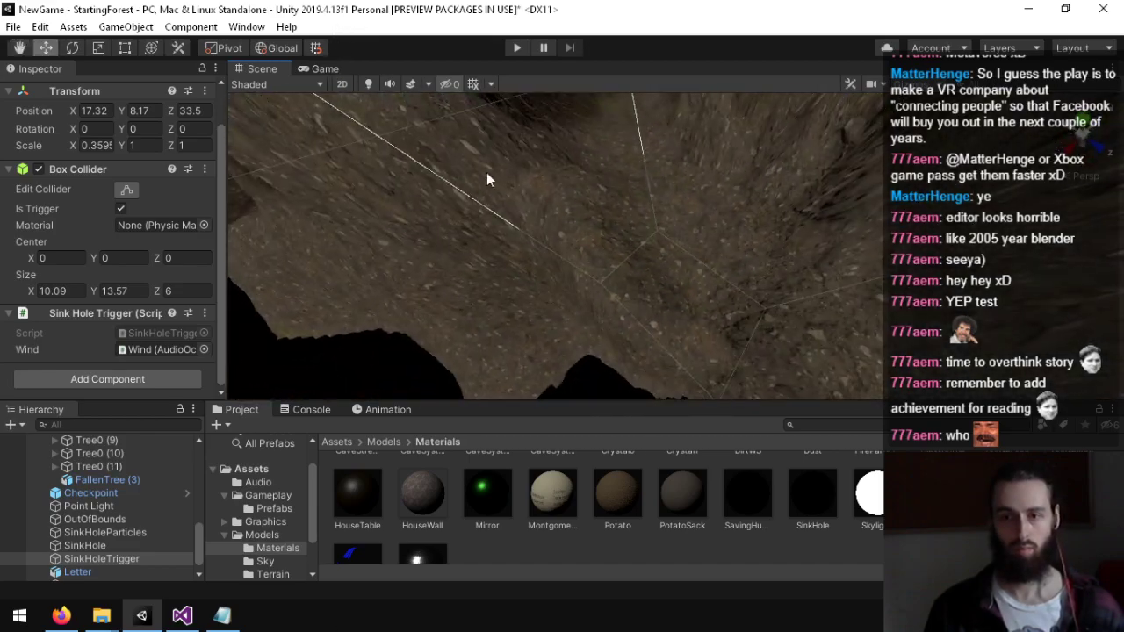
# Step: Select the Terrain and level the path between the rock mound and sinkhole with the Set Height tool at brush size 1
pyautogui.scroll(5, 115, 509)
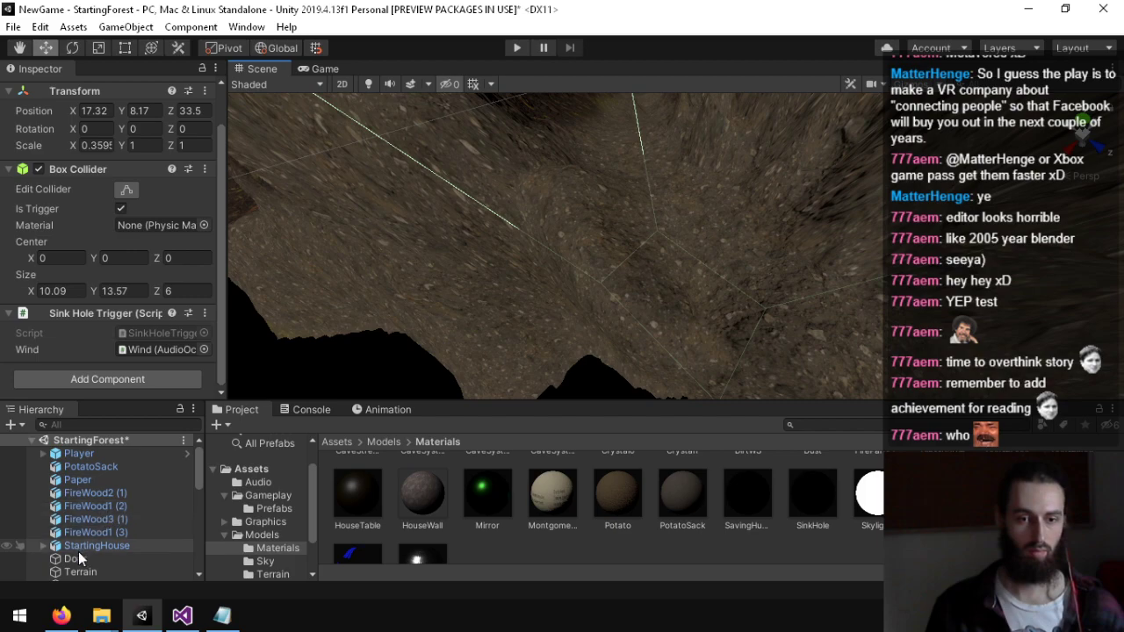
pyautogui.click(79, 572)
pyautogui.click(70, 232)
pyautogui.click(88, 232)
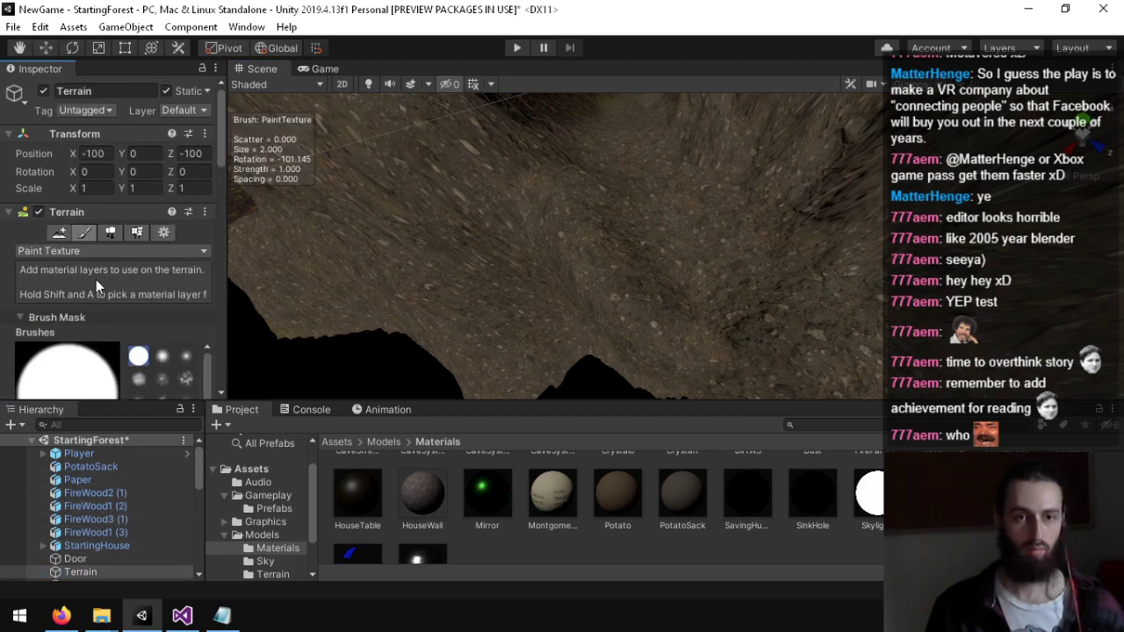
pyautogui.click(88, 251)
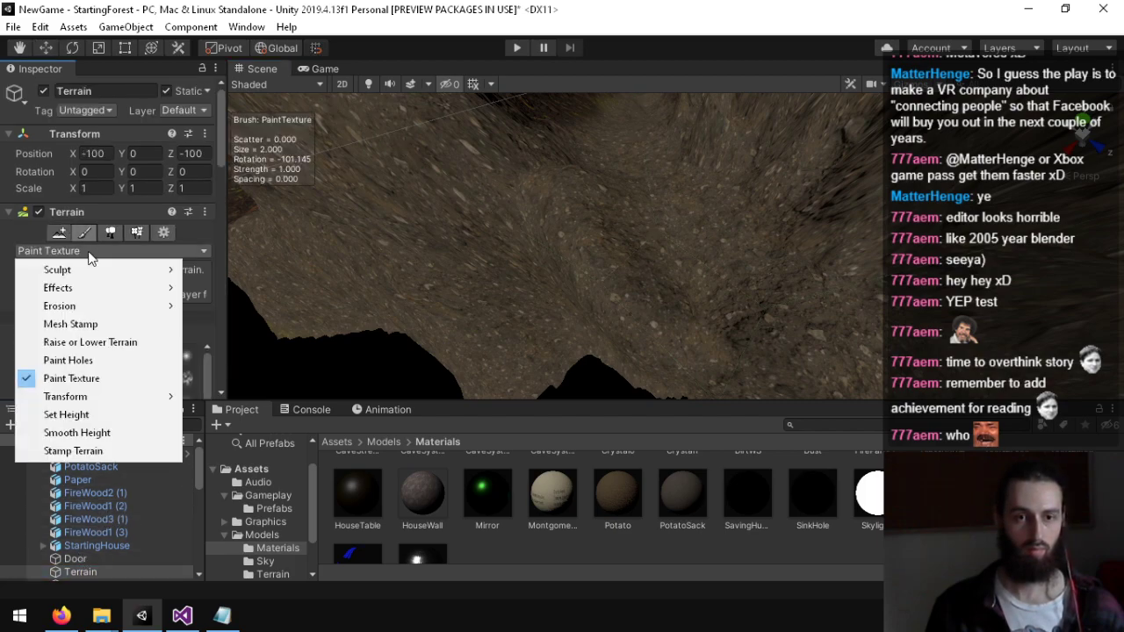
pyautogui.click(85, 417)
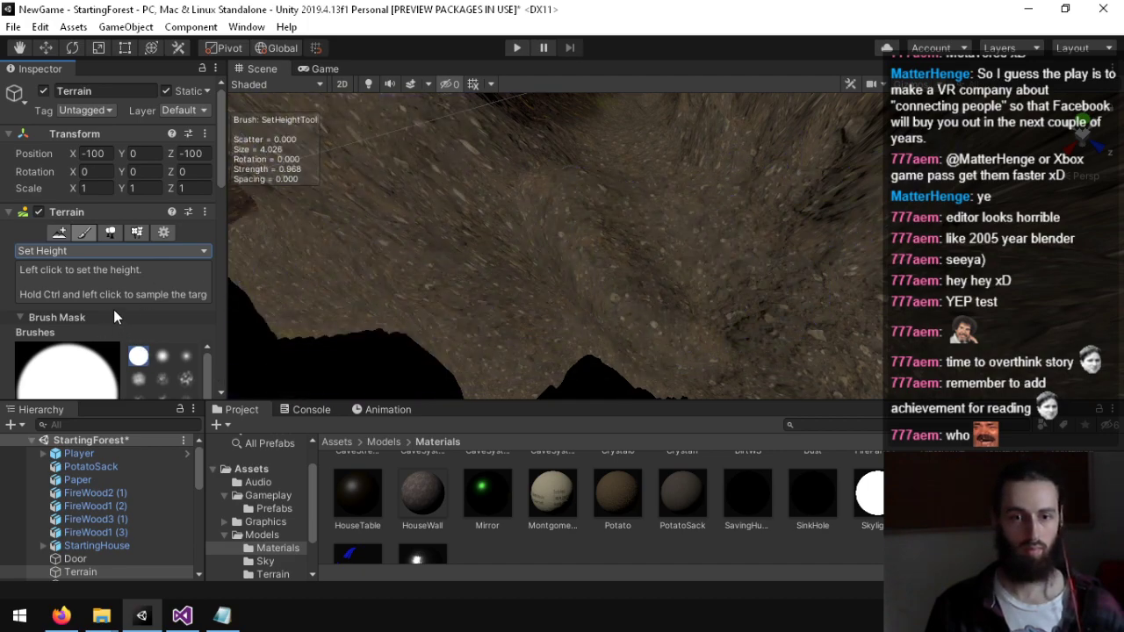
pyautogui.scroll(-10, 114, 314)
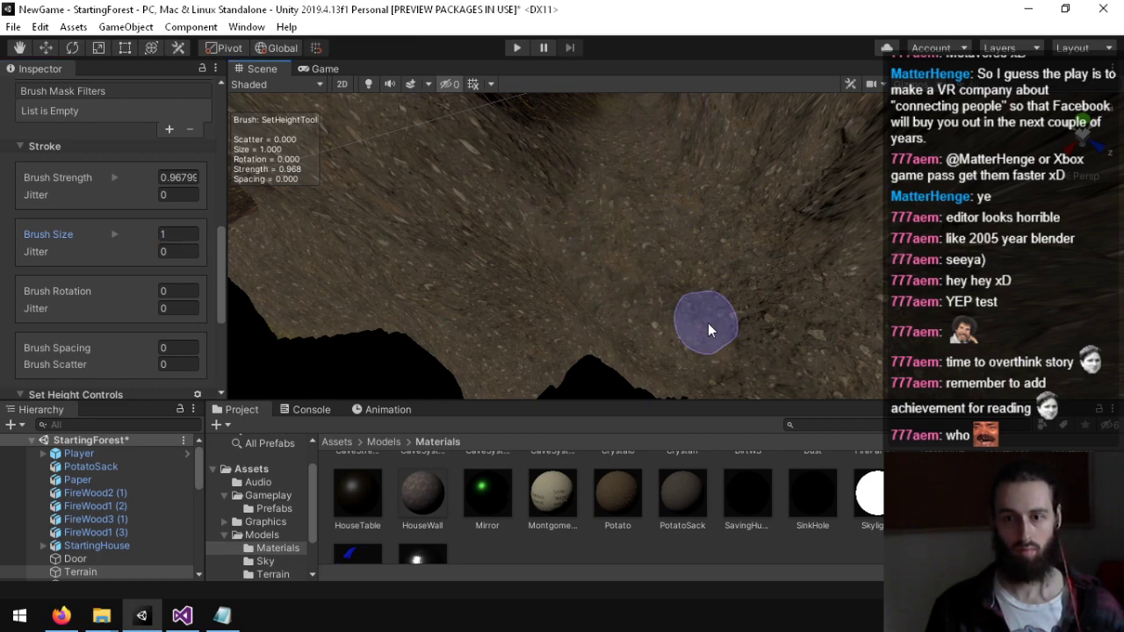
pyautogui.moveTo(757, 332)
pyautogui.mouseDown(button='right')
pyautogui.moveTo(651, 224)
pyautogui.moveTo(667, 158)
pyautogui.moveTo(820, 193)
pyautogui.moveTo(609, 203)
pyautogui.moveTo(779, 281)
pyautogui.moveTo(856, 211)
pyautogui.moveTo(619, 228)
pyautogui.mouseUp(button='right')
pyautogui.moveTo(723, 279)
pyautogui.mouseDown(button='right')
pyautogui.moveTo(812, 239)
pyautogui.moveTo(669, 265)
pyautogui.moveTo(608, 251)
pyautogui.mouseUp(button='right')
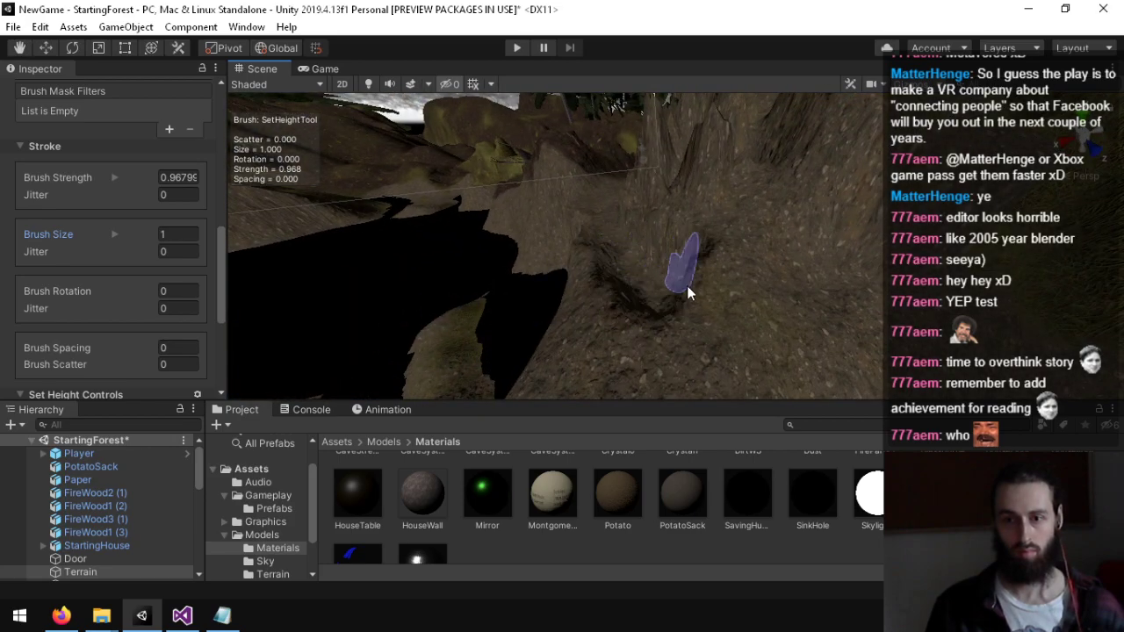
pyautogui.moveTo(687, 285); pyautogui.dragTo(212, 286, button='right')
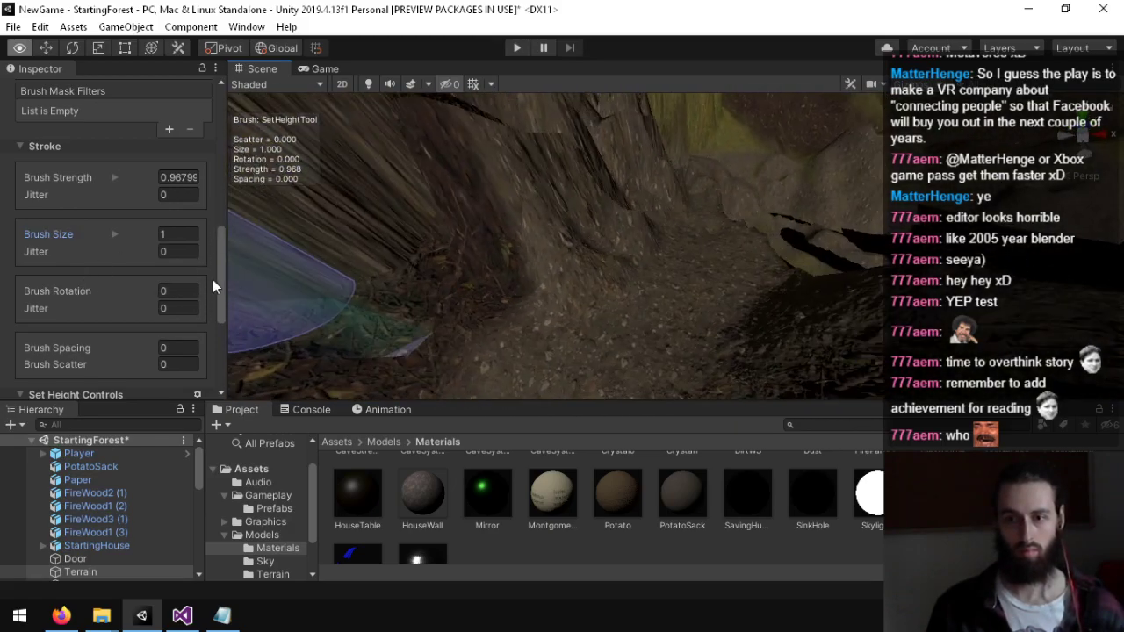
# Step: Playtest the route past the rock mound, walking over the leaf-covered slope and along the path to the sinkhole, and stop the game
pyautogui.click(514, 49)
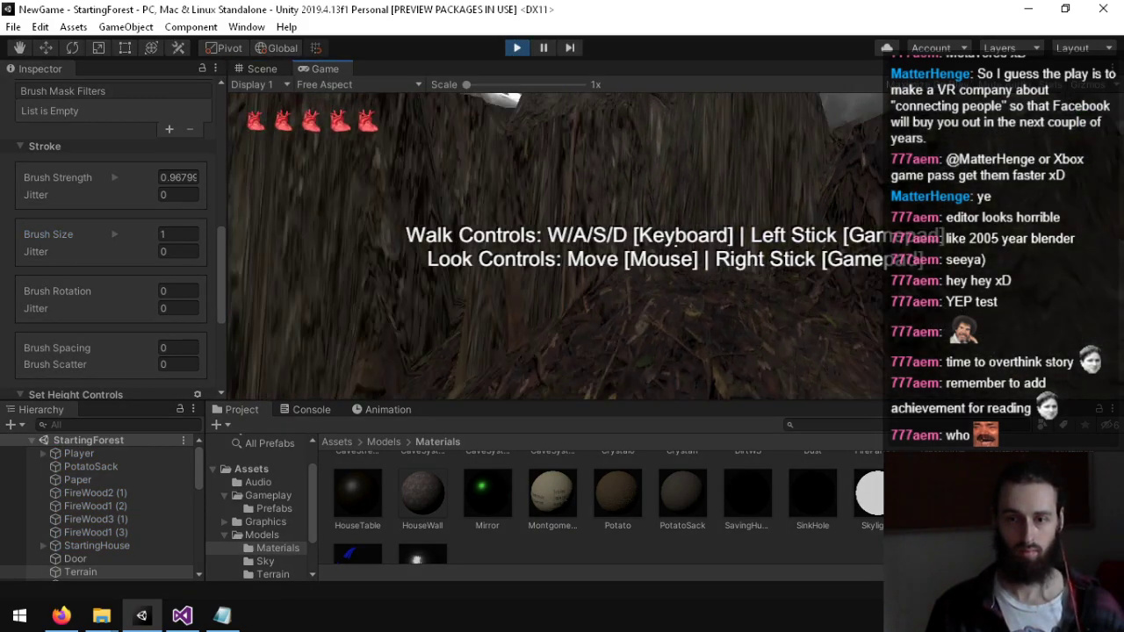
pyautogui.press('w')
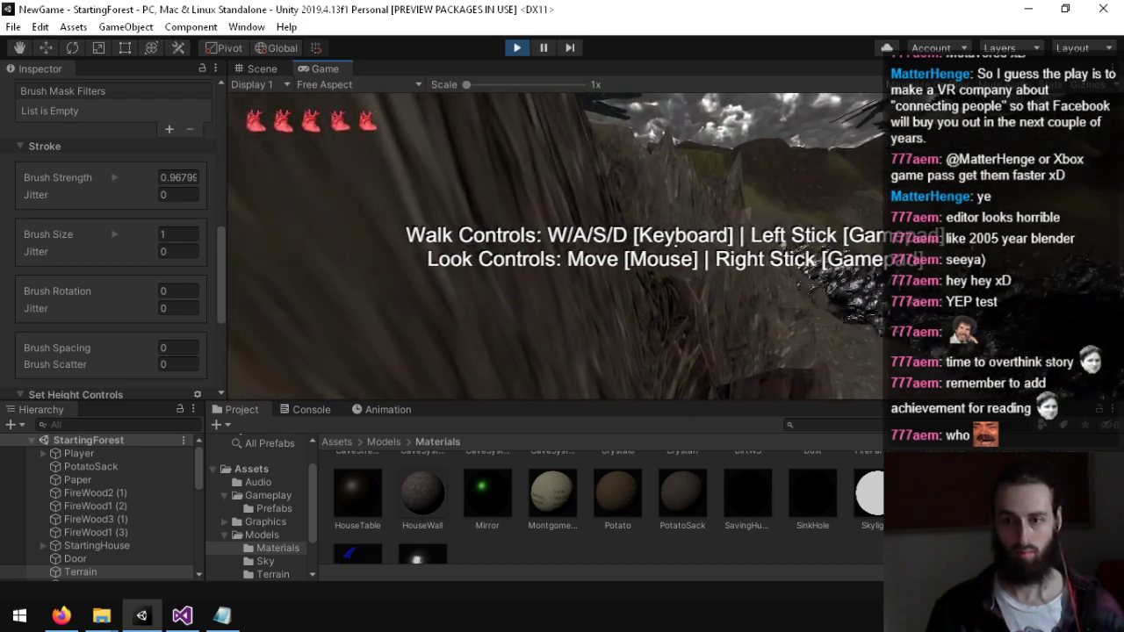
pyautogui.press('w')
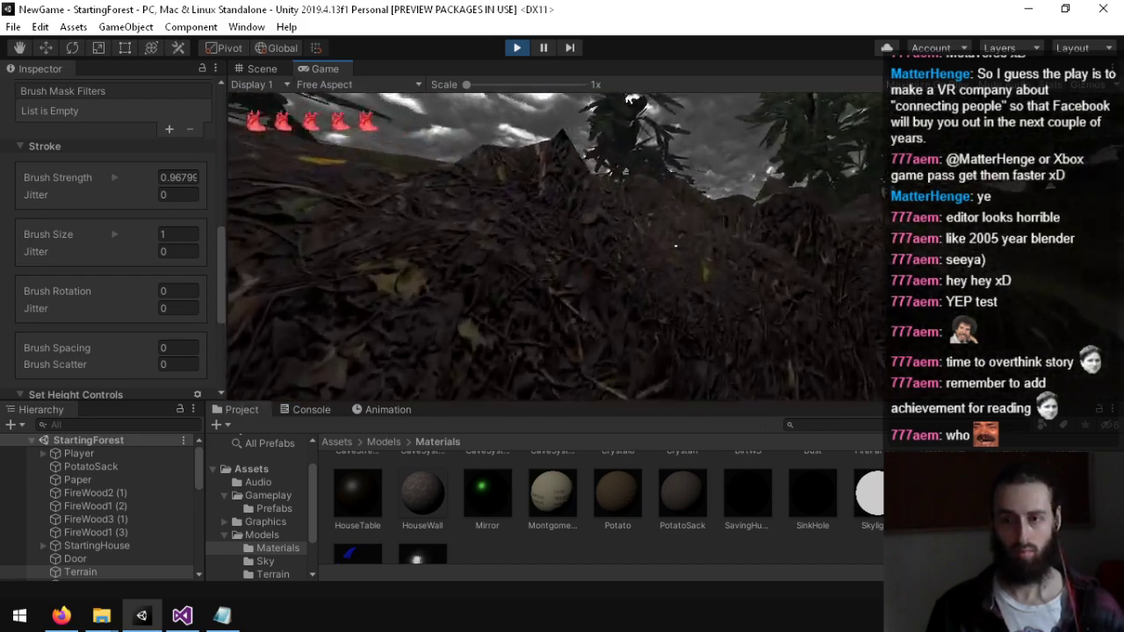
pyautogui.press('w')
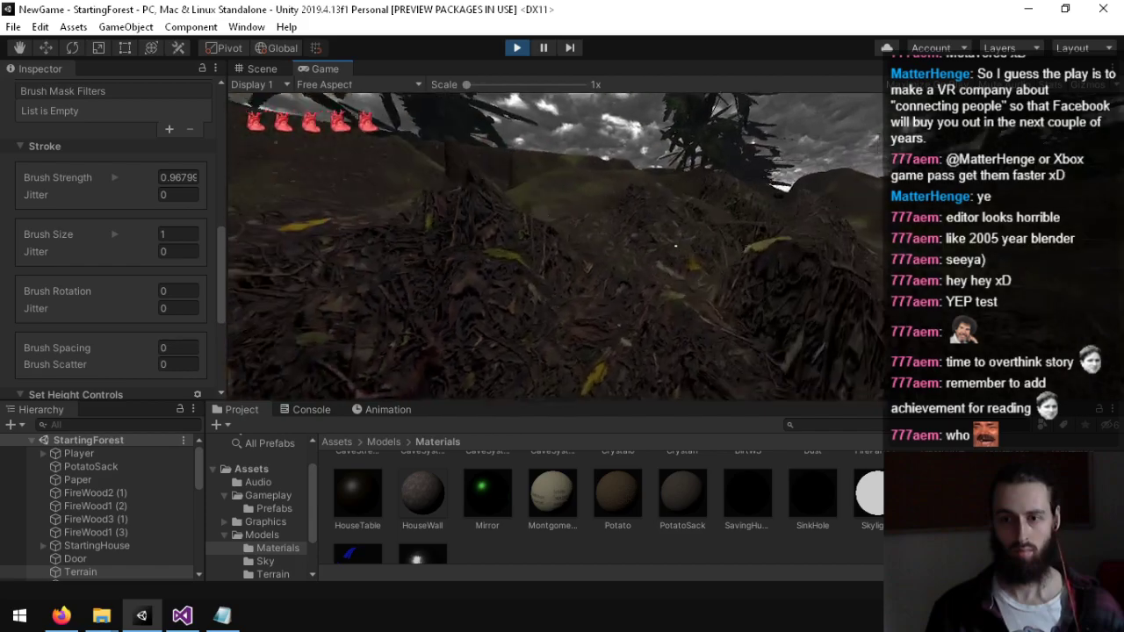
pyautogui.press('w')
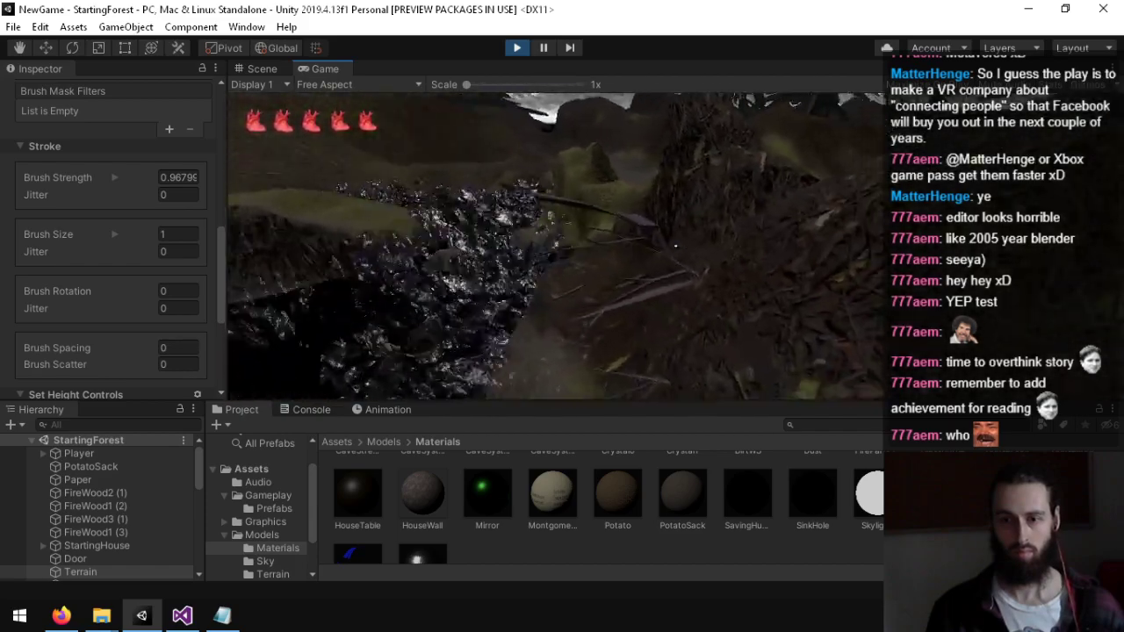
pyautogui.press('w')
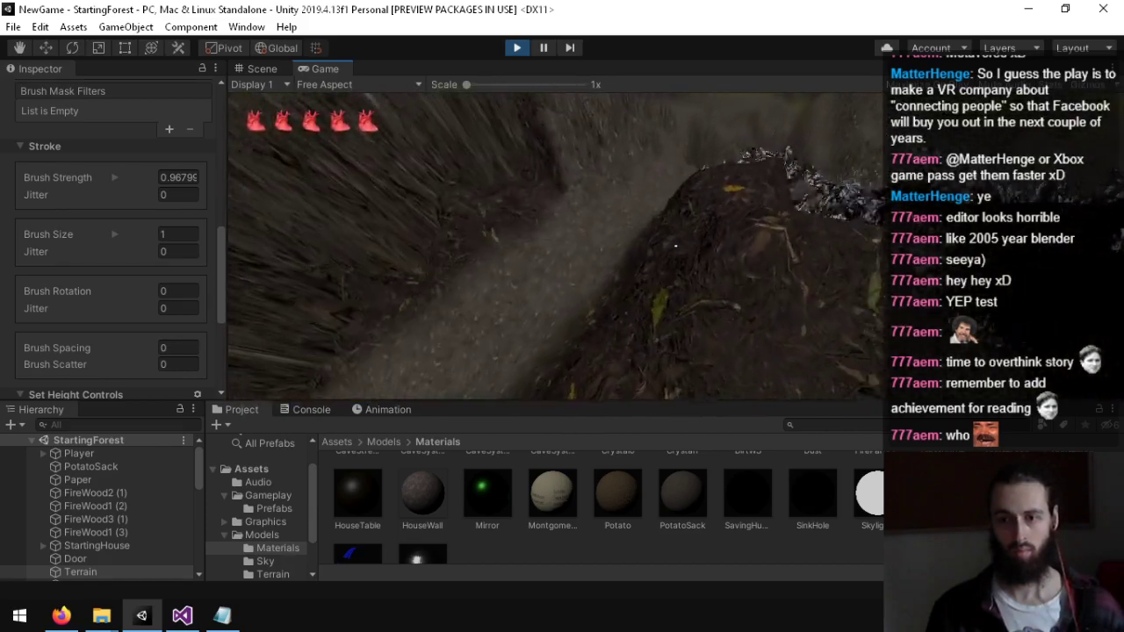
pyautogui.press('w')
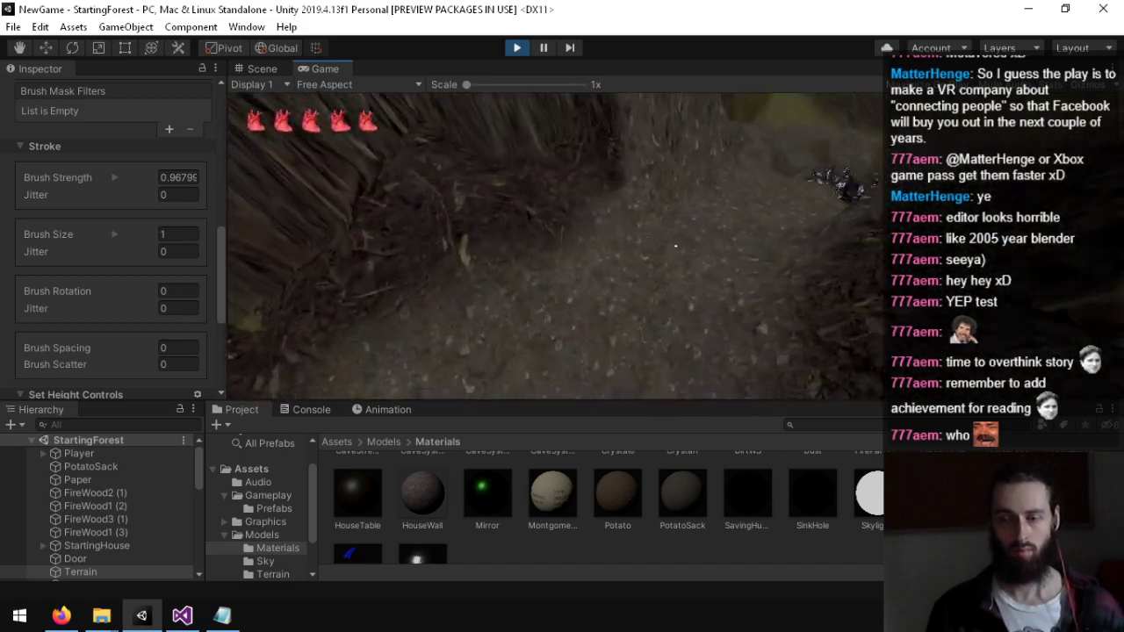
pyautogui.press('w')
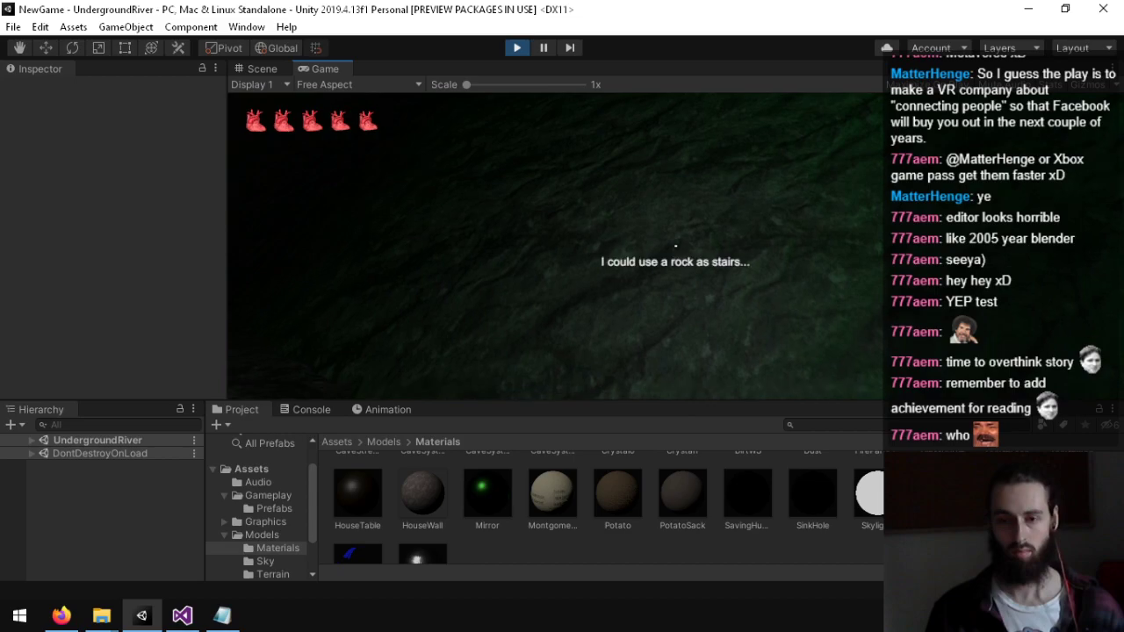
pyautogui.hotkey('ctrl', 'p')
# Step: Select the SinkHoleTrigger again and adjust how its box fits between the path and the sinkhole
pyautogui.moveTo(675, 246); pyautogui.dragTo(444, 313, button='right')
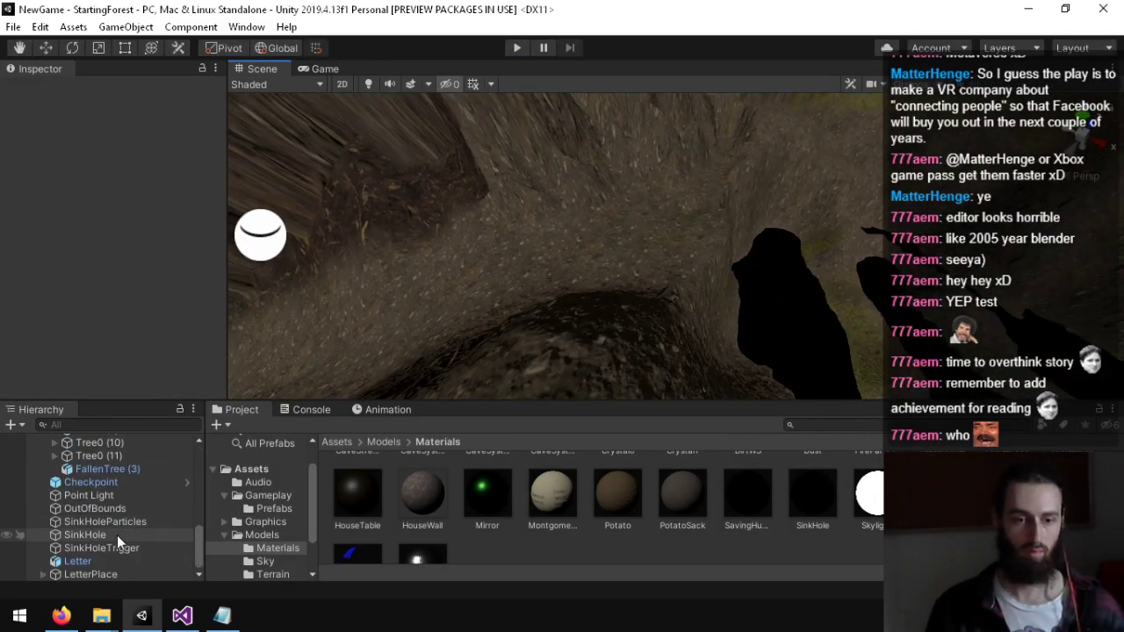
pyautogui.click(116, 548)
pyautogui.moveTo(688, 239); pyautogui.dragTo(403, 174, button='right')
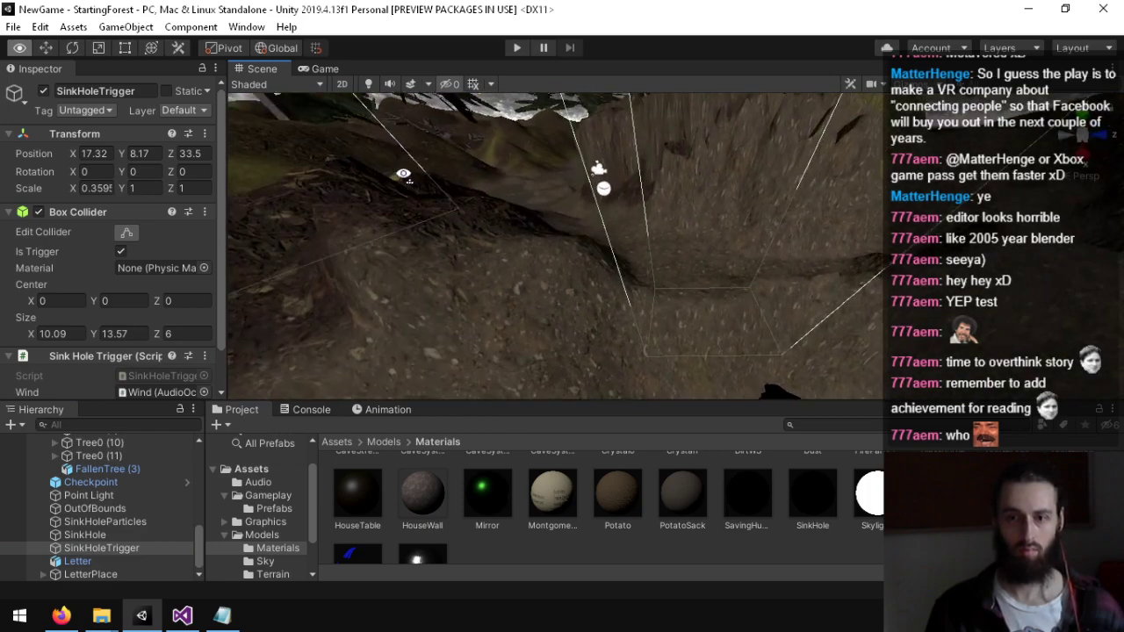
pyautogui.moveTo(826, 191); pyautogui.dragTo(850, 191)
pyautogui.moveTo(850, 190); pyautogui.dragTo(954, 193, button='right')
pyautogui.press('w')
pyautogui.moveTo(229, 246); pyautogui.dragTo(688, 247, button='right')
pyautogui.moveTo(709, 241); pyautogui.dragTo(713, 241)
pyautogui.moveTo(713, 242); pyautogui.dragTo(841, 243, button='right')
pyautogui.press('a')
# Step: Select the OutOfBounds object and collapse its Box Collider components
pyautogui.click(141, 513)
pyautogui.press('s')
pyautogui.moveTo(795, 303); pyautogui.dragTo(1107, 300, button='right')
pyautogui.moveTo(35, 298); pyautogui.dragTo(1112, 295, button='right')
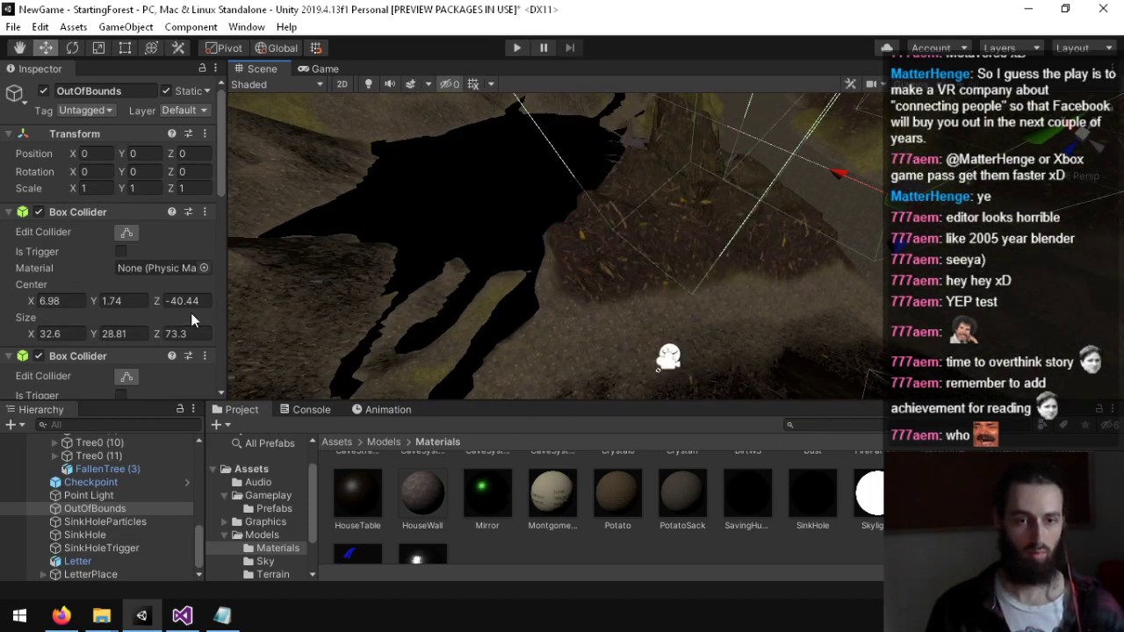
pyautogui.rightClick(11, 219)
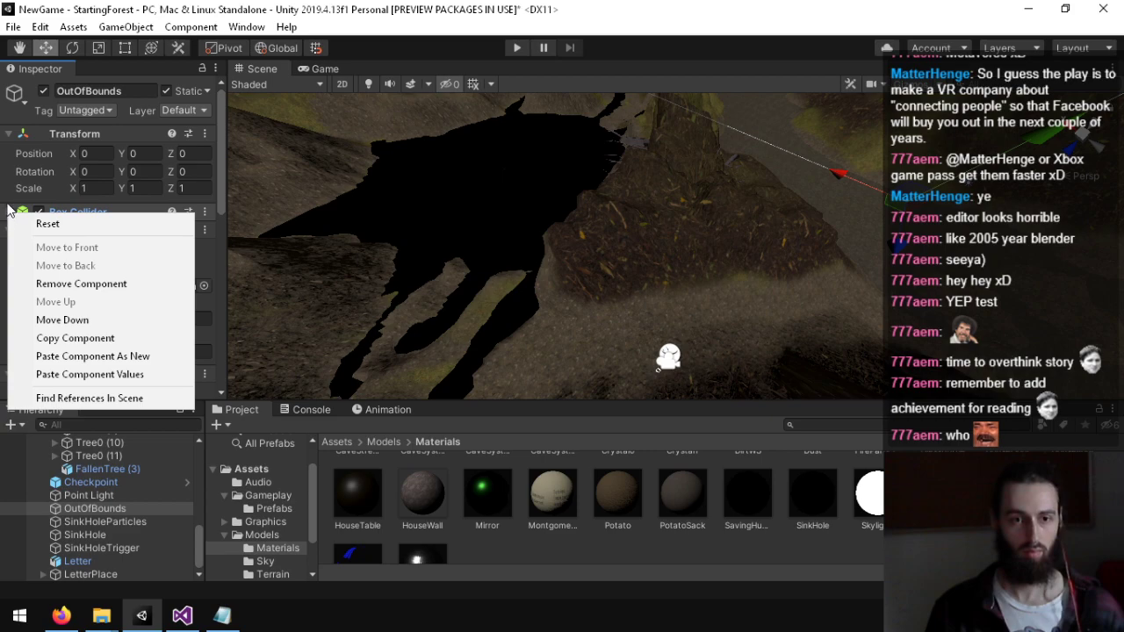
pyautogui.click(8, 204)
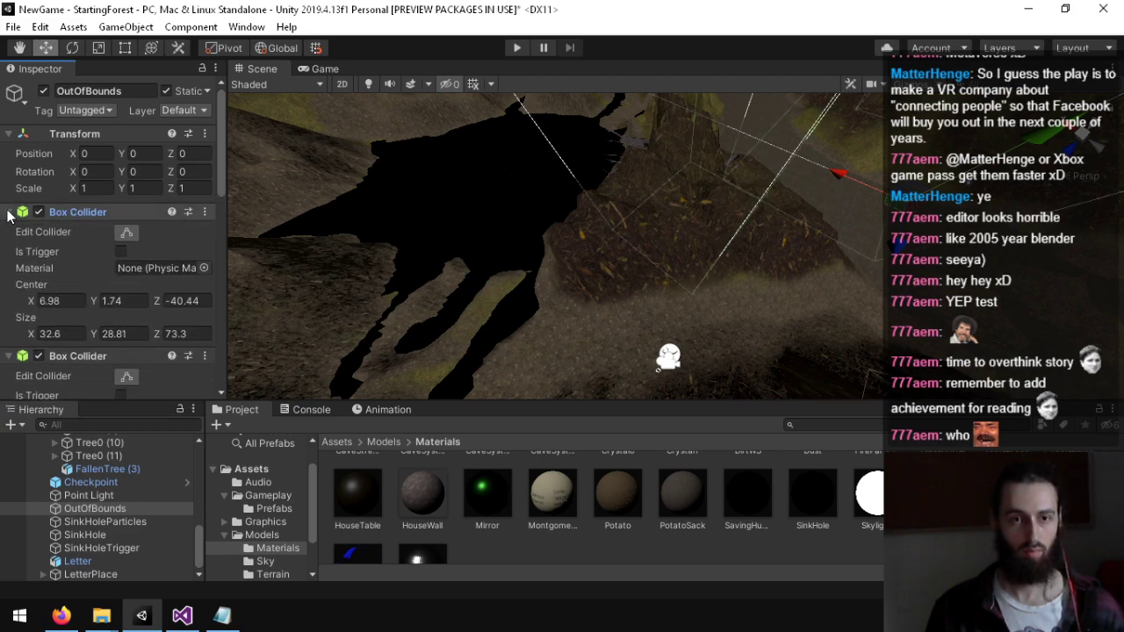
pyautogui.click(10, 230)
pyautogui.click(9, 247)
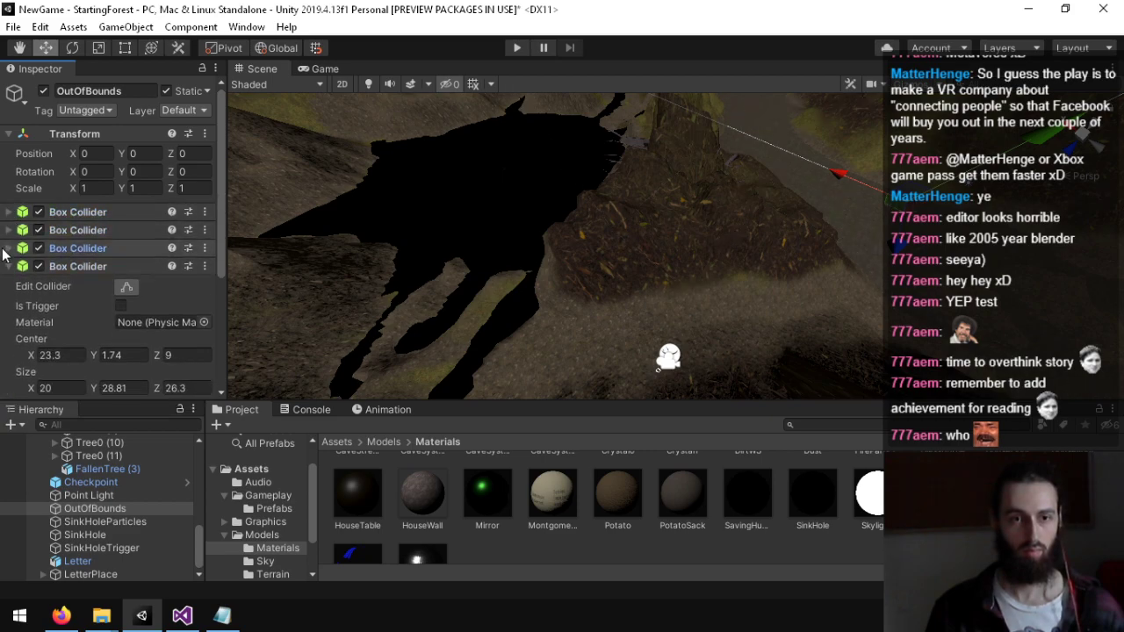
pyautogui.click(8, 266)
# Step: Add a Sphere Collider component to the OutOfBounds object
pyautogui.click(87, 311)
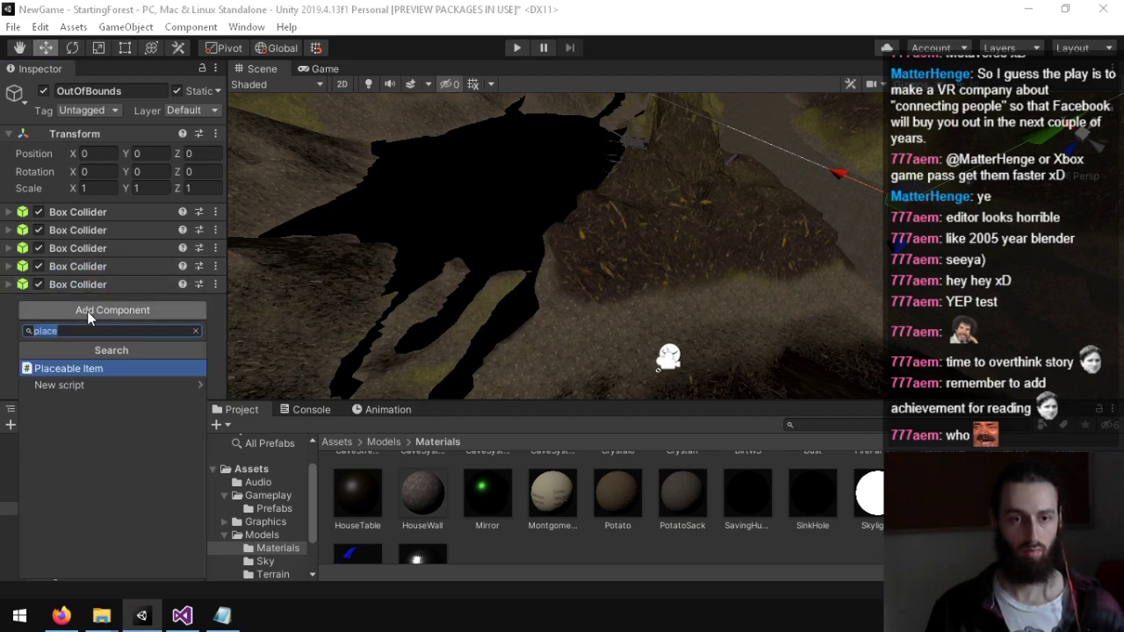
pyautogui.write('sphere')
pyautogui.press('Return')
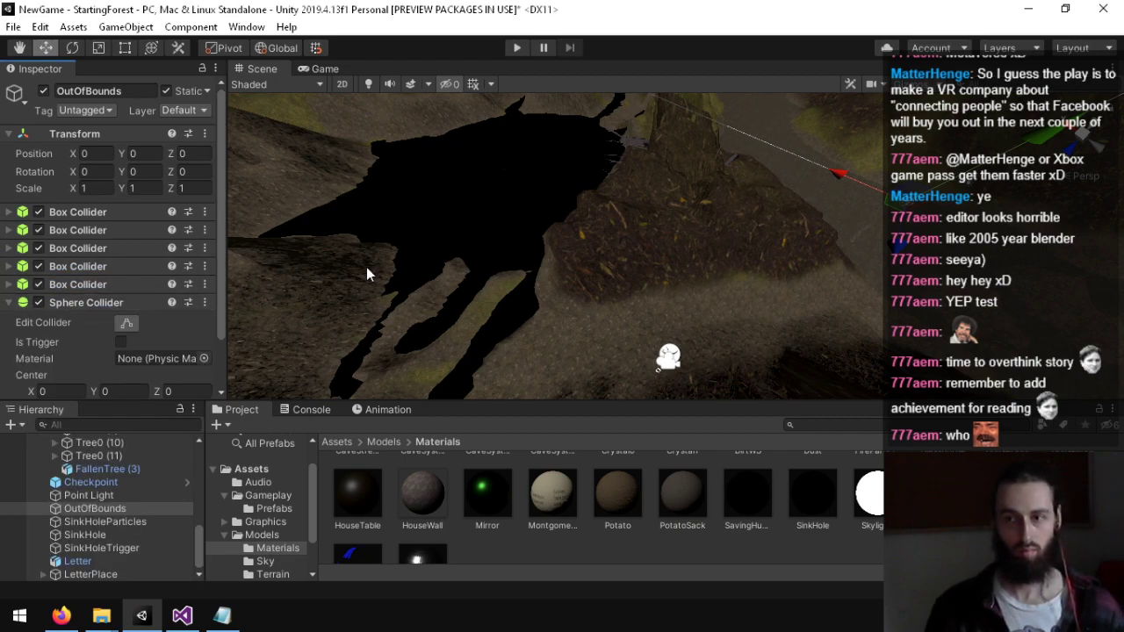
# Step: Center the Sphere Collider at X 18.5, Y 5.2, Z 22.73 over the leaf-covered mound with a radius of 5
pyautogui.moveTo(366, 267); pyautogui.dragTo(492, 264, button='right')
pyautogui.scroll(-2, 155, 337)
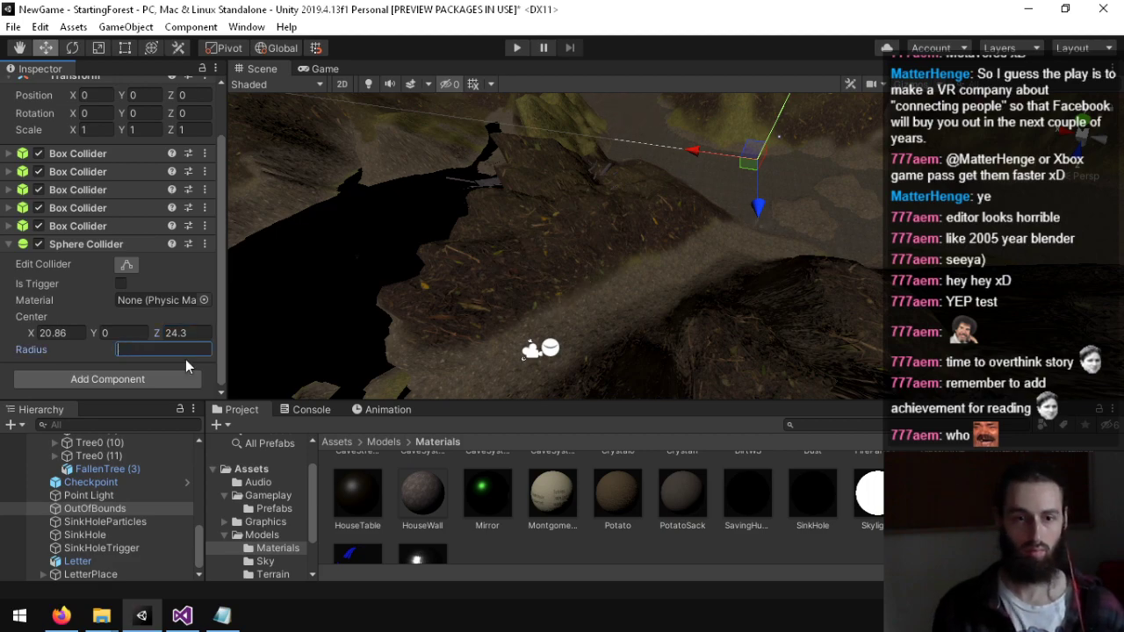
pyautogui.press('BackSpace')
pyautogui.write('5')
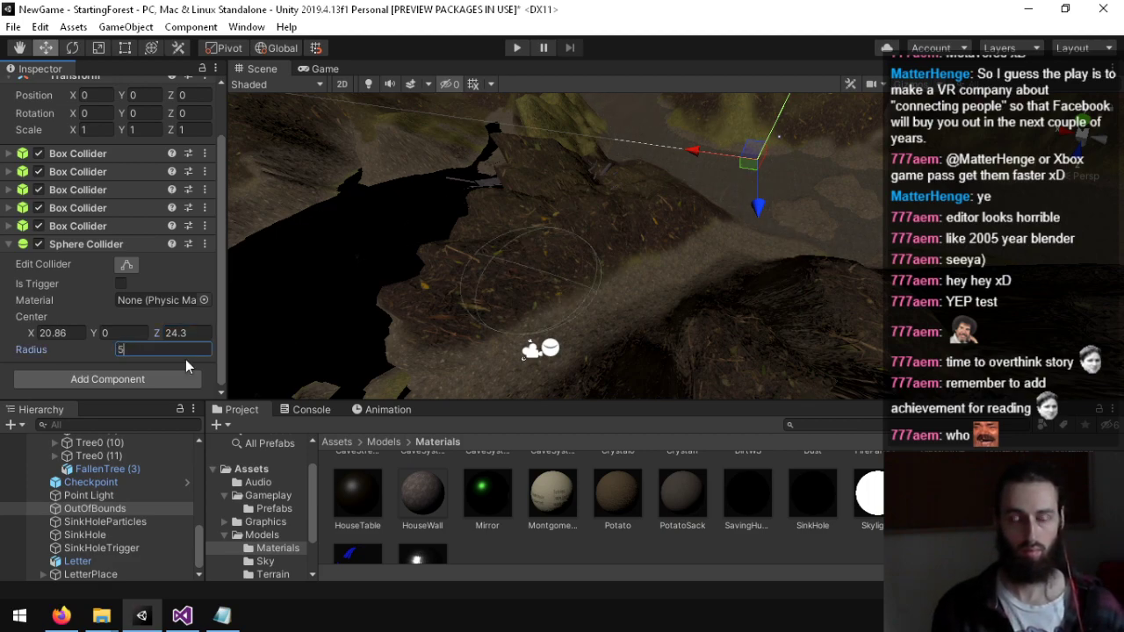
pyautogui.press('BackSpace')
pyautogui.write('10')
pyautogui.moveTo(237, 355); pyautogui.dragTo(263, 315, button='right')
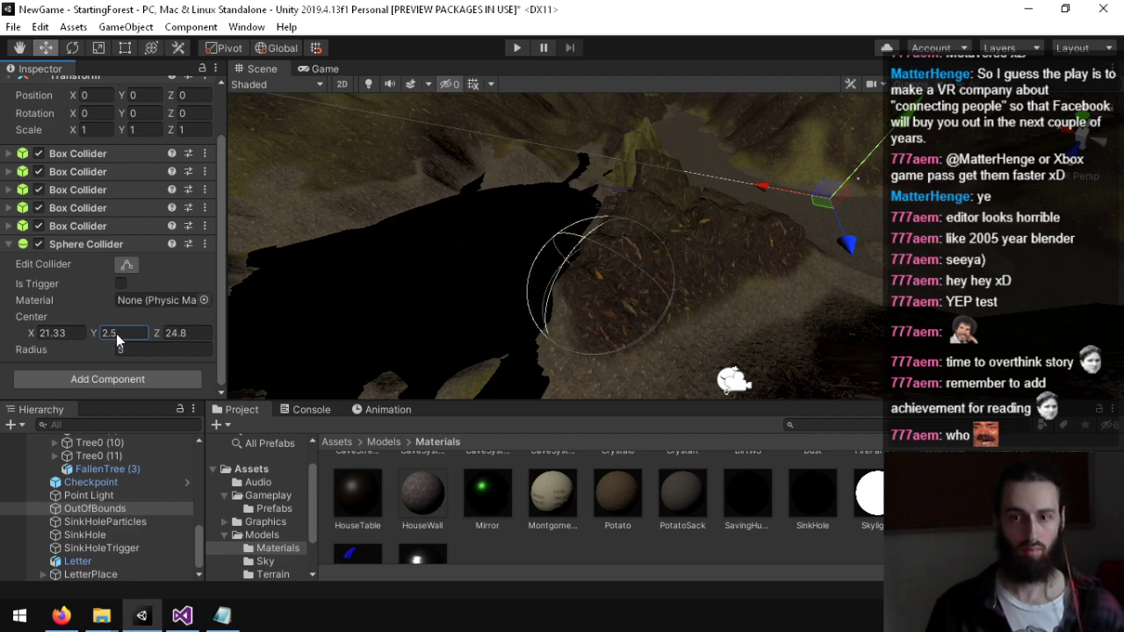
pyautogui.moveTo(365, 253); pyautogui.dragTo(244, 345, button='right')
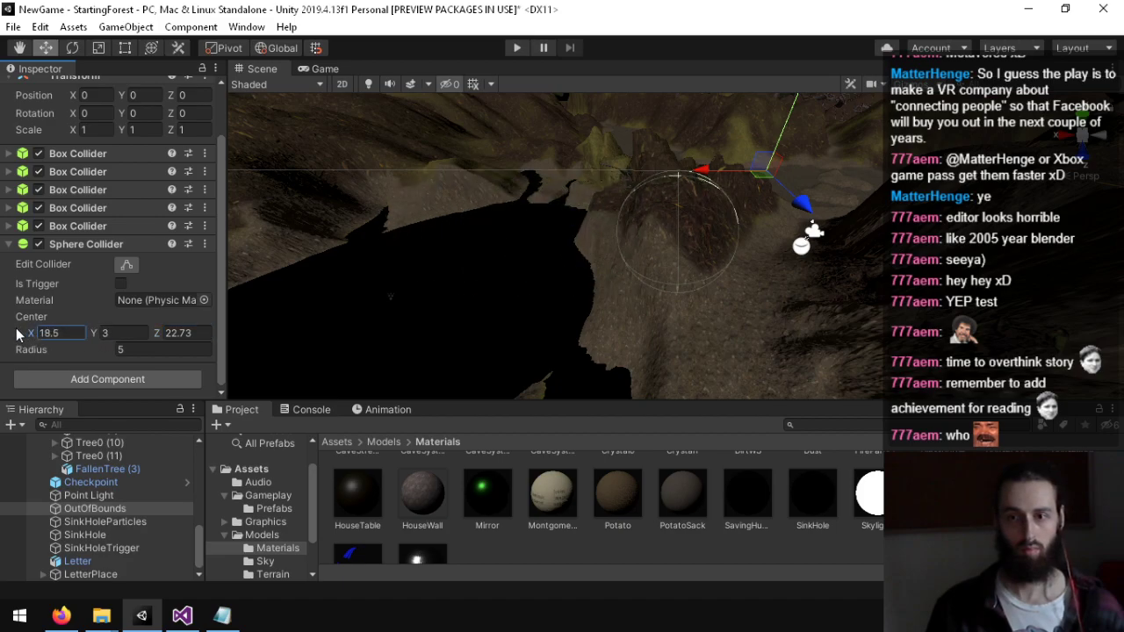
pyautogui.moveTo(264, 290); pyautogui.dragTo(50, 239, button='right')
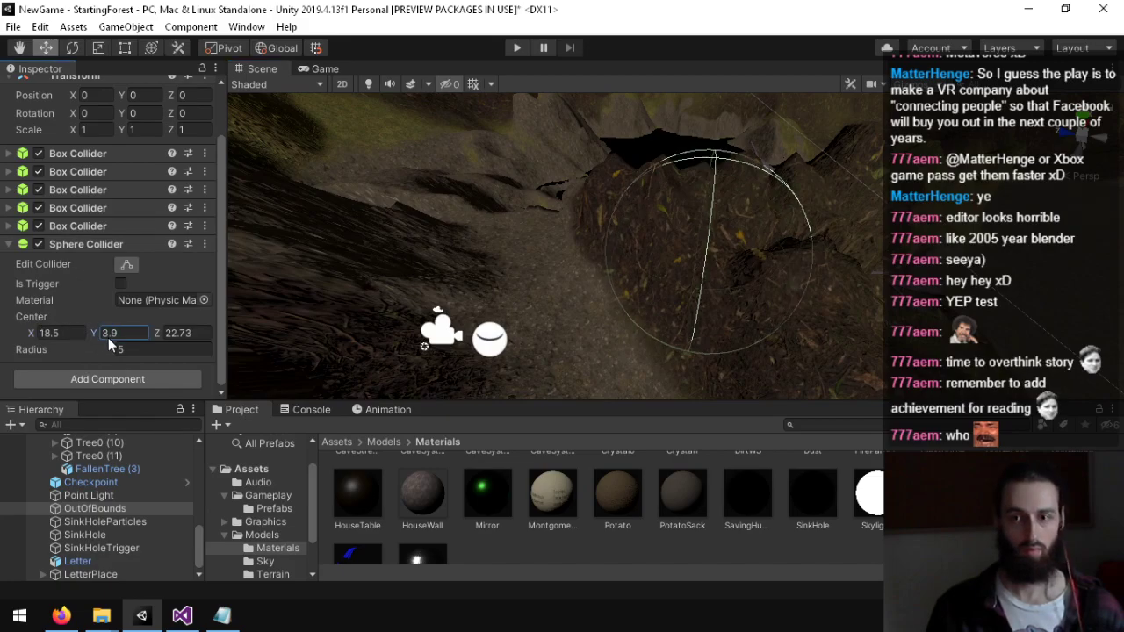
pyautogui.moveTo(382, 223); pyautogui.dragTo(569, 239, button='right')
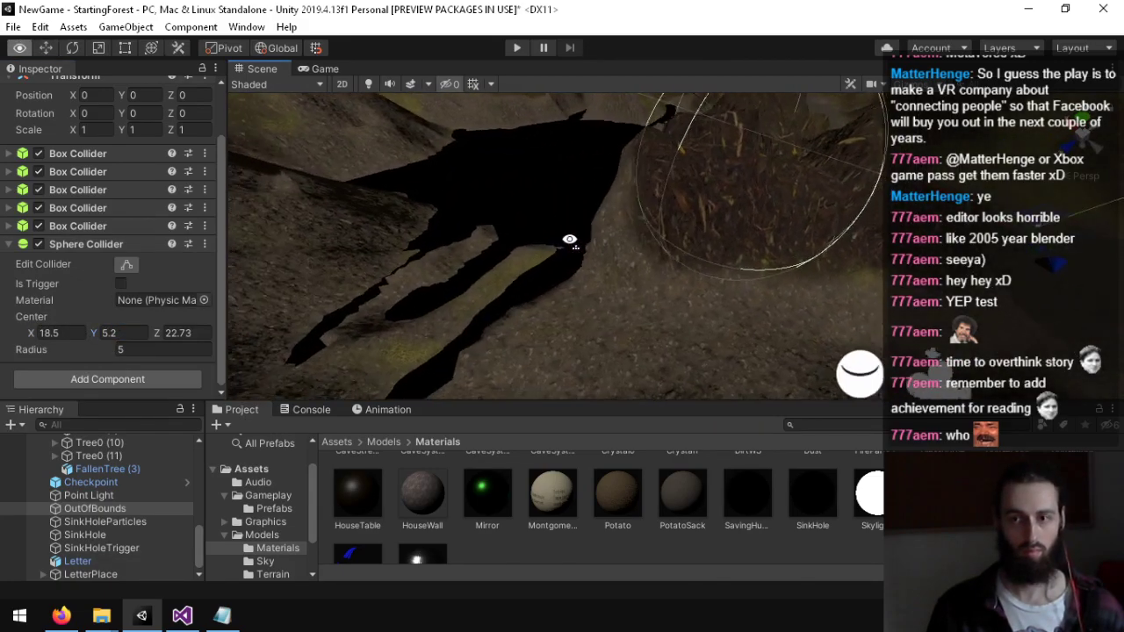
pyautogui.moveTo(508, 222); pyautogui.dragTo(448, 91, button='right')
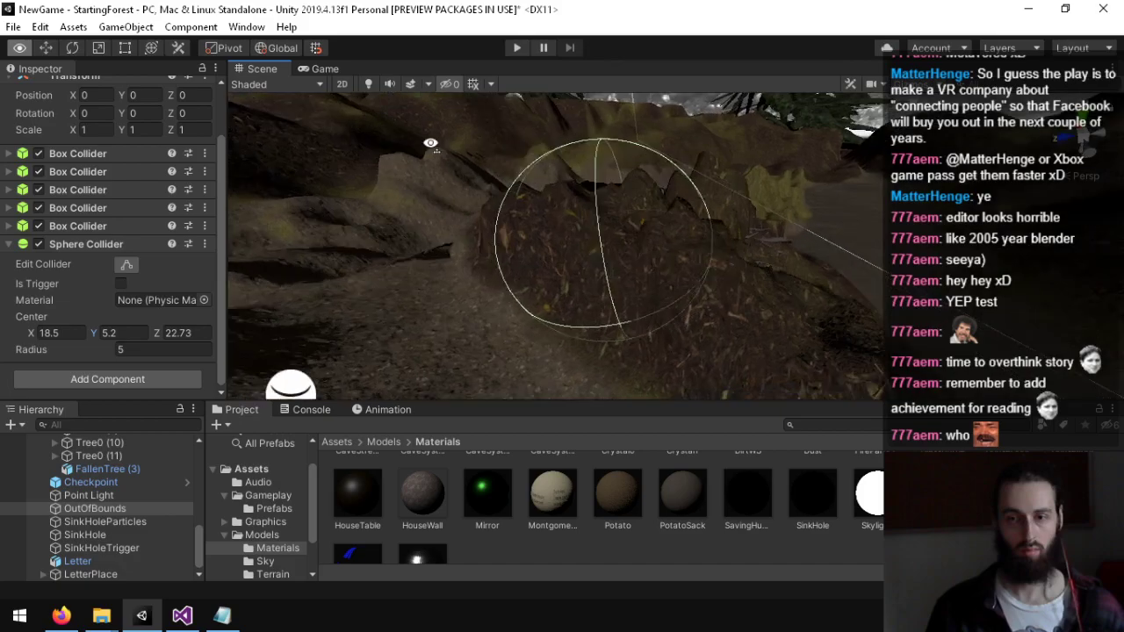
# Step: Expand the last Box Collider for reference, then shift the Sphere Collider's center to X 19.44 and set its radius to 6
pyautogui.moveTo(430, 143); pyautogui.dragTo(406, 197, button='right')
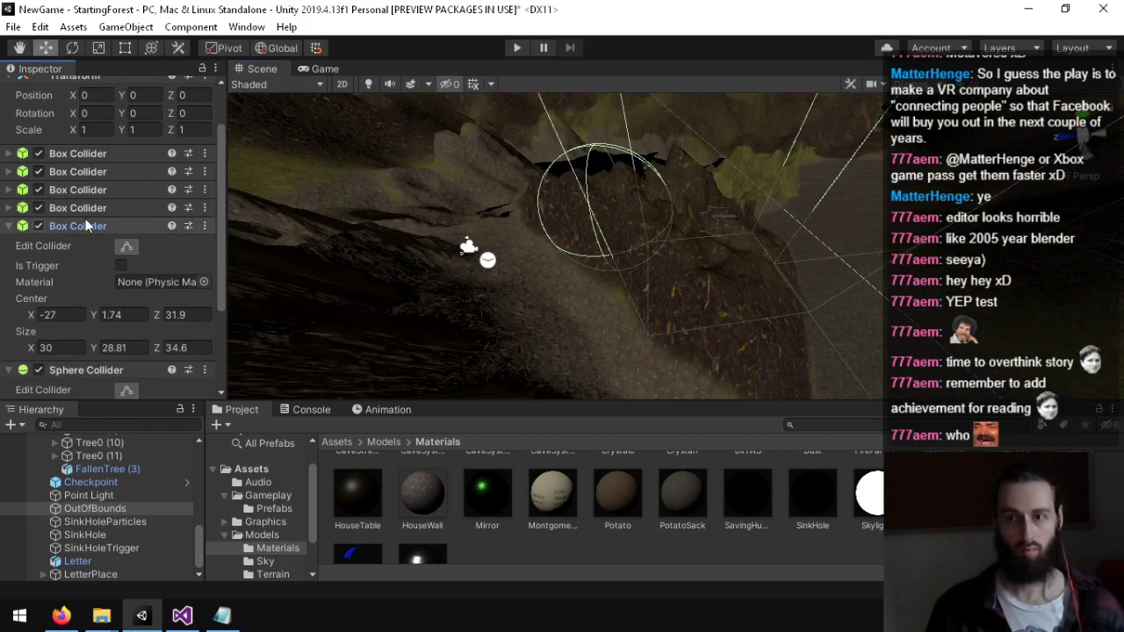
pyautogui.moveTo(552, 180); pyautogui.dragTo(790, 276, button='right')
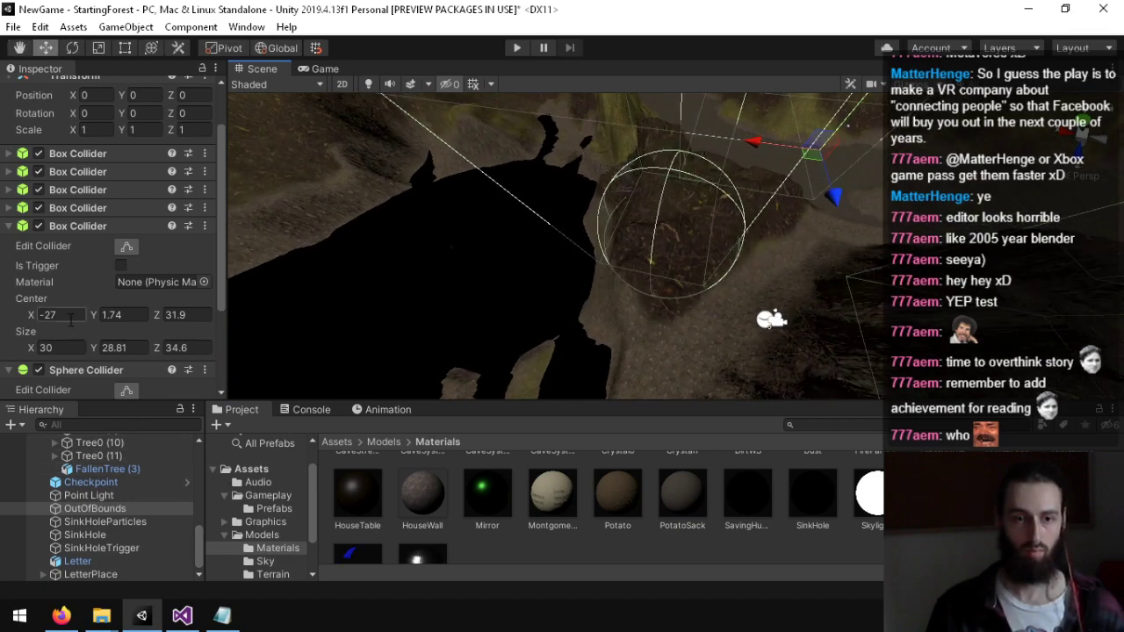
pyautogui.scroll(-3, 76, 323)
pyautogui.moveTo(32, 334); pyautogui.dragTo(54, 332)
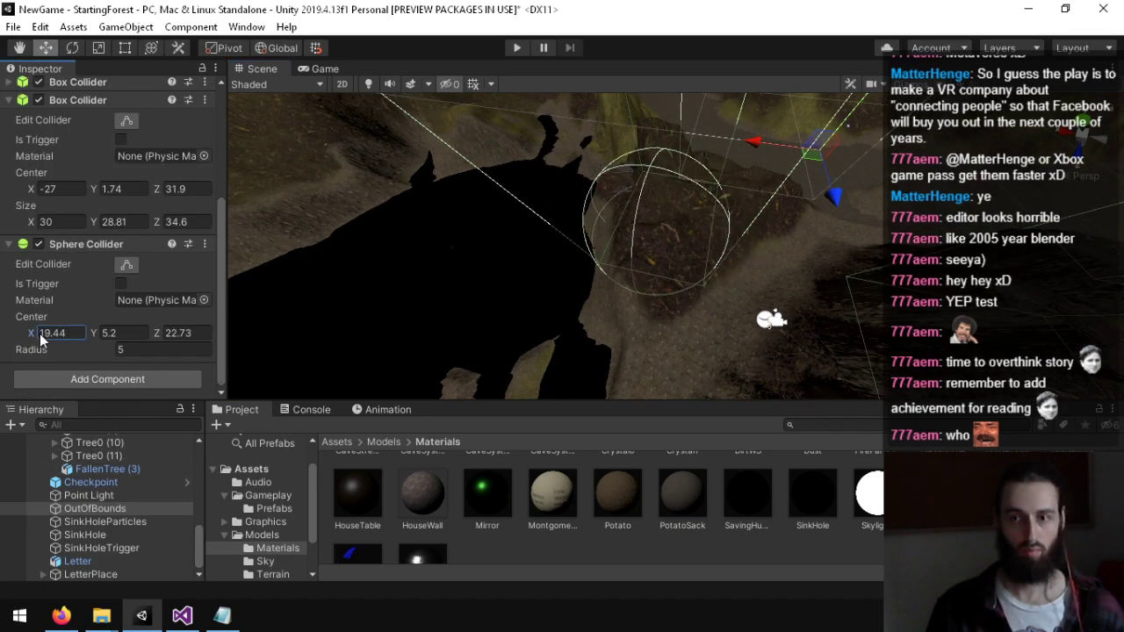
pyautogui.click(129, 350)
pyautogui.write('6')
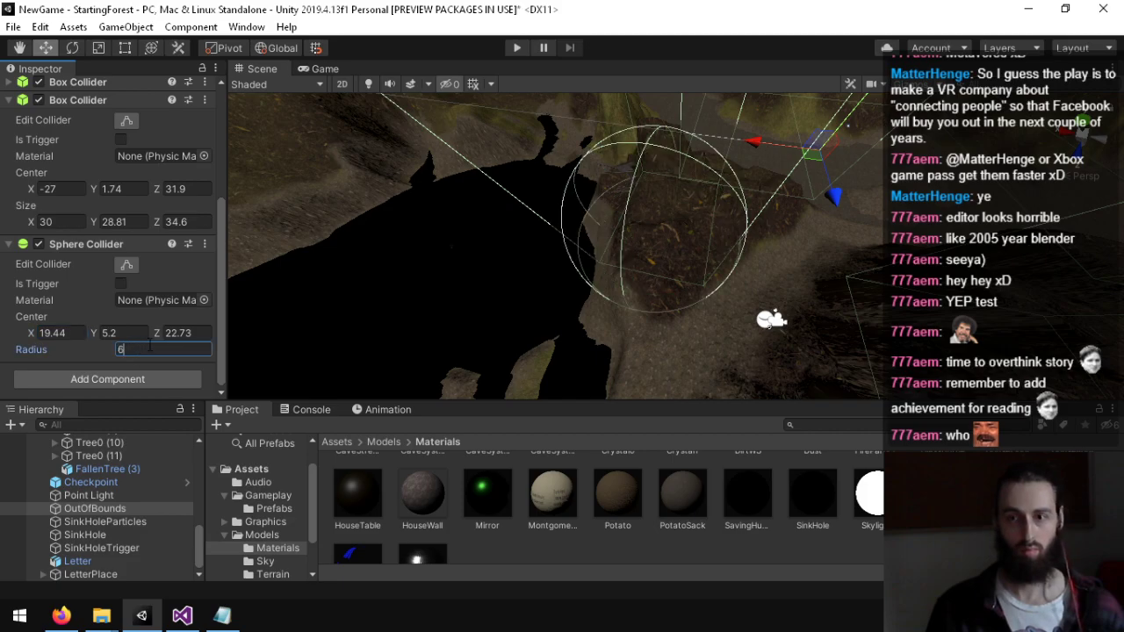
# Step: Fine-tune the Sphere Collider's center to X 20.2 and Z 23.3 so it fits the edge of the mound
pyautogui.press('w')
pyautogui.moveTo(516, 307); pyautogui.dragTo(1023, 252, button='right')
pyautogui.press('w')
pyautogui.press('s')
pyautogui.keyDown('alt'); pyautogui.moveTo(1024, 253); pyautogui.dragTo(479, 346); pyautogui.keyUp('alt')
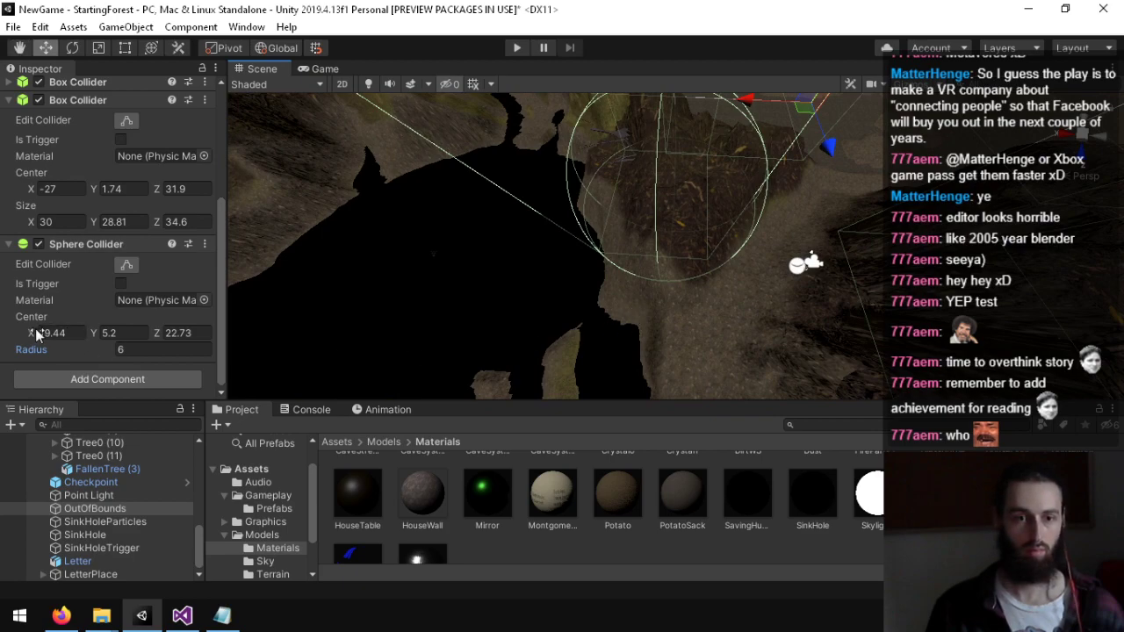
pyautogui.moveTo(35, 333); pyautogui.dragTo(38, 336)
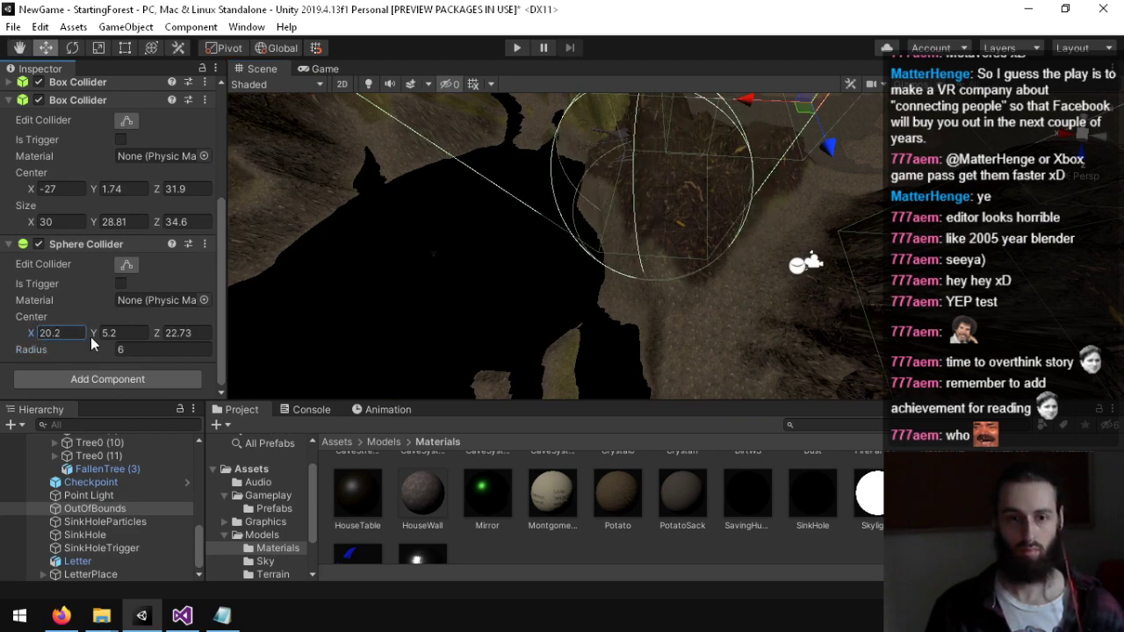
pyautogui.moveTo(157, 334); pyautogui.dragTo(166, 334)
# Step: Examine the sphere's fit along the path and the boundary boxes around the mound and the river
pyautogui.keyDown('alt'); pyautogui.moveTo(732, 231); pyautogui.dragTo(93, 260); pyautogui.keyUp('alt')
pyautogui.press('s')
pyautogui.moveTo(93, 261); pyautogui.dragTo(10, 278, button='right')
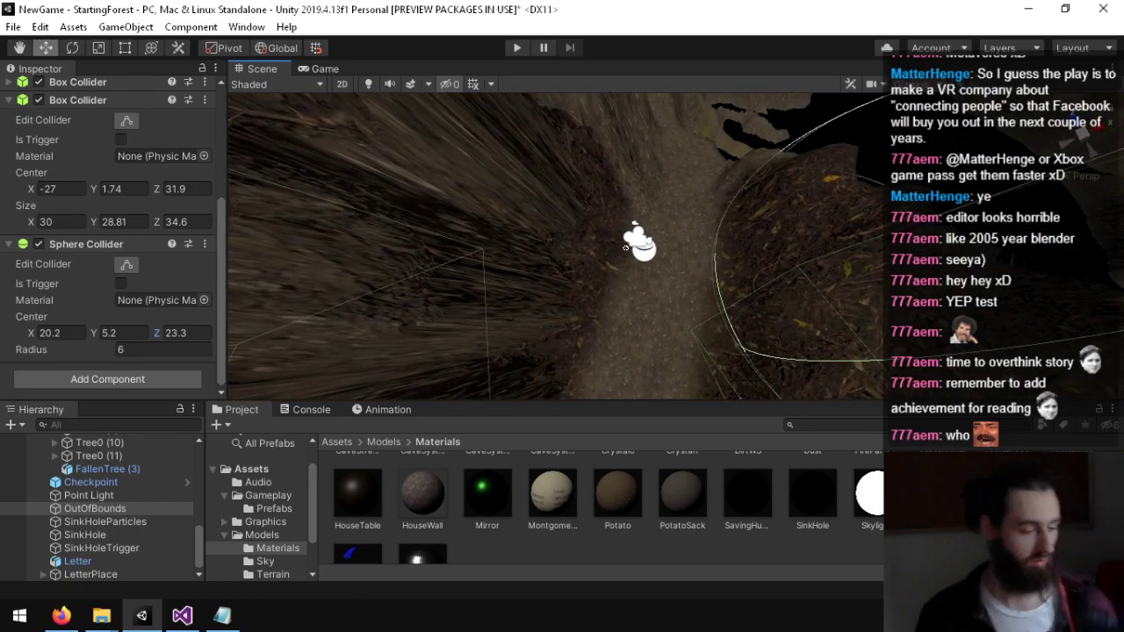
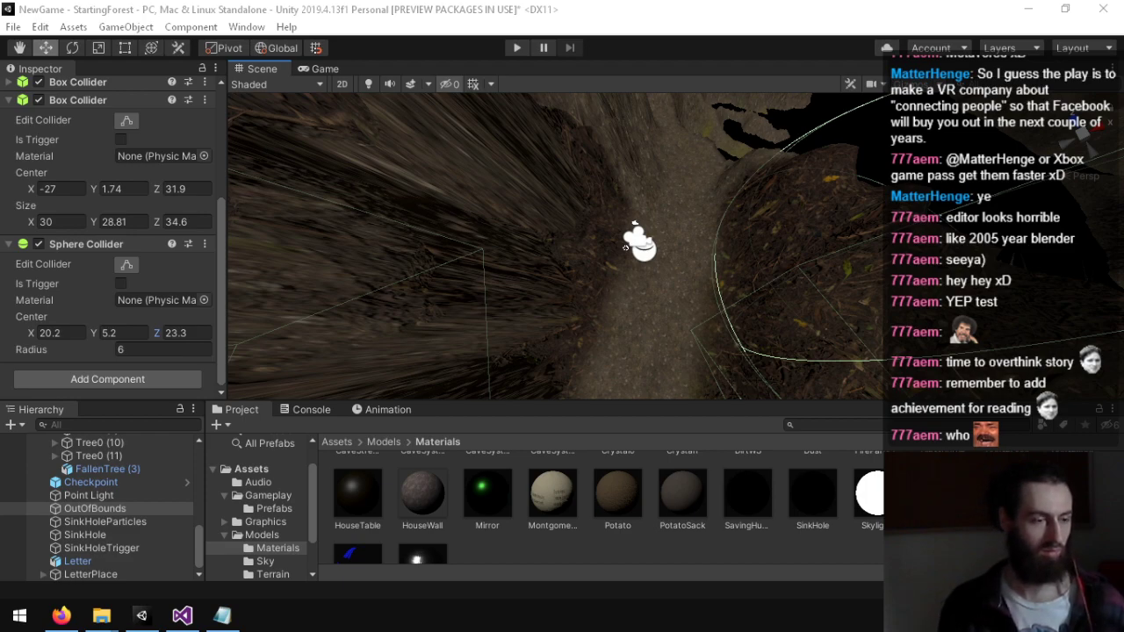
pyautogui.hotkey('alt', 'Tab')
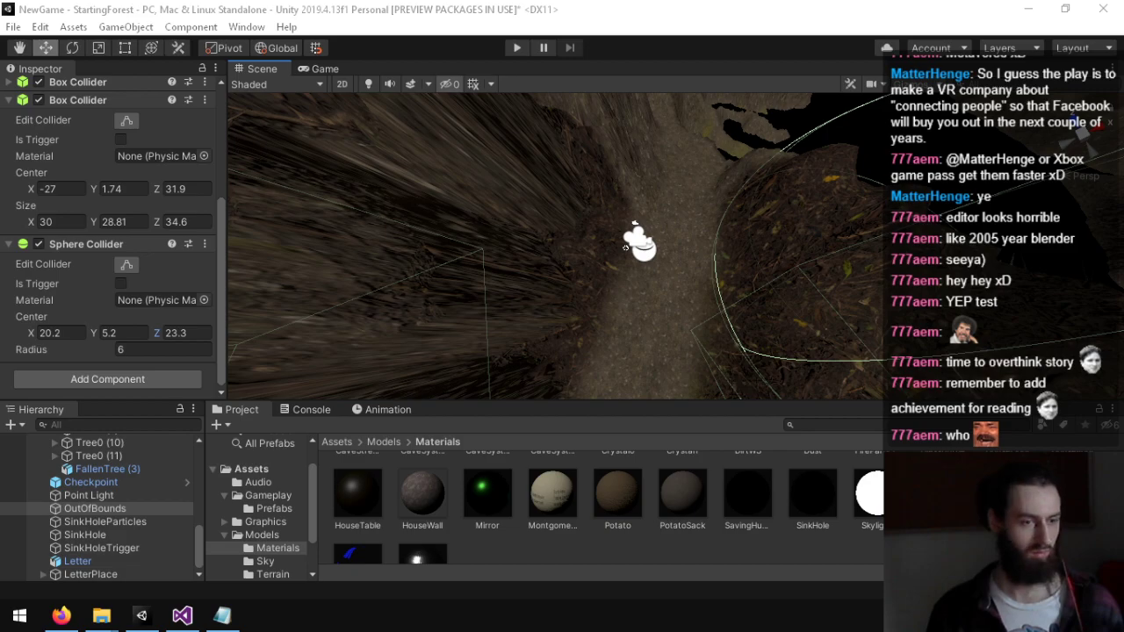
pyautogui.hotkey('alt', 'Tab')
pyautogui.keyDown('alt'); pyautogui.moveTo(596, 275); pyautogui.dragTo(395, 149); pyautogui.keyUp('alt')
pyautogui.moveTo(613, 210); pyautogui.dragTo(773, 172, button='right')
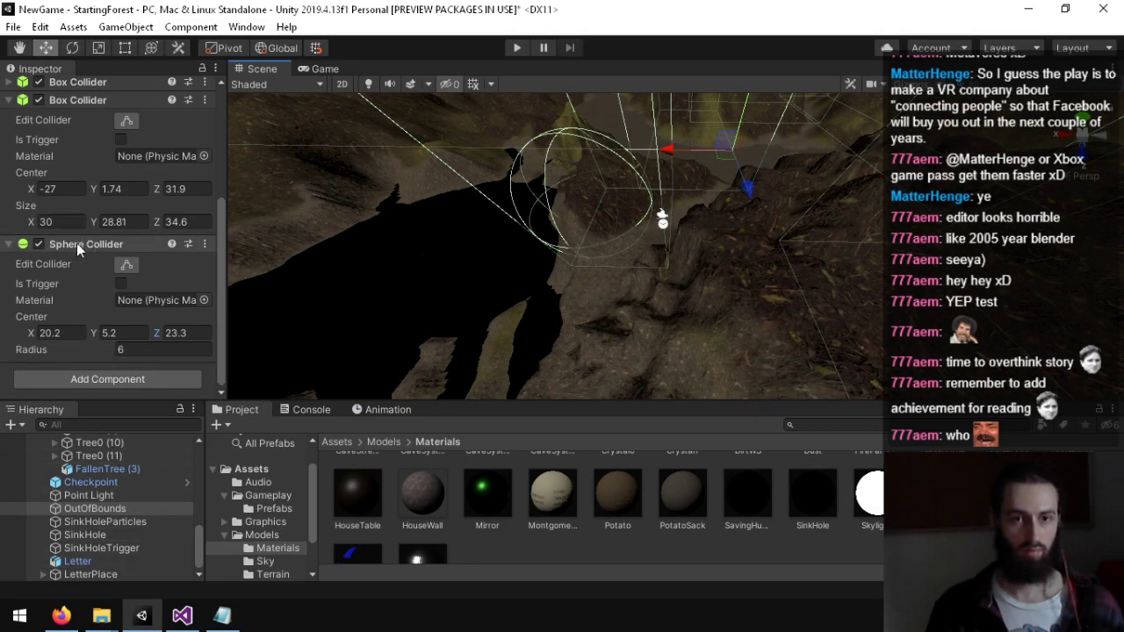
pyautogui.moveTo(571, 184); pyautogui.dragTo(545, 232, button='right')
pyautogui.moveTo(703, 158); pyautogui.dragTo(141, 255, button='right')
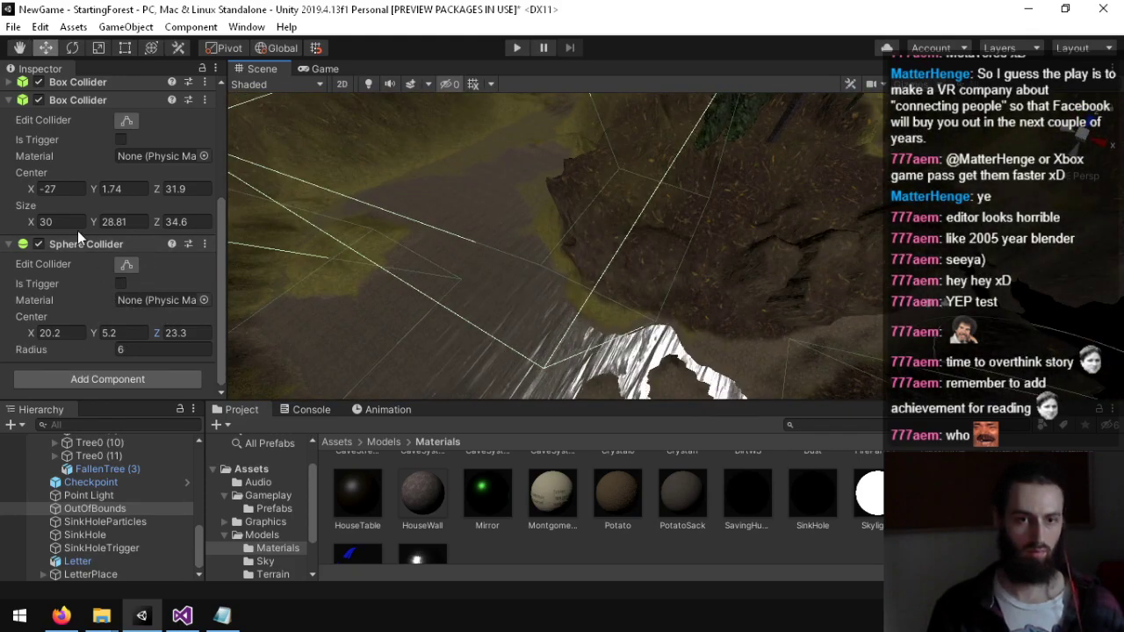
# Step: Collapse the Sphere Collider and duplicate the last Box Collider on OutOfBounds by copying it and pasting it as a new component
pyautogui.click(6, 244)
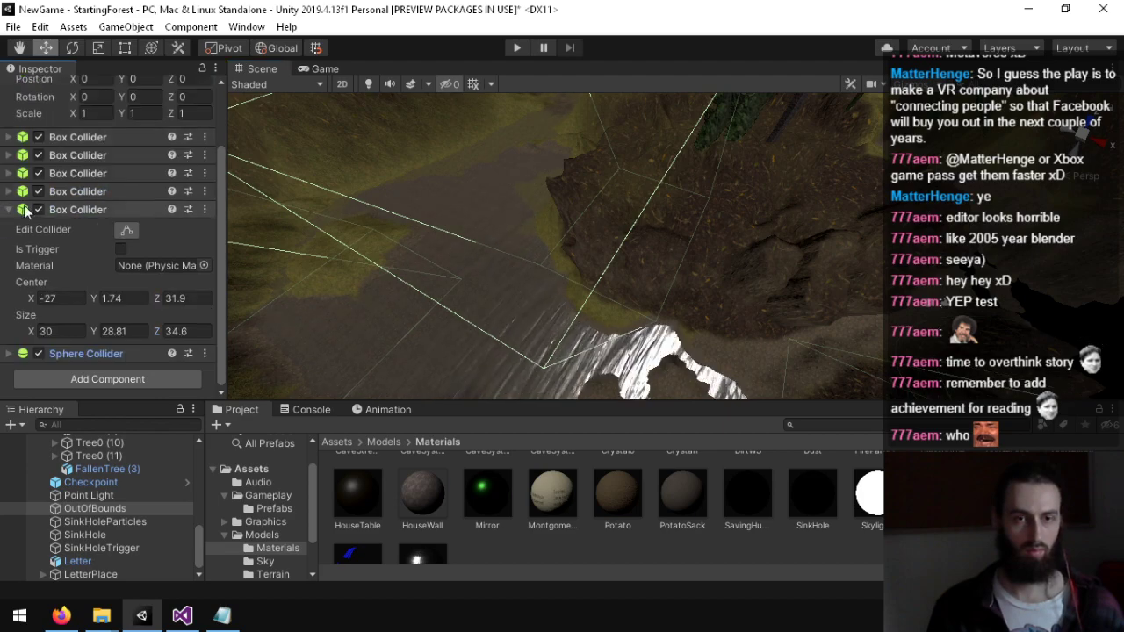
pyautogui.rightClick(79, 211)
pyautogui.click(156, 337)
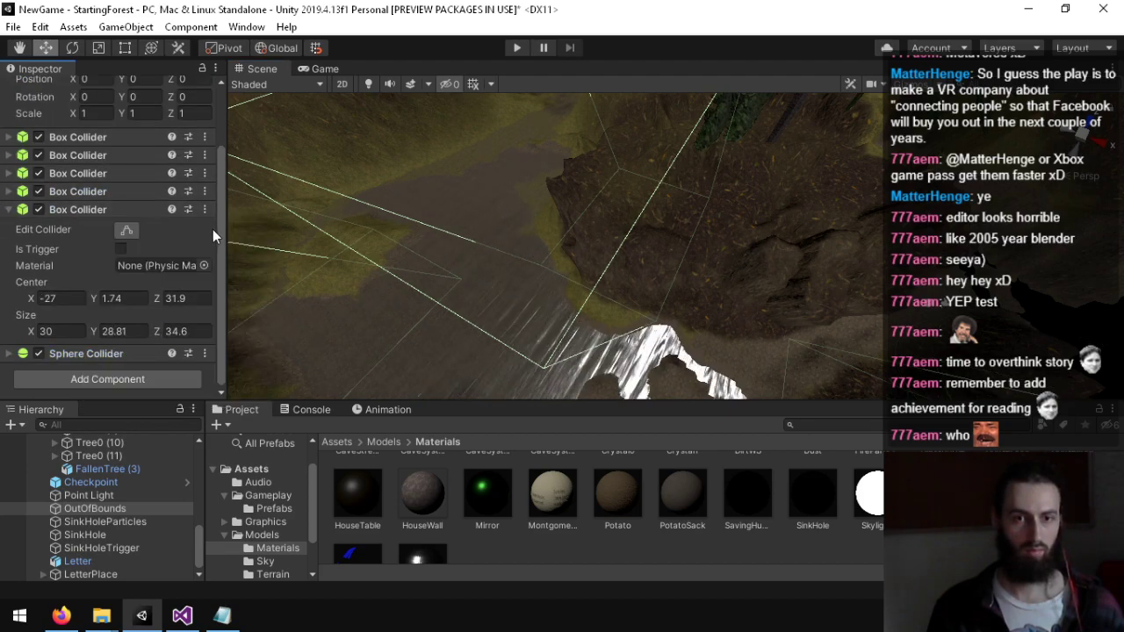
pyautogui.click(205, 209)
pyautogui.click(269, 360)
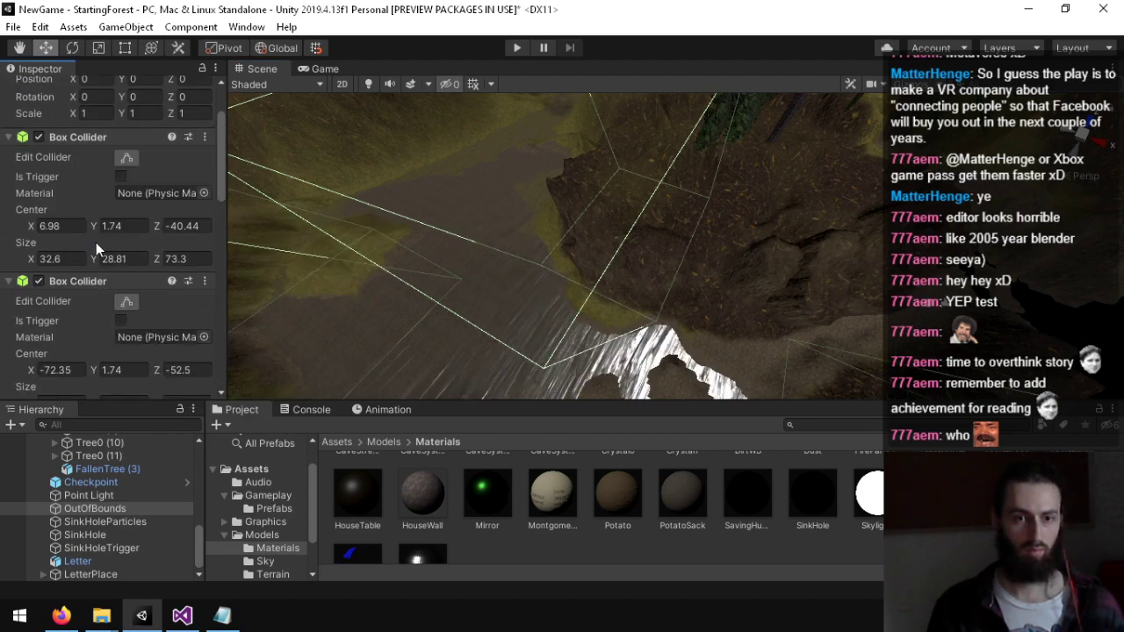
pyautogui.scroll(-5, 81, 237)
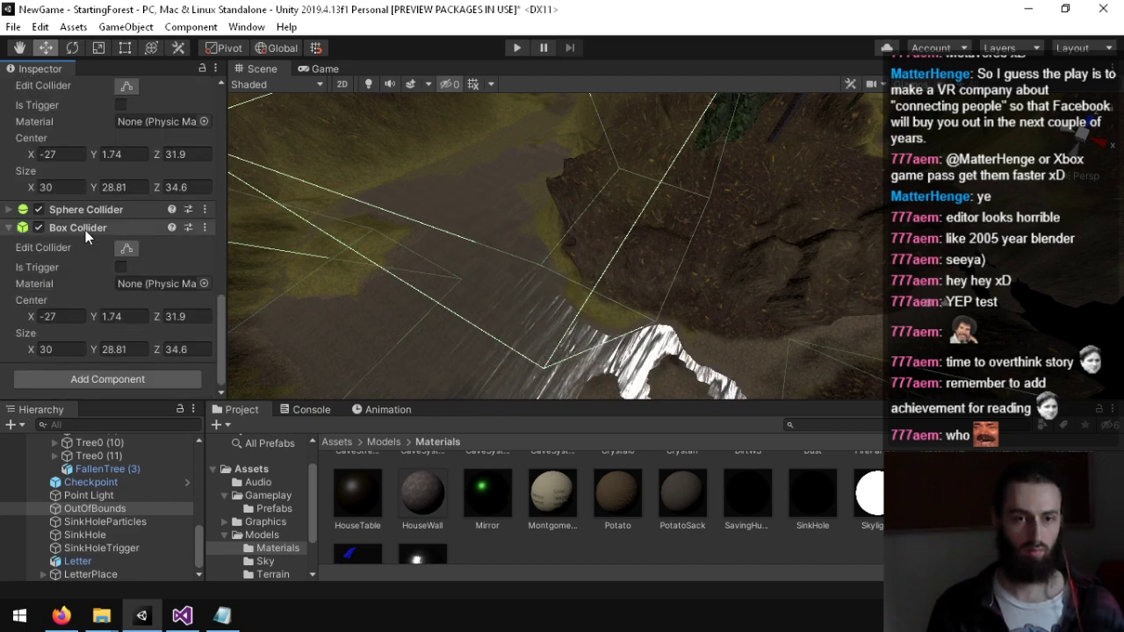
# Step: Move the duplicated Box Collider's center to X -9.4 and Z 40.5 and check its placement beside the river
pyautogui.moveTo(28, 318); pyautogui.dragTo(203, 318)
pyautogui.click(157, 314)
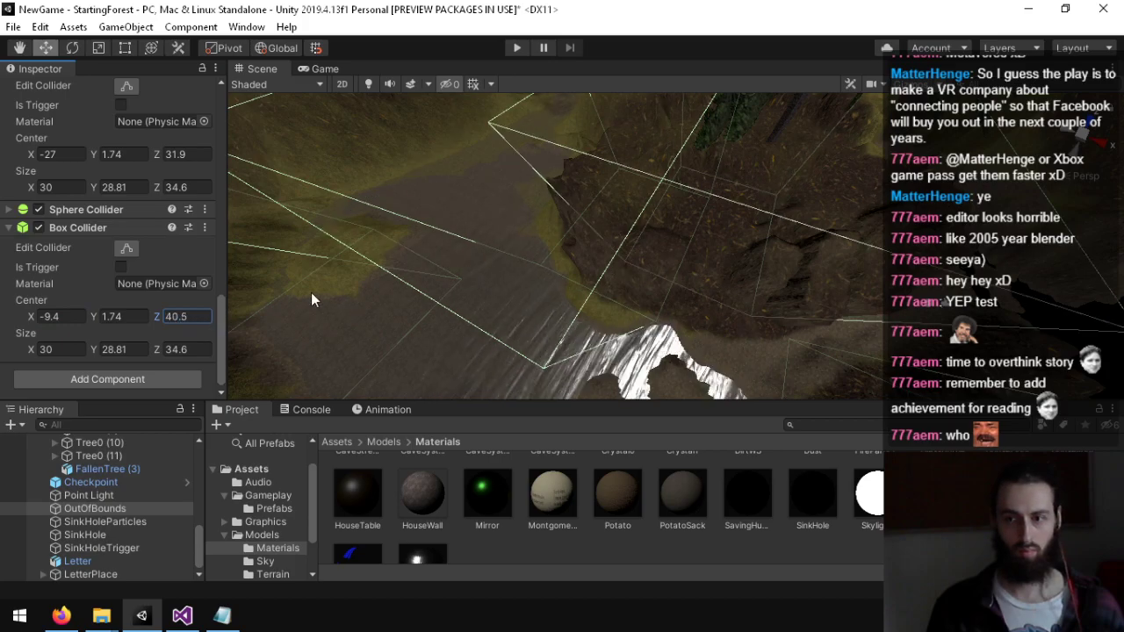
pyautogui.moveTo(465, 264); pyautogui.dragTo(583, 253, button='right')
pyautogui.keyDown('alt'); pyautogui.moveTo(582, 255); pyautogui.dragTo(474, 325); pyautogui.keyUp('alt')
pyautogui.moveTo(177, 352); pyautogui.dragTo(278, 325, button='right')
pyautogui.keyDown('alt'); pyautogui.moveTo(278, 325); pyautogui.dragTo(479, 230); pyautogui.keyUp('alt')
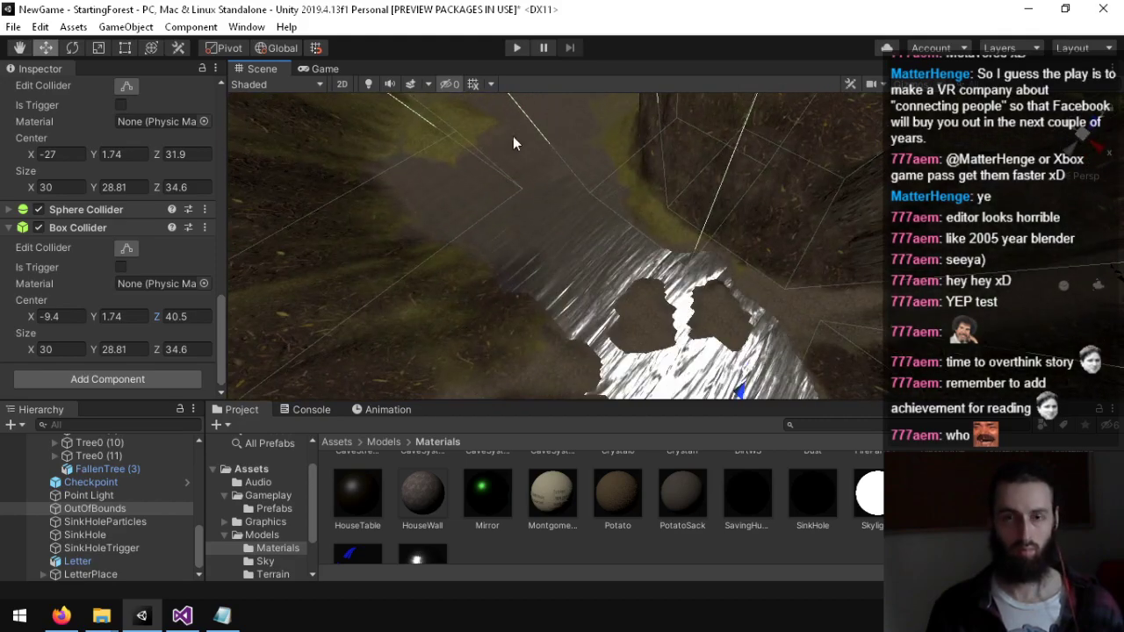
# Step: Playtest the StartingForest scene, walking along the path and pushing against the steep bank beside the river to test the new collider
pyautogui.click(517, 47)
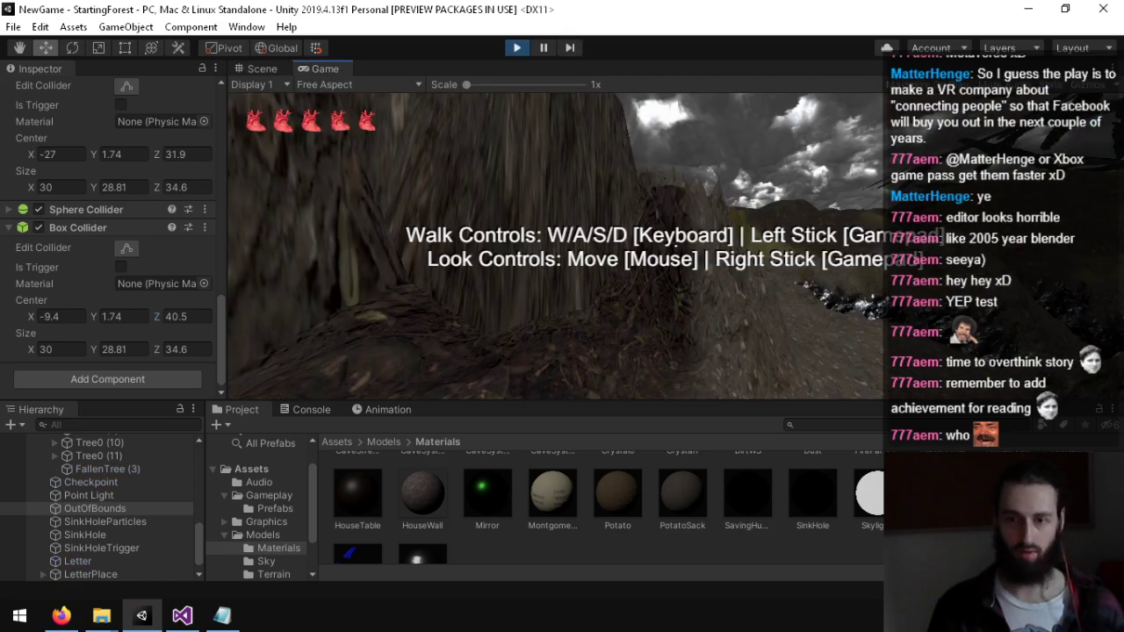
pyautogui.press('w')
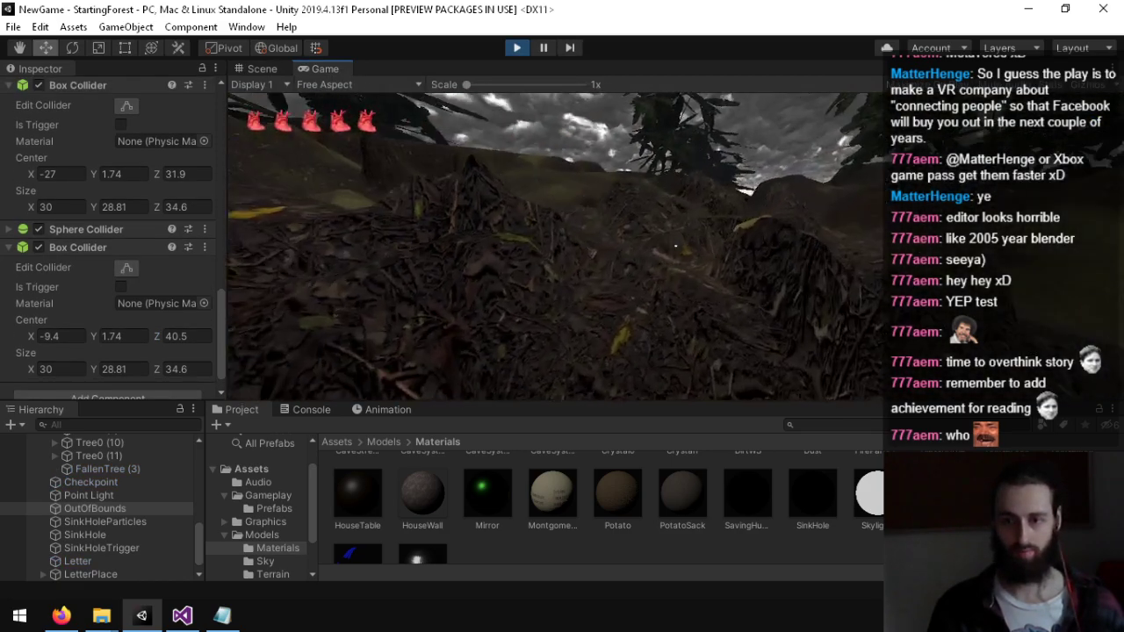
pyautogui.press('w')
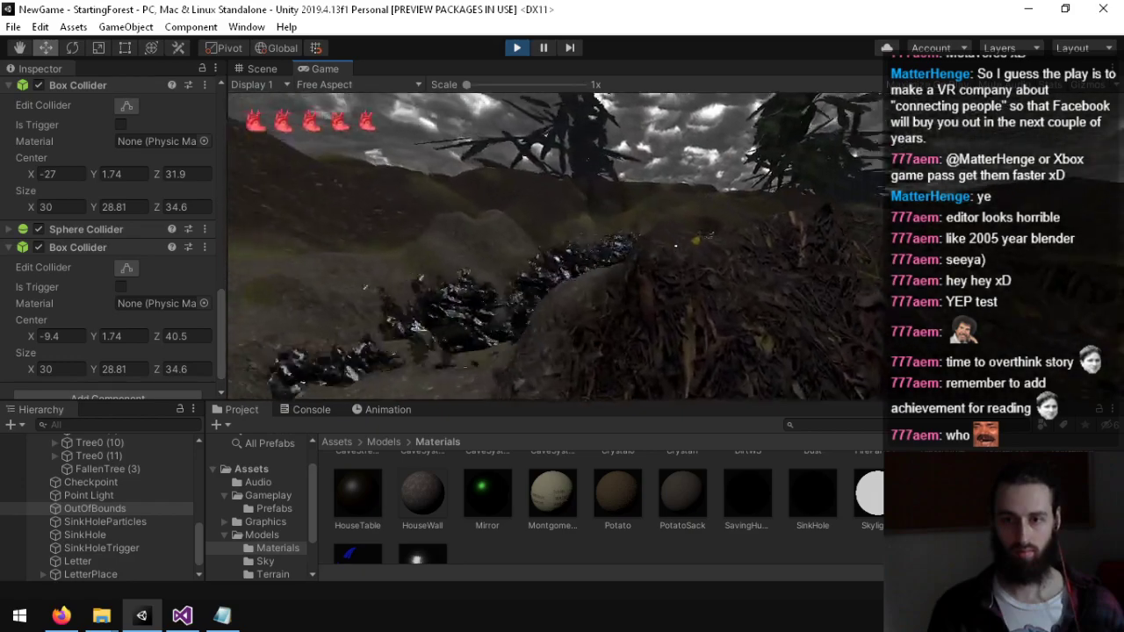
pyautogui.press('w')
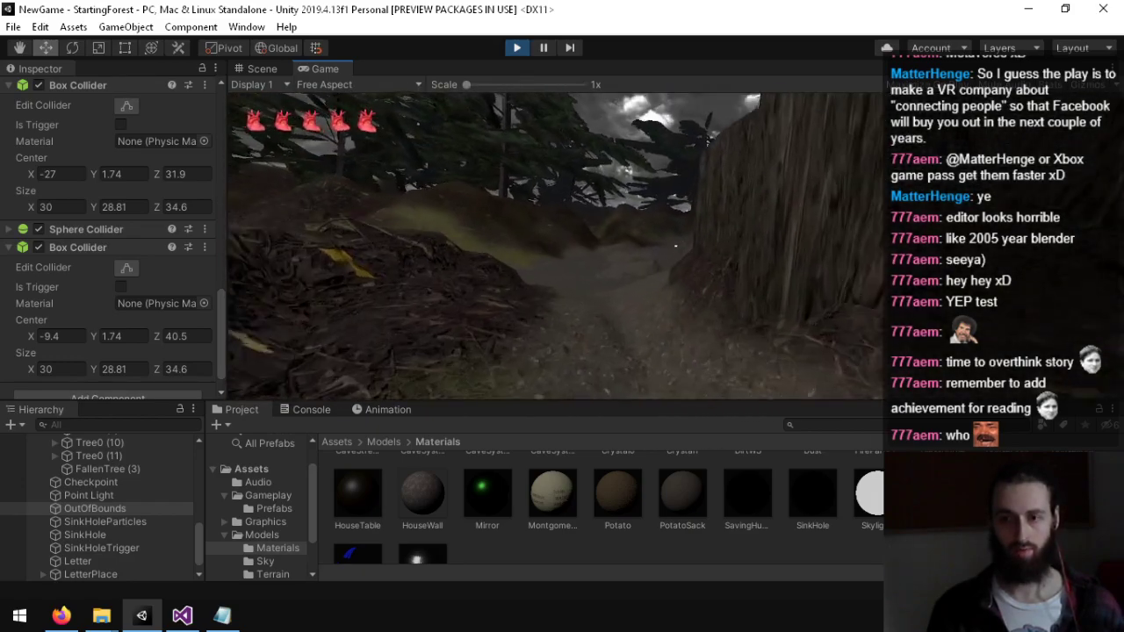
pyautogui.press('w')
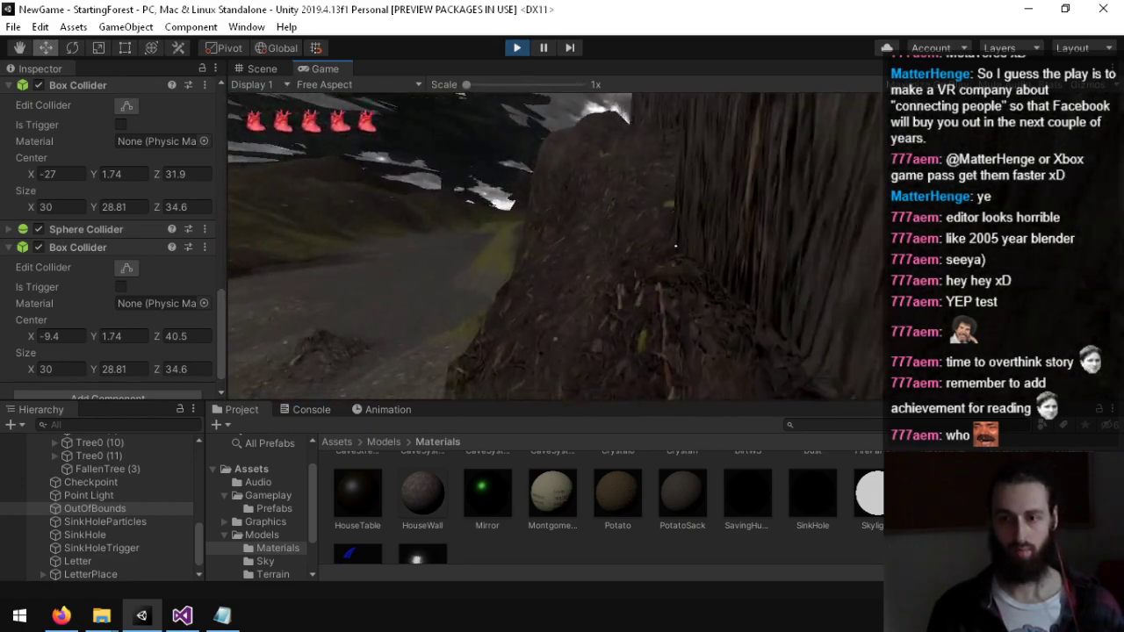
pyautogui.press('w')
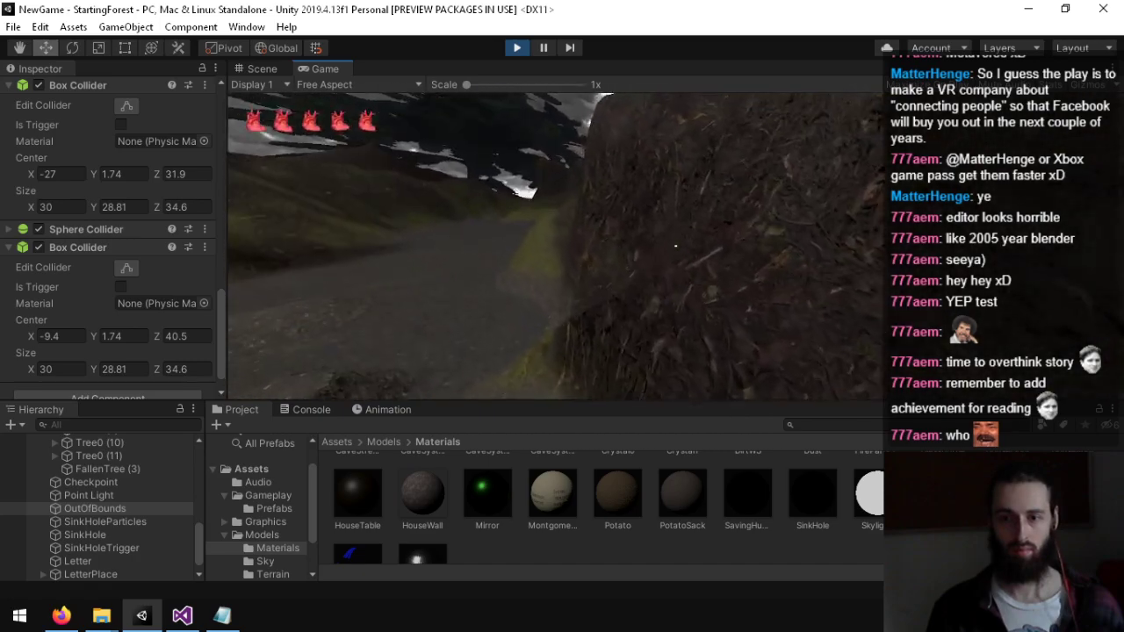
pyautogui.press('w')
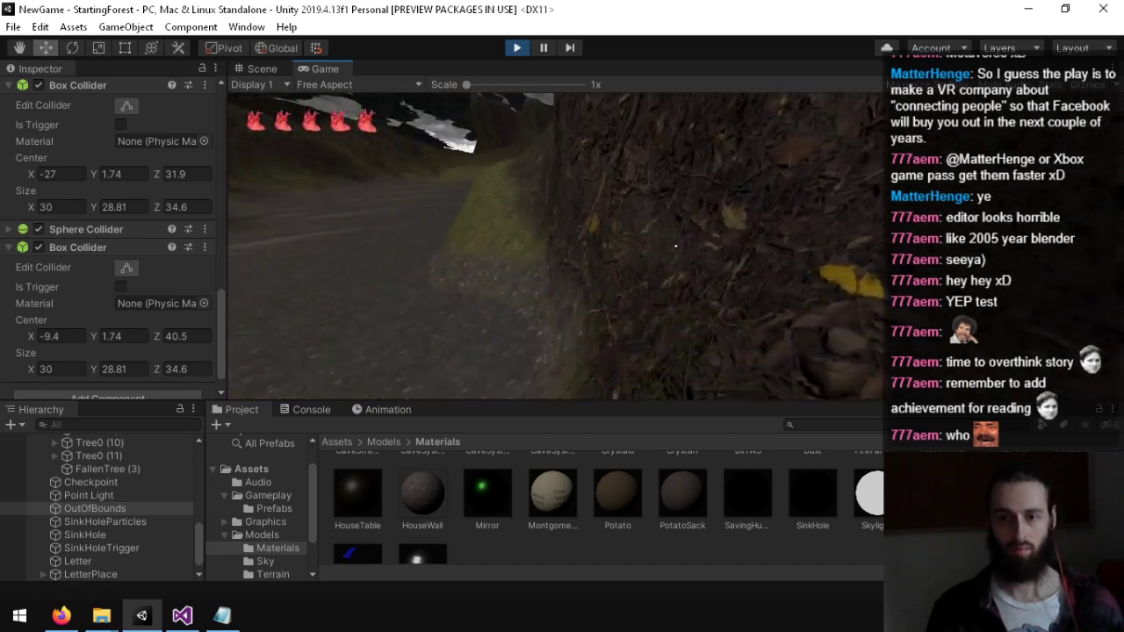
pyautogui.press('w')
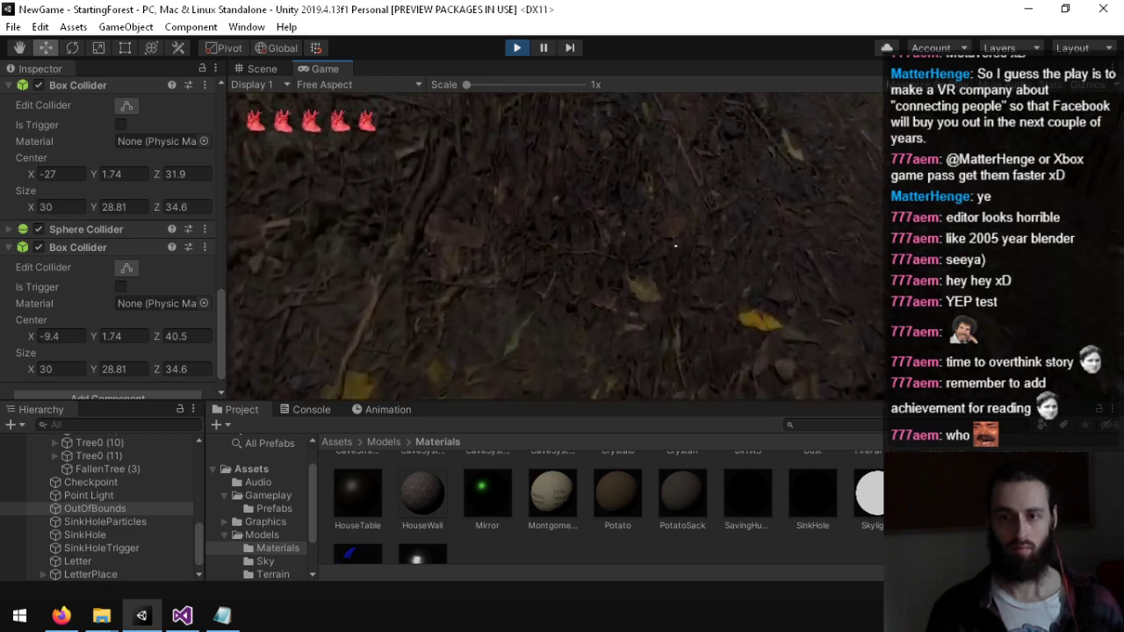
pyautogui.press('s')
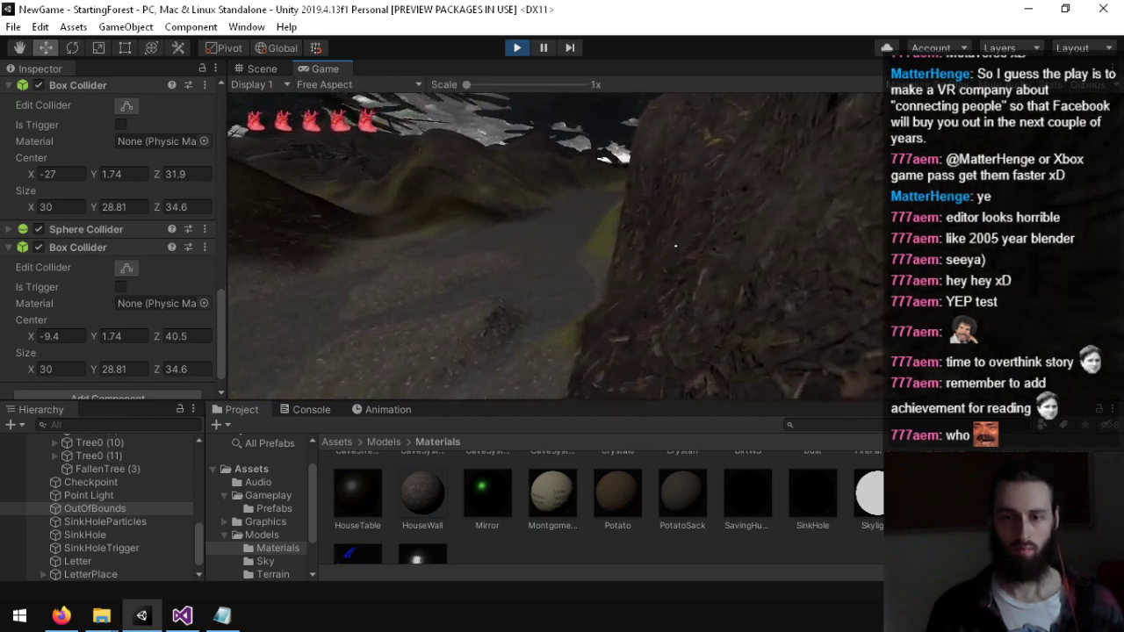
# Step: Test the steep bank again in the playtest, checking its edge and following the gravel path beside it
pyautogui.press('w')
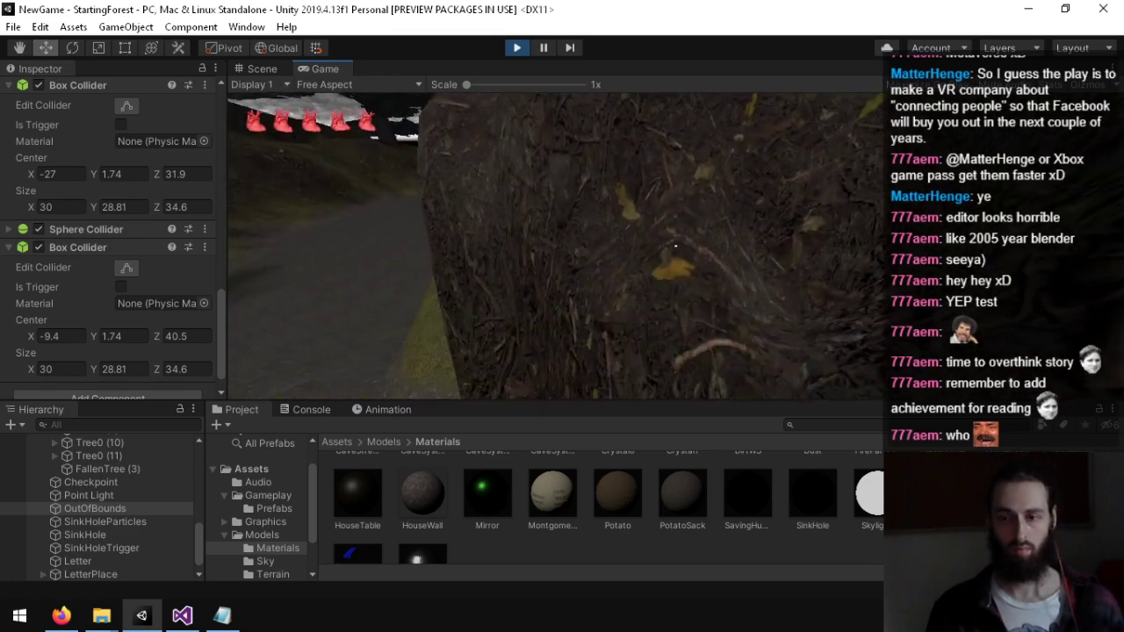
pyautogui.press('w')
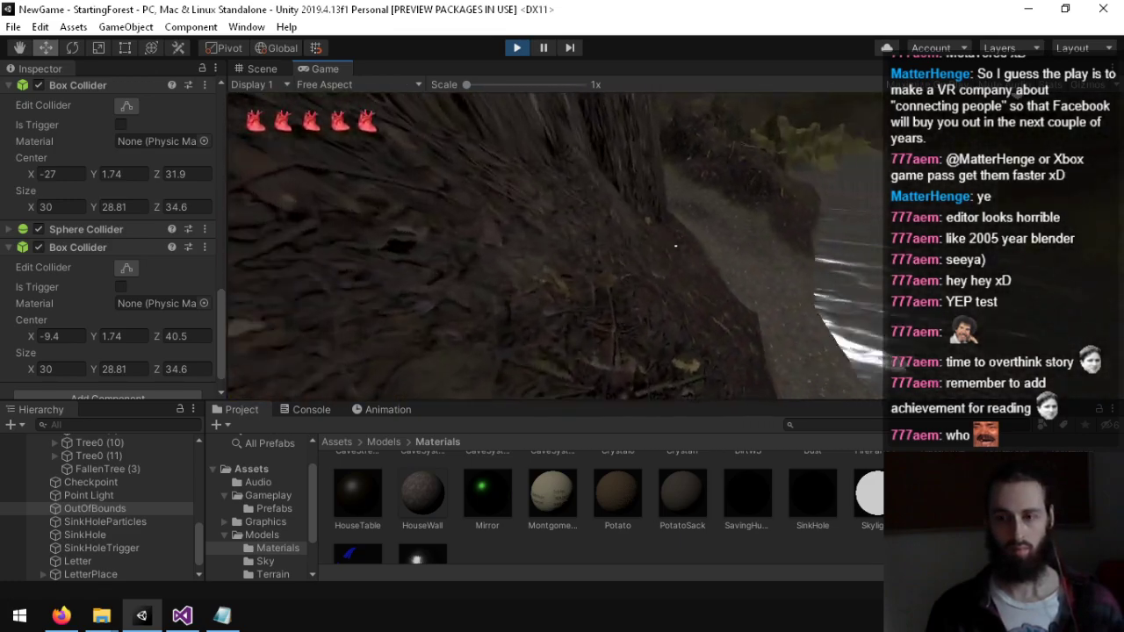
pyautogui.press('w')
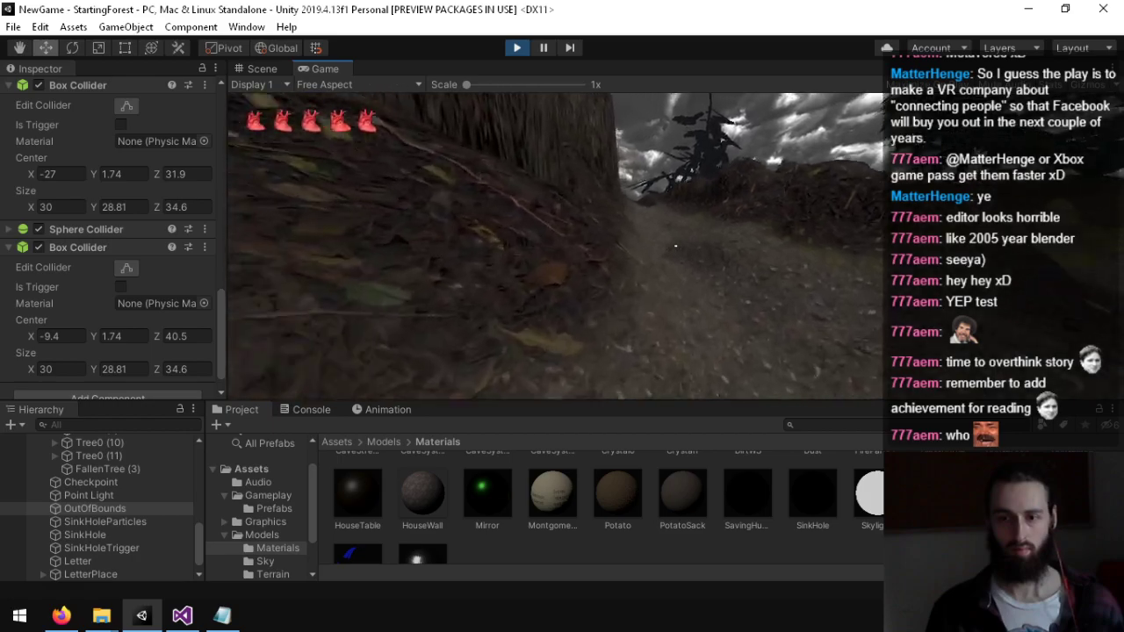
pyautogui.press('w')
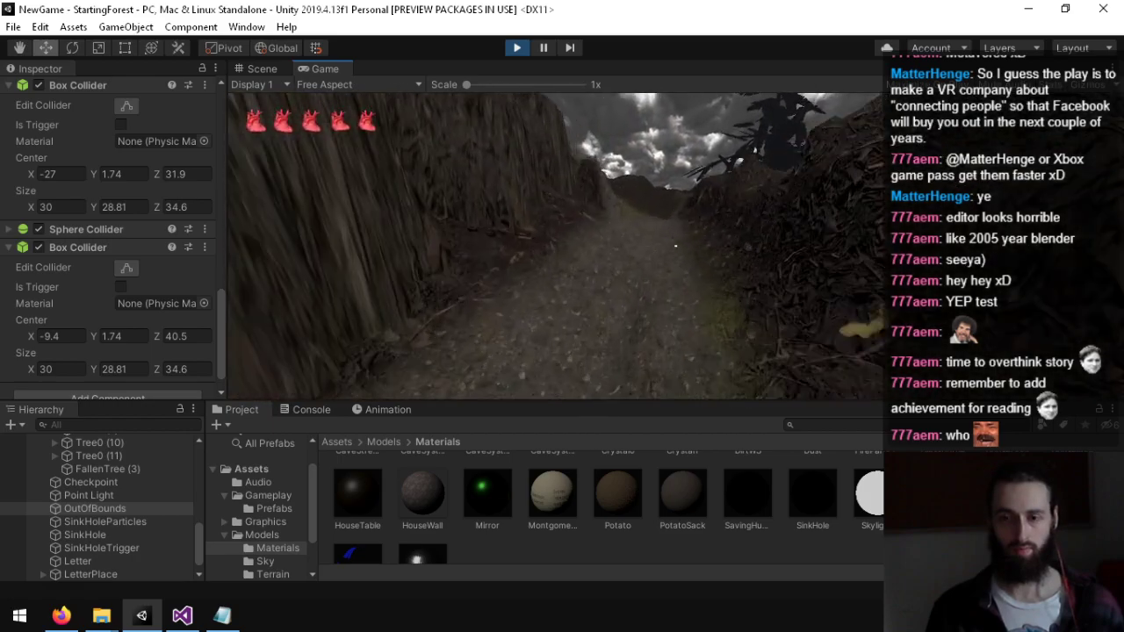
# Step: Walk and jump past the cliff into the sinkhole, stop the playtest, and replay the sinkhole fall once more
pyautogui.press('w')
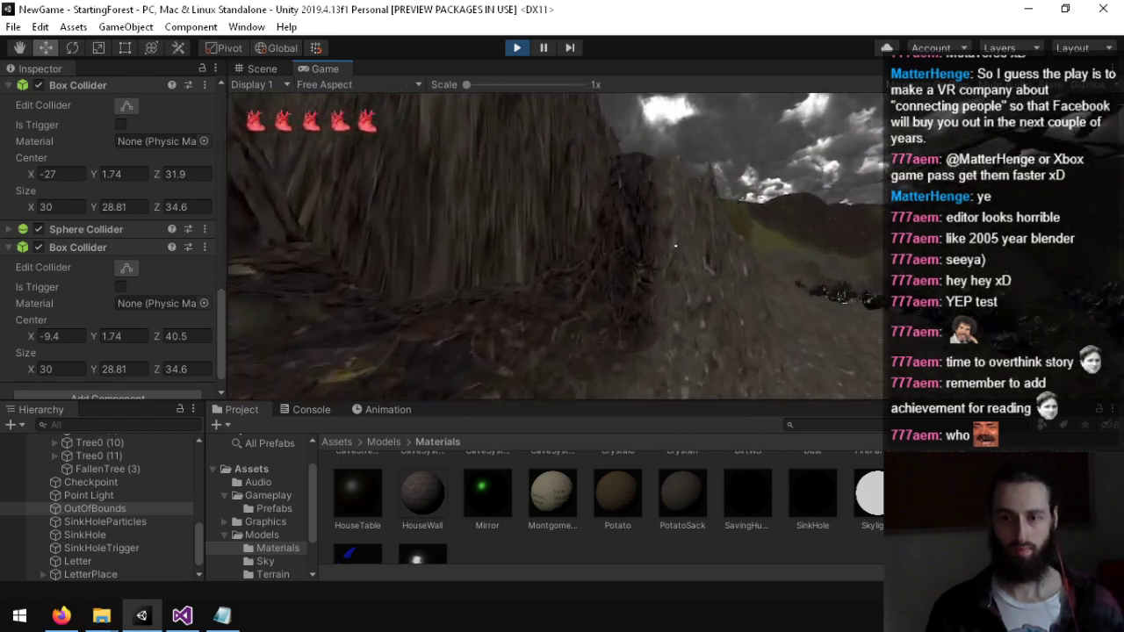
pyautogui.press('w')
pyautogui.press('space')
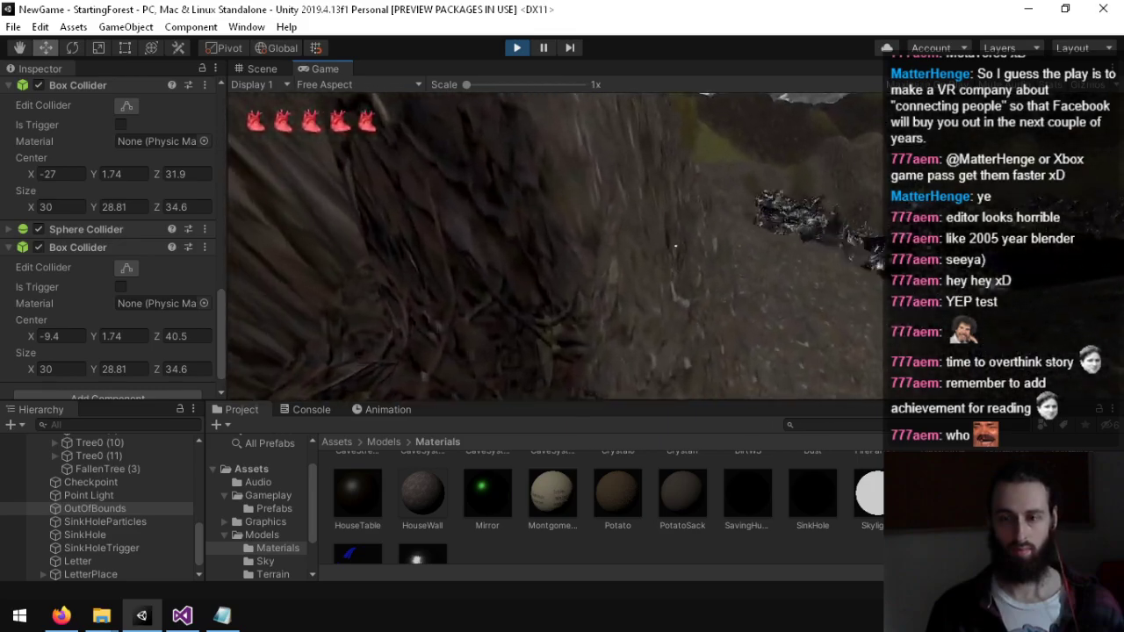
pyautogui.press('w')
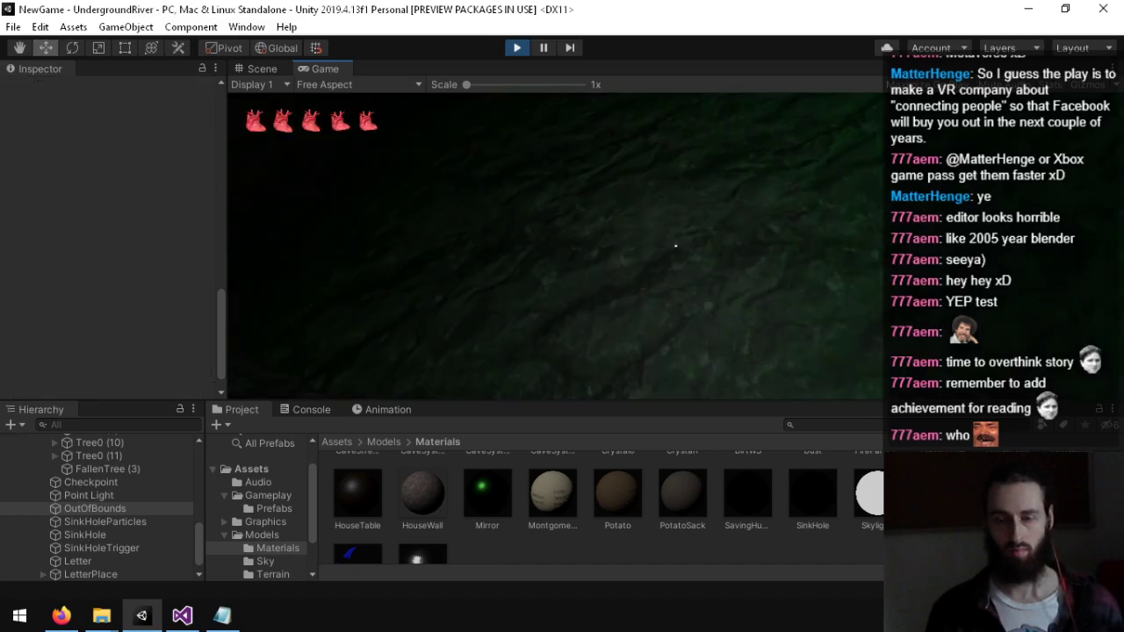
pyautogui.hotkey('ctrl', 'p')
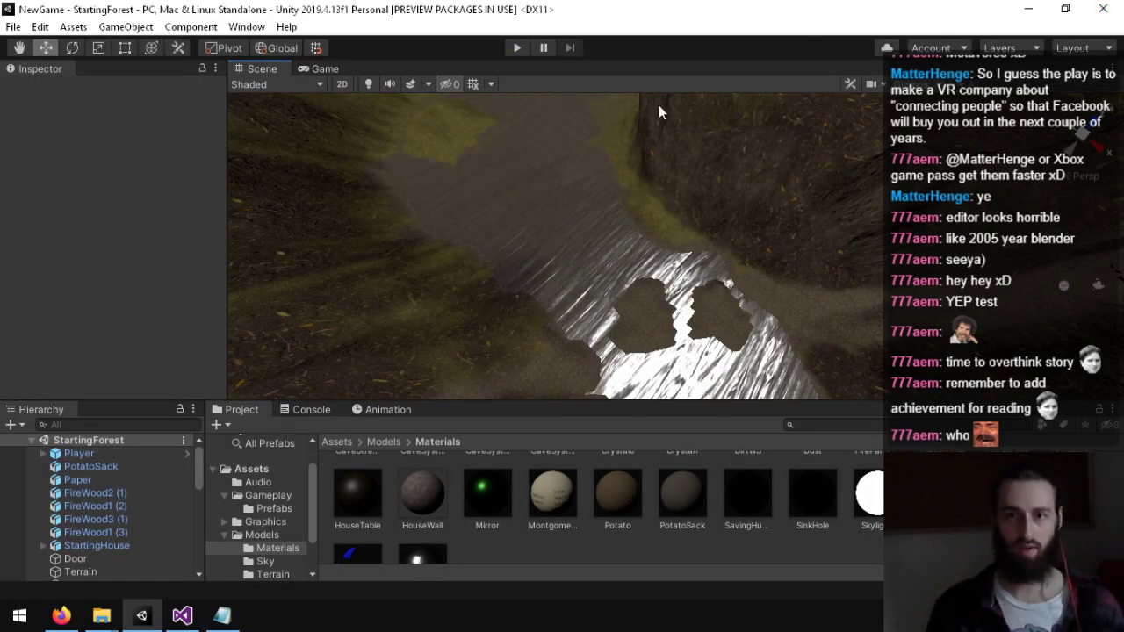
pyautogui.click(515, 49)
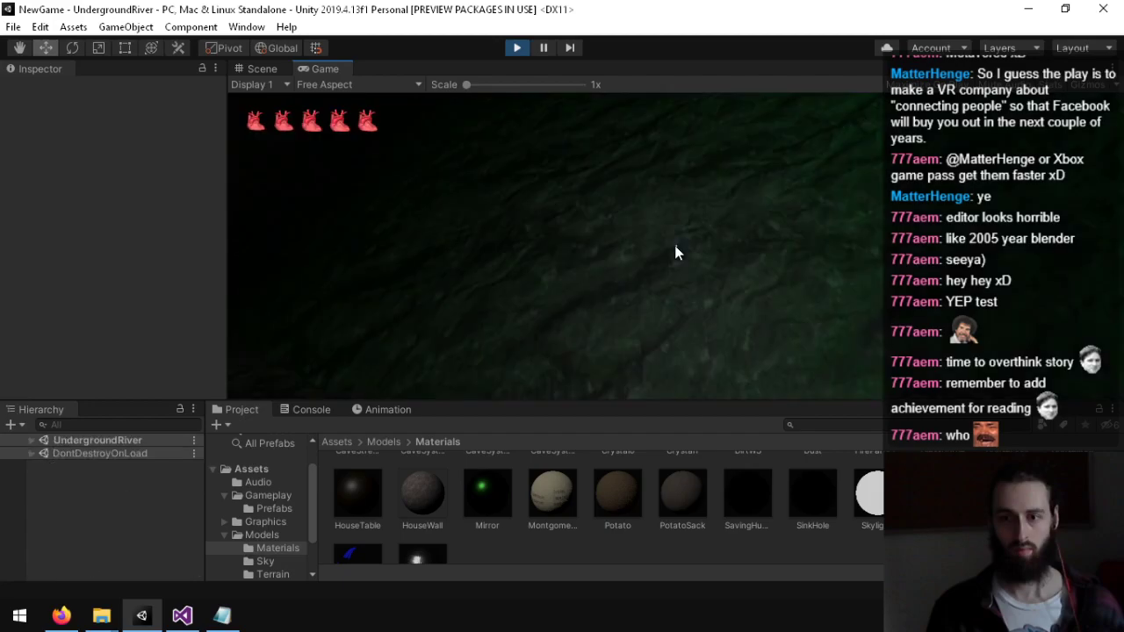
pyautogui.hotkey('ctrl', 'p')
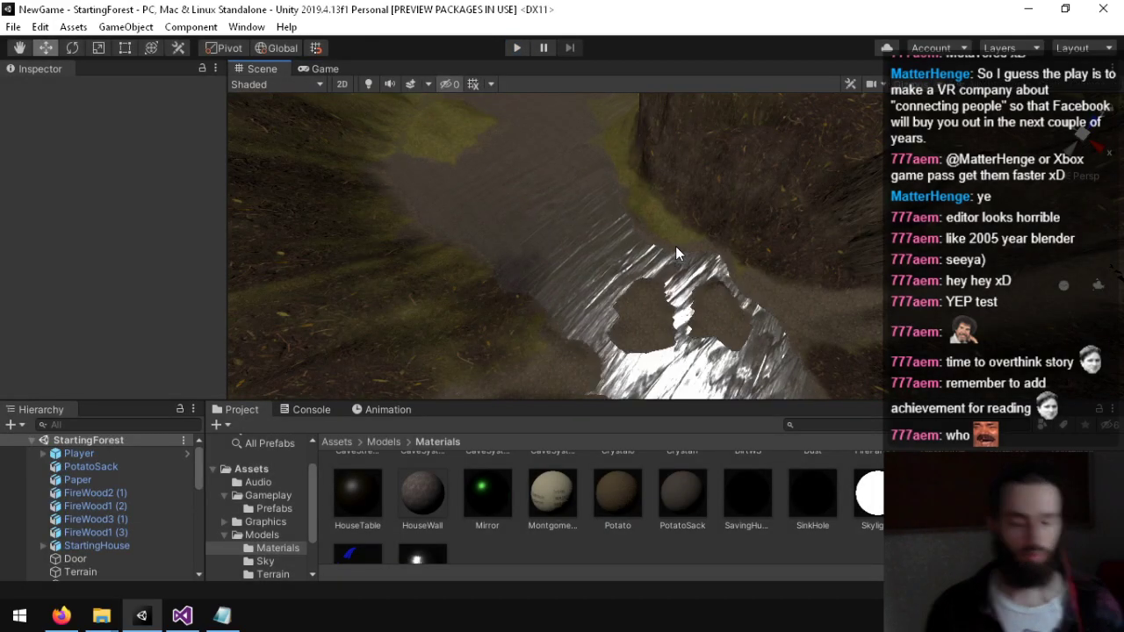
# Step: Search the Gameplay assets for "play" and open the Player script in Visual Studio
pyautogui.click(182, 615)
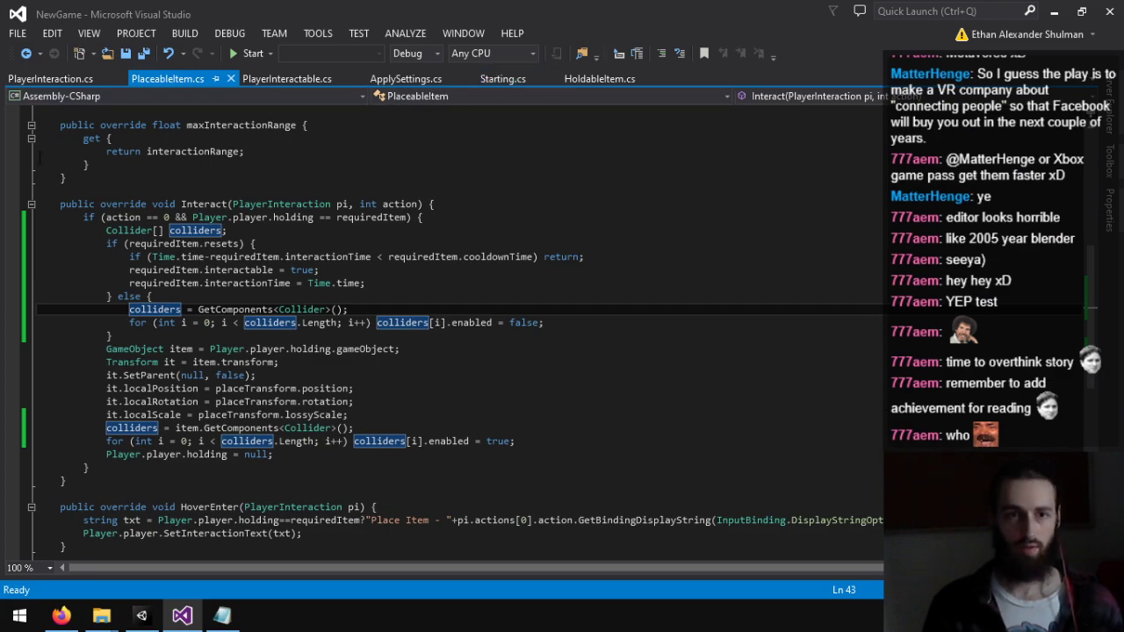
pyautogui.click(142, 615)
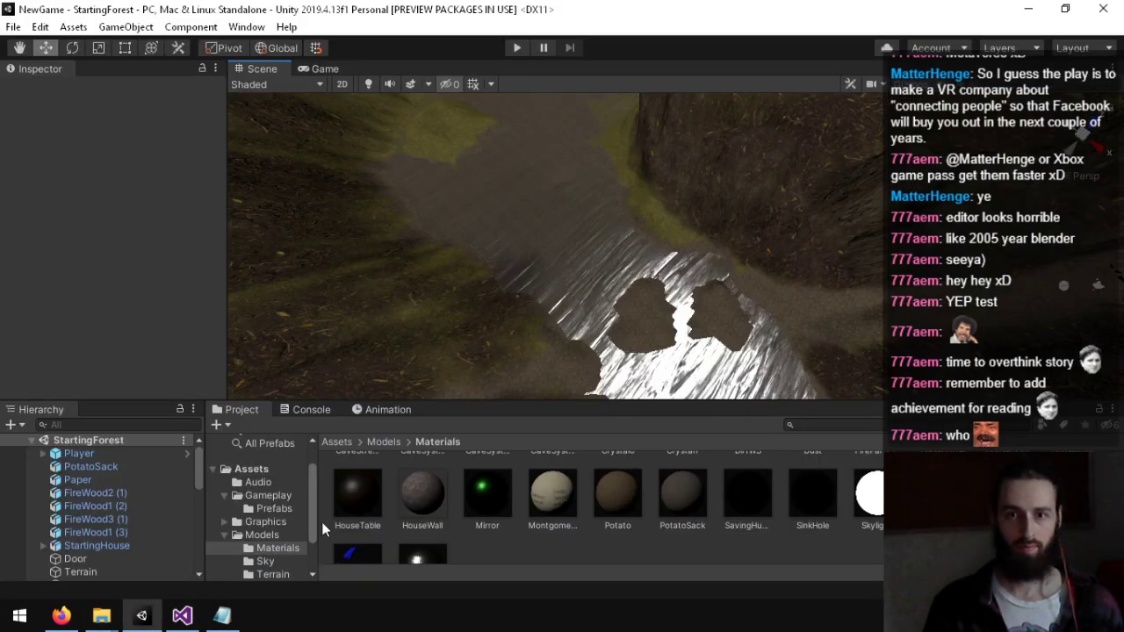
pyautogui.click(268, 496)
pyautogui.scroll(-2, 735, 505)
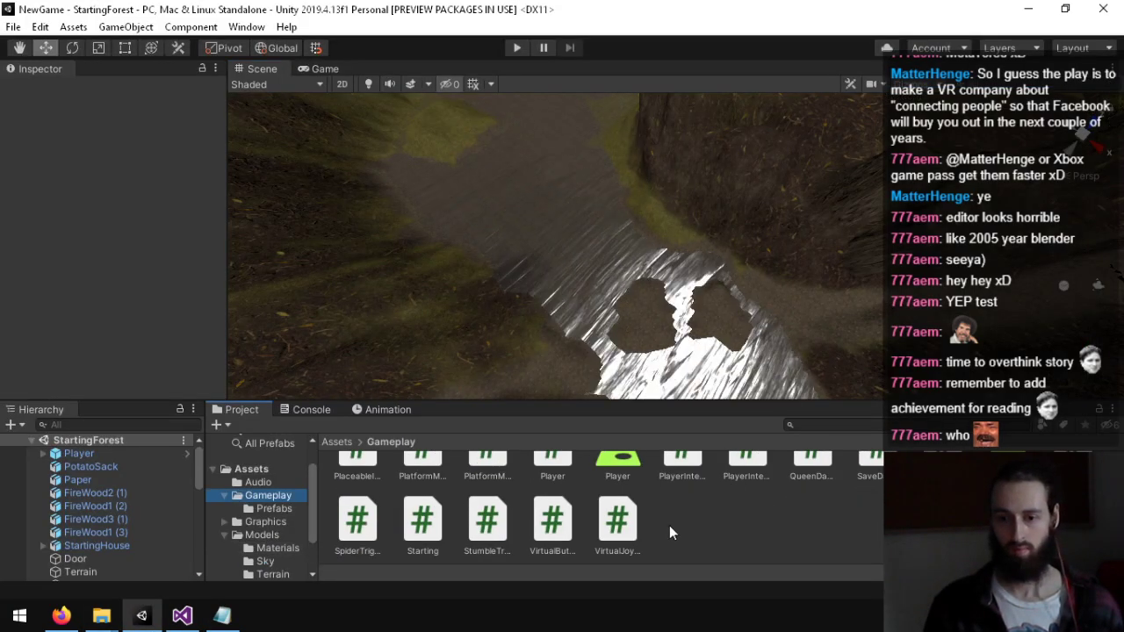
pyautogui.scroll(-2, 755, 501)
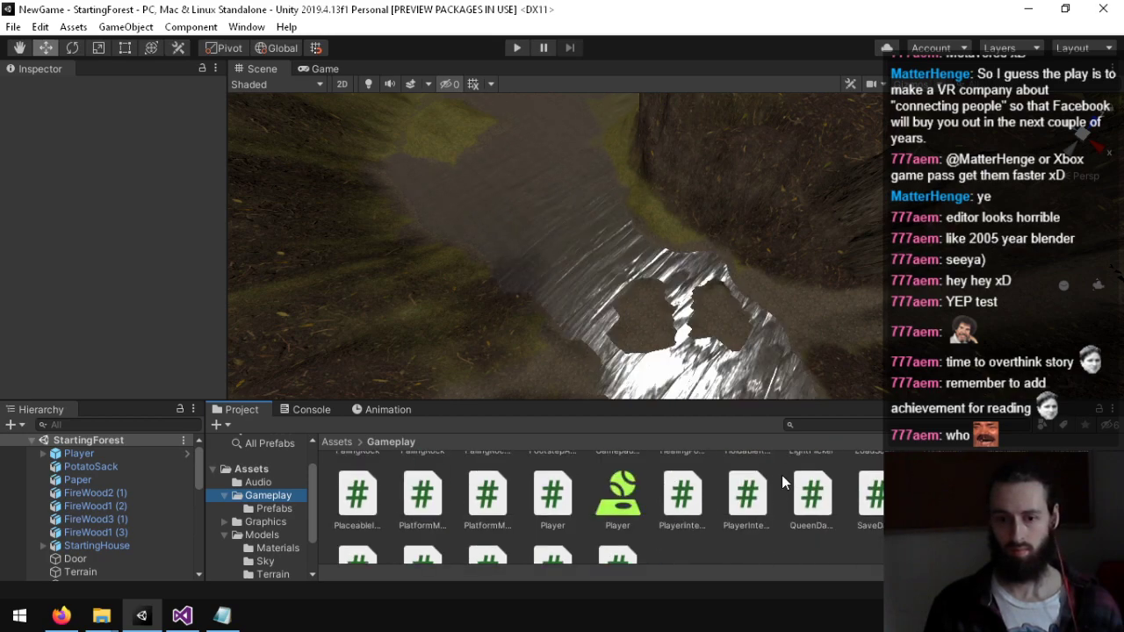
pyautogui.scroll(1, 810, 494)
pyautogui.click(876, 426)
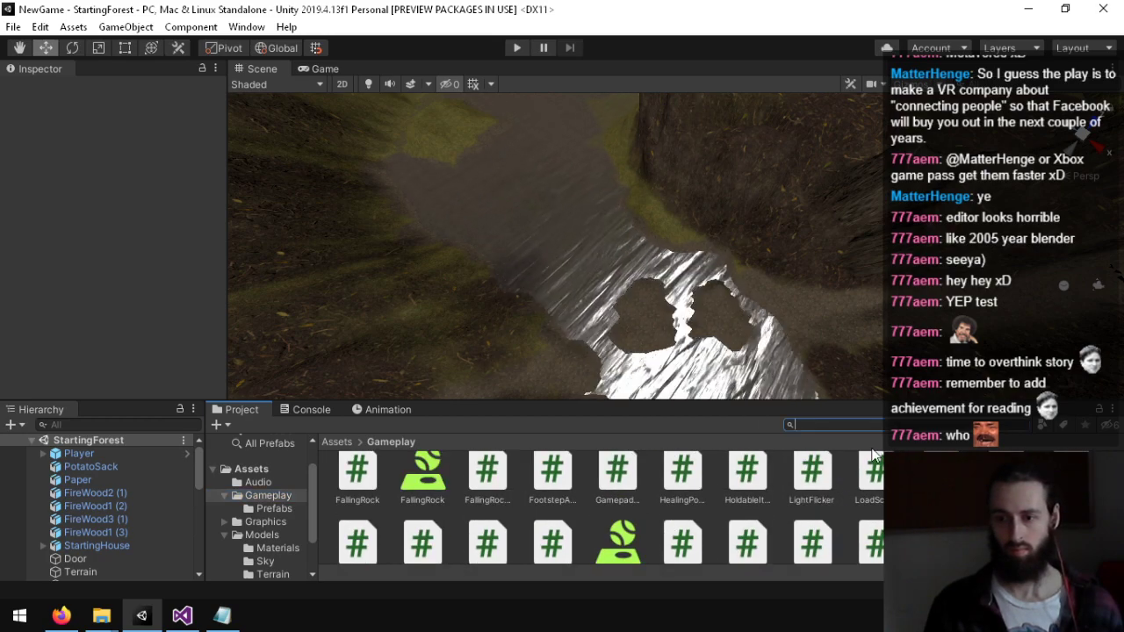
pyautogui.write('play')
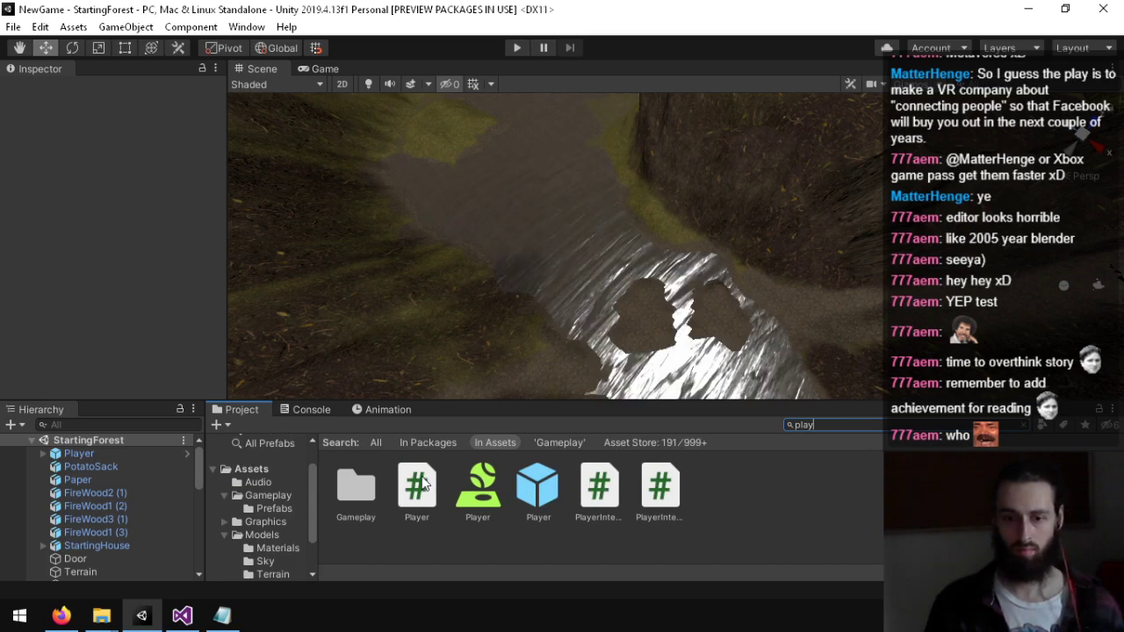
pyautogui.click(417, 485)
pyautogui.doubleClick(419, 484)
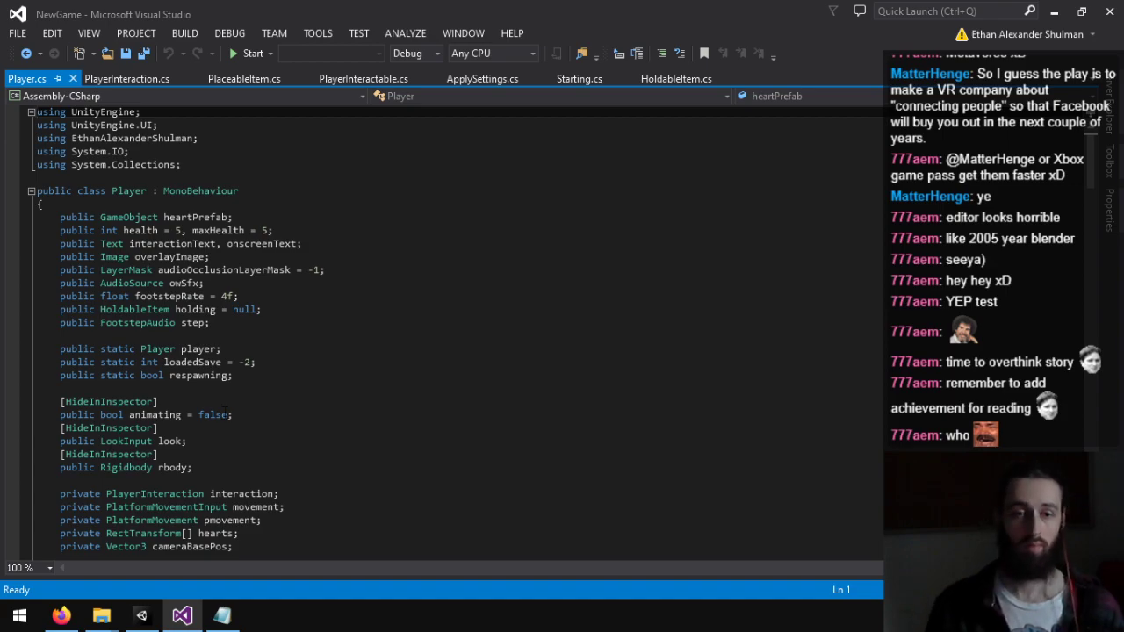
# Step: Delete the second owSfx.volume and owSfx.Play() lines, after AudioListener.volume = 0f, from fallInSinkholeAnimation in Player.cs
pyautogui.scroll(-8, 440, 334)
pyautogui.scroll(-20, 248, 422)
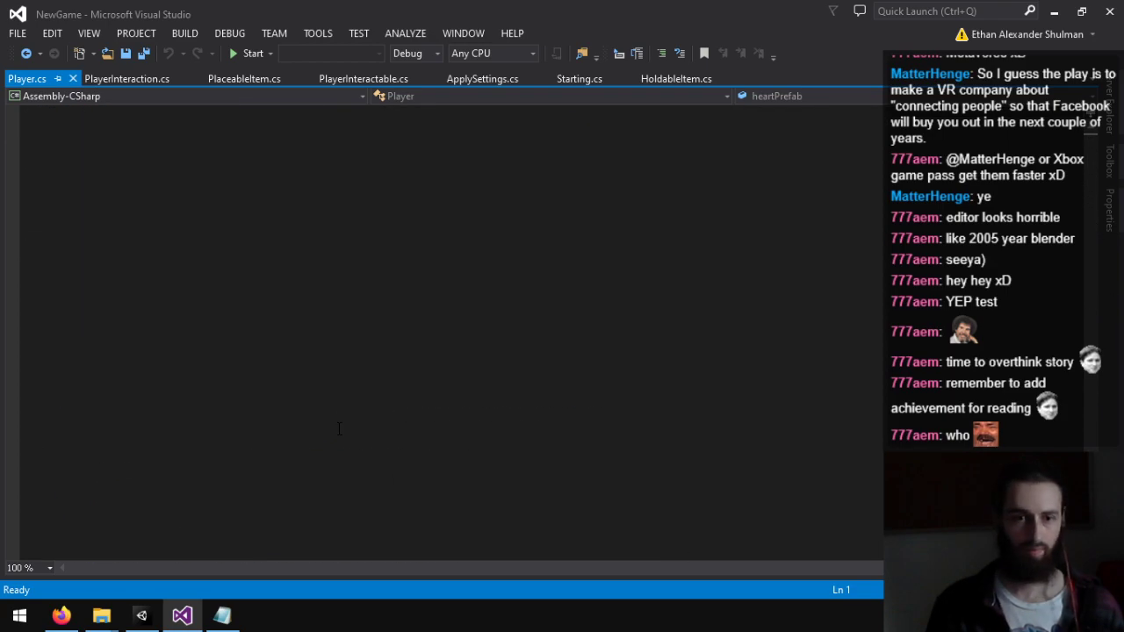
pyautogui.click(146, 428)
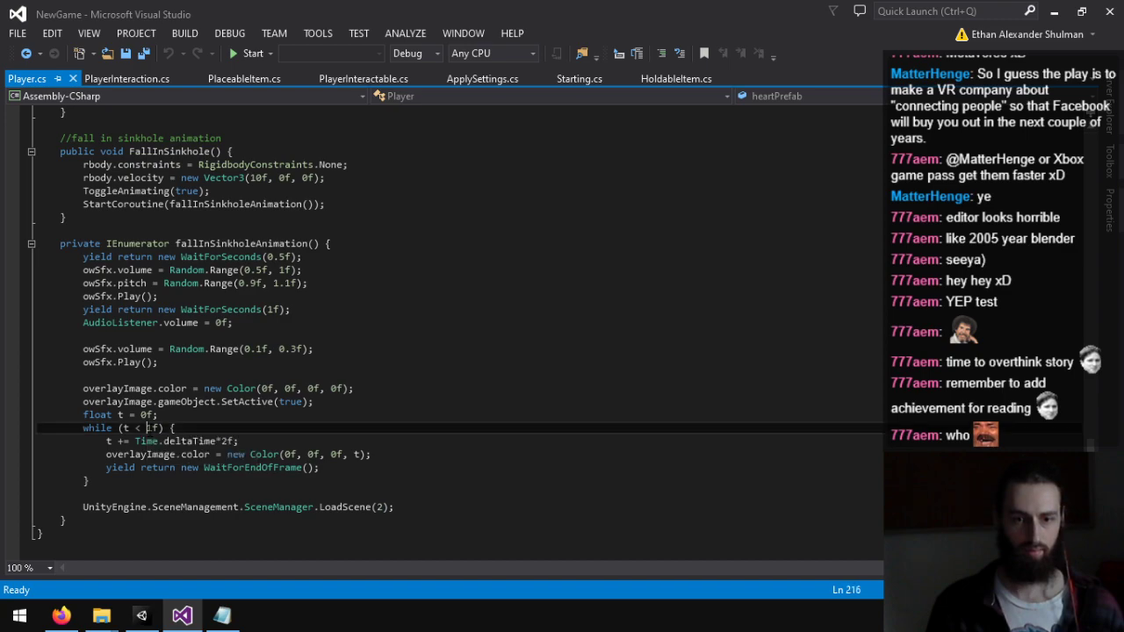
pyautogui.click(223, 441)
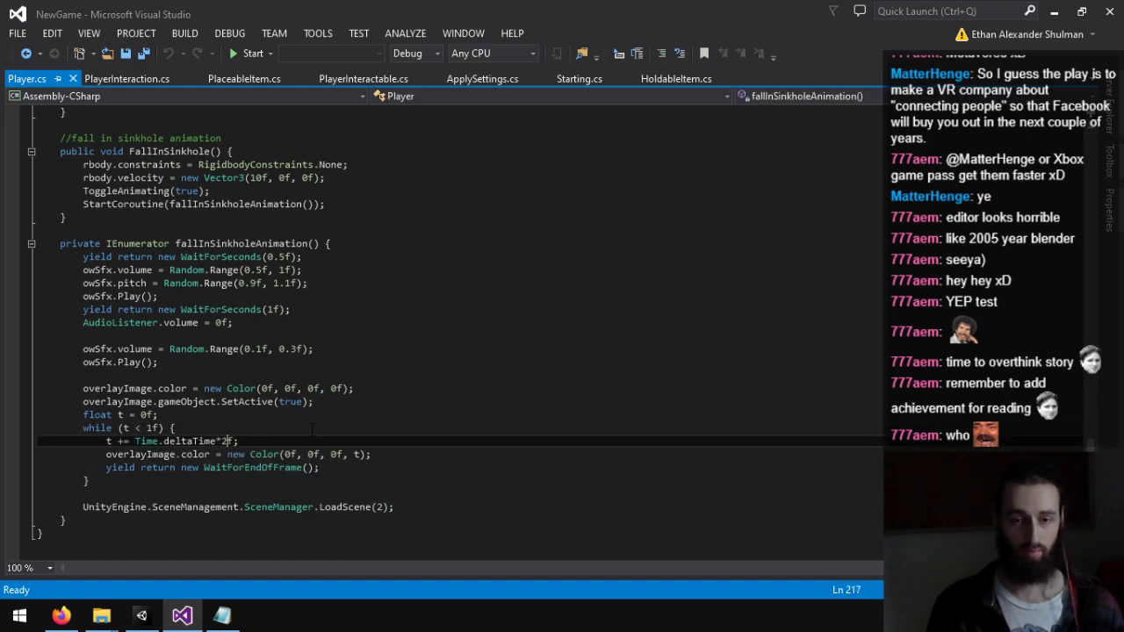
pyautogui.scroll(1, 237, 412)
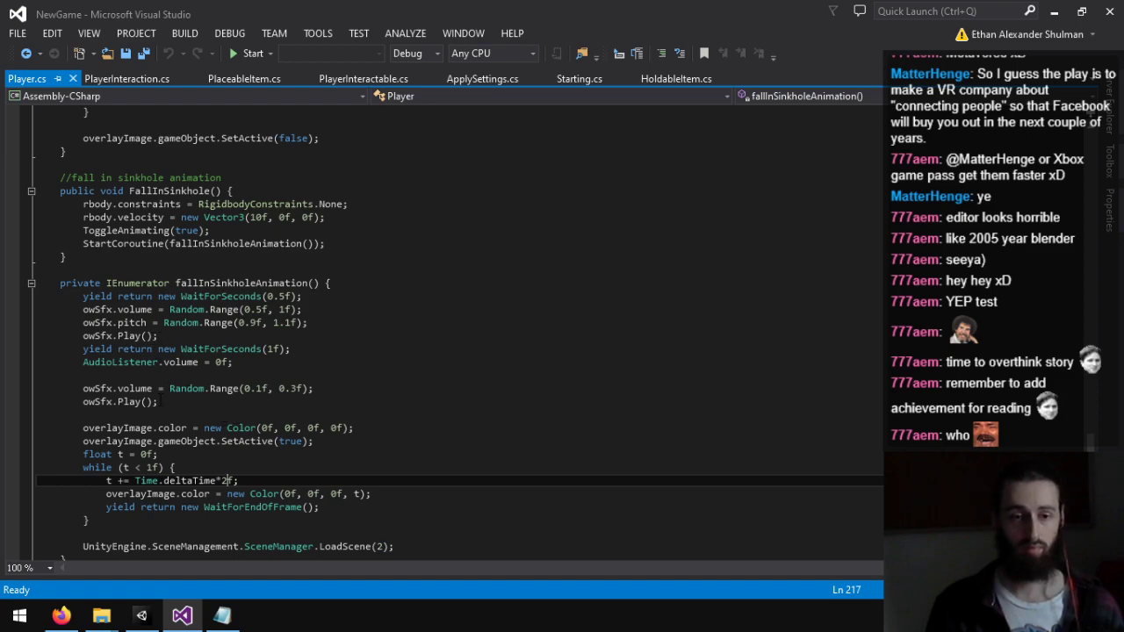
pyautogui.moveTo(172, 401); pyautogui.dragTo(38, 388)
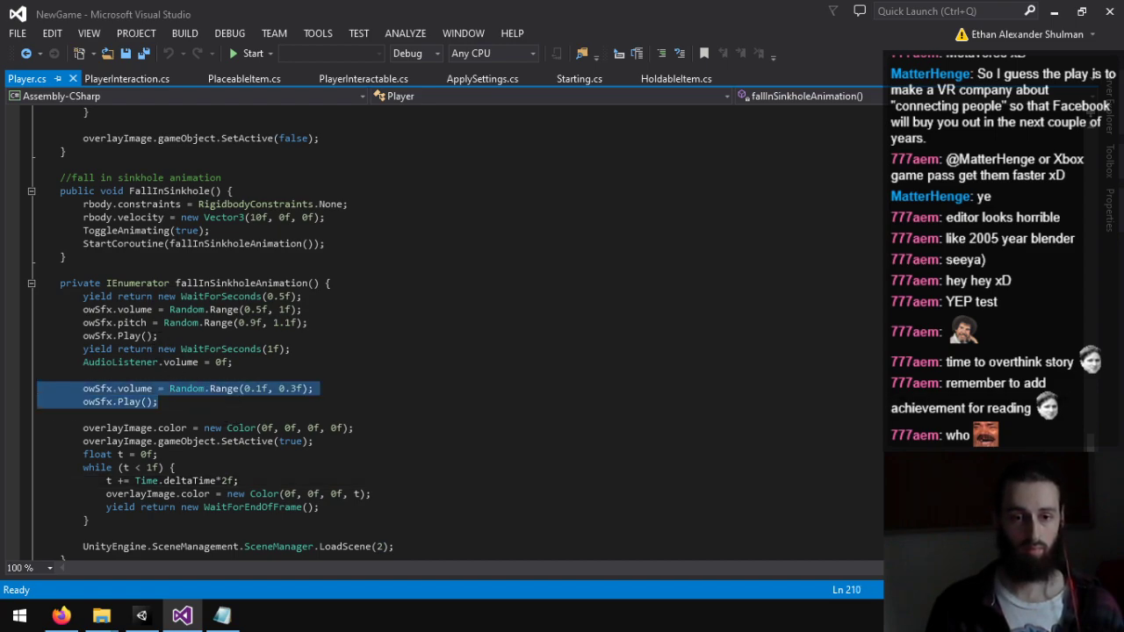
pyautogui.press('BackSpace')
pyautogui.press('BackSpace')
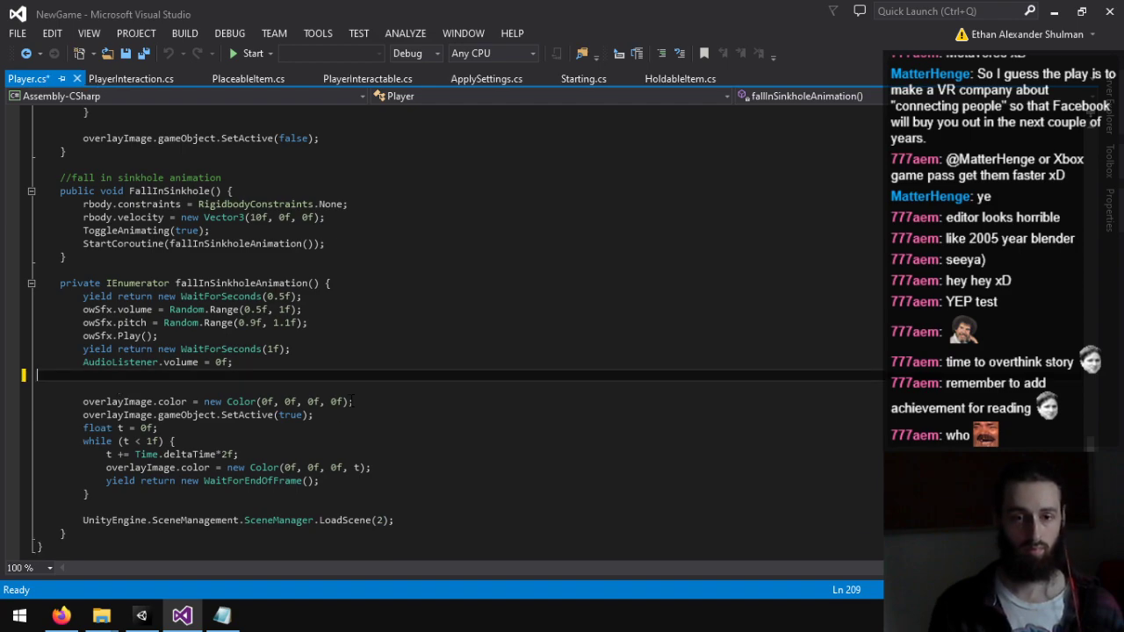
# Step: Set the second WaitForSeconds in fallInSinkholeAnimation to 0.5f and save Player.cs
pyautogui.click(269, 349)
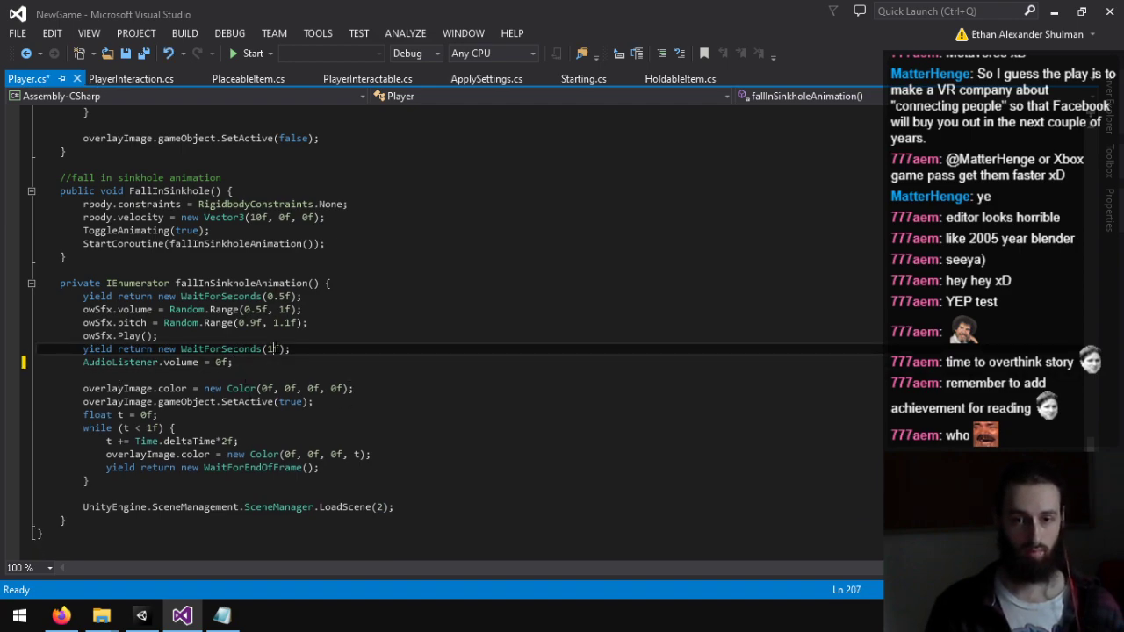
pyautogui.write('0.5')
pyautogui.hotkey('ctrl', 's')
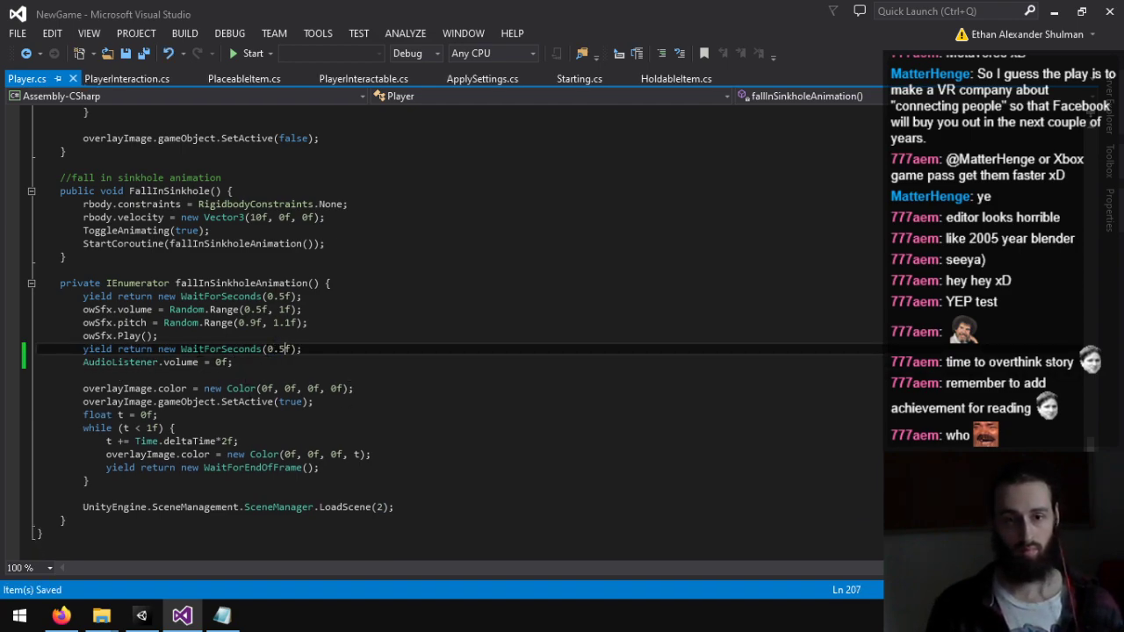
# Step: Delete the three owSfx lines and the second WaitForSeconds line from fallInSinkholeAnimation in Player.cs
pyautogui.moveTo(167, 337); pyautogui.dragTo(37, 323)
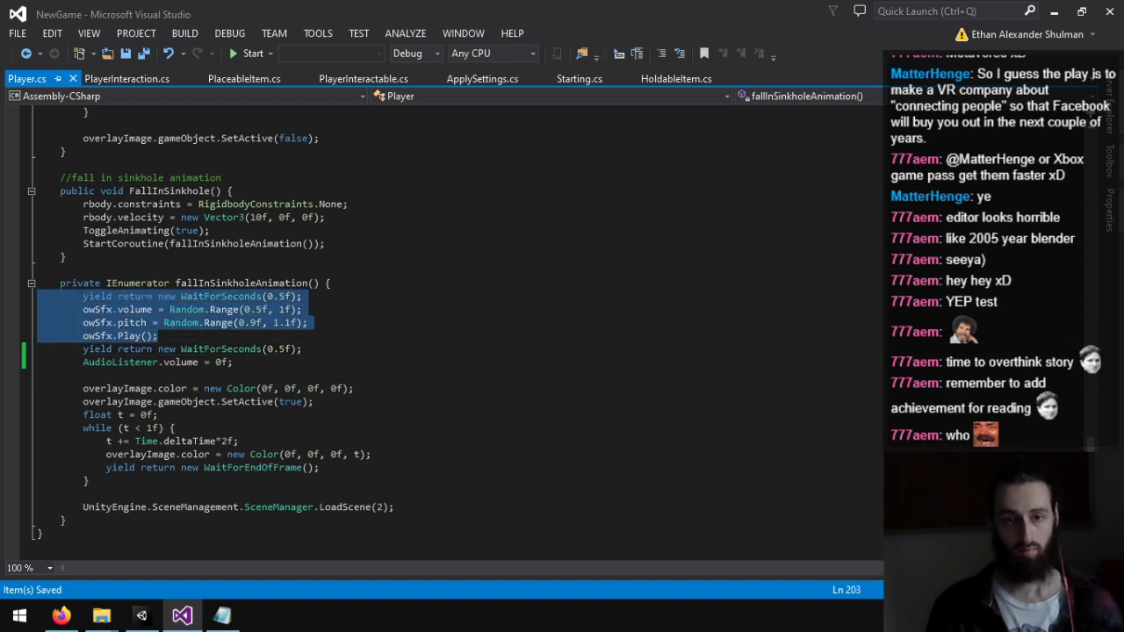
pyautogui.hotkey('shift', 'Down')
pyautogui.press('Delete')
pyautogui.hotkey('shift', 'Down')
pyautogui.hotkey('shift', 'End')
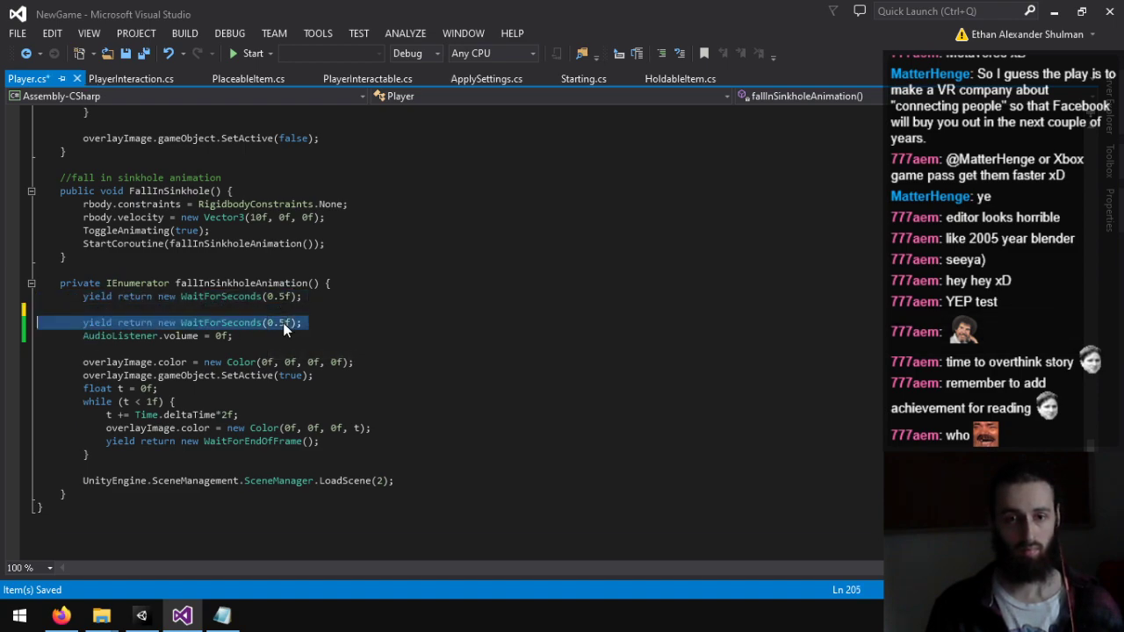
pyautogui.press('Delete')
pyautogui.press('Delete')
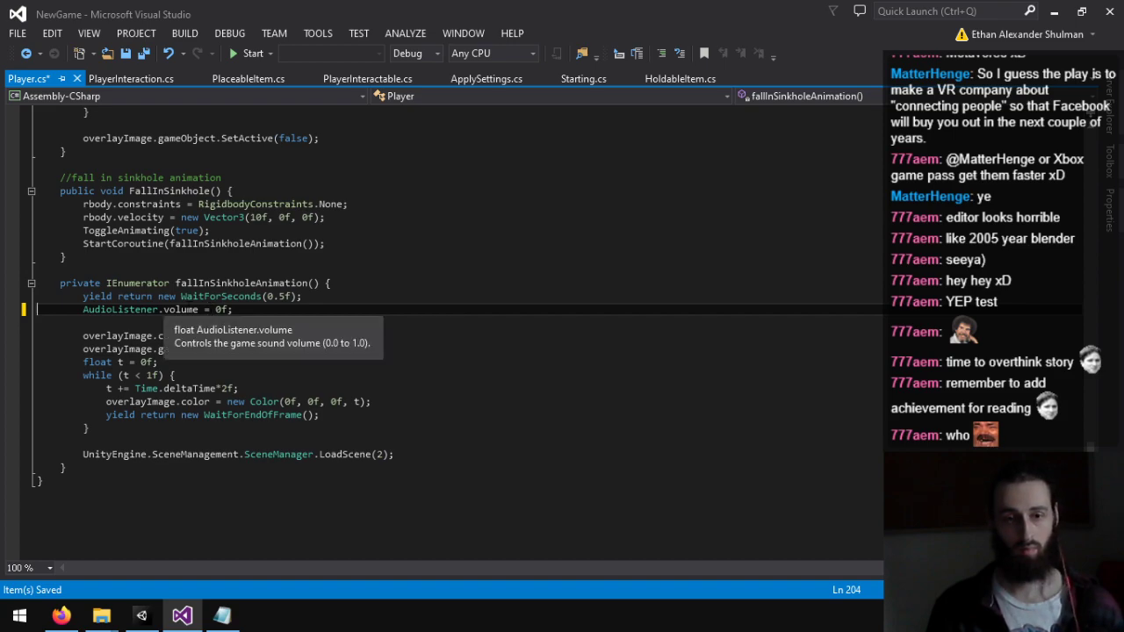
# Step: Move AudioListener.volume = 0f below the fade loop, directly before LoadScene(2), and save Player.cs
pyautogui.hotkey('shift', 'Down')
pyautogui.hotkey('ctrl', 'c')
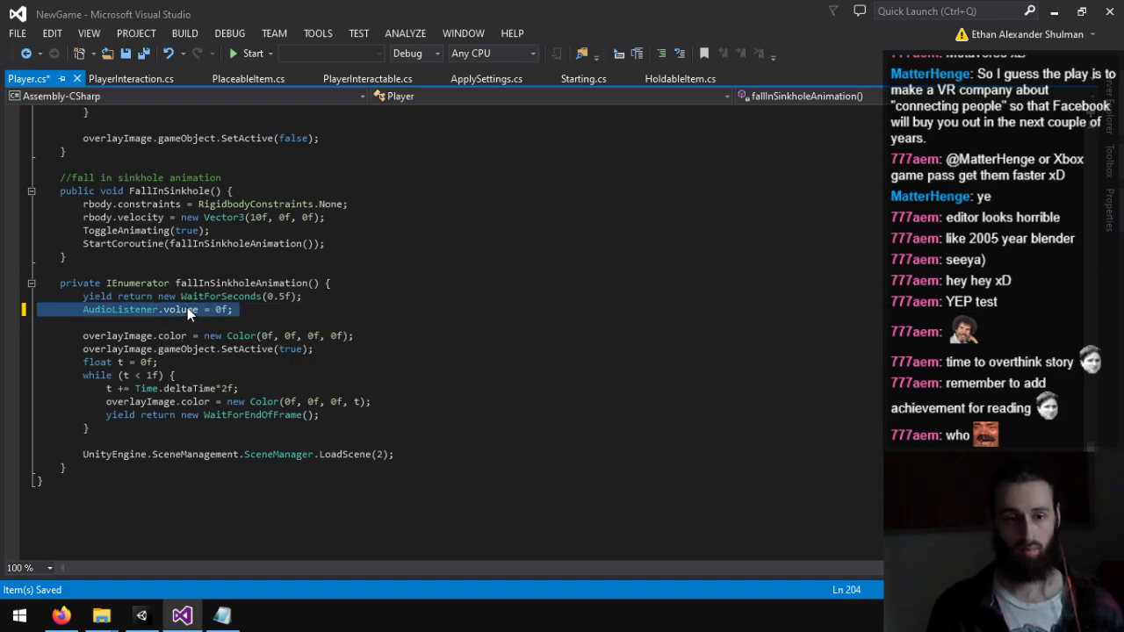
pyautogui.press('Delete')
pyautogui.hotkey('ctrl', 's')
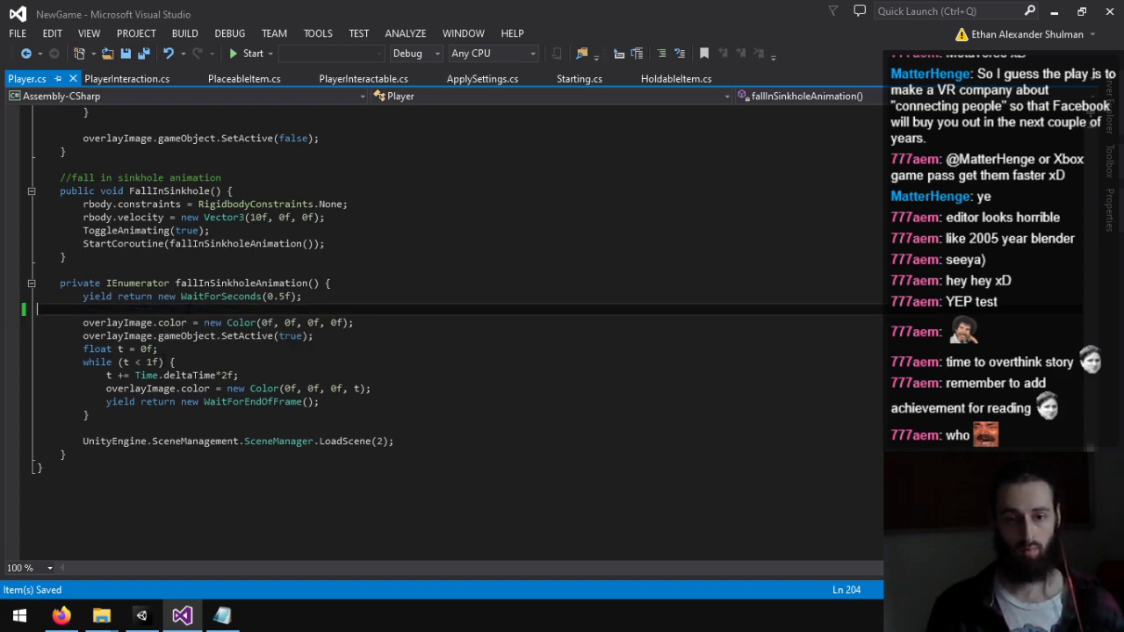
pyautogui.click(122, 429)
pyautogui.press('Return')
pyautogui.hotkey('ctrl', 'v')
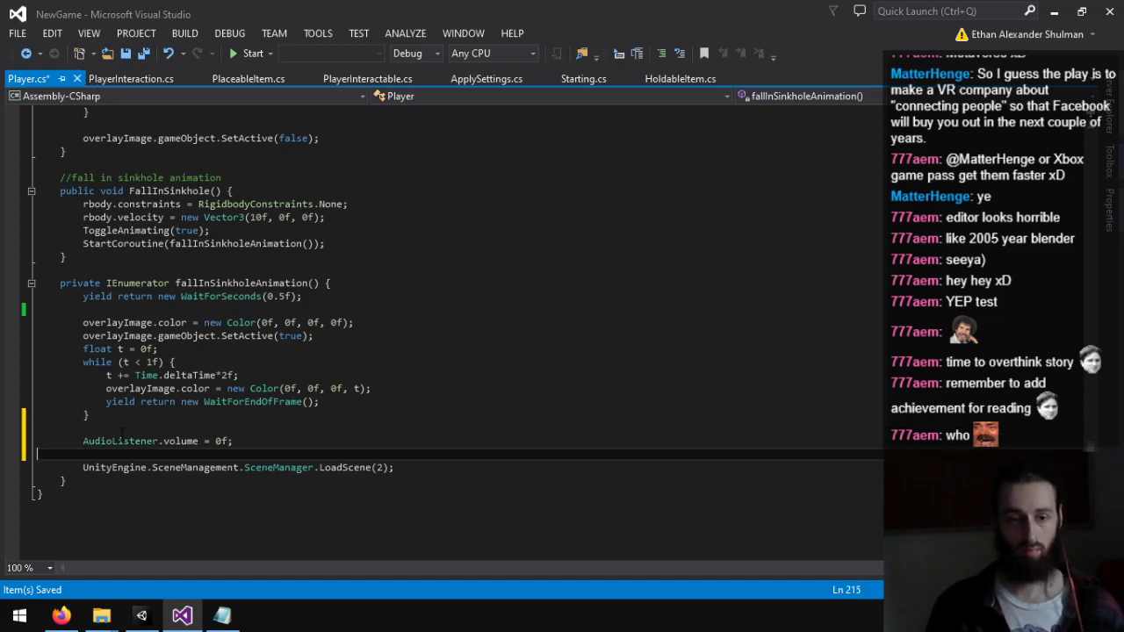
pyautogui.press('BackSpace')
pyautogui.hotkey('ctrl', 's')
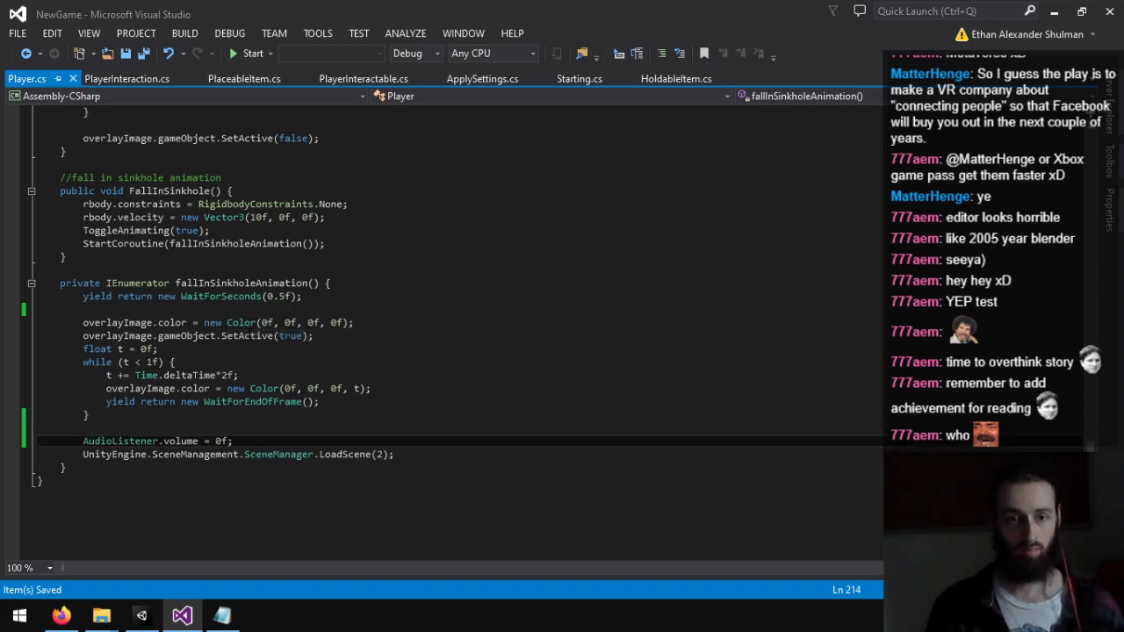
# Step: Switch to Unity, end the sinkhole playtest, and deactivate the SinkHole object in the StartingForest scene
pyautogui.click(141, 617)
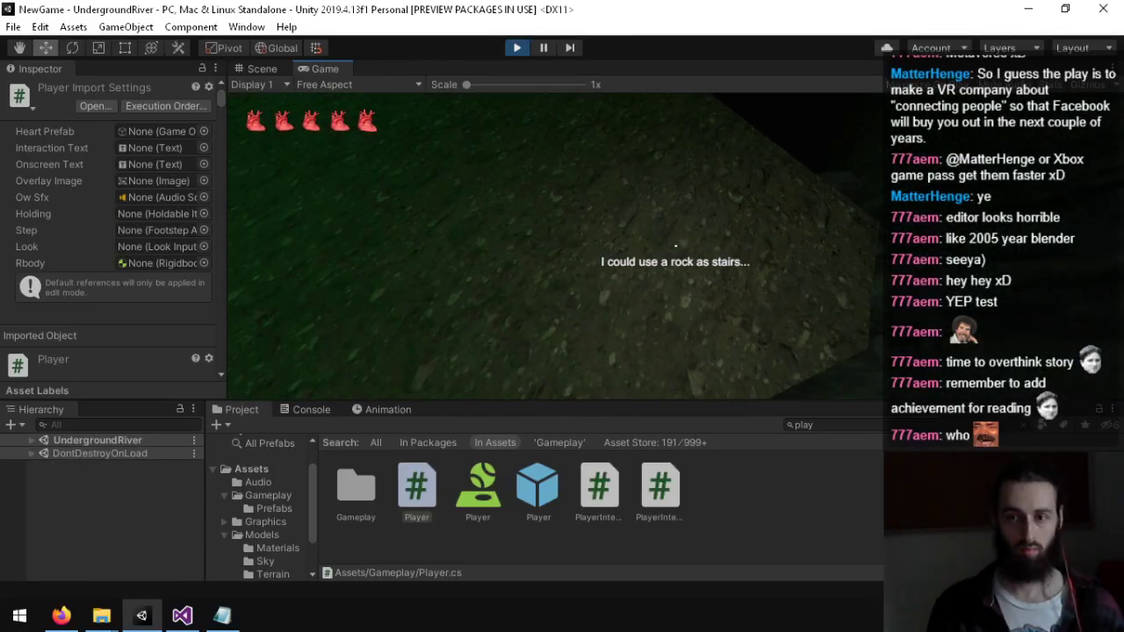
pyautogui.hotkey('ctrl', 'p')
pyautogui.moveTo(657, 243); pyautogui.dragTo(951, 161, button='right')
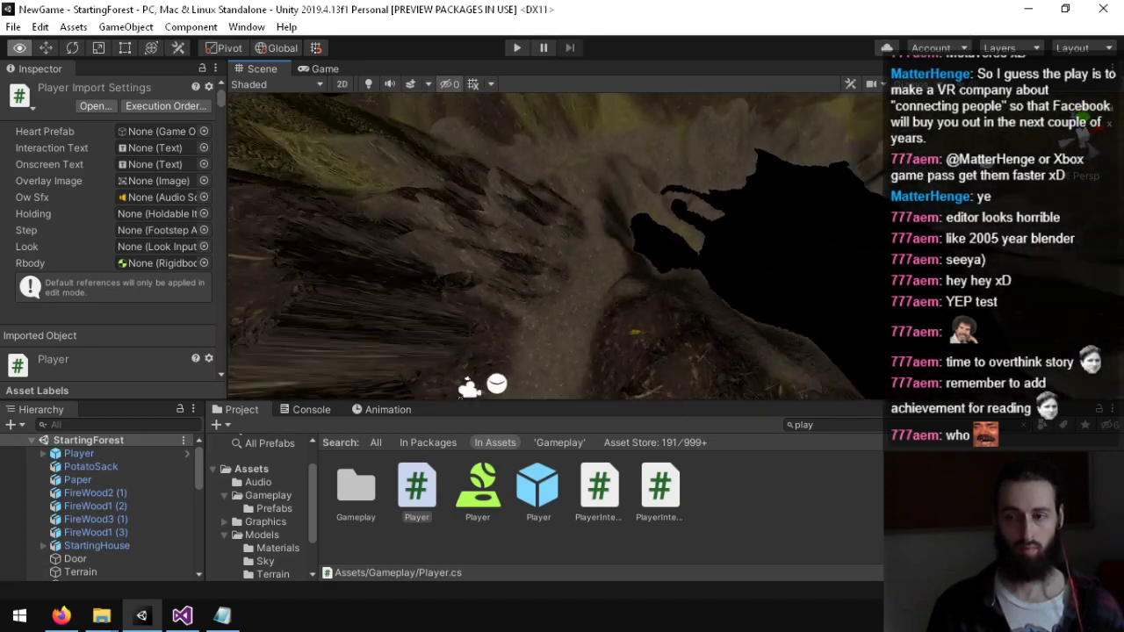
pyautogui.moveTo(799, 202); pyautogui.dragTo(781, 215, button='right')
pyautogui.scroll(-4, 114, 525)
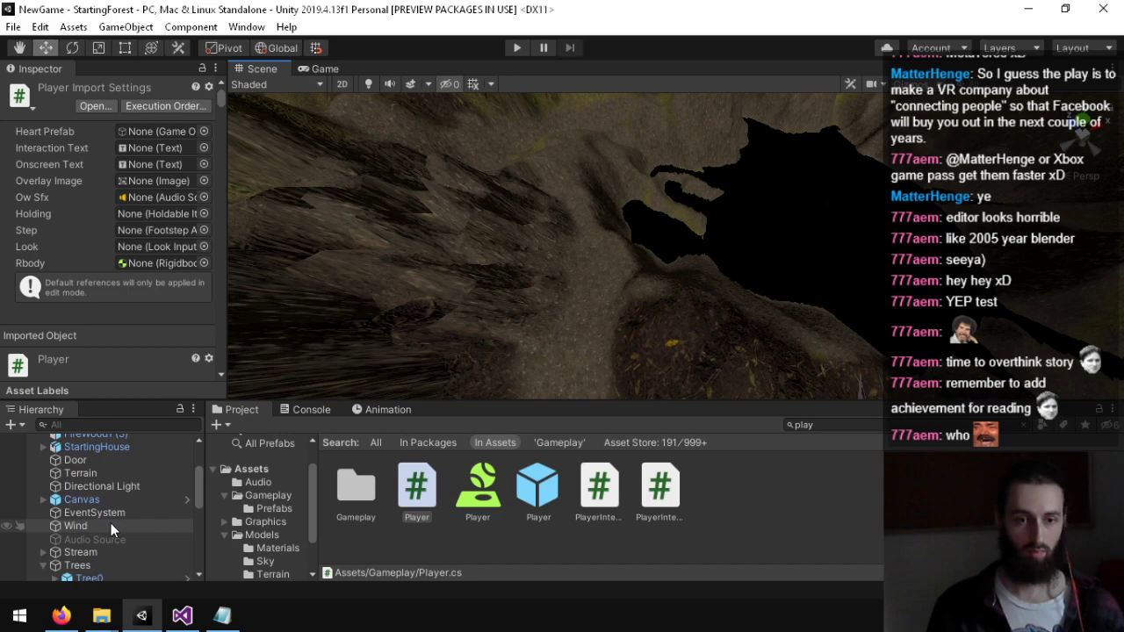
pyautogui.scroll(-10, 114, 487)
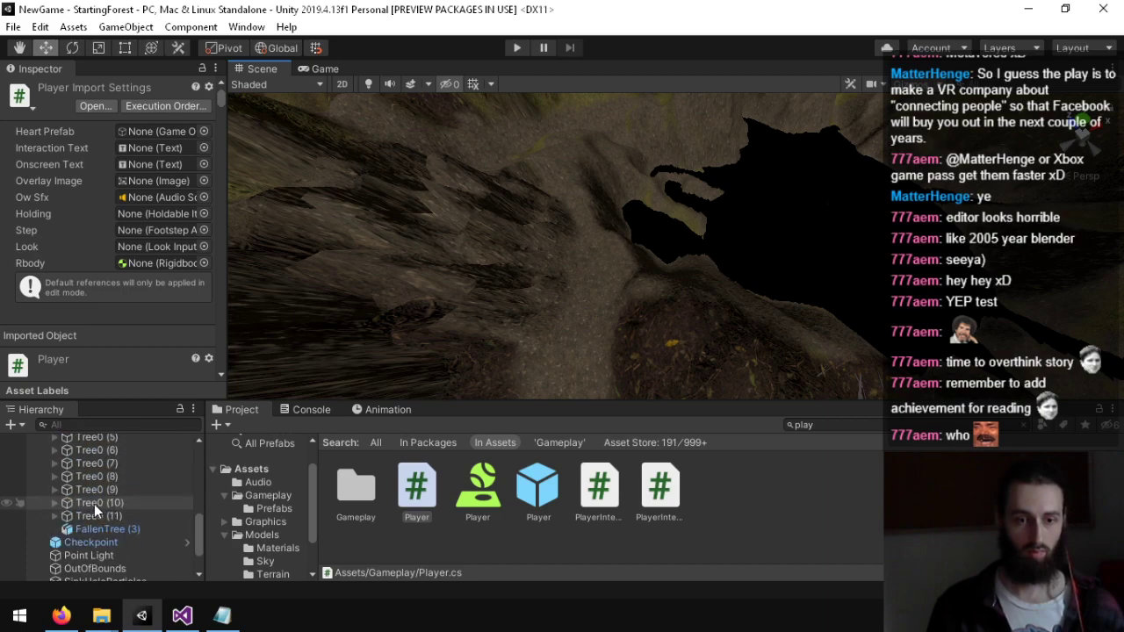
pyautogui.scroll(-3, 95, 518)
pyautogui.click(98, 547)
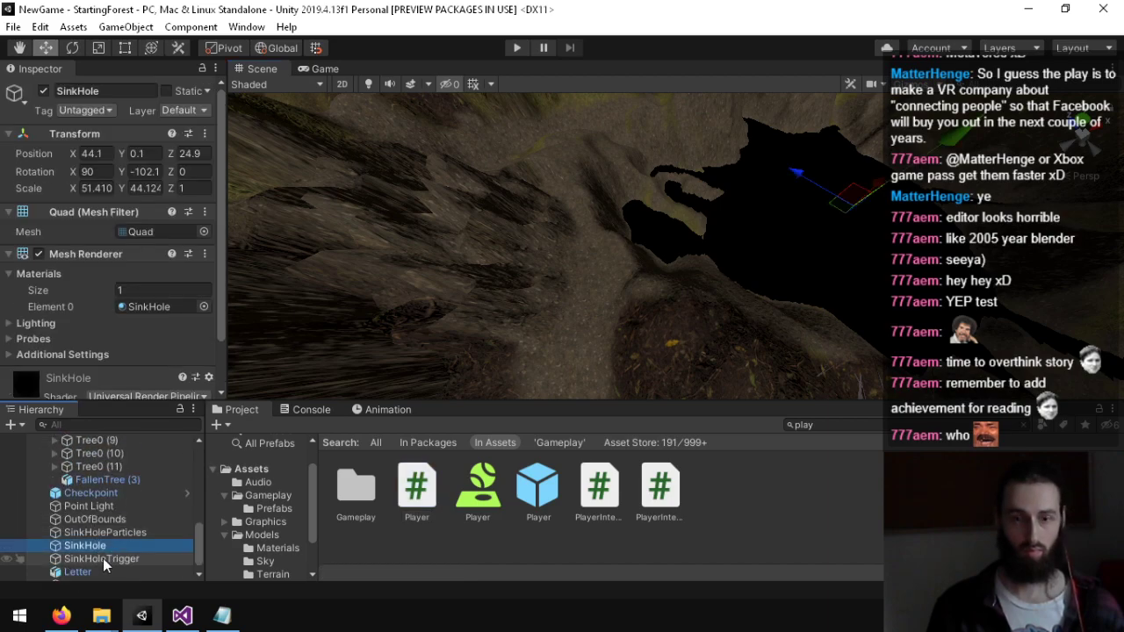
pyautogui.click(44, 92)
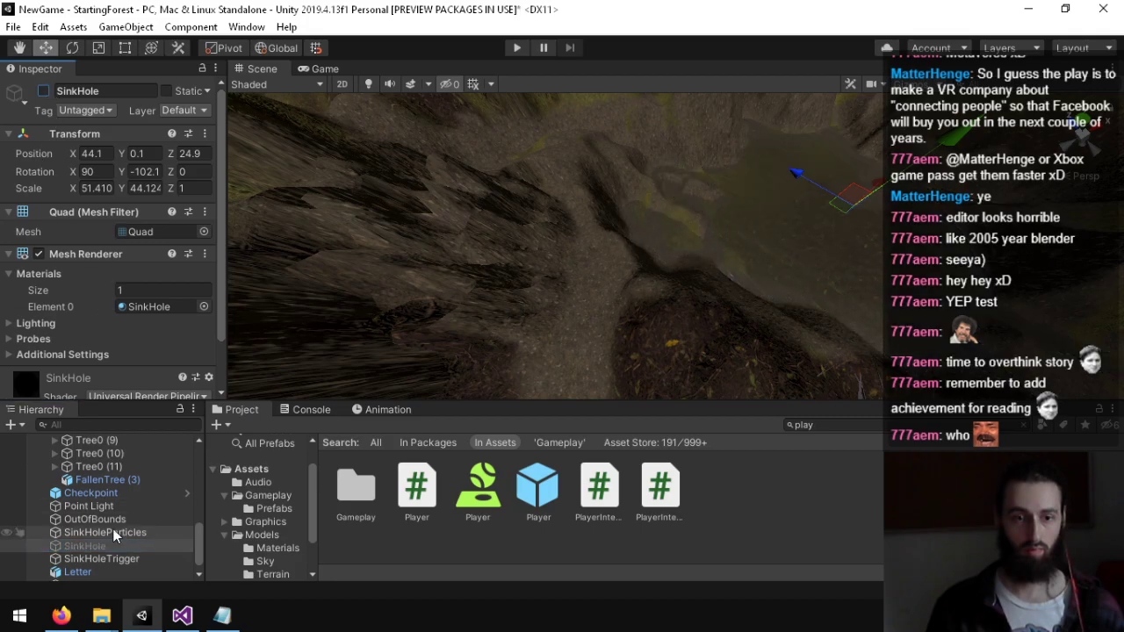
# Step: Select SinkHoleParticles and examine the particle effect around the sinkhole from several angles
pyautogui.click(113, 533)
pyautogui.keyDown('alt'); pyautogui.moveTo(634, 201); pyautogui.dragTo(882, 80); pyautogui.keyUp('alt')
pyautogui.moveTo(883, 79); pyautogui.dragTo(788, 144, button='right')
pyautogui.moveTo(784, 123); pyautogui.dragTo(794, 114)
pyautogui.moveTo(794, 115); pyautogui.dragTo(590, 100, button='right')
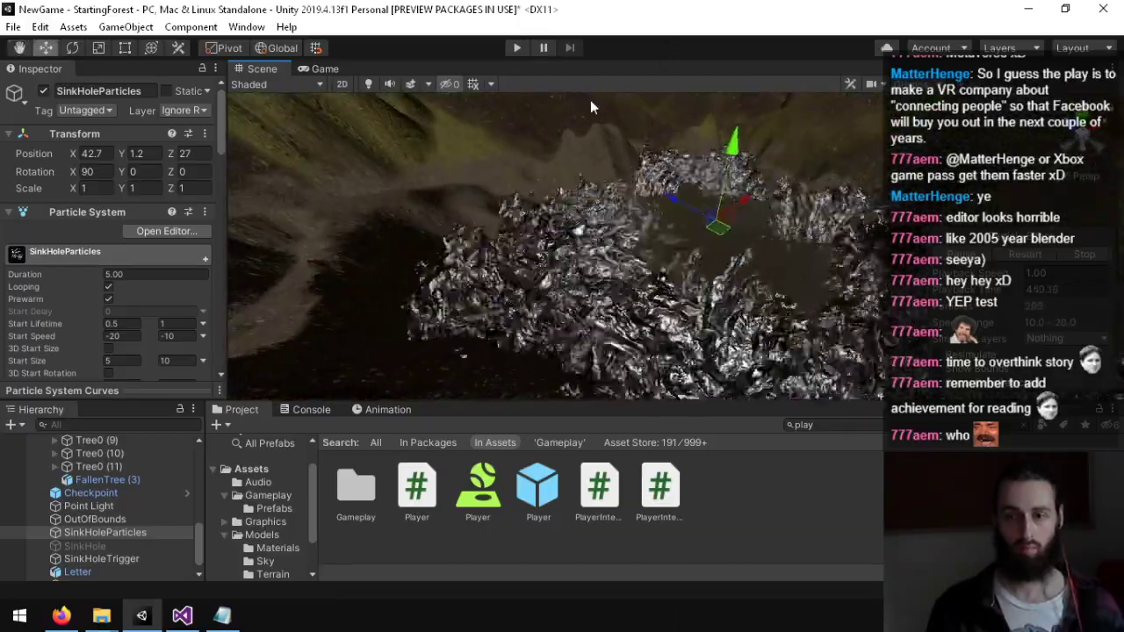
# Step: Playtest walking into the sinkhole with the SinkHole object deactivated, and stop the playtest in the river scene
pyautogui.click(517, 48)
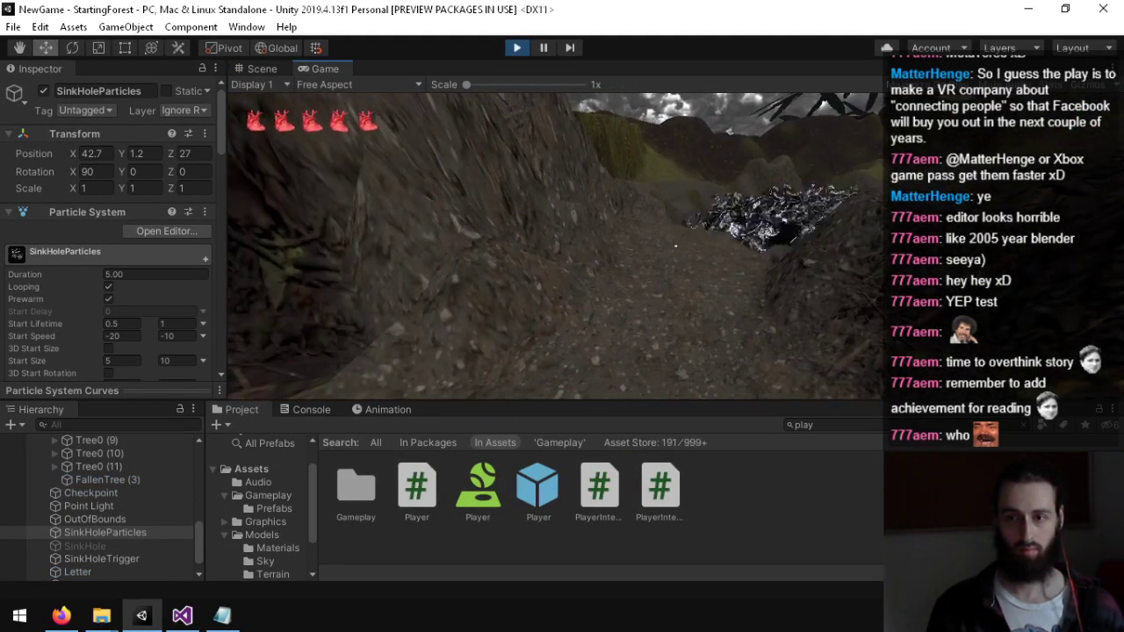
pyautogui.press('w')
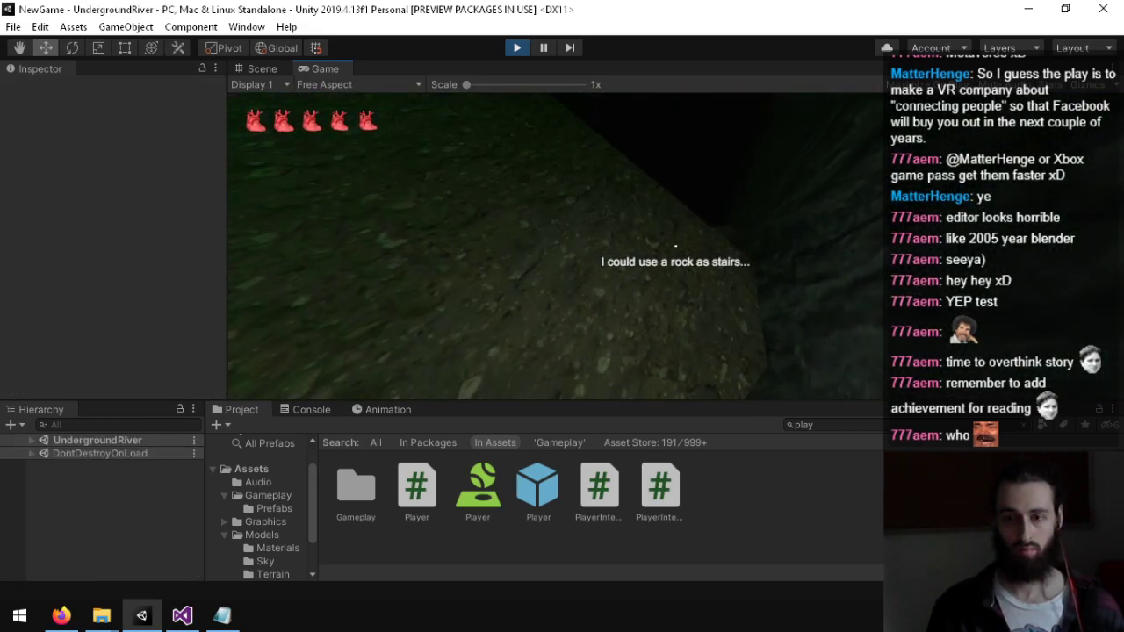
pyautogui.hotkey('ctrl', 'p')
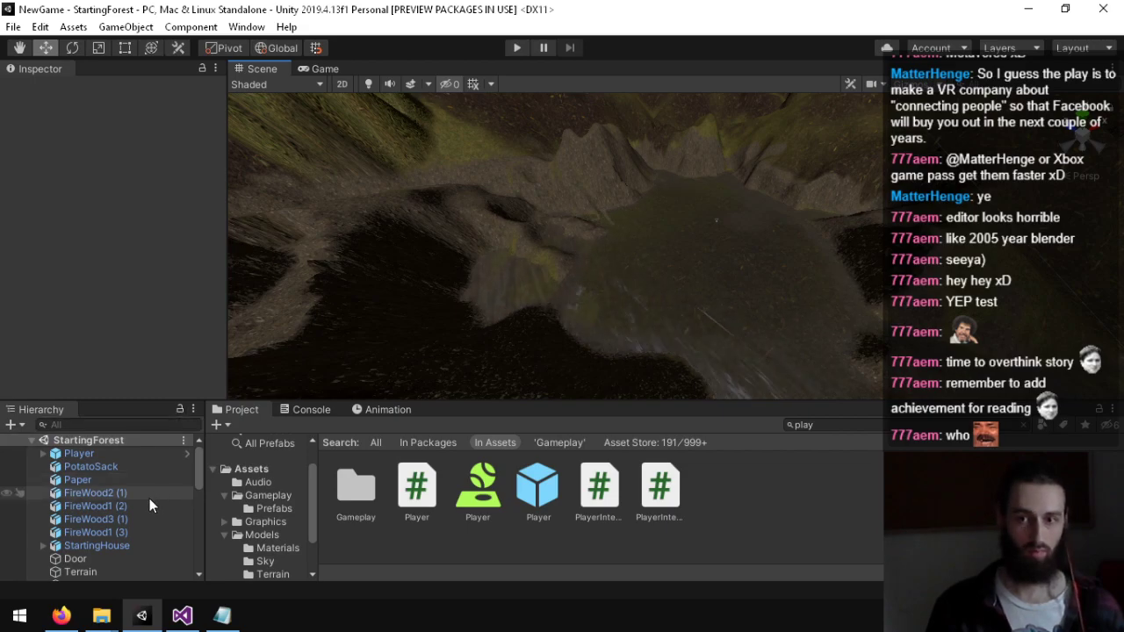
pyautogui.moveTo(778, 243); pyautogui.dragTo(740, 196, button='right')
pyautogui.press('w')
pyautogui.scroll(-5, 97, 569)
pyautogui.scroll(-3, 98, 545)
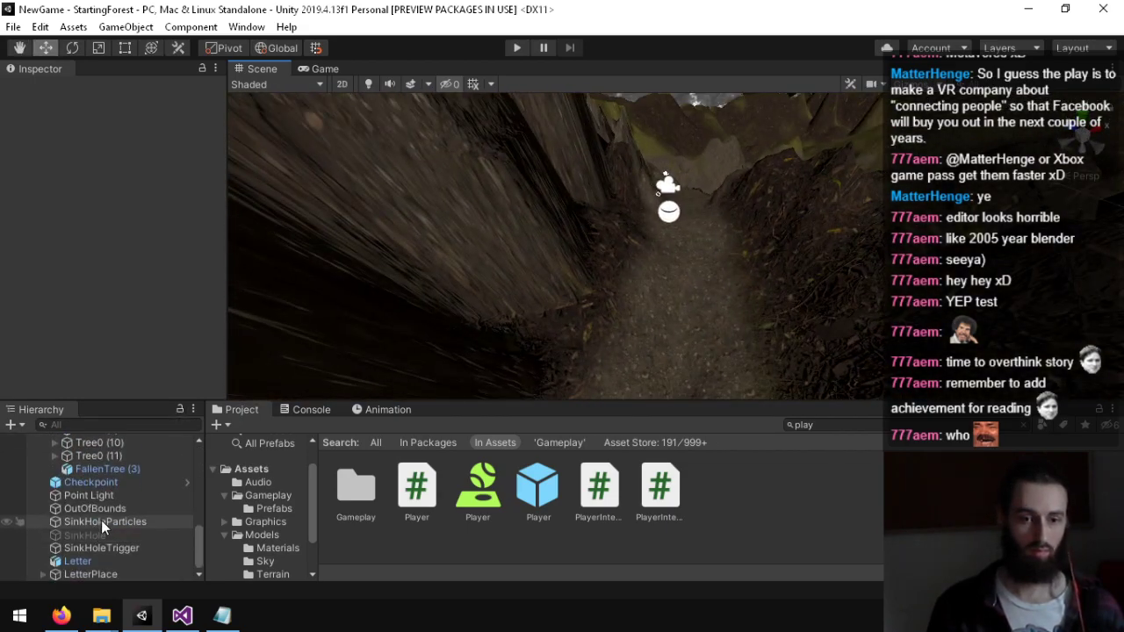
pyautogui.click(84, 535)
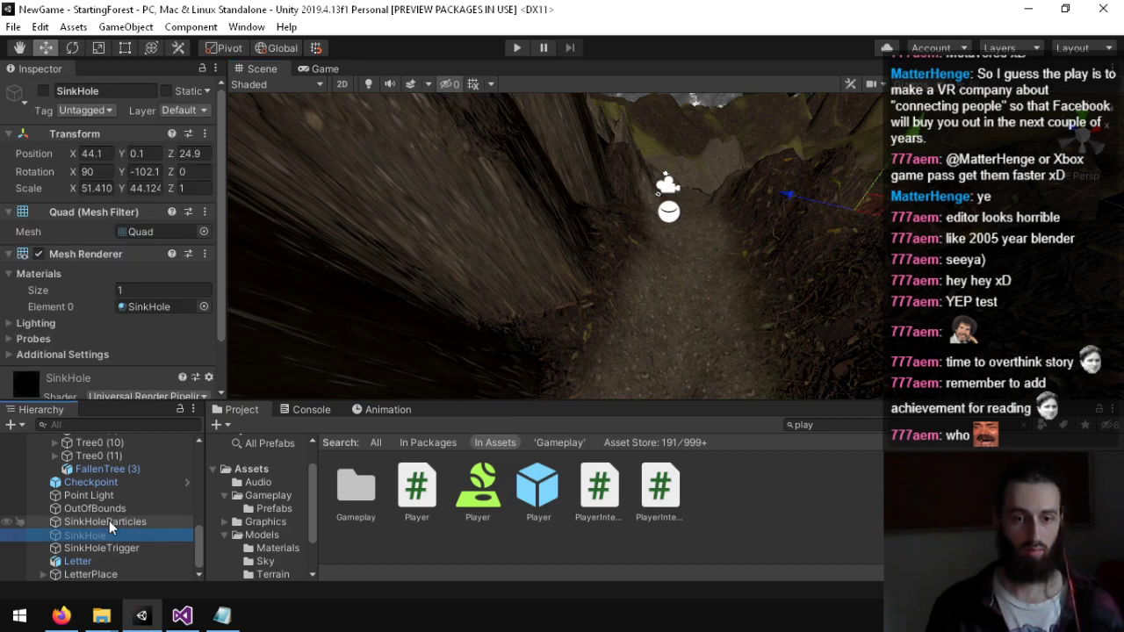
# Step: Align the Player object with a view inside the starting house and frame it
pyautogui.moveTo(503, 253); pyautogui.dragTo(393, 235, button='right')
pyautogui.scroll(-2, 369, 263)
pyautogui.hotkey('ctrl', 'shift', 'f')
pyautogui.moveTo(716, 264); pyautogui.dragTo(141, 154, button='right')
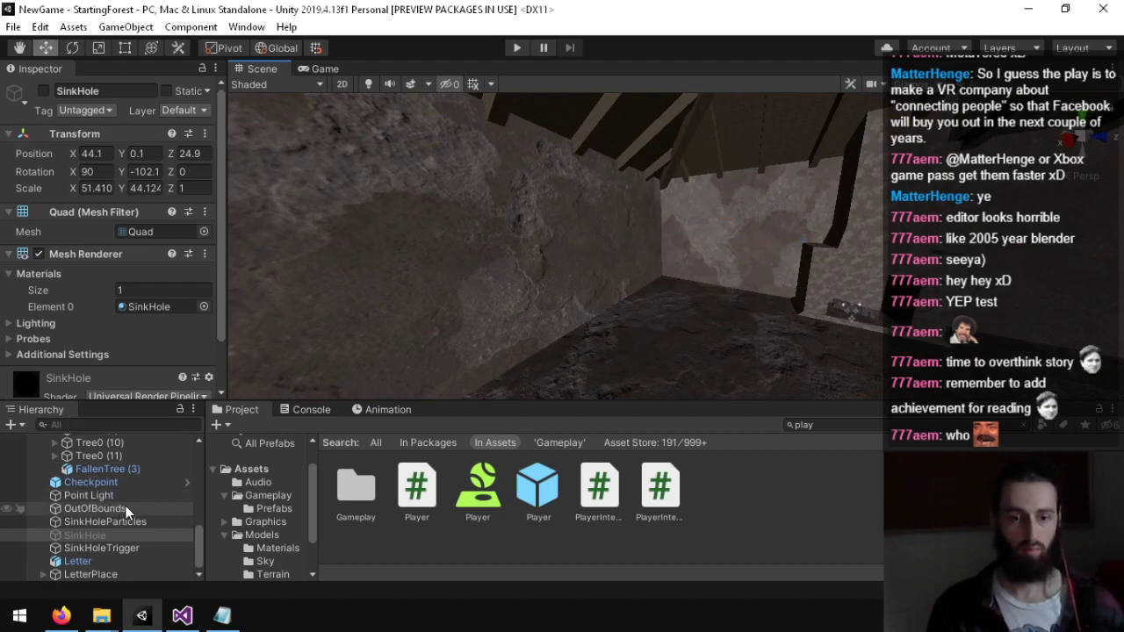
pyautogui.scroll(10, 123, 509)
pyautogui.click(83, 453)
pyautogui.moveTo(703, 246); pyautogui.dragTo(31, 259, button='right')
pyautogui.hotkey('ctrl', 'shift', 'f')
pyautogui.press('f')
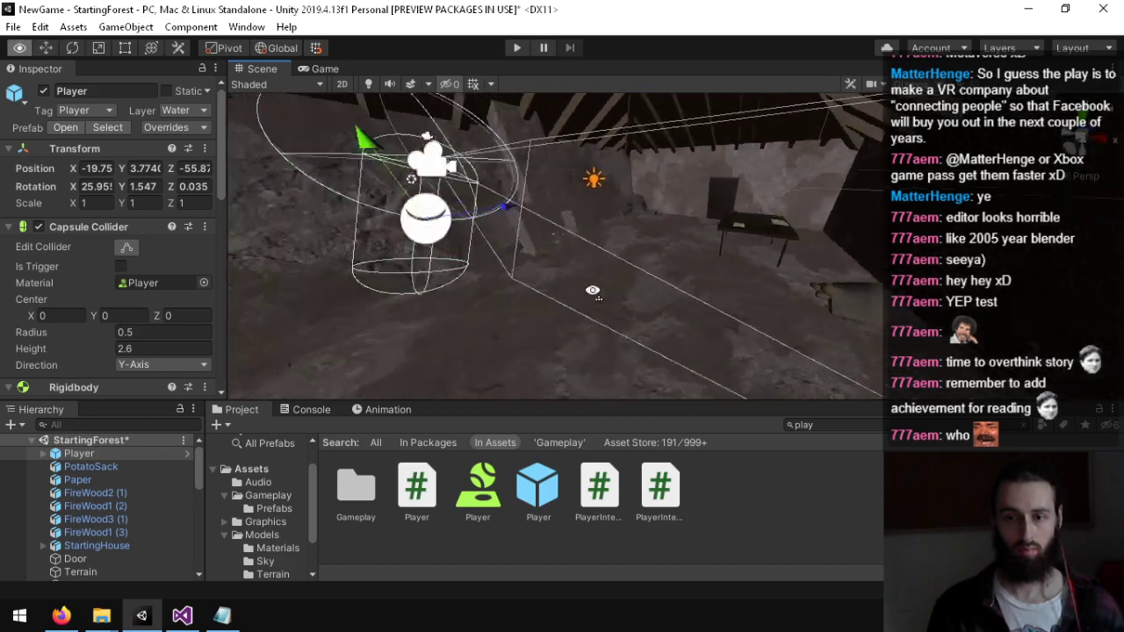
# Step: Set the Player's rotation to 0 on X, Y and Z
pyautogui.write('0')
pyautogui.press('Tab')
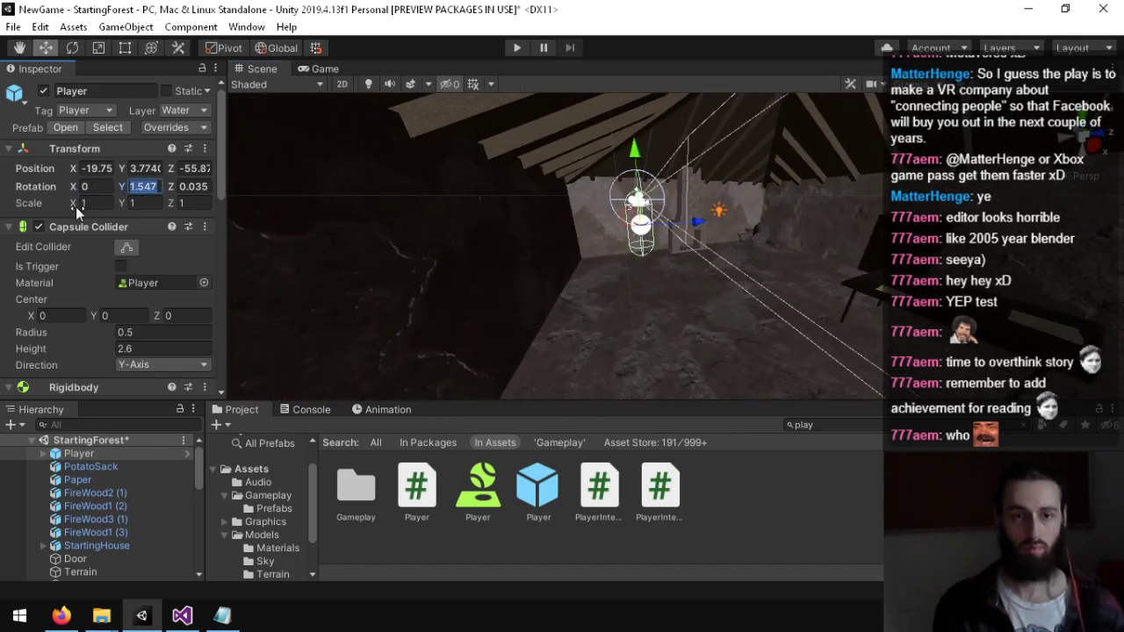
pyautogui.write('0')
pyautogui.press('Tab')
pyautogui.write('0')
# Step: Move the Player back to about Z -56.94 and lower it to about Y 2.53 inside the starting house
pyautogui.press('w')
pyautogui.moveTo(606, 180); pyautogui.dragTo(497, 236, button='right')
pyautogui.moveTo(683, 163); pyautogui.dragTo(630, 176)
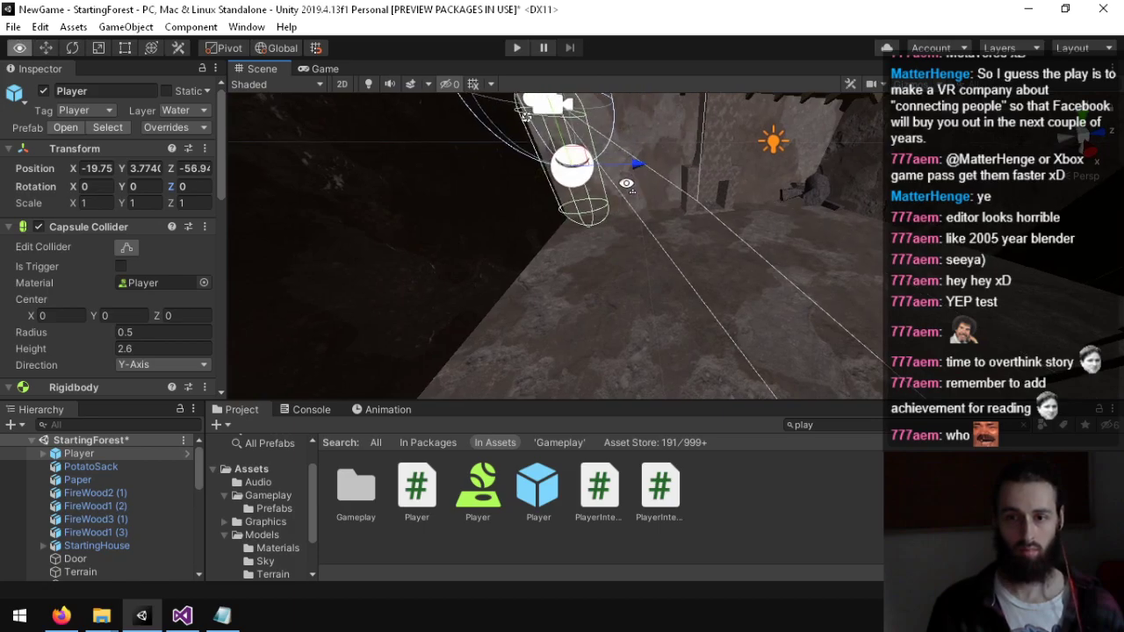
pyautogui.moveTo(627, 183); pyautogui.dragTo(98, 193, button='right')
pyautogui.keyDown('alt'); pyautogui.moveTo(99, 192); pyautogui.dragTo(486, 140); pyautogui.keyUp('alt')
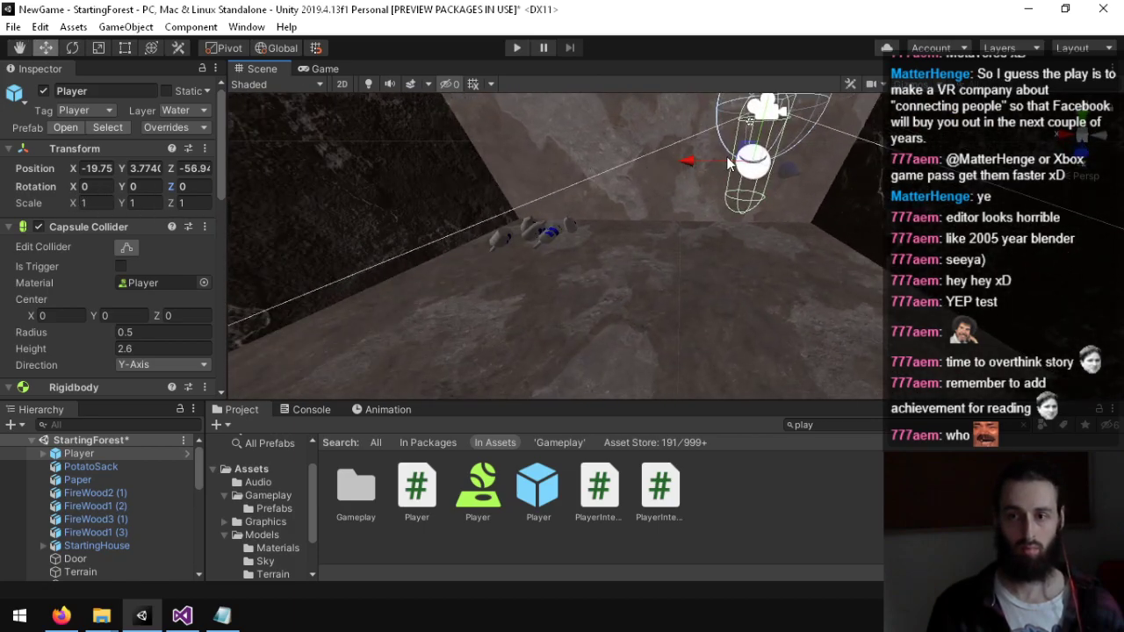
pyautogui.keyDown('alt'); pyautogui.moveTo(725, 188); pyautogui.dragTo(700, 241); pyautogui.keyUp('alt')
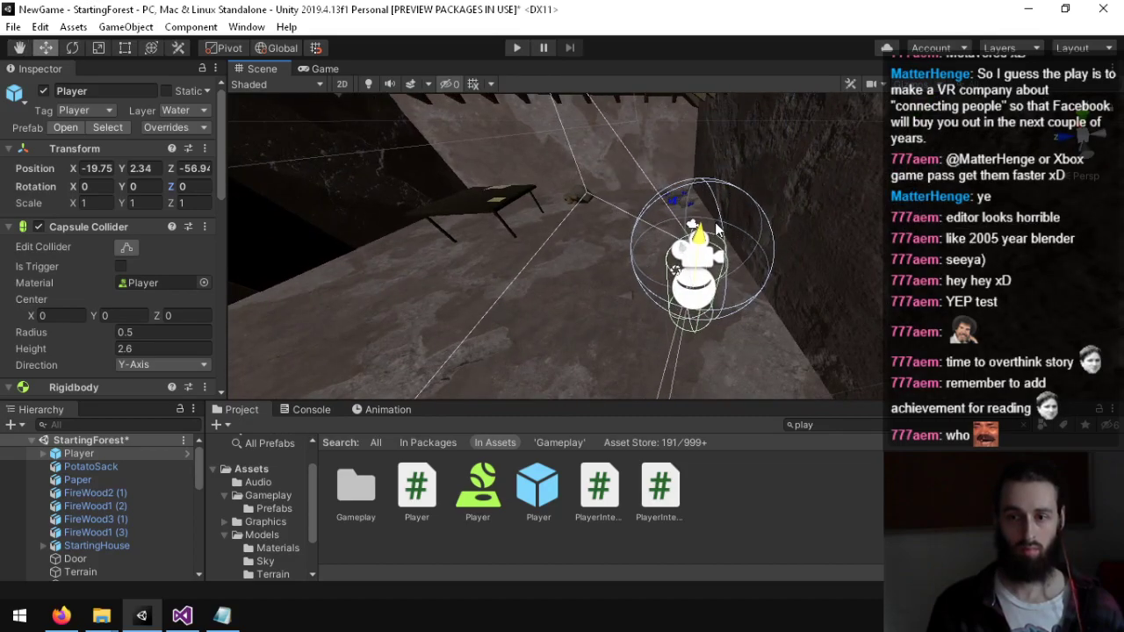
pyautogui.moveTo(700, 242); pyautogui.dragTo(964, 149, button='right')
pyautogui.keyDown('alt'); pyautogui.moveTo(702, 189); pyautogui.dragTo(669, 159); pyautogui.keyUp('alt')
pyautogui.moveTo(670, 159); pyautogui.dragTo(1029, 253, button='right')
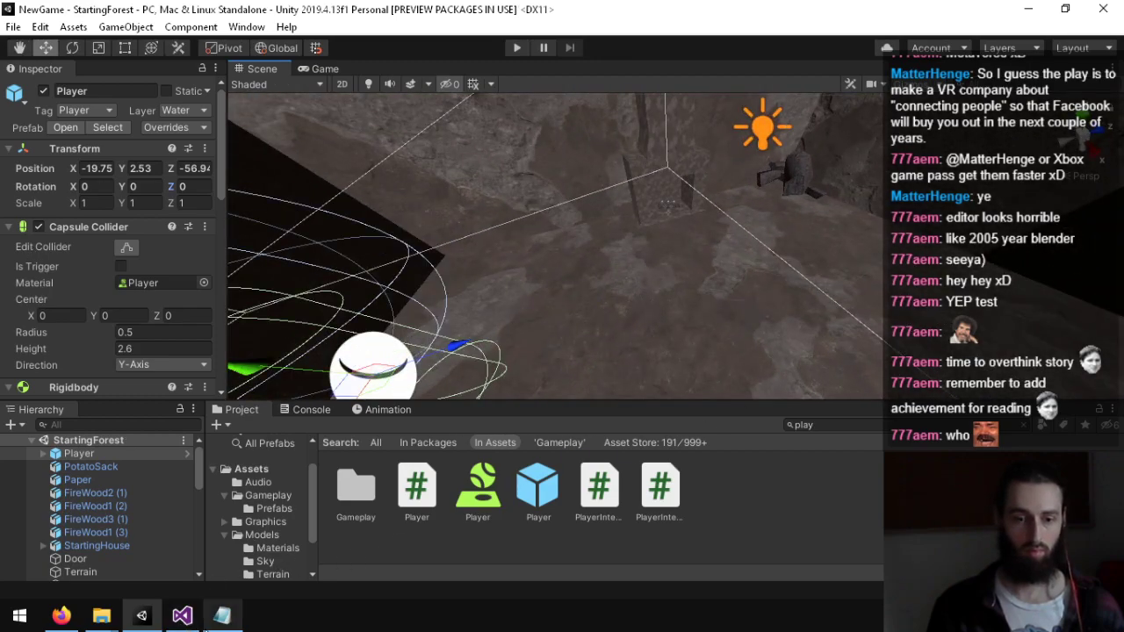
# Step: Open Starting.cs in Visual Studio and examine the movementTutorial code in Update and Start
pyautogui.click(181, 615)
pyautogui.click(579, 78)
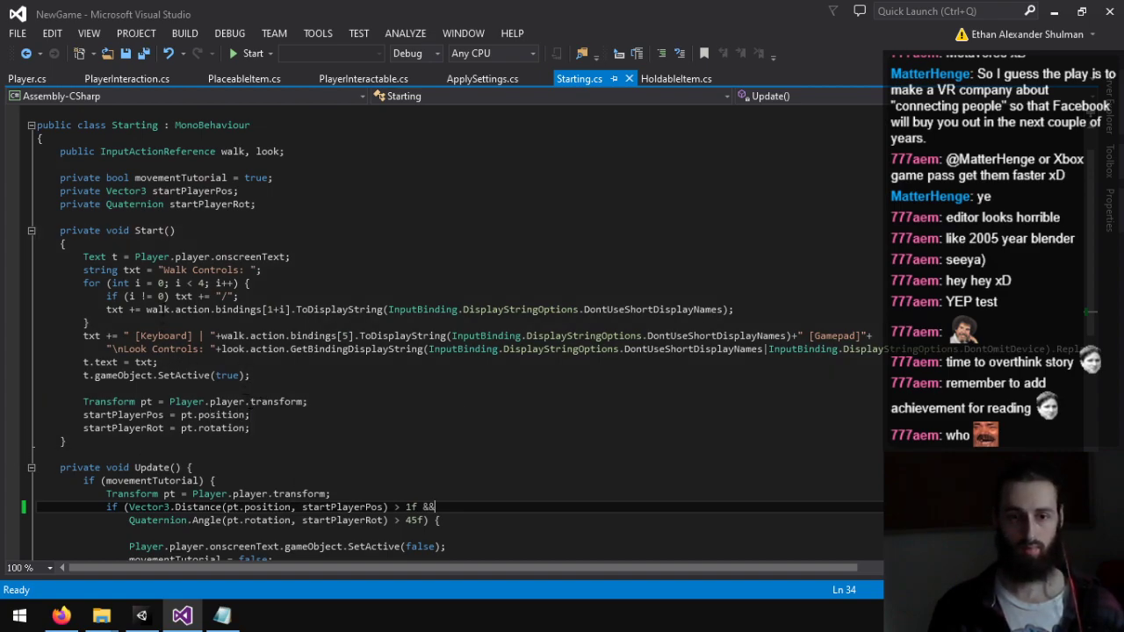
pyautogui.scroll(-4, 457, 333)
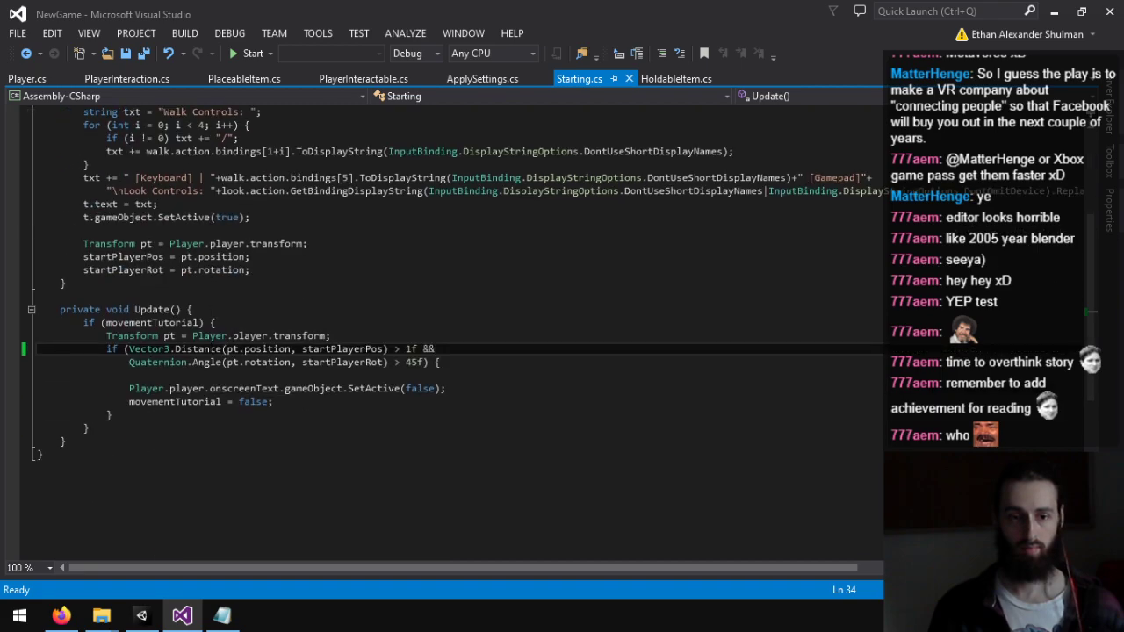
pyautogui.click(140, 428)
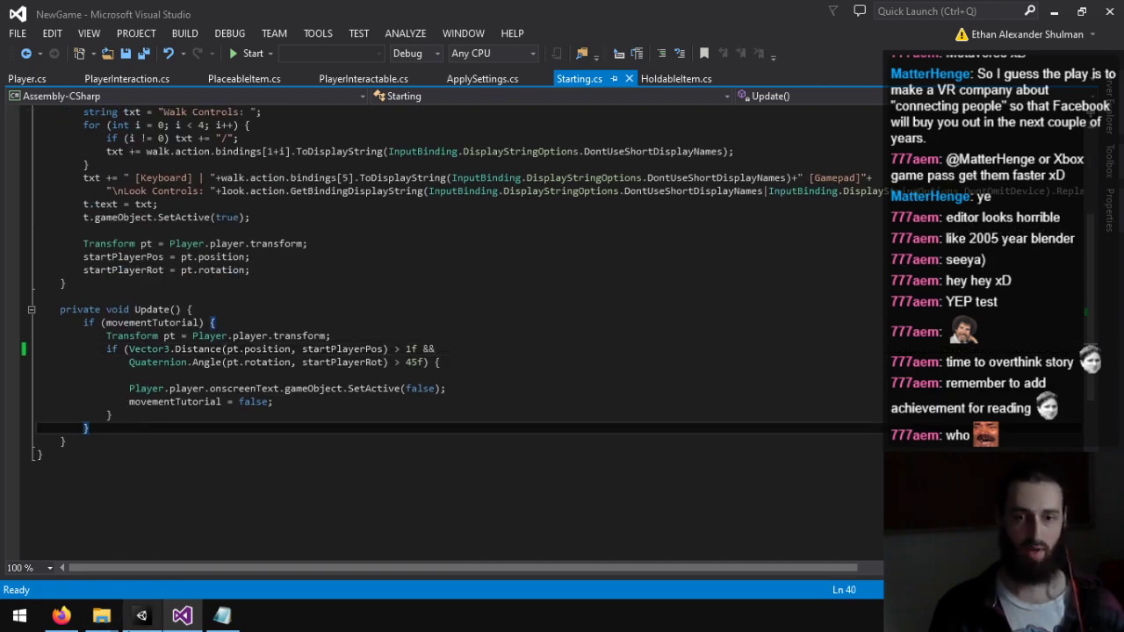
pyautogui.moveTo(129, 388); pyautogui.dragTo(273, 402)
pyautogui.click(274, 402)
pyautogui.scroll(2, 202, 378)
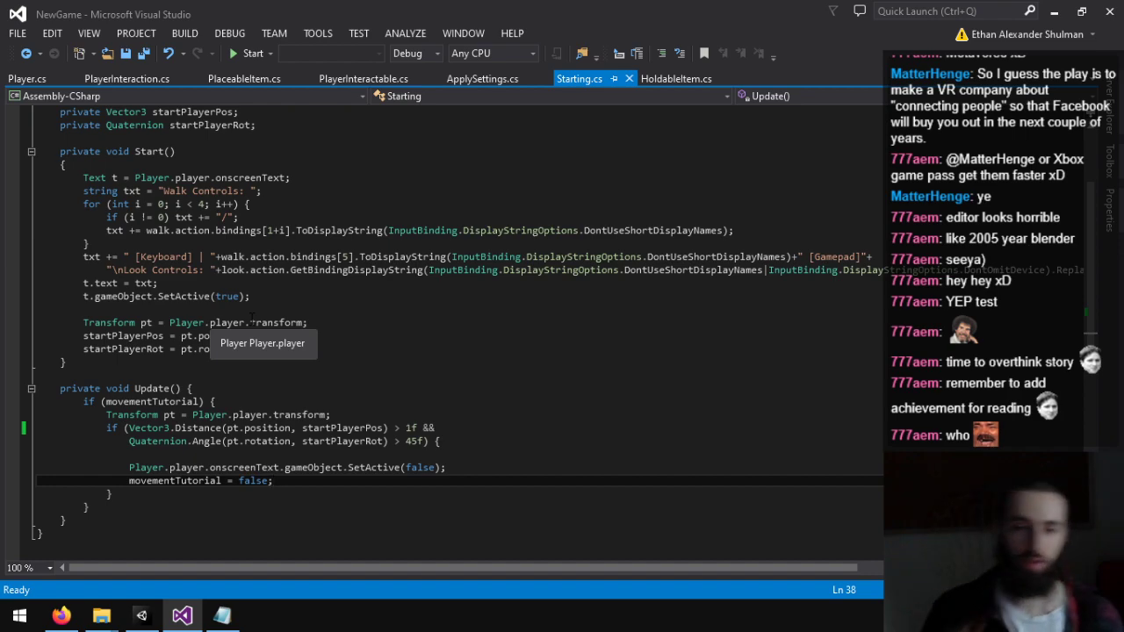
# Step: In Update's movement tutorial condition, set Player.player.onscreenText.text to "Pick up the supply list on the table." and save Starting.cs
pyautogui.click(405, 466)
pyautogui.press('Up')
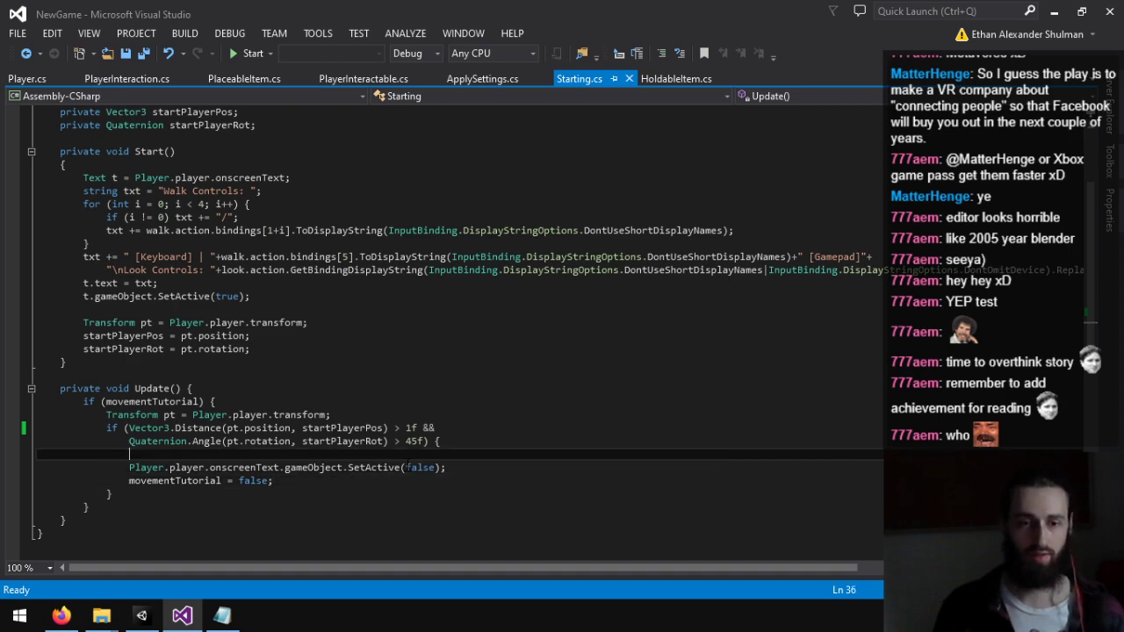
pyautogui.press('Return')
pyautogui.write('Plaer.')
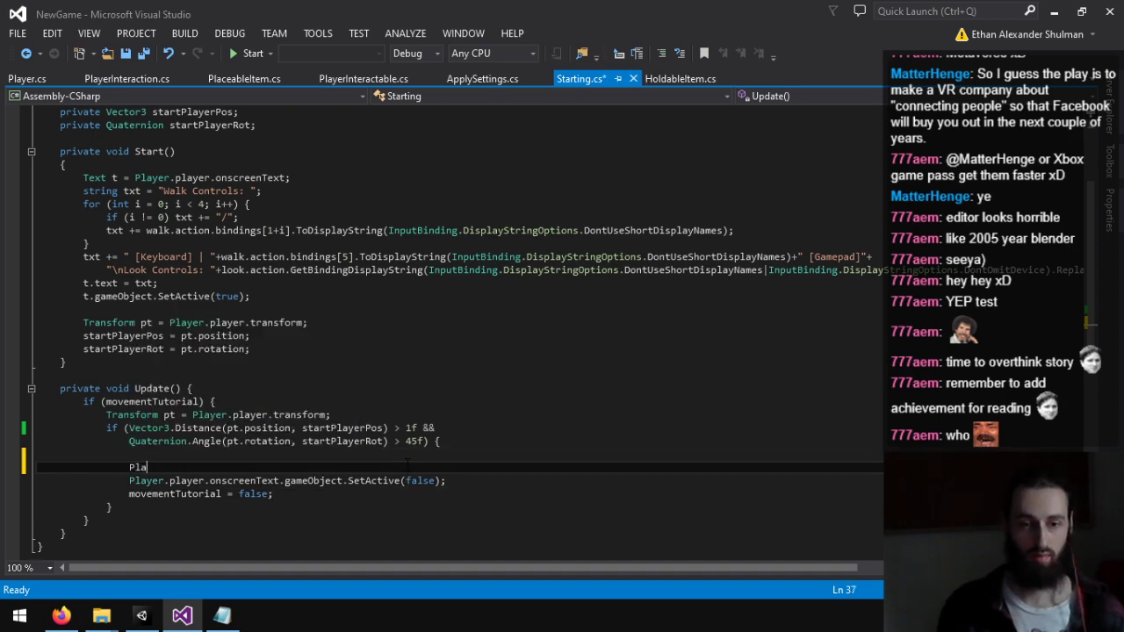
pyautogui.write('r.player.o')
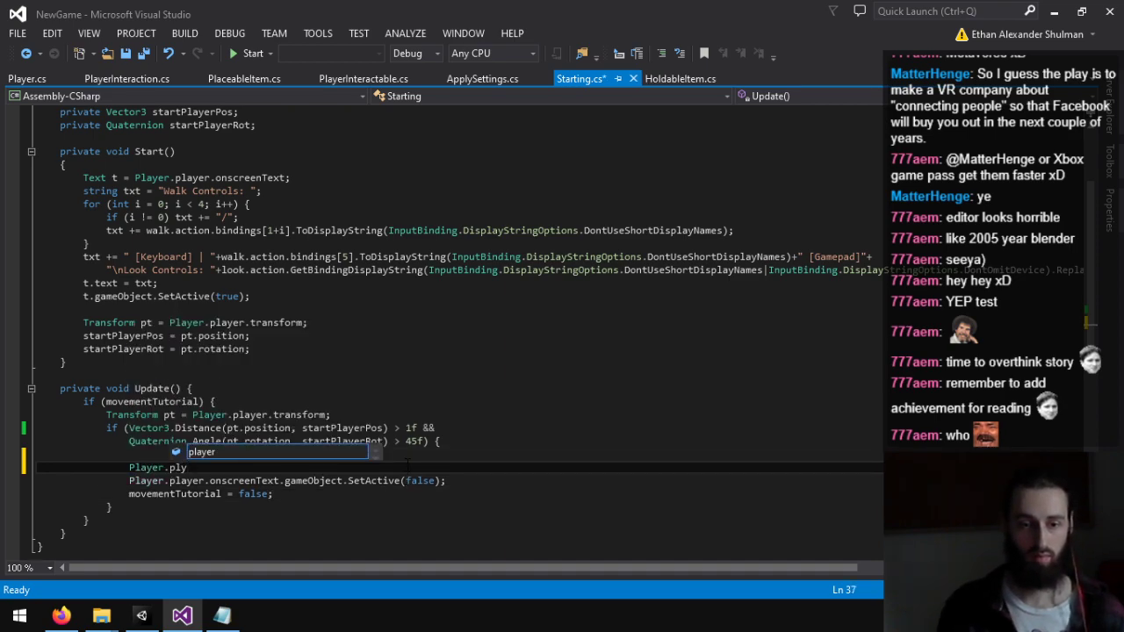
pyautogui.write('ns')
pyautogui.press('Tab')
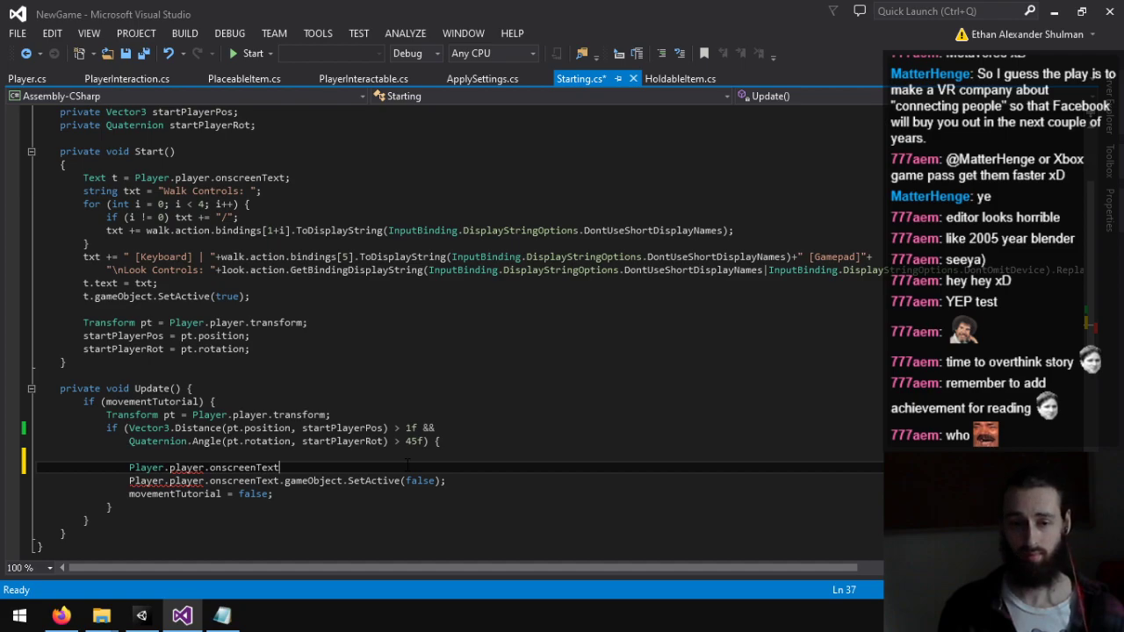
pyautogui.write('.text = "Pick up the supply list on the tab')
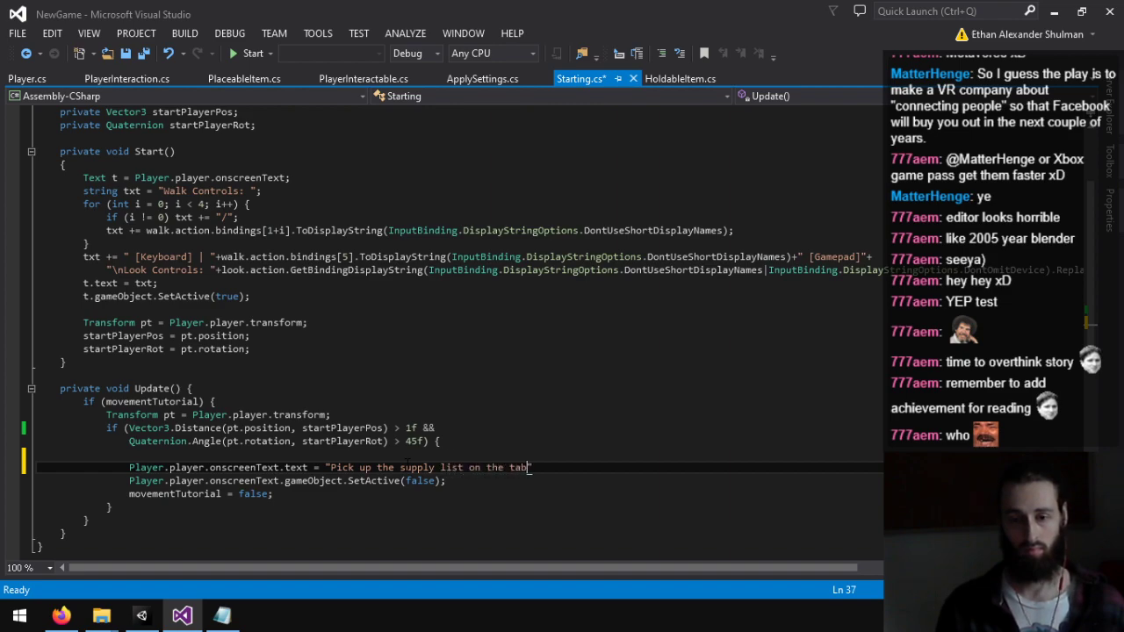
pyautogui.write('";')
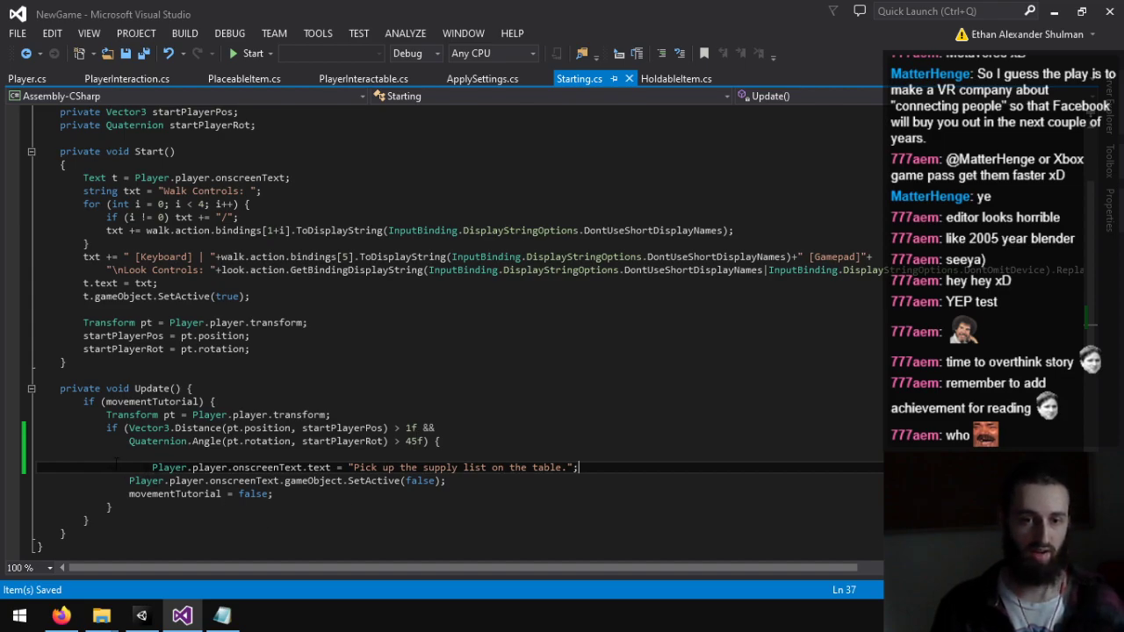
pyautogui.hotkey('shift', 'Tab')
pyautogui.hotkey('ctrl', 's')
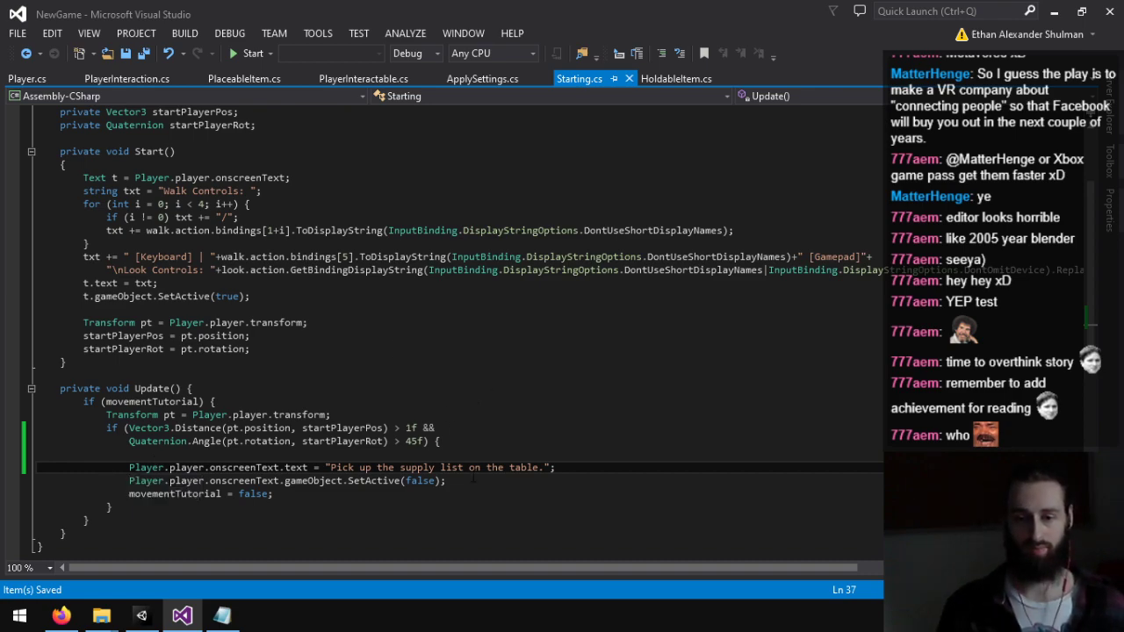
# Step: Delete the line that deactivates the onscreenText game object below the new supply list message
pyautogui.moveTo(539, 467); pyautogui.dragTo(400, 467)
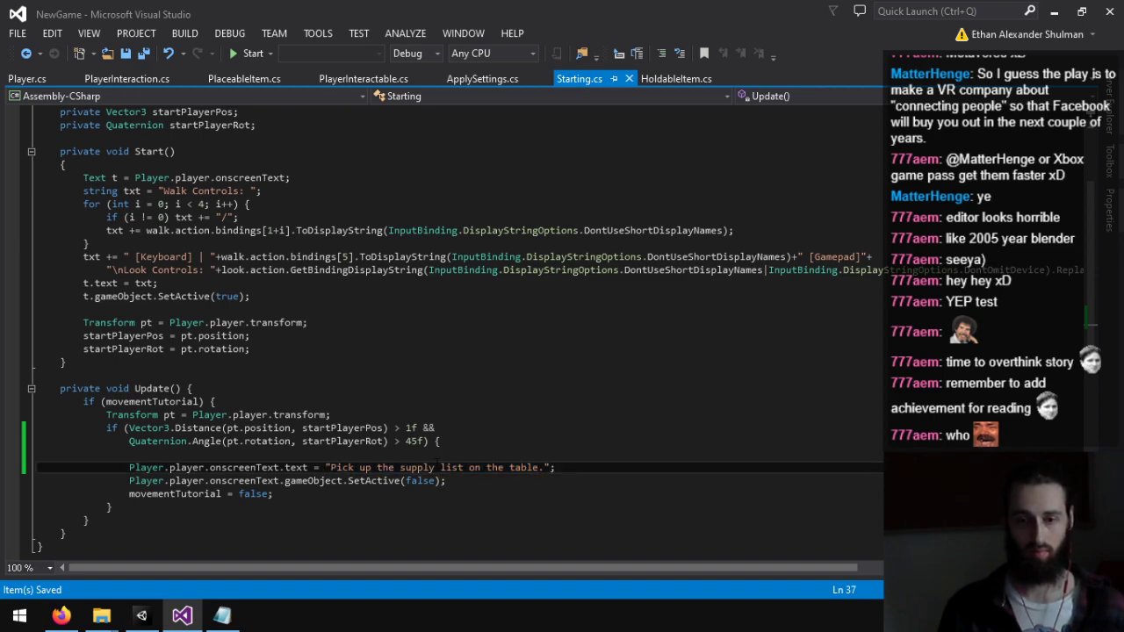
pyautogui.doubleClick(404, 469)
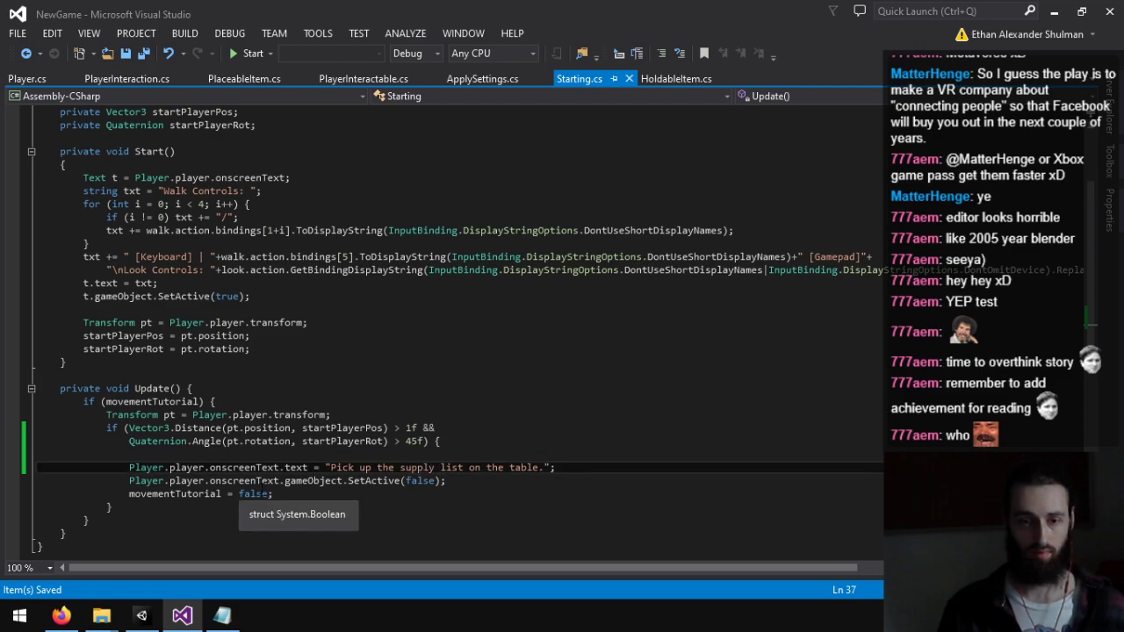
pyautogui.tripleClick(267, 481)
pyautogui.press('Delete')
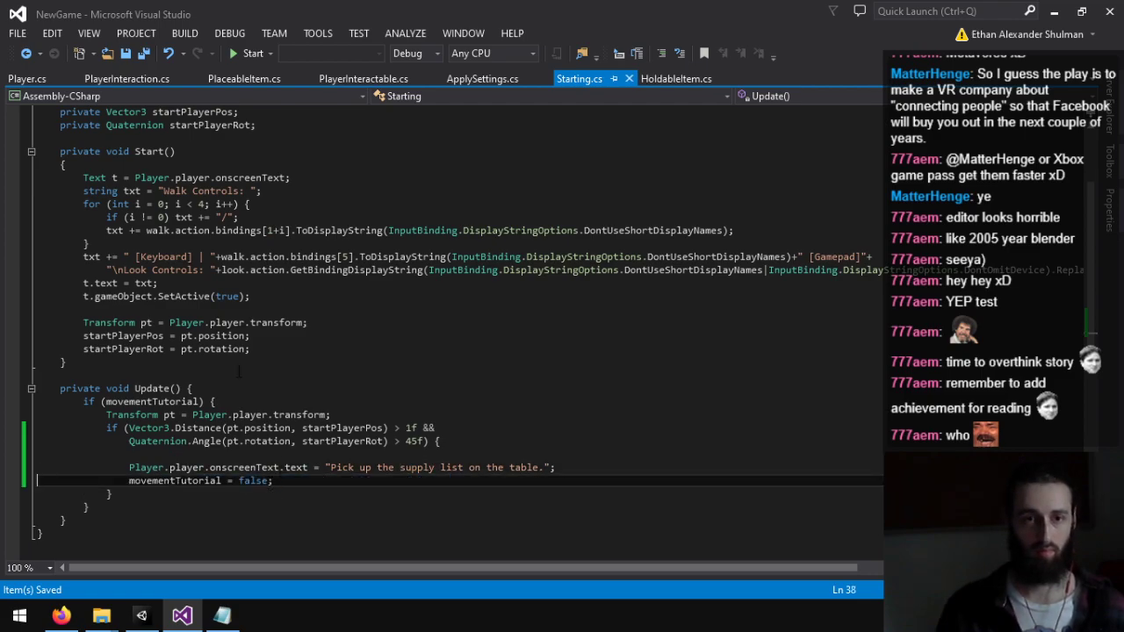
pyautogui.scroll(3, 238, 372)
pyautogui.click(301, 190)
pyautogui.press('Return')
pyautogui.write('pub')
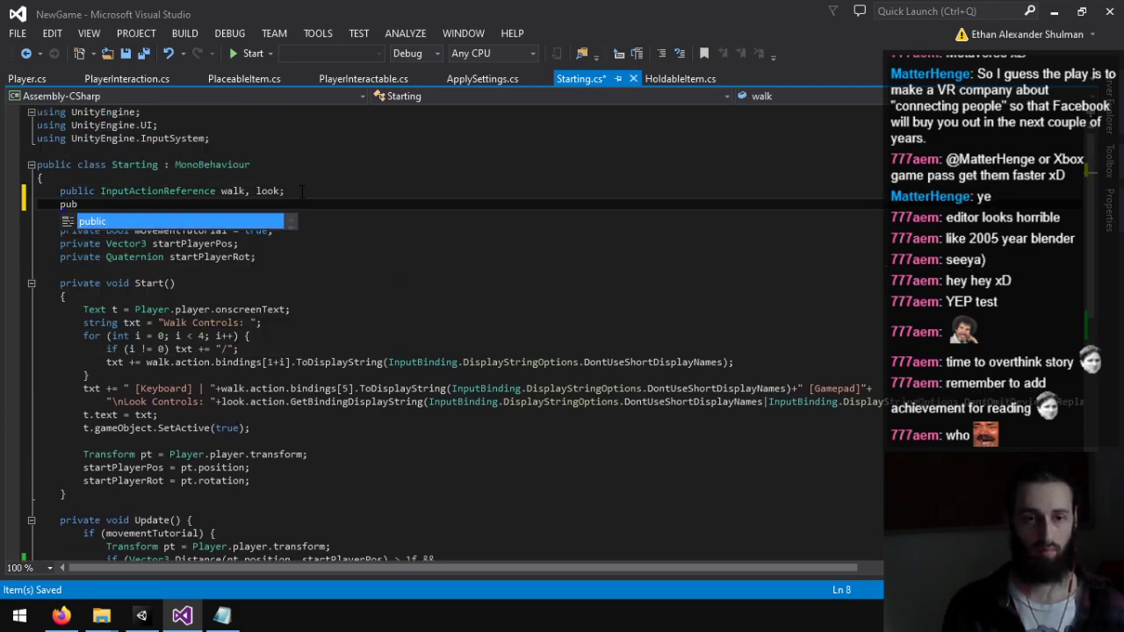
pyautogui.write('lic Doo')
pyautogui.press('BackSpace')
pyautogui.press('BackSpace')
pyautogui.press('BackSpace')
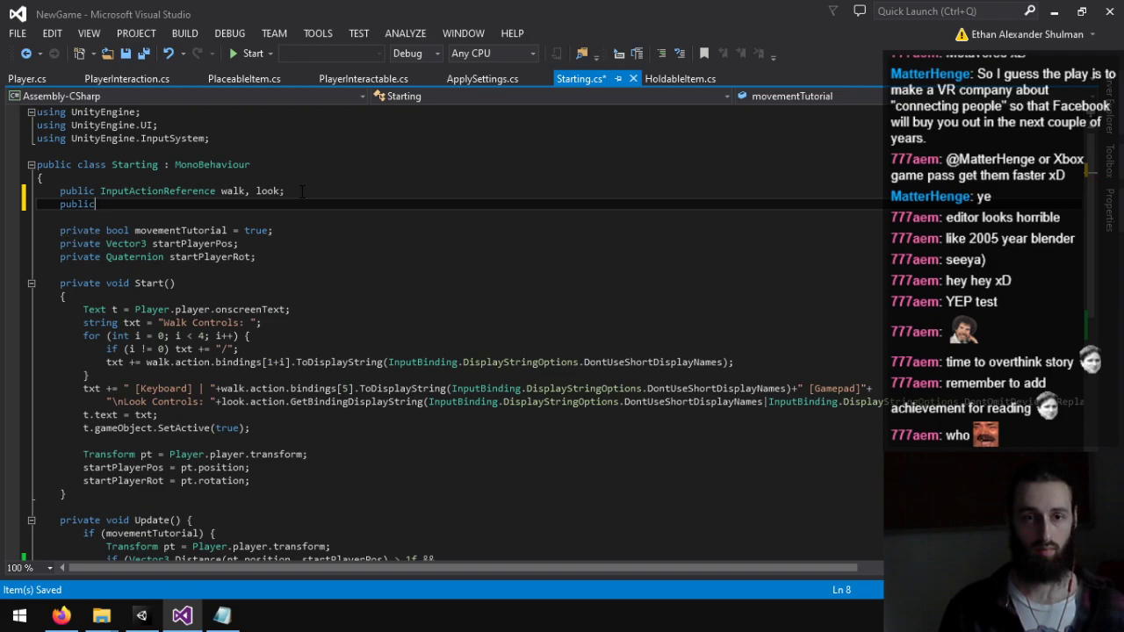
pyautogui.press('BackSpace')
pyautogui.press('BackSpace')
pyautogui.press('BackSpace')
pyautogui.press('BackSpace')
pyautogui.press('BackSpace')
pyautogui.press('BackSpace')
pyautogui.press('BackSpace')
pyautogui.press('BackSpace')
pyautogui.press('BackSpace')
pyautogui.hotkey('ctrl', 's')
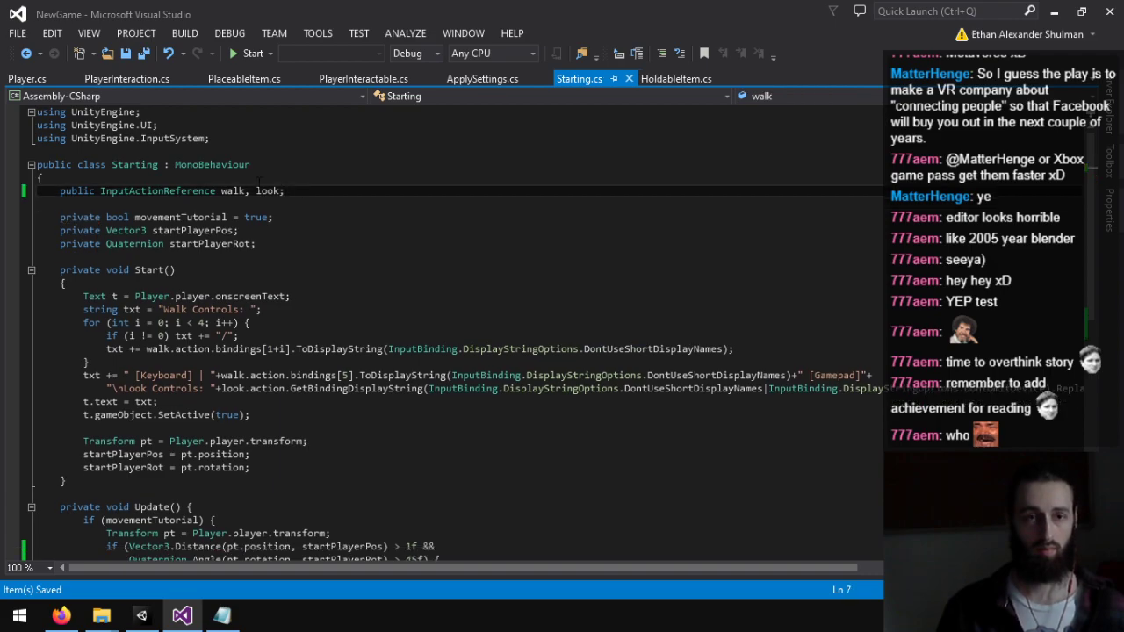
# Step: Close PlayerInteraction.cs, PlaceableItem.cs, PlayerInteractable.cs and ApplySettings.cs, and look through the animation code in Player.cs
pyautogui.click(21, 80)
pyautogui.scroll(-5, 281, 361)
pyautogui.scroll(7, 281, 360)
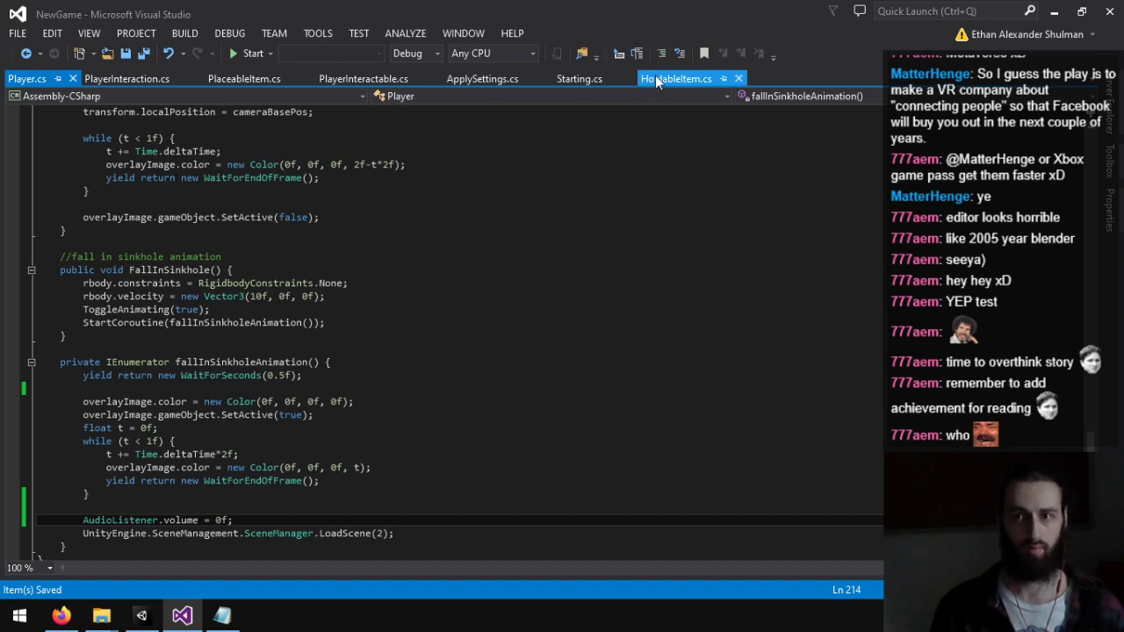
pyautogui.click(101, 80)
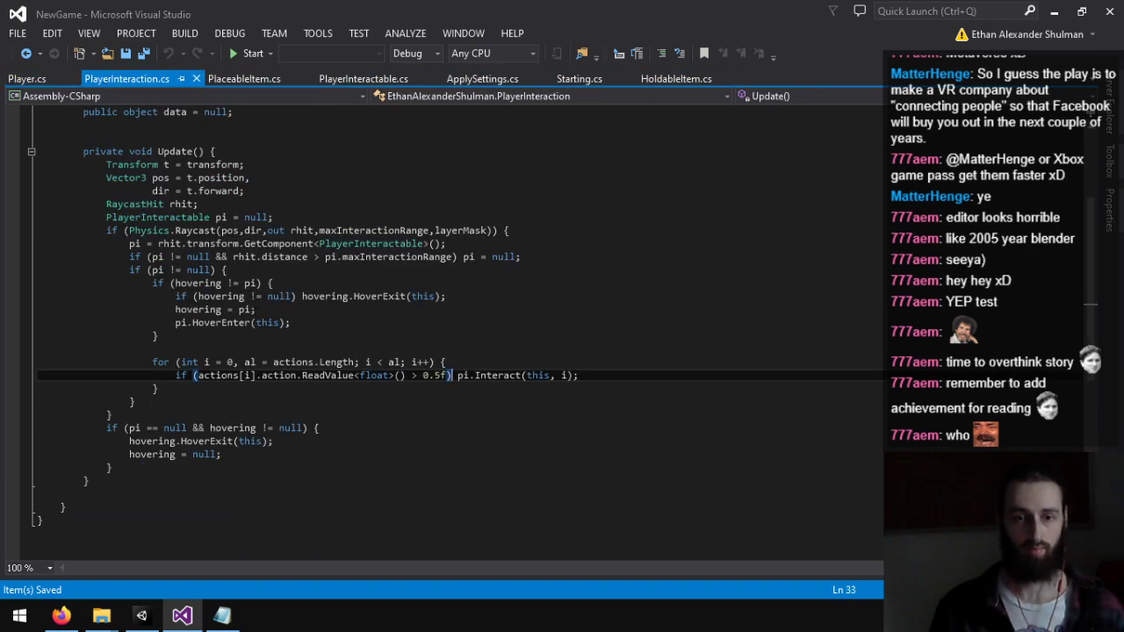
pyautogui.click(196, 78)
pyautogui.click(183, 79)
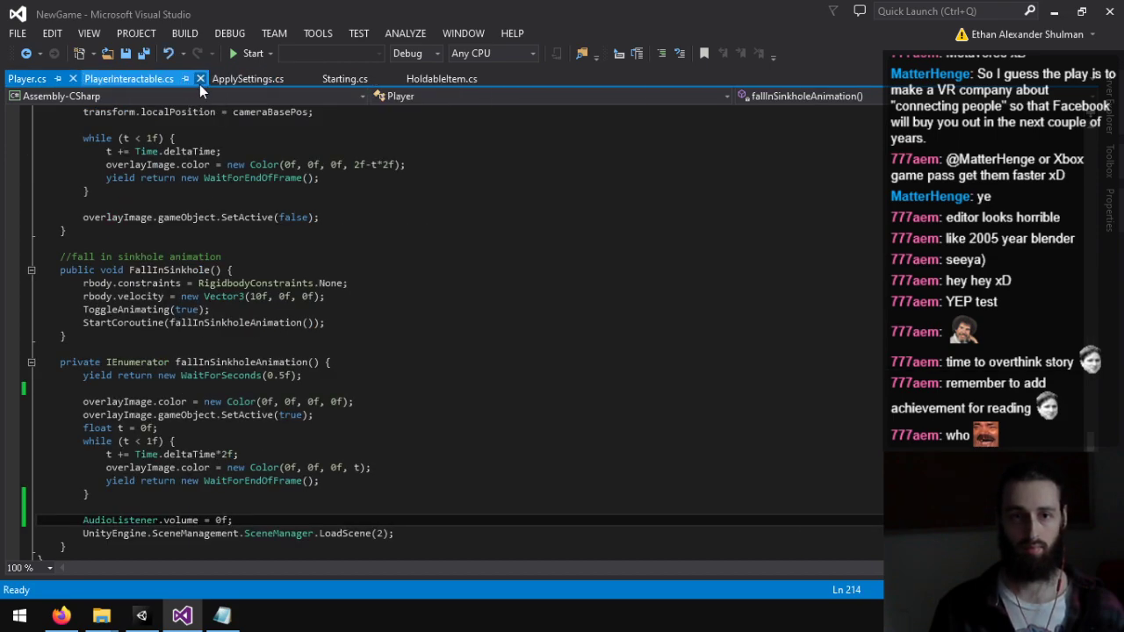
pyautogui.click(201, 78)
pyautogui.click(182, 78)
pyautogui.scroll(8, 351, 308)
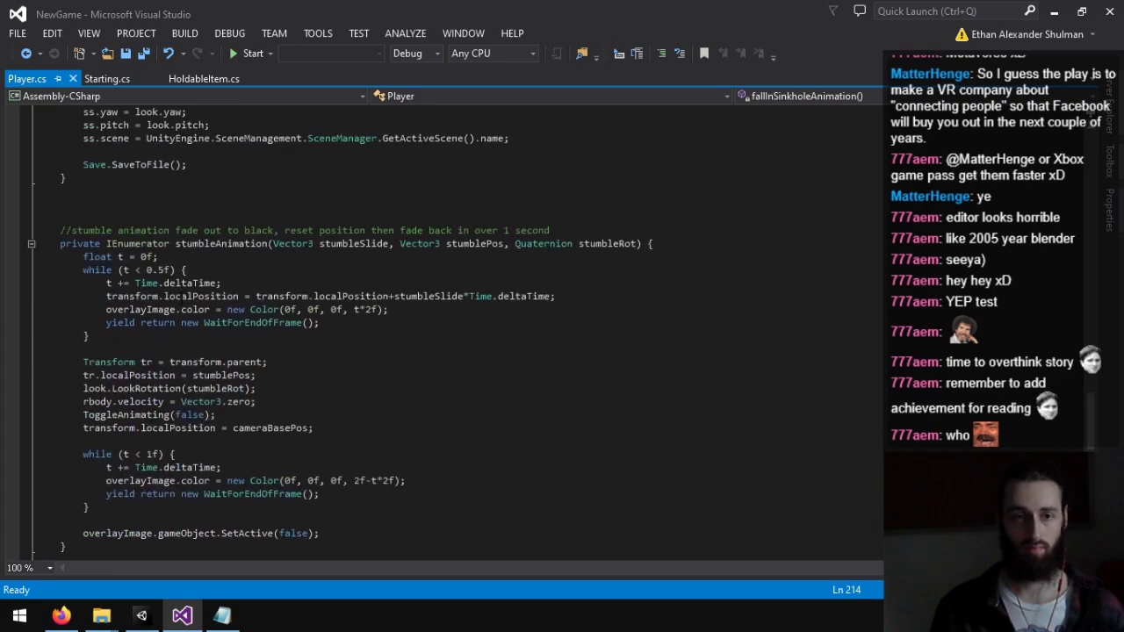
pyautogui.scroll(3, 352, 308)
# Step: In Starting.cs, declare a public Rigidbody field named doorBody below the walk and look action references
pyautogui.click(106, 79)
pyautogui.press('Return')
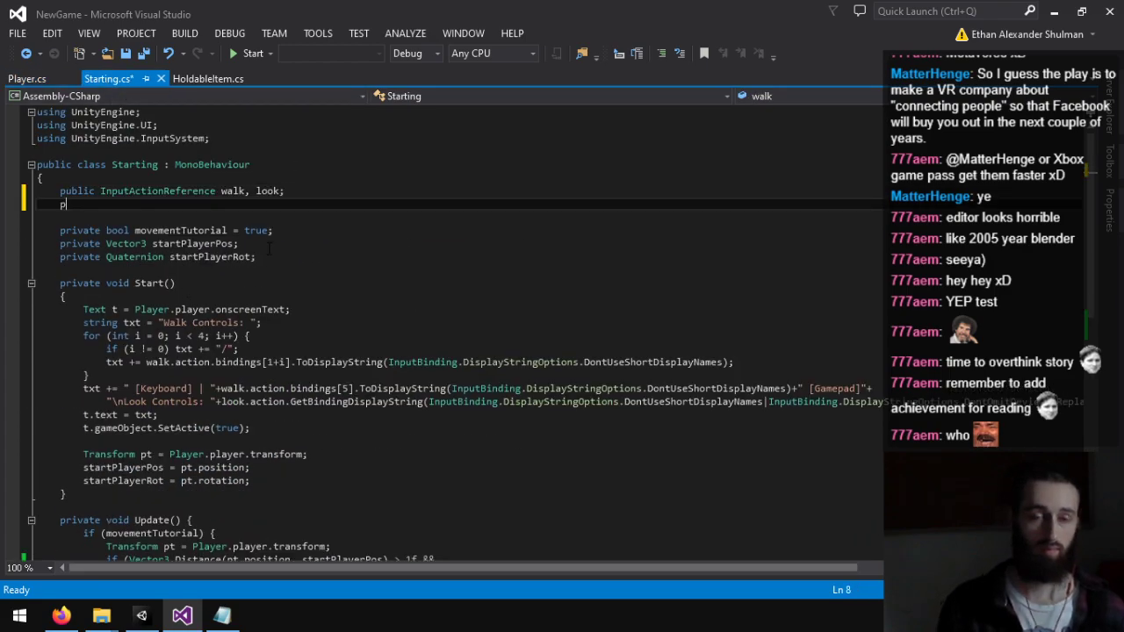
pyautogui.write('public Rigidbody doorBody;')
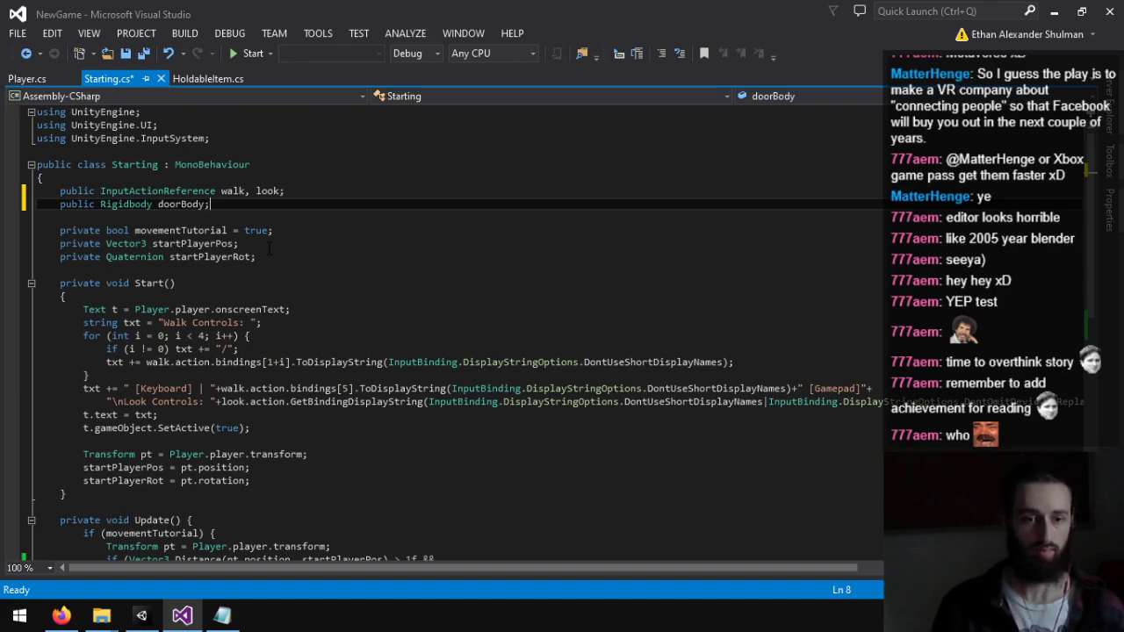
# Step: Add an else branch to the movementTutorial check in Update, containing an empty if (doorBody.isKinematic) block
pyautogui.scroll(-5, 268, 249)
pyautogui.click(123, 441)
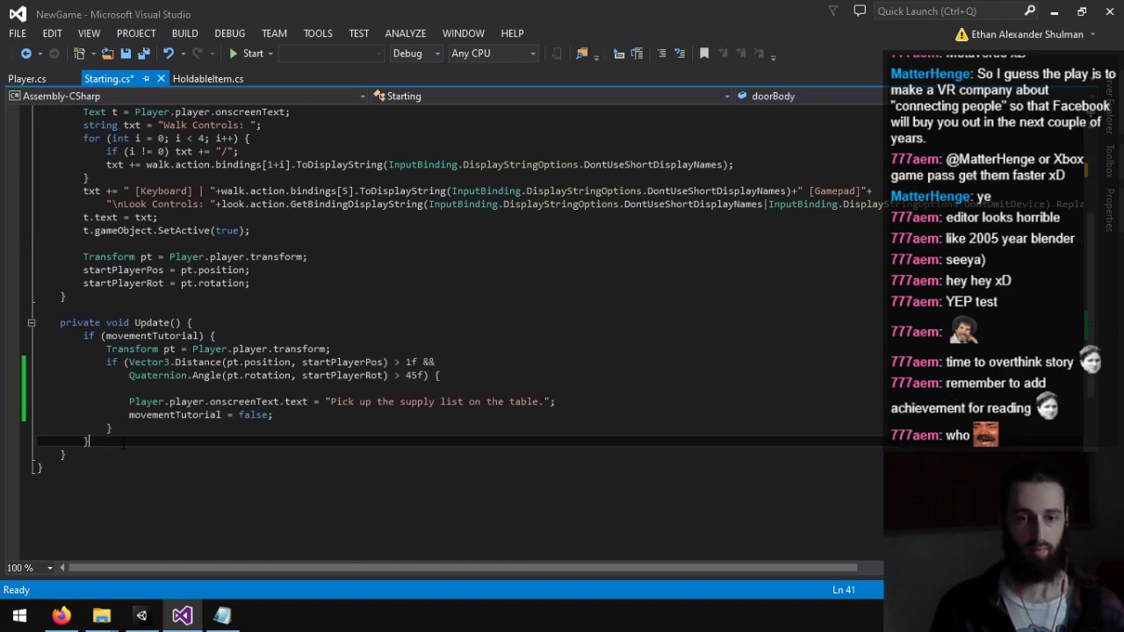
pyautogui.write('else {')
pyautogui.press('Return')
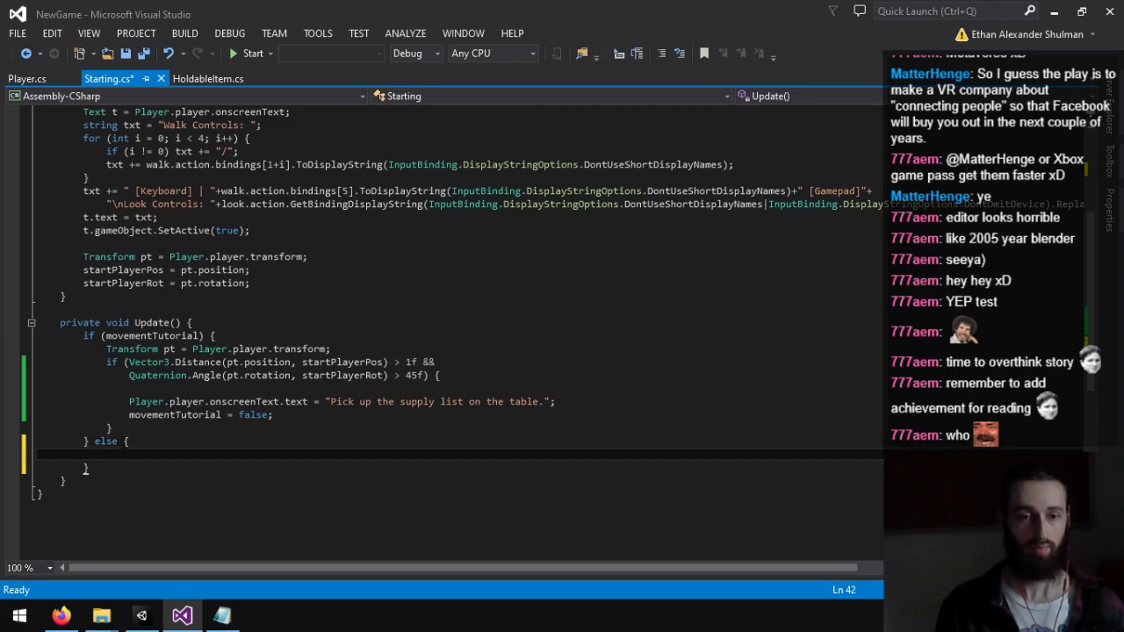
pyautogui.write('if (')
pyautogui.scroll(5, 85, 469)
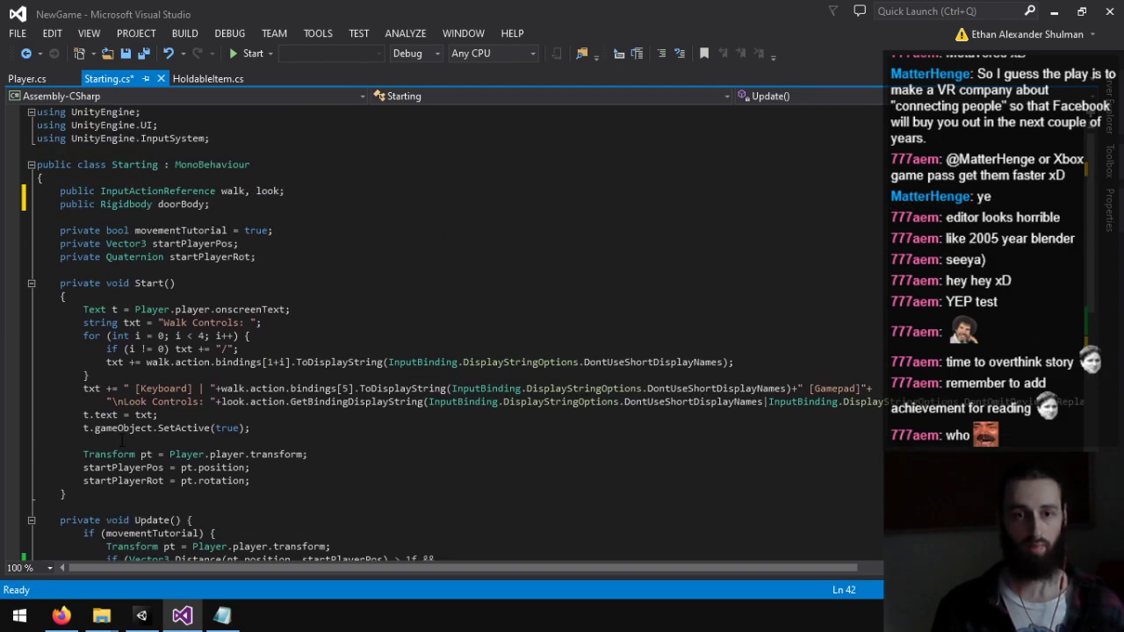
pyautogui.write('(doorBody.isK')
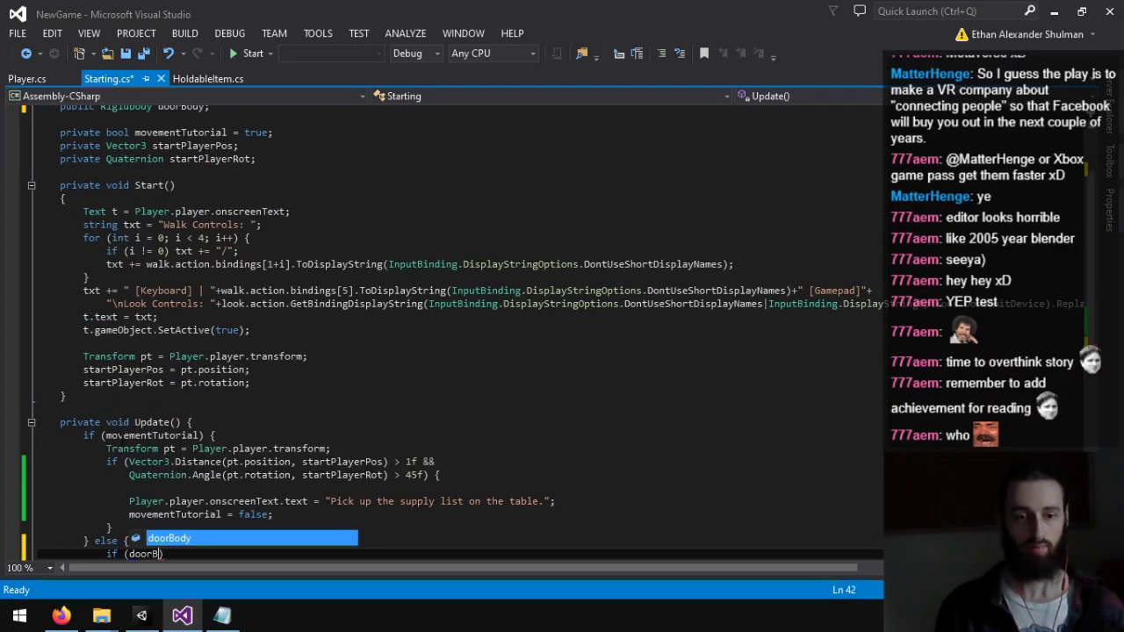
pyautogui.write('inematic) {')
pyautogui.press('Return')
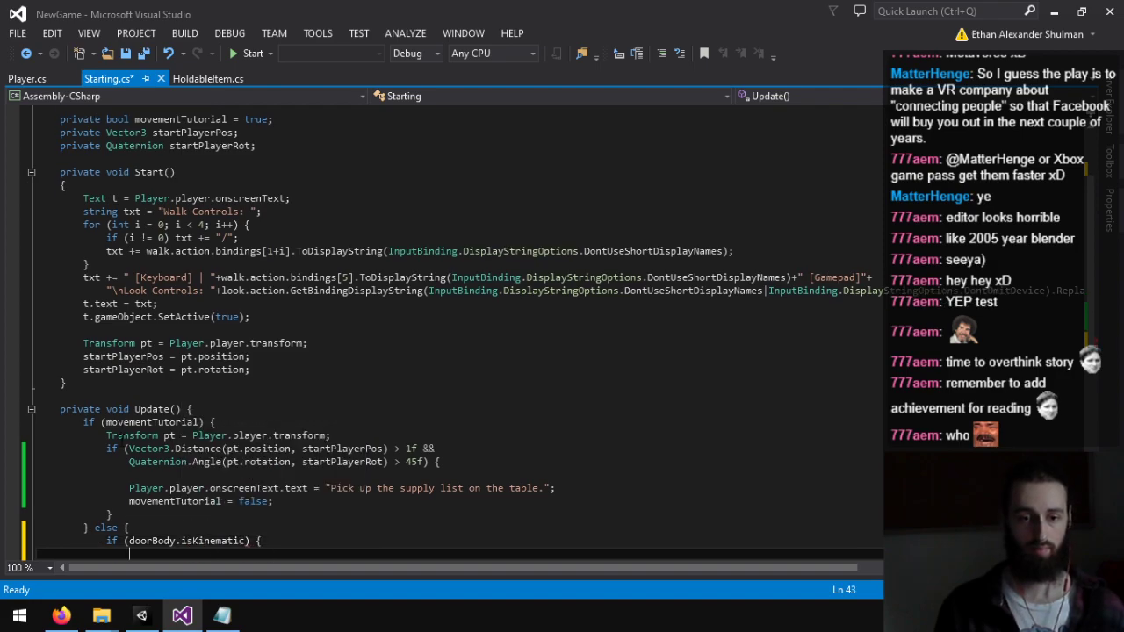
pyautogui.scroll(-1, 452, 334)
pyautogui.scroll(-1, 186, 449)
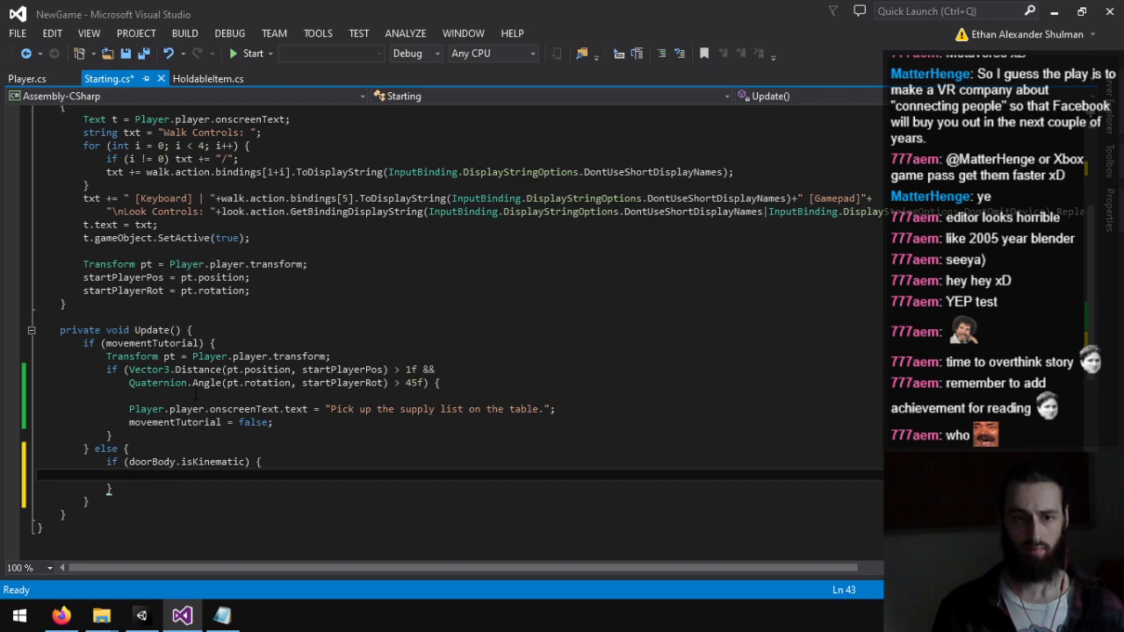
# Step: Add a grabList flag initialised to true to the private bool declaration next to movementTutorial
pyautogui.scroll(7, 195, 395)
pyautogui.click(299, 230)
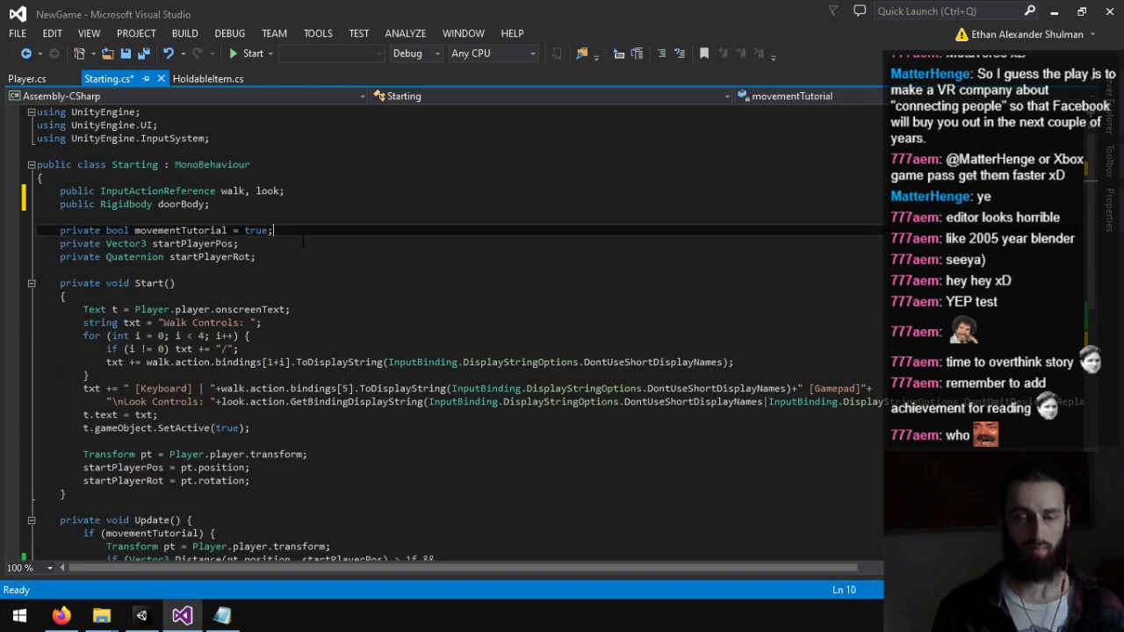
pyautogui.press('Left')
pyautogui.write(', grabList')
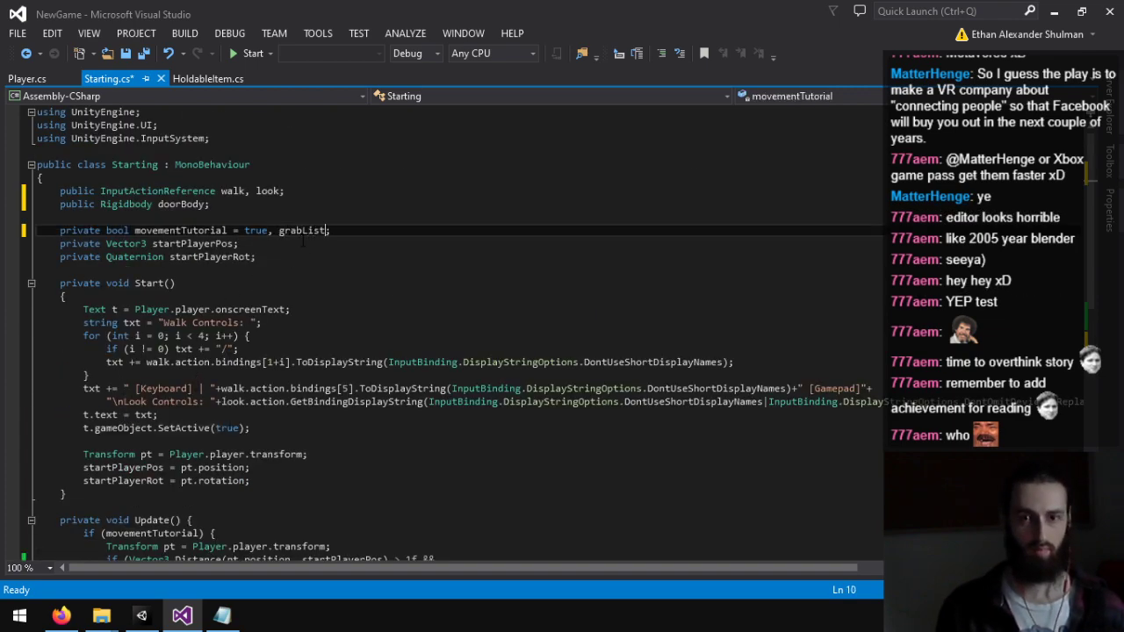
pyautogui.write(' = false')
pyautogui.hotkey('ctrl', 's')
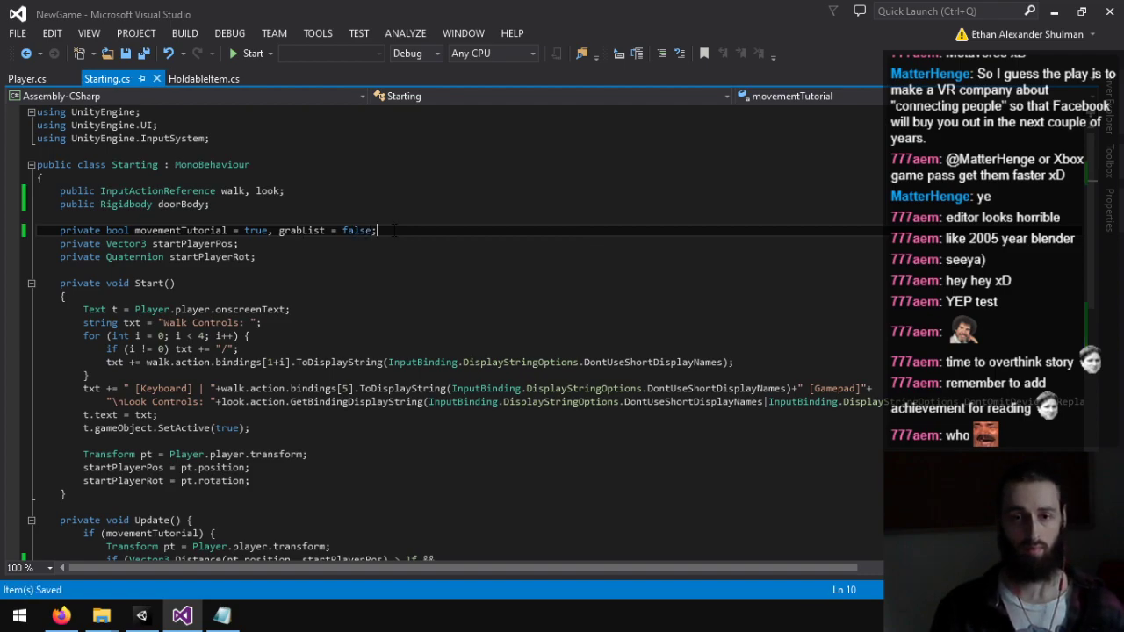
pyautogui.doubleClick(356, 230)
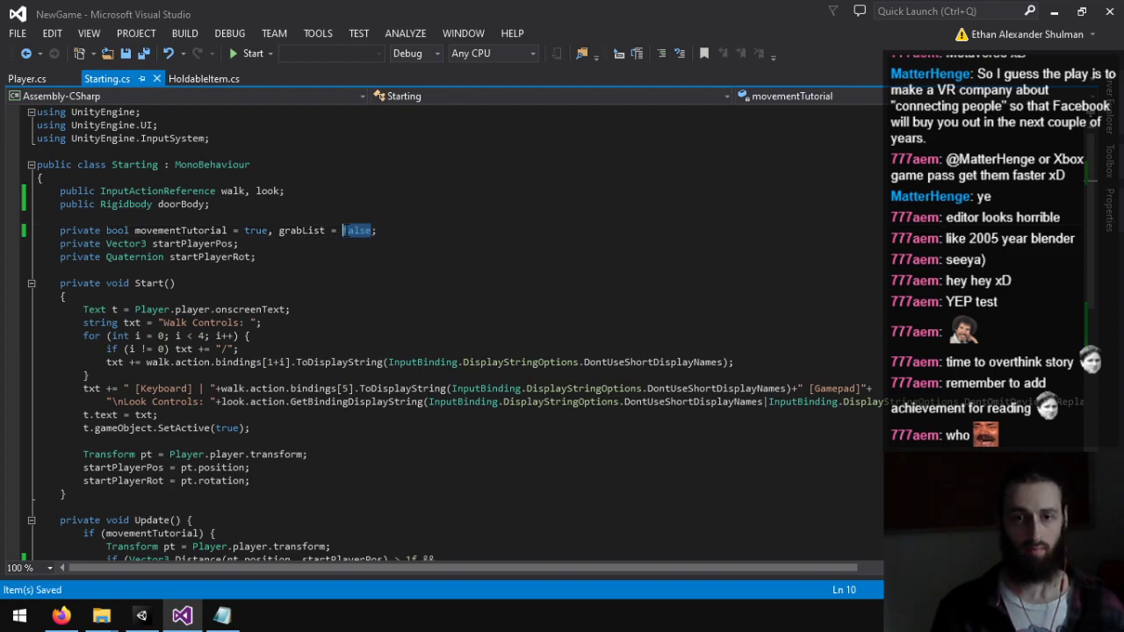
pyautogui.write('true')
# Step: Wrap the doorBody.isKinematic check in an if (grabList) block inside the else branch of Update
pyautogui.click(246, 309)
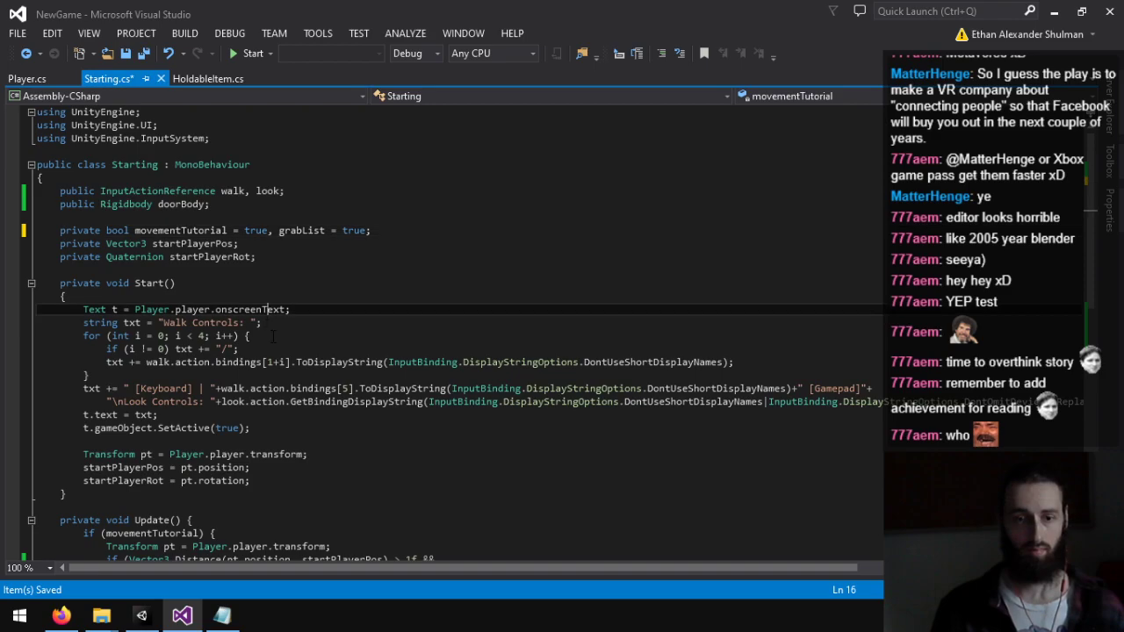
pyautogui.scroll(-6, 243, 392)
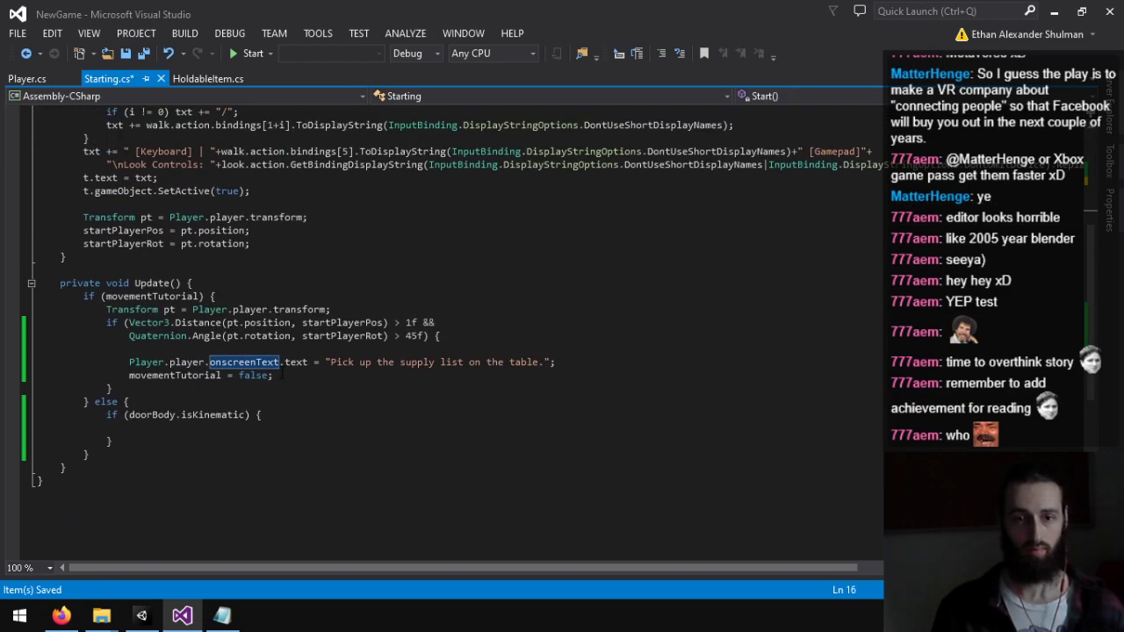
pyautogui.click(237, 429)
pyautogui.click(132, 403)
pyautogui.press('BackSpace')
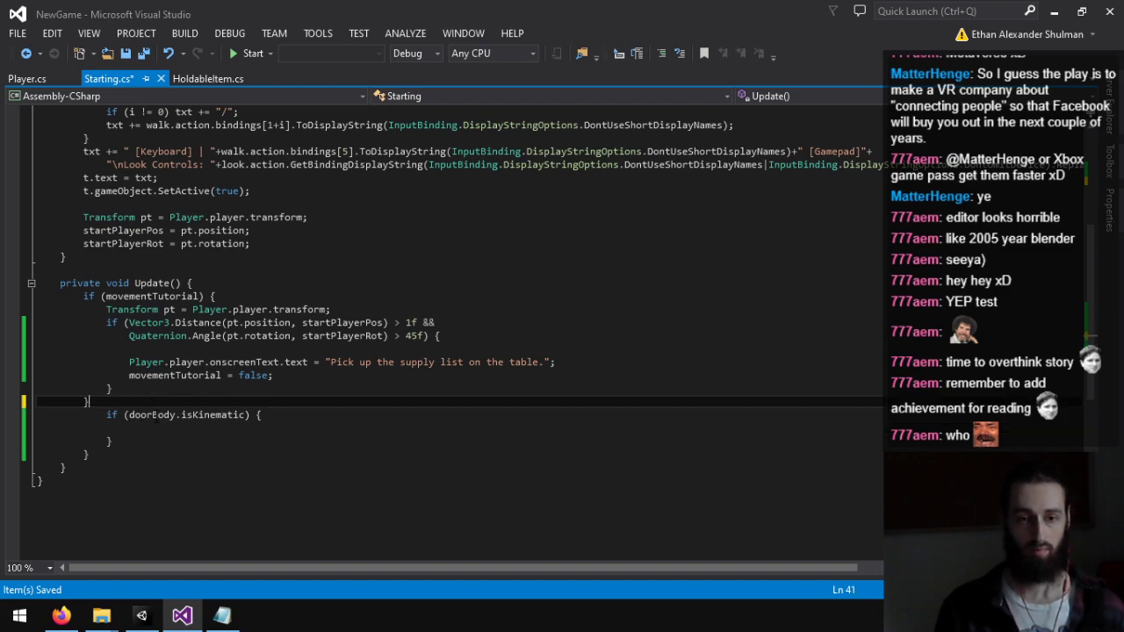
pyautogui.write('else {')
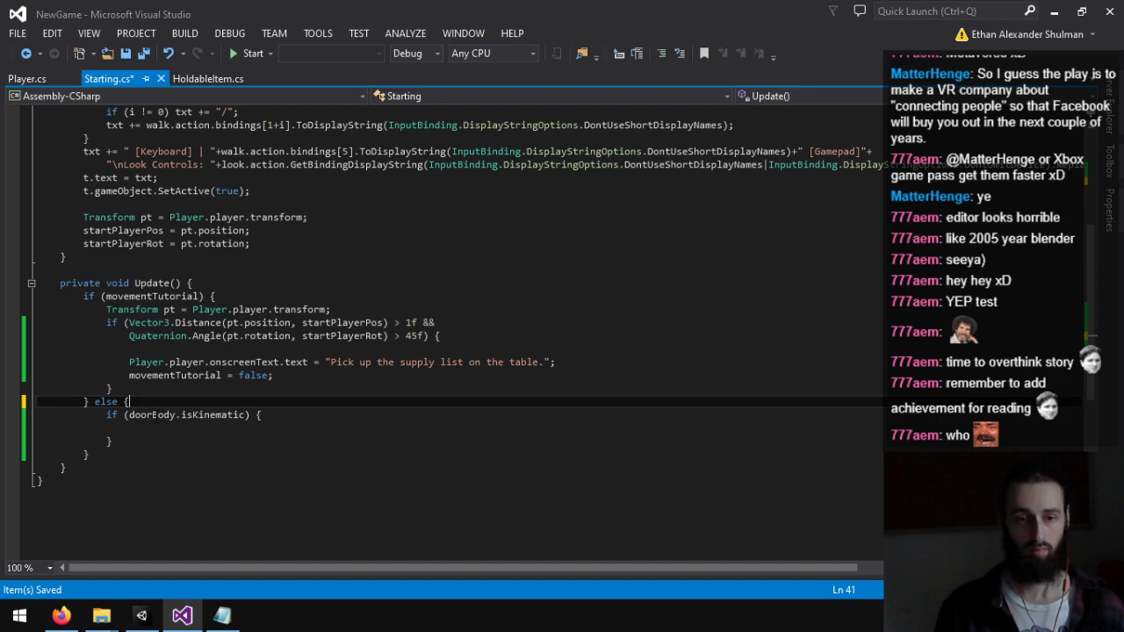
pyautogui.press('Return')
pyautogui.write('if (grabList) ')
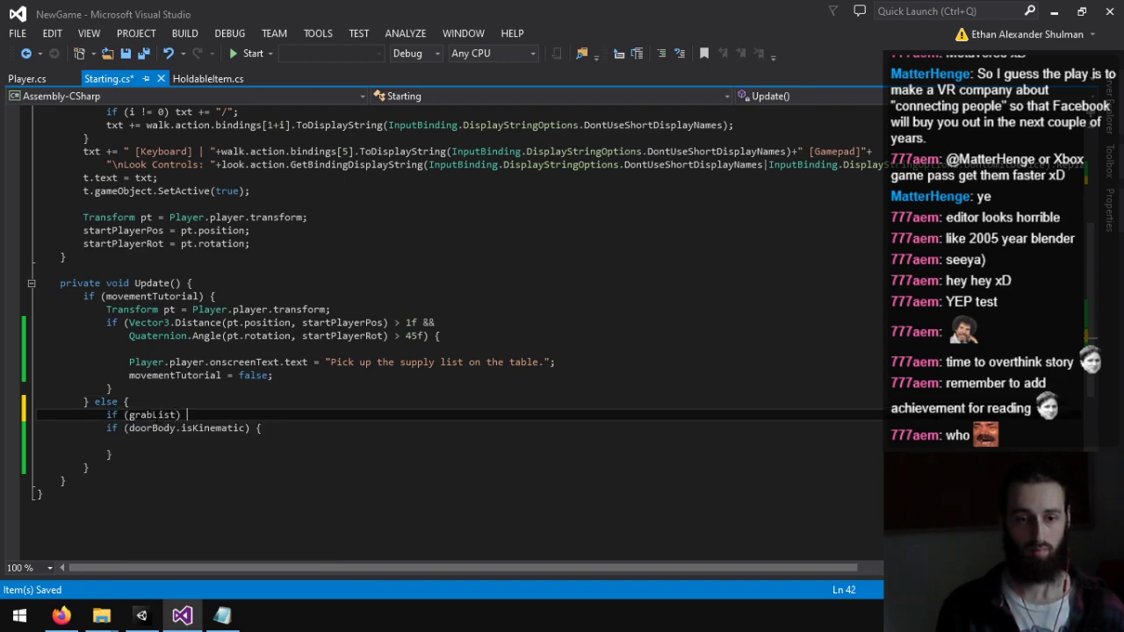
pyautogui.write('{')
pyautogui.press('Down')
pyautogui.press('Down')
pyautogui.press('Down')
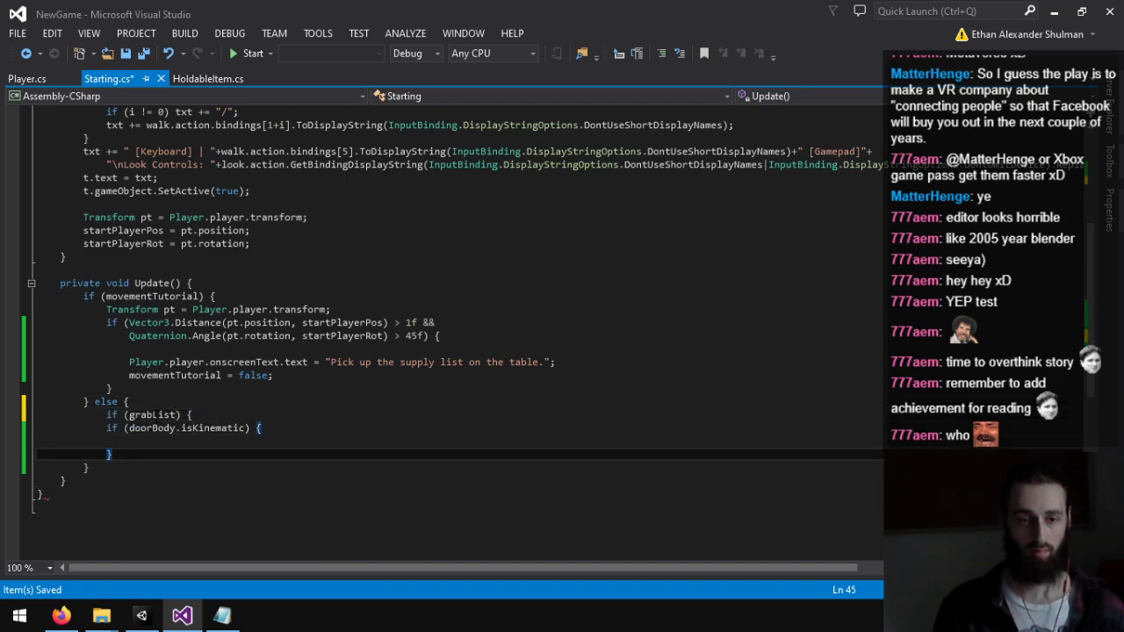
pyautogui.press('Return')
pyautogui.write('}')
# Step: Negate the inner condition so that it reads !doorBody.isKinematic
pyautogui.press('Up')
pyautogui.press('Up')
pyautogui.press('Up')
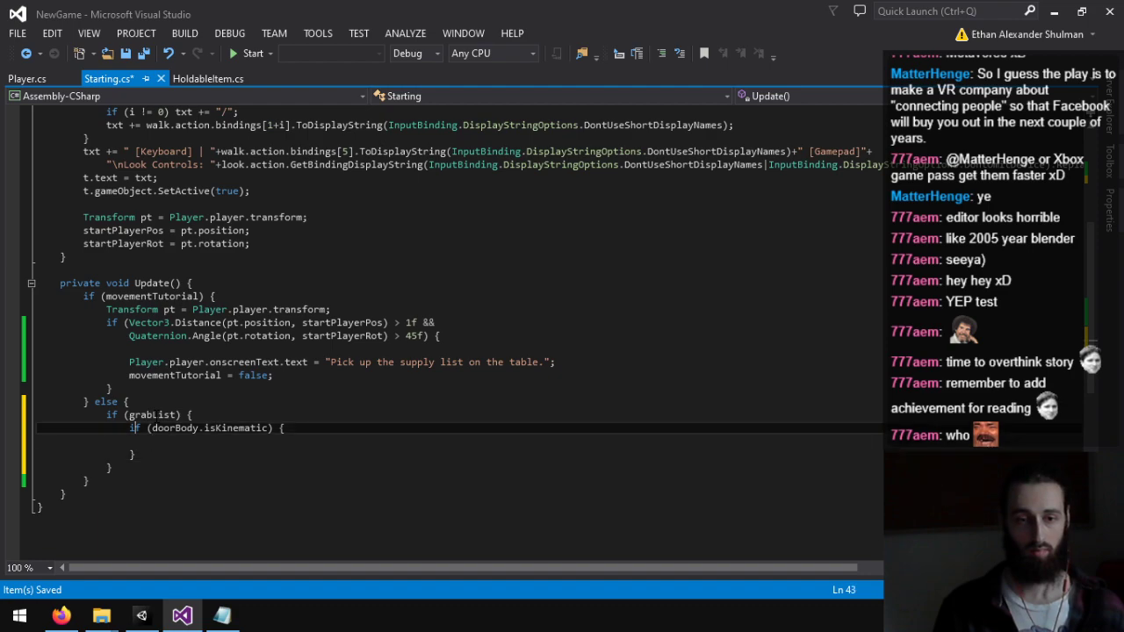
pyautogui.press('Right')
pyautogui.press('Right')
pyautogui.press('Right')
pyautogui.write('!')
# Step: Inside the !doorBody.isKinematic block, begin a statement assigning a string to Player.player.onscreenText.text
pyautogui.press('End')
pyautogui.press('Return')
pyautogui.write('d')
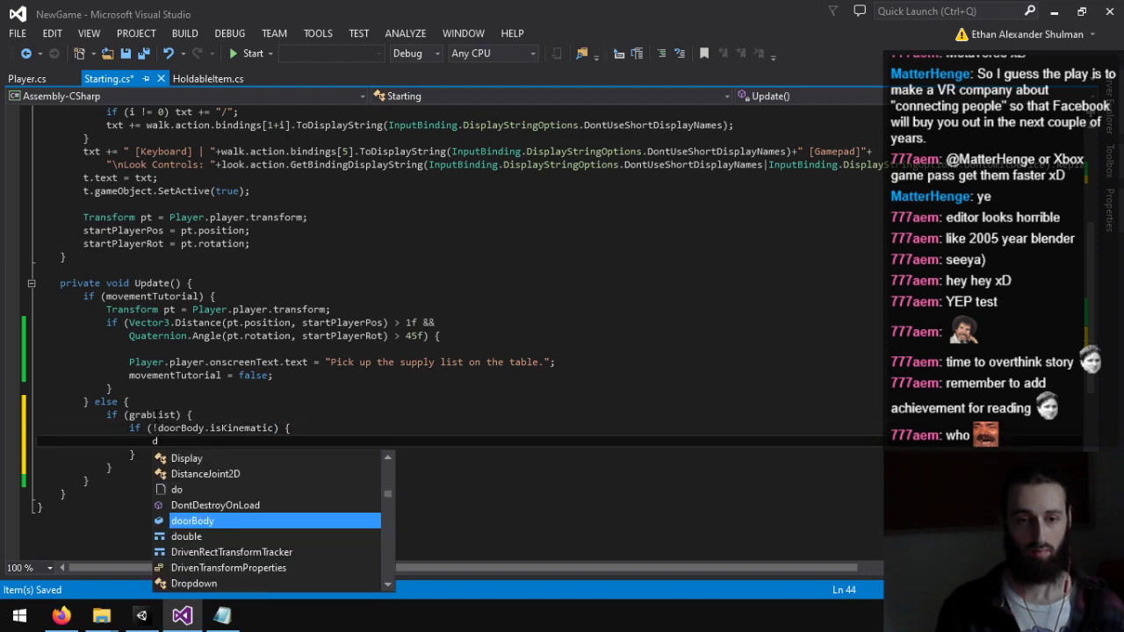
pyautogui.press('BackSpace')
pyautogui.write('Player.pla')
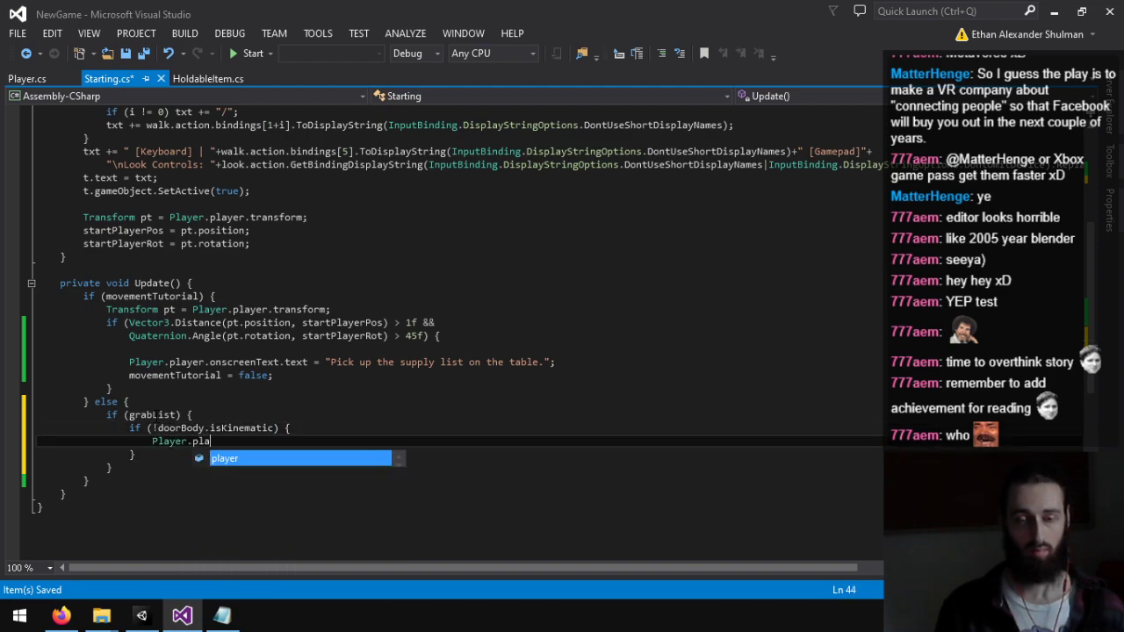
pyautogui.write('yer.onscreenText.set')
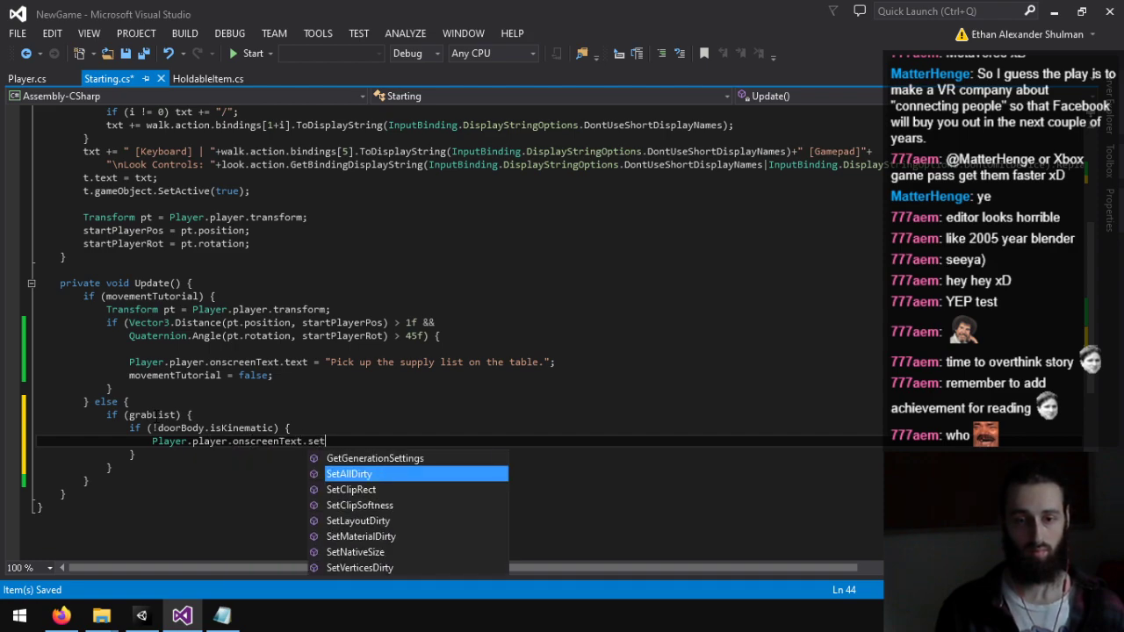
pyautogui.write('Ac')
pyautogui.press('Return')
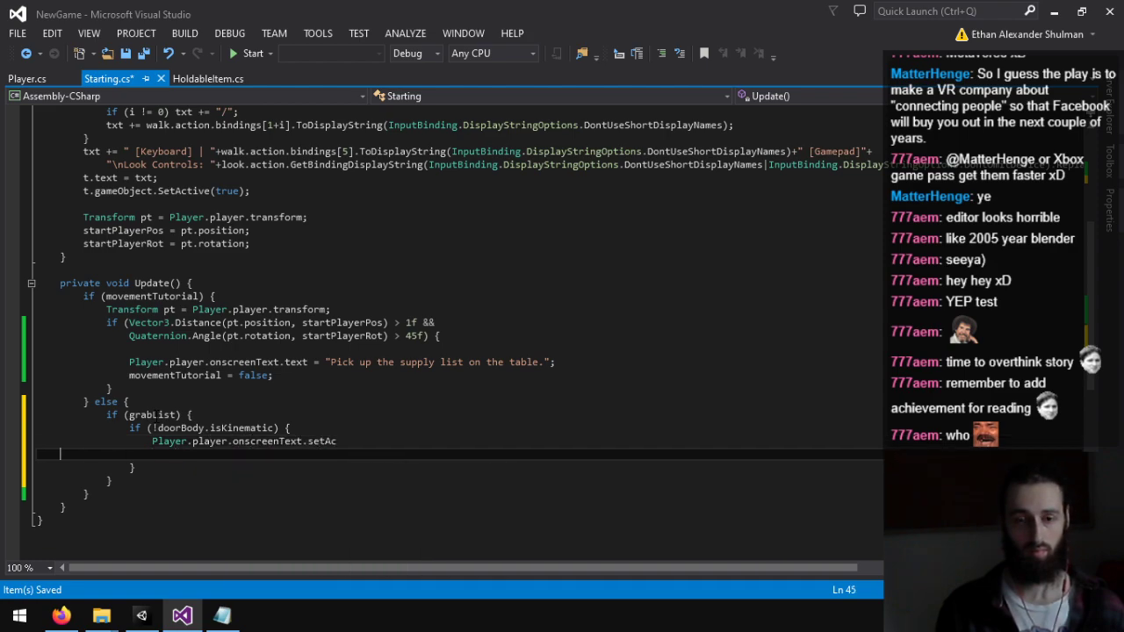
pyautogui.press('BackSpace')
pyautogui.press('BackSpace')
pyautogui.press('BackSpace')
pyautogui.press('BackSpace')
pyautogui.press('BackSpace')
pyautogui.press('BackSpace')
pyautogui.press('BackSpace')
pyautogui.press('BackSpace')
pyautogui.write('t.')
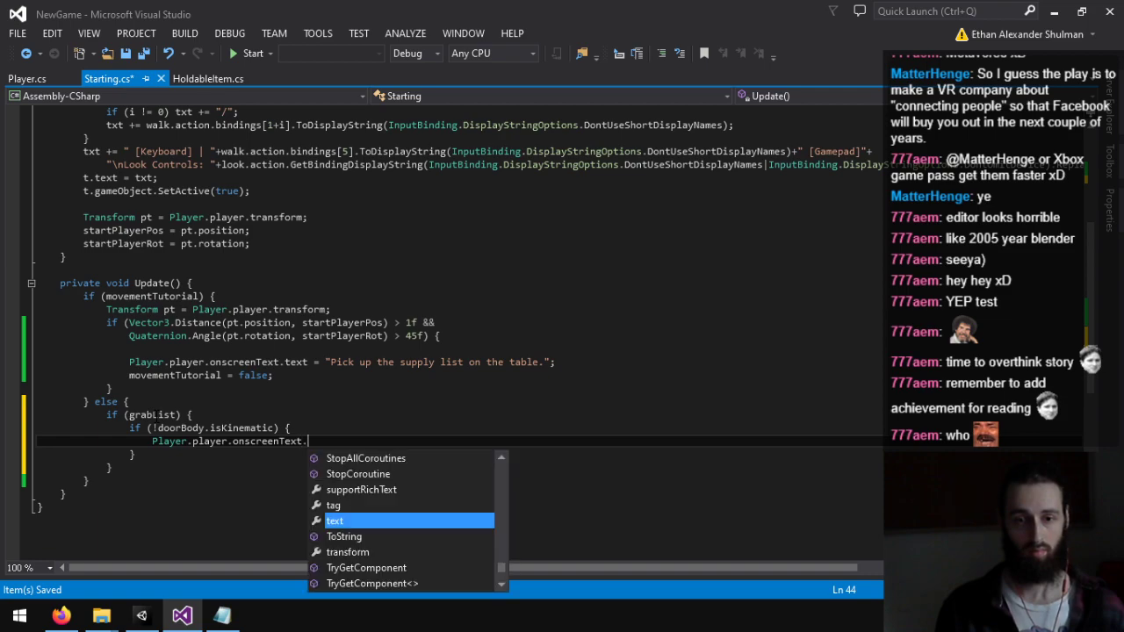
pyautogui.write('text = "')
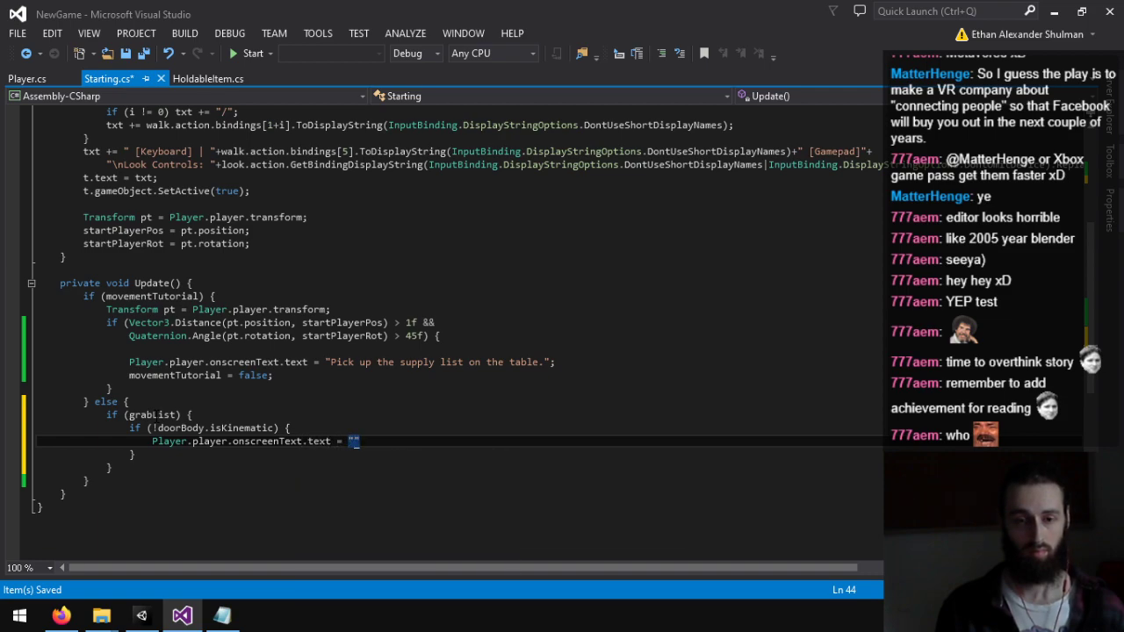
pyautogui.write('Follow the path out')
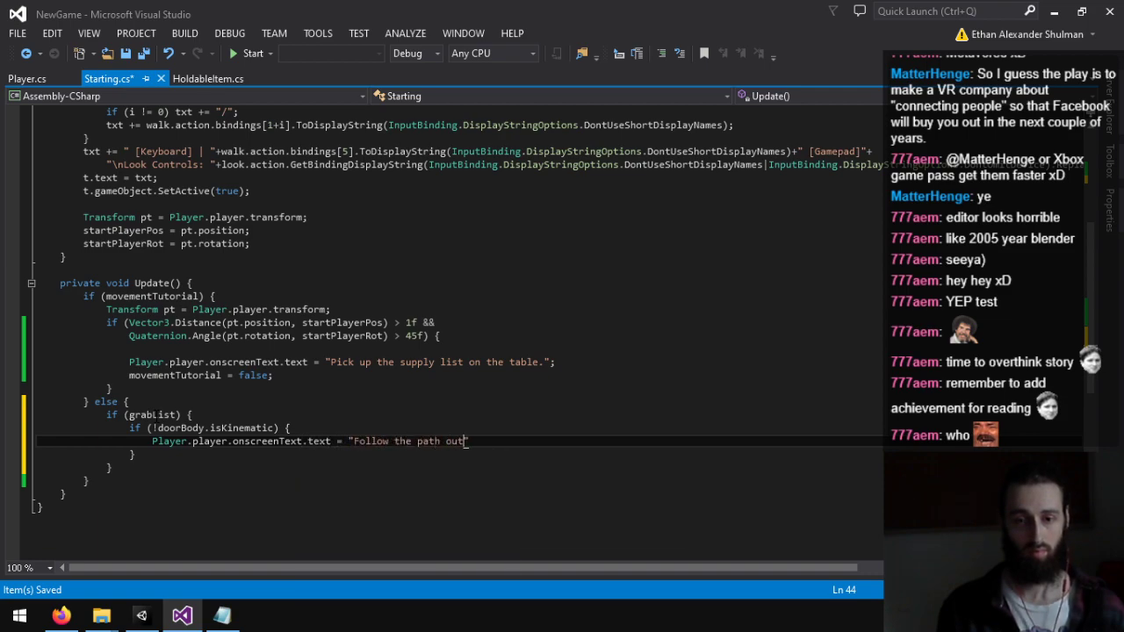
pyautogui.write('side the house')
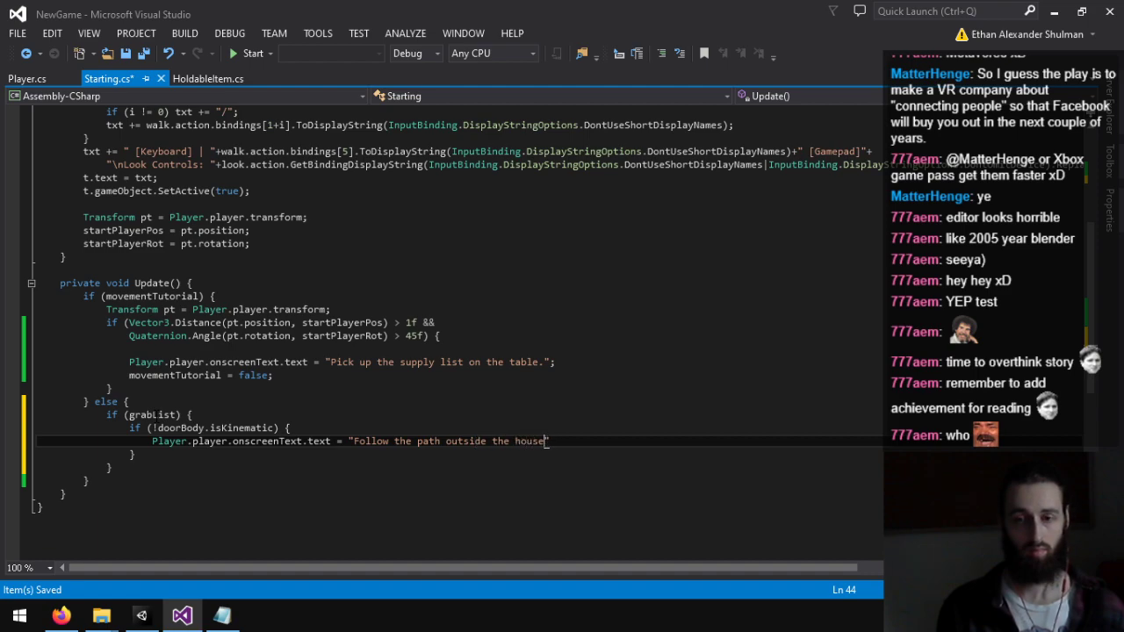
pyautogui.press('BackSpace')
pyautogui.press('BackSpace')
pyautogui.press('BackSpace')
pyautogui.press('BackSpace')
pyautogui.press('BackSpace')
pyautogui.press('BackSpace')
pyautogui.press('BackSpace')
pyautogui.press('BackSpace')
pyautogui.press('BackSpace')
pyautogui.press('BackSpace')
pyautogui.press('BackSpace')
pyautogui.press('BackSpace')
pyautogui.press('BackSpace')
pyautogui.press('BackSpace')
pyautogui.press('BackSpace')
pyautogui.press('BackSpace')
pyautogui.press('BackSpace')
pyautogui.press('BackSpace')
pyautogui.press('BackSpace')
pyautogui.press('BackSpace')
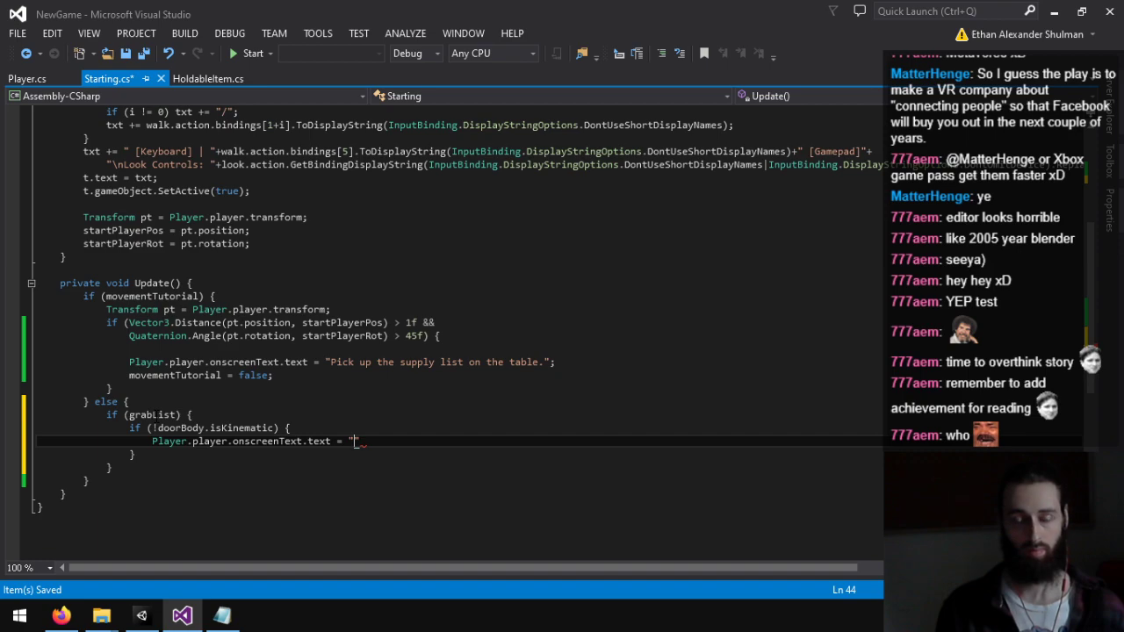
# Step: Complete the onscreen text assignment with "Follow the path outside to the village." and save Starting.cs
pyautogui.write('Follow the path to ')
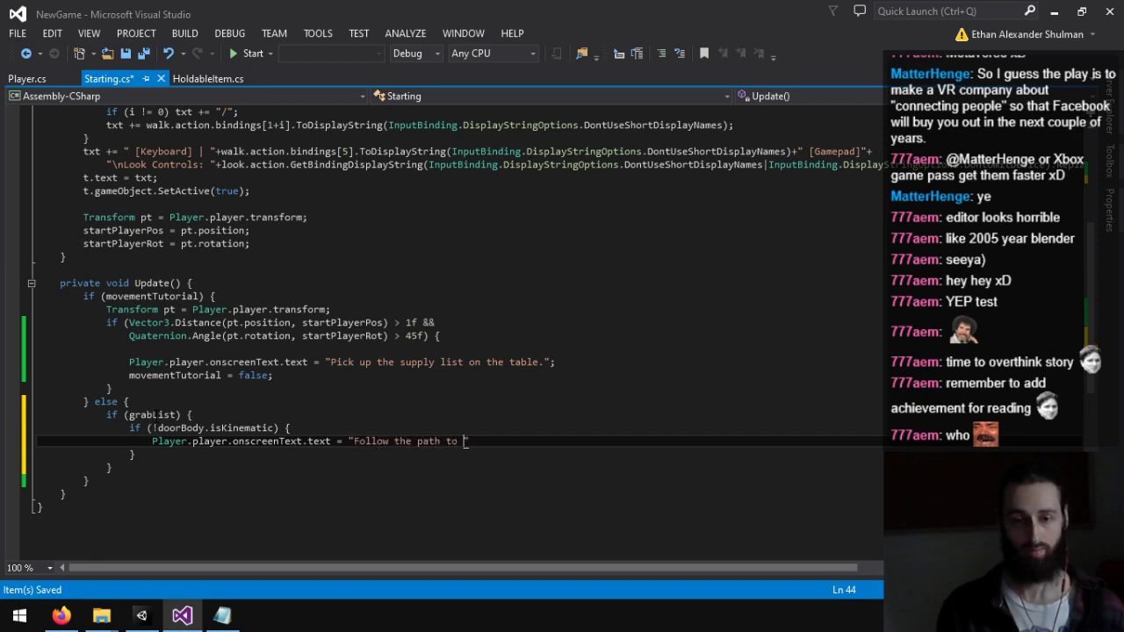
pyautogui.write('the f')
pyautogui.write('illage')
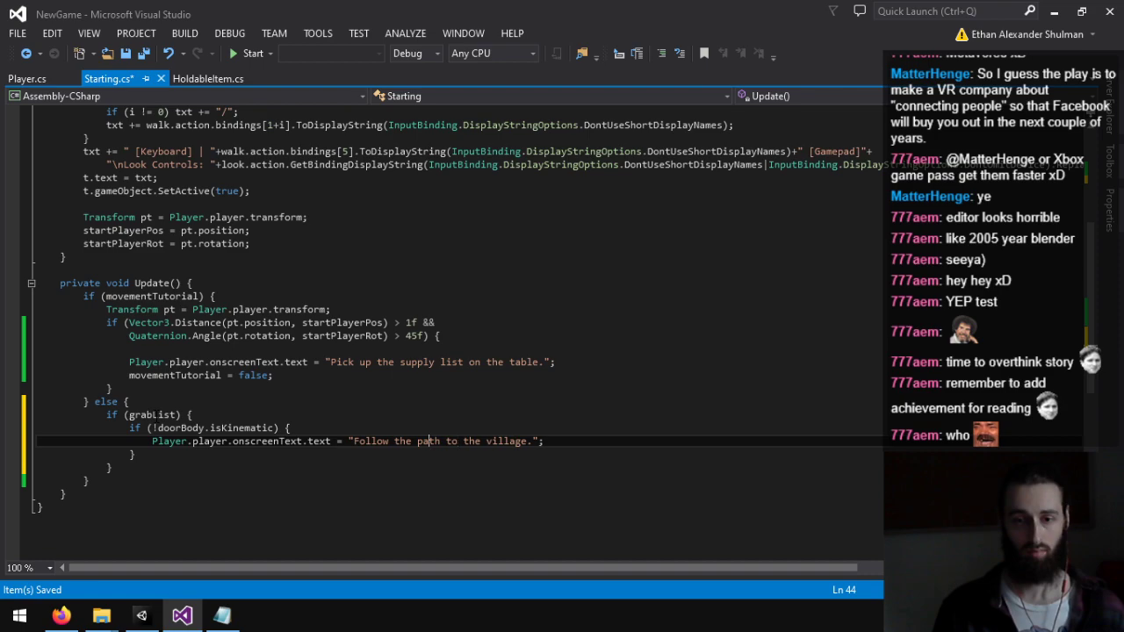
pyautogui.write('outside')
pyautogui.hotkey('ctrl', 's')
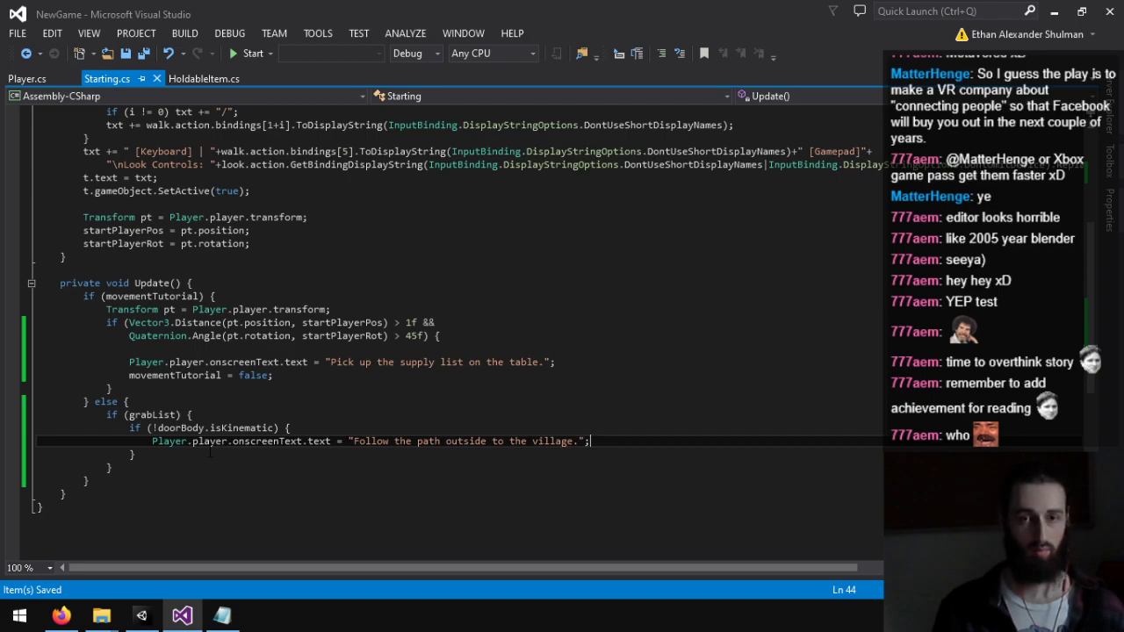
# Step: Look over the Start and Update code, and begin a grabList statement below the village message assignment
pyautogui.scroll(6, 203, 403)
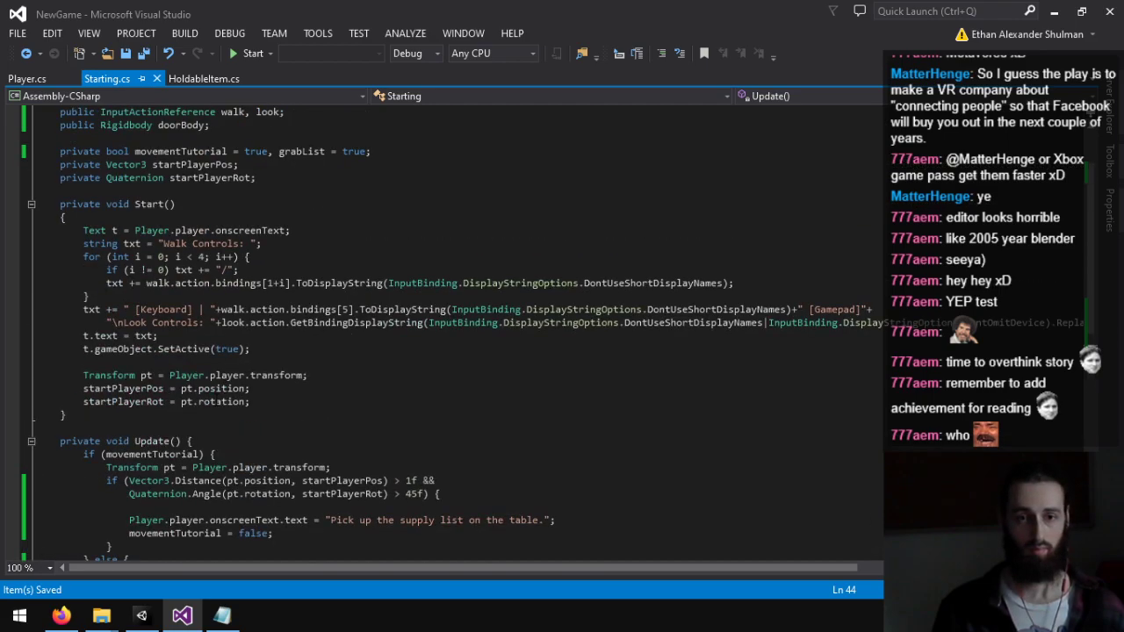
pyautogui.scroll(-2, 264, 310)
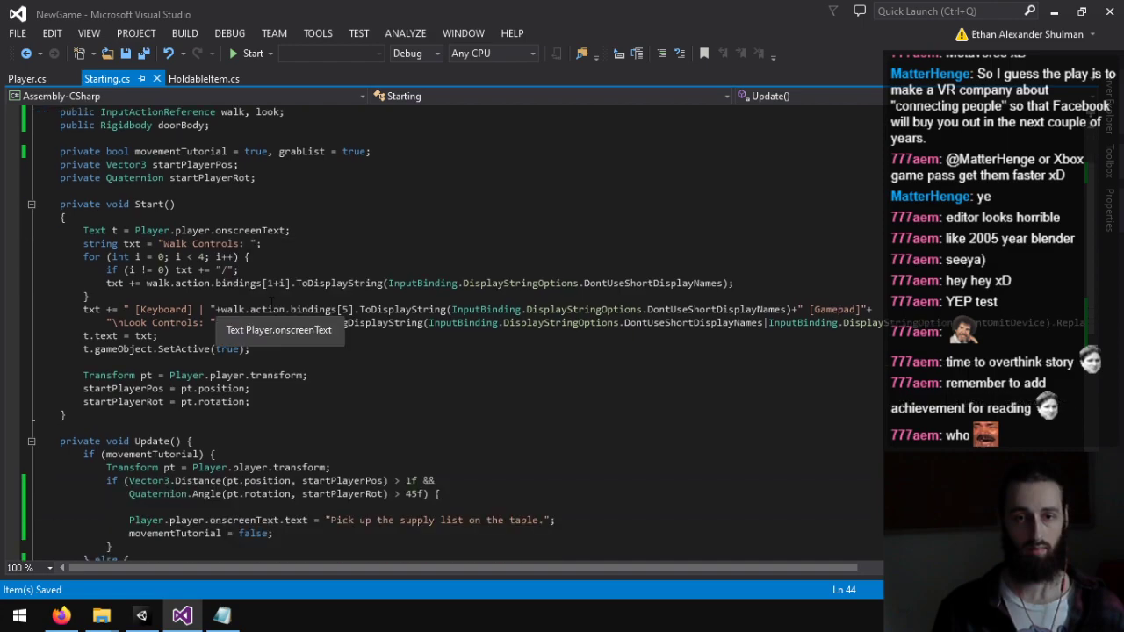
pyautogui.scroll(-2, 288, 430)
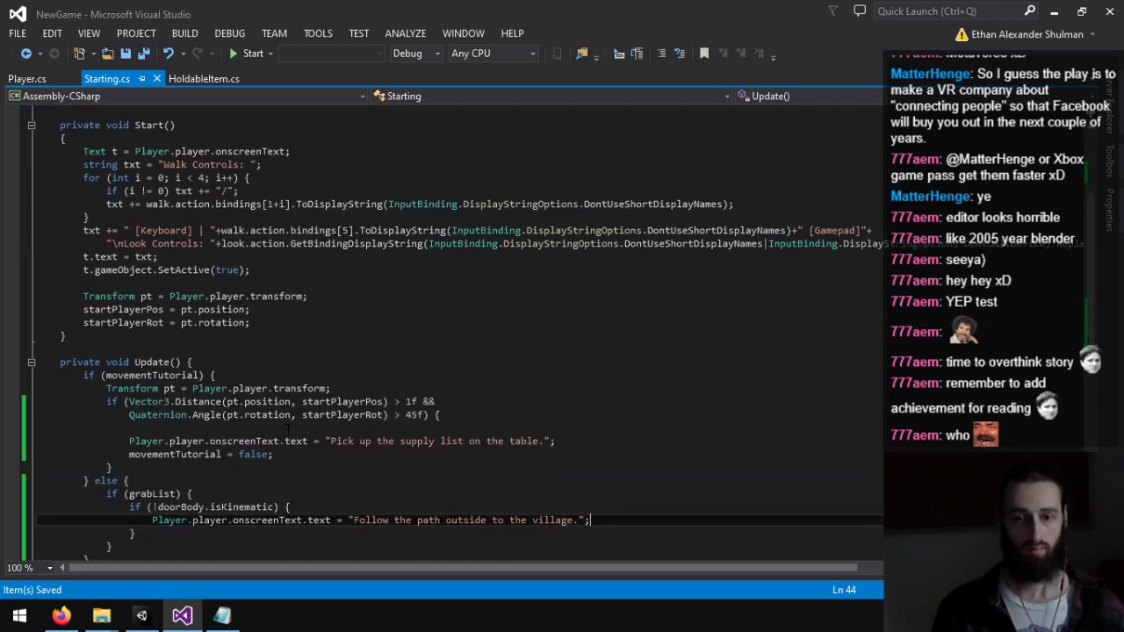
pyautogui.scroll(2, 181, 395)
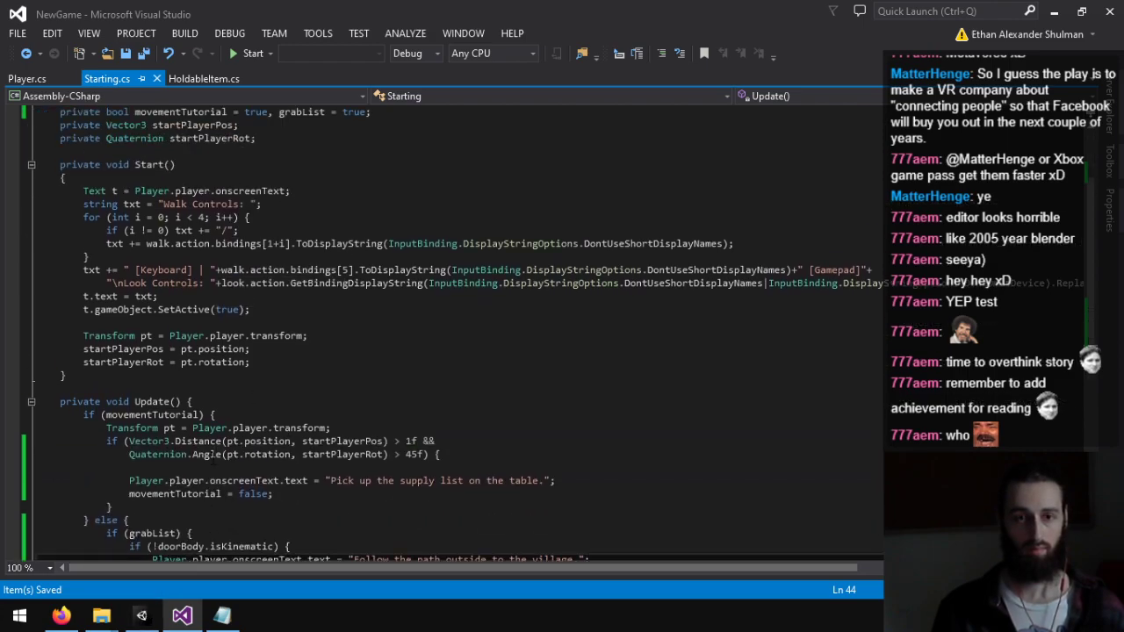
pyautogui.scroll(-2, 182, 395)
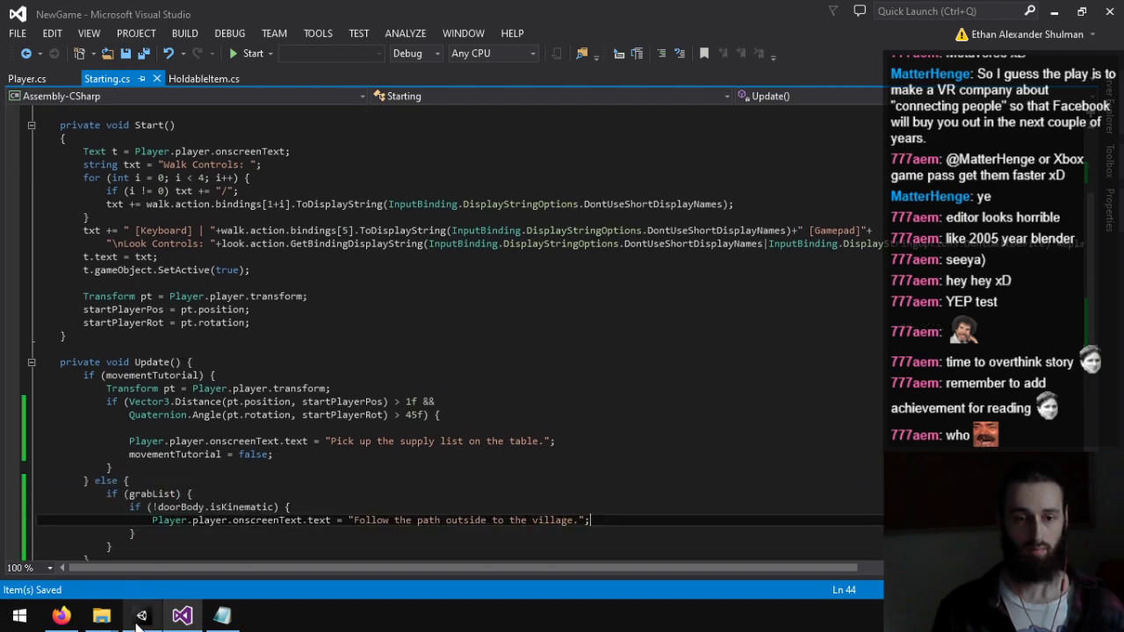
pyautogui.scroll(4, 191, 371)
pyautogui.scroll(-5, 253, 256)
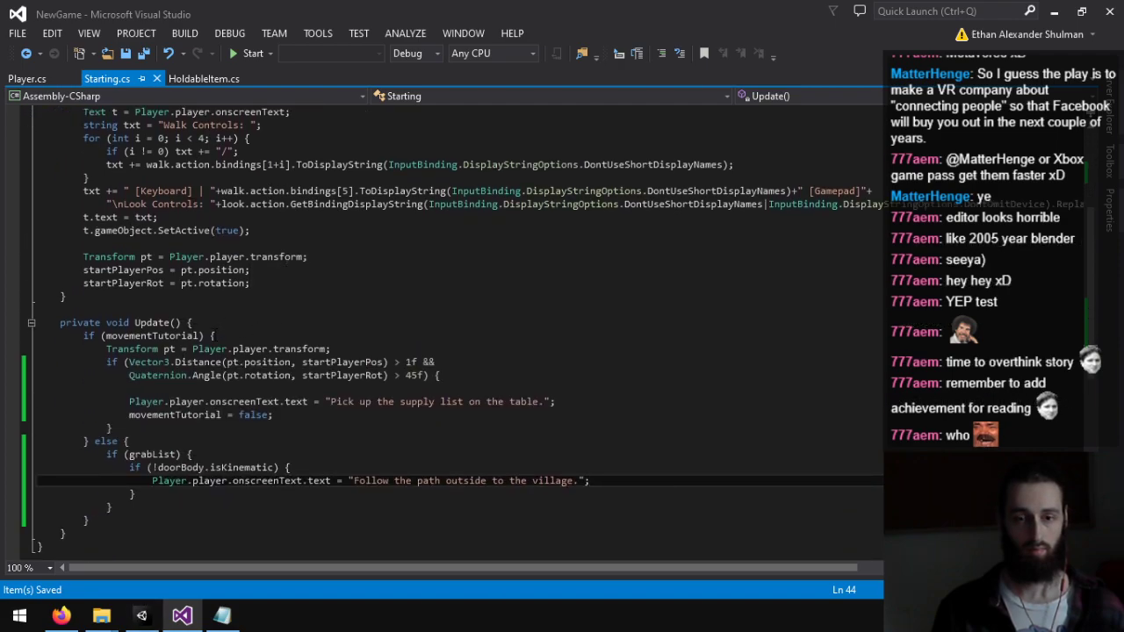
pyautogui.click(179, 495)
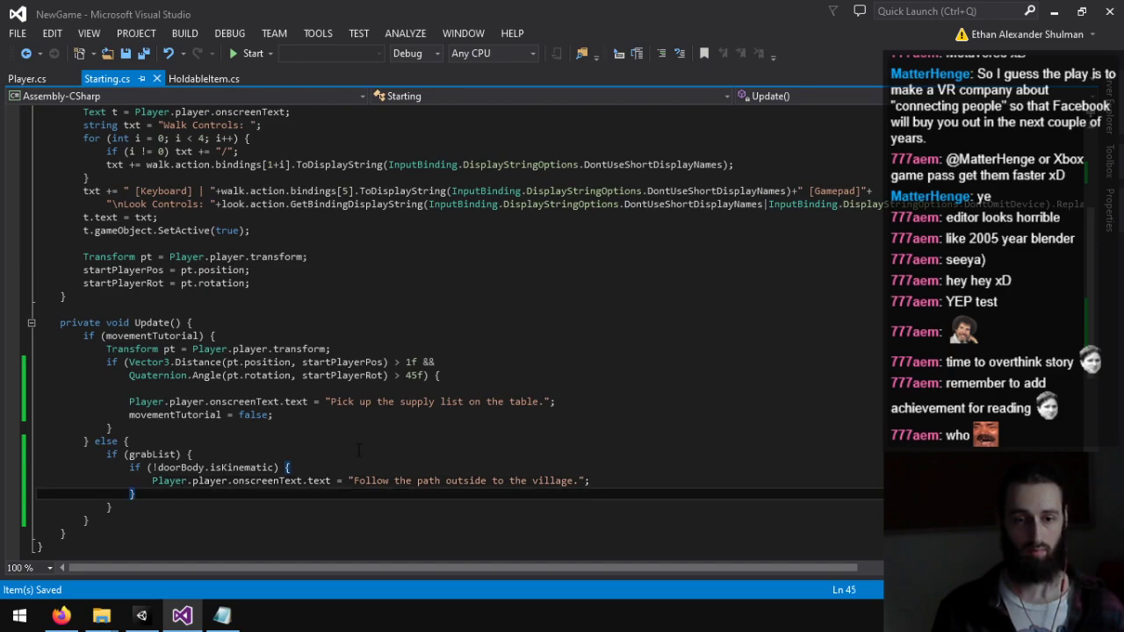
pyautogui.press('Return')
pyautogui.write('grabList')
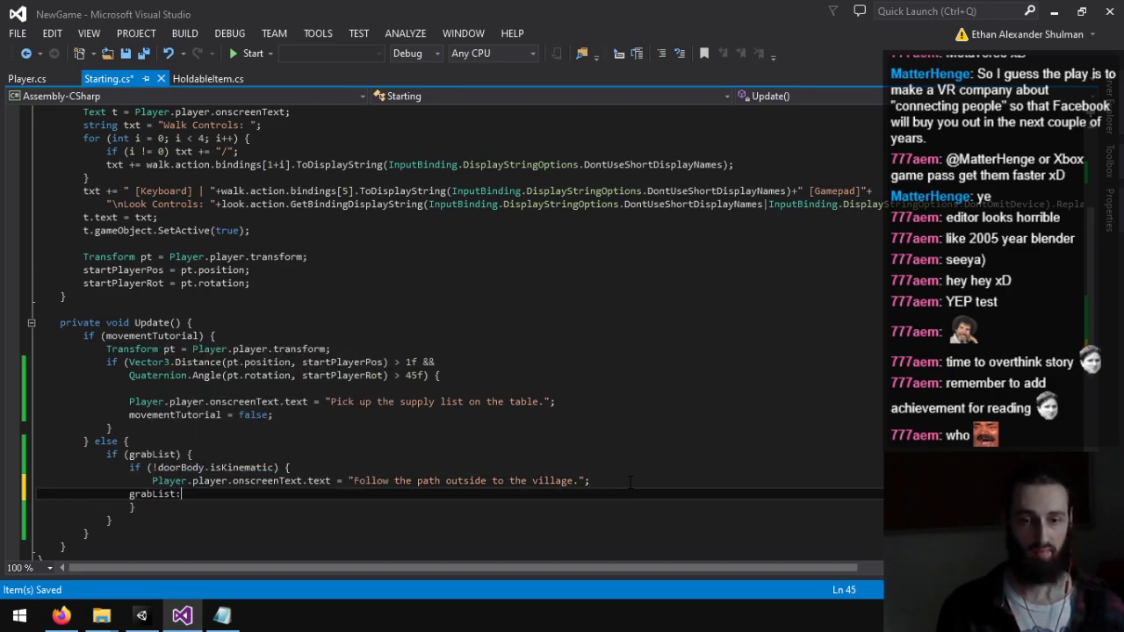
# Step: Begin a private int state field declaration above the movementTutorial and grabList flags
pyautogui.scroll(5, 556, 401)
pyautogui.click(325, 218)
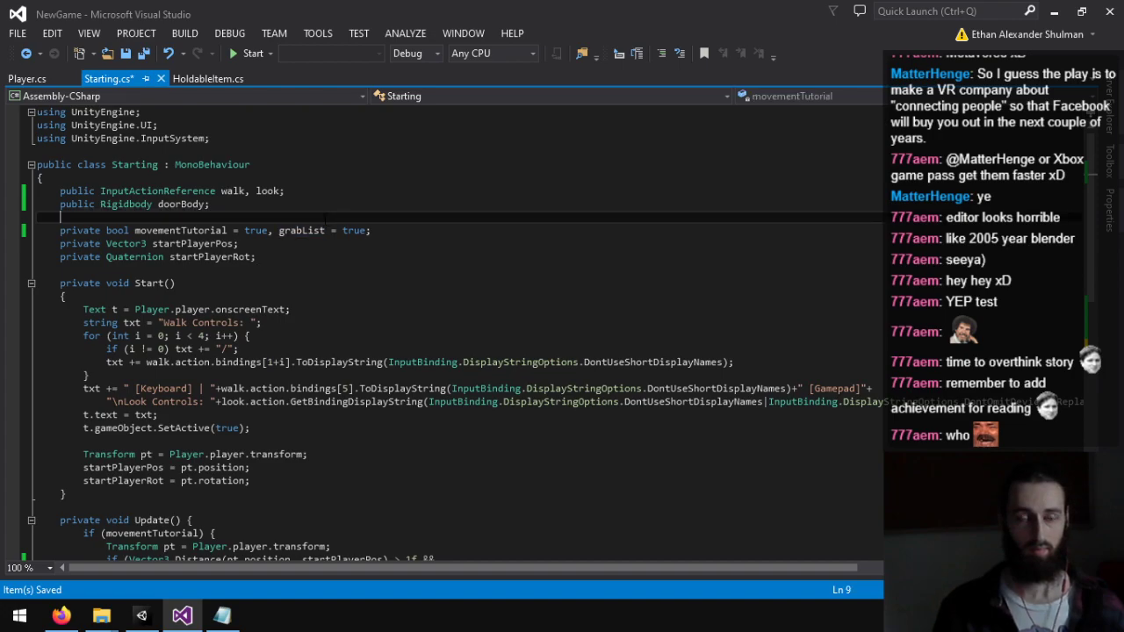
pyautogui.press('Return')
pyautogui.write('private int state =')
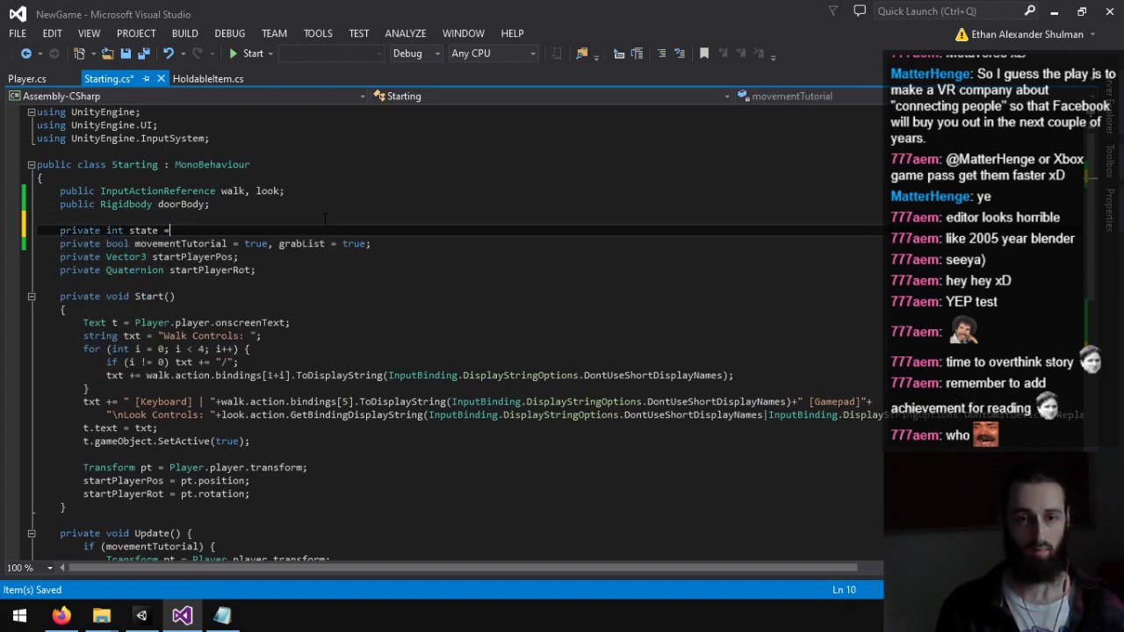
# Step: Add an empty private enum named State above the state field declaration
pyautogui.hotkey('ctrl', 'Return')
pyautogui.write('private enum ')
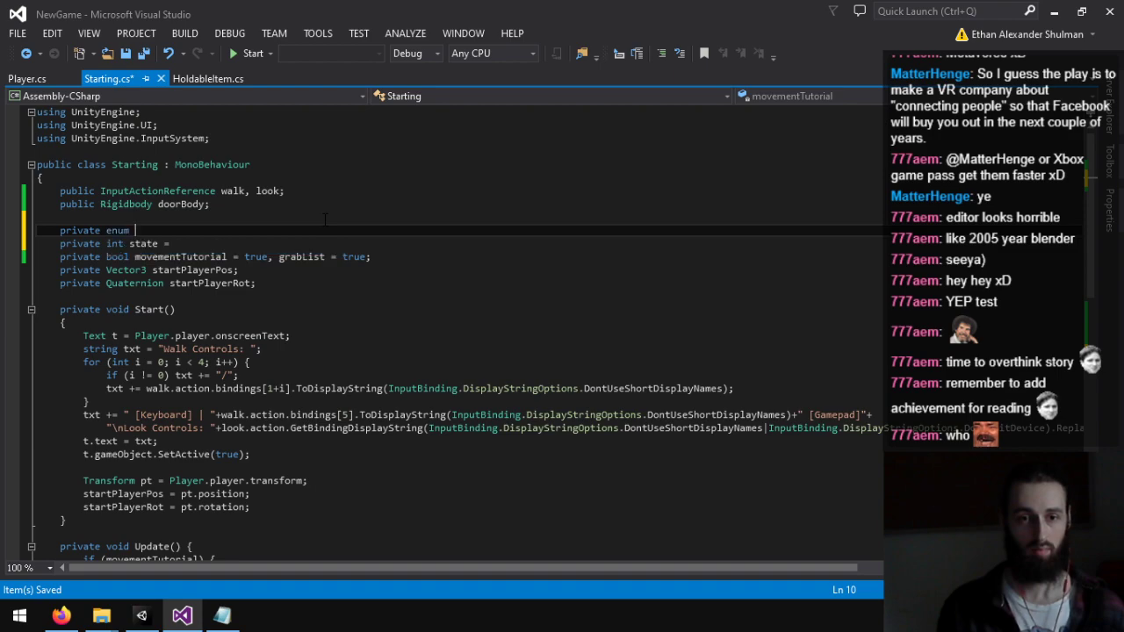
pyautogui.write('START_')
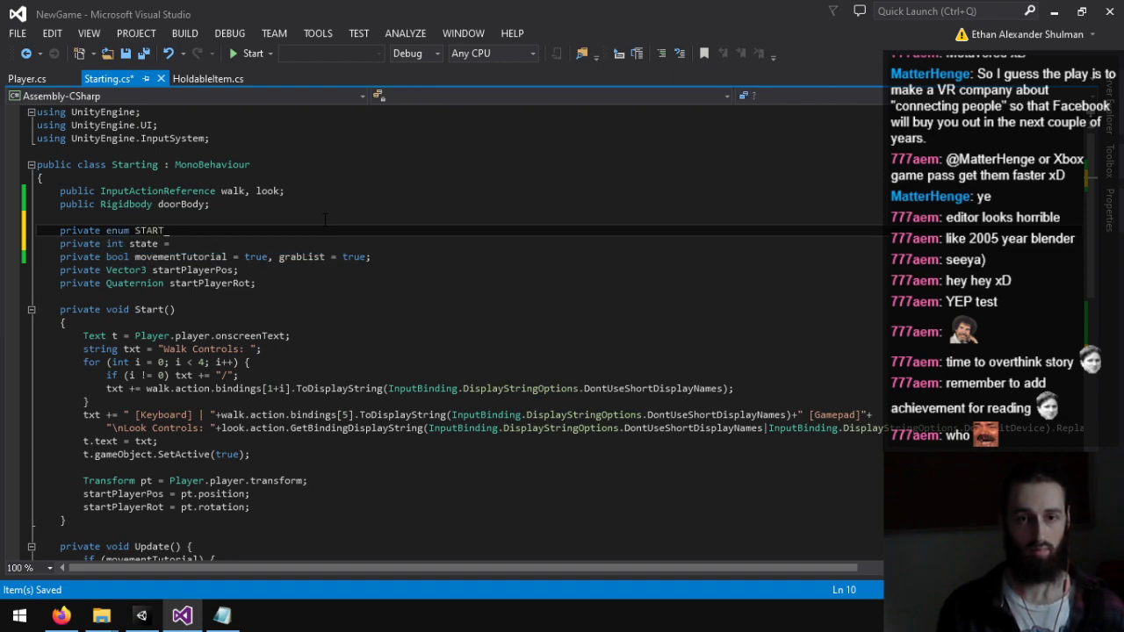
pyautogui.press('BackSpace')
pyautogui.press('BackSpace')
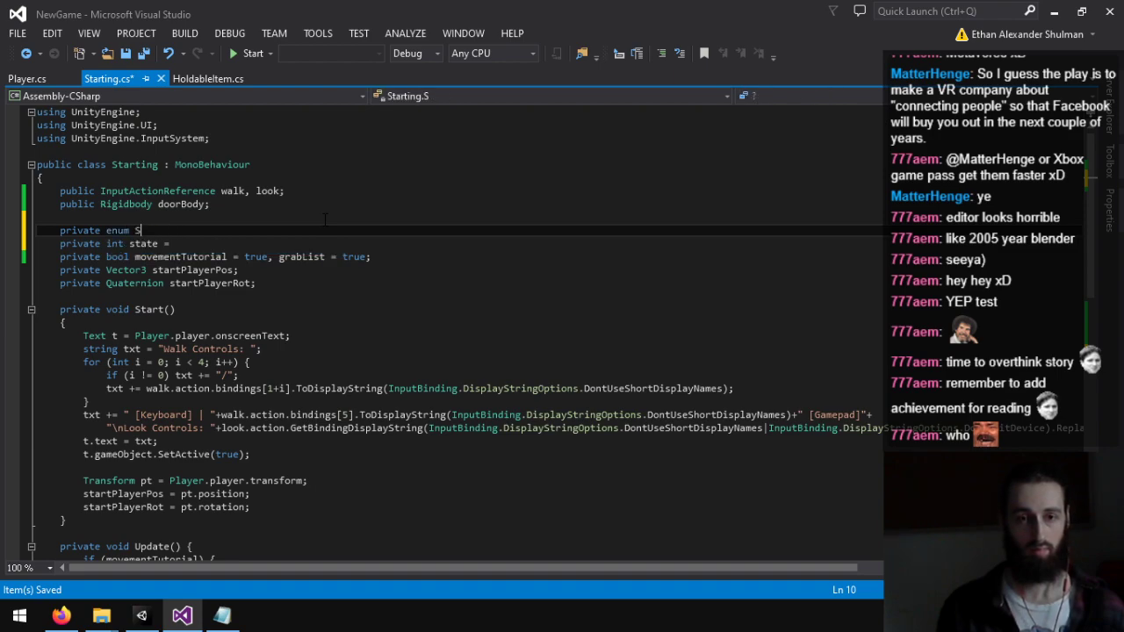
pyautogui.write('tate {')
pyautogui.press('Return')
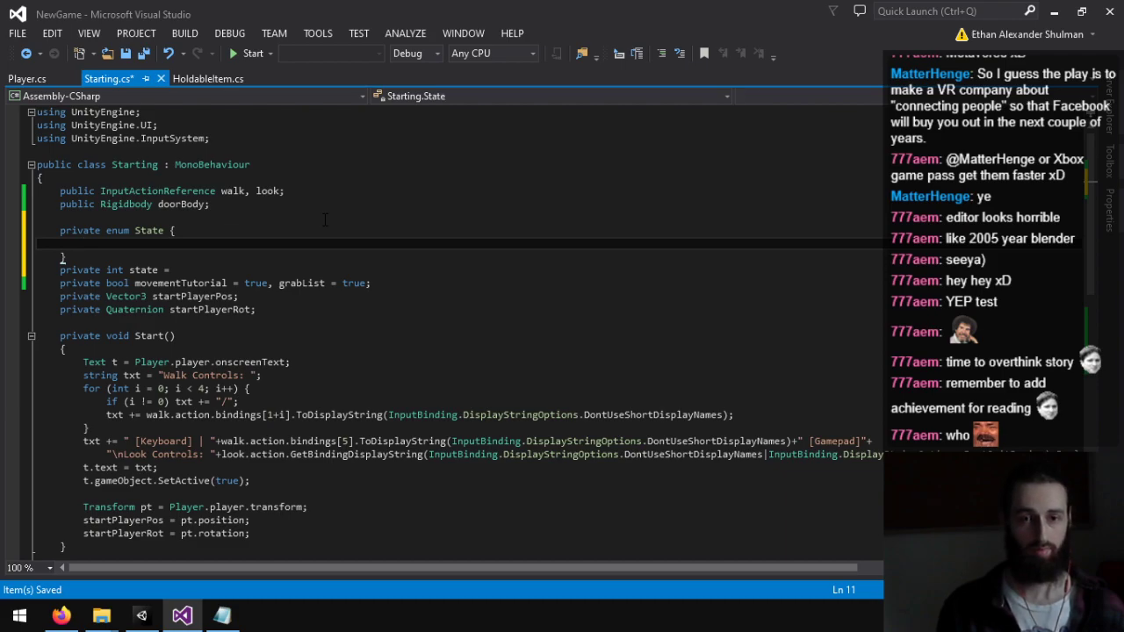
pyautogui.write('M')
pyautogui.press('BackSpace')
pyautogui.write('TUTORIA')
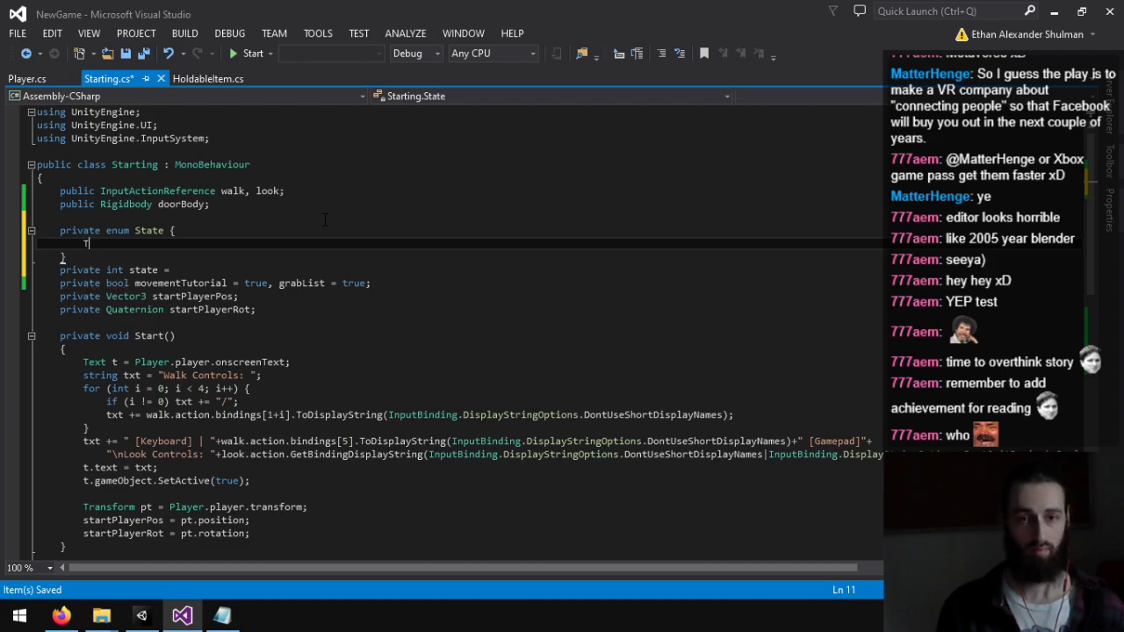
pyautogui.press('BackSpace')
pyautogui.press('BackSpace')
pyautogui.press('BackSpace')
pyautogui.press('BackSpace')
pyautogui.press('BackSpace')
pyautogui.press('BackSpace')
pyautogui.press('BackSpace')
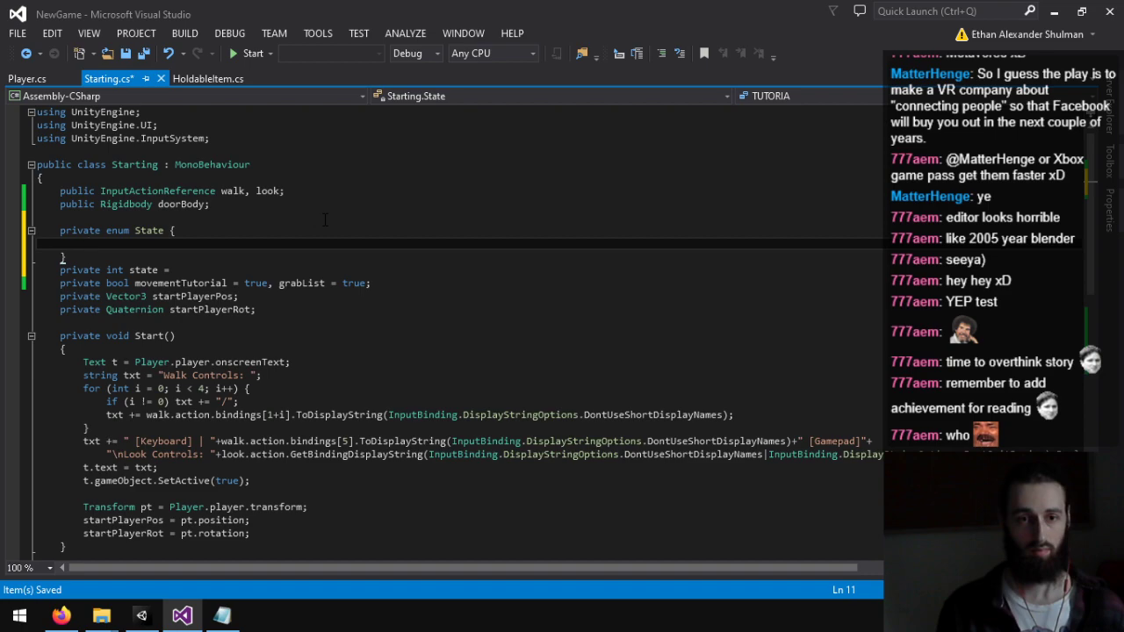
# Step: Fill the State enum with CONTROLS = 0, GRABBING_LIST = 1 and LEAVING_HOUSE = 2
pyautogui.write('CONTROLS = 0,')
pyautogui.press('Return')
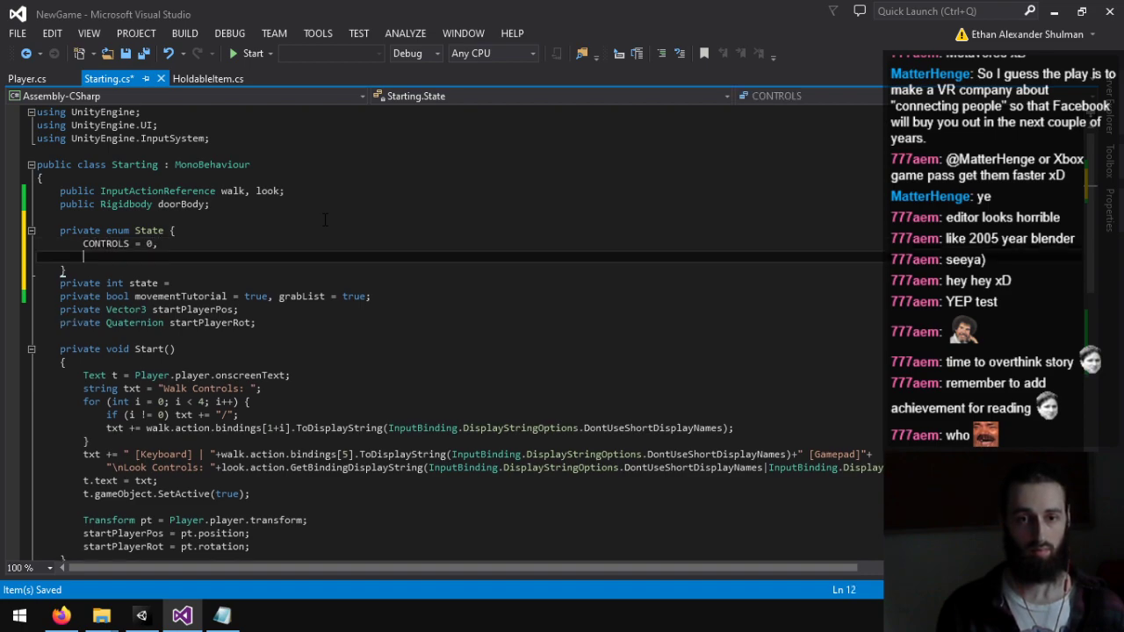
pyautogui.write('GRABBING_LIST = 1,')
pyautogui.press('Return')
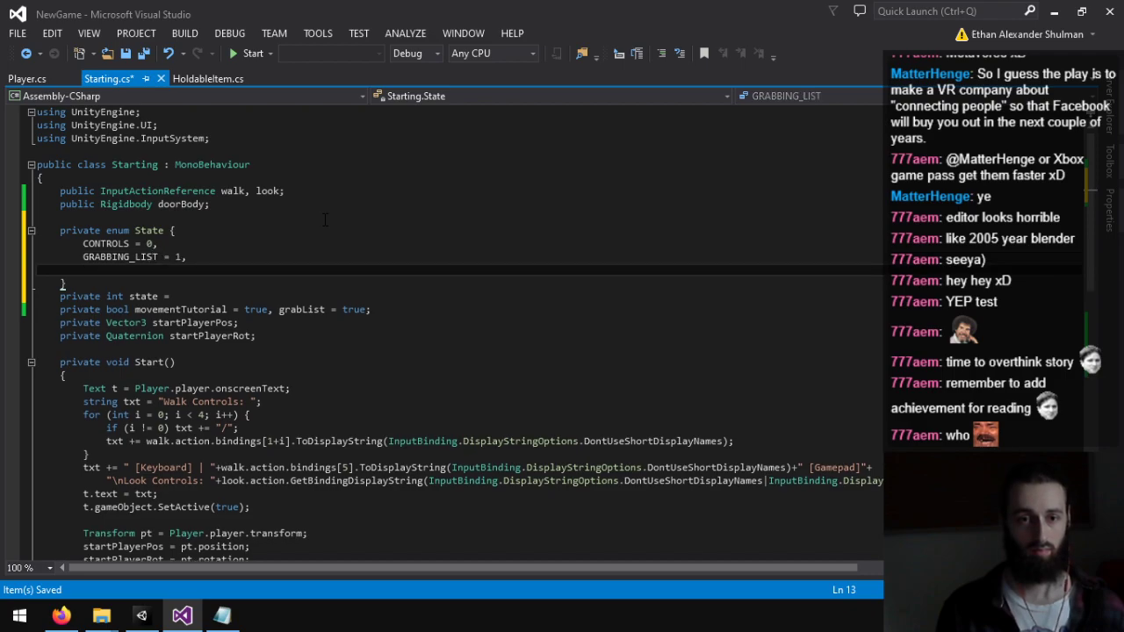
pyautogui.write('LEAVING_HOUSE = 2')
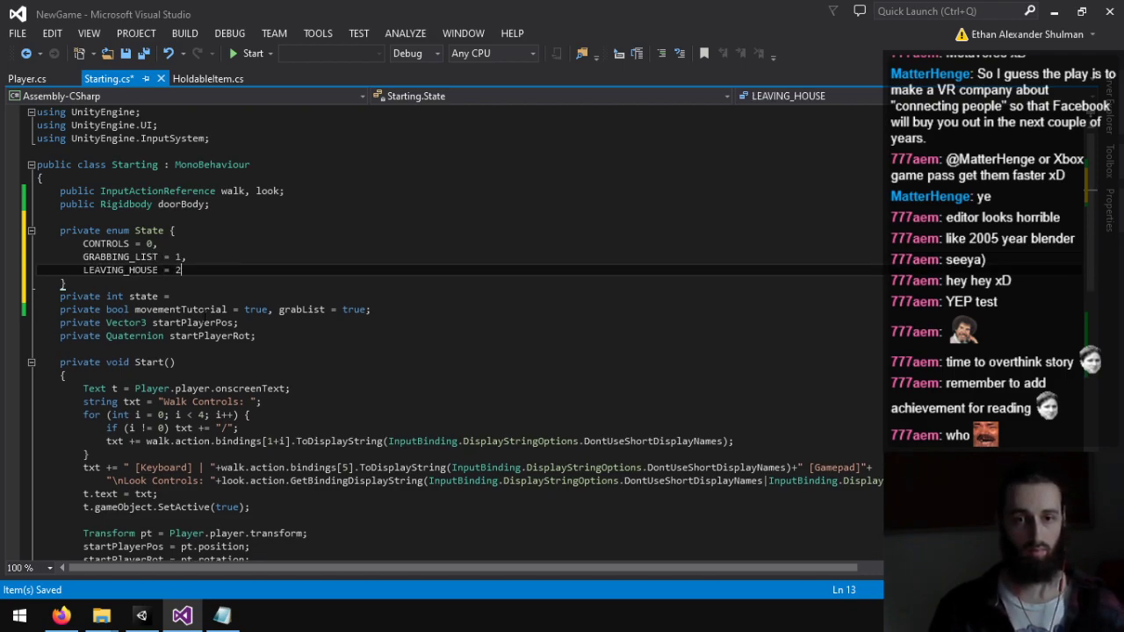
# Step: Delete the movementTutorial and grabList declaration and initialise the state field to State.CONTROLS
pyautogui.tripleClick(206, 313)
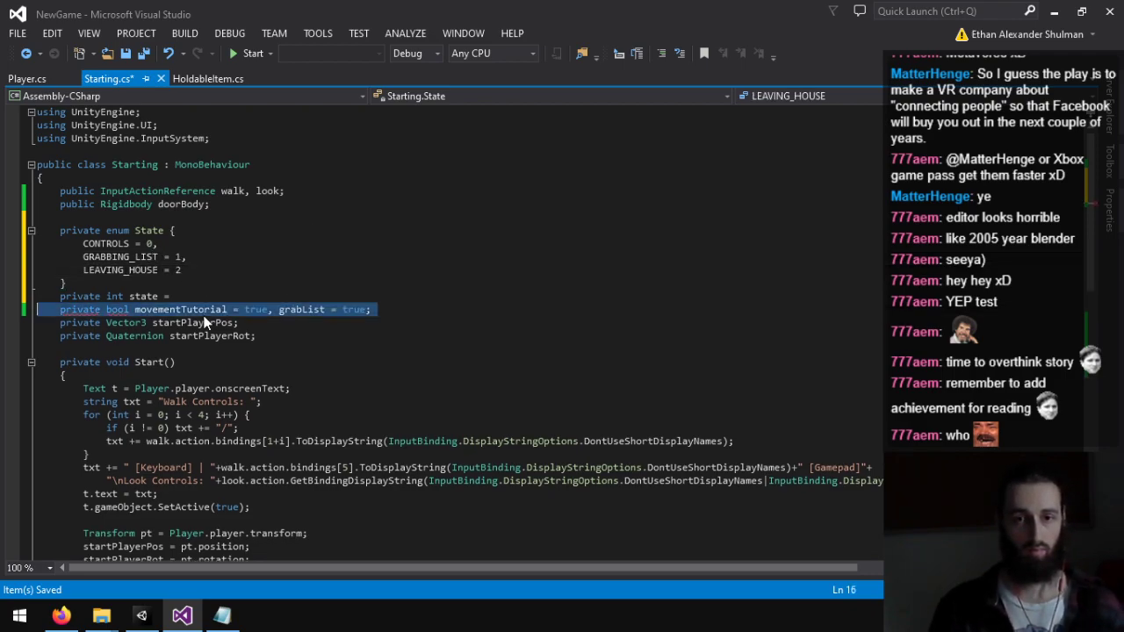
pyautogui.press('BackSpace')
pyautogui.click(246, 296)
pyautogui.write('CONTROLS')
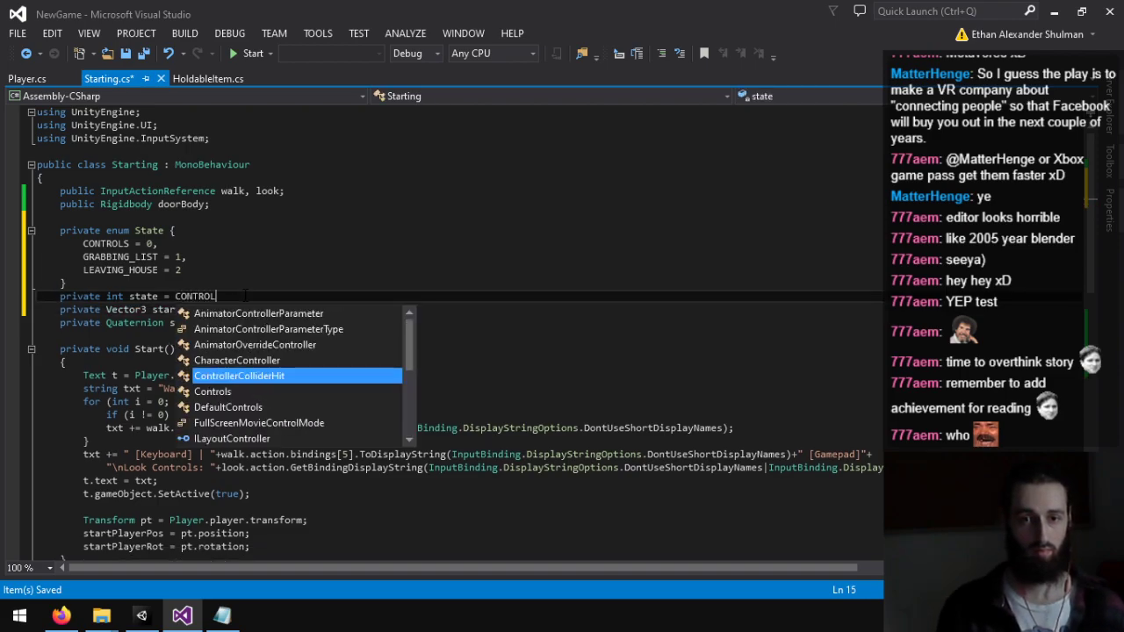
pyautogui.press('BackSpace')
pyautogui.press('BackSpace')
pyautogui.press('BackSpace')
pyautogui.press('BackSpace')
pyautogui.press('BackSpace')
pyautogui.press('BackSpace')
pyautogui.press('BackSpace')
pyautogui.press('BackSpace')
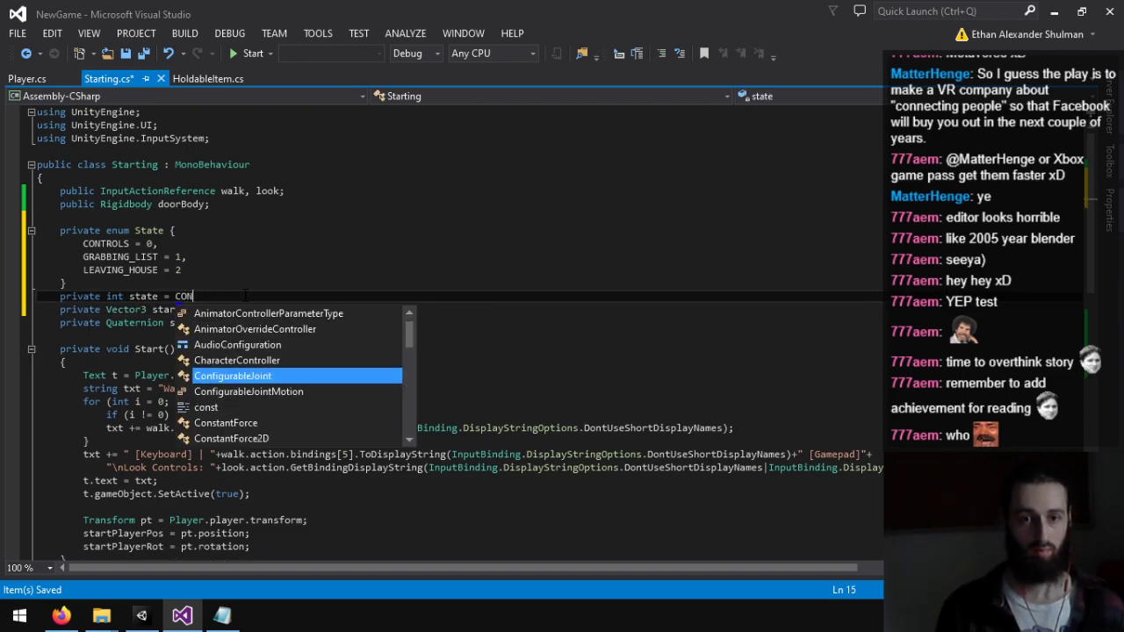
pyautogui.write('State')
pyautogui.press('Escape')
pyautogui.write('.CONTROLS;')
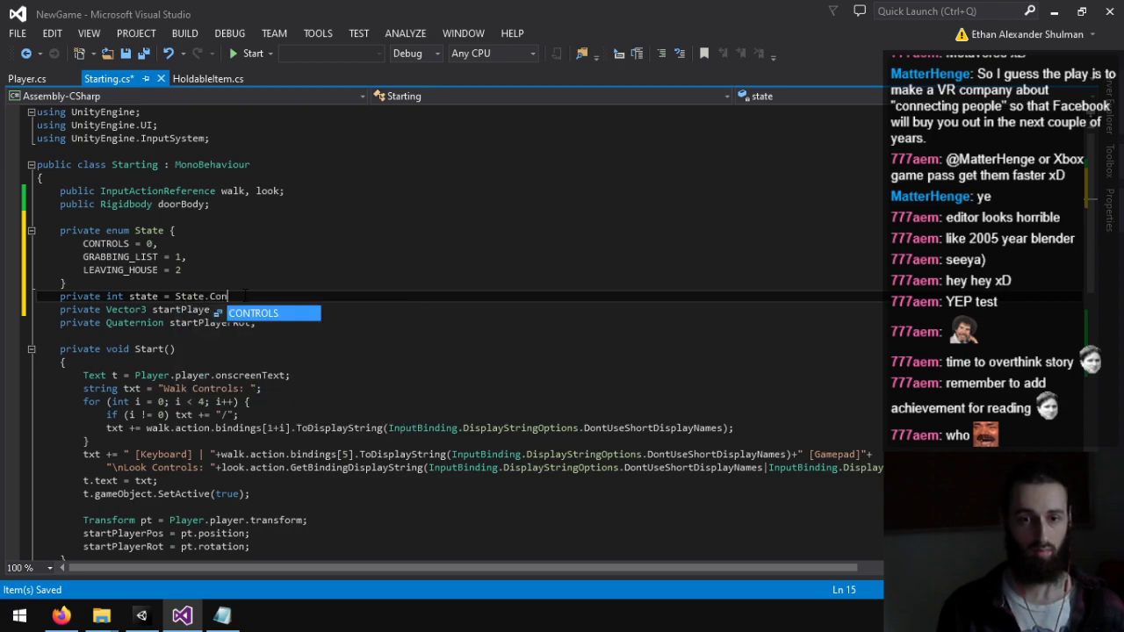
# Step: Rename the enum to StartState, update its reference in the state field's initial value, and save Starting.cs
pyautogui.click(135, 230)
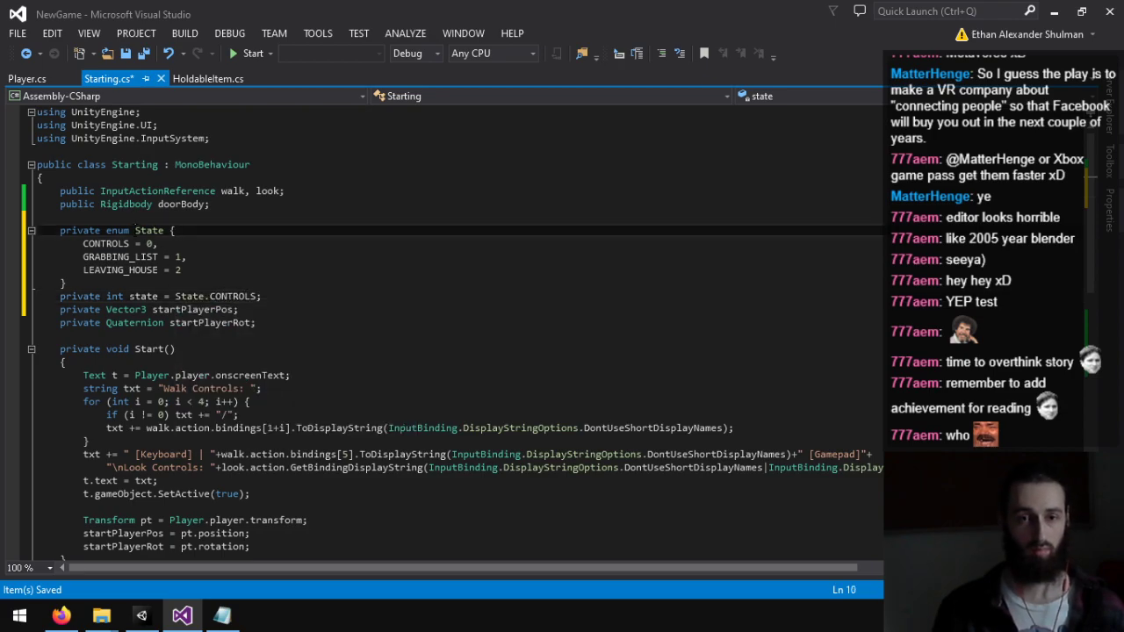
pyautogui.write('Start')
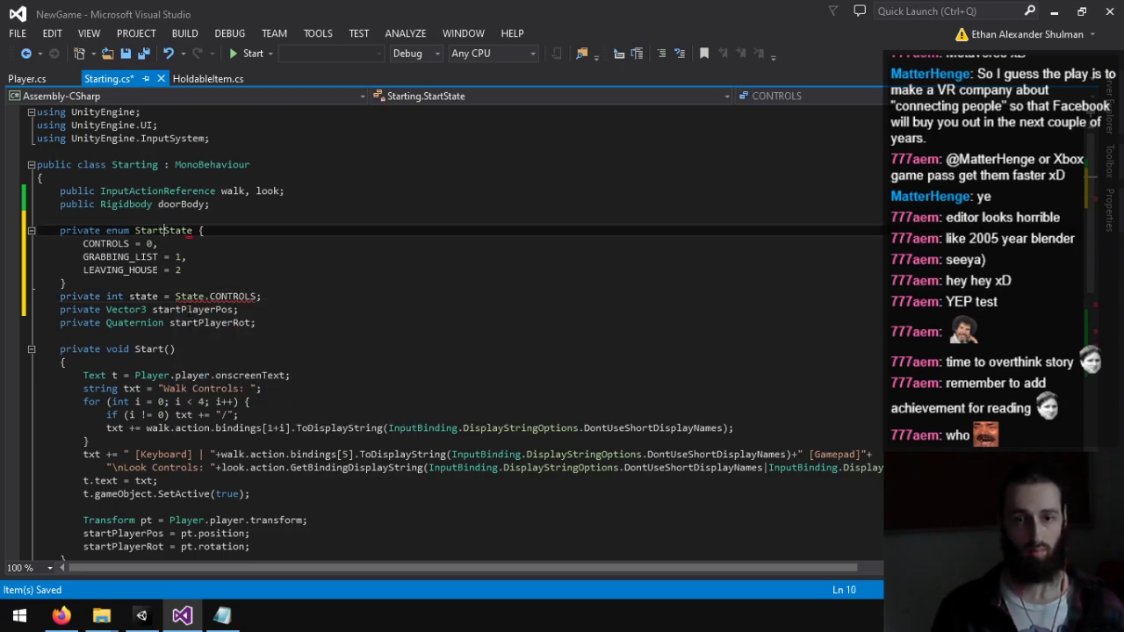
pyautogui.click(176, 296)
pyautogui.write('Start')
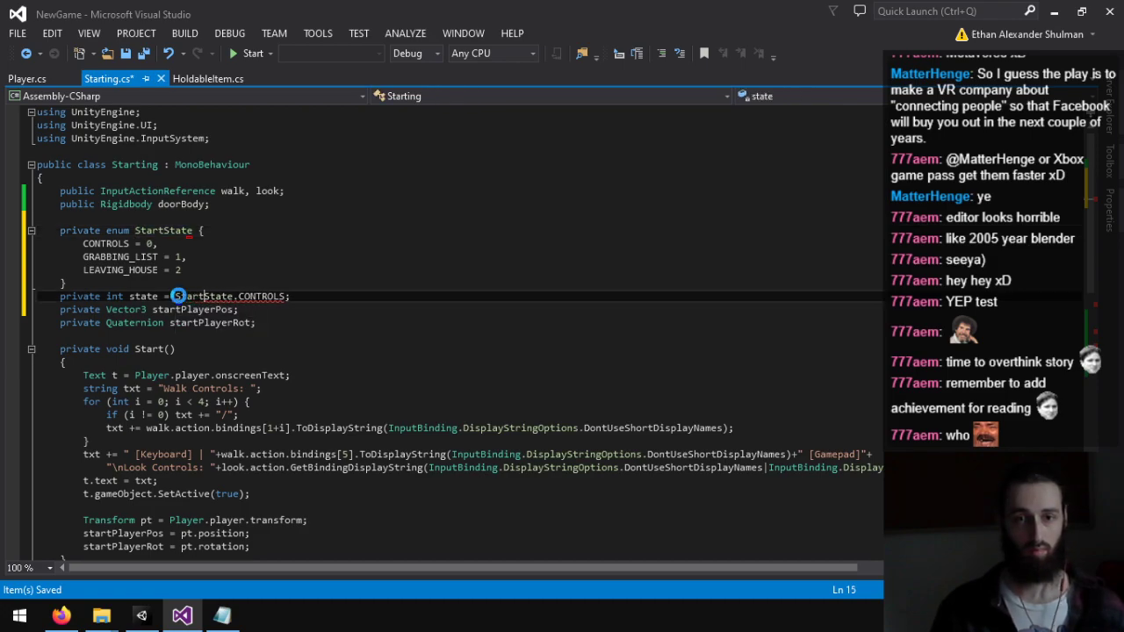
pyautogui.hotkey('ctrl', 's')
# Step: Change the state field's type from int to StartState
pyautogui.scroll(-3, 203, 480)
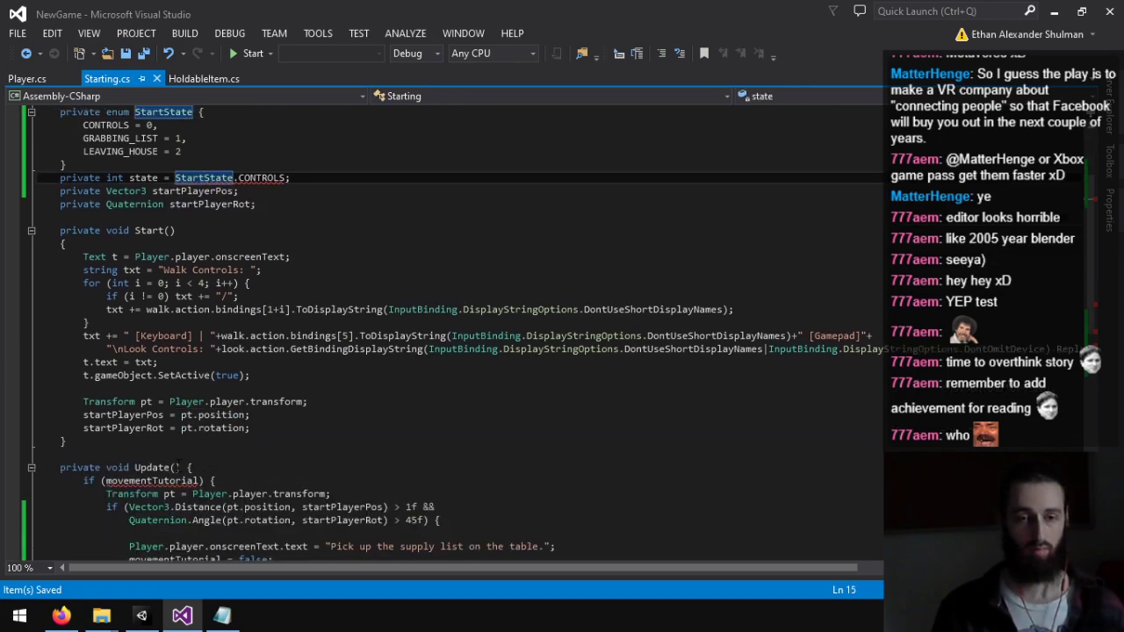
pyautogui.moveTo(205, 176)
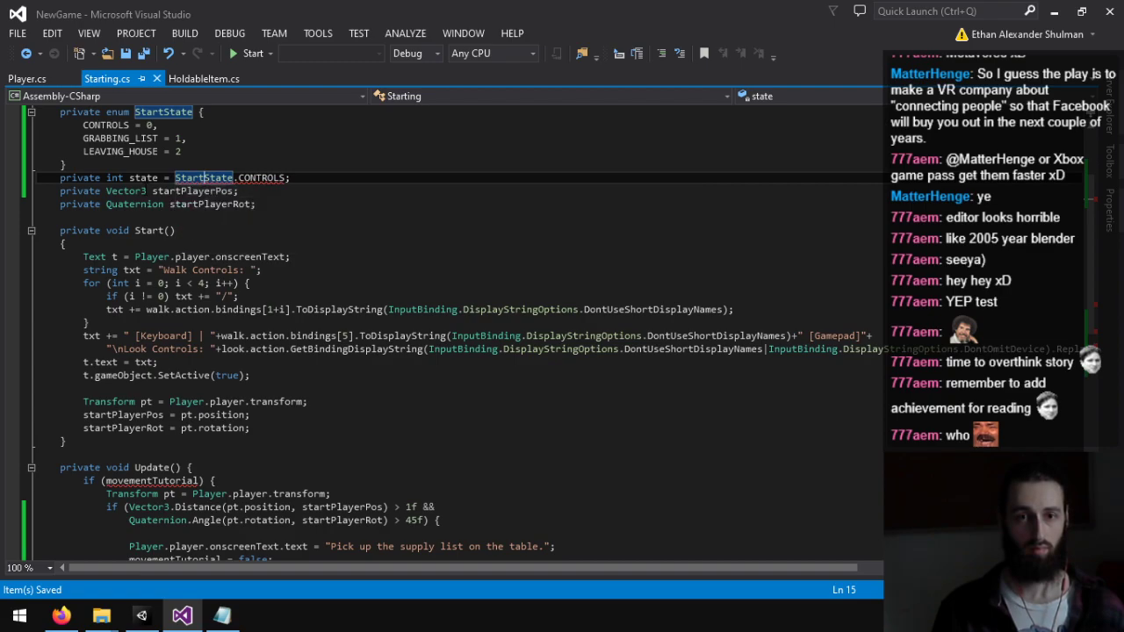
pyautogui.click(168, 178)
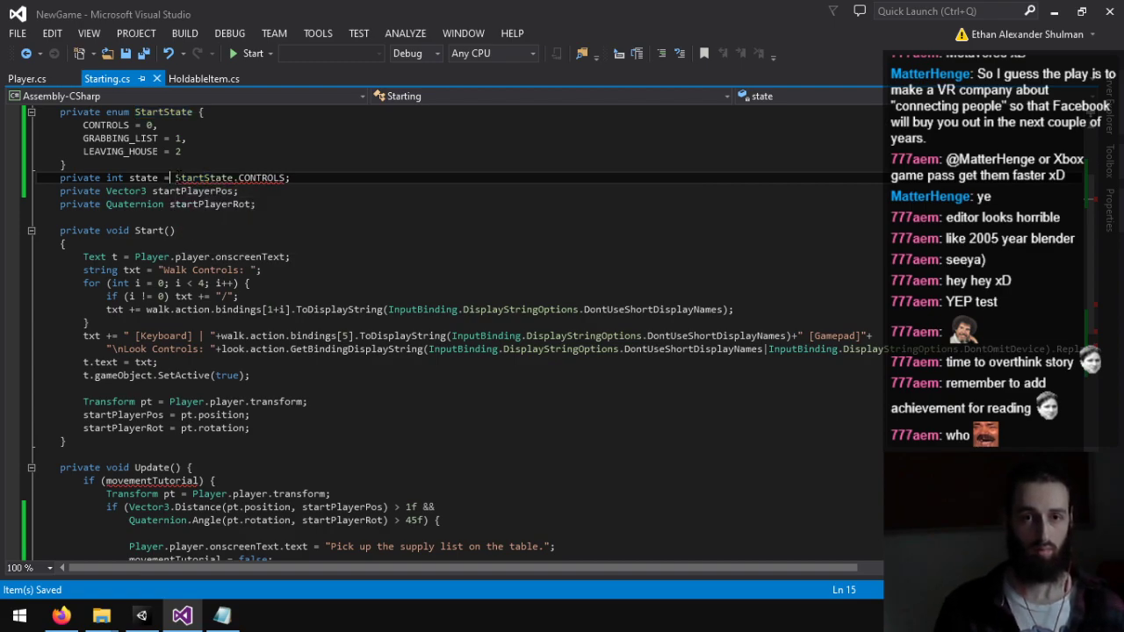
pyautogui.press('BackSpace')
pyautogui.press('BackSpace')
pyautogui.press('BackSpace')
pyautogui.write('StartState')
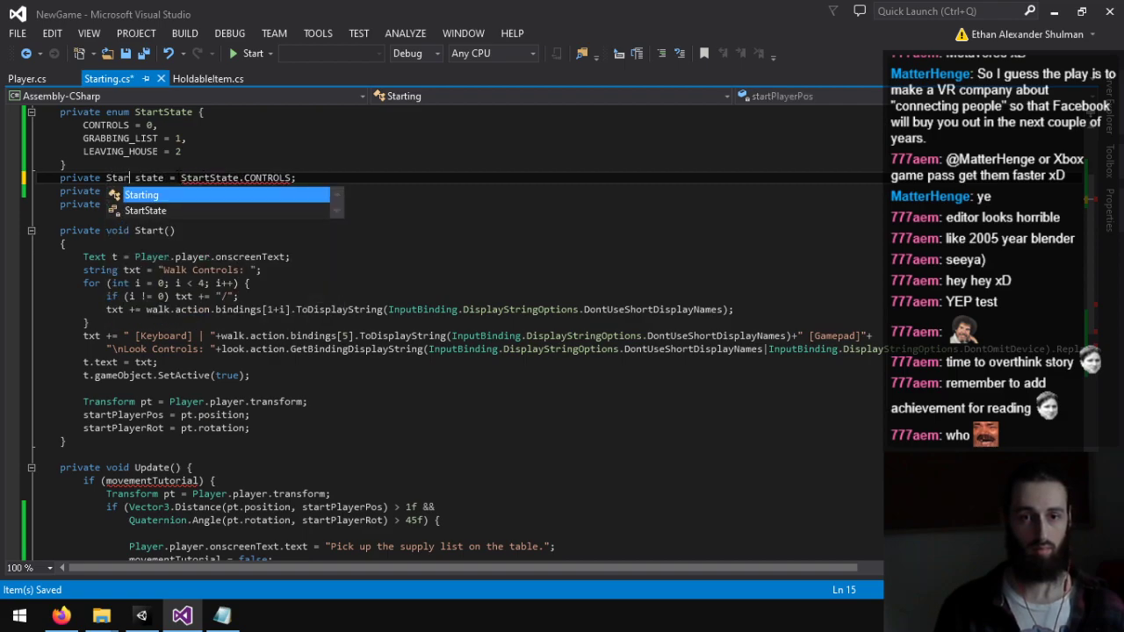
# Step: Add a switch (StartState) block at the start of Update, above the movementTutorial check
pyautogui.click(229, 493)
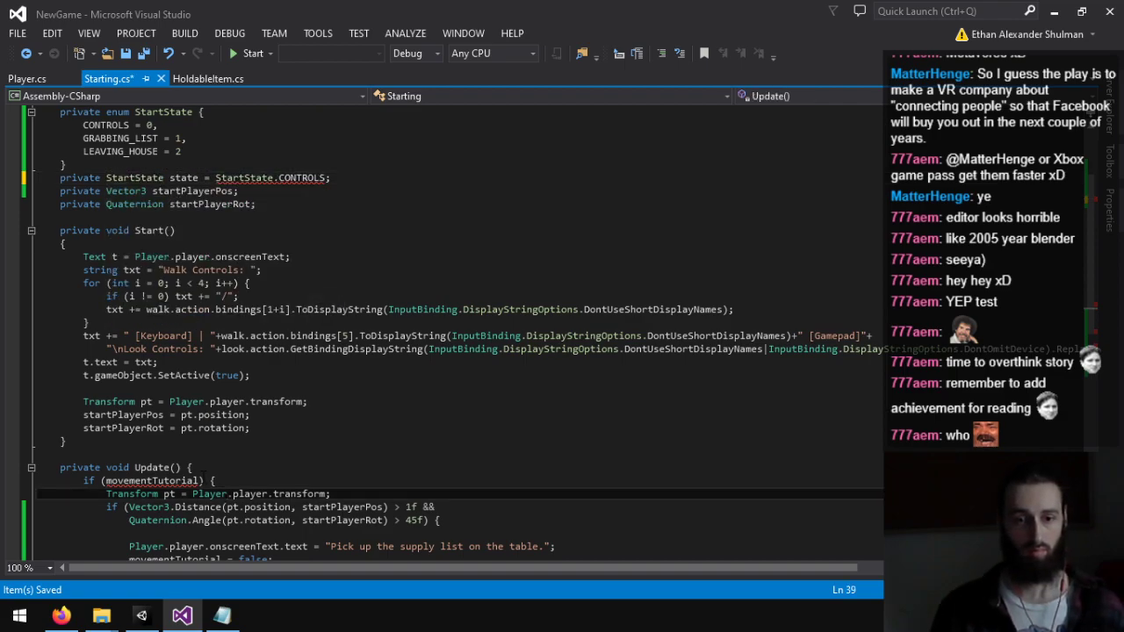
pyautogui.click(205, 471)
pyautogui.press('Return')
pyautogui.write('switch')
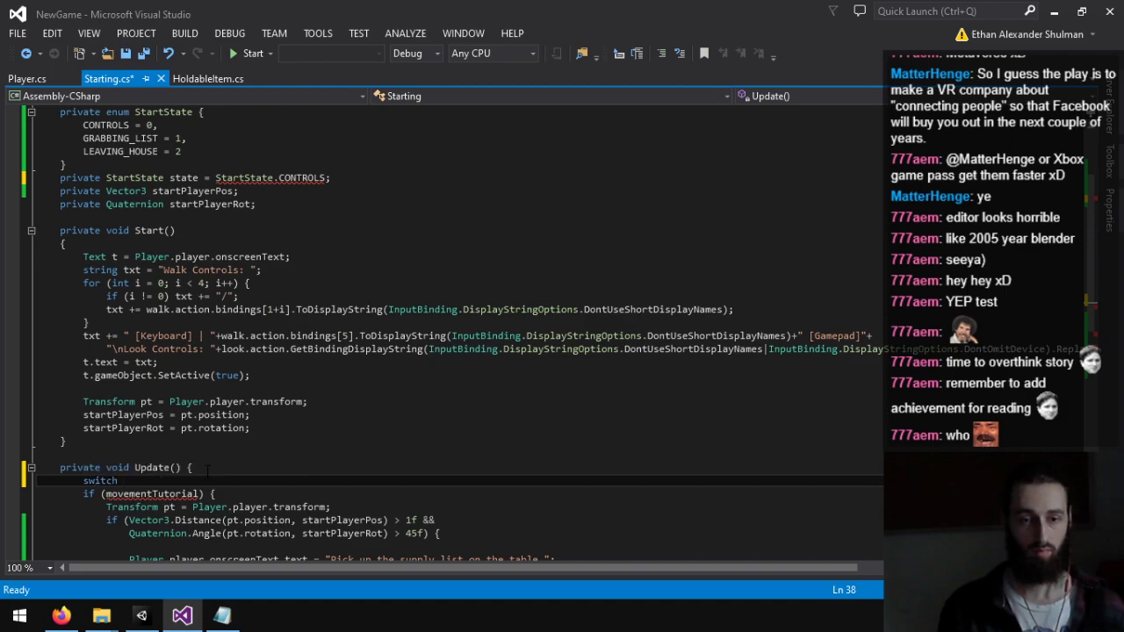
pyautogui.write(' (StartState) ')
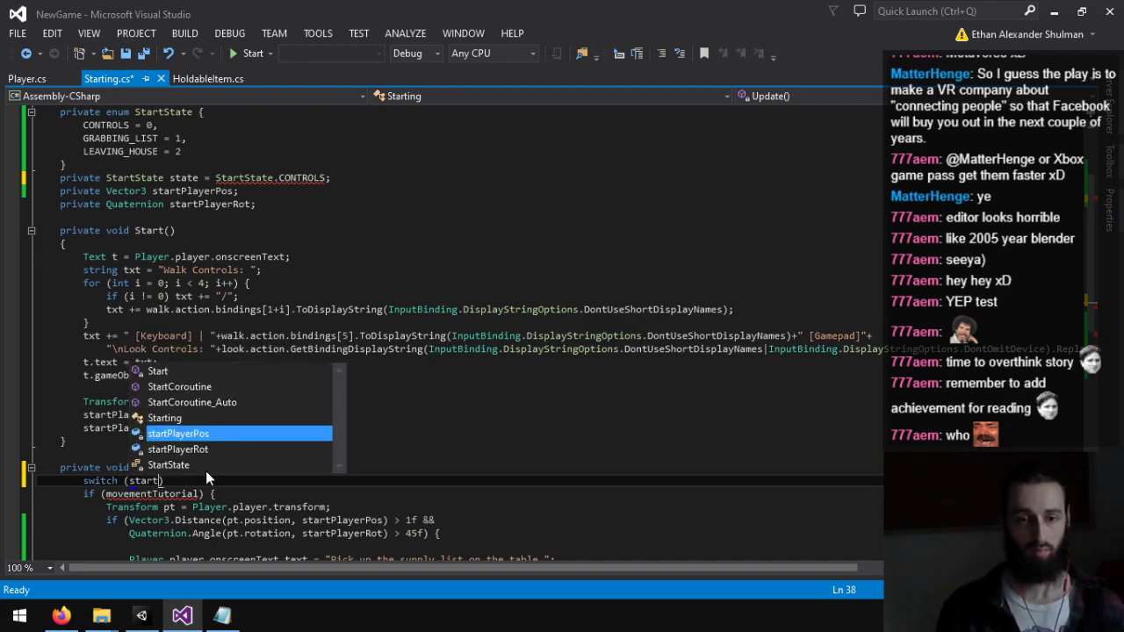
pyautogui.write('{')
pyautogui.press('Return')
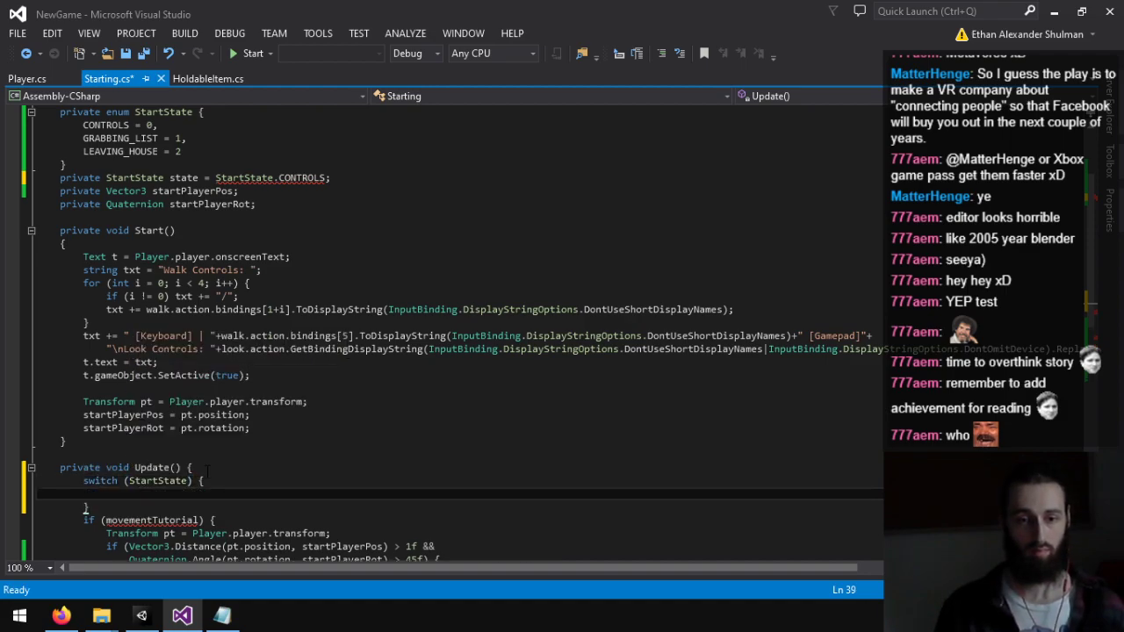
# Step: Add a case label for StartState.CONTROLS inside the switch block
pyautogui.write('case CONTROLS')
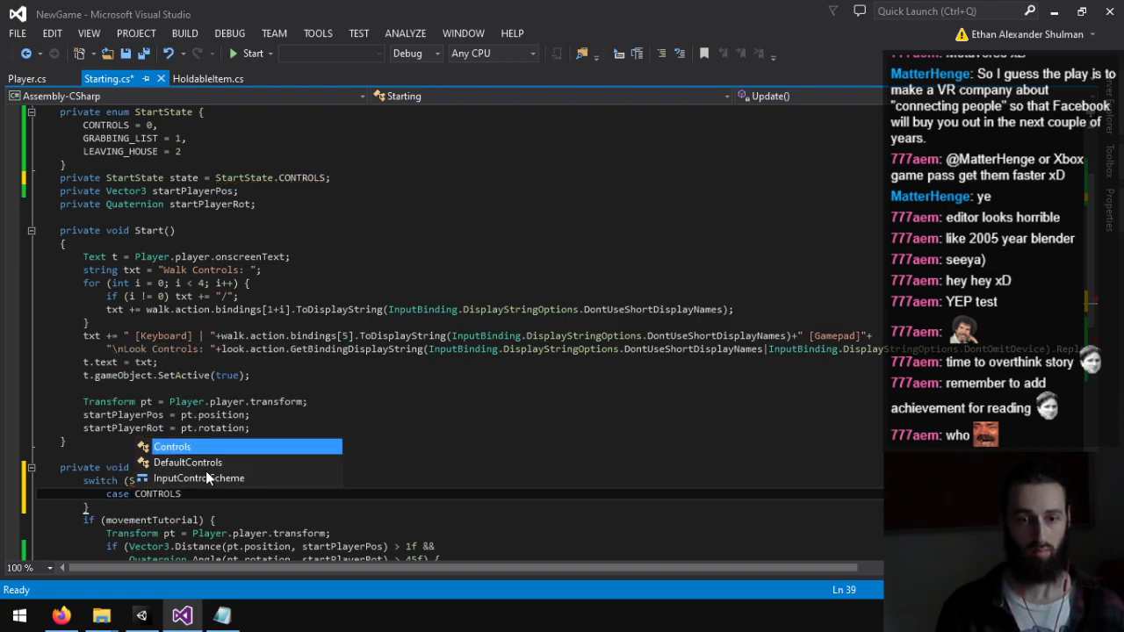
pyautogui.press('BackSpace')
pyautogui.press('BackSpace')
pyautogui.press('BackSpace')
pyautogui.press('BackSpace')
pyautogui.press('BackSpace')
pyautogui.press('BackSpace')
pyautogui.press('BackSpace')
pyautogui.press('BackSpace')
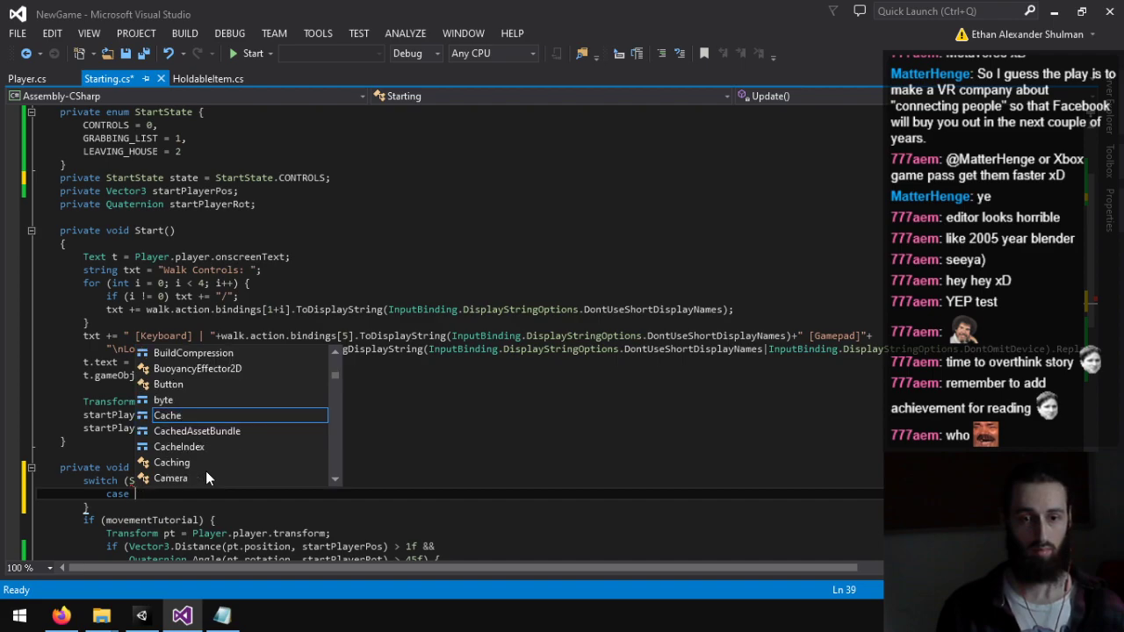
pyautogui.write('StartState.')
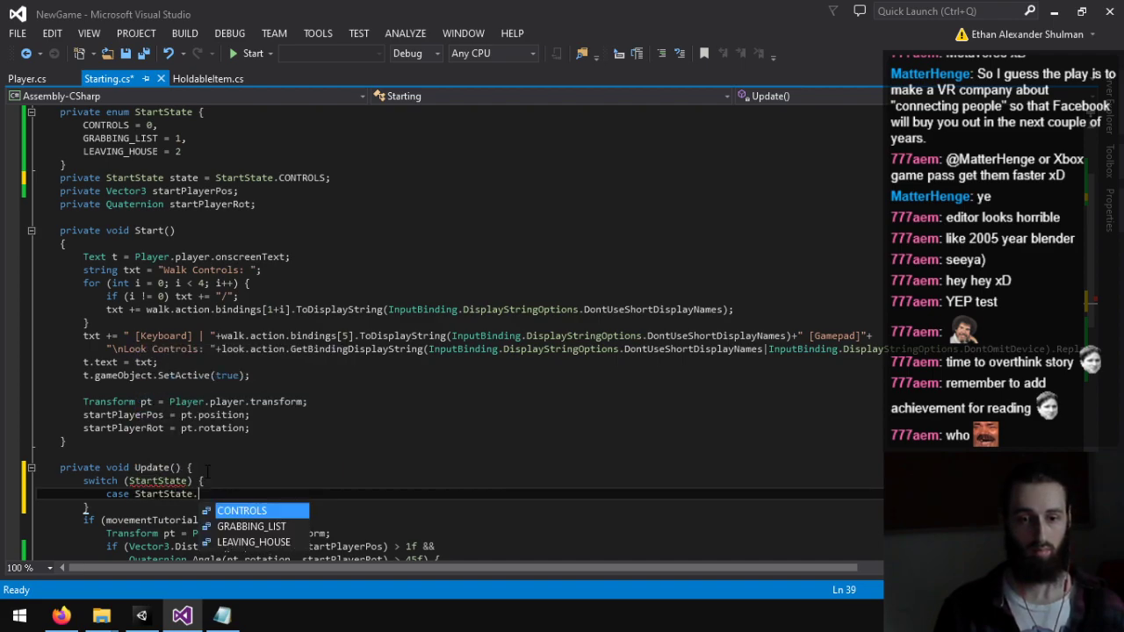
pyautogui.press('Tab')
pyautogui.write(':')
pyautogui.press('Return')
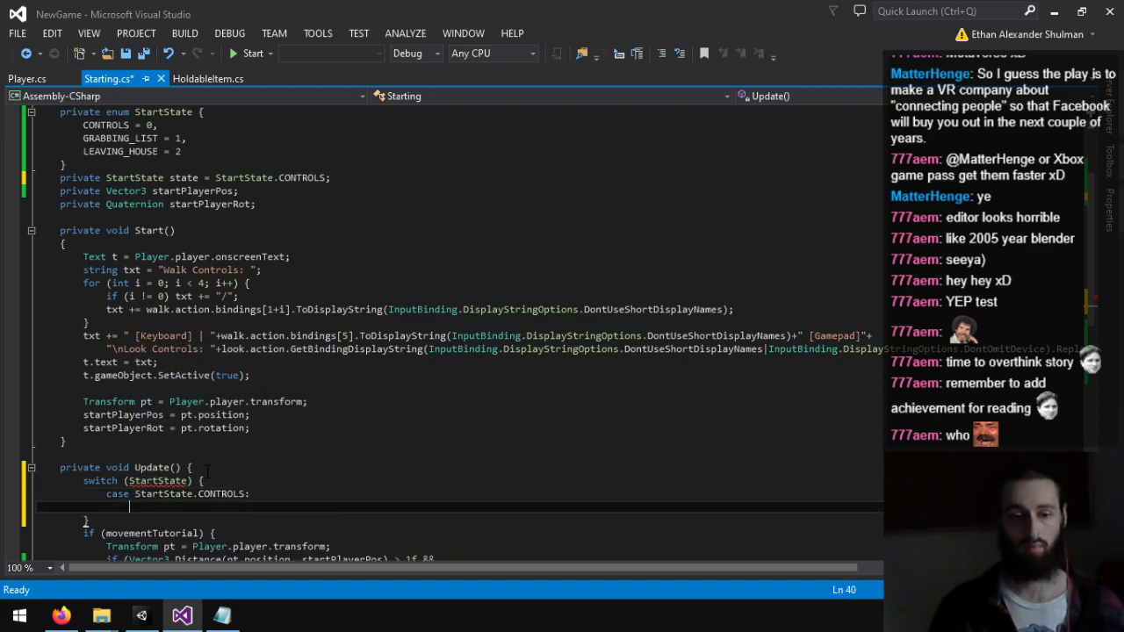
# Step: Copy the player movement check from the movementTutorial block into the CONTROLS case, indent it, and end the case with break;
pyautogui.scroll(-5, 209, 472)
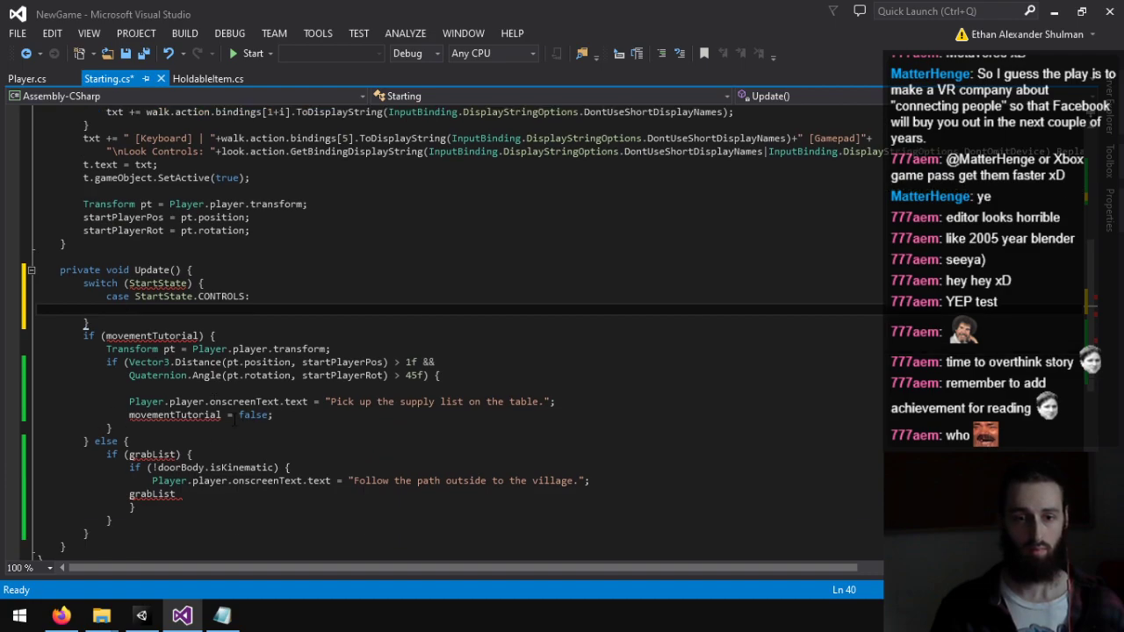
pyautogui.click(235, 419)
pyautogui.moveTo(113, 428); pyautogui.dragTo(36, 349)
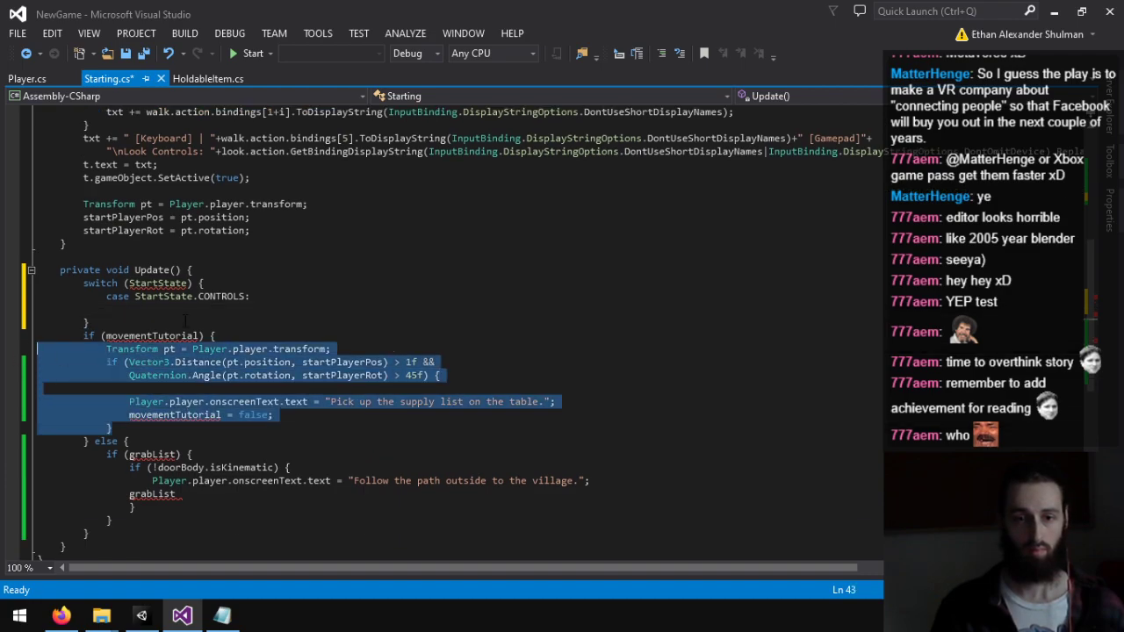
pyautogui.hotkey('ctrl', 'c')
pyautogui.moveTo(130, 309); pyautogui.dragTo(37, 309)
pyautogui.hotkey('ctrl', 'v')
pyautogui.press('Return')
pyautogui.write('b')
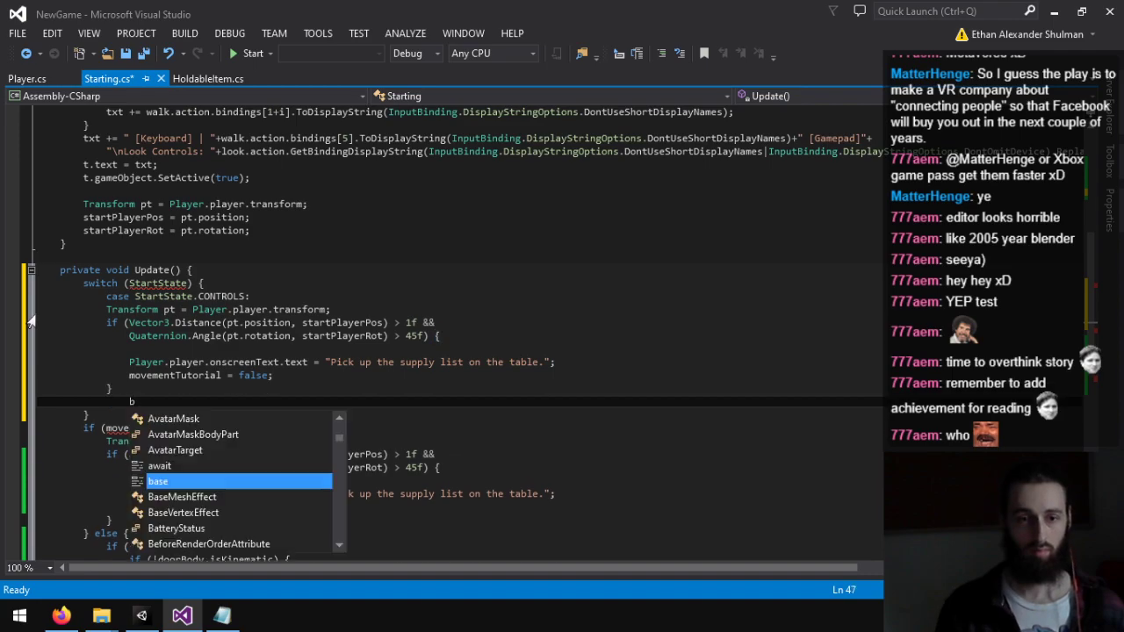
pyautogui.write('reak;')
pyautogui.moveTo(113, 389); pyautogui.dragTo(37, 309)
pyautogui.press('Tab')
pyautogui.click(211, 405)
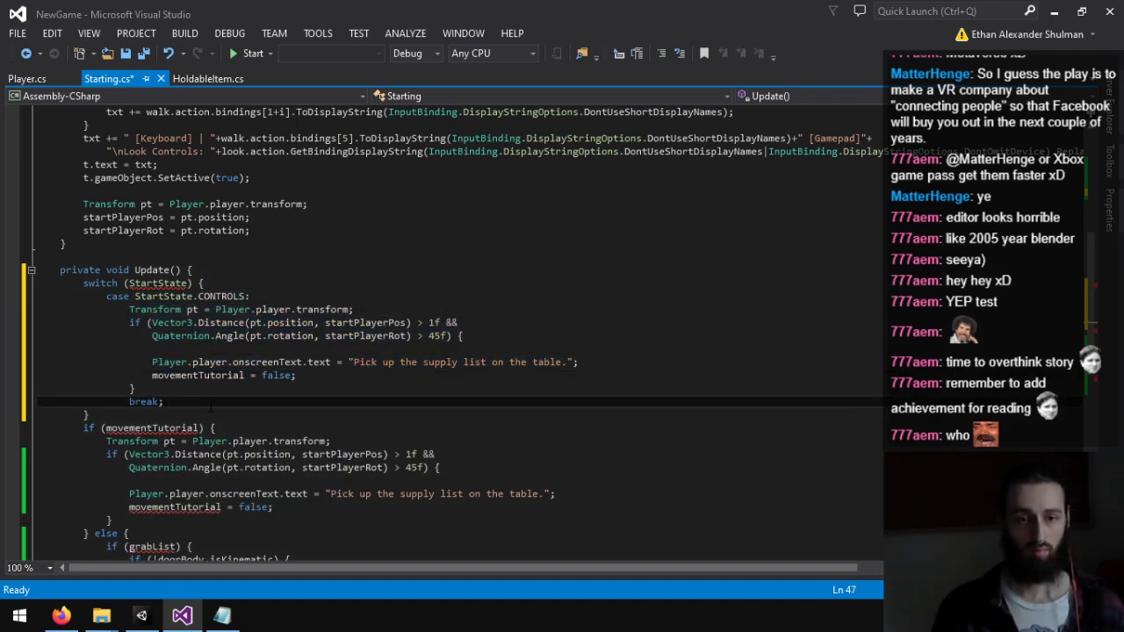
pyautogui.press('Return')
pyautogui.press('Return')
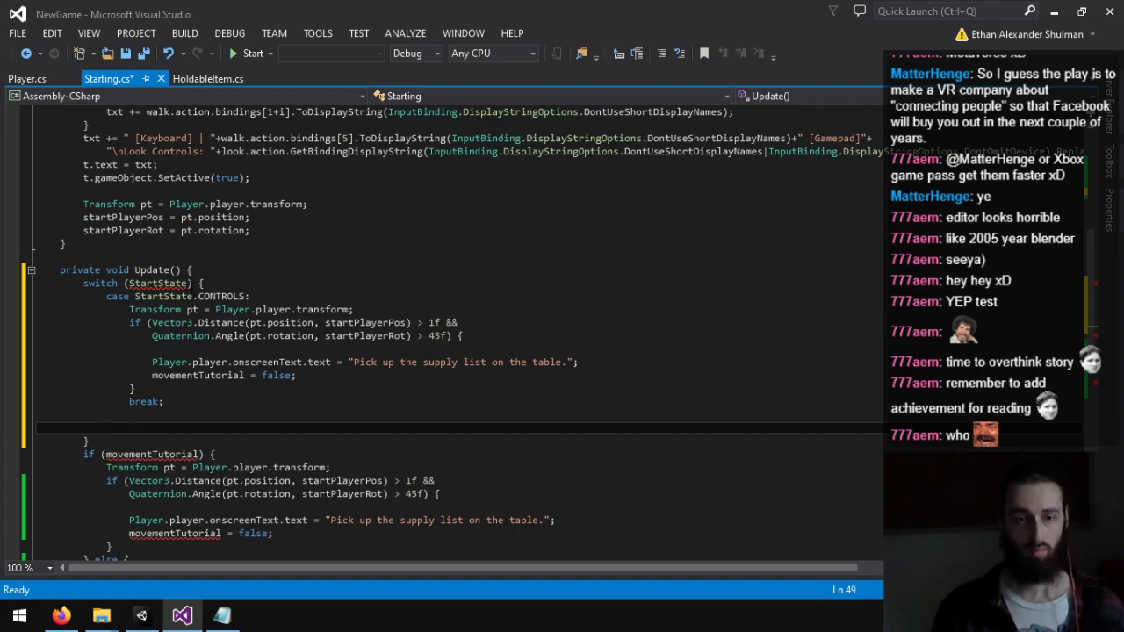
# Step: Change the switch expression in Update to the state field
pyautogui.click(185, 283)
pyautogui.scroll(8, 362, 401)
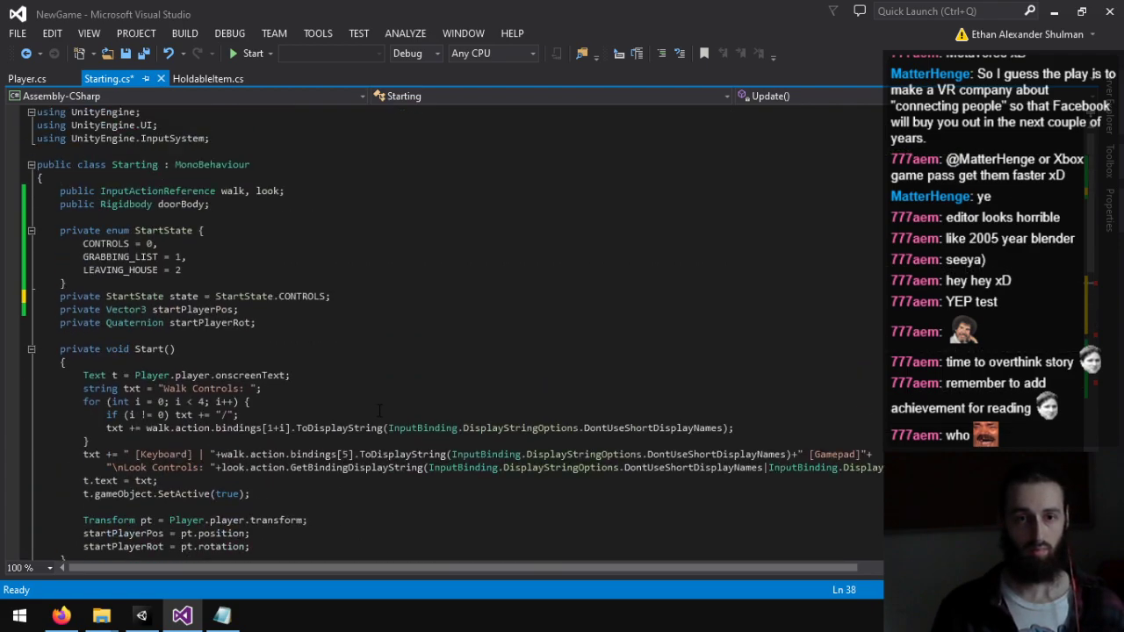
pyautogui.write('state')
pyautogui.click(450, 485)
# Step: Add a case label for StartState.GRABBING_LIST below the CONTROLS case
pyautogui.scroll(-5, 451, 486)
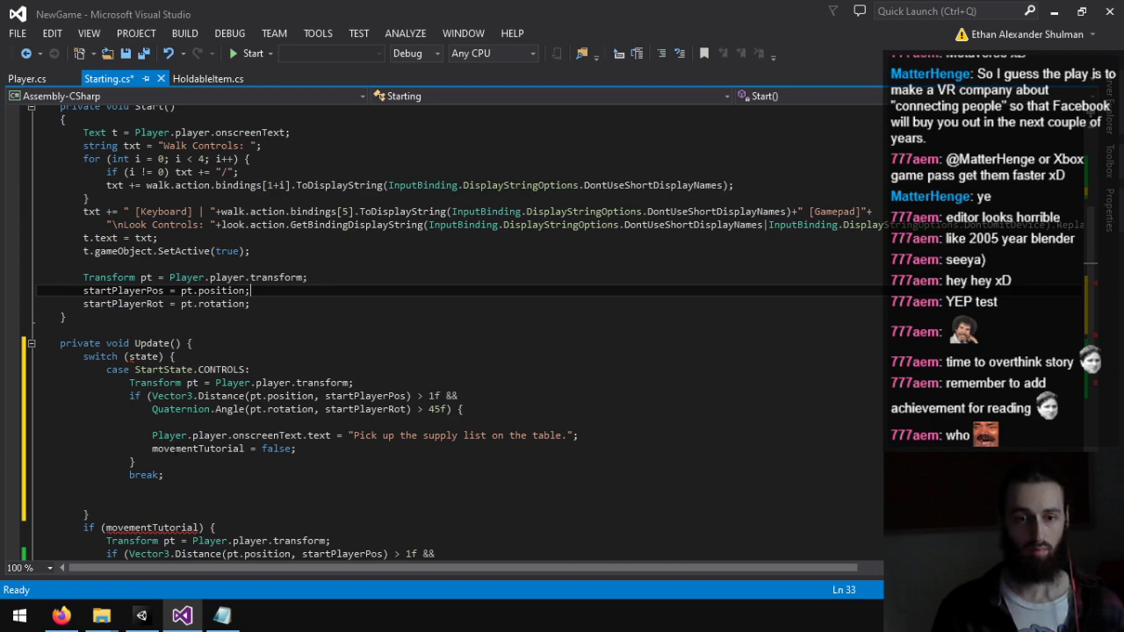
pyautogui.click(140, 499)
pyautogui.write('case ')
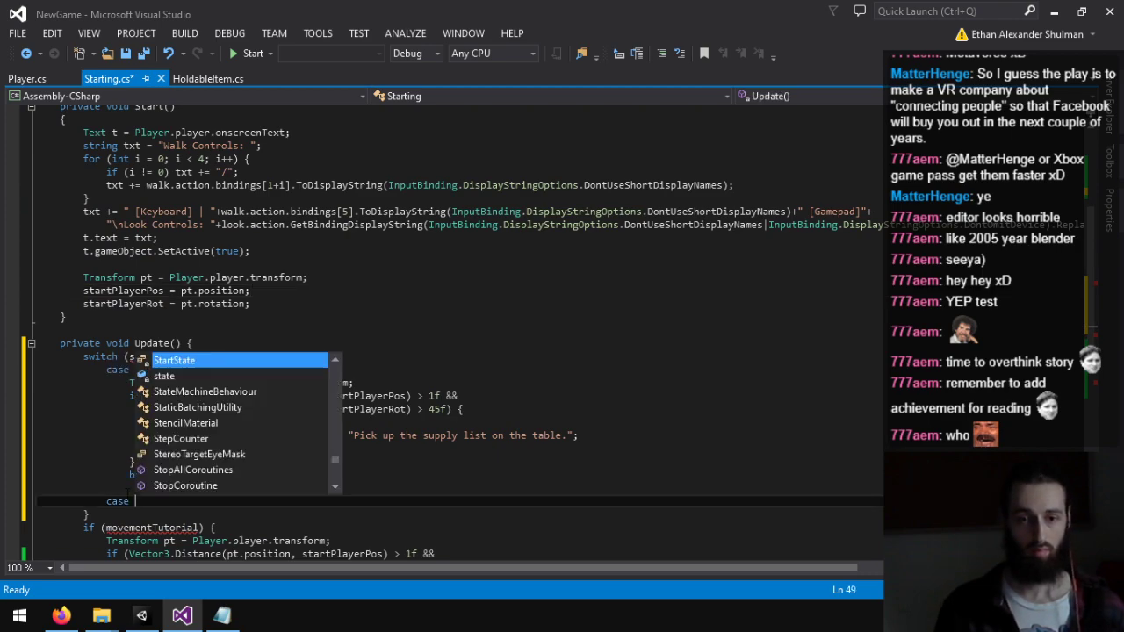
pyautogui.write('StartState.')
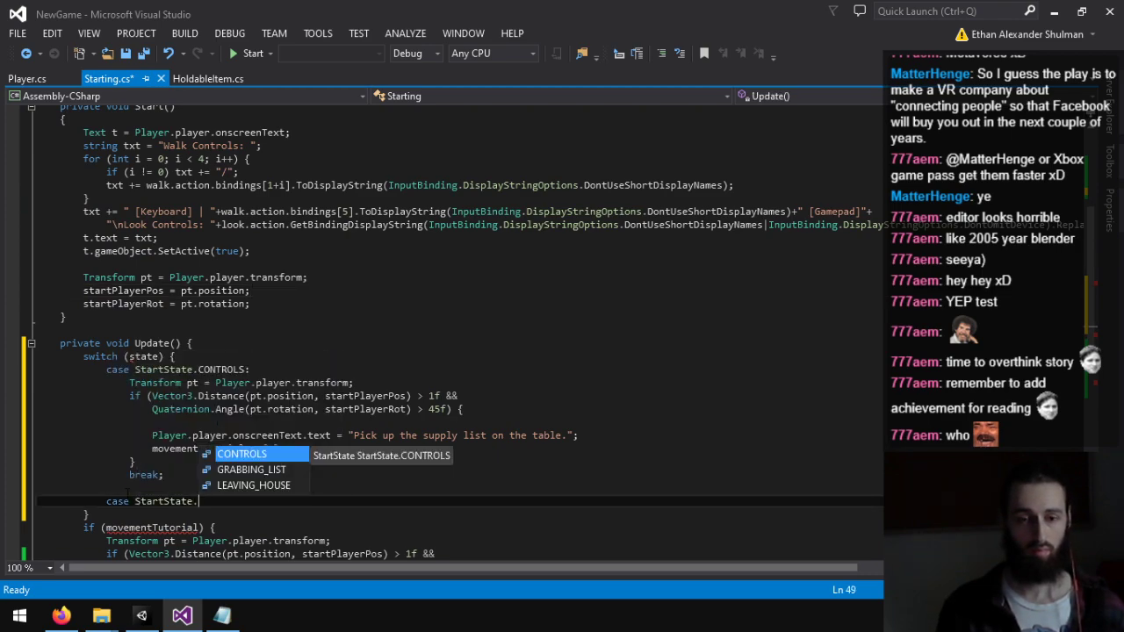
pyautogui.press('Down')
pyautogui.press('Tab')
pyautogui.write(':')
pyautogui.press('Return')
pyautogui.scroll(-6, 198, 480)
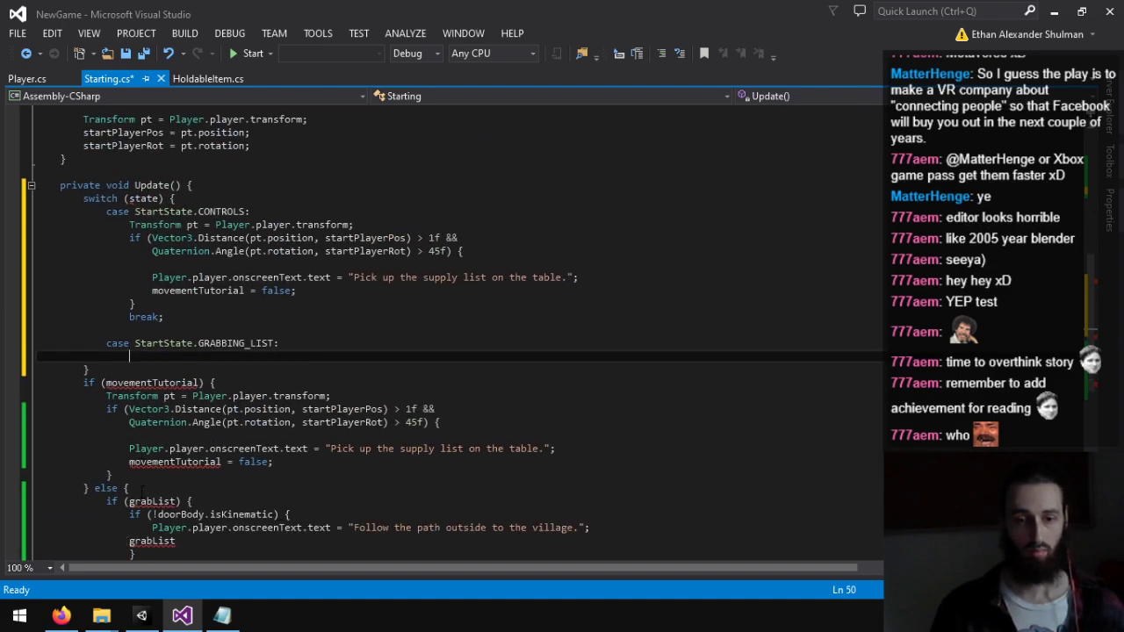
pyautogui.moveTo(141, 476); pyautogui.dragTo(37, 438)
pyautogui.scroll(3, 37, 438)
pyautogui.click(290, 374)
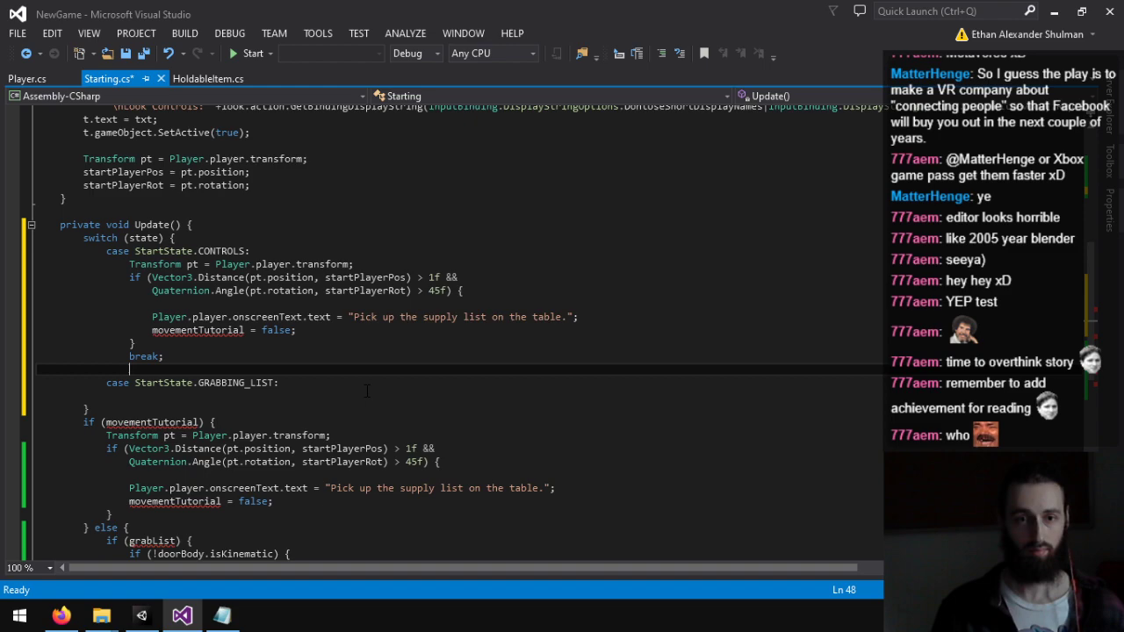
pyautogui.click(367, 392)
# Step: Replace the movementTutorial = false; line in the CONTROLS case with state = StartState.GRABBING_LIST;
pyautogui.tripleClick(262, 331)
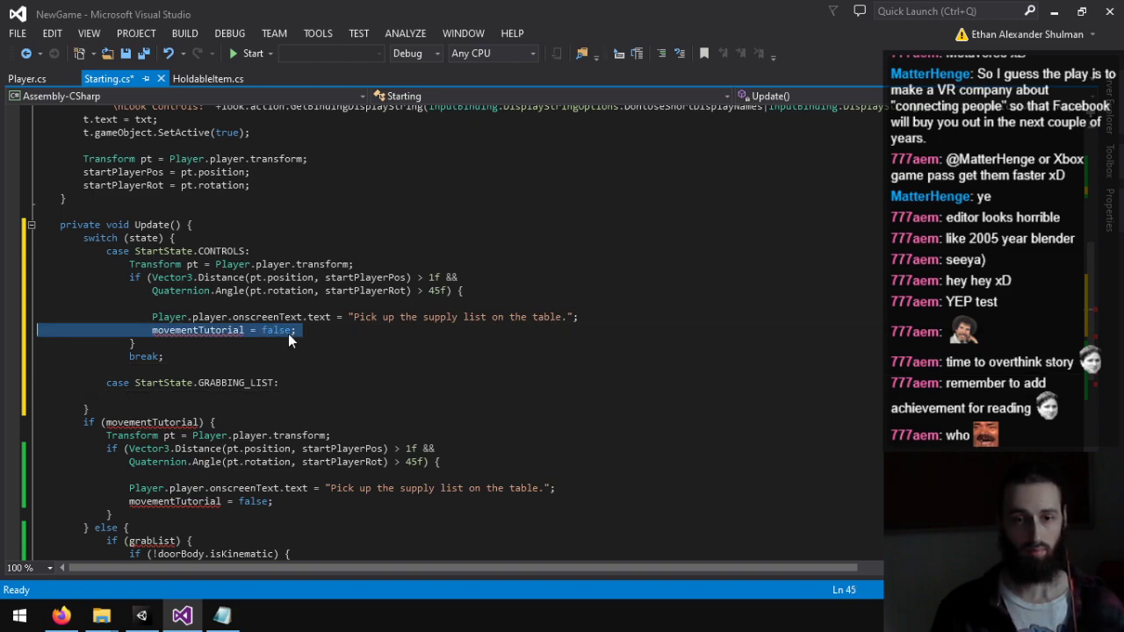
pyautogui.press('BackSpace')
pyautogui.write('state = S')
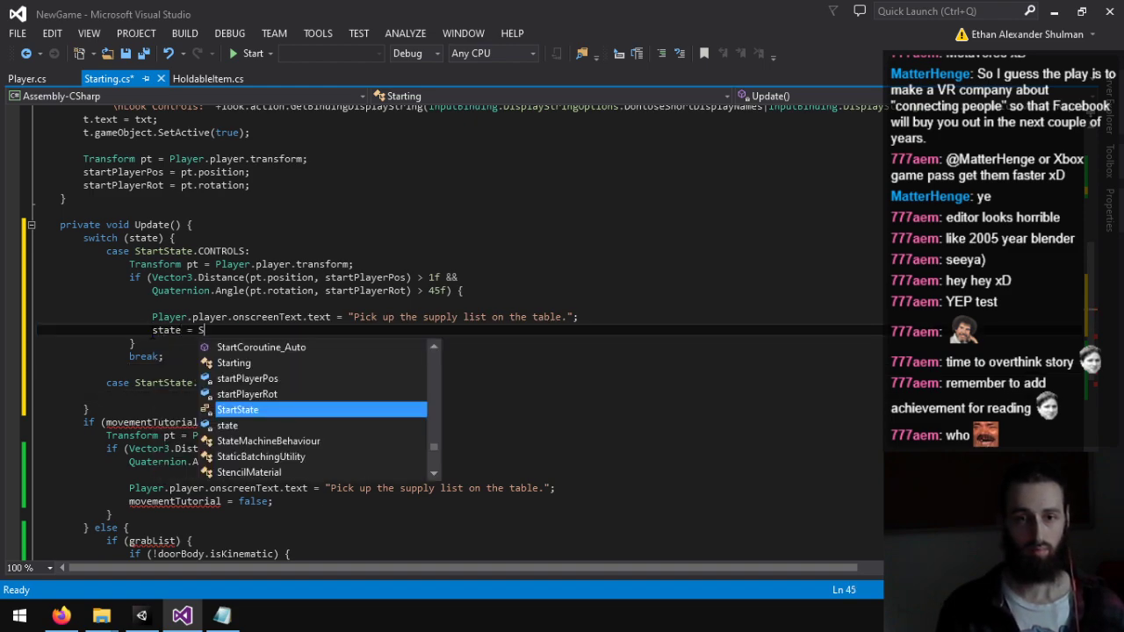
pyautogui.press('Tab')
pyautogui.write('.')
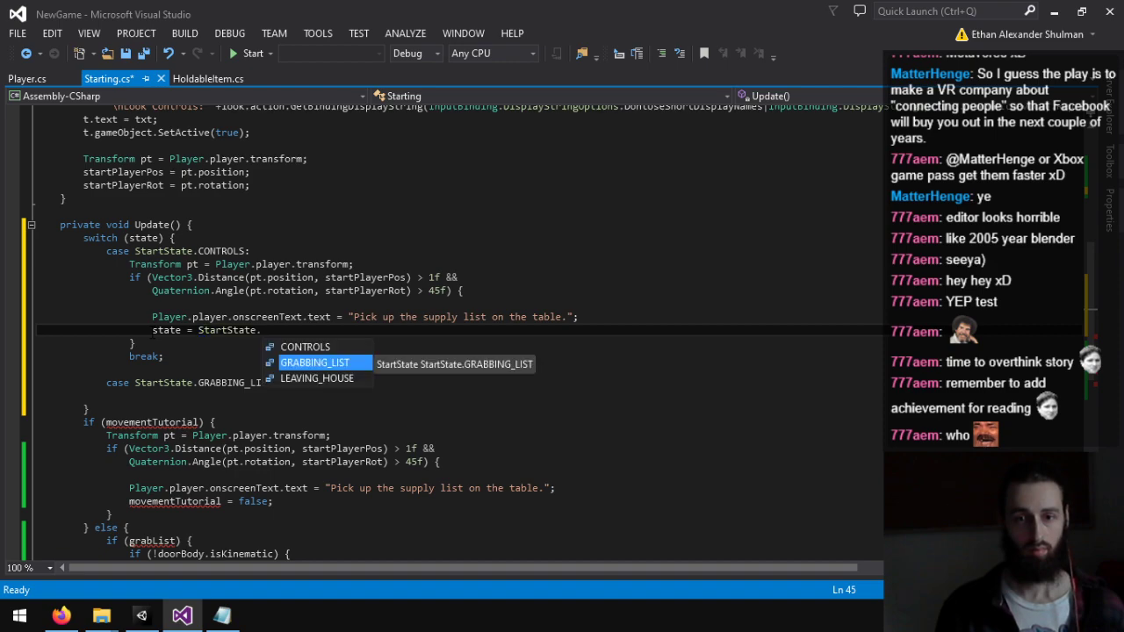
pyautogui.press('Tab')
pyautogui.write(';')
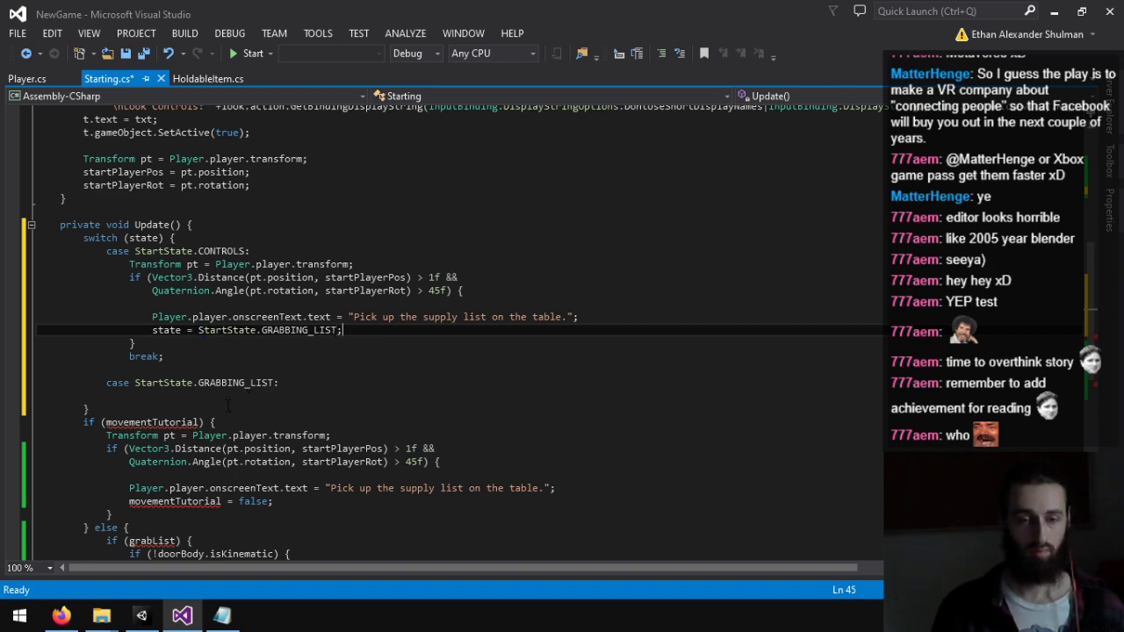
# Step: Paste the !doorBody.isKinematic check with its village path prompt into the GRABBING_LIST case and align its if line under the case
pyautogui.click(227, 400)
pyautogui.hotkey('ctrl', 'v')
pyautogui.click(198, 395)
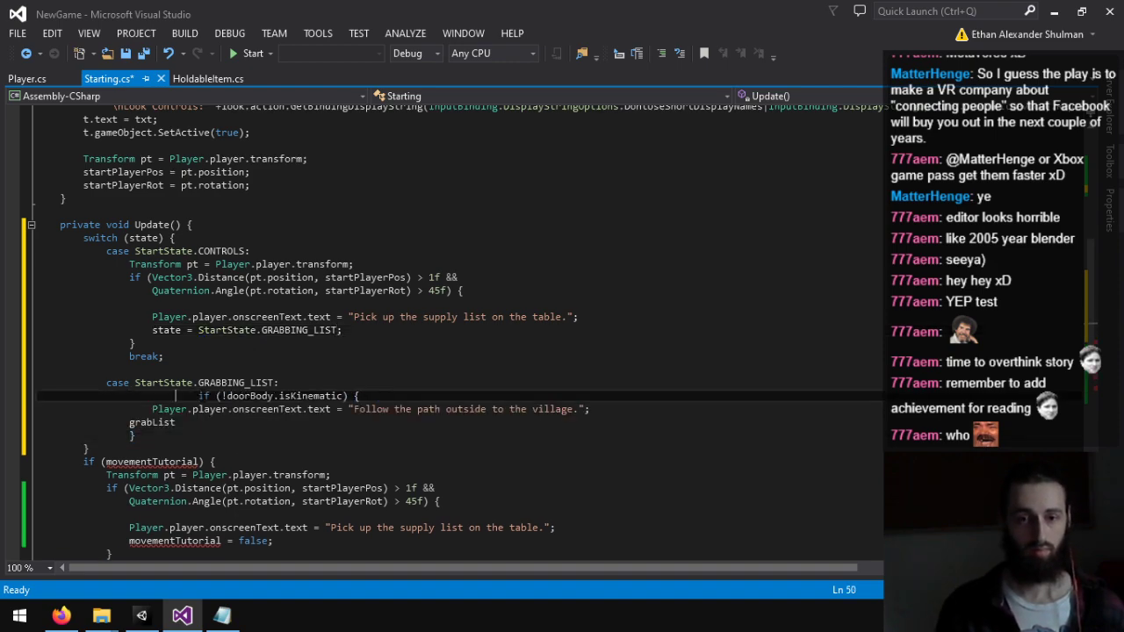
pyautogui.press('Down')
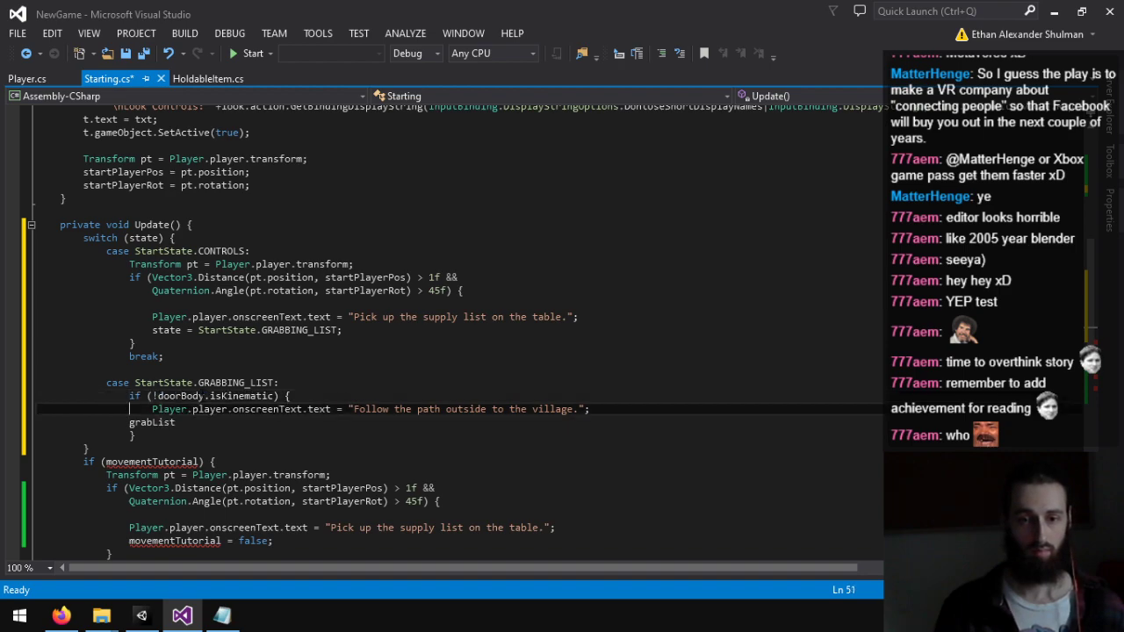
pyautogui.press('Down')
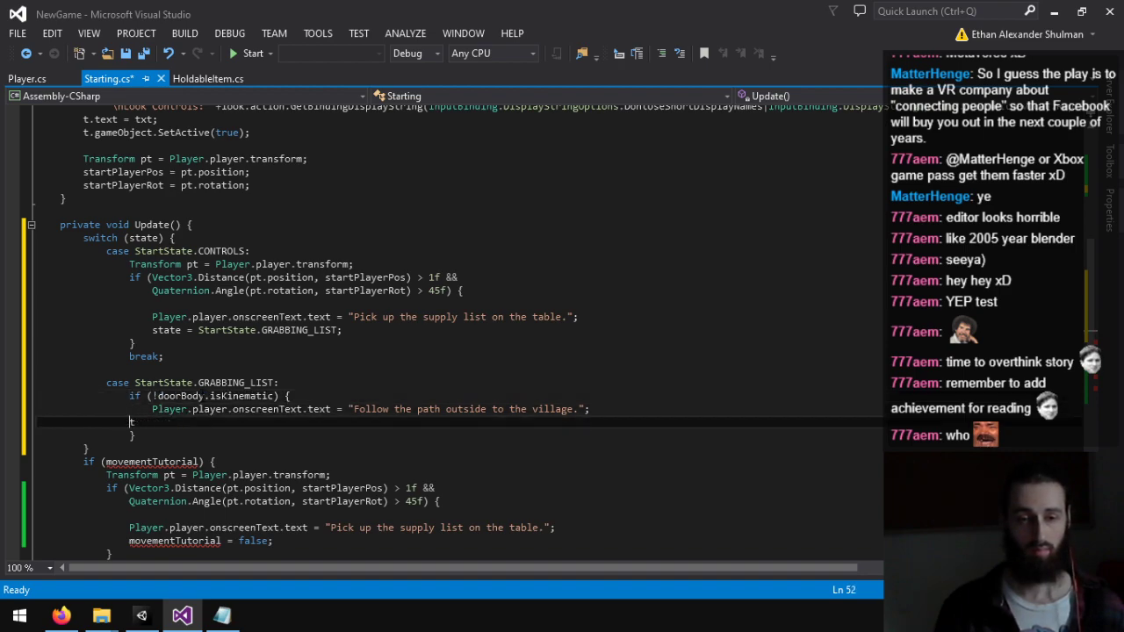
# Step: Replace the leftover grabList line with state = StartState.LEAVING_HOUSE;, end the GRABBING_LIST case with break;, and save the file
pyautogui.write('sta')
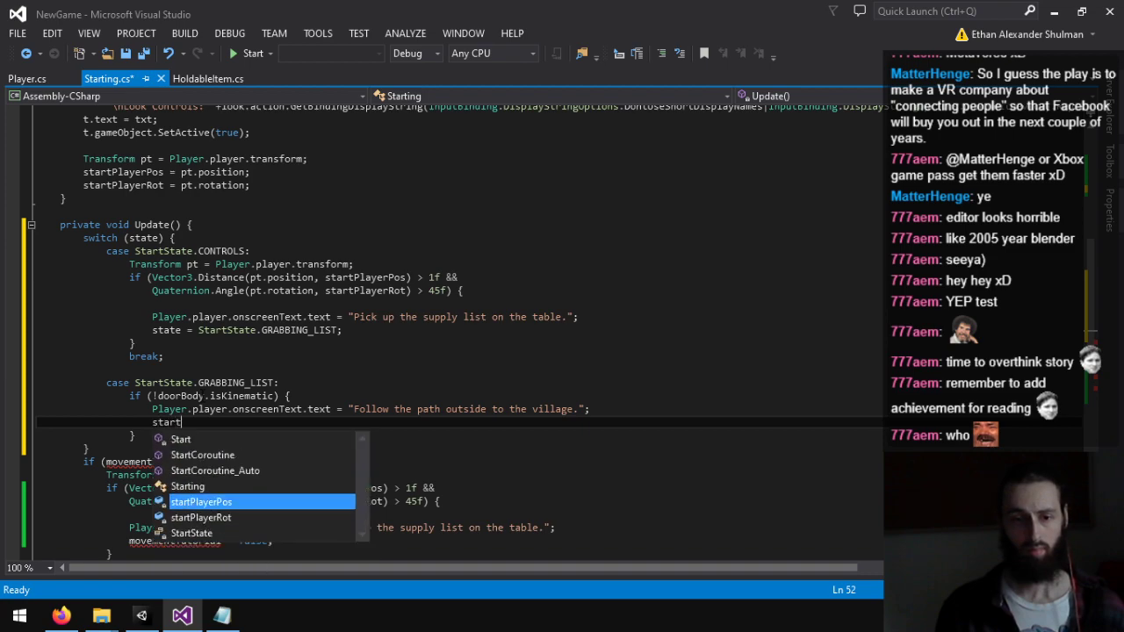
pyautogui.write('te =')
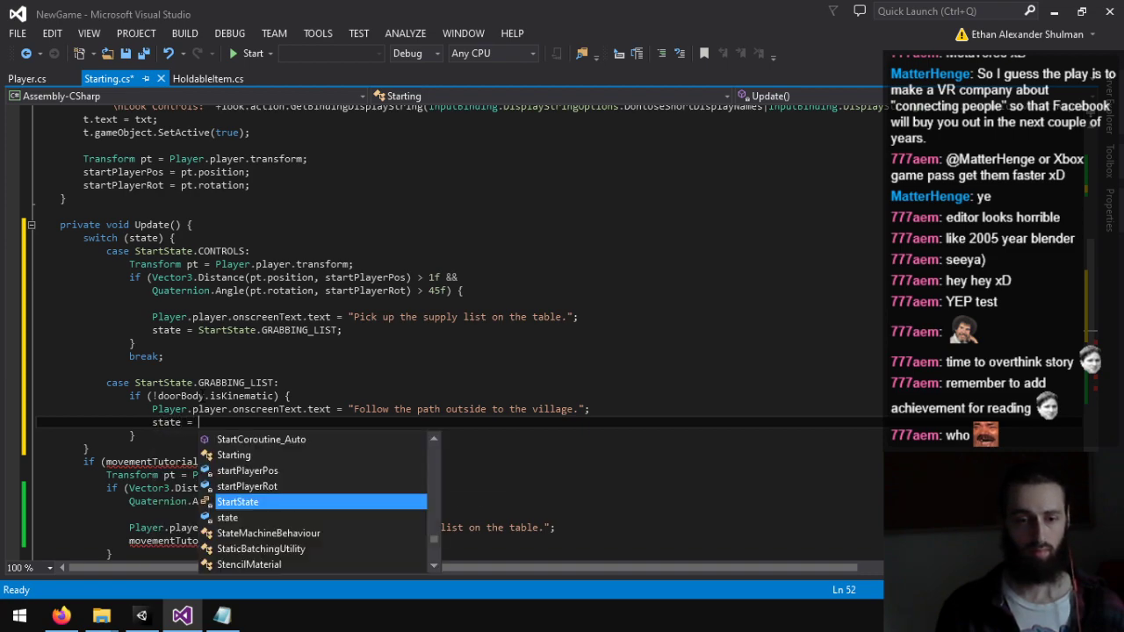
pyautogui.press('Tab')
pyautogui.write('.')
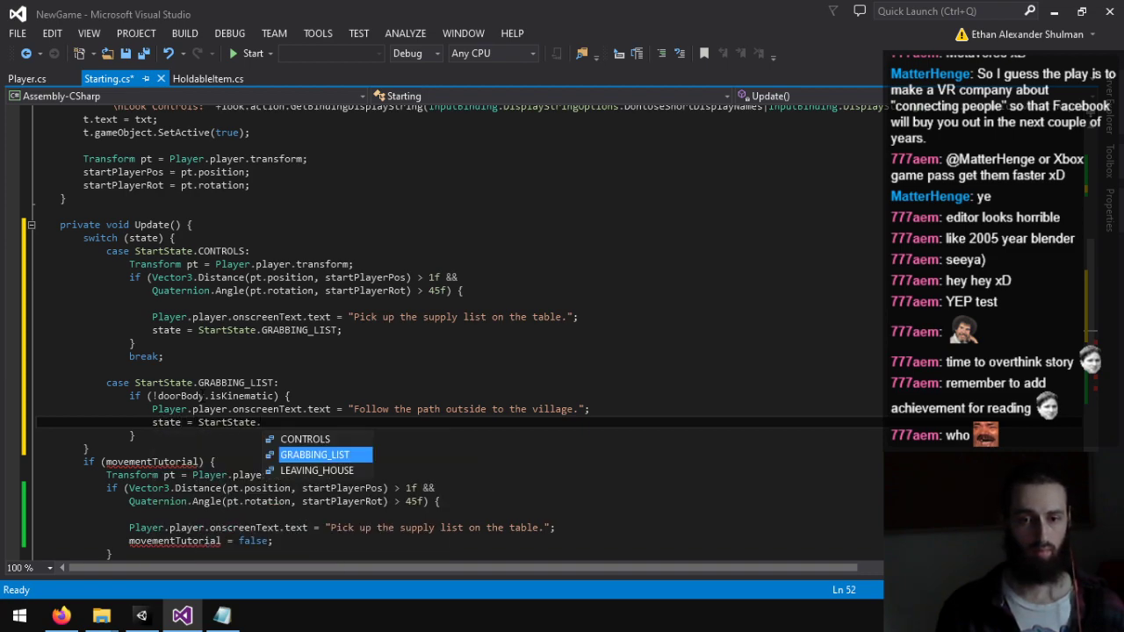
pyautogui.press('Down')
pyautogui.write(';')
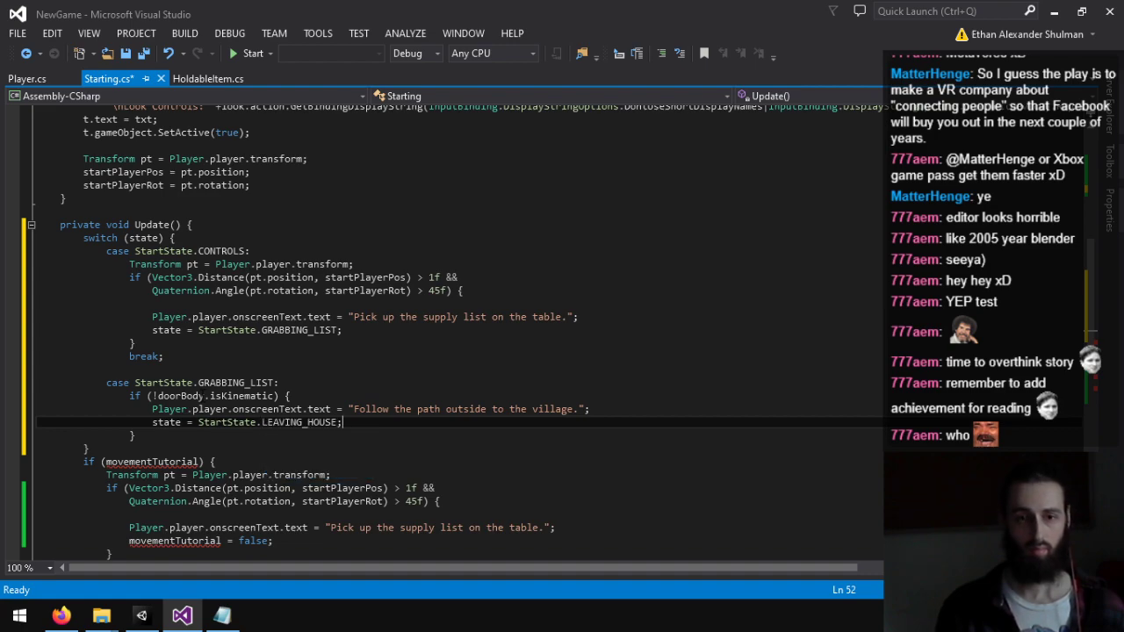
pyautogui.press('Down')
pyautogui.press('Return')
pyautogui.write('break;')
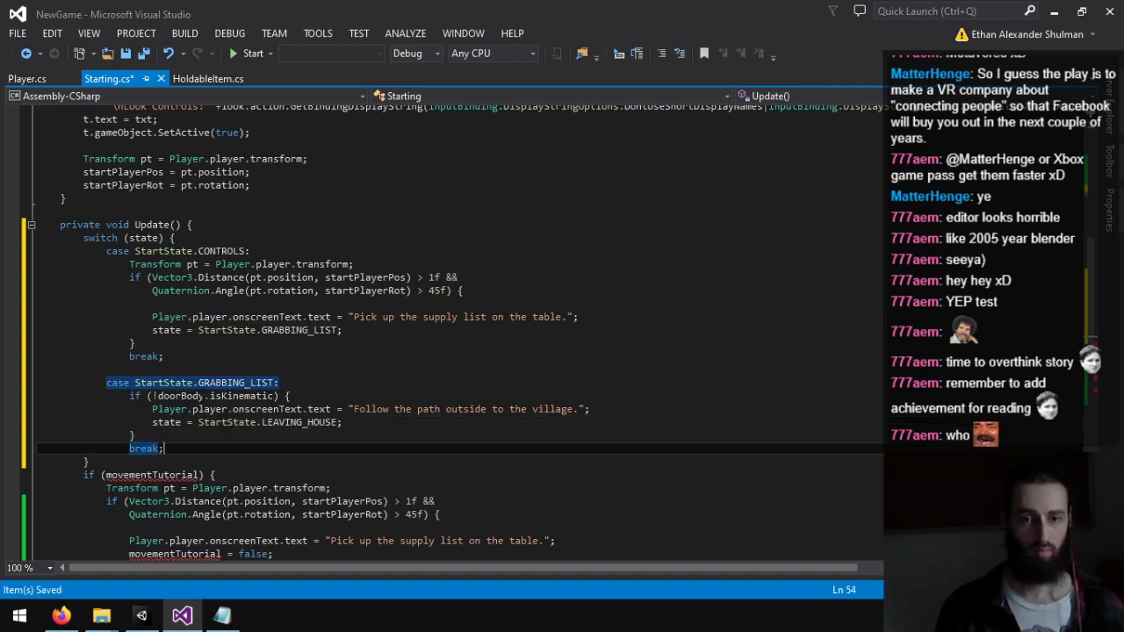
pyautogui.hotkey('ctrl', 's')
# Step: Add a StartState.LEAVING_HOUSE case containing only break; below the GRABBING_LIST case and save the file
pyautogui.press('Return')
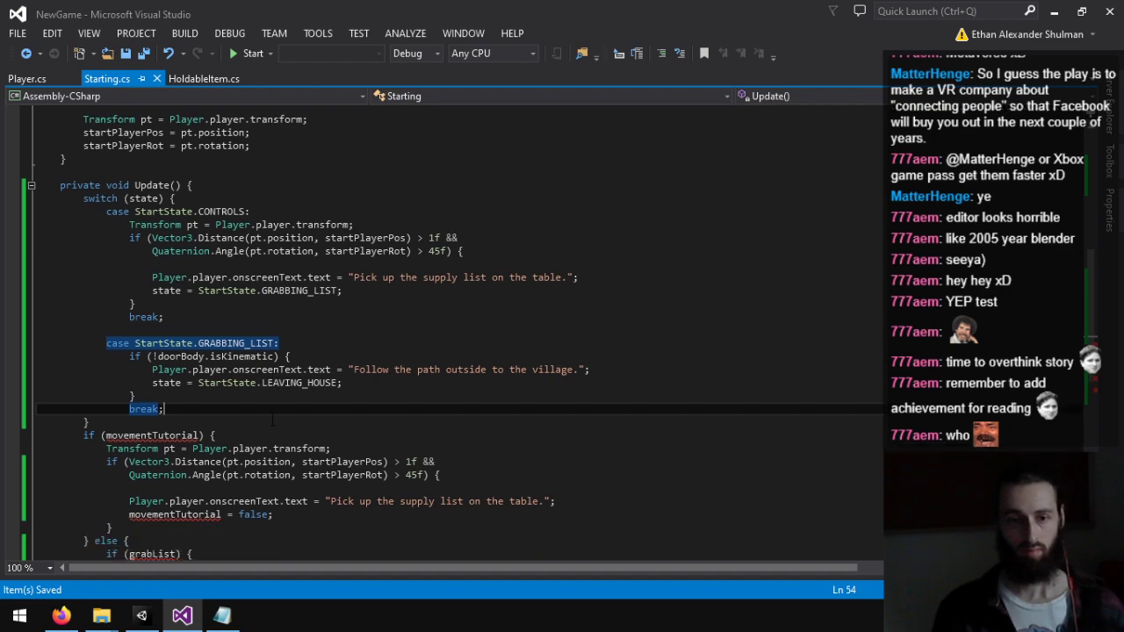
pyautogui.press('Return')
pyautogui.write('case')
pyautogui.press('Tab')
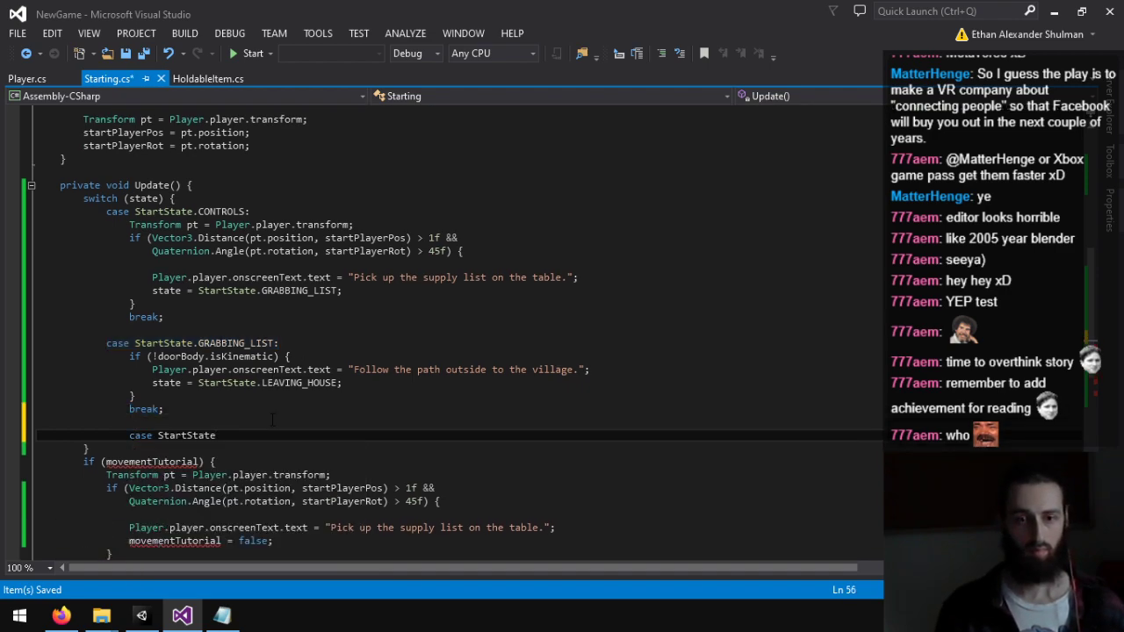
pyautogui.write('.')
pyautogui.press('Tab')
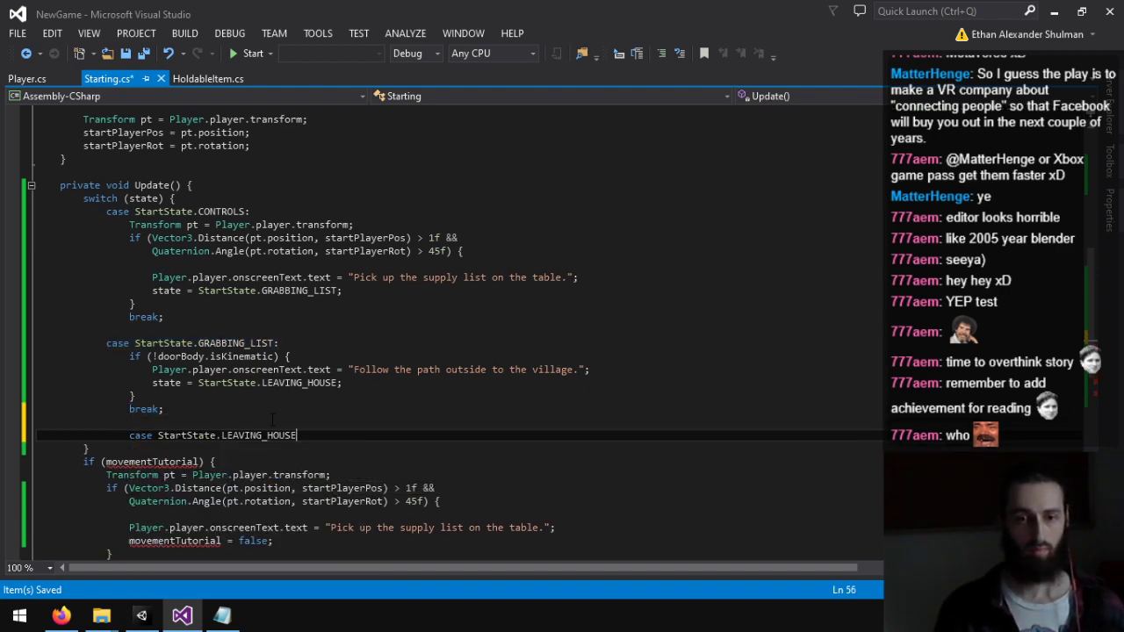
pyautogui.write(':')
pyautogui.press('Return')
pyautogui.write('break;')
pyautogui.hotkey('ctrl', 's')
# Step: Delete the old if (movementTutorial) / else block below the switch in Update
pyautogui.scroll(-5, 273, 418)
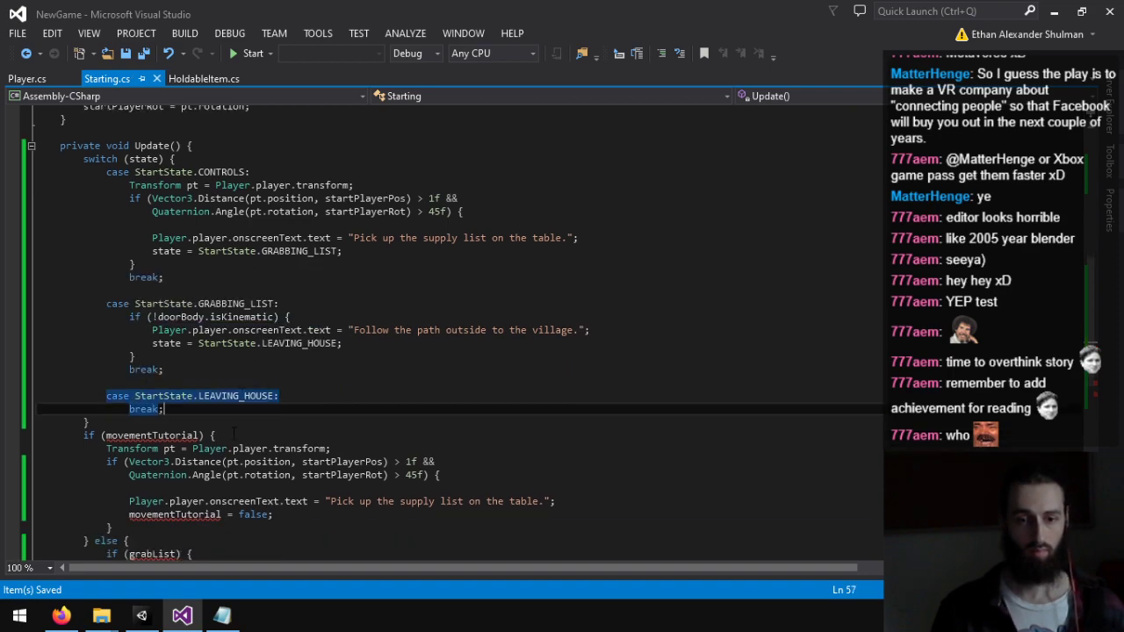
pyautogui.moveTo(89, 475); pyautogui.dragTo(92, 264)
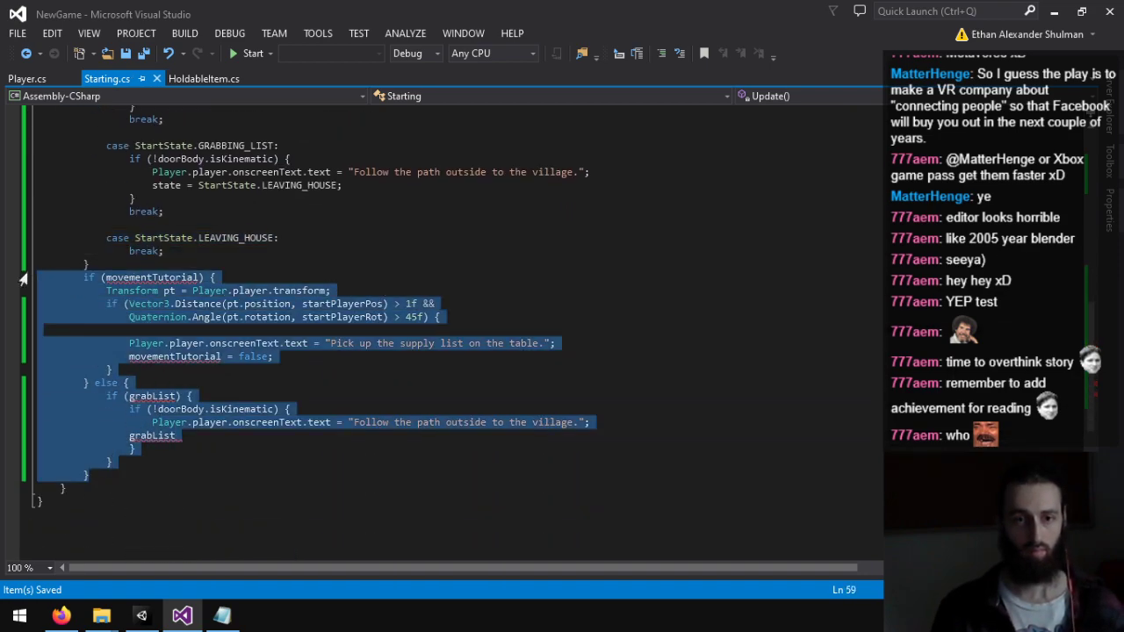
pyautogui.press('Delete')
# Step: Switch to Unity and examine the StartingForest terrain and object list, collapsing the Trees group
pyautogui.click(141, 614)
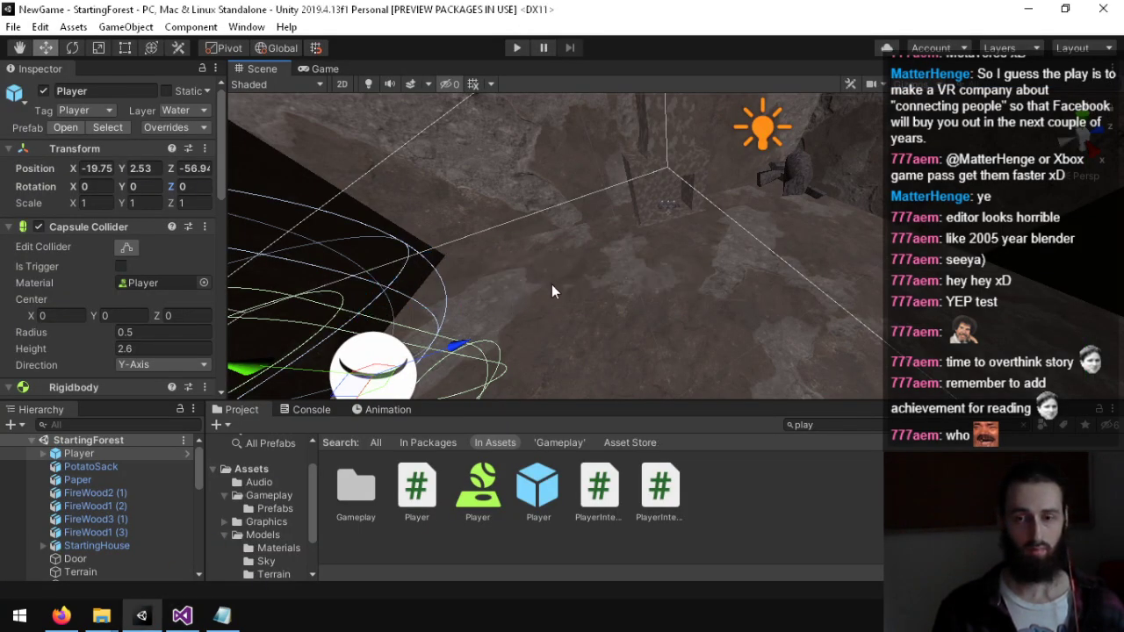
pyautogui.moveTo(525, 255); pyautogui.dragTo(1010, 71, button='right')
pyautogui.moveTo(553, 219); pyautogui.dragTo(504, 258, button='right')
pyautogui.scroll(-6, 132, 527)
pyautogui.scroll(3, 114, 523)
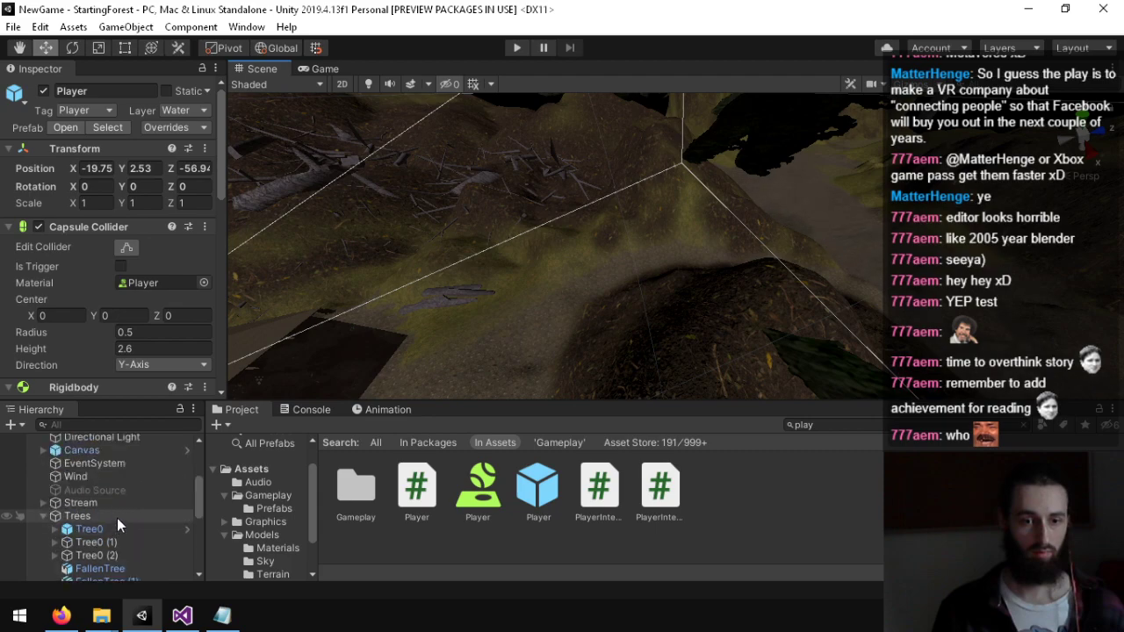
pyautogui.click(36, 517)
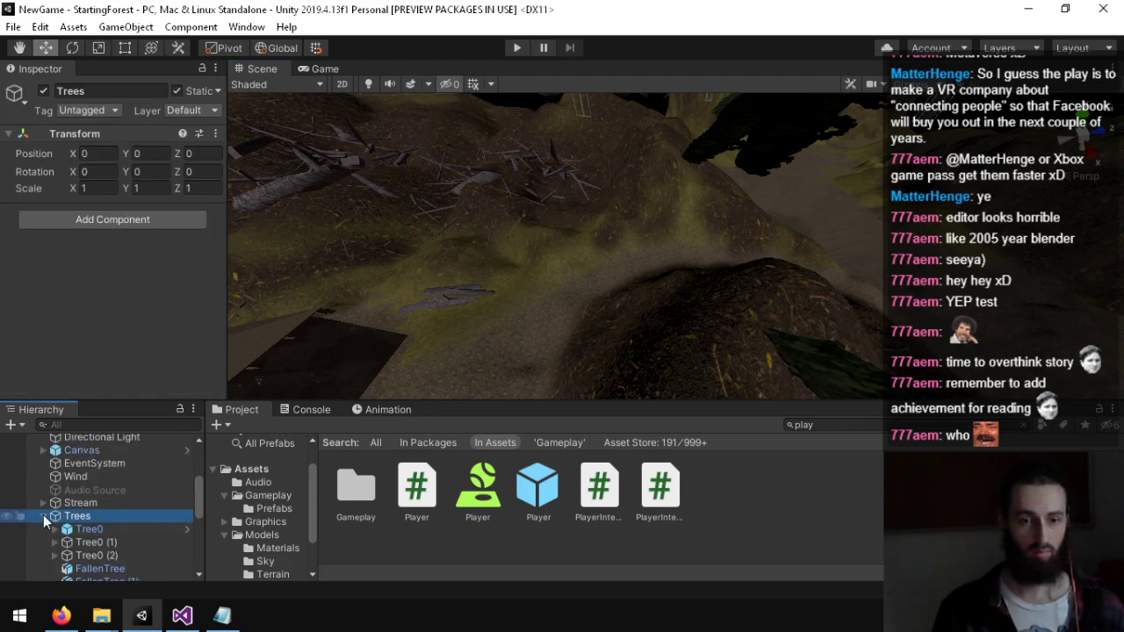
pyautogui.click(43, 516)
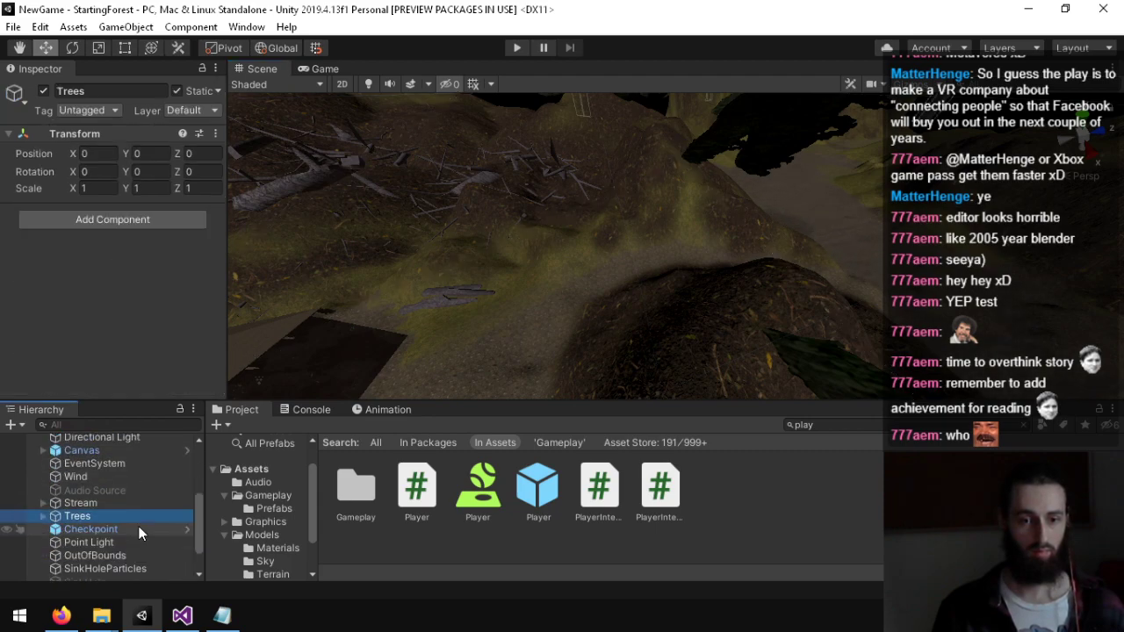
pyautogui.scroll(-2, 136, 532)
pyautogui.scroll(6, 104, 498)
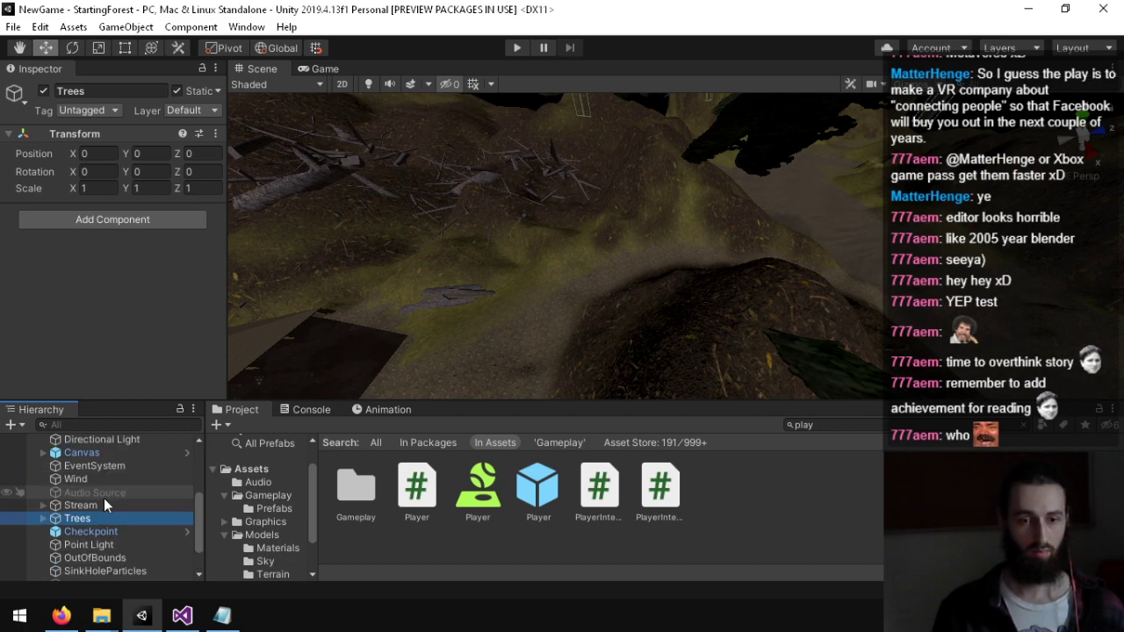
pyautogui.scroll(-2, 110, 483)
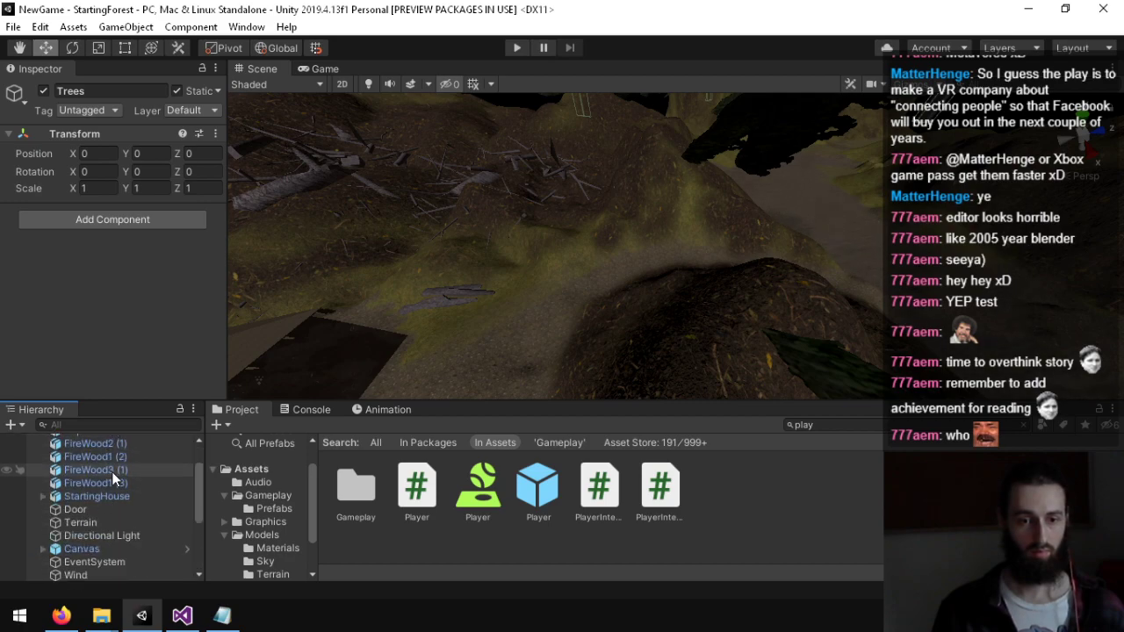
pyautogui.scroll(-2, 87, 503)
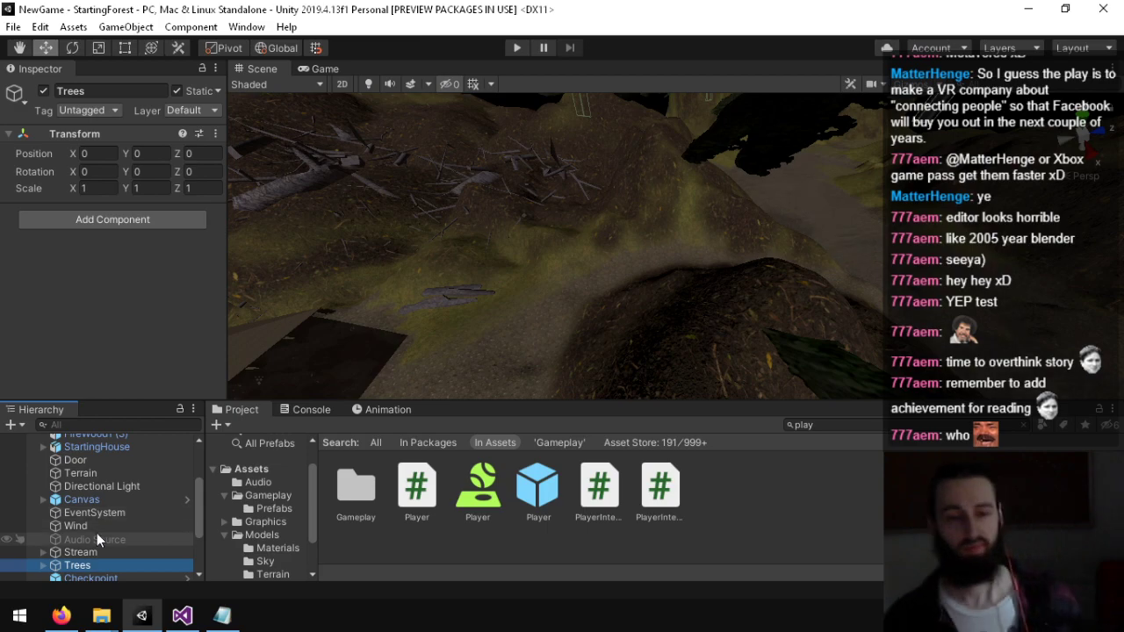
# Step: Examine the Stream object and its Reset child in the scene to judge their location along the path
pyautogui.click(42, 552)
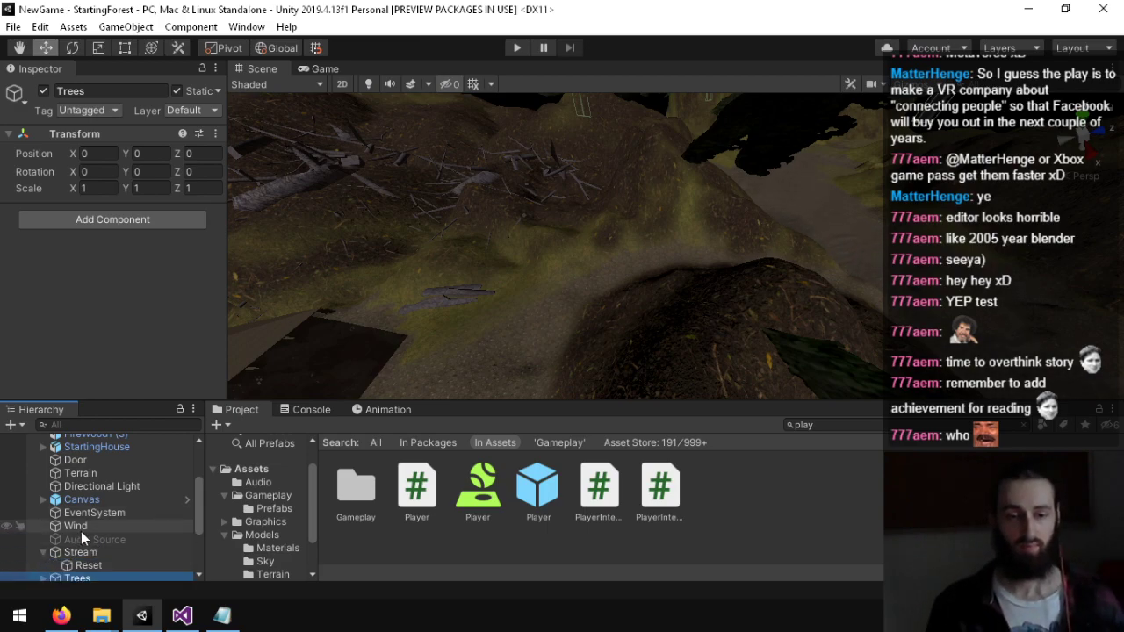
pyautogui.scroll(-2, 80, 532)
pyautogui.click(77, 519)
pyautogui.press('w')
pyautogui.moveTo(562, 255); pyautogui.dragTo(770, 170, button='right')
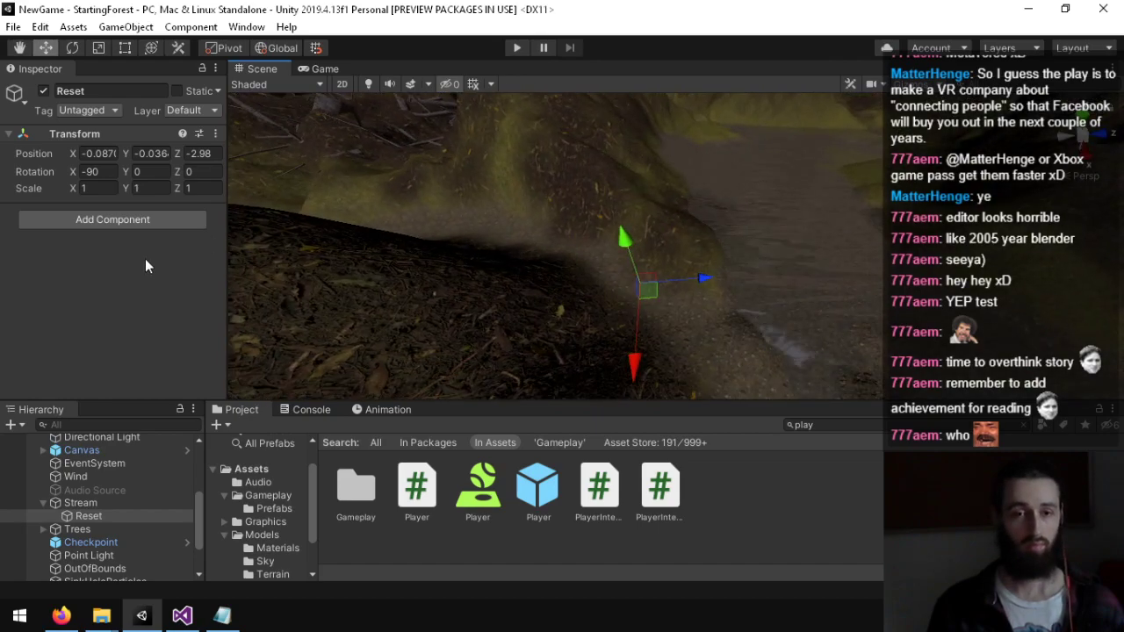
pyautogui.moveTo(547, 287); pyautogui.dragTo(713, 305, button='right')
pyautogui.press('s')
pyautogui.click(75, 502)
pyautogui.click(43, 503)
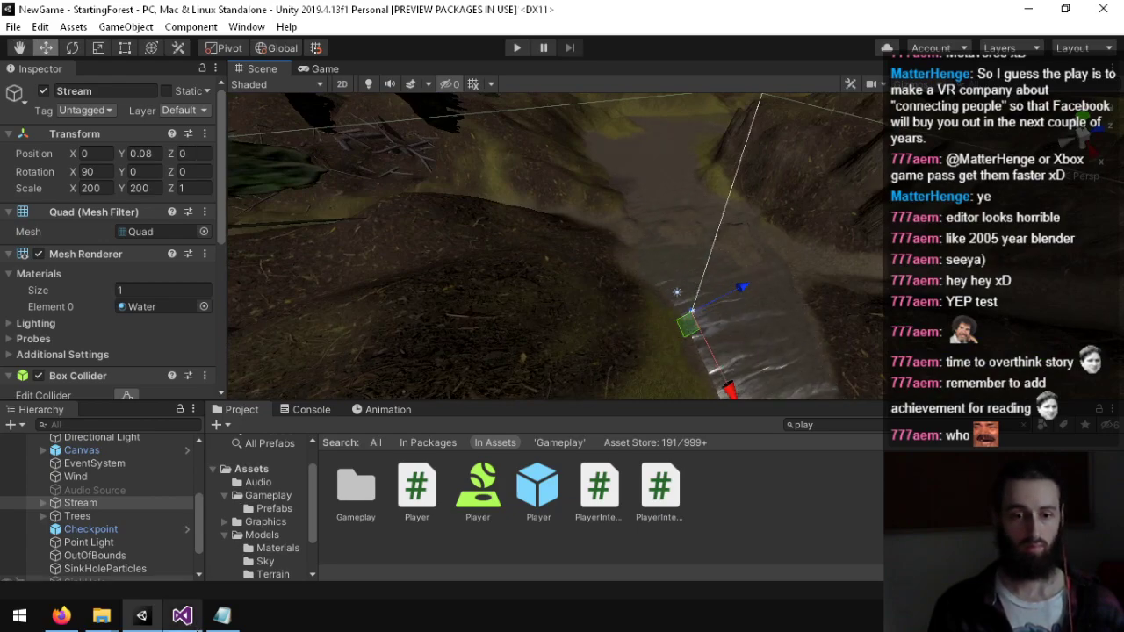
# Step: Switch back to Visual Studio and add an if block to the LEAVING_HOUSE case checking Player.player.transform.position.z > -20f
pyautogui.click(182, 616)
pyautogui.click(309, 239)
pyautogui.scroll(6, 498, 350)
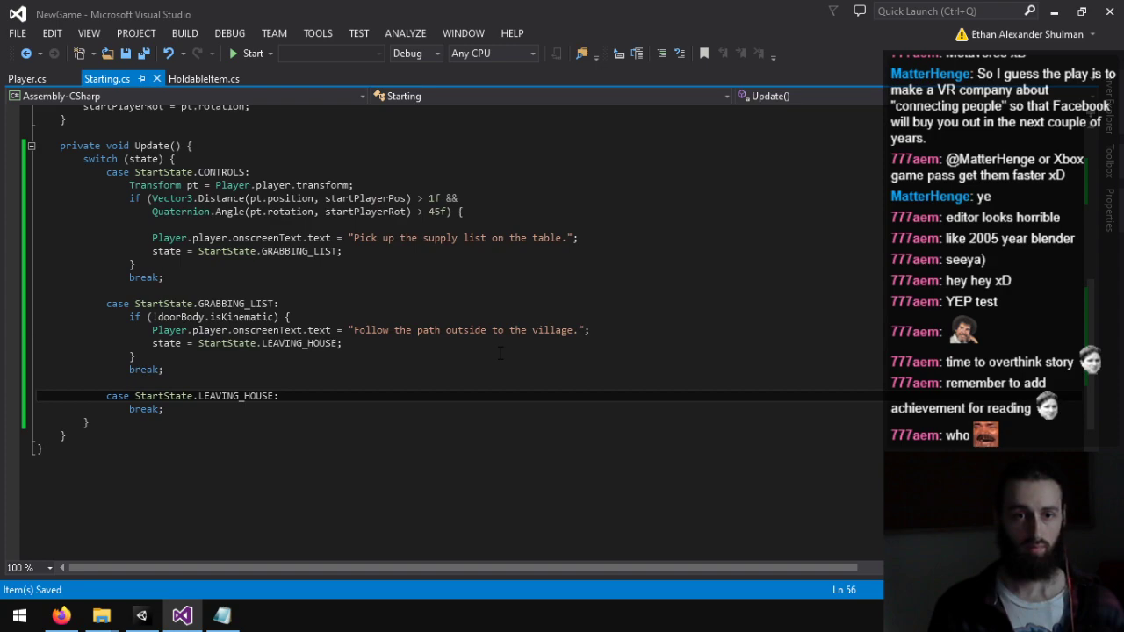
pyautogui.scroll(-2, 503, 338)
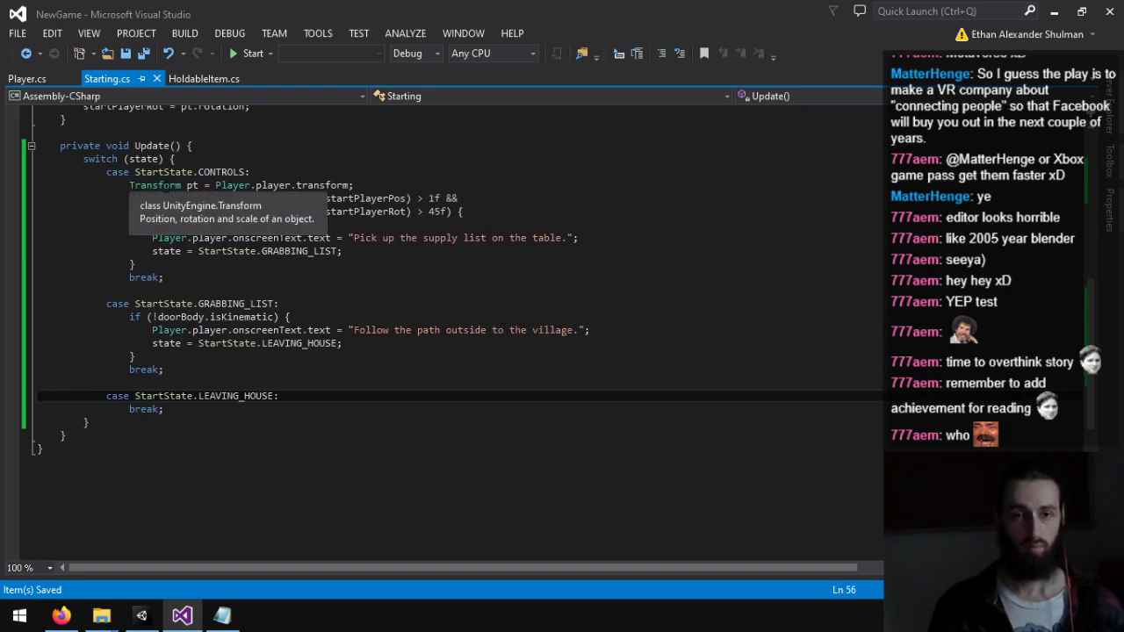
pyautogui.press('Return')
pyautogui.write('if ')
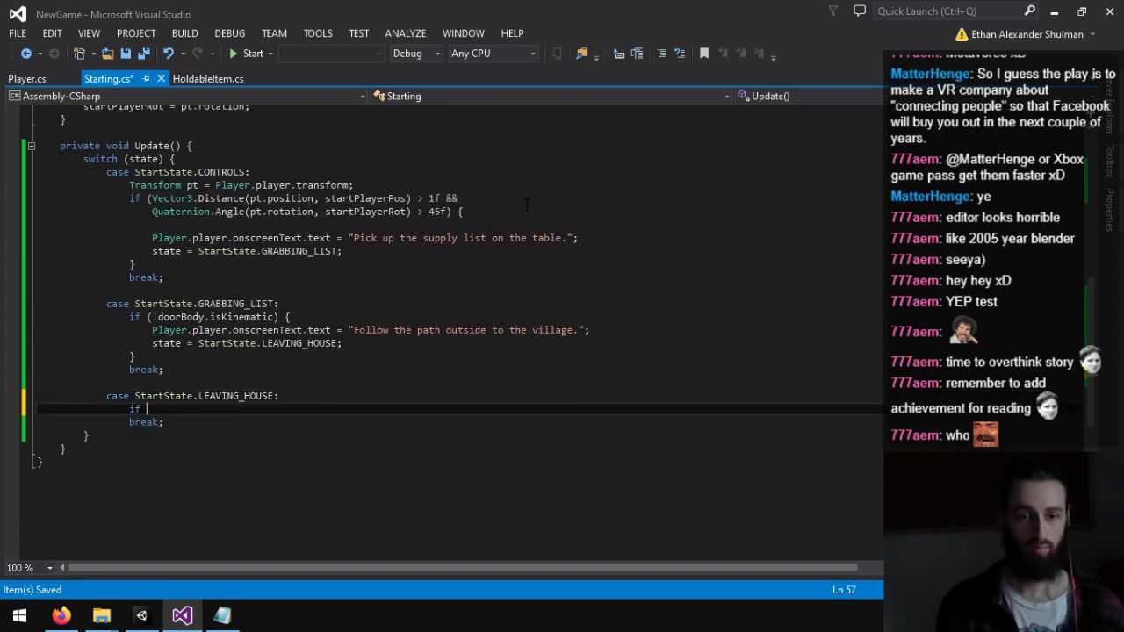
pyautogui.write('(Player.player.tra')
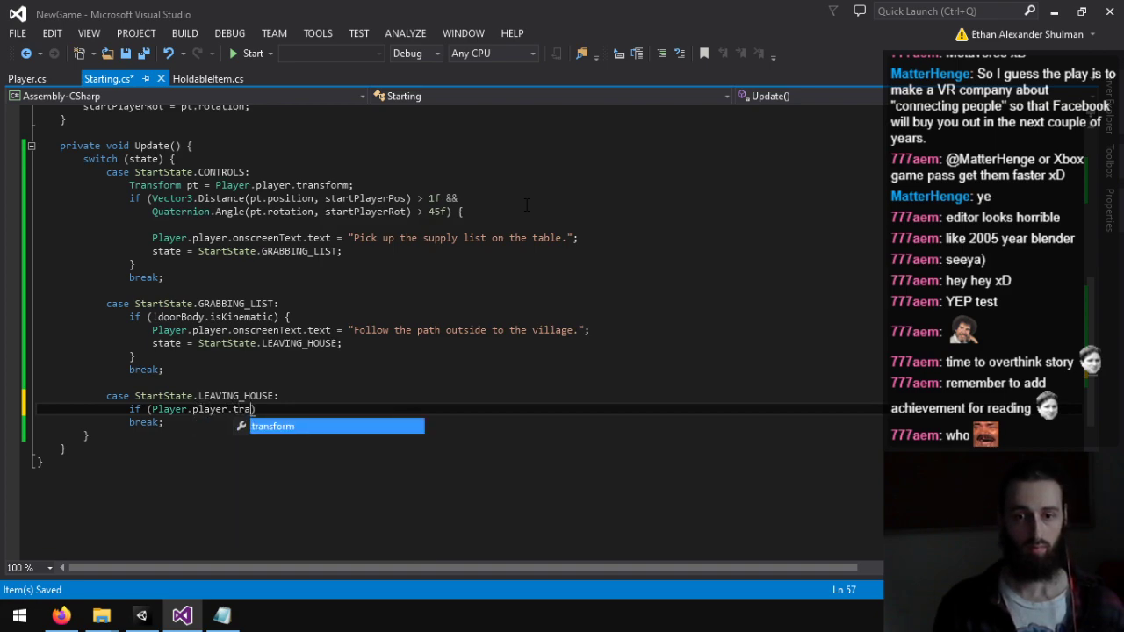
pyautogui.write('nsform.position')
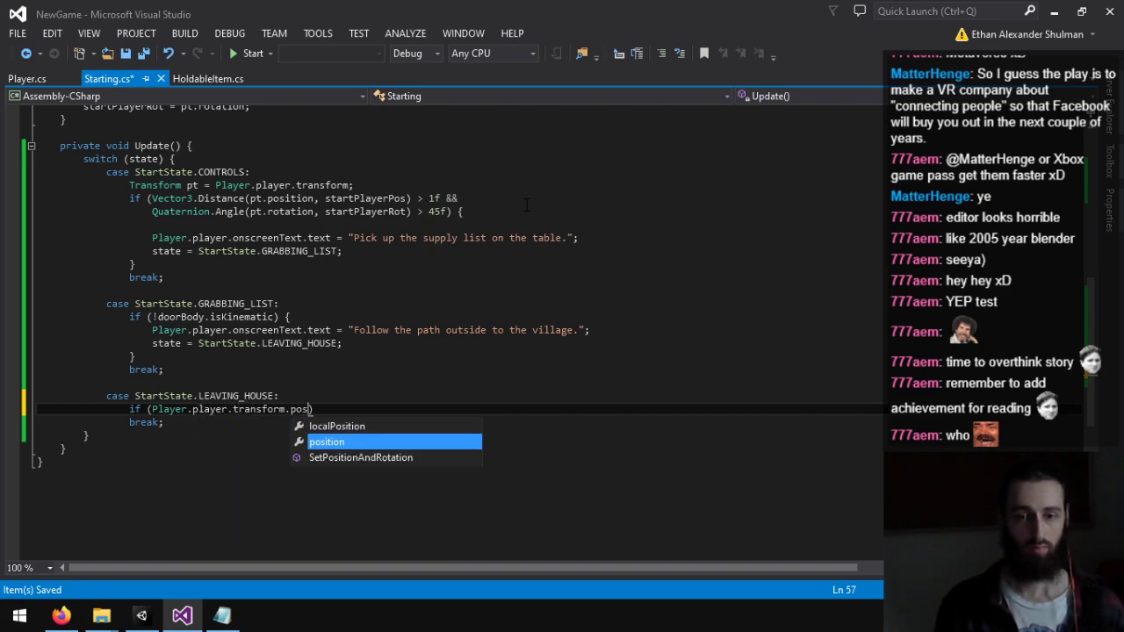
pyautogui.write('.z > -20f')
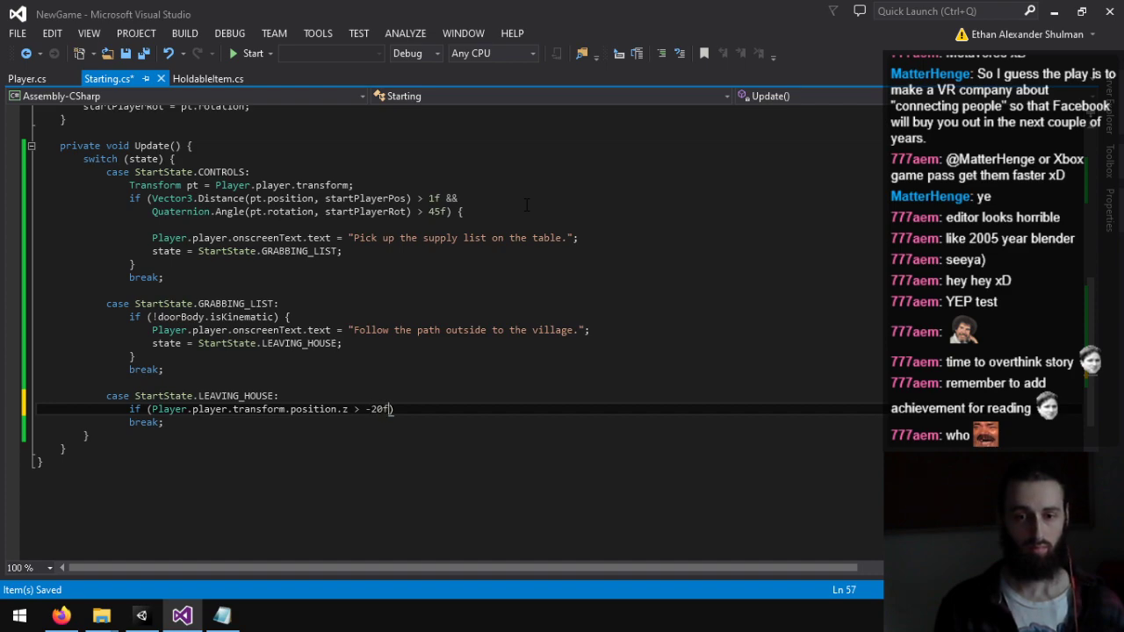
pyautogui.write(') {')
# Step: Open the body of the LEAVING_HOUSE position check and begin a state = StartState. assignment inside it
pyautogui.press('Return')
pyautogui.write('state ')
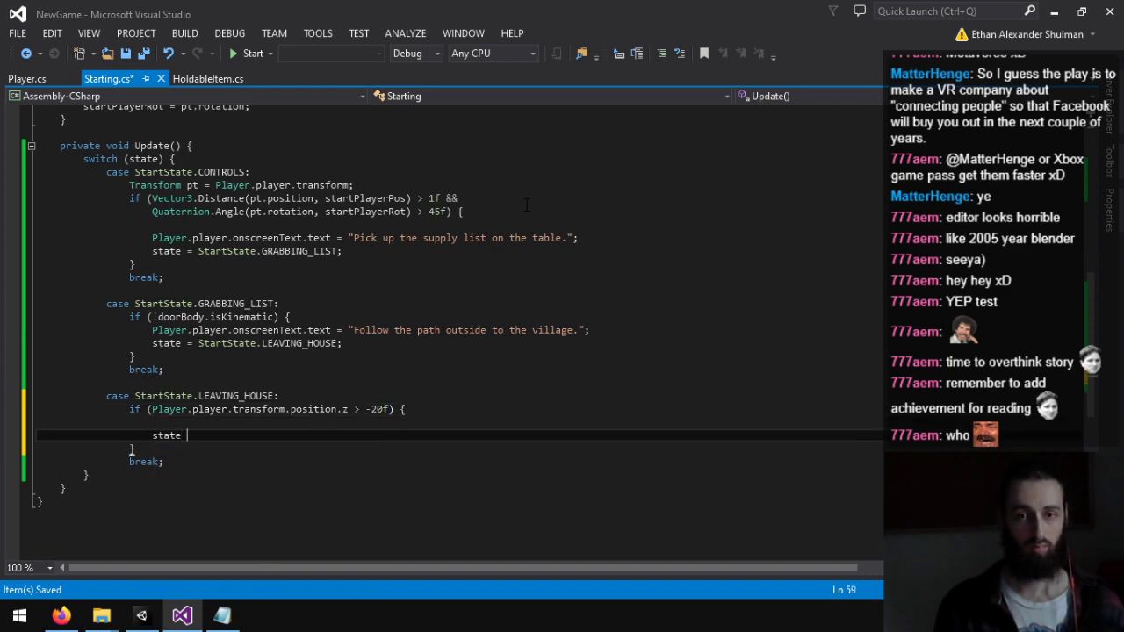
pyautogui.write('= StartState.')
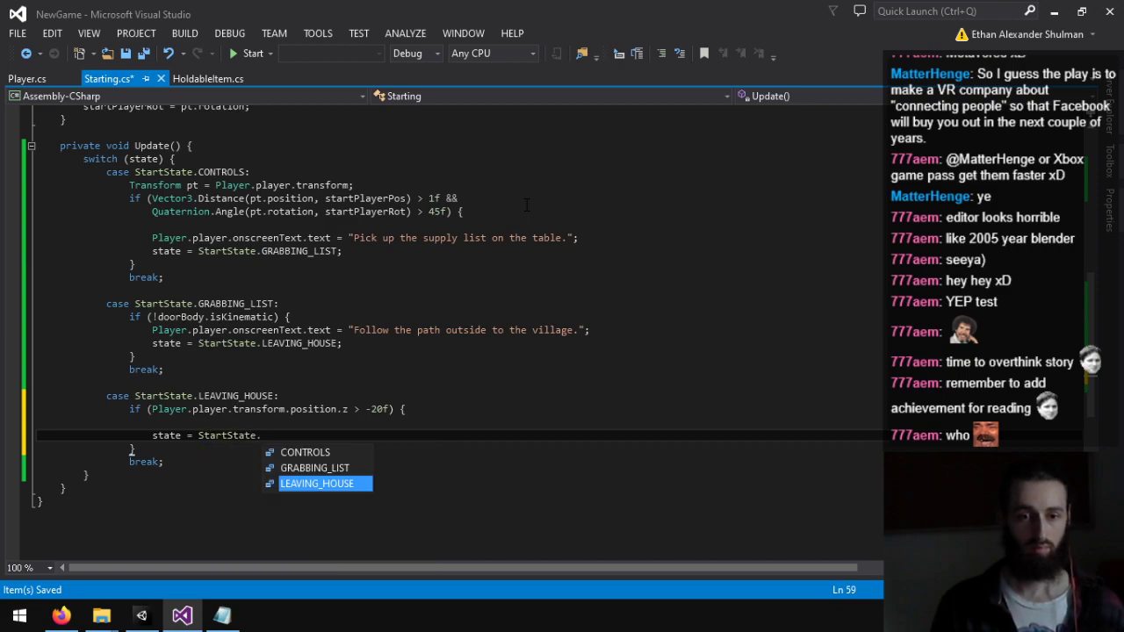
# Step: Add a DONE = 3 member to the StartState enum, set apart by a blank line after LEAVING_HOUSE
pyautogui.click(327, 238)
pyautogui.scroll(11, 225, 237)
pyautogui.click(210, 271)
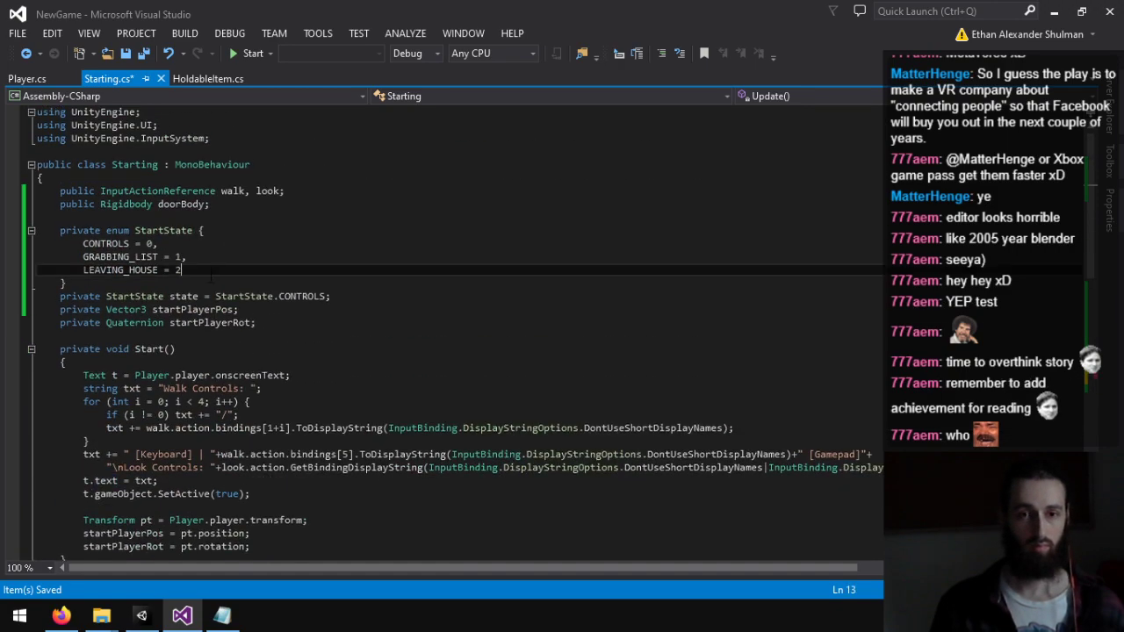
pyautogui.write(',')
pyautogui.press('Return')
pyautogui.press('Return')
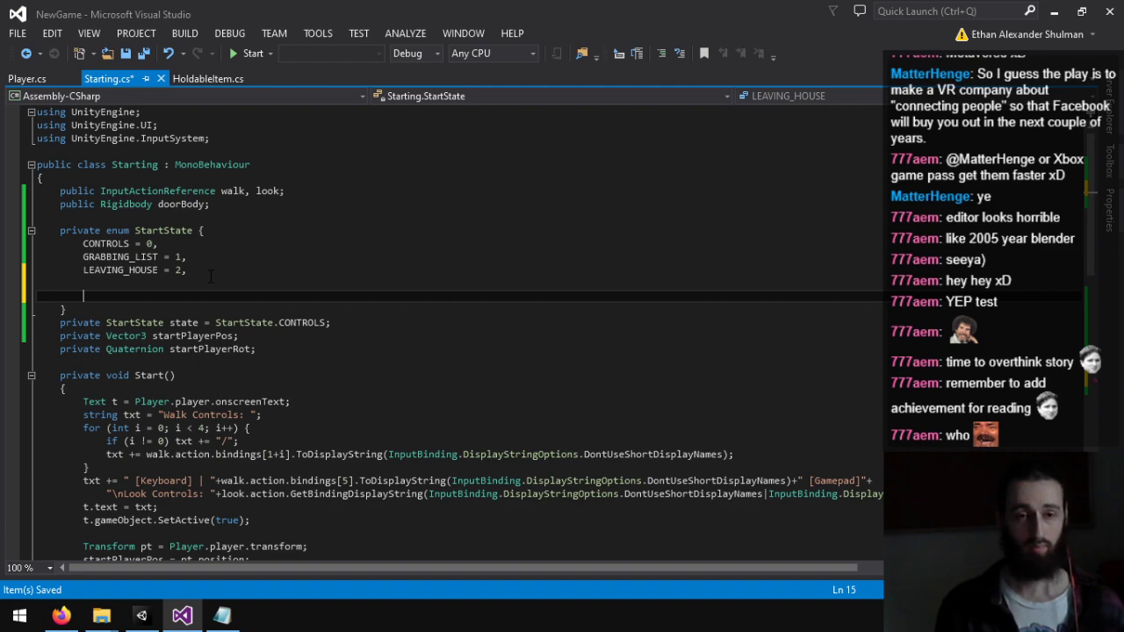
pyautogui.write('D')
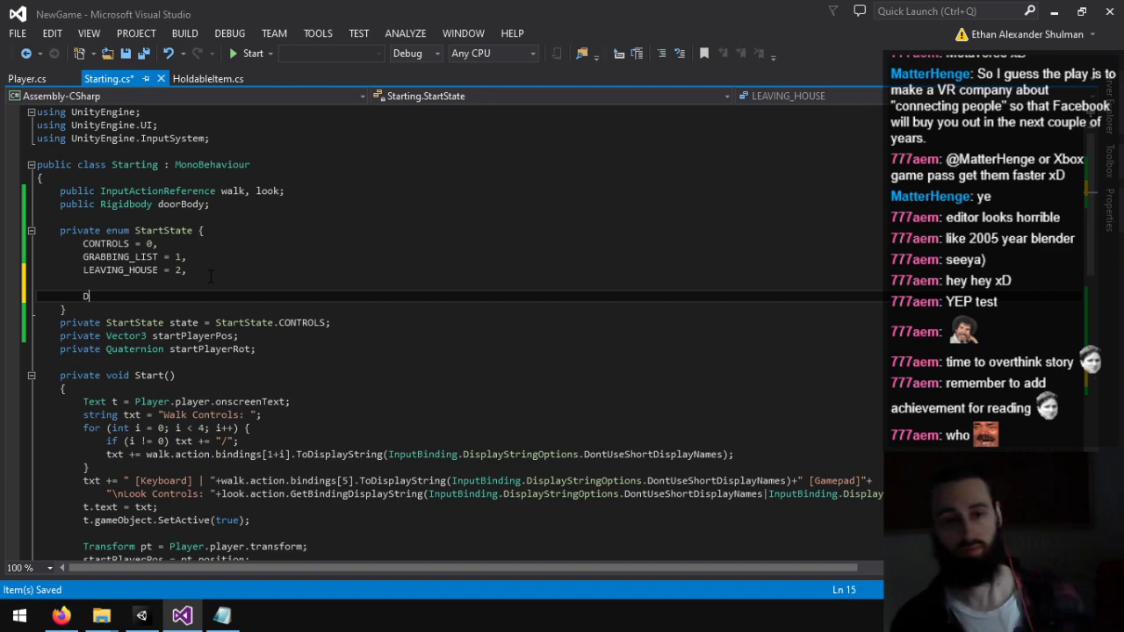
pyautogui.write('ONE = 3,')
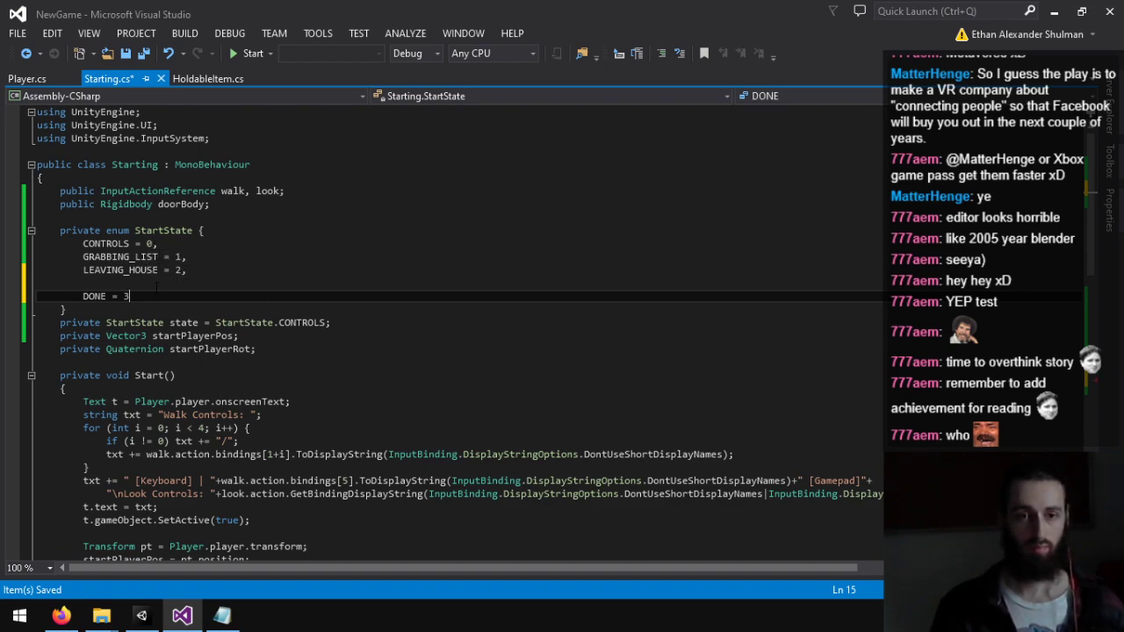
# Step: Remove the explicit numeric values from all members of the StartState enum
pyautogui.click(179, 269)
pyautogui.press('BackSpace')
pyautogui.press('BackSpace')
pyautogui.press('BackSpace')
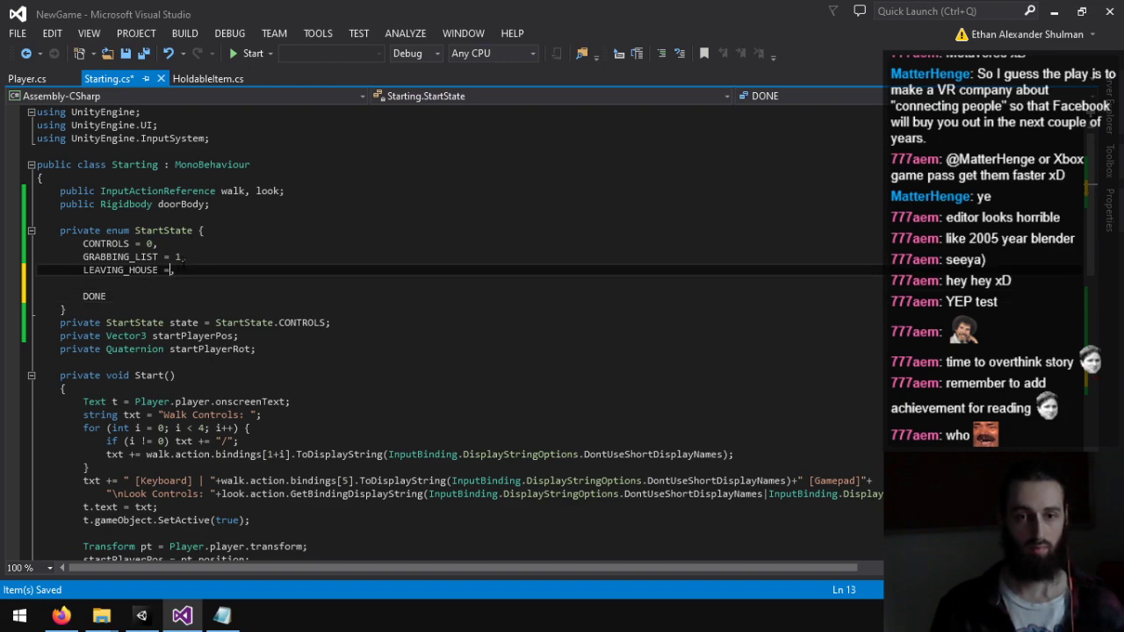
pyautogui.click(180, 257)
pyautogui.click(165, 271)
pyautogui.press('BackSpace')
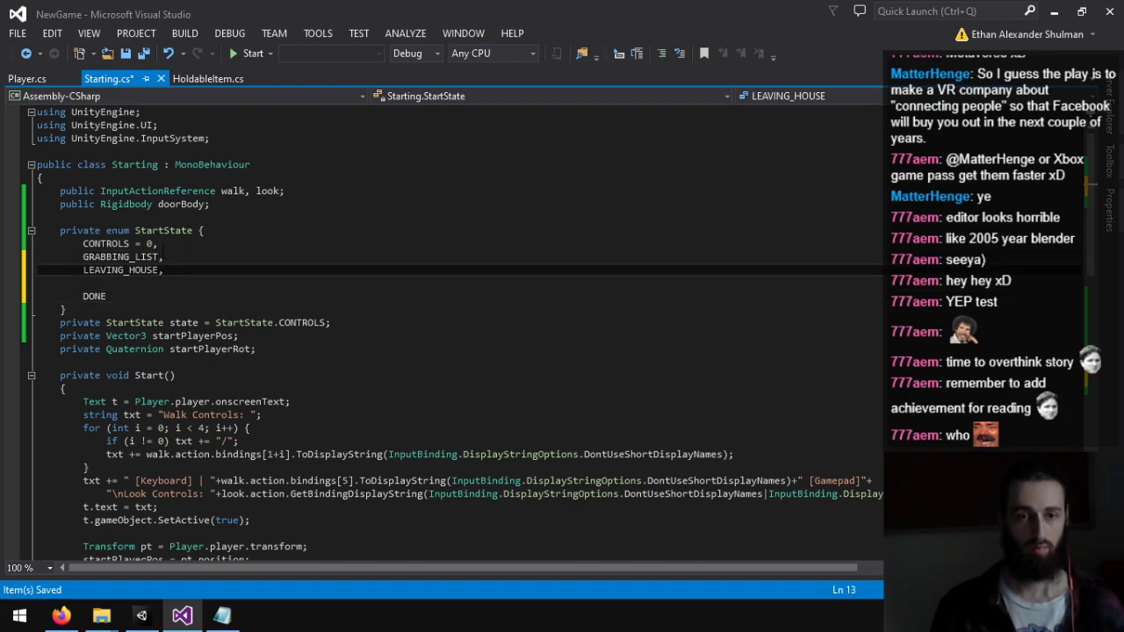
pyautogui.click(153, 245)
pyautogui.press('BackSpace')
pyautogui.press('BackSpace')
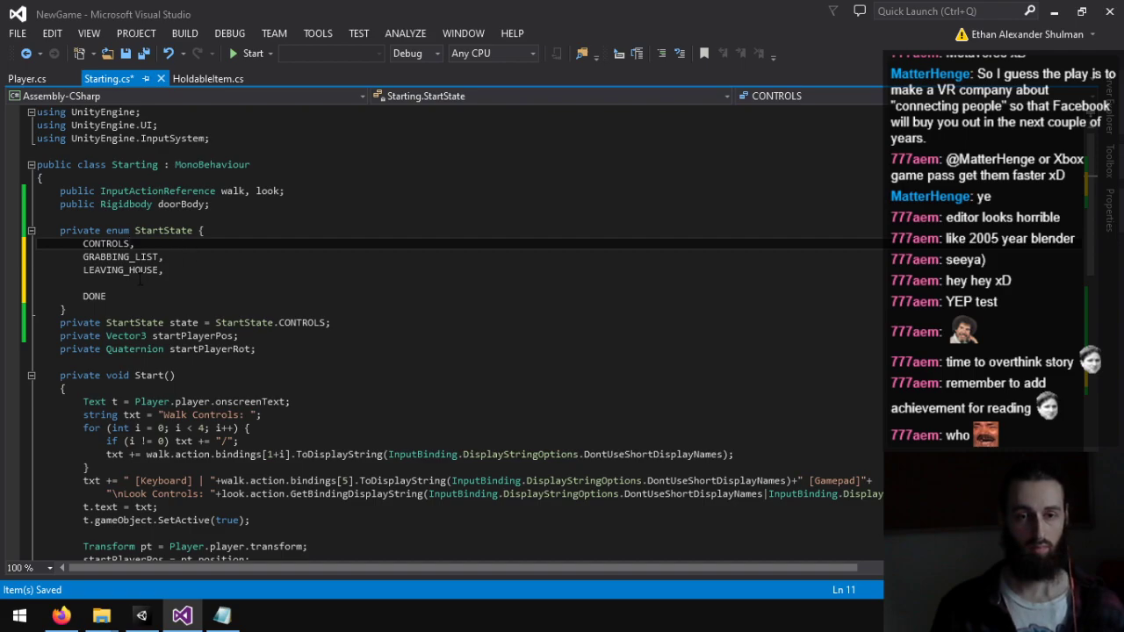
# Step: Complete the assignment in the LEAVING_HOUSE if block as state = StartState.DONE;
pyautogui.scroll(-5, 223, 286)
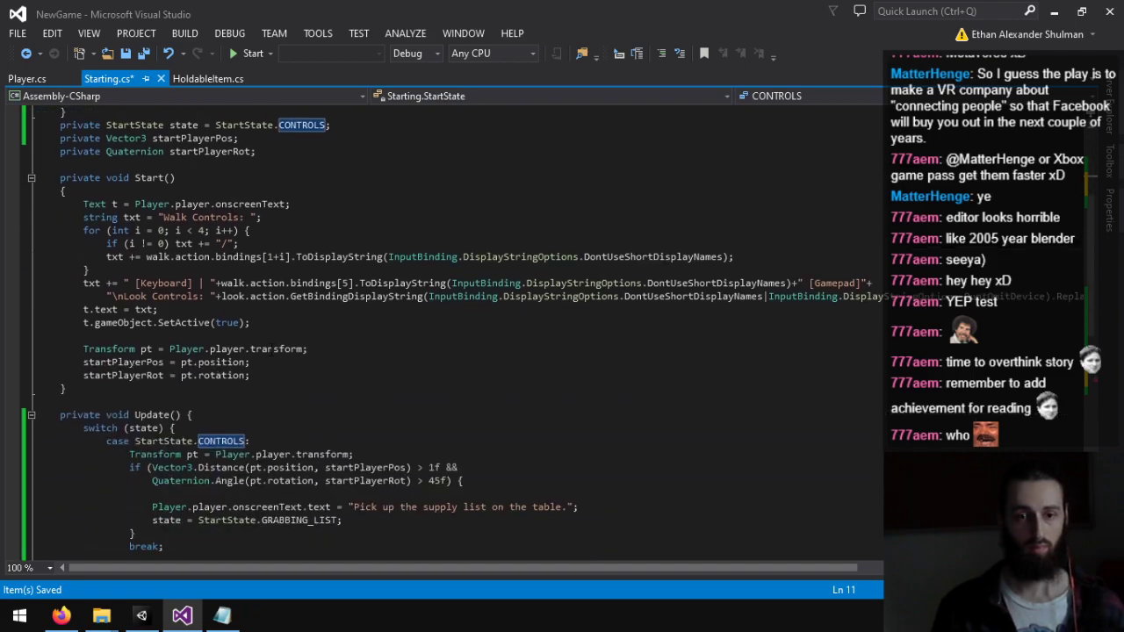
pyautogui.scroll(-6, 222, 457)
pyautogui.click(268, 468)
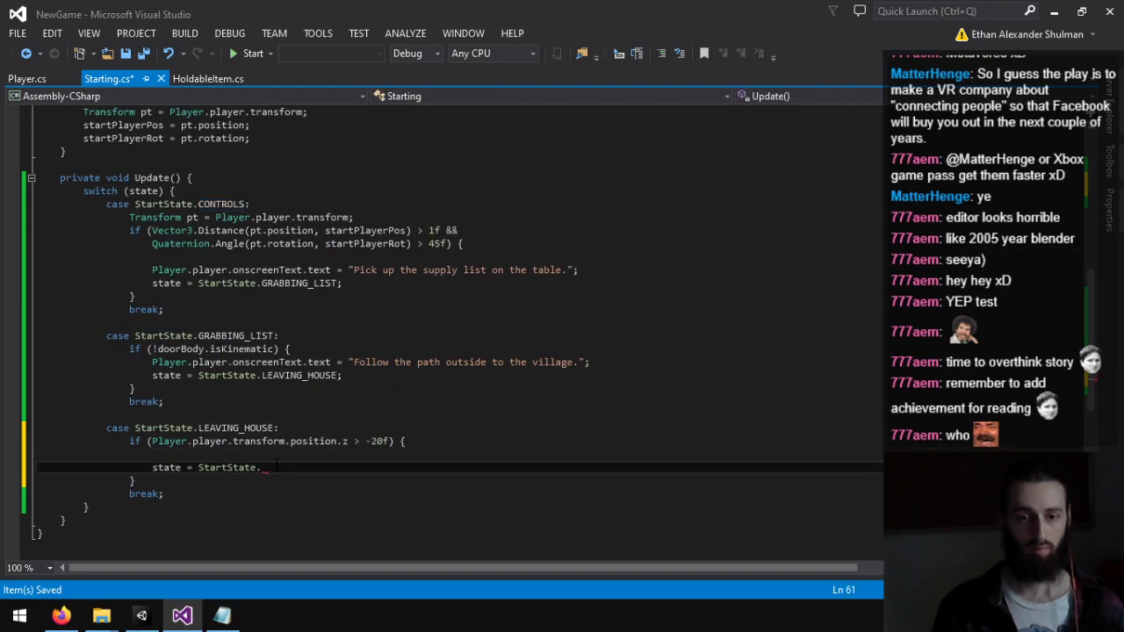
pyautogui.write('Do;')
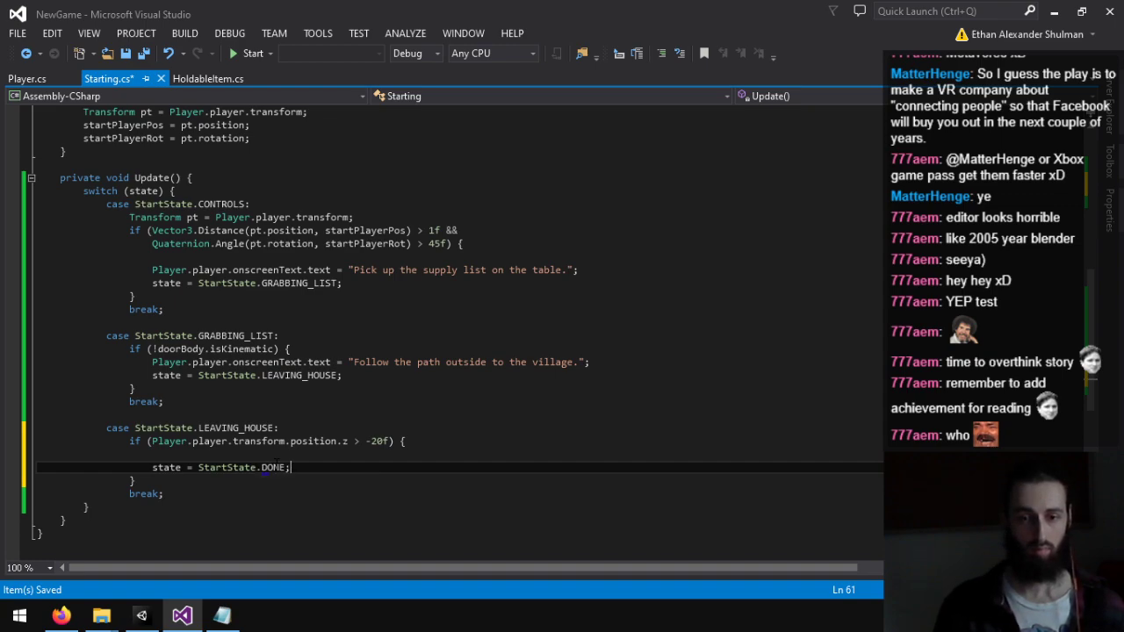
# Step: Begin a statement with Player.player.onscreenText on the blank line above the DONE state assignment
pyautogui.press('Up')
pyautogui.write('Pla')
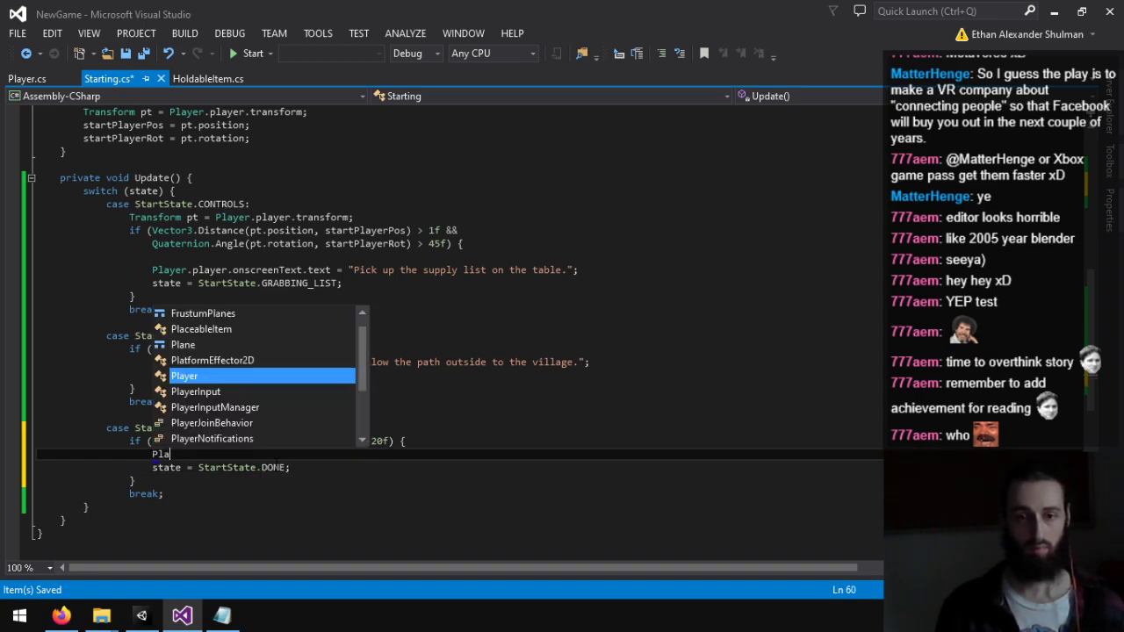
pyautogui.write('yer.player.onscreenText')
pyautogui.press('Tab')
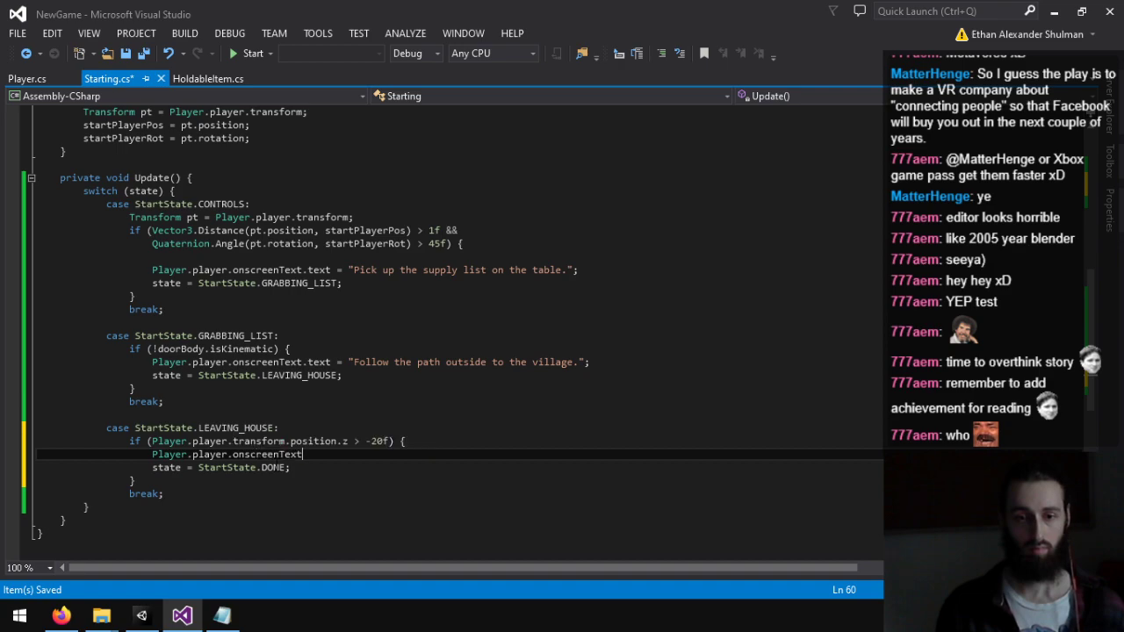
pyautogui.write('.SetAllDirty')
pyautogui.press('Tab')
pyautogui.write('(fals')
pyautogui.press('BackSpace')
pyautogui.press('BackSpace')
pyautogui.press('BackSpace')
pyautogui.press('BackSpace')
pyautogui.press('BackSpace')
pyautogui.press('BackSpace')
pyautogui.press('BackSpace')
pyautogui.press('BackSpace')
pyautogui.press('BackSpace')
pyautogui.press('BackSpace')
pyautogui.press('BackSpace')
pyautogui.press('BackSpace')
pyautogui.press('BackSpace')
pyautogui.press('BackSpace')
pyautogui.press('BackSpace')
pyautogui.press('BackSpace')
pyautogui.press('BackSpace')
pyautogui.press('BackSpace')
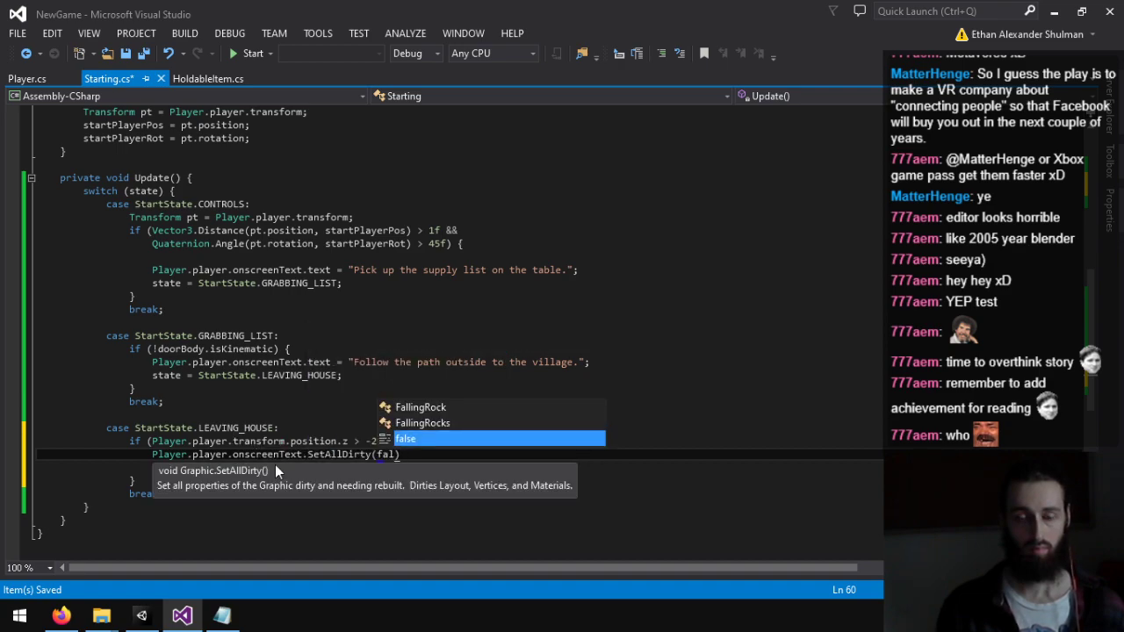
# Step: Complete the LEAVING_HOUSE statement as Player.player.onscreenText.gameObject.SetActive(false); and save Starting.cs
pyautogui.write('t.gameObject')
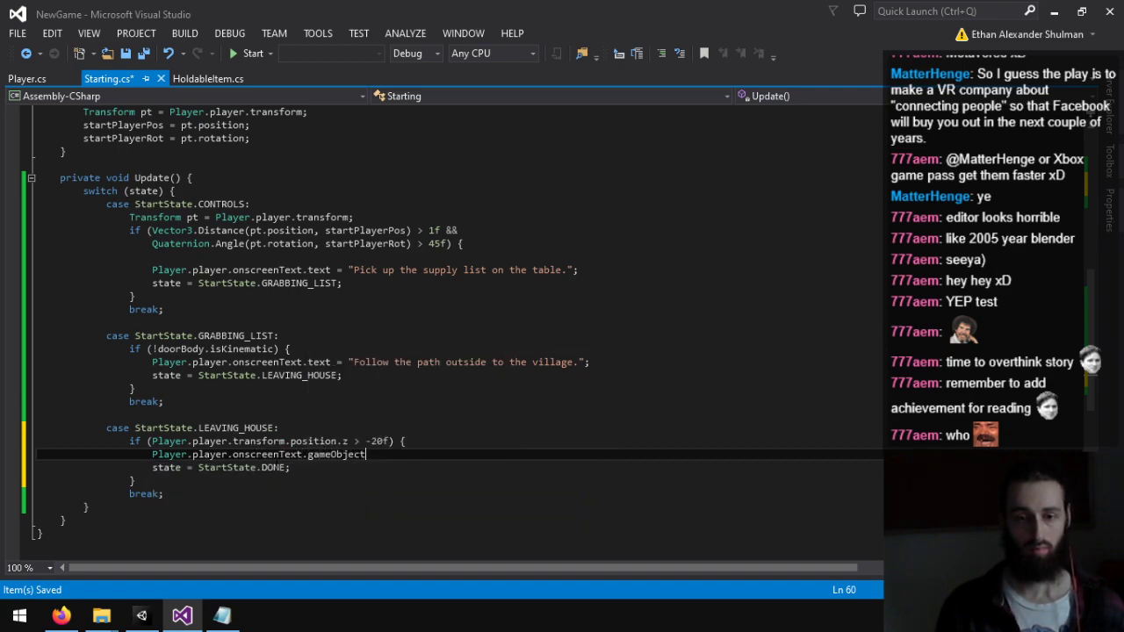
pyautogui.write('.SetActive(false);')
pyautogui.hotkey('ctrl', 's')
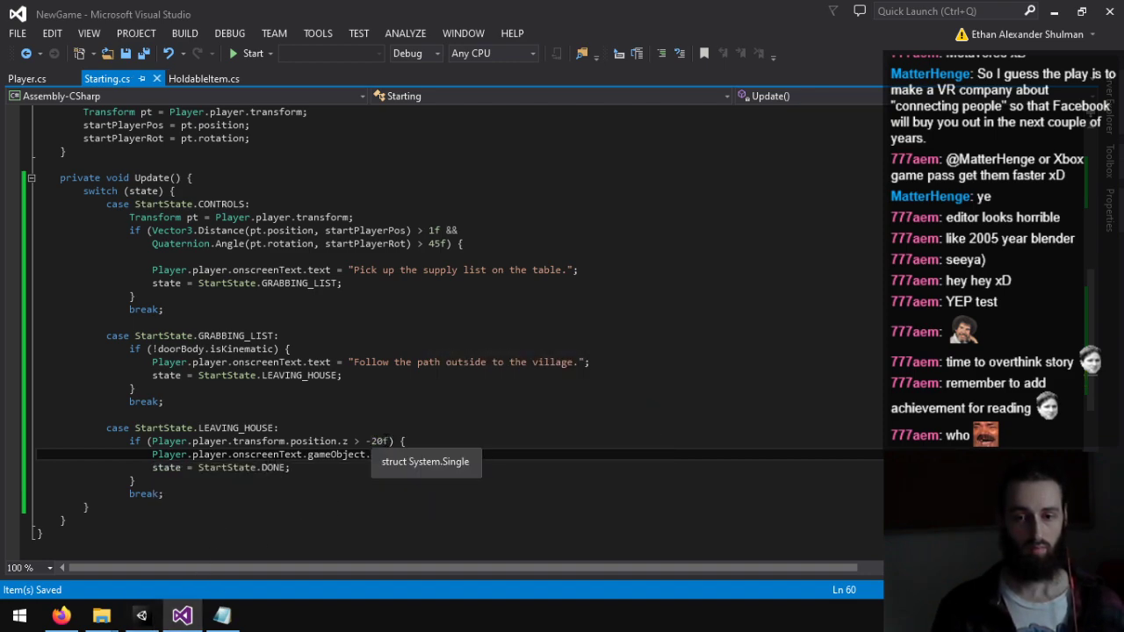
pyautogui.click(375, 441)
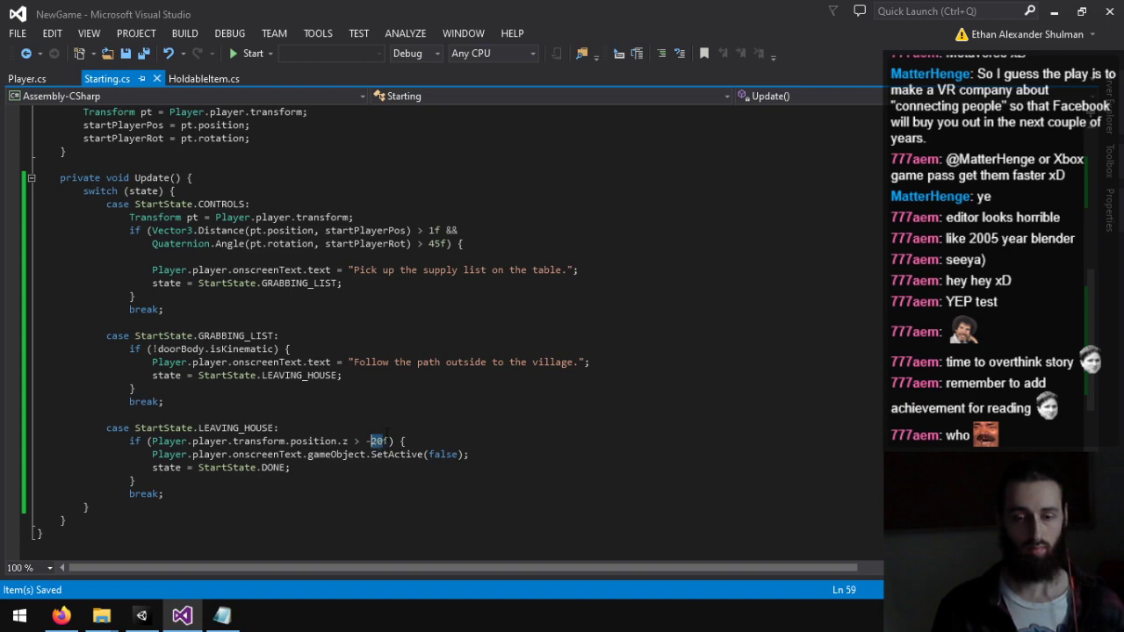
pyautogui.click(363, 428)
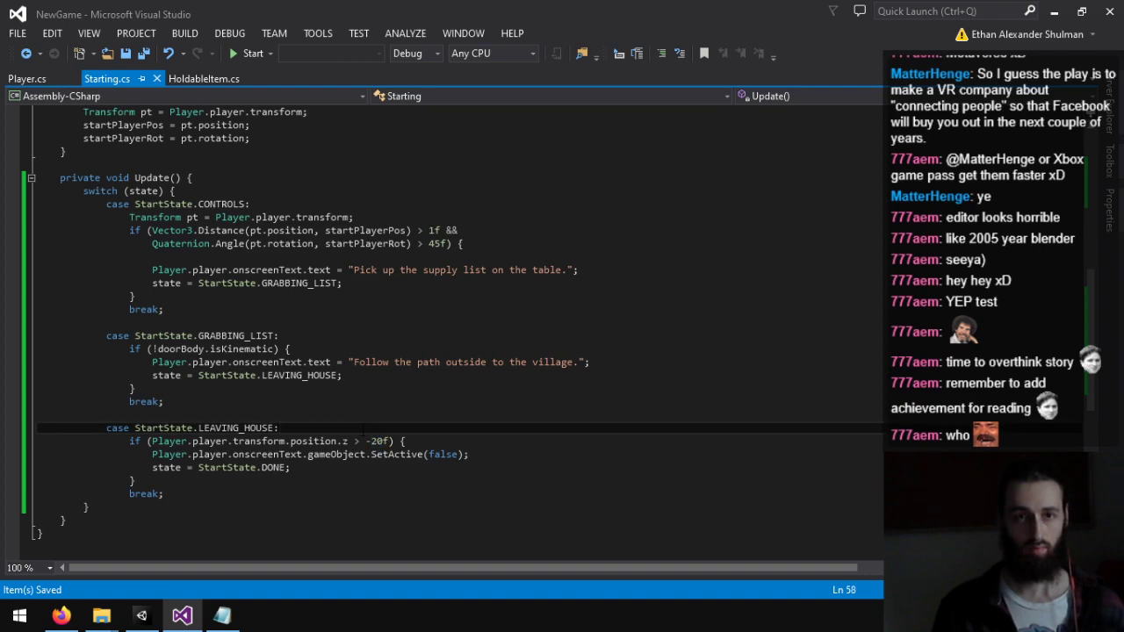
# Step: Switch to Unity and assign the Door object as the Door Body of StartingHouse's Starting script
pyautogui.click(156, 617)
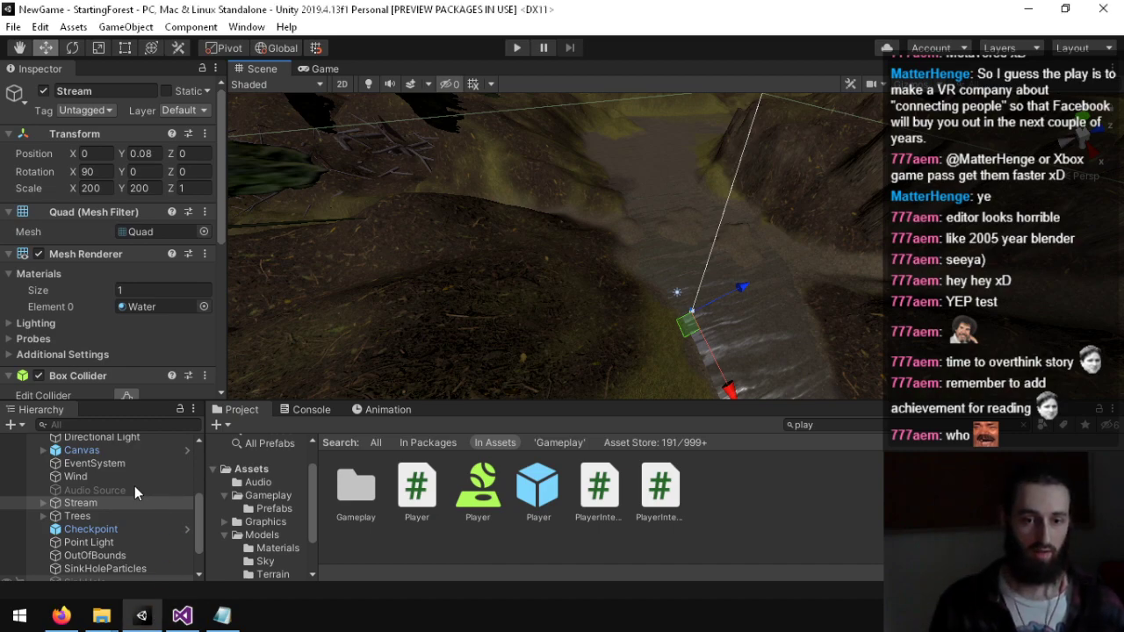
pyautogui.scroll(4, 105, 545)
pyautogui.scroll(2, 93, 565)
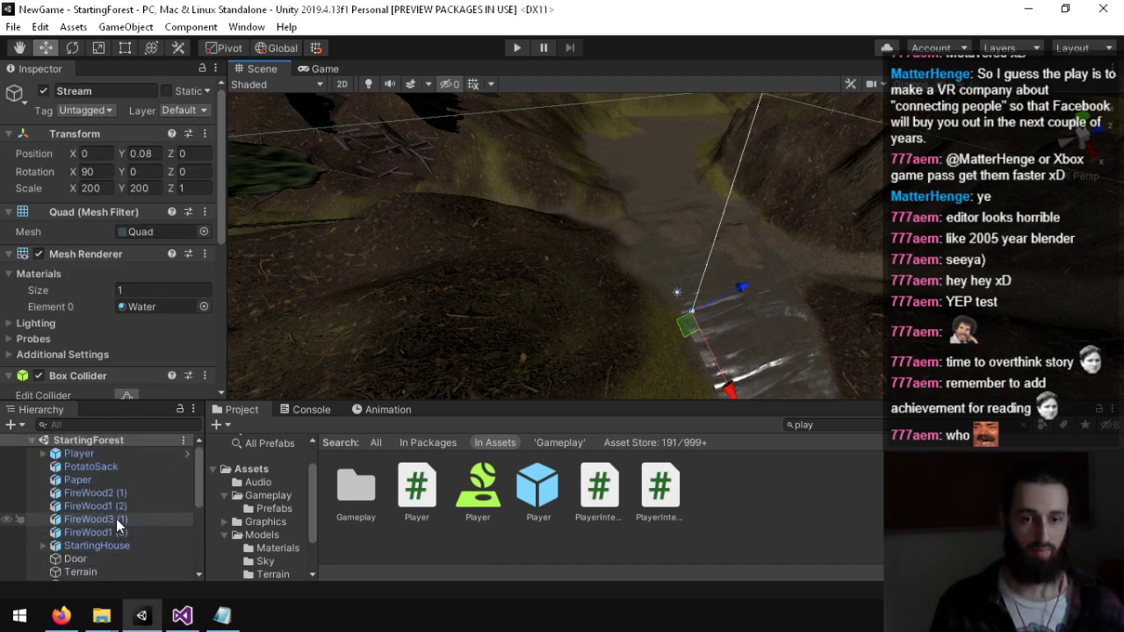
pyautogui.click(88, 569)
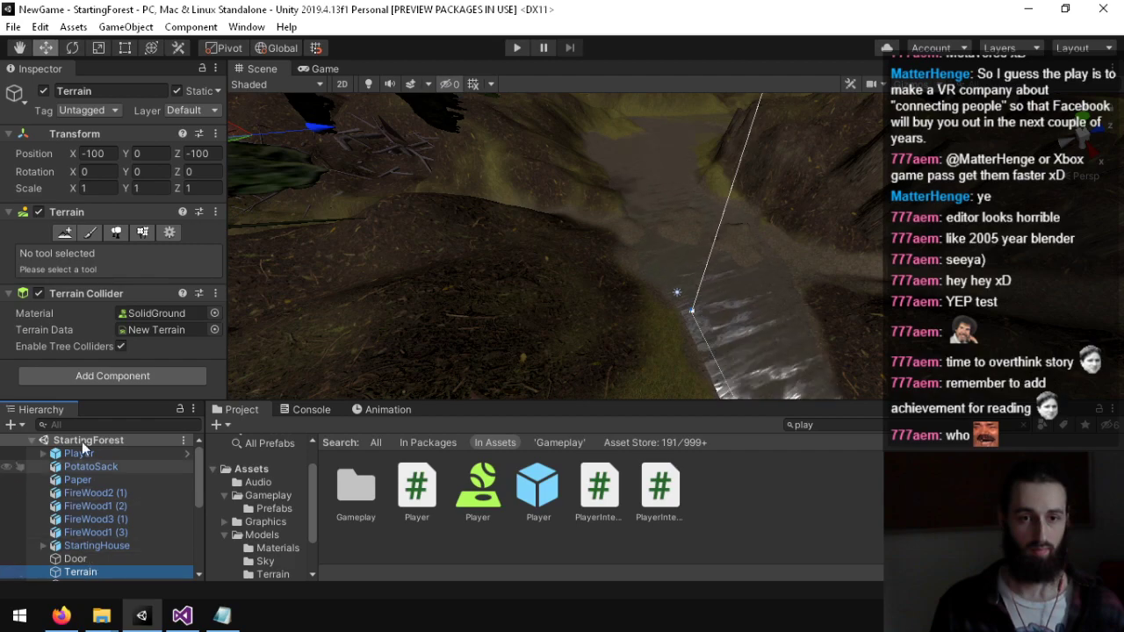
pyautogui.scroll(-4, 124, 550)
pyautogui.click(93, 503)
pyautogui.scroll(-5, 80, 327)
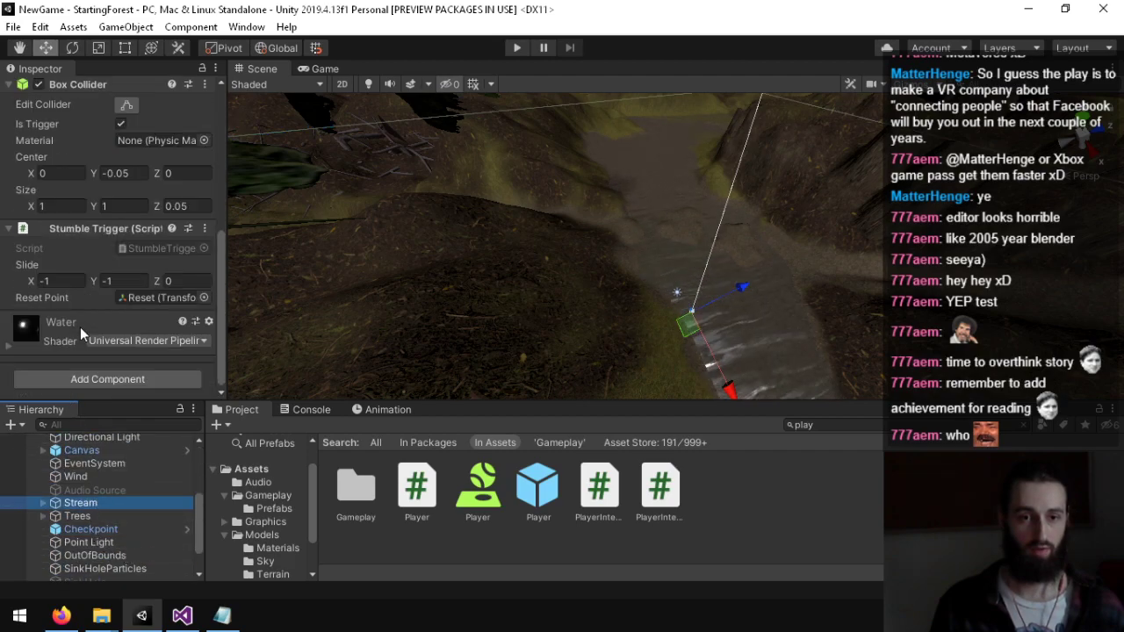
pyautogui.click(98, 476)
pyautogui.scroll(2, 123, 509)
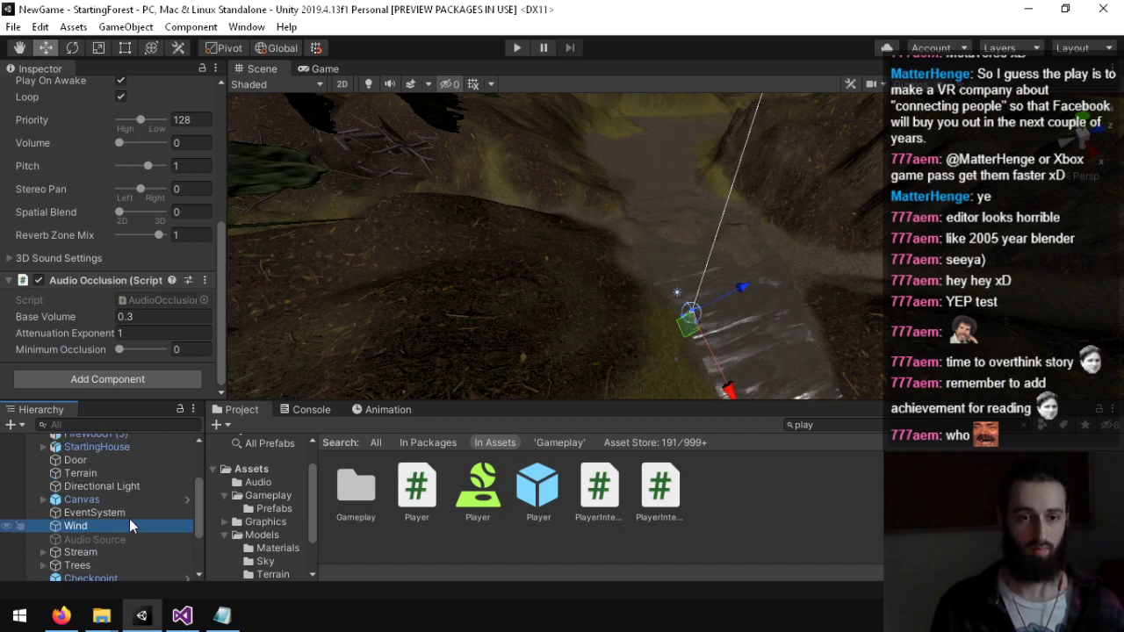
pyautogui.click(106, 461)
pyautogui.click(98, 474)
pyautogui.scroll(3, 123, 517)
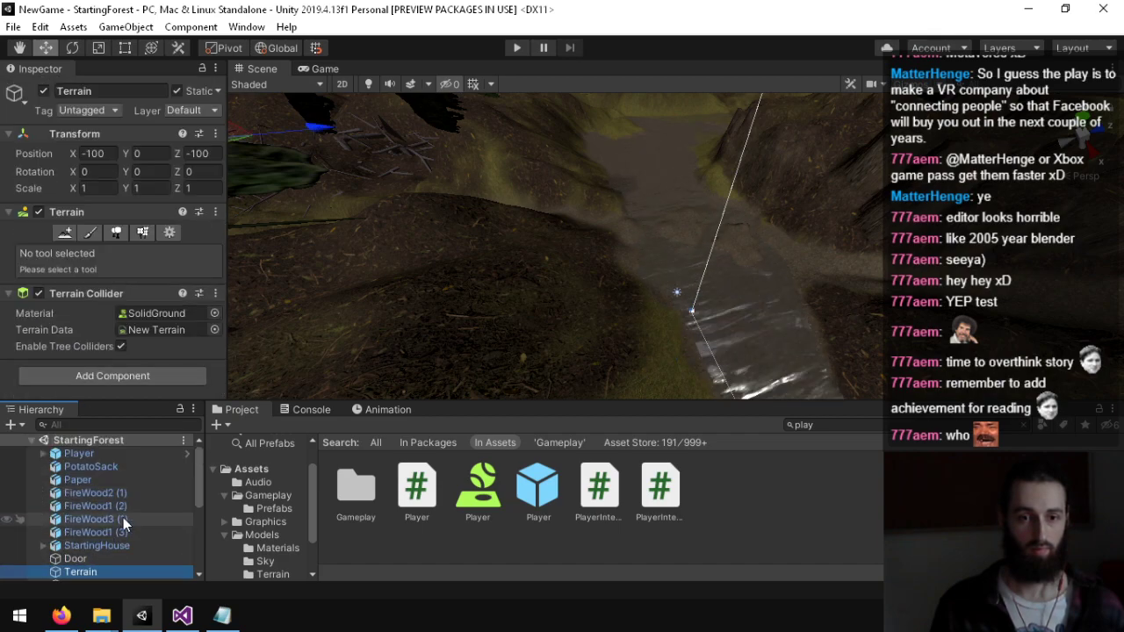
pyautogui.click(106, 467)
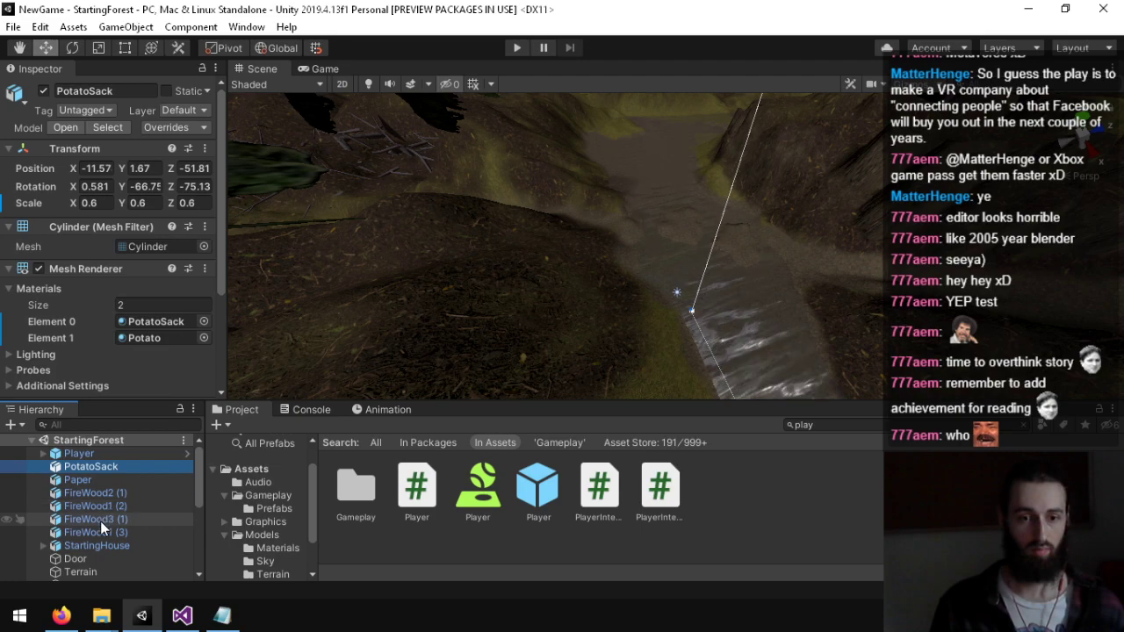
pyautogui.click(98, 545)
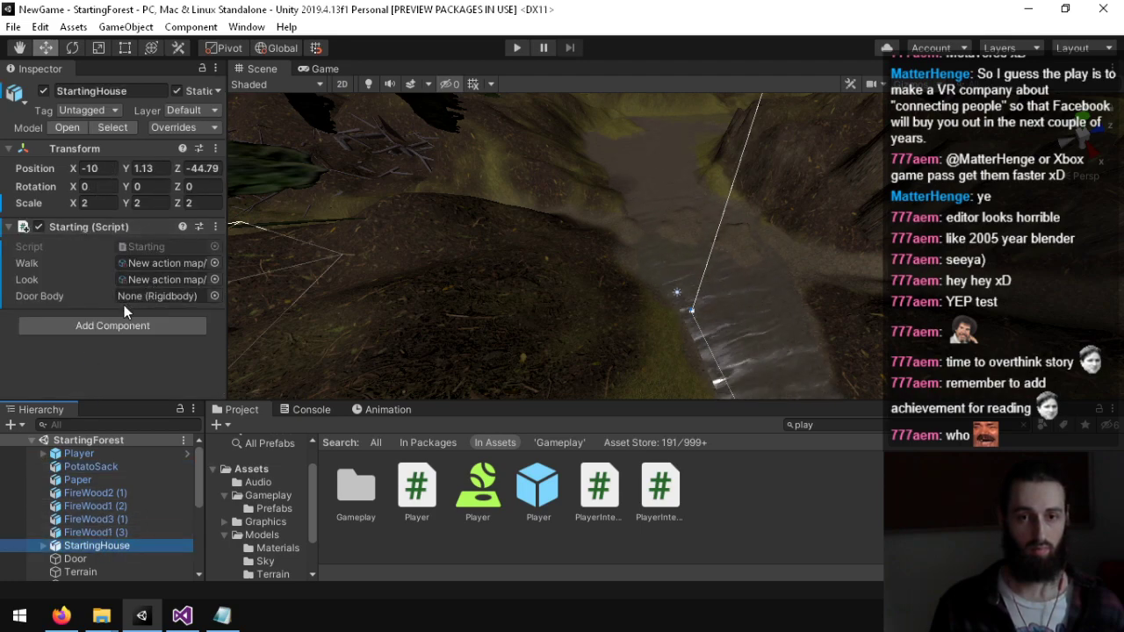
pyautogui.moveTo(74, 558); pyautogui.dragTo(158, 297)
# Step: Run the game, walk and look around to trigger the supply list prompt, and pick up the list from the table
pyautogui.click(518, 50)
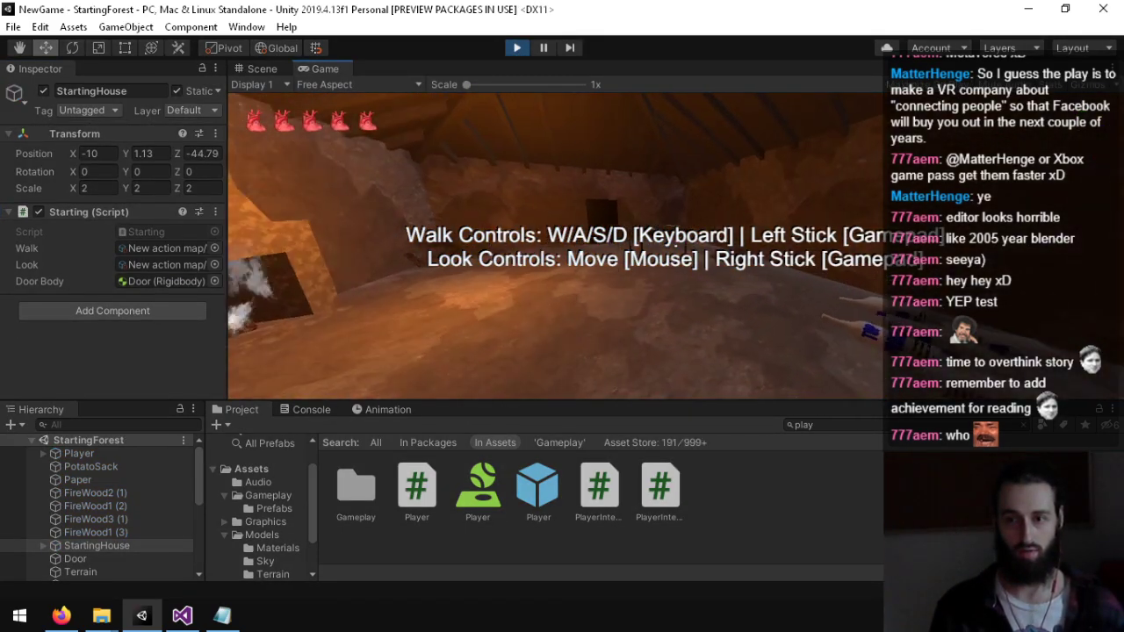
pyautogui.press('w')
pyautogui.press('w')
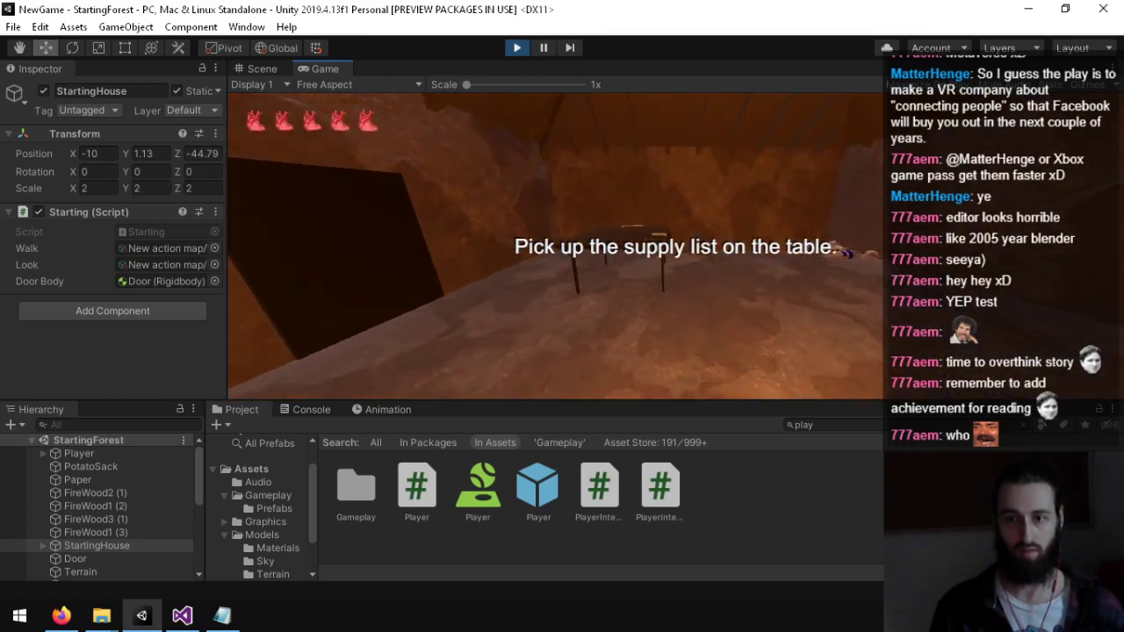
pyautogui.press('w')
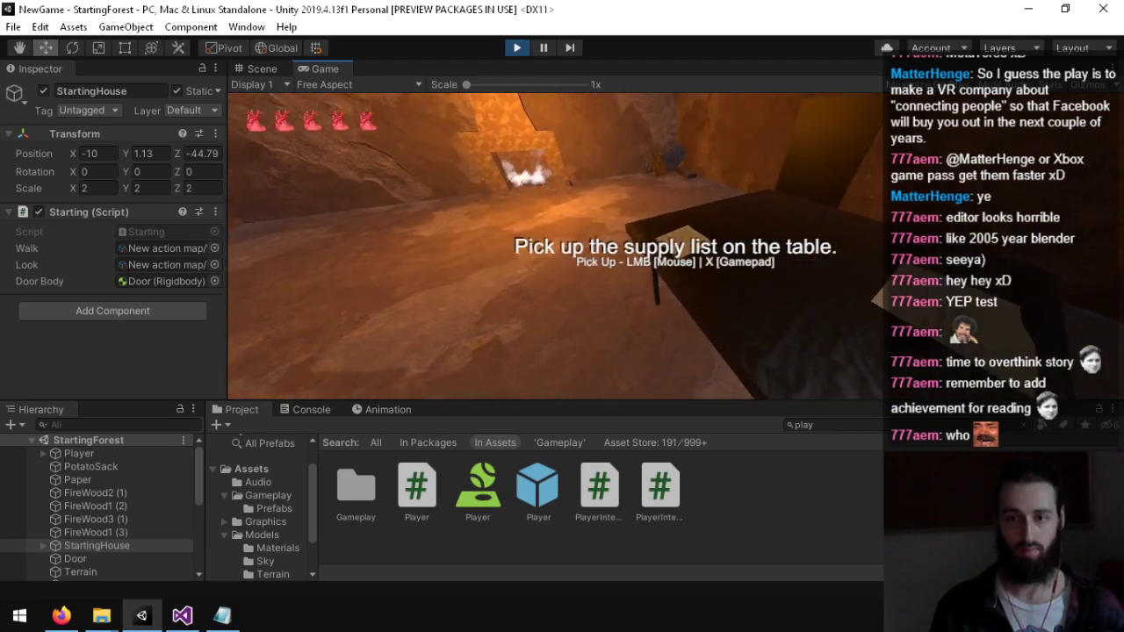
pyautogui.press('s')
pyautogui.press('w')
pyautogui.press('w')
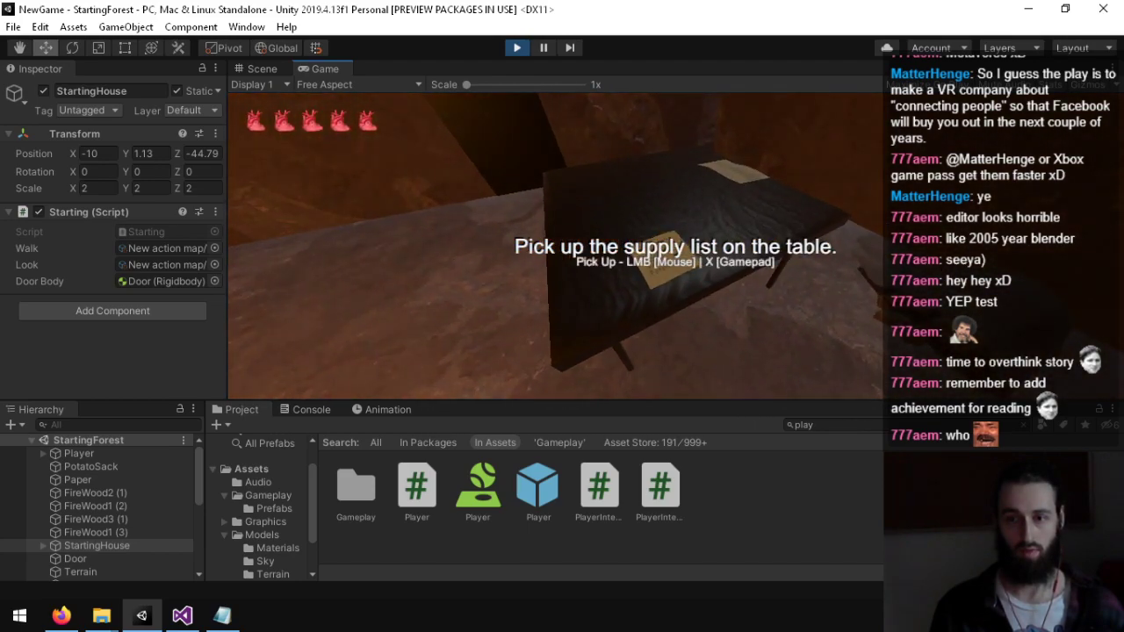
pyautogui.click(555, 246)
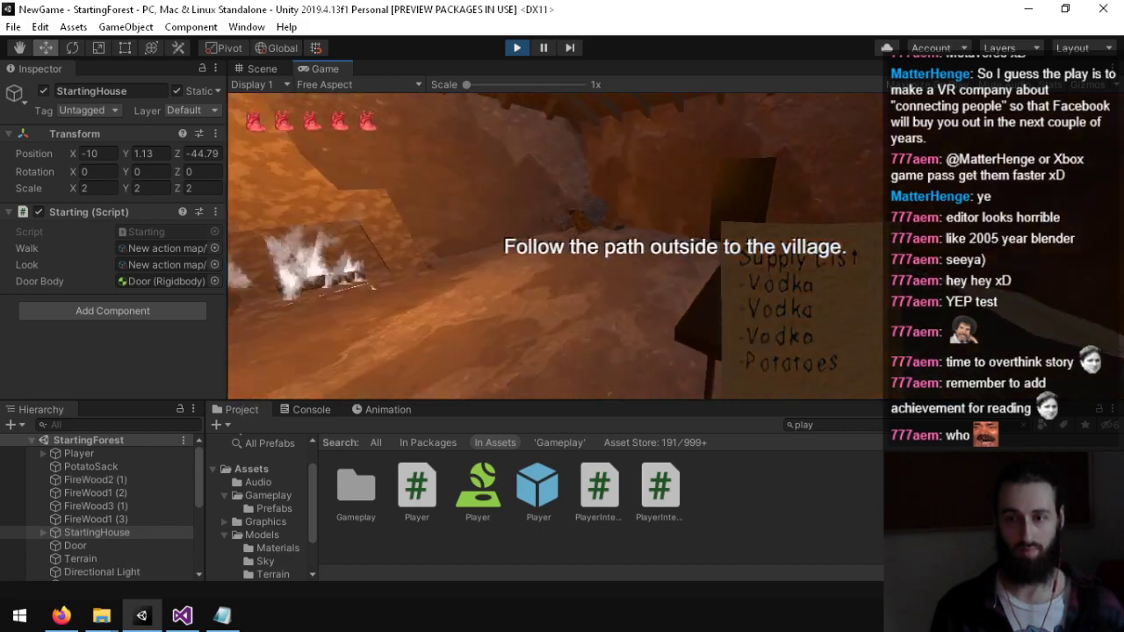
# Step: Walk out through the house door and along the forest path to test the LEAVING_HOUSE stage
pyautogui.press('w')
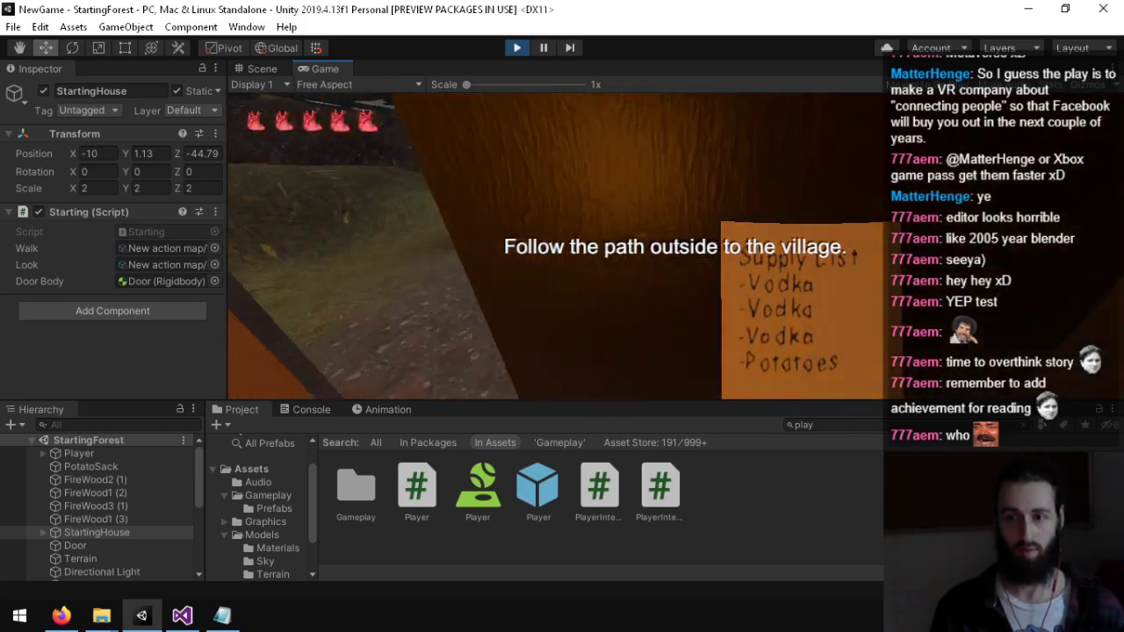
pyautogui.press('w')
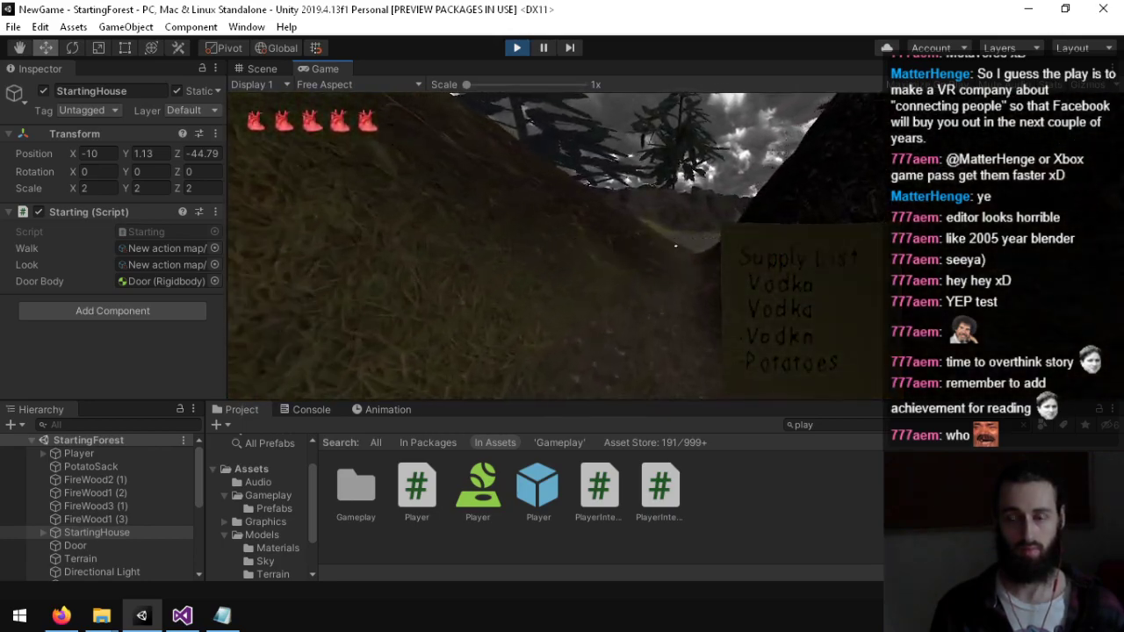
pyautogui.press('w')
pyautogui.press('w')
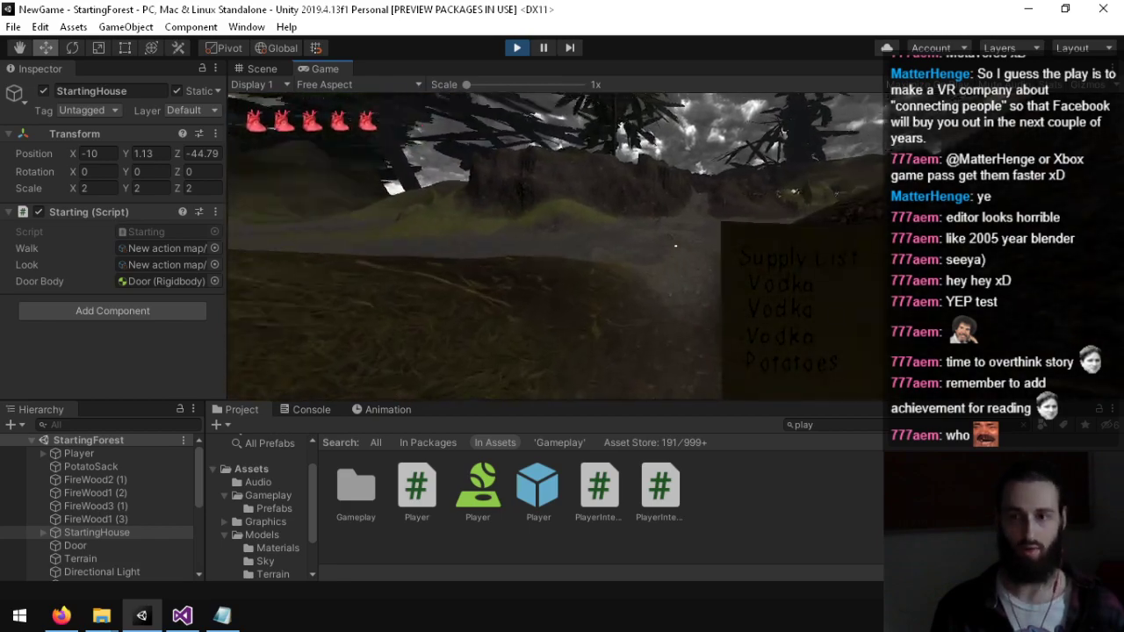
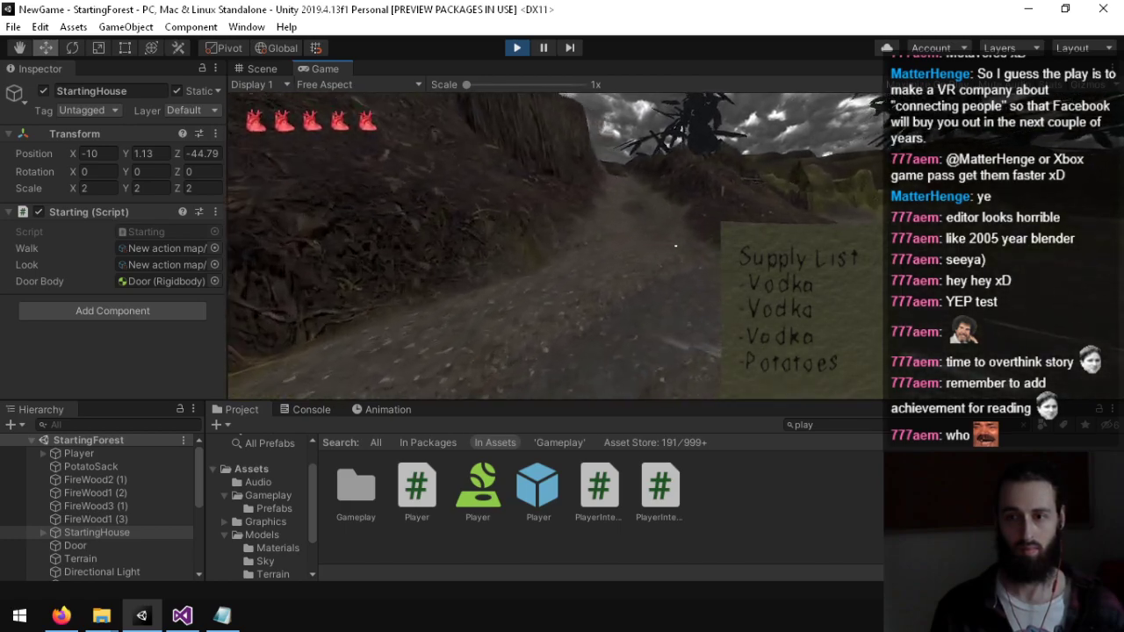
# Step: Continue through the forest past the rocky bend and up the path in the running game, still carrying the supply list
pyautogui.press('w')
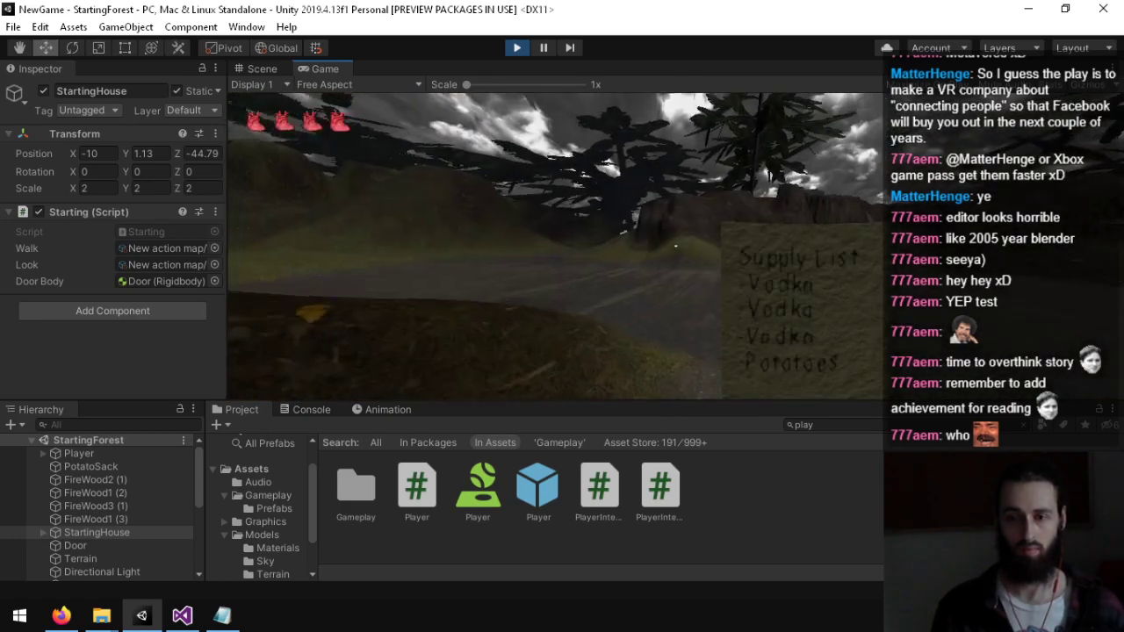
pyautogui.press('w')
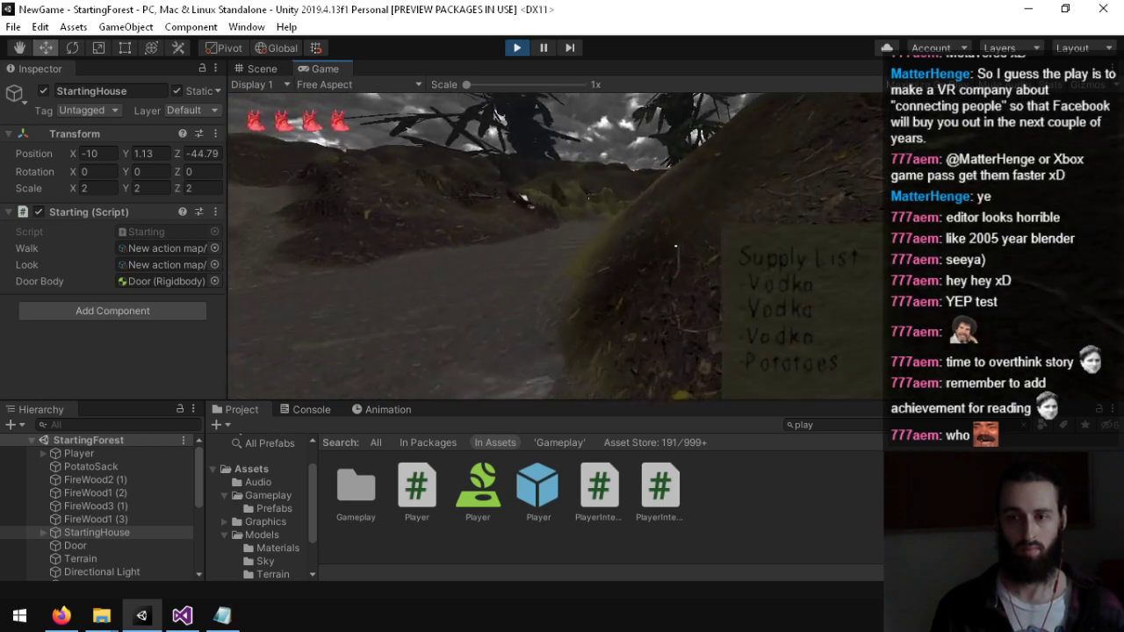
pyautogui.press('s')
pyautogui.press('w')
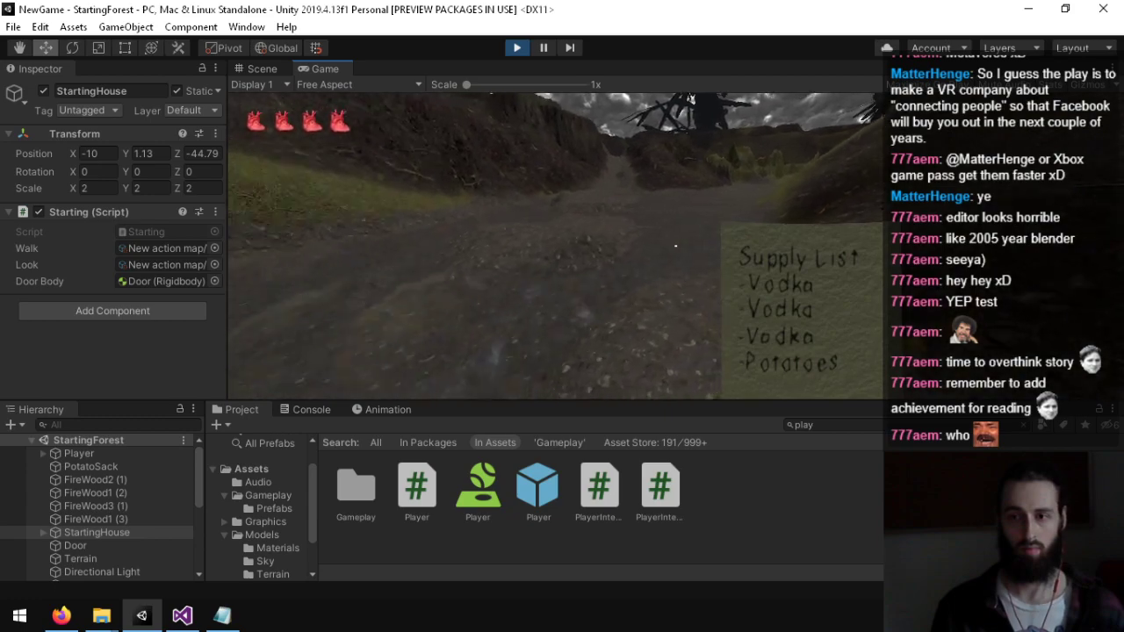
pyautogui.press('w')
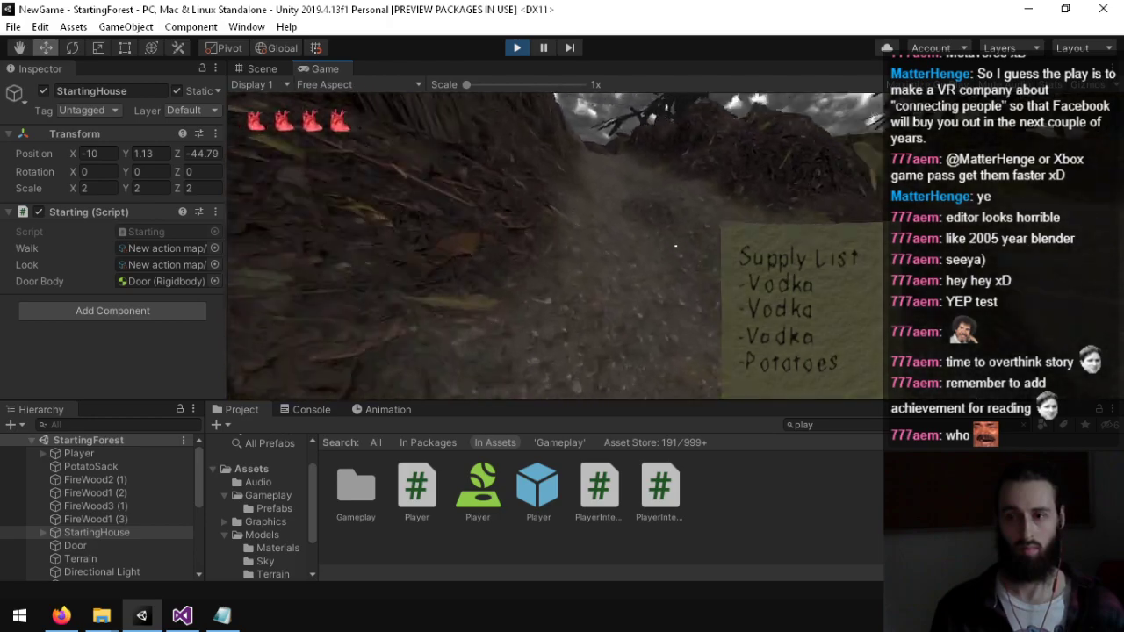
# Step: Stop the game and frame SinkHoleParticles in the Scene view to inspect the ground around the sinkhole
pyautogui.hotkey('ctrl', 'p')
pyautogui.press('w')
pyautogui.moveTo(693, 231); pyautogui.dragTo(44, 215, button='right')
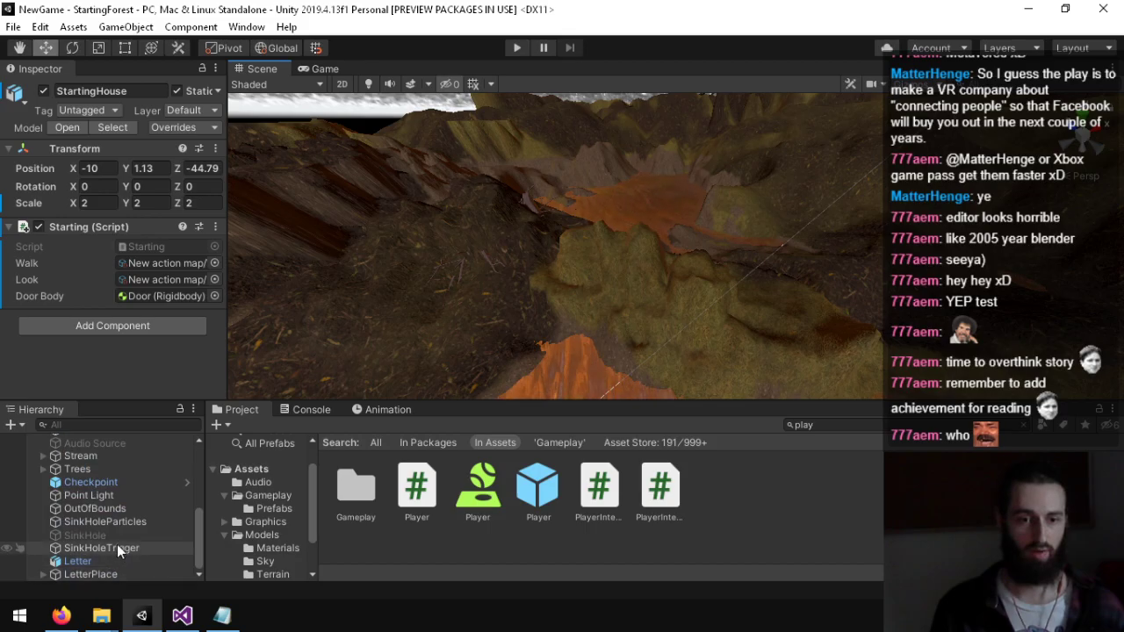
pyautogui.doubleClick(89, 521)
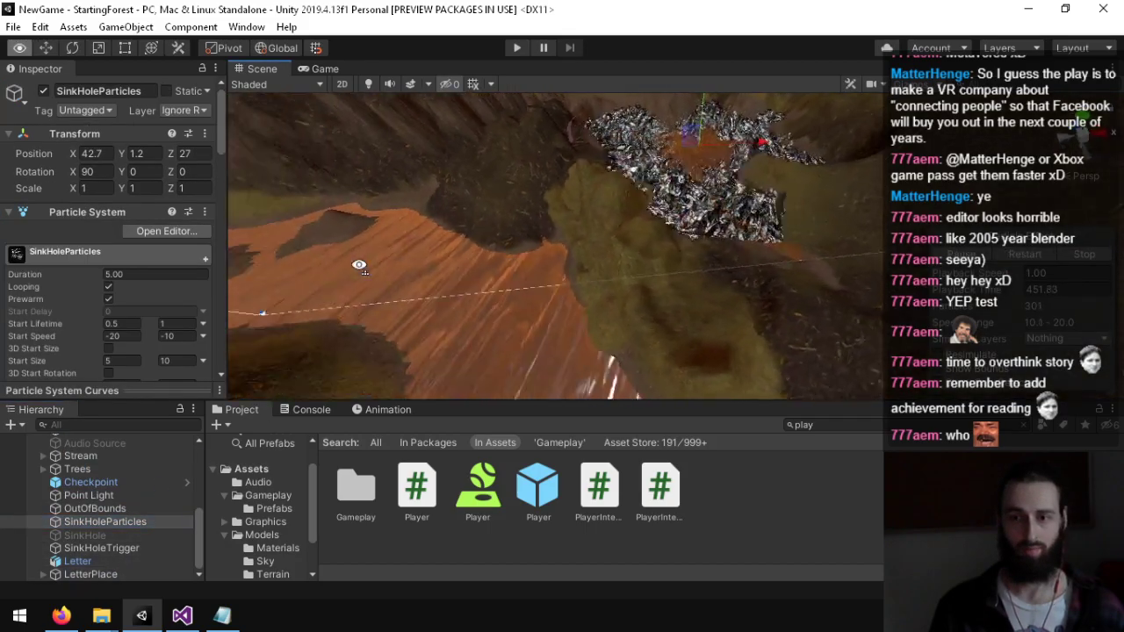
pyautogui.moveTo(359, 265); pyautogui.dragTo(413, 291, button='right')
# Step: Smooth the Terrain's grassy mound between the sinkhole and the stream using the Smooth Height tool
pyautogui.scroll(3, 109, 493)
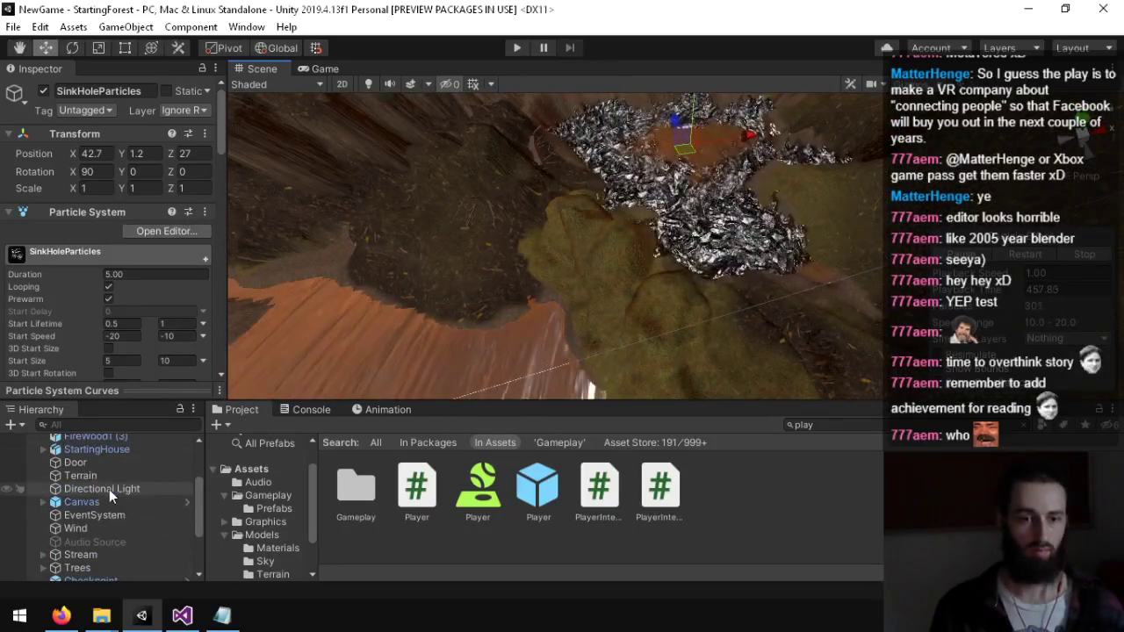
pyautogui.click(92, 475)
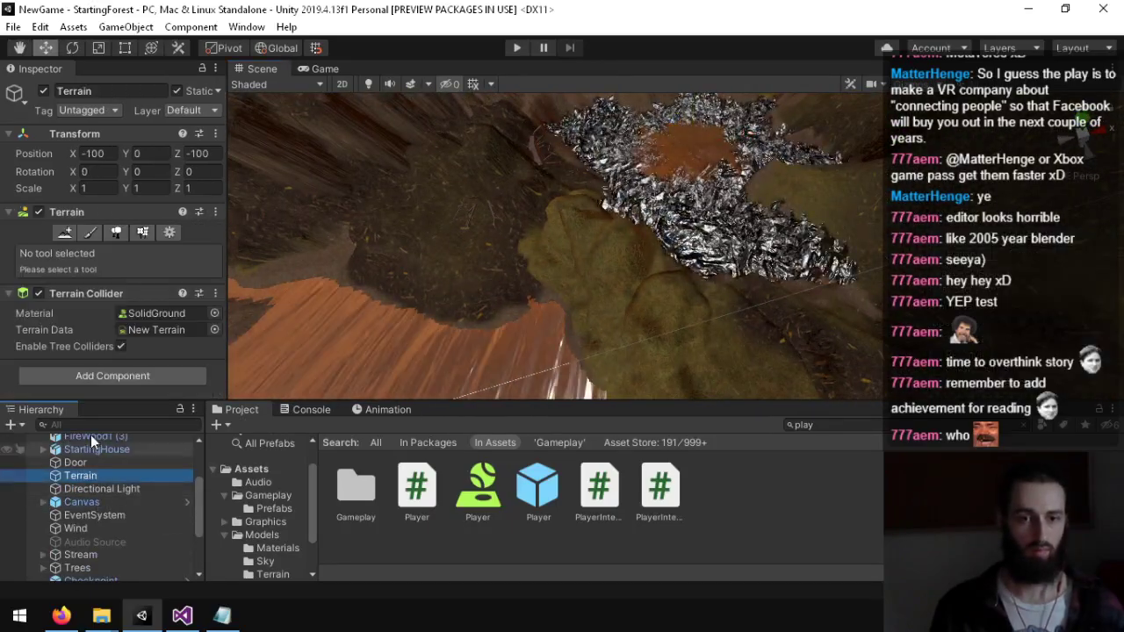
pyautogui.click(91, 232)
pyautogui.click(84, 253)
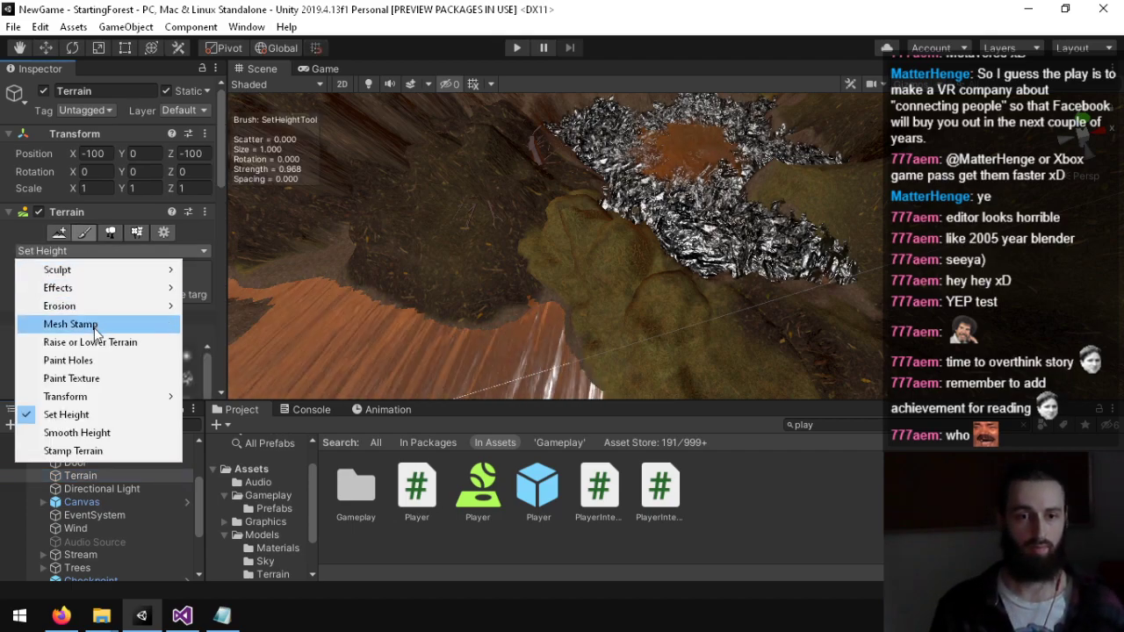
pyautogui.click(86, 420)
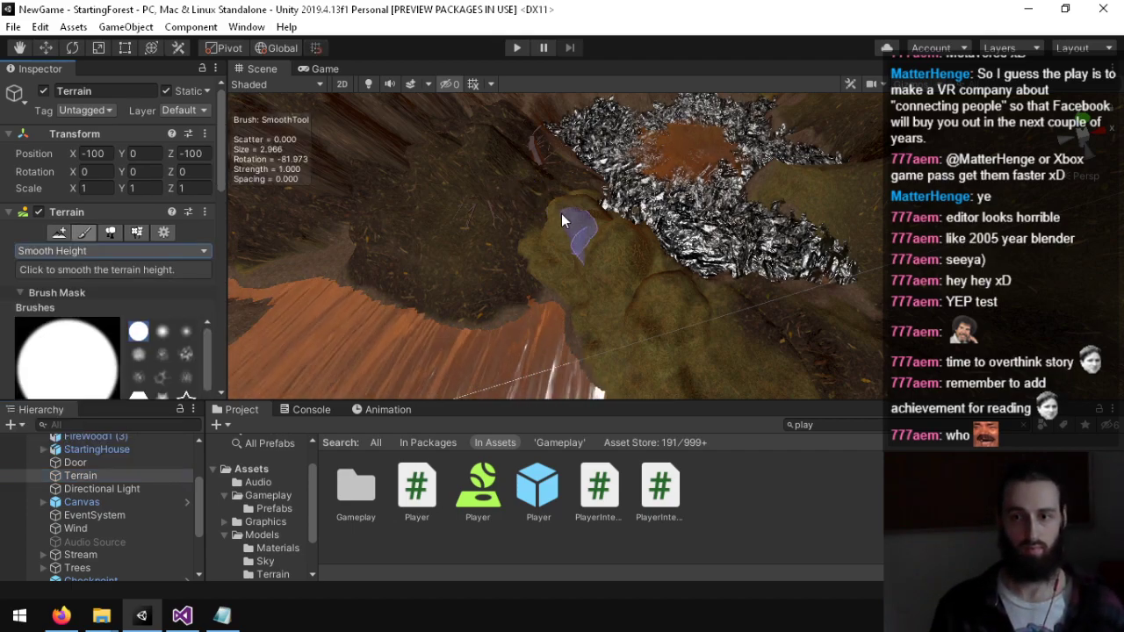
pyautogui.moveTo(640, 308); pyautogui.dragTo(734, 283, button='right')
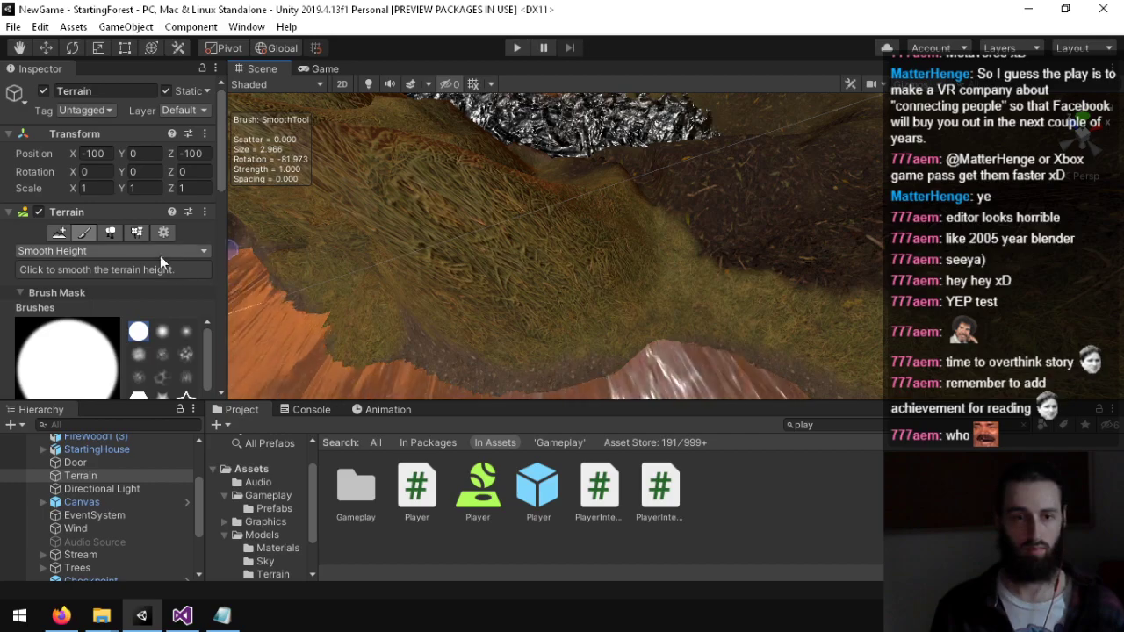
# Step: Flatten the remaining grassy bump between the stream and the sinkhole using the Set Height tool at brush size 3.786
pyautogui.click(132, 251)
pyautogui.click(70, 415)
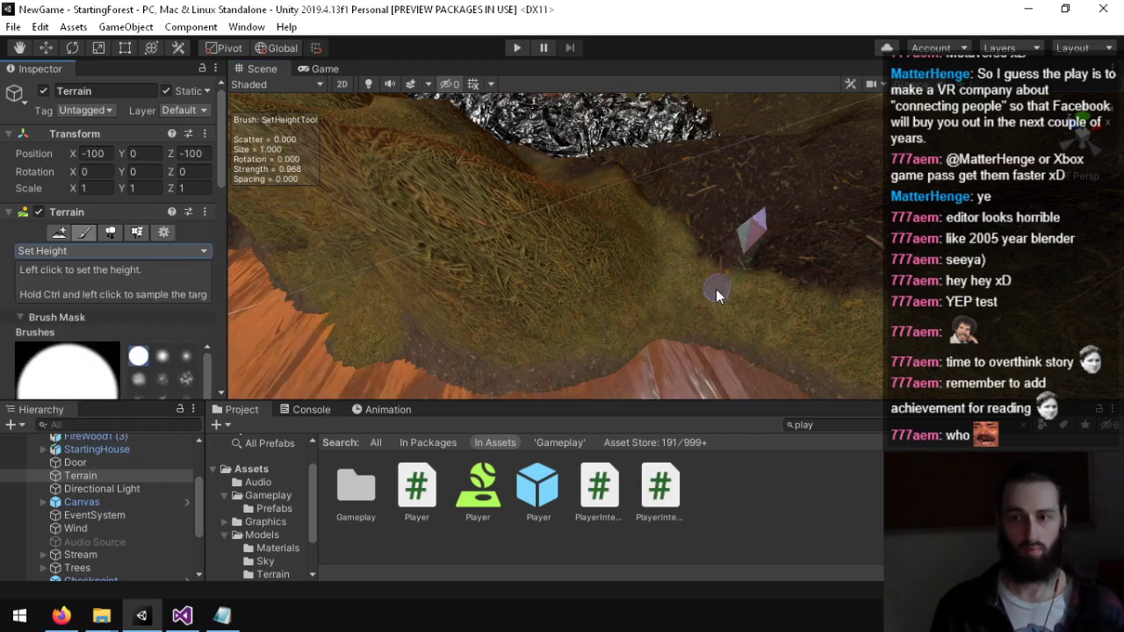
pyautogui.moveTo(716, 289); pyautogui.dragTo(676, 311, button='right')
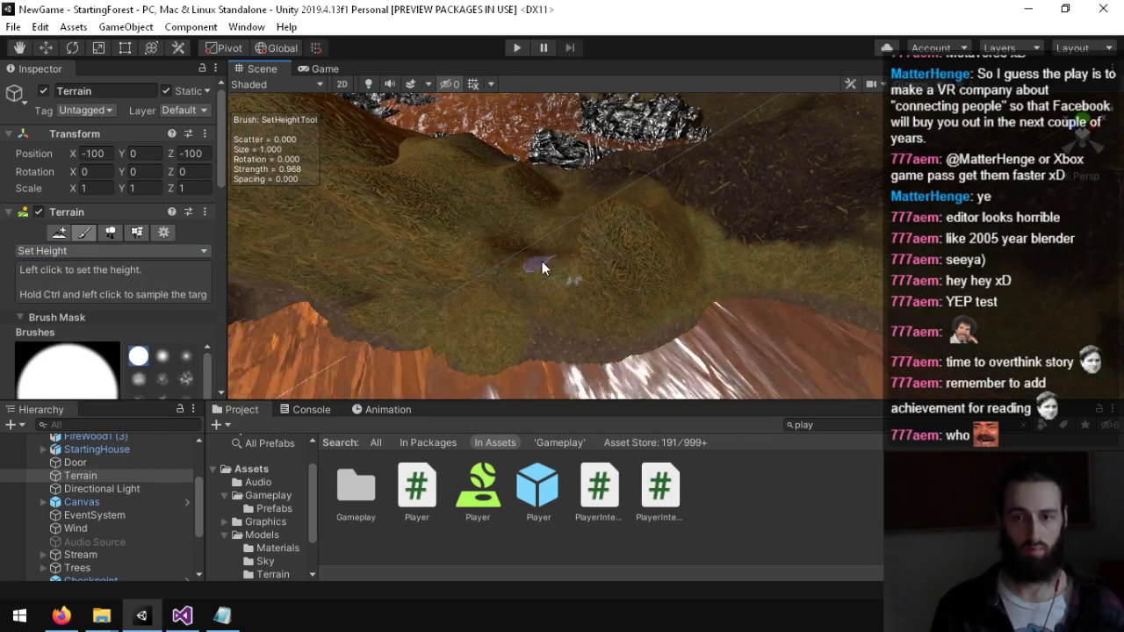
pyautogui.press('s')
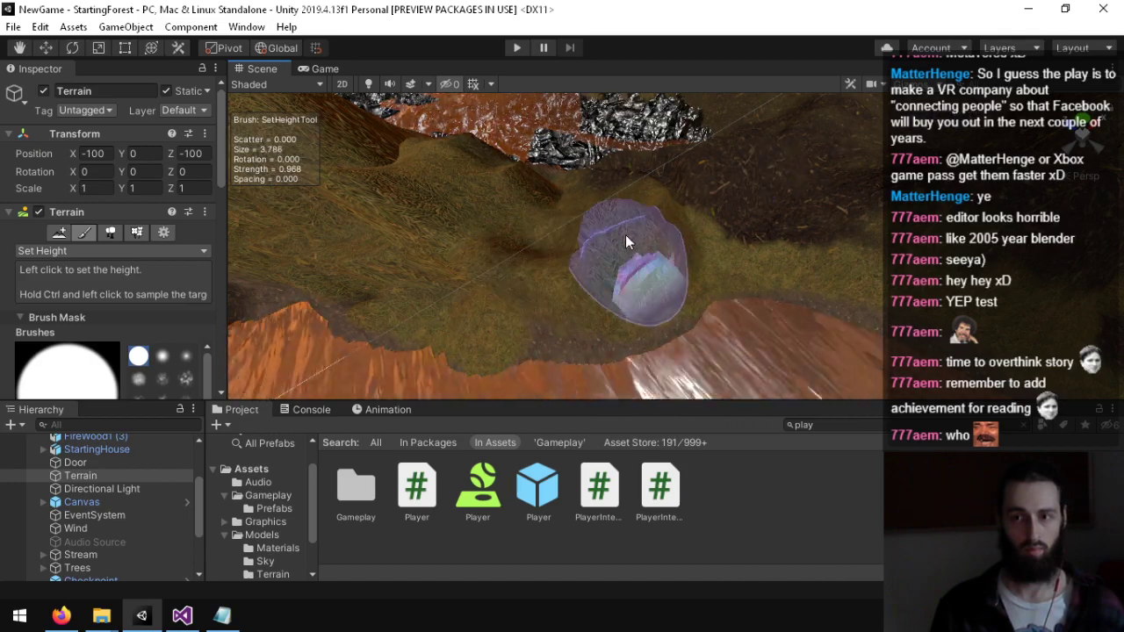
pyautogui.moveTo(575, 281)
pyautogui.mouseDown(button='right')
pyautogui.moveTo(502, 203)
pyautogui.moveTo(647, 284)
pyautogui.moveTo(618, 248)
pyautogui.mouseUp(button='right')
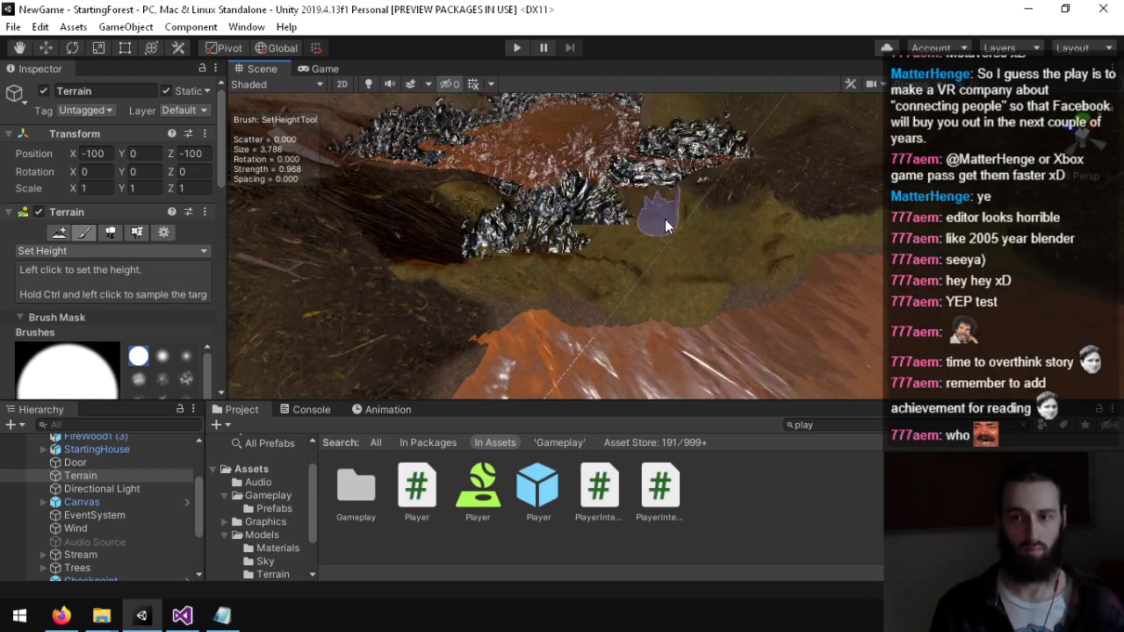
pyautogui.moveTo(665, 219)
pyautogui.mouseDown(button='right')
pyautogui.moveTo(567, 243)
pyautogui.moveTo(631, 190)
pyautogui.moveTo(396, 293)
pyautogui.moveTo(394, 272)
pyautogui.moveTo(583, 266)
pyautogui.moveTo(695, 247)
pyautogui.mouseUp(button='right')
pyautogui.moveTo(550, 217)
pyautogui.mouseDown(button='right')
pyautogui.moveTo(557, 143)
pyautogui.moveTo(601, 63)
pyautogui.moveTo(670, 231)
pyautogui.moveTo(635, 226)
pyautogui.moveTo(794, 162)
pyautogui.moveTo(764, 176)
pyautogui.mouseUp(button='right')
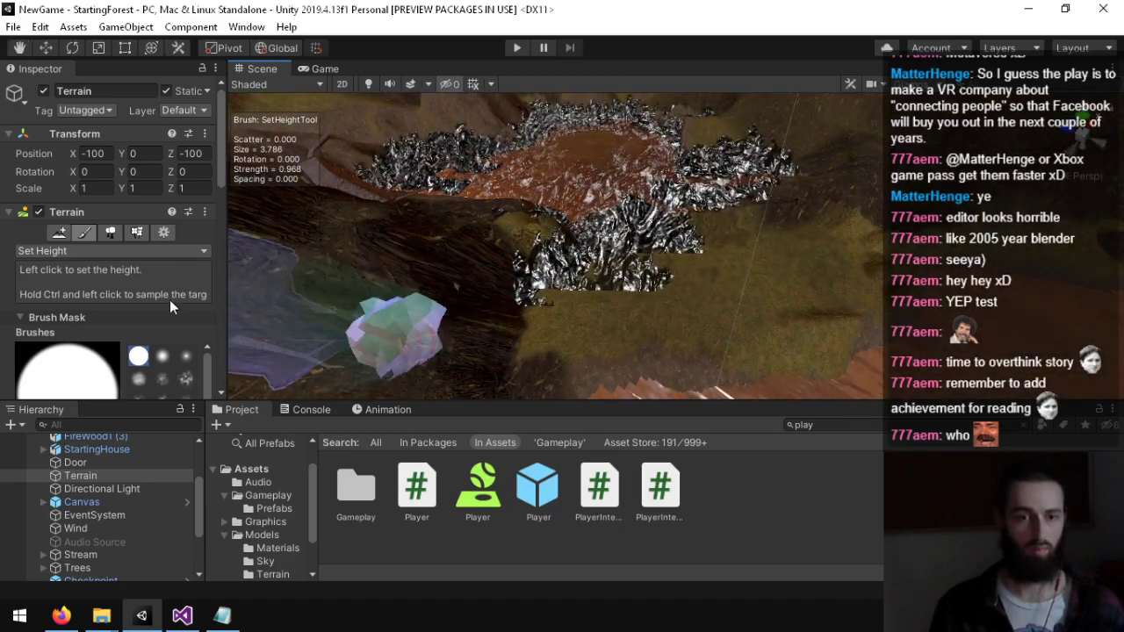
# Step: Roughen the flattened ground at the sinkhole's edge with the Hydraulic Erosion tool at brush size 10
pyautogui.click(128, 252)
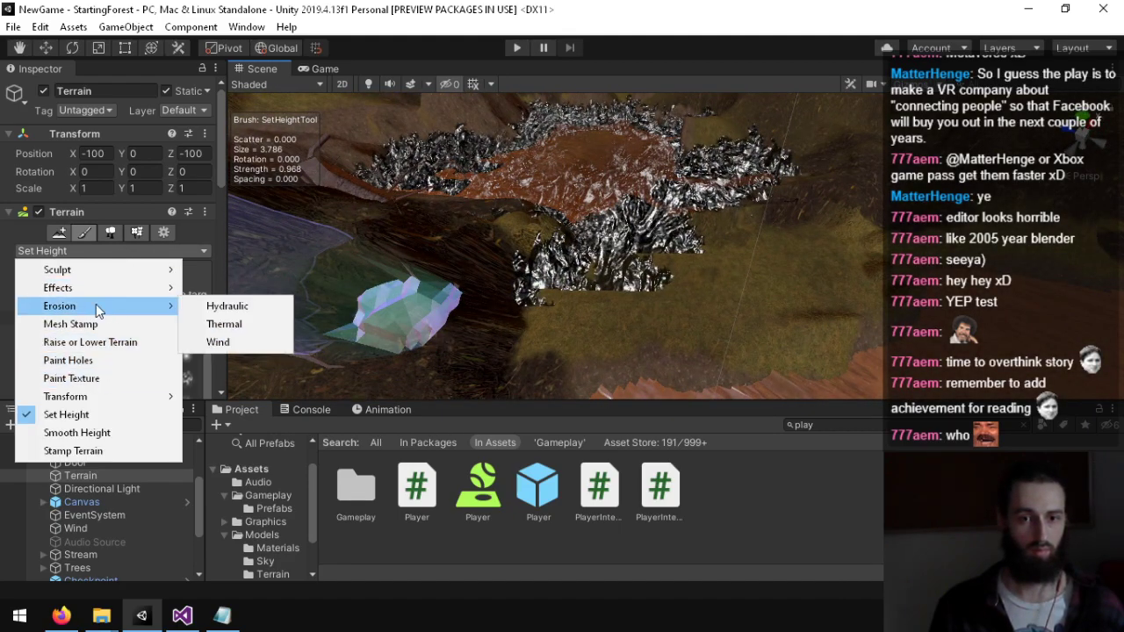
pyautogui.click(258, 309)
pyautogui.moveTo(626, 293); pyautogui.dragTo(597, 269)
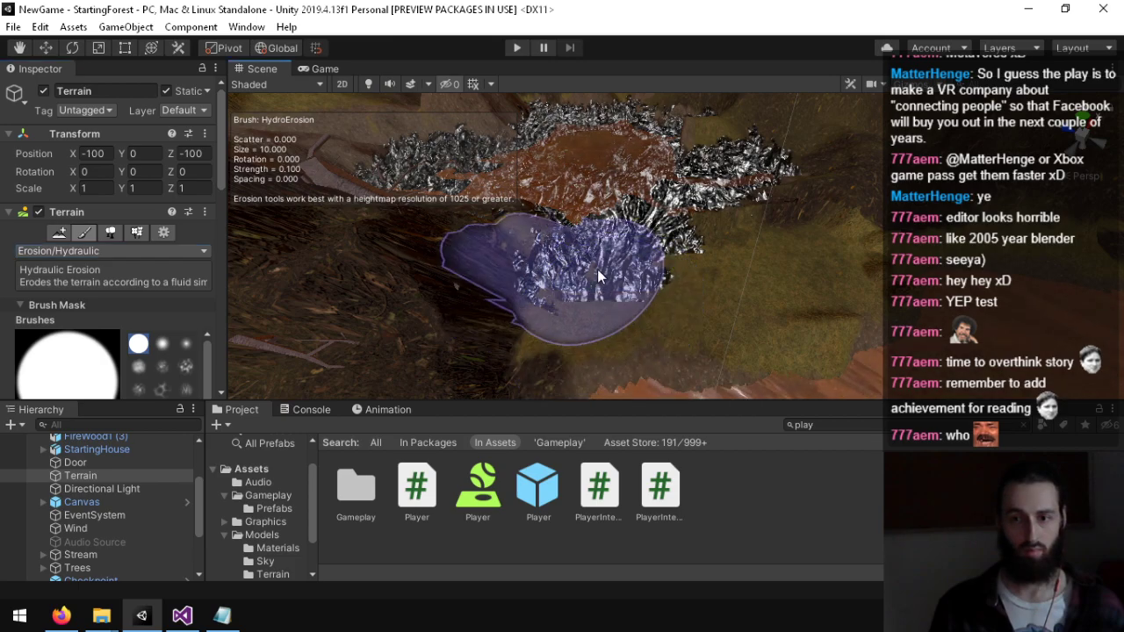
pyautogui.moveTo(856, 224)
pyautogui.mouseDown(button='right')
pyautogui.moveTo(816, 296)
pyautogui.moveTo(694, 351)
pyautogui.moveTo(536, 232)
pyautogui.moveTo(605, 253)
pyautogui.moveTo(687, 303)
pyautogui.moveTo(839, 306)
pyautogui.moveTo(795, 323)
pyautogui.moveTo(612, 235)
pyautogui.moveTo(611, 280)
pyautogui.moveTo(554, 216)
pyautogui.moveTo(631, 217)
pyautogui.mouseUp(button='right')
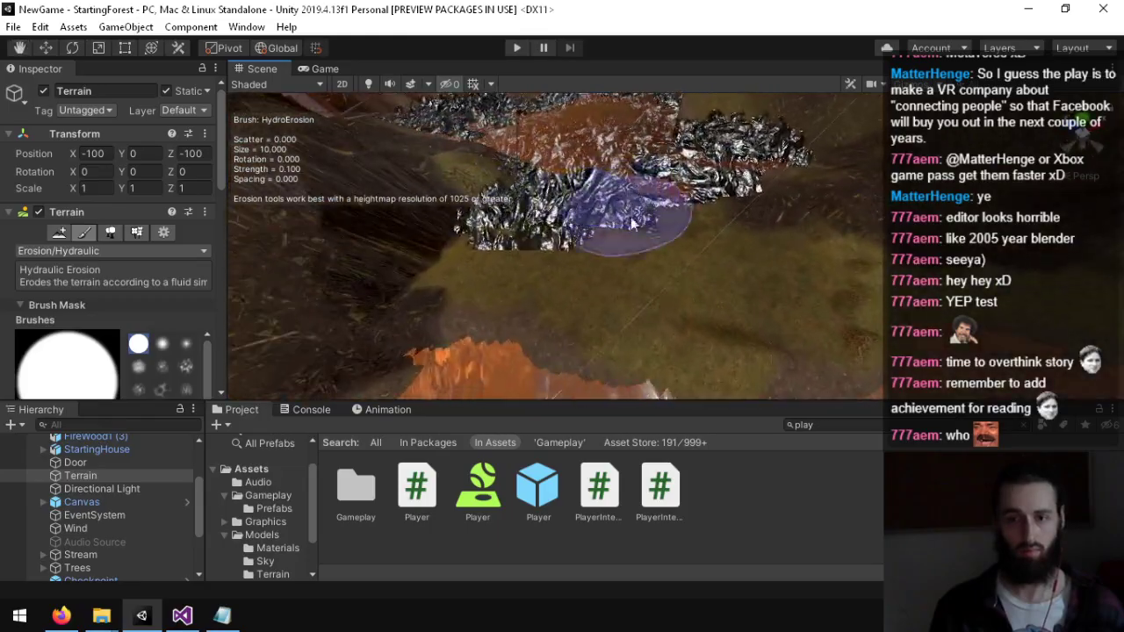
pyautogui.moveTo(621, 165); pyautogui.dragTo(634, 184, button='right')
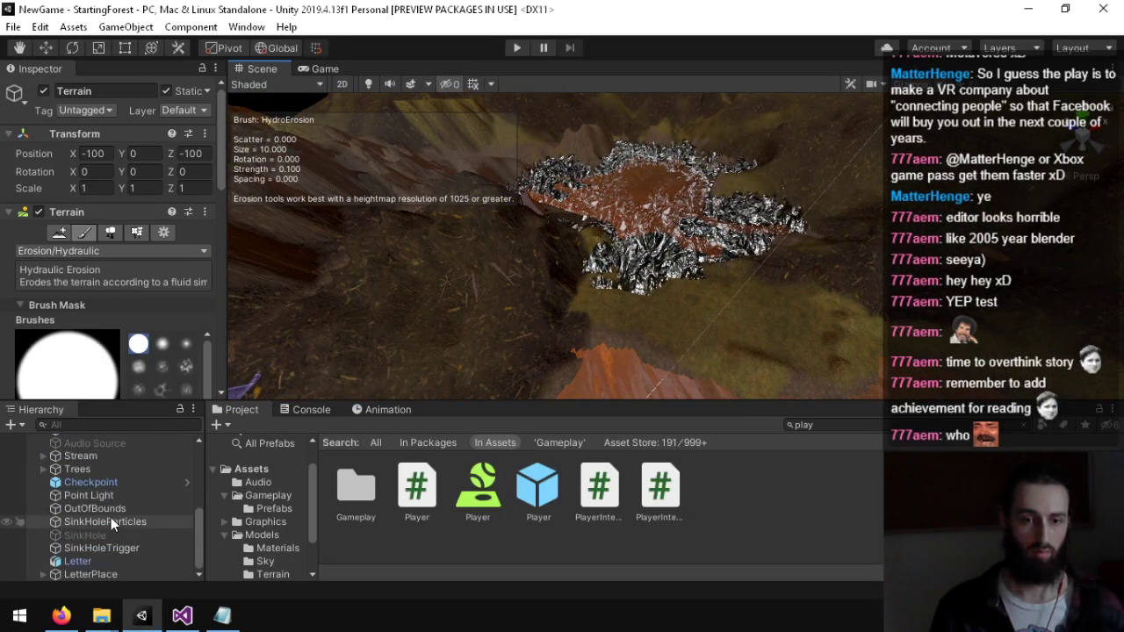
# Step: Select SinkHoleParticles and examine how the particles meet the reshaped terrain from several angles
pyautogui.click(100, 548)
pyautogui.click(134, 524)
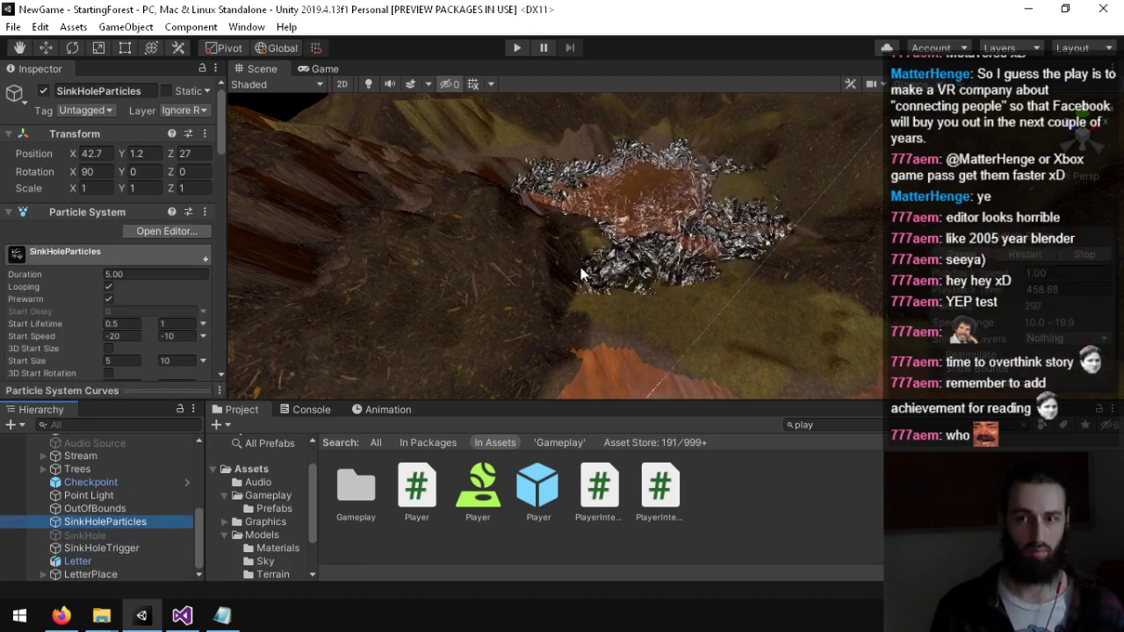
pyautogui.moveTo(581, 274); pyautogui.dragTo(672, 184, button='right')
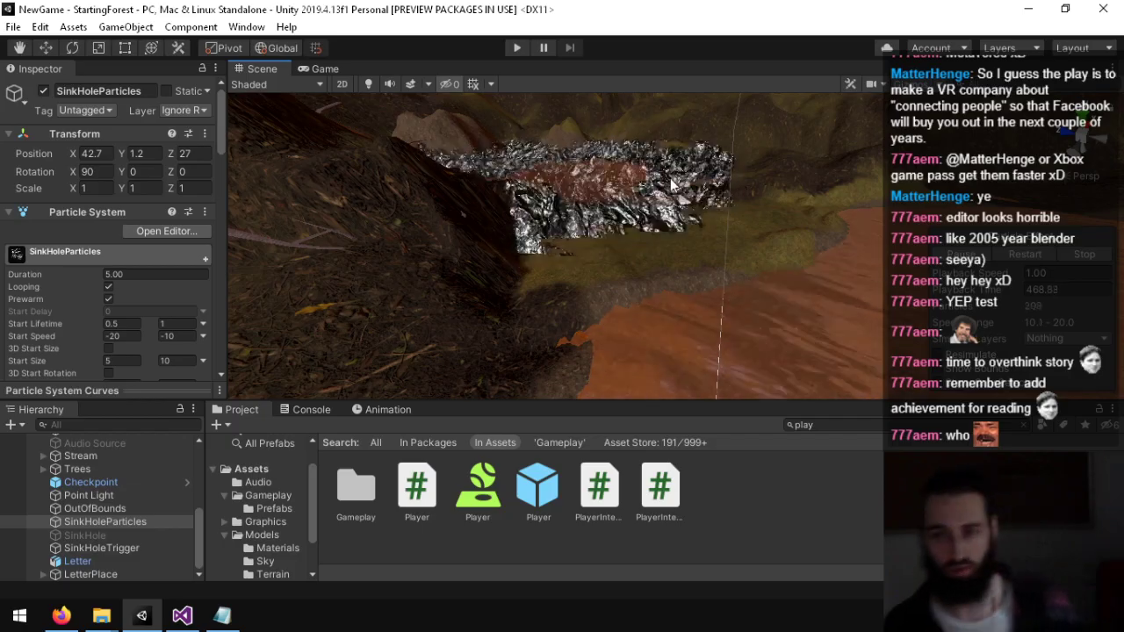
pyautogui.moveTo(611, 235); pyautogui.dragTo(502, 343, button='right')
pyautogui.press('w')
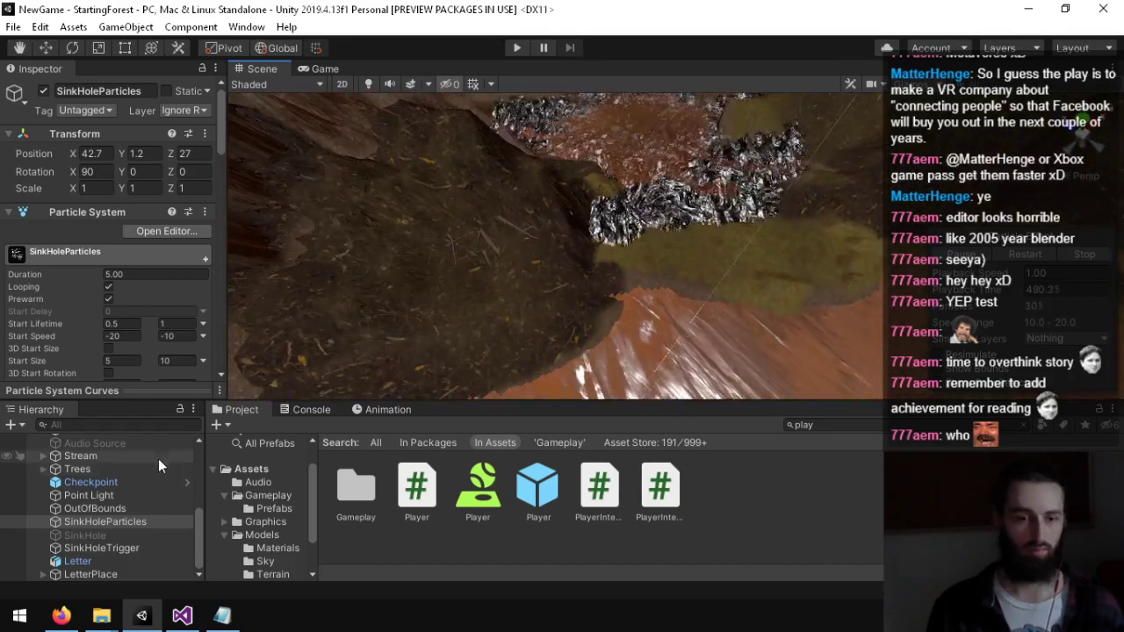
# Step: Reshape the Terrain's bank beside the sinkhole particles with the Set Height tool at brush size 3.786
pyautogui.scroll(3, 88, 488)
pyautogui.click(92, 480)
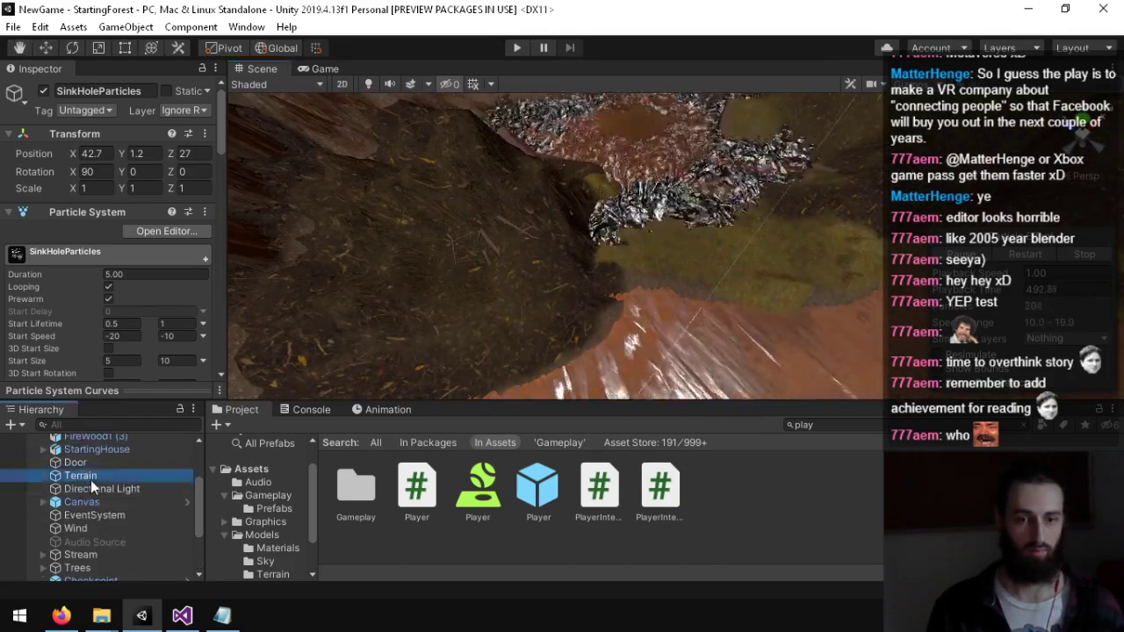
pyautogui.click(77, 251)
pyautogui.click(67, 414)
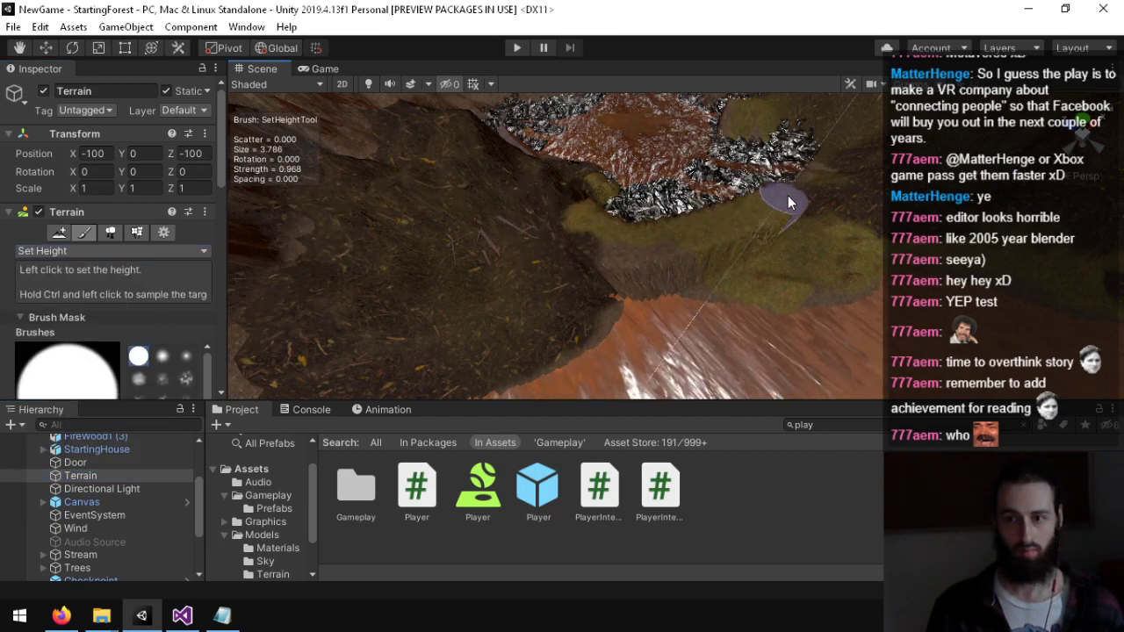
pyautogui.moveTo(787, 196); pyautogui.dragTo(651, 267, button='right')
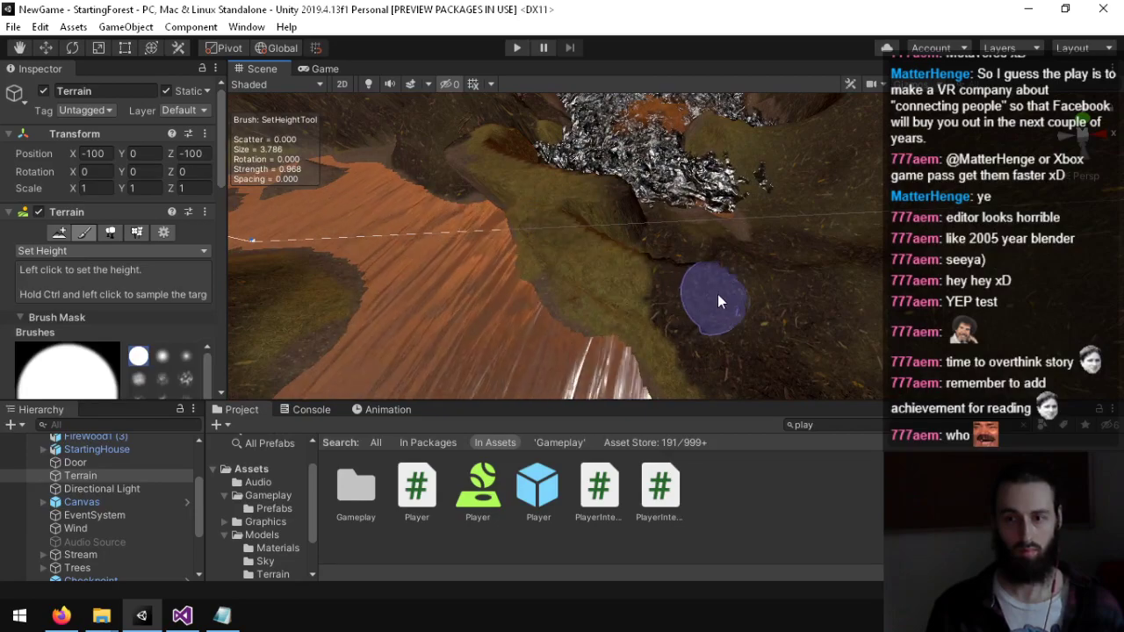
pyautogui.moveTo(717, 301); pyautogui.dragTo(233, 230, button='right')
# Step: Erode the grassy bank between the sinkhole and the stream with Hydraulic Erosion, setting its Simulation Scale to 100
pyautogui.click(111, 251)
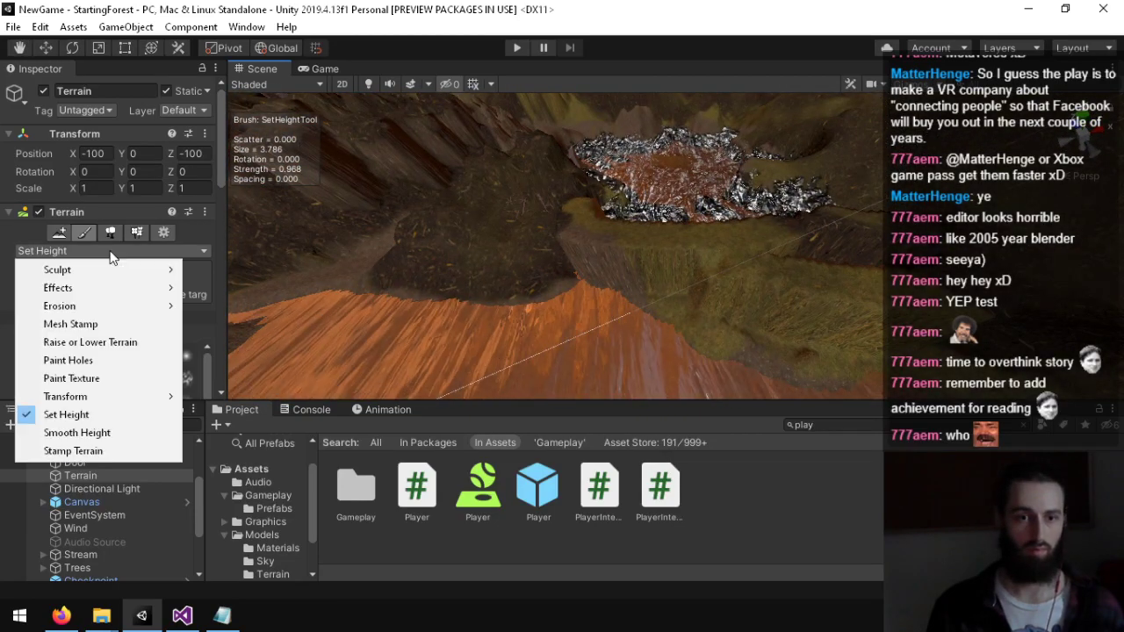
pyautogui.click(248, 305)
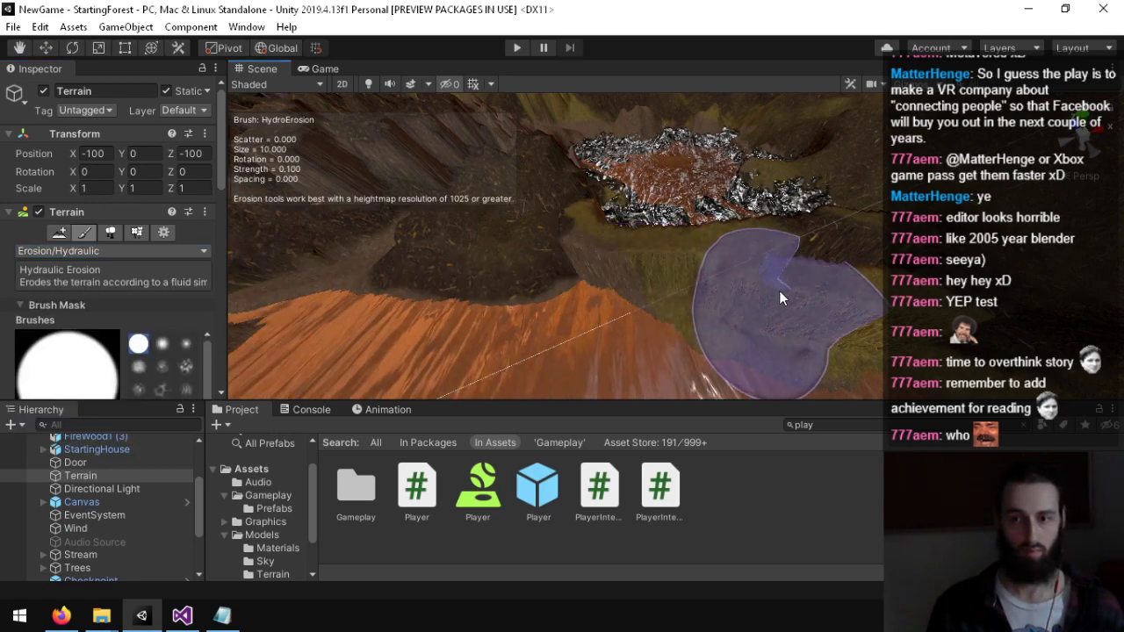
pyautogui.moveTo(525, 255)
pyautogui.mouseDown(button='right')
pyautogui.moveTo(748, 265)
pyautogui.moveTo(780, 244)
pyautogui.moveTo(671, 307)
pyautogui.mouseUp(button='right')
pyautogui.scroll(-10, 149, 318)
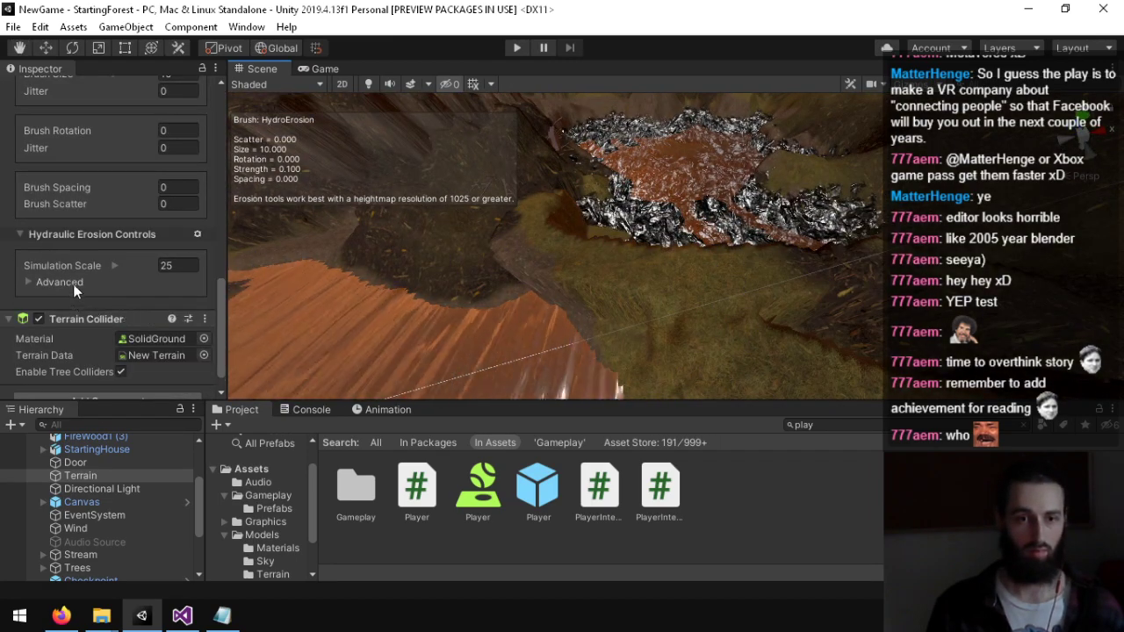
pyautogui.click(29, 282)
pyautogui.click(180, 268)
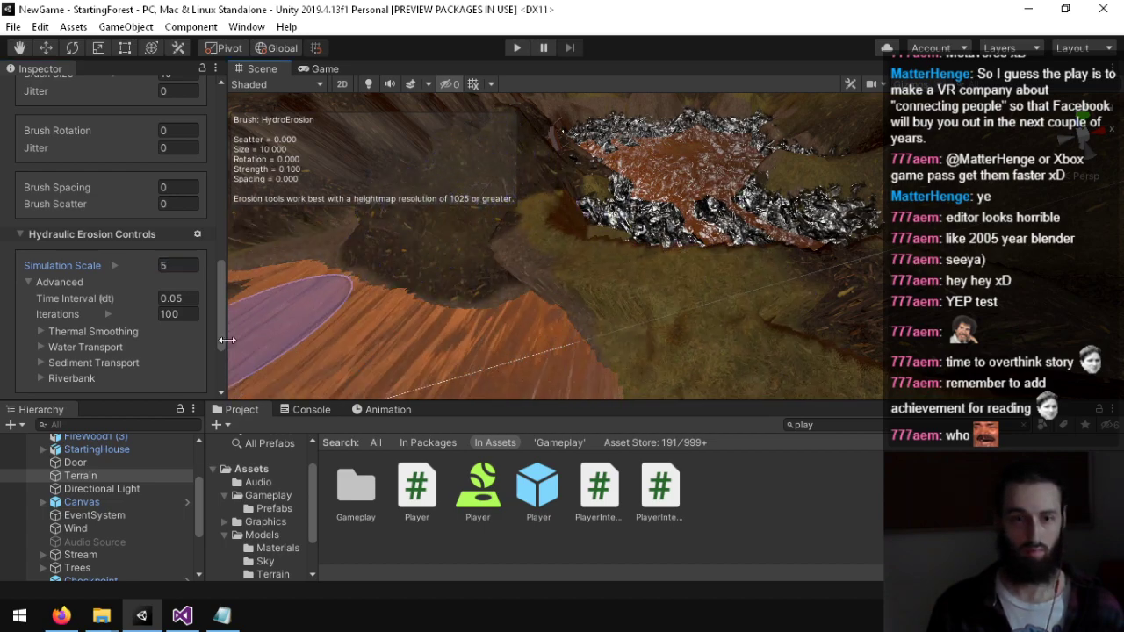
pyautogui.write('100')
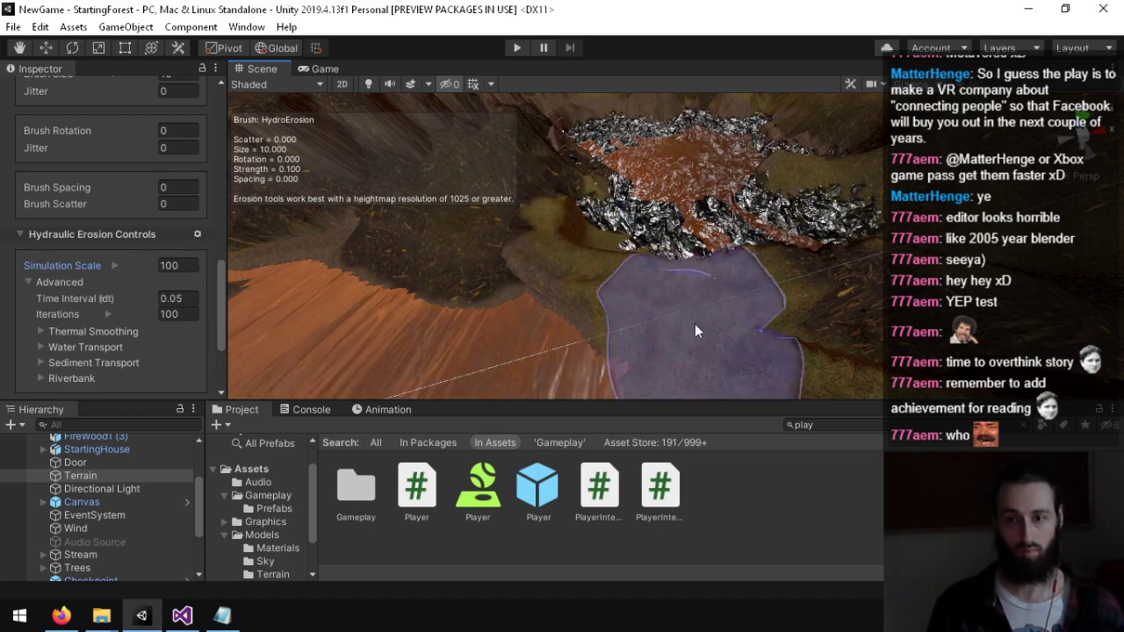
pyautogui.moveTo(684, 306)
pyautogui.mouseDown(button='right')
pyautogui.moveTo(836, 364)
pyautogui.moveTo(849, 340)
pyautogui.moveTo(747, 253)
pyautogui.mouseUp(button='right')
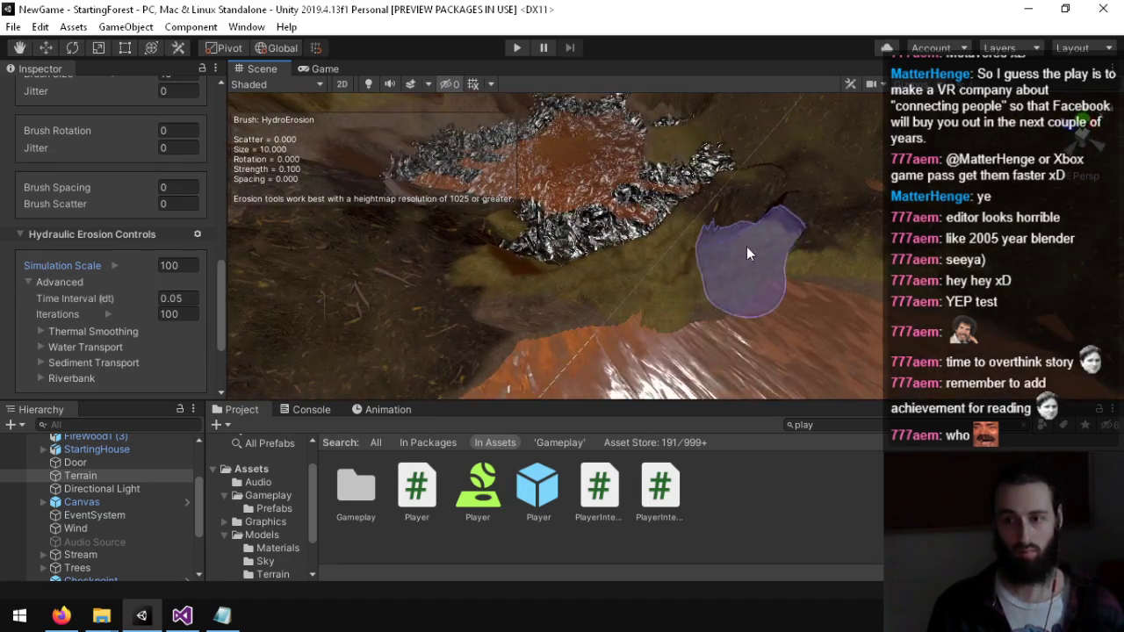
pyautogui.moveTo(704, 221)
pyautogui.mouseDown(button='right')
pyautogui.moveTo(409, 119)
pyautogui.moveTo(490, 77)
pyautogui.moveTo(835, 16)
pyautogui.moveTo(770, 596)
pyautogui.moveTo(591, 598)
pyautogui.moveTo(626, 535)
pyautogui.moveTo(565, 216)
pyautogui.moveTo(613, 174)
pyautogui.mouseUp(button='right')
# Step: Switch the terrain brush to Paint Texture and bring up its layer palette for painting the eroded bank
pyautogui.scroll(6, 117, 353)
pyautogui.scroll(5, 116, 352)
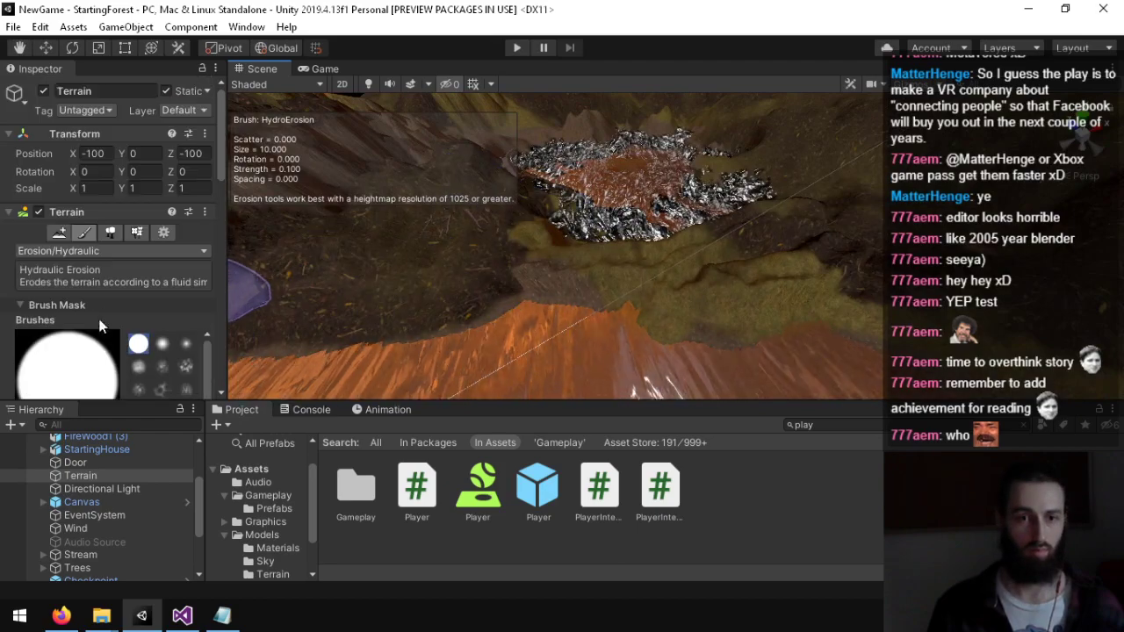
pyautogui.click(57, 251)
pyautogui.click(88, 380)
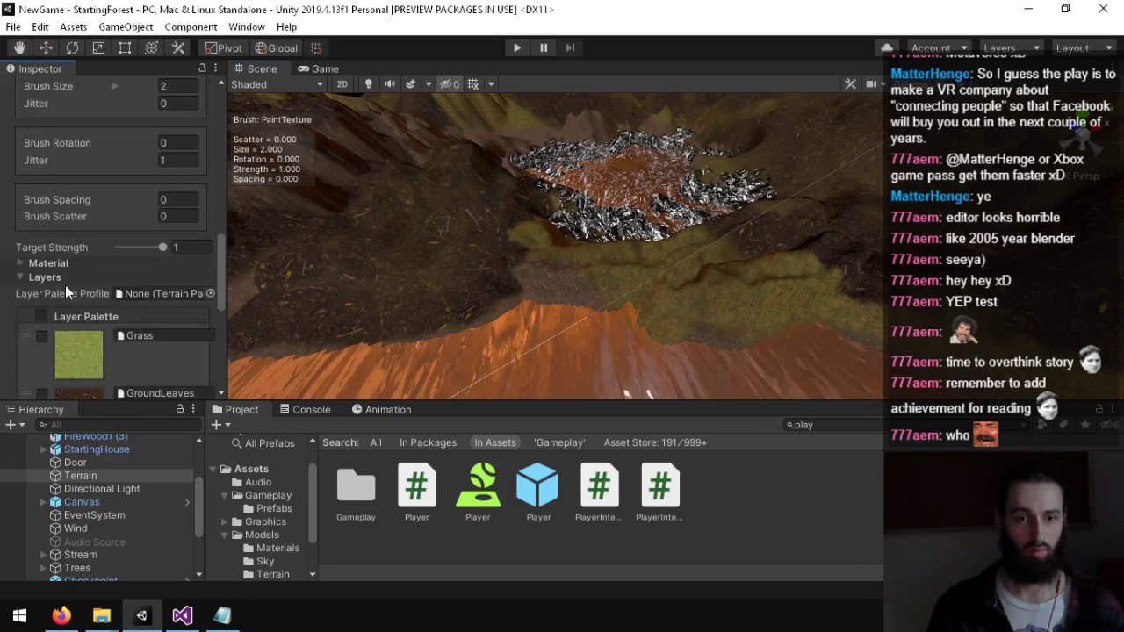
# Step: Paint the Mud layer over the grassy bank between the sinkhole pond and the stream with brush size 2
pyautogui.scroll(-3, 96, 312)
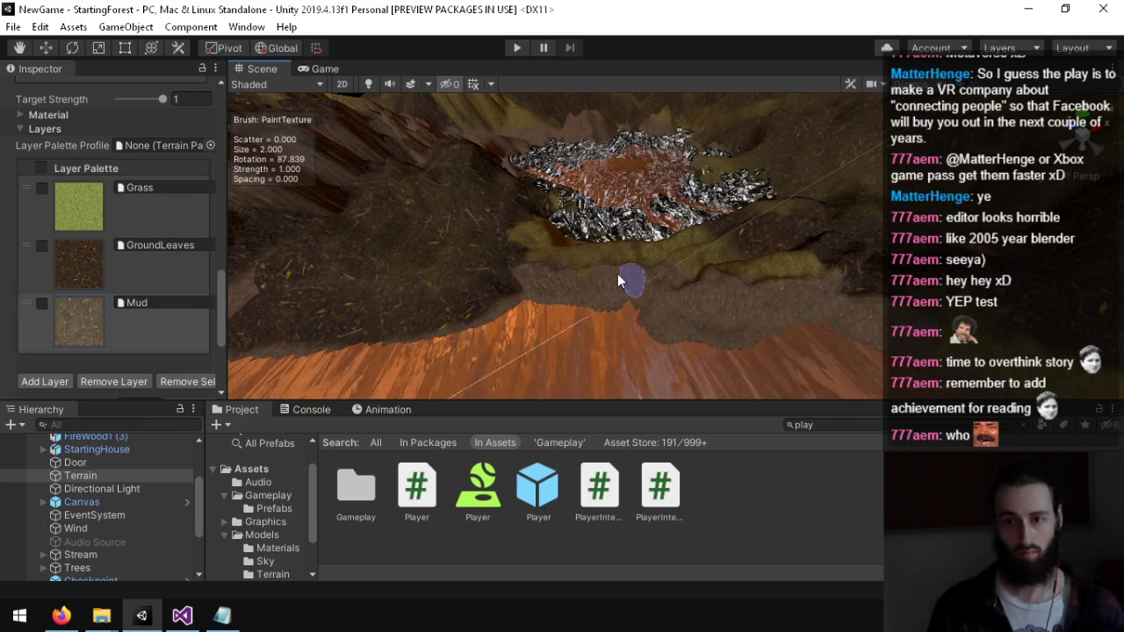
pyautogui.moveTo(657, 308); pyautogui.dragTo(584, 156, button='right')
pyautogui.press('w')
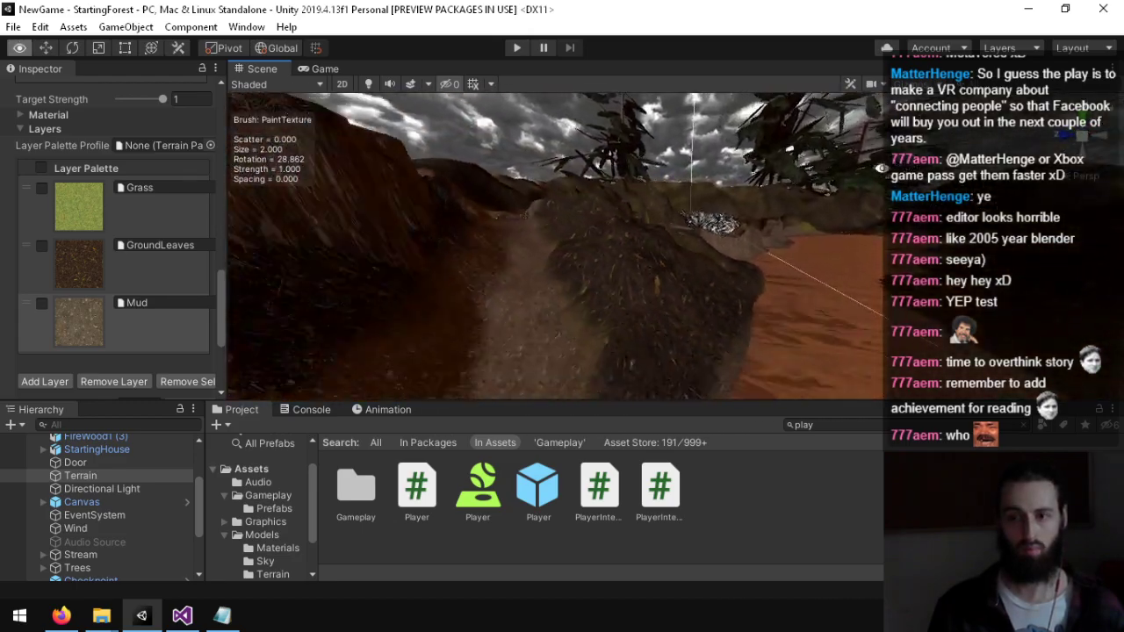
pyautogui.moveTo(860, 174); pyautogui.dragTo(838, 199, button='right')
pyautogui.scroll(3, 106, 520)
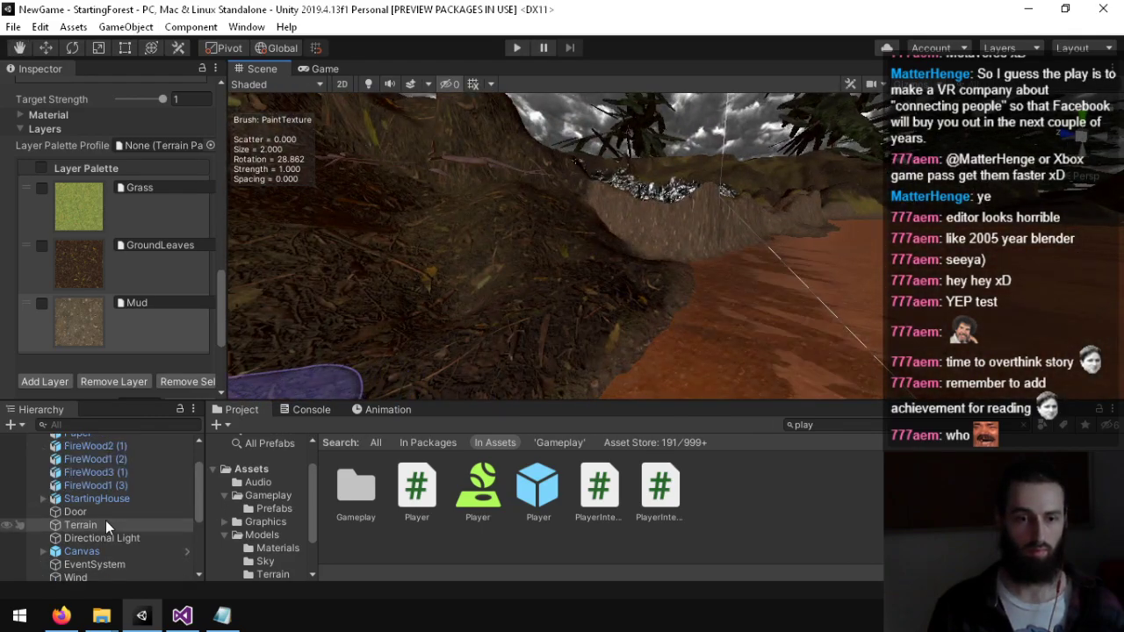
# Step: Try a start size of 1 to 3 on the SinkHoleParticles particle system
pyautogui.scroll(-6, 102, 488)
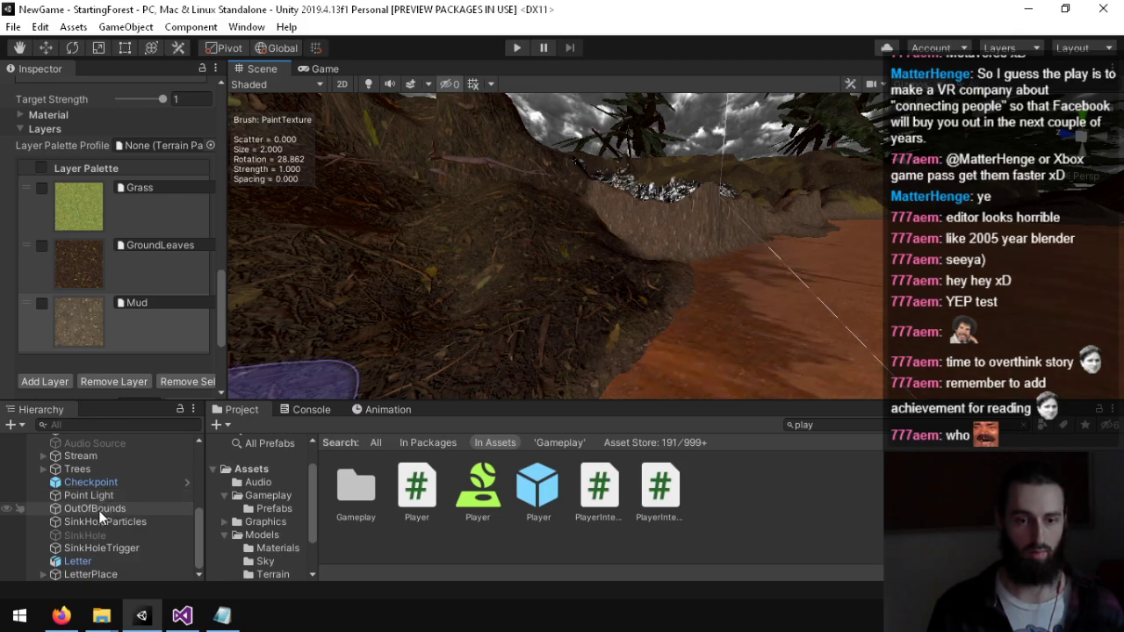
pyautogui.click(97, 519)
pyautogui.moveTo(612, 260); pyautogui.dragTo(606, 266, button='right')
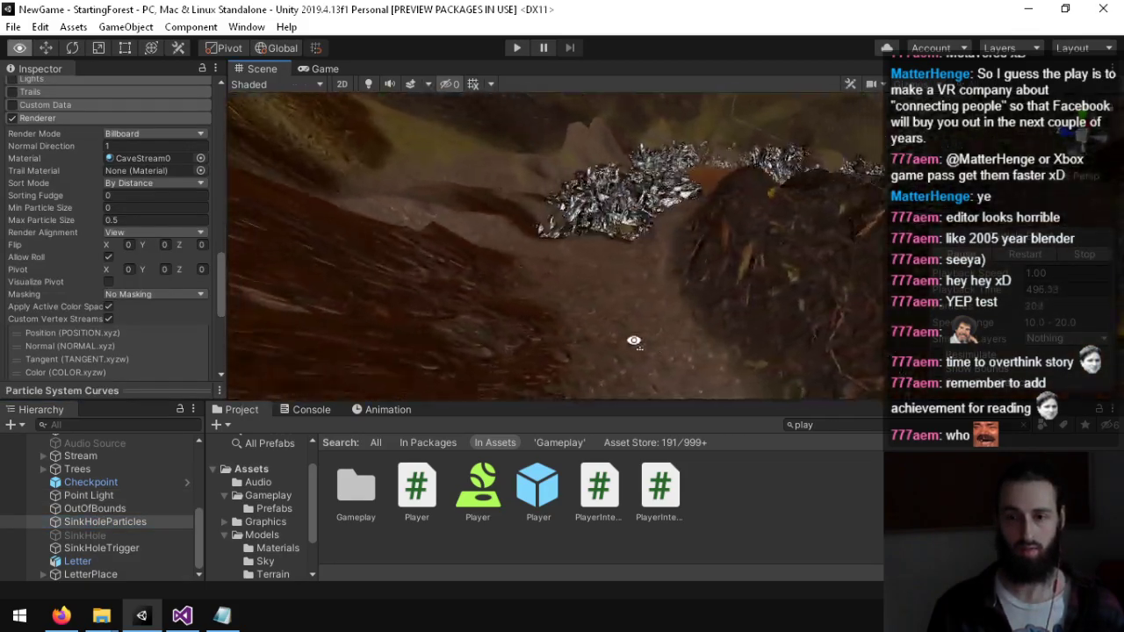
pyautogui.scroll(10, 104, 347)
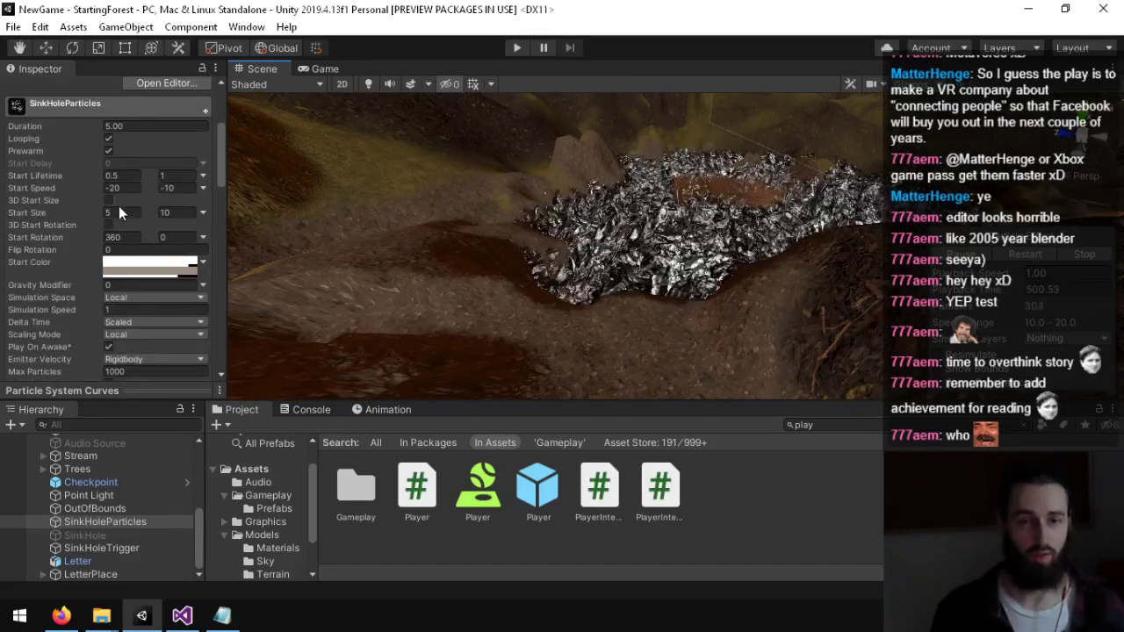
pyautogui.click(122, 212)
pyautogui.write('1')
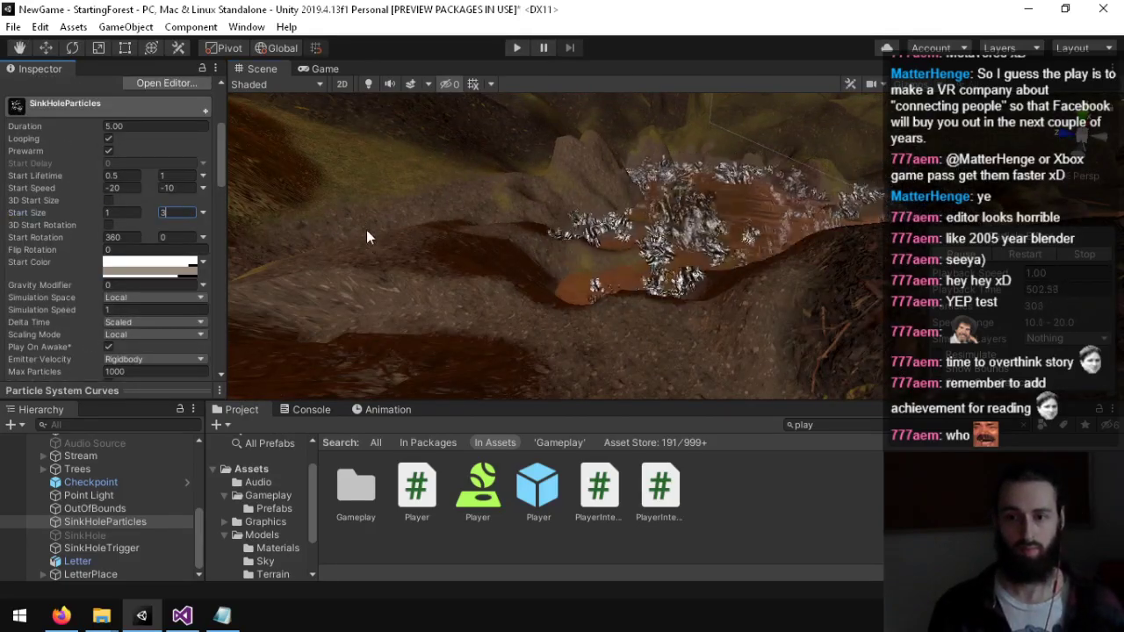
pyautogui.moveTo(366, 230); pyautogui.dragTo(369, 269, button='right')
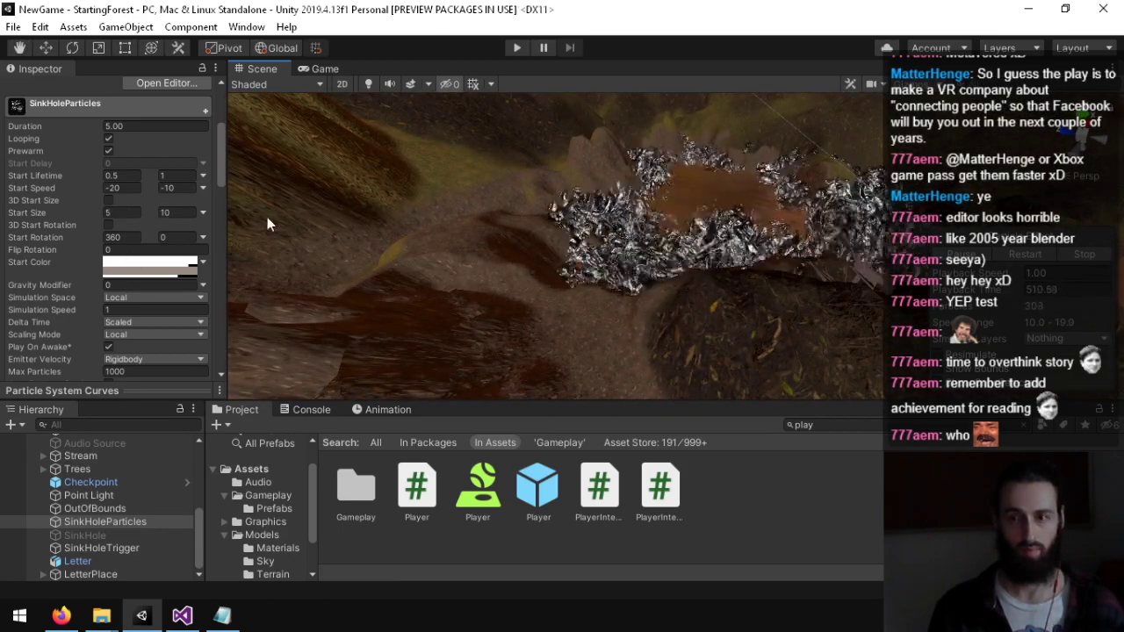
pyautogui.moveTo(267, 216); pyautogui.dragTo(679, 185, button='right')
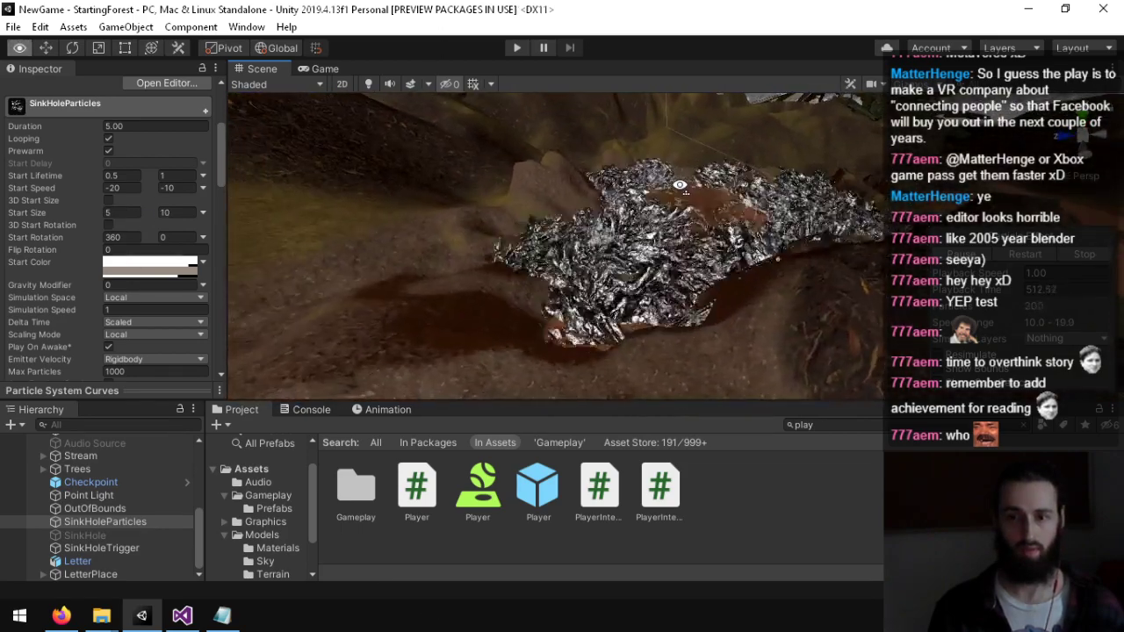
# Step: Lower the alpha of the white start color of SinkHoleParticles
pyautogui.click(142, 265)
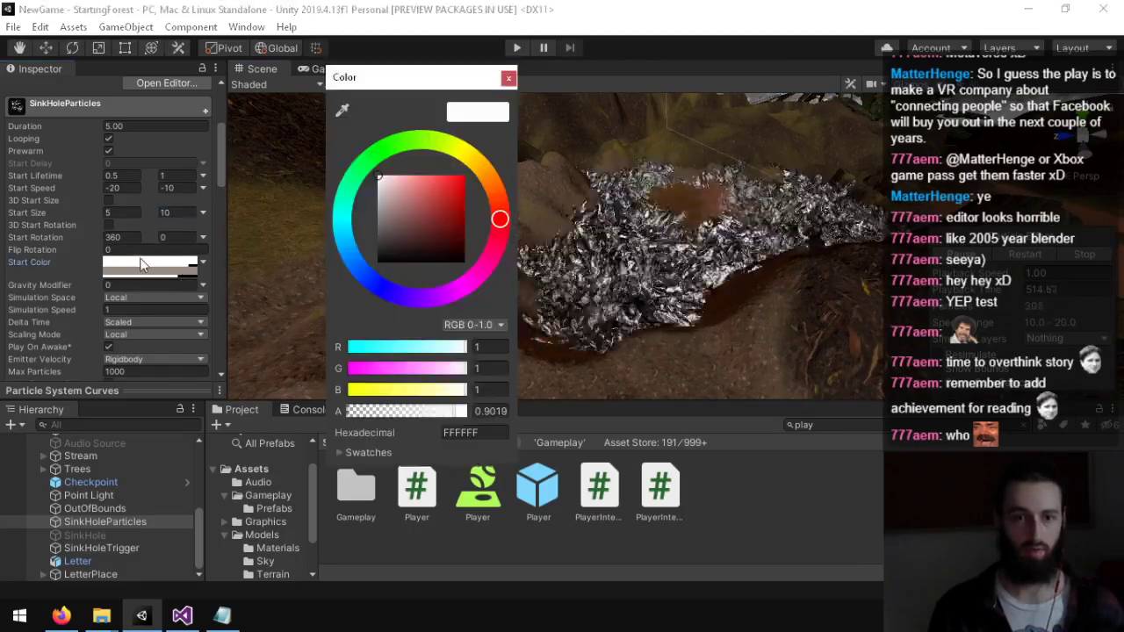
pyautogui.click(507, 80)
pyautogui.moveTo(474, 185); pyautogui.dragTo(380, 216, button='right')
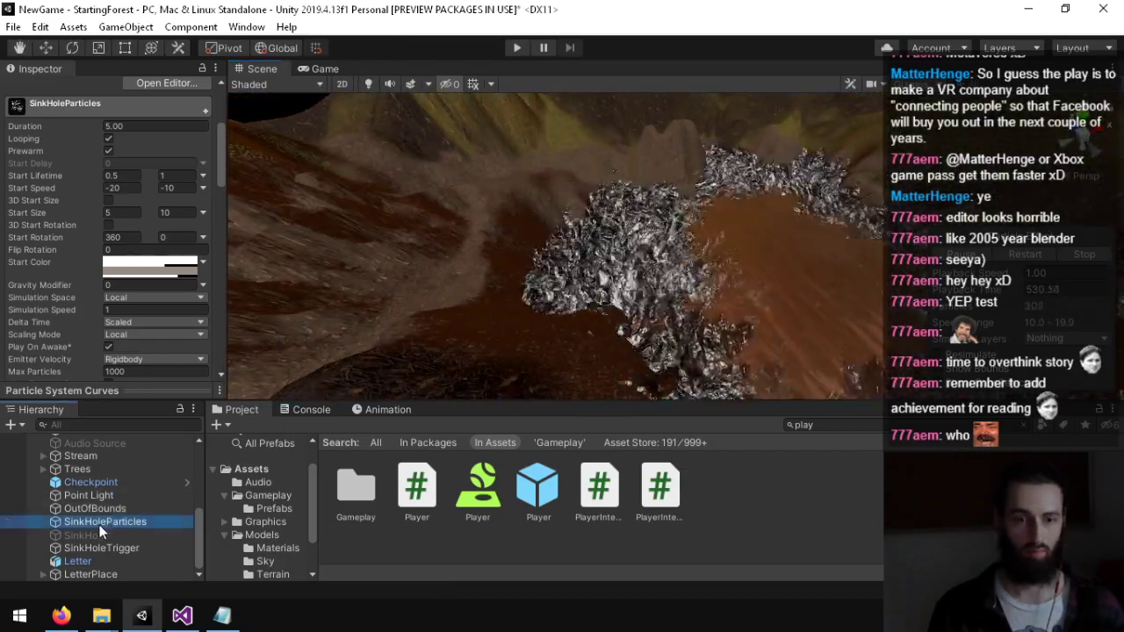
# Step: Reposition SinkHoleParticles along its axes so the particle ring sits over the sinkhole pond
pyautogui.moveTo(604, 244); pyautogui.dragTo(705, 259, button='right')
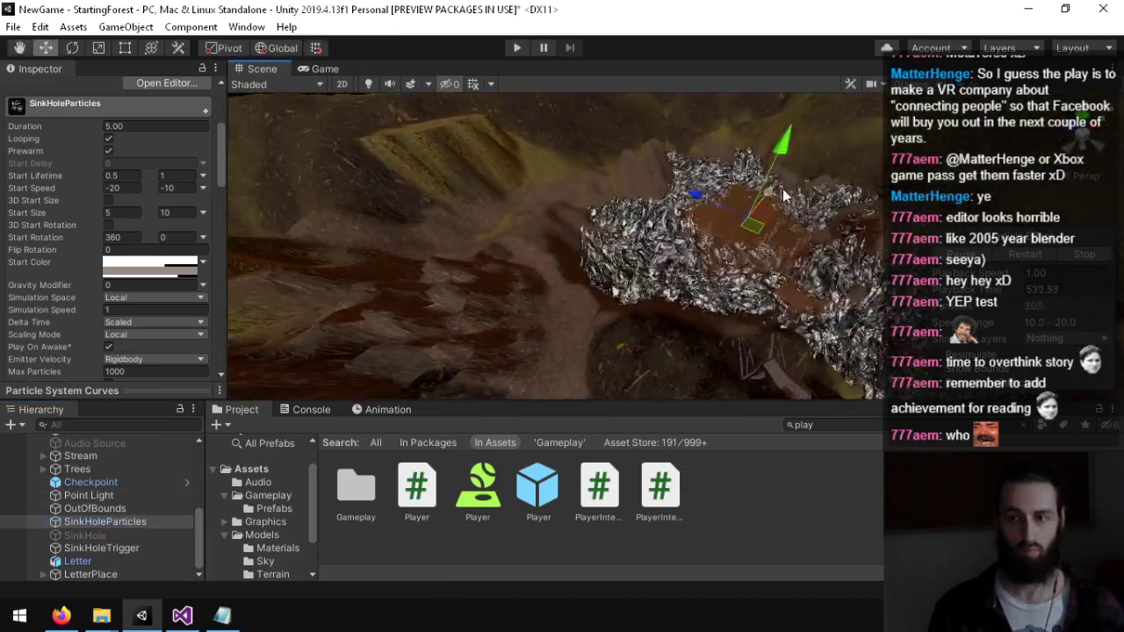
pyautogui.moveTo(770, 191); pyautogui.dragTo(776, 177, button='right')
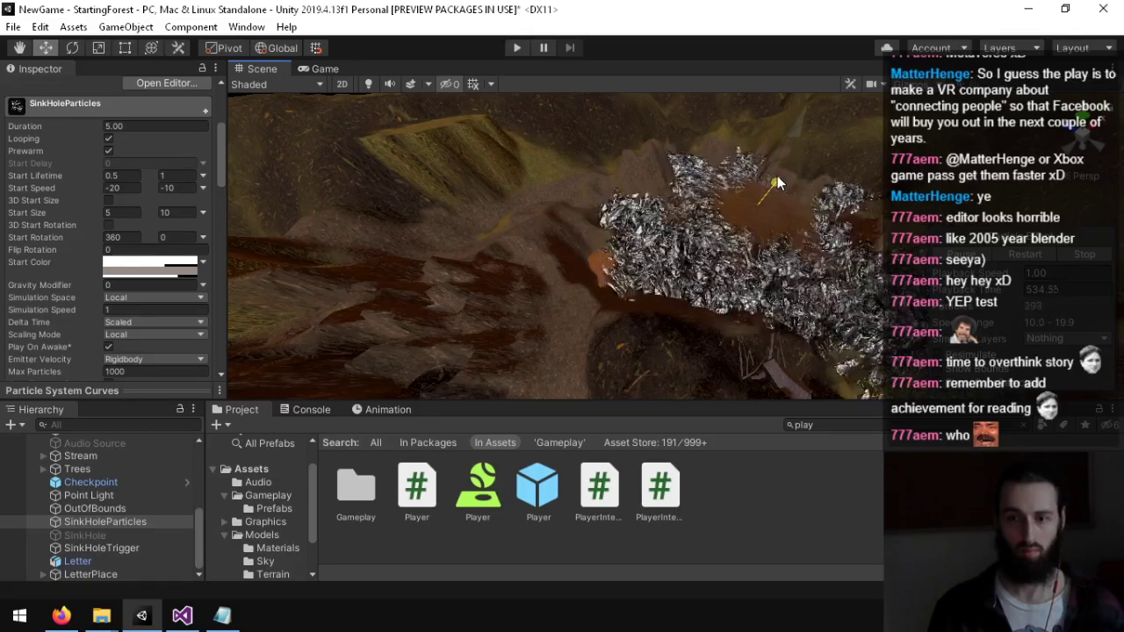
pyautogui.moveTo(777, 177); pyautogui.dragTo(774, 181)
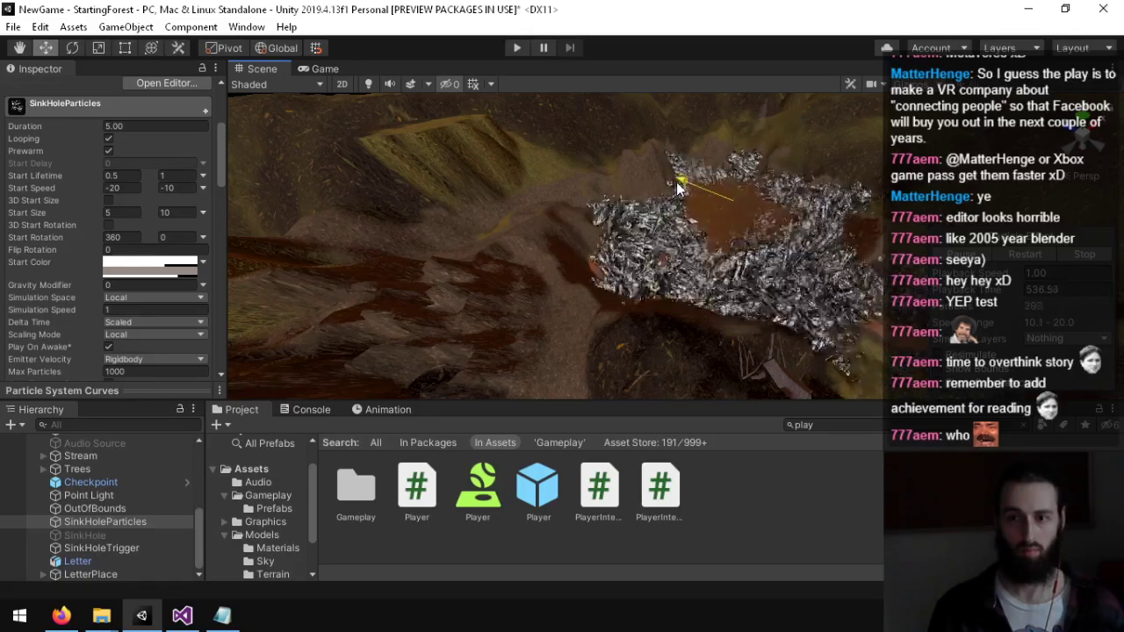
pyautogui.moveTo(677, 182); pyautogui.dragTo(793, 56, button='right')
pyautogui.press('w')
pyautogui.moveTo(719, 151); pyautogui.dragTo(714, 174)
pyautogui.moveTo(693, 206); pyautogui.dragTo(642, 262, button='right')
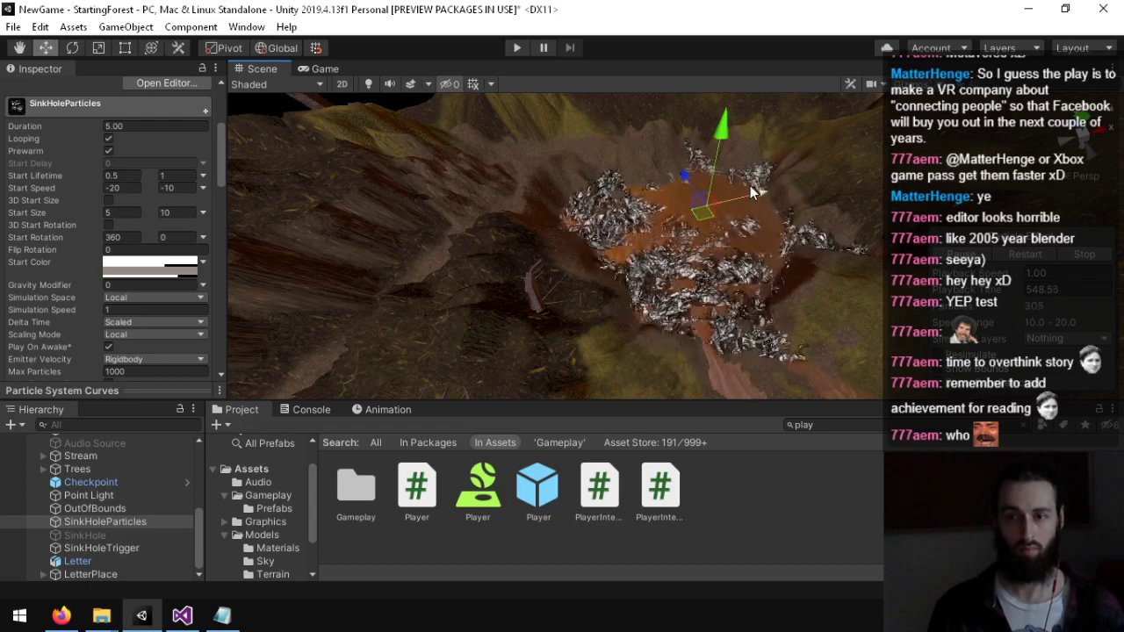
pyautogui.moveTo(751, 201)
pyautogui.mouseDown()
pyautogui.moveTo(798, 173)
pyautogui.moveTo(742, 201)
pyautogui.mouseUp()
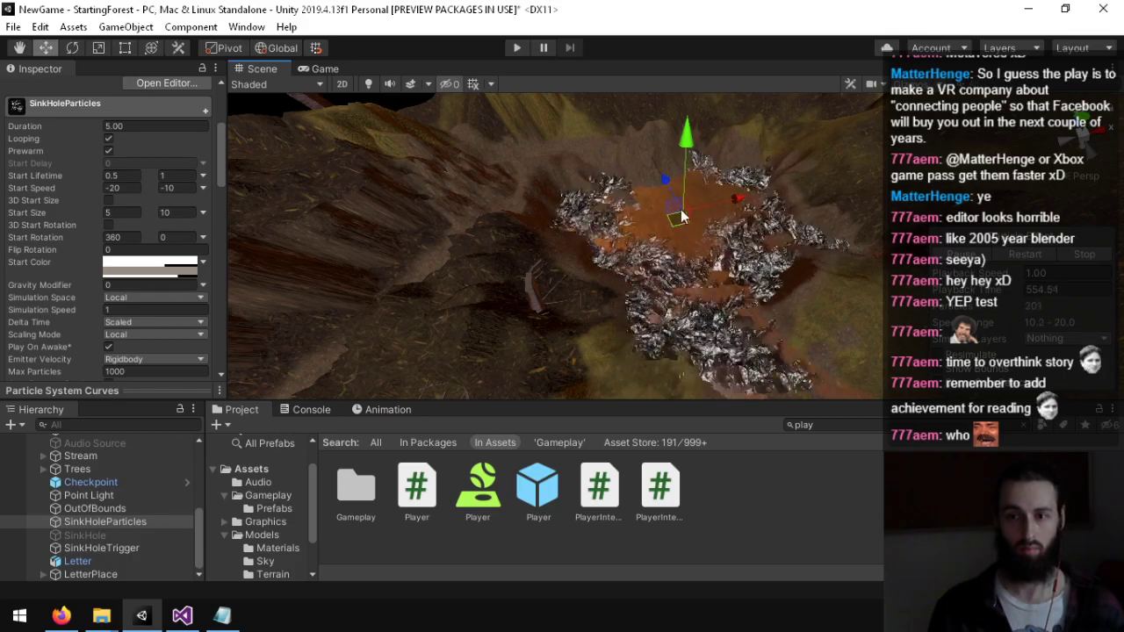
pyautogui.moveTo(671, 177); pyautogui.dragTo(676, 219)
pyautogui.moveTo(675, 221); pyautogui.dragTo(544, 189, button='right')
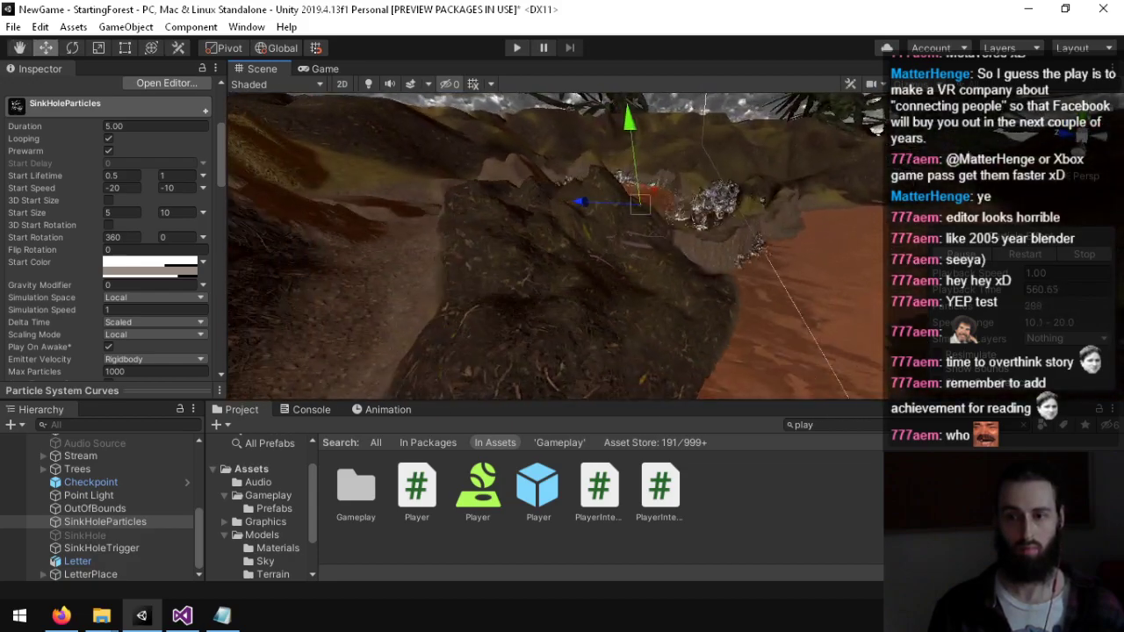
pyautogui.keyDown('alt'); pyautogui.moveTo(722, 229); pyautogui.dragTo(485, 348); pyautogui.keyUp('alt')
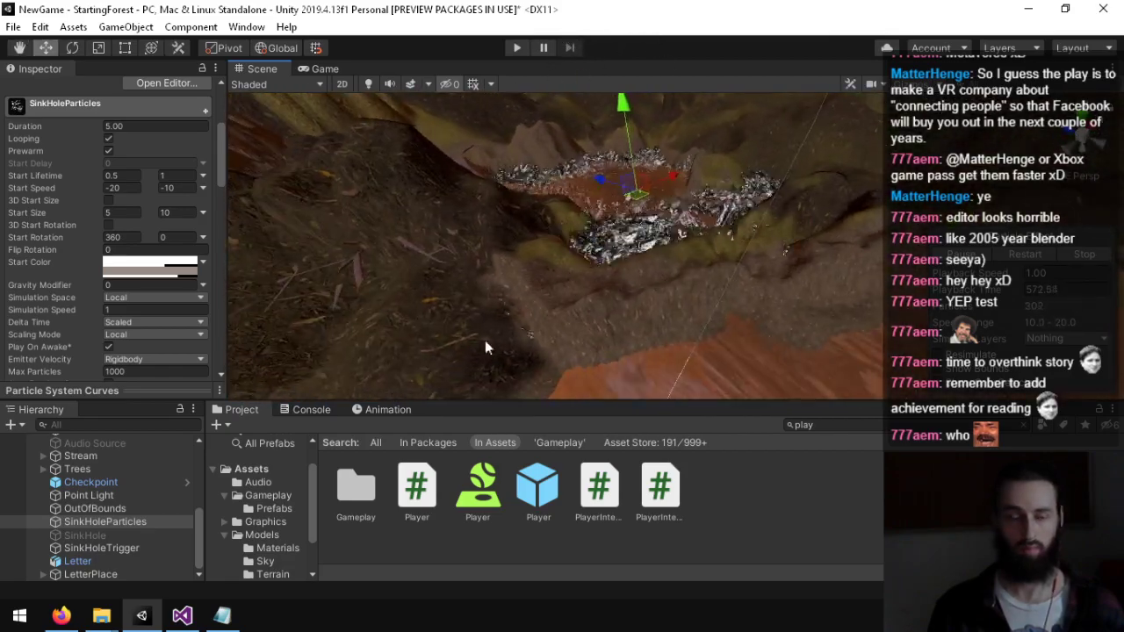
# Step: Lower the Terrain's bank between the pond and the stream using Raise or Lower Terrain with brush size 6
pyautogui.scroll(5, 99, 518)
pyautogui.click(90, 525)
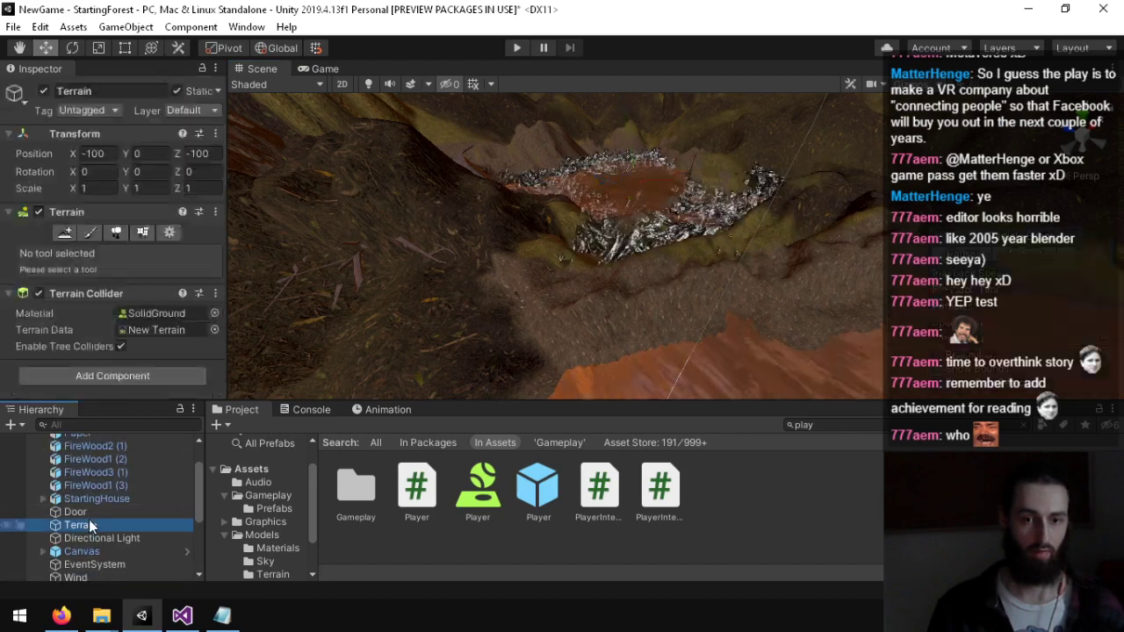
pyautogui.click(94, 232)
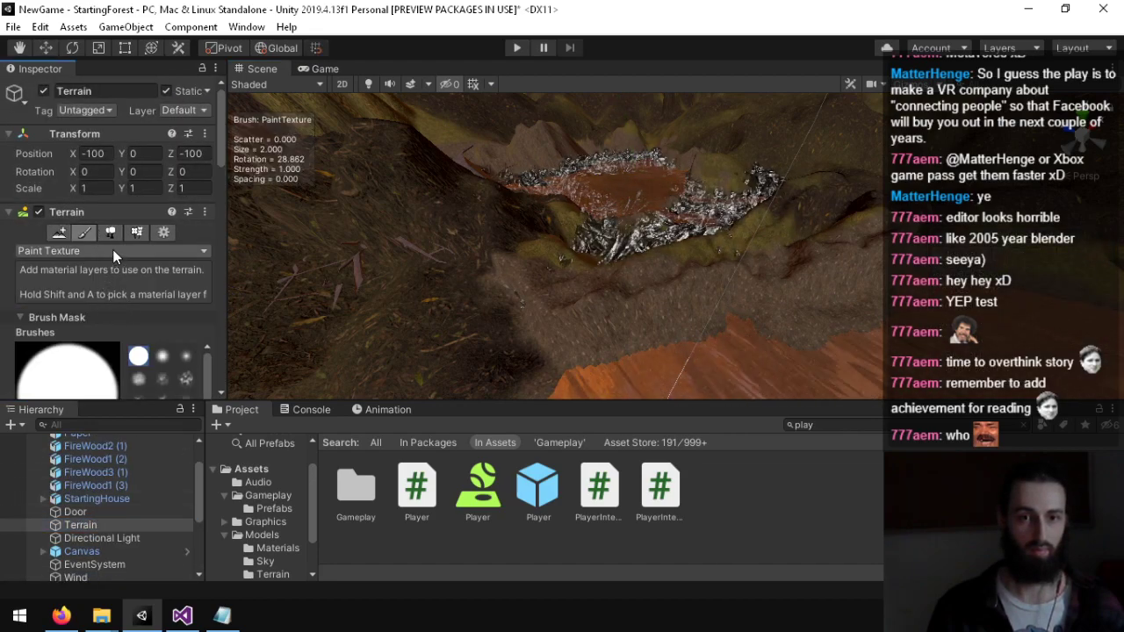
pyautogui.click(113, 251)
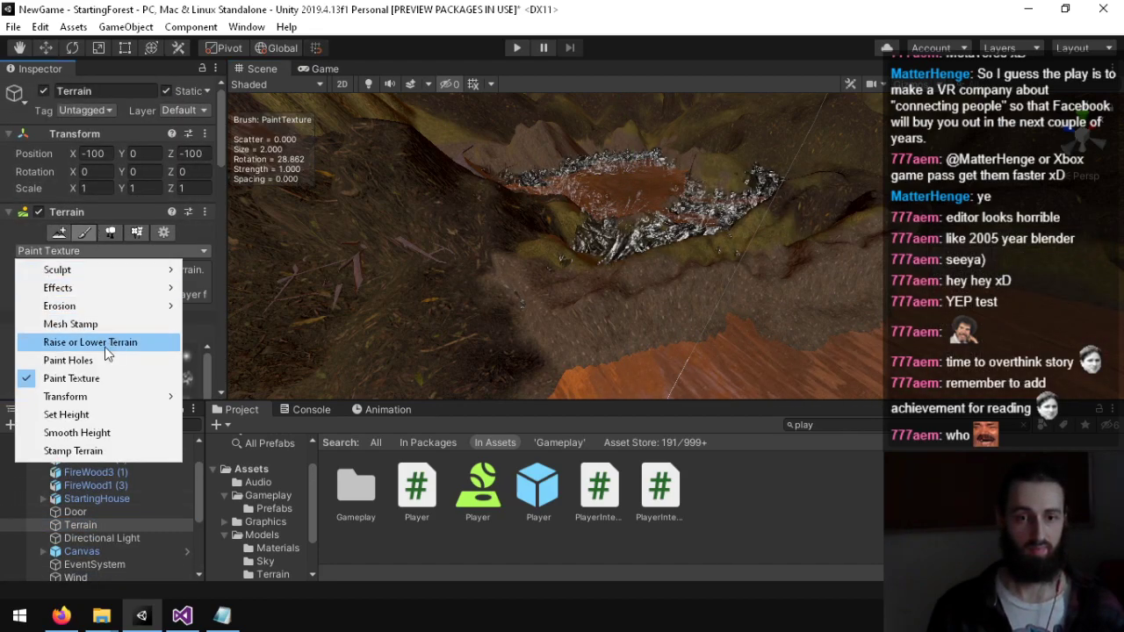
pyautogui.click(104, 345)
pyautogui.scroll(-8, 143, 295)
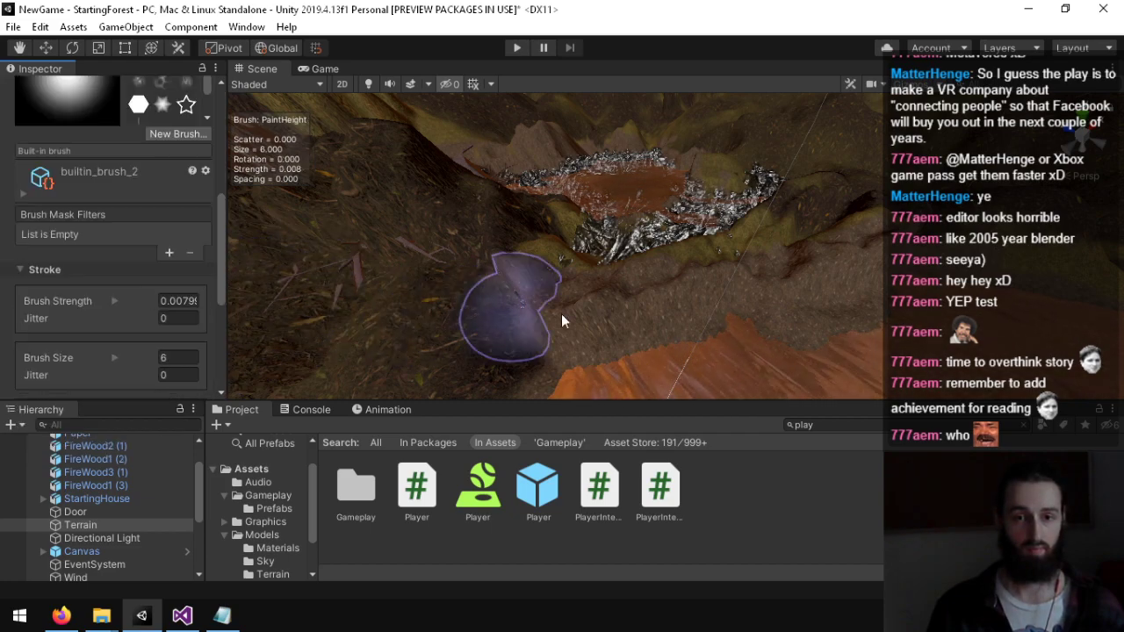
pyautogui.moveTo(652, 308); pyautogui.dragTo(650, 303)
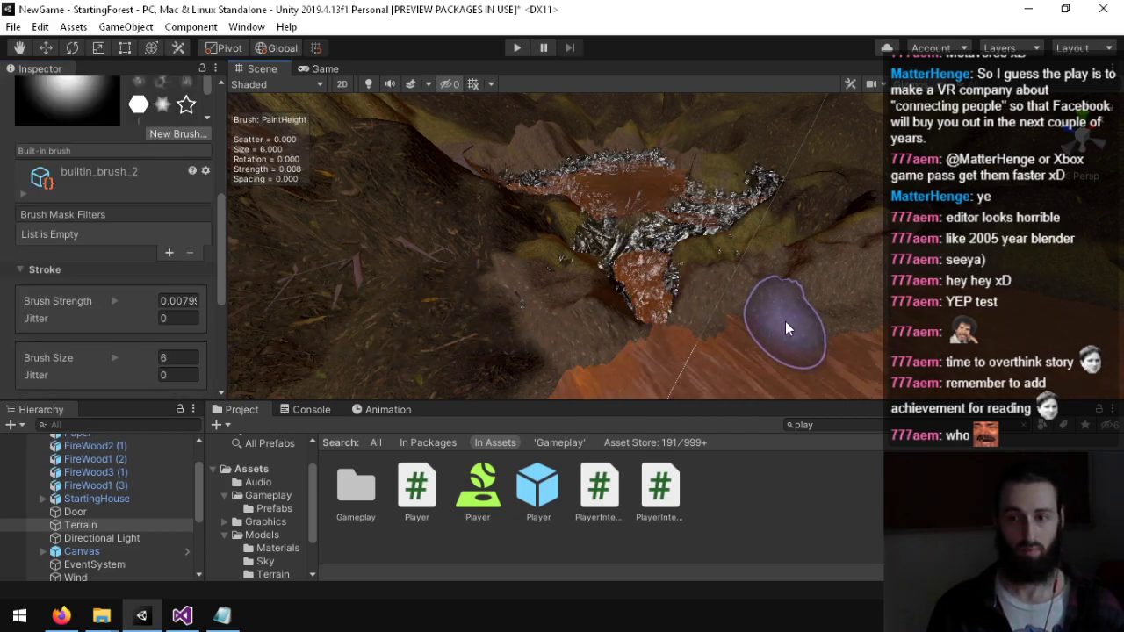
pyautogui.moveTo(785, 305)
pyautogui.mouseDown(button='right')
pyautogui.moveTo(597, 304)
pyautogui.moveTo(685, 197)
pyautogui.moveTo(761, 154)
pyautogui.moveTo(685, 228)
pyautogui.moveTo(615, 273)
pyautogui.mouseUp(button='right')
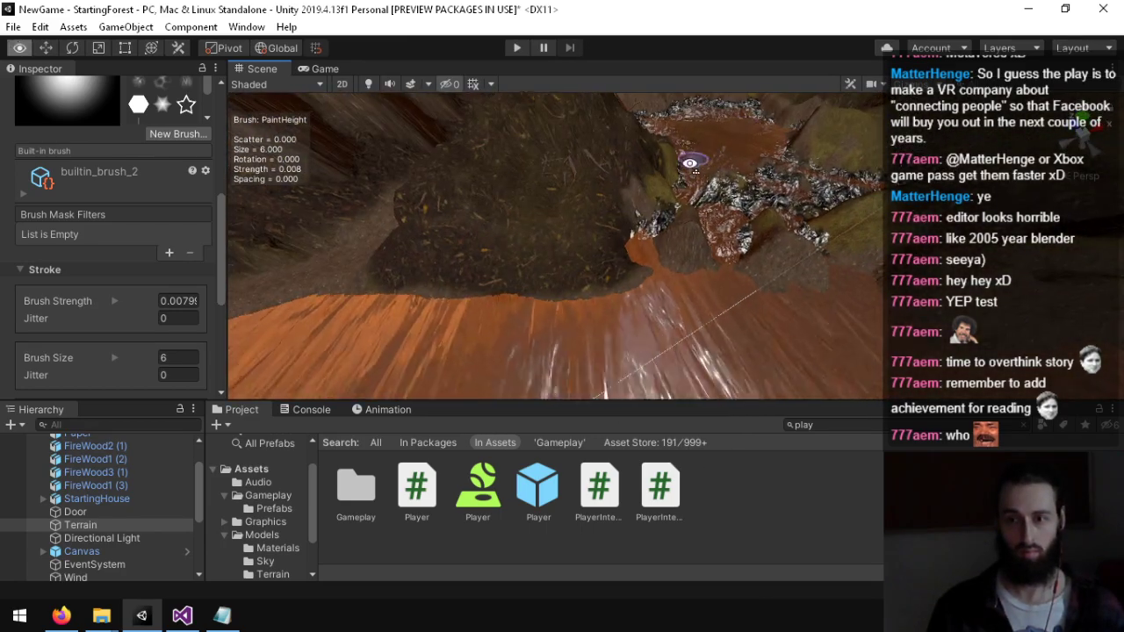
pyautogui.moveTo(690, 161); pyautogui.dragTo(694, 39, button='right')
pyautogui.moveTo(896, 593)
pyautogui.mouseDown(button='right')
pyautogui.moveTo(890, 567)
pyautogui.moveTo(887, 575)
pyautogui.moveTo(864, 548)
pyautogui.moveTo(874, 593)
pyautogui.moveTo(899, 587)
pyautogui.mouseUp(button='right')
pyautogui.press('s')
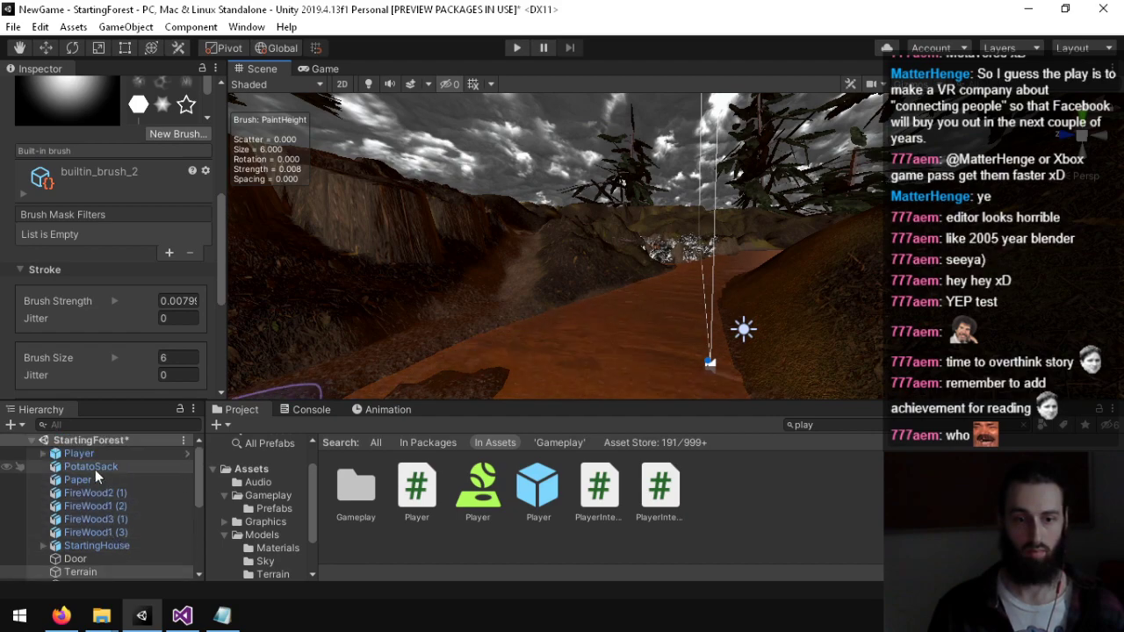
# Step: Select SinkHoleParticles and raise it above the pond to a Y position of 4.4
pyautogui.scroll(-5, 110, 538)
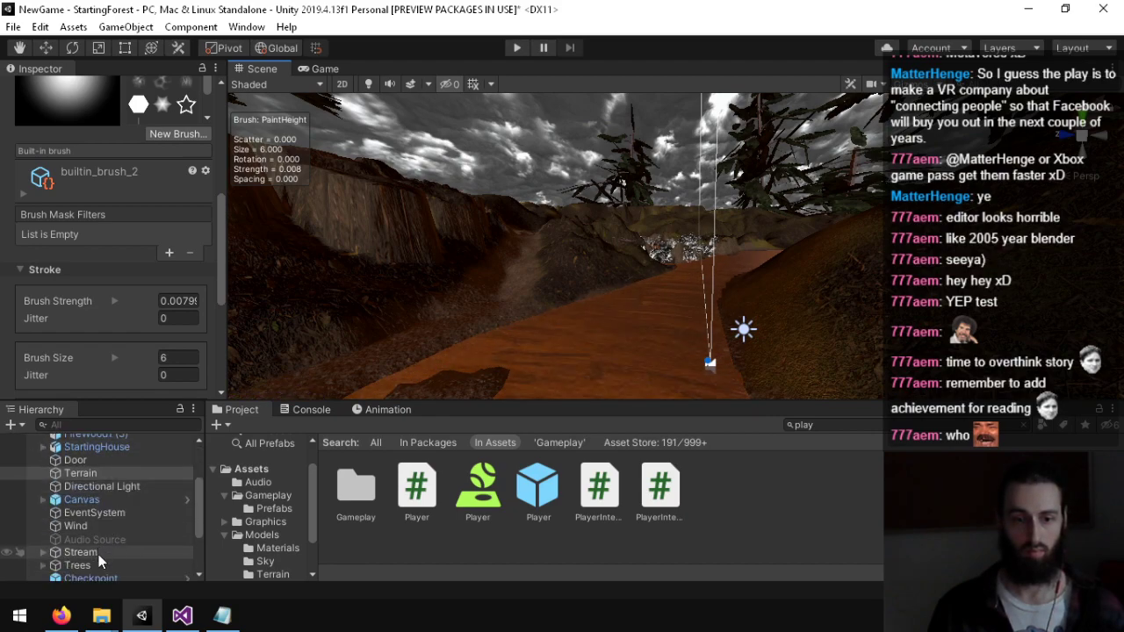
pyautogui.scroll(-1, 98, 558)
pyautogui.scroll(-1, 98, 560)
pyautogui.click(119, 522)
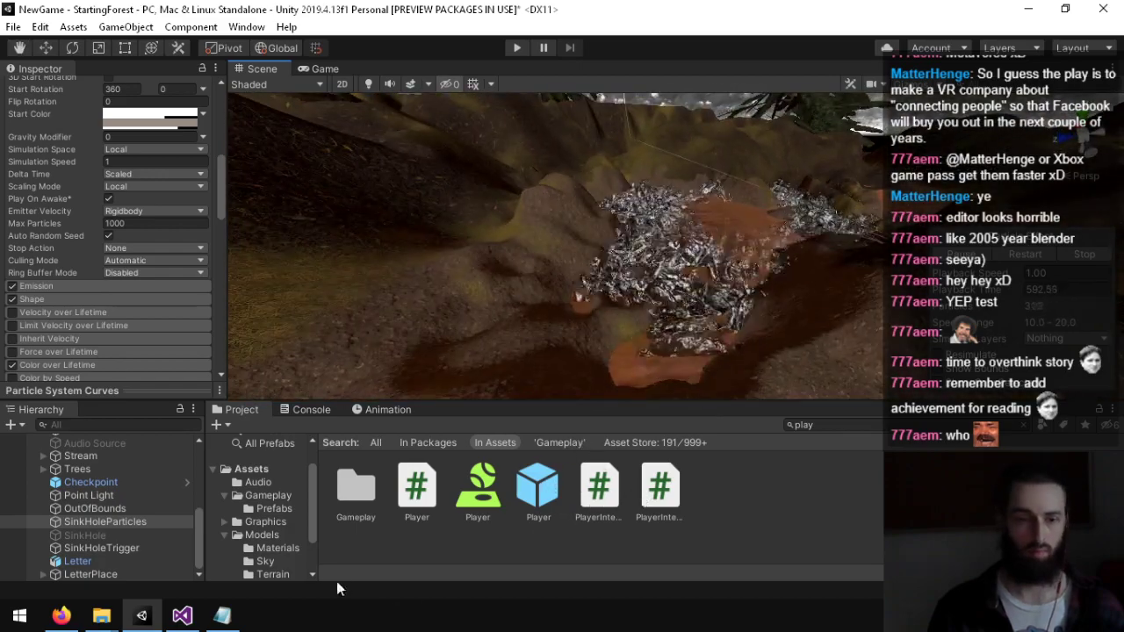
pyautogui.scroll(3, 128, 536)
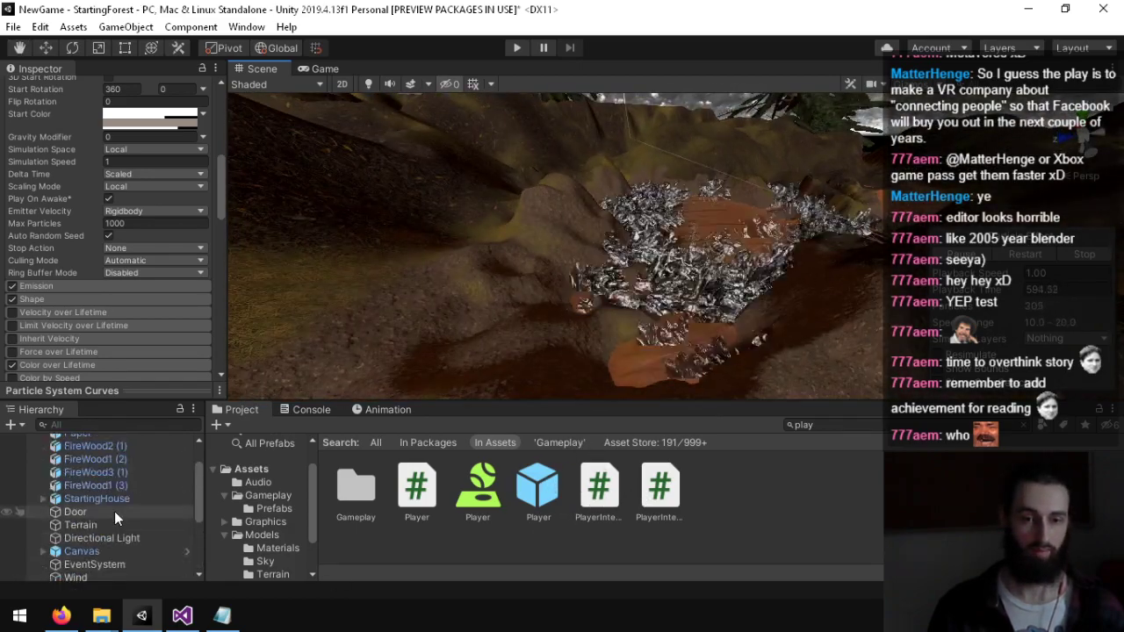
pyautogui.scroll(-2, 114, 510)
pyautogui.scroll(3, 101, 508)
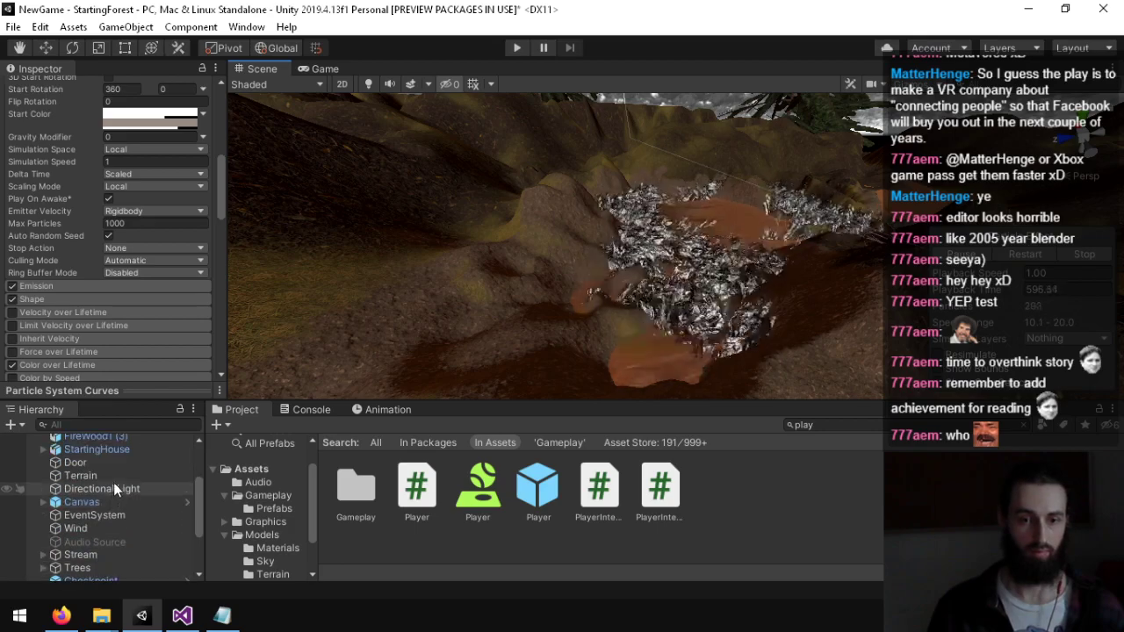
pyautogui.click(120, 475)
pyautogui.press('w')
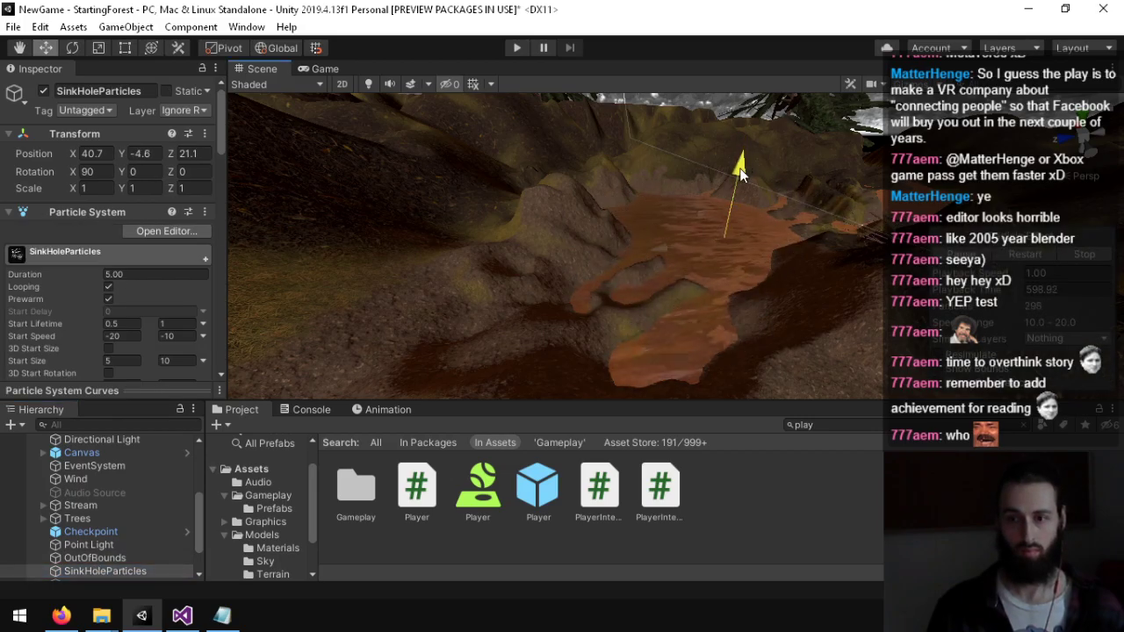
pyautogui.moveTo(744, 158); pyautogui.dragTo(748, 128)
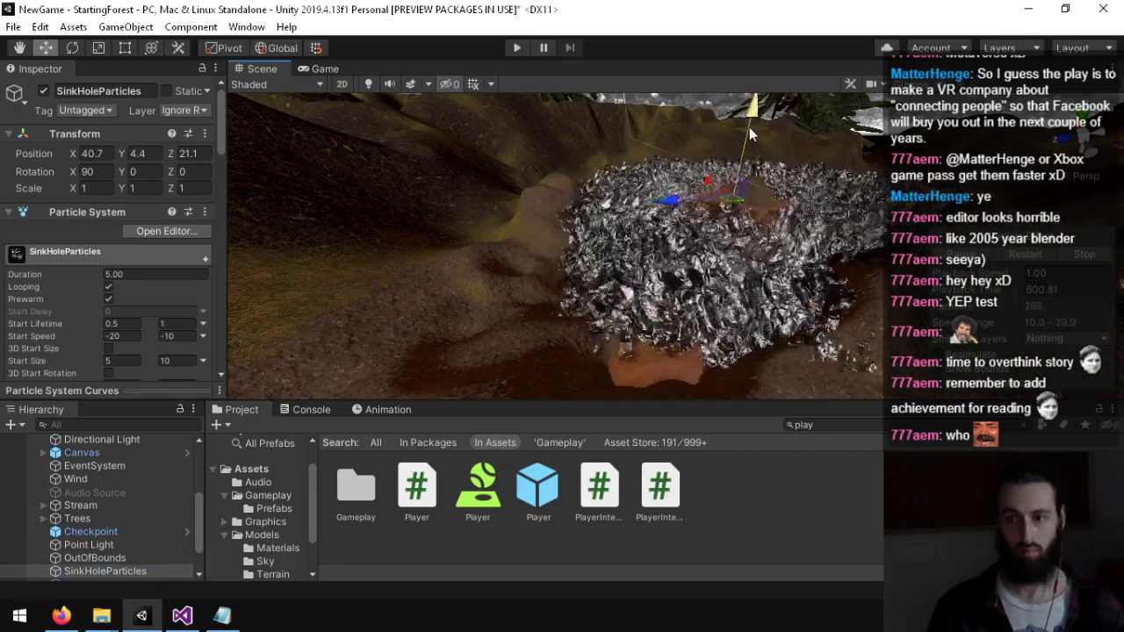
pyautogui.moveTo(699, 193); pyautogui.dragTo(619, 222, button='right')
pyautogui.keyDown('alt'); pyautogui.moveTo(619, 222); pyautogui.dragTo(743, 113); pyautogui.keyUp('alt')
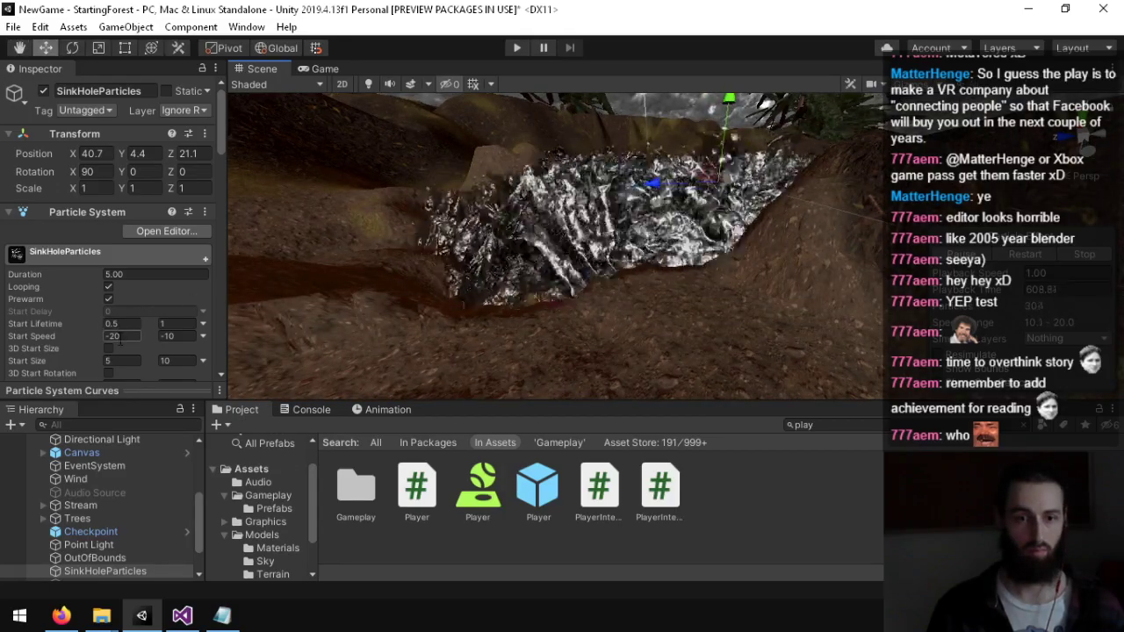
# Step: Lower SinkHoleParticles to a Y position of 1.8 and set its start size to 3 to 4
pyautogui.click(126, 365)
pyautogui.write('1')
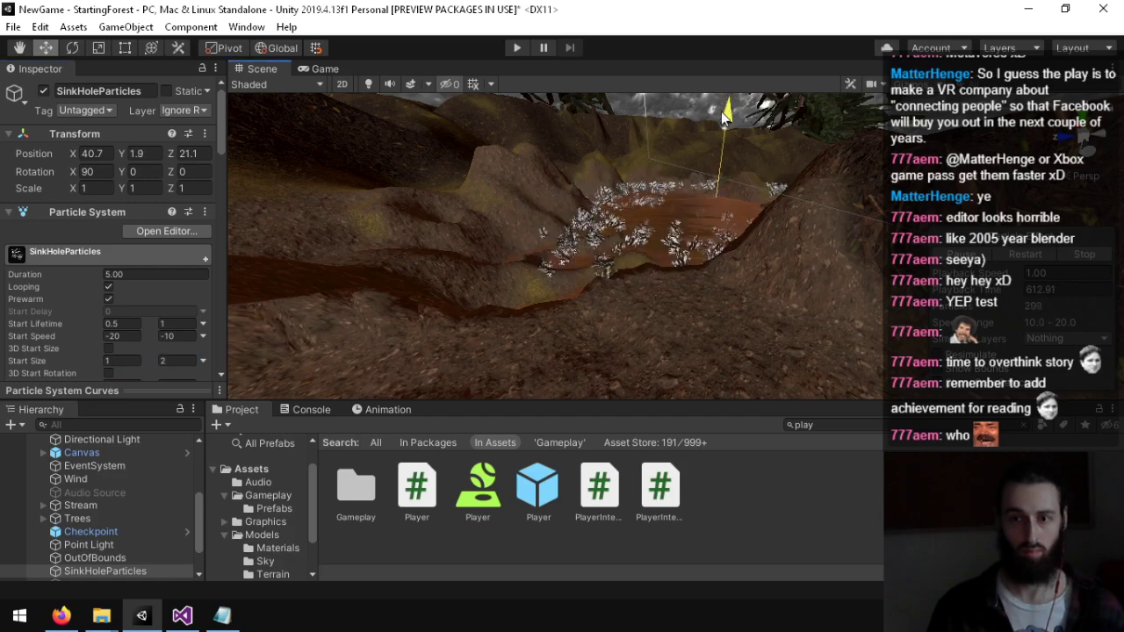
pyautogui.keyDown('alt'); pyautogui.moveTo(721, 111); pyautogui.dragTo(760, 219); pyautogui.keyUp('alt')
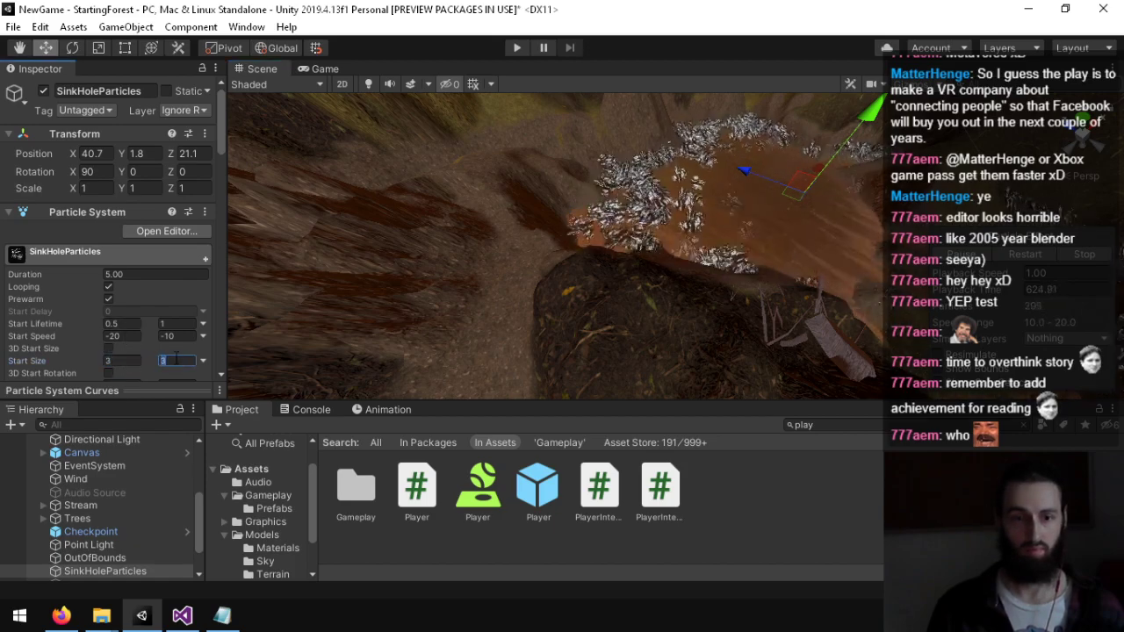
pyautogui.write('4')
pyautogui.moveTo(303, 251); pyautogui.dragTo(700, 80, button='right')
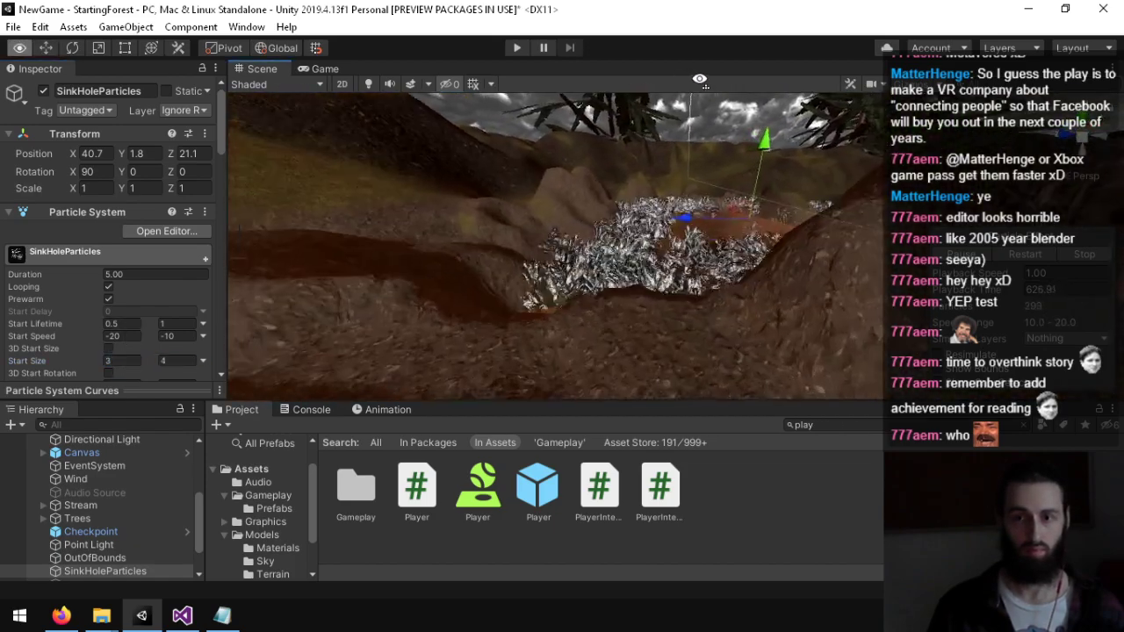
# Step: Undo the last start size and height changes of SinkHoleParticles
pyautogui.keyDown('alt'); pyautogui.moveTo(700, 79); pyautogui.dragTo(661, 209); pyautogui.keyUp('alt')
pyautogui.press('s')
pyautogui.press('w')
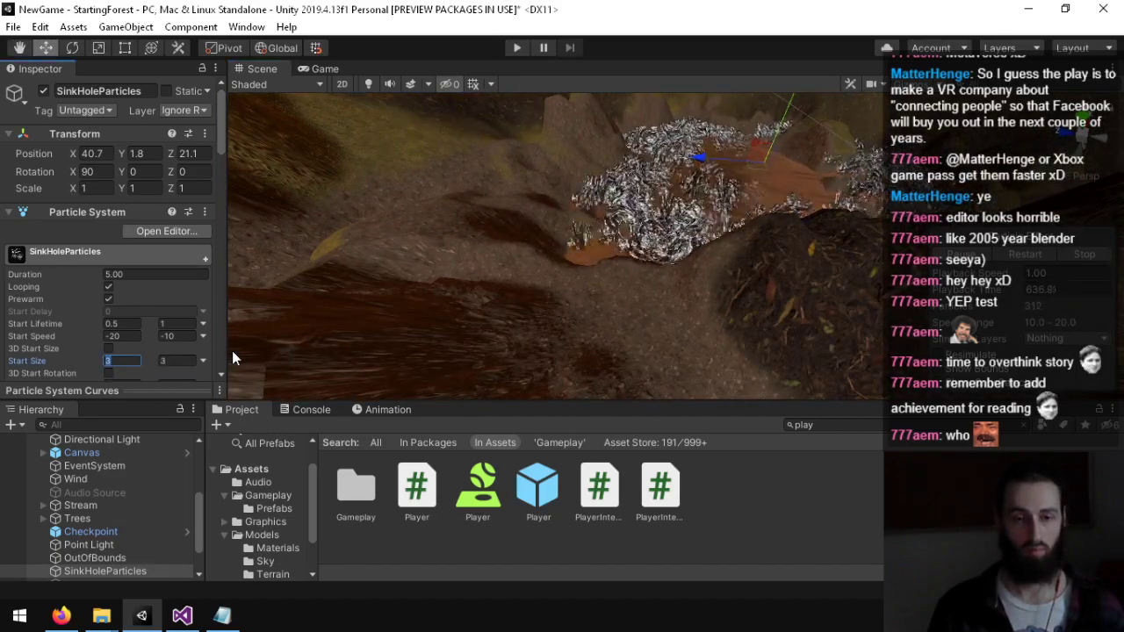
pyautogui.hotkey('ctrl', 'z')
pyautogui.hotkey('ctrl', 'z')
pyautogui.hotkey('ctrl', 'z')
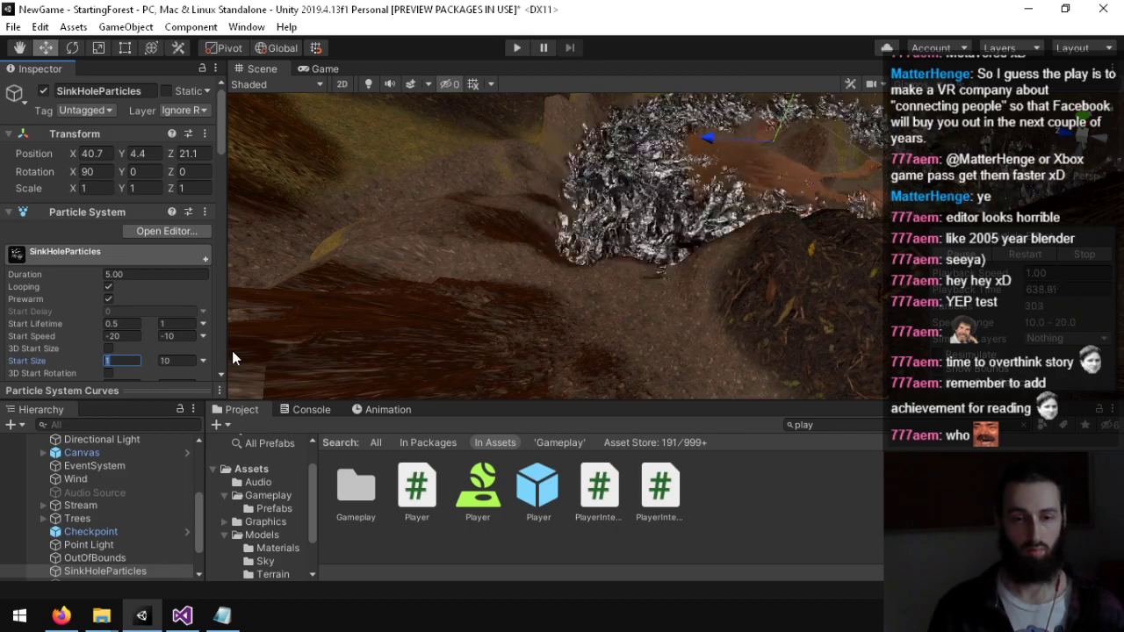
# Step: Lower SinkHoleParticles to a Y position of 2 and shift it along X to about 44.7
pyautogui.keyDown('alt'); pyautogui.moveTo(232, 350); pyautogui.dragTo(336, 219); pyautogui.keyUp('alt')
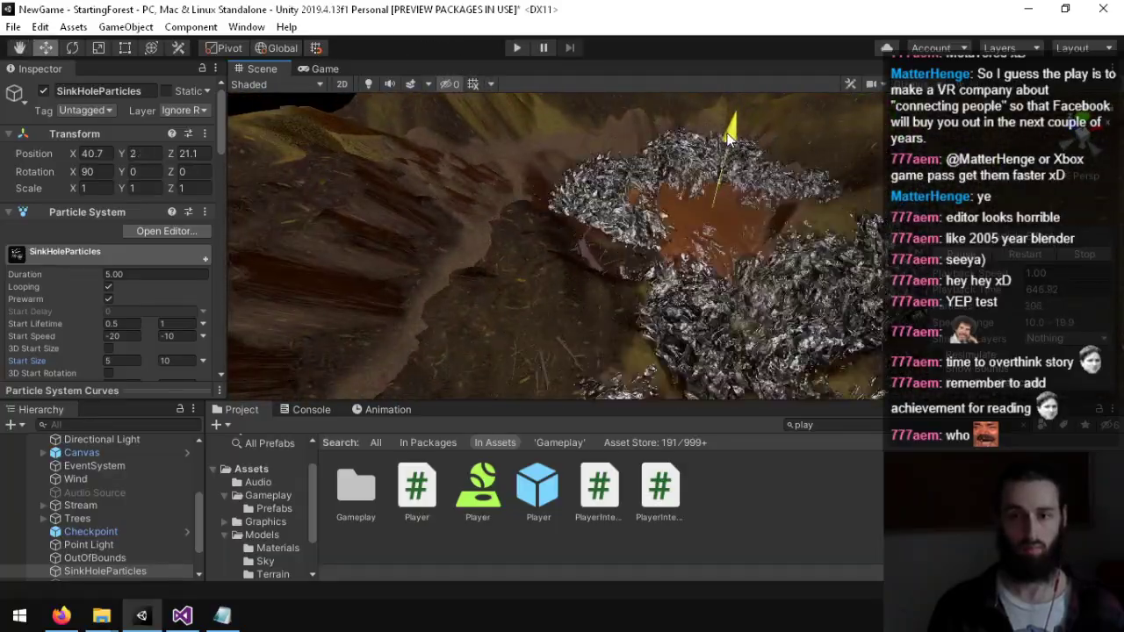
pyautogui.keyDown('alt'); pyautogui.moveTo(728, 137); pyautogui.dragTo(559, 189); pyautogui.keyUp('alt')
pyautogui.moveTo(788, 178); pyautogui.dragTo(792, 178)
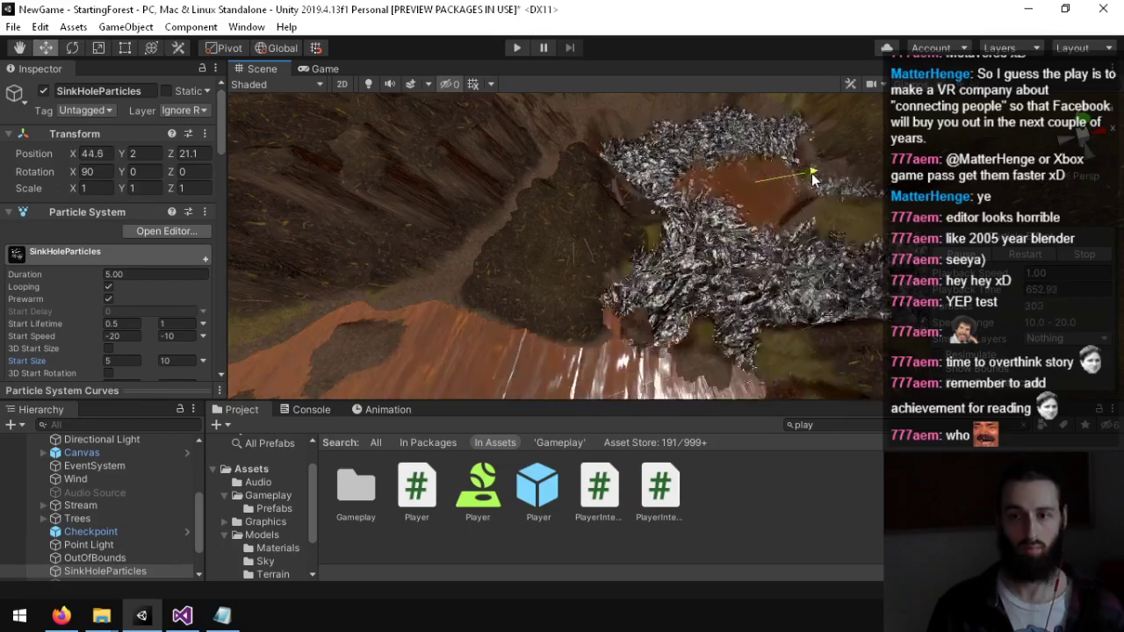
# Step: Examine the particle ring around the sinkhole from the stream, the banks and overhead
pyautogui.press('w')
pyautogui.moveTo(716, 204); pyautogui.dragTo(752, 53, button='right')
pyautogui.press('w')
pyautogui.press('w')
pyautogui.keyDown('alt'); pyautogui.moveTo(751, 60); pyautogui.dragTo(376, 58); pyautogui.keyUp('alt')
pyautogui.press('d')
pyautogui.moveTo(376, 53); pyautogui.dragTo(1010, 553, button='right')
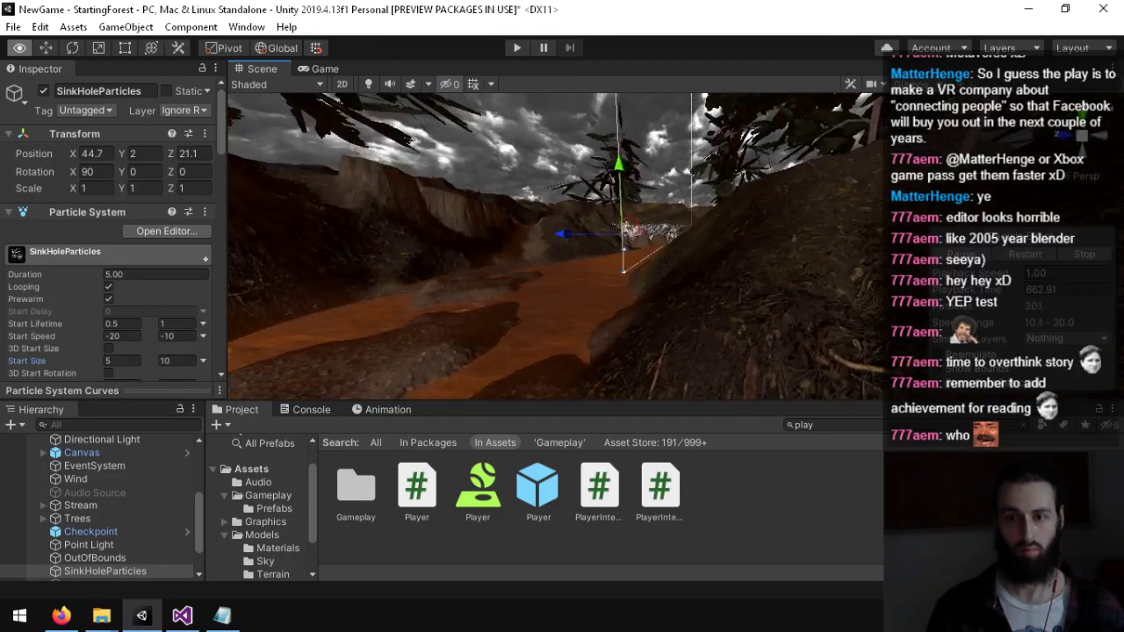
pyautogui.keyDown('alt'); pyautogui.moveTo(272, 94); pyautogui.dragTo(834, 129); pyautogui.keyUp('alt')
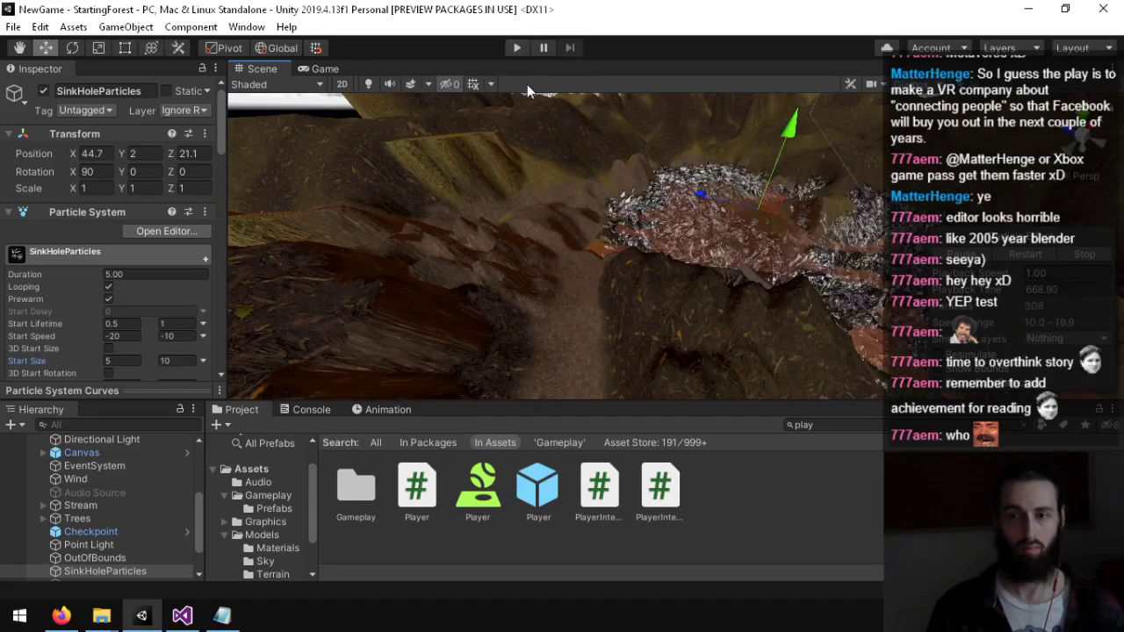
pyautogui.keyDown('alt'); pyautogui.moveTo(526, 84); pyautogui.dragTo(173, 53); pyautogui.keyUp('alt')
pyautogui.moveTo(101, 75); pyautogui.dragTo(540, 21, button='right')
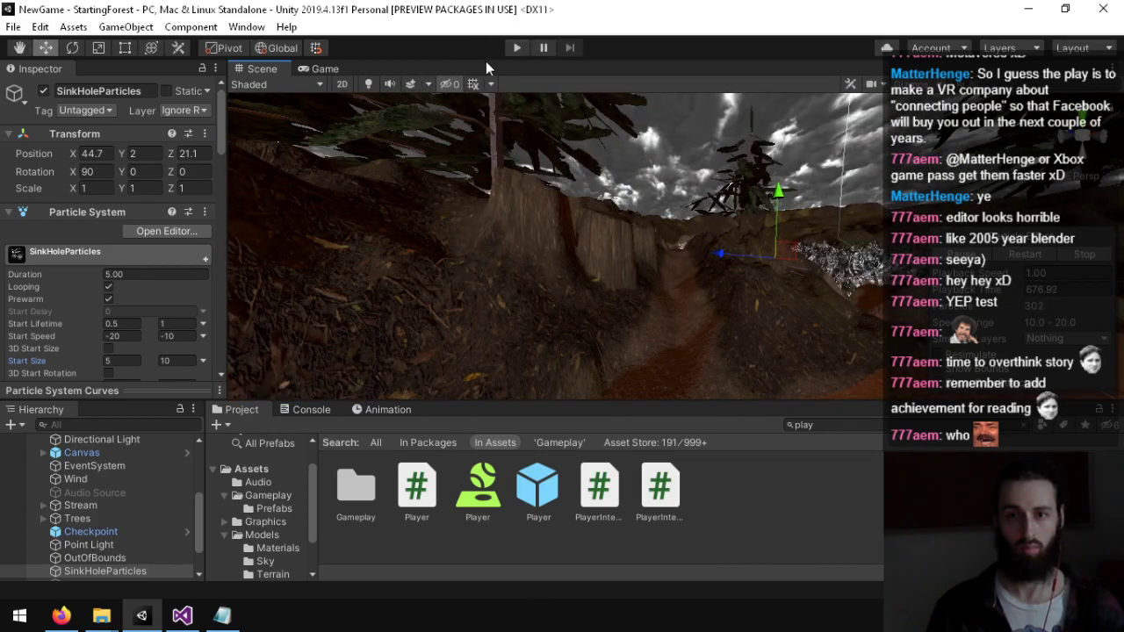
pyautogui.moveTo(531, 114); pyautogui.dragTo(903, 291, button='right')
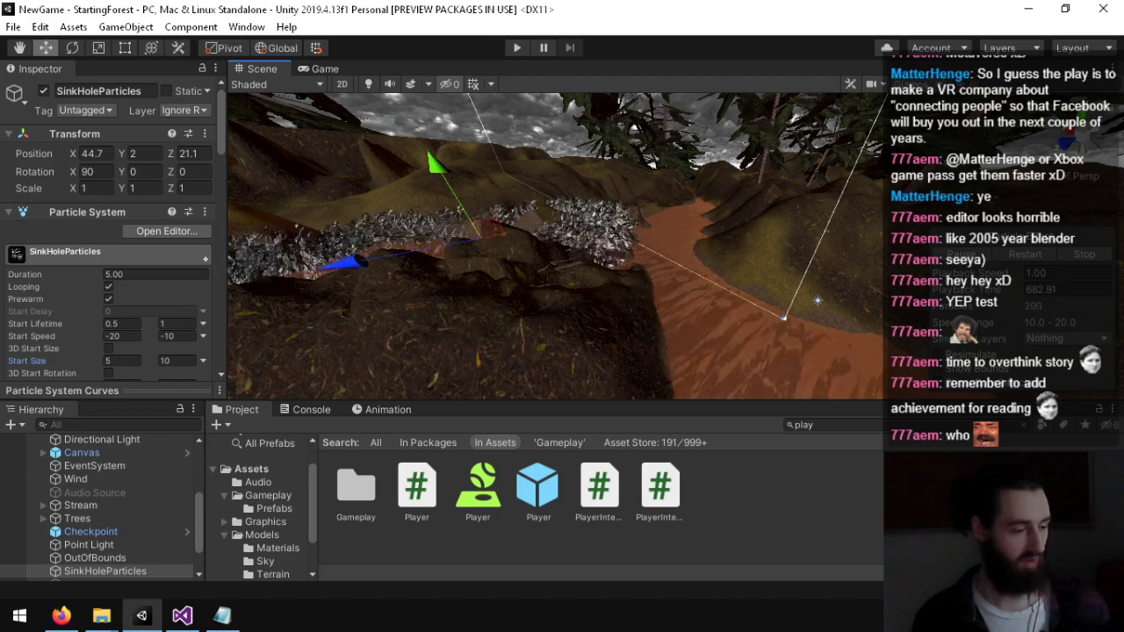
# Step: Open the UndergroundRiver scene from the project's root Assets folder
pyautogui.click(255, 469)
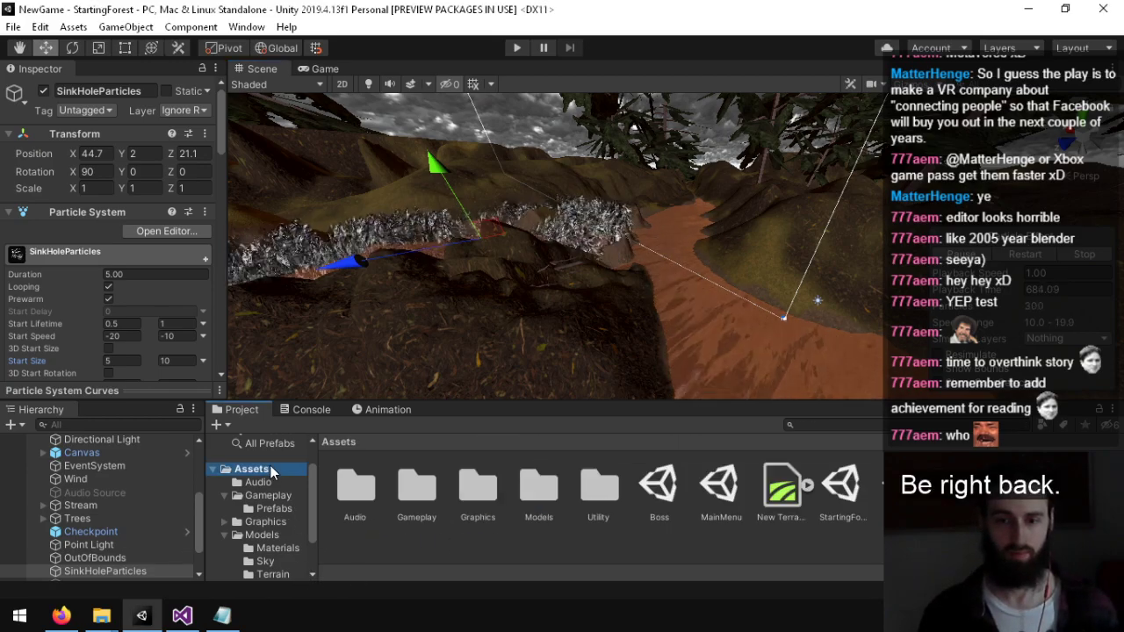
pyautogui.moveTo(495, 331); pyautogui.dragTo(553, 335, button='right')
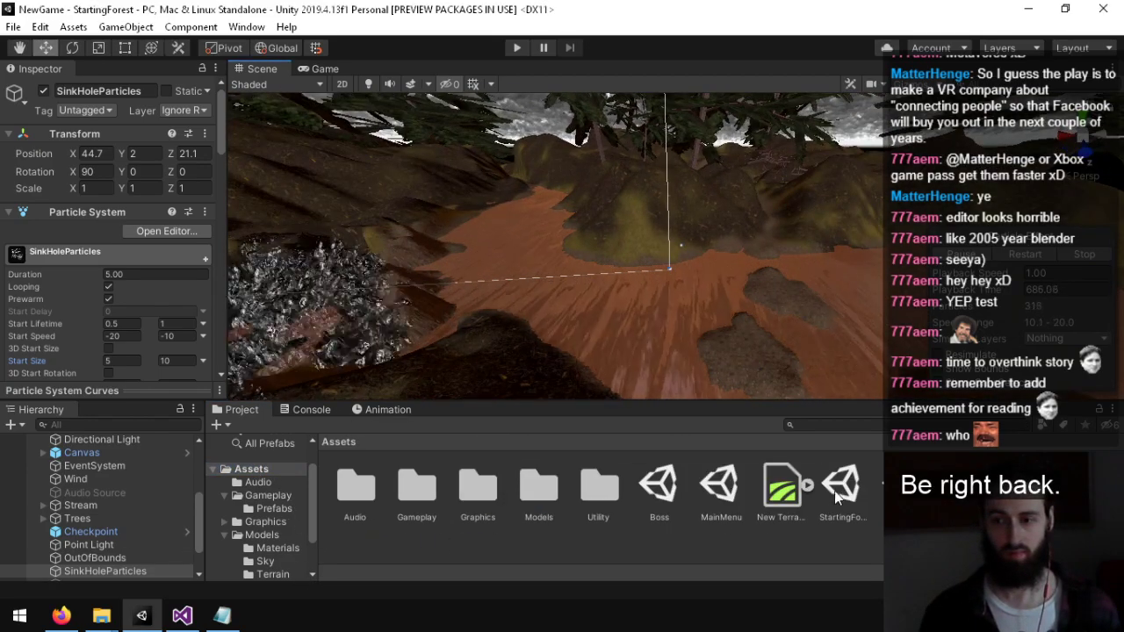
pyautogui.click(903, 489)
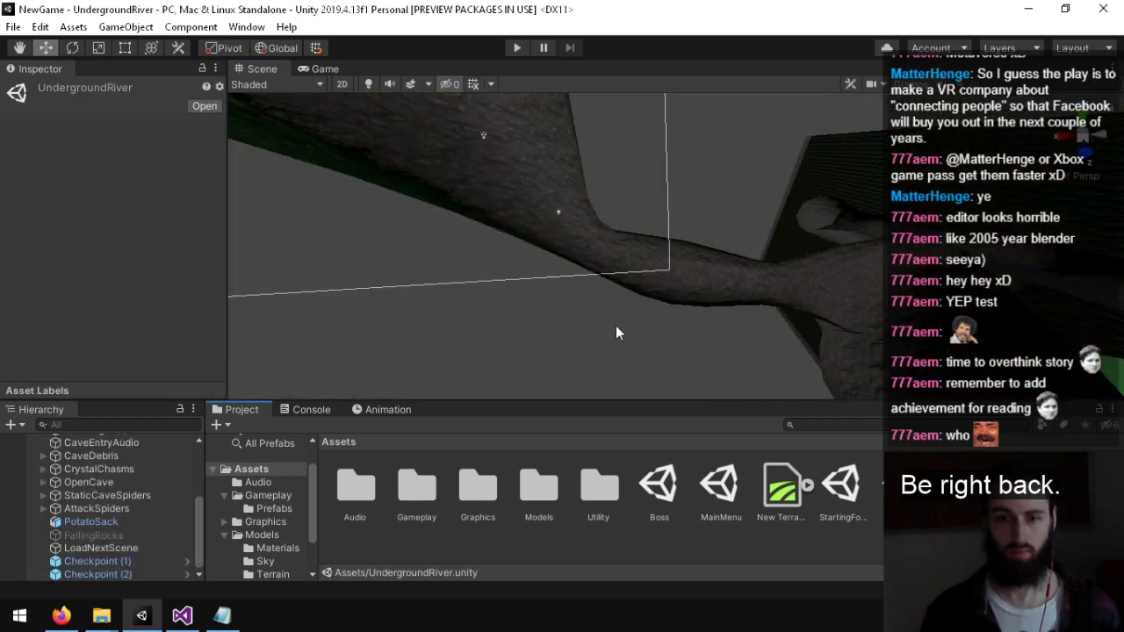
# Step: Select the Player and align it with the scene view at the cave's starting area
pyautogui.moveTo(616, 325); pyautogui.dragTo(622, 251, button='right')
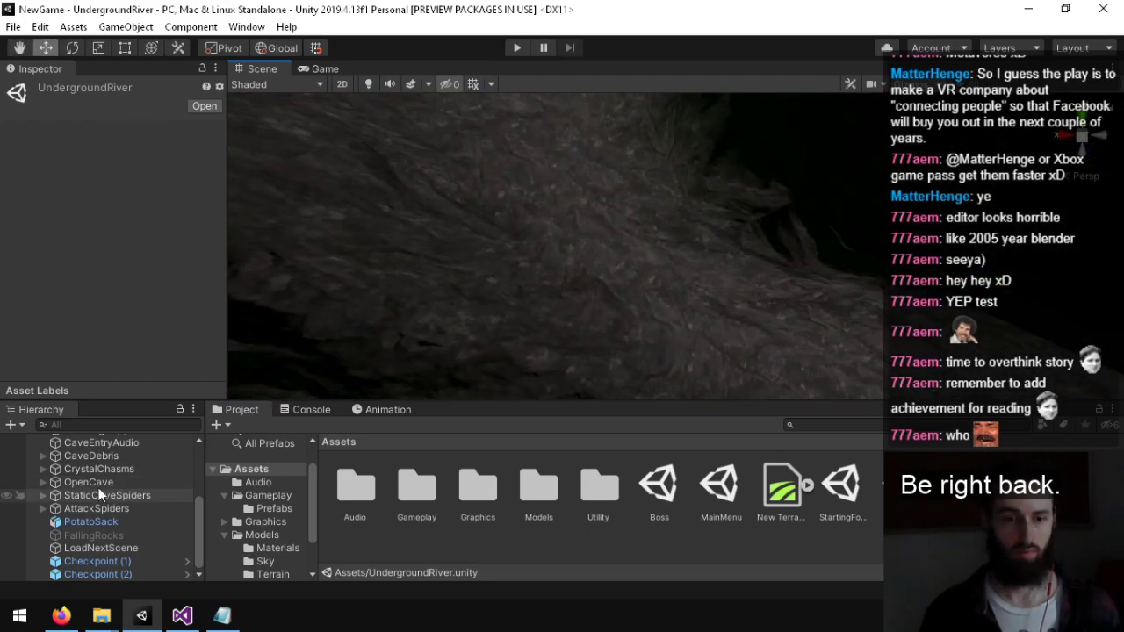
pyautogui.scroll(5, 86, 479)
pyautogui.click(96, 454)
pyautogui.moveTo(484, 303); pyautogui.dragTo(523, 302, button='right')
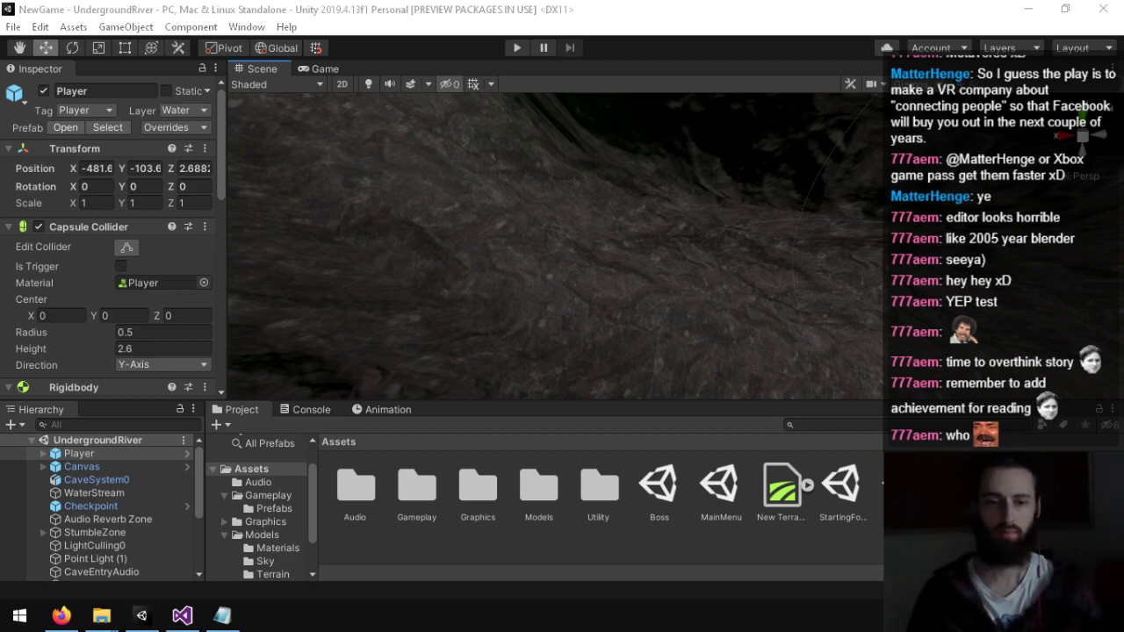
pyautogui.moveTo(642, 282); pyautogui.dragTo(707, 205, button='right')
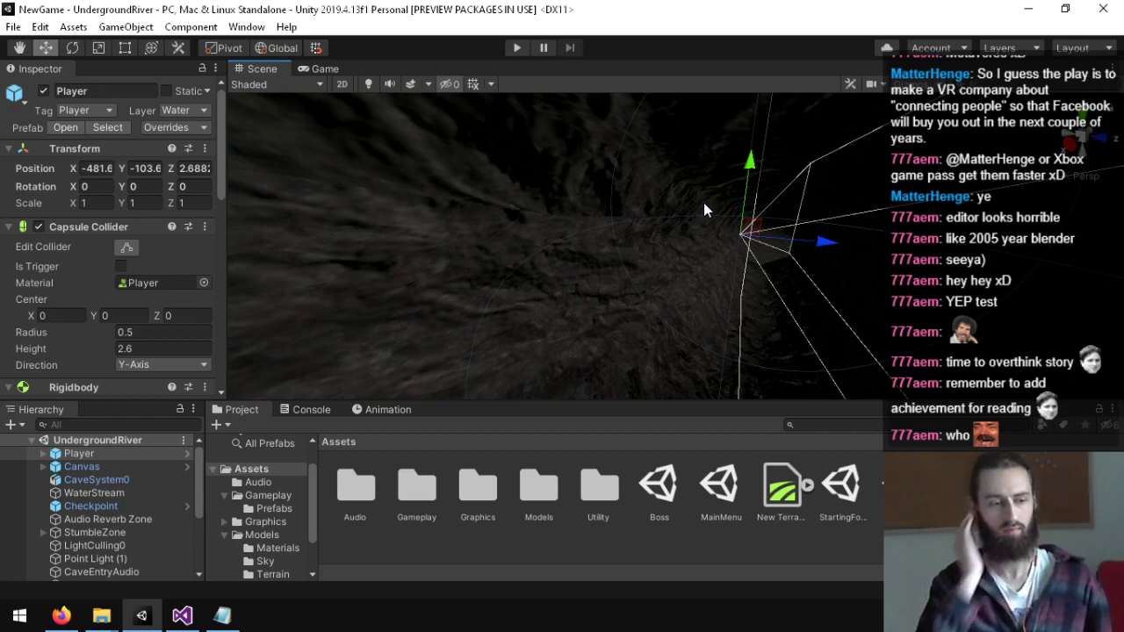
pyautogui.moveTo(568, 296); pyautogui.dragTo(1026, 221, button='right')
pyautogui.moveTo(356, 290); pyautogui.dragTo(78, 253, button='right')
pyautogui.hotkey('ctrl', 'shift', 'f')
pyautogui.press('s')
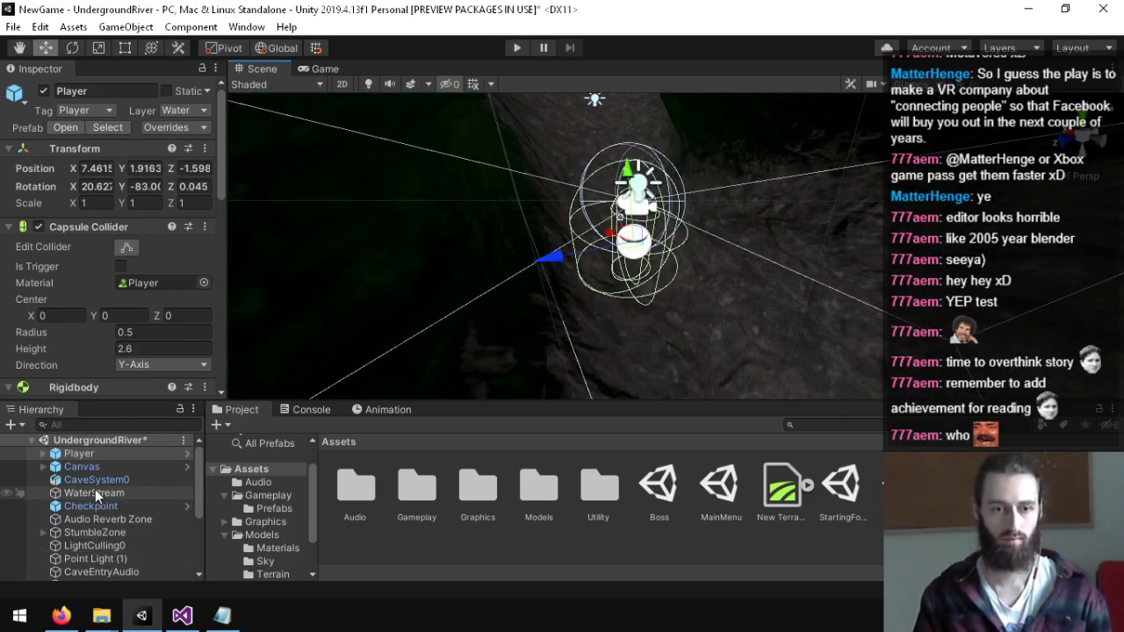
# Step: Select the first Checkpoint and check its placement around the cave's starting area
pyautogui.scroll(-3, 95, 486)
pyautogui.scroll(3, 109, 497)
pyautogui.click(111, 505)
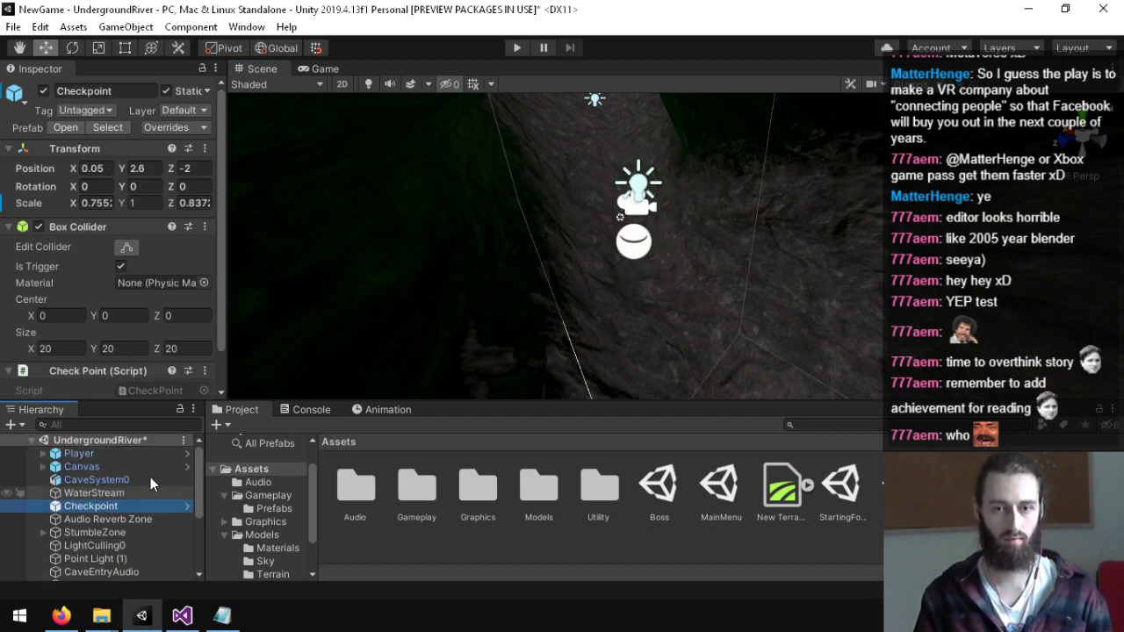
pyautogui.press('a')
pyautogui.moveTo(531, 231); pyautogui.dragTo(843, 196, button='right')
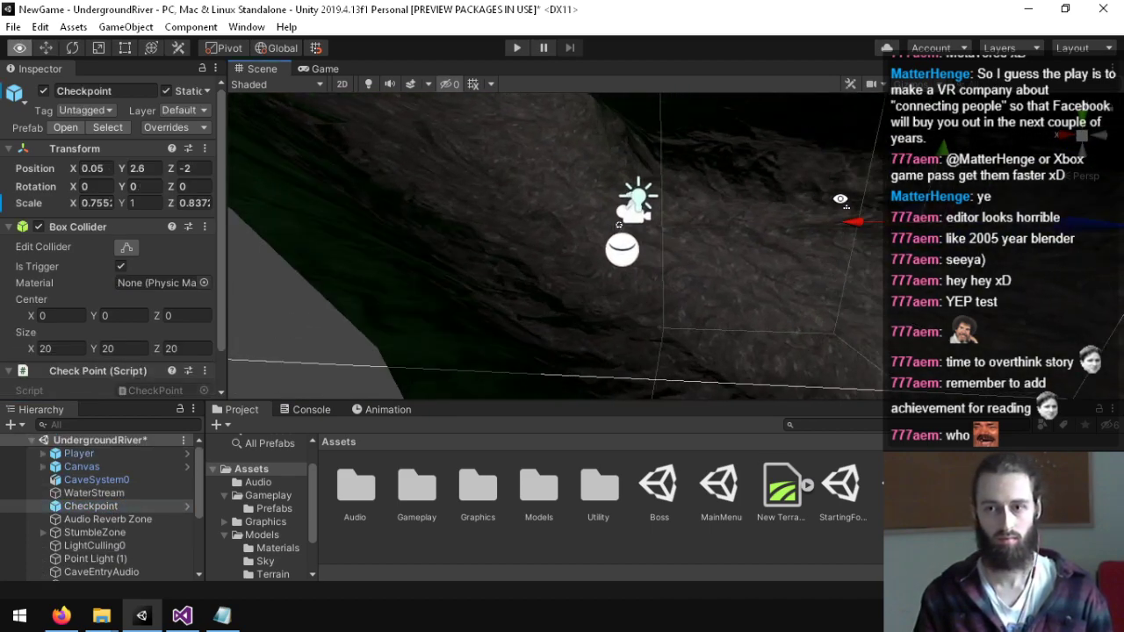
# Step: Select the Player and reset its X, Y and Z rotation to 0
pyautogui.doubleClick(80, 454)
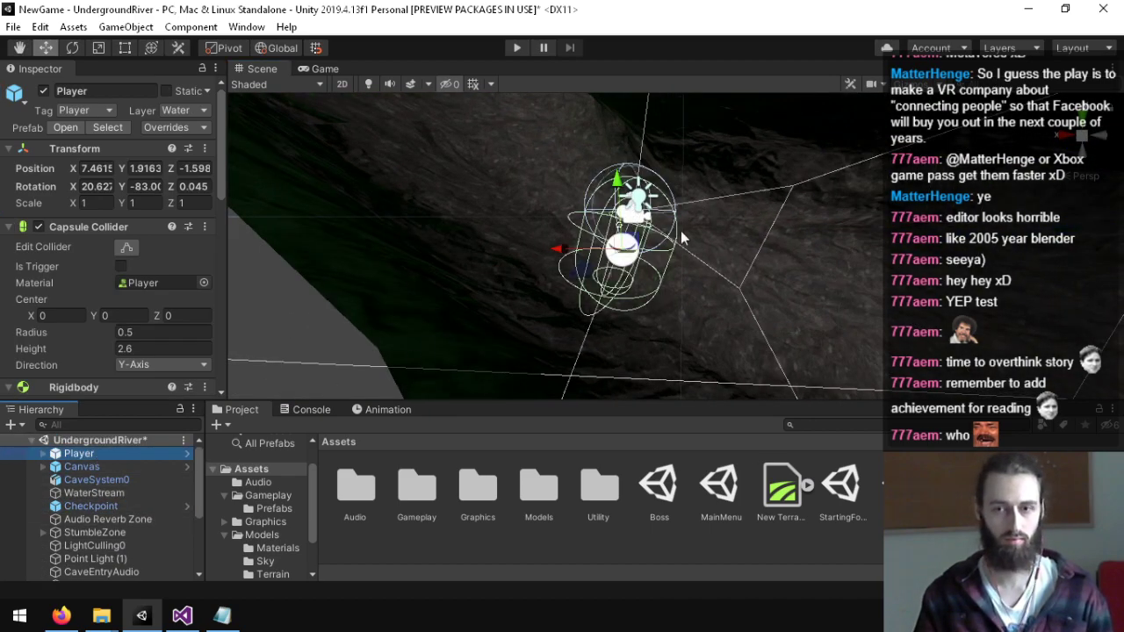
pyautogui.click(98, 193)
pyautogui.write('0')
pyautogui.press('Tab')
pyautogui.write('0')
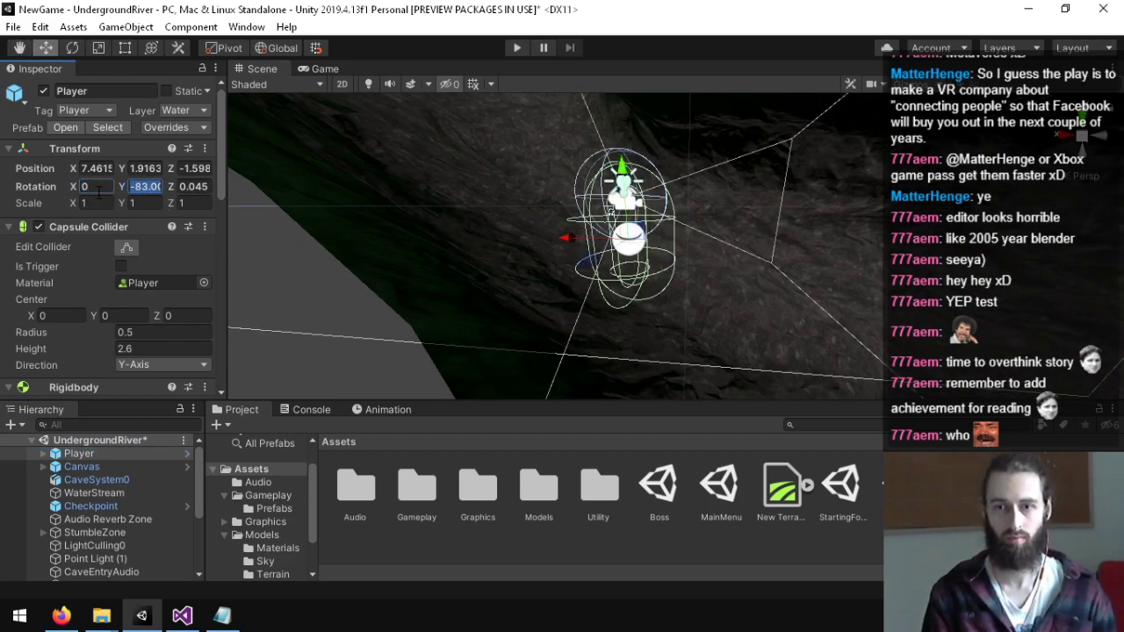
pyautogui.press('Tab')
pyautogui.write('0')
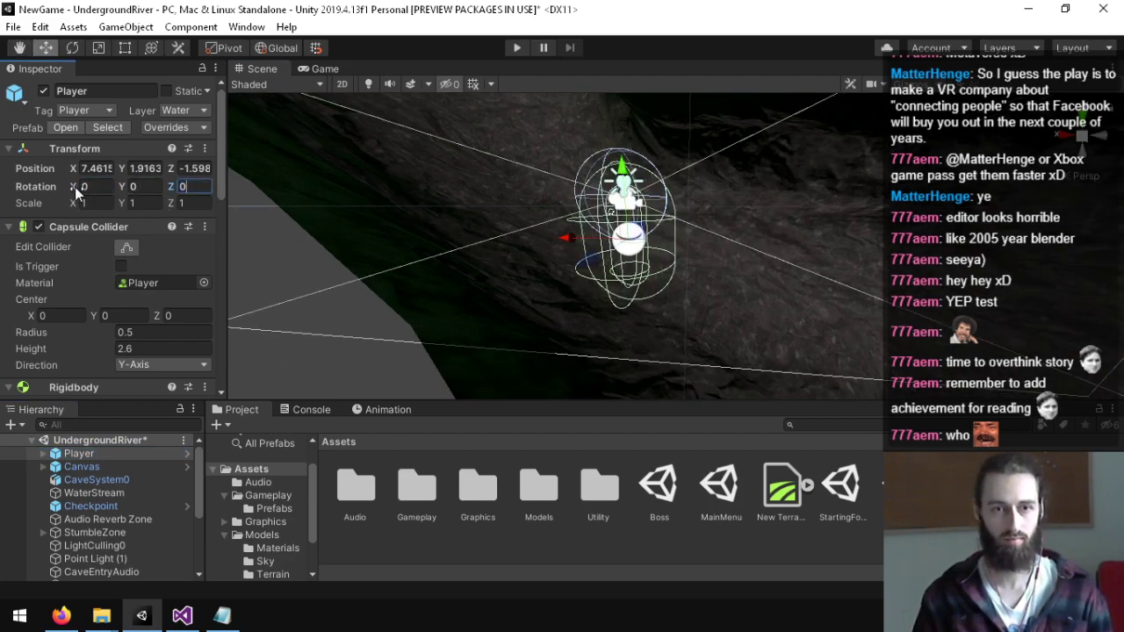
# Step: Move the Player down onto the cave floor at position X 5.58 and Y -0.37
pyautogui.moveTo(75, 173); pyautogui.dragTo(31, 172)
pyautogui.moveTo(124, 166); pyautogui.dragTo(105, 176)
pyautogui.moveTo(546, 243); pyautogui.dragTo(749, 129, button='right')
pyautogui.keyDown('alt'); pyautogui.moveTo(748, 130); pyautogui.dragTo(734, 255); pyautogui.keyUp('alt')
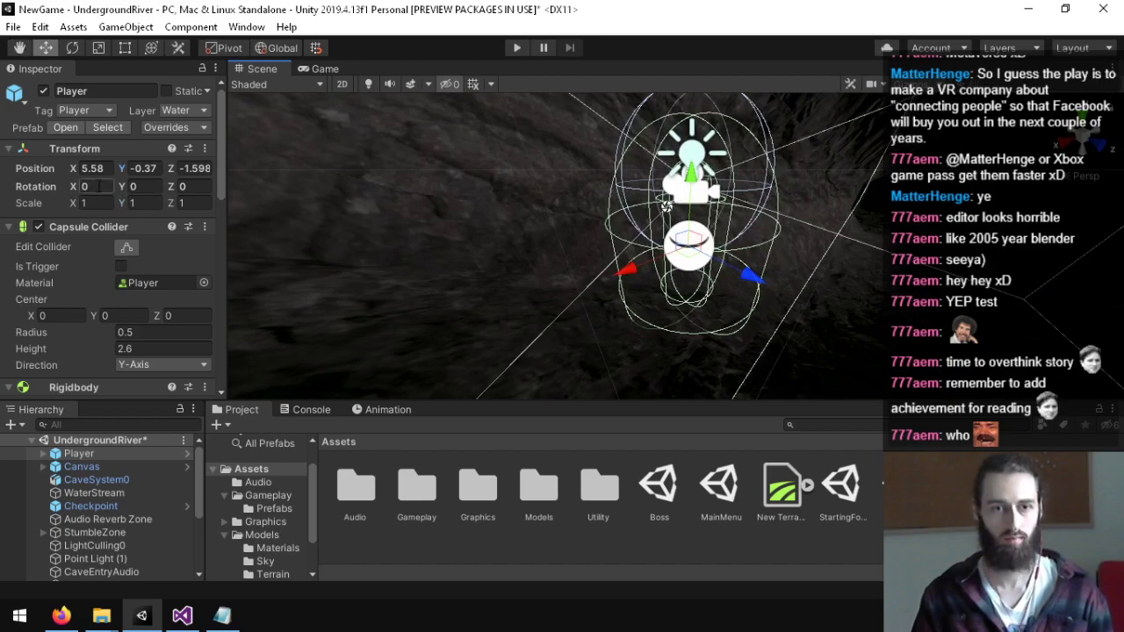
# Step: Set the Player's Y rotation to -90 and save the scene
pyautogui.moveTo(74, 186); pyautogui.dragTo(26, 185)
pyautogui.hotkey('ctrl', 'z')
pyautogui.moveTo(123, 186); pyautogui.dragTo(53, 184)
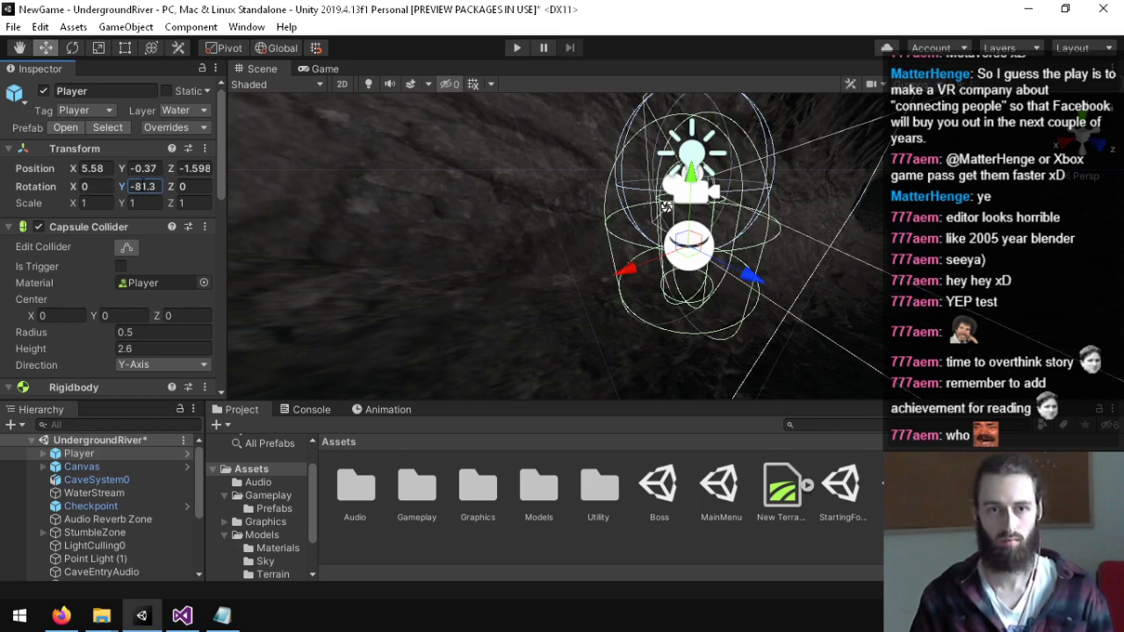
pyautogui.write('-90')
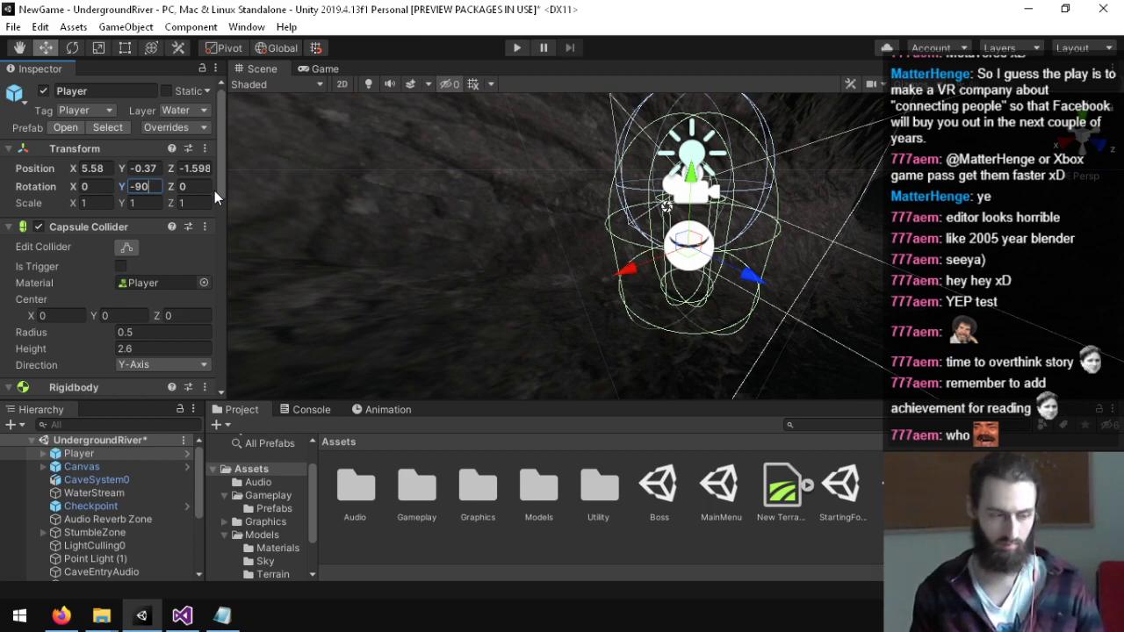
pyautogui.moveTo(827, 181); pyautogui.dragTo(999, 186, button='right')
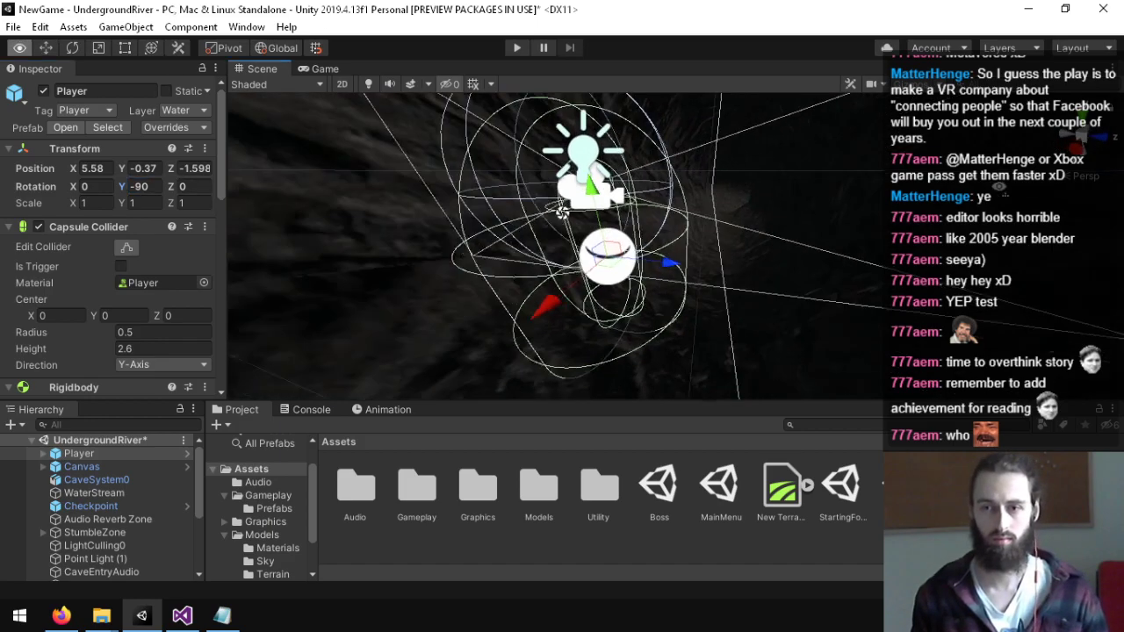
pyautogui.moveTo(562, 213); pyautogui.dragTo(827, 247, button='right')
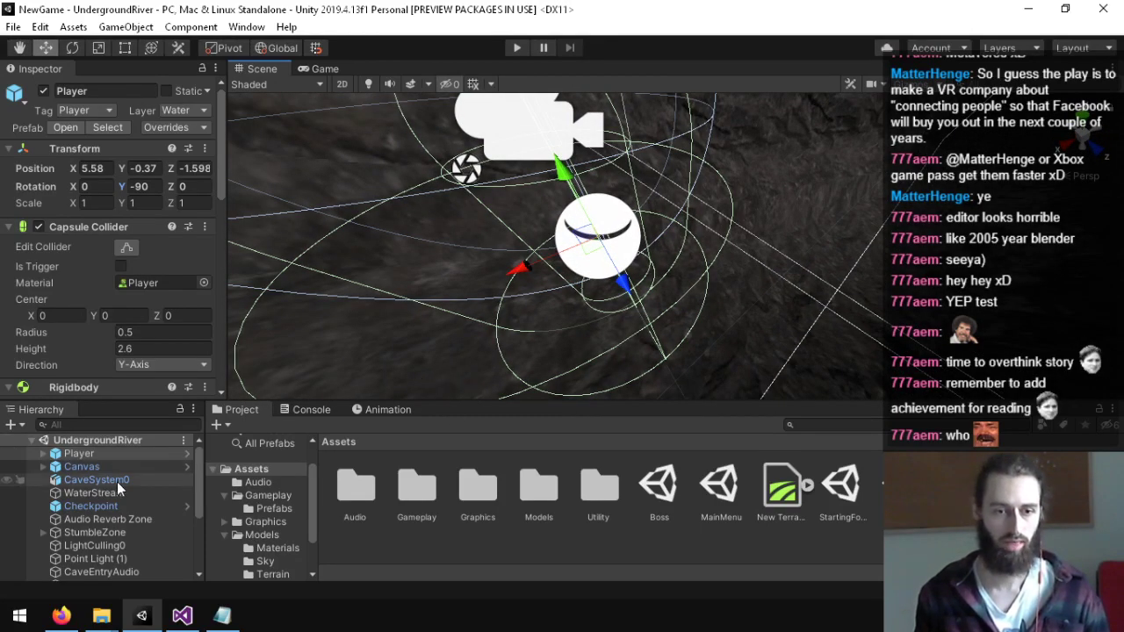
# Step: Create a C# script named UndergroundCave in the Gameplay folder, open it in Visual Studio and reload the modified project
pyautogui.scroll(-3, 117, 482)
pyautogui.scroll(3, 139, 519)
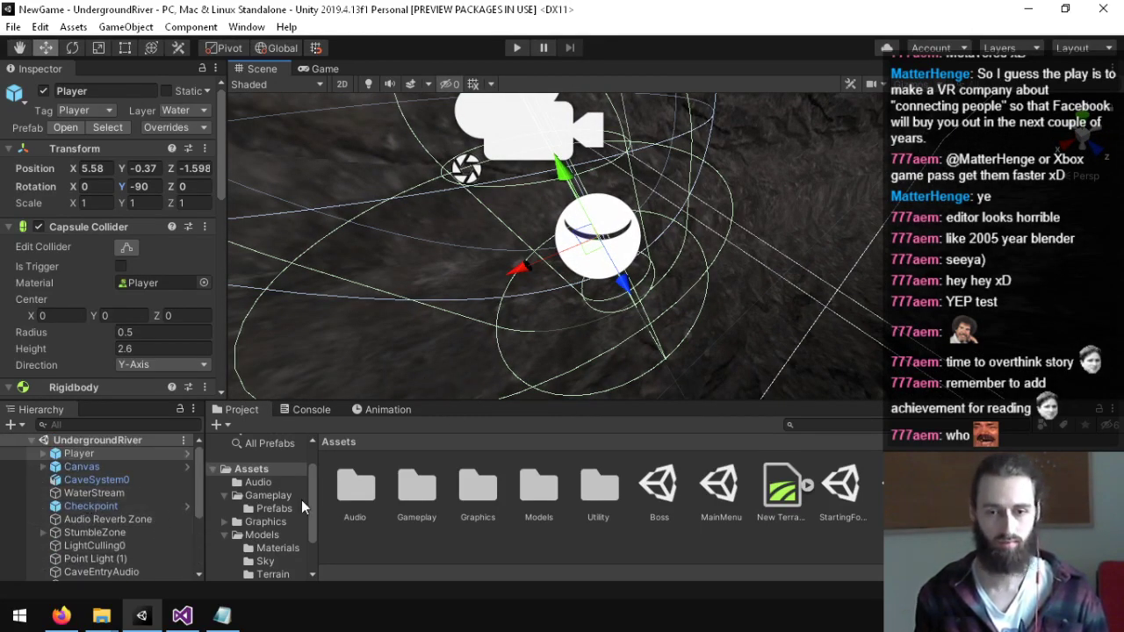
pyautogui.click(244, 497)
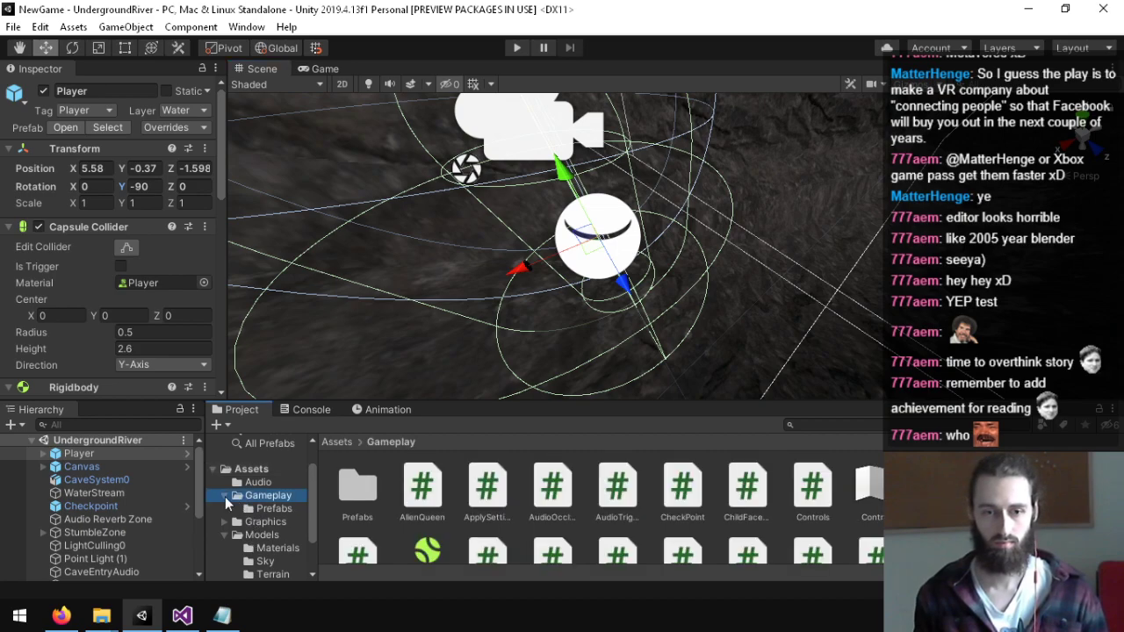
pyautogui.click(225, 496)
pyautogui.click(225, 522)
pyautogui.scroll(-3, 636, 506)
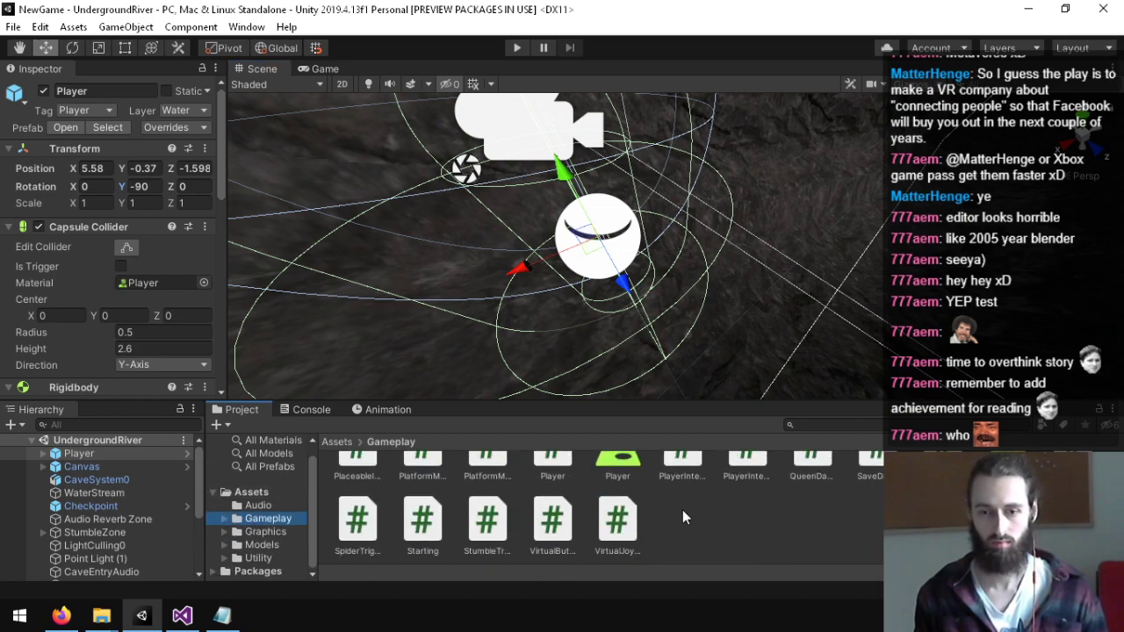
pyautogui.rightClick(694, 509)
pyautogui.moveTo(792, 109)
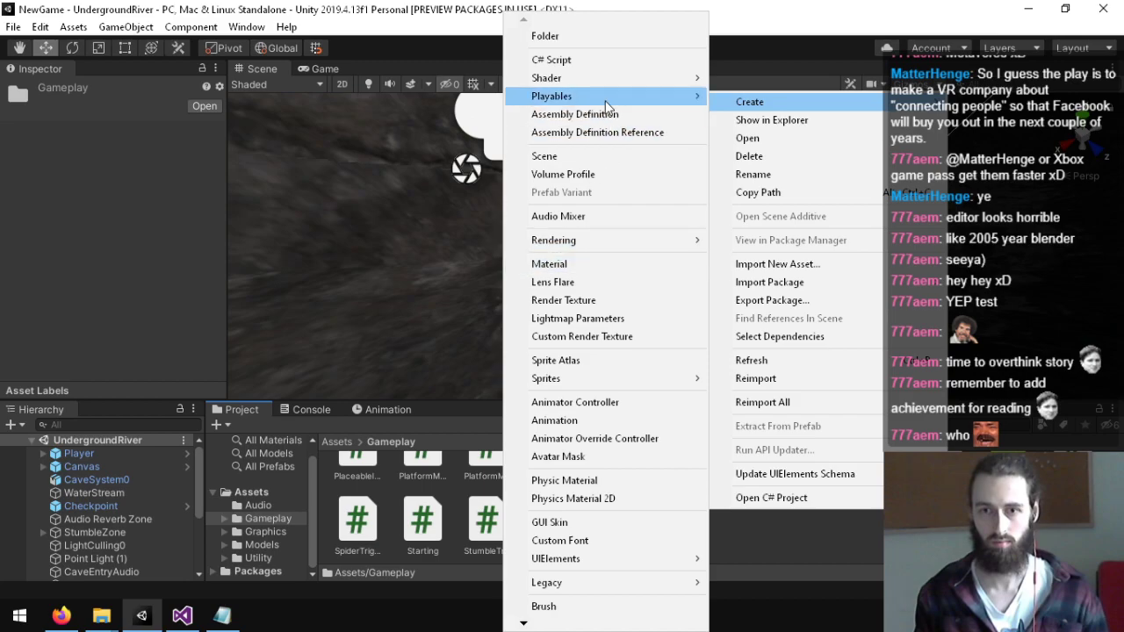
pyautogui.click(568, 61)
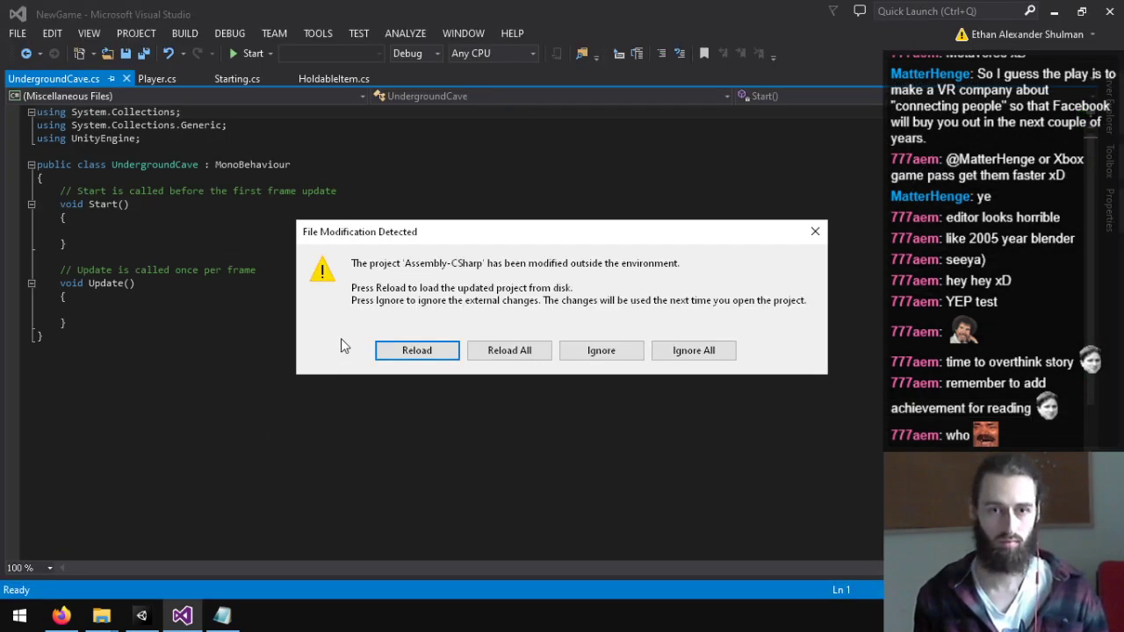
pyautogui.click(410, 349)
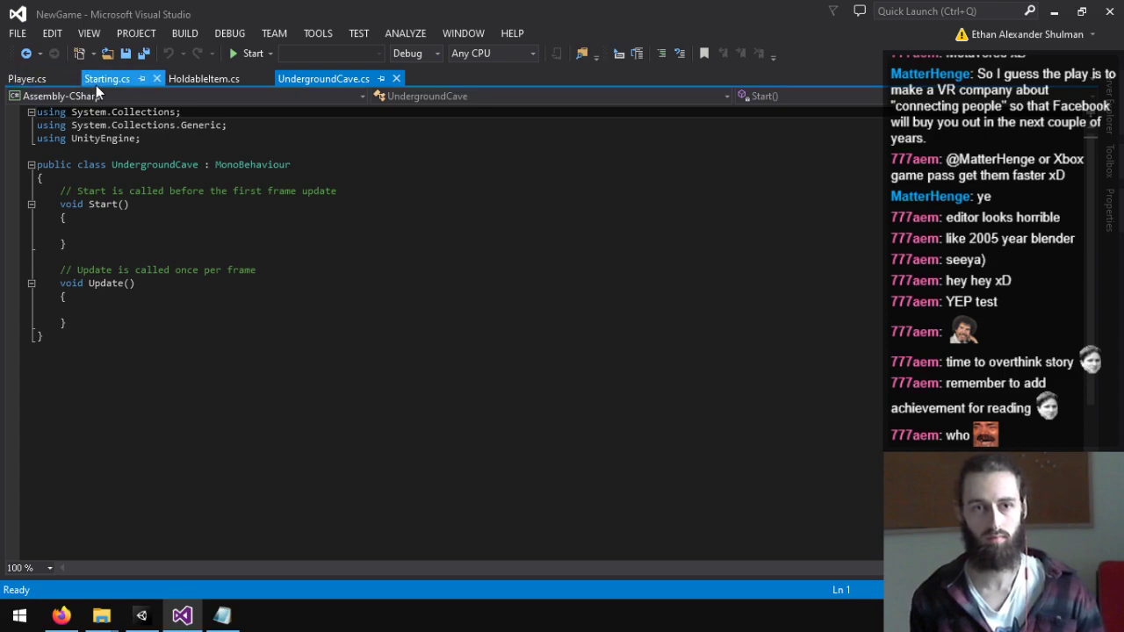
# Step: Select the code in Starting.cs from the startPlayerPos field through the end of Update and copy it
pyautogui.click(96, 85)
pyautogui.scroll(11, 231, 288)
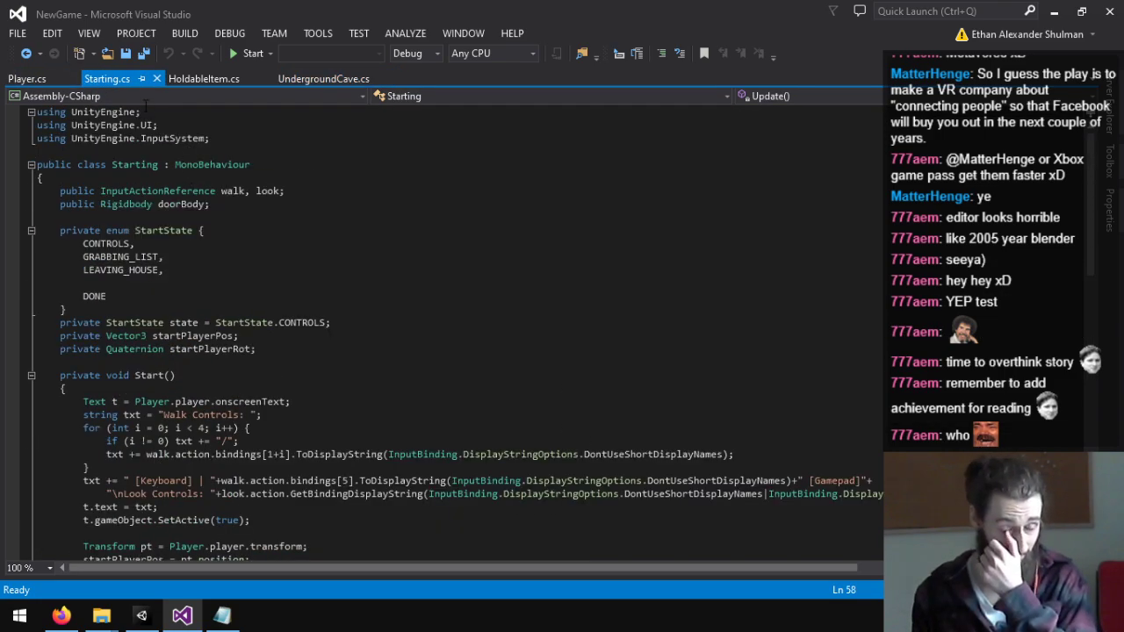
pyautogui.scroll(-10, 134, 243)
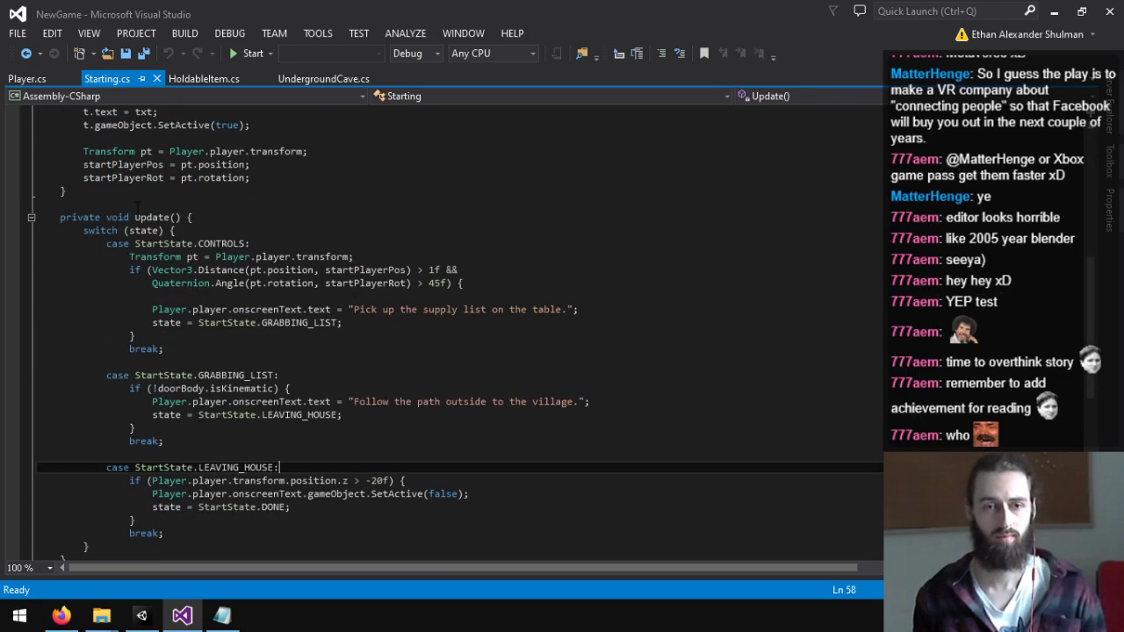
pyautogui.scroll(6, 155, 225)
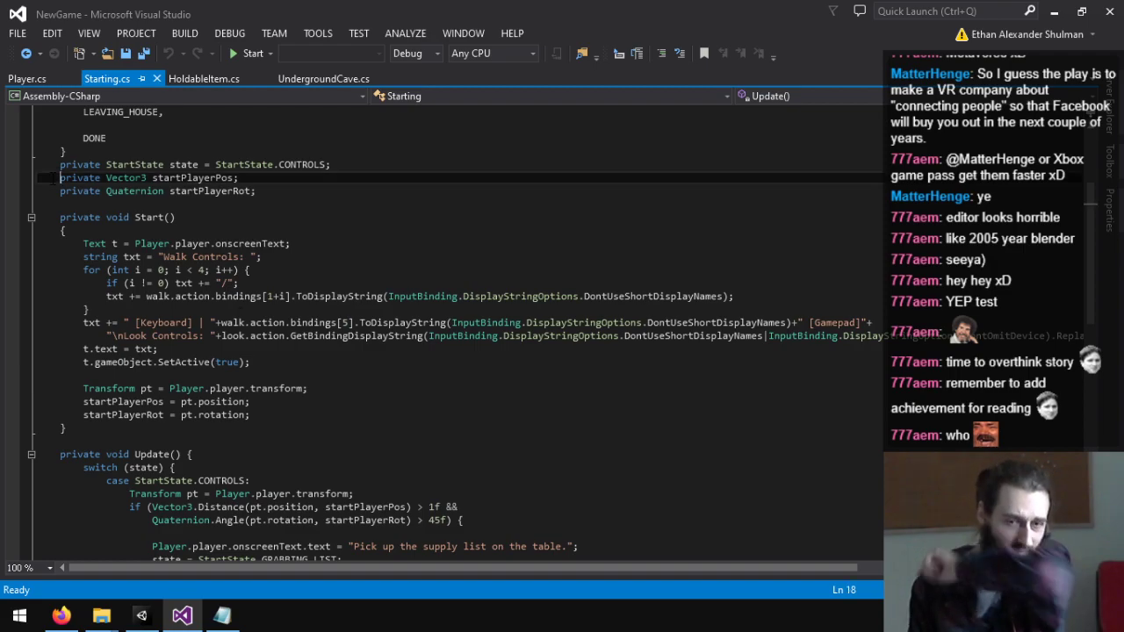
pyautogui.moveTo(55, 176); pyautogui.dragTo(163, 441)
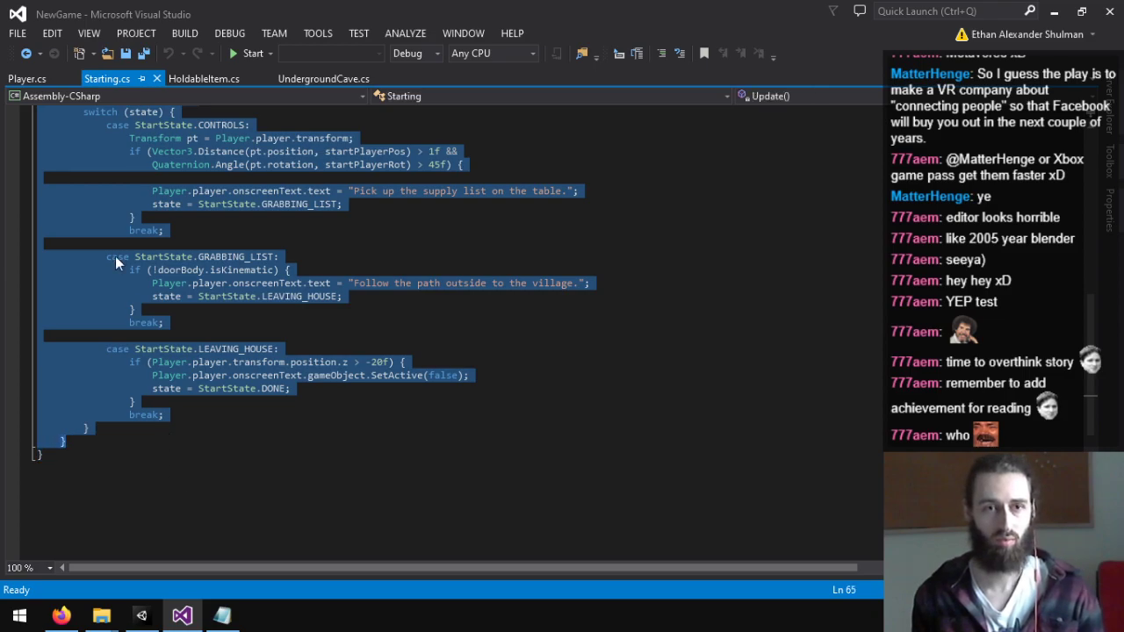
# Step: Replace the template Start and Update methods in UndergroundCave.cs with the code copied from Starting.cs
pyautogui.click(24, 79)
pyautogui.scroll(-1, 334, 263)
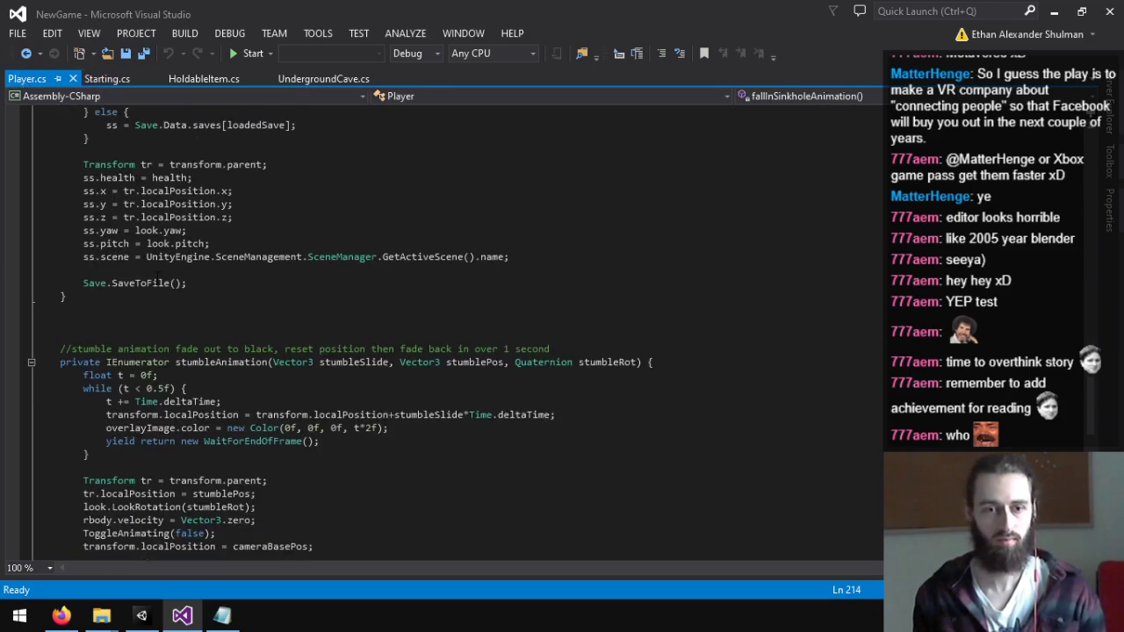
pyautogui.scroll(5, 334, 264)
pyautogui.click(325, 78)
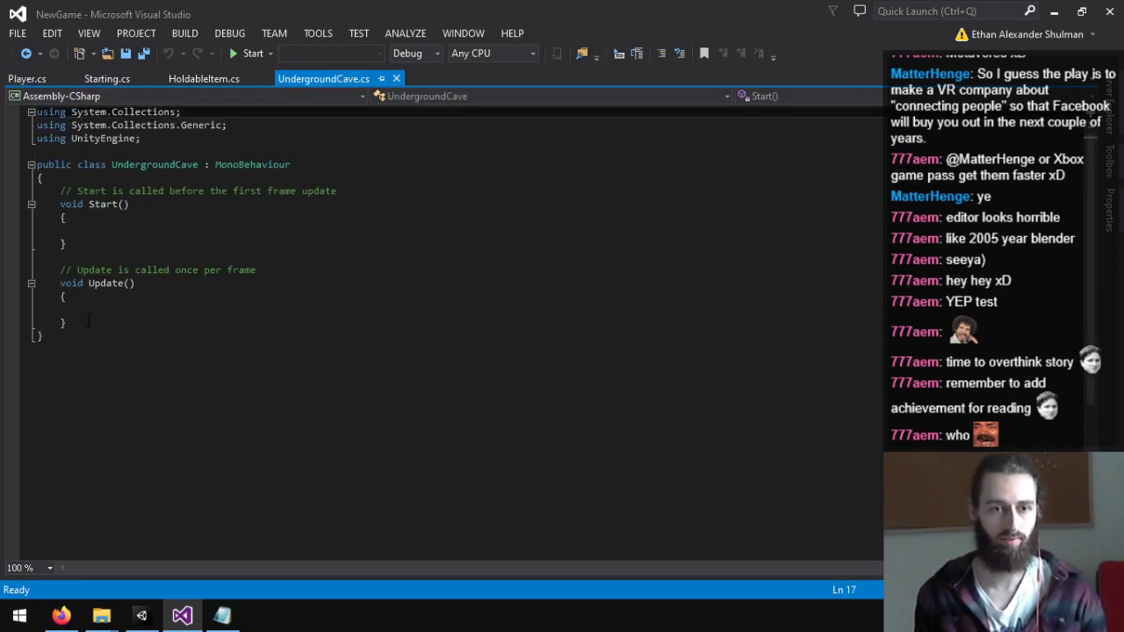
pyautogui.moveTo(91, 324); pyautogui.dragTo(50, 191)
pyautogui.hotkey('ctrl', 'v')
pyautogui.scroll(5, 231, 176)
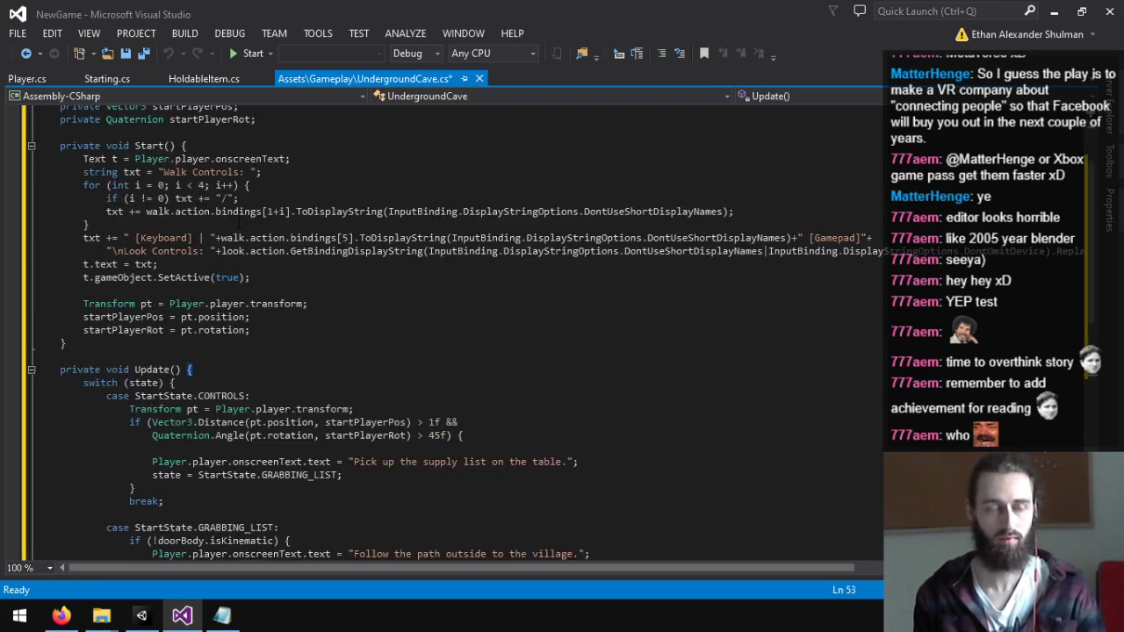
# Step: Remove the System.Collections and System.Collections.Generic using lines from the start of UndergroundCave.cs
pyautogui.moveTo(259, 122); pyautogui.dragTo(36, 113)
pyautogui.press('BackSpace')
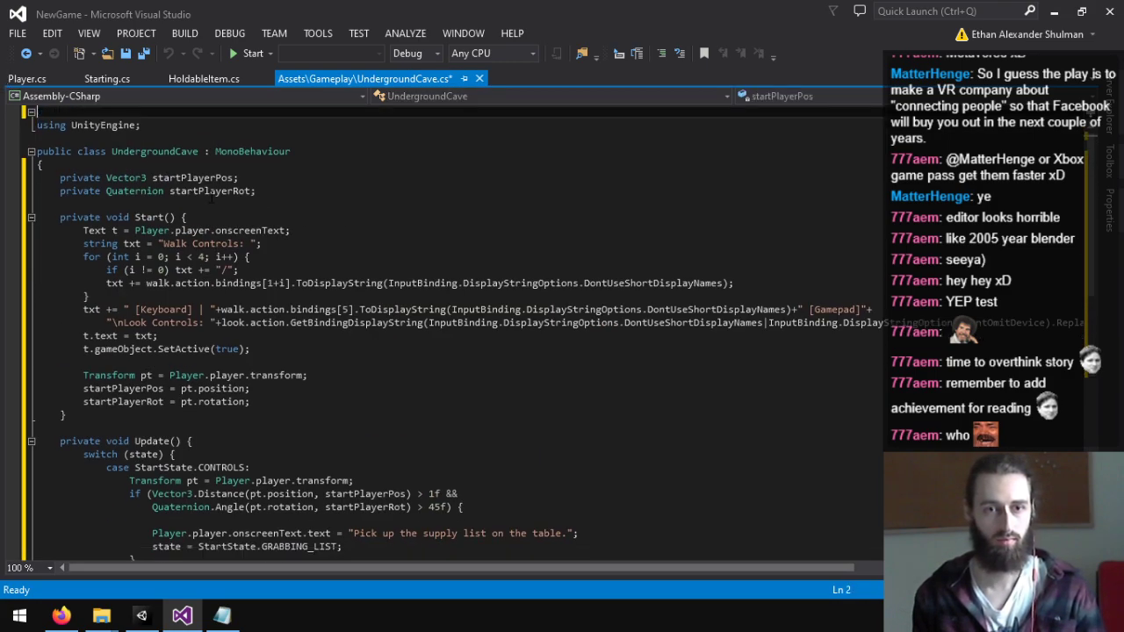
pyautogui.press('Down')
pyautogui.press('BackSpace')
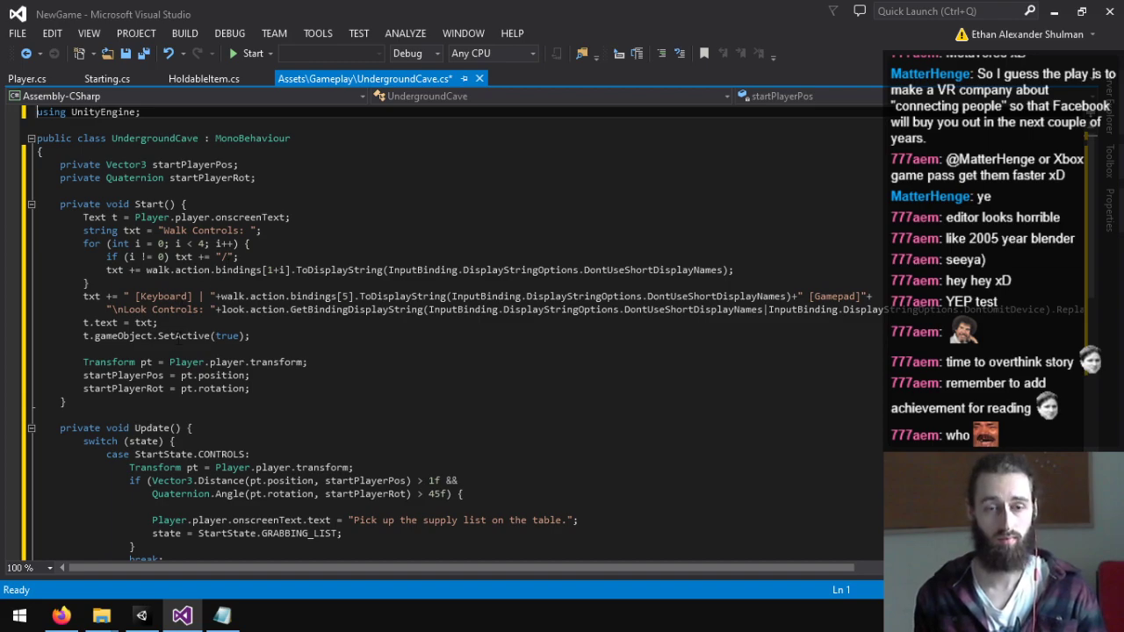
# Step: Delete the walk and look controls text code and the leftover blank lines from the Start method
pyautogui.moveTo(255, 336); pyautogui.dragTo(35, 217)
pyautogui.press('Delete')
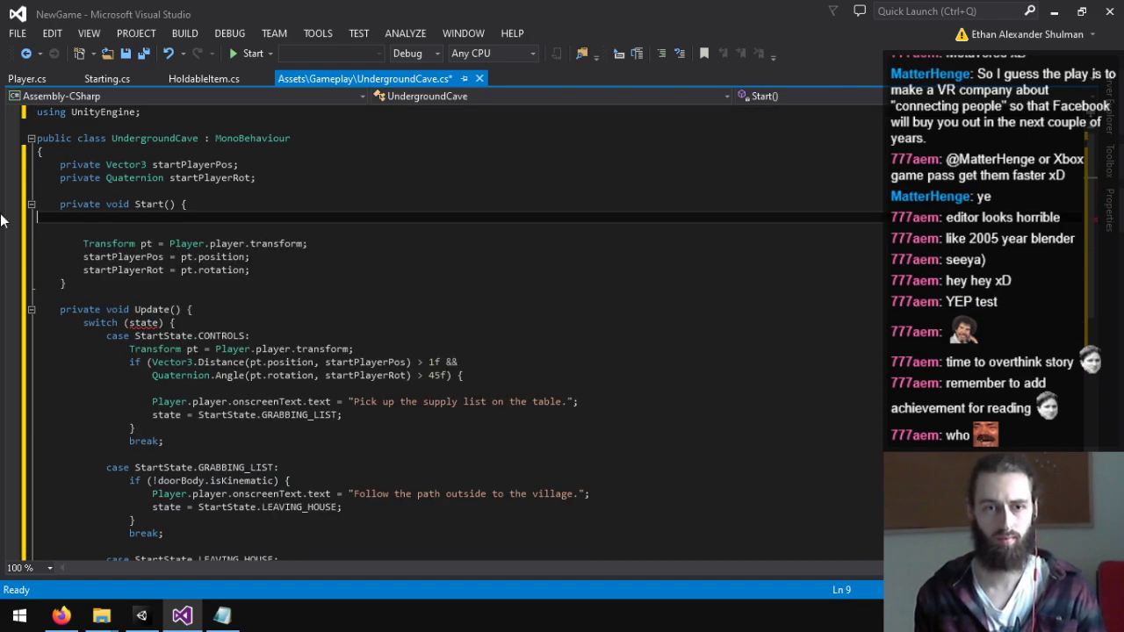
pyautogui.press('BackSpace')
pyautogui.click(133, 217)
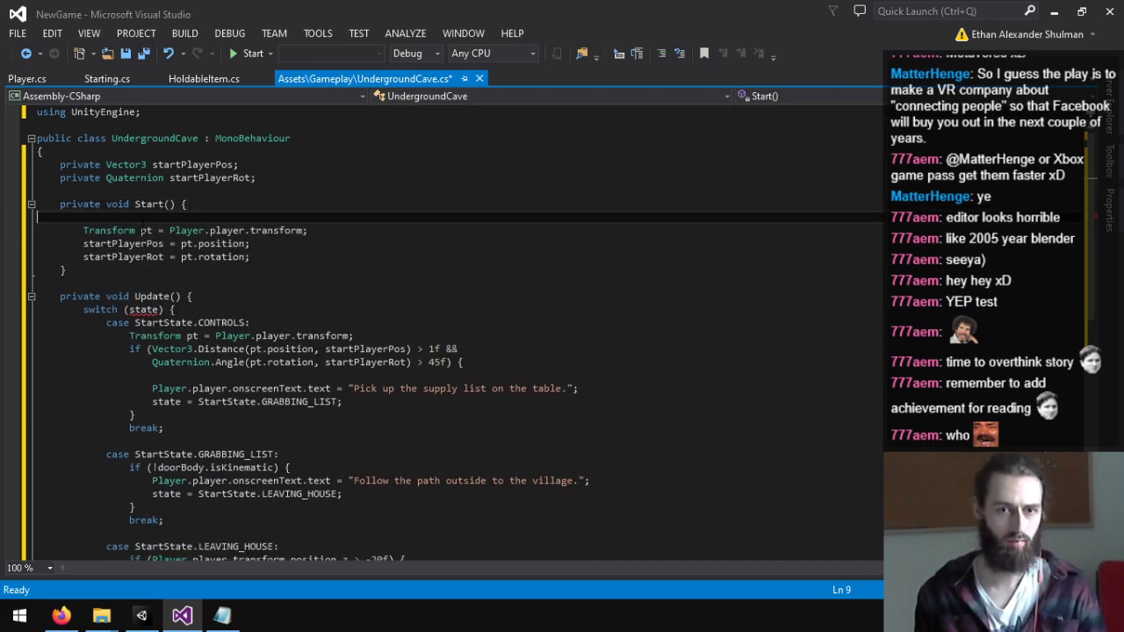
pyautogui.press('BackSpace')
pyautogui.scroll(-8, 142, 230)
pyautogui.scroll(5, 160, 324)
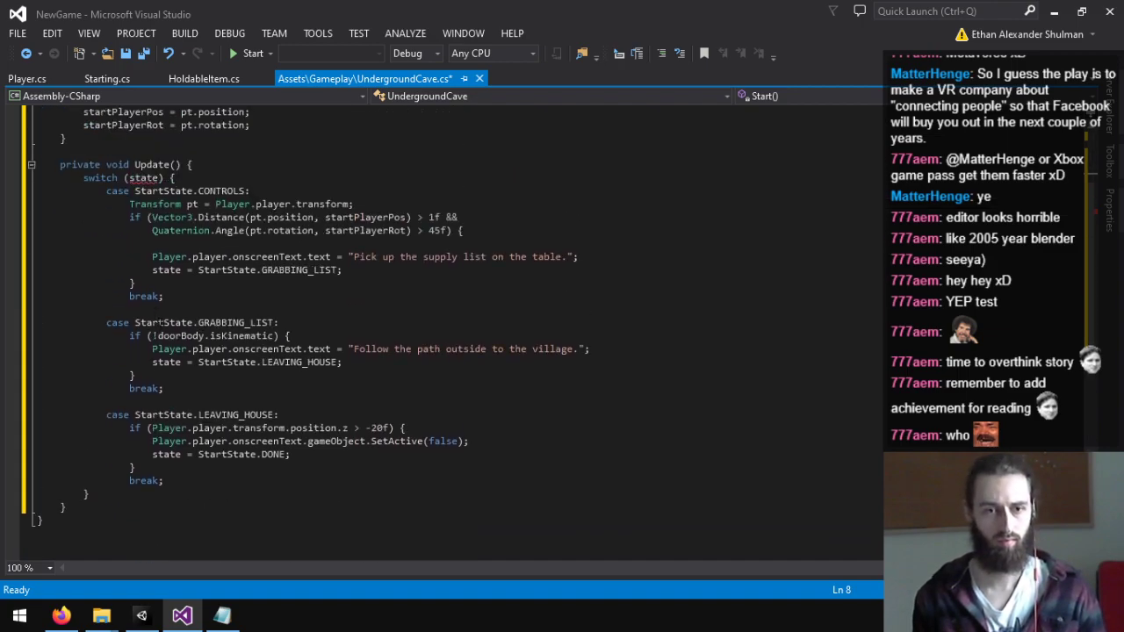
pyautogui.scroll(3, 161, 323)
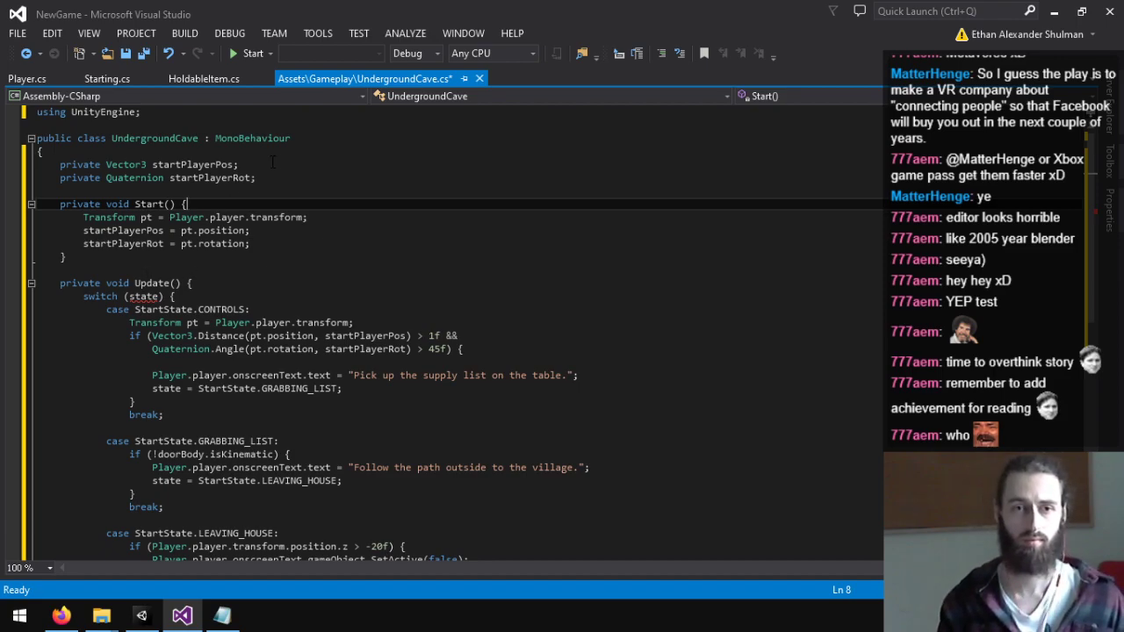
pyautogui.moveTo(146, 257); pyautogui.dragTo(60, 165)
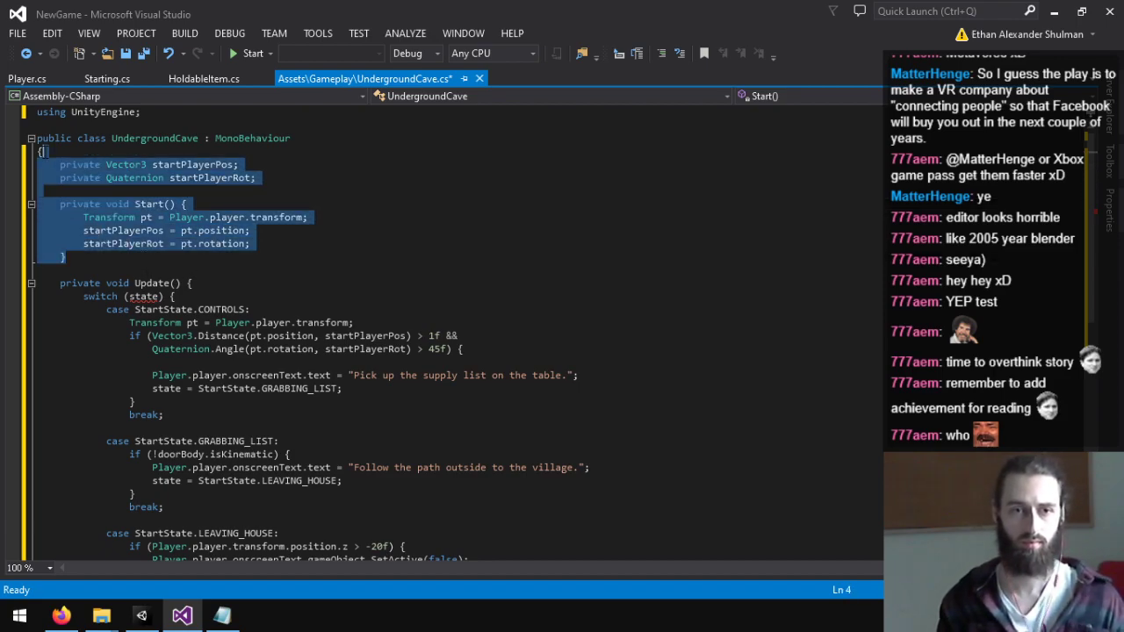
pyautogui.press('BackSpace')
pyautogui.write('private bool')
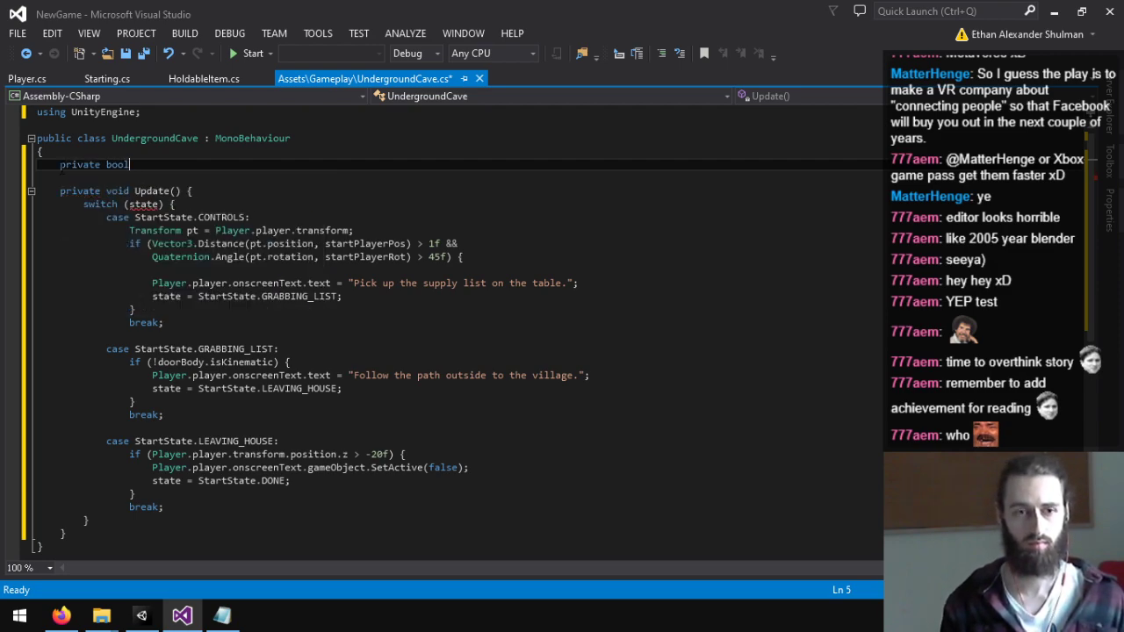
pyautogui.hotkey('ctrl', 'z')
pyautogui.hotkey('ctrl', 'z')
pyautogui.hotkey('ctrl', 'z')
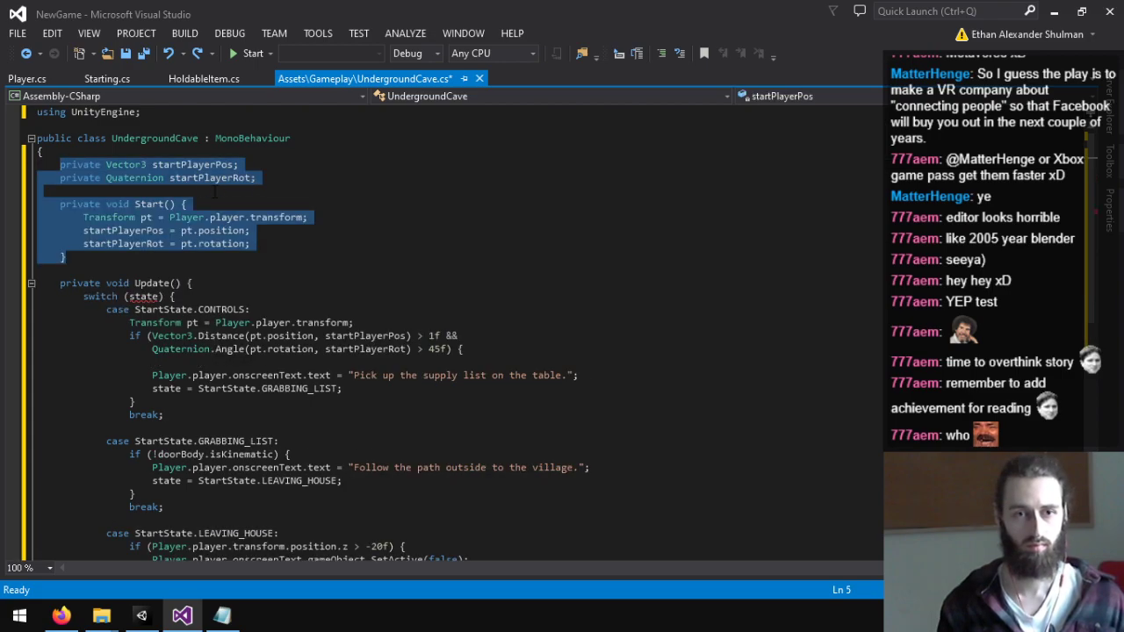
# Step: Replace the startPlayerPos and startPlayerRot fields with "private bool done = false;" and Start's body with Player.player.onscreenText
pyautogui.moveTo(257, 179); pyautogui.dragTo(106, 165)
pyautogui.write('bool done = false;')
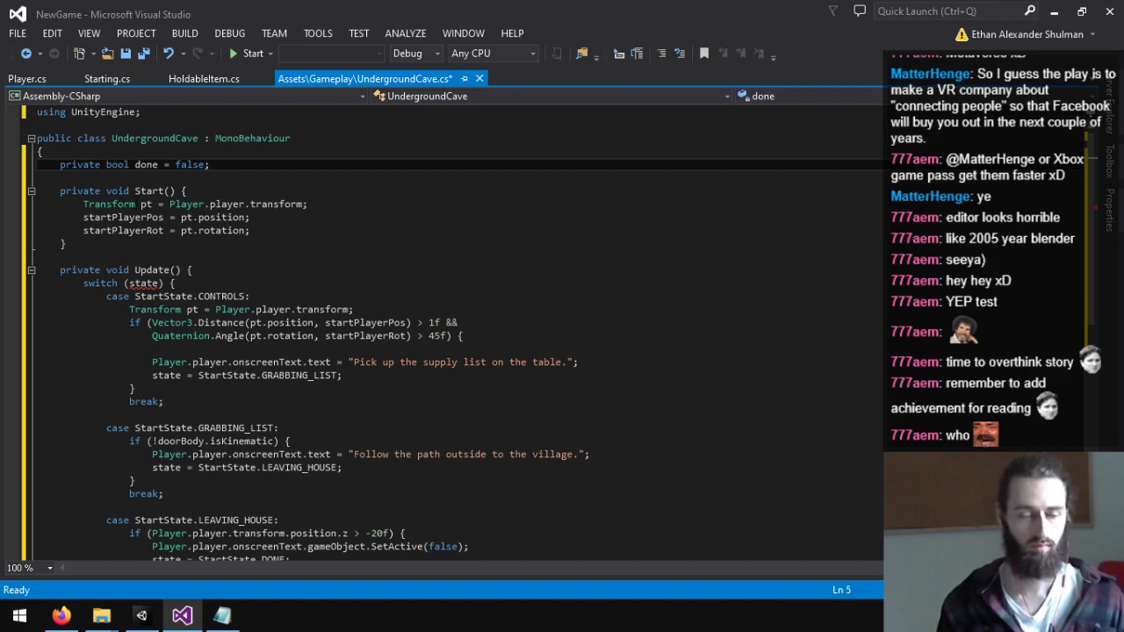
pyautogui.moveTo(271, 231); pyautogui.dragTo(83, 204)
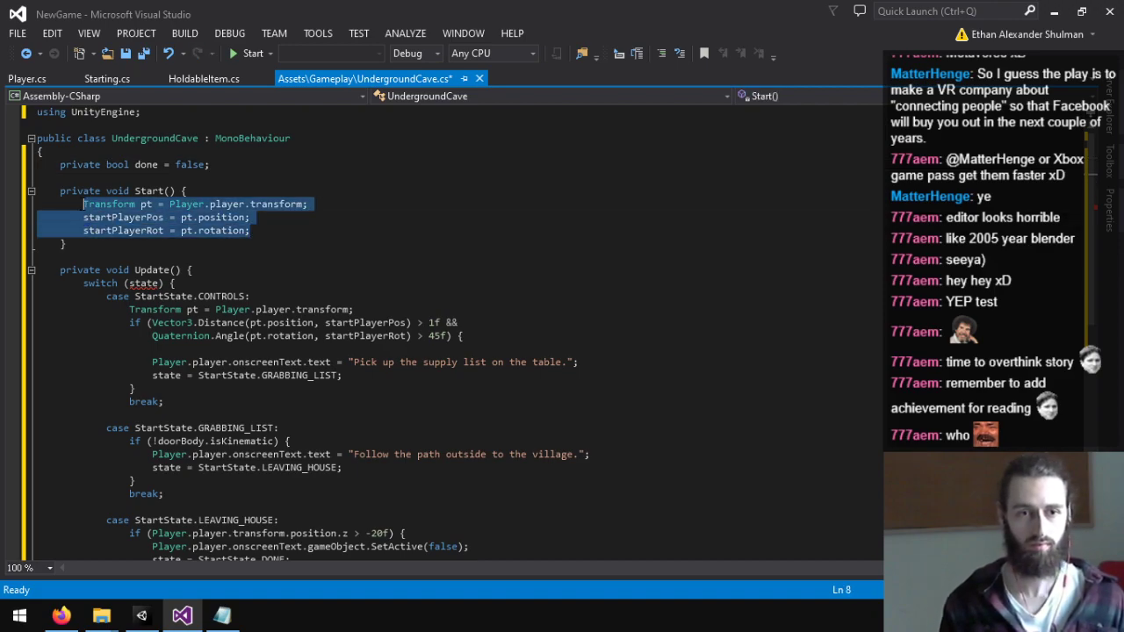
pyautogui.write('Player.player.on')
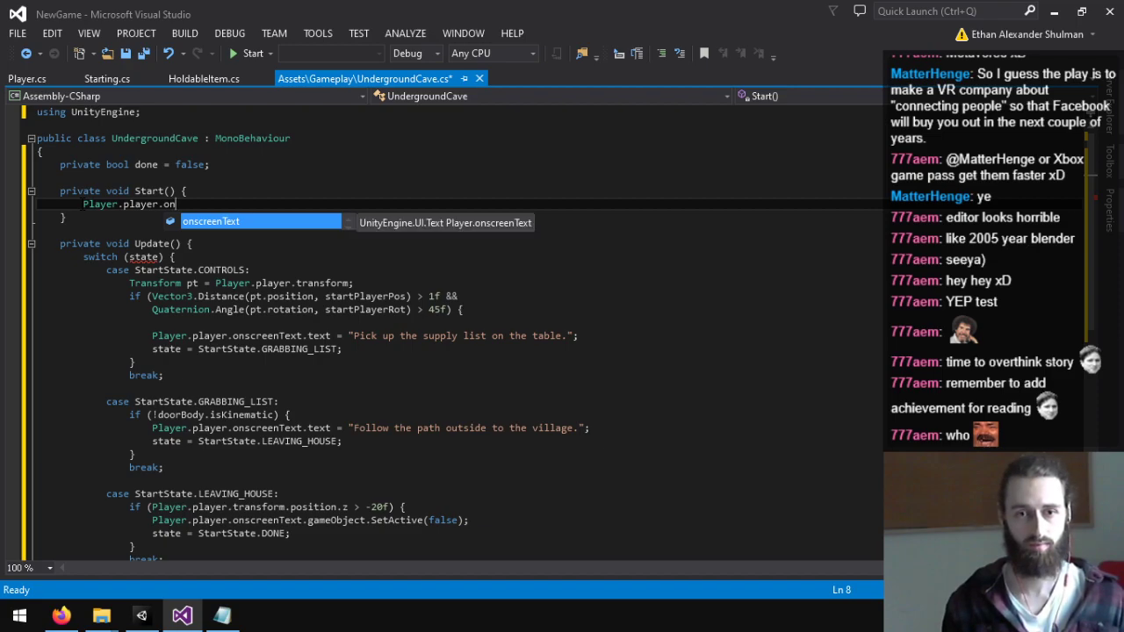
pyautogui.press('Tab')
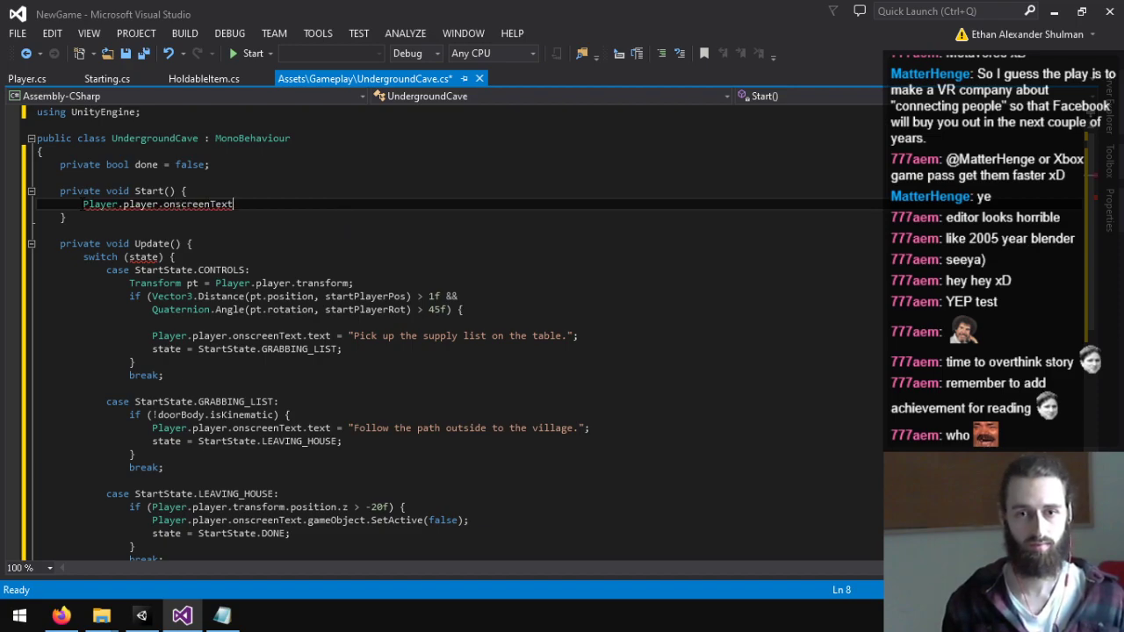
# Step: Add "using UnityEngine.UI;" below the existing UnityEngine using line
pyautogui.press('Up')
pyautogui.press('Up')
pyautogui.press('Up')
pyautogui.press('Up')
pyautogui.press('Up')
pyautogui.press('Up')
pyautogui.press('Up')
pyautogui.press('Return')
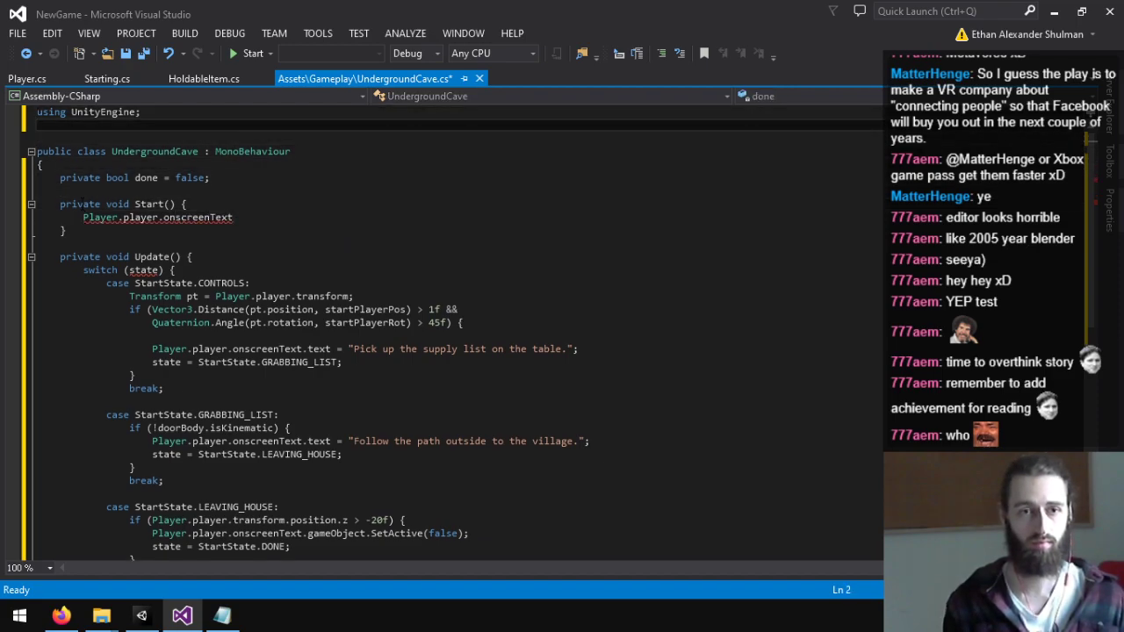
pyautogui.write('using UnityEn')
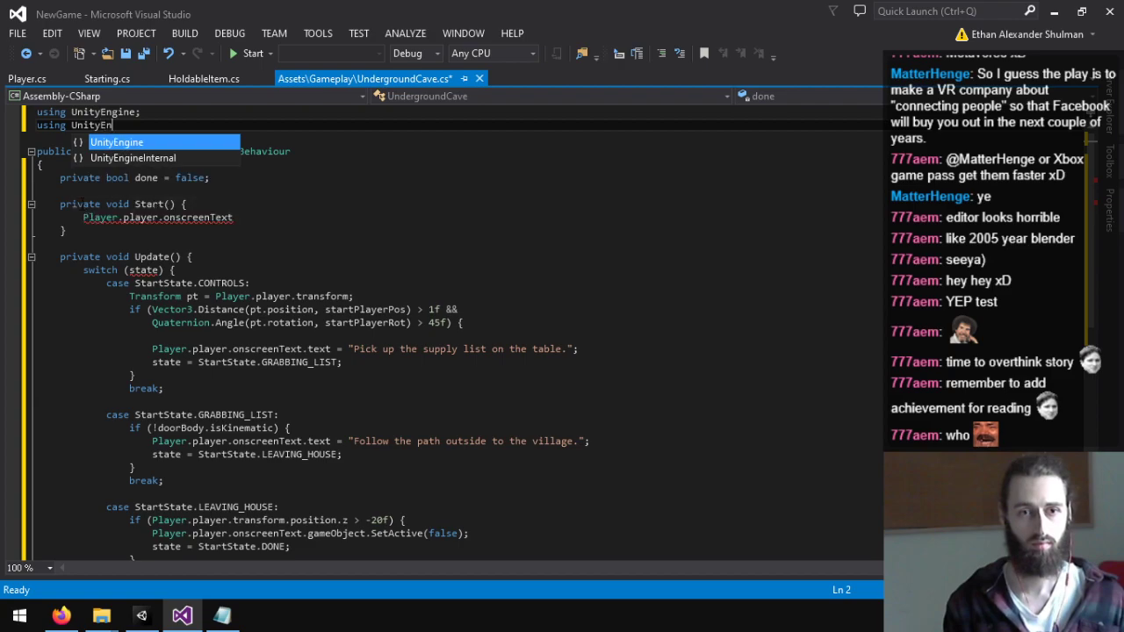
pyautogui.write('gine.UI;')
# Step: Turn the Start line into "Text t = Player.player.onscreenText;" and start a new line below it
pyautogui.click(83, 217)
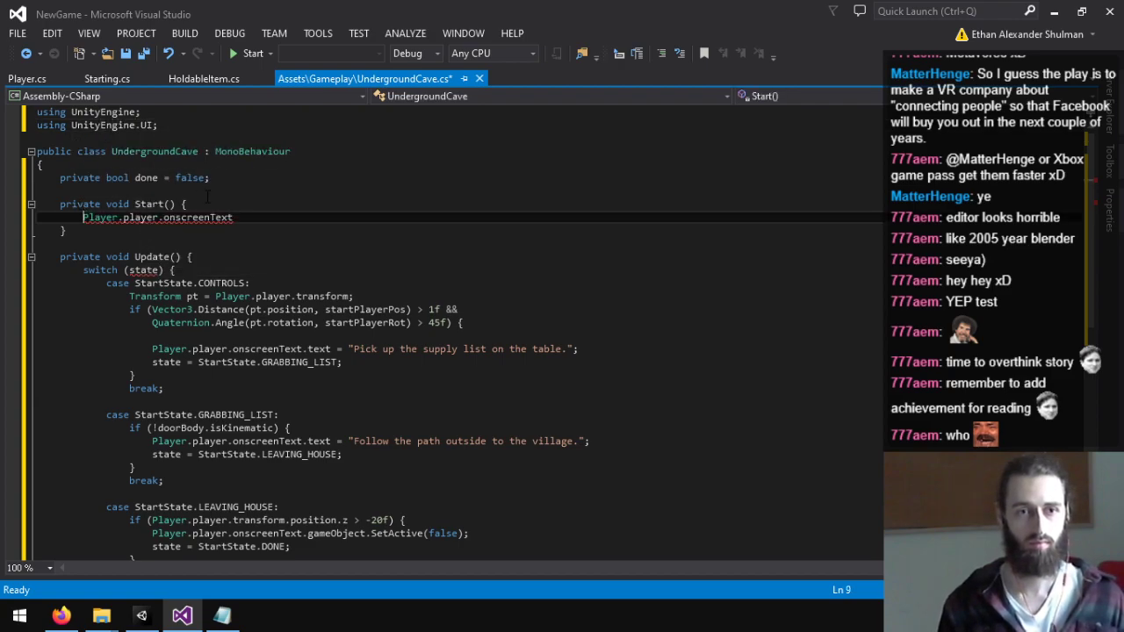
pyautogui.write('Text t =')
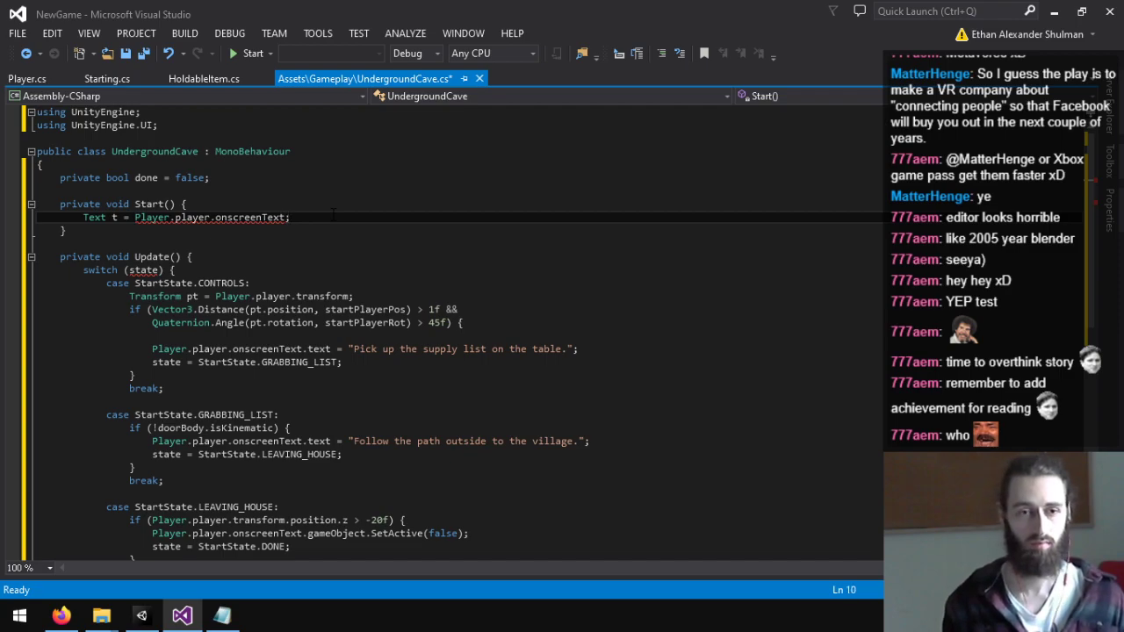
pyautogui.press('Return')
pyautogui.write('t.SetA')
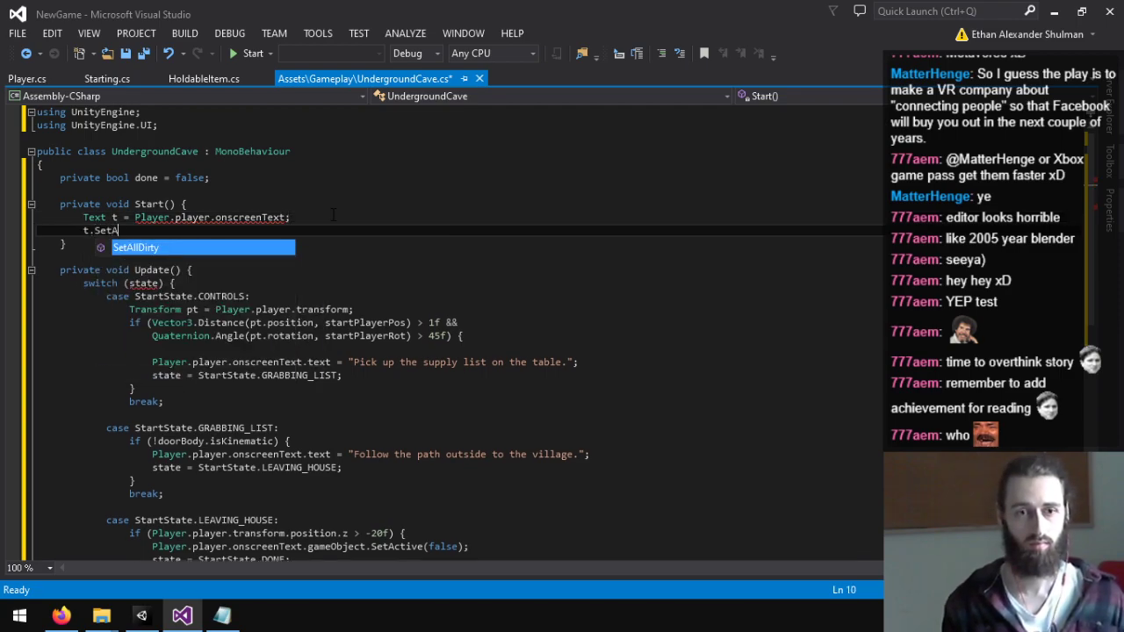
pyautogui.press('Tab')
pyautogui.press('BackSpace')
pyautogui.press('BackSpace')
pyautogui.press('BackSpace')
pyautogui.press('BackSpace')
pyautogui.press('BackSpace')
pyautogui.press('BackSpace')
pyautogui.press('BackSpace')
pyautogui.press('BackSpace')
pyautogui.press('BackSpace')
pyautogui.press('BackSpace')
pyautogui.press('BackSpace')
pyautogui.press('BackSpace')
pyautogui.press('BackSpace')
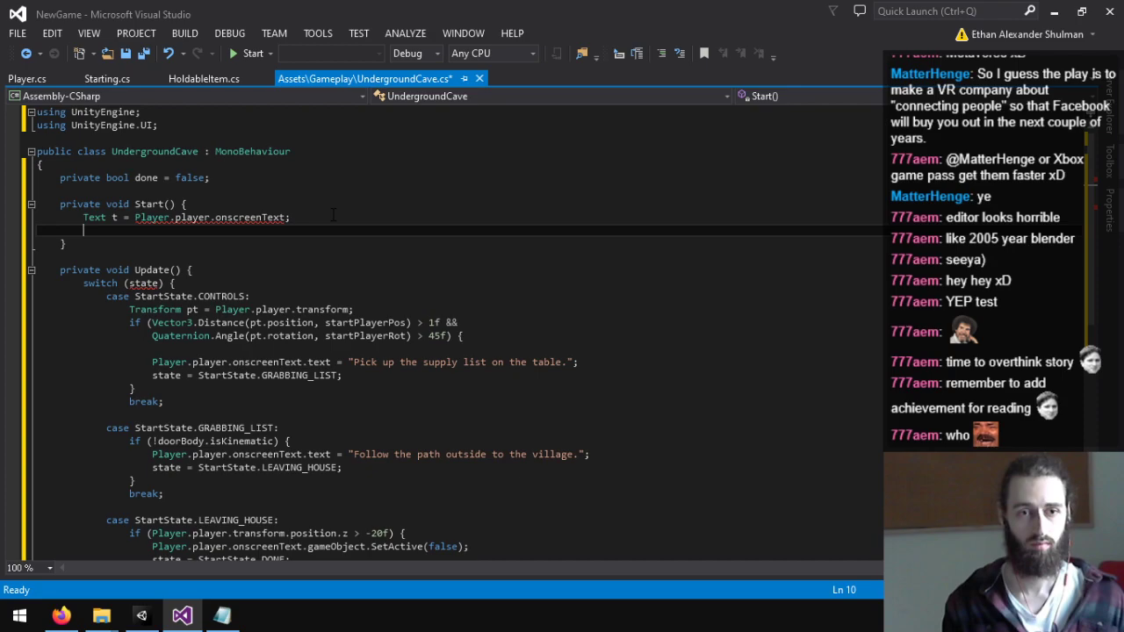
# Step: Activate the text's game object in Start with "t.gameObject.SetActive(true);"
pyautogui.write('t.gameObject.SetActive9')
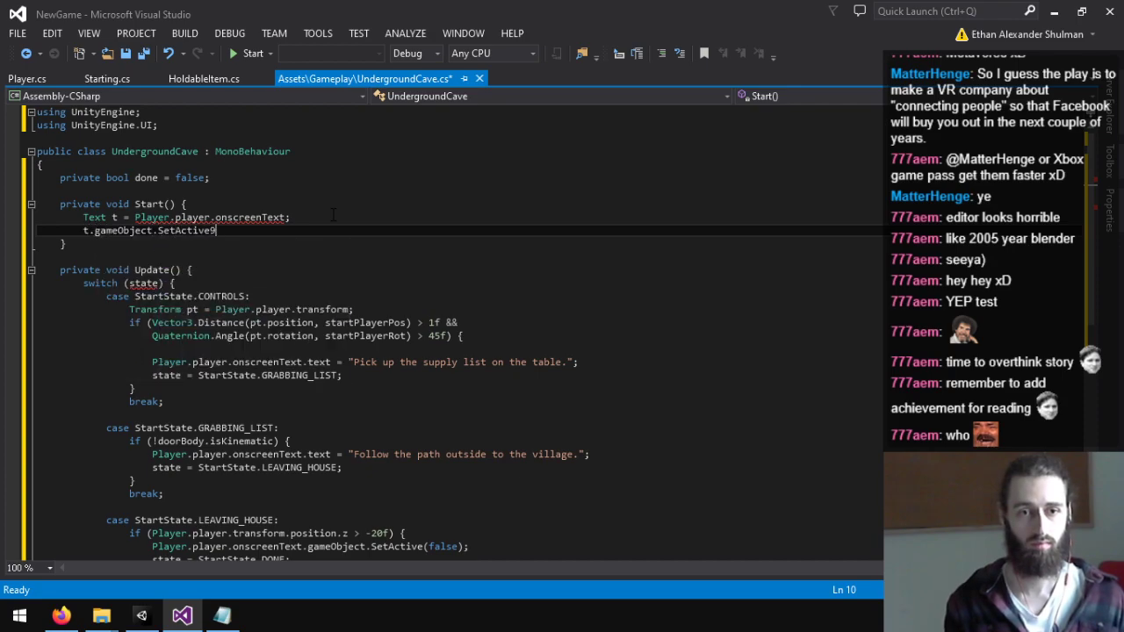
pyautogui.press('BackSpace')
pyautogui.write('(true);')
pyautogui.press('Up')
pyautogui.write('1')
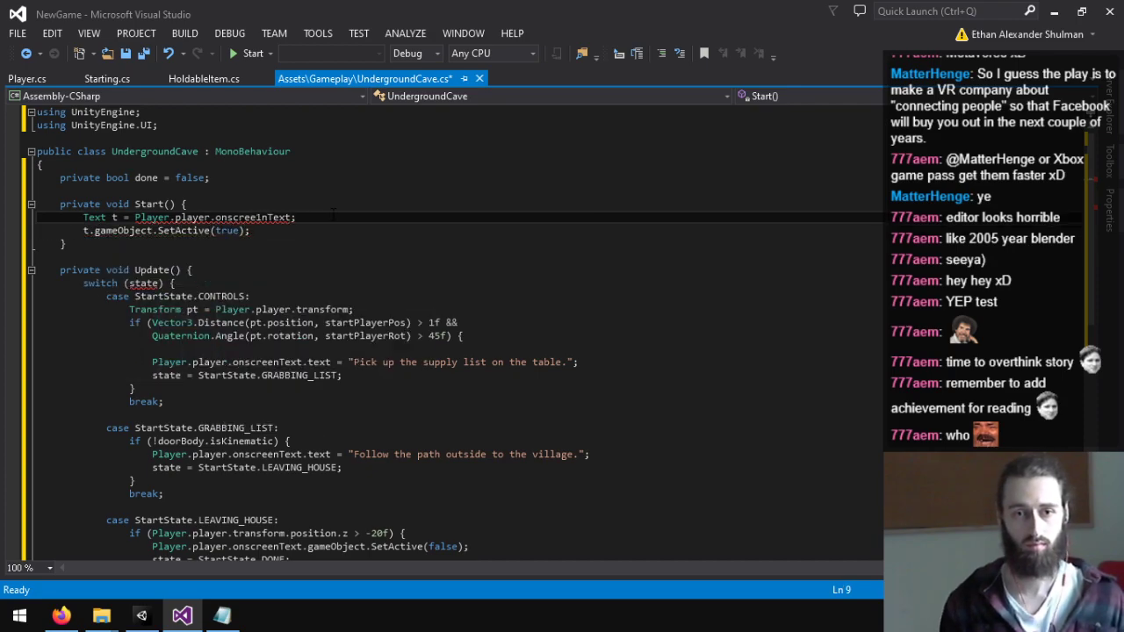
pyautogui.press('BackSpace')
pyautogui.press('Down')
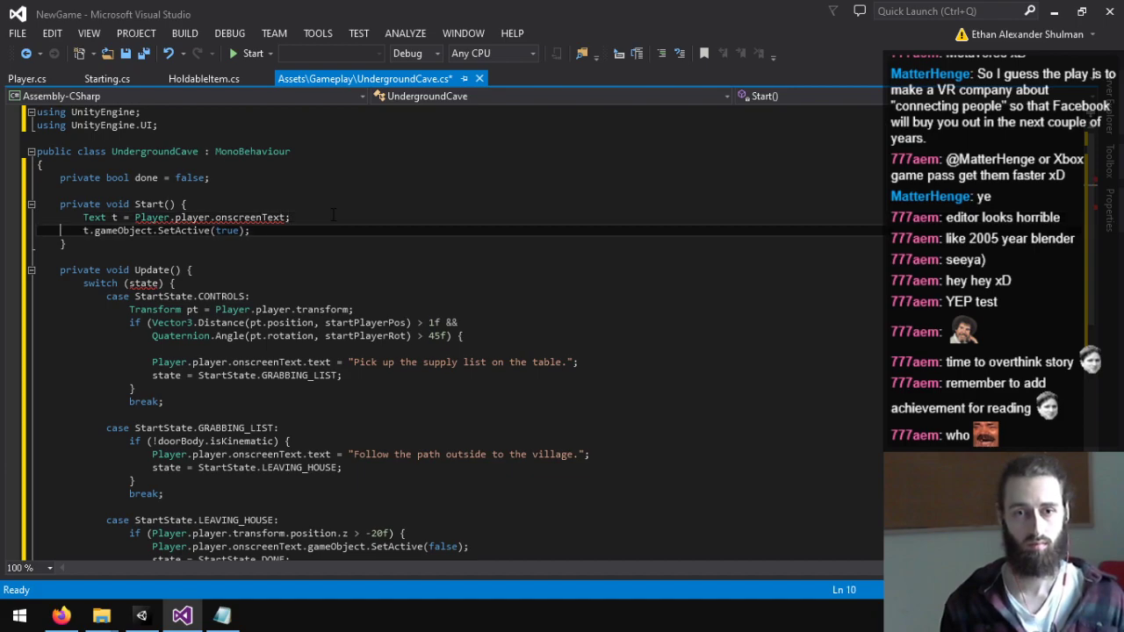
# Step: Insert t.text = "That hole wasn't there before."; before the SetActive line and save the script
pyautogui.press('Up')
pyautogui.press('End')
pyautogui.press('Return')
pyautogui.write('t')
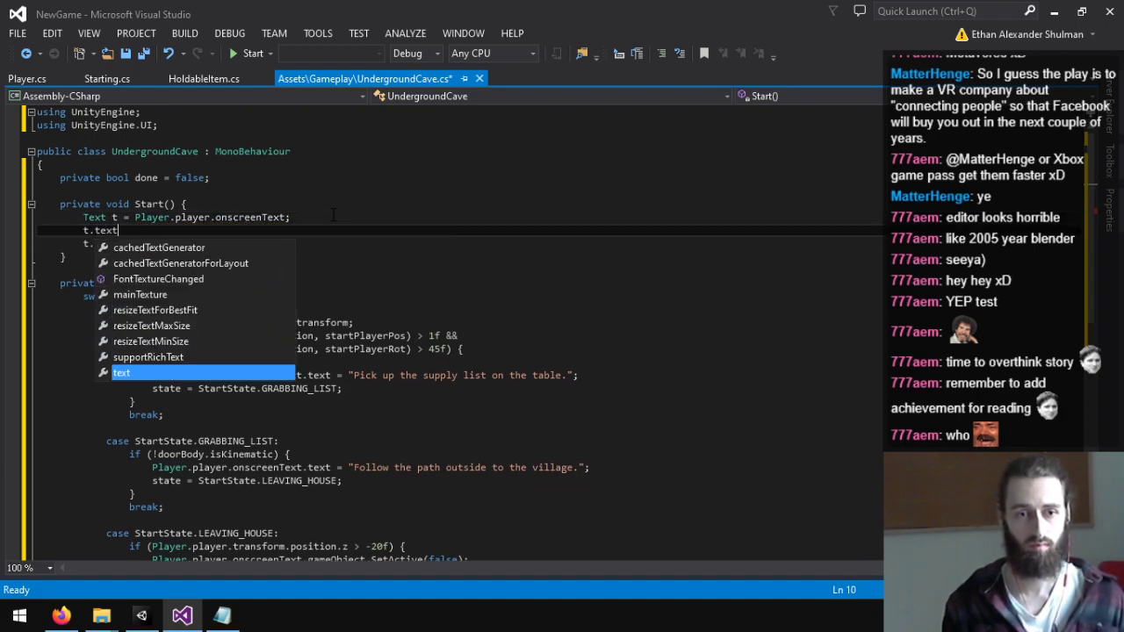
pyautogui.press('Escape')
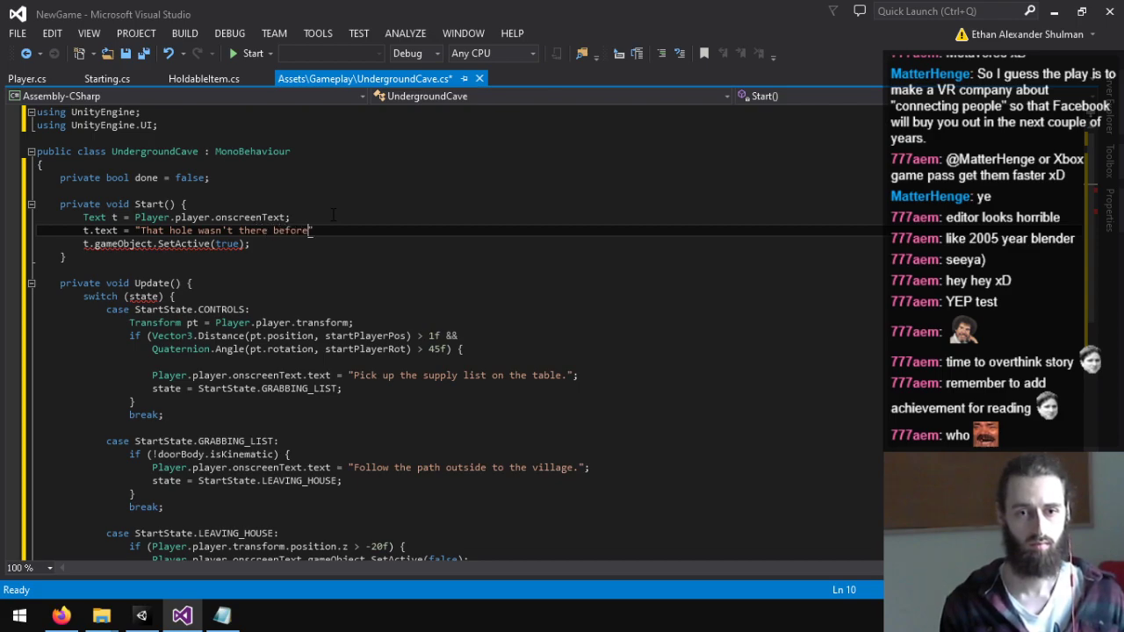
pyautogui.hotkey('ctrl', 's')
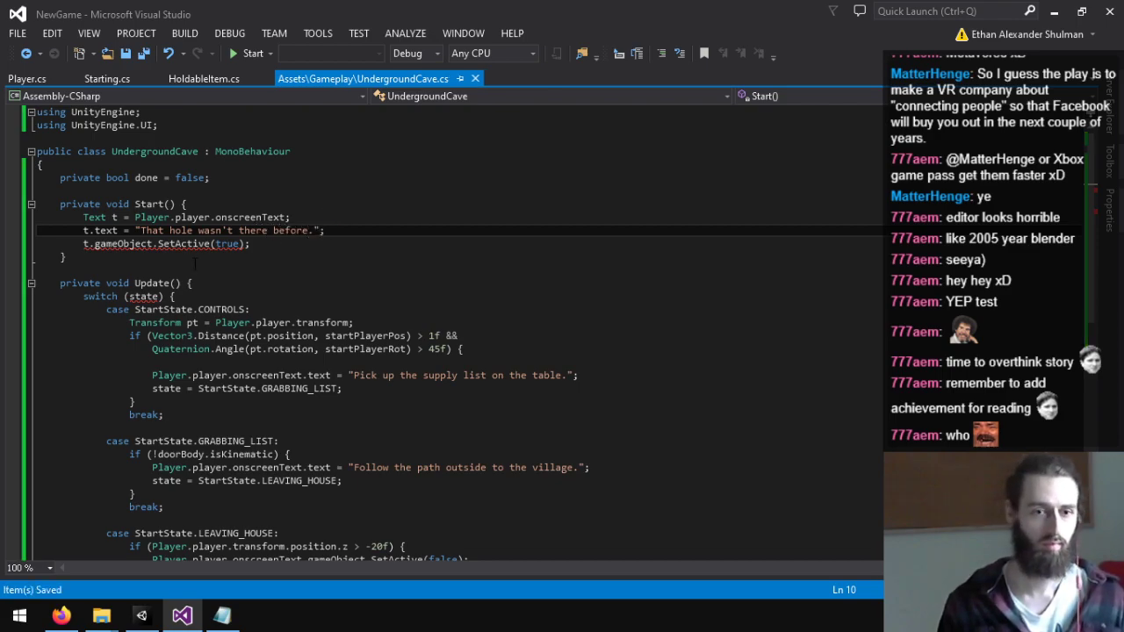
# Step: Delete the whole switch (state) block from the Update method
pyautogui.scroll(-3, 457, 334)
pyautogui.moveTo(109, 496); pyautogui.dragTo(185, 501)
pyautogui.click(80, 177)
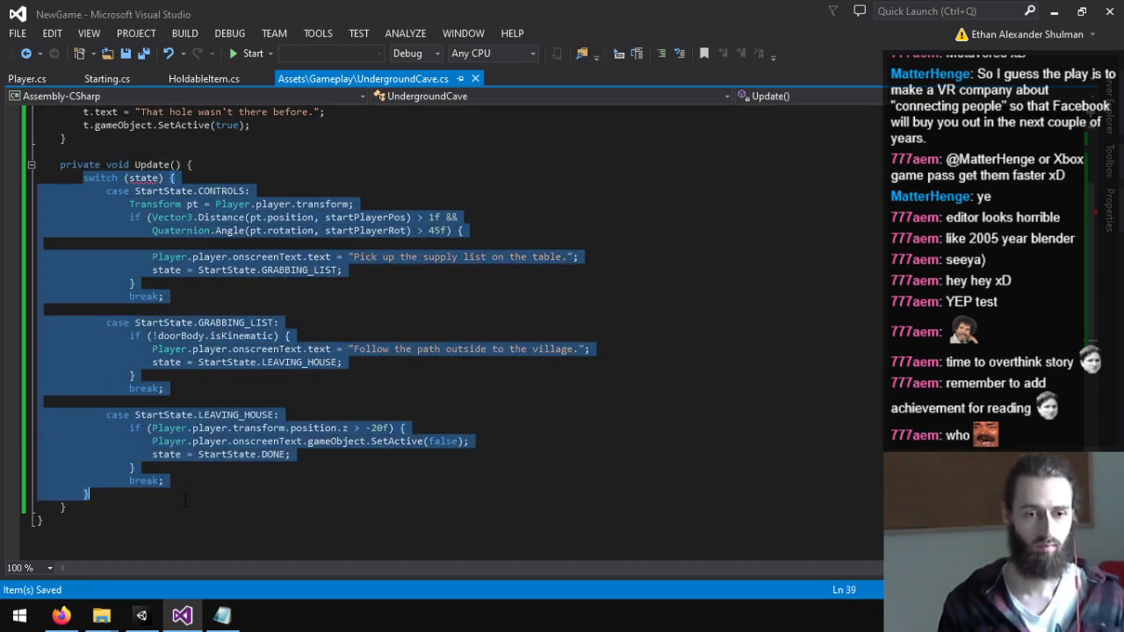
pyautogui.press('Delete')
# Step: Remove the done field and the blank line after it from the UndergroundCave class
pyautogui.scroll(3, 134, 421)
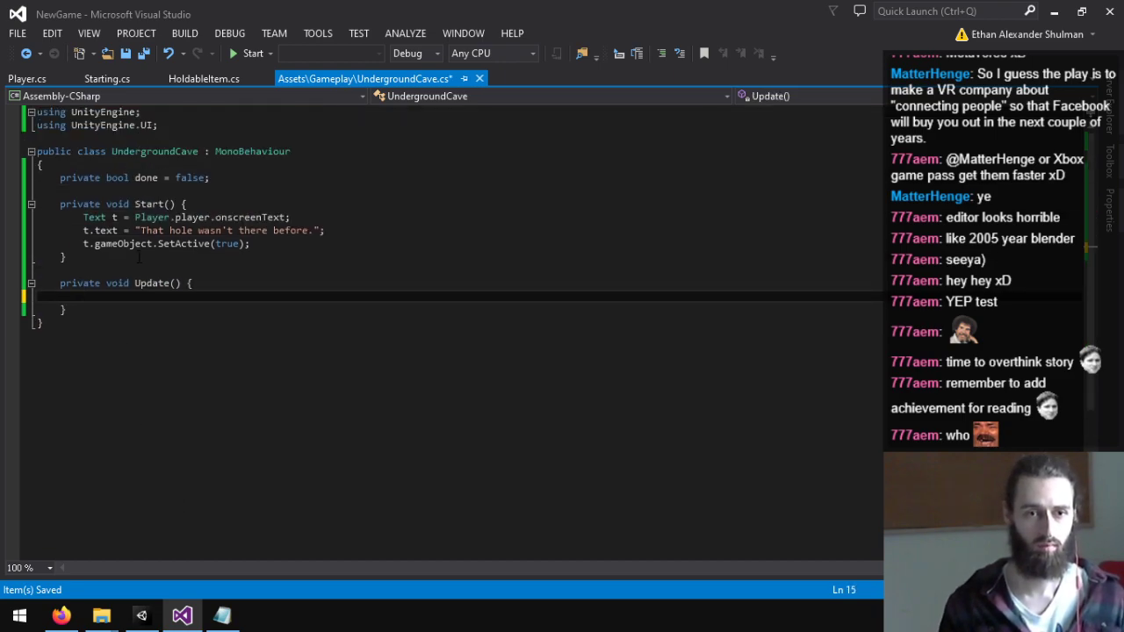
pyautogui.tripleClick(183, 177)
pyautogui.press('BackSpace')
pyautogui.press('BackSpace')
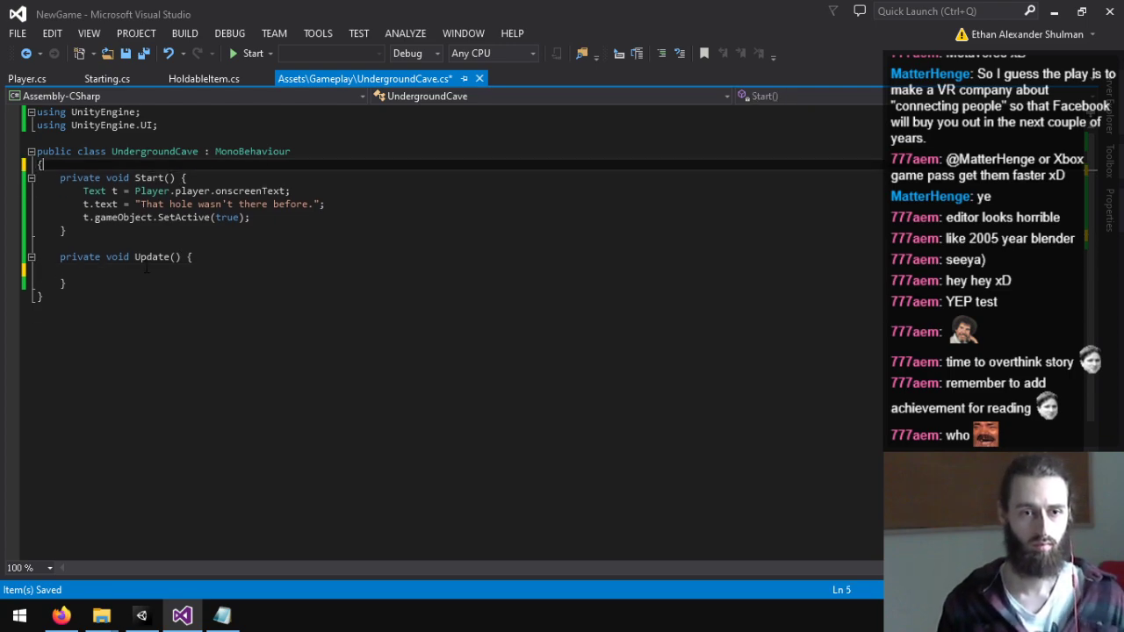
# Step: Begin an if statement in the Update method that compares Player.player.transform.position.z with the > operator
pyautogui.click(147, 270)
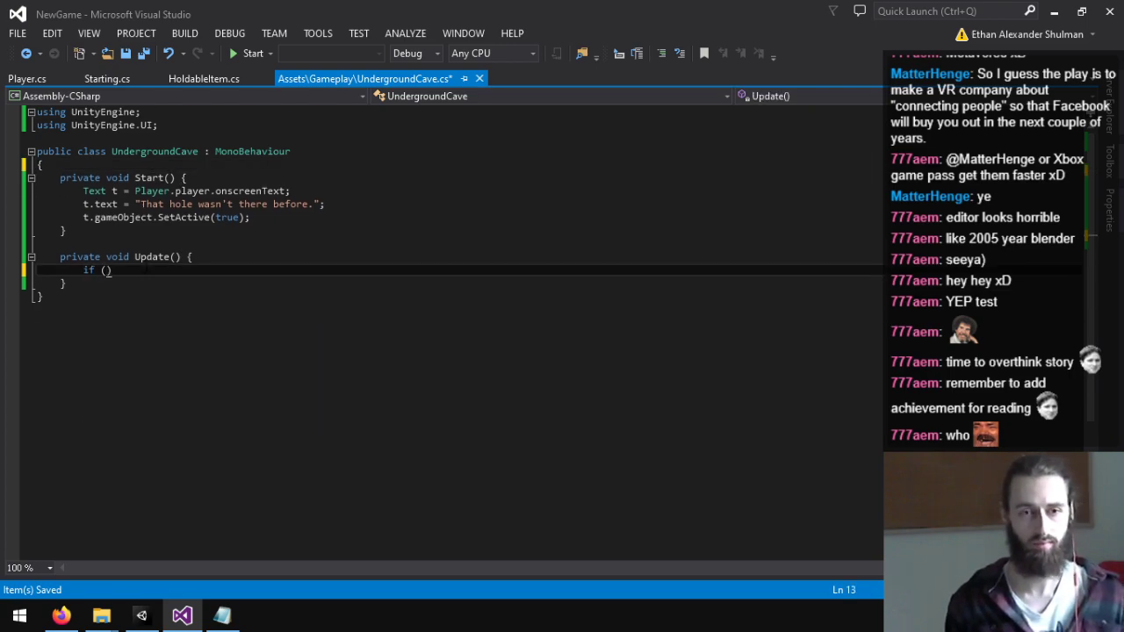
pyautogui.write('if (Player.player.tra')
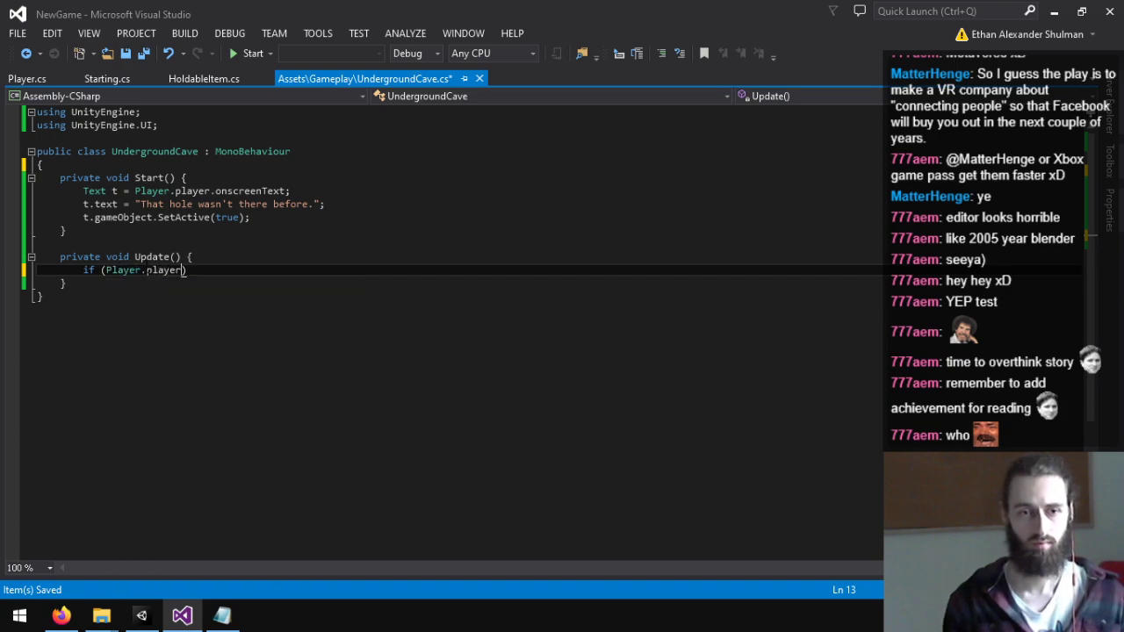
pyautogui.write('nsform.position.z >')
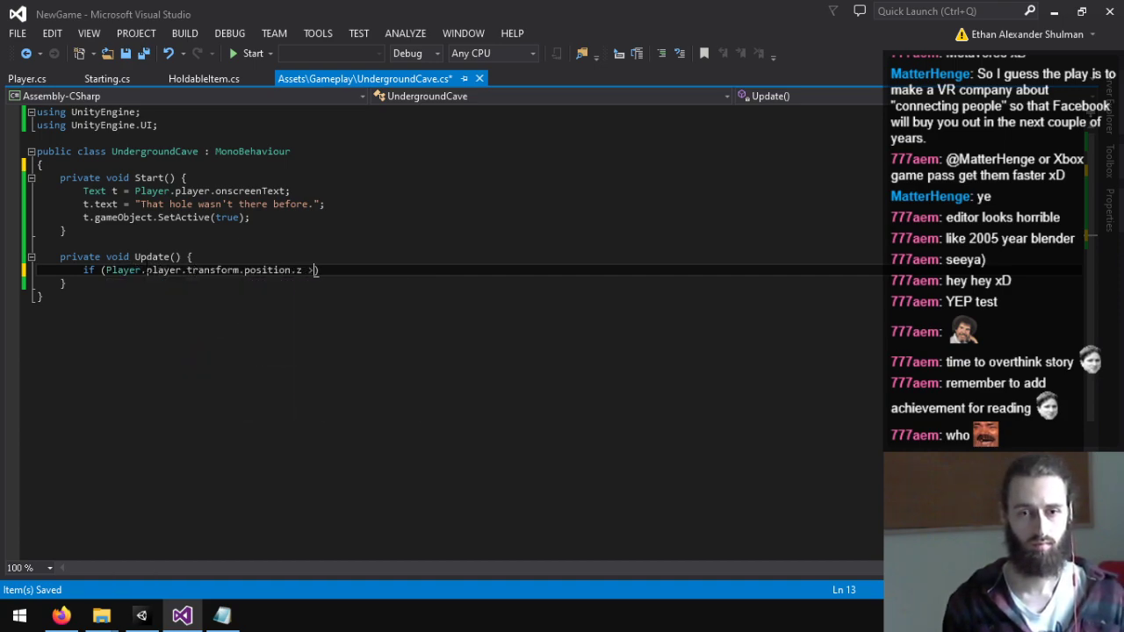
# Step: View the cave around the player start in Unity and comment out the unfinished if line in Update
pyautogui.click(141, 615)
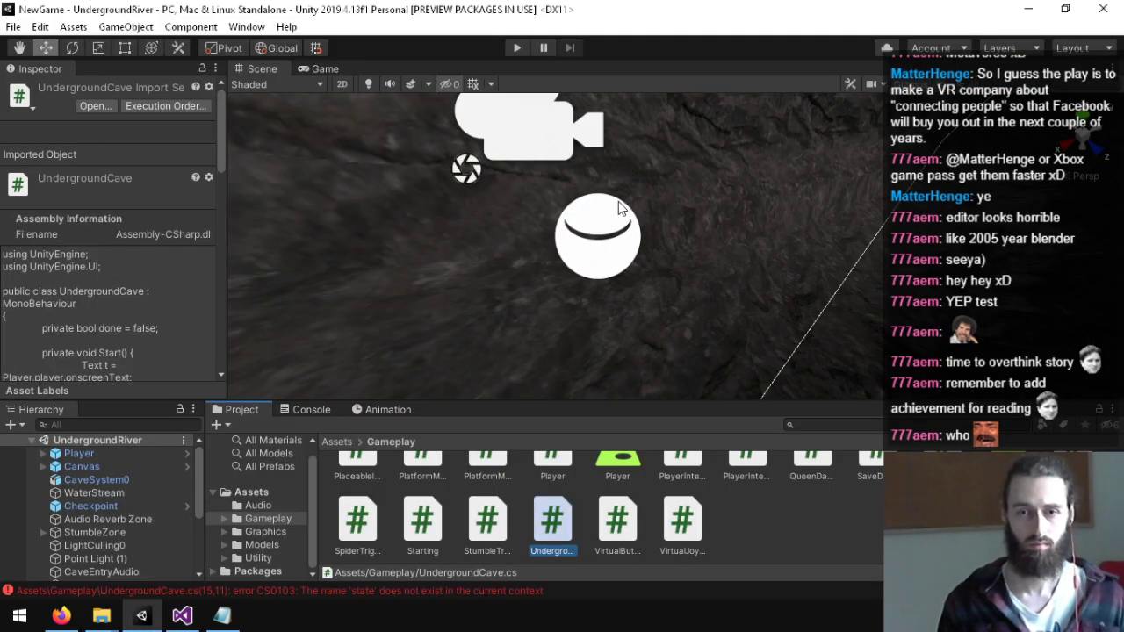
pyautogui.press('s')
pyautogui.moveTo(602, 202); pyautogui.dragTo(427, 178, button='right')
pyautogui.press('w')
pyautogui.click(182, 616)
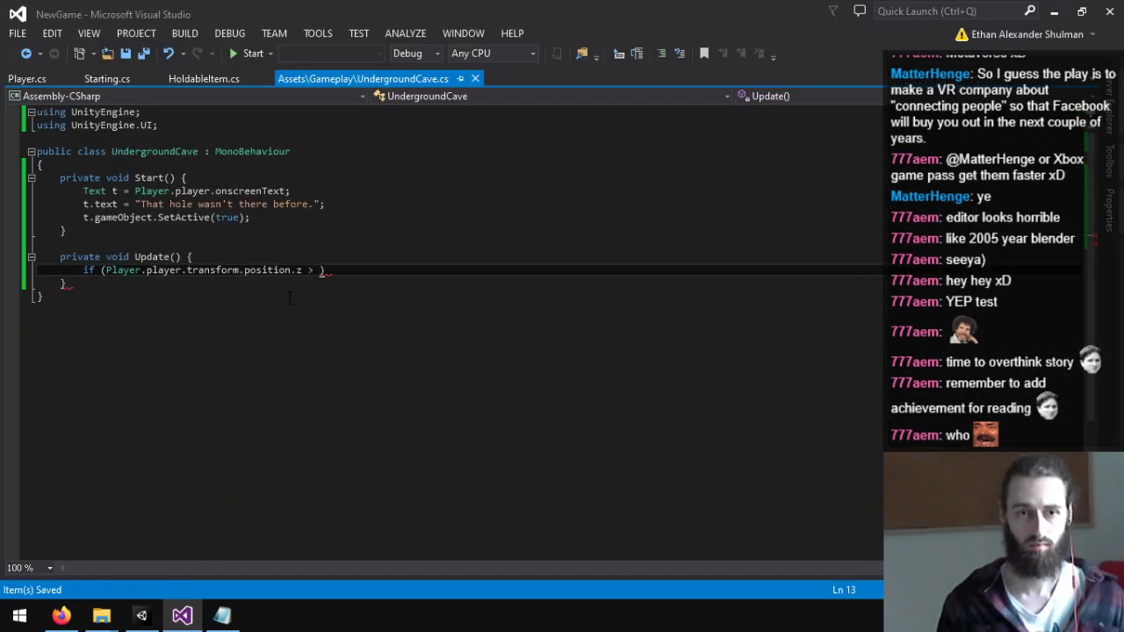
pyautogui.write('//')
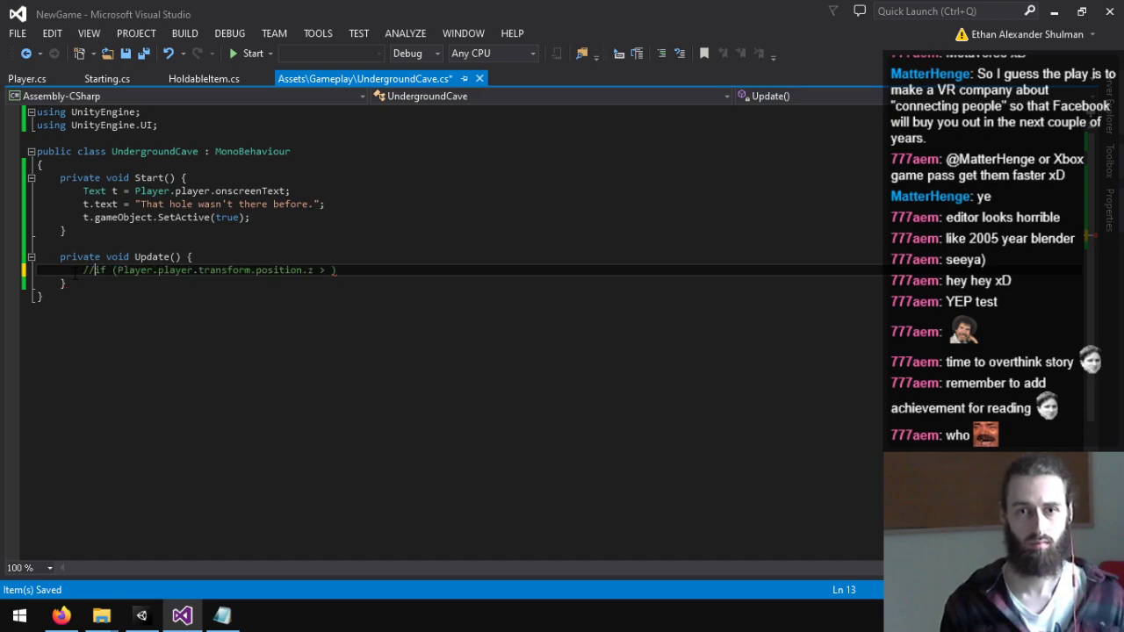
# Step: In Unity, select the Player object and examine its Transform position and axis directions in the scene
pyautogui.click(143, 618)
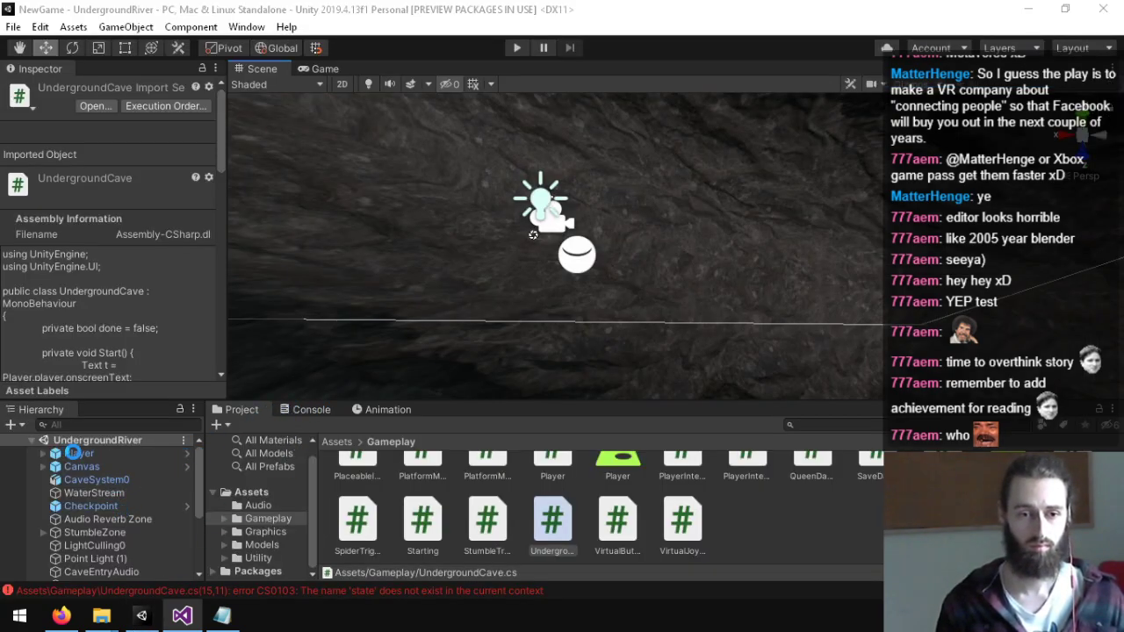
pyautogui.click(73, 453)
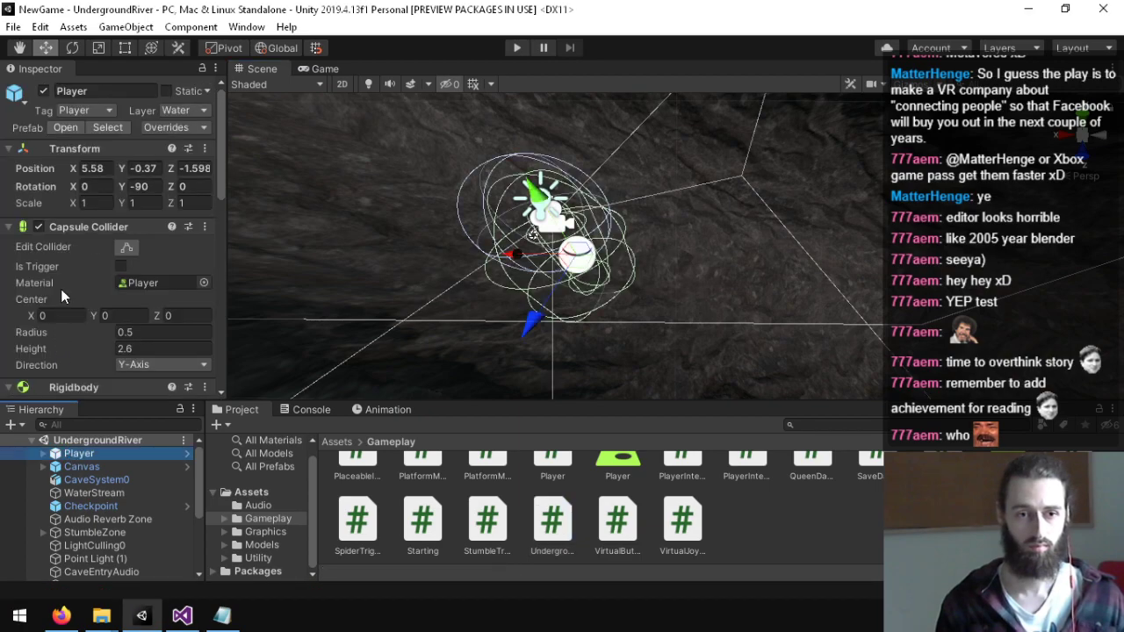
pyautogui.scroll(-10, 61, 289)
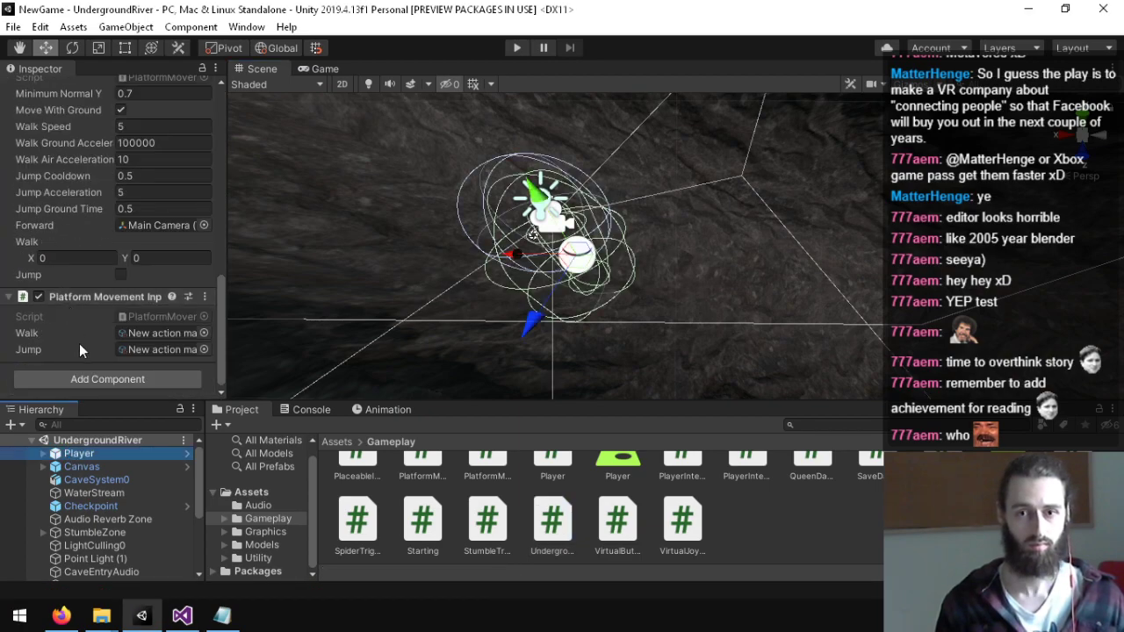
pyautogui.scroll(10, 21, 258)
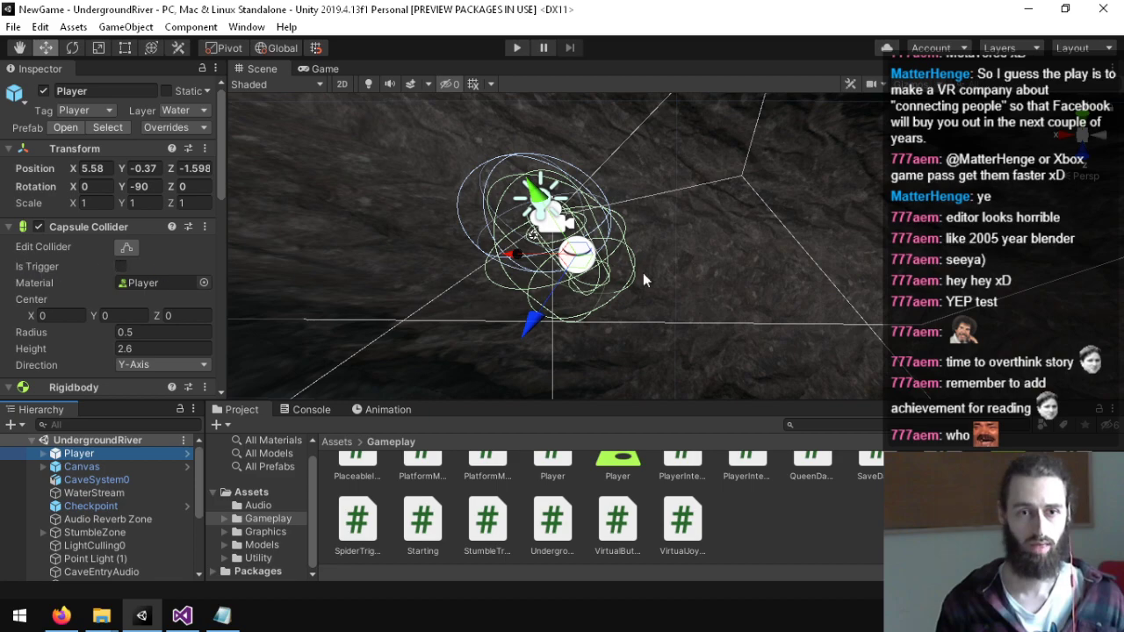
pyautogui.moveTo(643, 272); pyautogui.dragTo(595, 198, button='right')
pyautogui.moveTo(583, 266); pyautogui.dragTo(594, 265)
pyautogui.hotkey('ctrl', 'z')
pyautogui.moveTo(571, 262); pyautogui.dragTo(672, 260, button='right')
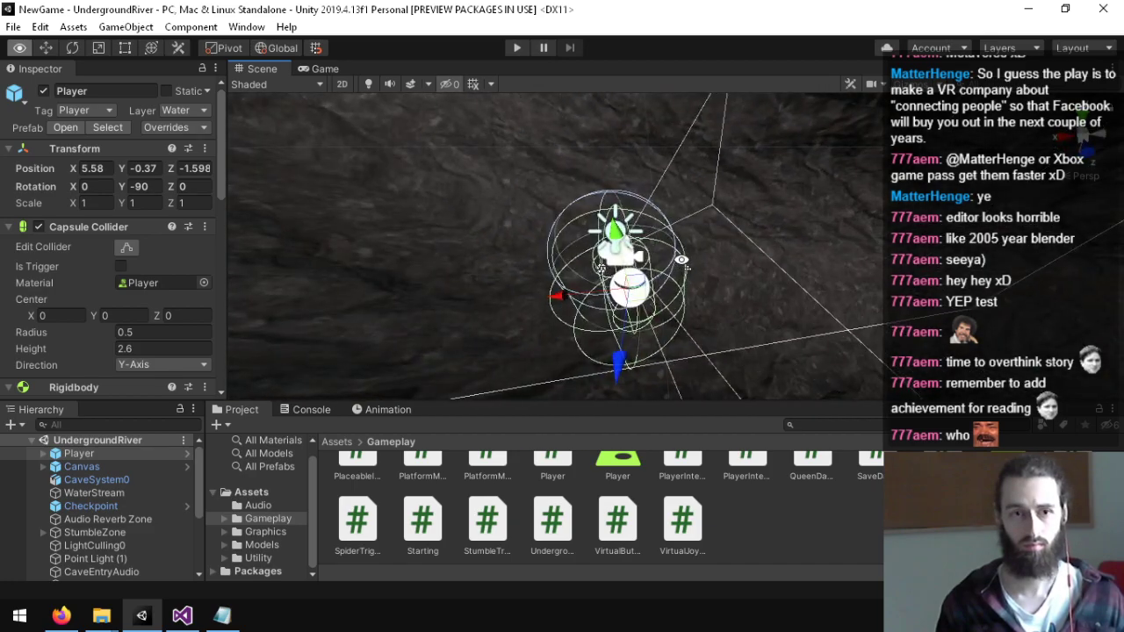
# Step: In Visual Studio, uncomment the if line, make its condition Player.player.transform.position.x > 10f, and open its block
pyautogui.hotkey('alt', 'Tab')
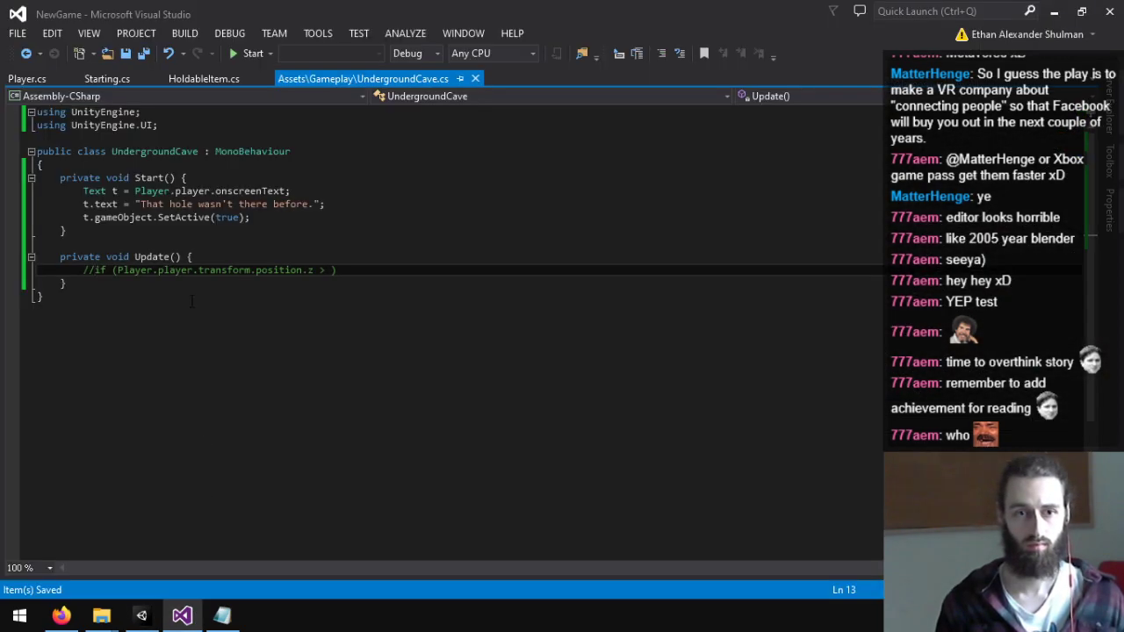
pyautogui.press('BackSpace')
pyautogui.press('BackSpace')
pyautogui.press('End')
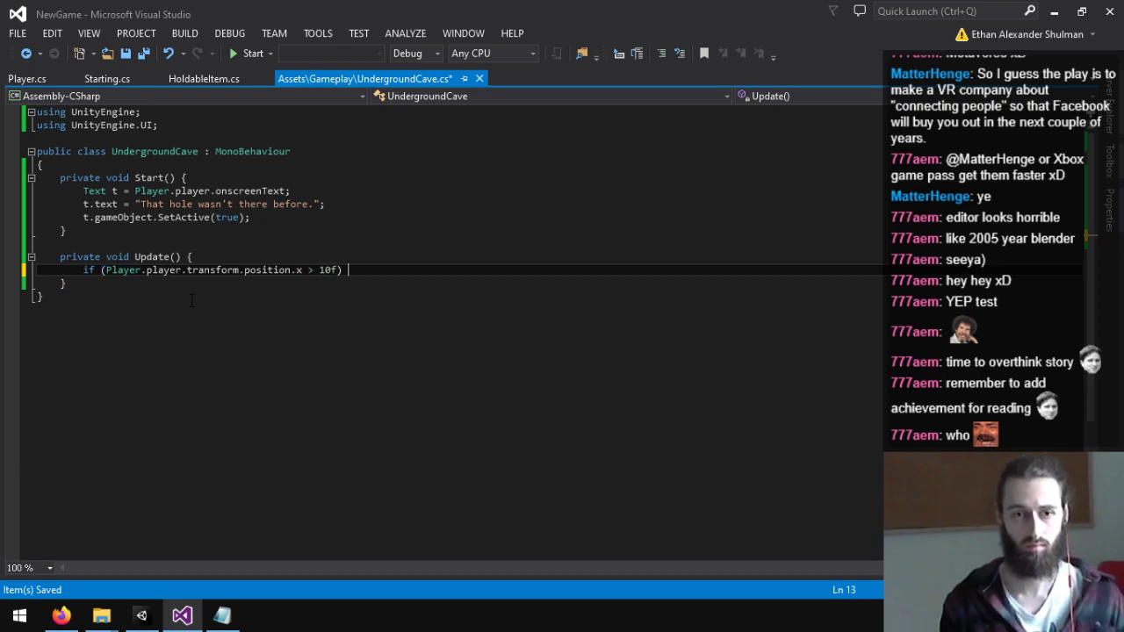
pyautogui.write('{')
pyautogui.press('Return')
# Step: Shift the Player's X position in Unity to check which way the axis runs, and return to the script
pyautogui.click(175, 588)
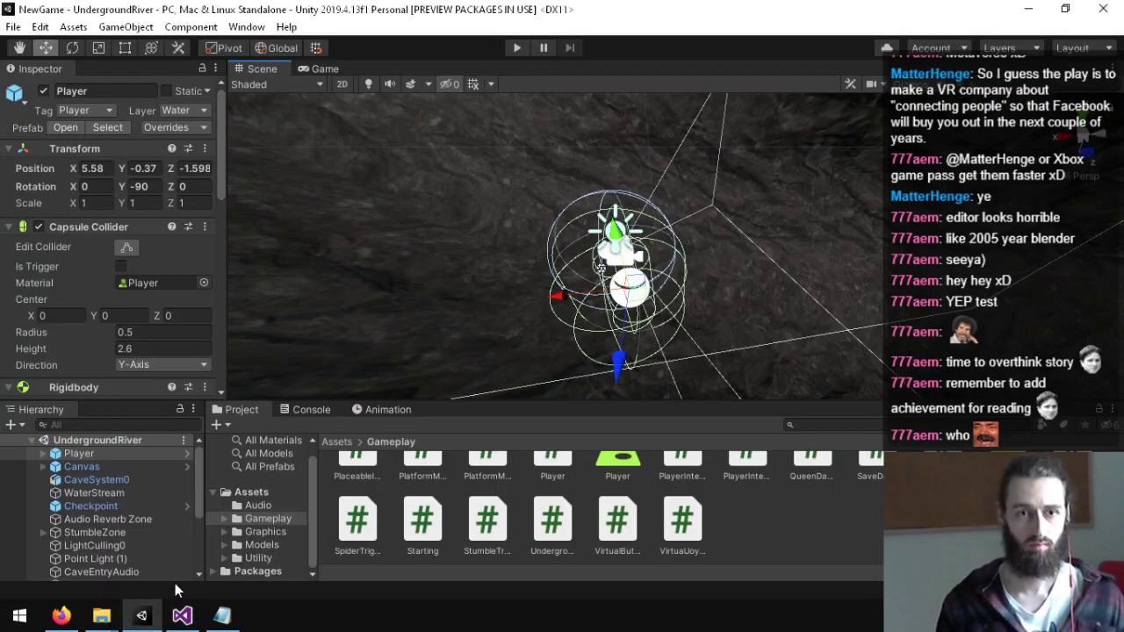
pyautogui.moveTo(75, 176); pyautogui.dragTo(102, 186)
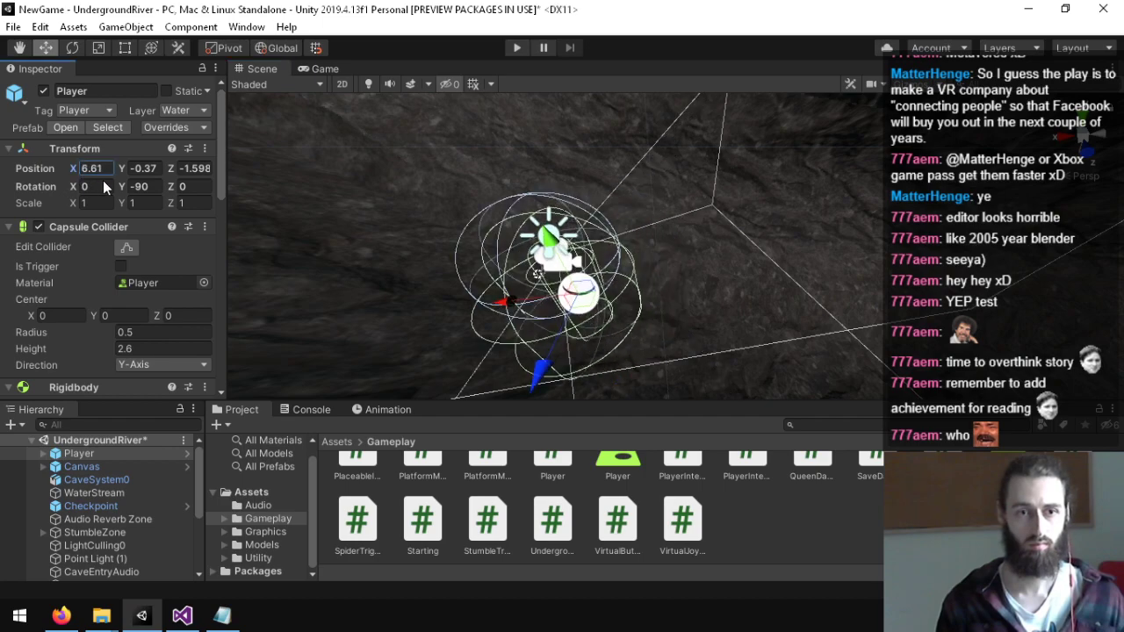
pyautogui.click(179, 615)
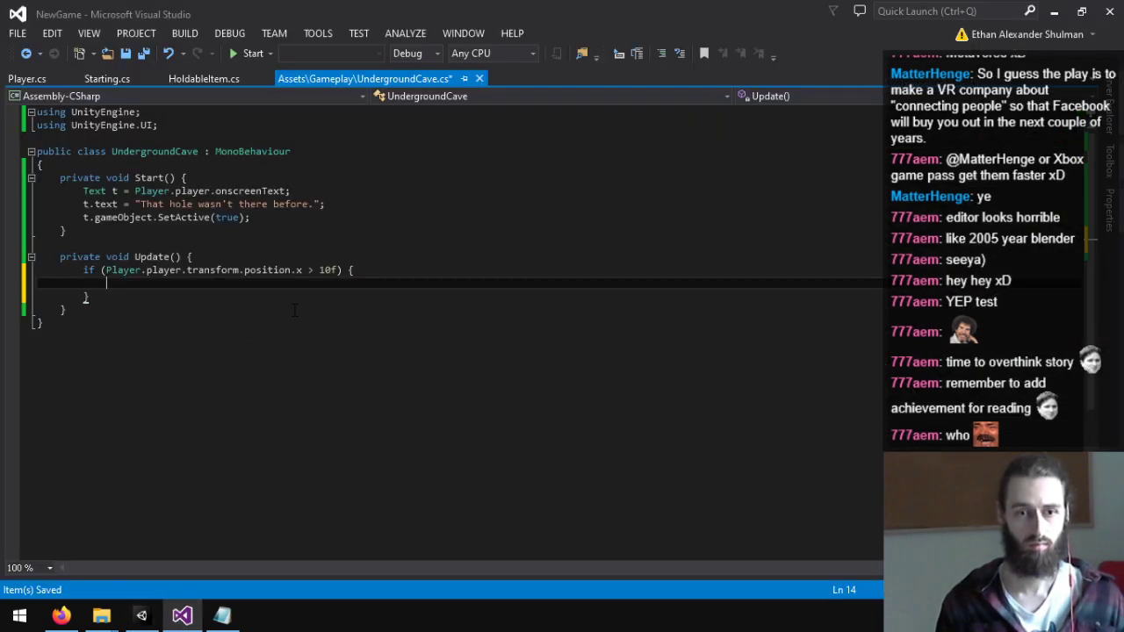
# Step: Change the if condition in Update to Player.player.transform.position.x < -5f
pyautogui.click(319, 269)
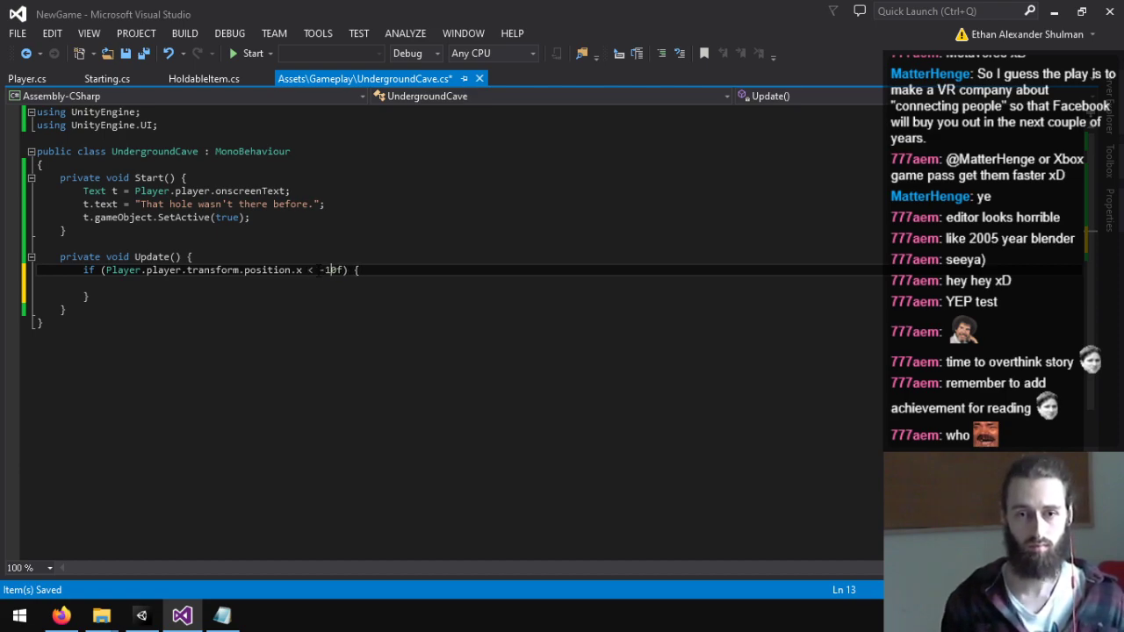
pyautogui.write('-5')
pyautogui.press('Down')
pyautogui.press('Down')
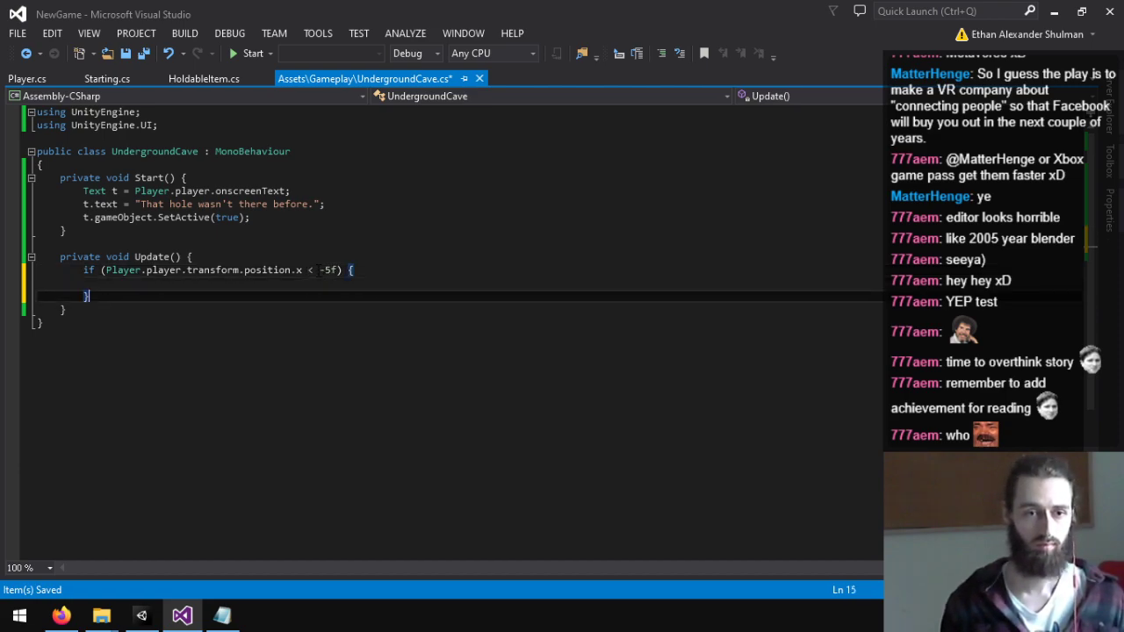
pyautogui.press('Up')
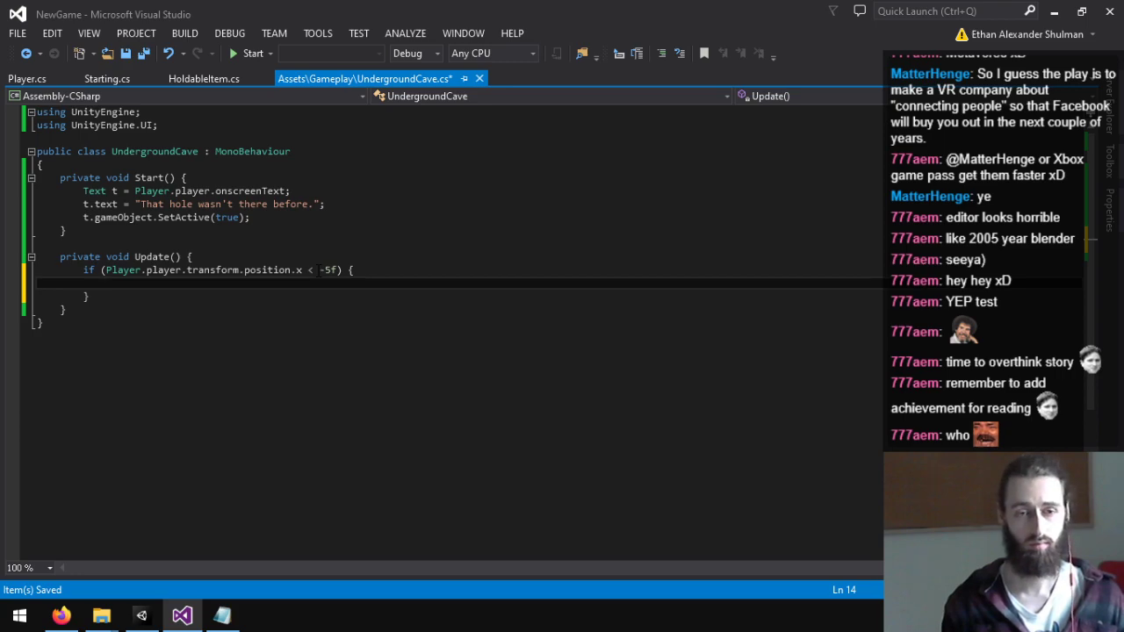
pyautogui.write('true.ga')
pyautogui.press('Return')
pyautogui.press('BackSpace')
pyautogui.press('BackSpace')
pyautogui.press('BackSpace')
pyautogui.press('BackSpace')
pyautogui.press('BackSpace')
pyautogui.press('BackSpace')
pyautogui.press('BackSpace')
pyautogui.press('BackSpace')
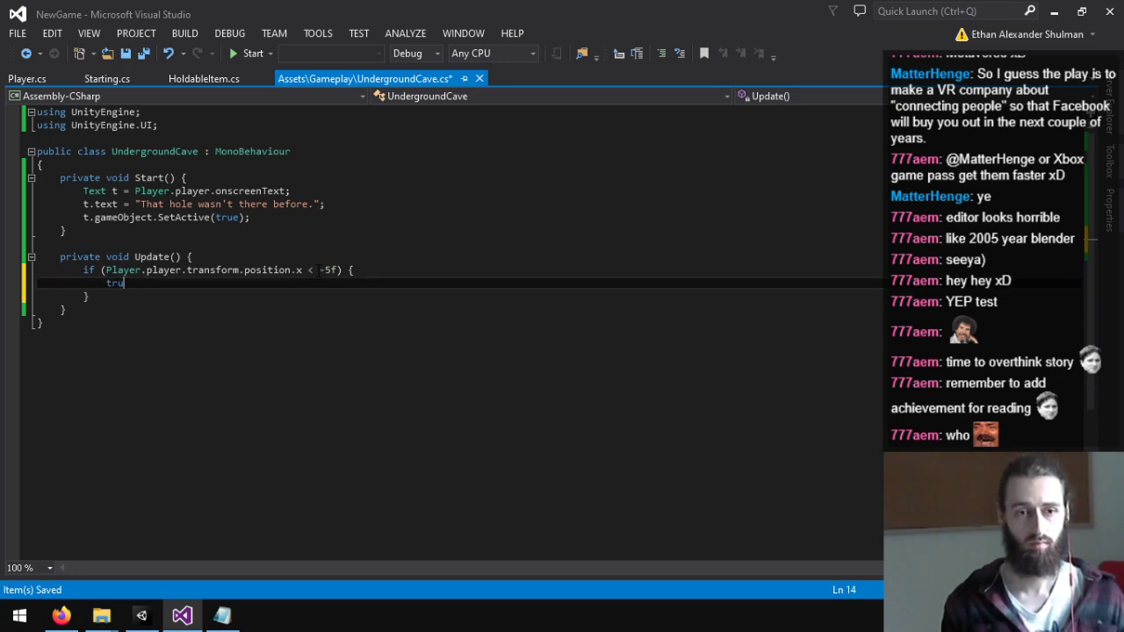
# Step: Inside the if block, add the statement Player.player.onscreenText.gameObject.SetActive(false);
pyautogui.write('Player.pla')
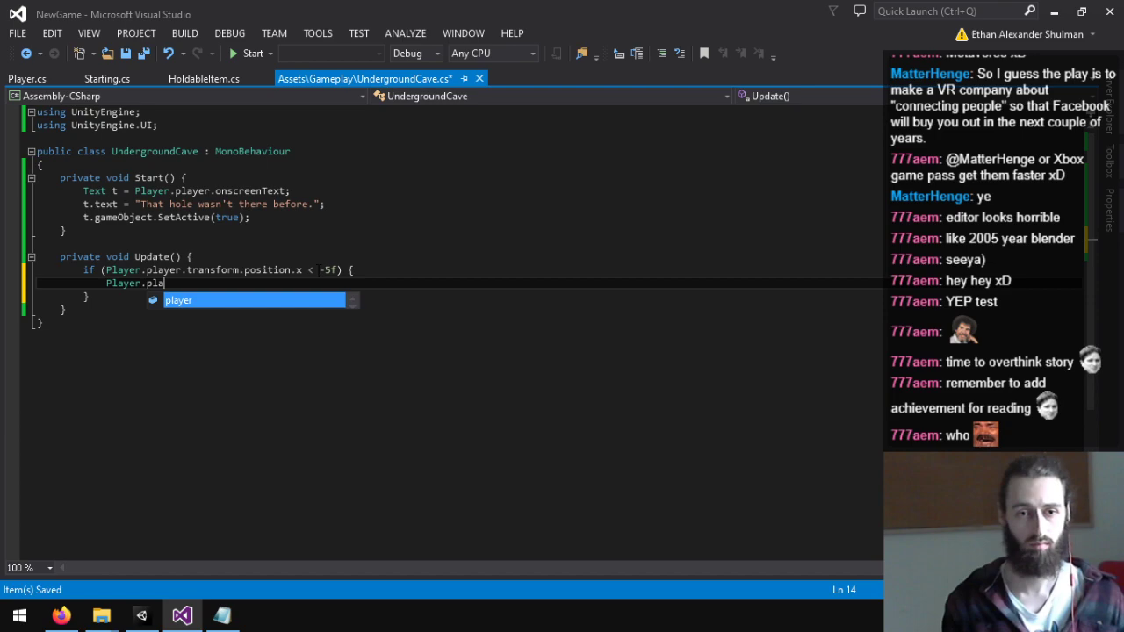
pyautogui.write('yer.on')
pyautogui.press('BackSpace')
pyautogui.press('BackSpace')
pyautogui.press('BackSpace')
pyautogui.press('BackSpace')
pyautogui.press('BackSpace')
pyautogui.press('BackSpace')
pyautogui.press('BackSpace')
pyautogui.press('BackSpace')
pyautogui.press('BackSpace')
pyautogui.press('BackSpace')
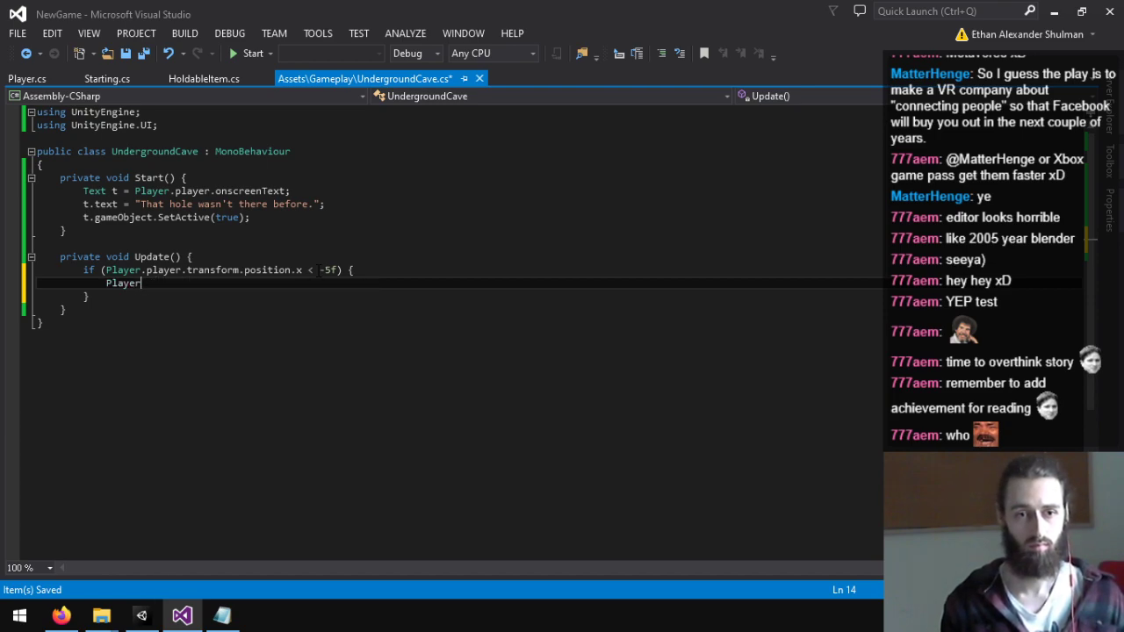
pyautogui.write('.player.on')
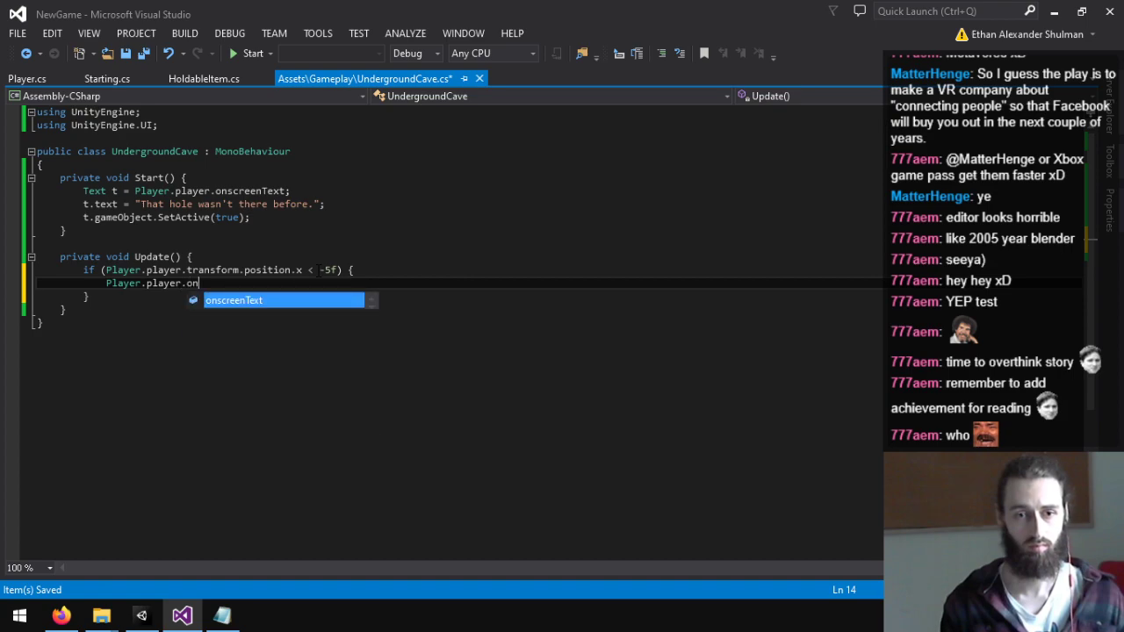
pyautogui.write('screenText.gameObject.SetActive(f')
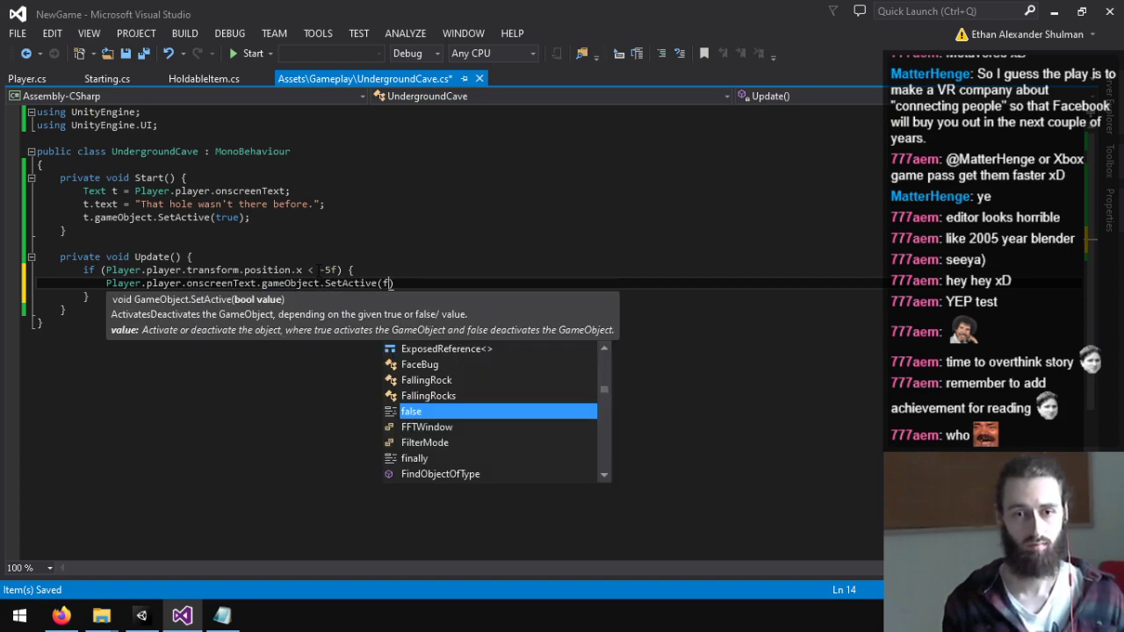
pyautogui.press('Tab')
pyautogui.write(';')
# Step: Insert enabled = false; above the SetActive(false) line in the if block and save the script
pyautogui.hotkey('ctrl', 'Return')
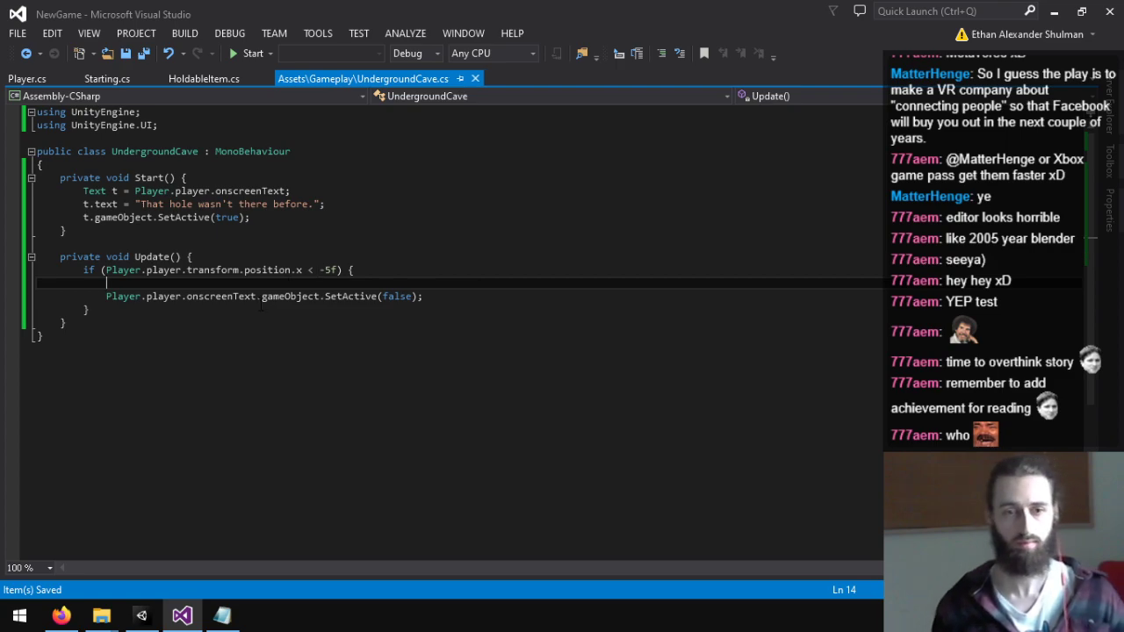
pyautogui.write('enabl')
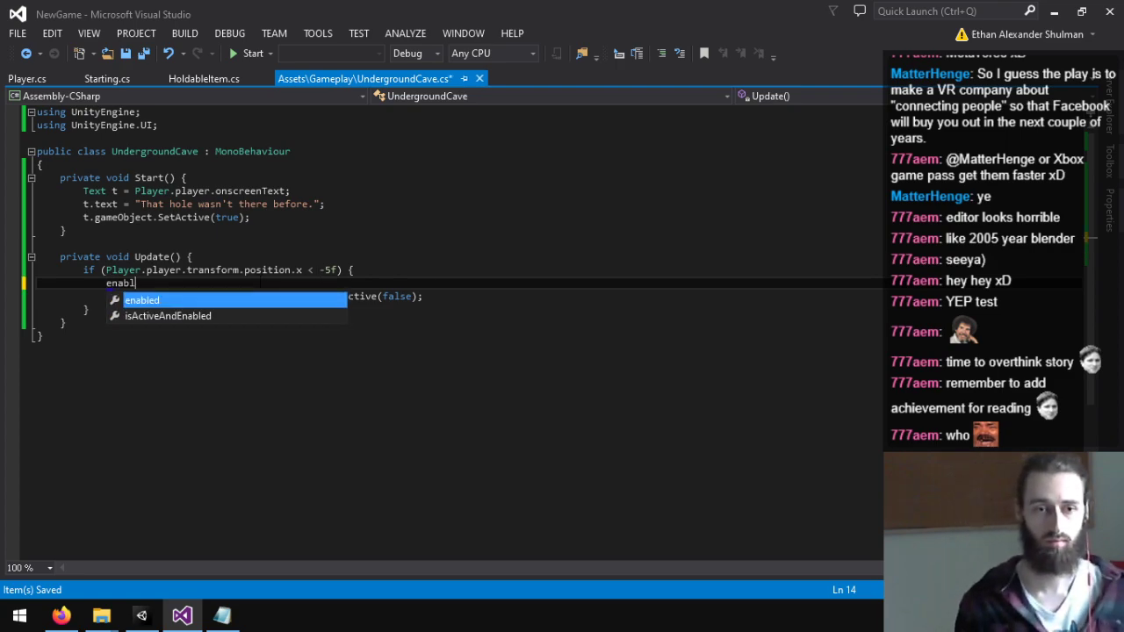
pyautogui.write('ed = false;')
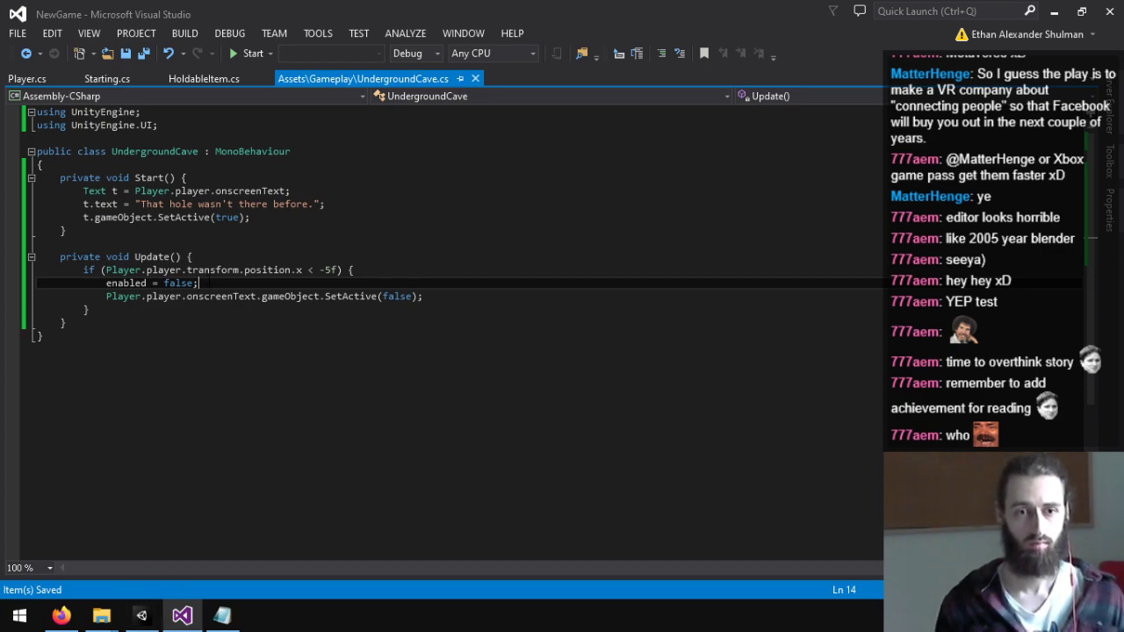
pyautogui.moveTo(200, 283); pyautogui.dragTo(106, 283)
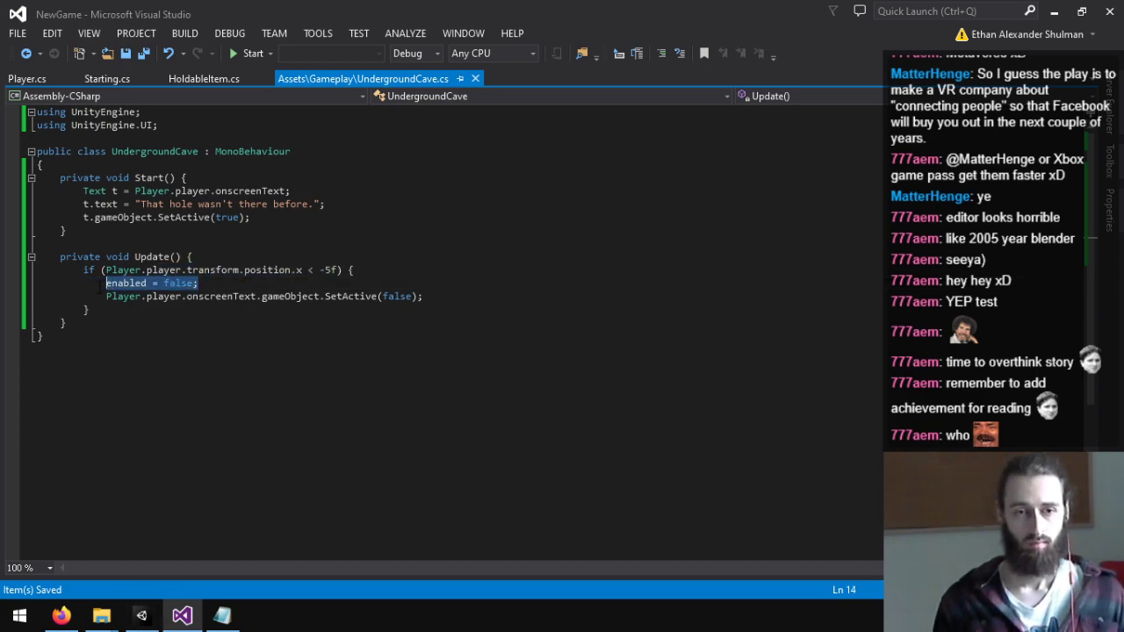
pyautogui.click(270, 288)
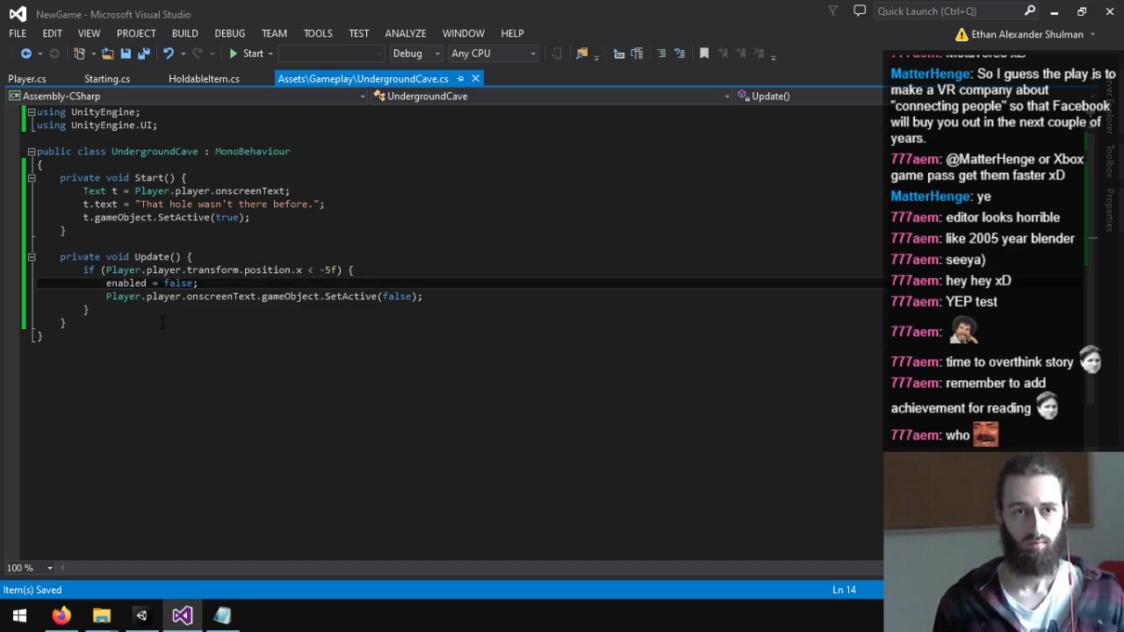
# Step: In Unity, add the UndergroundCave script as a component to the WaterStream object
pyautogui.click(141, 614)
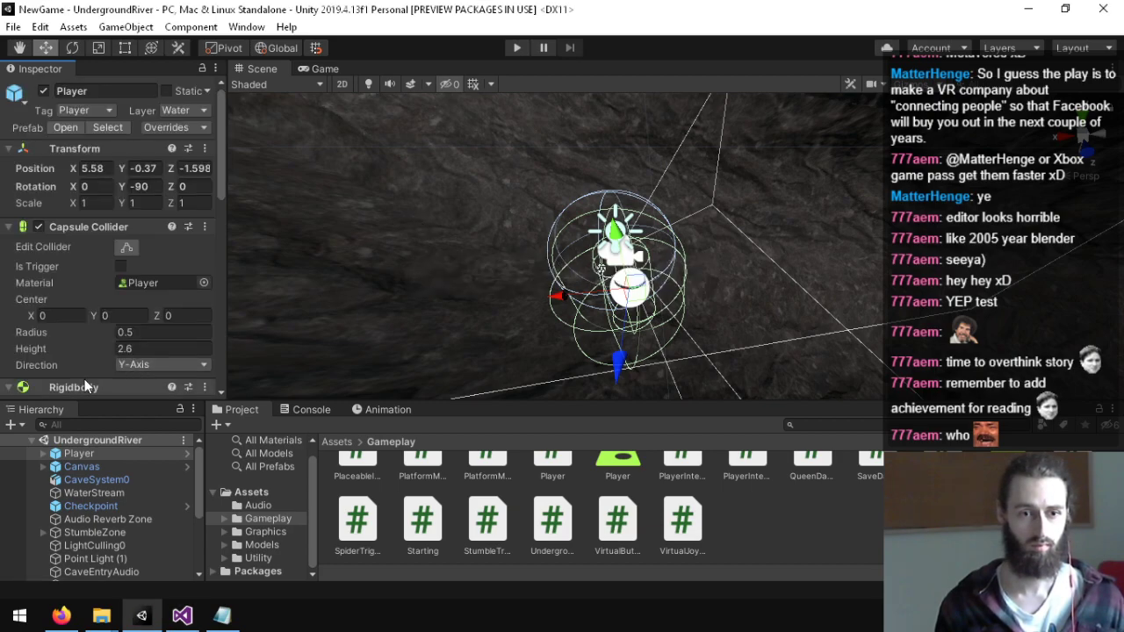
pyautogui.scroll(-10, 90, 365)
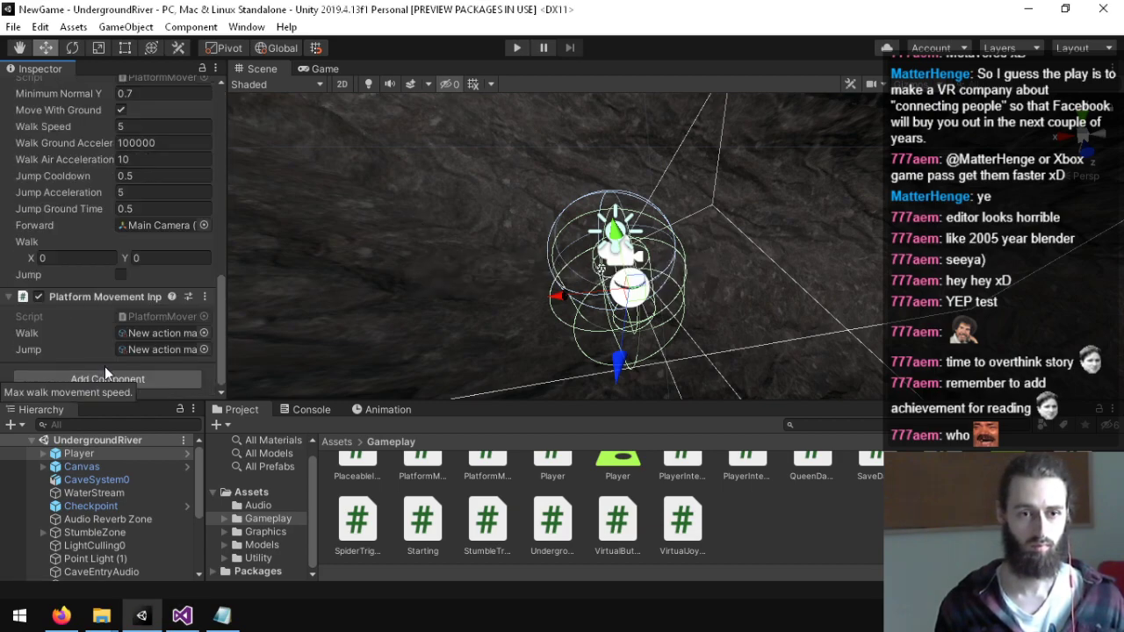
pyautogui.click(109, 496)
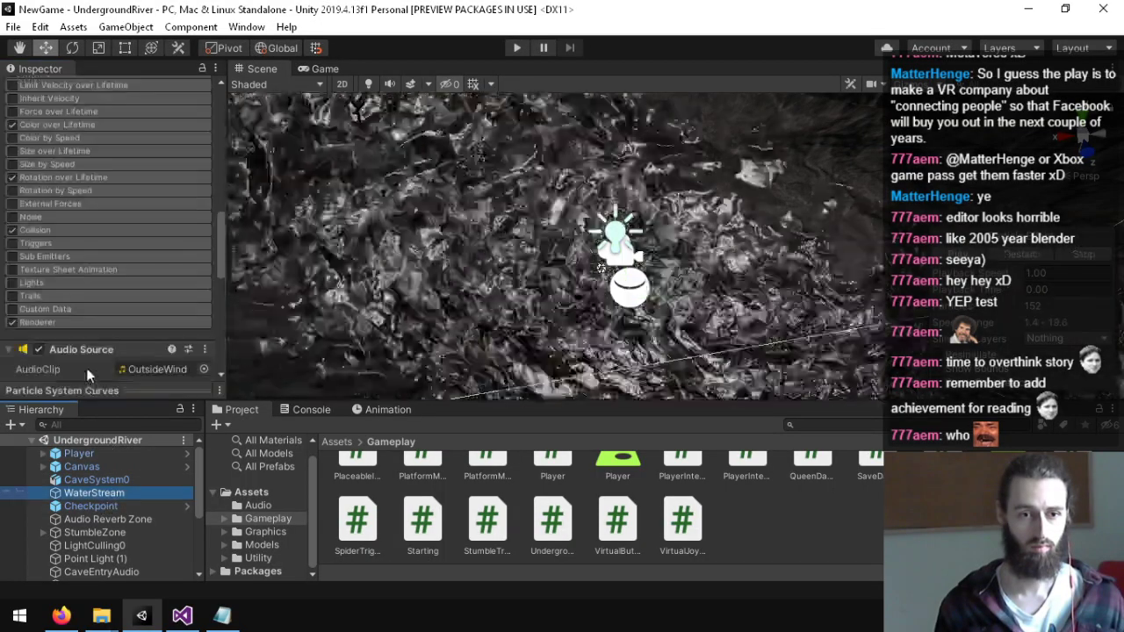
pyautogui.scroll(-5, 85, 365)
pyautogui.click(85, 360)
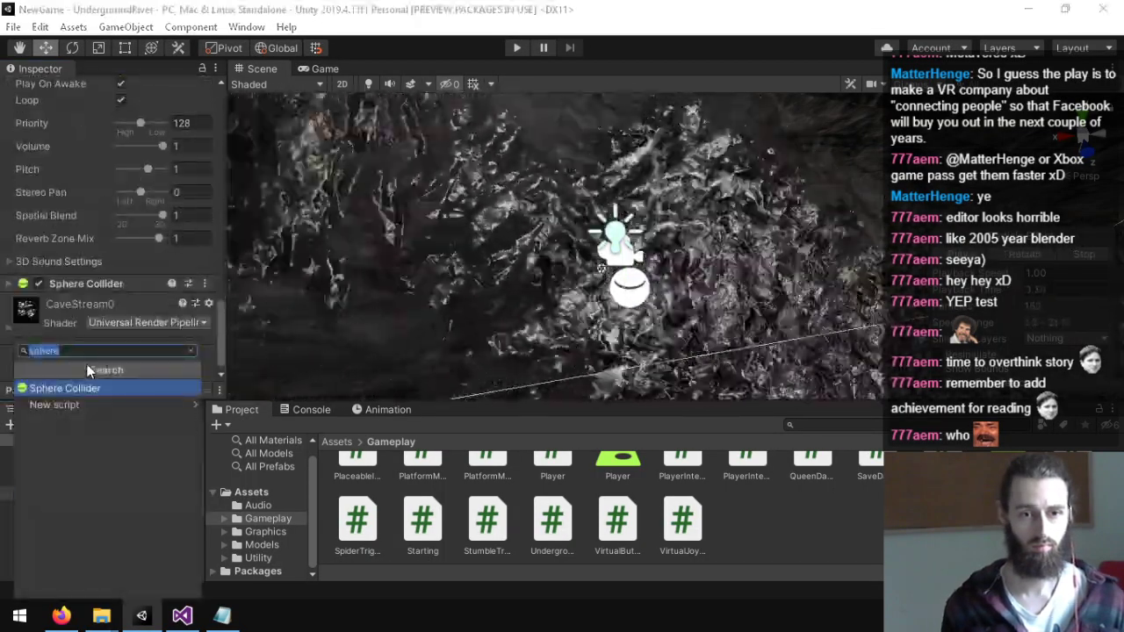
pyautogui.write('und')
pyautogui.press('Return')
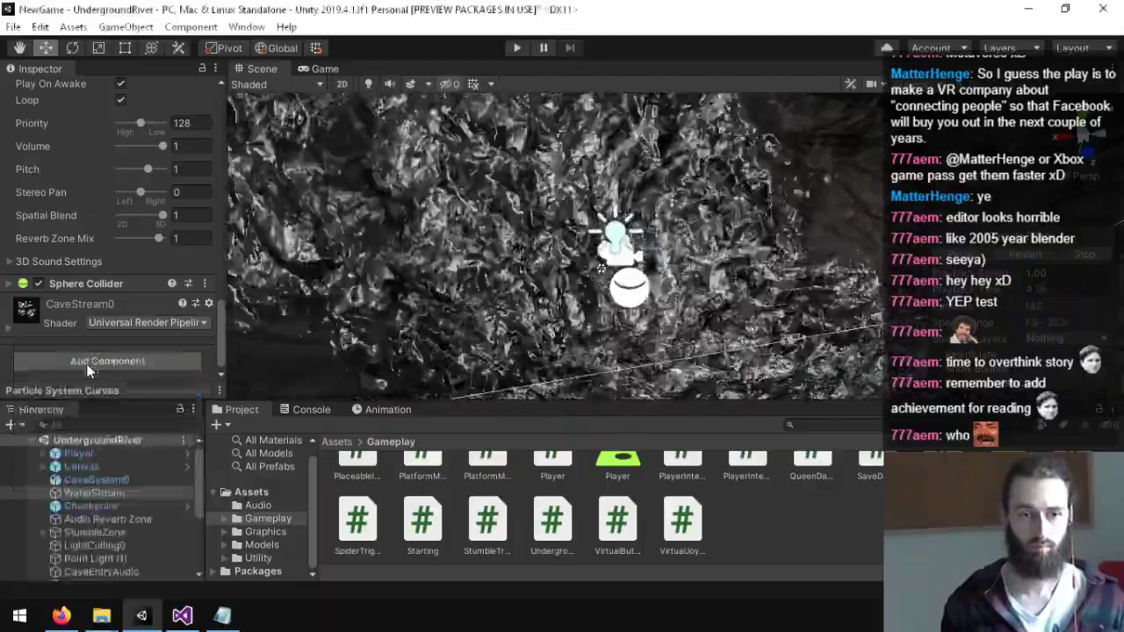
pyautogui.scroll(-3, 113, 482)
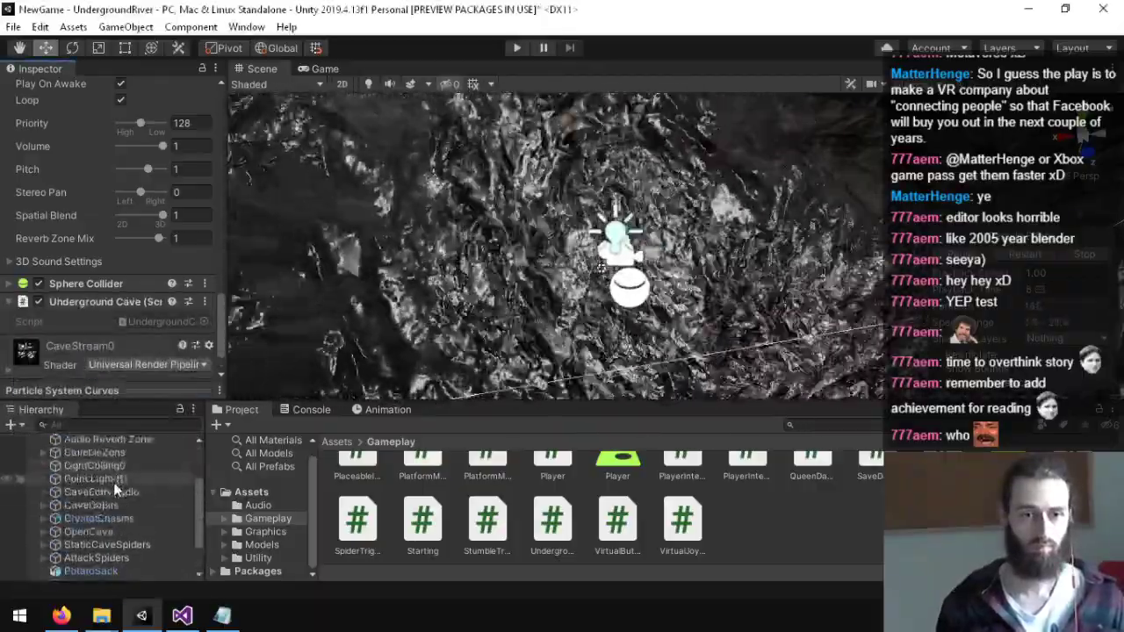
# Step: Set the Audio Reverb Zone's MinDistance and MaxDistance to 10000, and play-test the scene
pyautogui.click(129, 440)
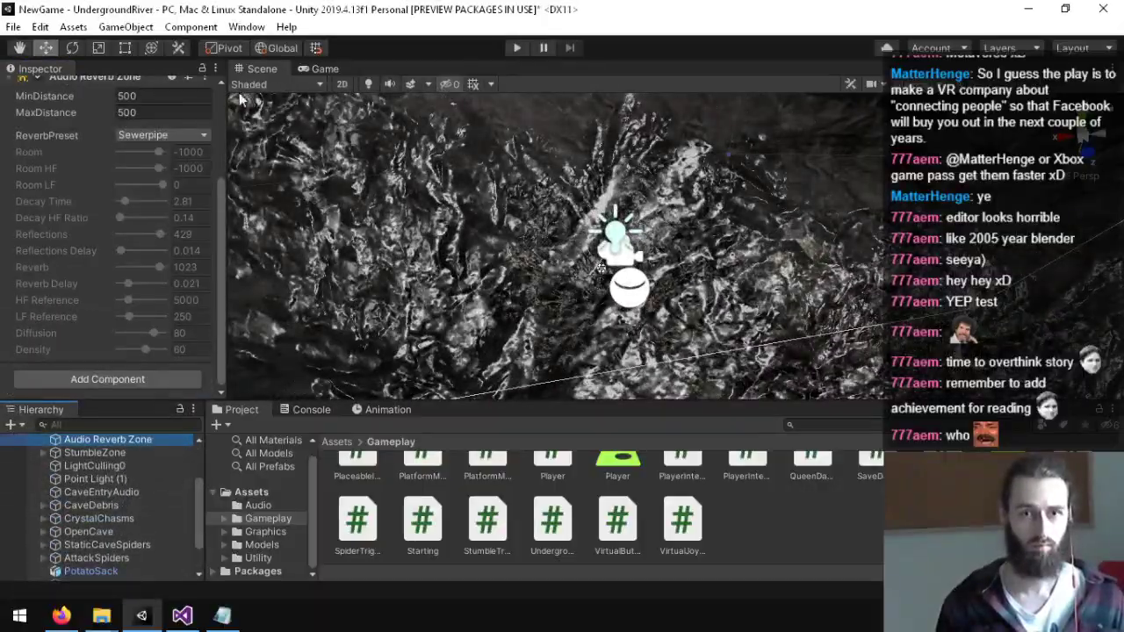
pyautogui.press('s')
pyautogui.moveTo(474, 408); pyautogui.dragTo(655, 154, button='right')
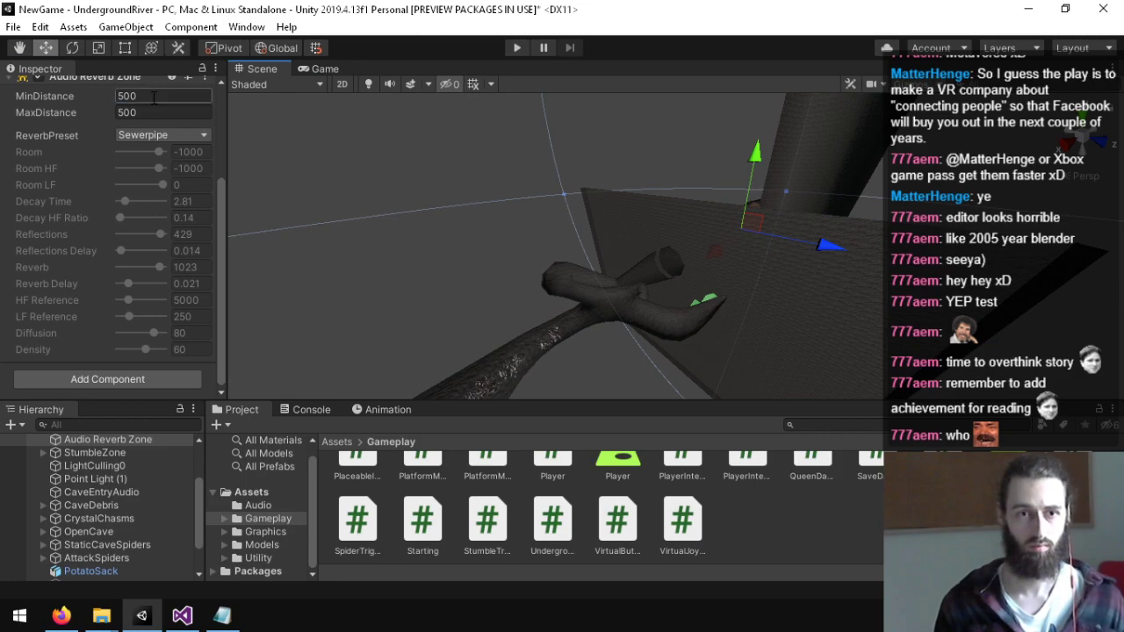
pyautogui.write('10000')
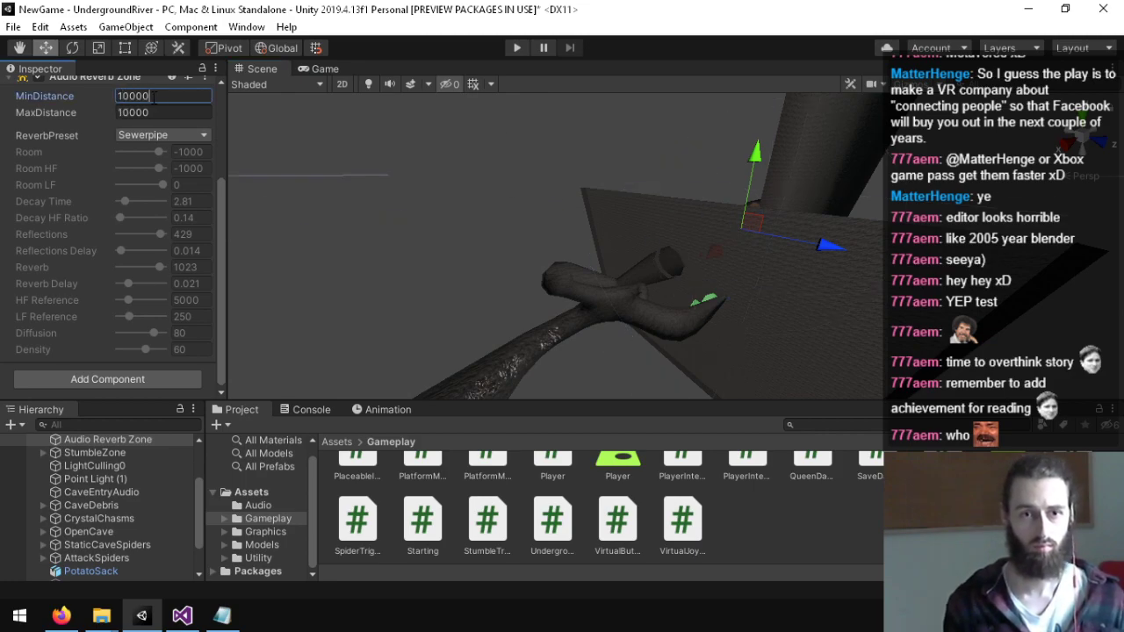
pyautogui.click(519, 50)
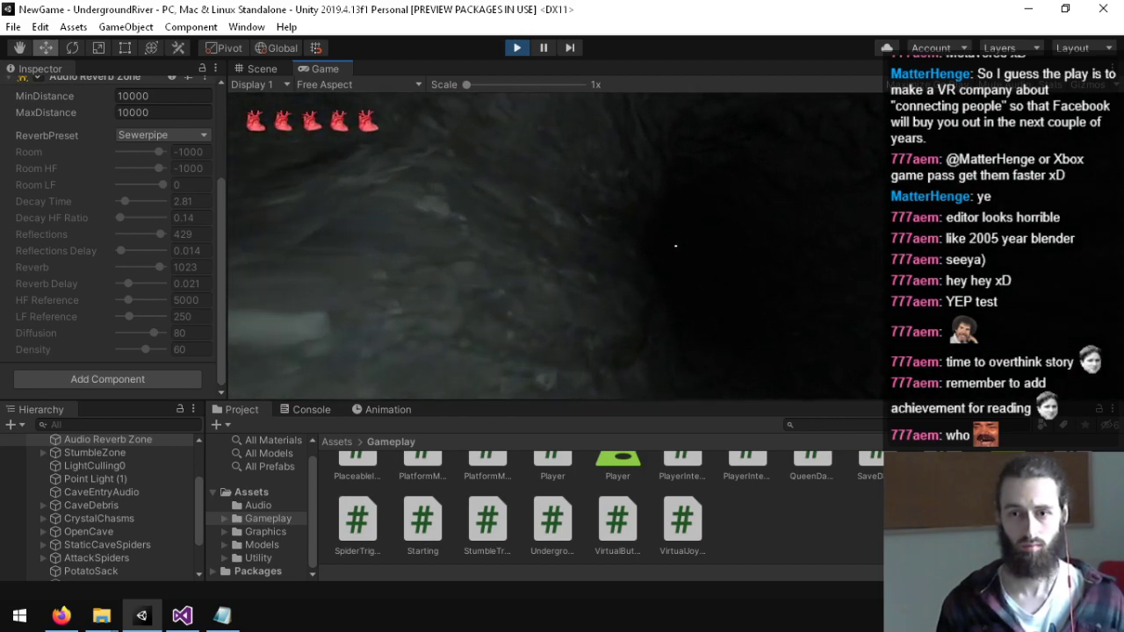
pyautogui.hotkey('ctrl', 'p')
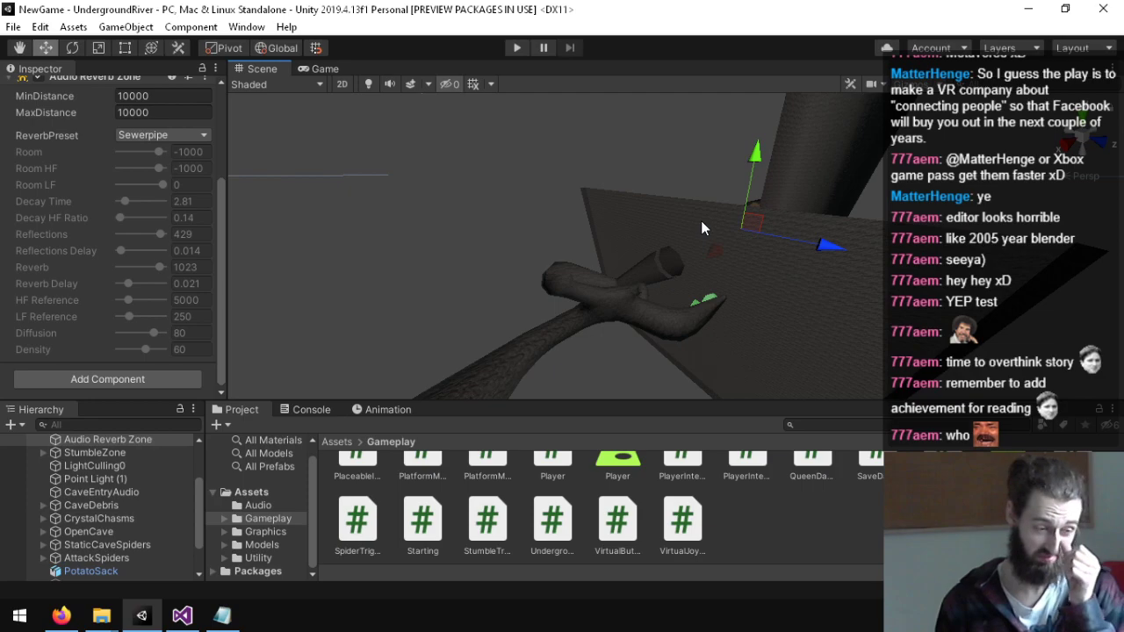
# Step: Examine where the Checkpoint object sits in the cave and which other checkpoints the scene contains
pyautogui.moveTo(658, 218); pyautogui.dragTo(404, 364, button='right')
pyautogui.scroll(3, 128, 531)
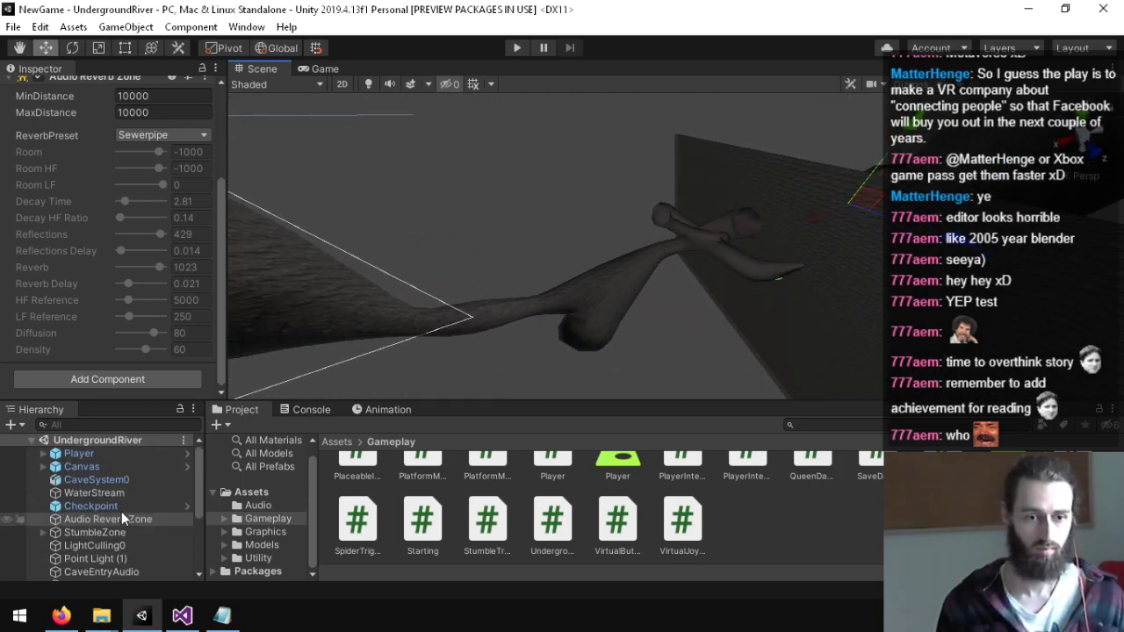
pyautogui.click(717, 502)
pyautogui.click(251, 492)
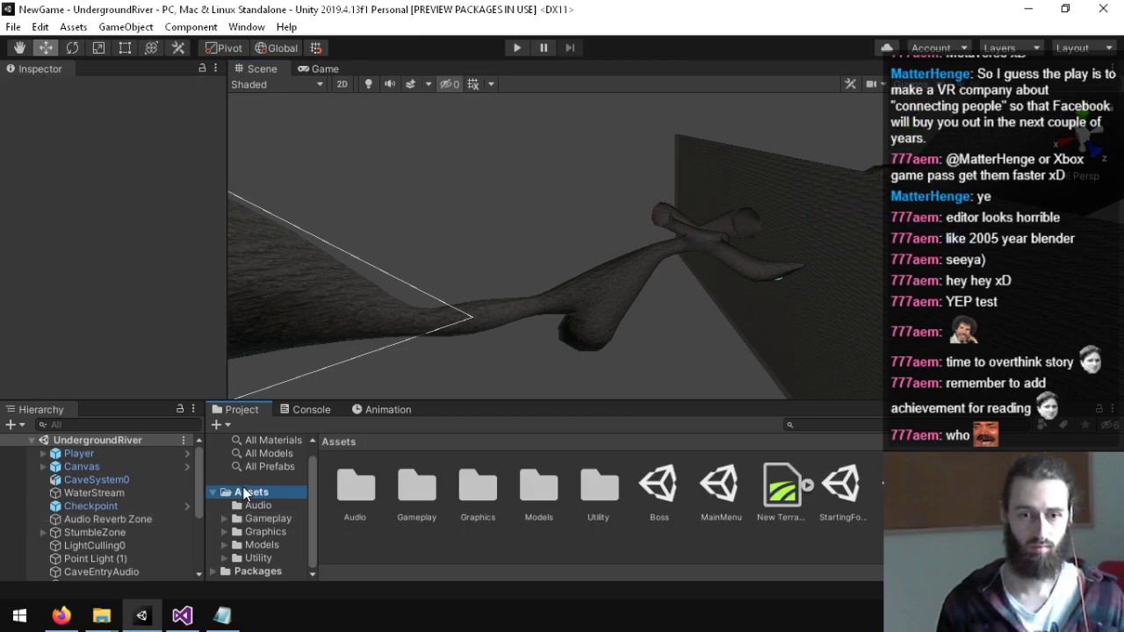
pyautogui.click(110, 506)
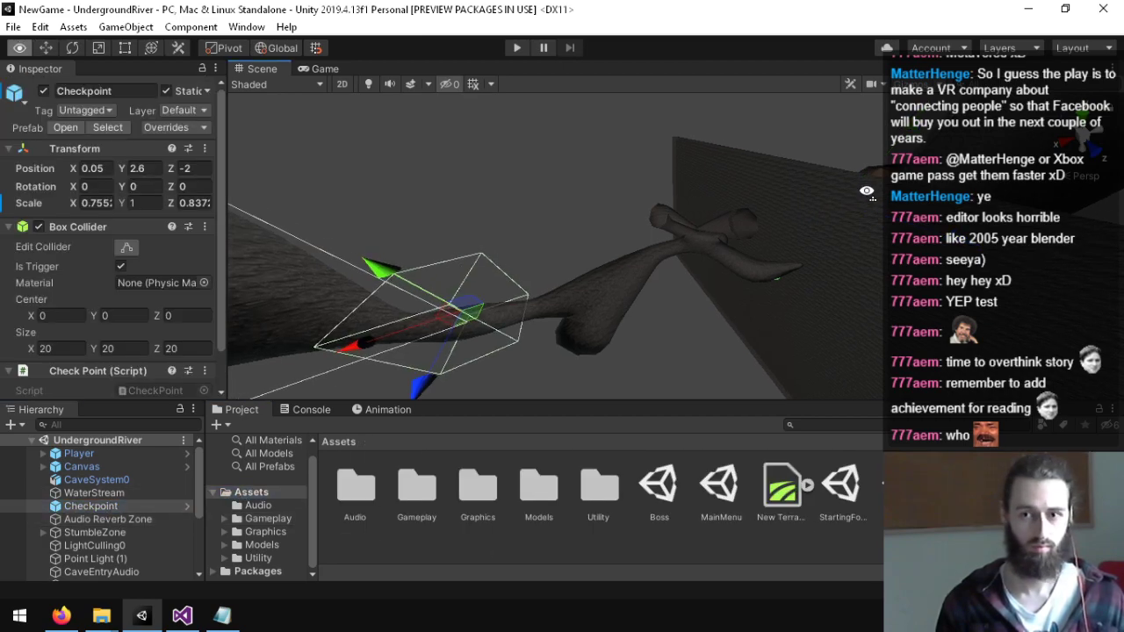
pyautogui.moveTo(685, 246); pyautogui.dragTo(906, 183, button='right')
pyautogui.press('w')
pyautogui.moveTo(545, 264); pyautogui.dragTo(505, 268, button='right')
pyautogui.scroll(-3, 143, 499)
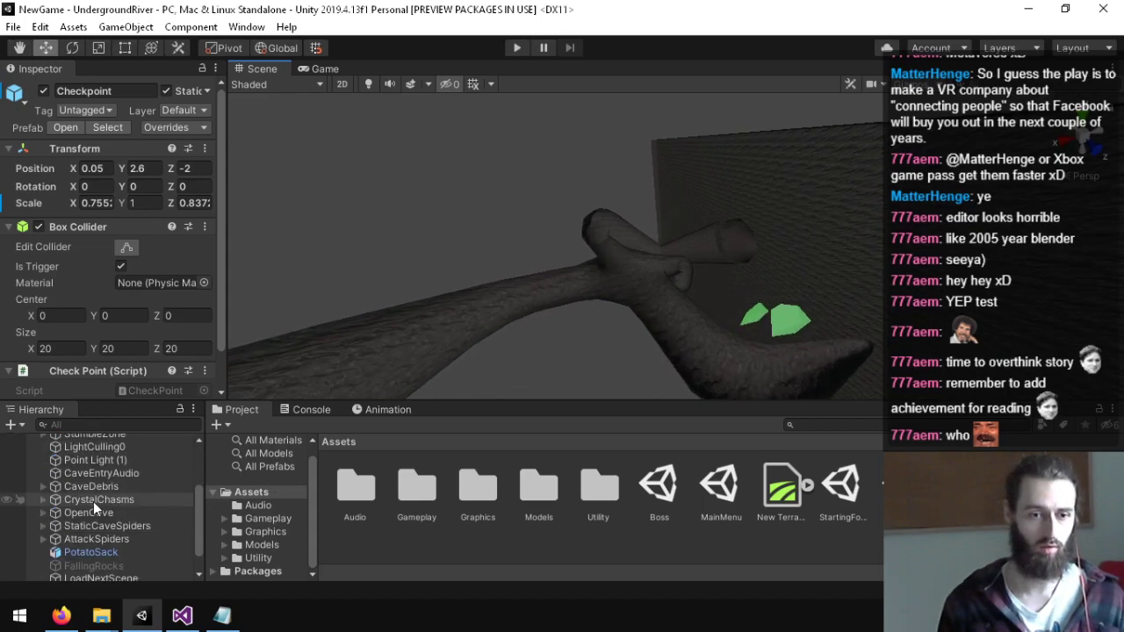
pyautogui.scroll(-1, 97, 511)
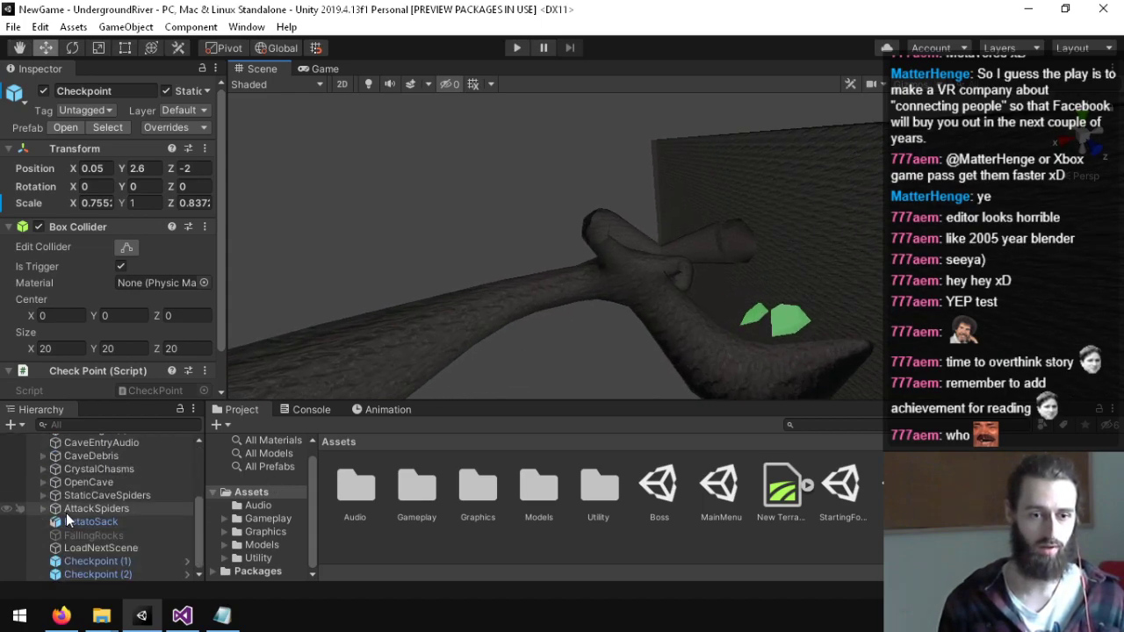
# Step: Rename the Checkpoint (1) object beside the green crystals to Checkpoint2
pyautogui.doubleClick(92, 562)
pyautogui.moveTo(518, 325); pyautogui.dragTo(534, 334, button='right')
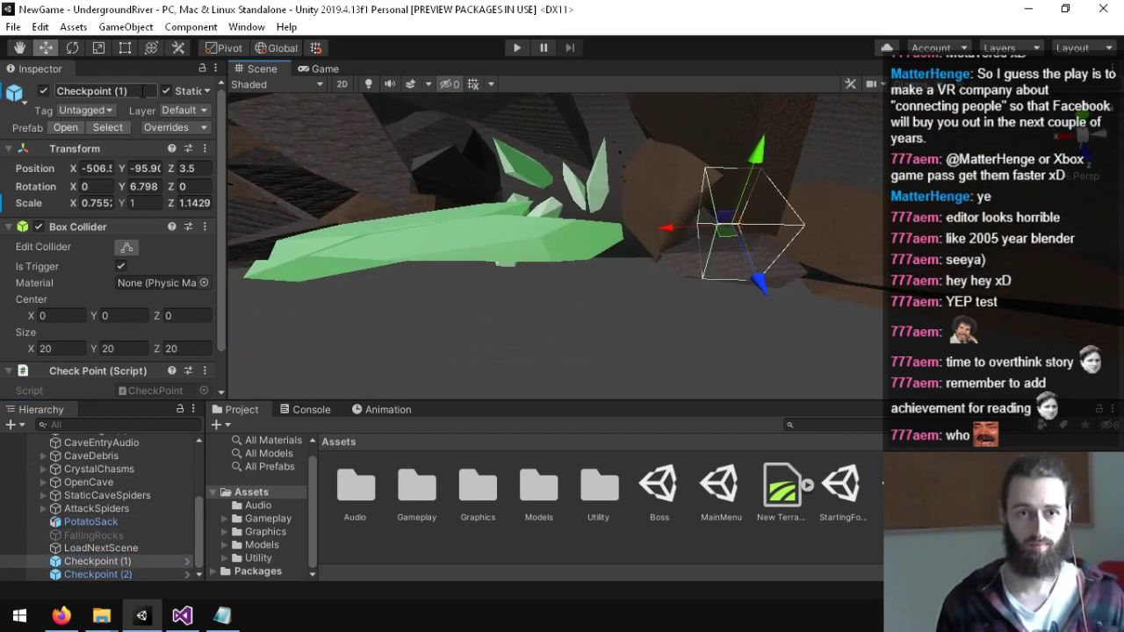
pyautogui.write('2')
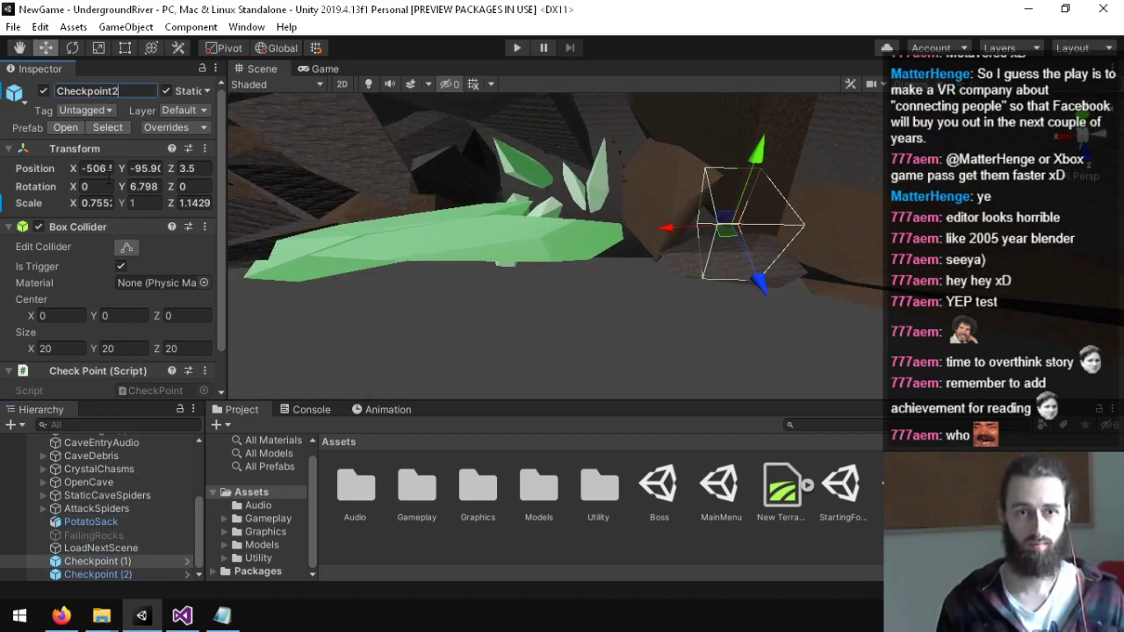
# Step: Rename Checkpoint (2) to Checkpoint1 and place it above Checkpoint2 in the scene hierarchy
pyautogui.click(120, 575)
pyautogui.doubleClick(116, 93)
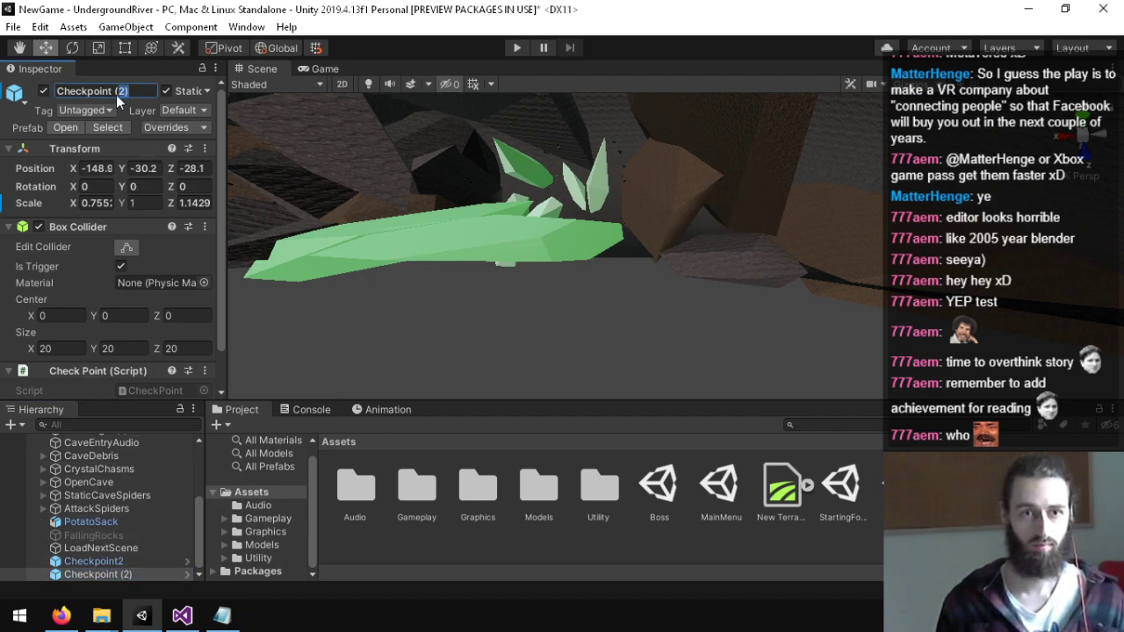
pyautogui.press('BackSpace')
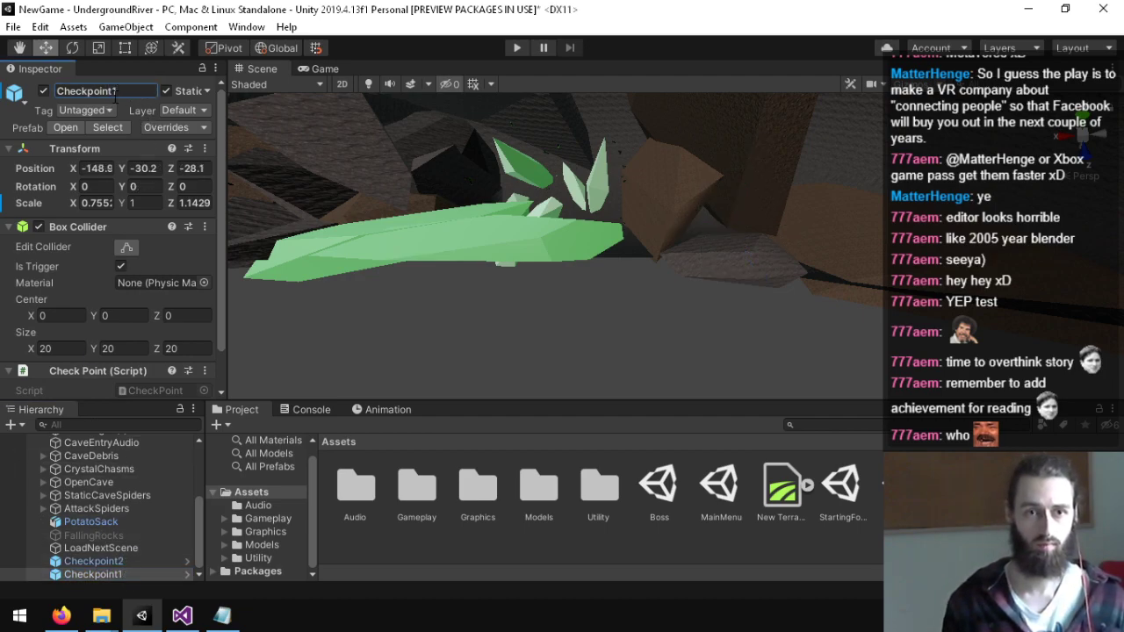
pyautogui.write('1')
pyautogui.moveTo(121, 573); pyautogui.dragTo(114, 556)
# Step: Relocate Checkpoint1 further along the cave by aligning it with the scene view, at about X -274.1, Y -61.3, Z -52.15
pyautogui.doubleClick(107, 563)
pyautogui.moveTo(675, 301); pyautogui.dragTo(18, 562, button='right')
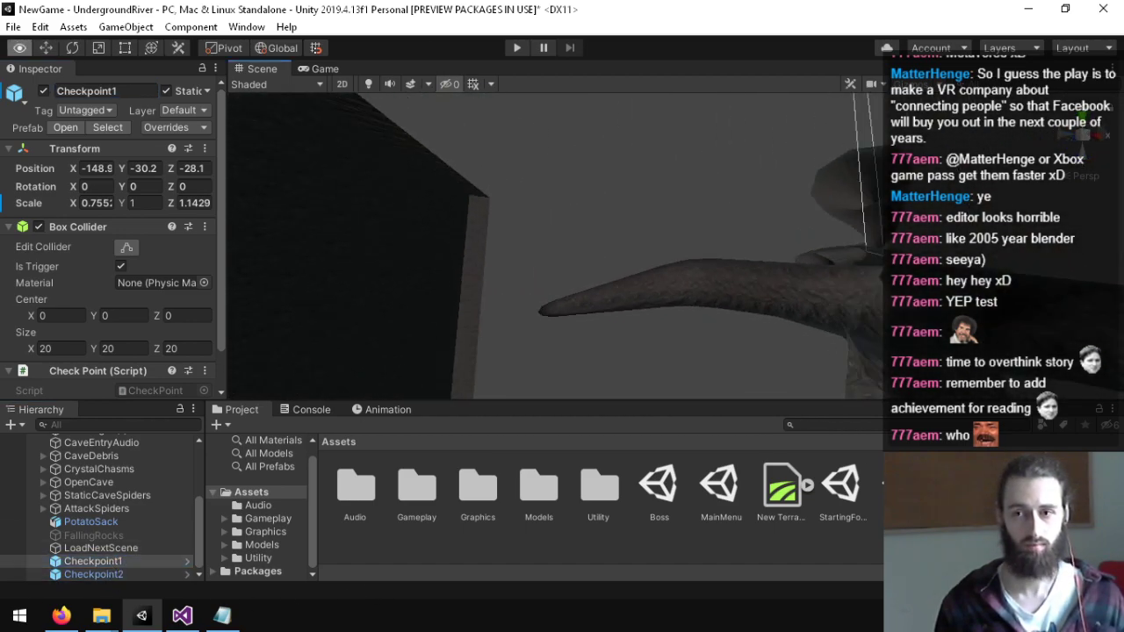
pyautogui.moveTo(421, 52); pyautogui.dragTo(330, 212, button='right')
pyautogui.scroll(-2, 856, 159)
pyautogui.scroll(3, 834, 149)
pyautogui.hotkey('ctrl', 'shift', 'f')
pyautogui.press('s')
pyautogui.moveTo(589, 221); pyautogui.dragTo(851, 224, button='right')
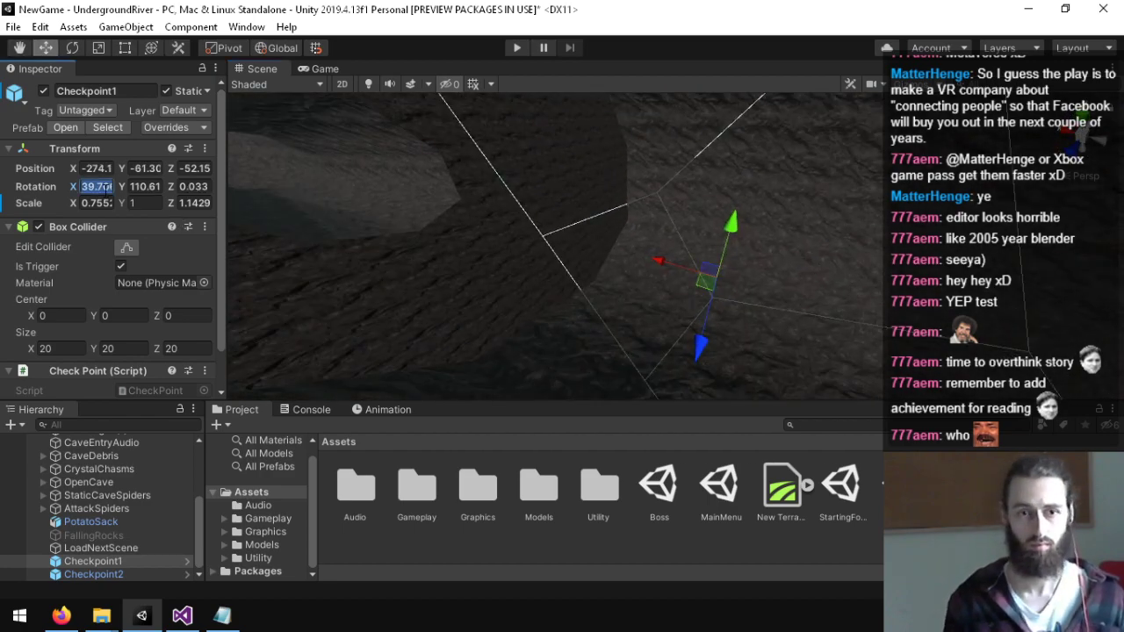
# Step: Reset Checkpoint1's rotation to 0 on the X, Y and Z axes
pyautogui.write('0')
pyautogui.press('Tab')
pyautogui.write('0')
pyautogui.press('Tab')
pyautogui.write('0')
# Step: Raise Checkpoint1 within the tunnel opening to a Y position of about -53.5
pyautogui.keyDown('alt'); pyautogui.moveTo(552, 218); pyautogui.dragTo(956, 184); pyautogui.keyUp('alt')
pyautogui.moveTo(878, 263); pyautogui.dragTo(1111, 144, button='right')
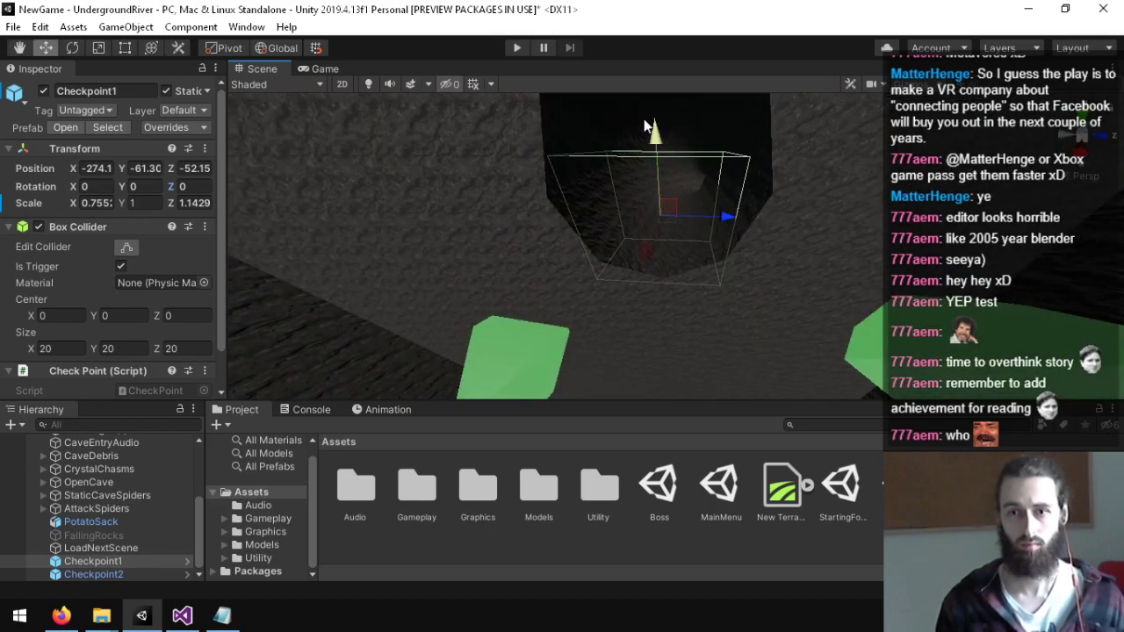
pyautogui.moveTo(664, 123); pyautogui.dragTo(702, 112)
pyautogui.moveTo(673, 123); pyautogui.dragTo(776, 235, button='right')
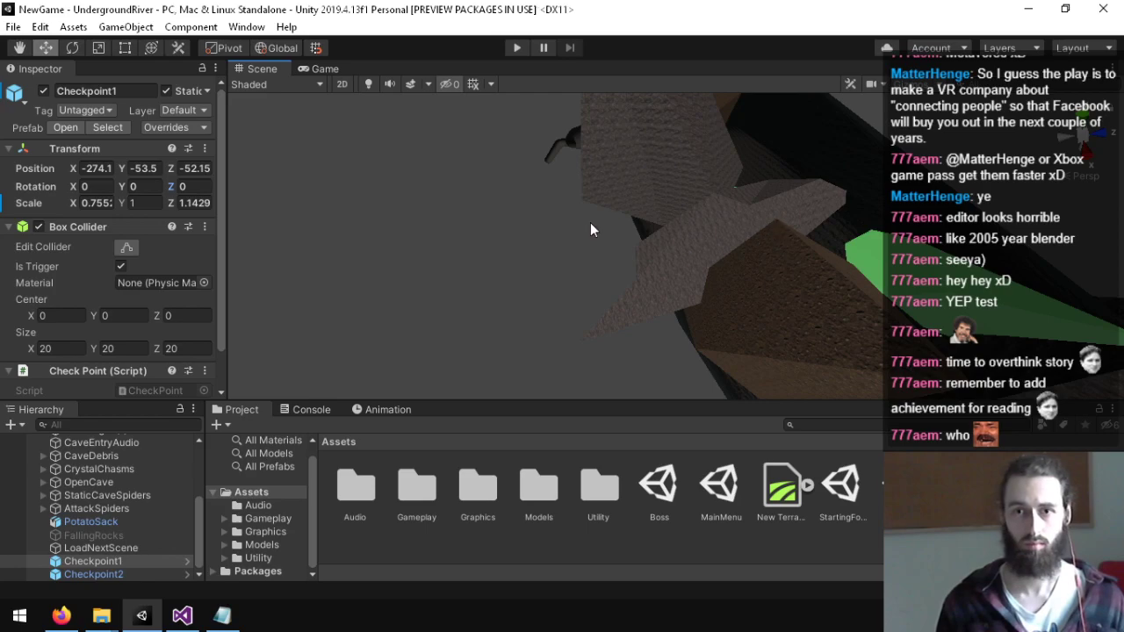
# Step: Review the FallingRocks object's components and activate the object in the scene
pyautogui.scroll(5, 186, 491)
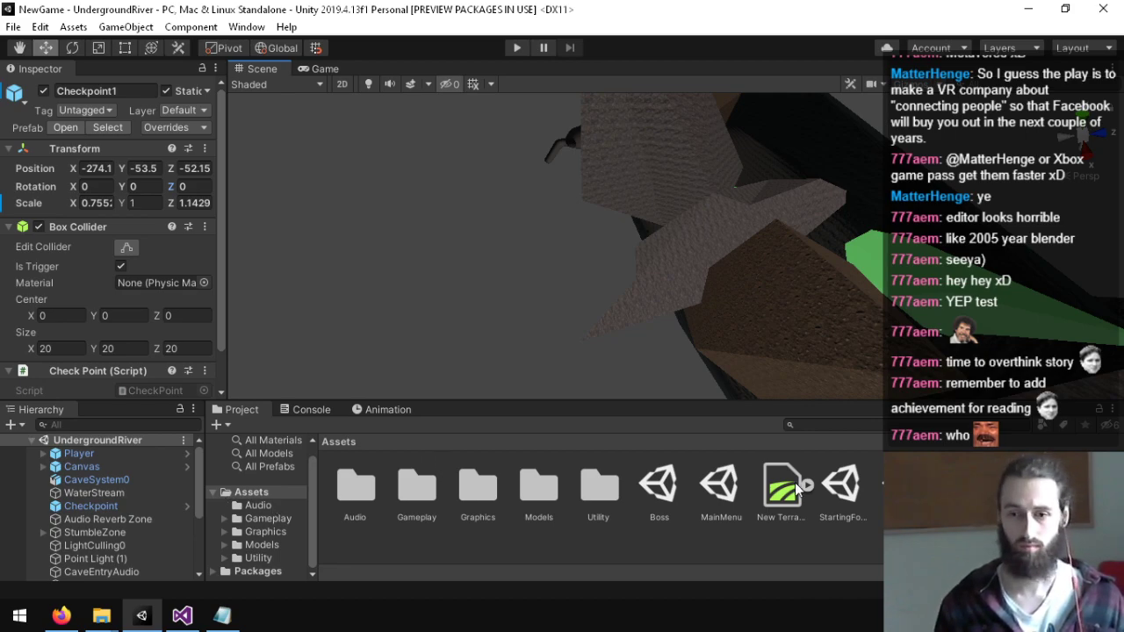
pyautogui.moveTo(646, 291); pyautogui.dragTo(839, 351, button='right')
pyautogui.scroll(-2, 120, 499)
pyautogui.scroll(-3, 119, 499)
pyautogui.click(76, 534)
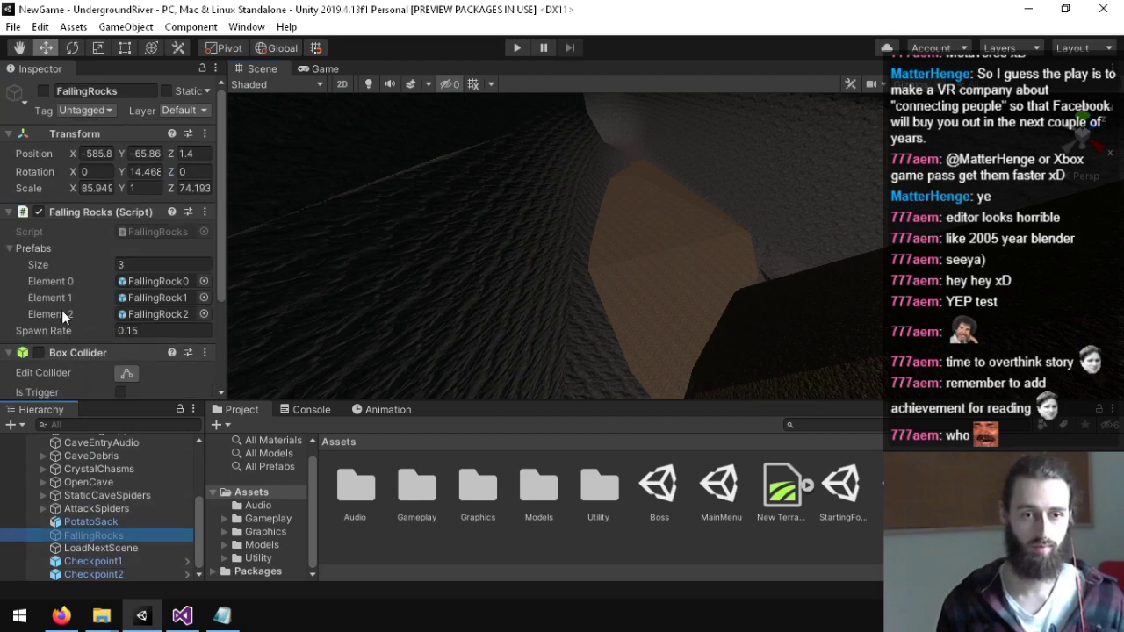
pyautogui.scroll(-3, 67, 299)
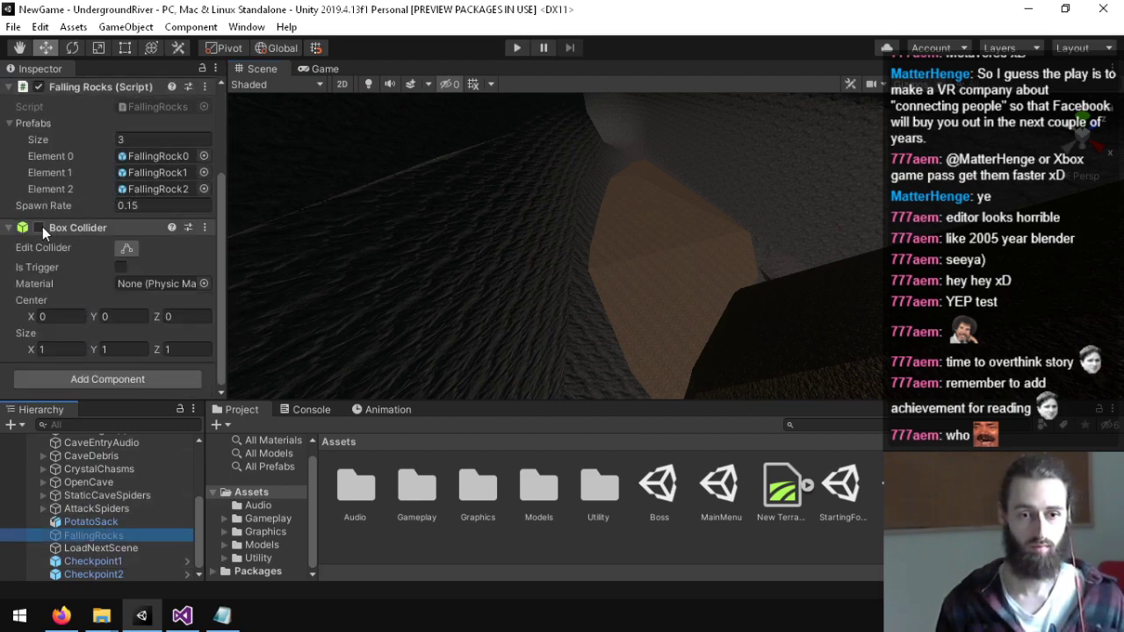
pyautogui.scroll(3, 72, 282)
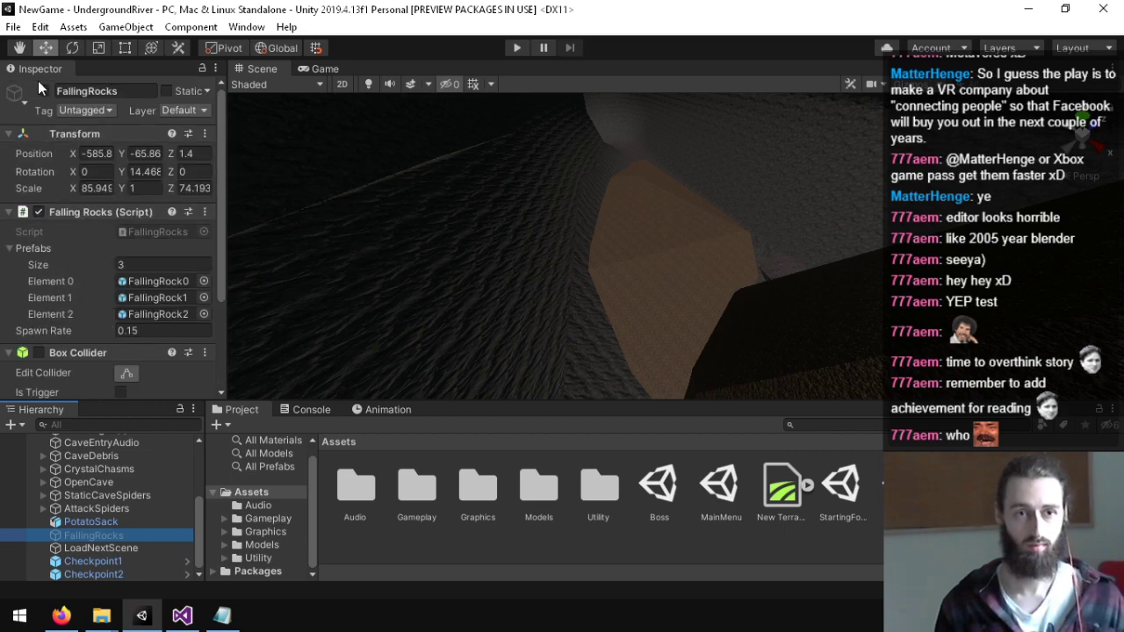
pyautogui.scroll(-3, 84, 306)
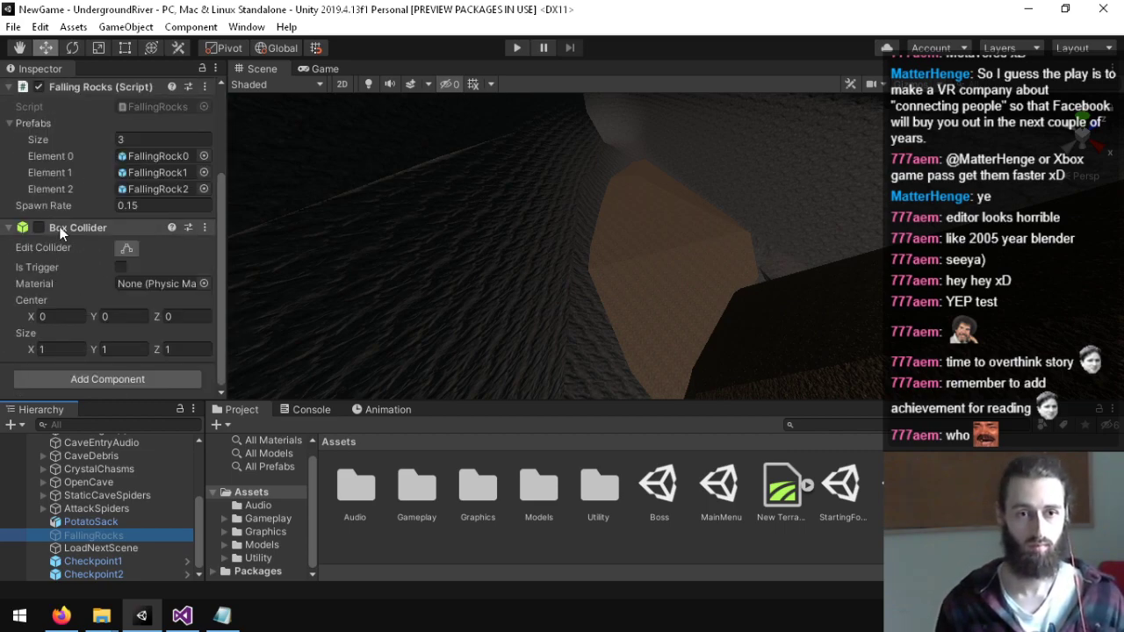
pyautogui.scroll(3, 109, 265)
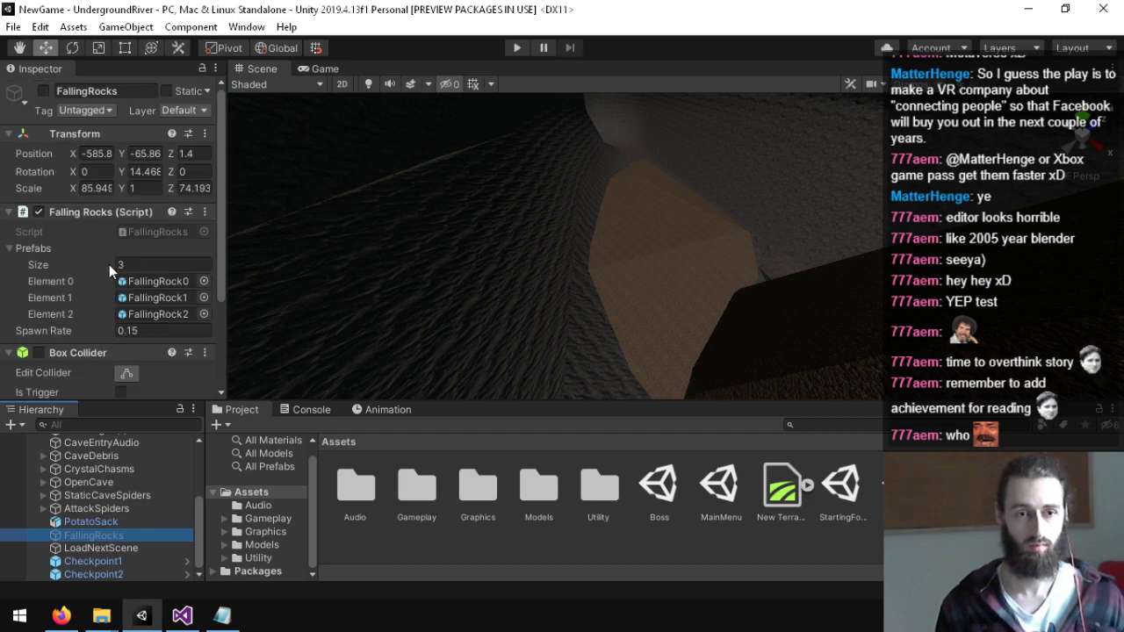
pyautogui.click(43, 91)
# Step: Search the project assets for "trigg" to look through the trigger scripts, then clear the search
pyautogui.moveTo(534, 278); pyautogui.dragTo(699, 299, button='right')
pyautogui.click(251, 519)
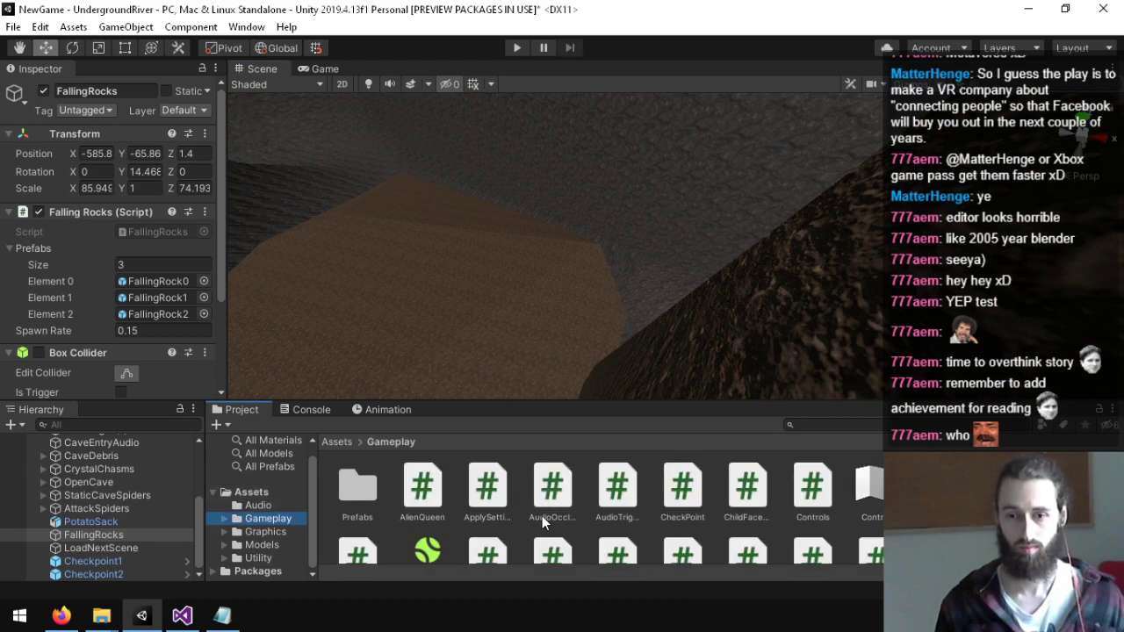
pyautogui.scroll(-1, 542, 515)
pyautogui.click(846, 424)
pyautogui.write('trigg')
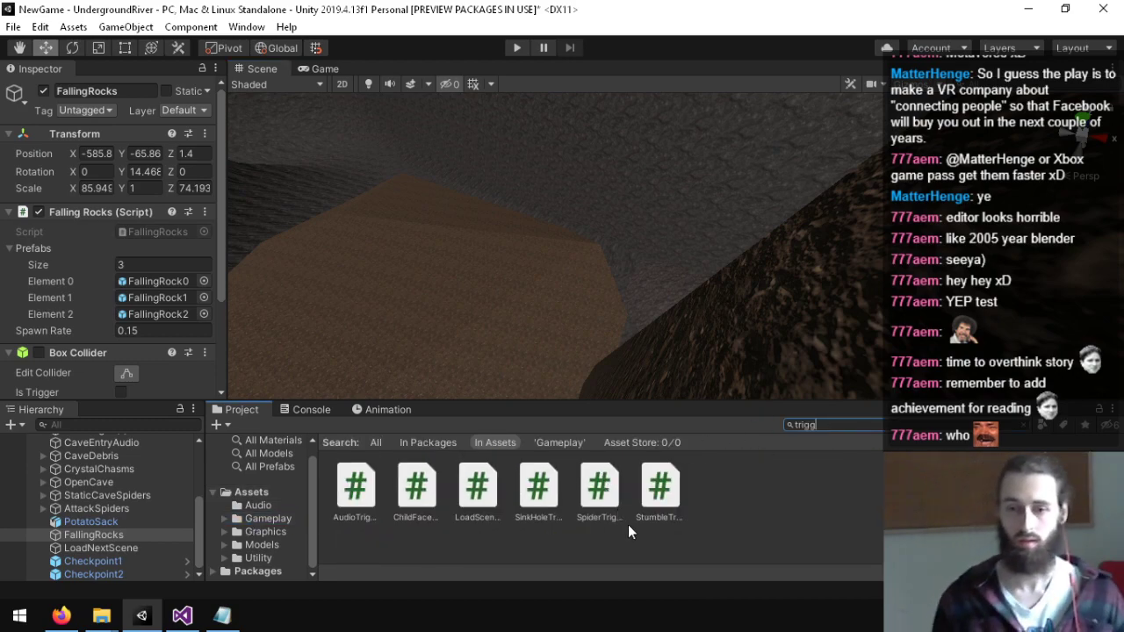
pyautogui.click(1026, 426)
# Step: Create a Culling Volume object and name it FallingRocksVolume
pyautogui.keyDown('alt'); pyautogui.moveTo(770, 297); pyautogui.dragTo(813, 269); pyautogui.keyUp('alt')
pyautogui.click(26, 425)
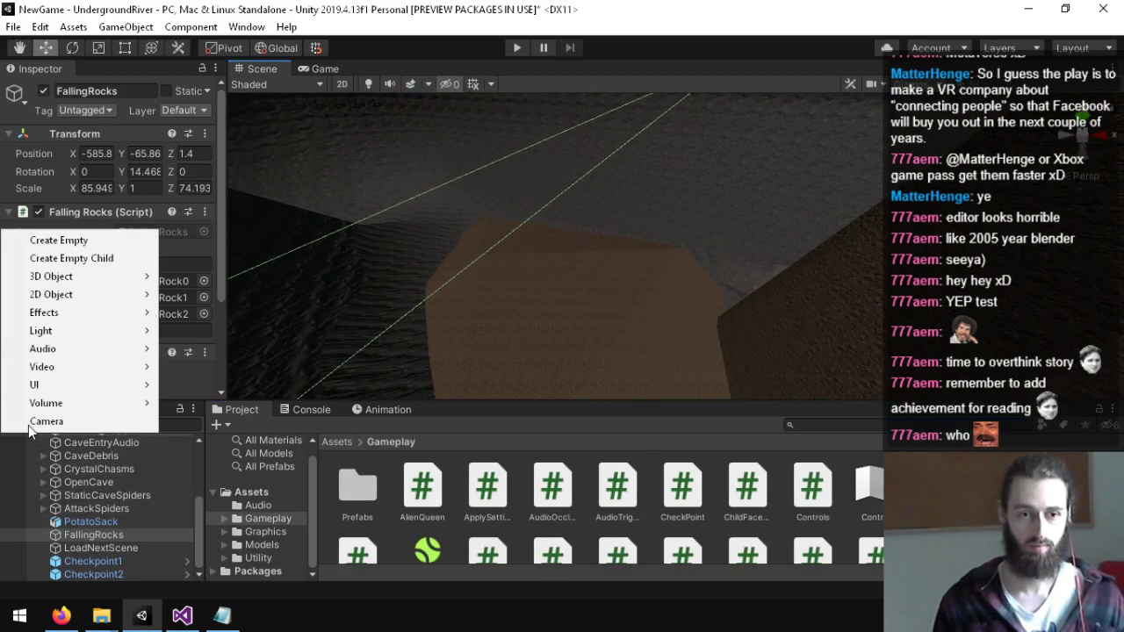
pyautogui.moveTo(83, 404)
pyautogui.click(214, 400)
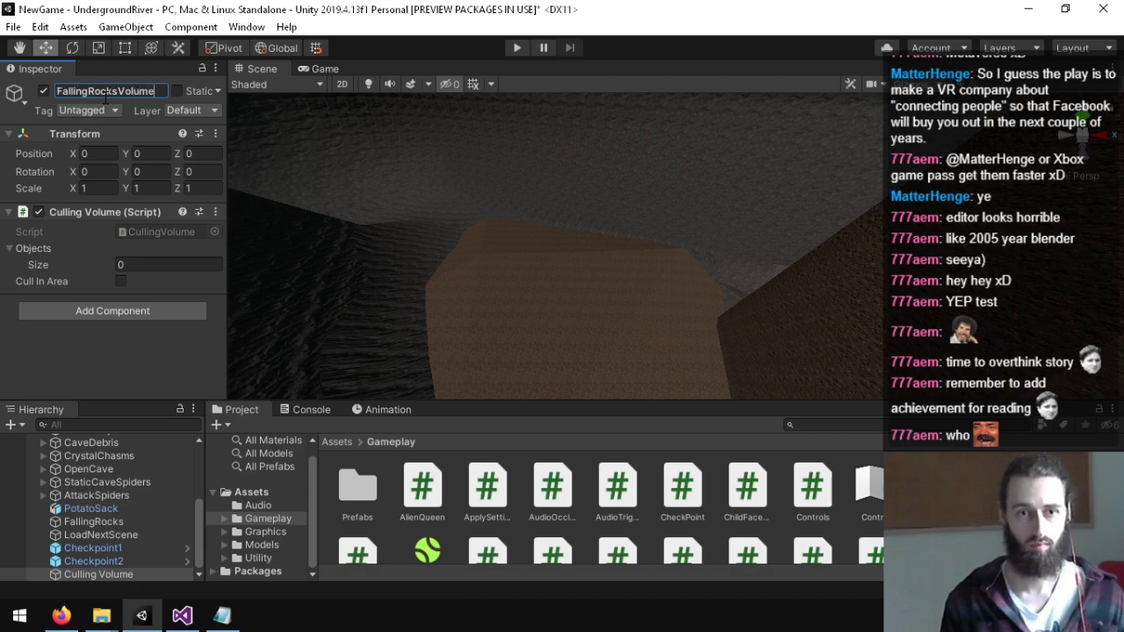
# Step: Copy the FallingRocks Transform values onto FallingRocksVolume, and place the volume directly above FallingRocks in the hierarchy
pyautogui.click(97, 522)
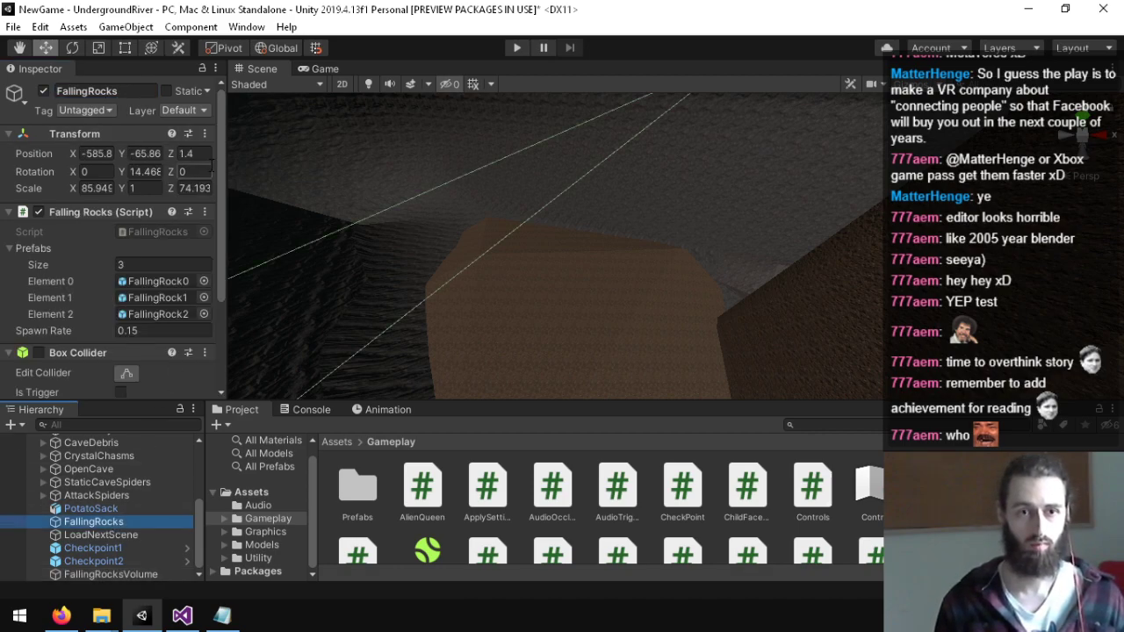
pyautogui.click(204, 134)
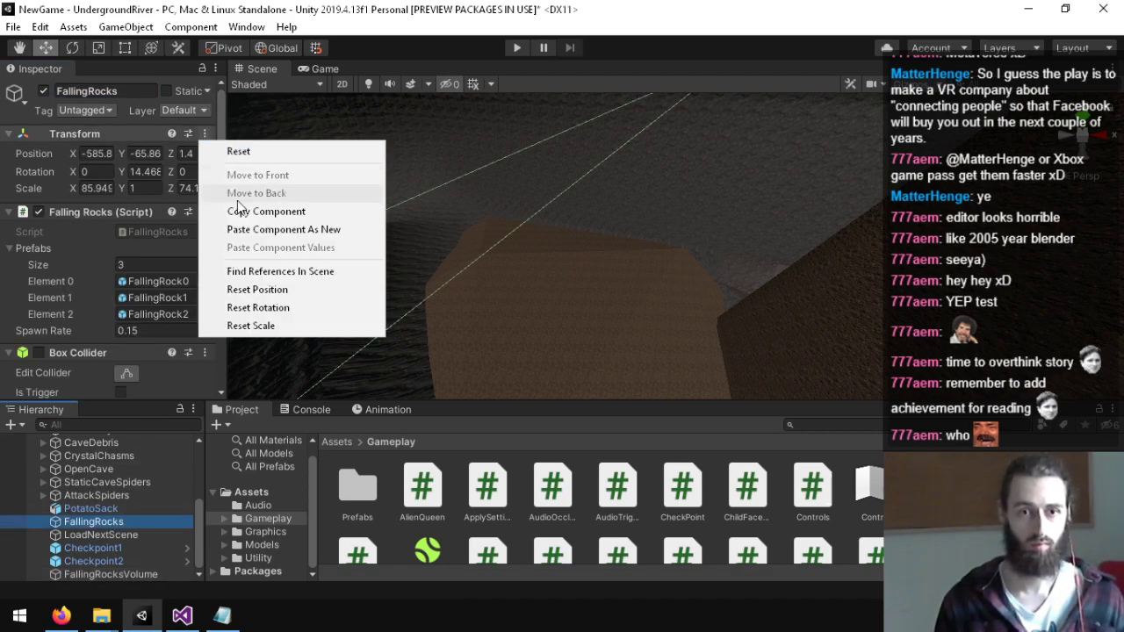
pyautogui.click(242, 213)
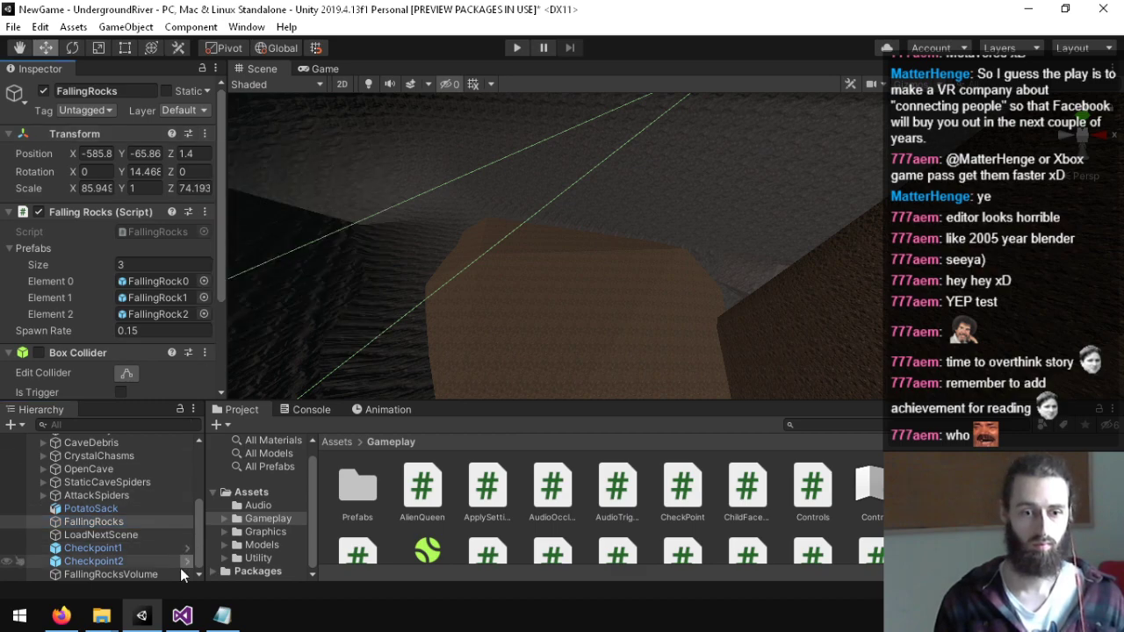
pyautogui.moveTo(134, 574); pyautogui.dragTo(95, 514)
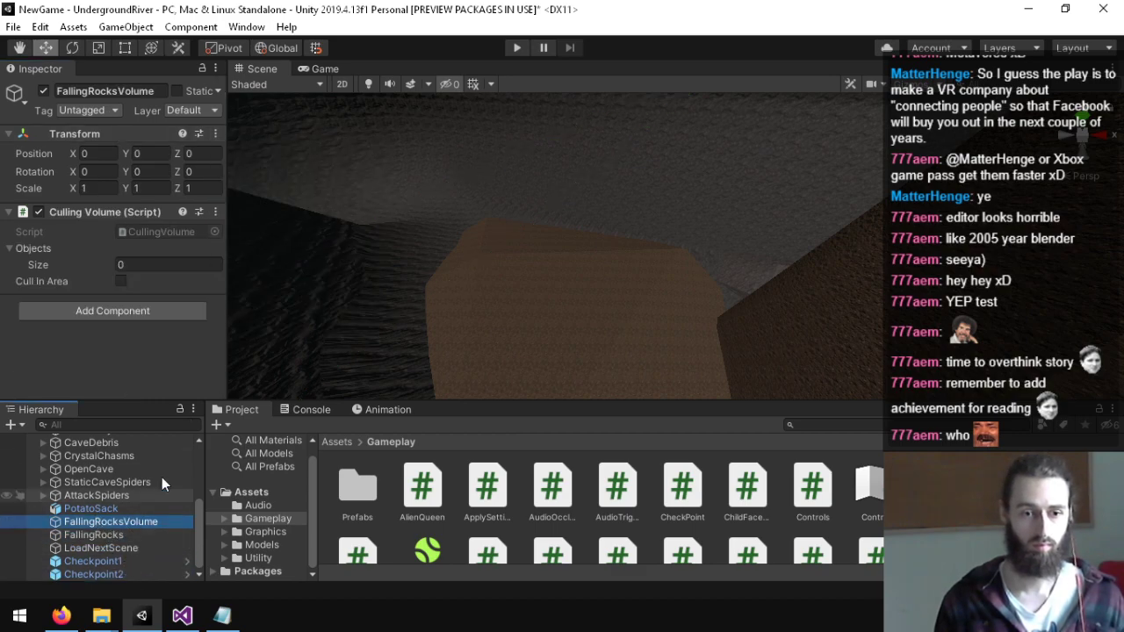
pyautogui.click(214, 134)
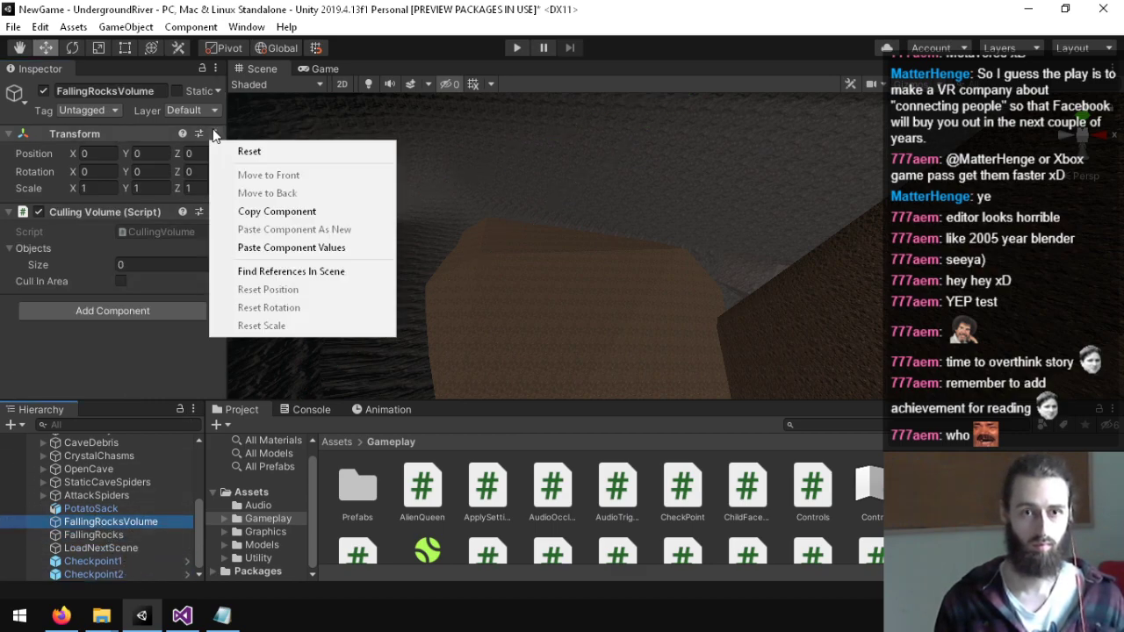
pyautogui.click(274, 249)
# Step: Mark FallingRocksVolume as static and set its Objects size to 1 with FallingRocks as Element 0
pyautogui.click(177, 92)
pyautogui.moveTo(562, 250); pyautogui.dragTo(294, 143, button='right')
pyautogui.keyDown('alt'); pyautogui.moveTo(295, 143); pyautogui.dragTo(365, 215); pyautogui.keyUp('alt')
pyautogui.write('1')
pyautogui.press('Return')
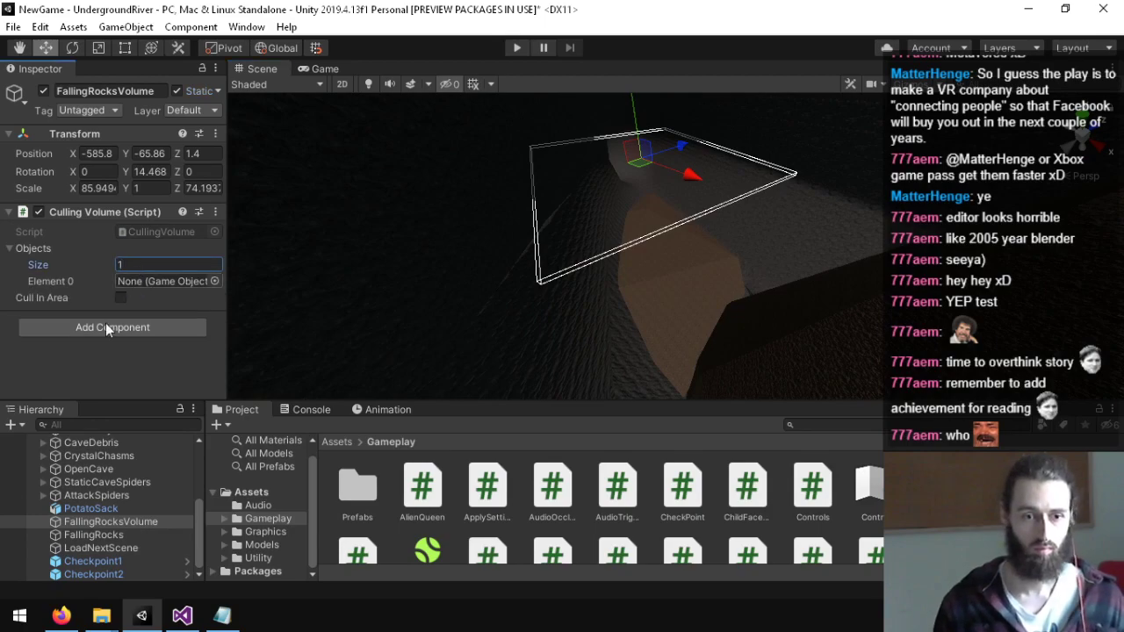
pyautogui.moveTo(93, 534); pyautogui.dragTo(162, 281)
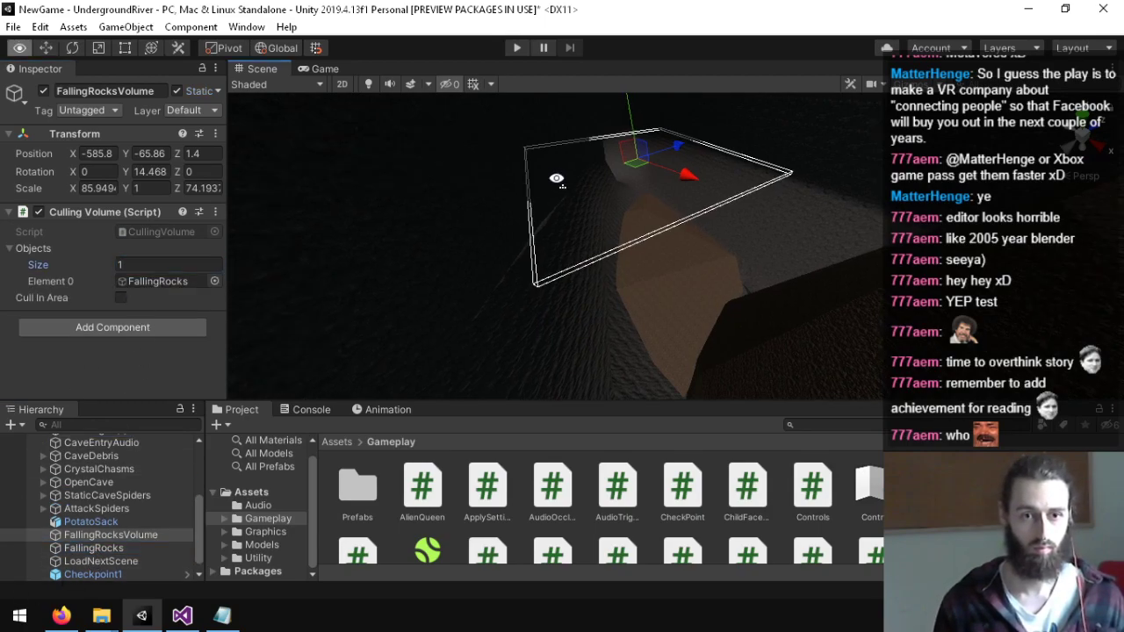
# Step: Set the Y scale of FallingRocksVolume to 60
pyautogui.keyDown('alt'); pyautogui.moveTo(615, 228); pyautogui.dragTo(845, 175); pyautogui.keyUp('alt')
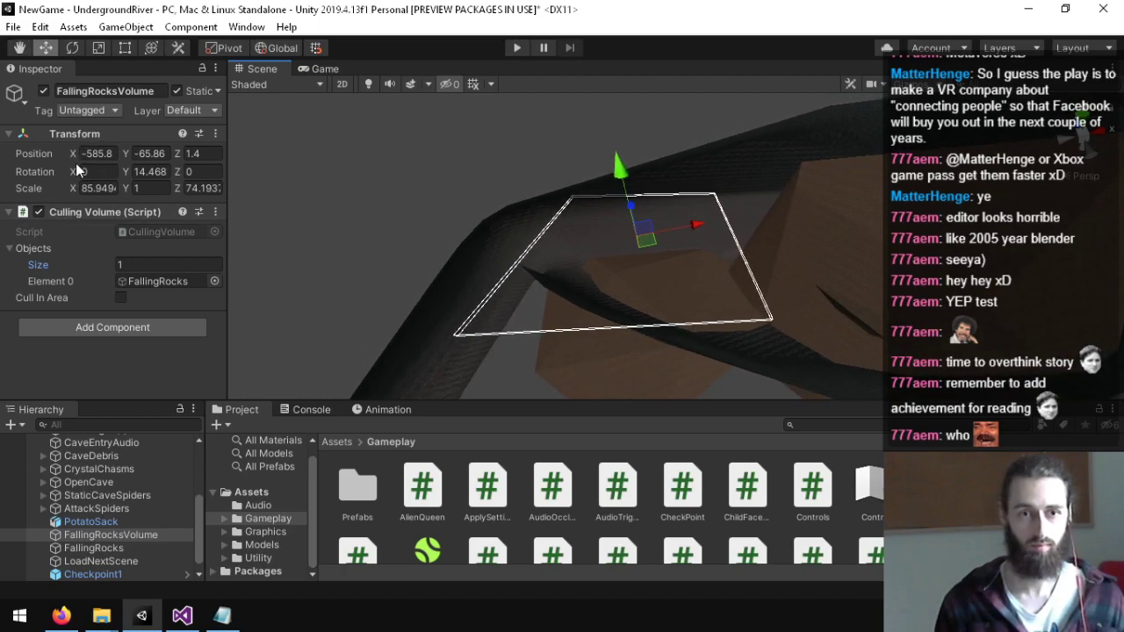
pyautogui.press('a')
pyautogui.moveTo(457, 240); pyautogui.dragTo(457, 240, button='right')
pyautogui.press('s')
pyautogui.keyDown('alt'); pyautogui.moveTo(457, 240); pyautogui.dragTo(453, 239); pyautogui.keyUp('alt')
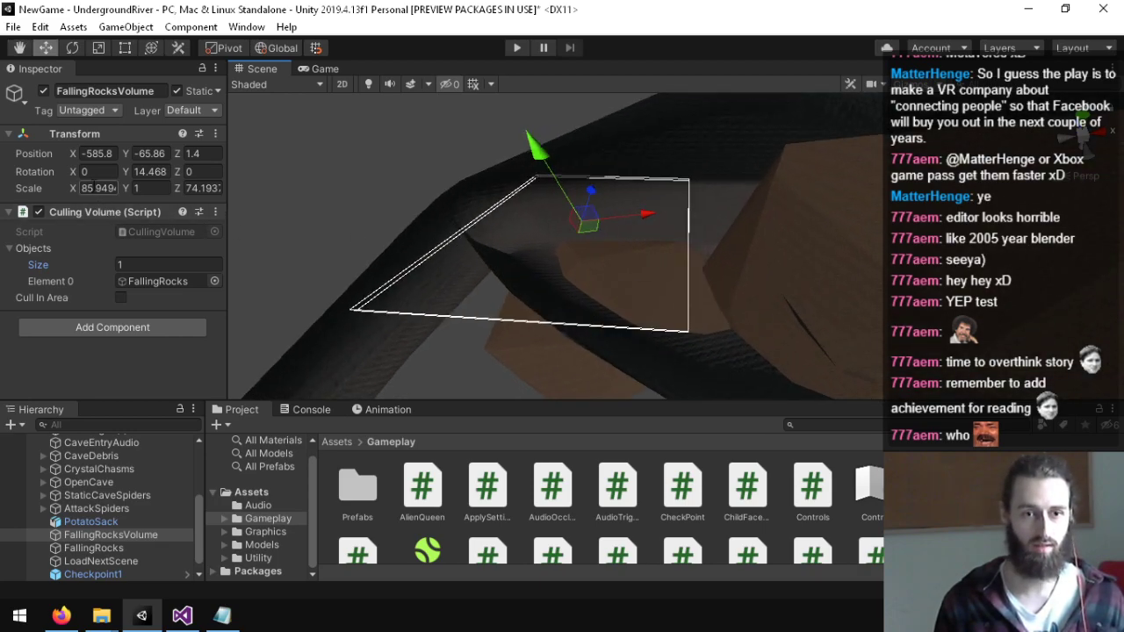
pyautogui.write('60')
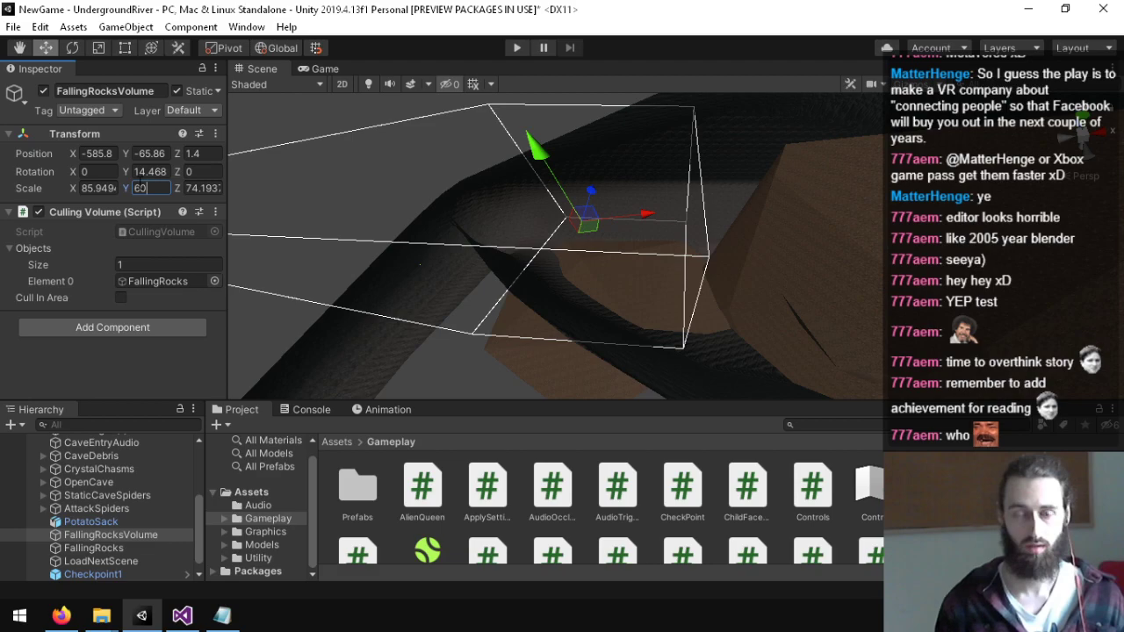
# Step: Set FallingRocksVolume's Y rotation to 0 and Z position to 19, and enlarge its Z scale to 138
pyautogui.keyDown('alt'); pyautogui.moveTo(528, 230); pyautogui.dragTo(637, 179); pyautogui.keyUp('alt')
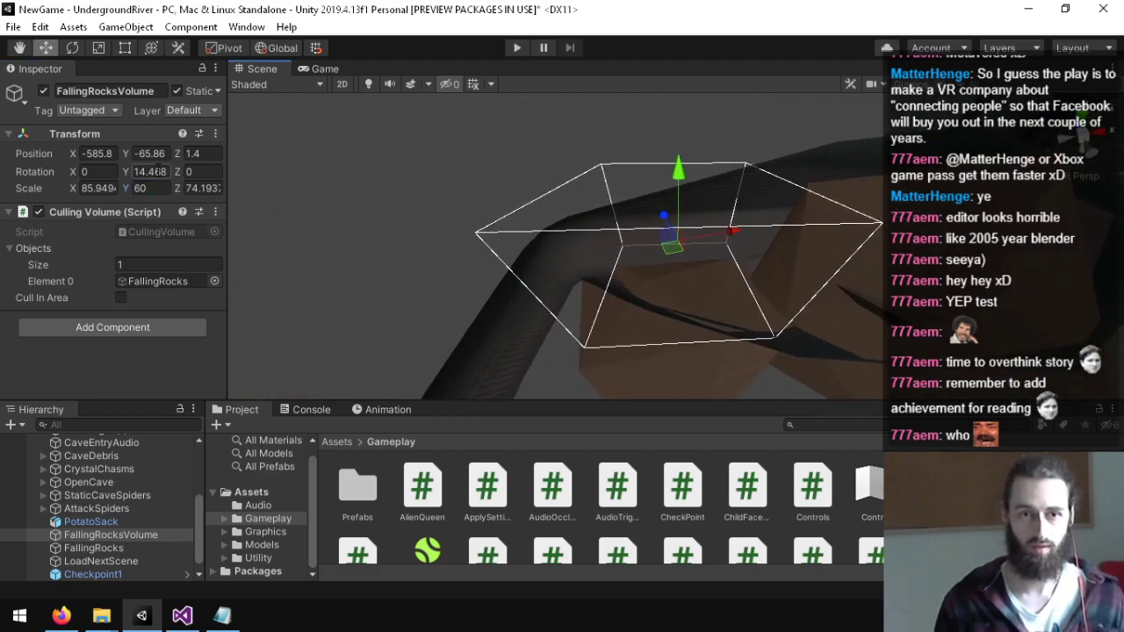
pyautogui.keyDown('alt'); pyautogui.moveTo(525, 252); pyautogui.dragTo(476, 287); pyautogui.keyUp('alt')
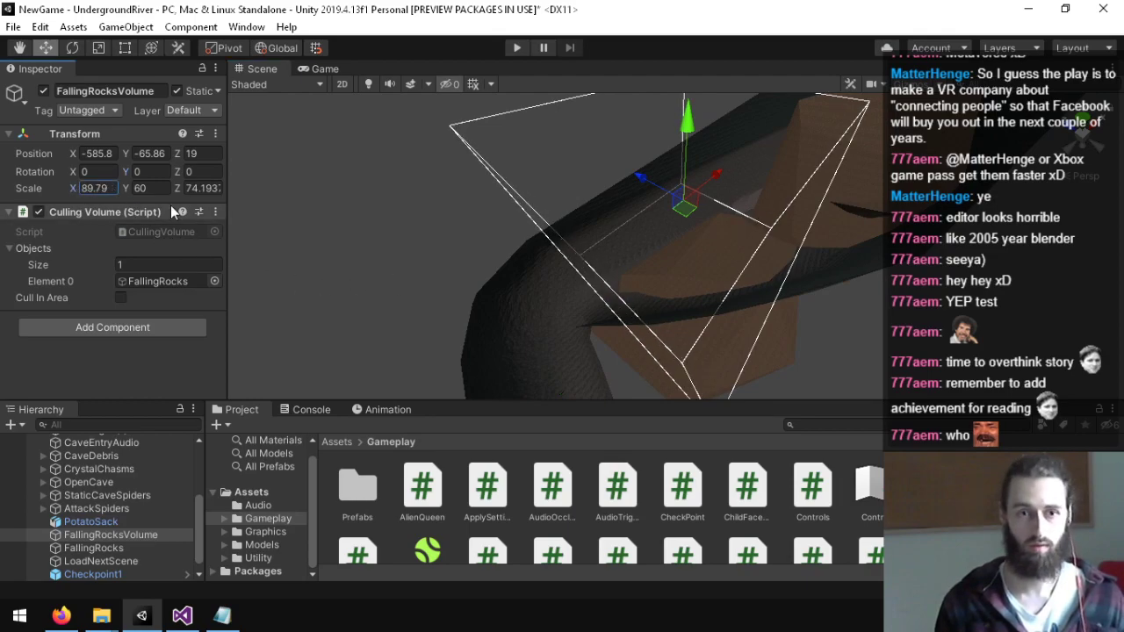
pyautogui.moveTo(179, 185); pyautogui.dragTo(287, 197)
pyautogui.keyDown('alt'); pyautogui.moveTo(396, 208); pyautogui.dragTo(280, 252); pyautogui.keyUp('alt')
# Step: Widen FallingRocksVolume to an X scale of 223.3 and lower it to a Y position of -82.2
pyautogui.moveTo(128, 190); pyautogui.dragTo(497, 199)
pyautogui.moveTo(497, 199); pyautogui.dragTo(544, 193, button='right')
pyautogui.keyDown('alt'); pyautogui.moveTo(545, 193); pyautogui.dragTo(580, 189); pyautogui.keyUp('alt')
pyautogui.moveTo(660, 52); pyautogui.dragTo(30, 135, button='right')
pyautogui.scroll(1, 622, 368)
pyautogui.scroll(5, 620, 354)
pyautogui.press('w')
pyautogui.press('s')
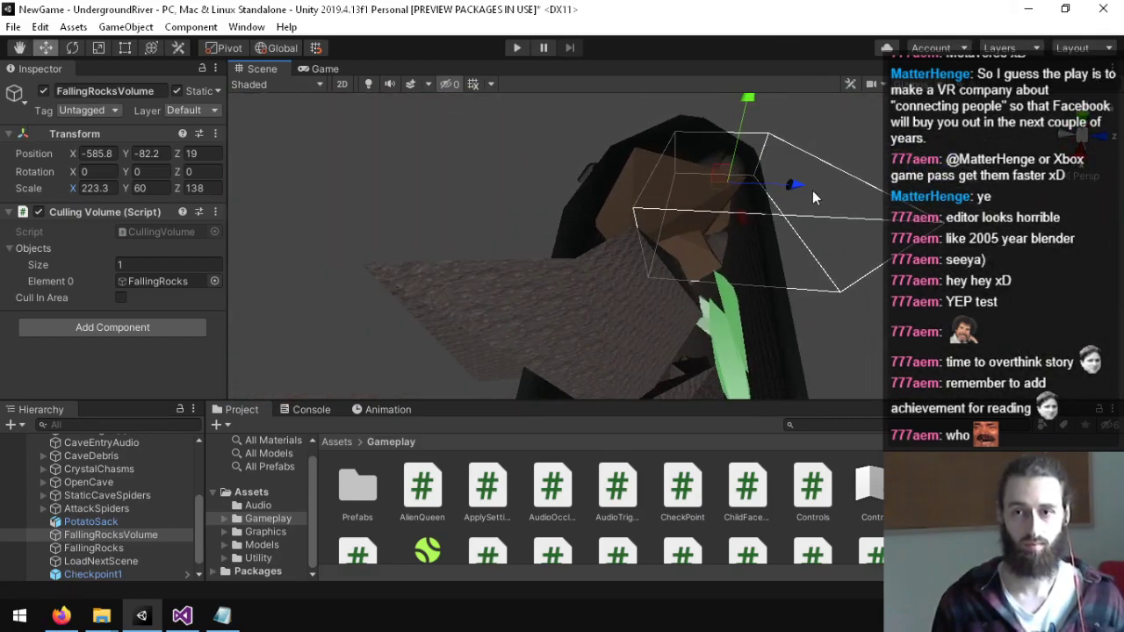
# Step: Move FallingRocksVolume along its Z axis to position -11.6 so it surrounds the falling rocks
pyautogui.moveTo(768, 193); pyautogui.dragTo(760, 190)
pyautogui.press('w')
pyautogui.moveTo(759, 190); pyautogui.dragTo(1, 116, button='right')
pyautogui.press('s')
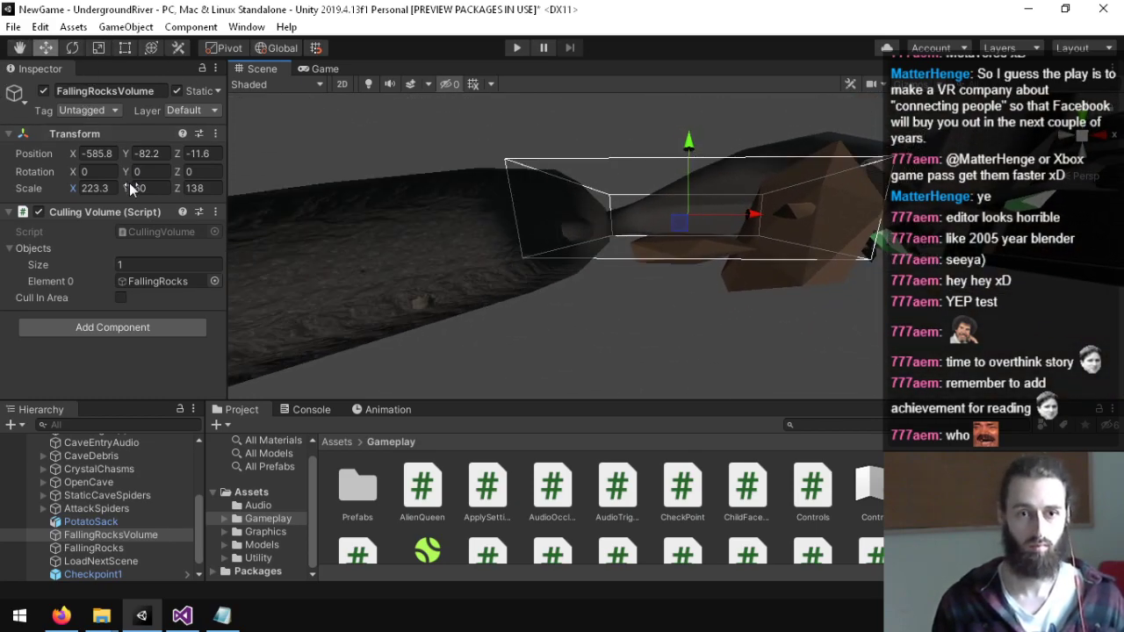
# Step: Increase FallingRocksVolume's Y scale to 121.1 and save the scene
pyautogui.moveTo(129, 186); pyautogui.dragTo(306, 201)
pyautogui.moveTo(318, 200); pyautogui.dragTo(602, 316, button='right')
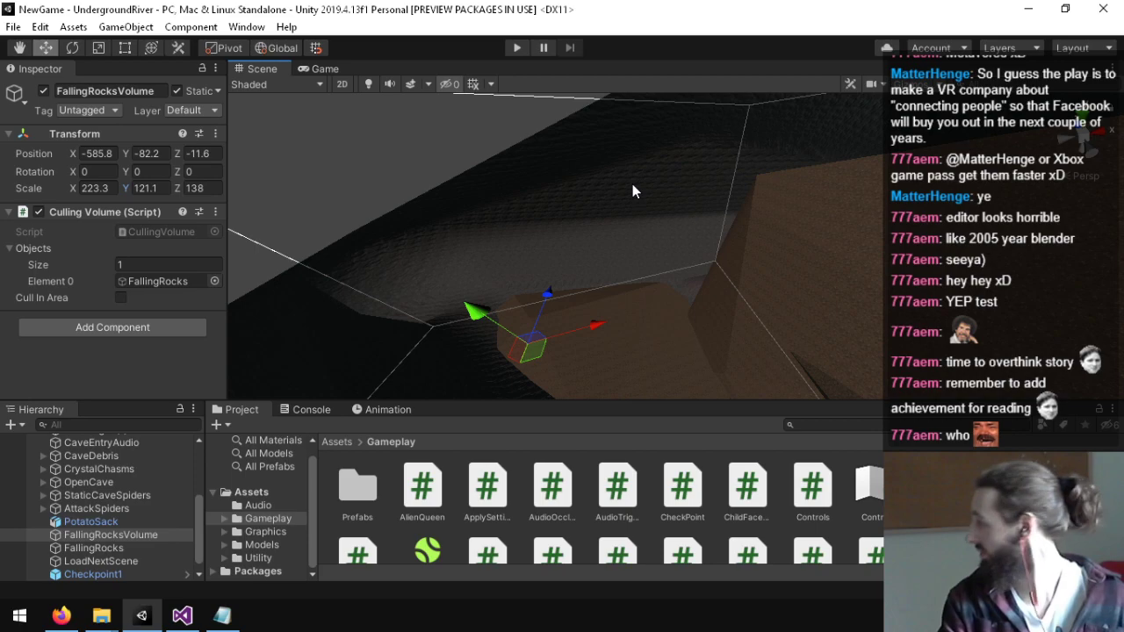
pyautogui.moveTo(633, 184); pyautogui.dragTo(334, 211, button='right')
pyautogui.moveTo(105, 221); pyautogui.dragTo(194, 281, button='right')
# Step: Switch to Firefox to look at the saved game data in save.dat, and return to Unity
pyautogui.click(62, 615)
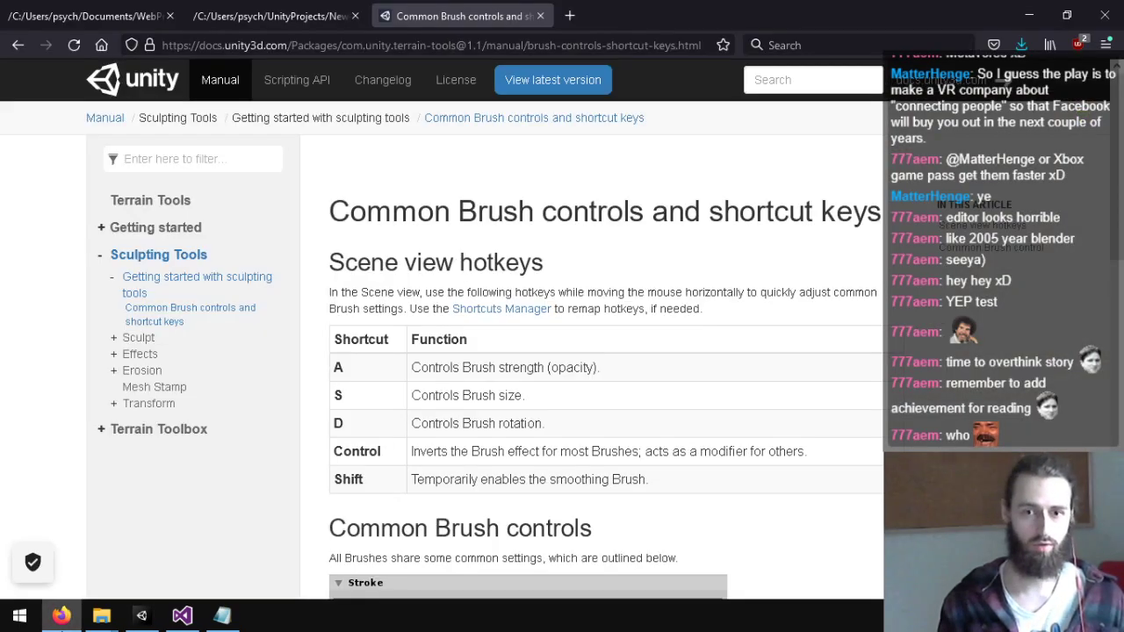
pyautogui.click(272, 15)
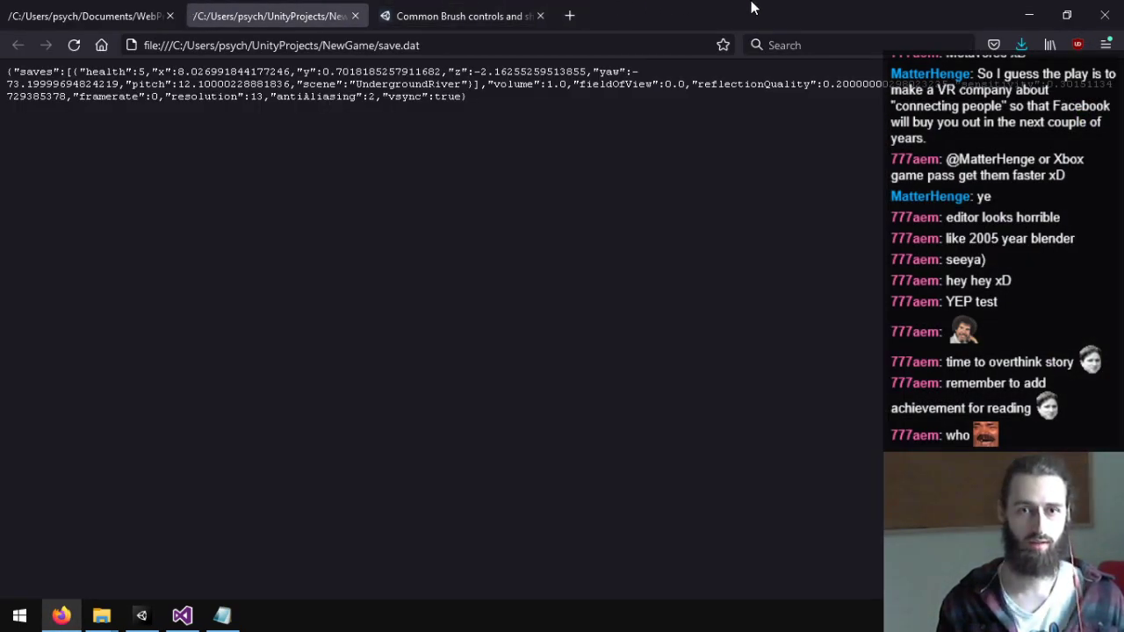
pyautogui.hotkey('alt', 'Tab')
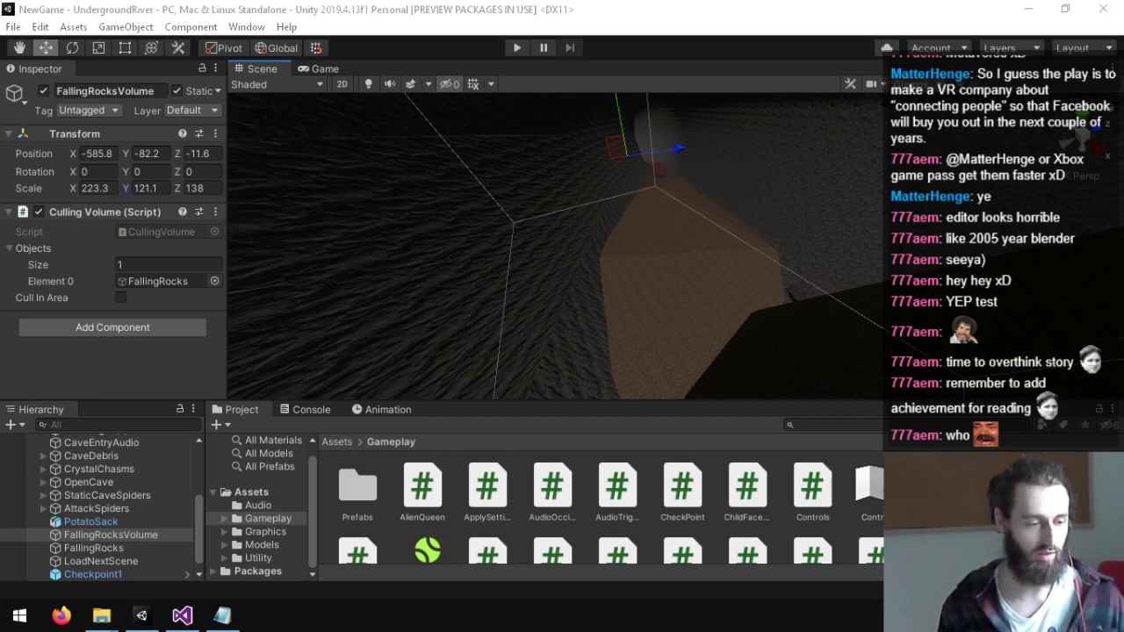
# Step: Try to find the audio editor by searching for "audacy", and close the web results
pyautogui.hotkey('alt', 'Tab')
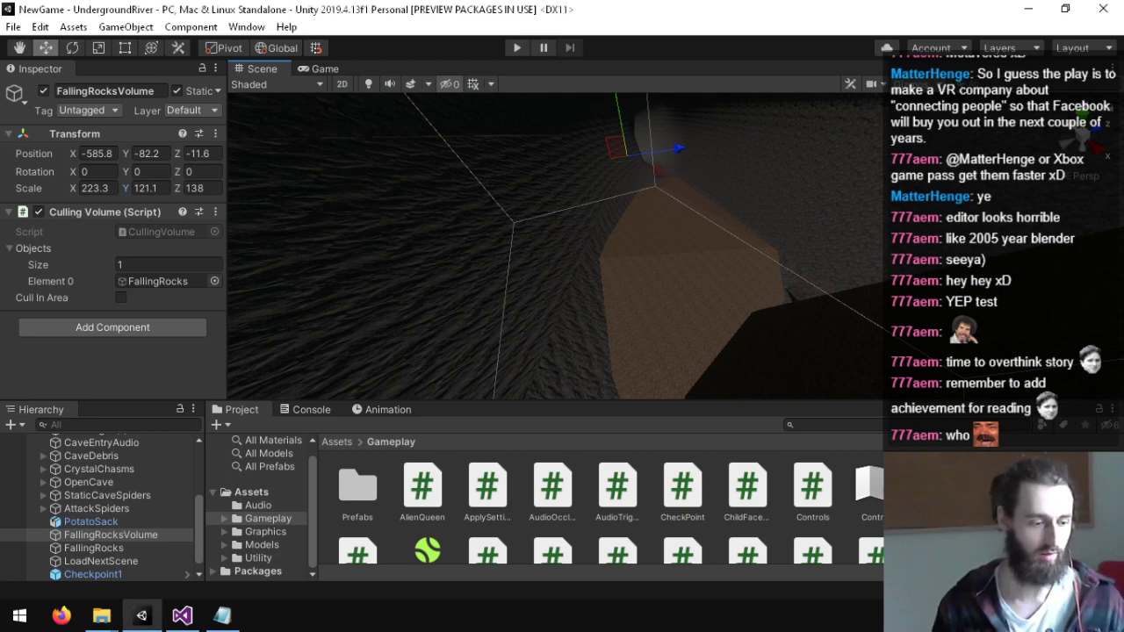
pyautogui.hotkey('alt', 'Tab')
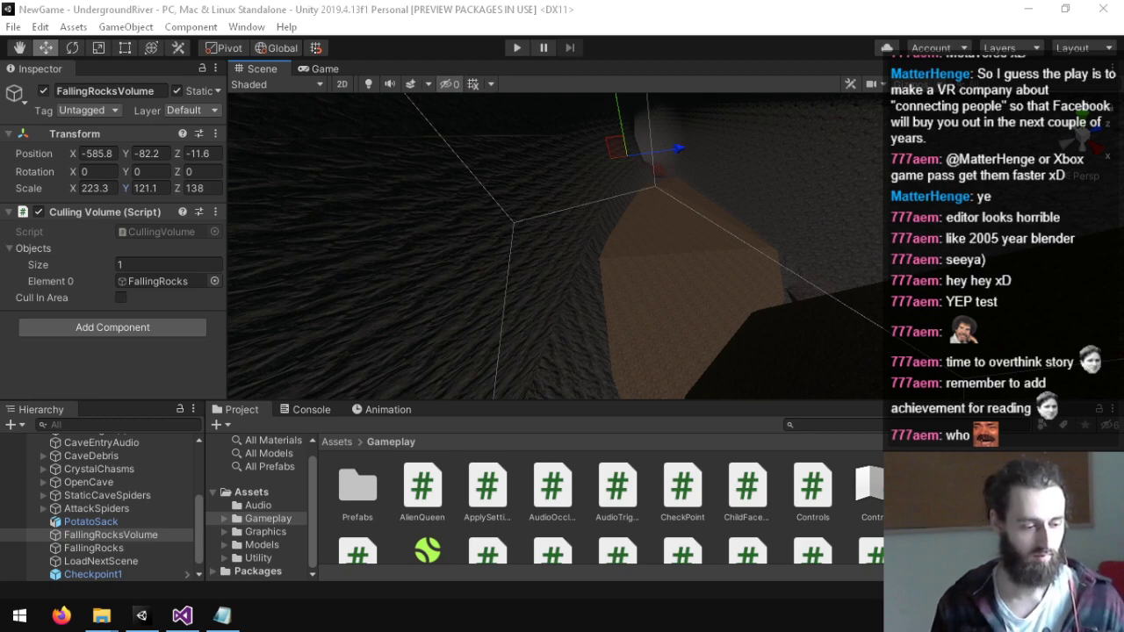
pyautogui.hotkey('alt', 'Tab')
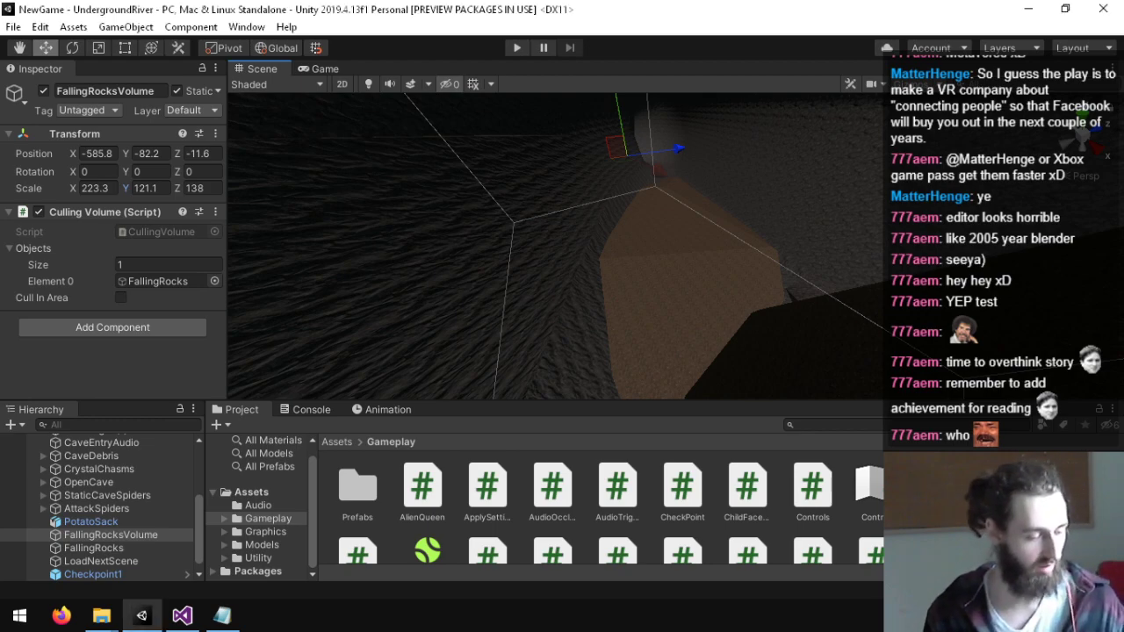
pyautogui.hotkey('alt', 'Tab')
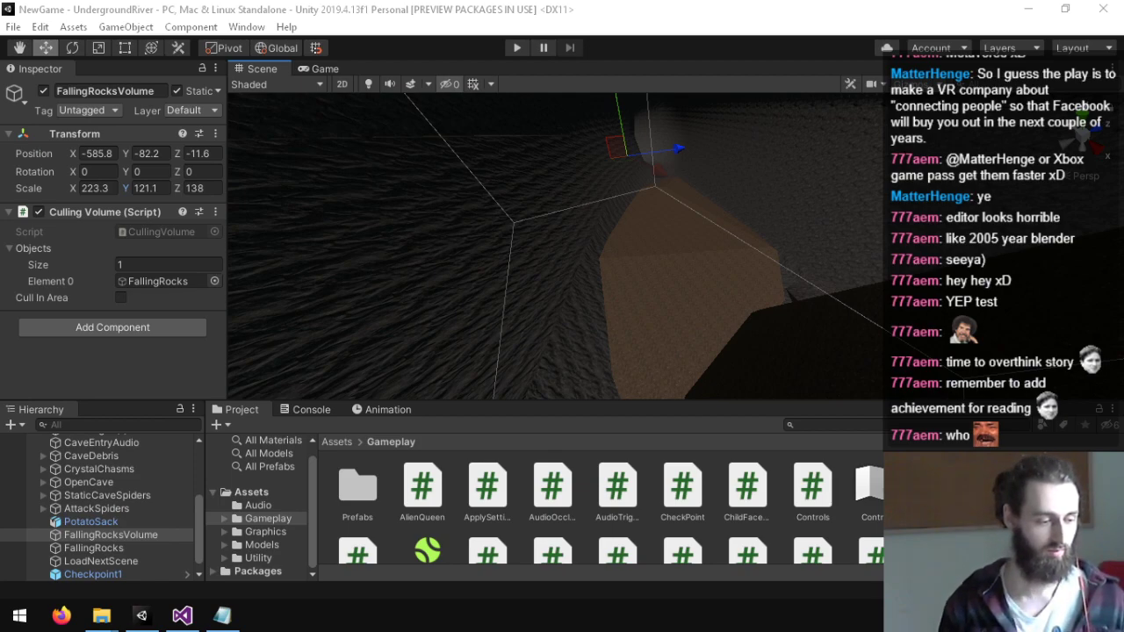
pyautogui.press('Return')
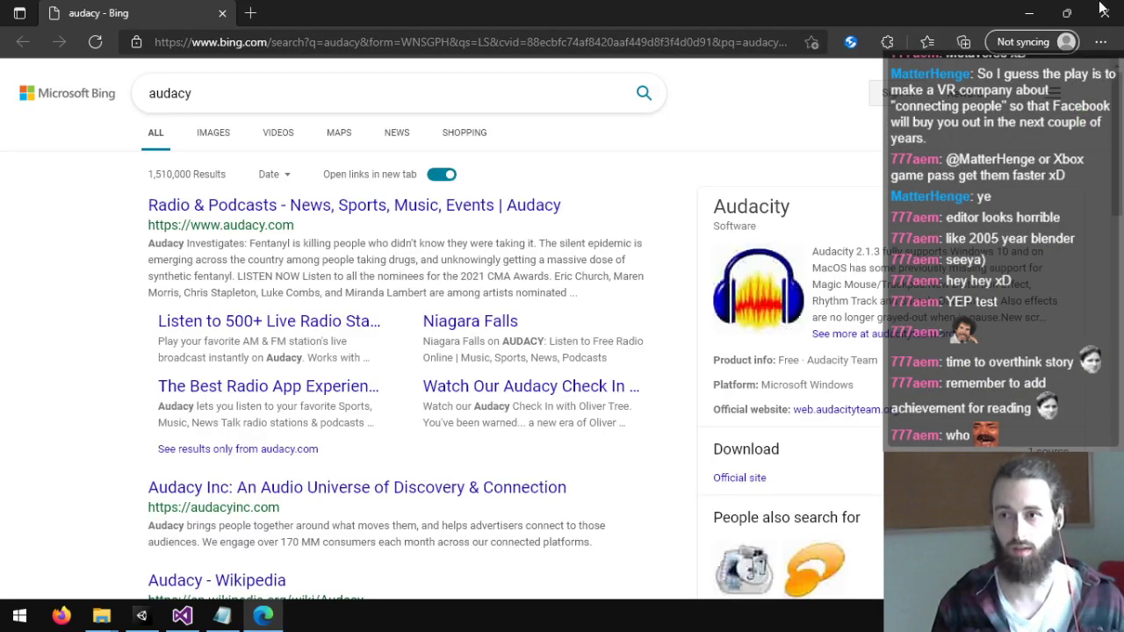
pyautogui.click(1101, 7)
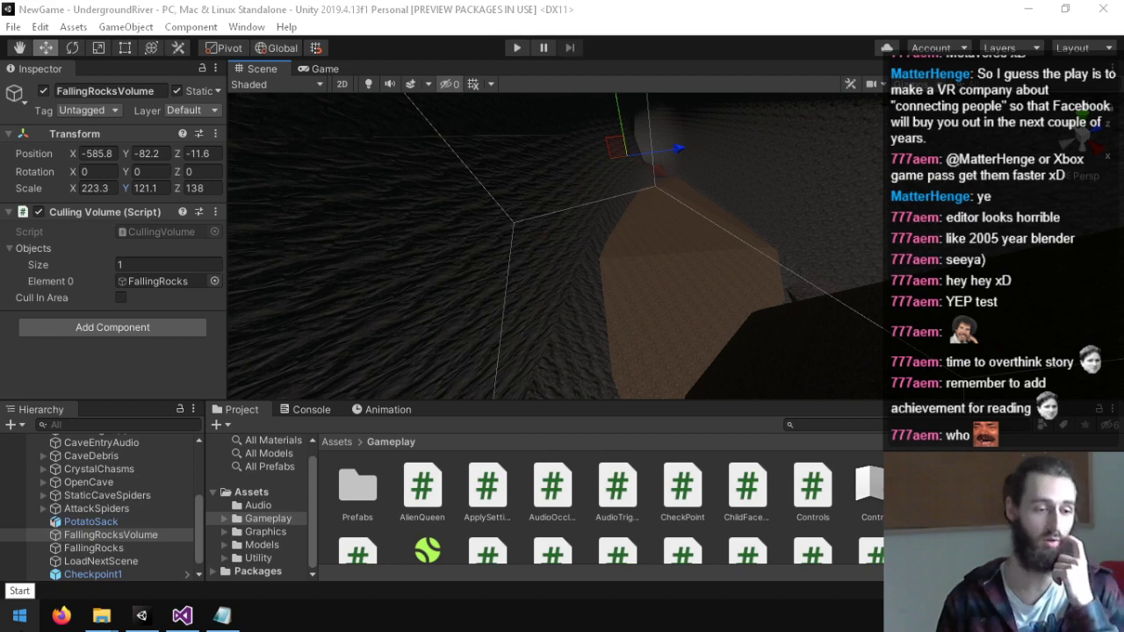
pyautogui.click(20, 615)
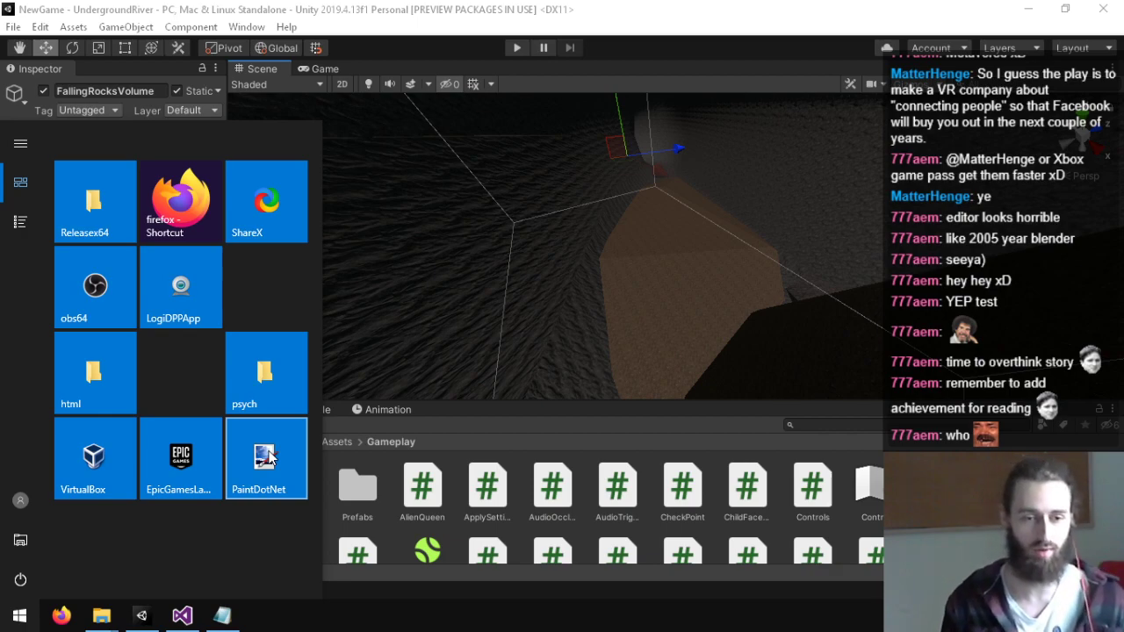
pyautogui.write('paint.n')
pyautogui.press('BackSpace')
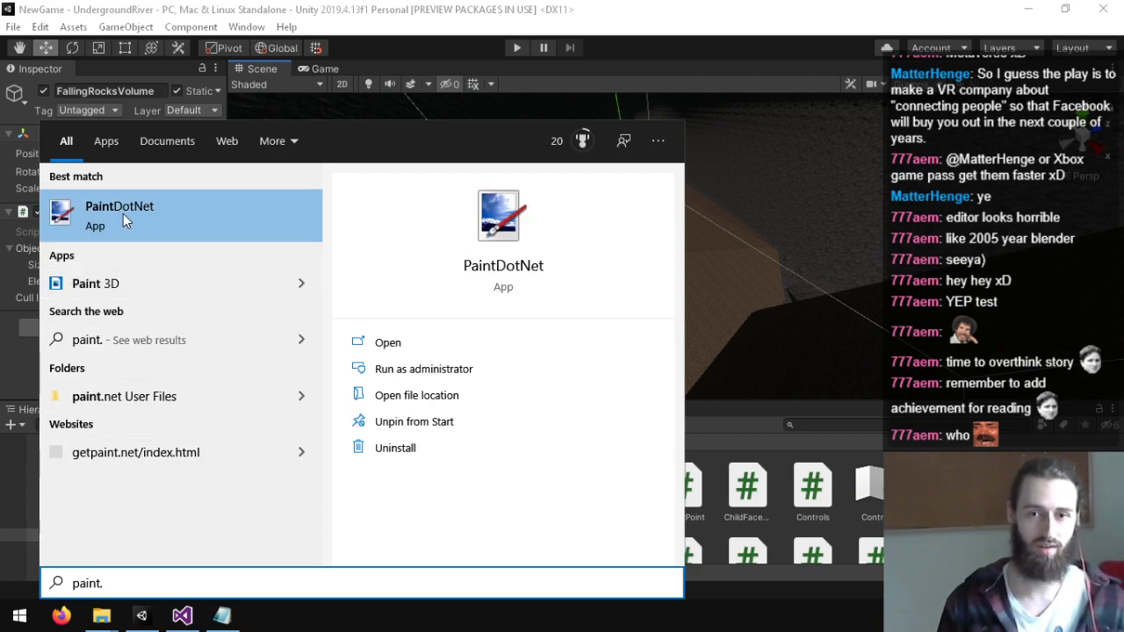
pyautogui.press('BackSpace')
pyautogui.press('BackSpace')
pyautogui.press('BackSpace')
pyautogui.press('BackSpace')
pyautogui.press('BackSpace')
pyautogui.press('BackSpace')
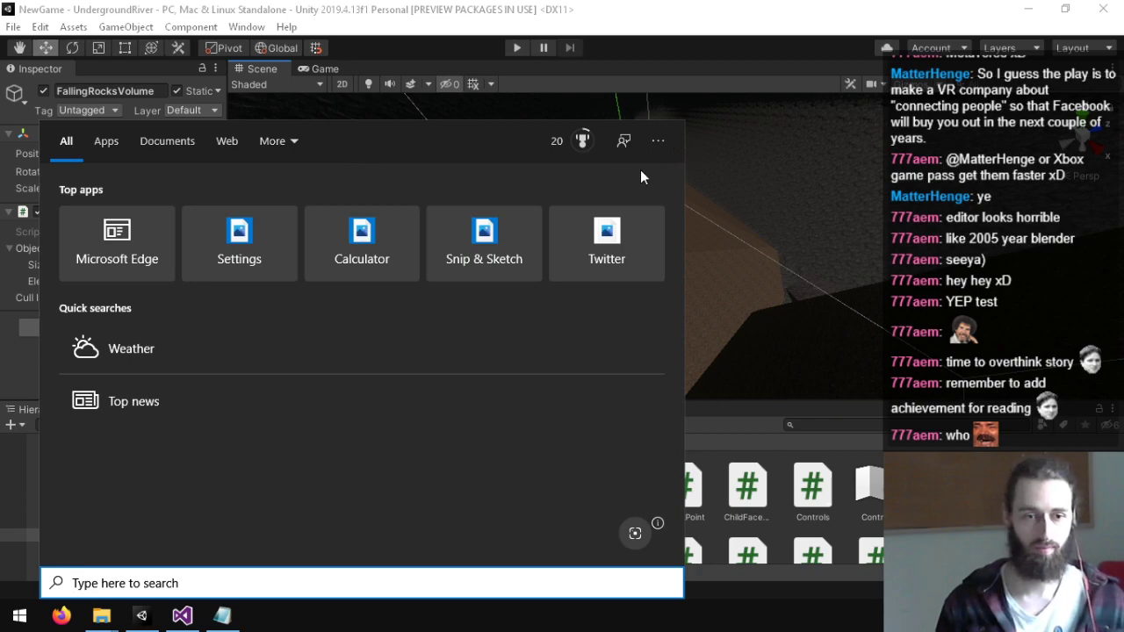
# Step: Search Windows for "audacity", launch Audacity and dismiss its welcome window
pyautogui.write('audacity')
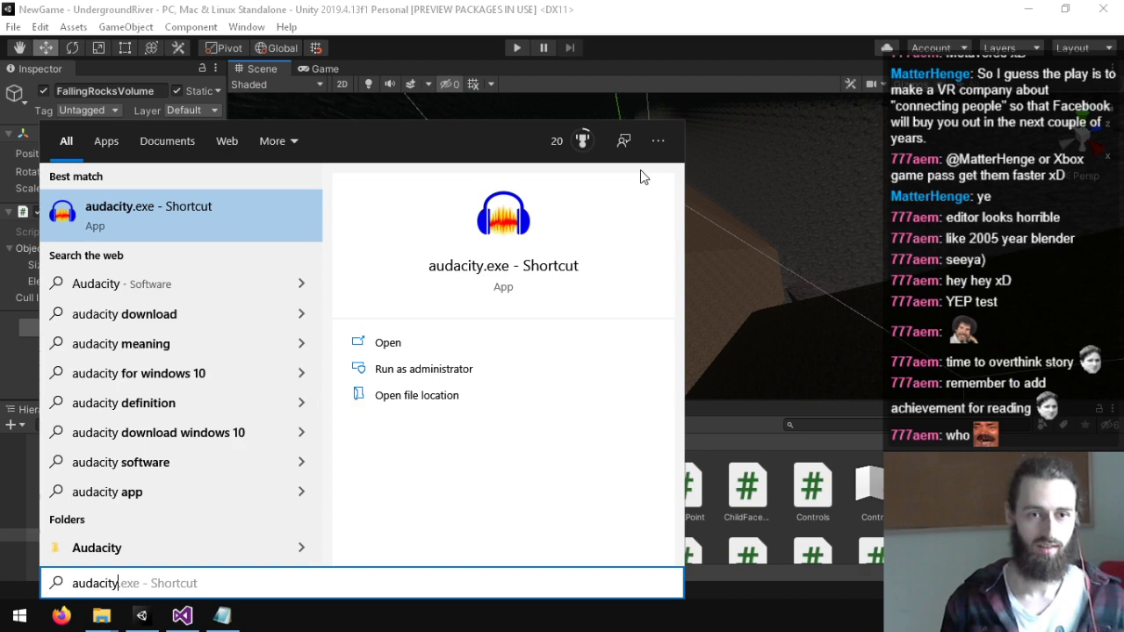
pyautogui.press('Return')
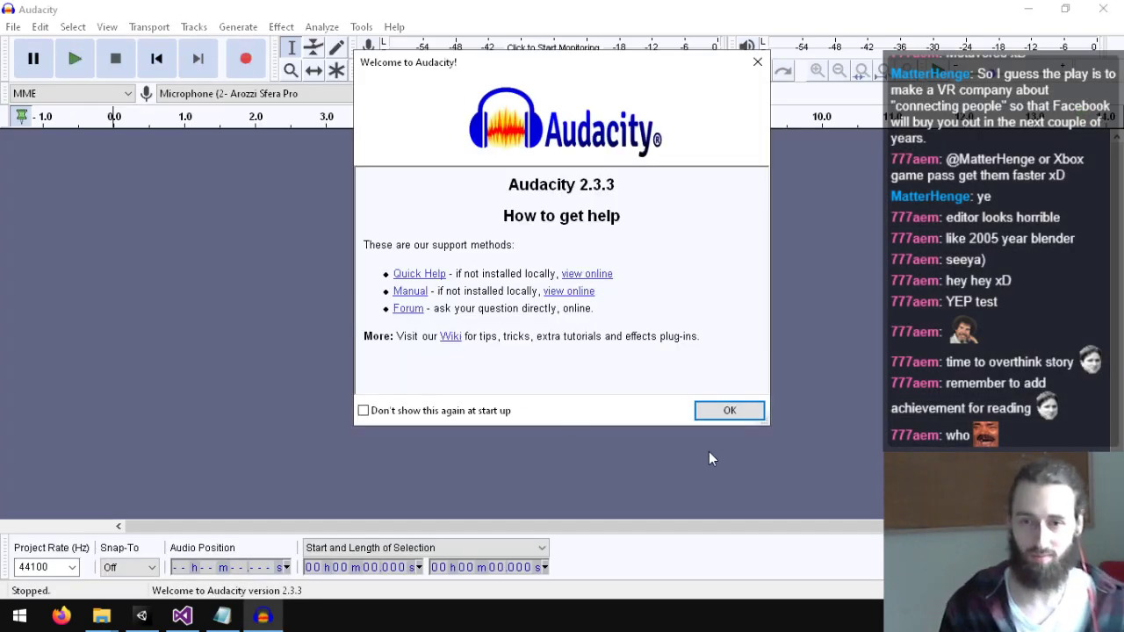
pyautogui.click(730, 411)
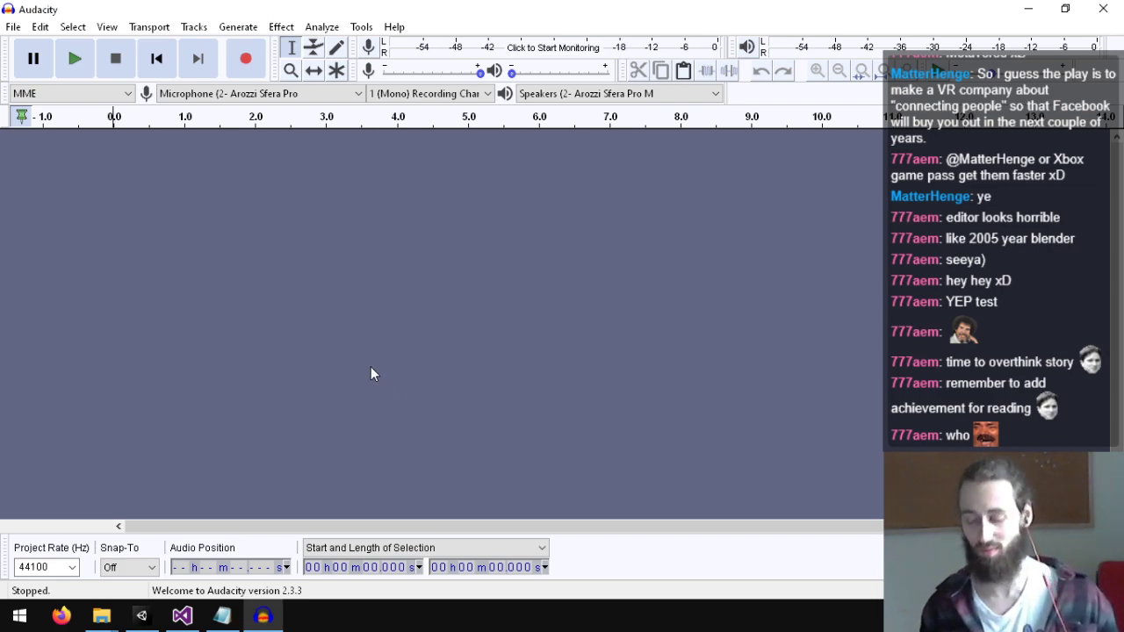
# Step: Record a mono microphone test clip of about 1.5 seconds and play it back
pyautogui.click(233, 75)
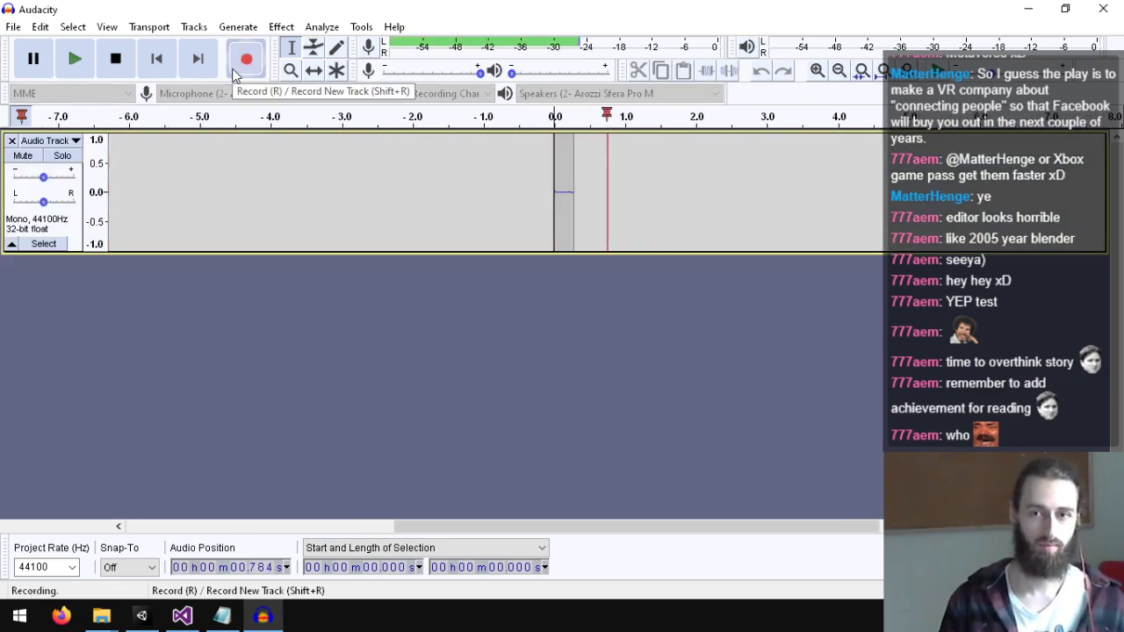
pyautogui.click(114, 62)
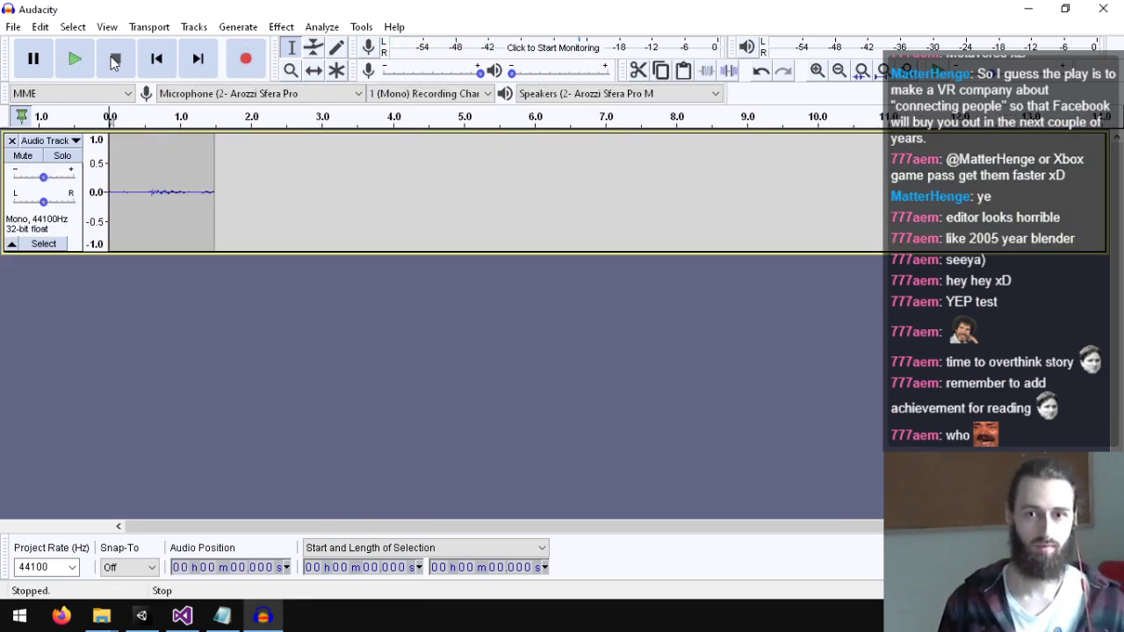
pyautogui.click(134, 160)
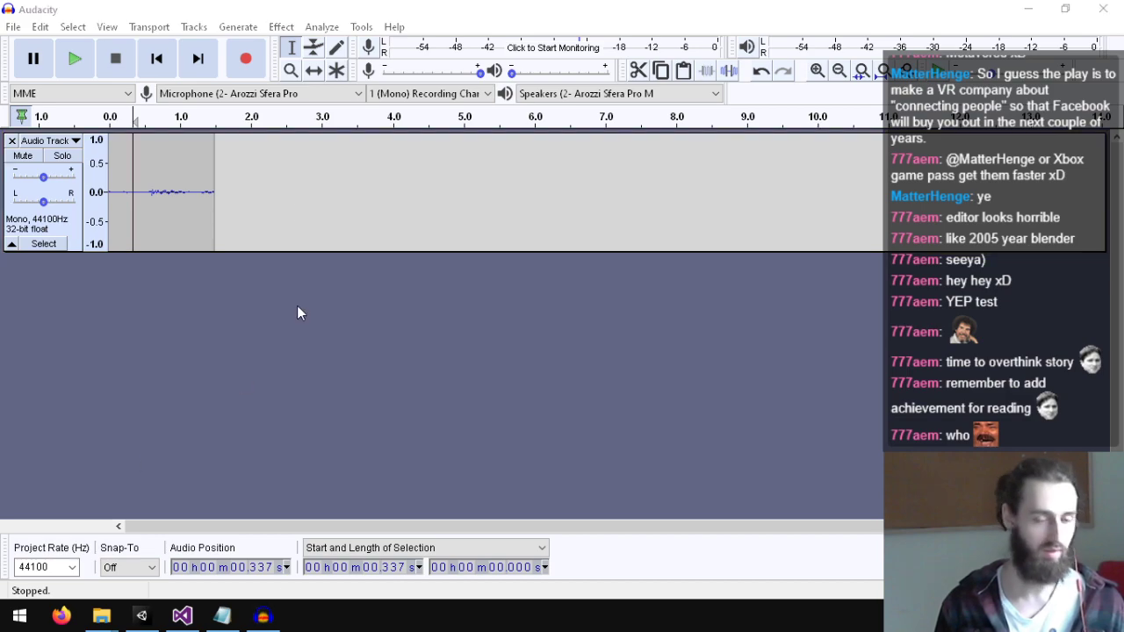
pyautogui.click(75, 58)
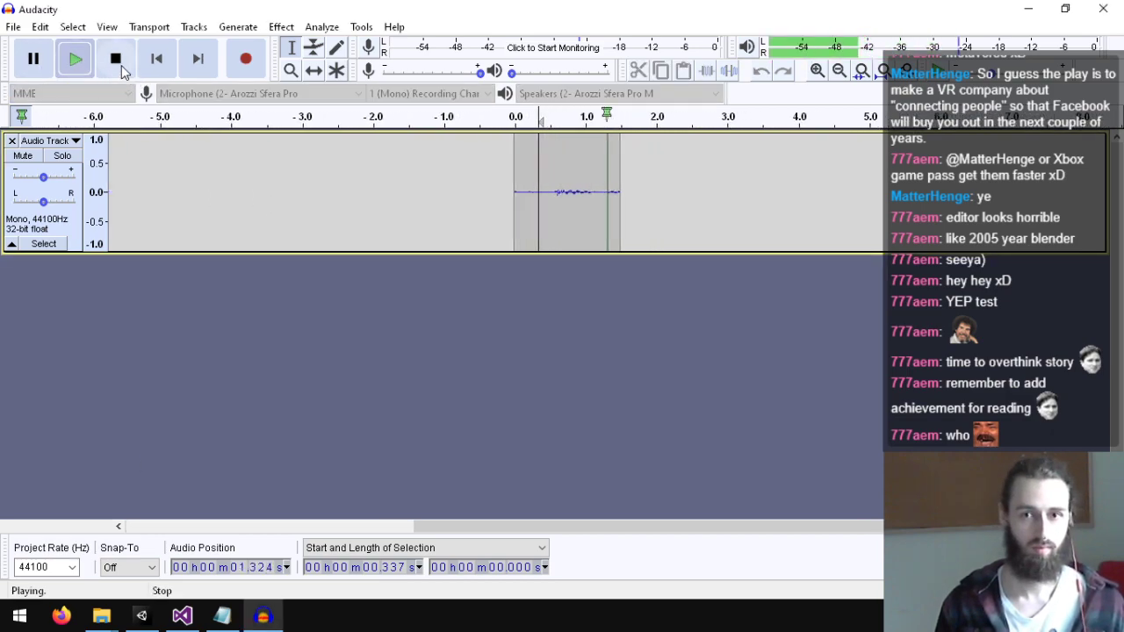
pyautogui.click(74, 59)
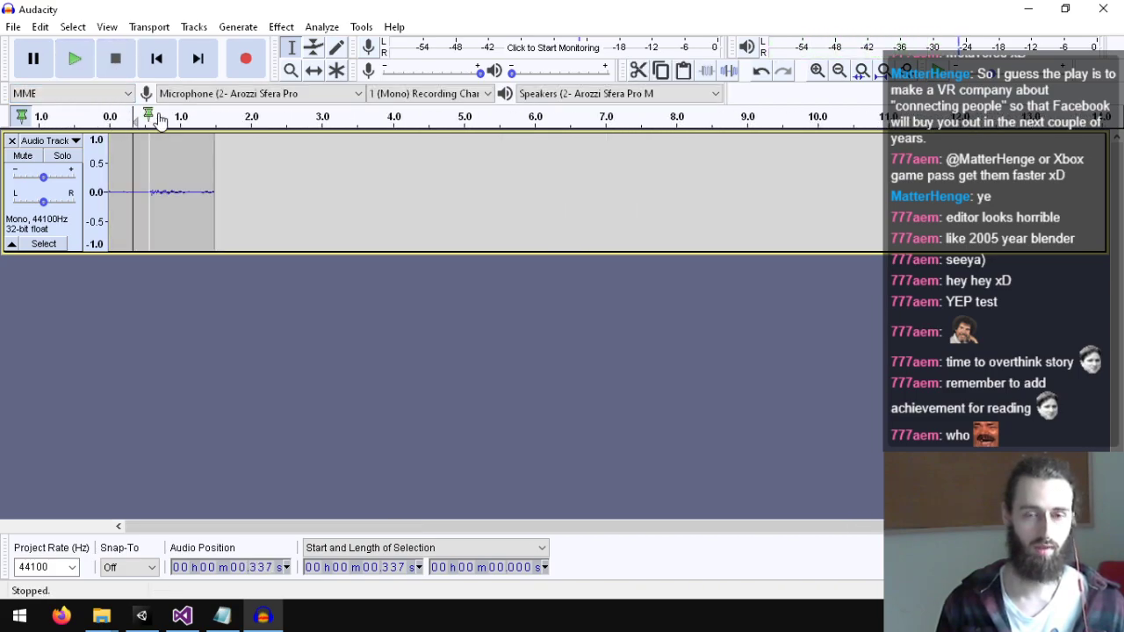
# Step: Normalize the clip from about 0.24 to 1.28 seconds to a -5.0 dB peak with DC offset removal, and play it back
pyautogui.click(281, 26)
pyautogui.click(153, 157)
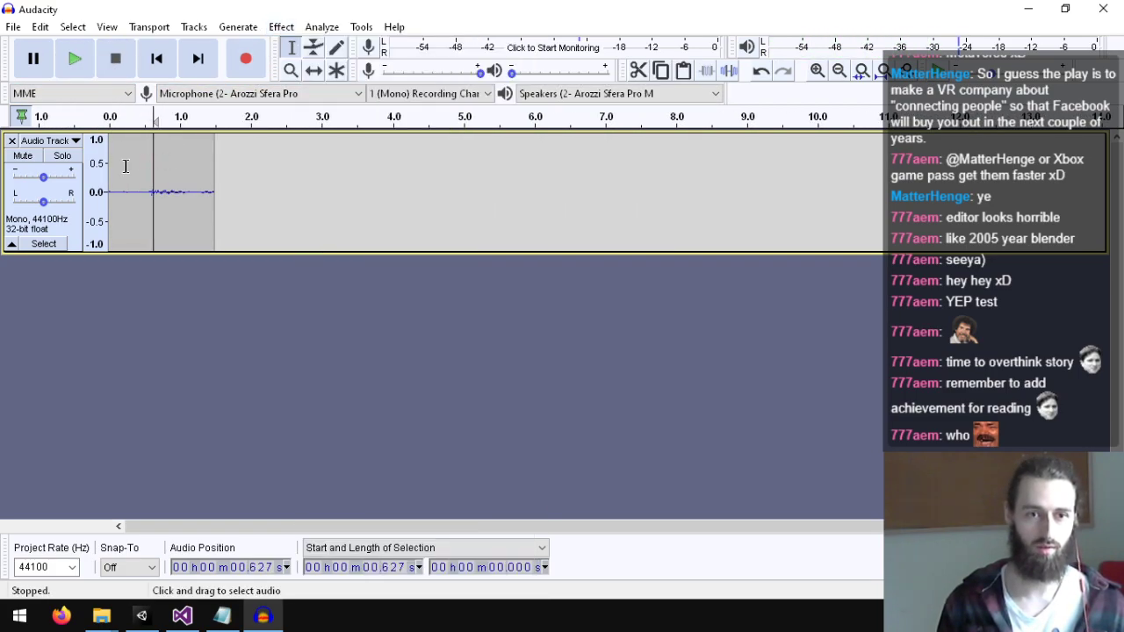
pyautogui.moveTo(126, 165); pyautogui.dragTo(198, 167)
pyautogui.click(281, 26)
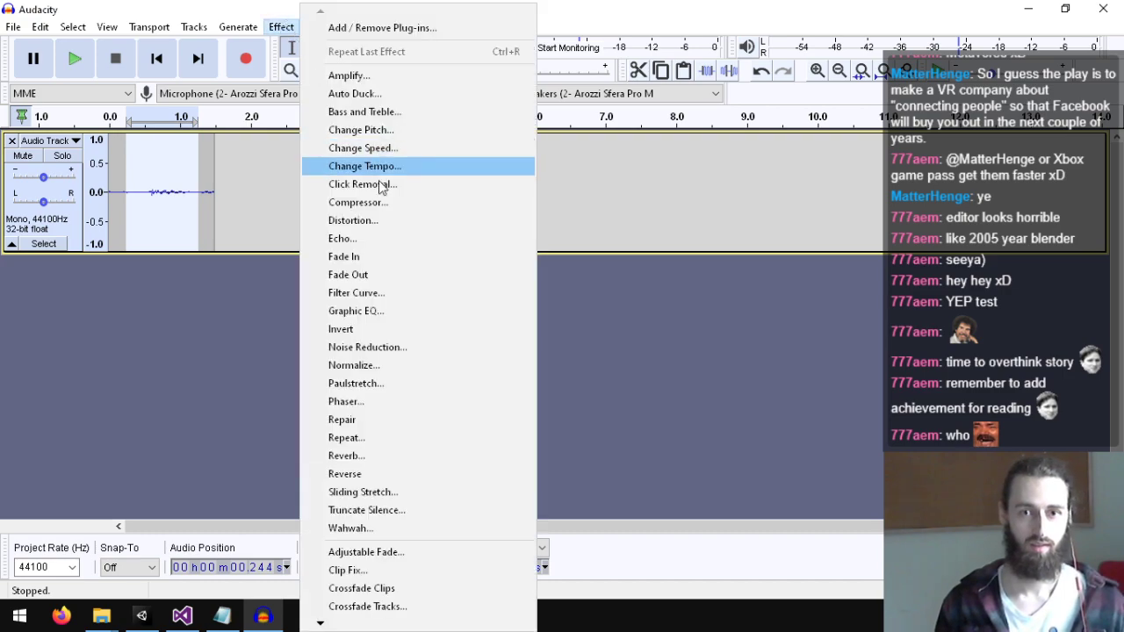
pyautogui.click(368, 366)
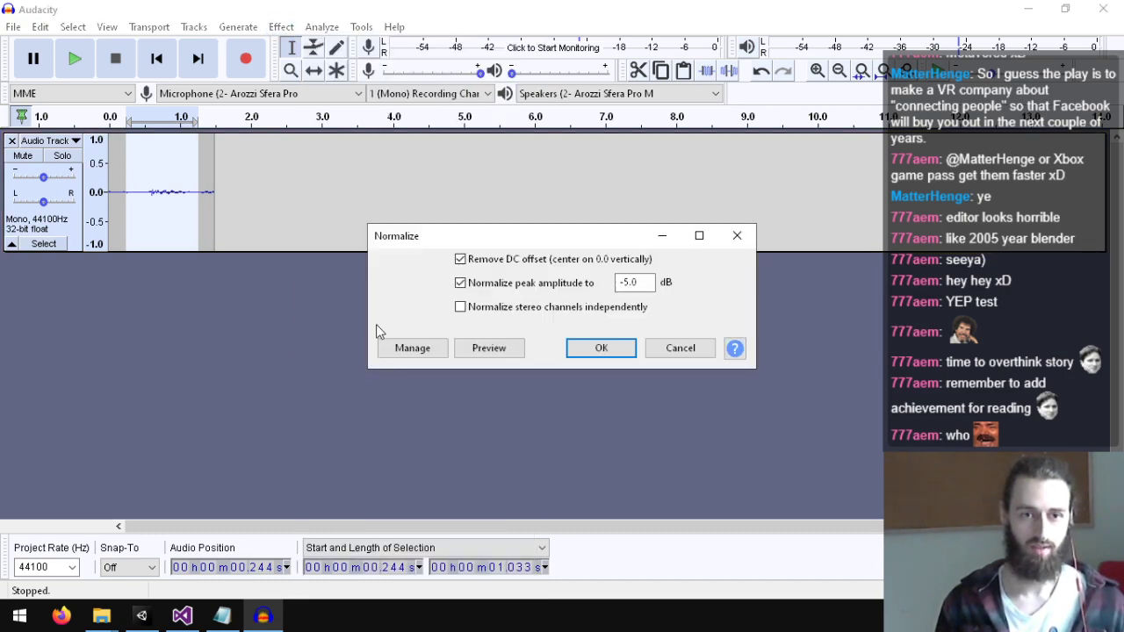
pyautogui.click(594, 350)
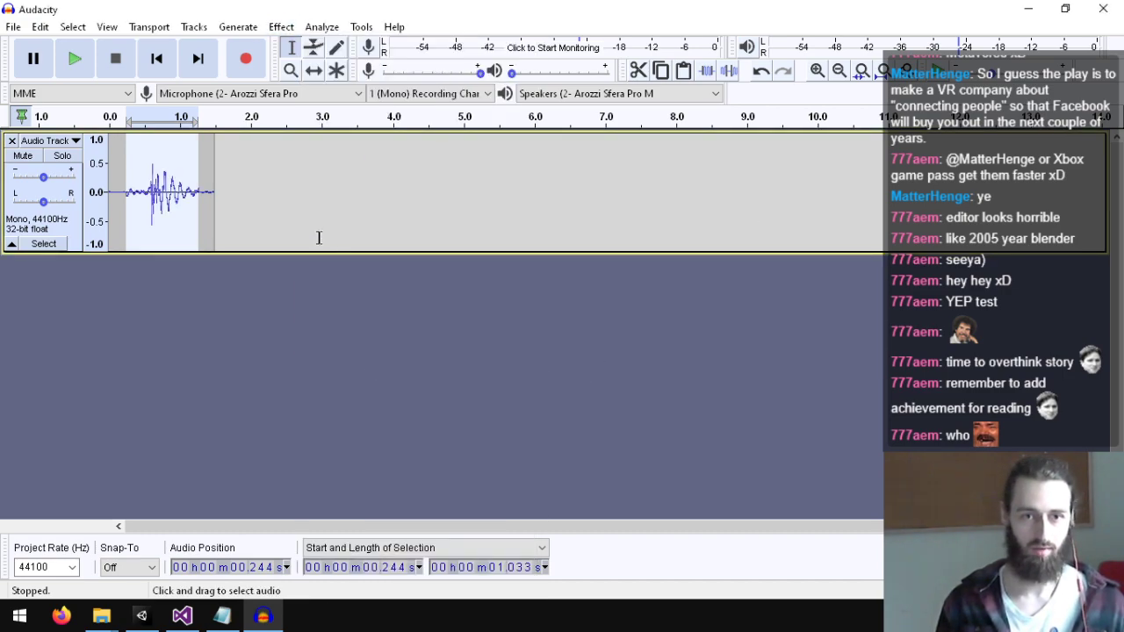
pyautogui.click(76, 60)
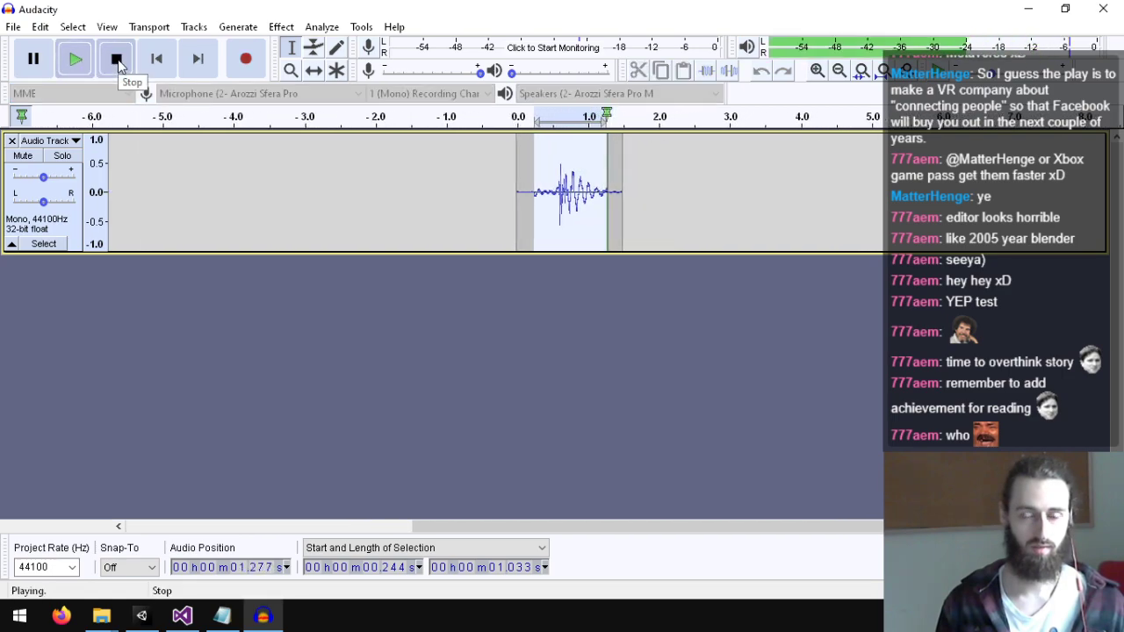
# Step: Discard the normalized test track and record a new mono microphone clip of about 8.3 seconds
pyautogui.click(11, 140)
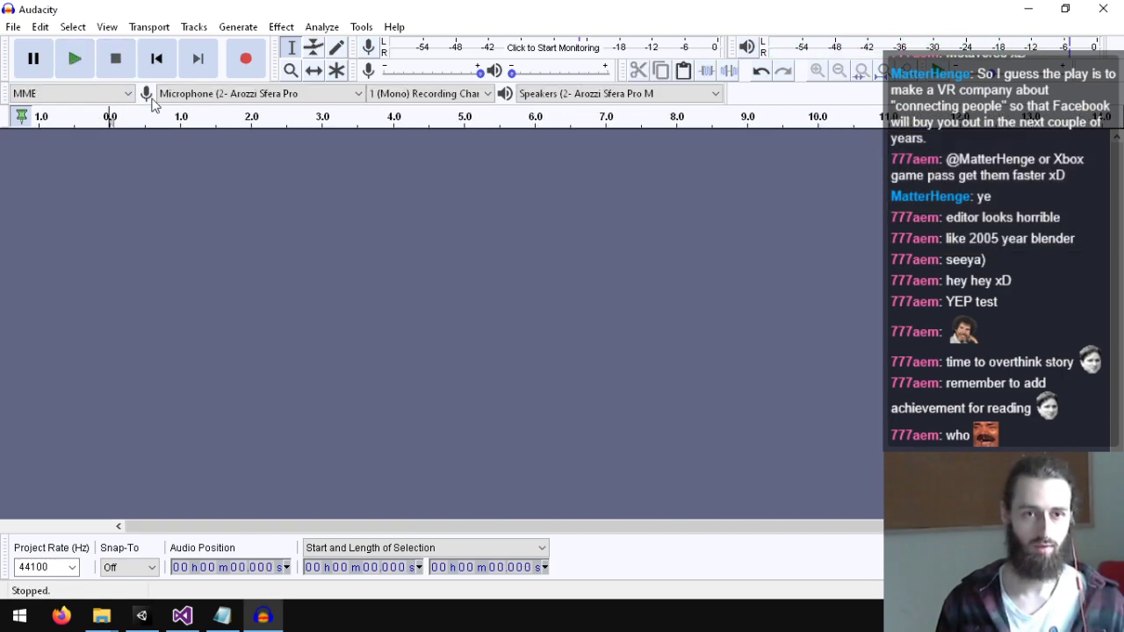
pyautogui.click(237, 78)
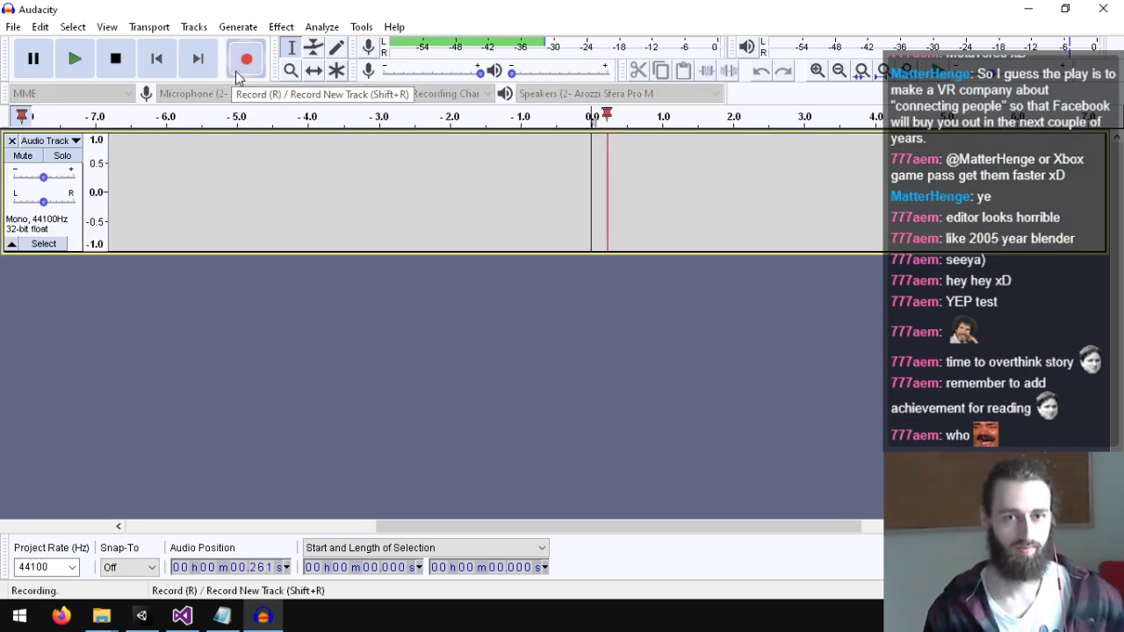
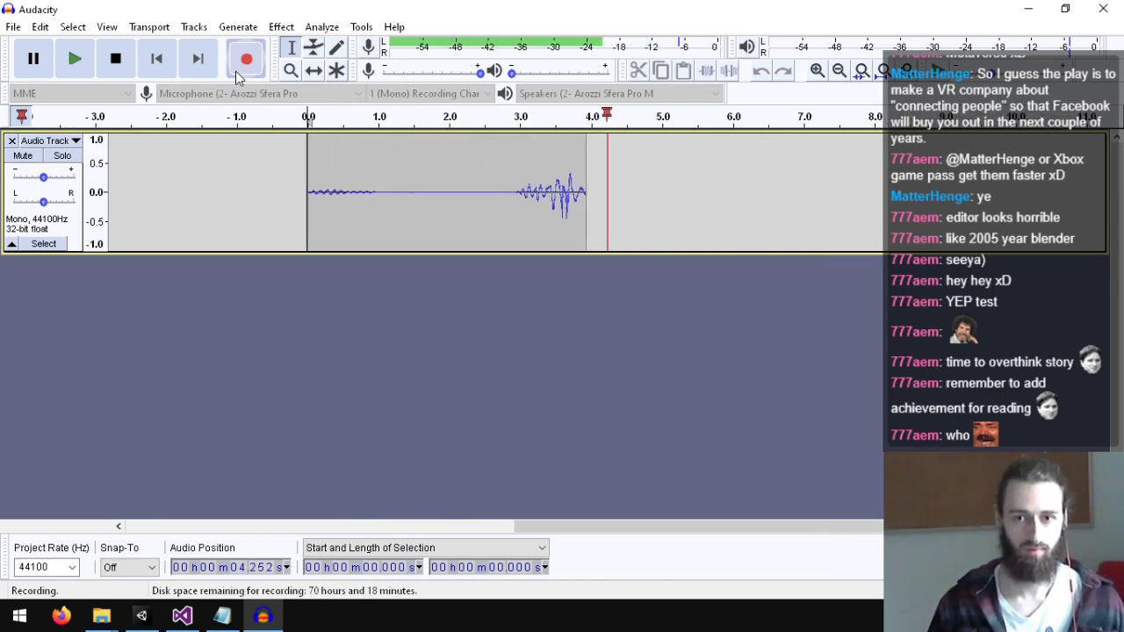
pyautogui.click(114, 70)
# Step: Play the new recording back from about 2.6 seconds, stopping before its end
pyautogui.click(198, 193)
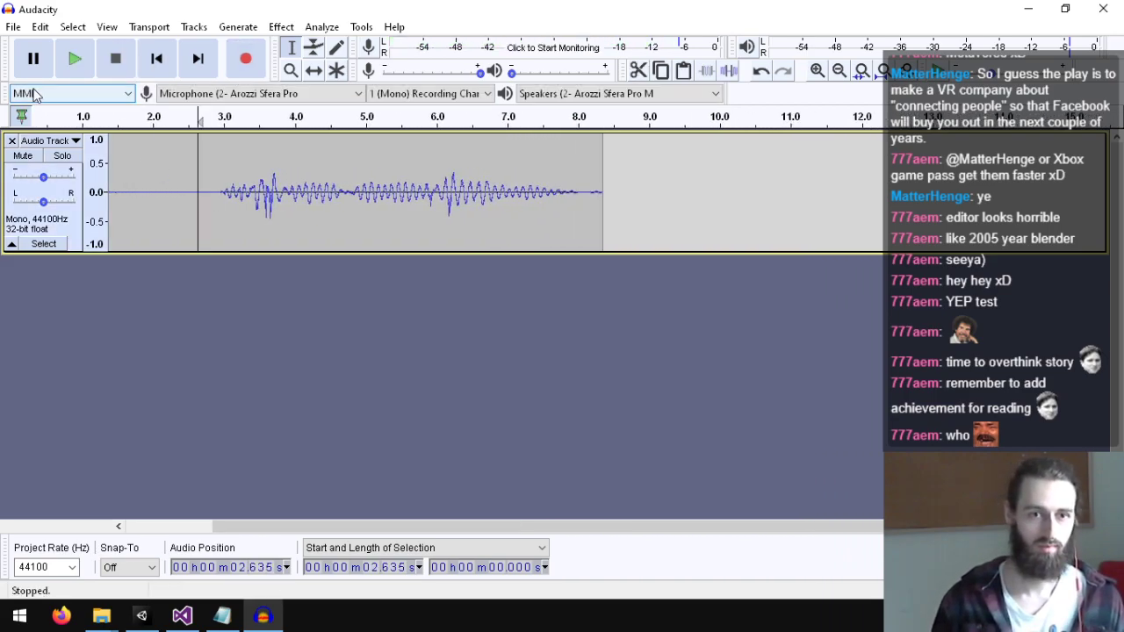
pyautogui.click(75, 58)
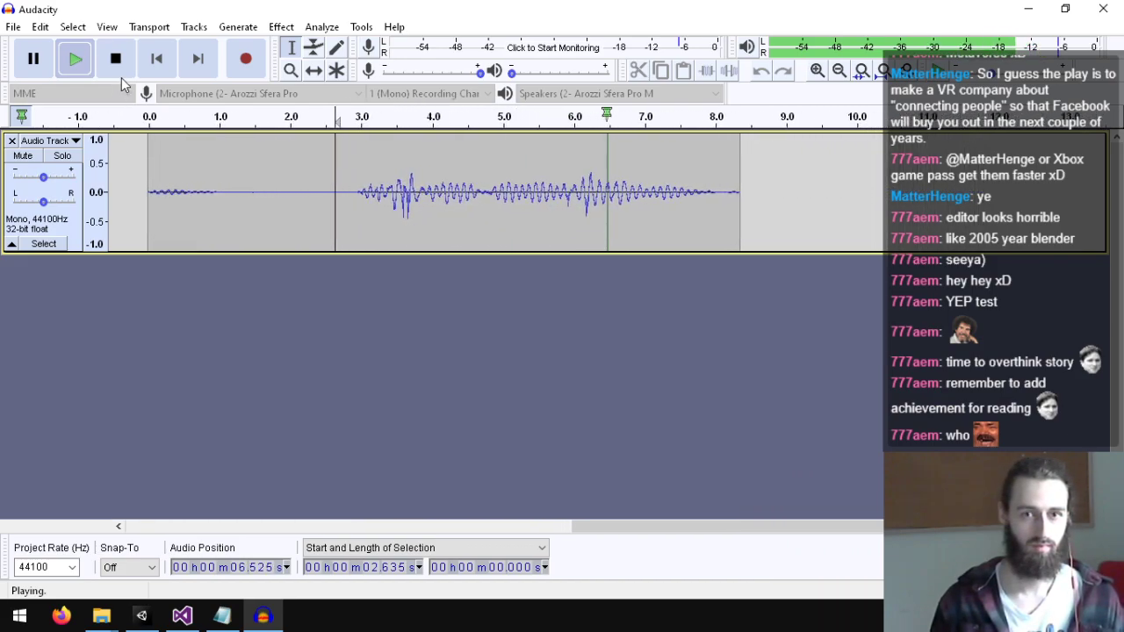
pyautogui.click(115, 58)
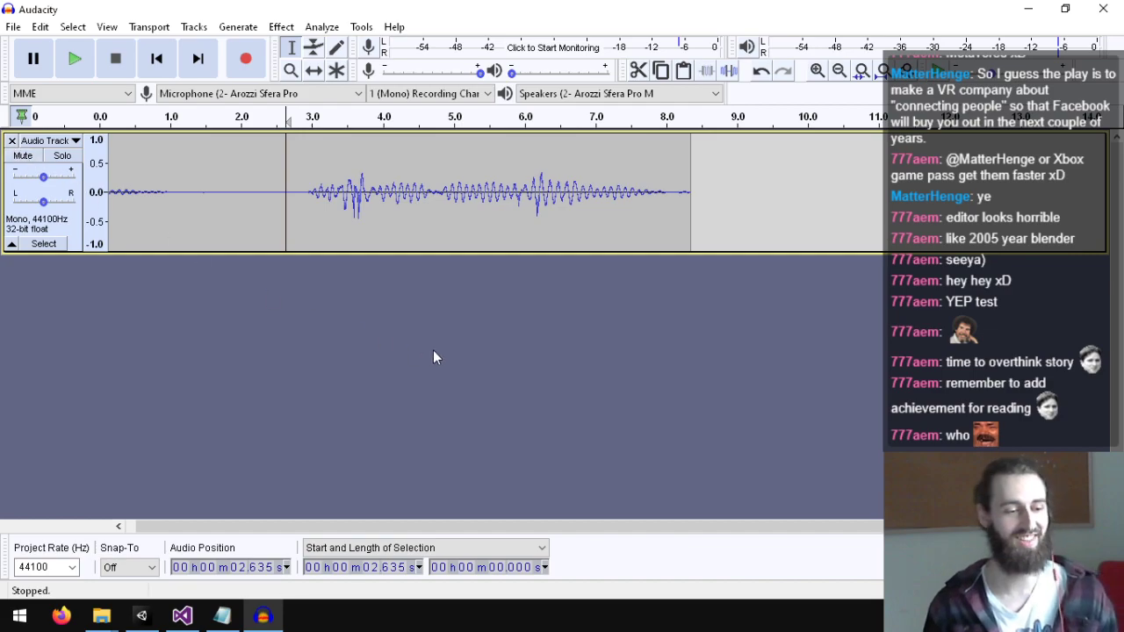
# Step: Normalize the whole recording to a -5.0 dB peak with DC offset removal
pyautogui.click(55, 228)
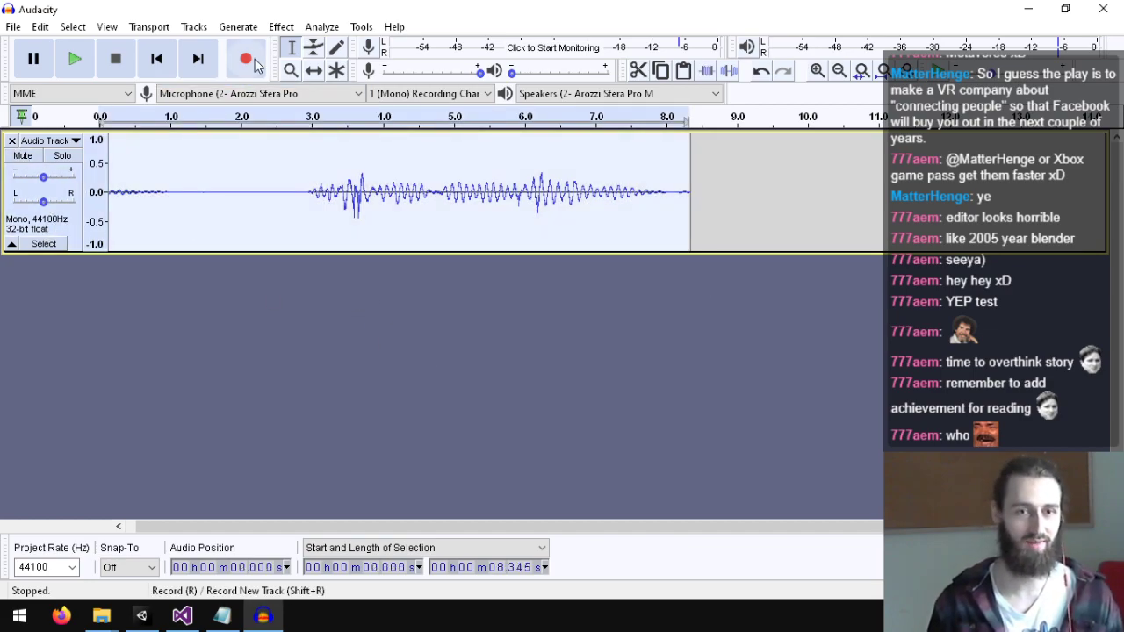
pyautogui.click(237, 26)
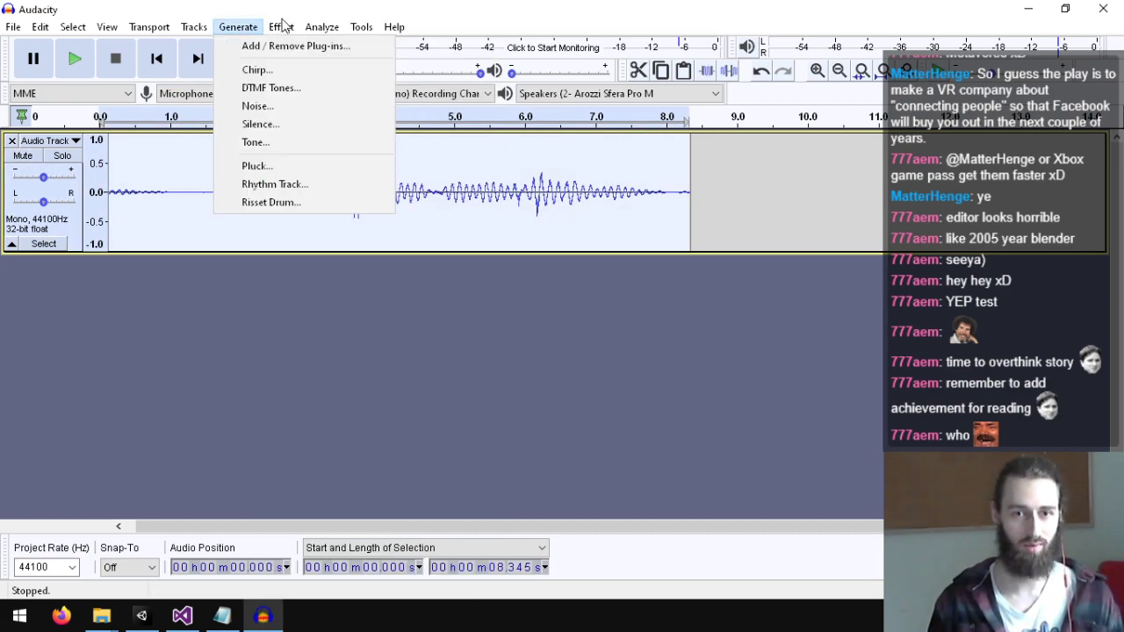
pyautogui.moveTo(281, 27)
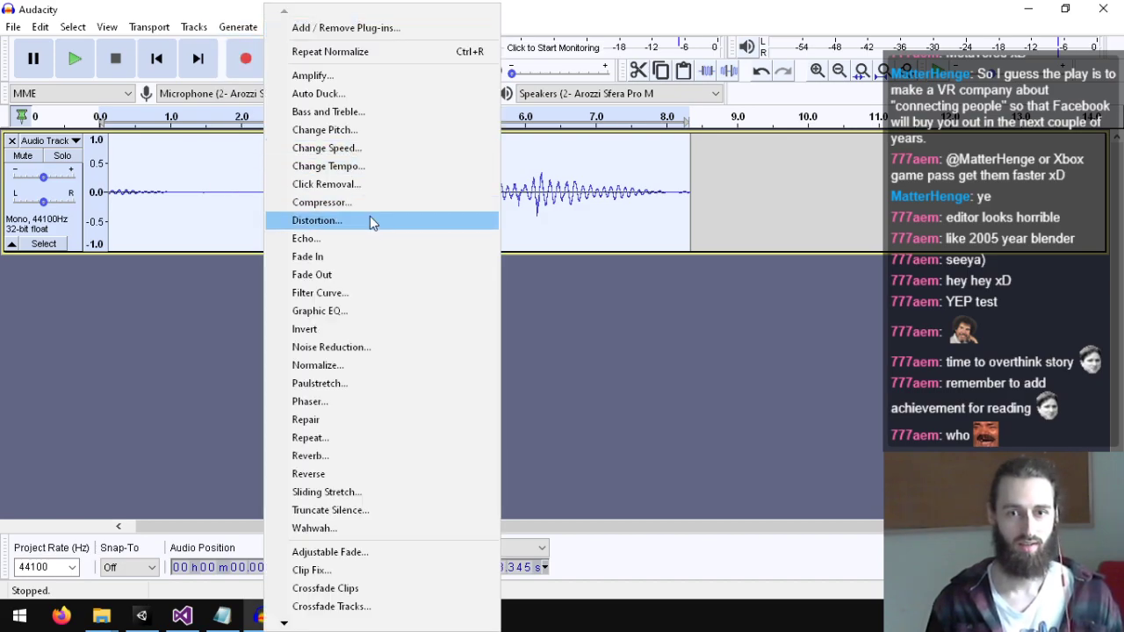
pyautogui.click(338, 365)
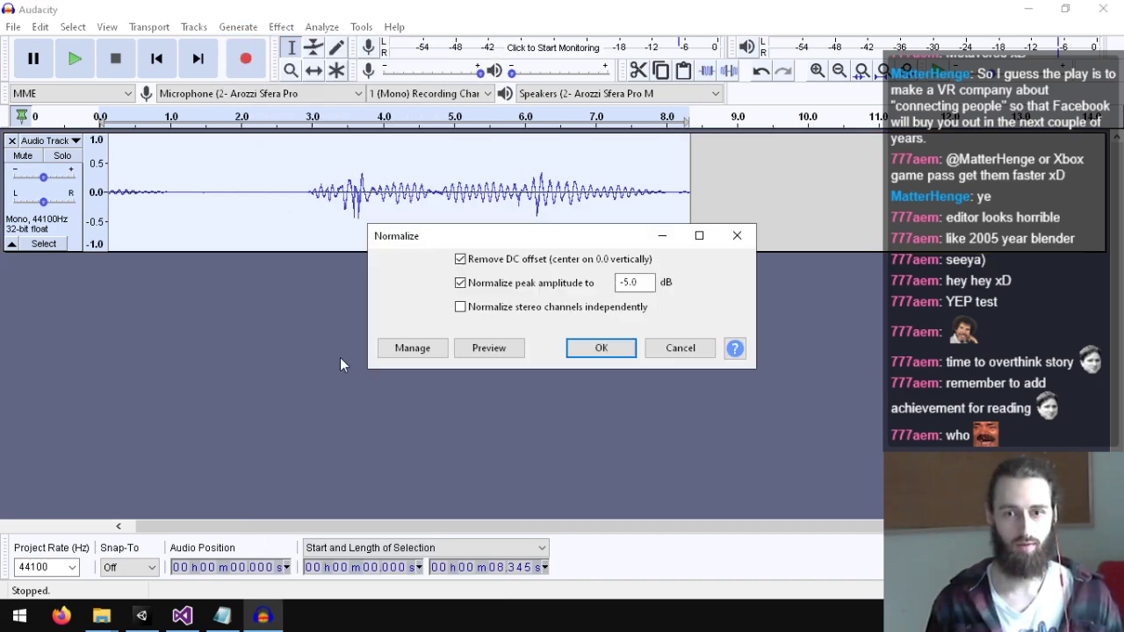
pyautogui.click(595, 361)
# Step: Preview a lowered pitch with Change Pitch on the section from about 2.6 to 8.2 seconds, and cancel the effect
pyautogui.moveTo(287, 171); pyautogui.dragTo(685, 173)
pyautogui.click(281, 26)
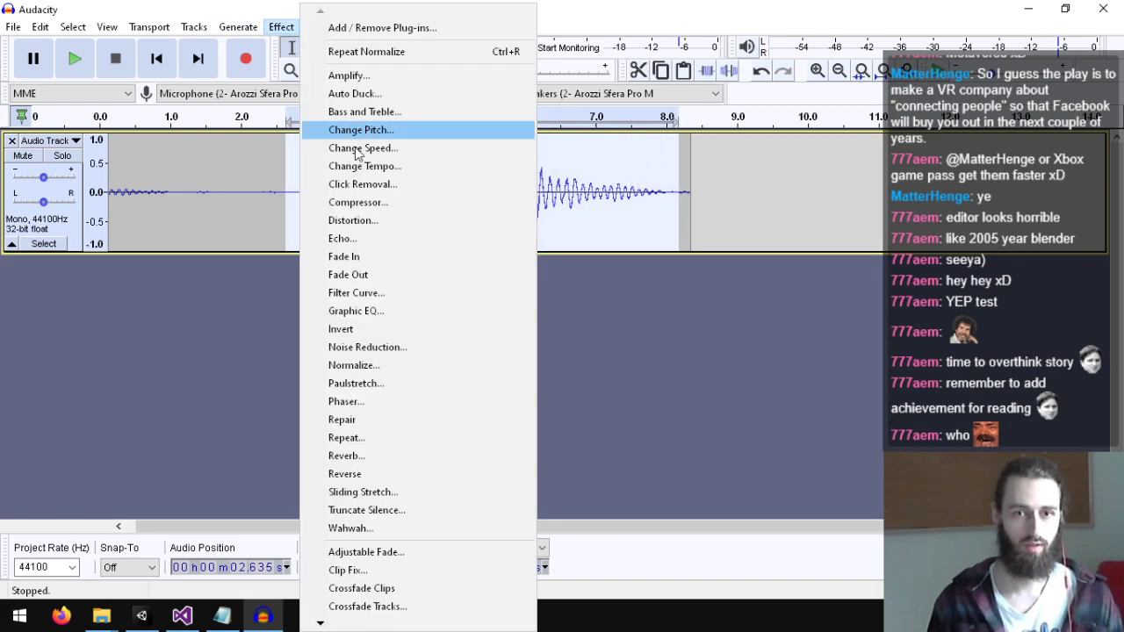
pyautogui.click(379, 136)
pyautogui.moveTo(554, 374); pyautogui.dragTo(534, 373)
pyautogui.click(488, 441)
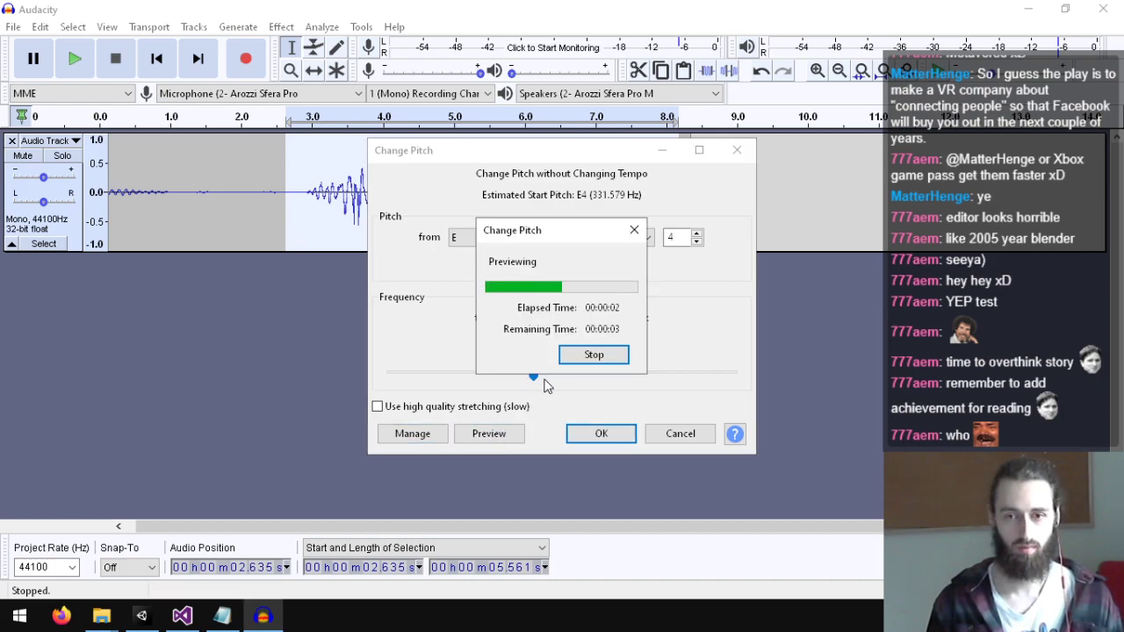
pyautogui.click(606, 362)
pyautogui.click(684, 432)
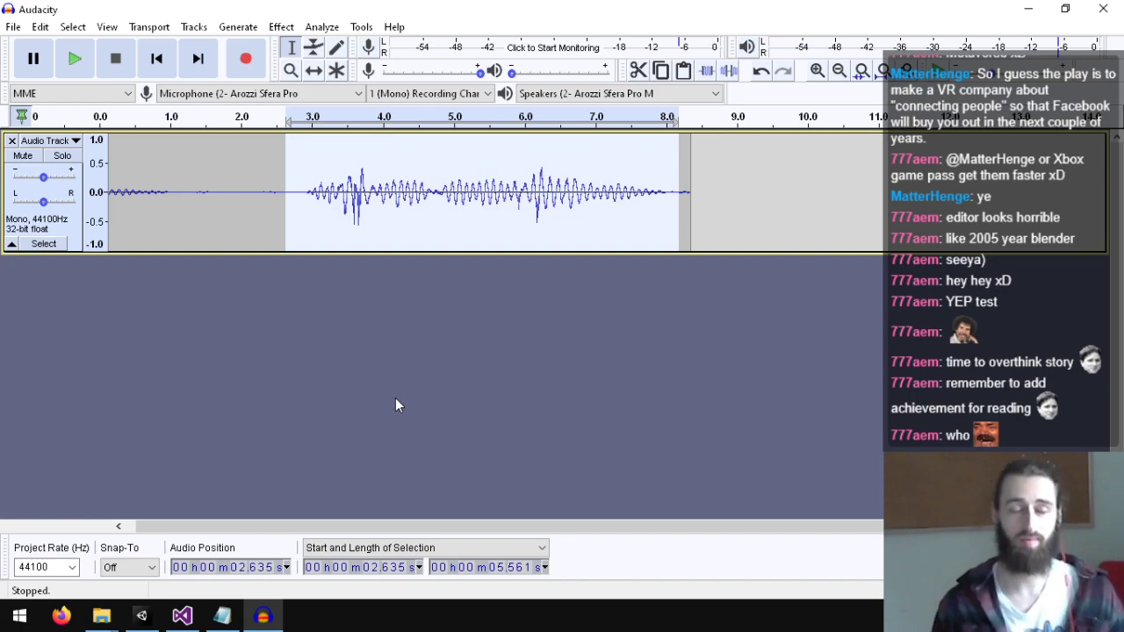
# Step: Remove the recorded track and preview the Risset Drum generator at 100 Hz with a 2-second decay, without generating it
pyautogui.click(11, 140)
pyautogui.click(279, 26)
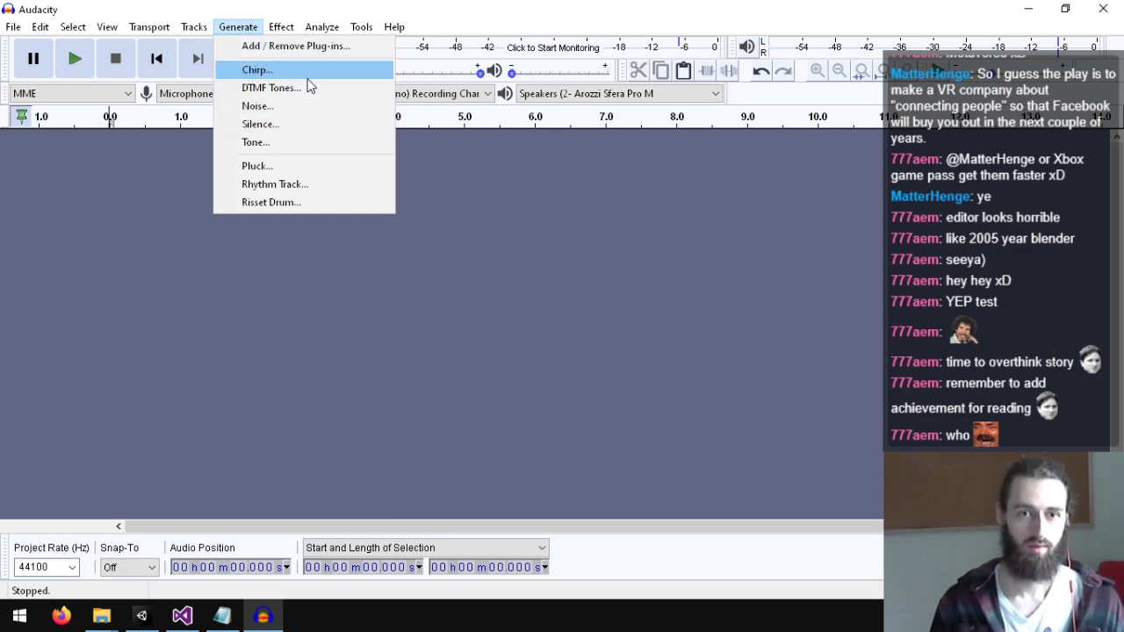
pyautogui.click(303, 202)
pyautogui.click(431, 398)
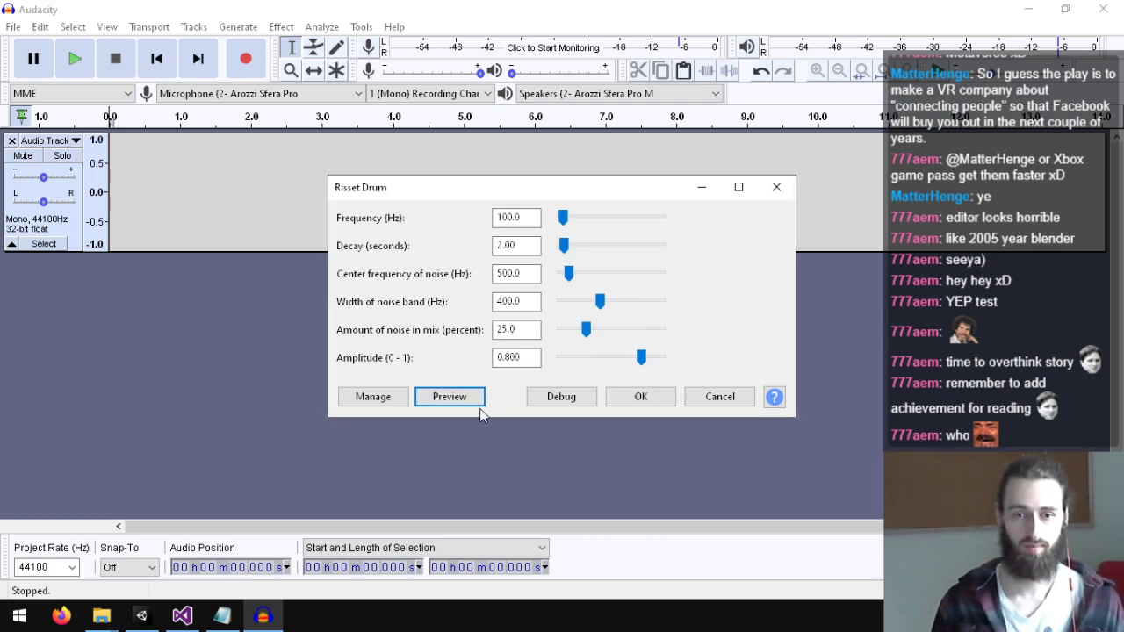
pyautogui.click(442, 399)
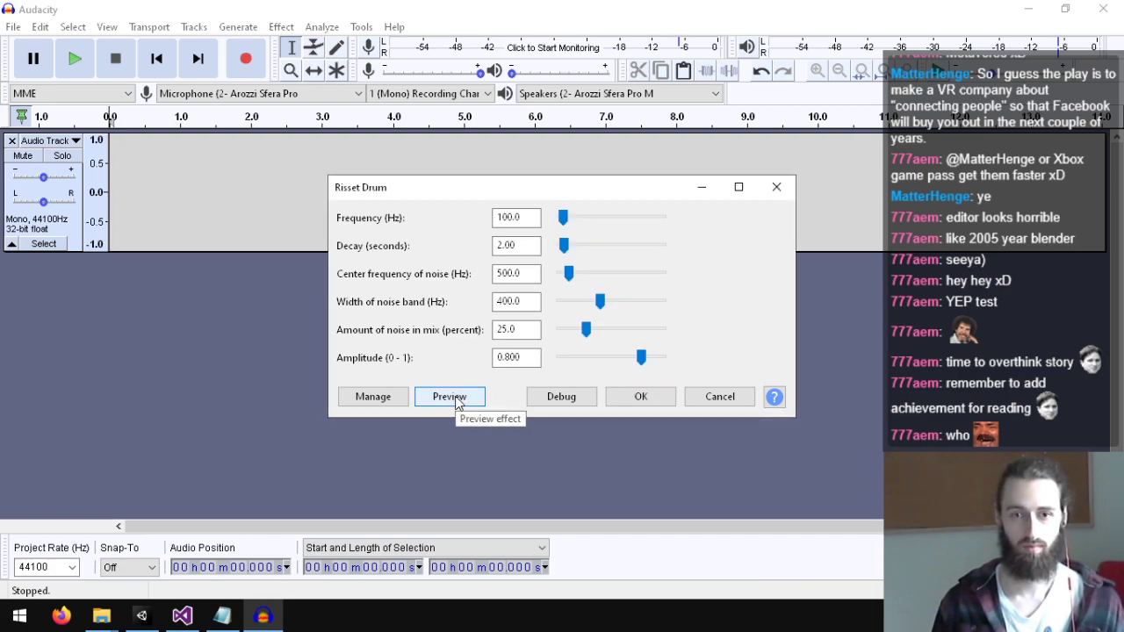
pyautogui.click(452, 400)
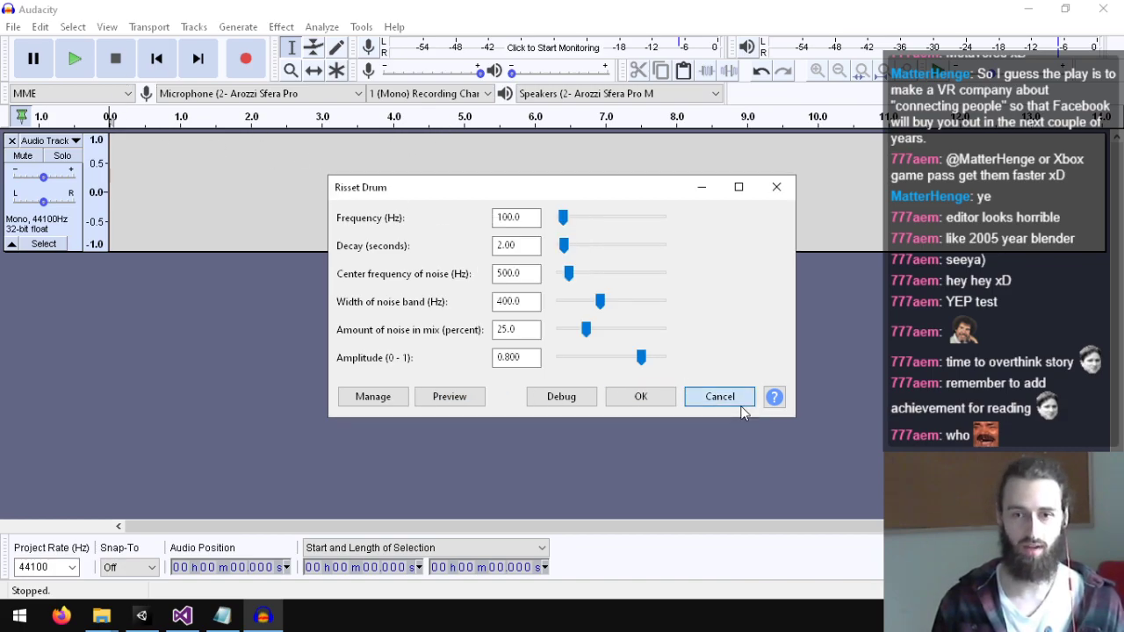
pyautogui.click(742, 402)
# Step: Preview the DTMF Tones generator with the sequence "audacity" at amplitude 0.8, and cancel it
pyautogui.click(189, 27)
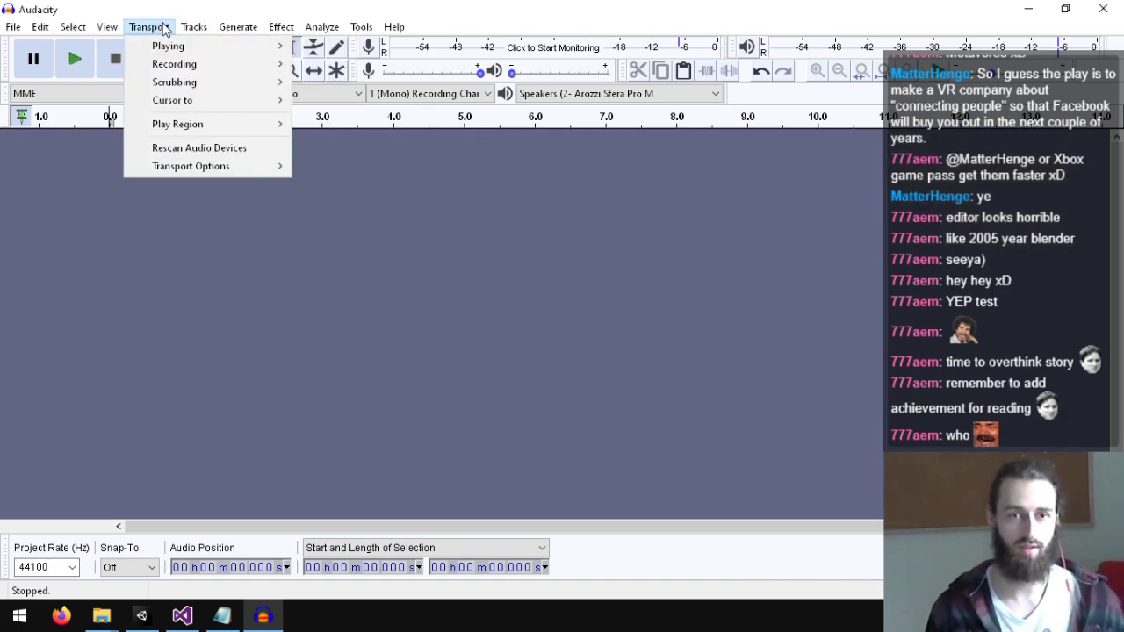
pyautogui.moveTo(238, 27)
pyautogui.click(309, 90)
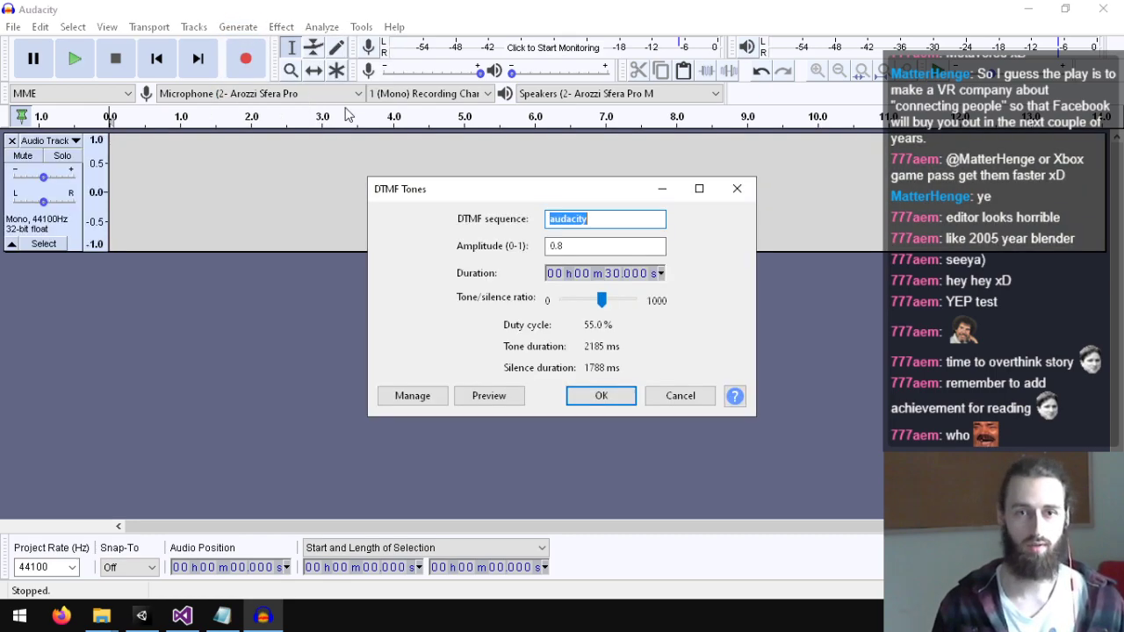
pyautogui.click(492, 401)
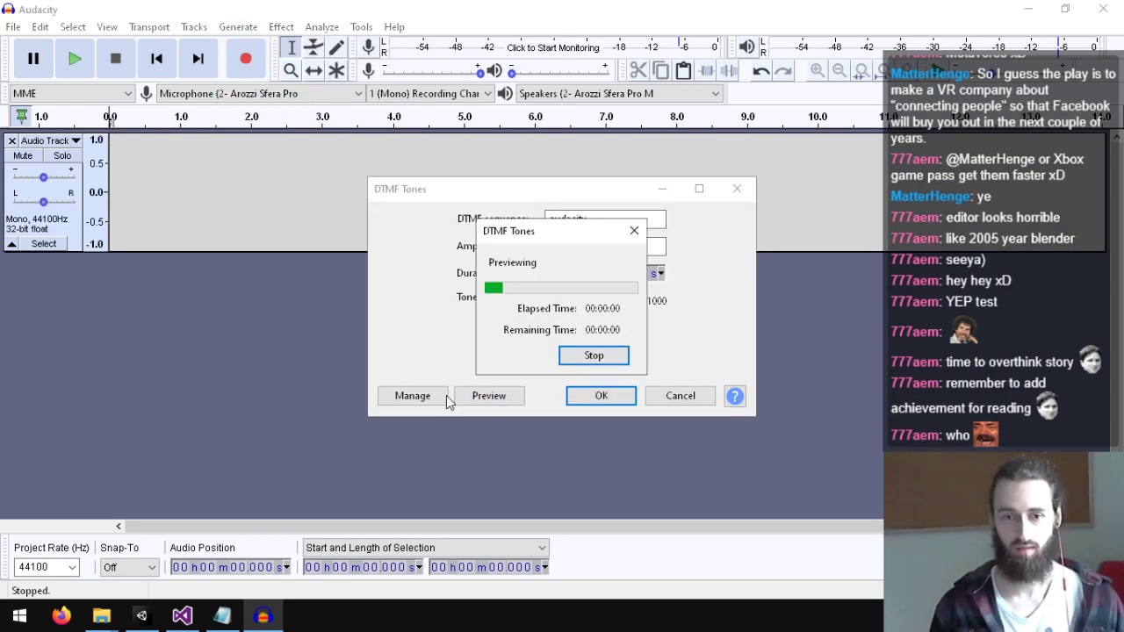
pyautogui.click(592, 354)
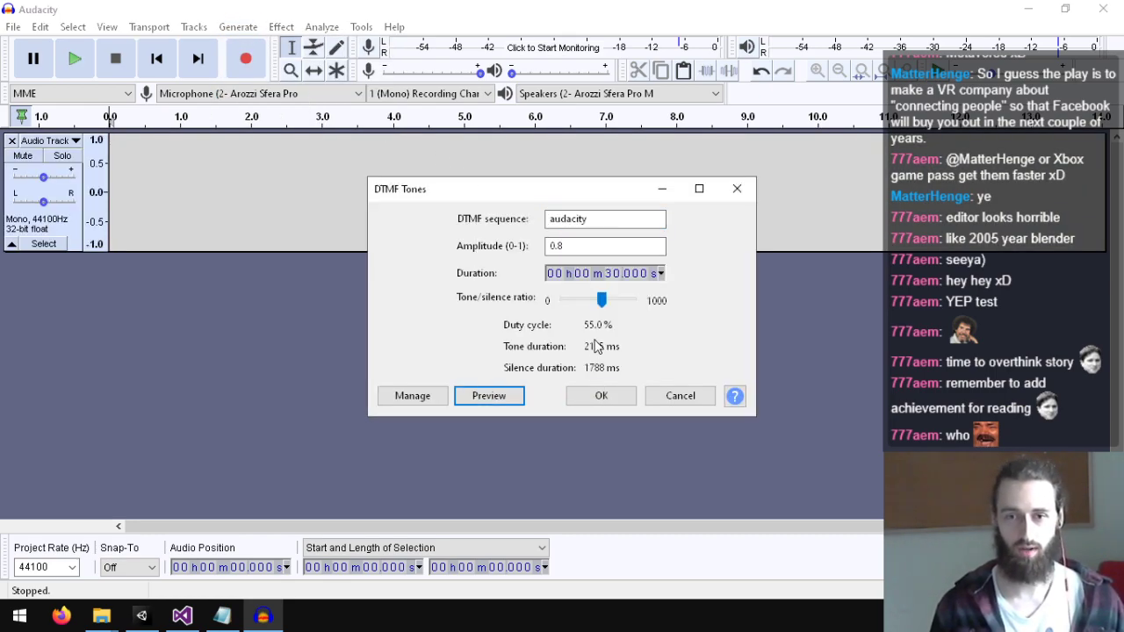
pyautogui.click(637, 217)
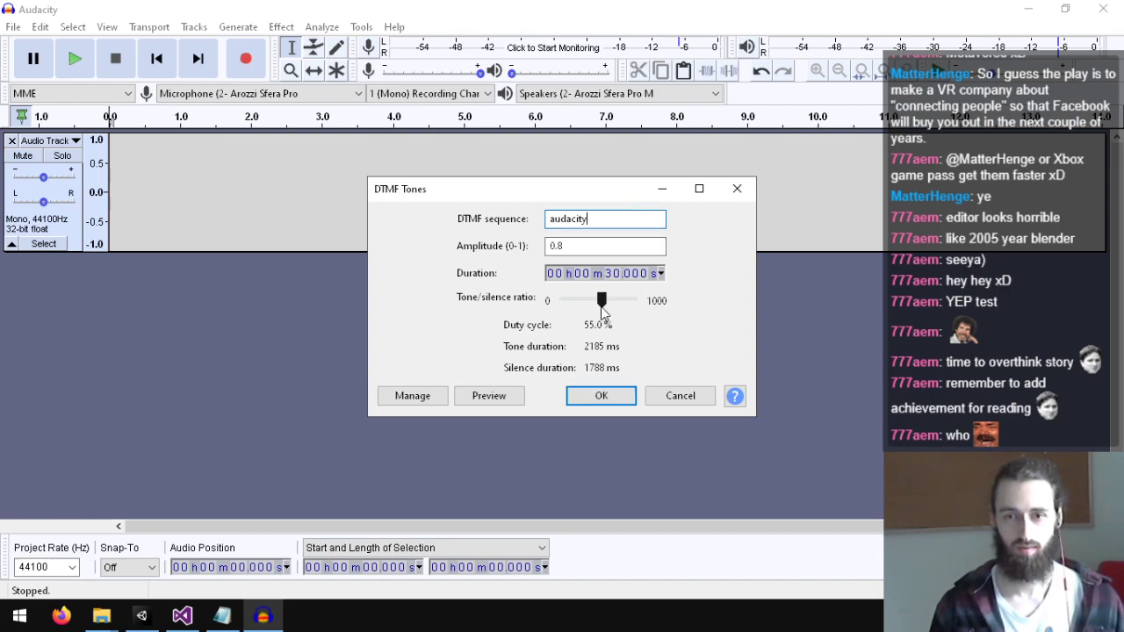
pyautogui.click(669, 396)
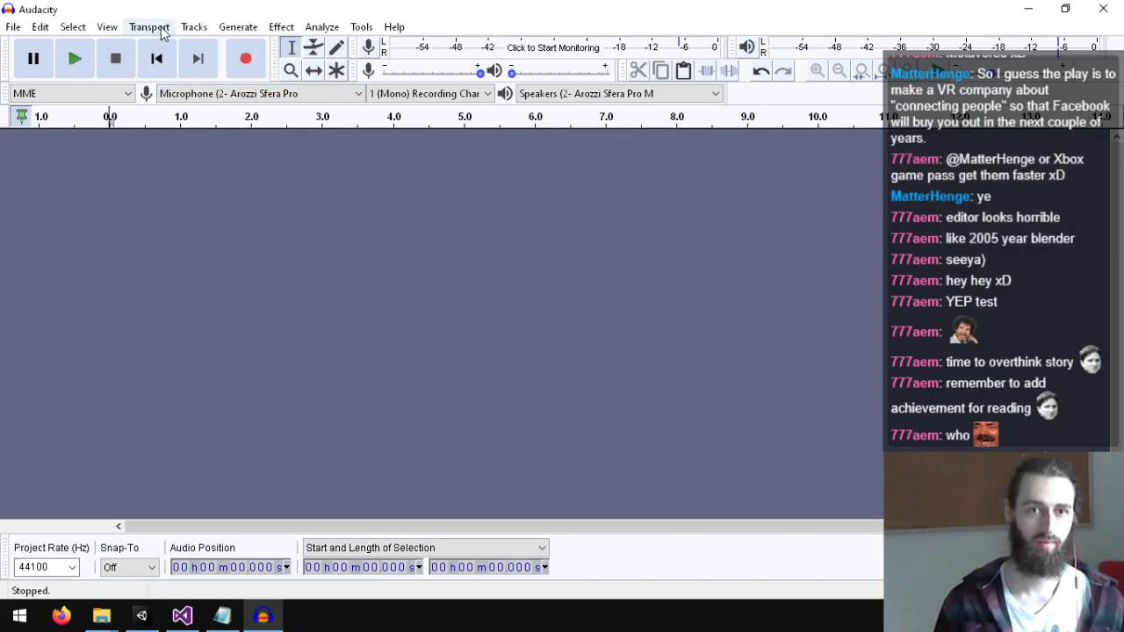
# Step: Start the Noise generator, set the type to Pink and preview it at amplitude 0.8
pyautogui.click(204, 30)
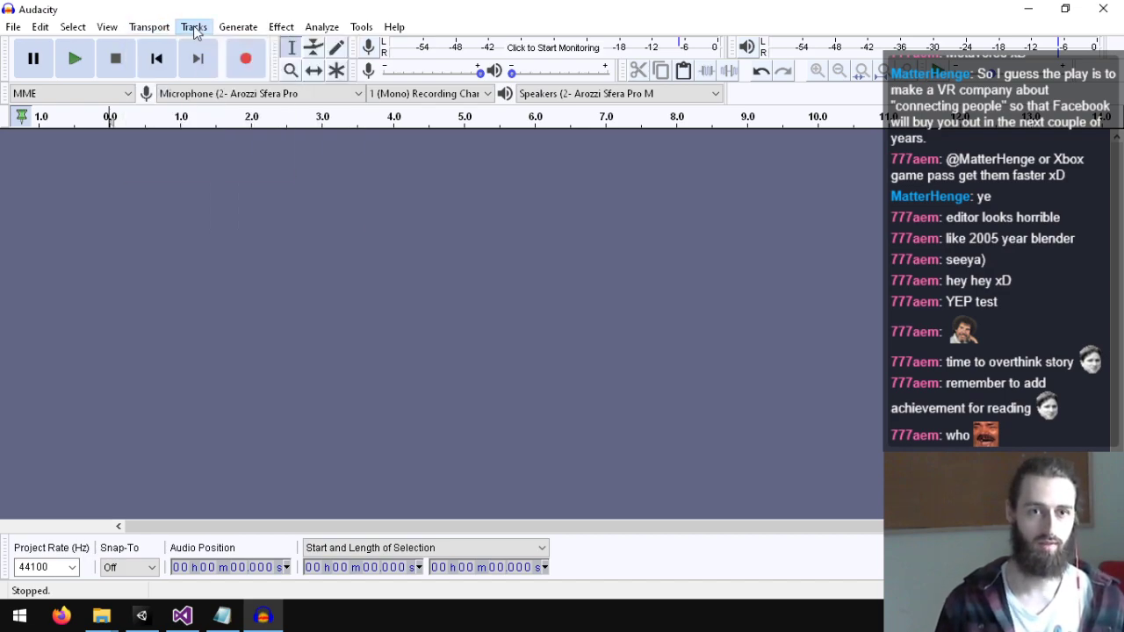
pyautogui.moveTo(255, 30)
pyautogui.click(299, 106)
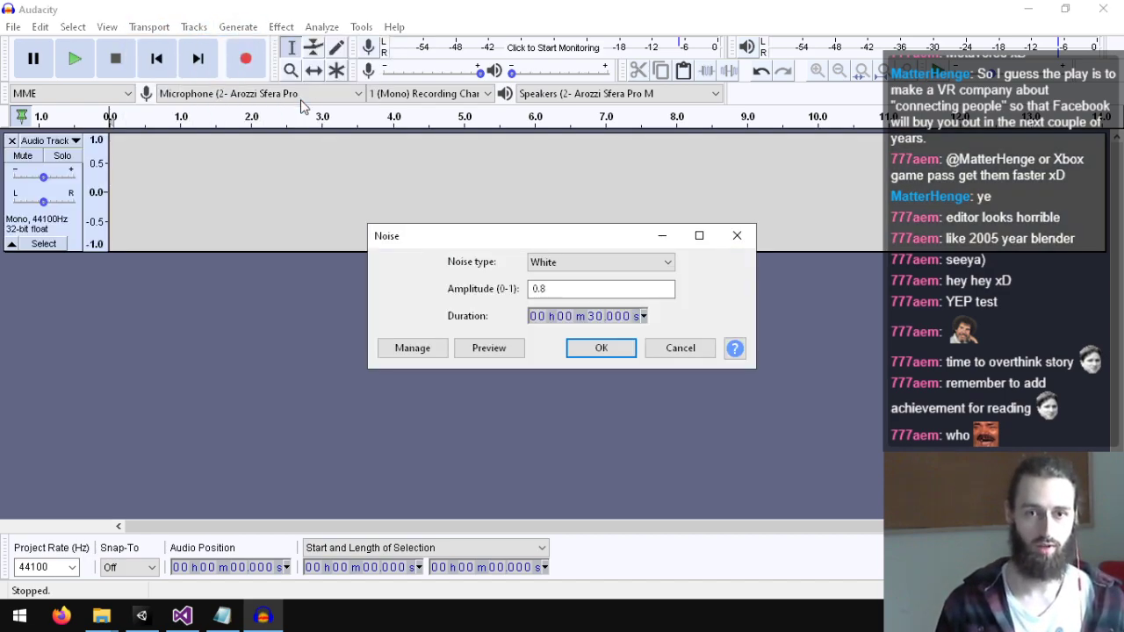
pyautogui.click(594, 264)
pyautogui.click(563, 290)
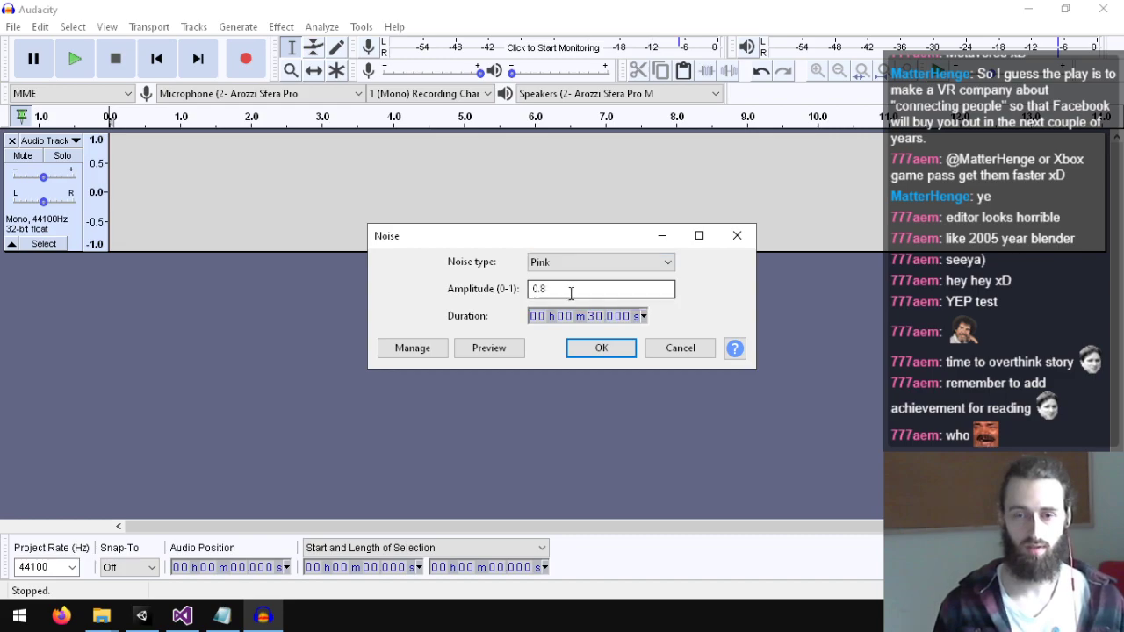
pyautogui.click(488, 346)
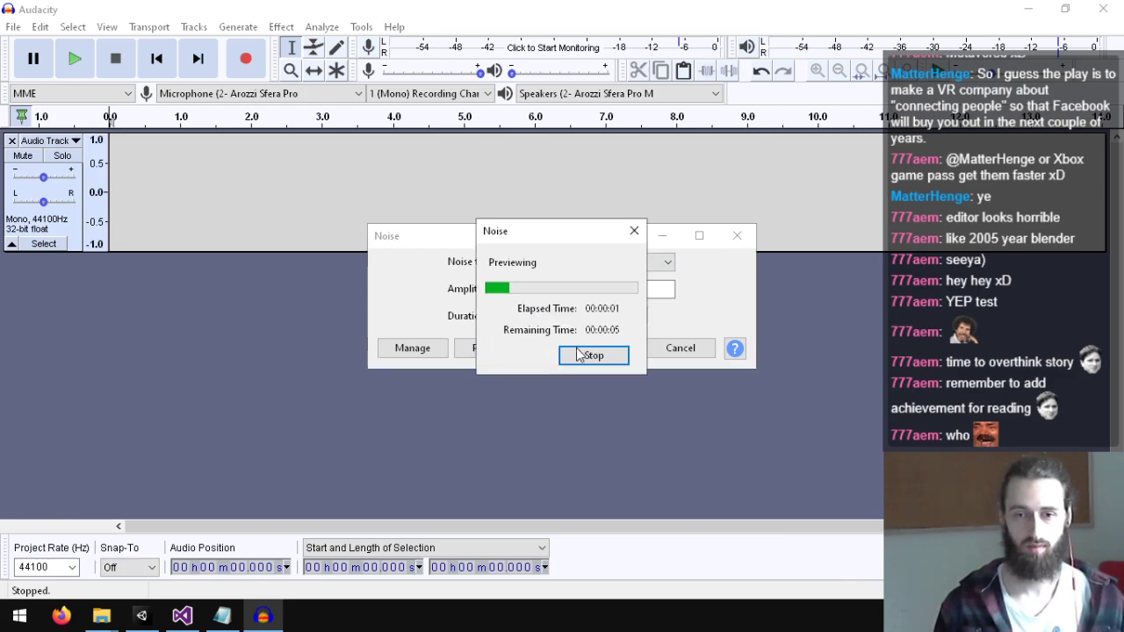
pyautogui.click(594, 354)
# Step: Set the noise amplitude to 0.1 and preview the pink noise again
pyautogui.moveTo(559, 288); pyautogui.dragTo(486, 293)
pyautogui.write('0.1')
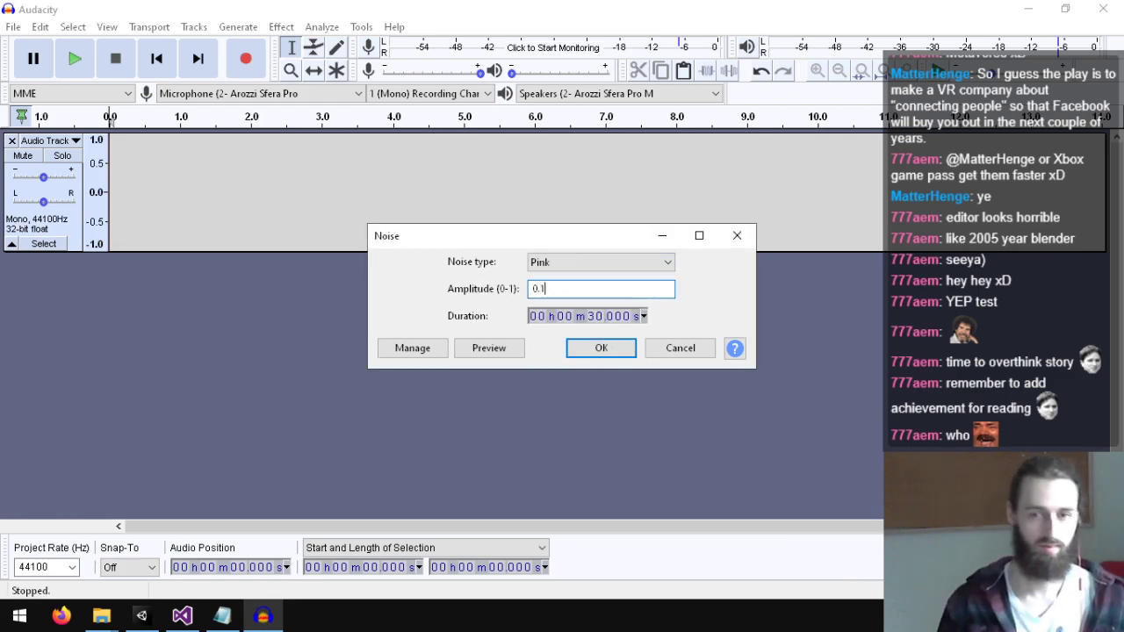
pyautogui.click(500, 347)
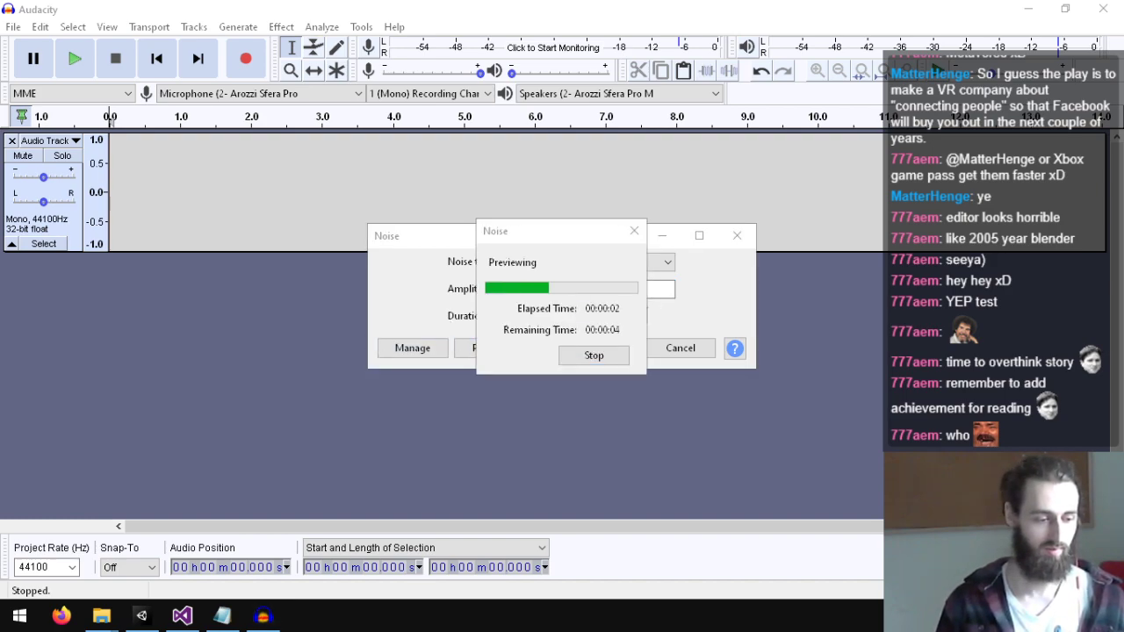
pyautogui.click(578, 272)
# Step: Switch the noise type to Brownian and preview it
pyautogui.click(668, 263)
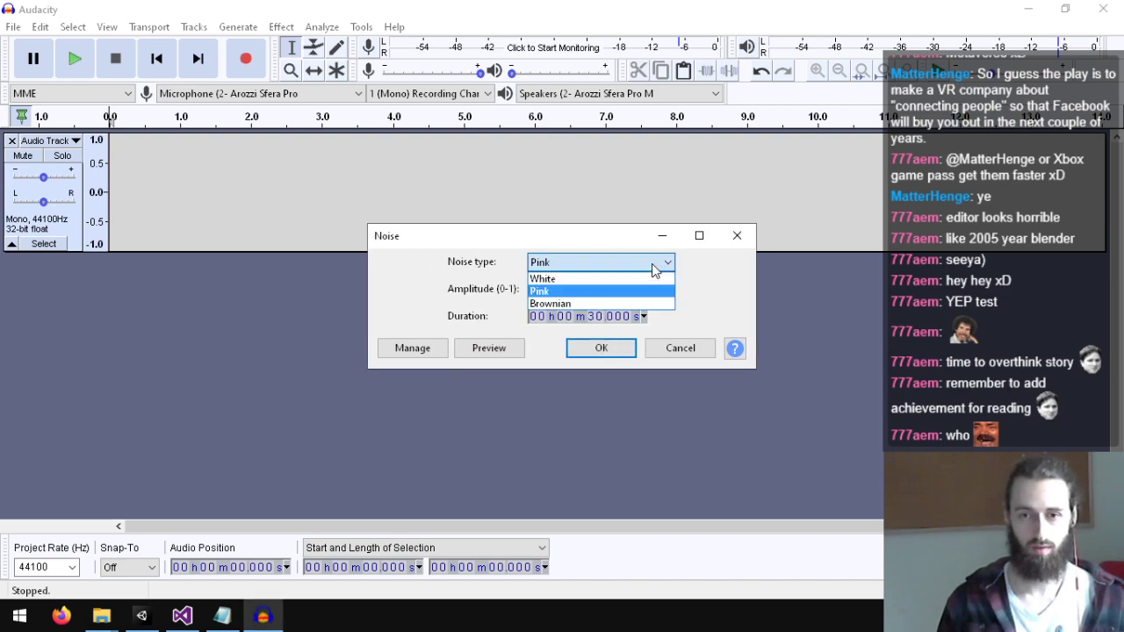
pyautogui.click(557, 305)
pyautogui.click(504, 352)
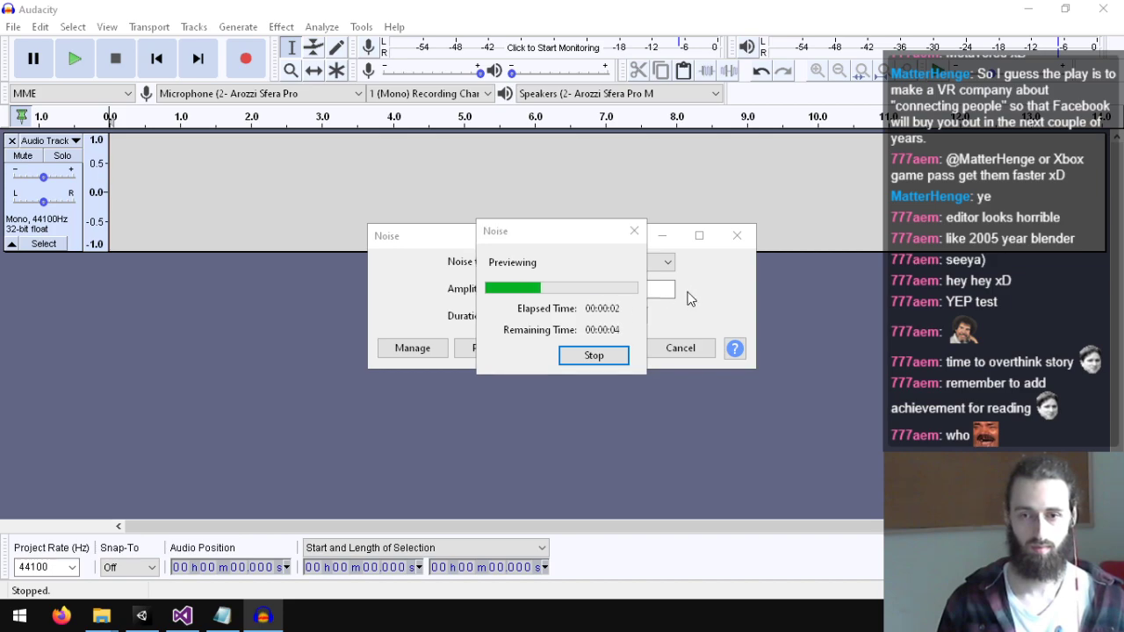
pyautogui.click(594, 355)
# Step: Generate 30 seconds of white noise at amplitude 0.1 and select the whole track
pyautogui.click(650, 265)
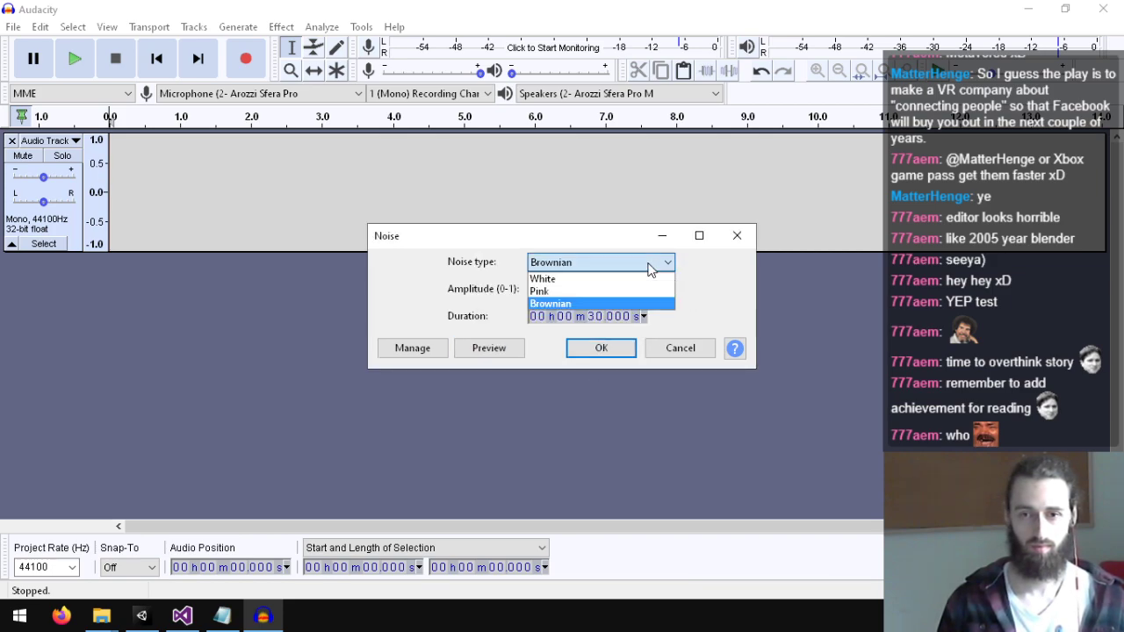
pyautogui.click(570, 281)
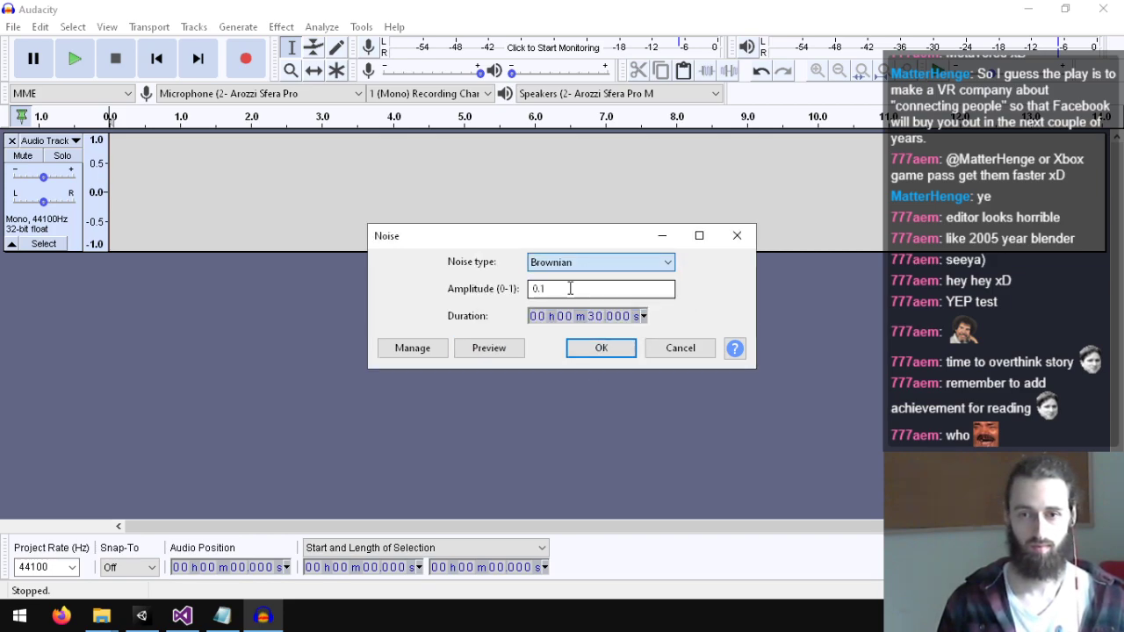
pyautogui.click(602, 346)
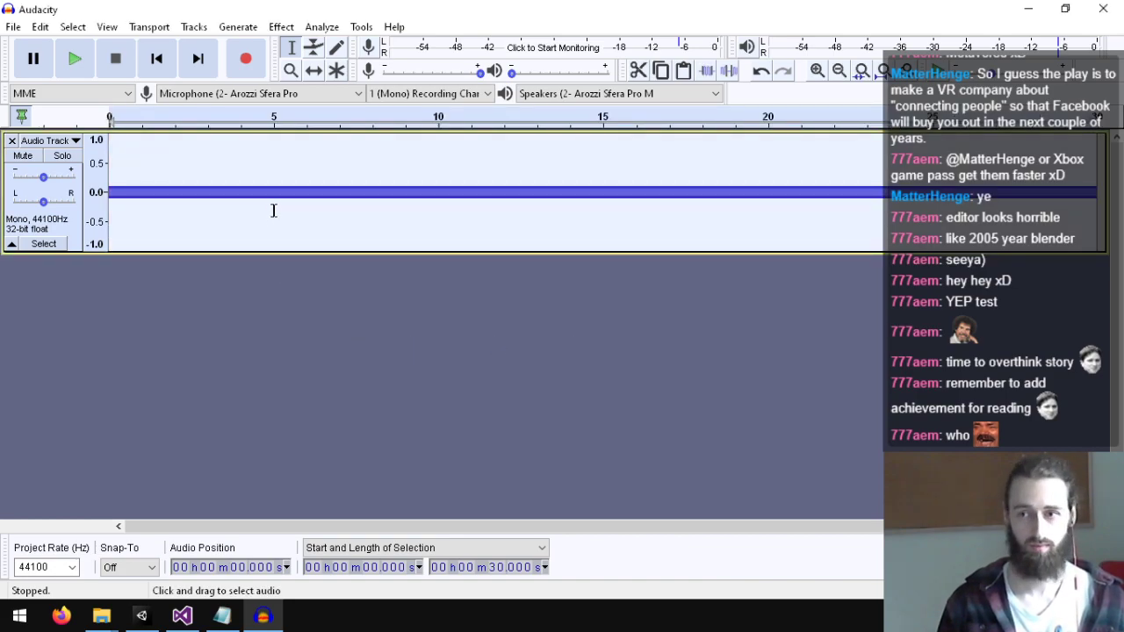
pyautogui.click(175, 174)
pyautogui.click(36, 225)
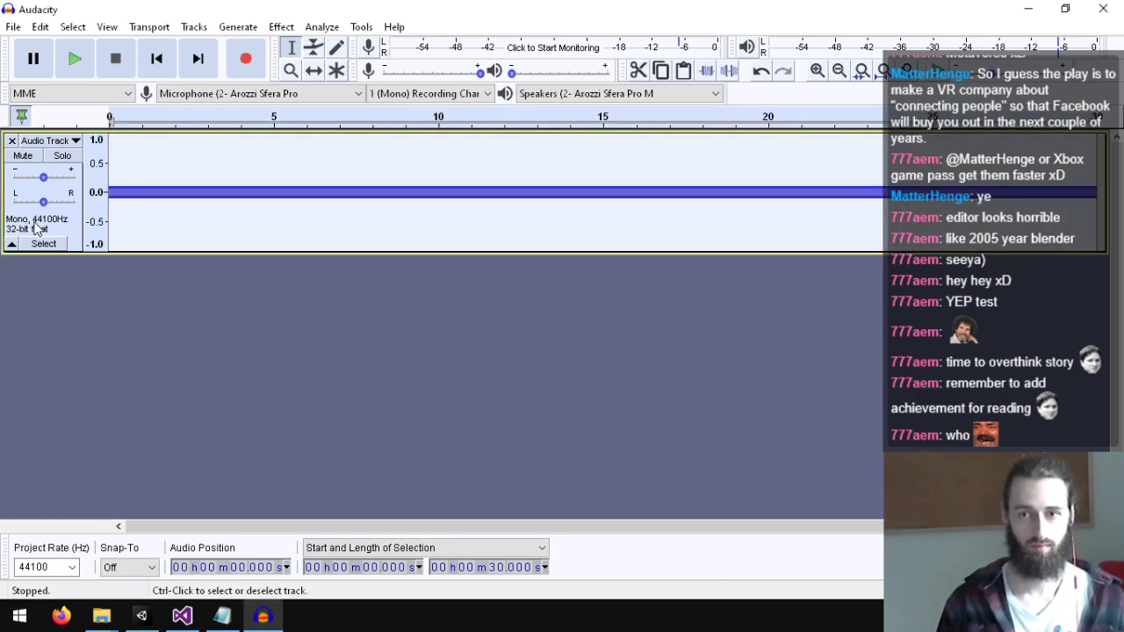
pyautogui.click(274, 197)
pyautogui.click(281, 27)
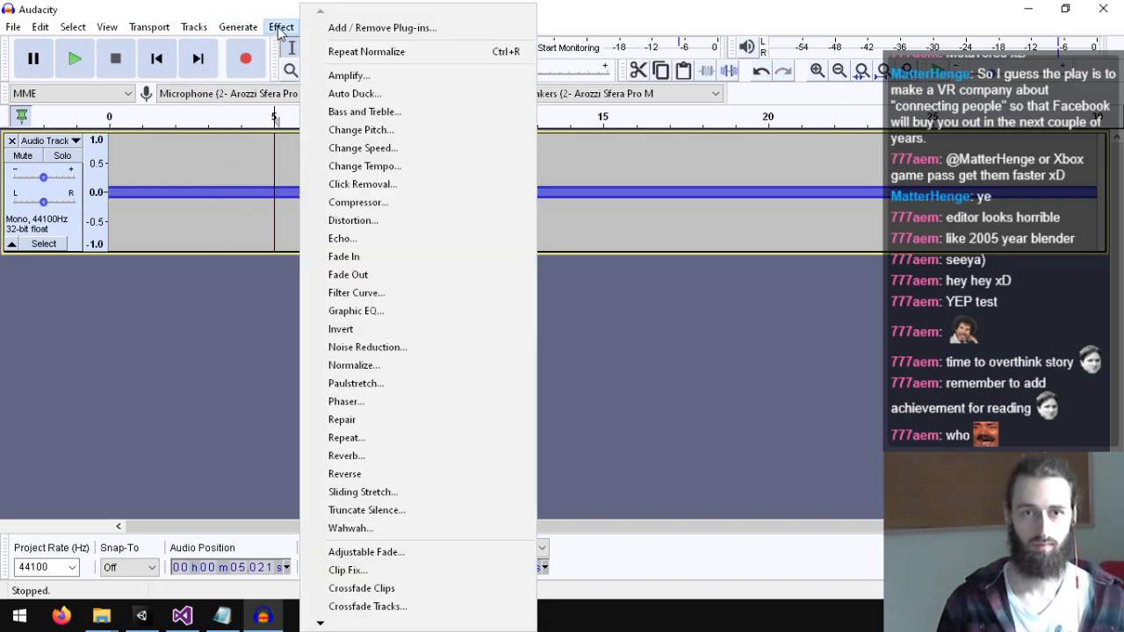
pyautogui.click(392, 168)
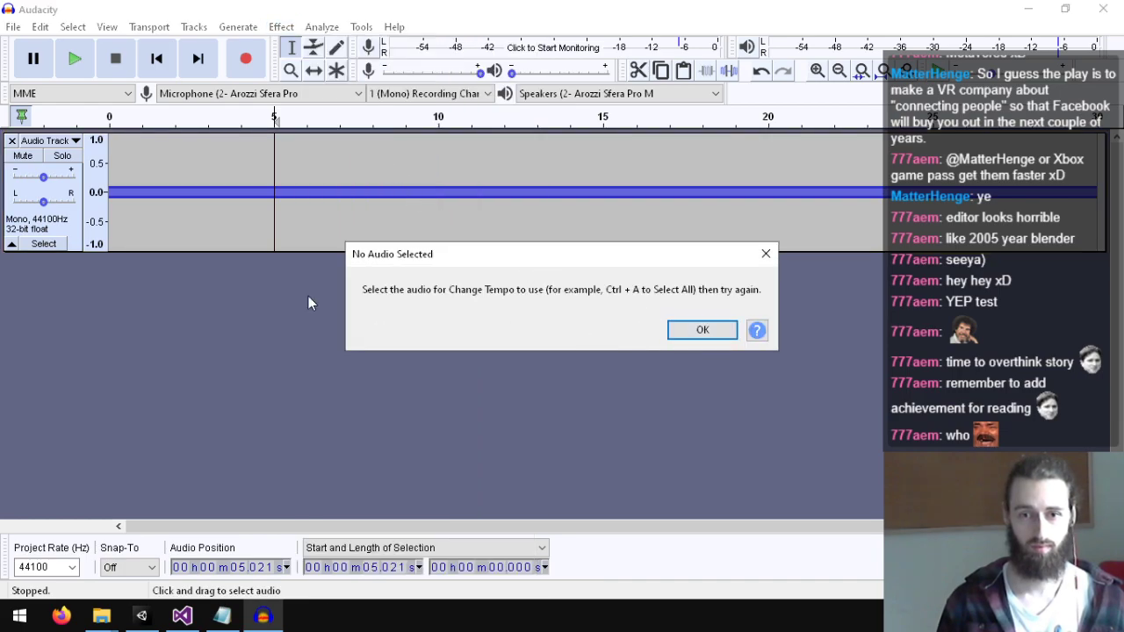
pyautogui.click(702, 330)
pyautogui.hotkey('ctrl', 'a')
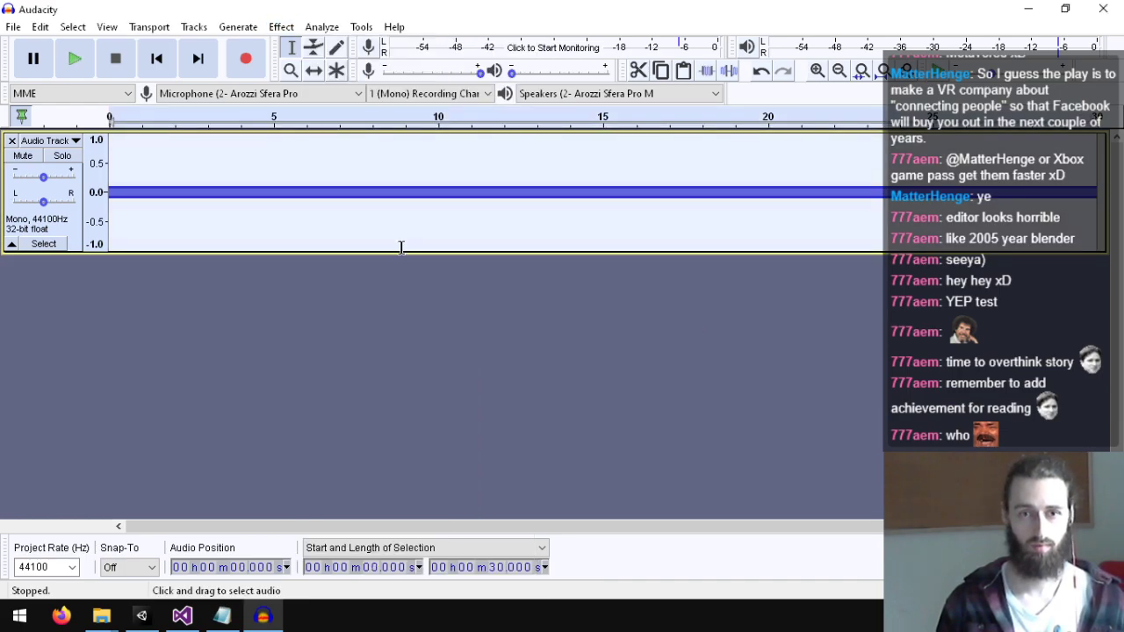
# Step: Start Change Tempo on the whole noise track and preview it at -17 percent
pyautogui.click(281, 27)
pyautogui.click(327, 166)
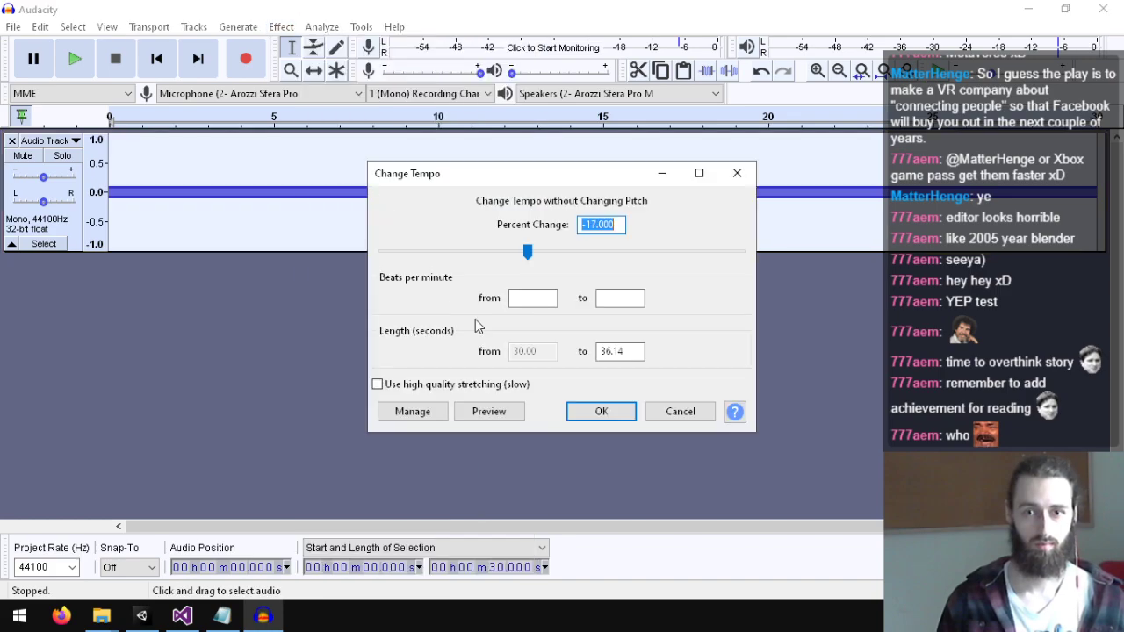
pyautogui.click(488, 412)
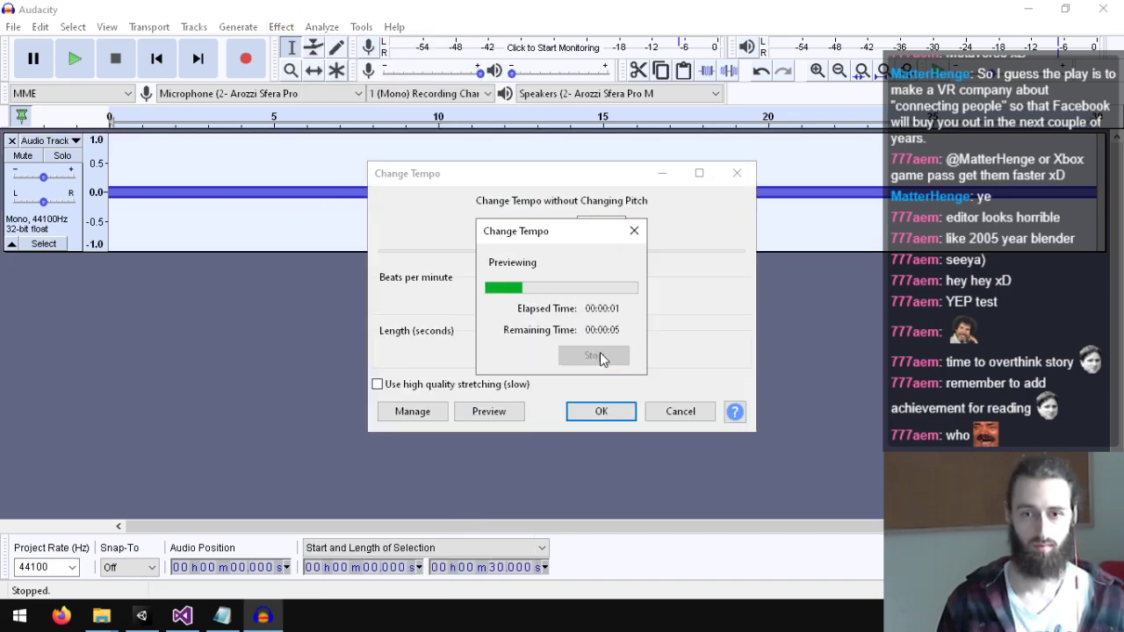
pyautogui.click(597, 355)
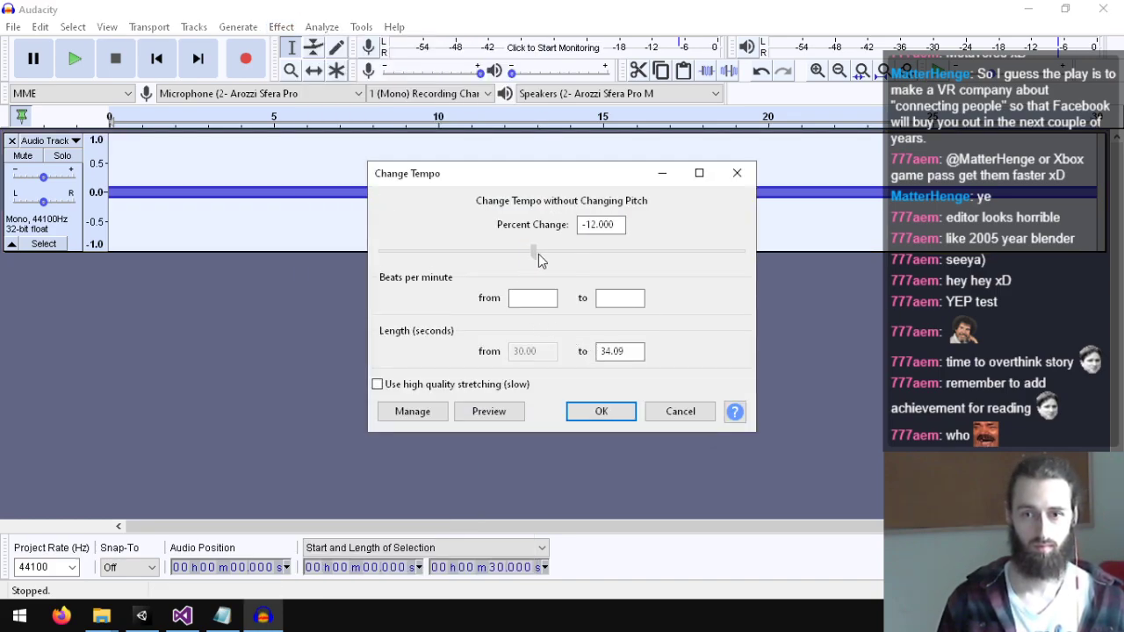
# Step: Preview the noise at a faster tempo and at -95 percent, and close Change Tempo without applying it
pyautogui.moveTo(538, 254); pyautogui.dragTo(600, 259)
pyautogui.click(481, 411)
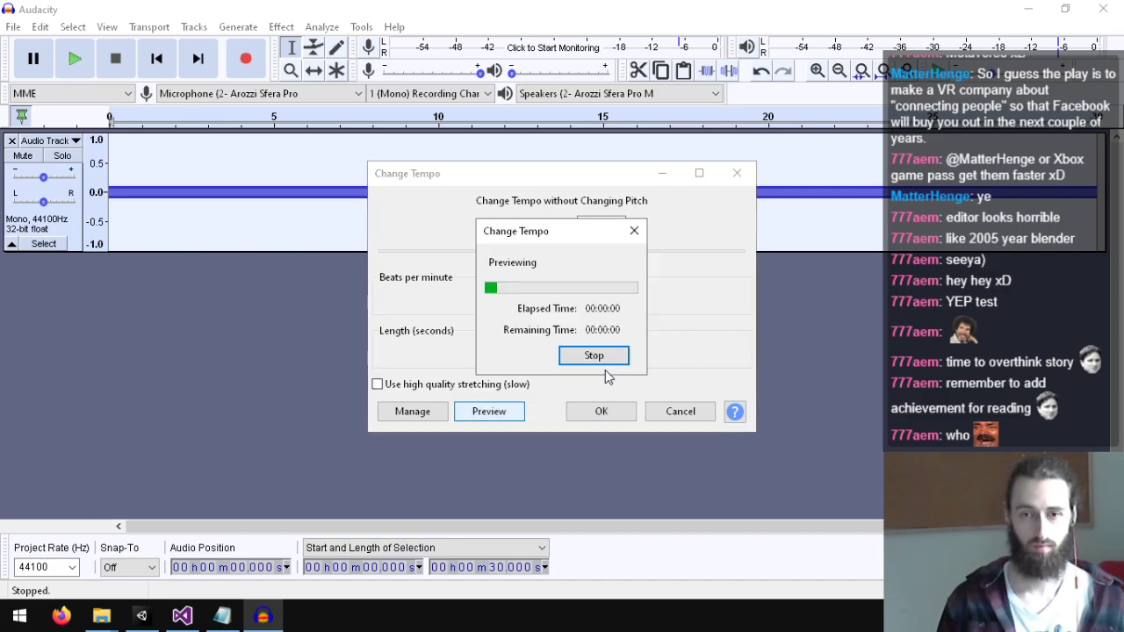
pyautogui.click(595, 355)
pyautogui.moveTo(597, 255); pyautogui.dragTo(383, 254)
pyautogui.click(511, 415)
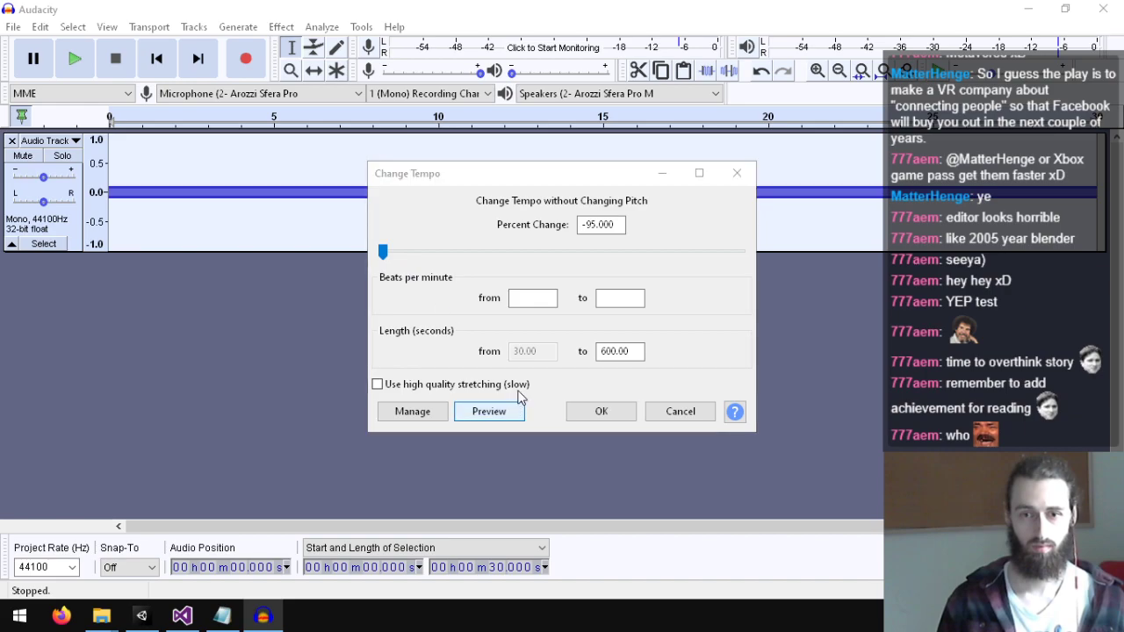
pyautogui.click(588, 360)
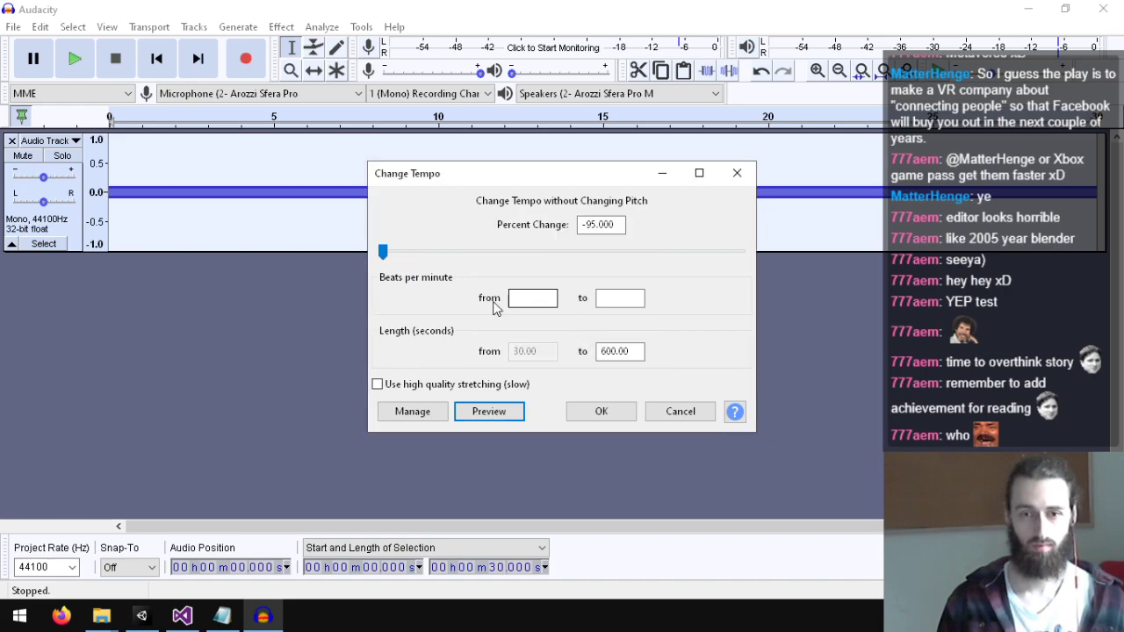
pyautogui.click(627, 415)
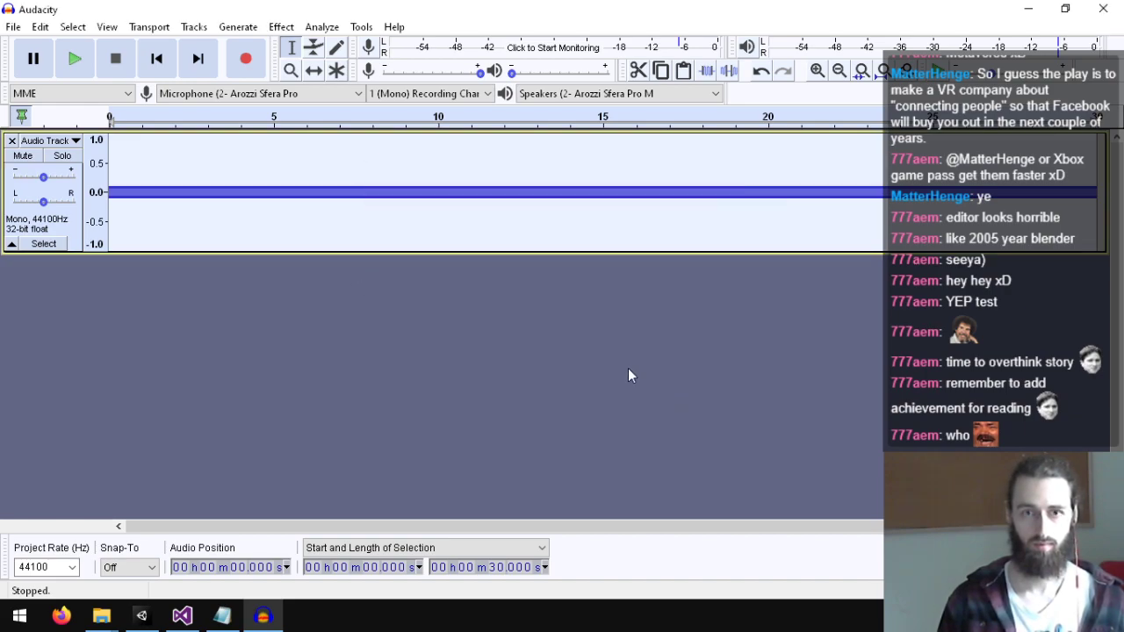
# Step: Start Change Pitch on the noise track, preview the initial setting and preview a -99 percent change
pyautogui.click(238, 27)
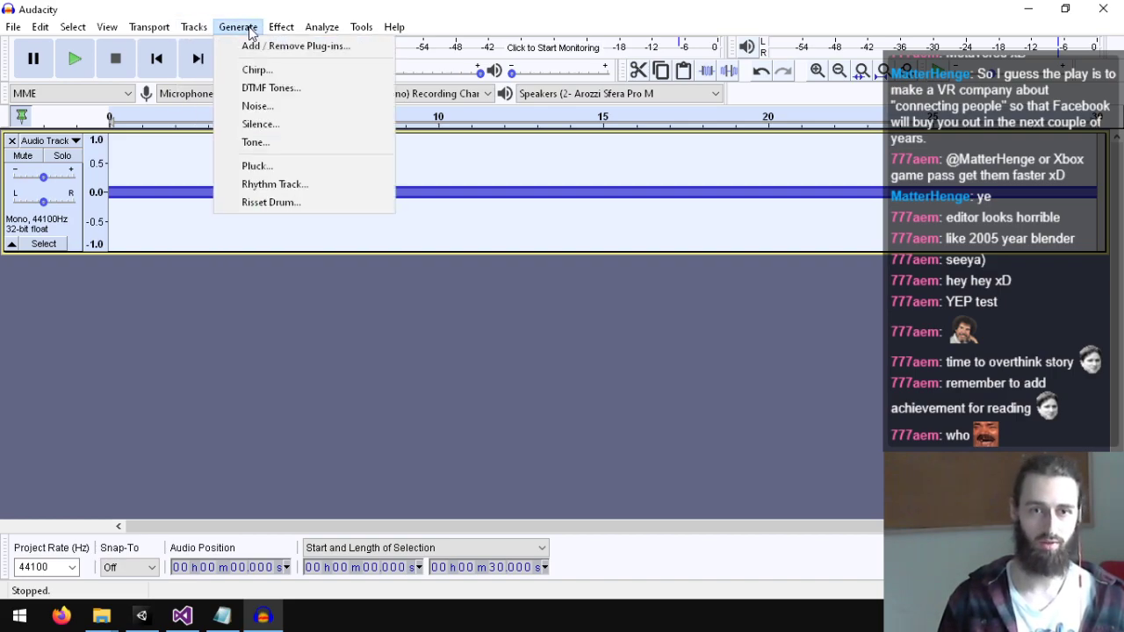
pyautogui.moveTo(281, 27)
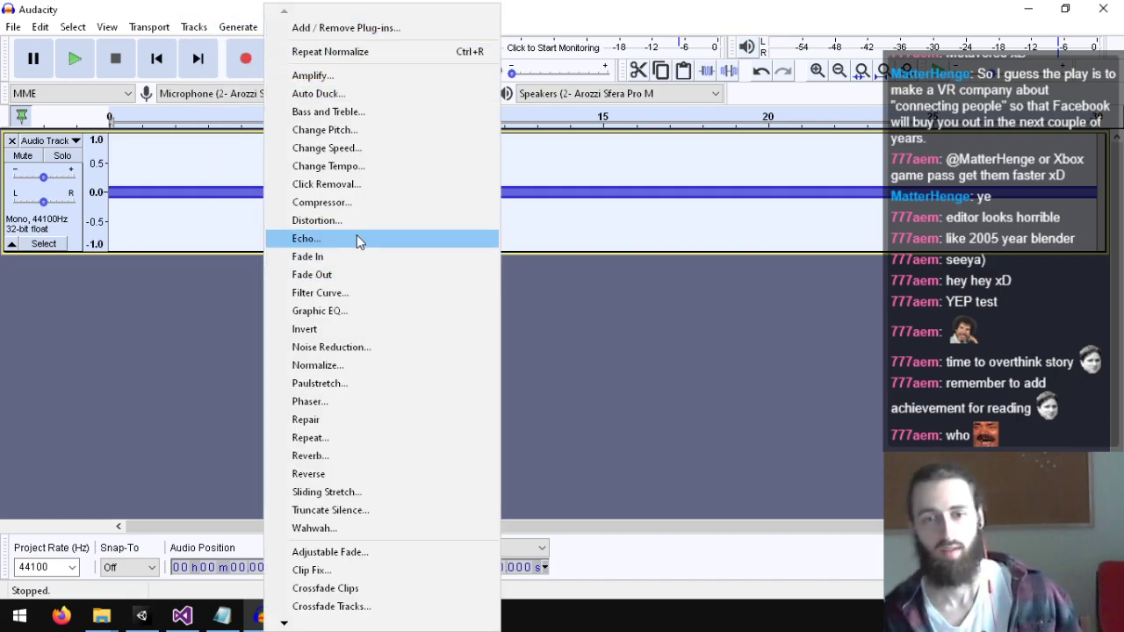
pyautogui.click(362, 136)
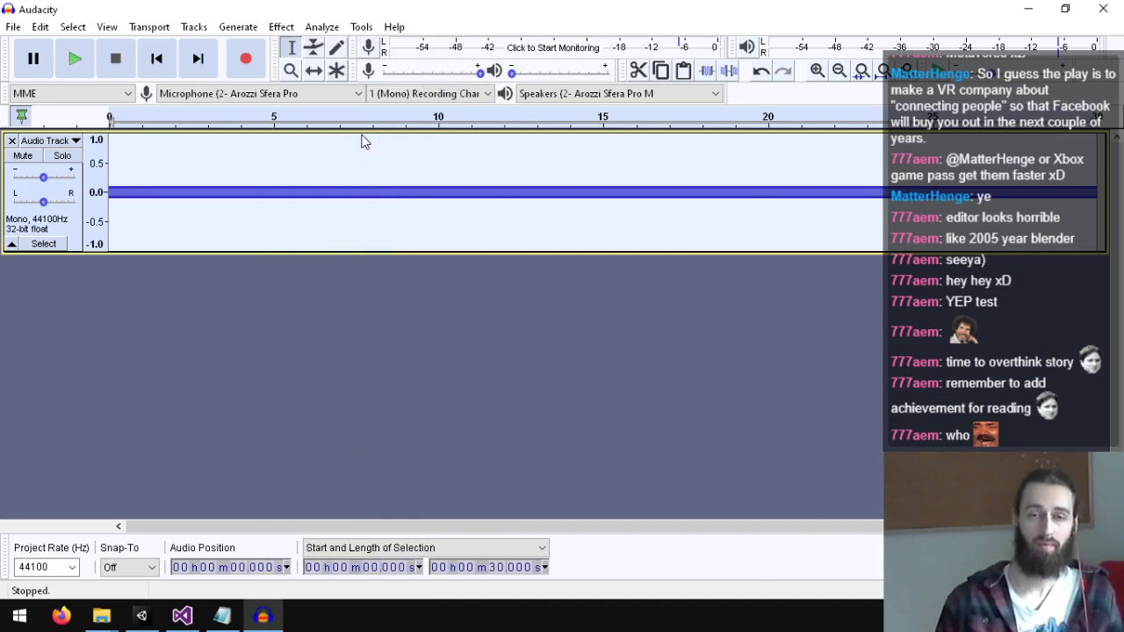
pyautogui.click(486, 432)
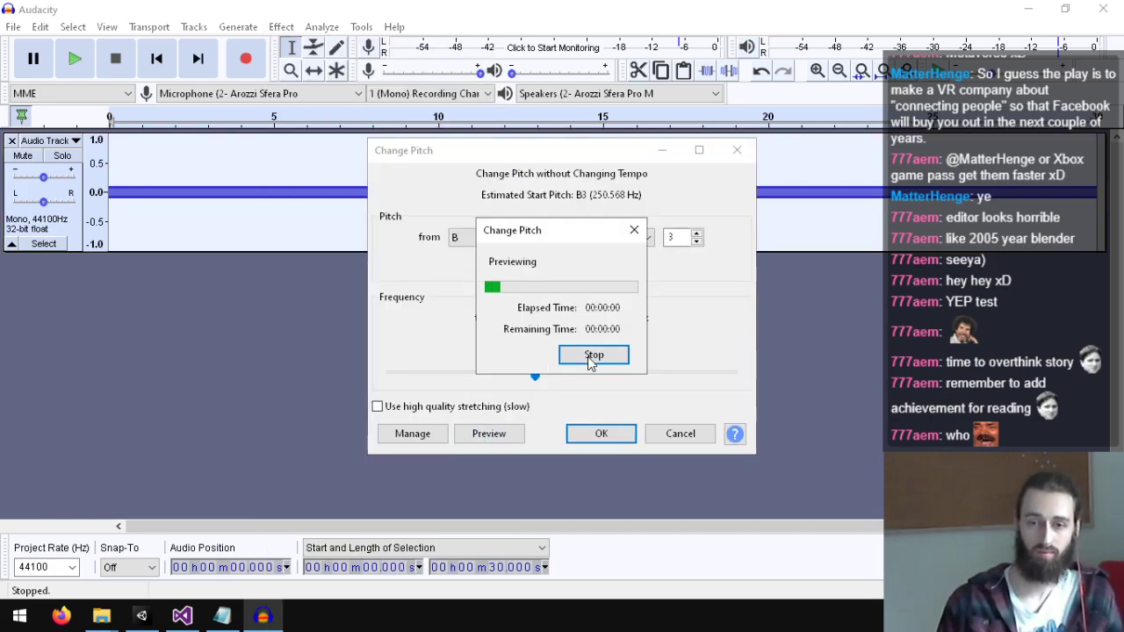
pyautogui.click(594, 355)
pyautogui.moveTo(535, 375); pyautogui.dragTo(314, 378)
pyautogui.click(508, 439)
pyautogui.click(584, 355)
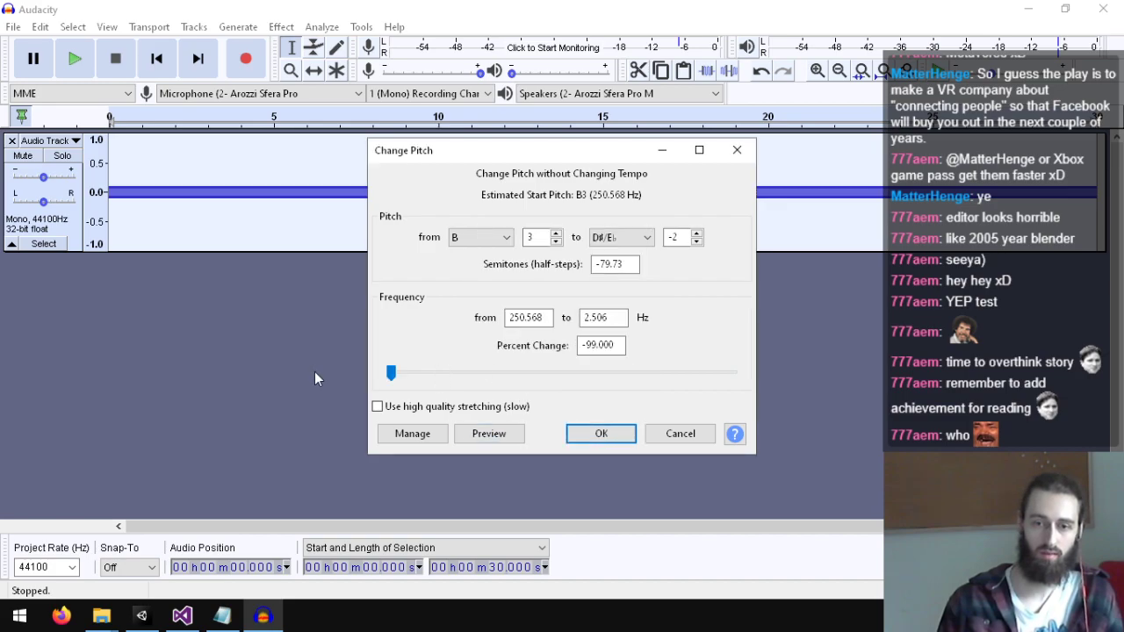
pyautogui.click(481, 437)
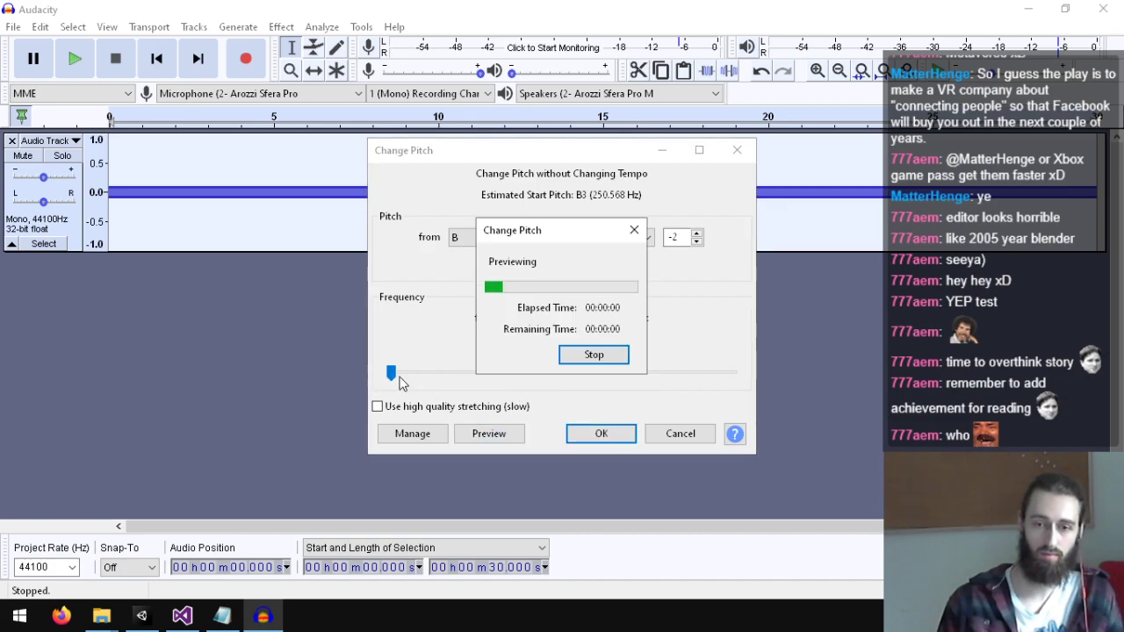
pyautogui.click(594, 355)
# Step: Preview the noise with progressively smaller pitch reductions, ending at -83 percent
pyautogui.moveTo(390, 374); pyautogui.dragTo(407, 373)
pyautogui.click(482, 437)
pyautogui.click(615, 356)
pyautogui.click(494, 431)
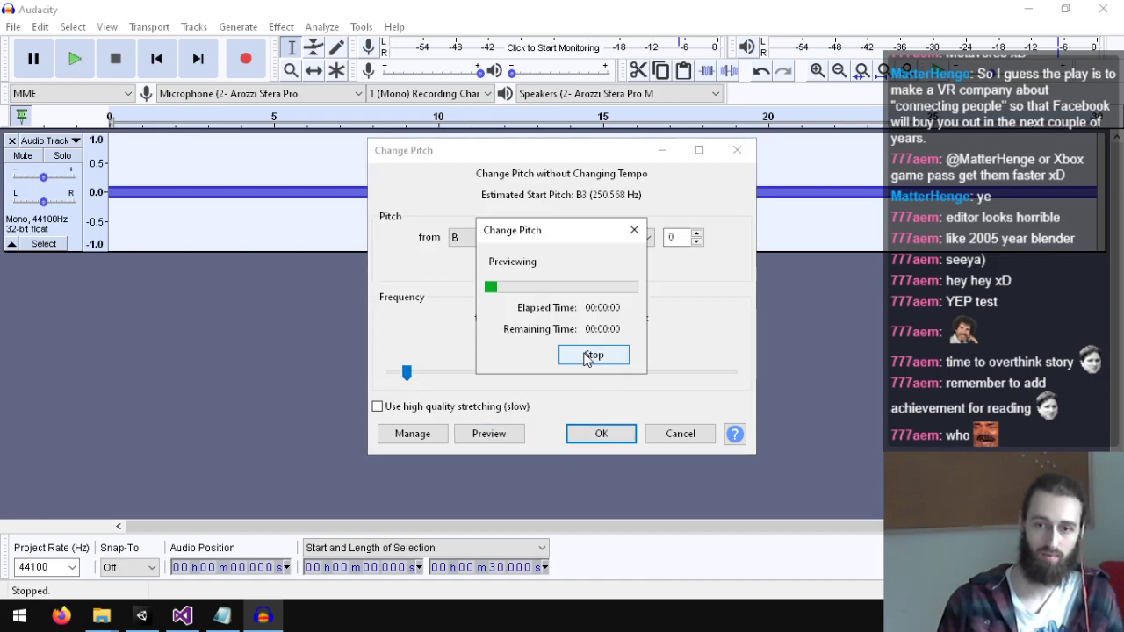
pyautogui.click(593, 356)
pyautogui.moveTo(406, 373); pyautogui.dragTo(418, 373)
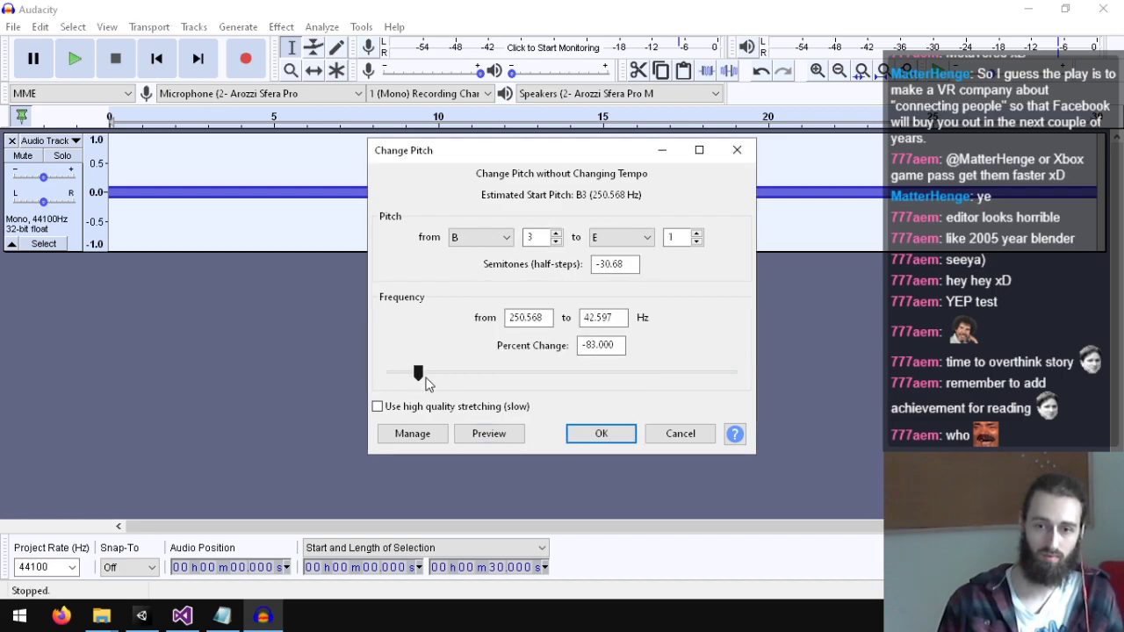
pyautogui.click(489, 435)
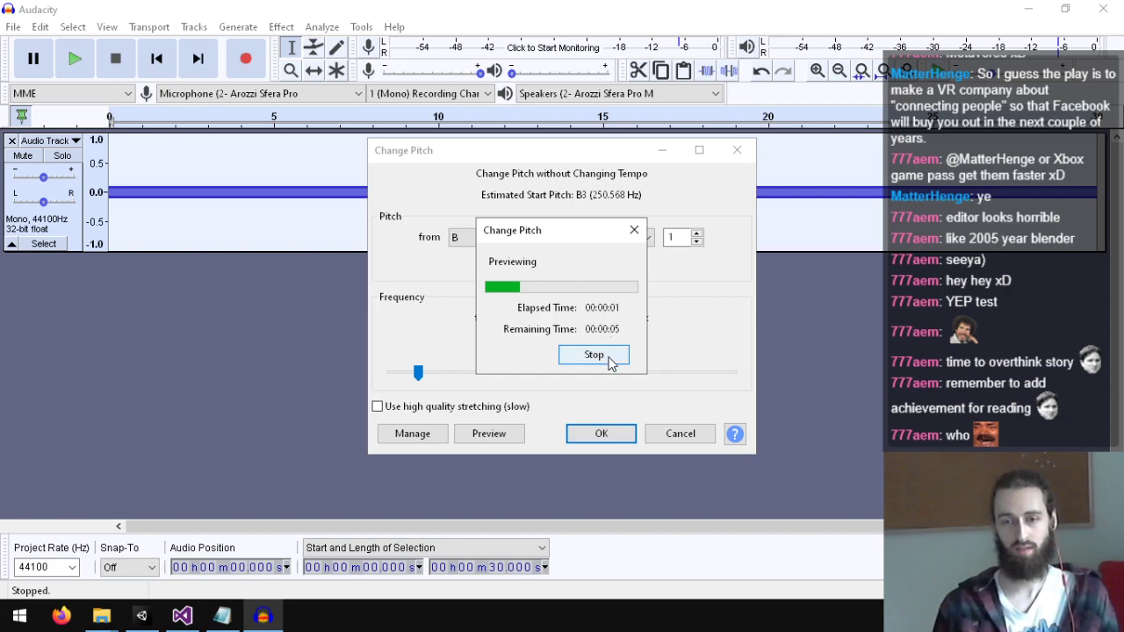
pyautogui.click(608, 356)
# Step: Set the pitch change to -64 percent and preview the noise
pyautogui.click(432, 378)
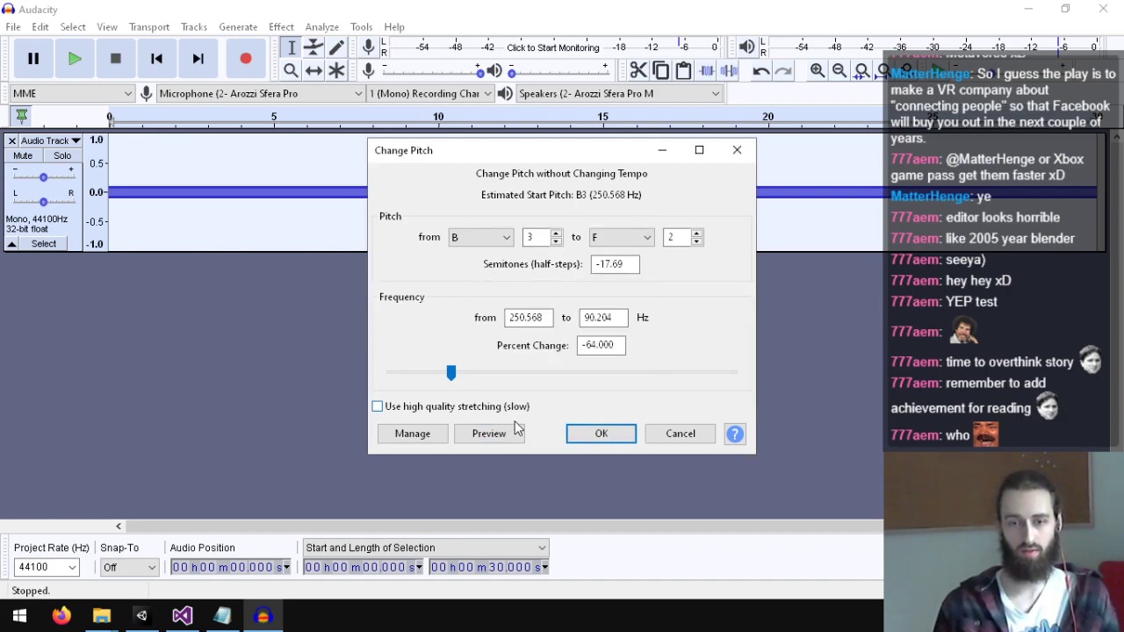
pyautogui.click(488, 433)
pyautogui.click(603, 358)
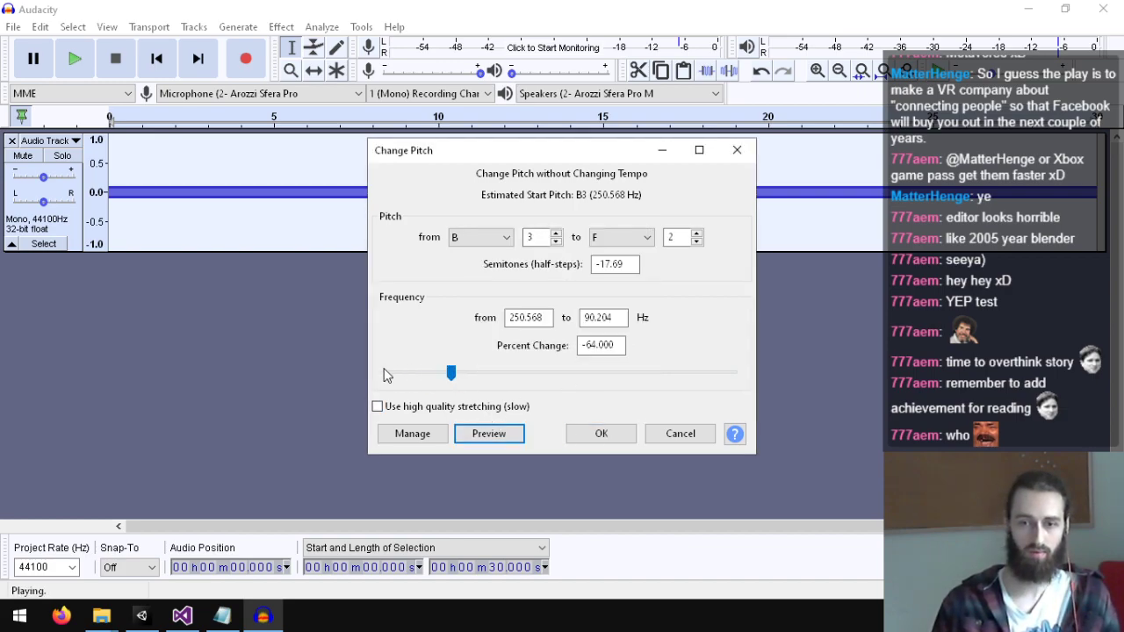
# Step: Set the pitch change to -74 percent, enable high quality stretching and preview the noise
pyautogui.click(438, 378)
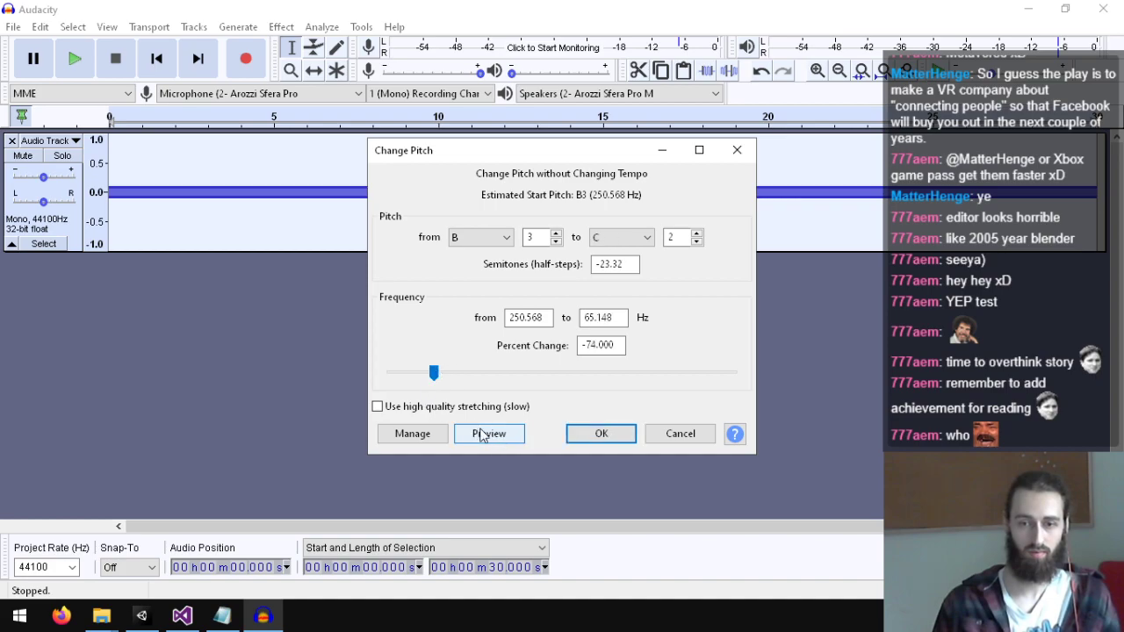
pyautogui.click(444, 409)
pyautogui.click(485, 435)
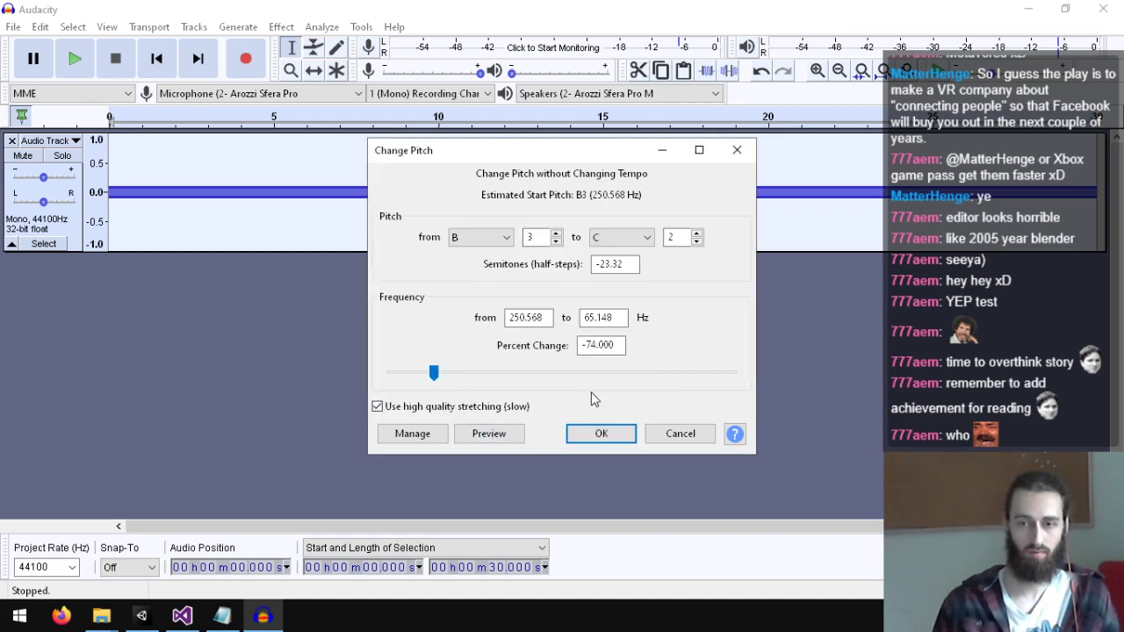
pyautogui.click(594, 356)
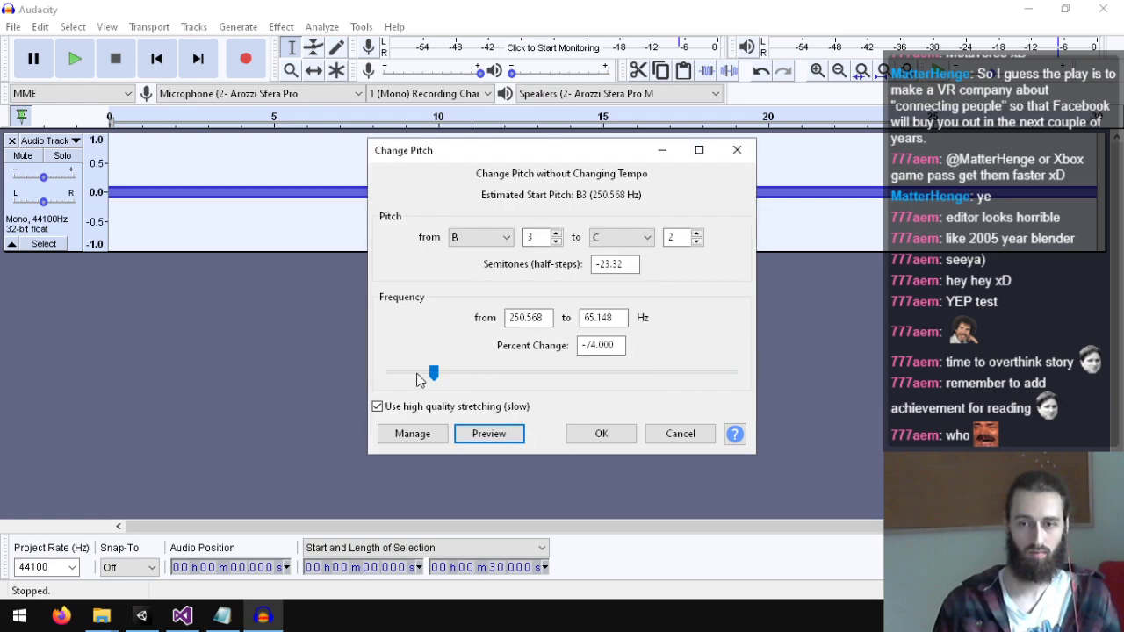
# Step: Preview the high quality pitch change at -91 and -47 percent, and cancel Change Pitch
pyautogui.moveTo(434, 376); pyautogui.dragTo(405, 376)
pyautogui.click(487, 434)
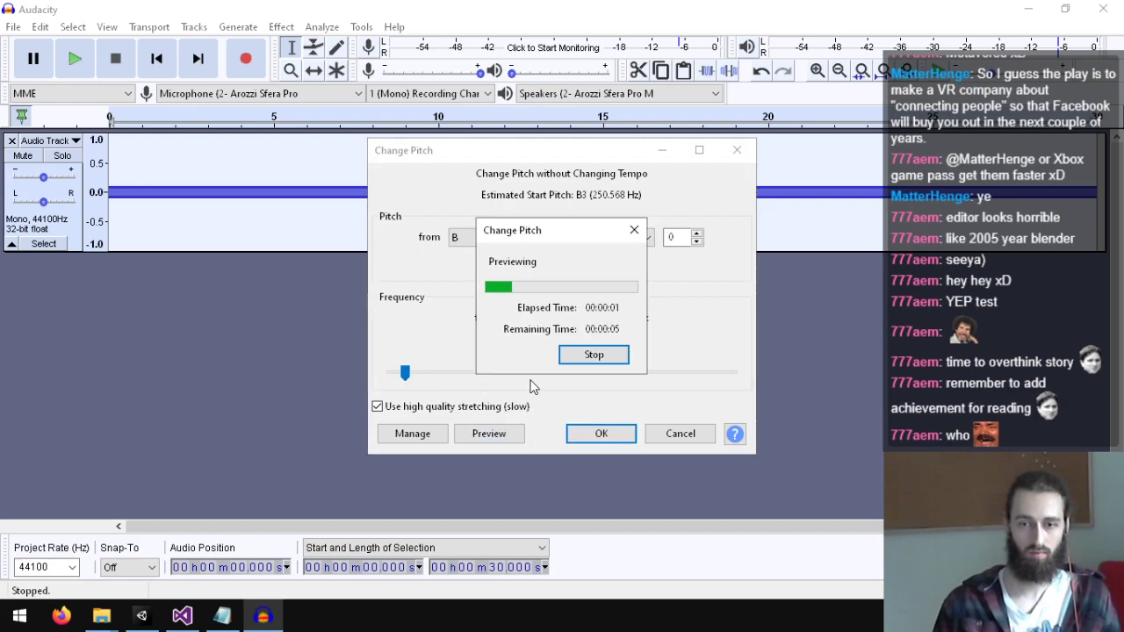
pyautogui.click(578, 362)
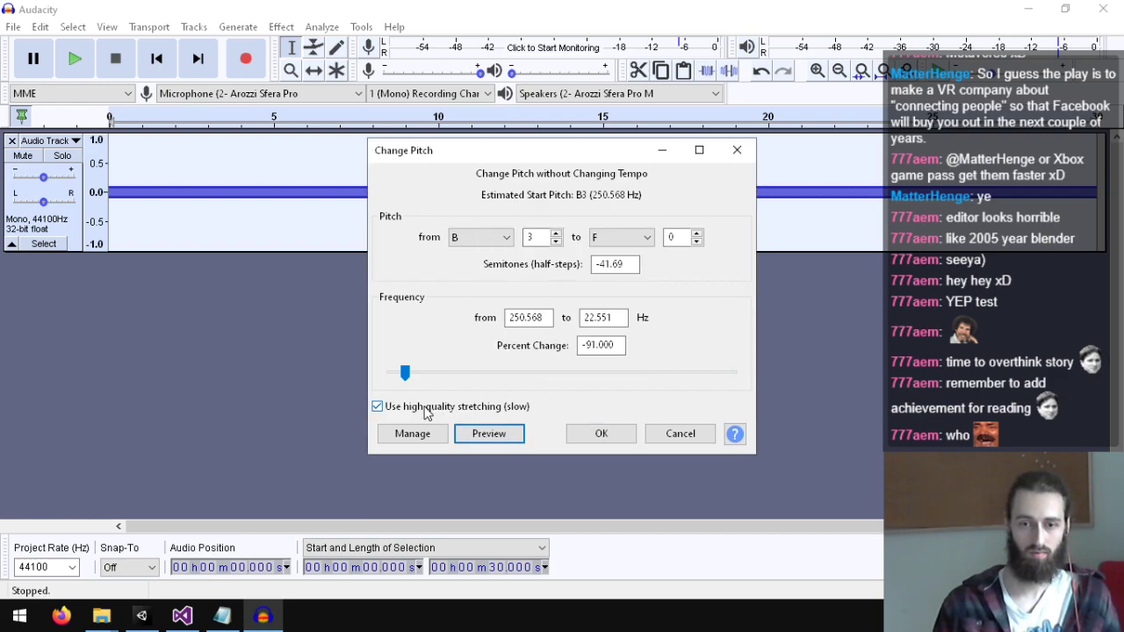
pyautogui.moveTo(428, 378); pyautogui.dragTo(485, 375)
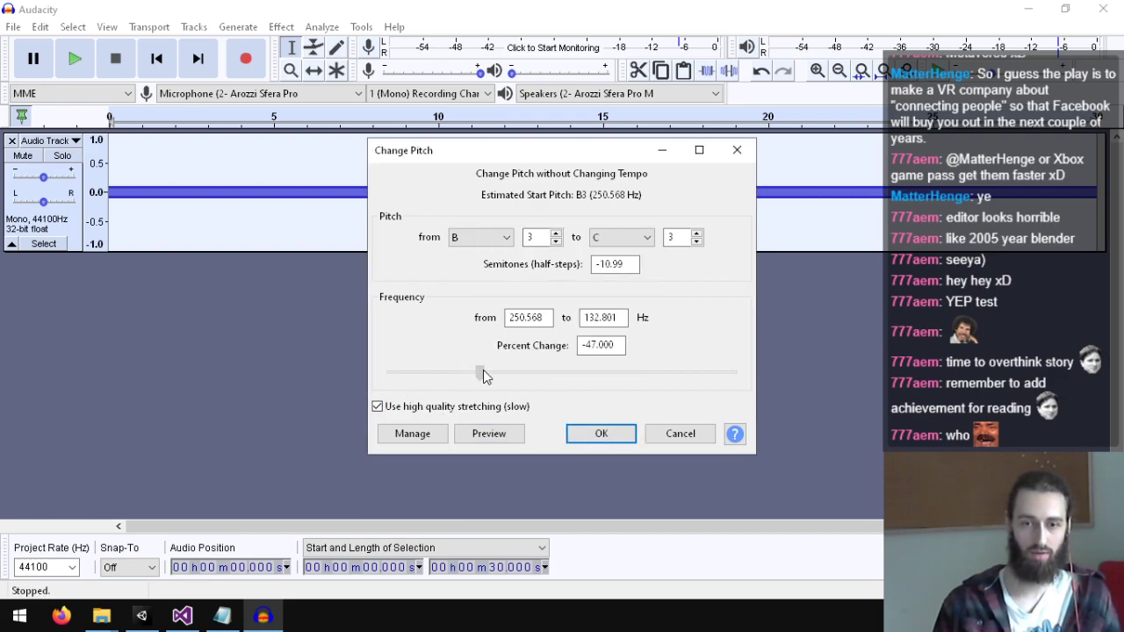
pyautogui.click(516, 430)
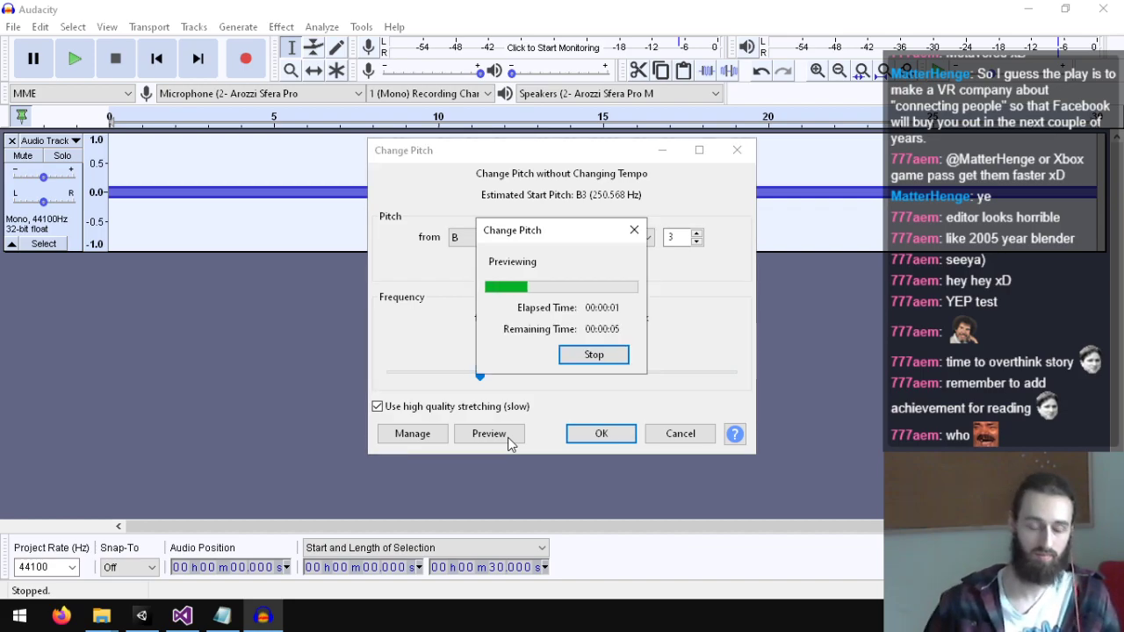
pyautogui.press('Escape')
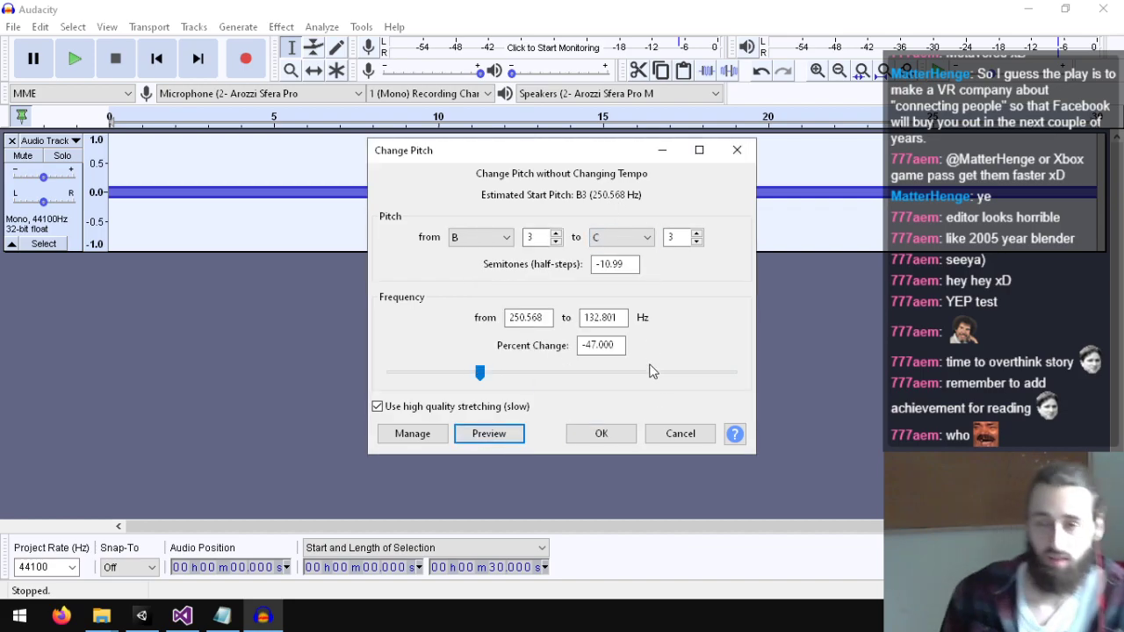
pyautogui.click(679, 433)
# Step: Start the Compressor effect on the noise track and preview it with its initial settings
pyautogui.click(281, 28)
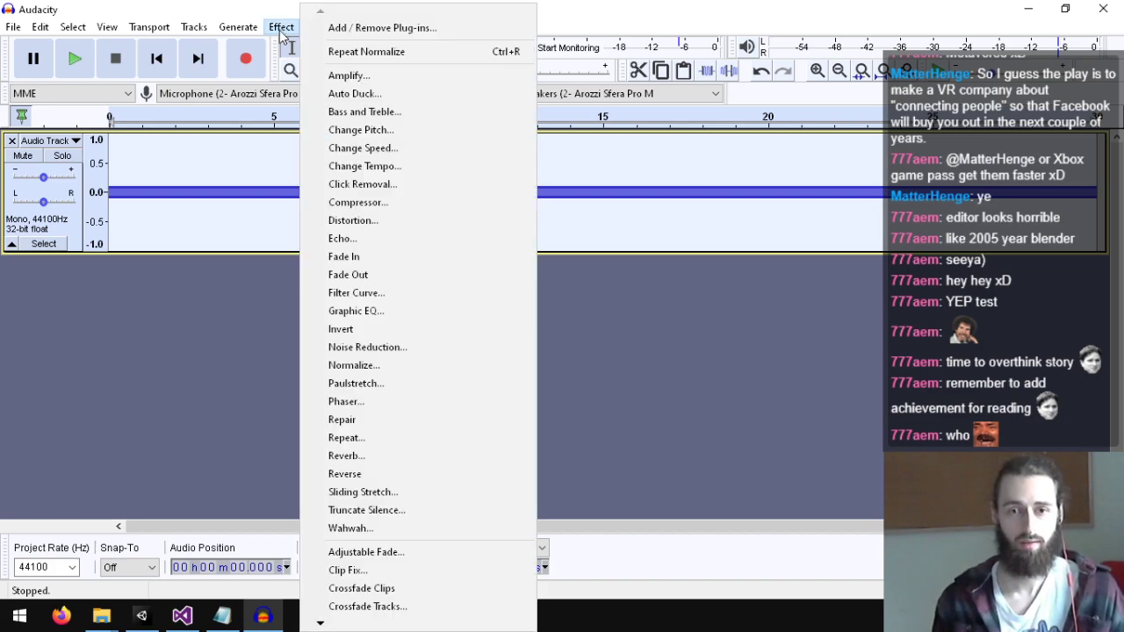
pyautogui.click(359, 205)
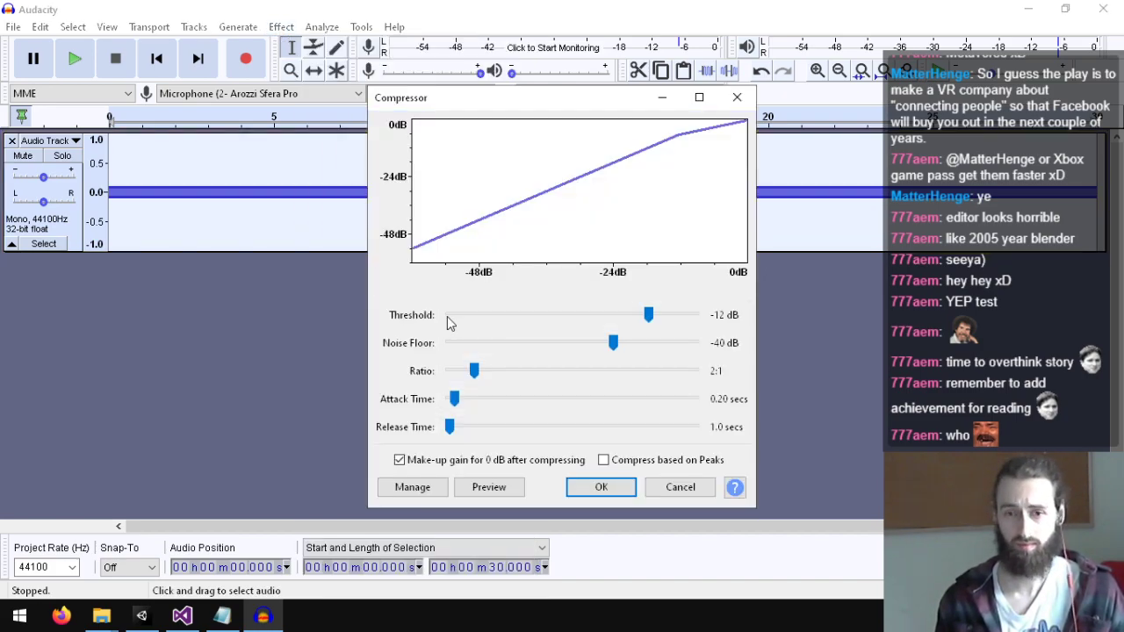
pyautogui.click(506, 488)
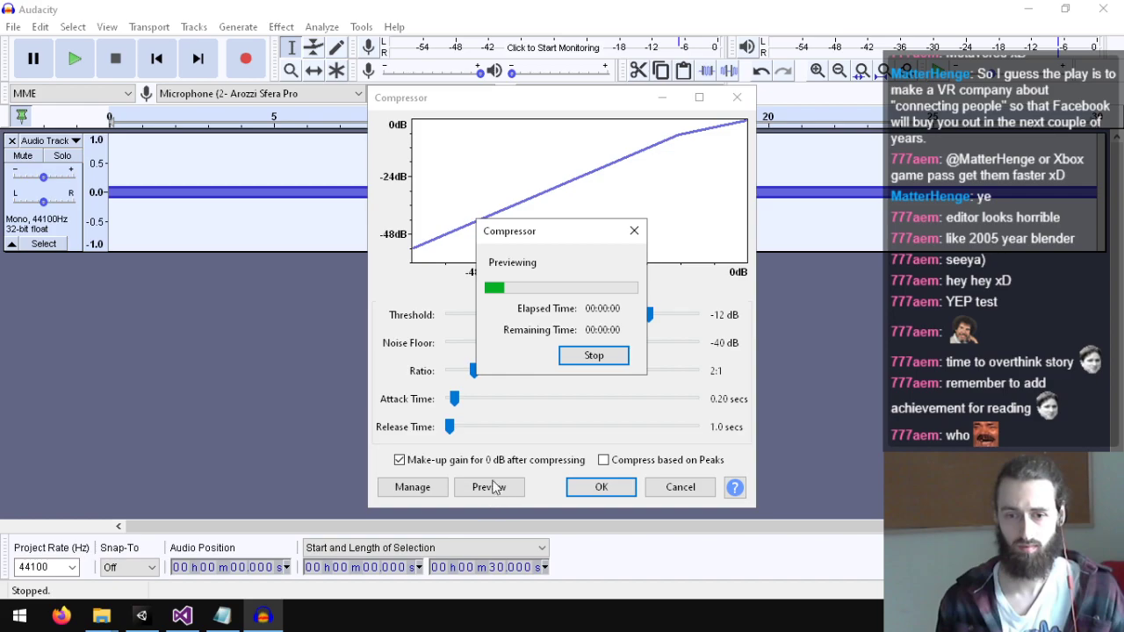
pyautogui.click(594, 356)
# Step: Set the compressor threshold to -35 dB and the noise floor to -65 dB, and preview the noise
pyautogui.click(652, 322)
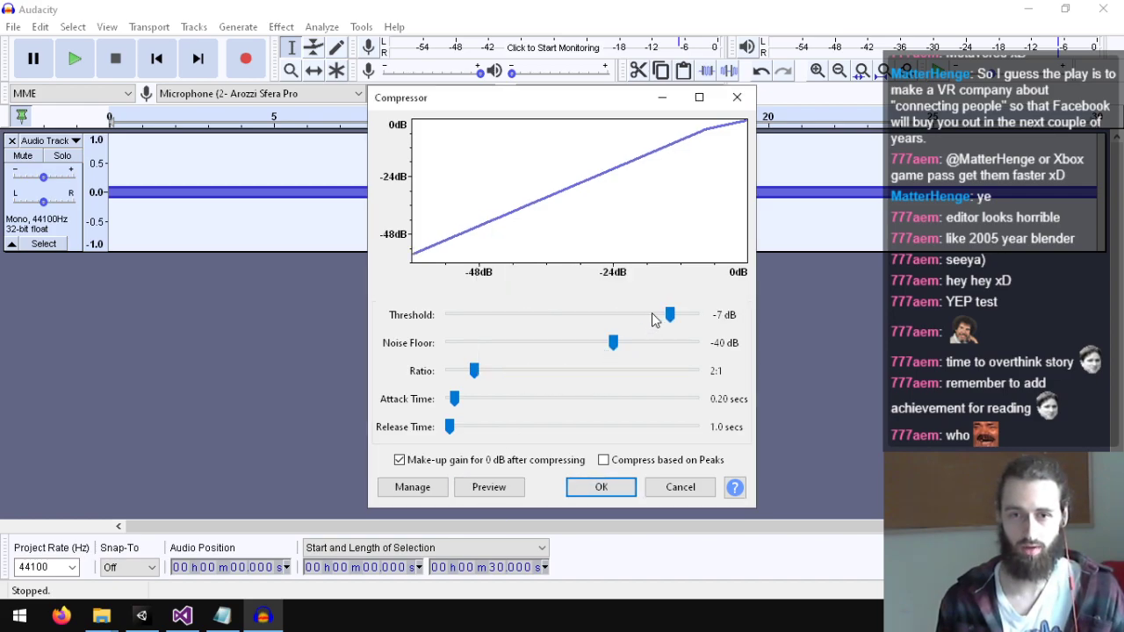
pyautogui.moveTo(665, 322); pyautogui.dragTo(524, 350)
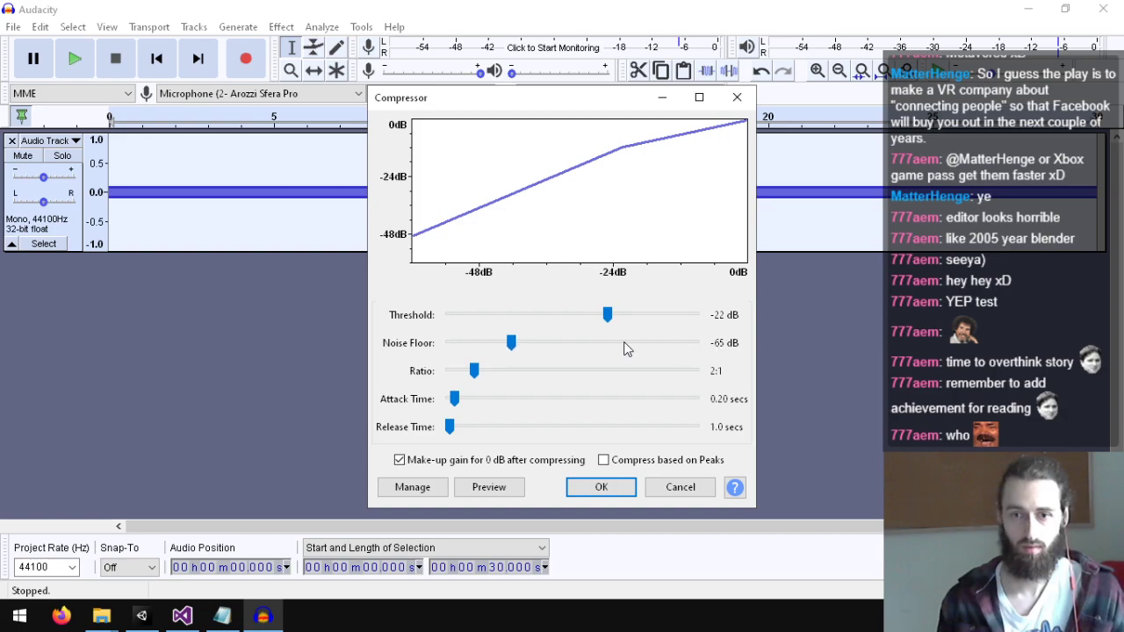
pyautogui.moveTo(612, 323); pyautogui.dragTo(553, 316)
pyautogui.click(499, 495)
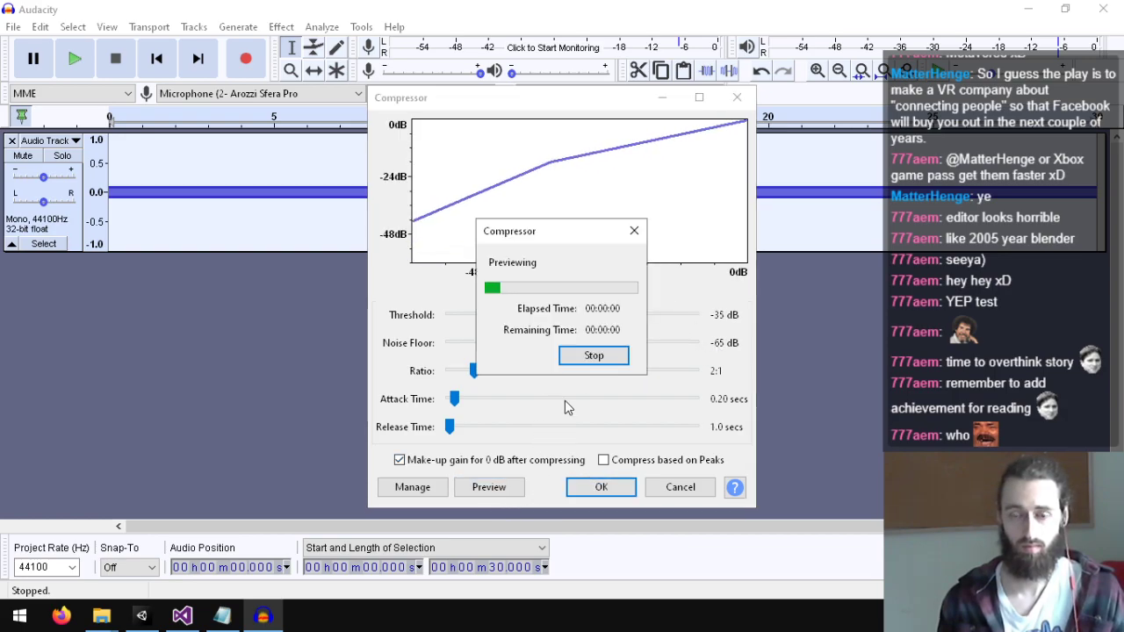
# Step: Turn off the compressor's make-up gain, set the threshold to -49 dB and preview the noise after each change
pyautogui.click(575, 360)
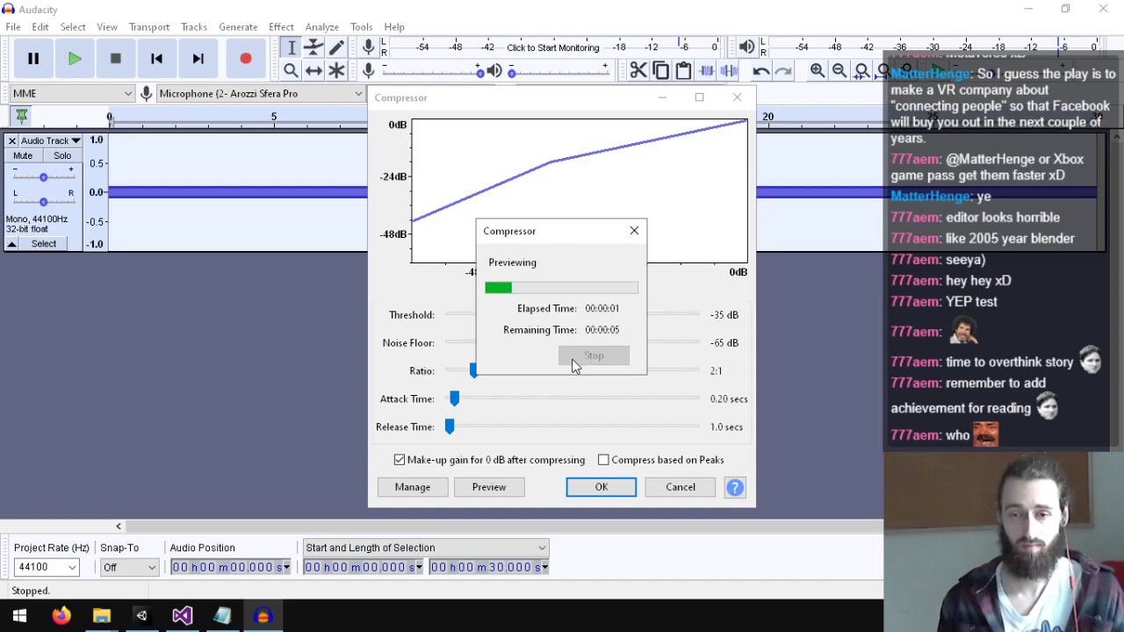
pyautogui.click(469, 468)
pyautogui.click(495, 496)
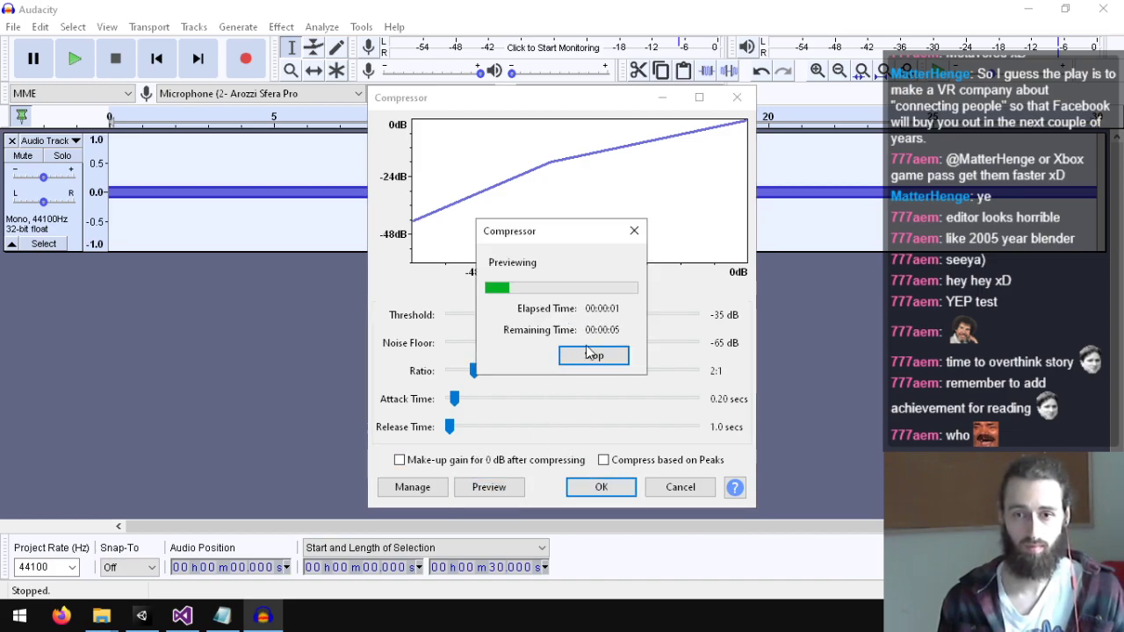
pyautogui.click(590, 355)
pyautogui.moveTo(552, 314); pyautogui.dragTo(496, 315)
pyautogui.click(487, 486)
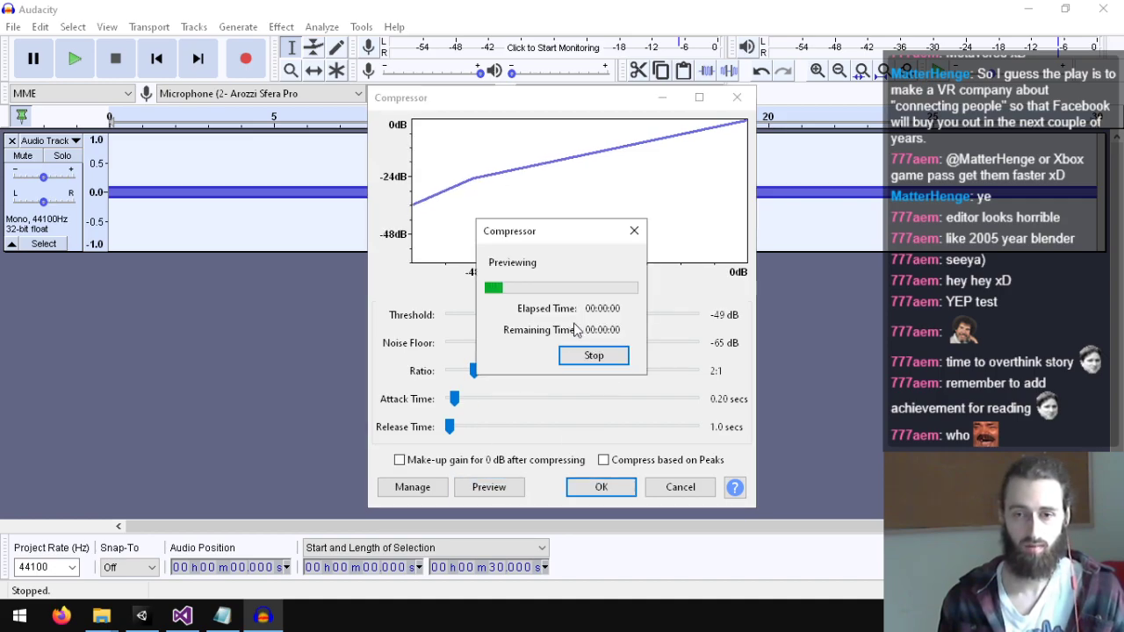
pyautogui.click(588, 355)
# Step: Set the compressor threshold to -11 dB and the noise floor to -80 dB, preview the noise repeatedly, and cancel the Compressor
pyautogui.moveTo(513, 346); pyautogui.dragTo(654, 320)
pyautogui.click(493, 488)
pyautogui.click(610, 353)
pyautogui.click(489, 487)
pyautogui.click(595, 356)
pyautogui.click(487, 488)
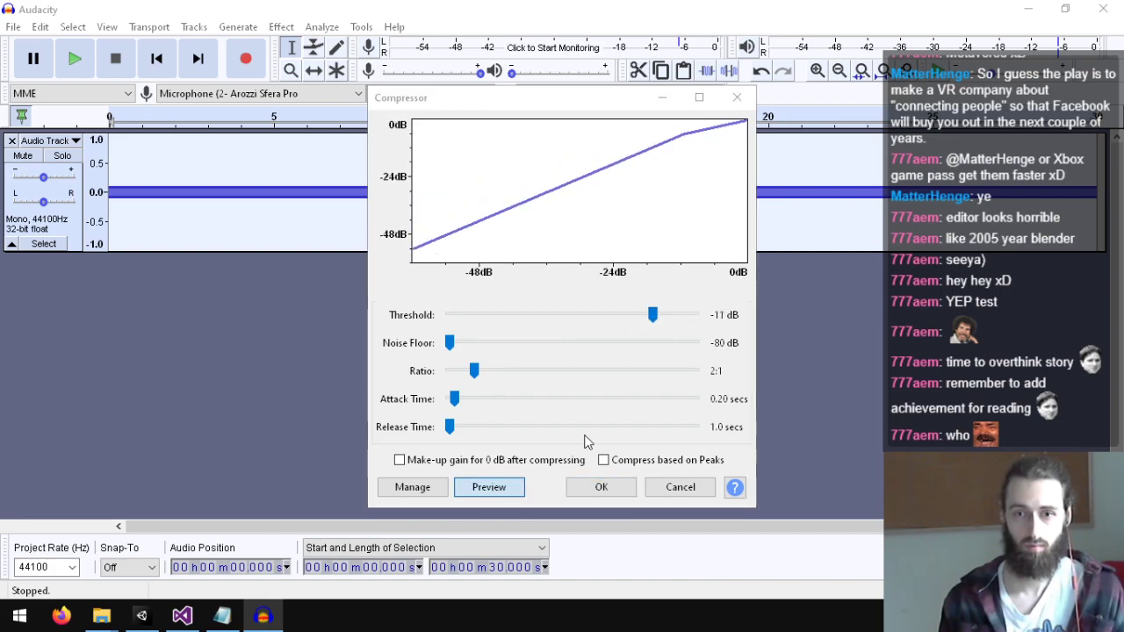
pyautogui.click(596, 355)
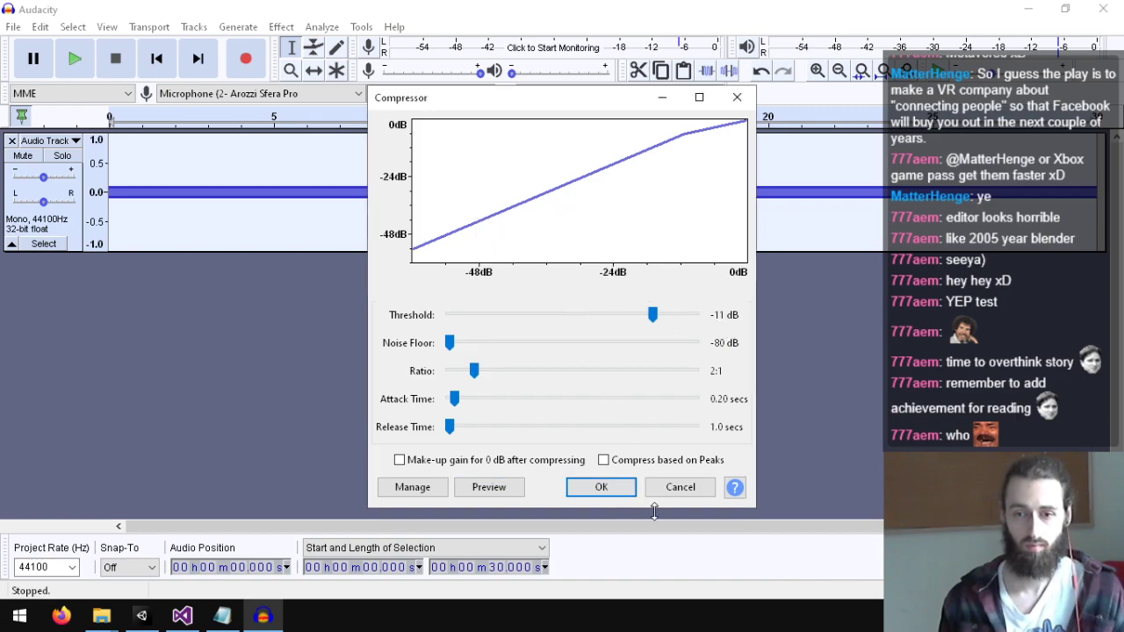
pyautogui.click(678, 488)
# Step: Start the Click Removal effect on the noise track and try previewing it with its initial settings
pyautogui.click(281, 26)
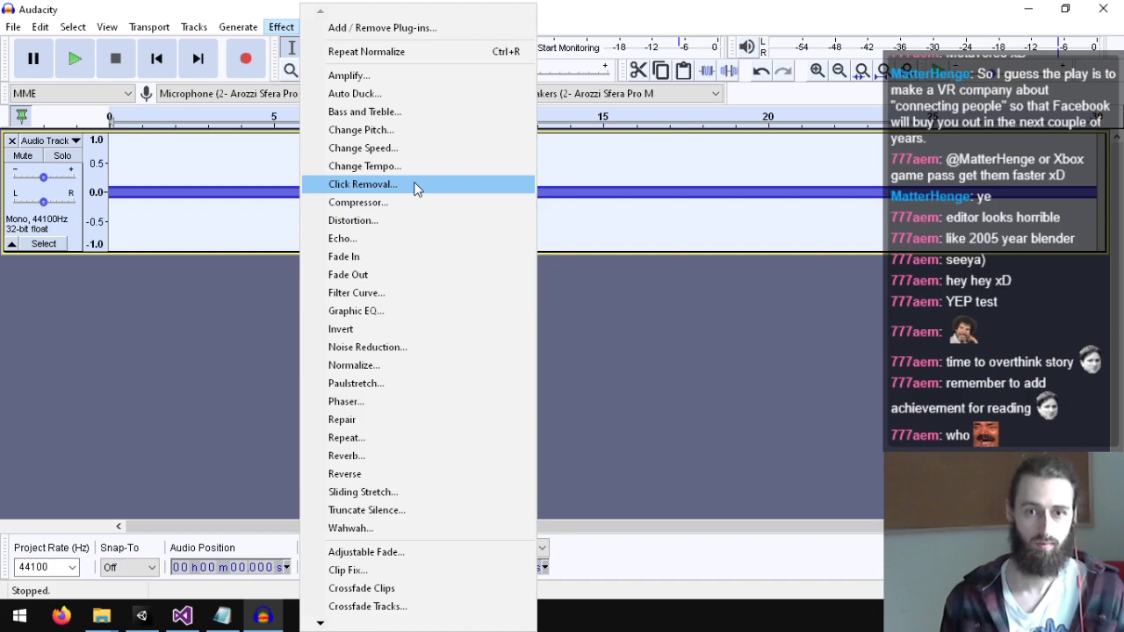
pyautogui.click(383, 187)
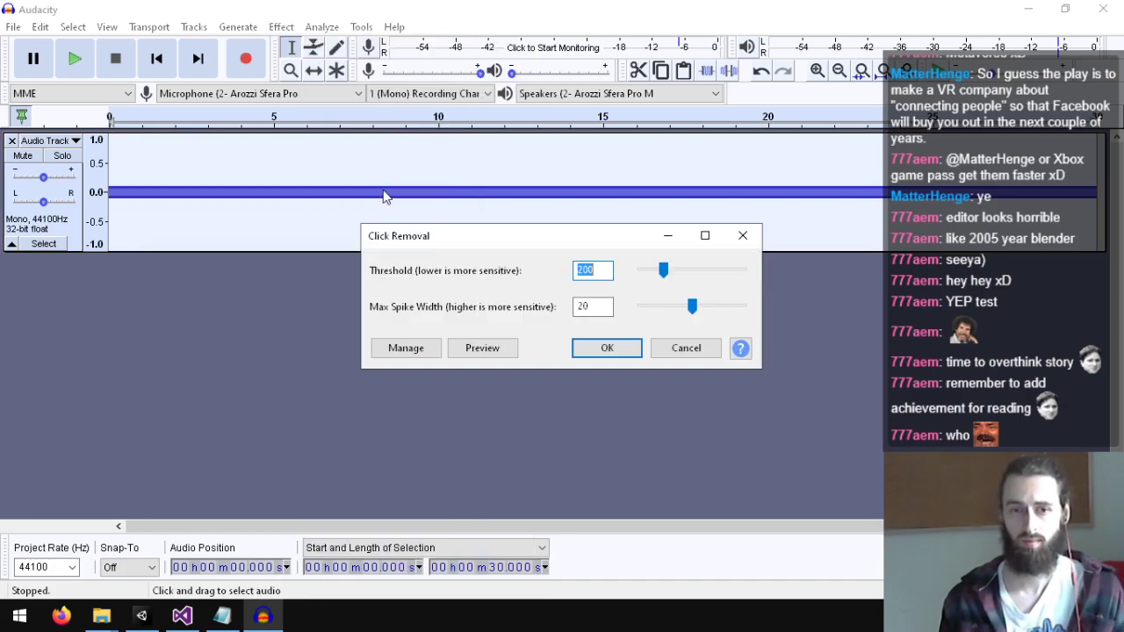
pyautogui.click(485, 347)
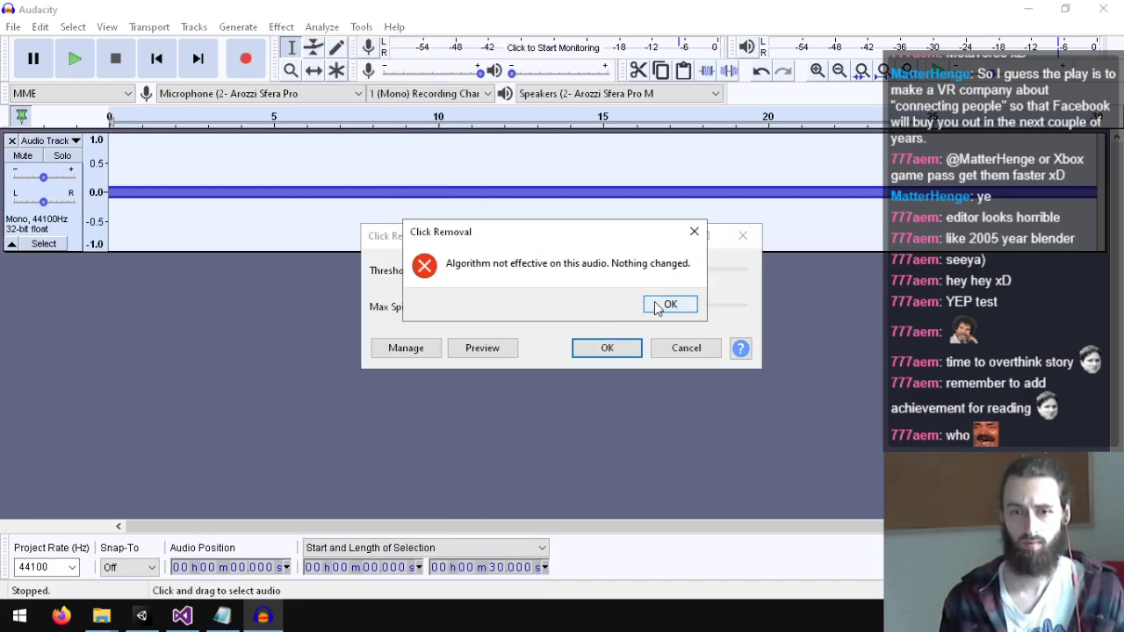
pyautogui.click(666, 305)
pyautogui.click(474, 346)
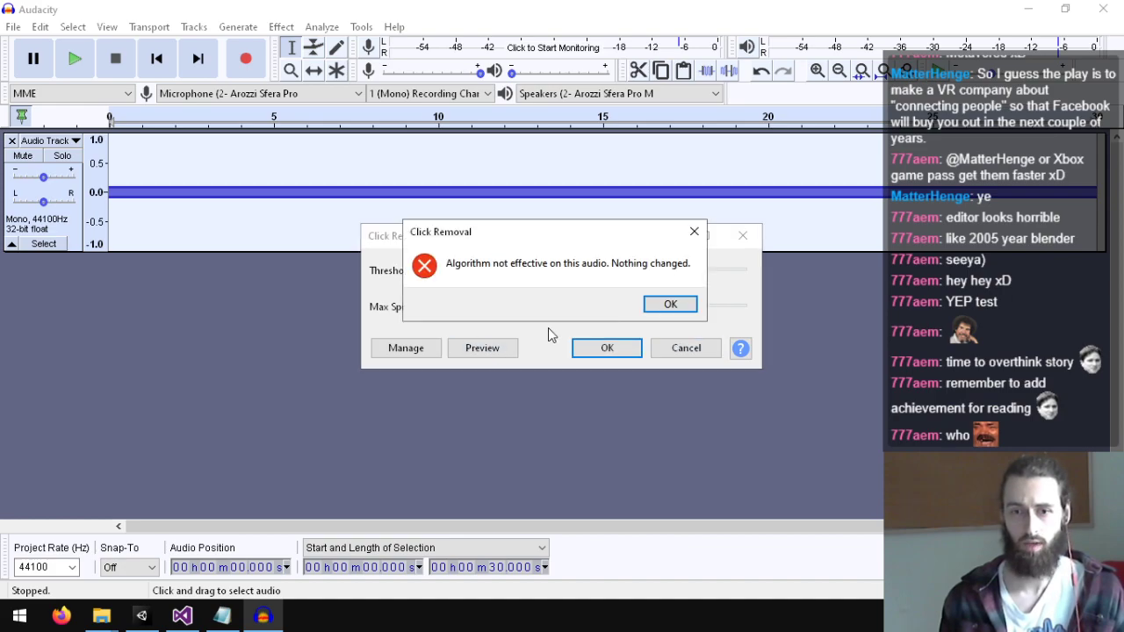
pyautogui.click(667, 306)
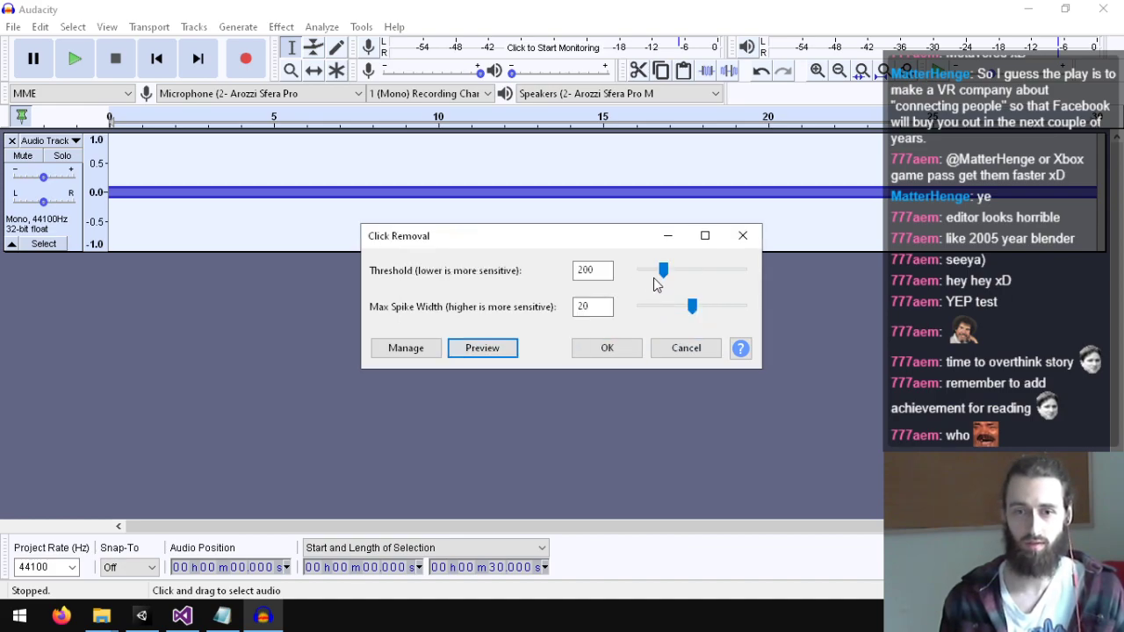
# Step: Set the Click Removal threshold to 15 and the maximum spike width to 40, previewing the noise after each change
pyautogui.moveTo(664, 277); pyautogui.dragTo(638, 278)
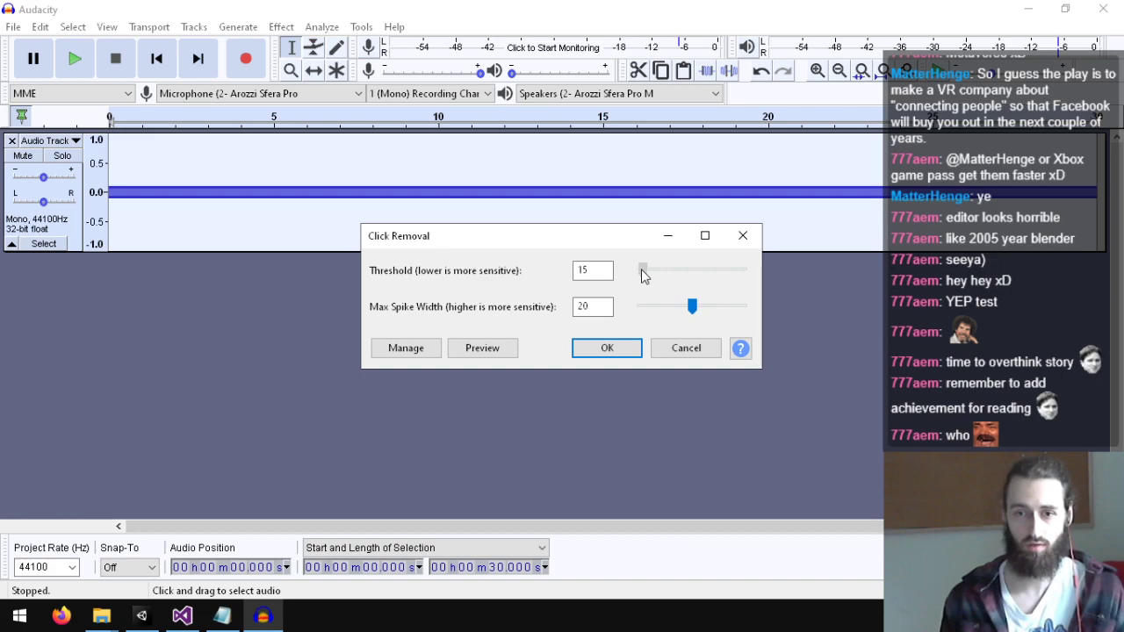
pyautogui.click(478, 348)
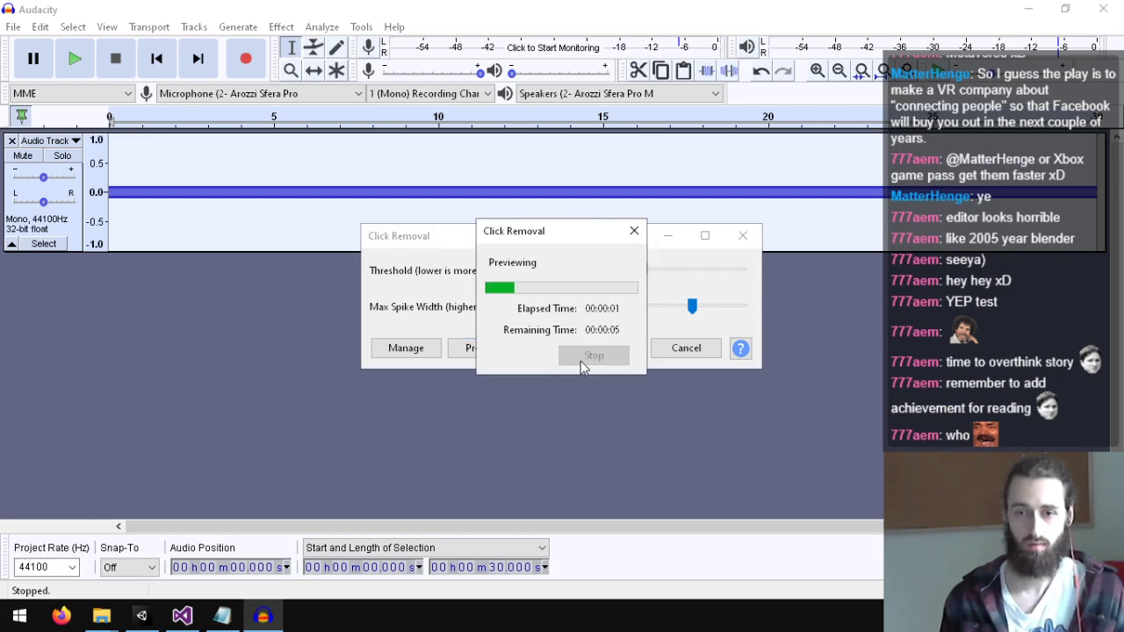
pyautogui.click(582, 359)
pyautogui.moveTo(713, 306); pyautogui.dragTo(744, 310)
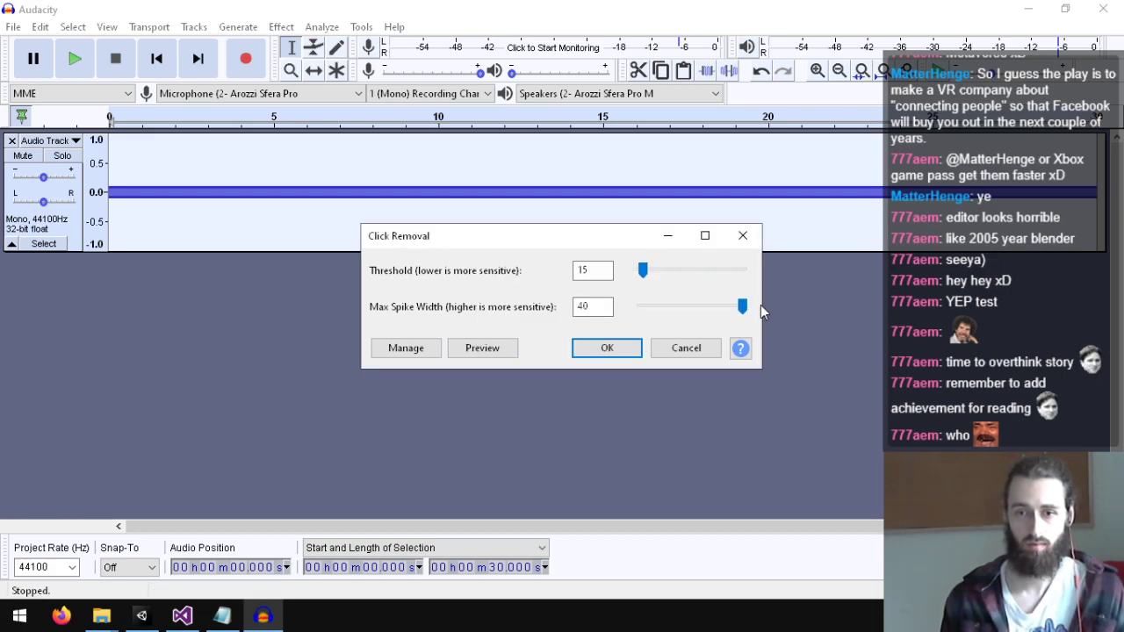
pyautogui.click(492, 349)
pyautogui.click(595, 353)
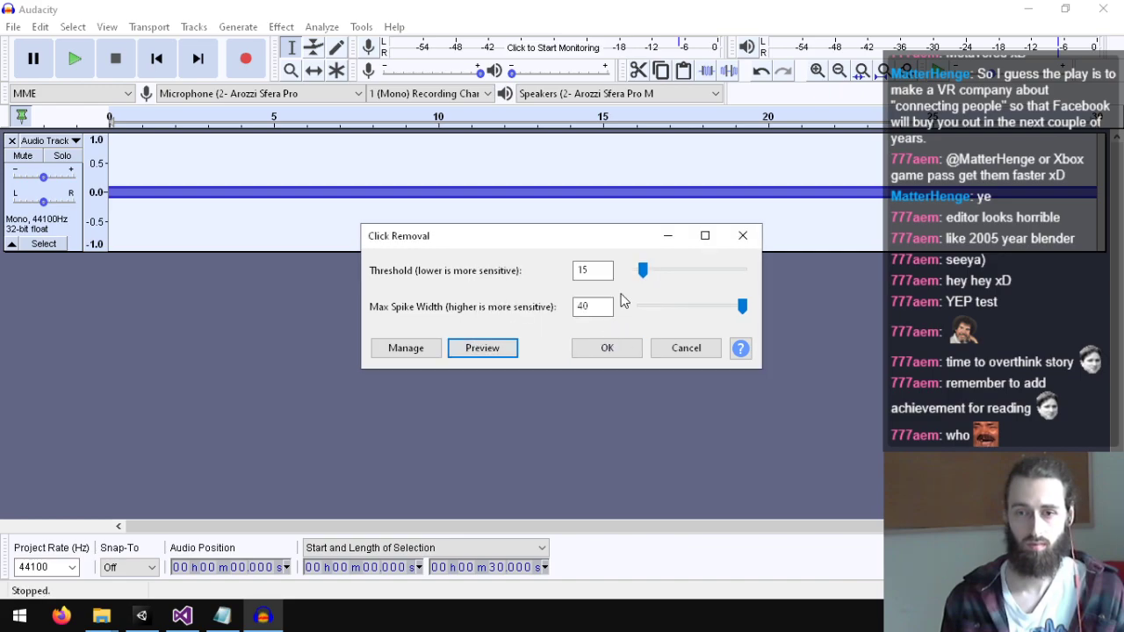
# Step: Raise the Click Removal threshold to 37 and try previewing the noise
pyautogui.moveTo(645, 275); pyautogui.dragTo(646, 275)
pyautogui.click(466, 352)
pyautogui.click(661, 308)
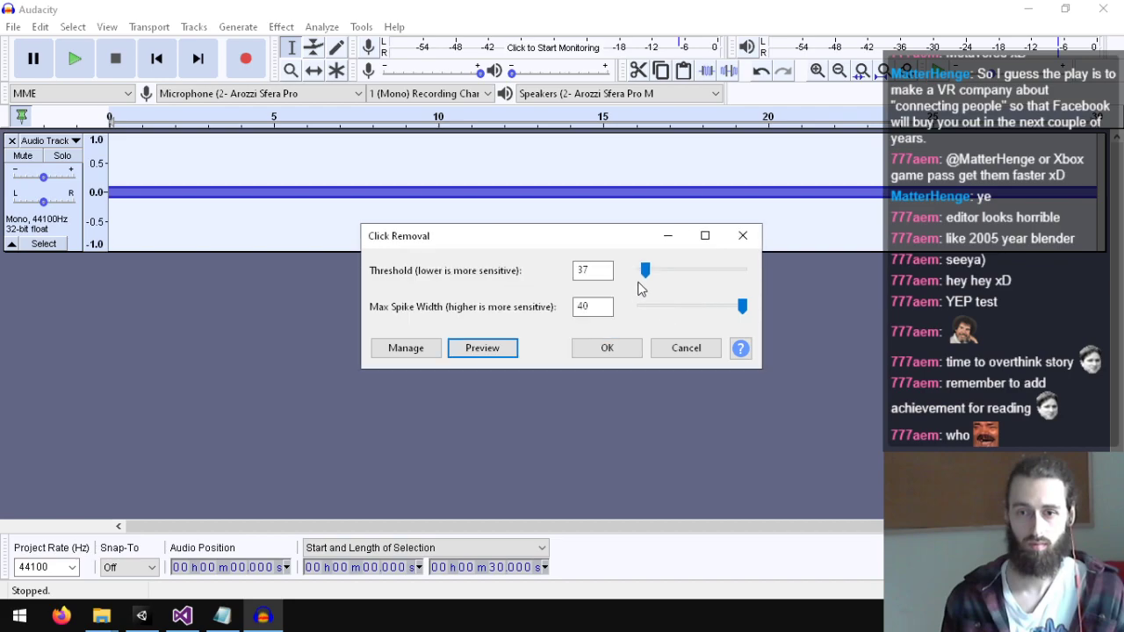
pyautogui.click(482, 348)
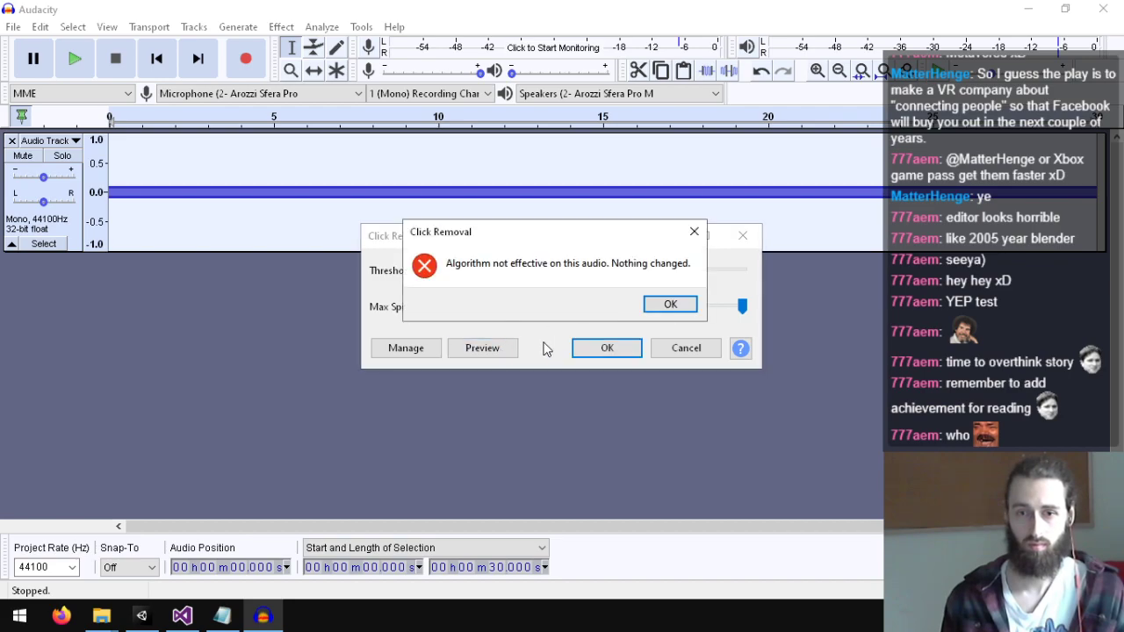
pyautogui.click(668, 304)
# Step: Preview Click Removal with the threshold at 0 and at 2
pyautogui.click(613, 270)
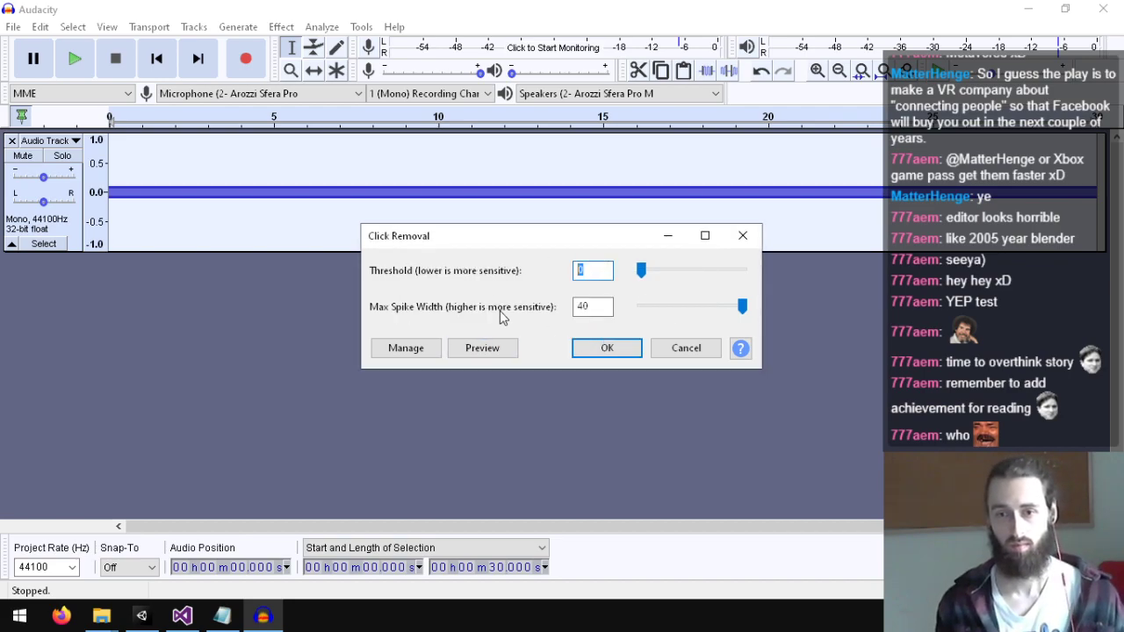
pyautogui.click(477, 348)
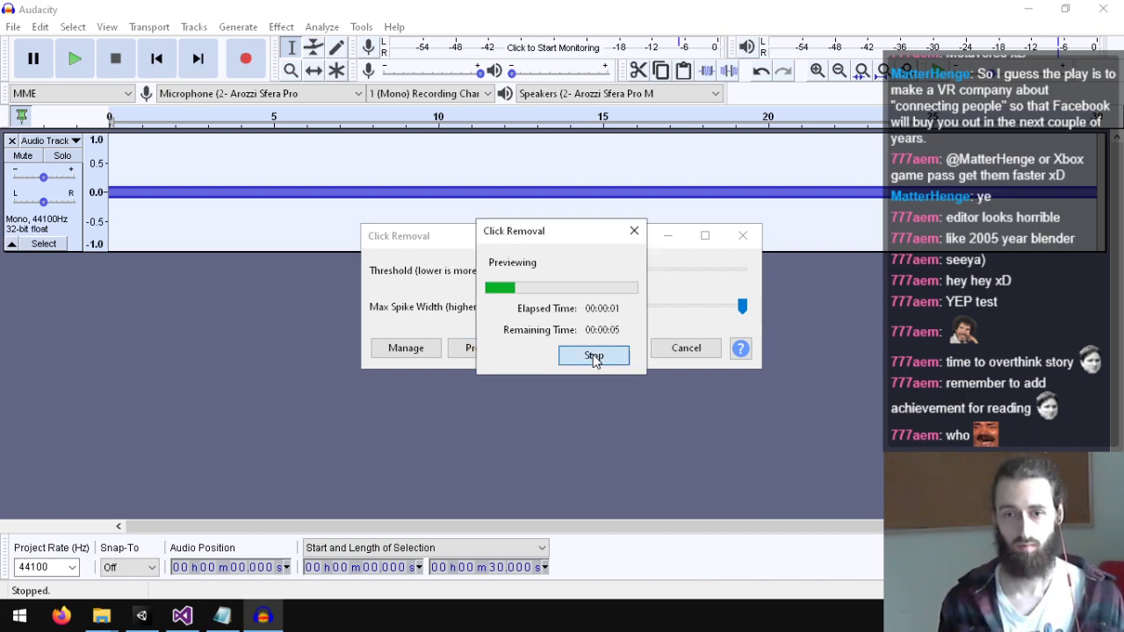
pyautogui.click(594, 354)
pyautogui.write('2')
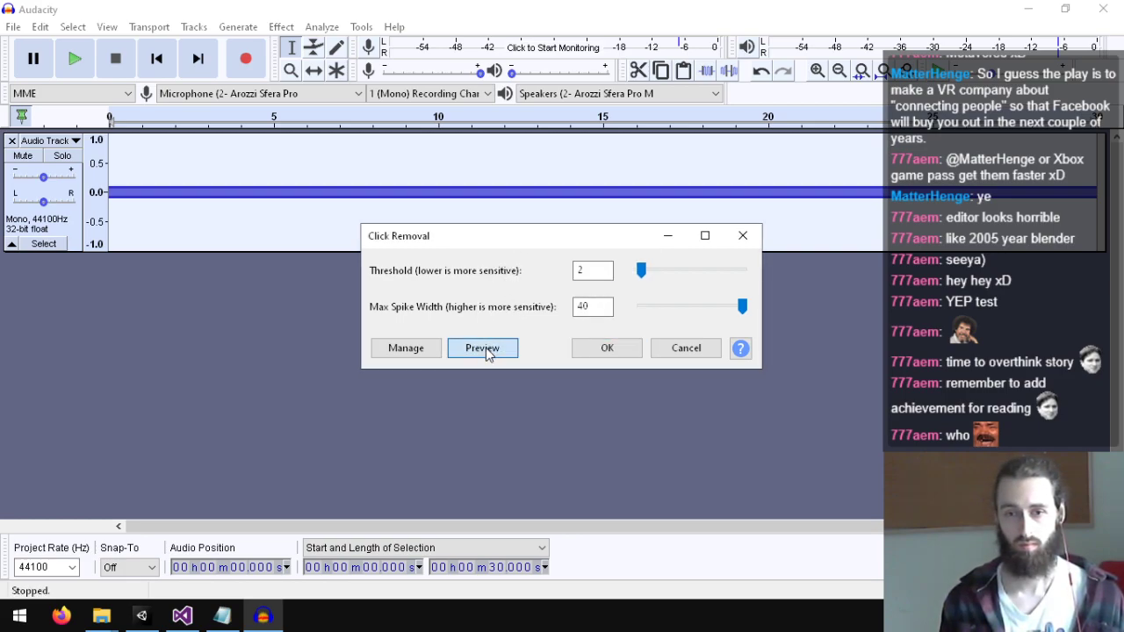
pyautogui.click(489, 352)
# Step: Try Click Removal previews with the maximum spike width at 0 and at 4
pyautogui.moveTo(740, 309); pyautogui.dragTo(597, 308)
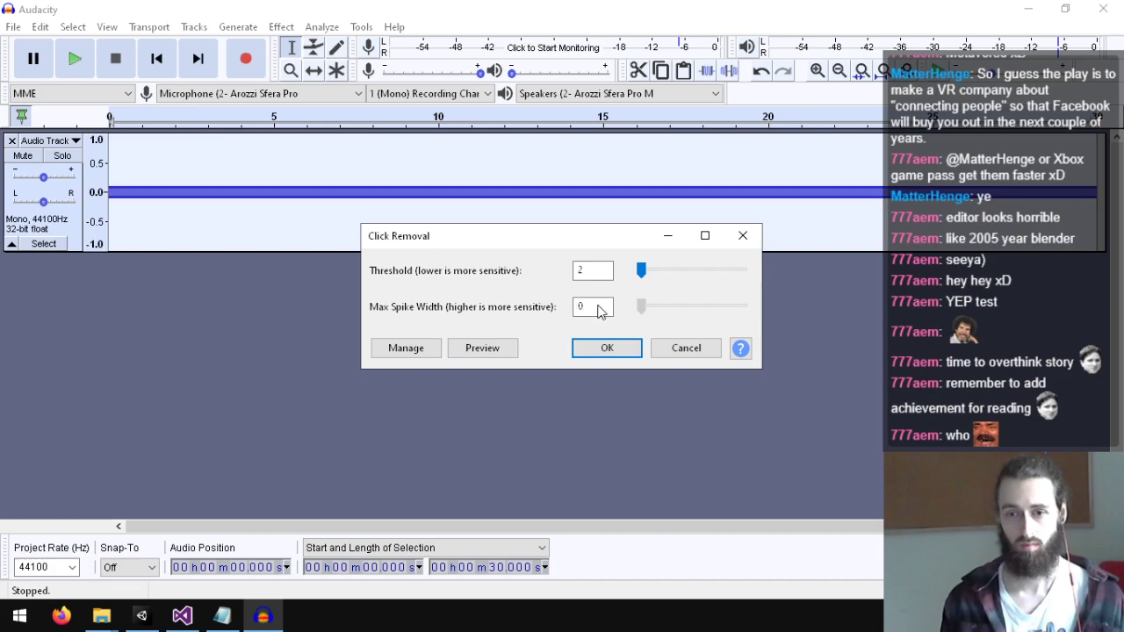
pyautogui.click(489, 351)
pyautogui.click(665, 303)
pyautogui.click(665, 303)
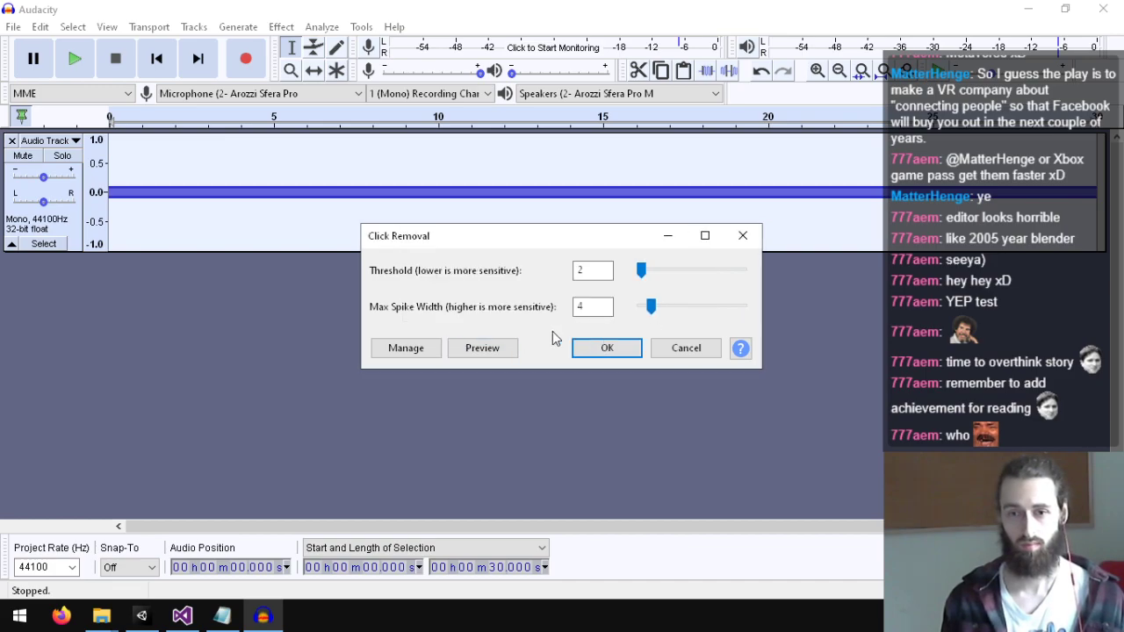
pyautogui.click(516, 347)
pyautogui.click(594, 356)
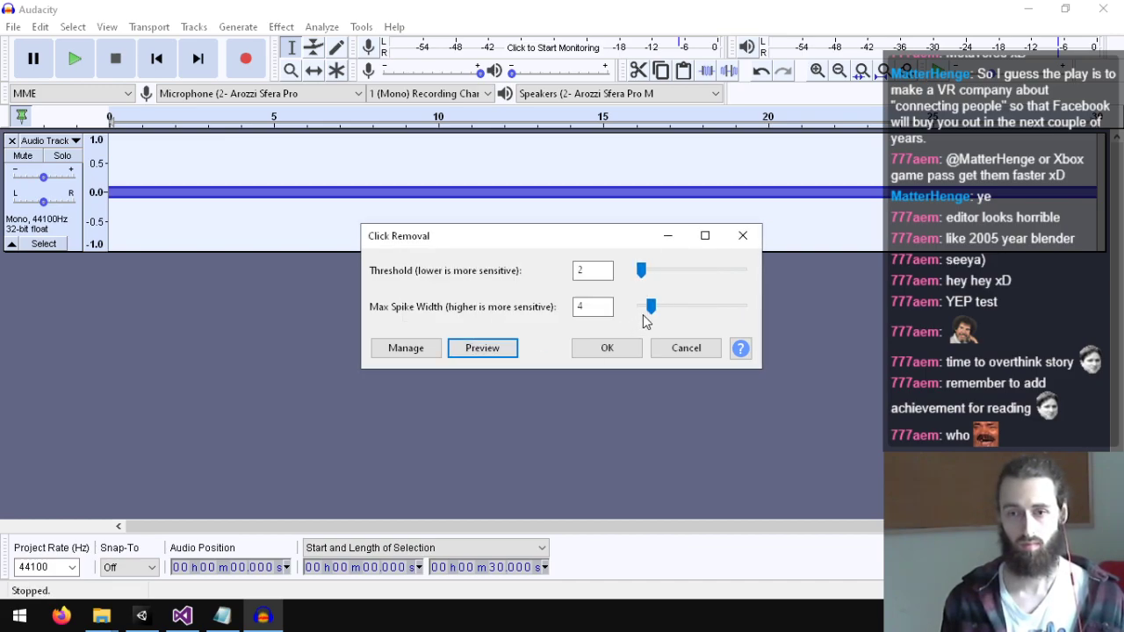
# Step: Raise the maximum spike width to about the middle of its range, preview the noise, and cancel Click Removal
pyautogui.moveTo(651, 307); pyautogui.dragTo(696, 308)
pyautogui.click(482, 348)
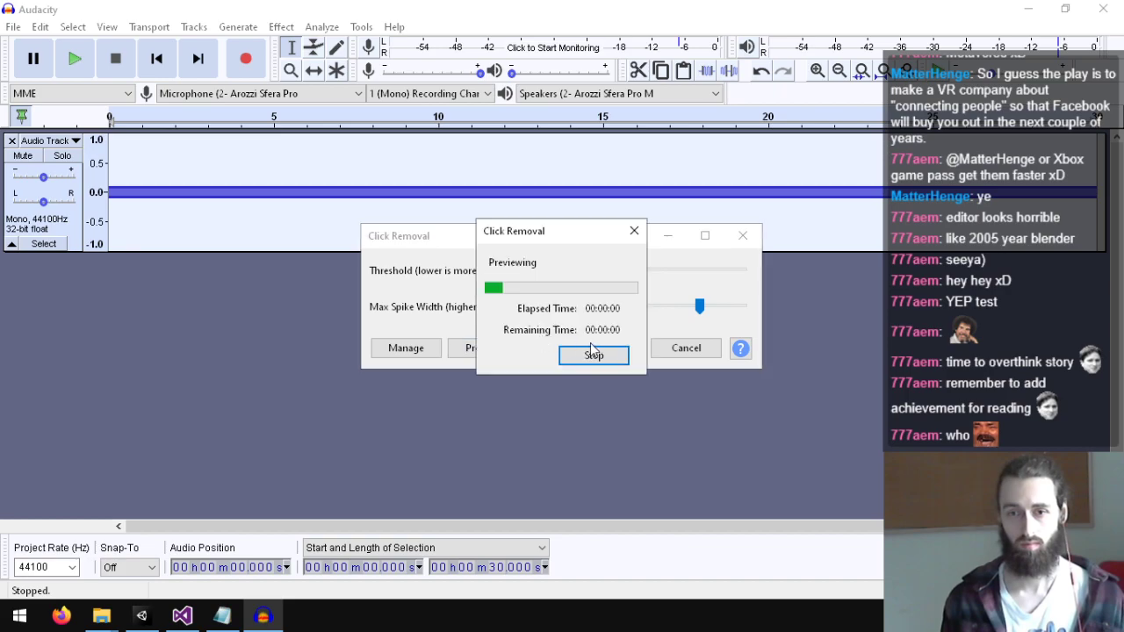
pyautogui.click(592, 356)
pyautogui.click(675, 346)
# Step: Start Change Speed on the noise track, set the percent change to -67 and preview the noise
pyautogui.click(281, 27)
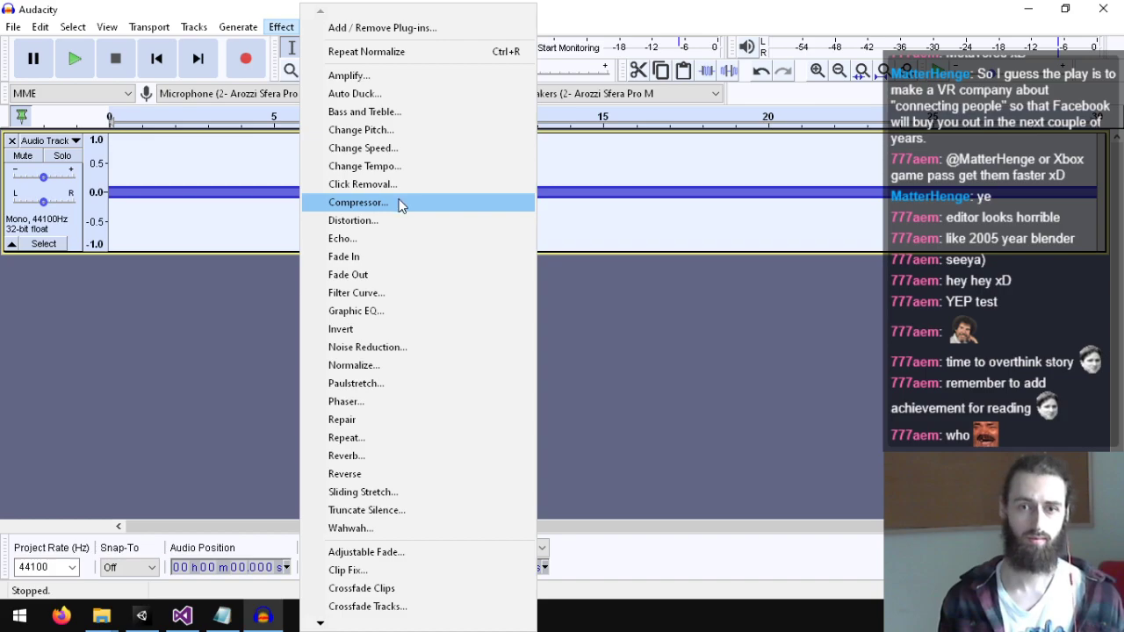
pyautogui.click(402, 154)
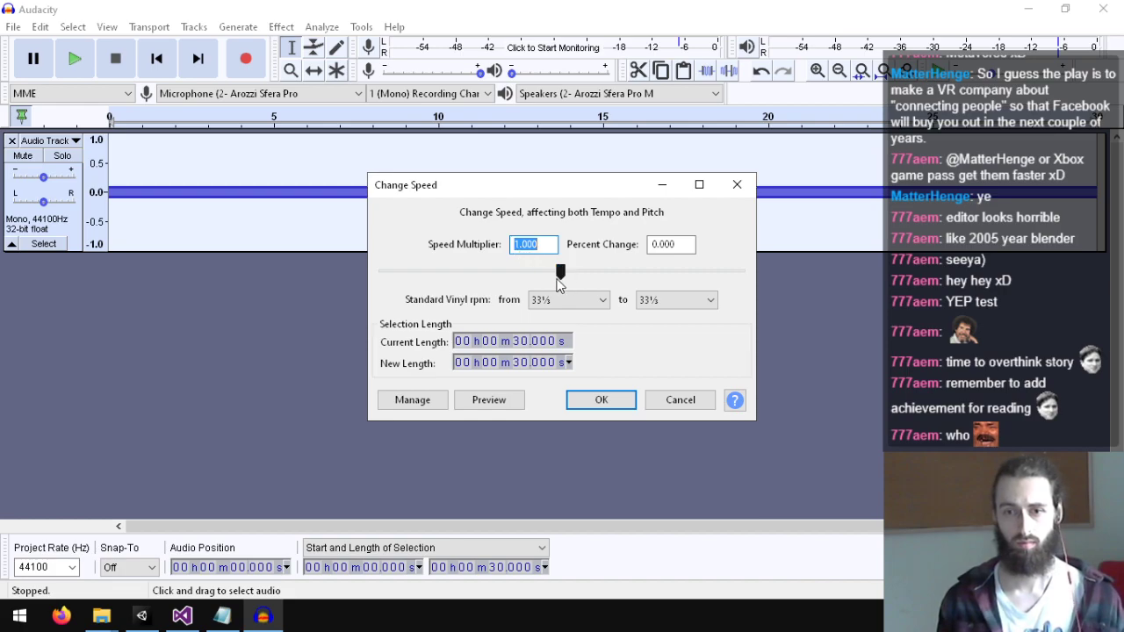
pyautogui.moveTo(559, 275); pyautogui.dragTo(440, 276)
pyautogui.click(482, 401)
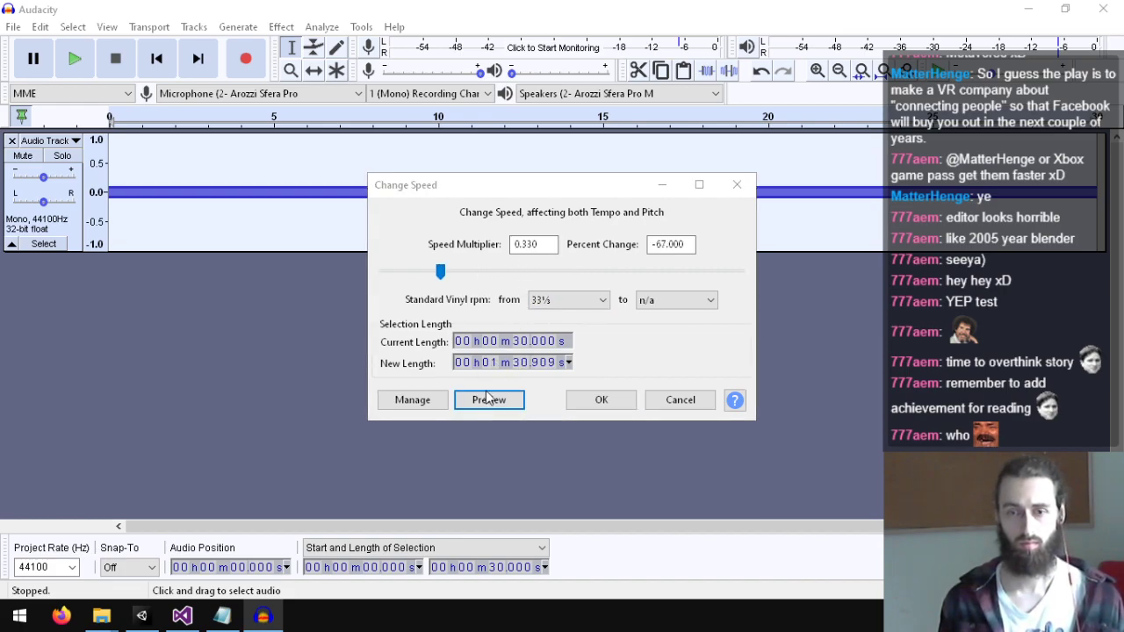
pyautogui.click(595, 354)
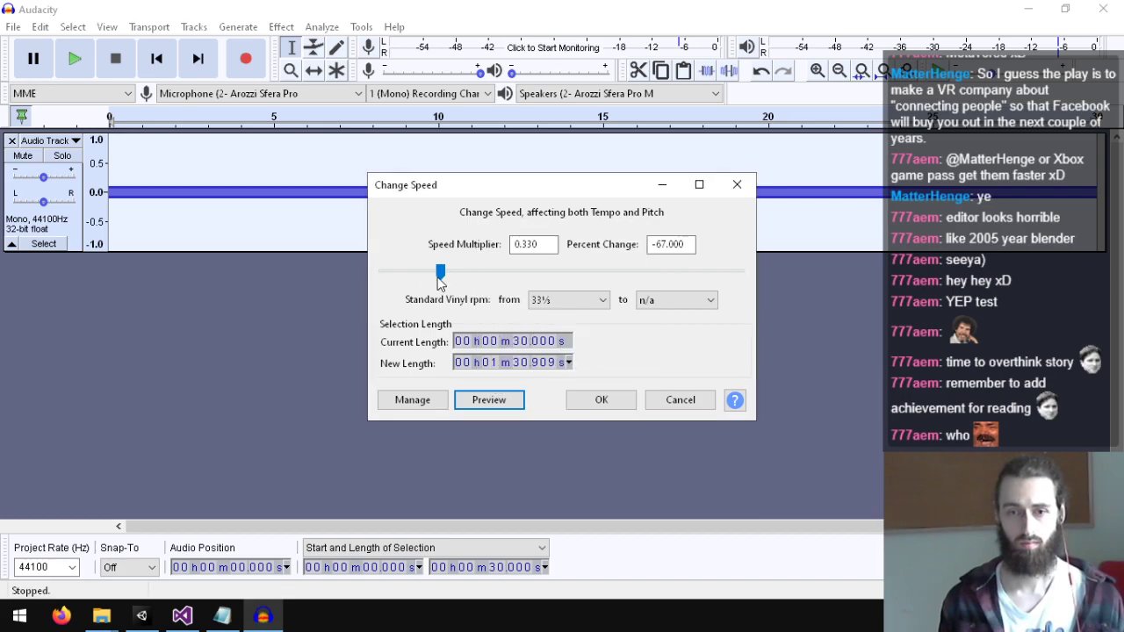
# Step: Set the speed change to -94 percent, preview the noise, and close Change Speed without applying it
pyautogui.moveTo(440, 279); pyautogui.dragTo(391, 276)
pyautogui.click(487, 399)
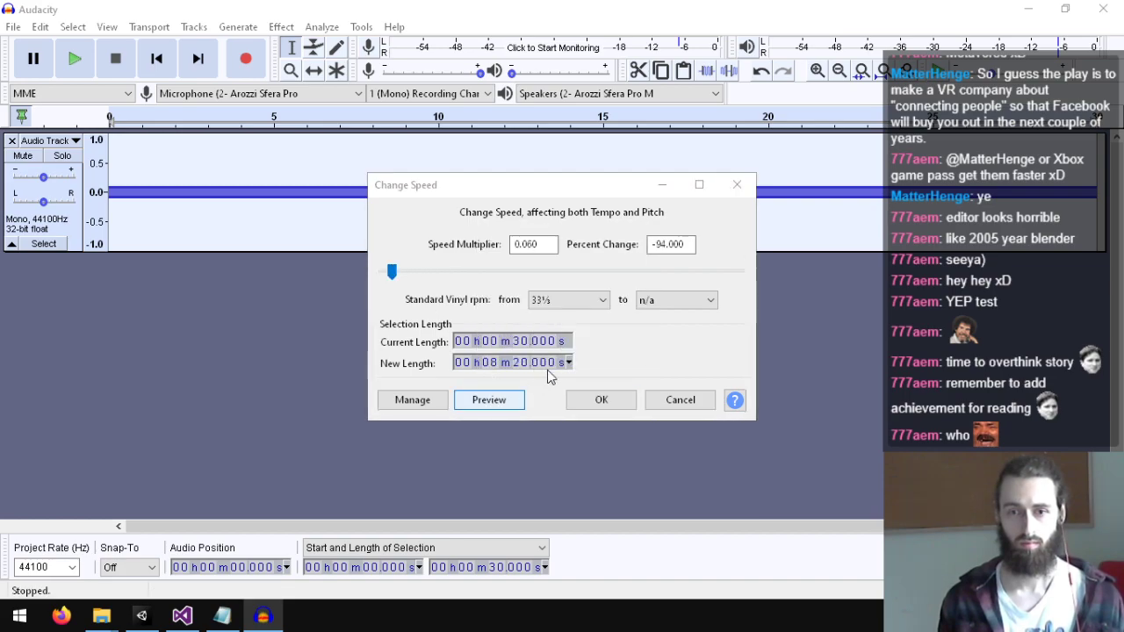
pyautogui.click(569, 358)
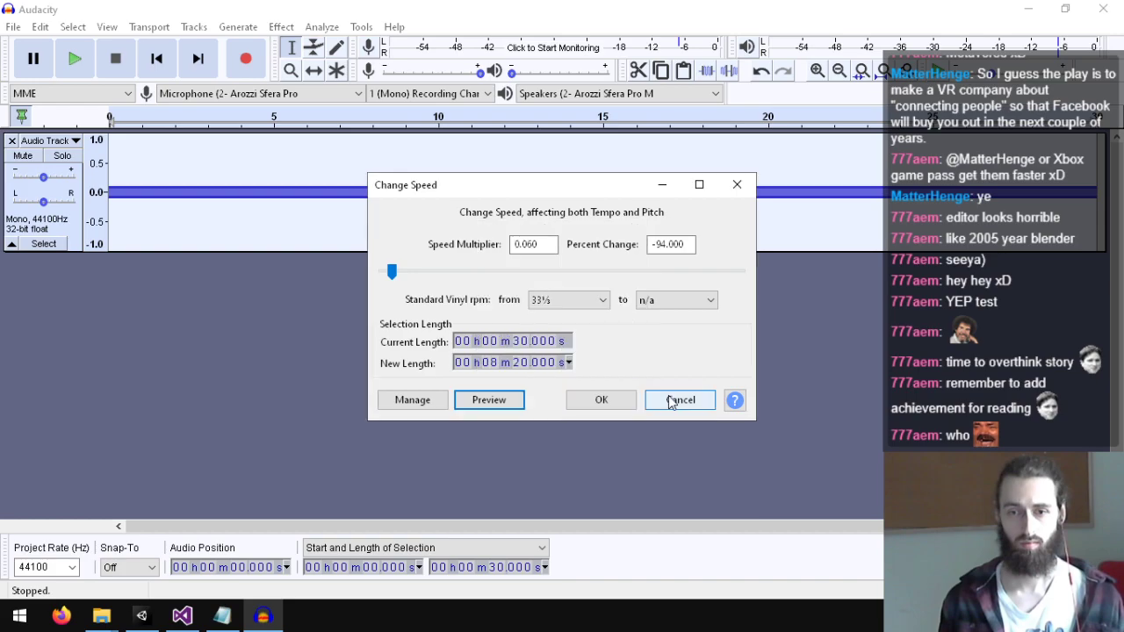
pyautogui.click(675, 400)
# Step: Apply Change Speed at -94 percent to the whole noise track and play the beginning of the slowed audio
pyautogui.click(281, 26)
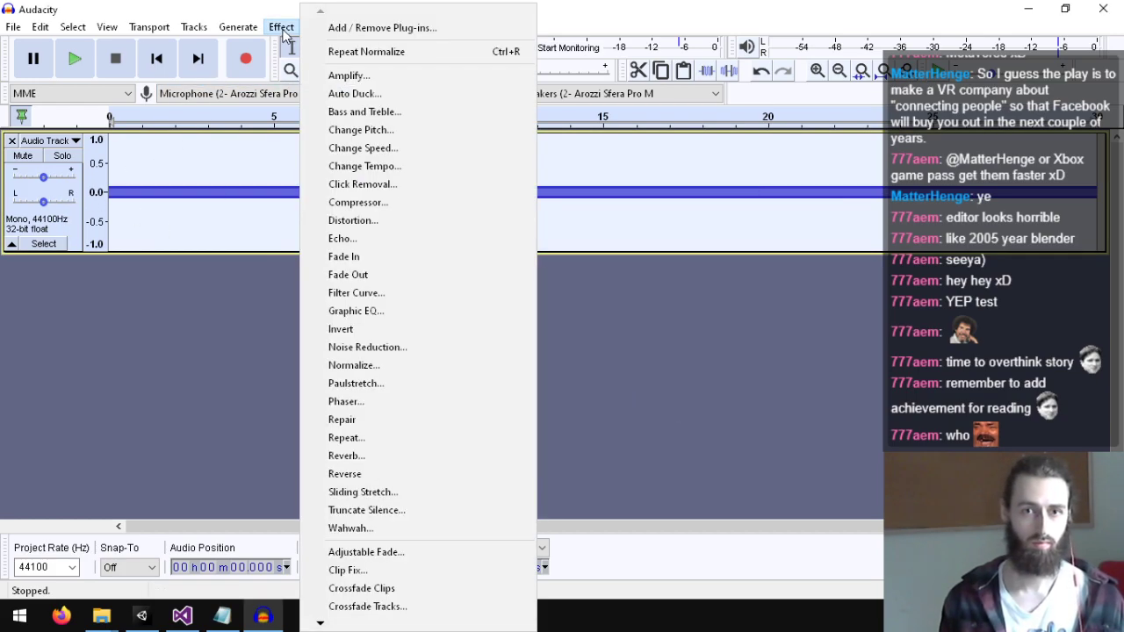
pyautogui.click(404, 150)
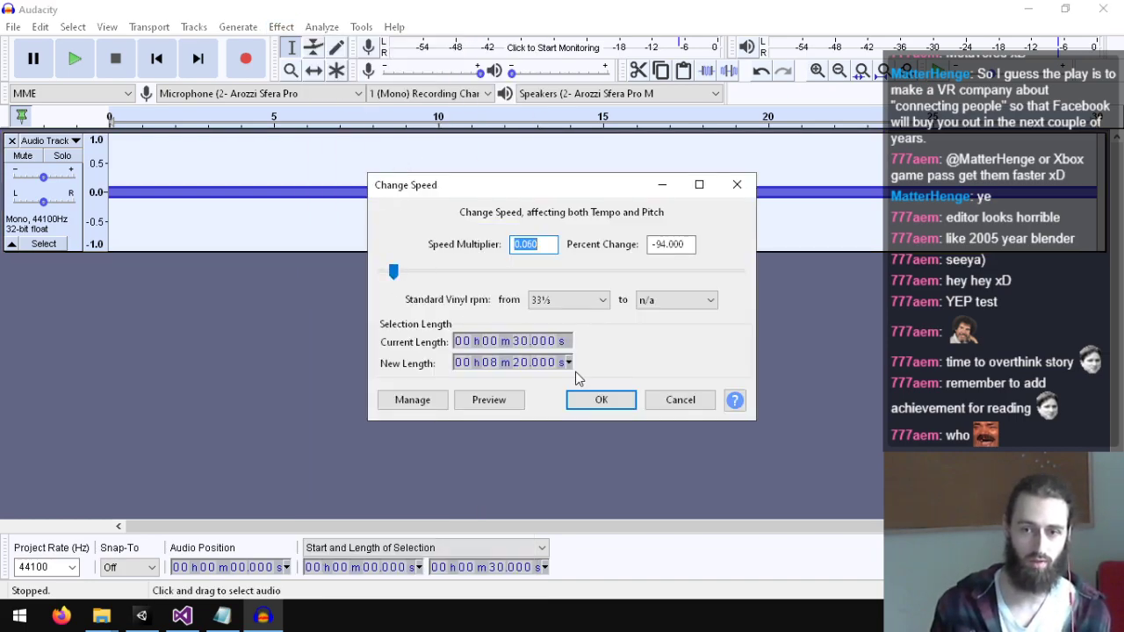
pyautogui.click(583, 397)
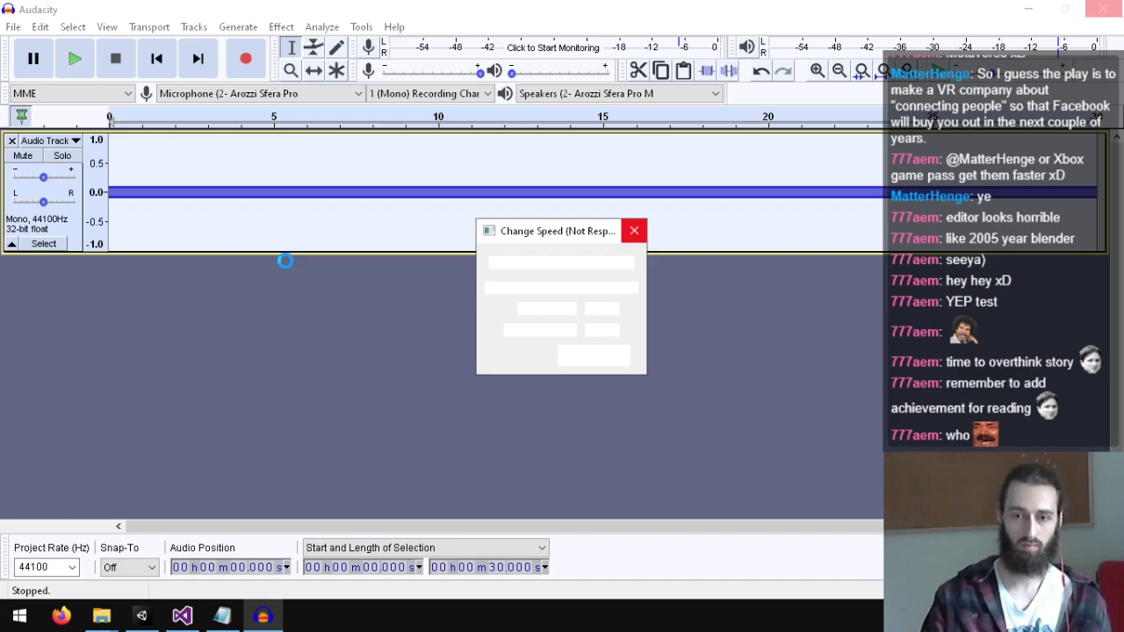
pyautogui.moveTo(535, 237); pyautogui.dragTo(585, 302)
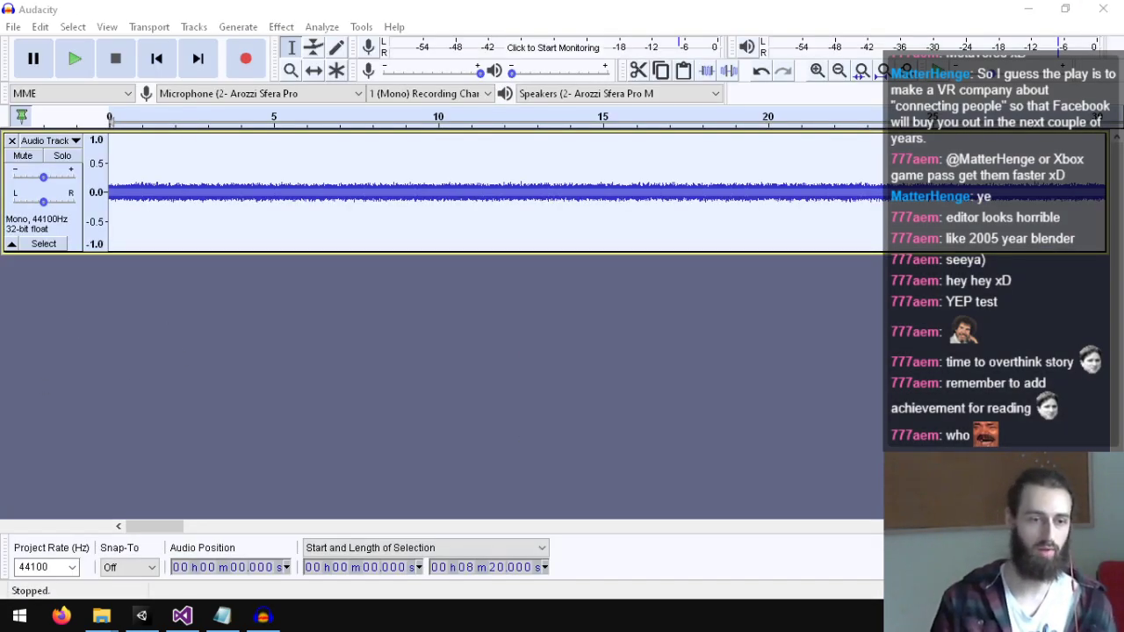
pyautogui.click(74, 59)
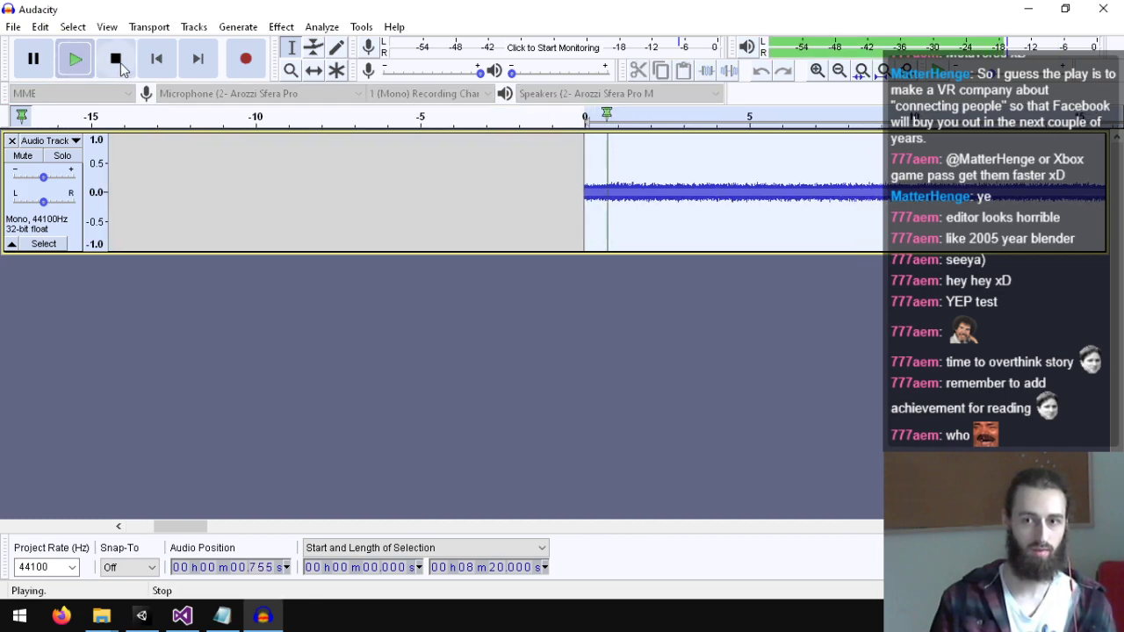
pyautogui.click(117, 74)
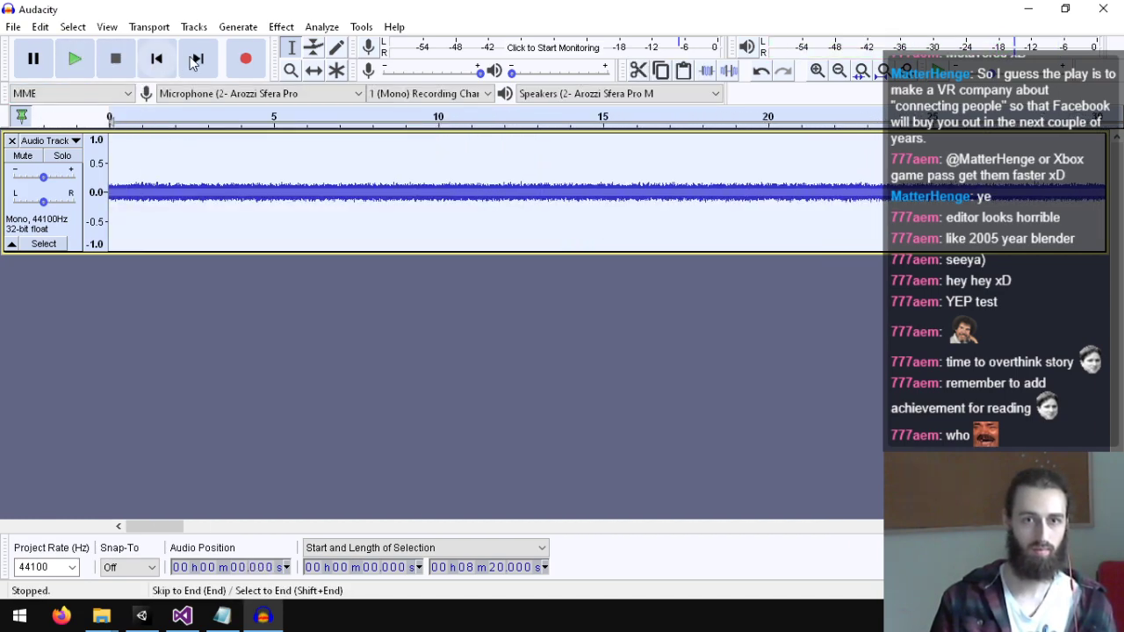
# Step: Add a new empty mono track below the slowed noise track
pyautogui.click(151, 301)
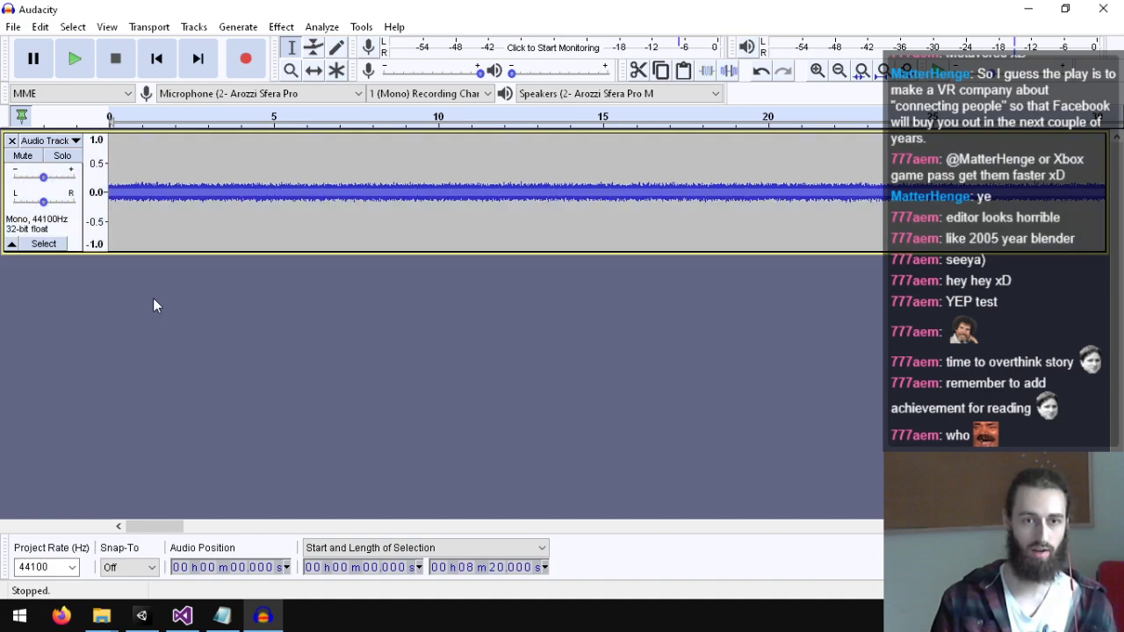
pyautogui.click(194, 27)
pyautogui.click(198, 33)
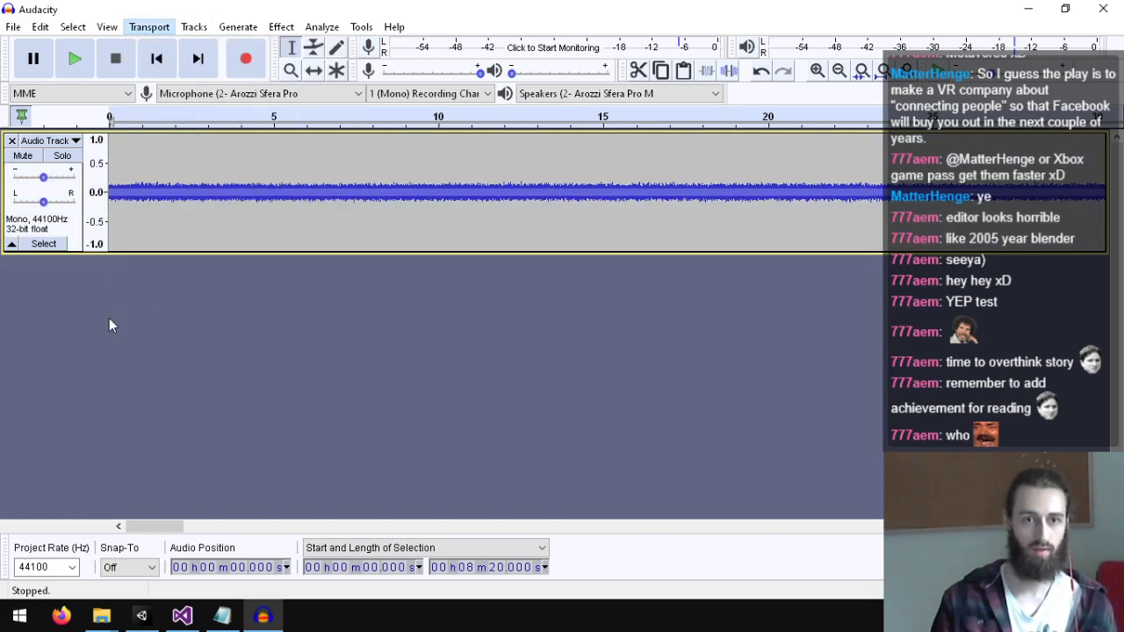
pyautogui.click(73, 27)
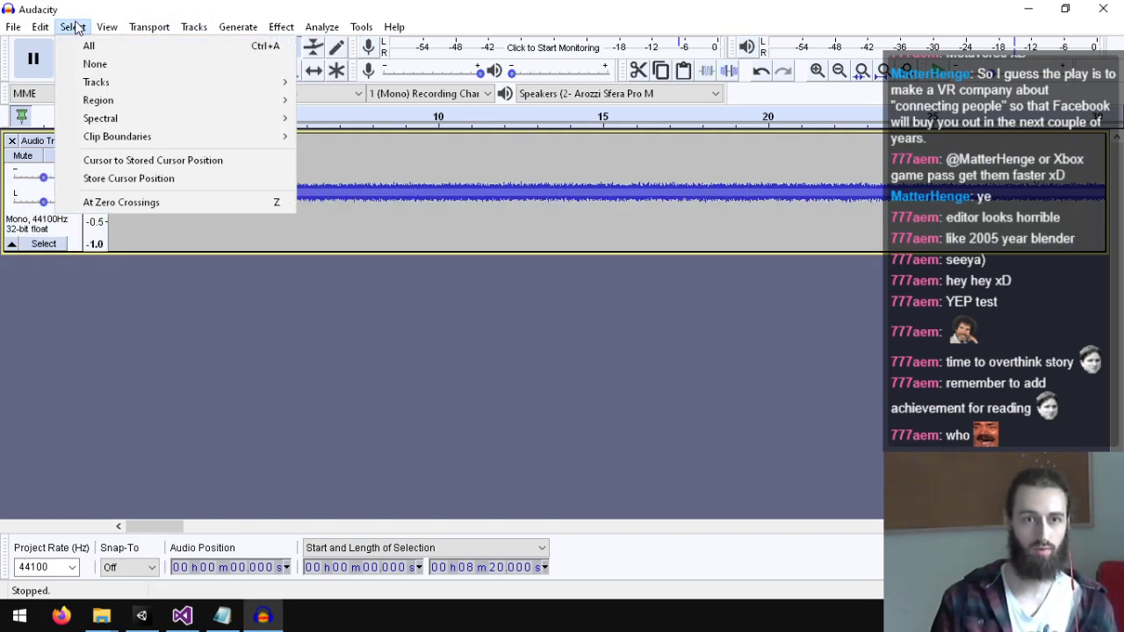
pyautogui.moveTo(208, 49)
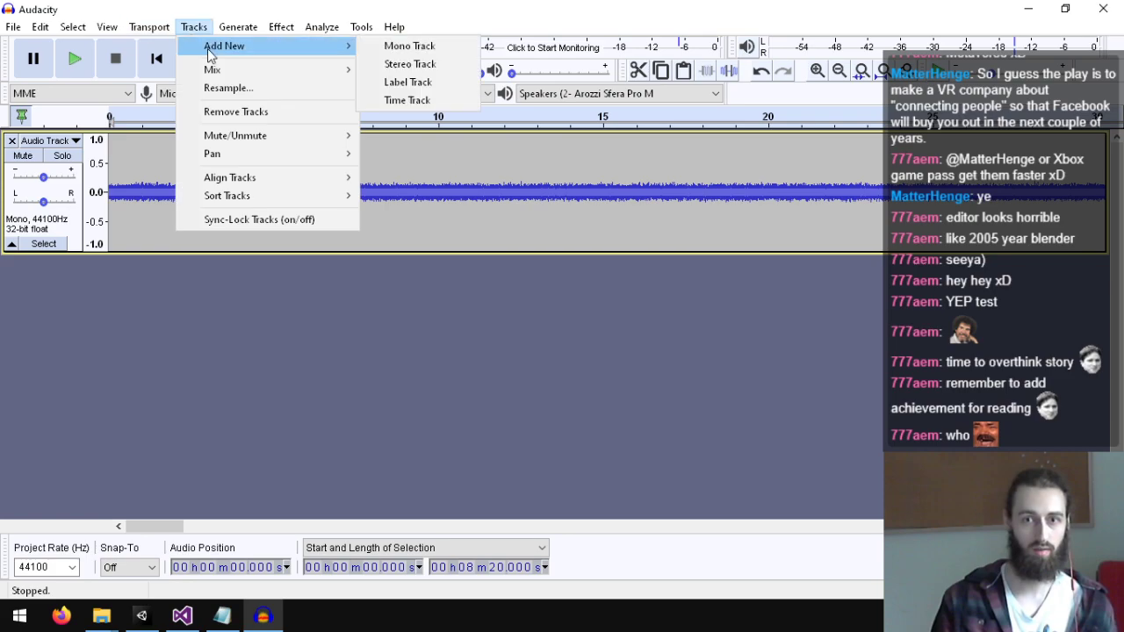
pyautogui.click(437, 52)
pyautogui.hotkey('ctrl', 'shift', 'n')
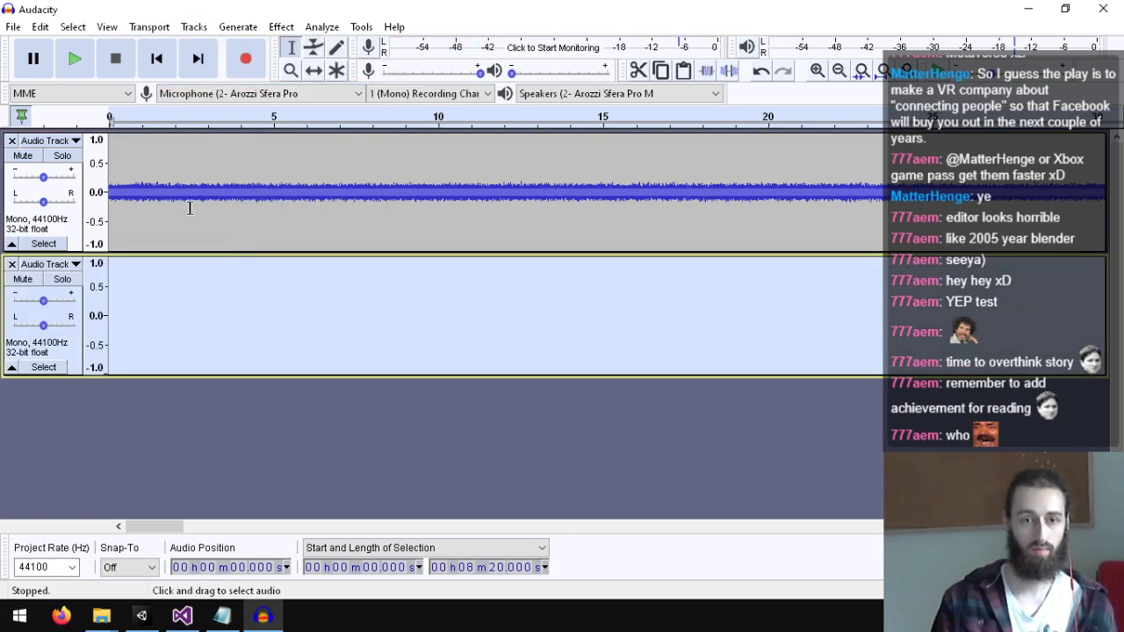
# Step: Start generating noise in the new mono track, choose the Brownian noise type and preview it
pyautogui.click(249, 29)
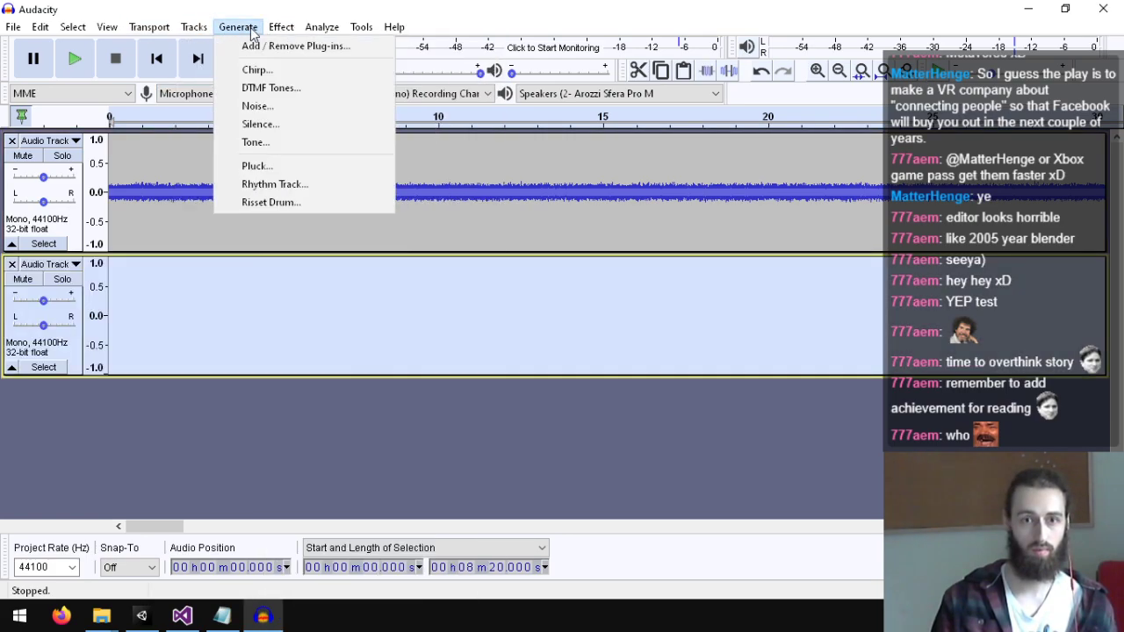
pyautogui.click(268, 104)
pyautogui.click(564, 266)
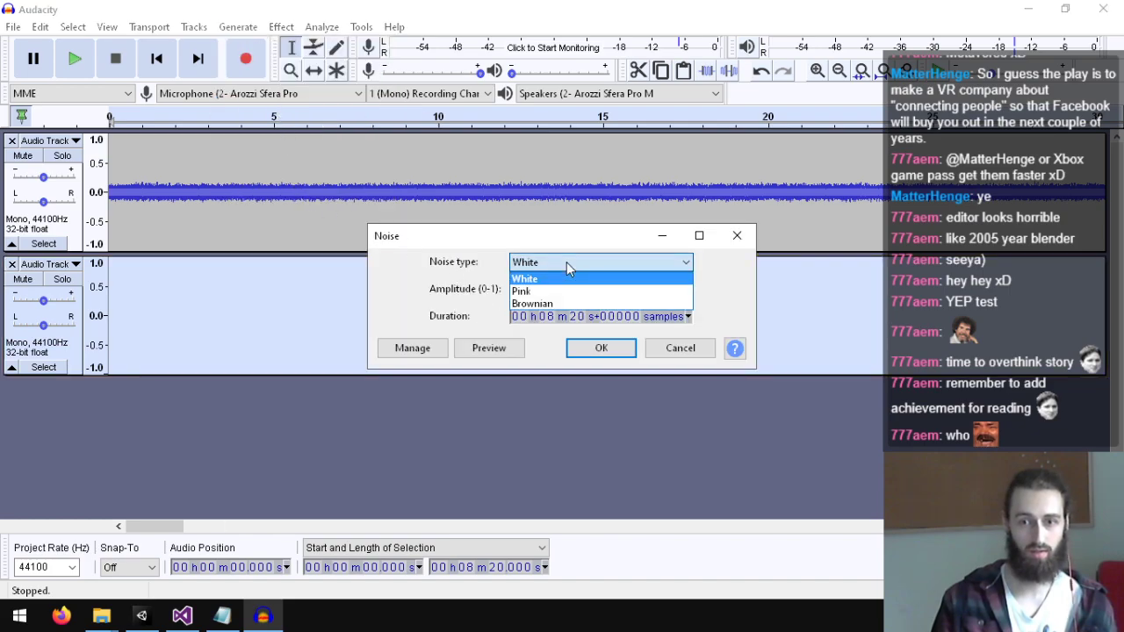
pyautogui.click(534, 304)
pyautogui.click(485, 349)
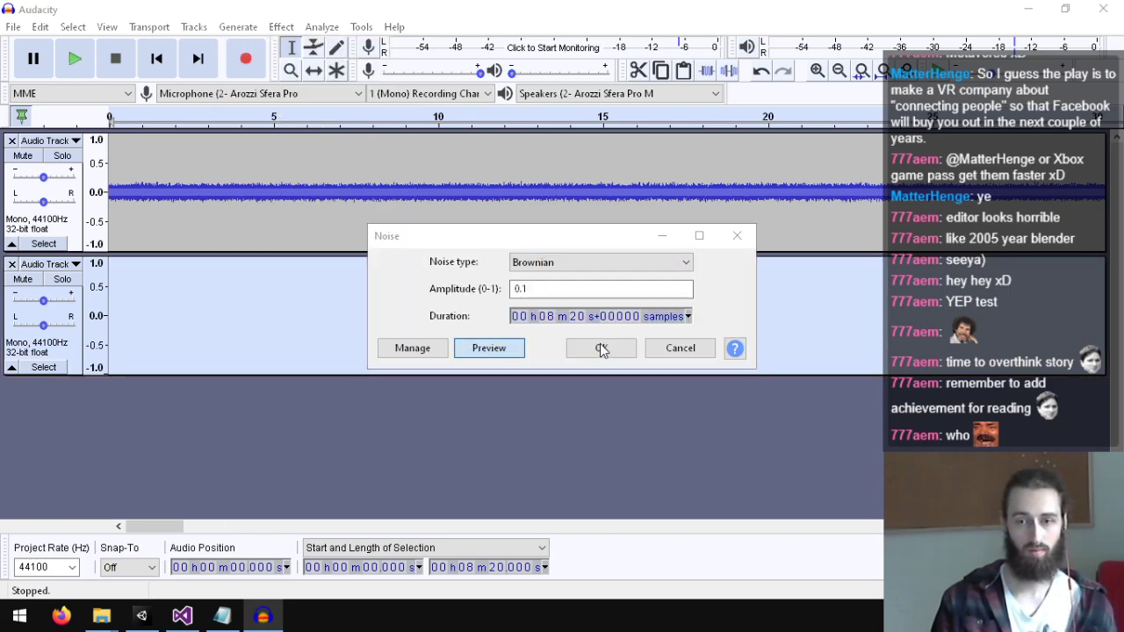
pyautogui.click(592, 354)
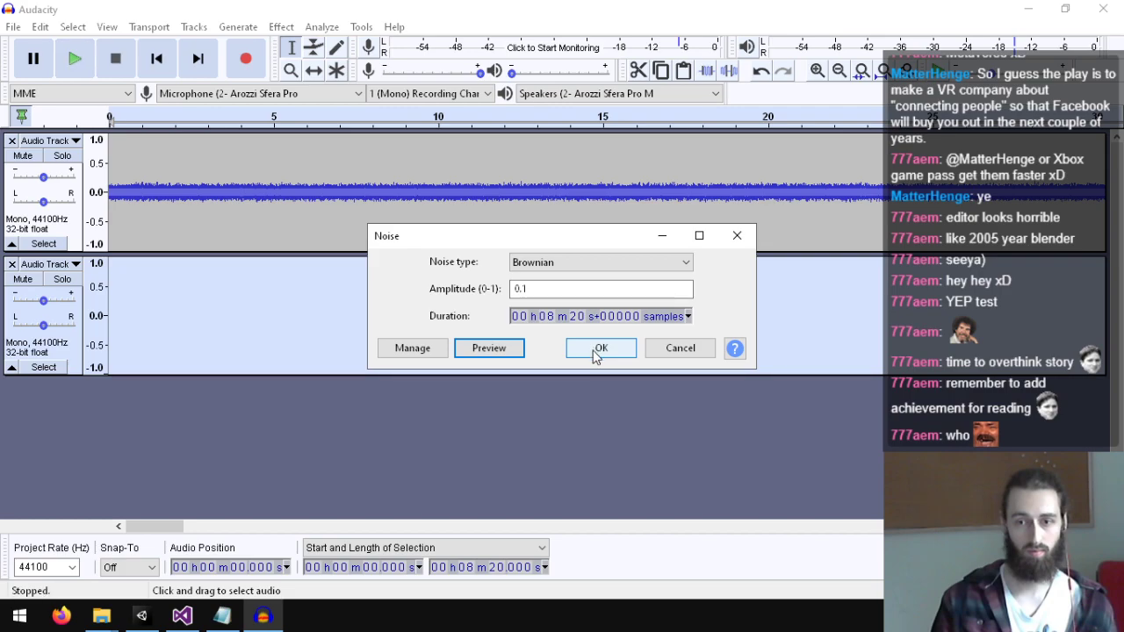
# Step: Set the noise duration to 1 minute, generate the Brownian noise and play its beginning together with the first track
pyautogui.click(603, 317)
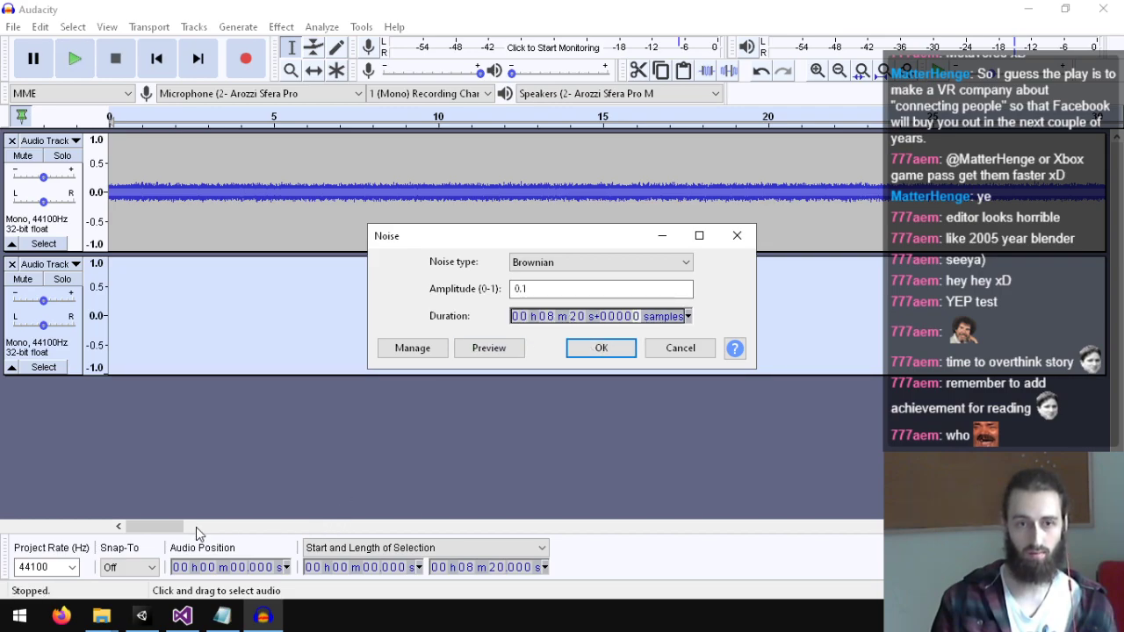
pyautogui.click(547, 316)
pyautogui.write('1 m ')
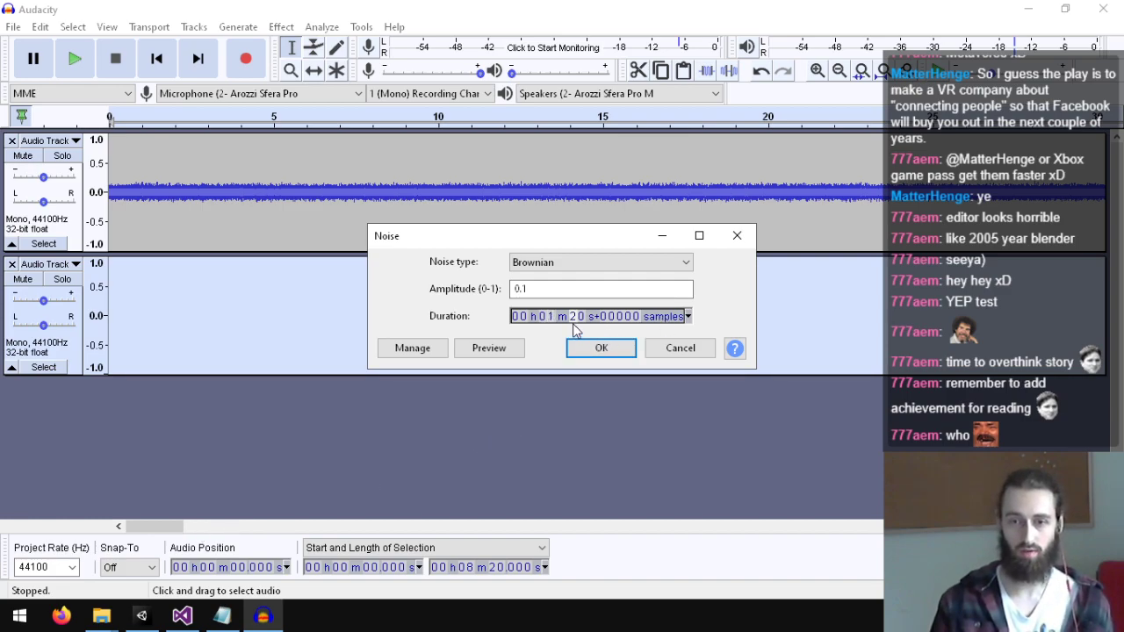
pyautogui.write('0')
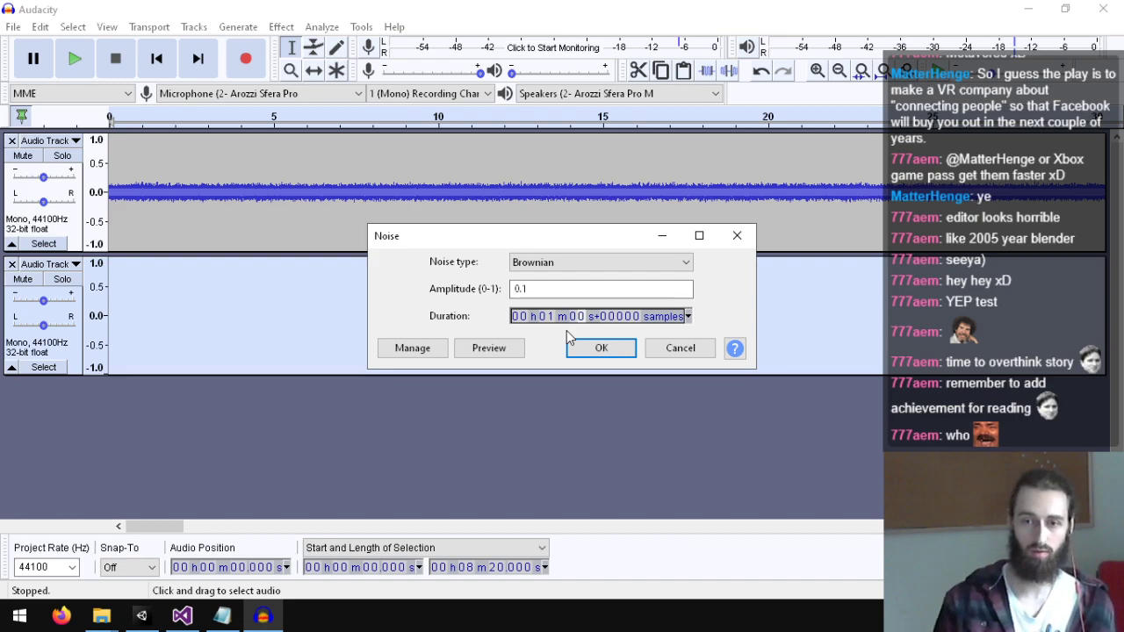
pyautogui.click(602, 356)
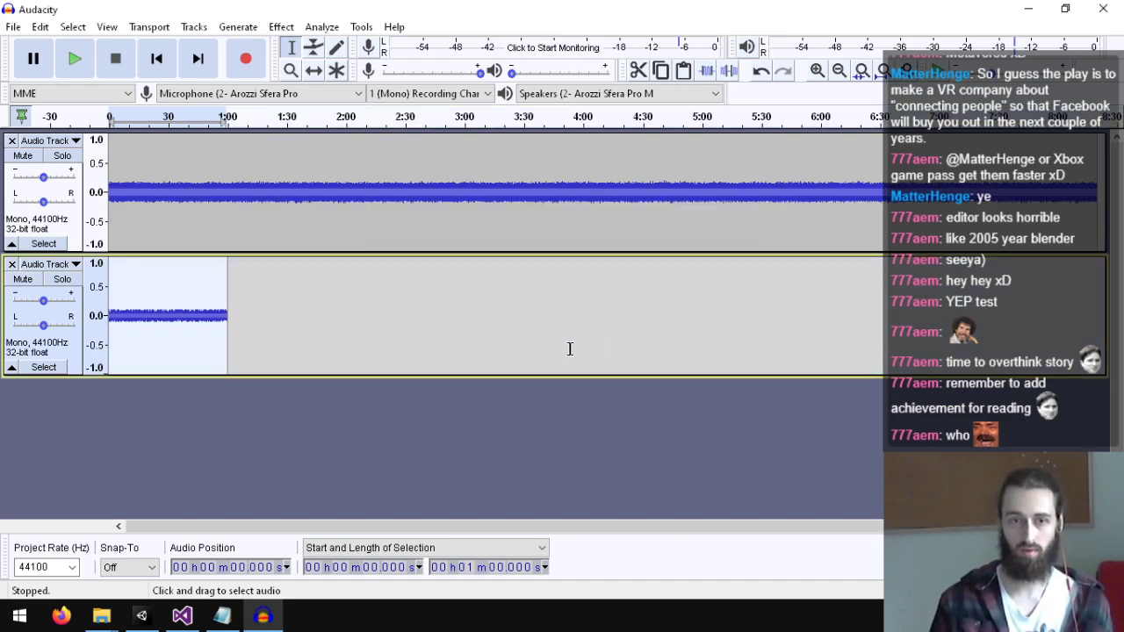
pyautogui.click(74, 58)
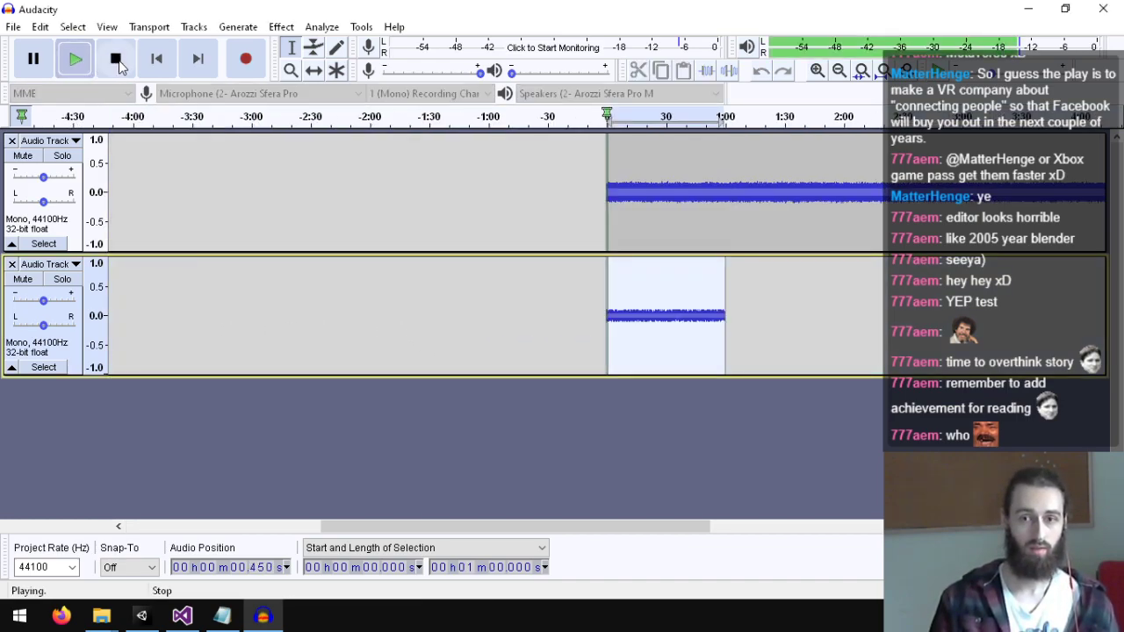
pyautogui.click(116, 59)
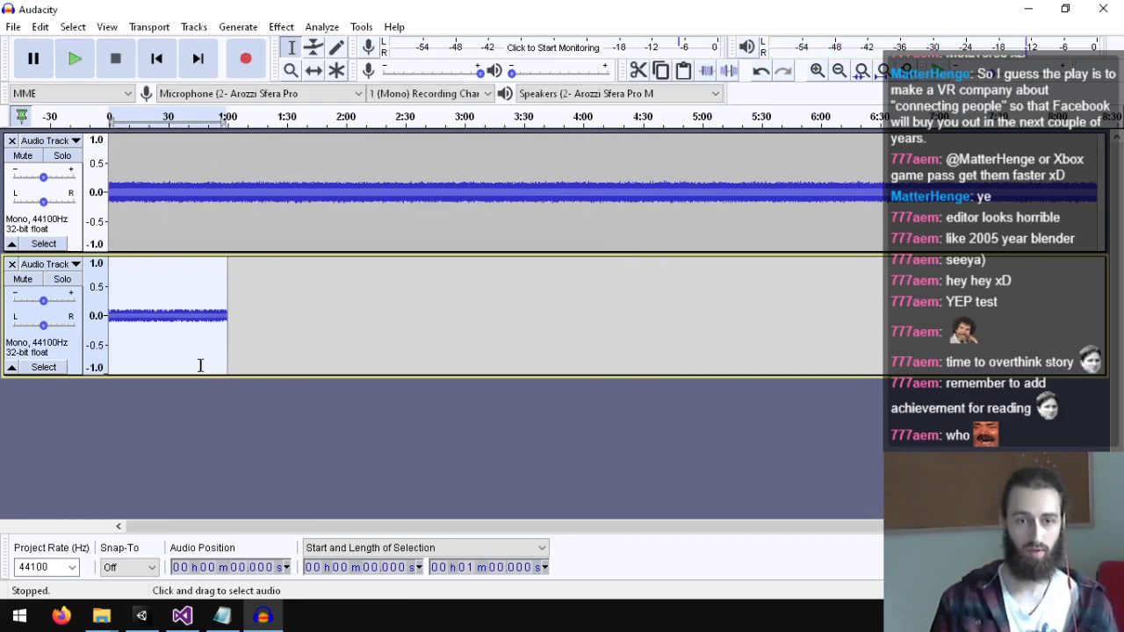
pyautogui.click(168, 311)
pyautogui.click(297, 315)
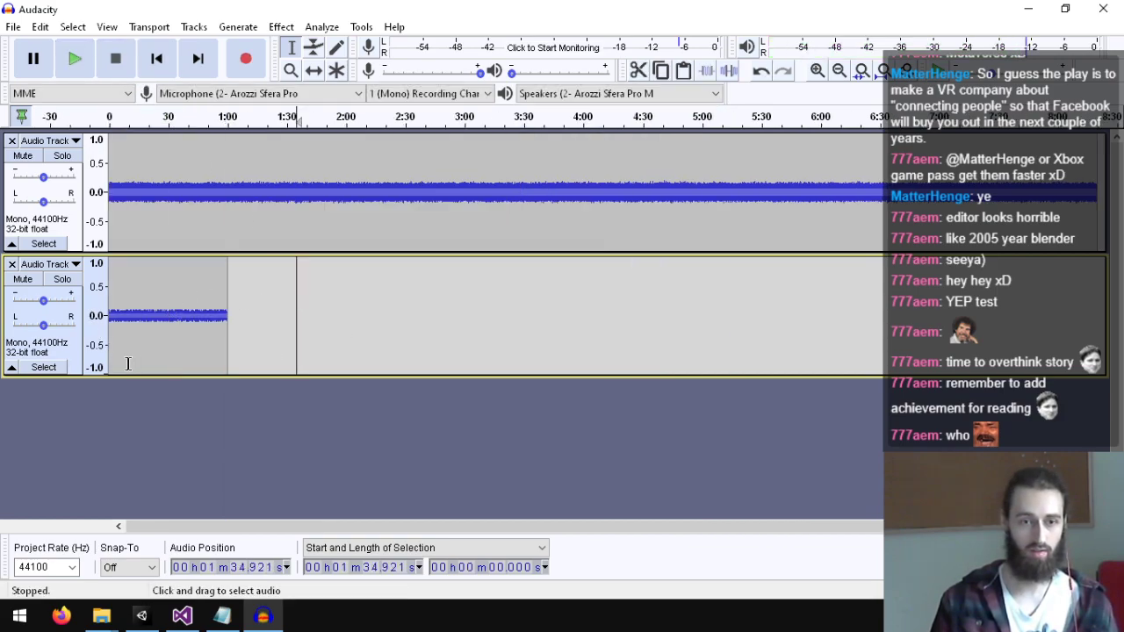
pyautogui.click(53, 351)
pyautogui.click(277, 392)
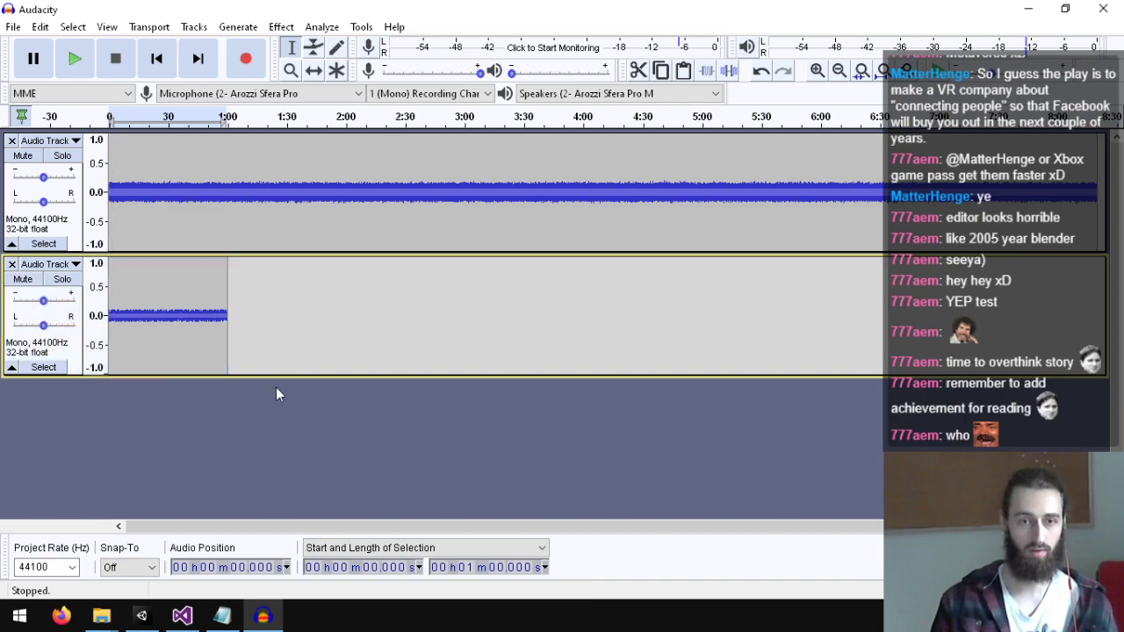
pyautogui.click(52, 341)
pyautogui.click(279, 27)
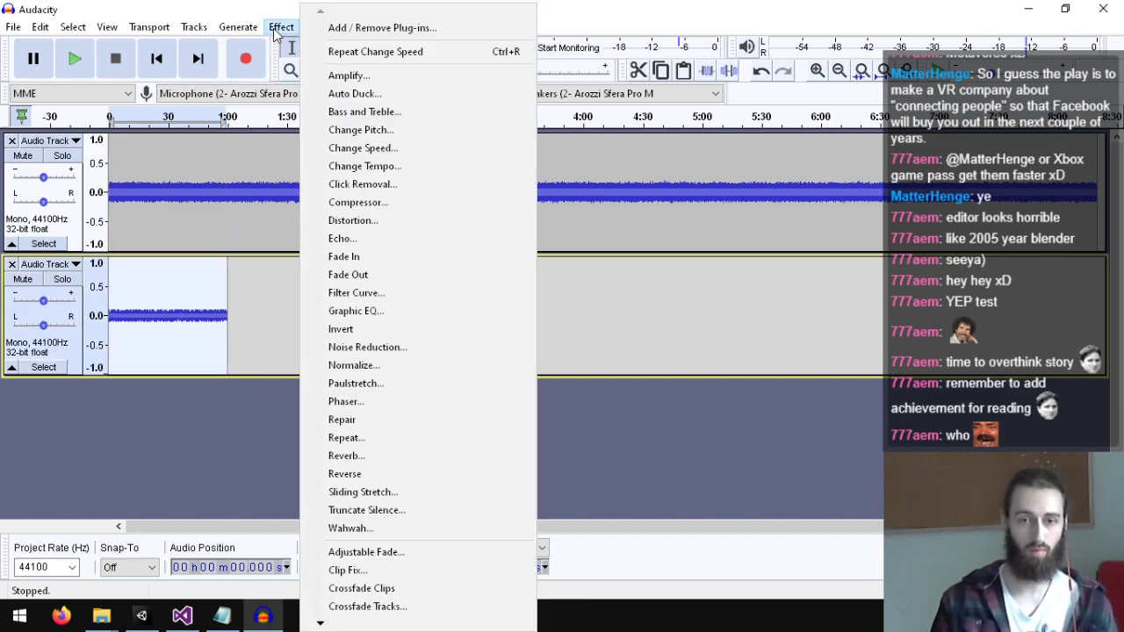
pyautogui.click(32, 337)
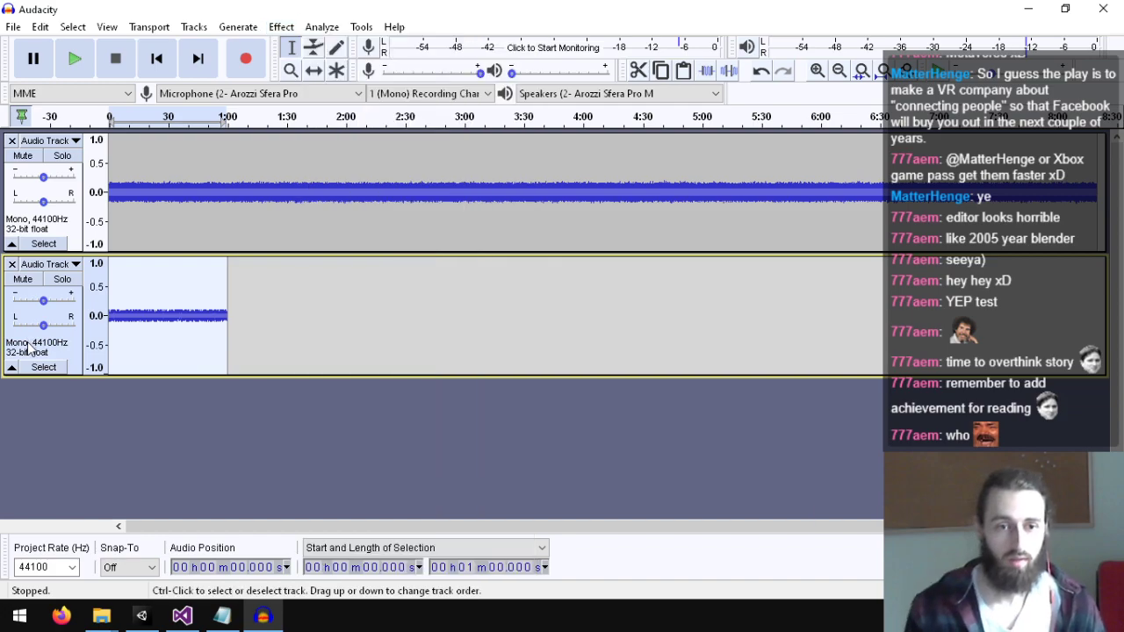
pyautogui.click(74, 275)
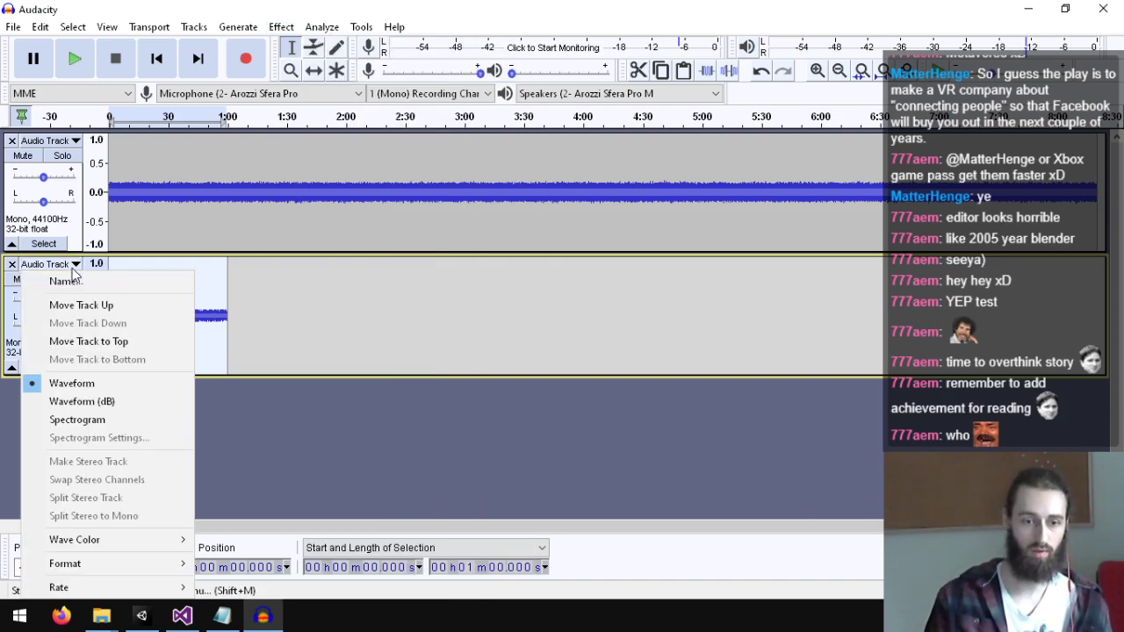
pyautogui.click(386, 311)
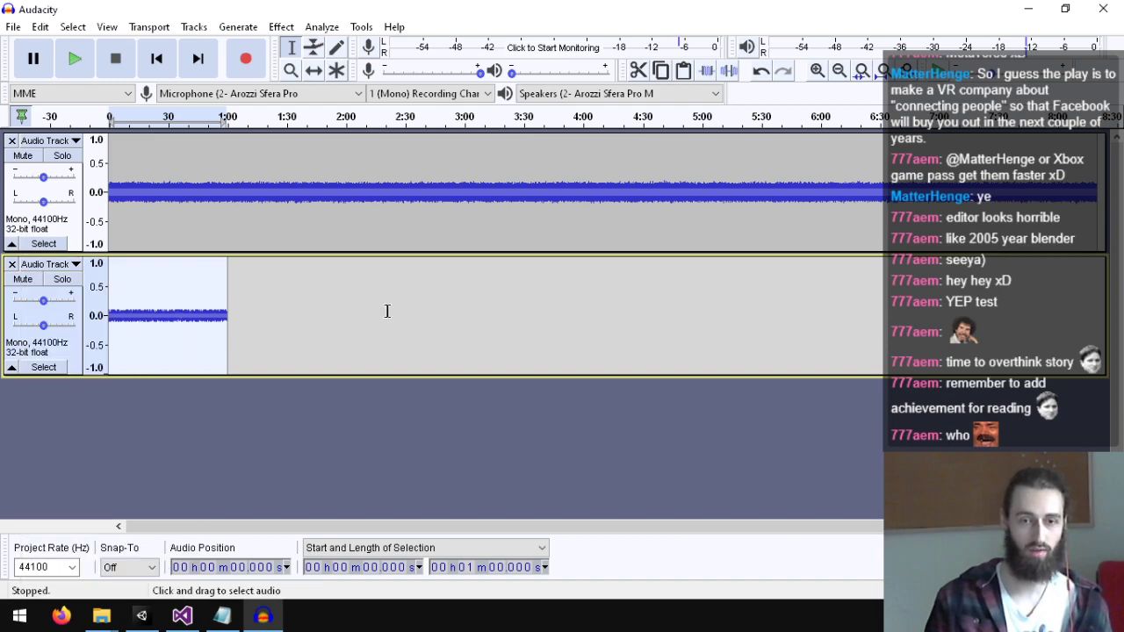
pyautogui.click(364, 308)
pyautogui.click(64, 352)
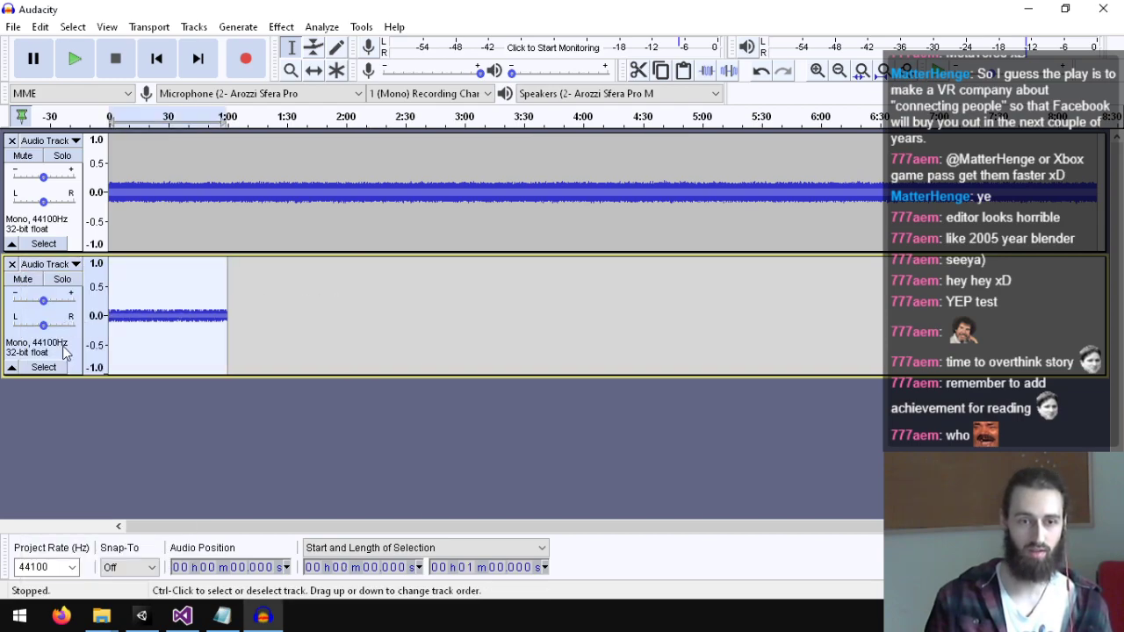
pyautogui.click(12, 367)
pyautogui.click(10, 281)
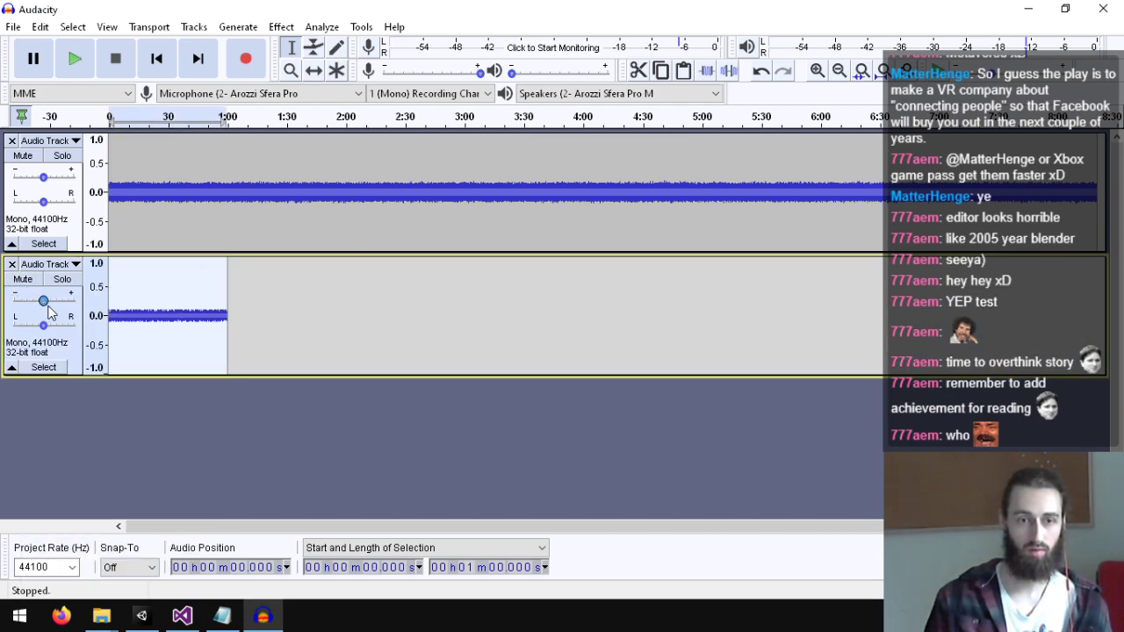
pyautogui.hotkey('alt', 'Tab')
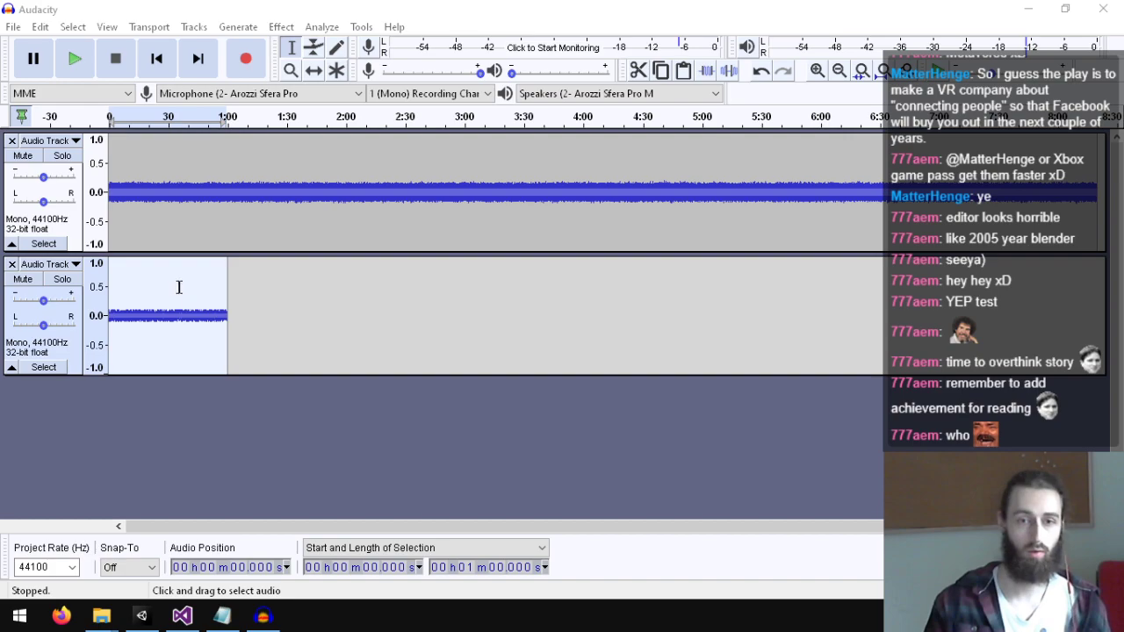
# Step: Pan the Brownian noise track partway to the right and select both tracks over their full length
pyautogui.click(39, 348)
pyautogui.keyDown('shift'); pyautogui.click(59, 220); pyautogui.keyUp('shift')
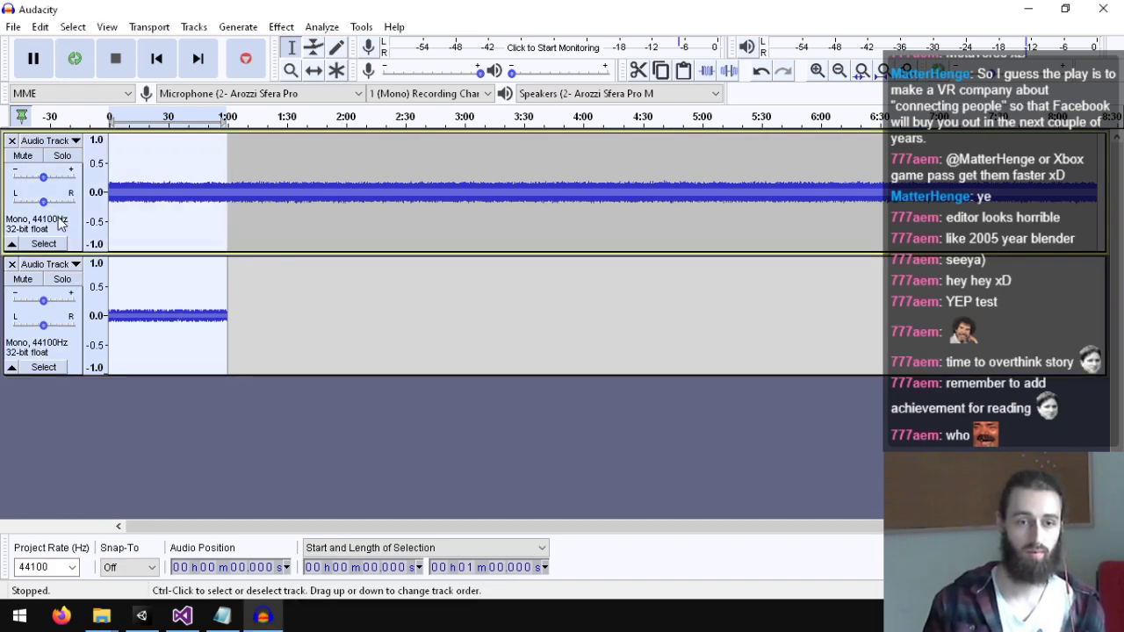
pyautogui.click(56, 326)
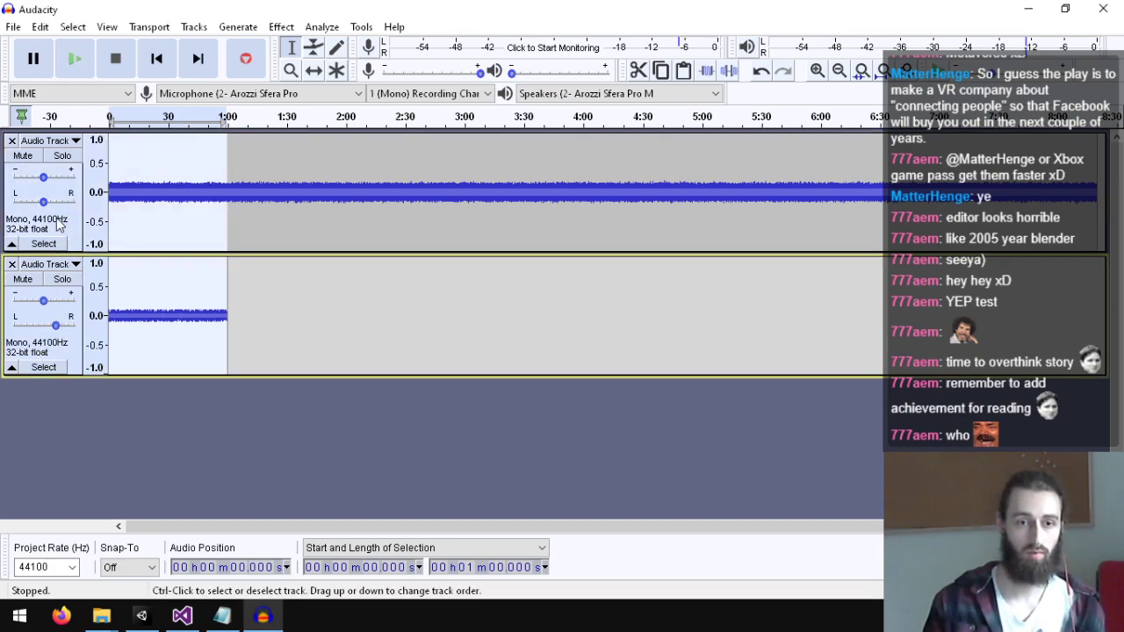
pyautogui.hotkey('ctrl', 'a')
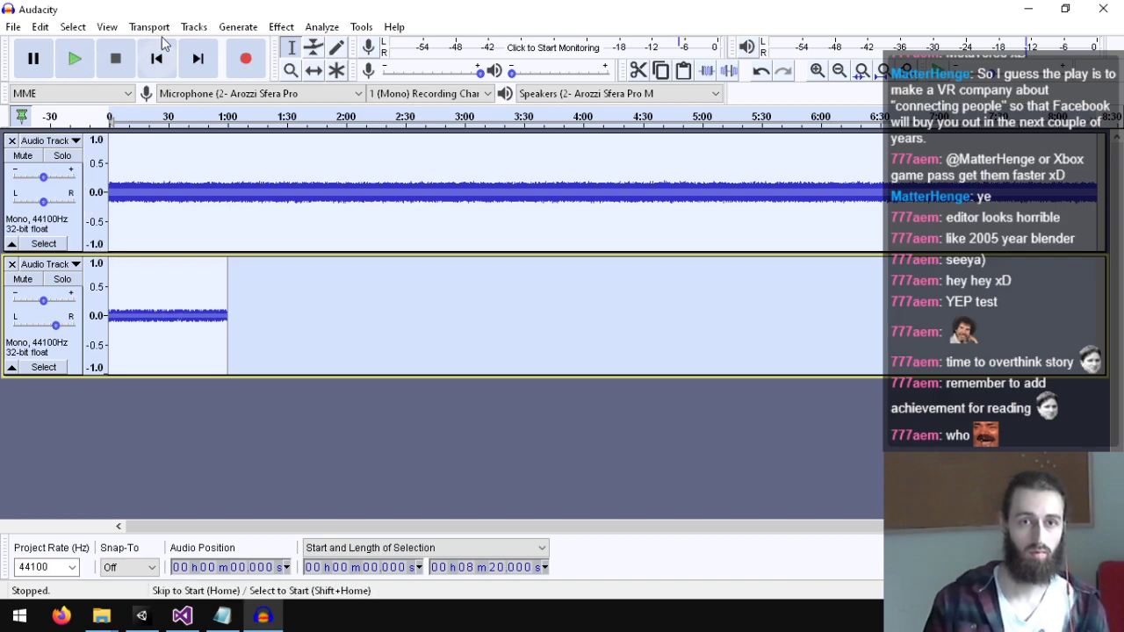
# Step: Try Mix and Render on both selected noise tracks, and undo the mix
pyautogui.click(279, 28)
pyautogui.moveTo(194, 30)
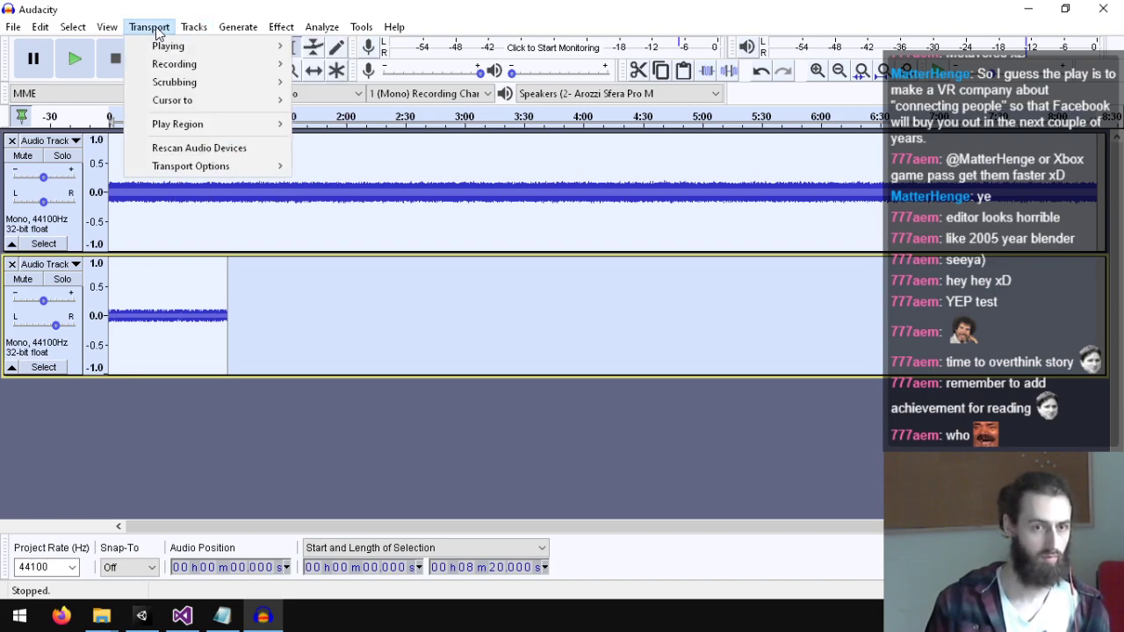
pyautogui.moveTo(13, 27)
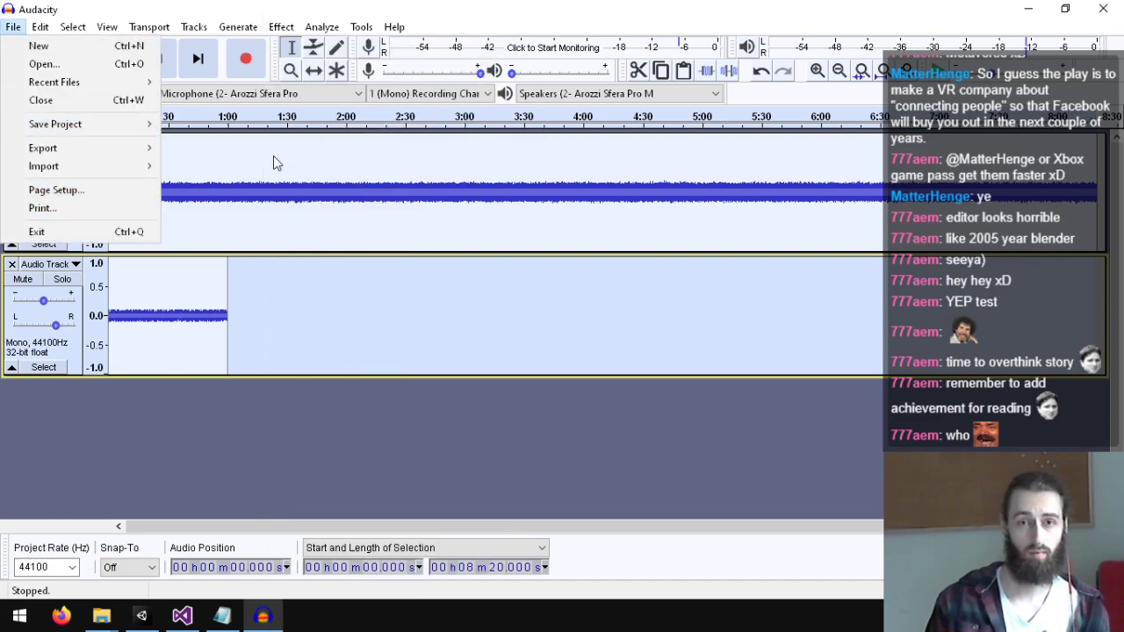
pyautogui.moveTo(359, 25)
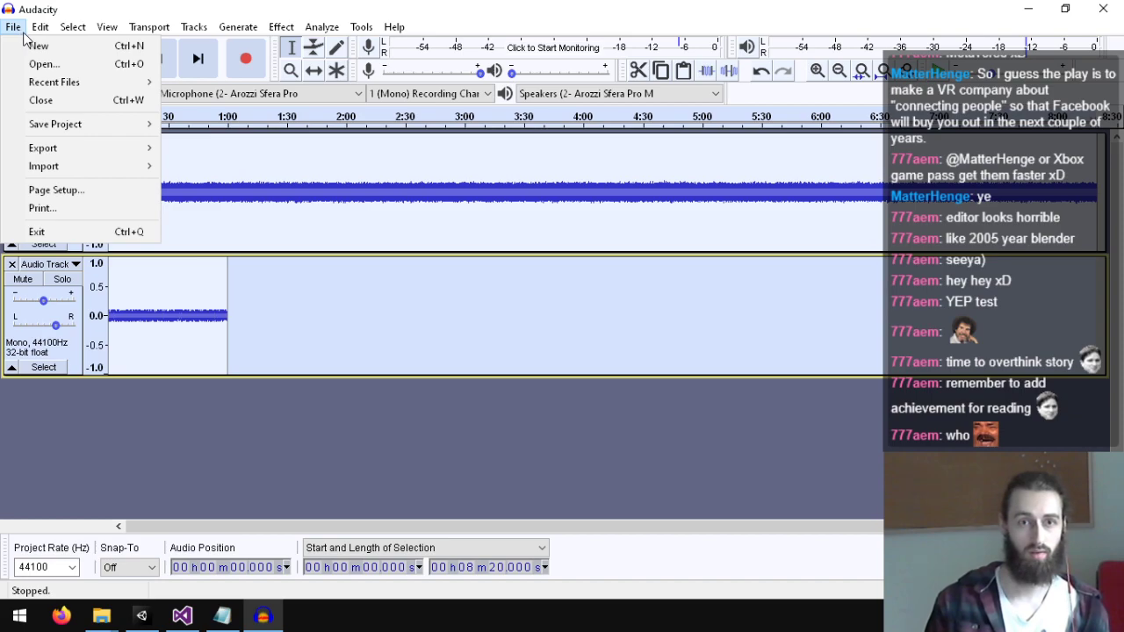
pyautogui.moveTo(54, 31)
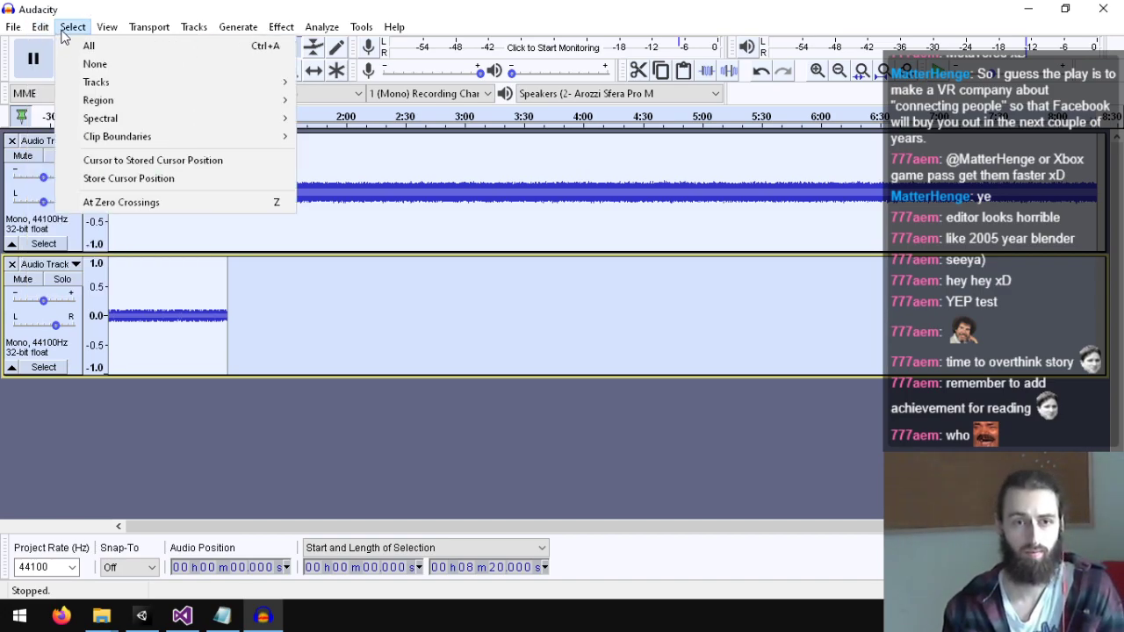
pyautogui.moveTo(109, 32)
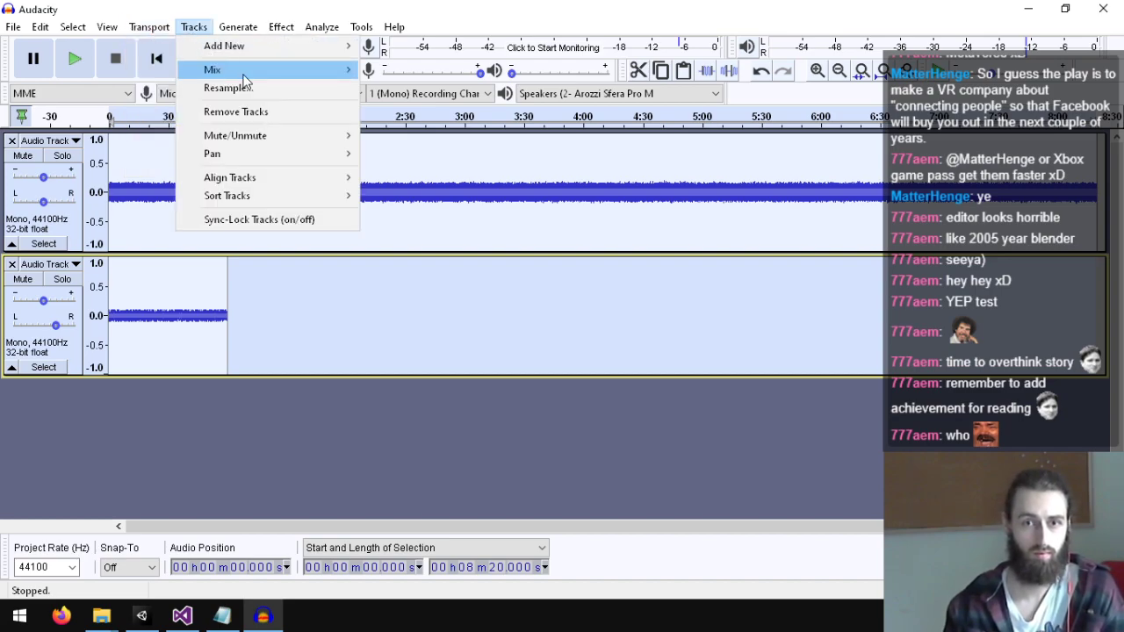
pyautogui.moveTo(244, 76)
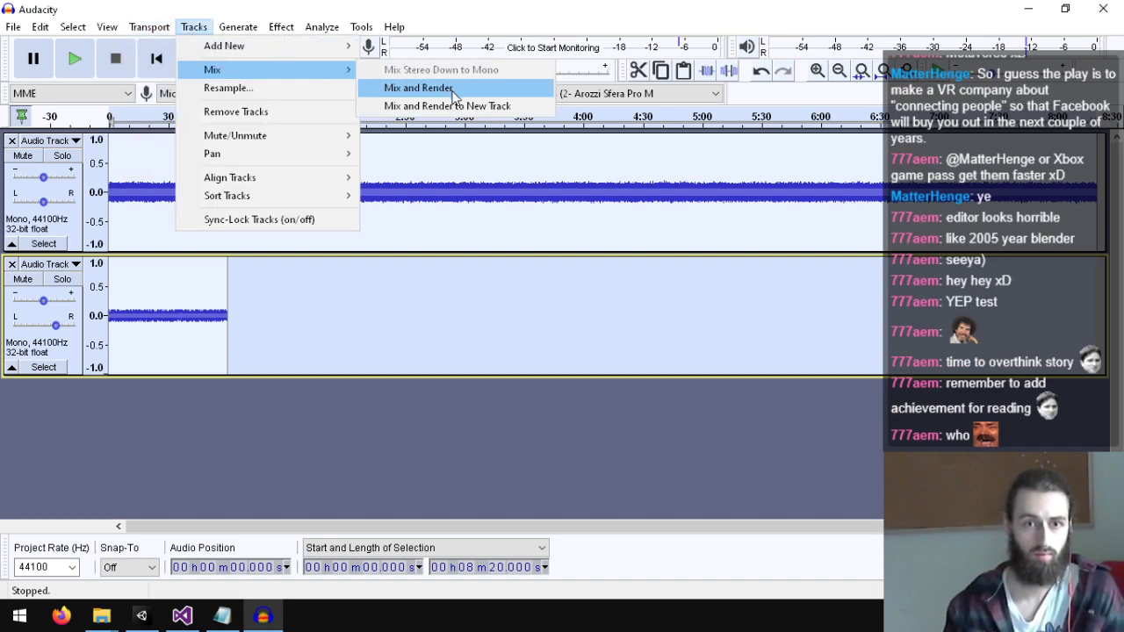
pyautogui.click(418, 88)
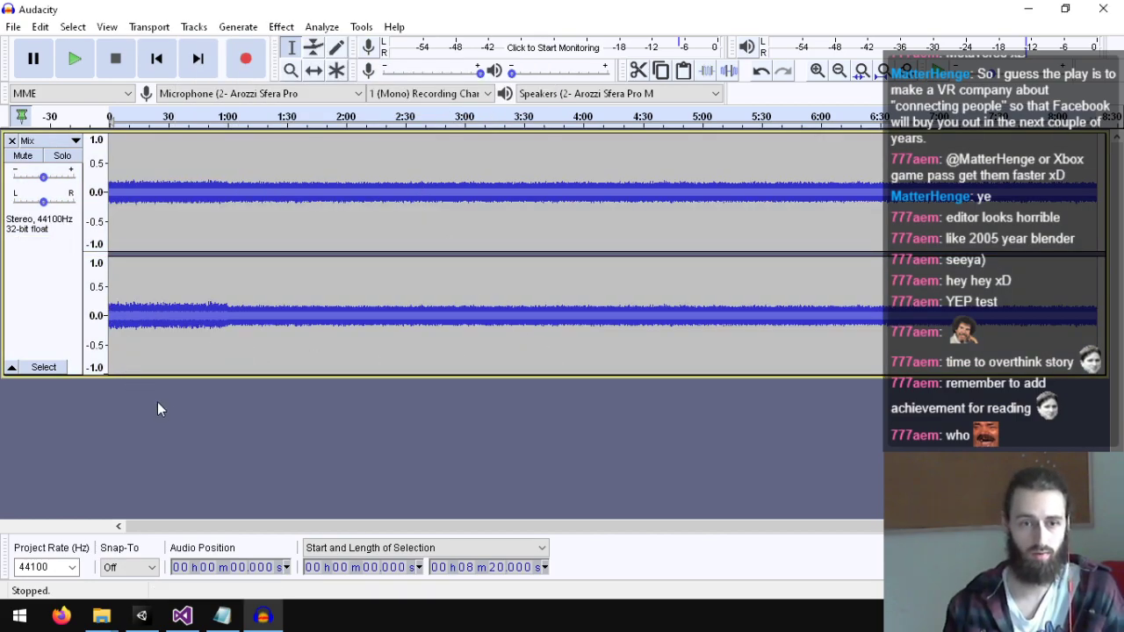
pyautogui.hotkey('ctrl', 'z')
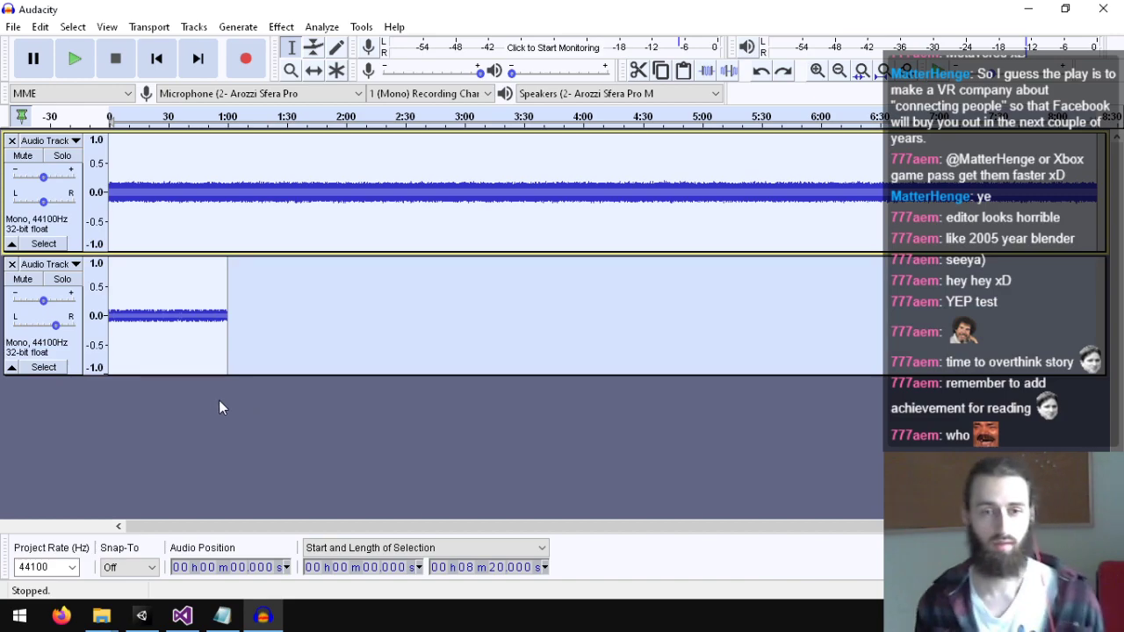
# Step: Invert the full one-minute Brownian noise track and play the beginning of both tracks together
pyautogui.click(218, 479)
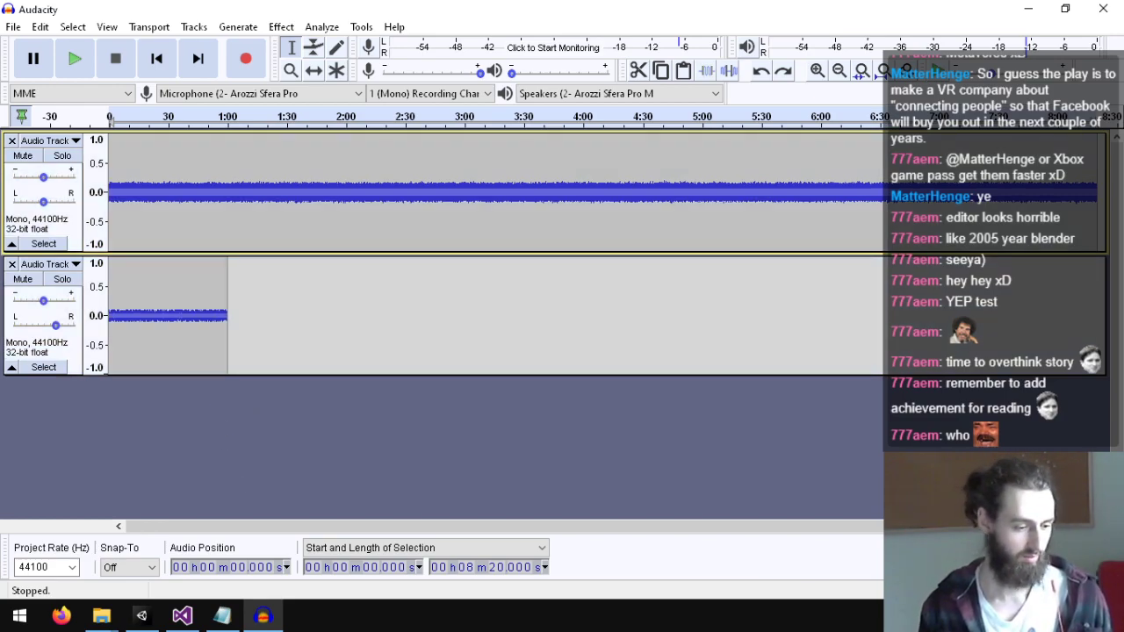
pyautogui.click(47, 350)
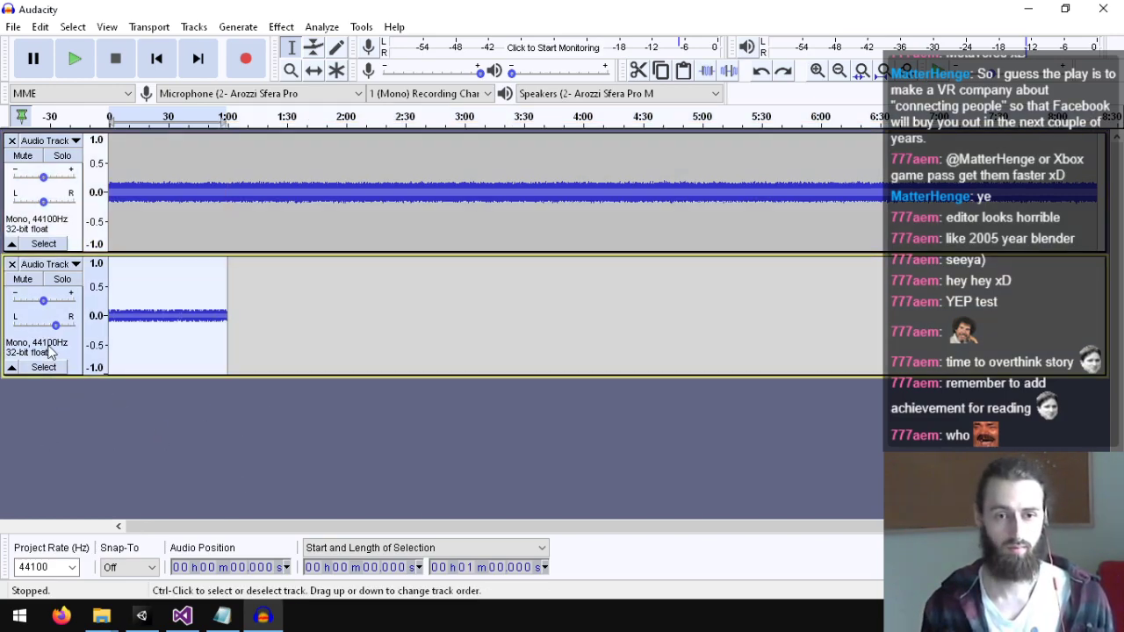
pyautogui.click(280, 27)
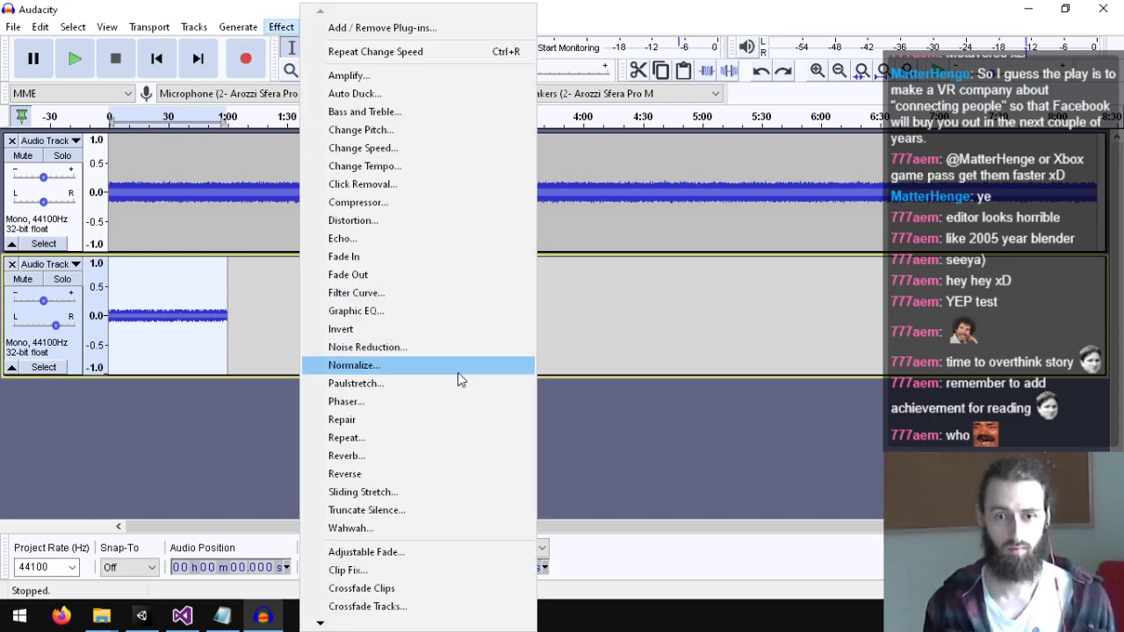
pyautogui.click(372, 328)
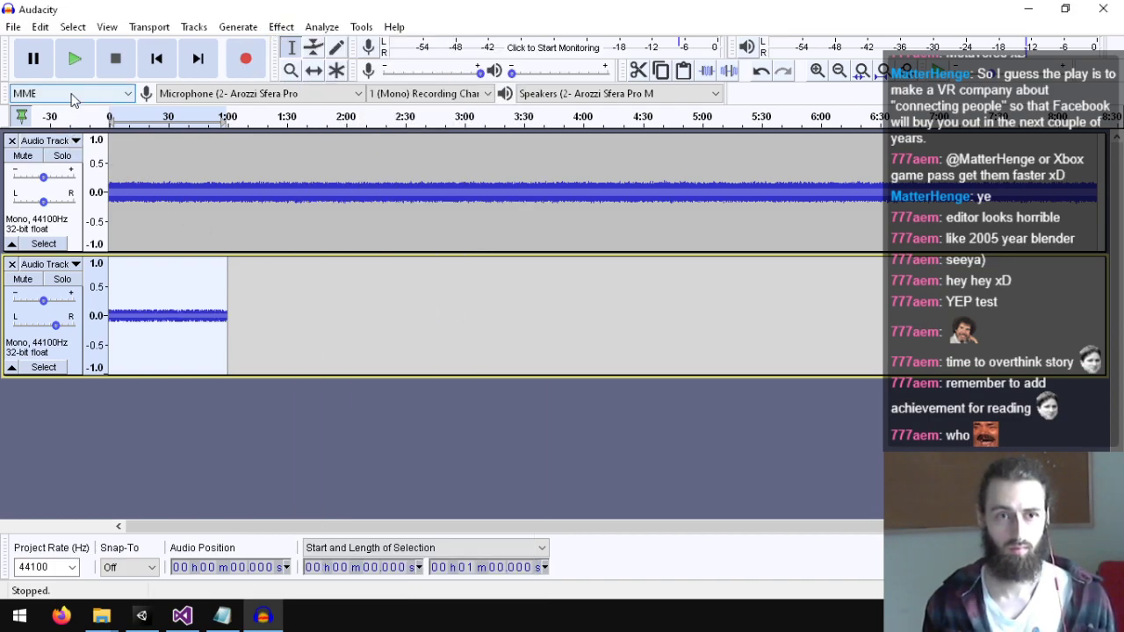
pyautogui.click(76, 58)
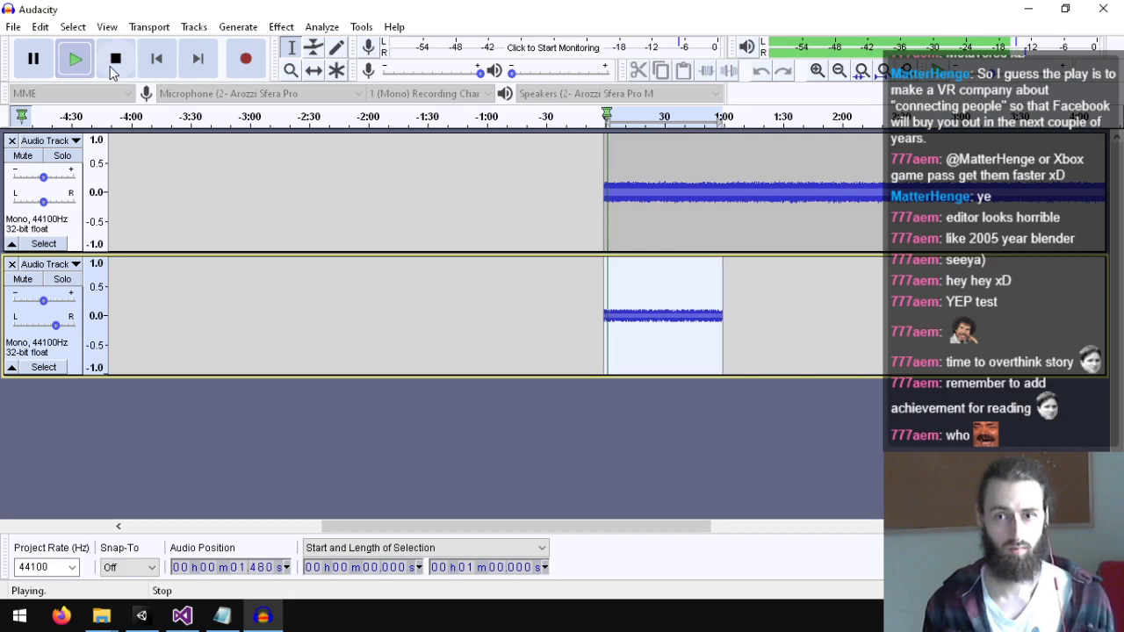
pyautogui.click(115, 59)
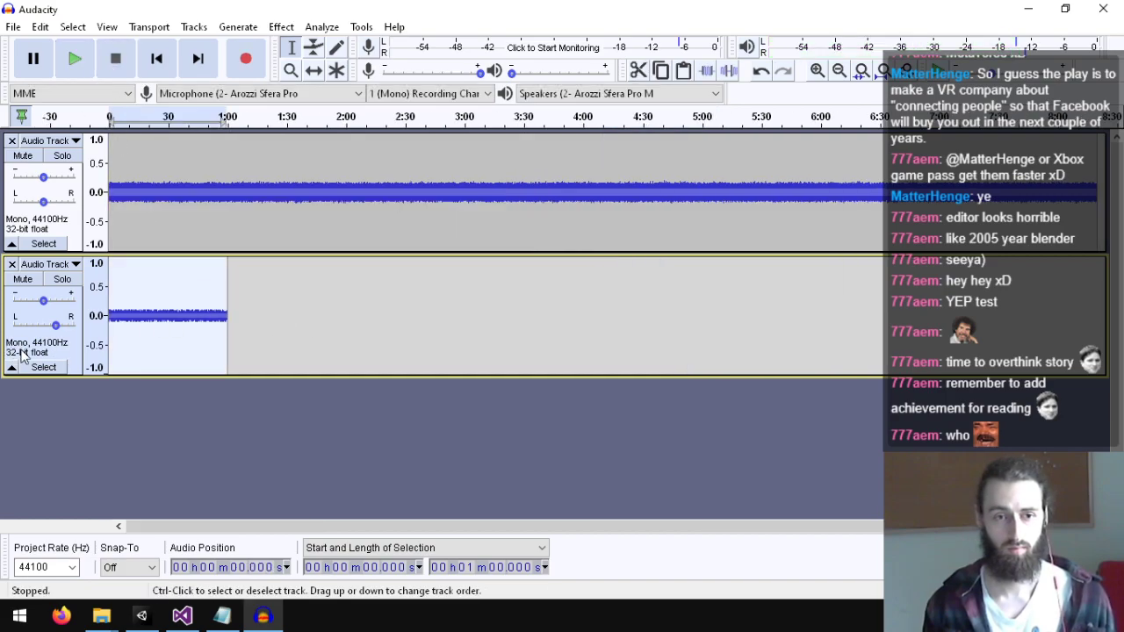
pyautogui.click(281, 27)
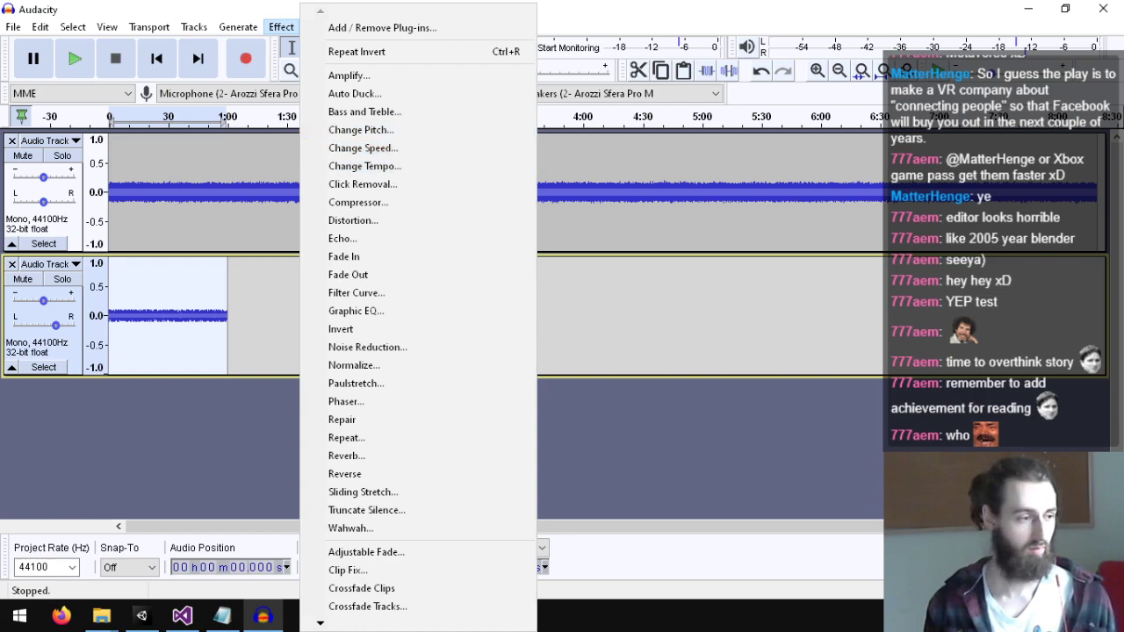
pyautogui.press('Escape')
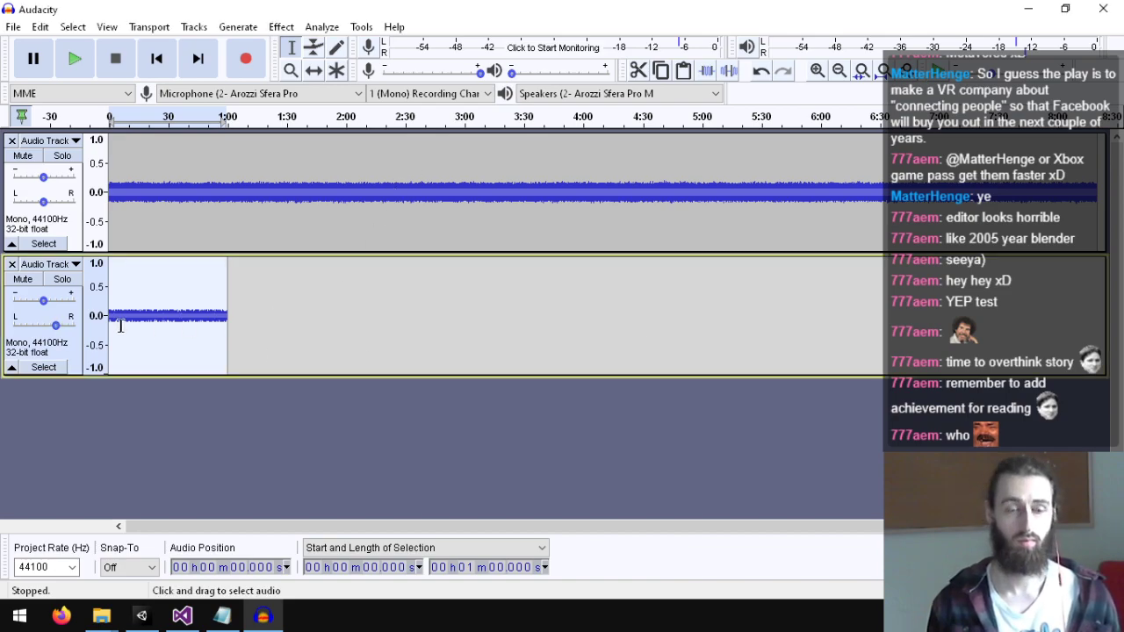
pyautogui.click(281, 26)
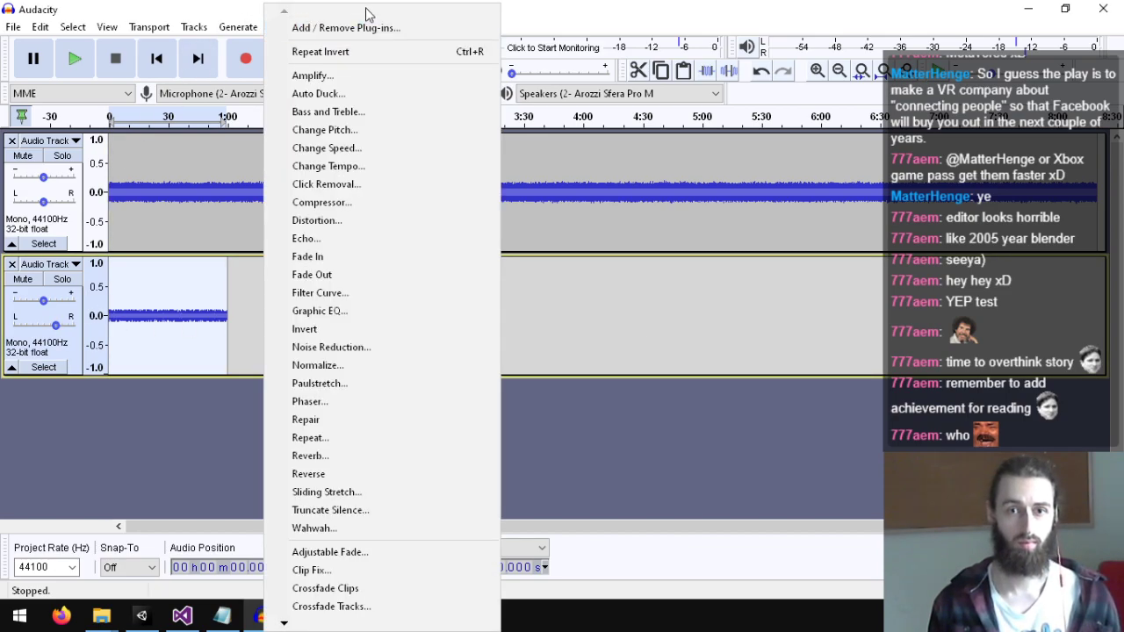
pyautogui.click(720, 4)
# Step: Open the Nyquist Prompt, debug it with no command entered and check its help
pyautogui.click(361, 26)
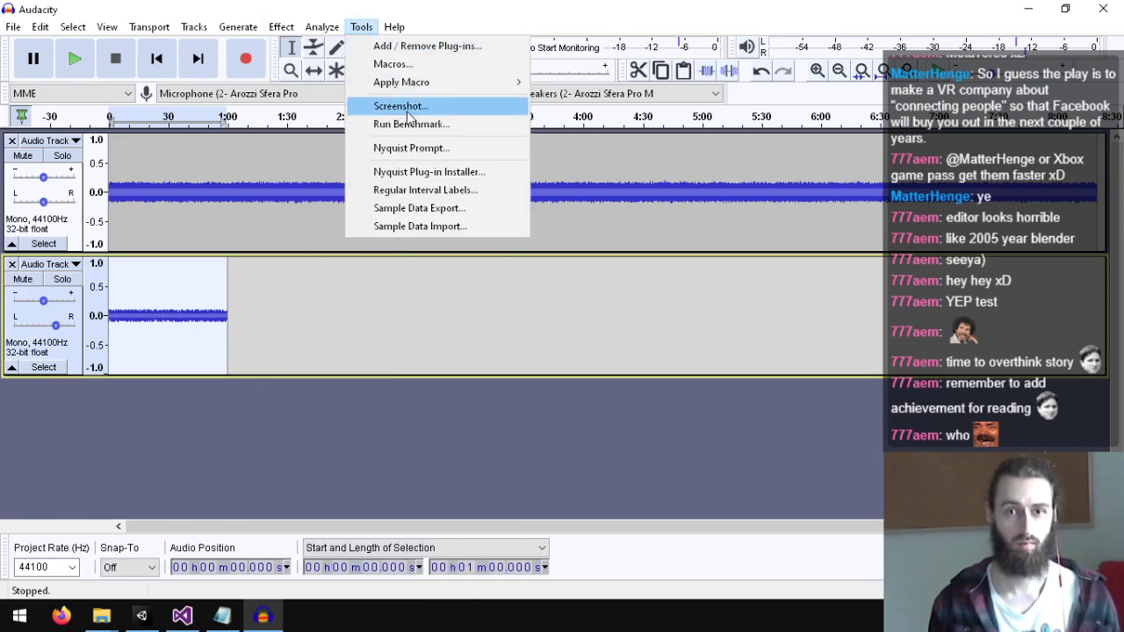
pyautogui.click(420, 148)
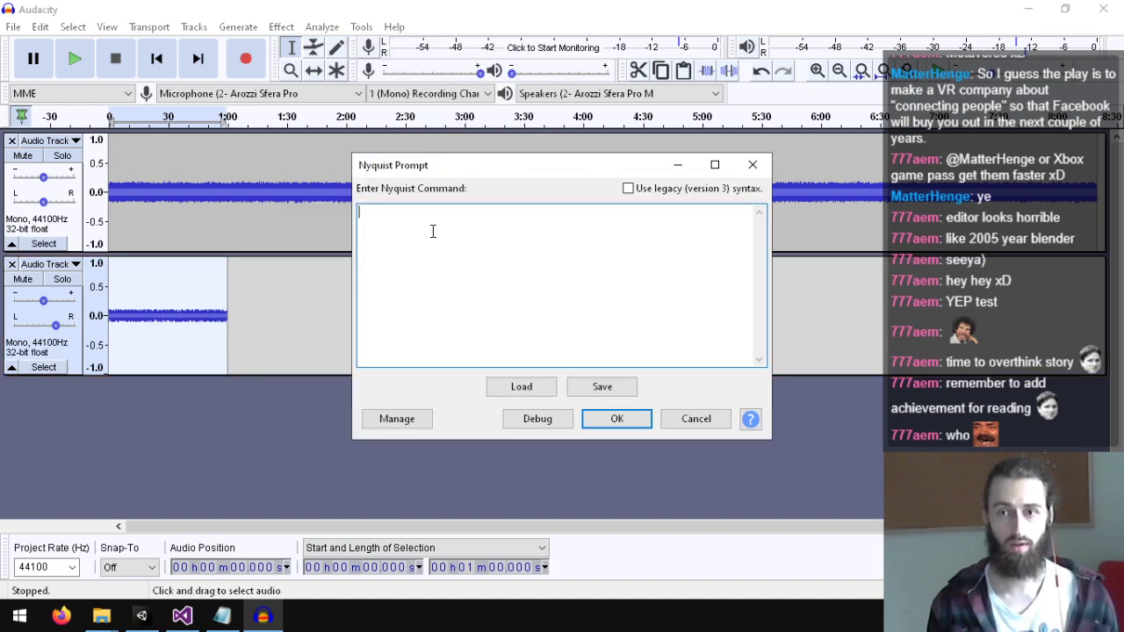
pyautogui.click(541, 423)
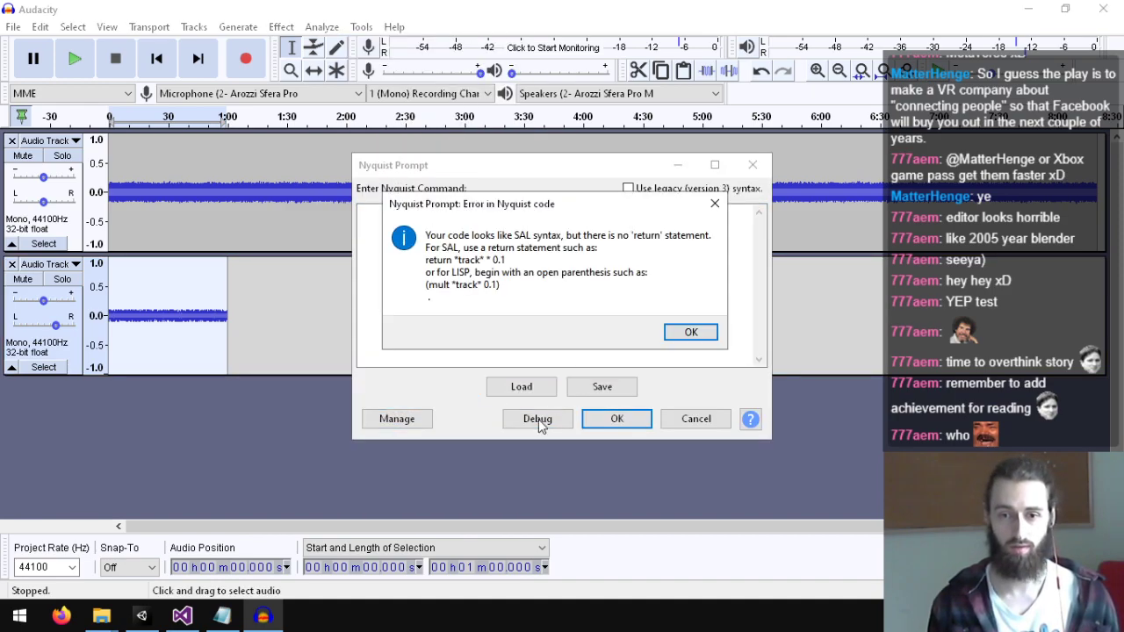
pyautogui.click(693, 332)
pyautogui.rightClick(658, 269)
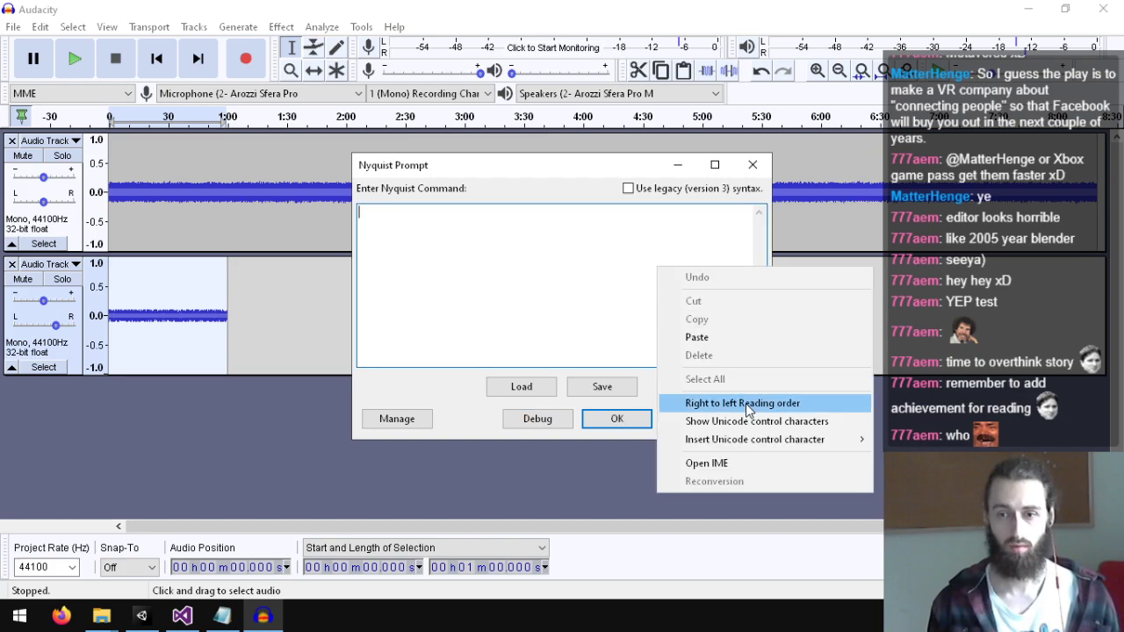
pyautogui.click(623, 319)
pyautogui.click(750, 419)
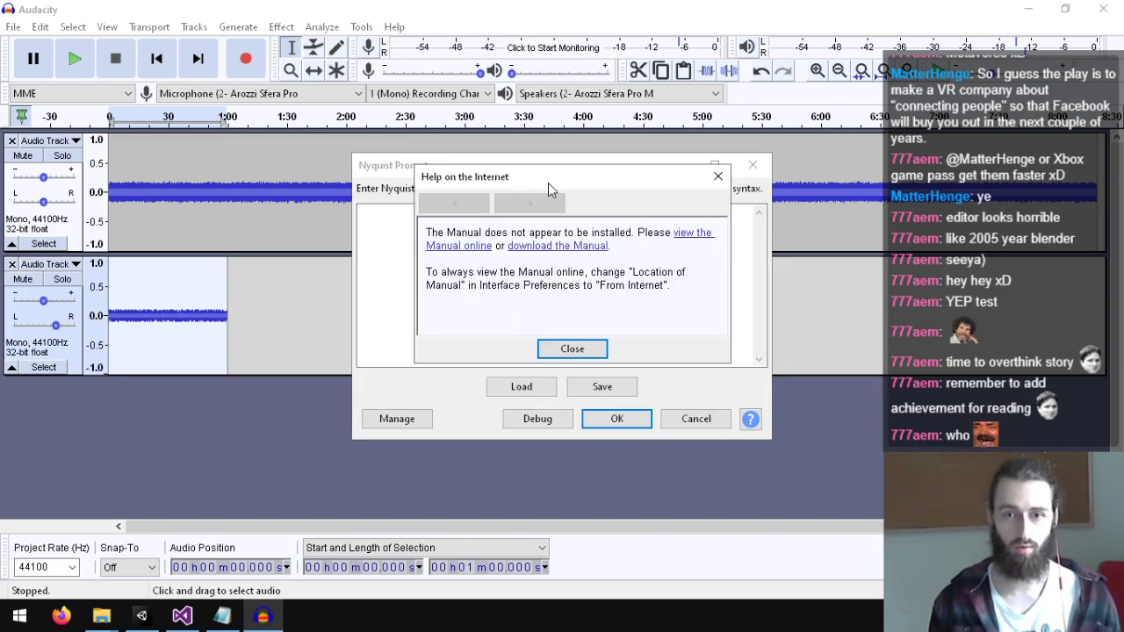
pyautogui.click(600, 353)
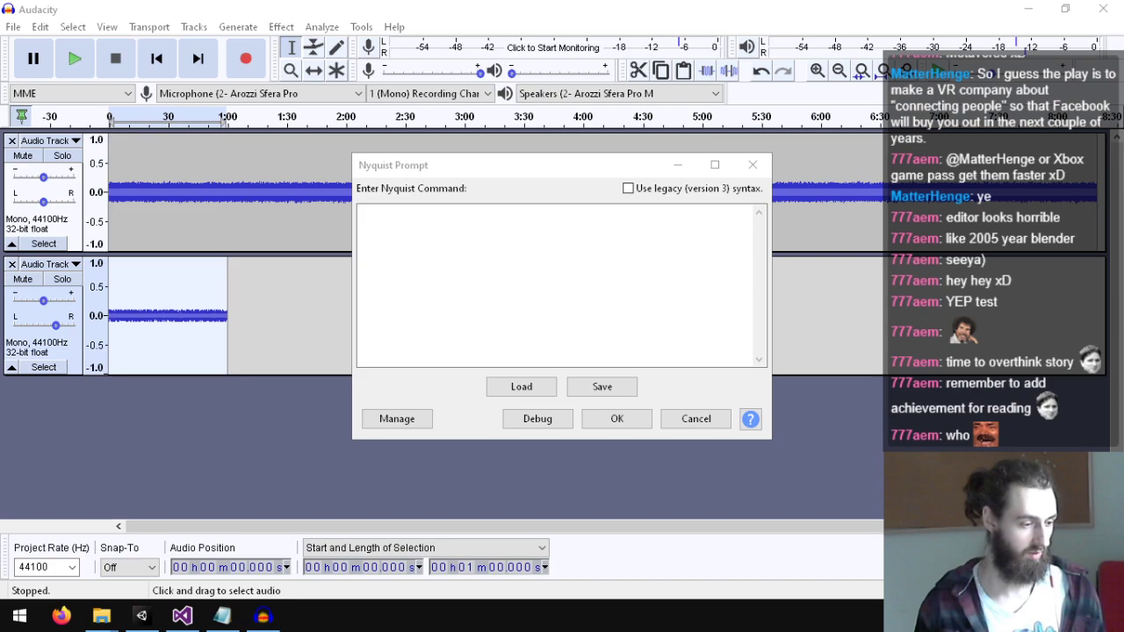
# Step: Try to multiply the Brownian noise track by itself with the Nyquist command (mult *track* *track*)
pyautogui.click(527, 311)
pyautogui.write('m')
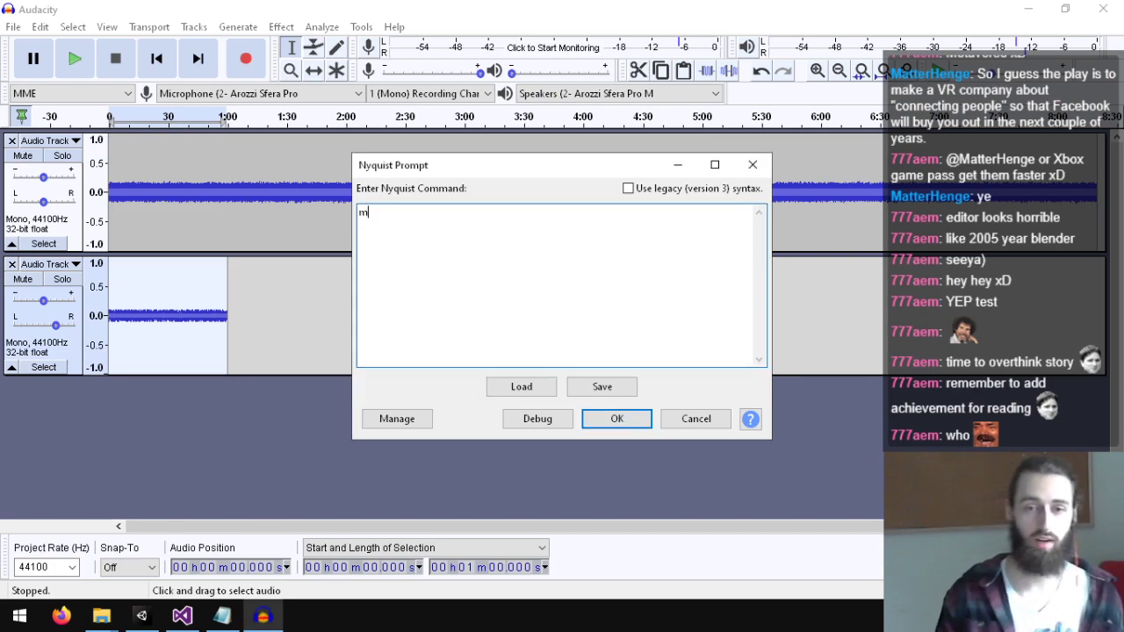
pyautogui.press('BackSpace')
pyautogui.write('(mult ')
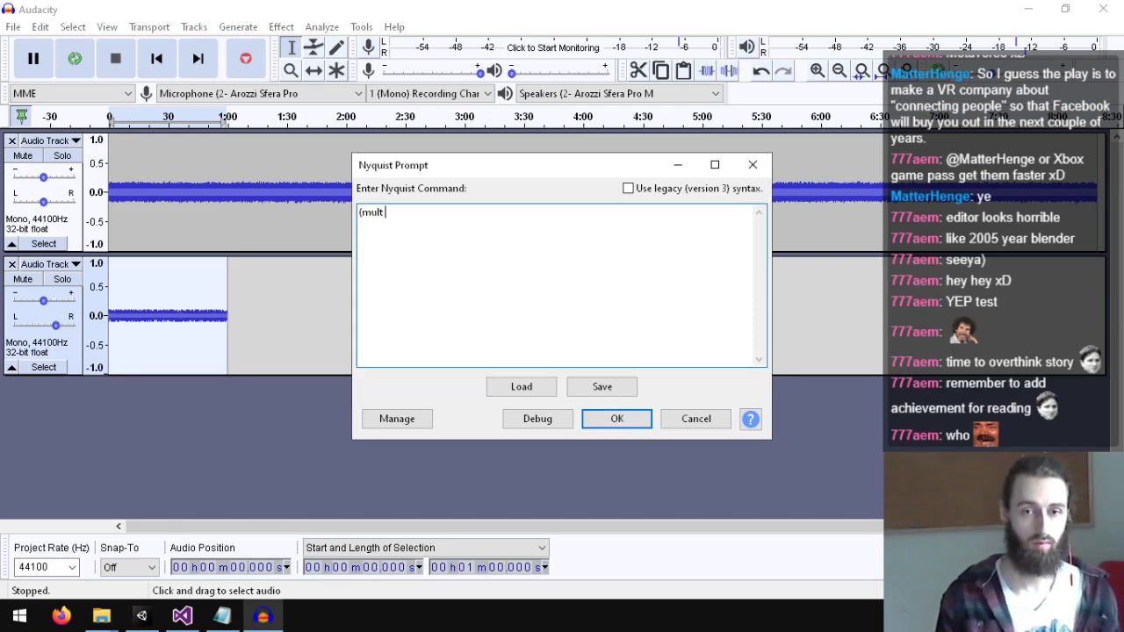
pyautogui.write('*track* *track*')
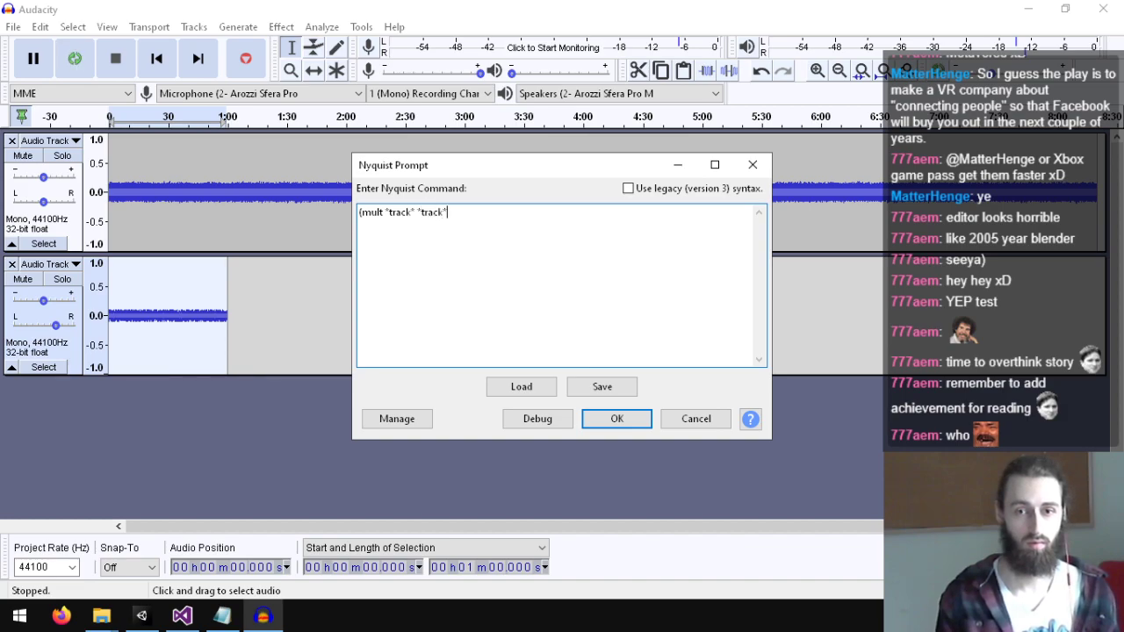
pyautogui.write(')')
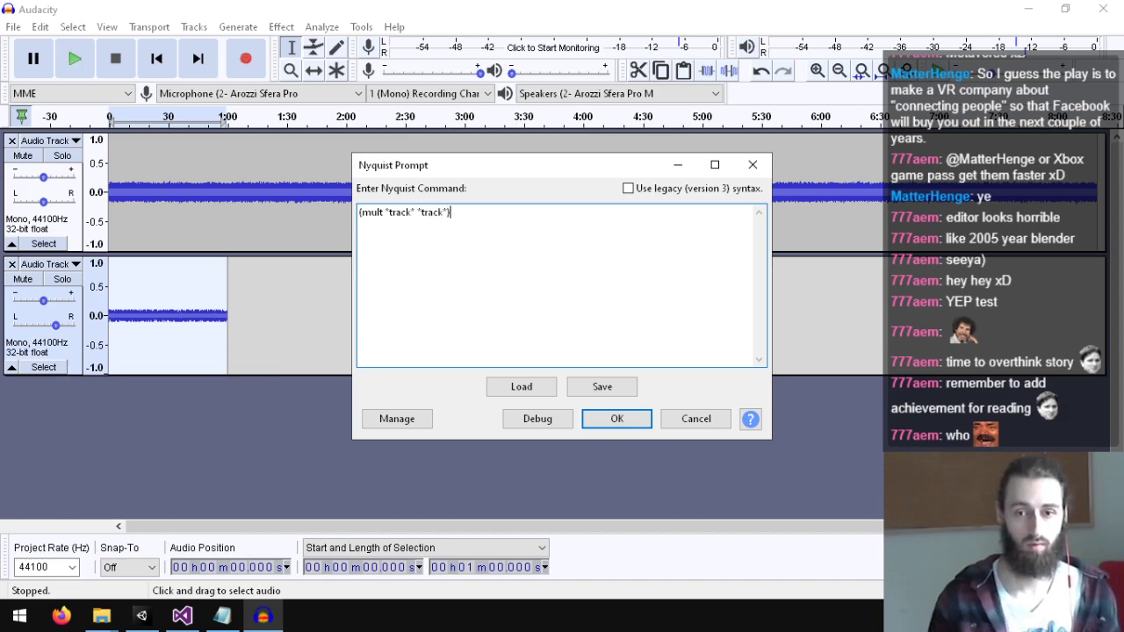
pyautogui.click(597, 419)
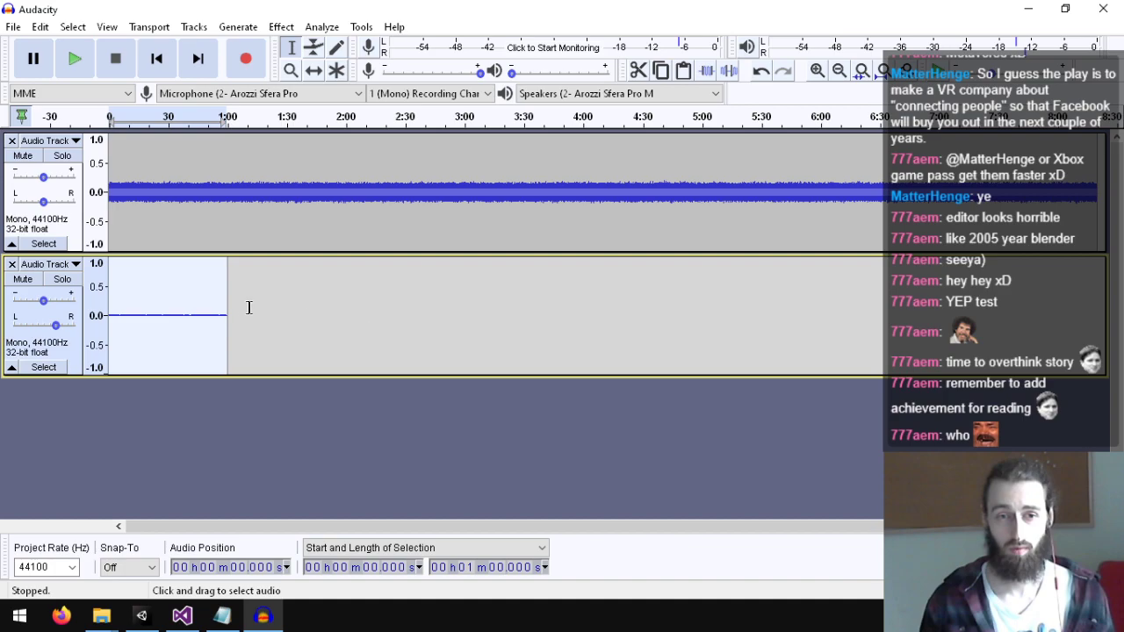
# Step: Play the multiplied Brownian noise with and without the first track muted, and undo the multiplication
pyautogui.click(75, 71)
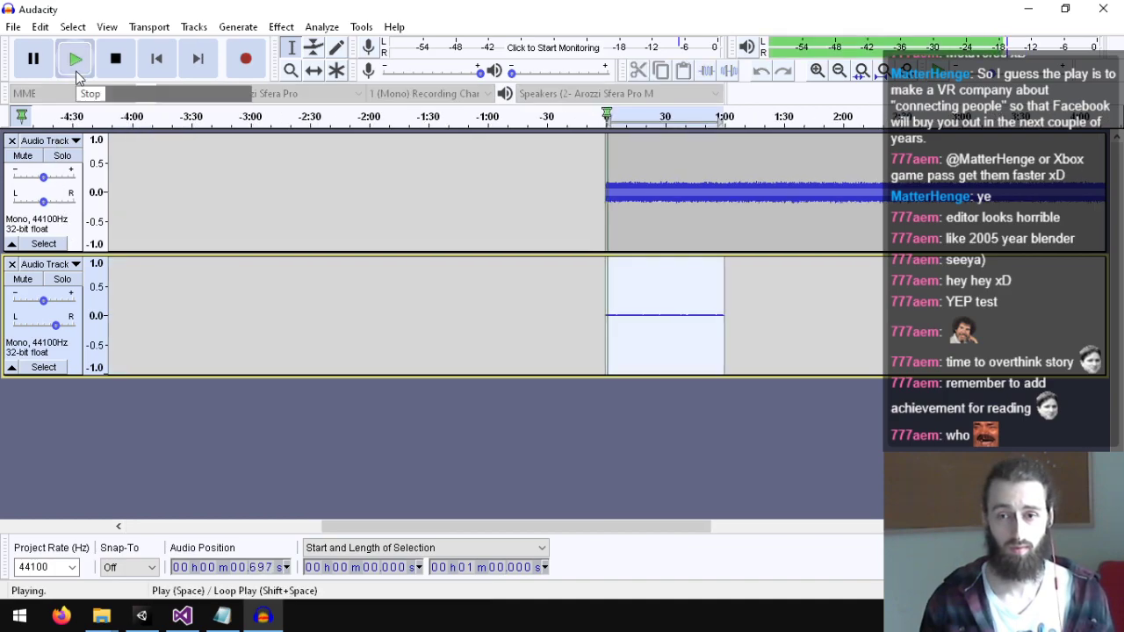
pyautogui.click(103, 74)
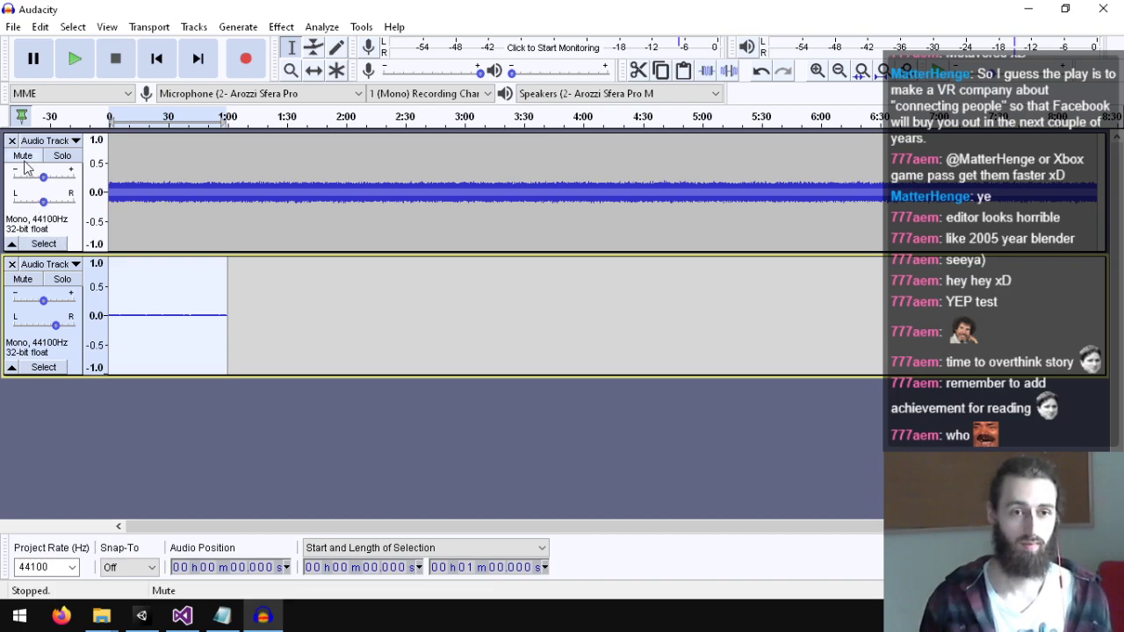
pyautogui.click(23, 157)
pyautogui.click(76, 58)
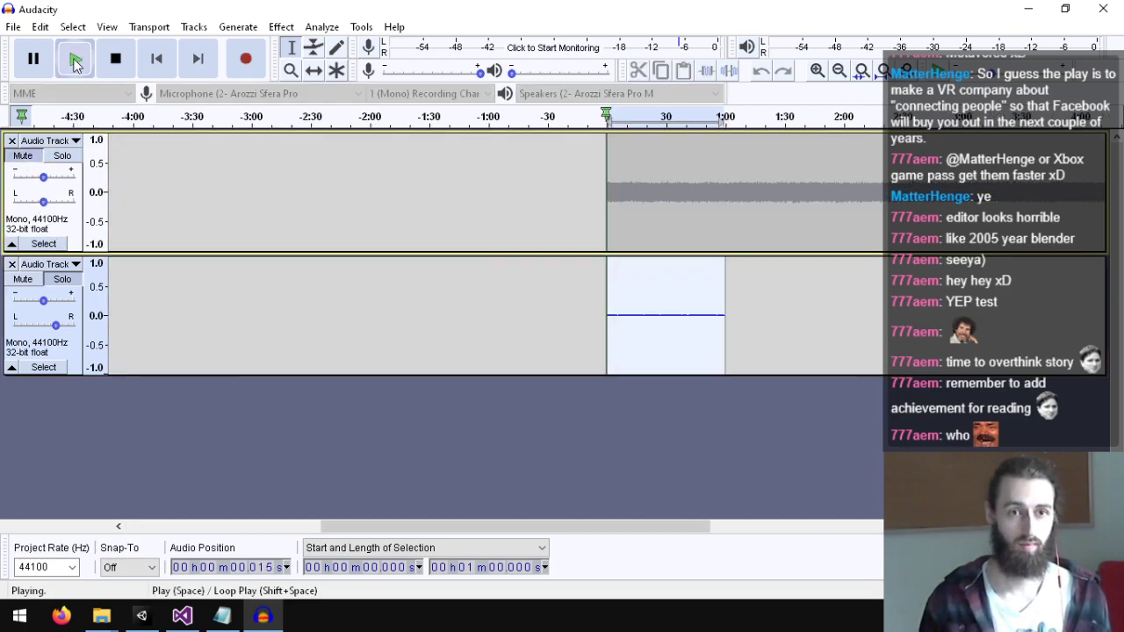
pyautogui.click(126, 60)
pyautogui.hotkey('ctrl', 'z')
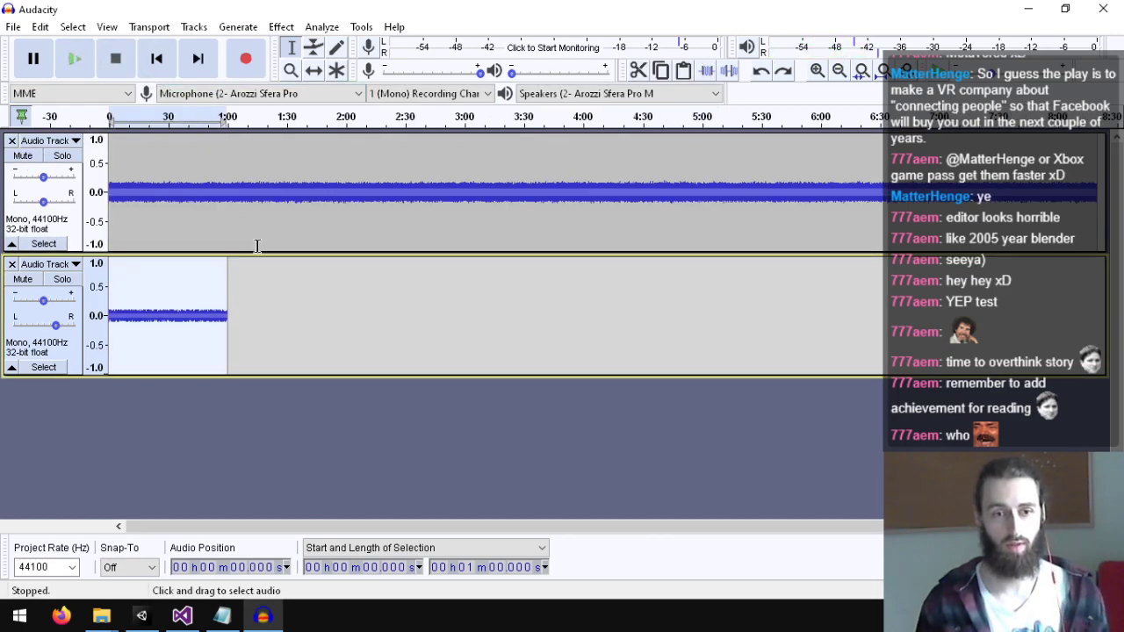
pyautogui.click(86, 404)
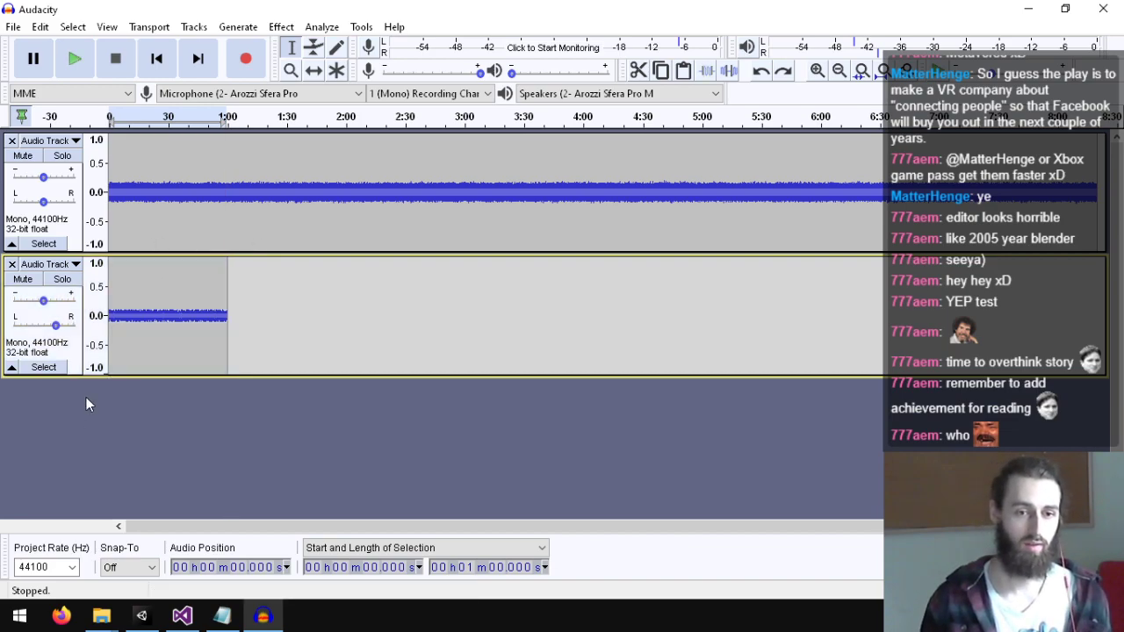
pyautogui.click(281, 26)
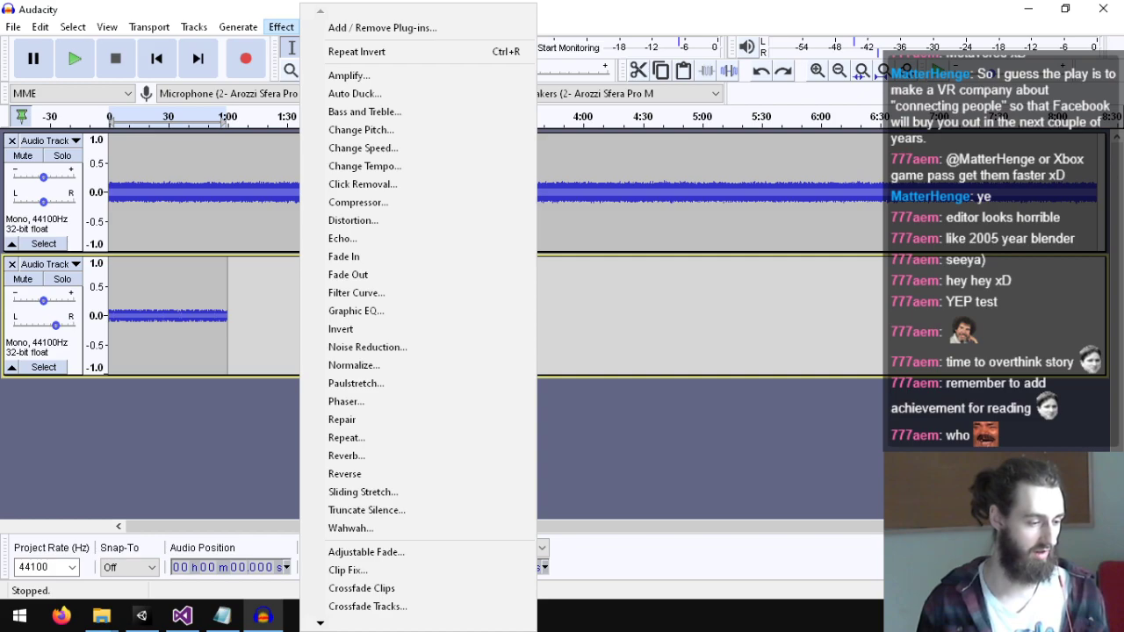
pyautogui.click(350, 76)
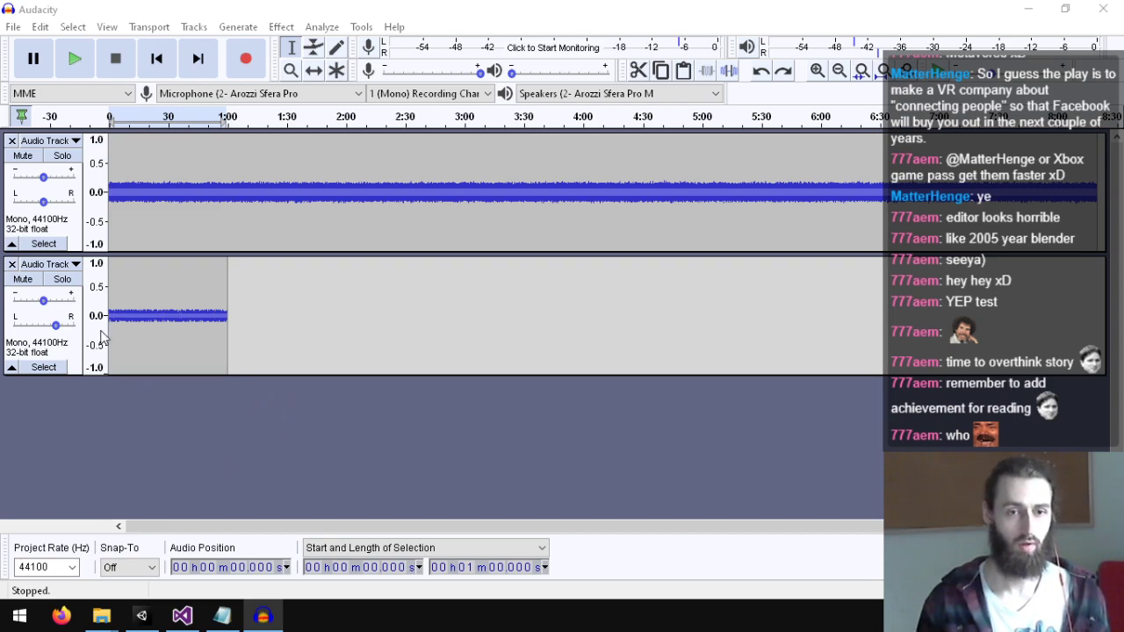
# Step: Try the Nyquist command (mult *track* *track*) on the entire first noise track and play the result
pyautogui.click(61, 226)
pyautogui.click(297, 31)
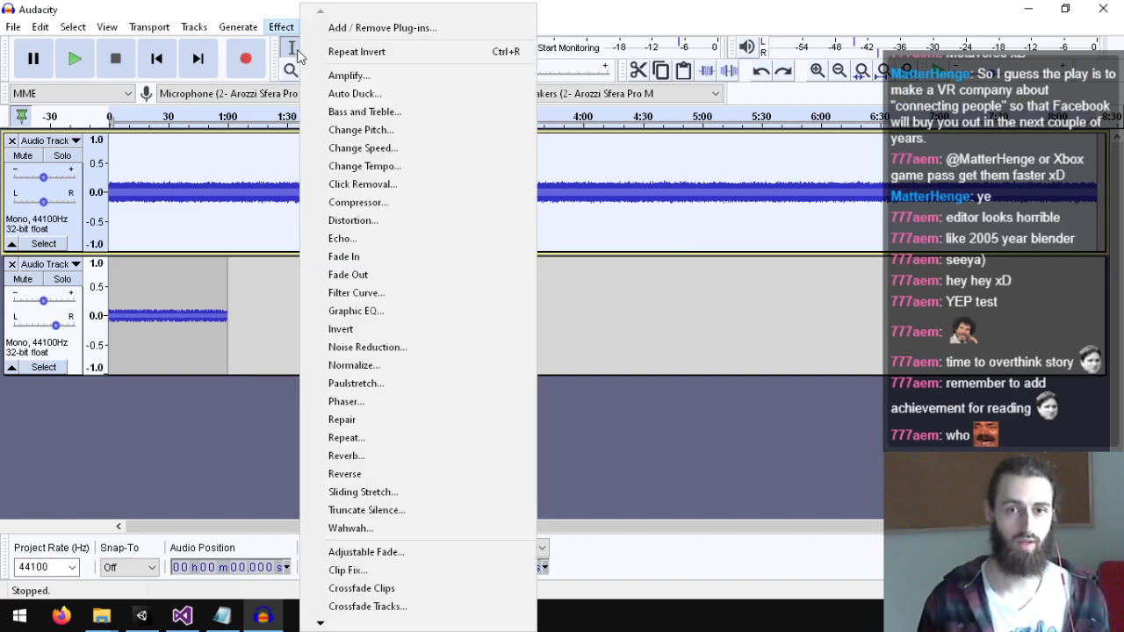
pyautogui.click(359, 7)
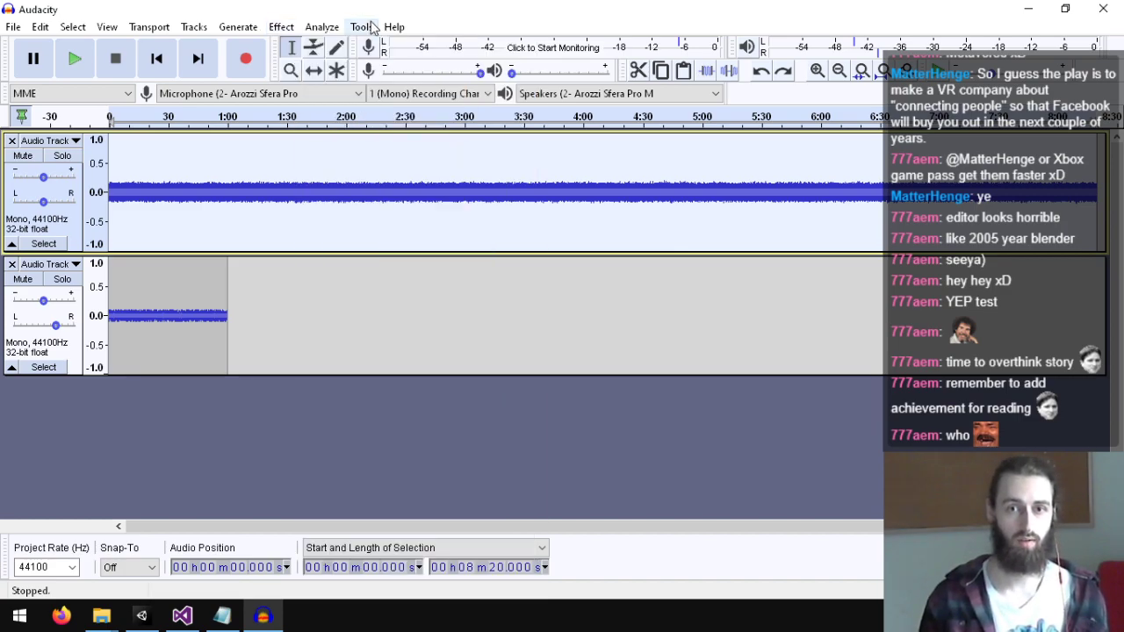
pyautogui.click(362, 26)
pyautogui.click(439, 152)
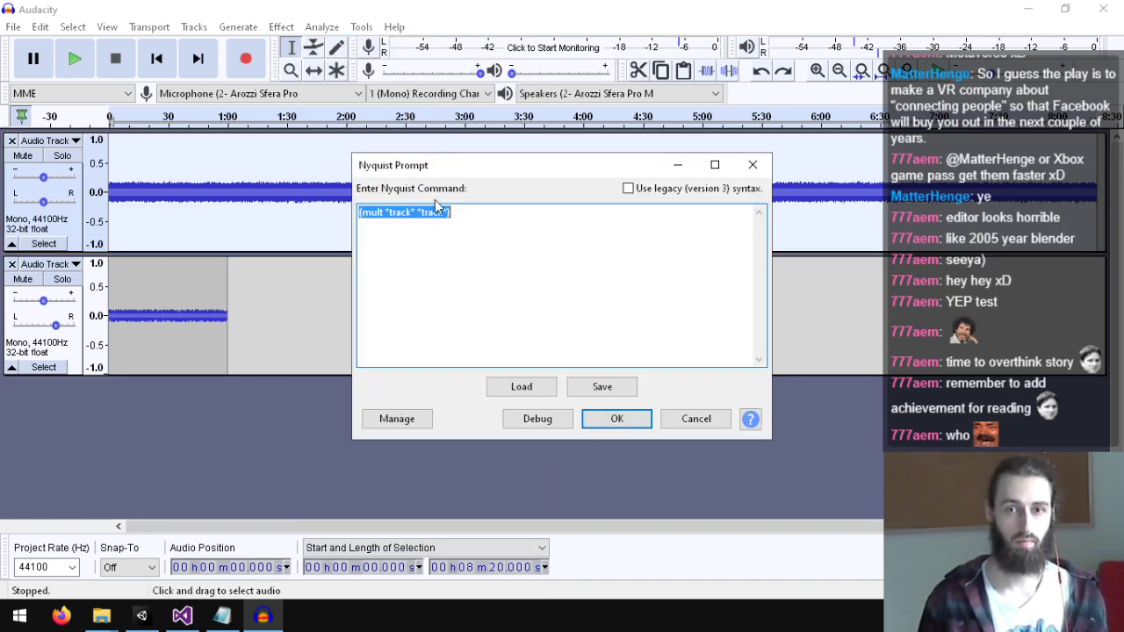
pyautogui.click(484, 246)
pyautogui.click(614, 425)
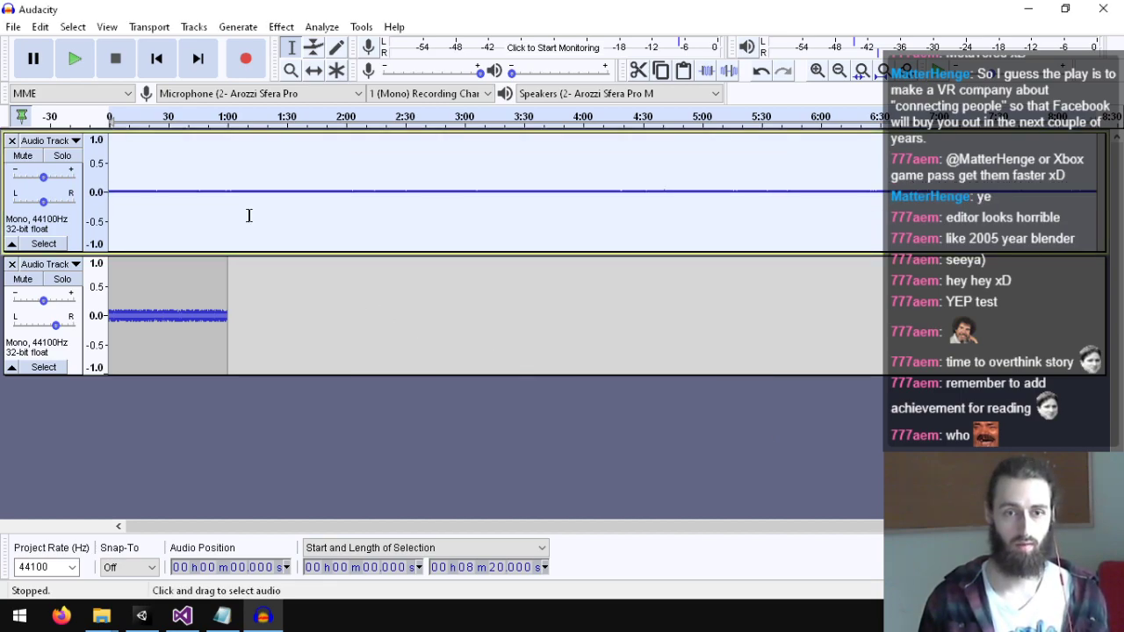
pyautogui.click(75, 58)
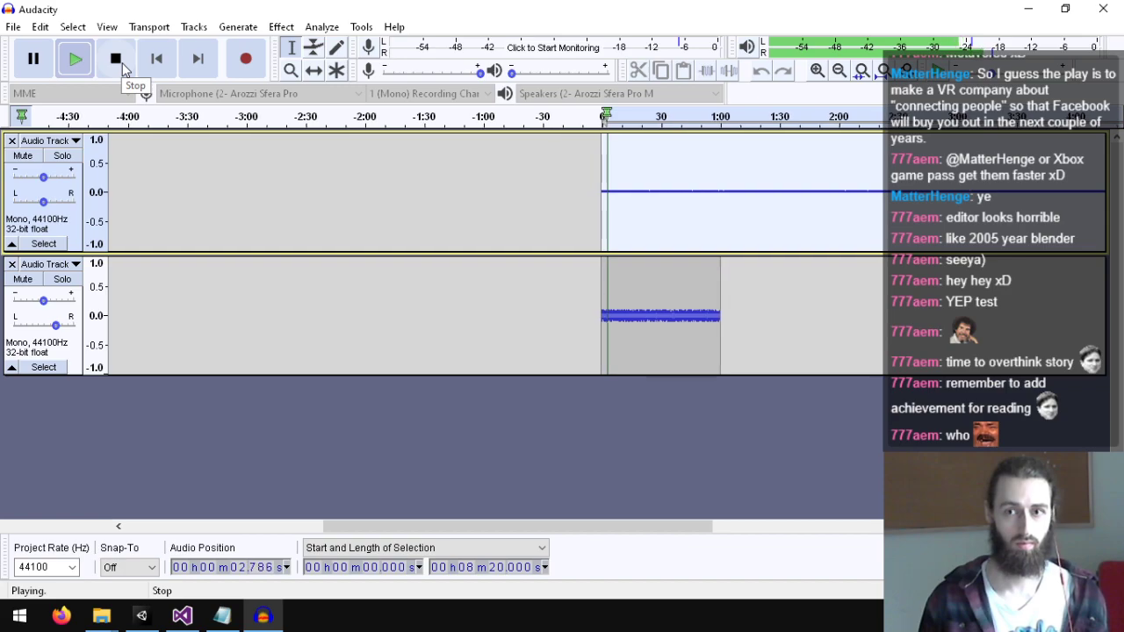
pyautogui.click(122, 67)
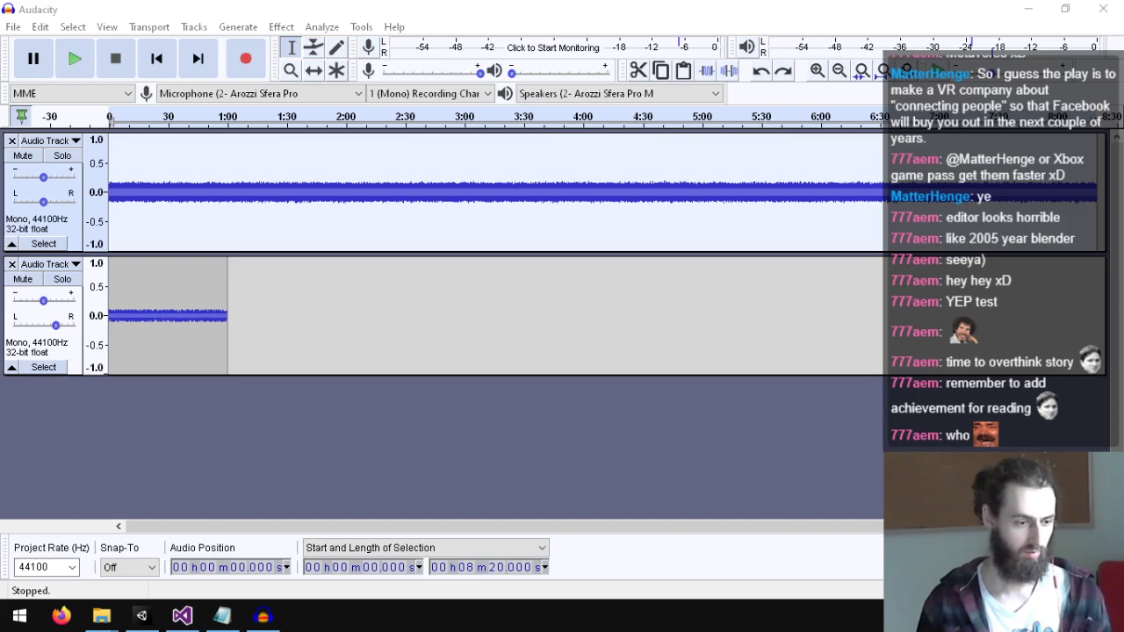
# Step: Switch to Firefox, search the Nyquist Plug-ins Reference for "track", and close the page
pyautogui.hotkey('alt', 'Tab')
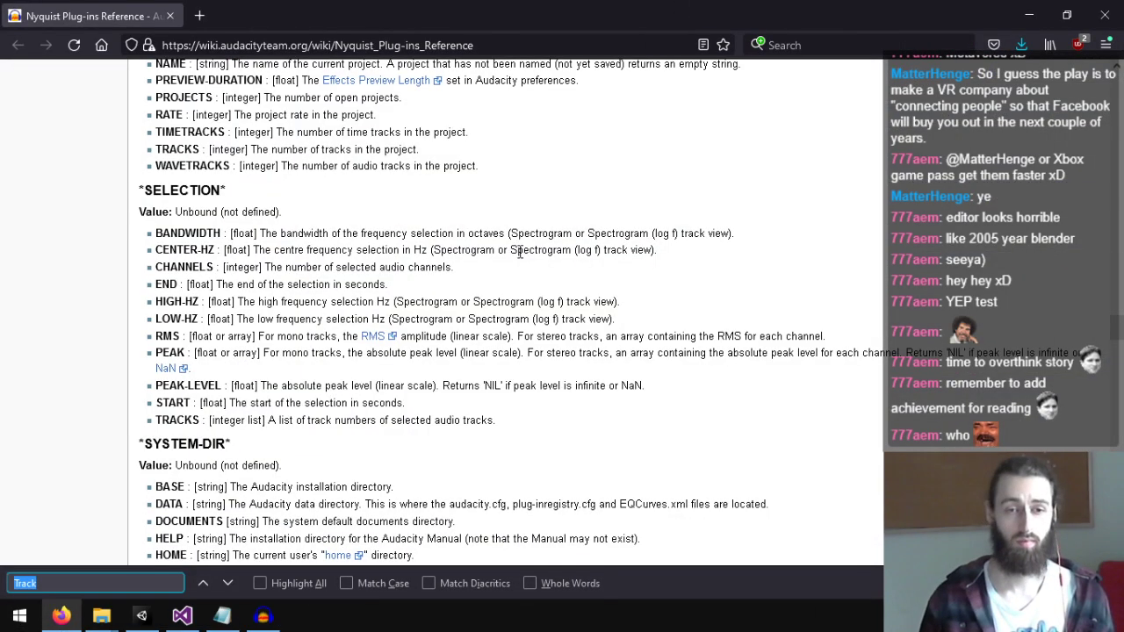
pyautogui.scroll(5, 297, 318)
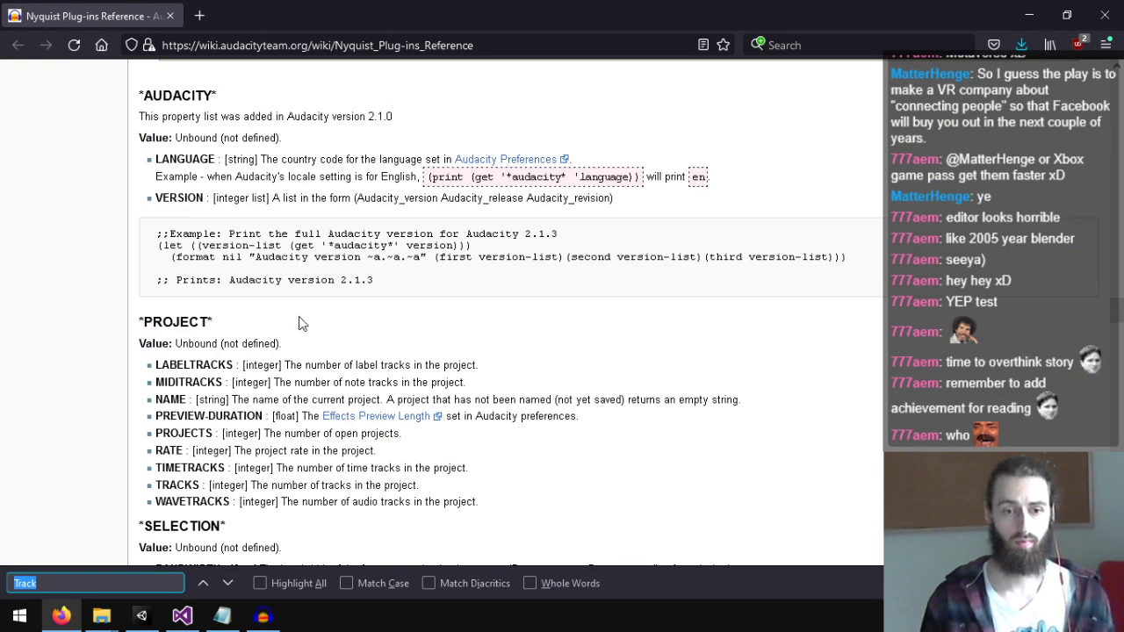
pyautogui.write('track')
pyautogui.press('Return')
pyautogui.scroll(-3, 301, 321)
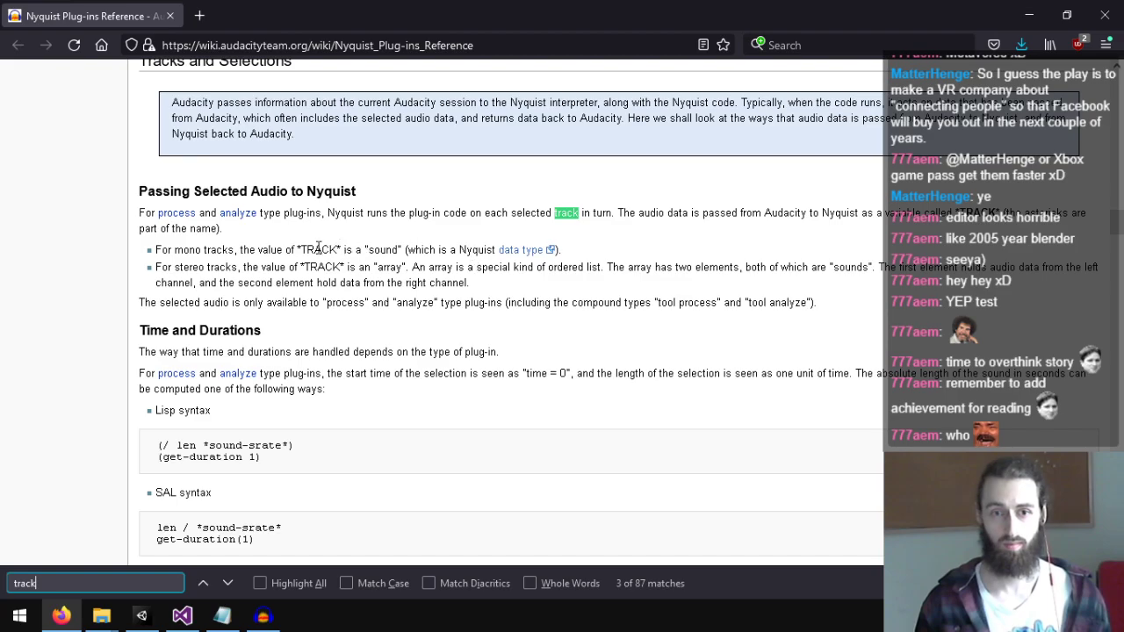
pyautogui.scroll(5, 325, 255)
pyautogui.scroll(5, 335, 264)
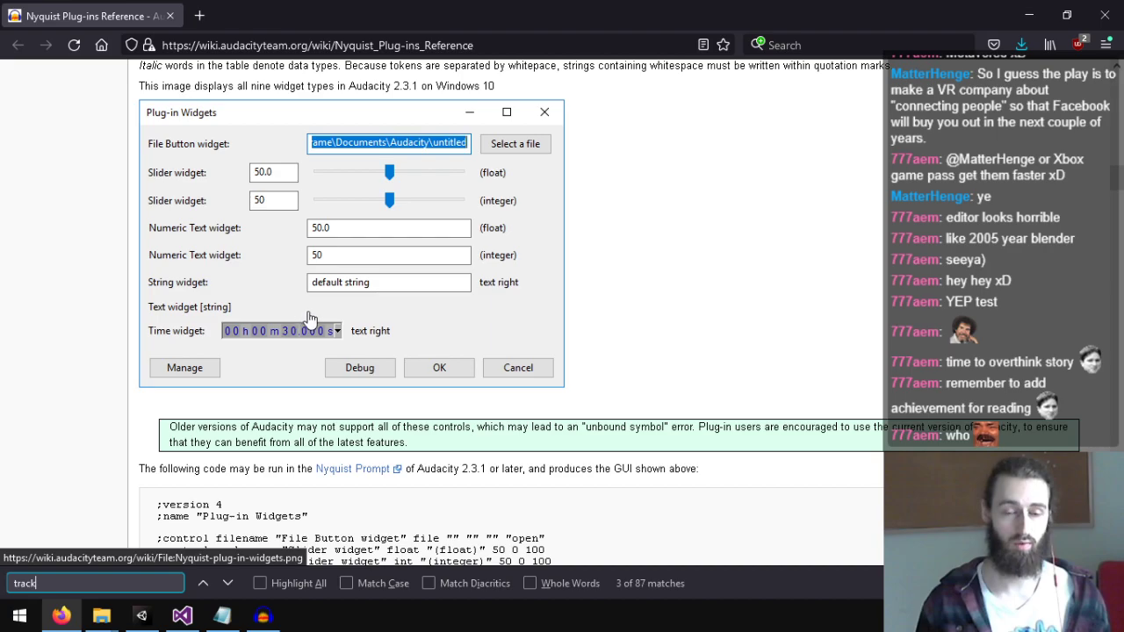
pyautogui.scroll(10, 583, 278)
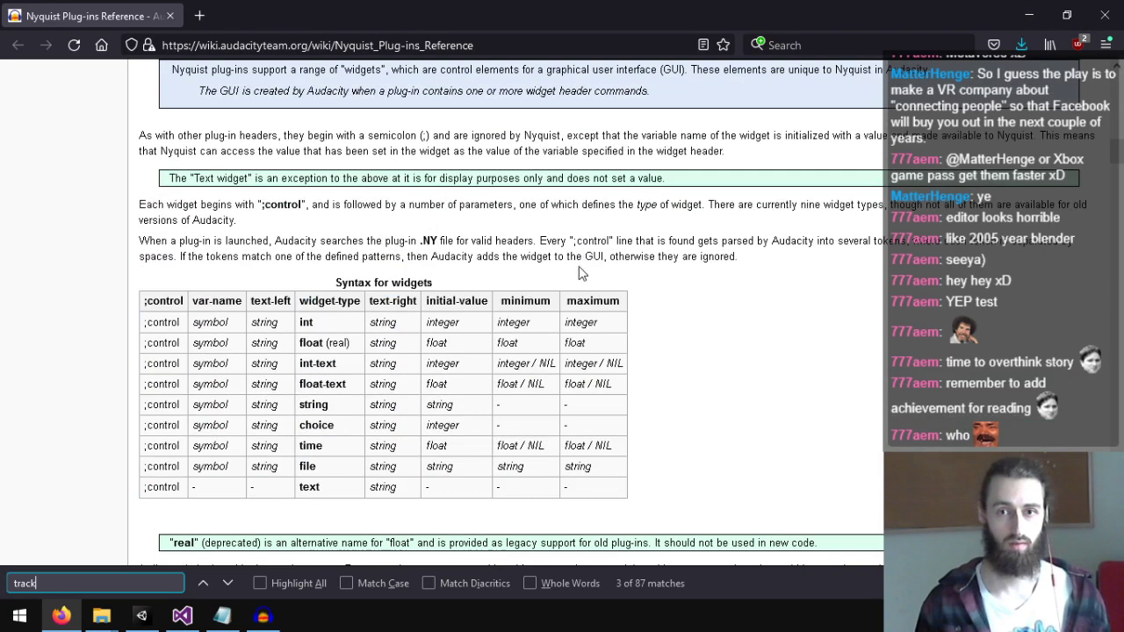
pyautogui.scroll(-5, 582, 282)
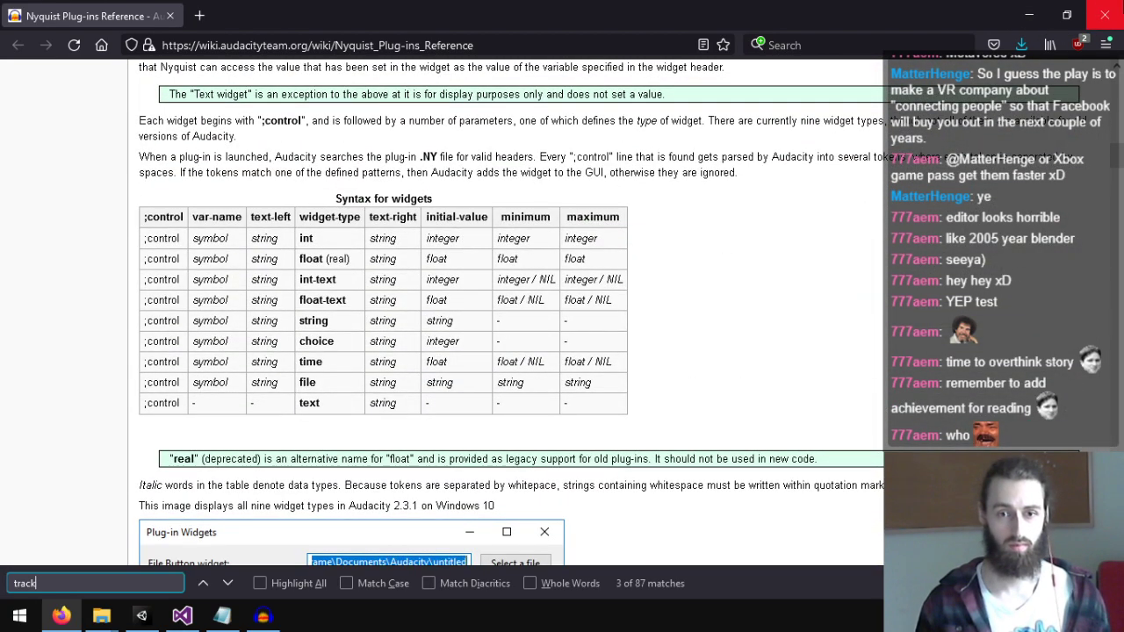
pyautogui.click(1105, 16)
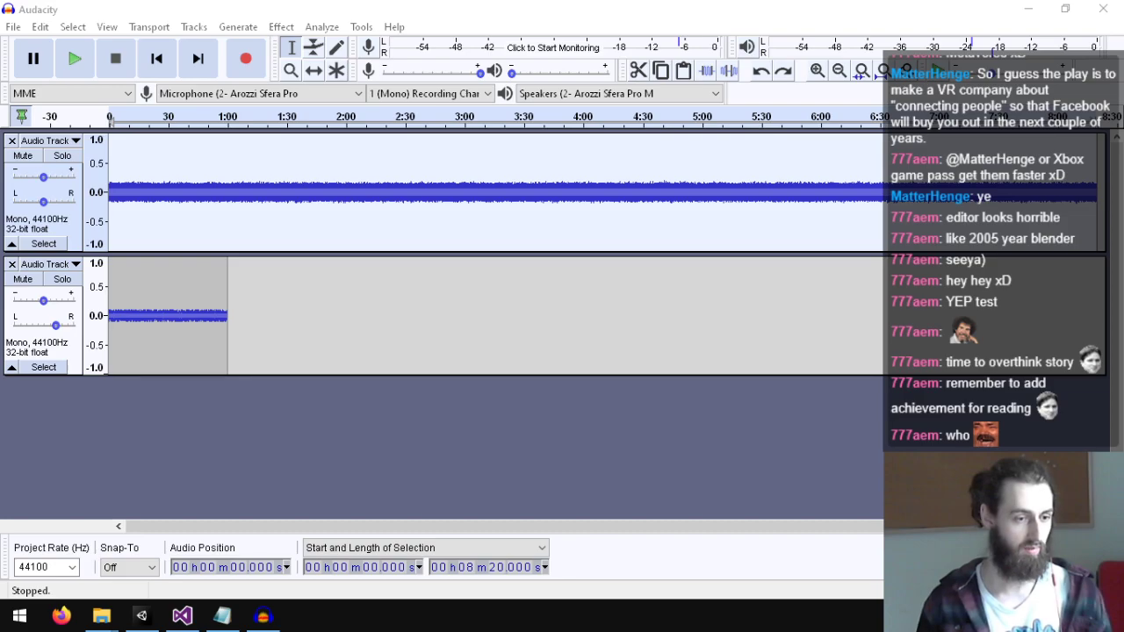
# Step: Examine the *track* and mult explanations and the section on combining sounds in the Programming in Nyquist manual page
pyautogui.hotkey('alt', 'Tab')
pyautogui.scroll(-10, 360, 351)
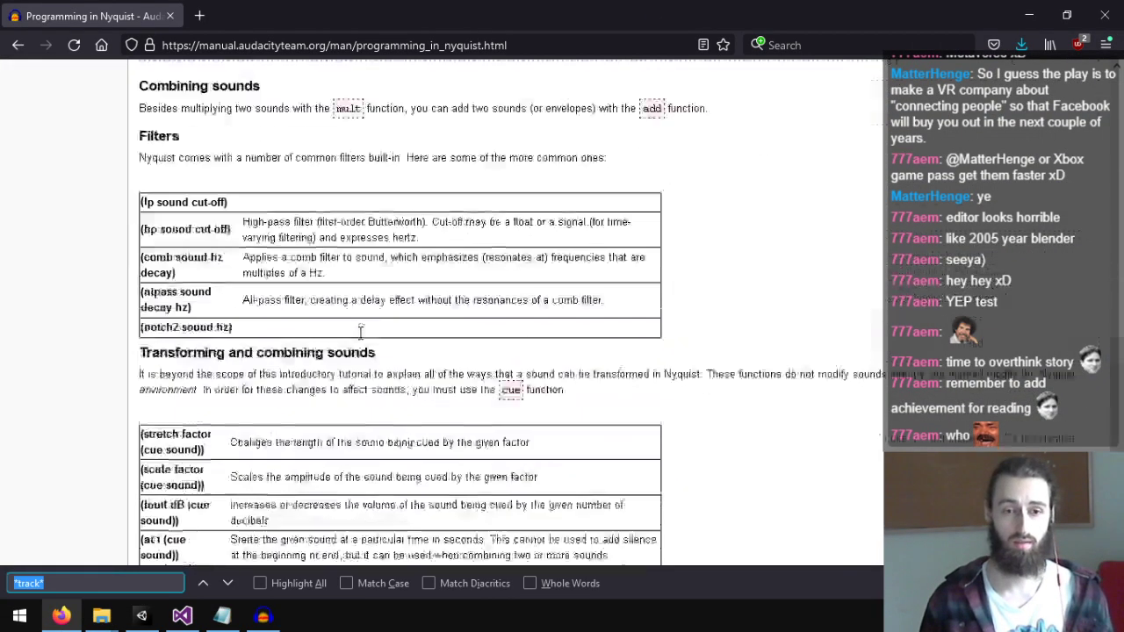
pyautogui.press('Return')
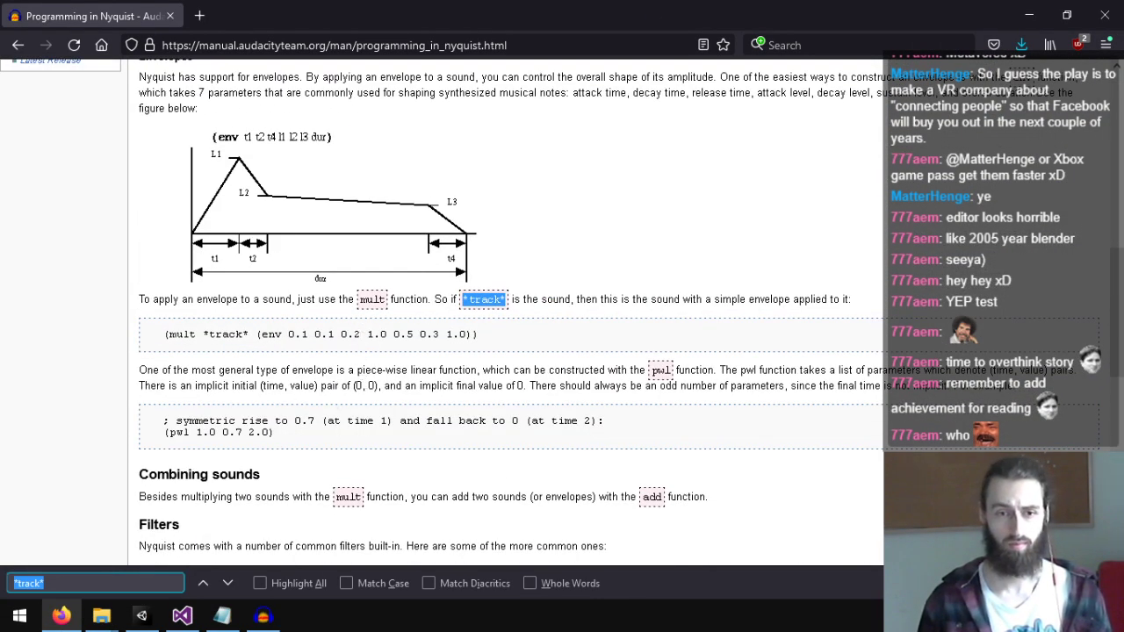
pyautogui.scroll(-7, 457, 334)
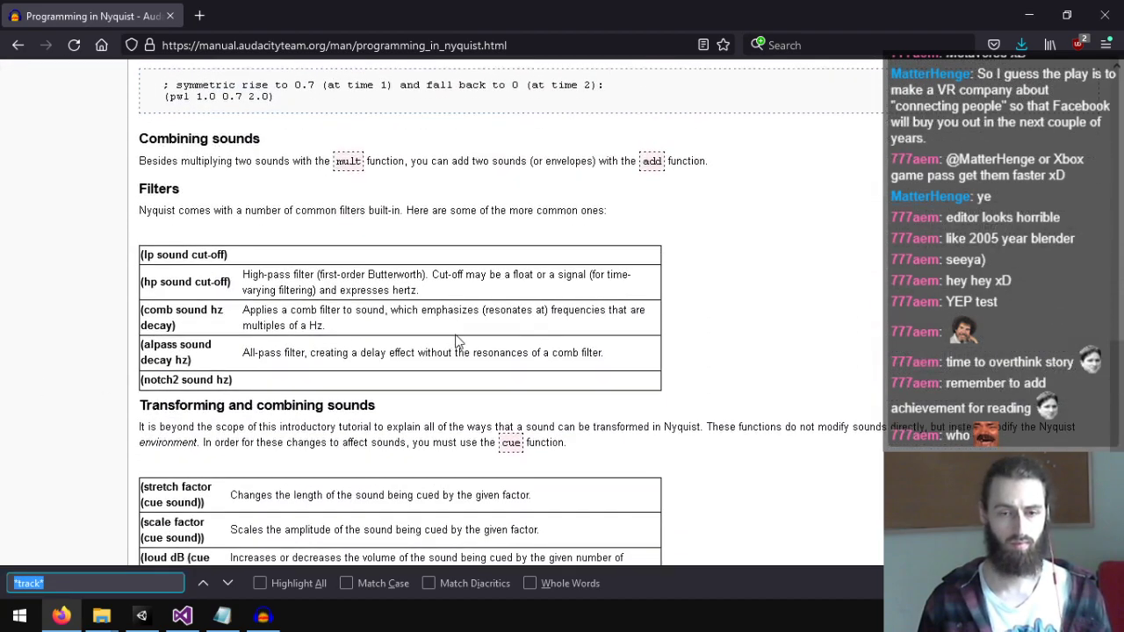
pyautogui.scroll(6, 457, 334)
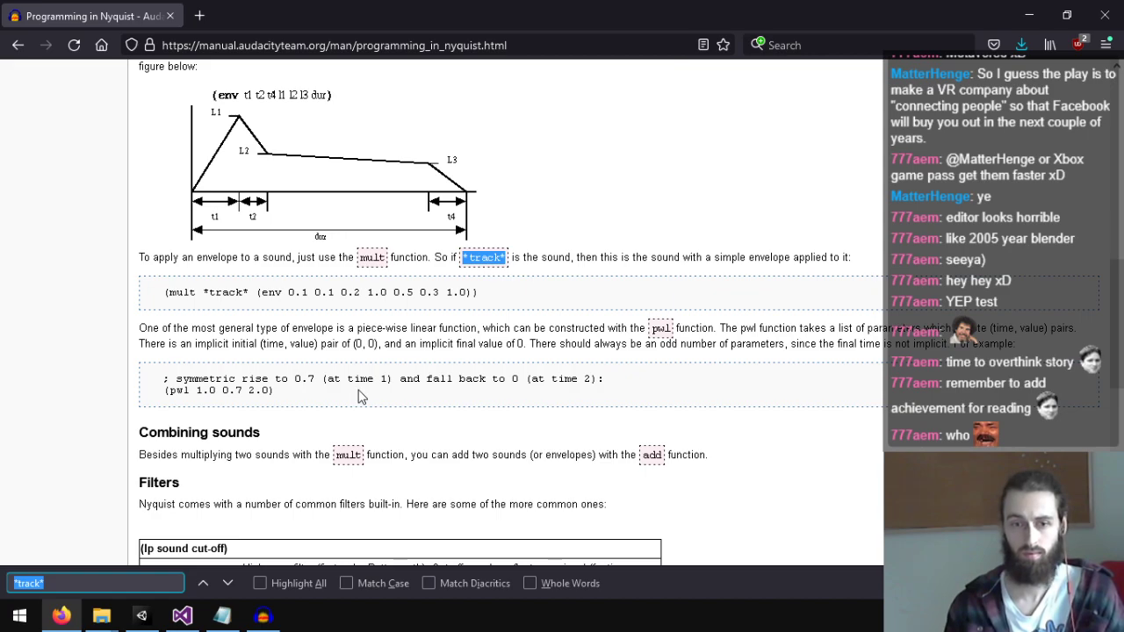
pyautogui.scroll(-3, 365, 364)
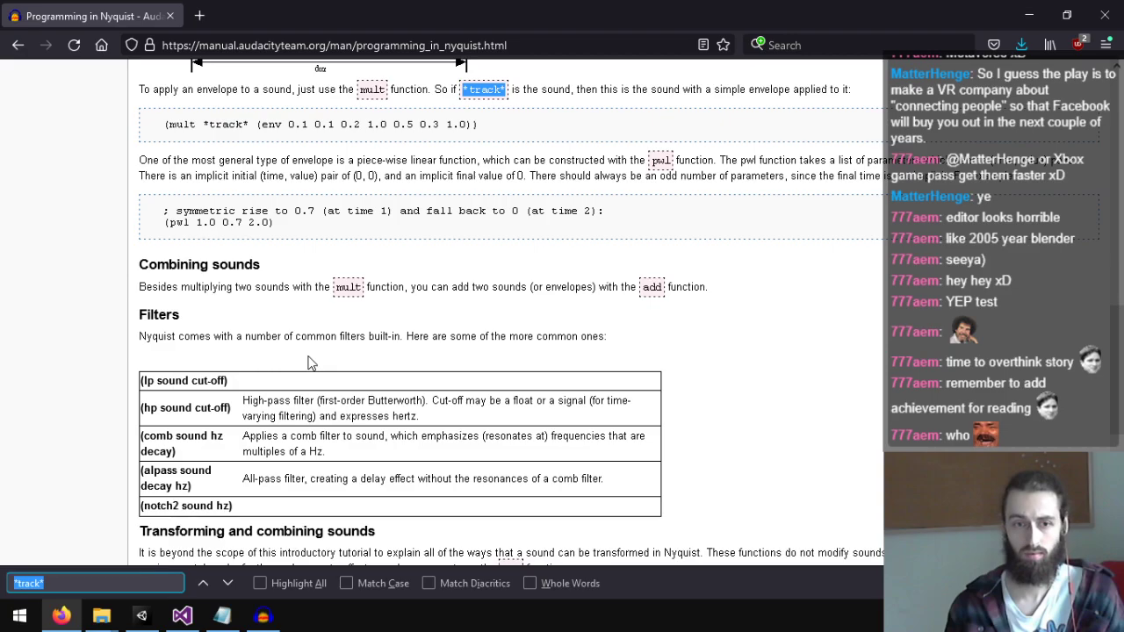
pyautogui.scroll(12, 310, 362)
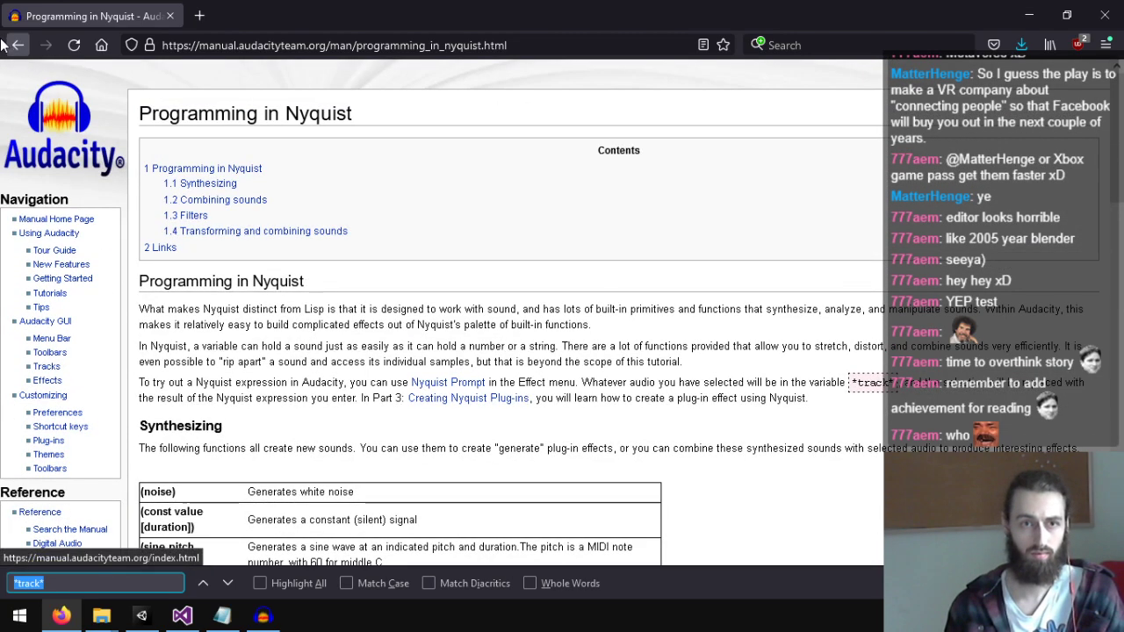
# Step: Return to the Google results for "audacity multiple tracks with nyquist prompt", look through them, and move the browser window away from Audacity
pyautogui.click(16, 45)
pyautogui.scroll(-2, 263, 299)
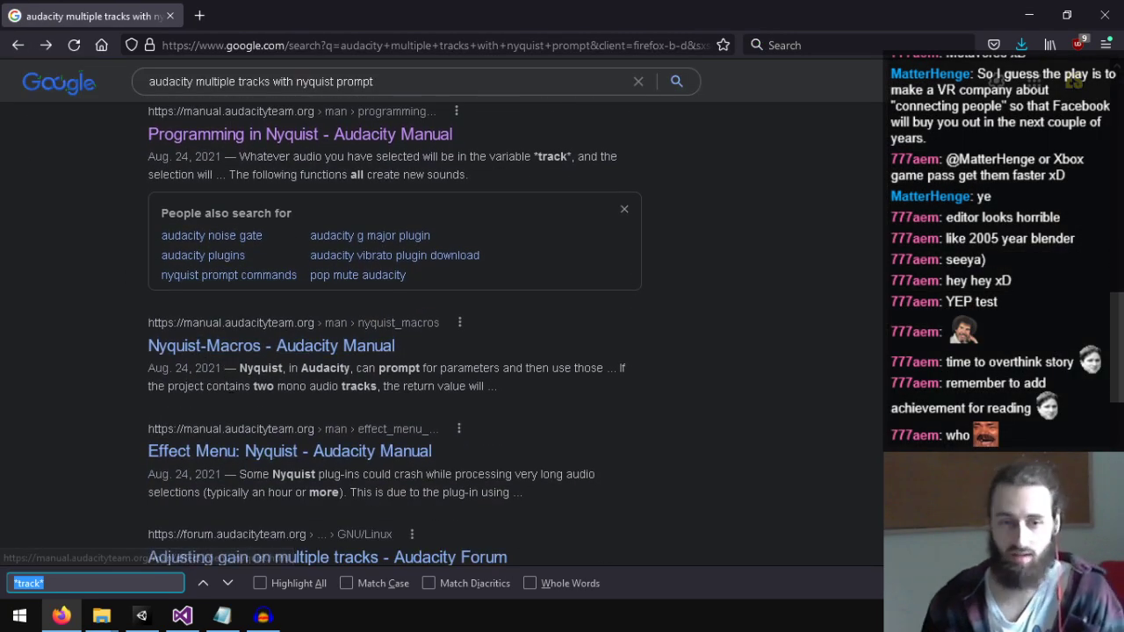
pyautogui.press('Escape')
pyautogui.scroll(-6, 674, 413)
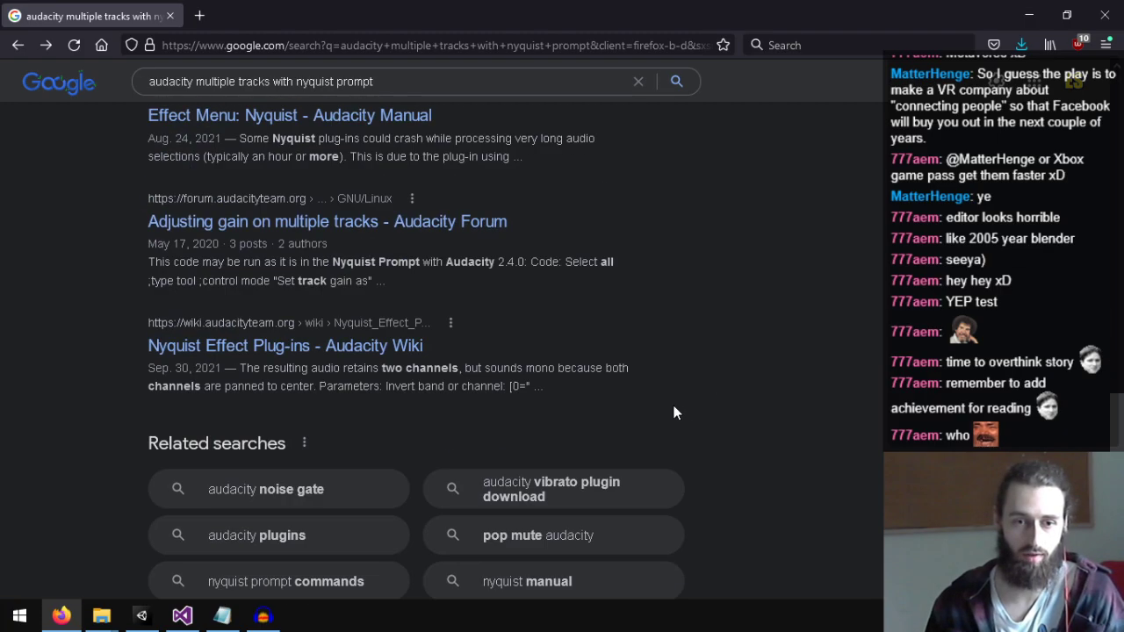
pyautogui.scroll(10, 618, 339)
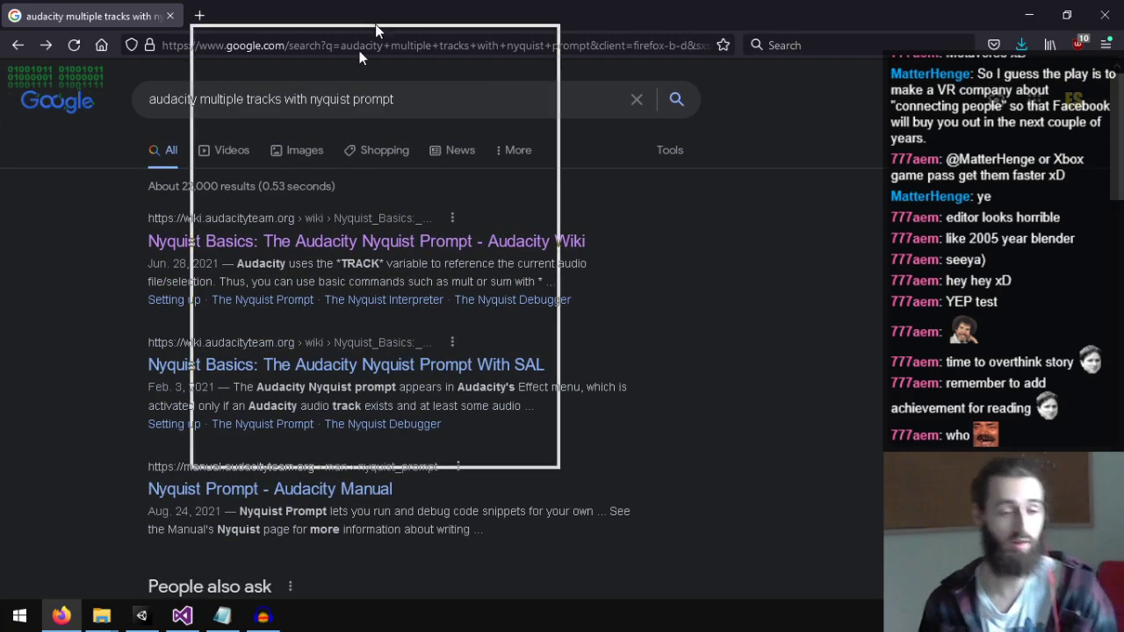
pyautogui.moveTo(376, 26); pyautogui.dragTo(0, 176)
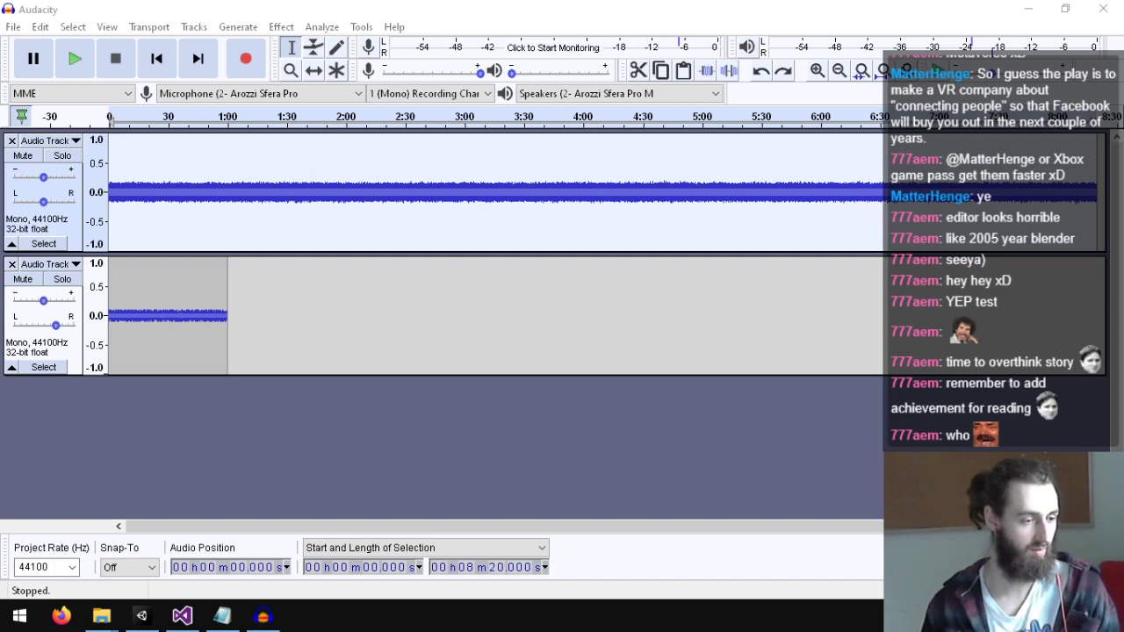
pyautogui.click(1029, 9)
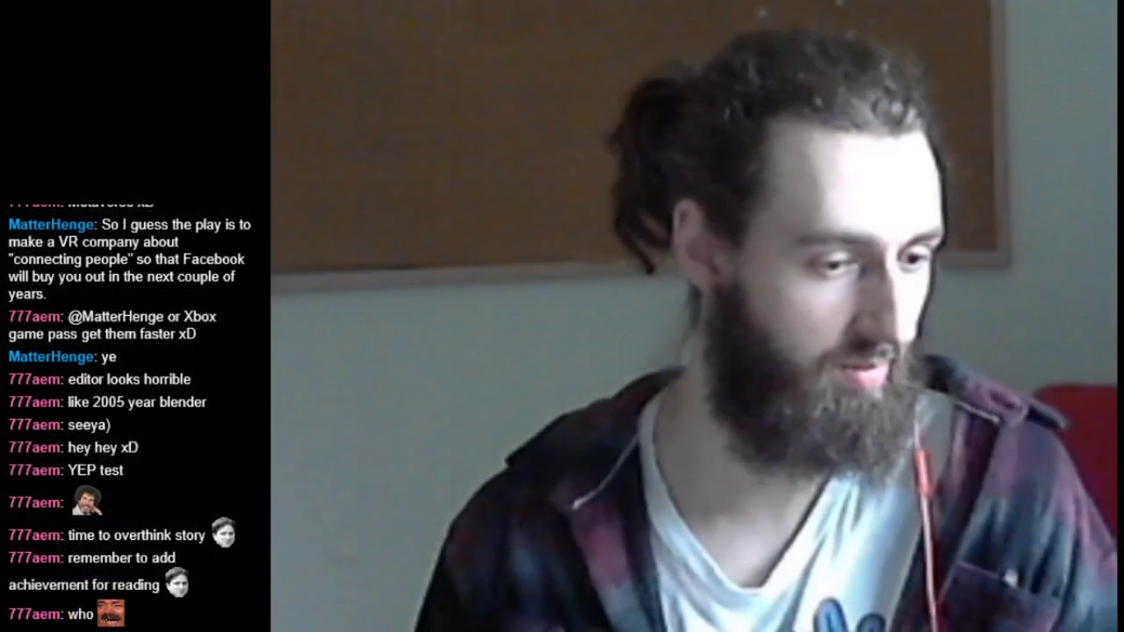